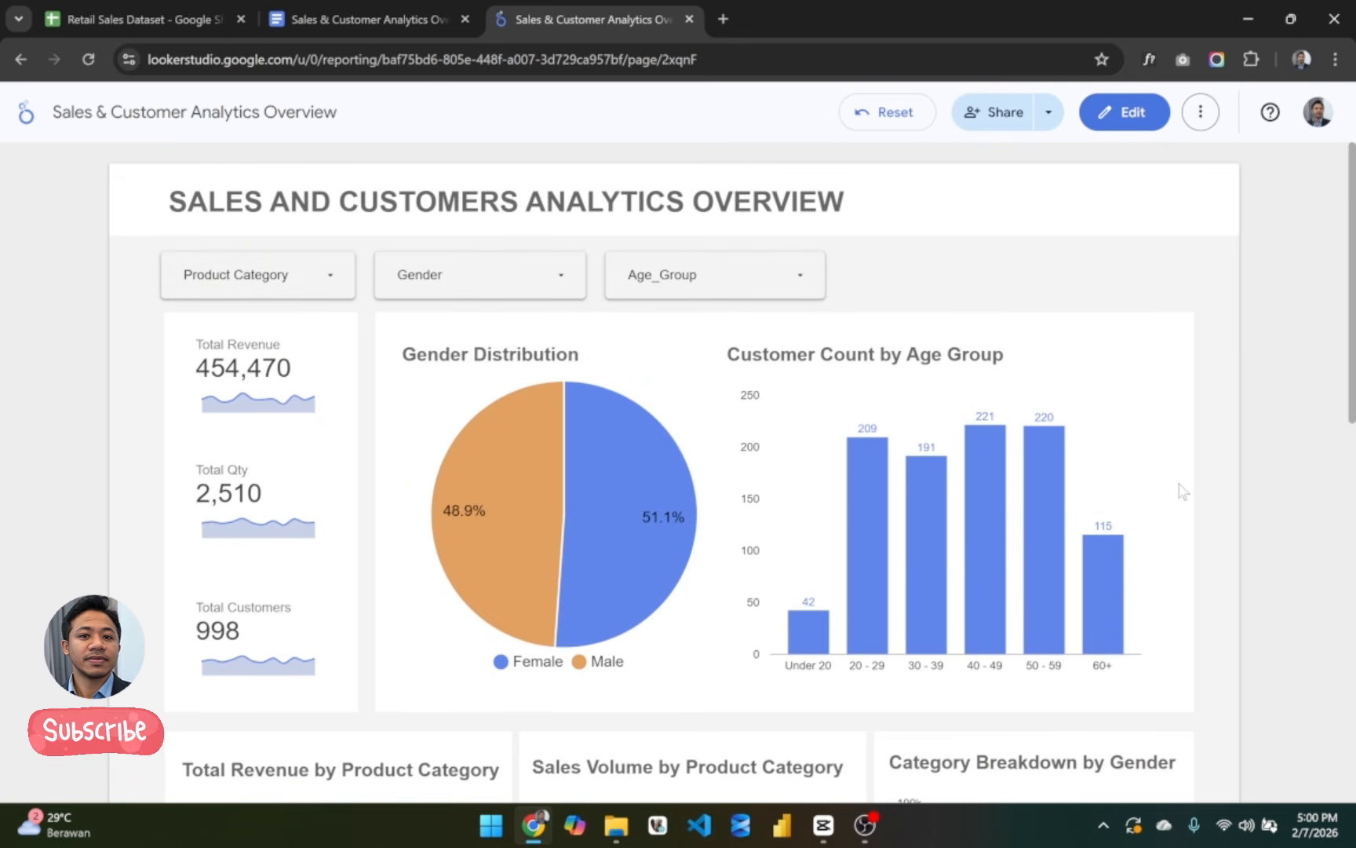
Step: Look through the finished Sales & Customer Analytics Overview dashboard, from the scorecards to the Monthly Sales Heatmap
scroll(1181, 491, "down", 10)
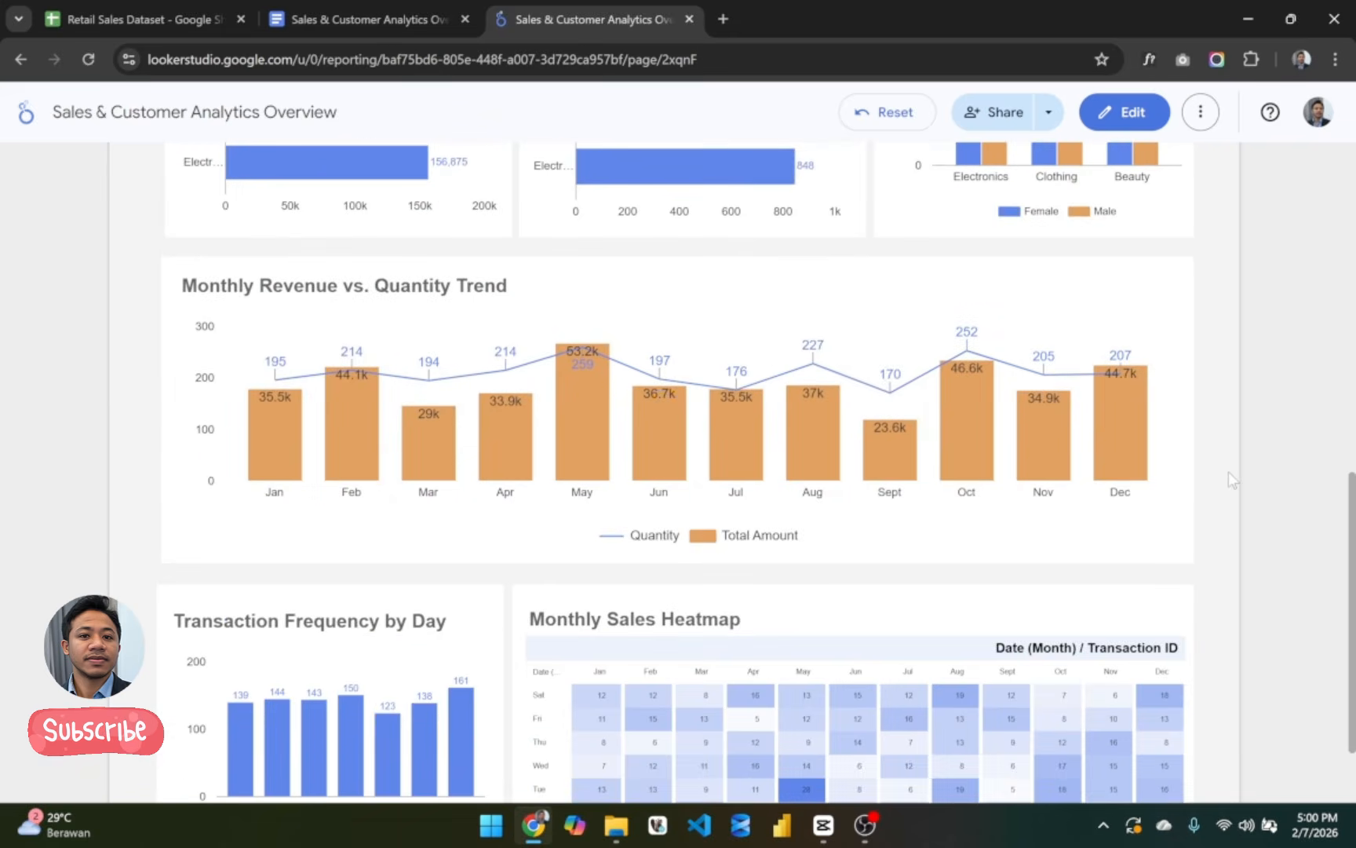
scroll(1230, 475, "up", 10)
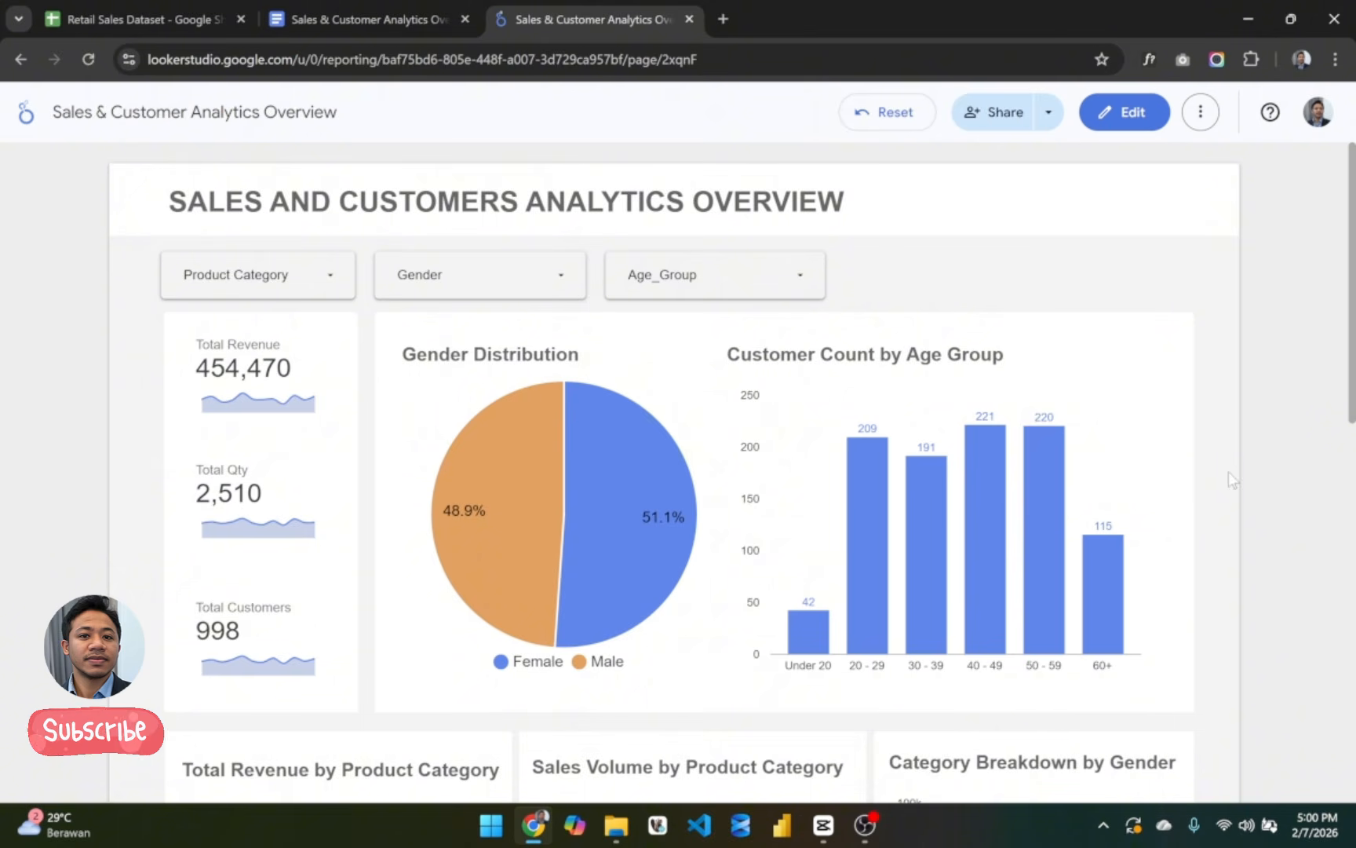
scroll(1229, 475, "down", 4)
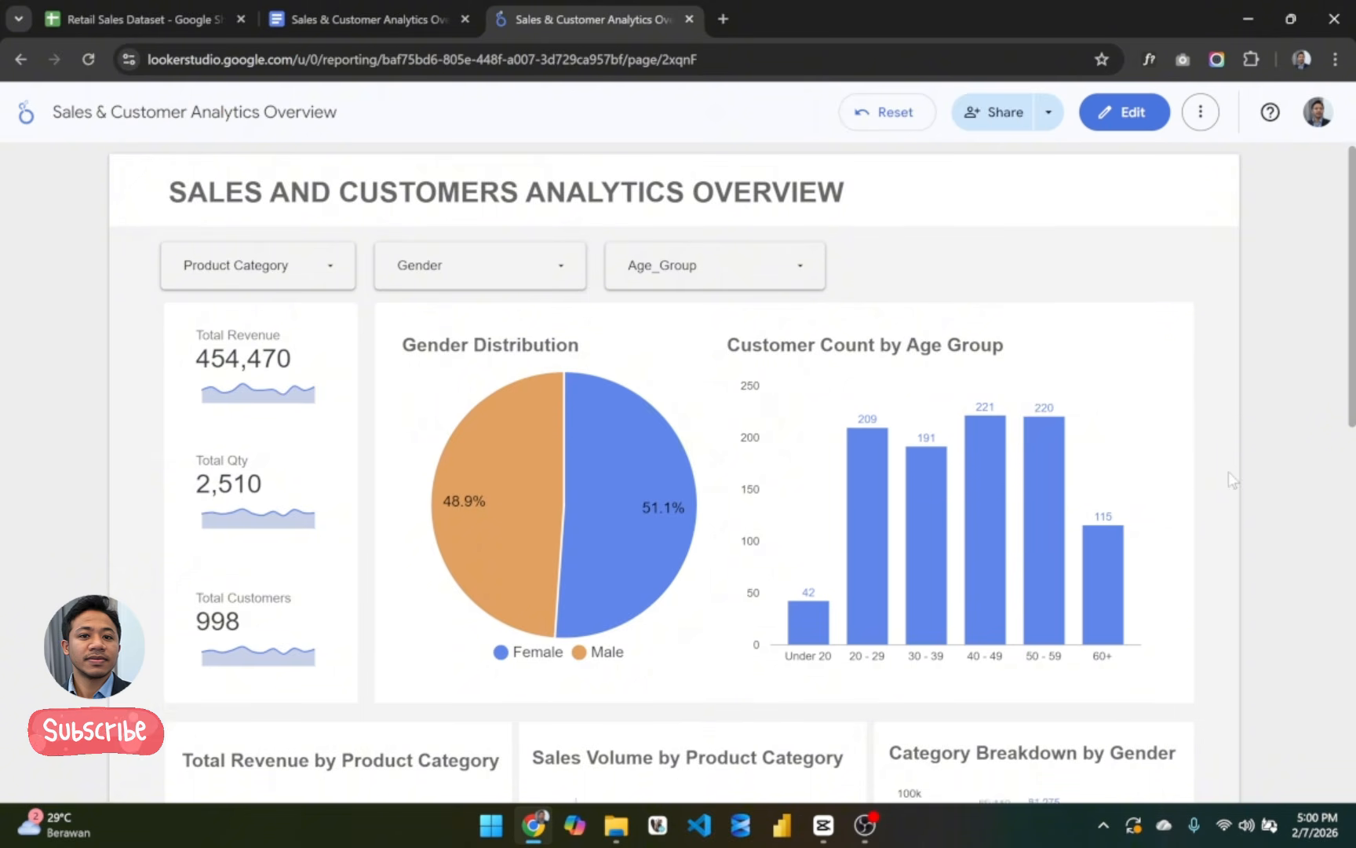
scroll(1228, 470, "down", 7)
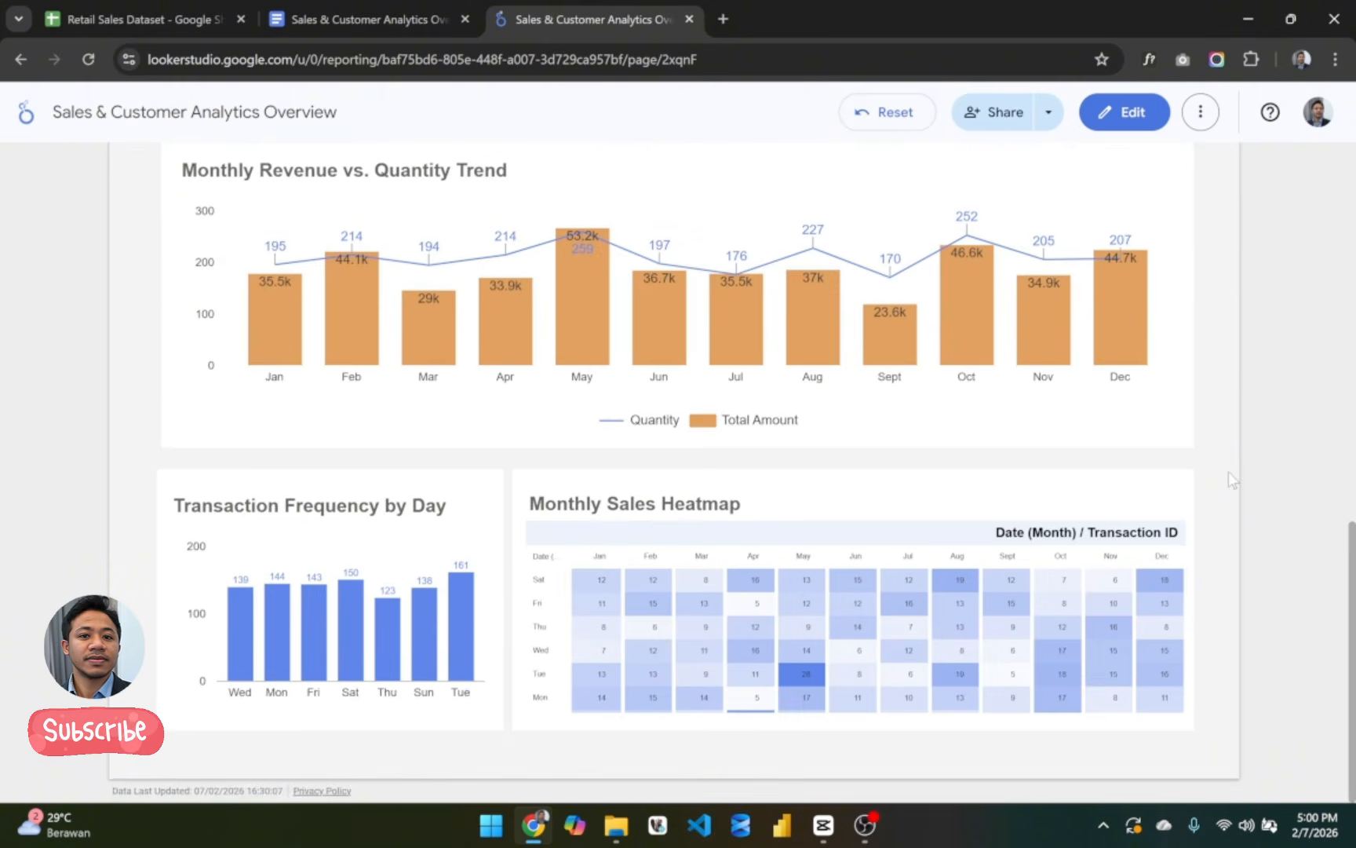
scroll(1228, 470, "up", 11)
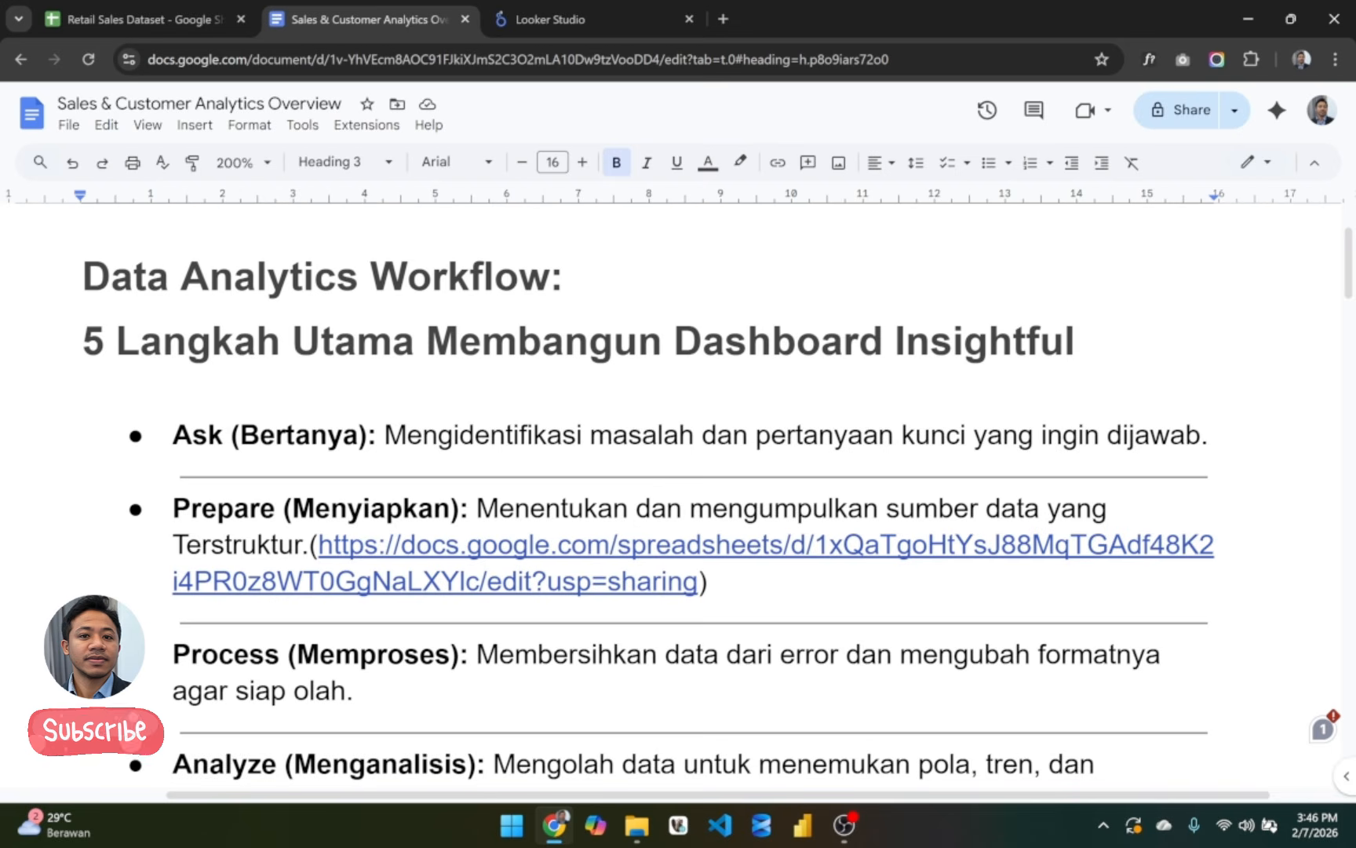
Step: Read the five-step Data Analytics Workflow list and its source link in the Google Docs document
scroll(649, 513, "down", 5)
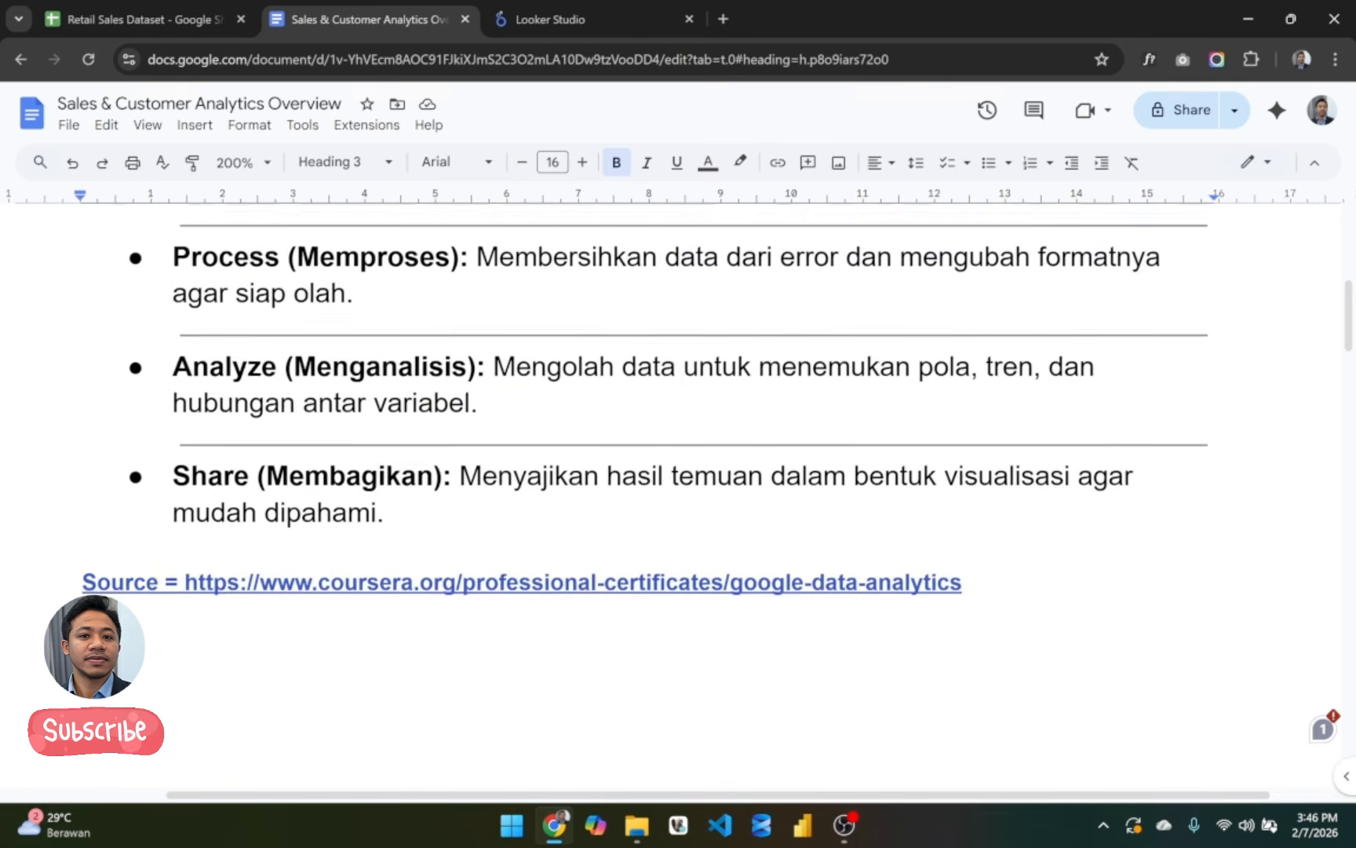
left_click(964, 572)
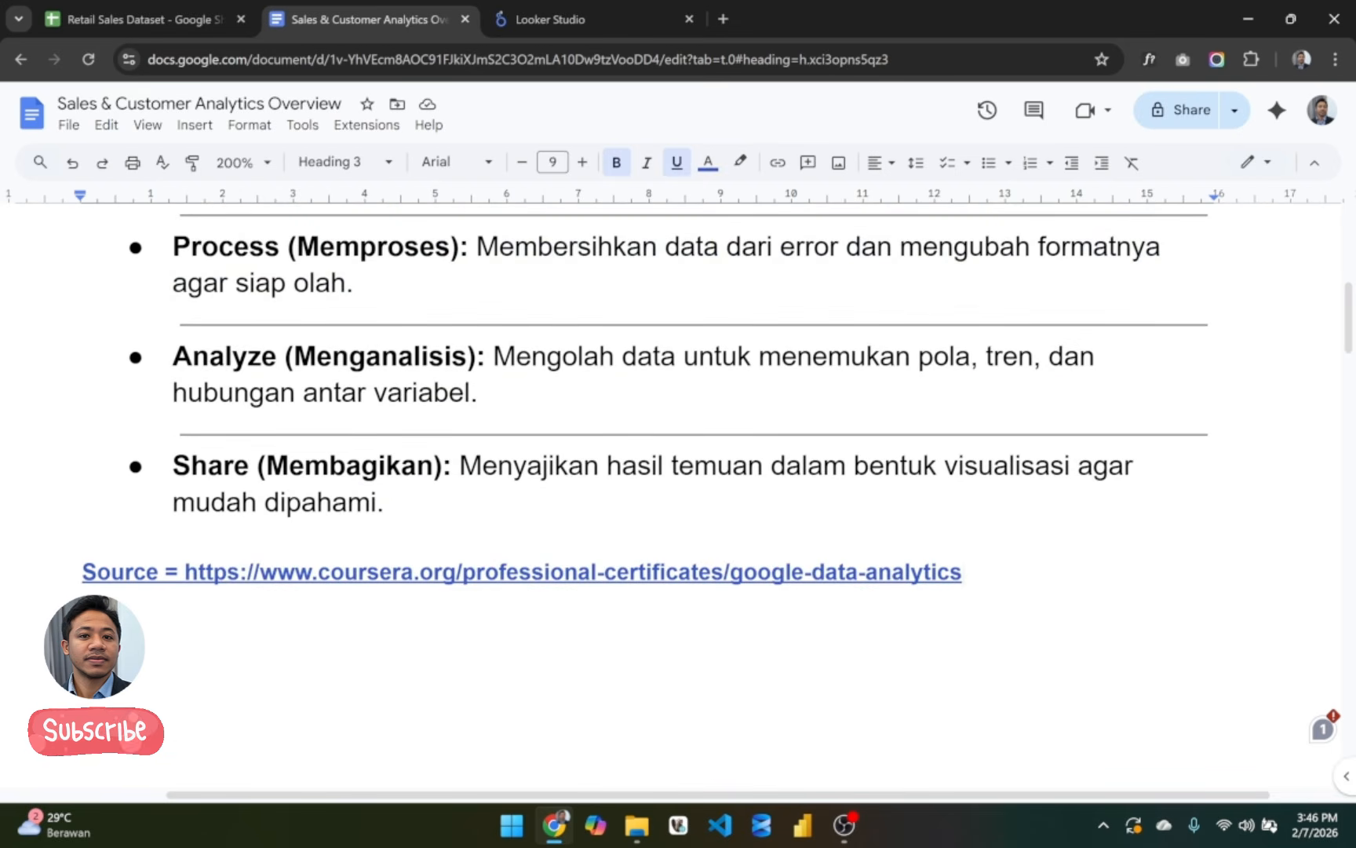
scroll(646, 394, "down", 1)
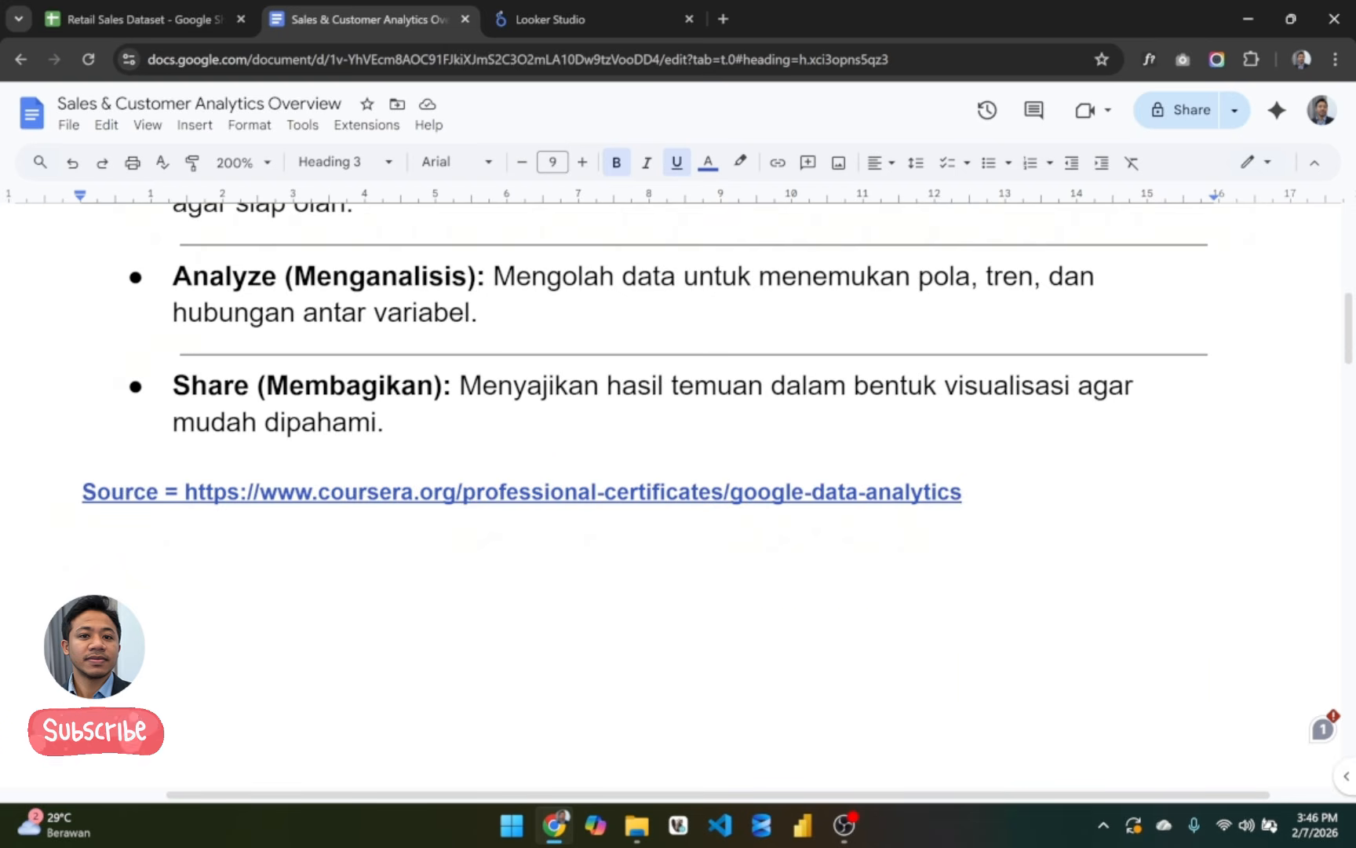
scroll(645, 394, "down", 5)
scroll(679, 495, "down", 10)
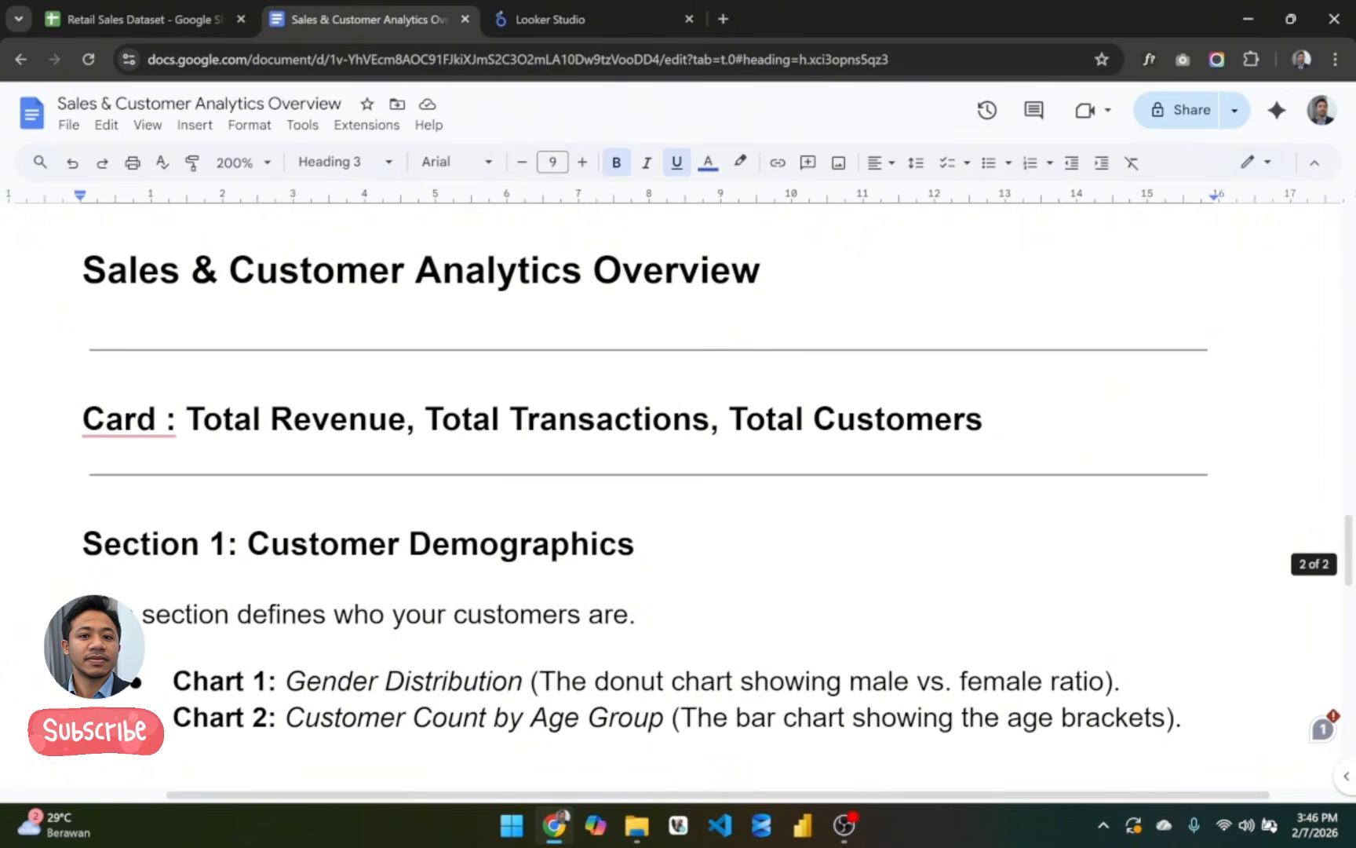
Step: Review the Sales & Customer Analytics Overview outline in the document, covering the title, cards and chart sections
left_click_drag(760, 271, 82, 271)
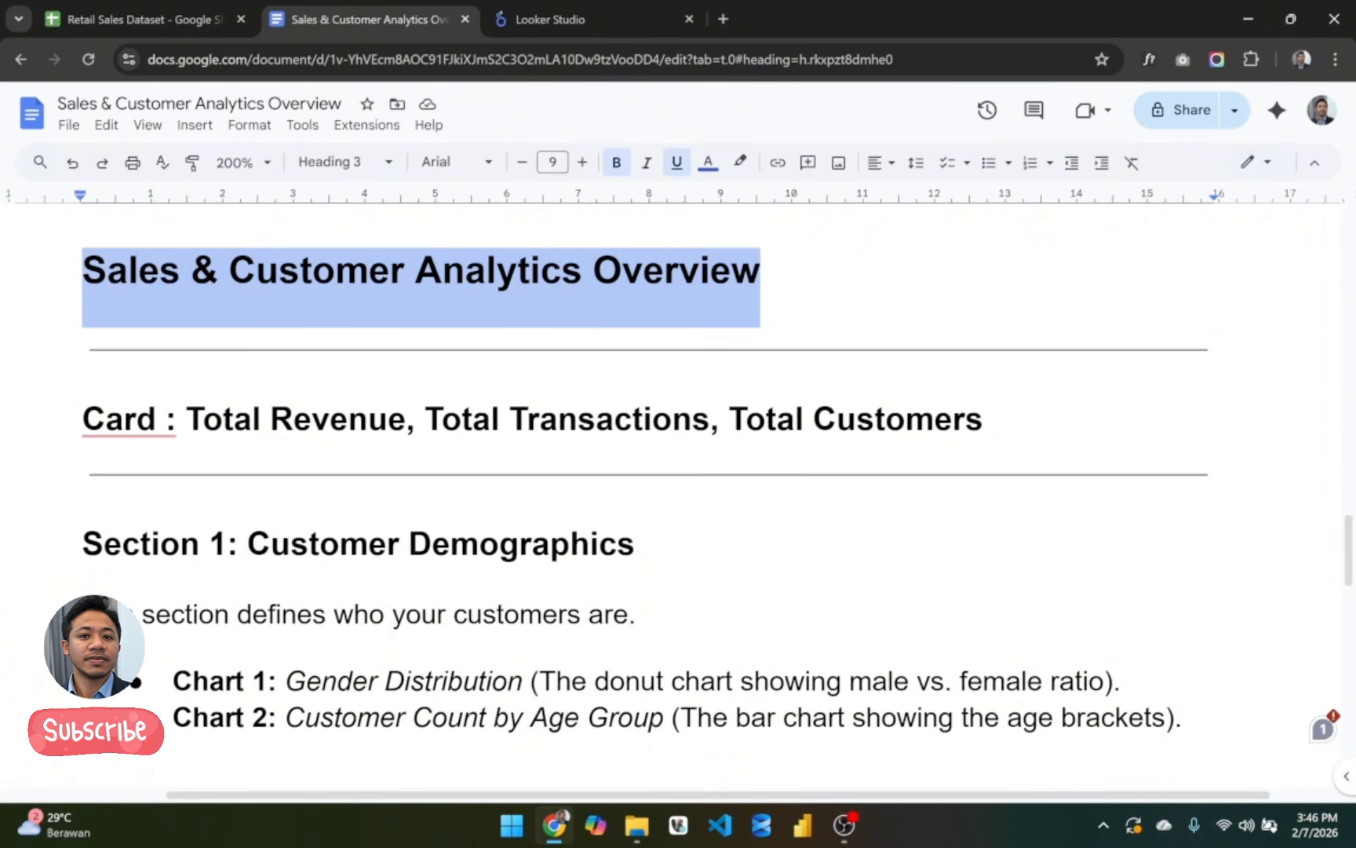
triple_click(502, 271)
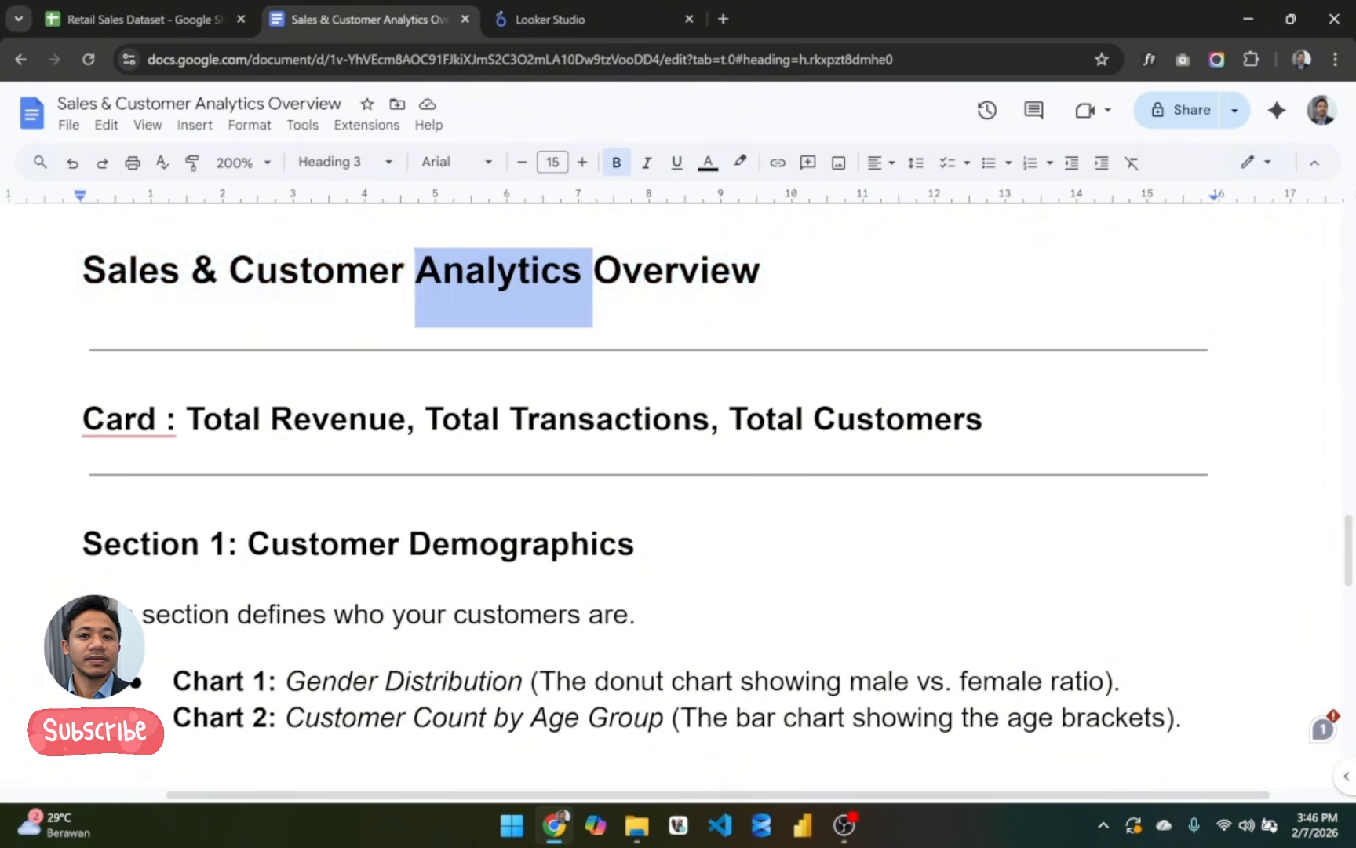
triple_click(629, 417)
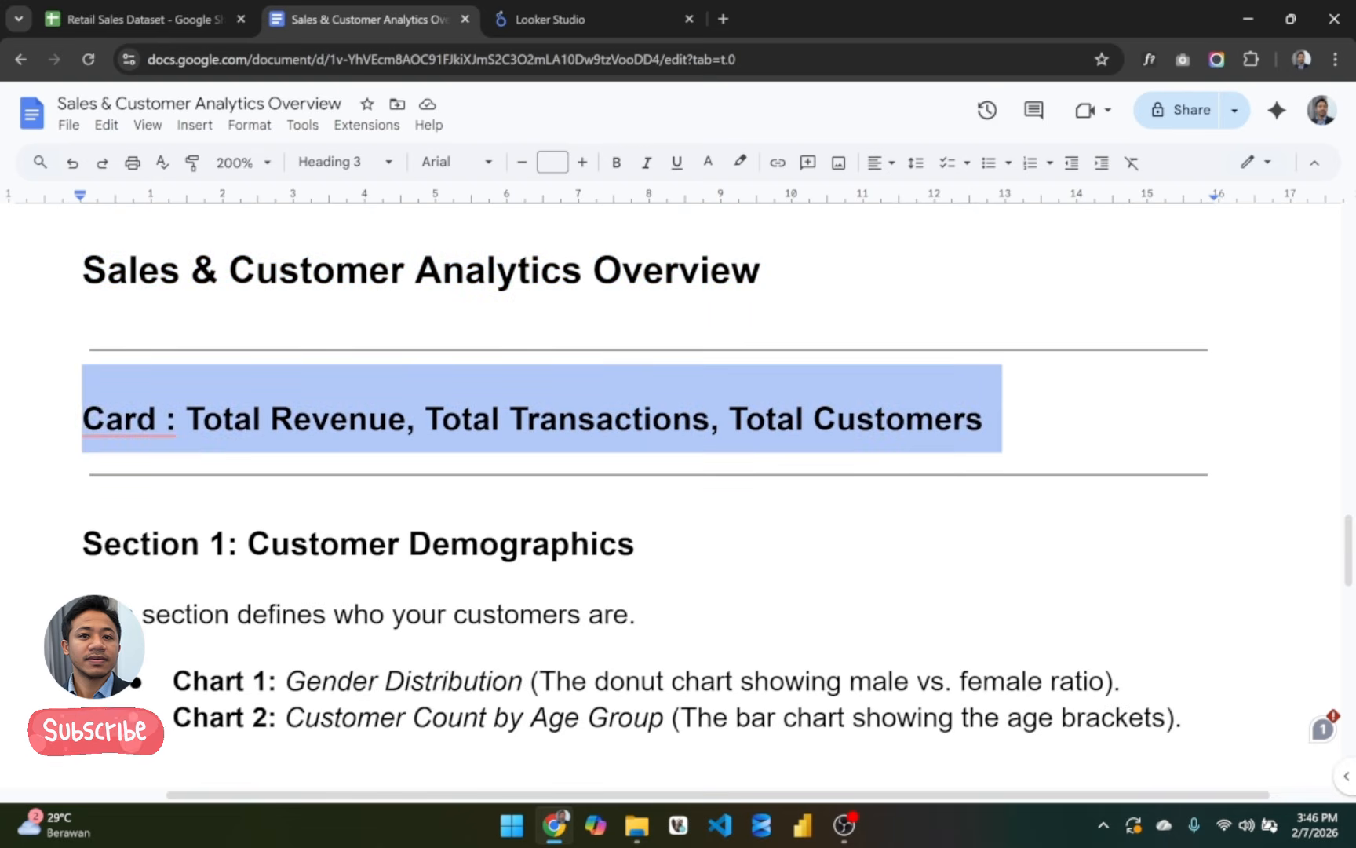
scroll(718, 494, "down", 9)
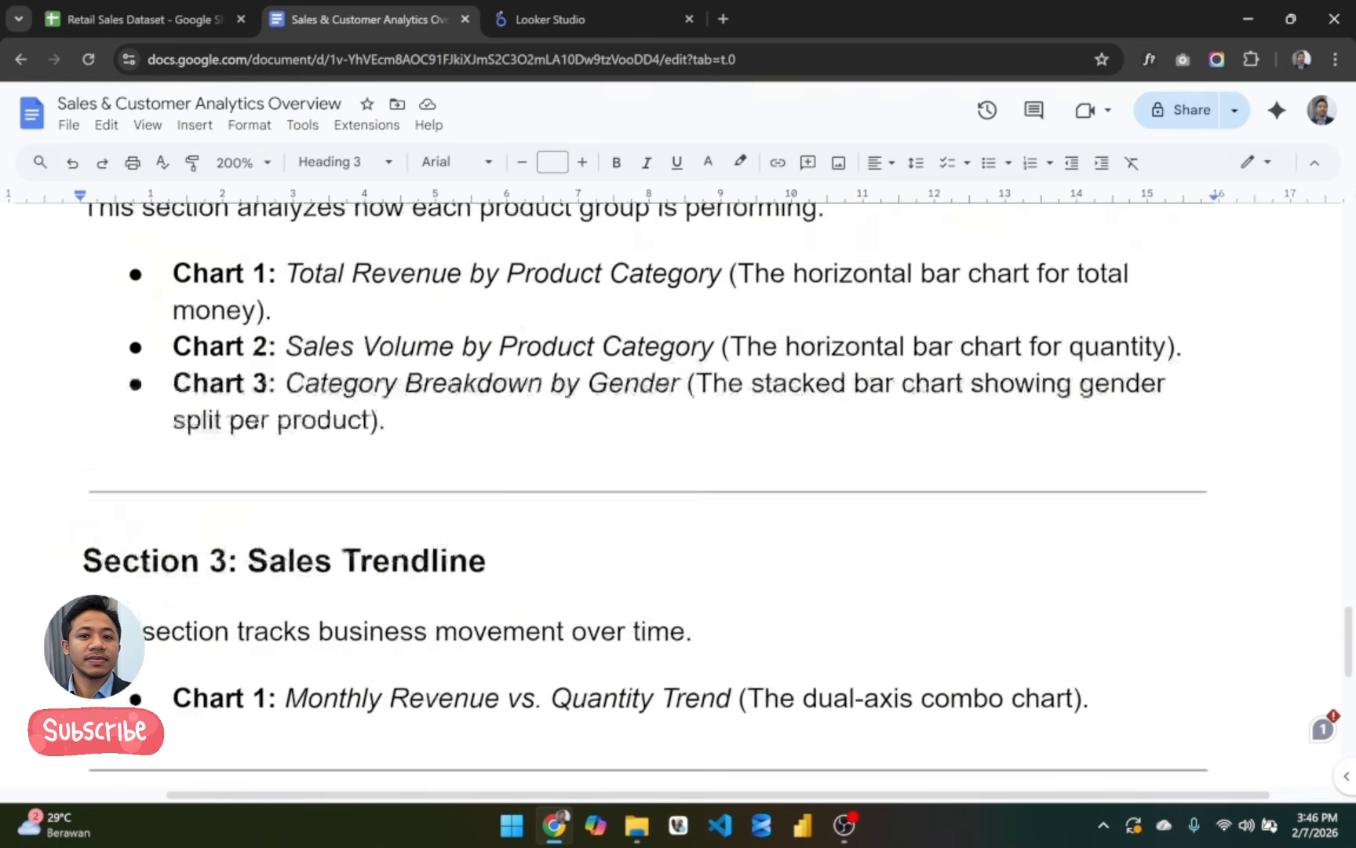
scroll(718, 494, "down", 6)
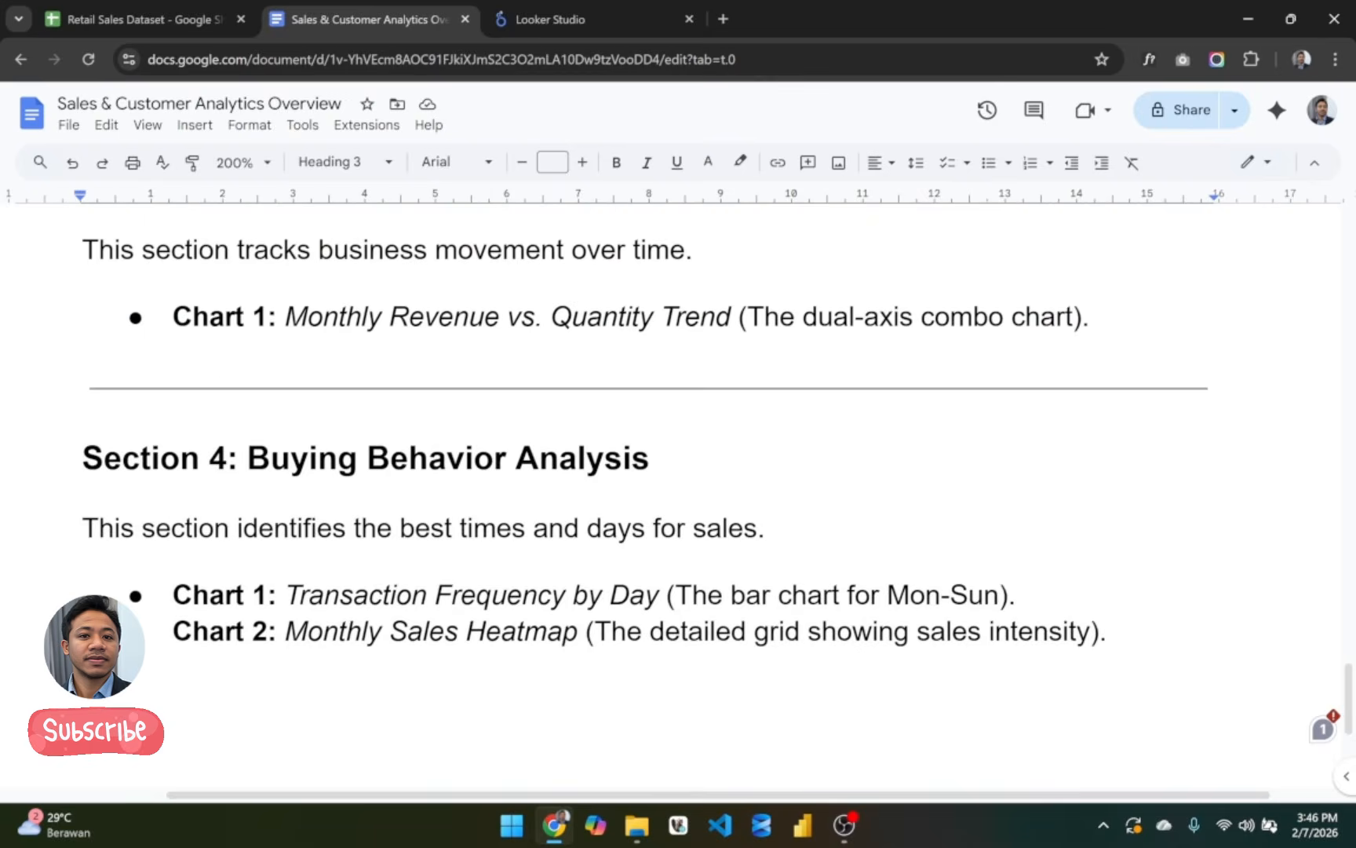
scroll(678, 494, "up", 15)
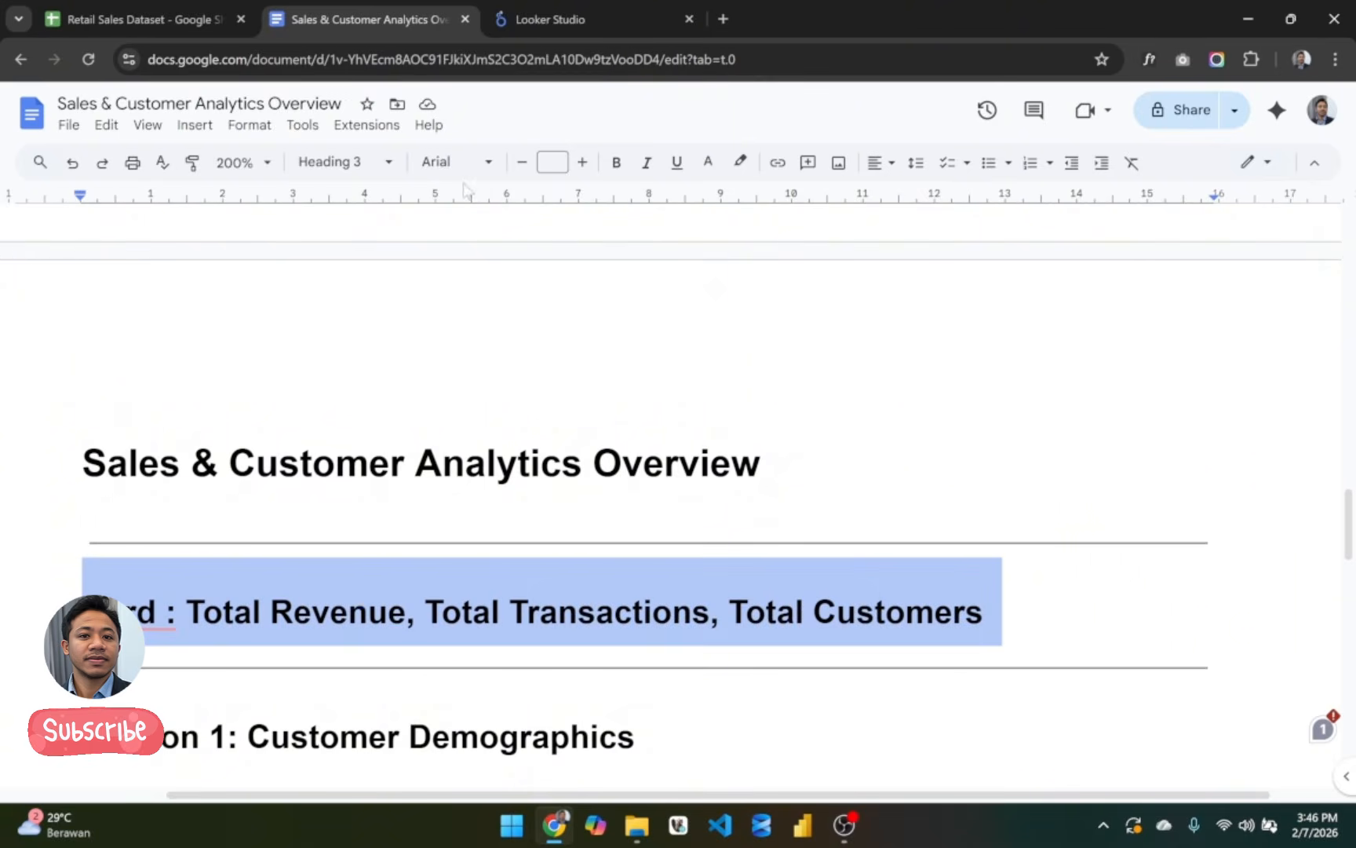
Step: Switch to the Retail Sales Dataset spreadsheet, fit the Transaction ID column to its contents and examine it
left_click(184, 11)
left_click(305, 314)
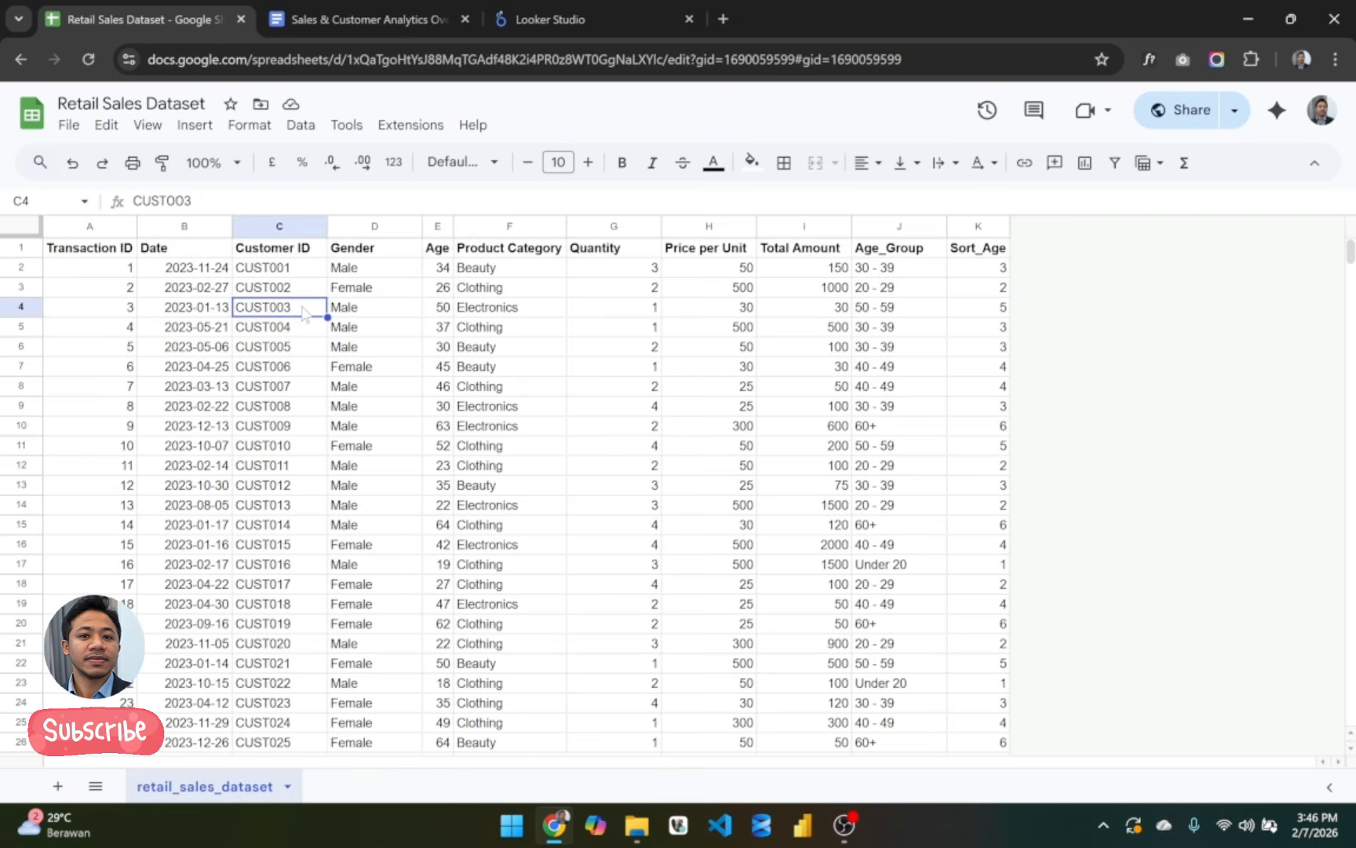
double_click(136, 226)
left_click(188, 302)
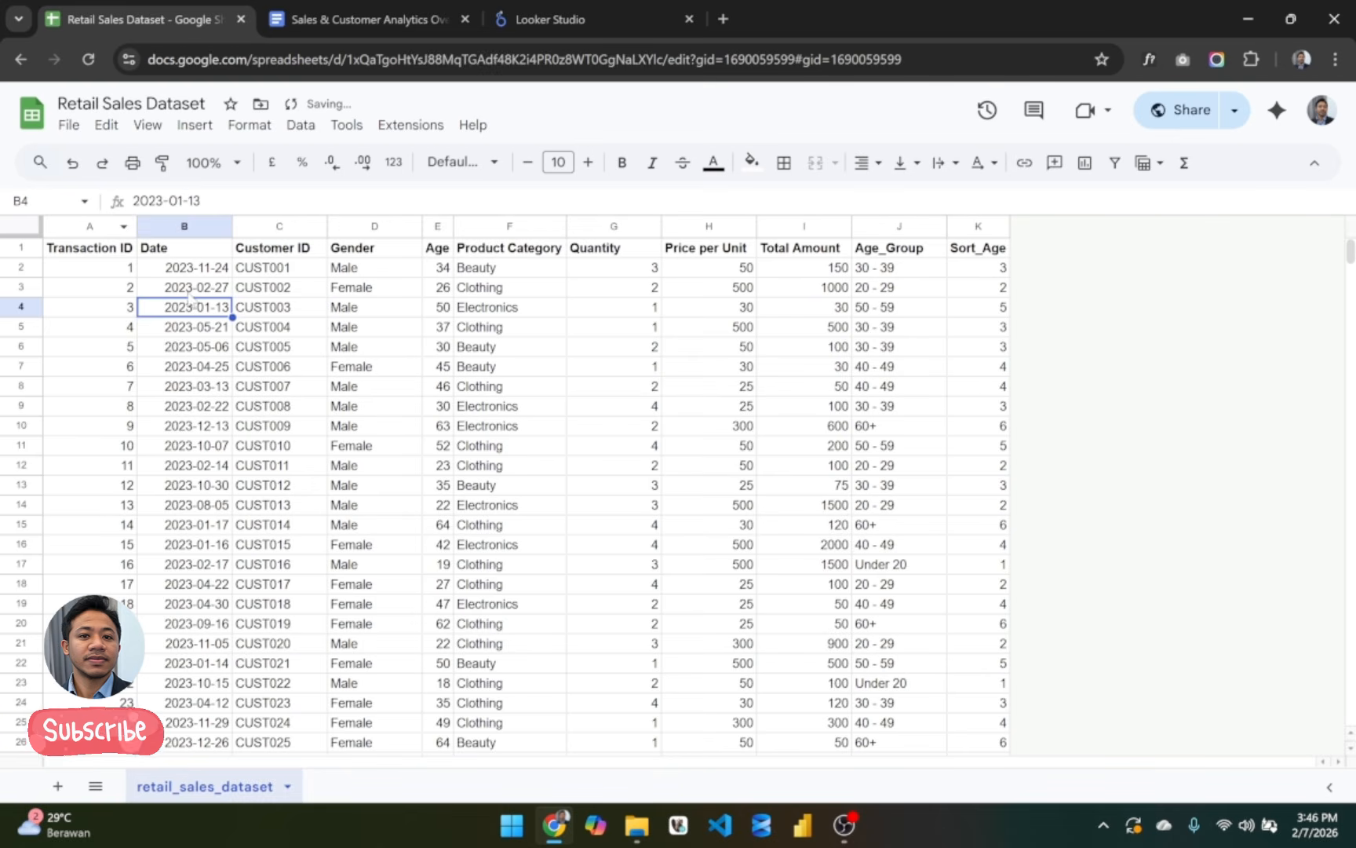
left_click(190, 293)
left_click(88, 233)
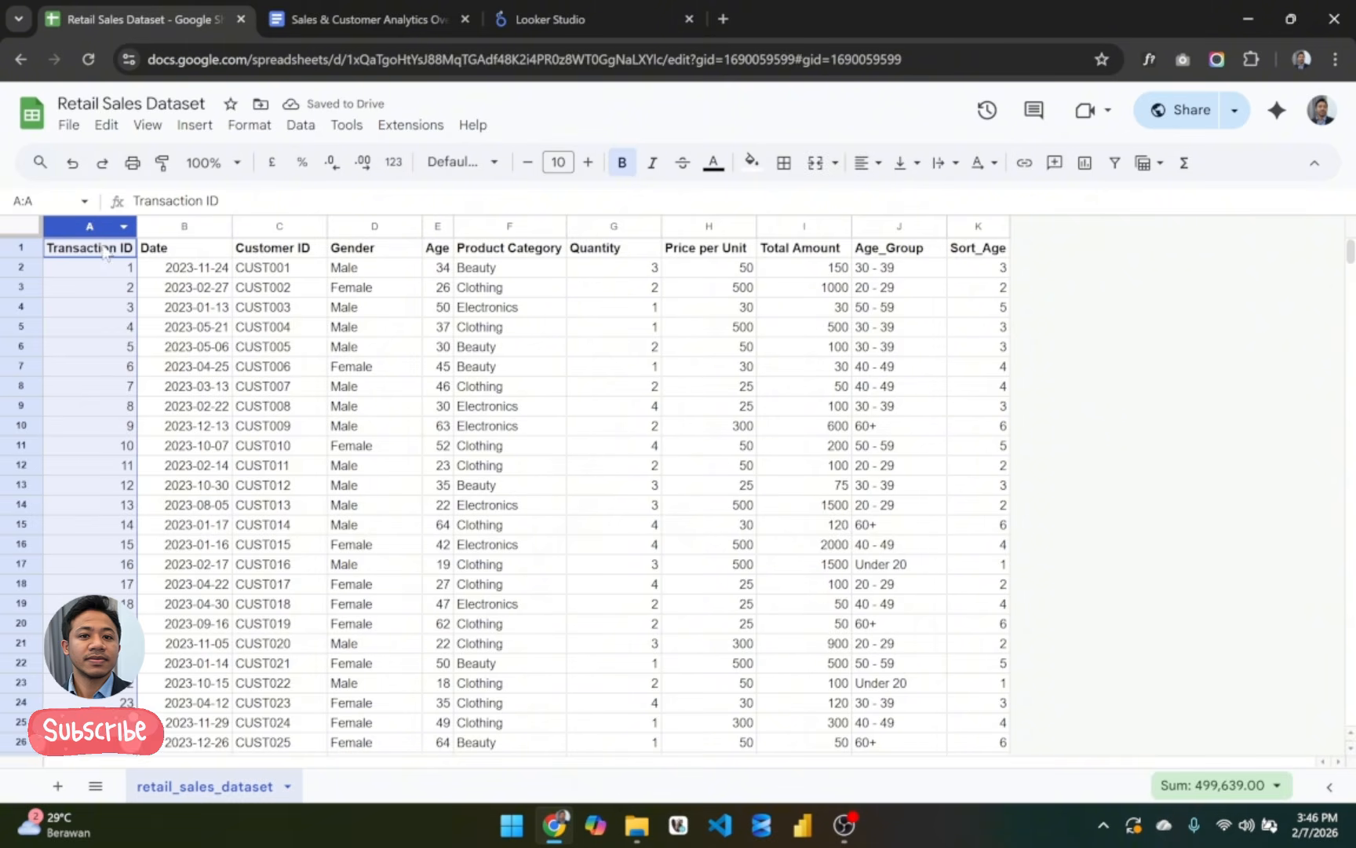
left_click(110, 254)
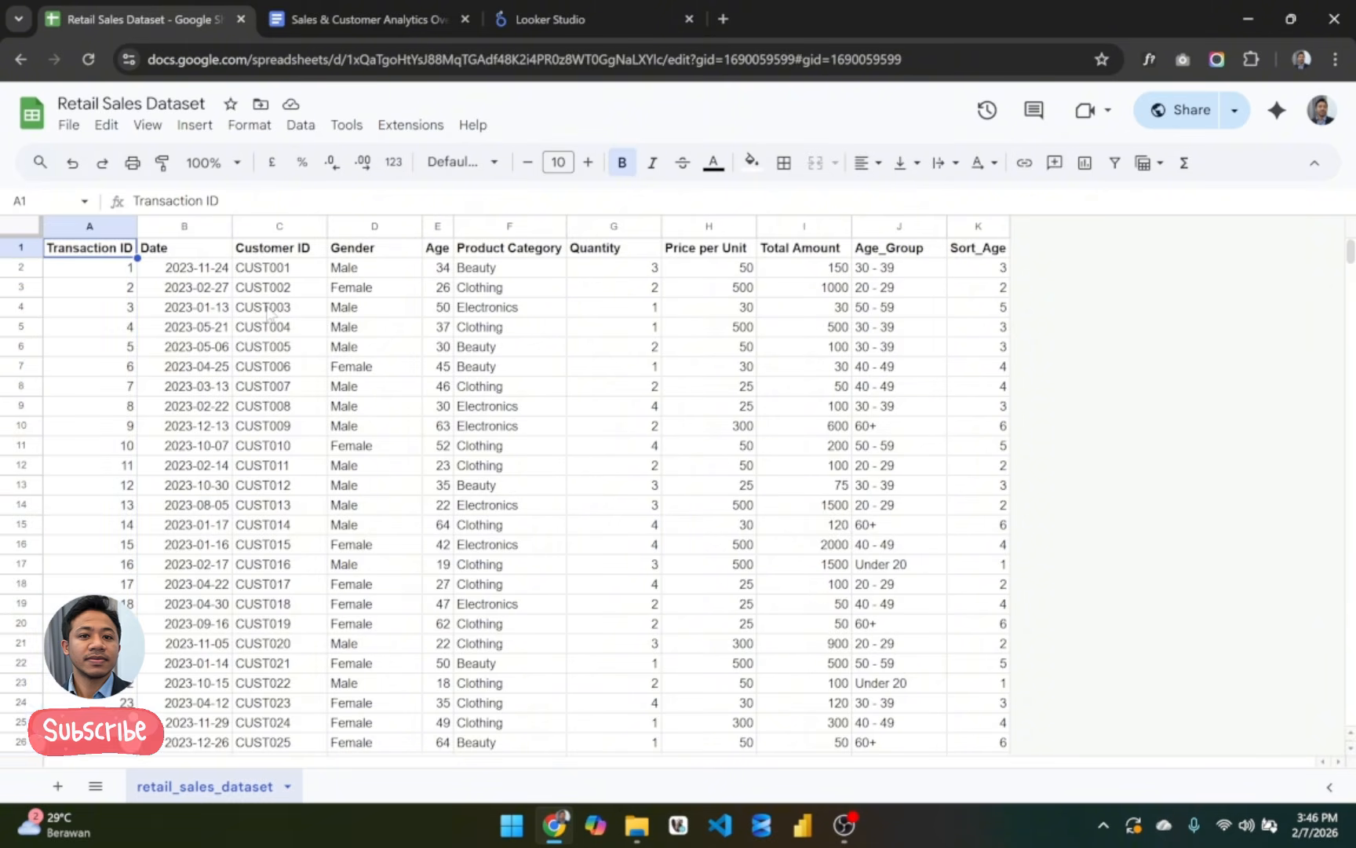
Step: Go through the dataset's header cells one by one from Date to Product Category
key("Right")
key("Right")
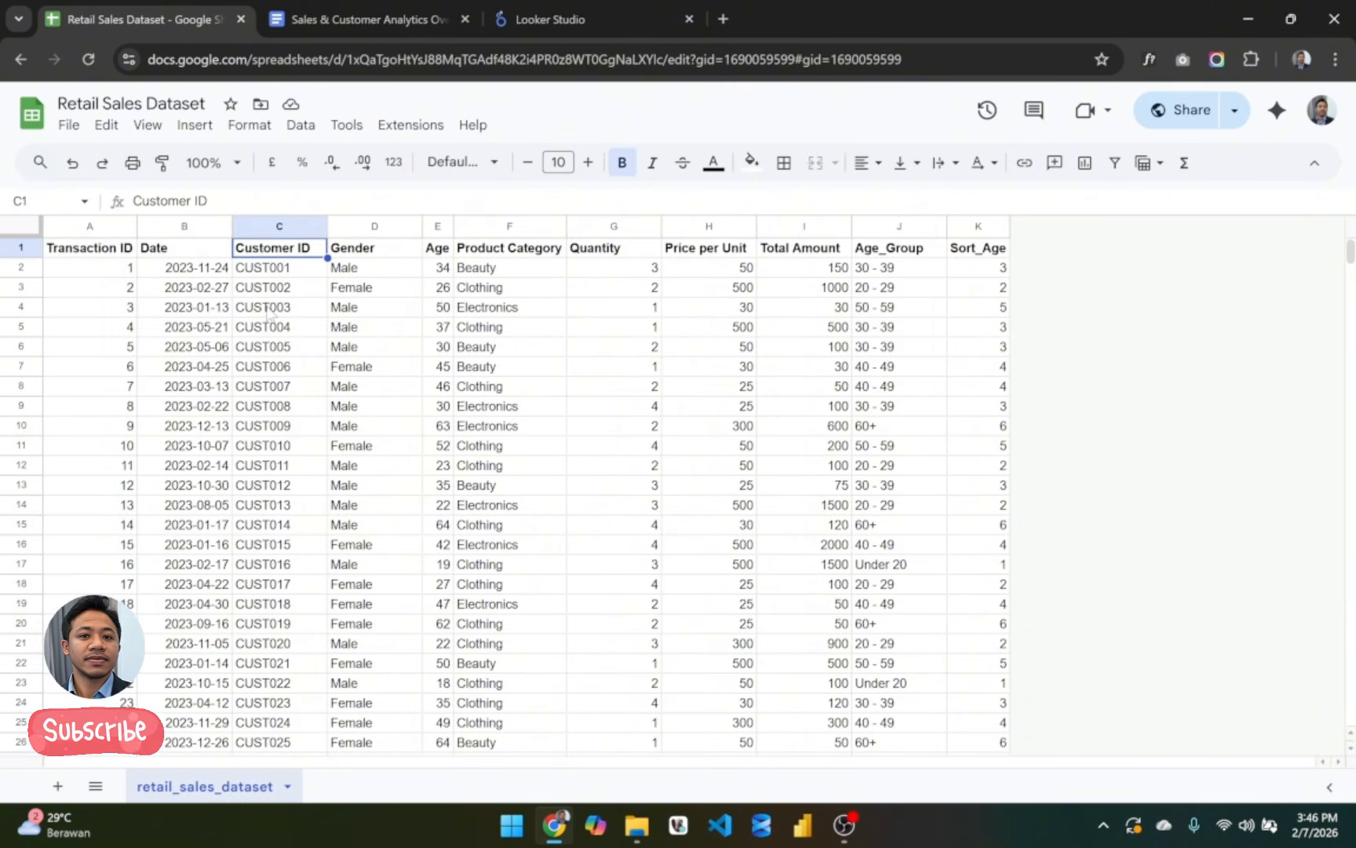
key("Right")
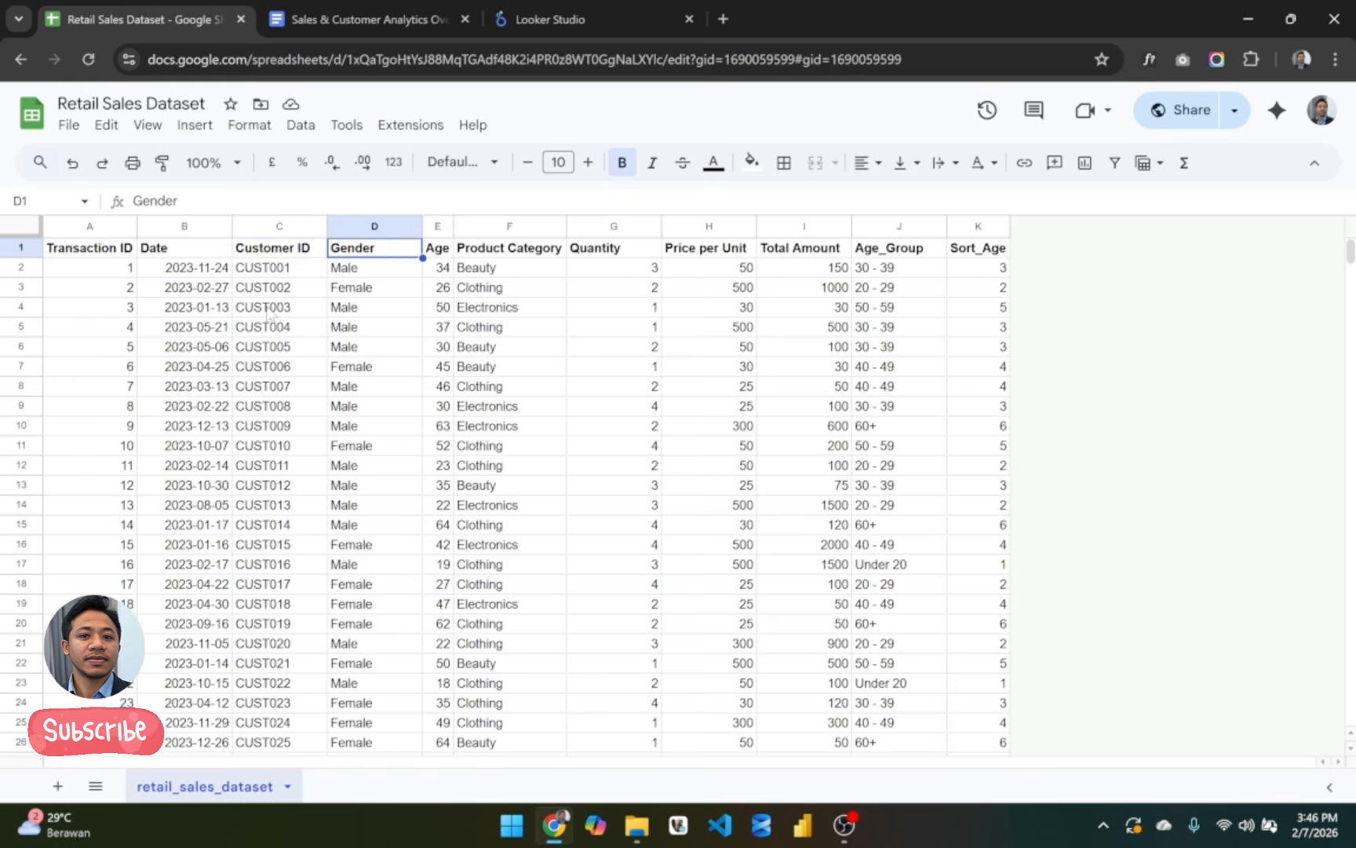
key("Right")
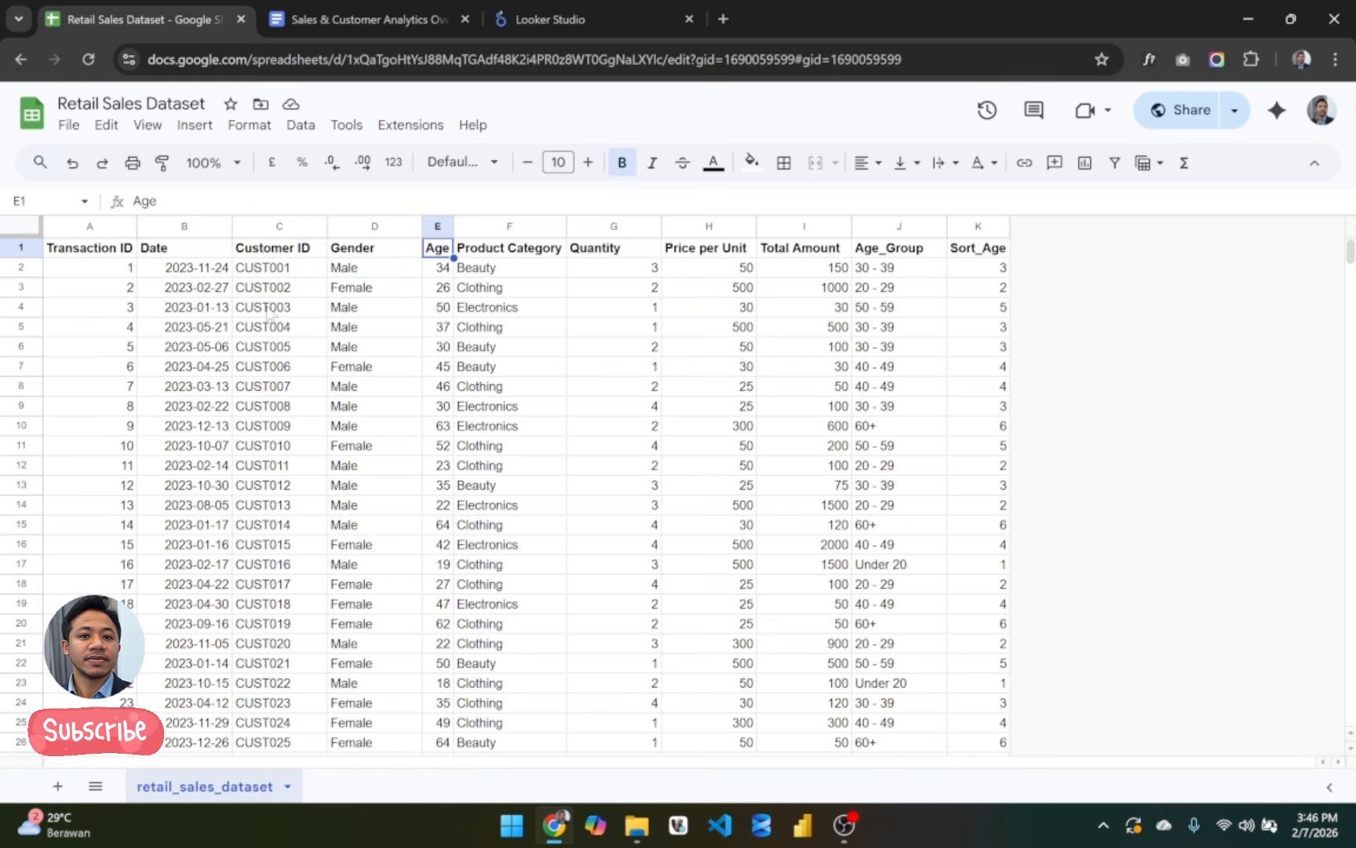
key("Right")
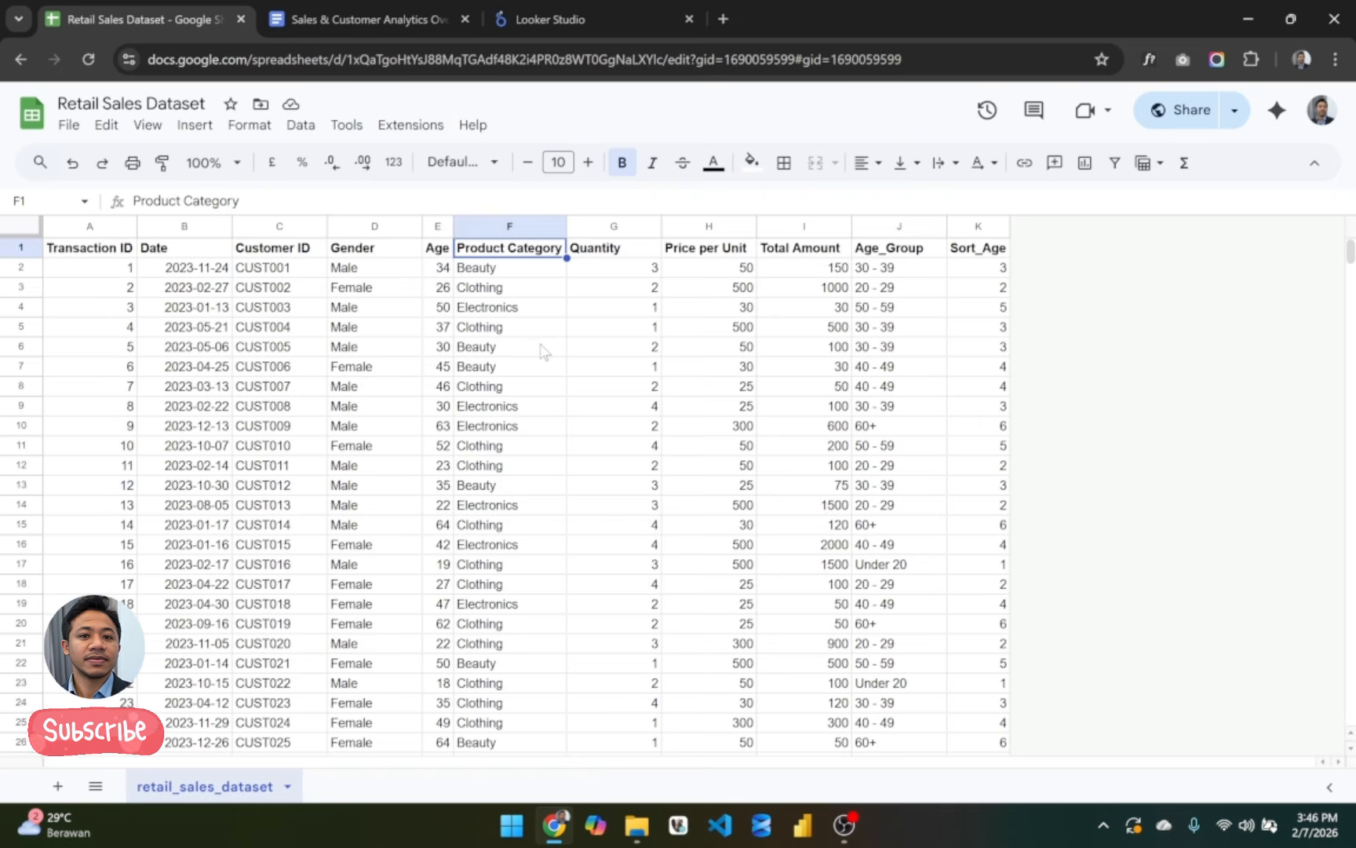
left_click(542, 350)
Step: Examine the Quantity, Price per Unit and Total Amount columns and how their values relate in the first rows
left_click(616, 225)
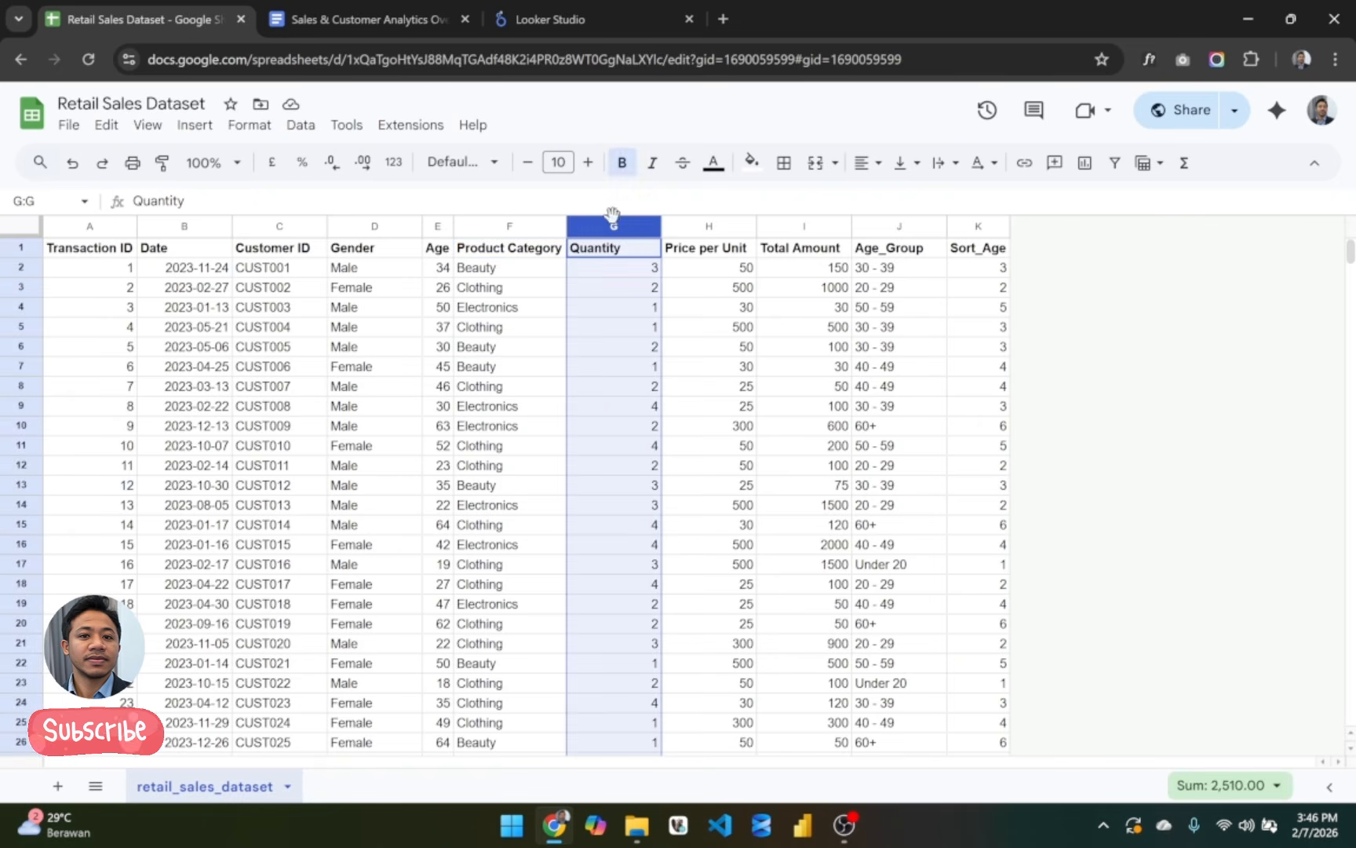
left_click(683, 274)
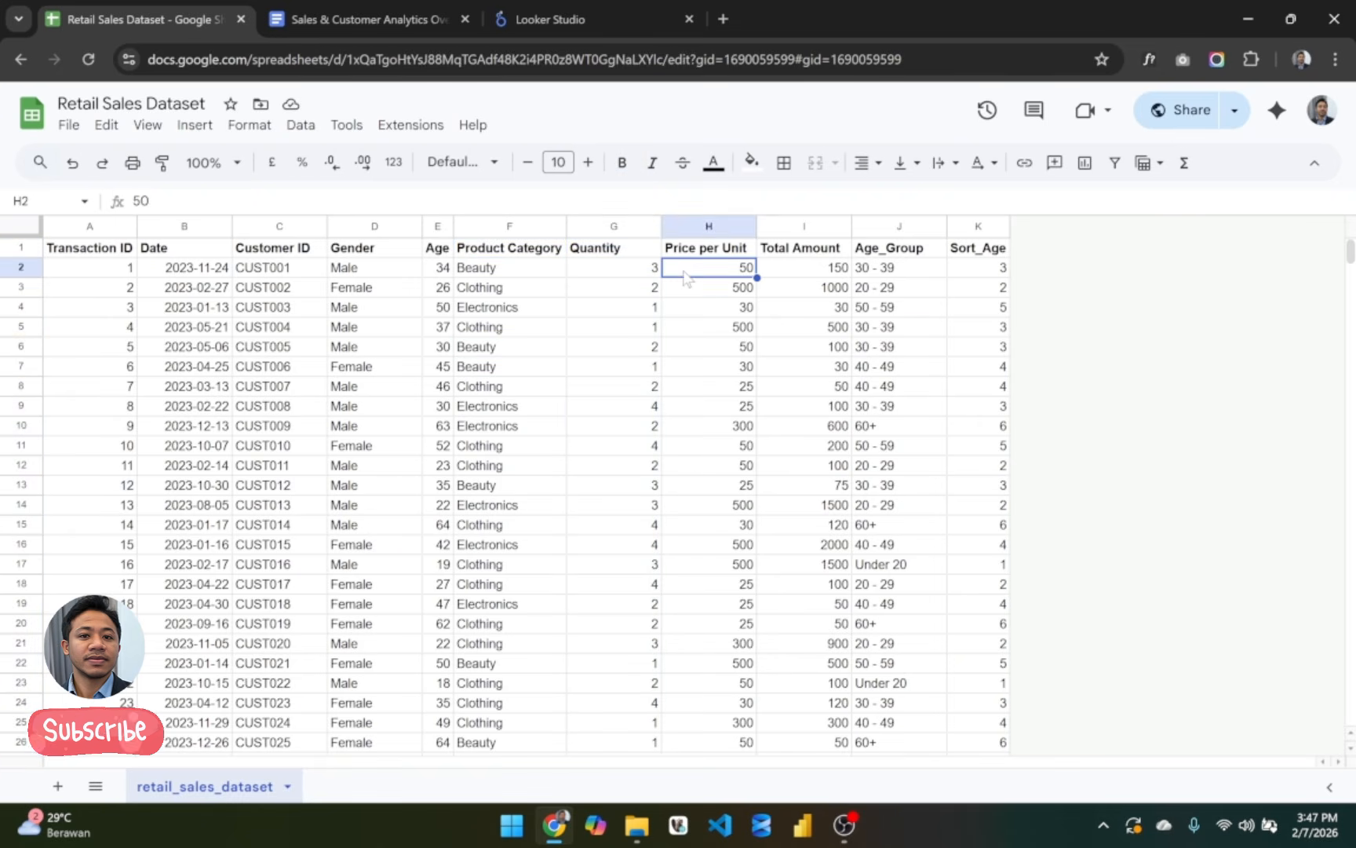
left_click(704, 227)
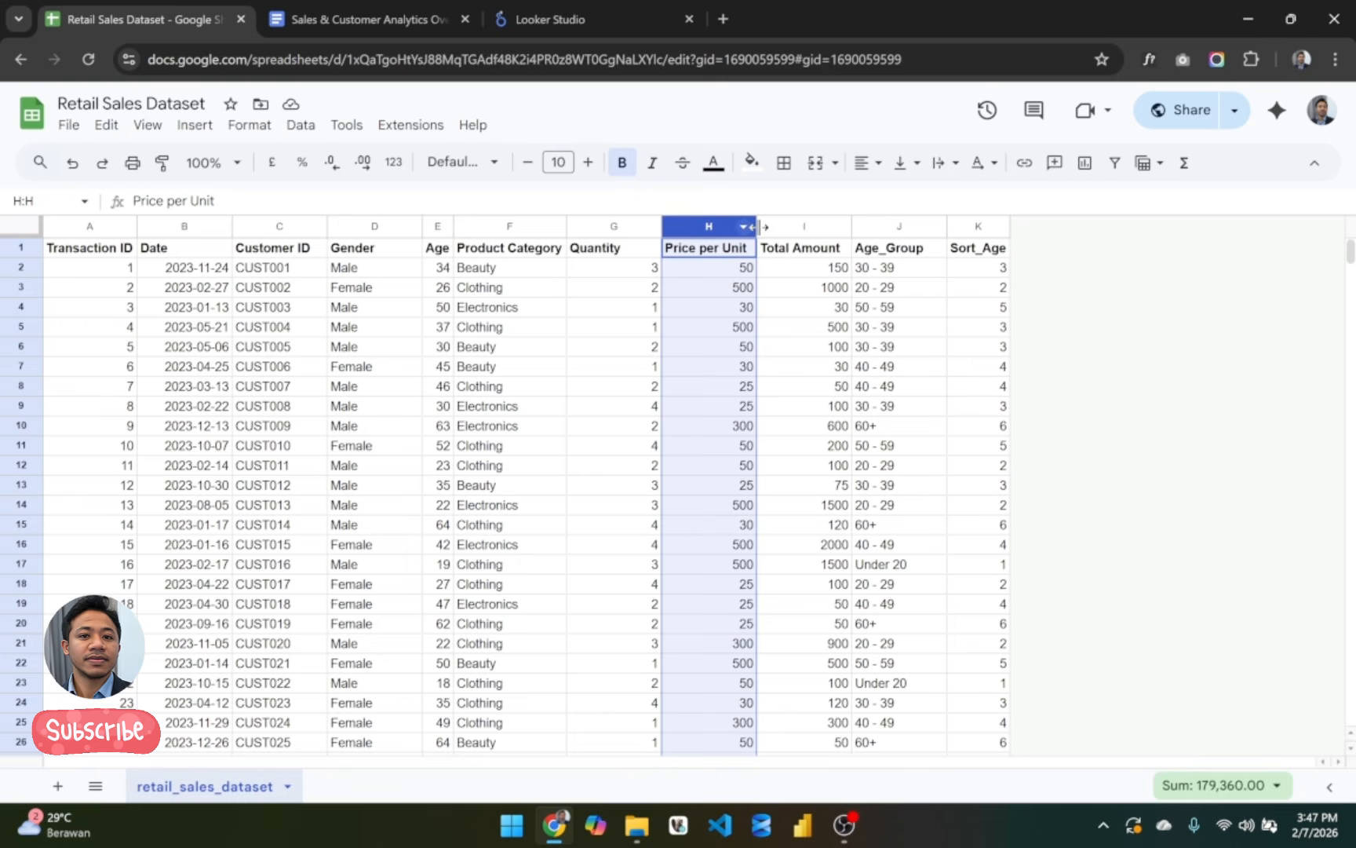
left_click(798, 271)
left_click(644, 258)
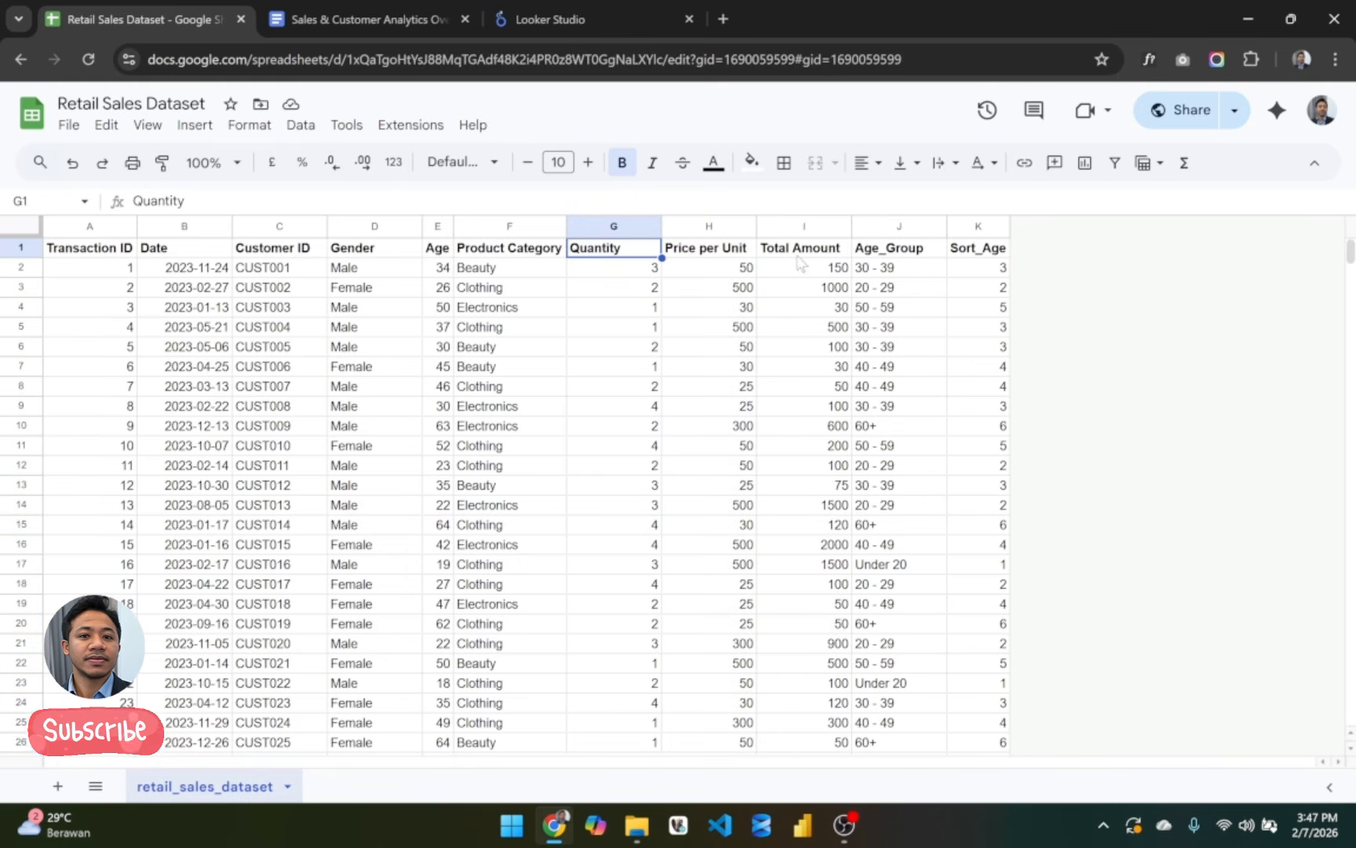
left_click(802, 227)
left_click(637, 273)
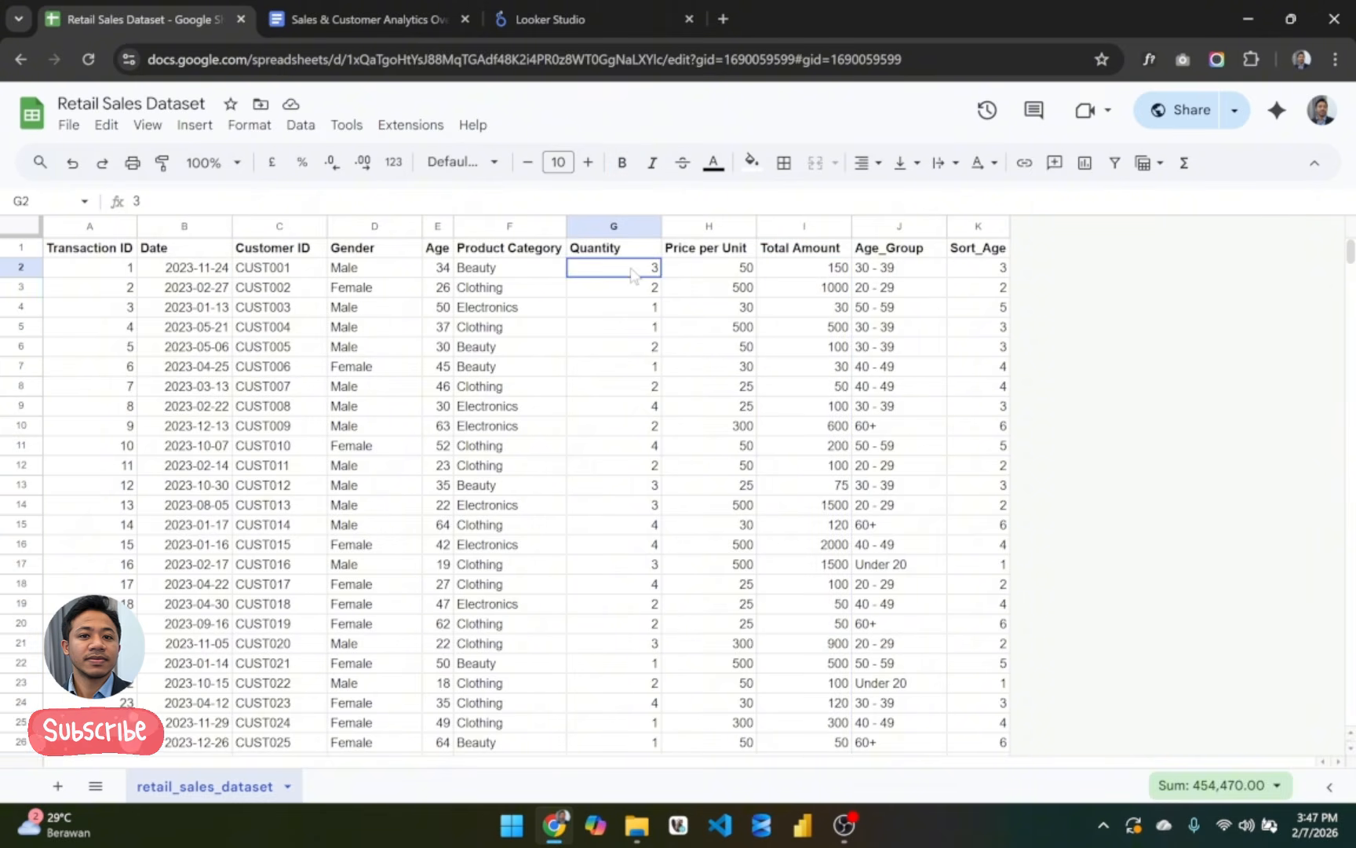
left_click(716, 273)
left_click(835, 286)
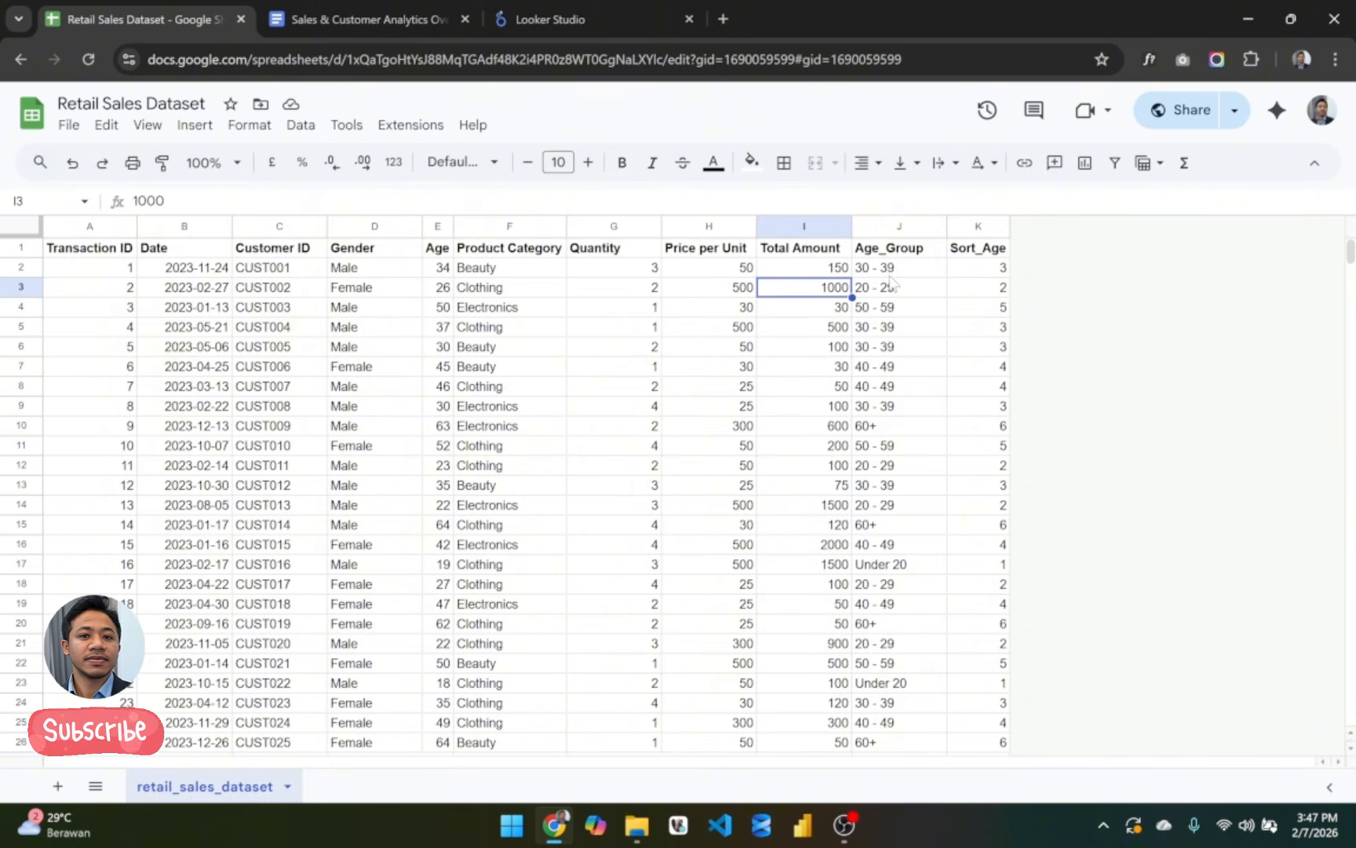
Step: Examine the Age_Group and Sort_Age columns and inspect the Age_Group formula in J2, leaving it as it is
left_click(914, 250)
key("Right")
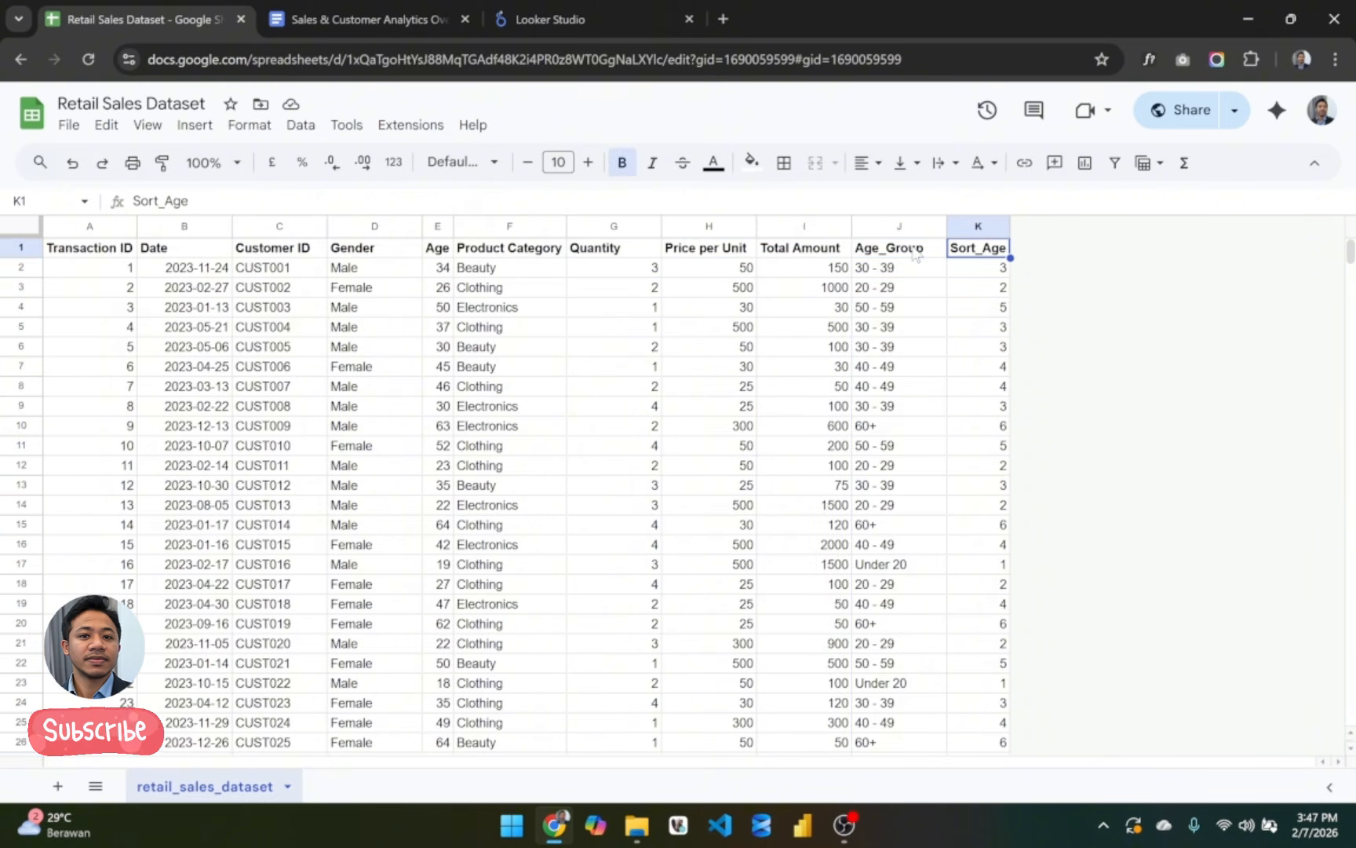
double_click(898, 271)
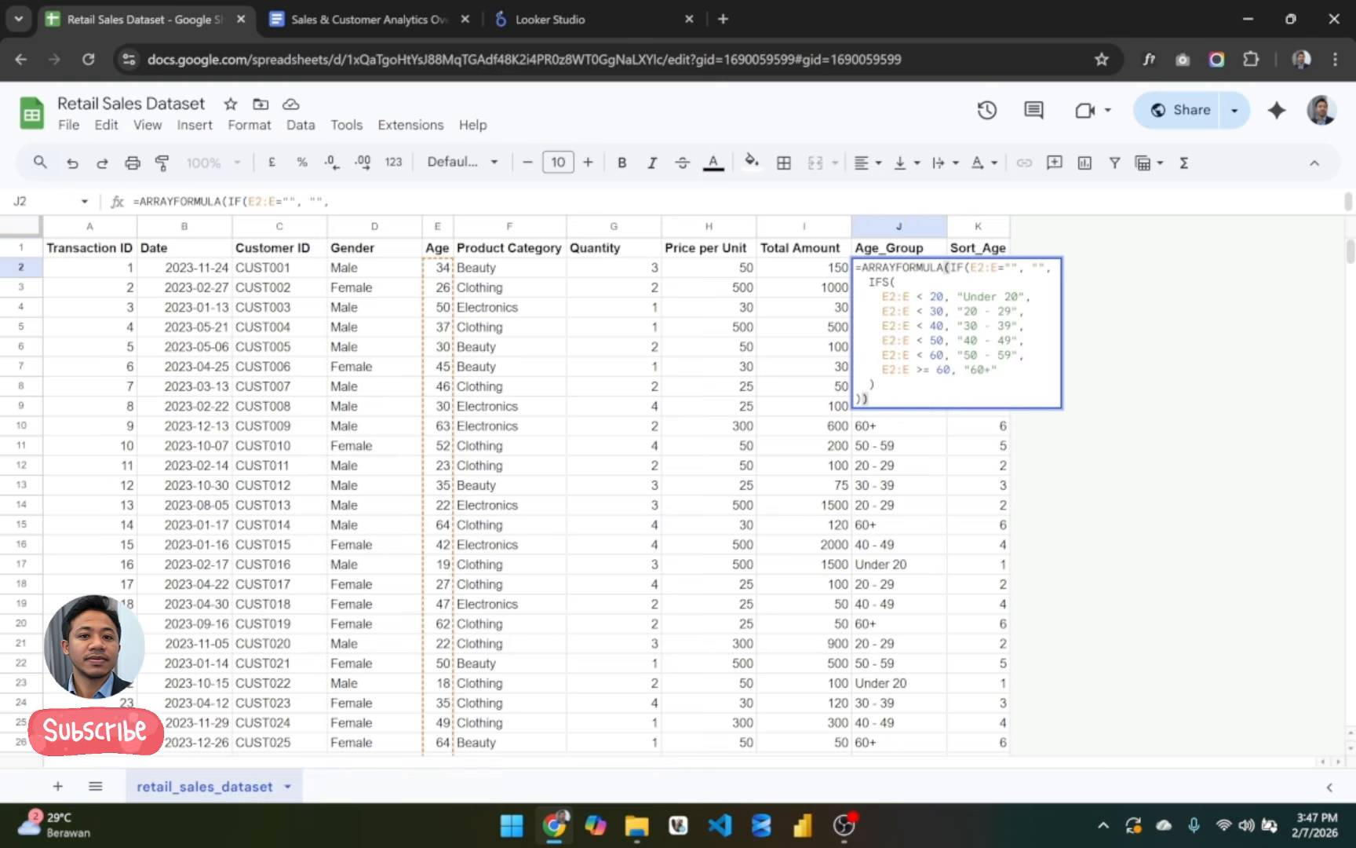
left_click(895, 283)
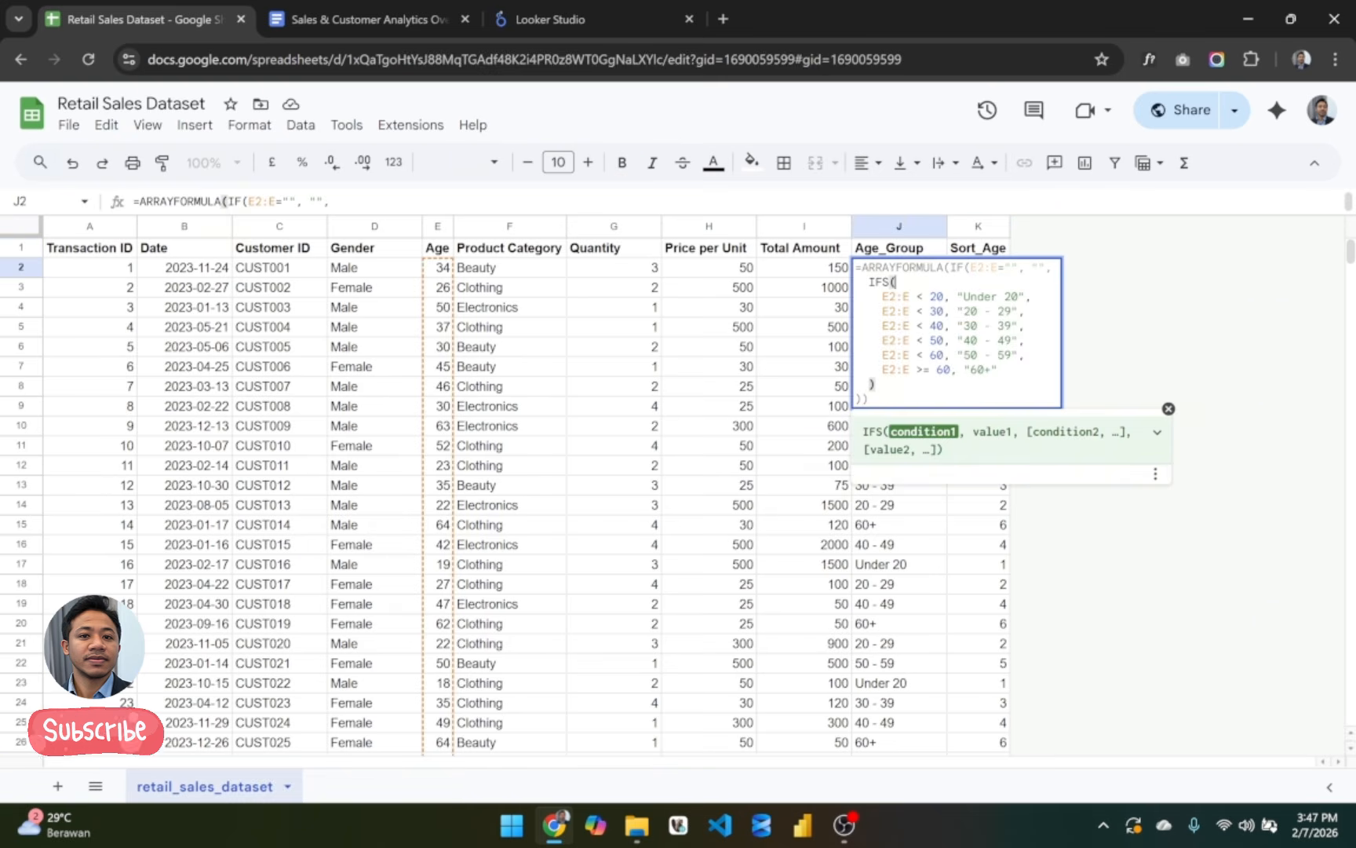
key("Escape")
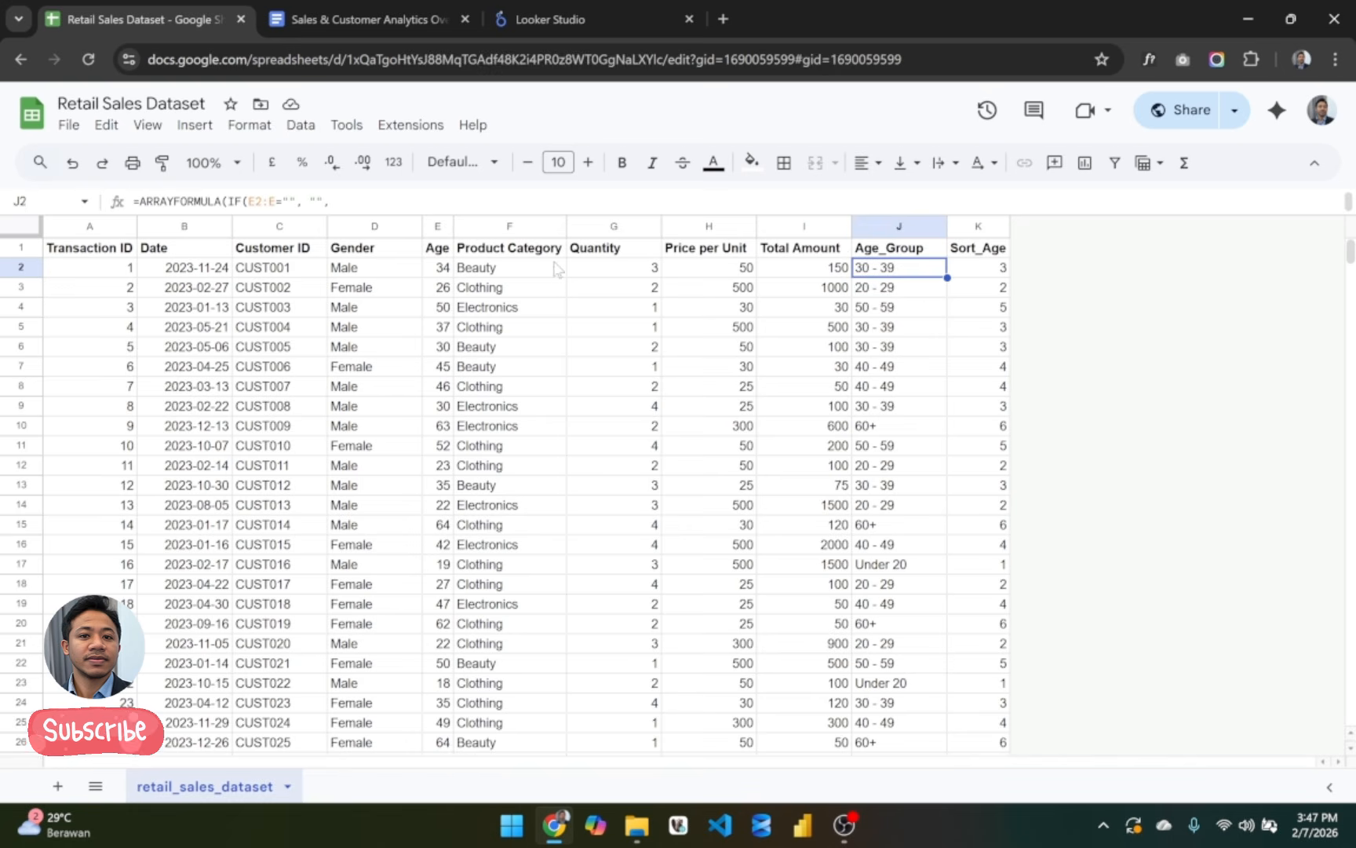
left_click_drag(501, 273, 917, 269)
double_click(916, 269)
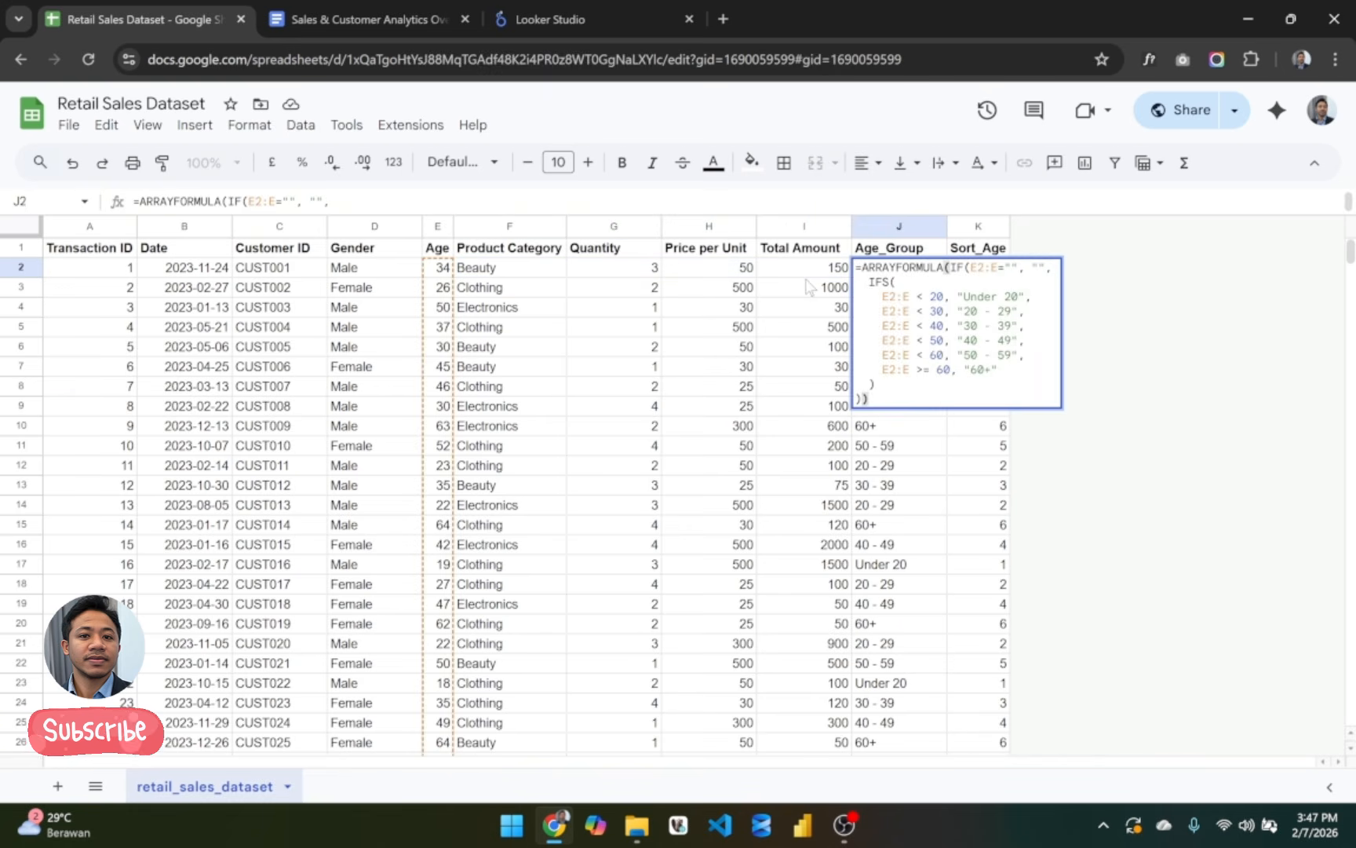
key("Return")
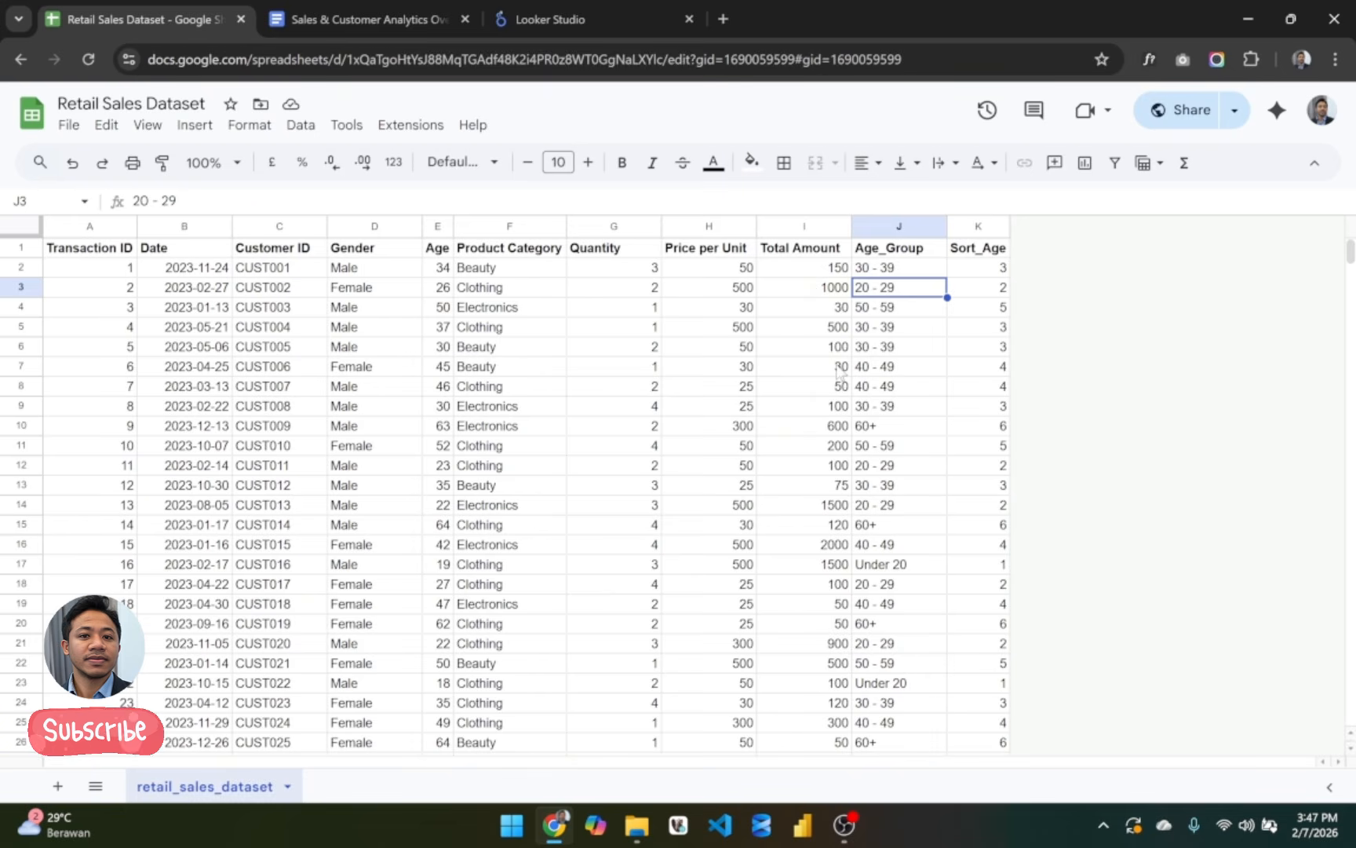
Step: Examine the Sort_Age column and inspect its array formula in K2, leaving the formula as it is
left_click(979, 225)
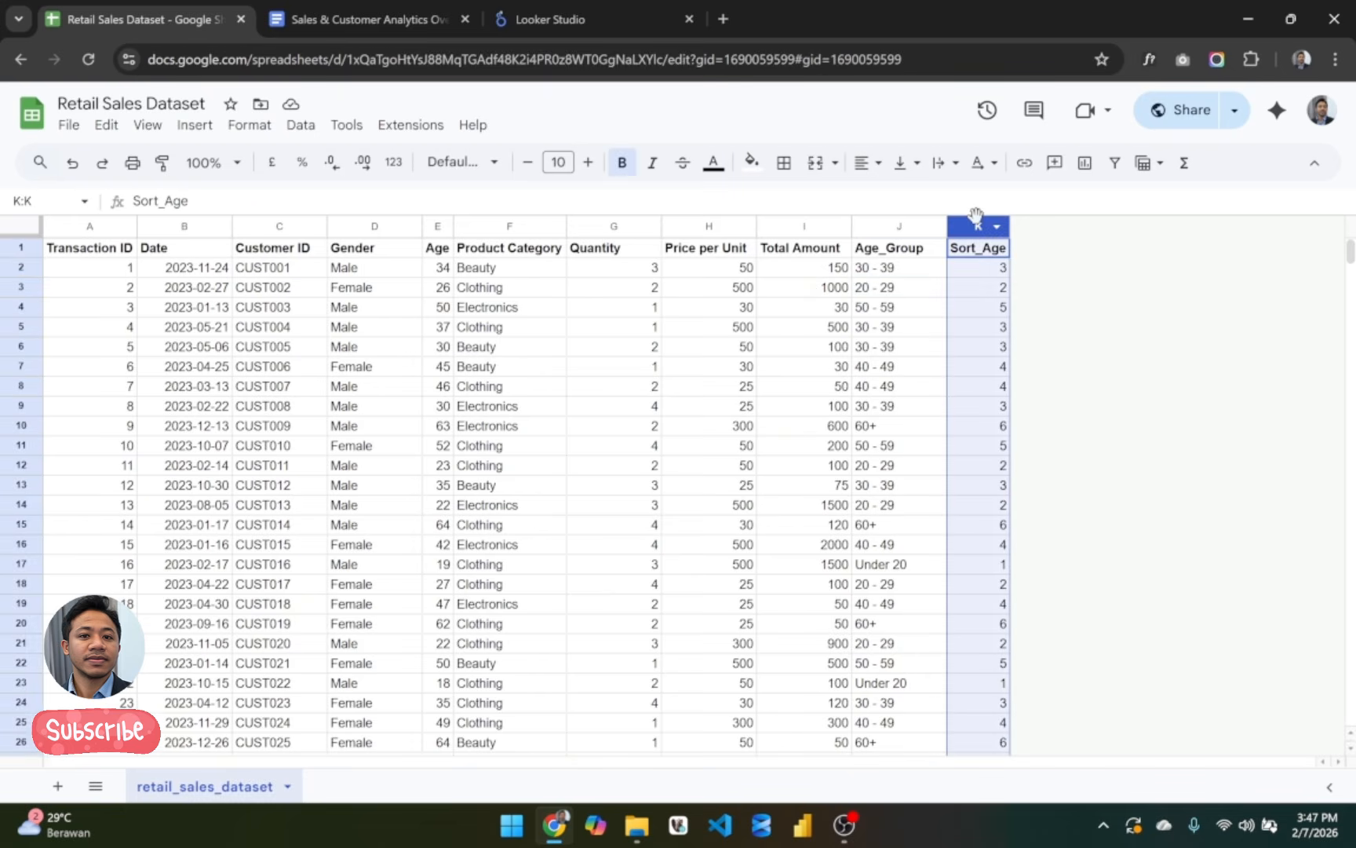
left_click(983, 252)
left_click(983, 275)
double_click(983, 274)
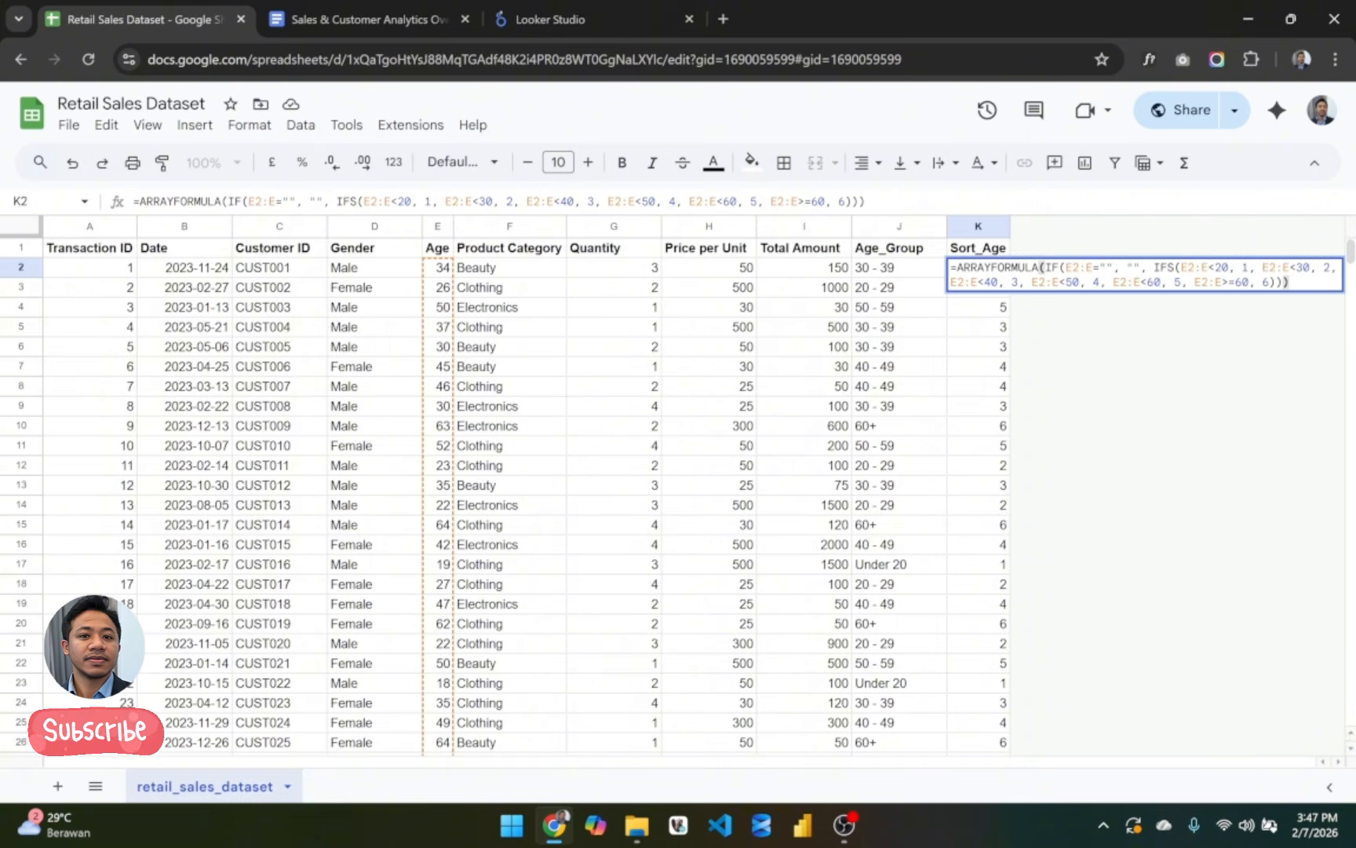
left_click_drag(952, 267, 1292, 284)
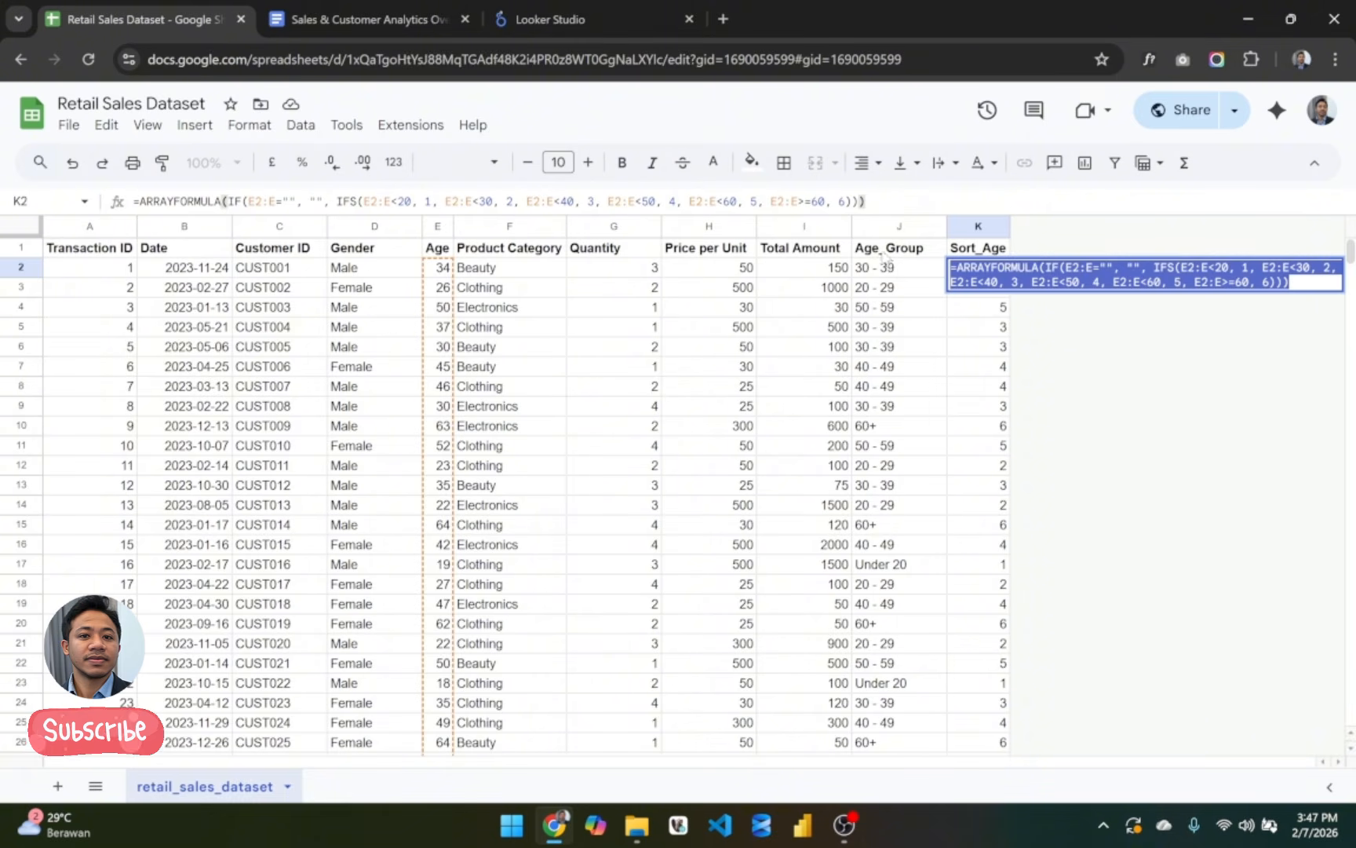
key("Return")
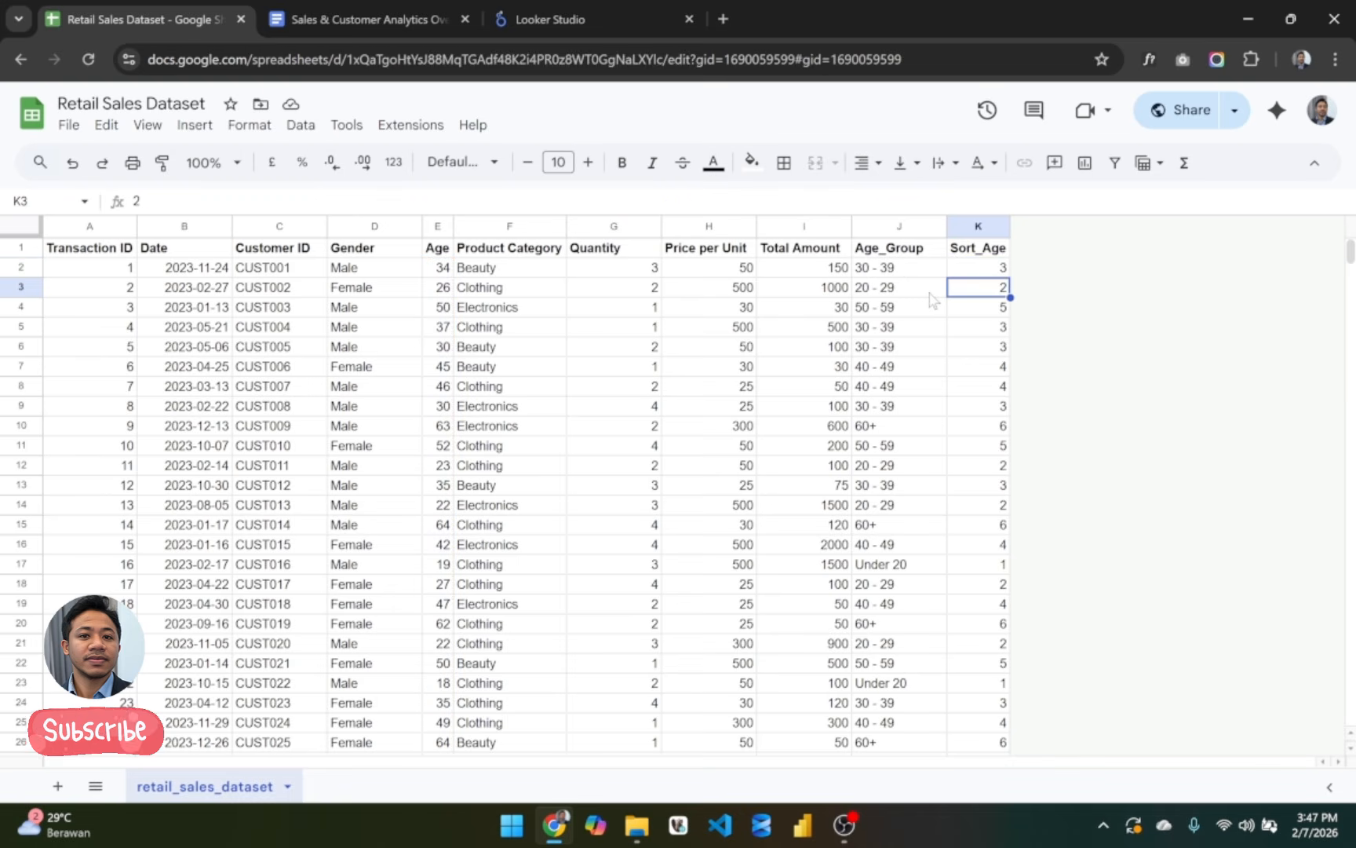
left_click(974, 271)
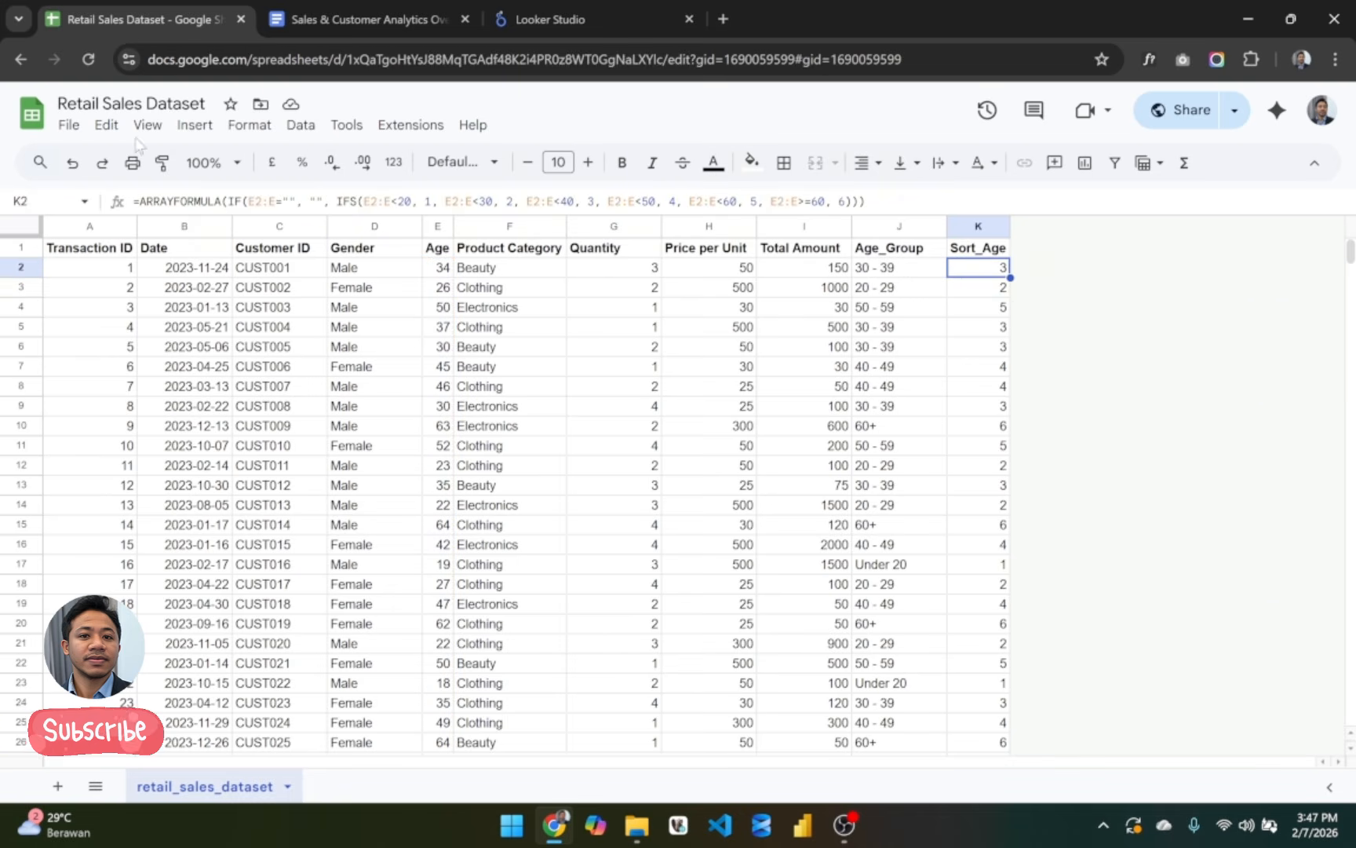
left_click(69, 127)
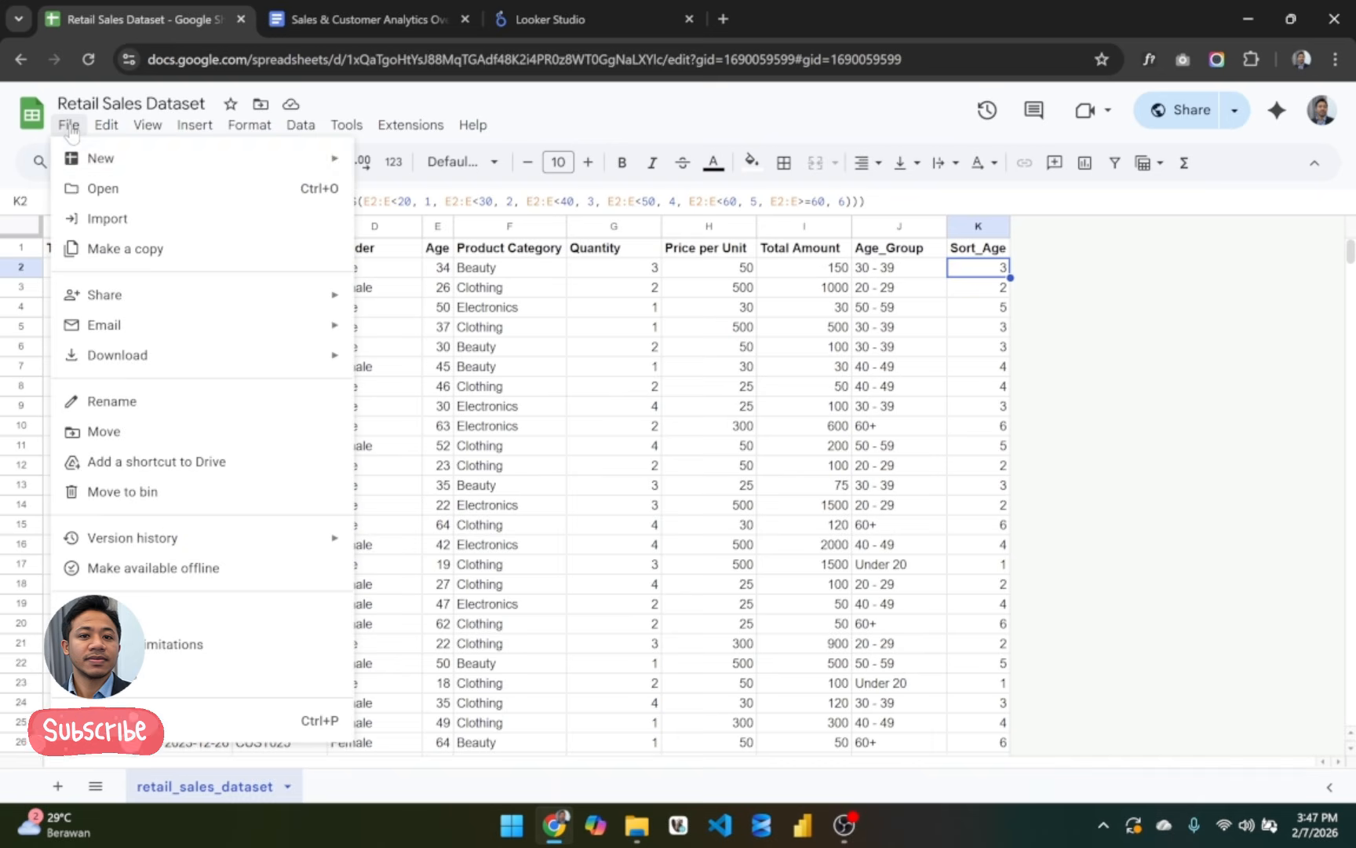
left_click(175, 259)
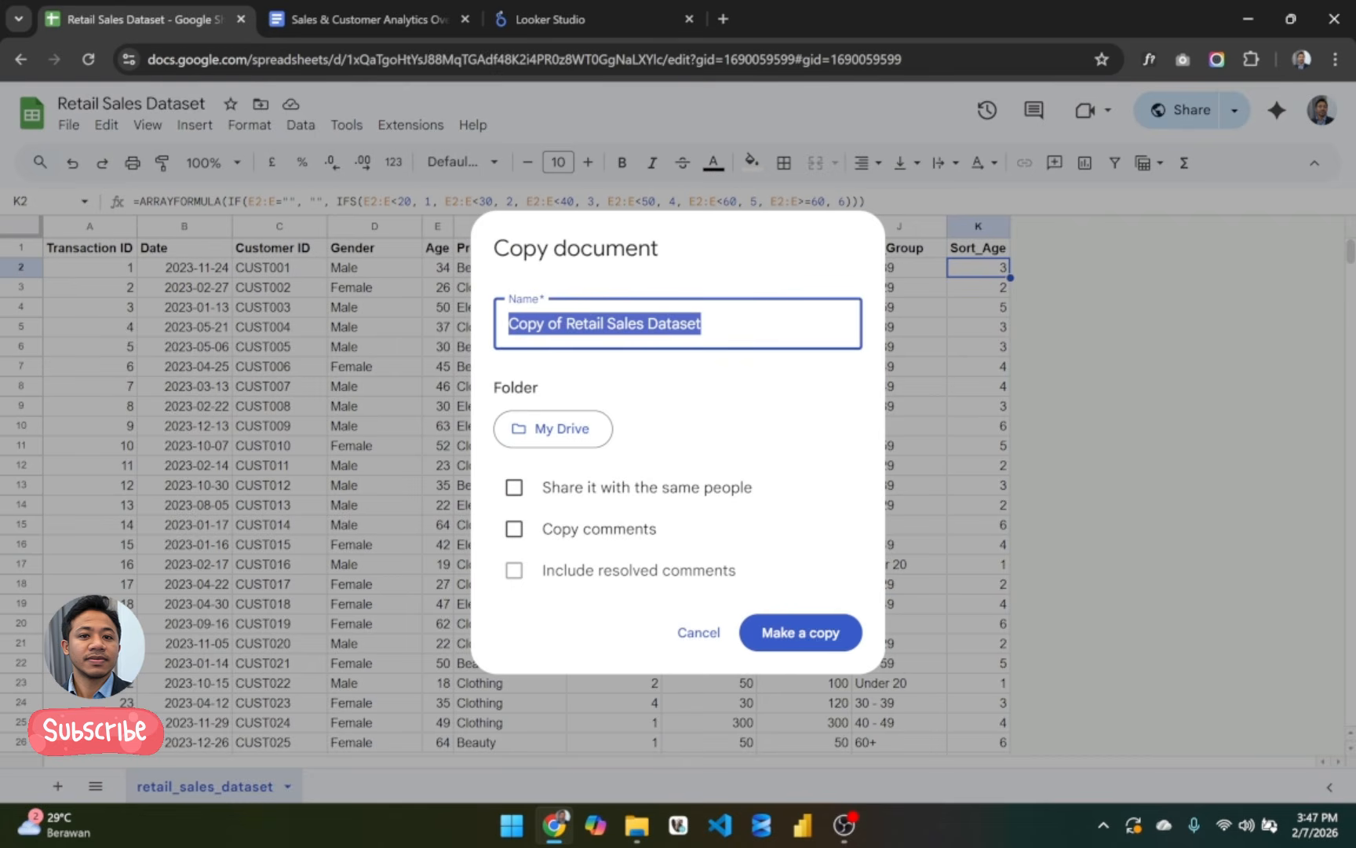
left_click(566, 324)
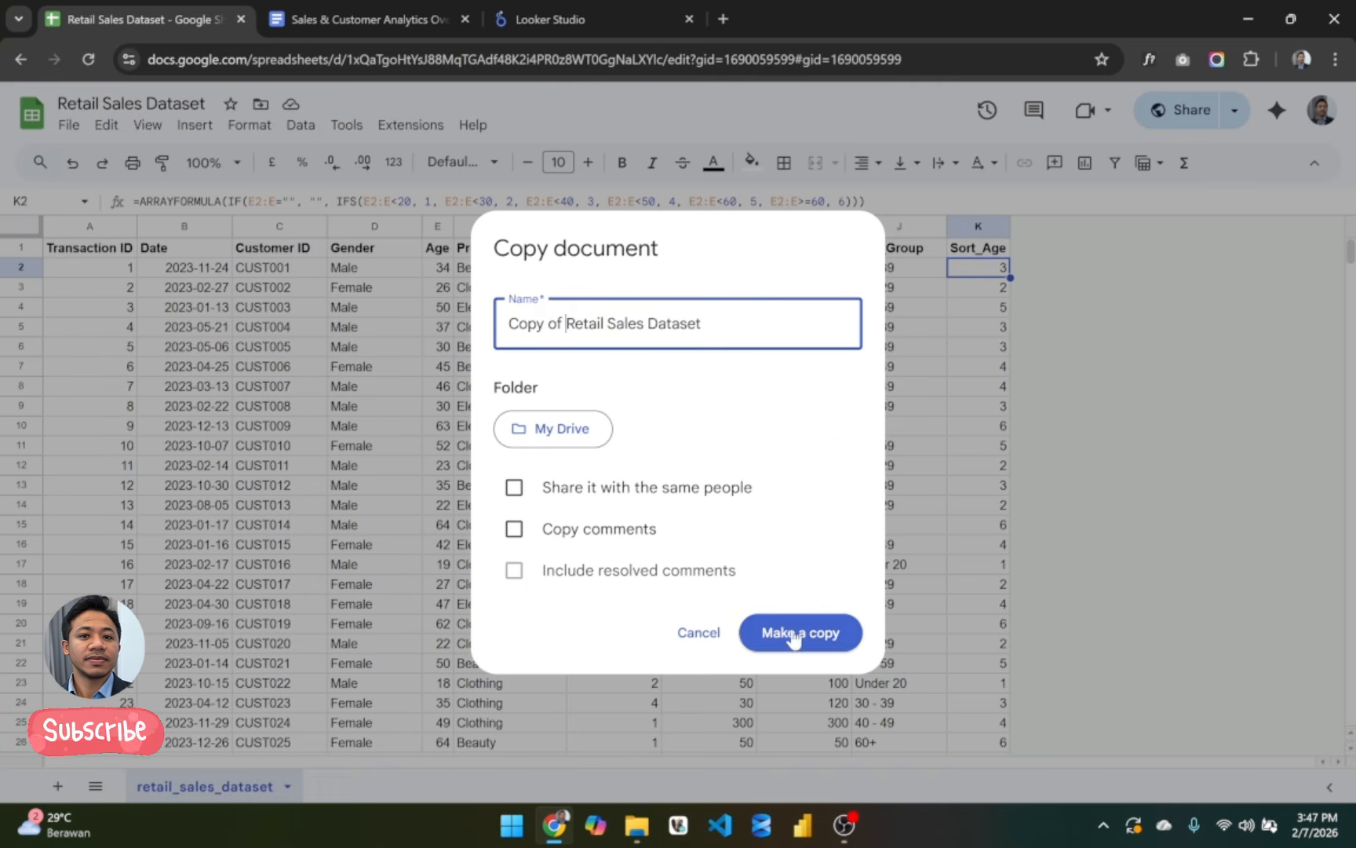
left_click(699, 632)
Step: Switch to Looker Studio, check its web address and create a blank report
left_click(620, 19)
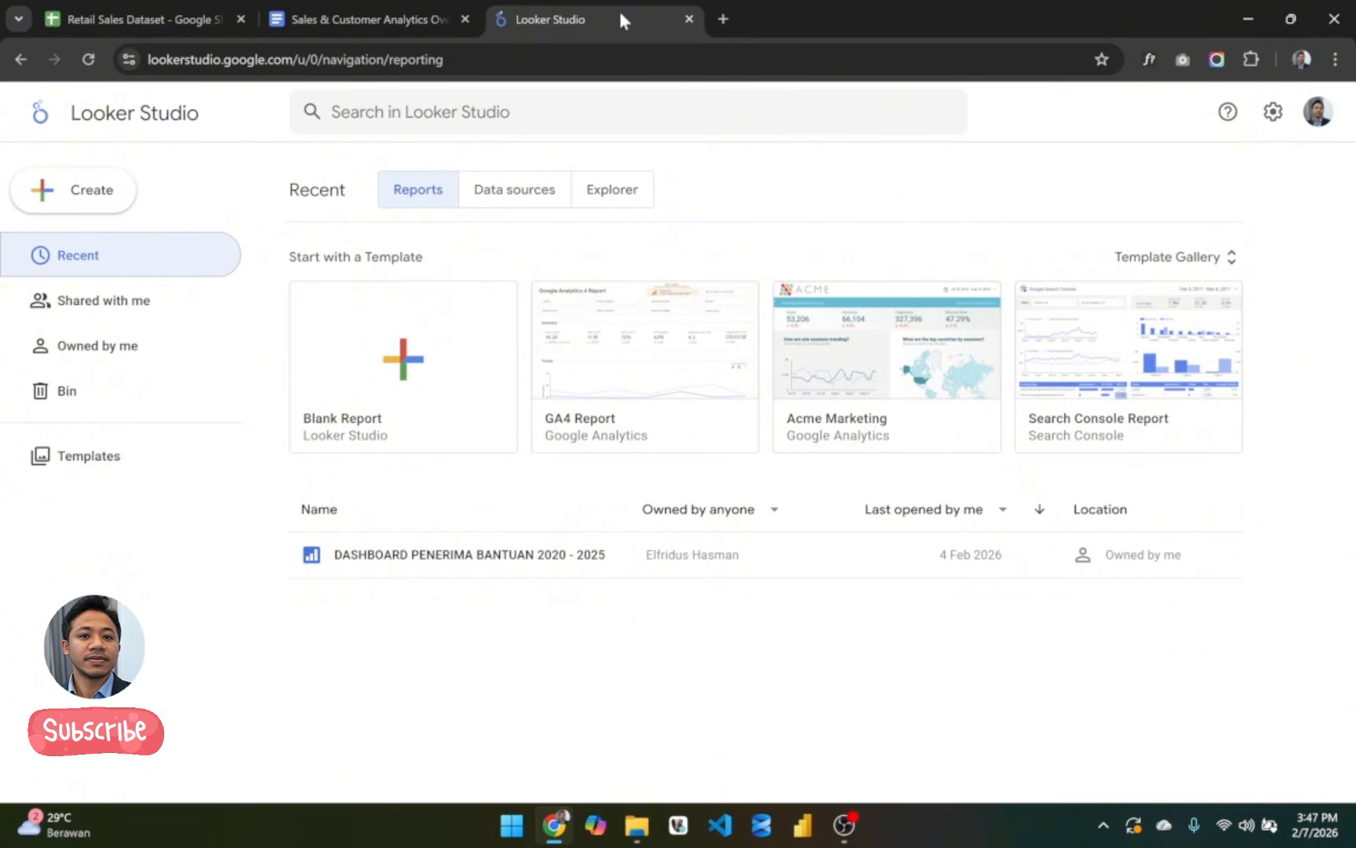
left_click(299, 59)
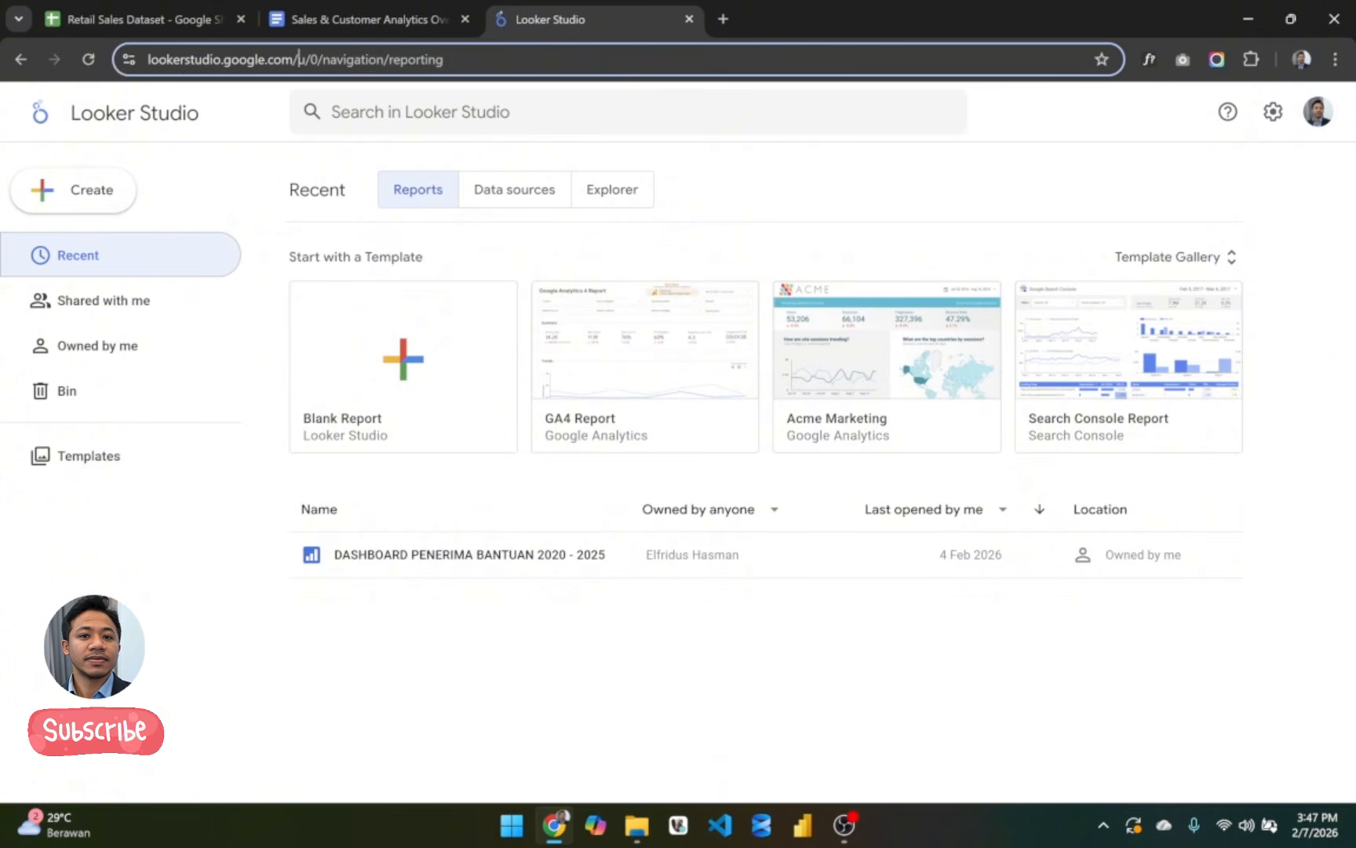
left_click_drag(298, 59, 471, 67)
left_click(504, 63)
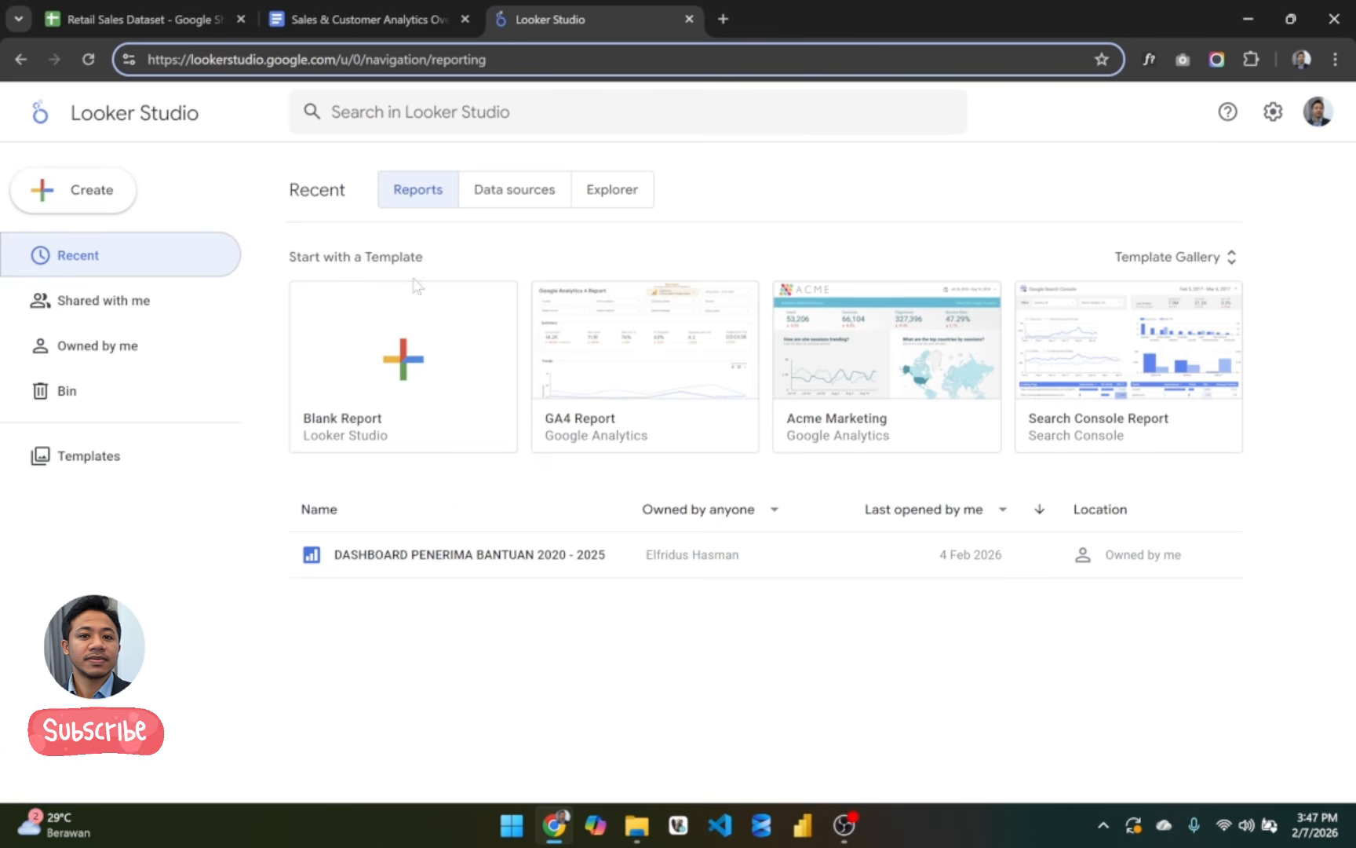
left_click(436, 402)
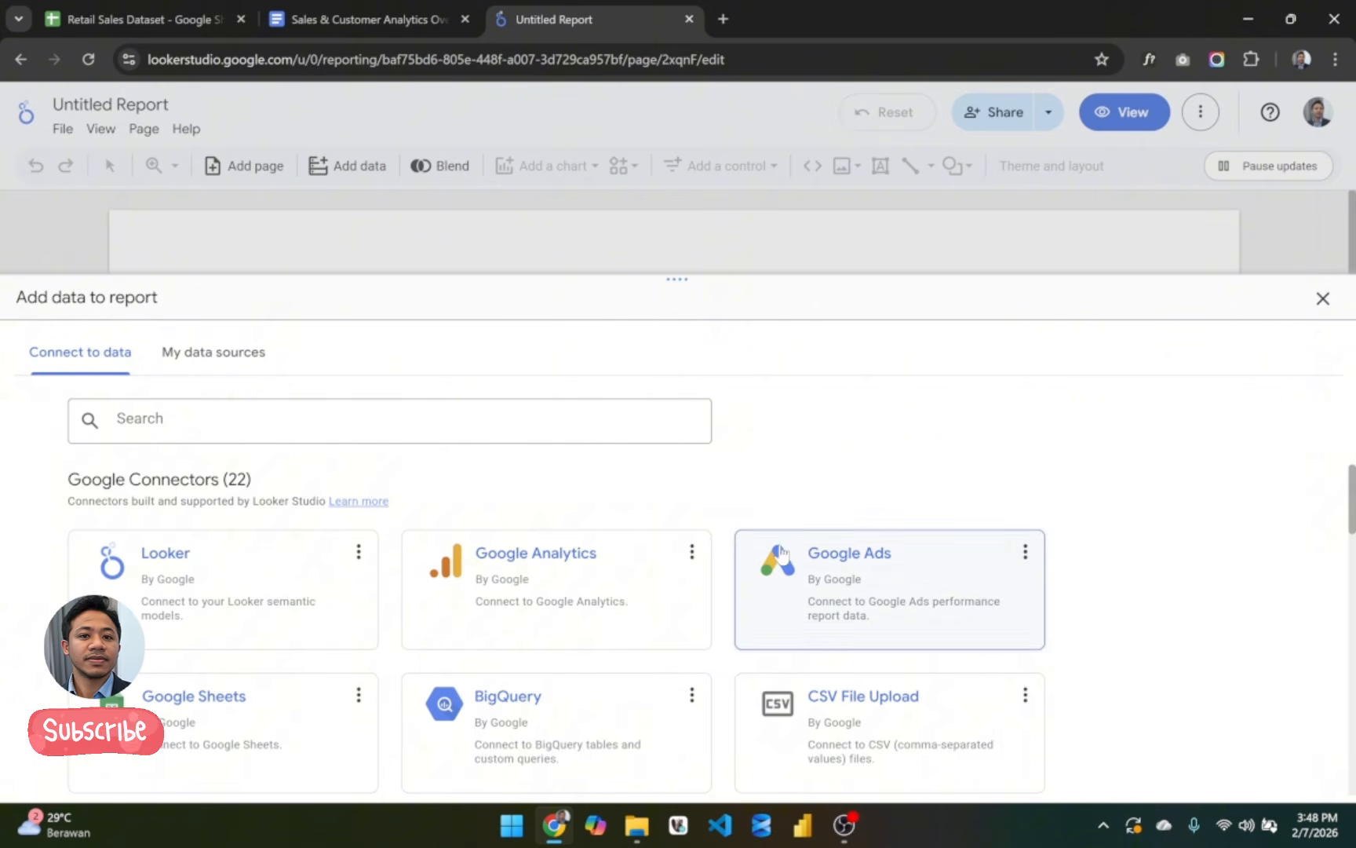
Step: Look through the available Google and partner data connectors for the new report
scroll(785, 552, "down", 1)
scroll(811, 536, "up", 1)
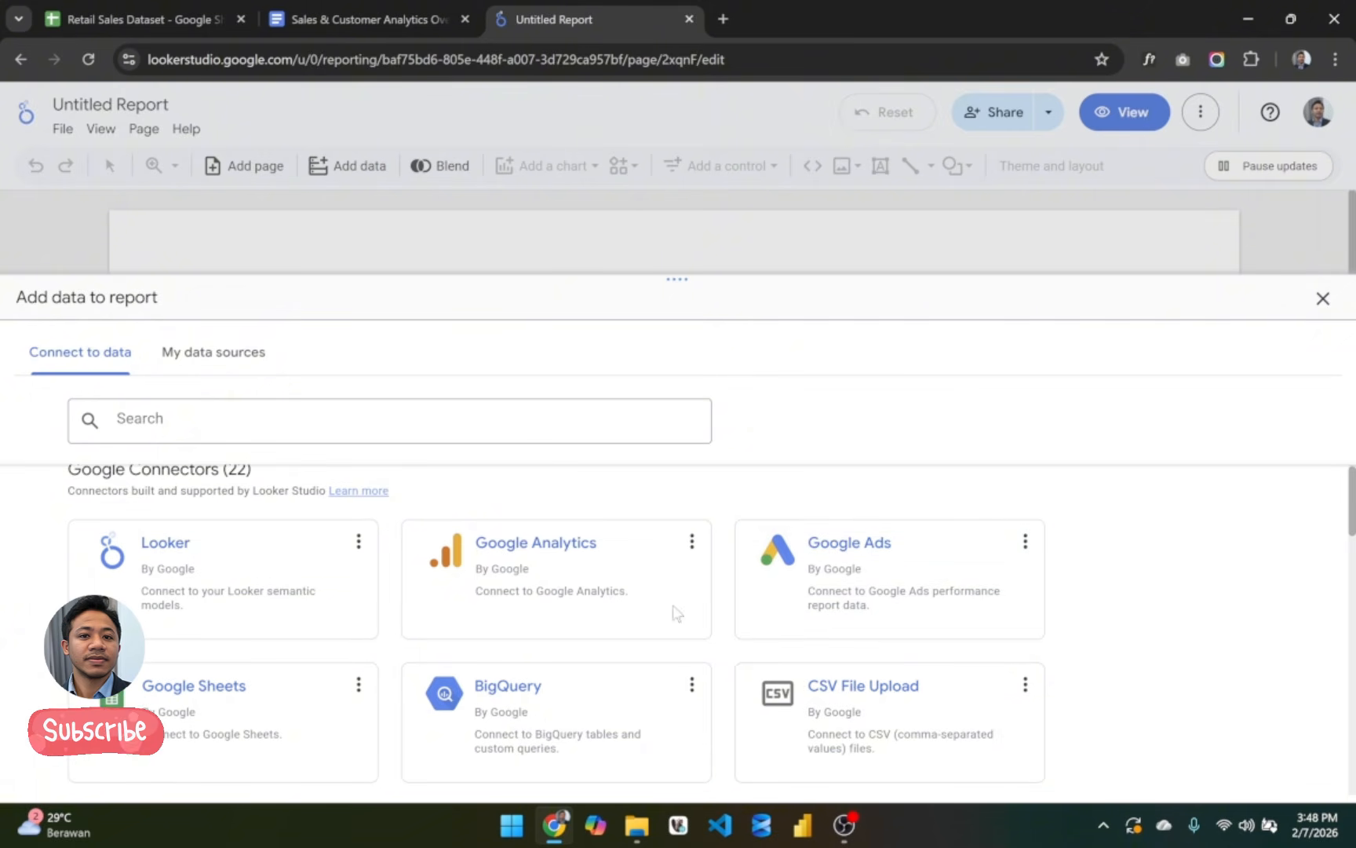
scroll(684, 620, "down", 1)
scroll(684, 626, "up", 1)
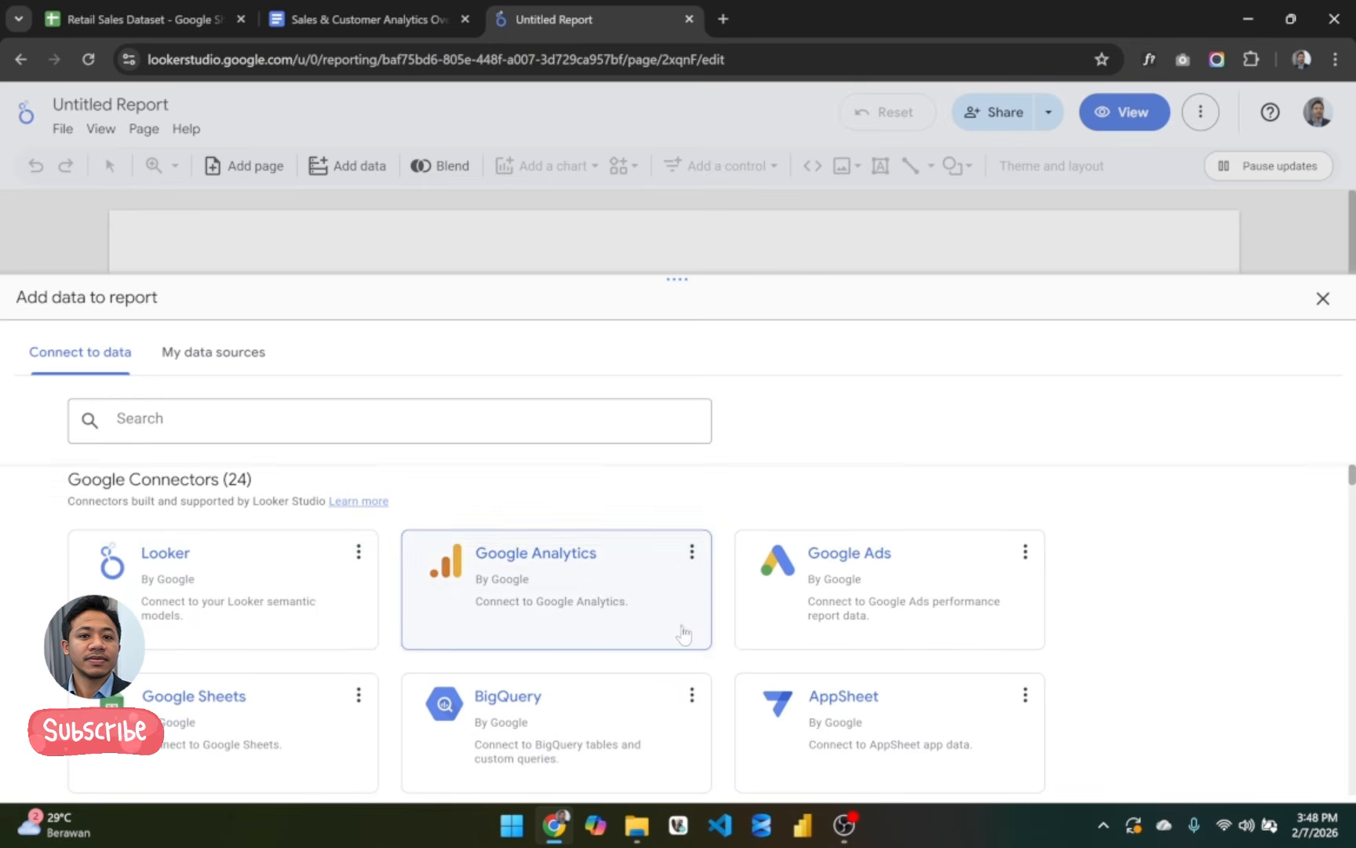
scroll(654, 630, "down", 2)
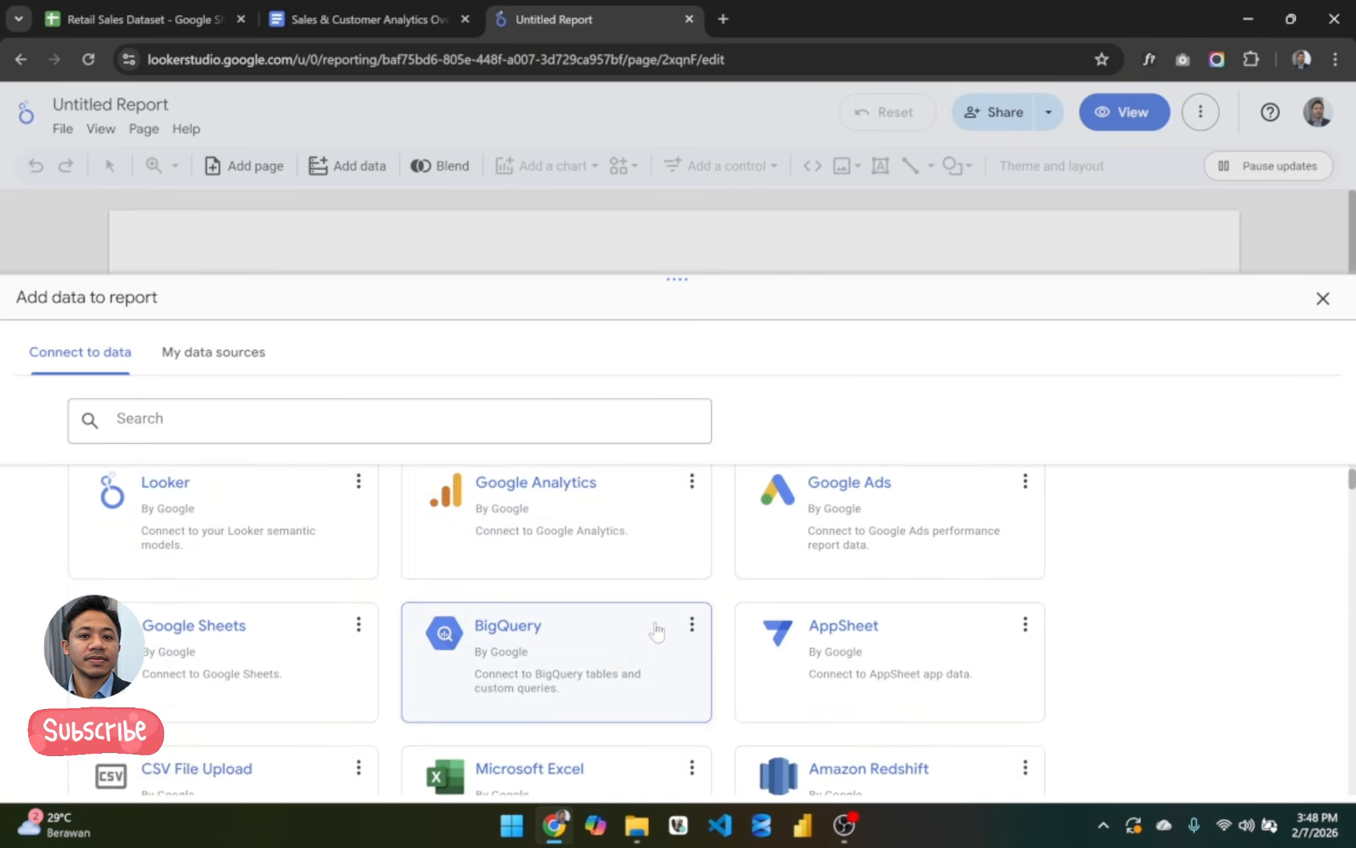
scroll(655, 629, "down", 1)
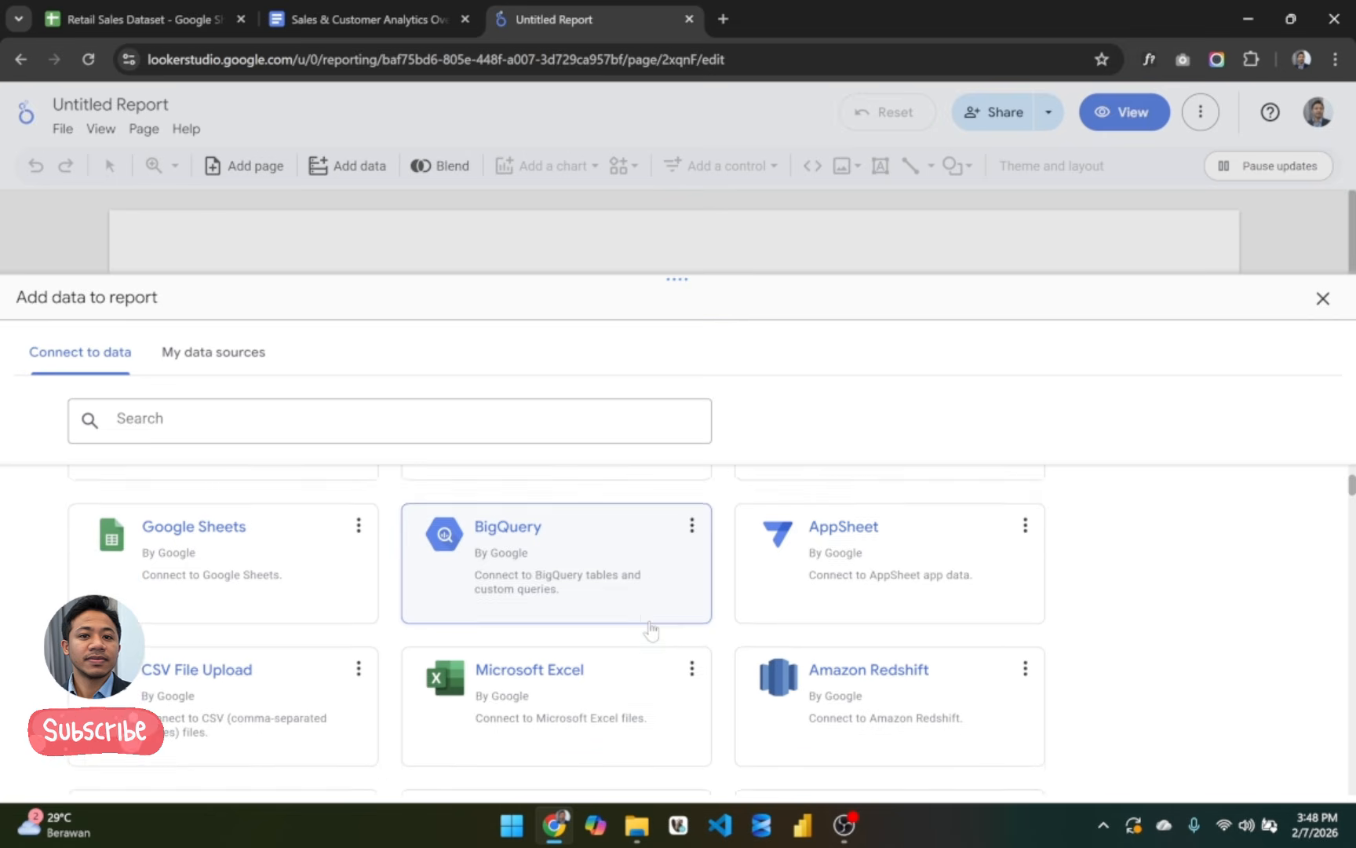
scroll(650, 628, "down", 1)
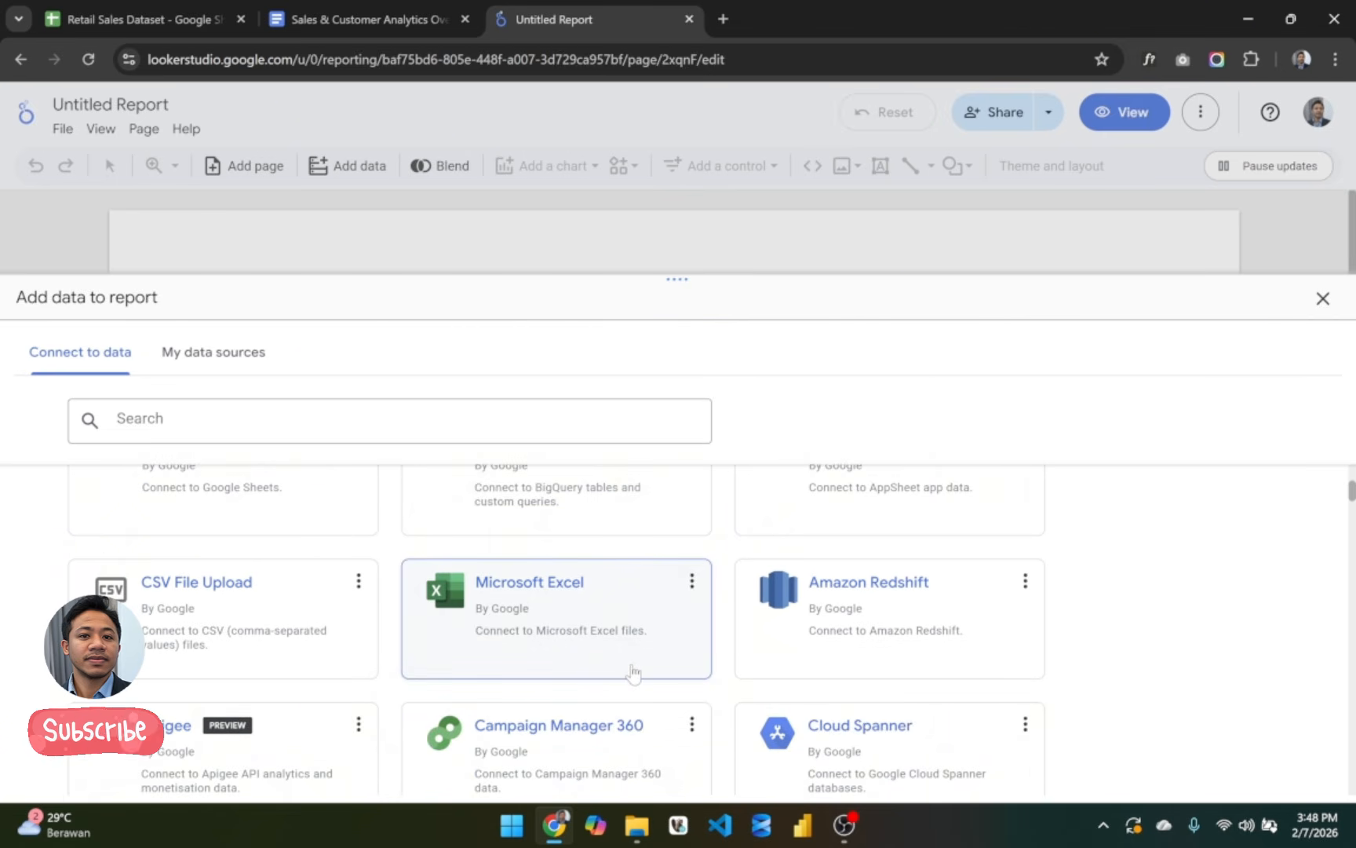
scroll(633, 672, "up", 1)
scroll(597, 650, "down", 1)
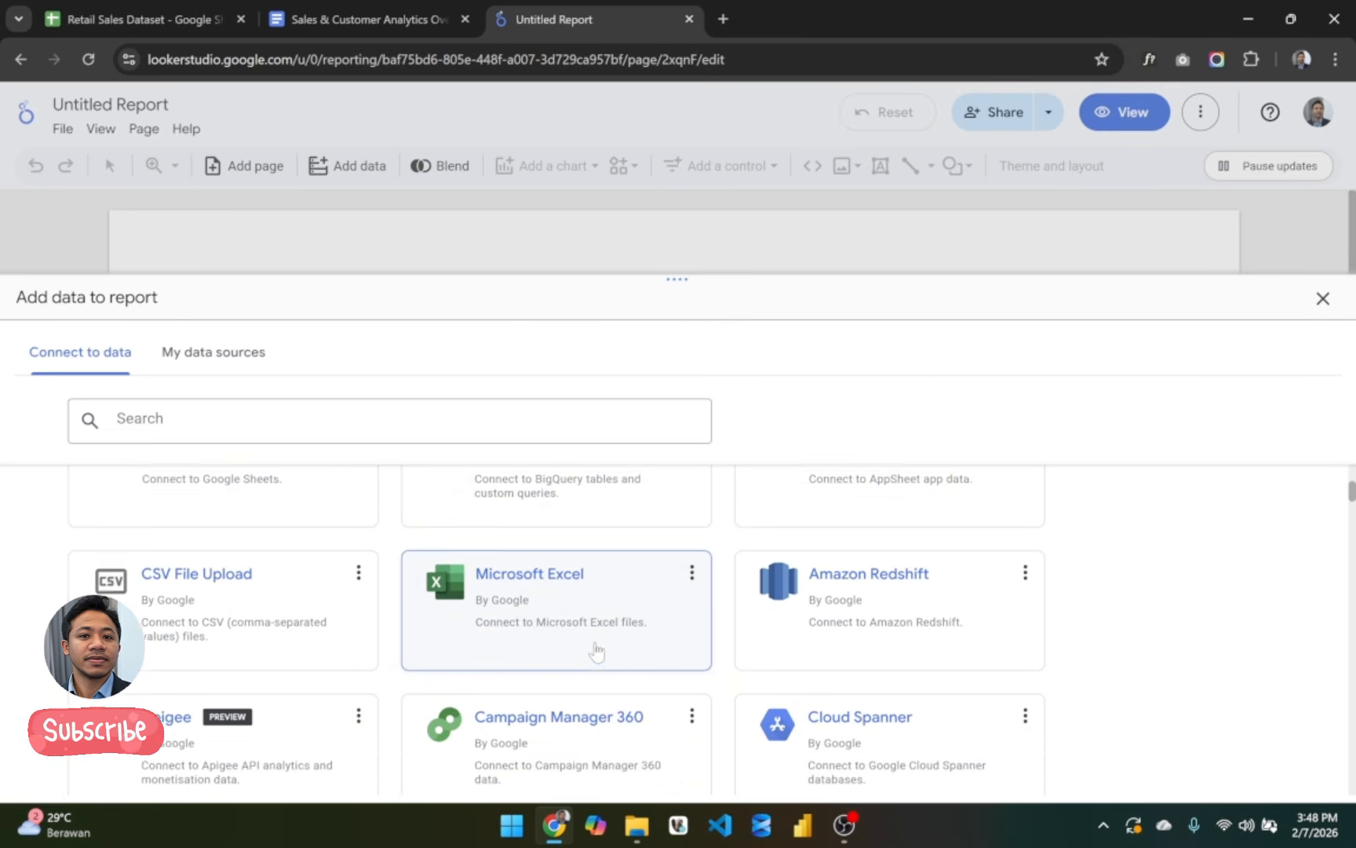
scroll(548, 598, "down", 6)
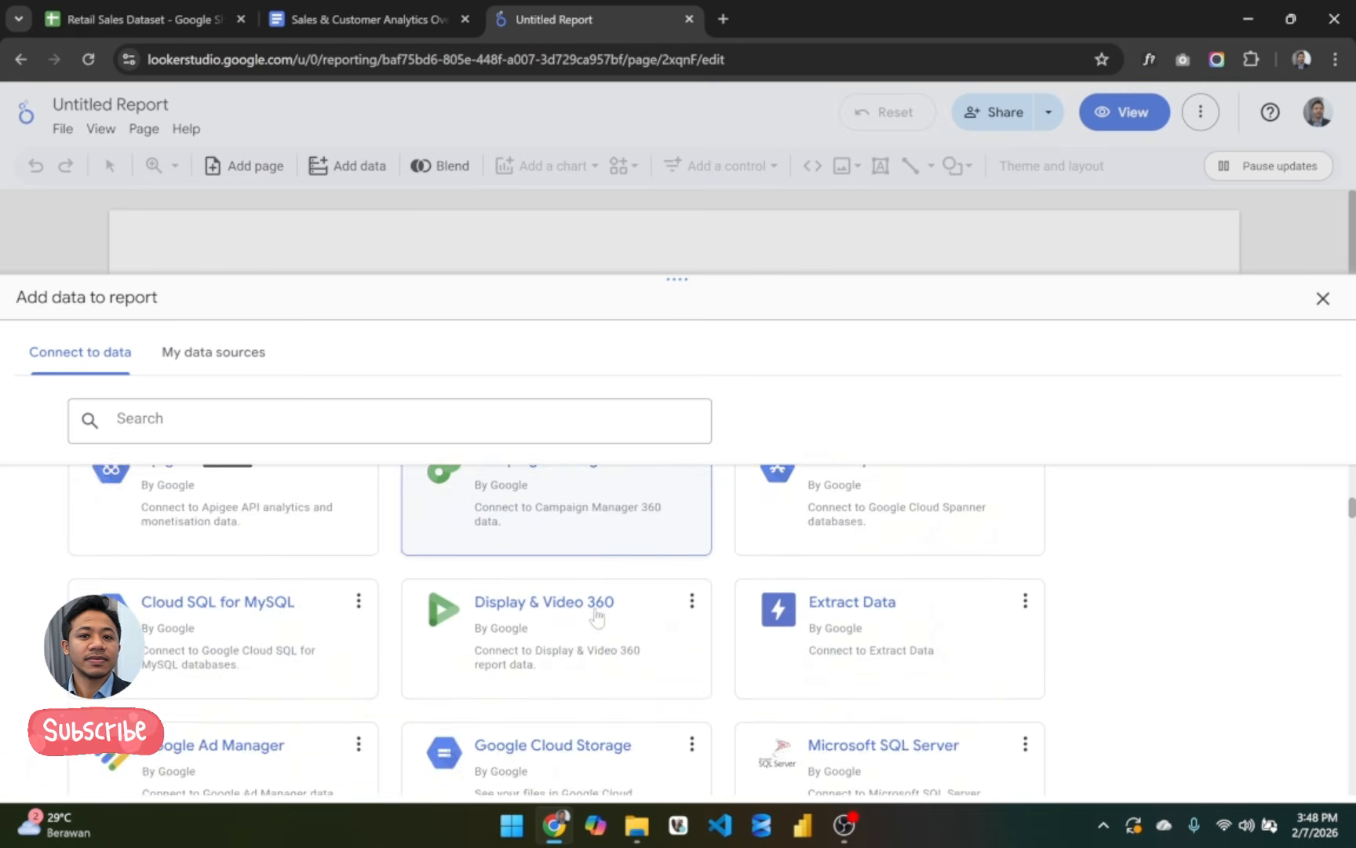
scroll(596, 616, "down", 10)
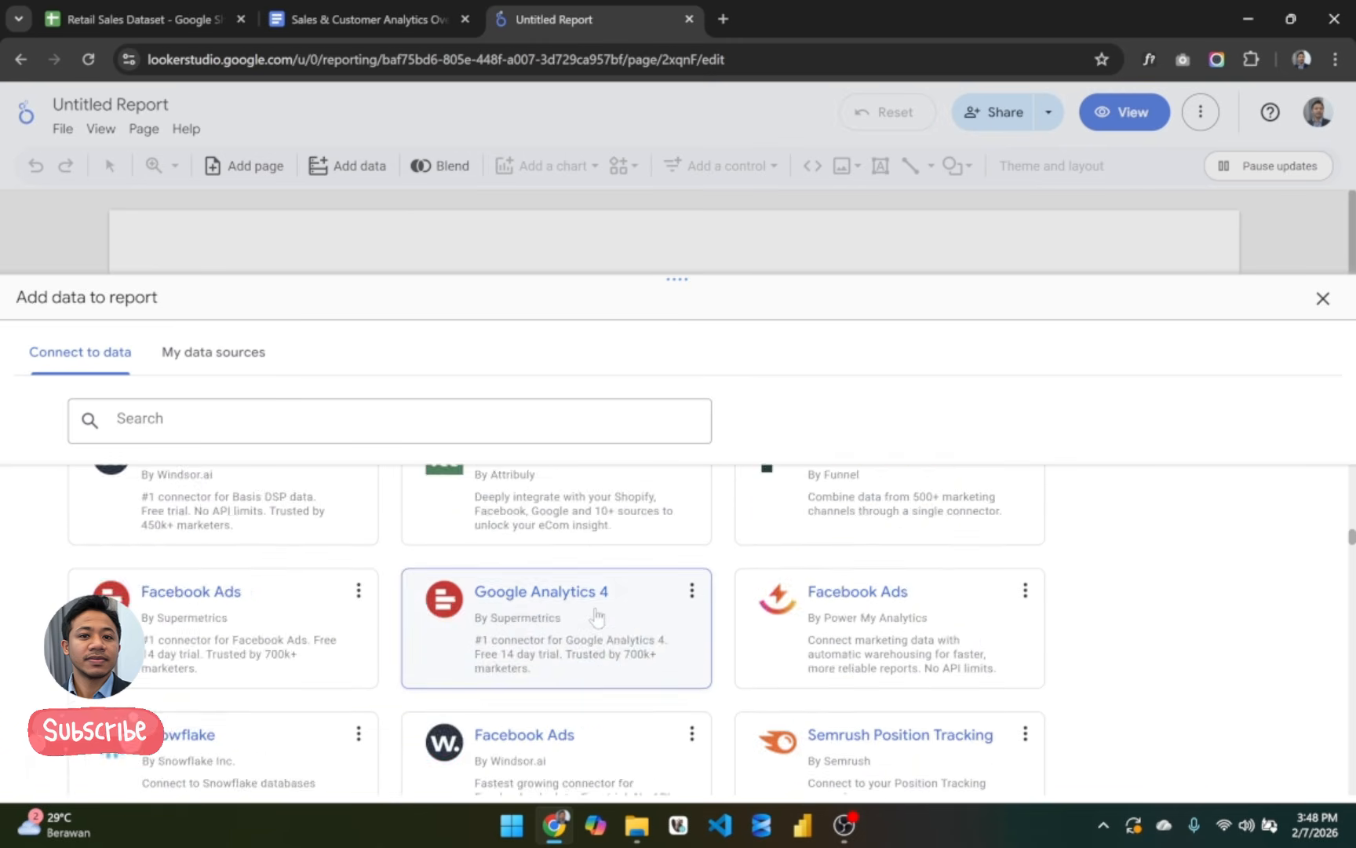
scroll(597, 616, "down", 2)
scroll(598, 619, "up", 15)
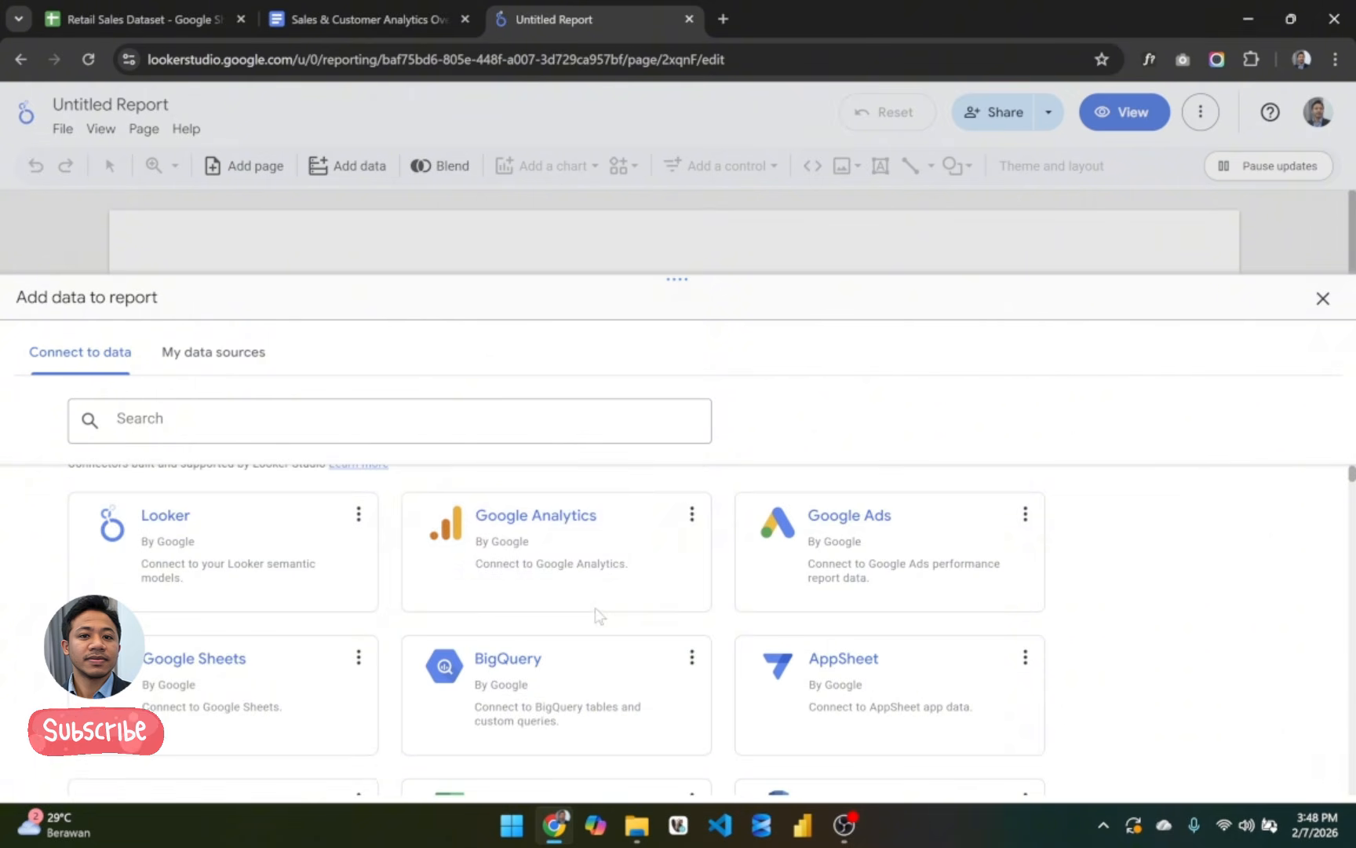
Step: Choose the Google Sheets connector and select the Retail Sales Dataset spreadsheet with its retail_sales_dataset worksheet
left_click(234, 673)
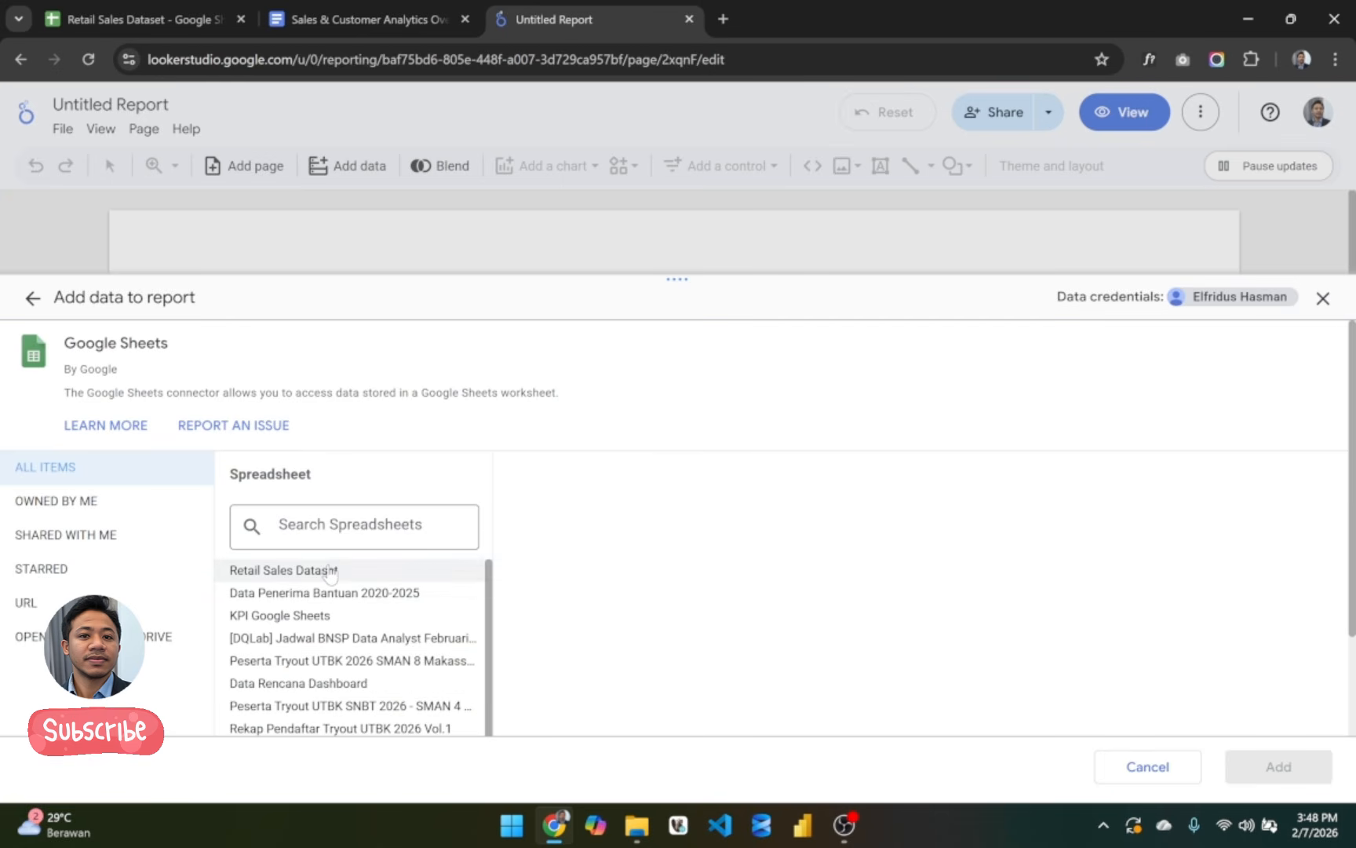
left_click(353, 571)
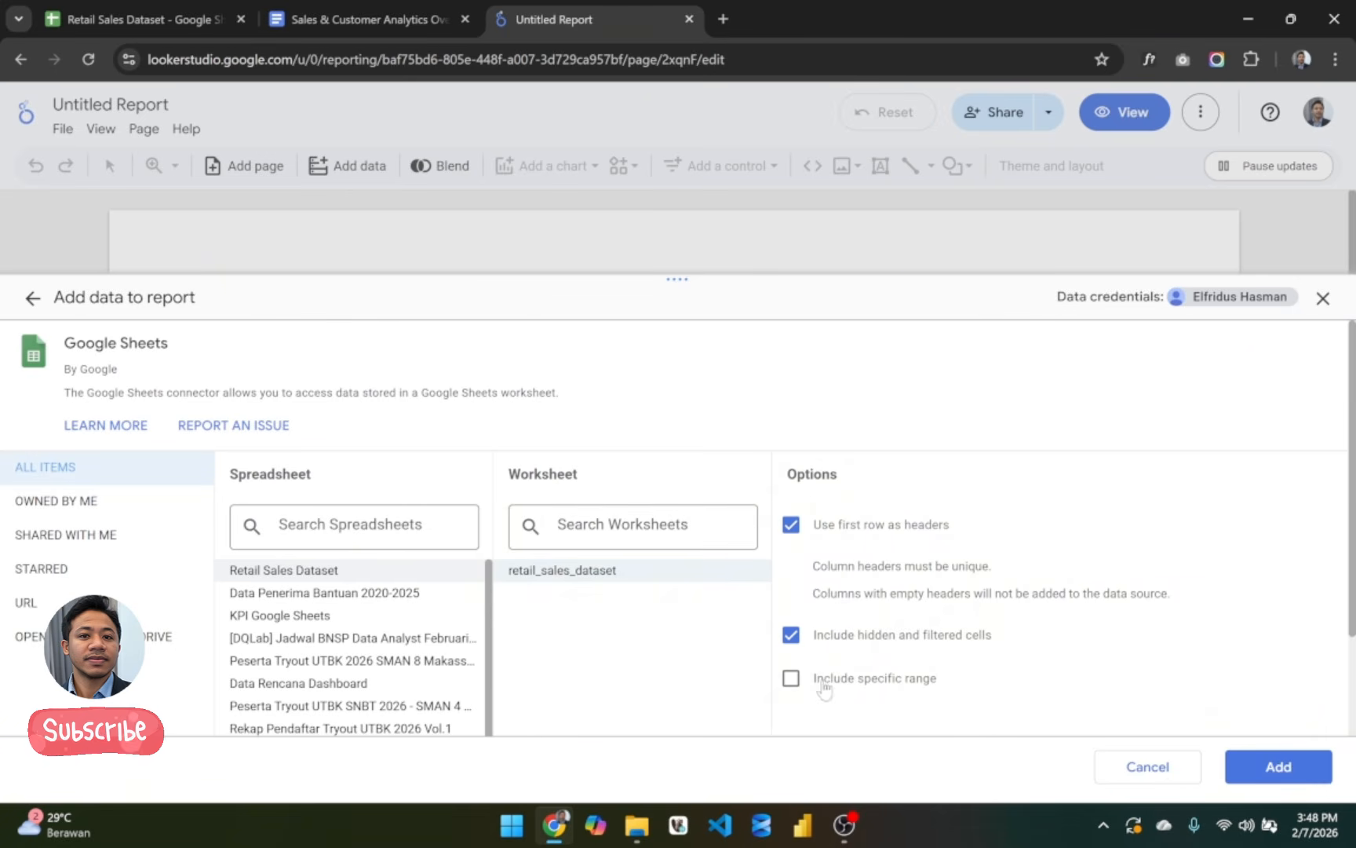
left_click(790, 678)
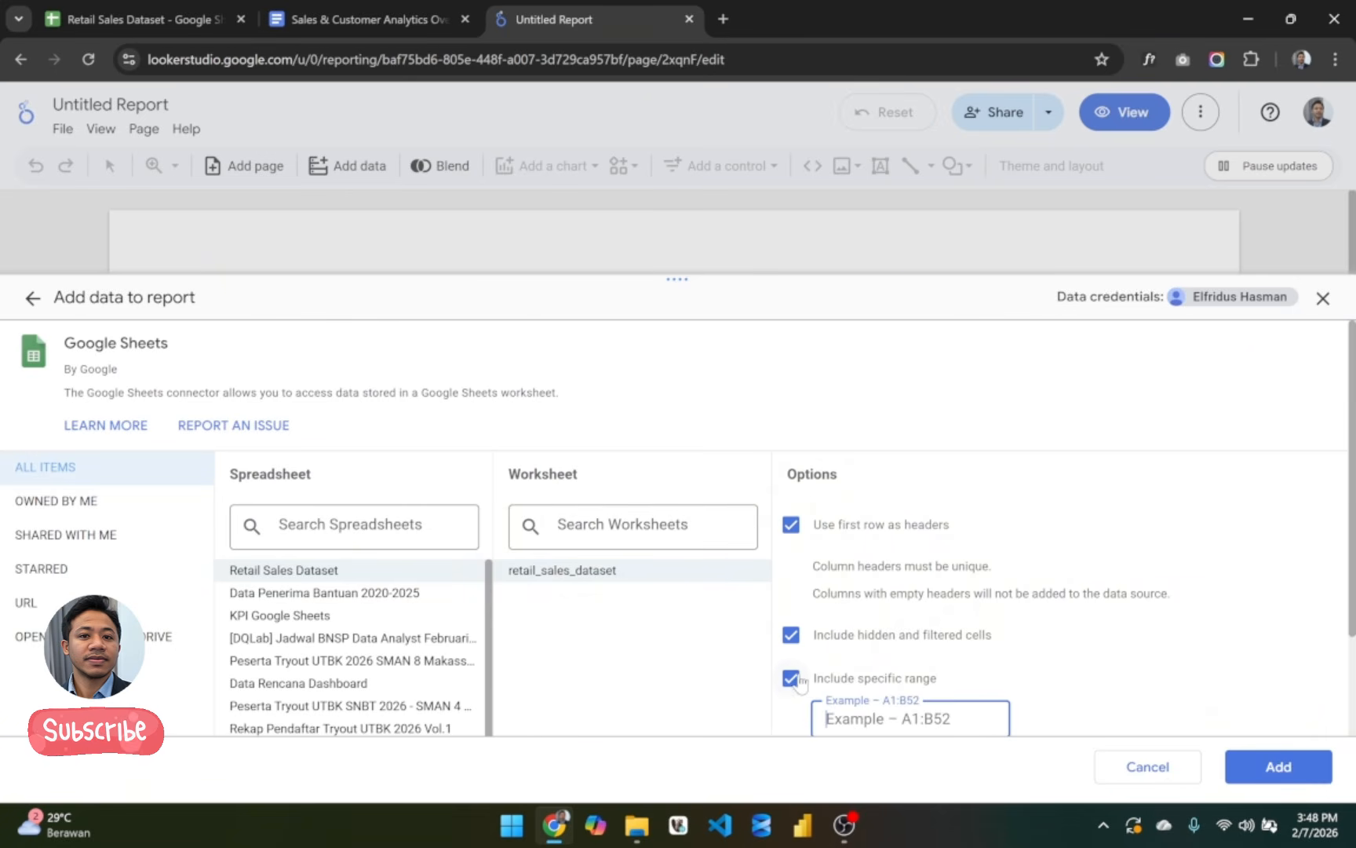
scroll(1002, 679, "down", 1)
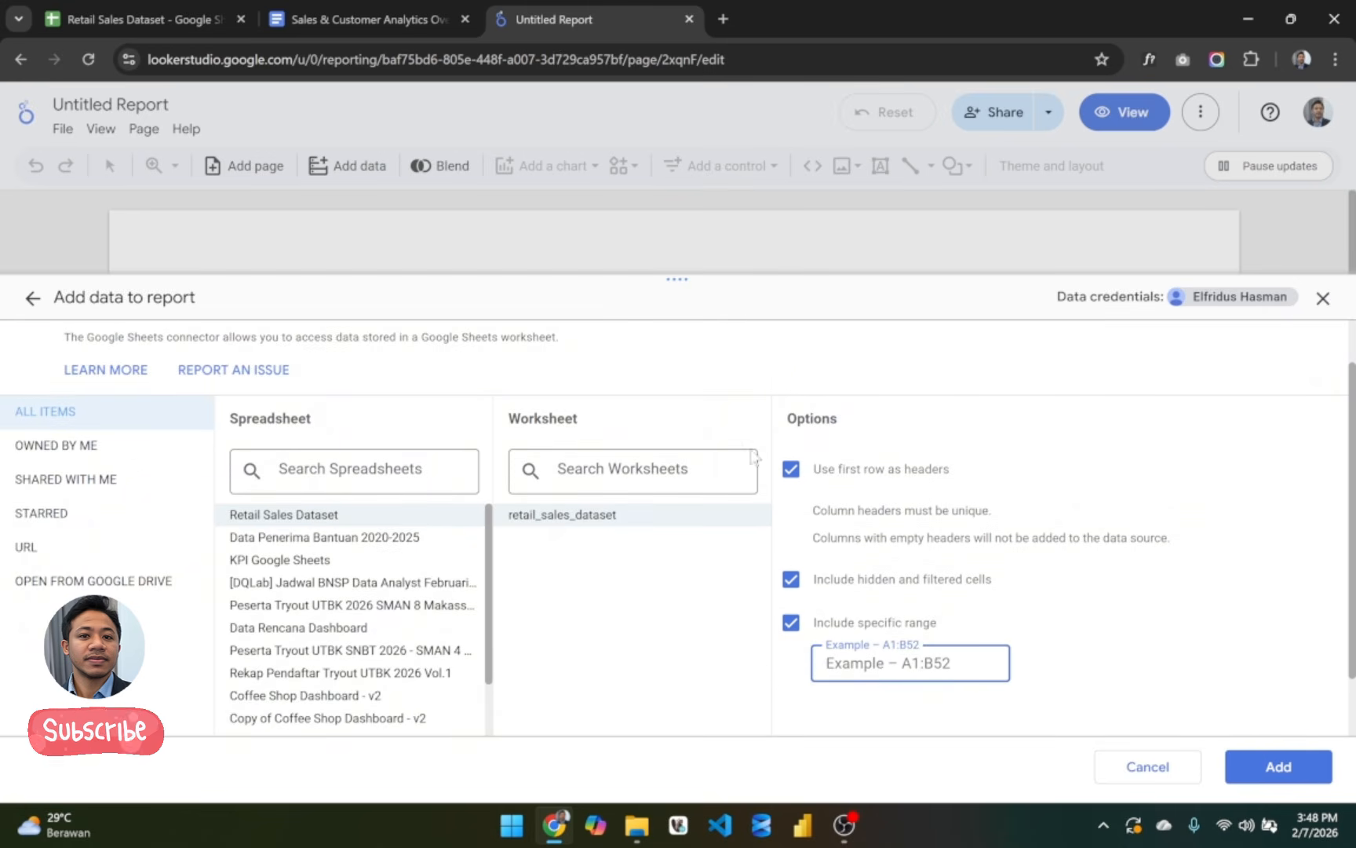
left_click(149, 19)
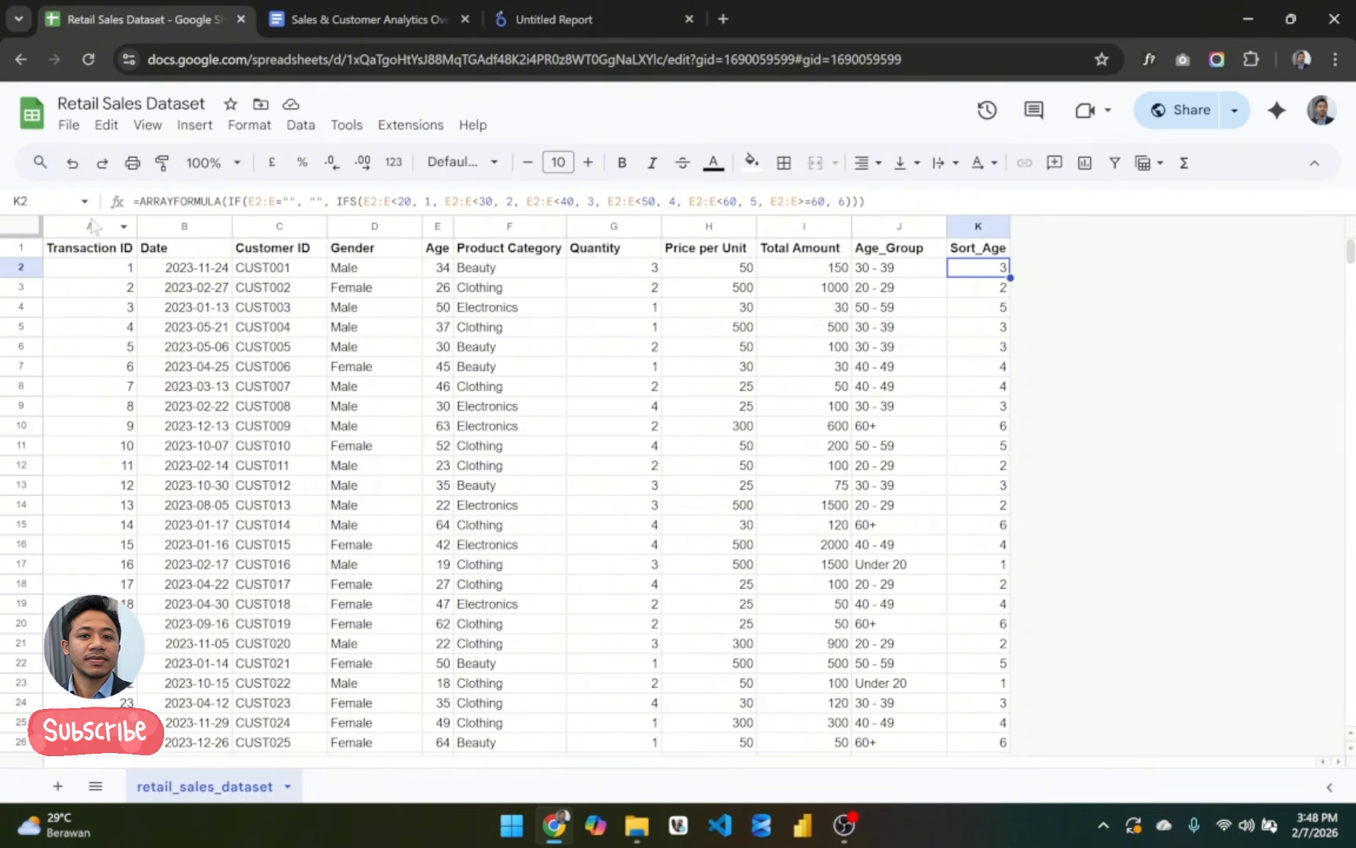
left_click_drag(87, 226, 978, 226)
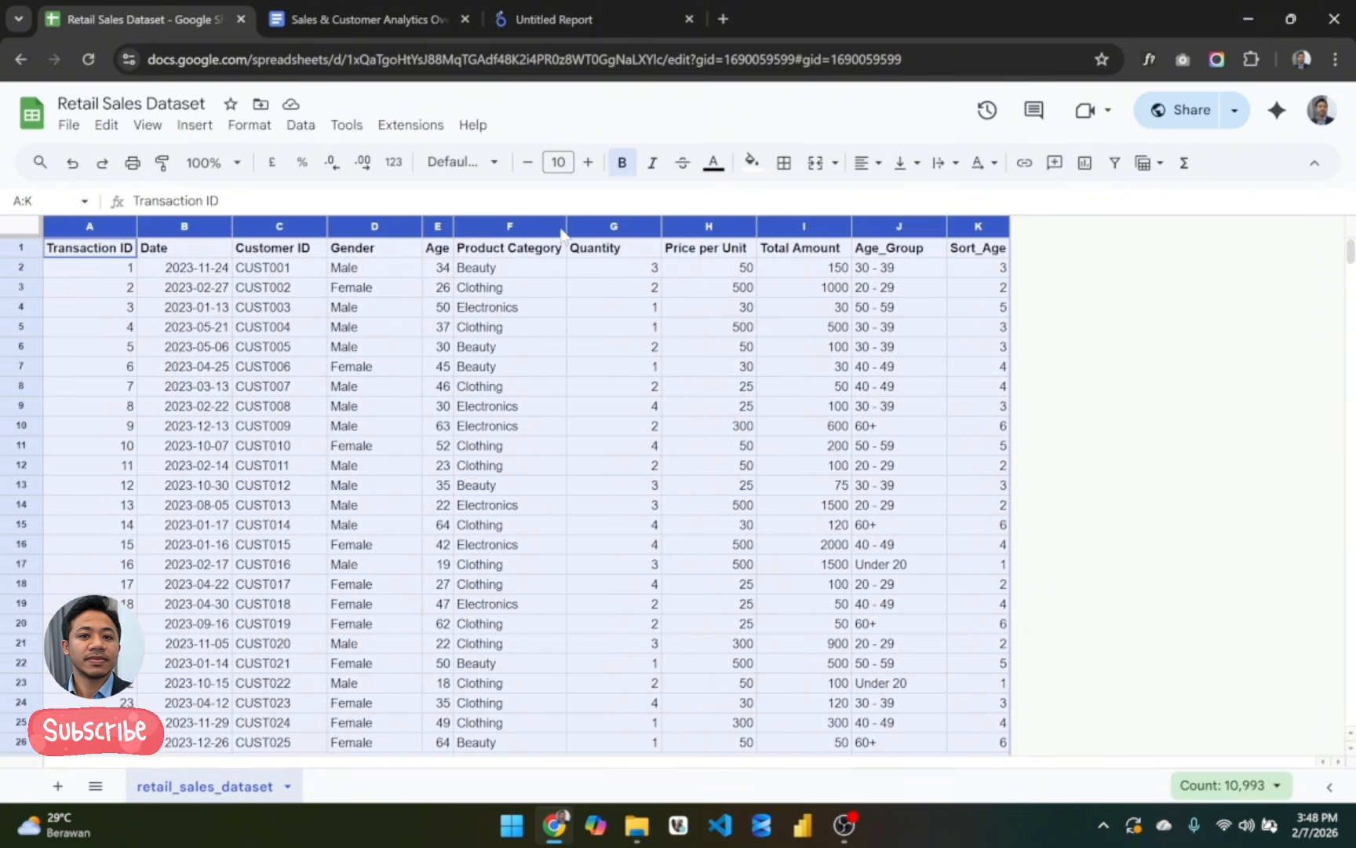
left_click(566, 9)
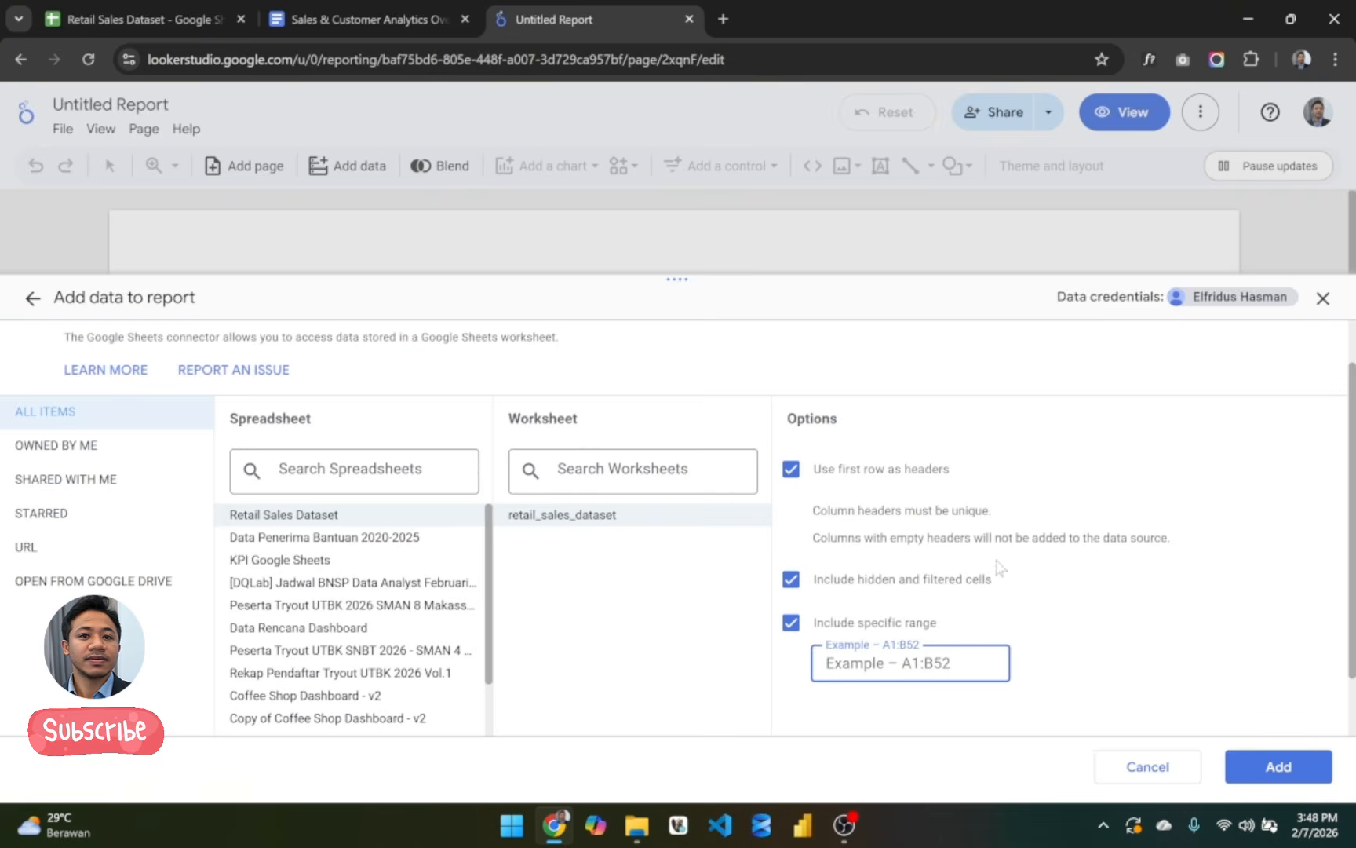
left_click(791, 624)
Step: Add the retail_sales_dataset worksheet to the report as its data source and collapse the list of data fields
left_click(1280, 767)
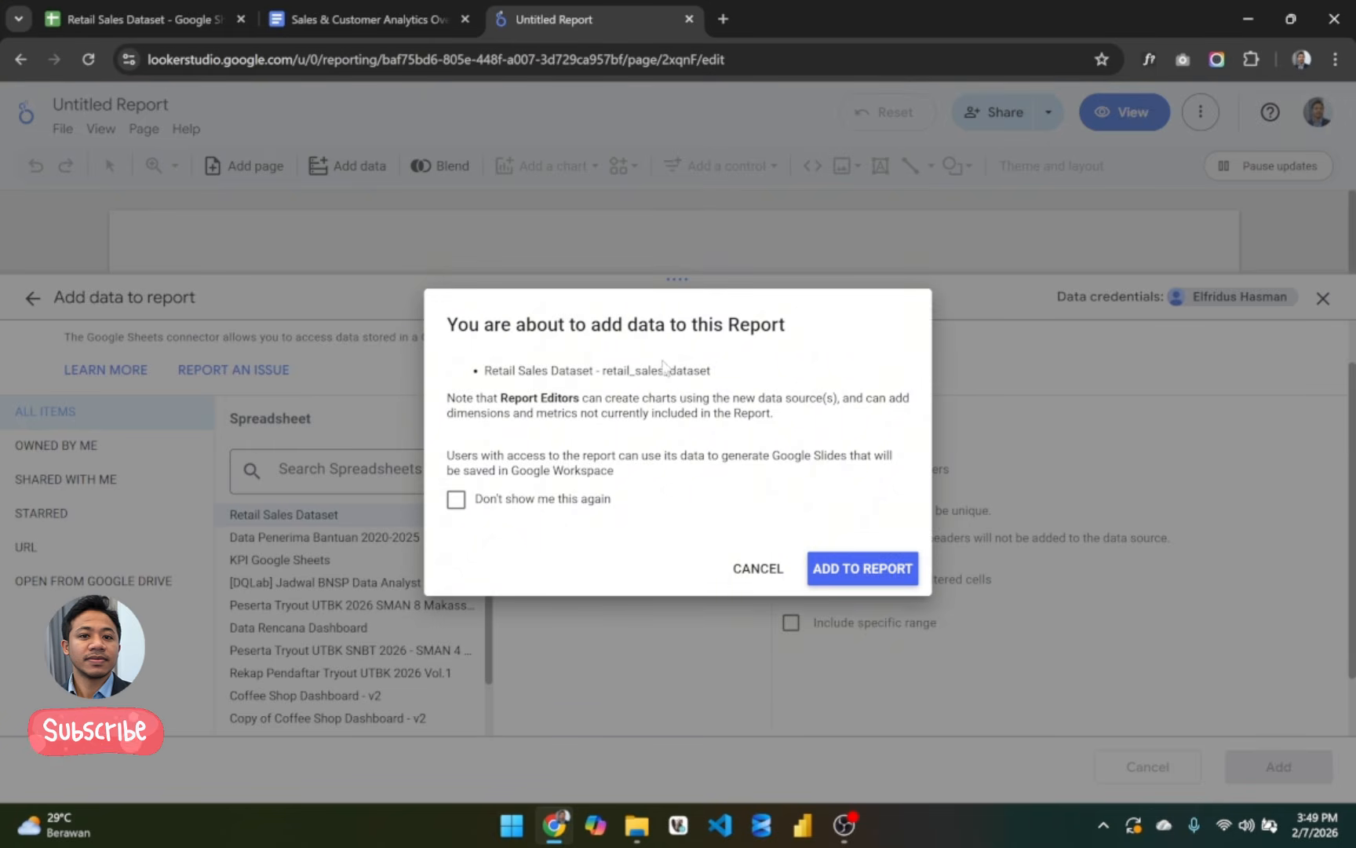
triple_click(663, 369)
left_click(782, 435)
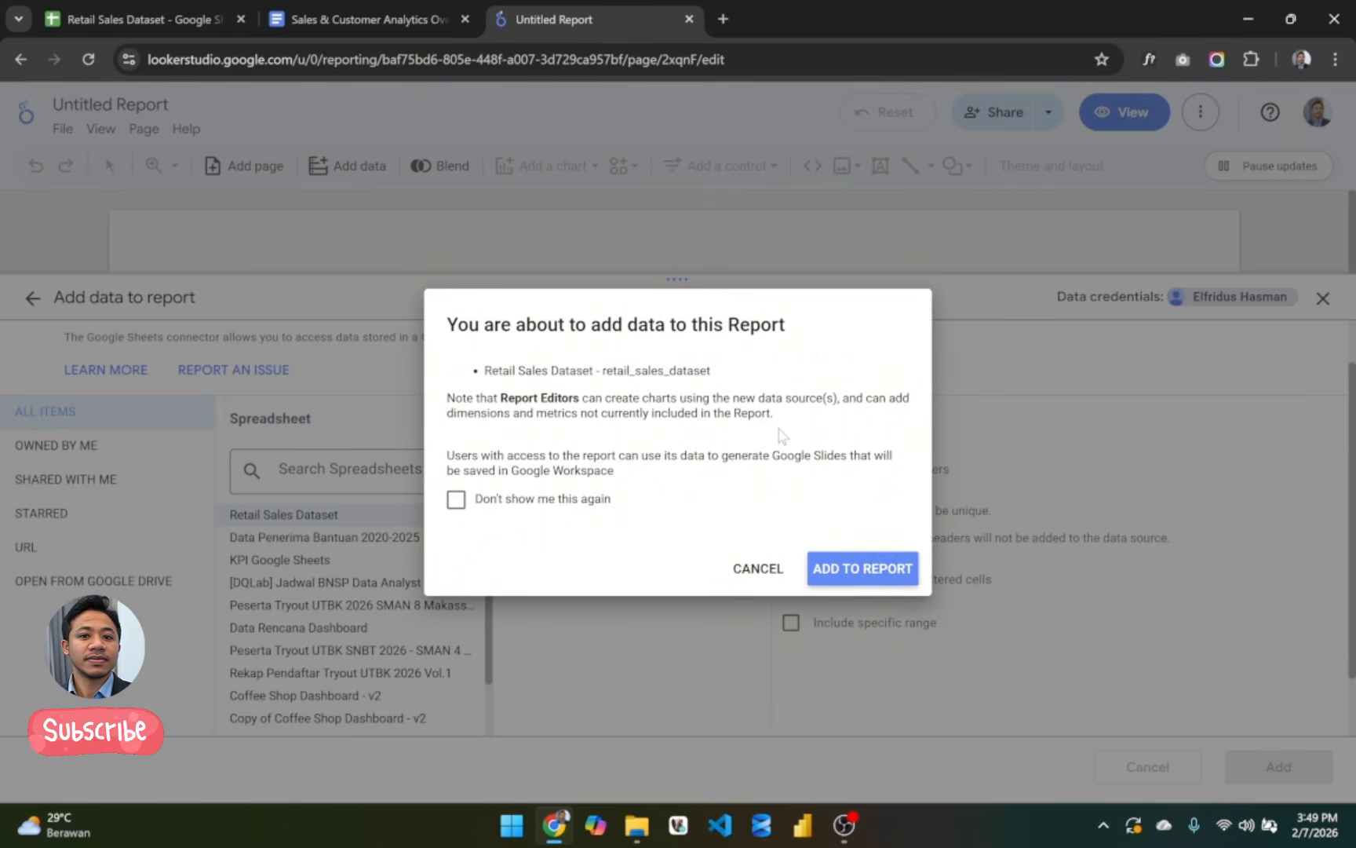
left_click(855, 578)
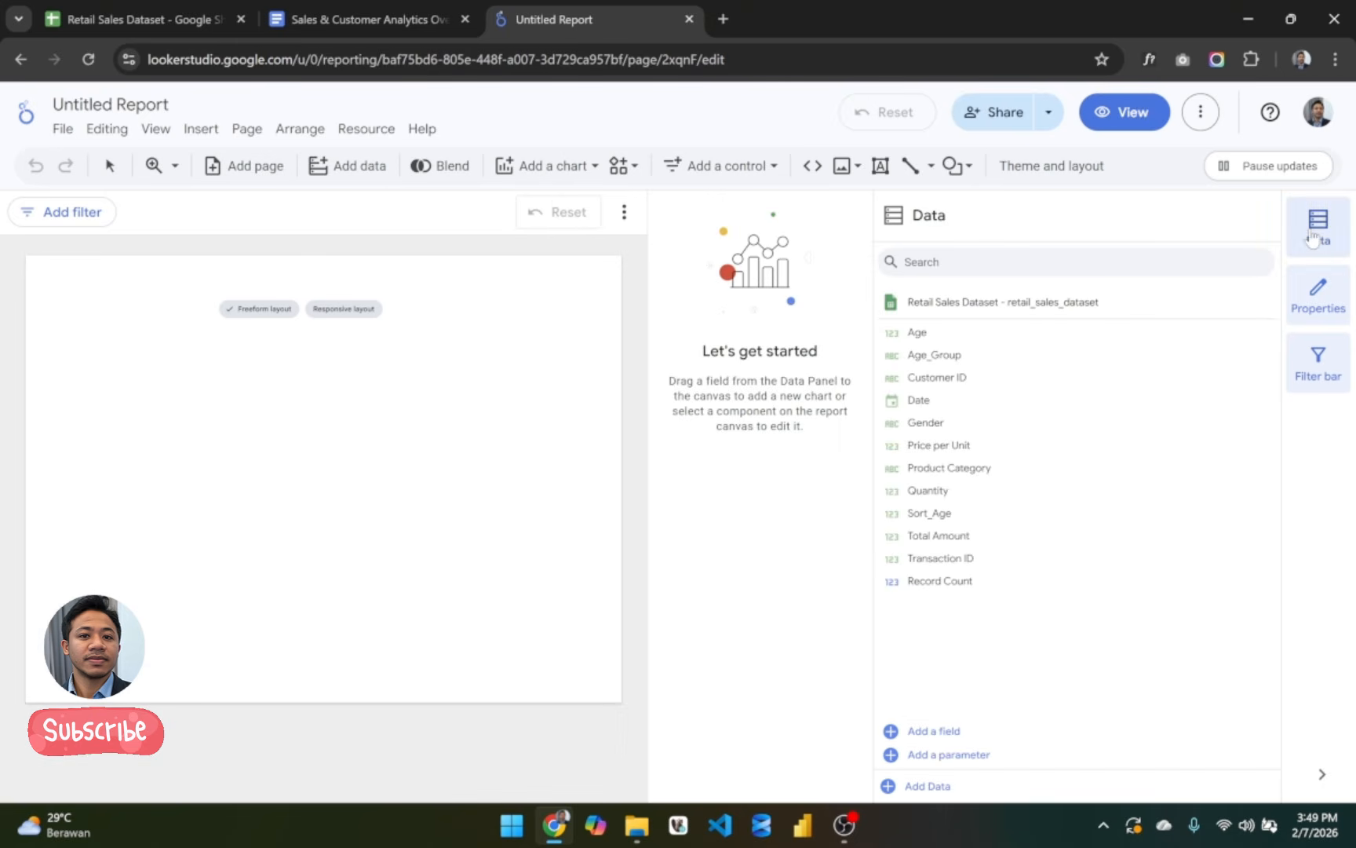
left_click(1311, 239)
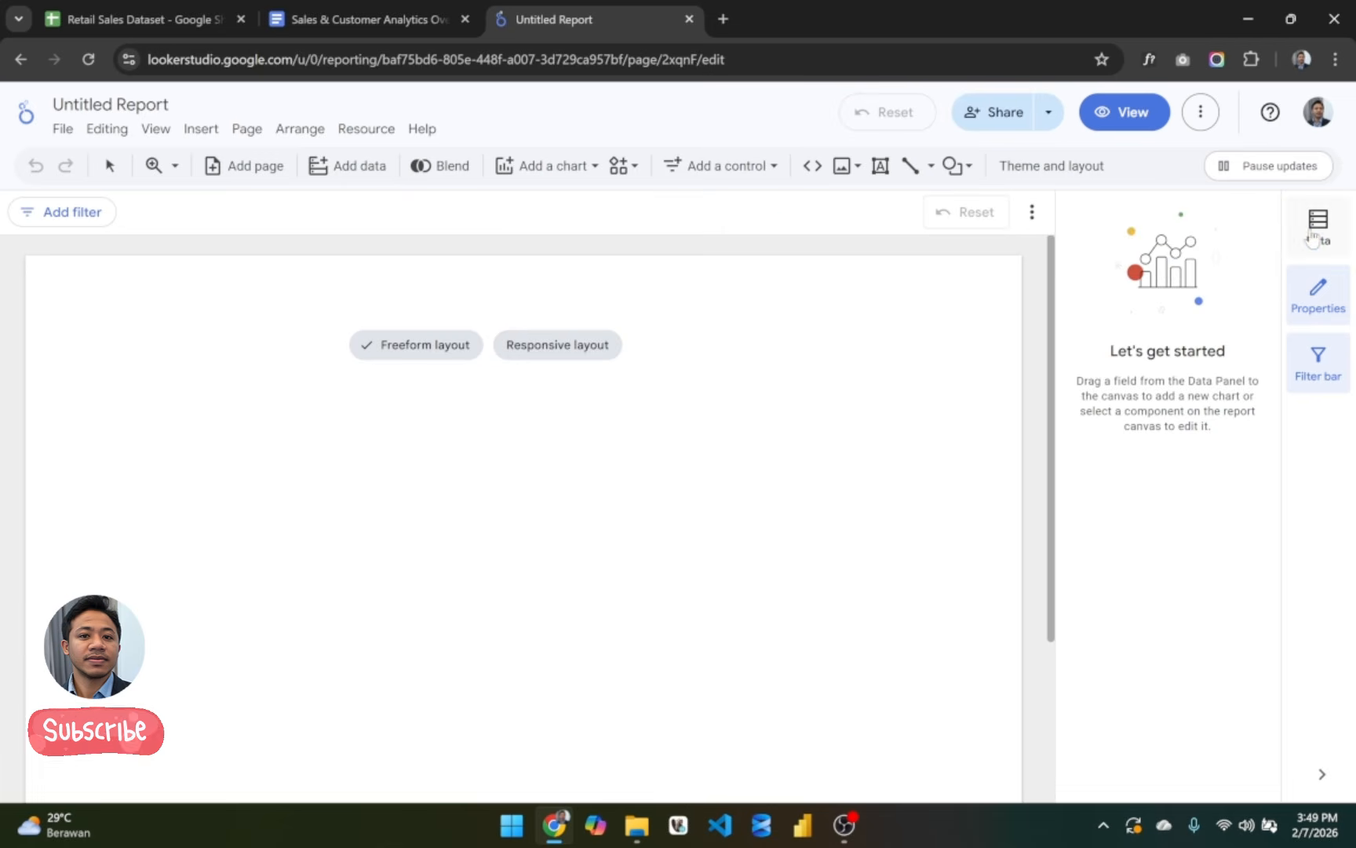
Step: Review the outline document's card list for the revenue, transactions and customers totals the dashboard needs
left_click(349, 17)
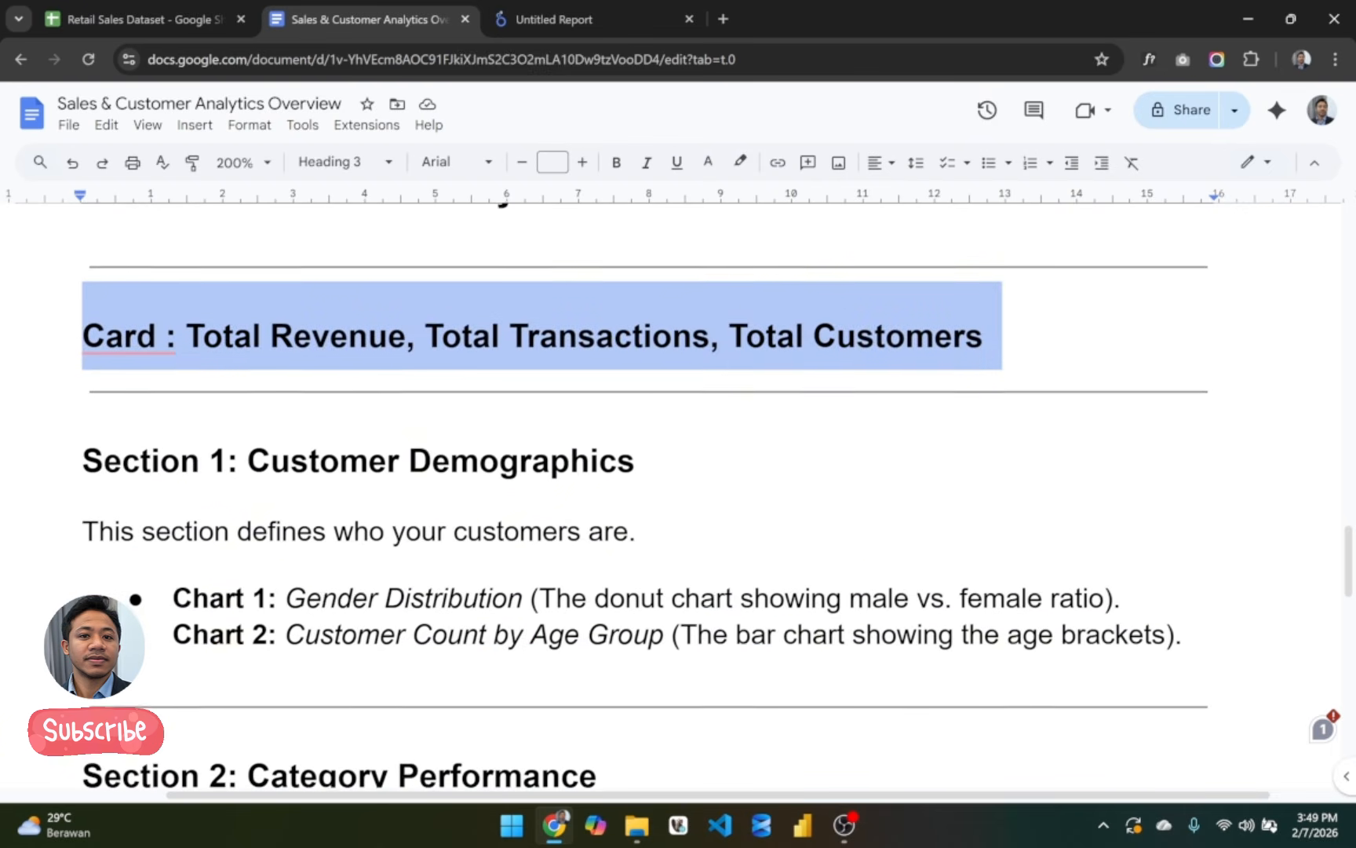
scroll(644, 495, "up", 2)
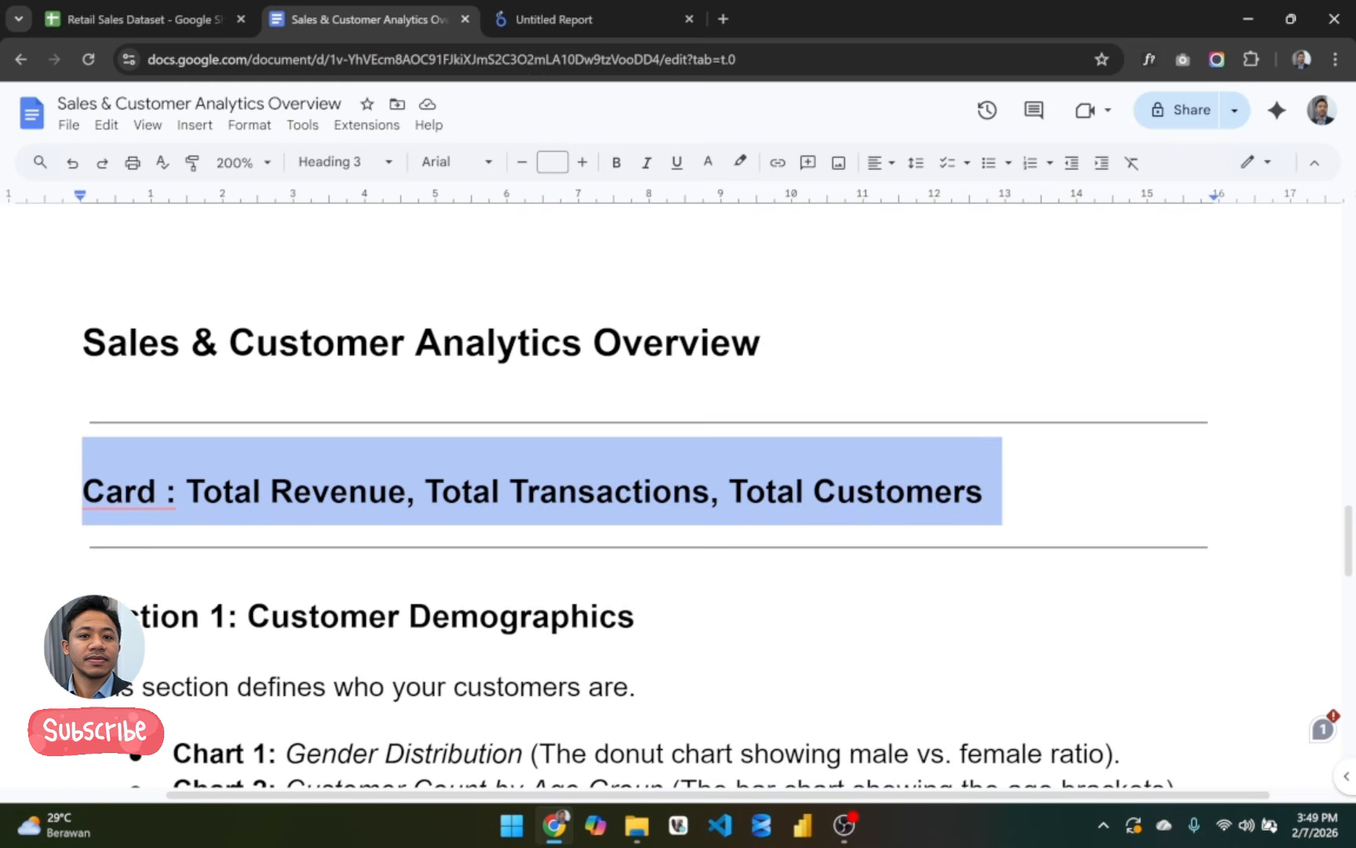
left_click_drag(187, 493, 270, 493)
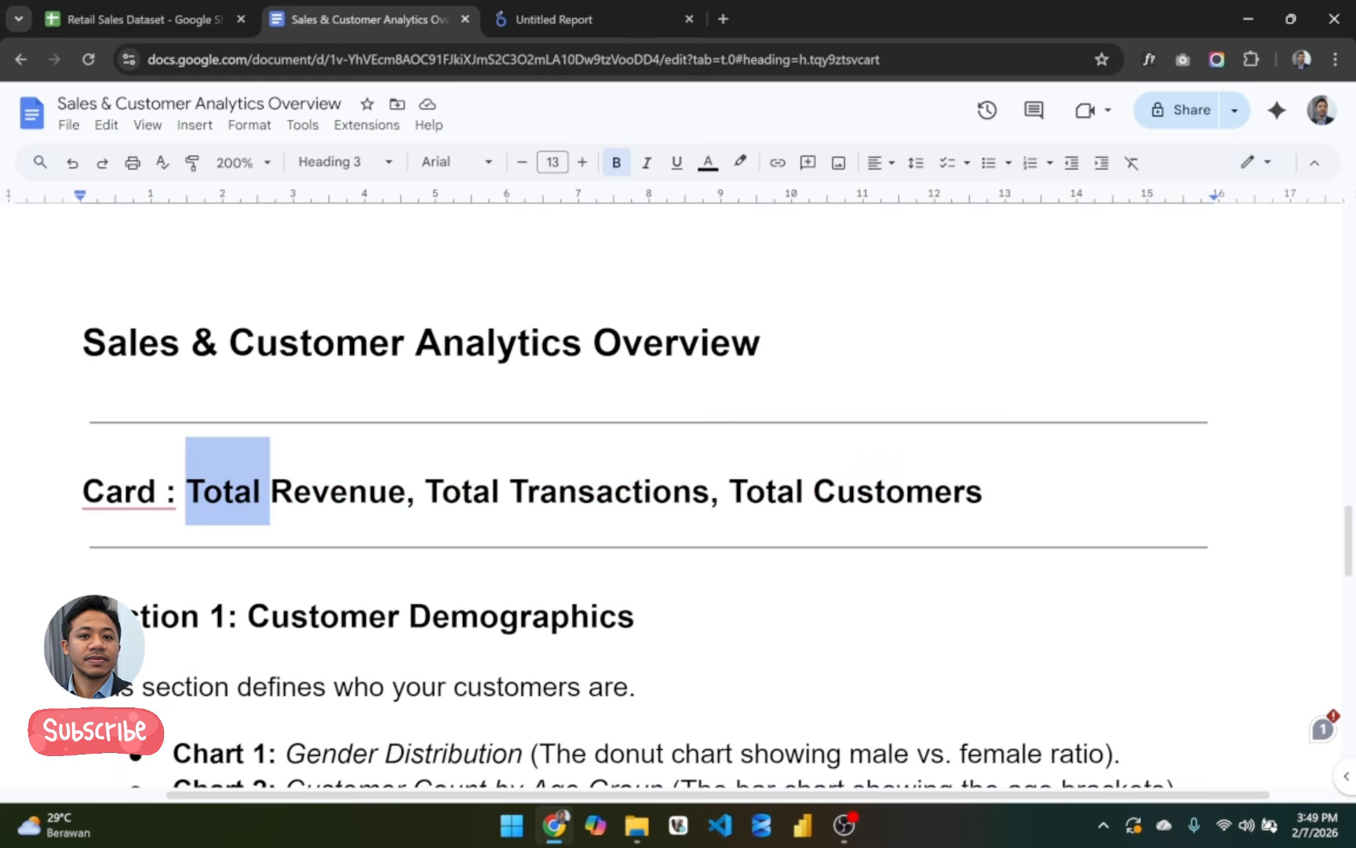
left_click(295, 492)
double_click(294, 492)
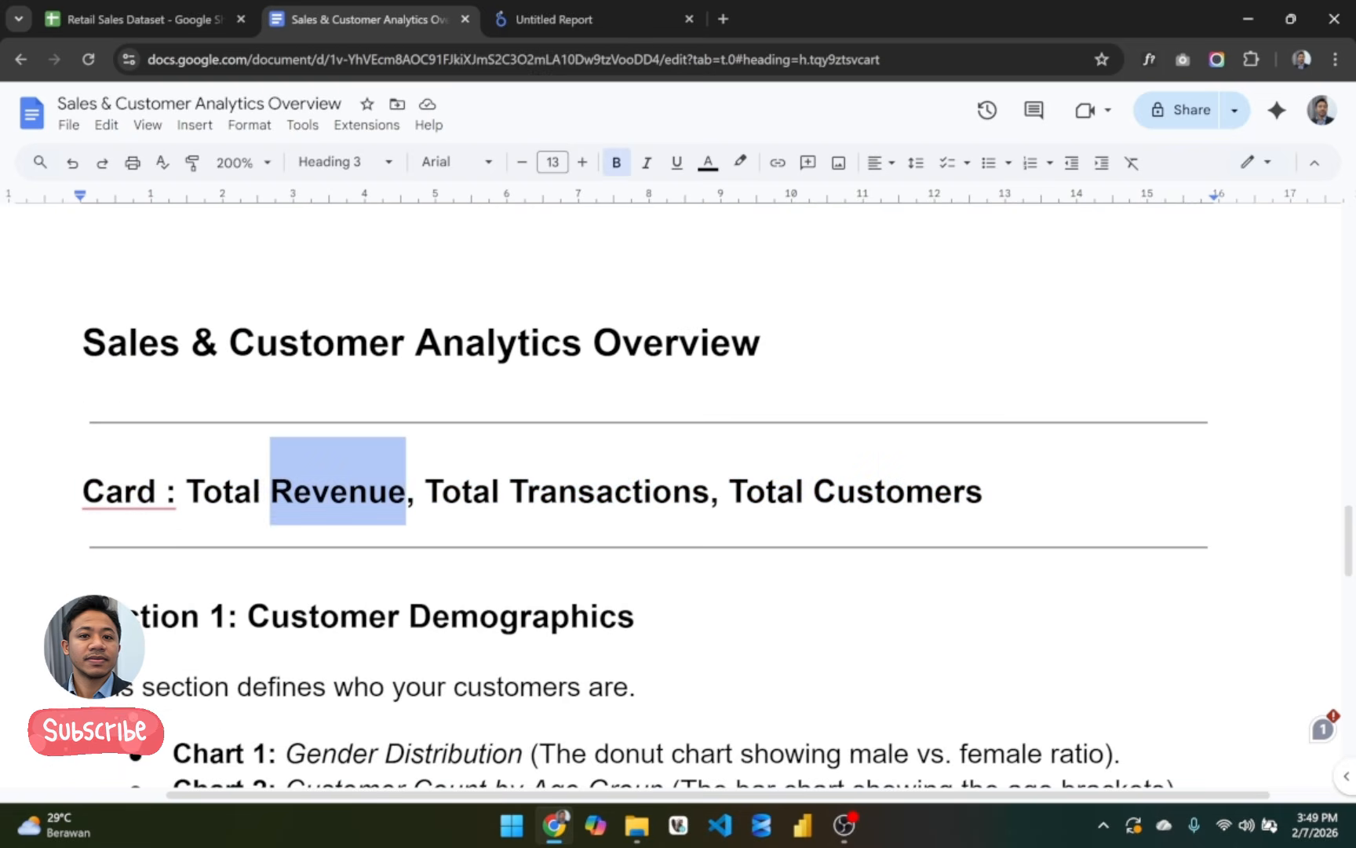
double_click(610, 492)
double_click(898, 492)
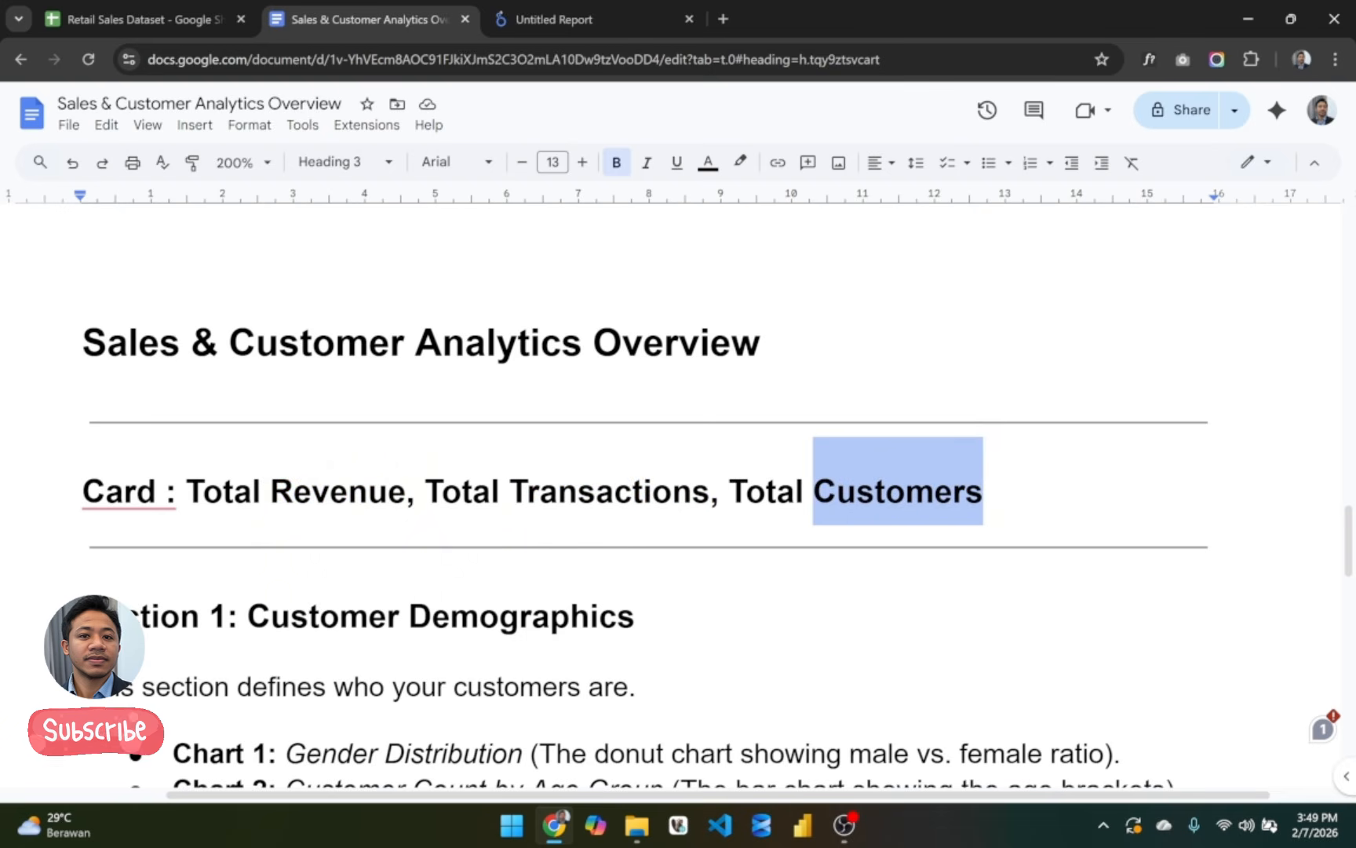
left_click(593, 11)
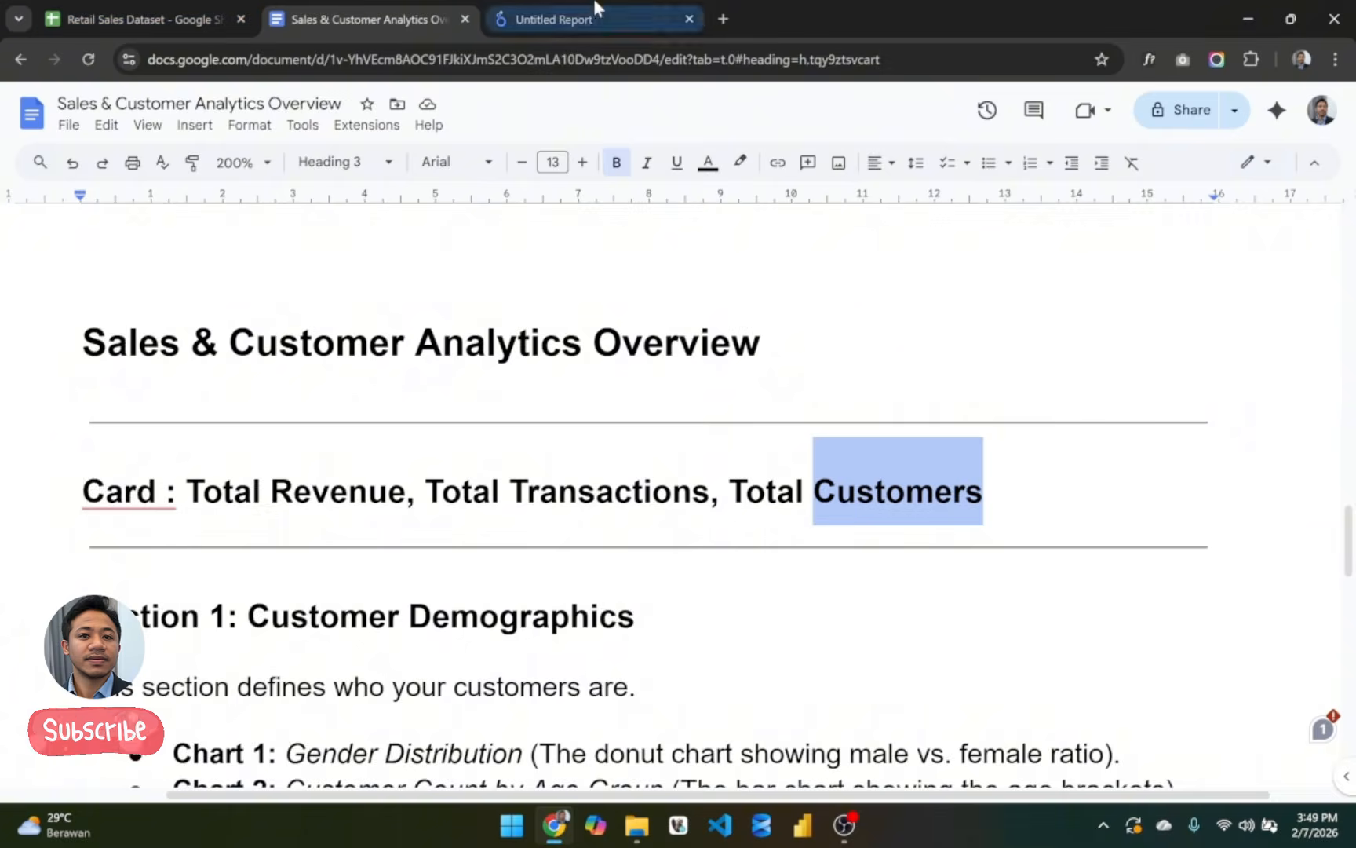
Step: Rename the untitled report with the heading copied from the outline document, Sales & Customer Analytics Overview
left_click(357, 18)
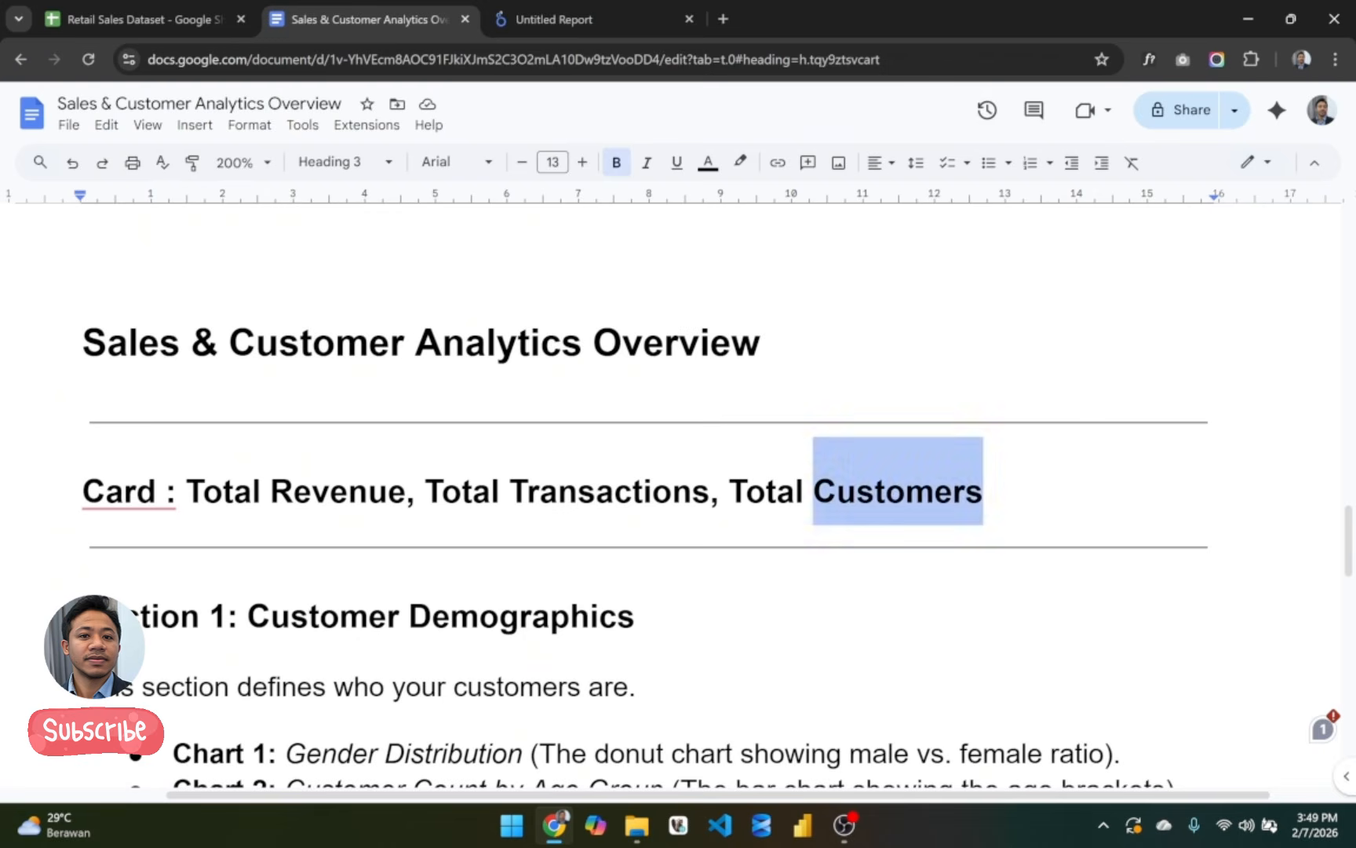
triple_click(303, 343)
key("ctrl+c")
left_click(609, 11)
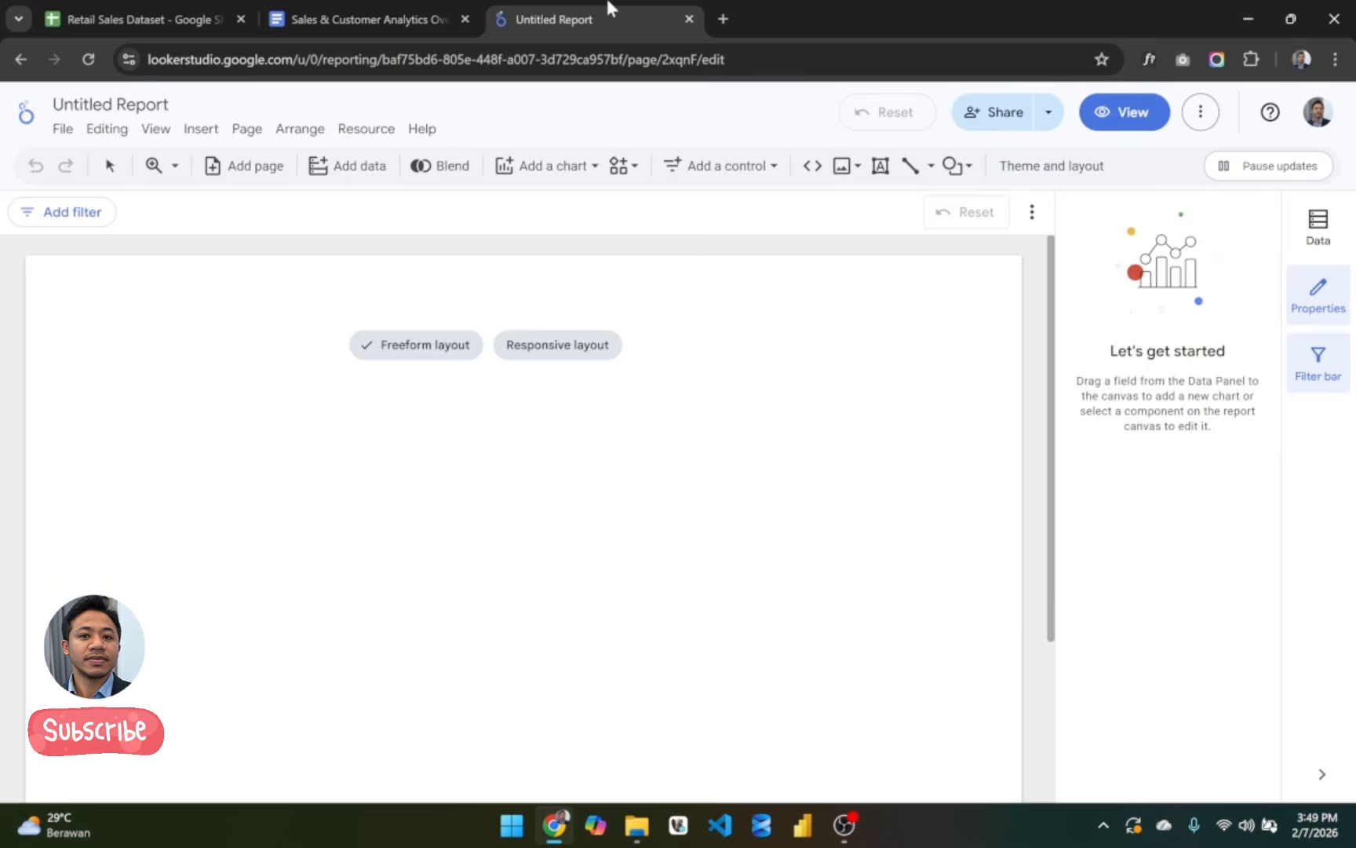
left_click(156, 105)
key("ctrl+v")
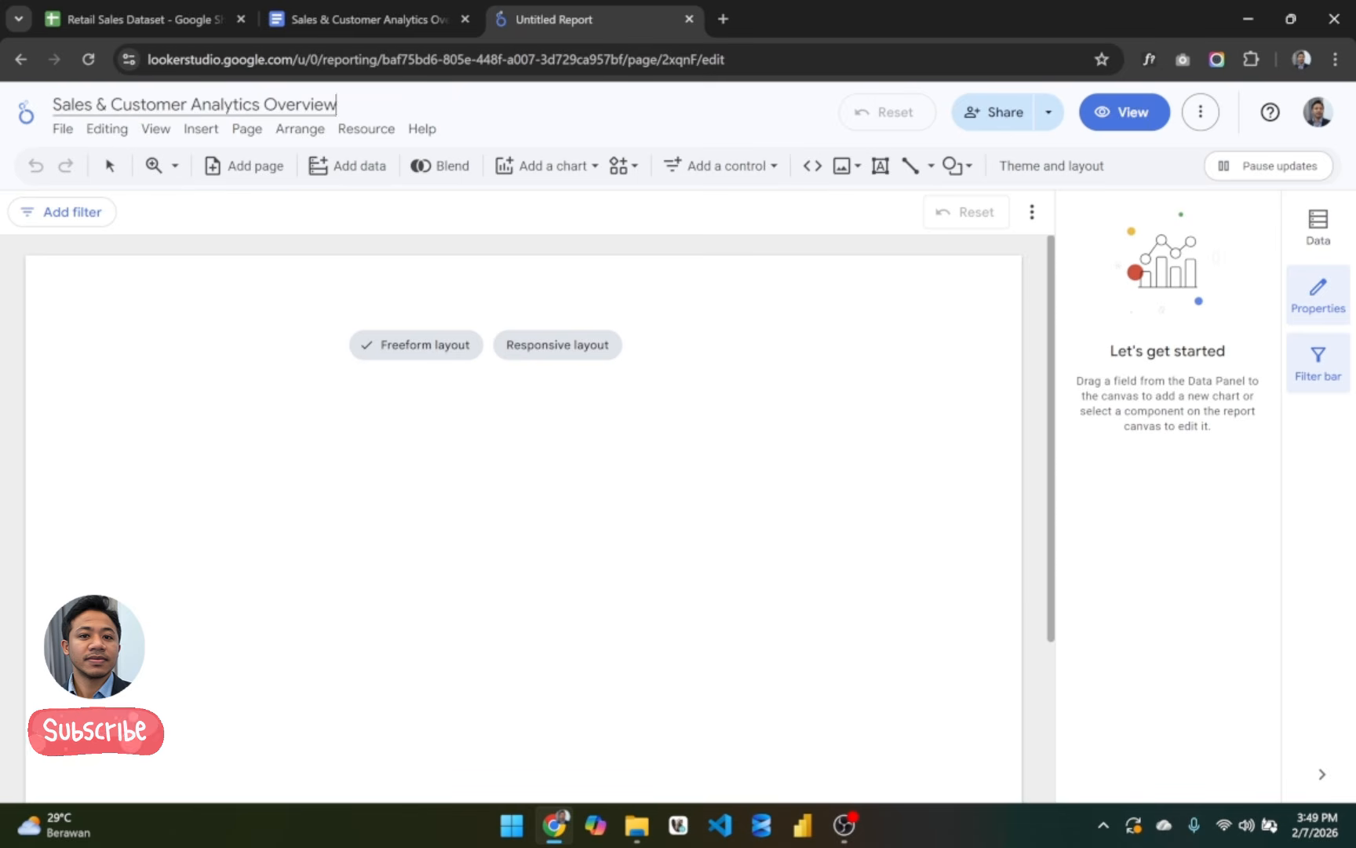
left_click(376, 354)
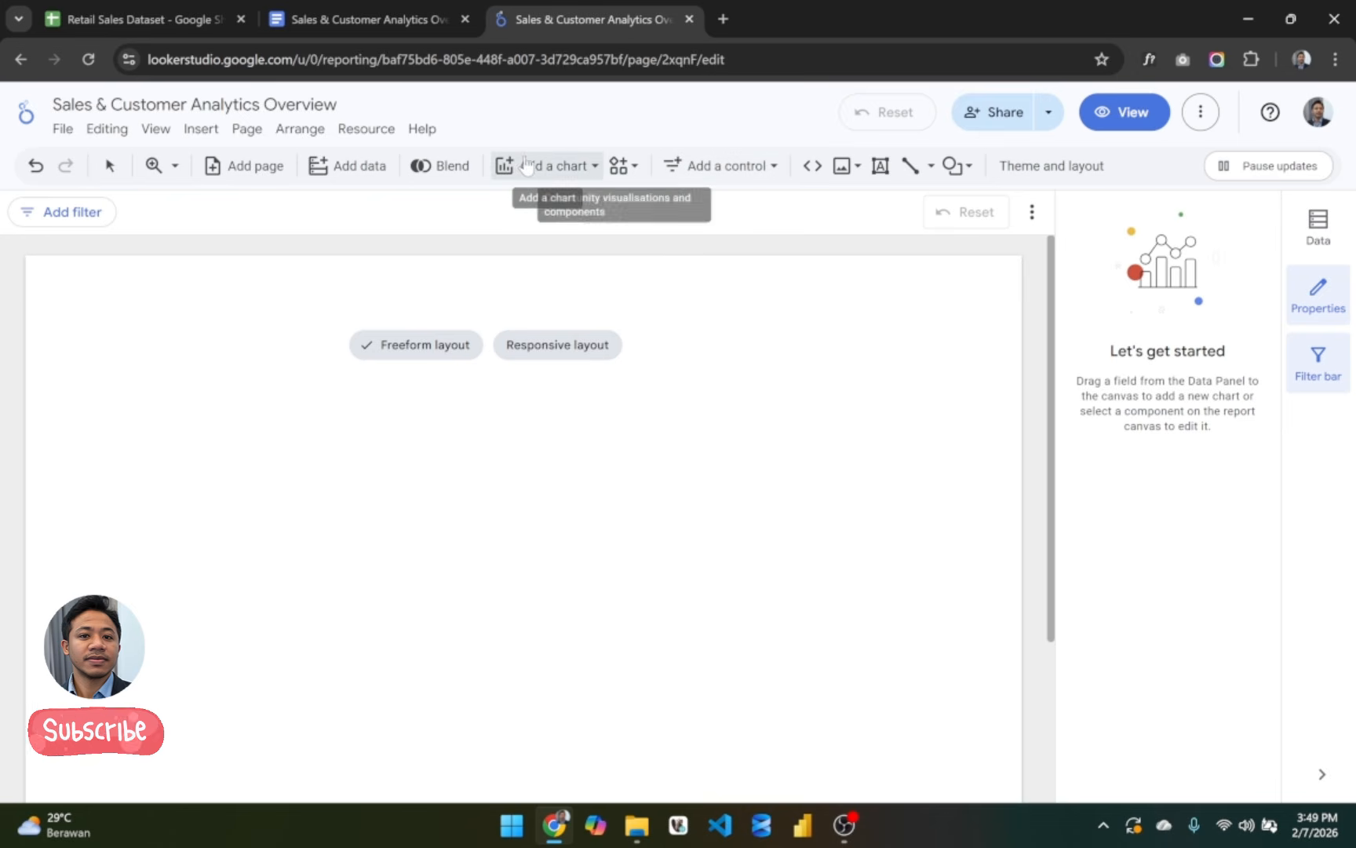
Step: Add a plain scorecard to the upper-left area of the blank report page
left_click(591, 169)
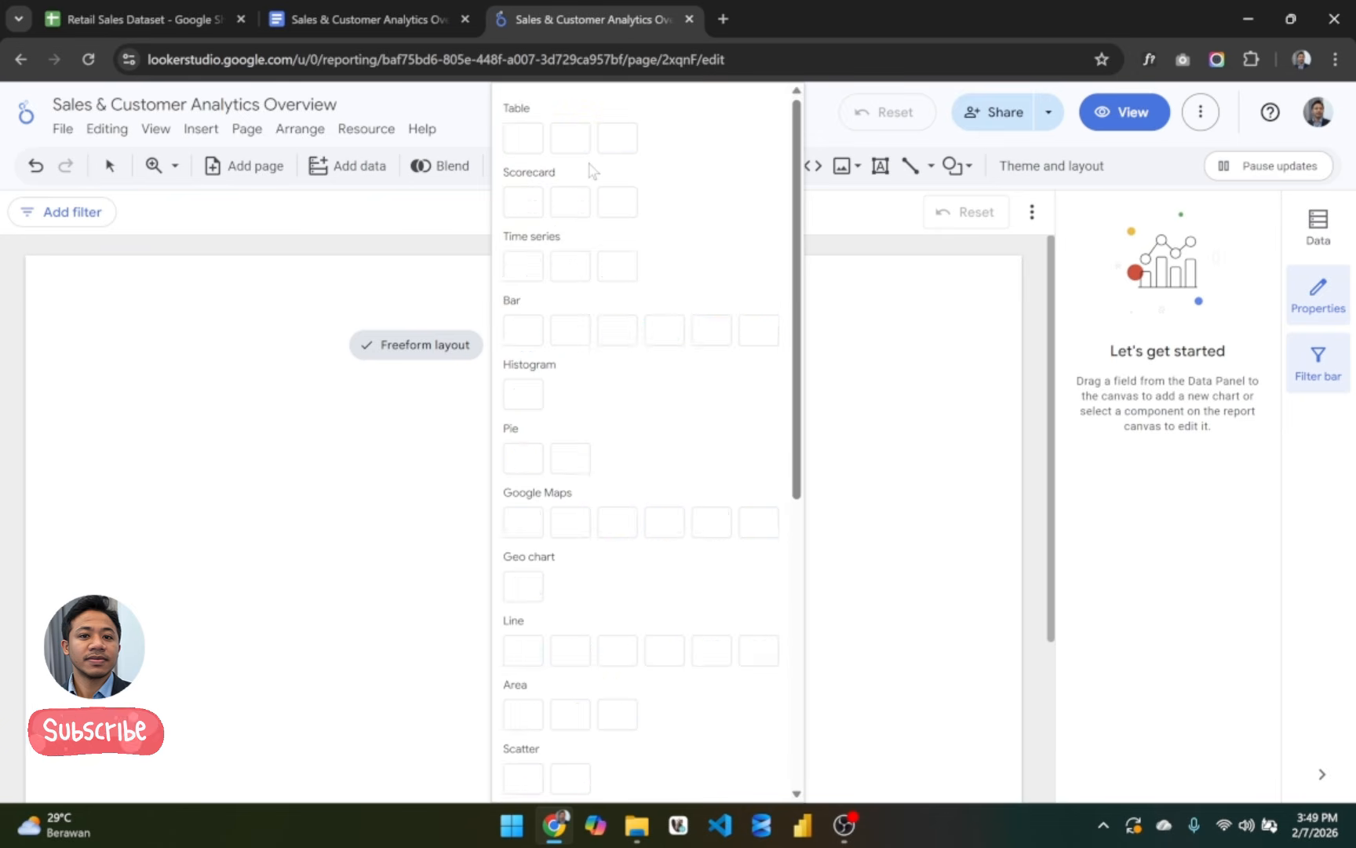
left_click(524, 208)
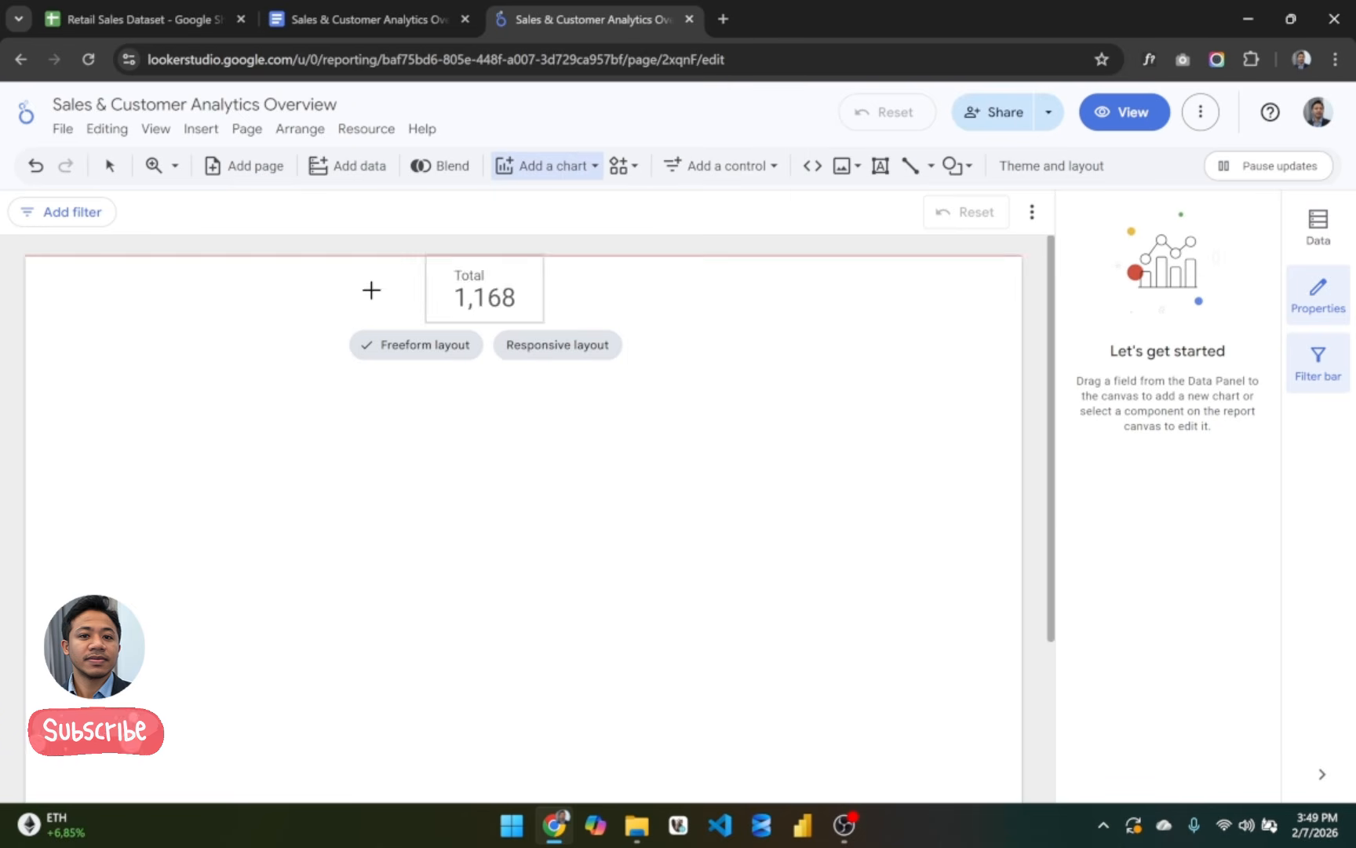
left_click(200, 379)
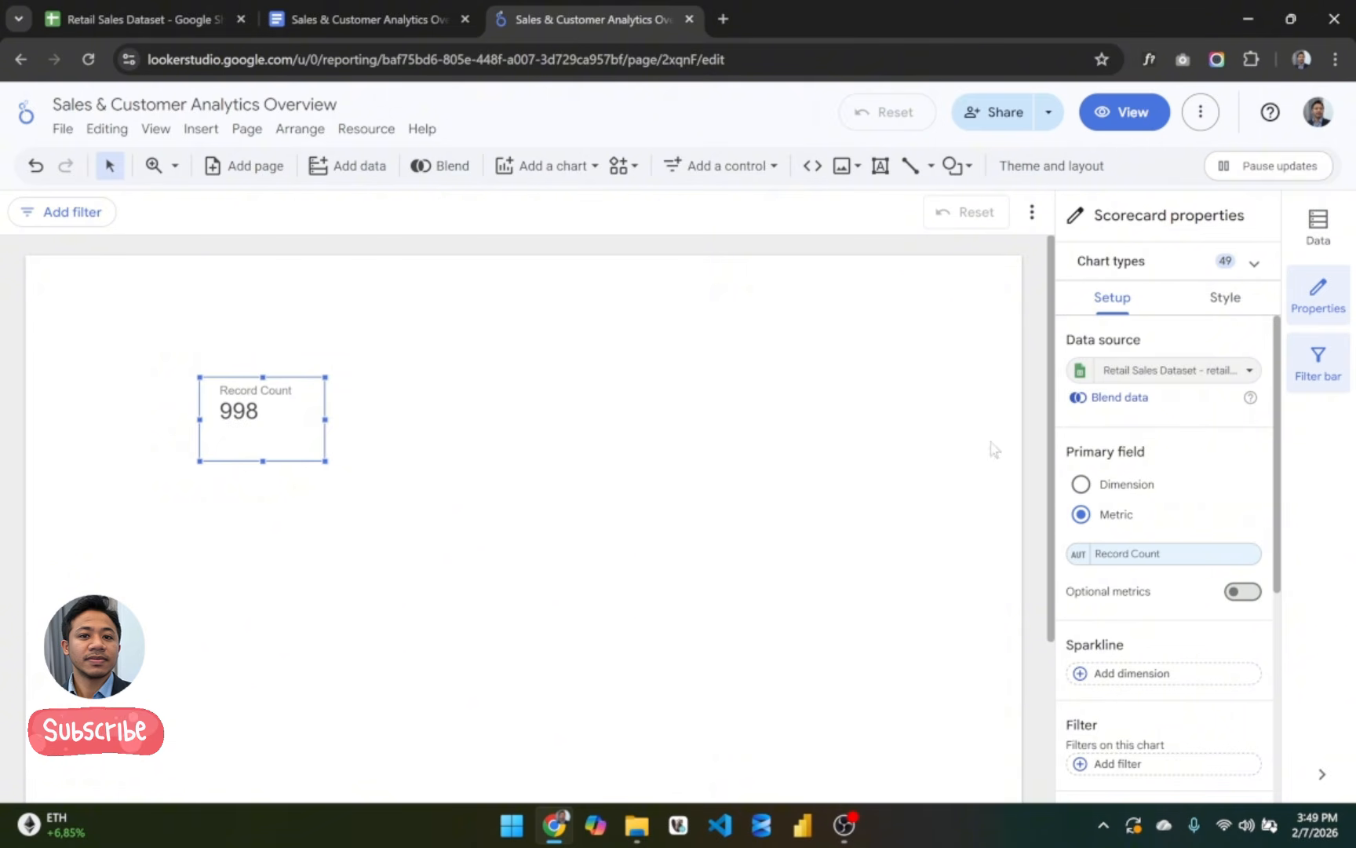
Step: Check the outline document for the first card and set the scorecard's metric to Total Amount
left_click(324, 17)
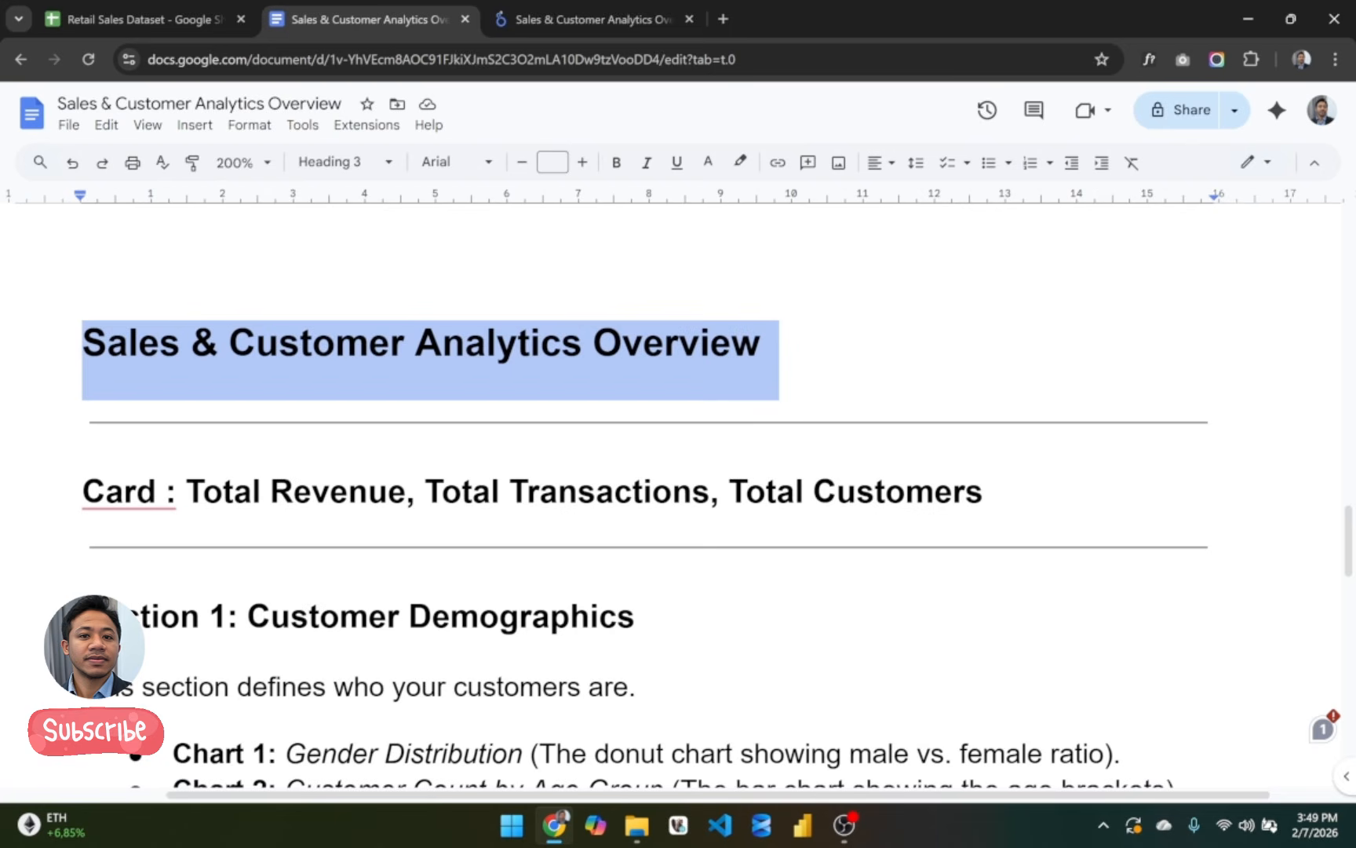
left_click(621, 11)
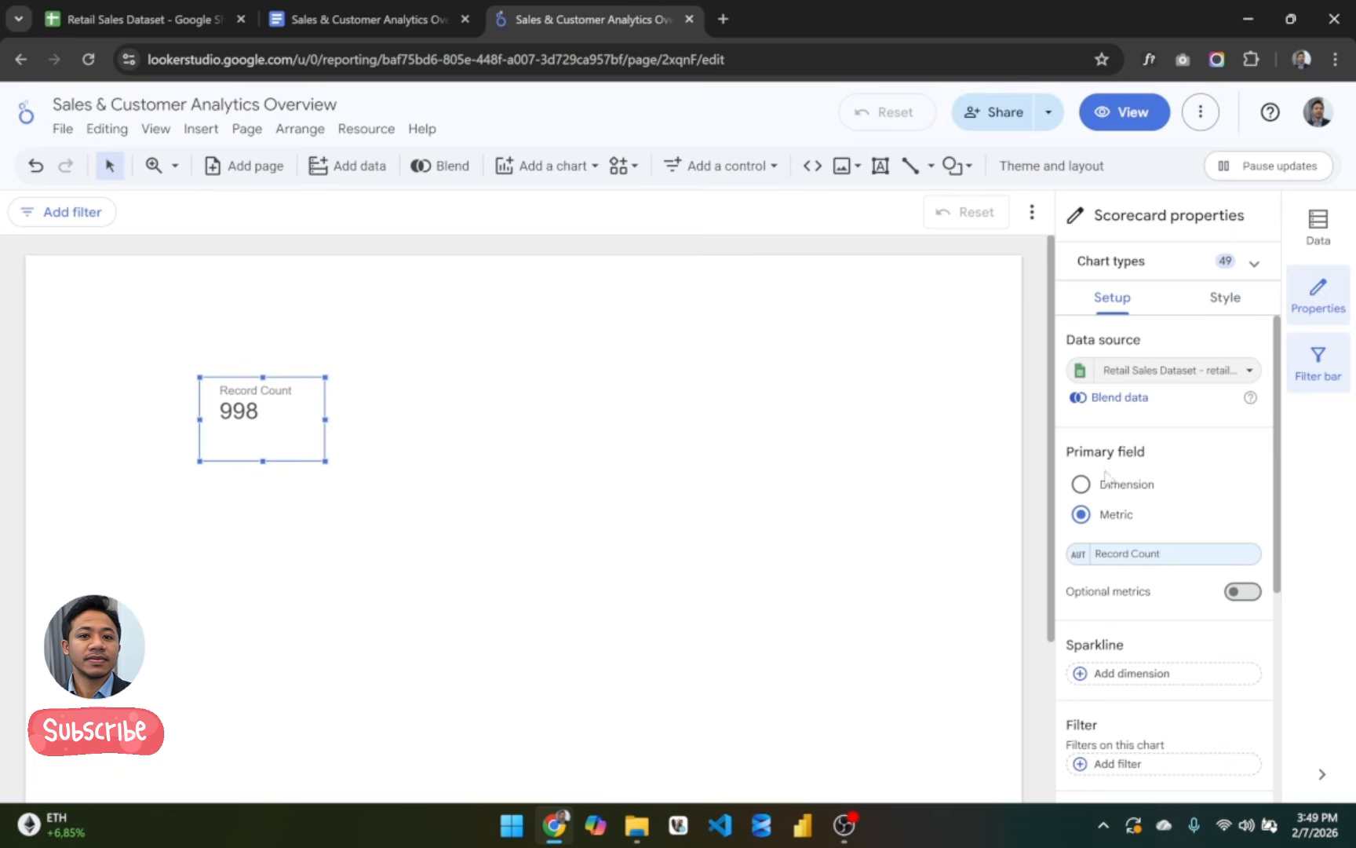
left_click(1139, 556)
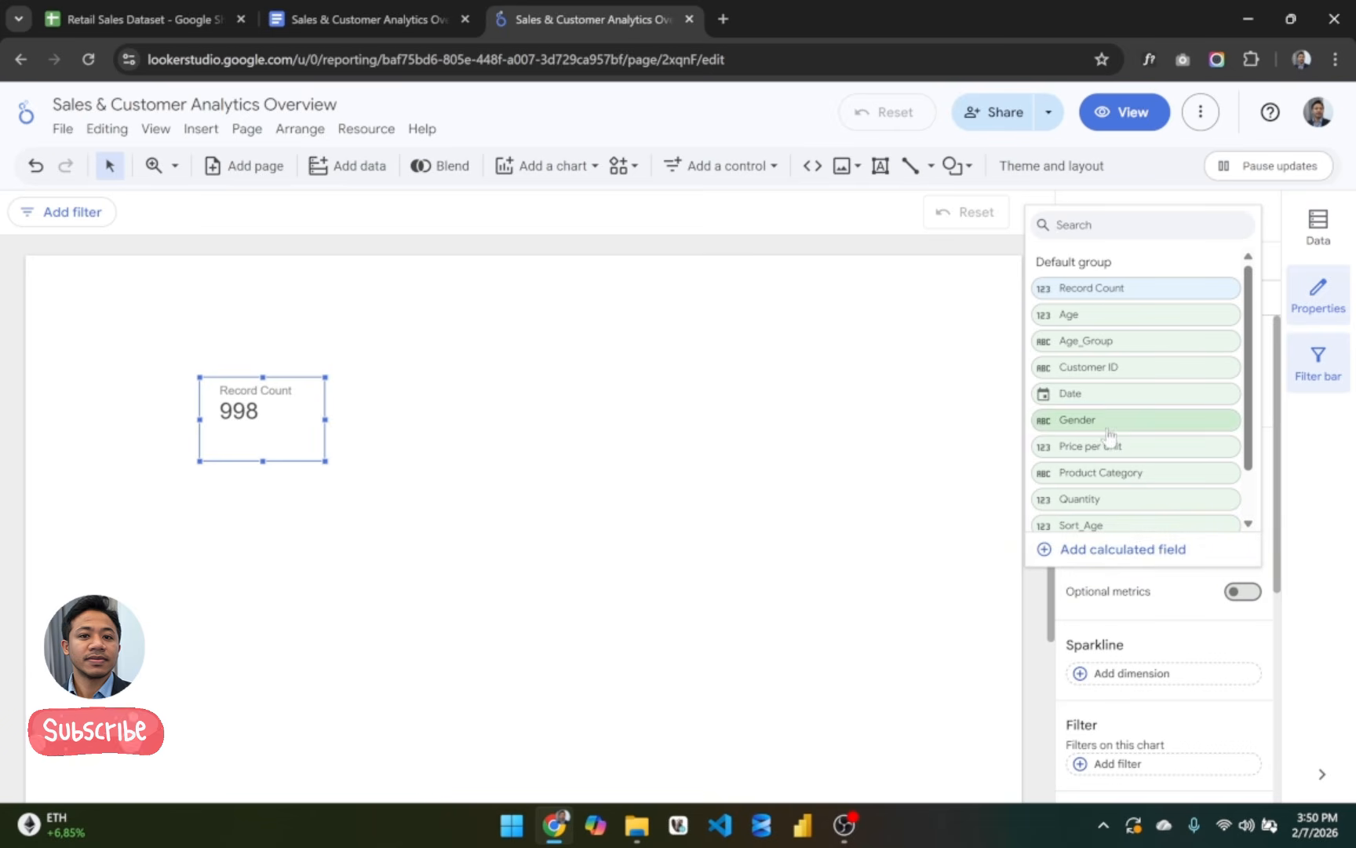
scroll(1122, 455, "down", 1)
scroll(1121, 455, "down", 1)
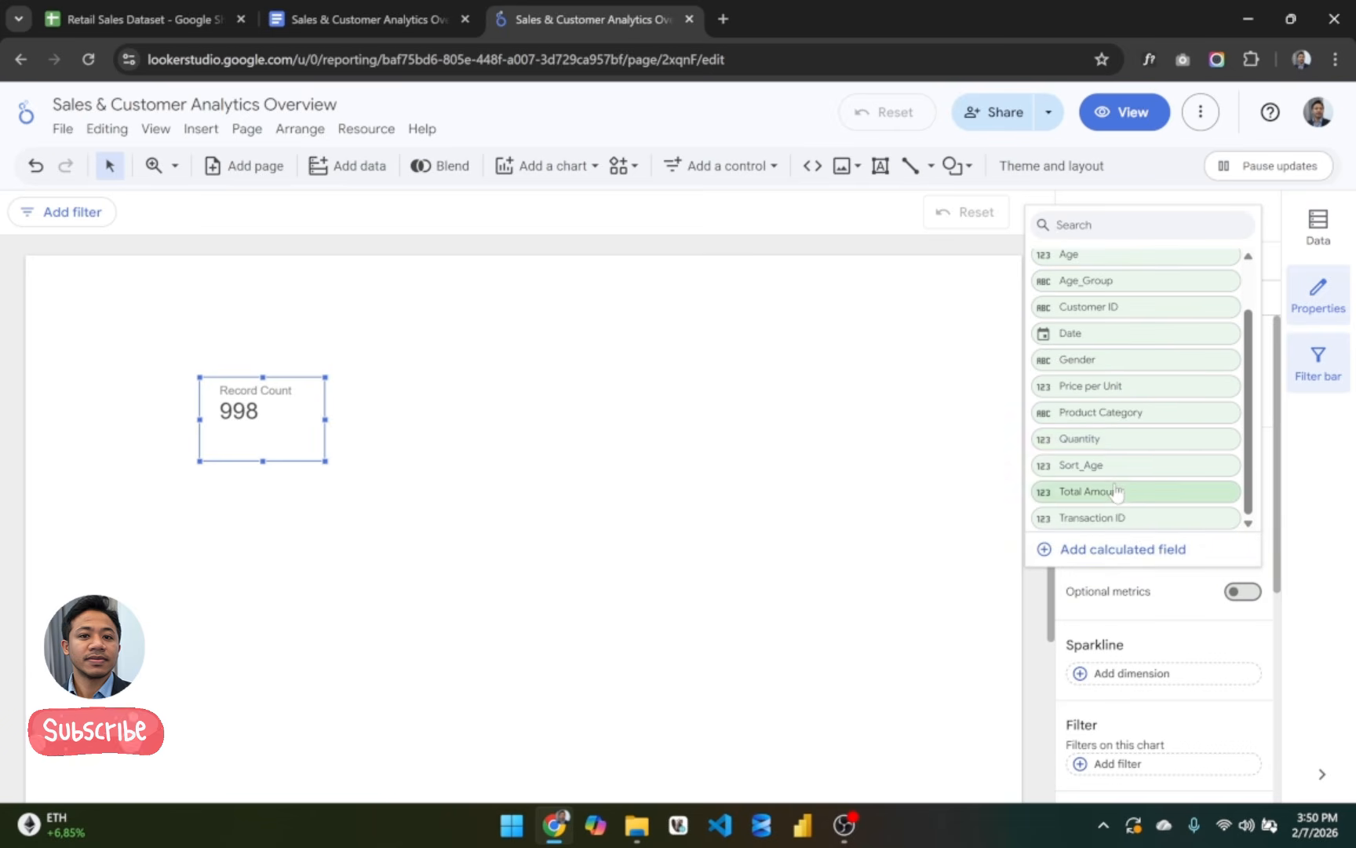
left_click(1120, 491)
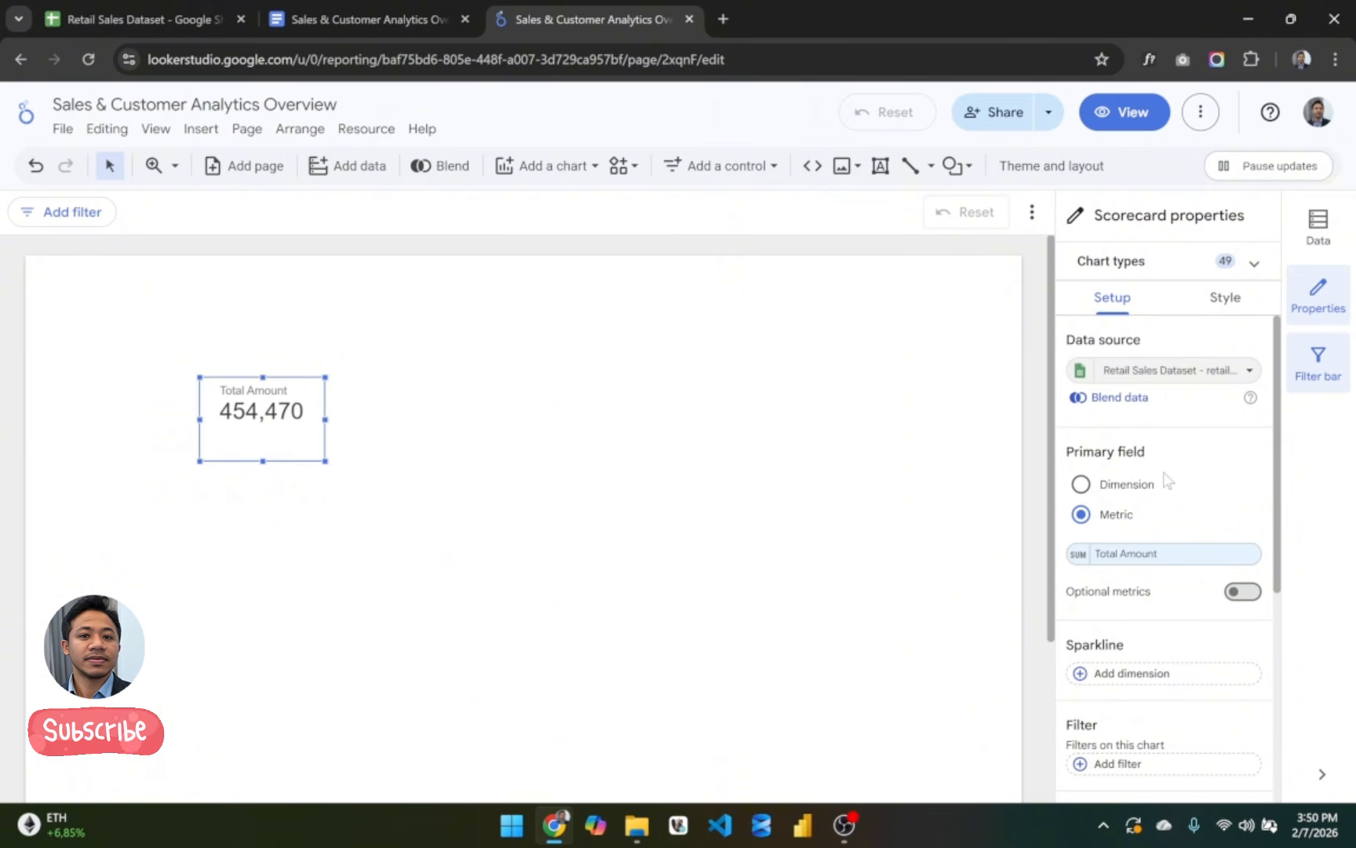
left_click(1216, 306)
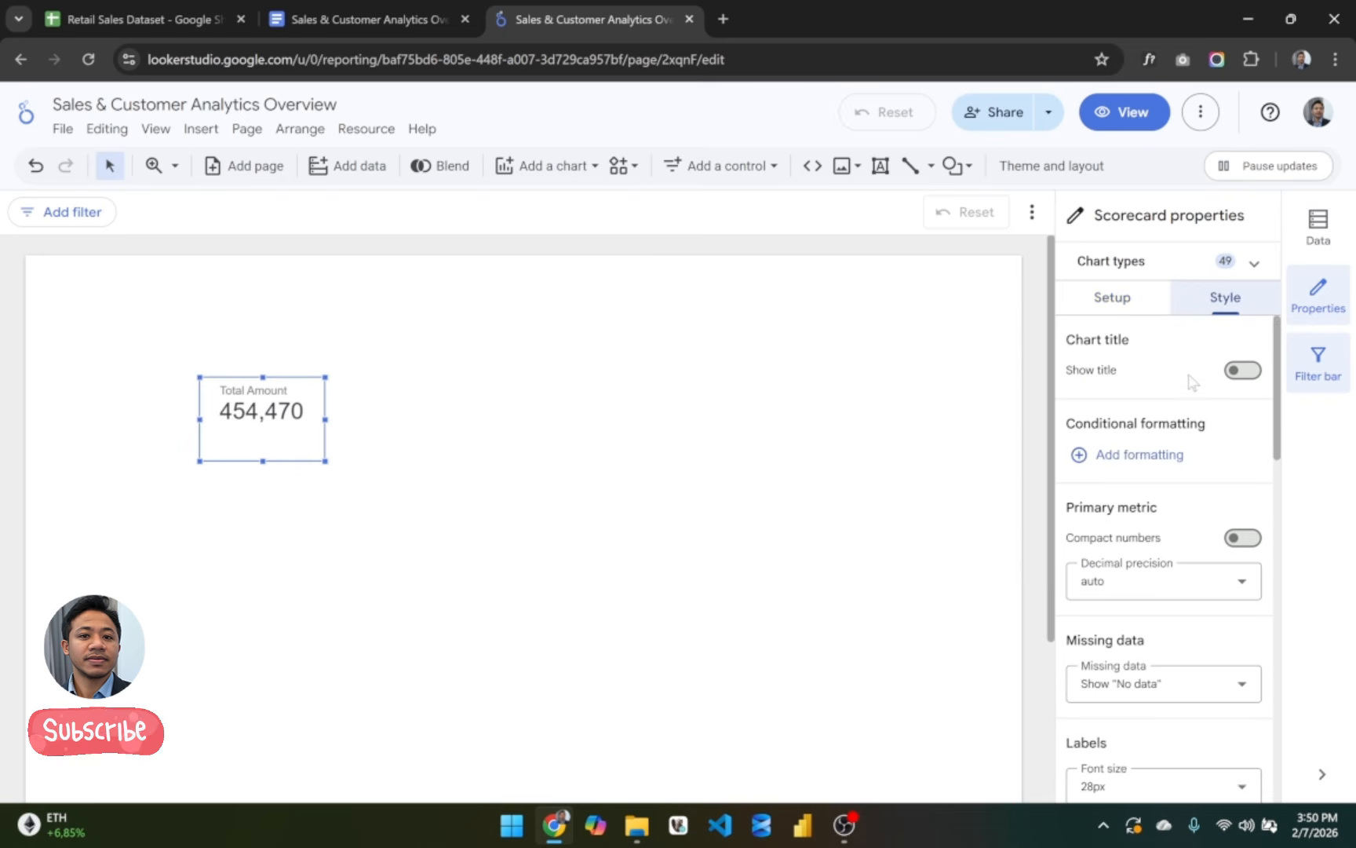
left_click(1099, 306)
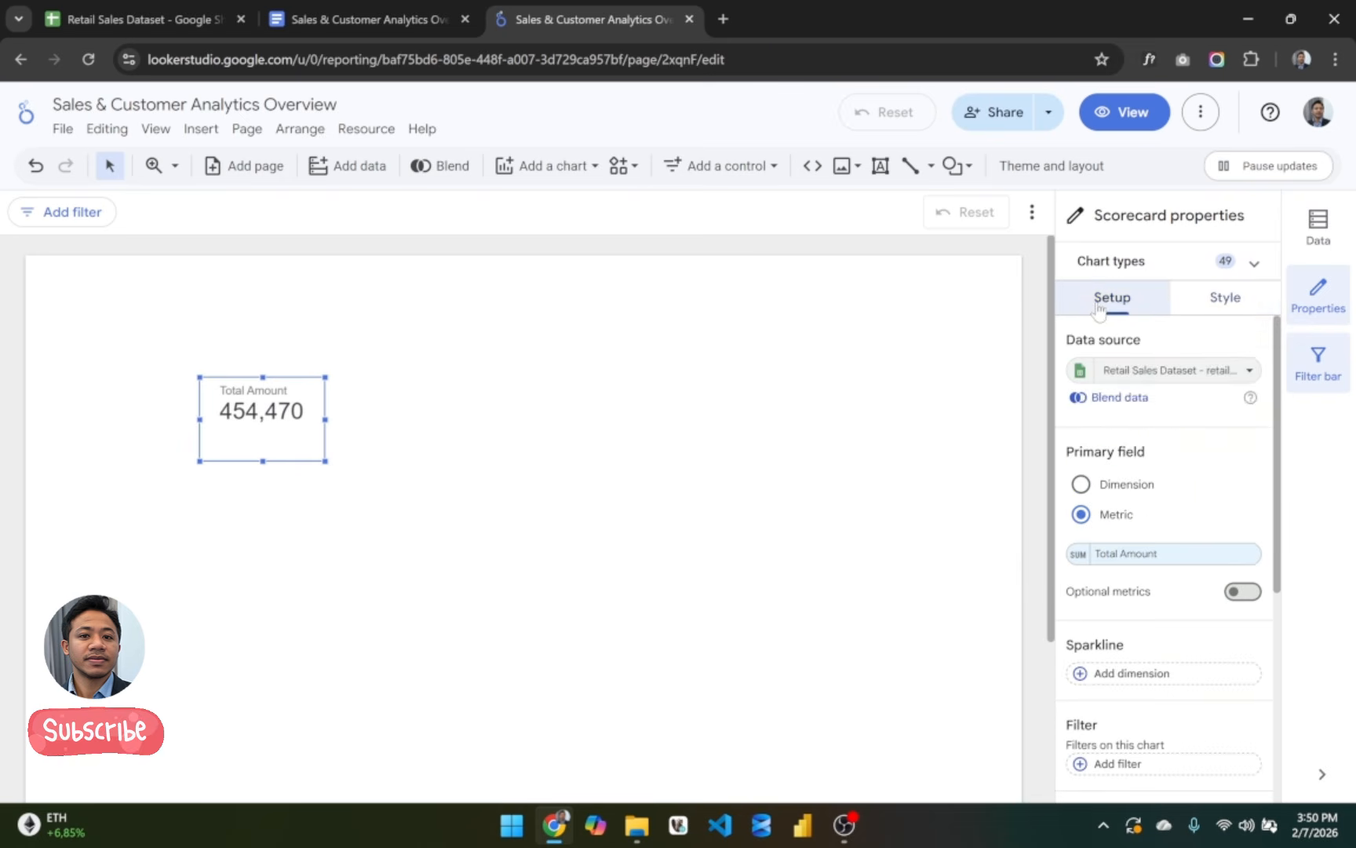
scroll(1166, 579, "down", 1)
left_click(1128, 491)
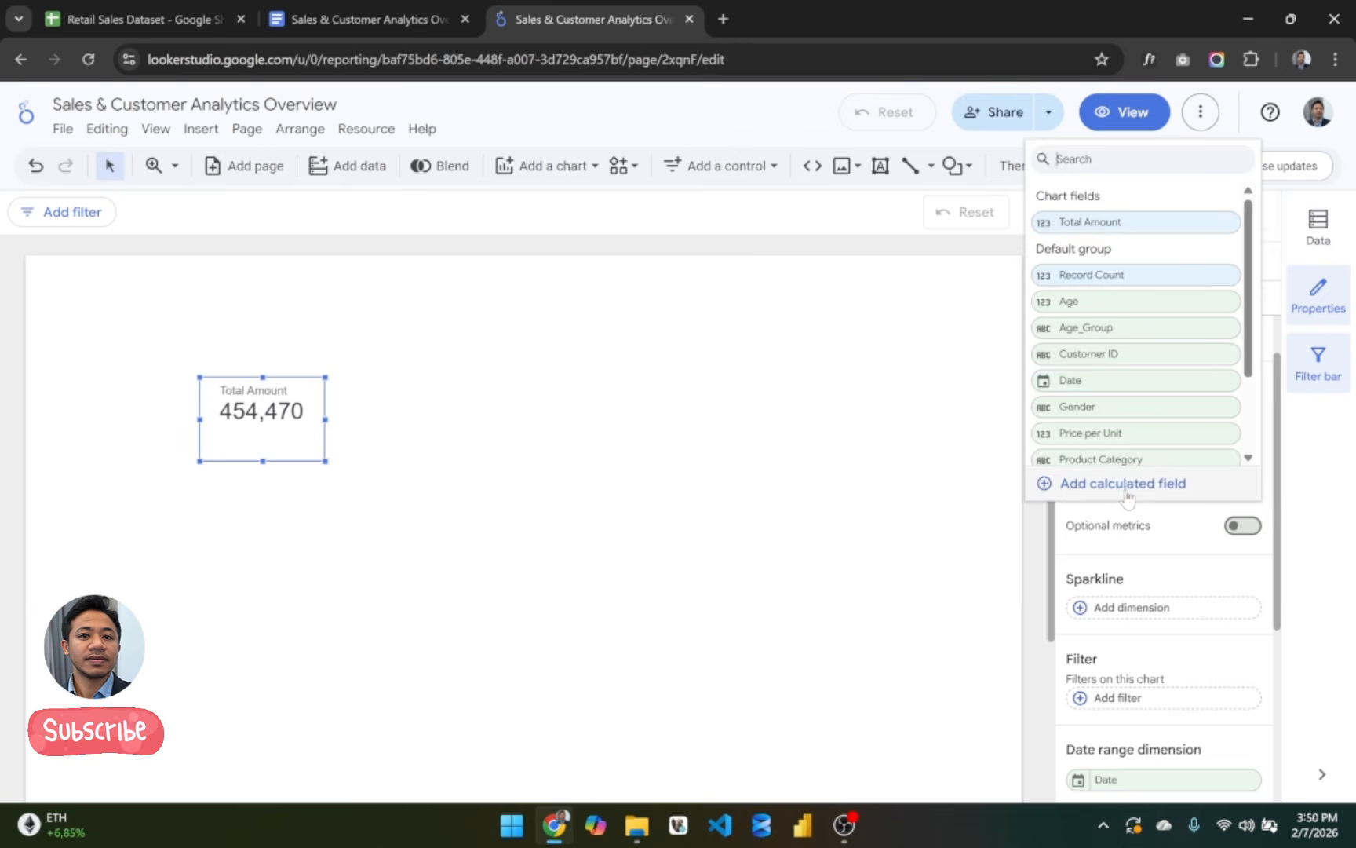
left_click(1130, 484)
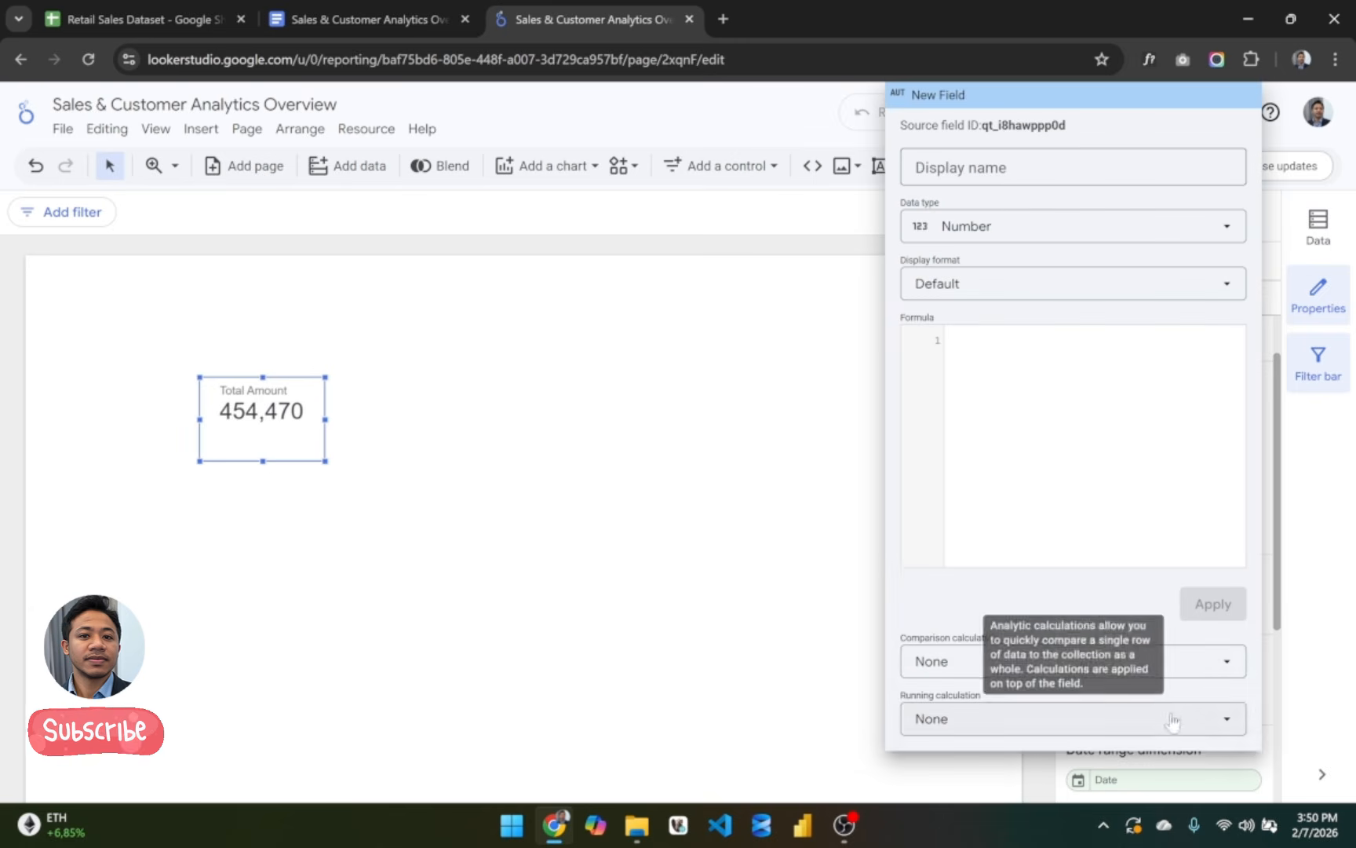
left_click(739, 470)
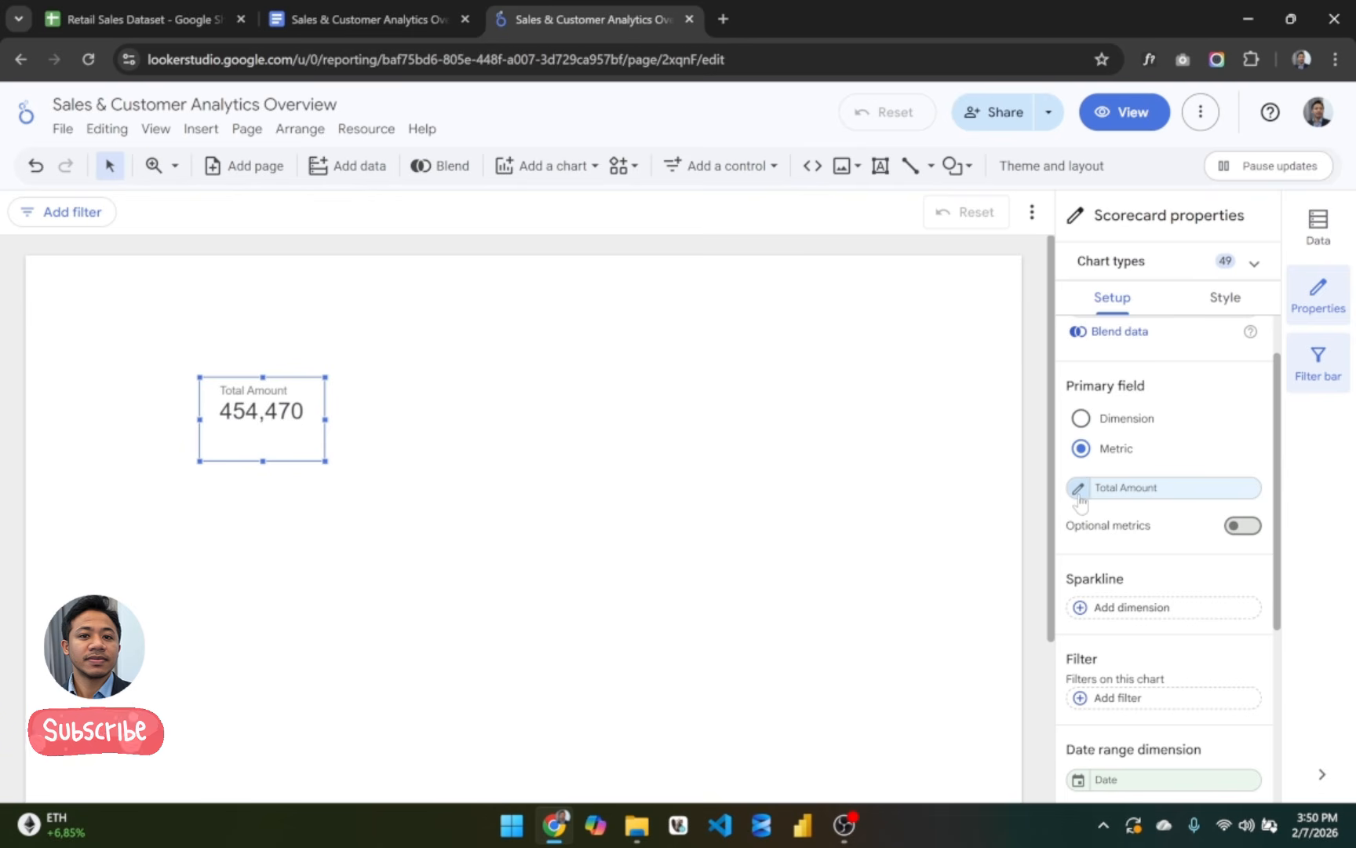
Step: Give the scorecard's Total Amount metric the display name Total Revenue
left_click(1079, 494)
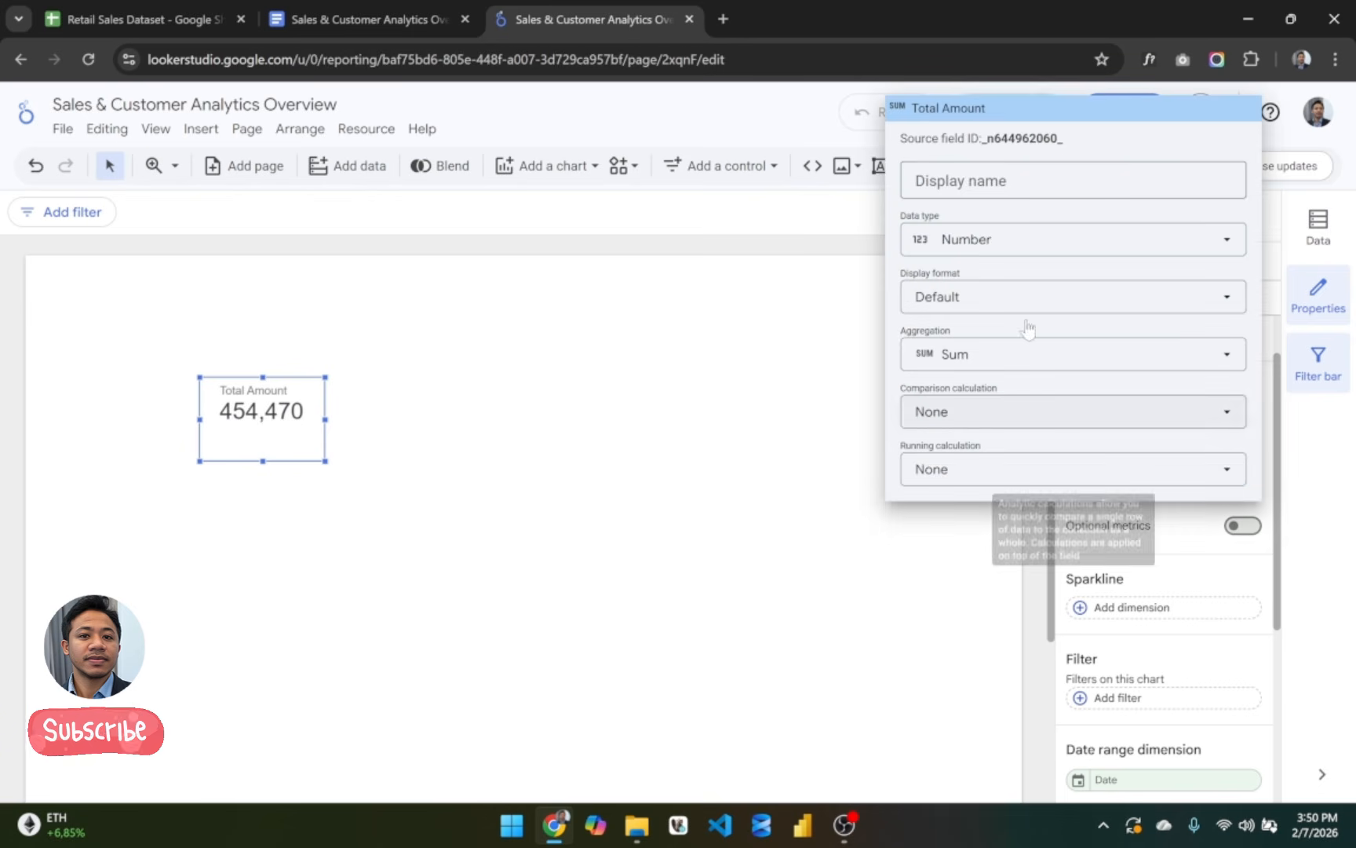
type("T")
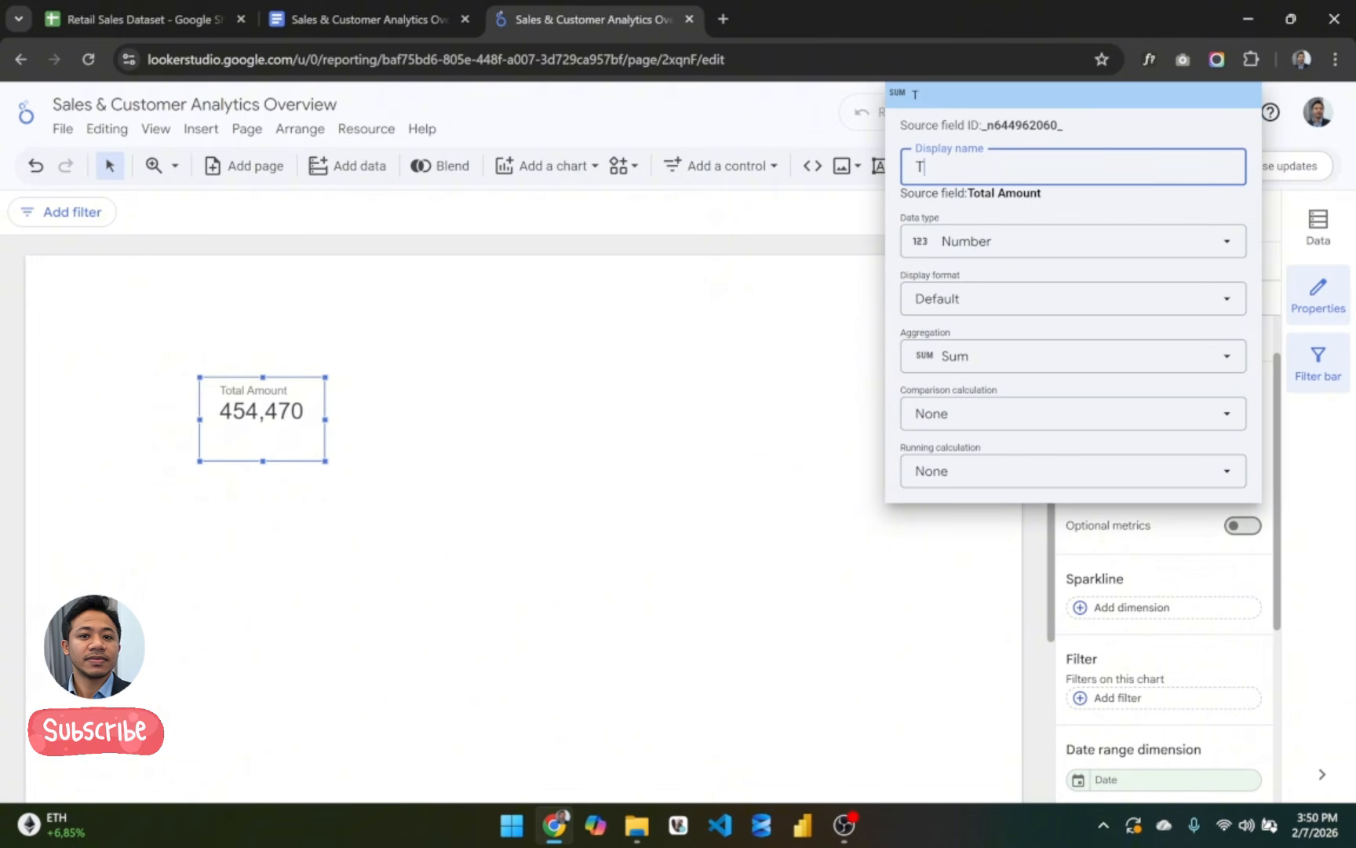
type("otal Revenue")
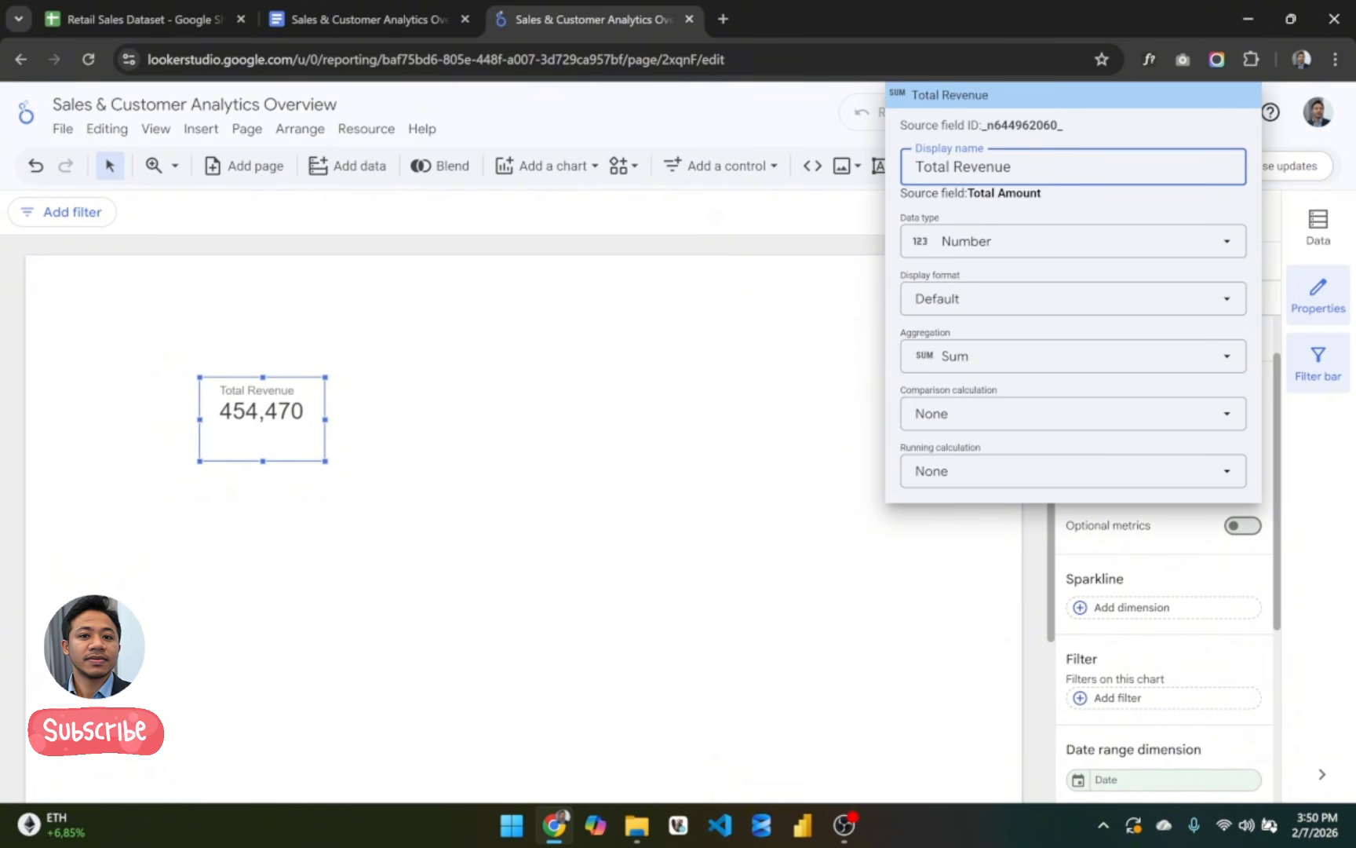
left_click(337, 395)
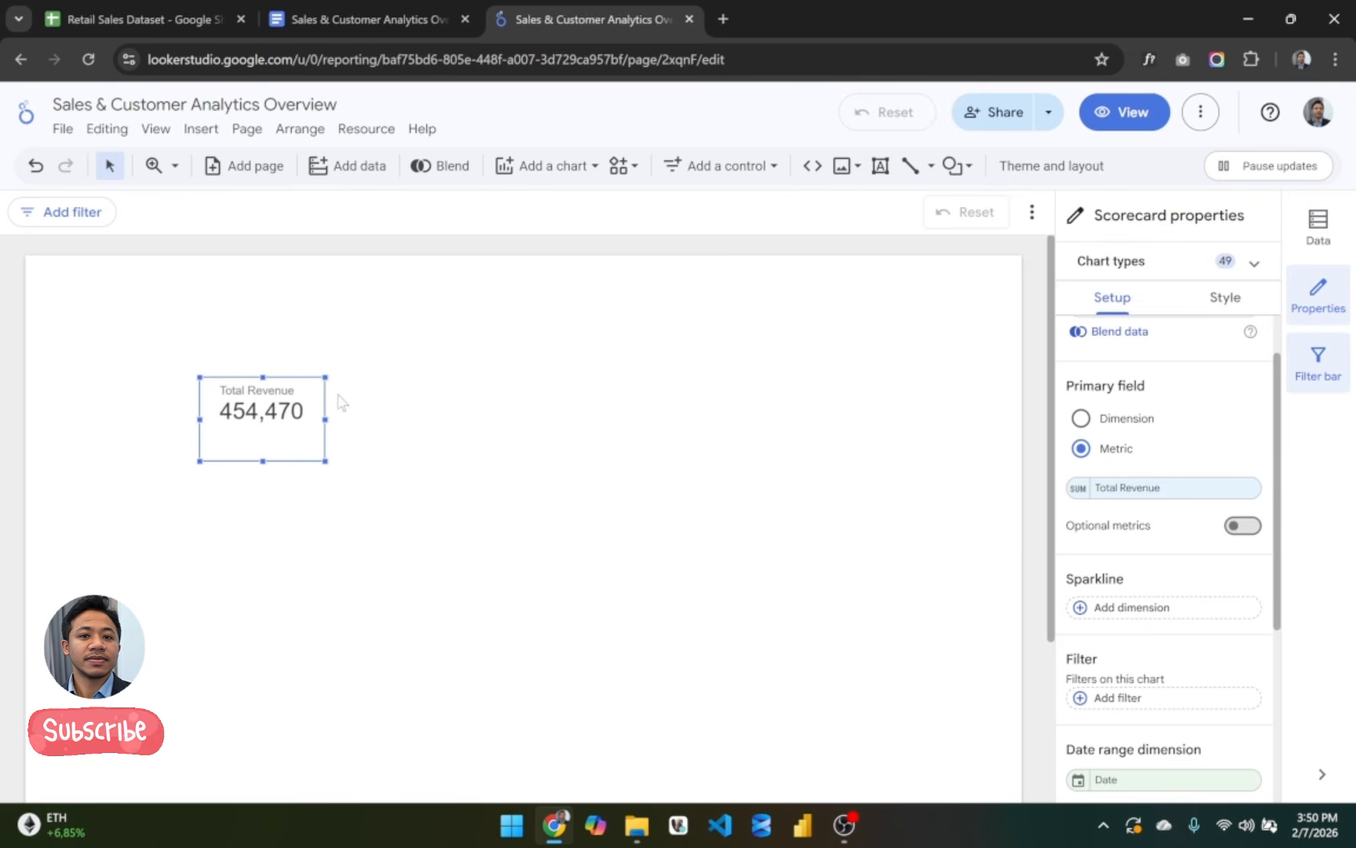
Step: Add a sparkline by Date to the Total Revenue scorecard and make the card taller so the line has room
scroll(1139, 510, "up", 1)
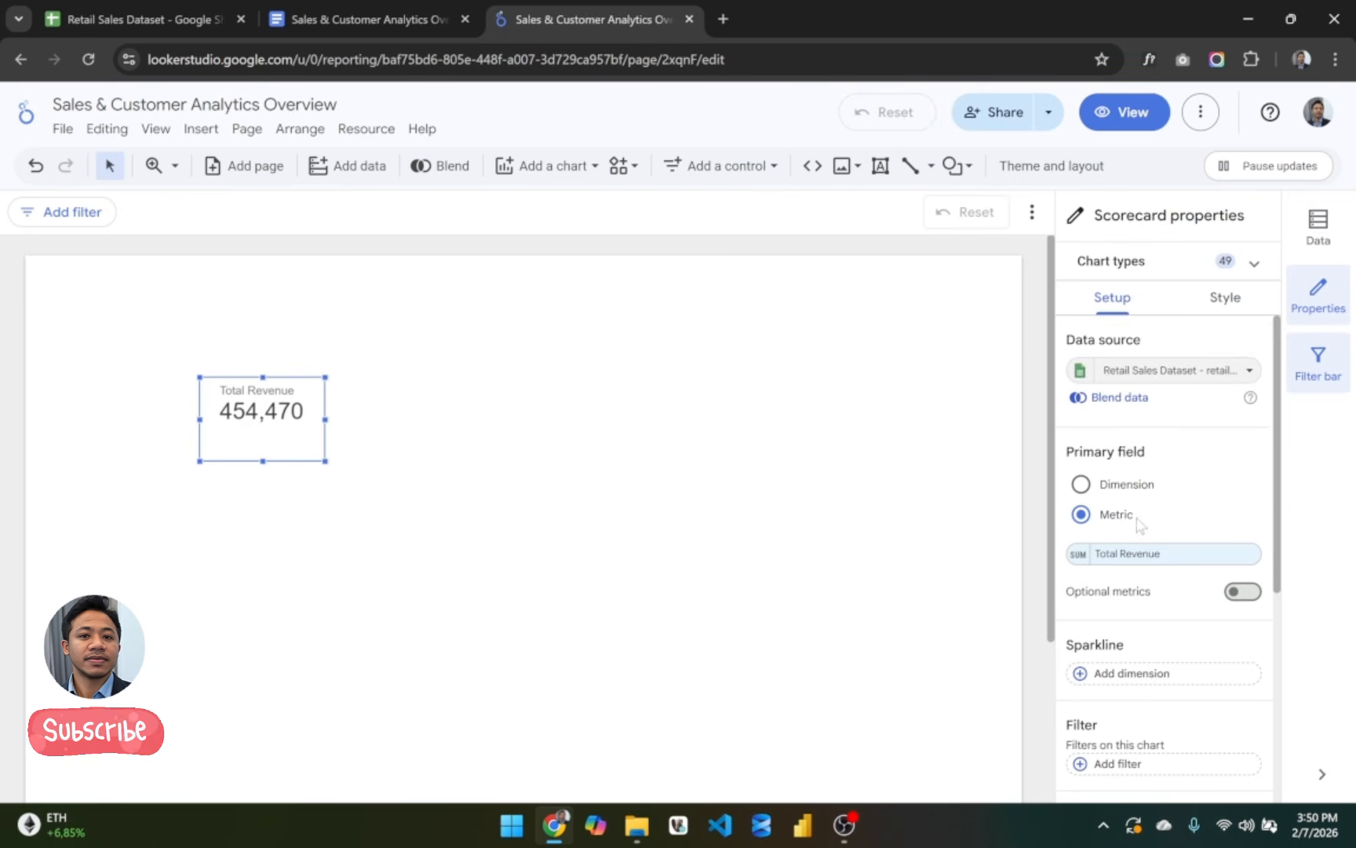
scroll(1118, 550, "down", 3)
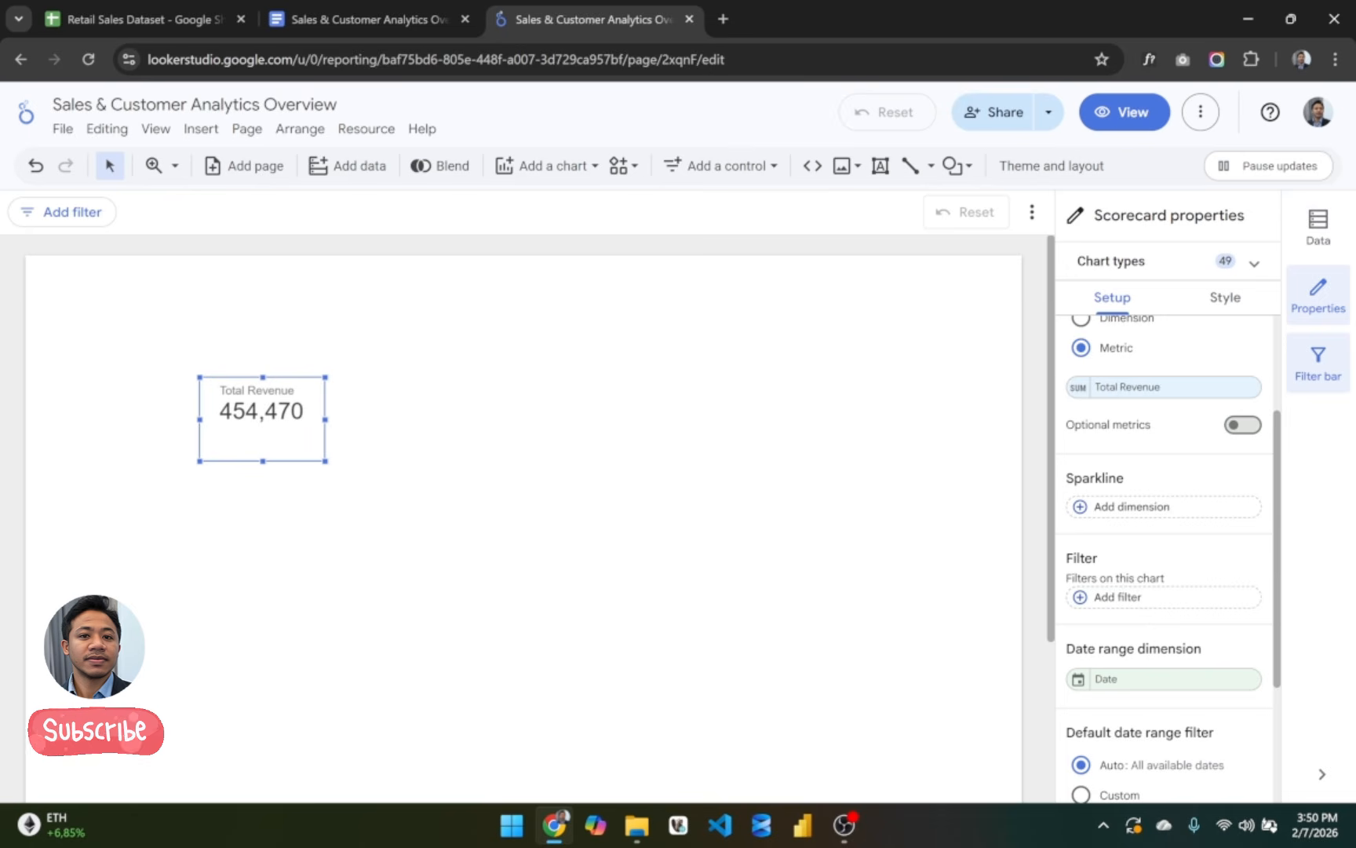
scroll(1094, 454, "down", 1)
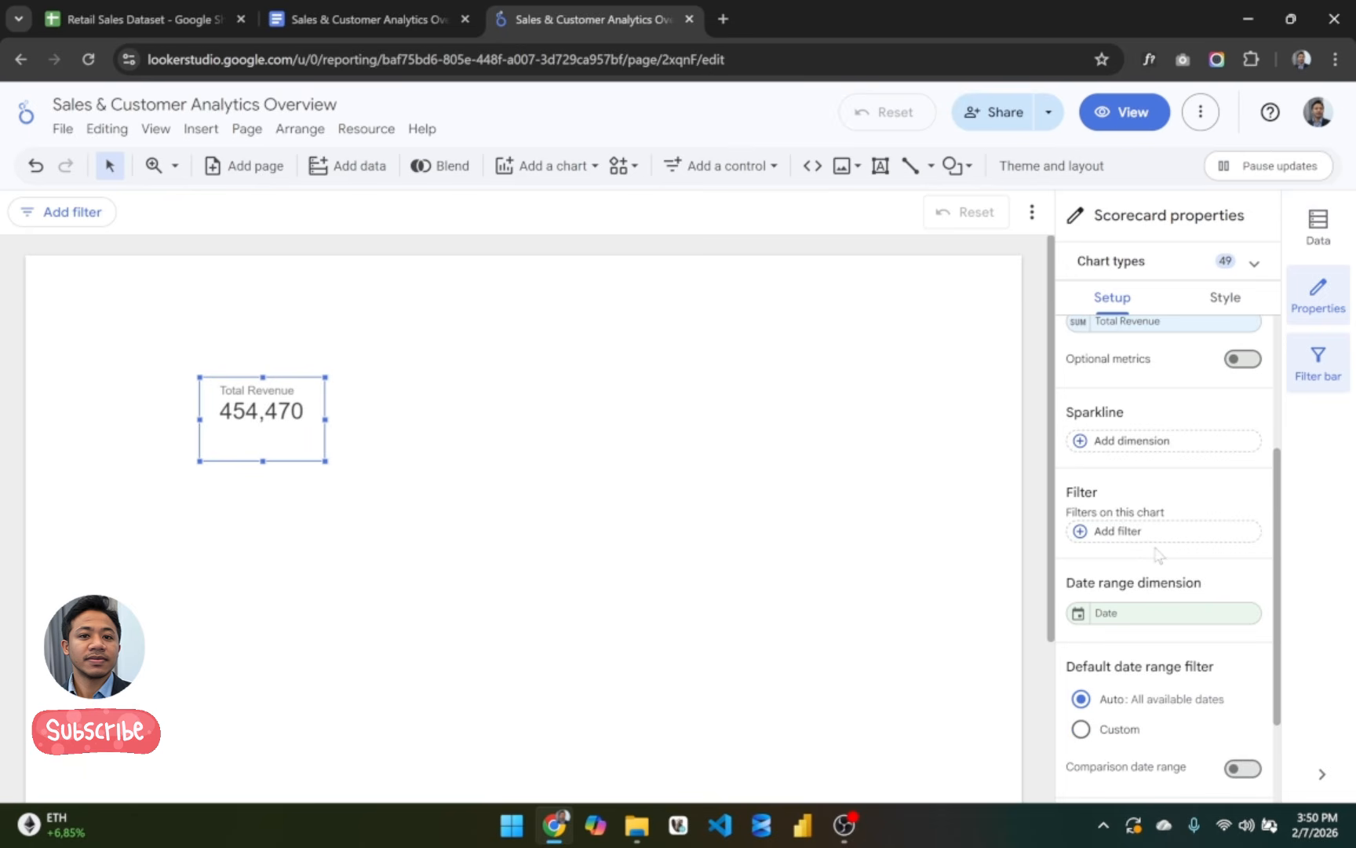
left_click(1108, 452)
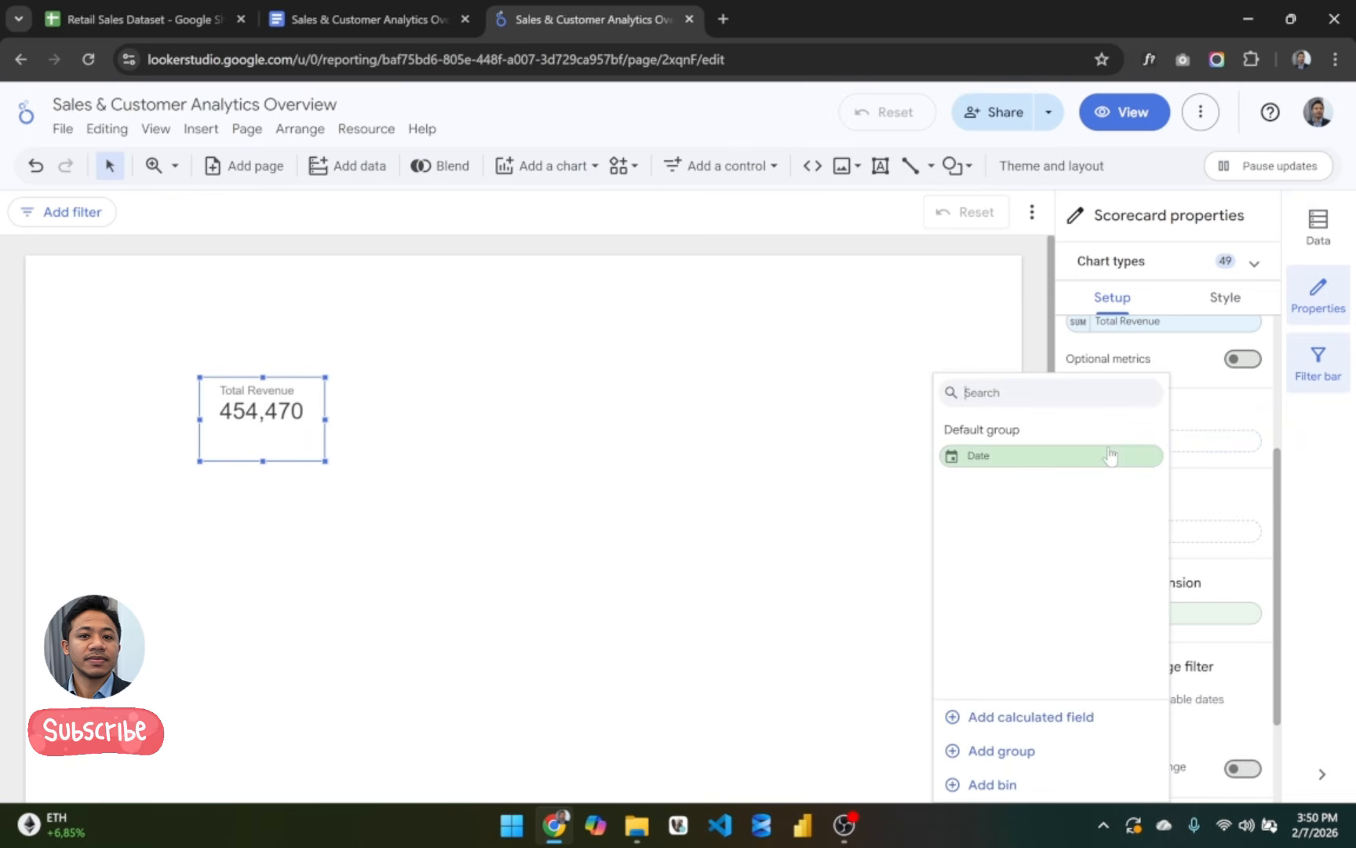
left_click(1014, 458)
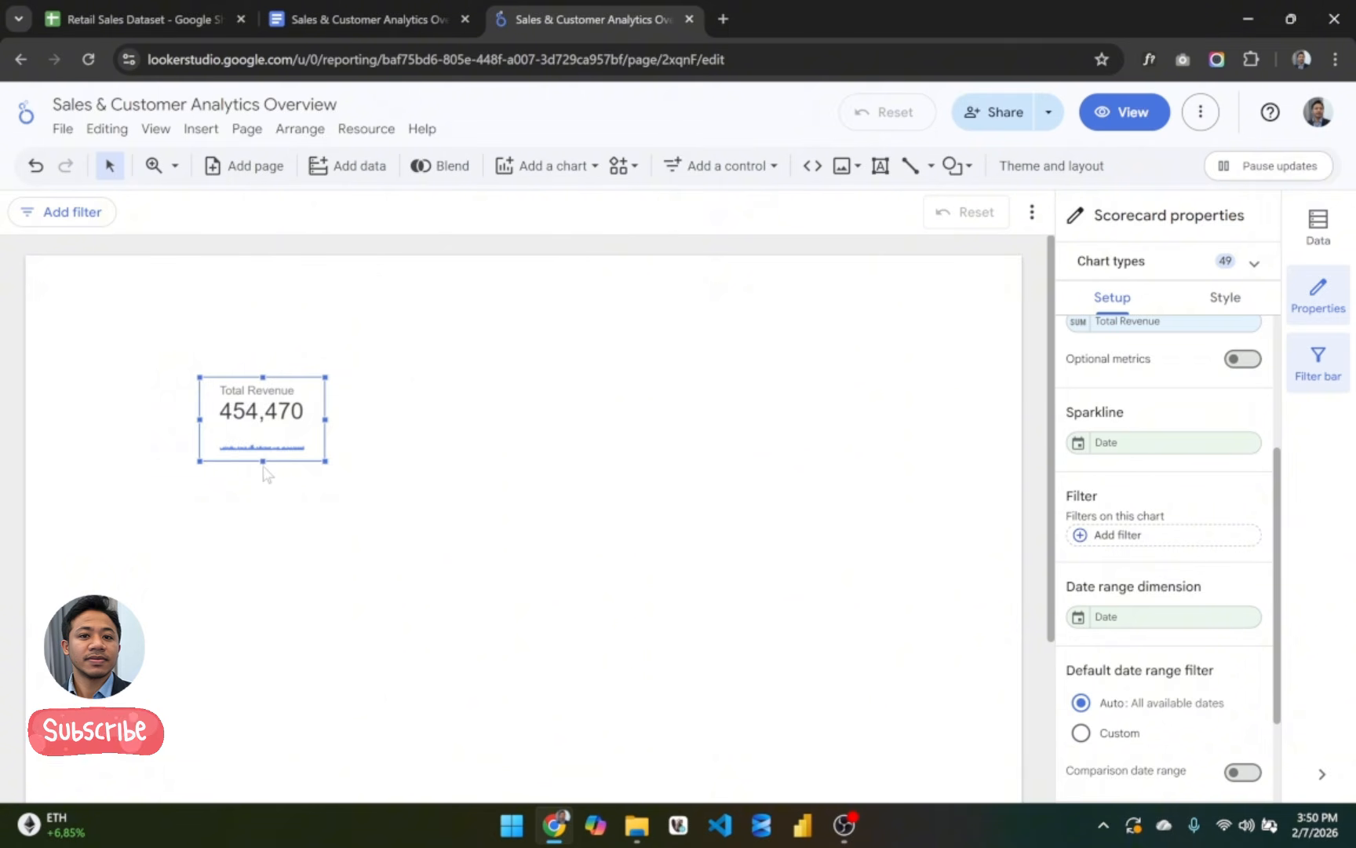
left_click_drag(262, 462, 262, 504)
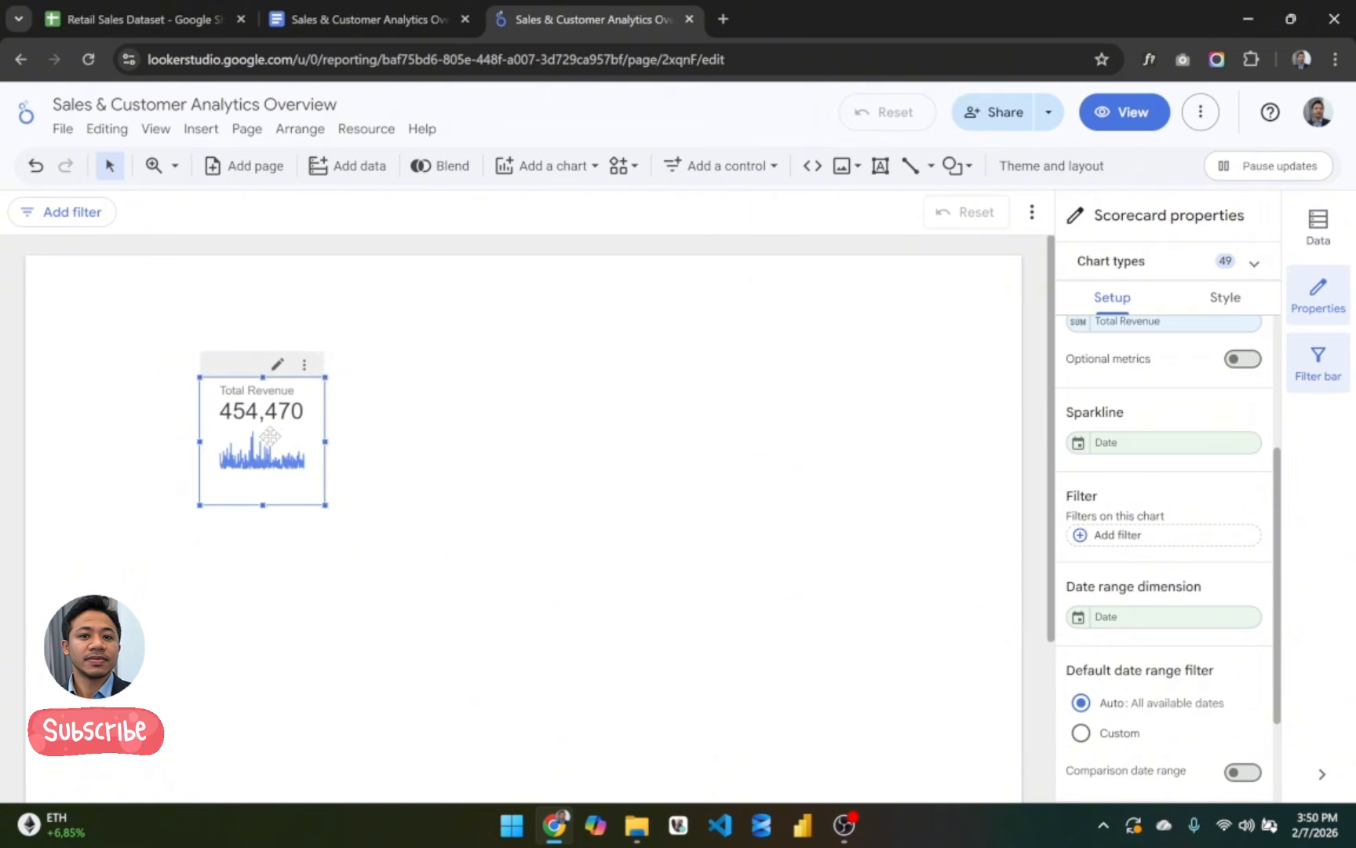
Step: Change the date type of the Total Revenue scorecard's sparkline to Month
scroll(1120, 494, "down", 1)
scroll(1120, 494, "up", 2)
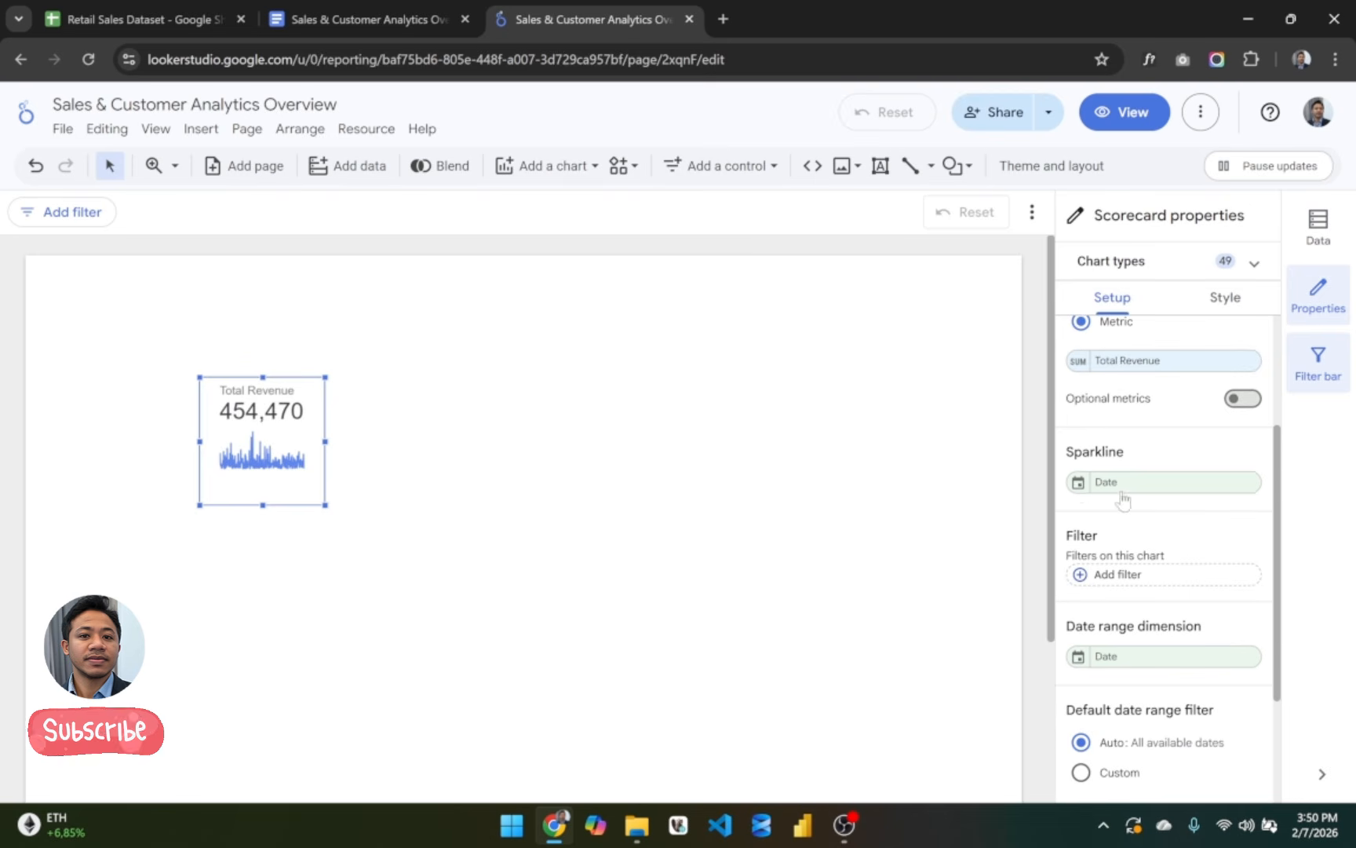
left_click(1079, 483)
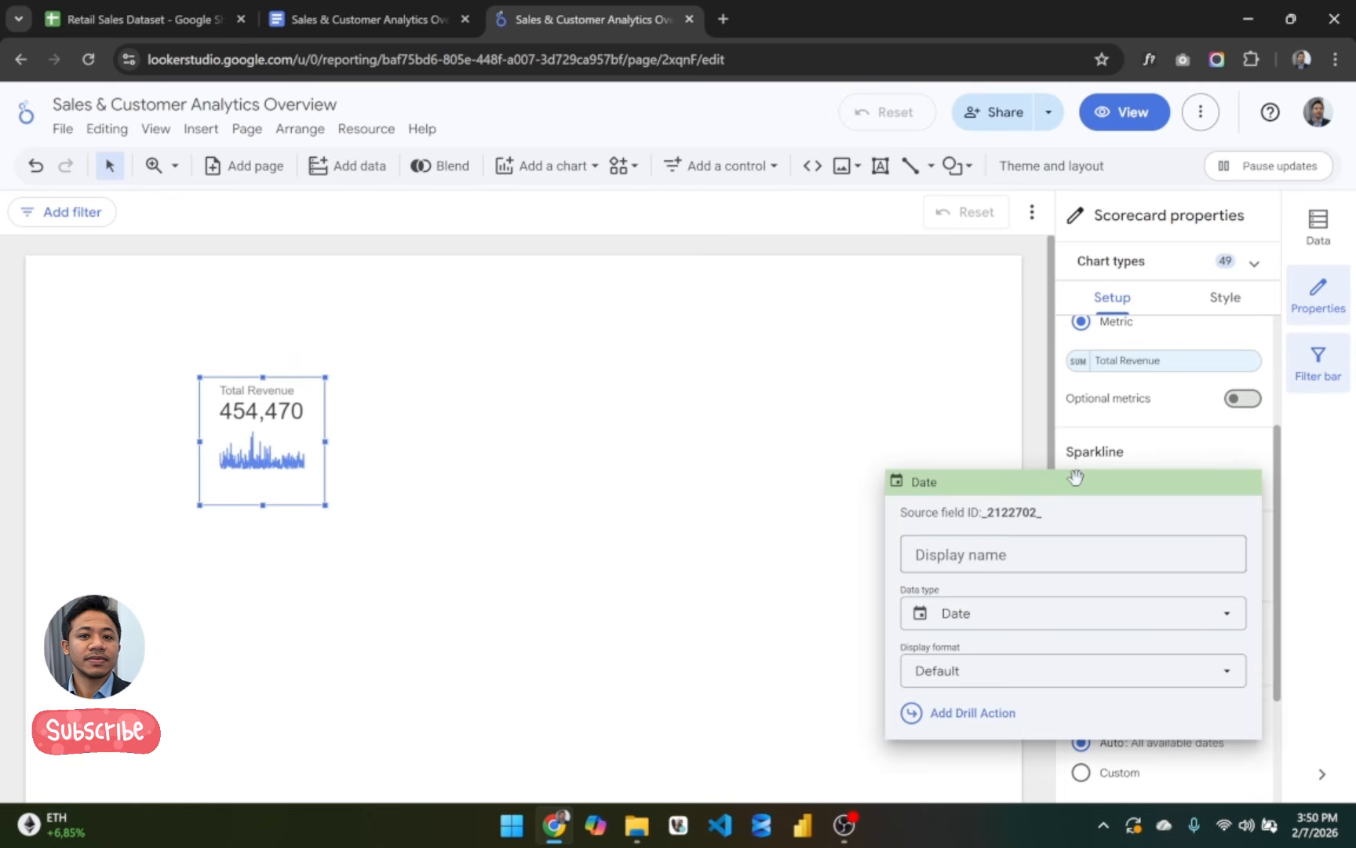
left_click(1047, 620)
mouse_move(1046, 382)
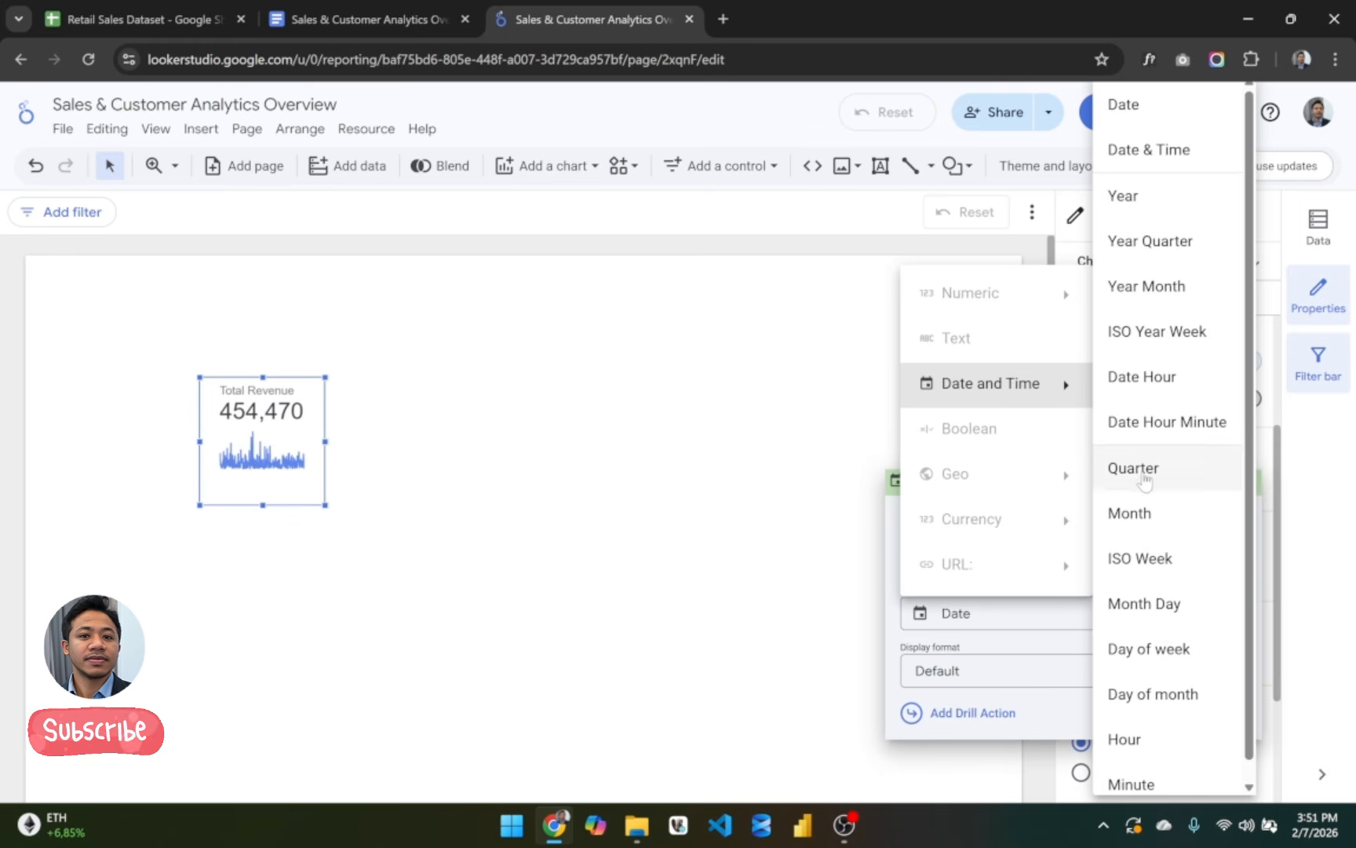
left_click(1146, 522)
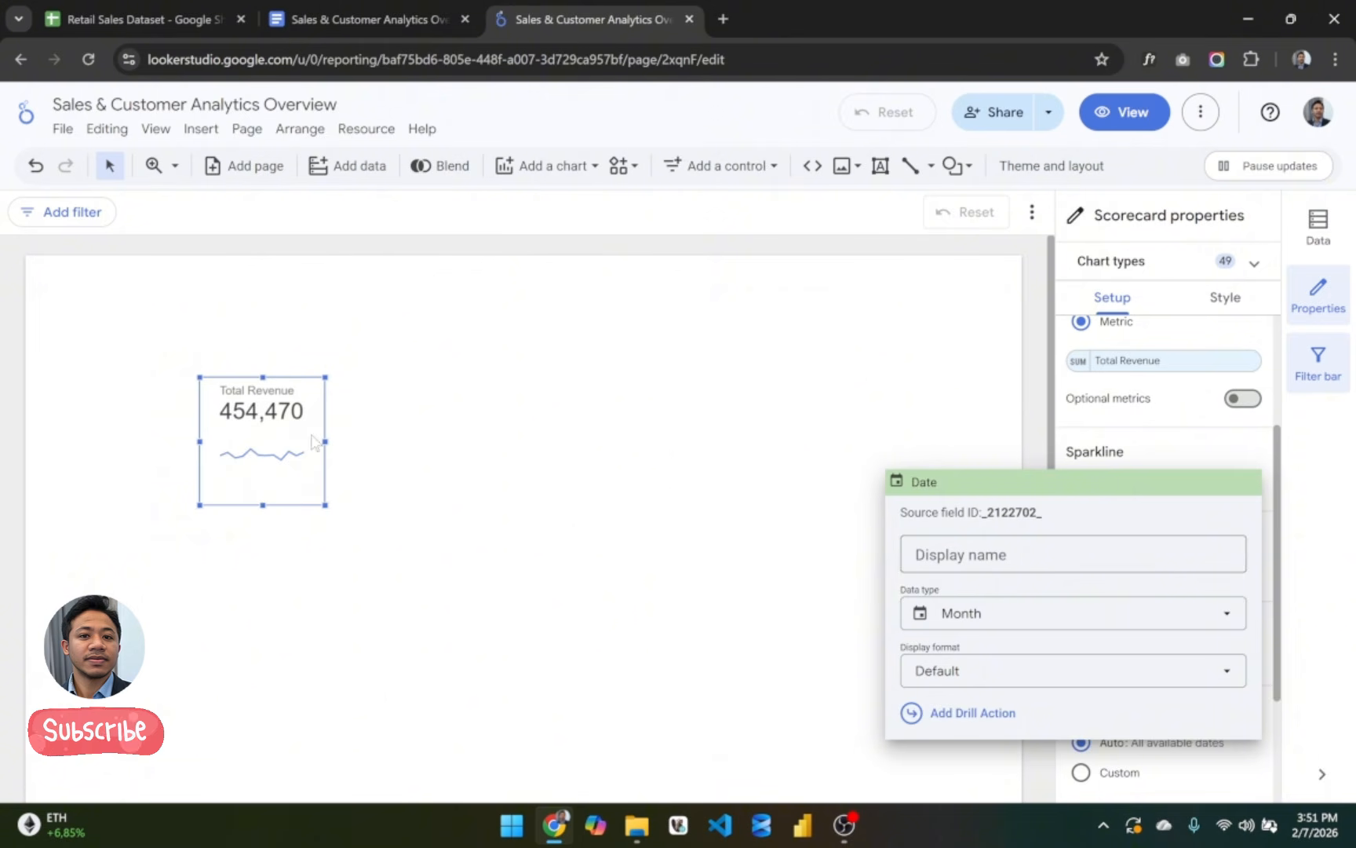
left_click(947, 420)
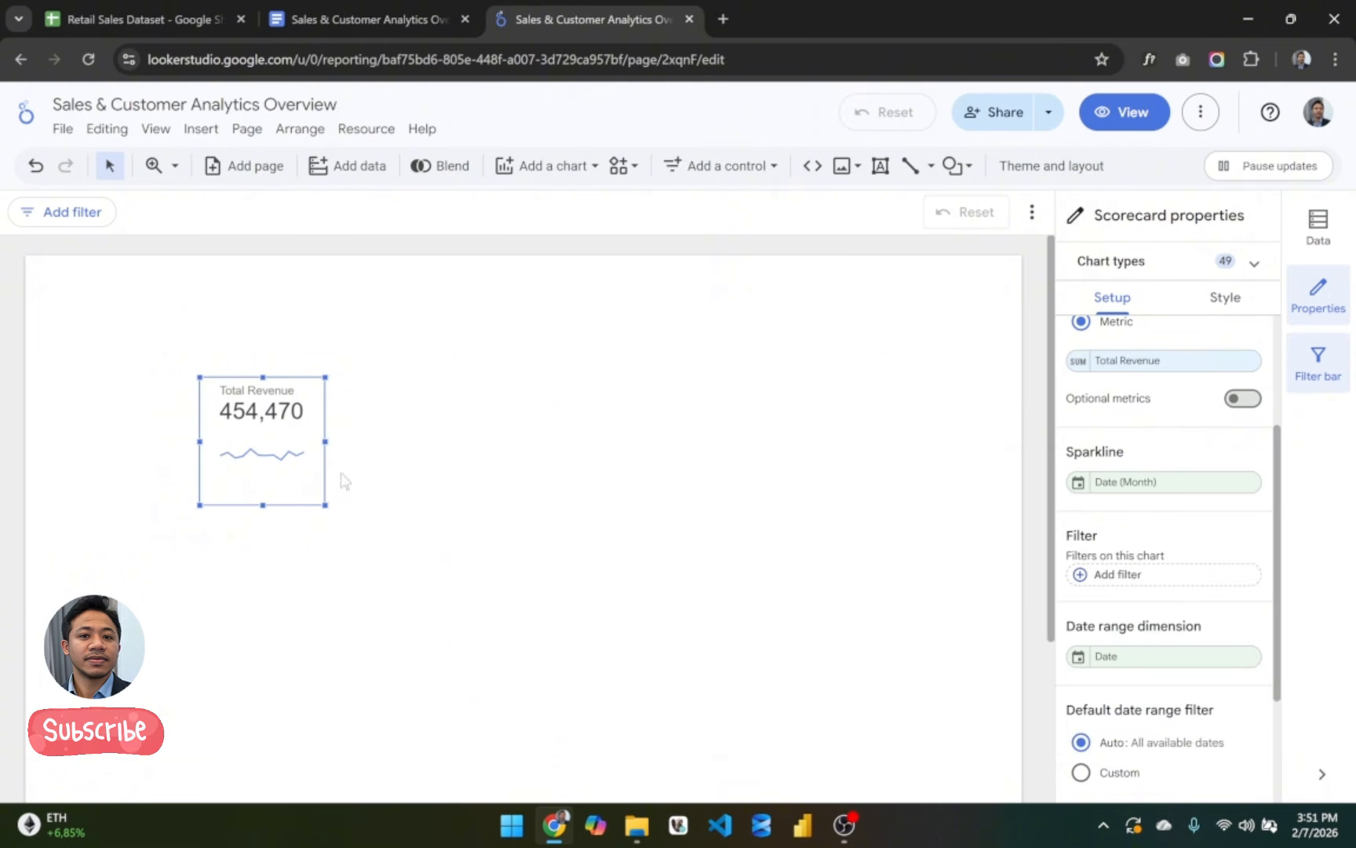
Step: Turn on fill and smoothing for the Total Revenue sparkline and move the card closer to the page's upper-left corner
left_click(1222, 298)
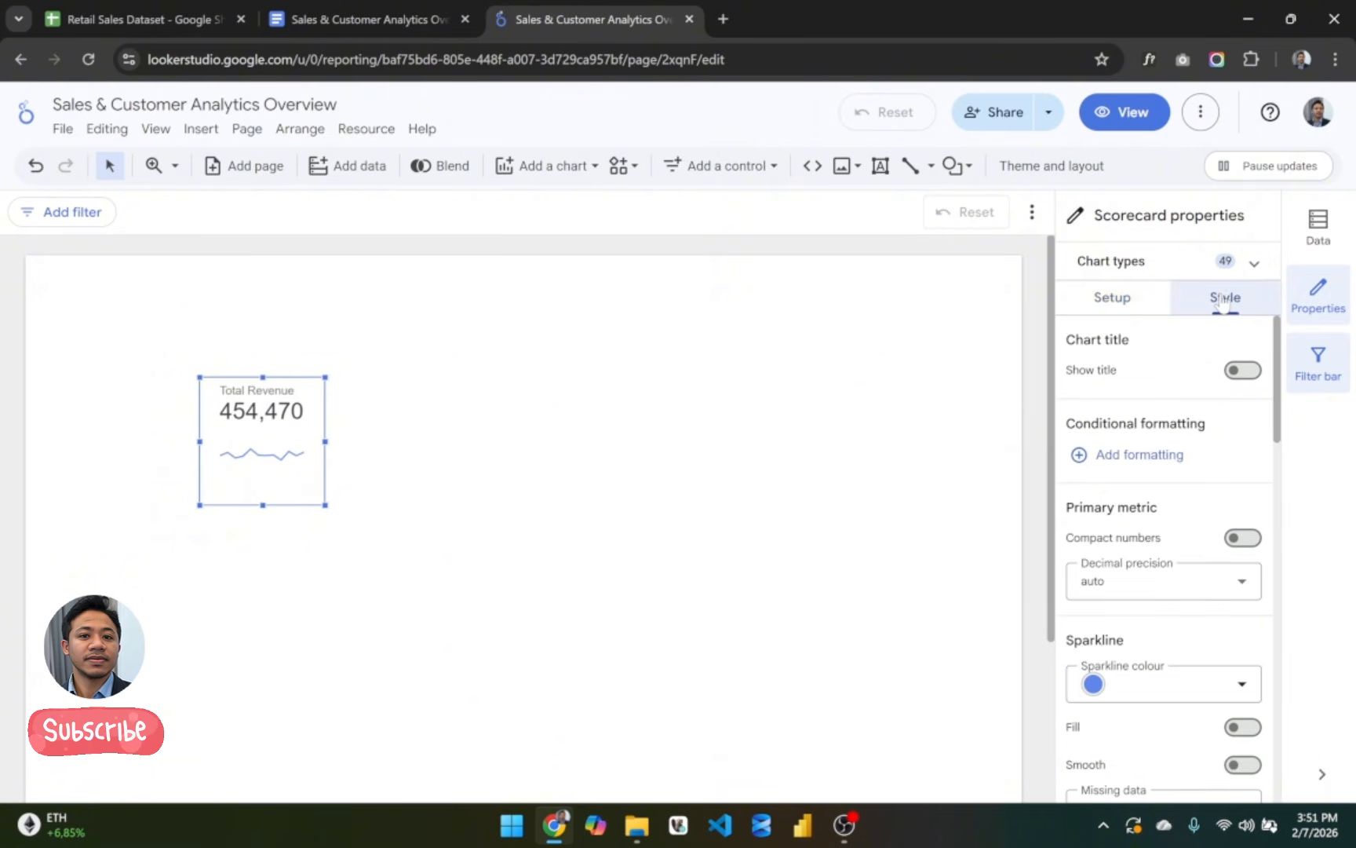
scroll(1162, 624, "down", 3)
left_click(1240, 502)
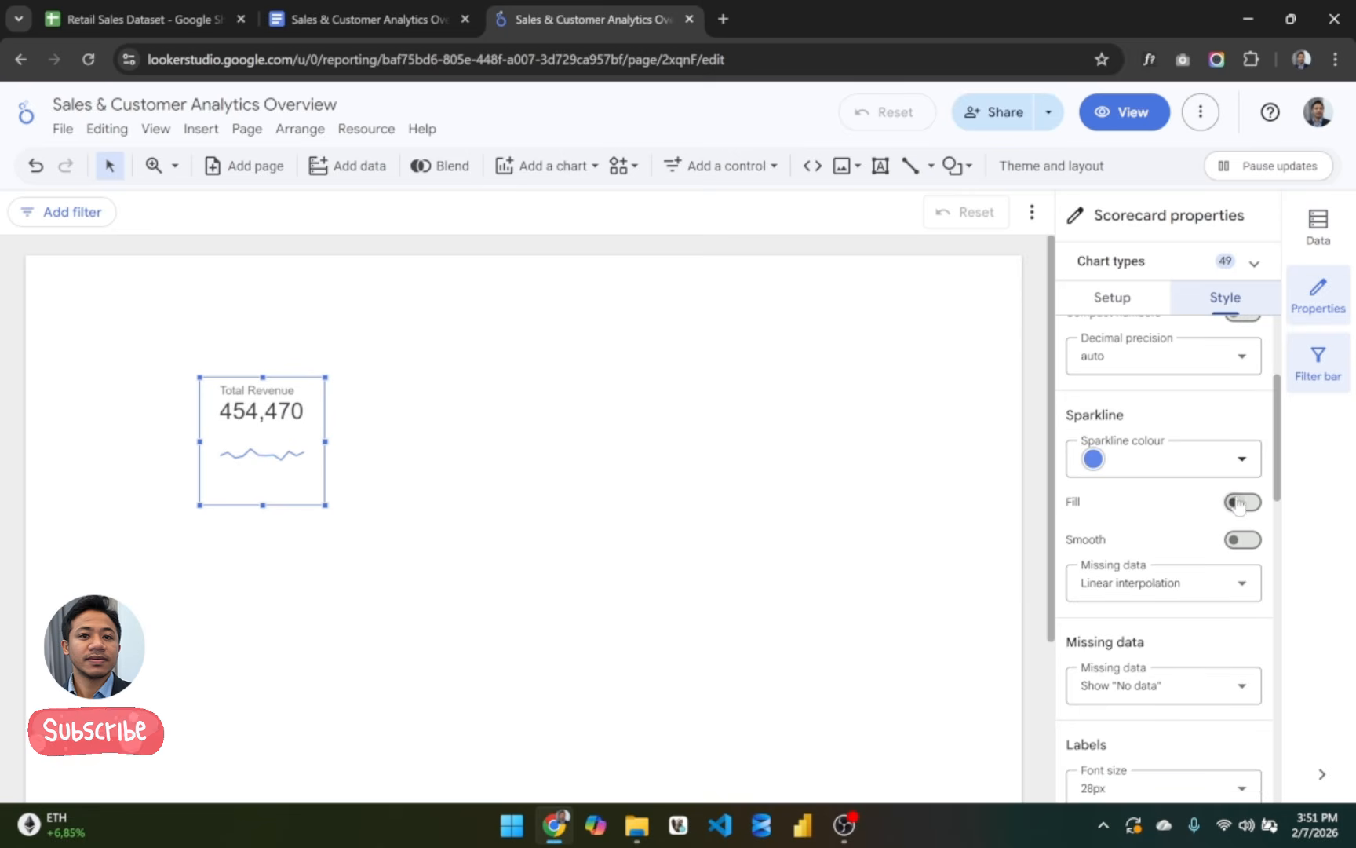
left_click(1241, 542)
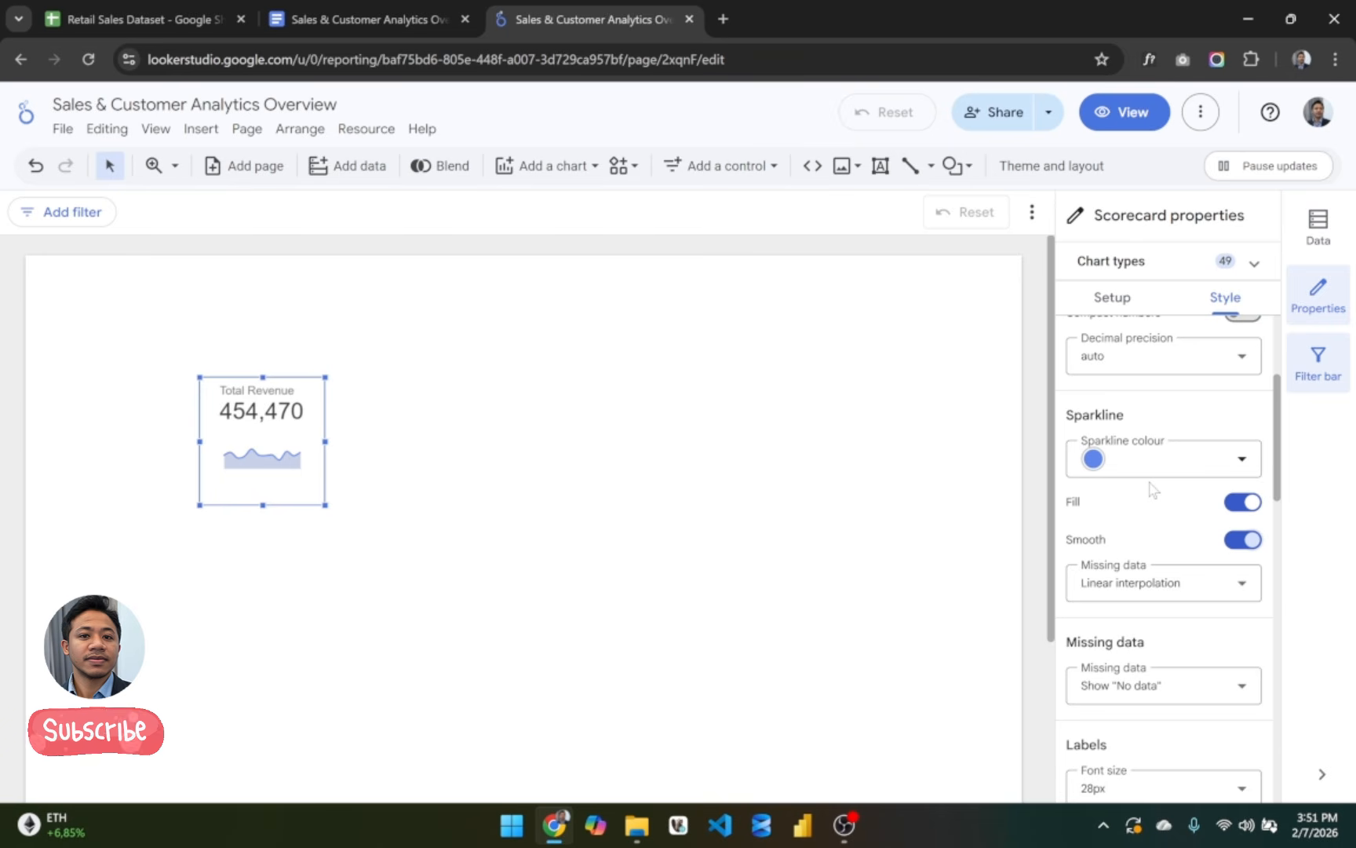
left_click_drag(308, 428, 259, 394)
Step: Try a 48px label font size on the Total Revenue scorecard and enlarge the card to fit the bigger text
scroll(1198, 408, "down", 5)
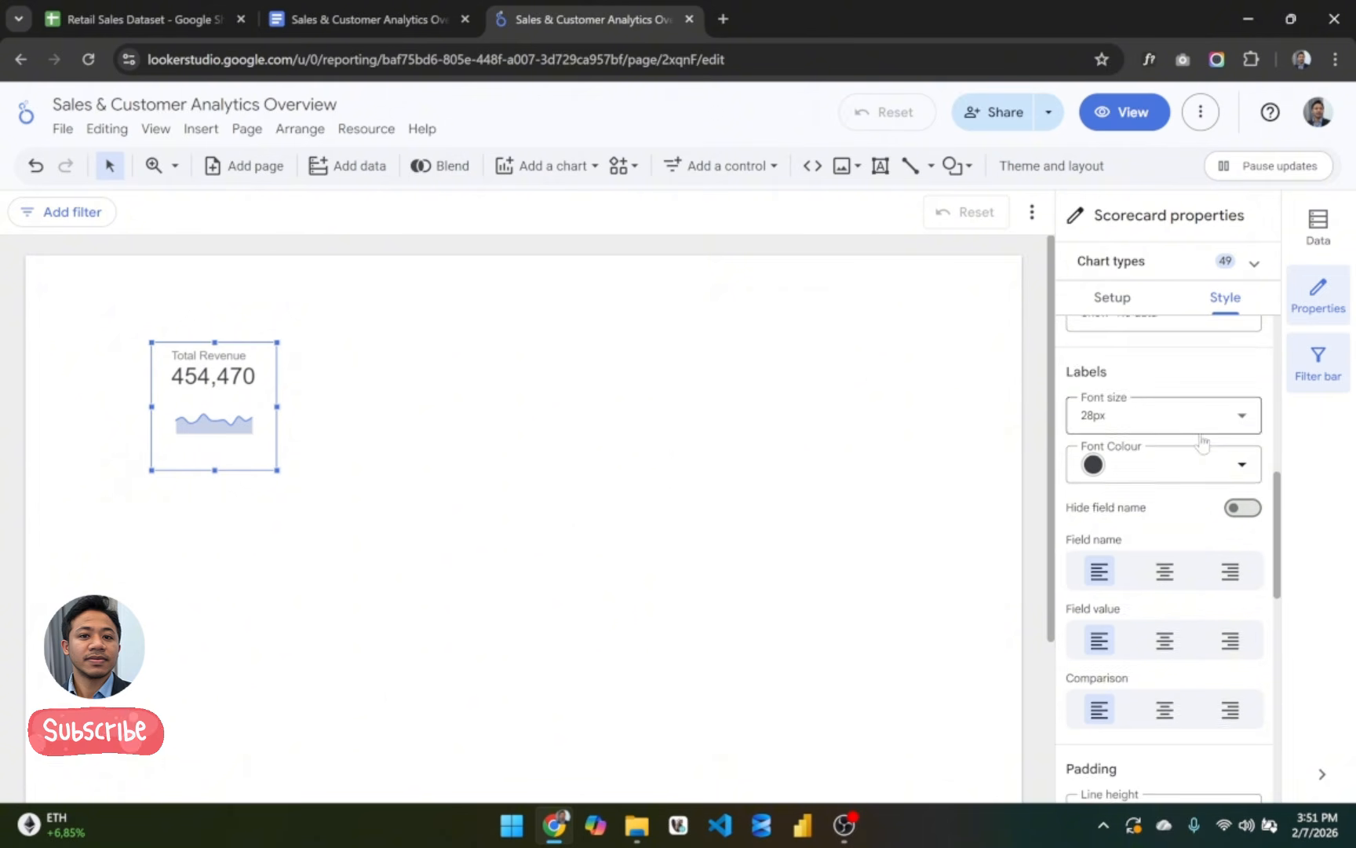
left_click(1165, 421)
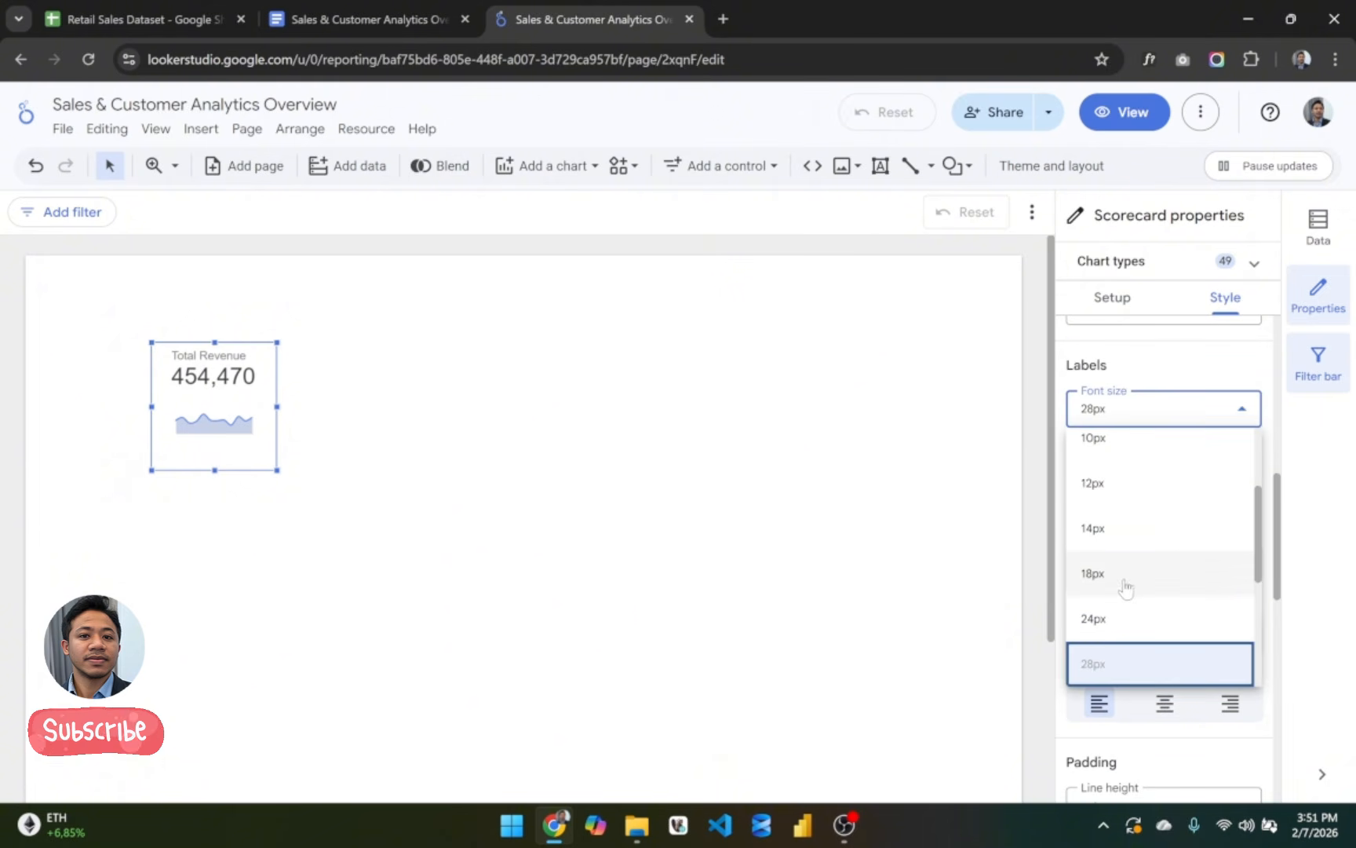
scroll(1134, 604, "down", 3)
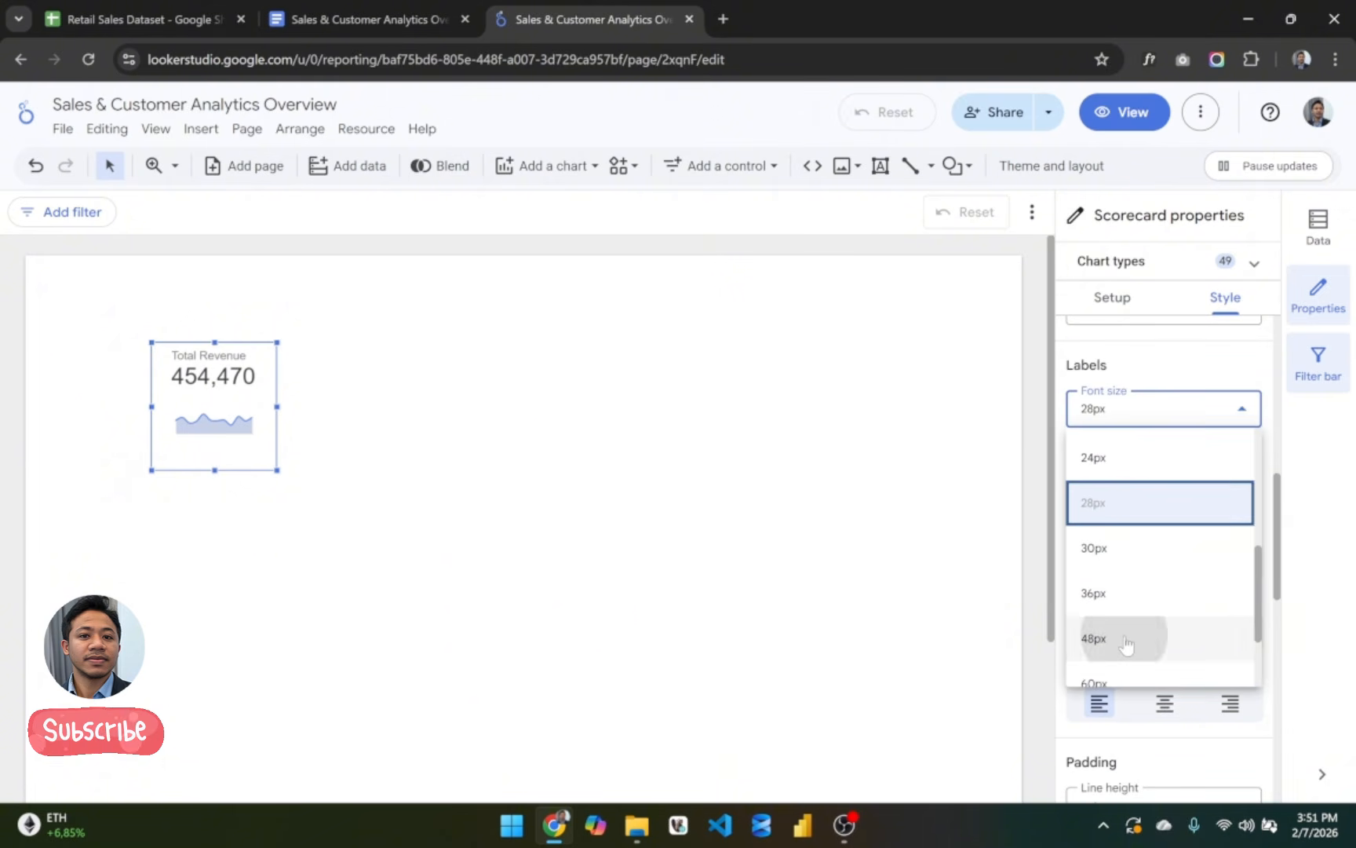
left_click(1125, 645)
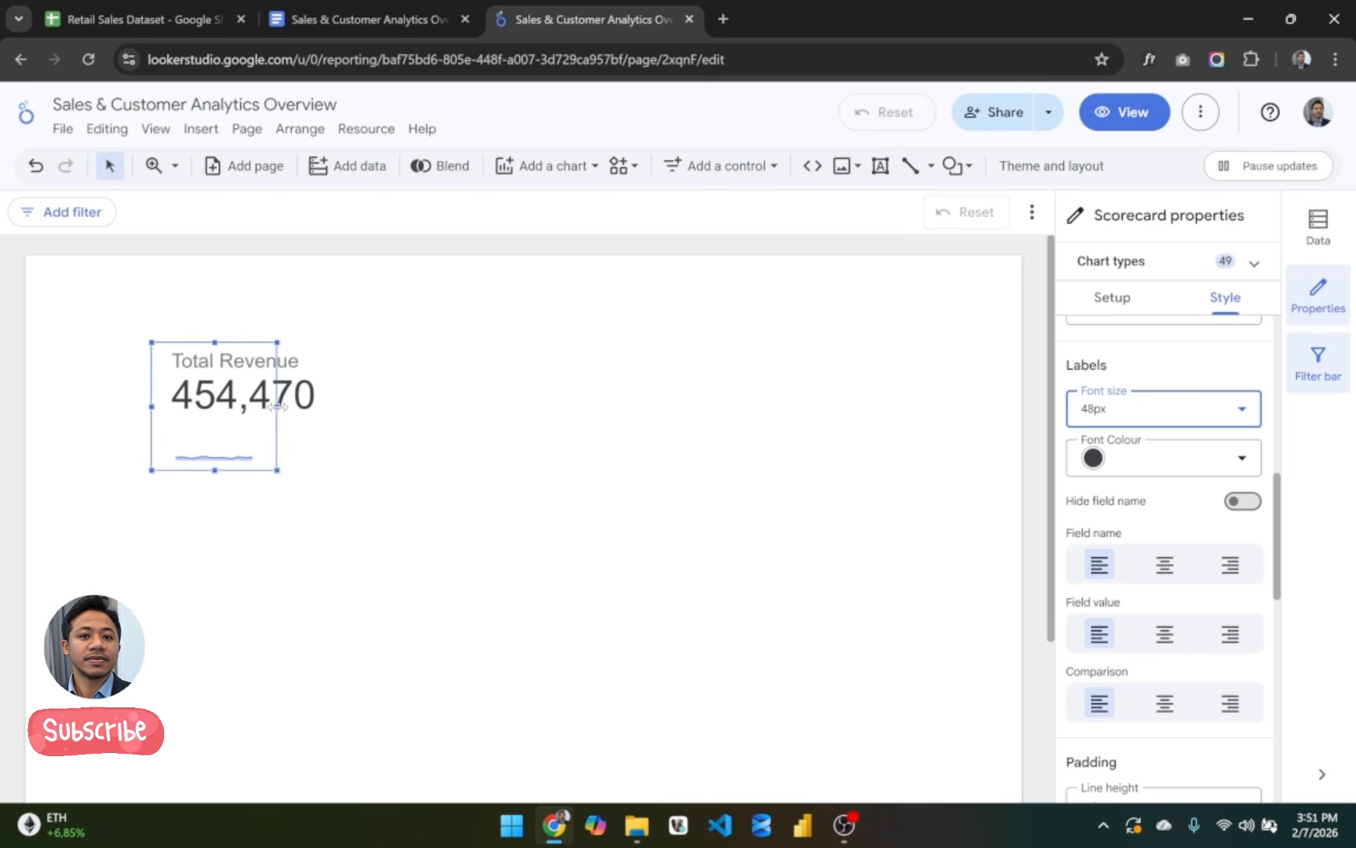
left_click_drag(278, 406, 348, 406)
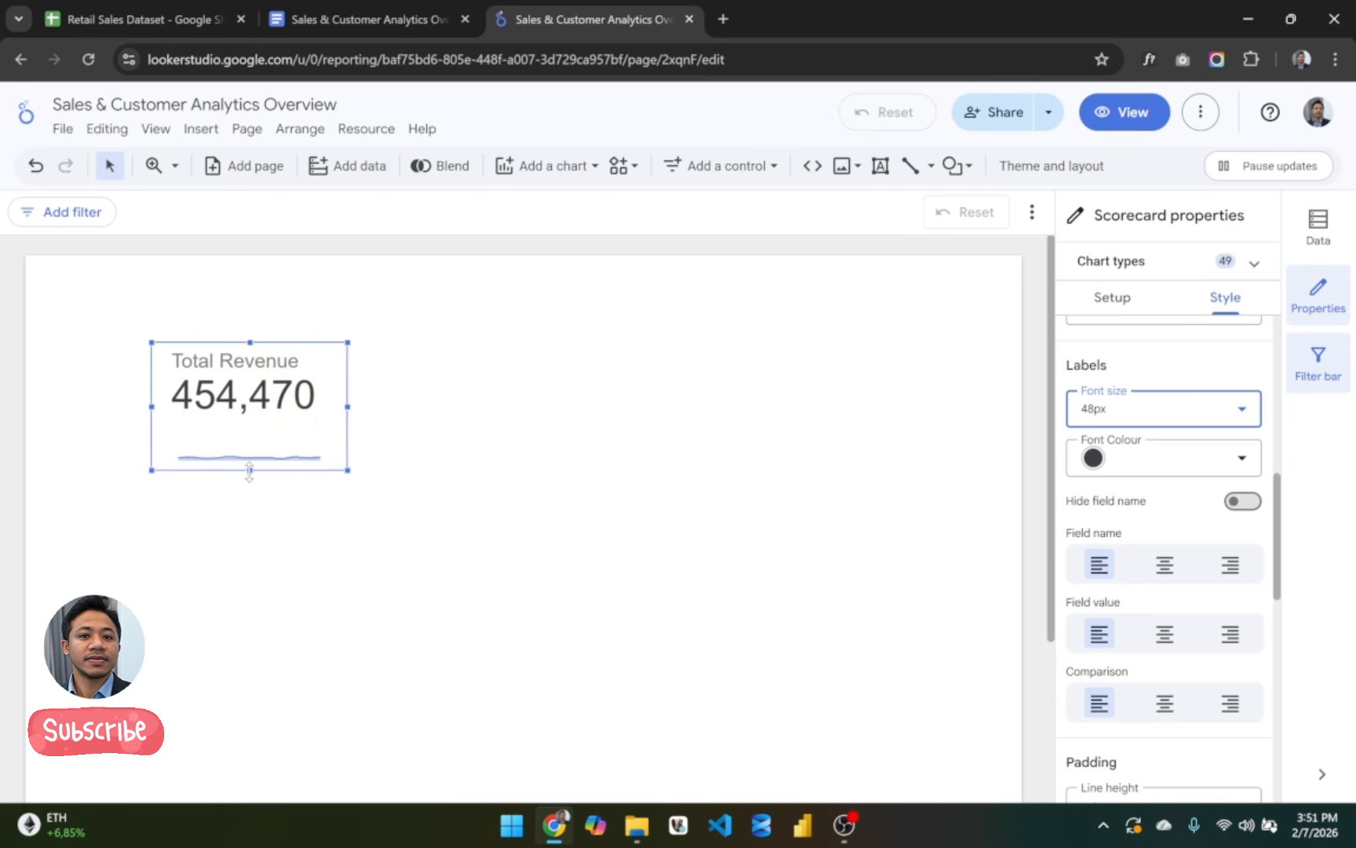
left_click_drag(249, 470, 242, 552)
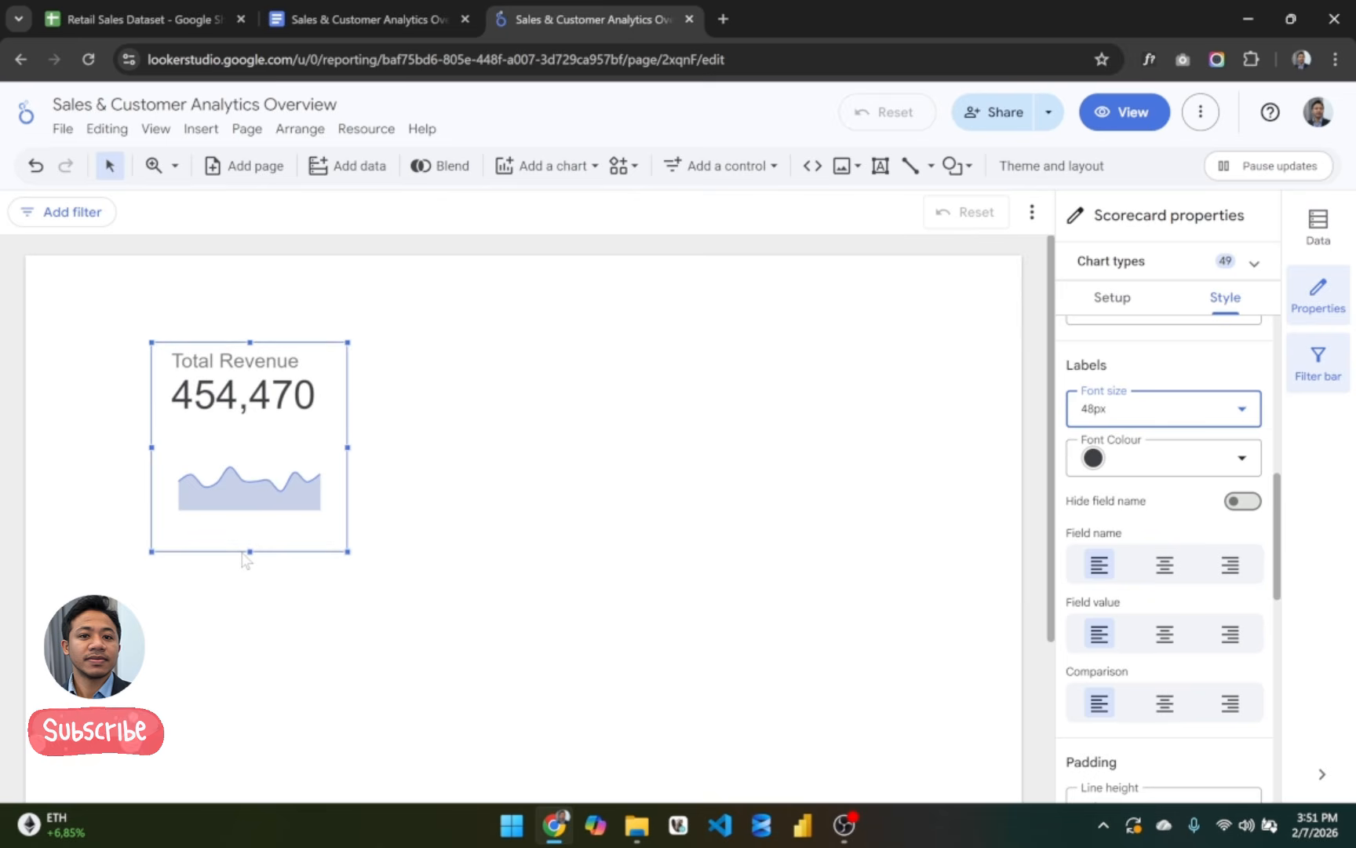
right_click(242, 553)
key("Escape")
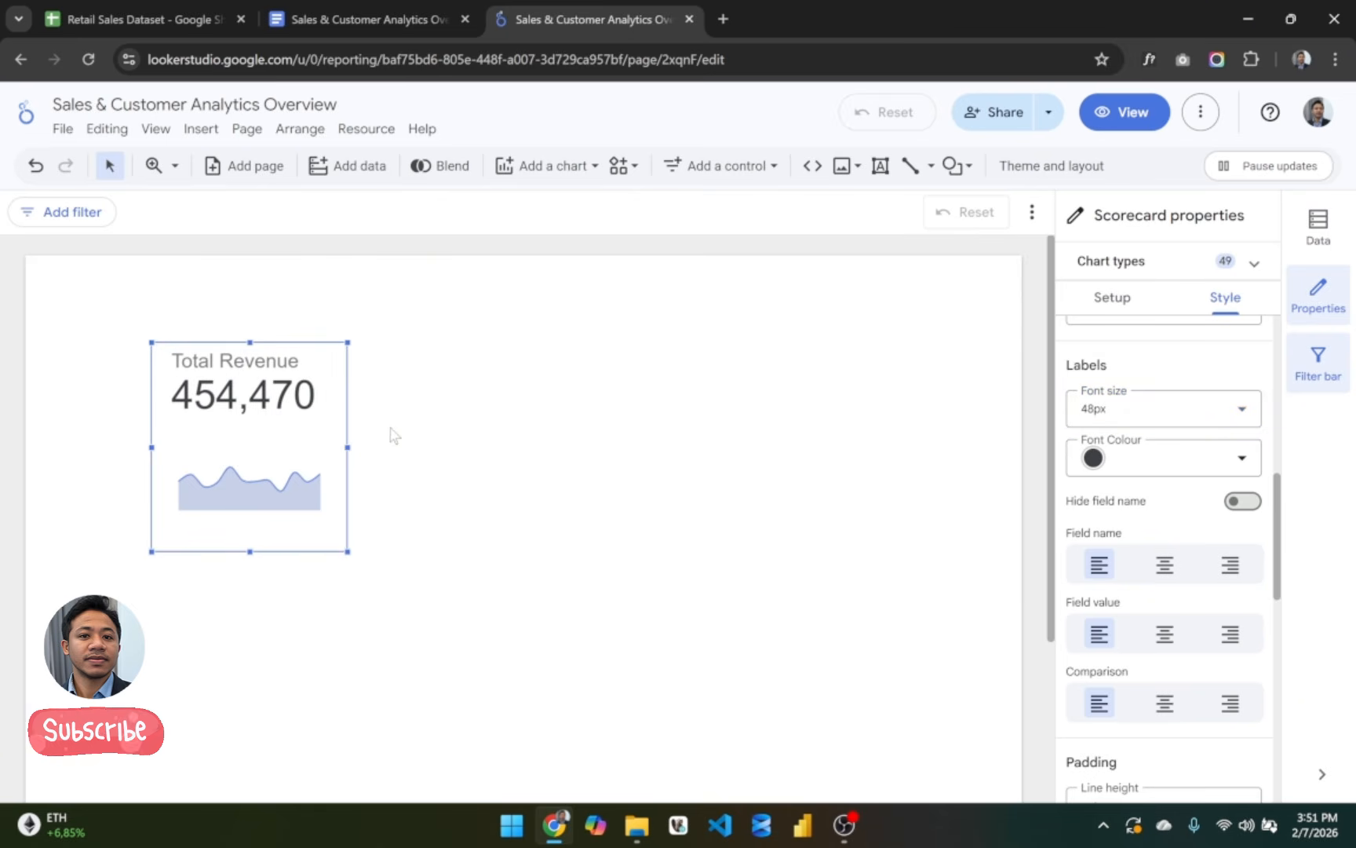
left_click_drag(347, 445, 371, 446)
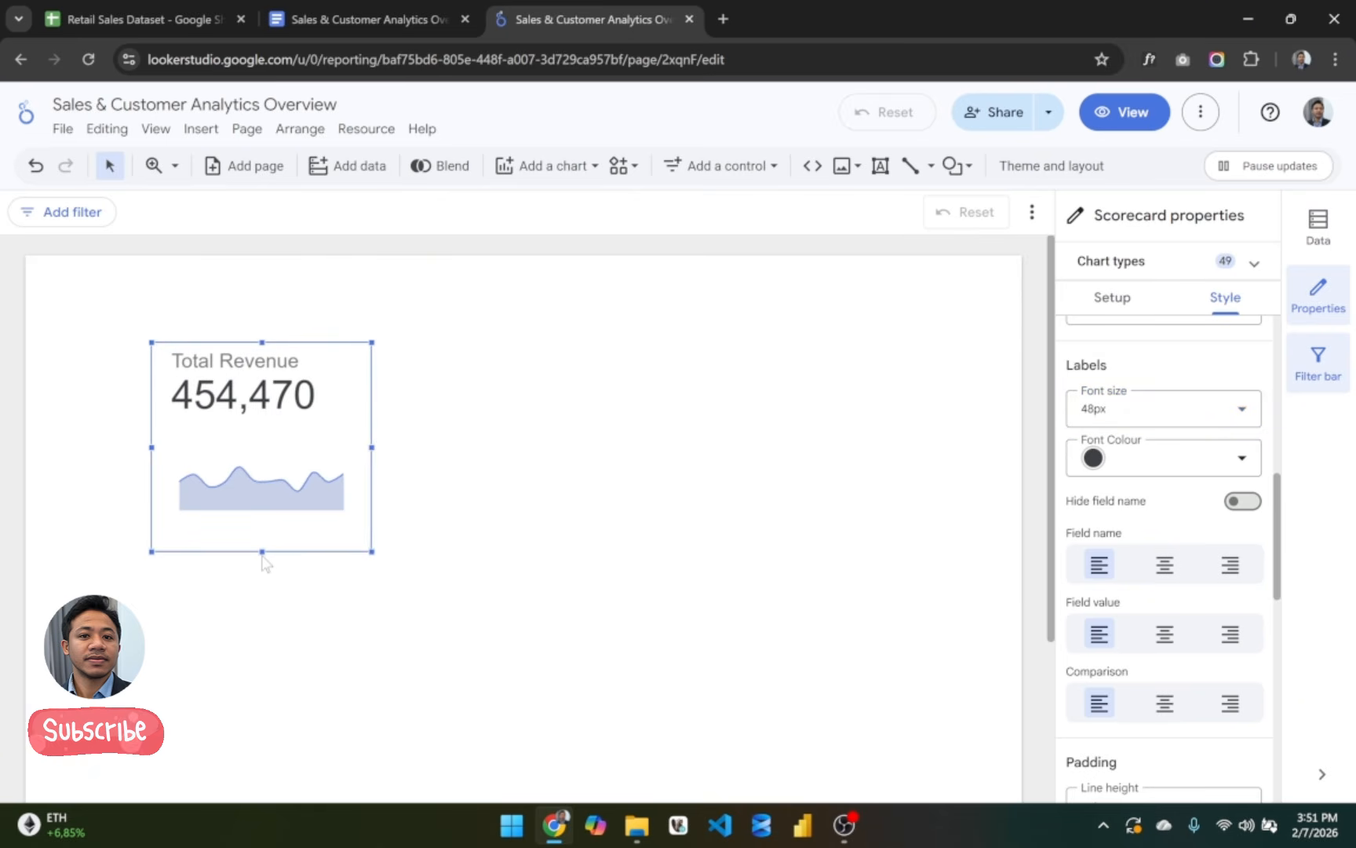
left_click_drag(262, 553, 263, 506)
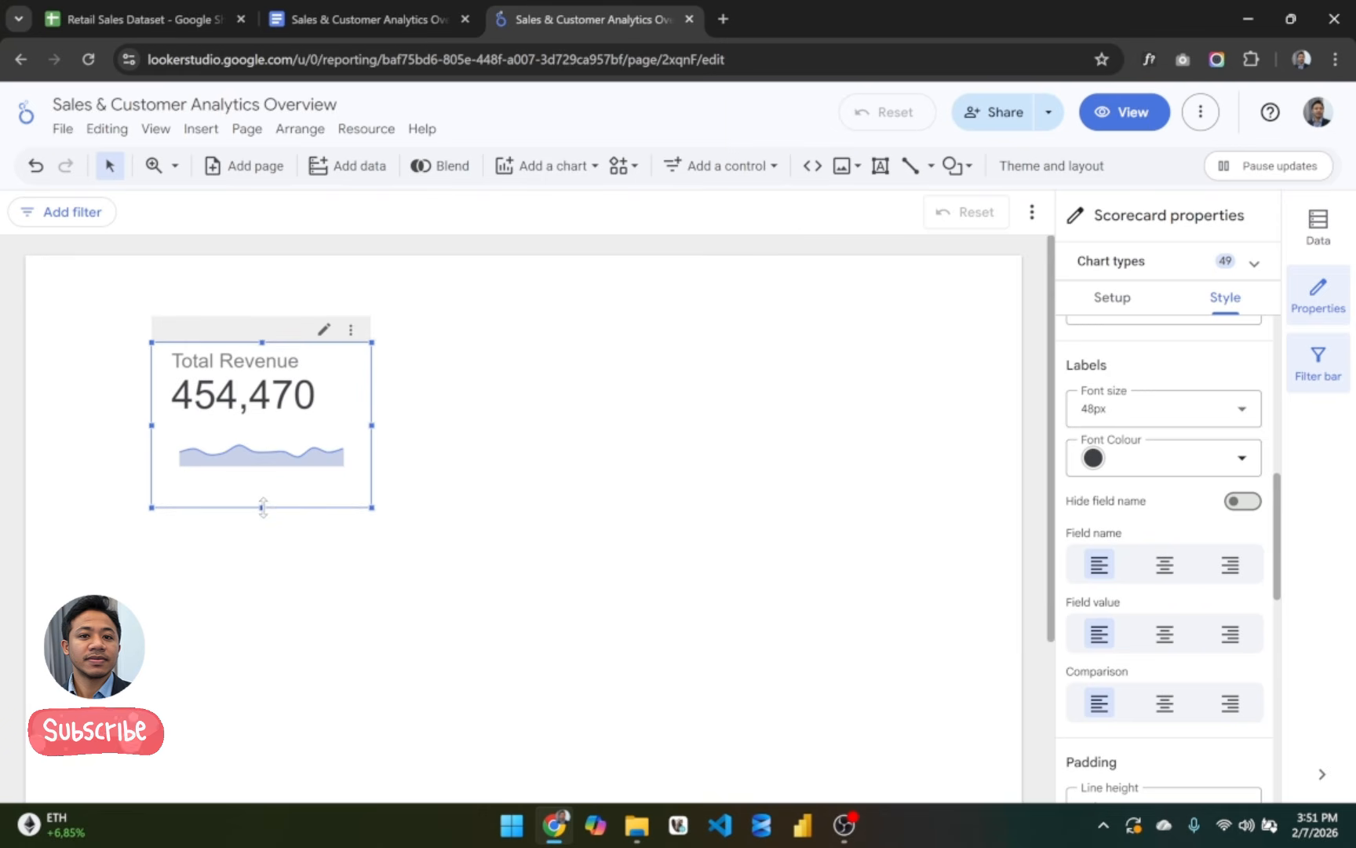
Step: Try the auto and 18px label font sizes on the Total Revenue scorecard
left_click(1159, 405)
scroll(1181, 505, "up", 5)
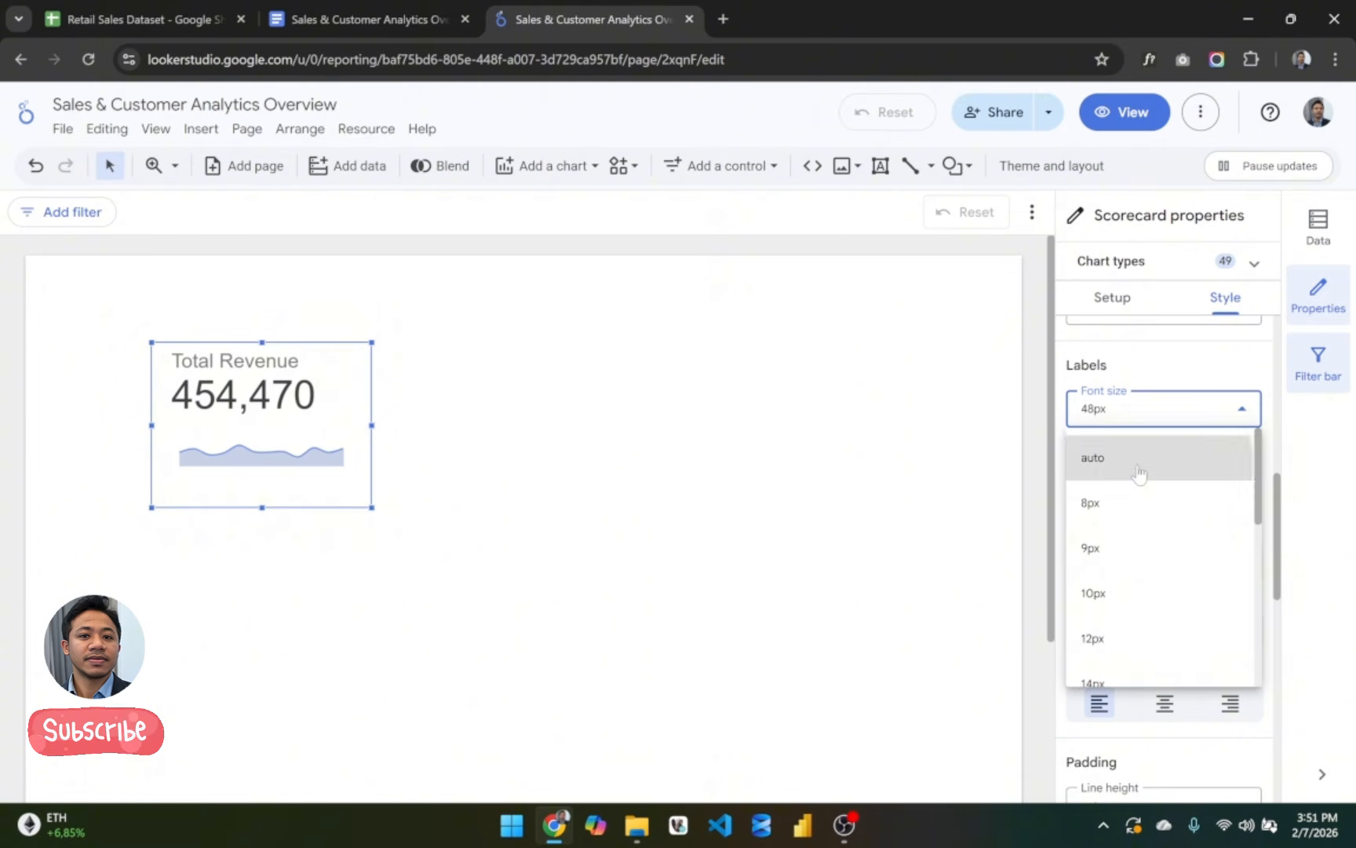
left_click(1137, 462)
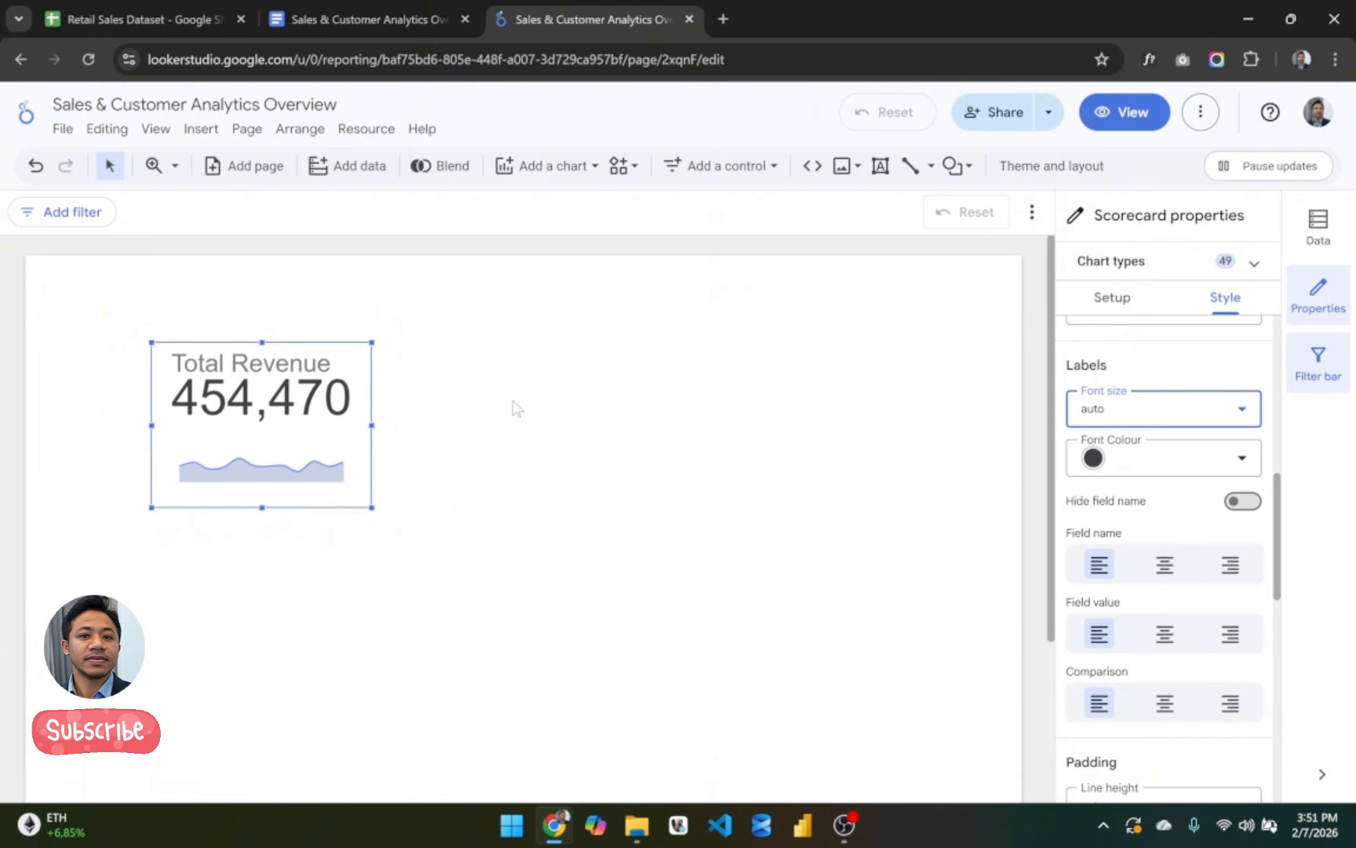
left_click(1168, 402)
scroll(1146, 612, "down", 3)
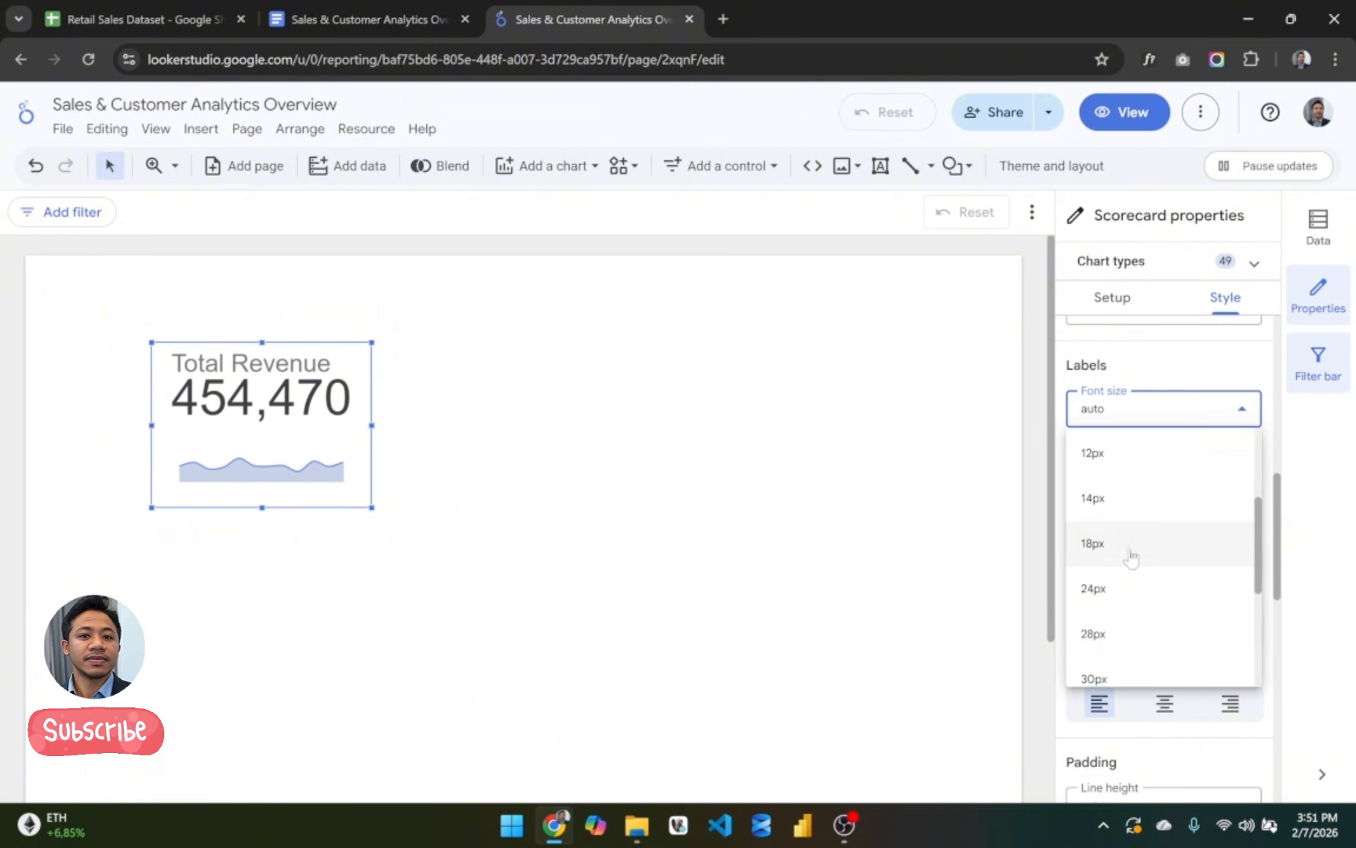
left_click(1131, 554)
Step: Undo the recent font size and resizing changes on the Total Revenue scorecard
key("ctrl+z")
key("ctrl+z")
key("ctrl+z")
key("ctrl+z")
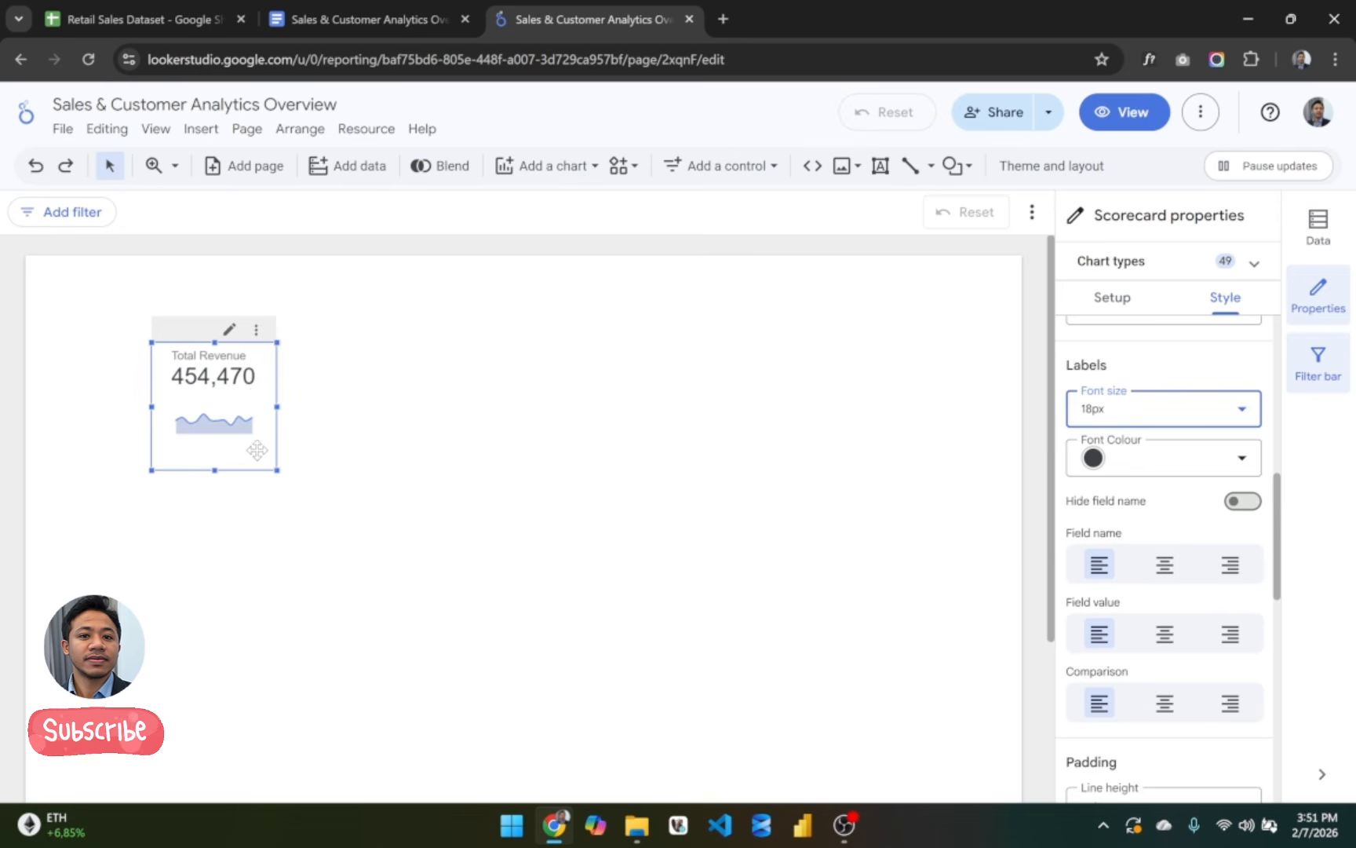
Step: Move the Total Revenue scorecard nearer the page's upper-left corner and make it wider and slightly taller
left_click_drag(257, 450, 211, 434)
left_click(333, 391)
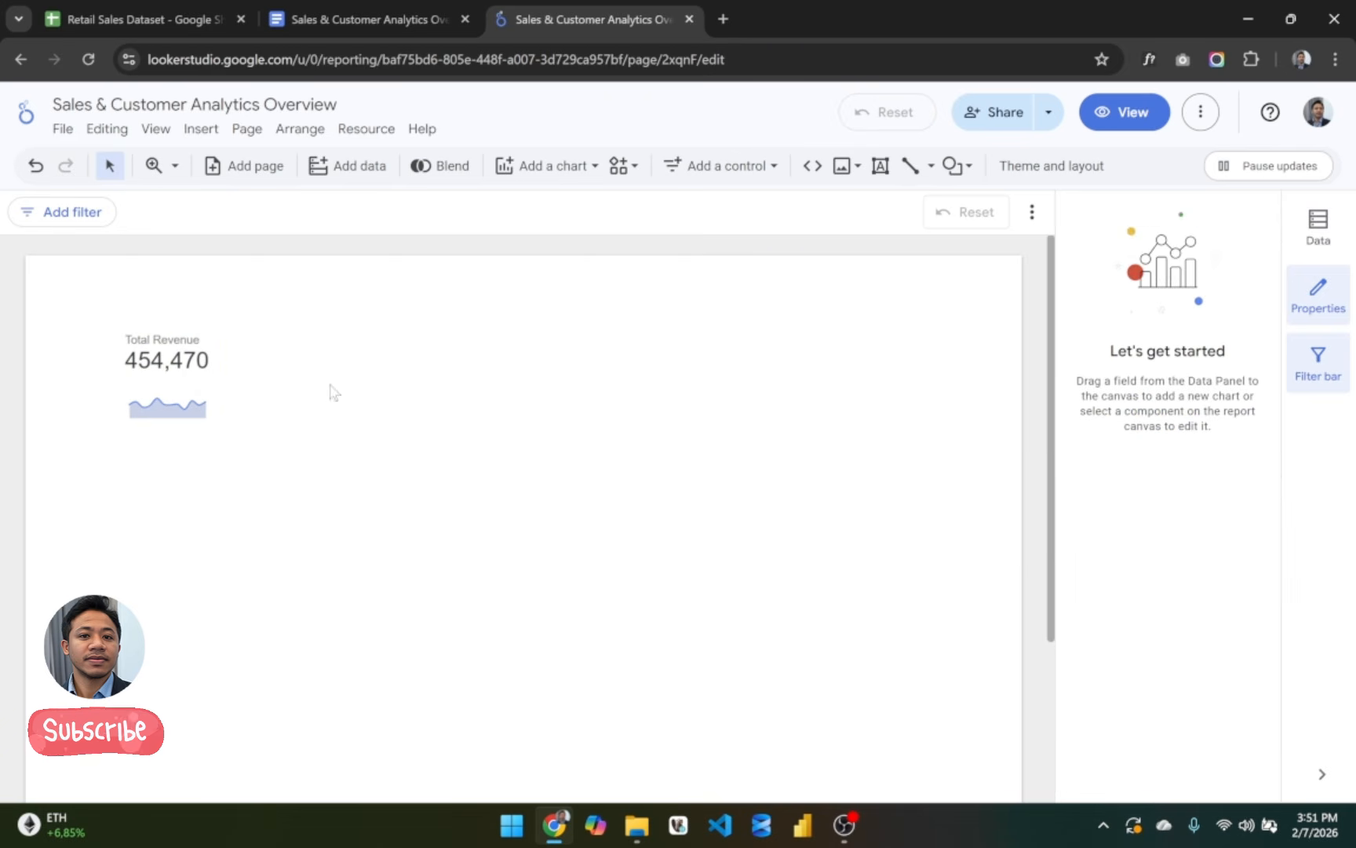
left_click(220, 384)
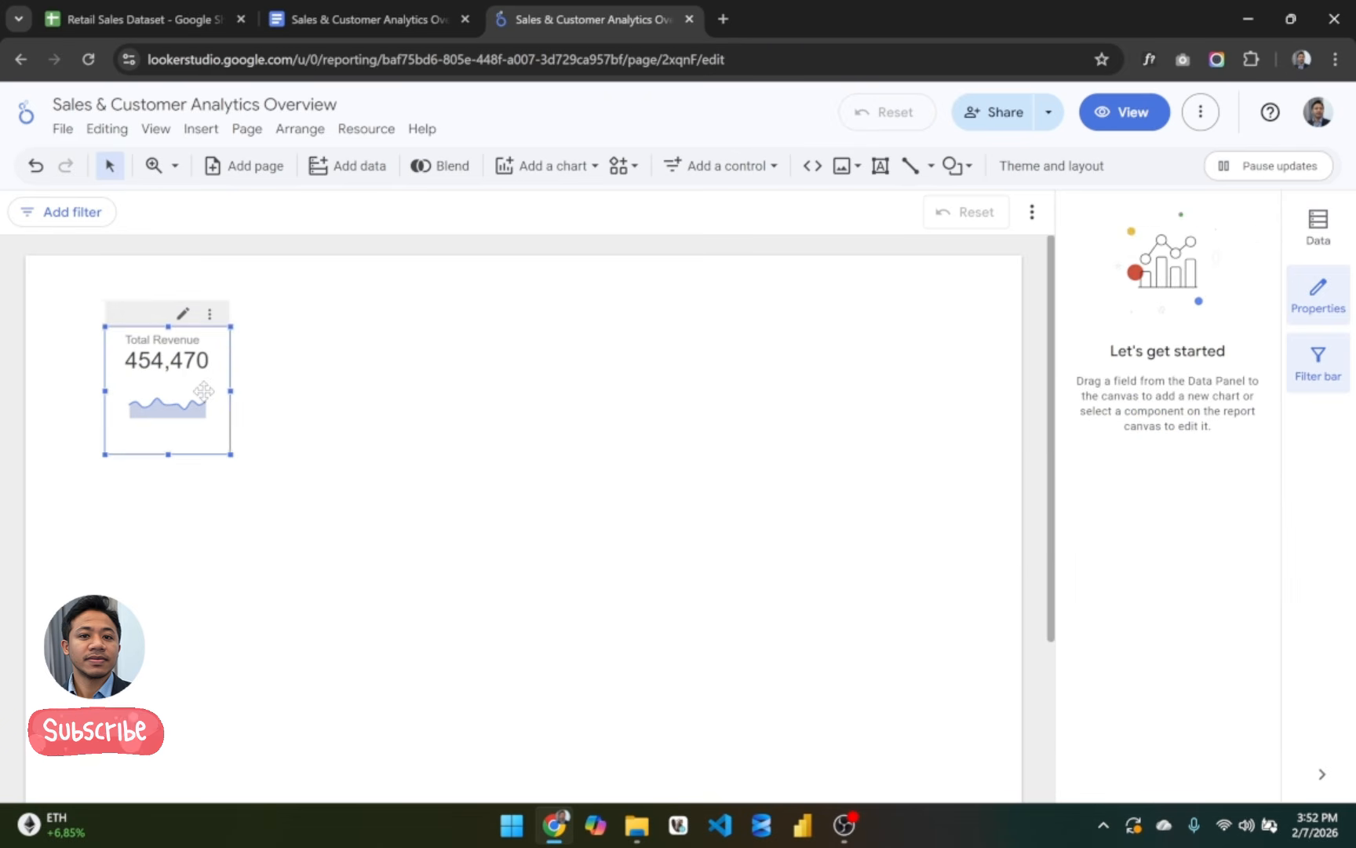
left_click_drag(230, 389, 321, 390)
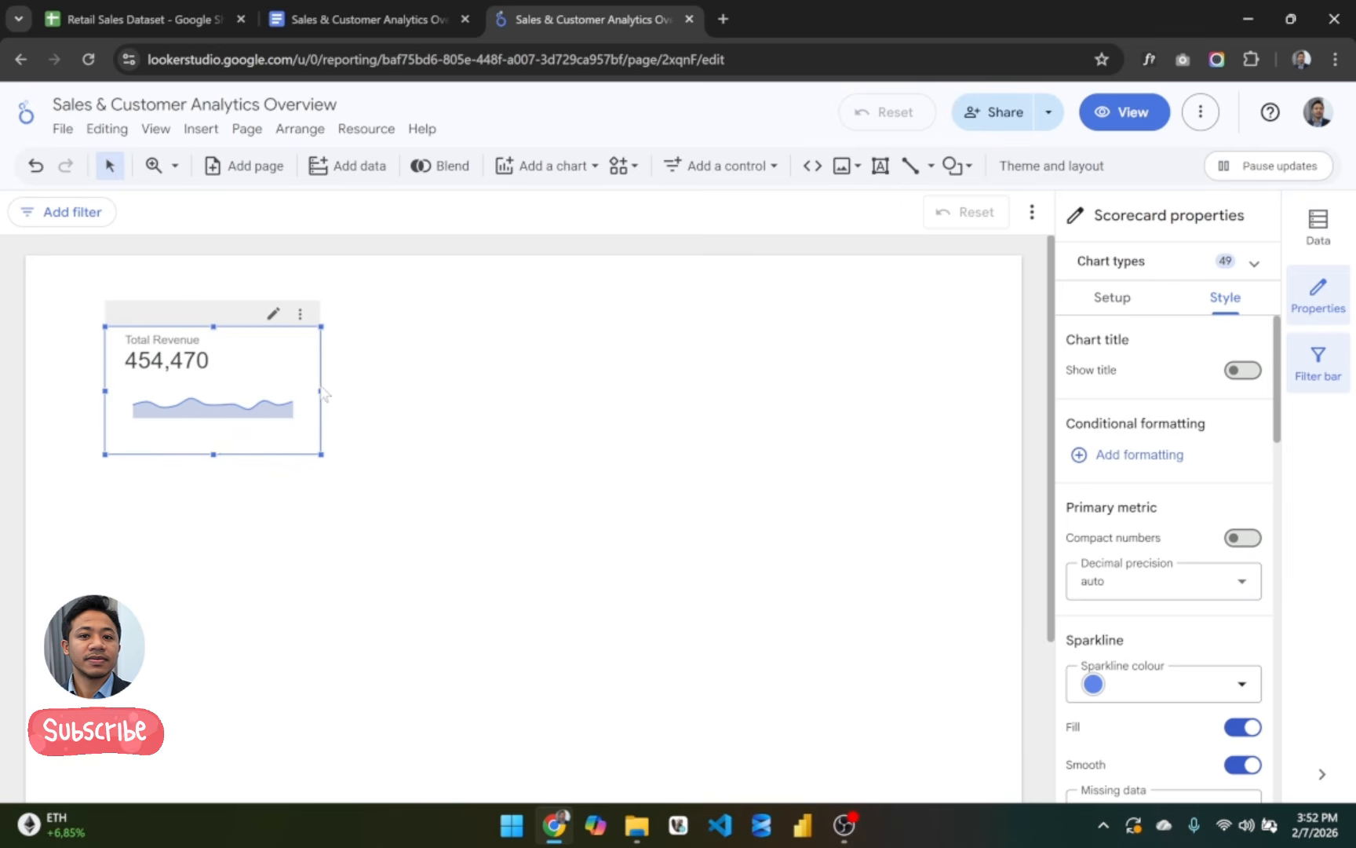
left_click_drag(214, 453, 214, 475)
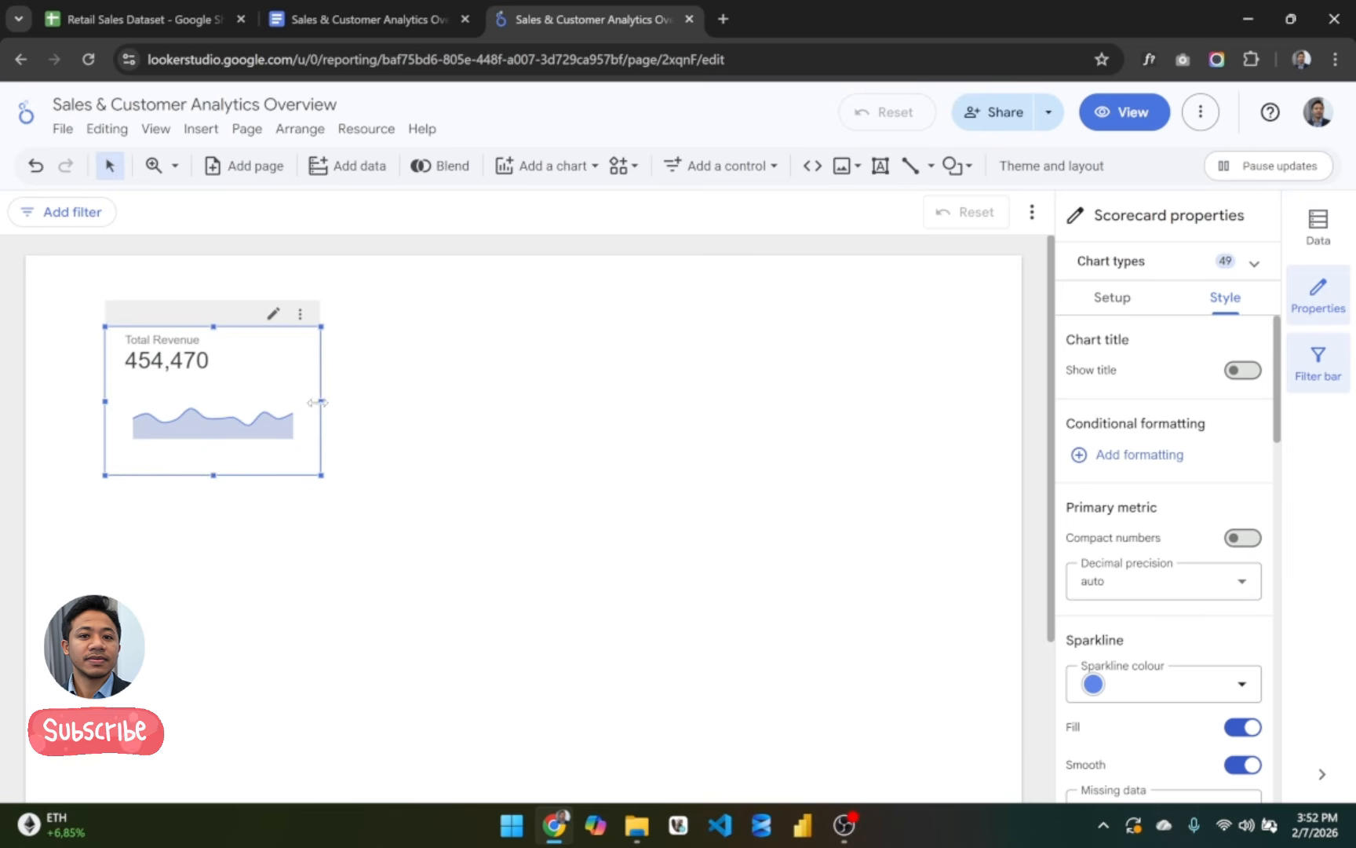
left_click_drag(321, 402, 289, 402)
left_click(392, 497)
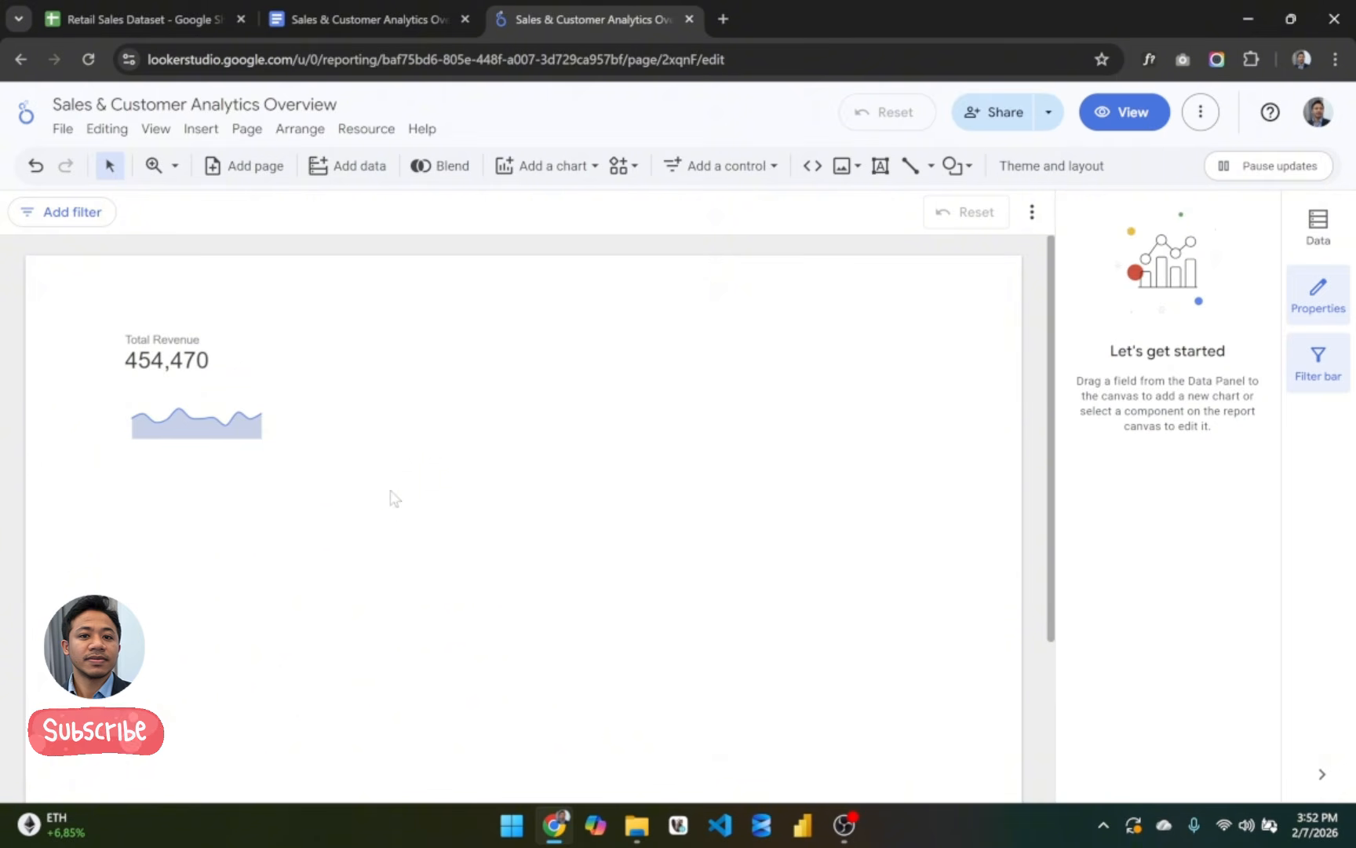
Step: Duplicate the Total Revenue scorecard twice and line up the copies in an evenly spaced row beside the original
left_click_drag(442, 542, 75, 312)
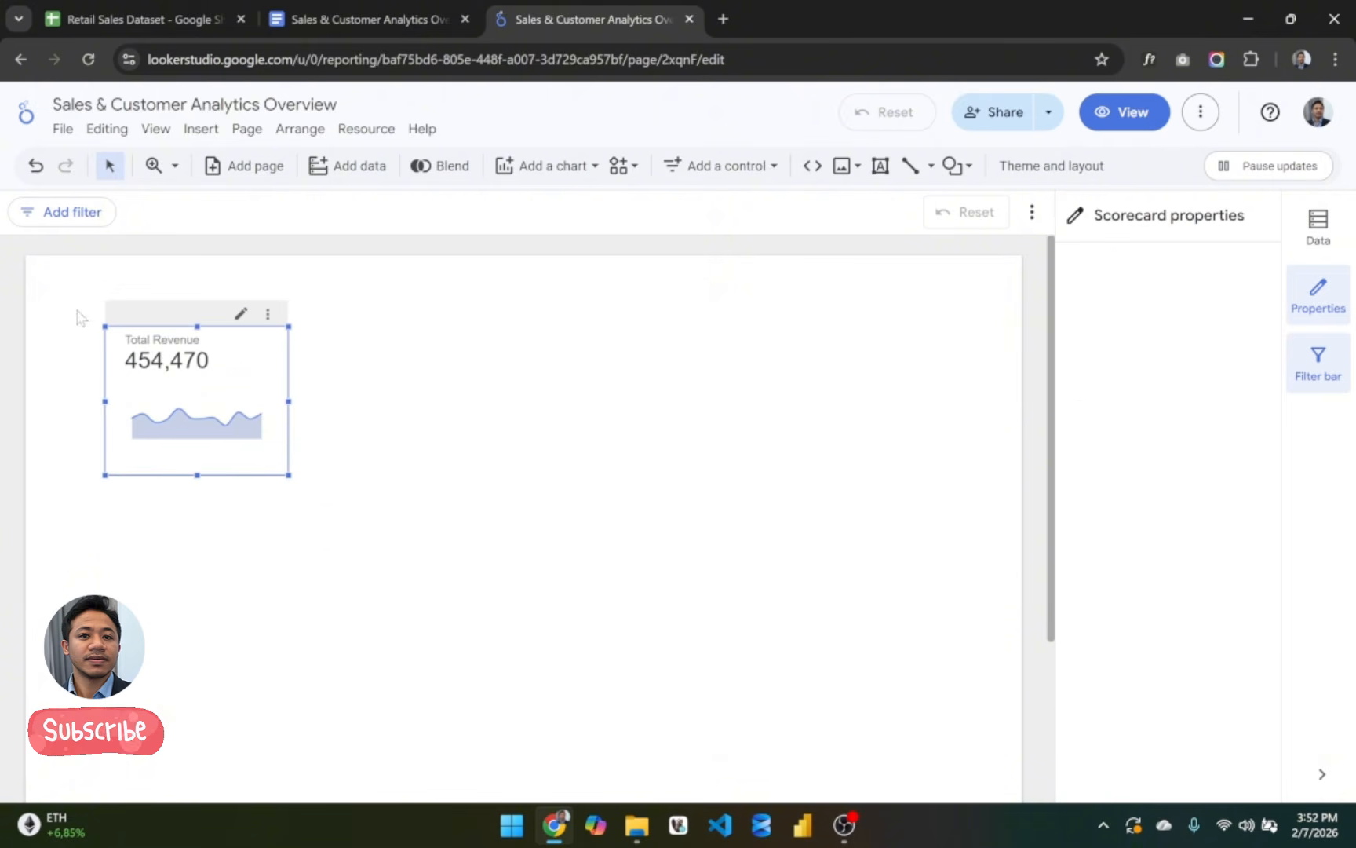
key("ctrl+c")
key("ctrl+v")
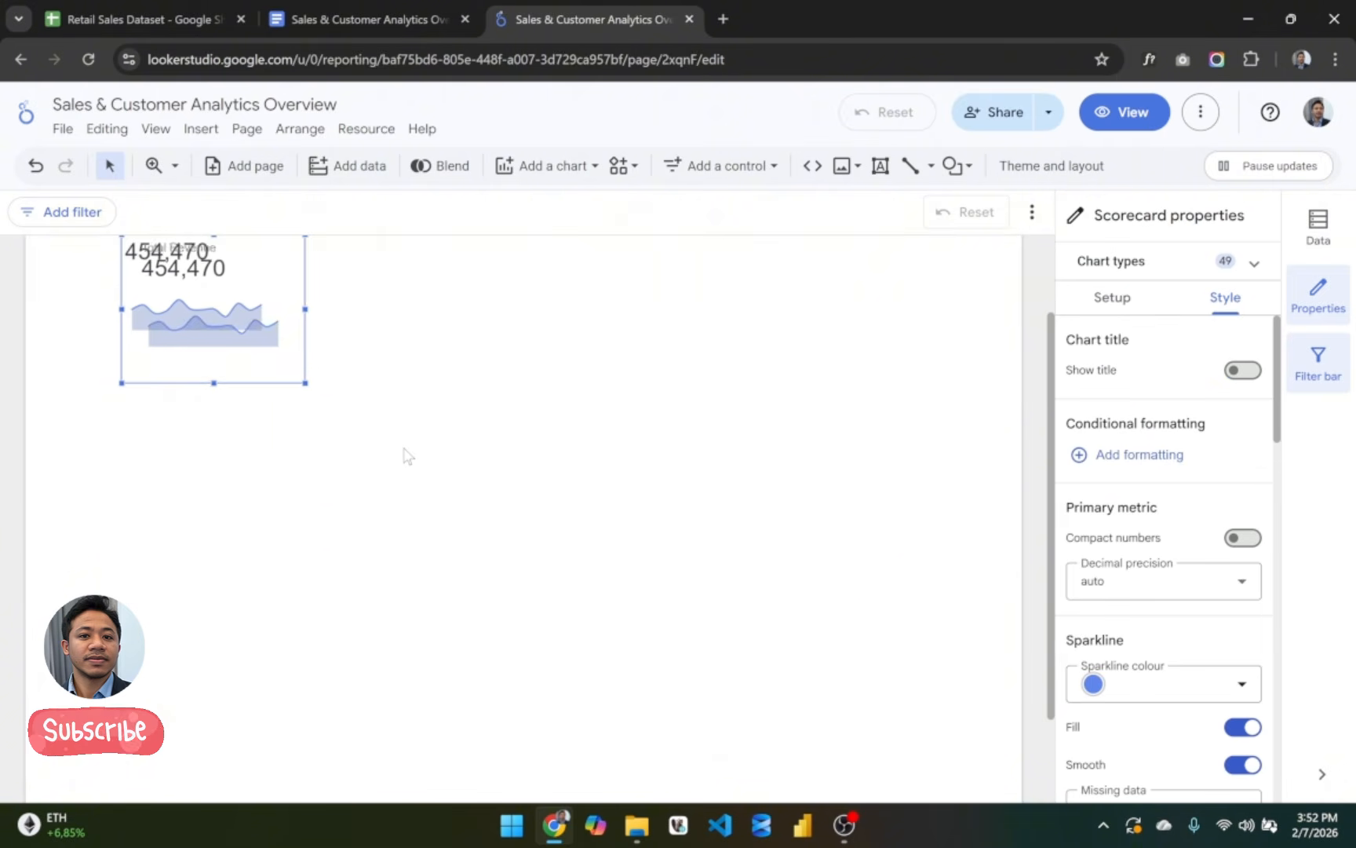
left_click_drag(264, 478, 649, 453)
key("ctrl+v")
left_click(559, 559)
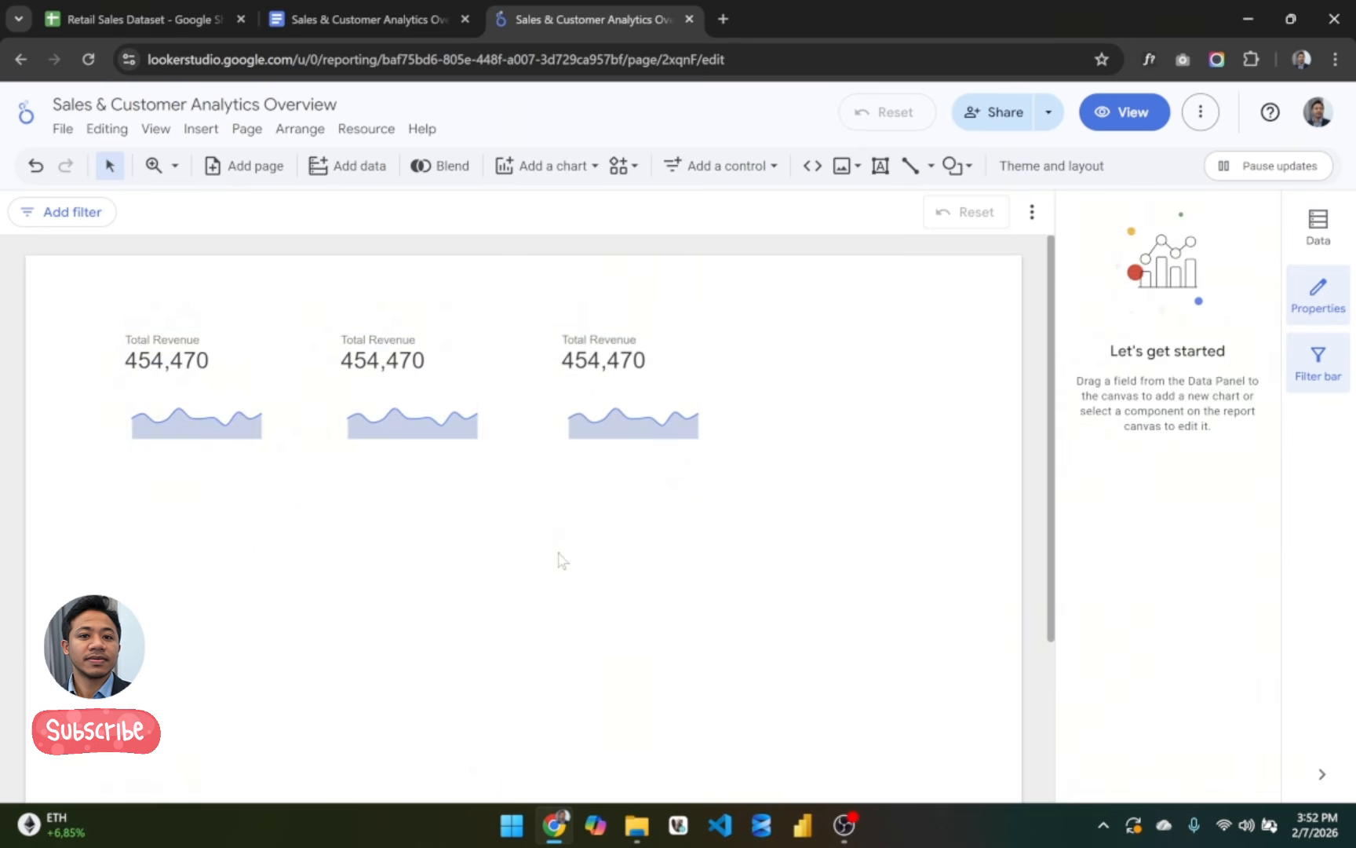
Step: Change the primary metric of the middle Total Revenue scorecard to Quantity
left_click(488, 360)
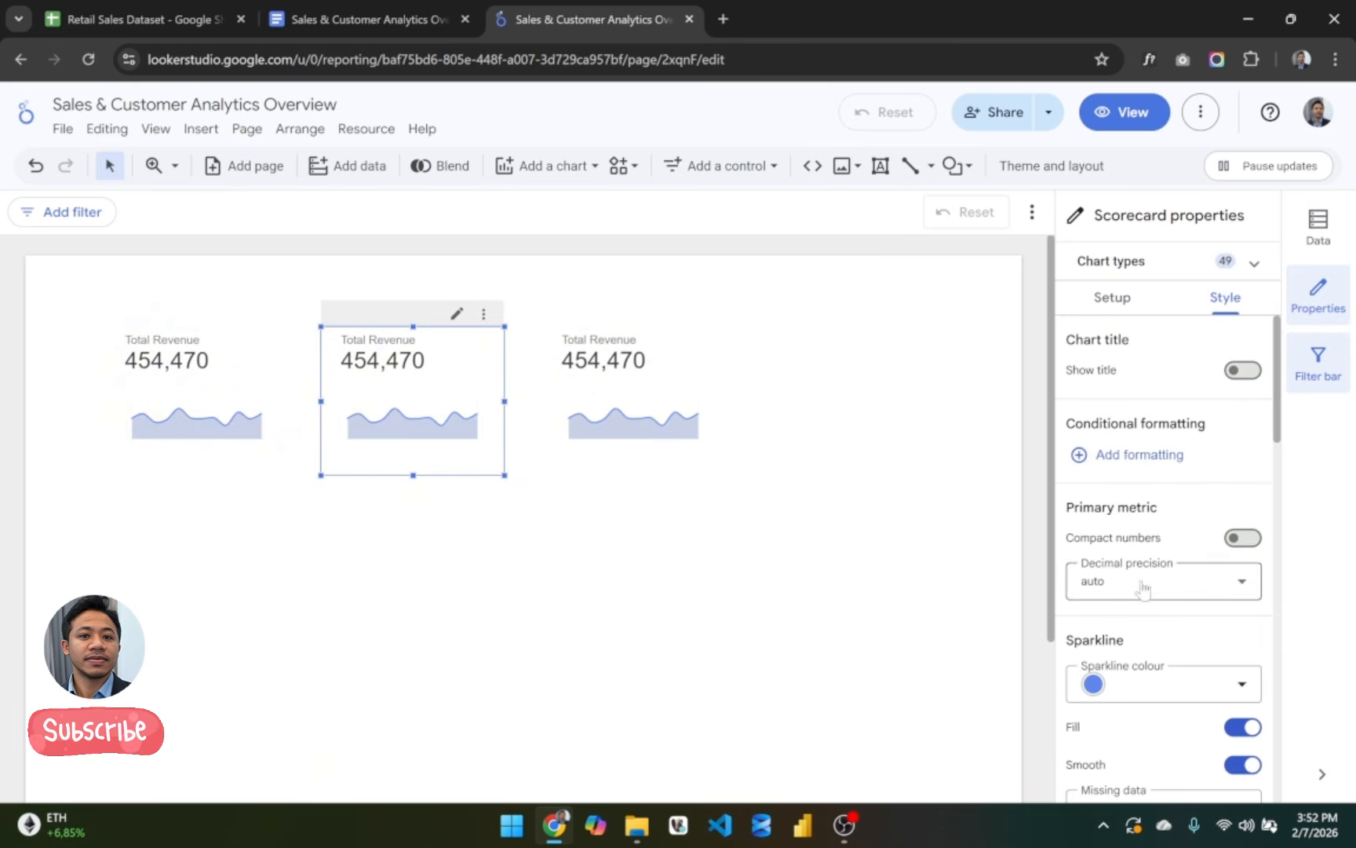
left_click(1111, 299)
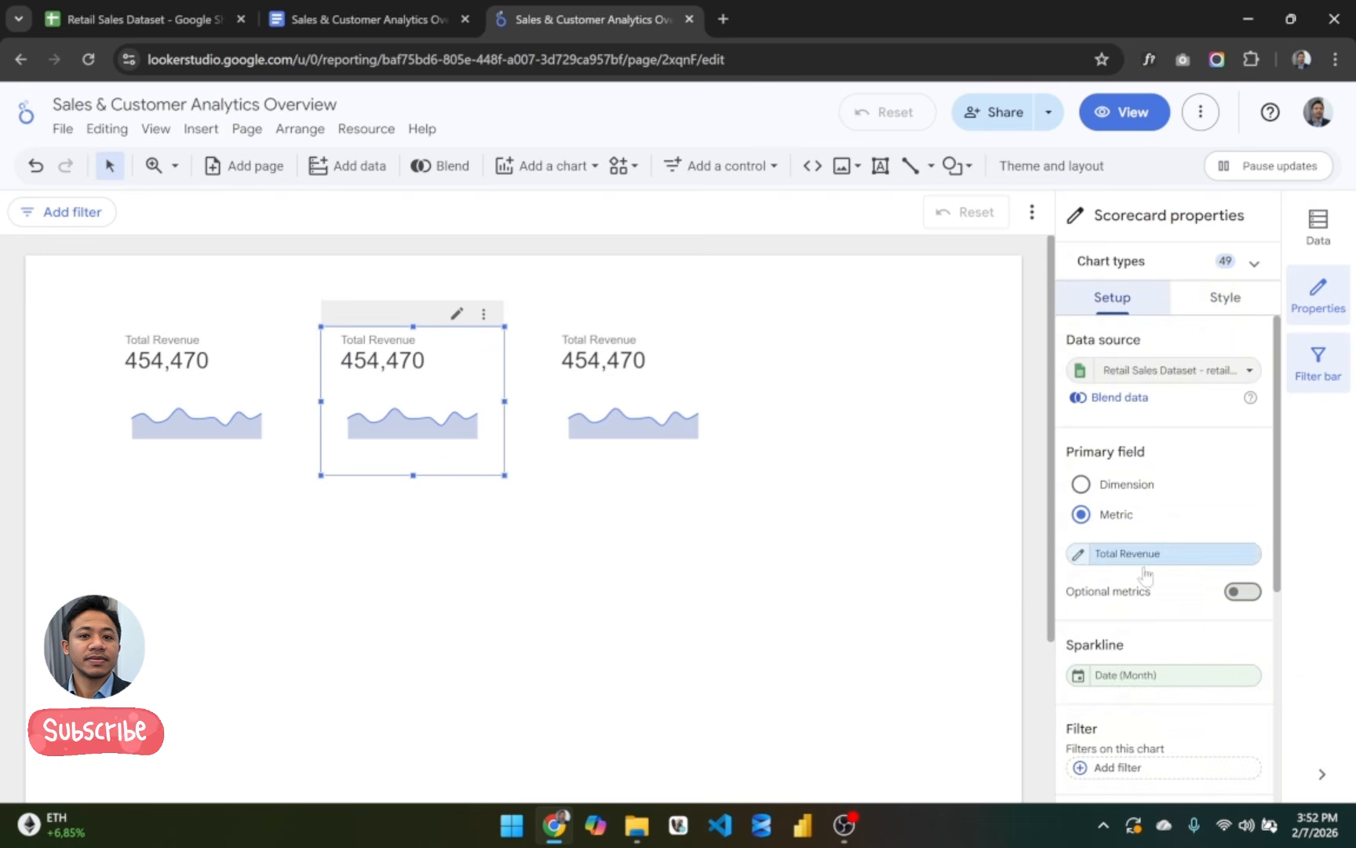
scroll(1177, 502, "down", 1)
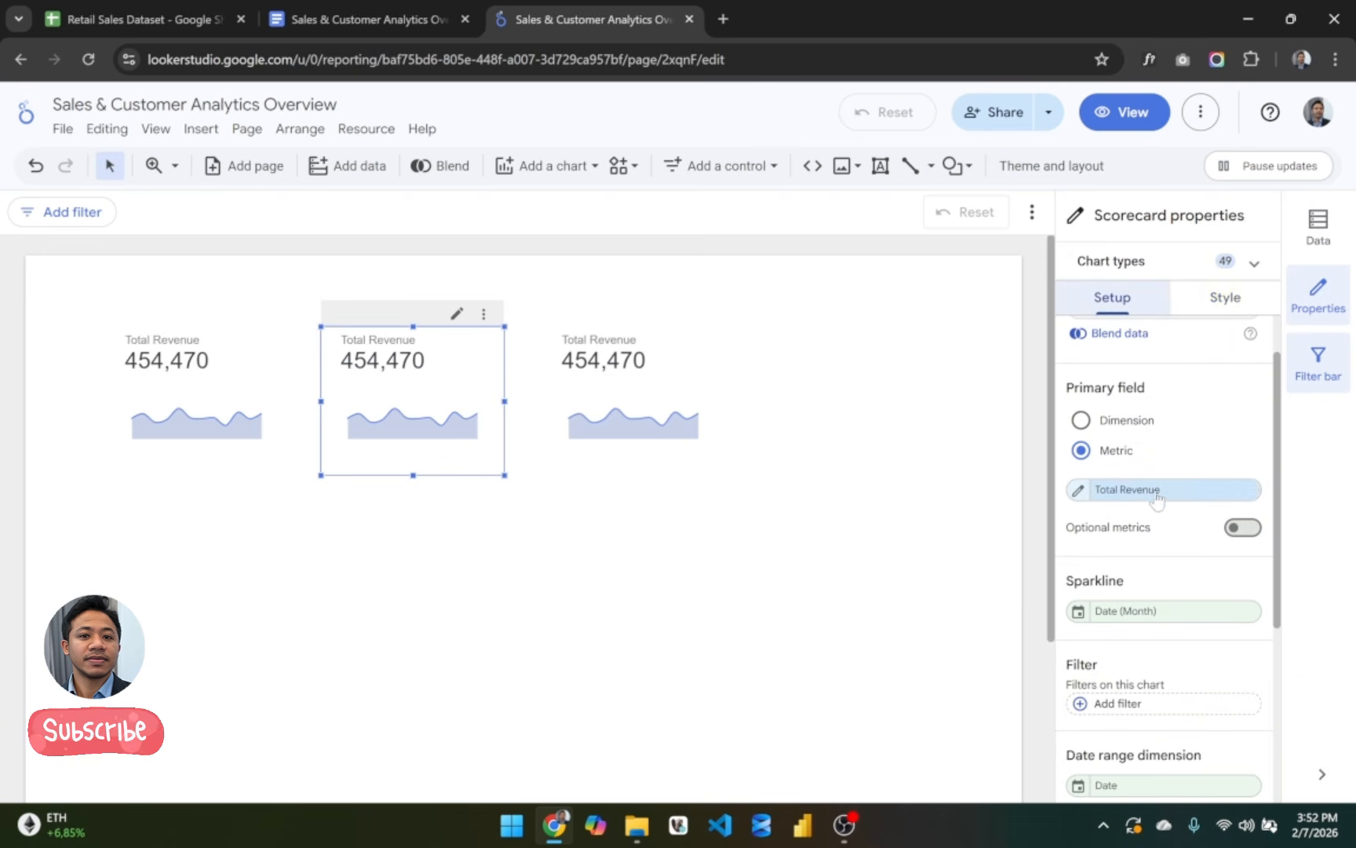
left_click(1153, 497)
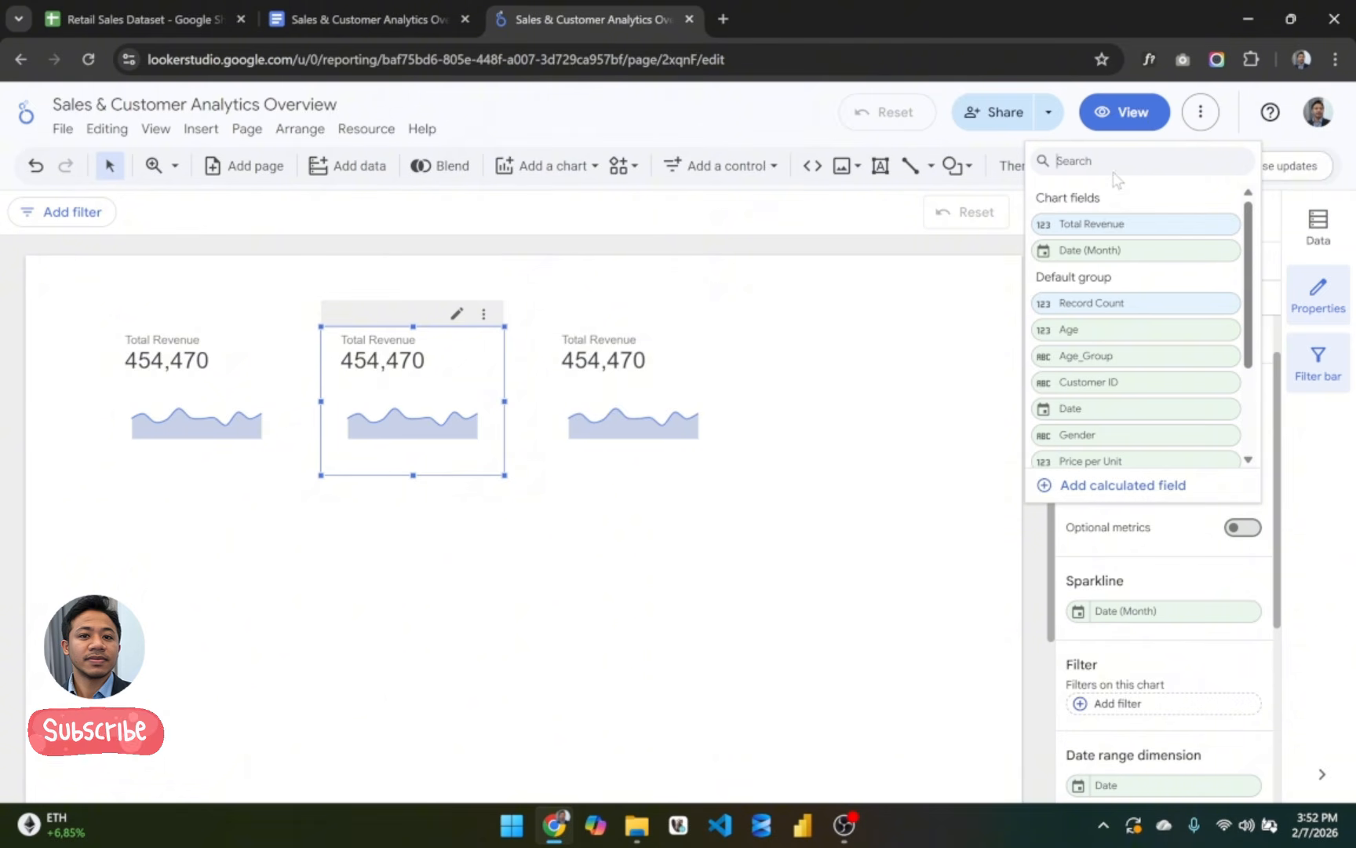
type("qt")
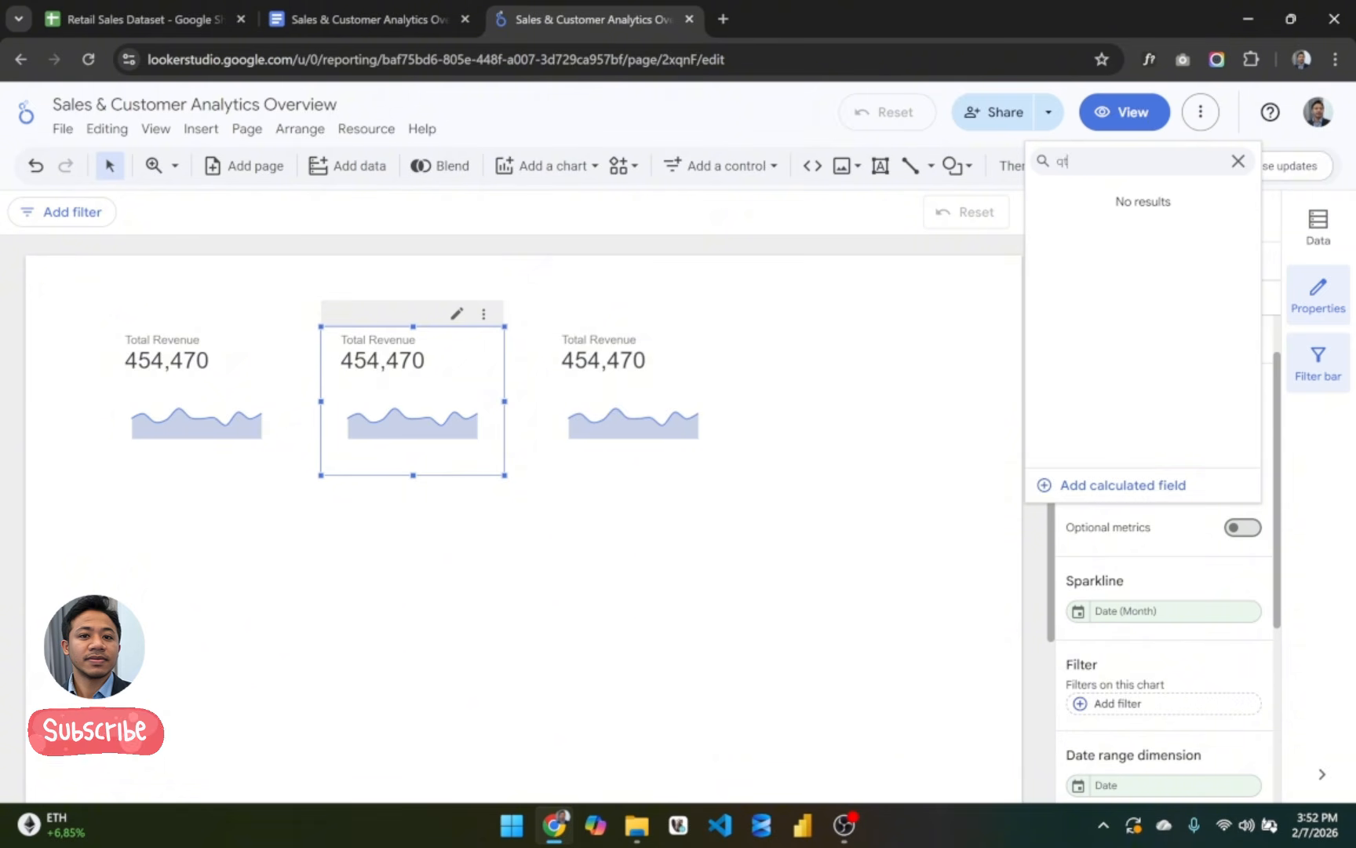
key("BackSpace")
key("BackSpace")
scroll(1154, 375, "down", 2)
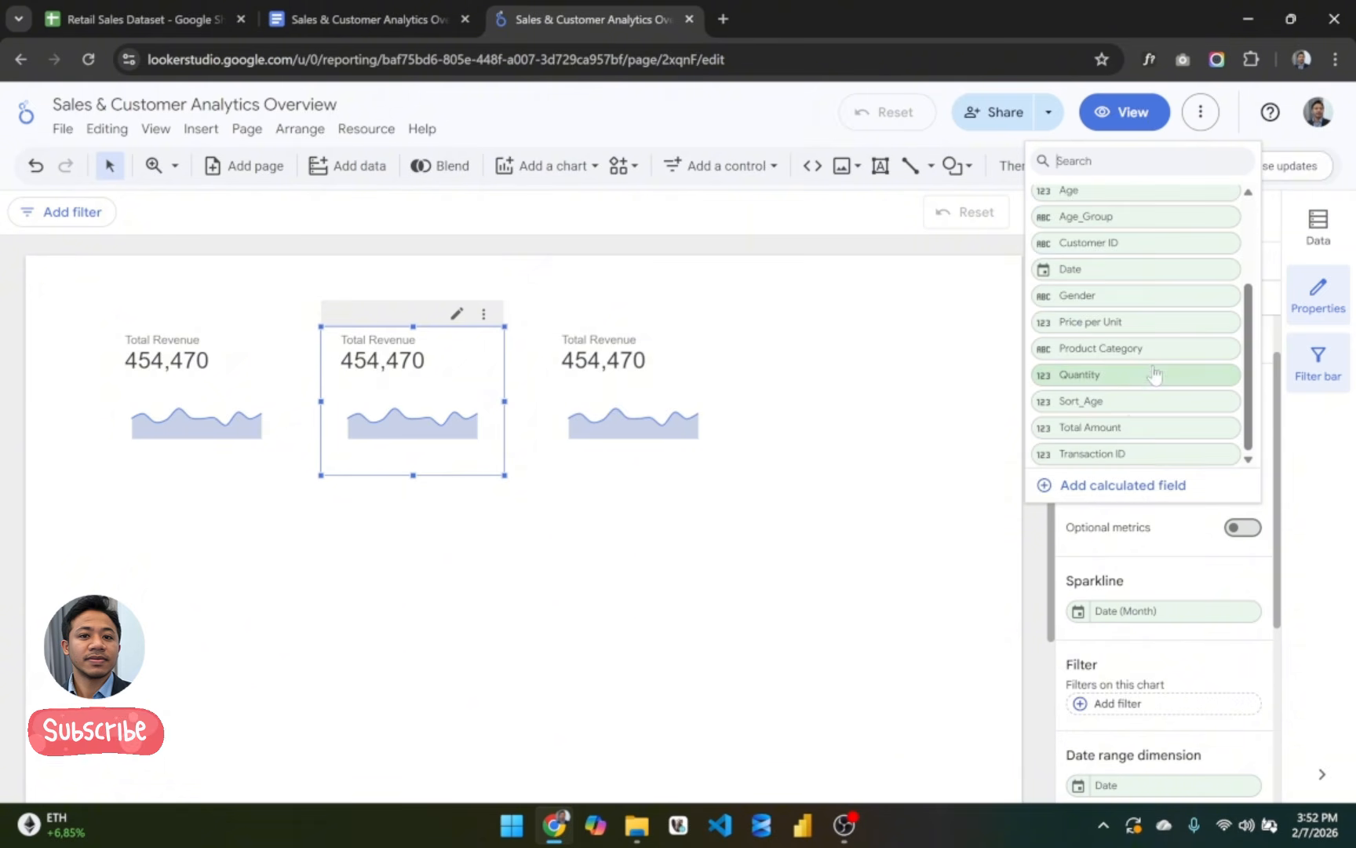
left_click(1107, 376)
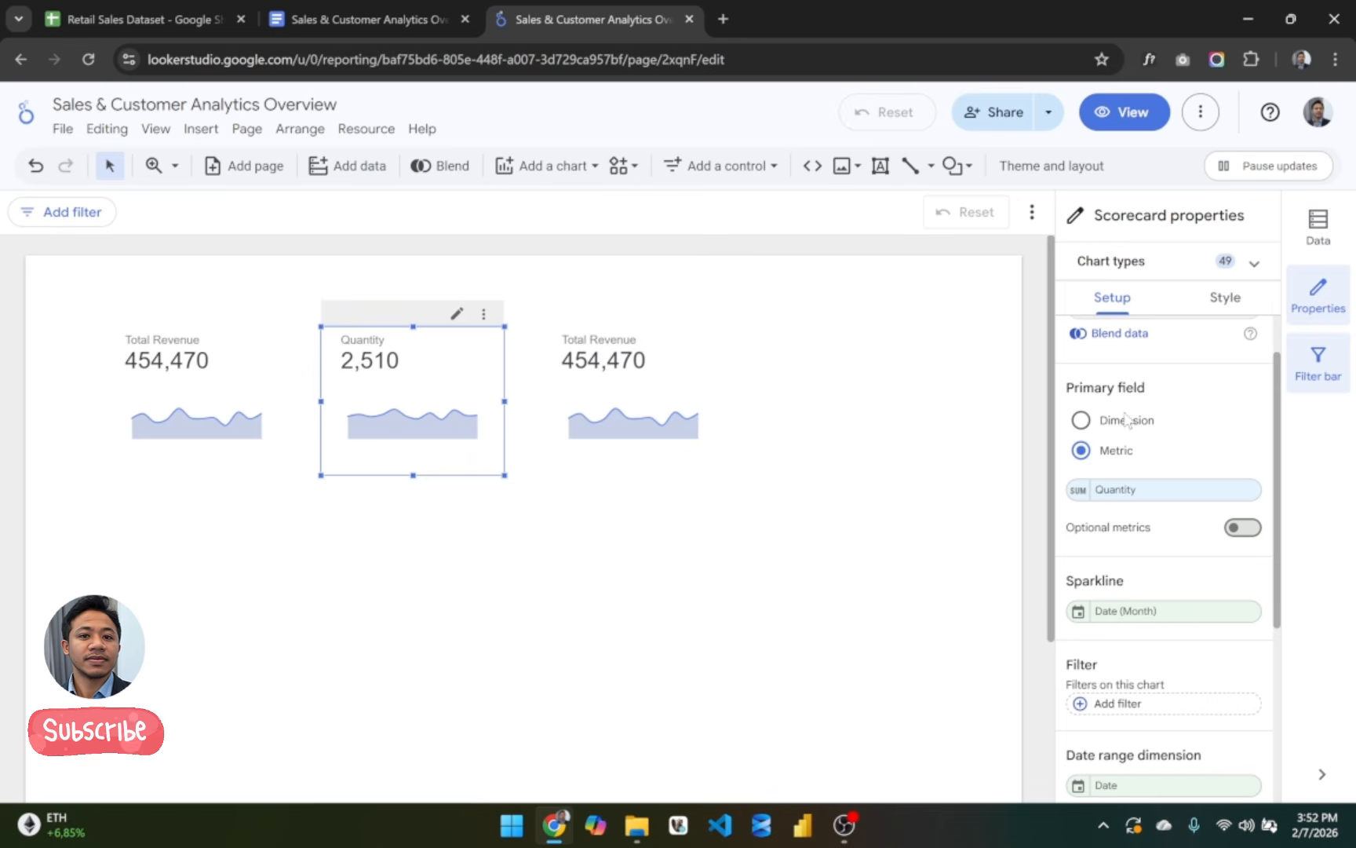
Step: Set the display name of the middle scorecard's Quantity metric to Total Qty
left_click(1080, 493)
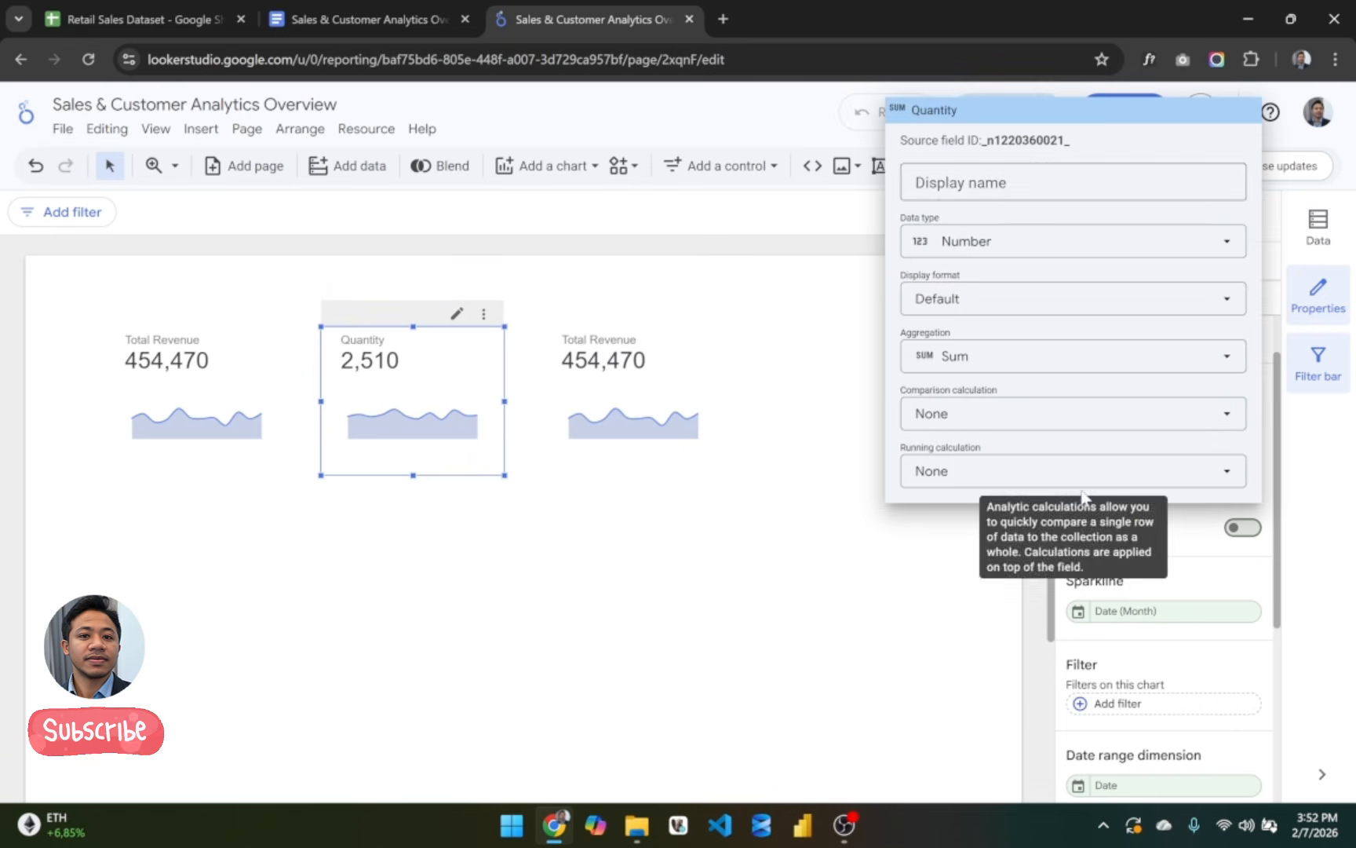
left_click(1013, 166)
type("Total Tra")
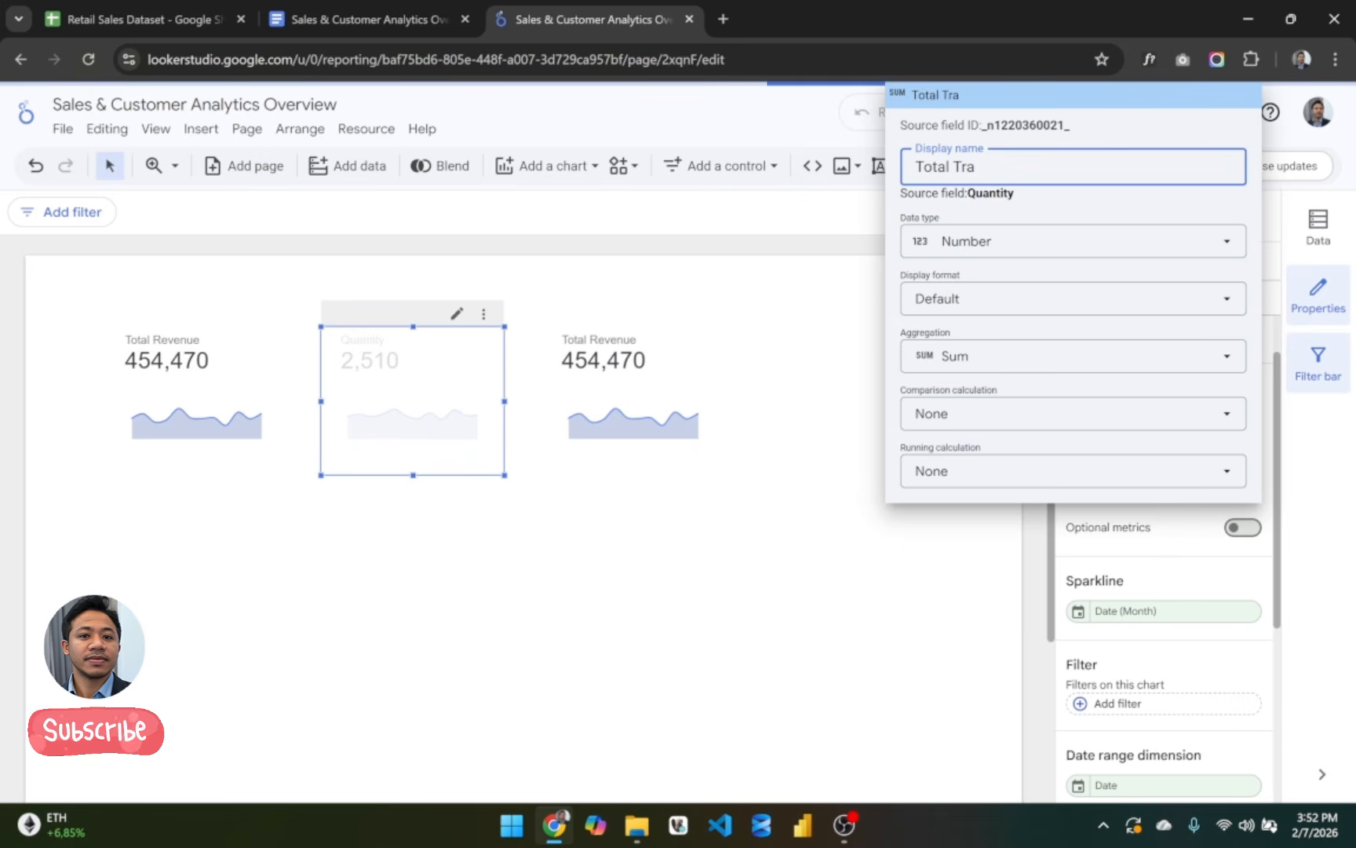
type("nsactions")
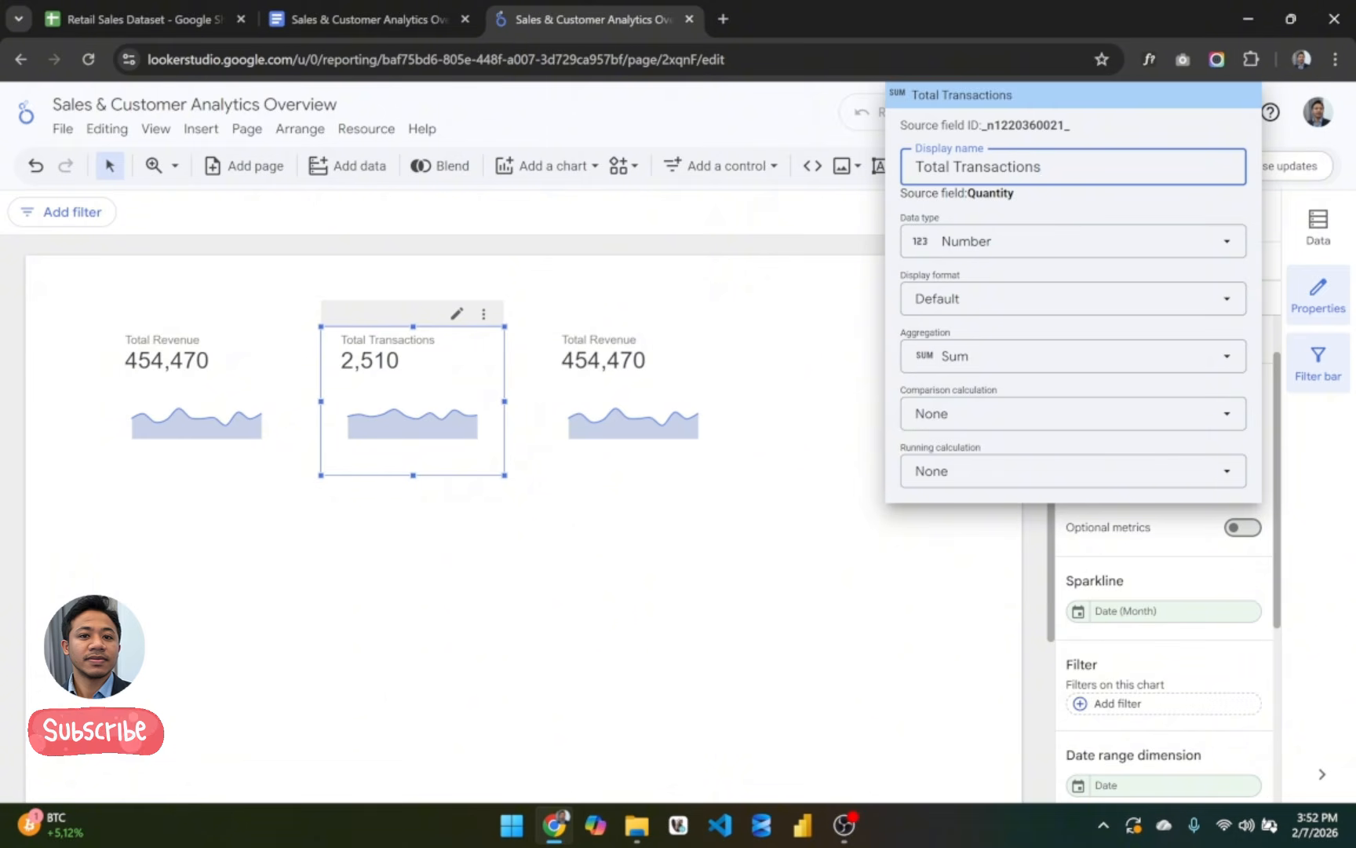
key("ctrl+a")
key("End")
key("ctrl+shift+Left")
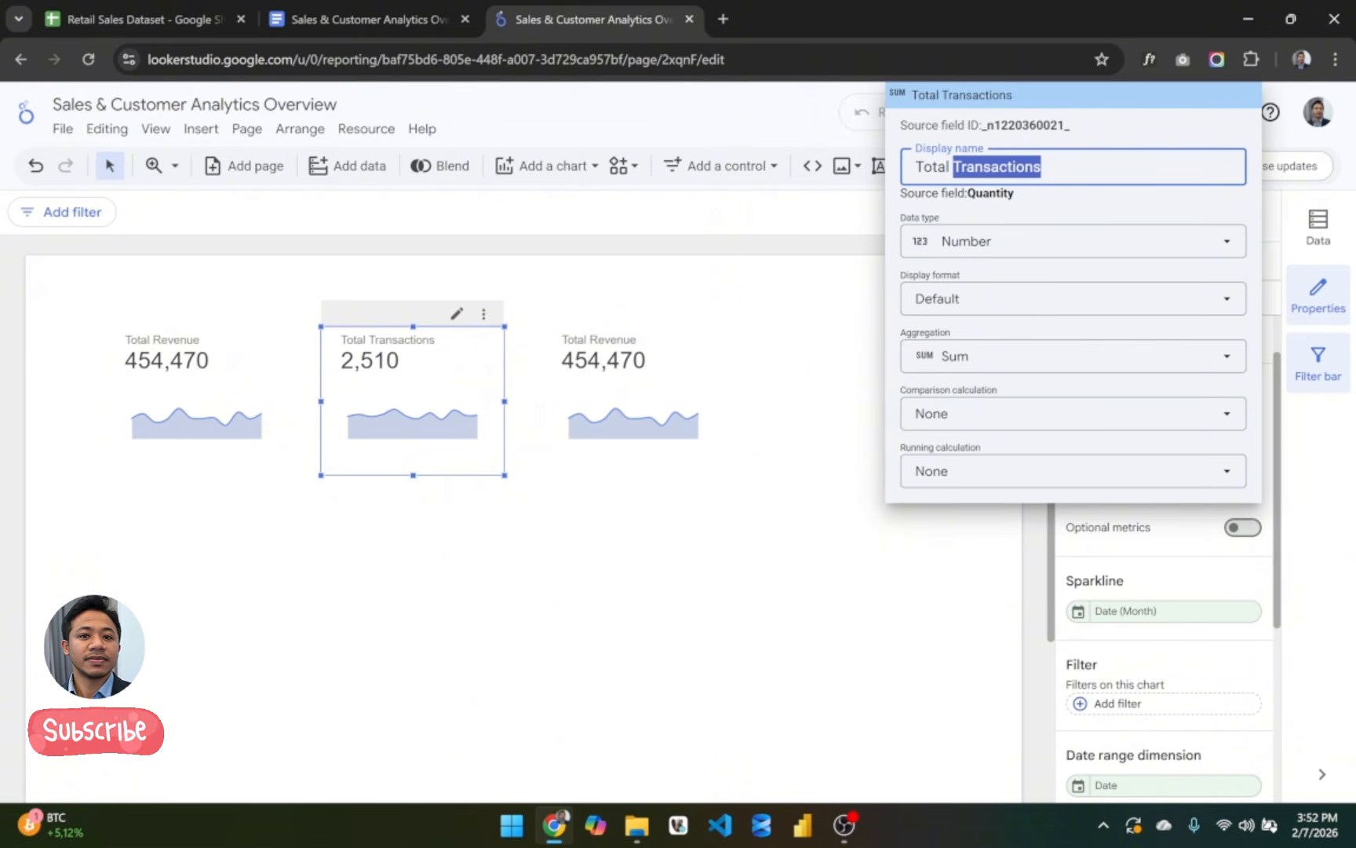
type("Qty")
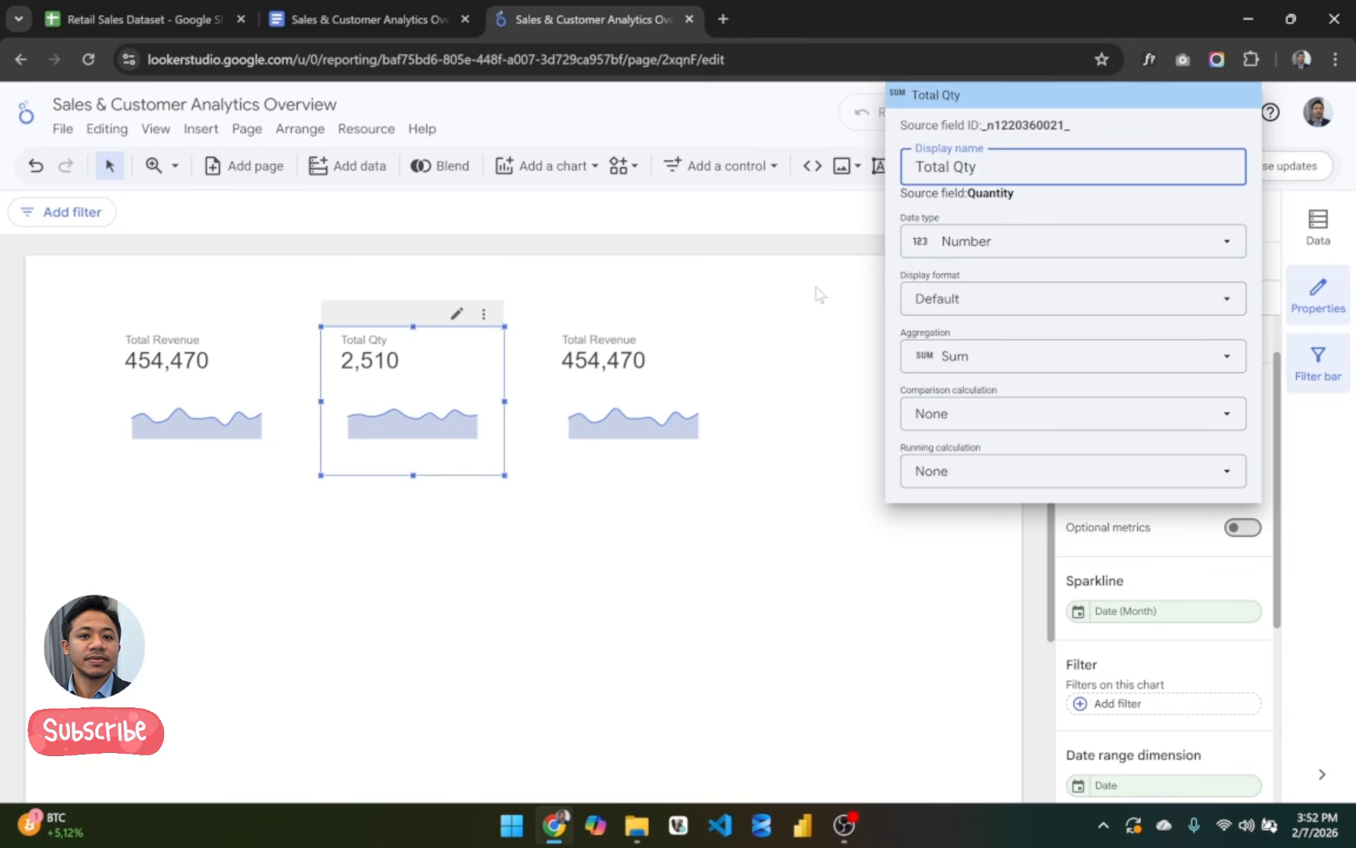
left_click(763, 375)
Step: Change the primary metric of the third scorecard in the row to Customer ID
left_click(660, 355)
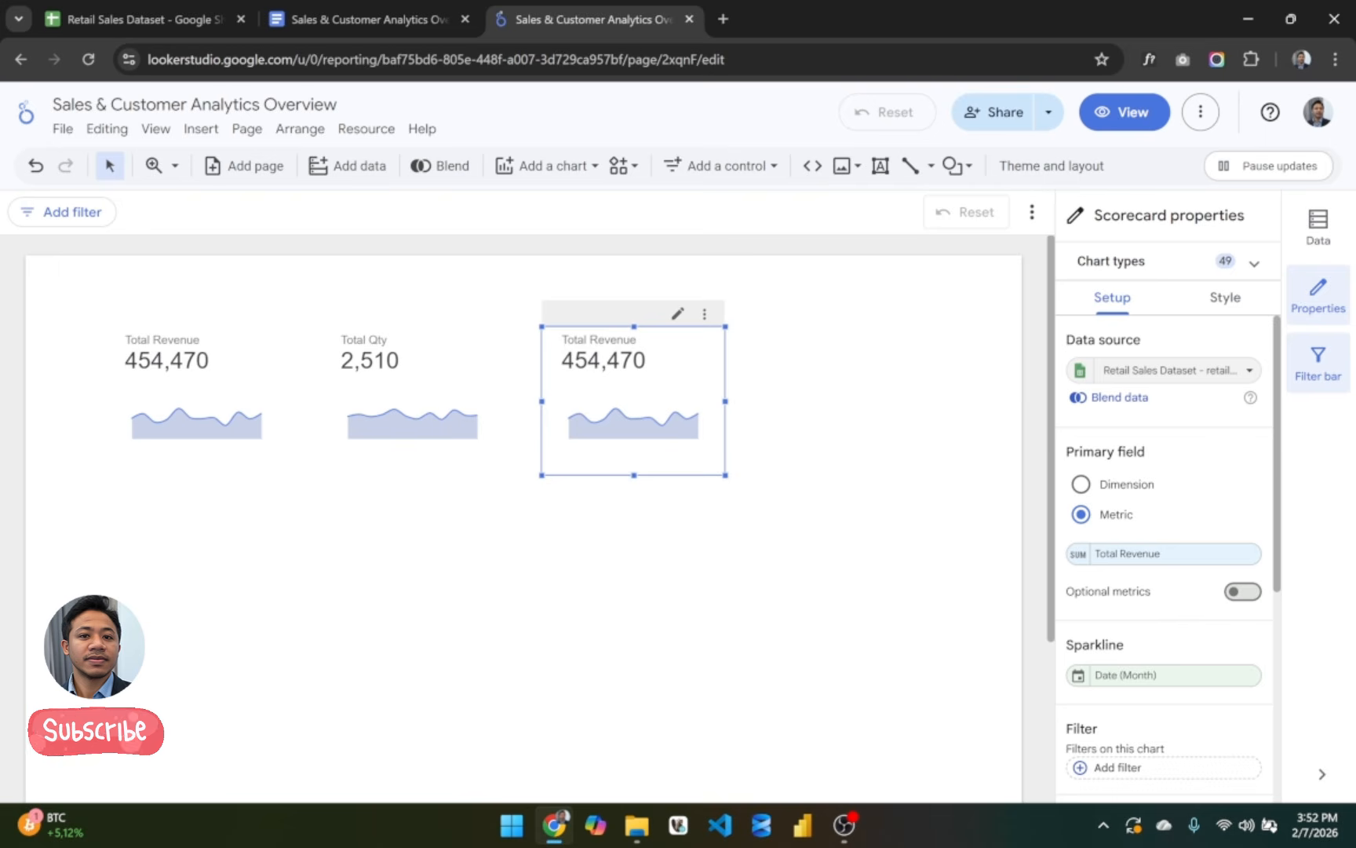
left_click(1150, 555)
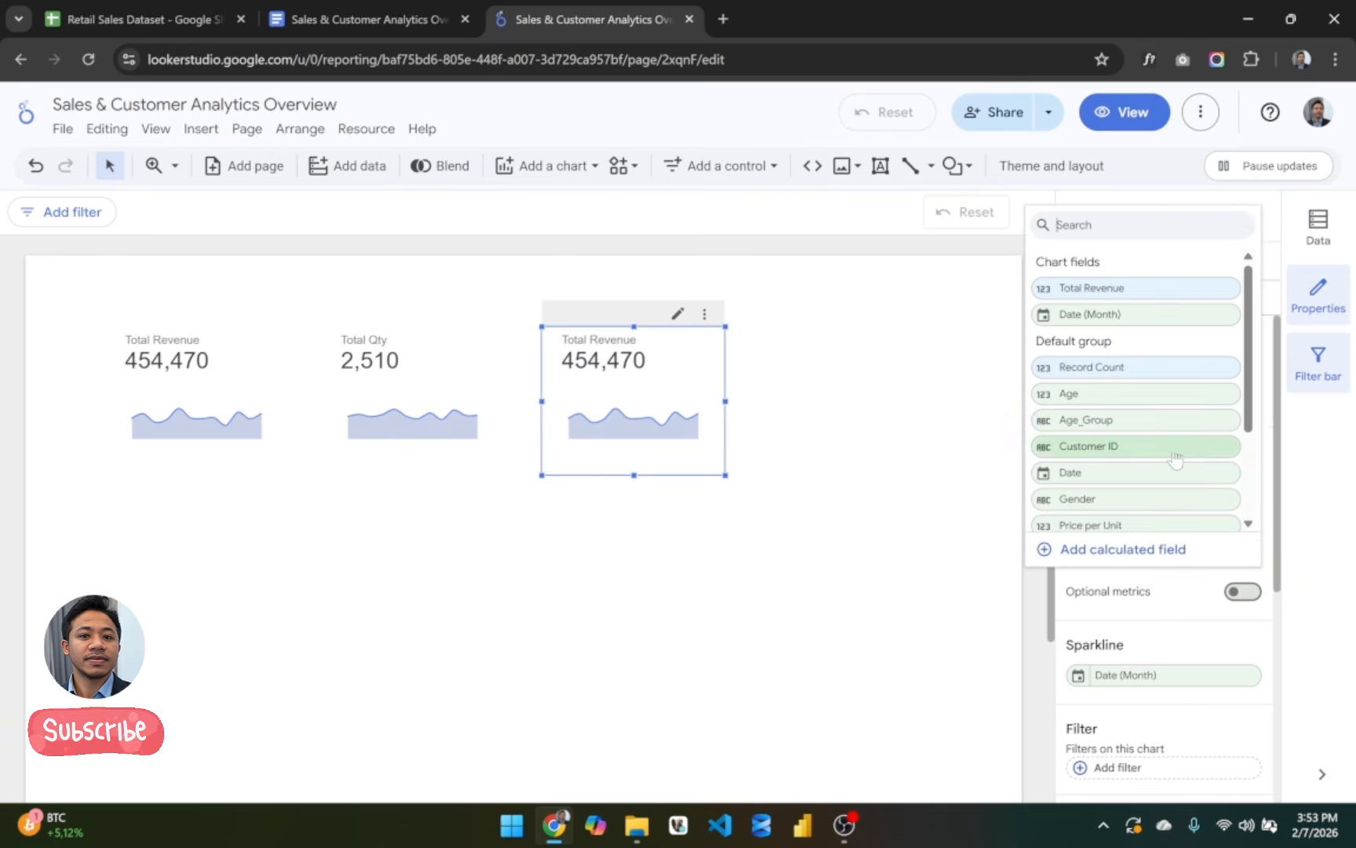
scroll(1175, 459, "down", 3)
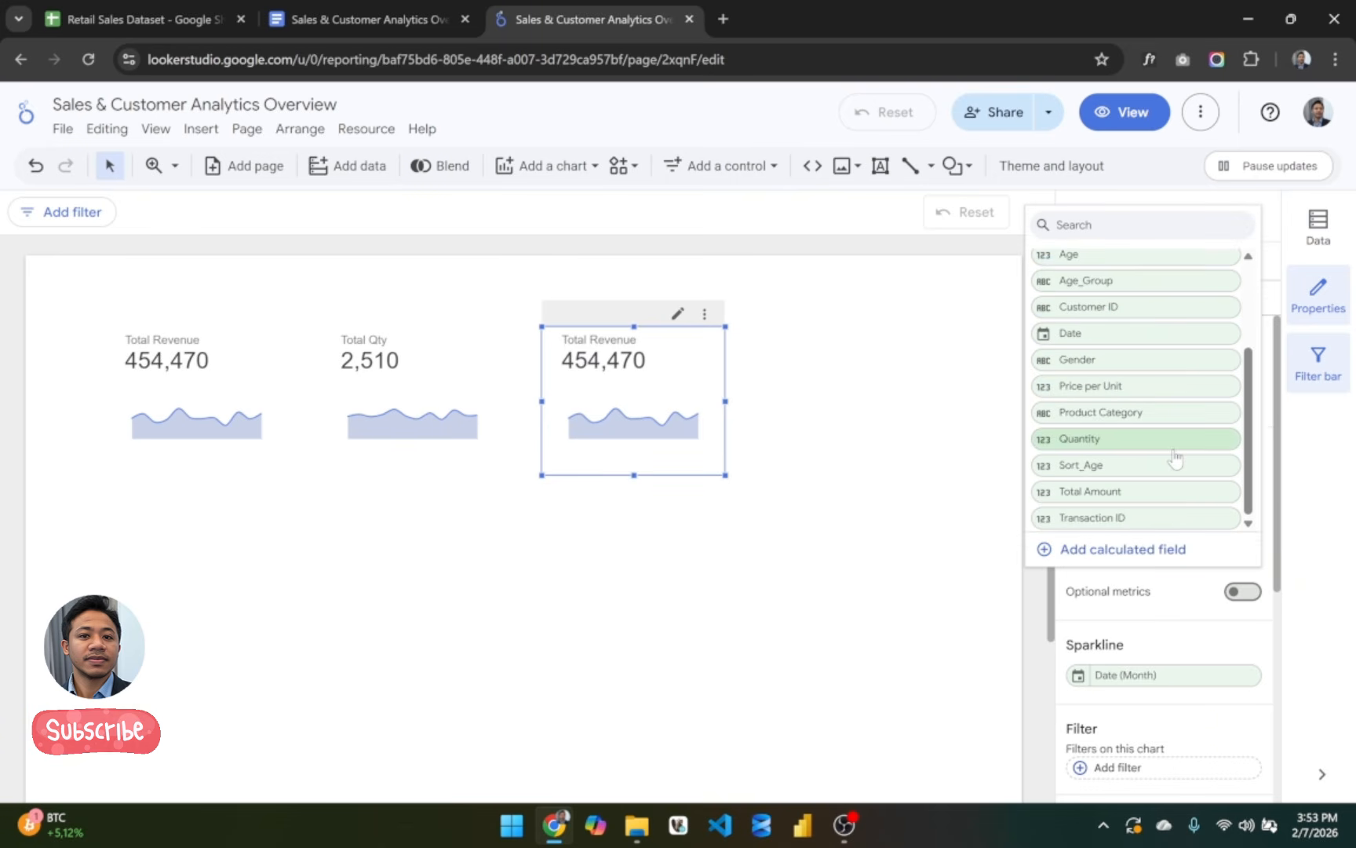
left_click(1135, 307)
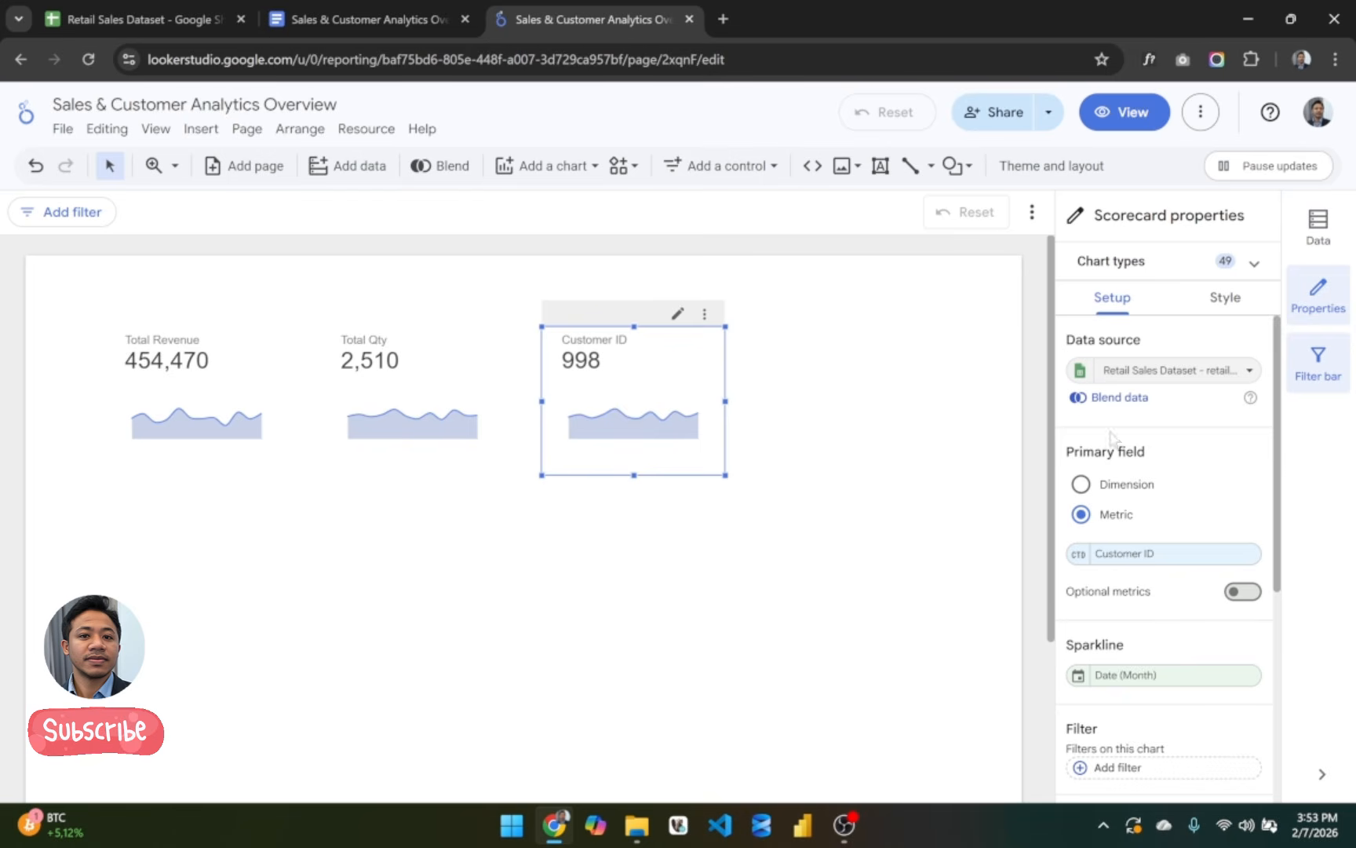
Step: Set the display name of the third scorecard's Customer ID metric to Total Customers
scroll(1149, 530, "down", 3)
scroll(1149, 530, "up", 3)
left_click(1078, 555)
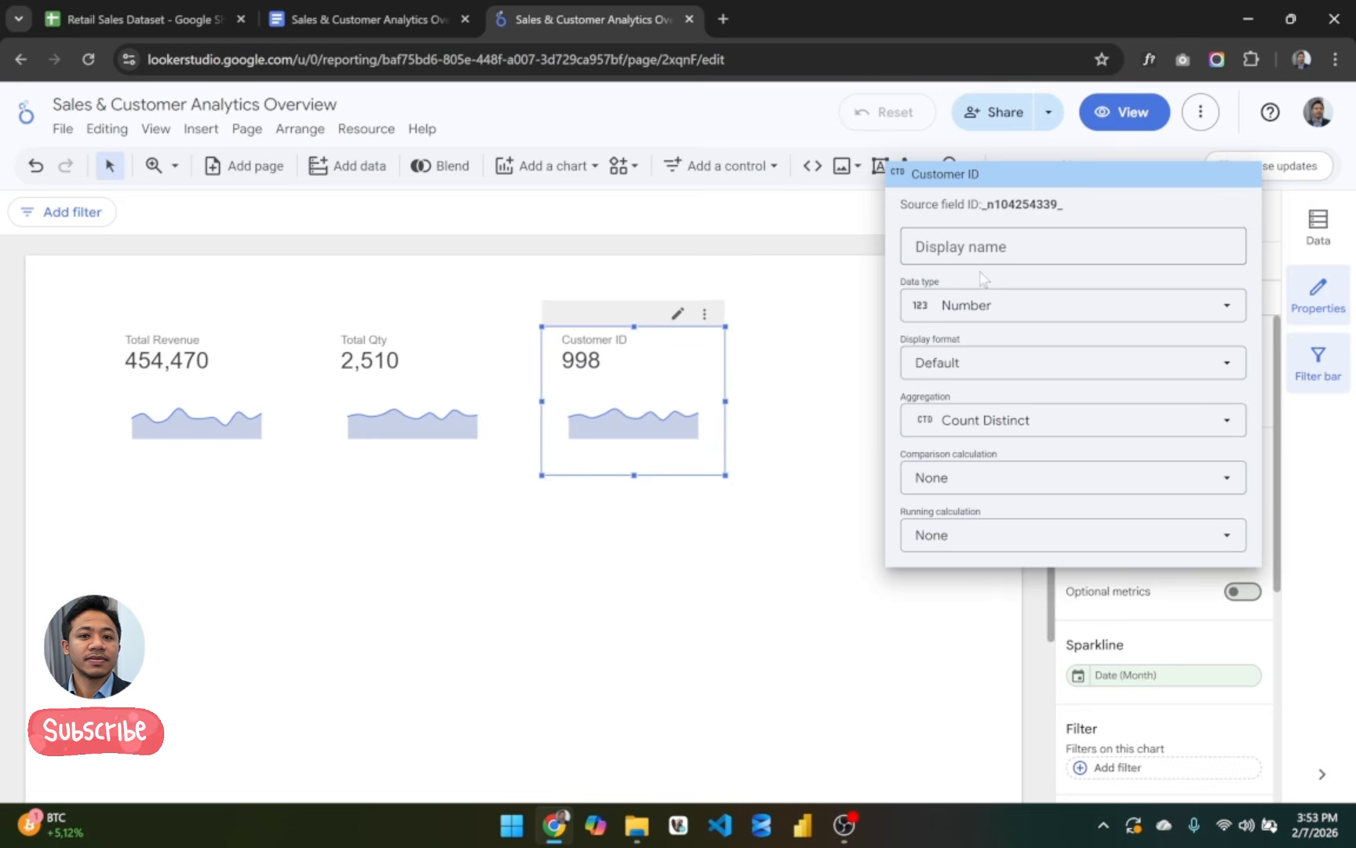
left_click(1073, 230)
type("Total ")
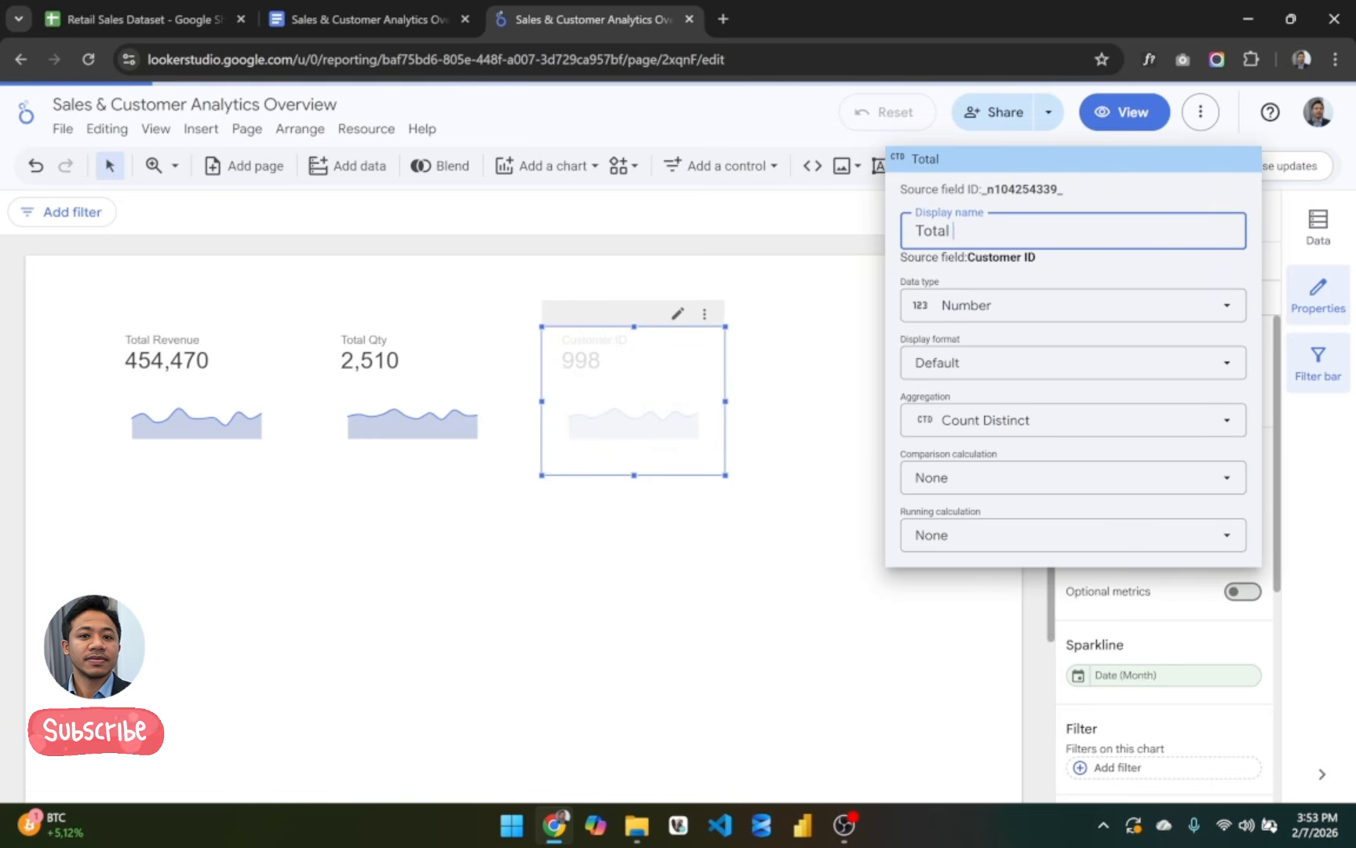
type("Customers")
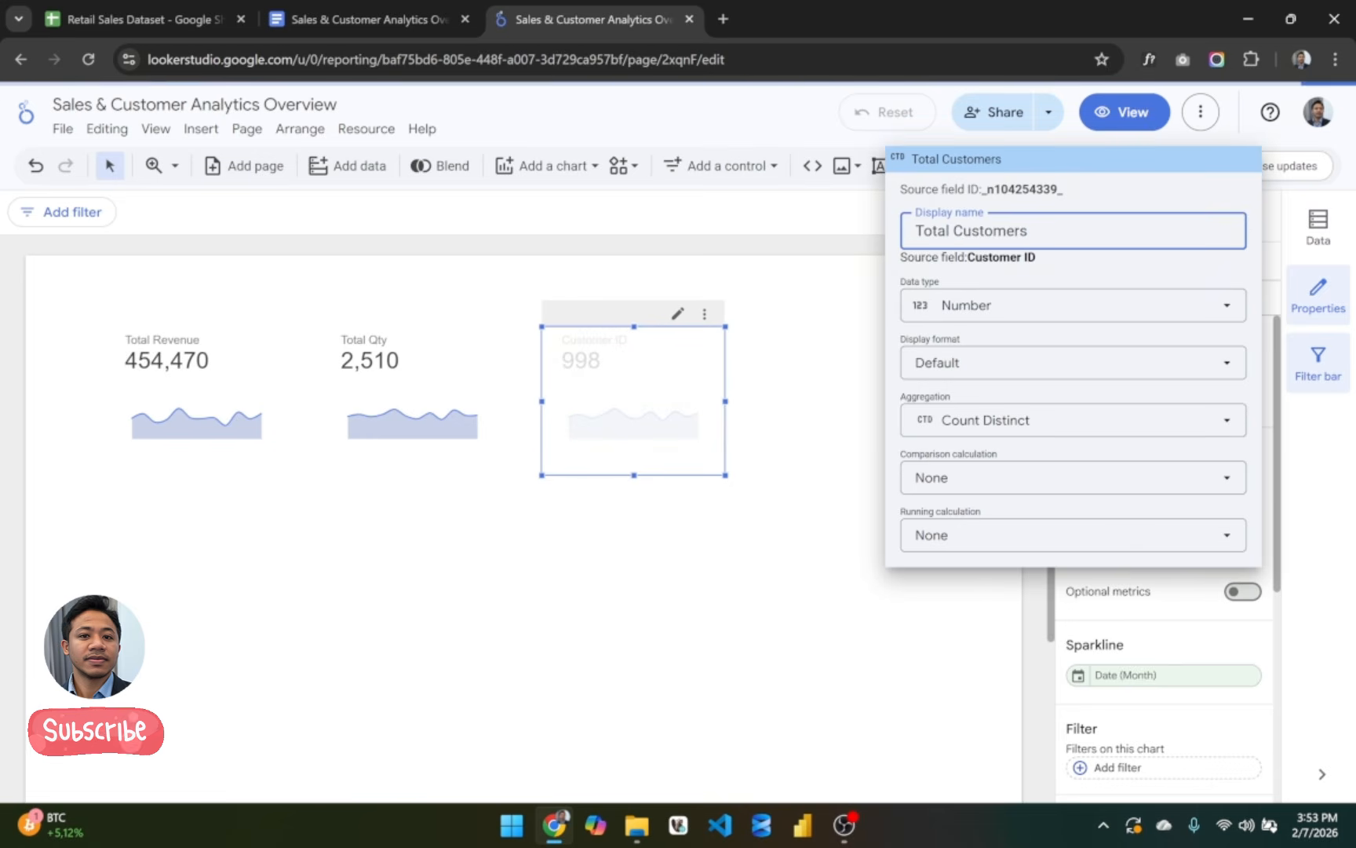
left_click(758, 404)
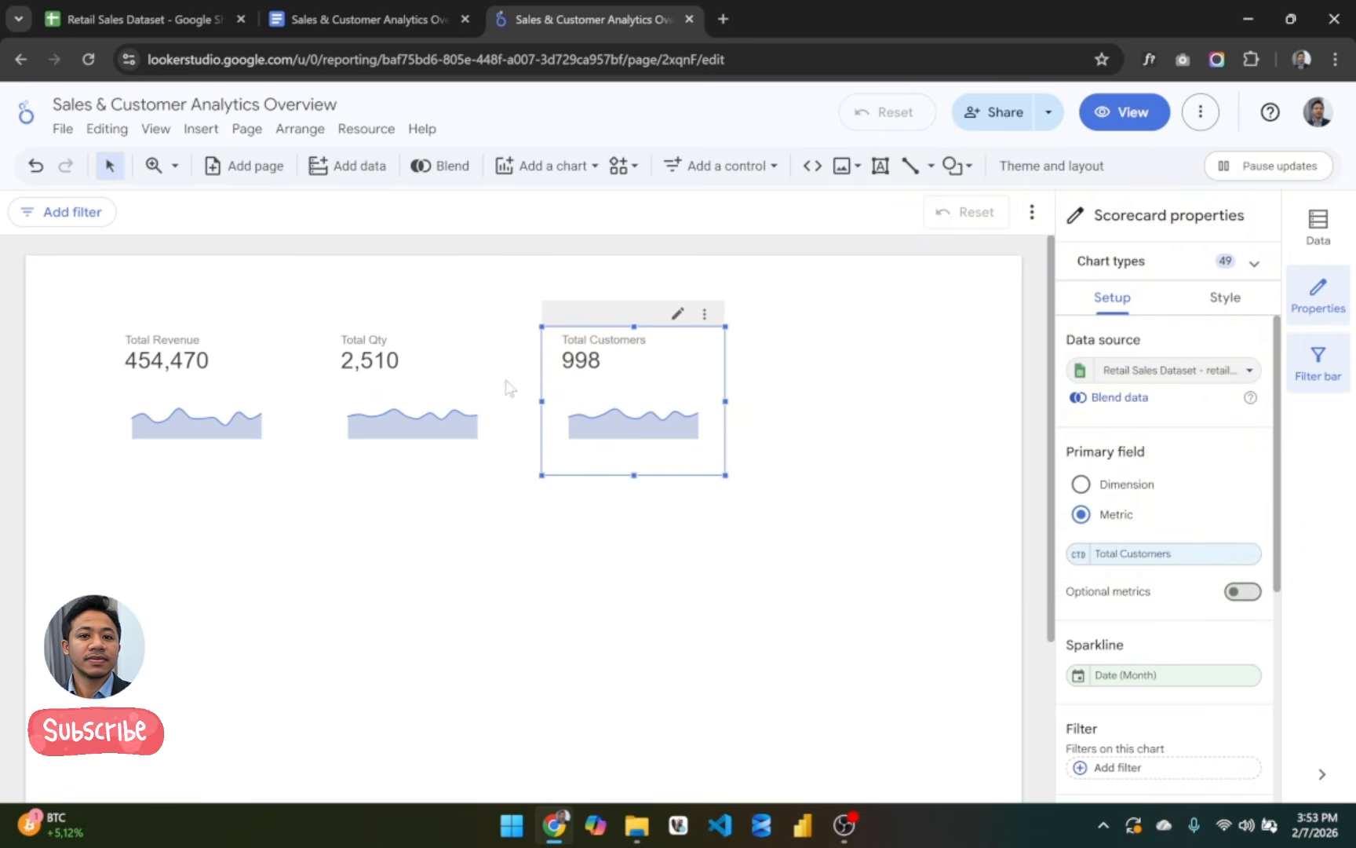
Step: Switch to the Retail Sales Dataset sheet, examine its Transaction ID and Customer ID columns down to the last row, and return to the report
left_click(318, 11)
left_click(176, 9)
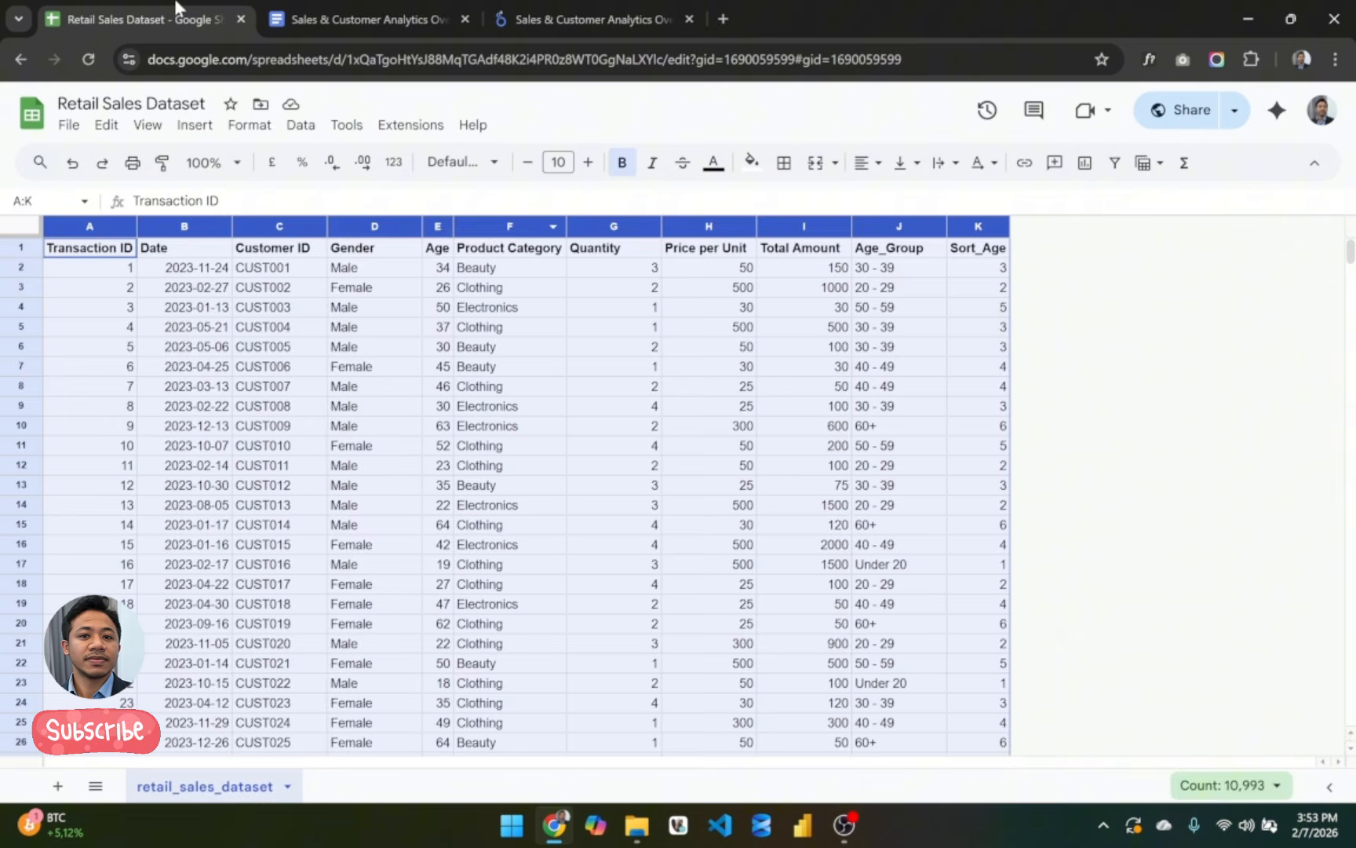
left_click(224, 355)
scroll(135, 440, "down", 10)
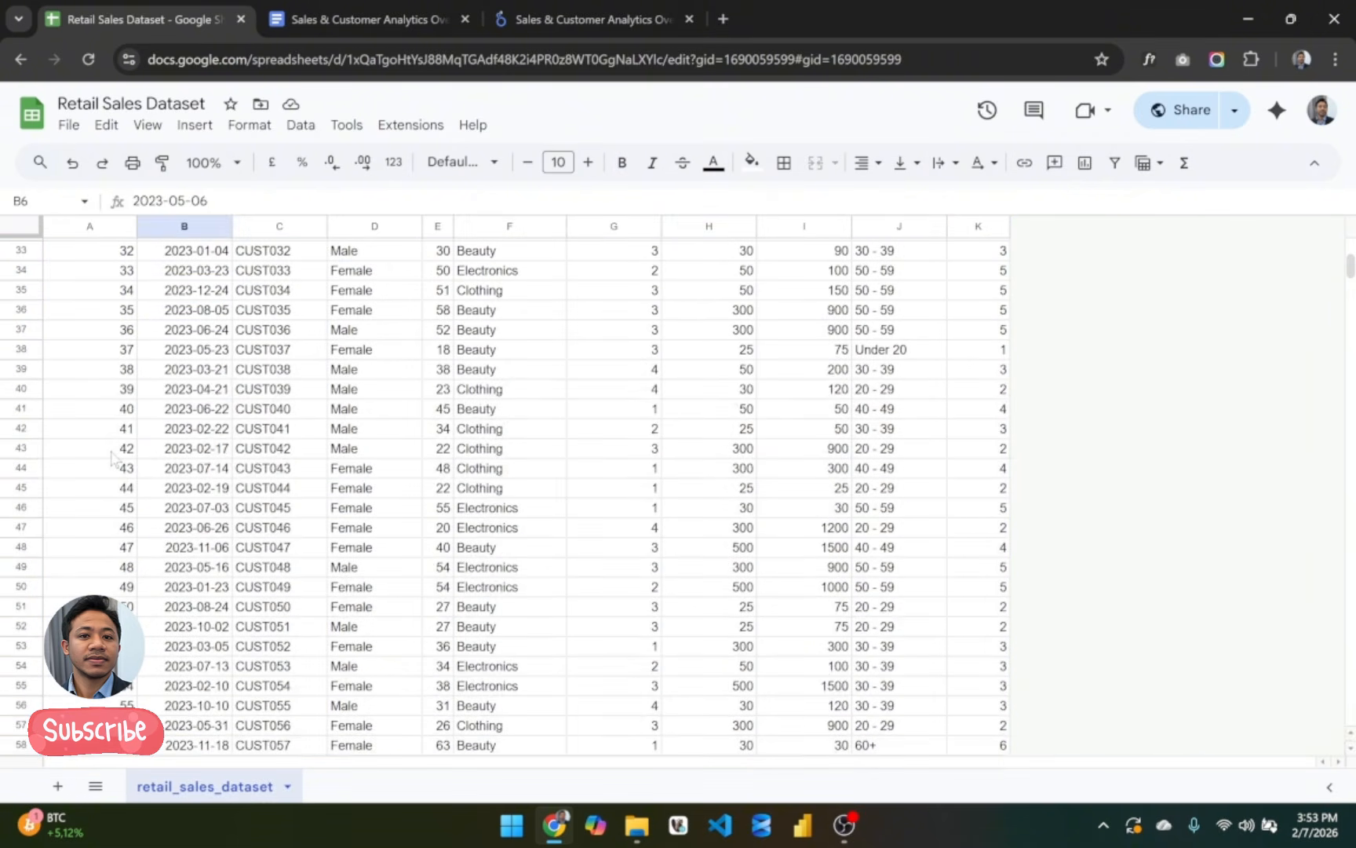
left_click(131, 442)
key("ctrl+Down")
scroll(112, 458, "down", 2)
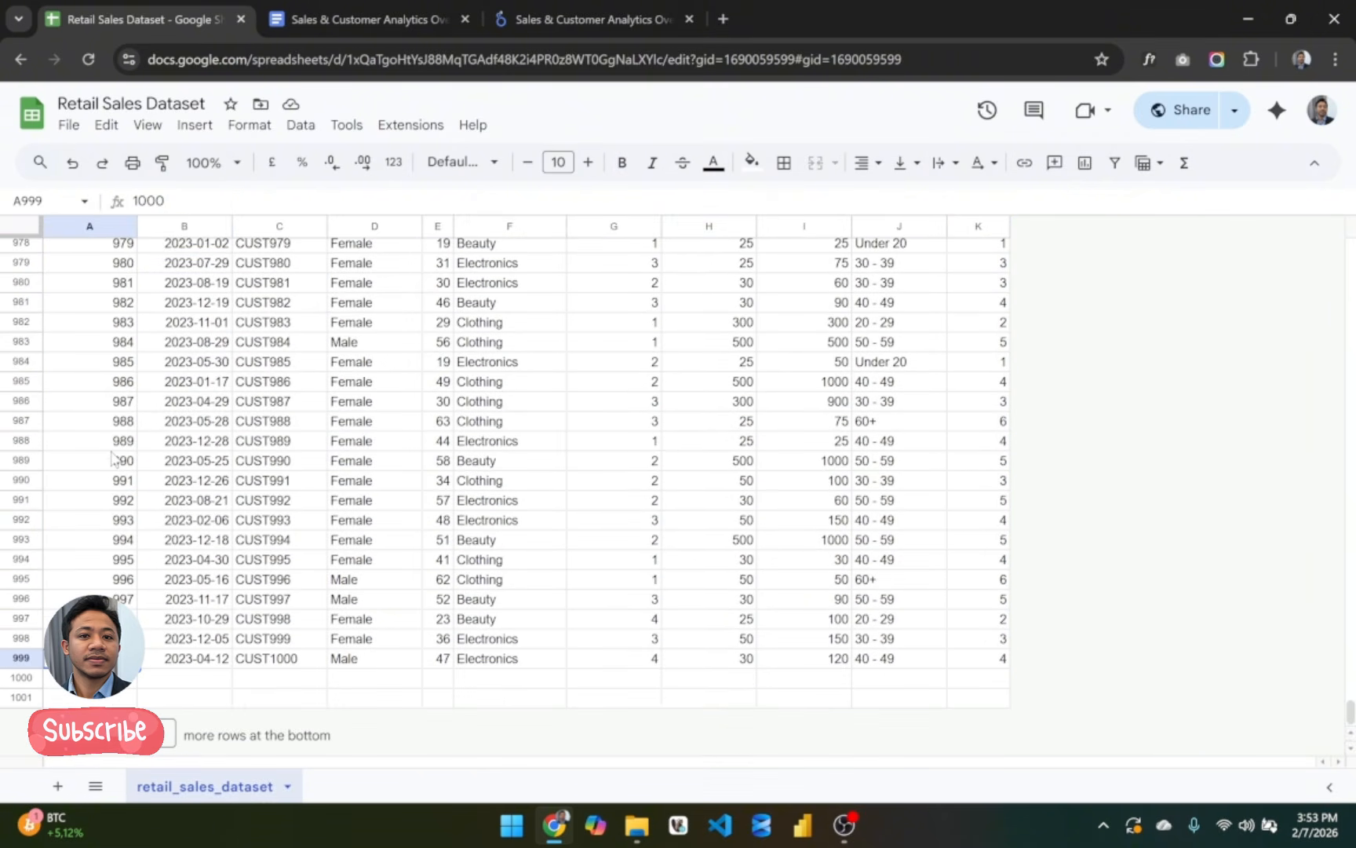
key("ctrl+Up")
left_click(250, 387)
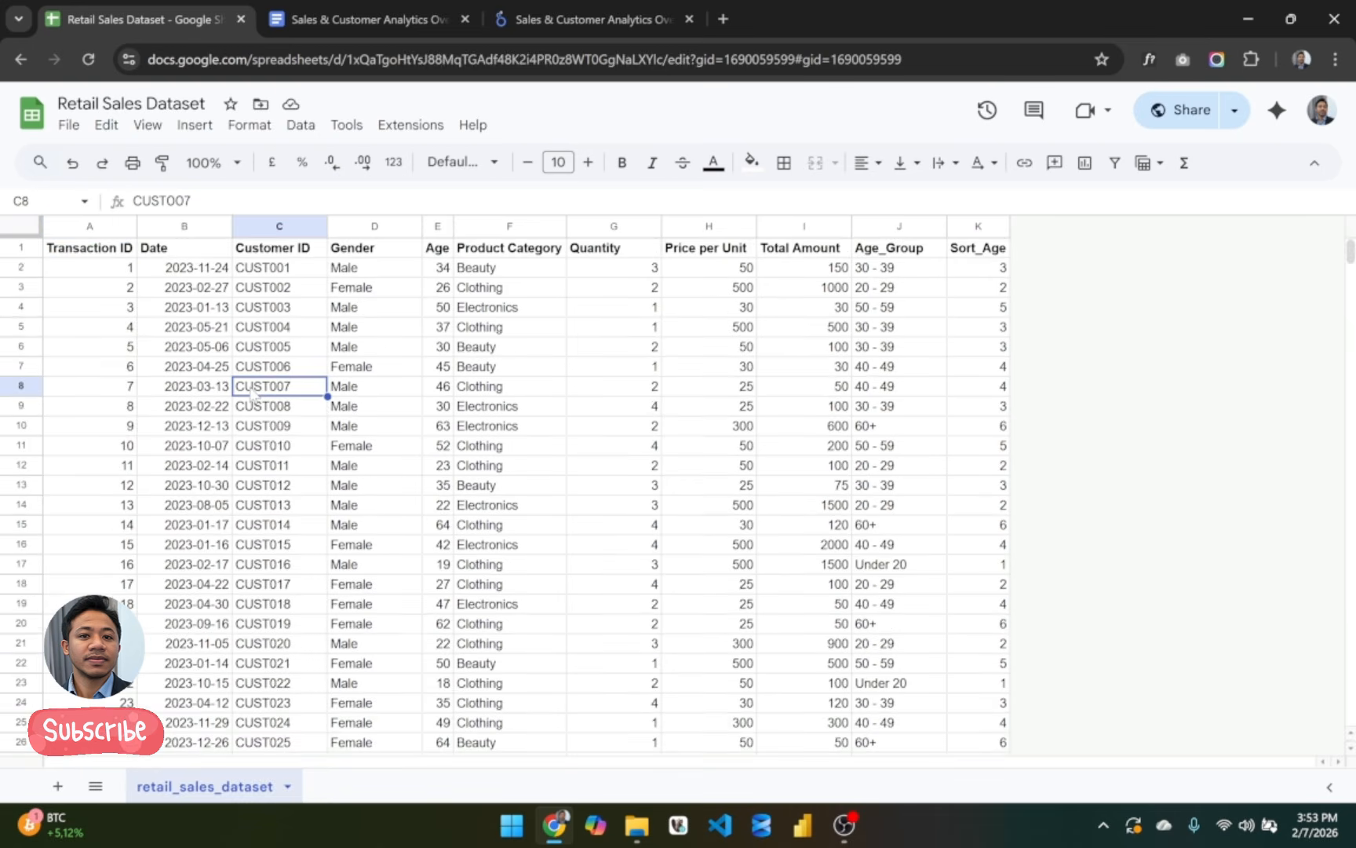
left_click(325, 9)
left_click(138, 19)
left_click(554, 9)
left_click(792, 336)
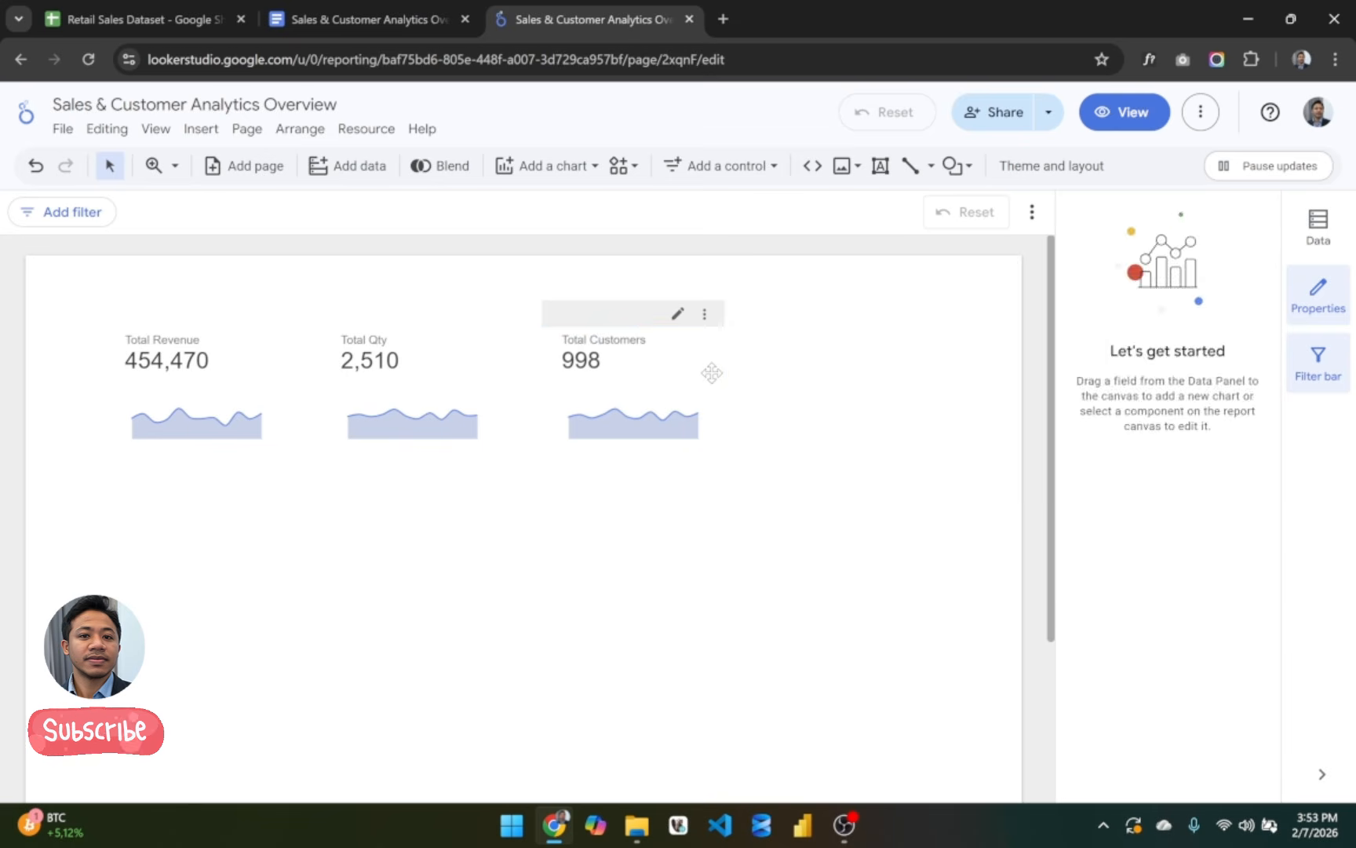
Step: Move the Total Customers scorecard to the end of the row and place a copy of it between it and Total Qty
left_click(711, 372)
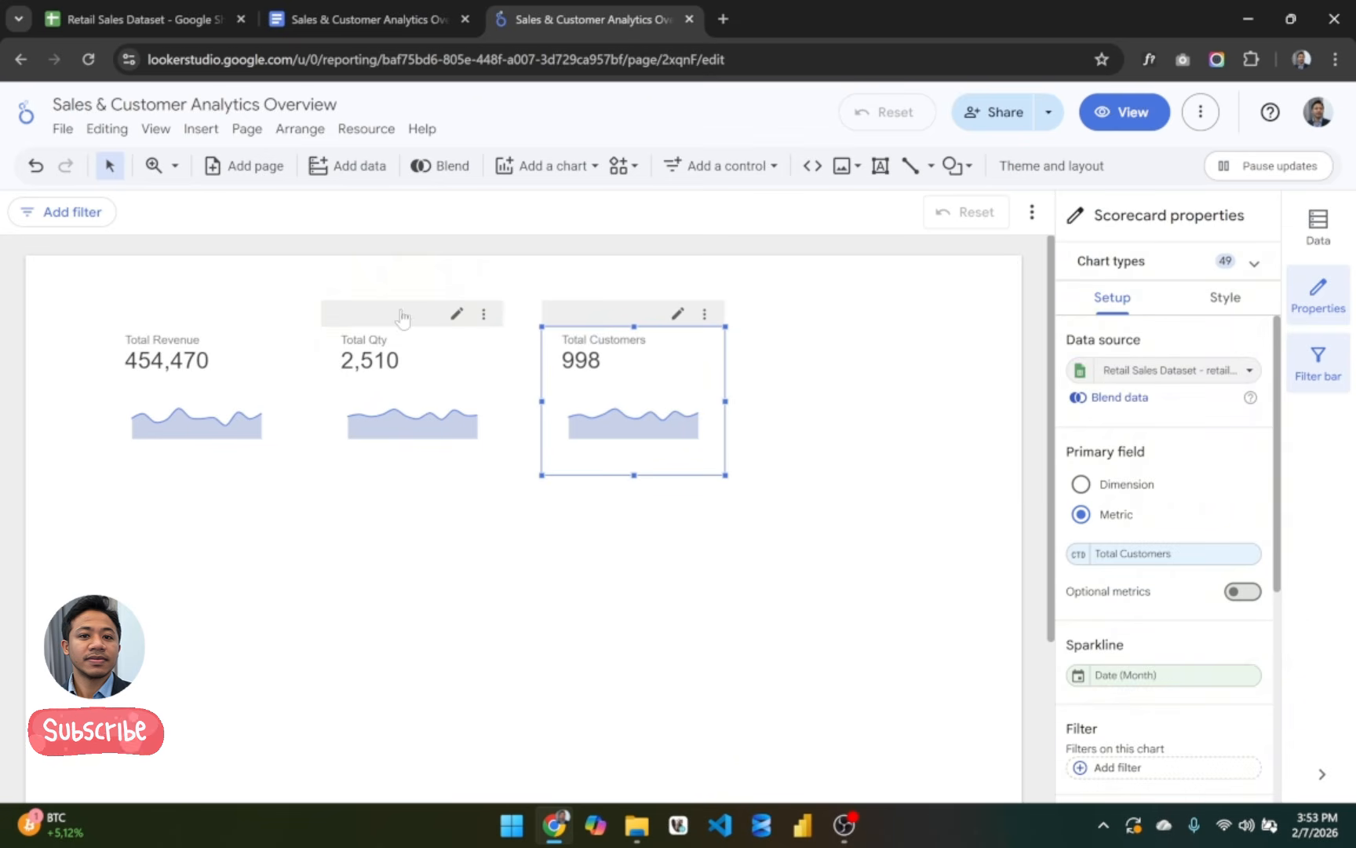
left_click_drag(601, 329, 768, 329)
key("ctrl+c")
key("ctrl+v")
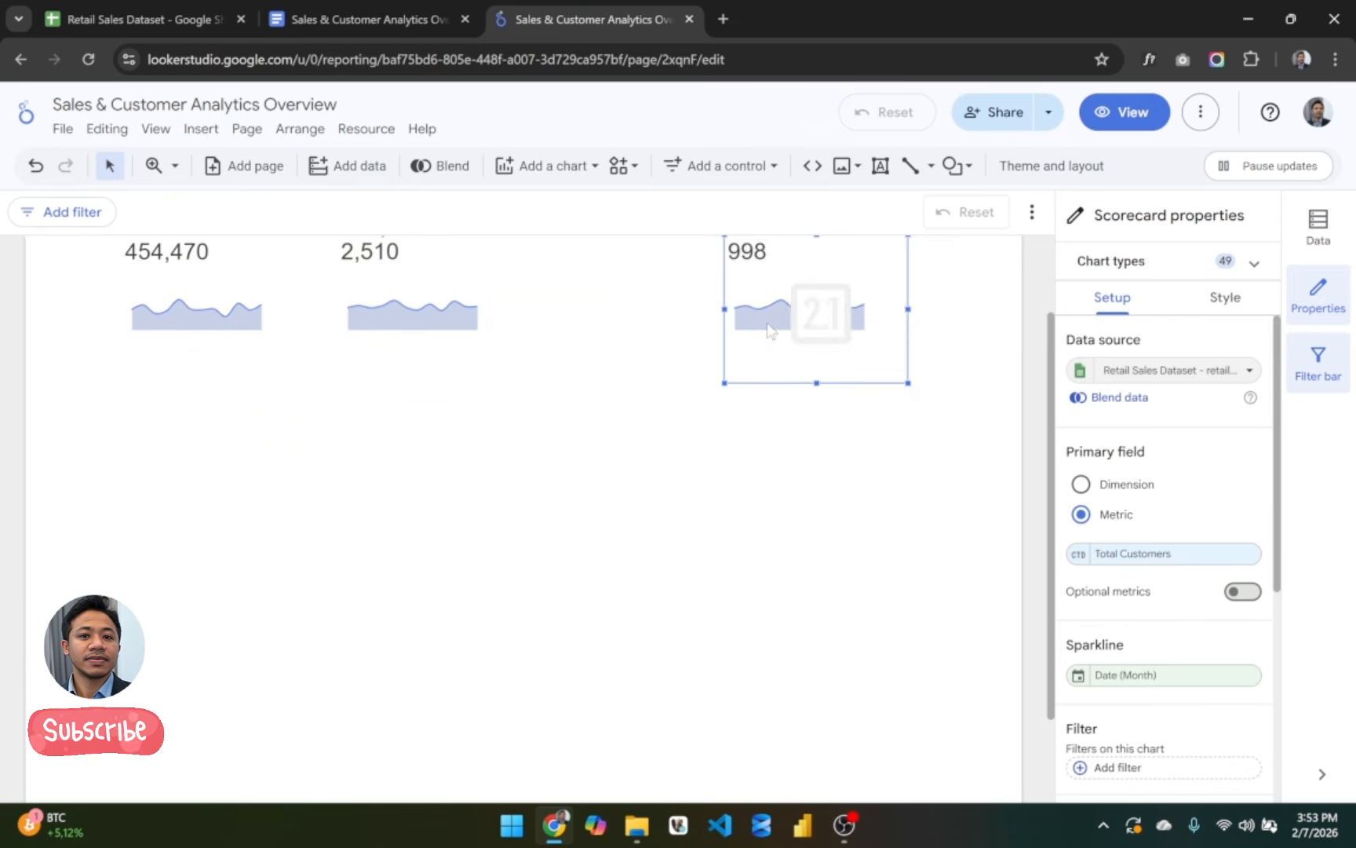
scroll(795, 465, "up", 2)
left_click_drag(853, 477, 652, 462)
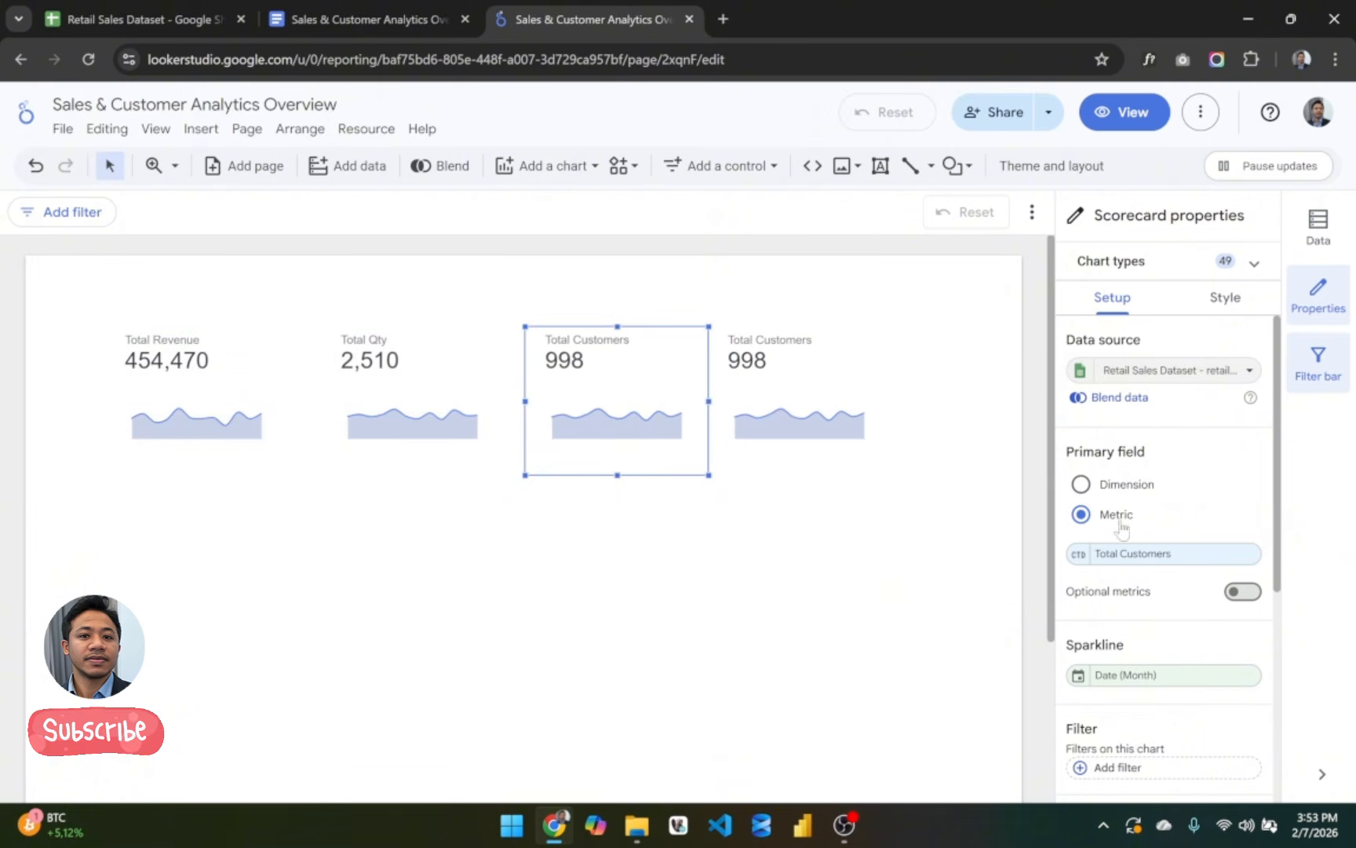
Step: Change the primary metric of the copied Total Customers scorecard beside Total Qty to Transaction ID
left_click(1134, 553)
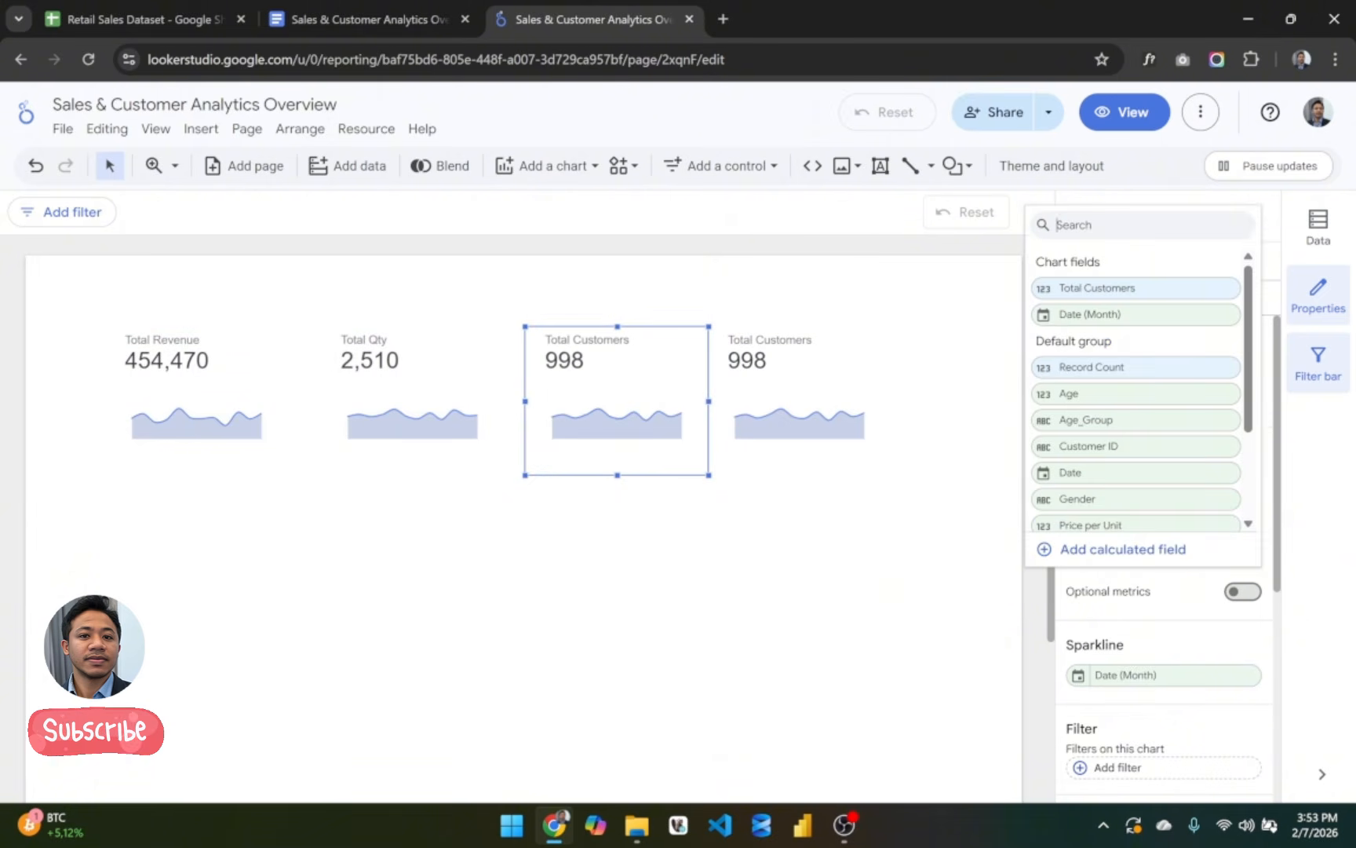
type("tran")
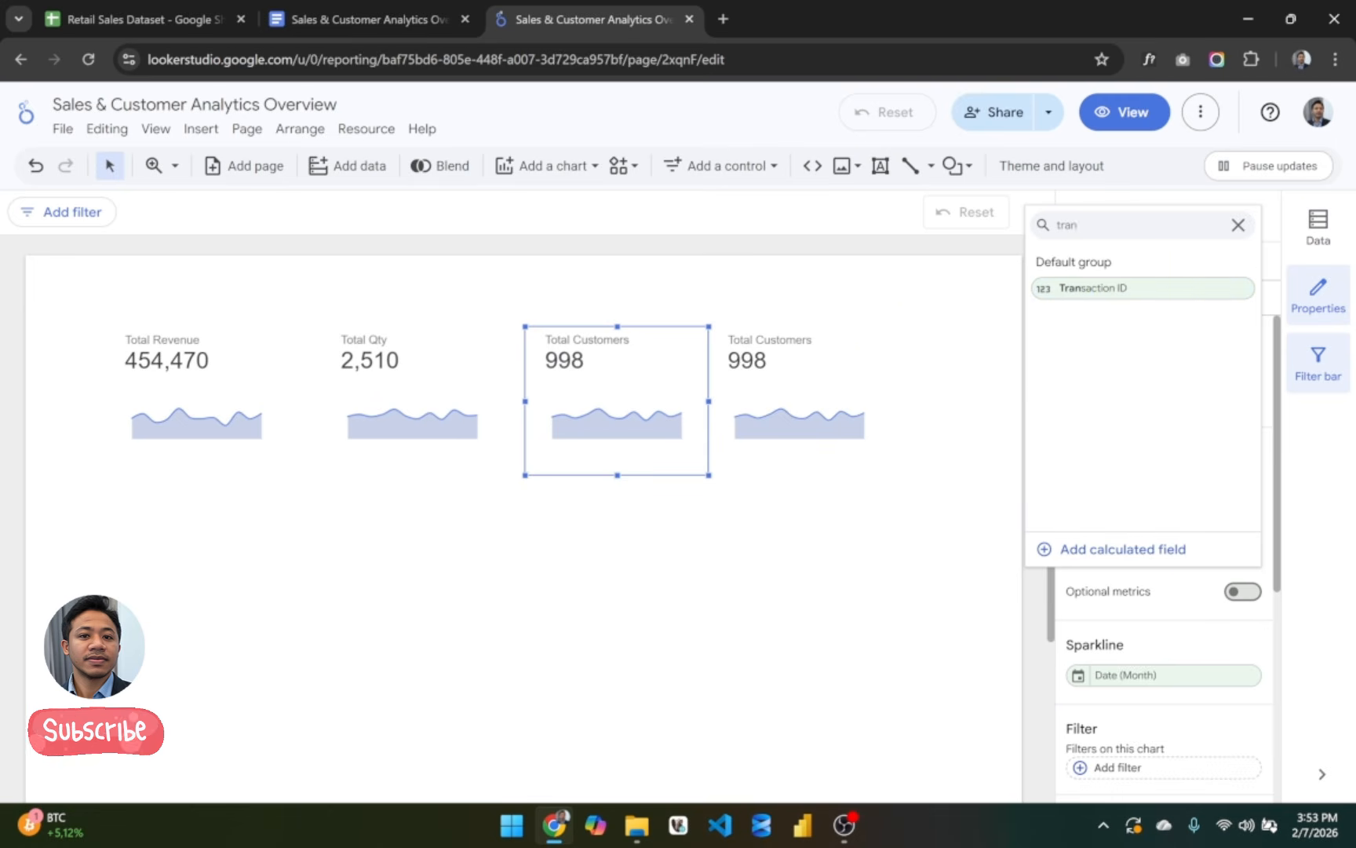
left_click(1107, 288)
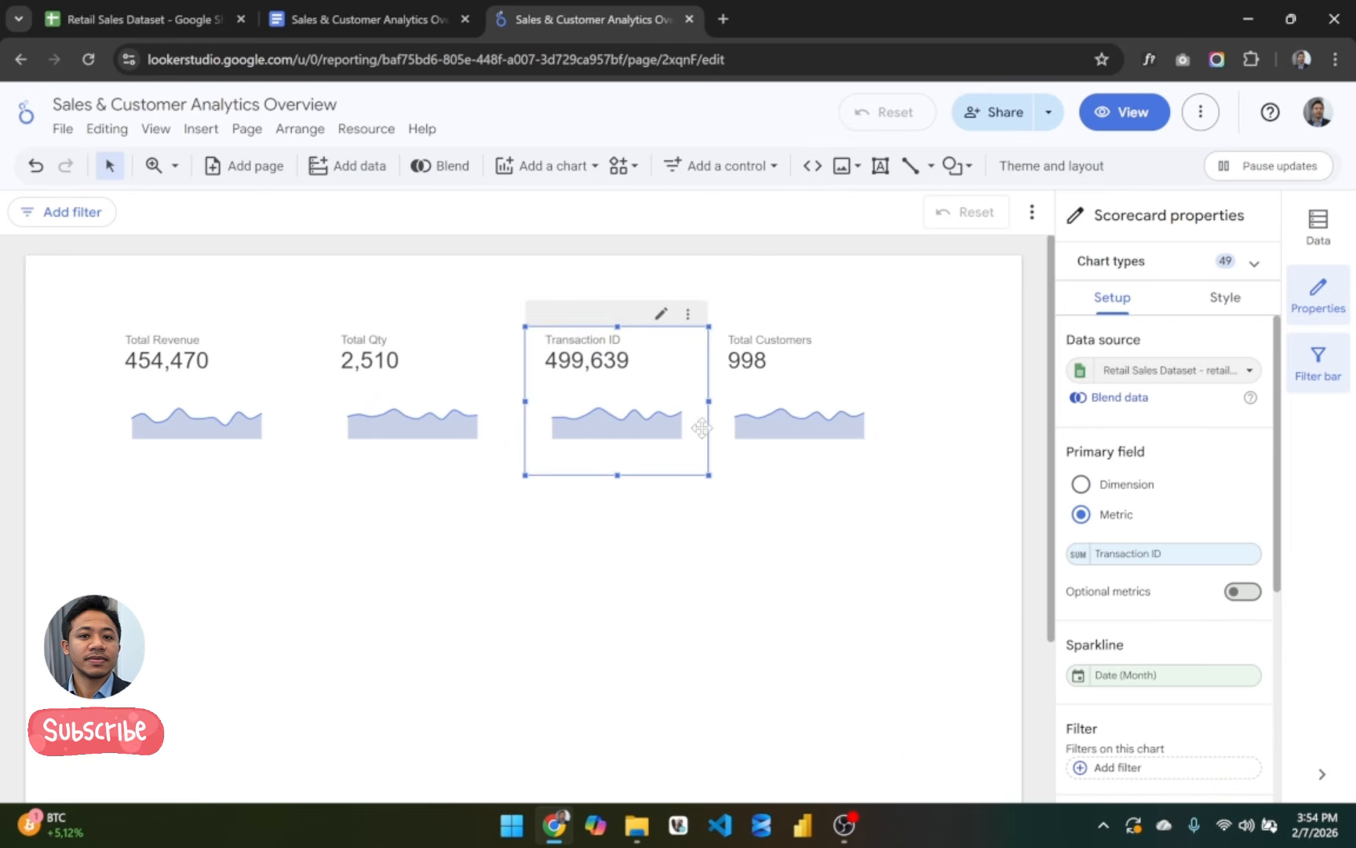
Step: Check the Transaction ID column in the Retail Sales Dataset sheet, and set the Transaction ID scorecard's metric aggregation to Count Distinct
left_click(221, 11)
left_click(130, 271)
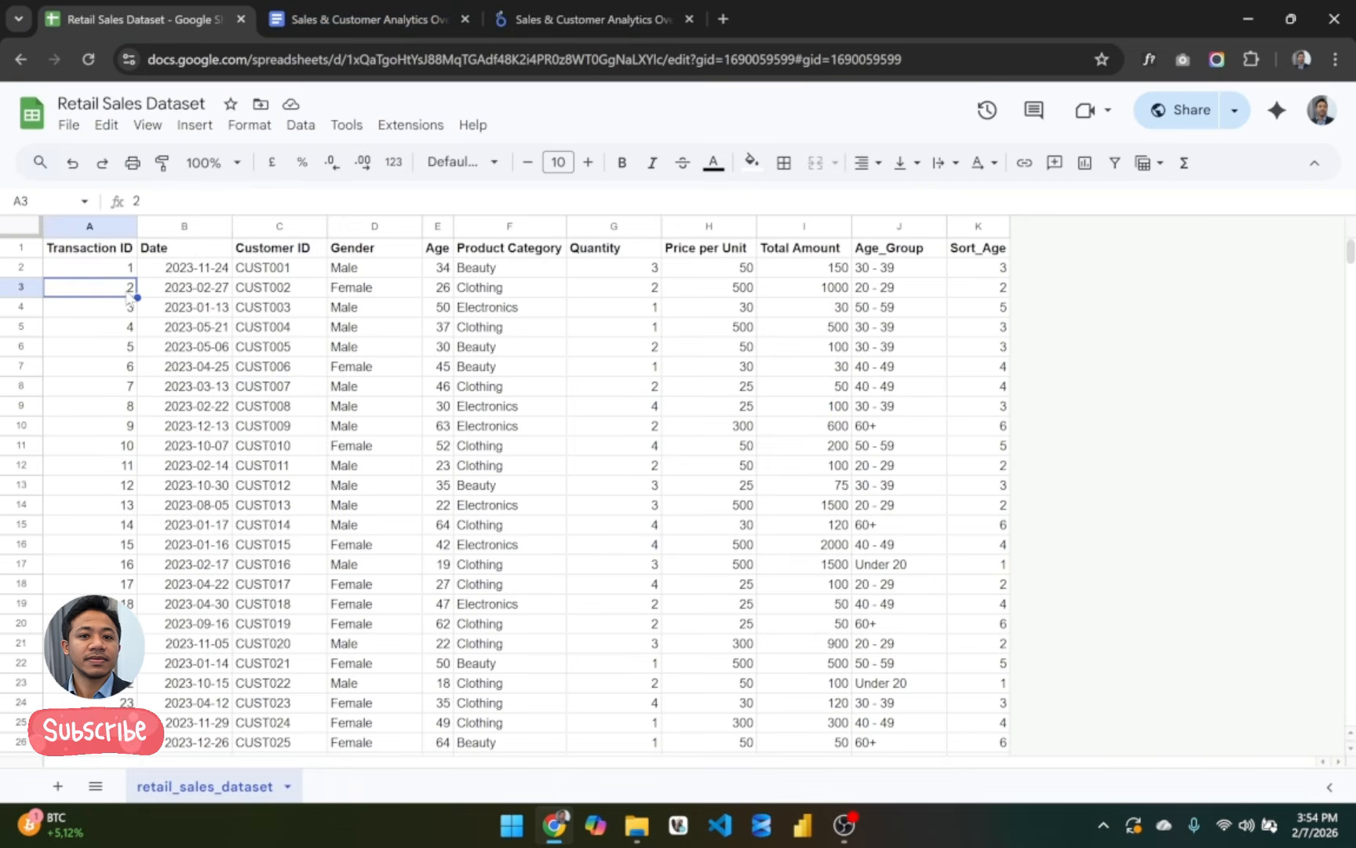
left_click(555, 9)
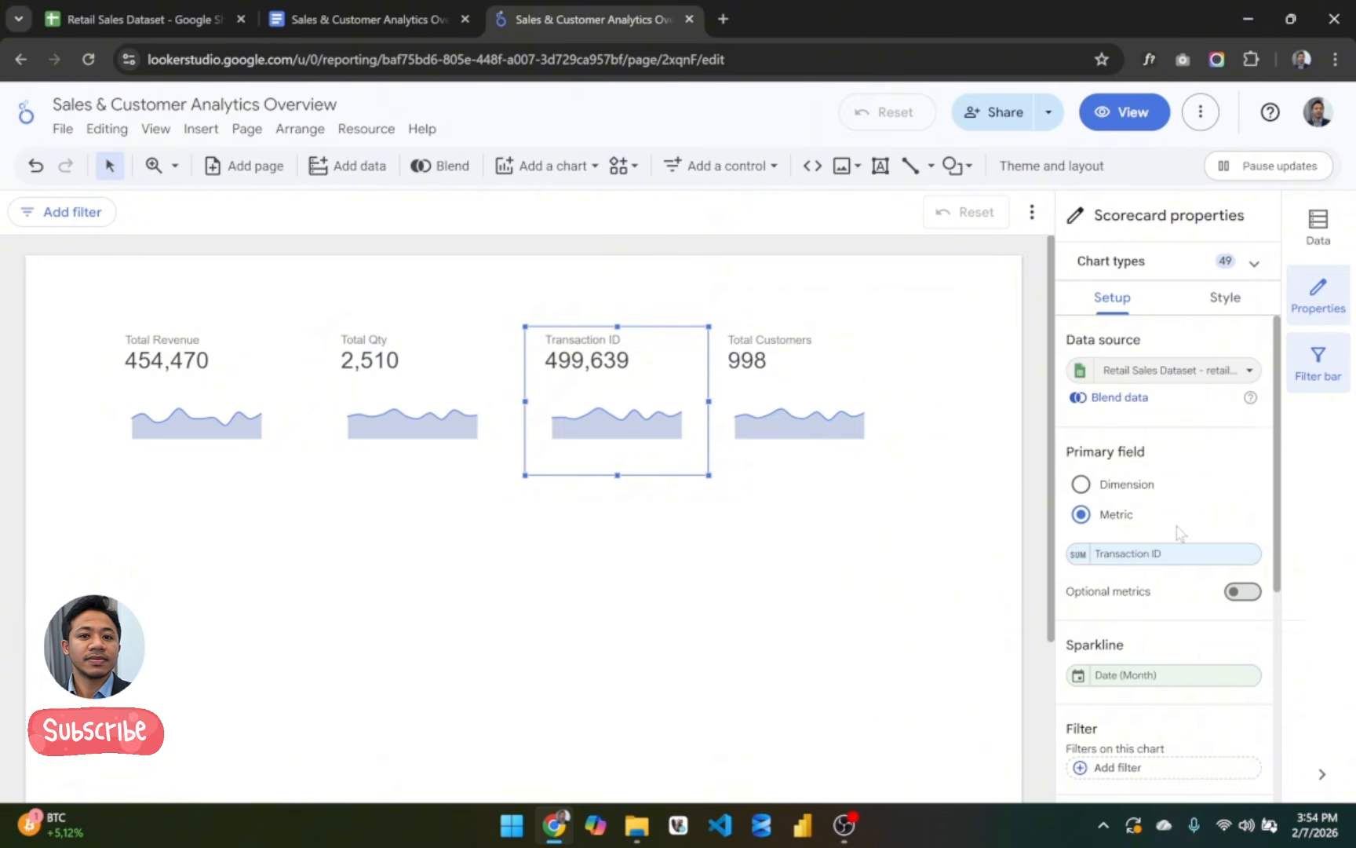
scroll(1177, 532, "down", 1)
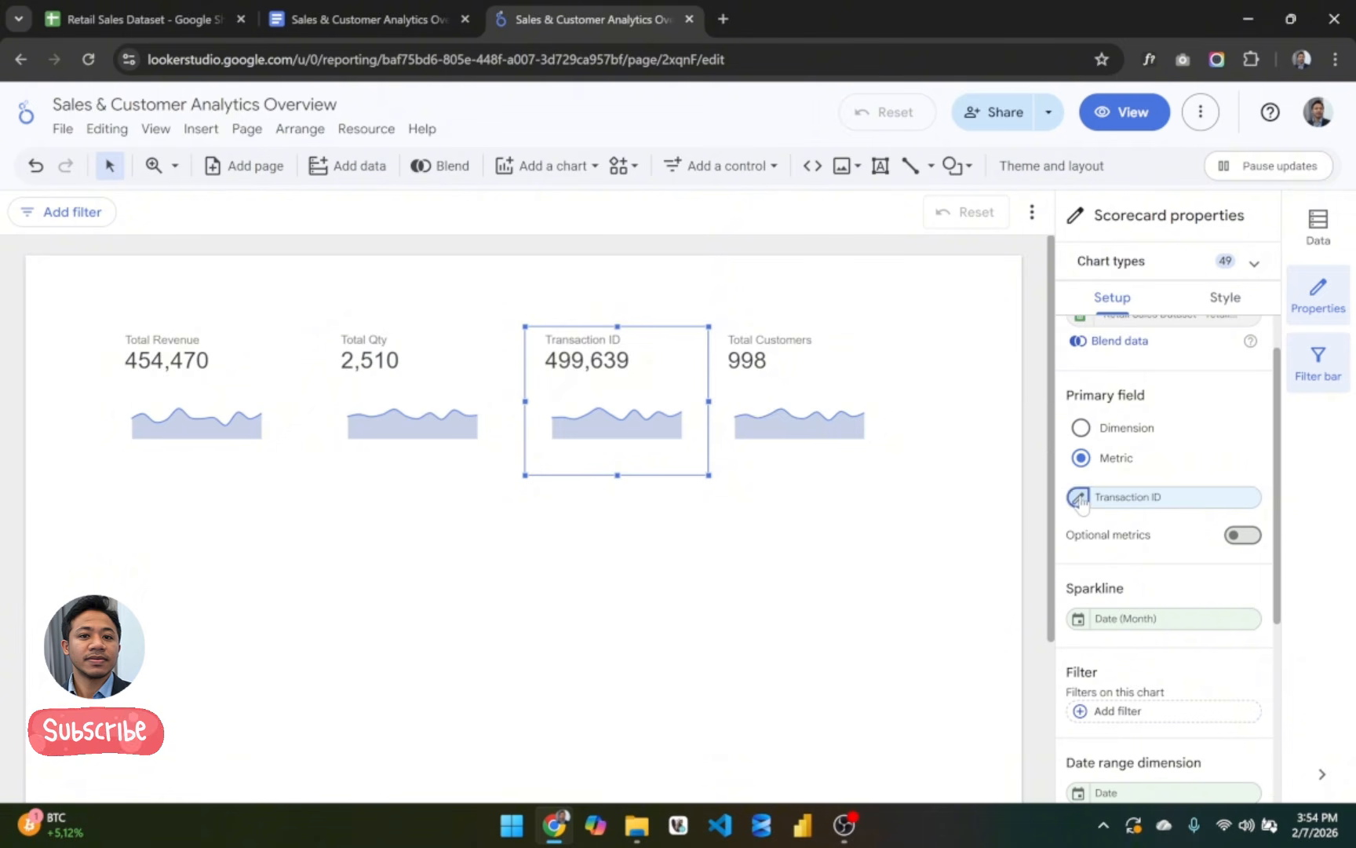
left_click(1080, 500)
left_click(1066, 363)
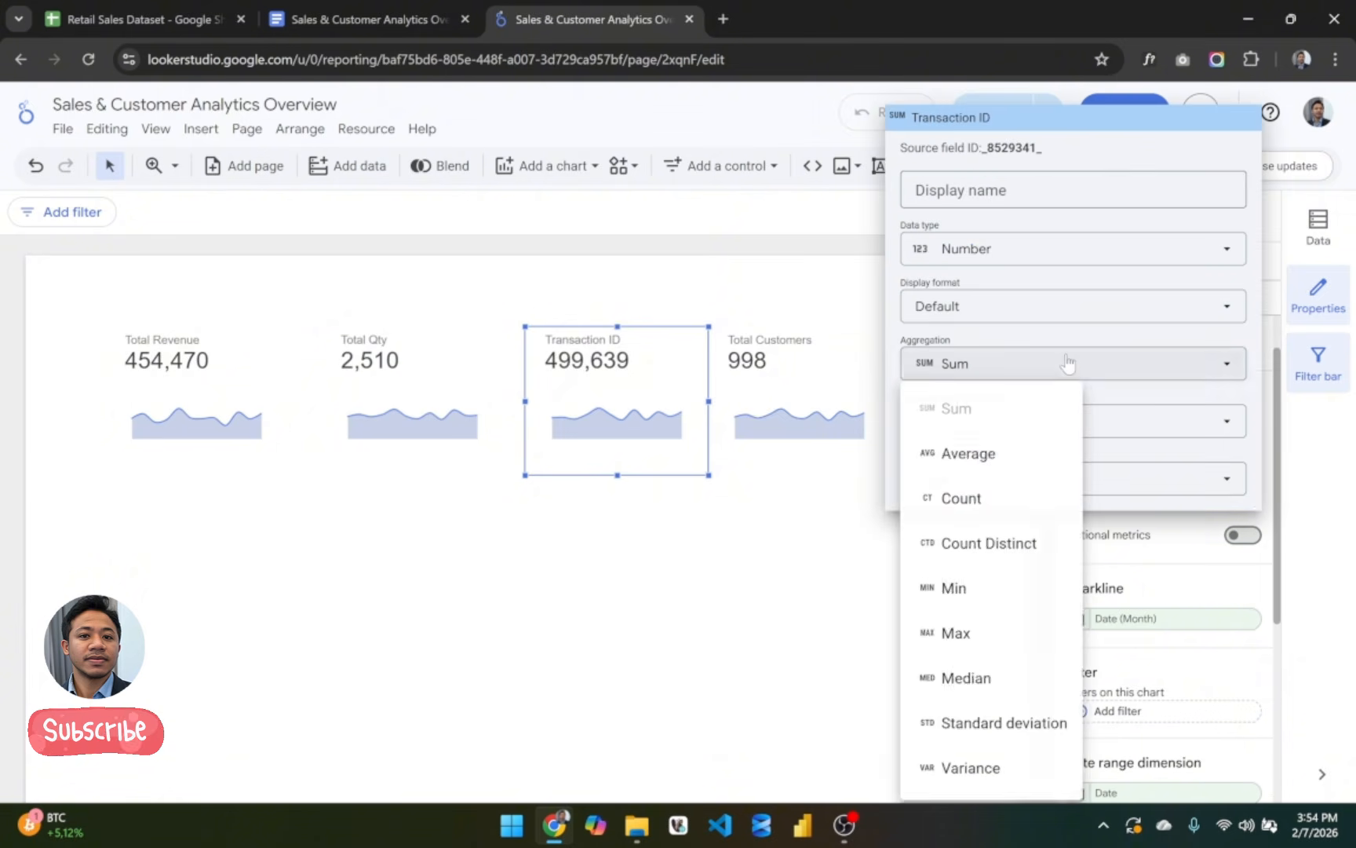
left_click(1016, 546)
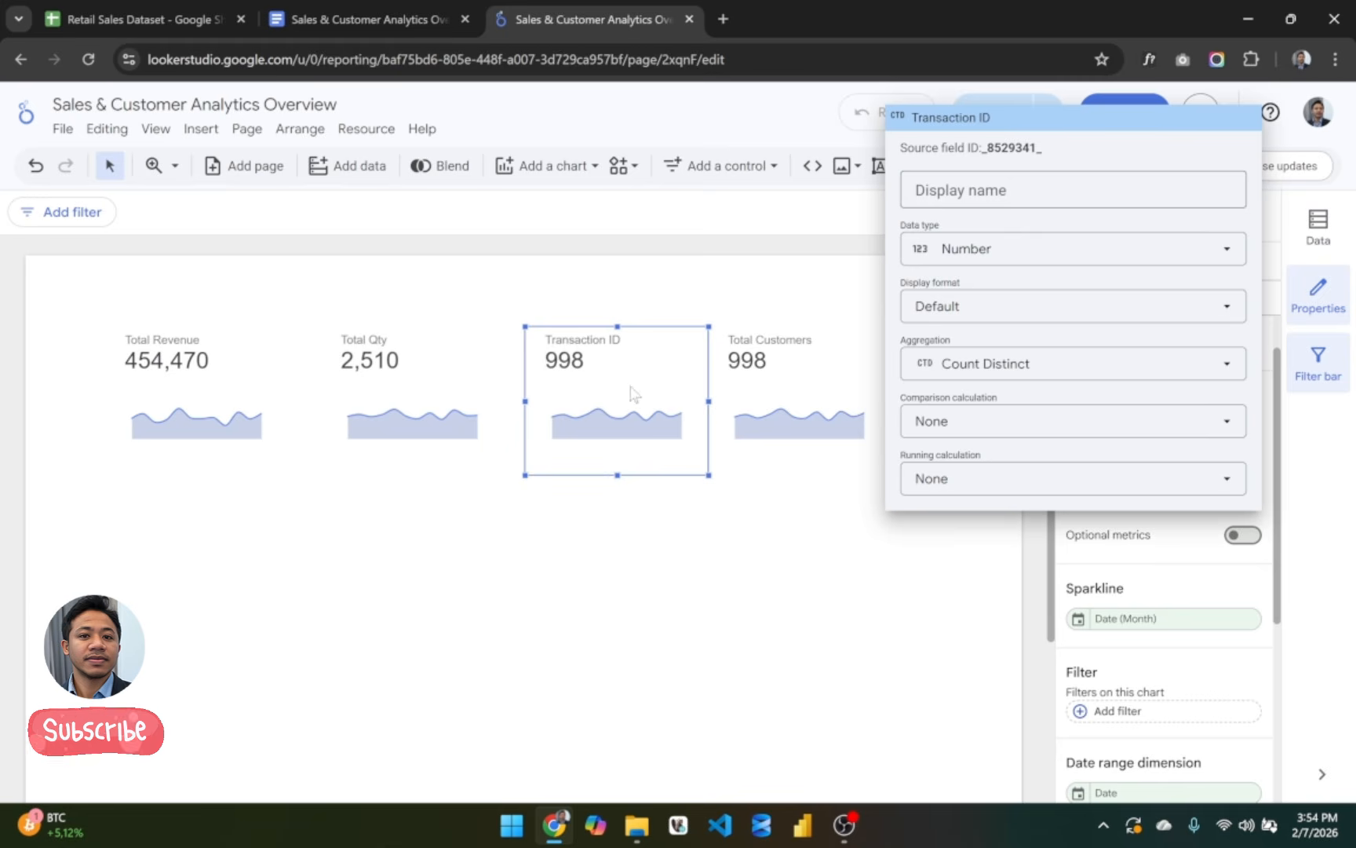
left_click(616, 472)
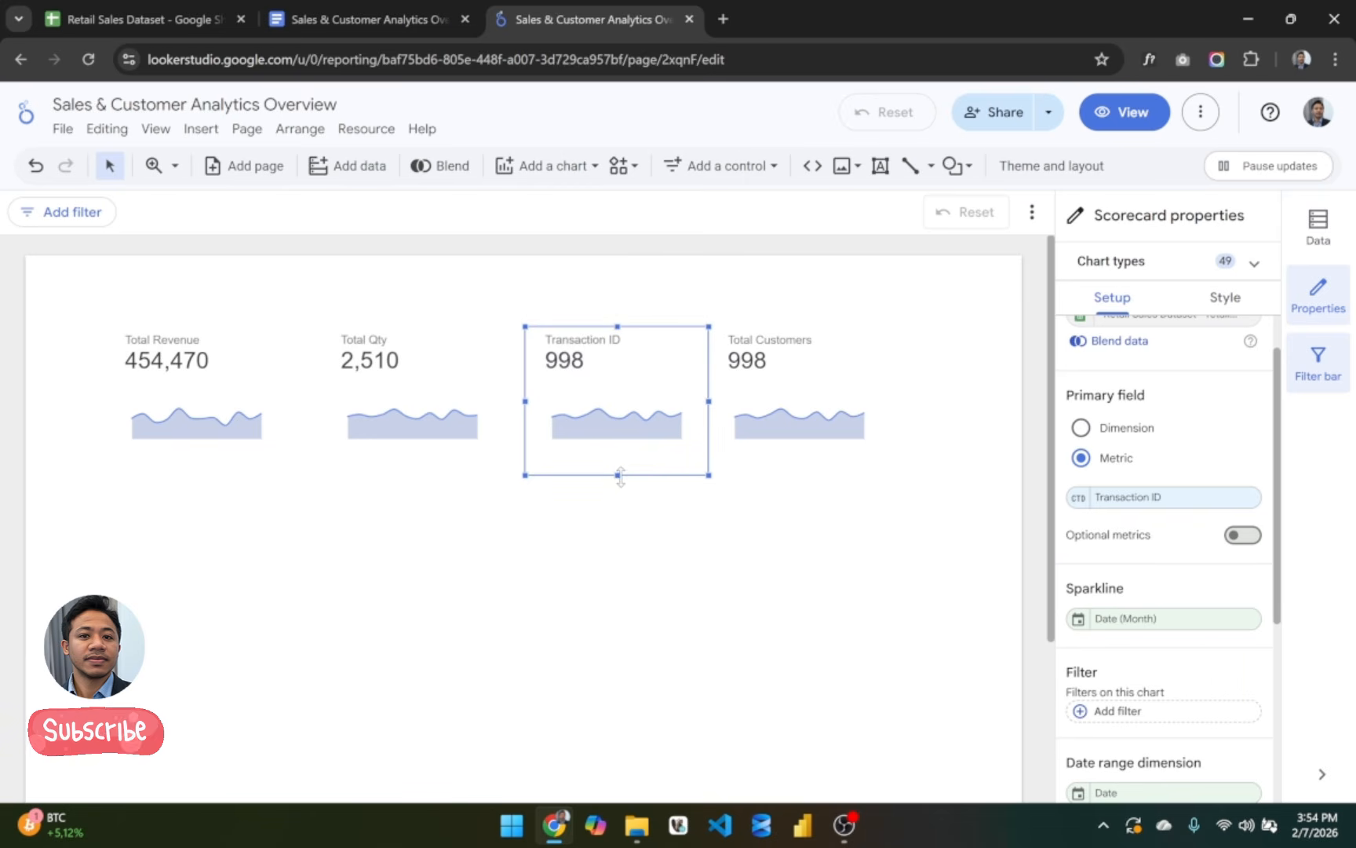
left_click_drag(618, 475, 618, 475)
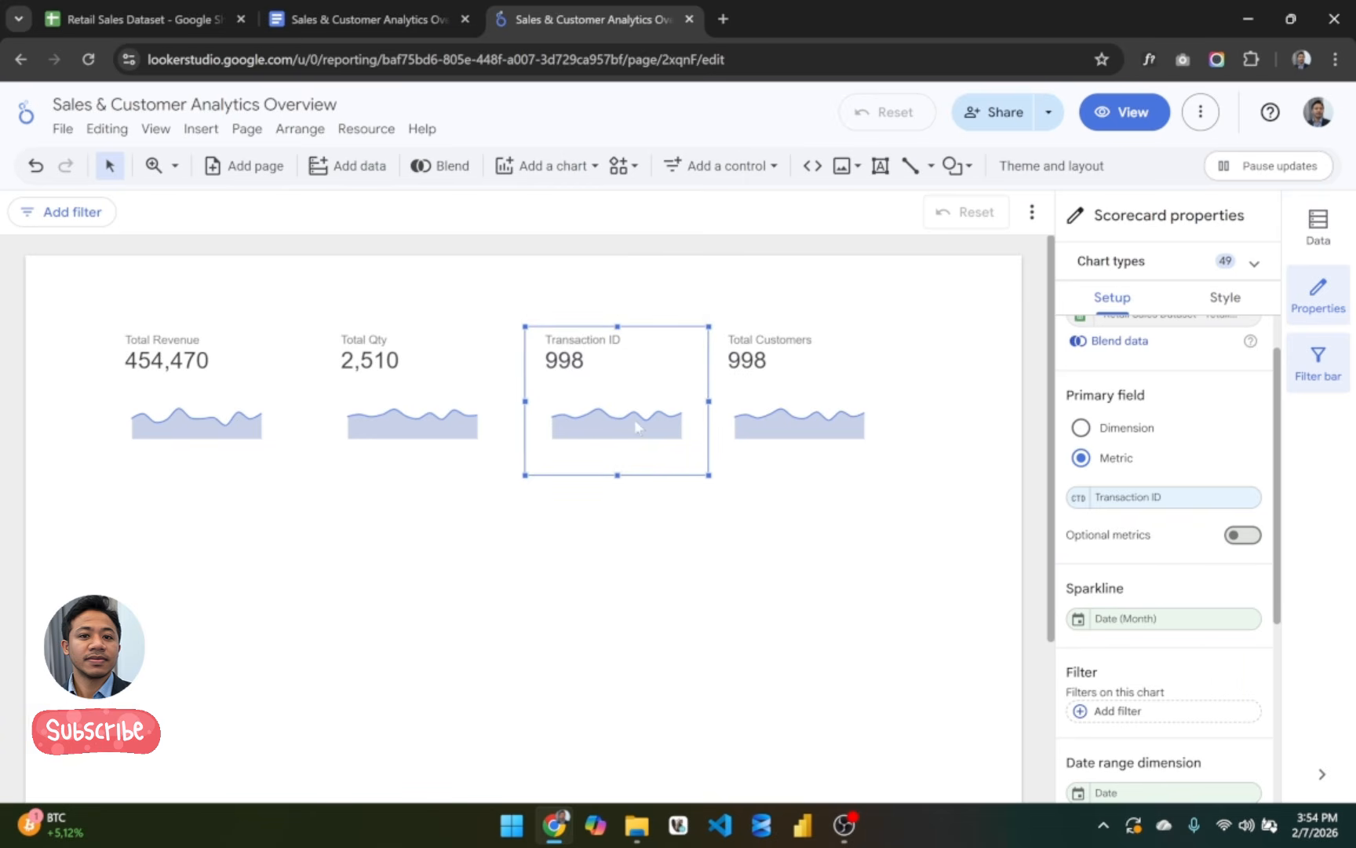
Step: Switch to the Retail Sales Dataset sheet and check the sum of the Quantity column from G2 down to the last row
left_click(790, 373)
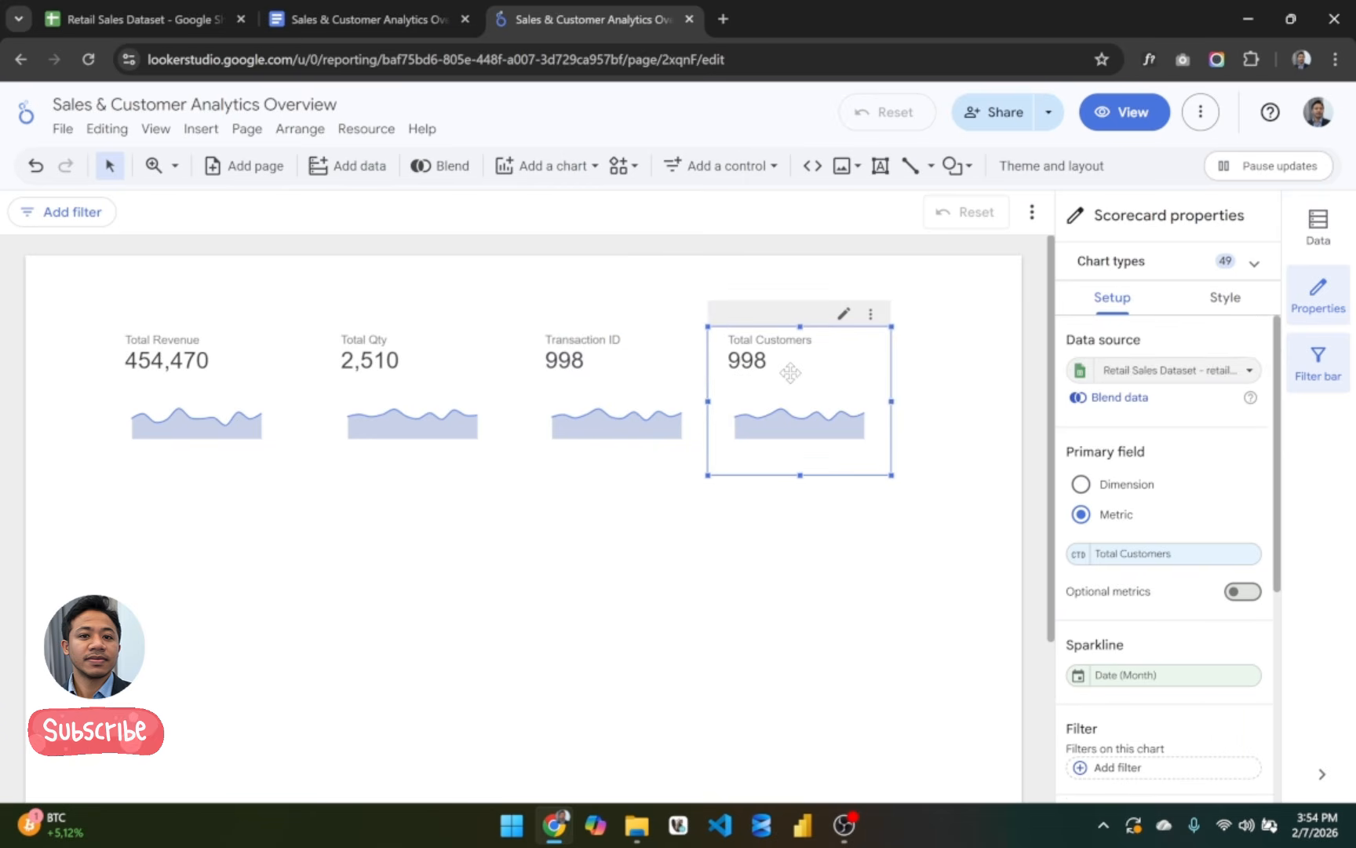
left_click(219, 9)
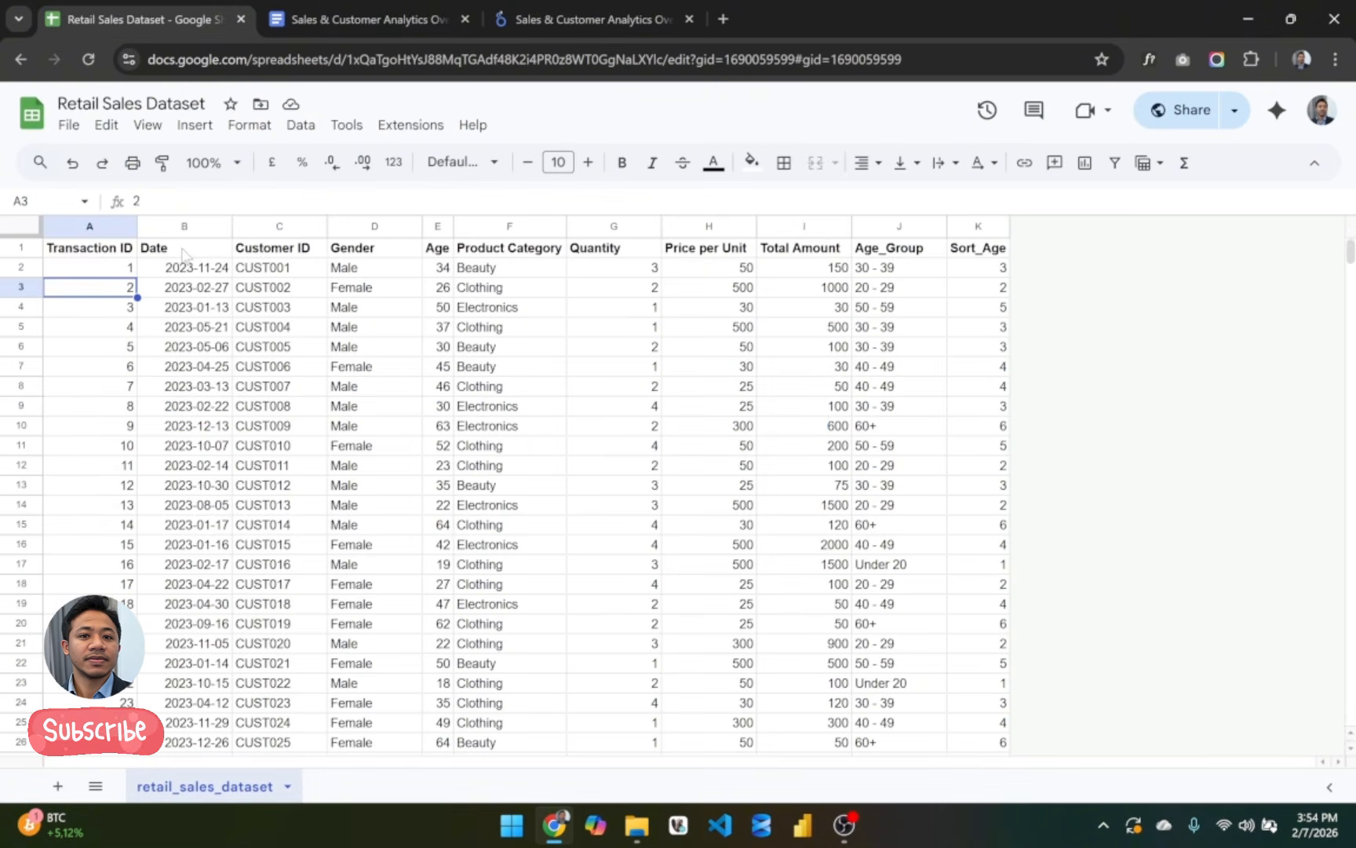
left_click(109, 250)
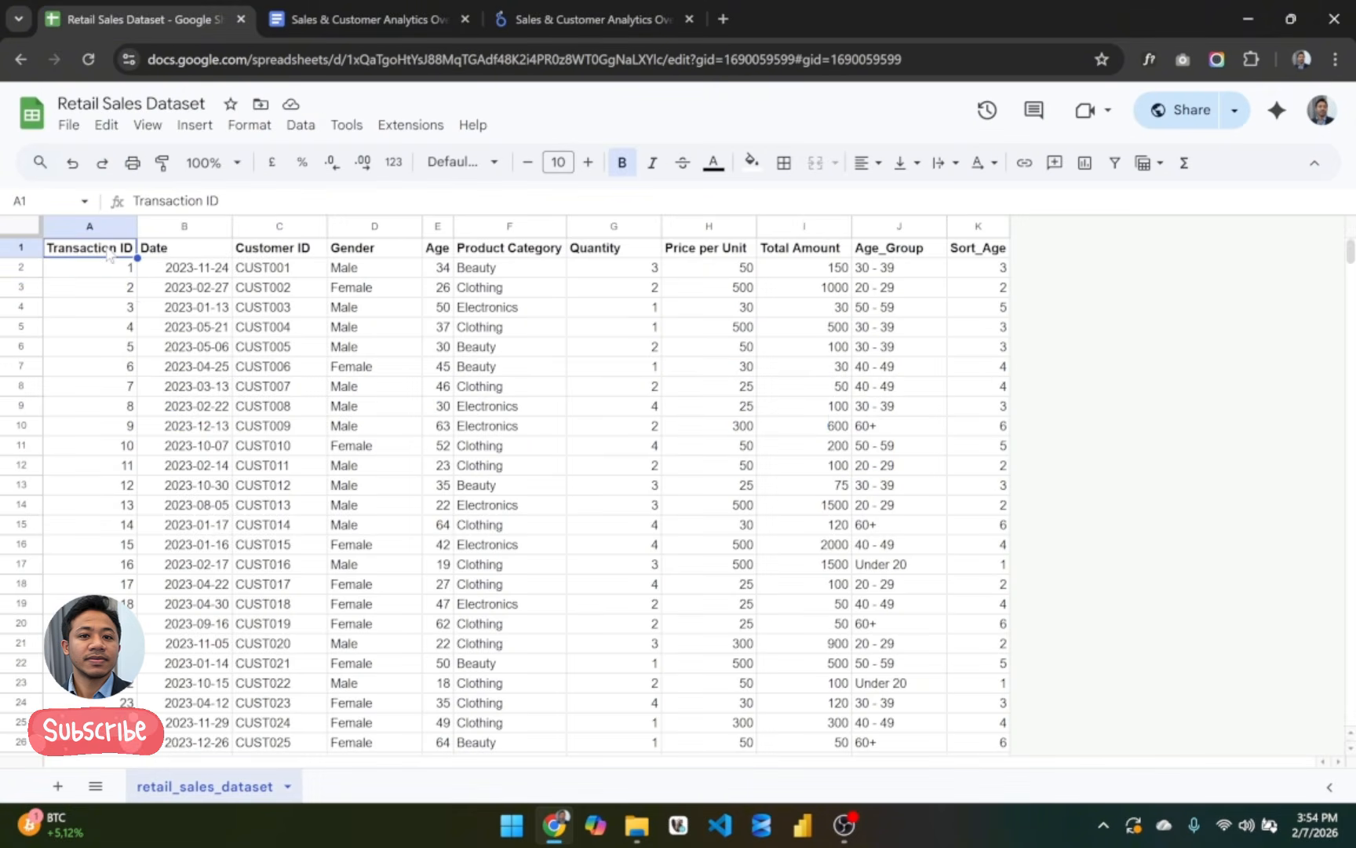
left_click(614, 226)
left_click(616, 268)
key("ctrl+shift+Down")
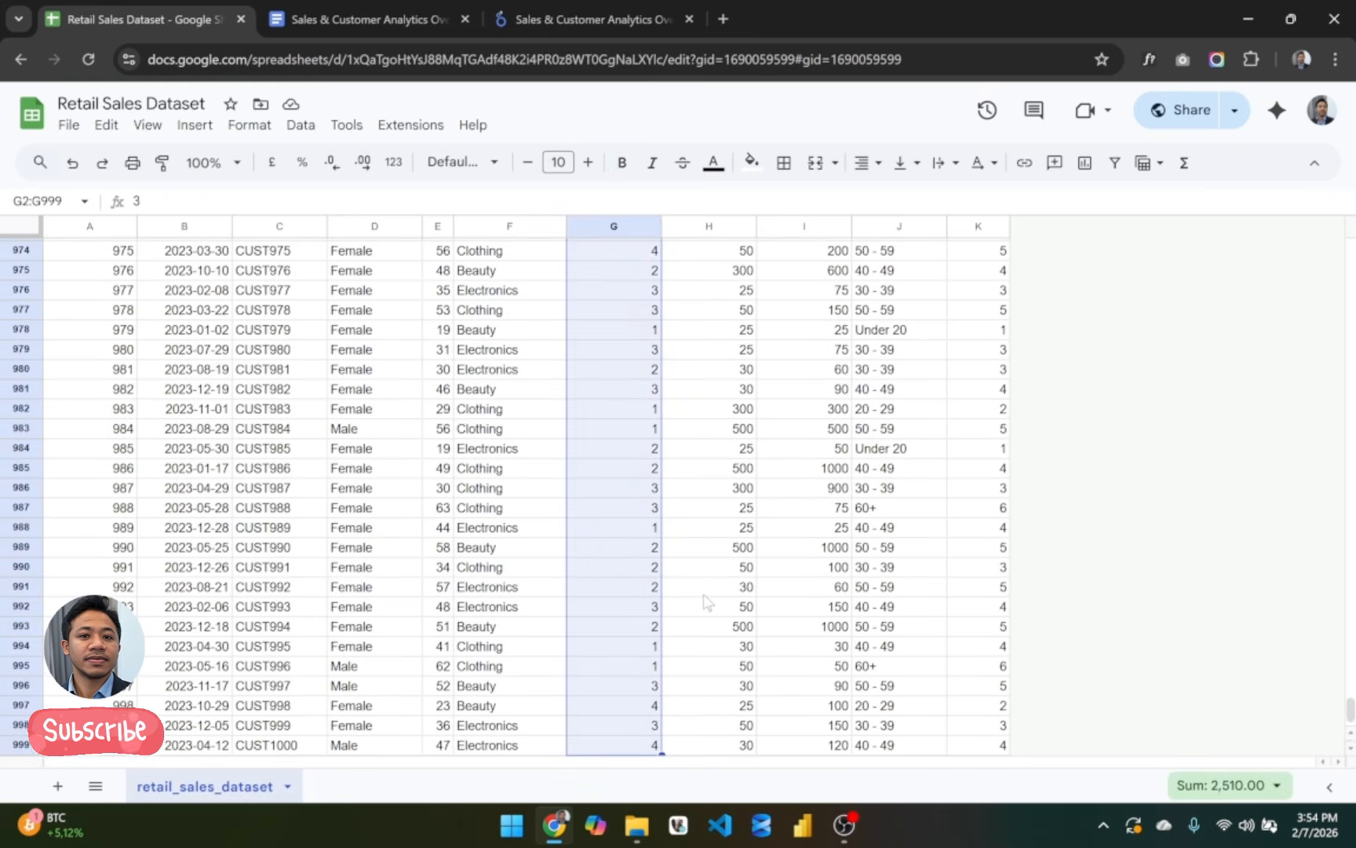
scroll(705, 602, "up", 3)
left_click(712, 515)
key("ctrl+Up")
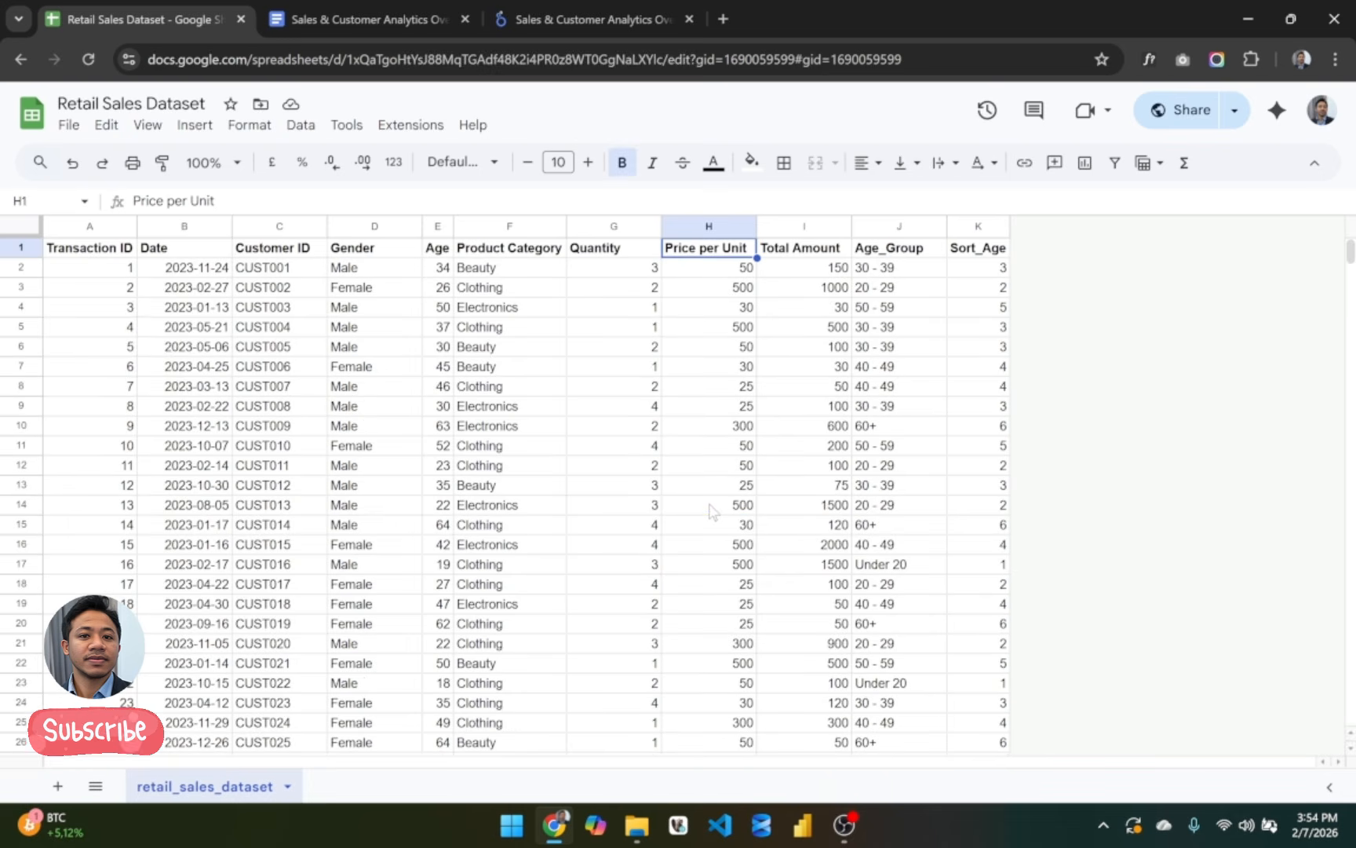
Step: Check the count of Customer ID values from C2 down to the last row of the sheet
left_click(116, 288)
key("Right")
key("Right")
key("Right")
key("Right")
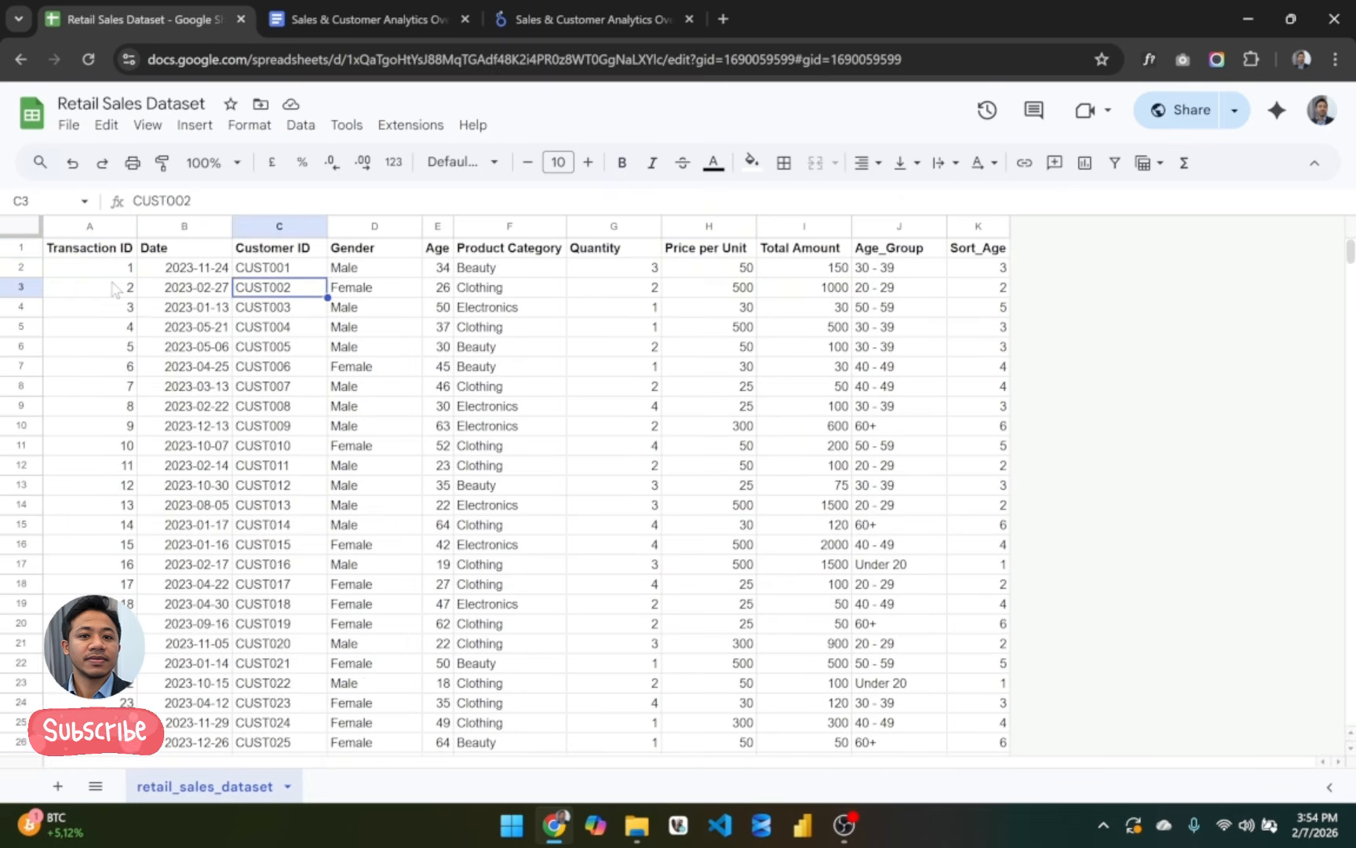
key("Right")
key("Right")
key("Left")
key("Left")
key("Left")
key("Left")
key("Up")
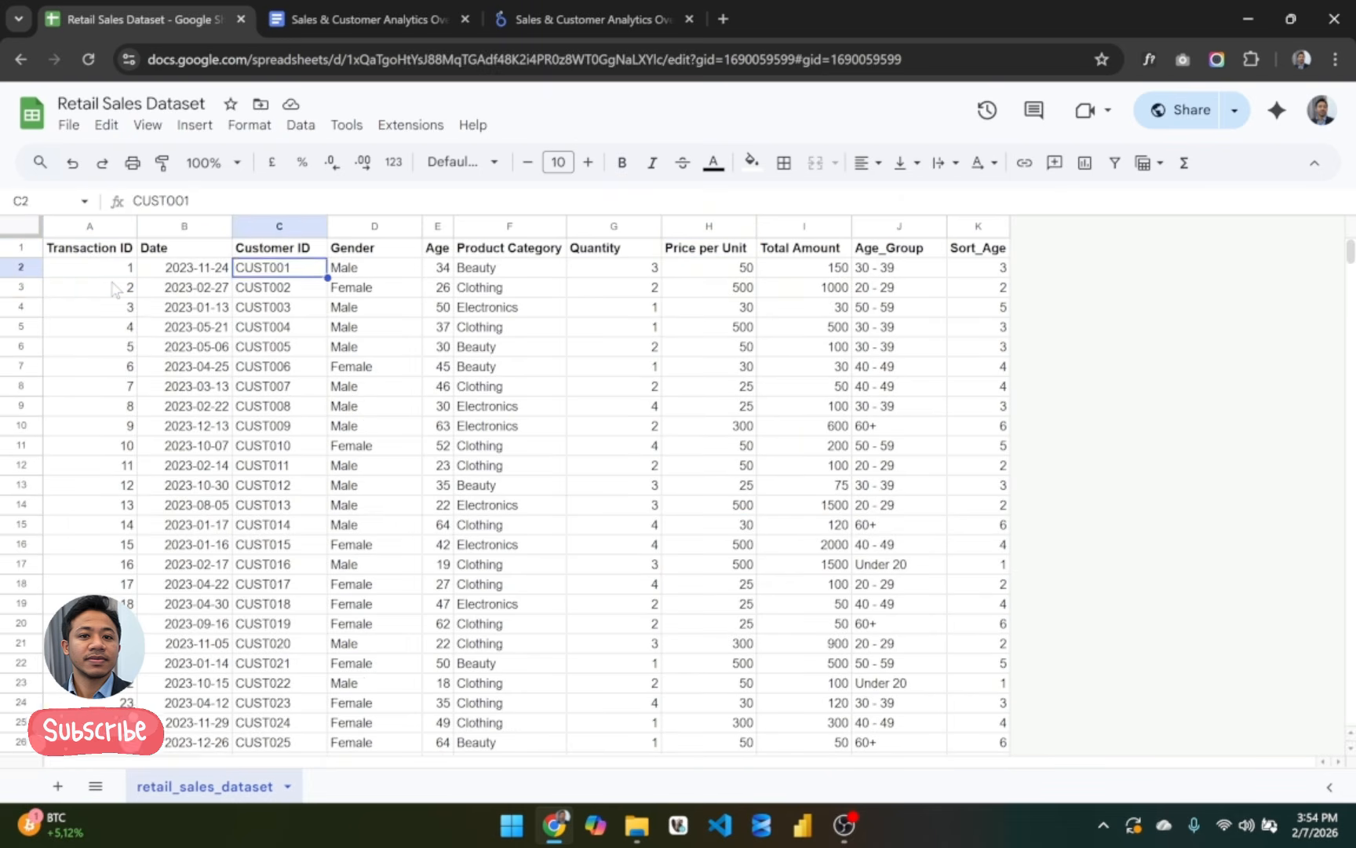
key("ctrl+shift+Down")
scroll(194, 527, "up", 10)
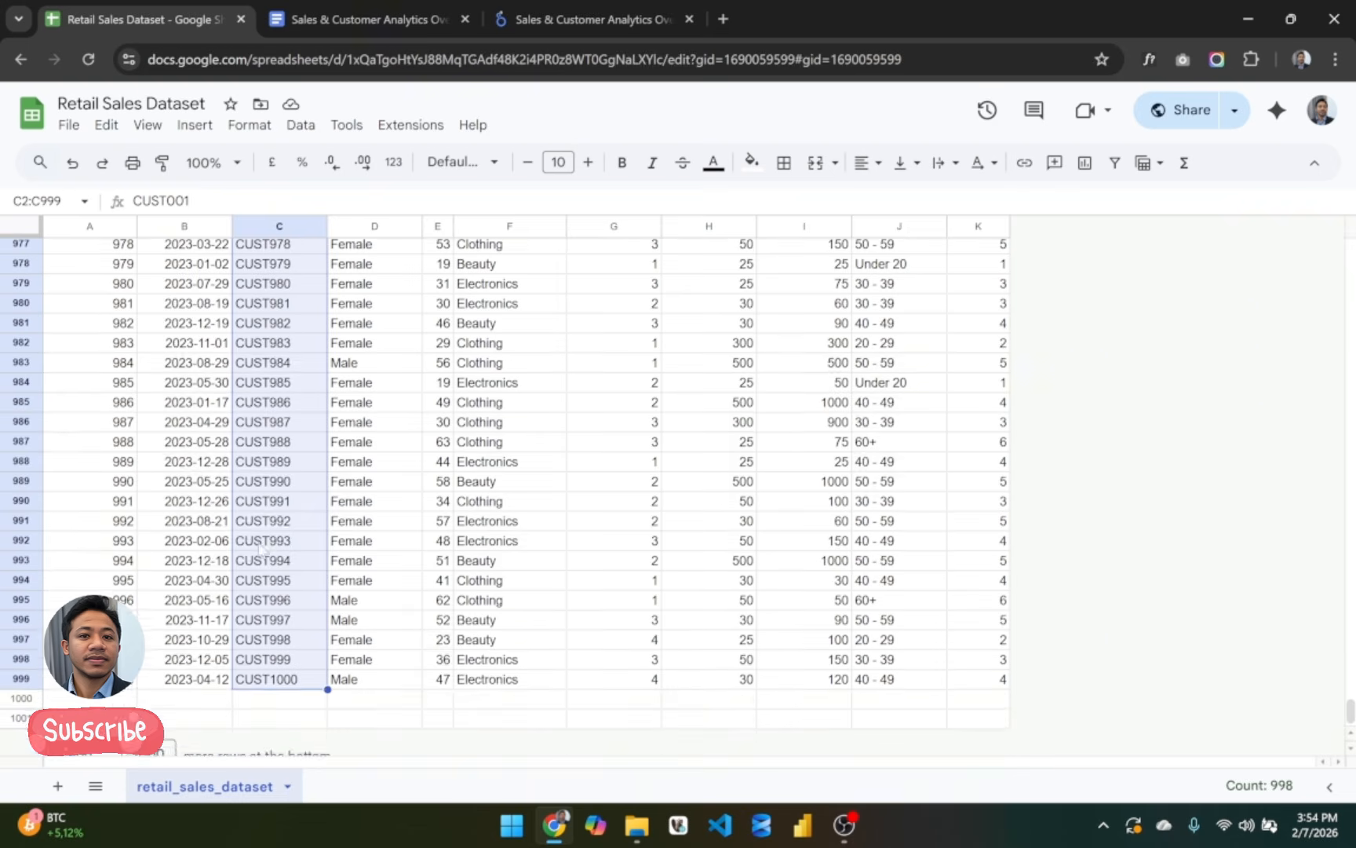
Step: Return to the Looker Studio report and shift the Total Customers scorecard slightly to the right, leaving a gap after the Transaction ID scorecard
left_click(363, 8)
left_click(569, 14)
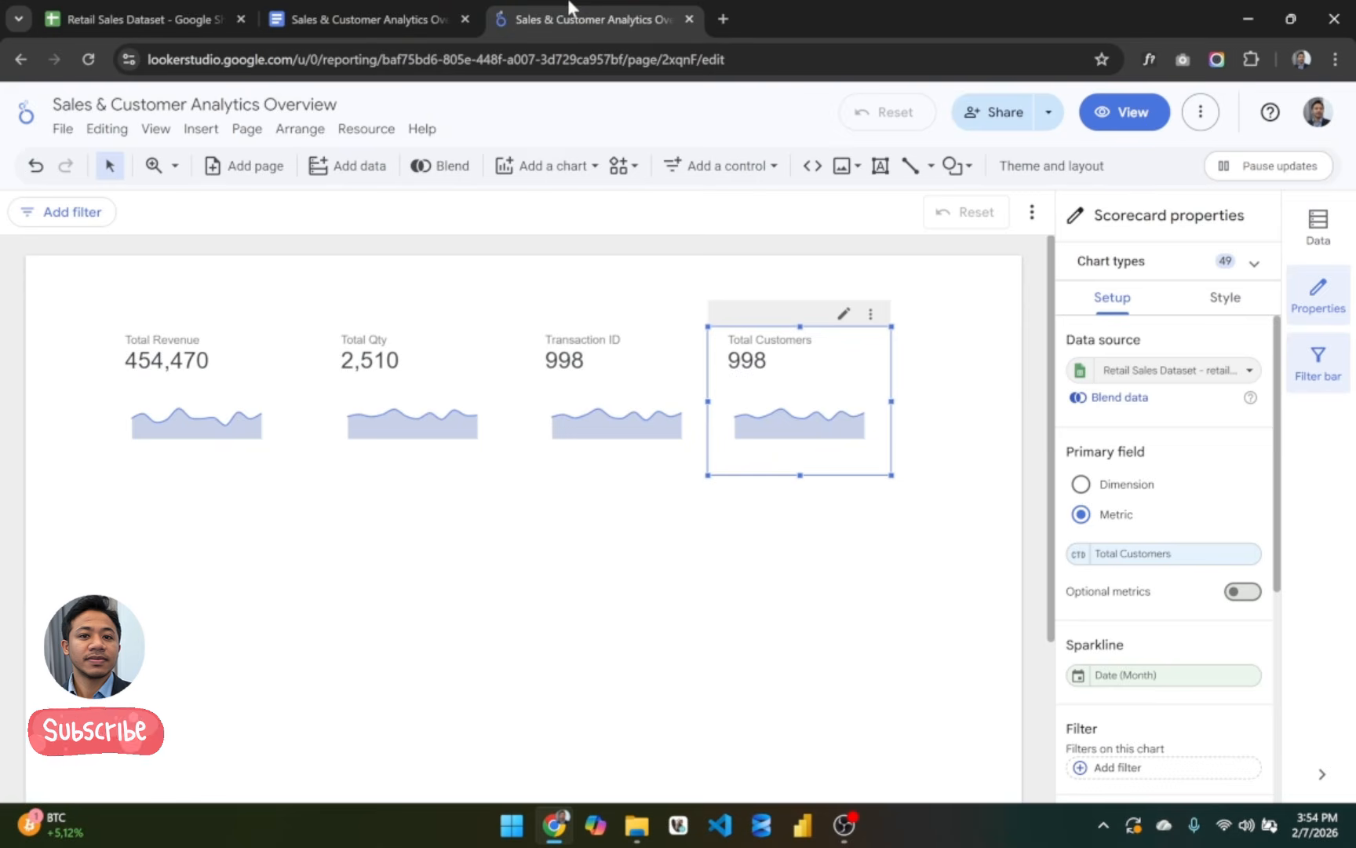
left_click_drag(806, 353, 821, 355)
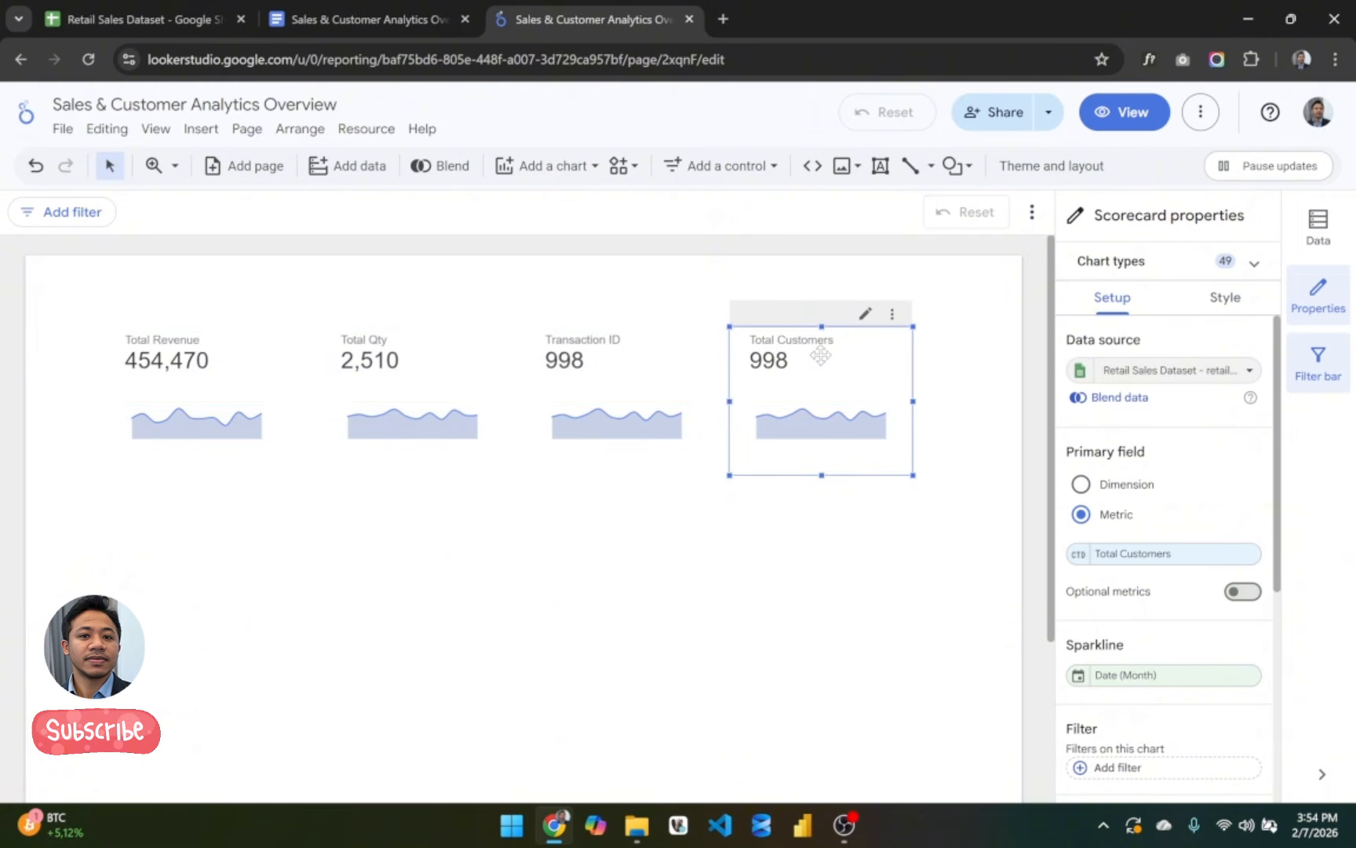
left_click(776, 543)
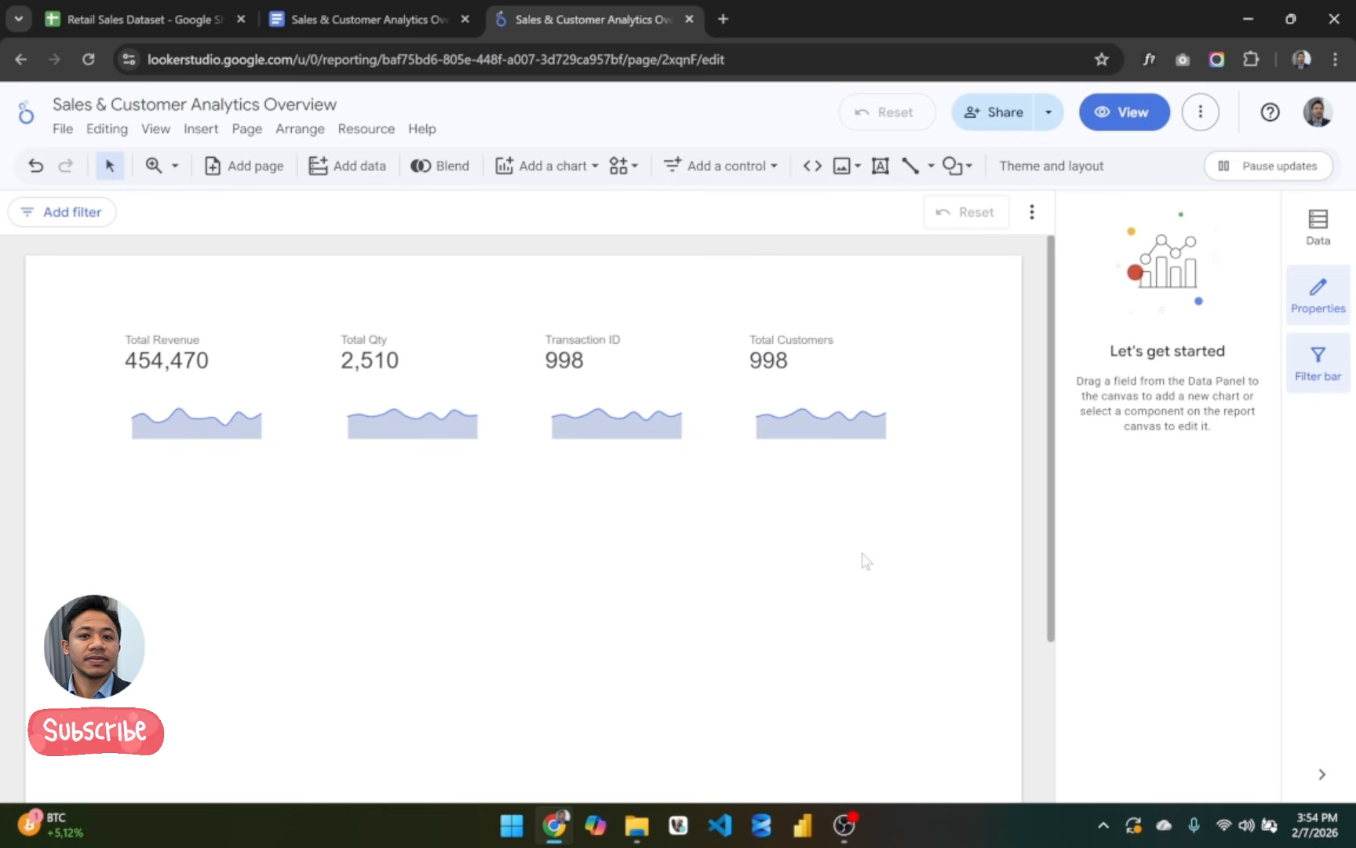
Step: Switch to the Sales & Customer Analytics Overview document and examine the Section 1: Customer Demographics heading
left_click(376, 10)
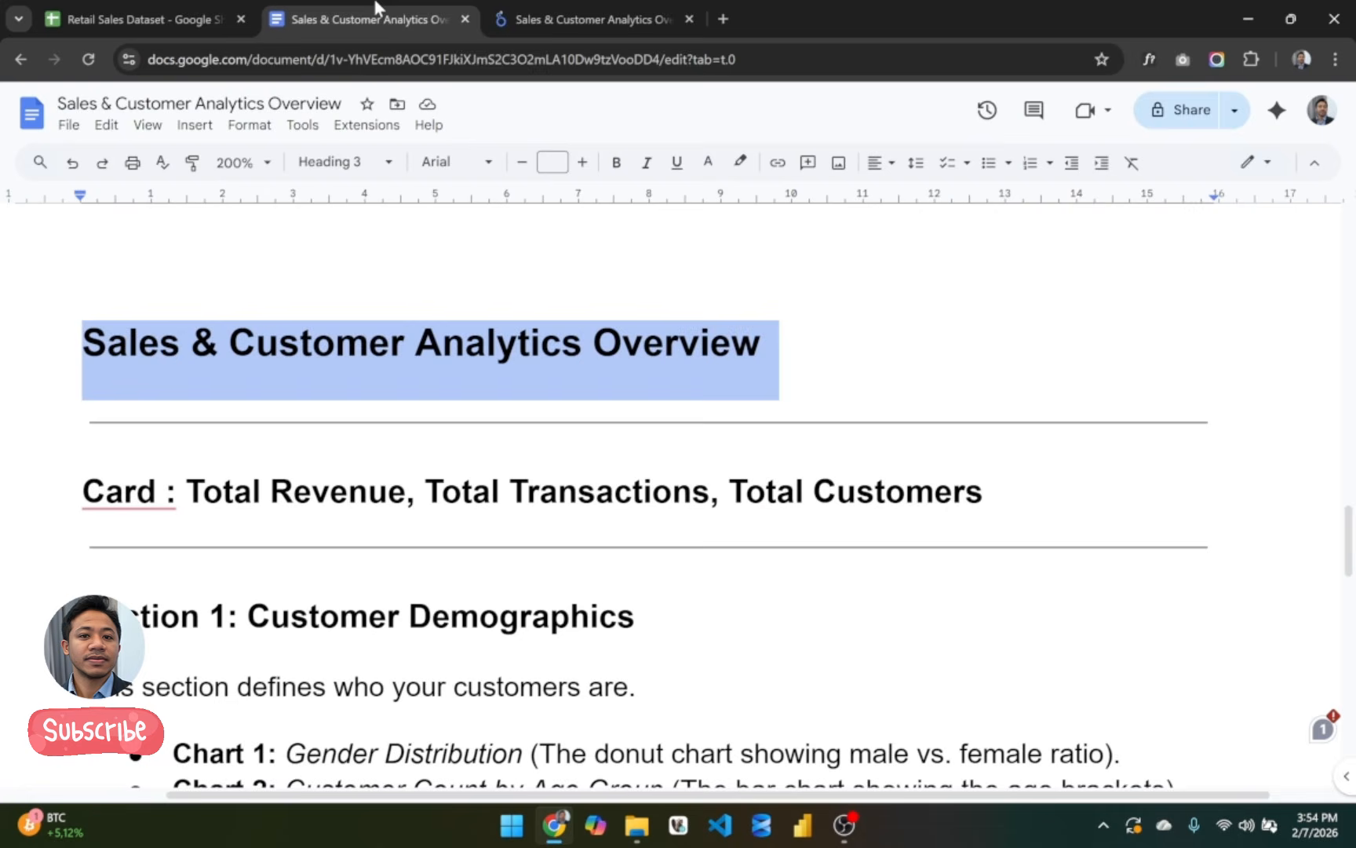
scroll(644, 486, "down", 3)
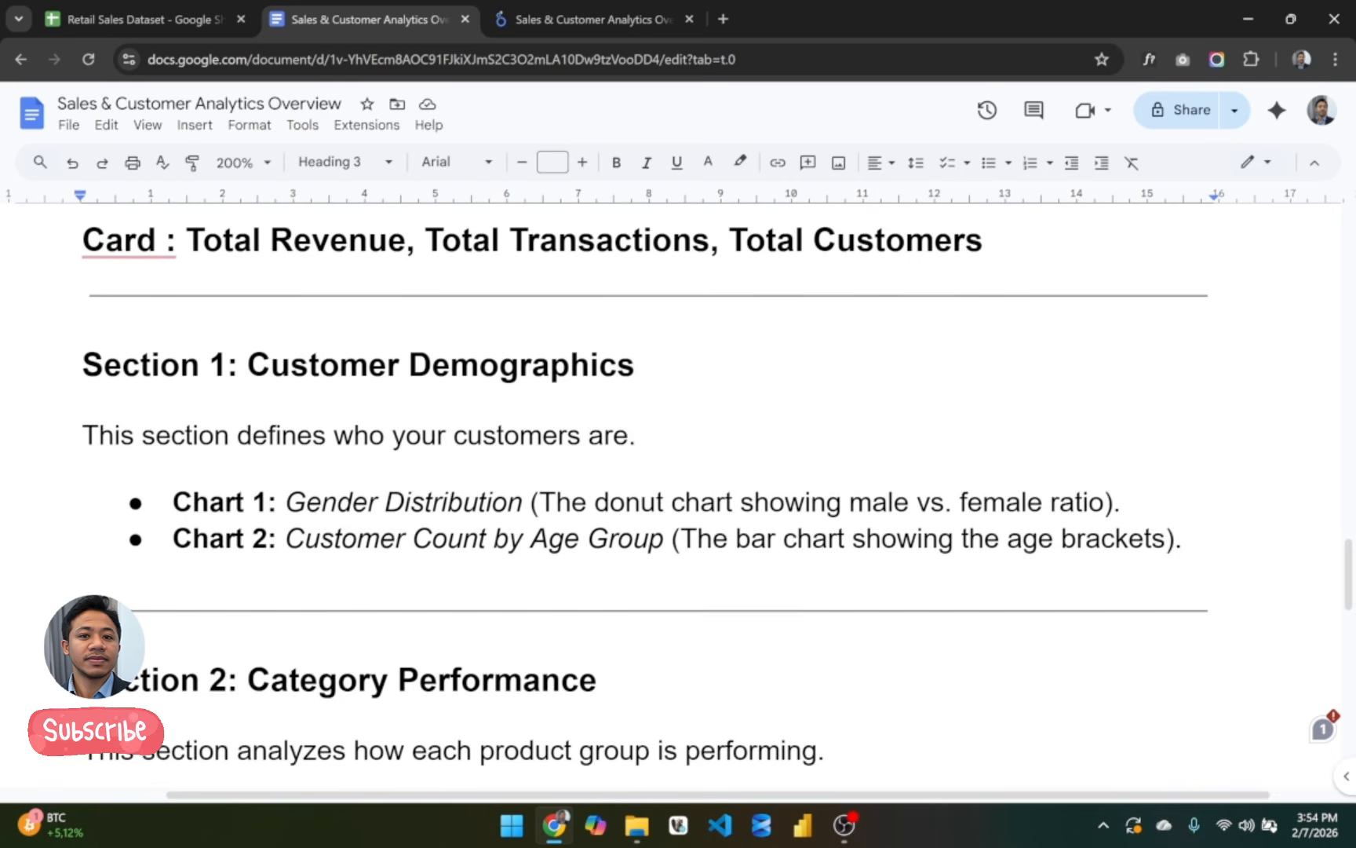
mouse_move(635, 365)
left_mouse_down()
mouse_move(249, 365)
mouse_move(651, 365)
left_mouse_up()
left_click(248, 365)
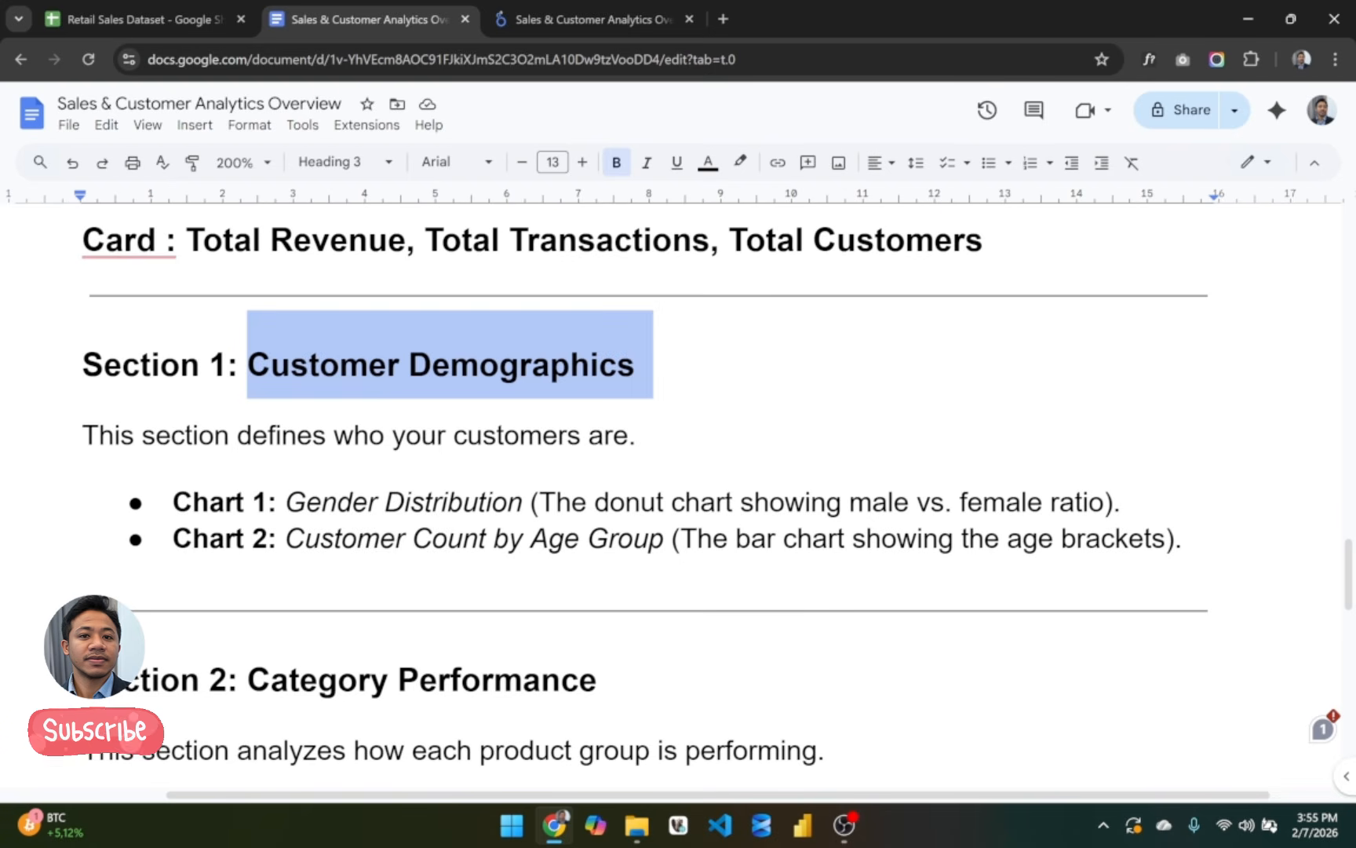
scroll(645, 502, "down", 1)
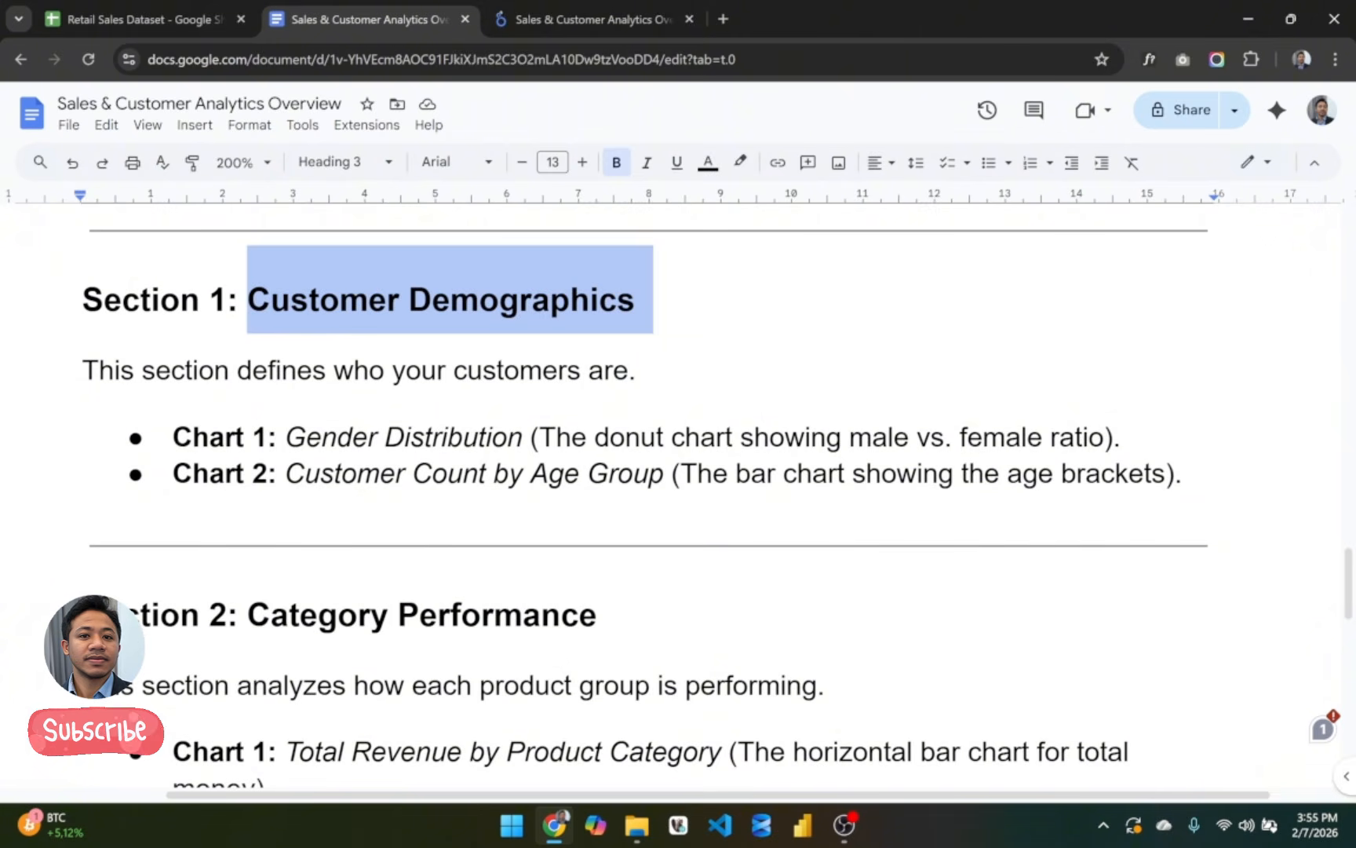
Step: Examine the Chart 1 entry of Section 1, Gender Distribution, including the chart type it calls for
double_click(463, 437)
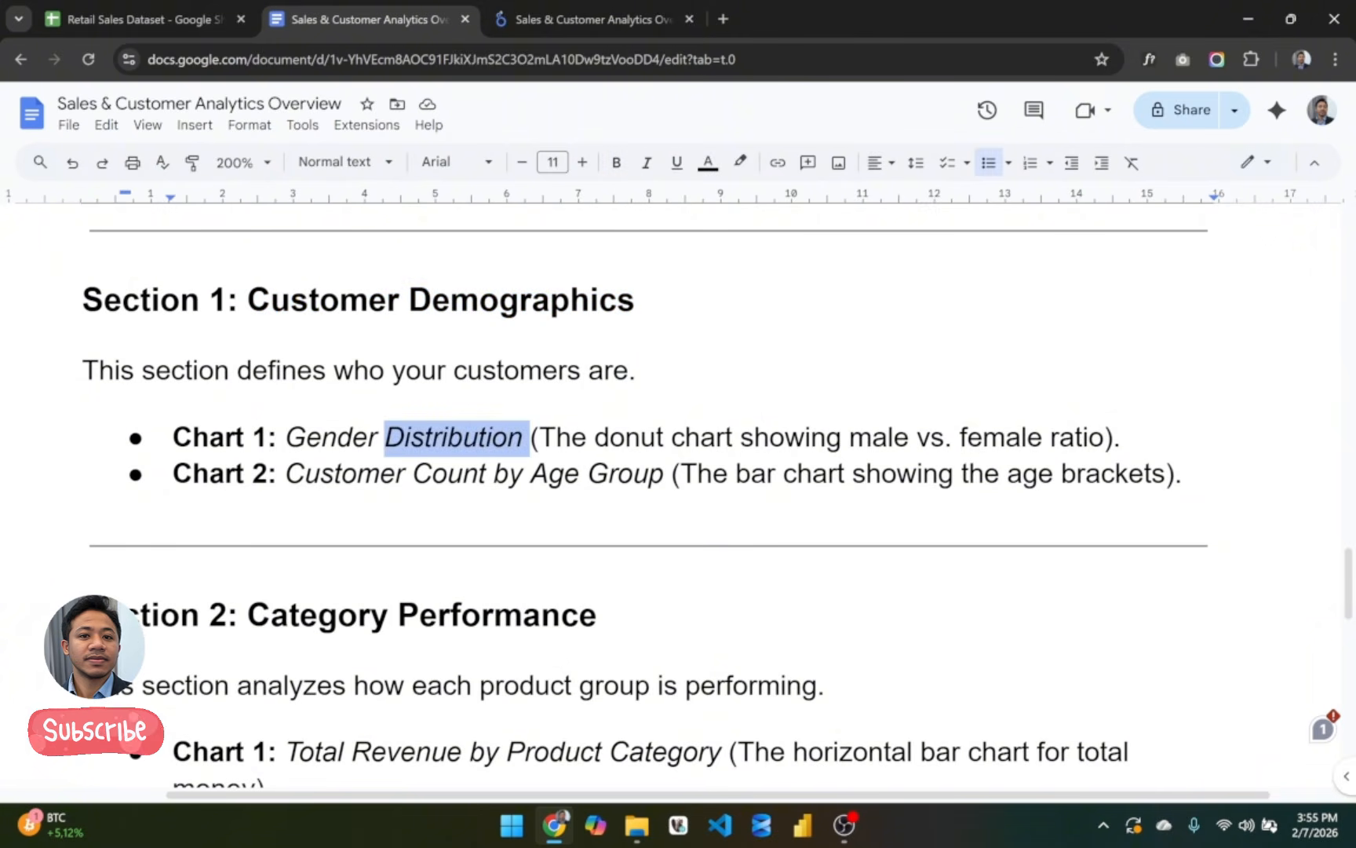
triple_click(330, 437)
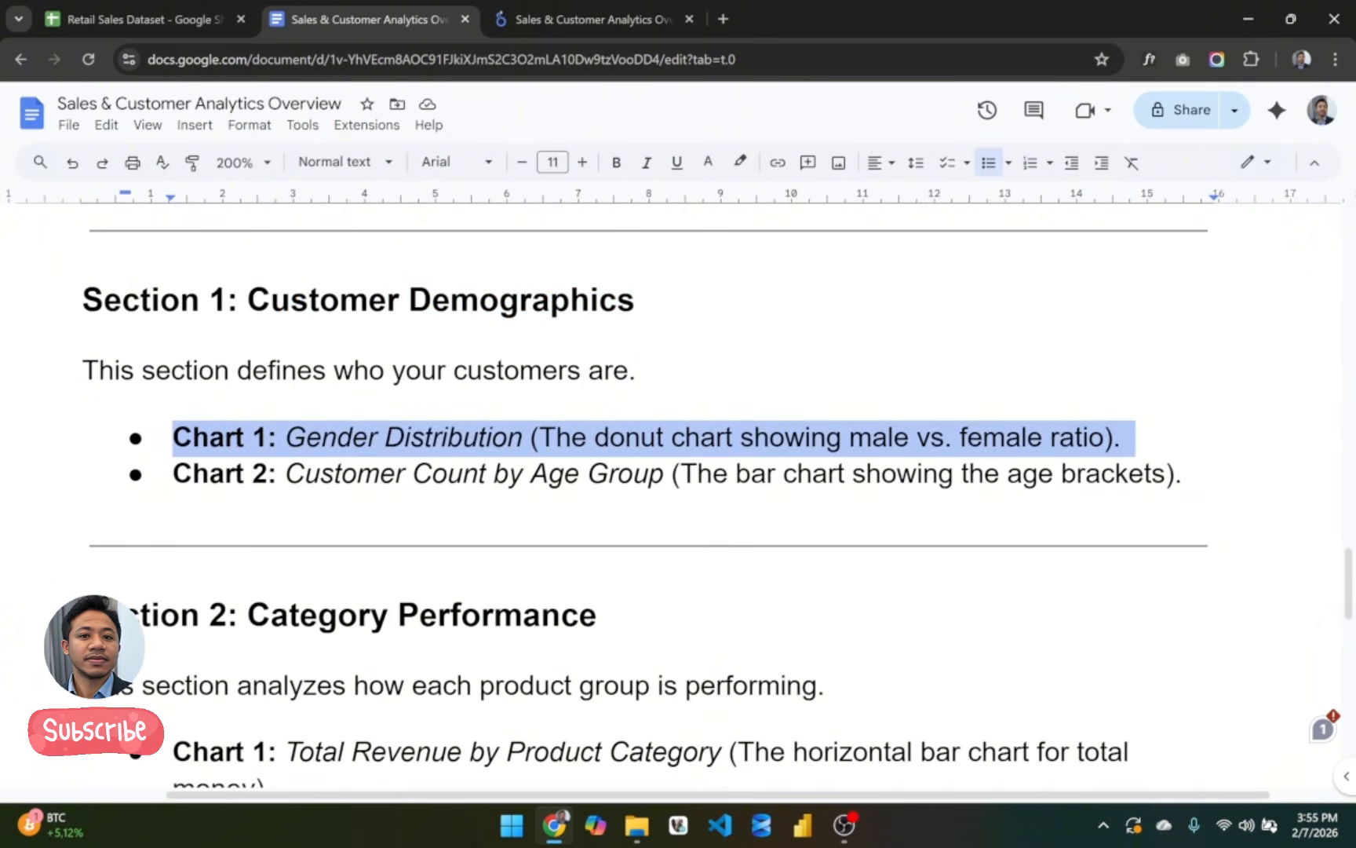
double_click(457, 437)
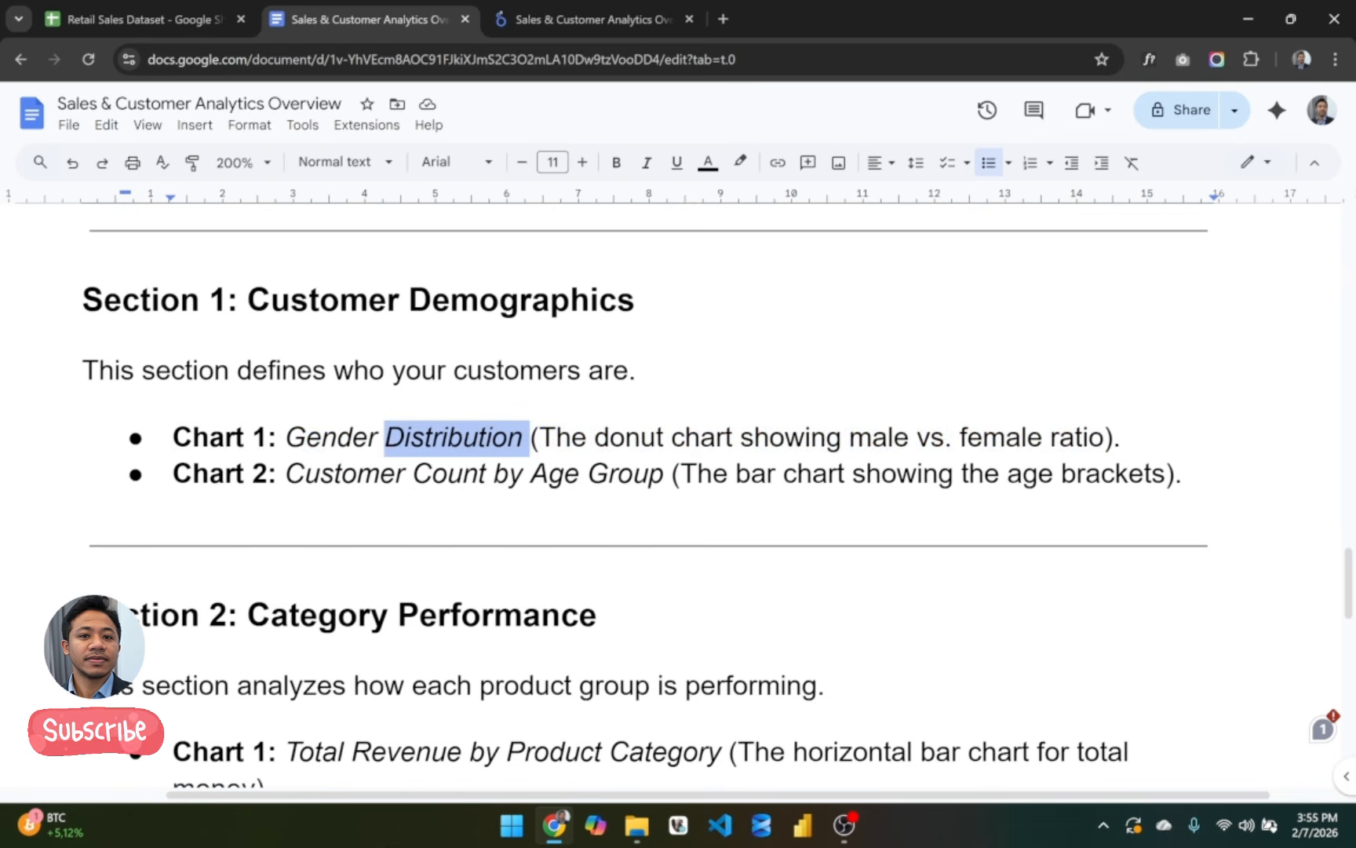
double_click(338, 438)
double_click(413, 437)
double_click(627, 437)
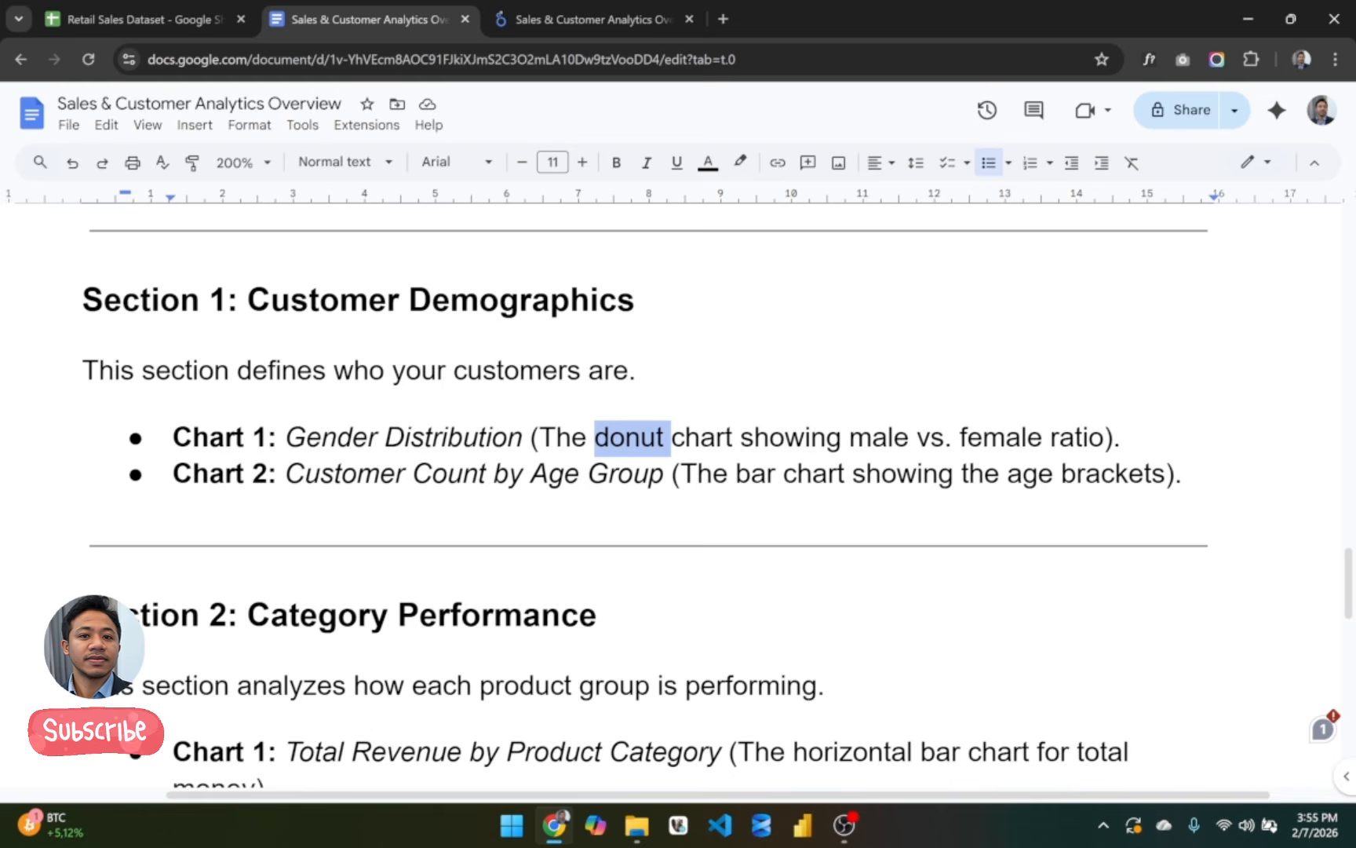
triple_click(757, 437)
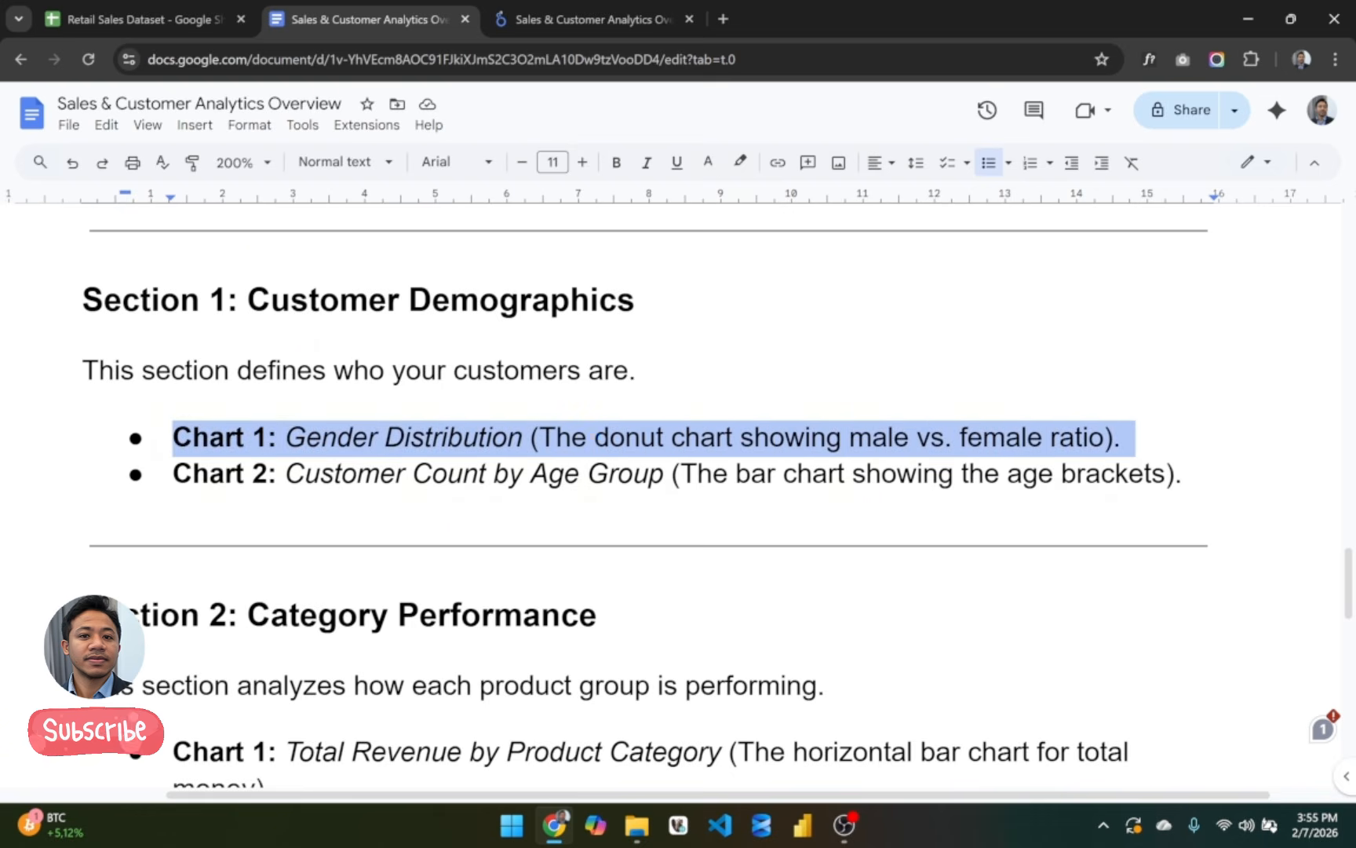
double_click(333, 437)
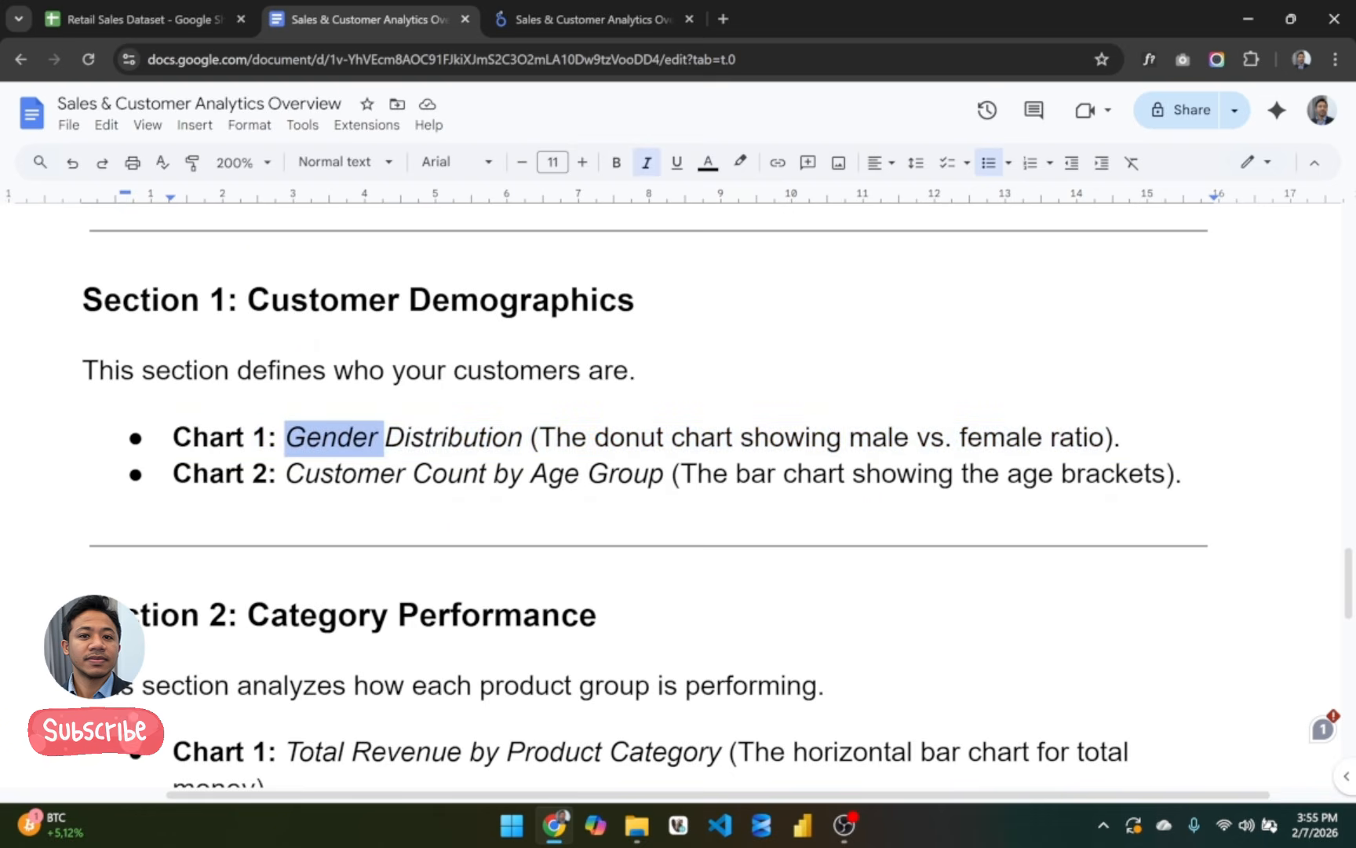
Step: Read the Chart 2 entry of Section 1, Customer Count by Age Group, and return to the Looker Studio report
double_click(396, 475)
double_click(451, 474)
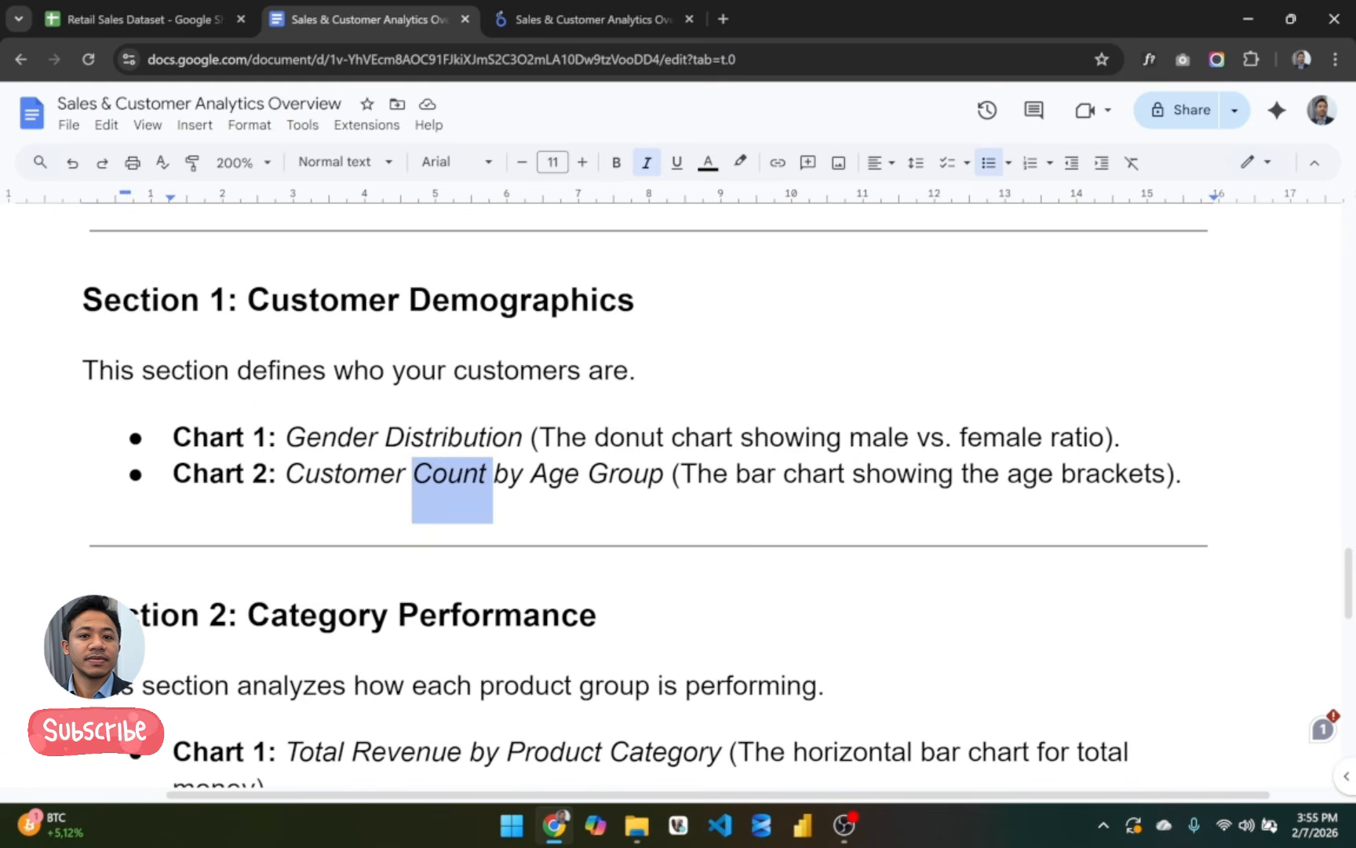
double_click(619, 475)
left_click(751, 475)
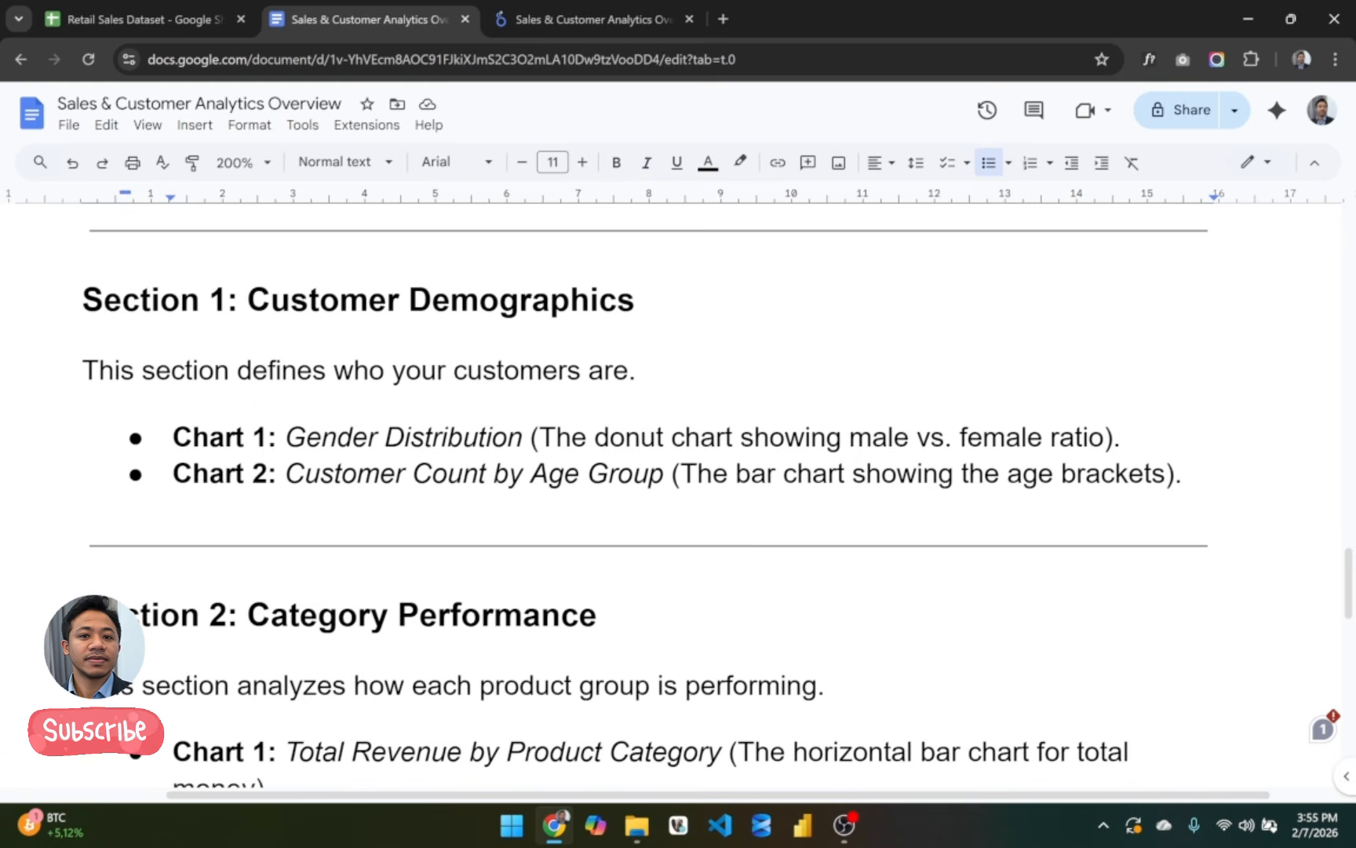
left_click(584, 19)
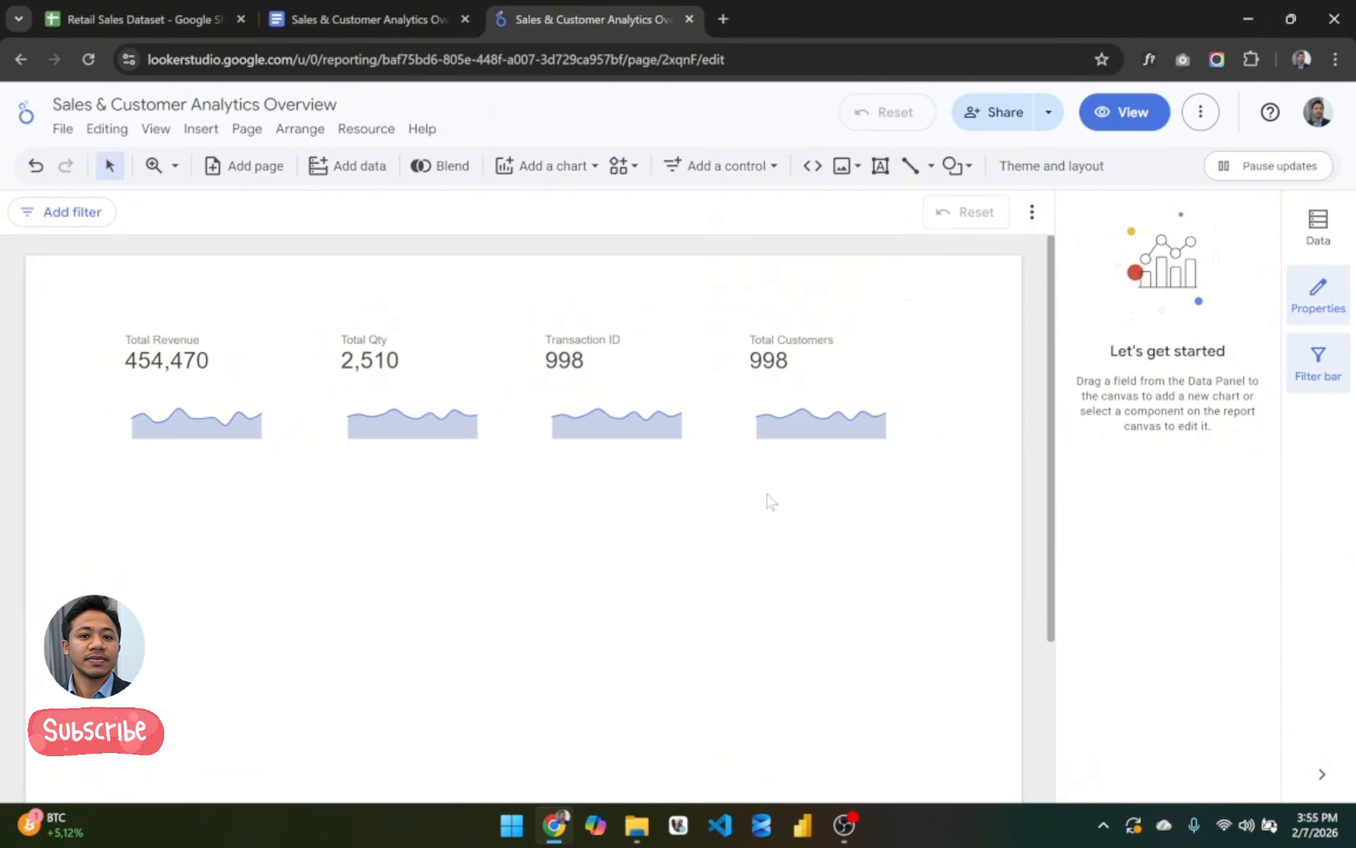
Step: Check the Chart 1 name, Gender Distribution, in the Sales & Customer Analytics Overview document and return to the Looker Studio report
left_click(382, 8)
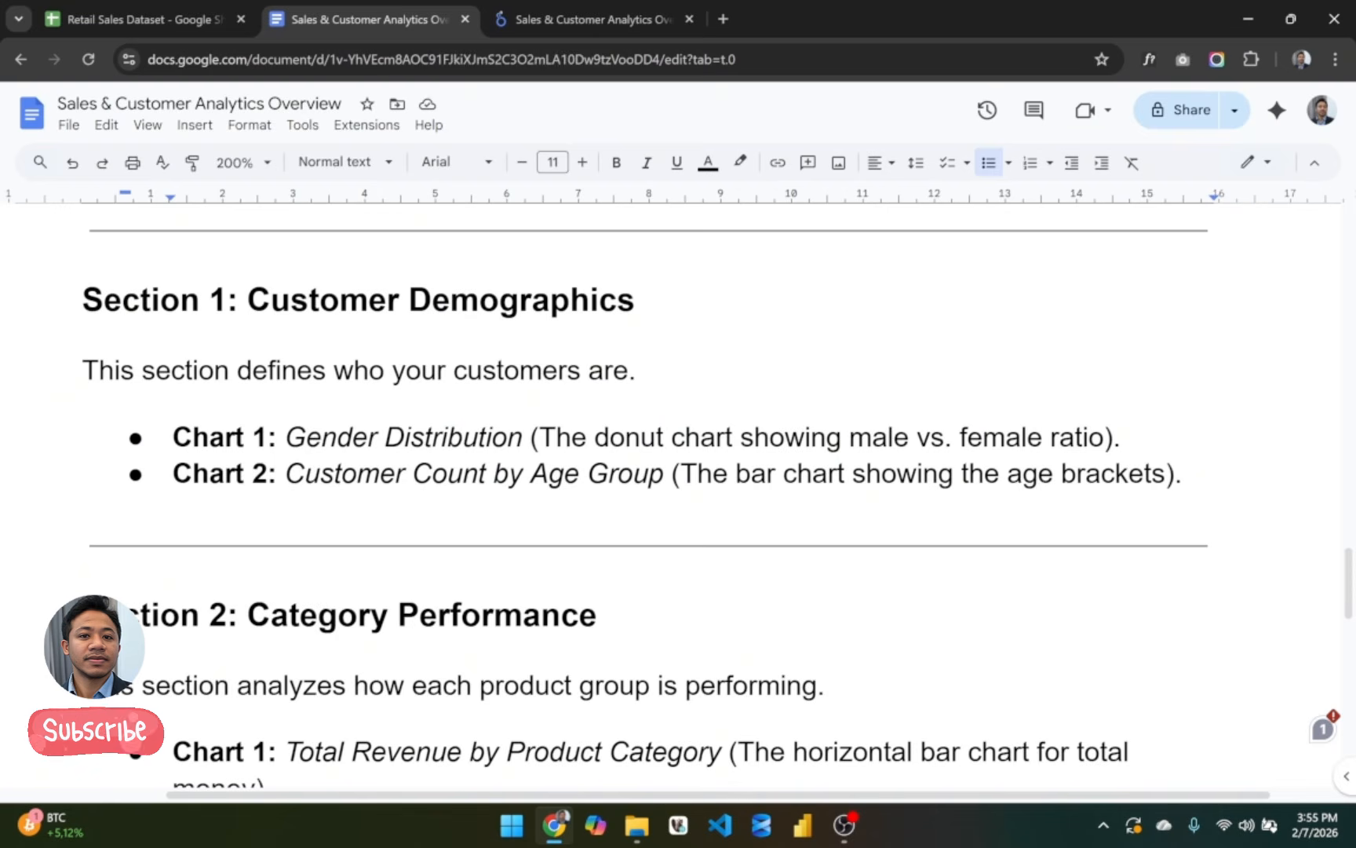
left_click_drag(285, 437, 523, 436)
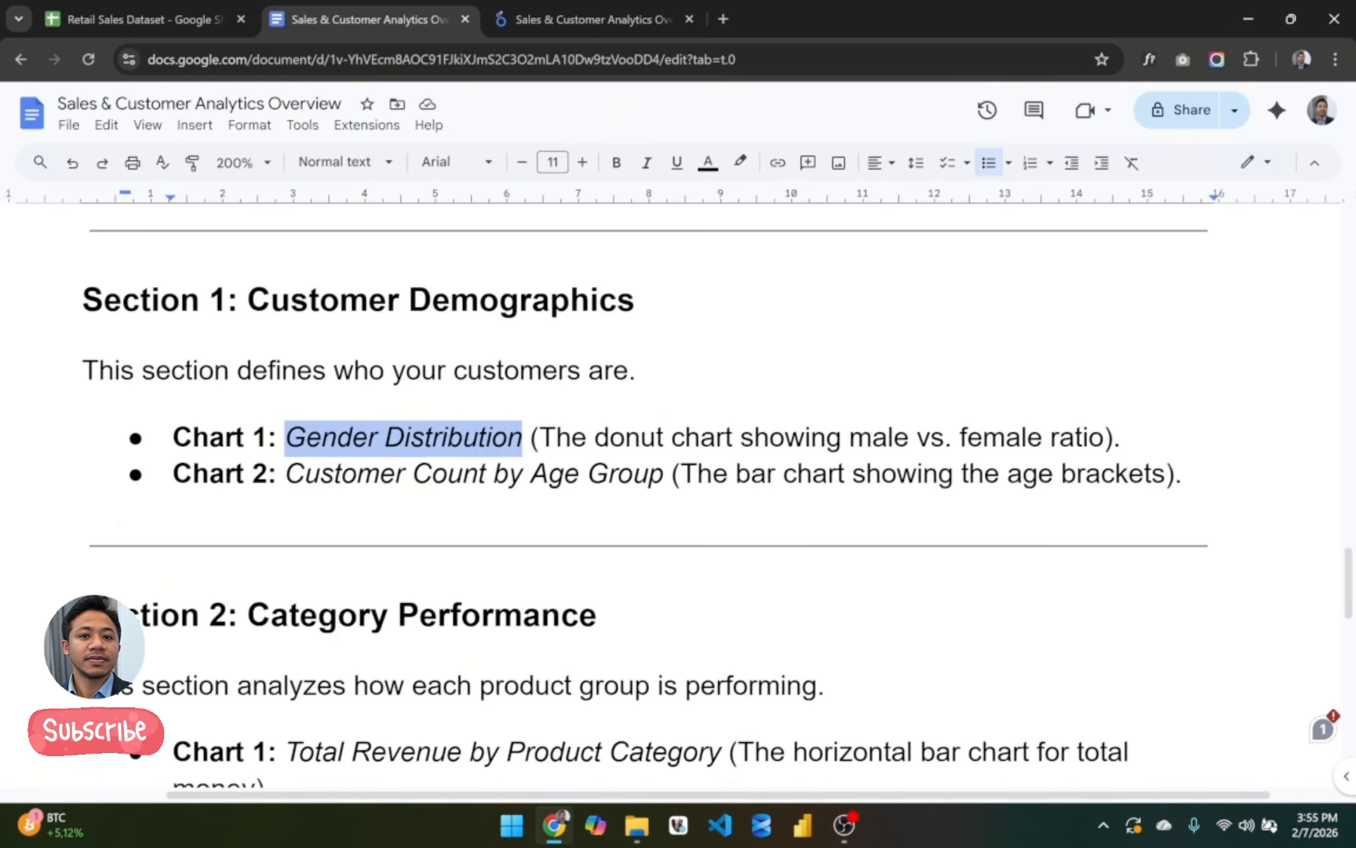
left_click(547, 11)
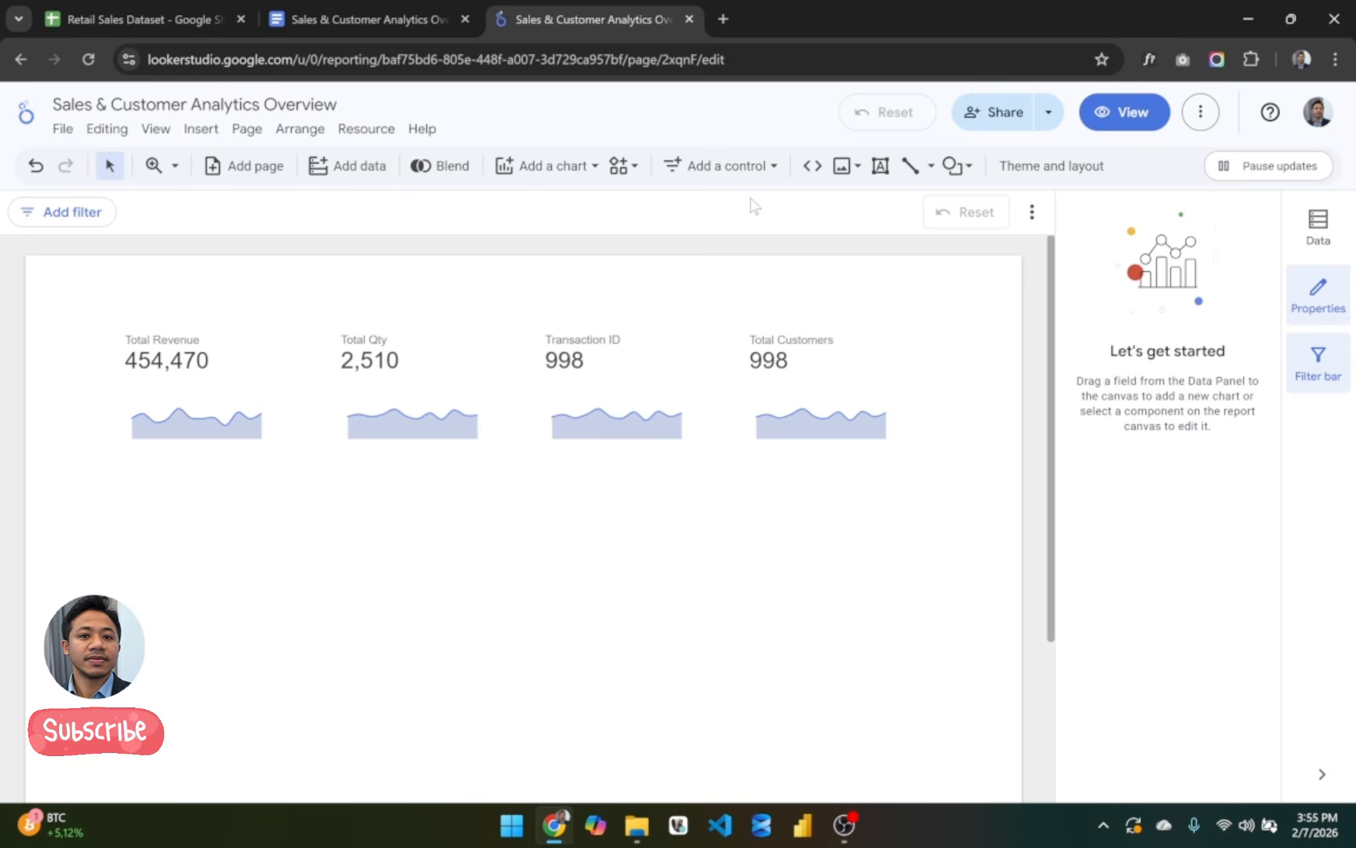
Step: Add a pie chart to the report canvas below the Total Revenue scorecard
left_click(595, 167)
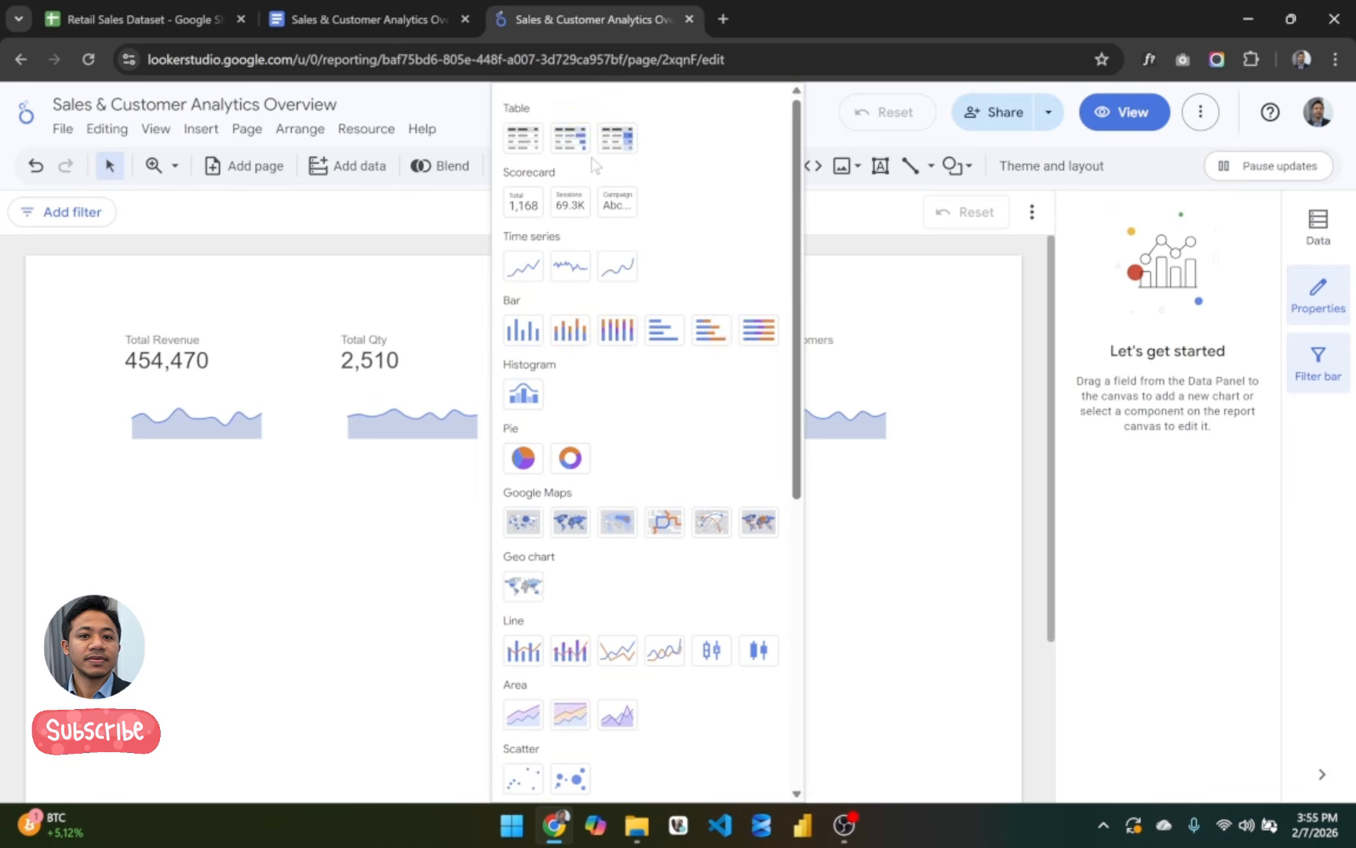
left_click(523, 458)
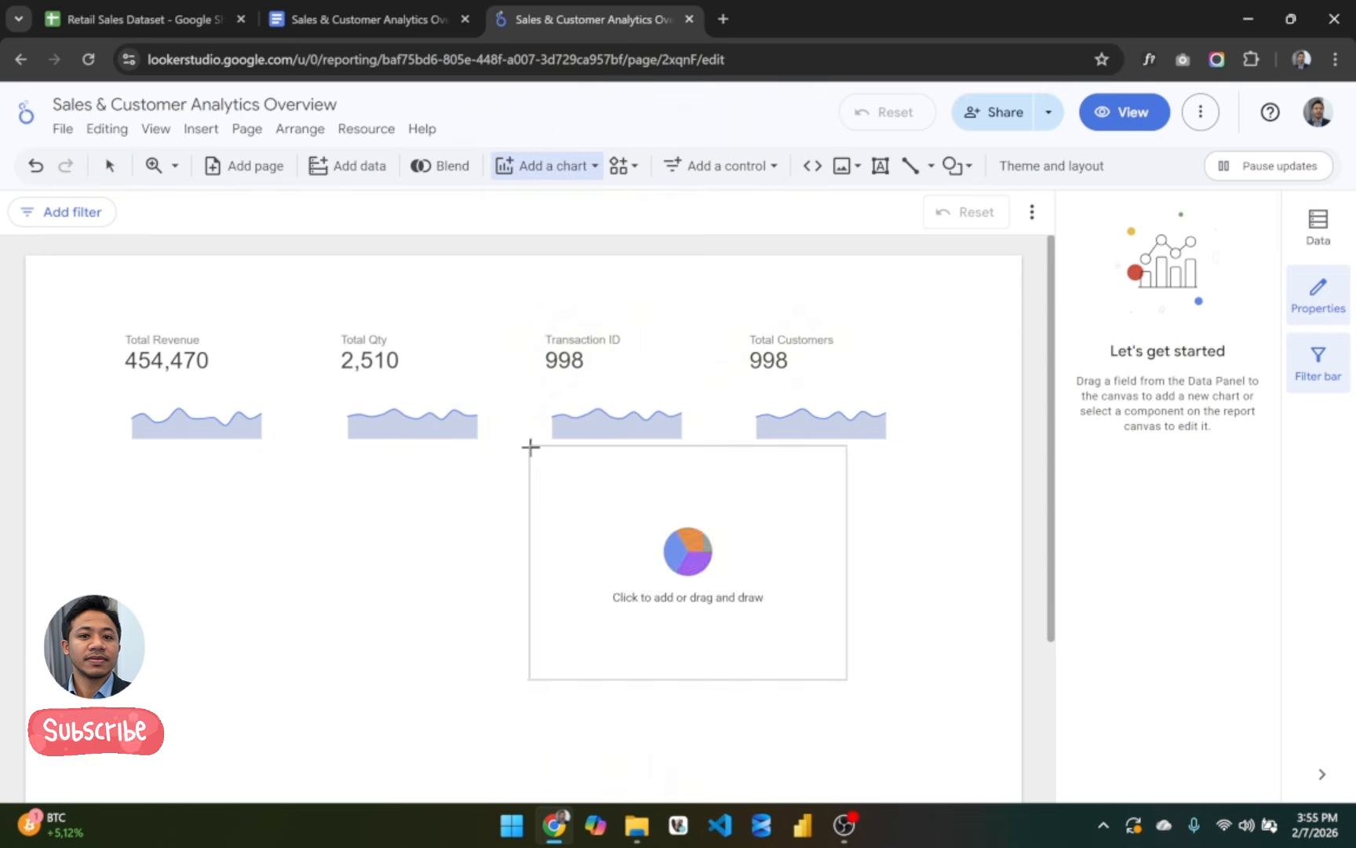
left_click(106, 544)
scroll(635, 597, "down", 1)
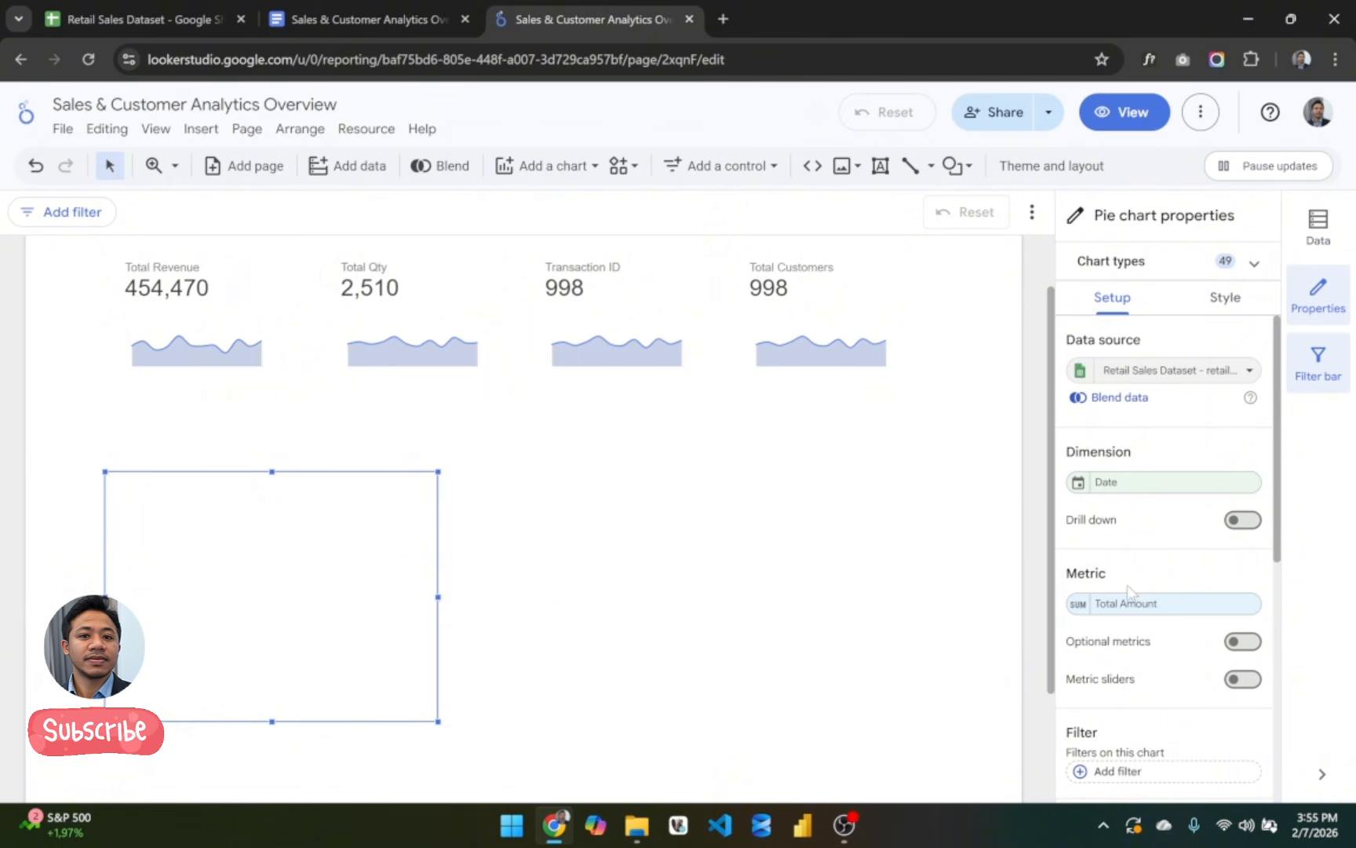
Step: Set the pie chart's dimension to Gender
scroll(1168, 597, "down", 1)
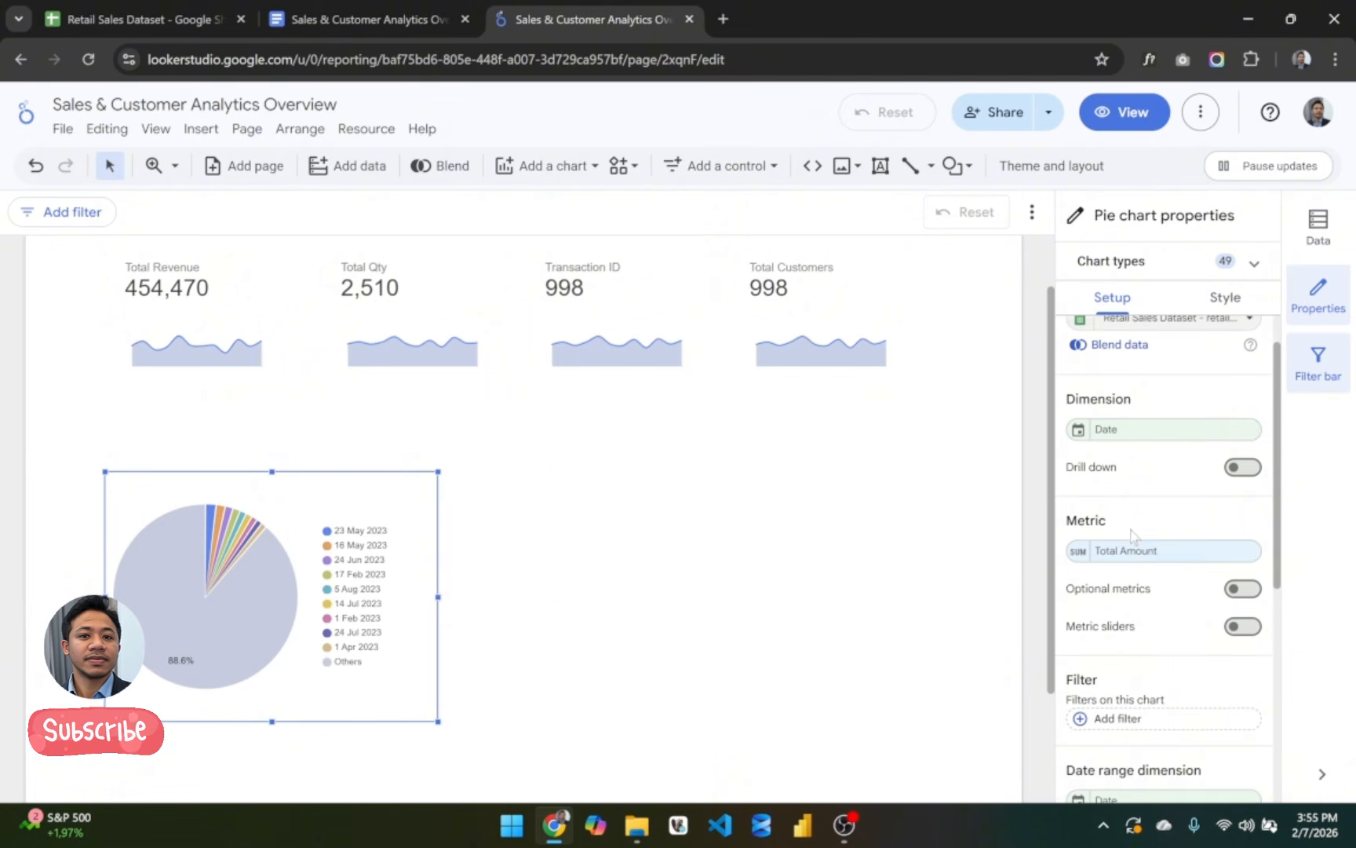
scroll(1164, 521, "up", 1)
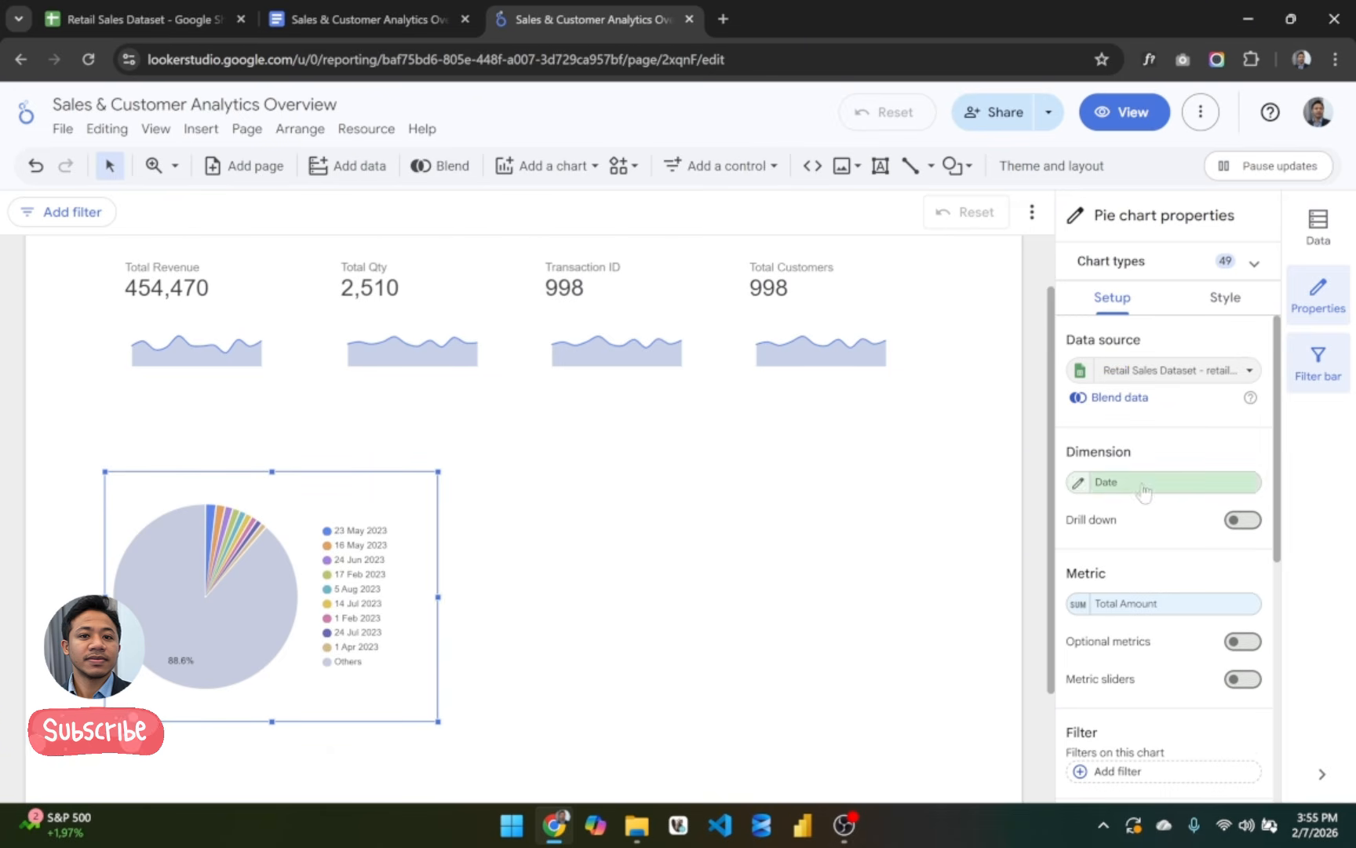
left_click(1153, 484)
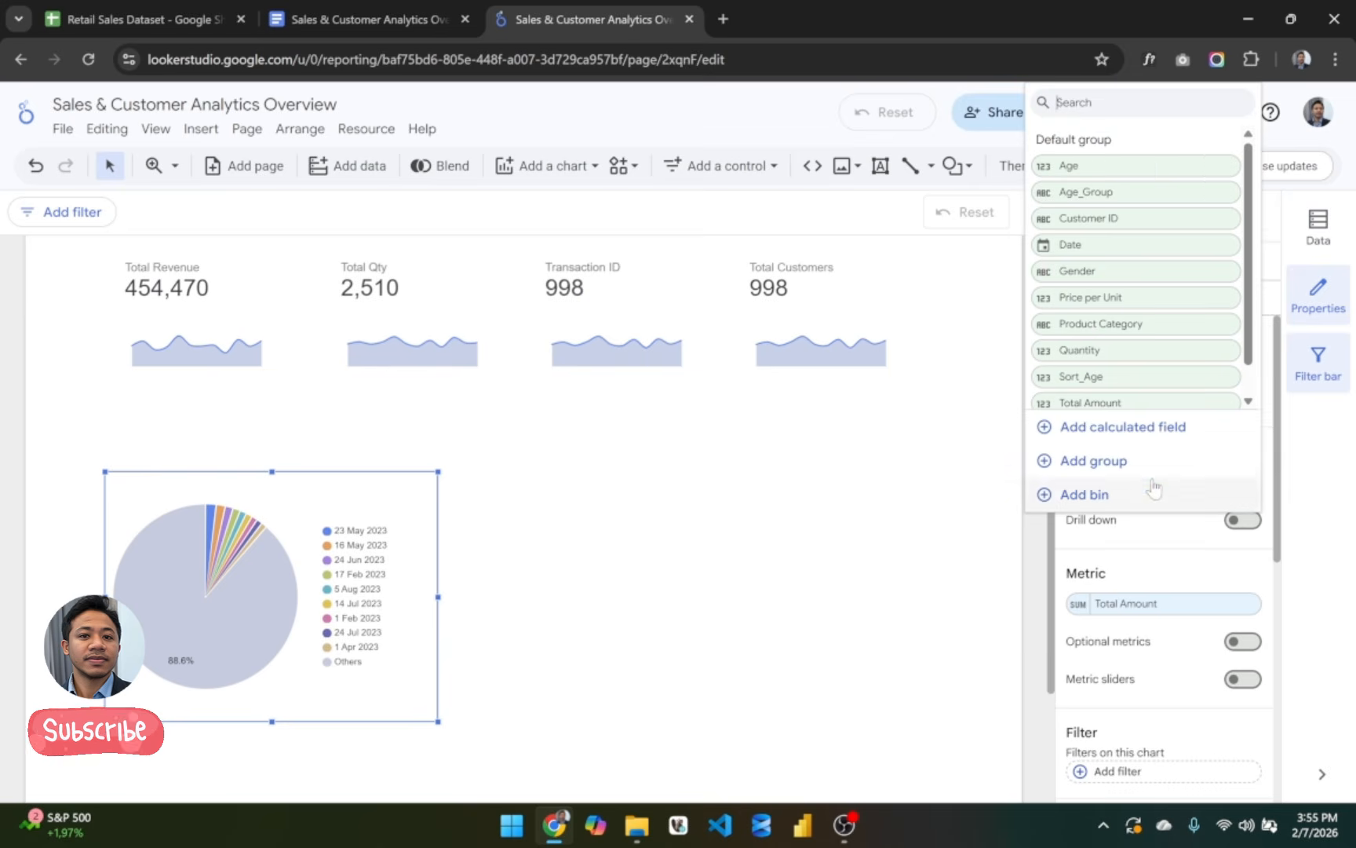
type("gender")
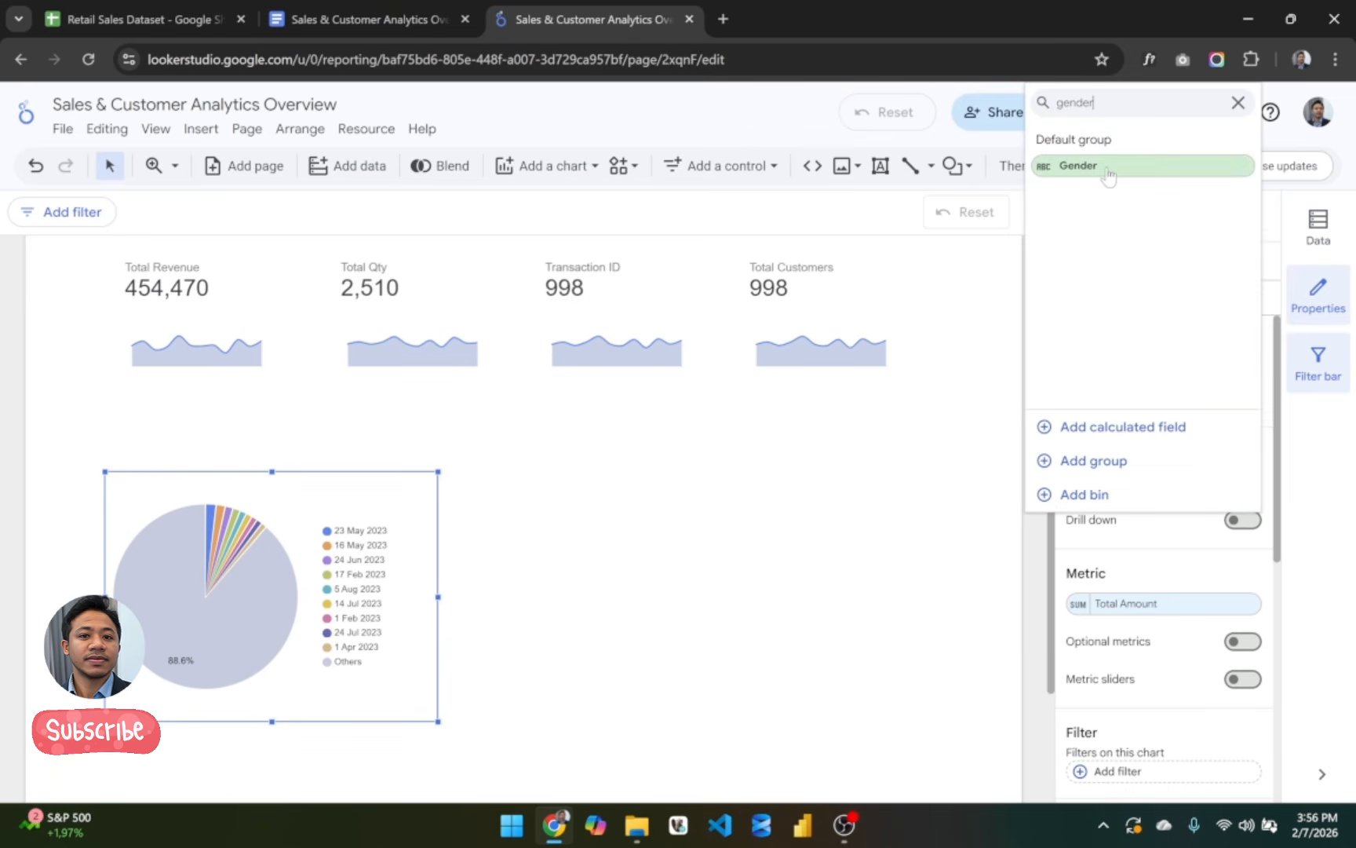
left_click(1107, 172)
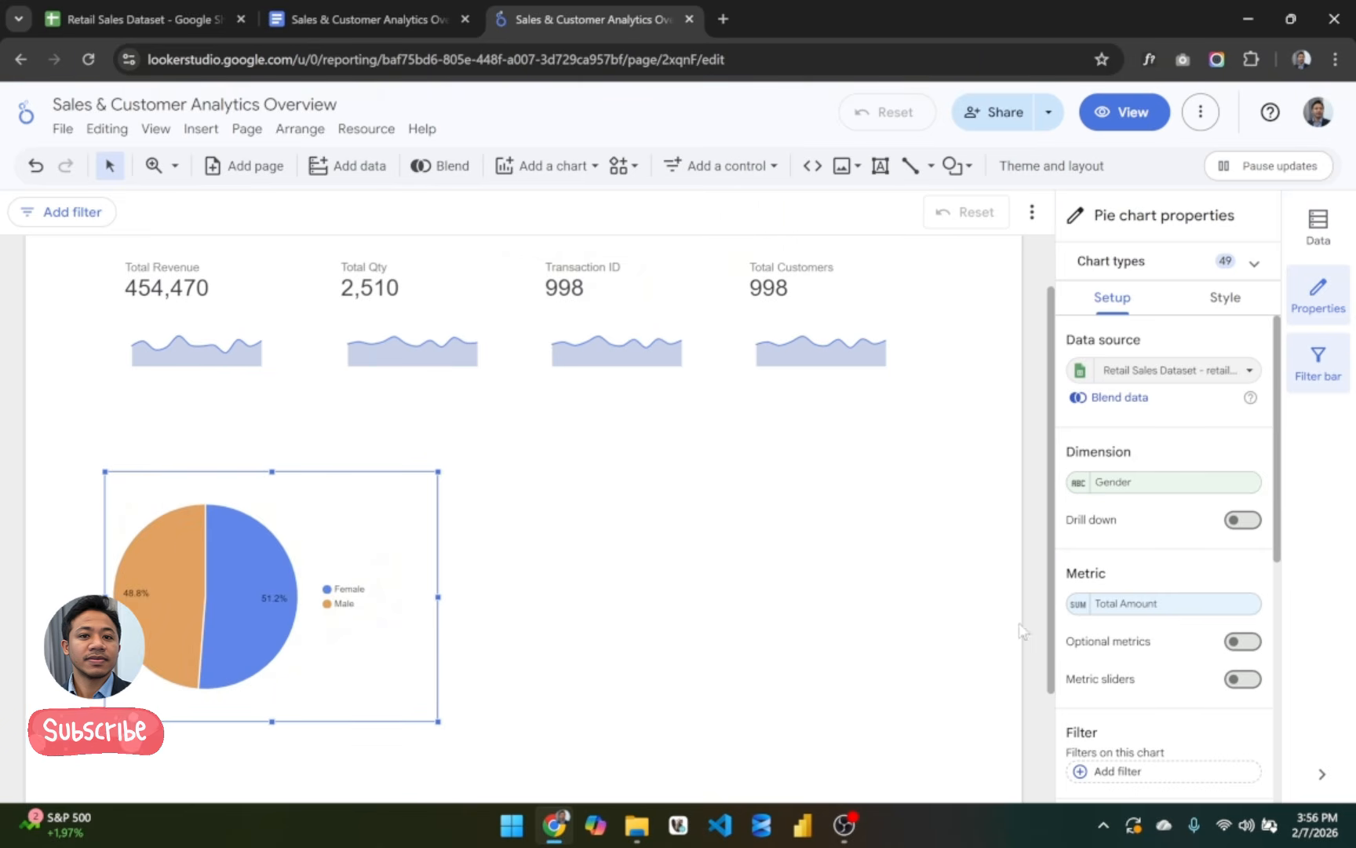
Step: Set the pie chart's metric to Customer ID and check its aggregation
left_click(1140, 611)
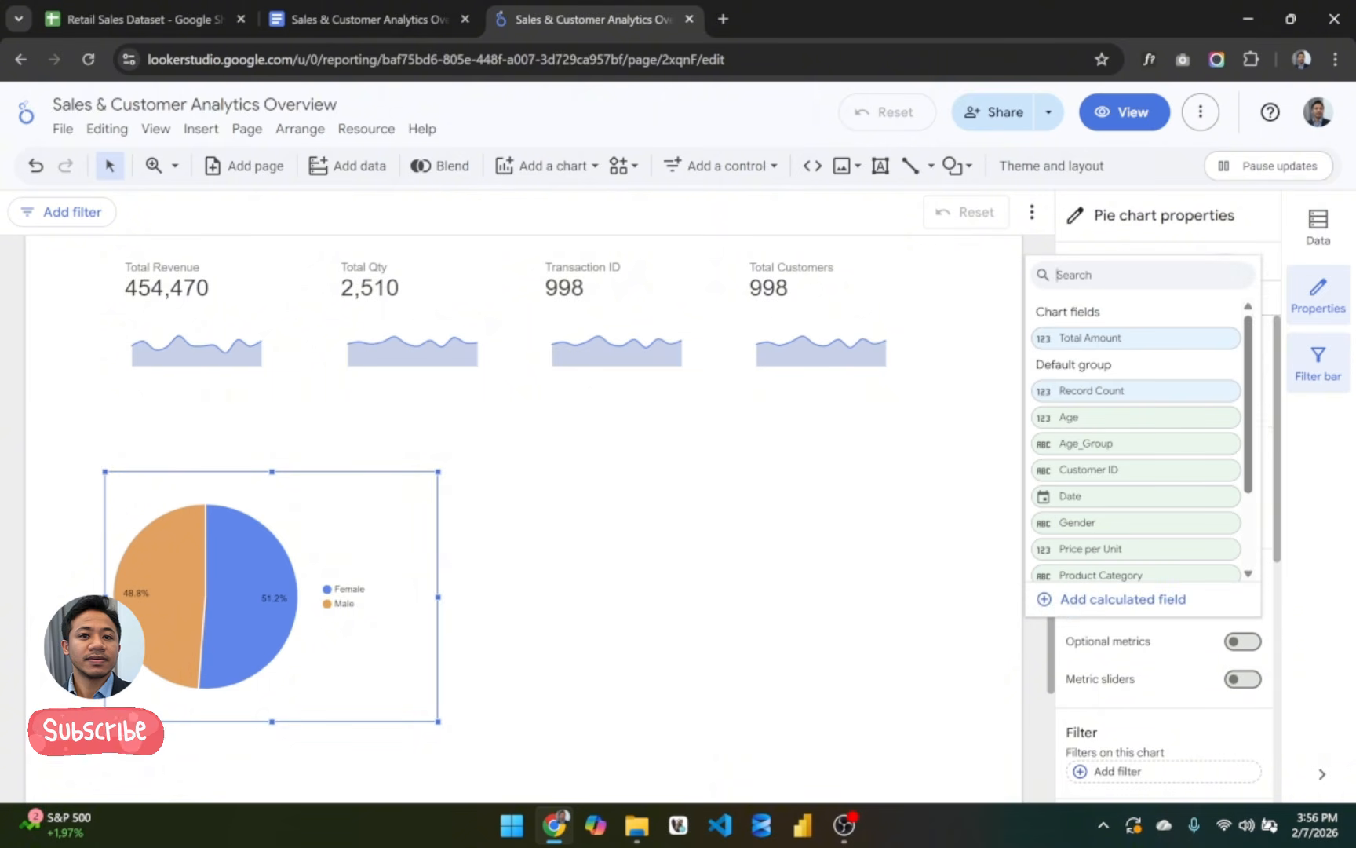
type("cus")
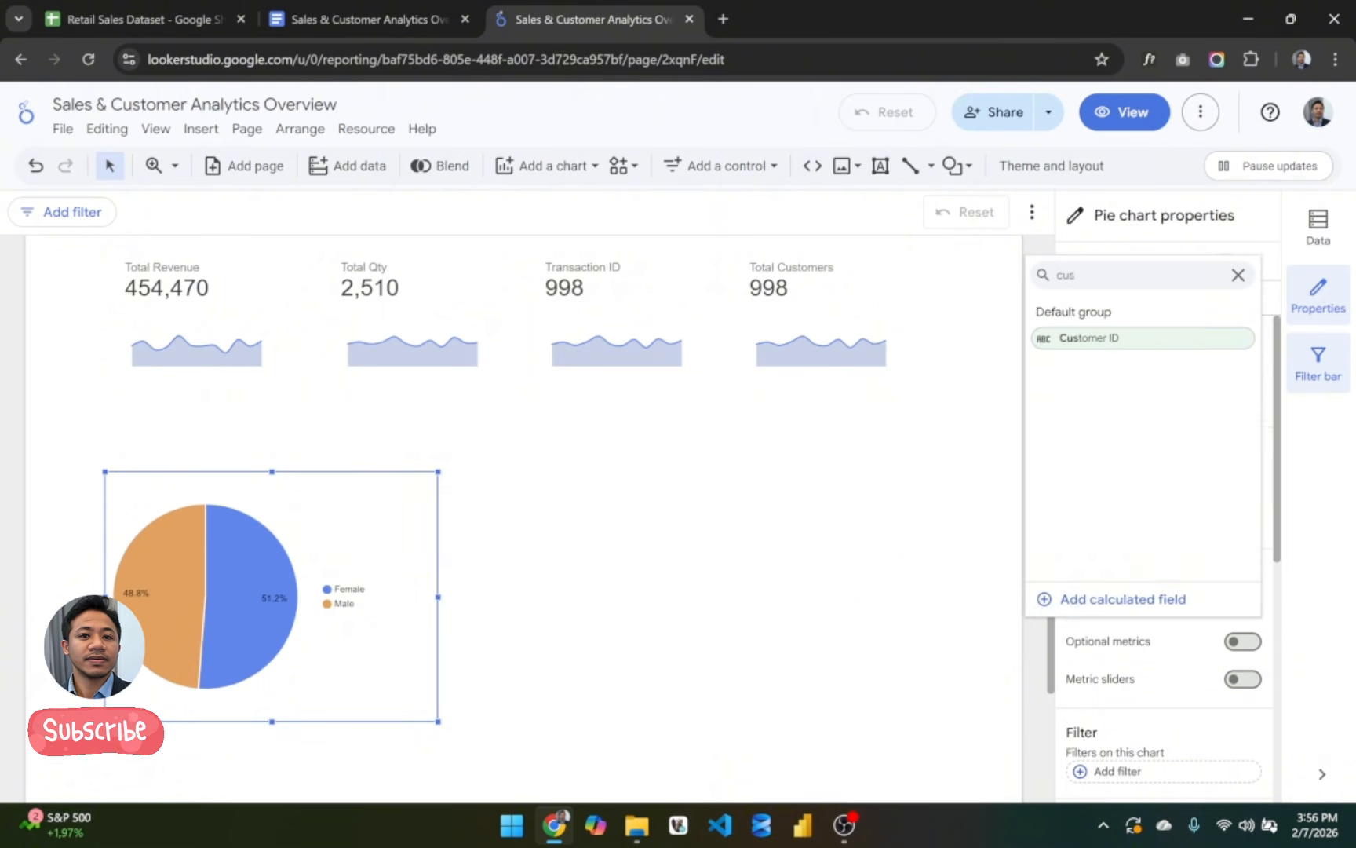
left_click(1078, 339)
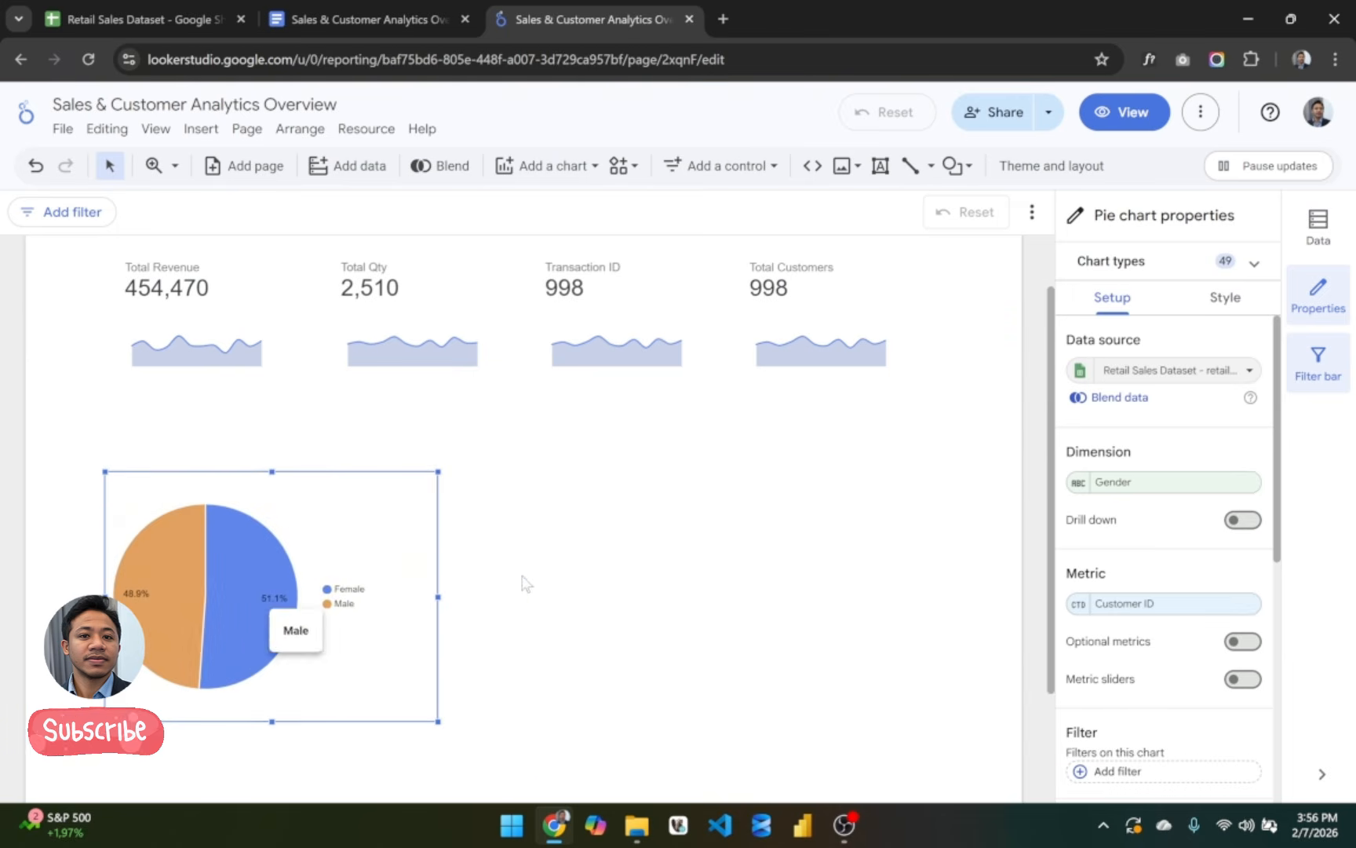
left_click(1080, 604)
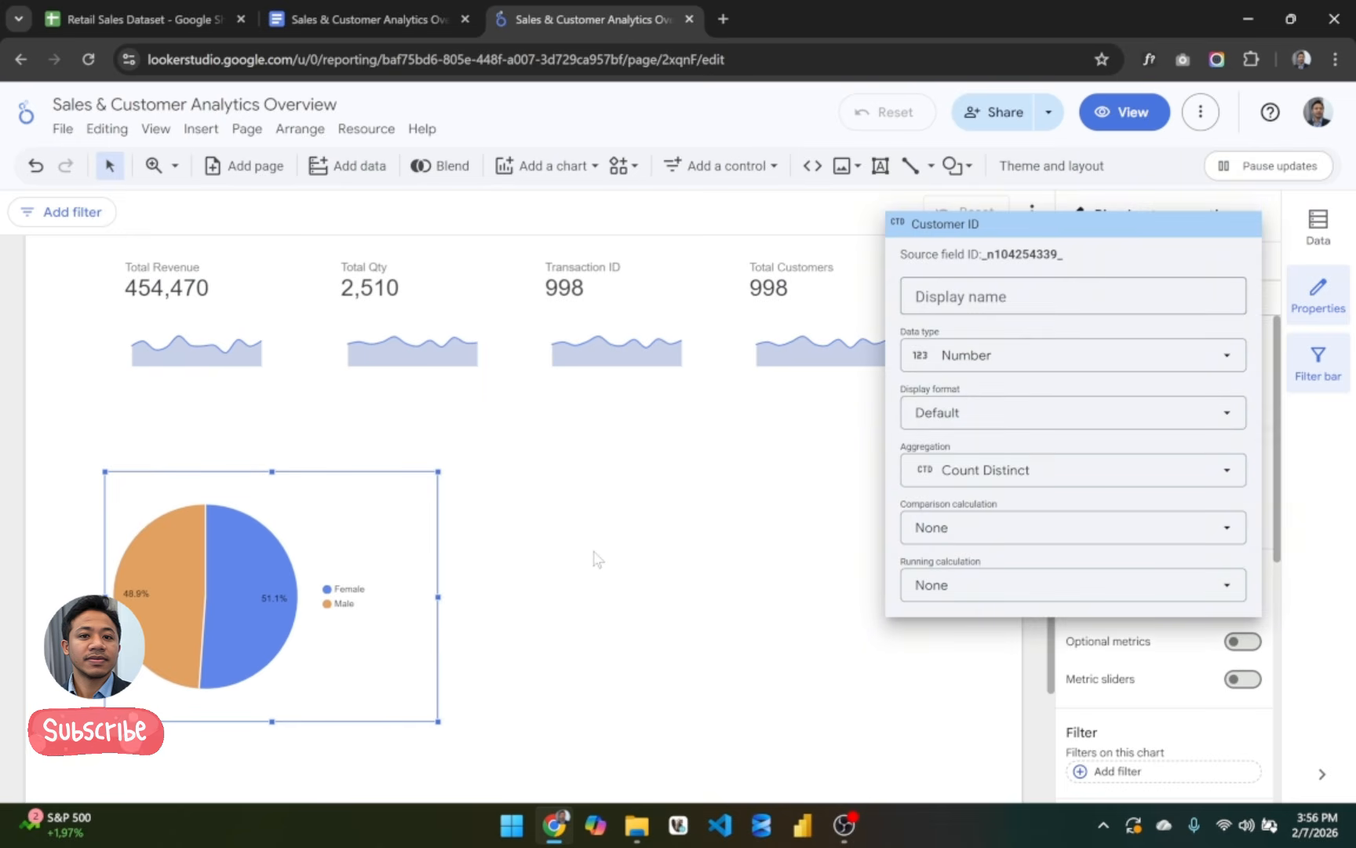
left_click(463, 594)
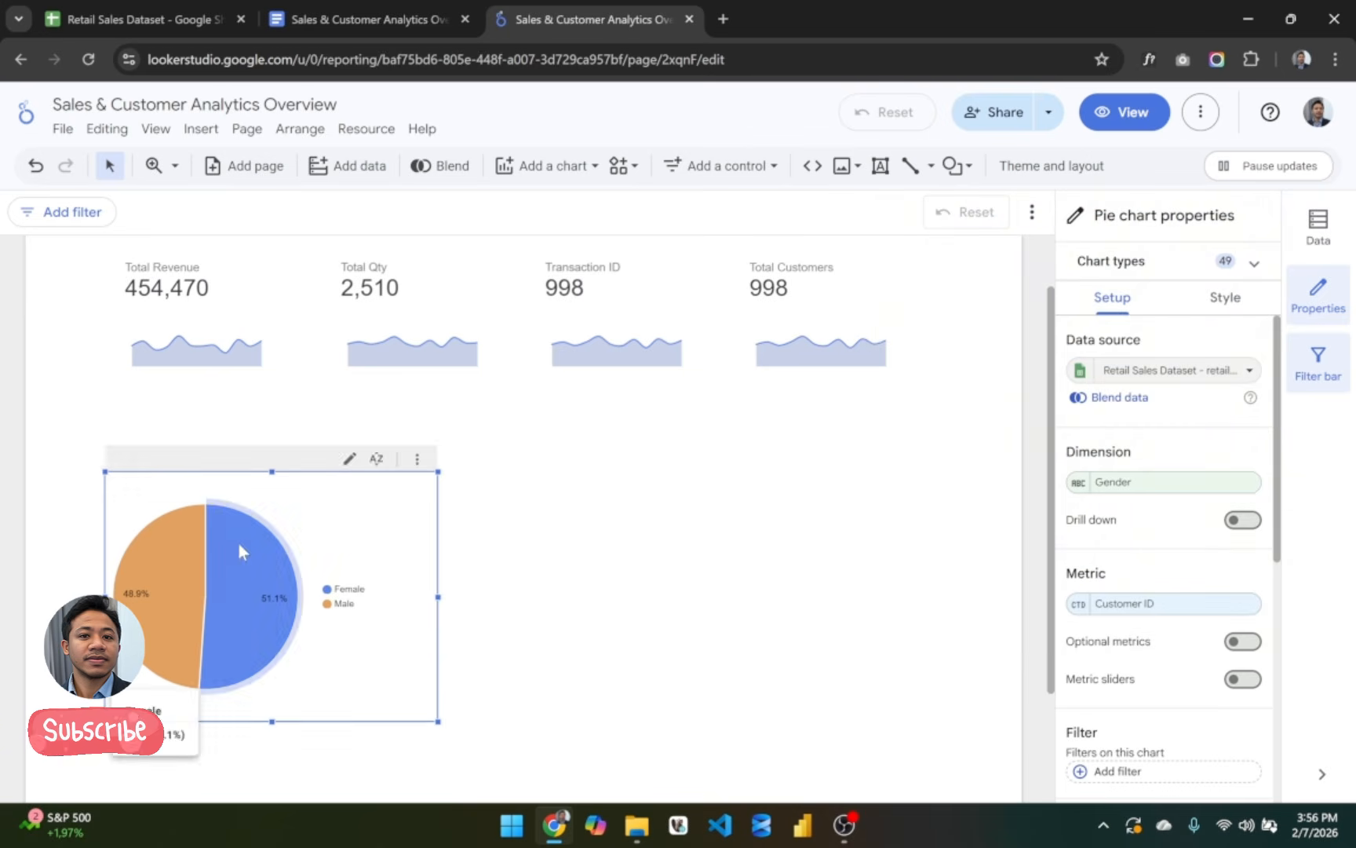
Step: Reload the report page and shift the gender pie chart slightly up toward the scorecards
left_click_drag(424, 538, 190, 109)
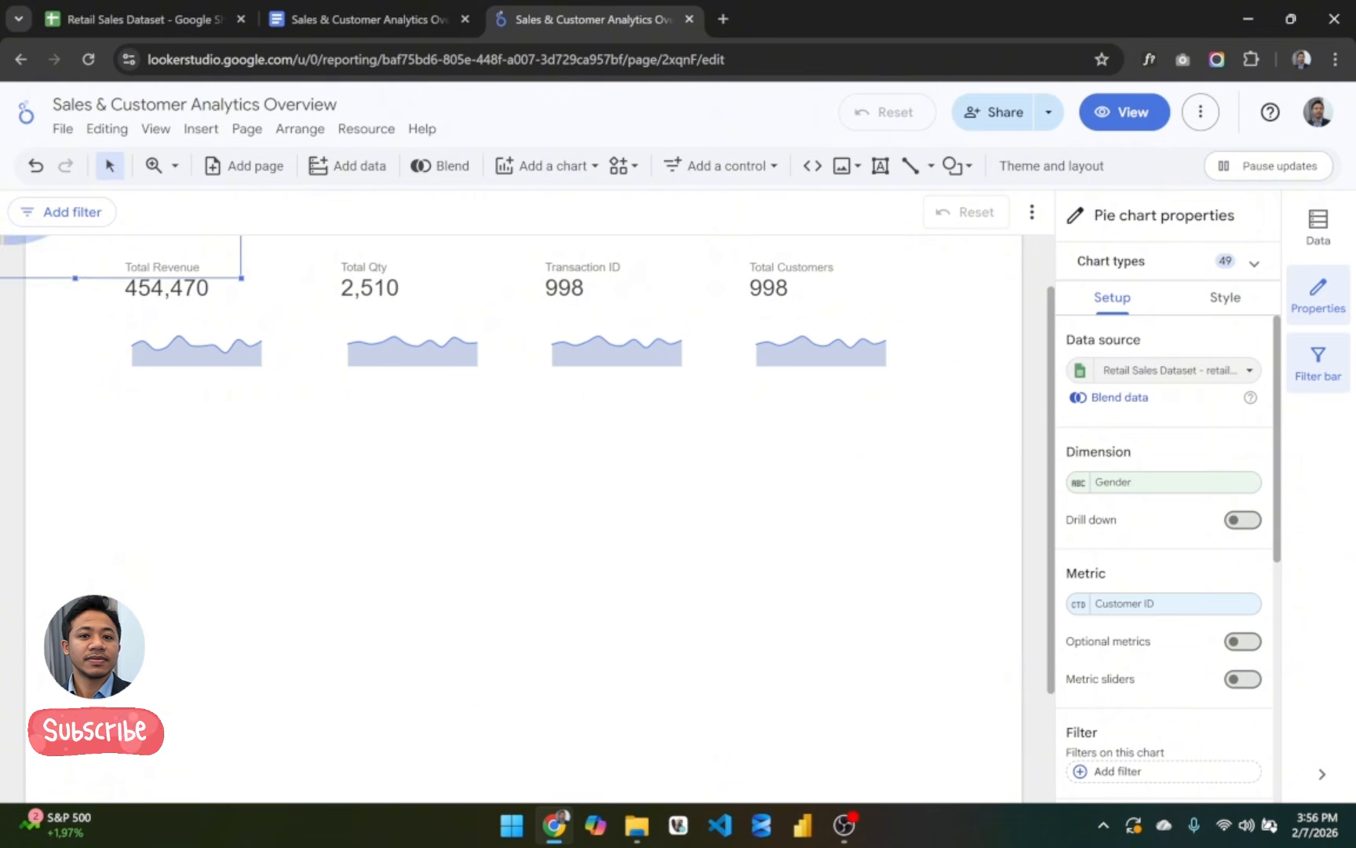
left_click(88, 68)
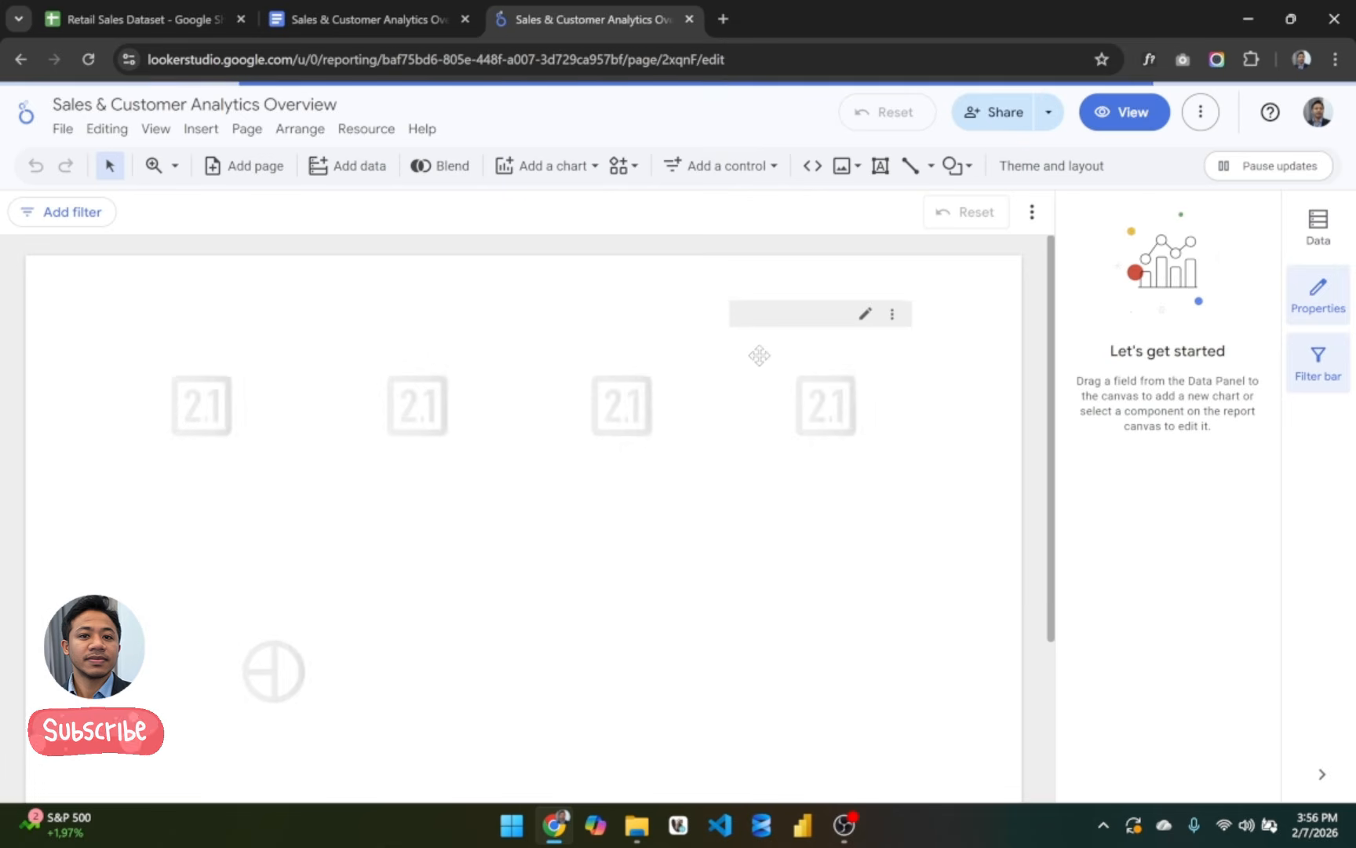
scroll(727, 603, "down", 2)
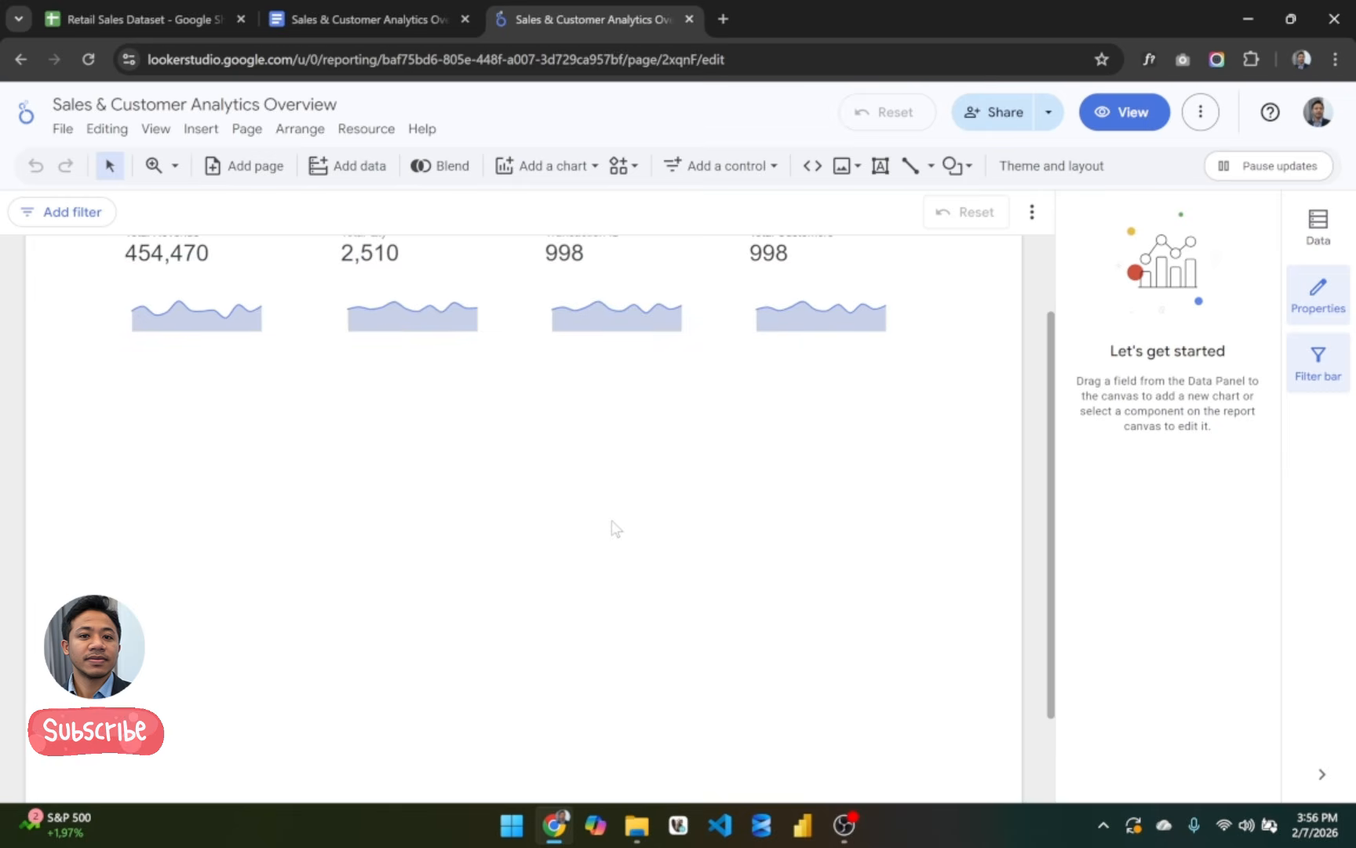
scroll(613, 530, "down", 1)
left_click(282, 414)
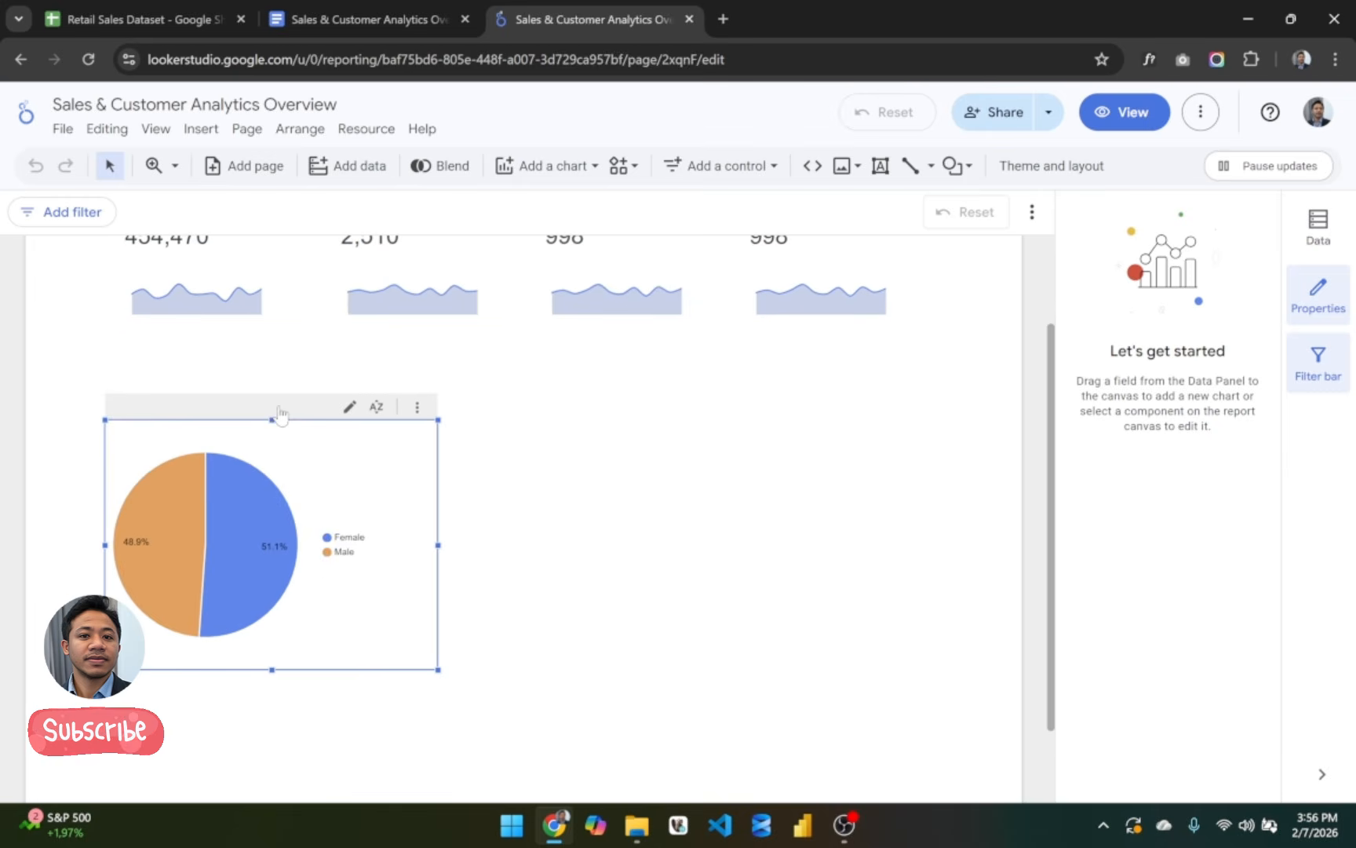
left_click(527, 477)
Step: Show the pie chart's title and set it to Gender Distribution, as named in the overview document
left_click(329, 11)
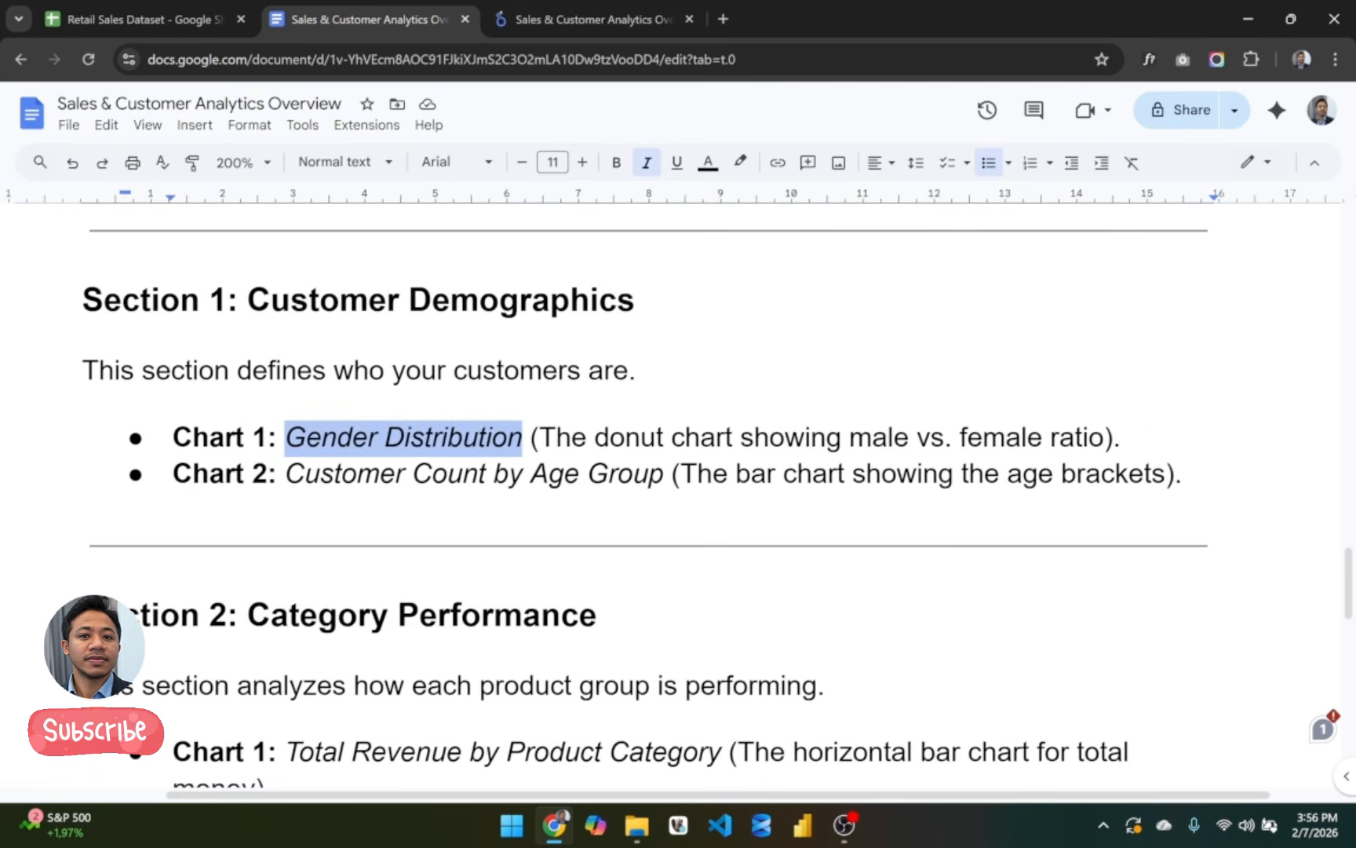
left_click(572, 13)
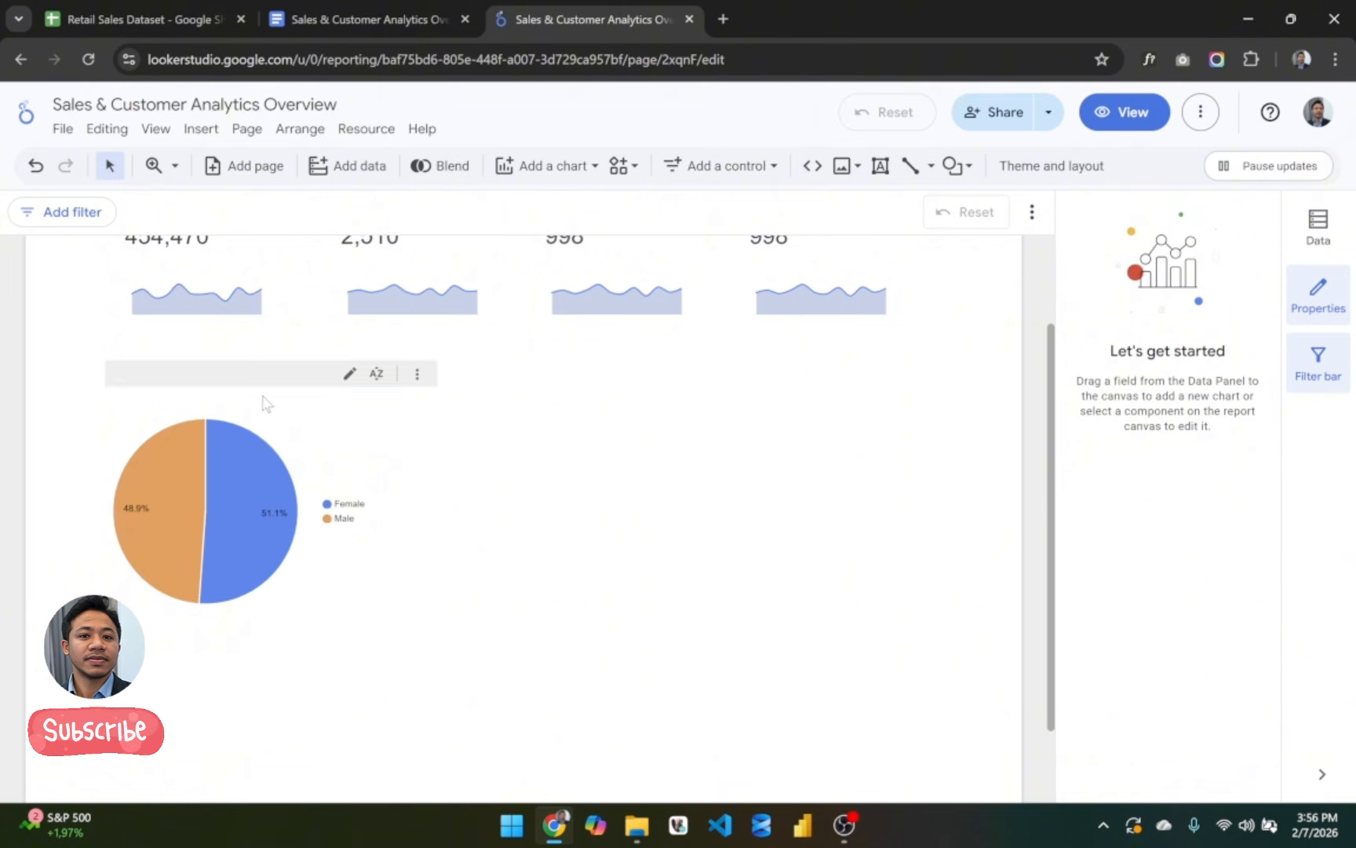
left_click(290, 420)
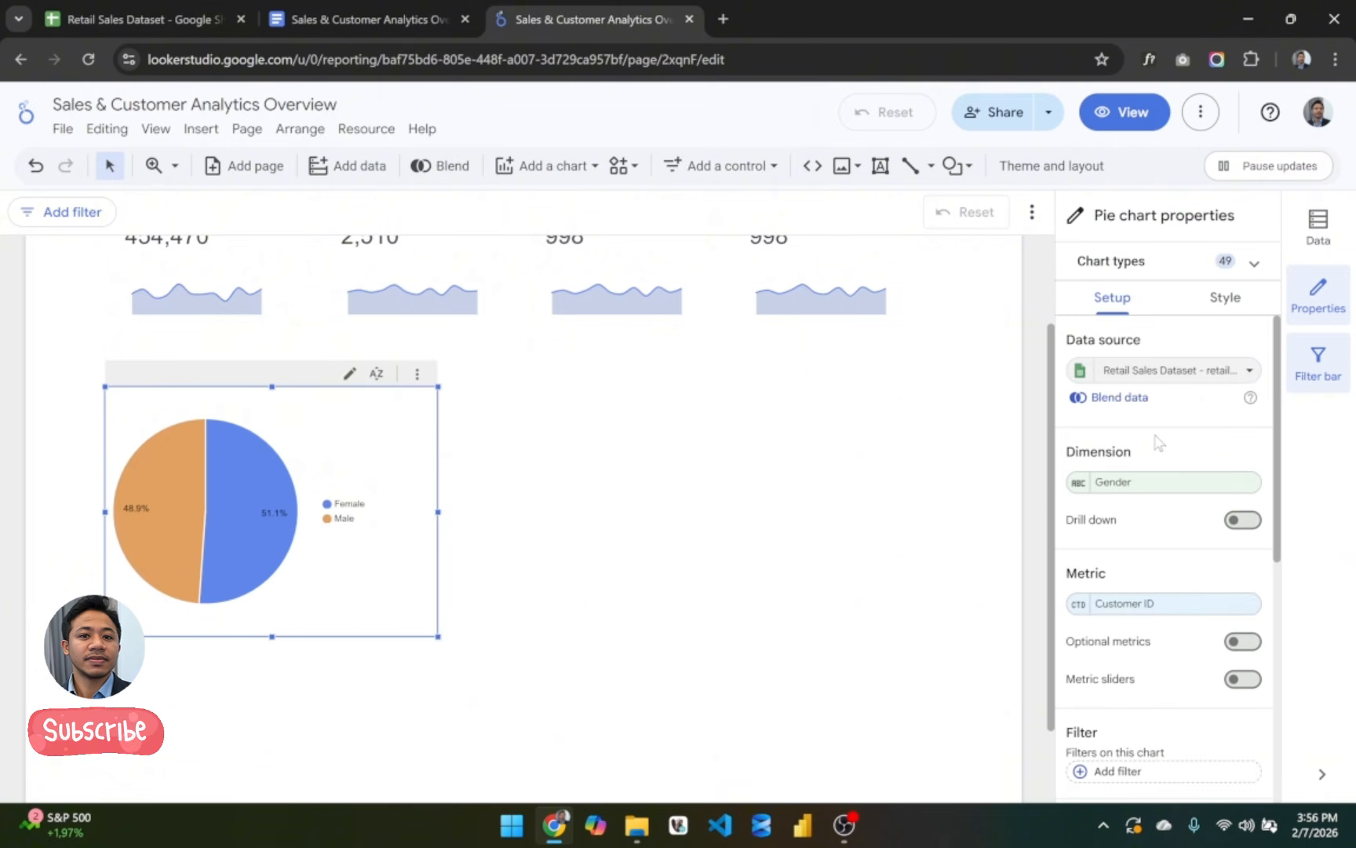
scroll(1158, 444, "down", 2)
scroll(1157, 443, "up", 1)
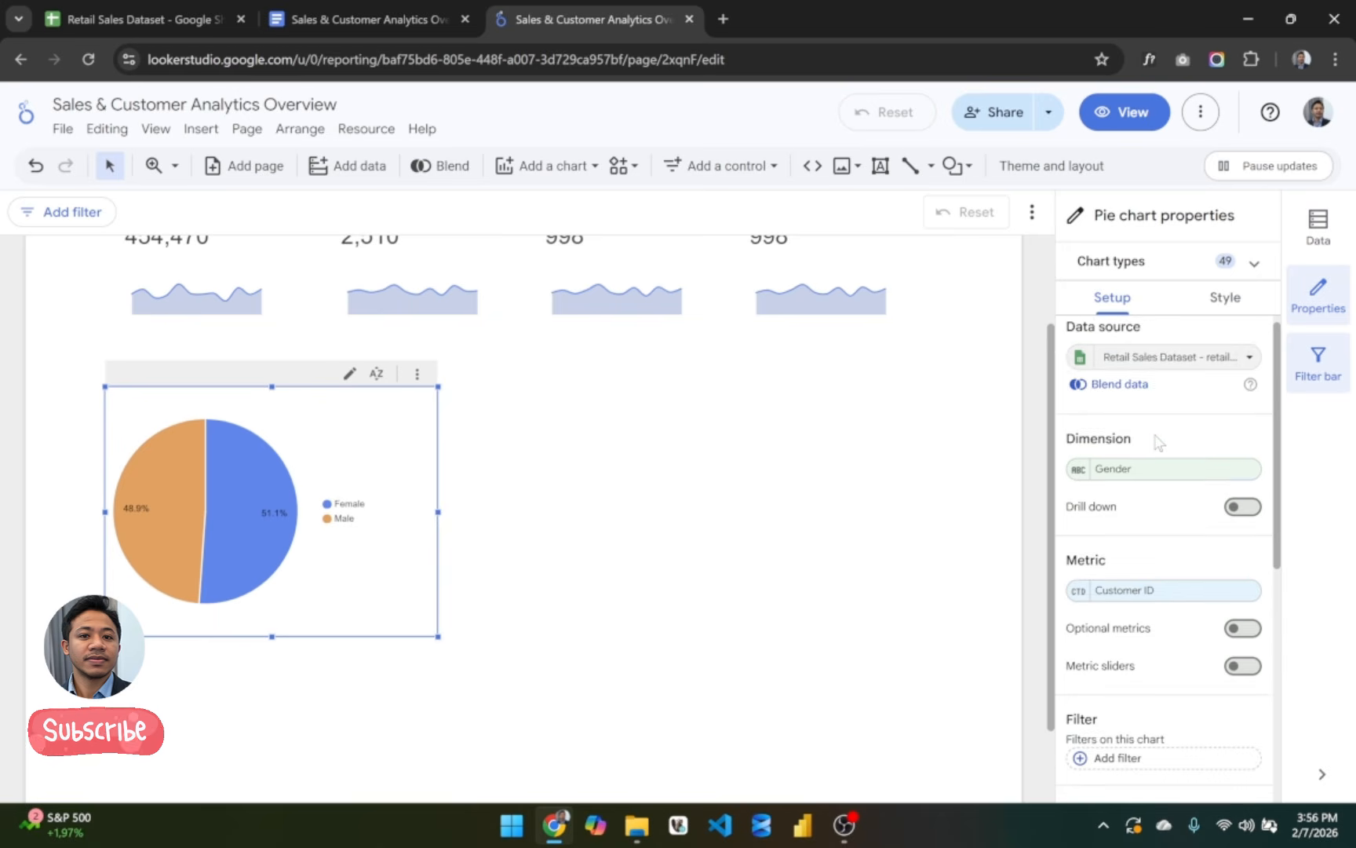
left_click(1214, 302)
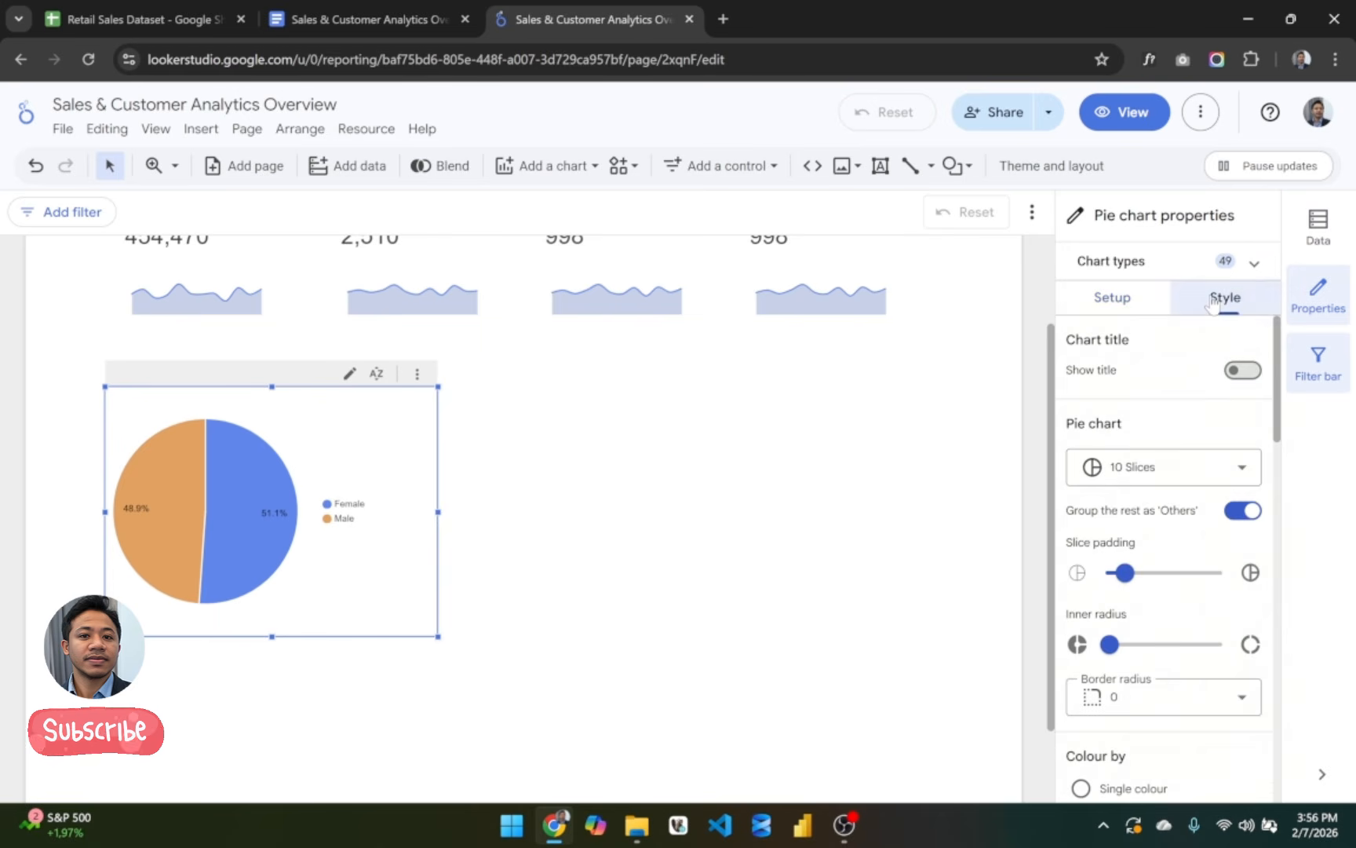
left_click(1242, 371)
triple_click(1114, 422)
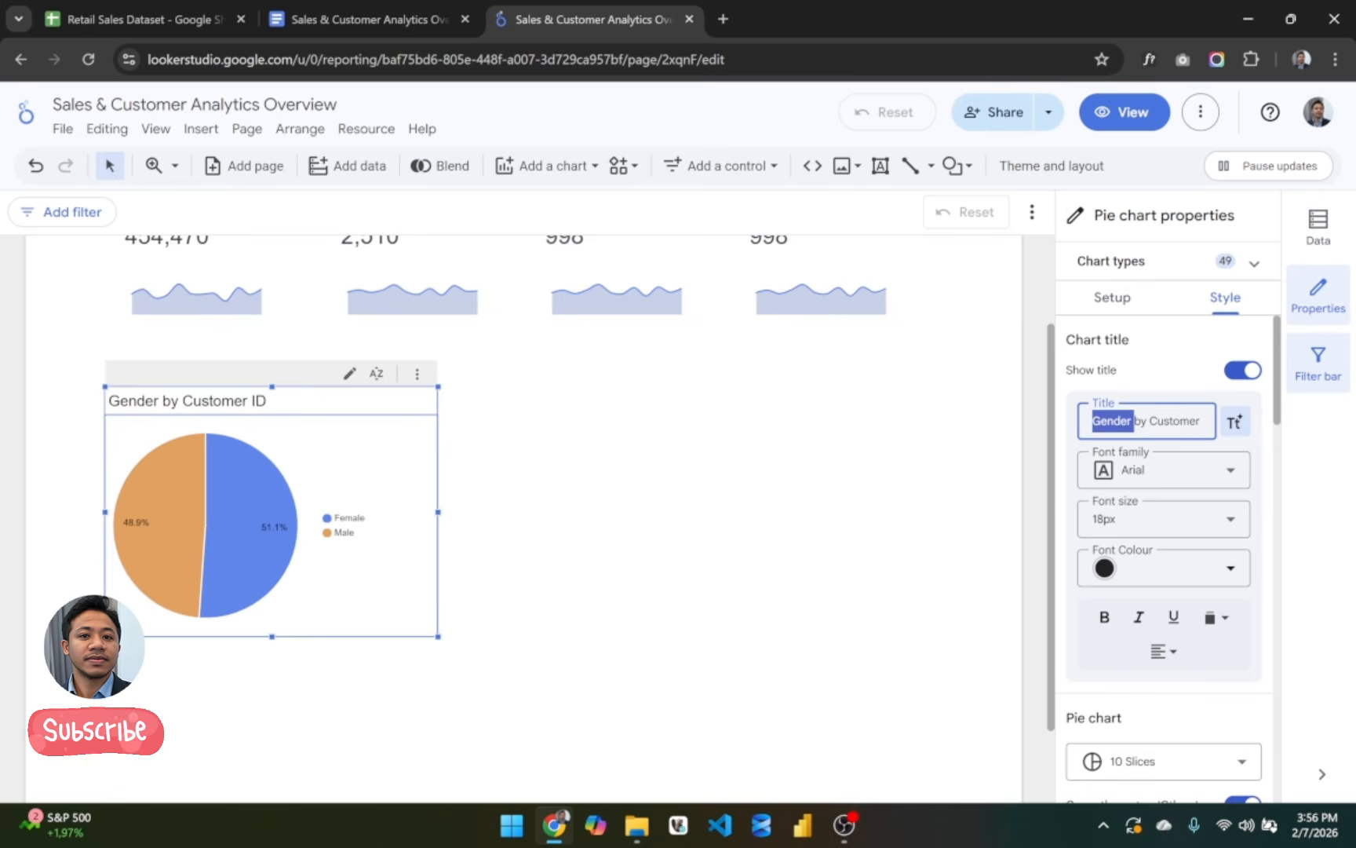
type("Gender Distribution")
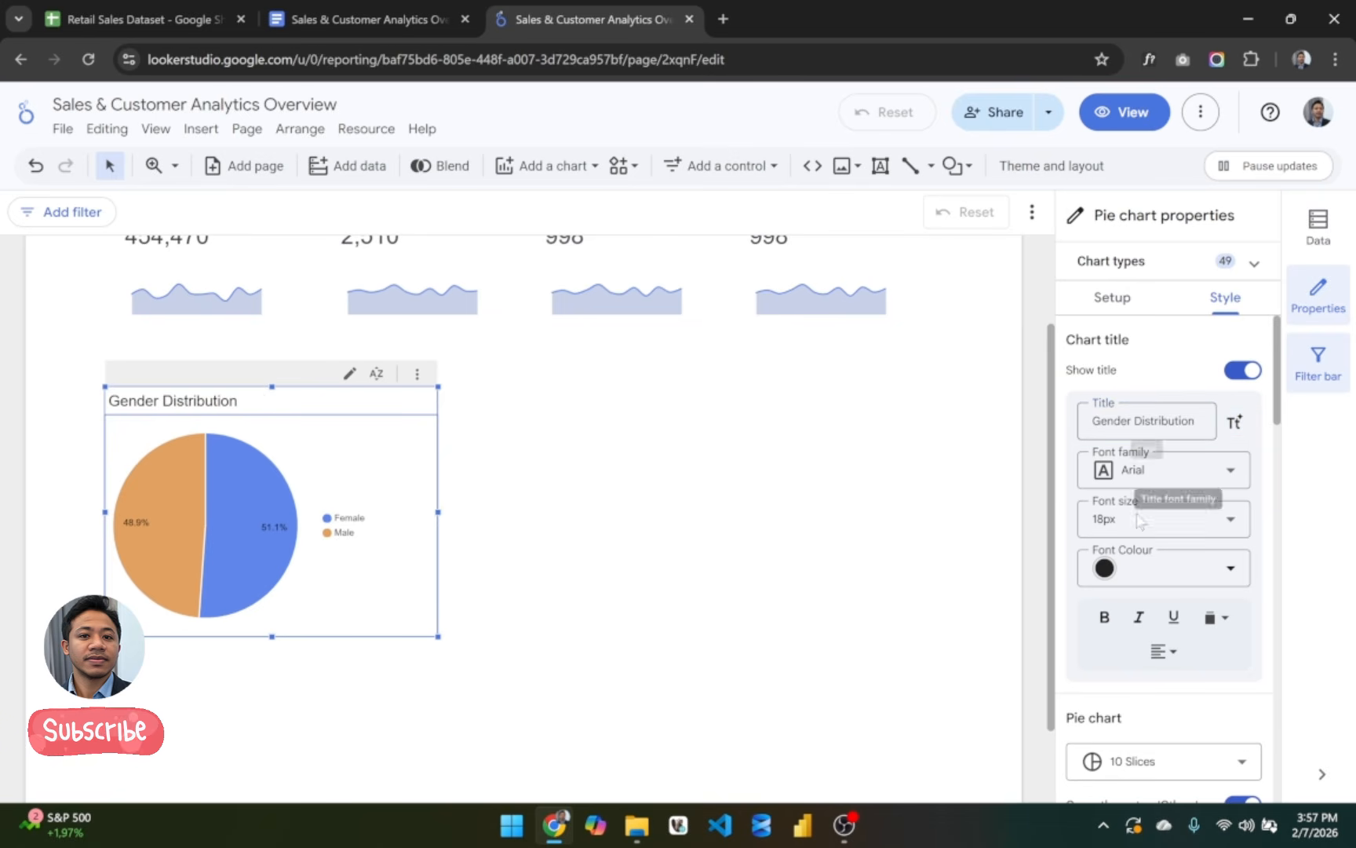
Step: Format the pie chart's title as bold, dark grey text at 20px
left_click(1105, 619)
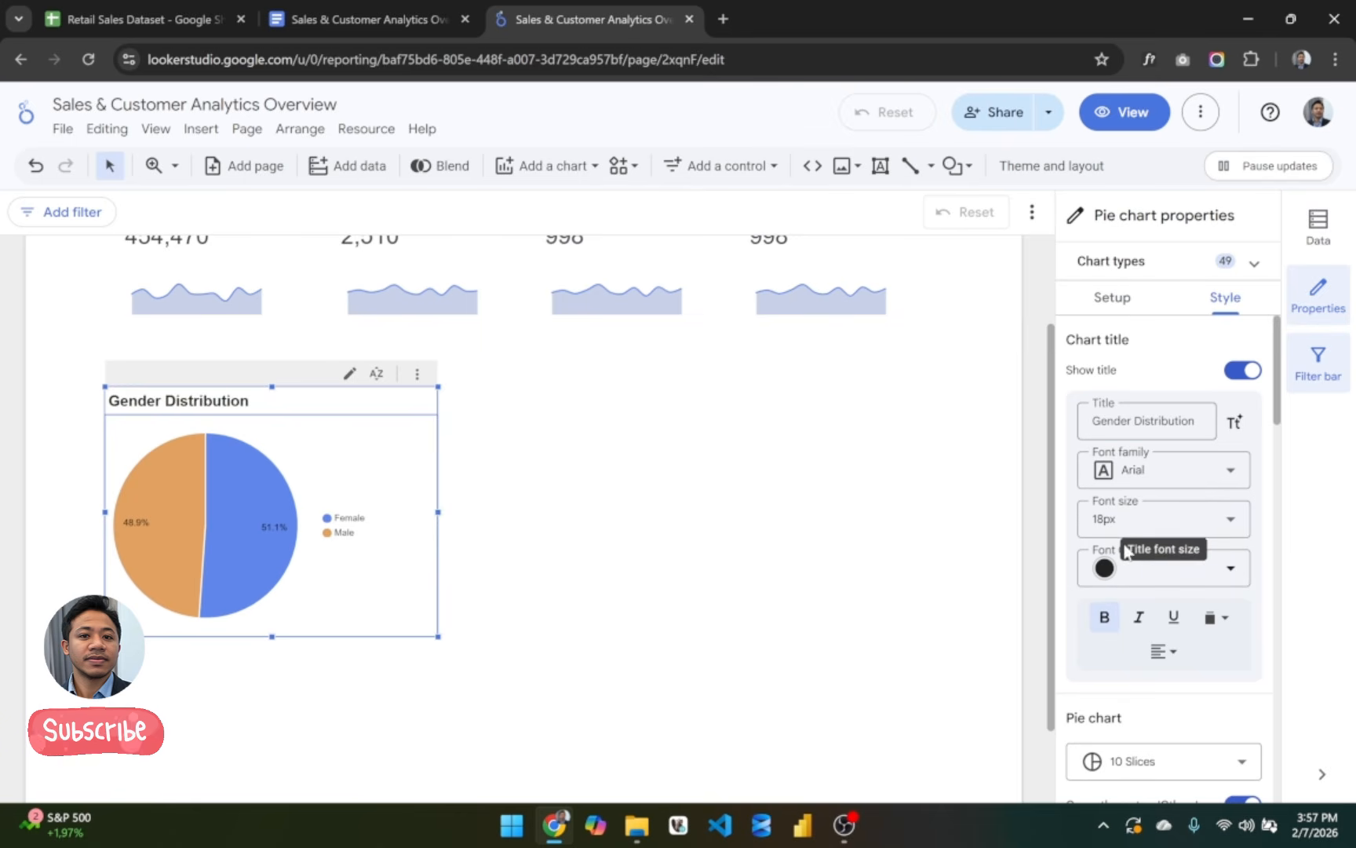
left_click(1232, 522)
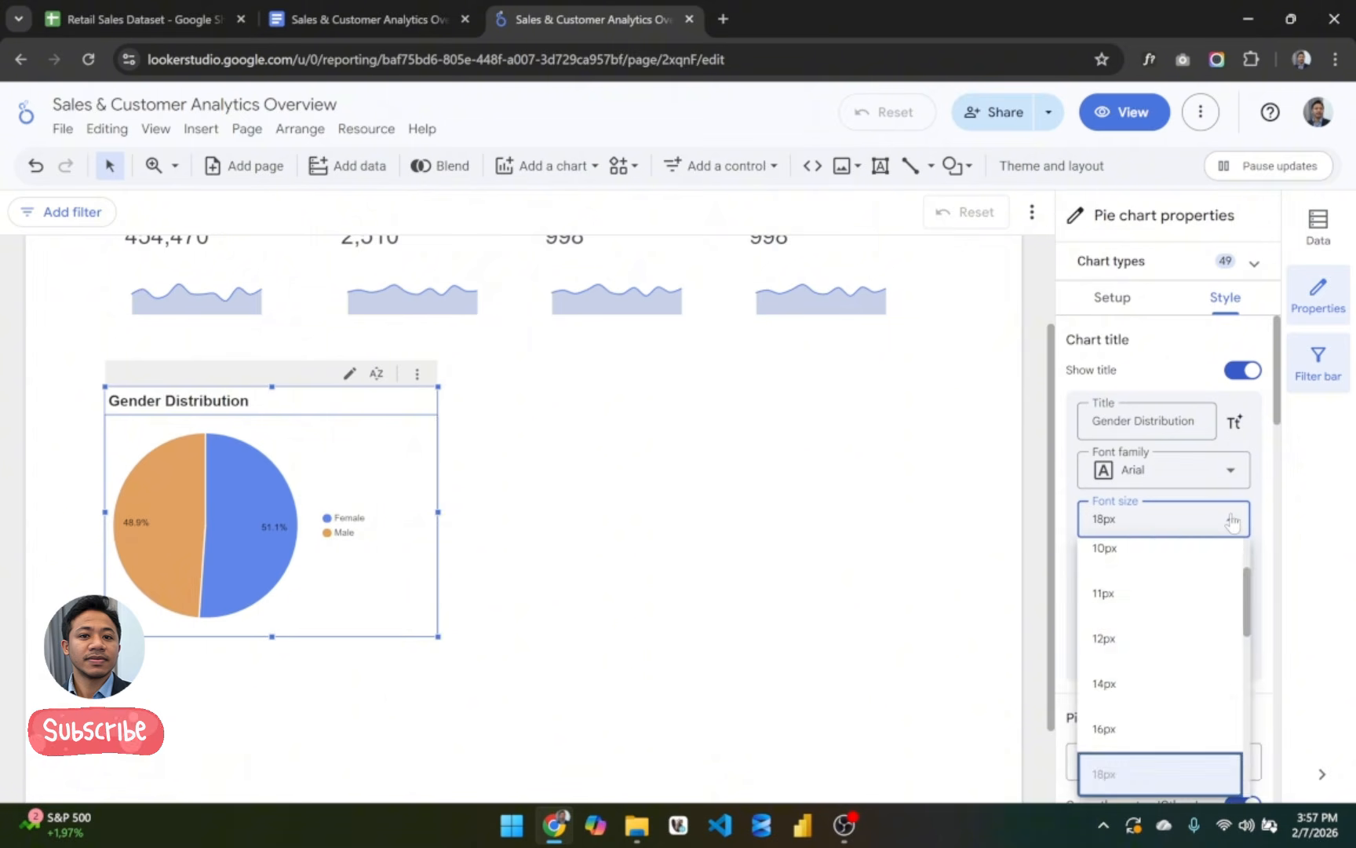
left_click(1232, 522)
left_click(1202, 568)
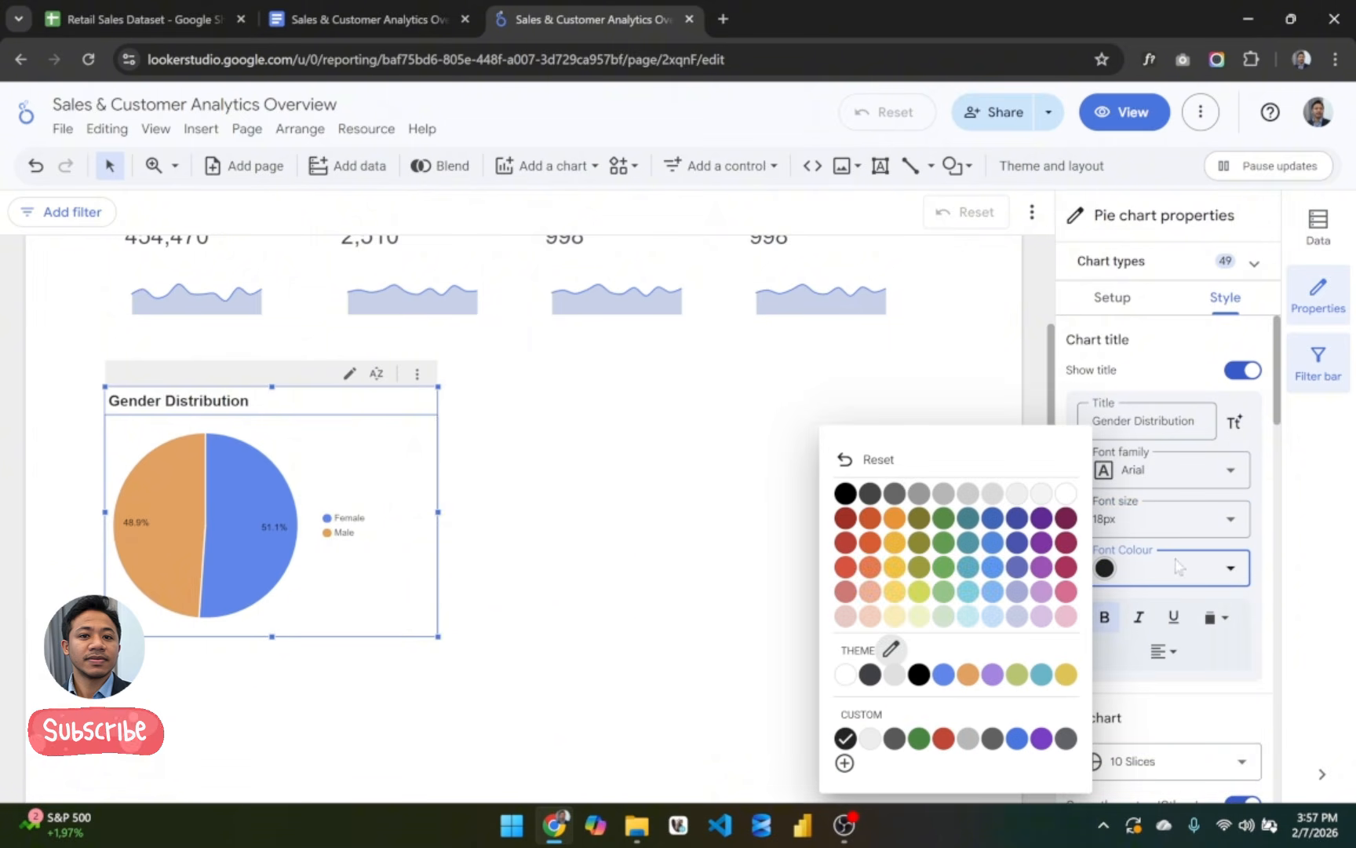
left_click(895, 493)
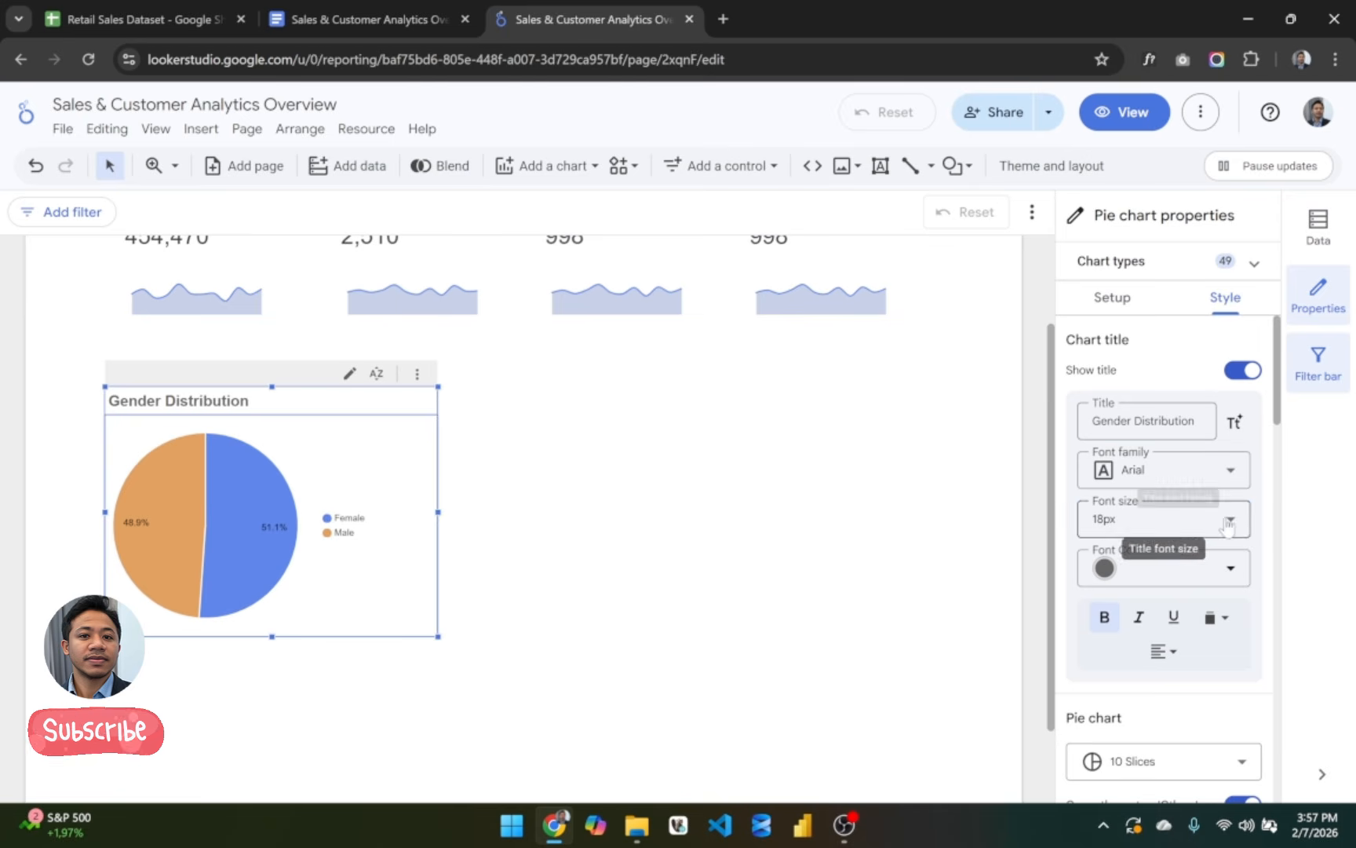
left_click(1146, 520)
scroll(1142, 677, "down", 2)
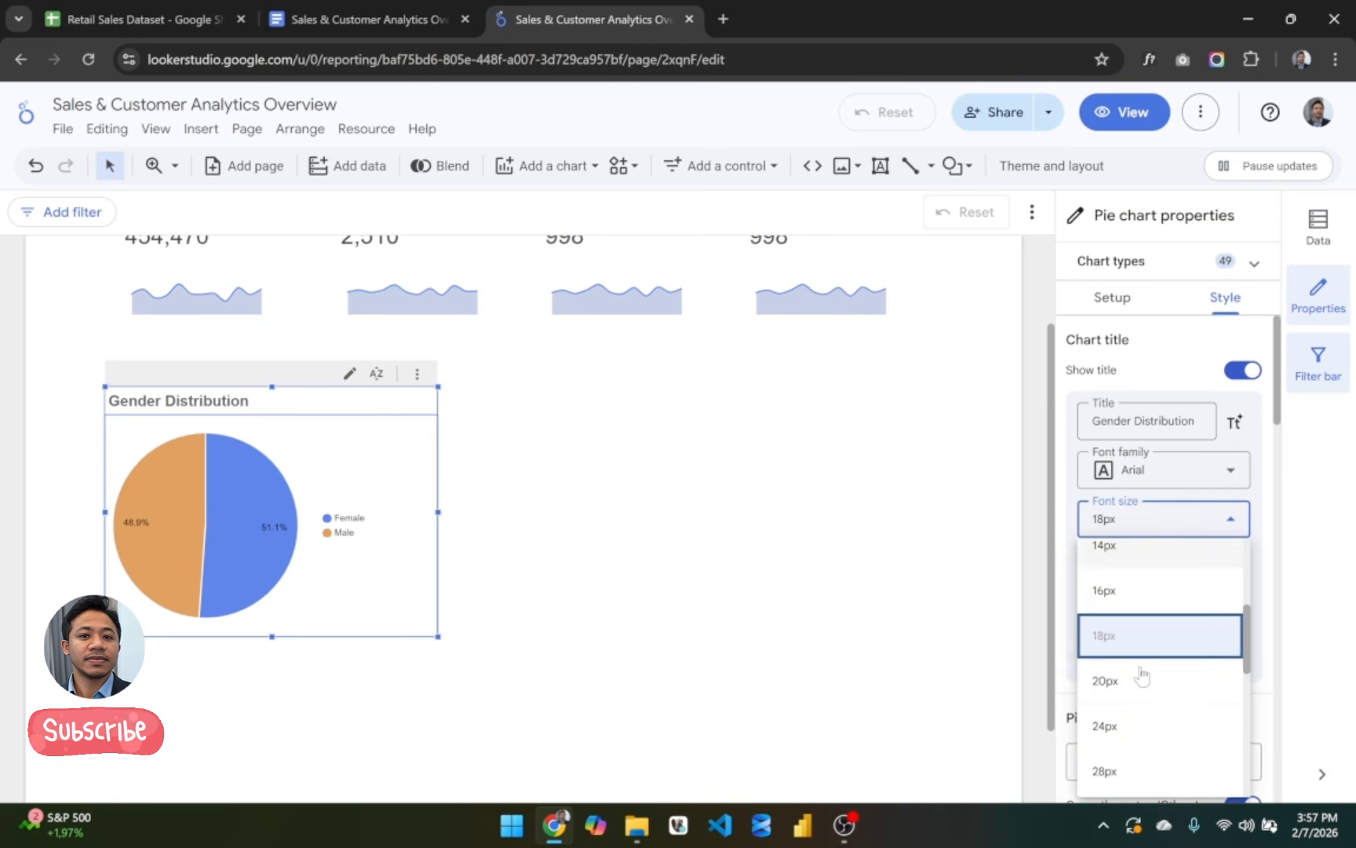
left_click(1128, 679)
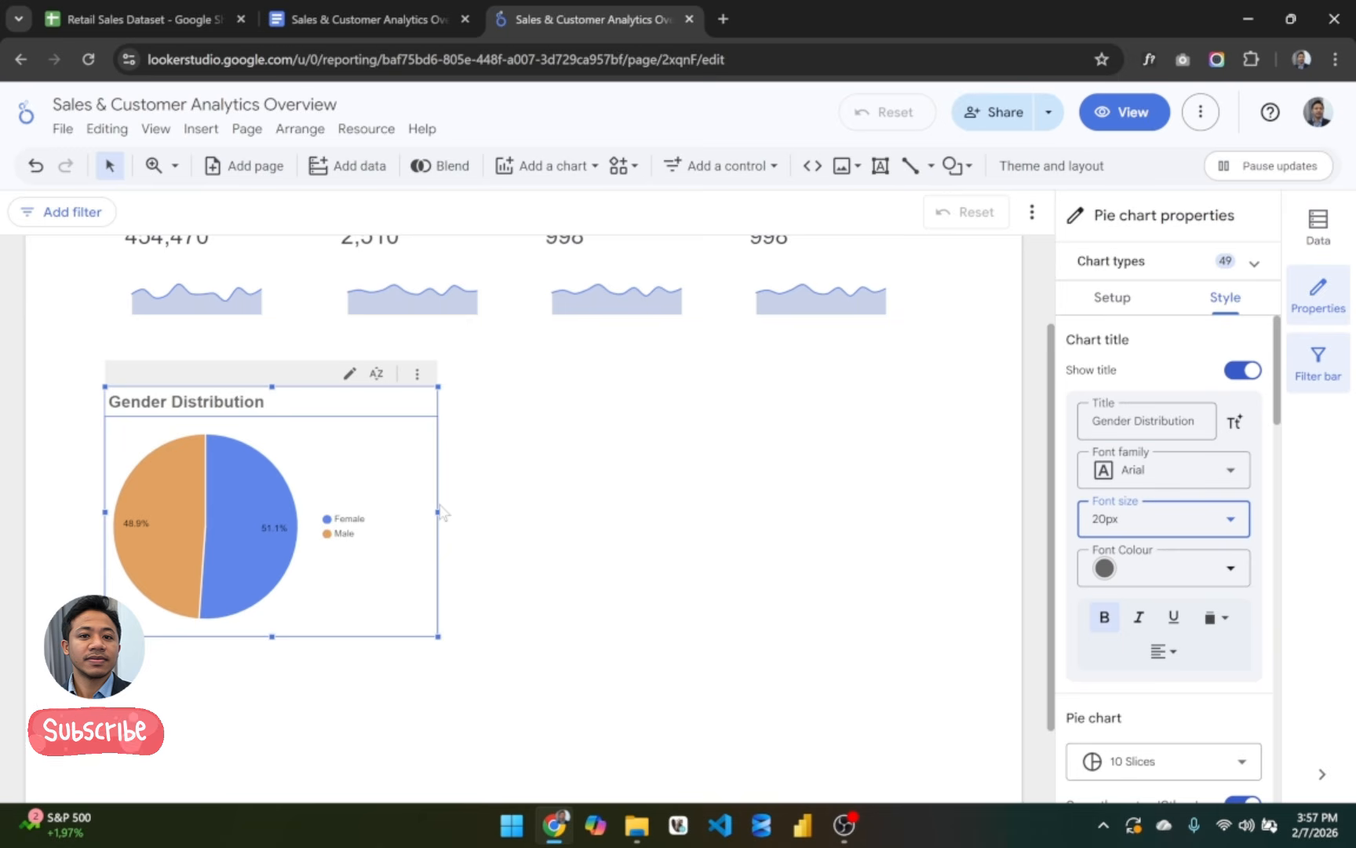
Step: Try font sizes of 30px, 20px and 14px on the pie chart's slice labels
scroll(1121, 606, "down", 8)
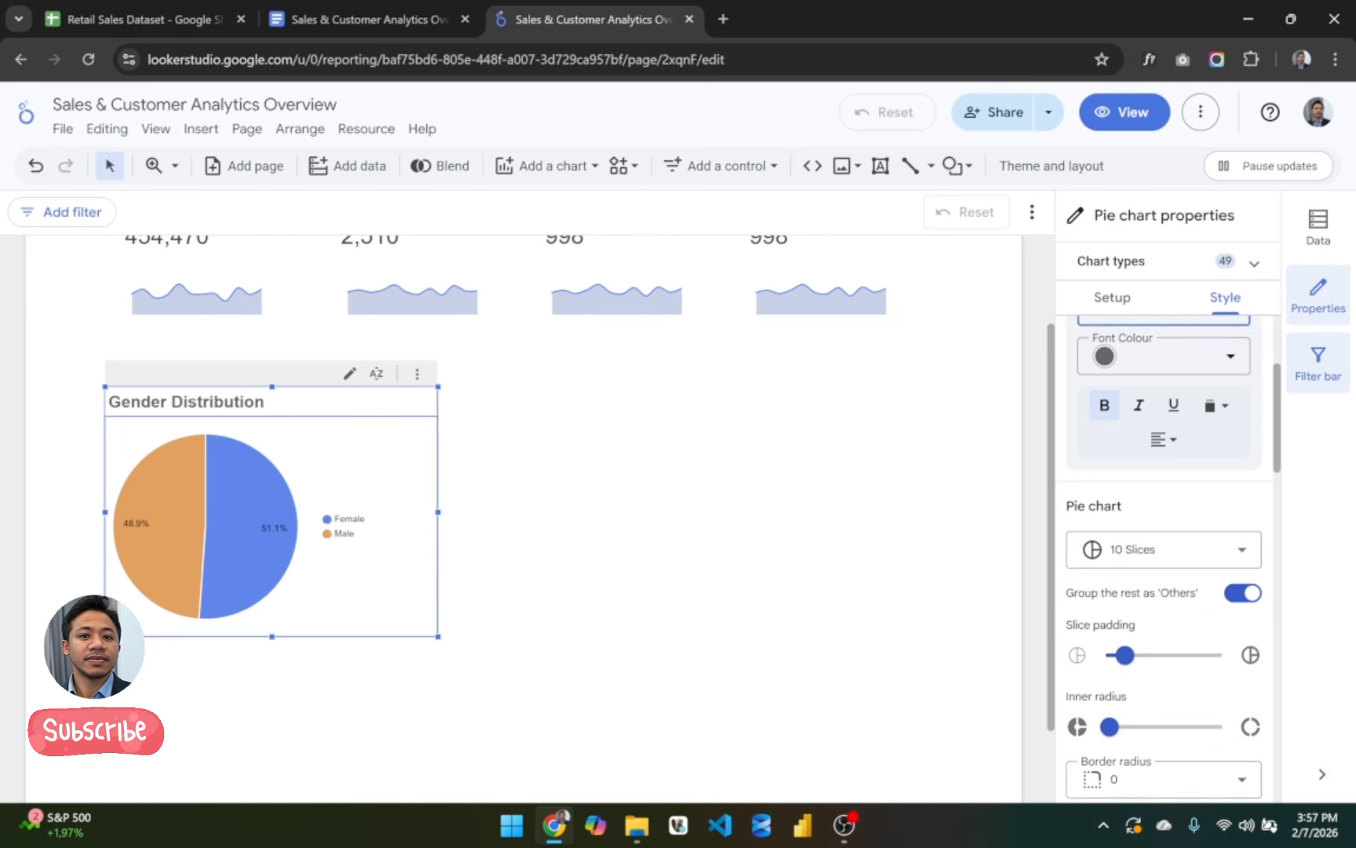
scroll(1121, 607, "down", 10)
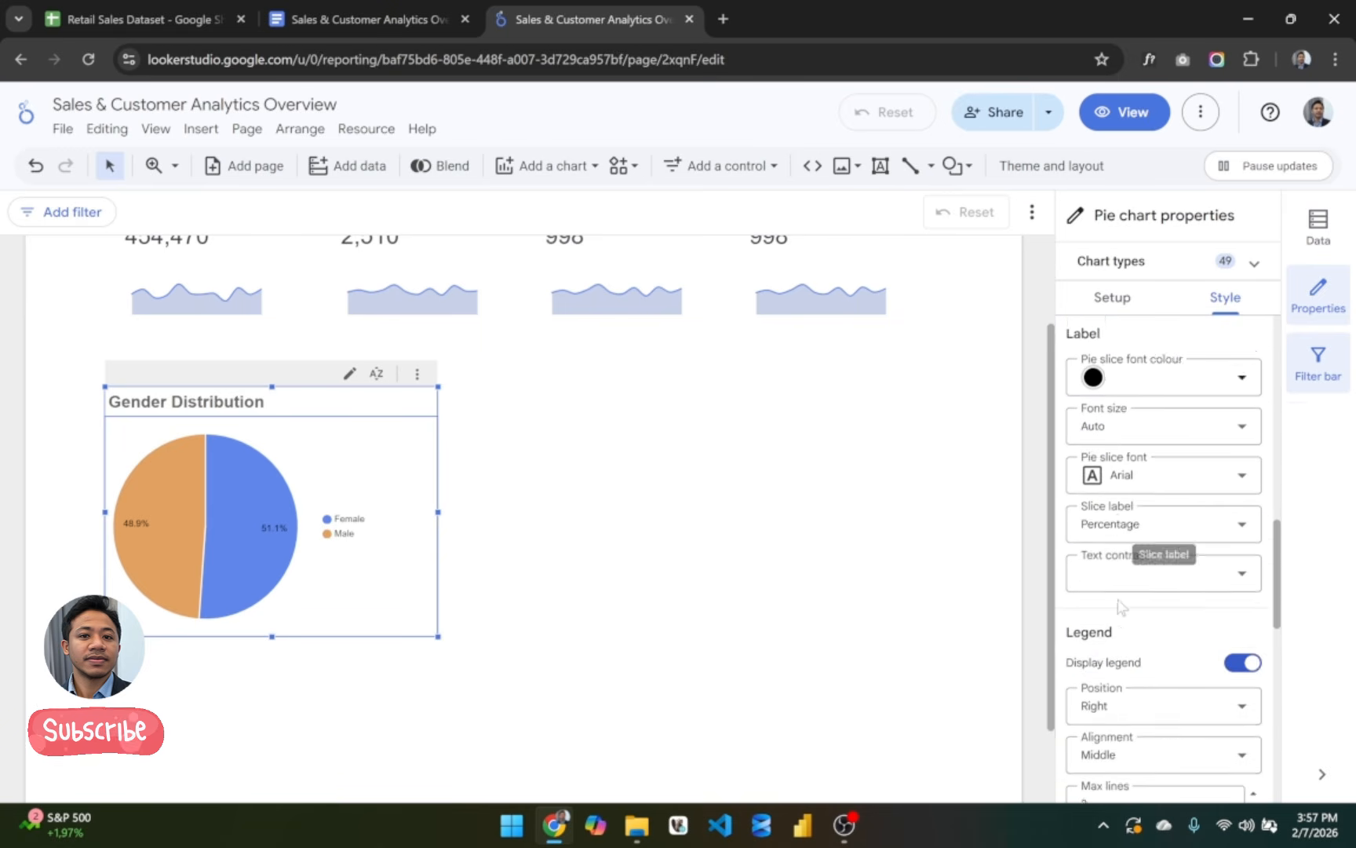
scroll(1120, 607, "down", 5)
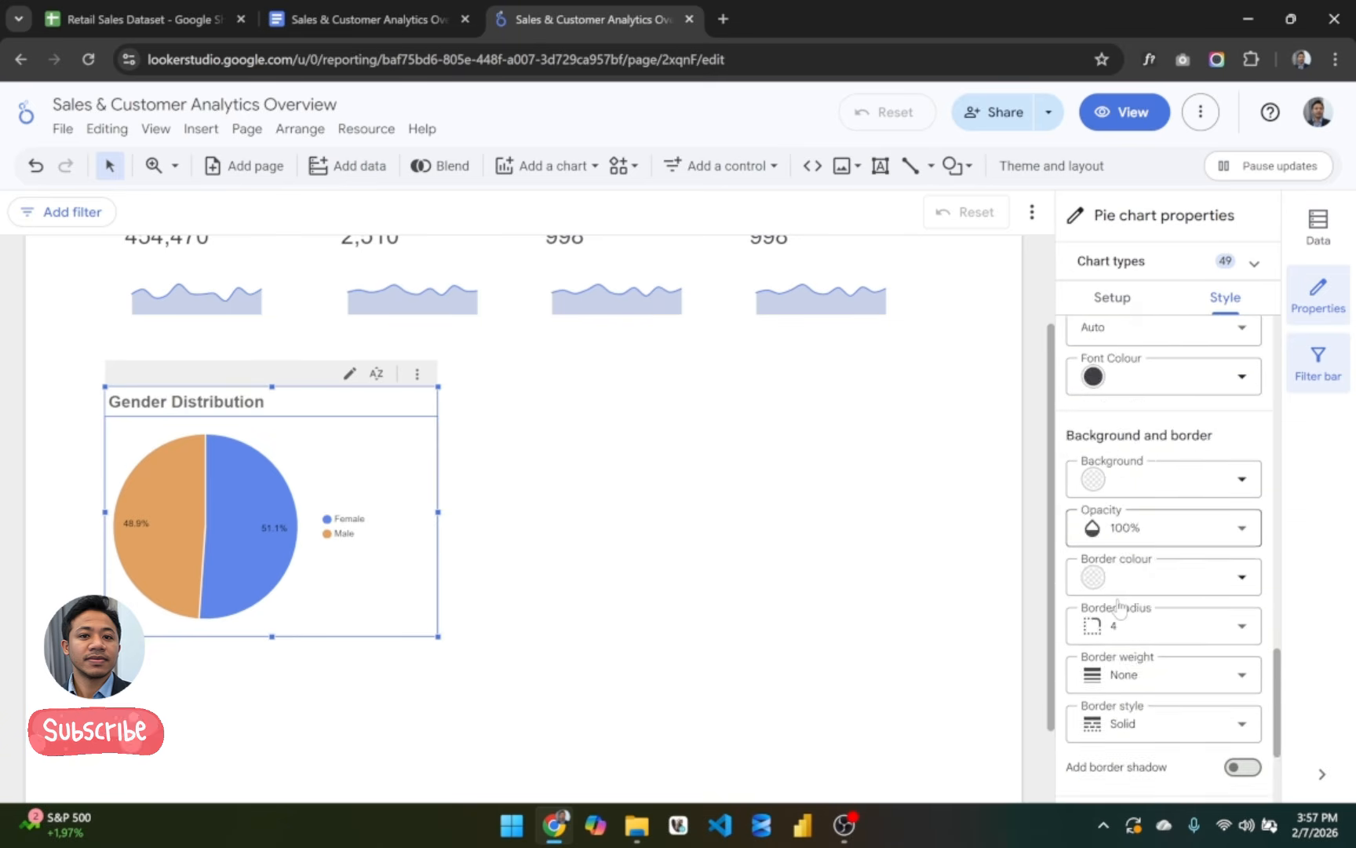
scroll(1121, 606, "up", 20)
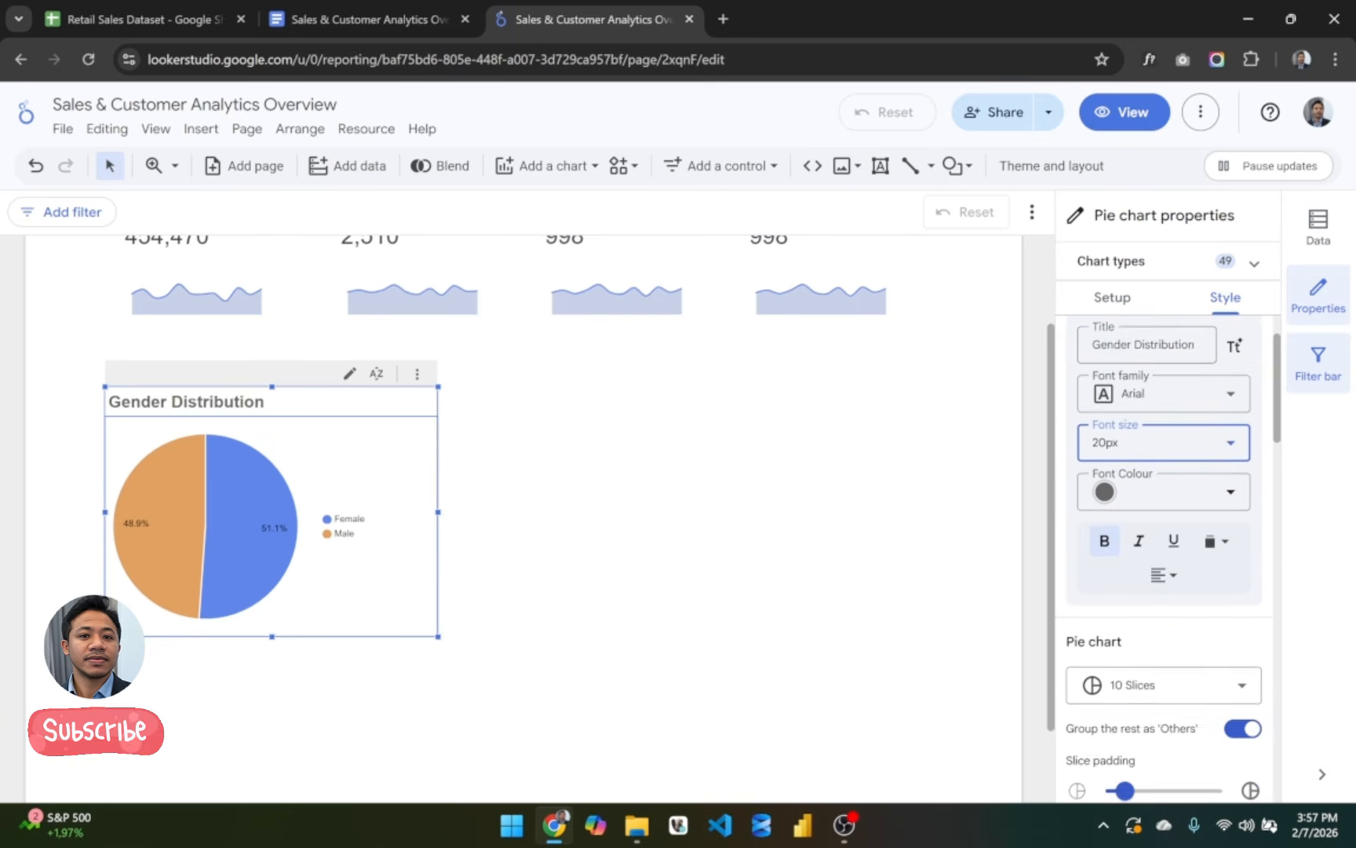
scroll(1152, 434, "down", 4)
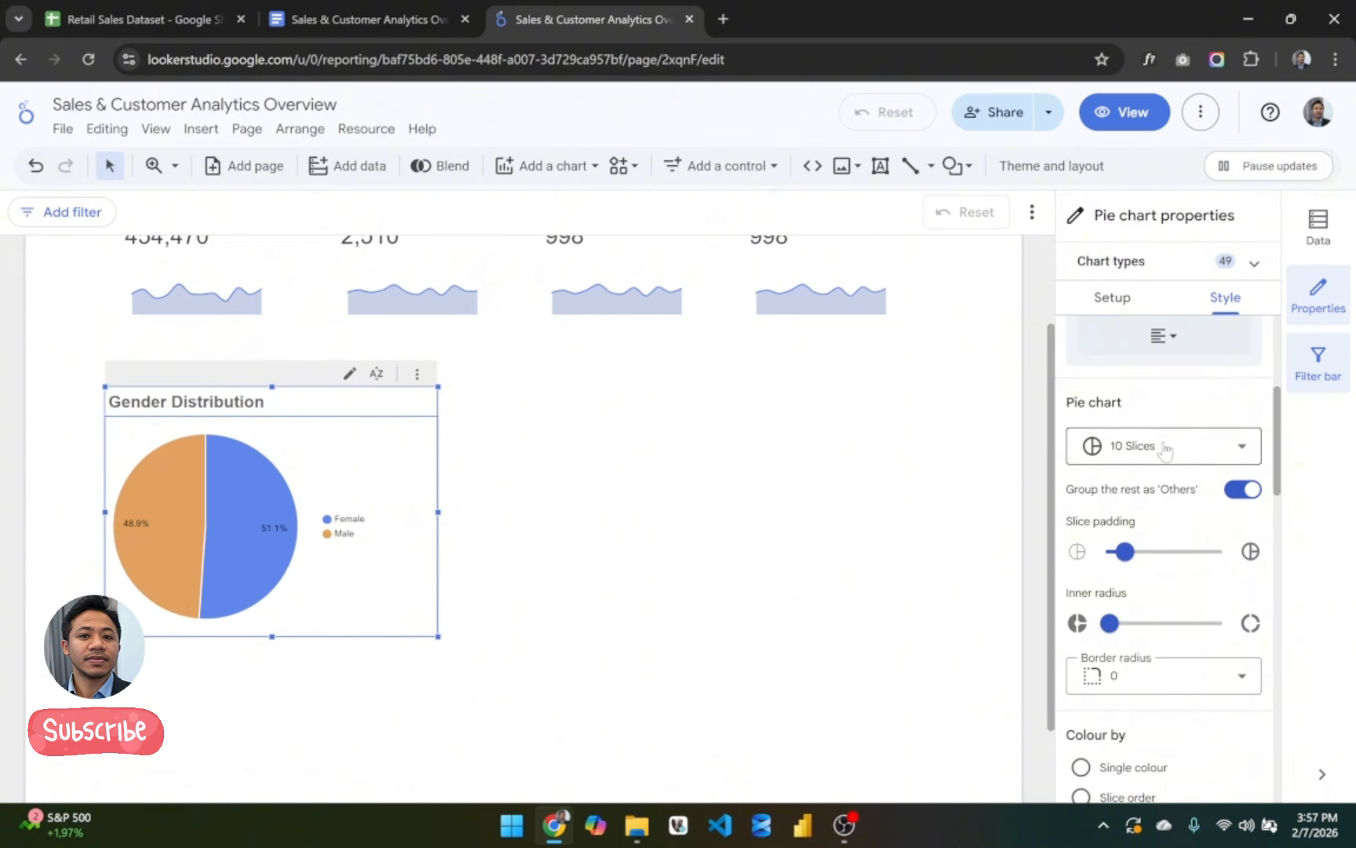
scroll(1165, 449, "down", 6)
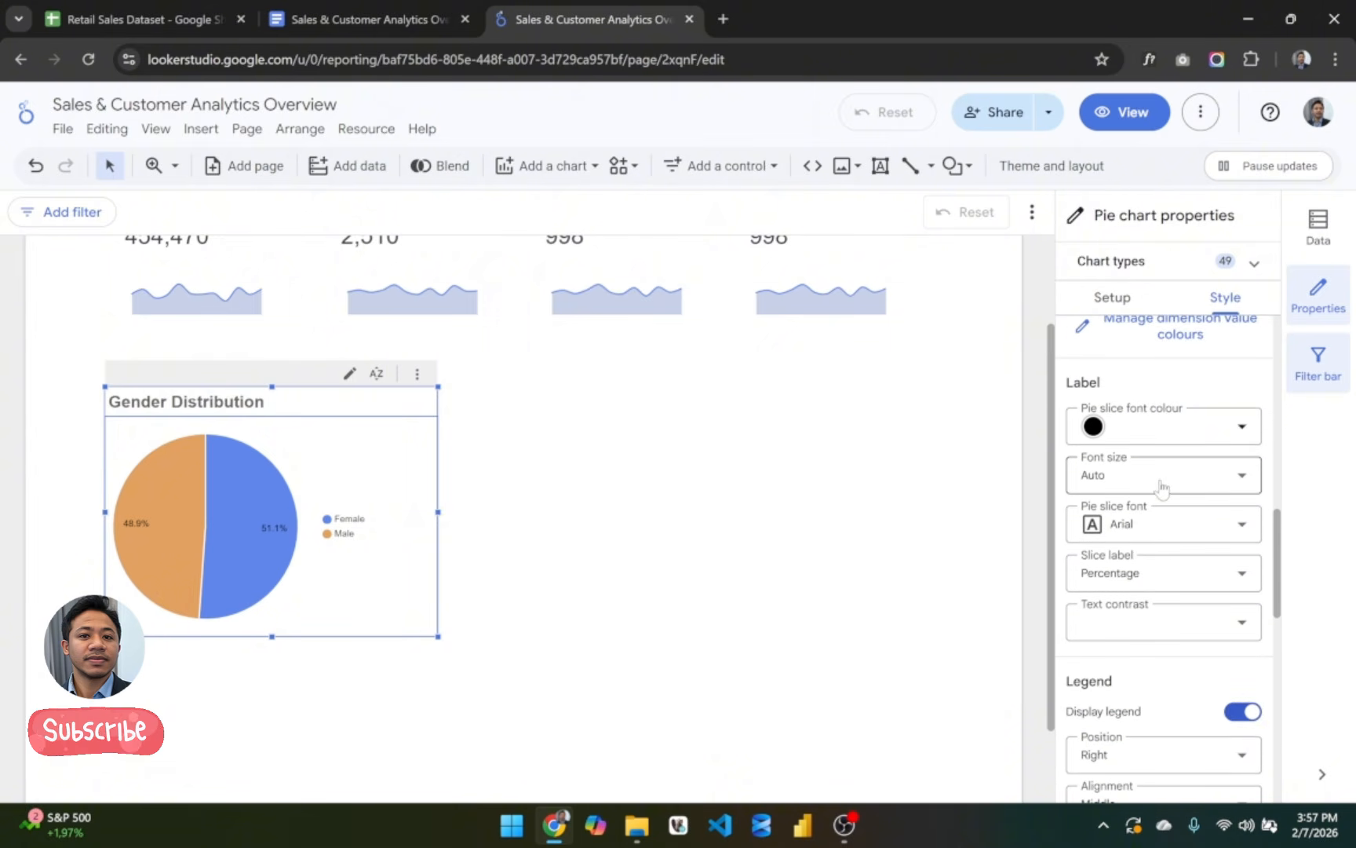
left_click(1170, 469)
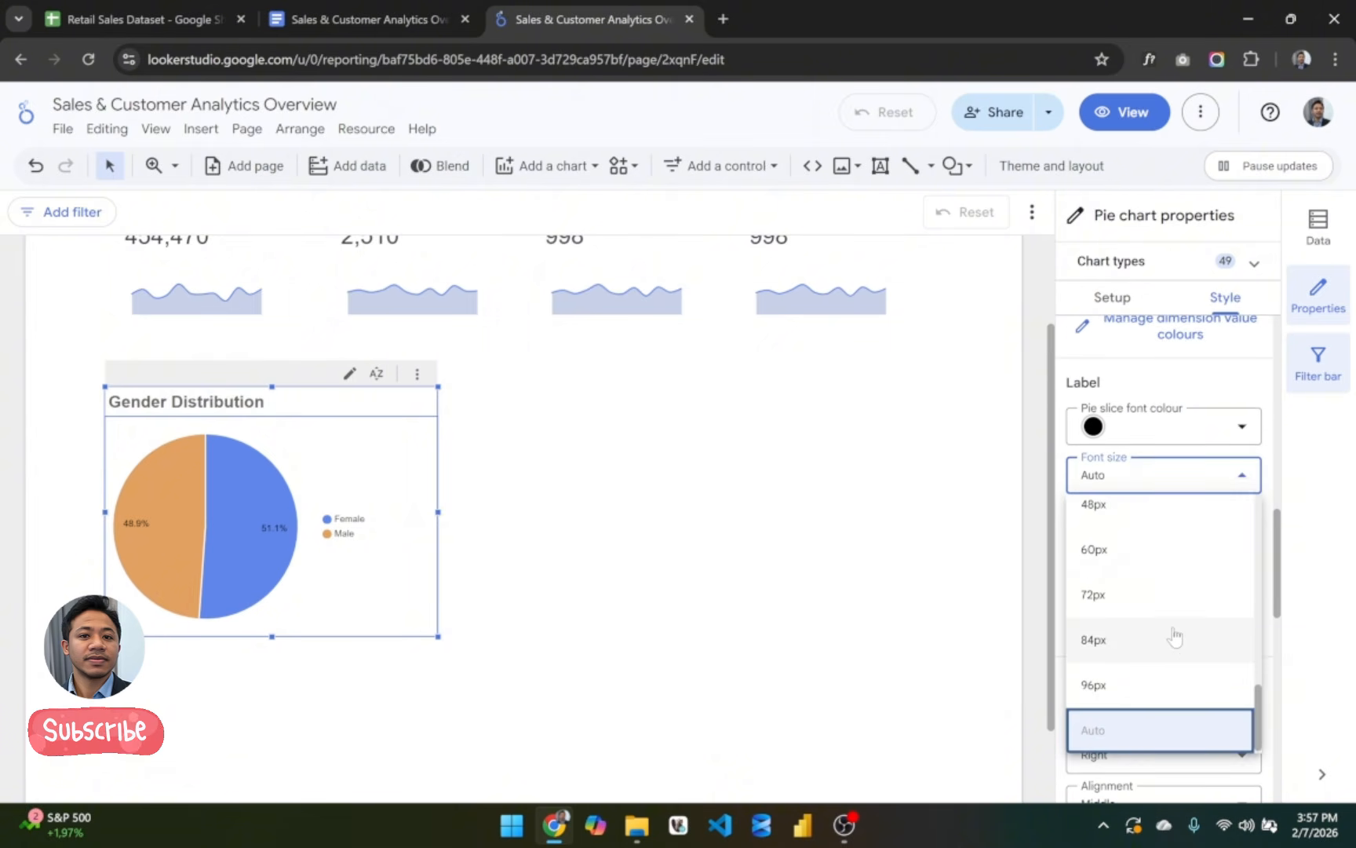
scroll(1175, 637, "up", 4)
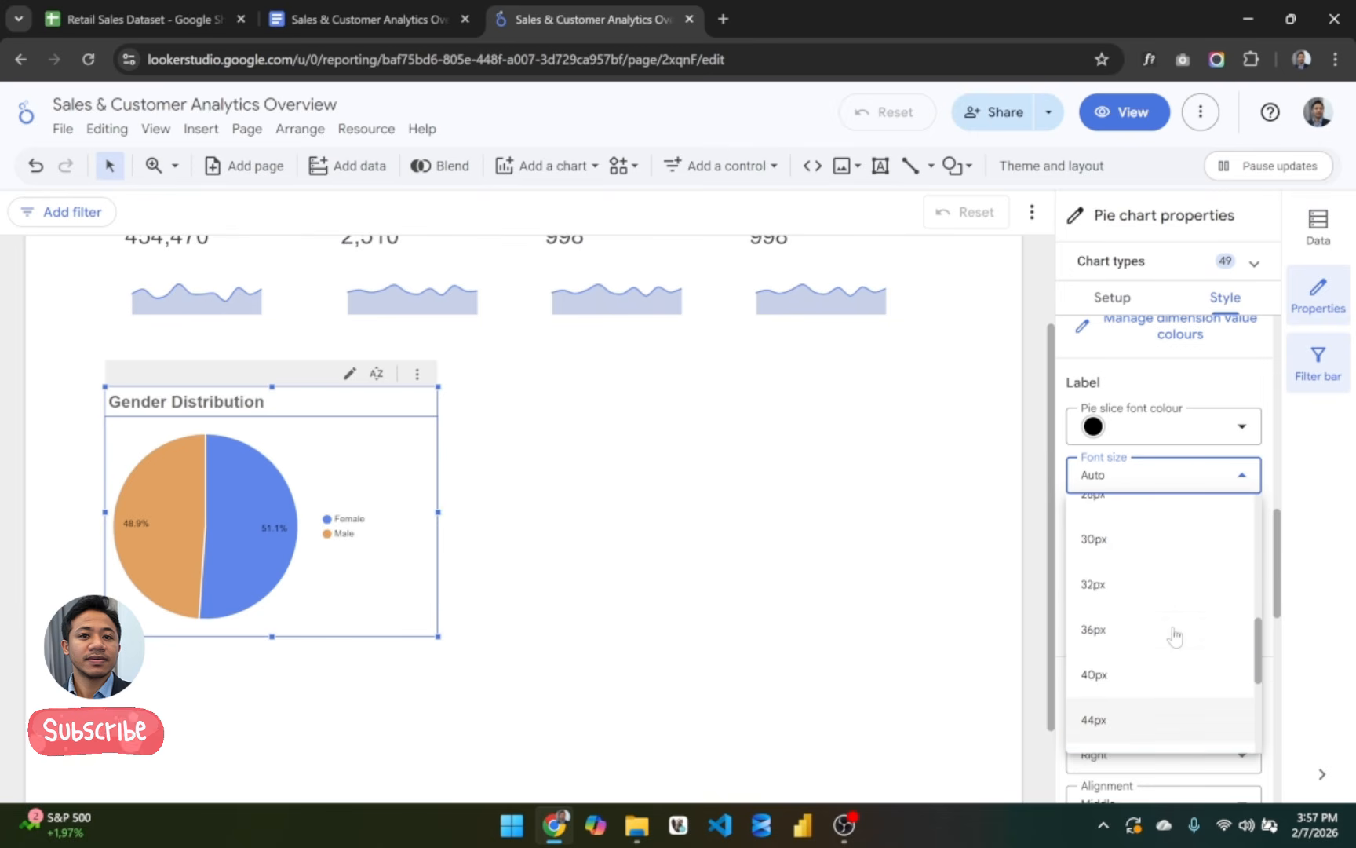
scroll(1176, 636, "up", 1)
left_click(1136, 606)
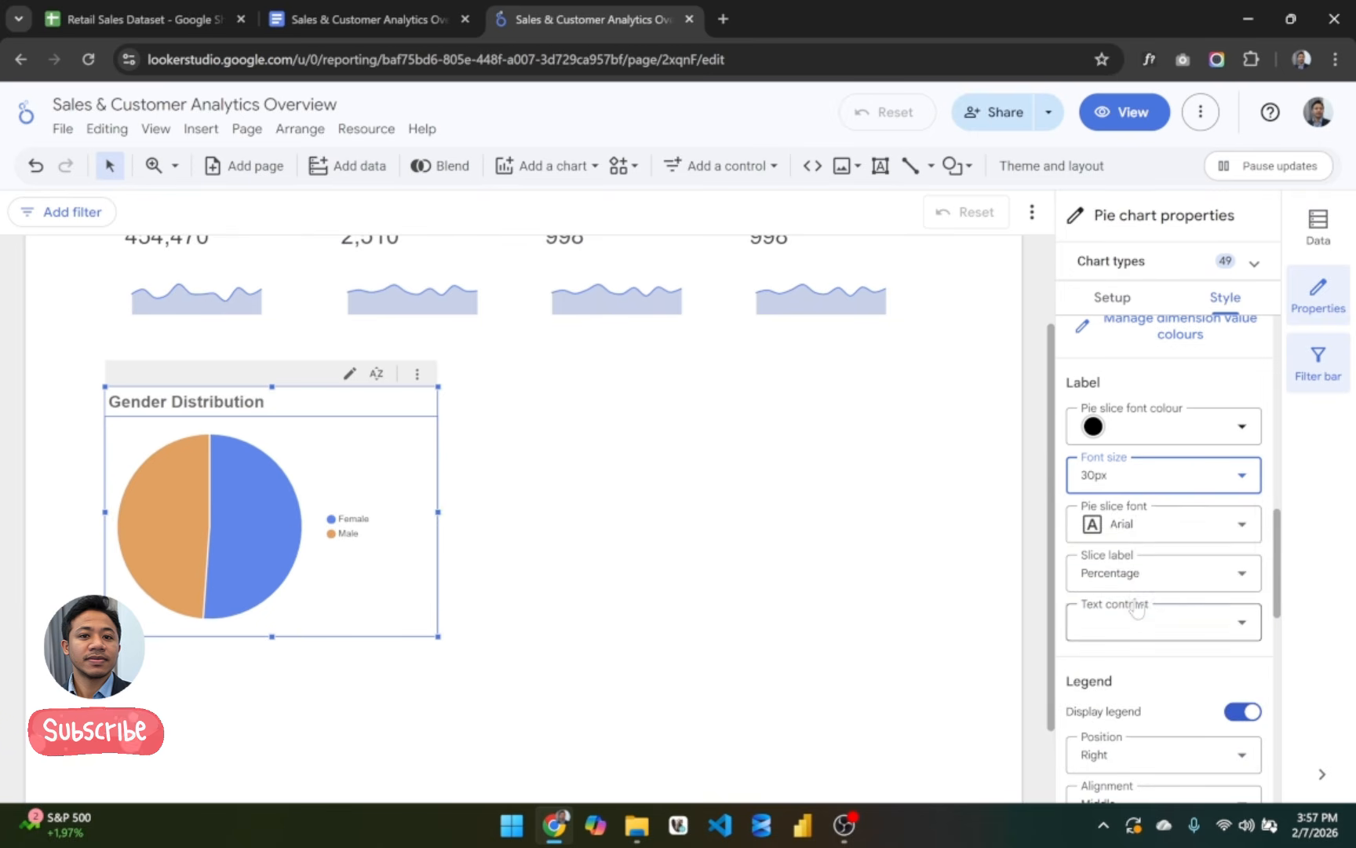
left_click(1169, 484)
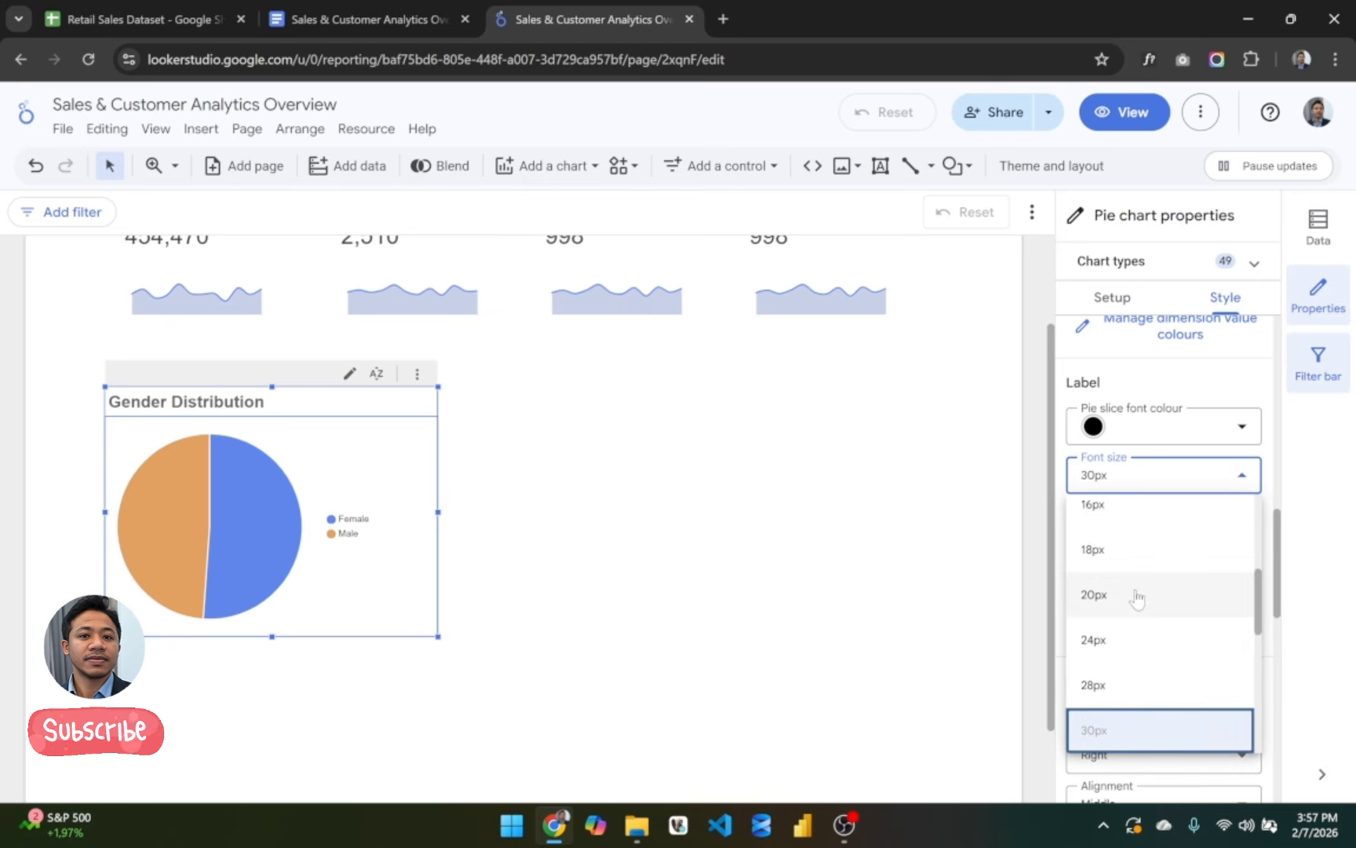
left_click(1119, 663)
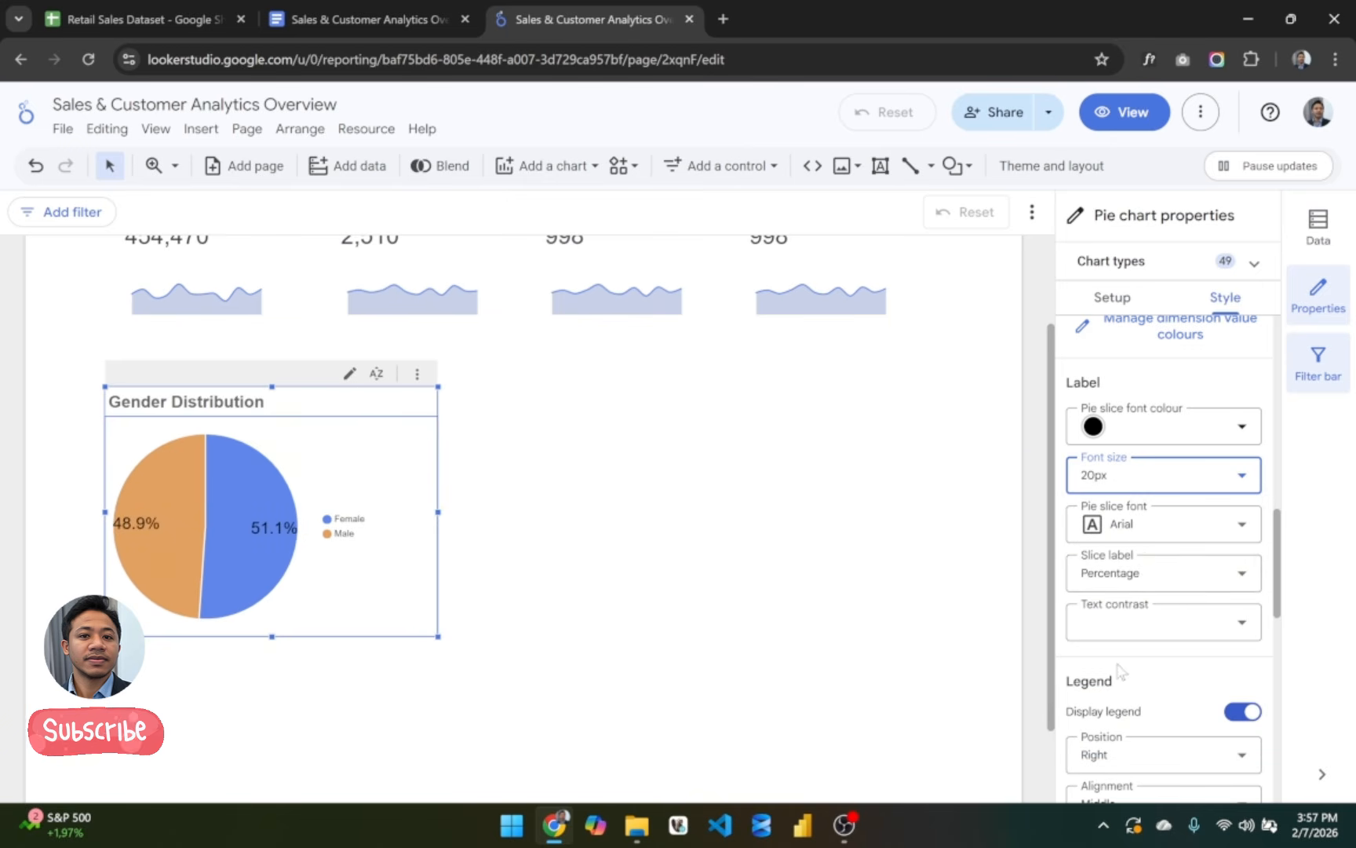
left_click(1159, 476)
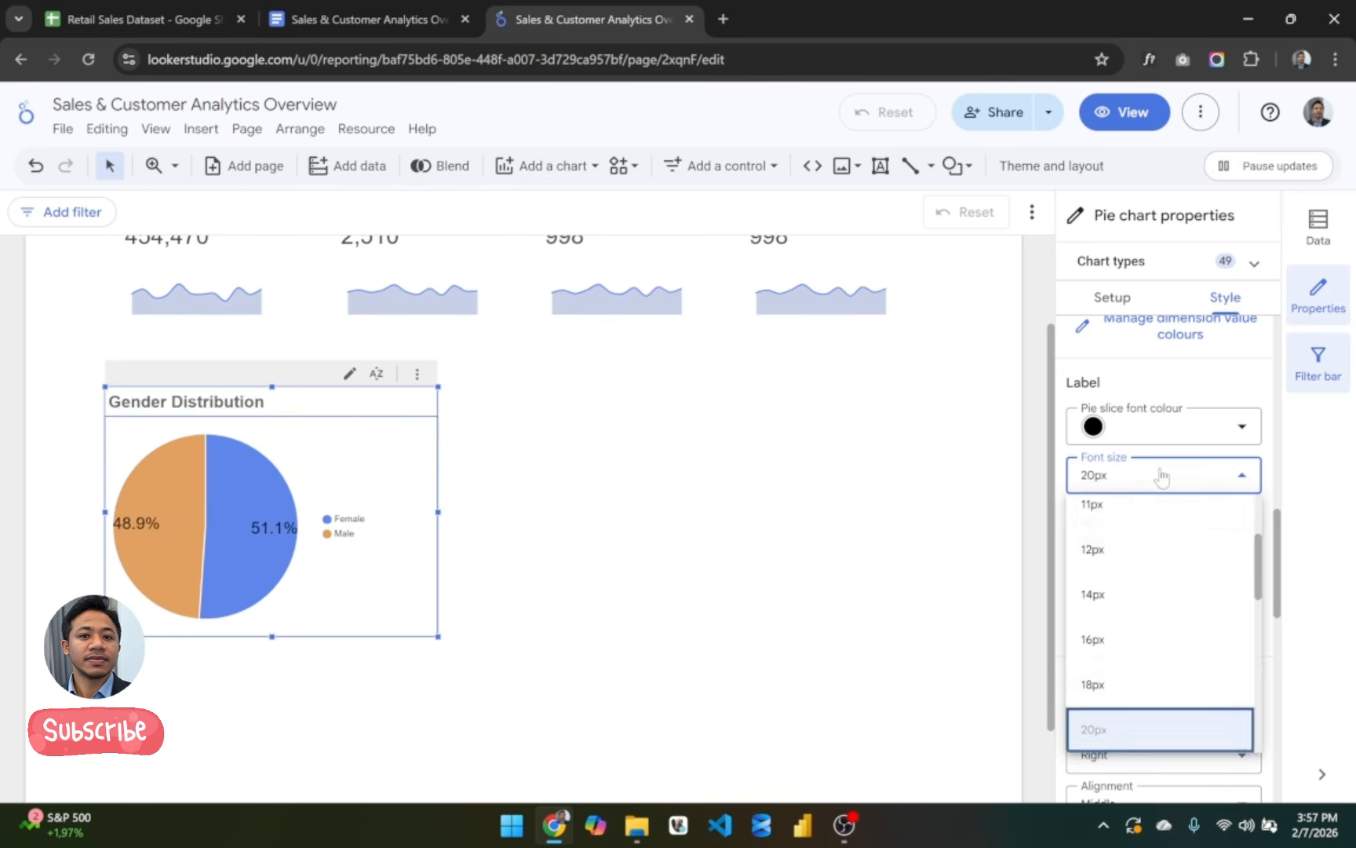
left_click(1131, 609)
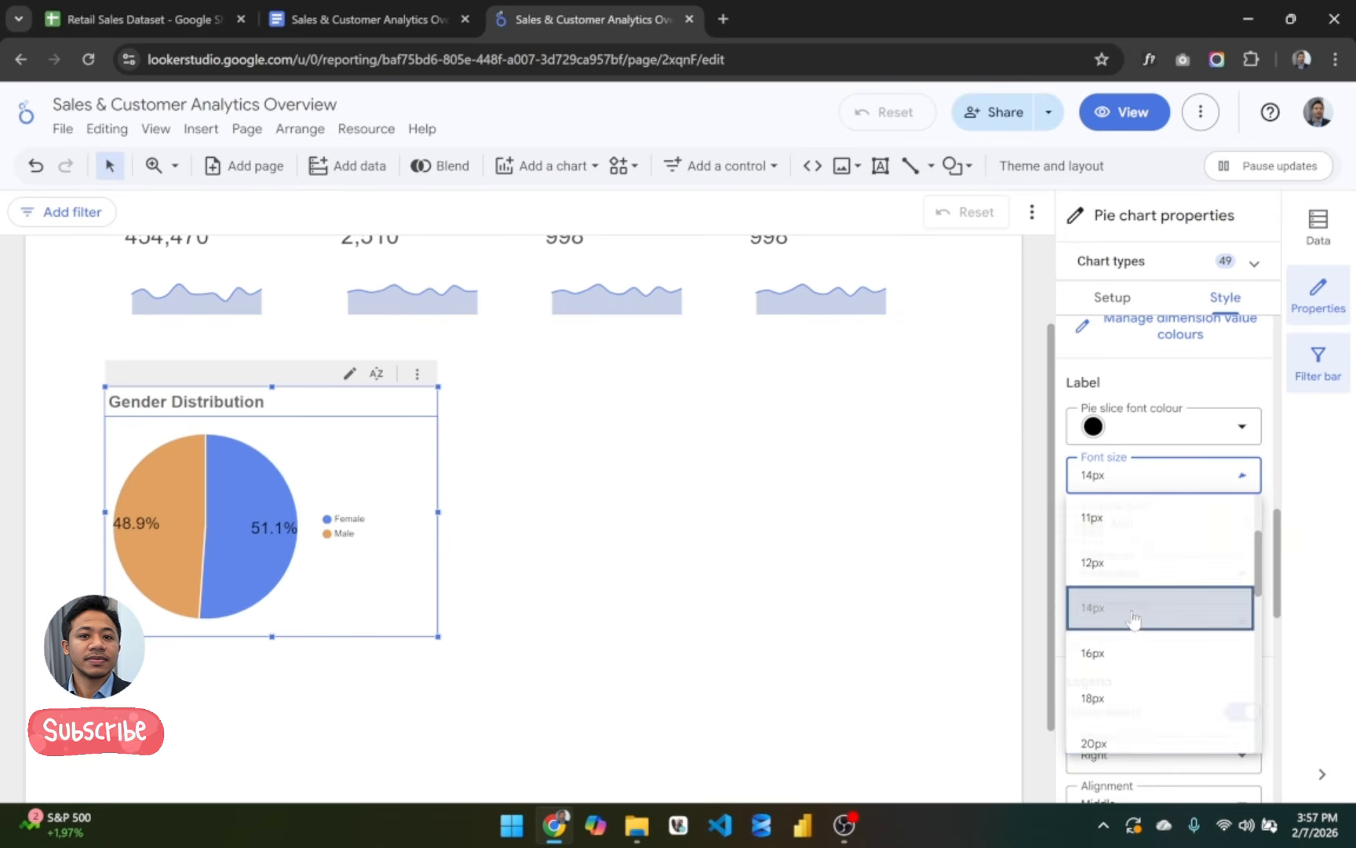
Step: Set the font size of the pie chart's slice labels to 16px
left_click(1163, 484)
scroll(1114, 702, "down", 1)
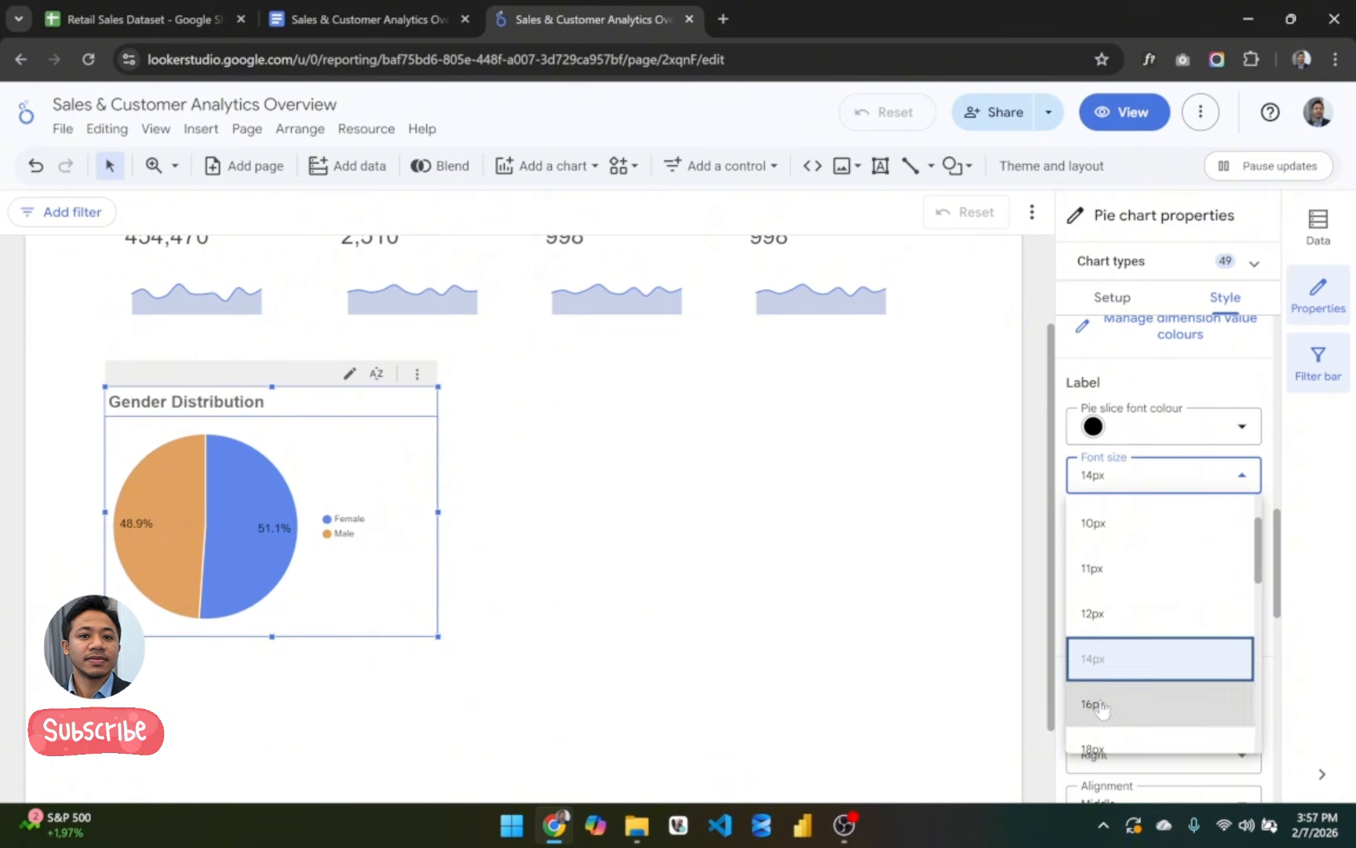
left_click(1102, 708)
left_click(343, 534)
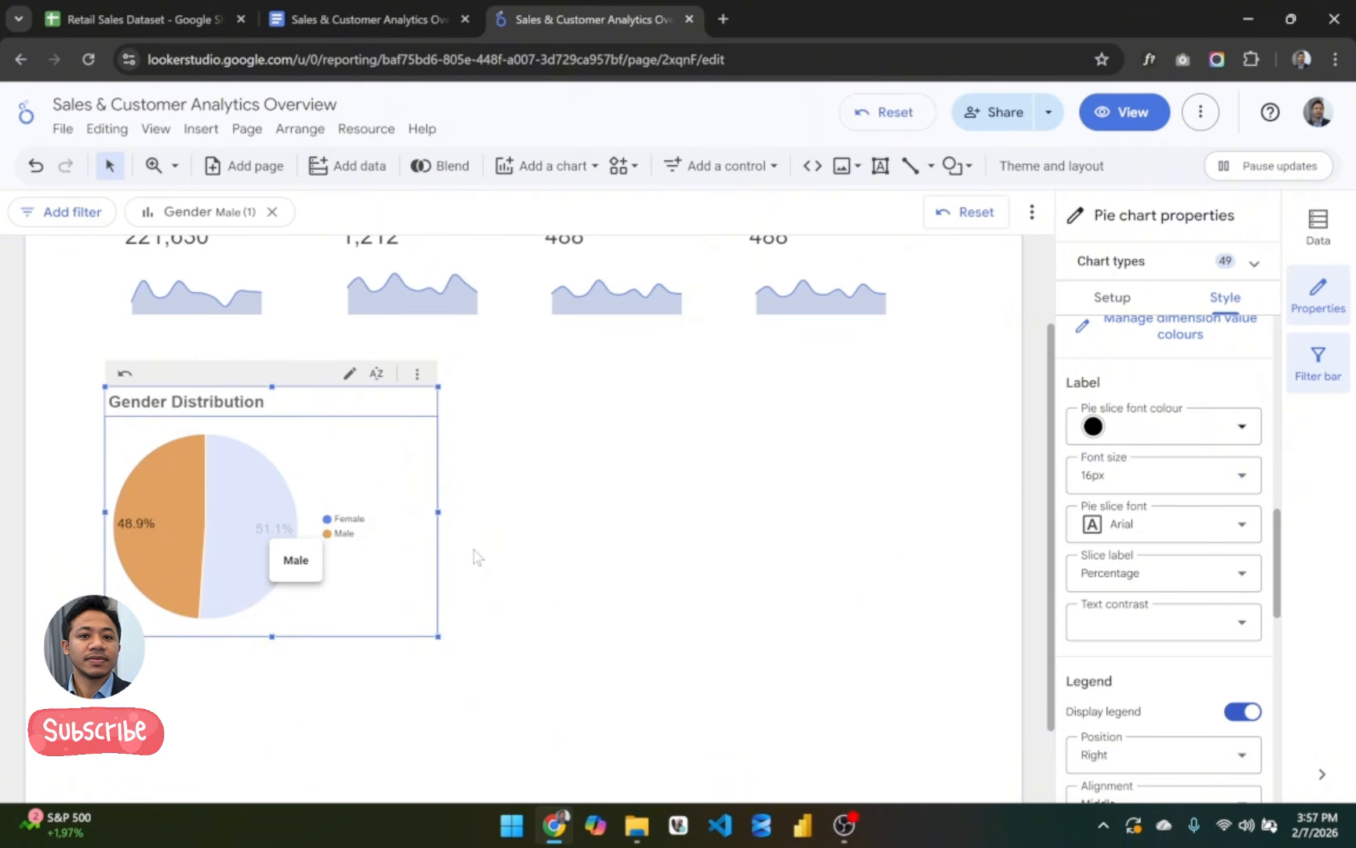
left_click(462, 462)
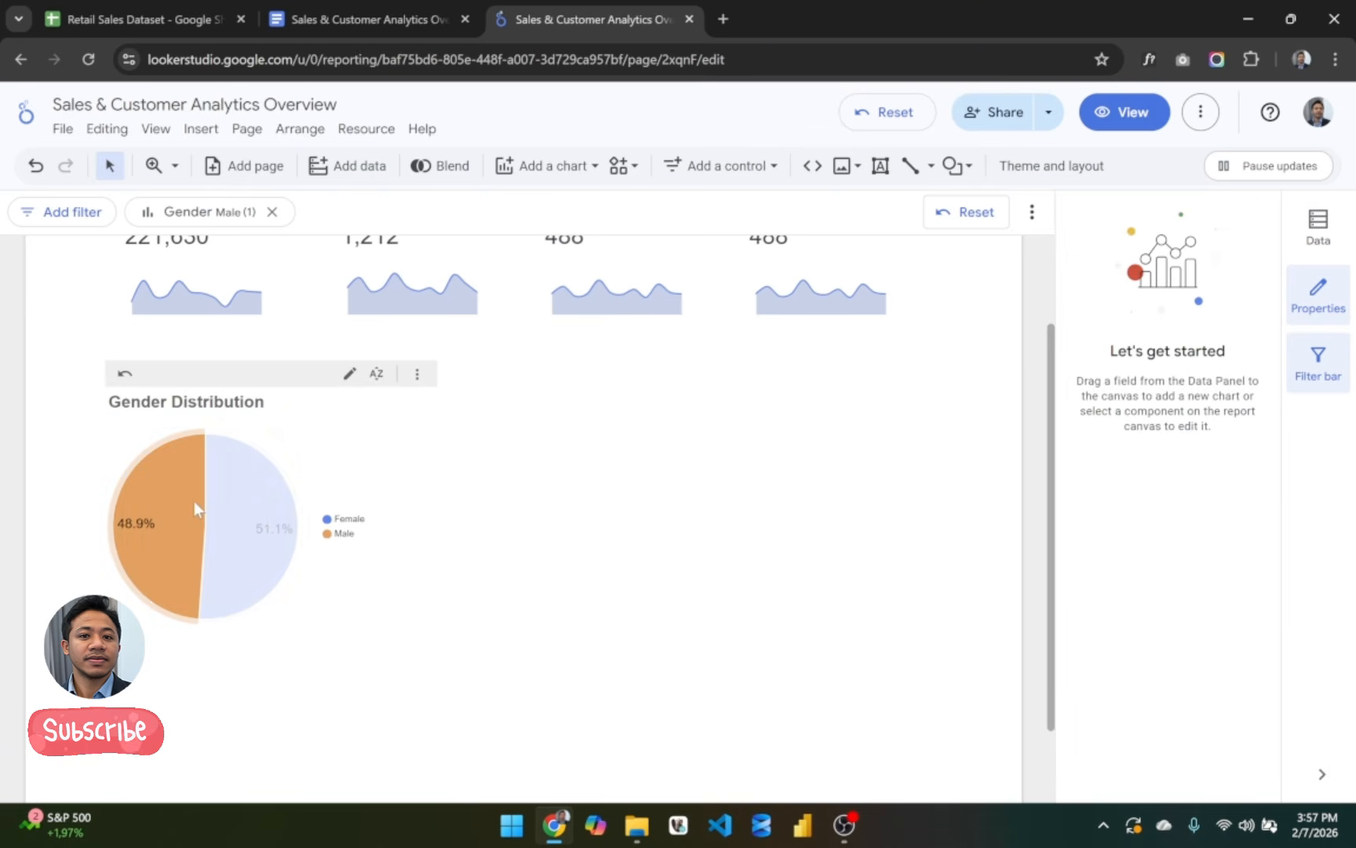
Step: Try a 30px font size on the Gender Distribution chart's legend
left_click(306, 378)
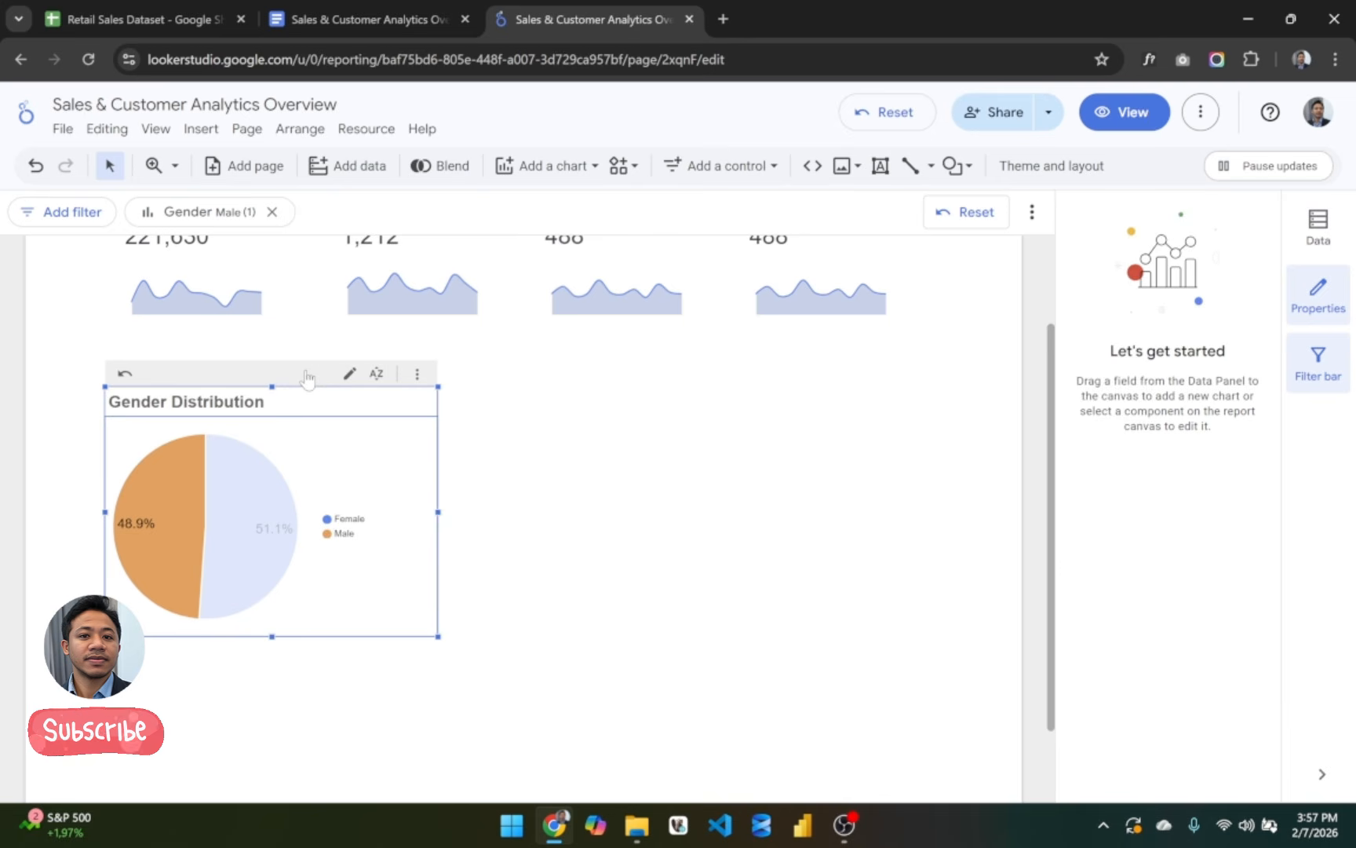
scroll(1203, 565, "down", 5)
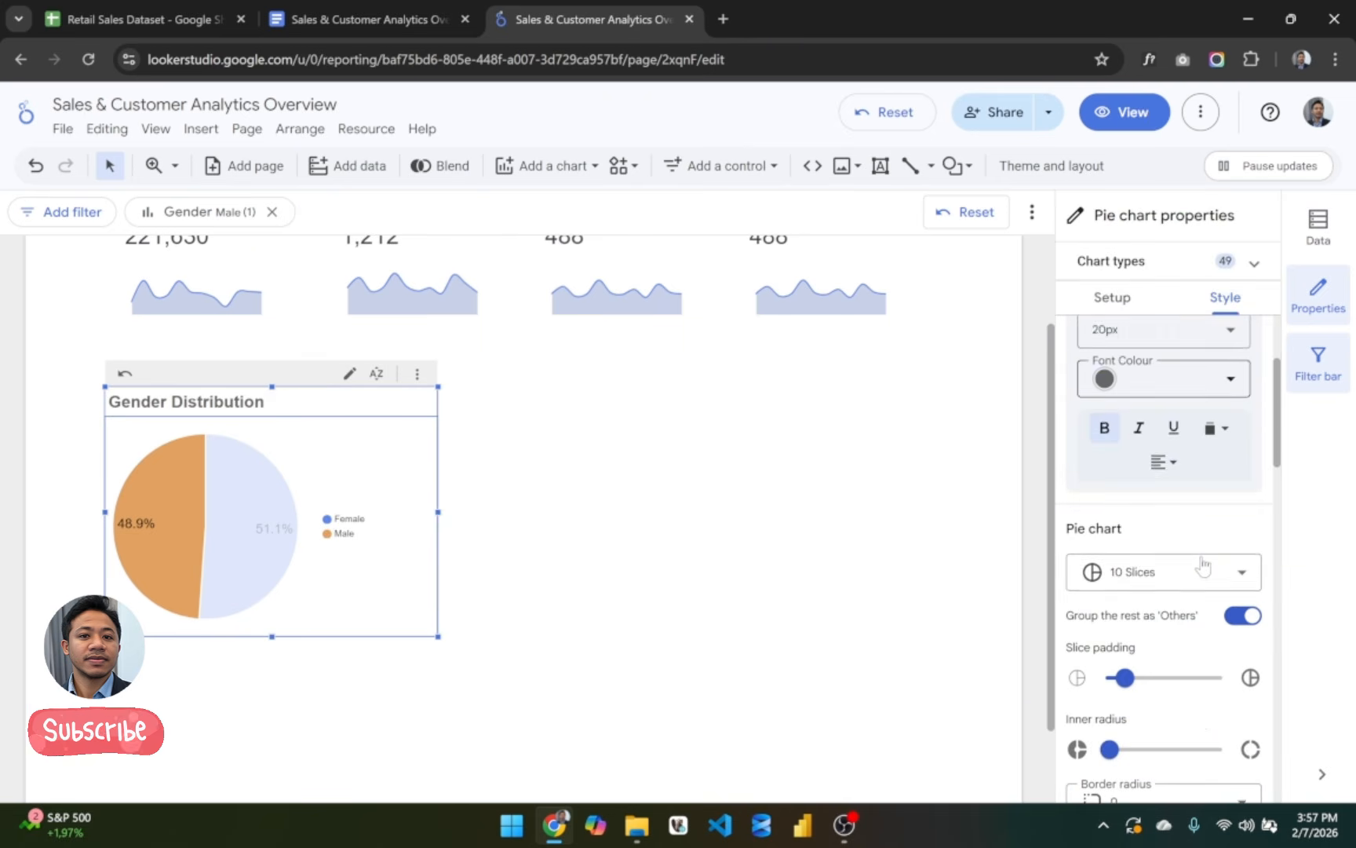
scroll(1203, 565, "down", 10)
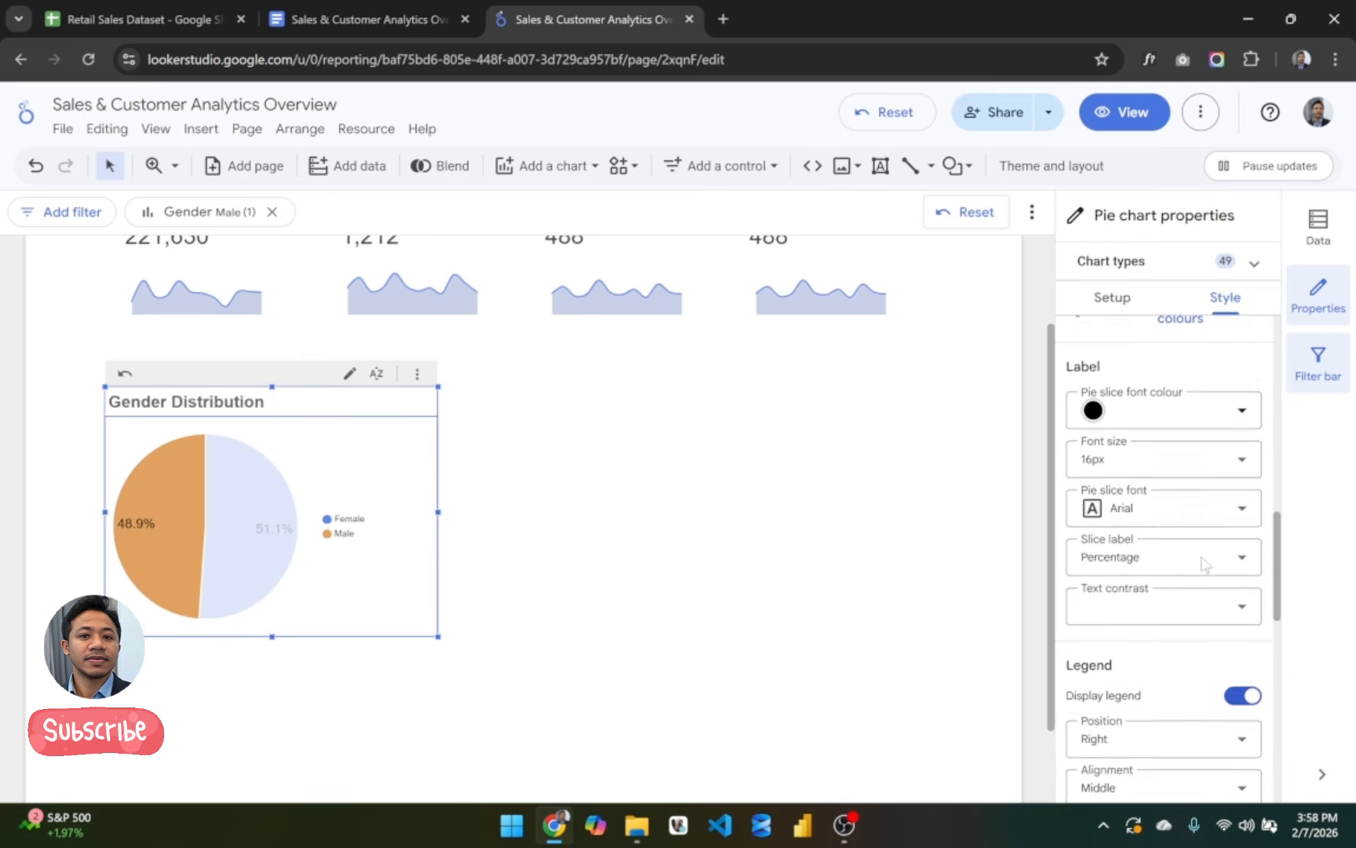
scroll(1203, 563, "down", 3)
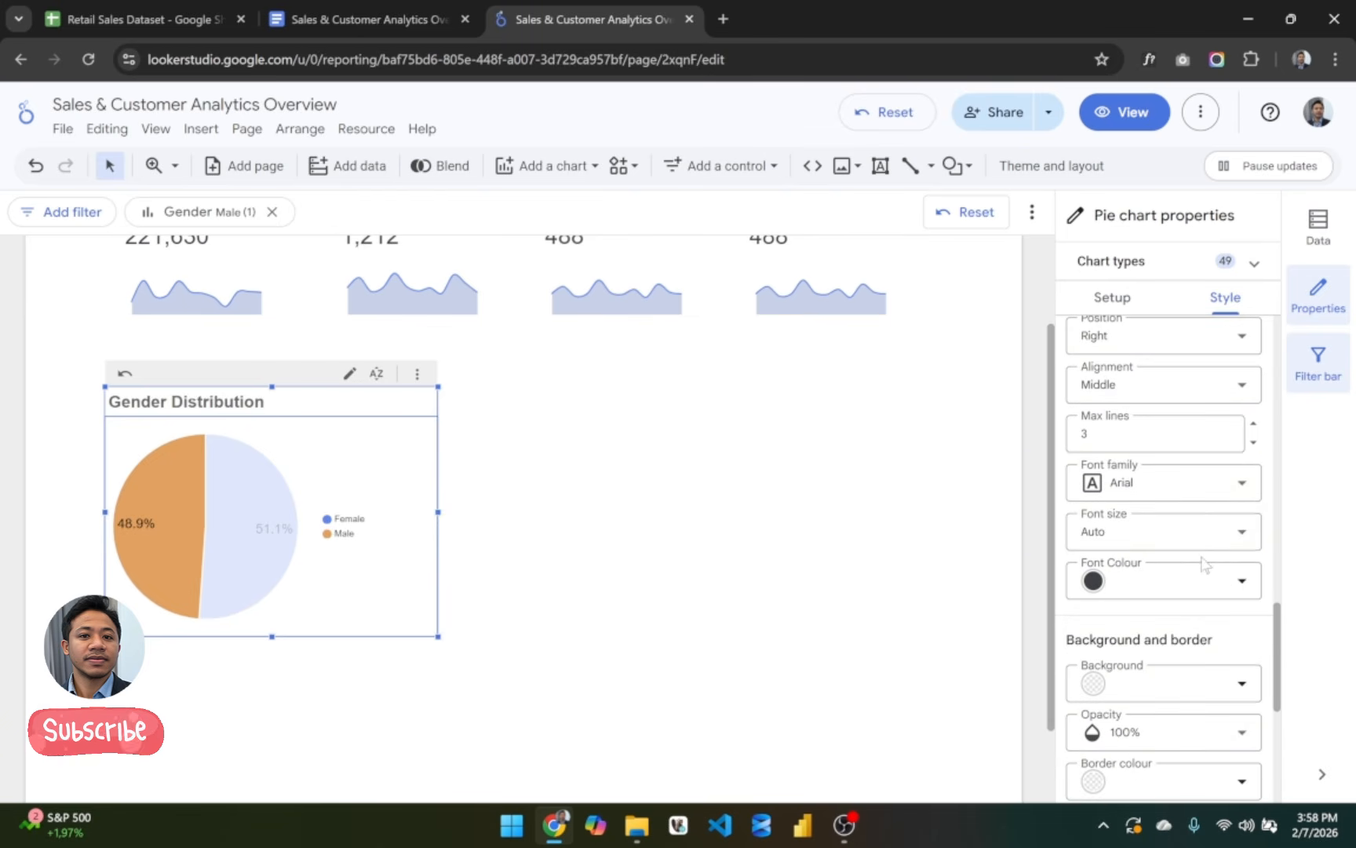
scroll(1176, 549, "up", 3)
scroll(1176, 549, "down", 3)
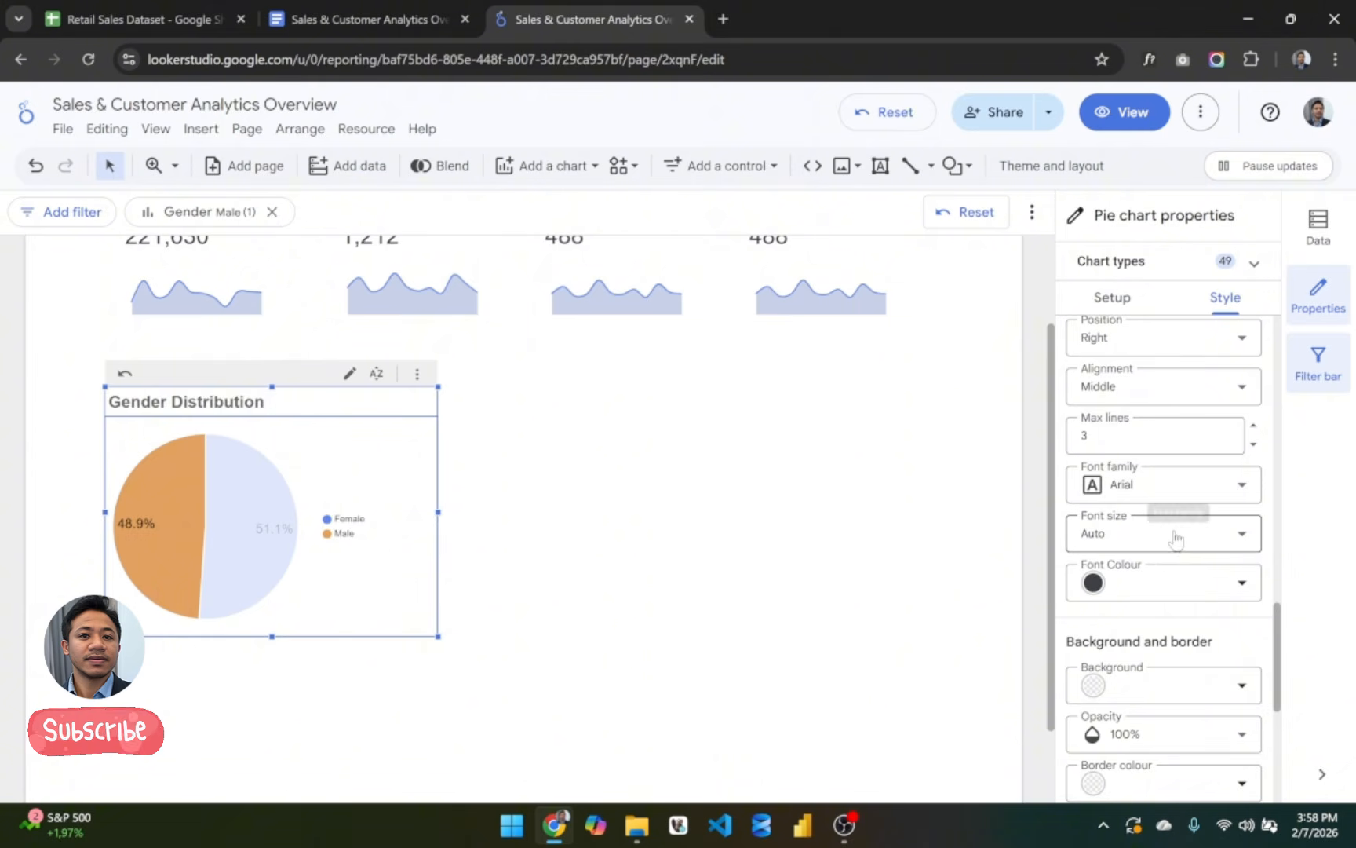
left_click(1175, 542)
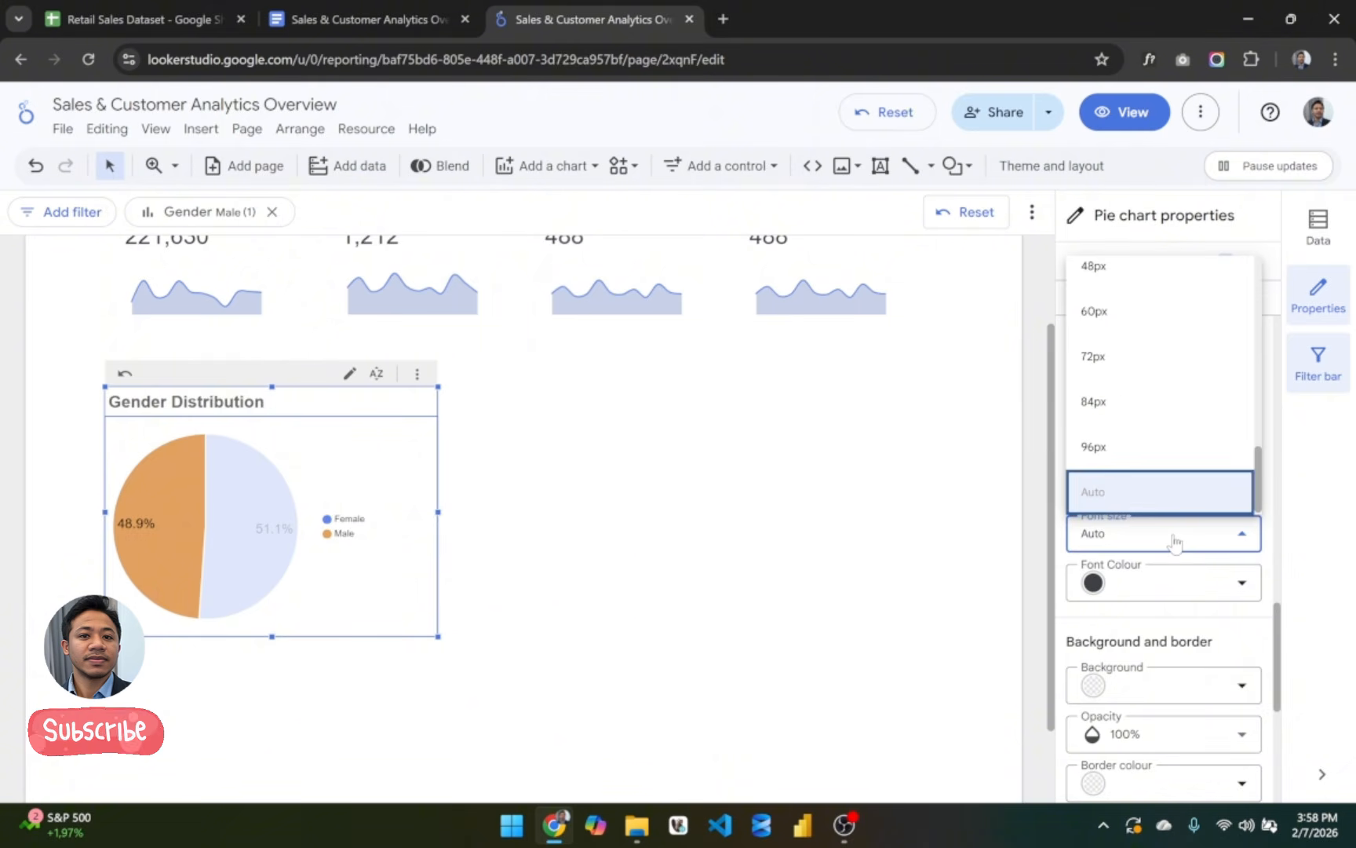
scroll(1163, 439, "up", 3)
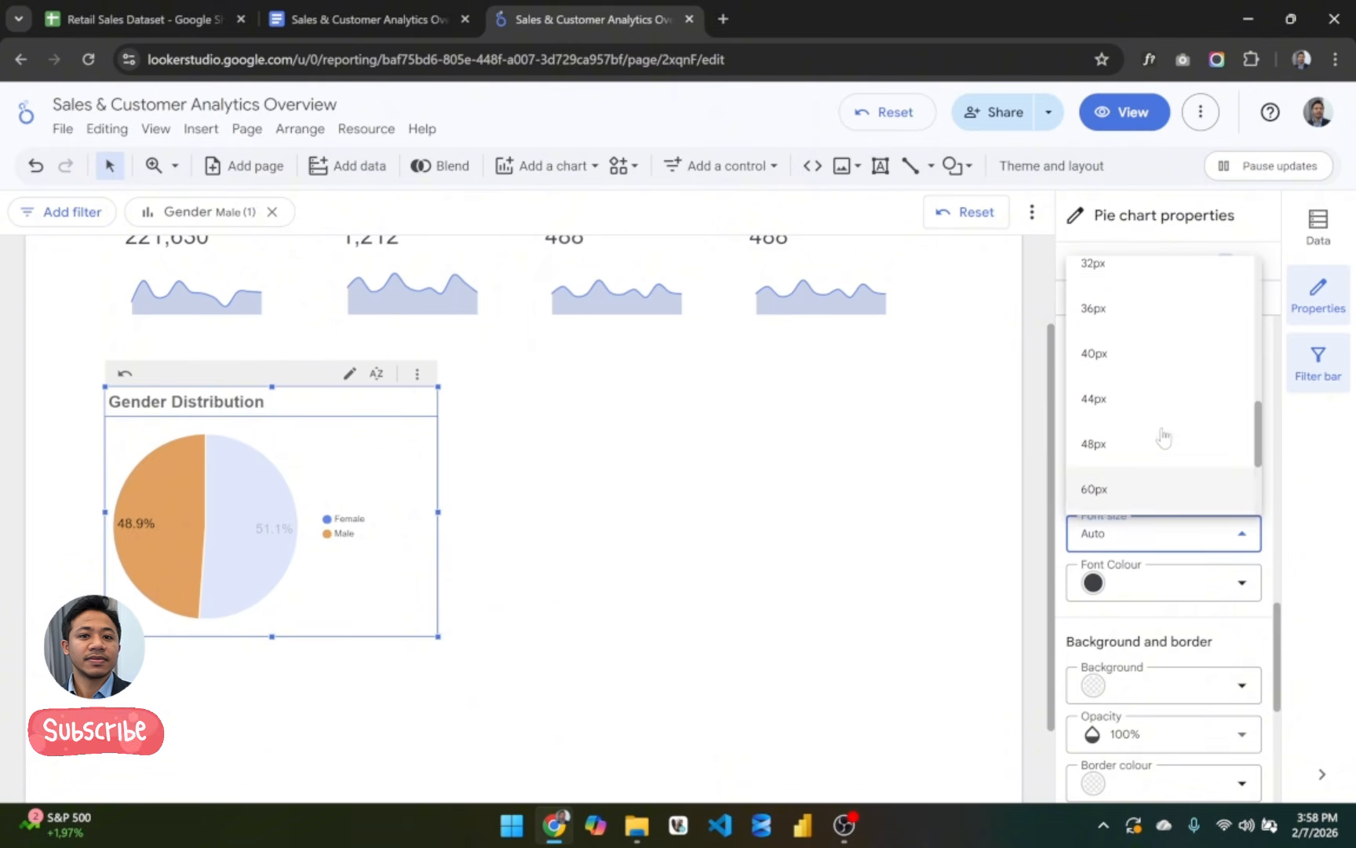
scroll(1138, 338, "up", 2)
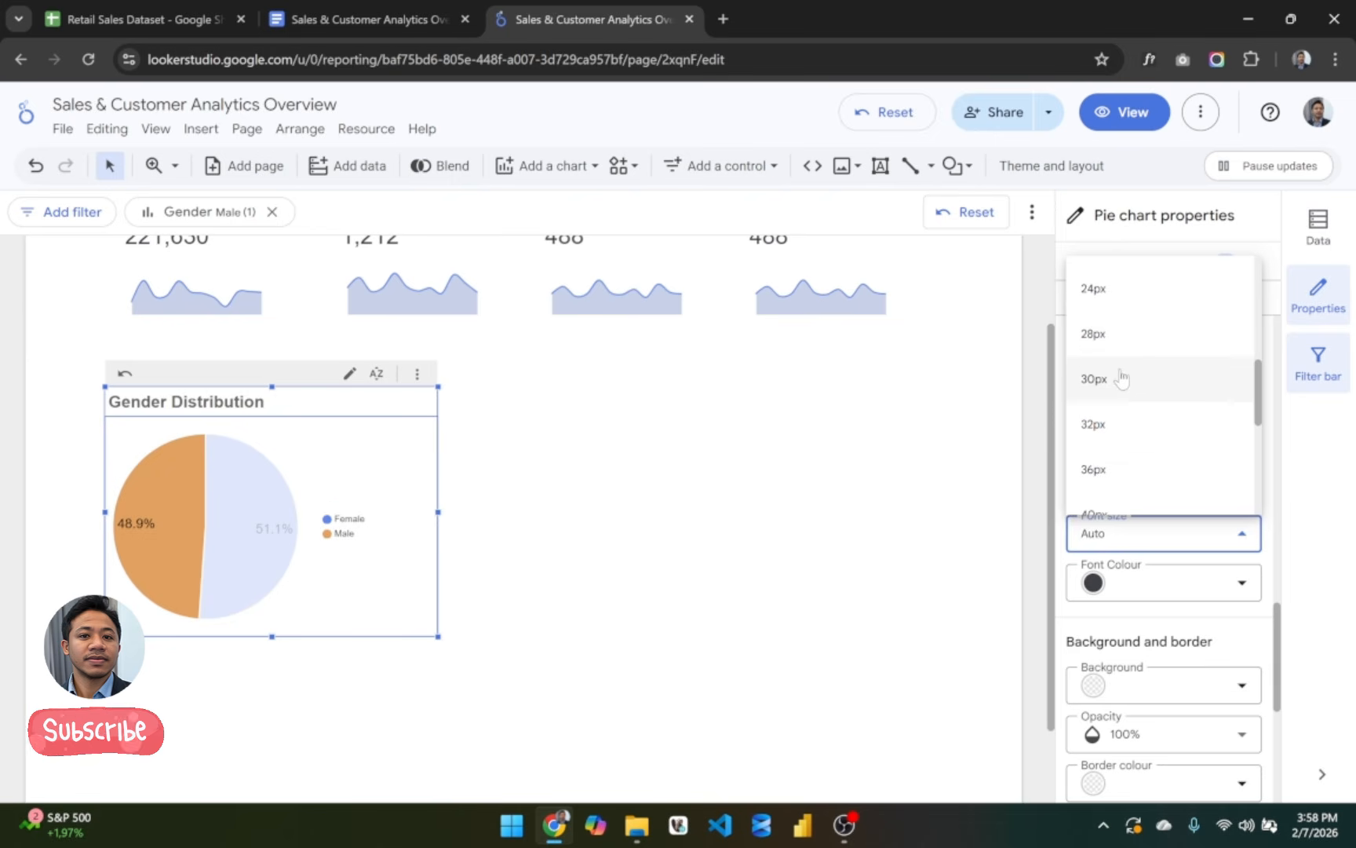
left_click(1121, 378)
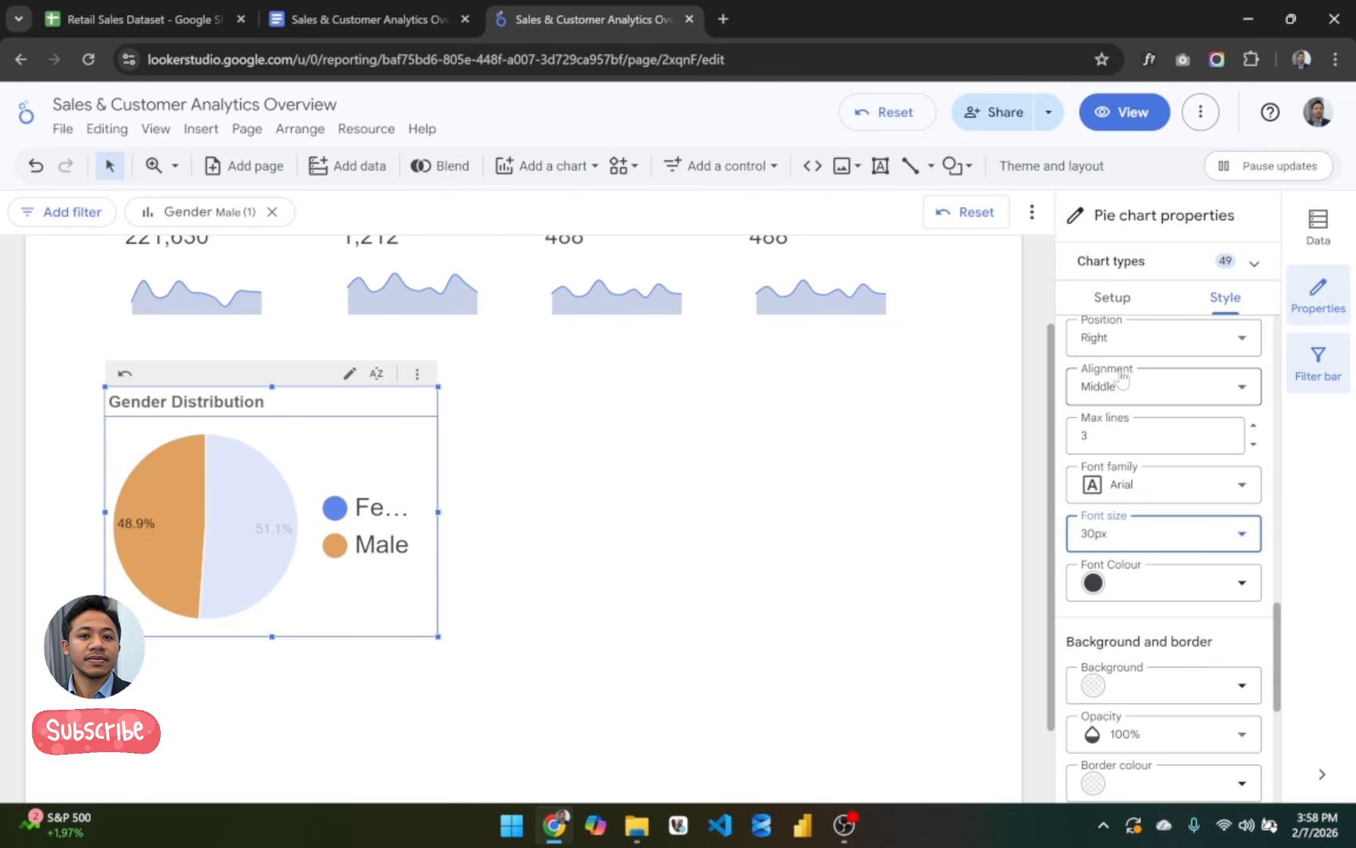
Step: Set the pie chart's legend font size to 16px and clear the Male cross-filter
left_click(1142, 534)
scroll(1146, 479, "up", 2)
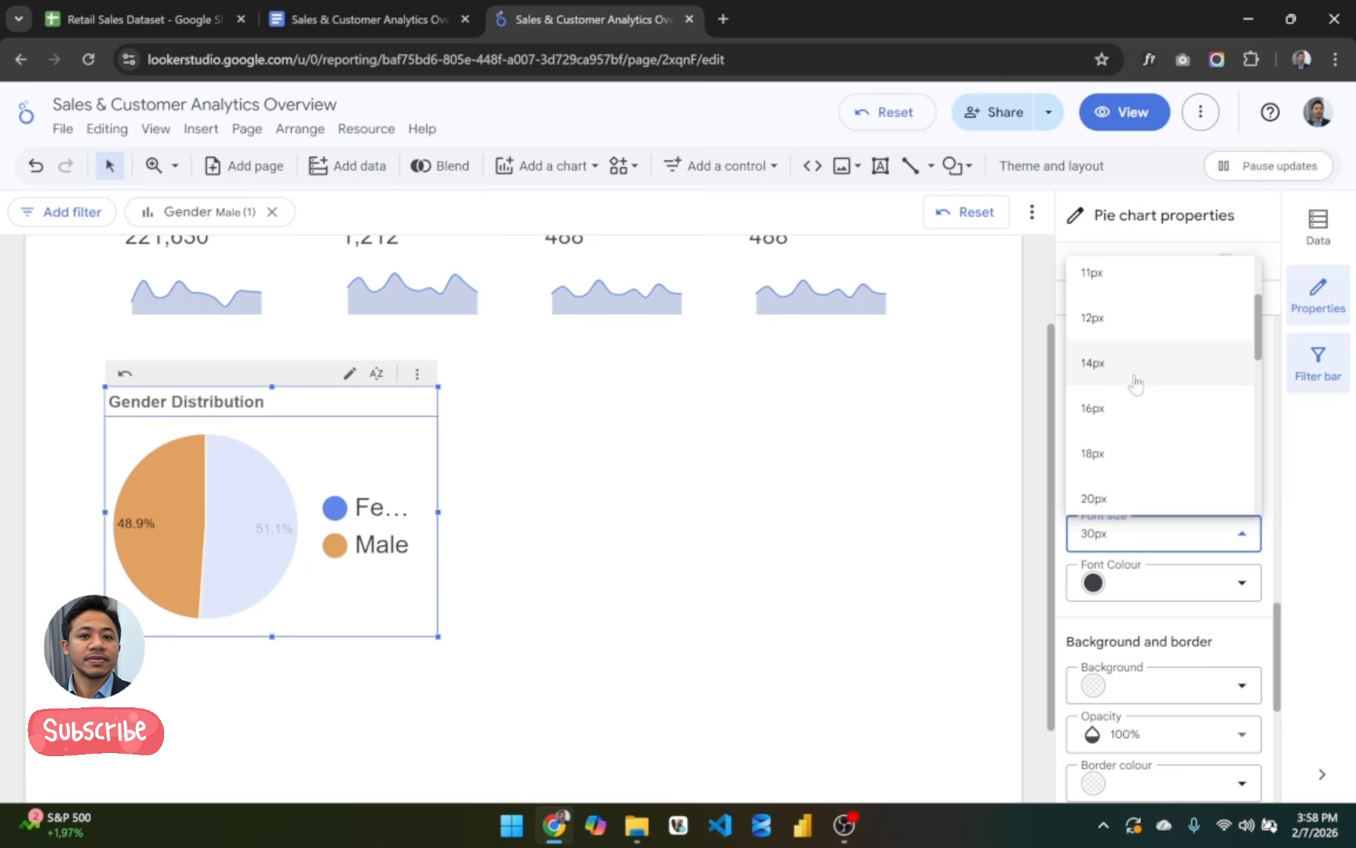
left_click(1131, 408)
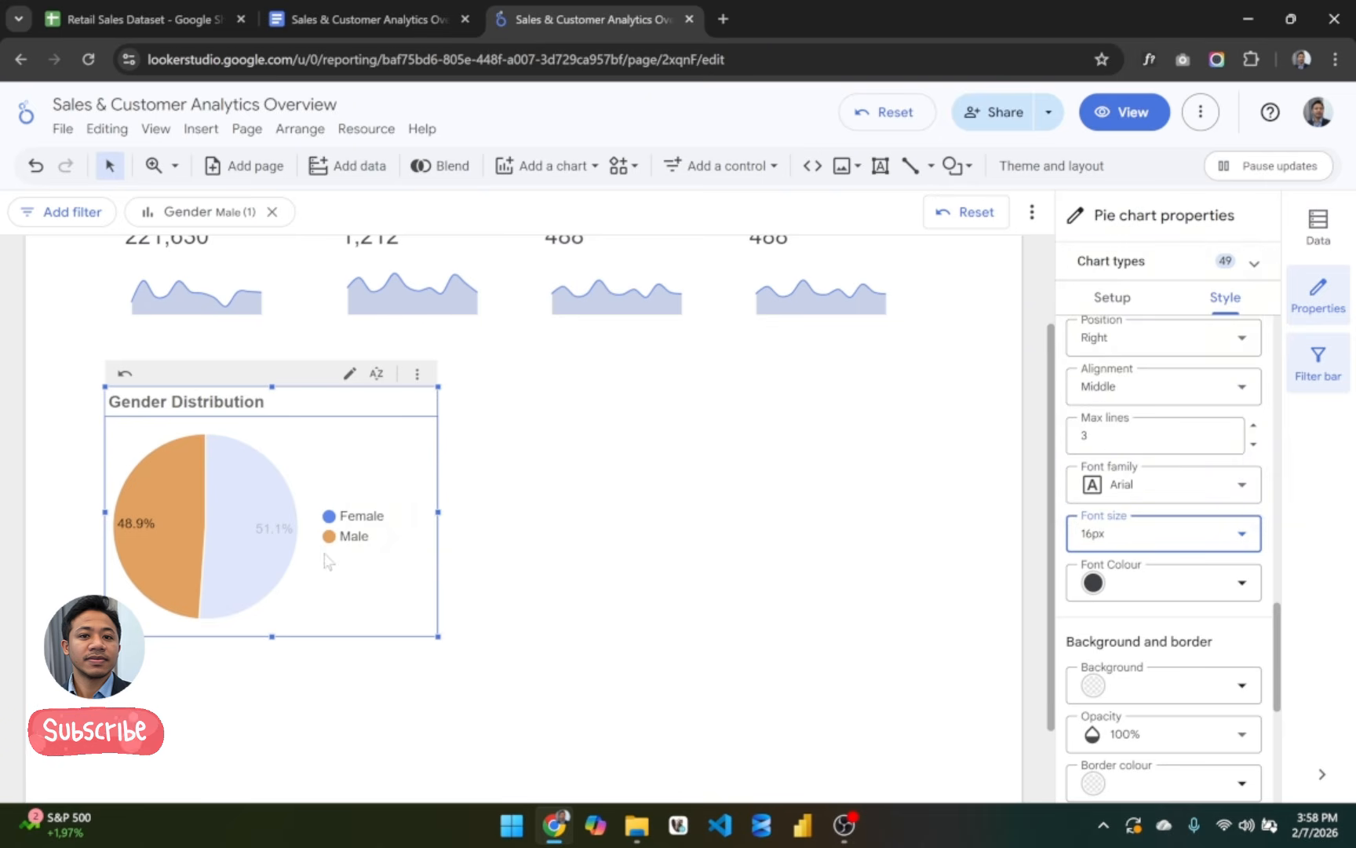
left_click(159, 501)
Step: Narrow the Gender Distribution chart slightly from its right edge and move it up a little toward the scorecards
scroll(1136, 459, "up", 2)
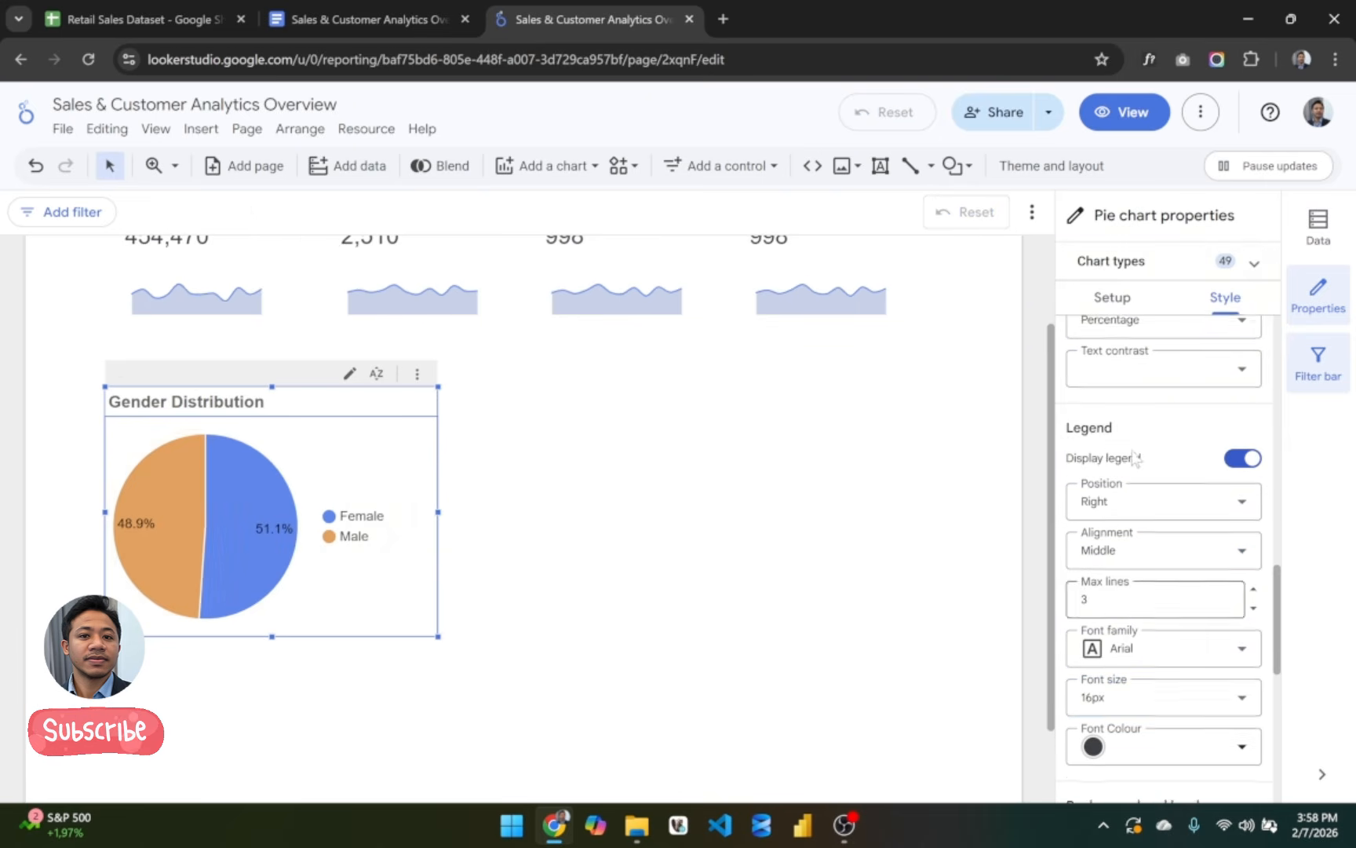
scroll(1136, 459, "up", 3)
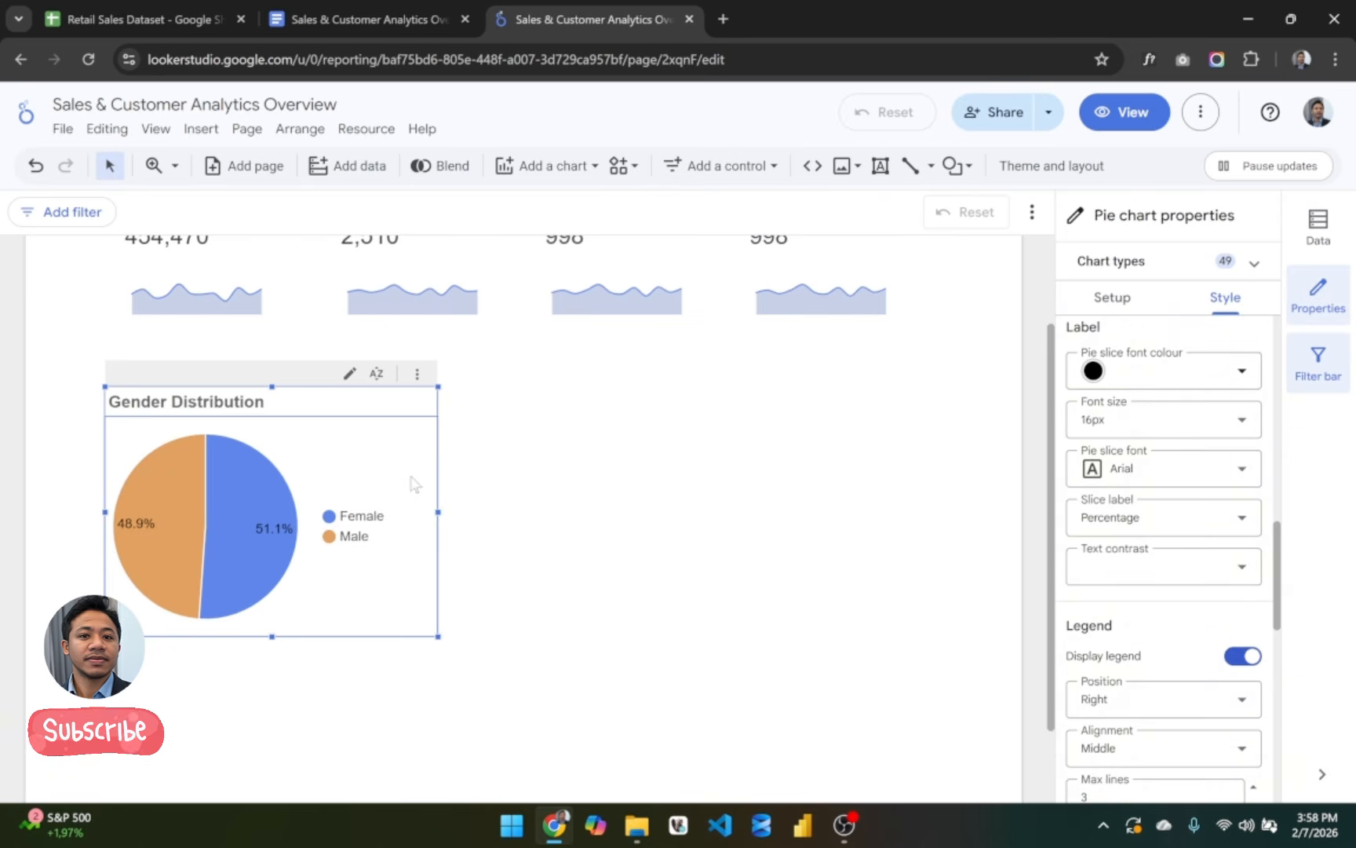
left_click_drag(438, 512, 405, 510)
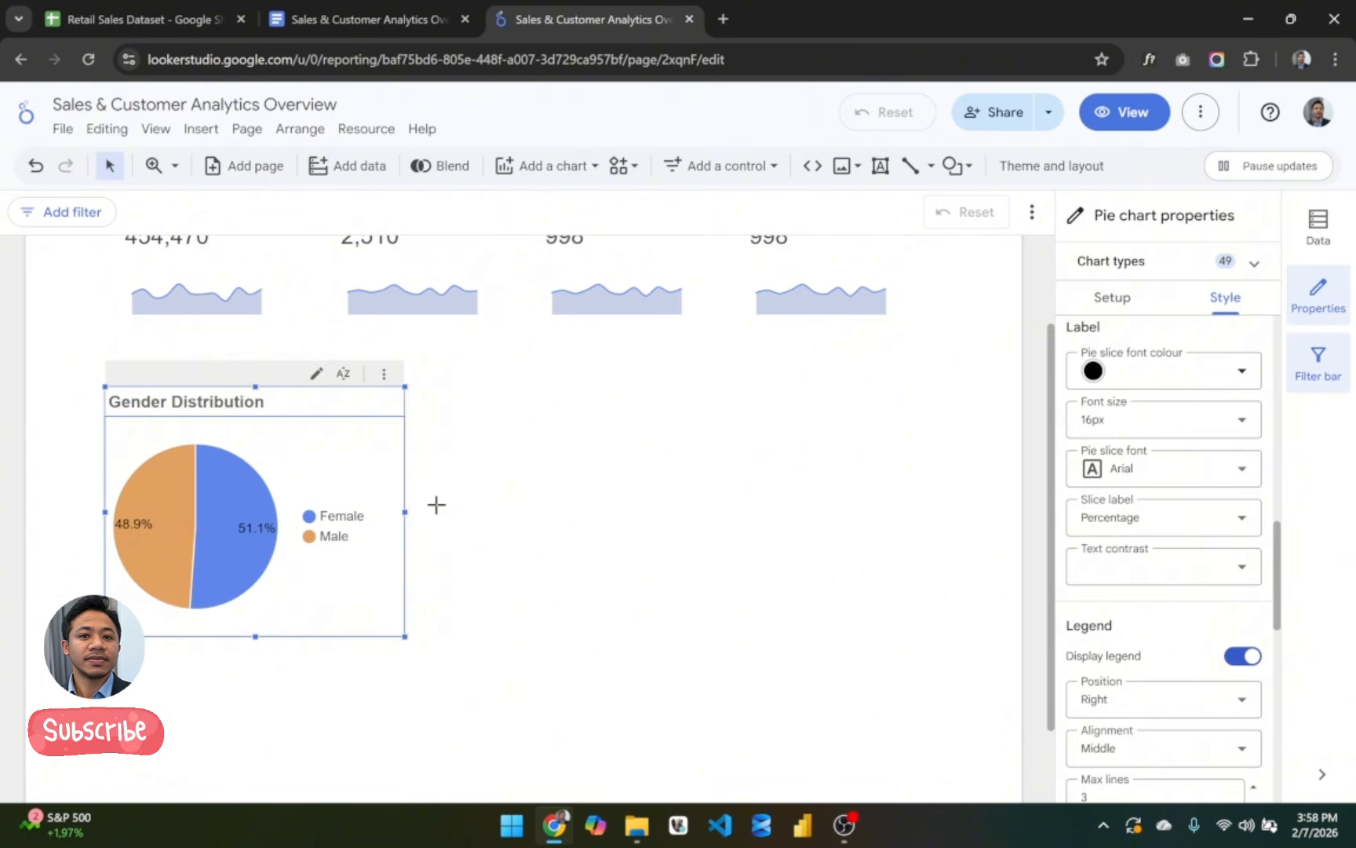
left_click(436, 505)
left_click_drag(330, 421, 330, 406)
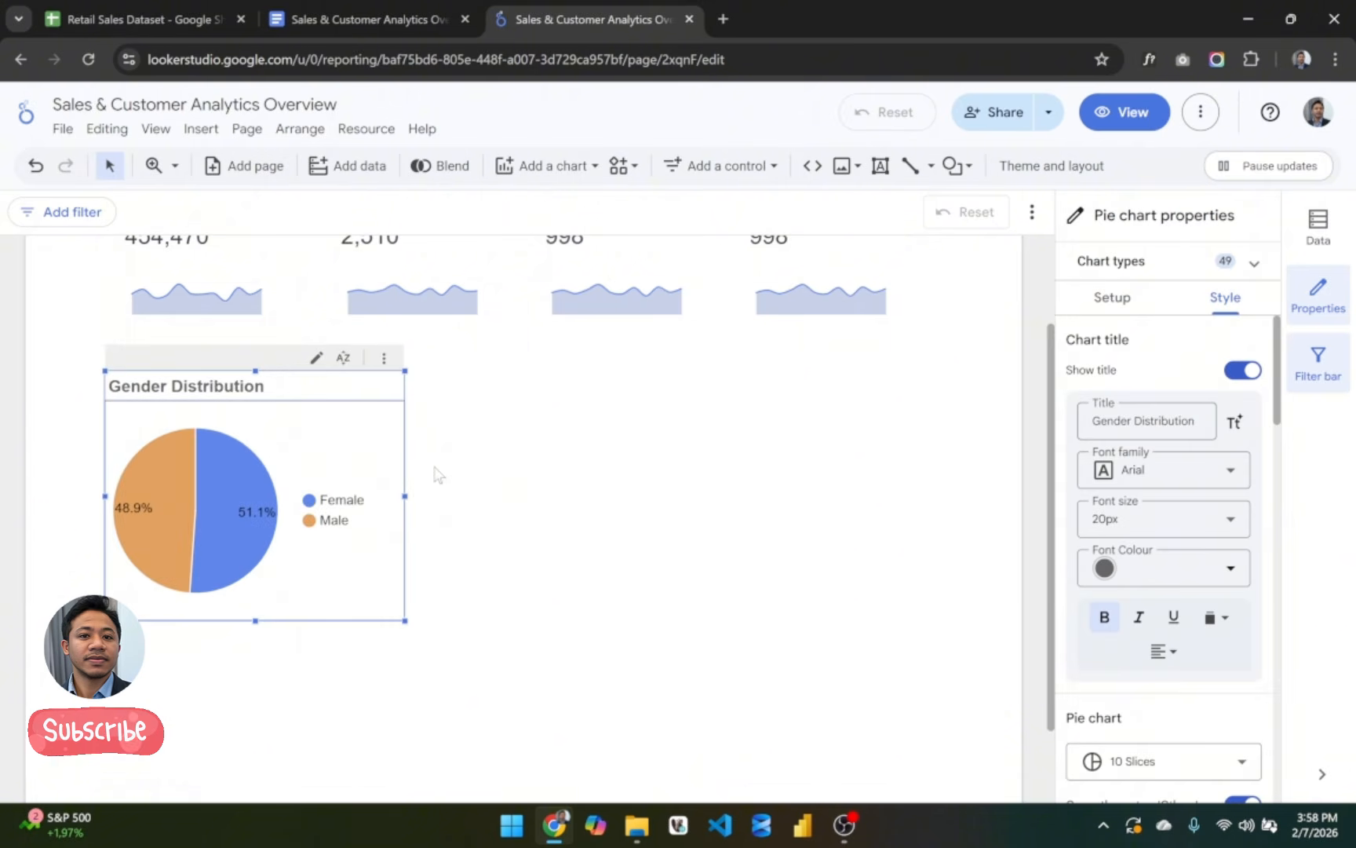
Step: Duplicate the Gender Distribution chart and place the copy directly beside the original at the same height
key("ctrl+v")
left_click_drag(300, 304, 580, 286)
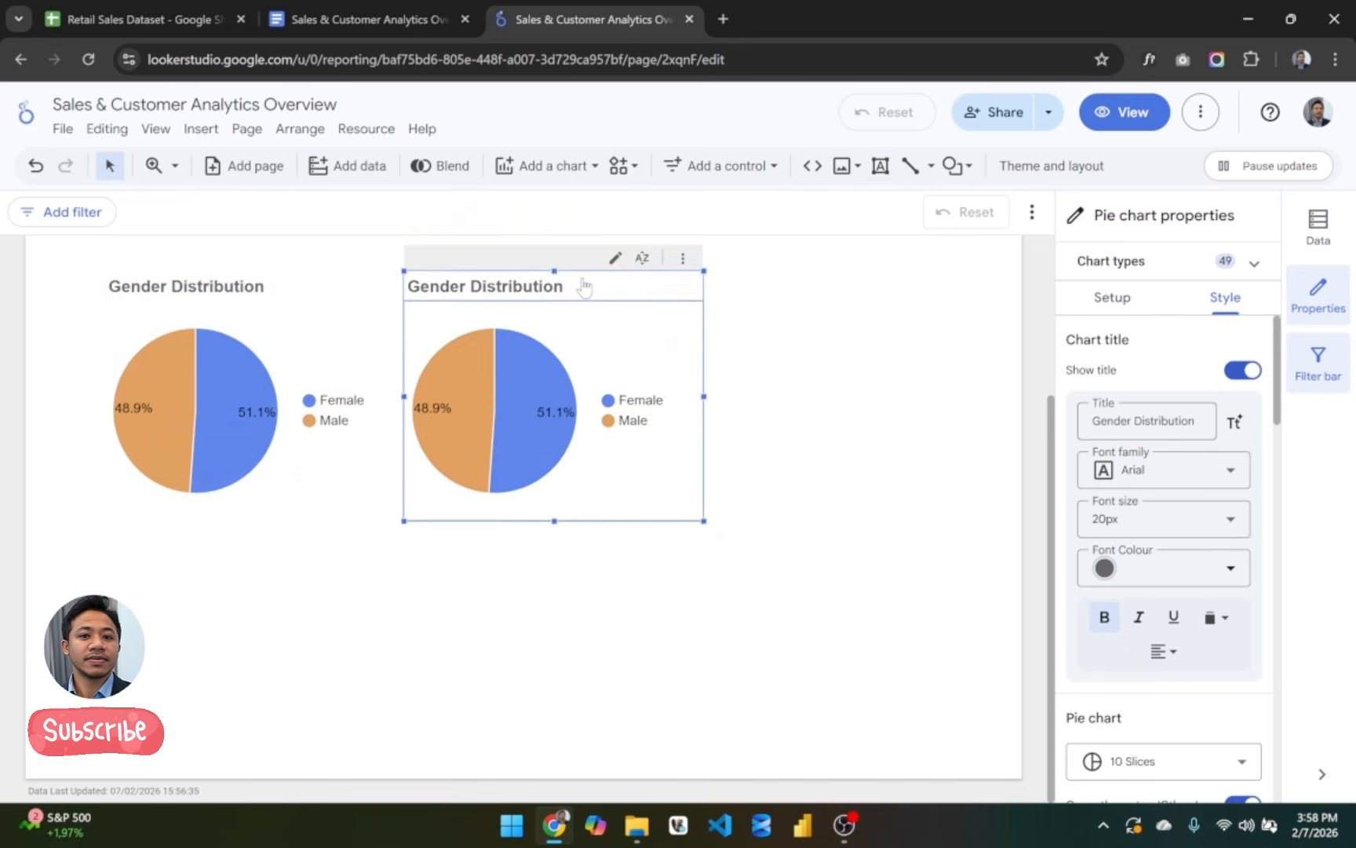
scroll(798, 378, "up", 2)
Step: Copy the Chart 2 name "Customer Count by Age Group" from the Google Docs overview document and return to the Looker Studio report
left_click(378, 6)
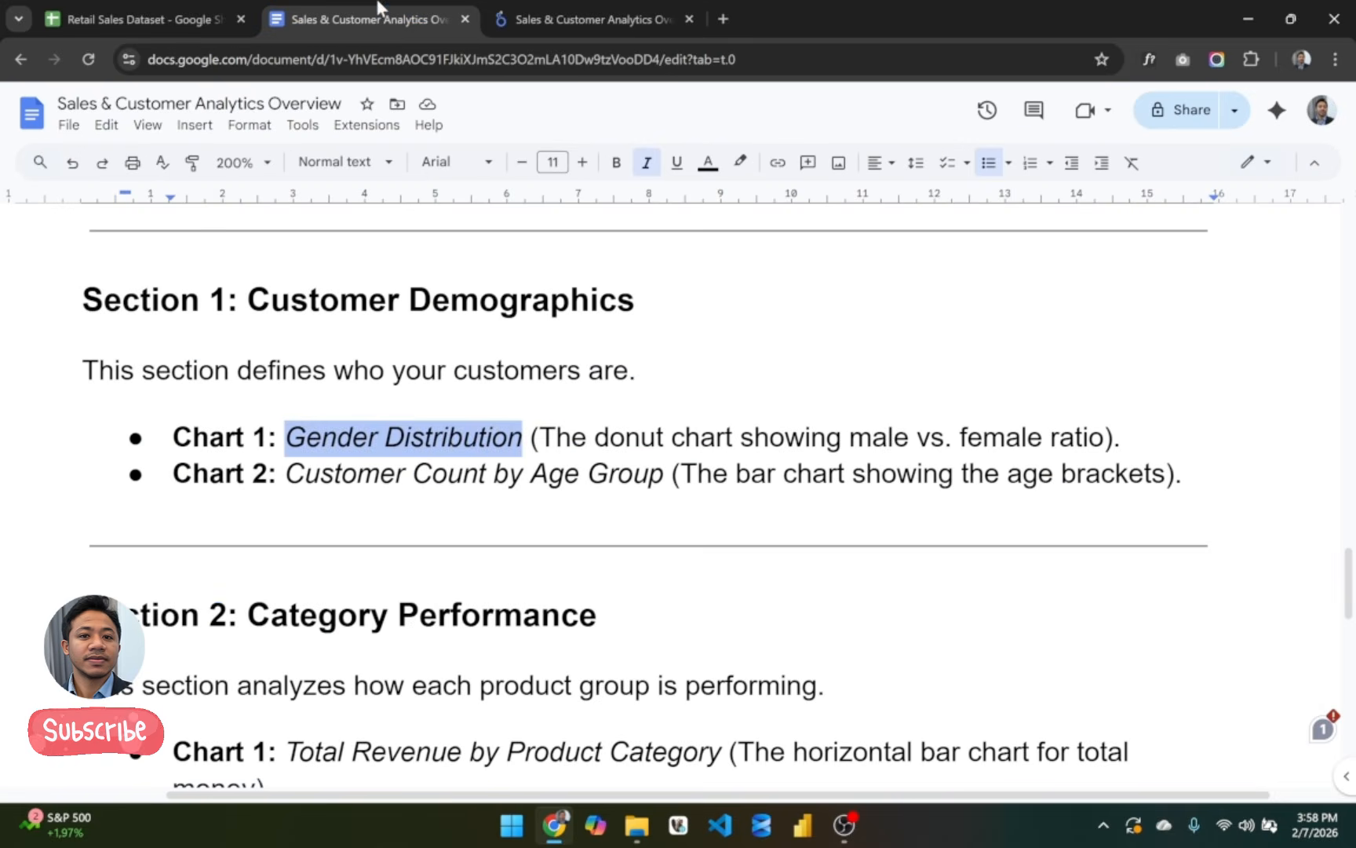
left_click_drag(665, 475, 285, 476)
key("ctrl+c")
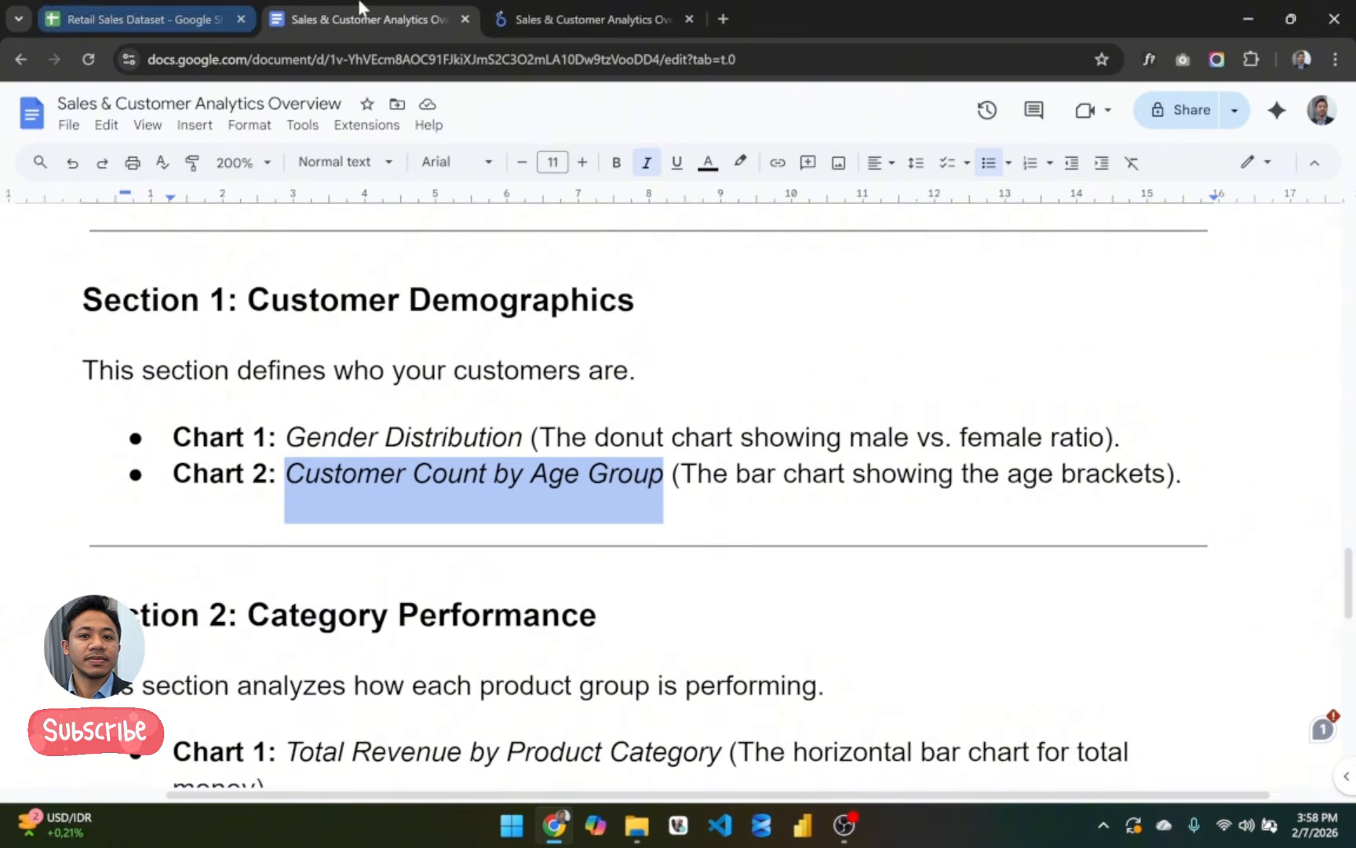
left_click(603, 15)
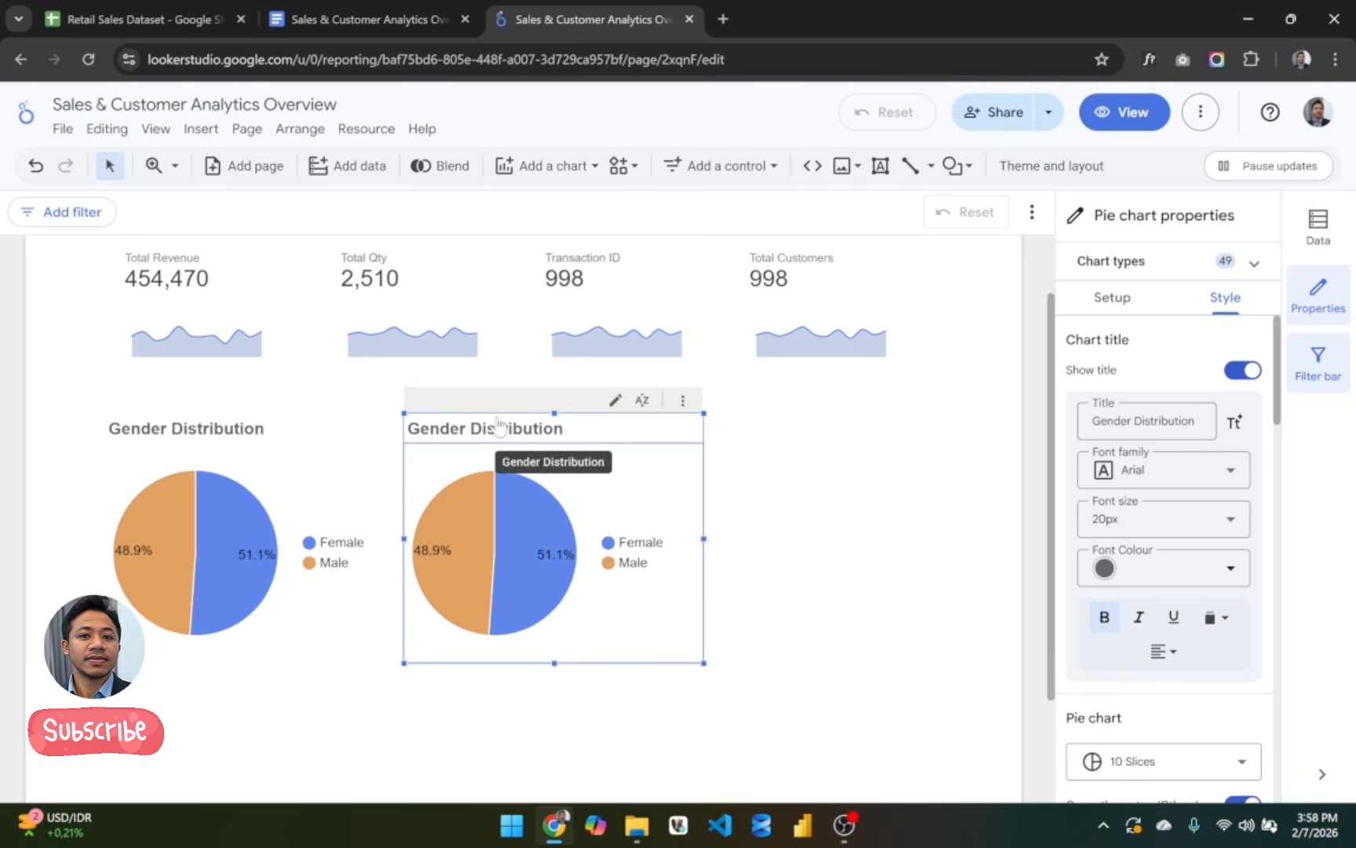
Step: Retitle the duplicated pie chart as "Customer Count by Age Group" and keep it selected
triple_click(1148, 408)
key("ctrl+v")
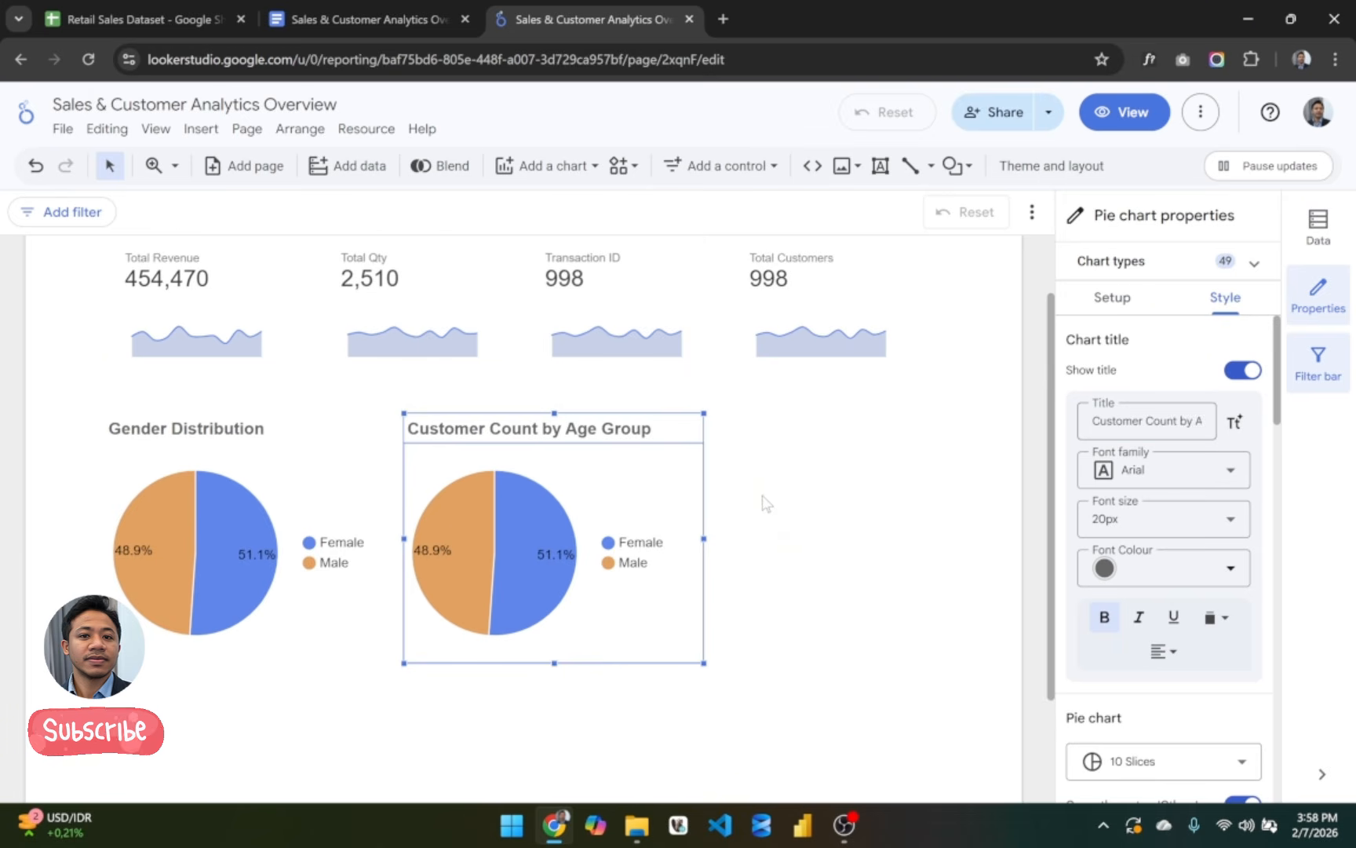
left_click(744, 483)
left_click(691, 489)
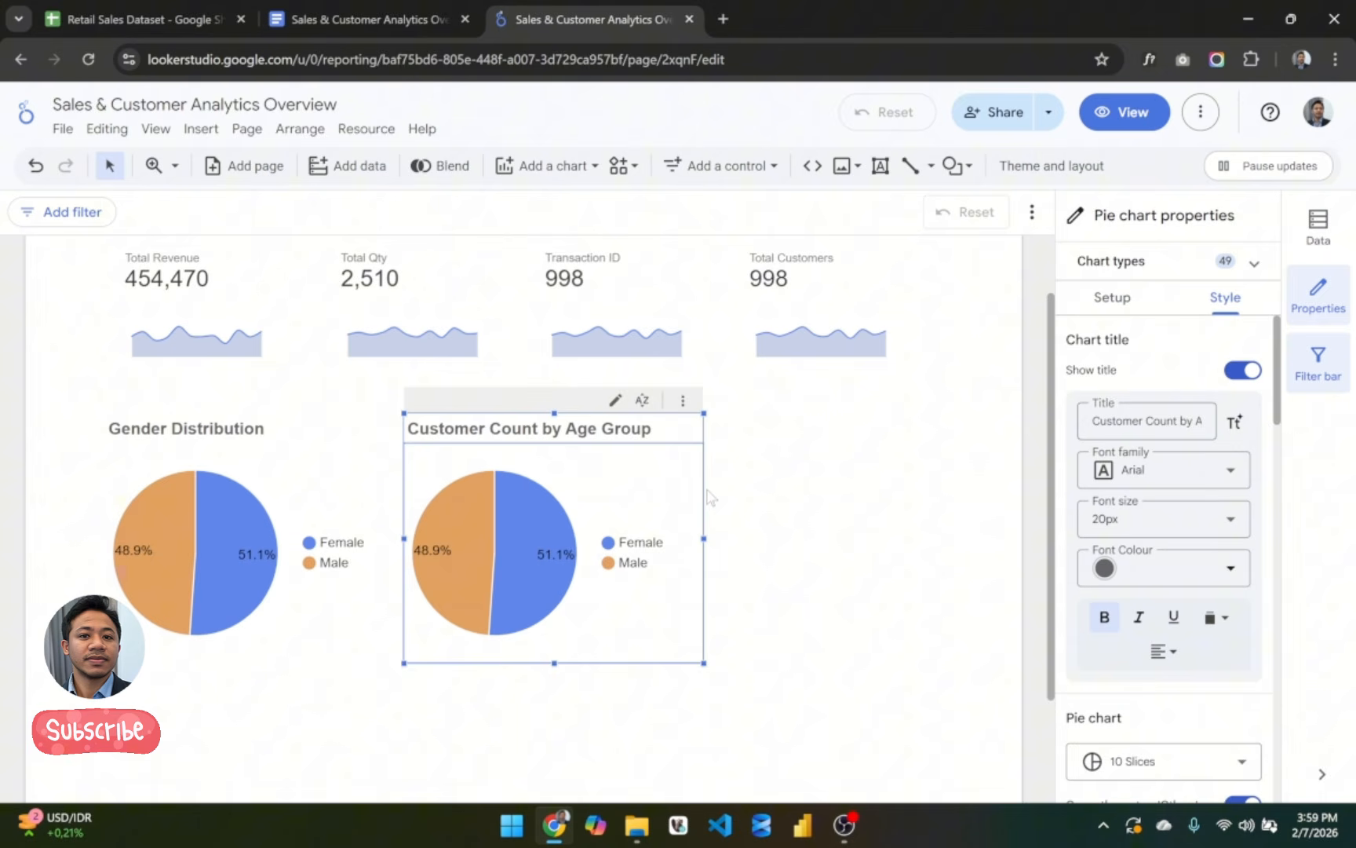
Step: Convert the Customer Count by Age Group pie chart into a plain vertical bar chart
left_click(1144, 269)
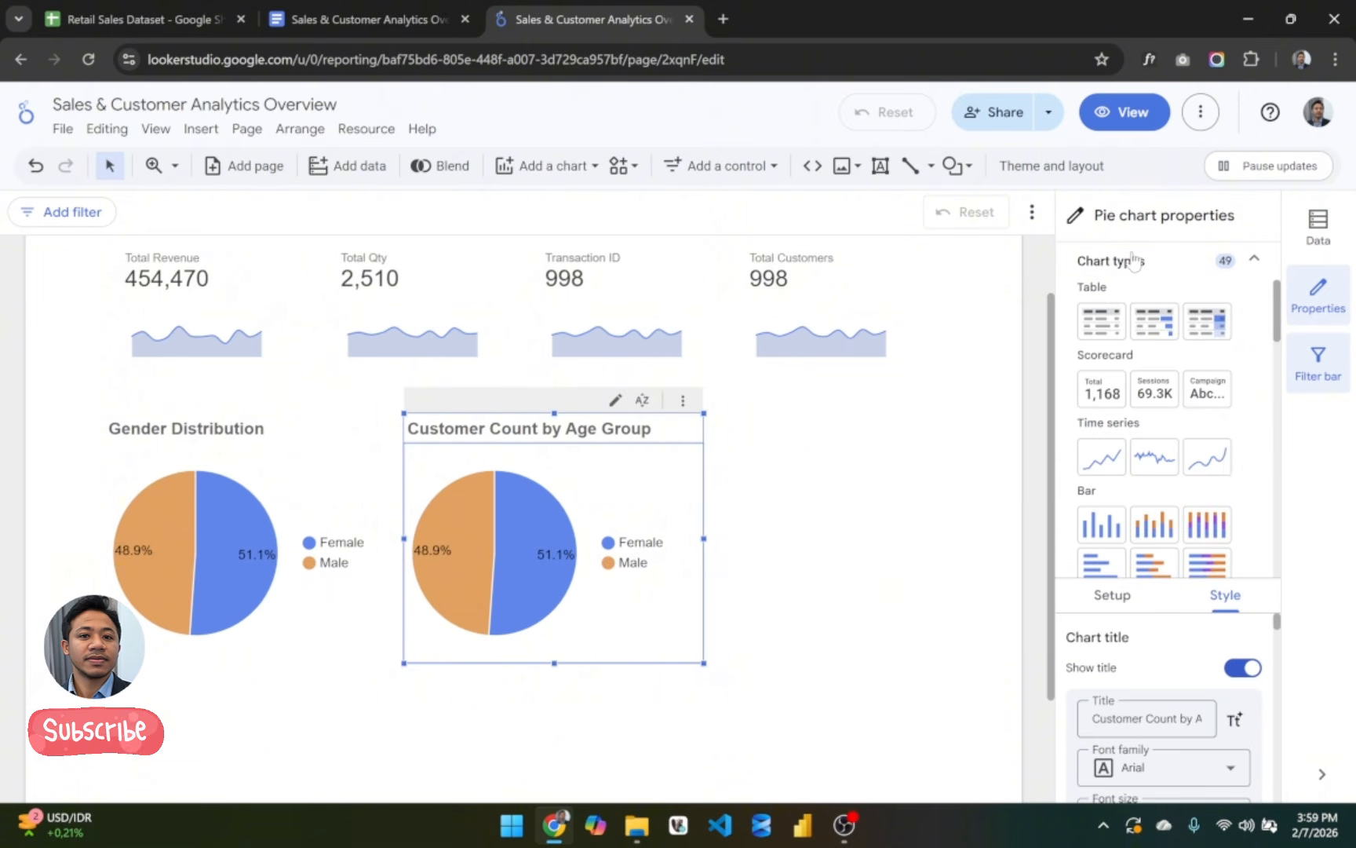
scroll(1139, 484, "down", 1)
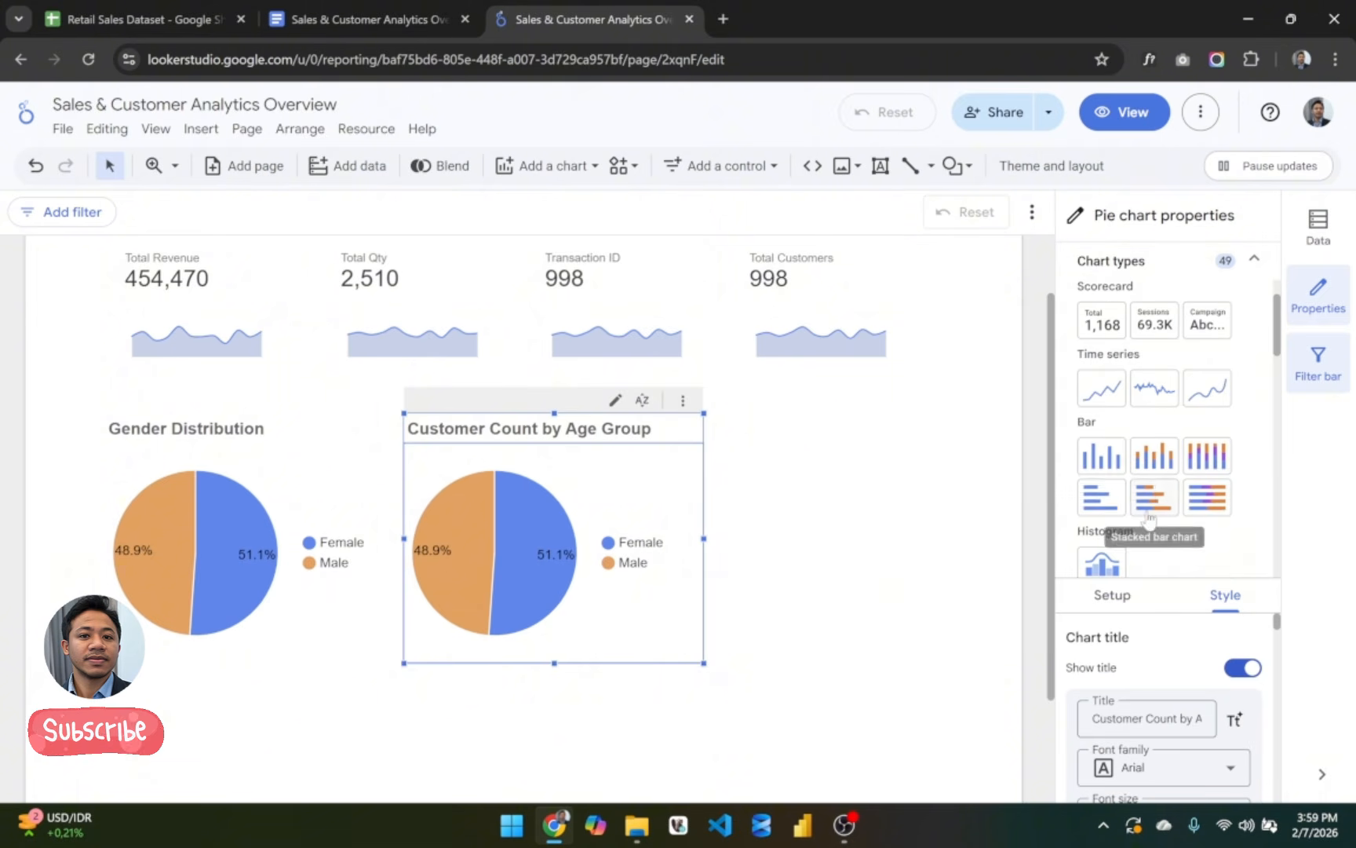
left_click(1091, 457)
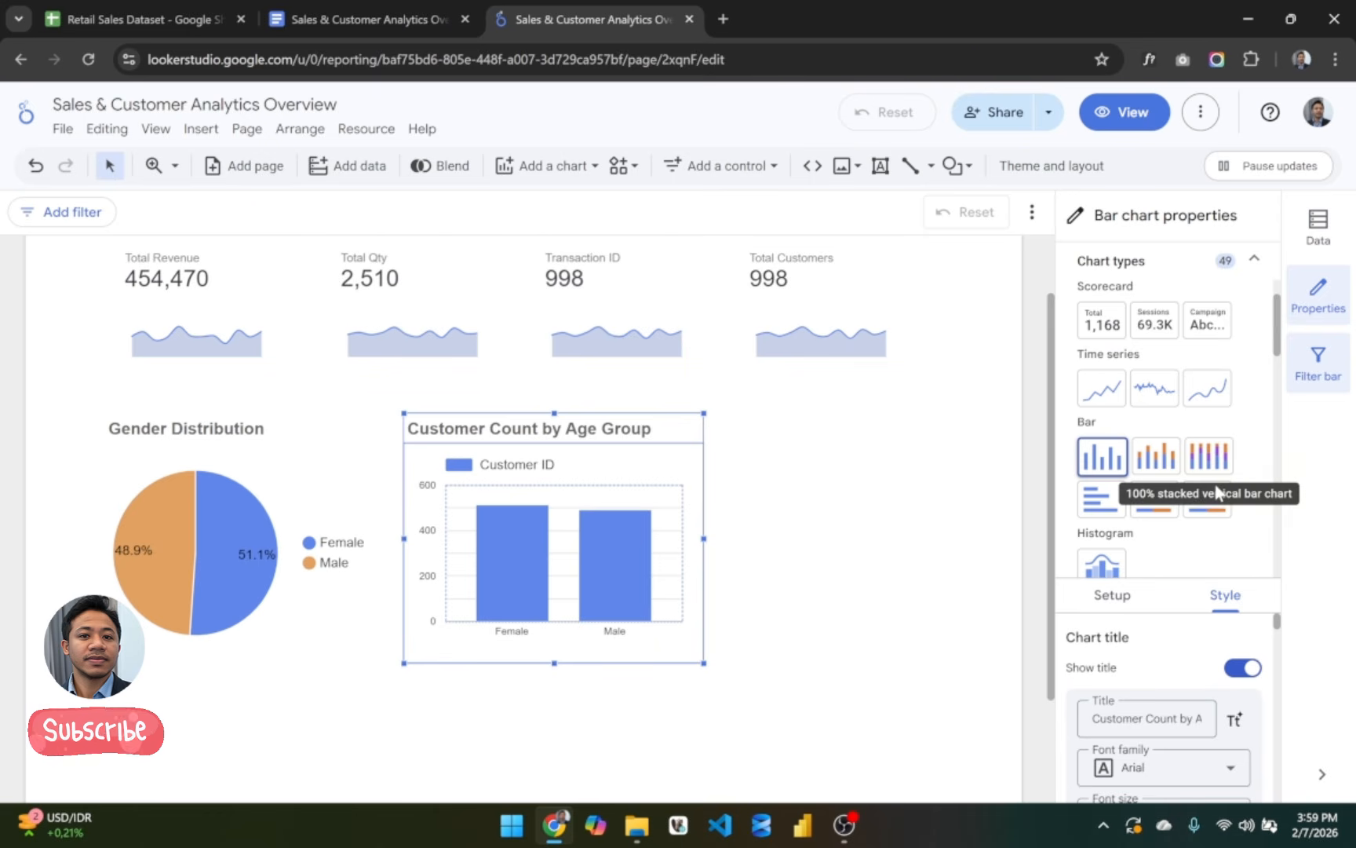
left_click(1255, 259)
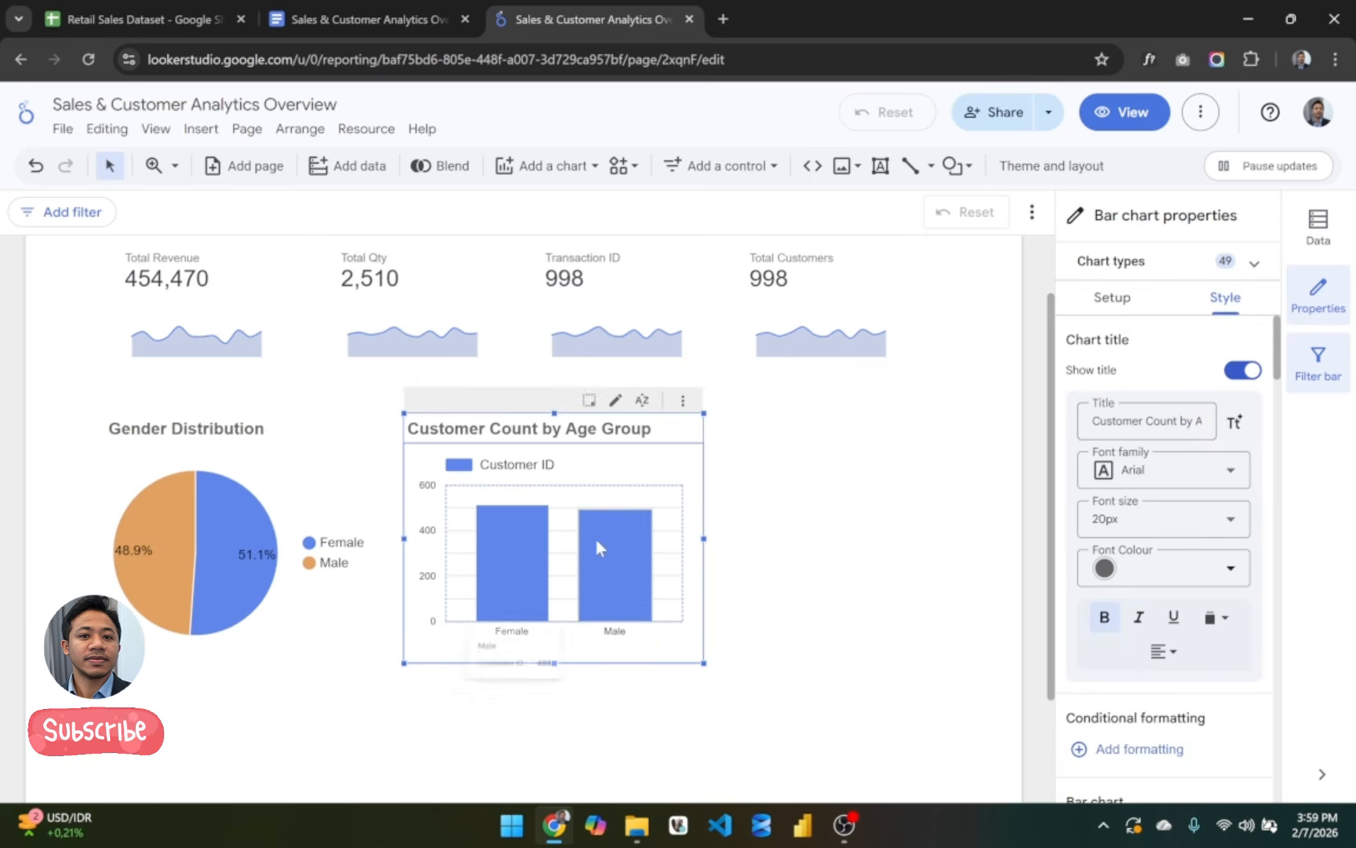
Step: Replace the bar chart's X-axis dimension with Age_Group
left_click(1113, 299)
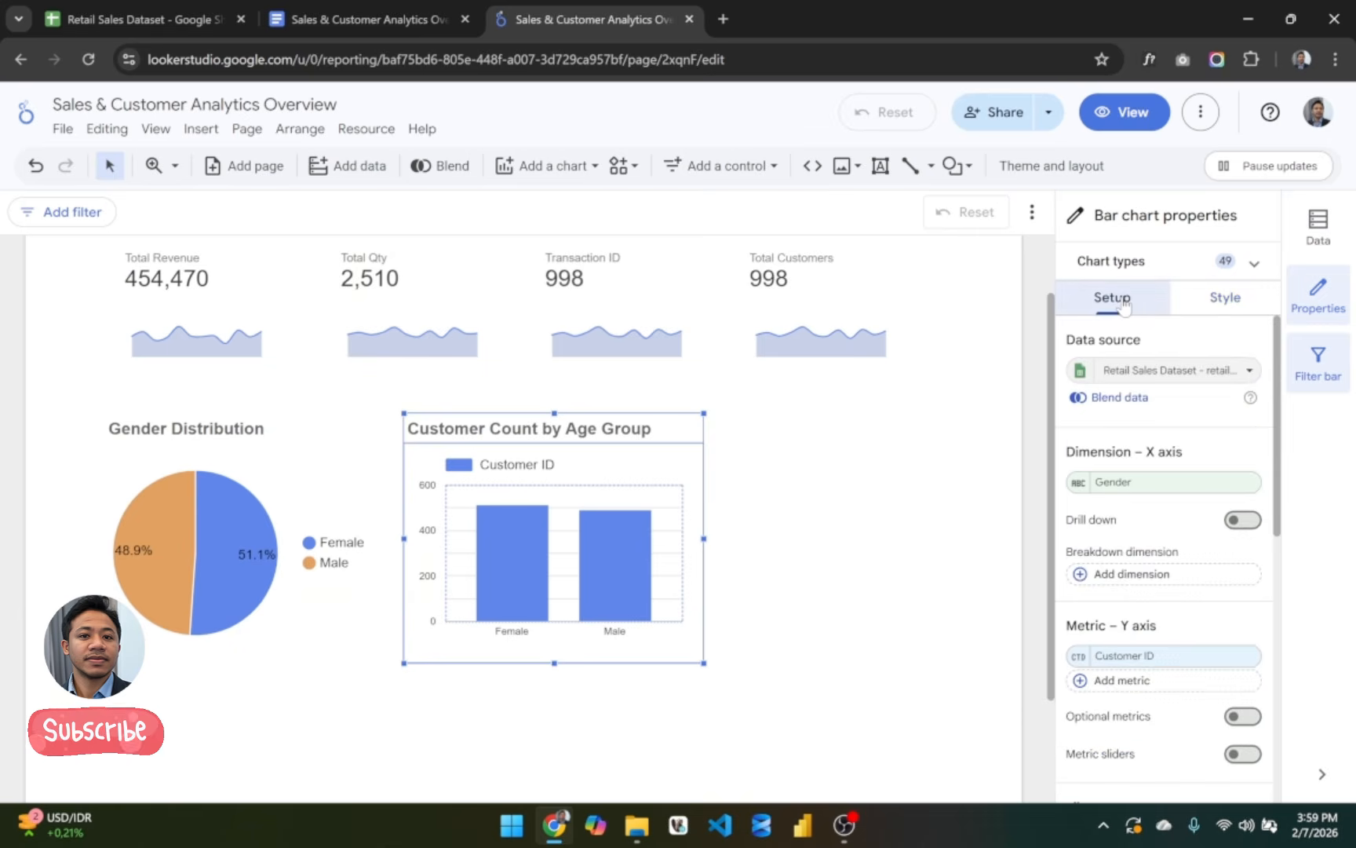
scroll(1166, 538, "down", 1)
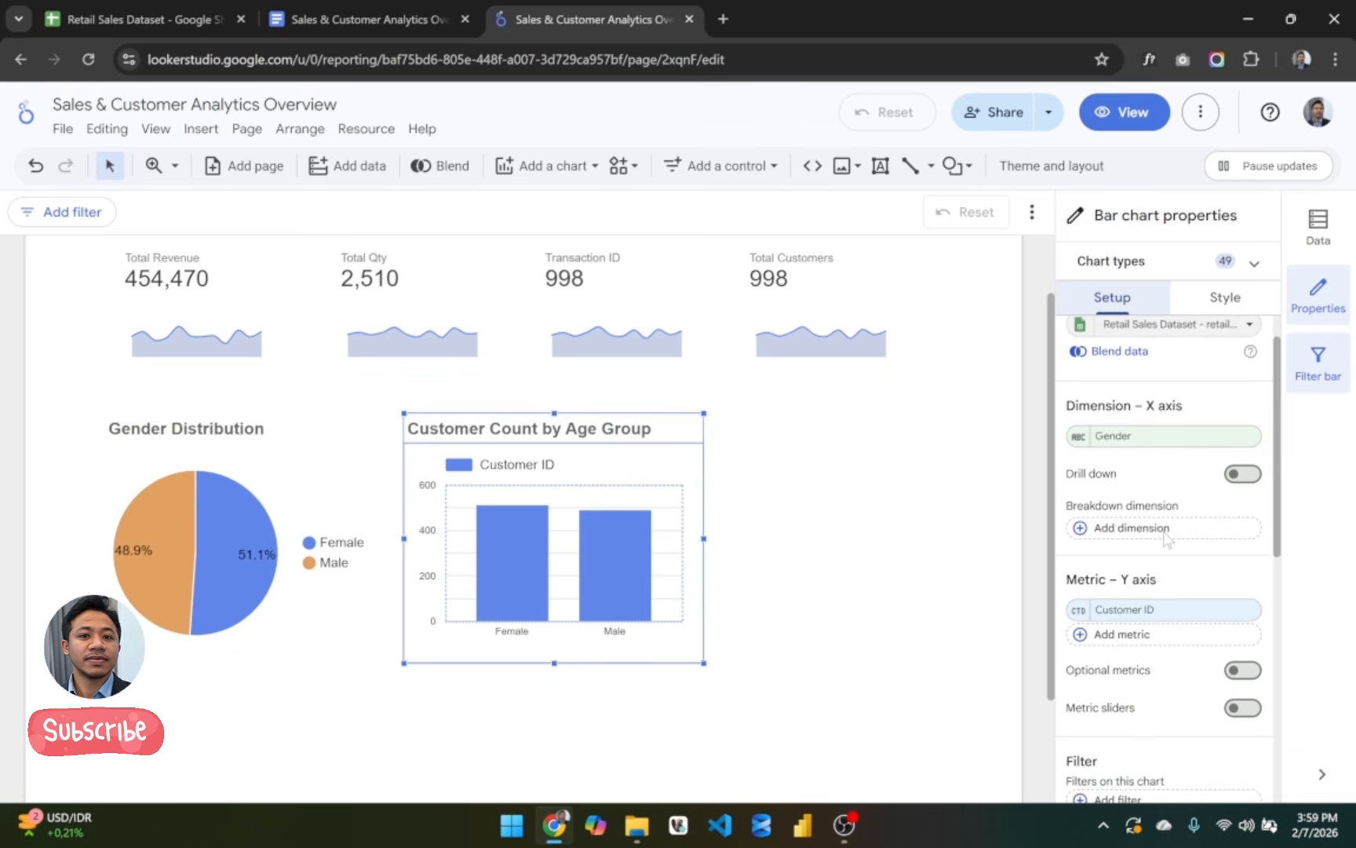
scroll(1168, 537, "up", 1)
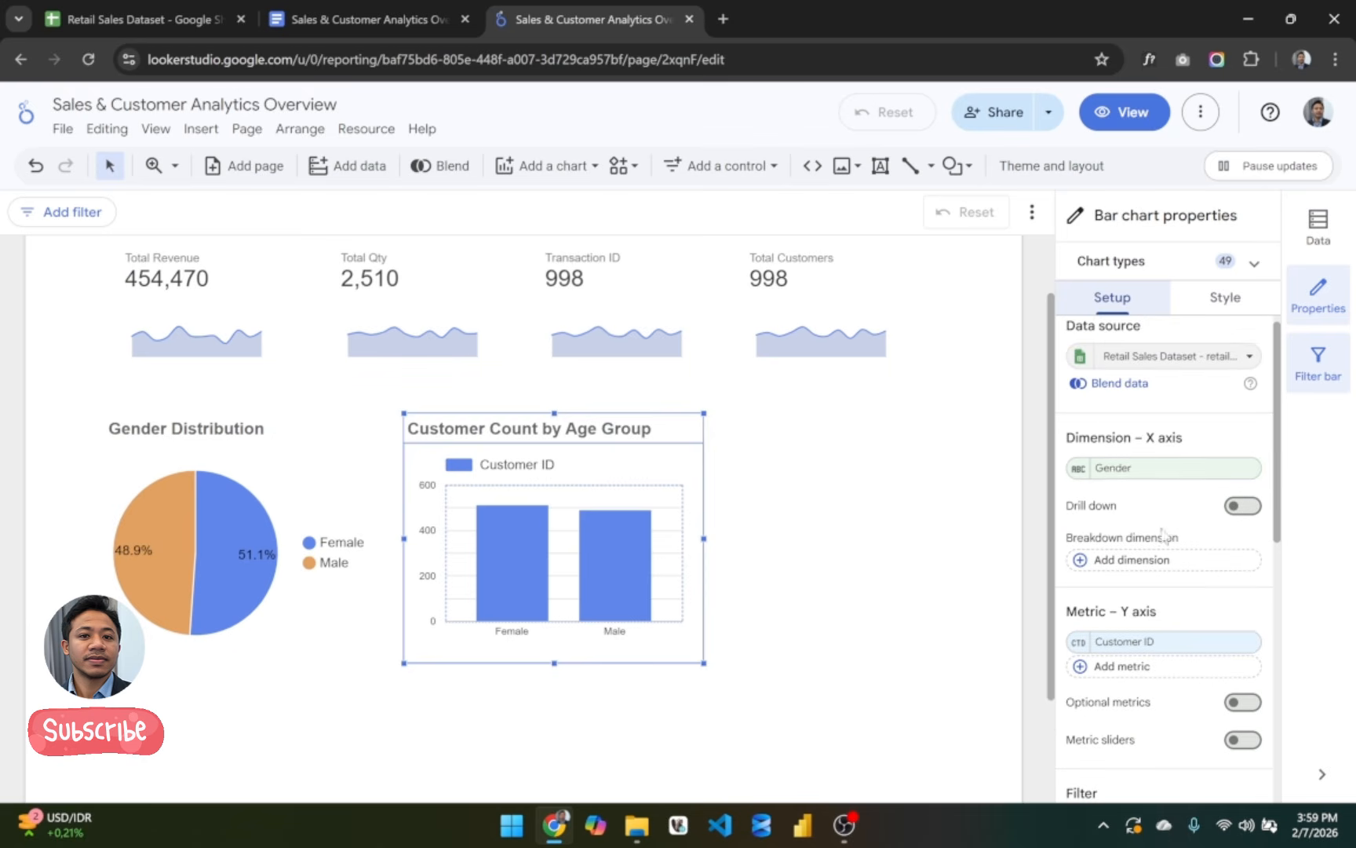
left_click(1126, 471)
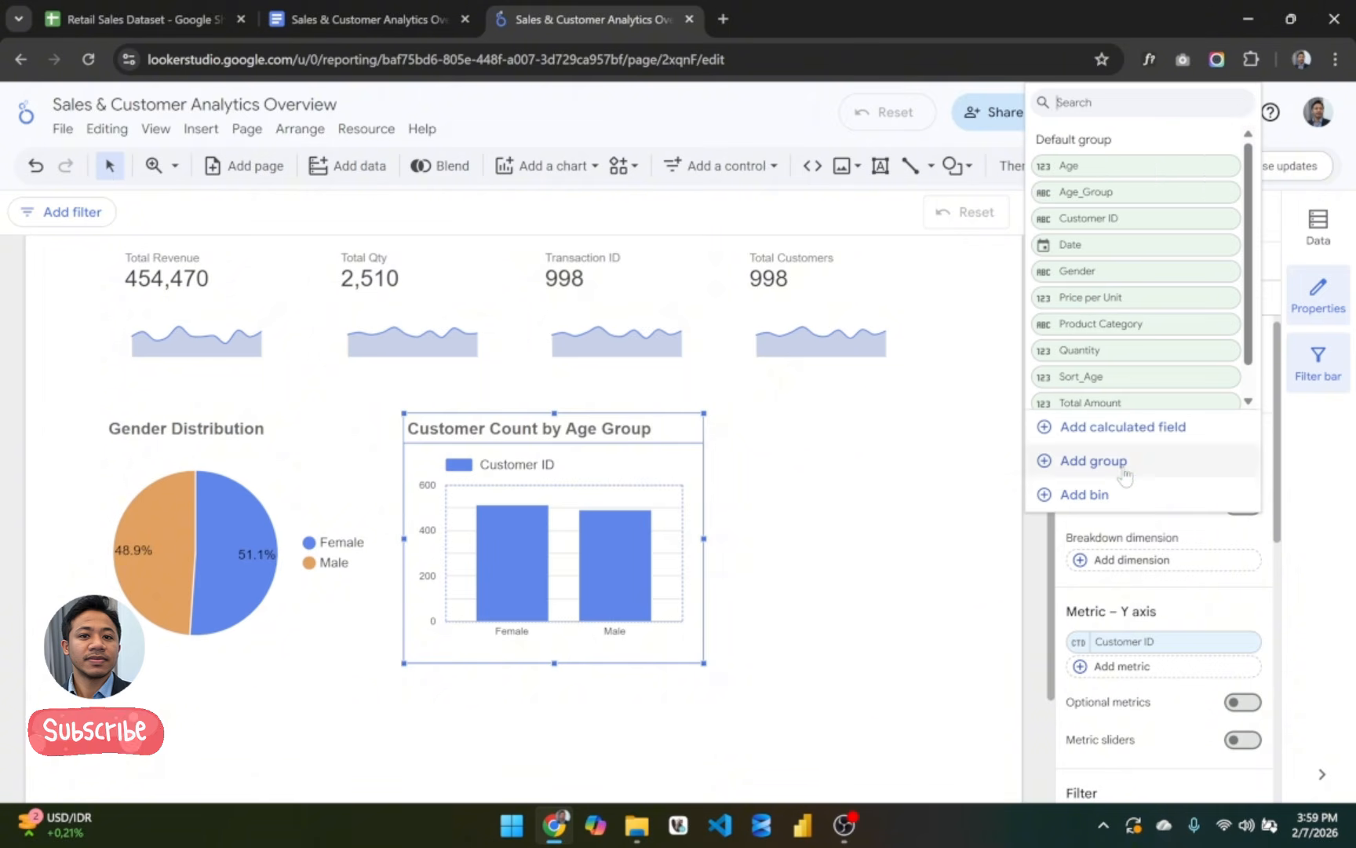
left_click(1132, 194)
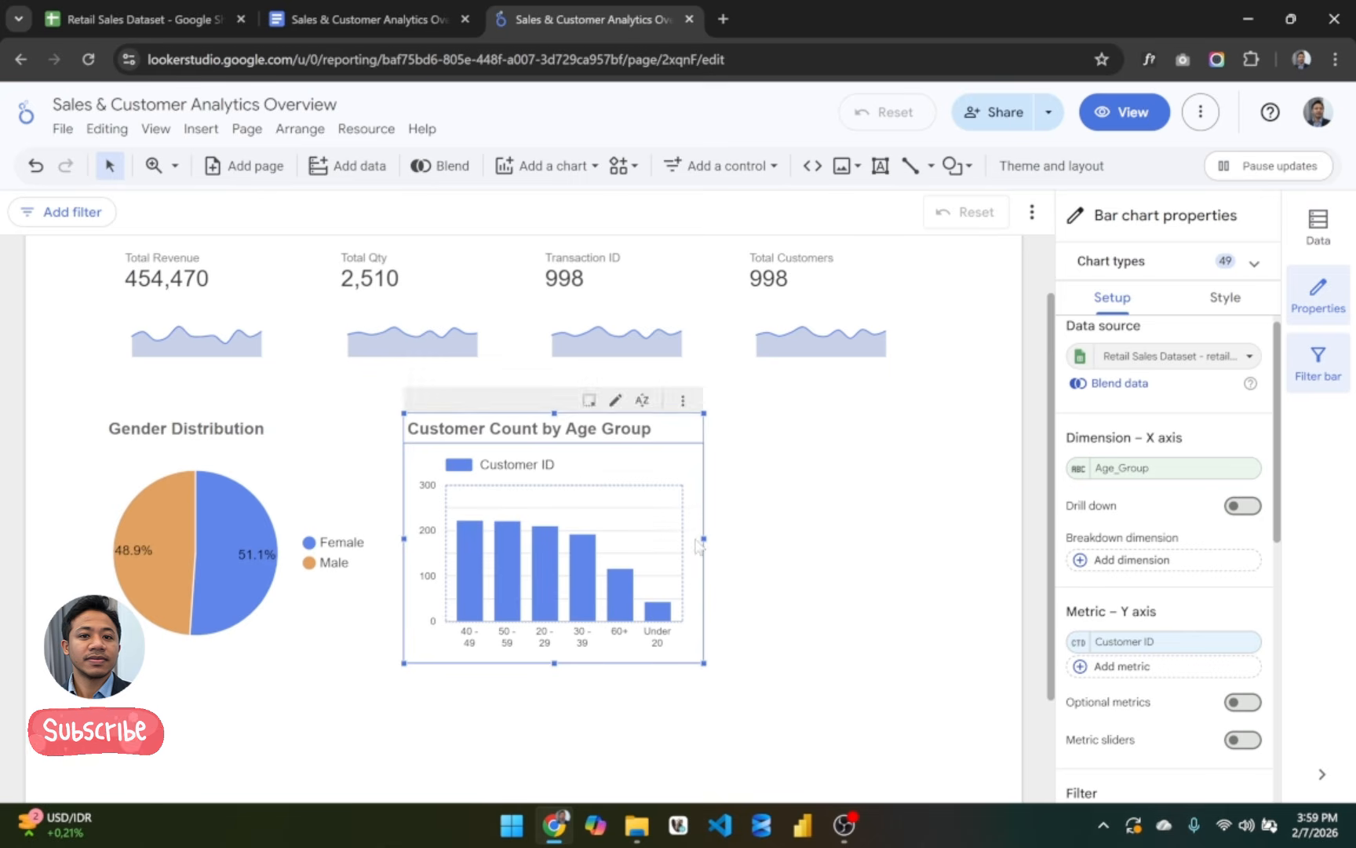
Step: Widen the Customer Count by Age Group chart until its right edge lines up with the Total Customers scorecard
left_click_drag(703, 538, 887, 515)
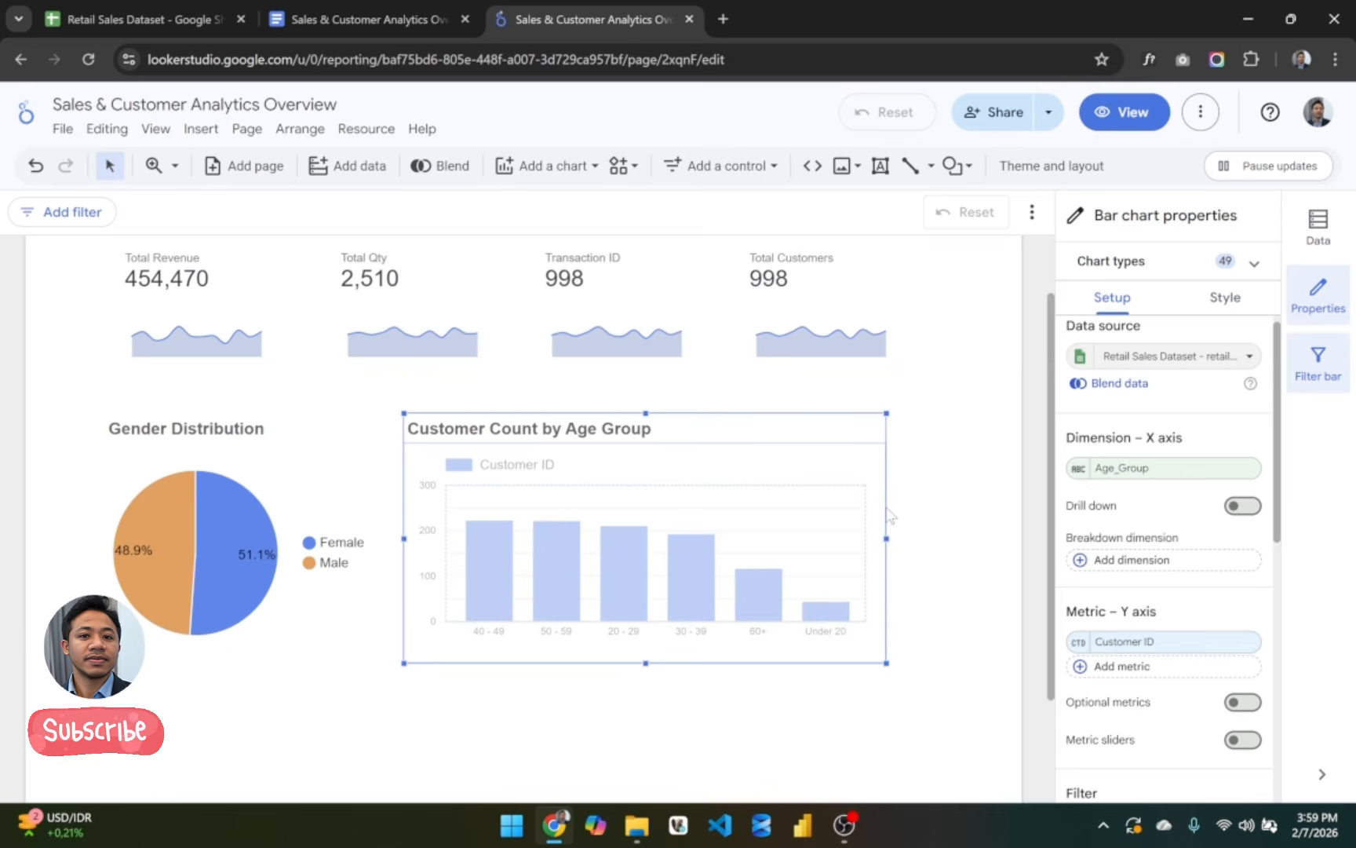
left_click(924, 531)
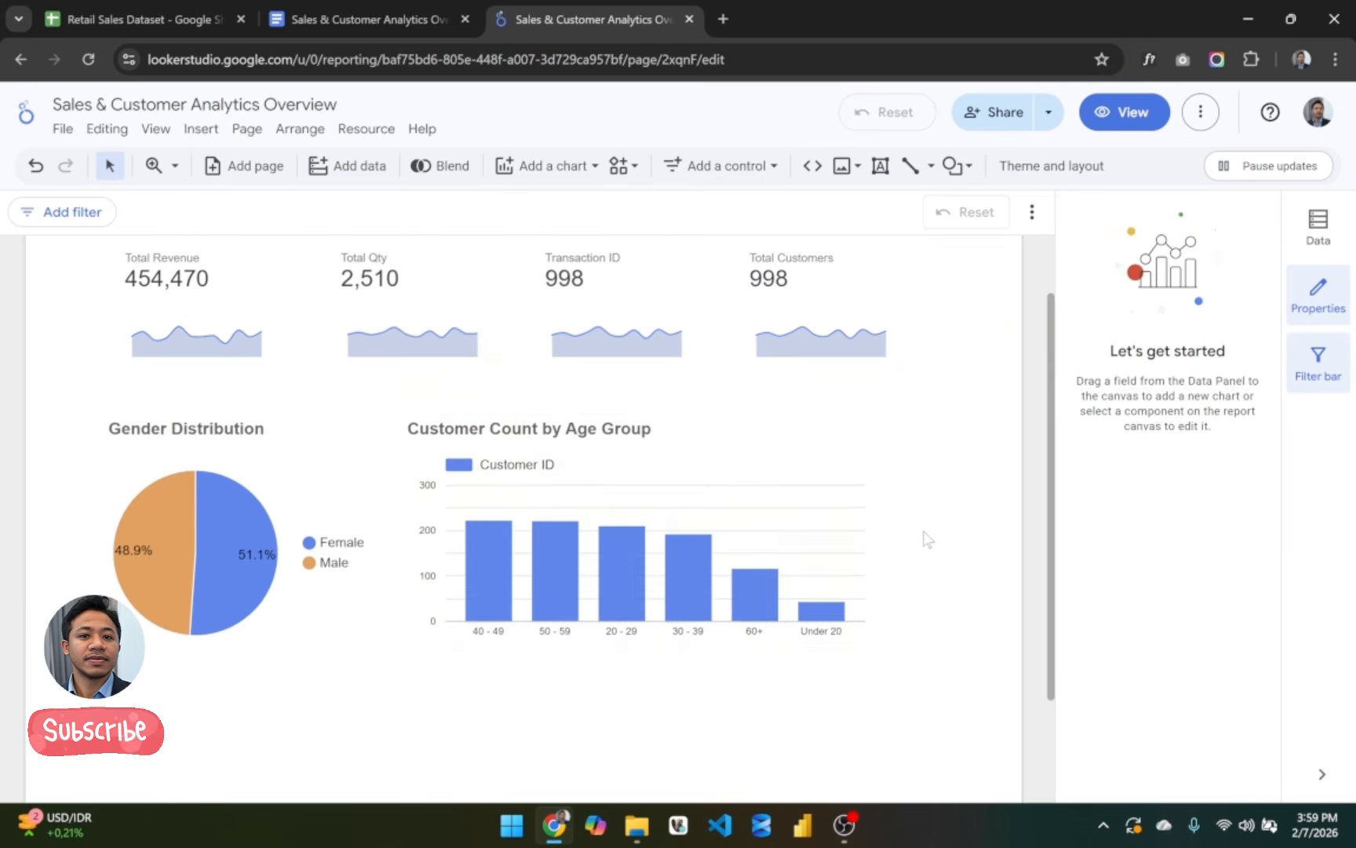
scroll(927, 538, "up", 2)
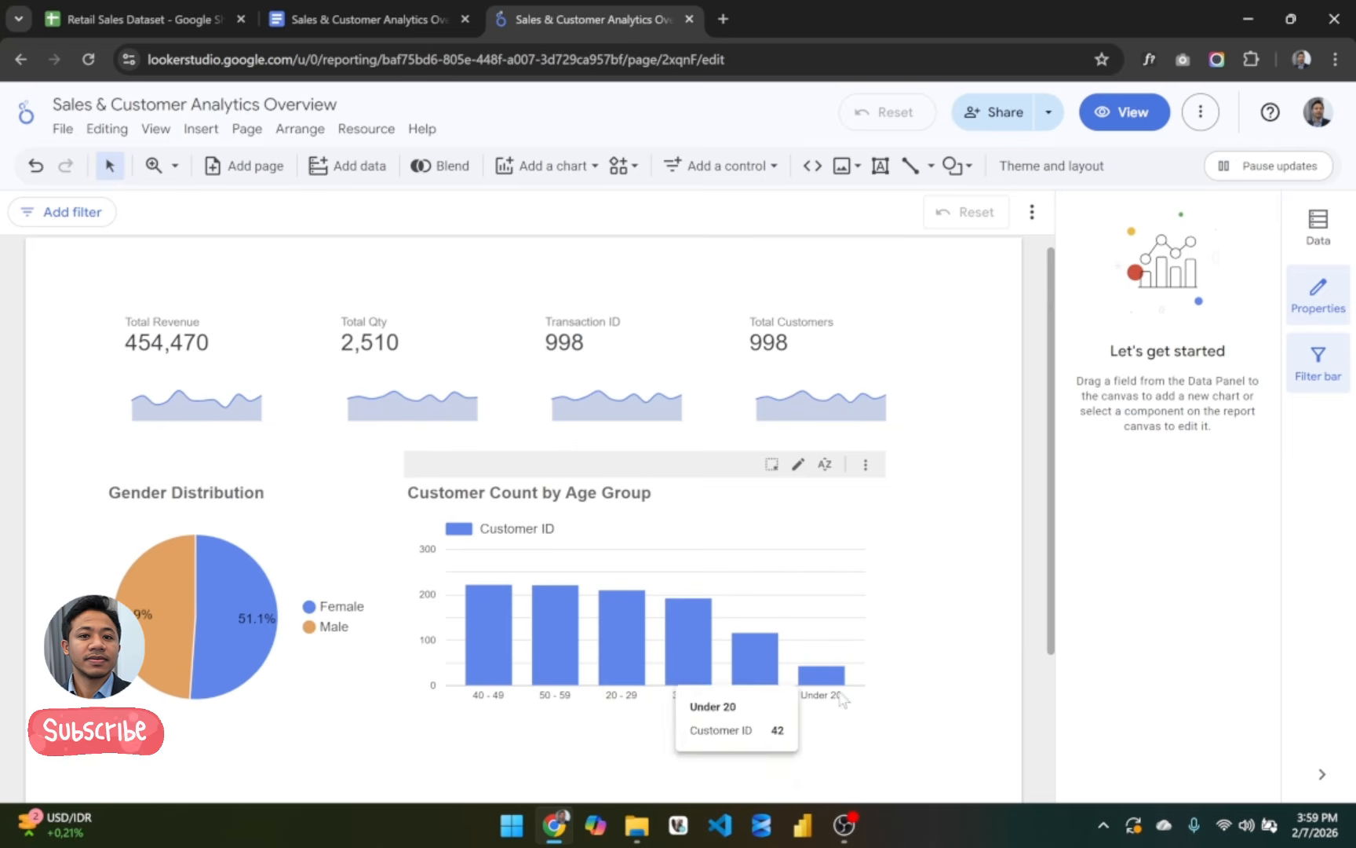
scroll(879, 680, "down", 1)
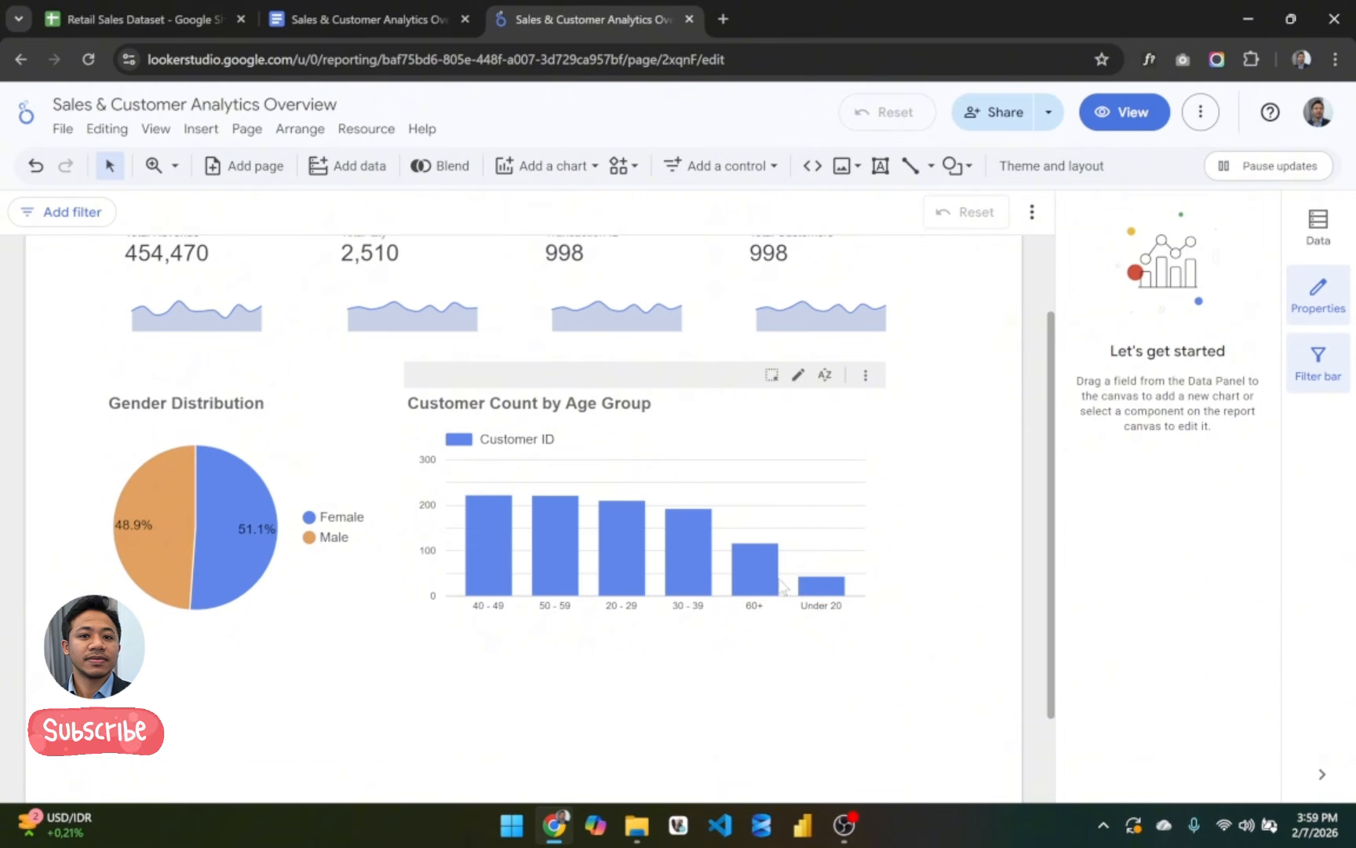
scroll(878, 578, "up", 1)
Step: Sort the Customer Count by Age Group chart by the Sort_Age field in ascending order
left_click(884, 506)
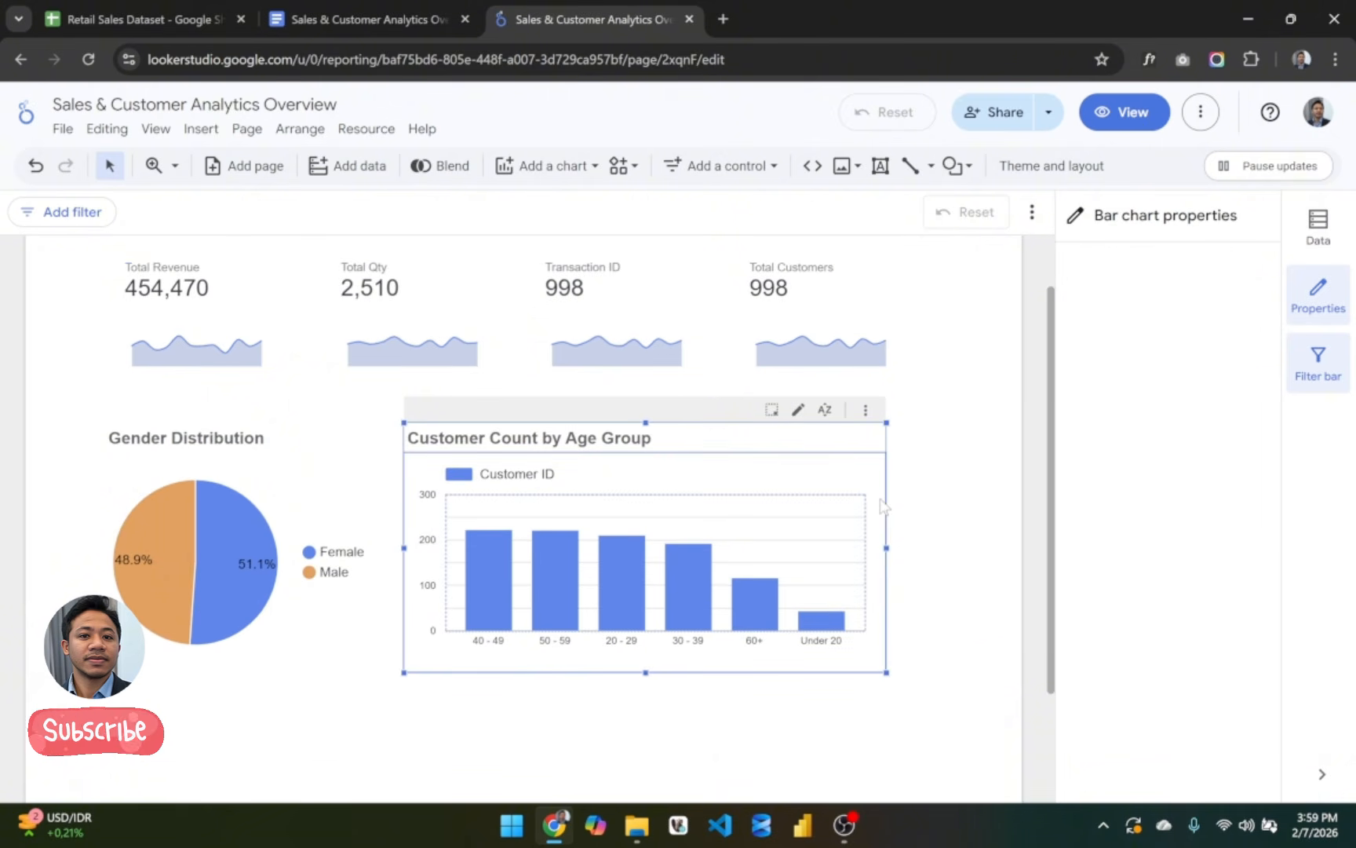
scroll(1178, 581, "down", 1)
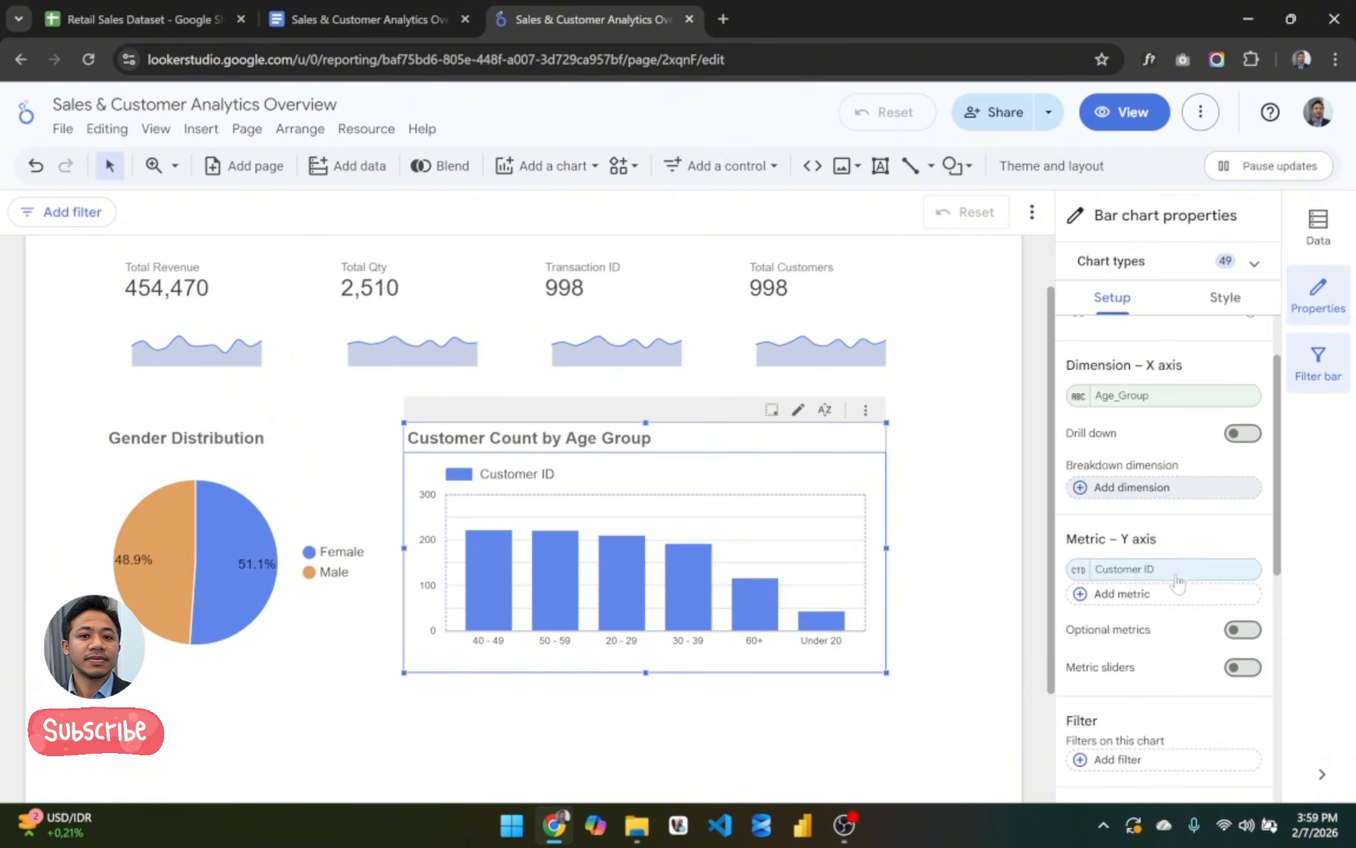
scroll(1190, 601, "down", 5)
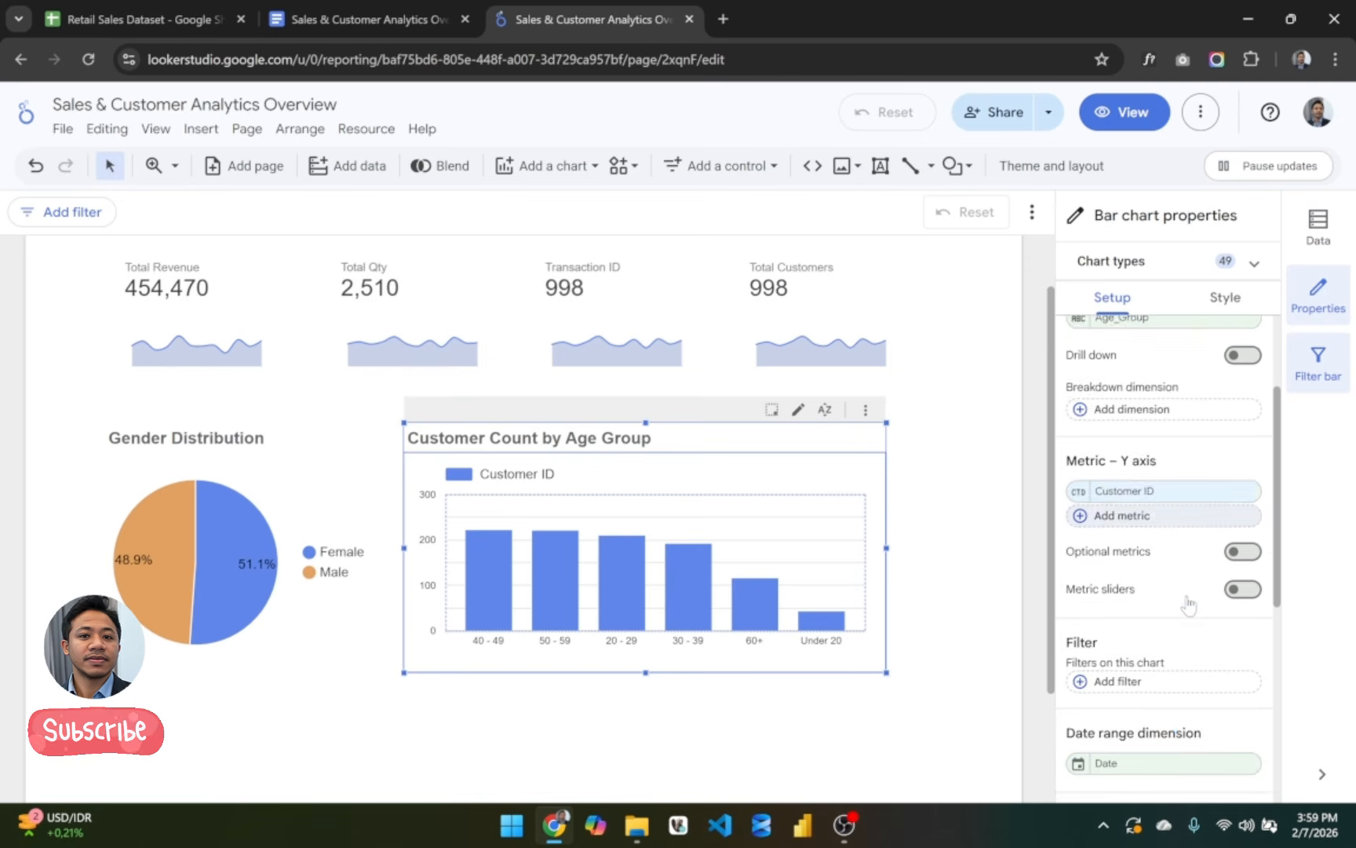
scroll(1185, 659, "down", 1)
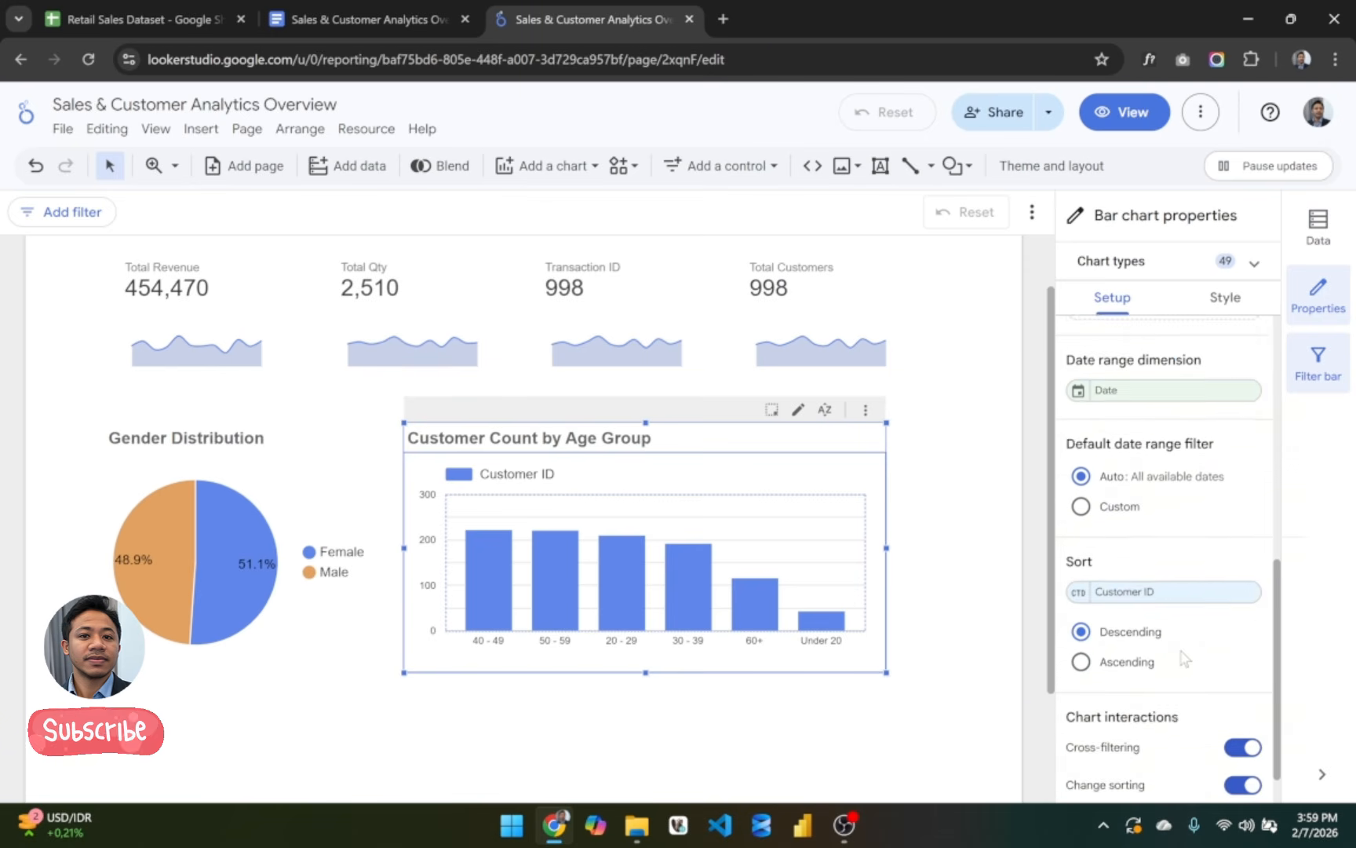
scroll(1185, 658, "up", 1)
scroll(1185, 659, "down", 1)
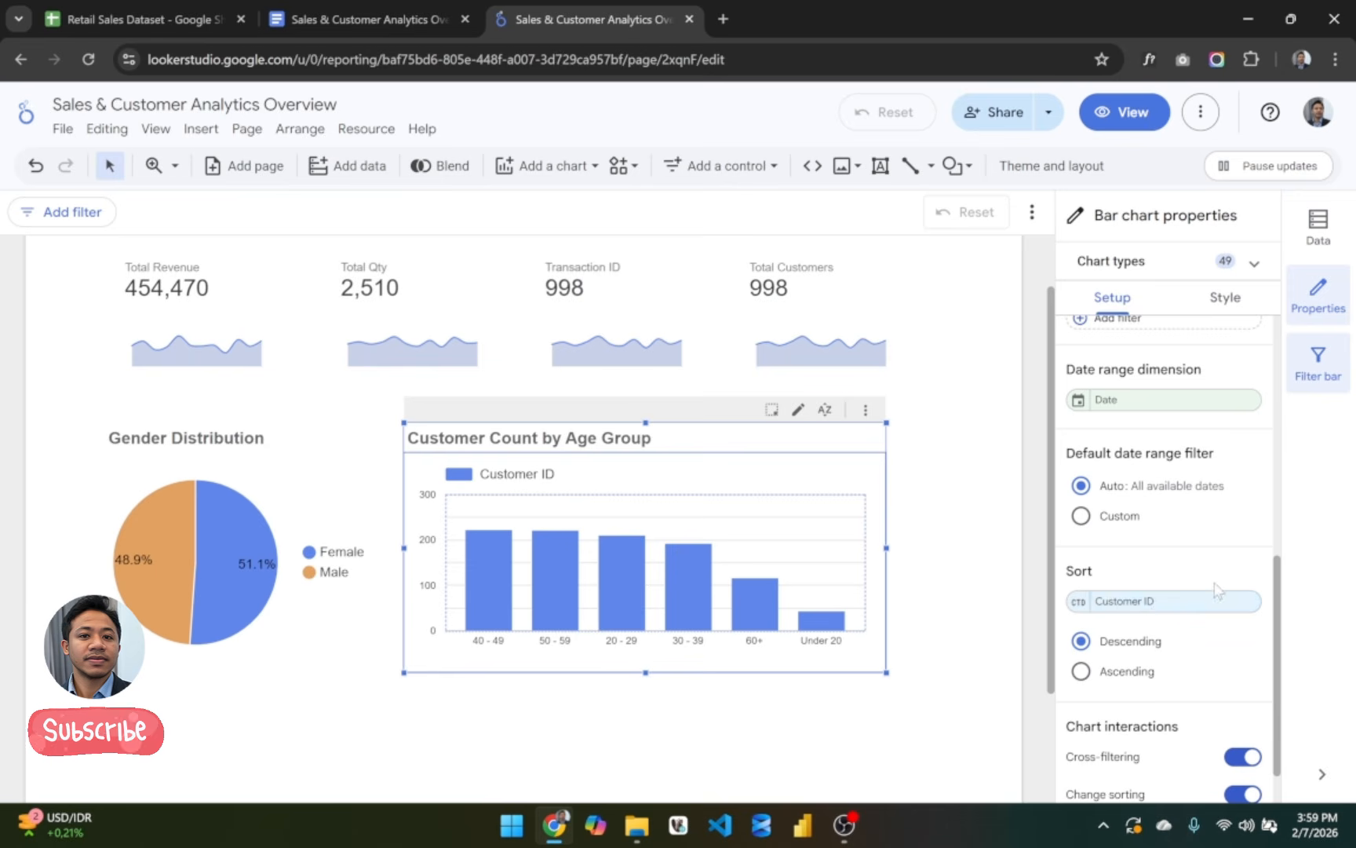
left_click(1169, 603)
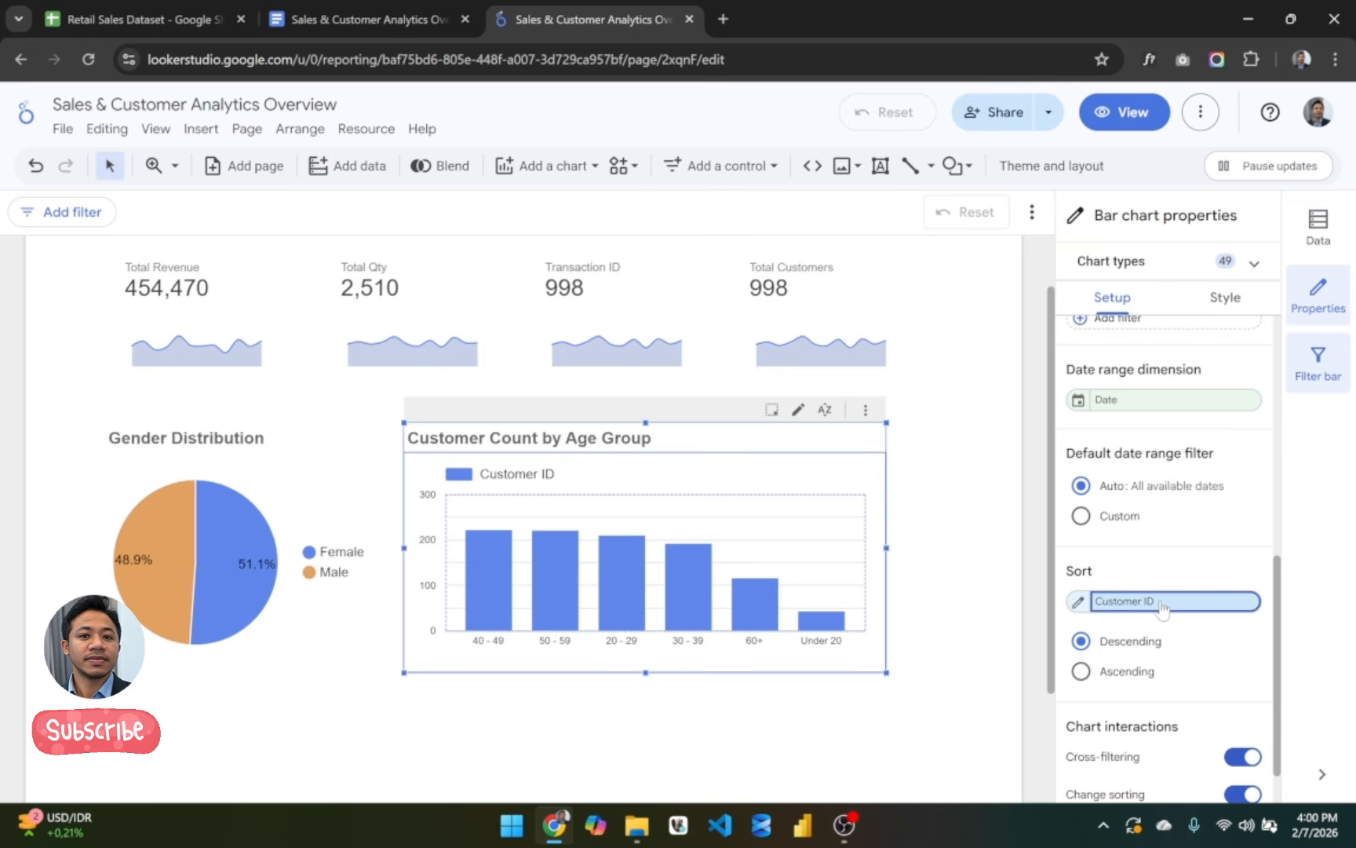
left_click(1237, 636)
scroll(1237, 636, "down", 1)
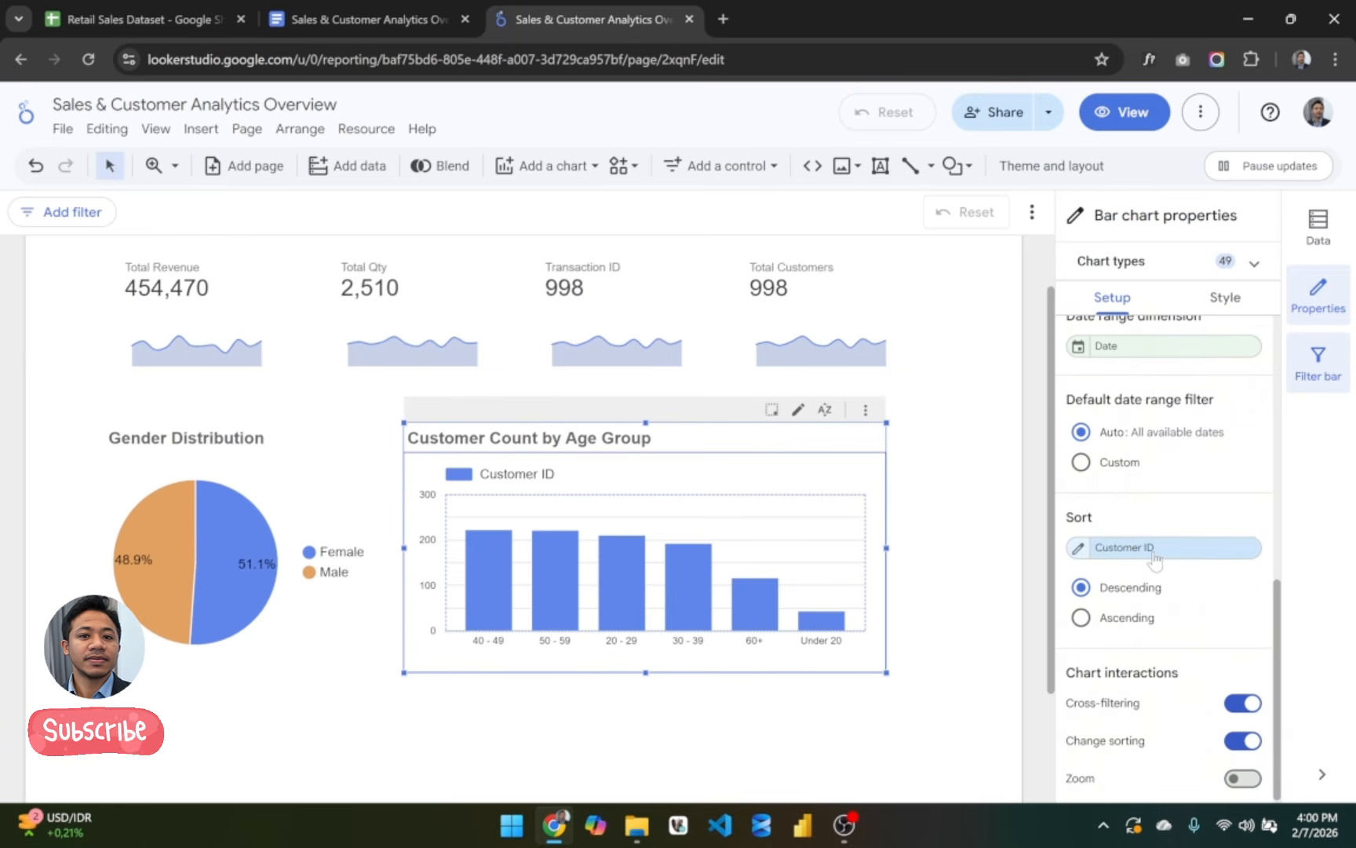
left_click(1154, 555)
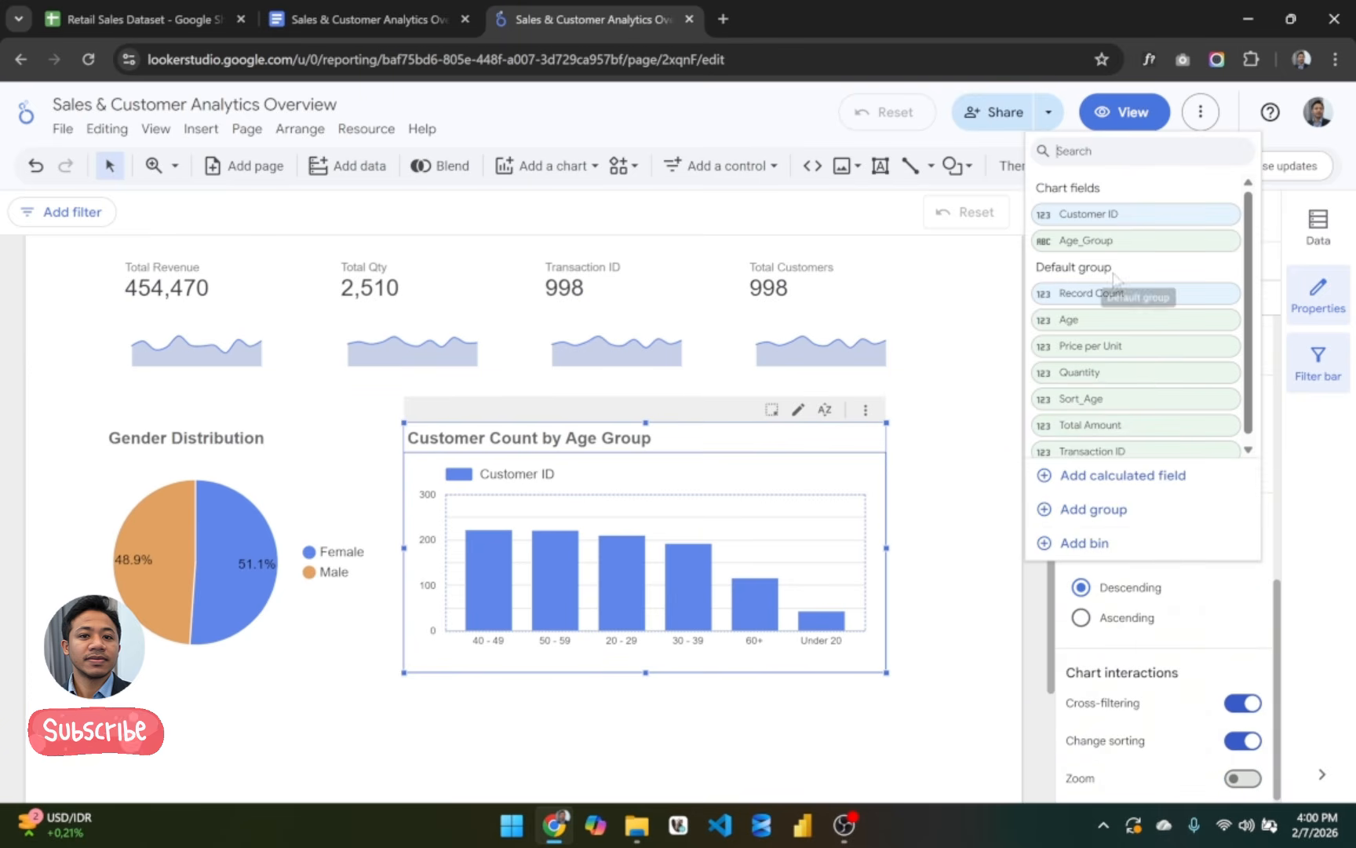
left_click(1138, 402)
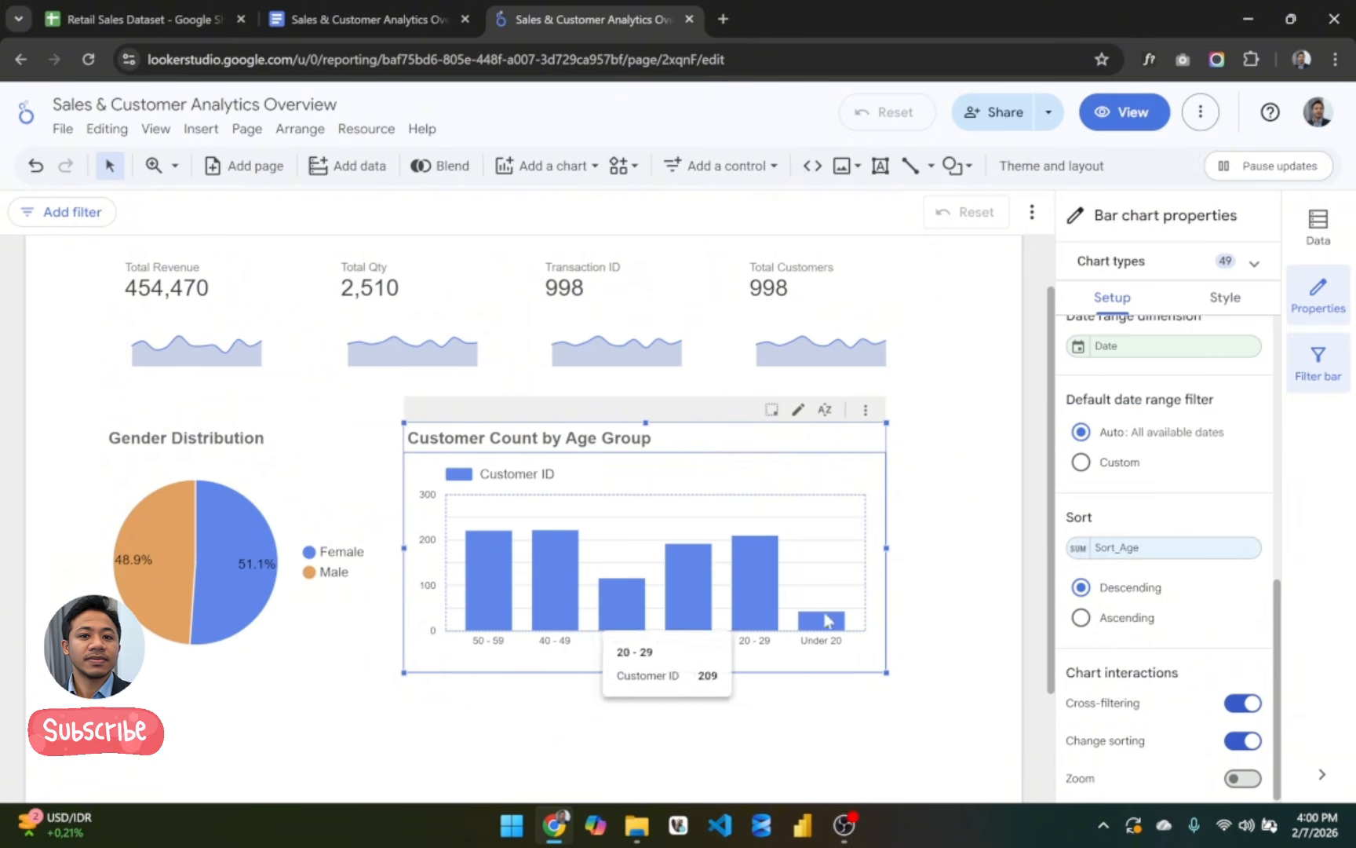
scroll(1206, 659, "down", 1)
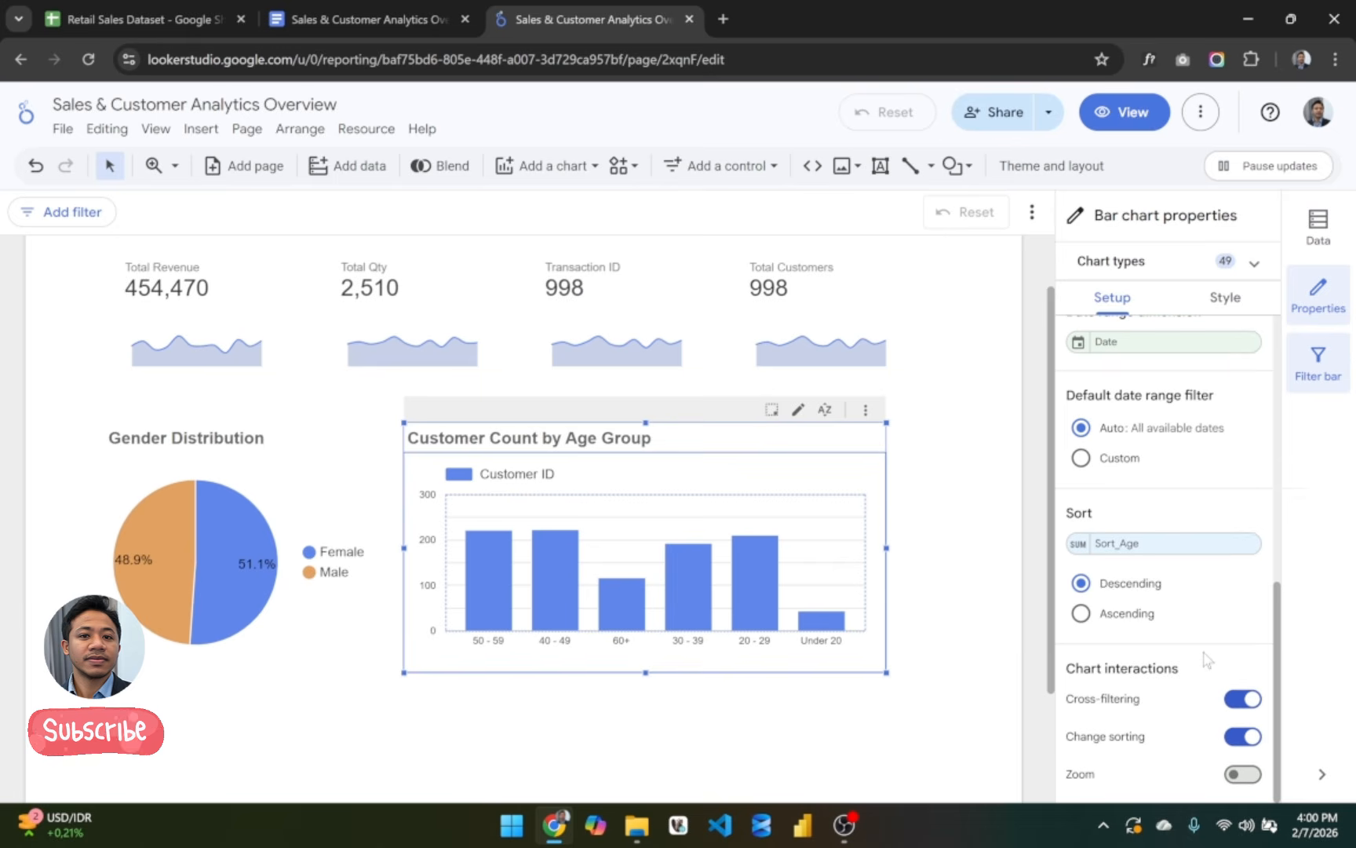
left_click(1083, 614)
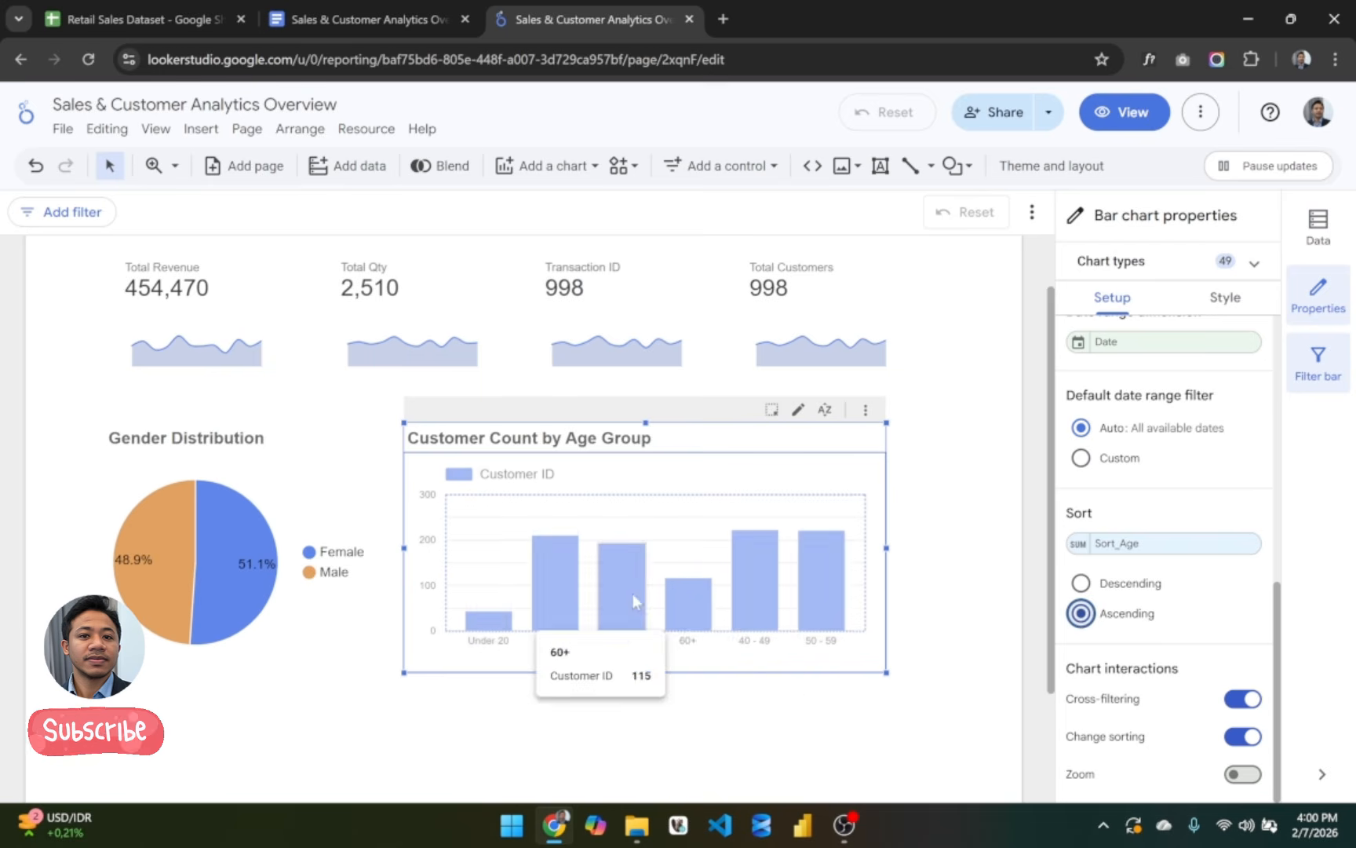
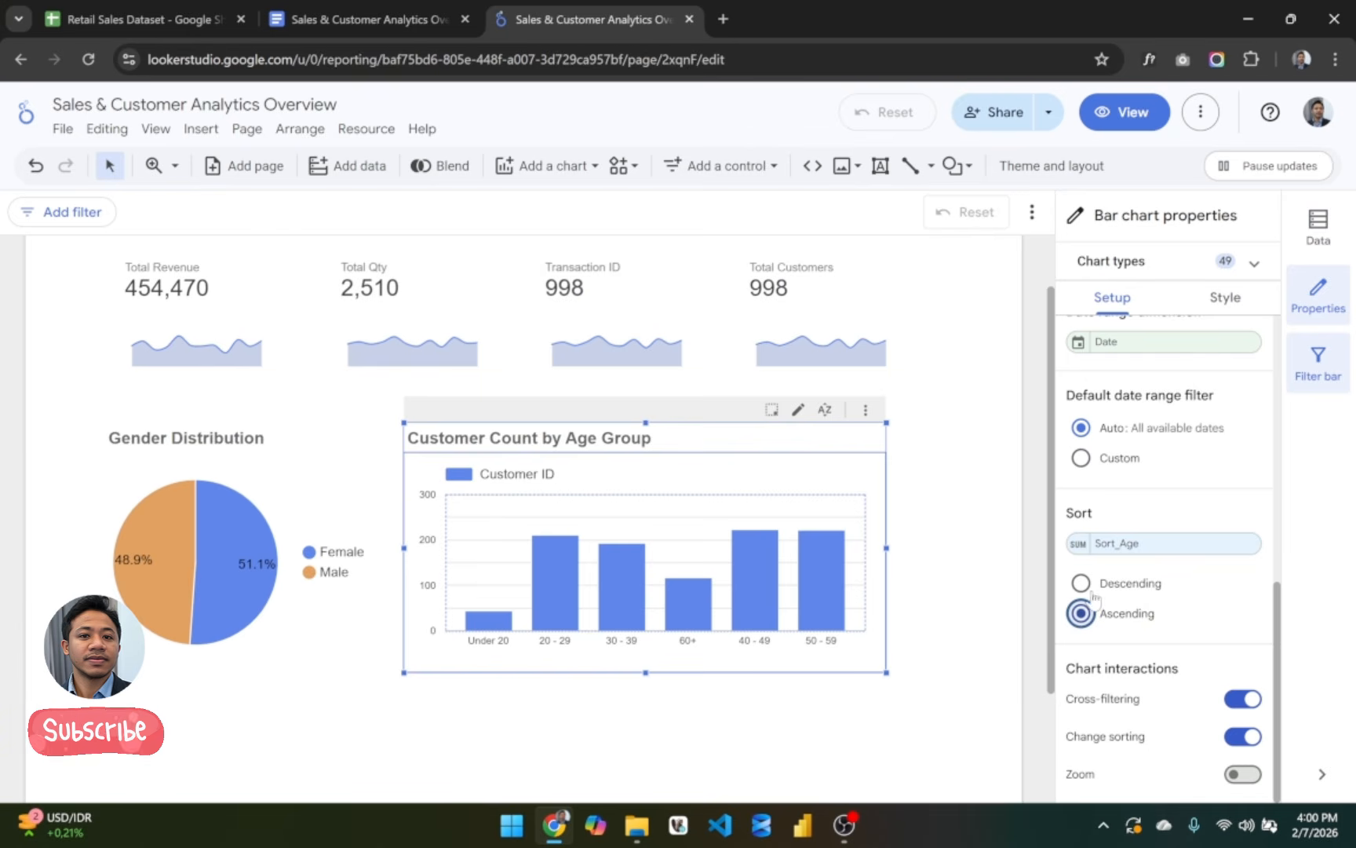
Step: Set the aggregation of the chart's Sort_Age sort field to Average
left_click(1080, 543)
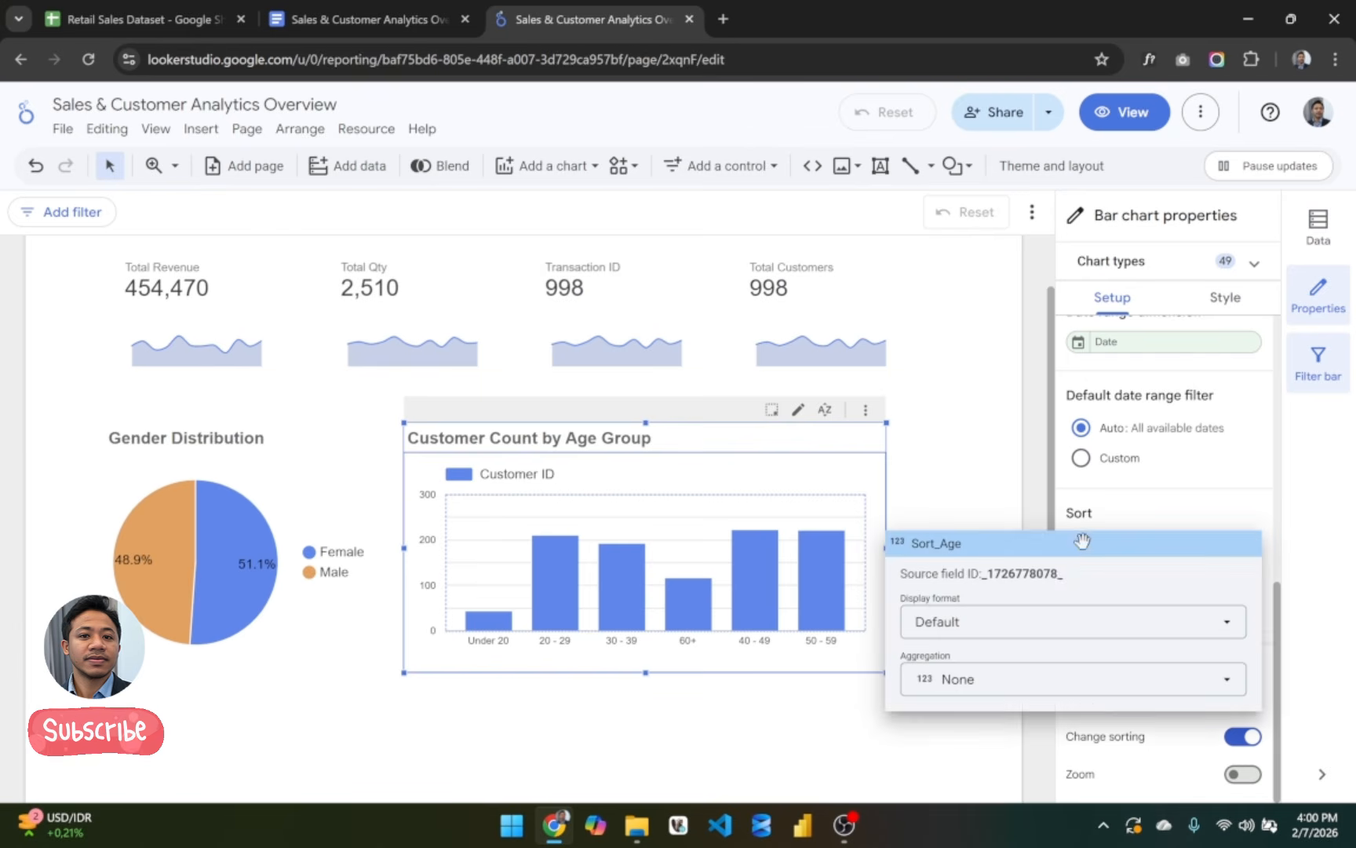
left_click(1043, 679)
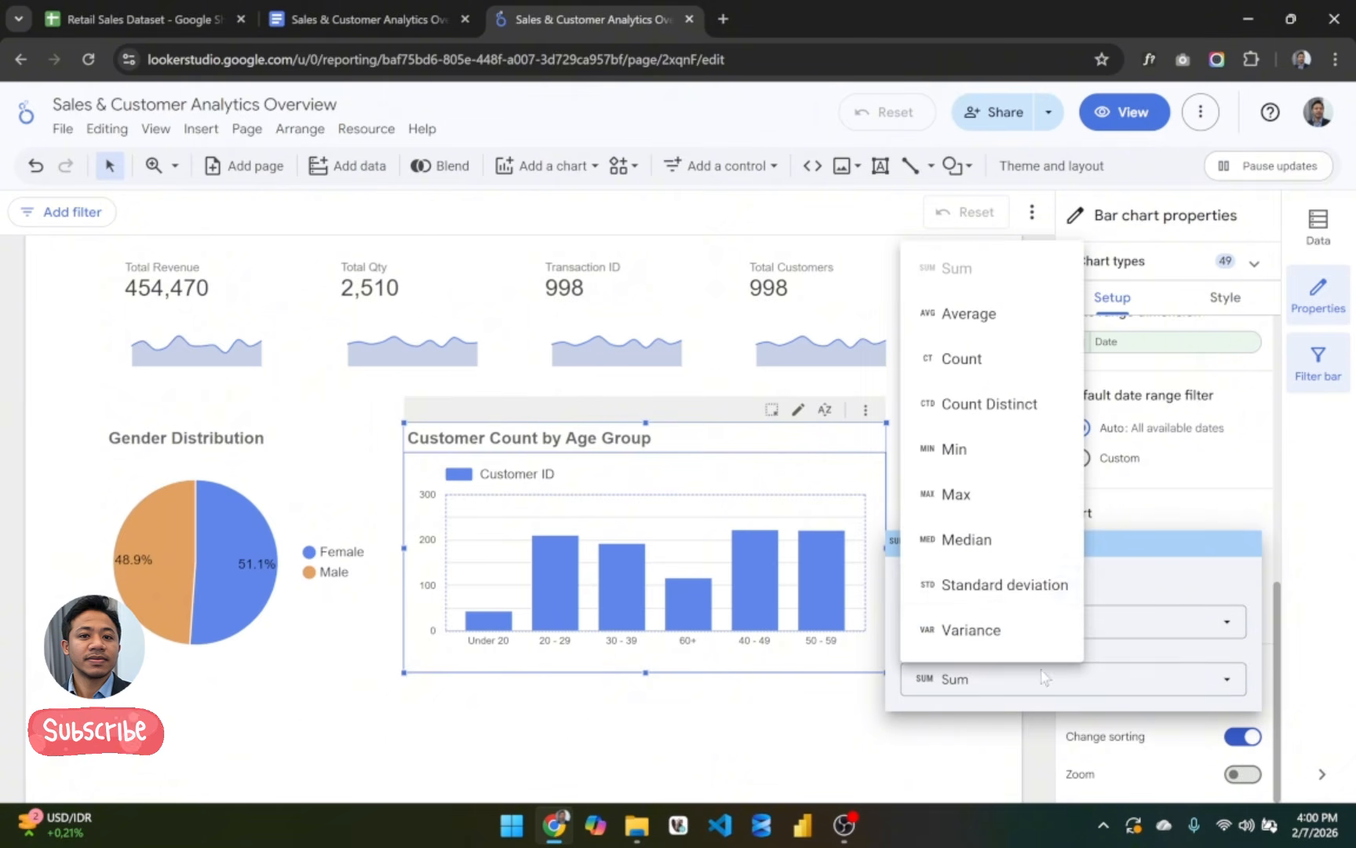
left_click(1010, 333)
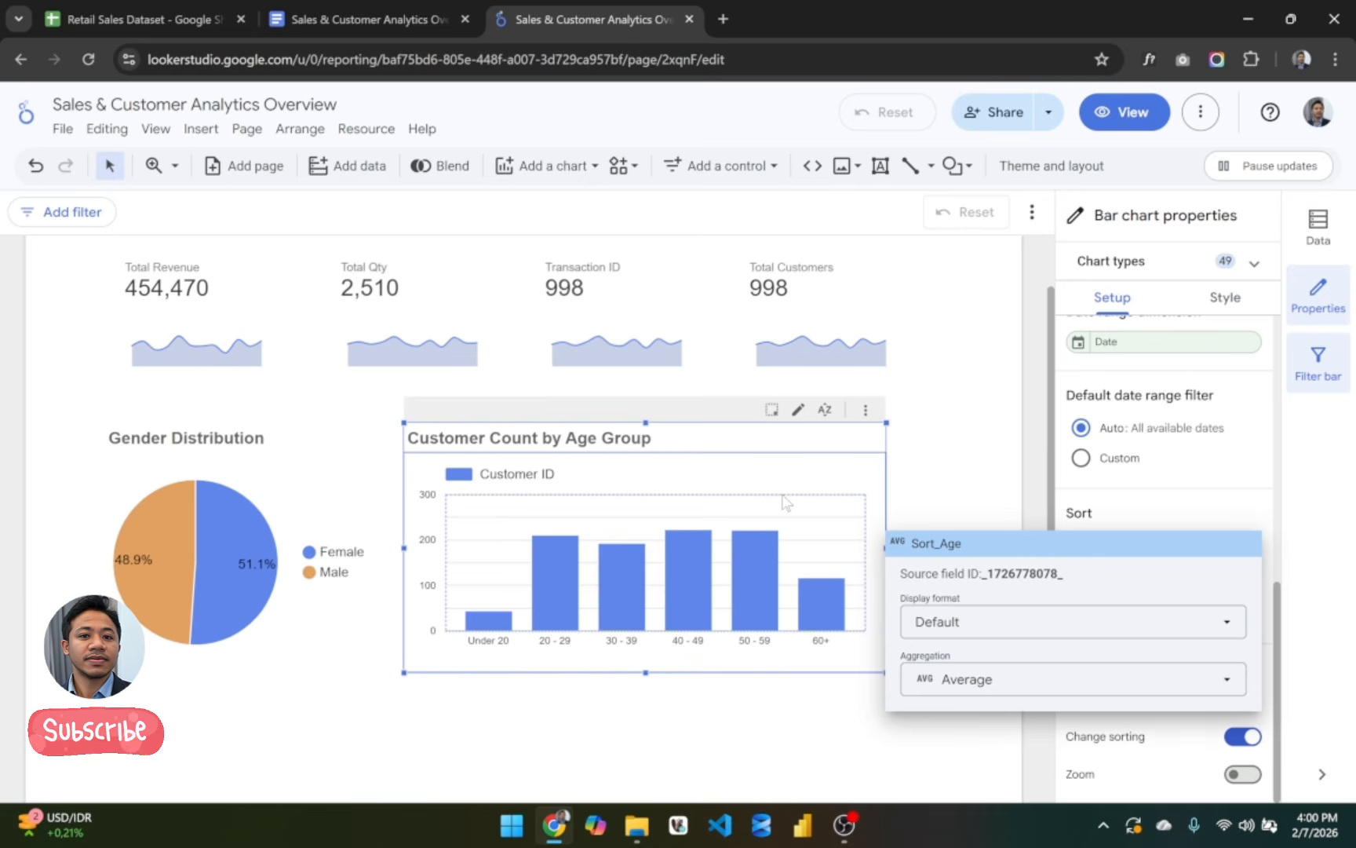
Step: Switch to the Retail Sales Dataset in Google Sheets and examine the Sort_Age values against the Age_Group column from the first rows
left_click(235, 11)
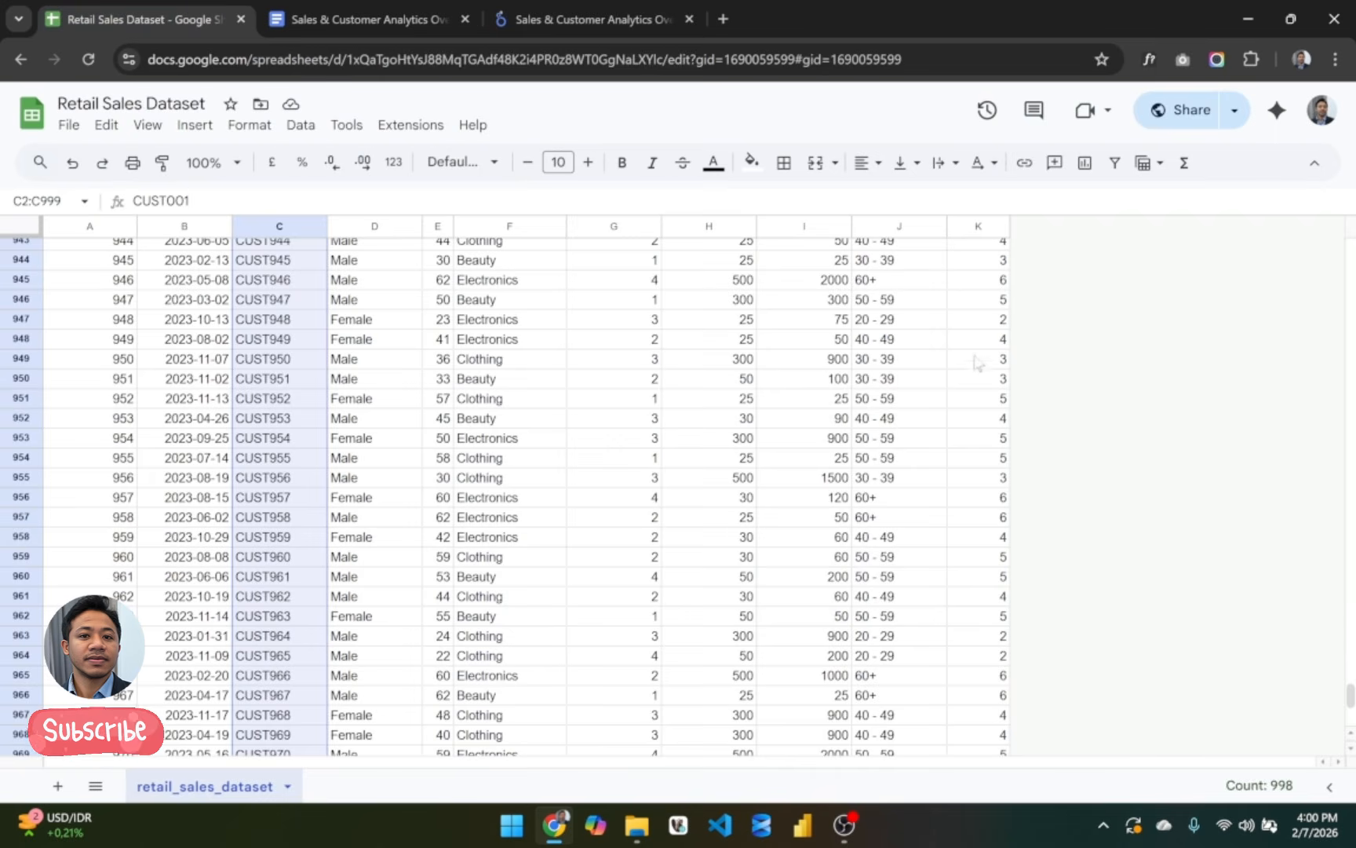
scroll(986, 470, "down", 5)
scroll(993, 353, "up", 20)
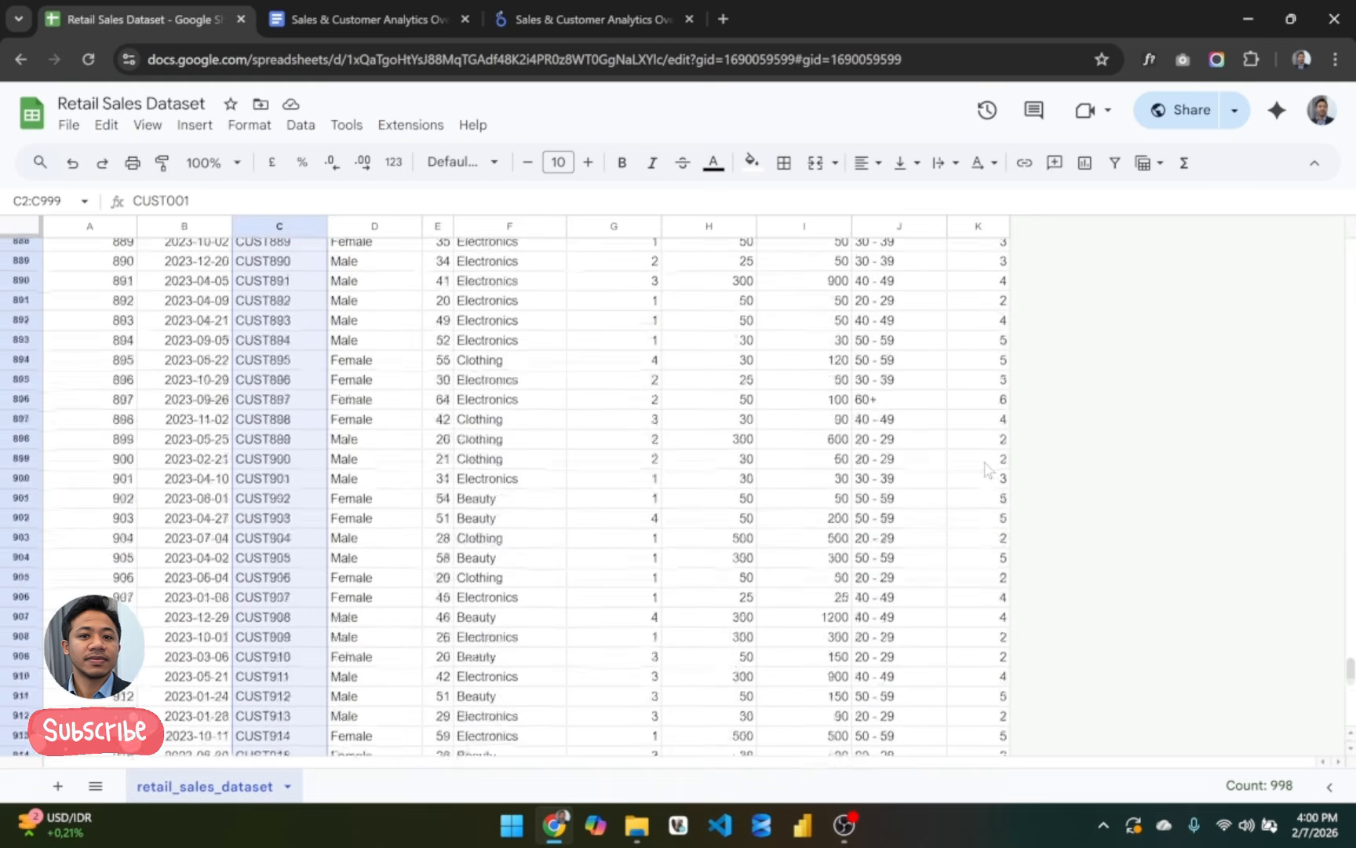
scroll(995, 298, "up", 20)
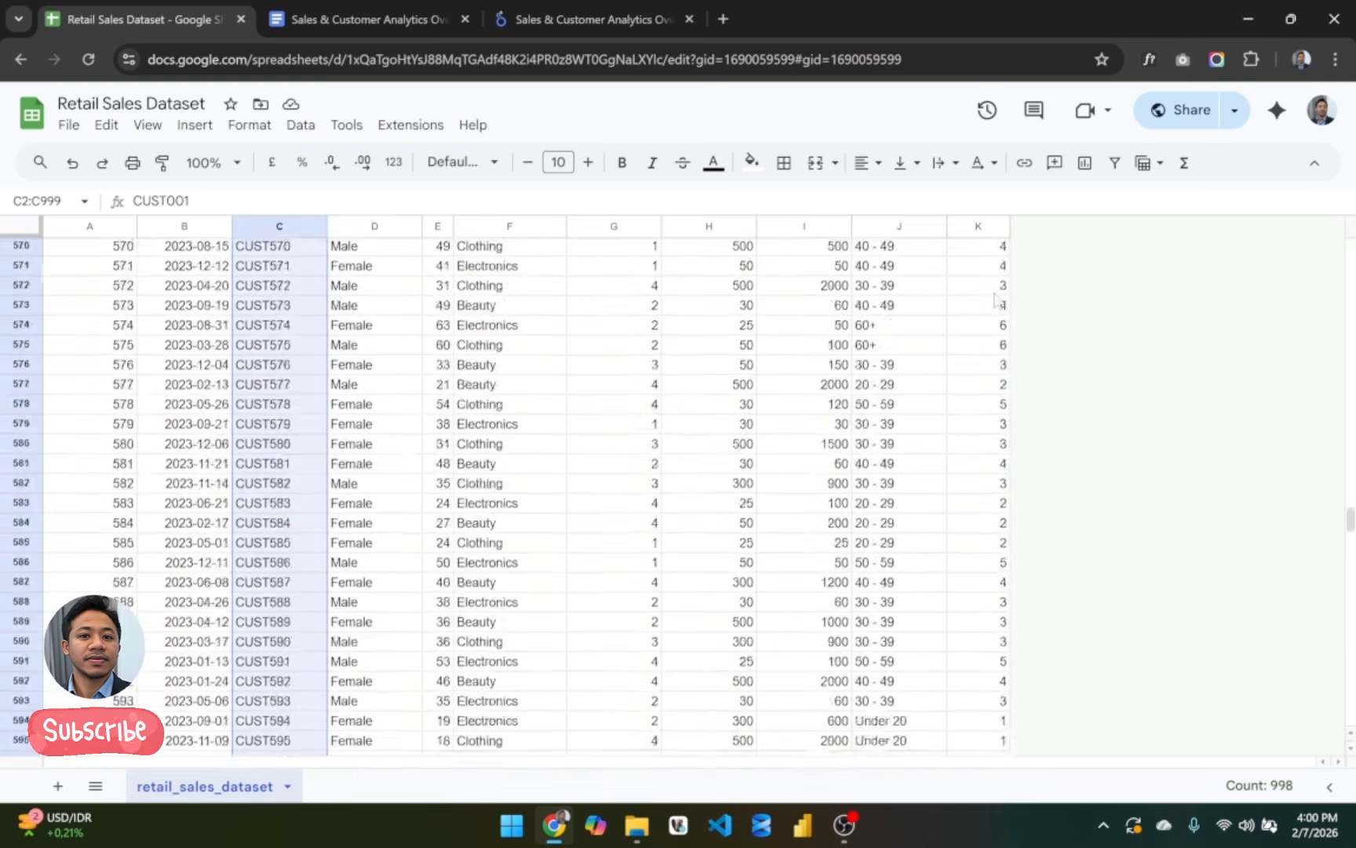
left_click(974, 396)
key("ctrl+Up")
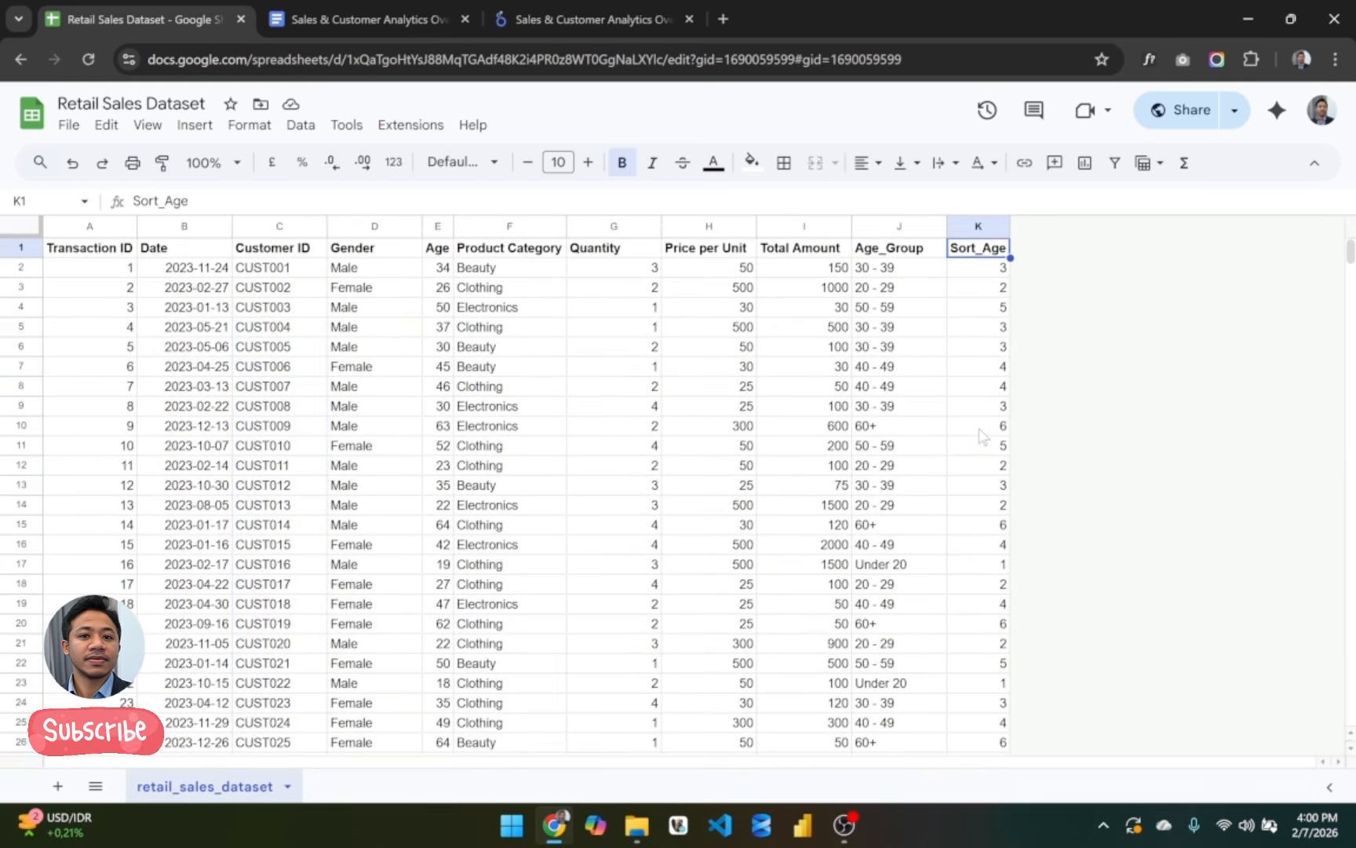
left_click(988, 295)
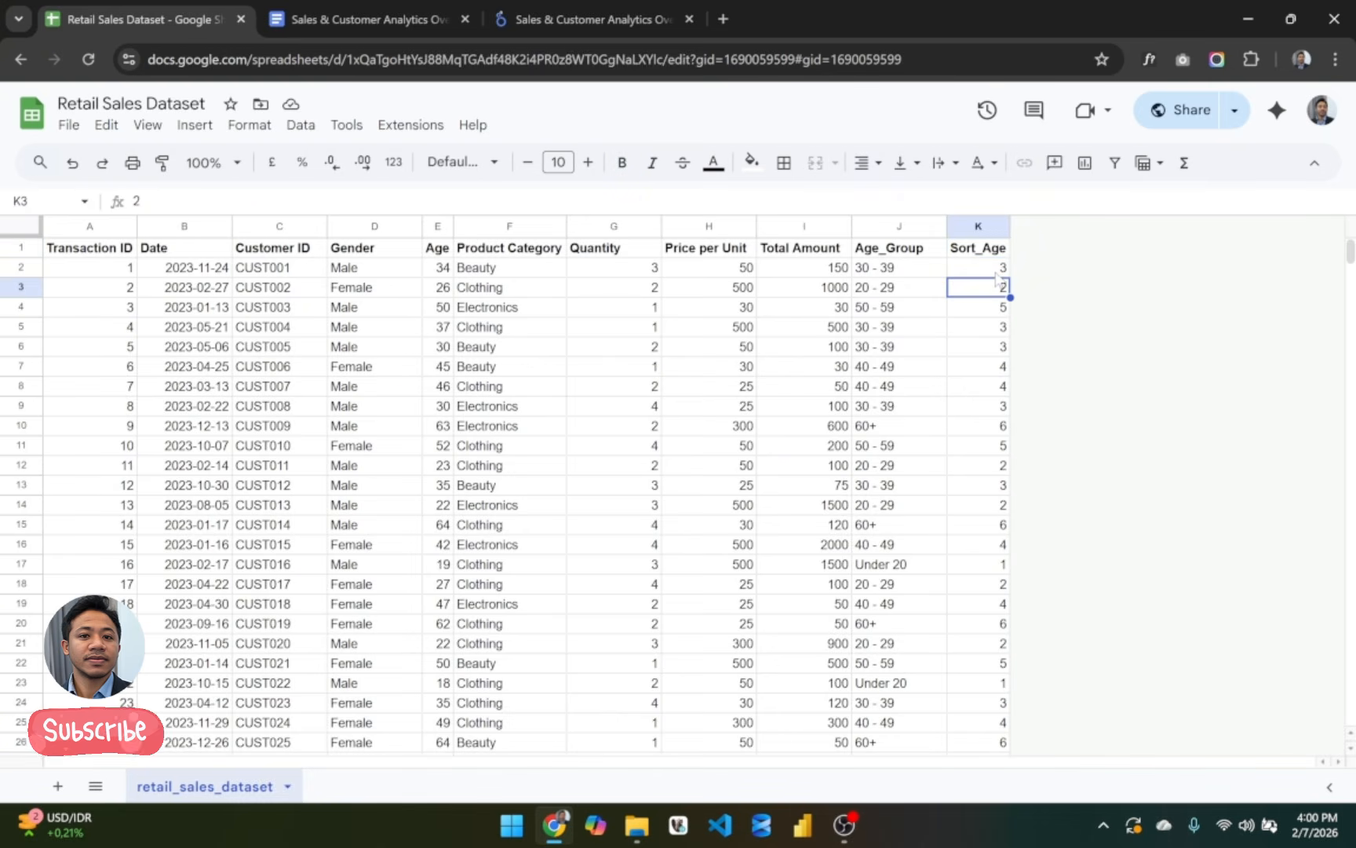
Step: Compare the Sort_Age array formula in cell K2 with the plain value in cell K3
left_click(996, 274)
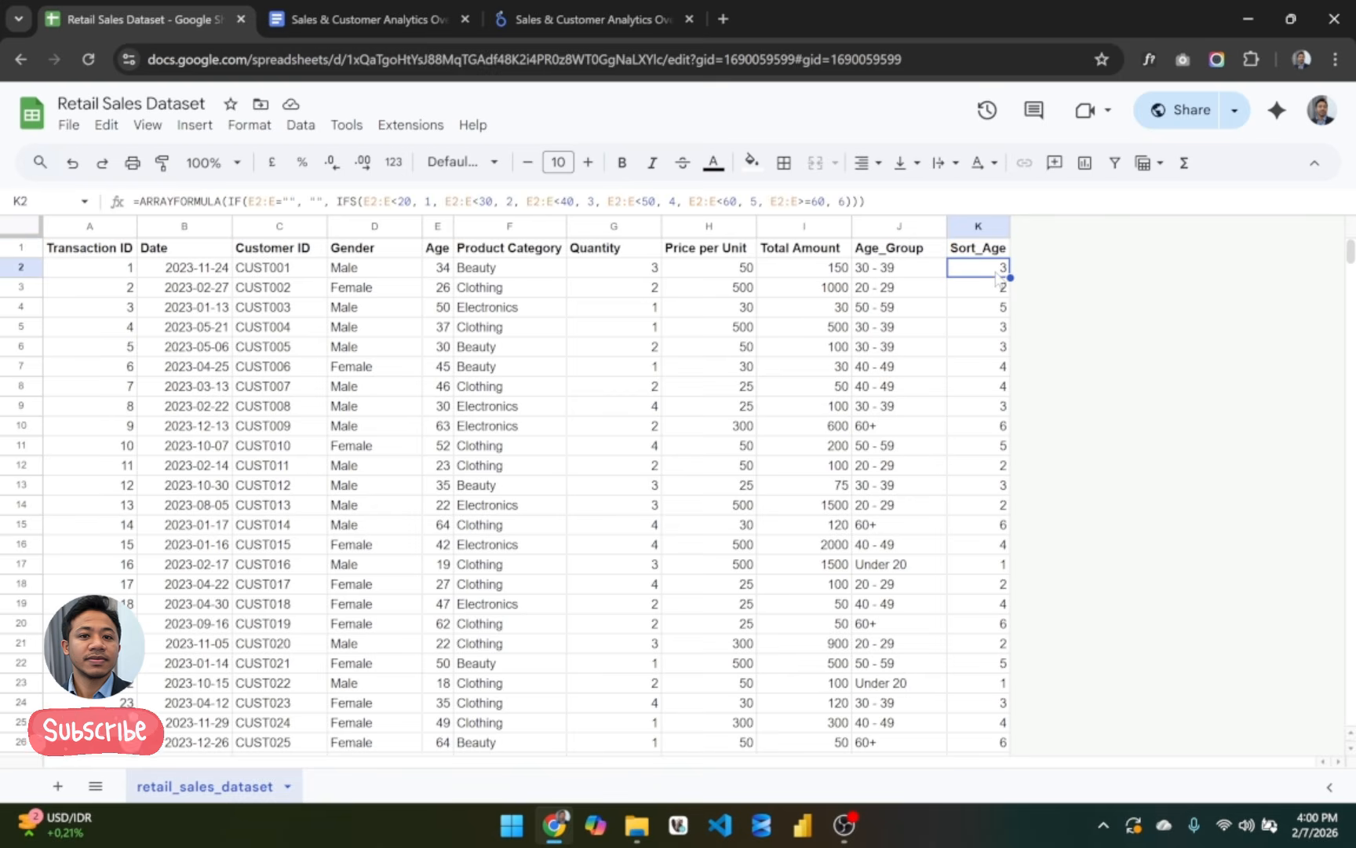
left_click(982, 290)
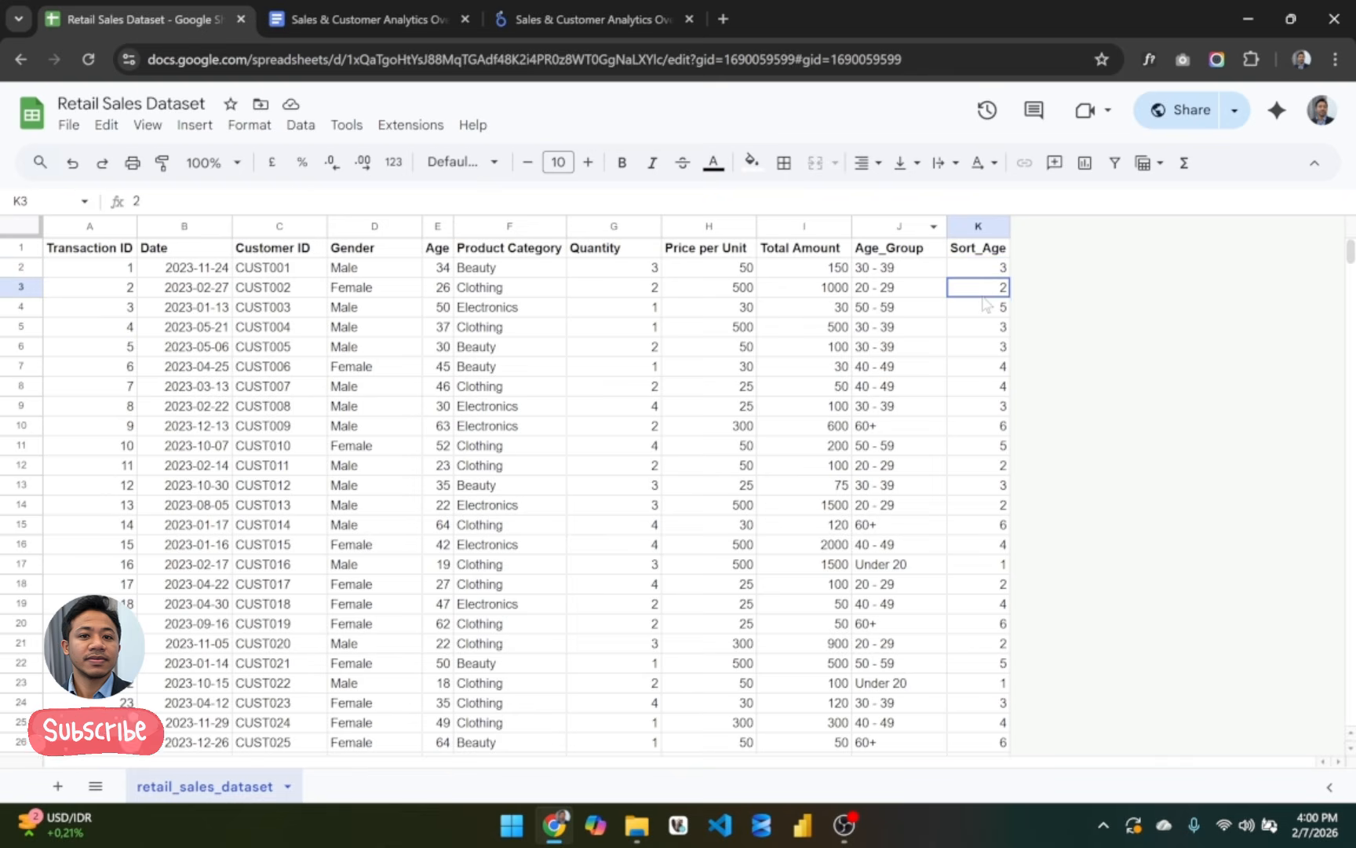
key("Up")
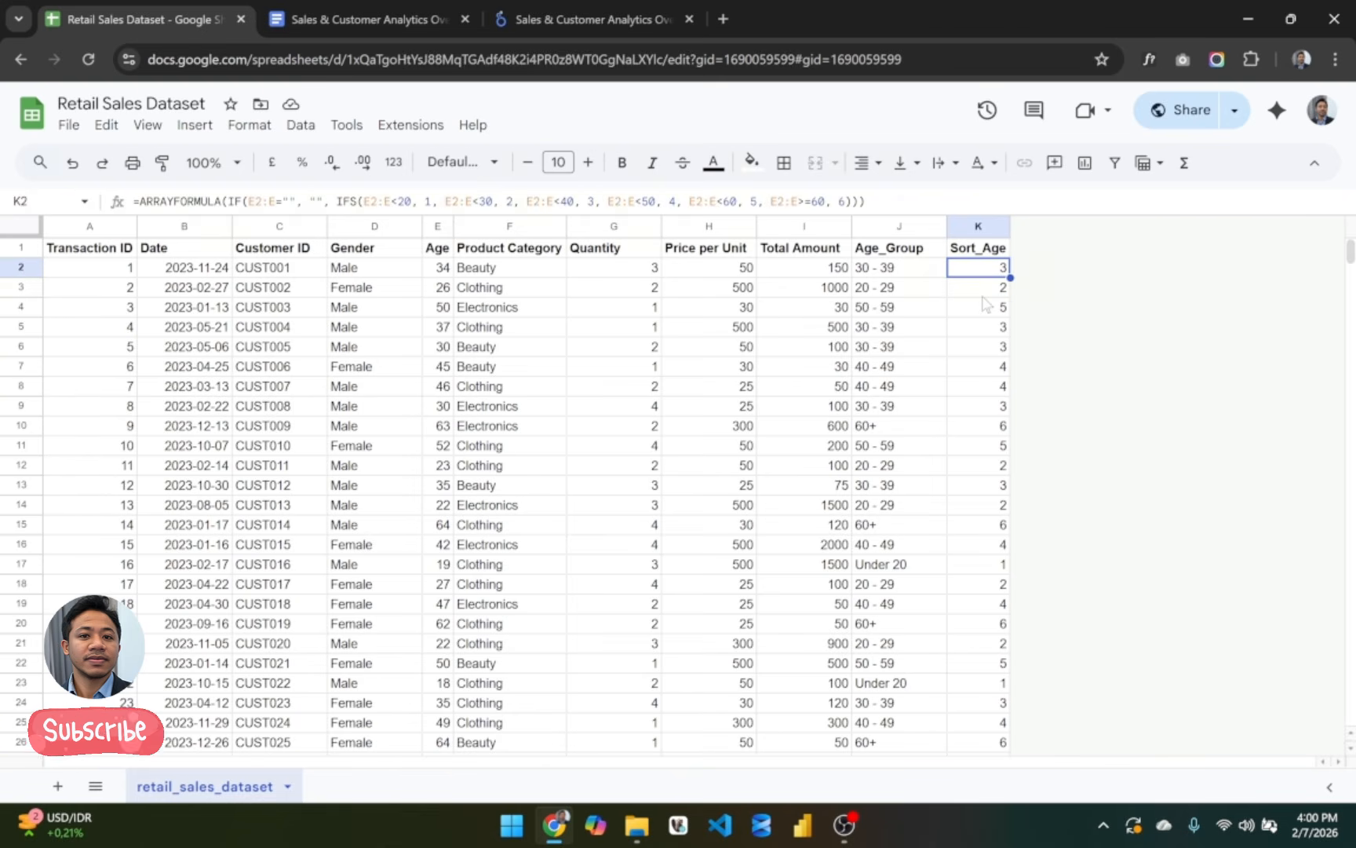
key("Down")
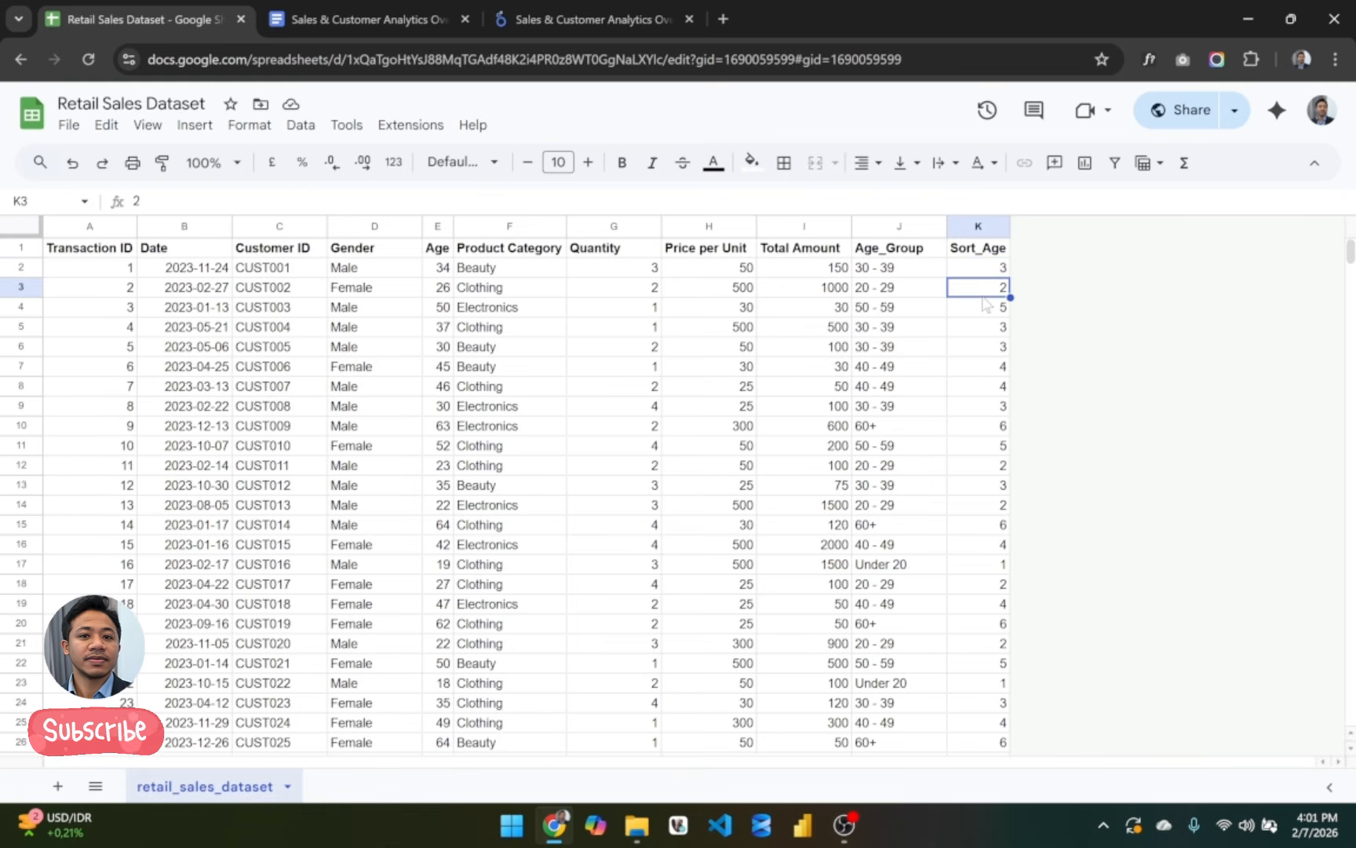
Step: Switch back to the Looker Studio report, close the Sort_Age field settings and deselect the bar chart
left_click(403, 11)
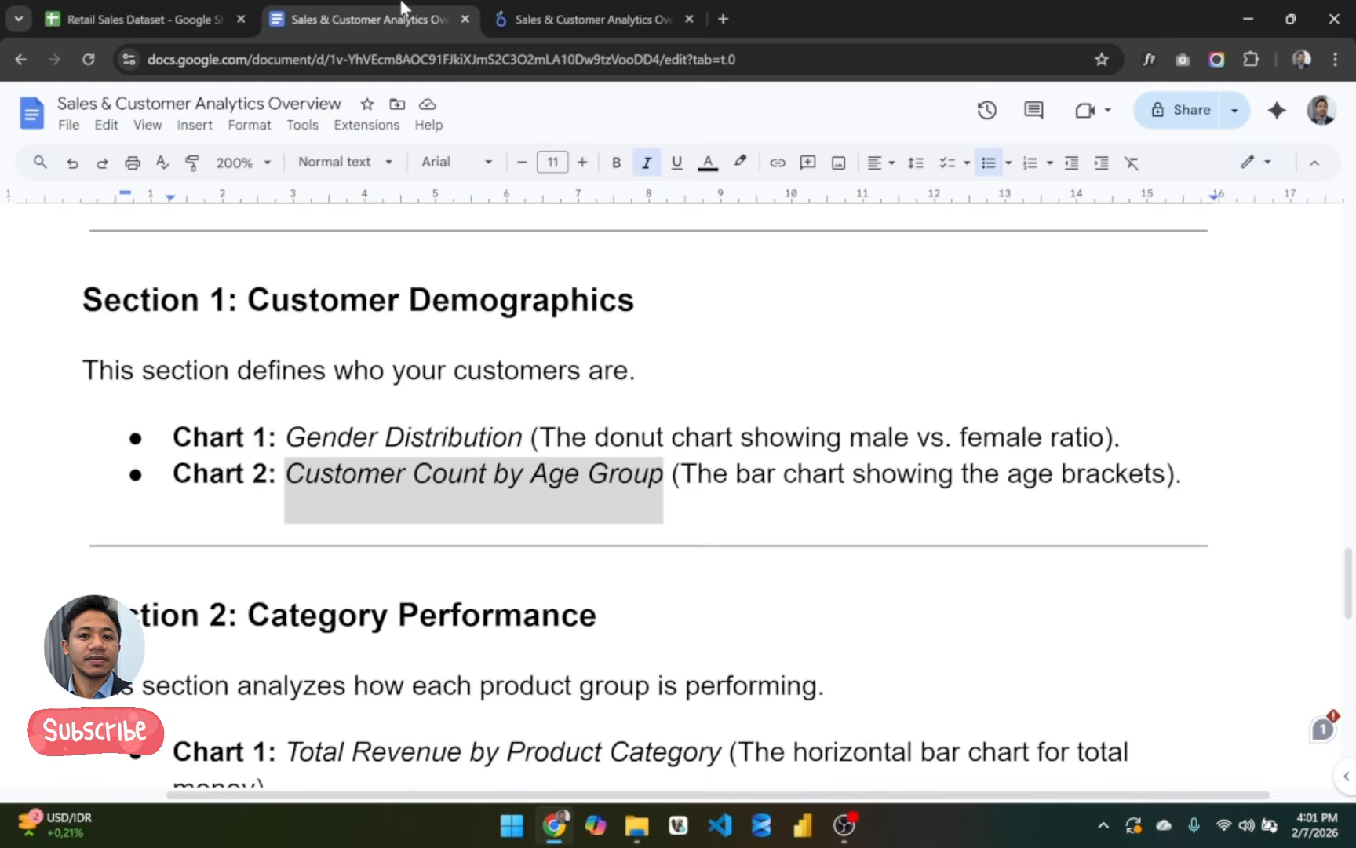
left_click(563, 11)
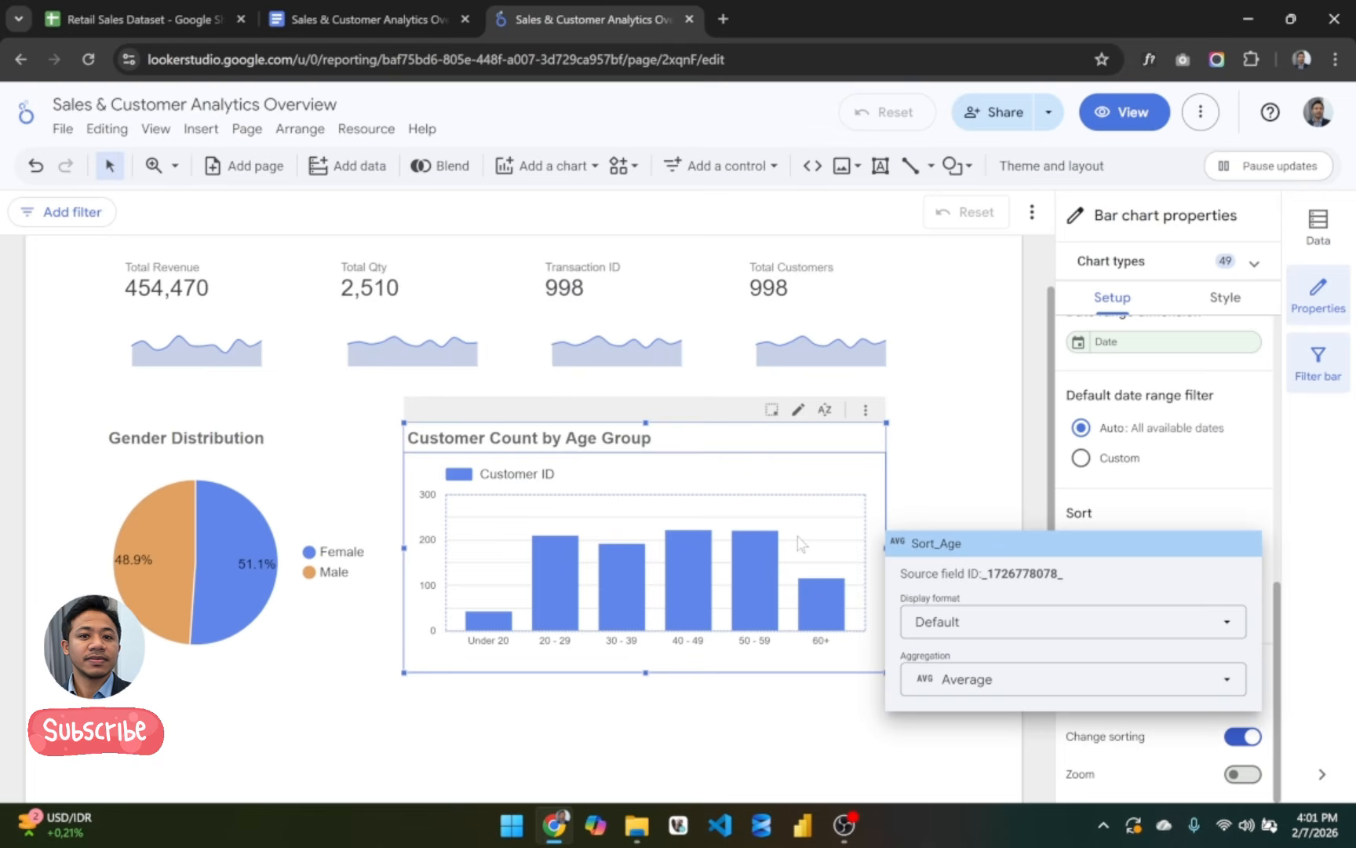
left_click(927, 461)
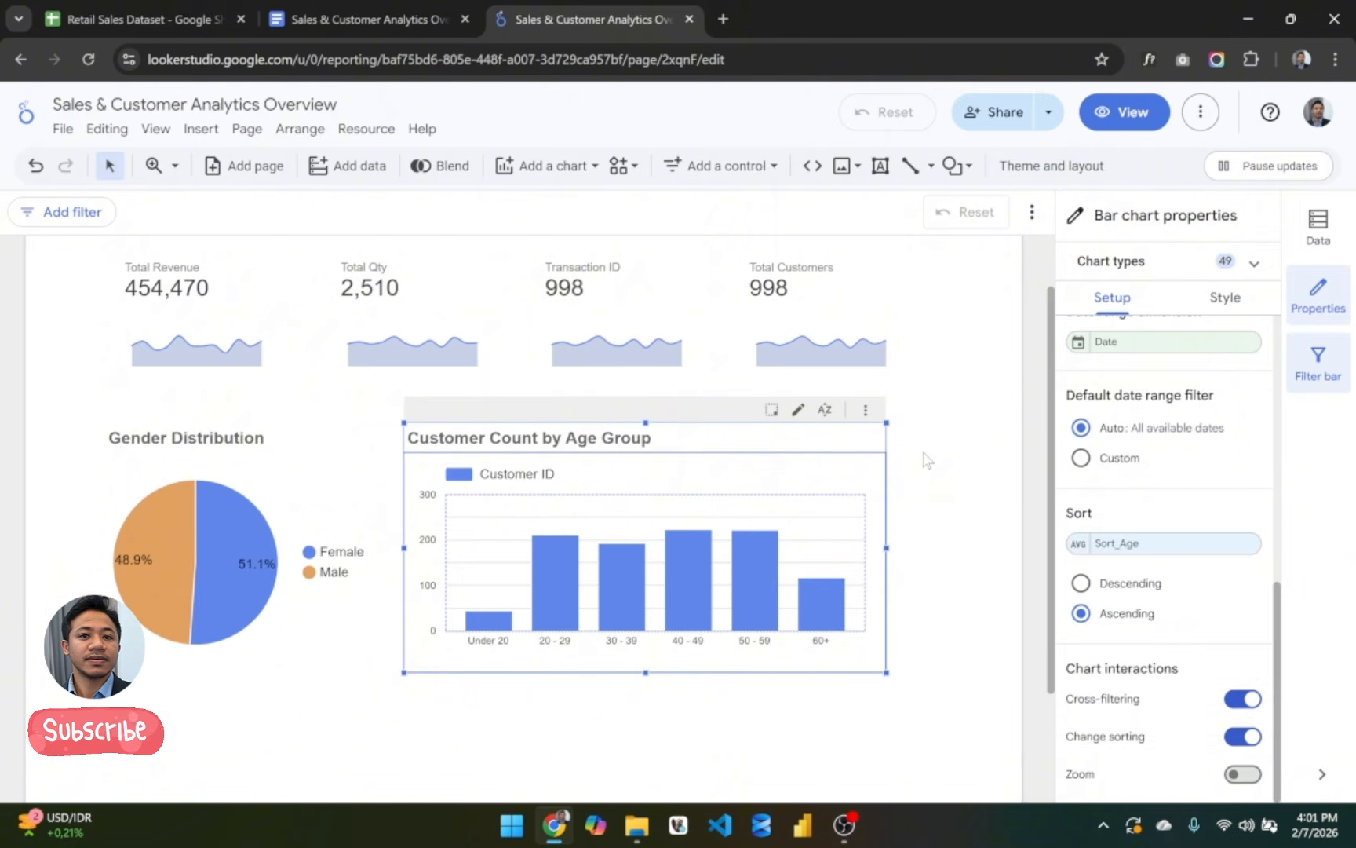
left_click(924, 453)
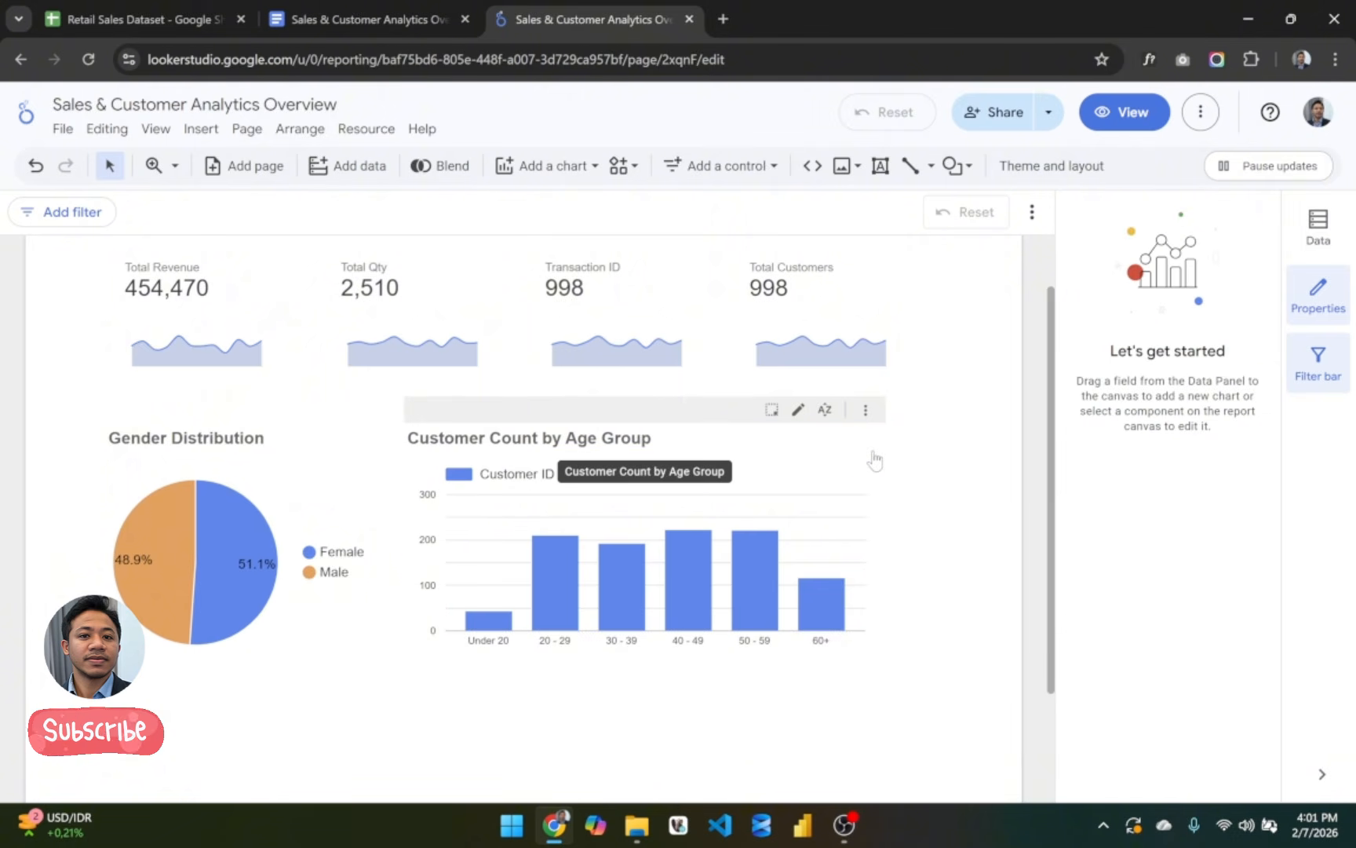
Step: Turn off the left Y-axis gridlines of the Customer Count by Age Group chart
left_click(876, 475)
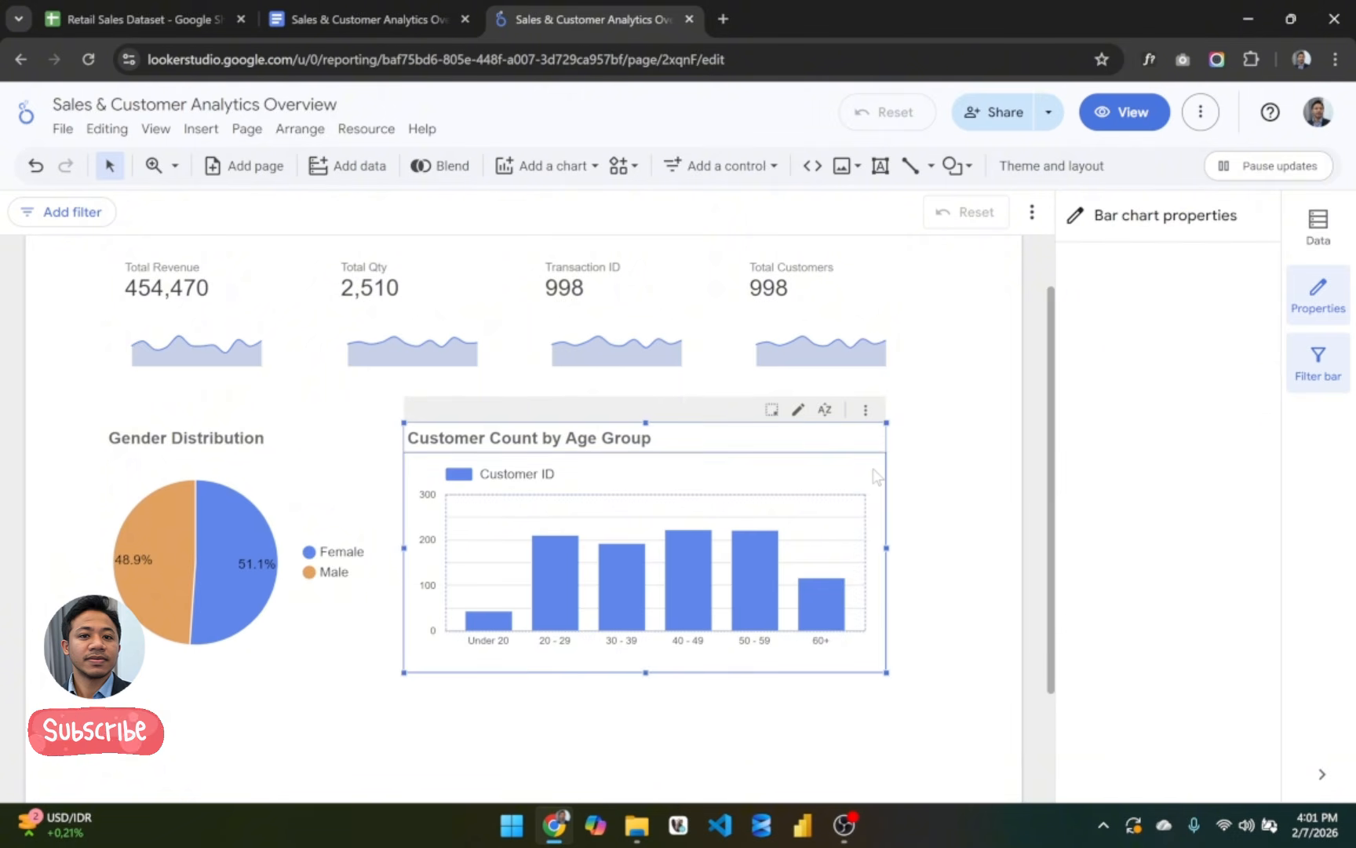
scroll(1195, 598, "down", 6)
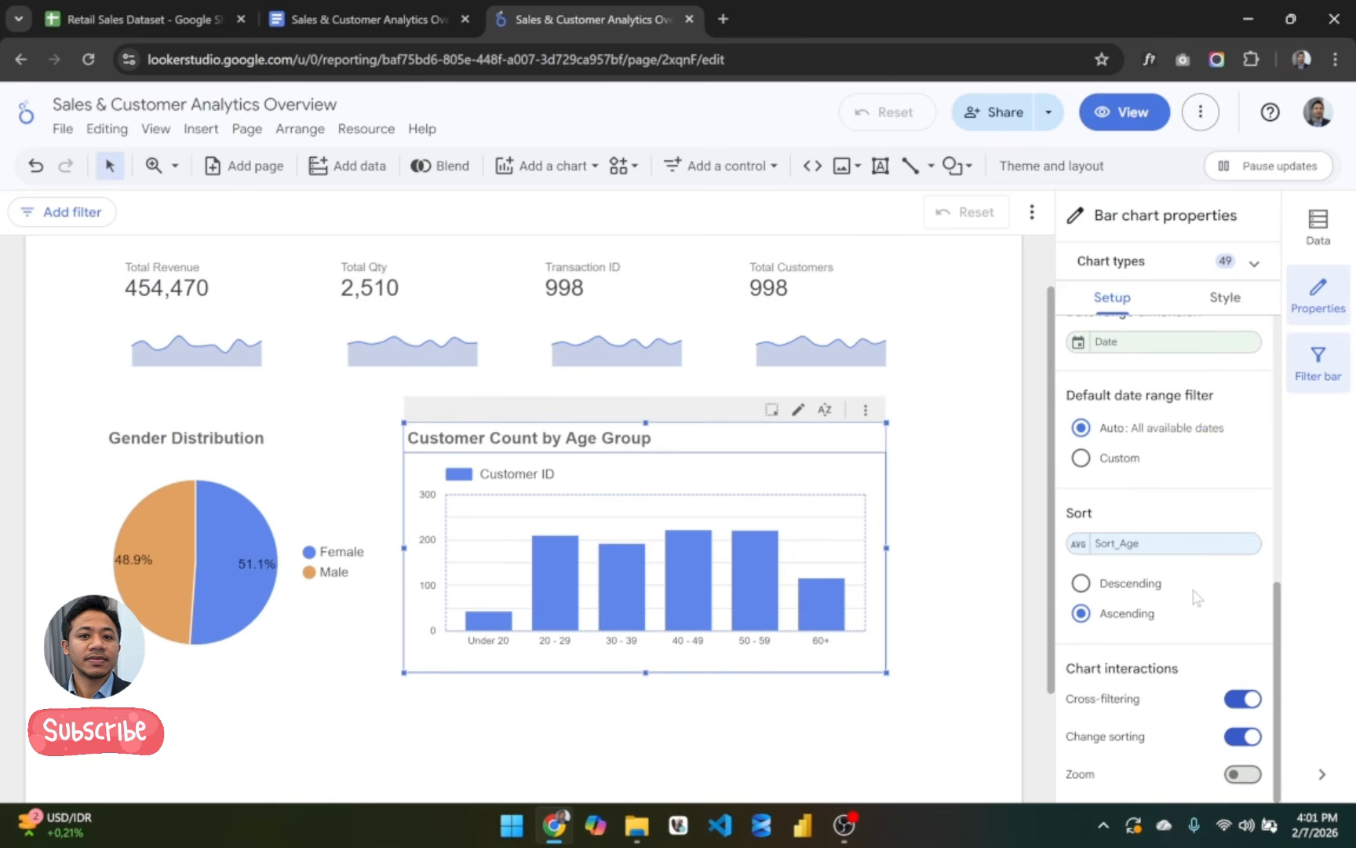
scroll(1237, 499, "up", 6)
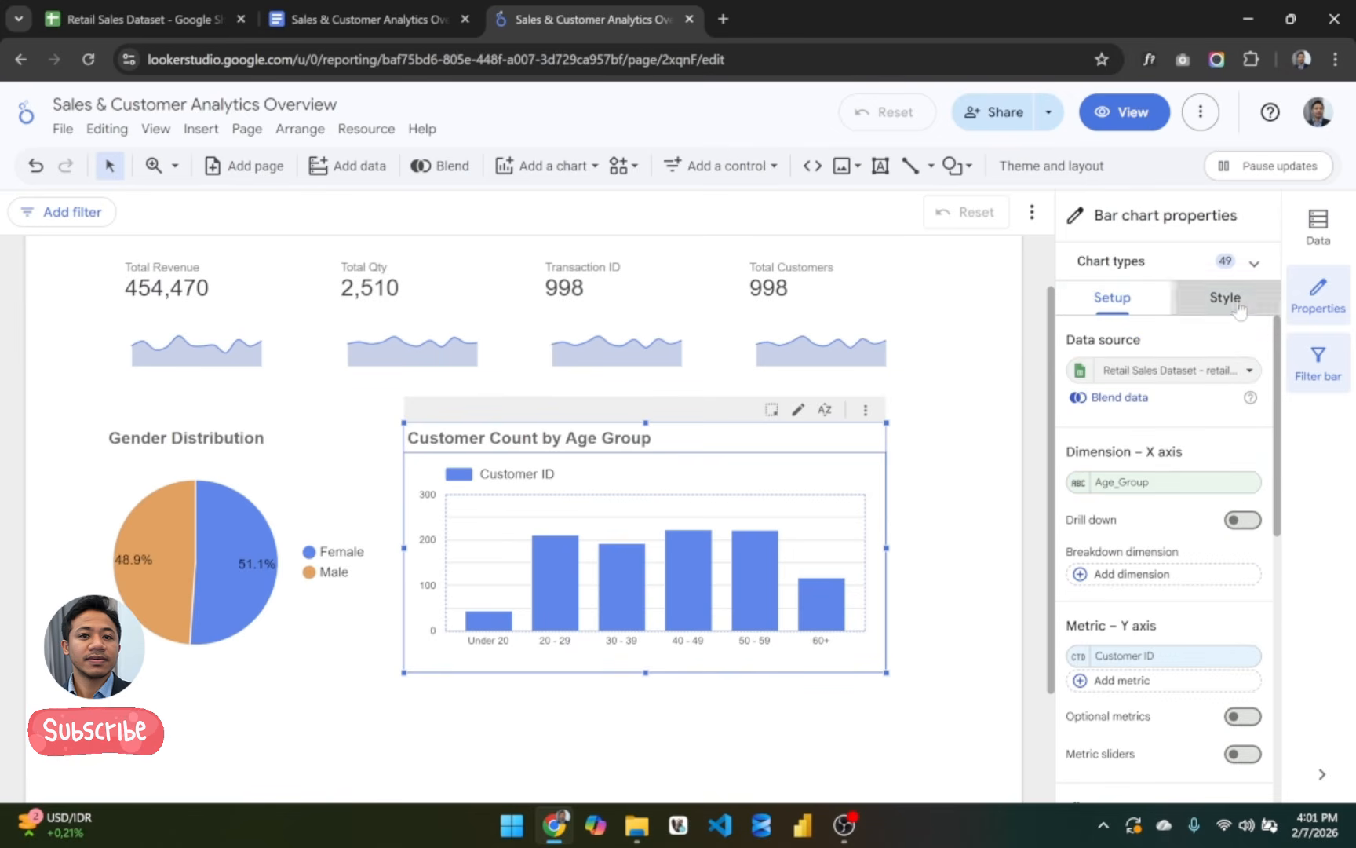
left_click(1224, 299)
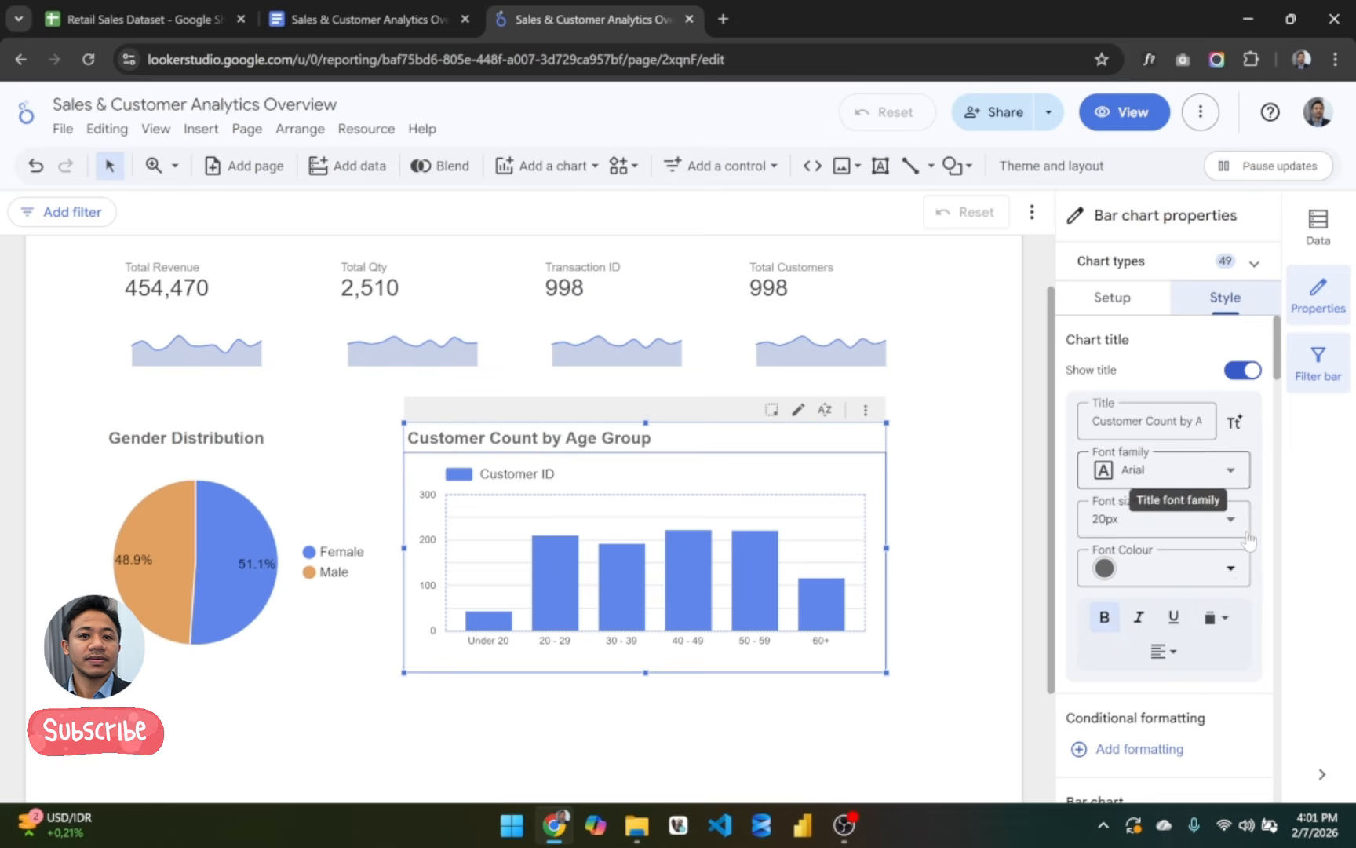
scroll(1237, 567, "down", 13)
scroll(1248, 567, "down", 2)
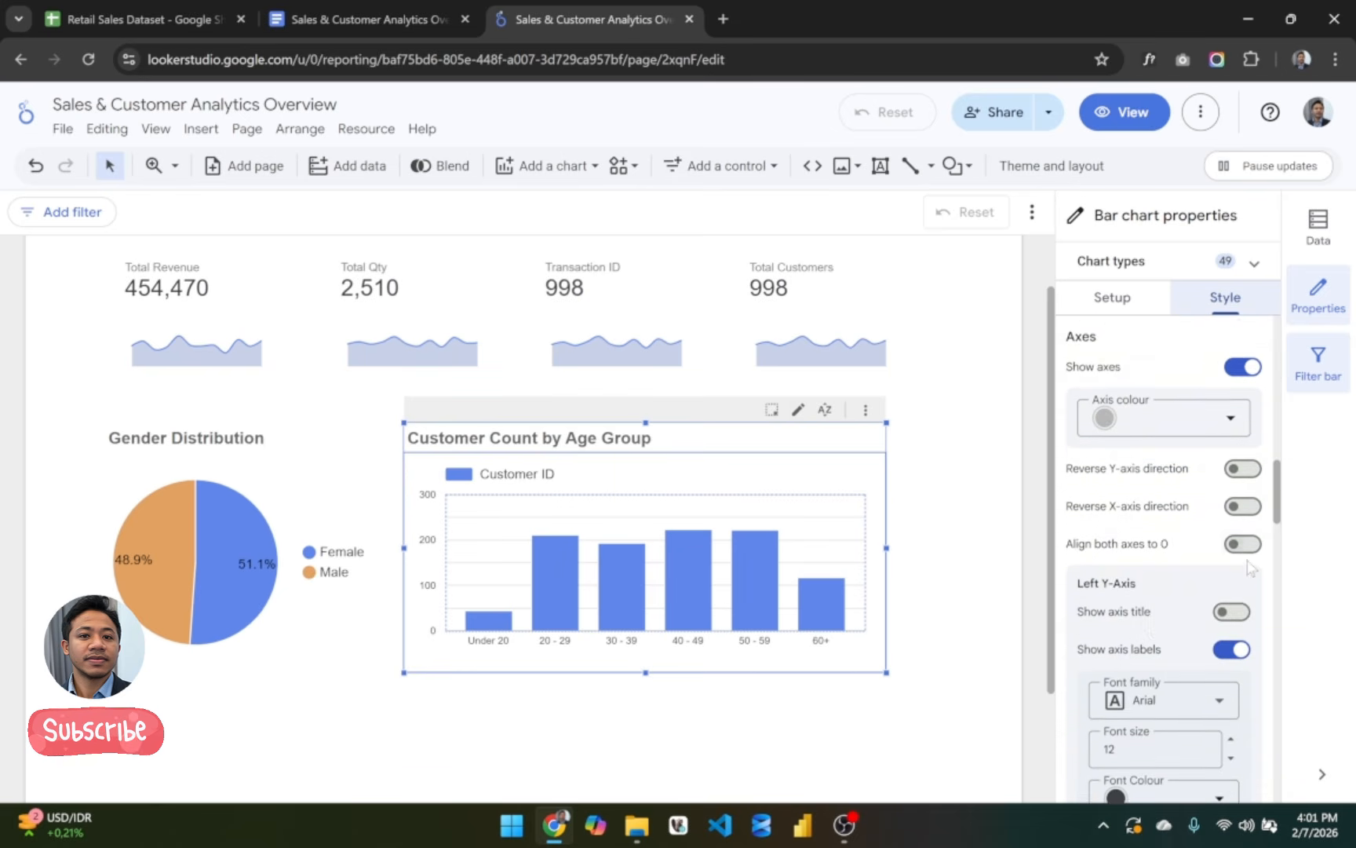
scroll(1201, 588, "down", 5)
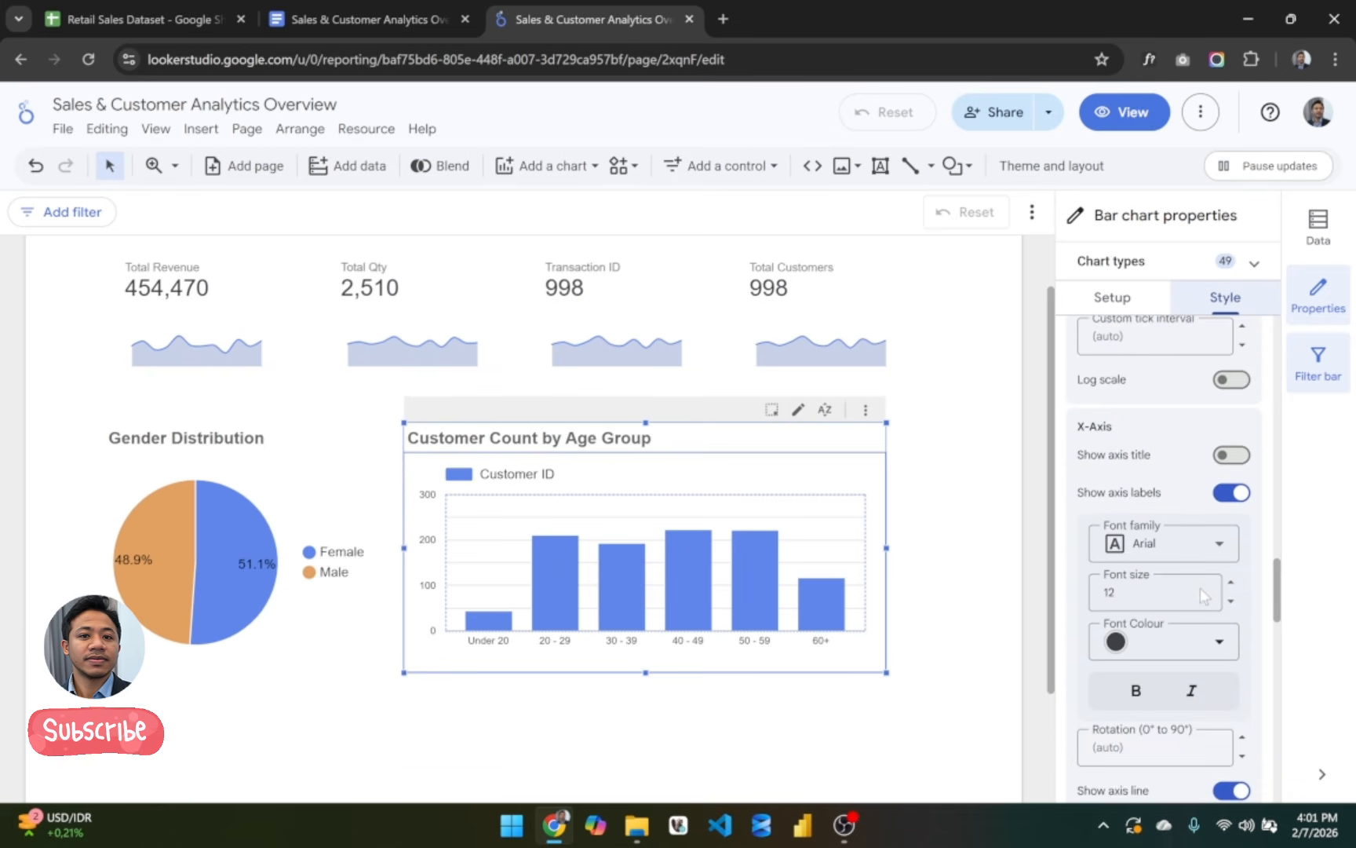
scroll(1213, 614, "down", 5)
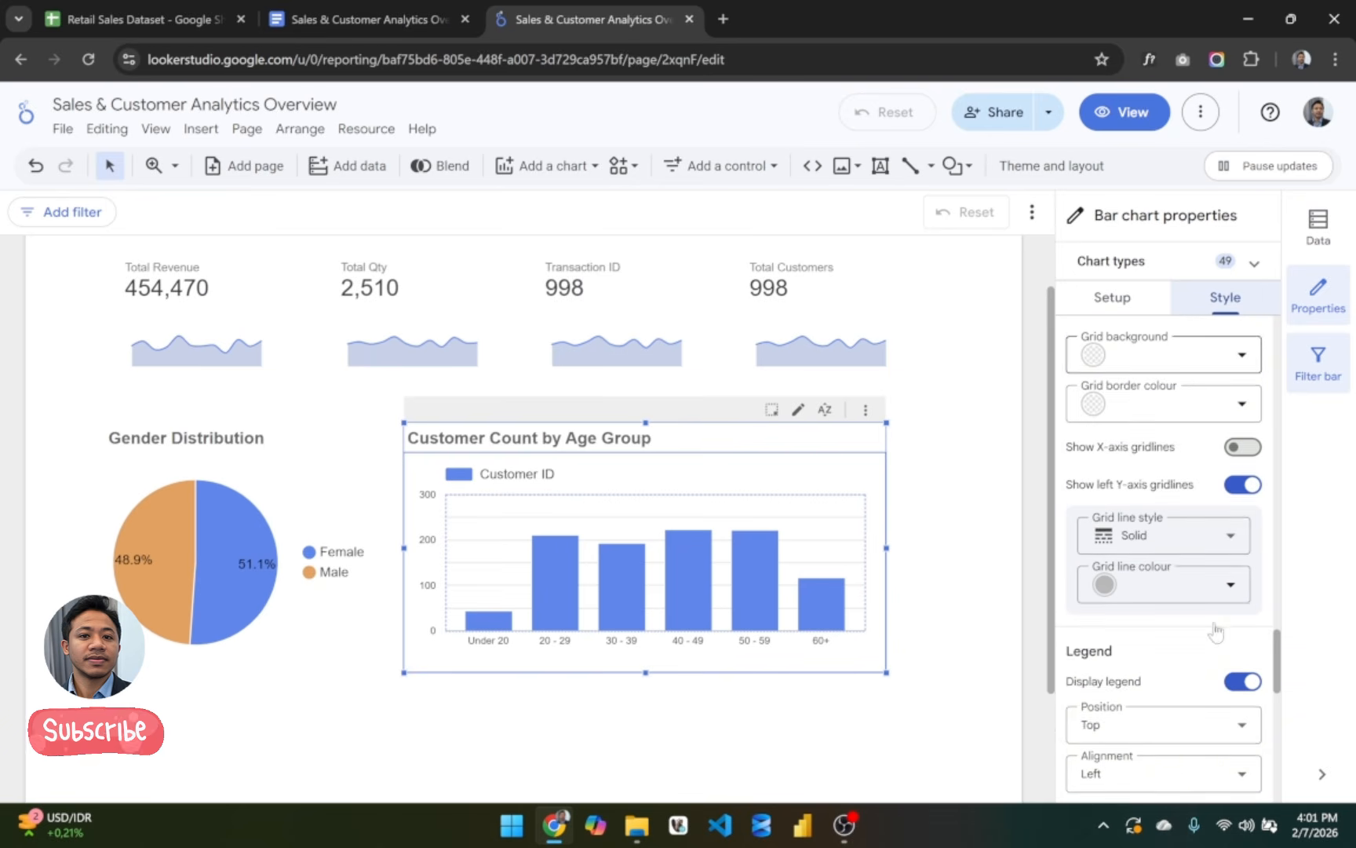
left_click(1240, 485)
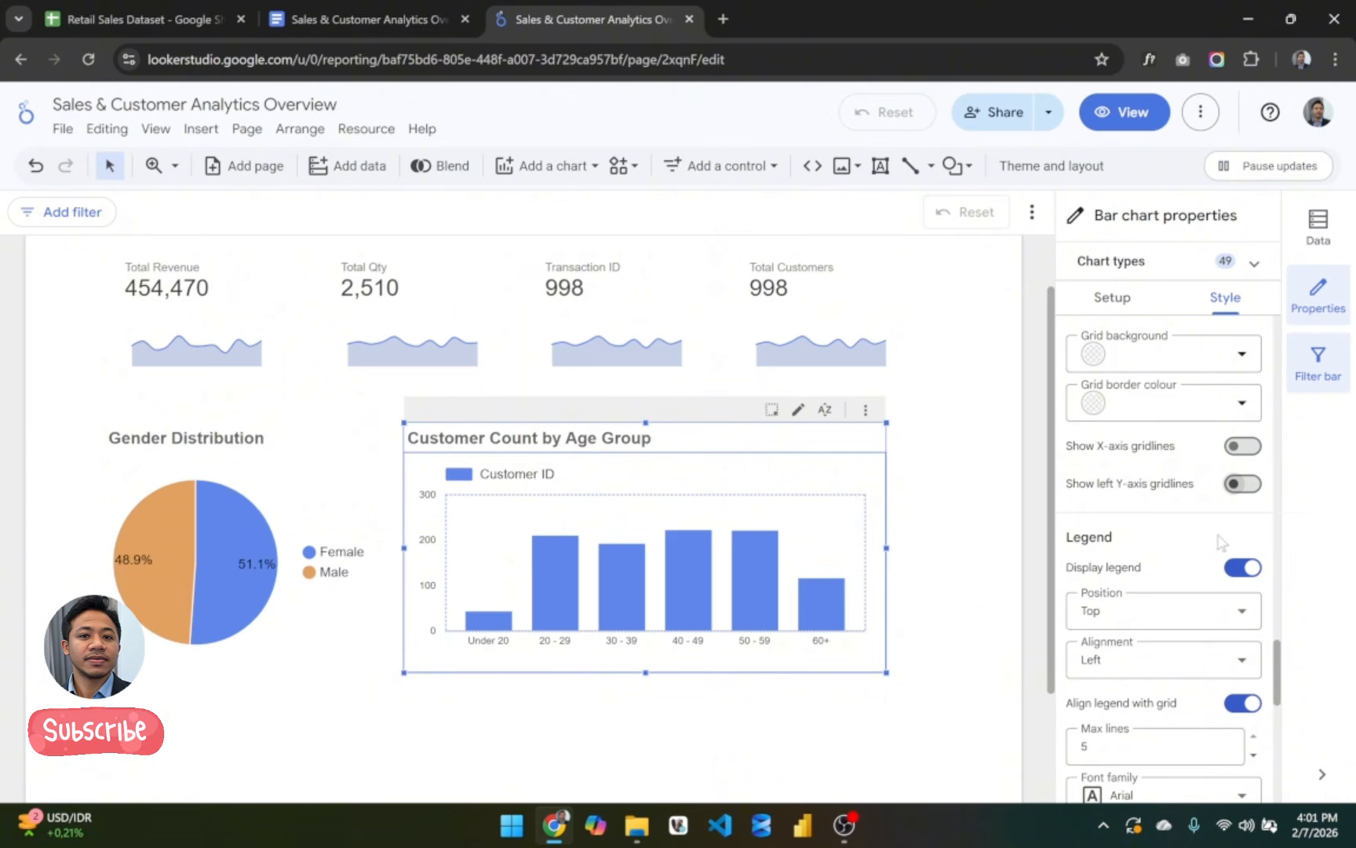
Step: Hide the Customer ID legend of the Customer Count by Age Group chart
left_click(1239, 571)
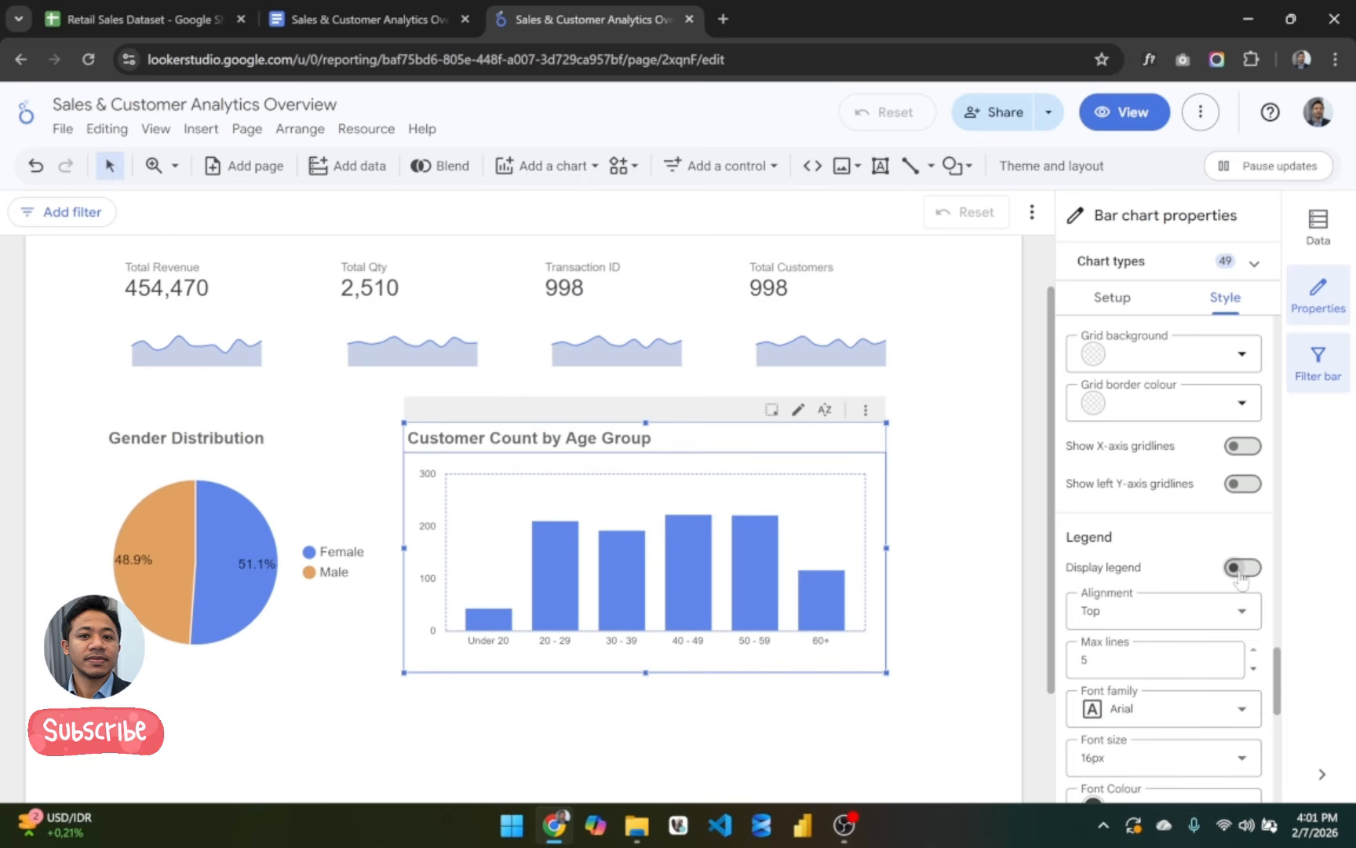
left_click(1240, 572)
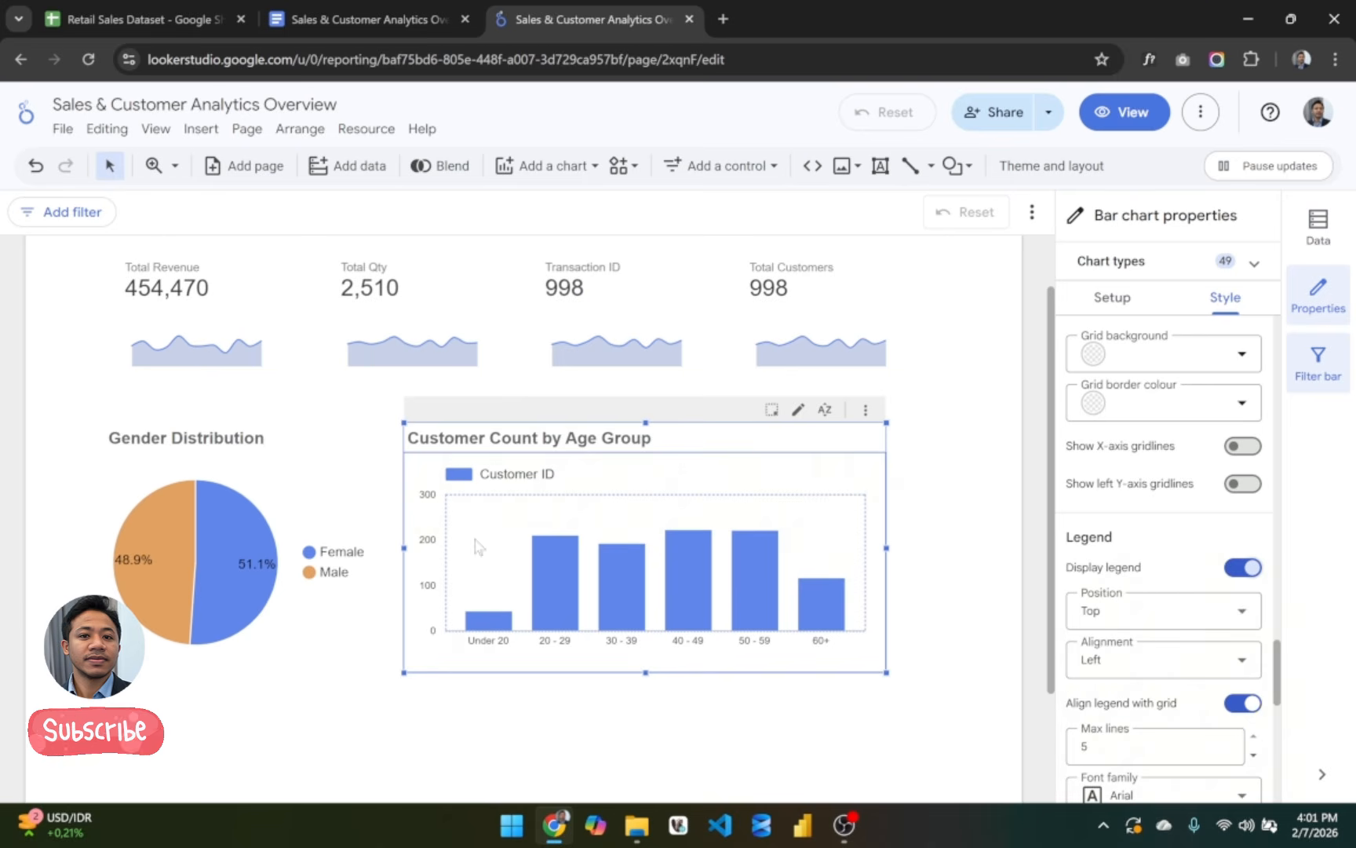
left_click(1238, 571)
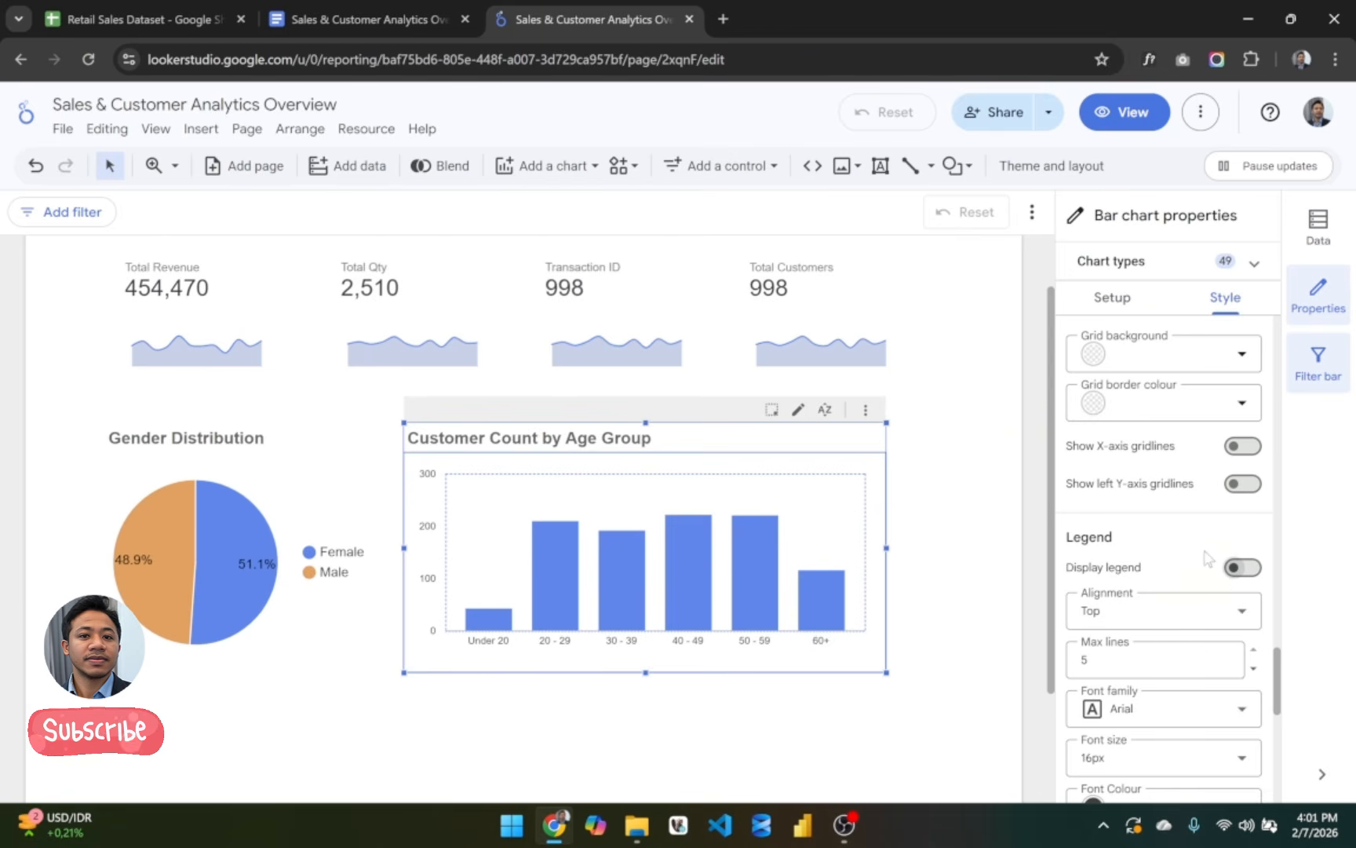
Step: Show data labels on the bars of the Customer Count by Age Group chart
scroll(1207, 559, "down", 7)
scroll(1209, 559, "up", 8)
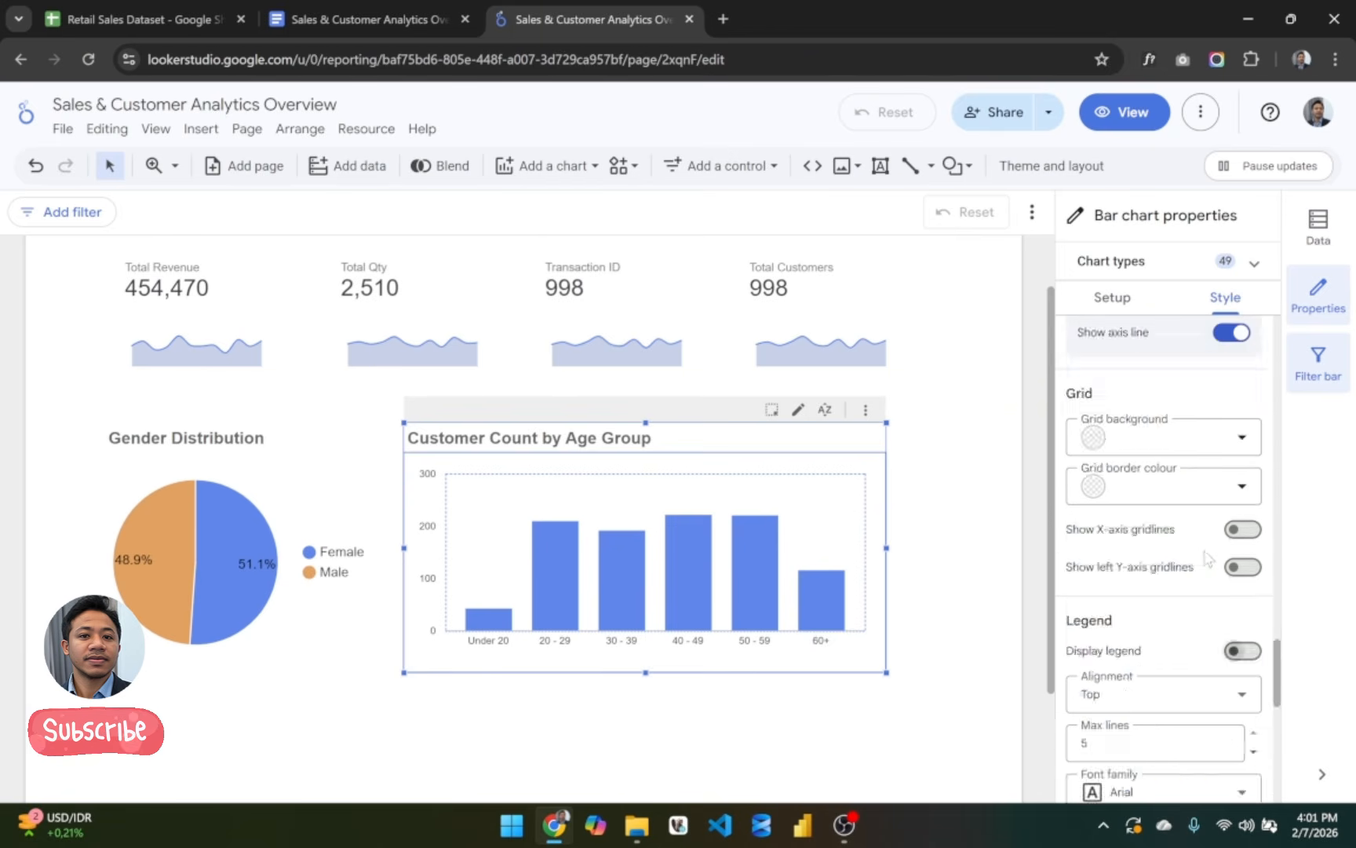
scroll(1207, 559, "up", 5)
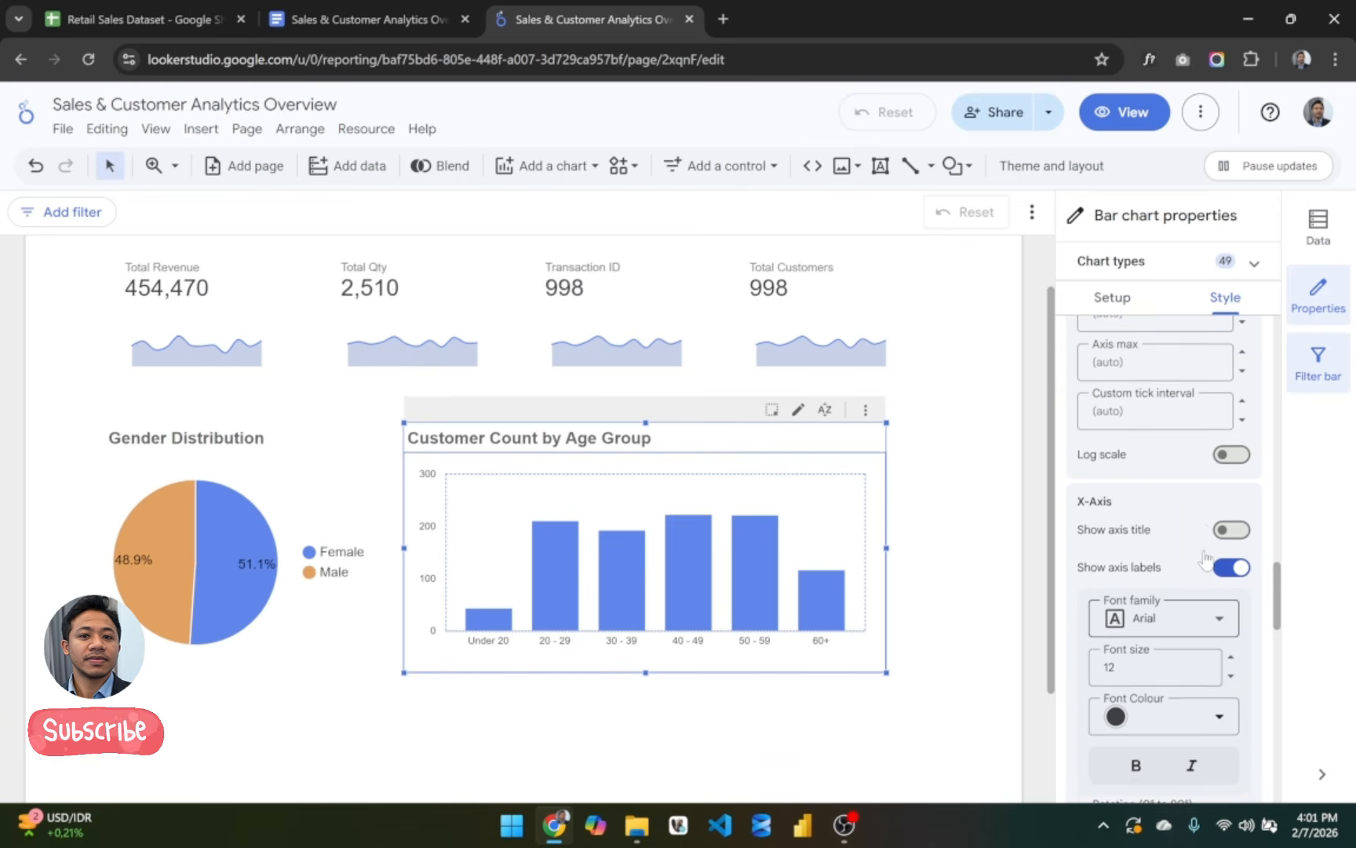
scroll(1206, 557, "up", 5)
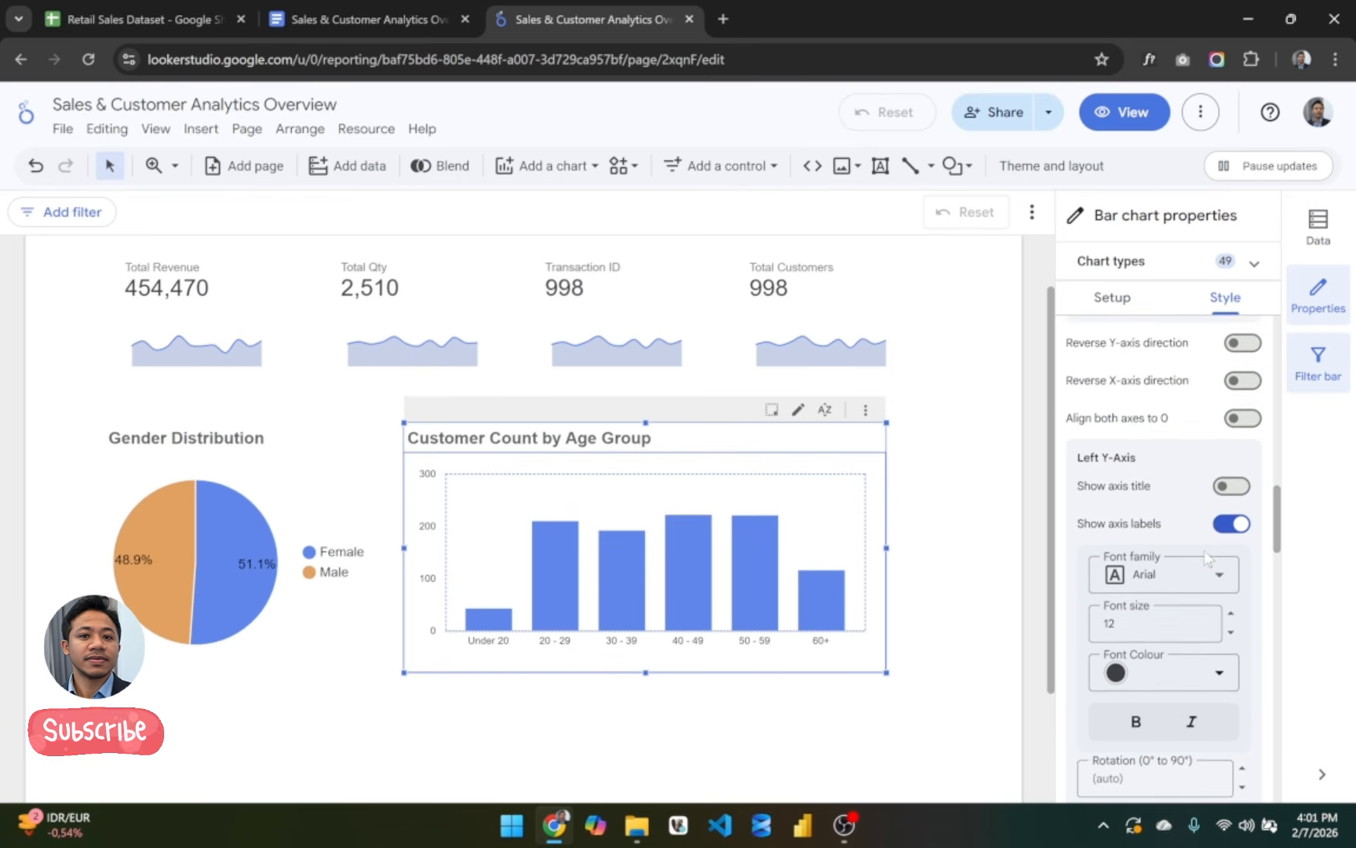
scroll(1207, 559, "up", 6)
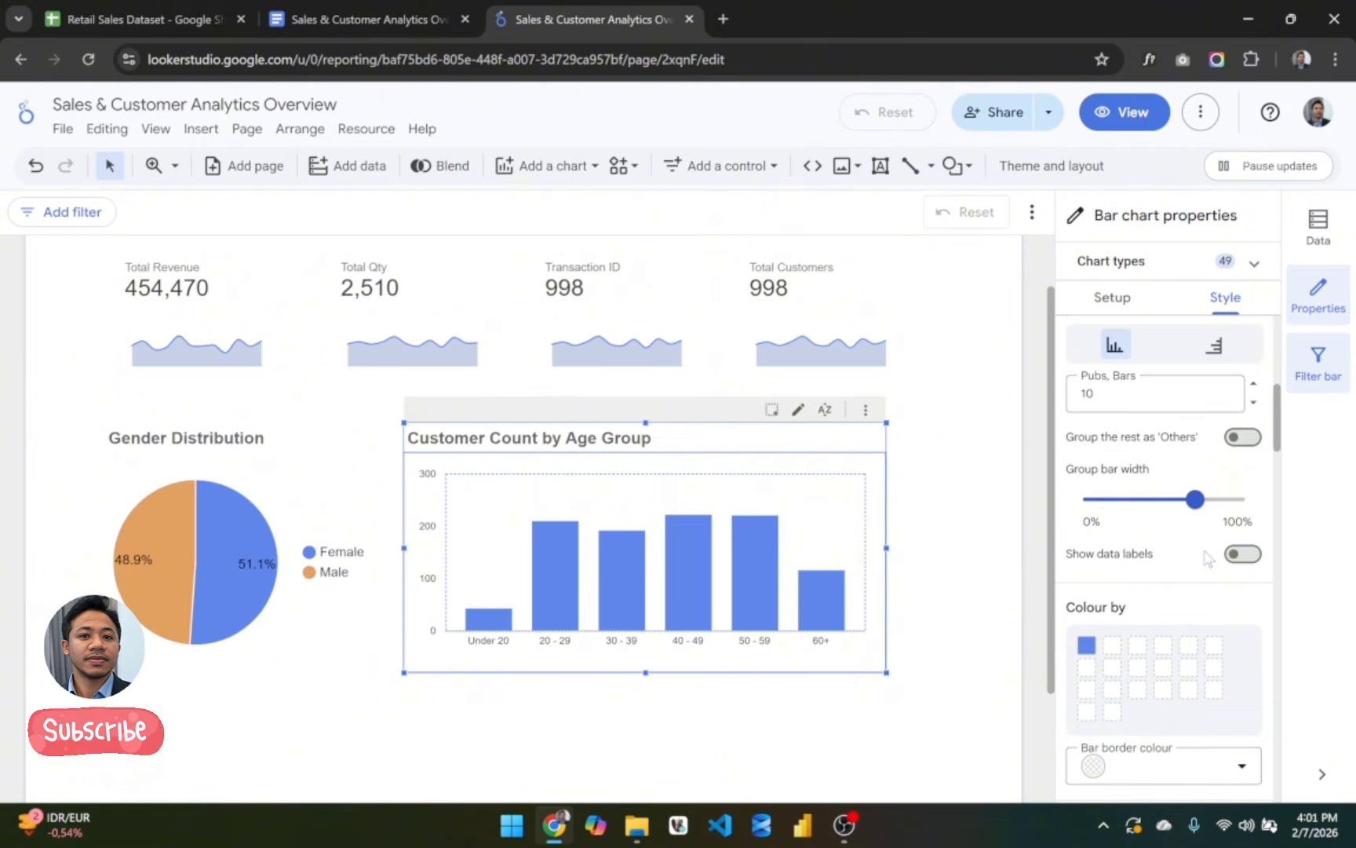
scroll(1207, 559, "up", 1)
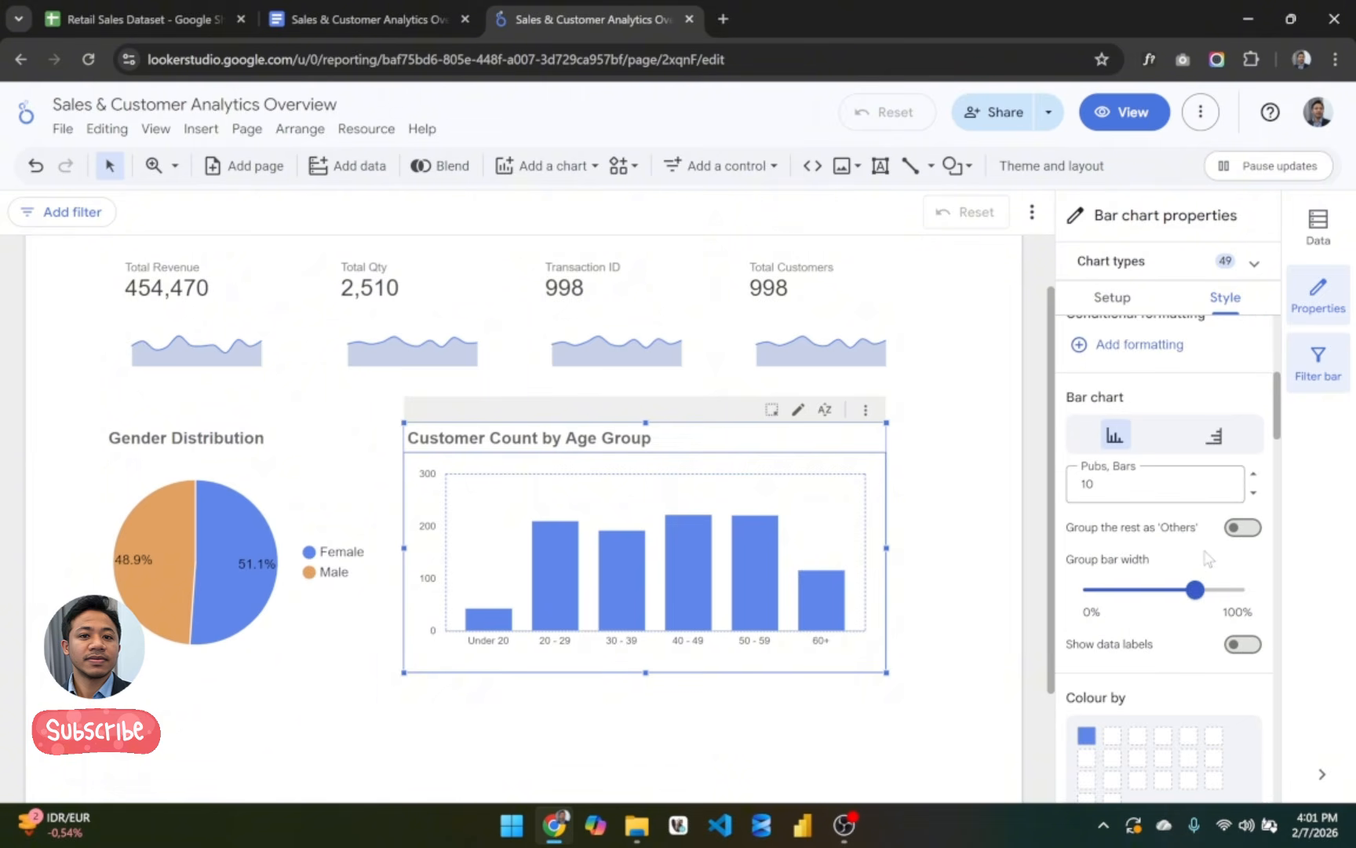
left_click(1247, 645)
Step: Set the bar label position of the Customer Count by Age Group chart to Above
scroll(1172, 640, "down", 2)
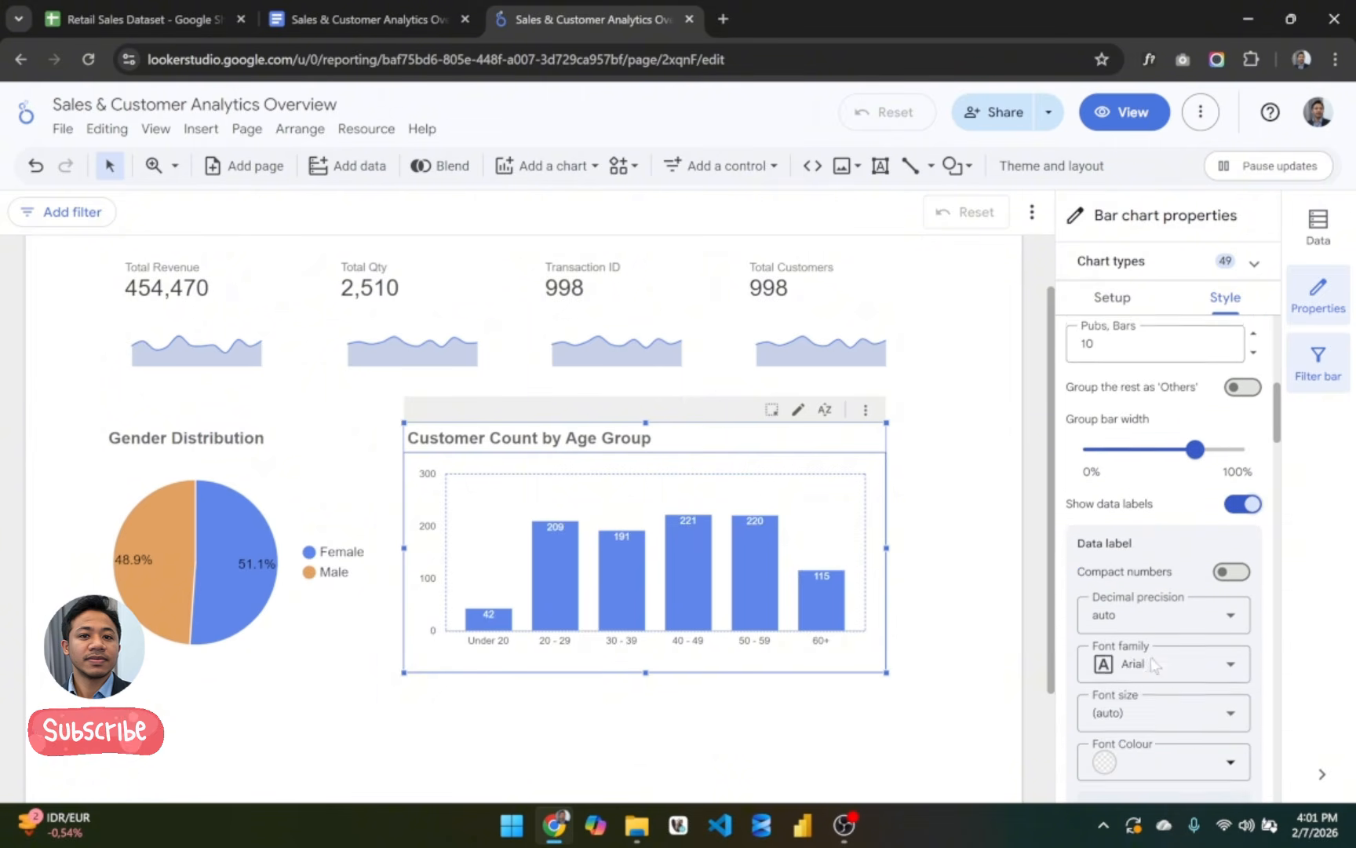
scroll(1178, 620, "down", 1)
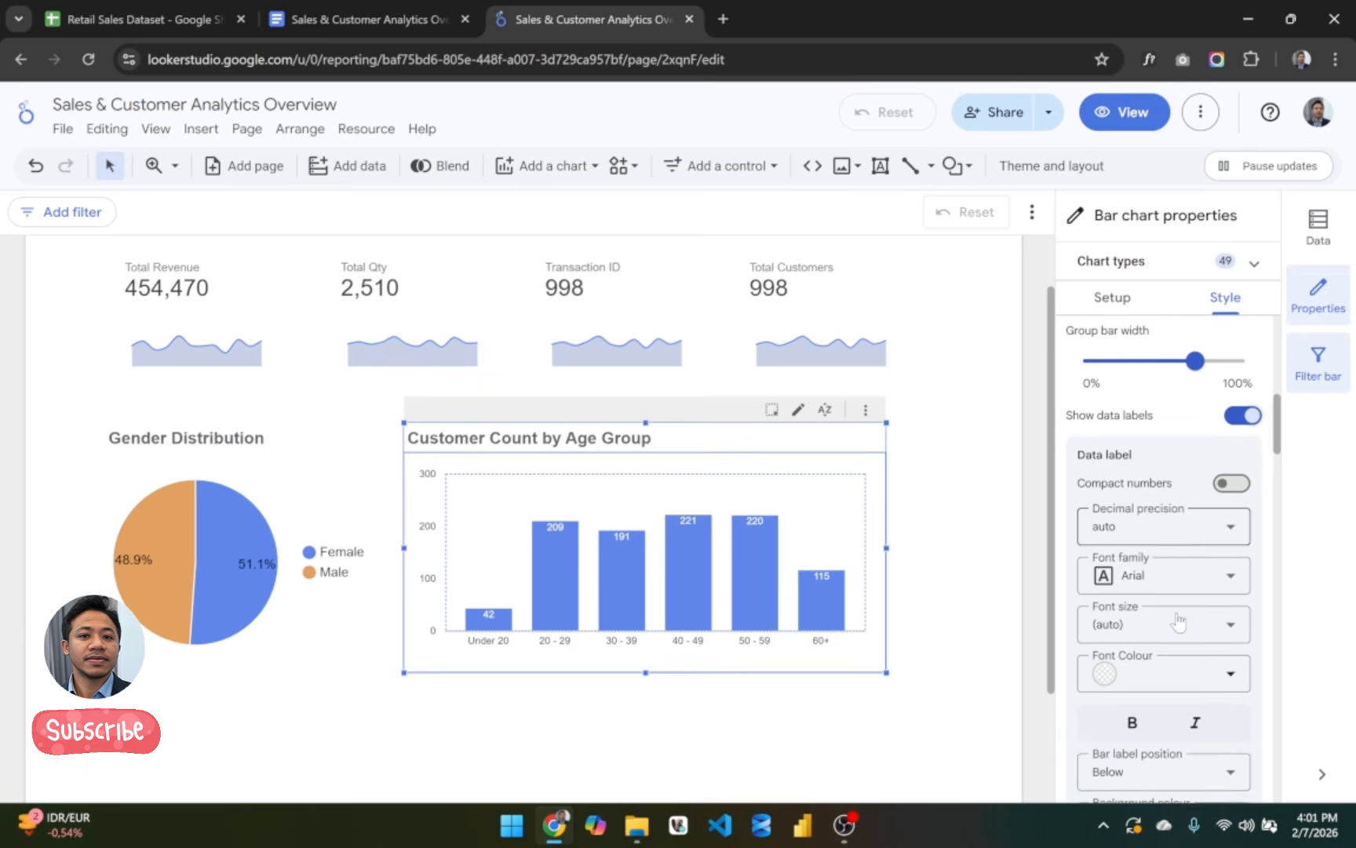
left_click(1191, 532)
left_click(1191, 533)
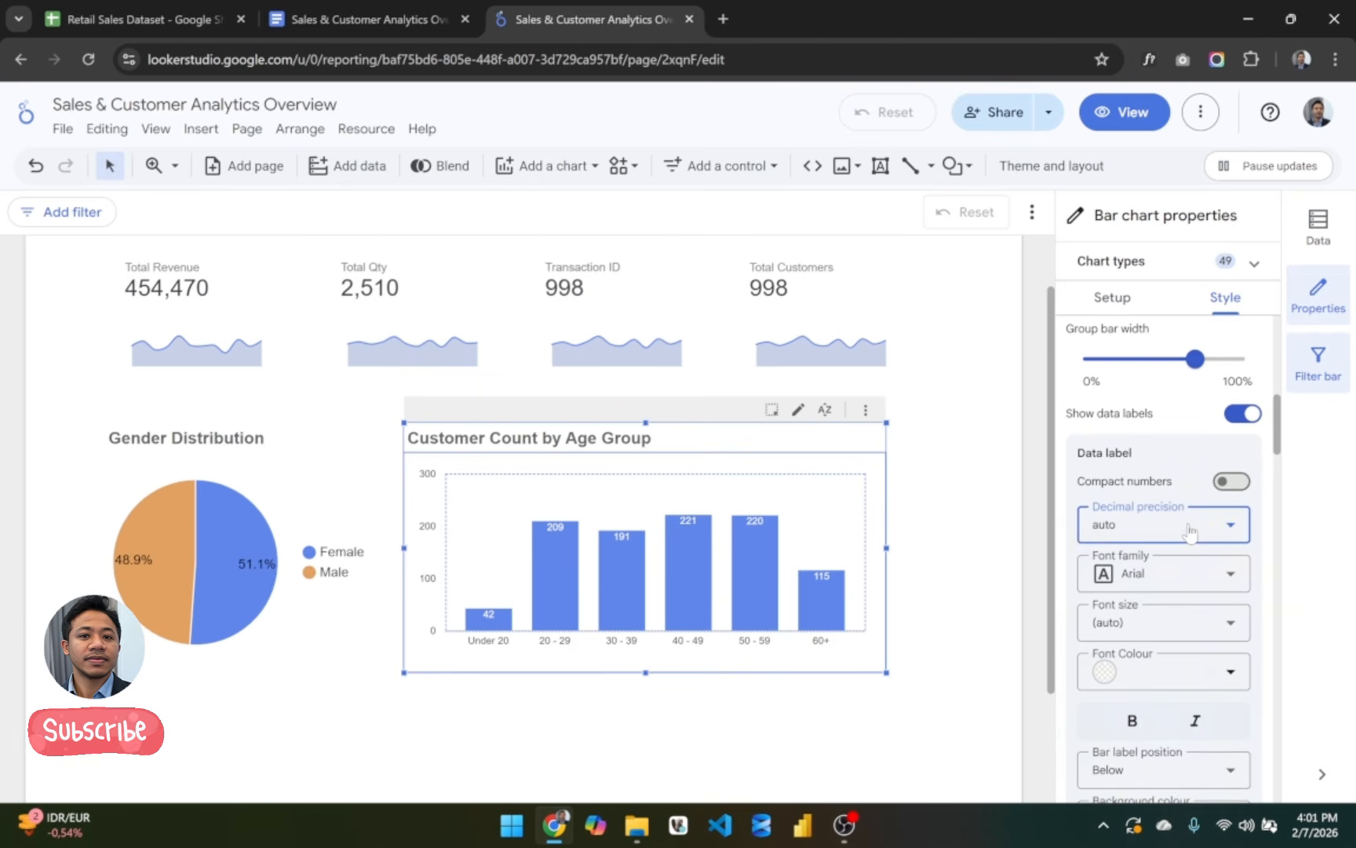
scroll(1191, 532, "down", 1)
scroll(1209, 480, "down", 1)
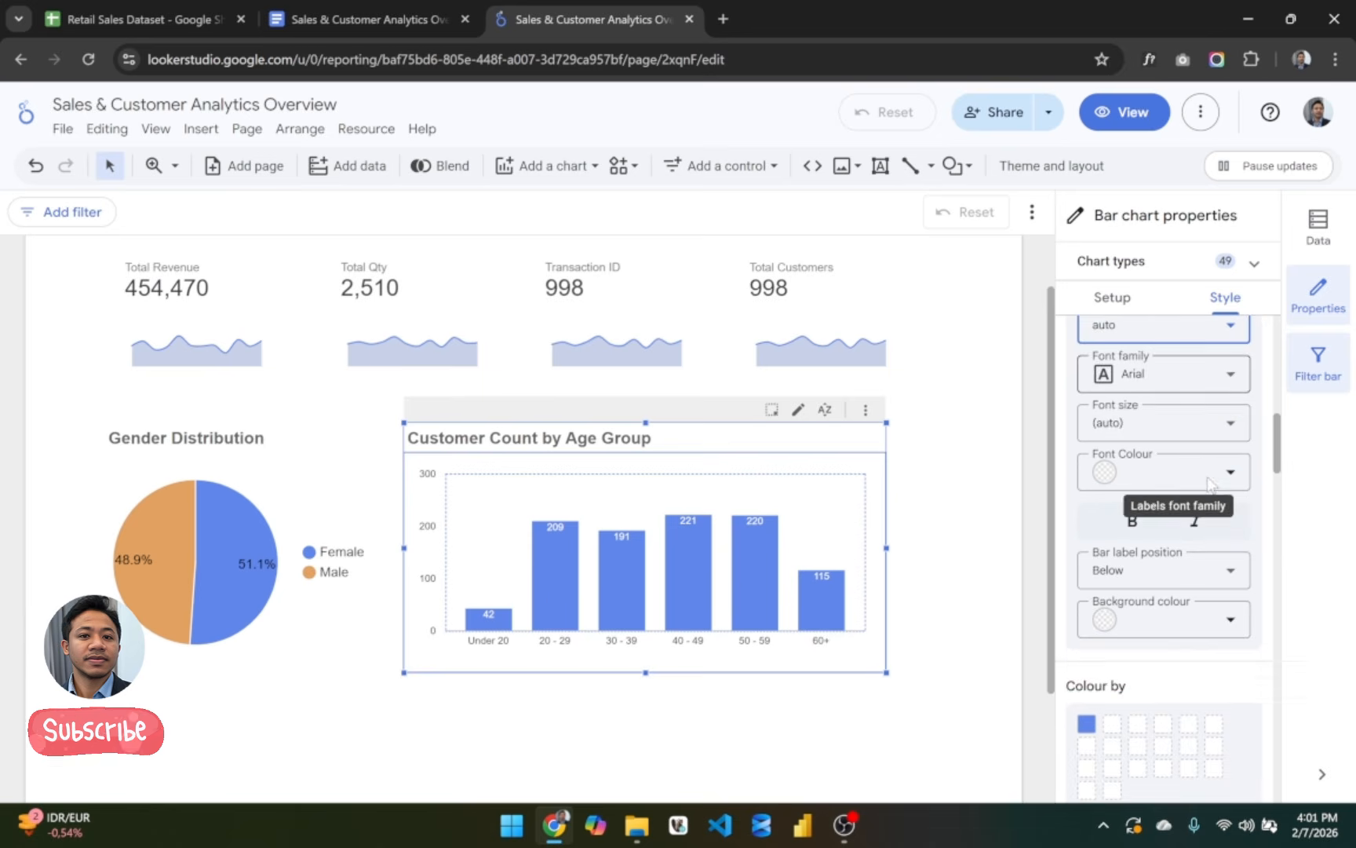
scroll(1209, 481, "down", 1)
scroll(1191, 534, "up", 1)
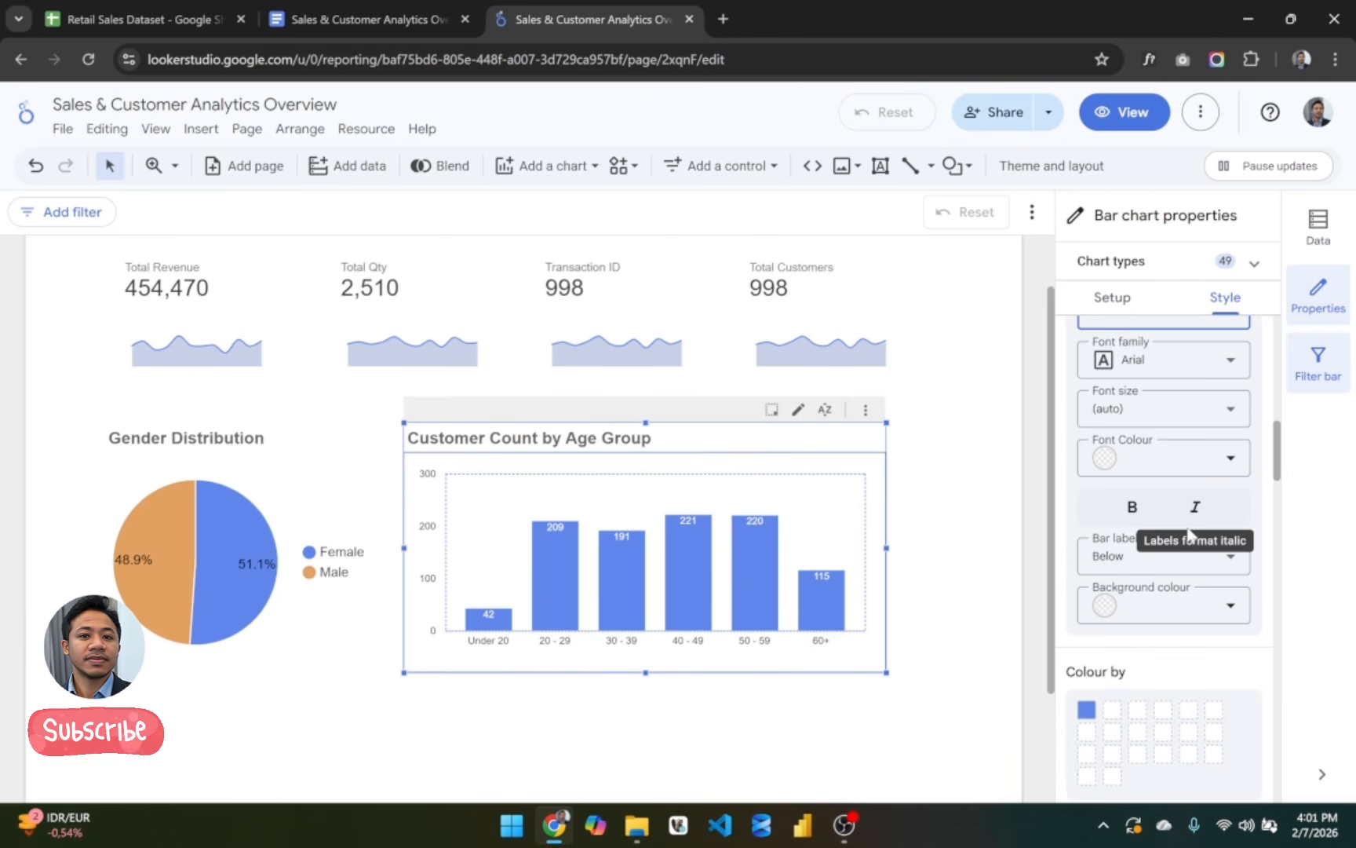
left_click(1182, 559)
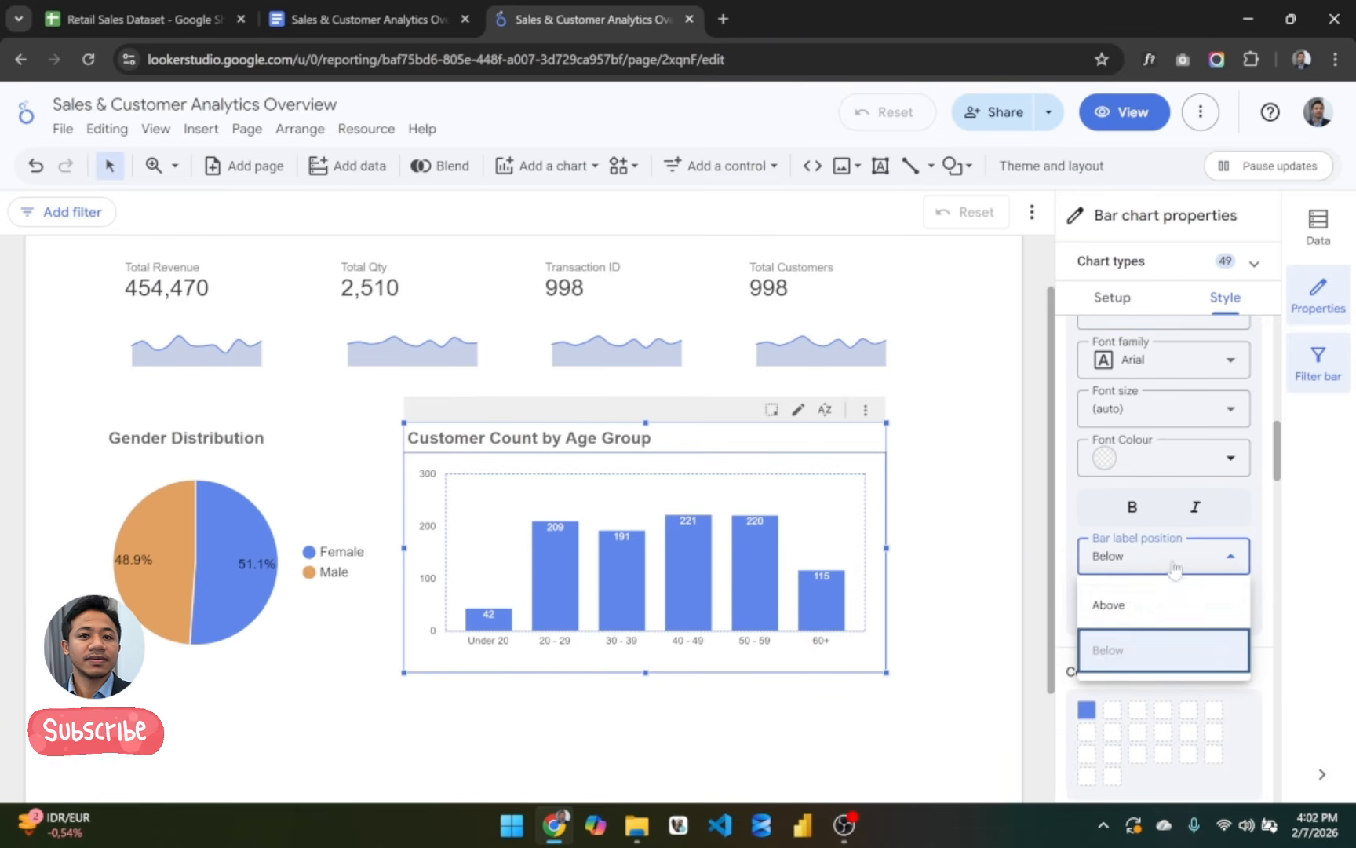
left_click(1160, 604)
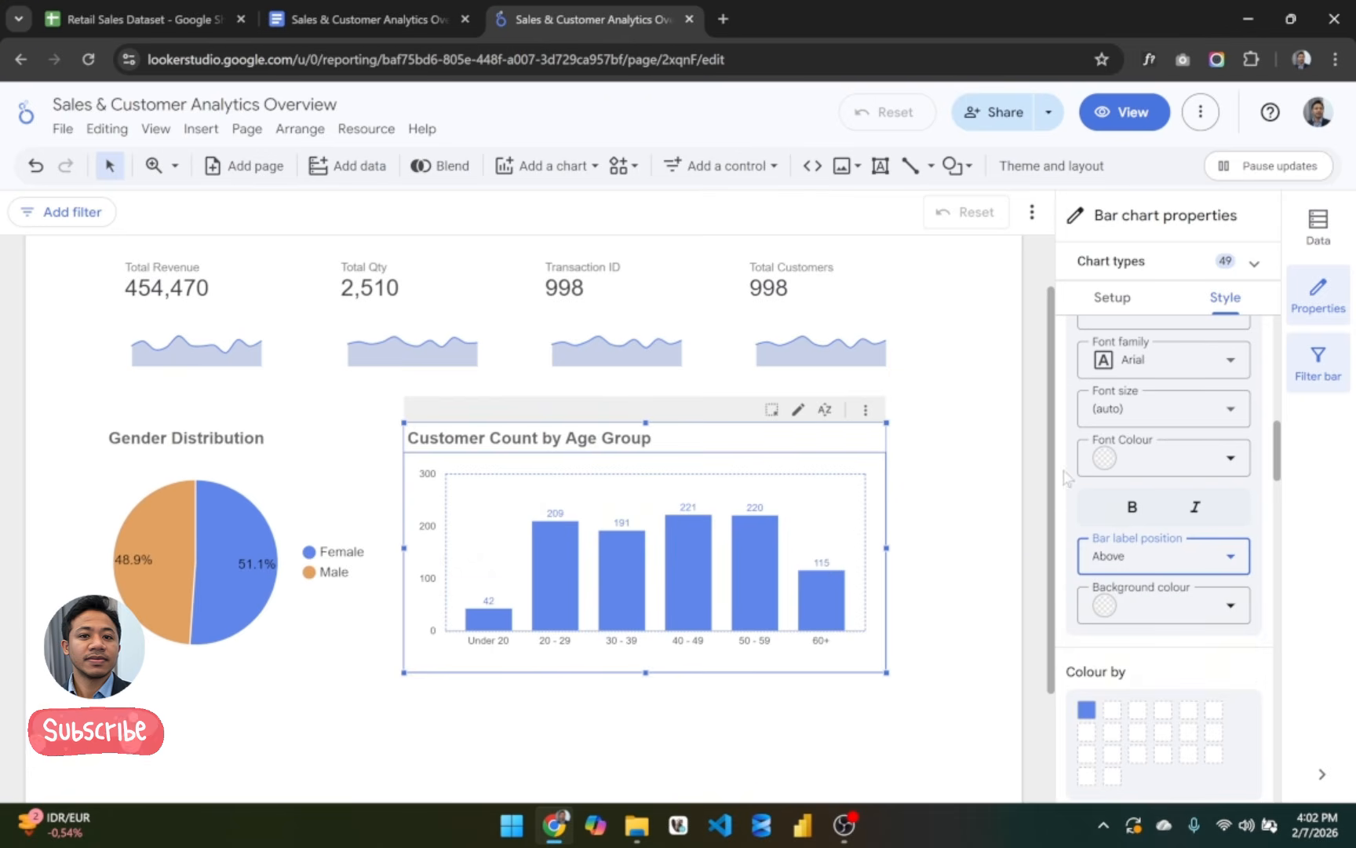
Step: Try bold formatting on the chart's data labels, return them to regular weight and deselect the chart
left_click(1132, 506)
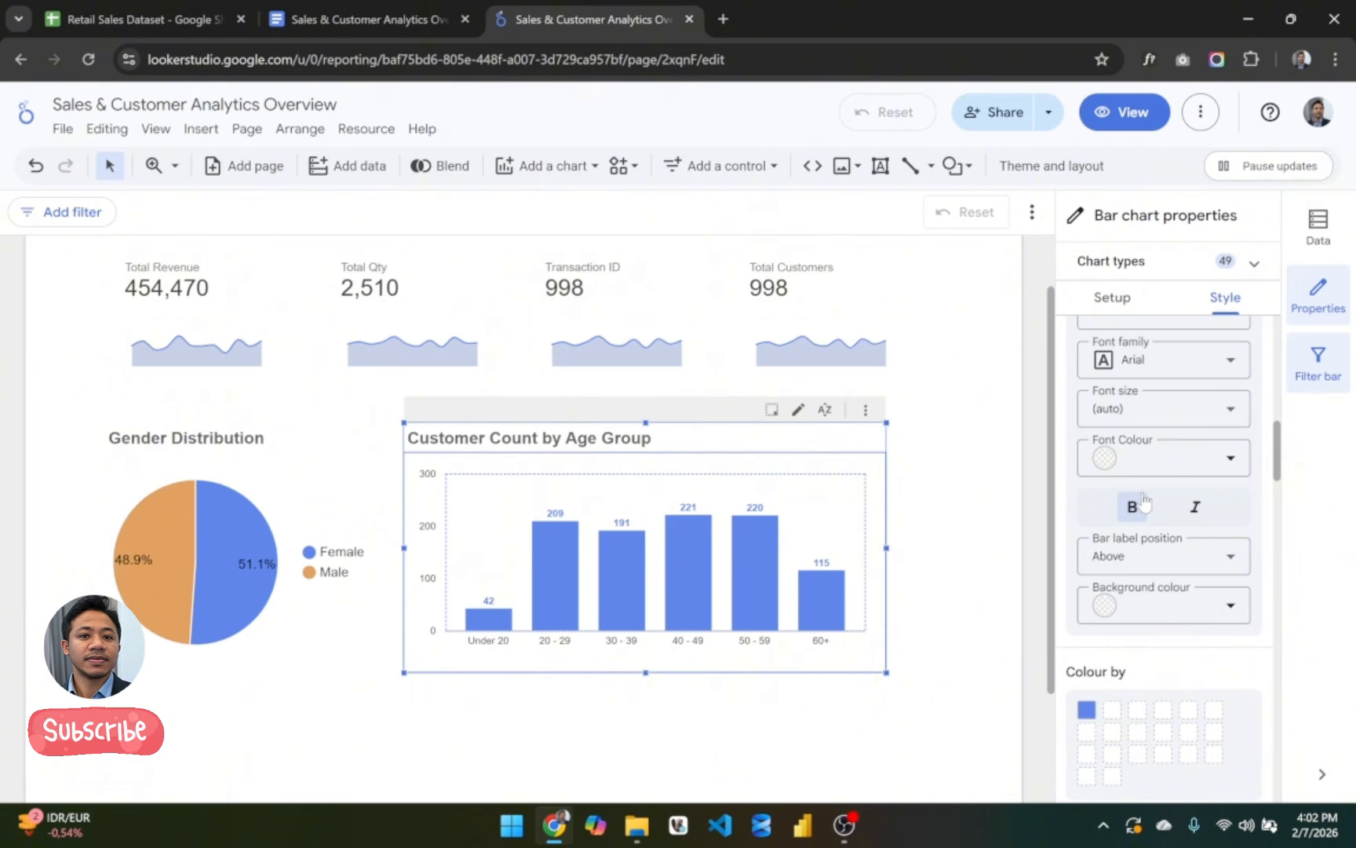
left_click(1142, 503)
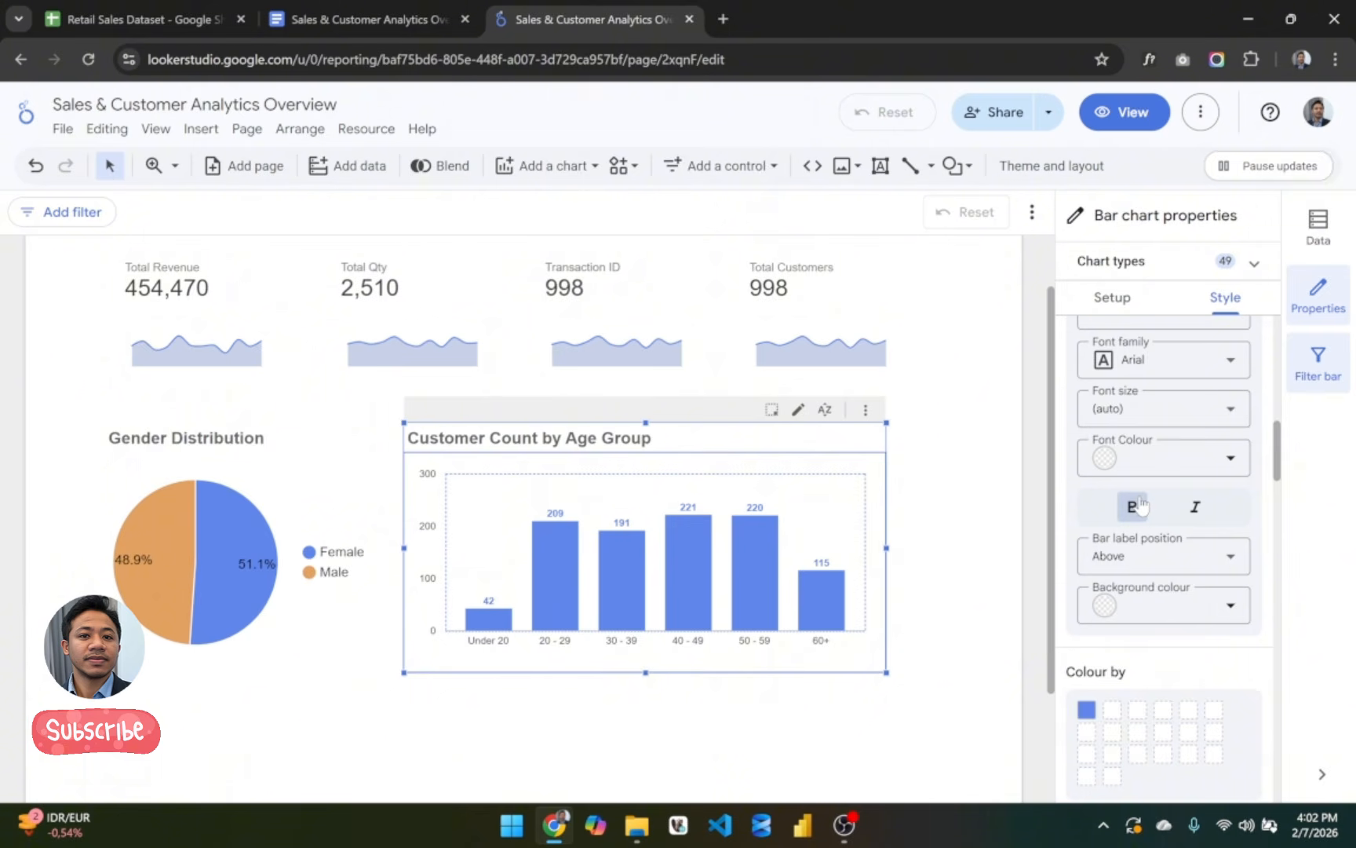
left_click(920, 539)
scroll(921, 545, "down", 1)
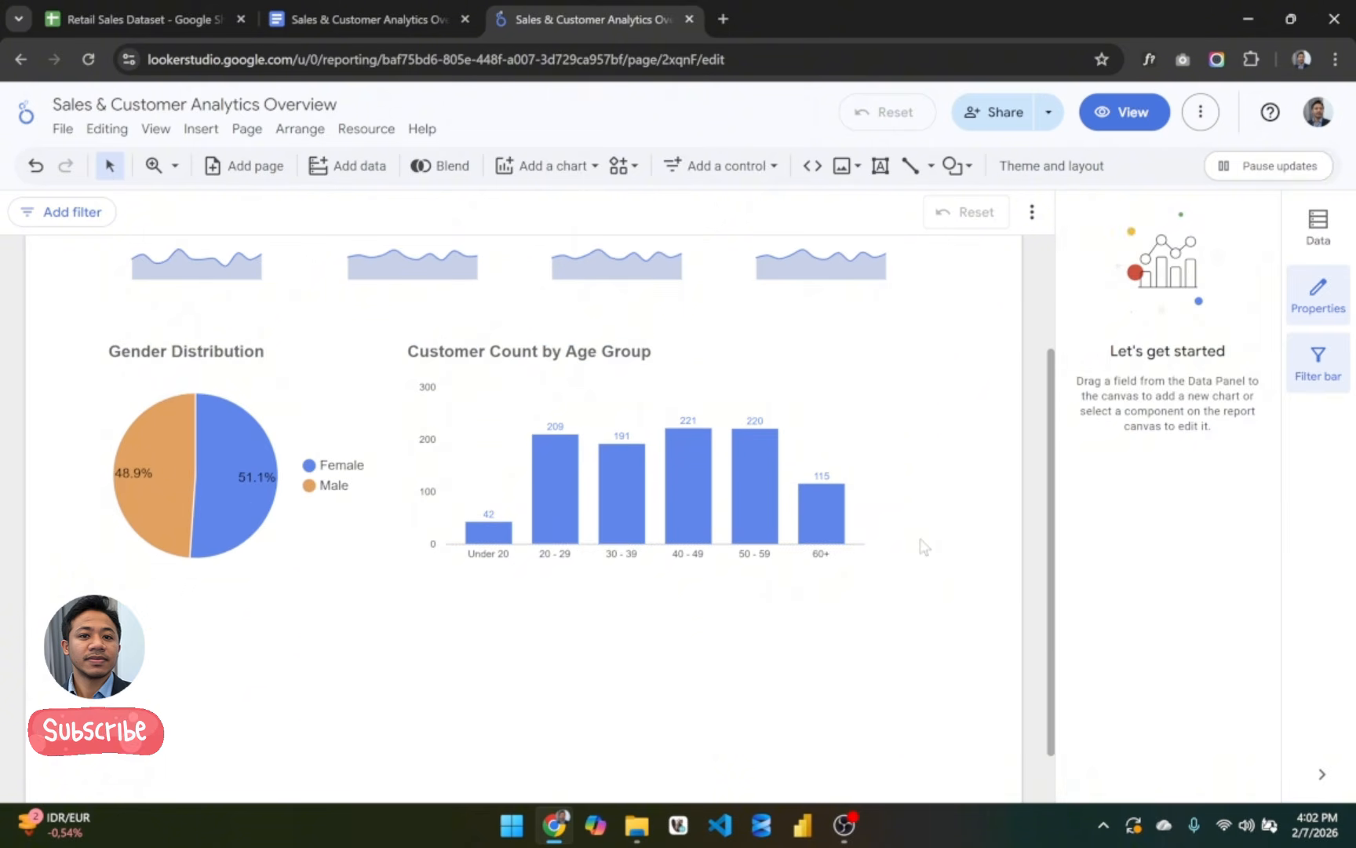
scroll(923, 546, "up", 1)
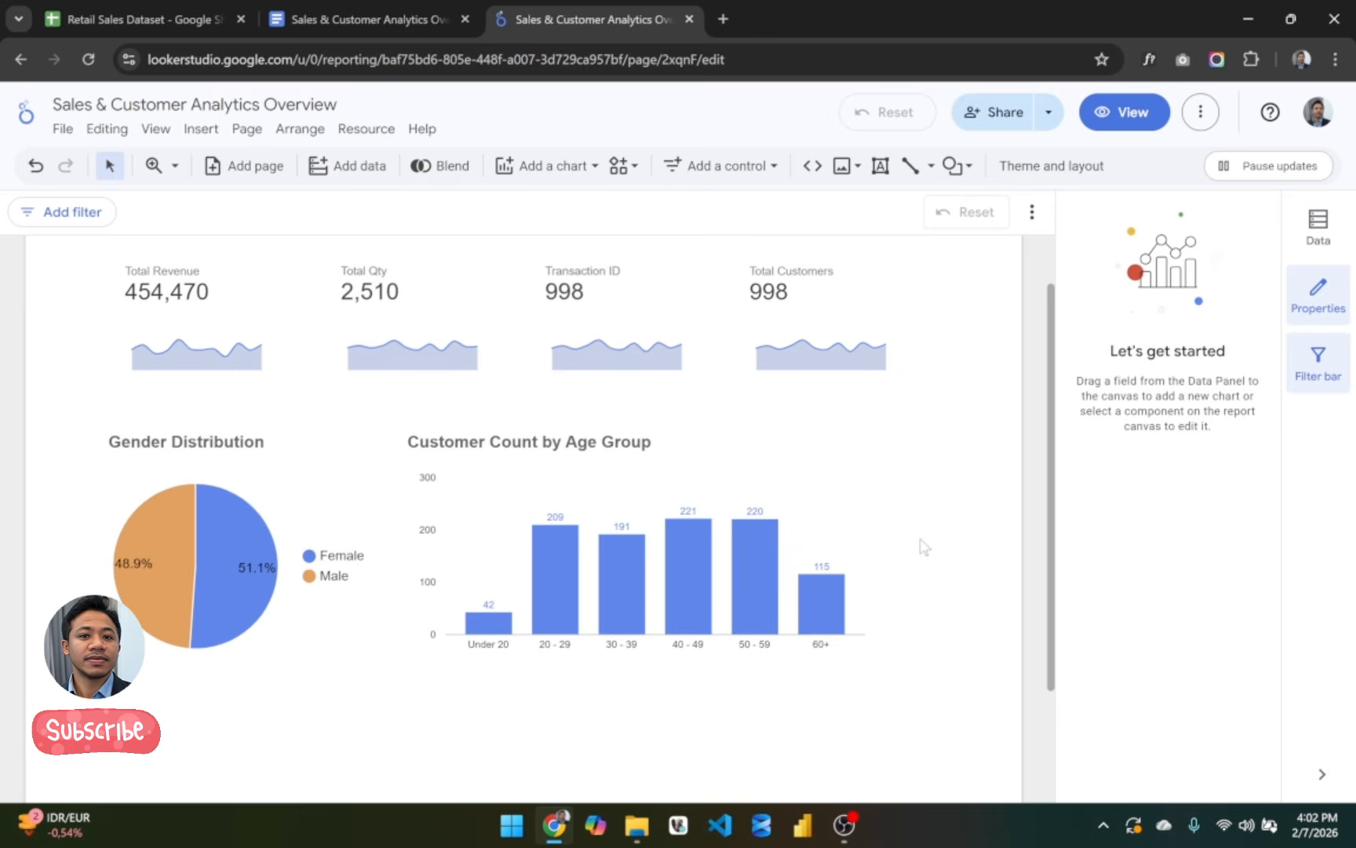
Step: Switch to the Google Docs outline and review the charts planned under Section 2: Category Performance
left_click(365, 19)
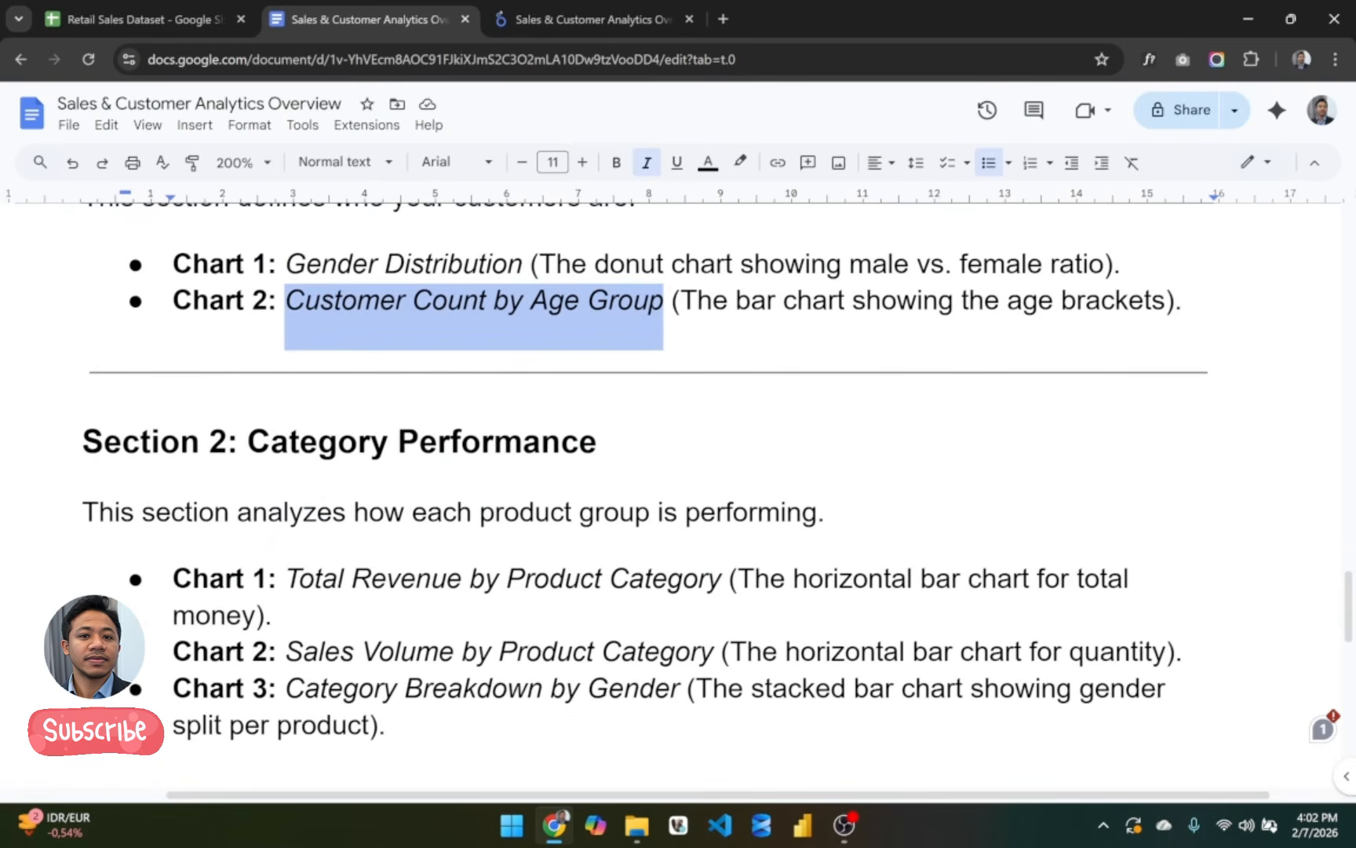
left_click_drag(247, 441, 596, 441)
scroll(596, 442, "down", 2)
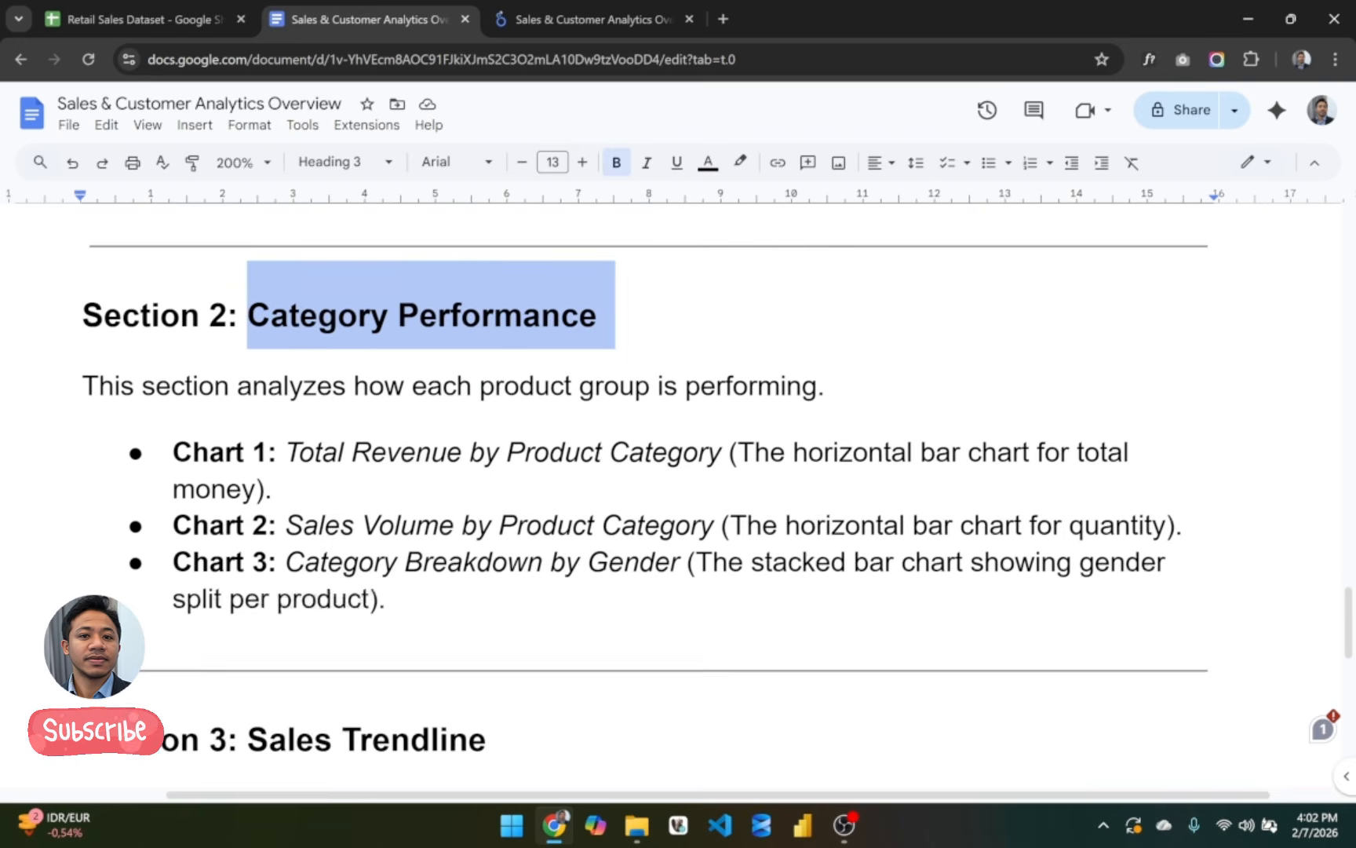
left_click_drag(84, 372, 838, 375)
double_click(409, 440)
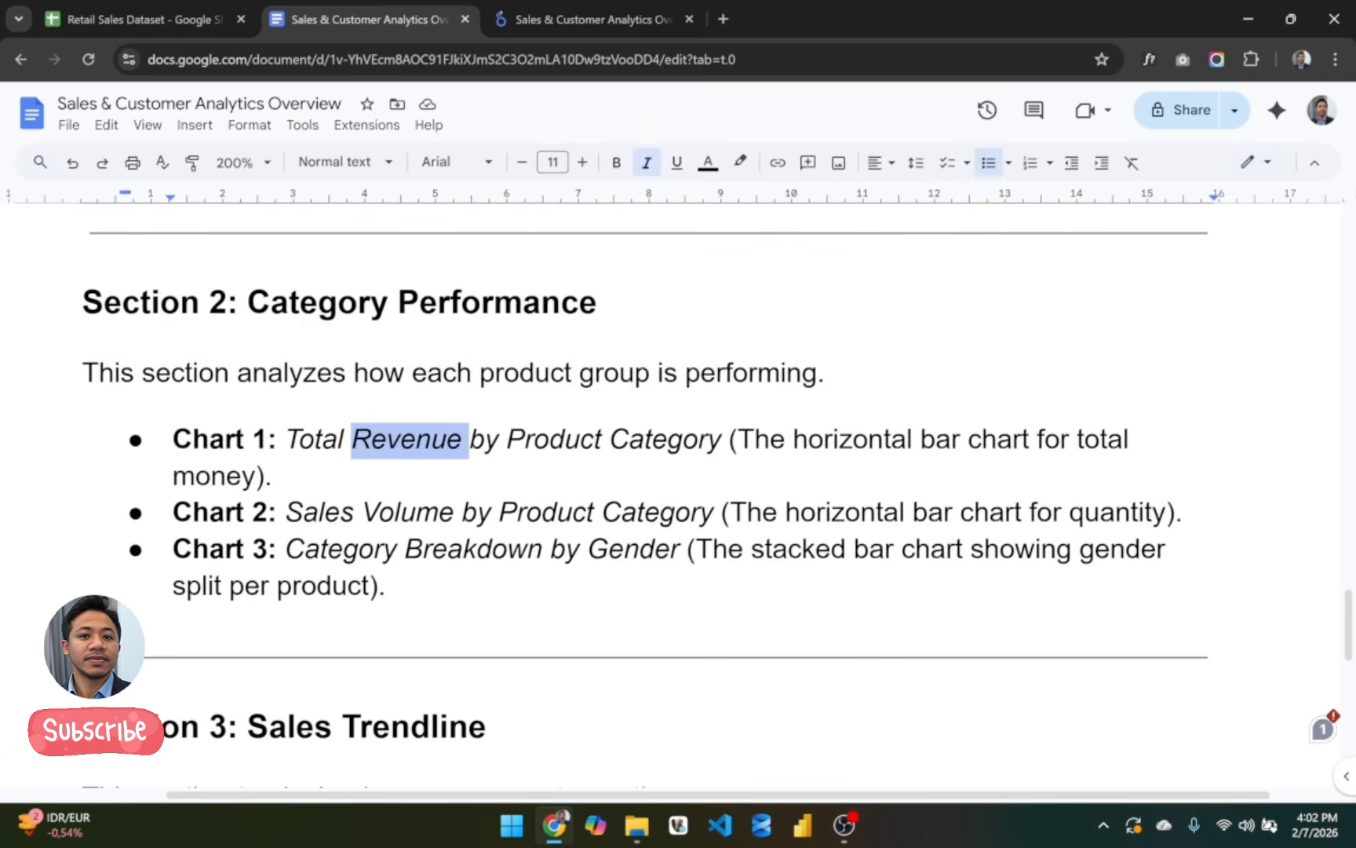
double_click(557, 439)
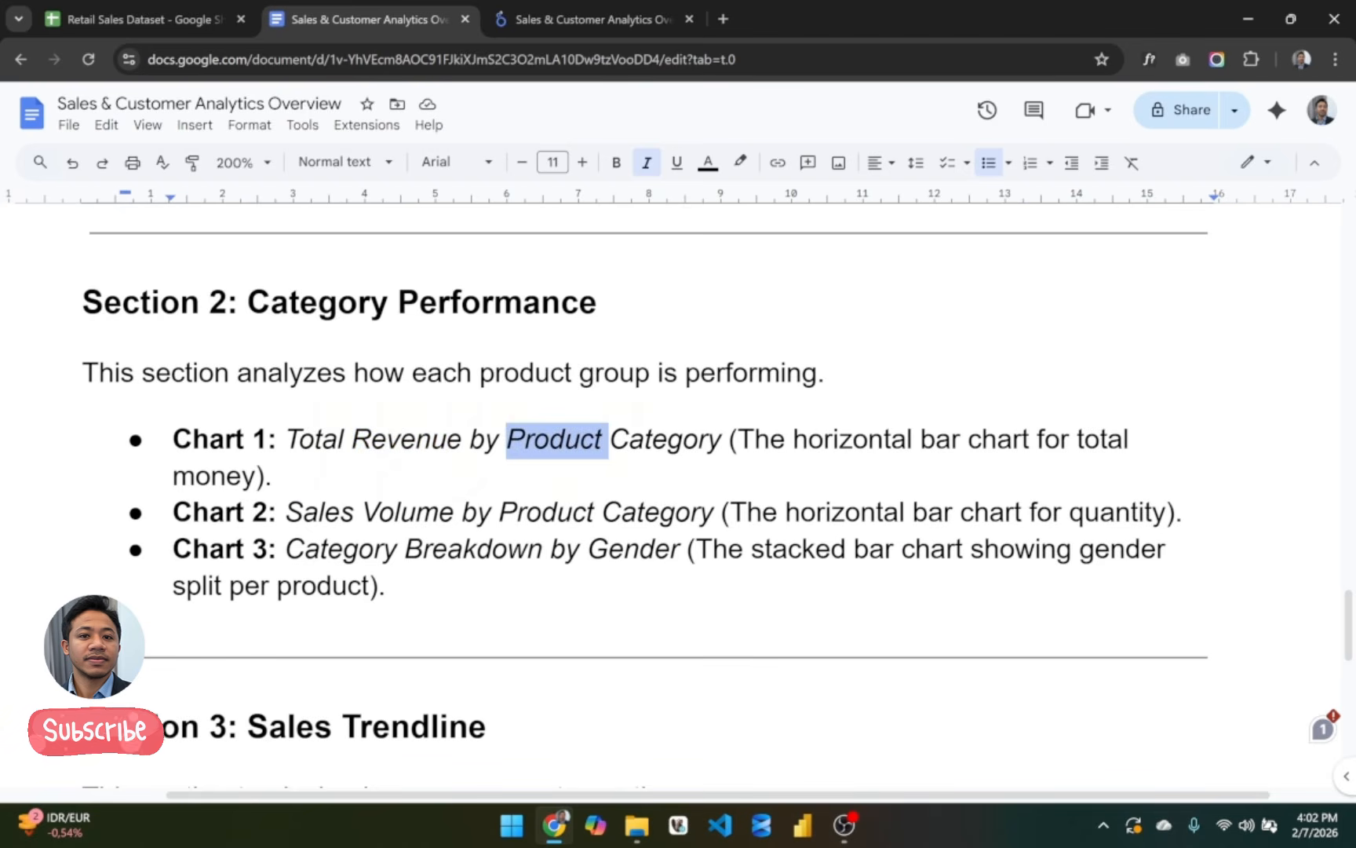
double_click(397, 512)
double_click(586, 513)
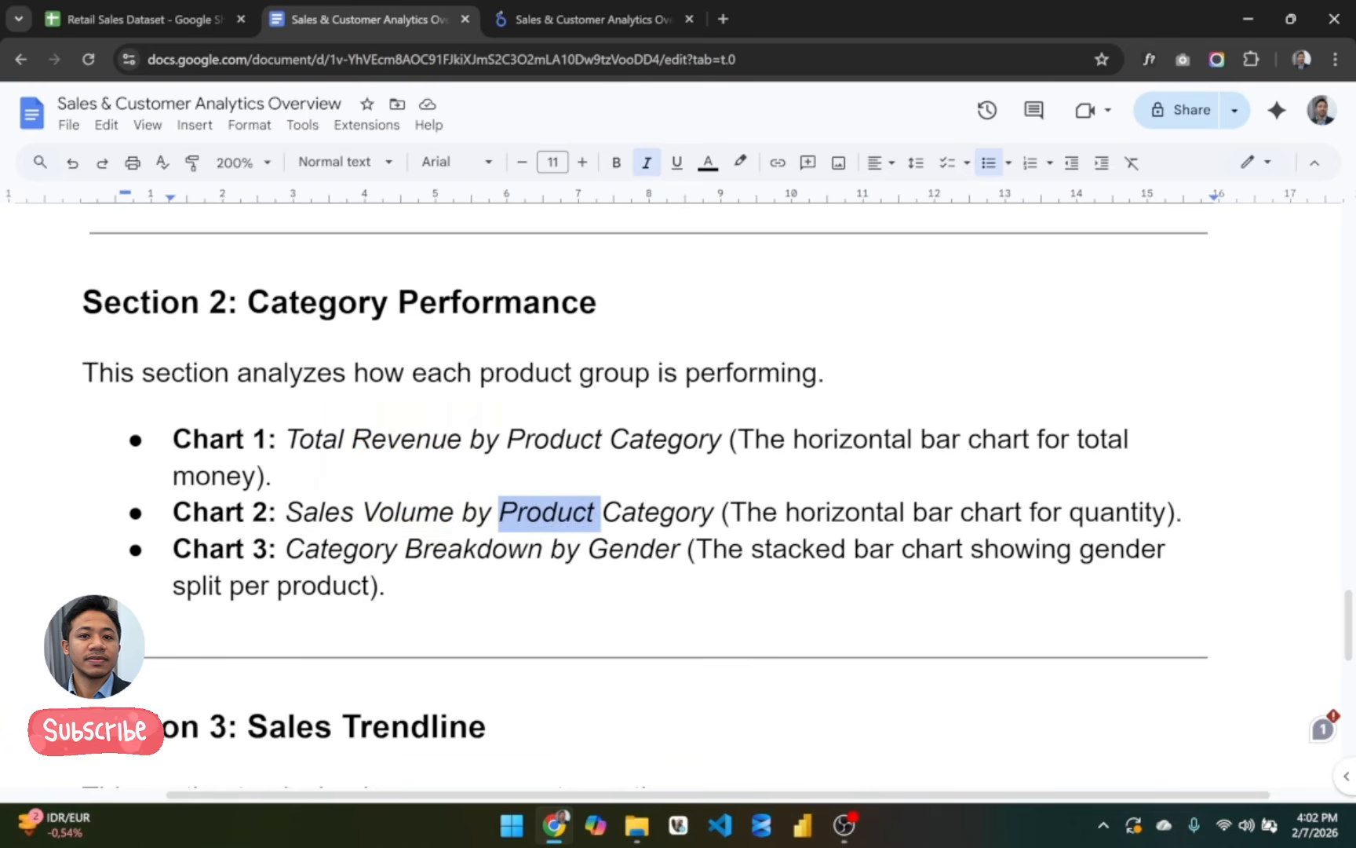
double_click(514, 549)
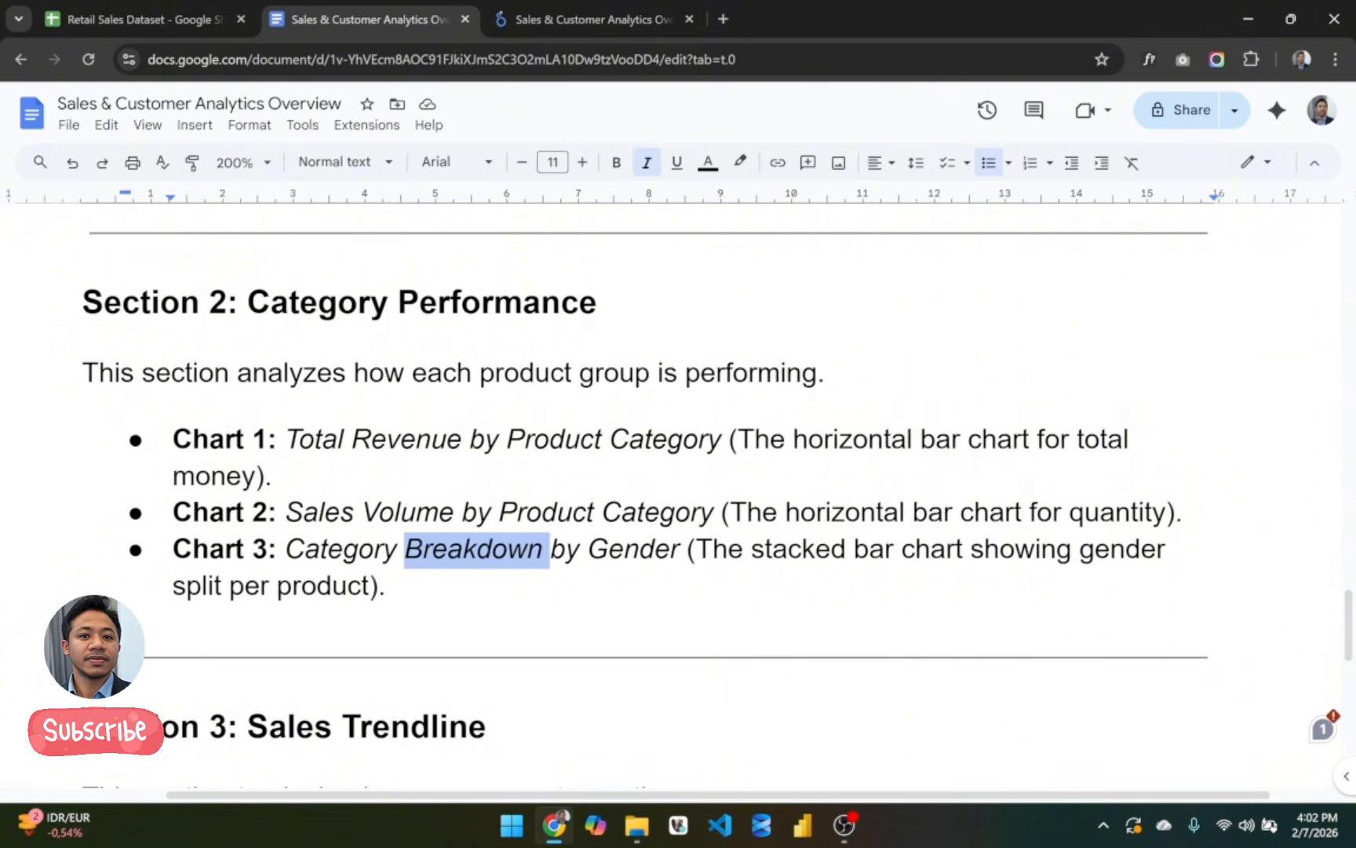
Step: Back in Looker Studio, duplicate the Customer Count by Age Group chart and fit a narrower, shorter copy beneath the Gender Distribution chart
left_click(620, 8)
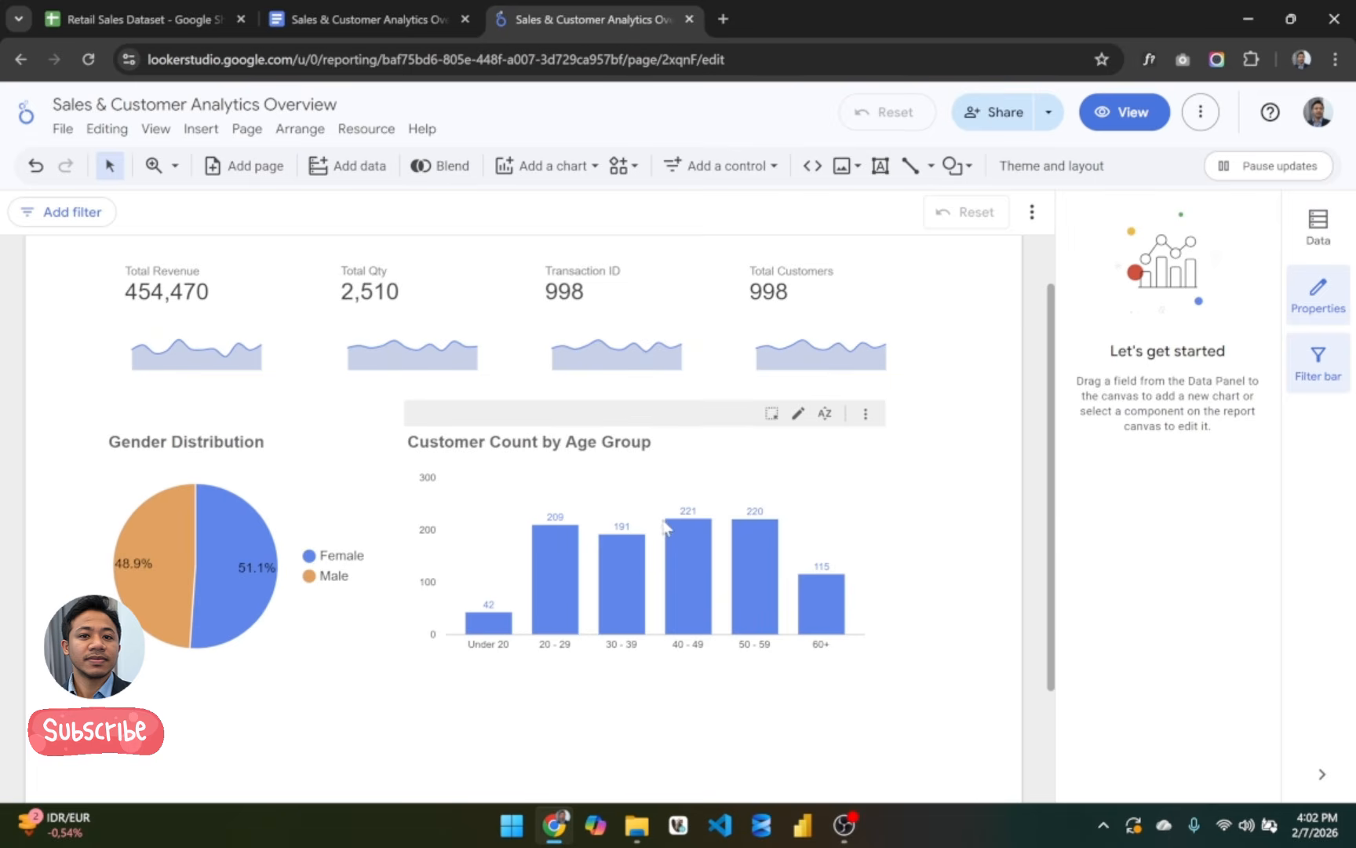
scroll(895, 325, "down", 2)
left_click(879, 358)
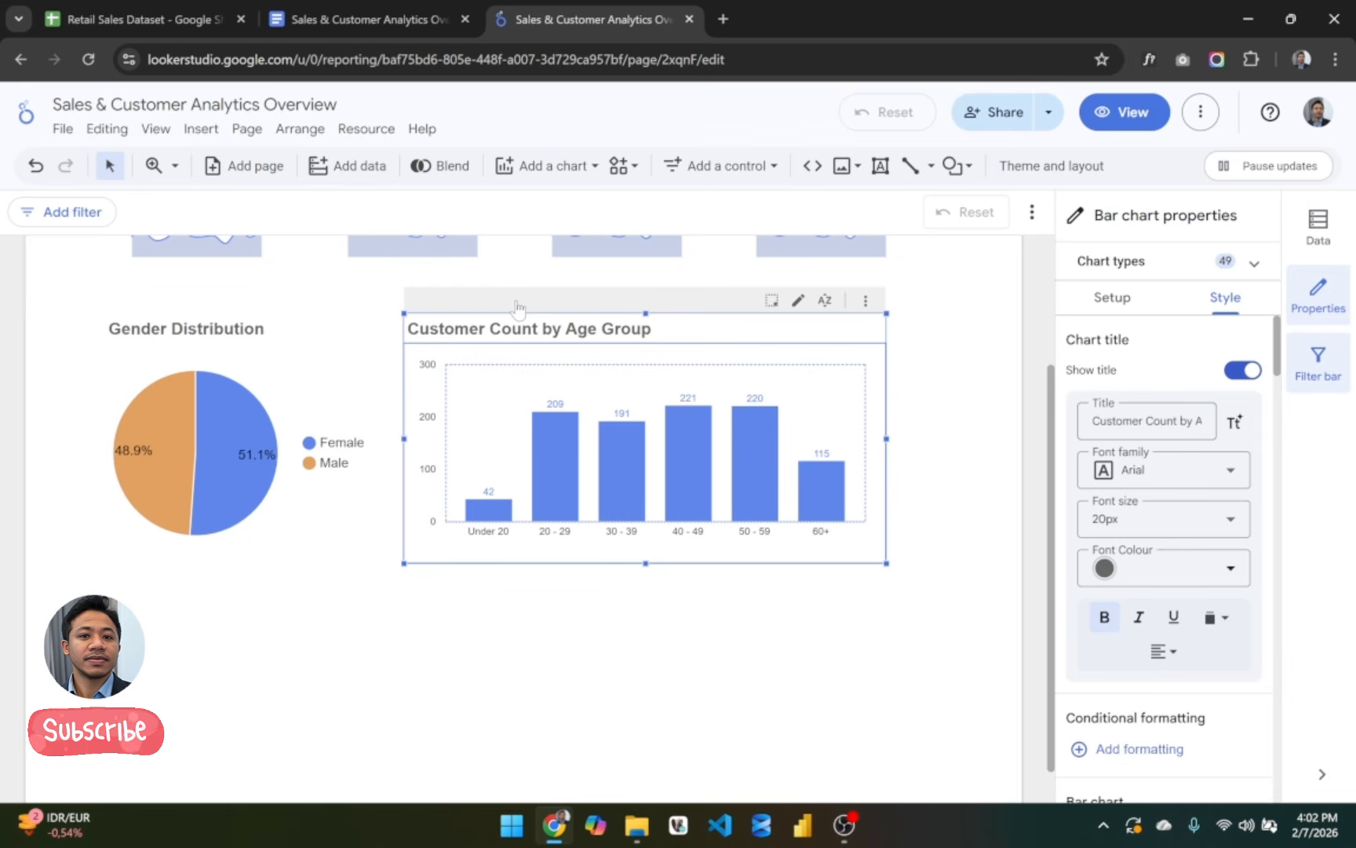
key("ctrl+d")
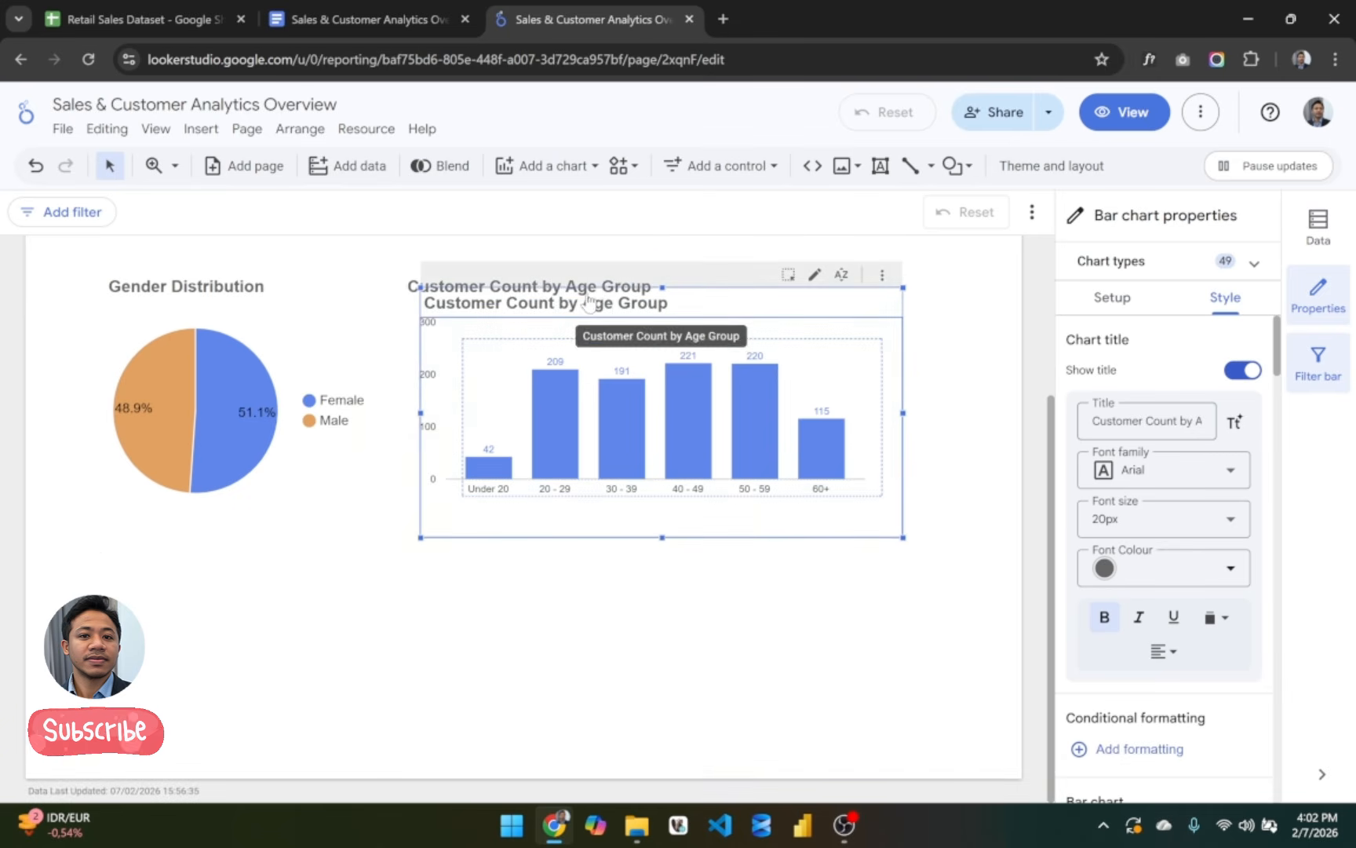
left_click_drag(605, 307, 371, 550)
left_click_drag(263, 549, 259, 550)
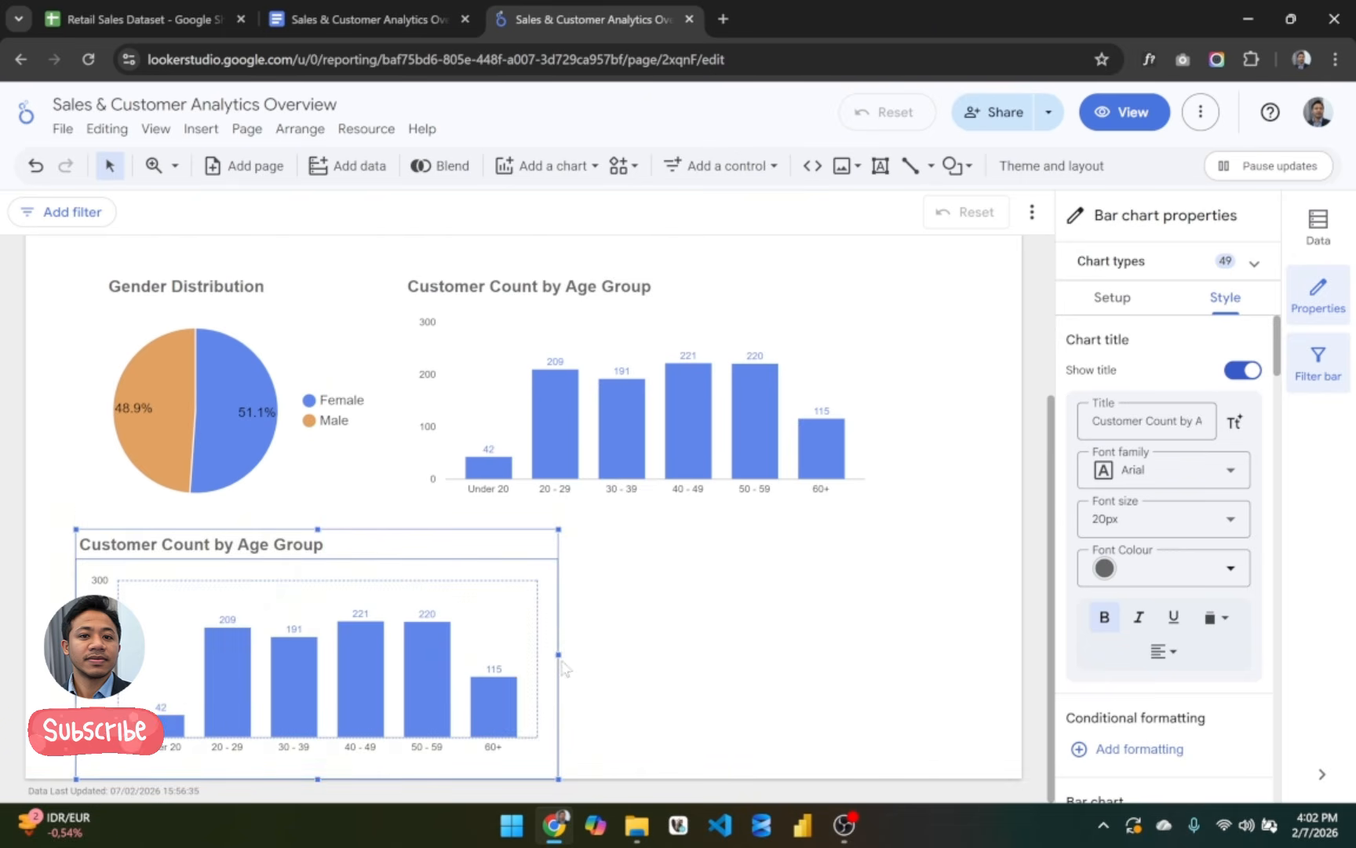
left_click_drag(557, 652, 376, 652)
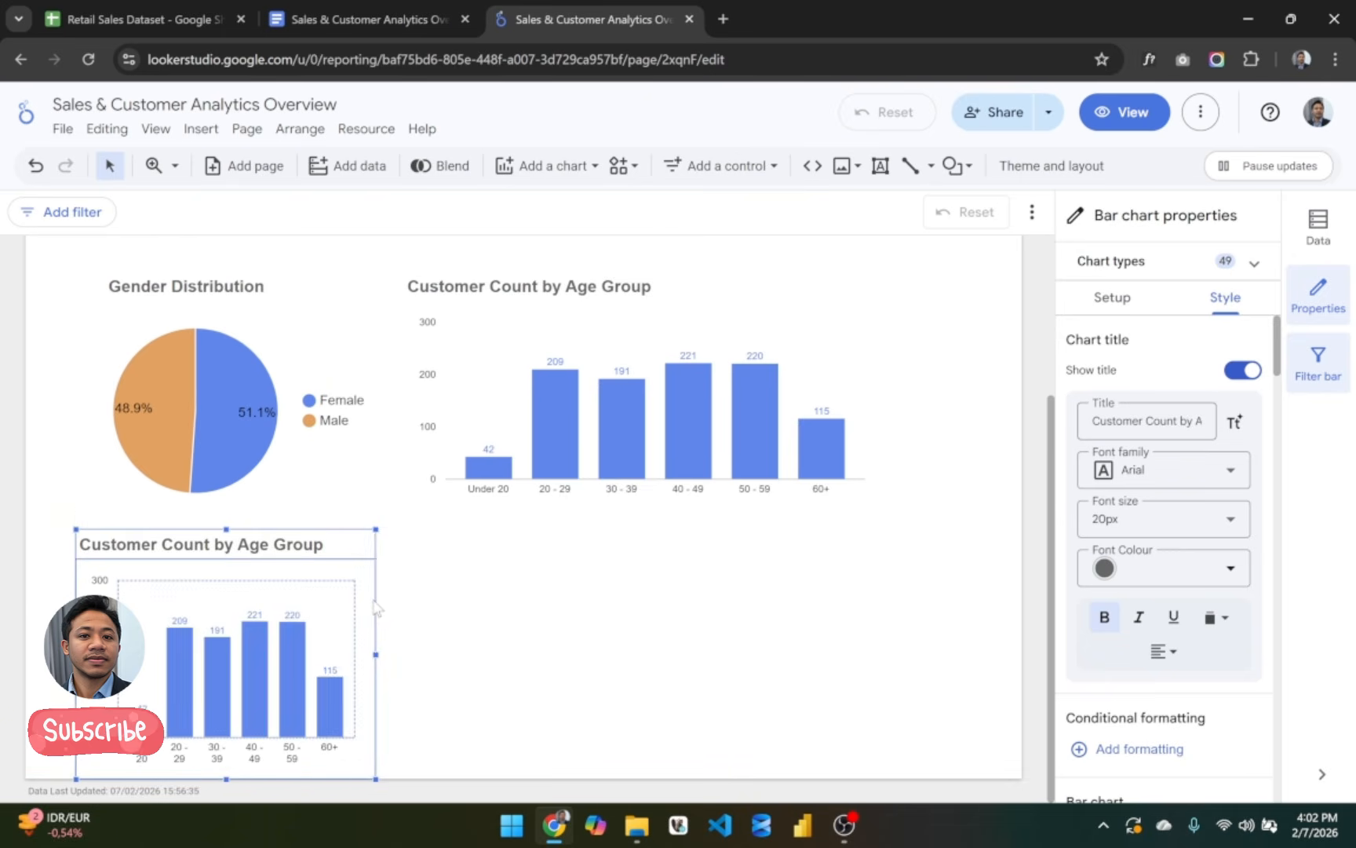
left_click_drag(227, 779, 227, 740)
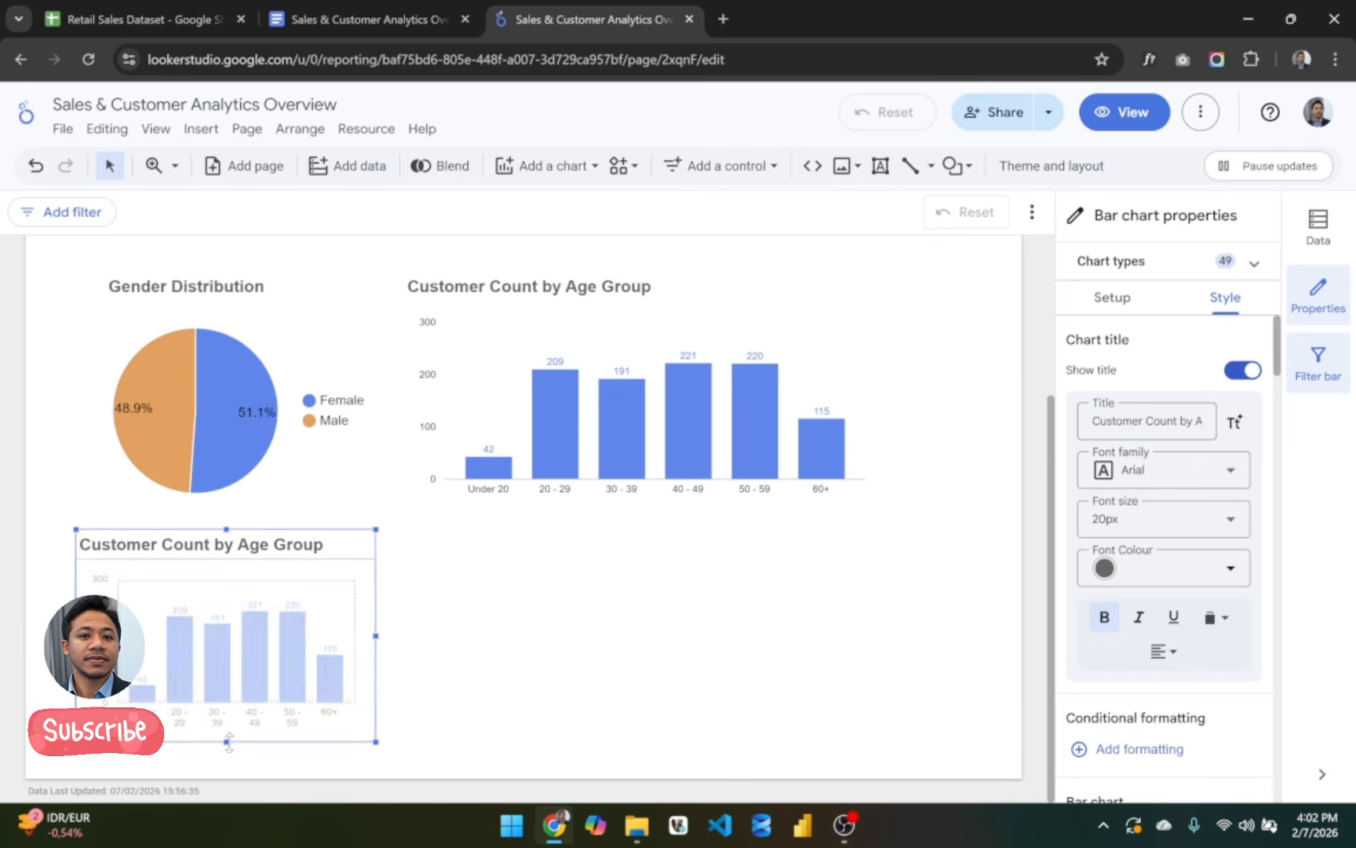
Step: Copy the Chart 1 name from the Google Docs outline and retitle the duplicated chart "Total Revenue by Product Category" in Looker Studio
left_click(357, 19)
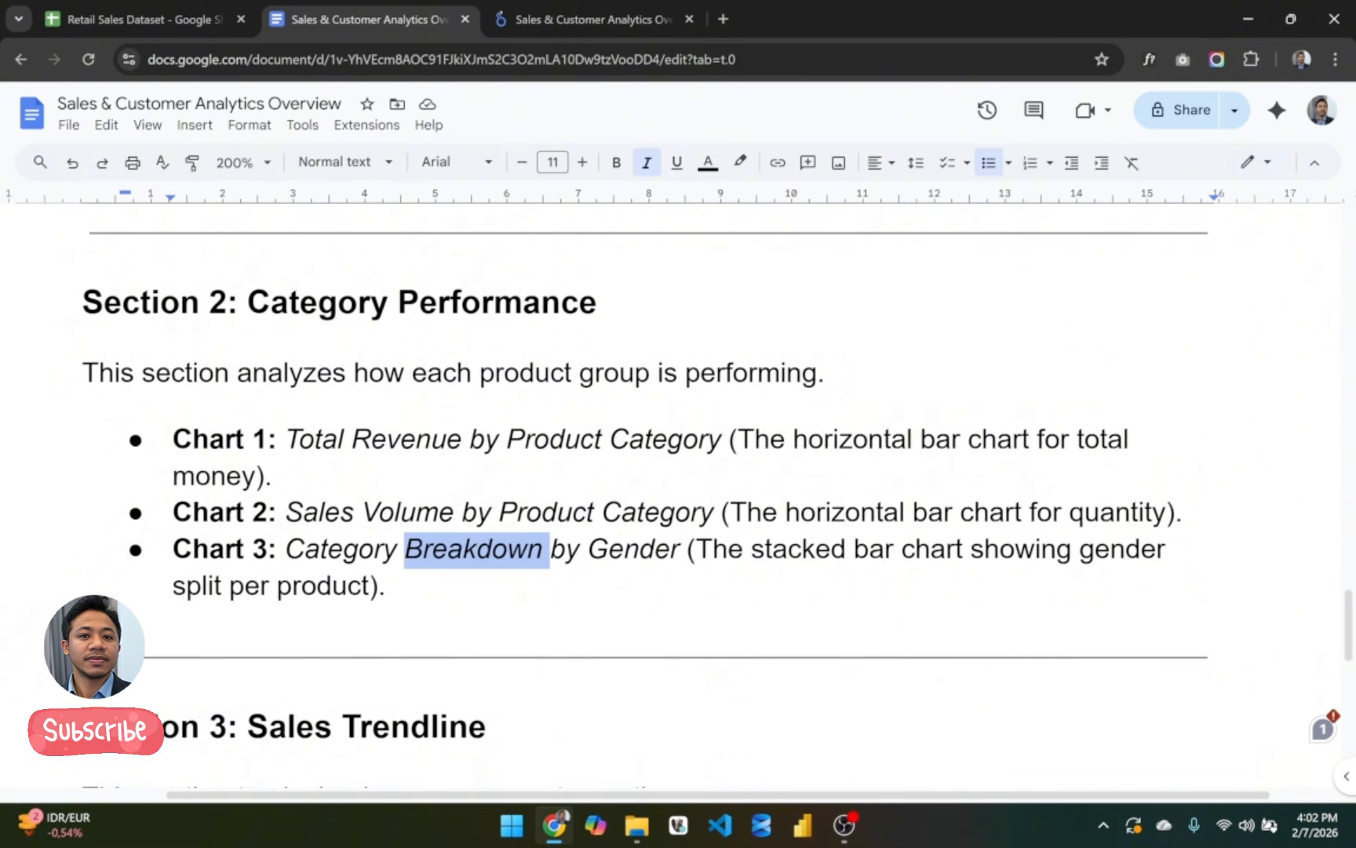
left_click_drag(719, 440, 301, 439)
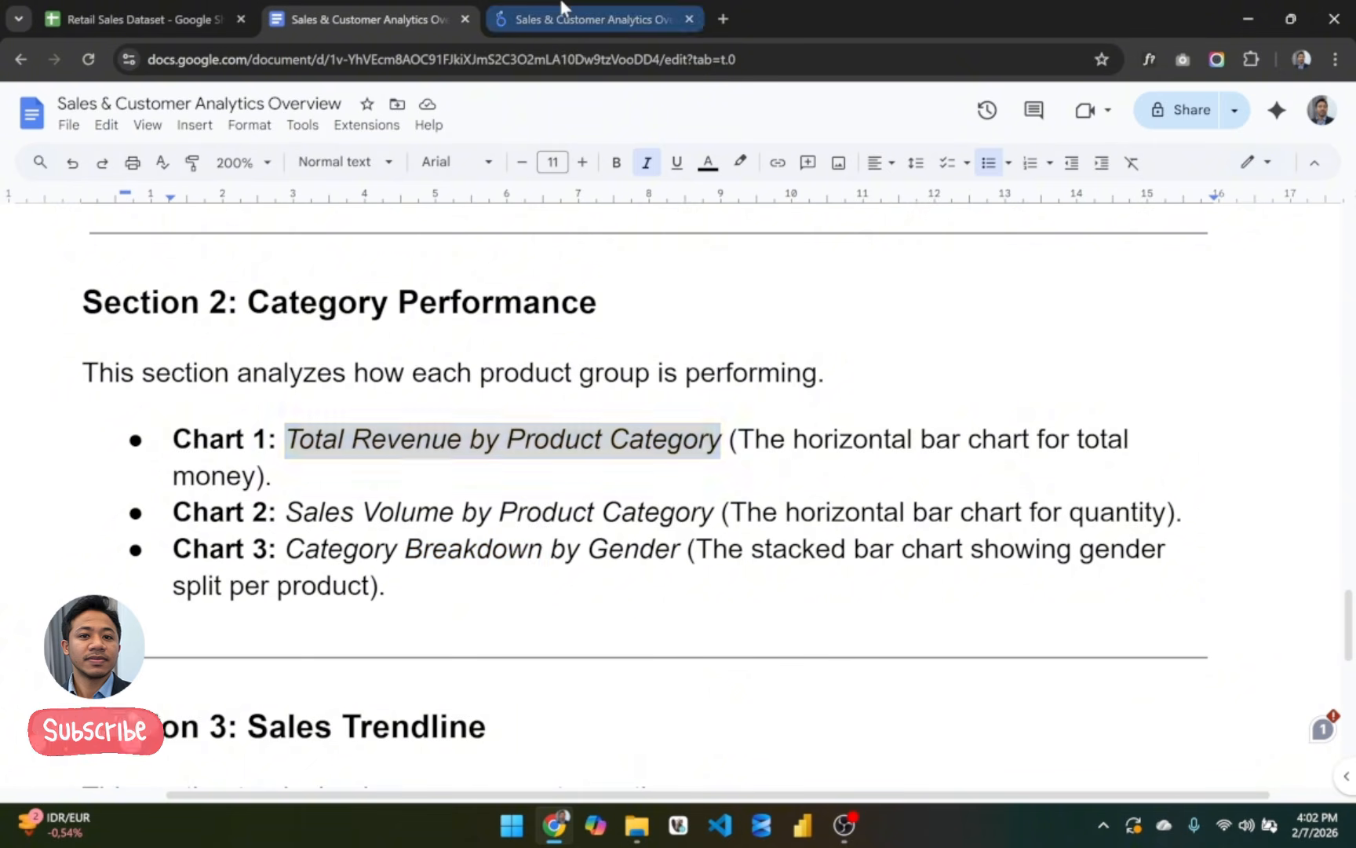
left_click(585, 19)
left_click(1138, 422)
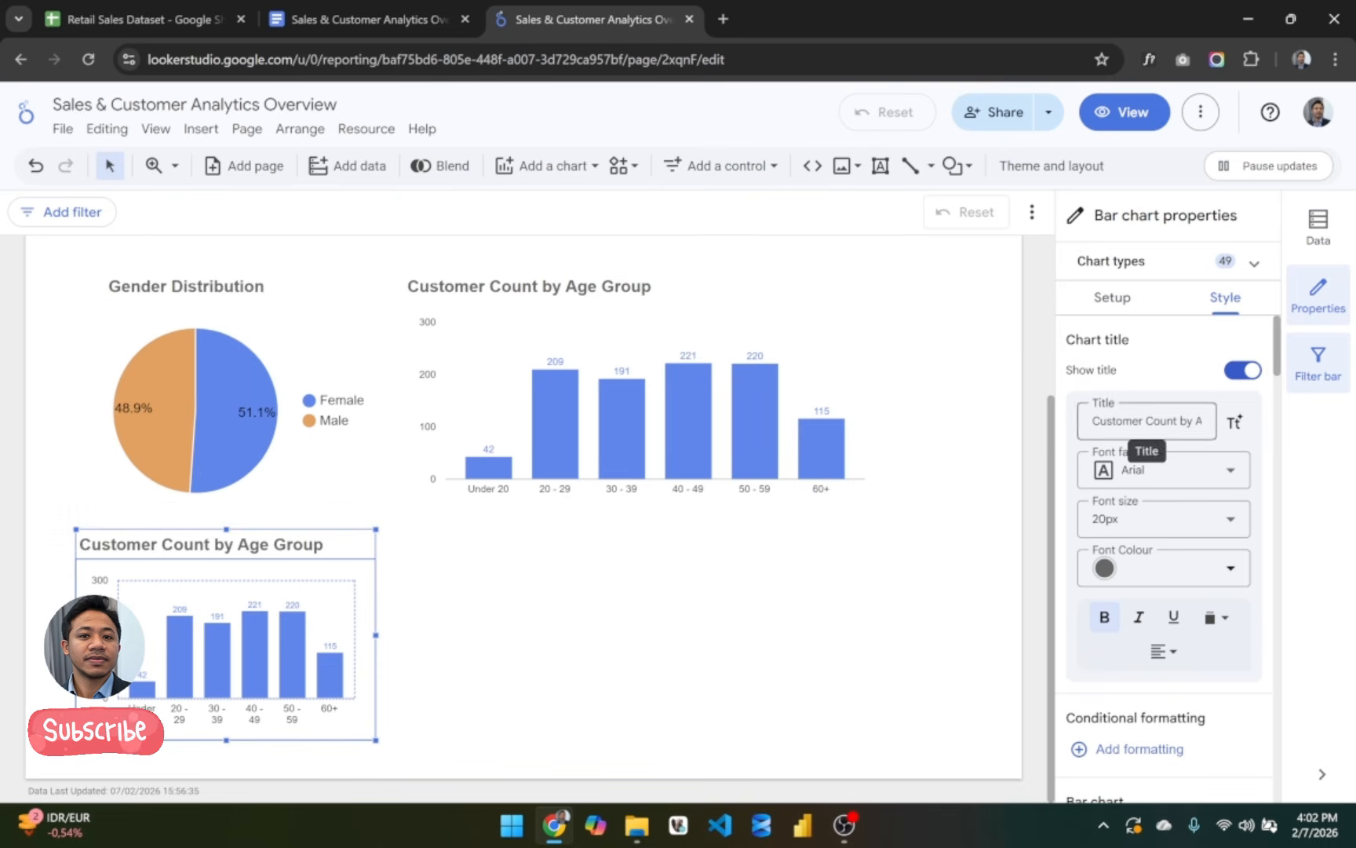
key("ctrl+a")
type("Total Revenue by Product Category")
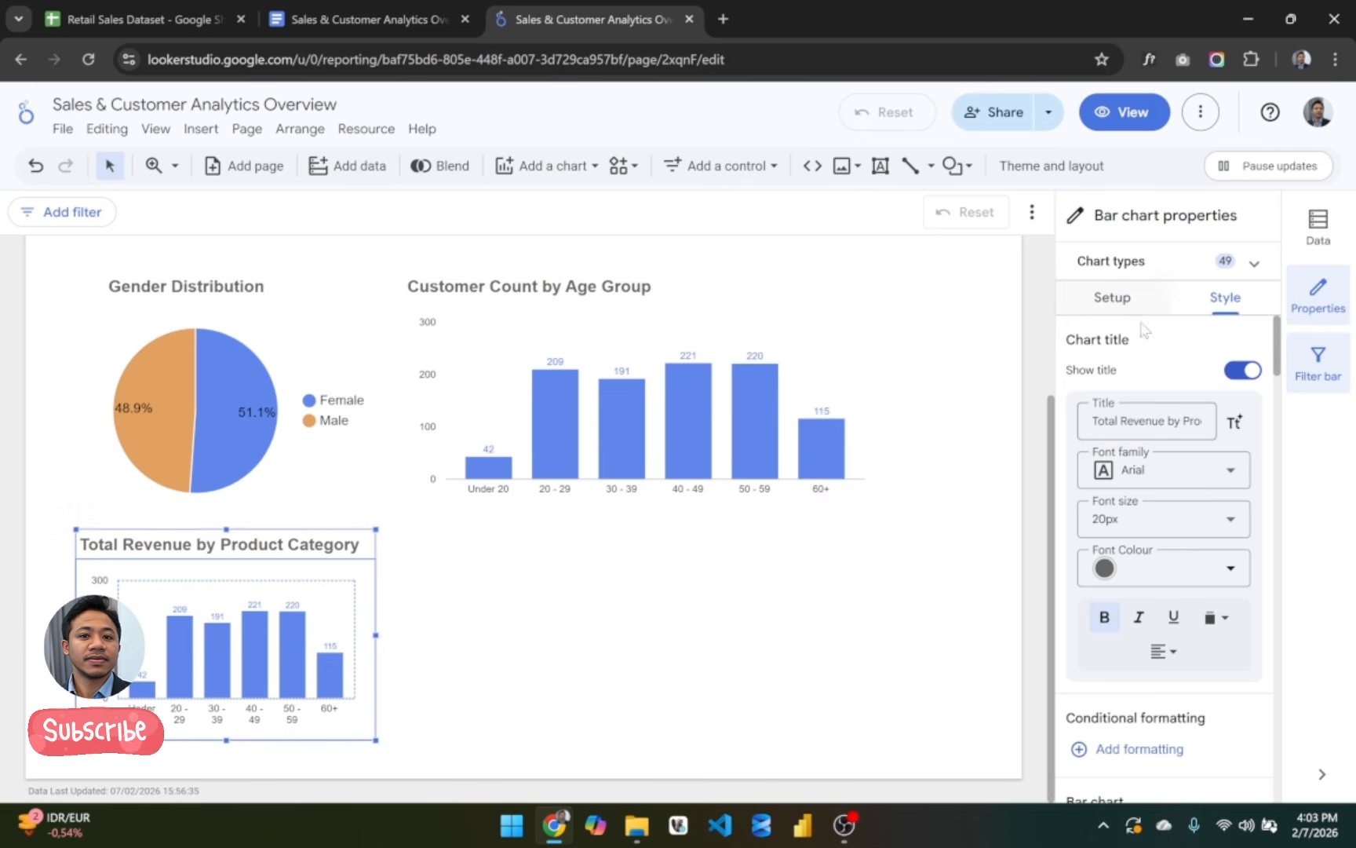
Step: Change the Total Revenue by Product Category chart from a column chart to a horizontal bar chart
left_click(1182, 263)
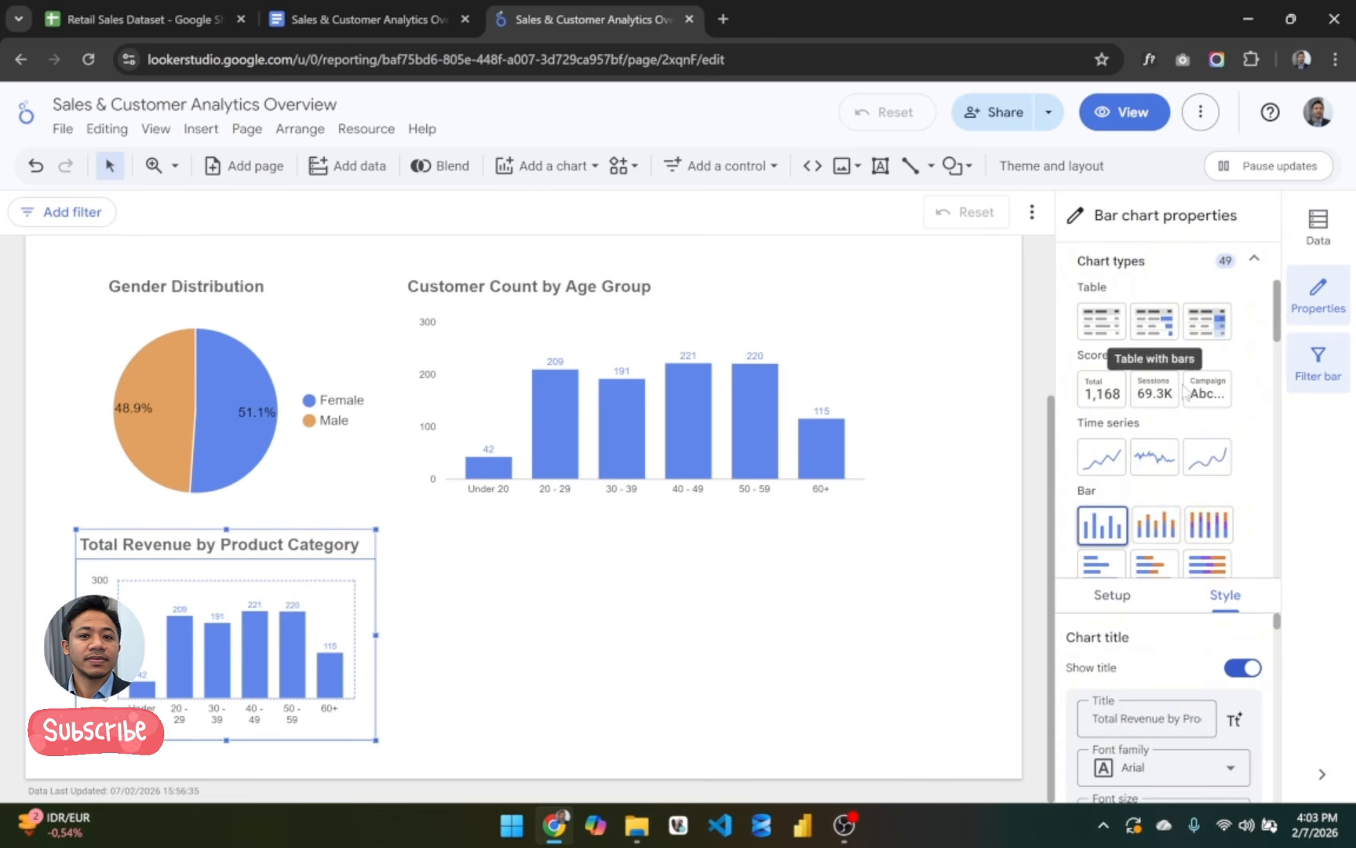
scroll(1267, 465, "down", 3)
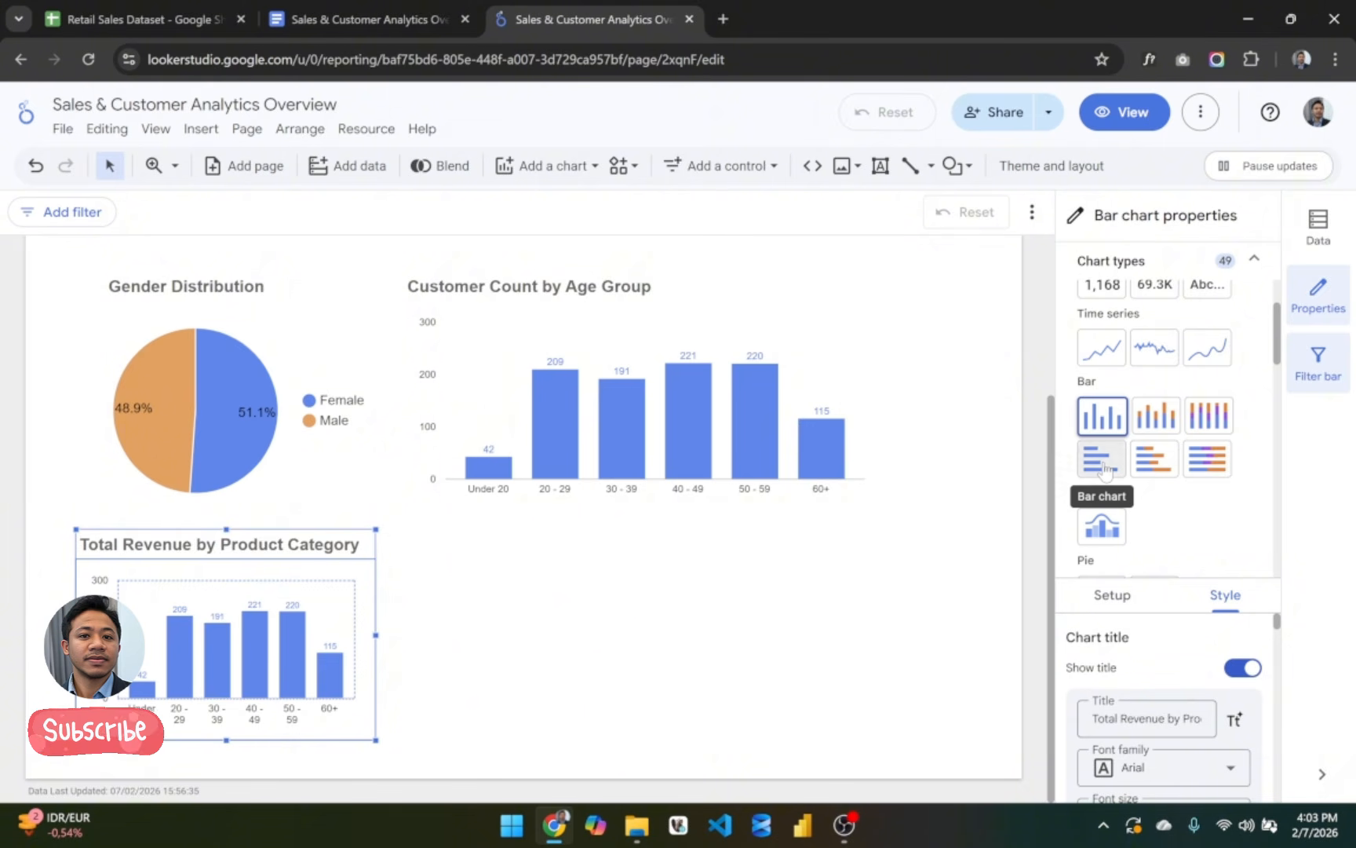
left_click(1103, 463)
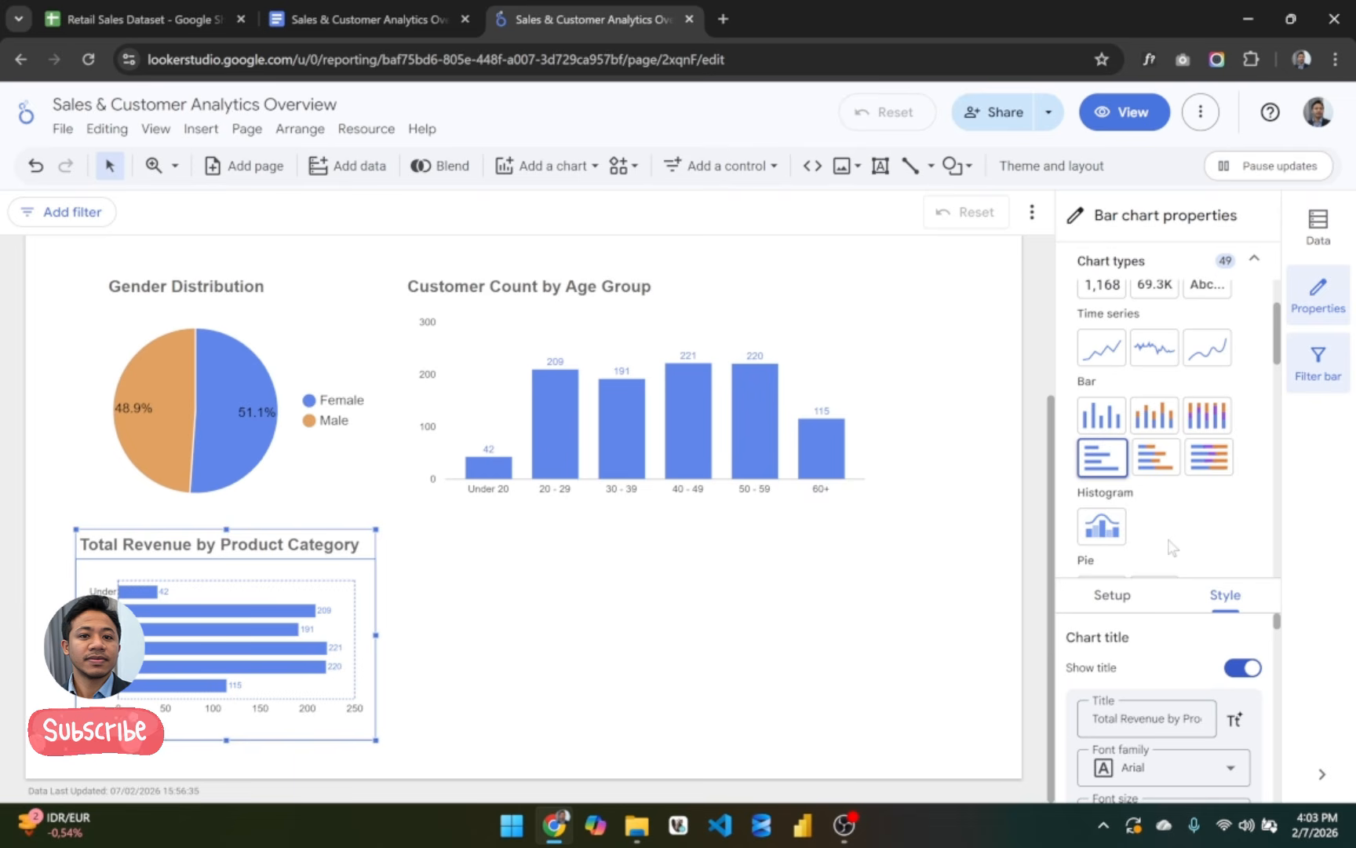
scroll(1173, 547, "up", 2)
left_click(1254, 259)
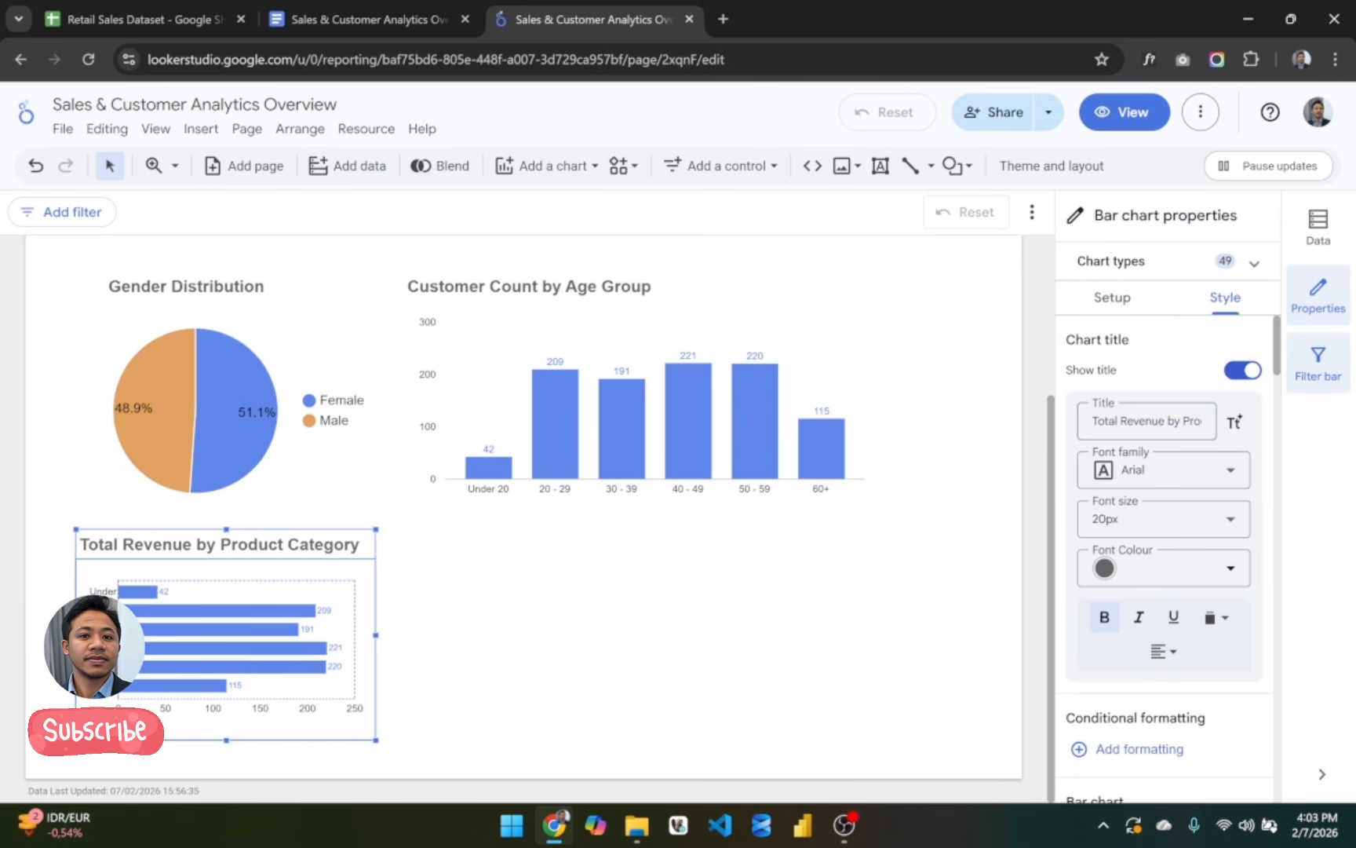
Step: Check the outline's Chart 1 entry and set the Y-axis dimension of the Total Revenue by Product Category chart to Product Category
left_click(1112, 299)
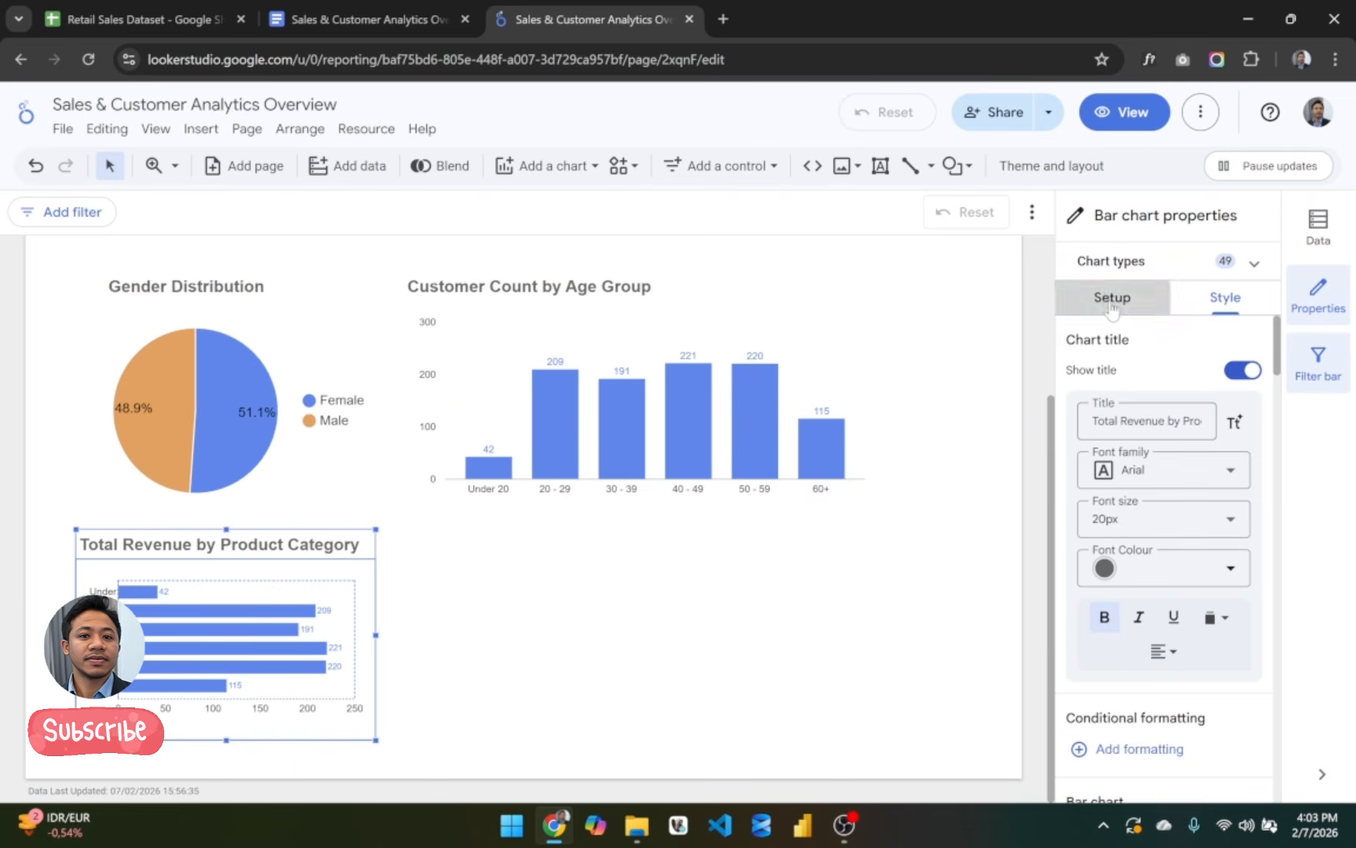
left_click(449, 11)
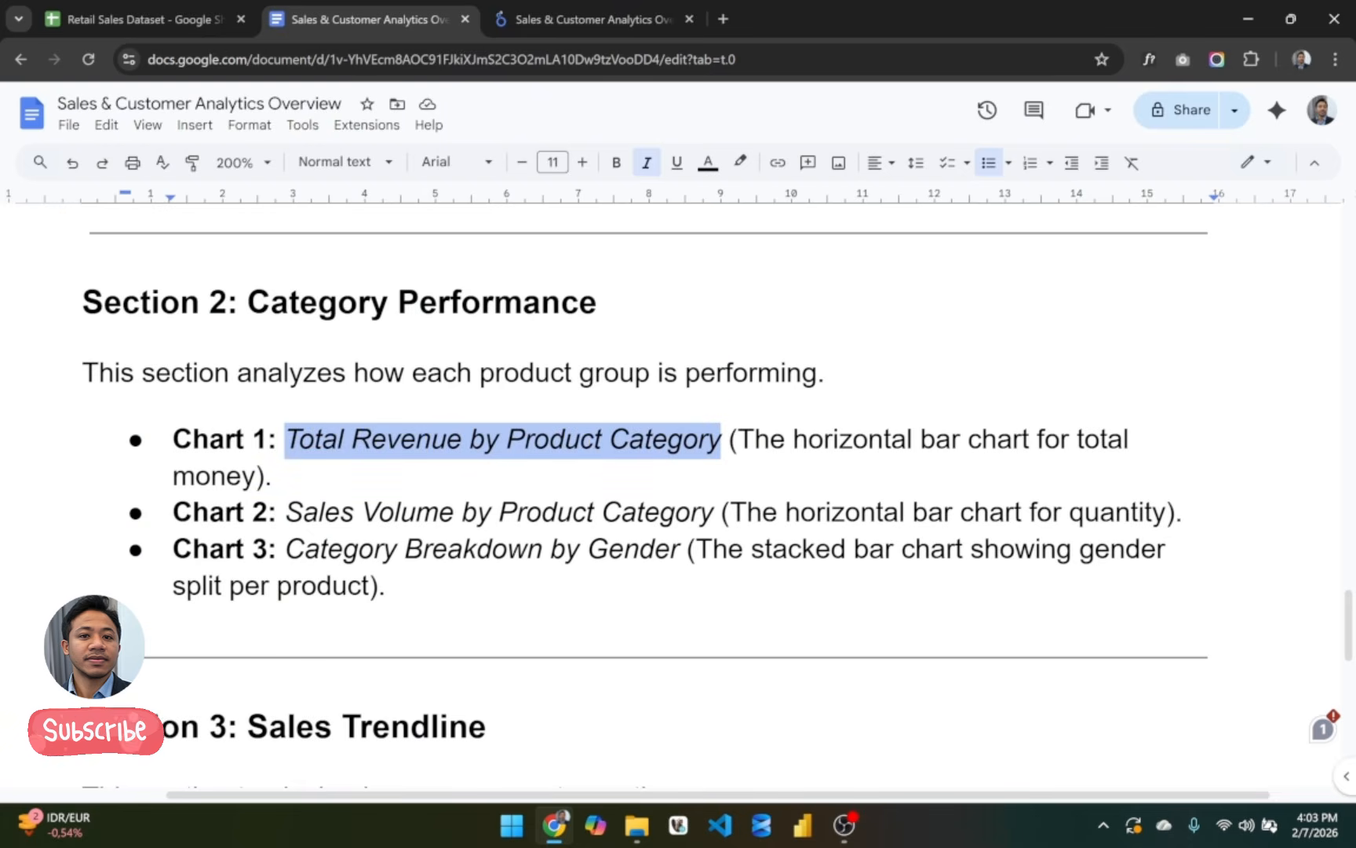
left_click(521, 22)
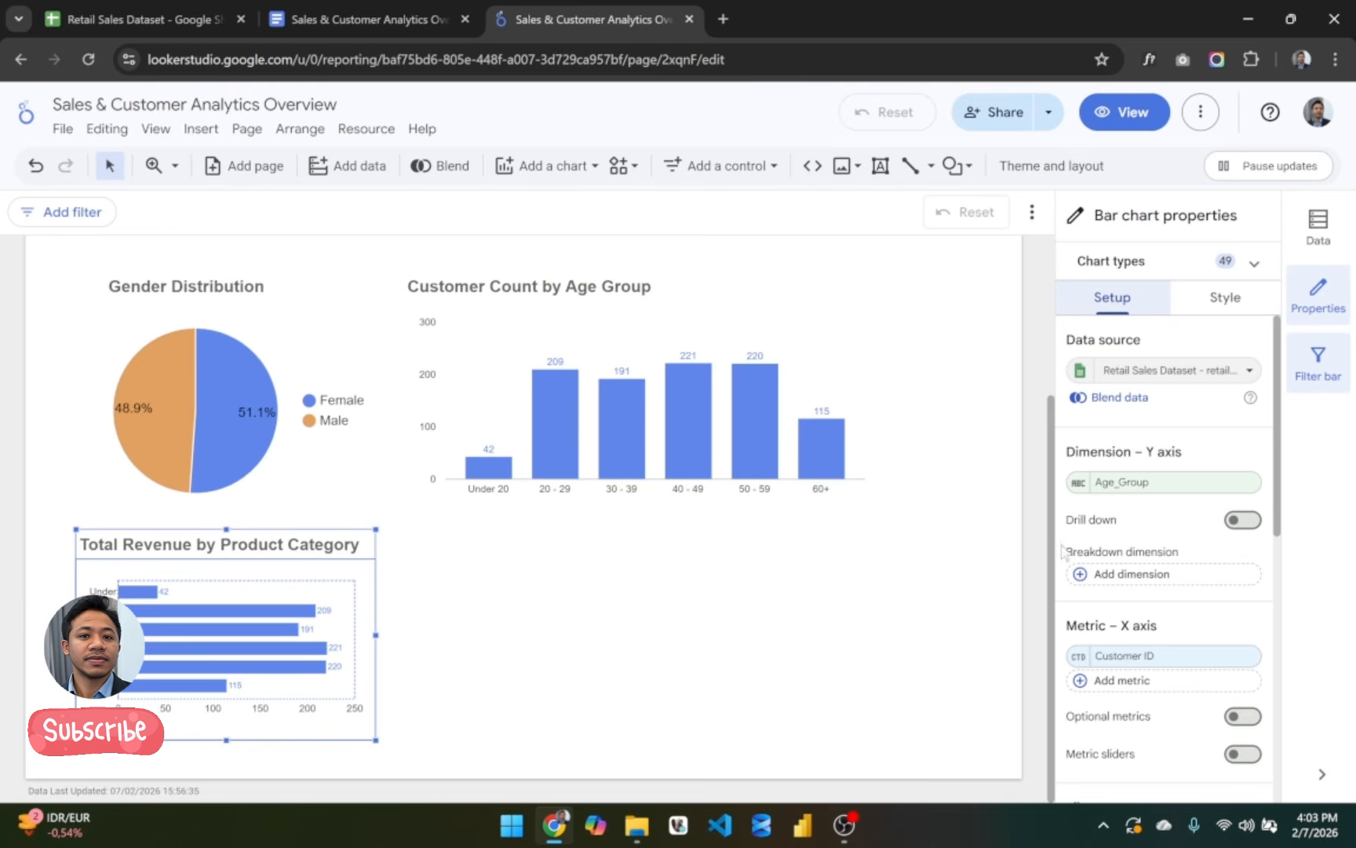
scroll(1171, 559, "down", 1)
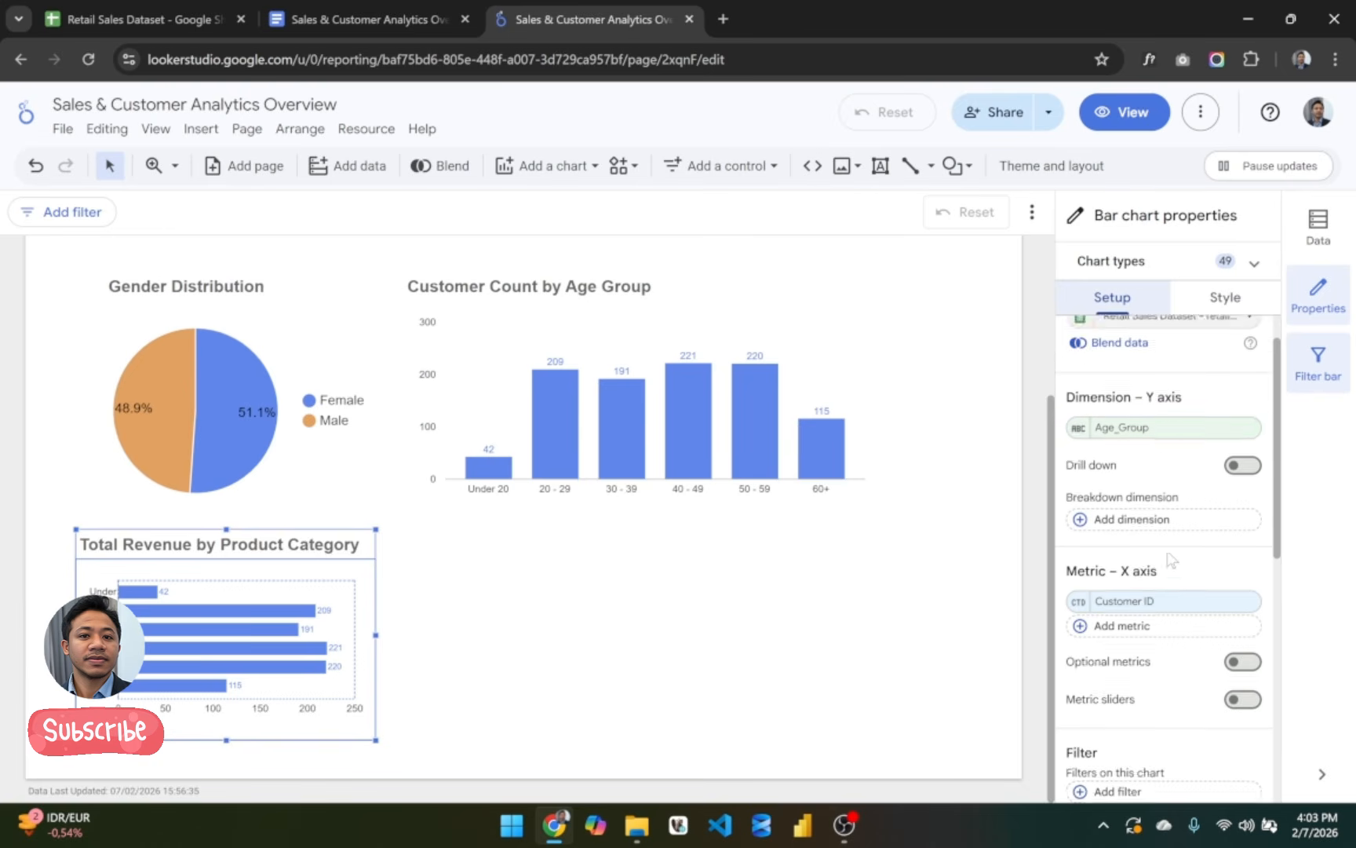
scroll(1171, 559, "up", 1)
left_click(1124, 481)
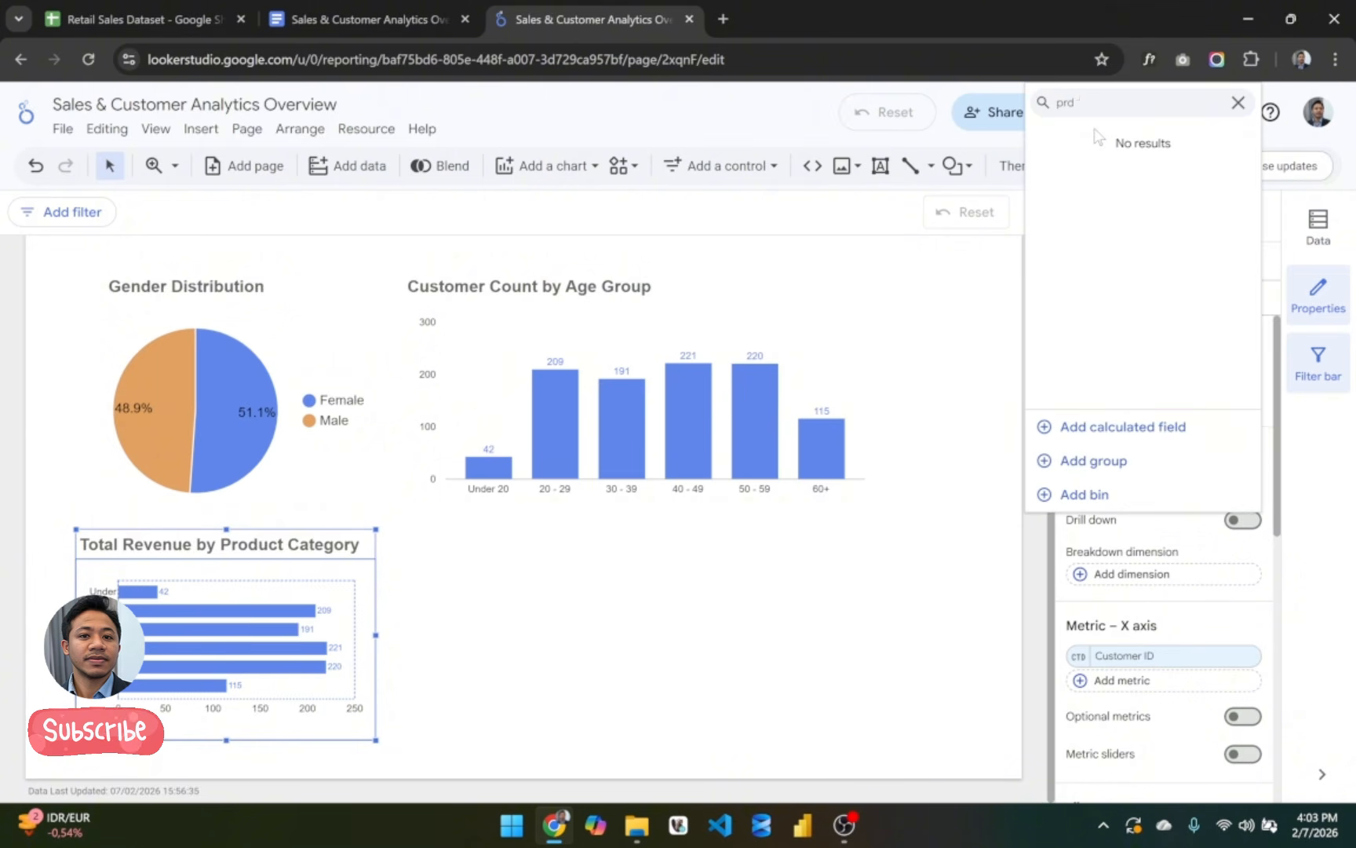
type("cat")
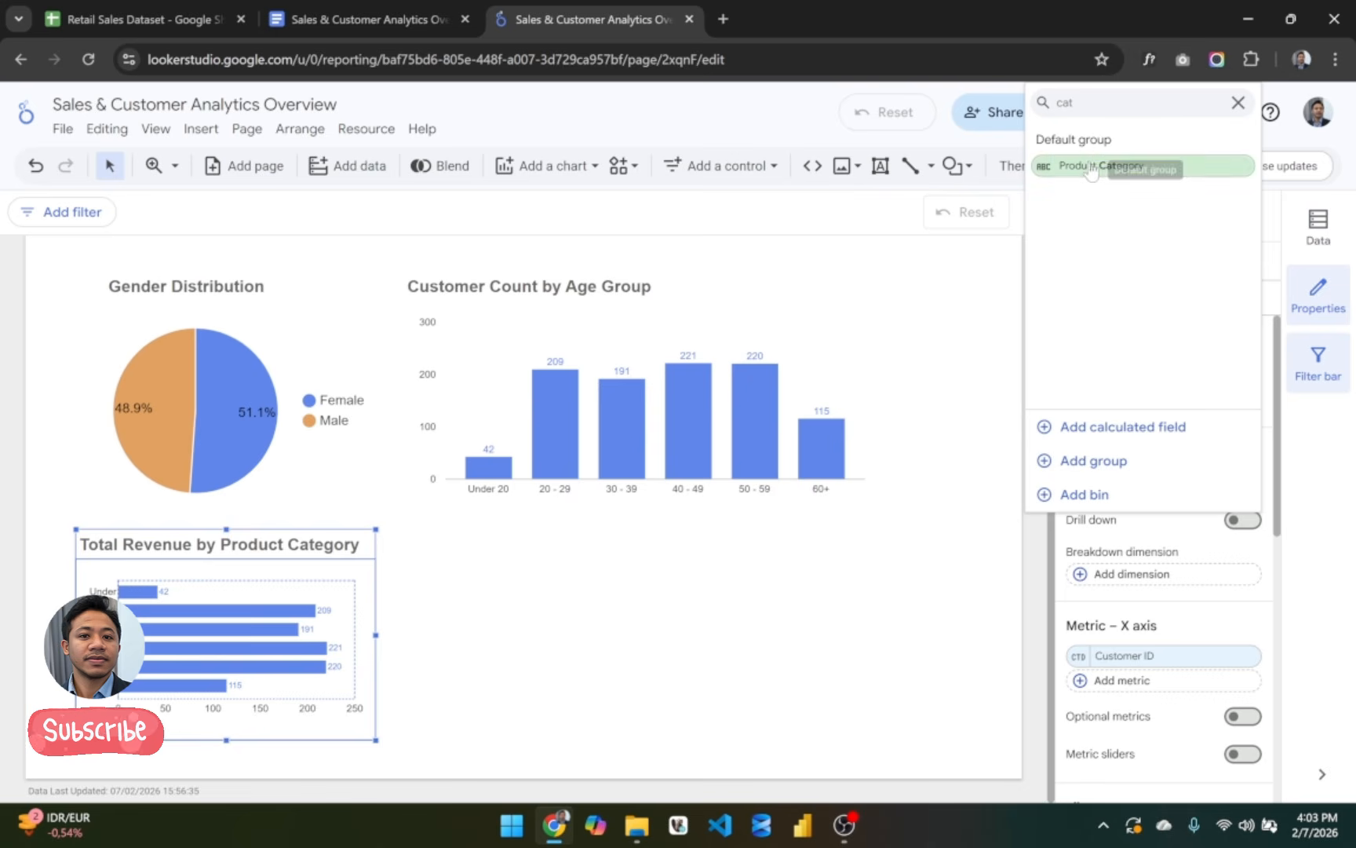
left_click(1091, 171)
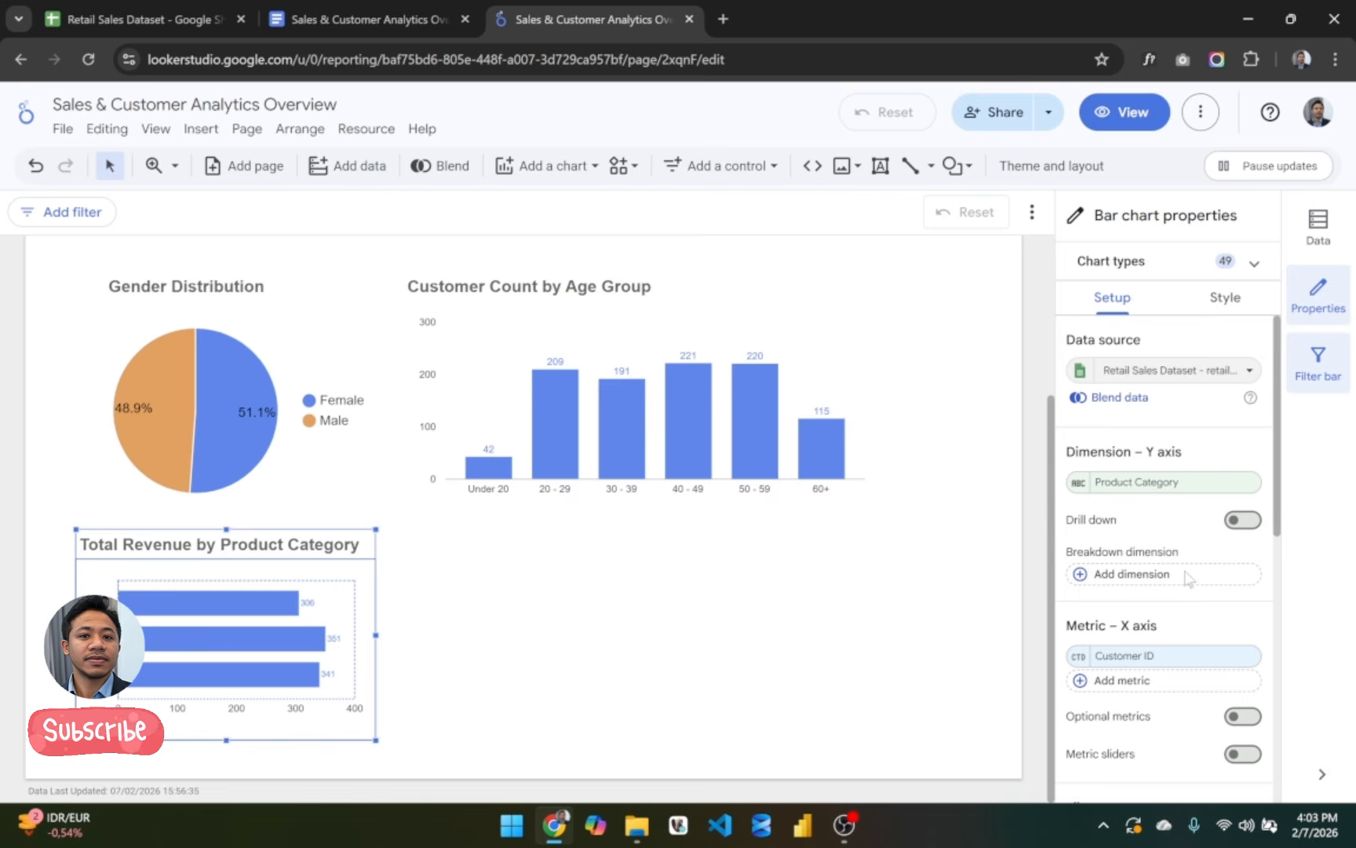
Step: Set the X-axis metric of the Total Revenue by Product Category chart to Total Amount
scroll(1214, 605, "down", 1)
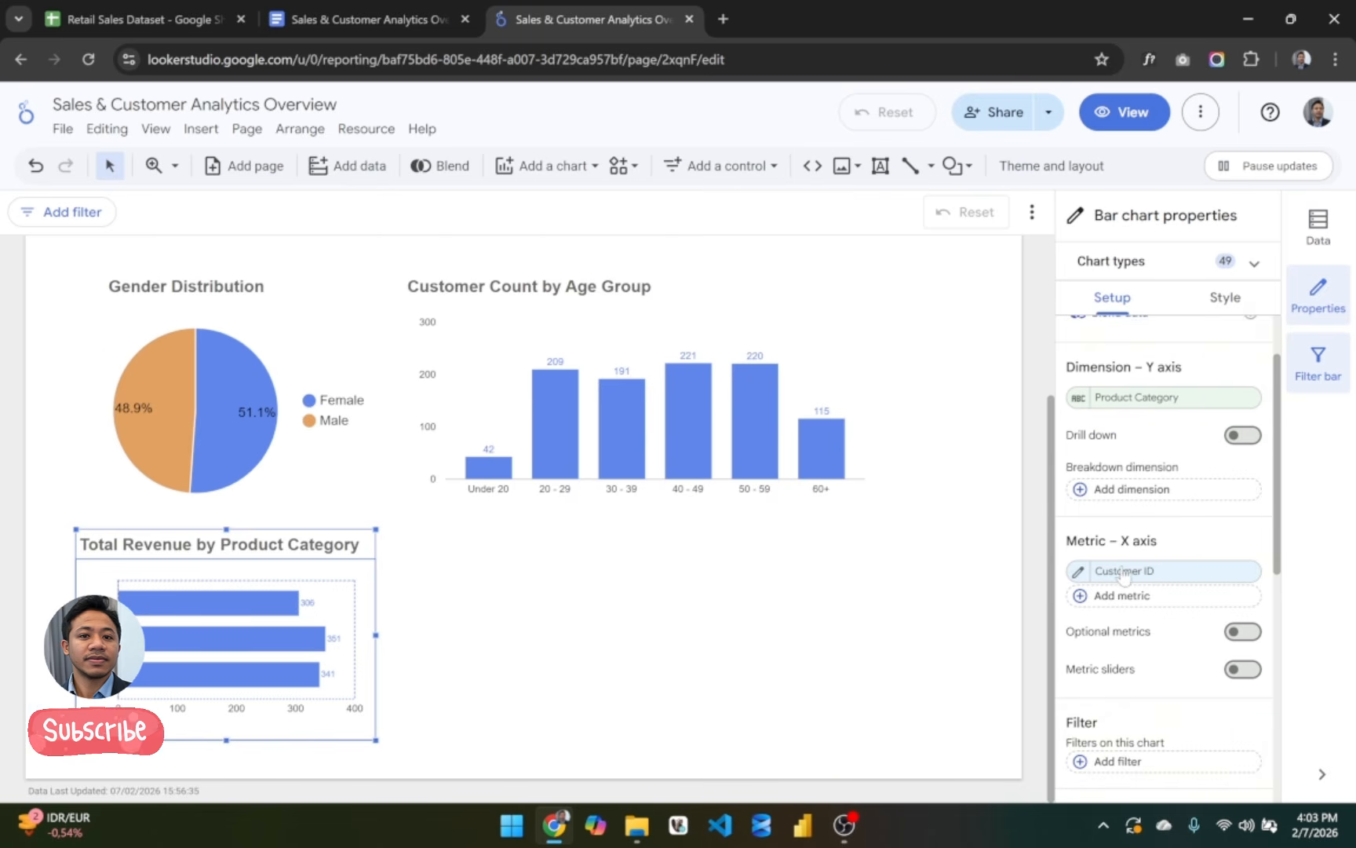
left_click(1154, 577)
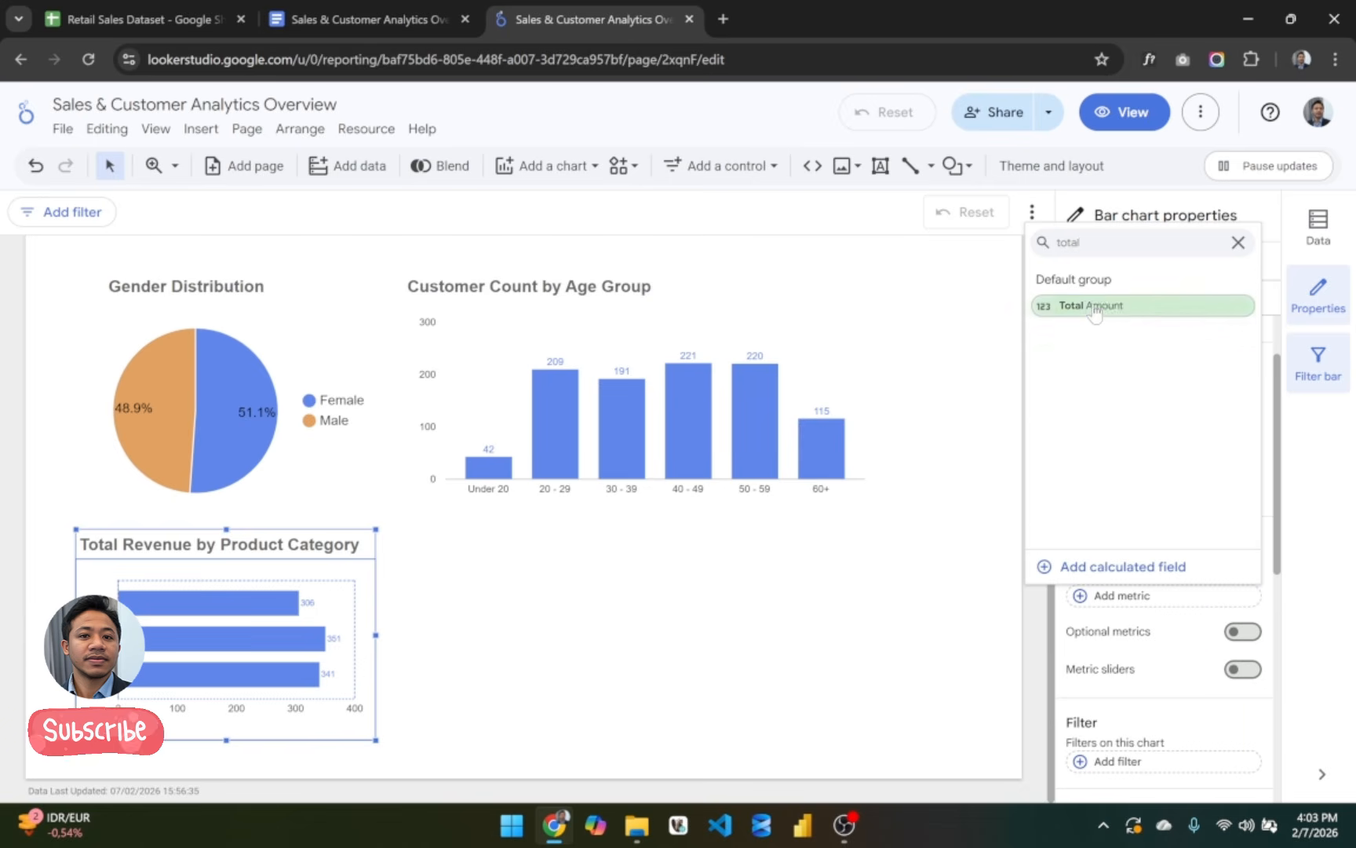
left_click(1095, 307)
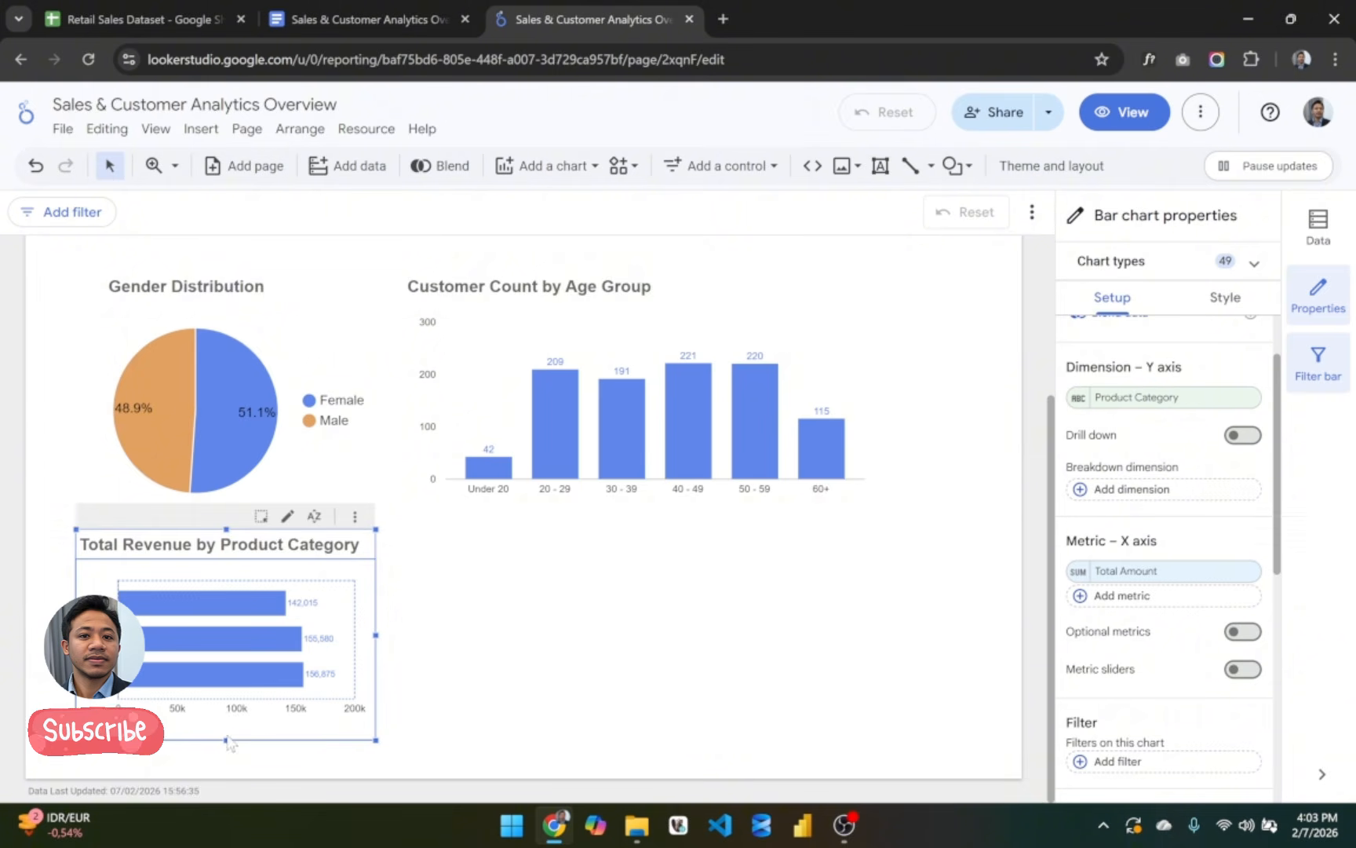
Step: Narrow the Total Revenue by Product Category chart slightly so its frame ends just past the title, then deselect it
mouse_move(226, 739)
left_mouse_down()
mouse_move(225, 755)
mouse_move(226, 741)
left_mouse_up()
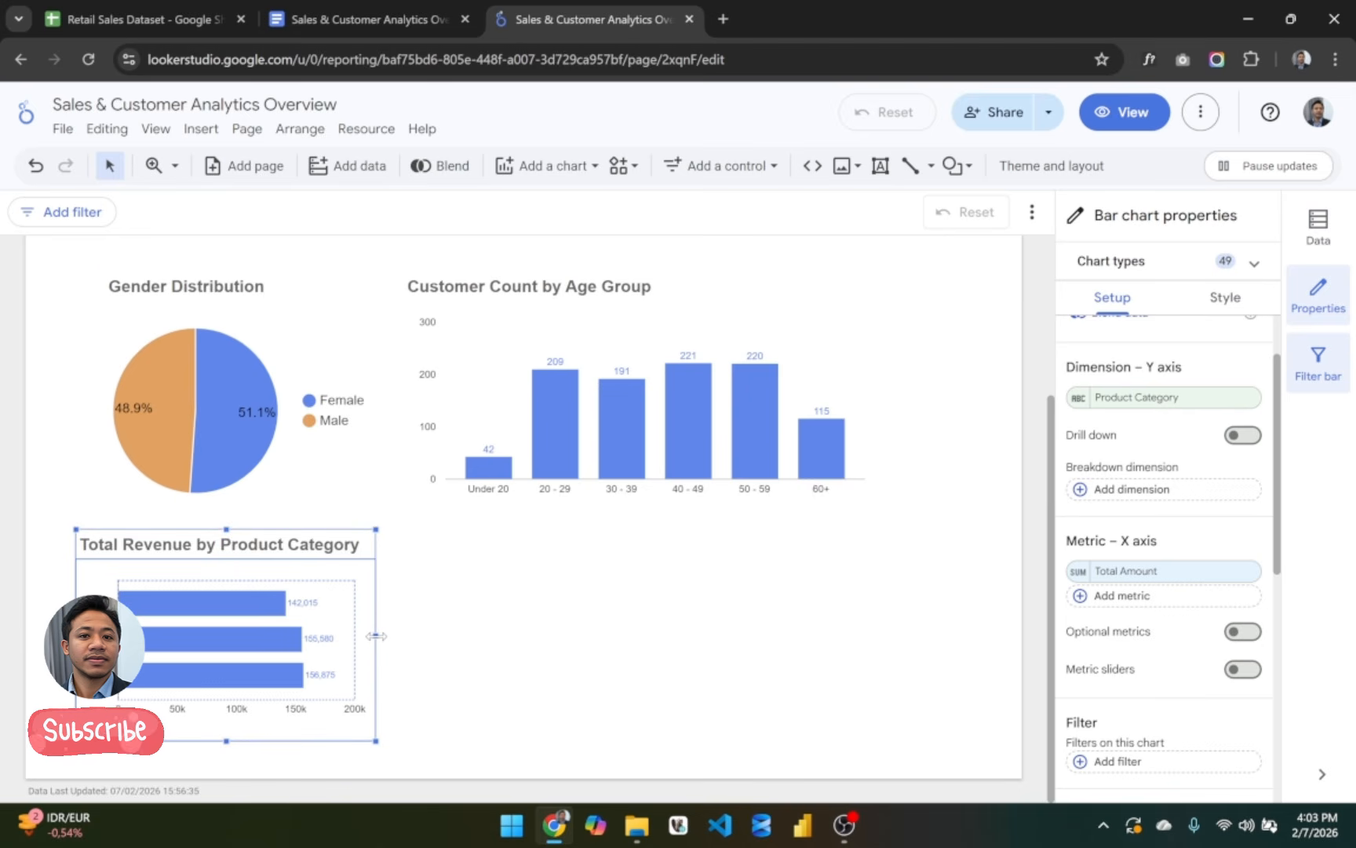
left_click_drag(376, 636, 368, 635)
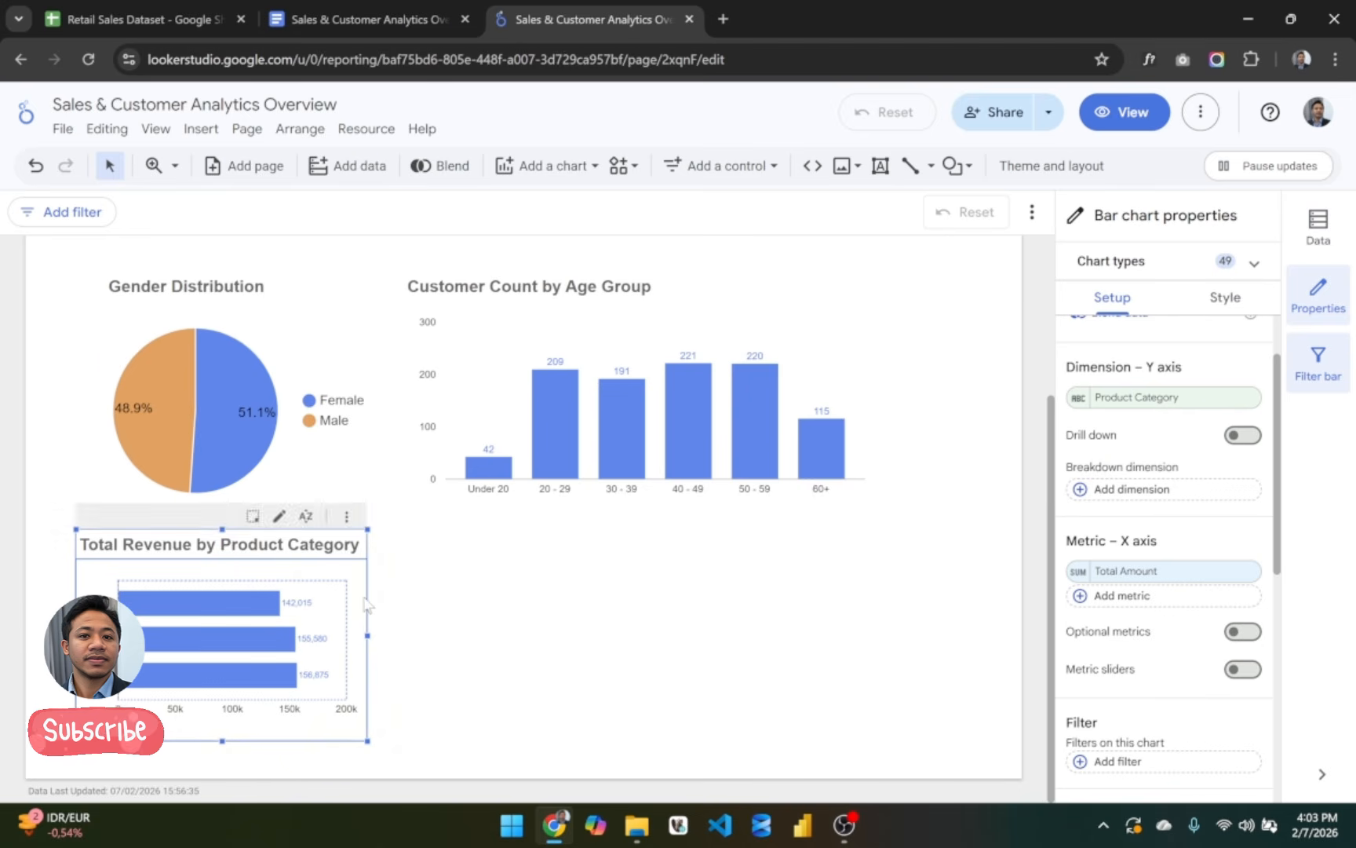
left_click(435, 577)
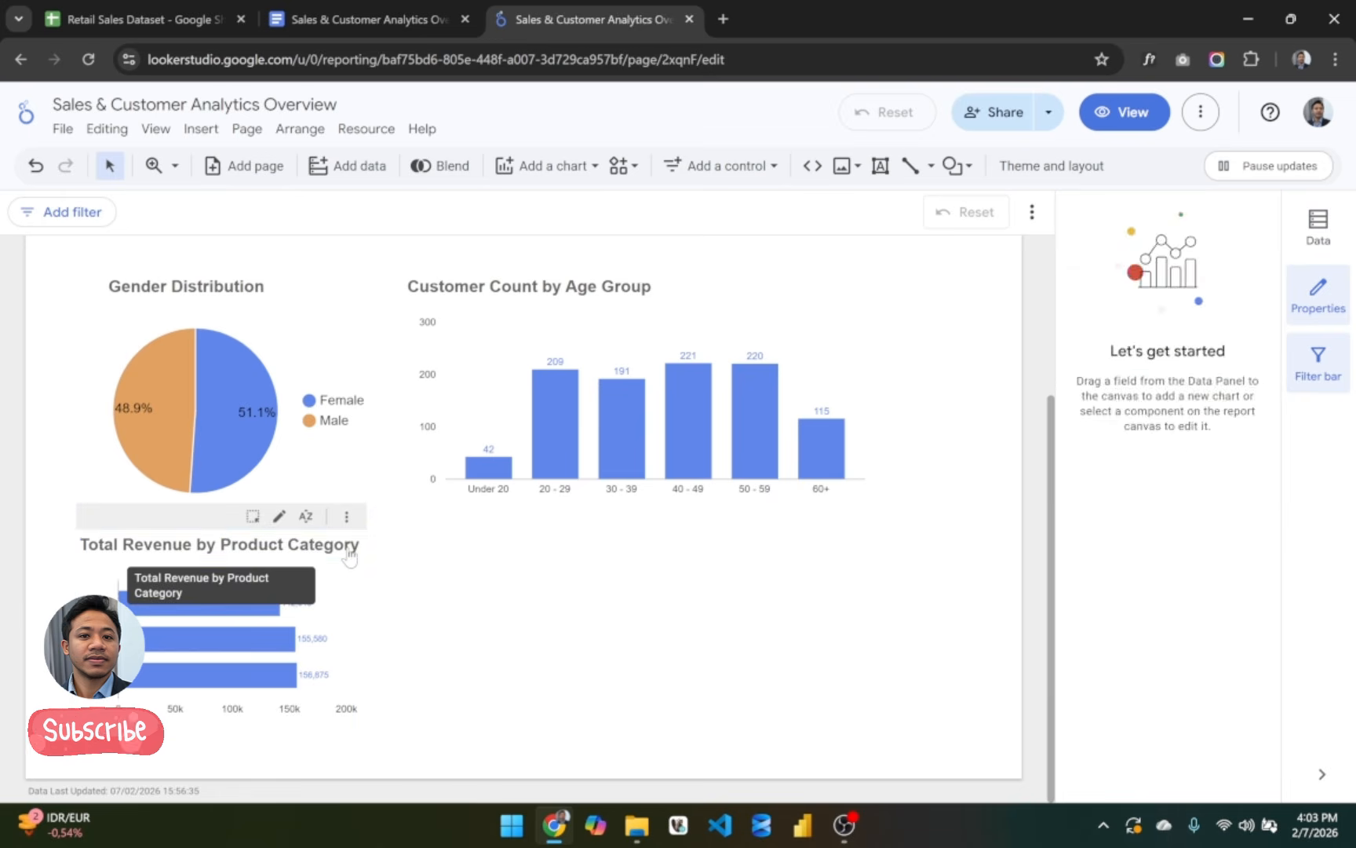
Step: Duplicate the Total Revenue by Product Category chart and place the copy to its right, below Customer Count by Age Group
left_click(173, 514)
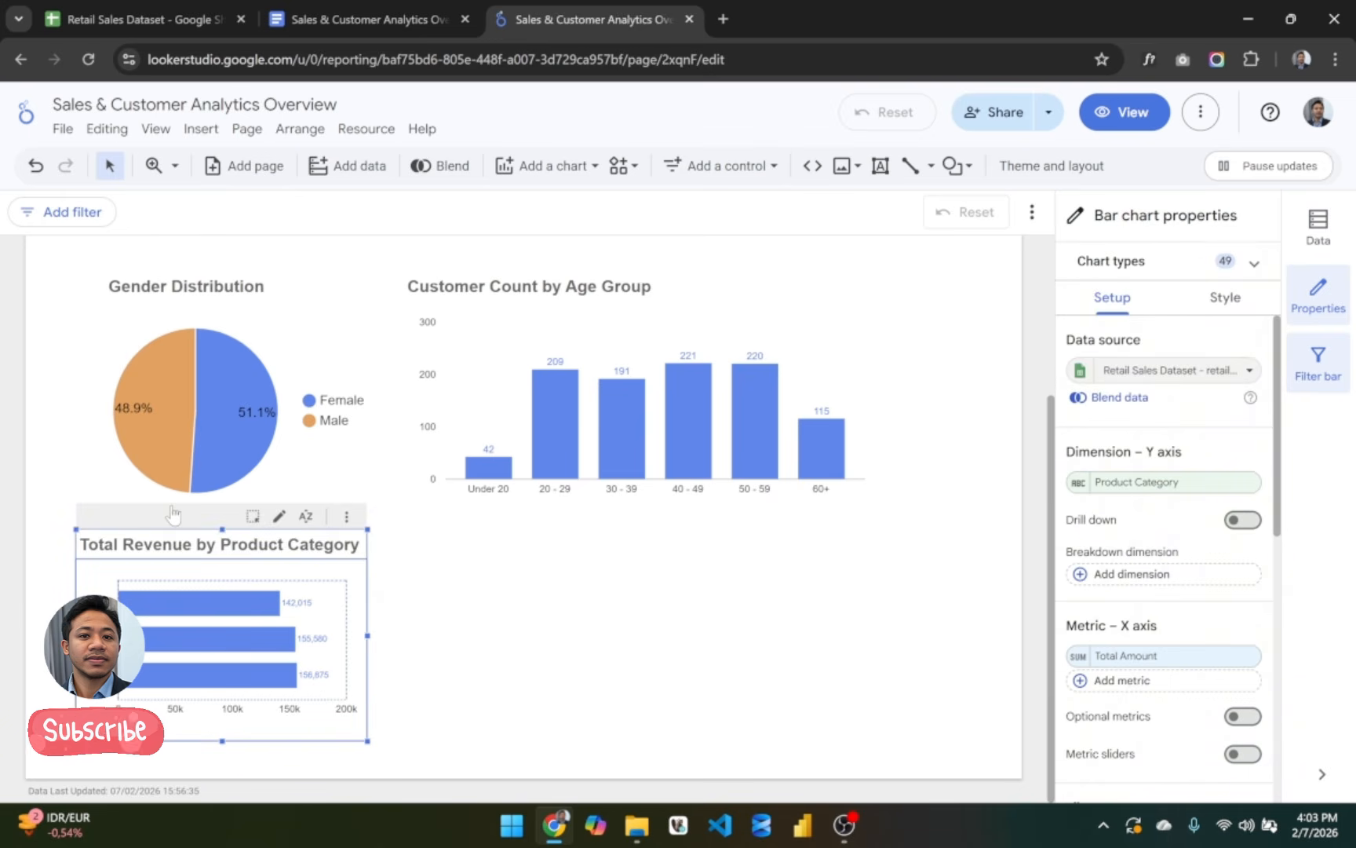
key("ctrl+v")
left_click_drag(169, 555, 454, 530)
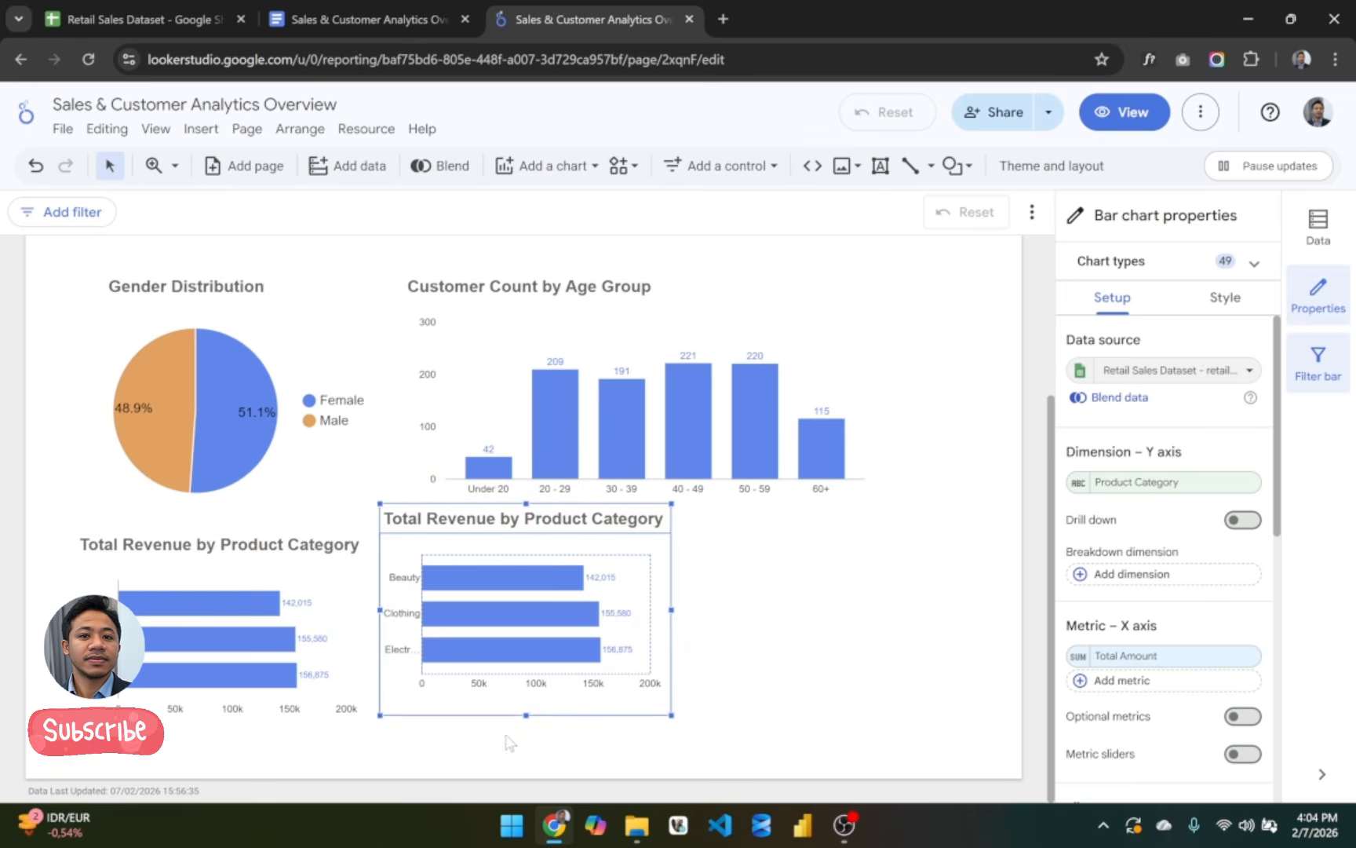
Step: Make the duplicated Total Revenue by Product Category chart taller and align its top with the original, keeping it within the page
left_click_drag(525, 719, 526, 756)
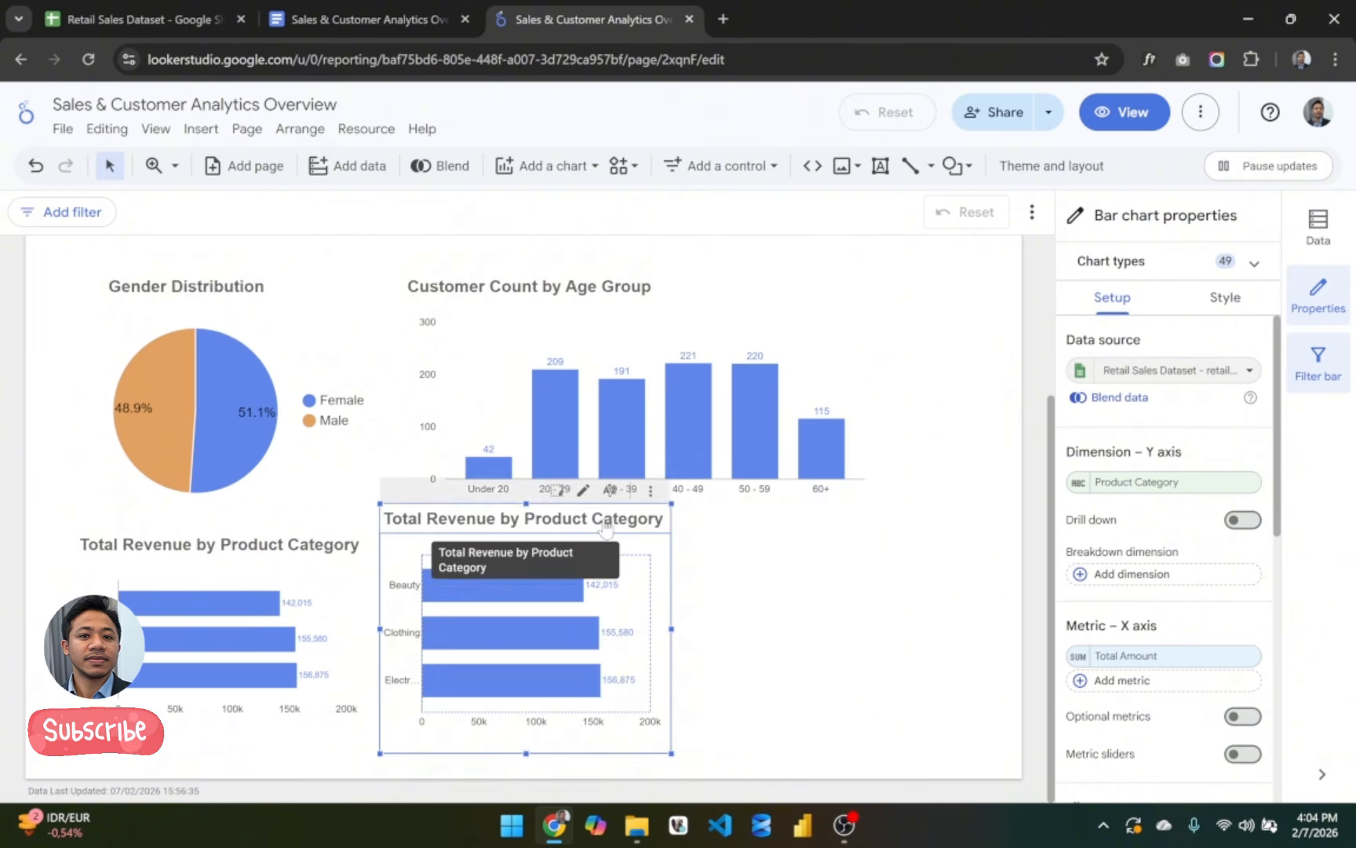
left_click_drag(605, 530, 604, 556)
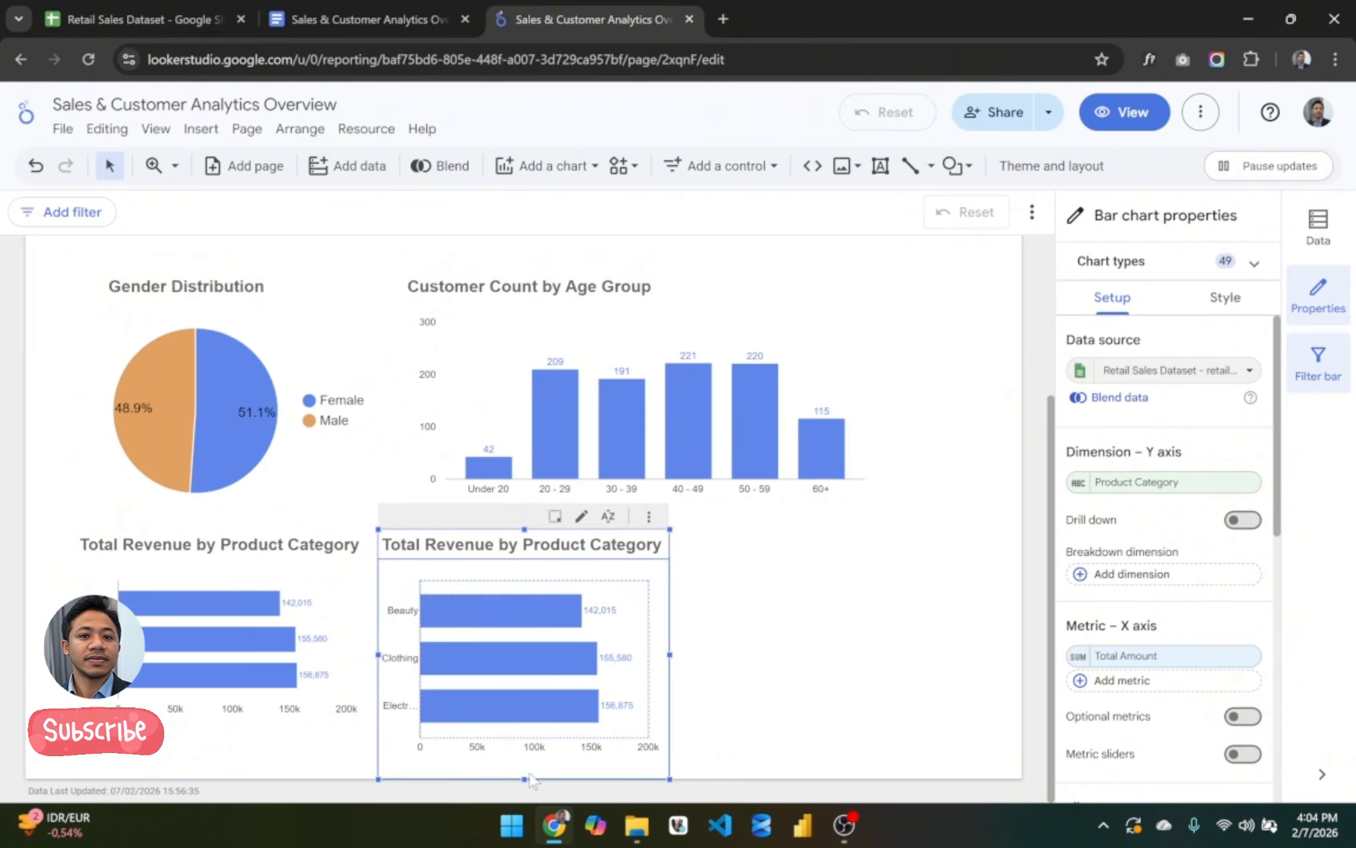
left_click_drag(525, 777, 525, 760)
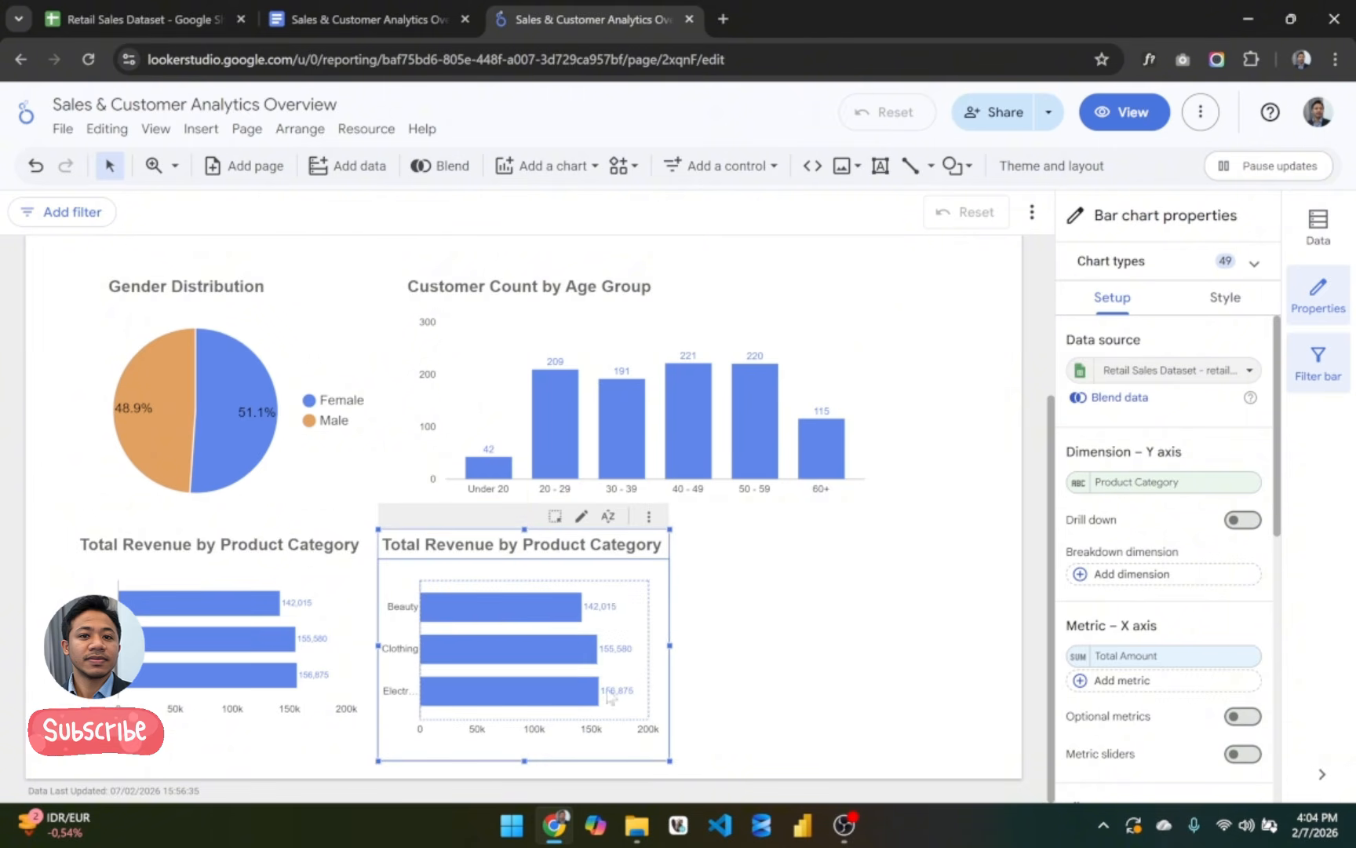
Step: Set the X-axis metric of the duplicated product category chart to Quantity, then deselect the chart
left_click(1161, 658)
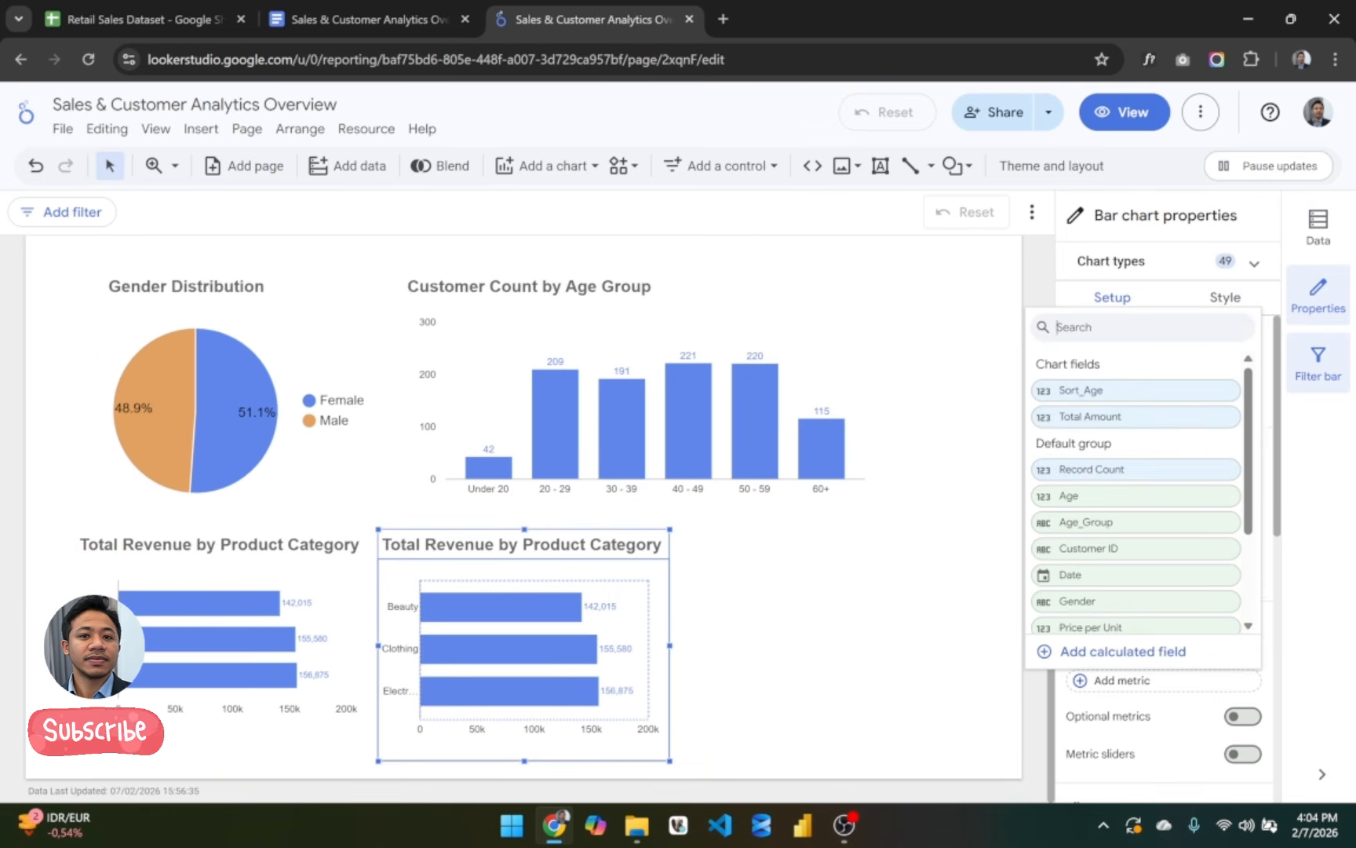
type("quan")
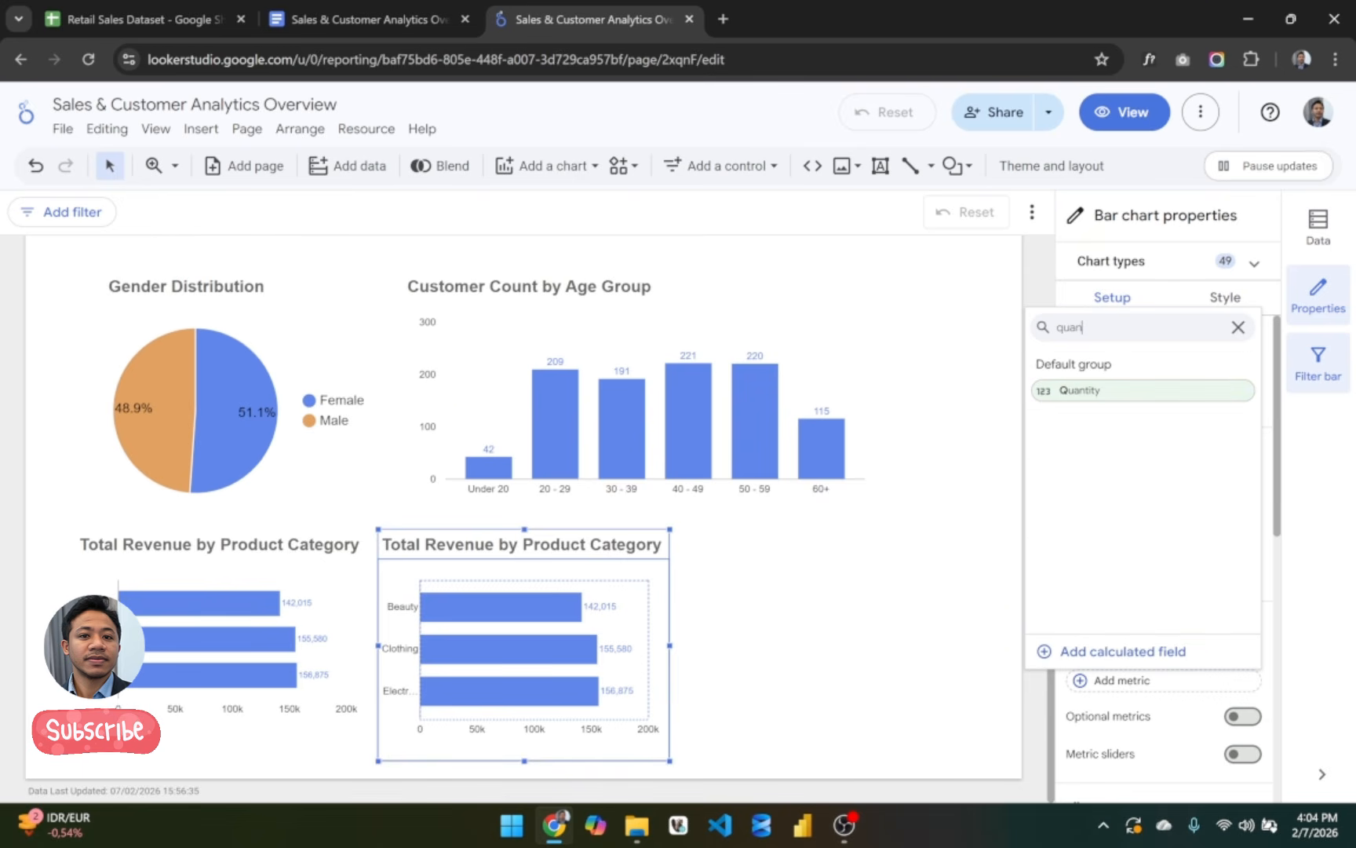
left_click(1099, 391)
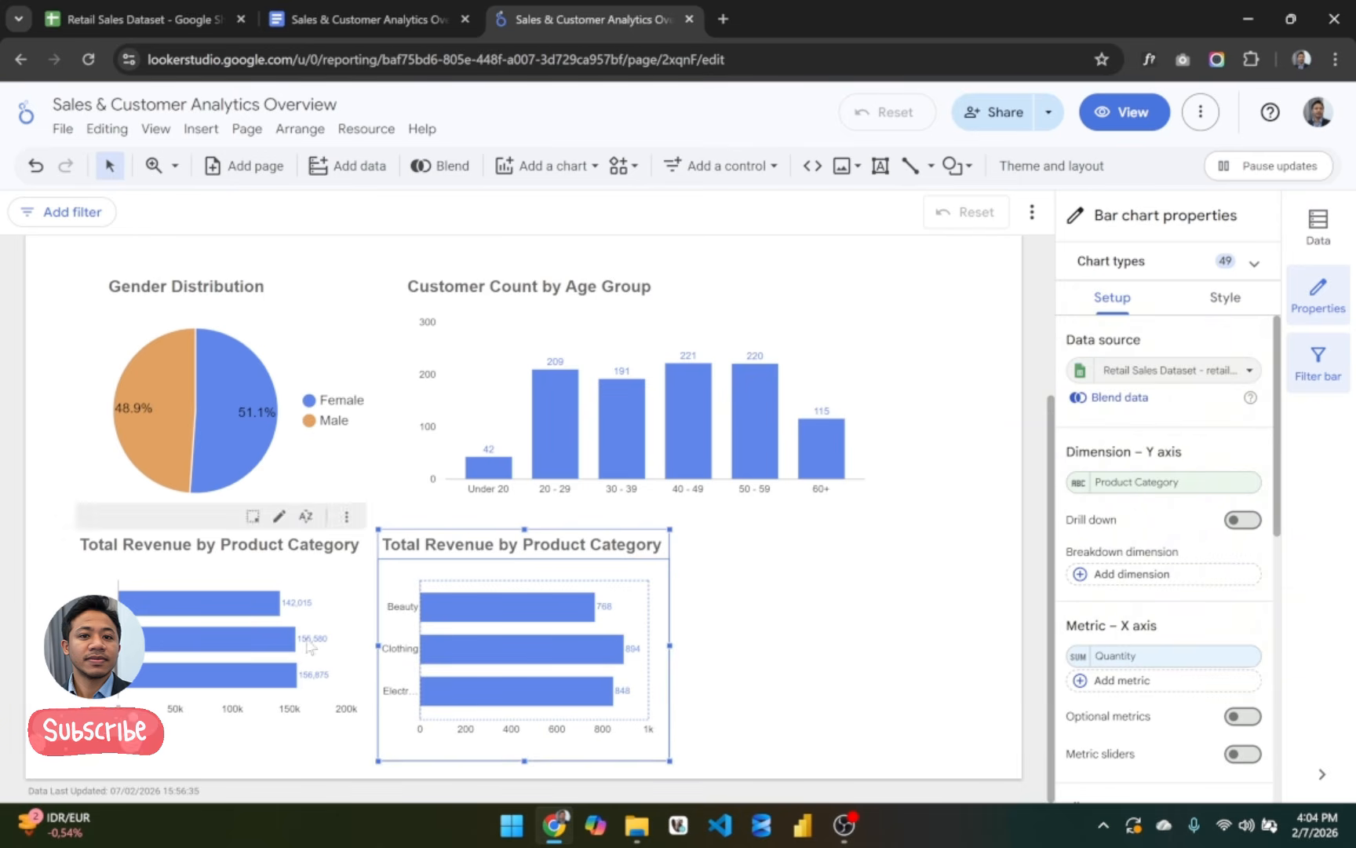
left_click(807, 601)
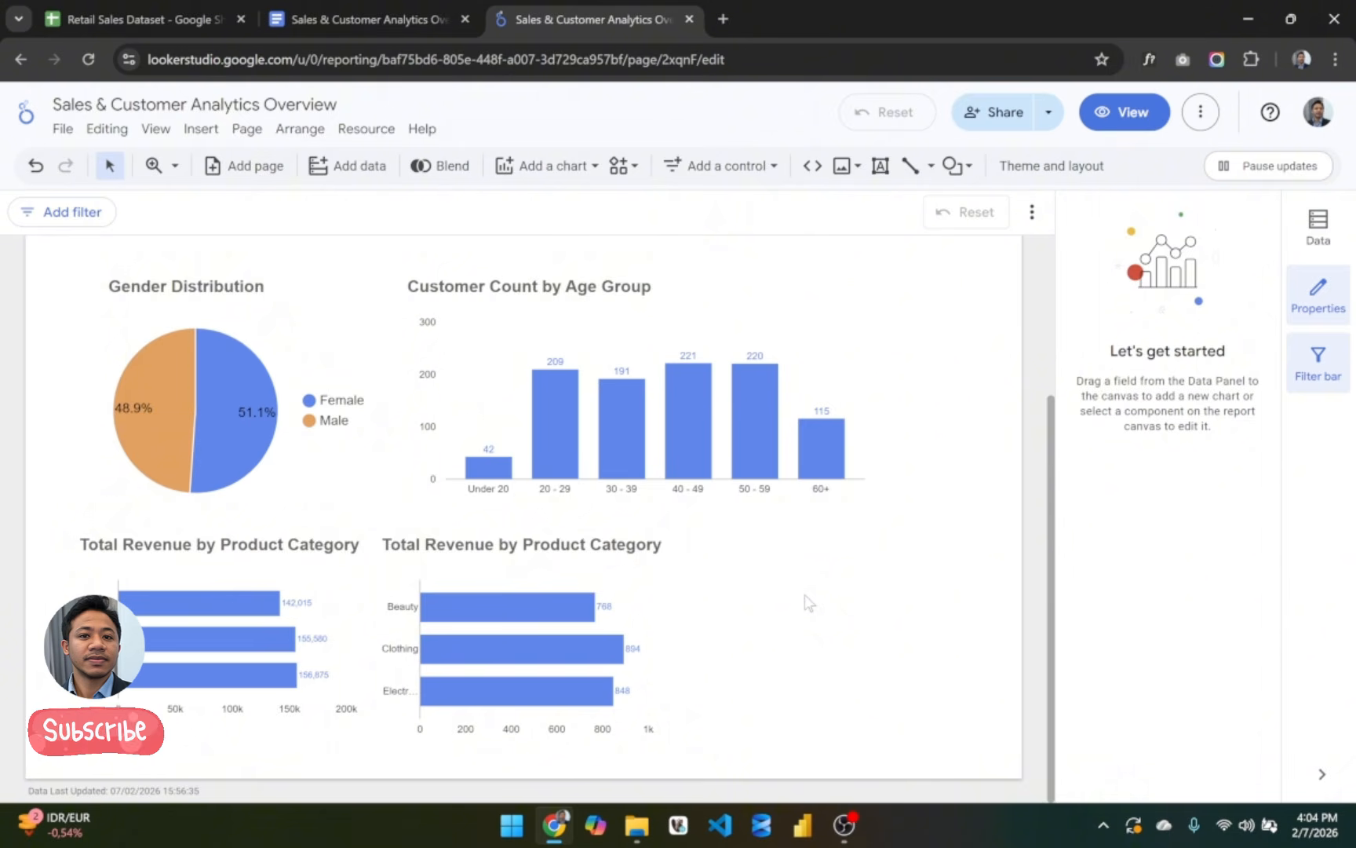
Step: Check the Chart 3 entry under Category Performance in the Google Docs outline, then return to the Looker Studio report
left_click(417, 21)
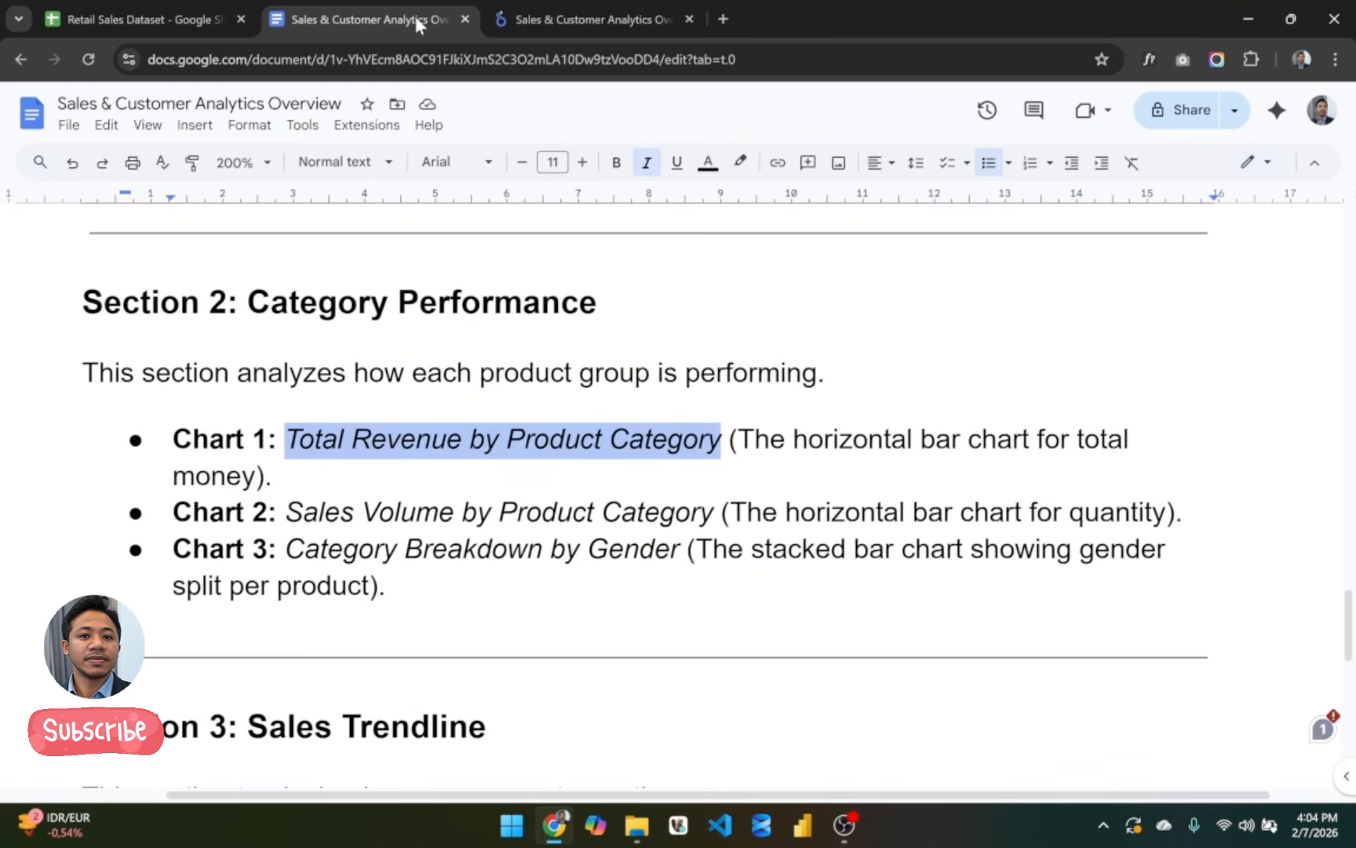
left_click_drag(679, 548, 383, 549)
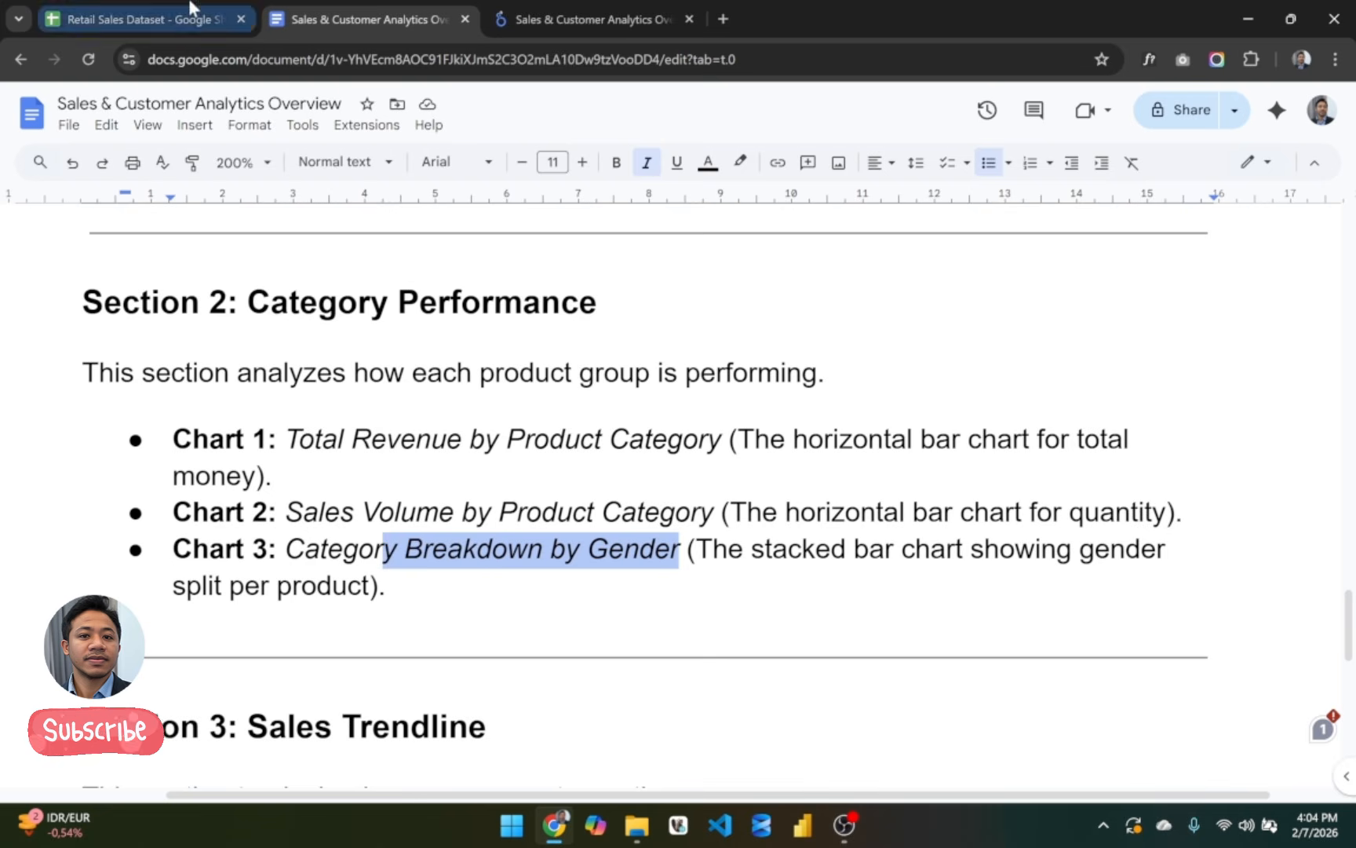
left_click(524, 7)
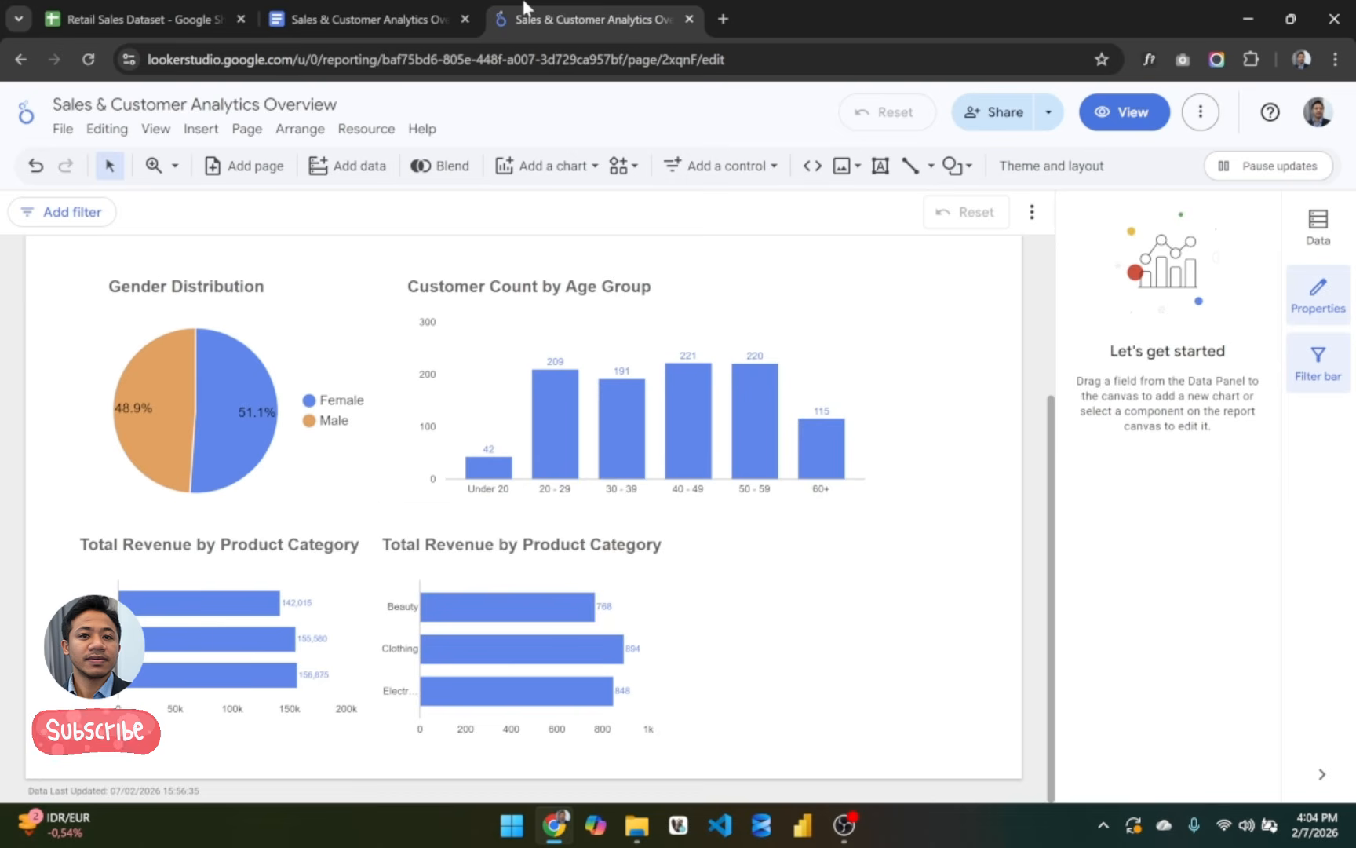
Step: Duplicate the Quantity bar chart and place the copy to its right in the same row
left_click(620, 543)
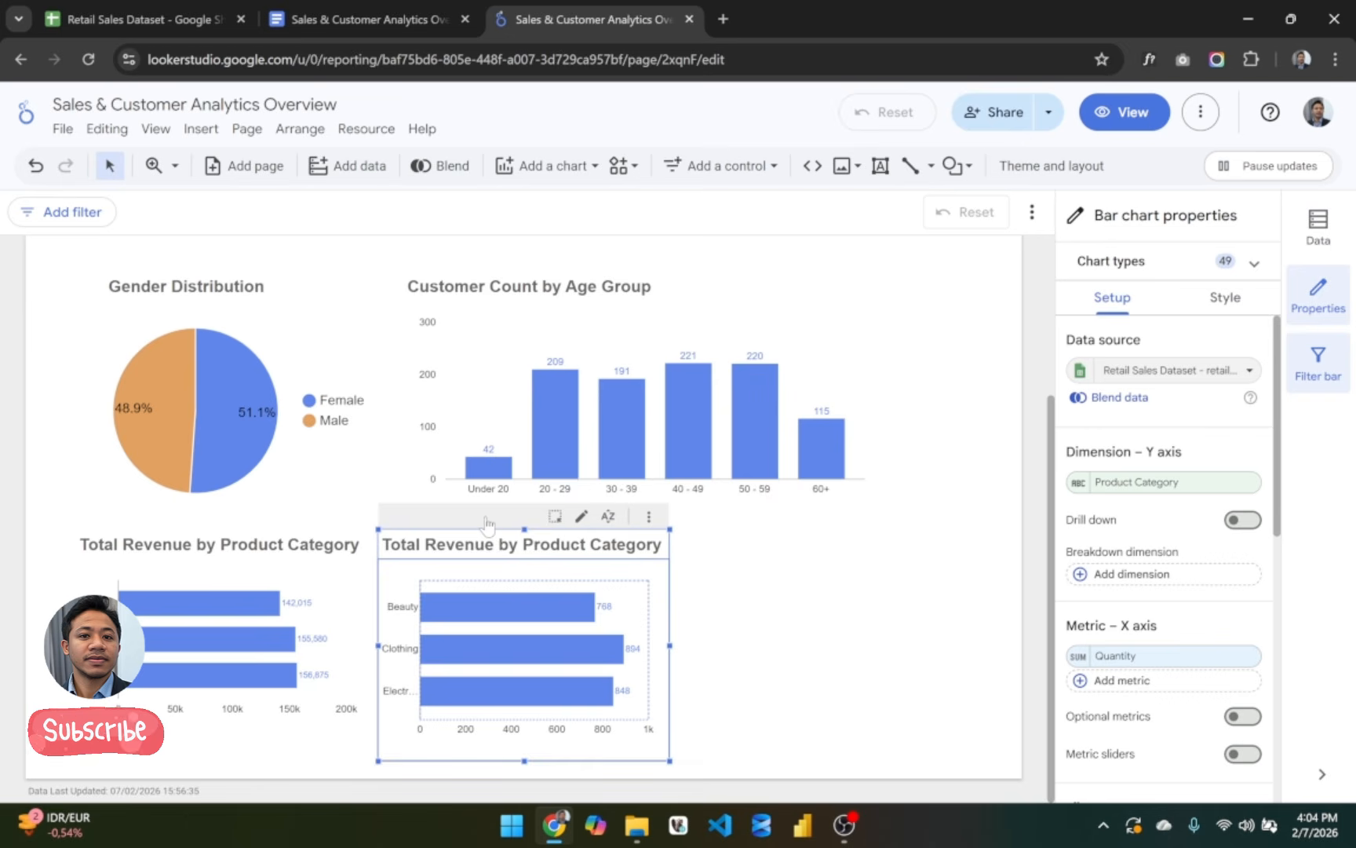
key("ctrl+d")
left_click_drag(474, 585, 776, 566)
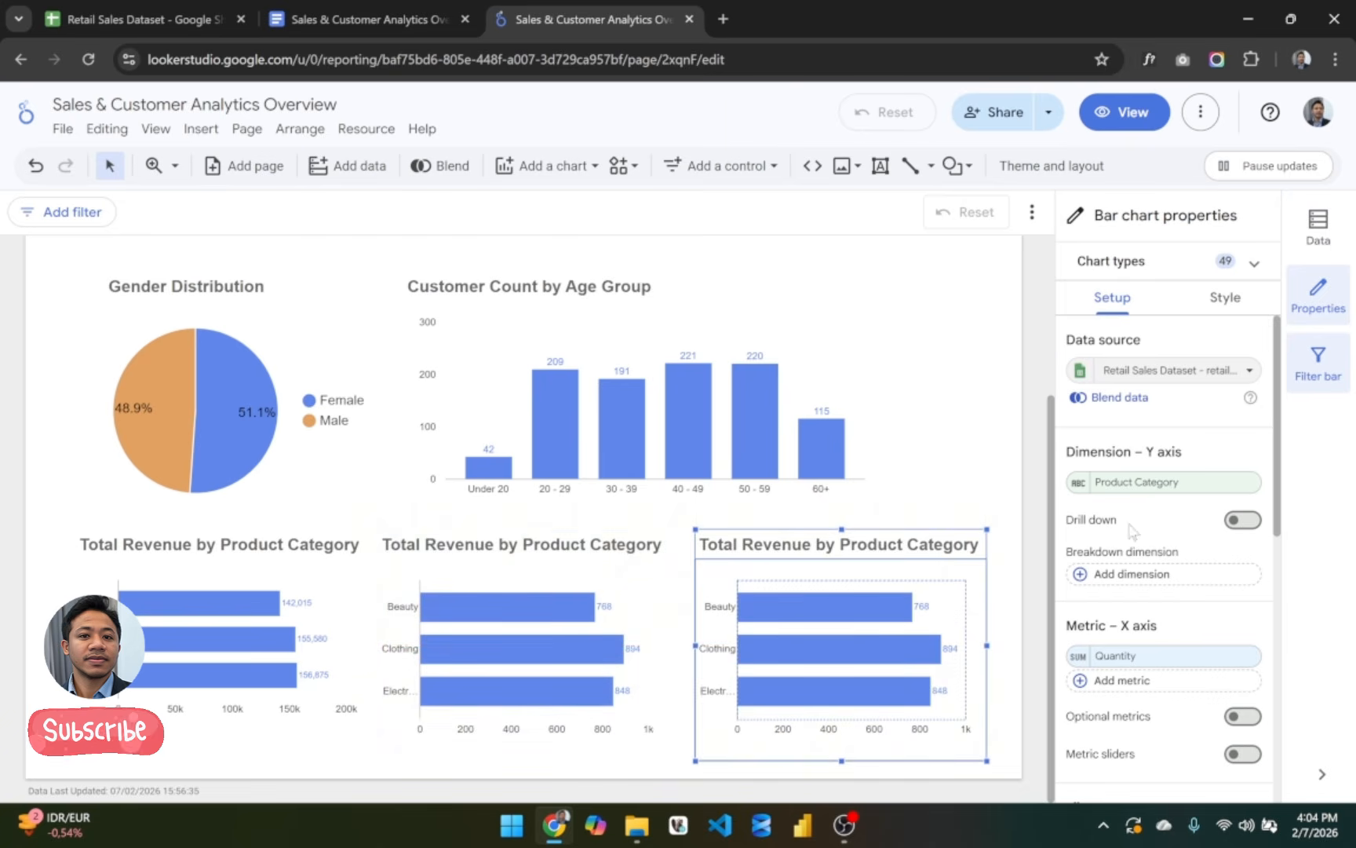
Step: Set the Y-axis dimension of the third product category chart to Gender
scroll(1148, 605, "down", 1)
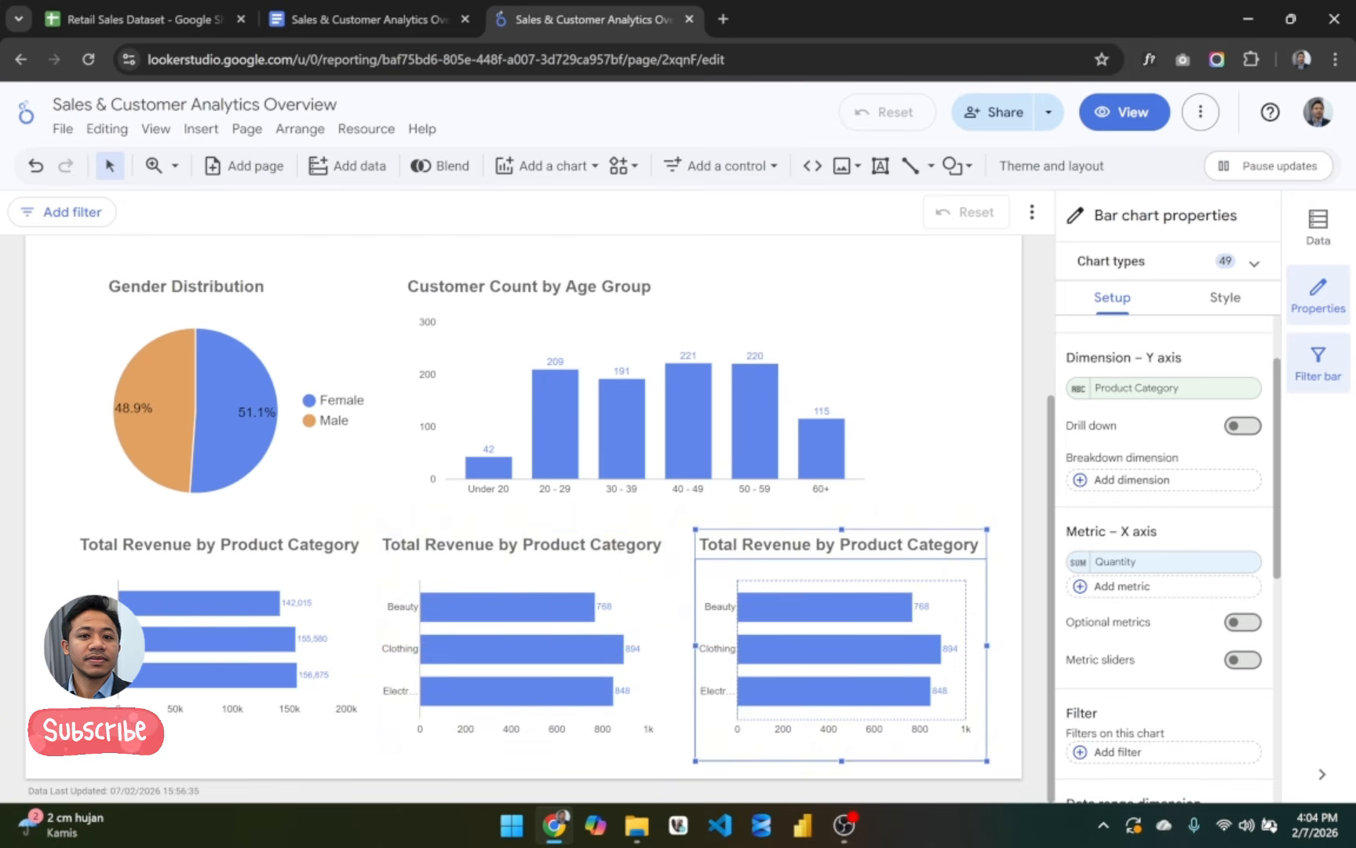
left_click(1149, 392)
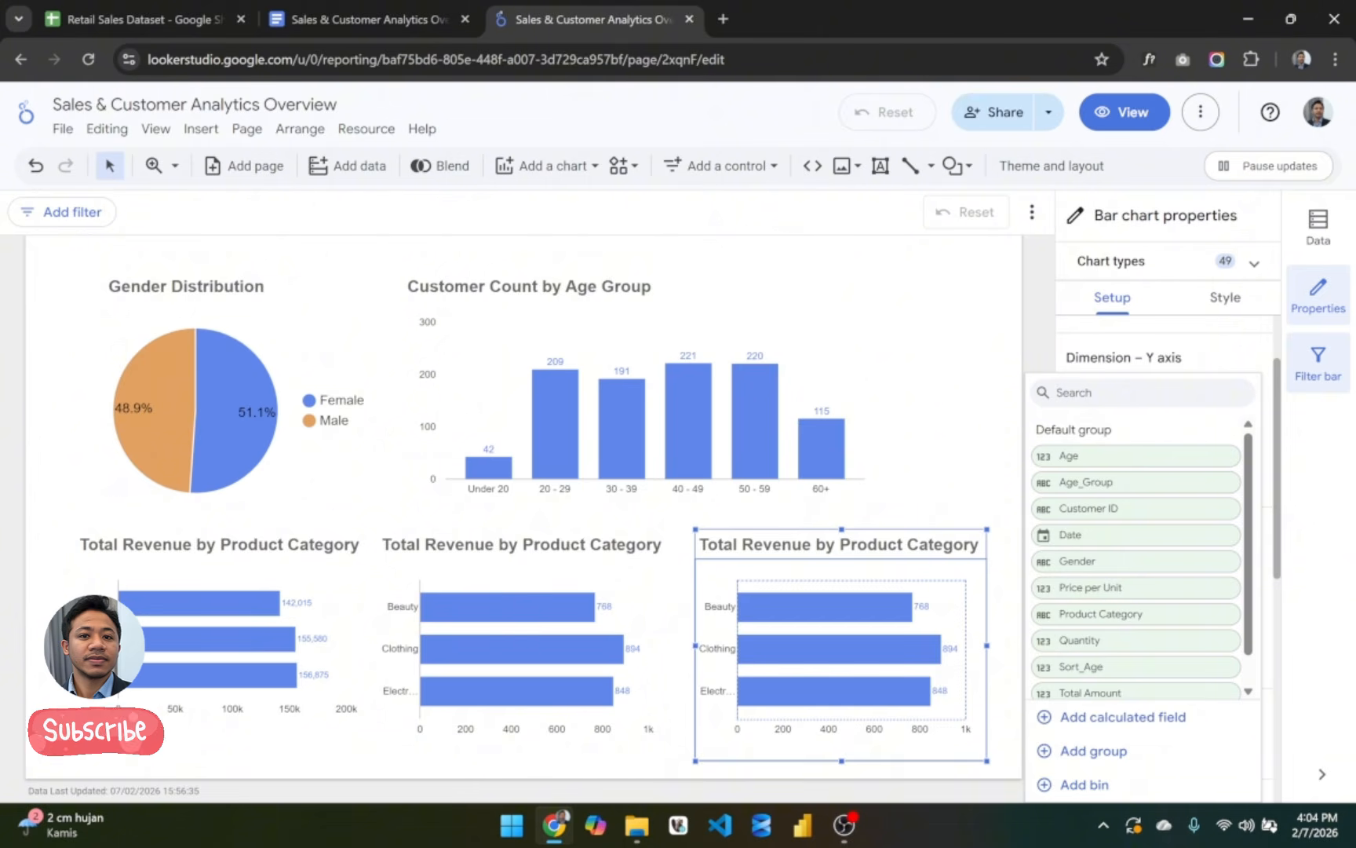
type("gend")
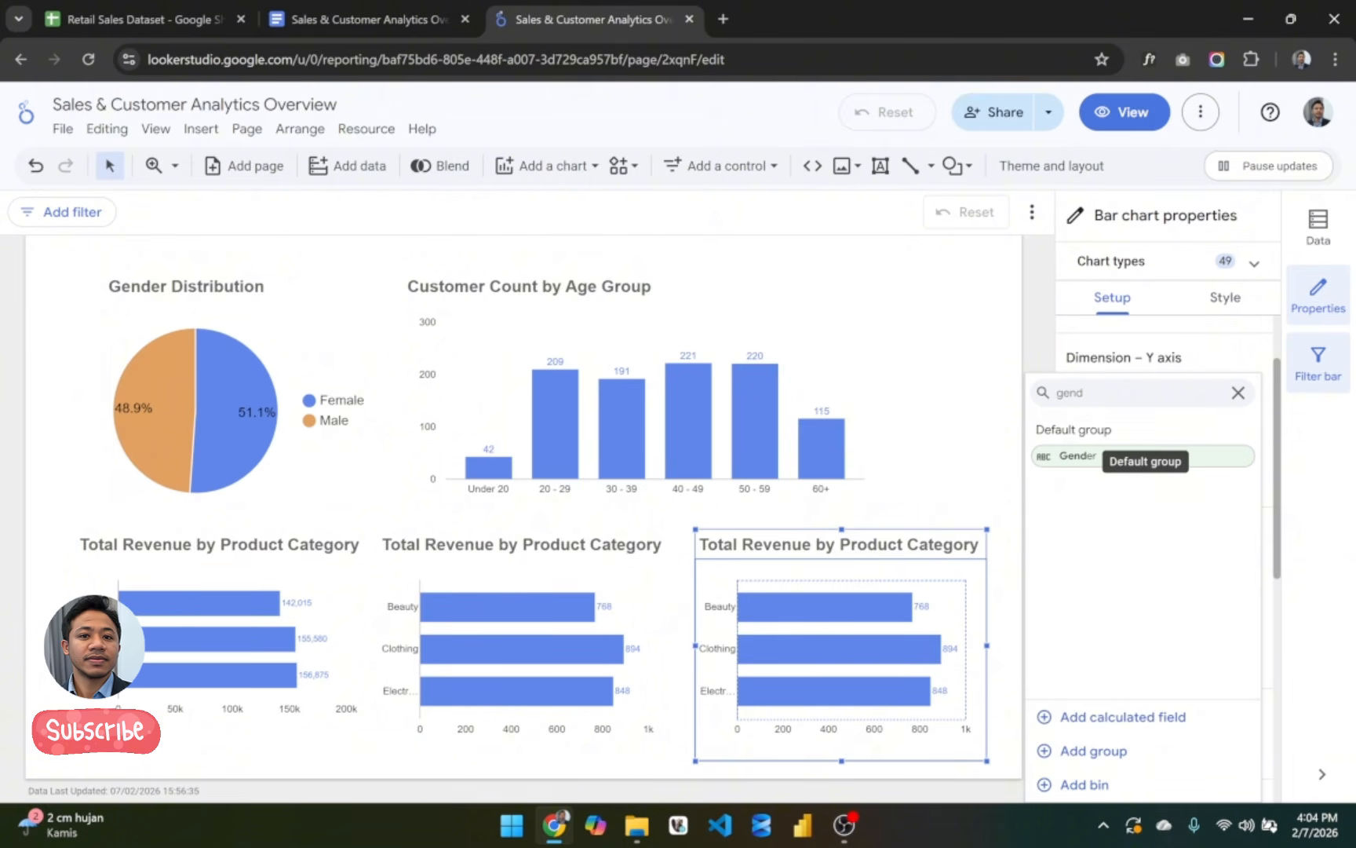
left_click(1076, 458)
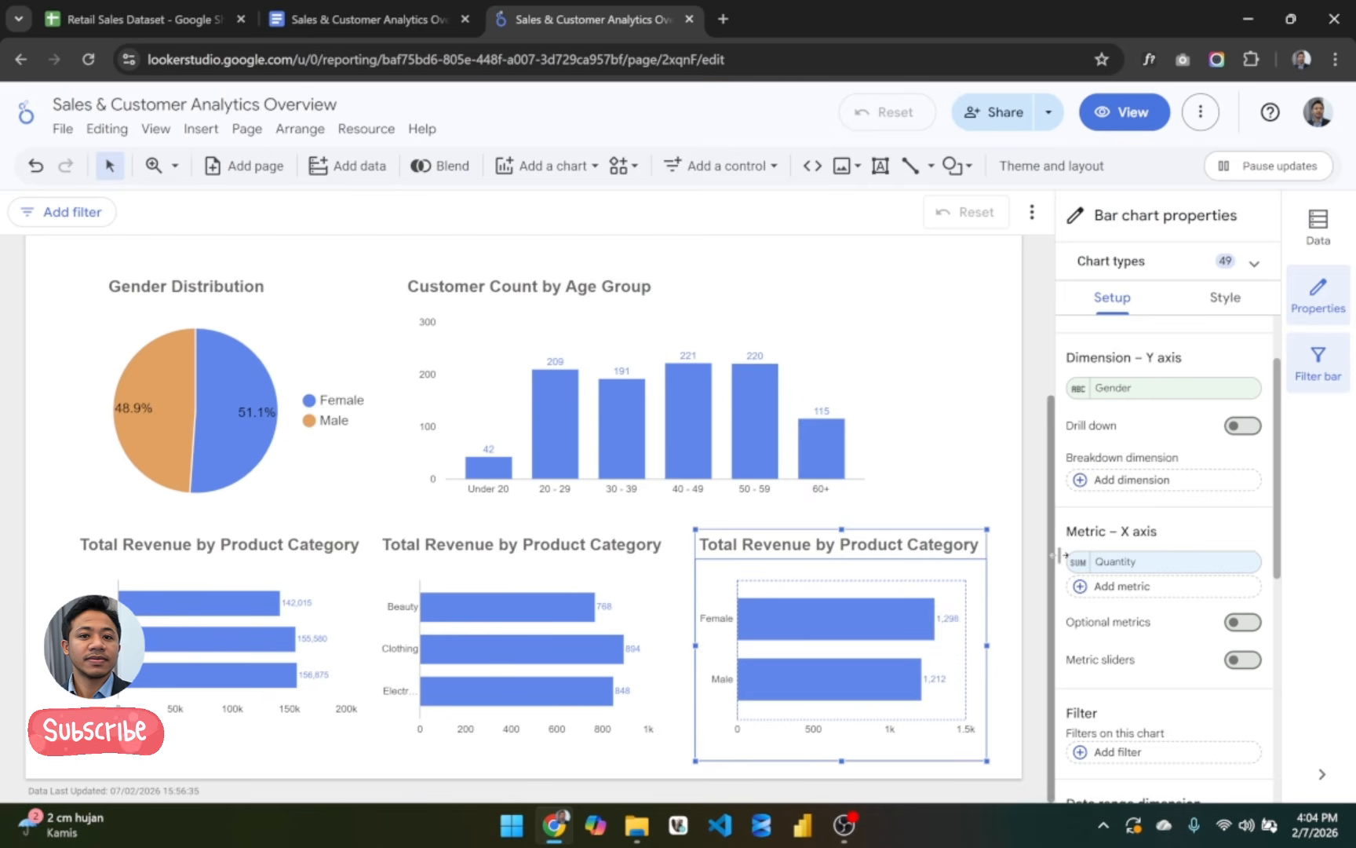
Step: Set the X-axis metric of the third bar chart to Total Amount
left_click(1153, 568)
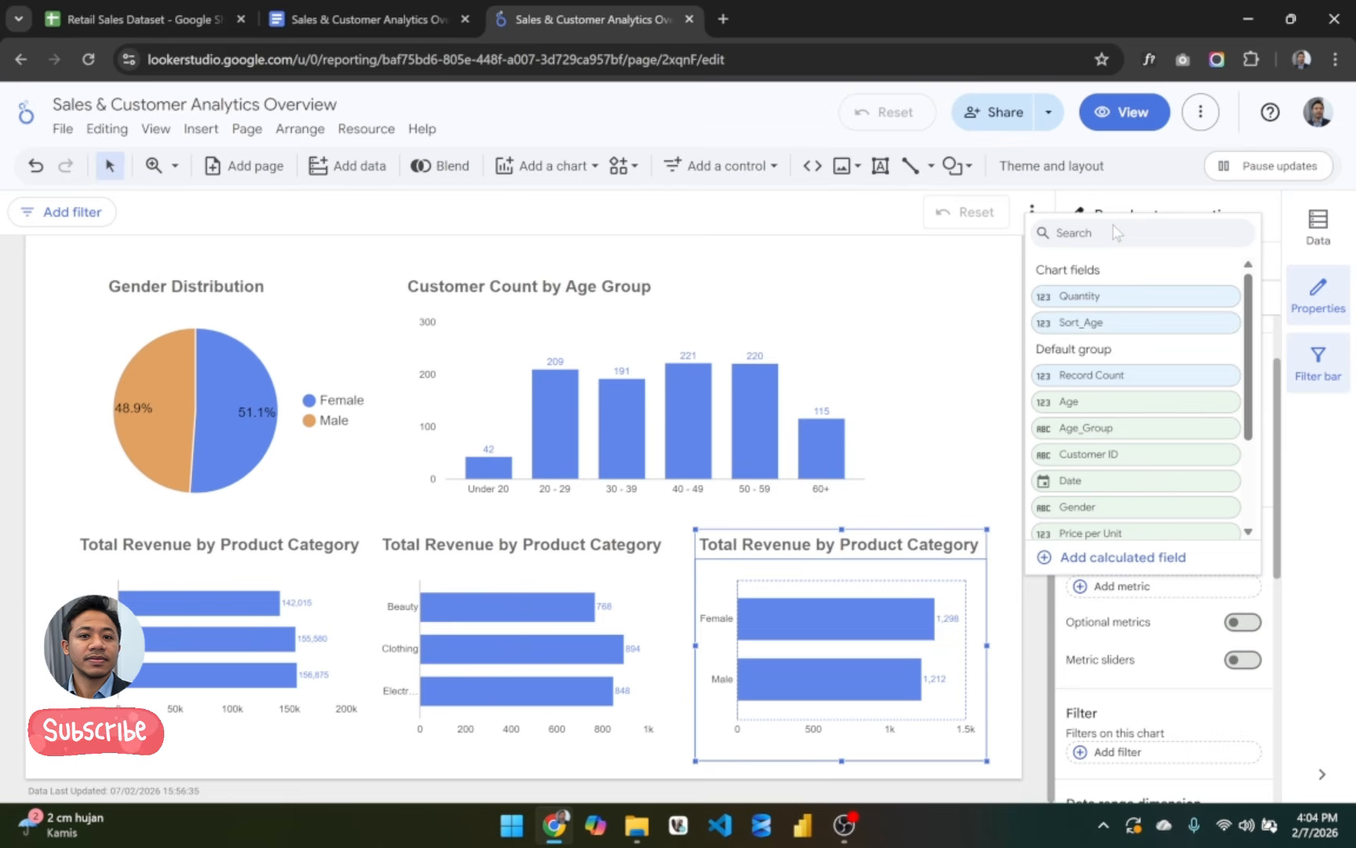
type("amo")
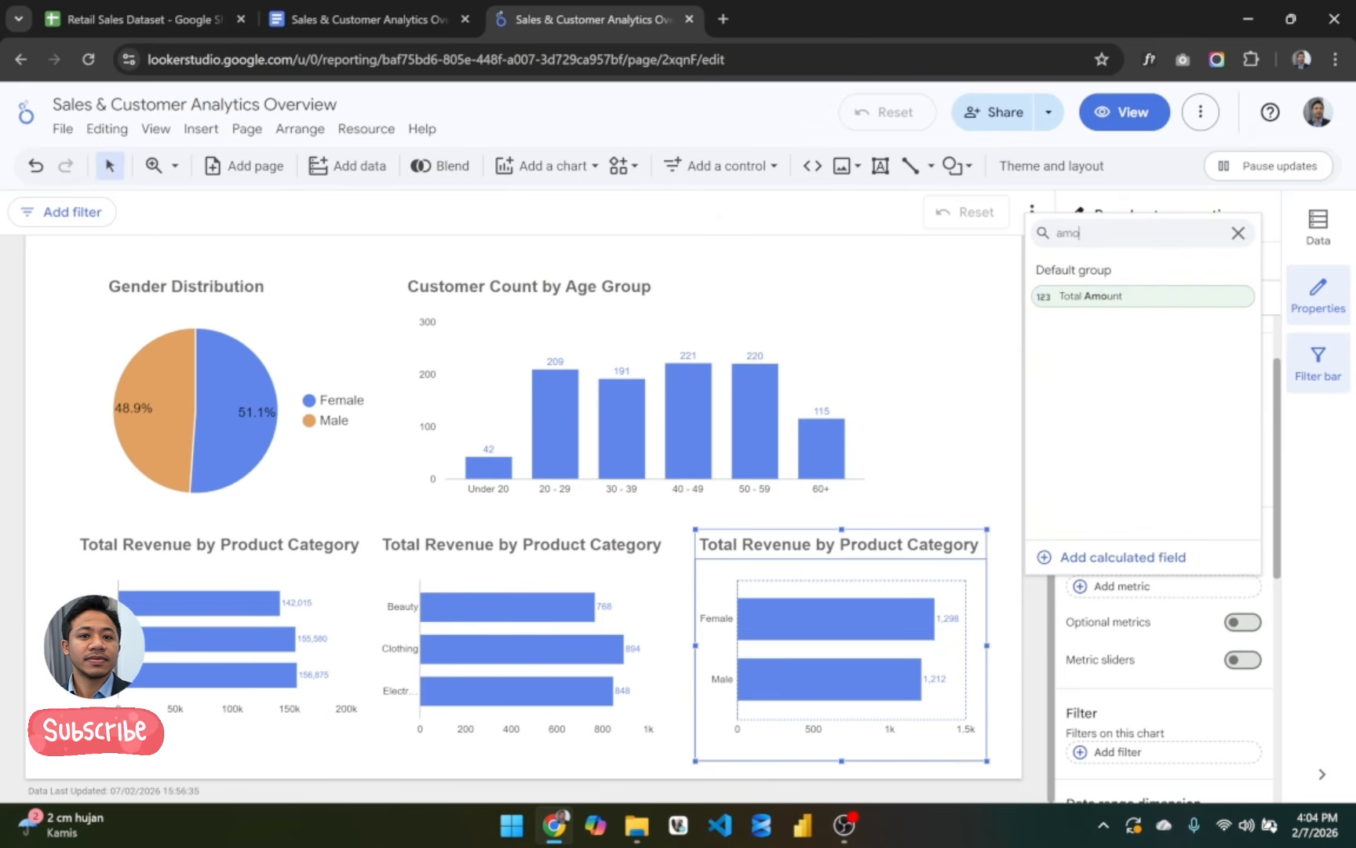
left_click(1091, 296)
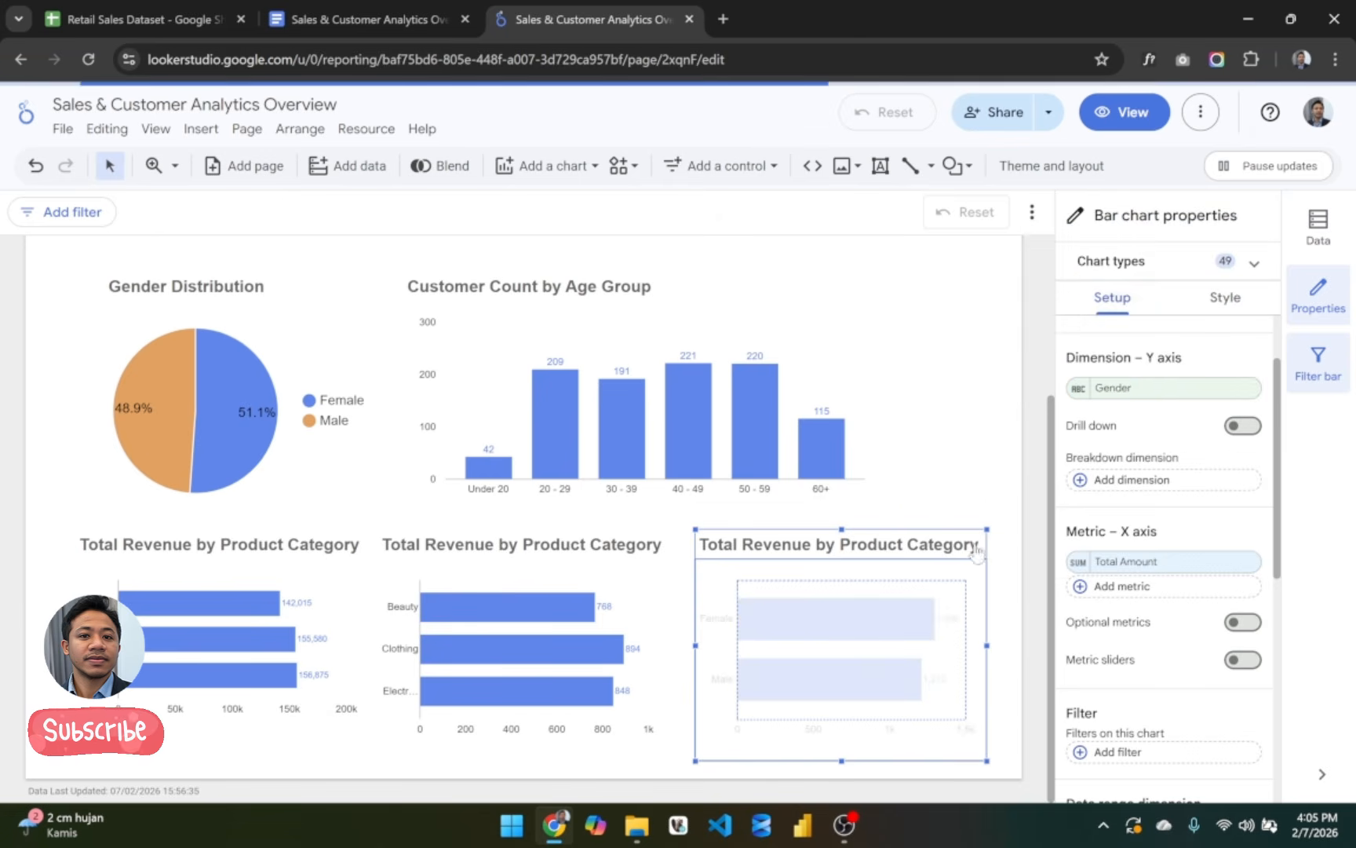
scroll(1161, 526, "up", 1)
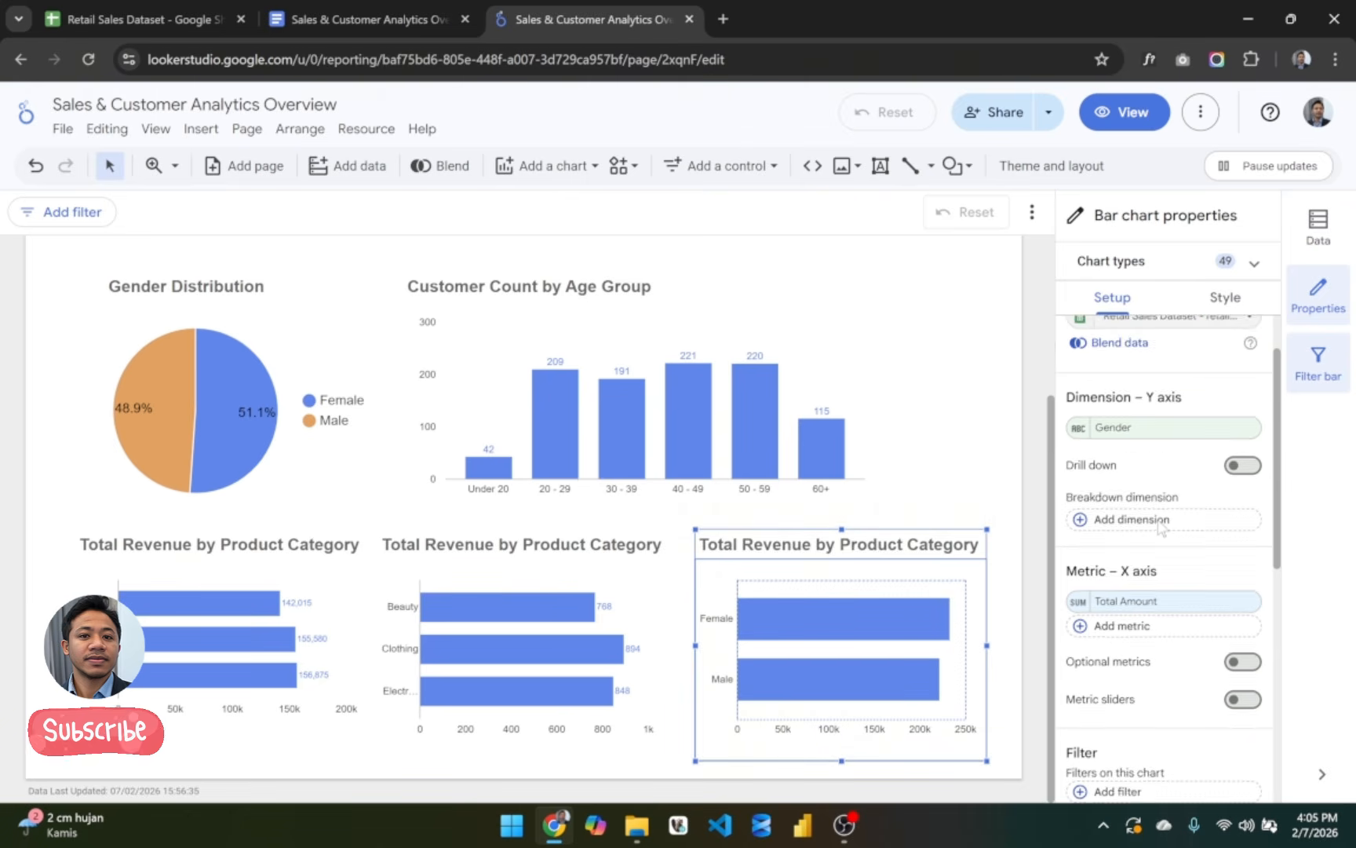
scroll(1162, 527, "up", 2)
scroll(1162, 527, "down", 3)
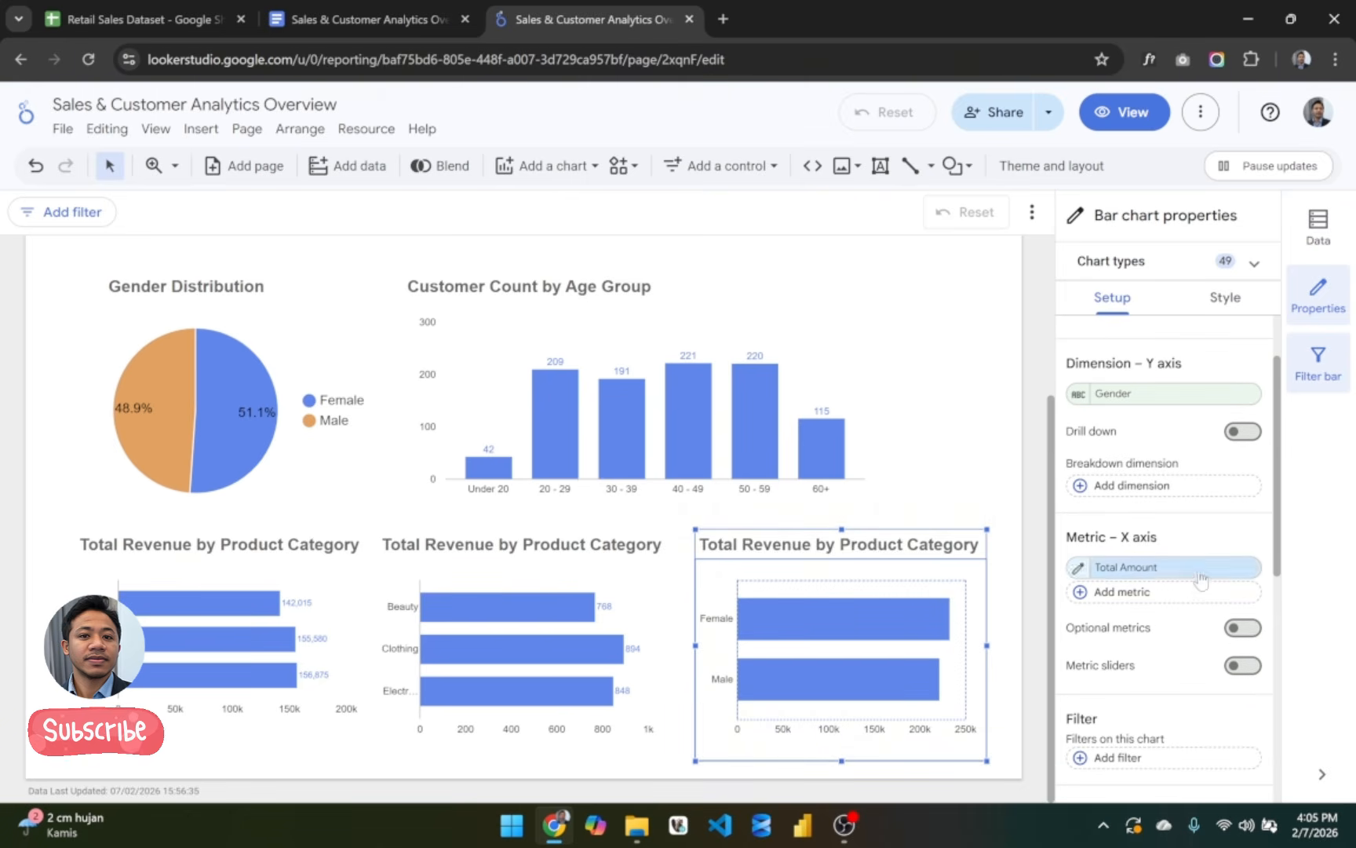
scroll(1192, 503, "up", 2)
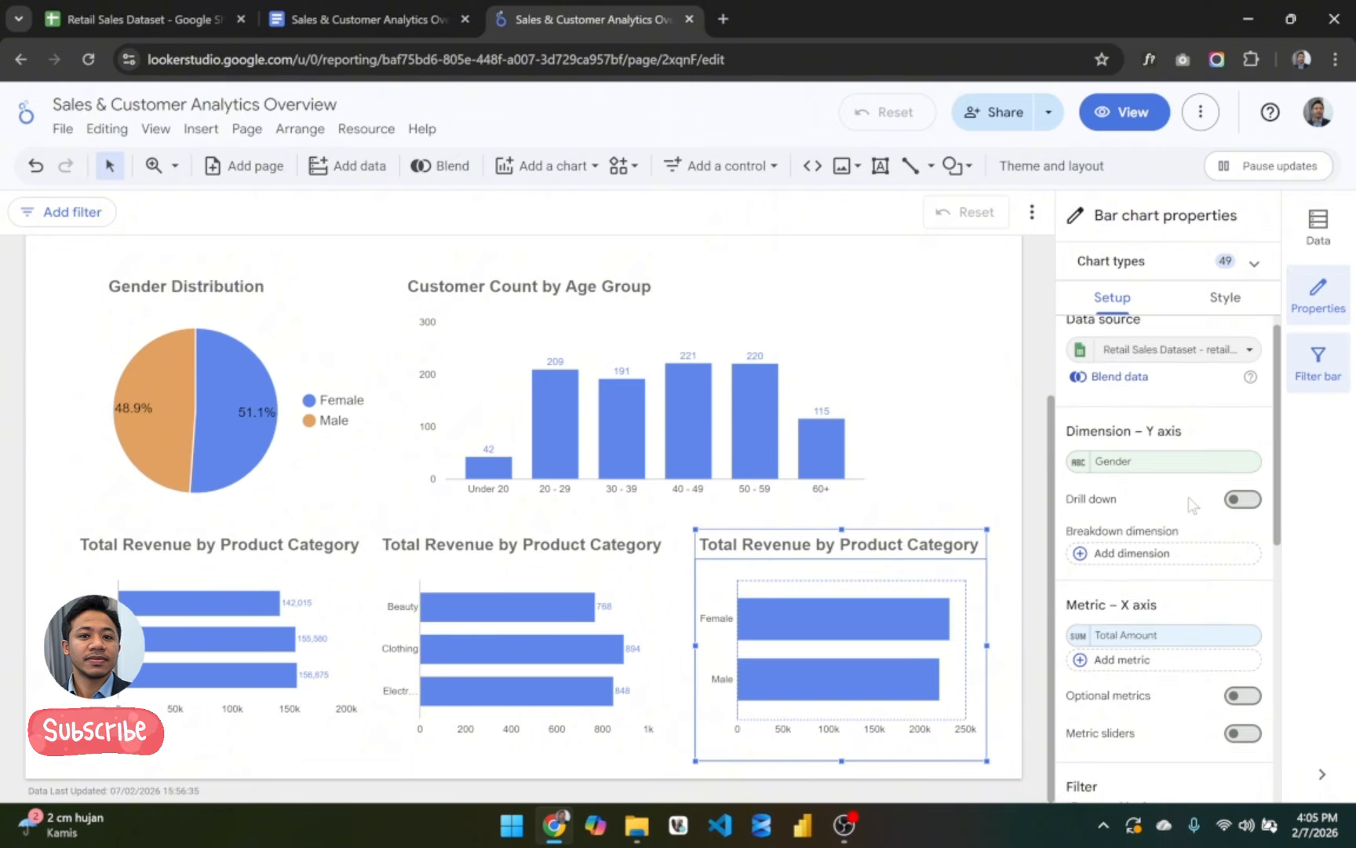
Step: Reread the outline's Chart 3 description in Google Docs to see which breakdown it requires, then return to the Looker Studio report
left_click(369, 16)
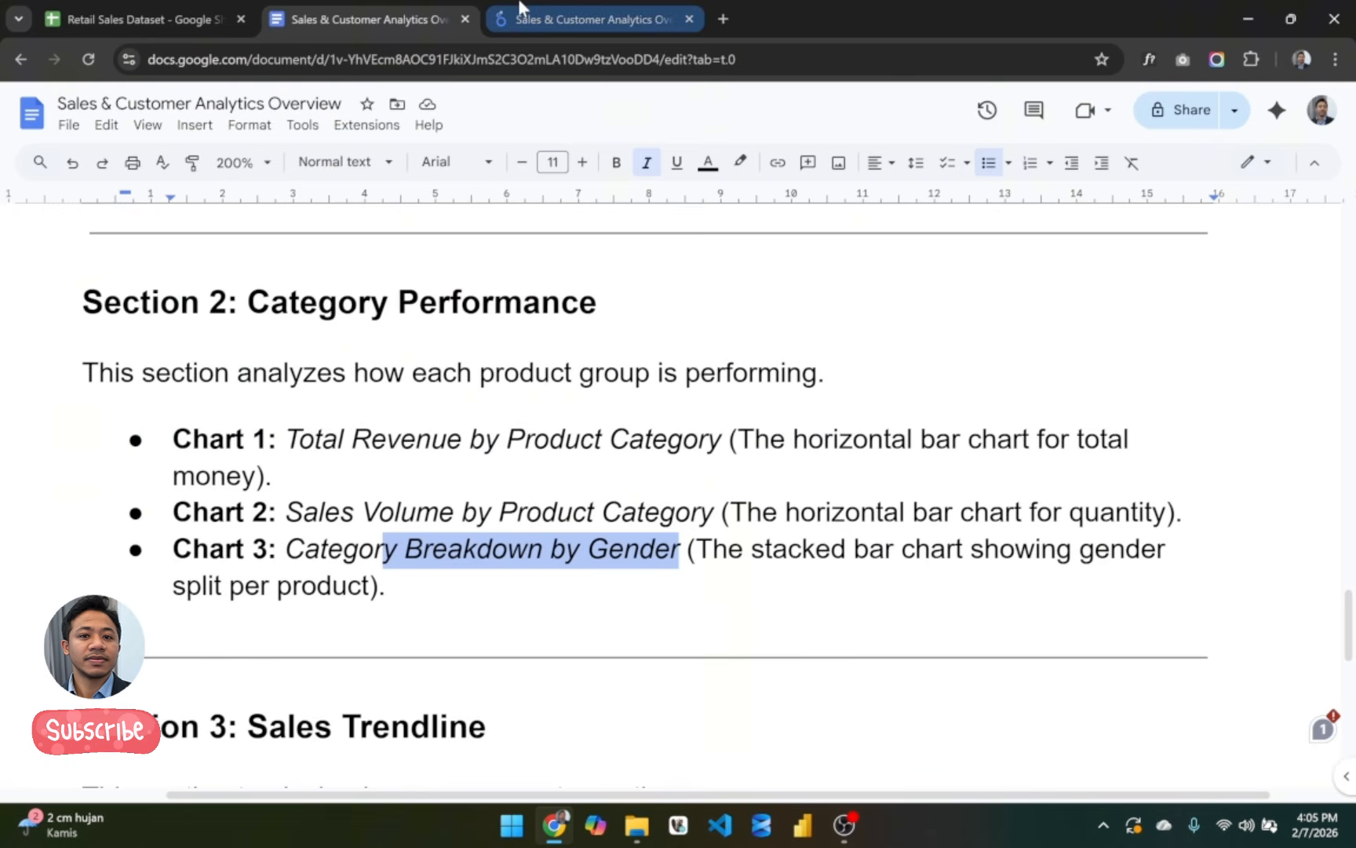
left_click(575, 15)
left_click(408, 11)
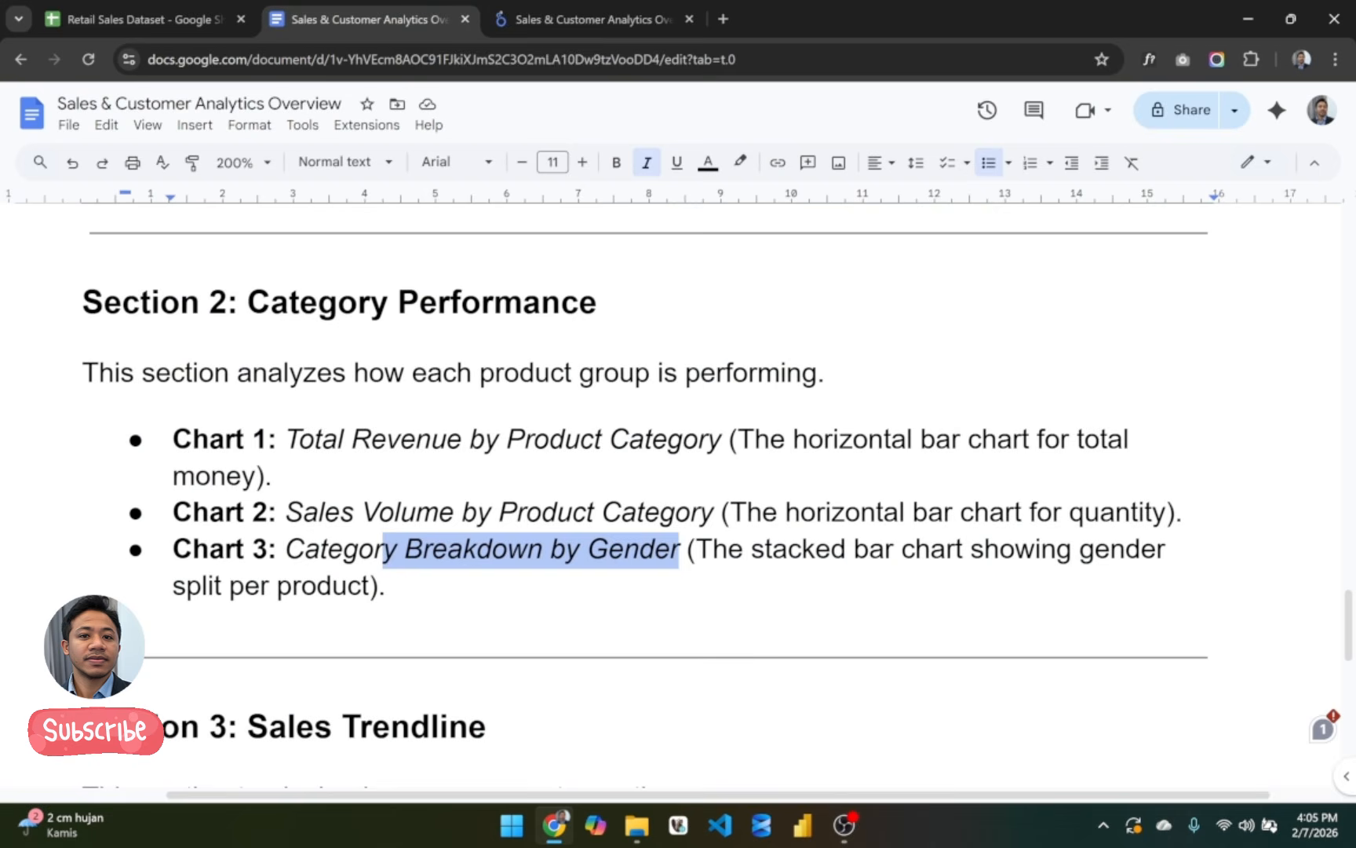
left_click(532, 9)
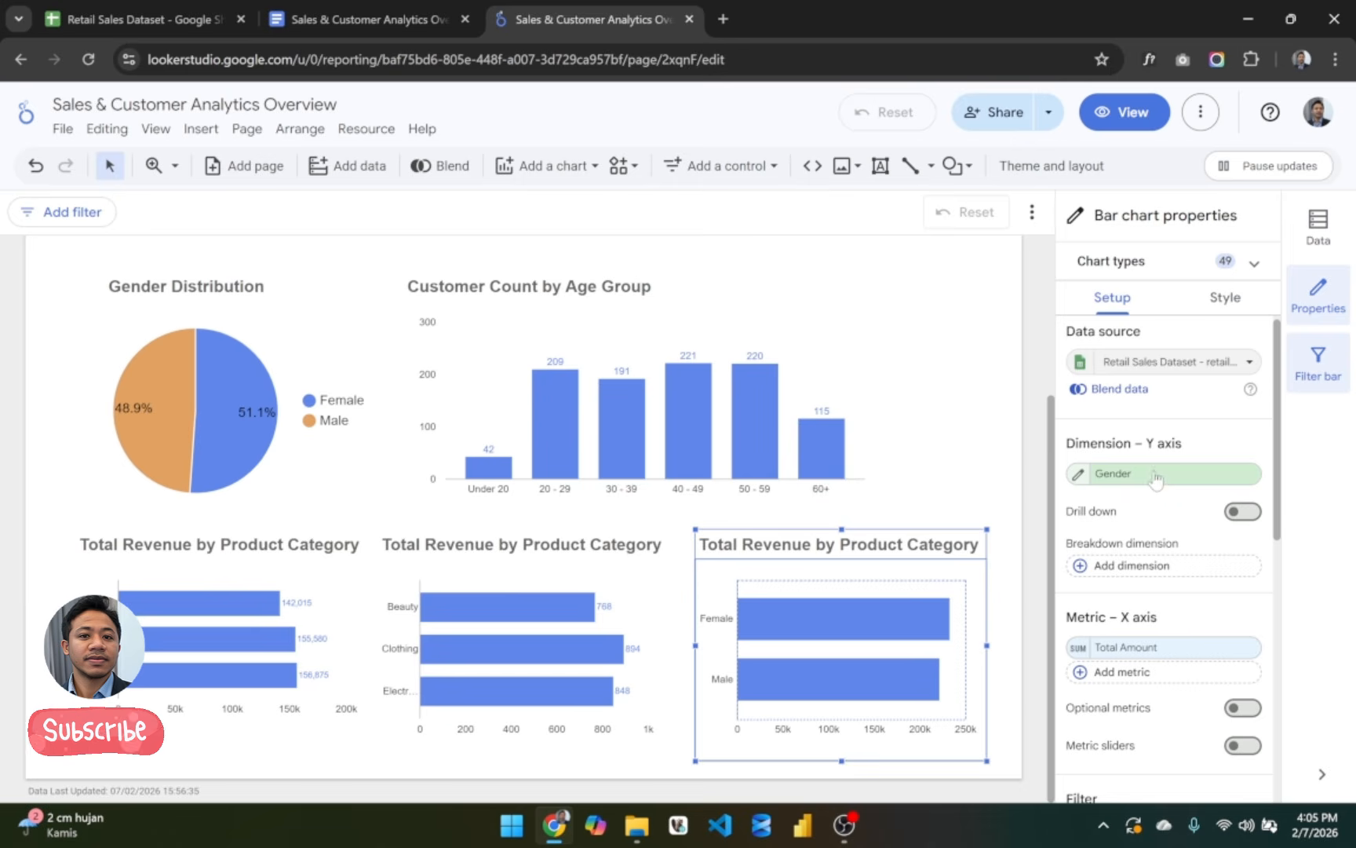
Step: Change the third revenue chart, showing total amount by gender, to a stacked vertical bar chart
scroll(1192, 562, "down", 1)
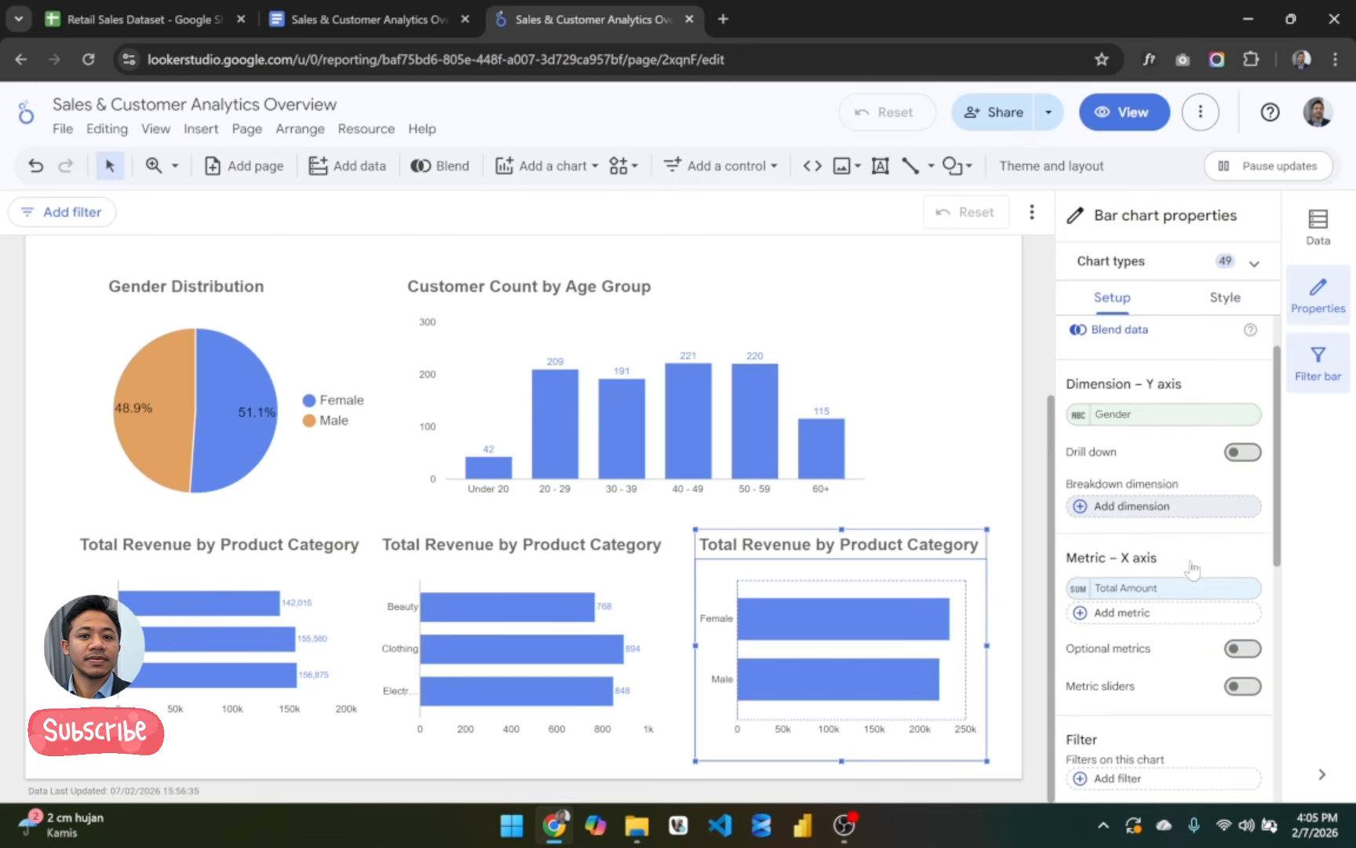
scroll(1193, 561, "up", 2)
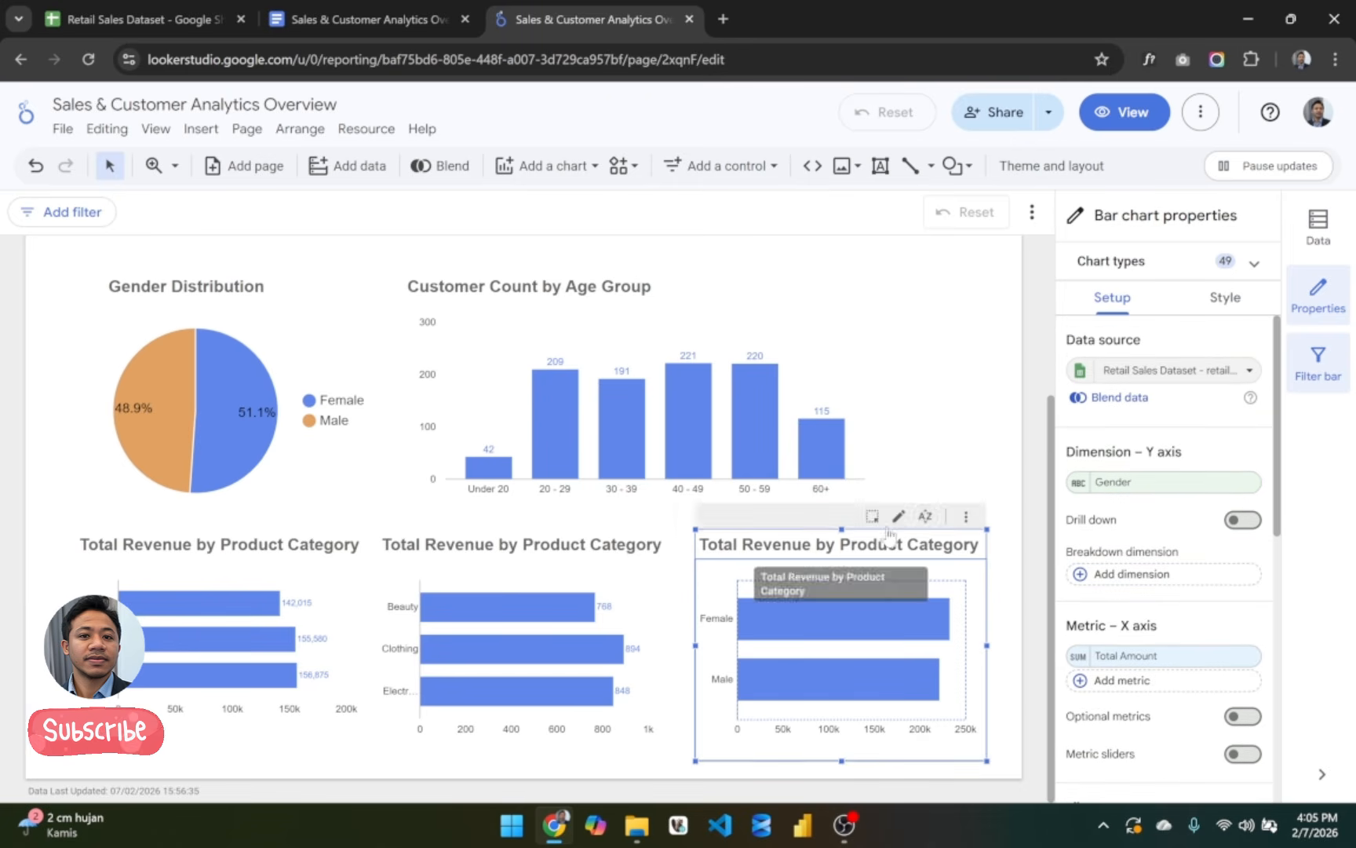
left_click(1190, 262)
scroll(1190, 520, "down", 2)
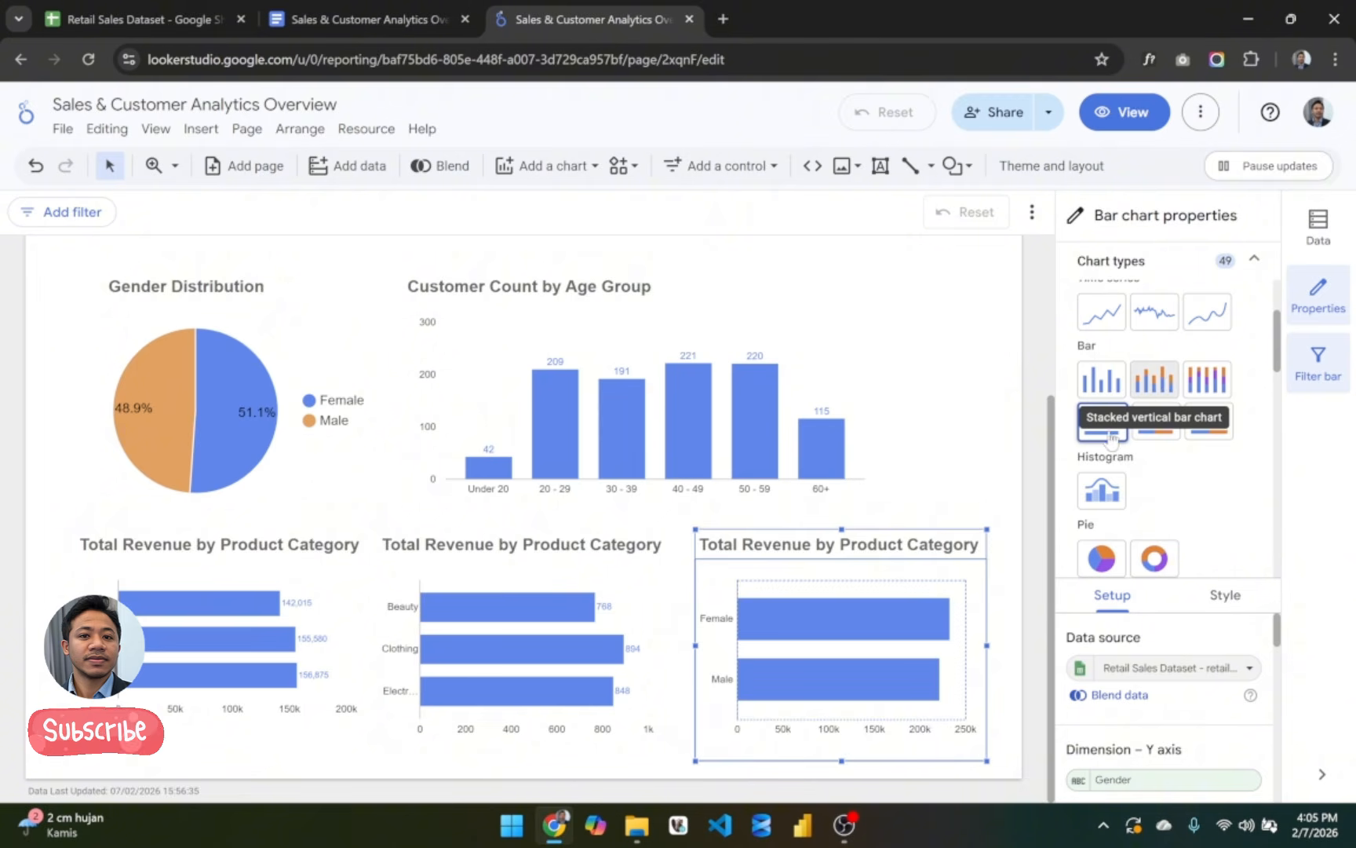
left_click(1154, 379)
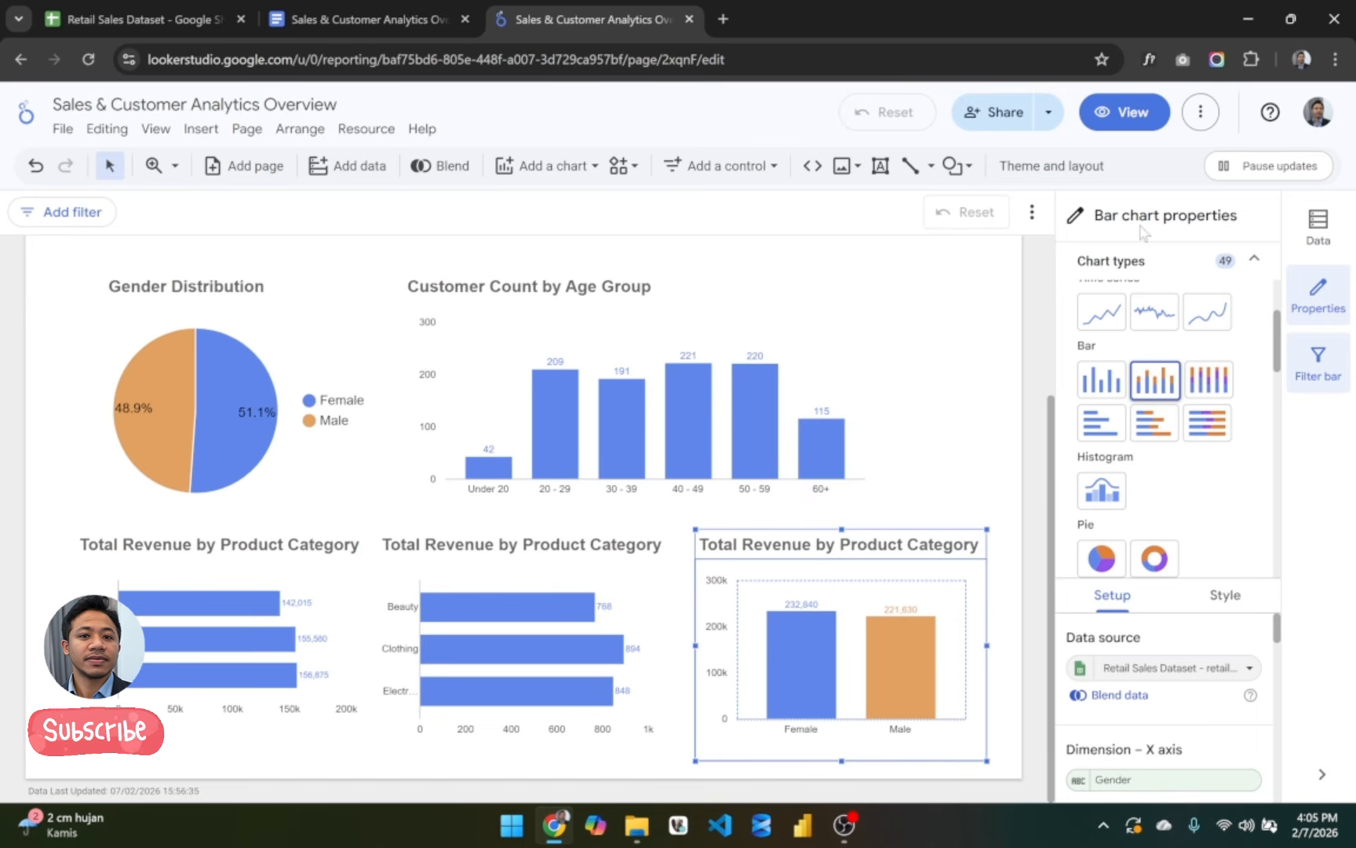
left_click(1253, 262)
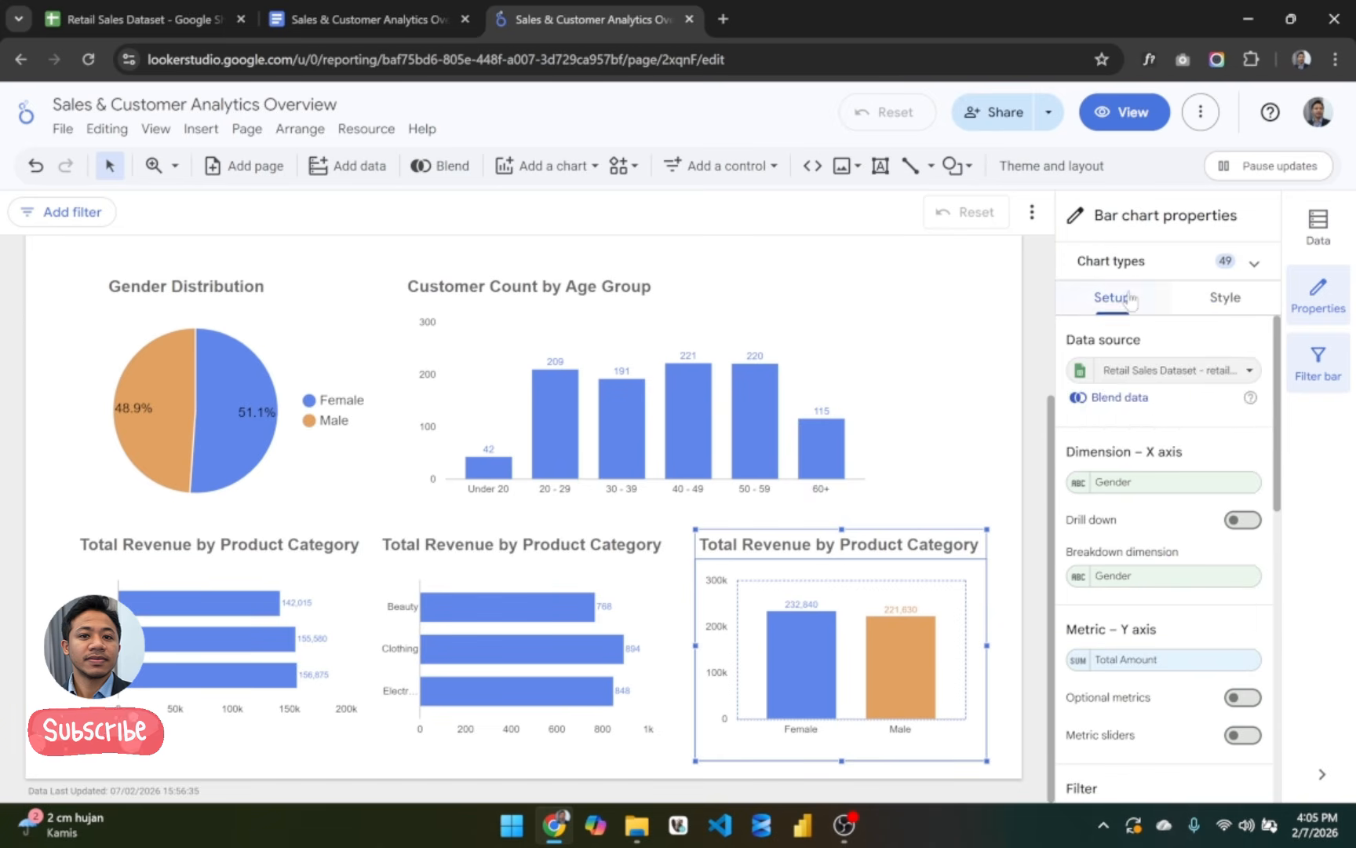
Step: Set the X-axis dimension of the stacked chart to Product Category
scroll(1164, 492, "down", 1)
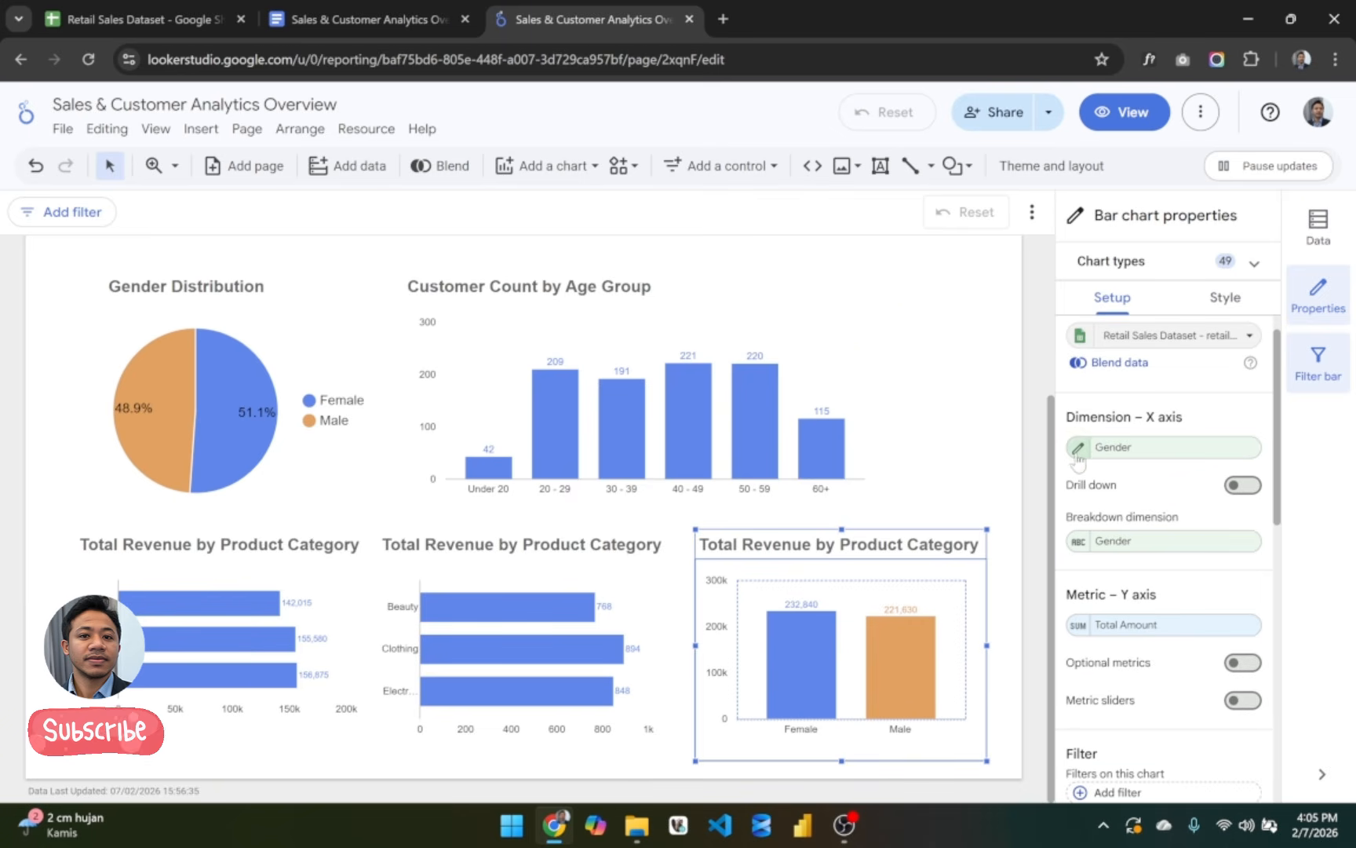
left_click(1127, 449)
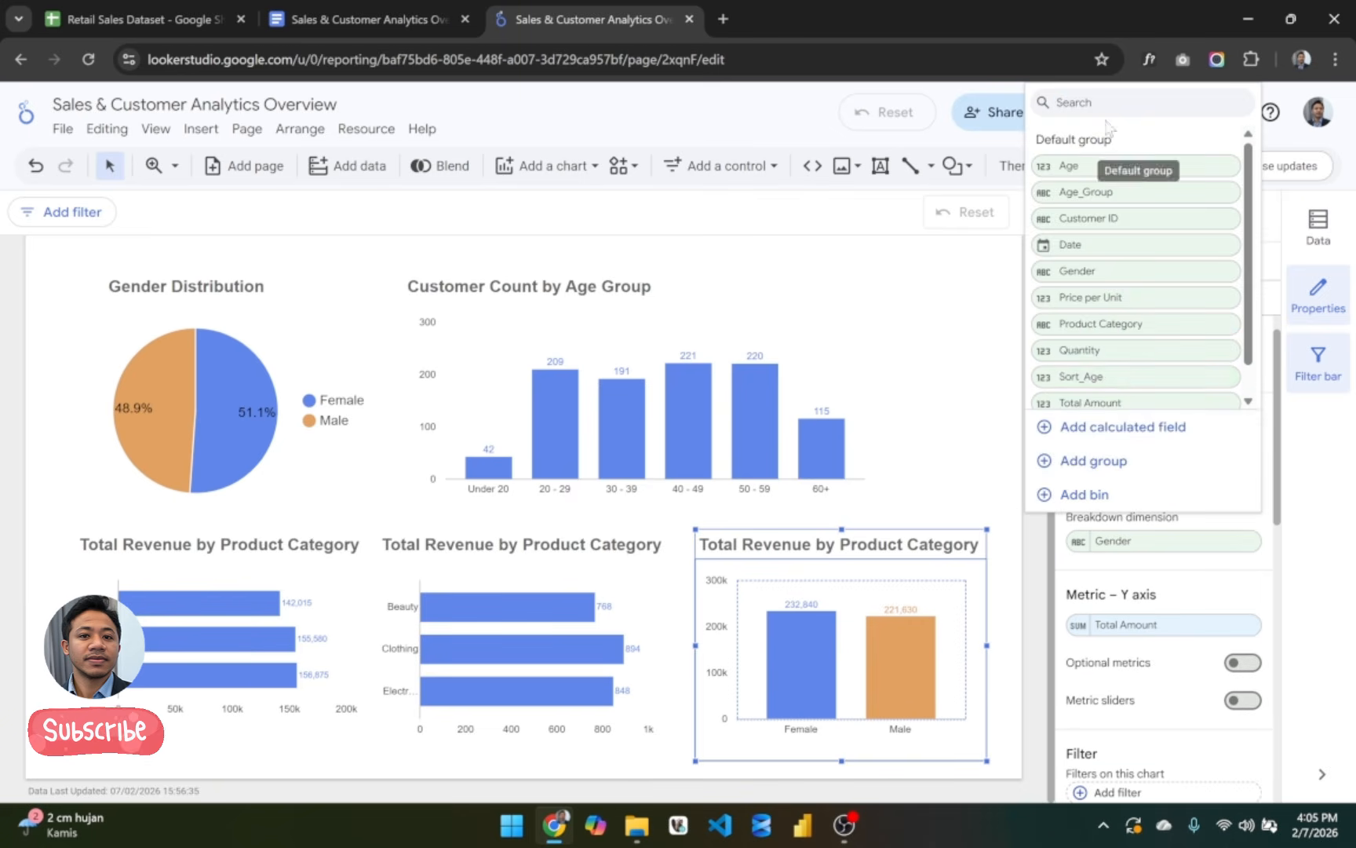
type("d")
key("BackSpace")
type("prd")
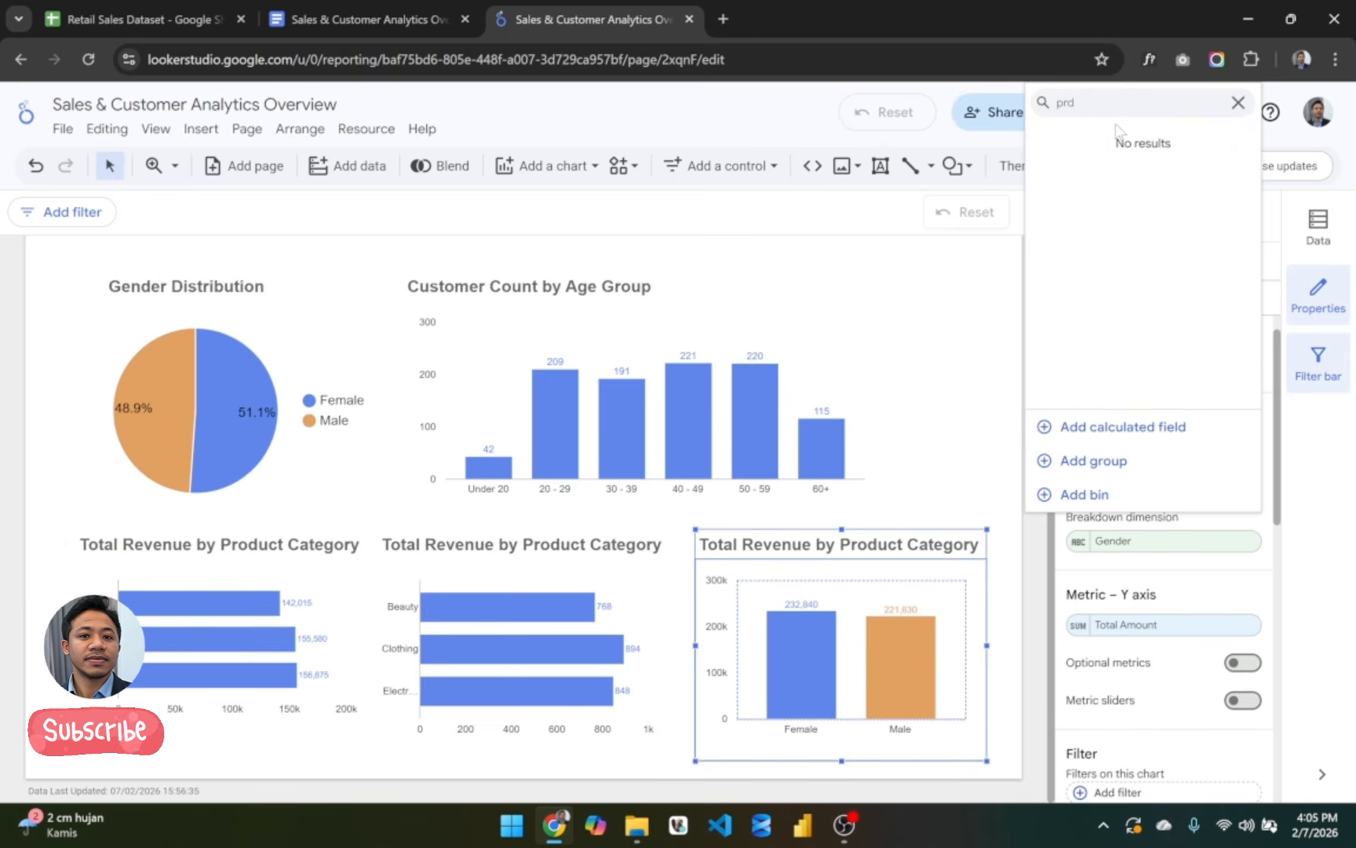
key("BackSpace")
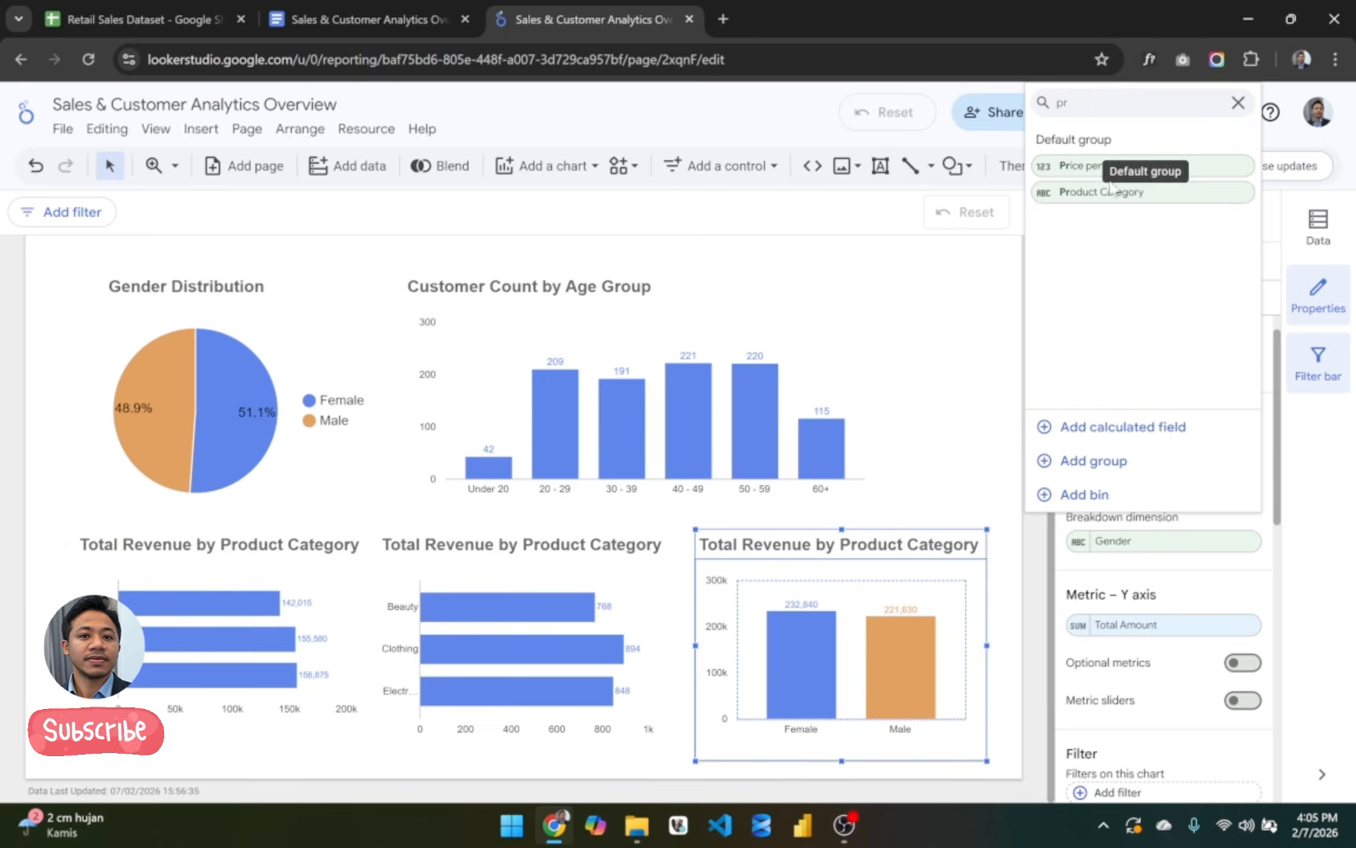
left_click(1121, 192)
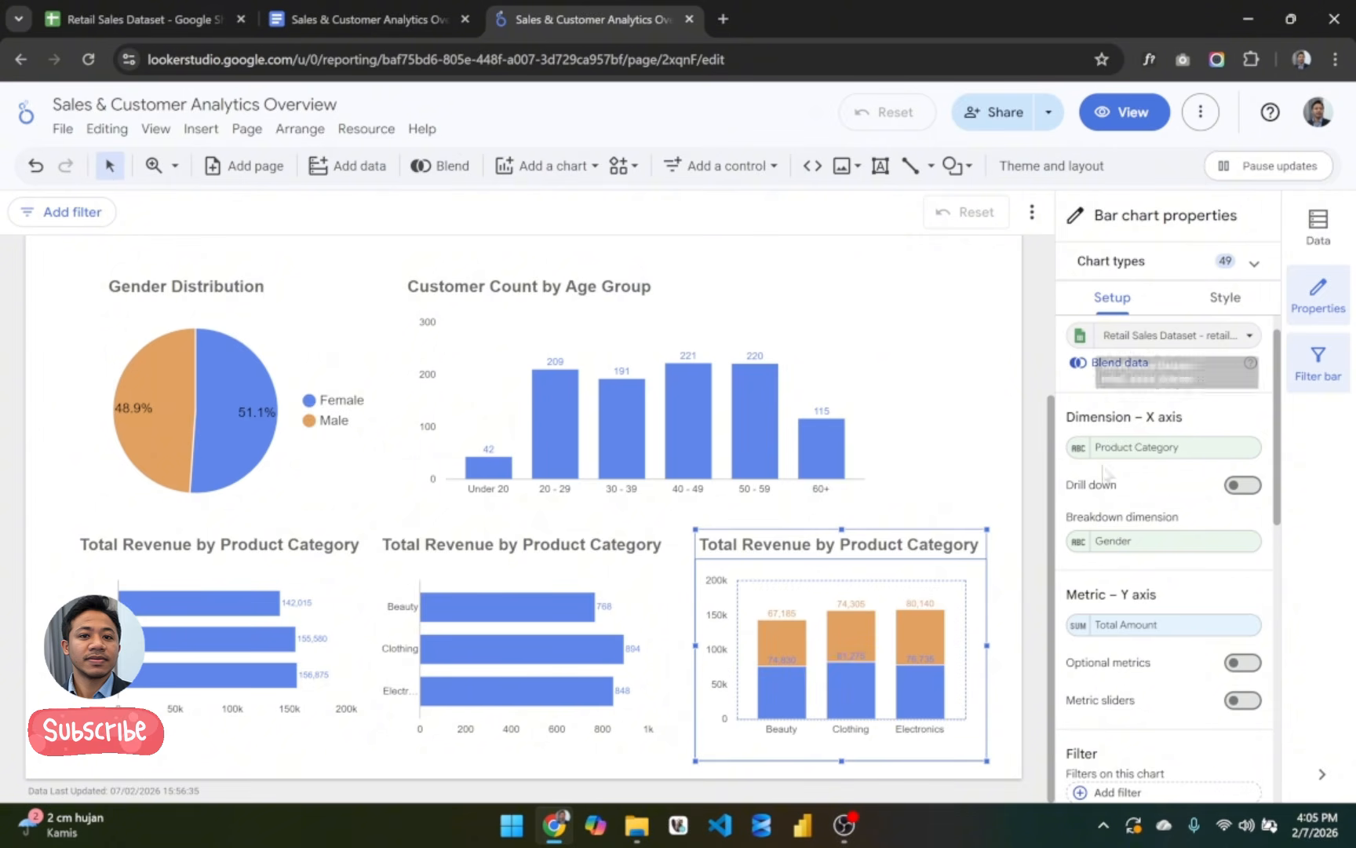
Step: Use Gender as the stacked chart's X-axis dimension and Product Category as its breakdown dimension
left_click_drag(1099, 540, 1154, 444)
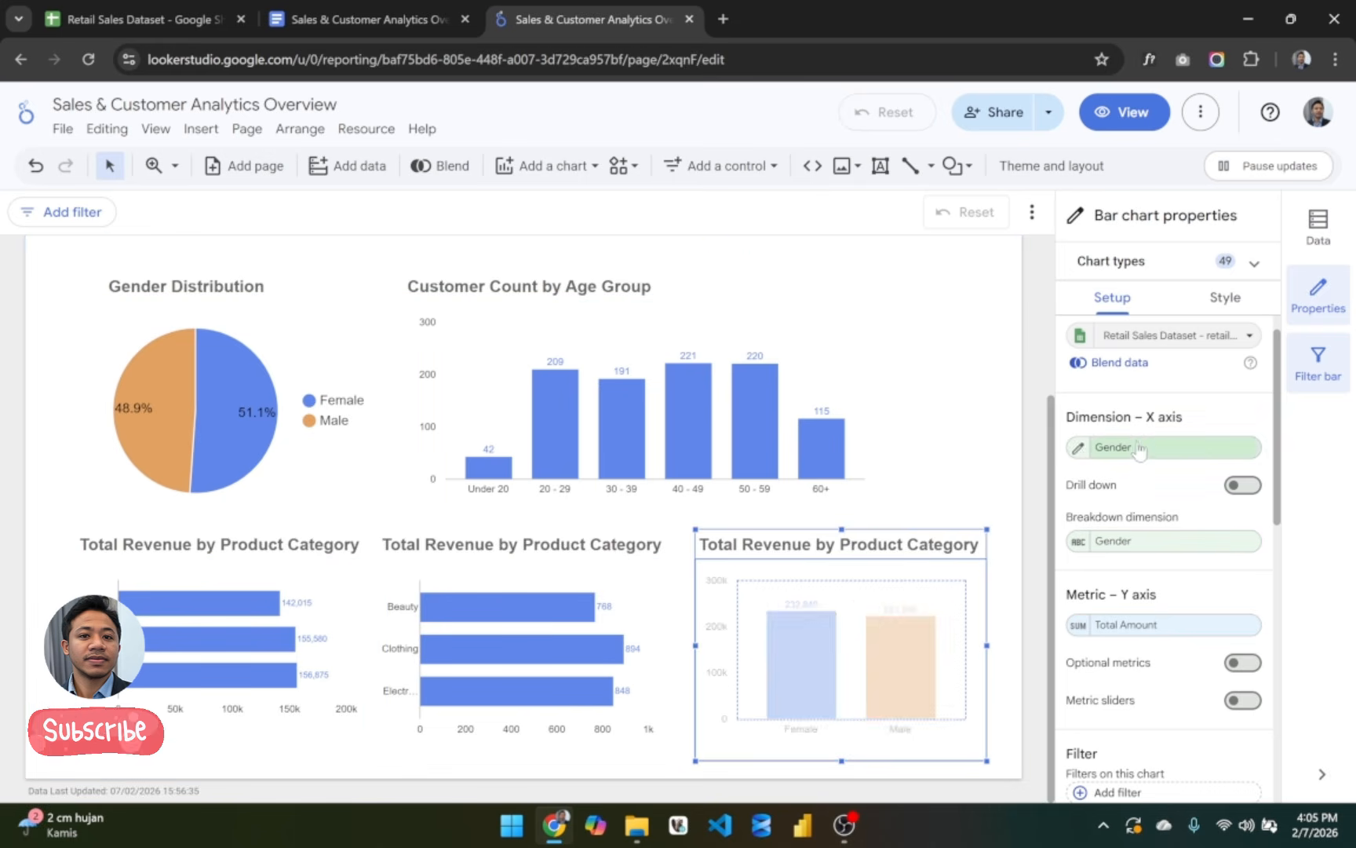
left_click(1121, 543)
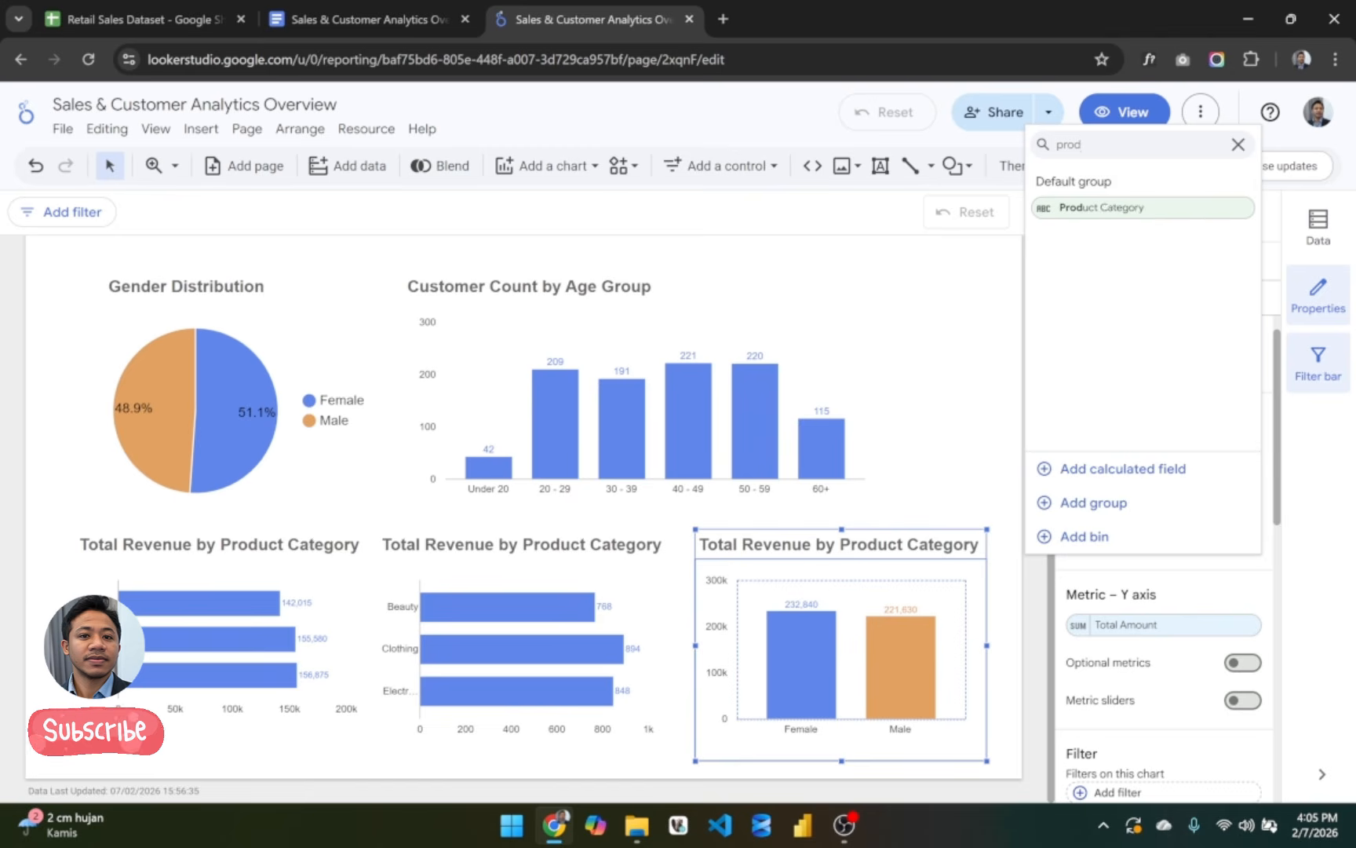
left_click(1091, 209)
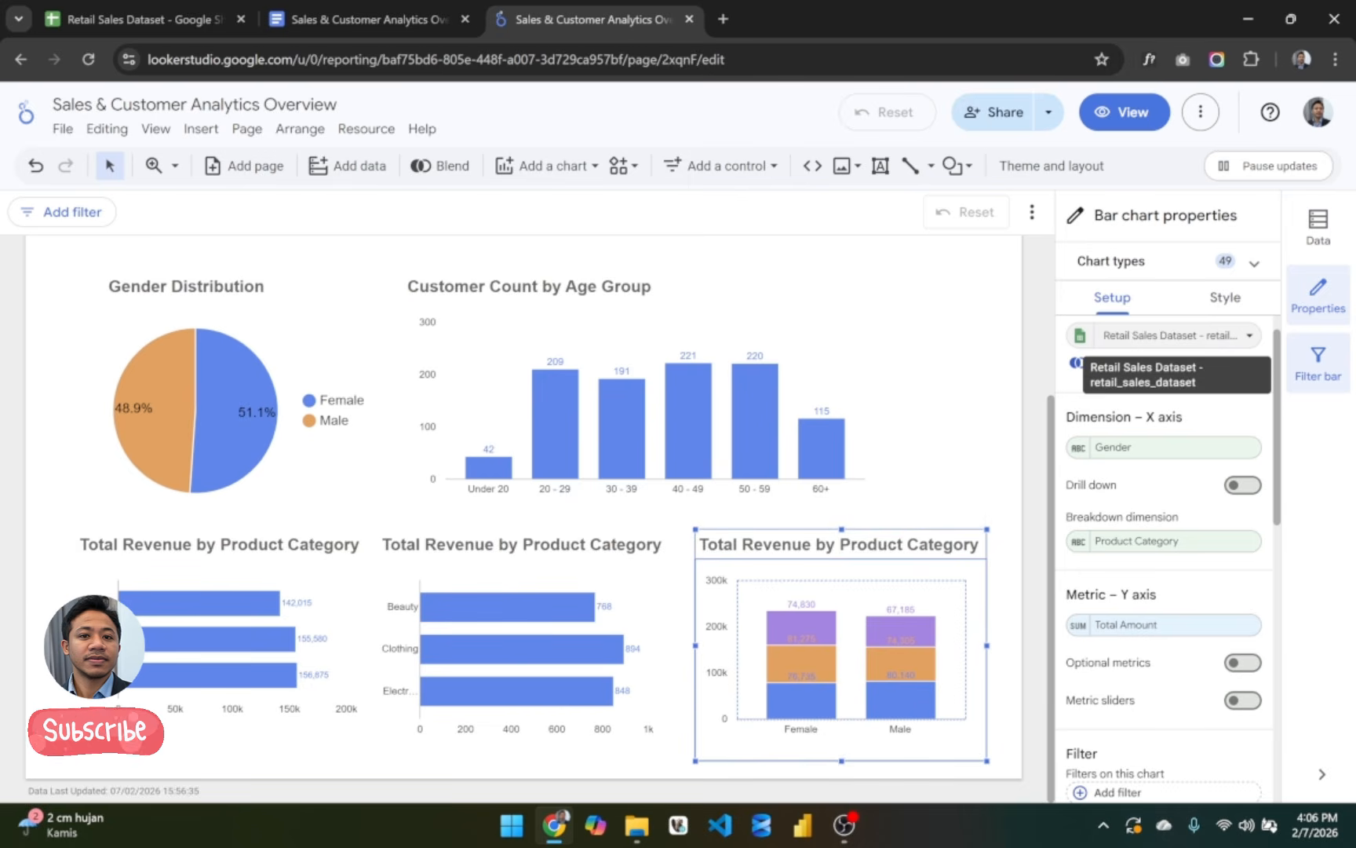
Step: Try the stacked bar, stacked vertical bar and 100% stacked bar types on the third revenue chart, and narrow it slightly
left_click(1254, 263)
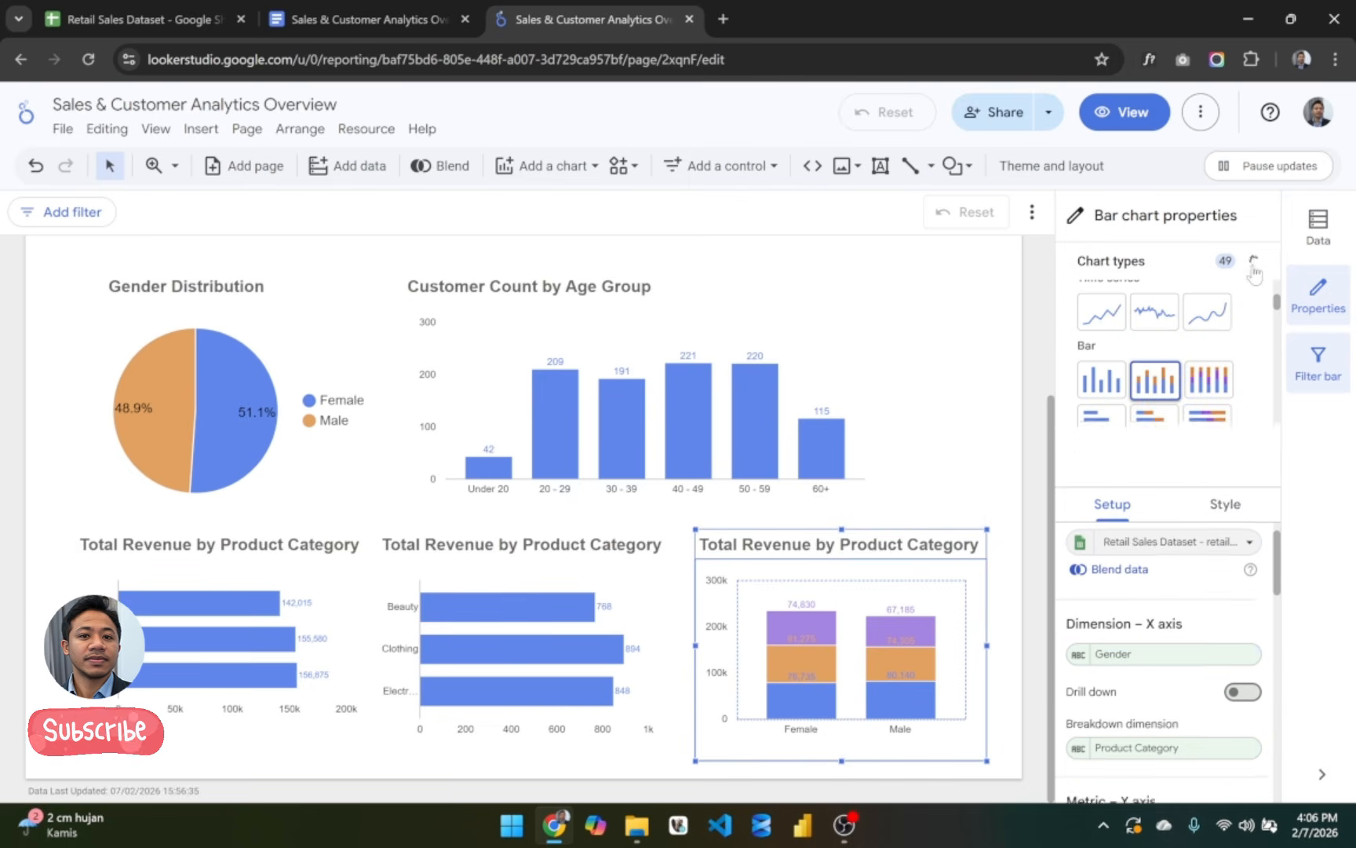
left_click(1156, 424)
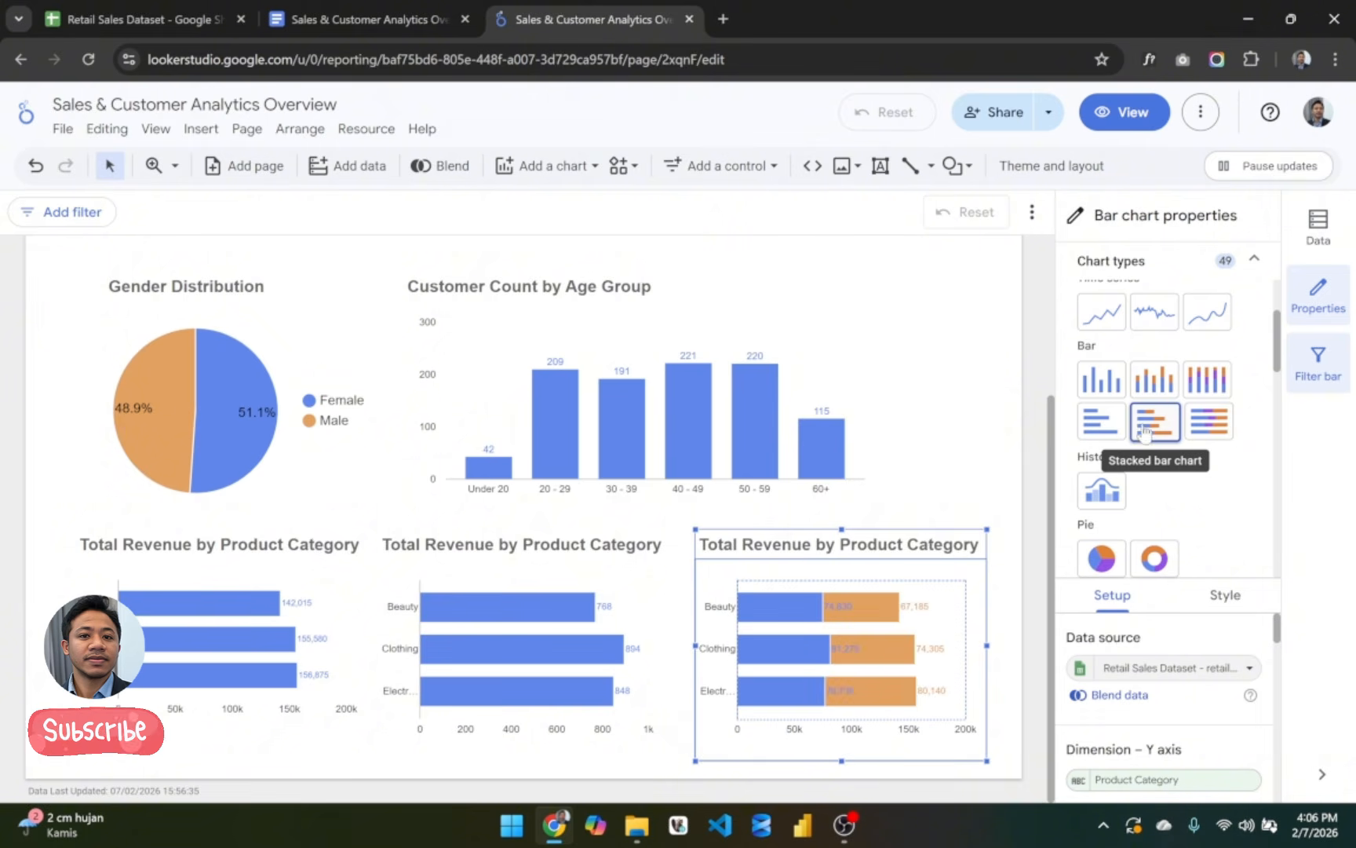
left_click(1152, 385)
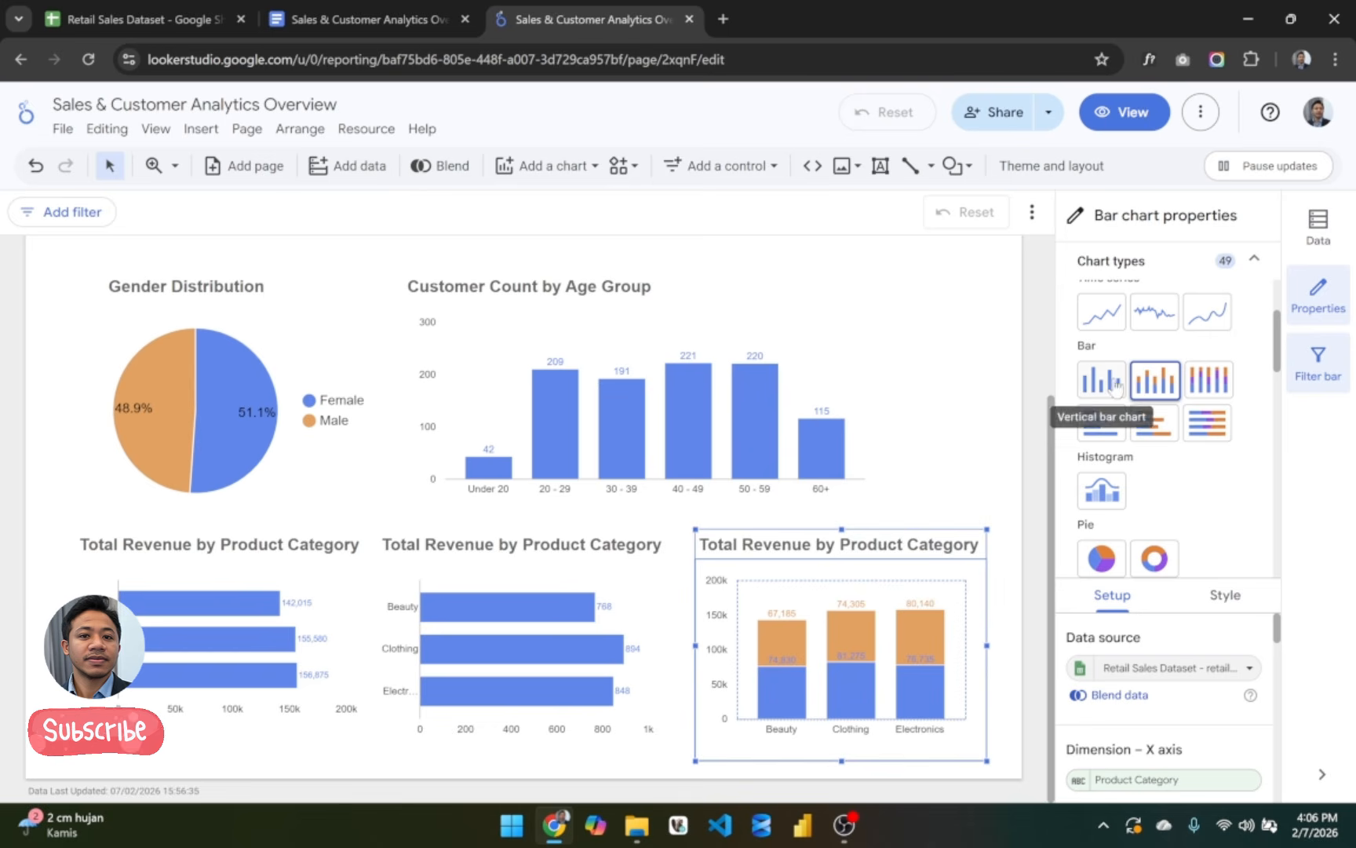
left_click(1202, 432)
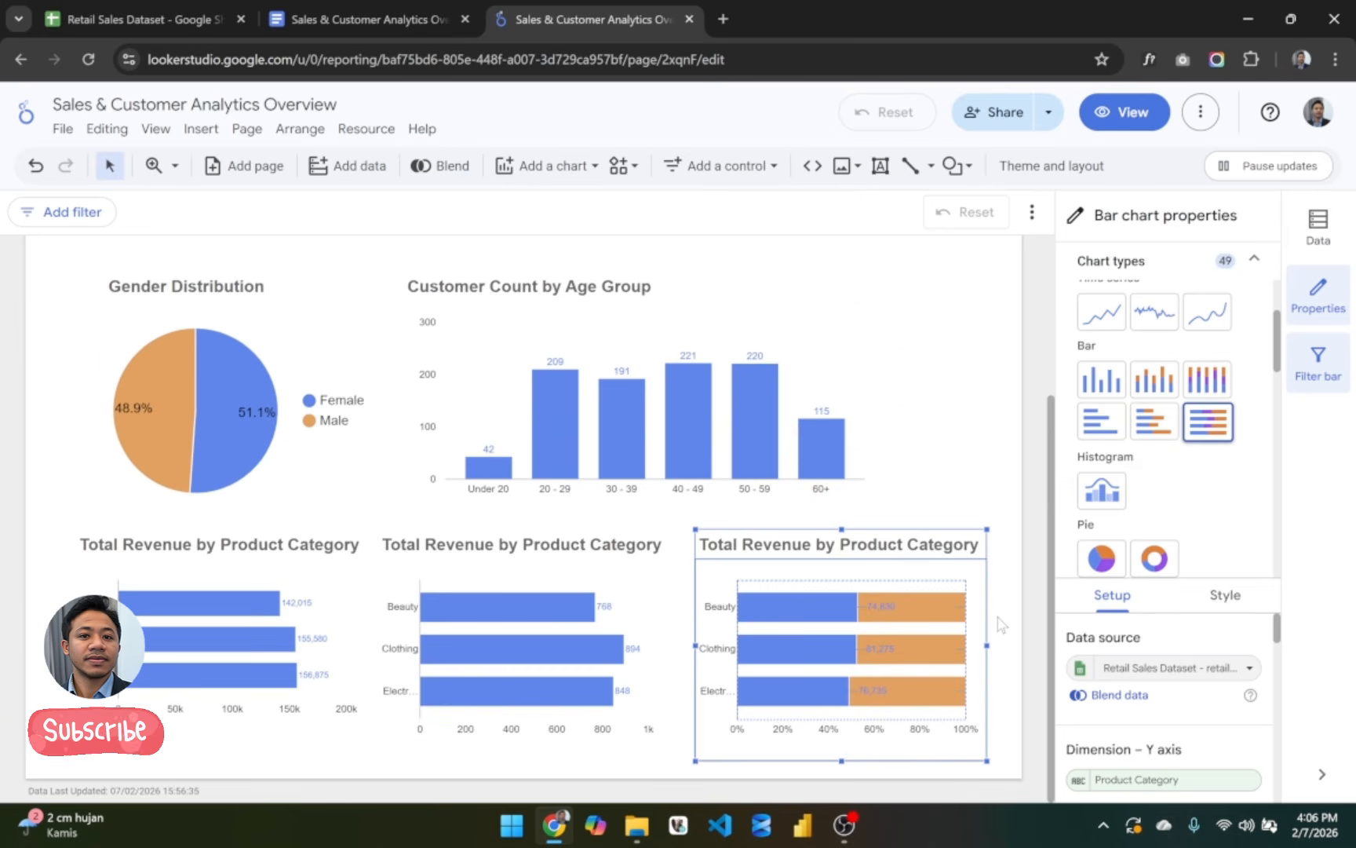
left_click_drag(986, 644, 974, 644)
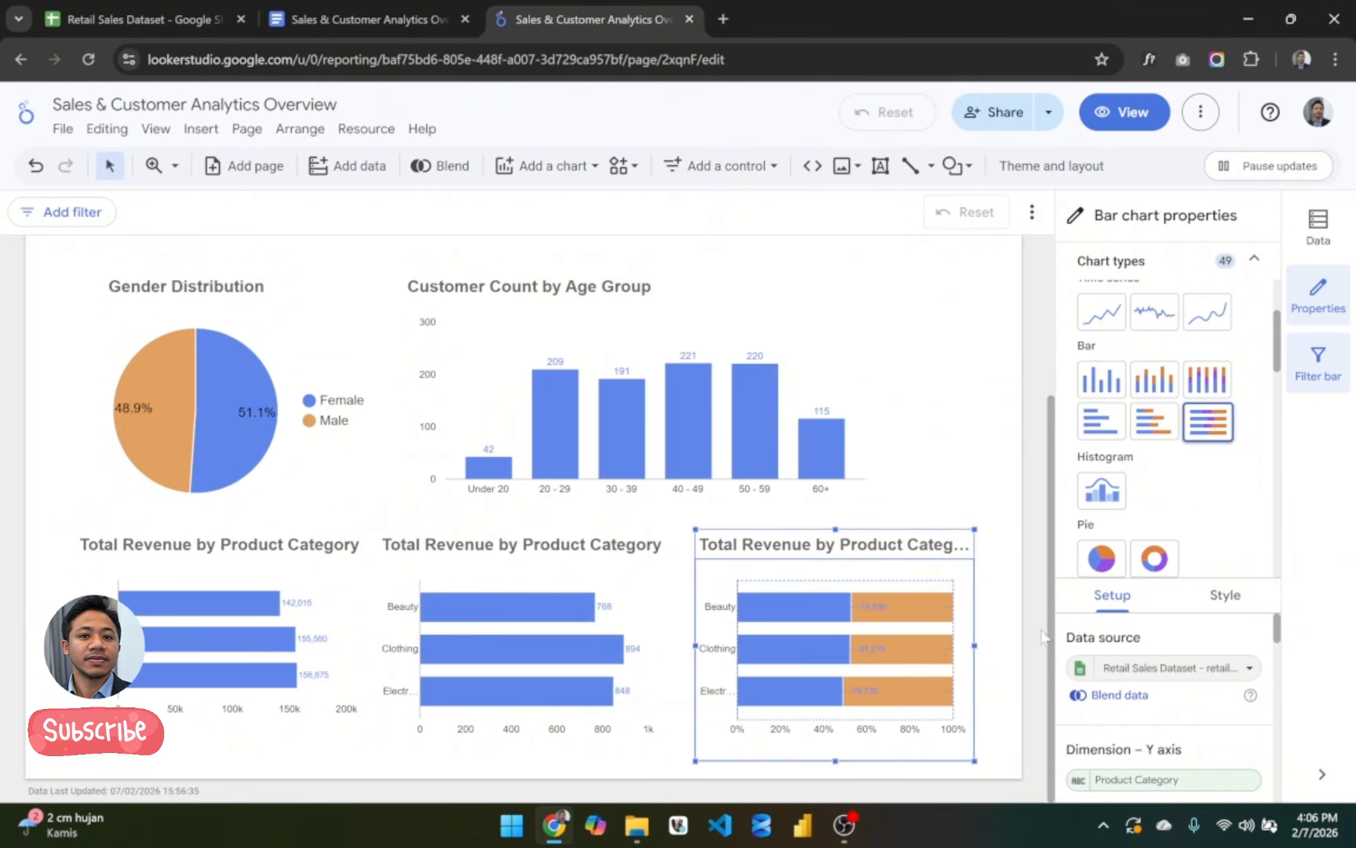
Step: Delete the third revenue chart and place a new stacked vertical bar chart in the freed space of the lower row
key("Delete")
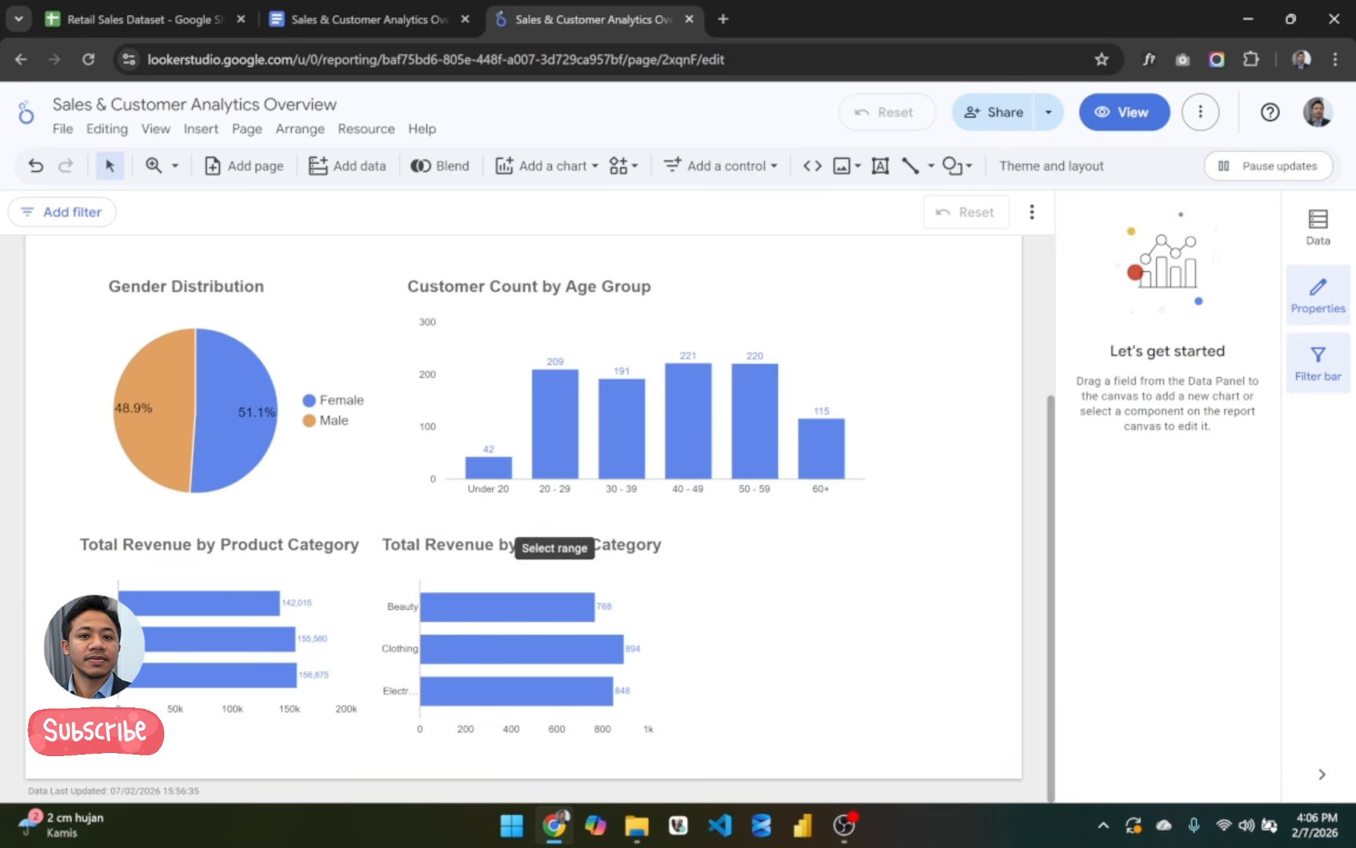
left_click(559, 168)
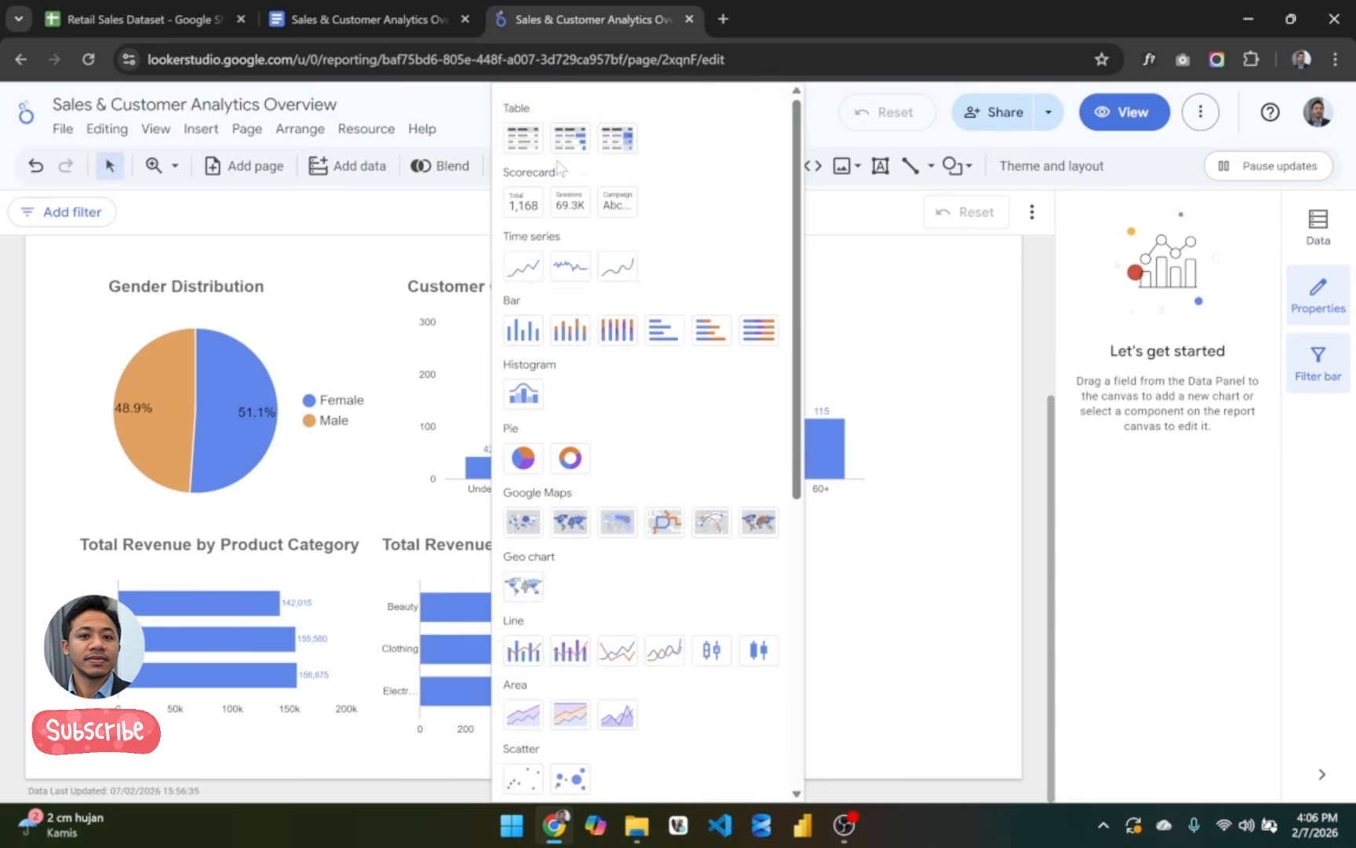
left_click(569, 347)
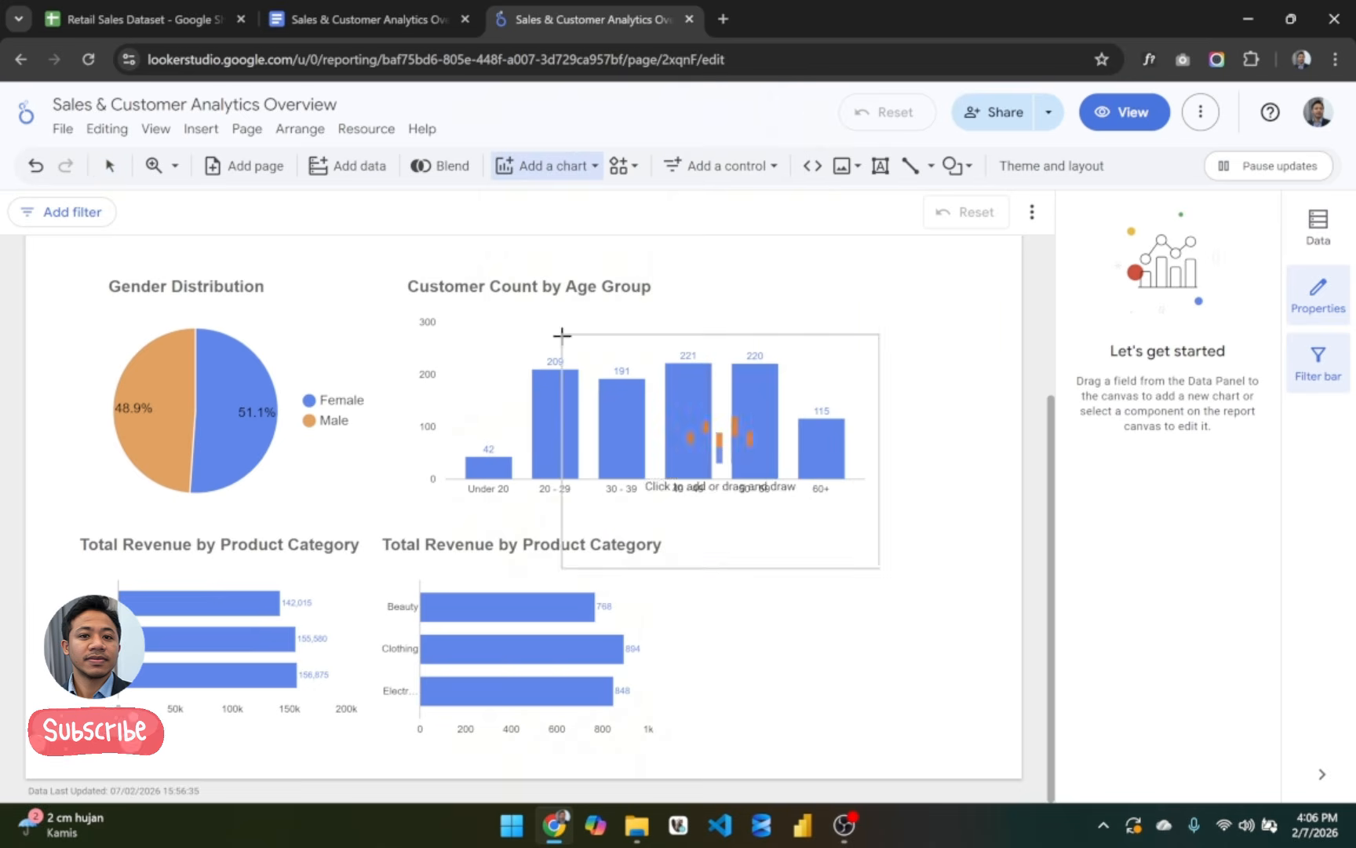
left_click(690, 536)
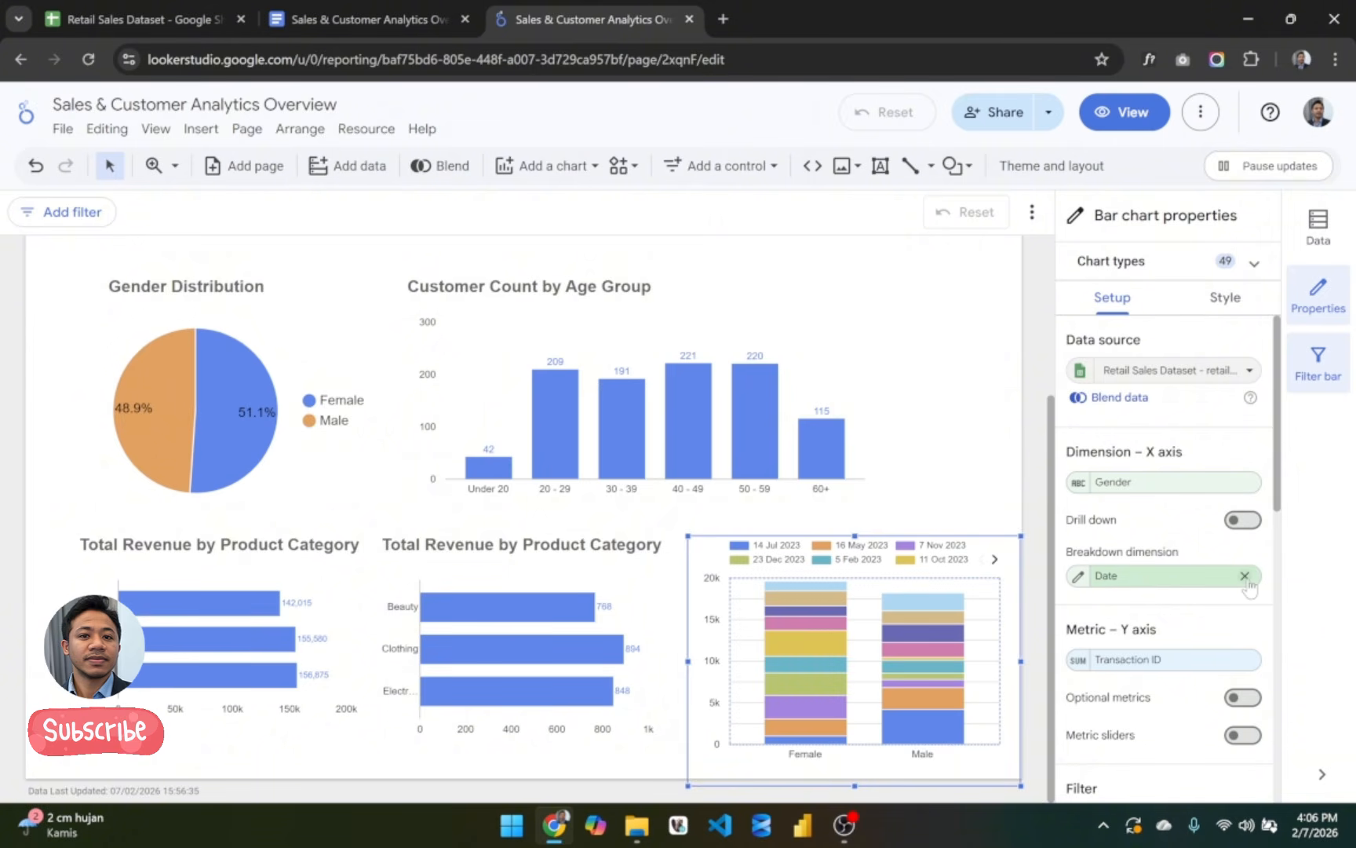
Step: Replace the new chart's Date breakdown dimension with Product Category
left_click(1245, 575)
left_click(1170, 575)
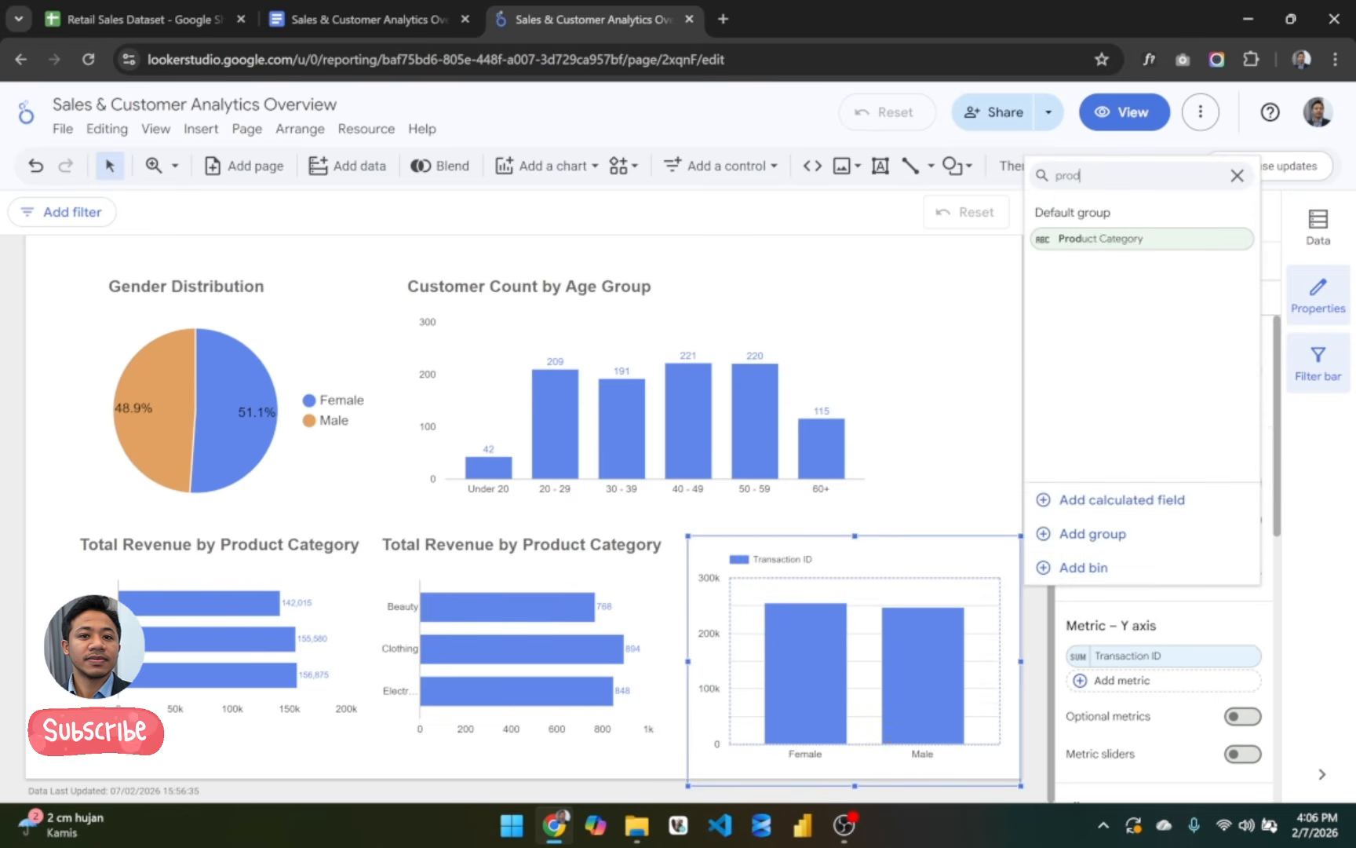
left_click(1106, 239)
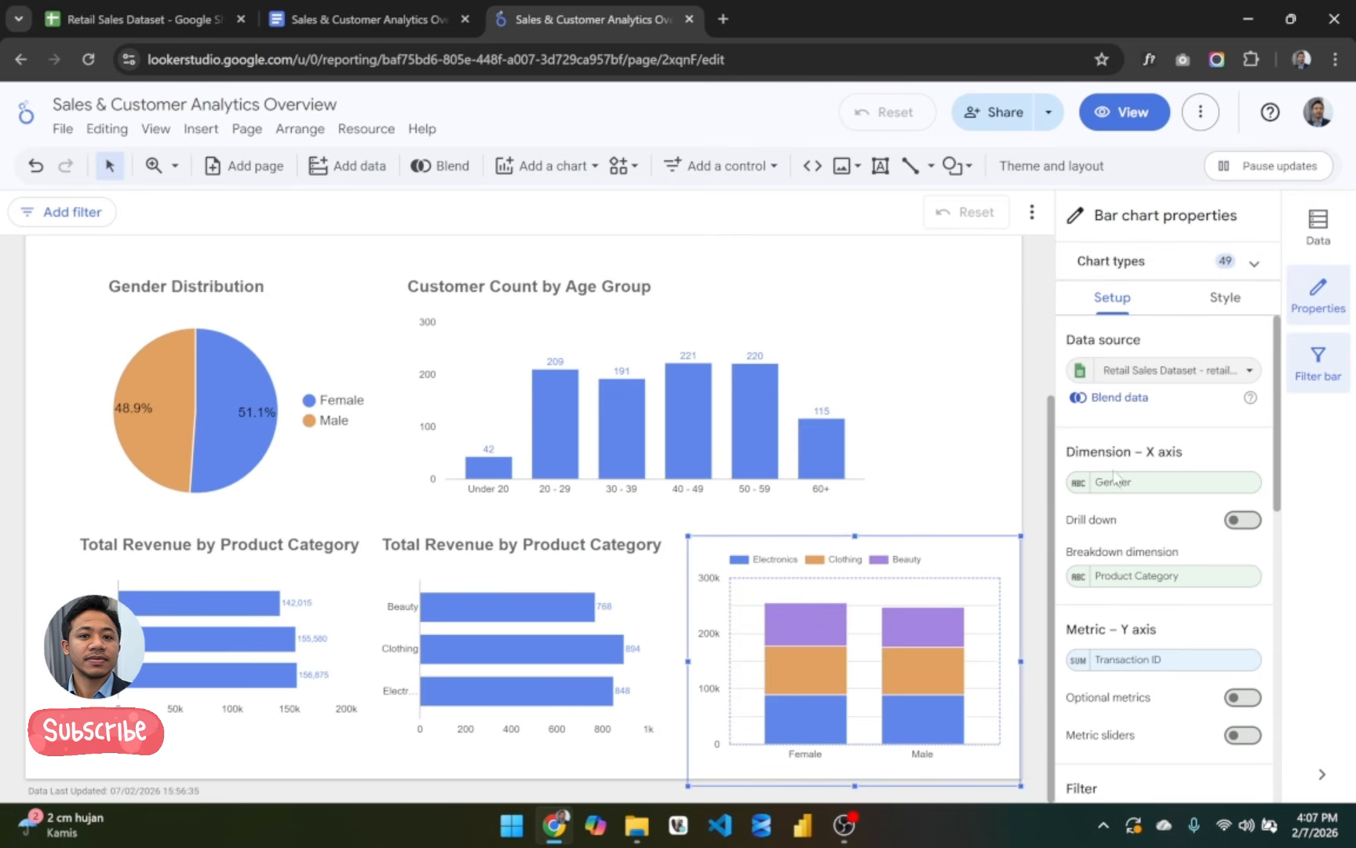
Step: Set the Y-axis metric of the new stacked chart to Total Amount
left_click(1145, 665)
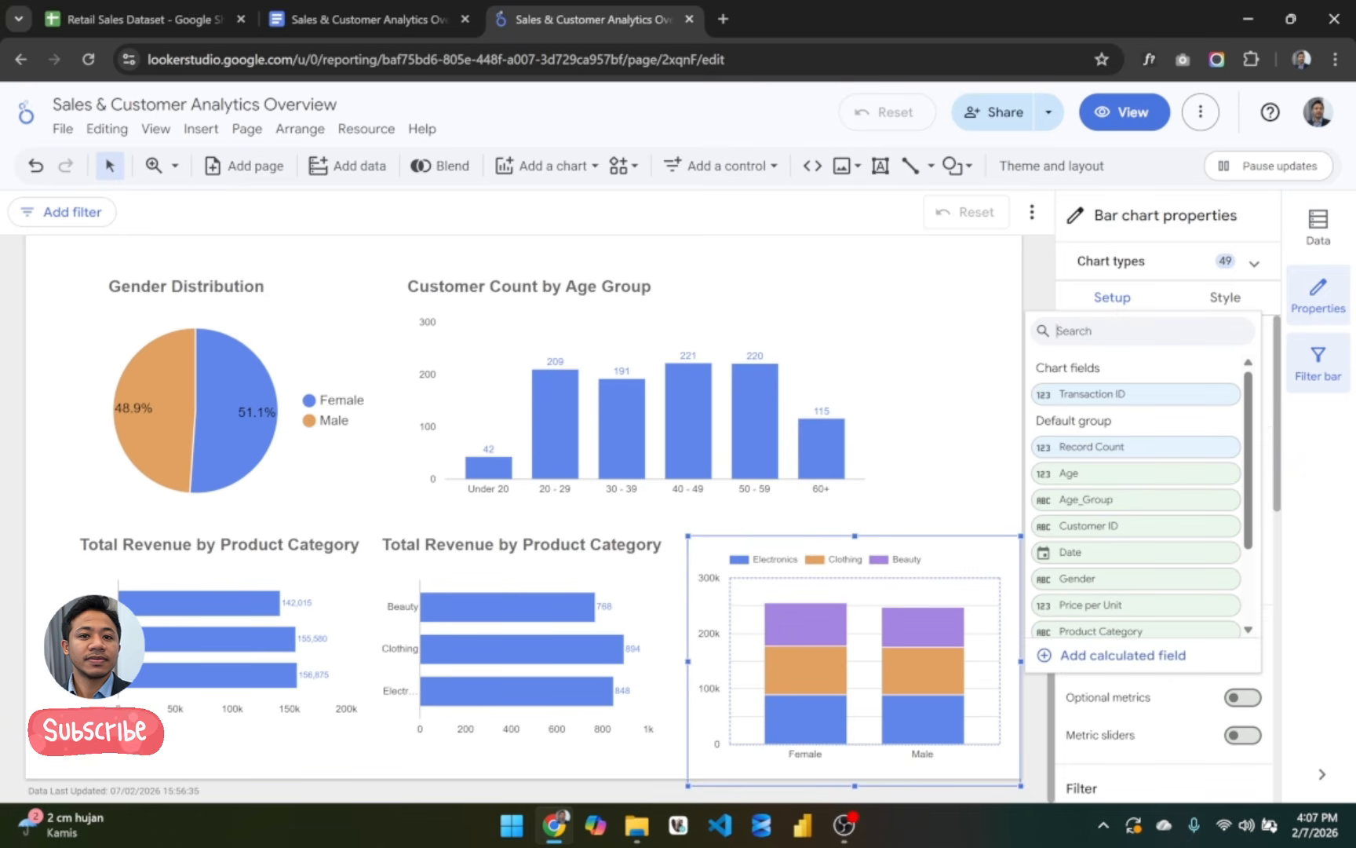
type("amou")
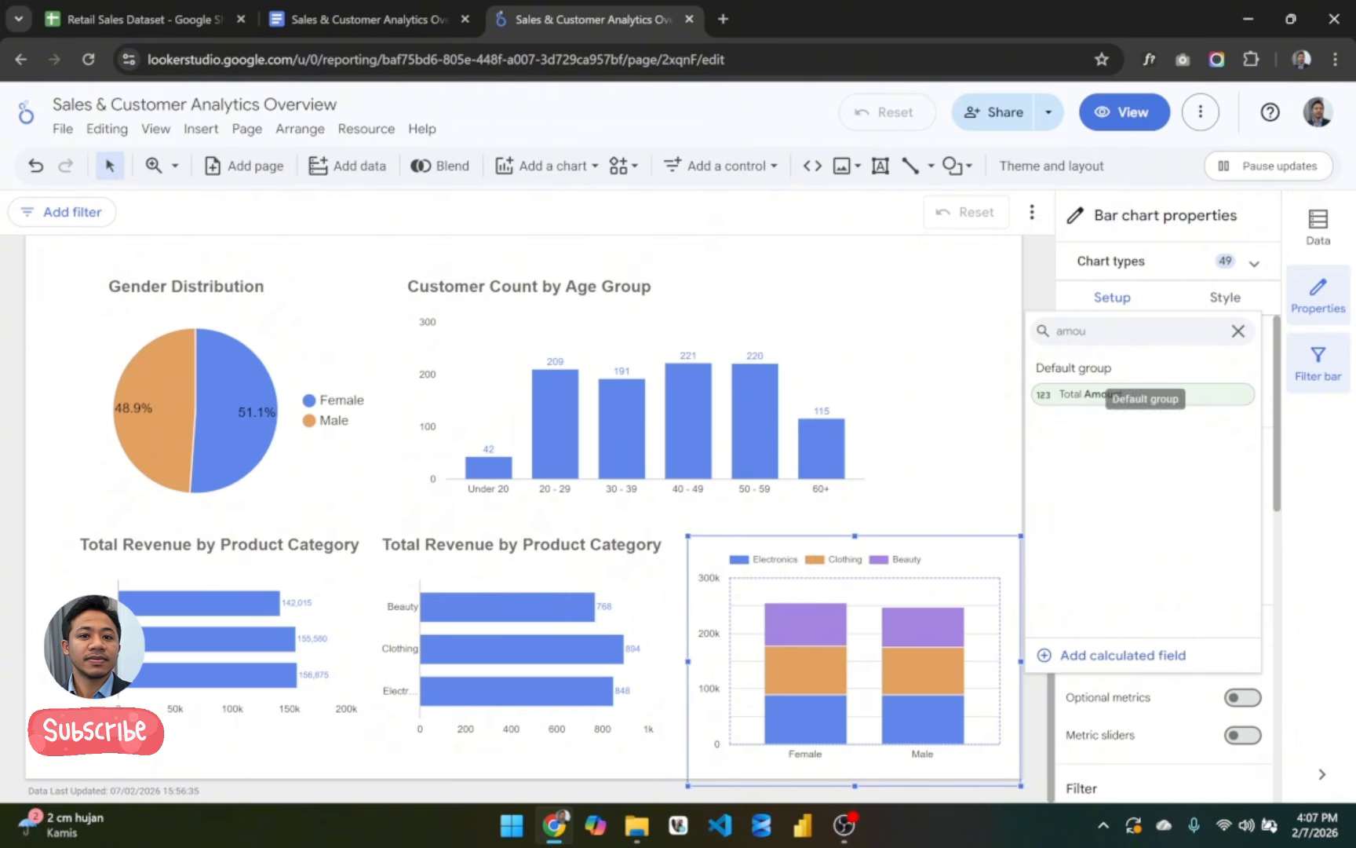
left_click(1099, 393)
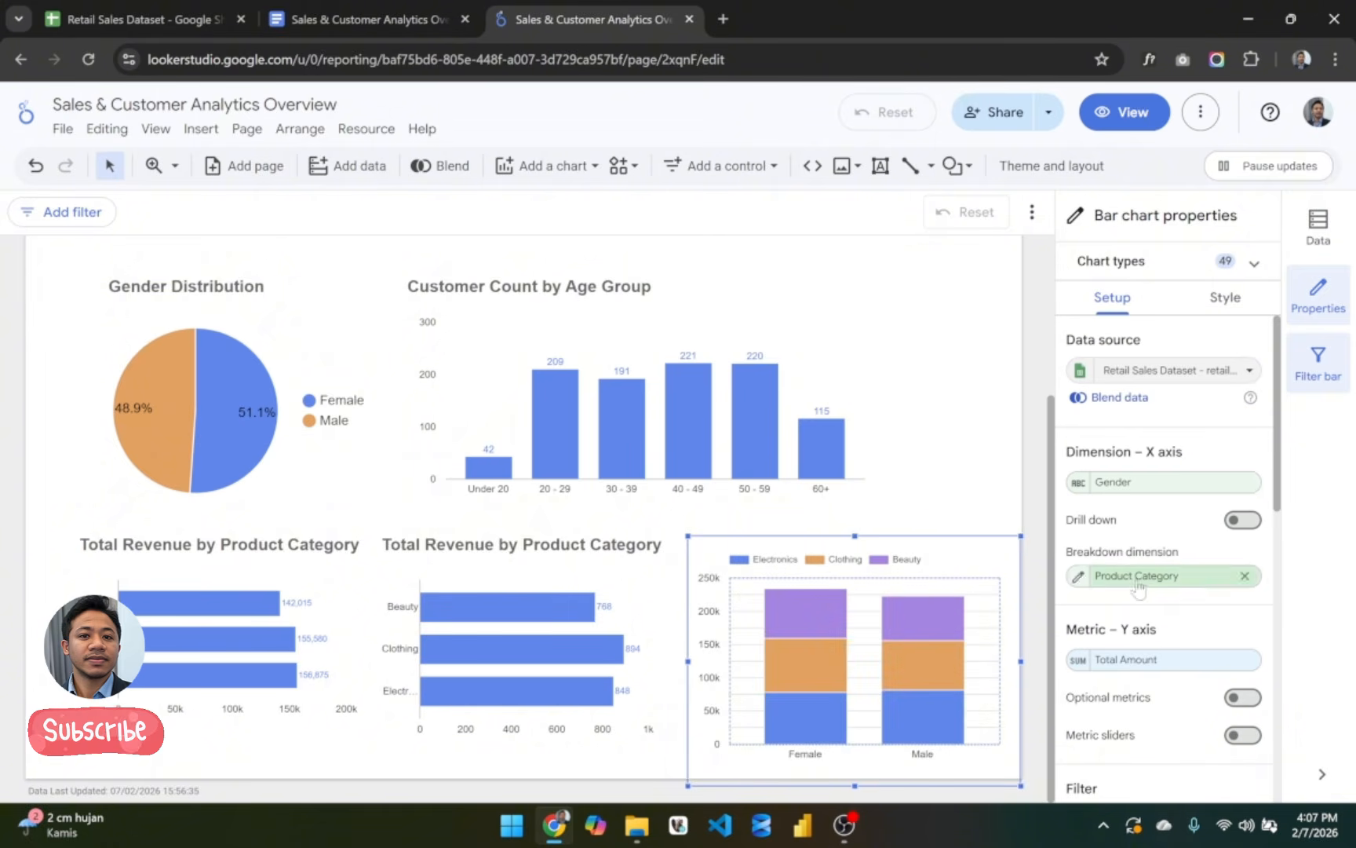
Step: Set the new chart's X-axis dimension to Product Category and its breakdown dimension to Gender
left_click(1130, 483)
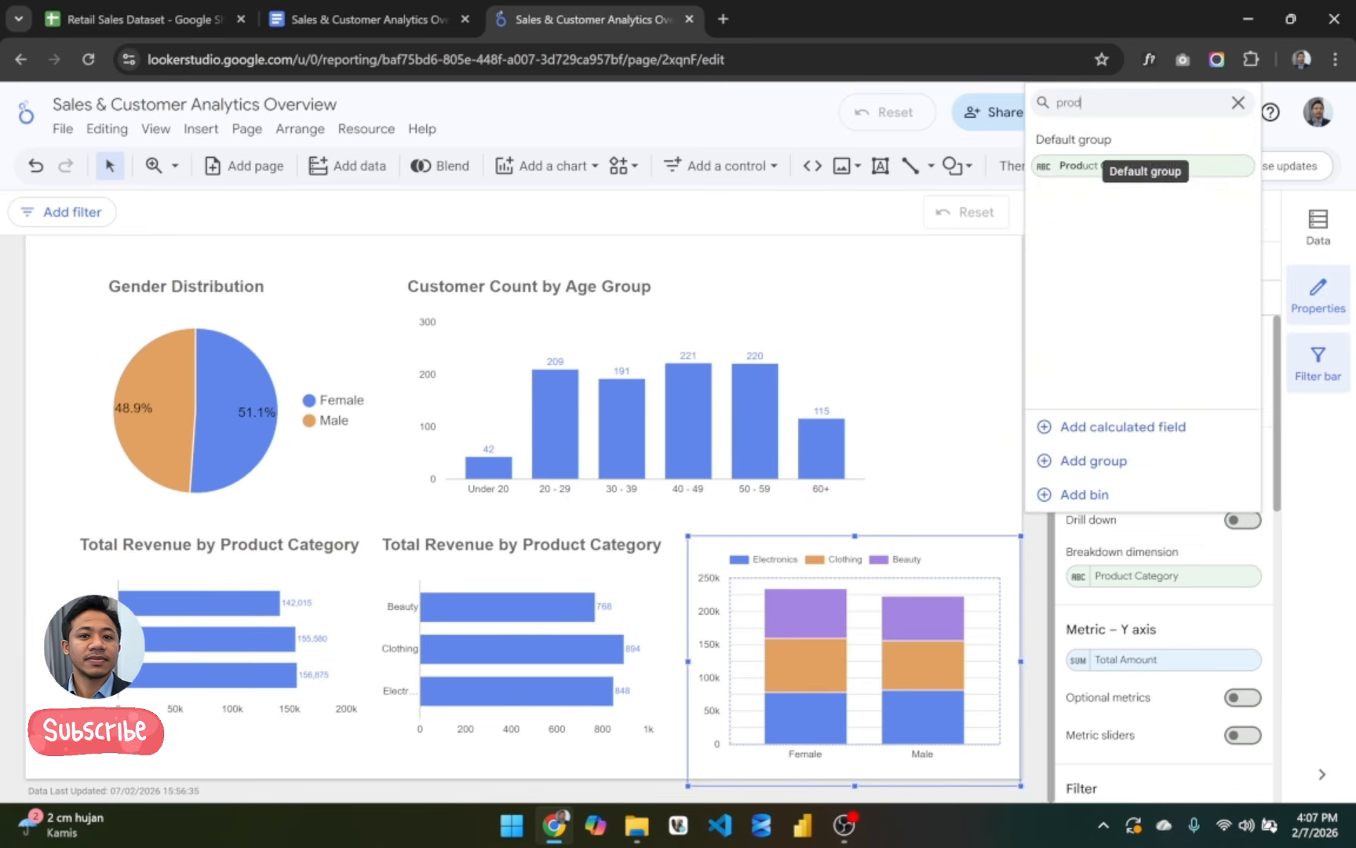
left_click(1099, 166)
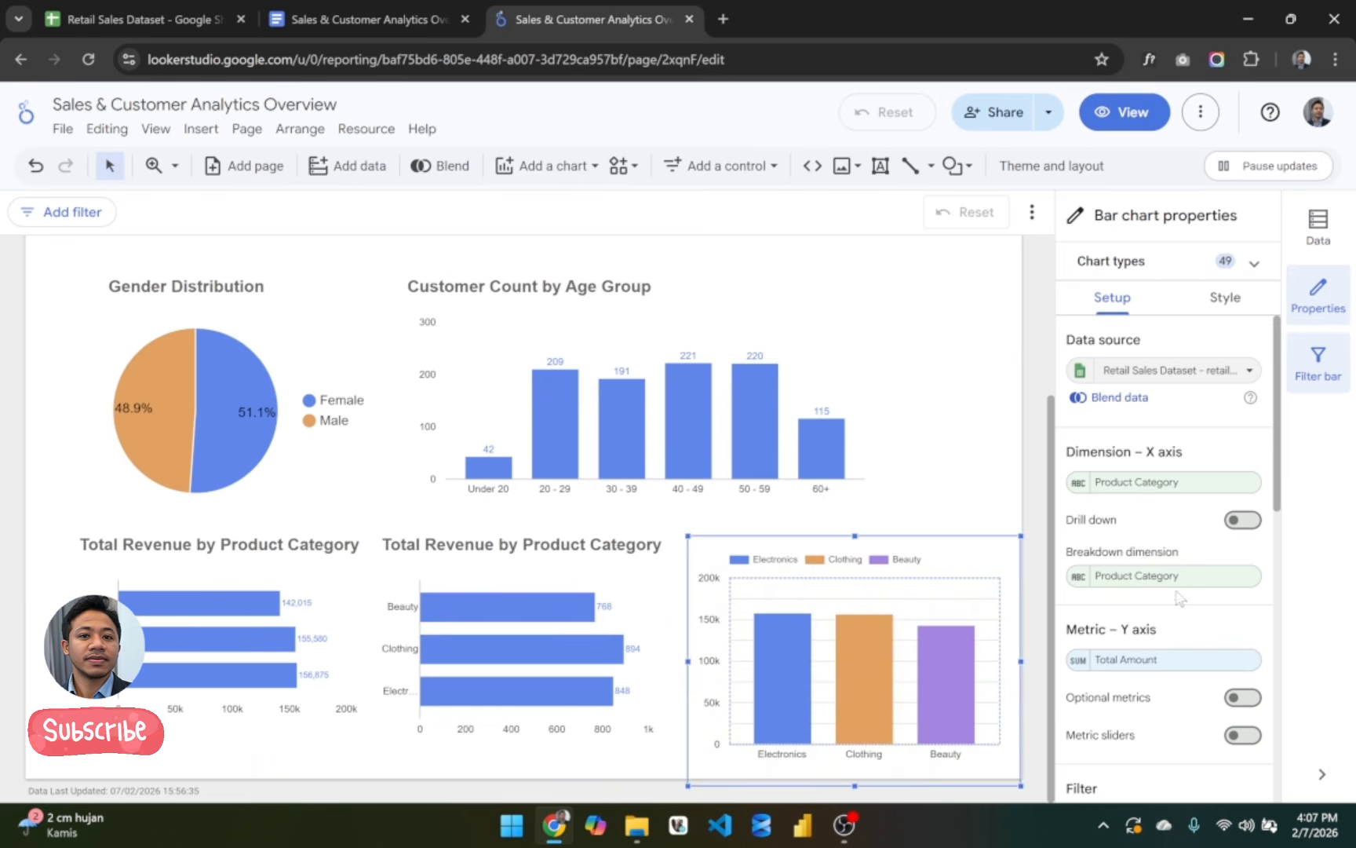
left_click(1130, 575)
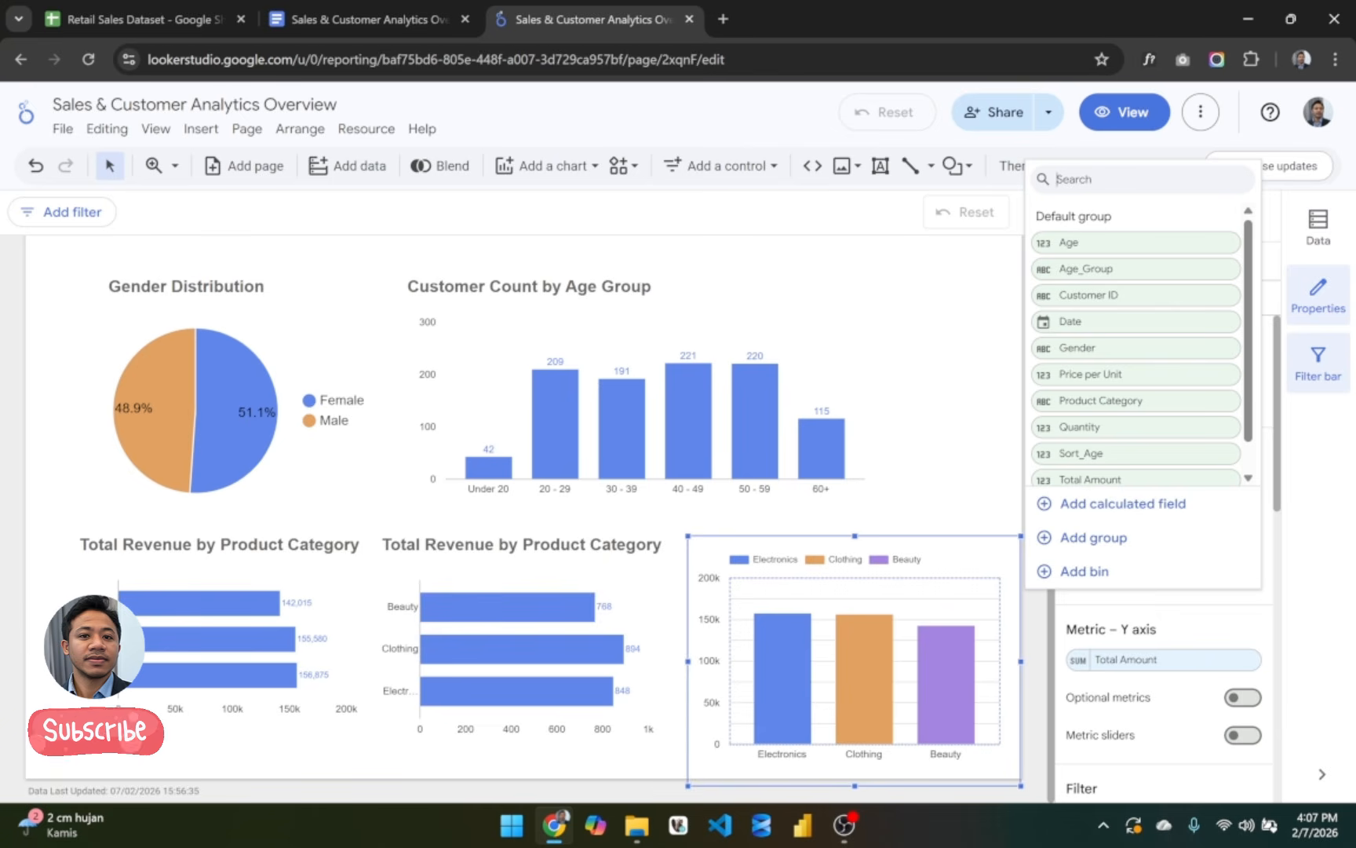
type("gen")
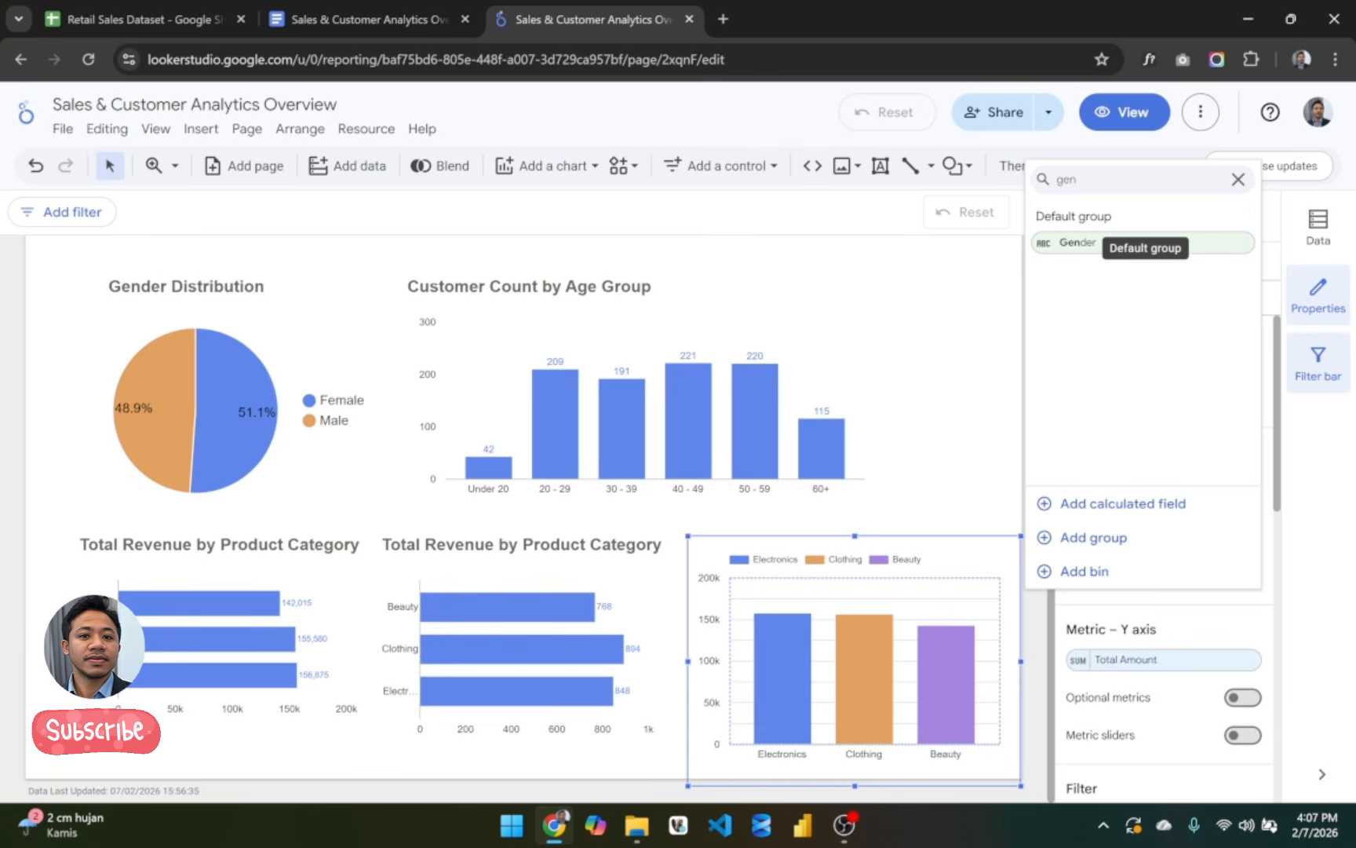
left_click(1078, 243)
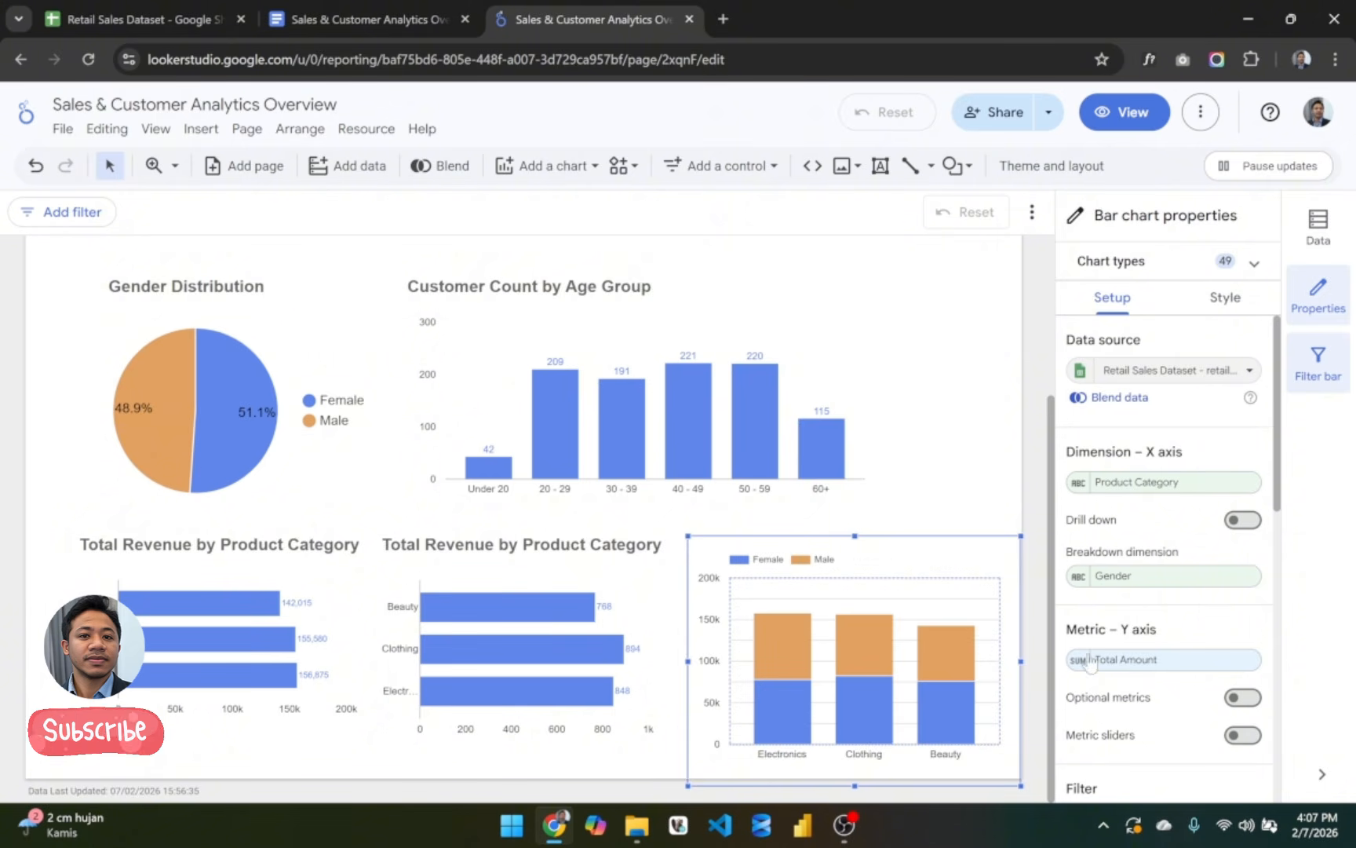
Step: Change the new chart to a grouped vertical bar chart and narrow it to fit inside the page's right margin
left_click(1176, 262)
scroll(1177, 479, "down", 1)
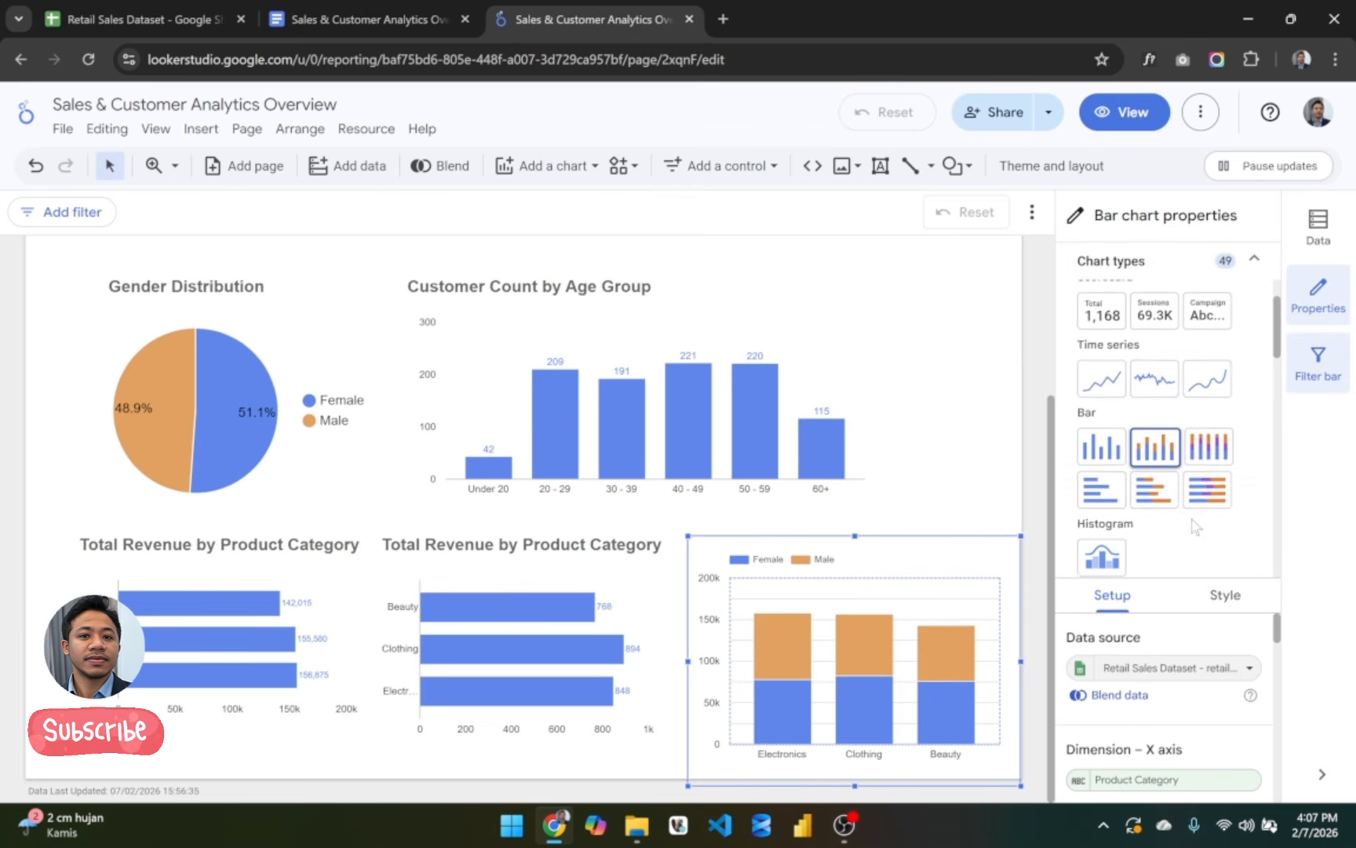
left_click(1103, 444)
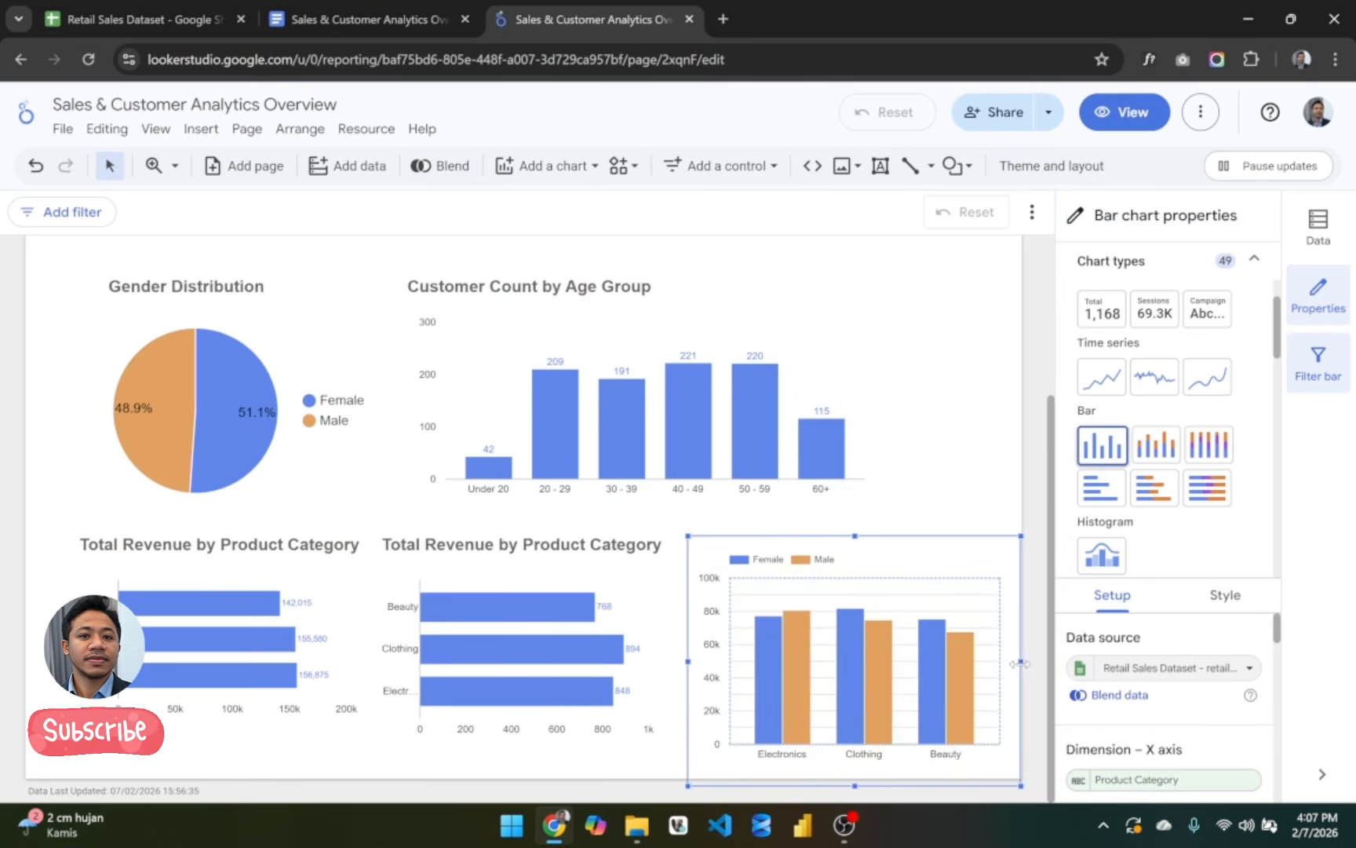
left_click_drag(1021, 664, 976, 660)
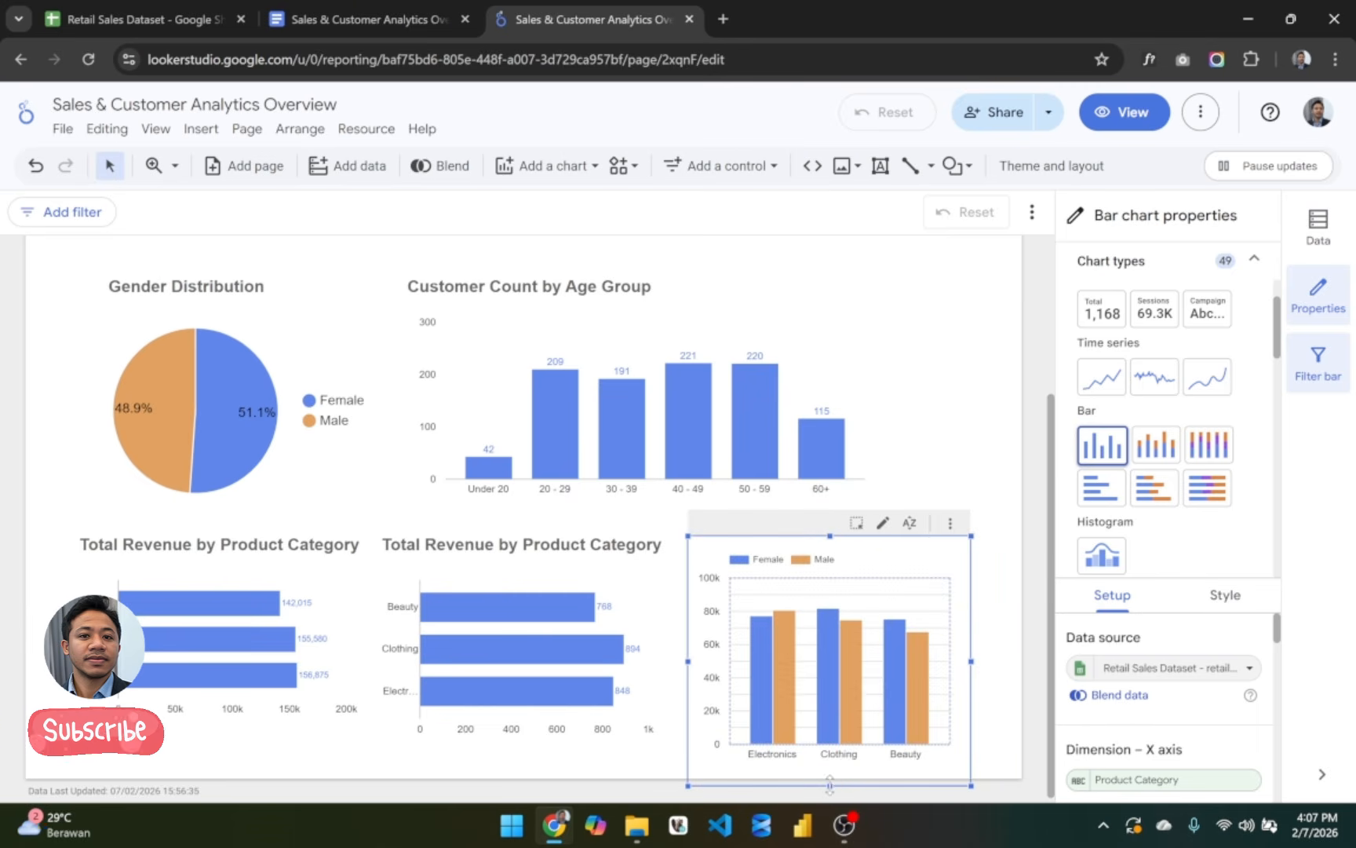
Step: Shorten the grouped bar chart so its lower edge sits inside the page, level with the neighbouring charts
left_click_drag(830, 785, 829, 760)
left_click(1013, 705)
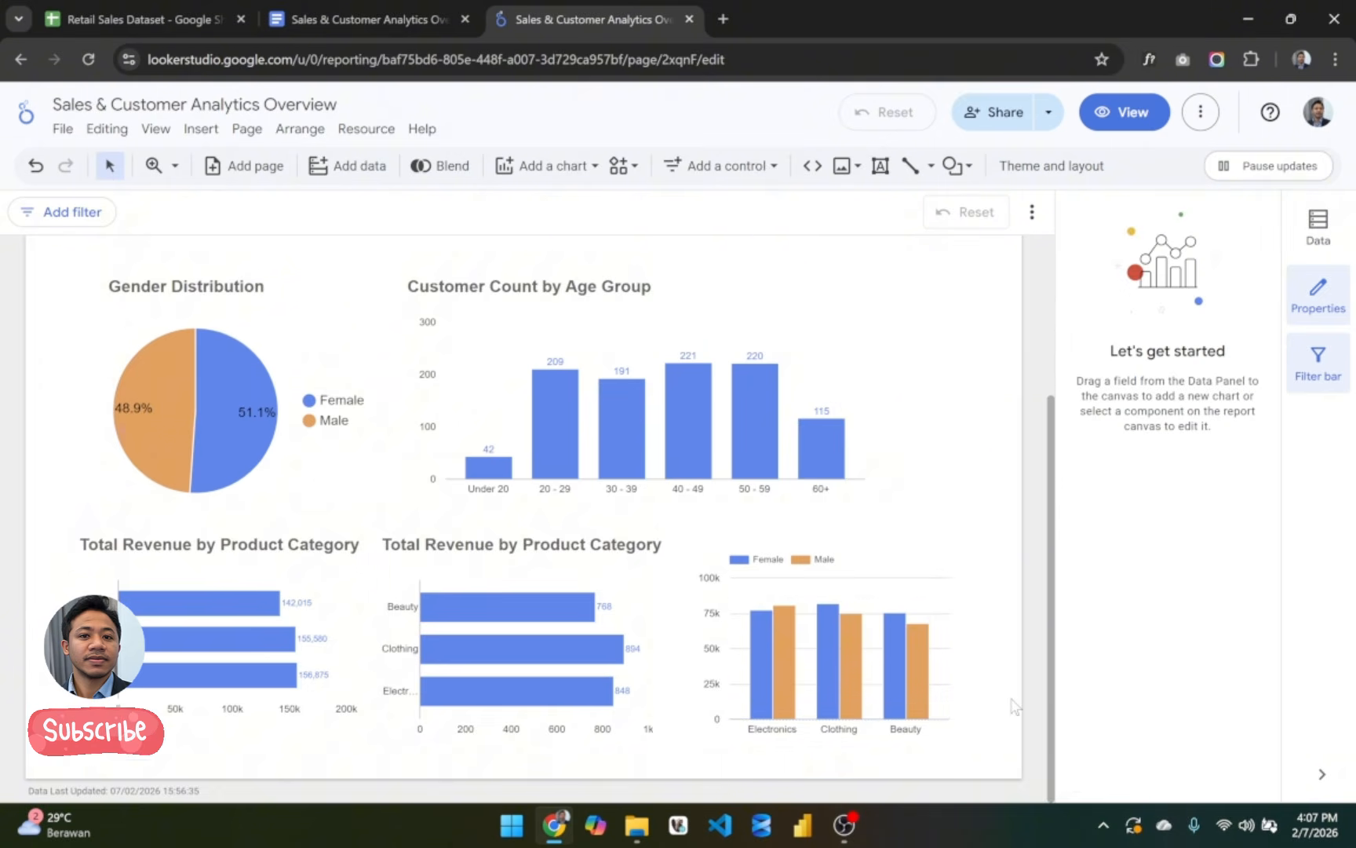
Step: Review the dashboard layout from the scorecards down to the product category charts
scroll(1012, 705, "up", 2)
scroll(1012, 705, "down", 2)
scroll(1012, 705, "up", 3)
scroll(1013, 705, "down", 3)
scroll(1014, 705, "up", 3)
scroll(1013, 706, "down", 3)
scroll(1014, 706, "up", 3)
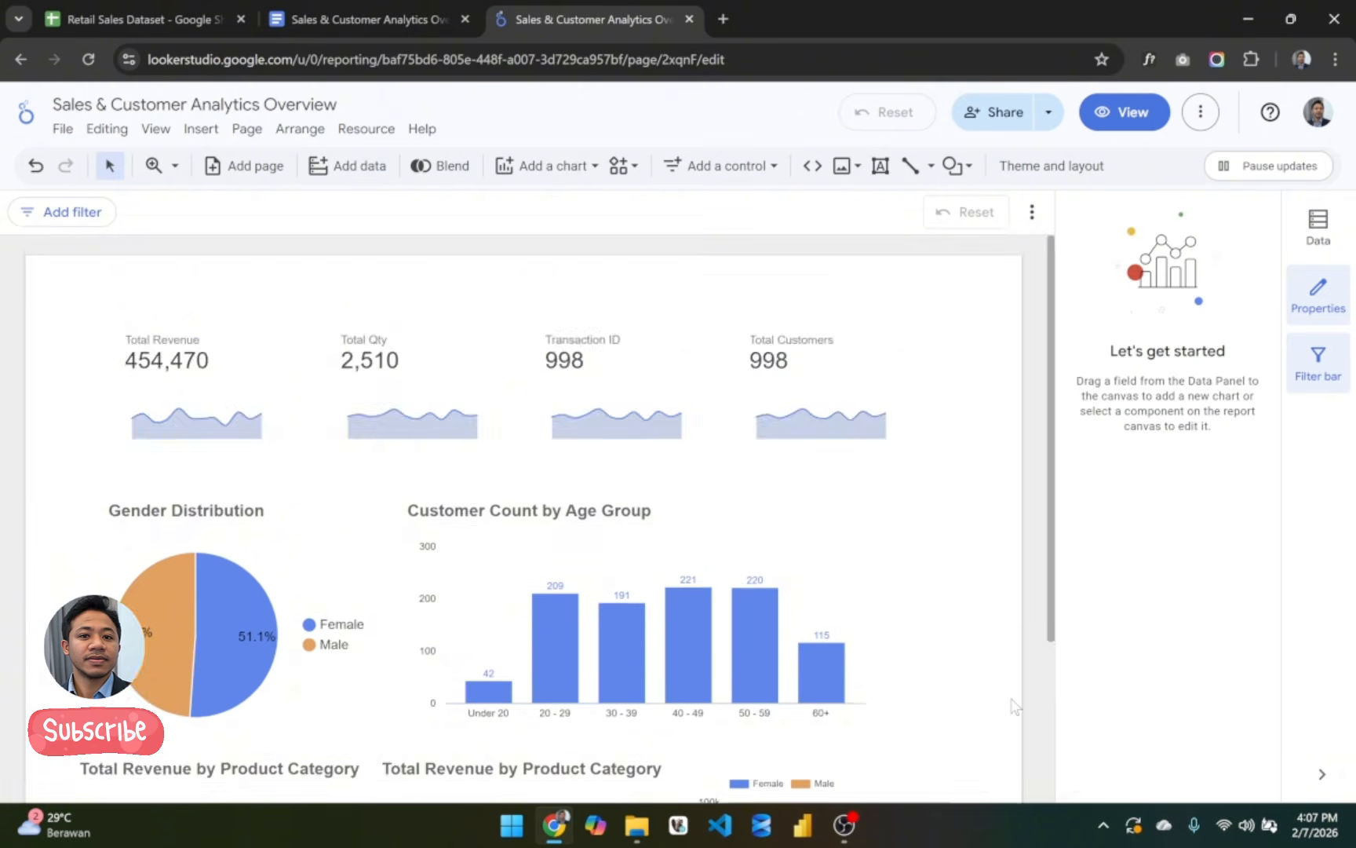
scroll(1013, 706, "down", 3)
scroll(1014, 705, "up", 3)
scroll(1013, 706, "down", 3)
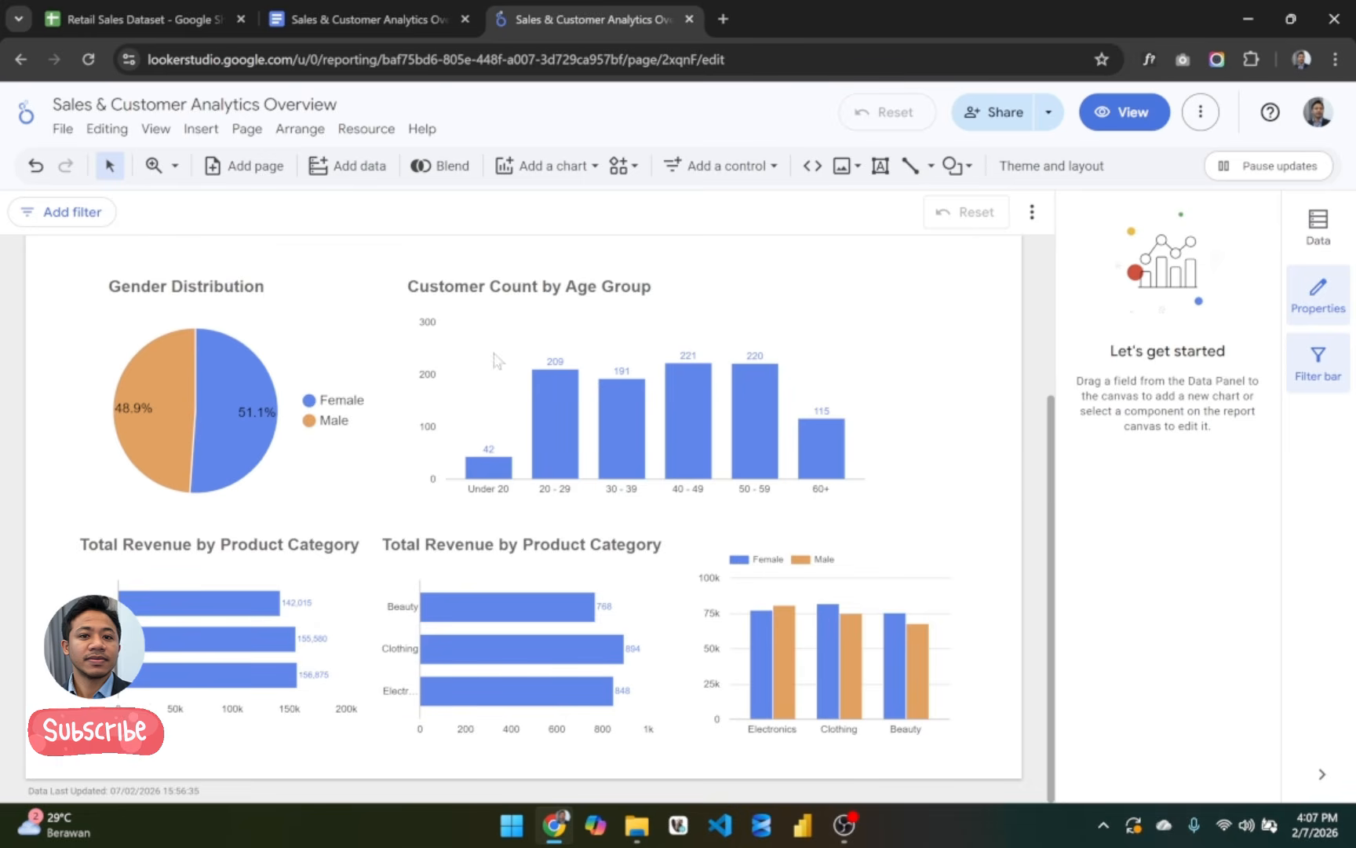
Step: Set the current page's canvas height to 1500 px
left_click(288, 134)
left_click(252, 135)
left_click(250, 132)
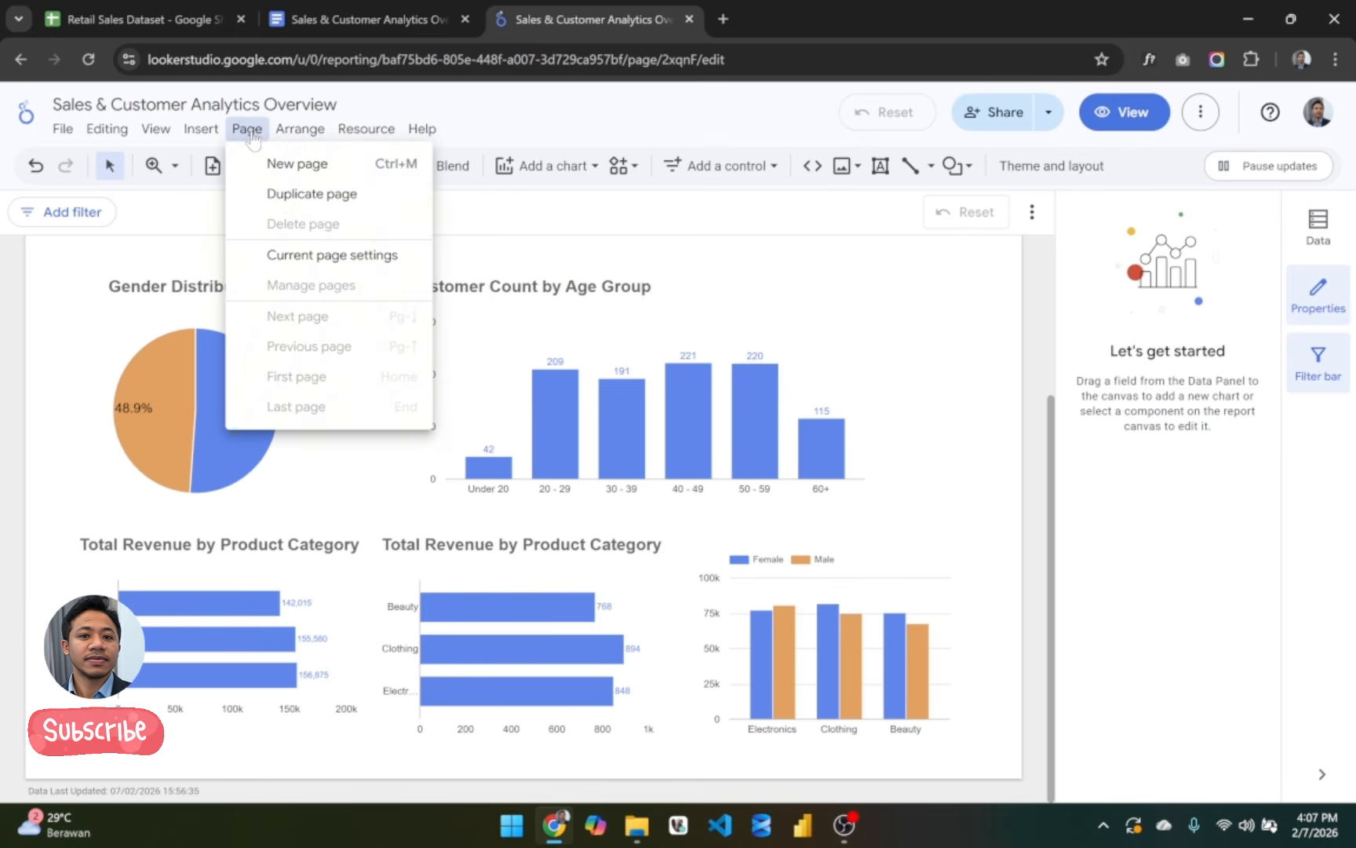
left_click(340, 257)
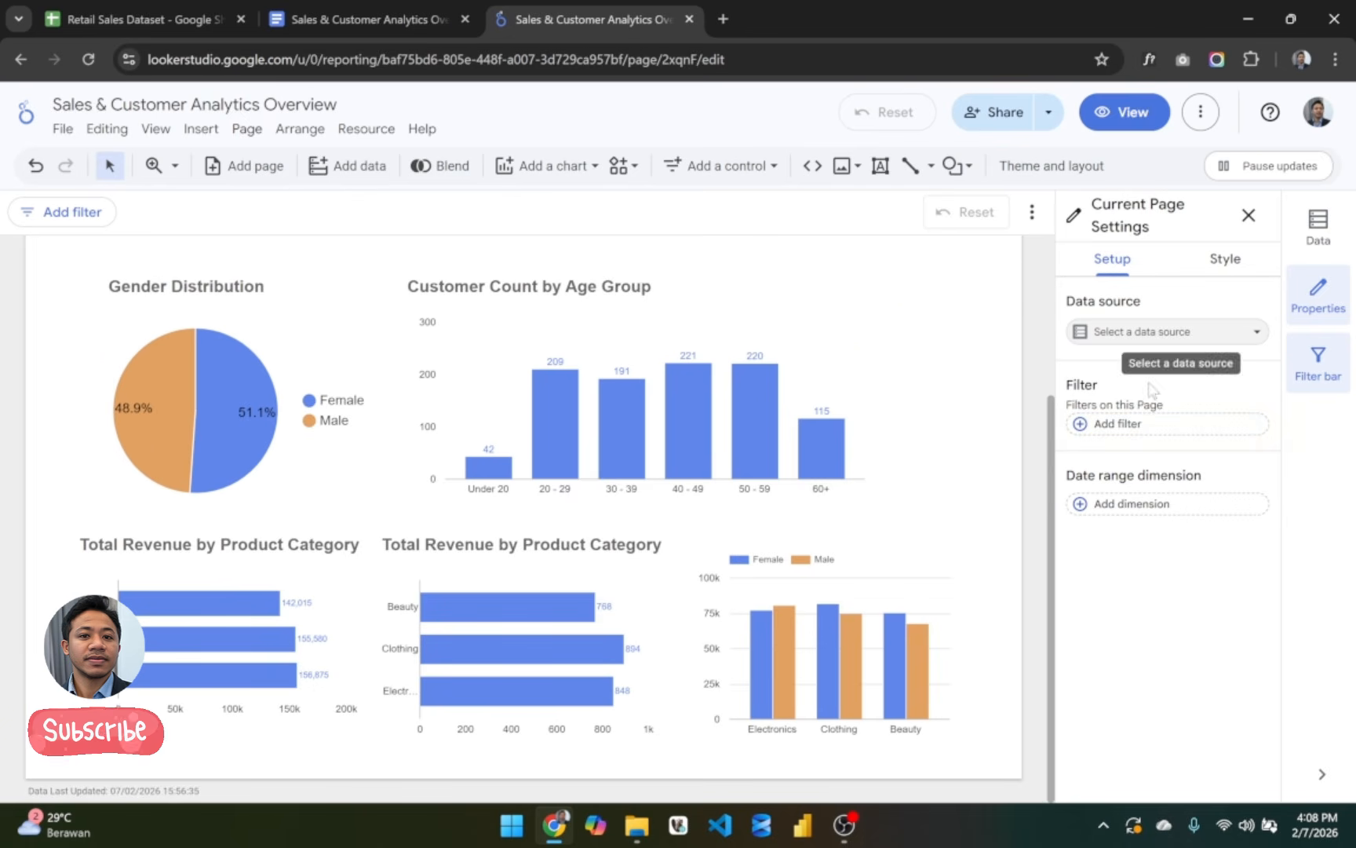
left_click(1237, 262)
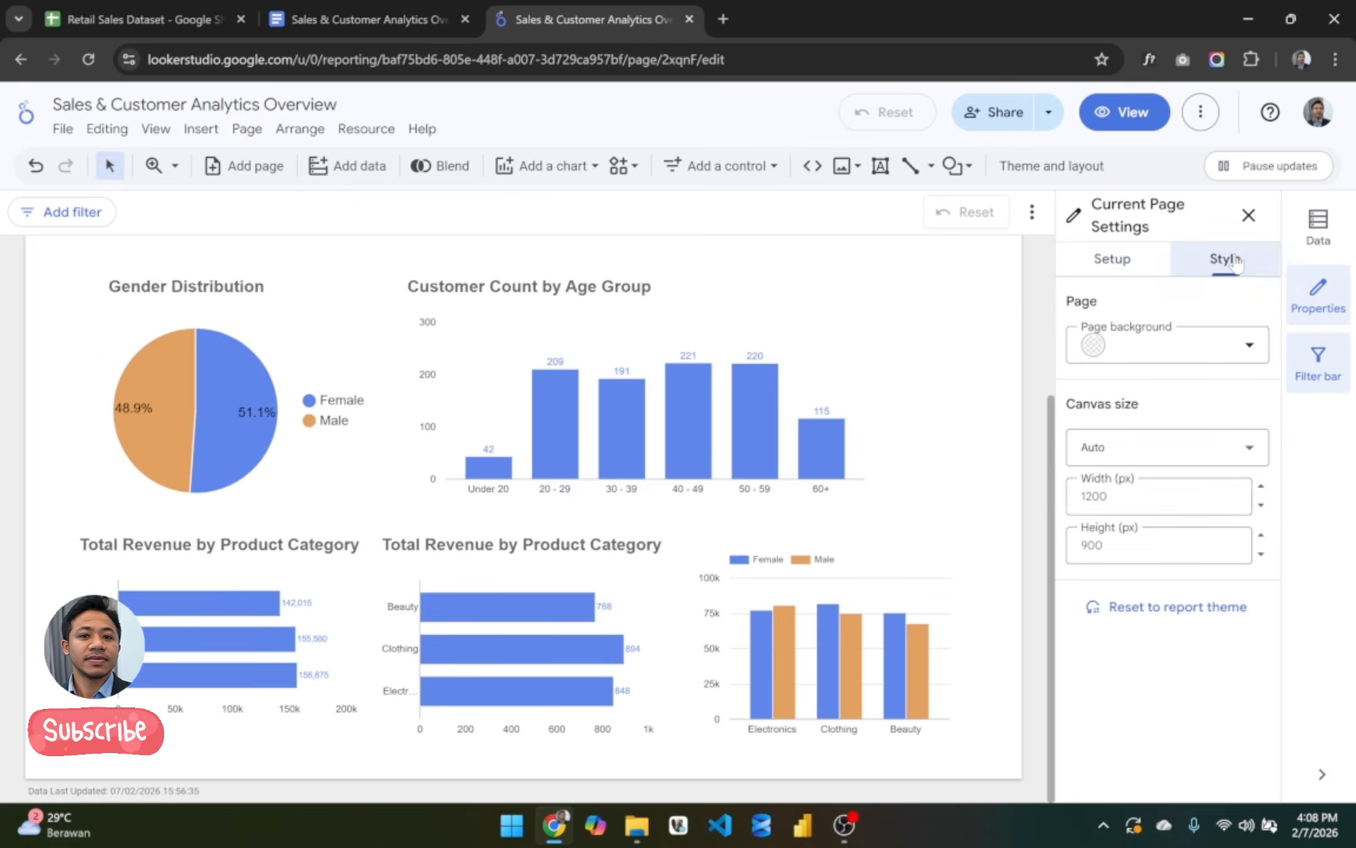
left_click(1116, 546)
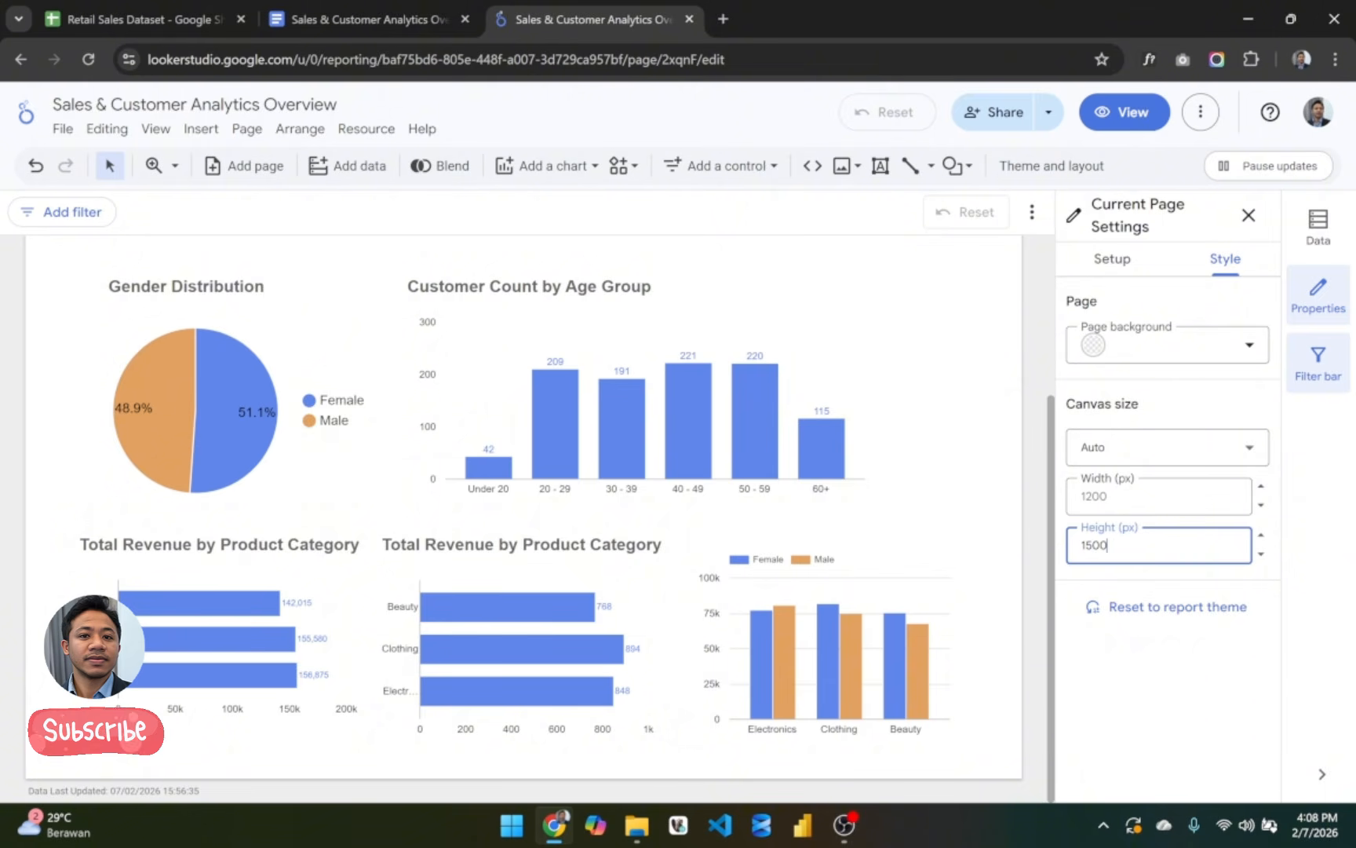
key("Return")
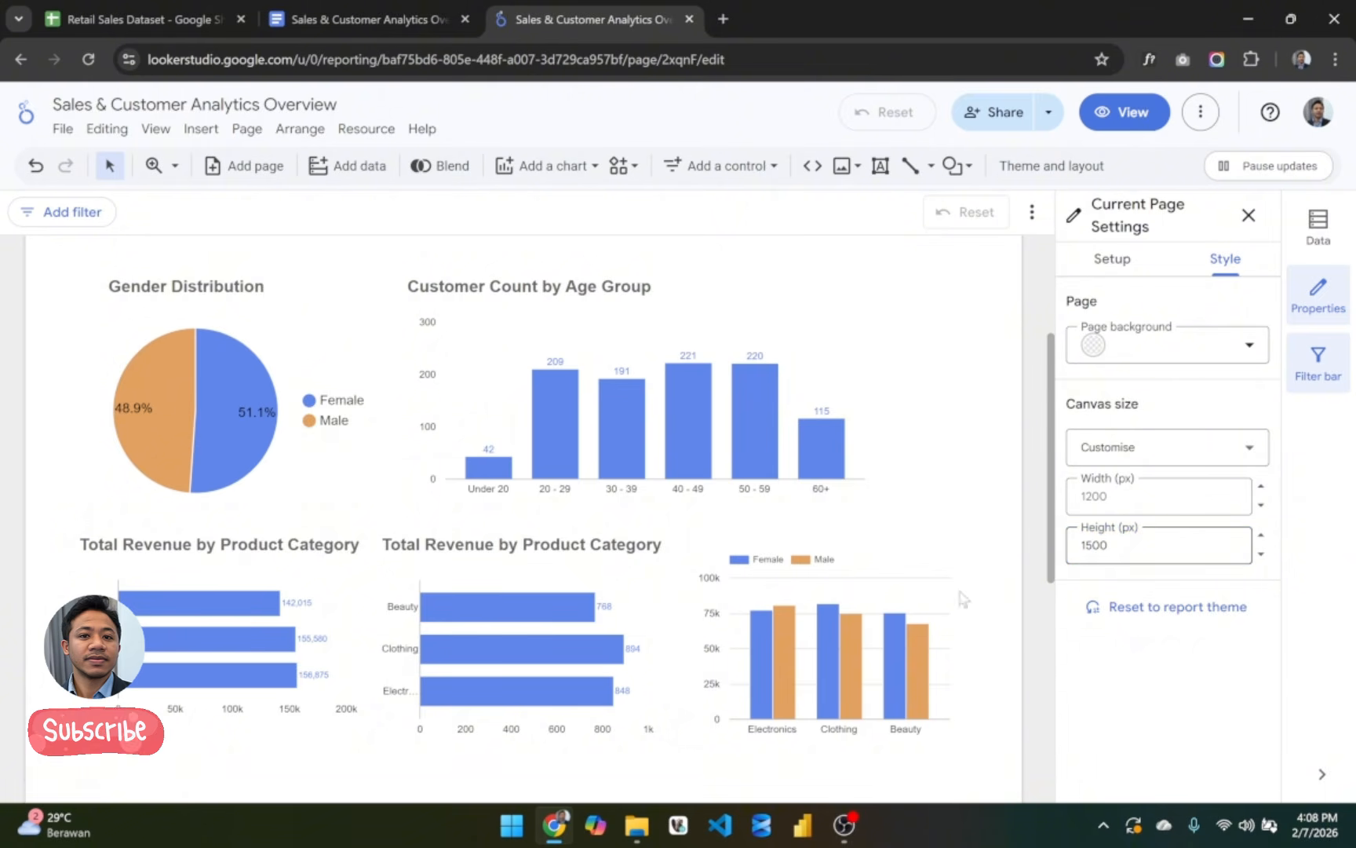
Step: Examine the extended page and the empty space below the product category charts
scroll(772, 654, "down", 6)
scroll(772, 654, "up", 4)
scroll(772, 654, "down", 4)
scroll(774, 654, "up", 7)
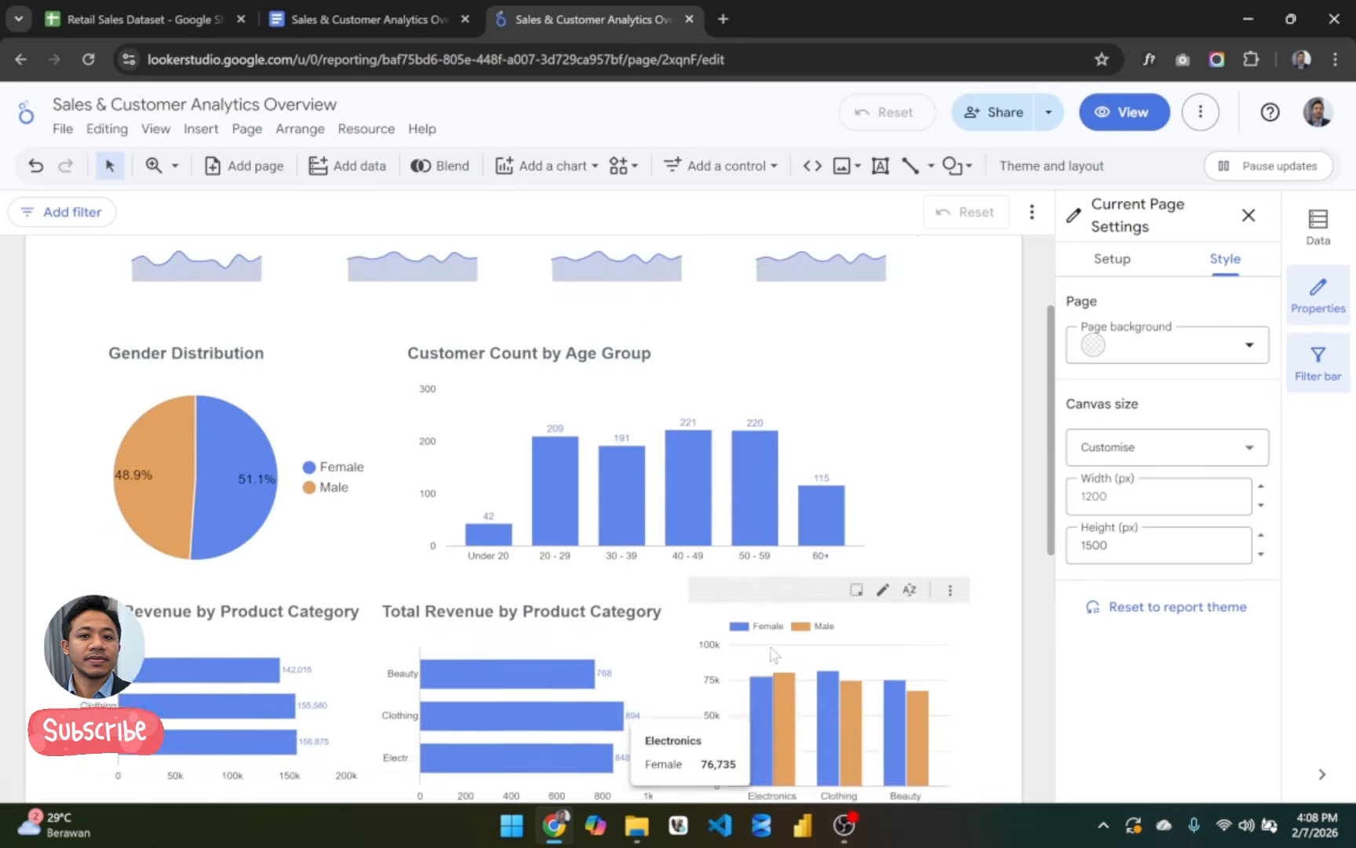
scroll(774, 655, "down", 2)
scroll(774, 655, "up", 3)
scroll(774, 655, "down", 5)
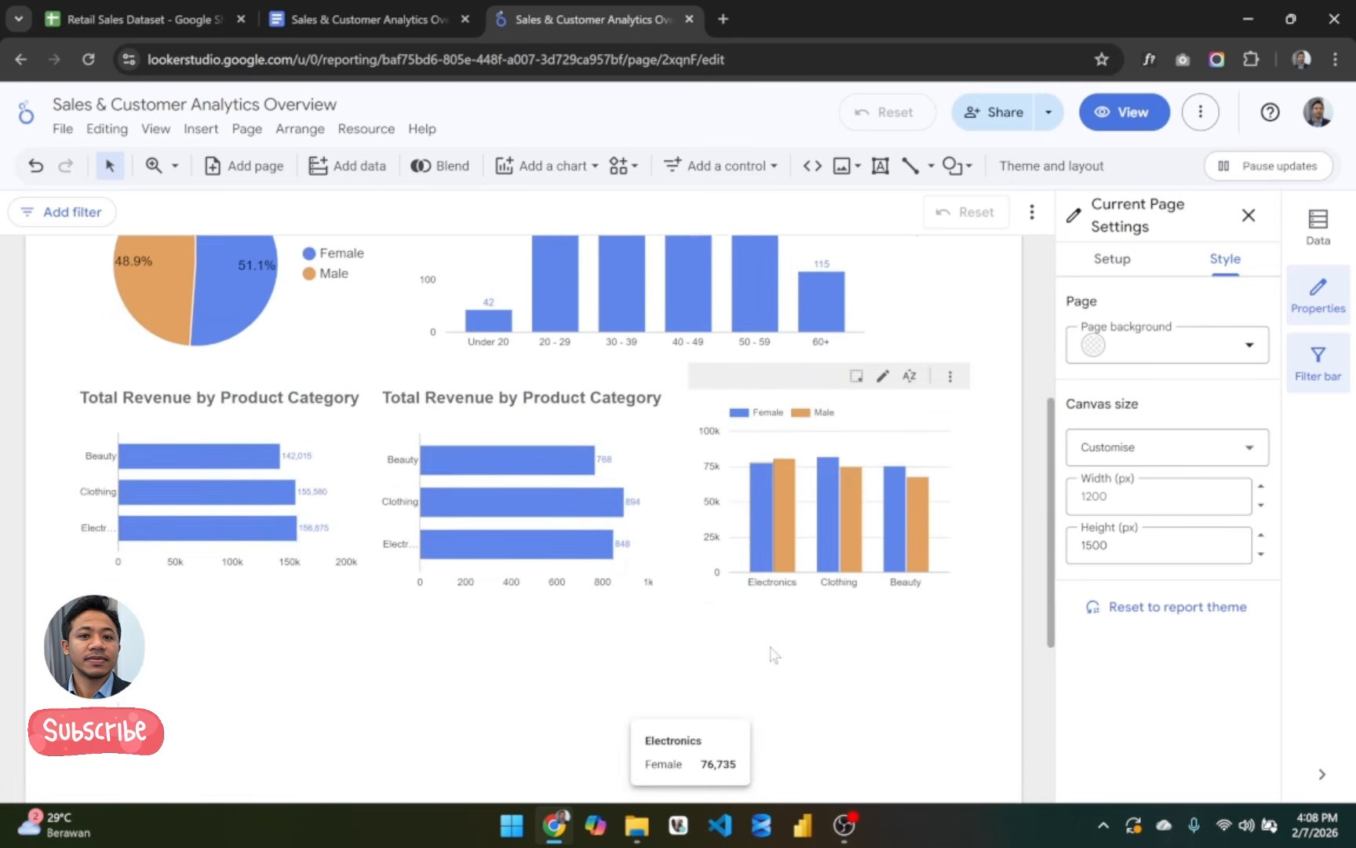
scroll(772, 654, "up", 3)
Step: Read the Section 3: Sales Trendline chart requirement in the Google Docs outline, and return to the report
left_click(348, 16)
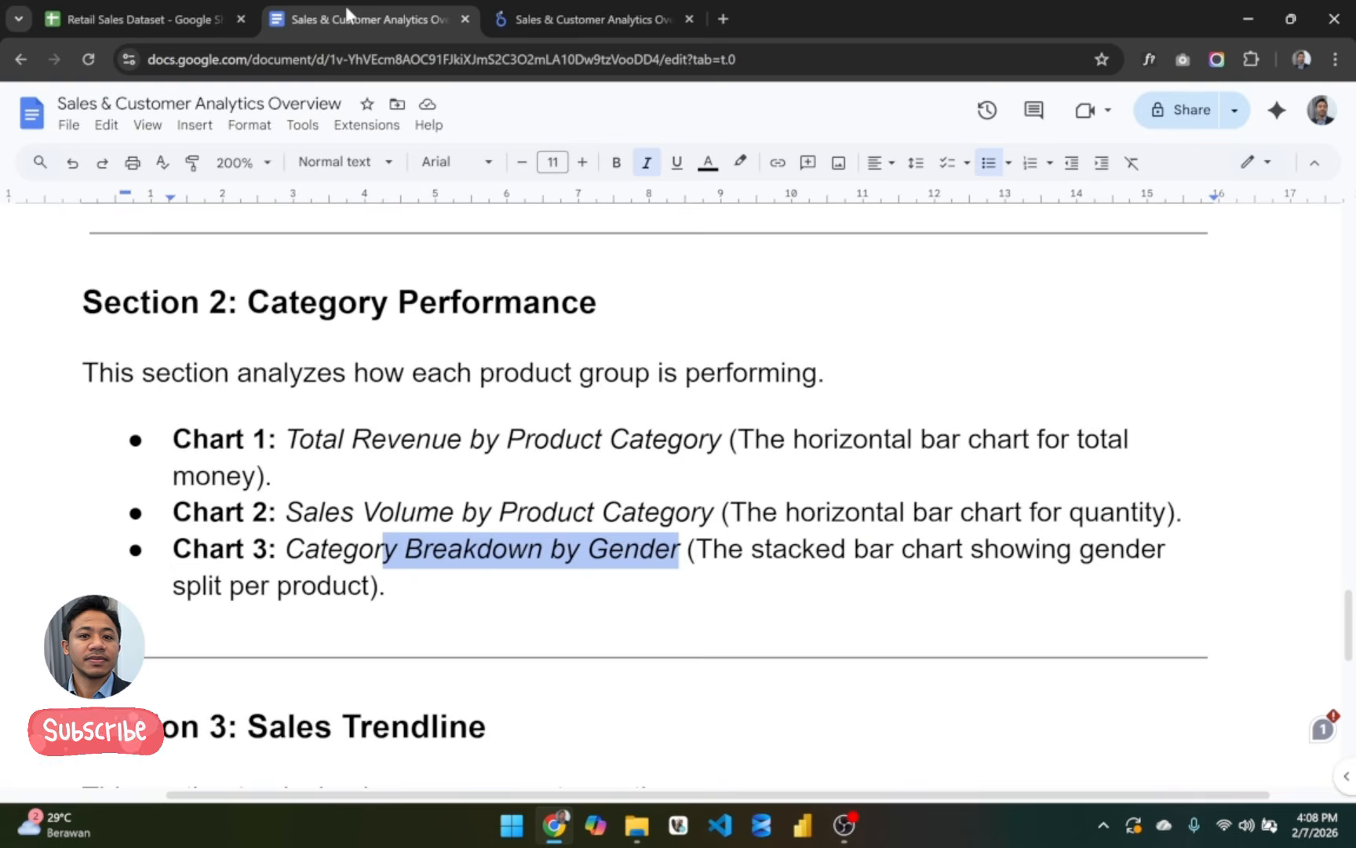
scroll(678, 486, "down", 2)
scroll(678, 487, "down", 2)
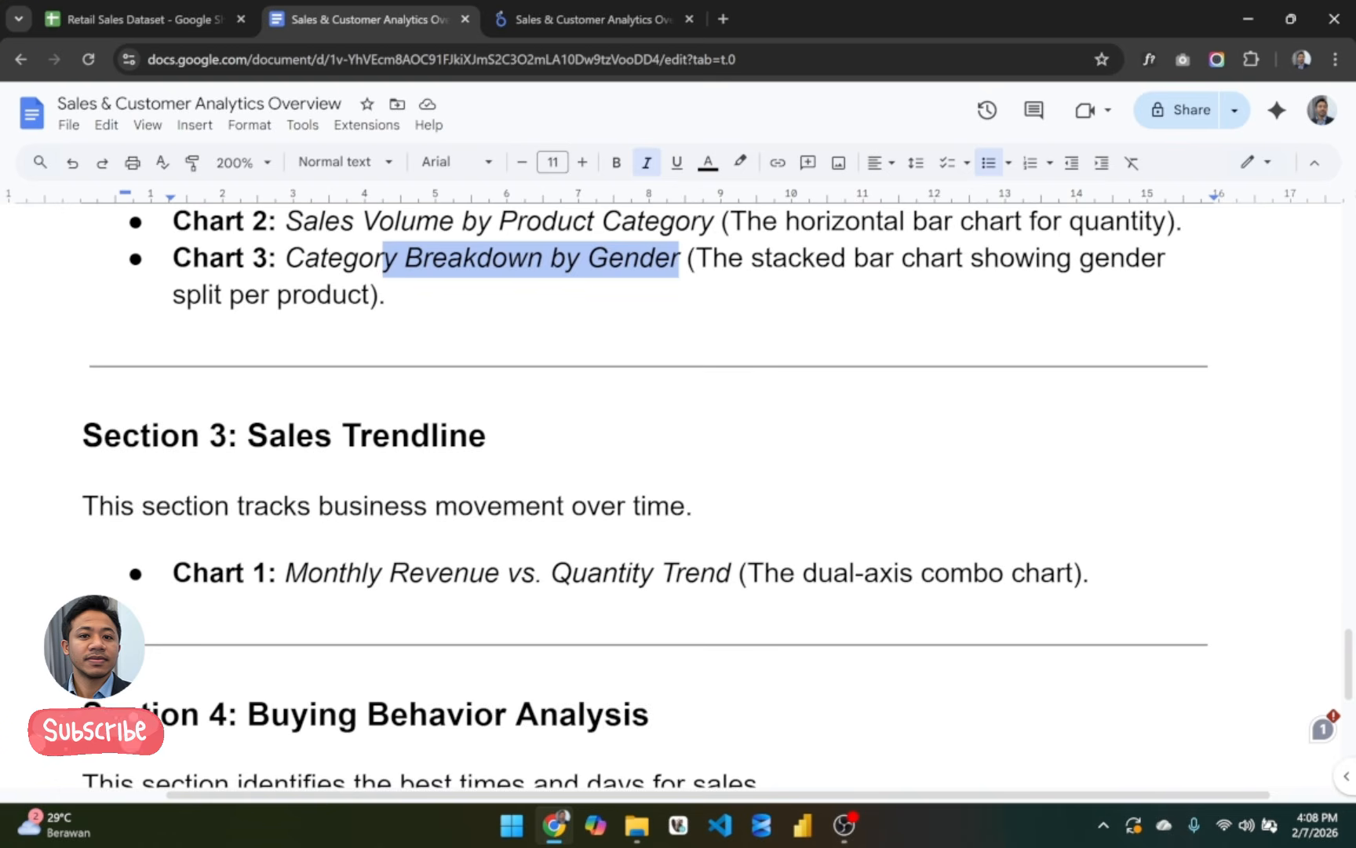
left_click(640, 11)
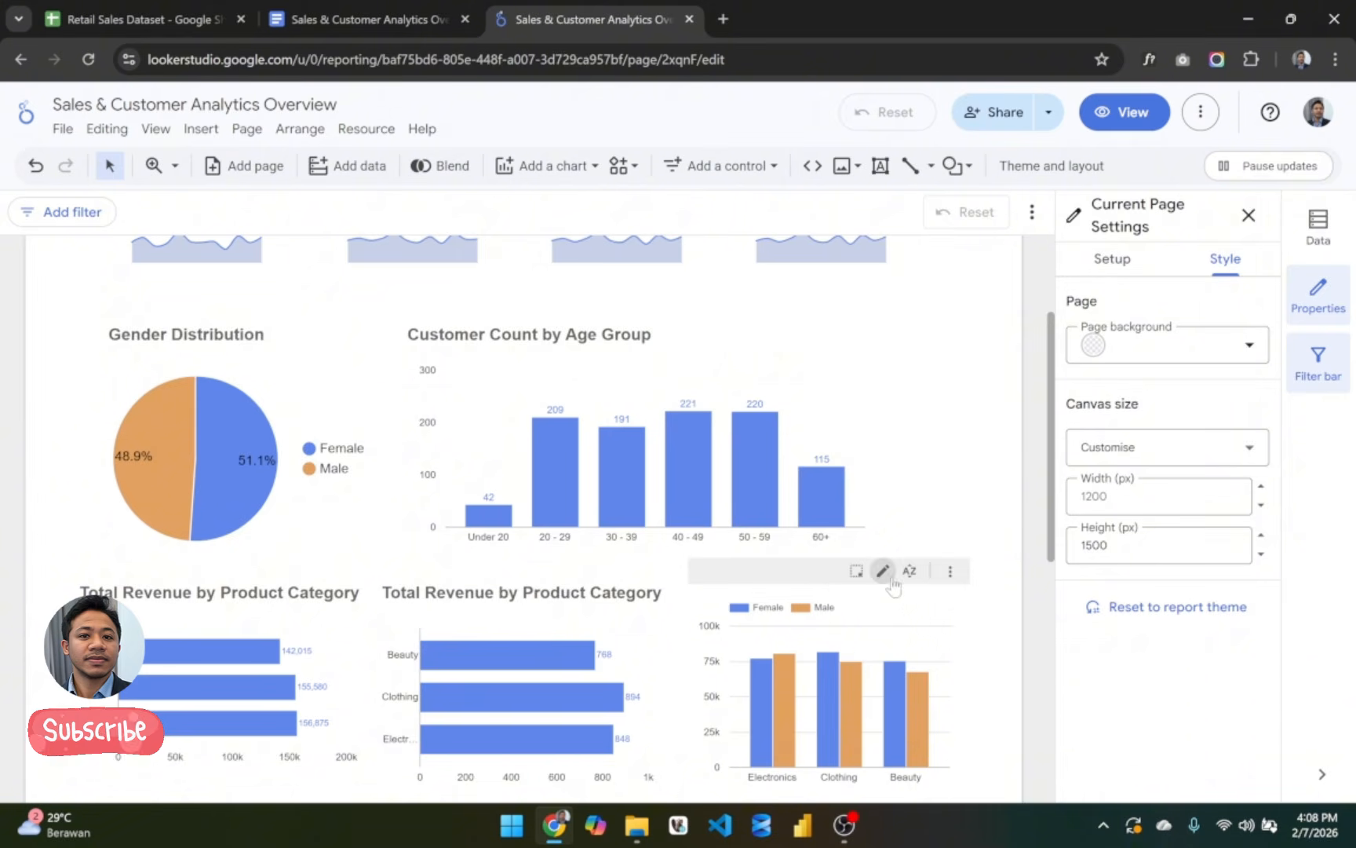
scroll(827, 588, "down", 2)
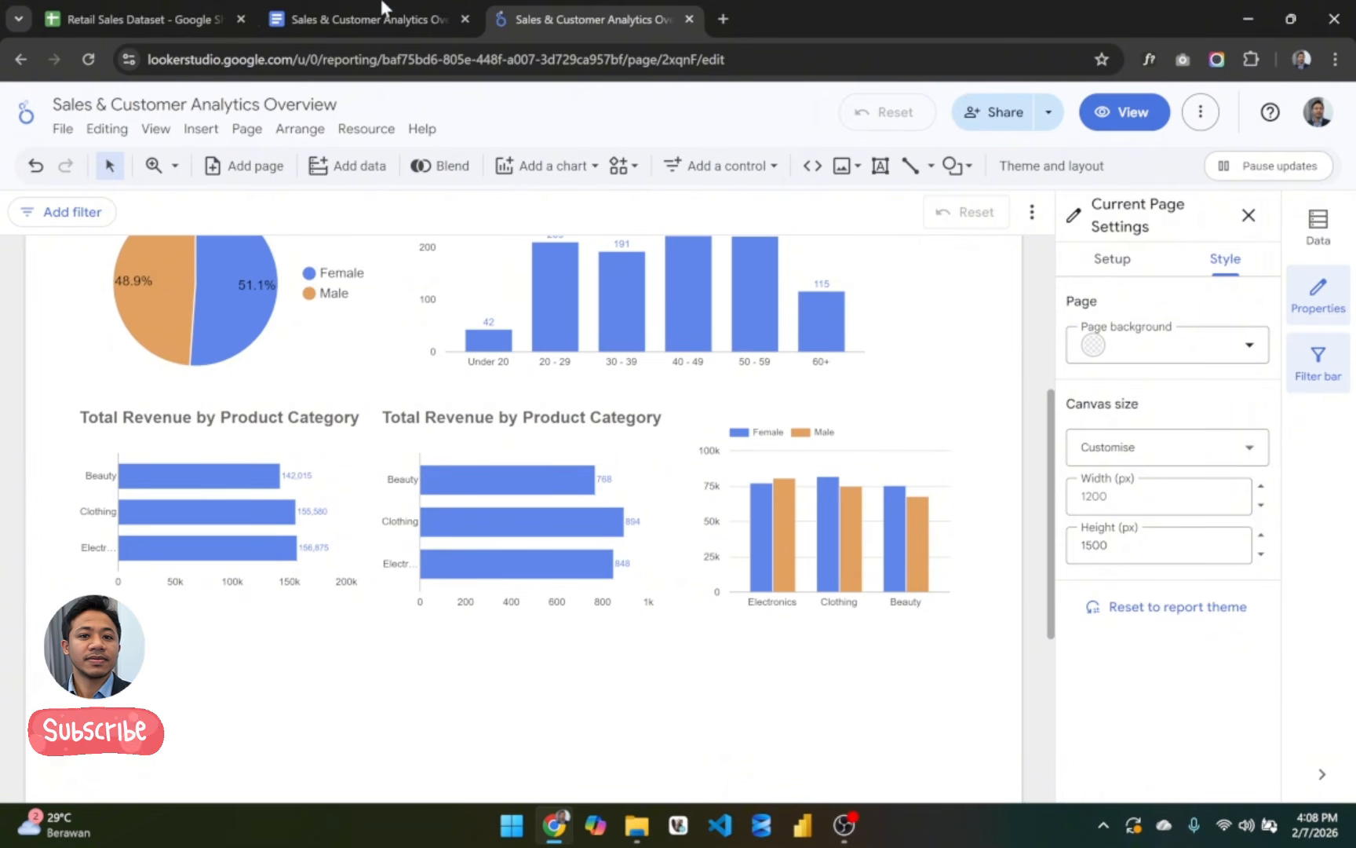
Step: Copy the Chart 3 title "Category Breakdown by Gender" from Section 2 of the Google Docs outline
left_click(936, 442)
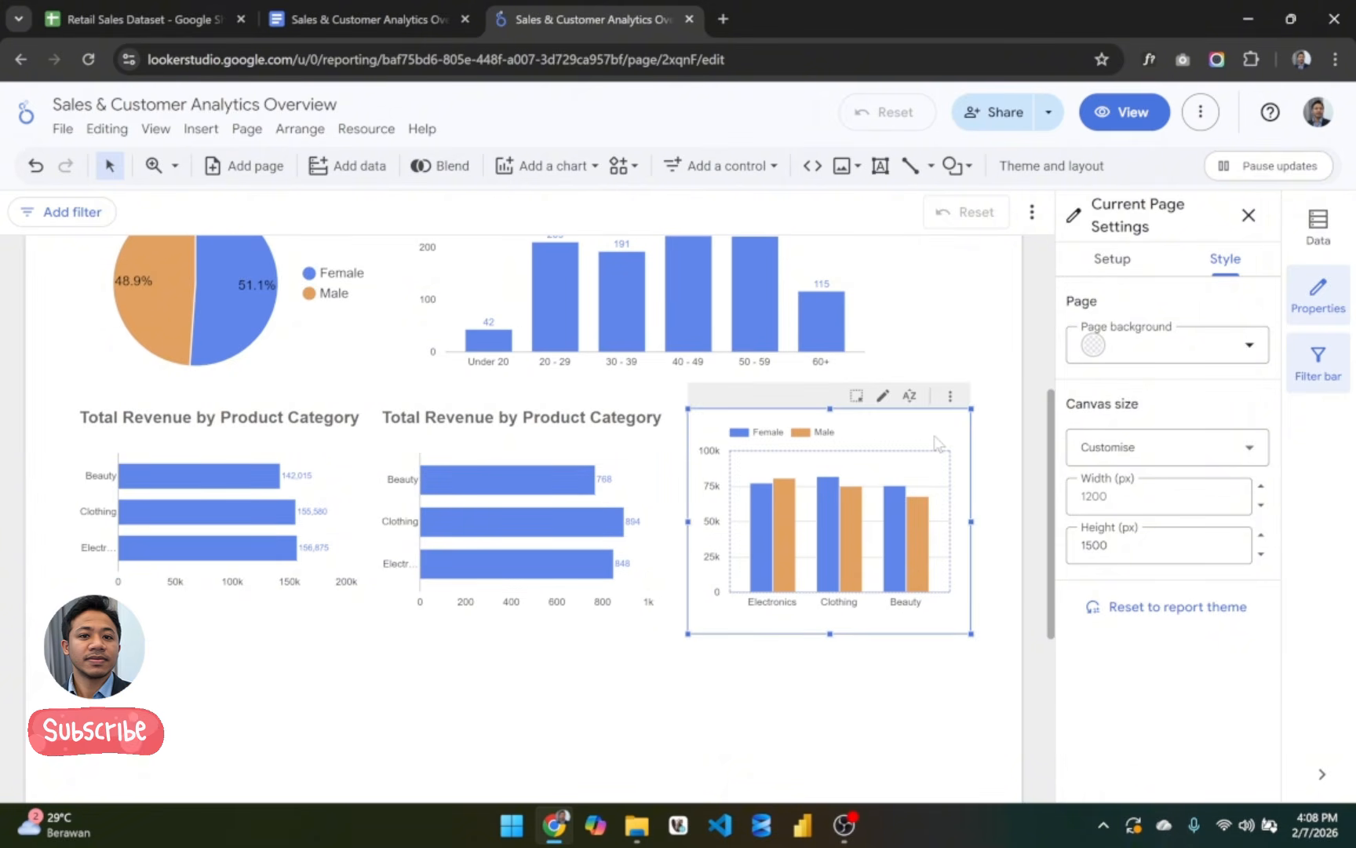
left_click_drag(935, 442, 743, 268)
left_click(380, 6)
scroll(628, 471, "up", 3)
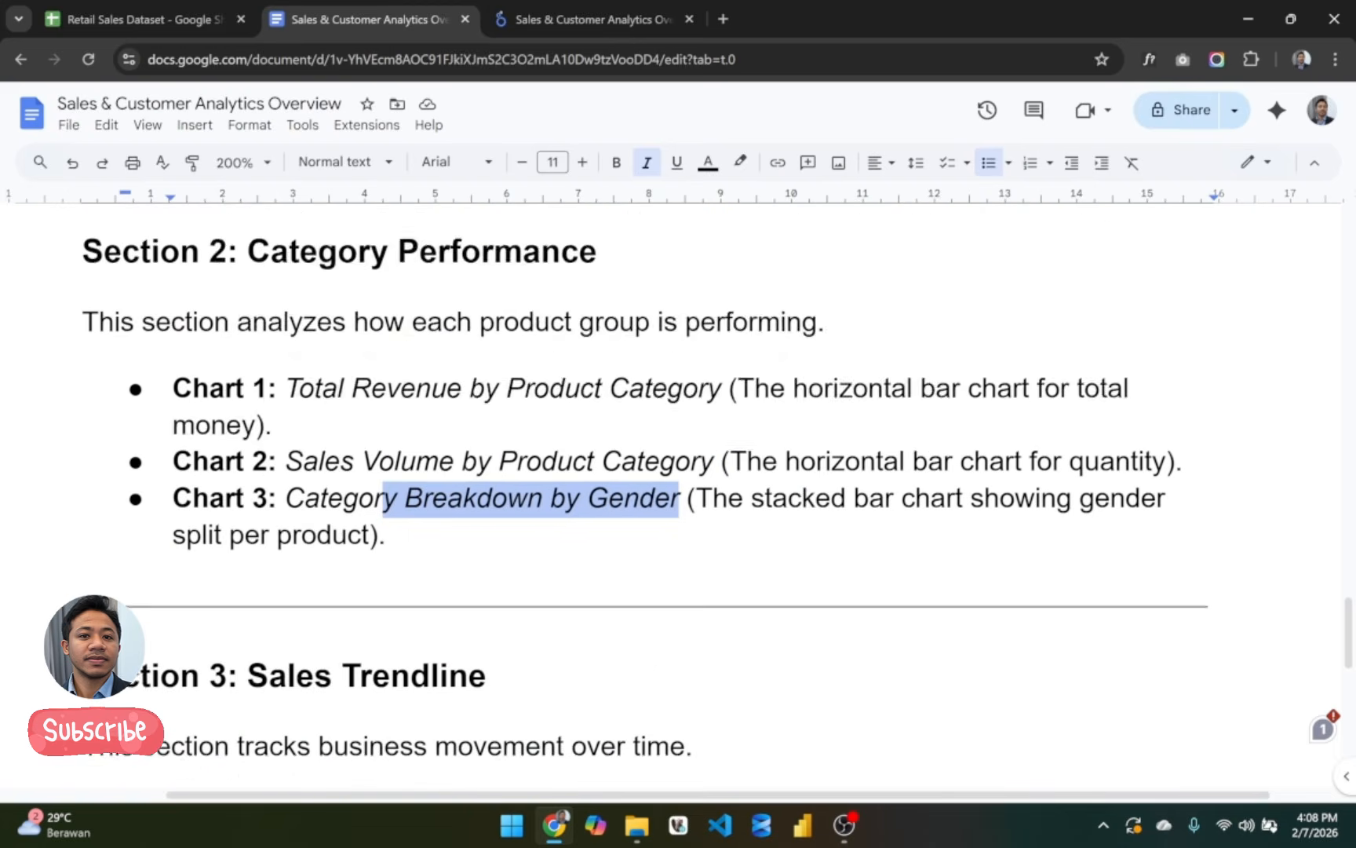
scroll(675, 495, "up", 3)
scroll(675, 495, "down", 2)
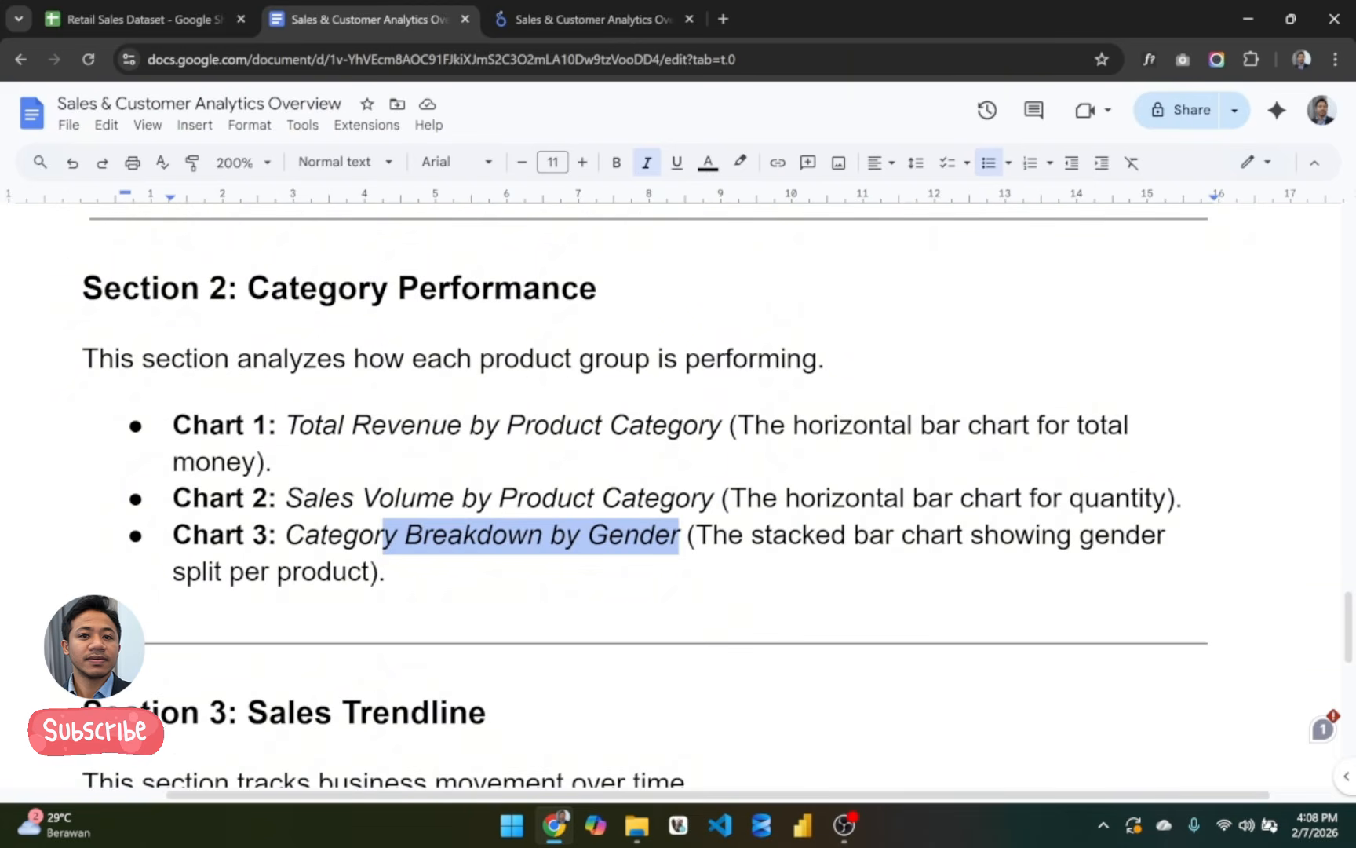
left_click_drag(680, 535, 284, 535)
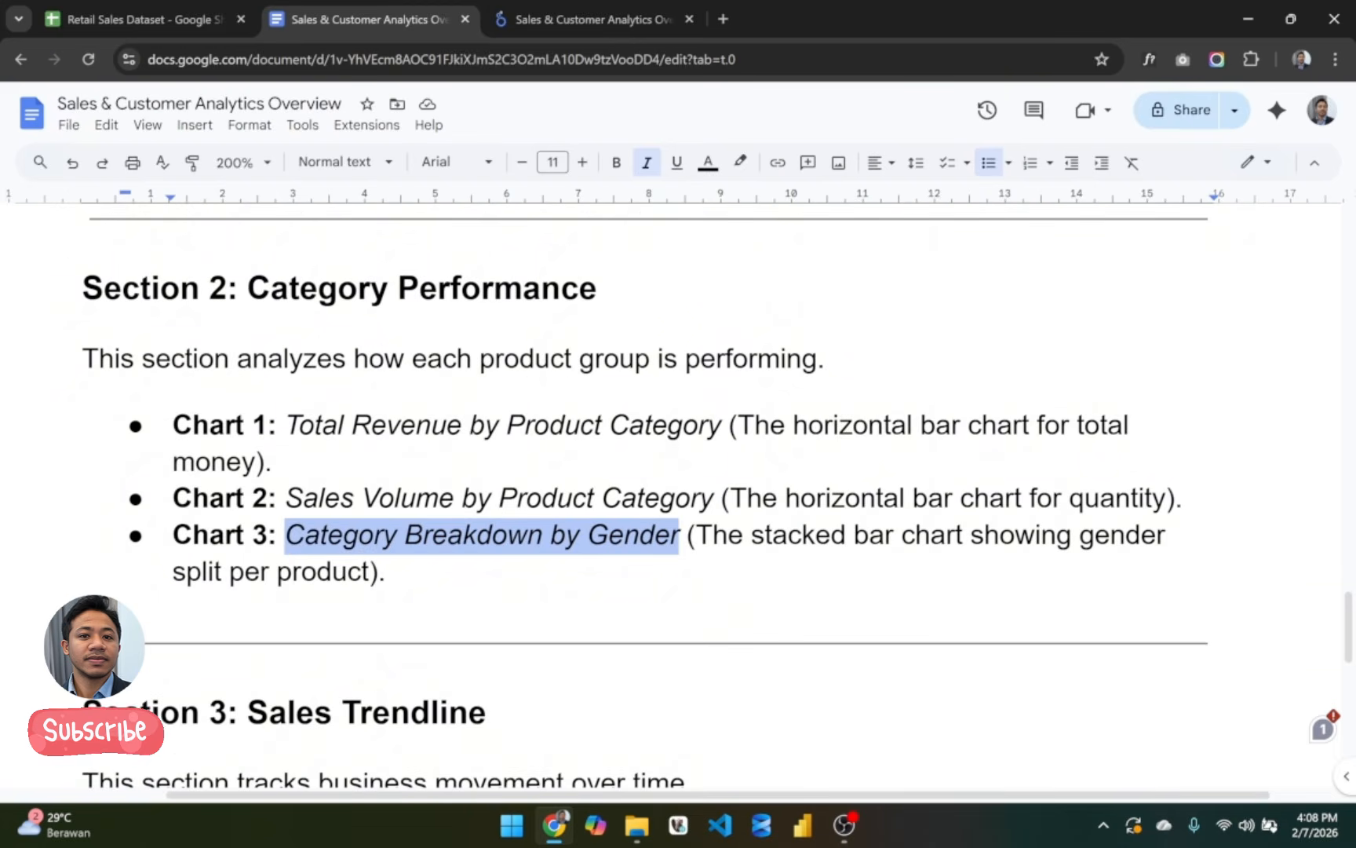
Step: Return to the Looker Studio report, reload it, and bring the product category charts into view
left_click(617, 10)
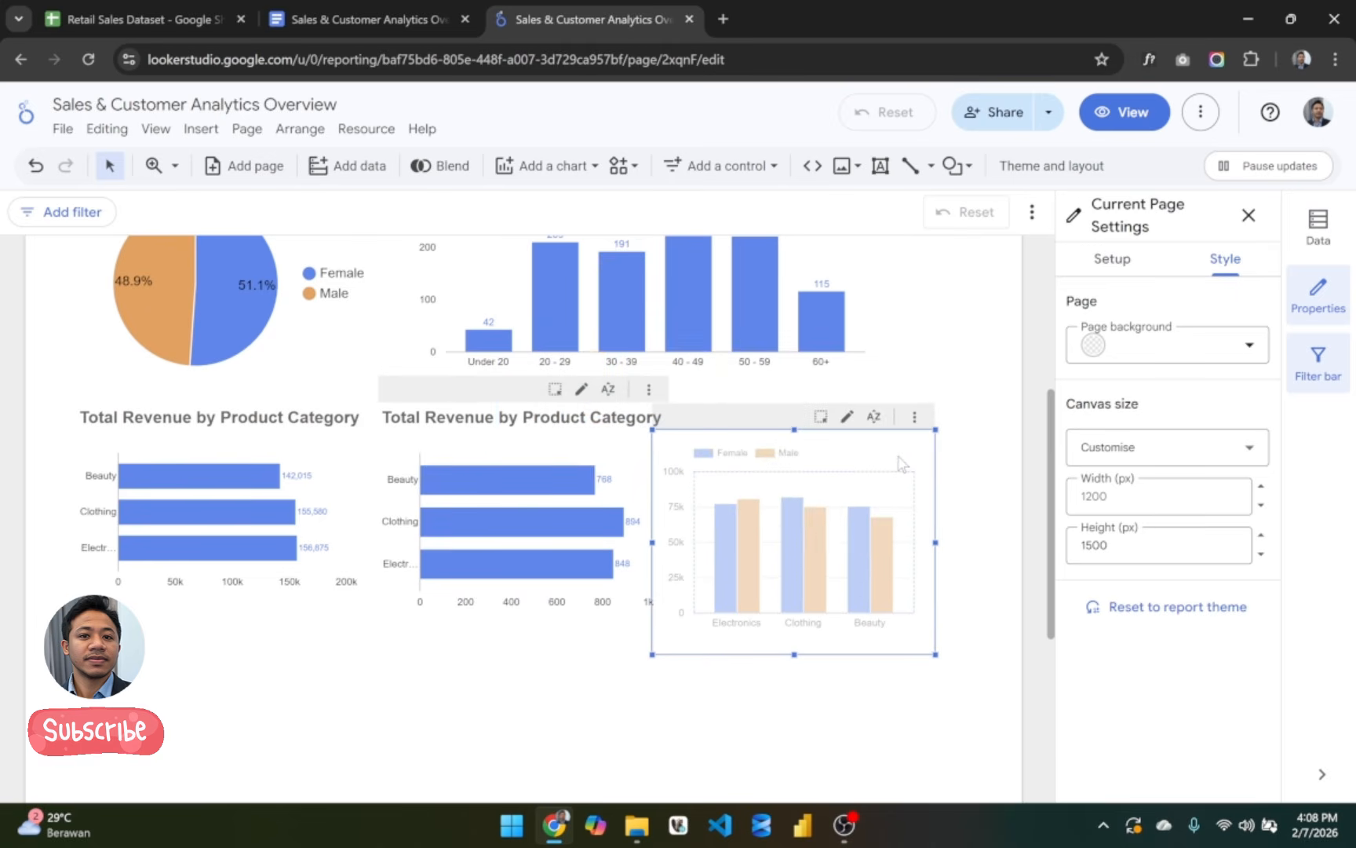
left_click_drag(785, 440, 714, 249)
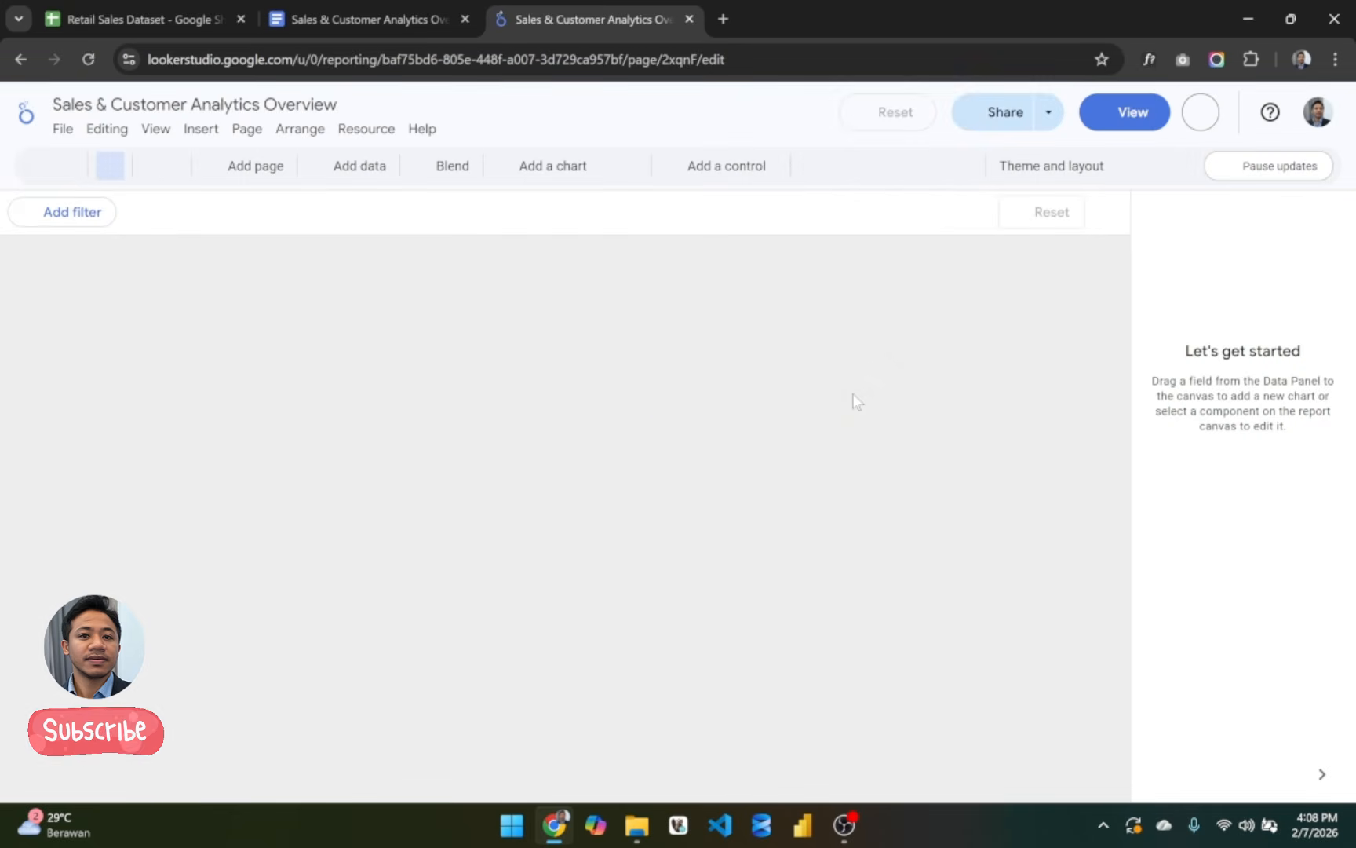
scroll(965, 653, "down", 1)
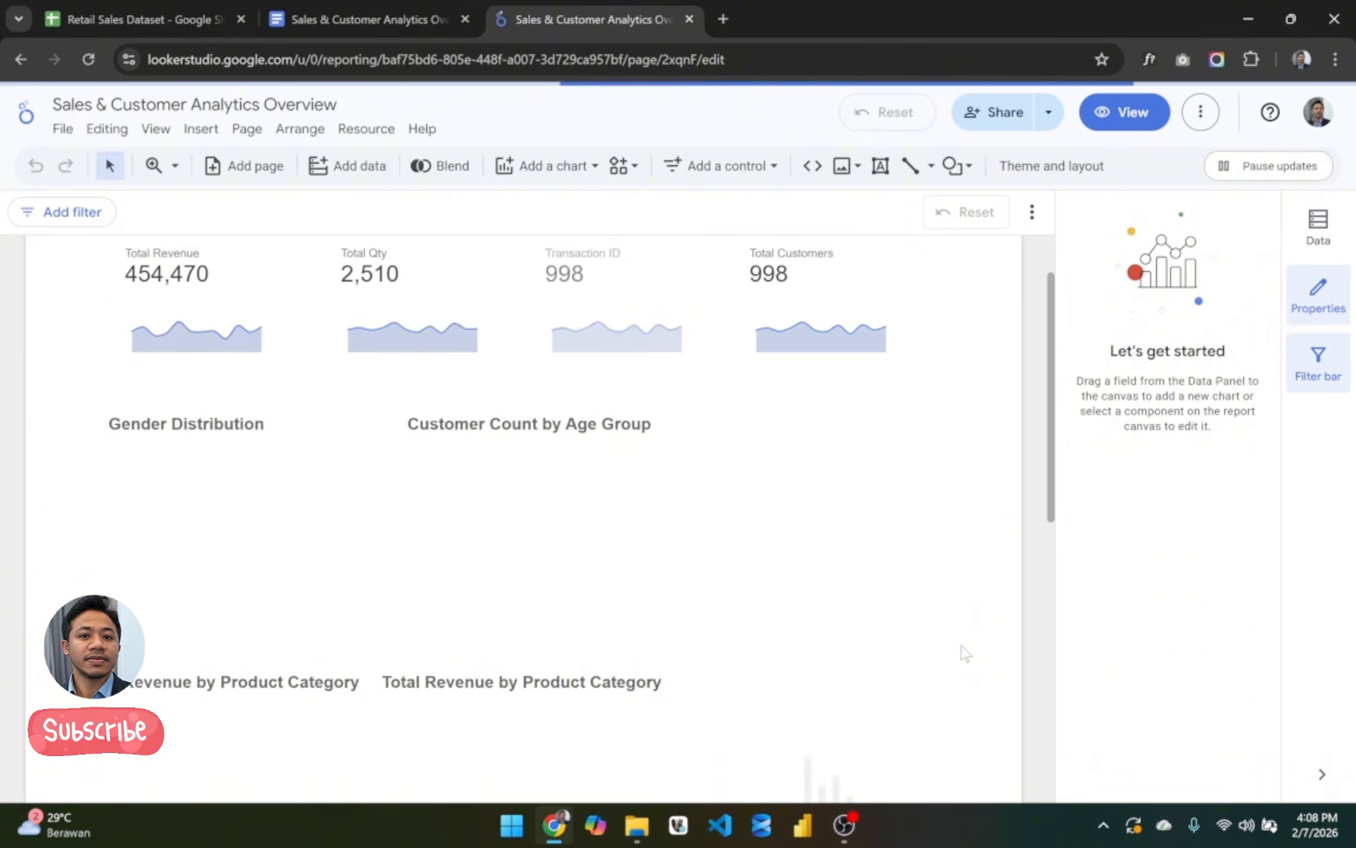
scroll(965, 653, "down", 2)
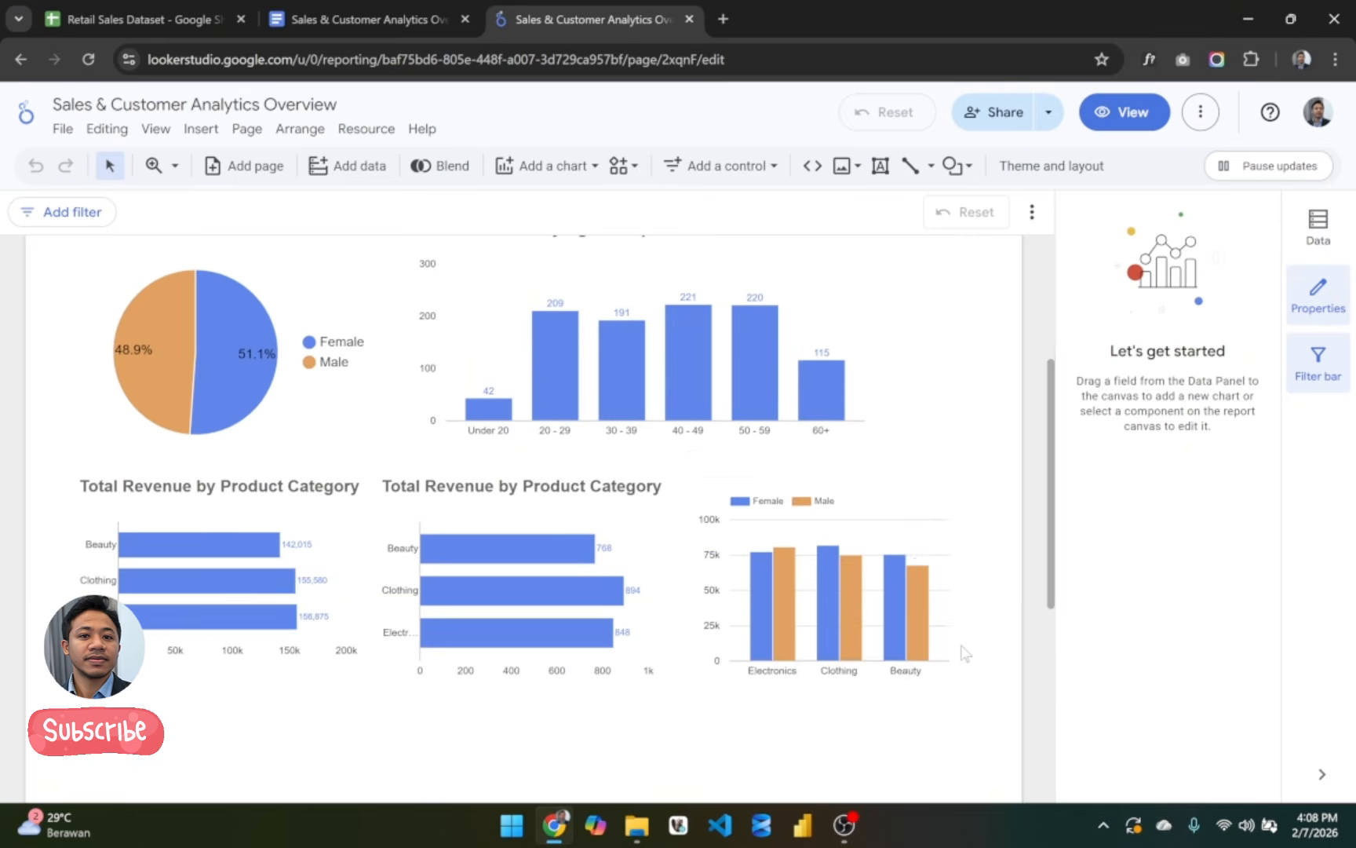
Step: Show a title on the grouped bar chart and set it to "Category Breakdown by Gender"
left_click(943, 506)
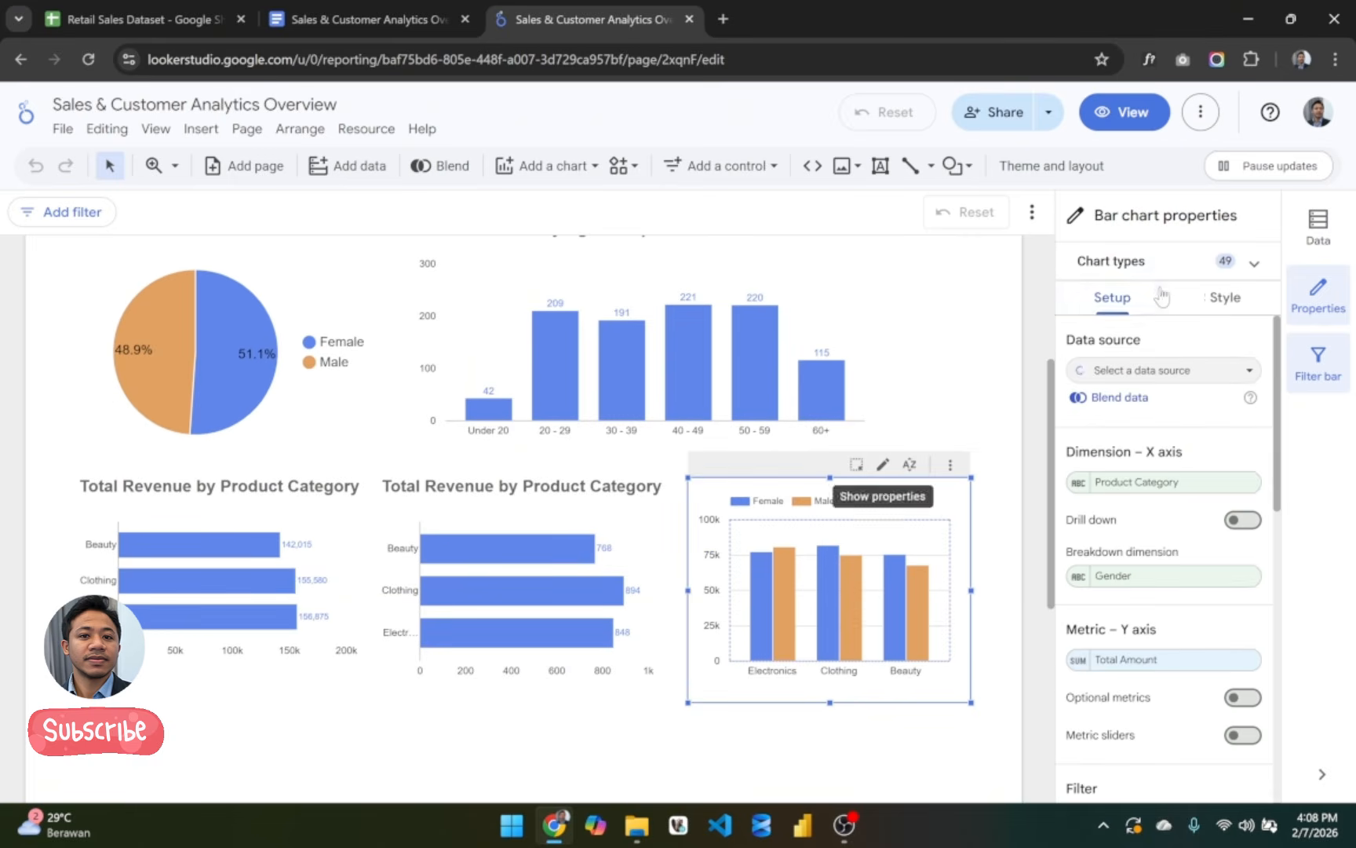
left_click(1215, 302)
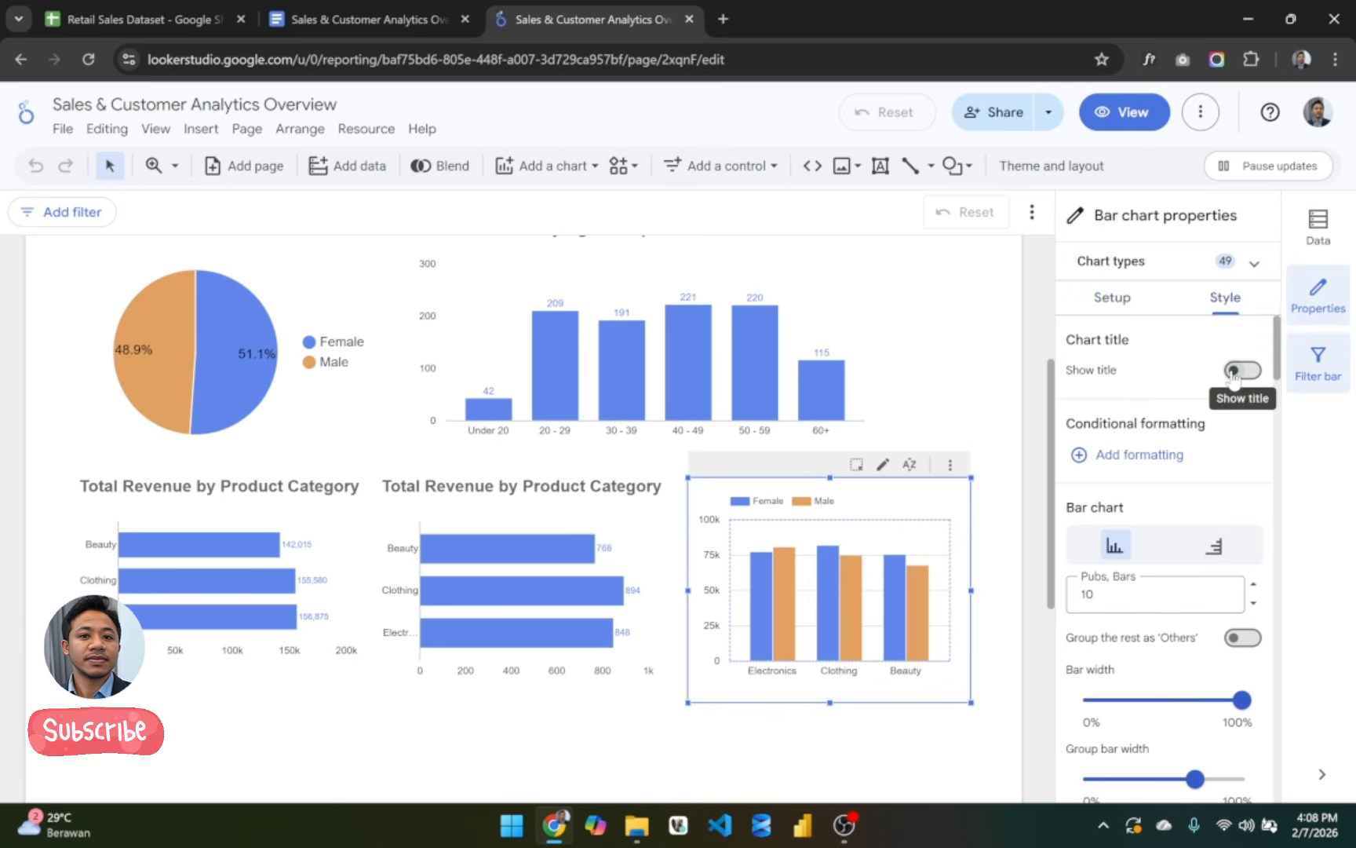
left_click(1241, 371)
double_click(1141, 421)
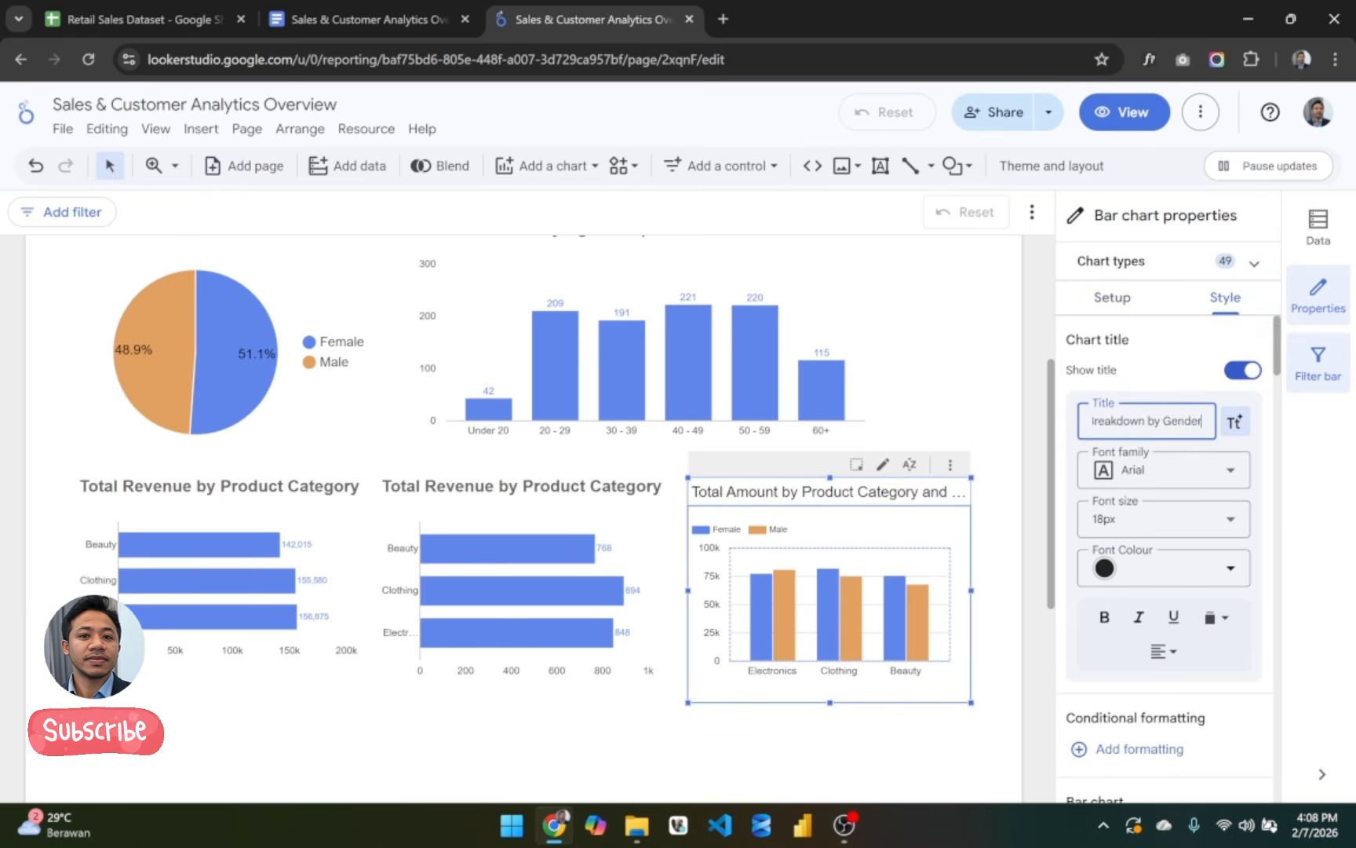
key("Return")
Step: Turn off the legend of the Category Breakdown by Gender chart
scroll(1173, 603, "down", 15)
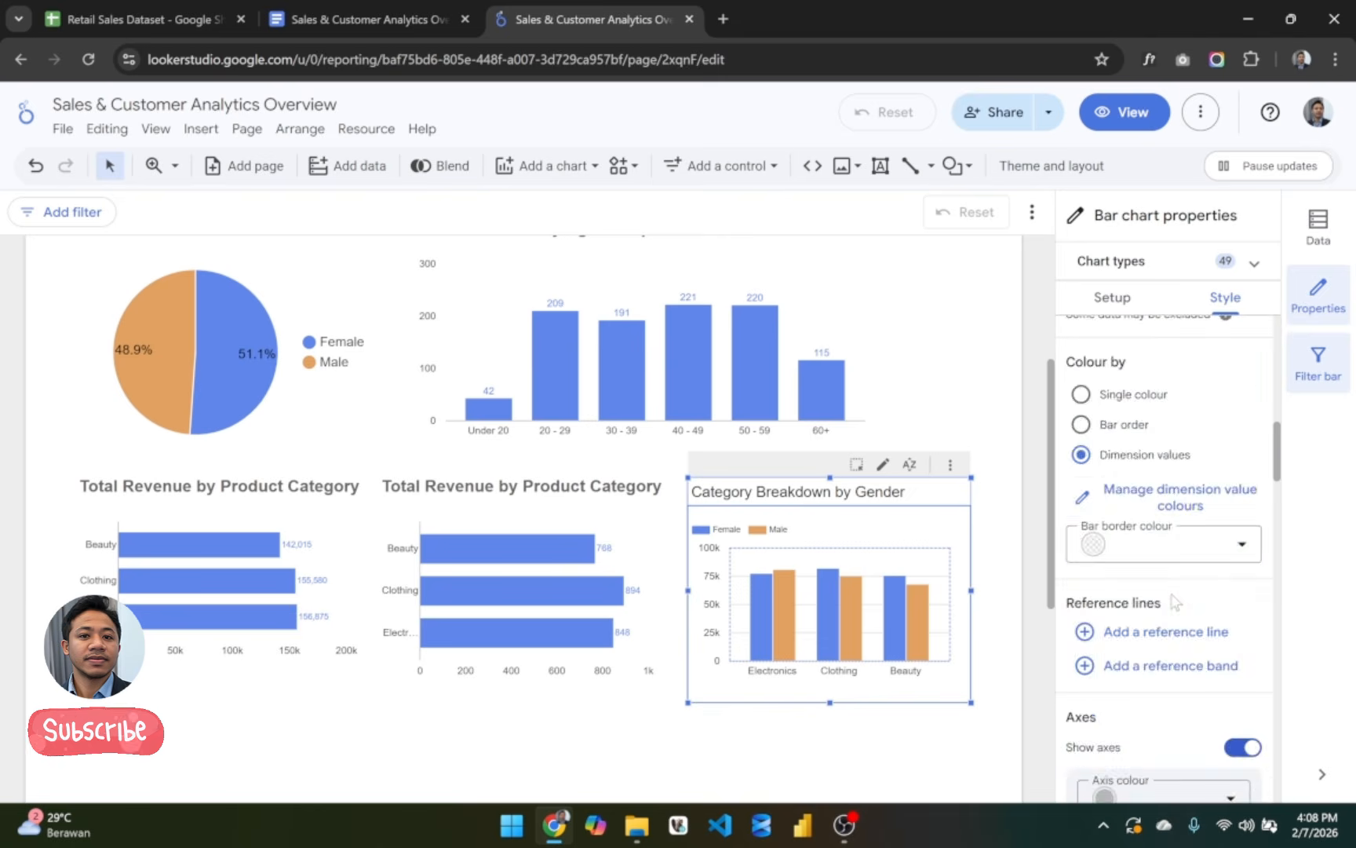
scroll(1174, 603, "down", 12)
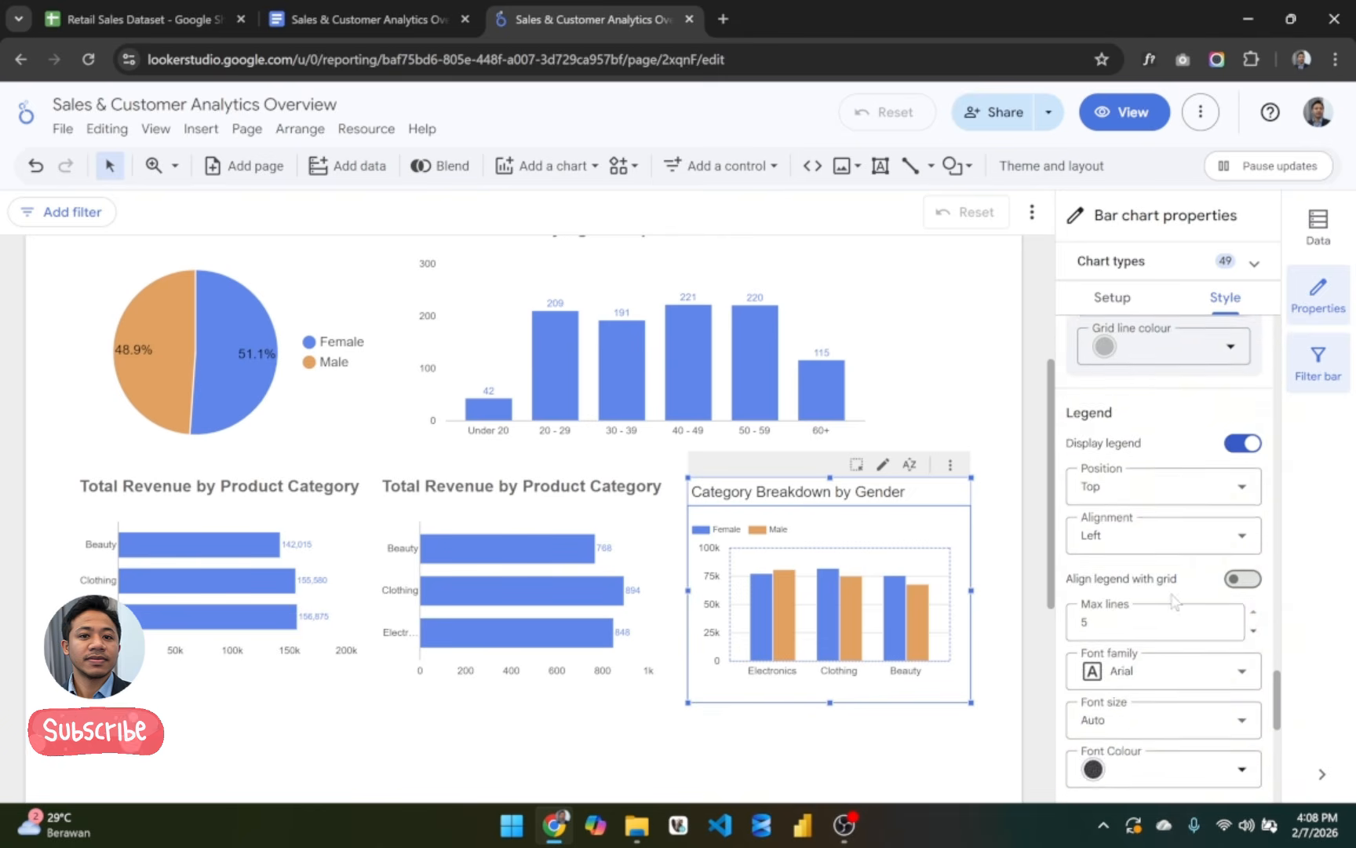
scroll(1174, 602, "up", 9)
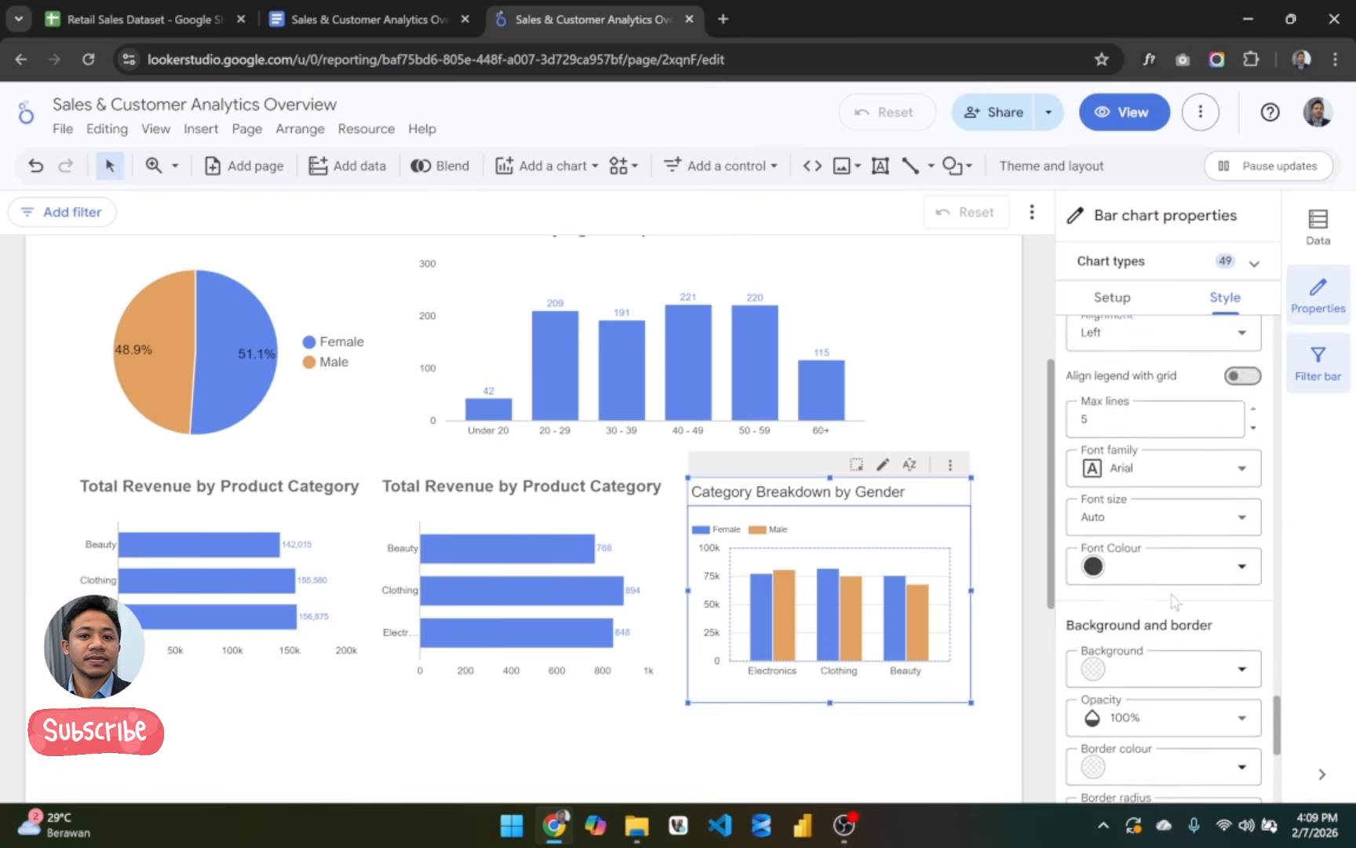
left_click(1241, 537)
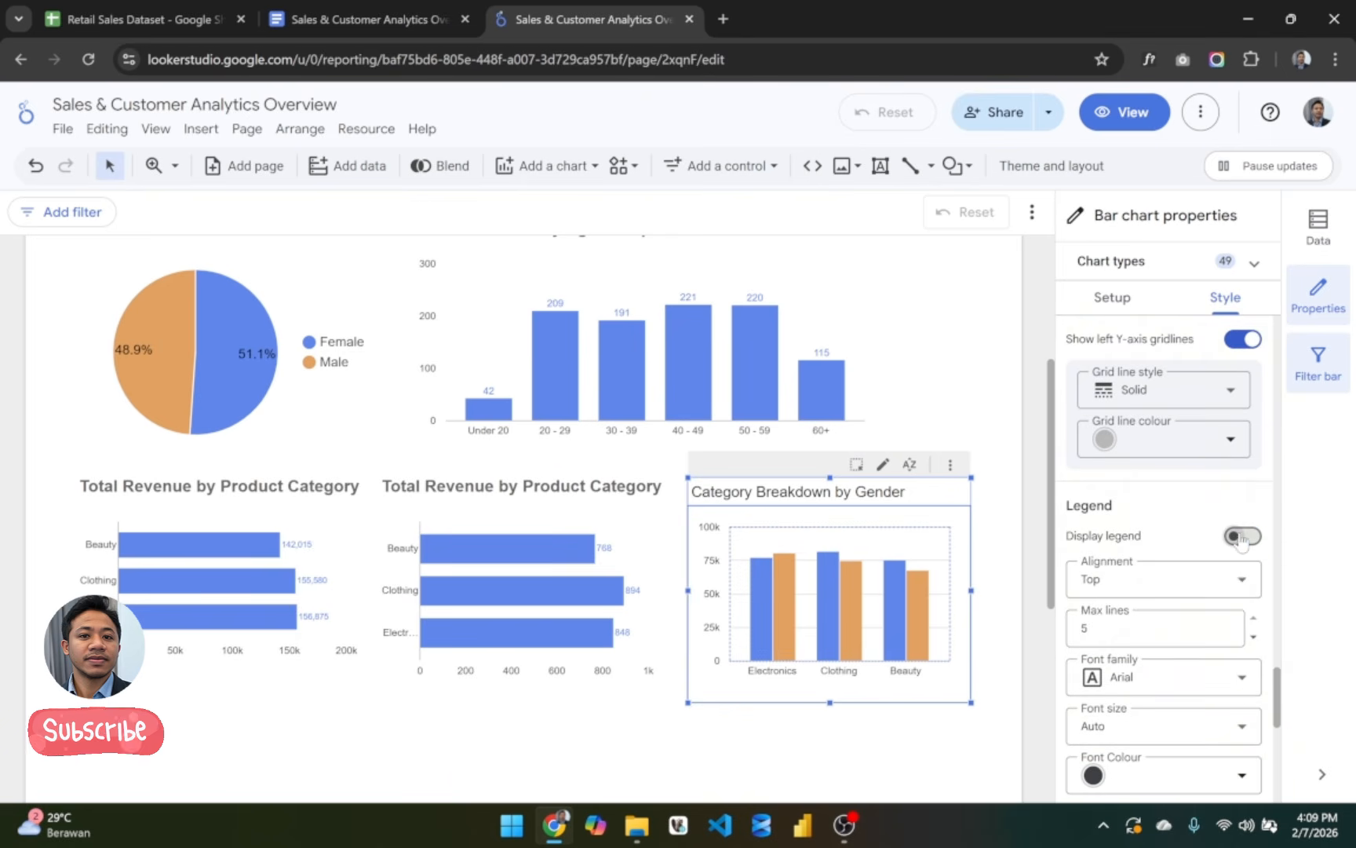
Step: Hide the left Y-axis gridlines of the Category Breakdown by Gender chart
scroll(1235, 637, "down", 6)
scroll(1236, 628, "up", 7)
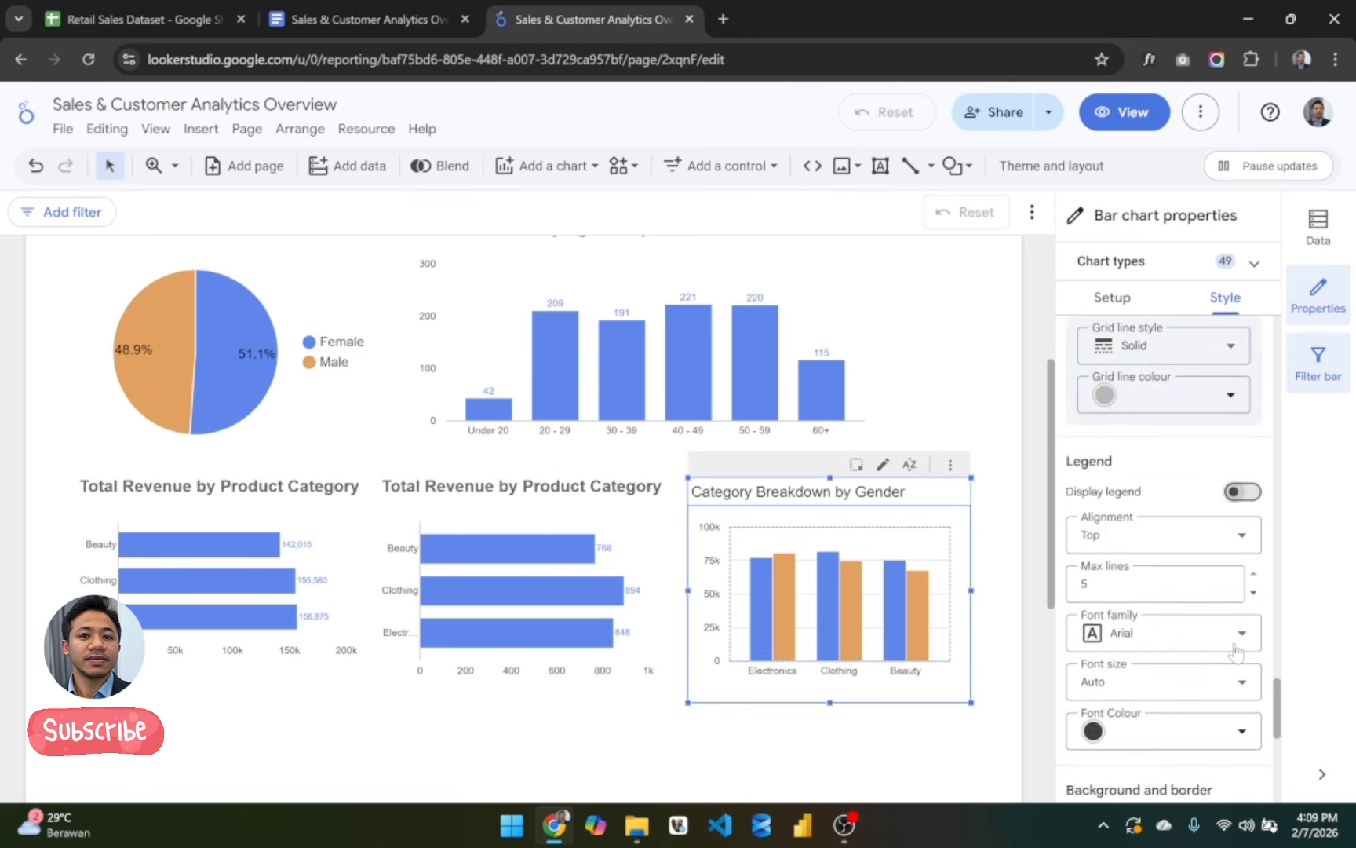
left_click(1246, 521)
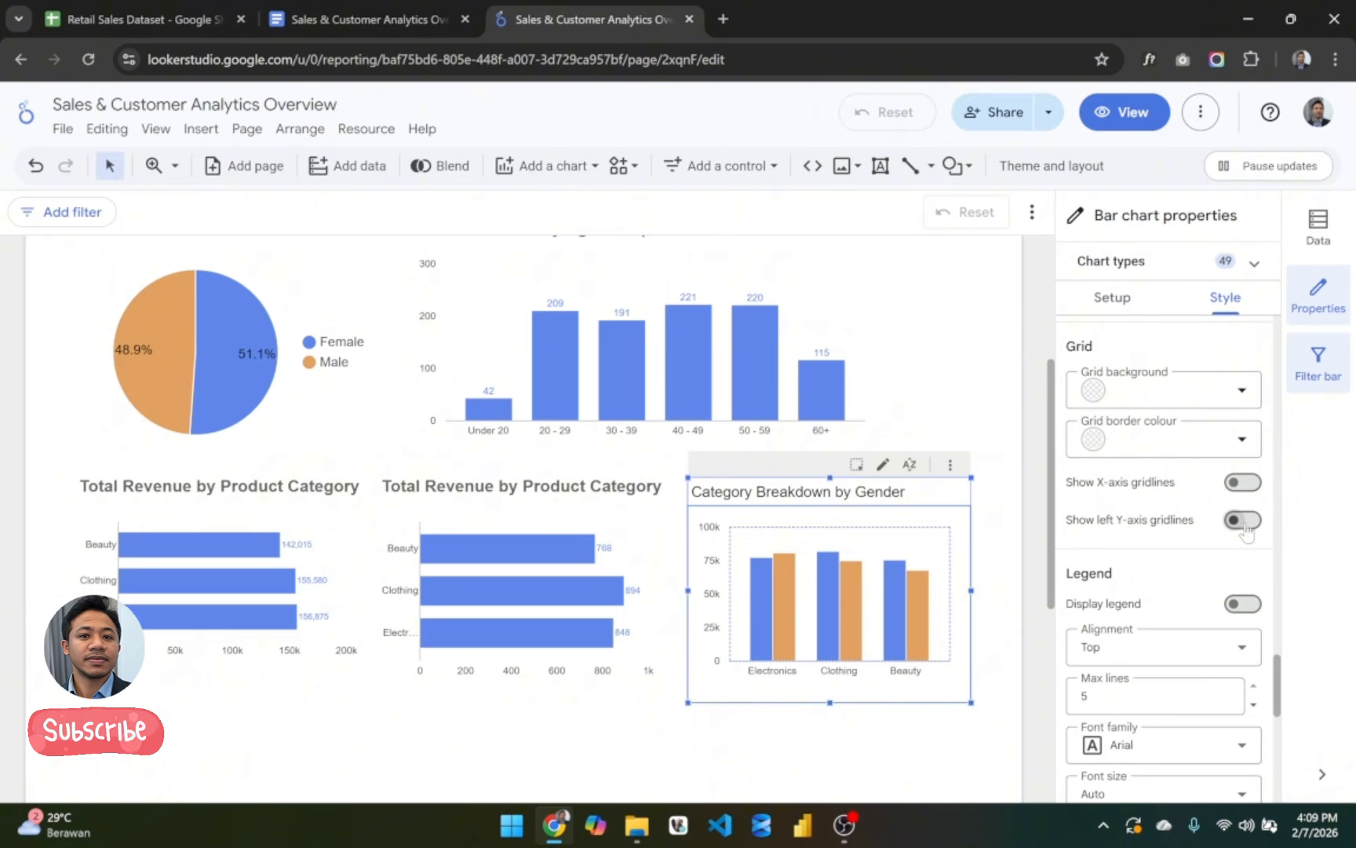
Step: Make the Category Breakdown by Gender chart title bold and colour it dark grey
scroll(1175, 390, "up", 5)
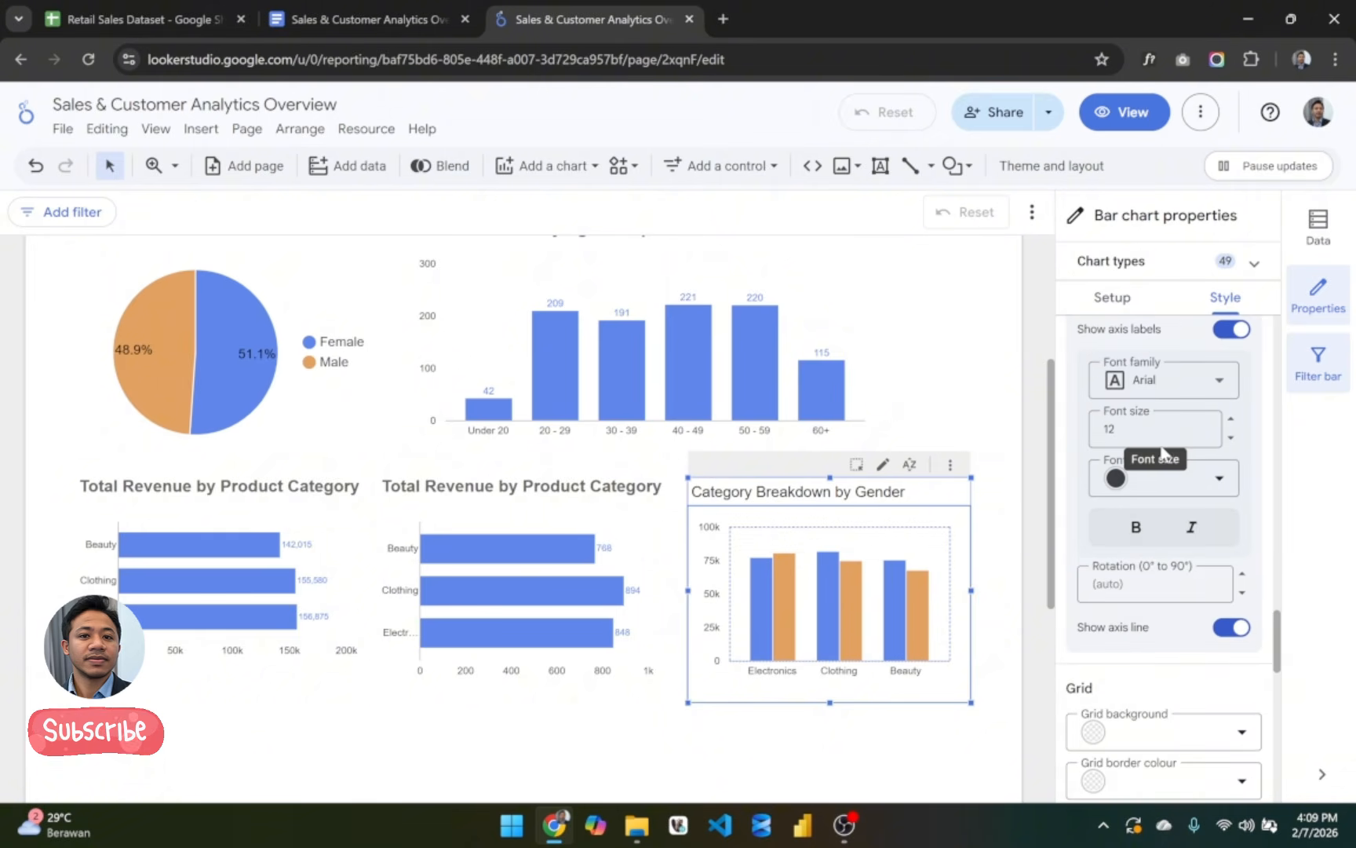
scroll(1206, 416, "up", 1)
scroll(1206, 416, "up", 7)
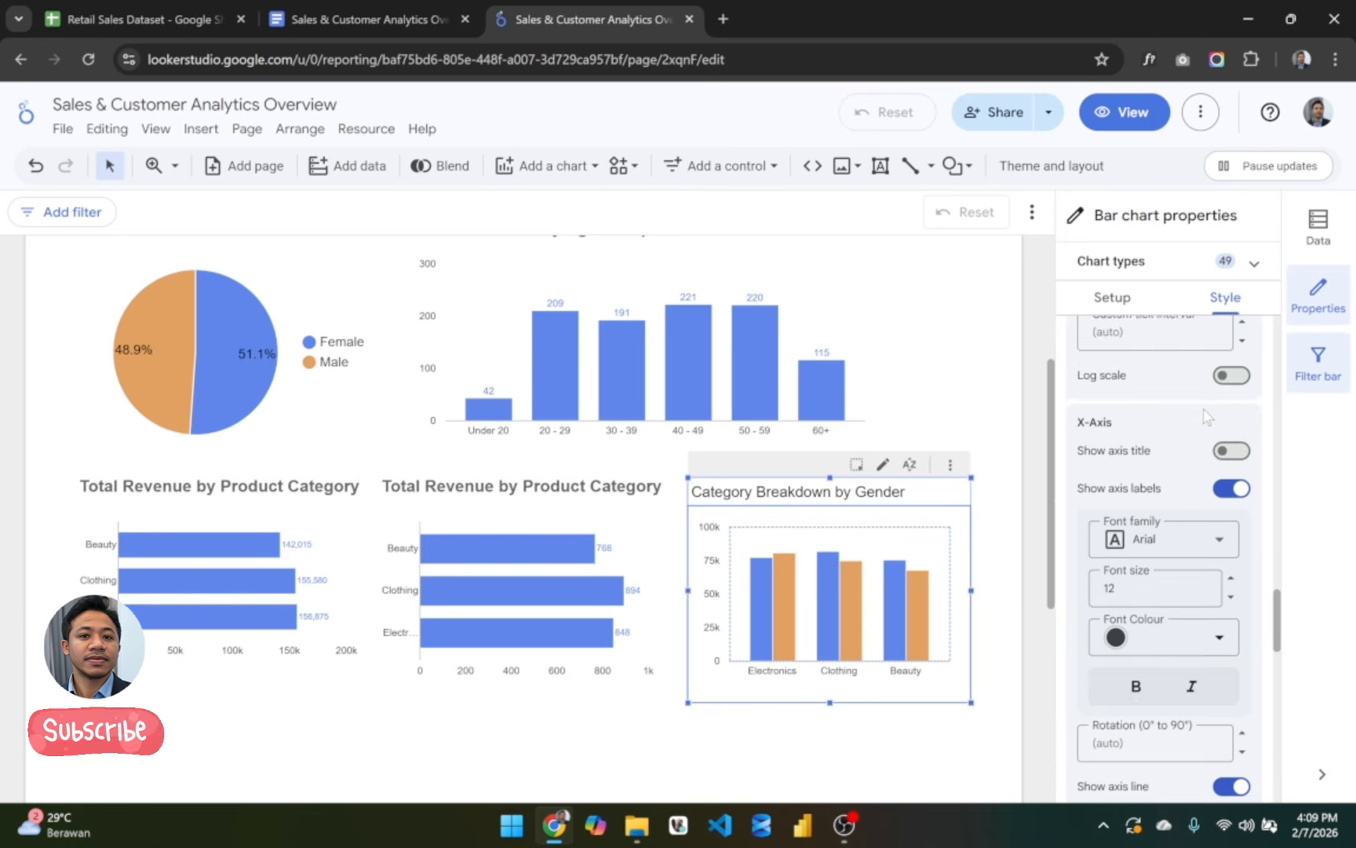
scroll(1206, 416, "up", 1)
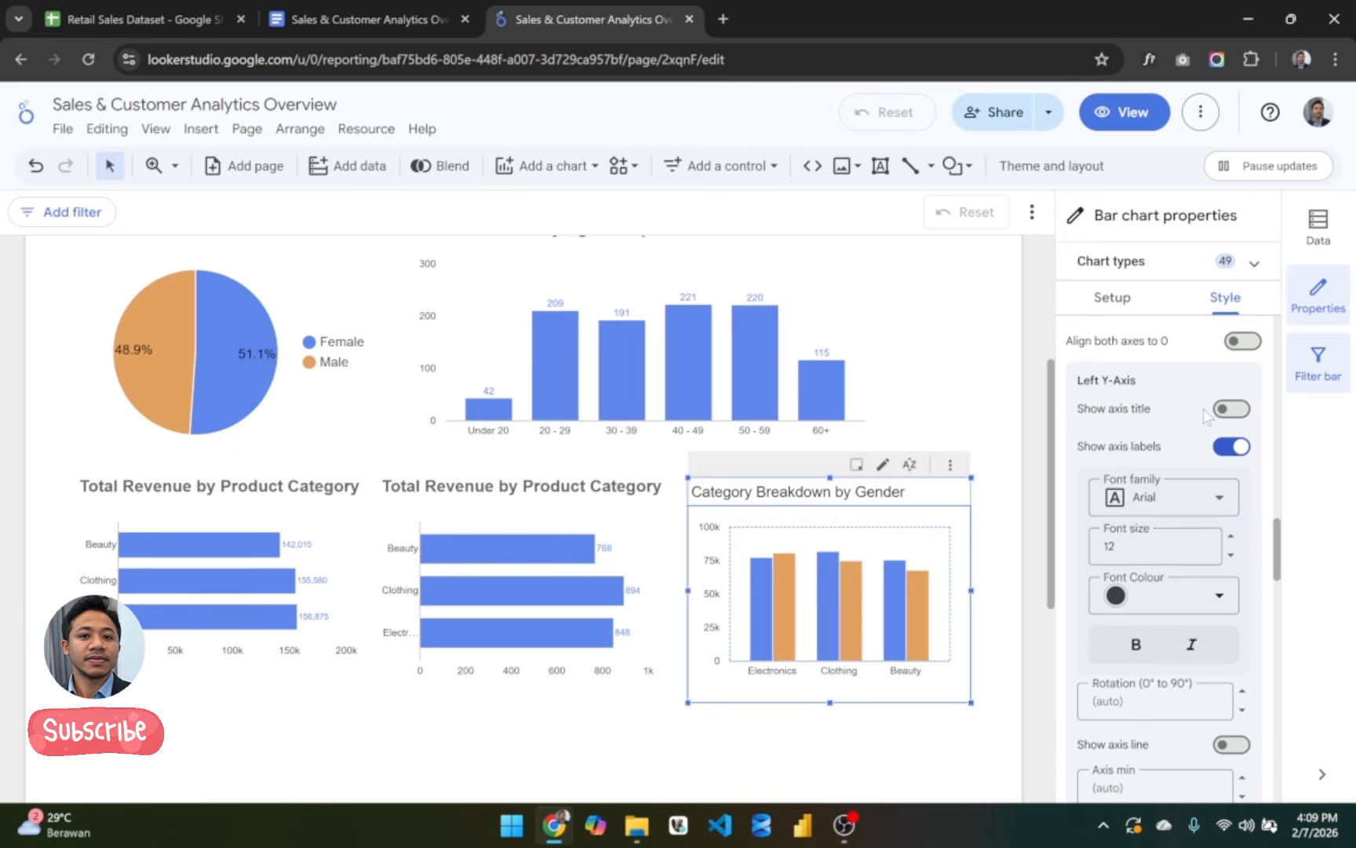
scroll(1169, 540, "up", 5)
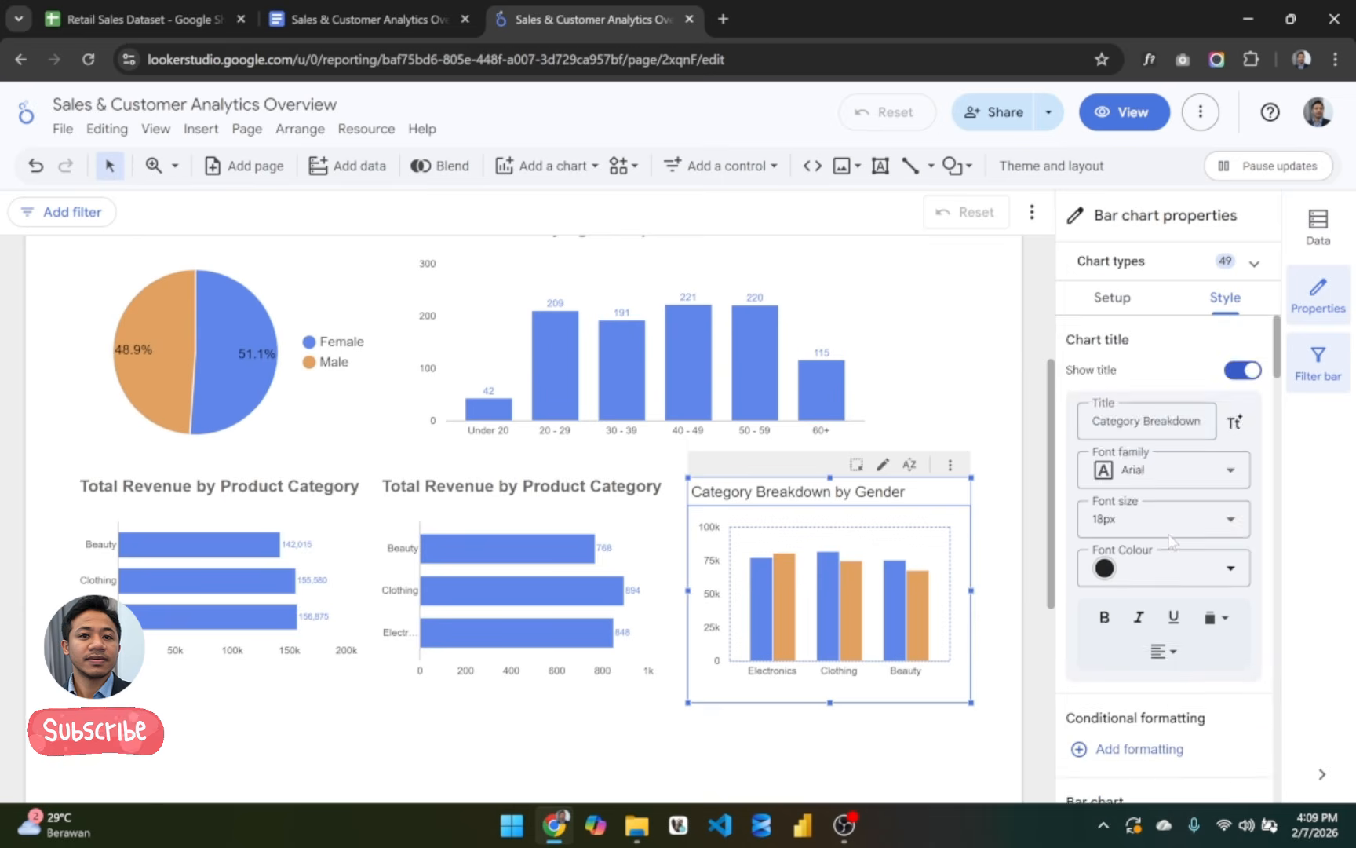
scroll(1170, 540, "down", 1)
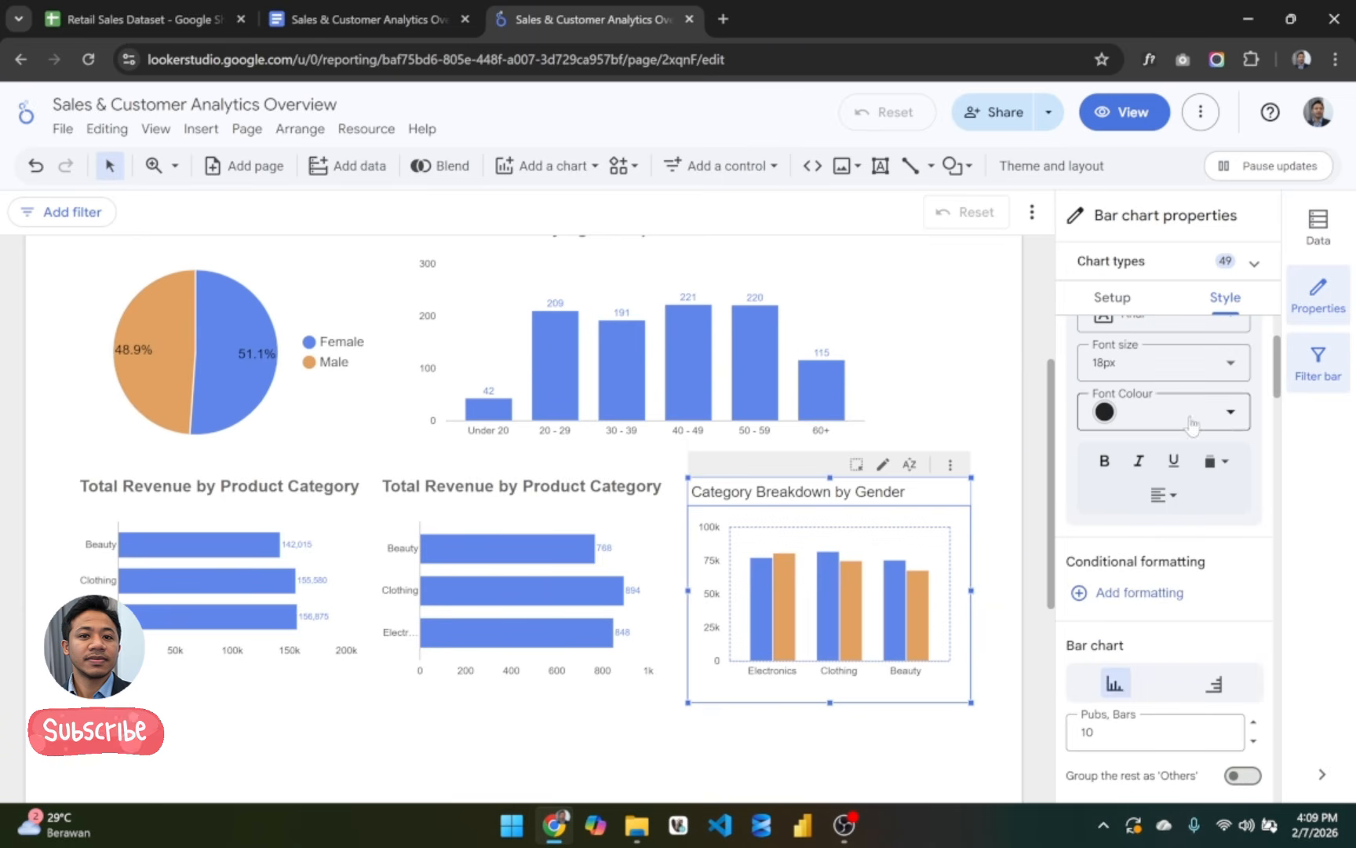
left_click(1104, 463)
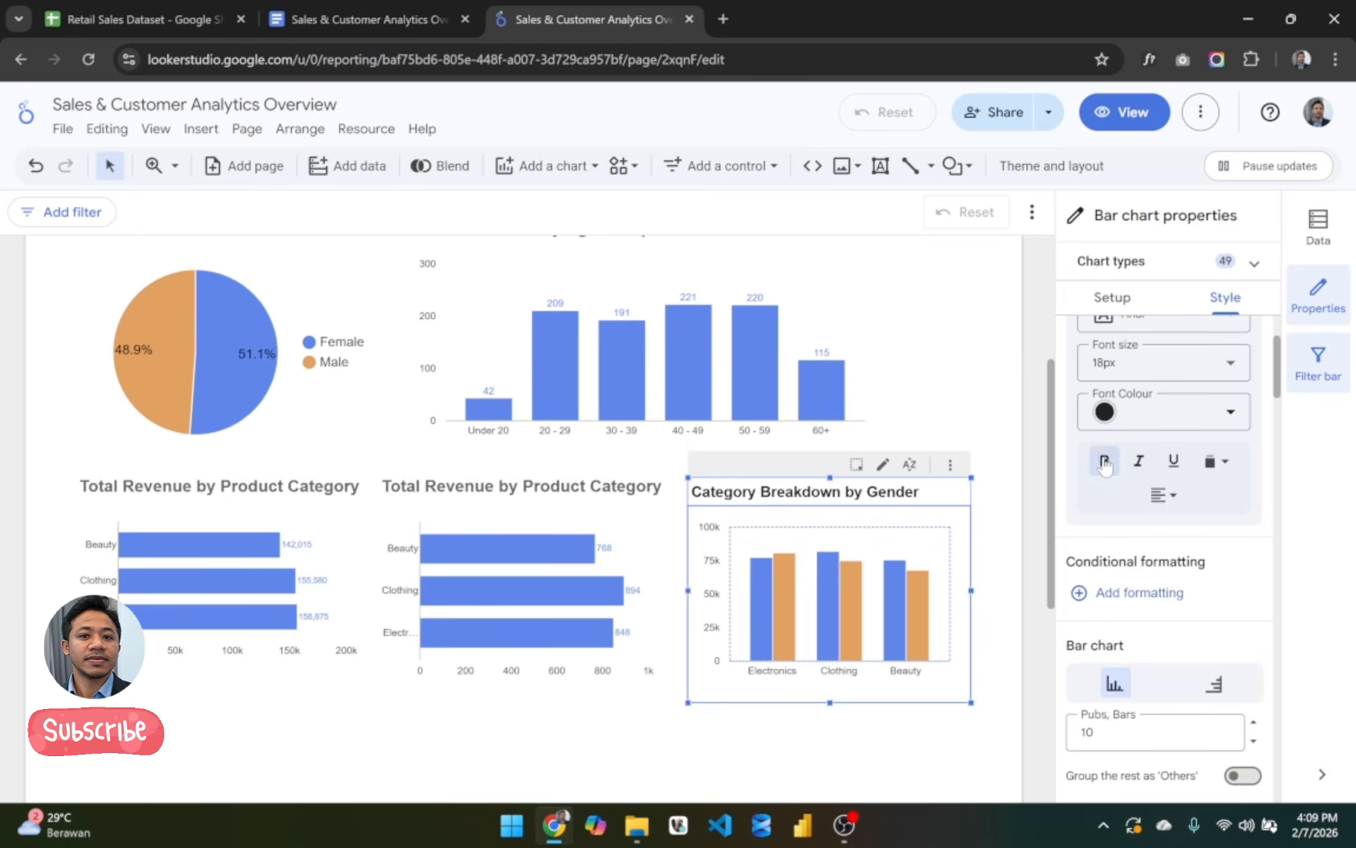
left_click(1157, 421)
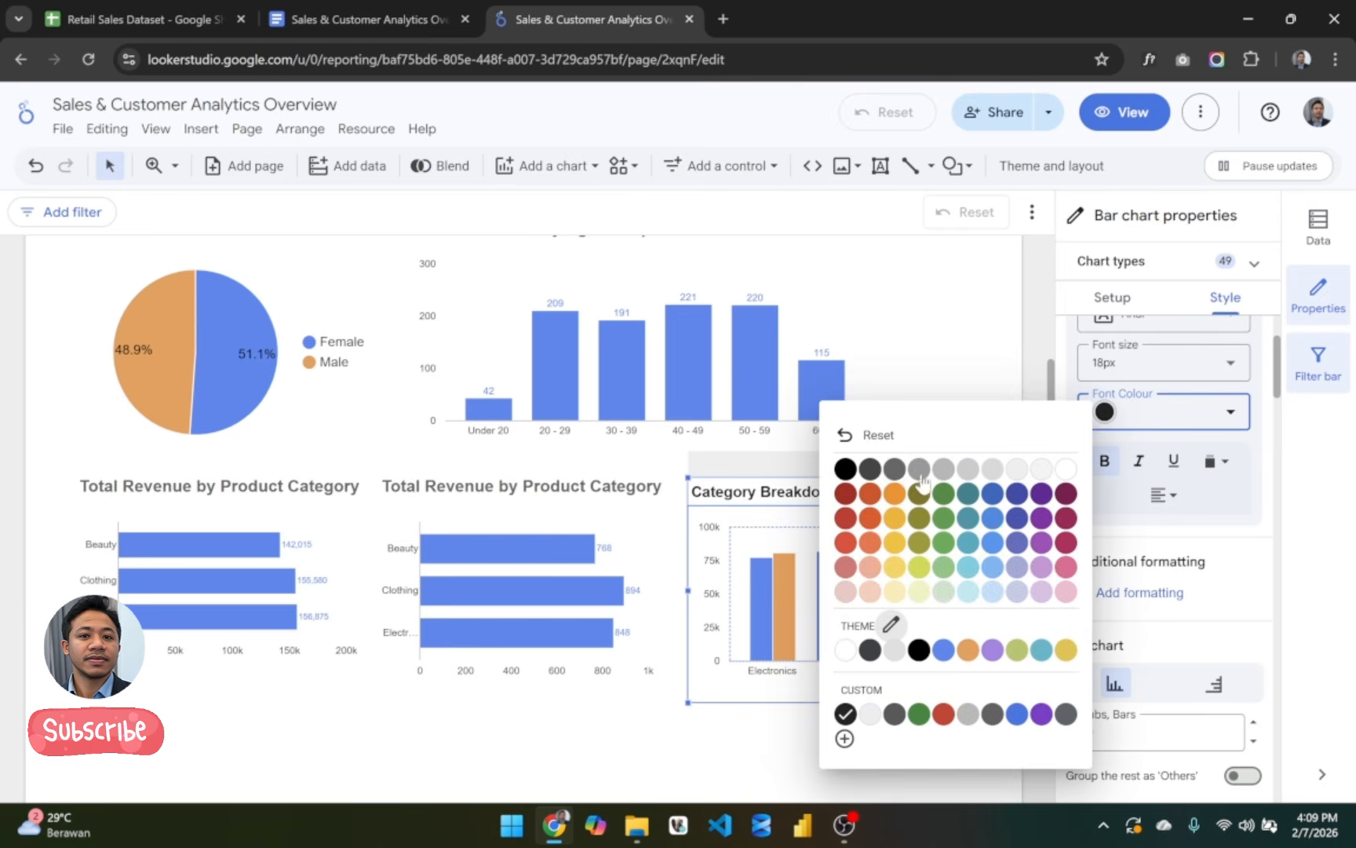
left_click(895, 469)
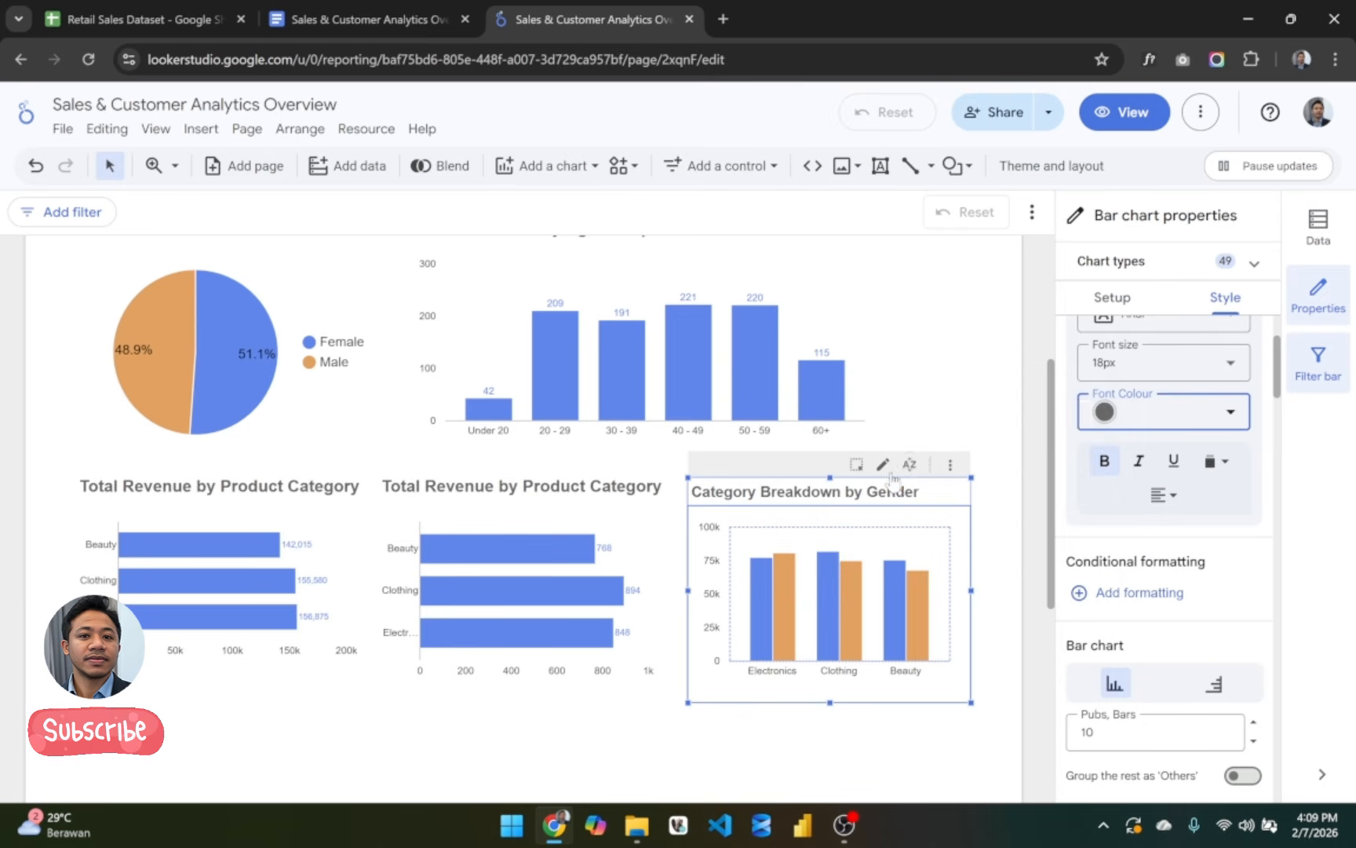
Step: Set the font size of the Category Breakdown by Gender chart title to 20px
left_click(1163, 374)
scroll(1146, 565, "down", 2)
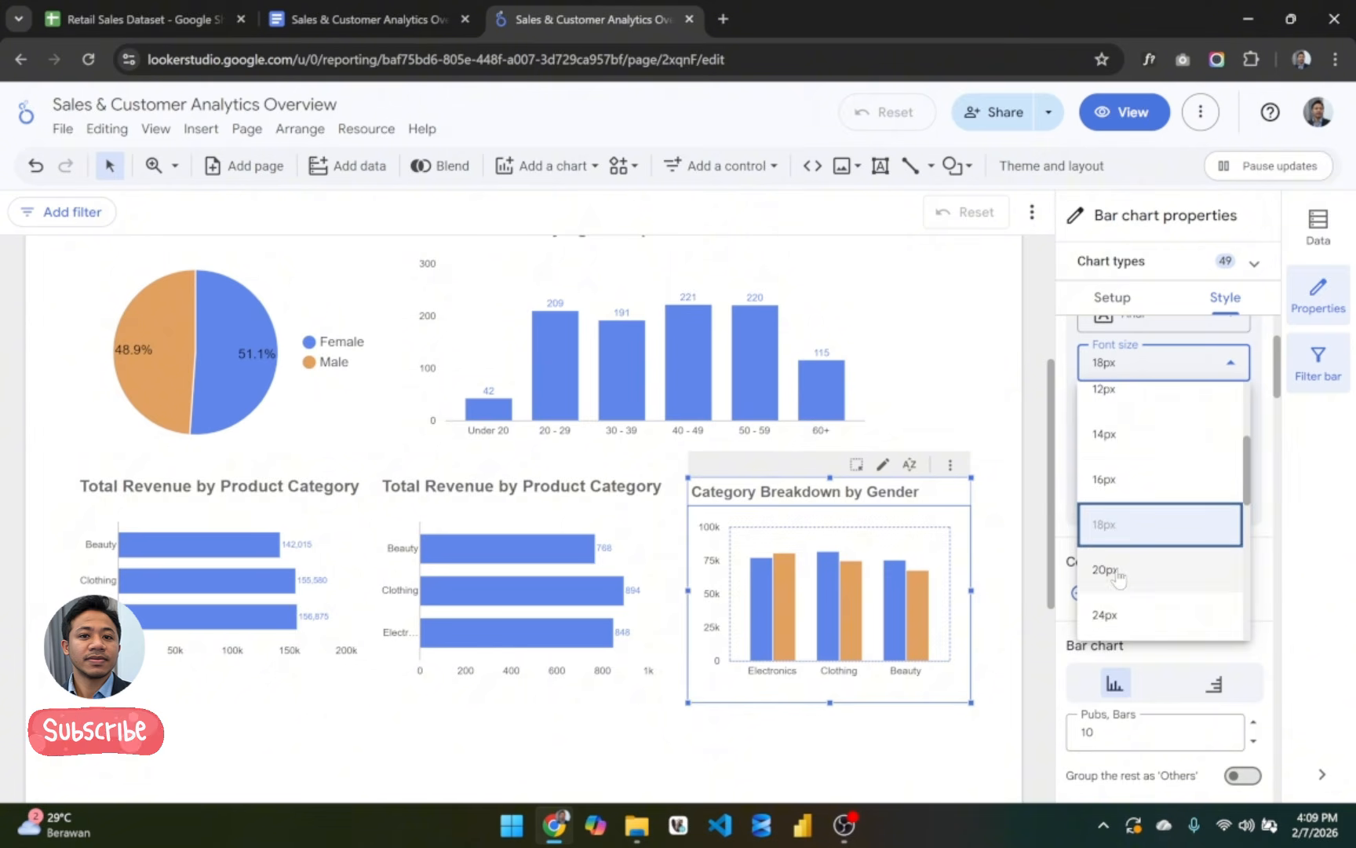
left_click(1145, 590)
left_click(1001, 530)
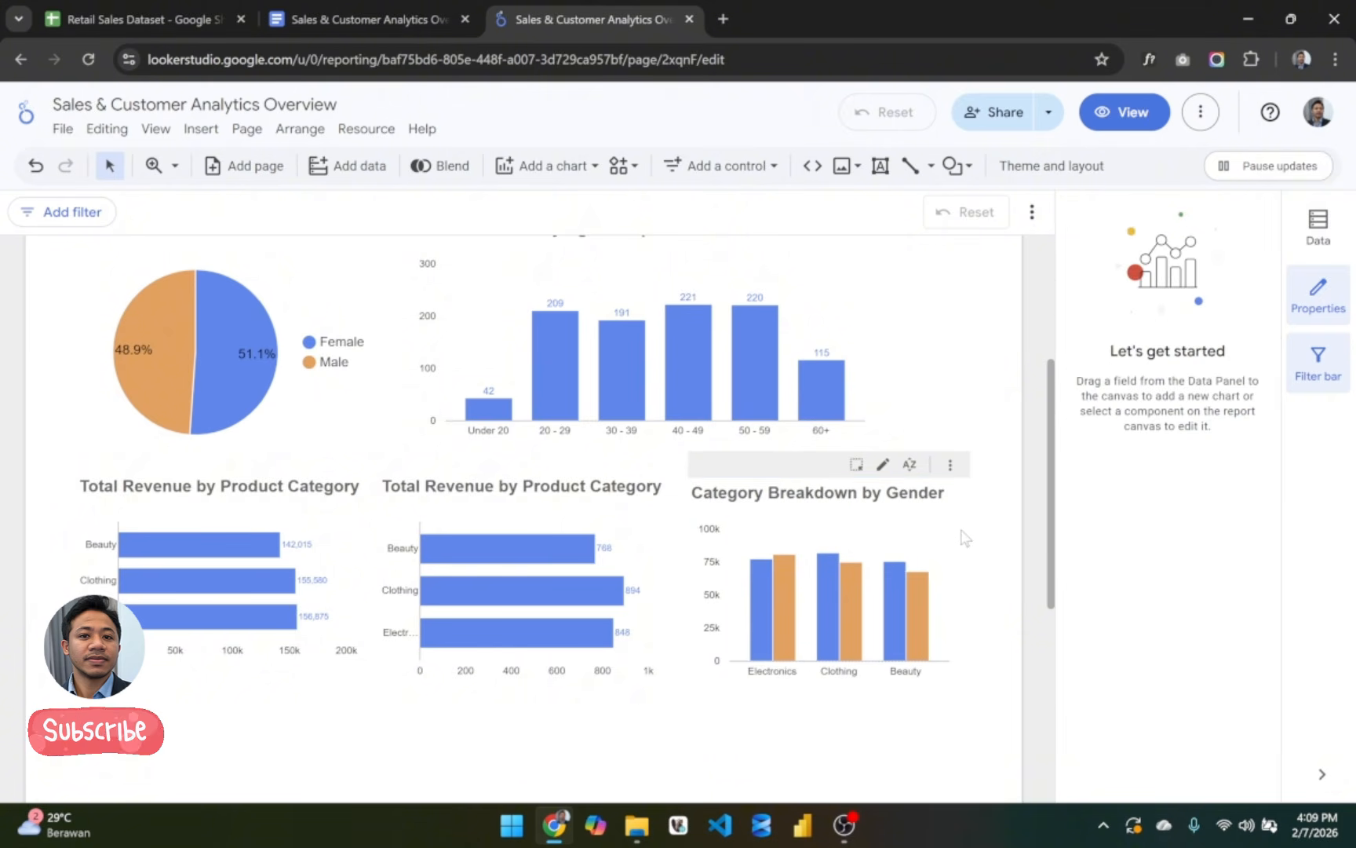
Step: Switch to the Google Docs outline and read which chart Section 3: Sales Trendline calls for
scroll(964, 540, "down", 2)
left_click(345, 11)
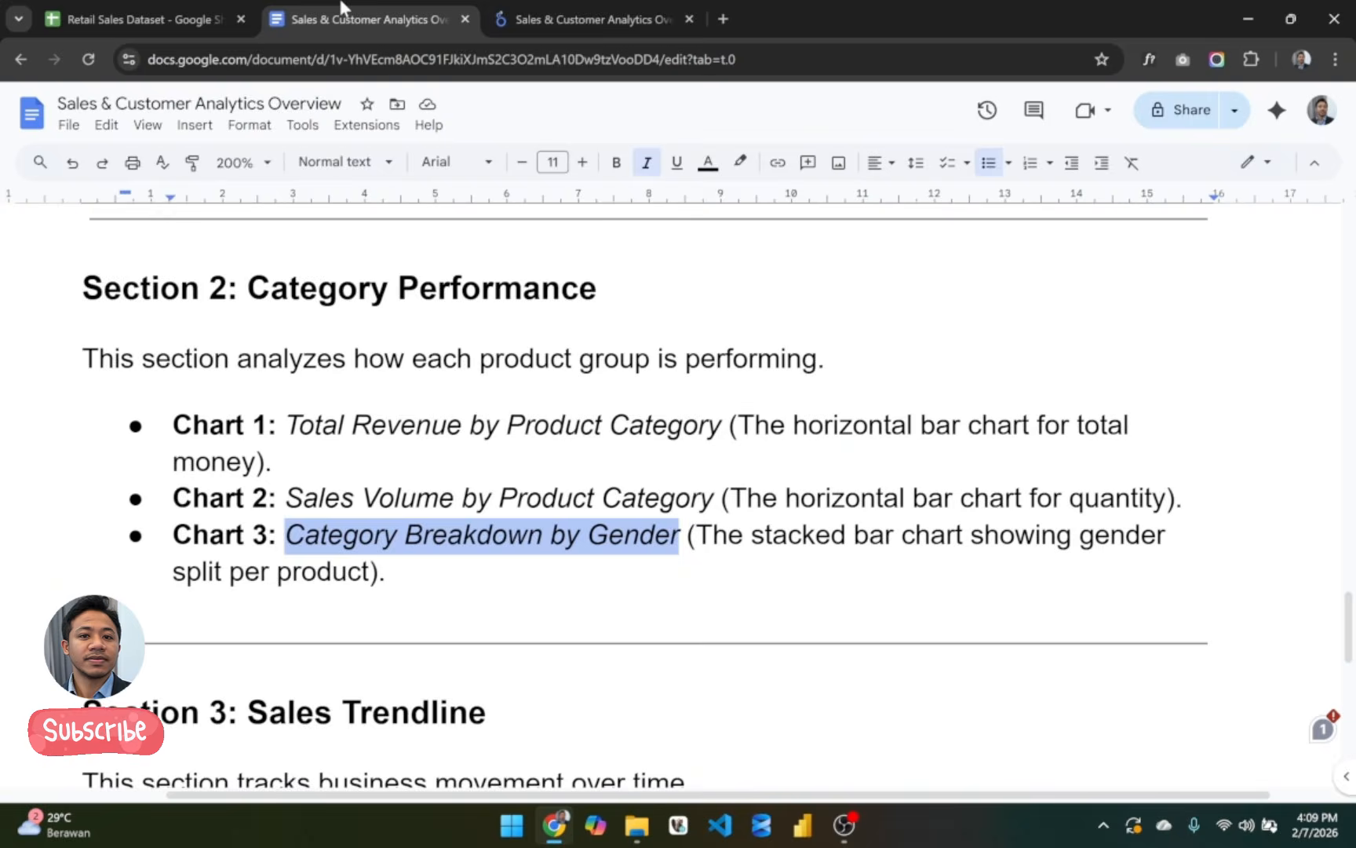
scroll(628, 471, "down", 3)
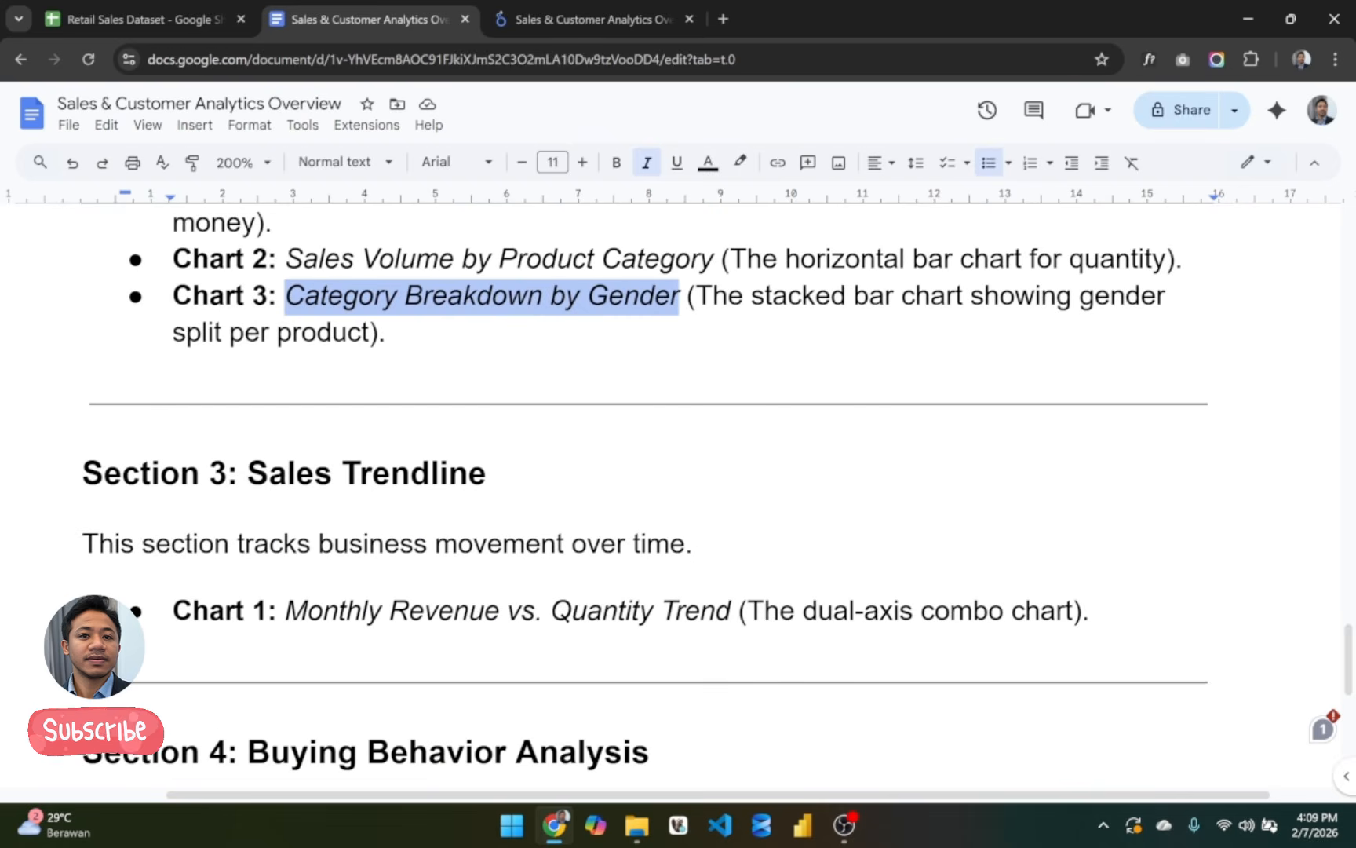
left_click_drag(248, 475, 504, 479)
left_click(503, 543)
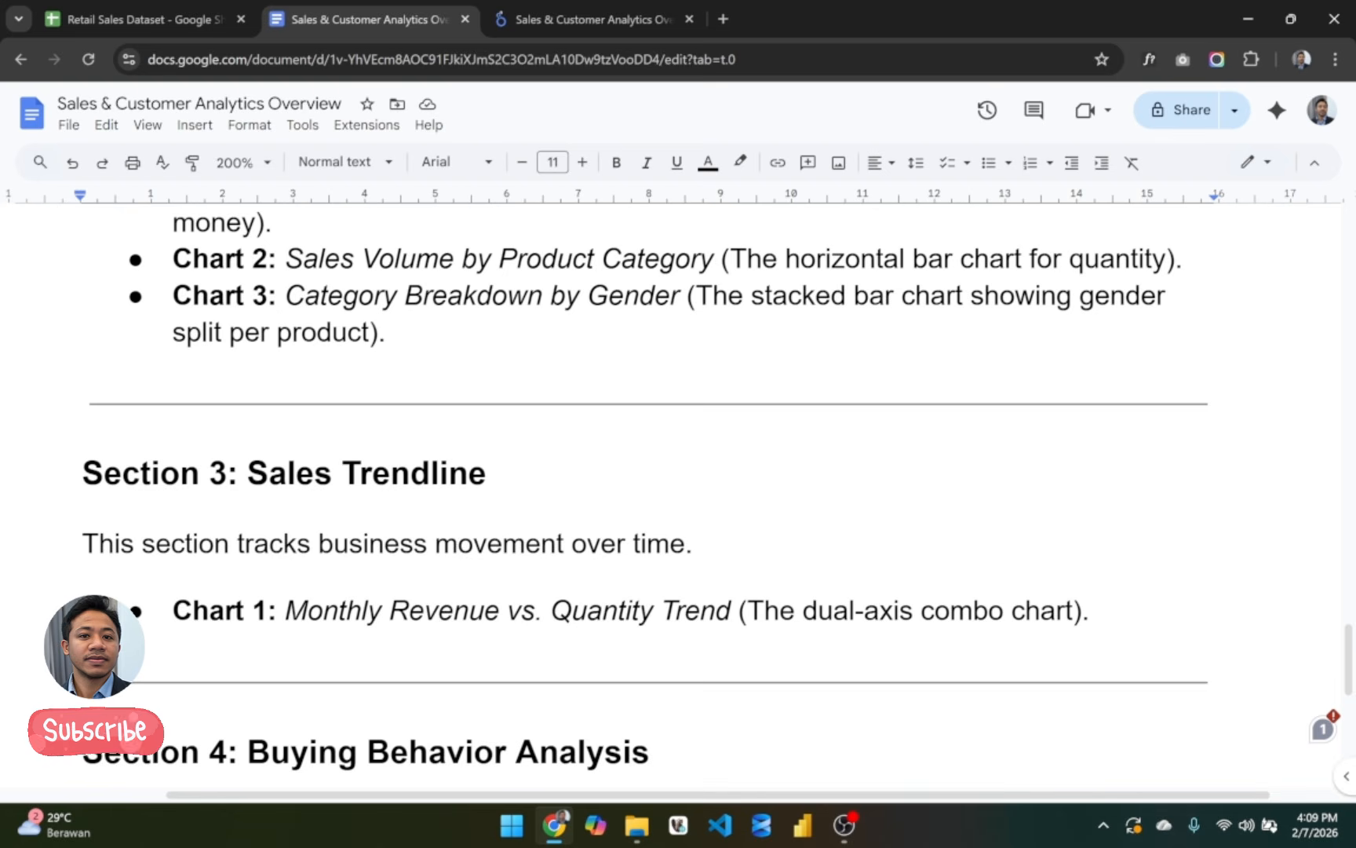
left_click_drag(284, 611, 731, 616)
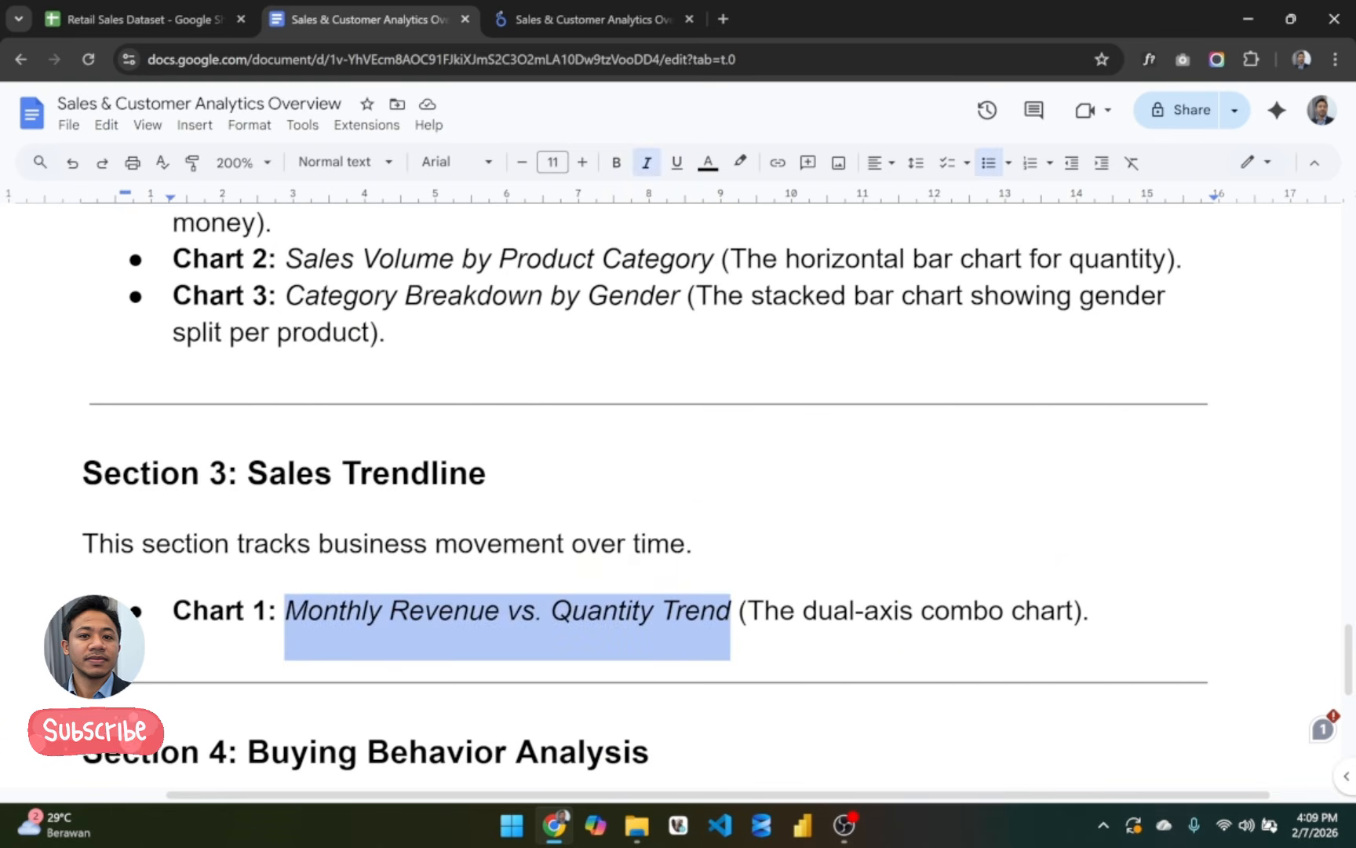
Step: Return to the Looker Studio report and add a combo chart below the product category charts
left_click(599, 9)
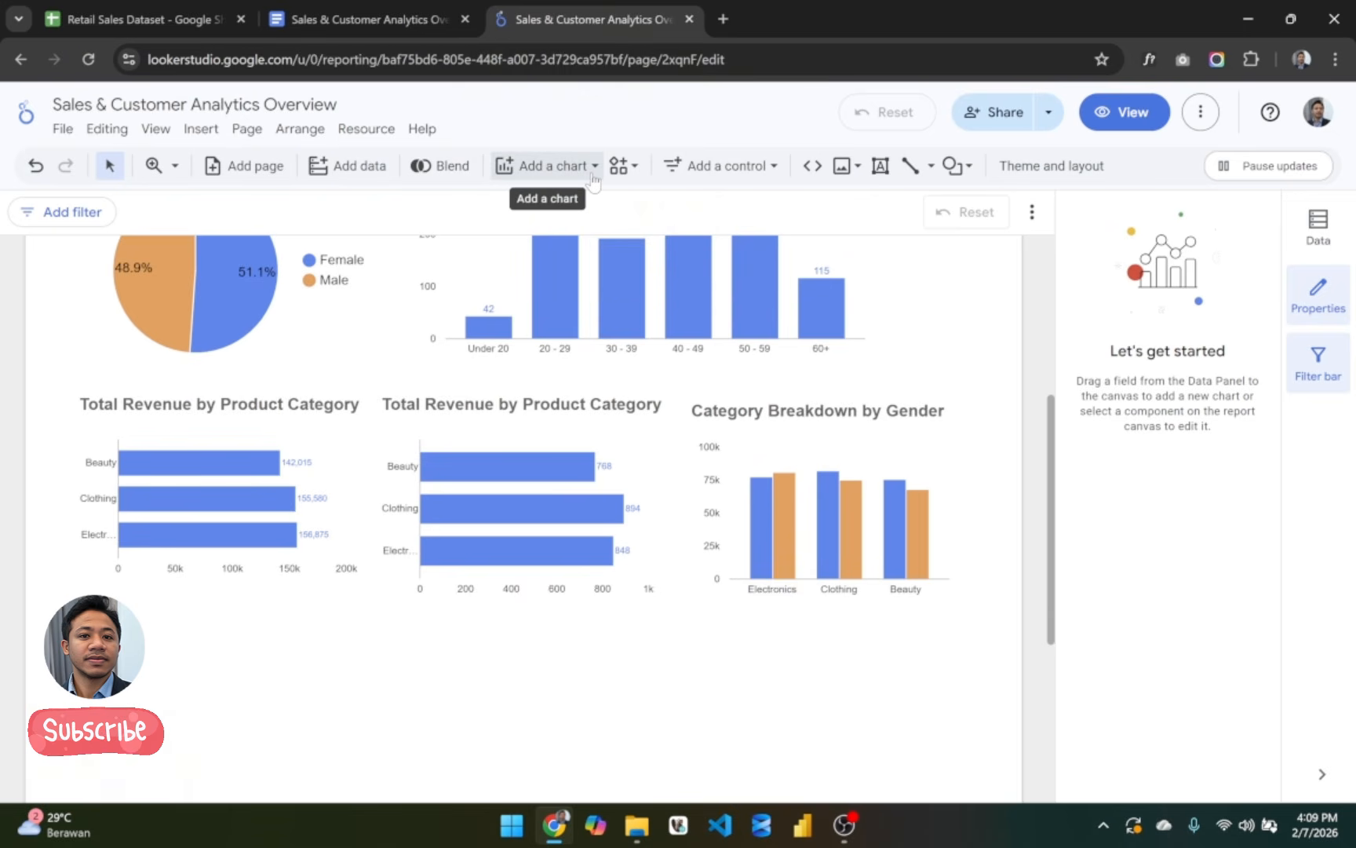
left_click(593, 166)
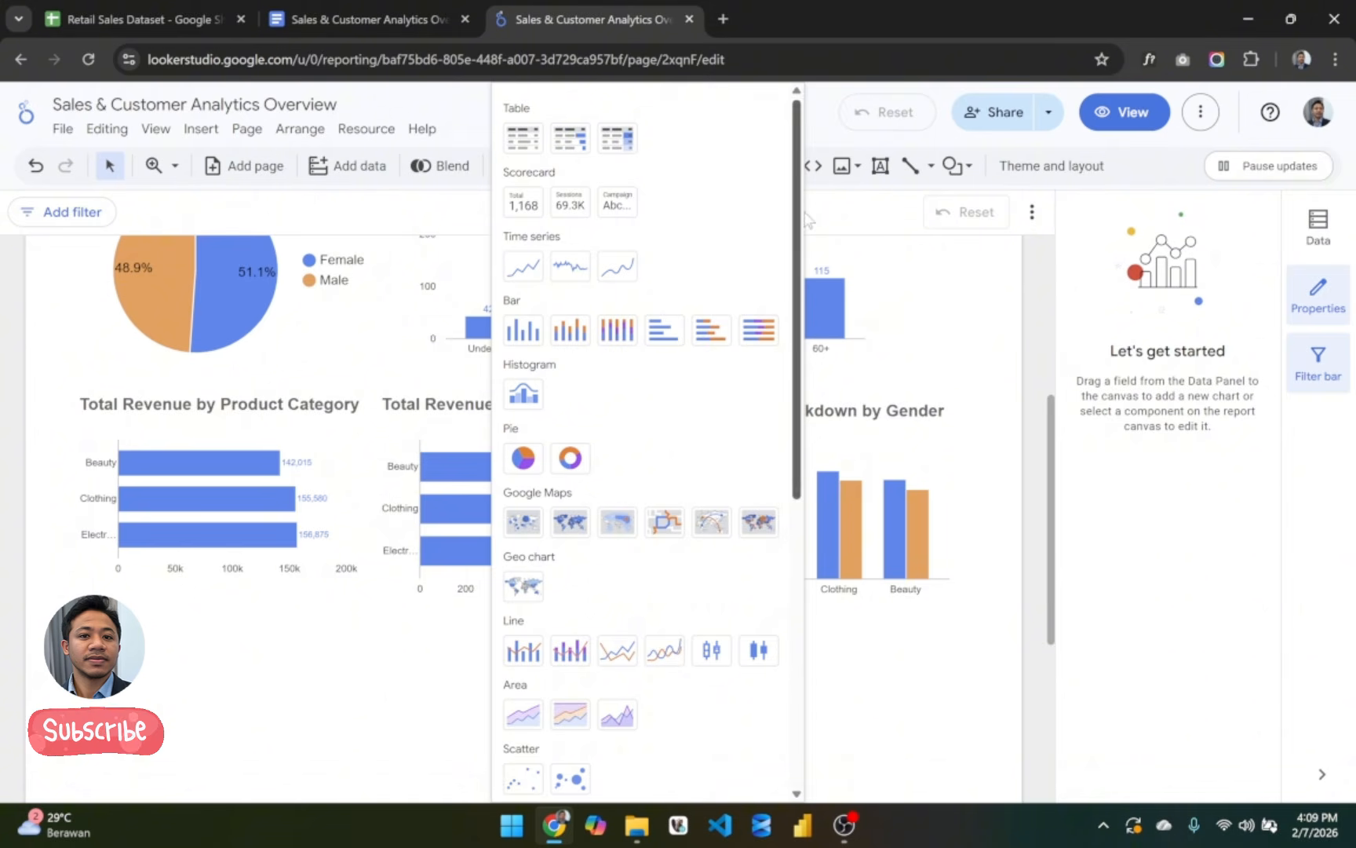
scroll(750, 416, "down", 5)
scroll(749, 416, "down", 2)
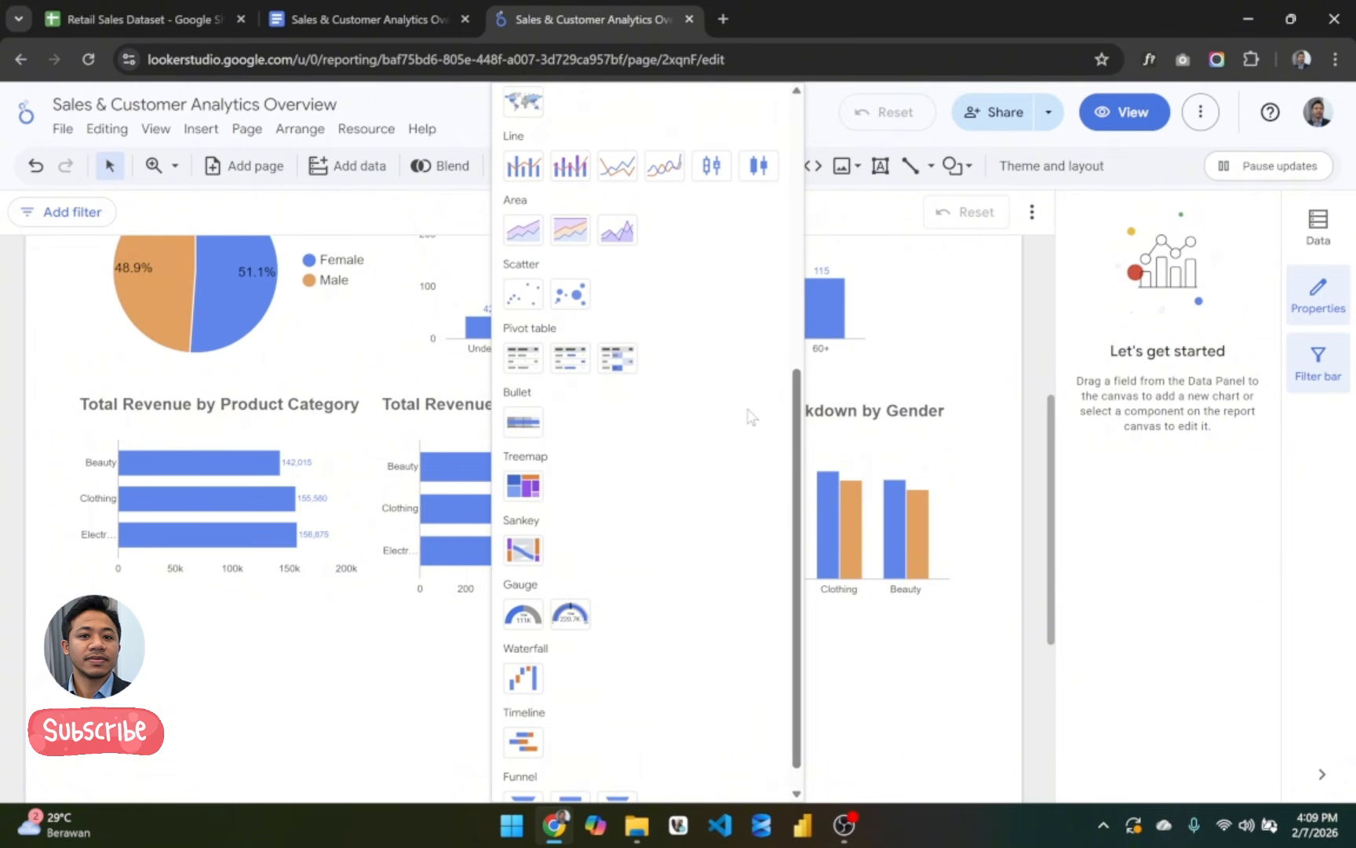
scroll(749, 416, "up", 4)
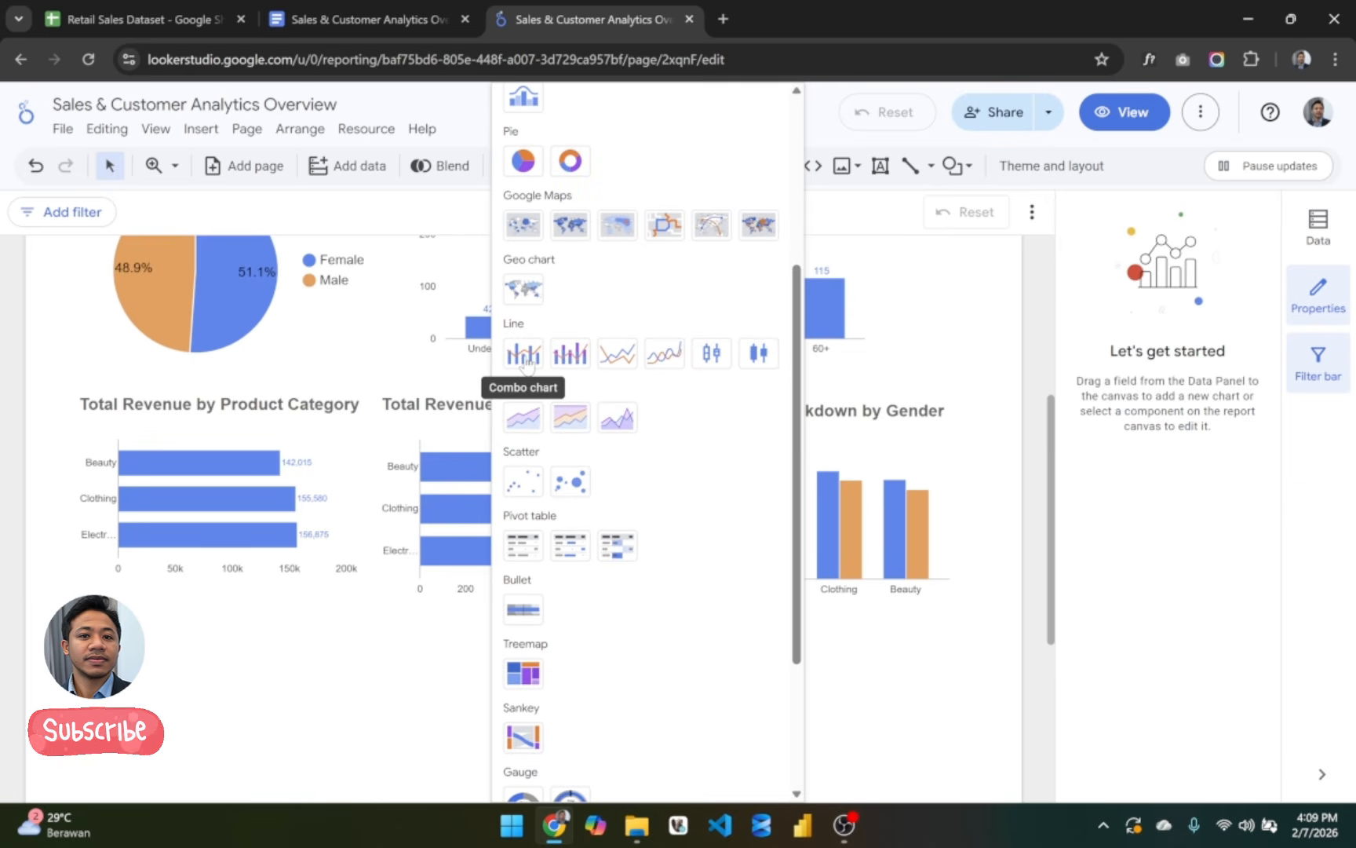
left_click(524, 355)
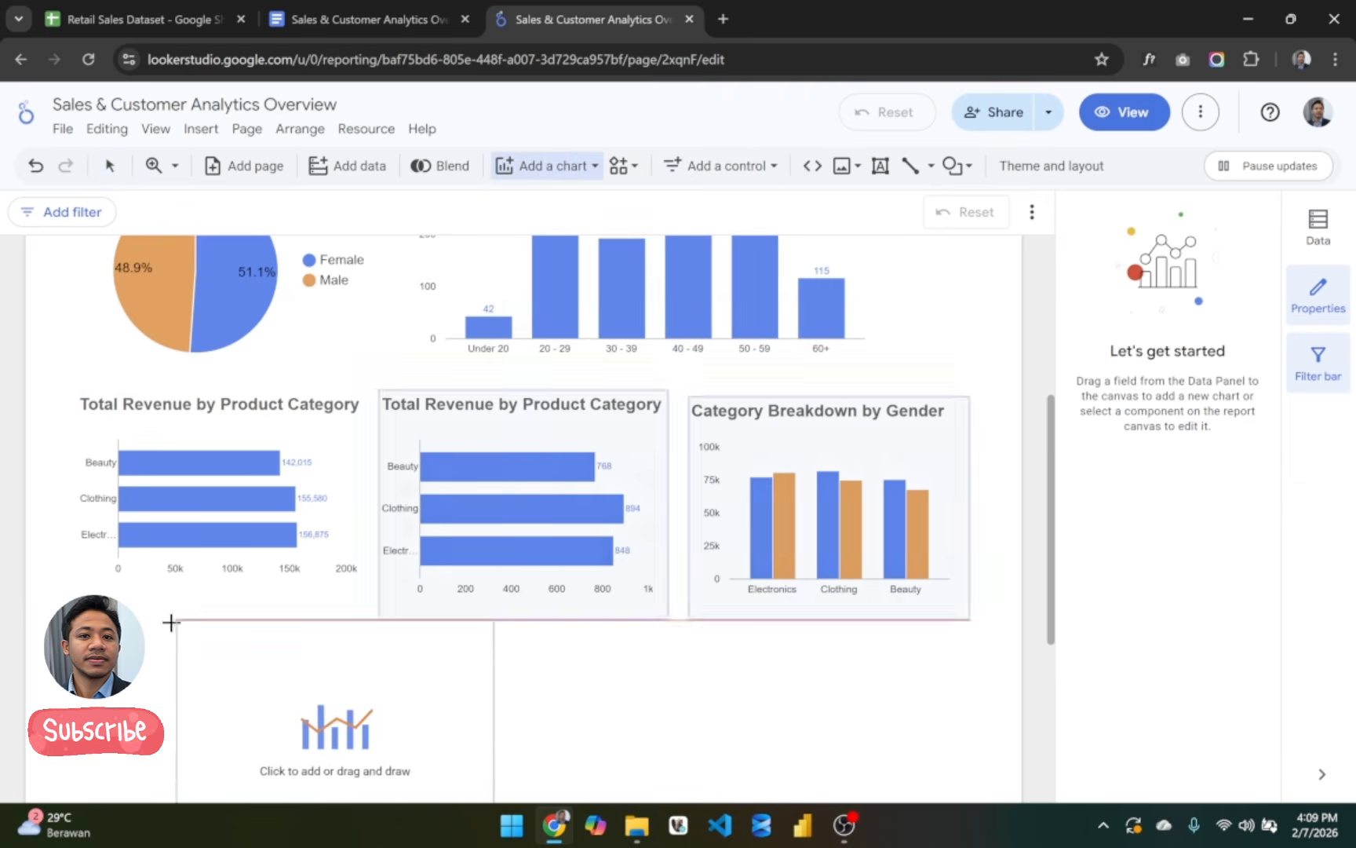
left_click(148, 626)
Step: Widen the new combo chart in both directions so it spans the row of product category charts above it
scroll(549, 616, "down", 3)
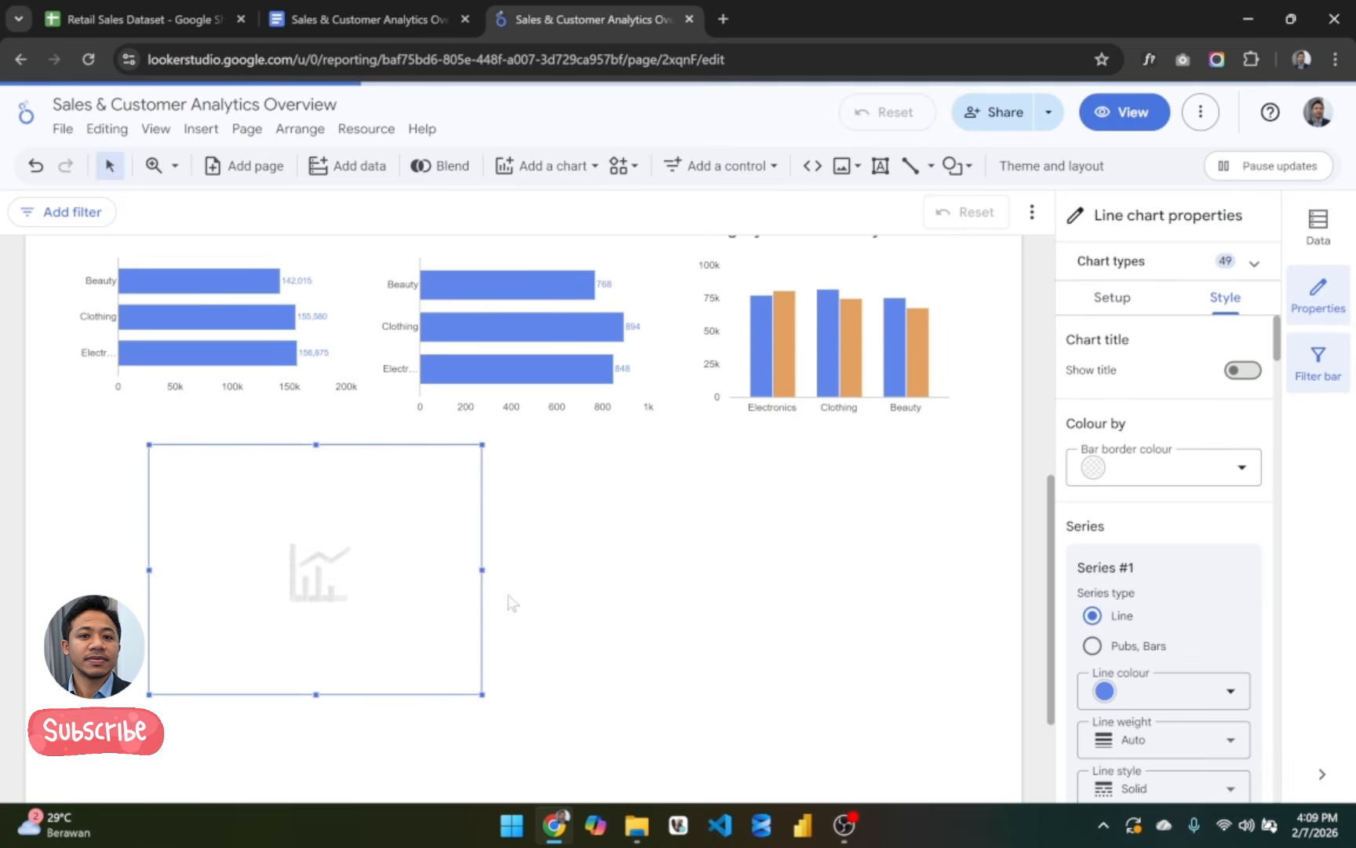
left_click_drag(479, 569, 945, 594)
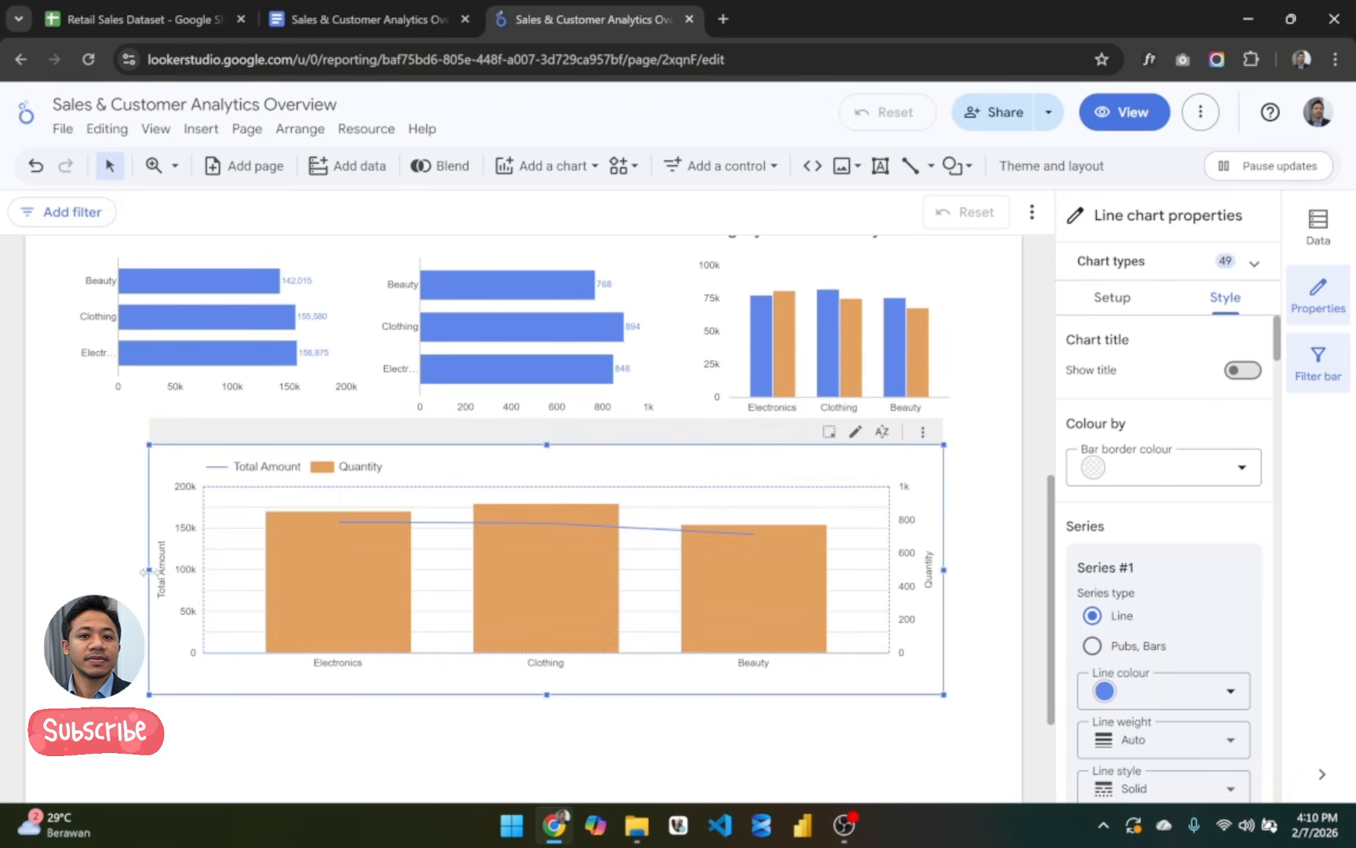
left_click_drag(149, 569, 84, 563)
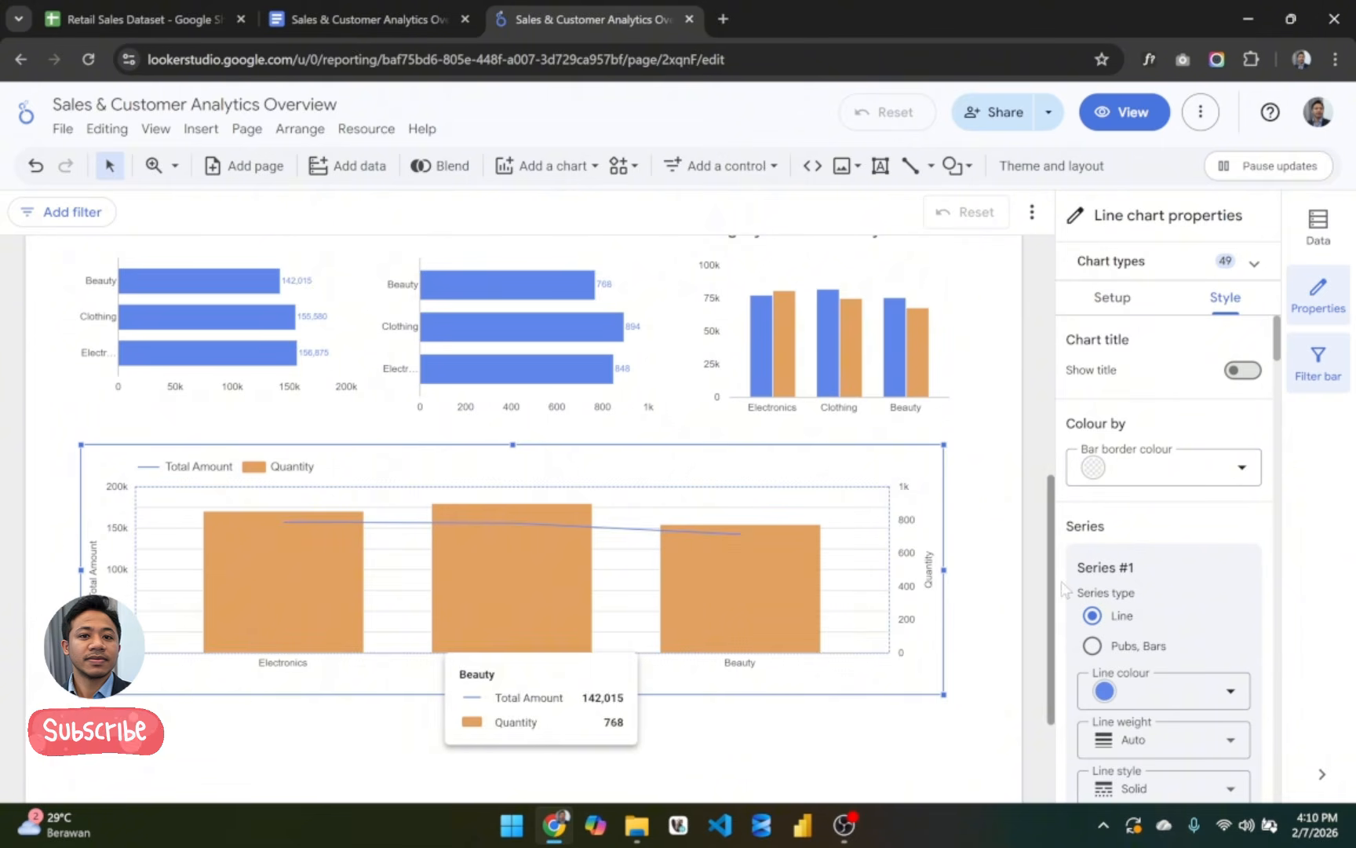
Step: Open the combo chart's data setup, recheck the Section 3 entry in the Google Docs outline, and return to review the available metric fields
left_click(1113, 300)
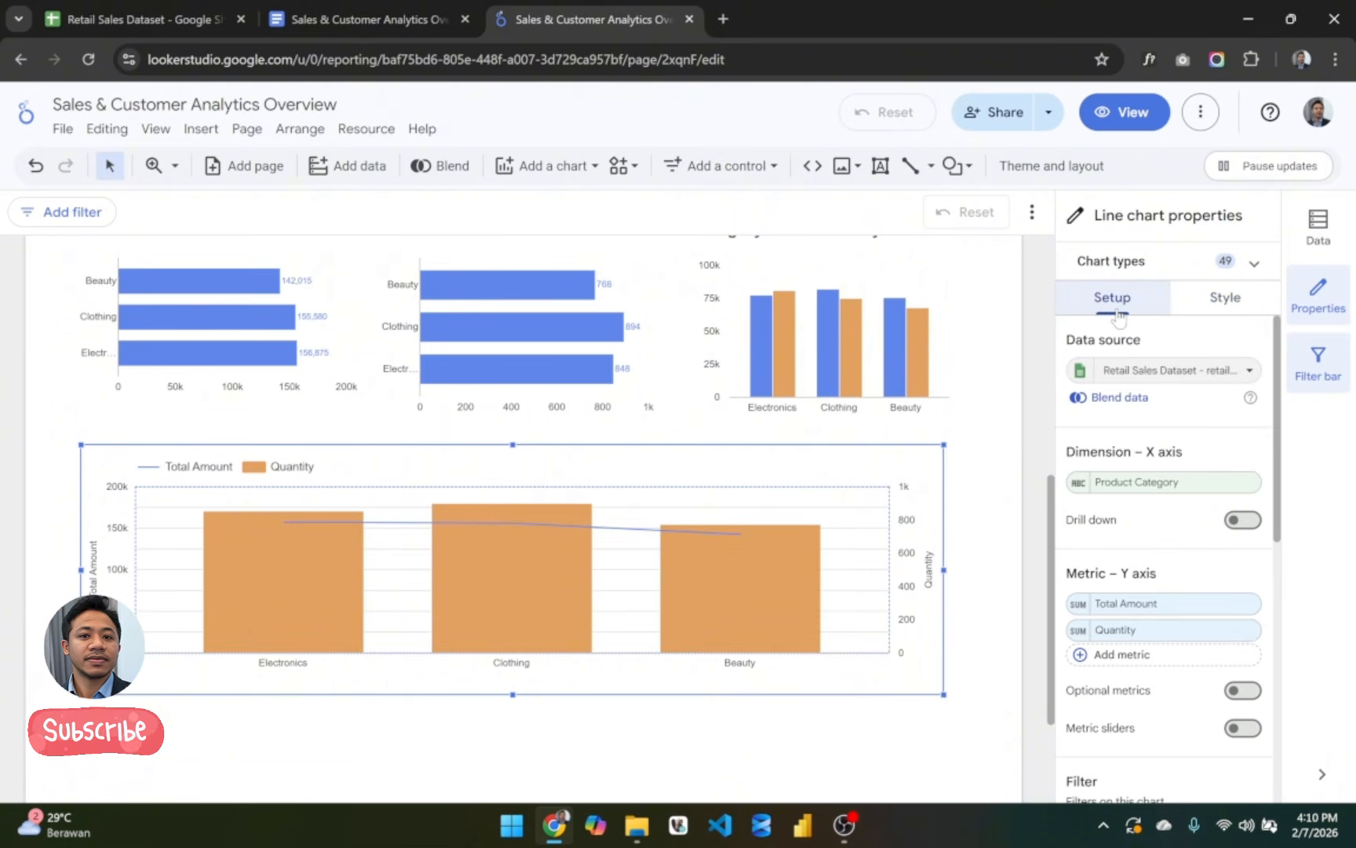
left_click(339, 9)
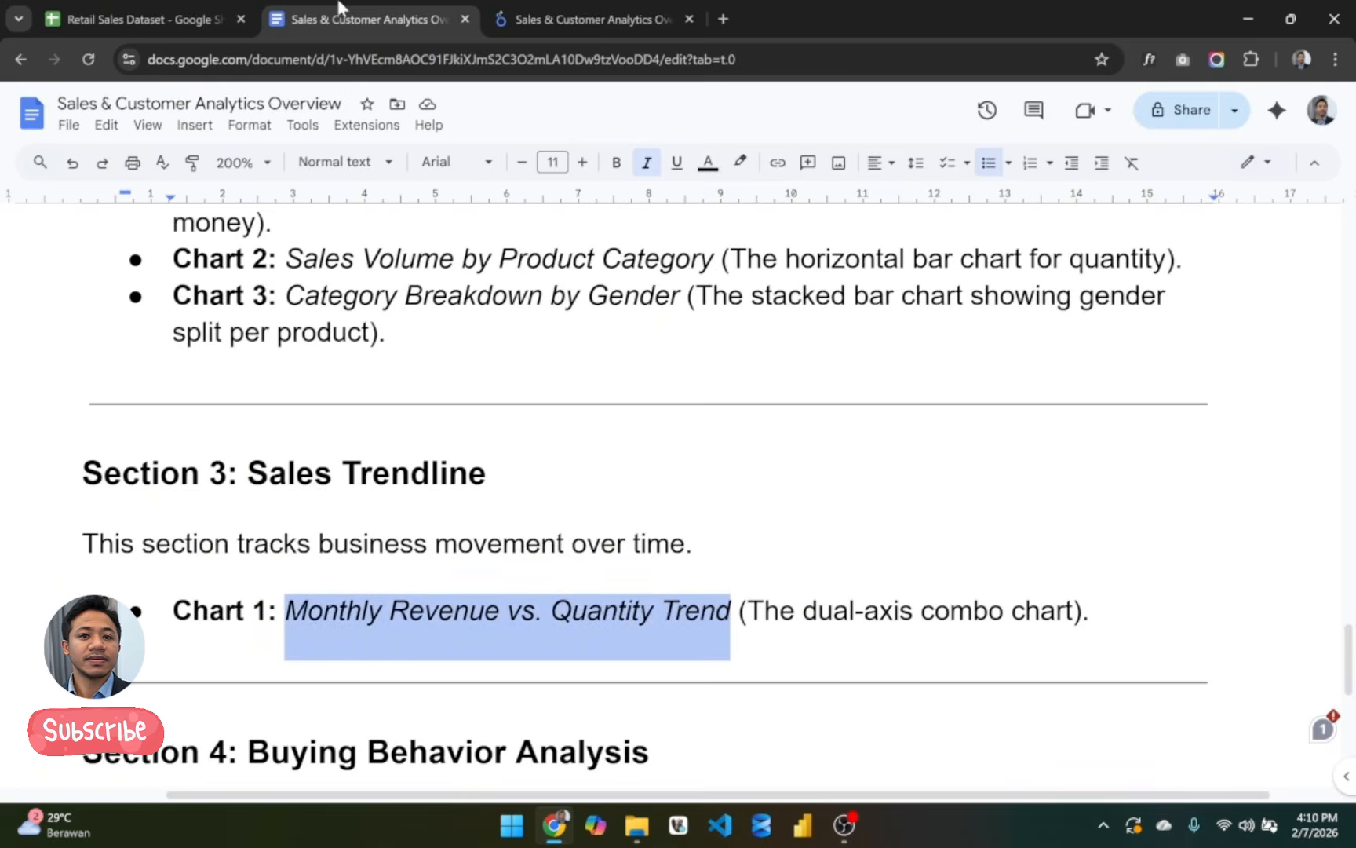
left_click(627, 10)
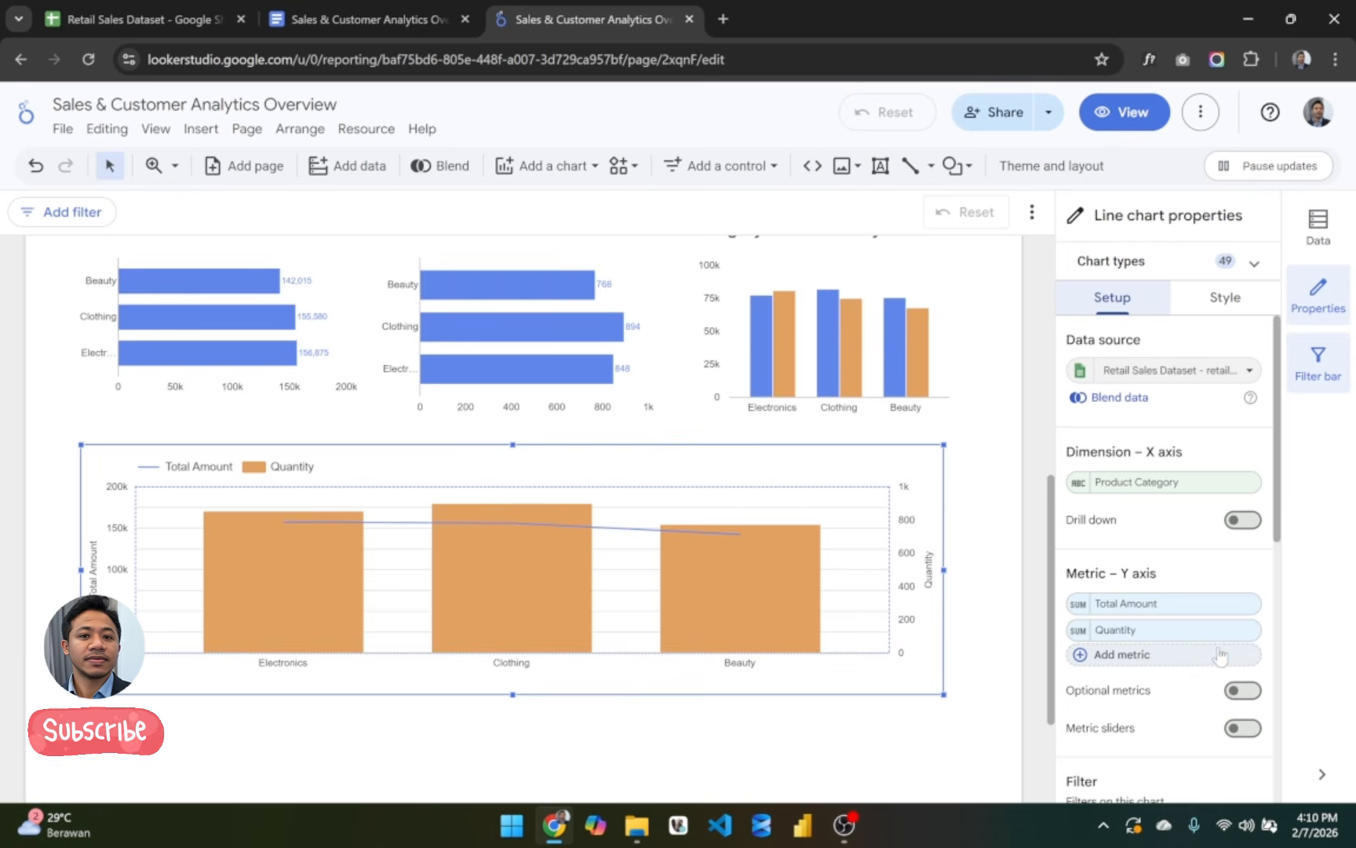
left_click(1167, 606)
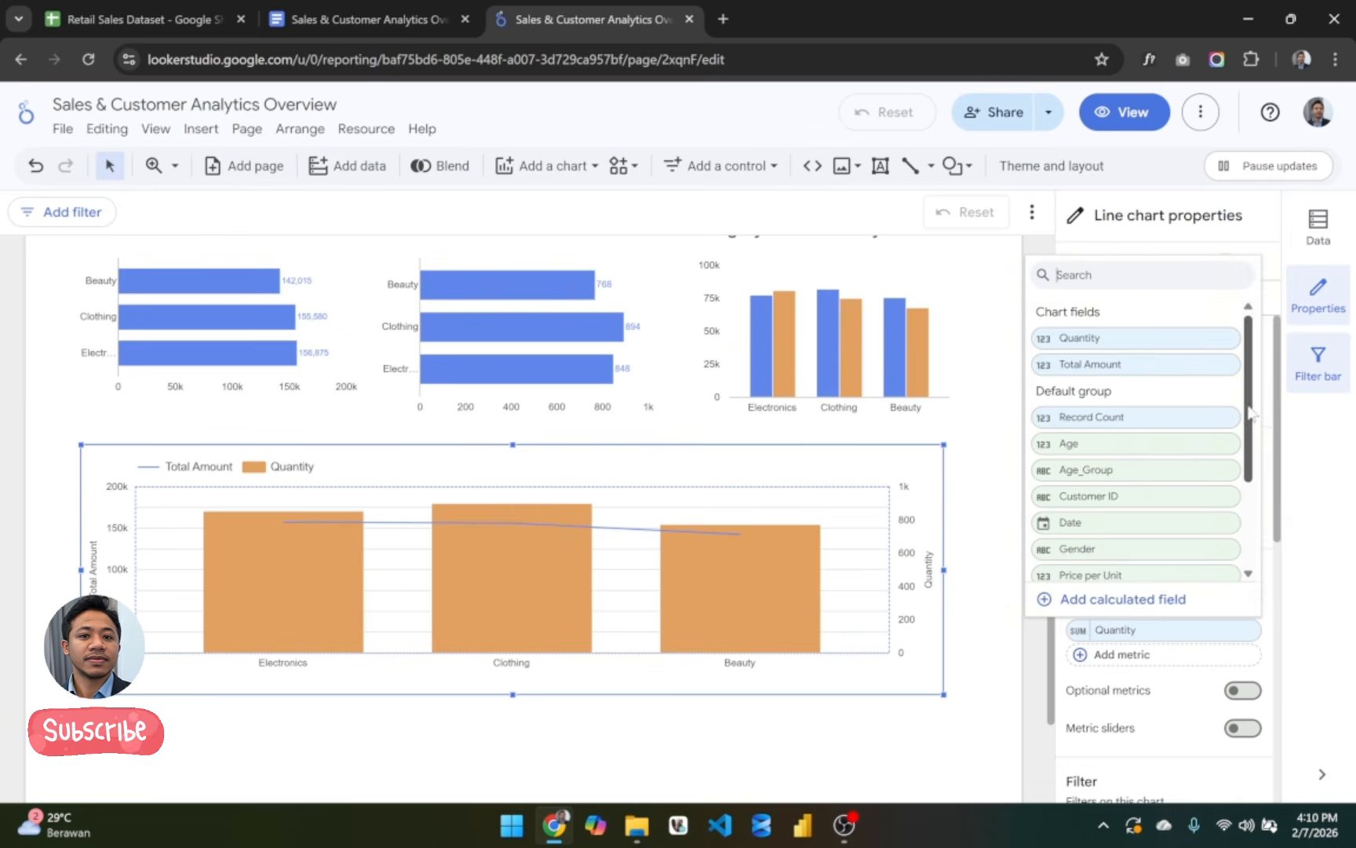
left_click(1267, 437)
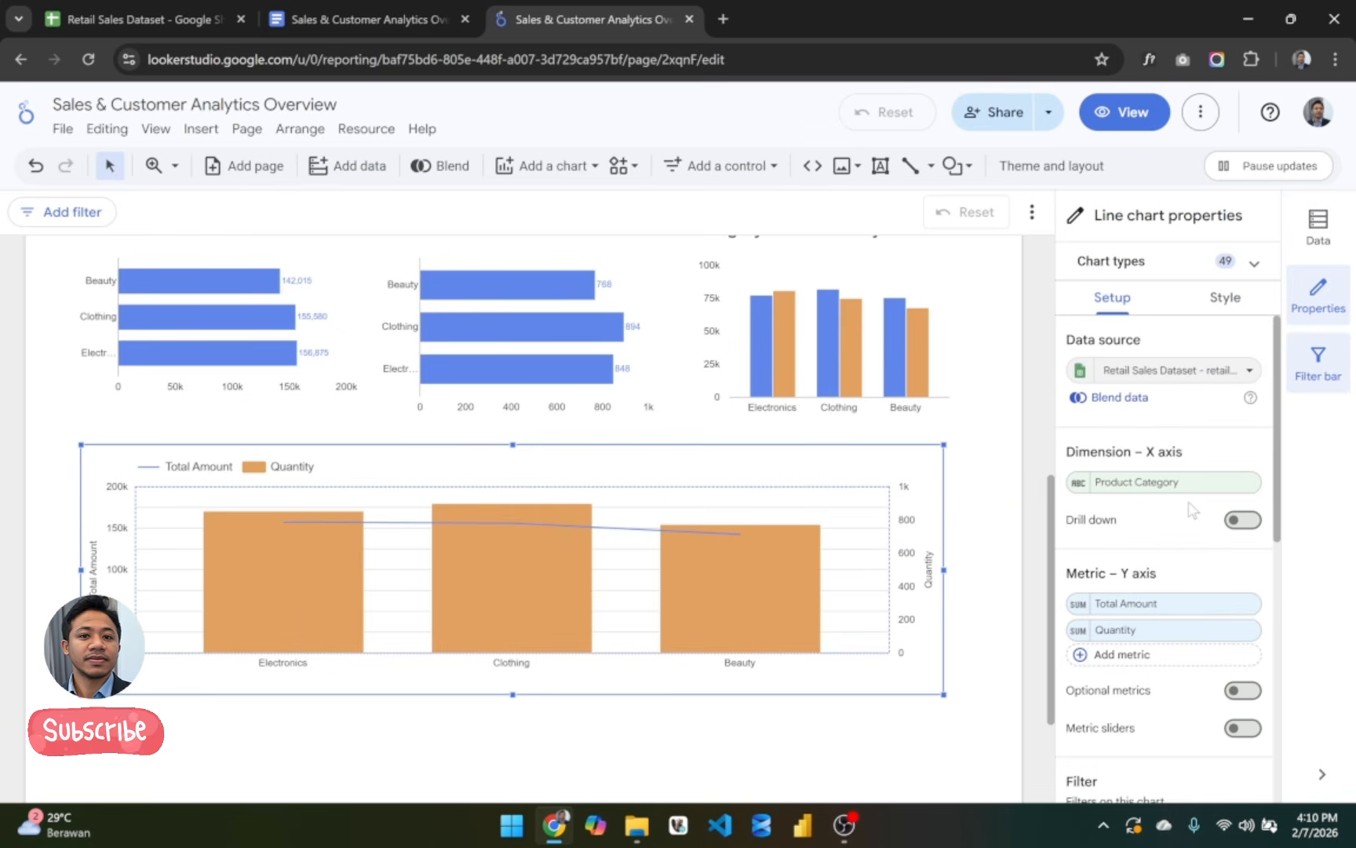
Step: Change the combo chart's X-axis dimension to Date and remove its Total Amount metric
left_click(1140, 486)
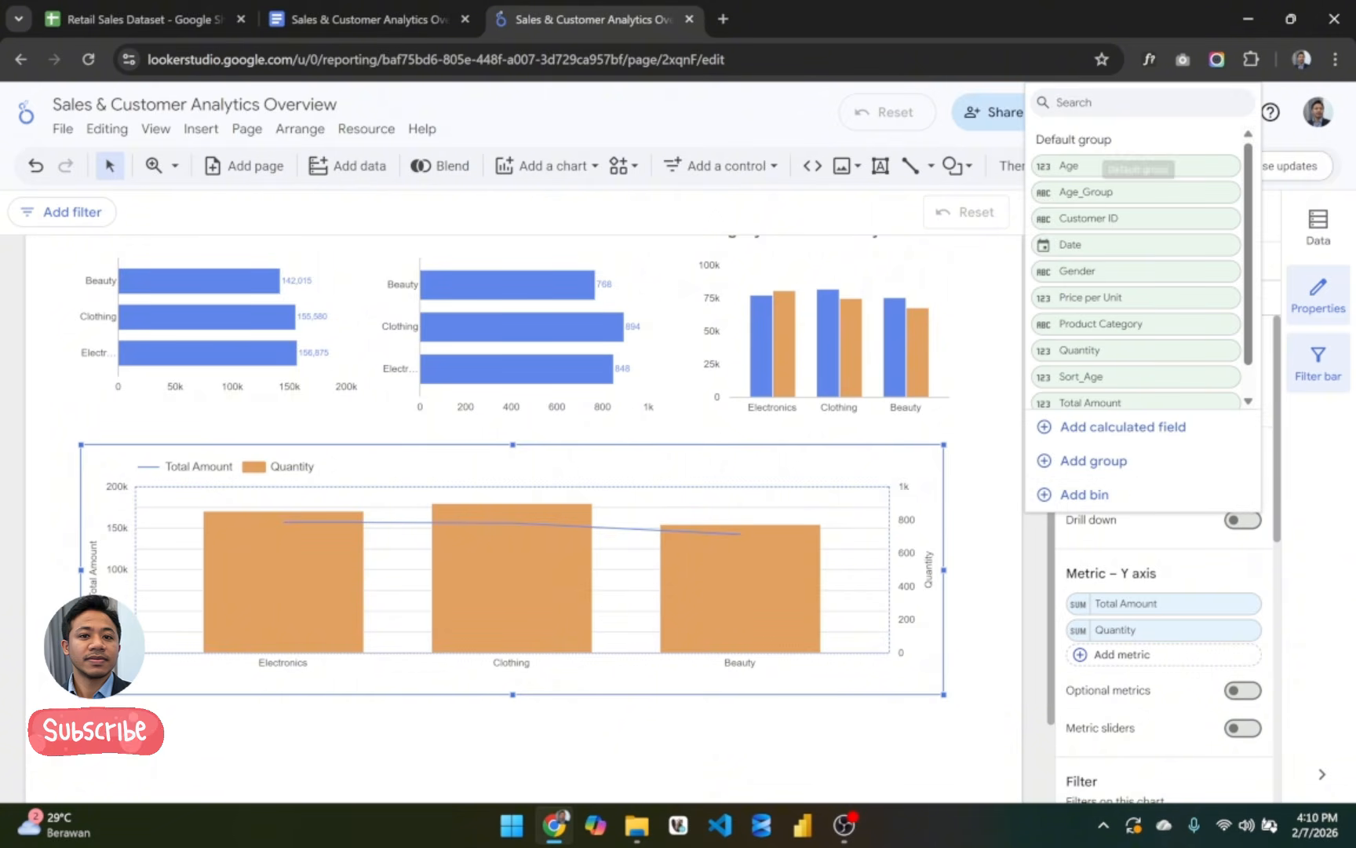
type("da")
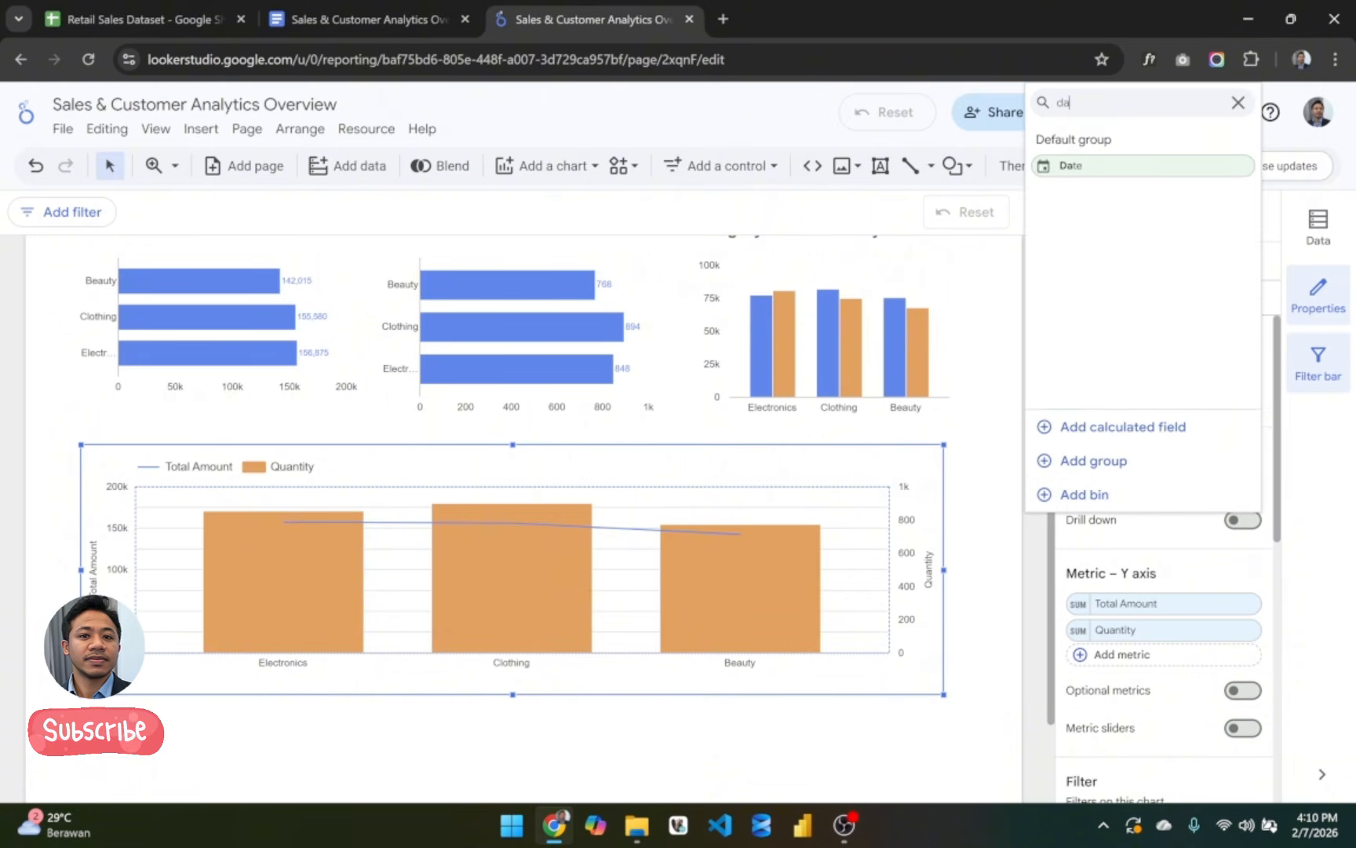
left_click(1061, 173)
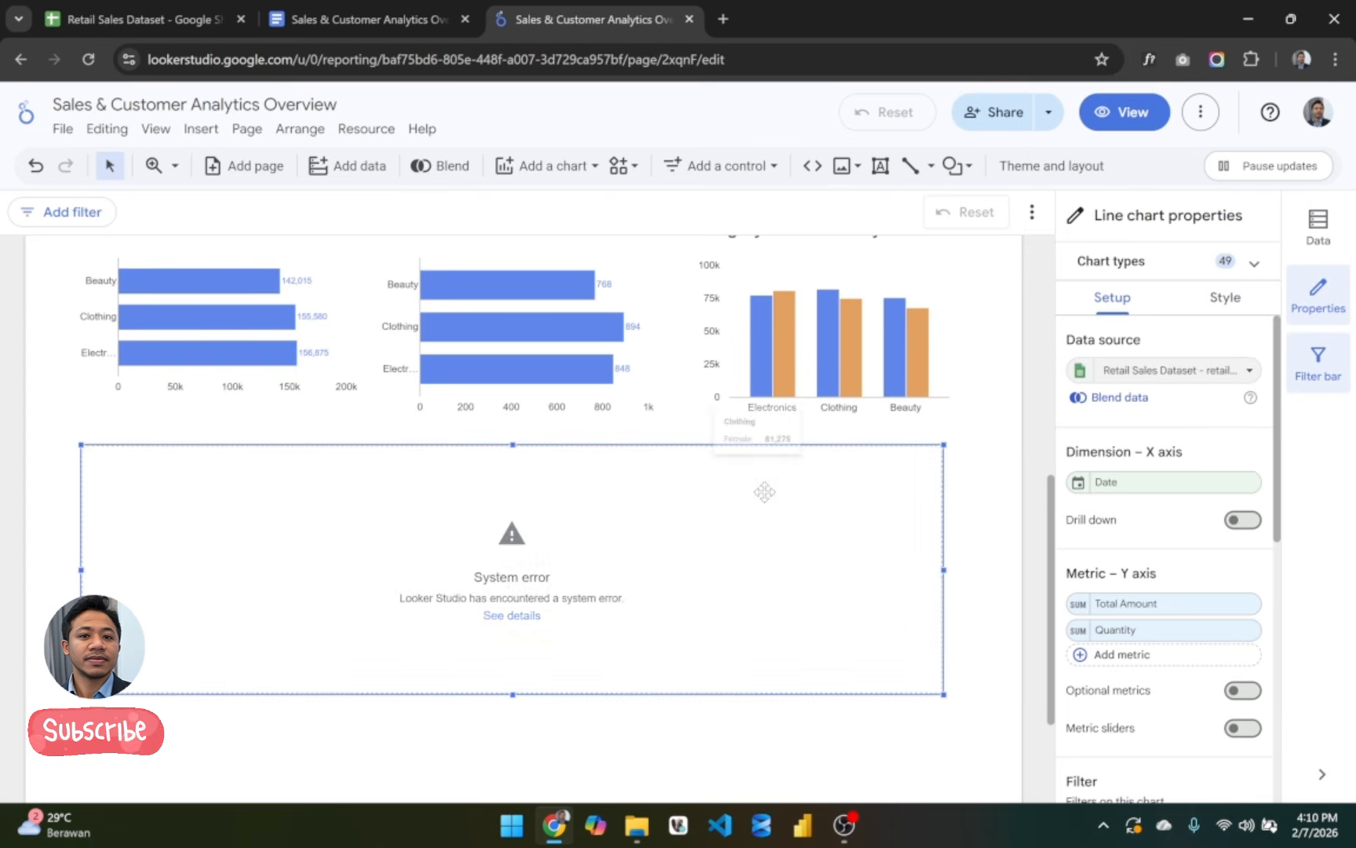
left_click(1245, 603)
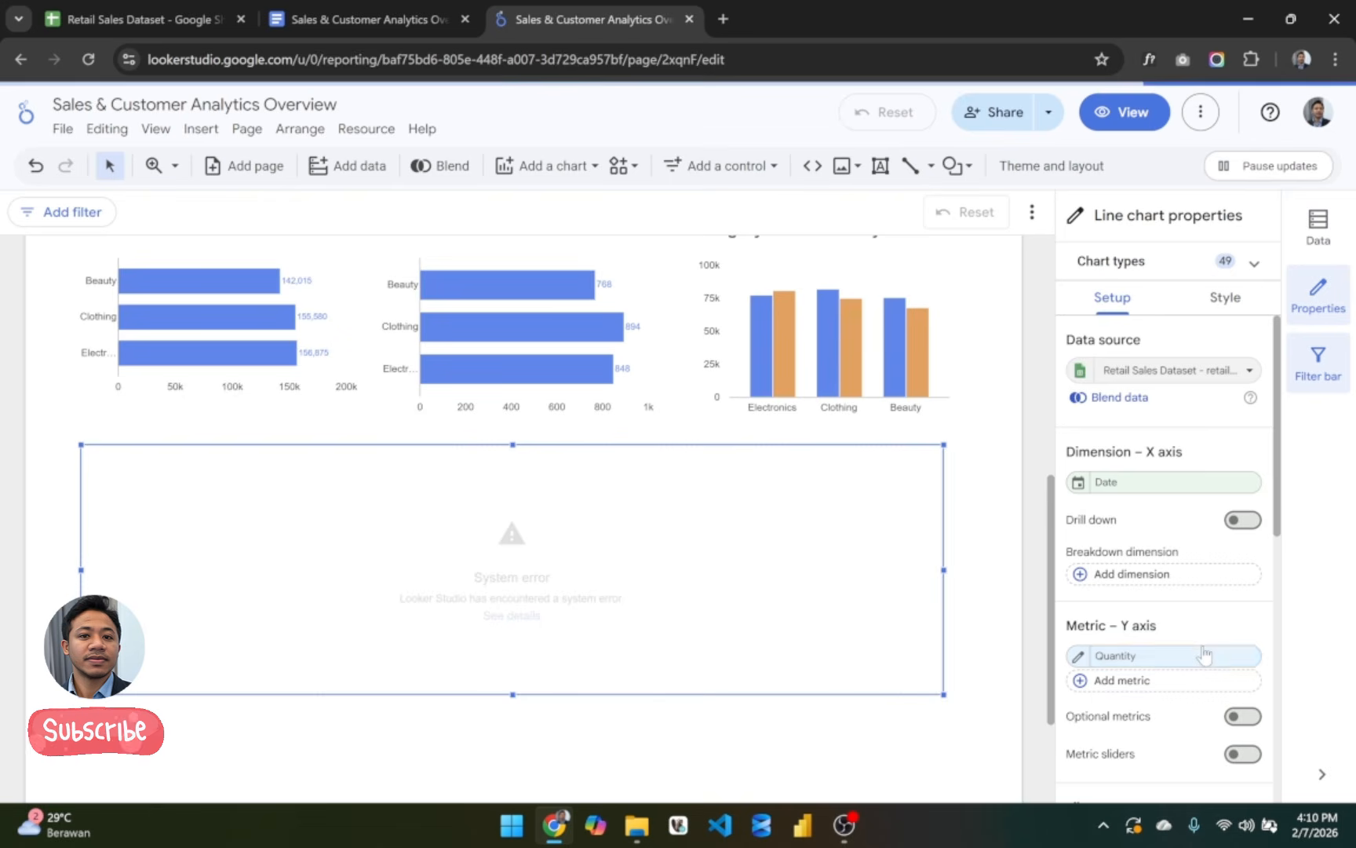
left_click(1205, 654)
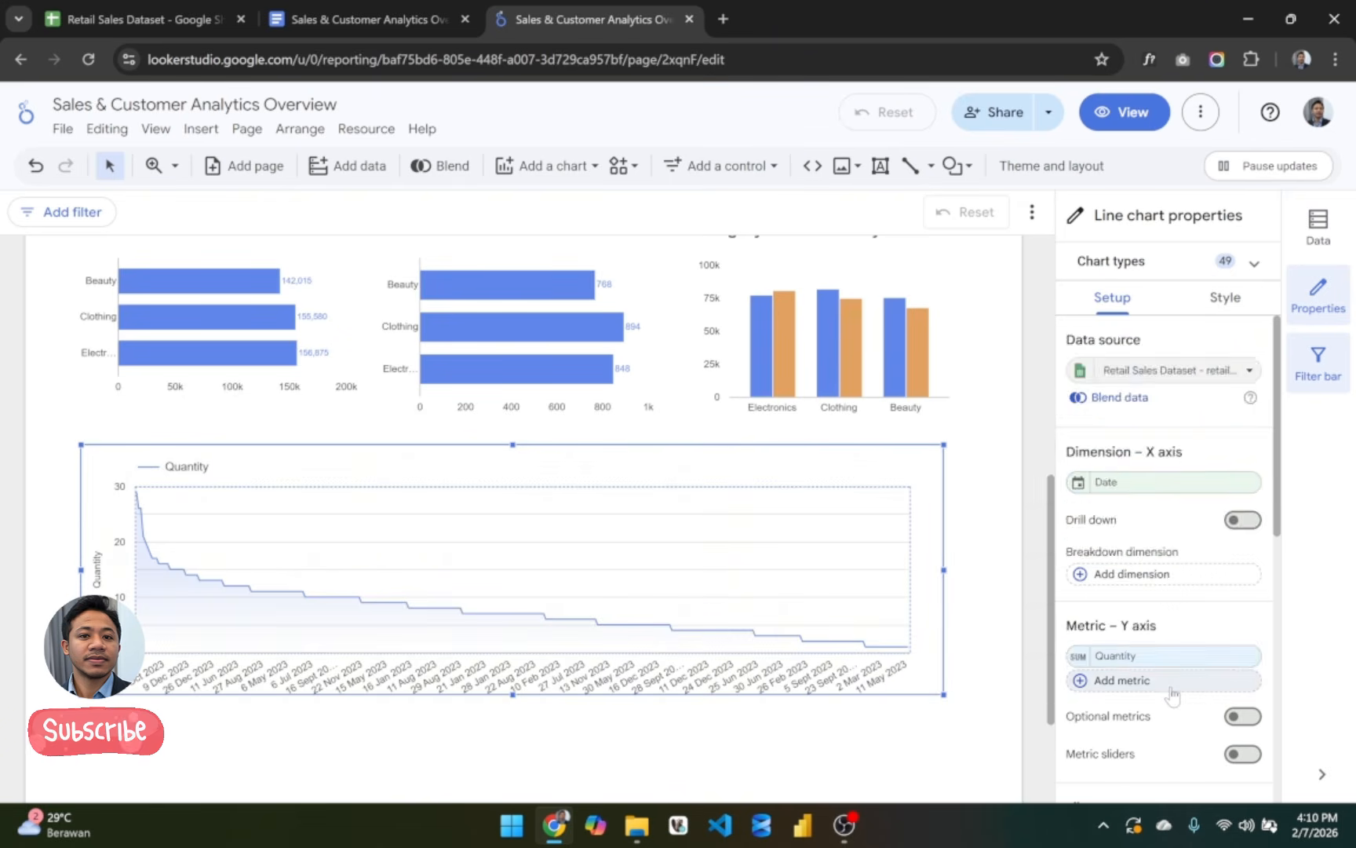
left_click(1172, 691)
left_click(1213, 681)
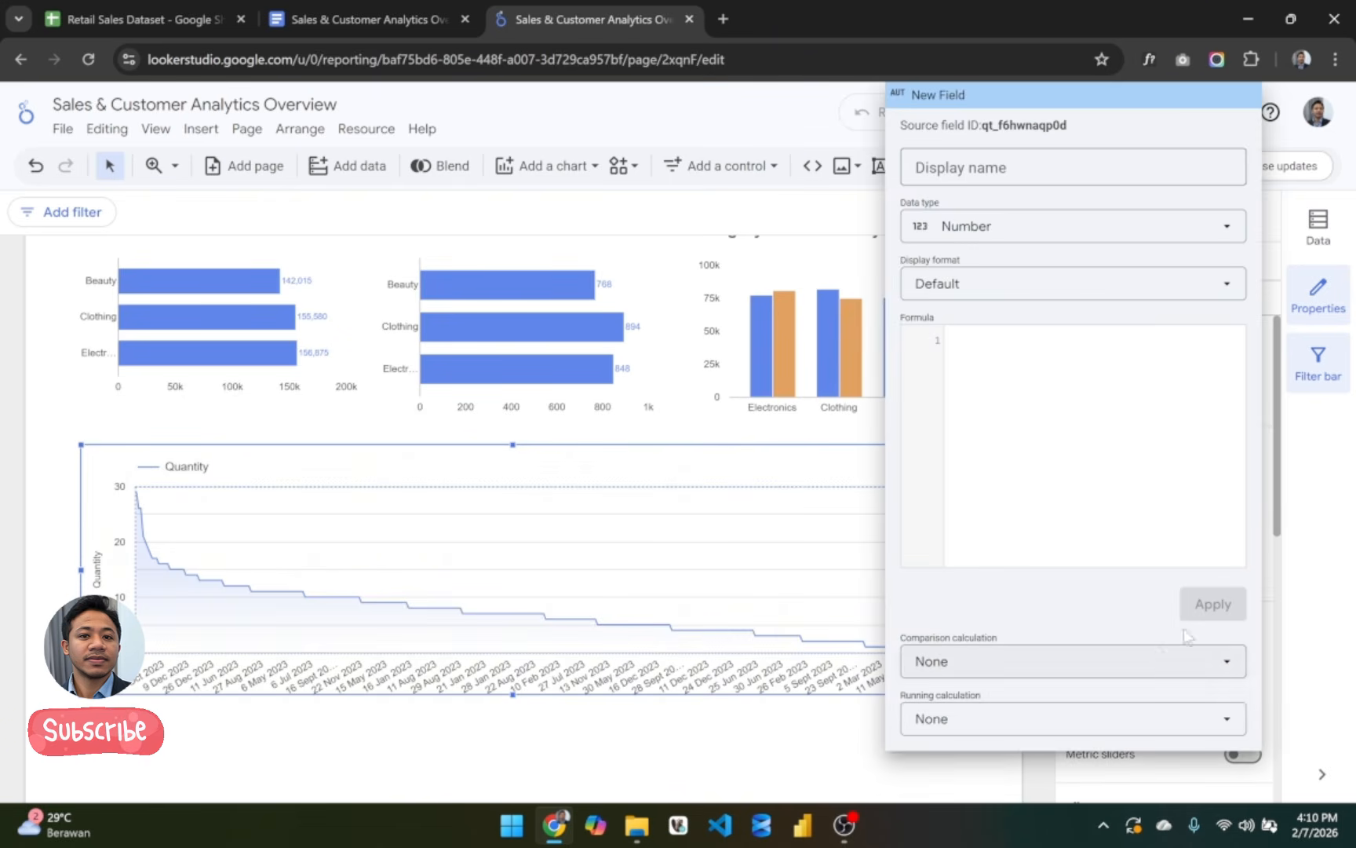
left_click(871, 547)
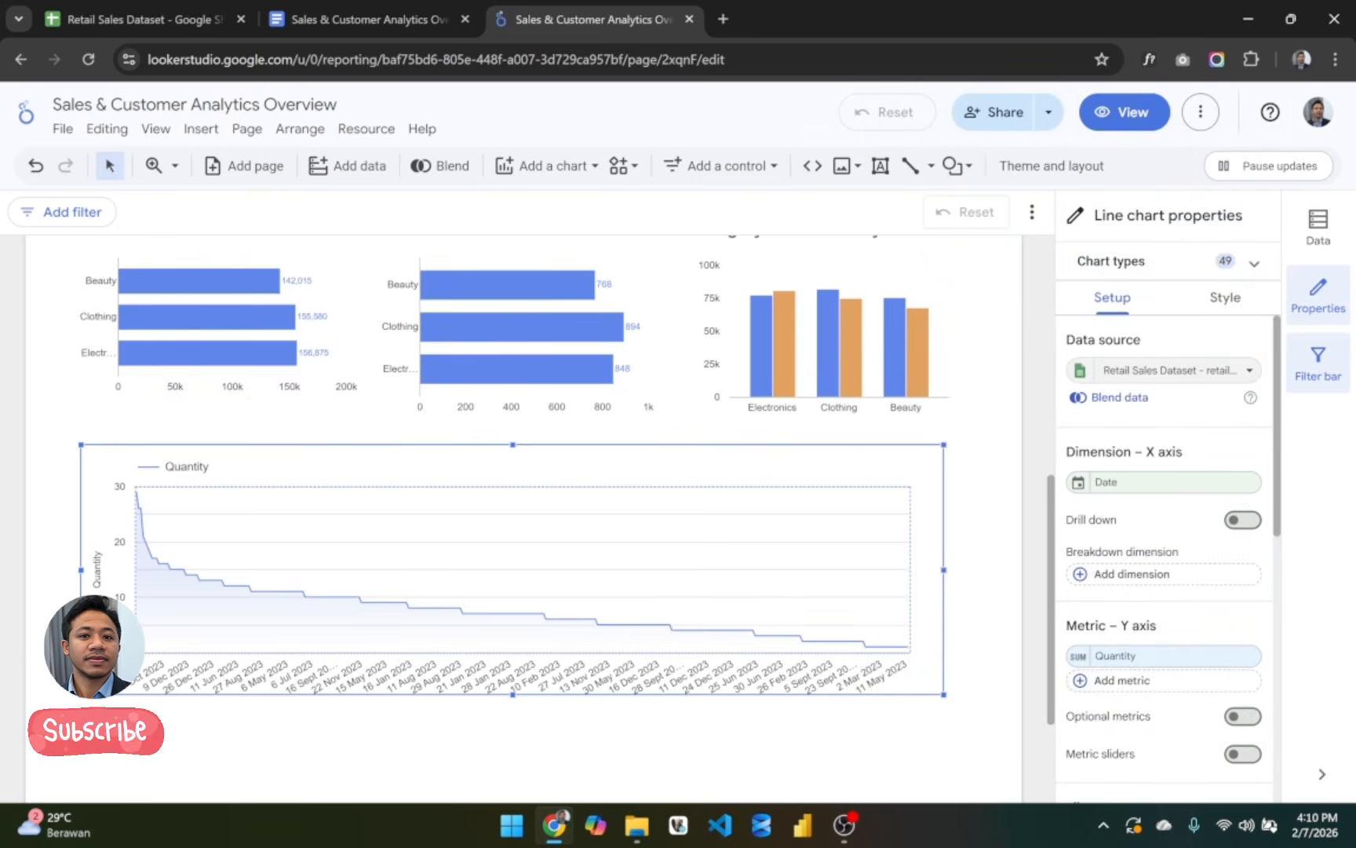
scroll(1154, 542, "down", 1)
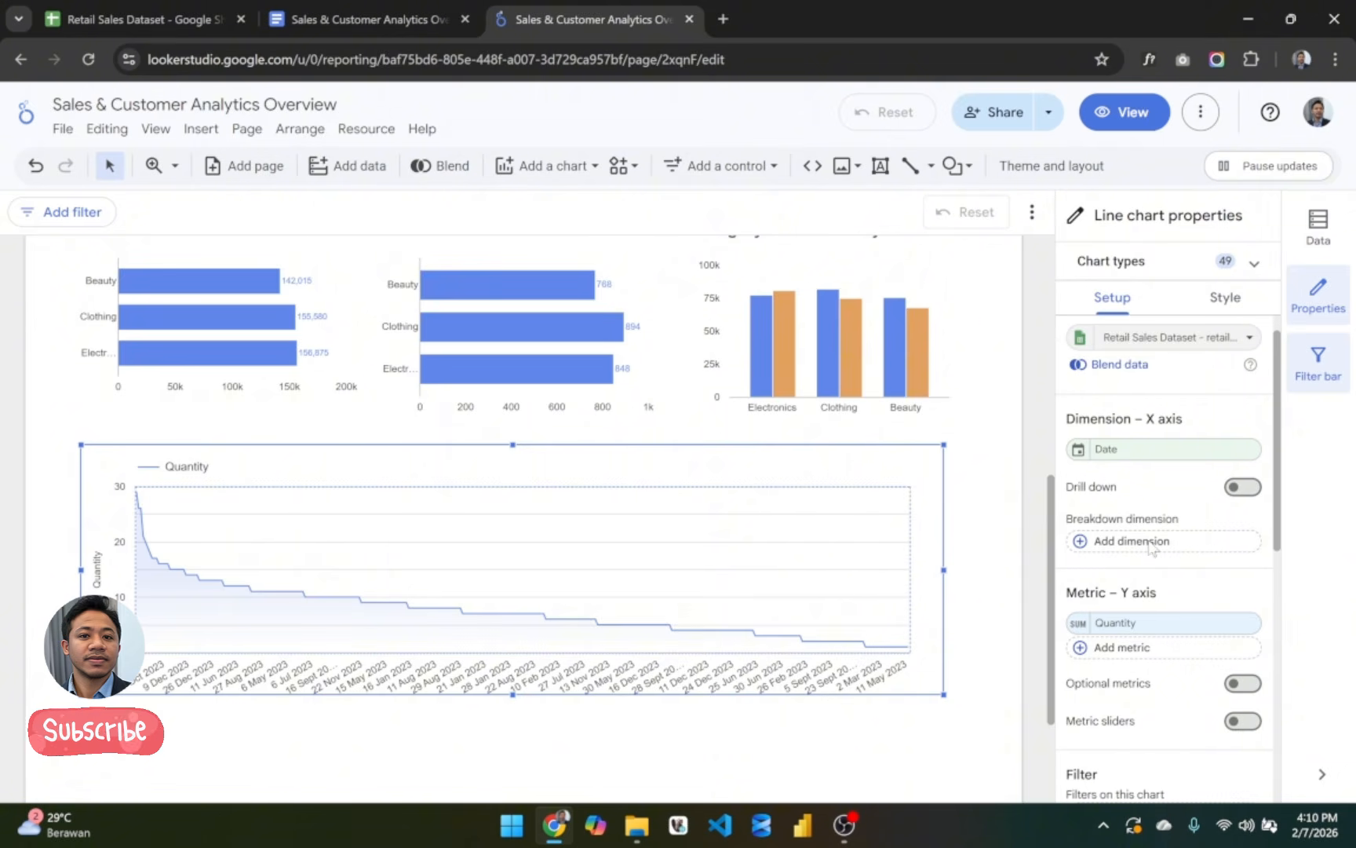
Step: Add Total Amount as a second Y-axis metric of the combo chart alongside Quantity
left_click(1123, 648)
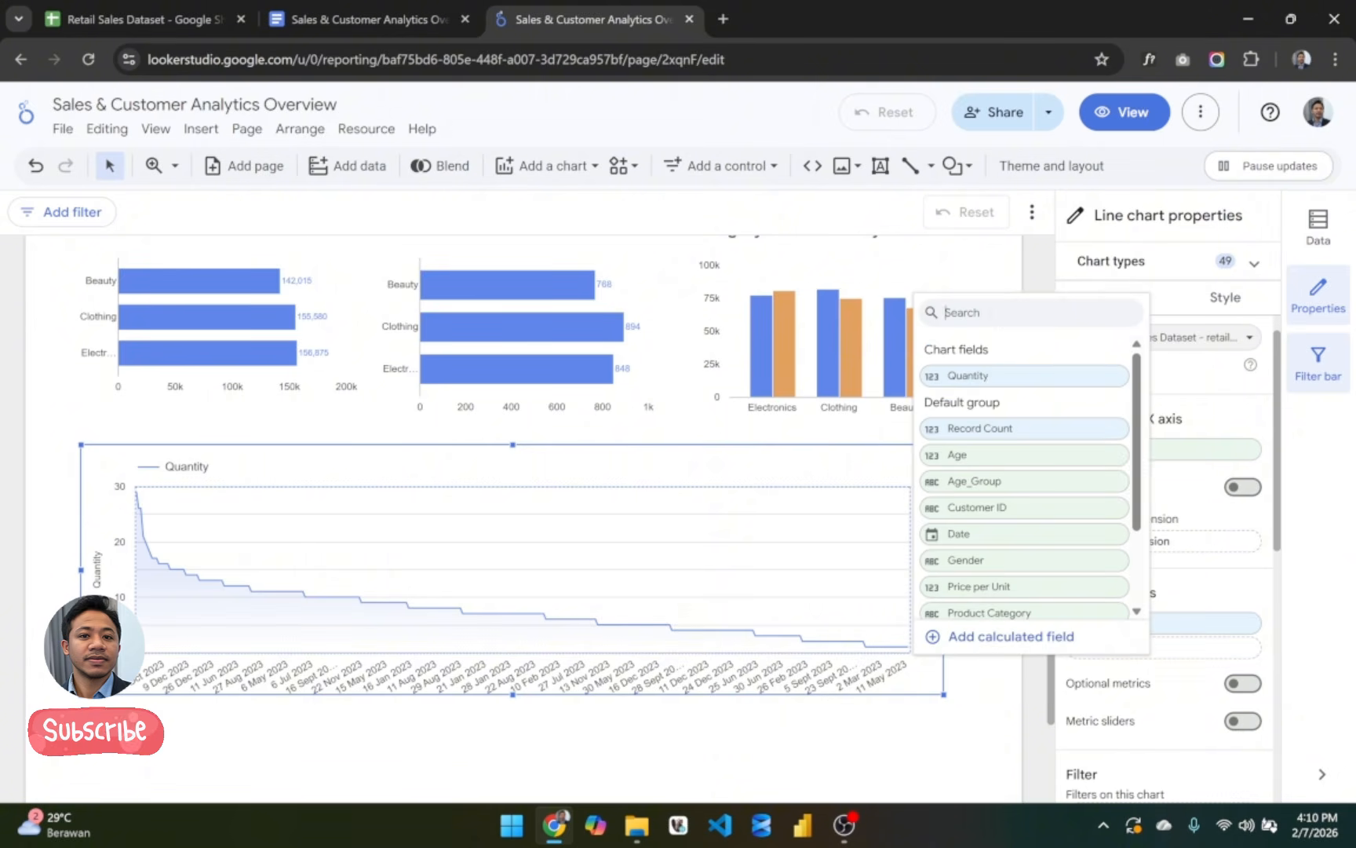
type("amo")
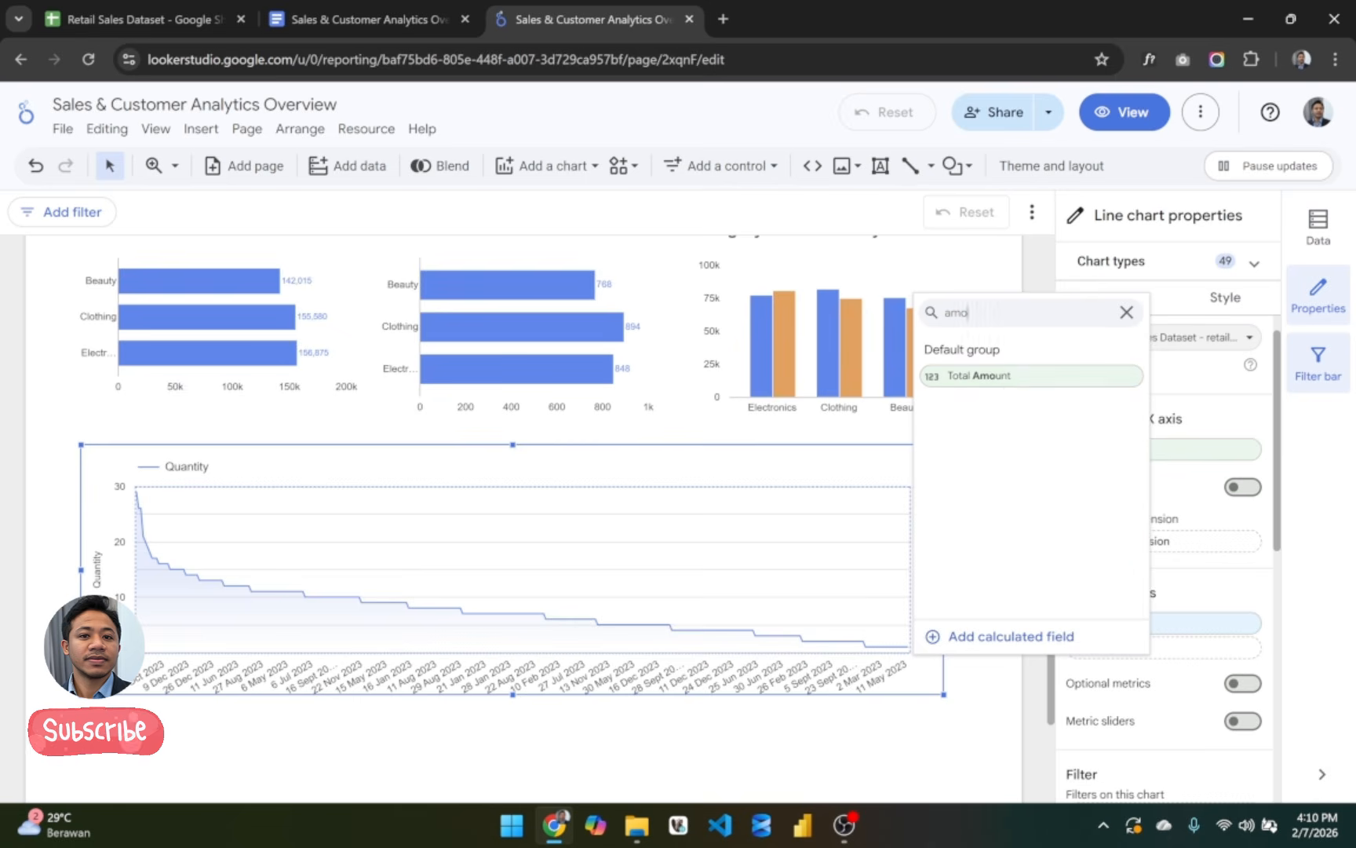
left_click(994, 378)
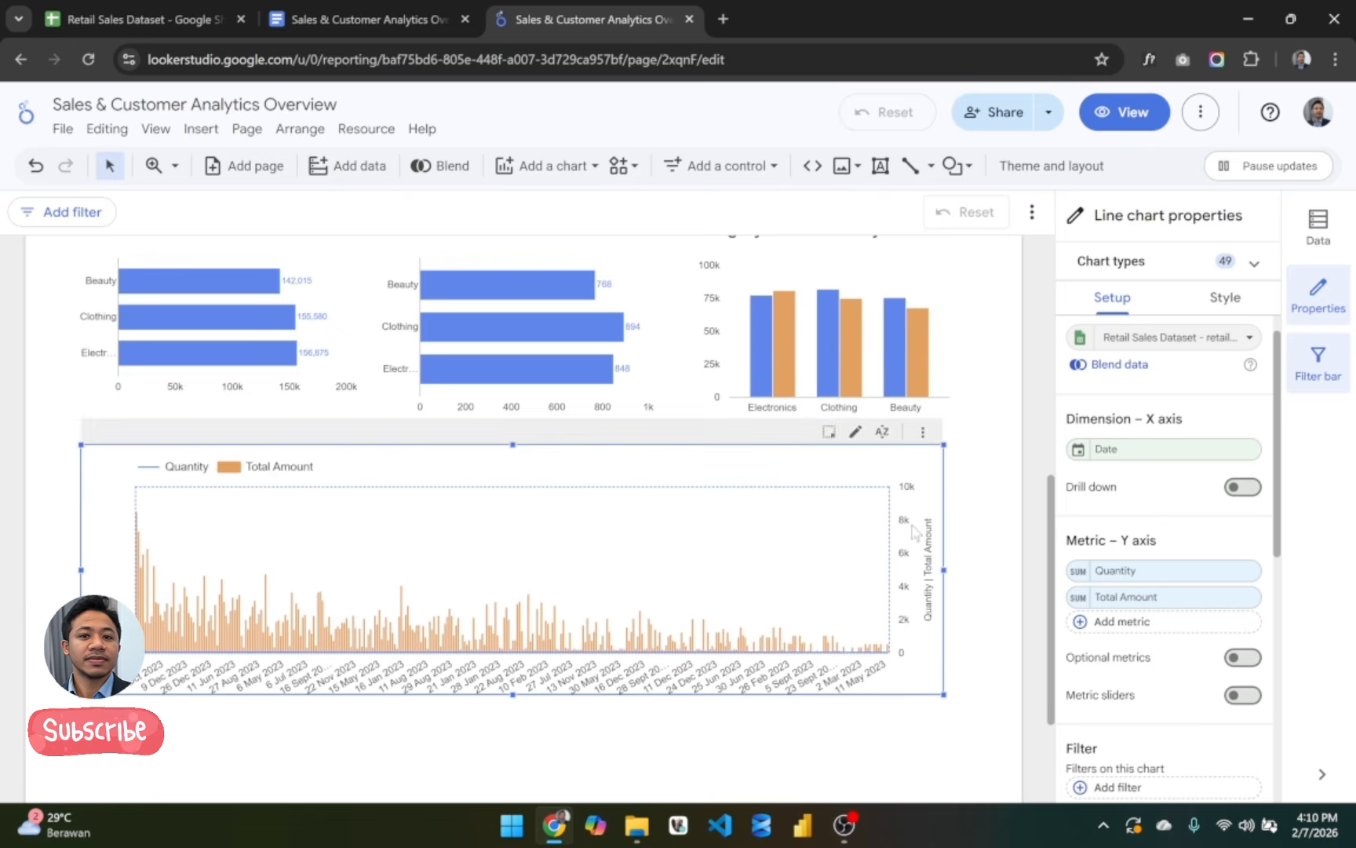
Step: Change the X-axis Date dimension's data type to Month and its display format to Month abbreviation
left_click(1079, 450)
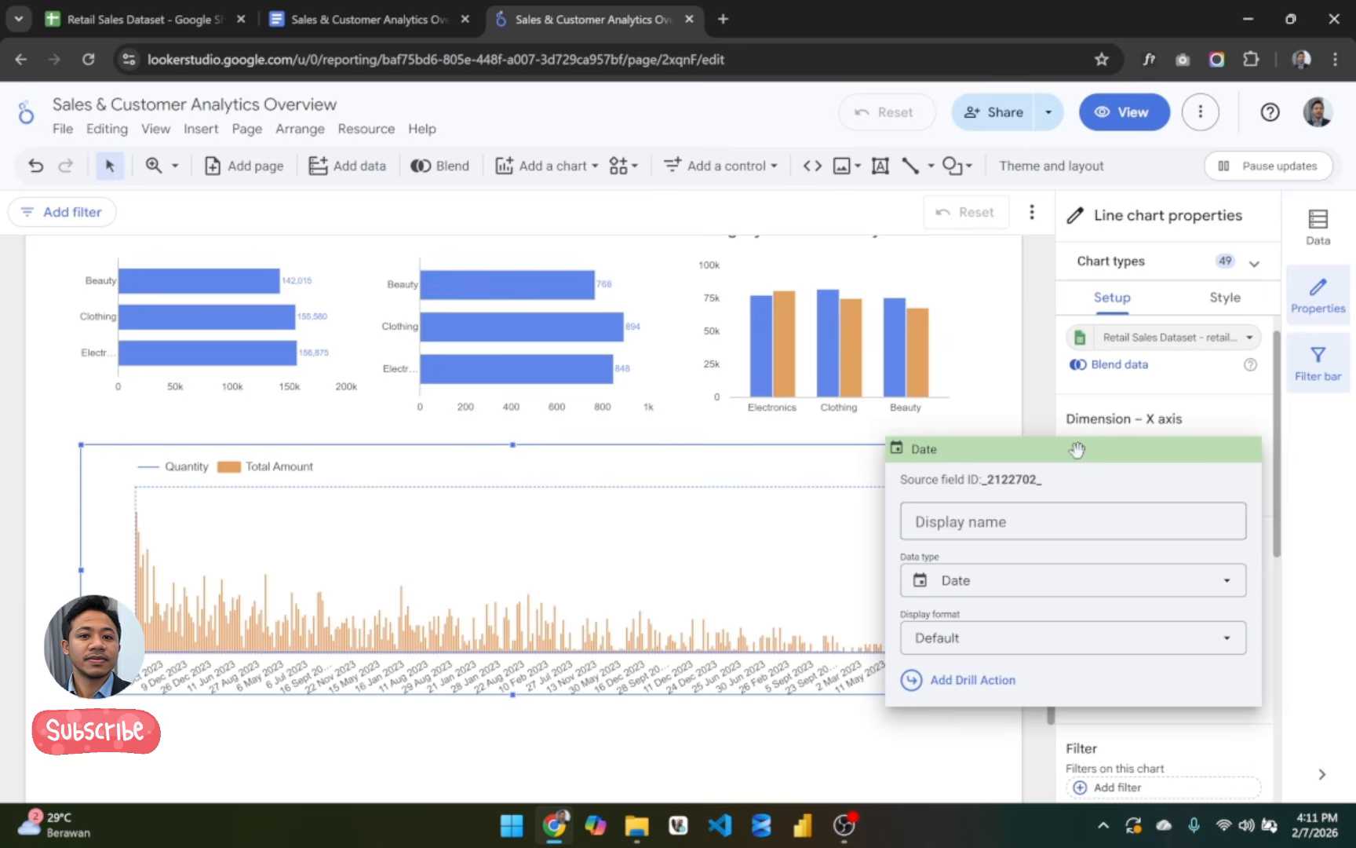
left_click(1013, 581)
mouse_move(1033, 369)
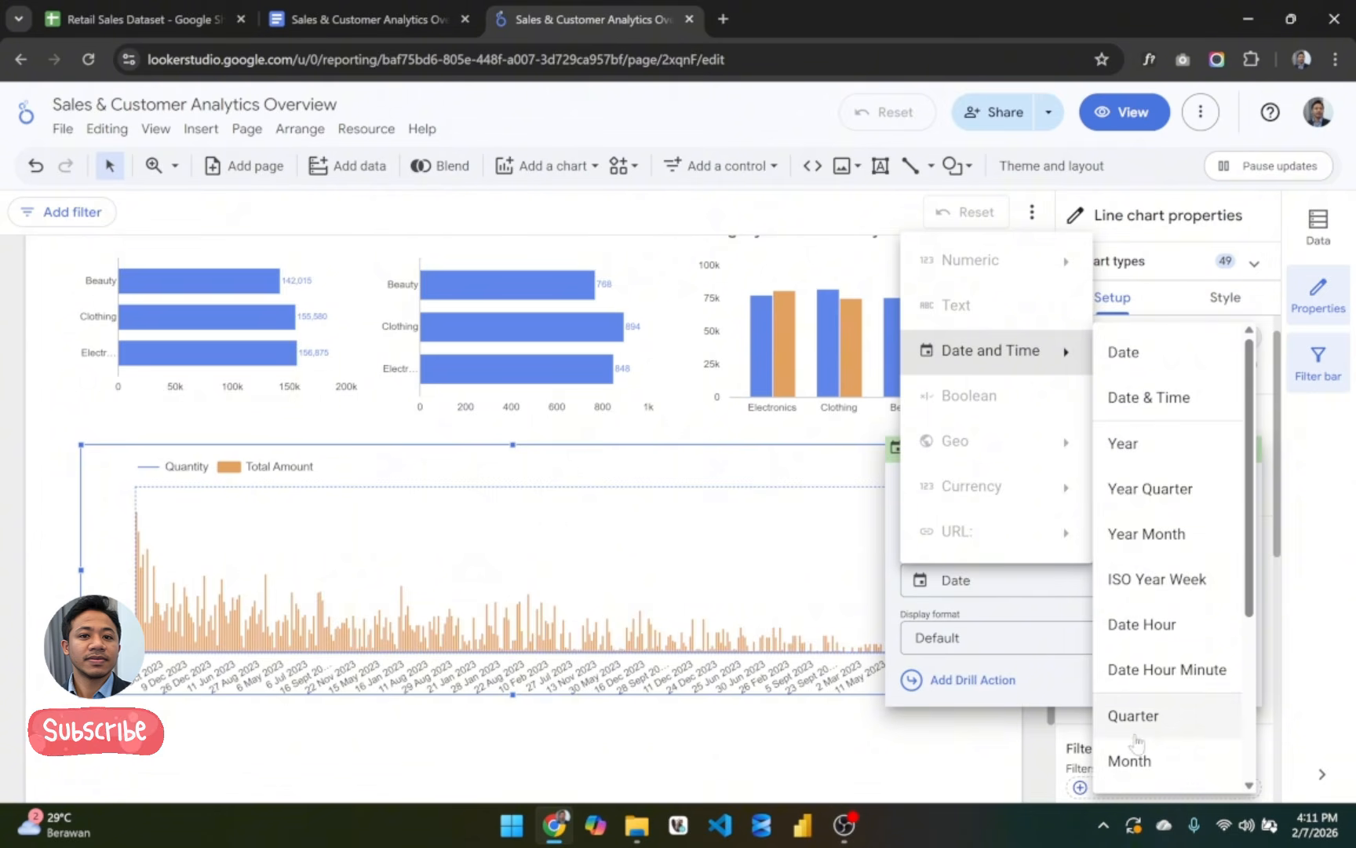
left_click(1138, 760)
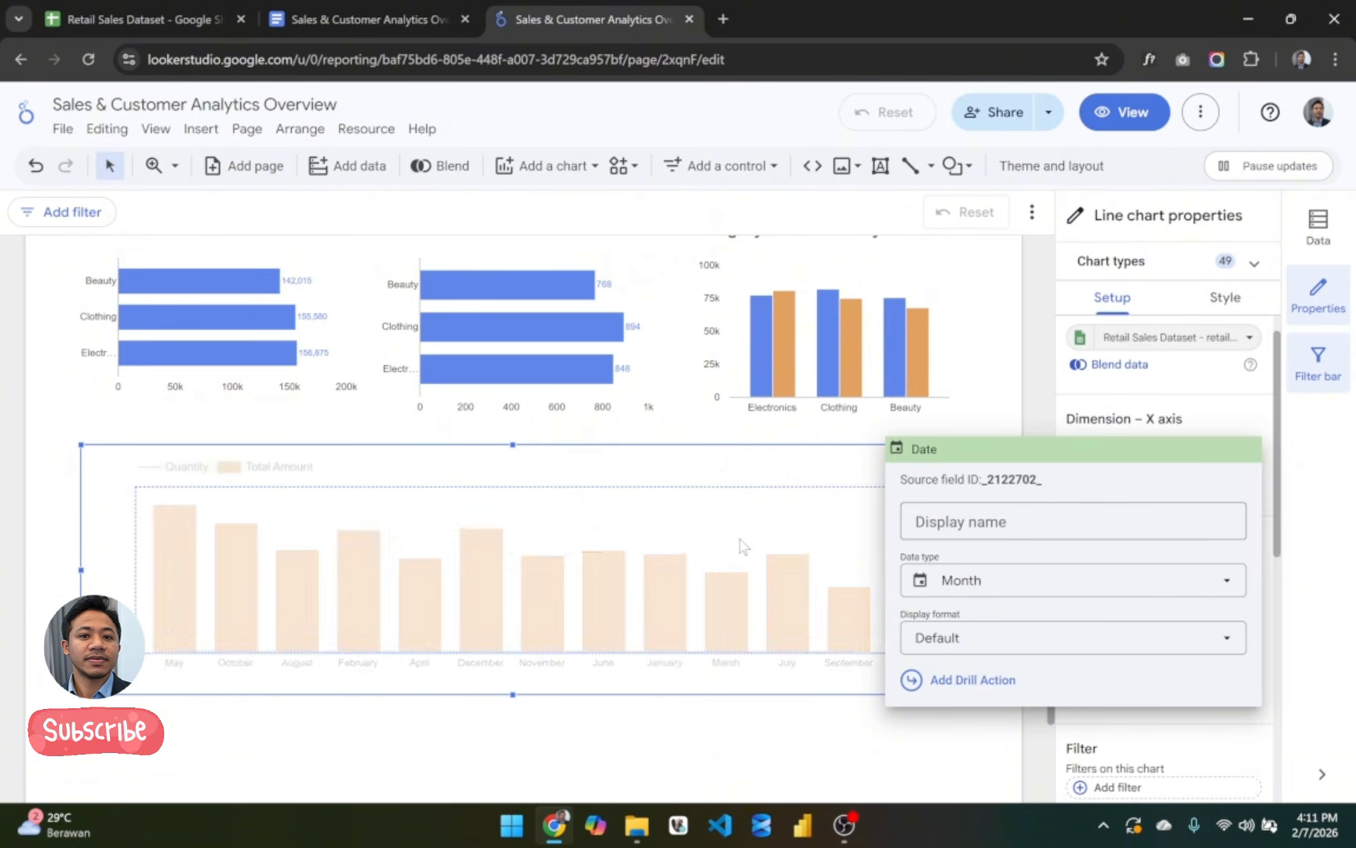
left_click(995, 648)
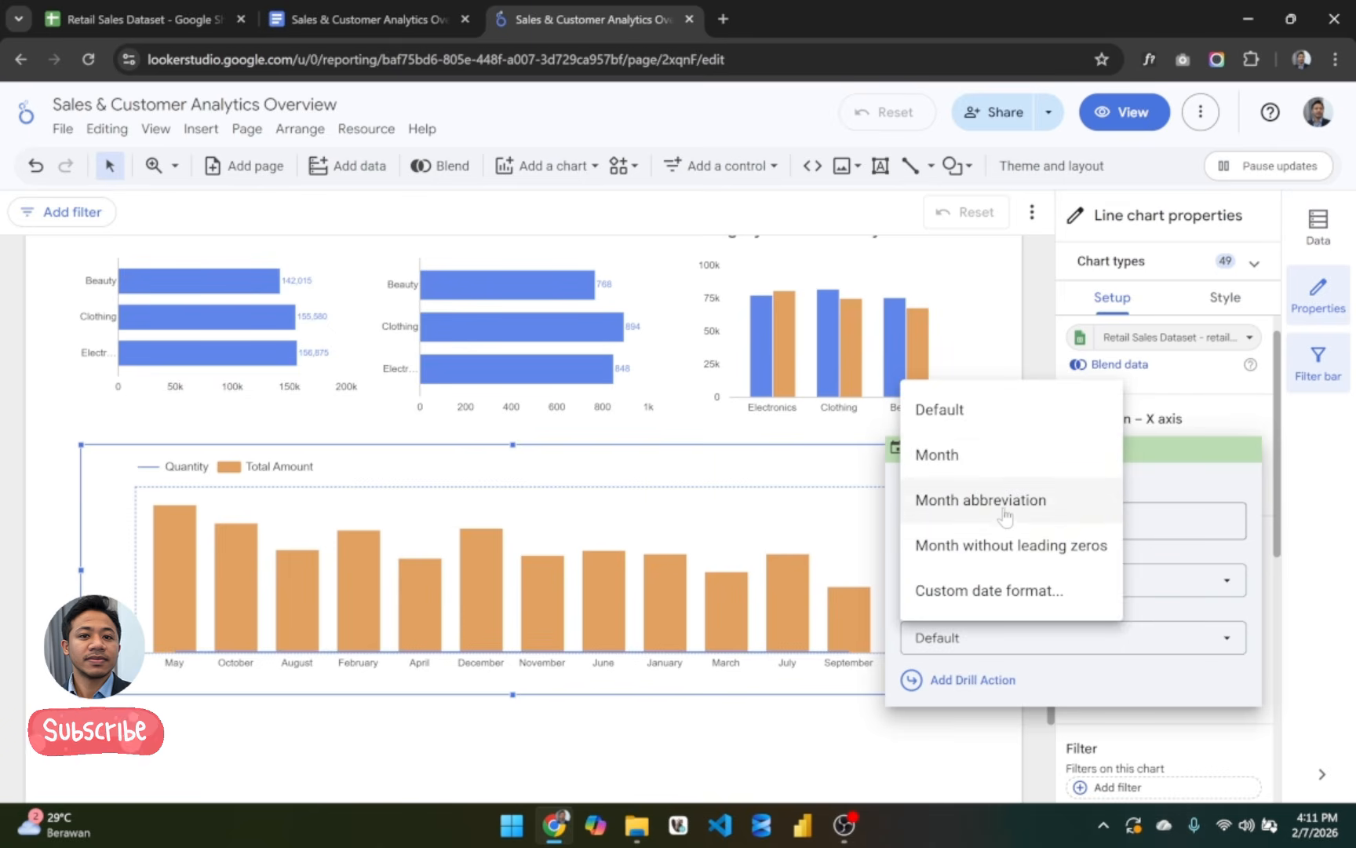
left_click(1020, 508)
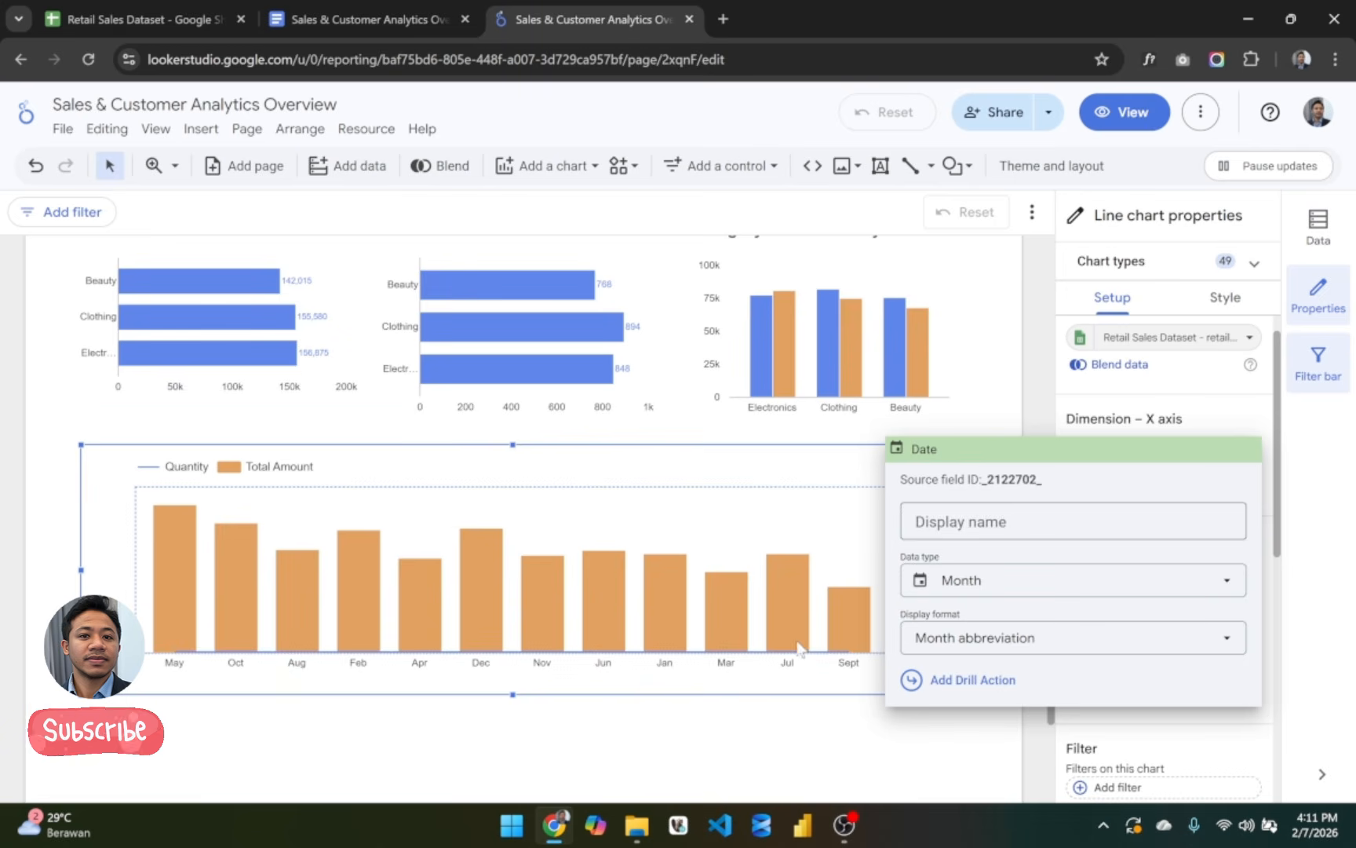
left_click(829, 718)
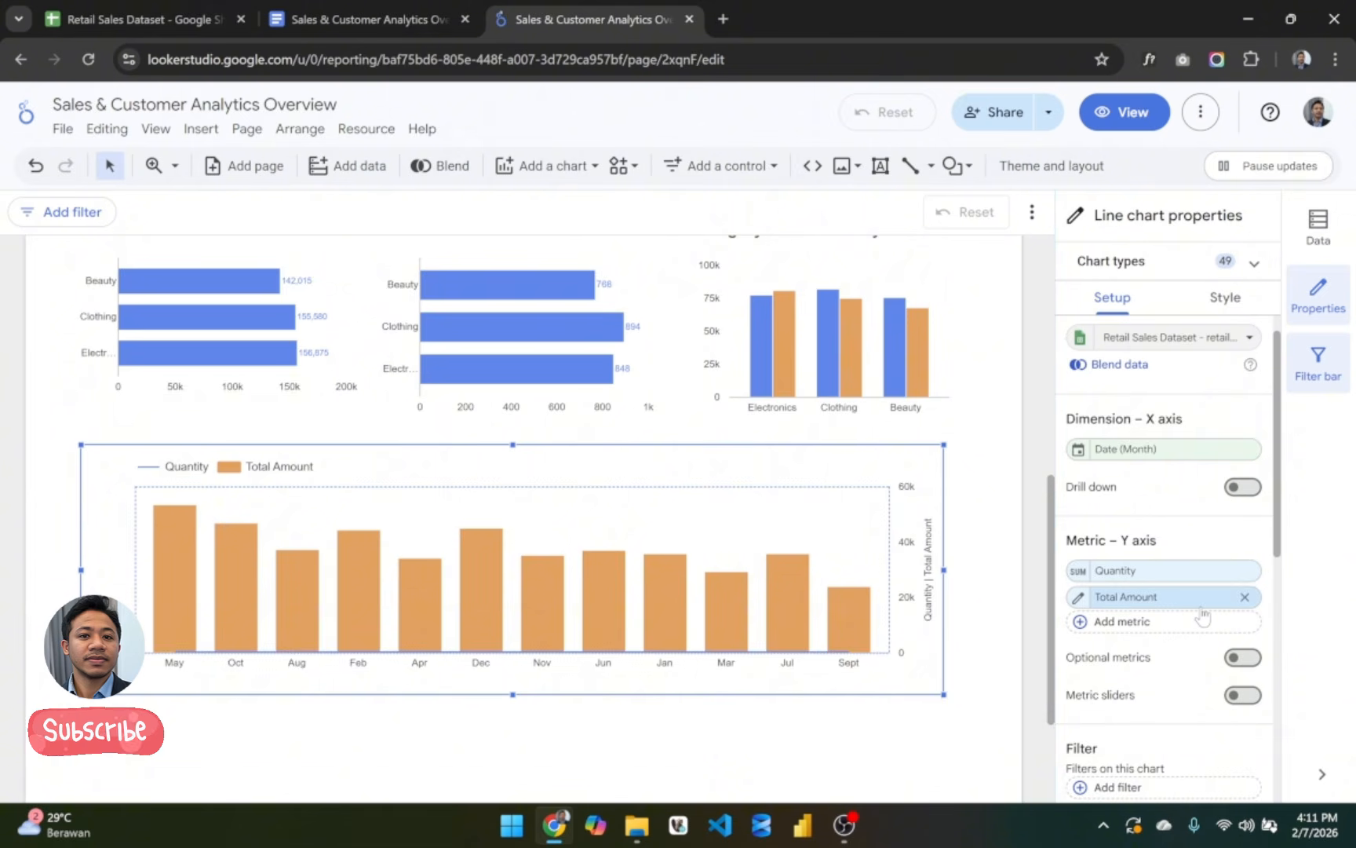
Step: Sort the combo chart by Date (Month) and reverse the order so the months run from January to December
scroll(1203, 618, "down", 6)
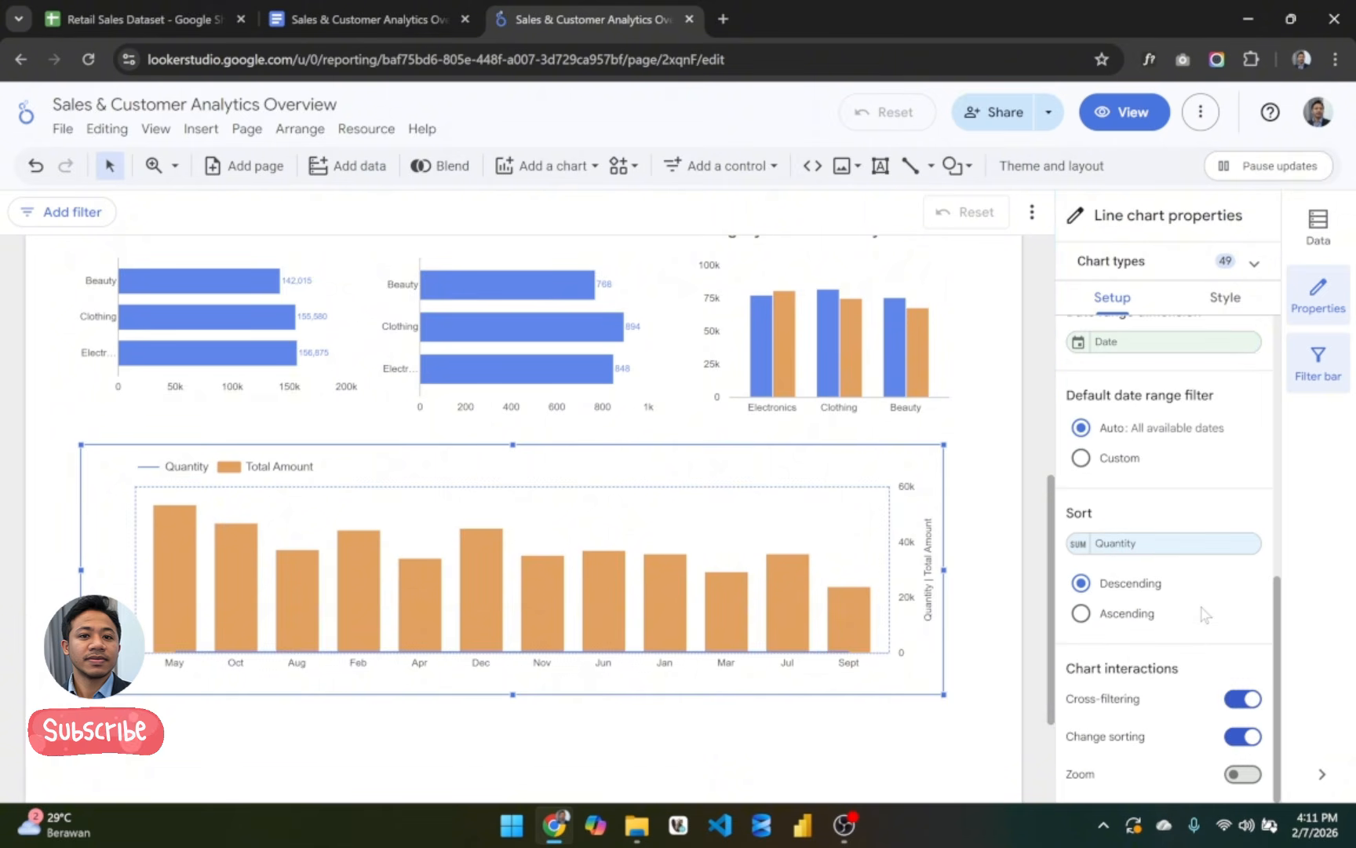
scroll(1205, 615, "up", 2)
scroll(1205, 615, "down", 1)
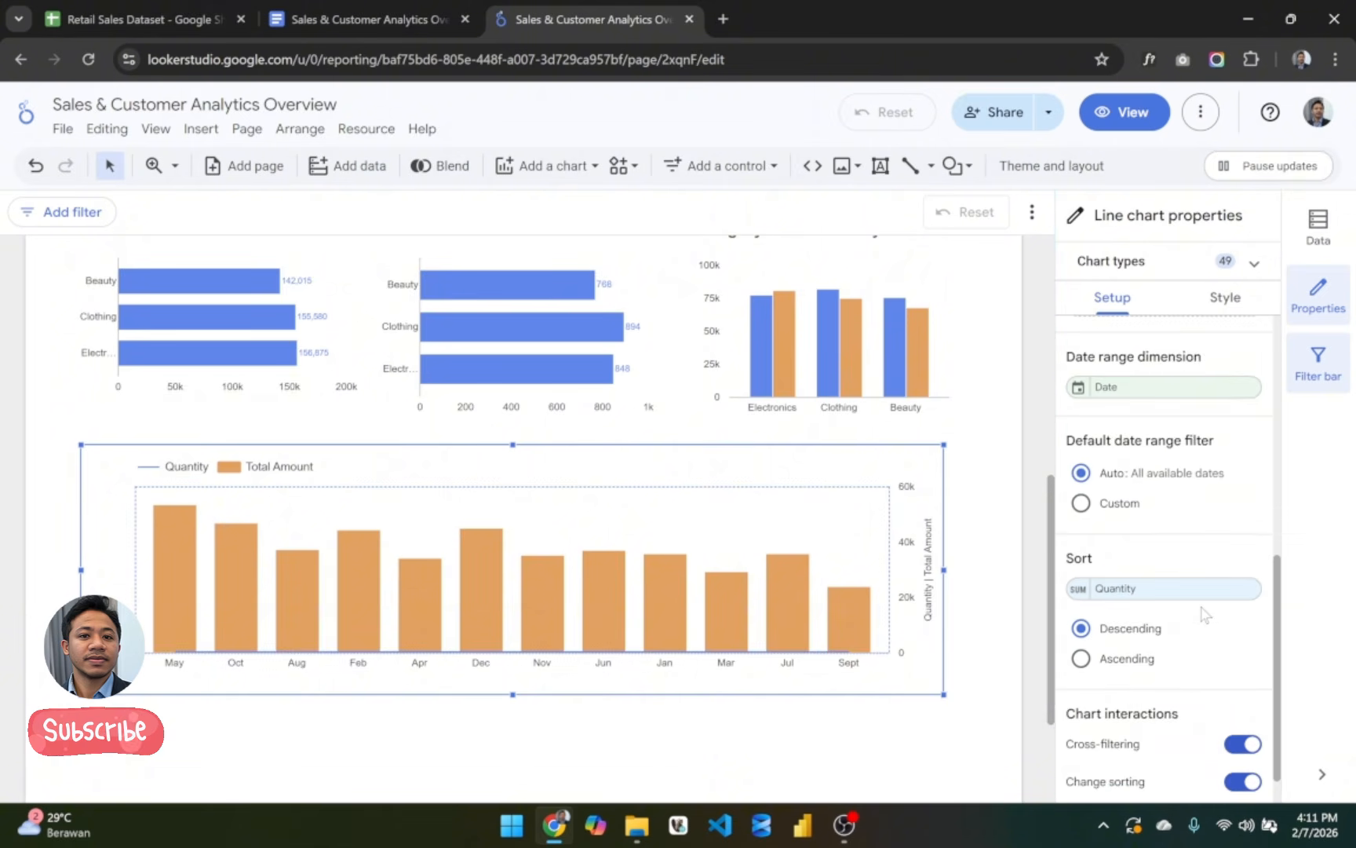
left_click(1124, 591)
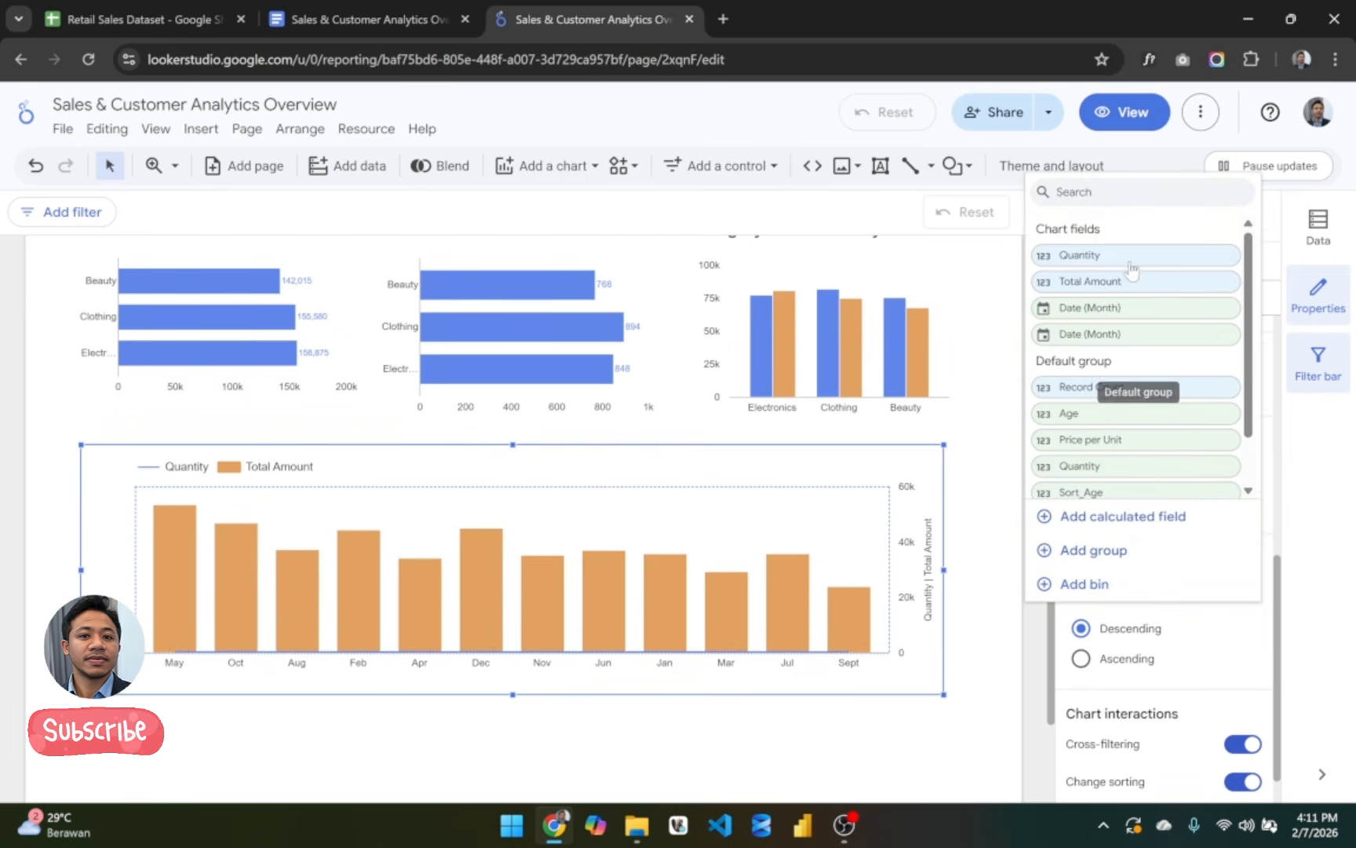
type("d")
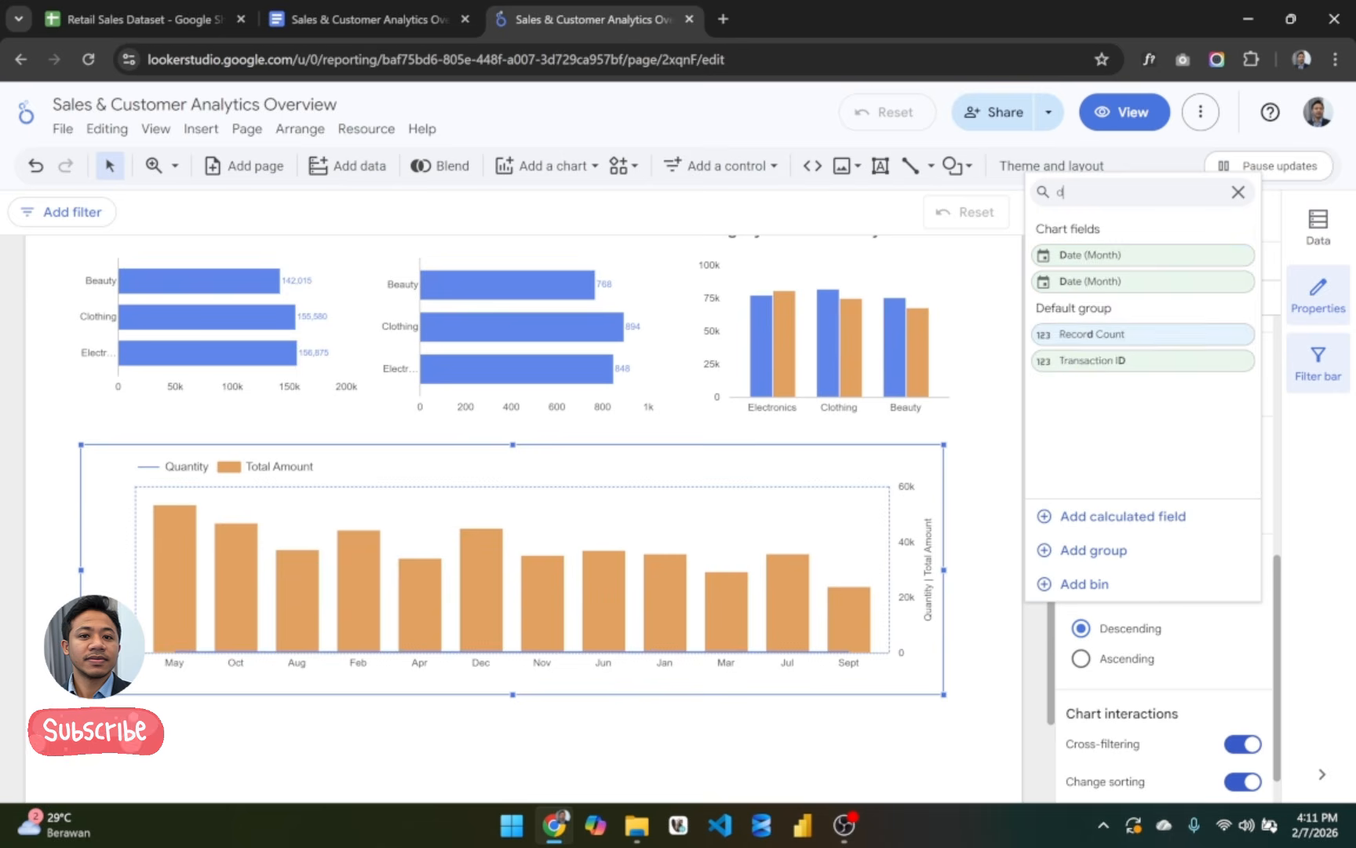
type("a")
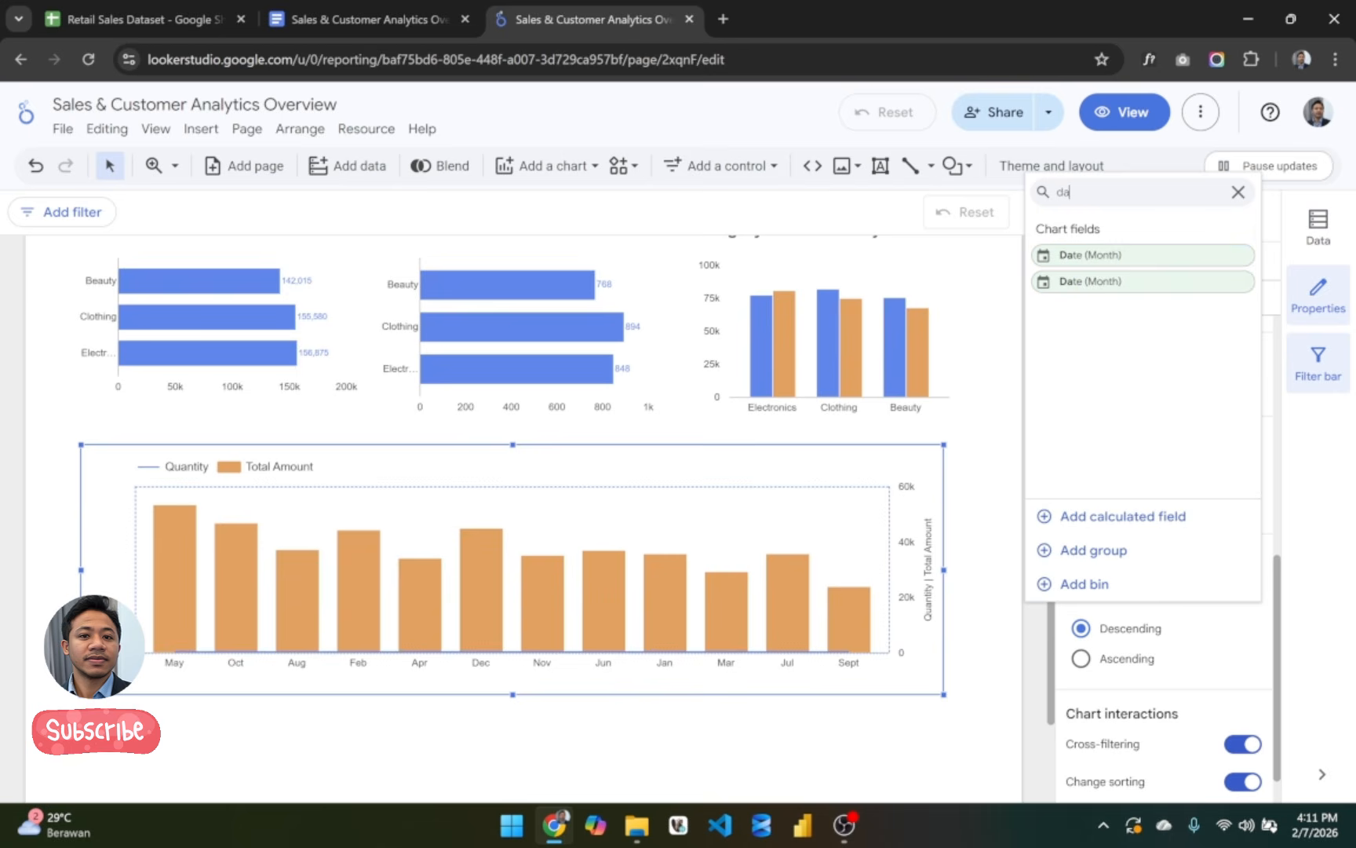
left_click(1097, 258)
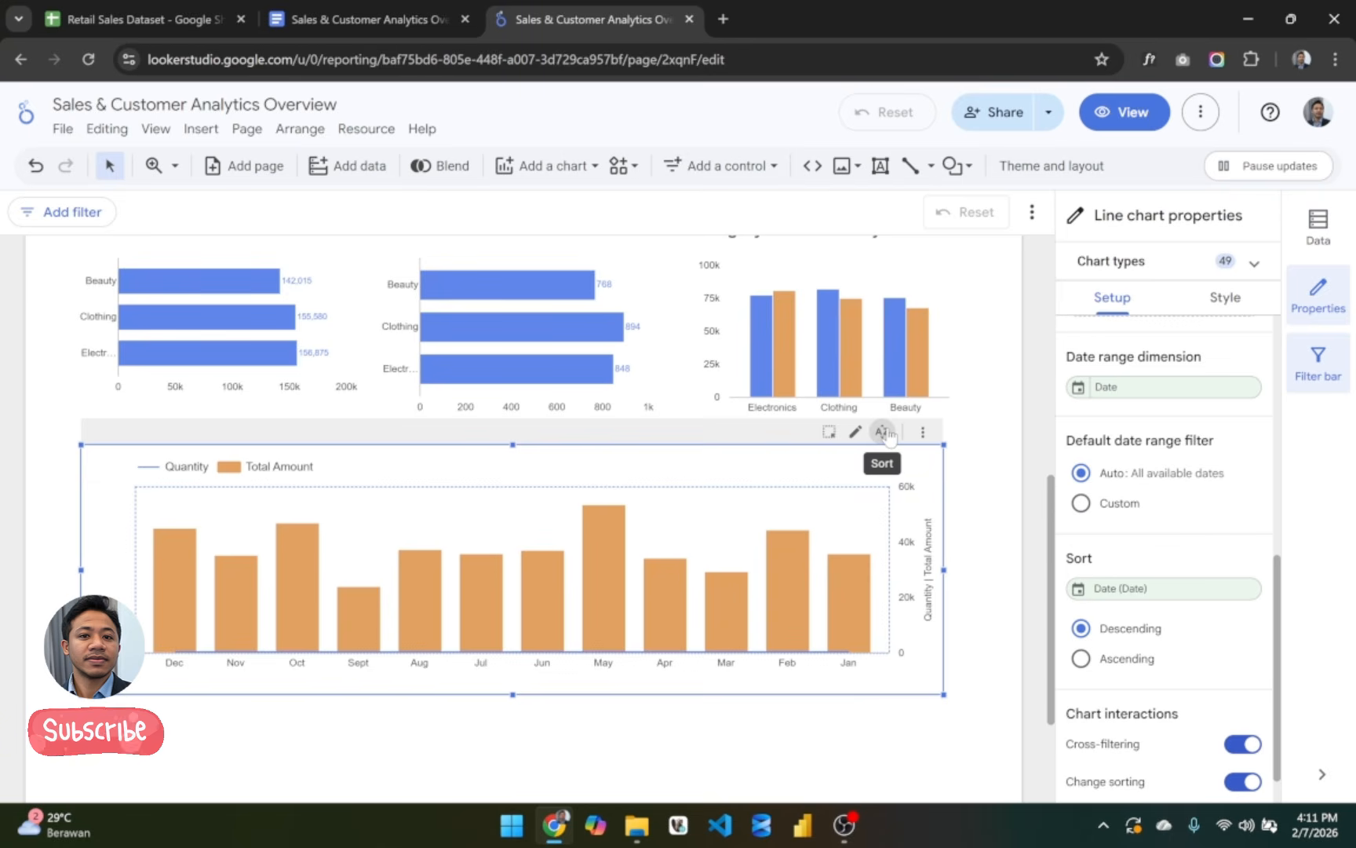
left_click(884, 431)
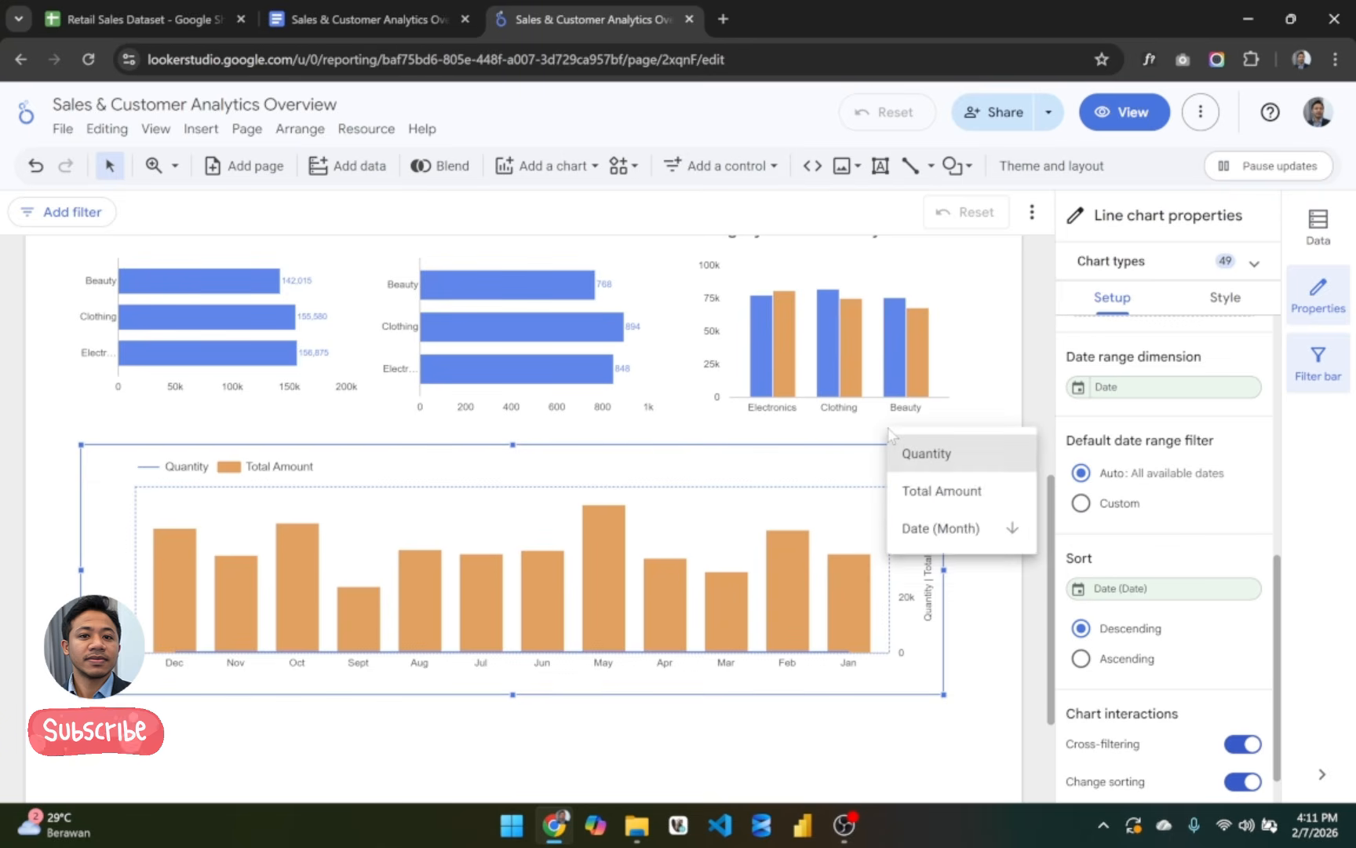
left_click(942, 528)
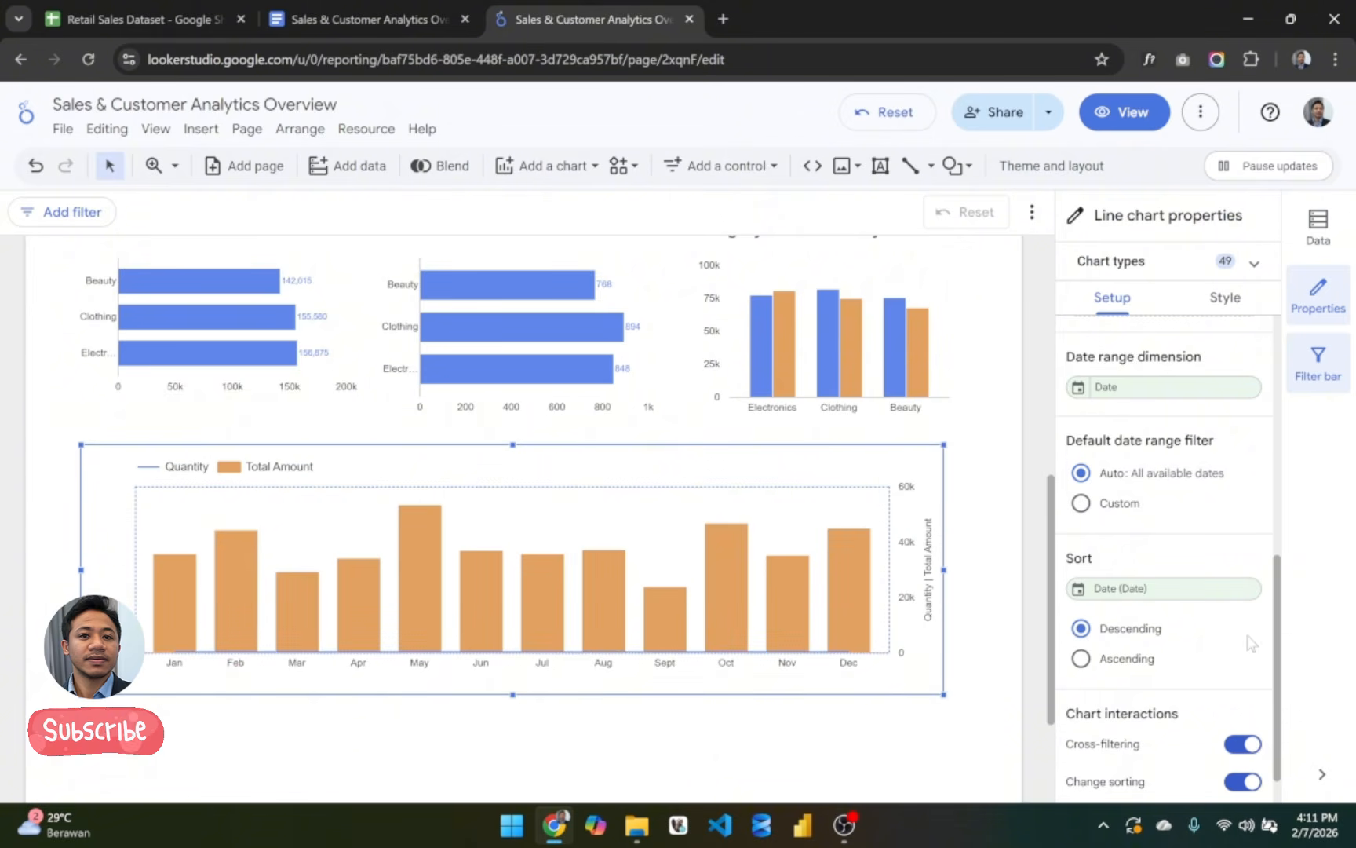
Step: Look through the combo chart's setup and style options for the series and axis settings
scroll(1252, 644, "down", 1)
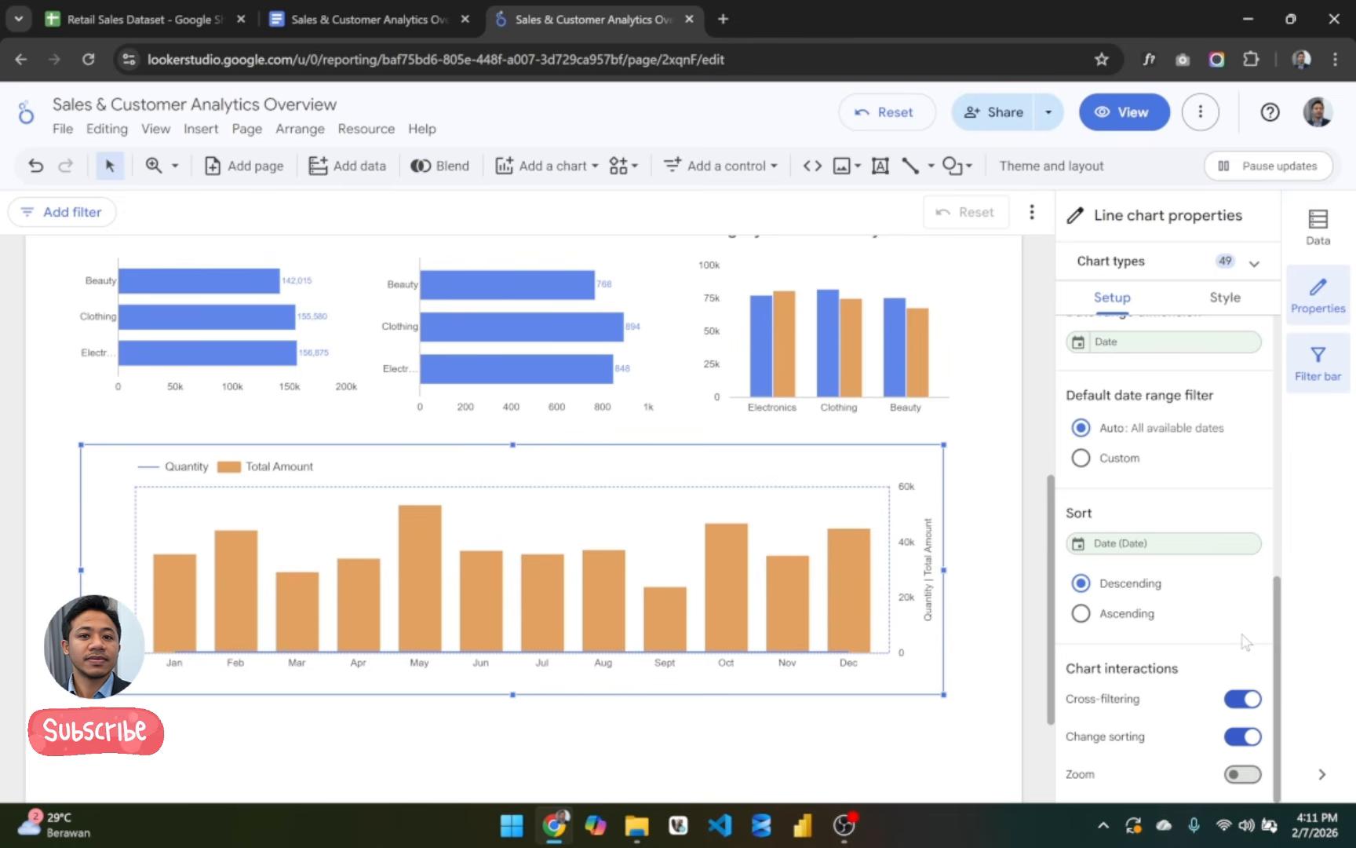
scroll(1246, 640, "up", 8)
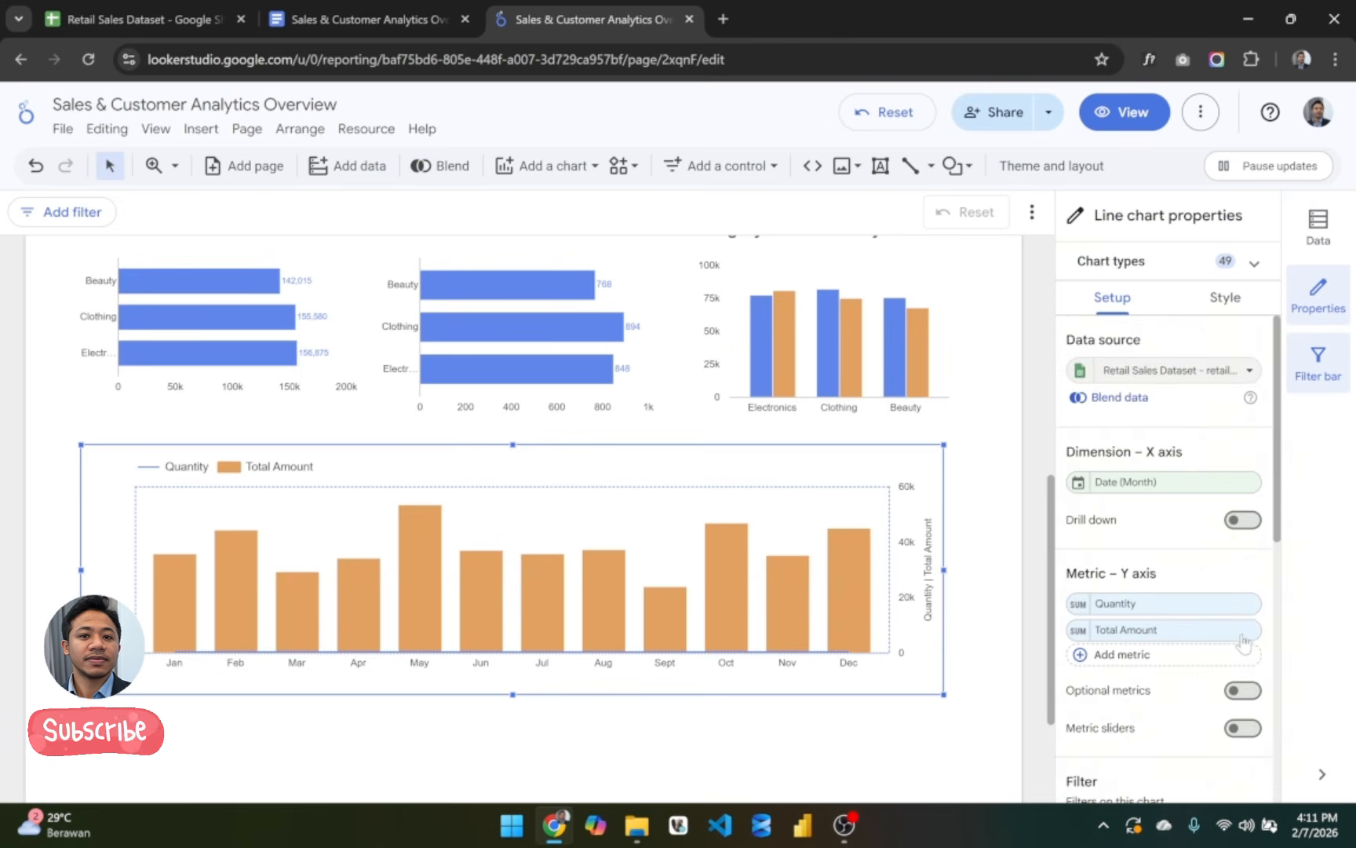
scroll(1242, 642, "down", 8)
scroll(1247, 642, "up", 6)
left_click(1227, 303)
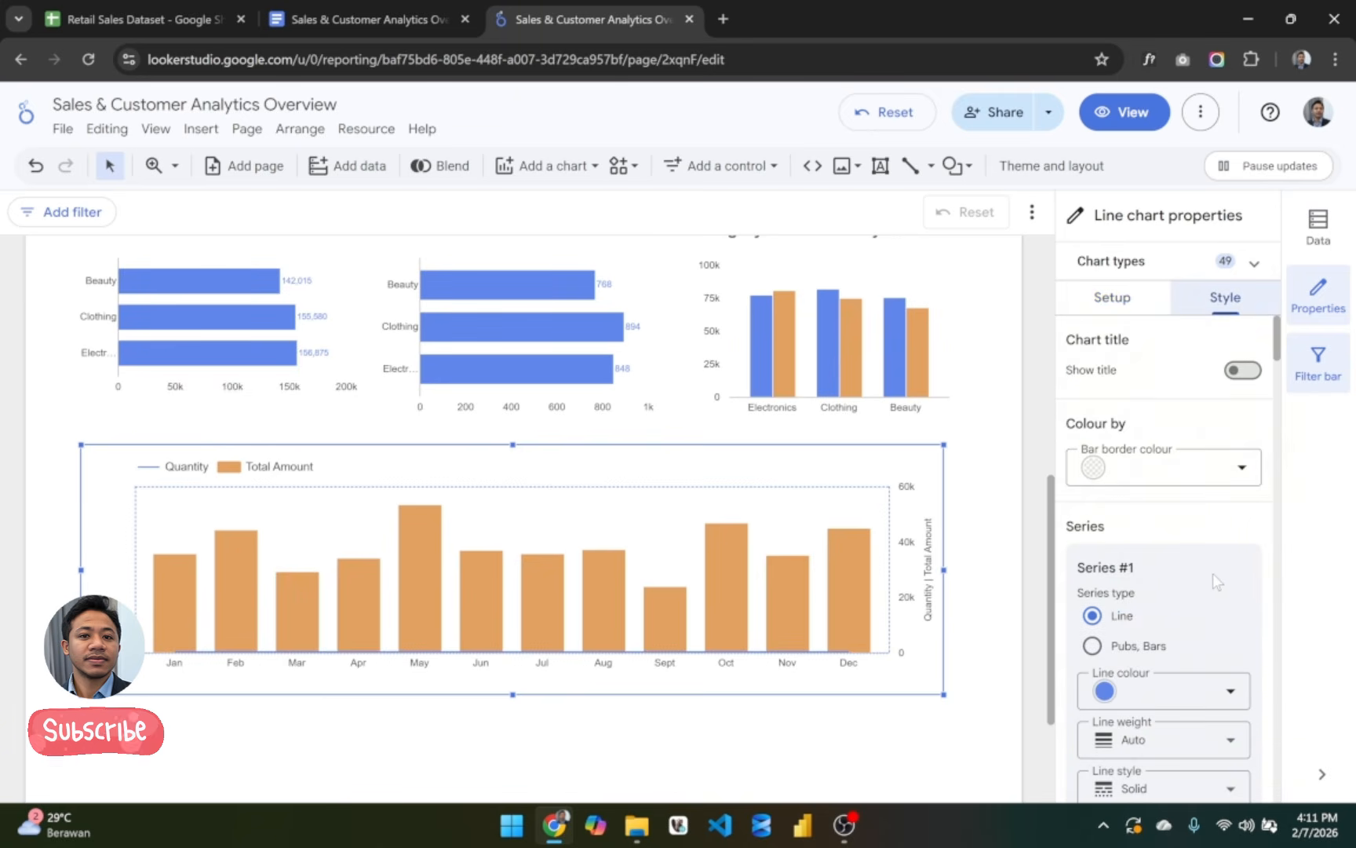
scroll(1213, 581, "down", 8)
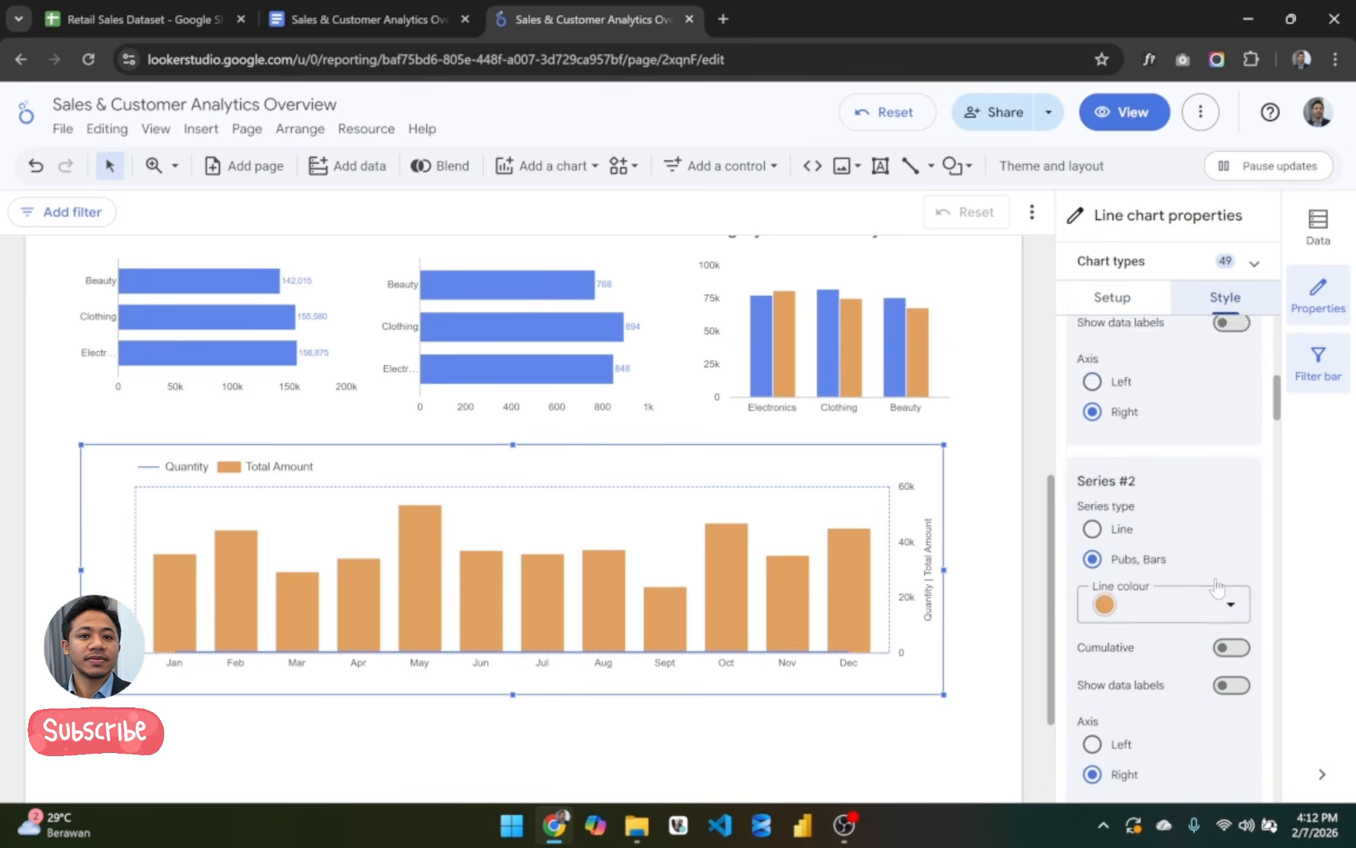
scroll(1217, 587, "down", 15)
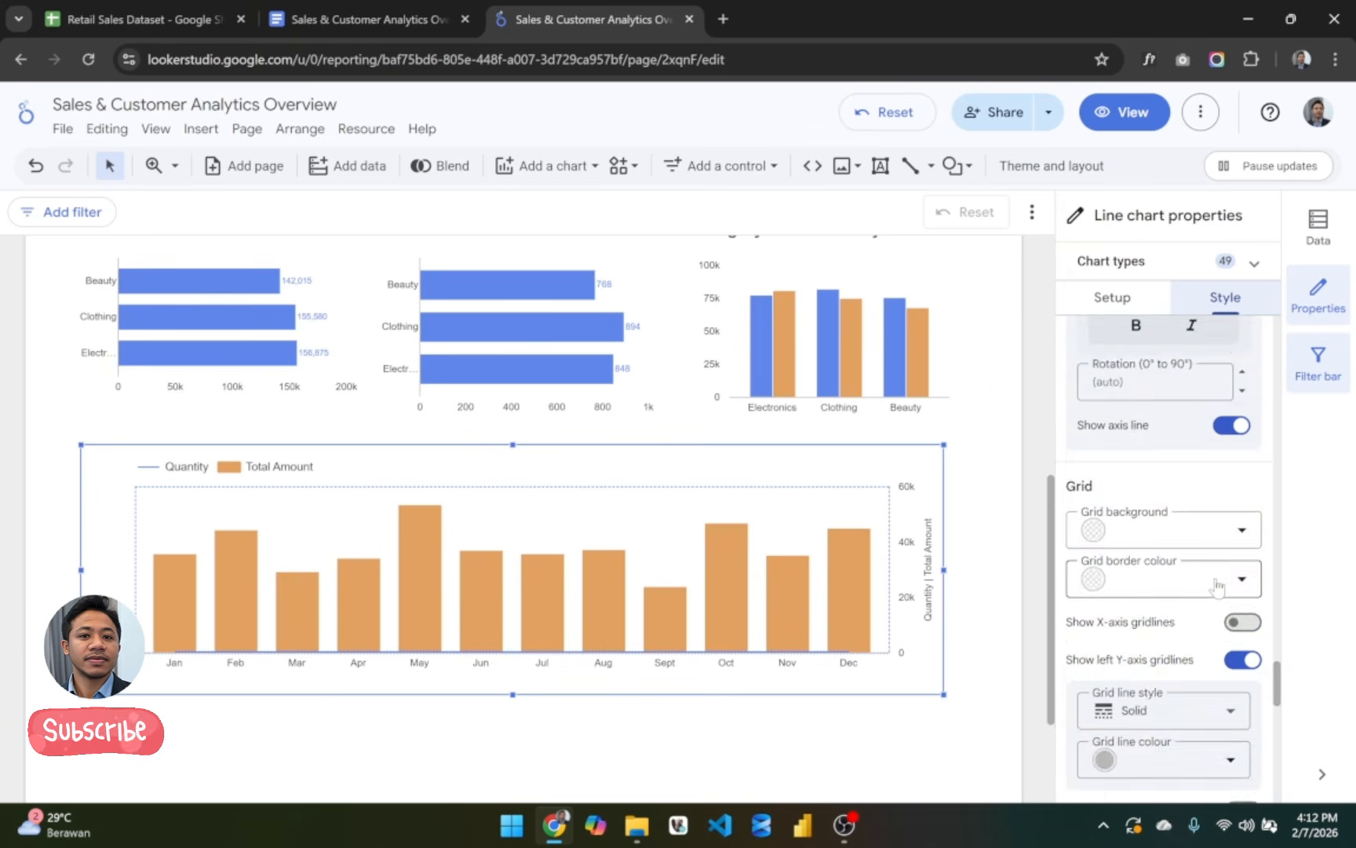
scroll(1217, 586, "down", 6)
scroll(1219, 585, "up", 9)
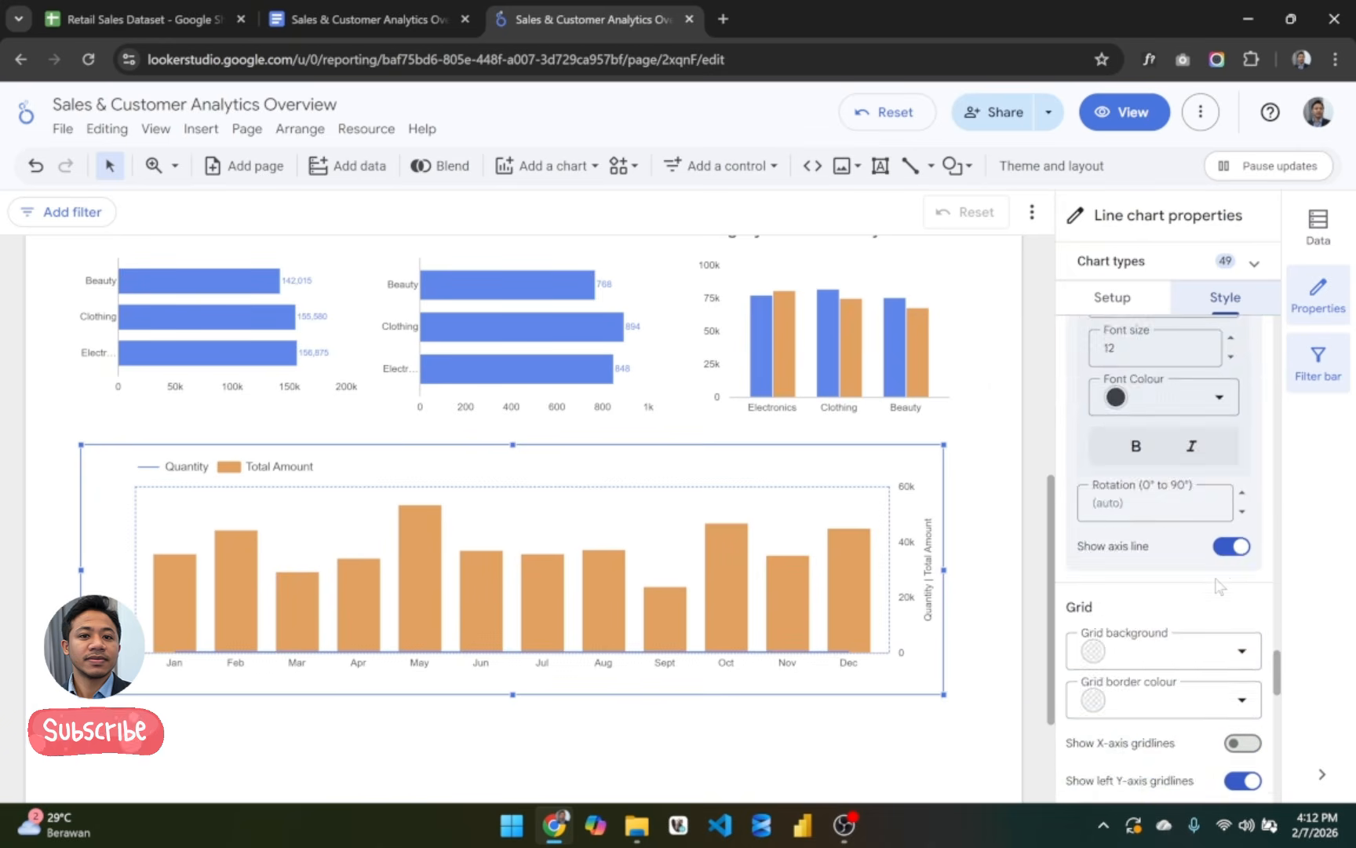
scroll(1216, 585, "up", 10)
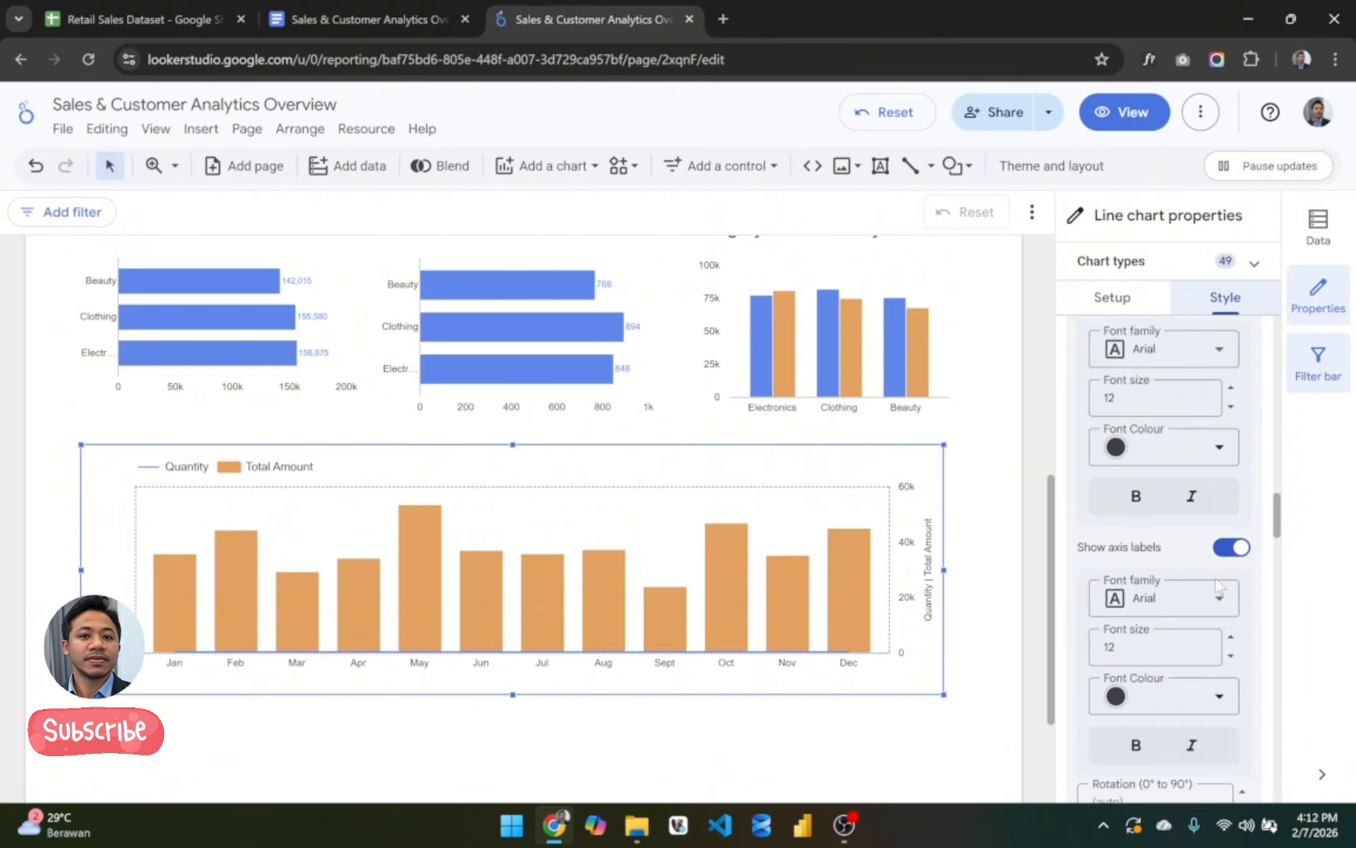
scroll(1216, 587, "up", 10)
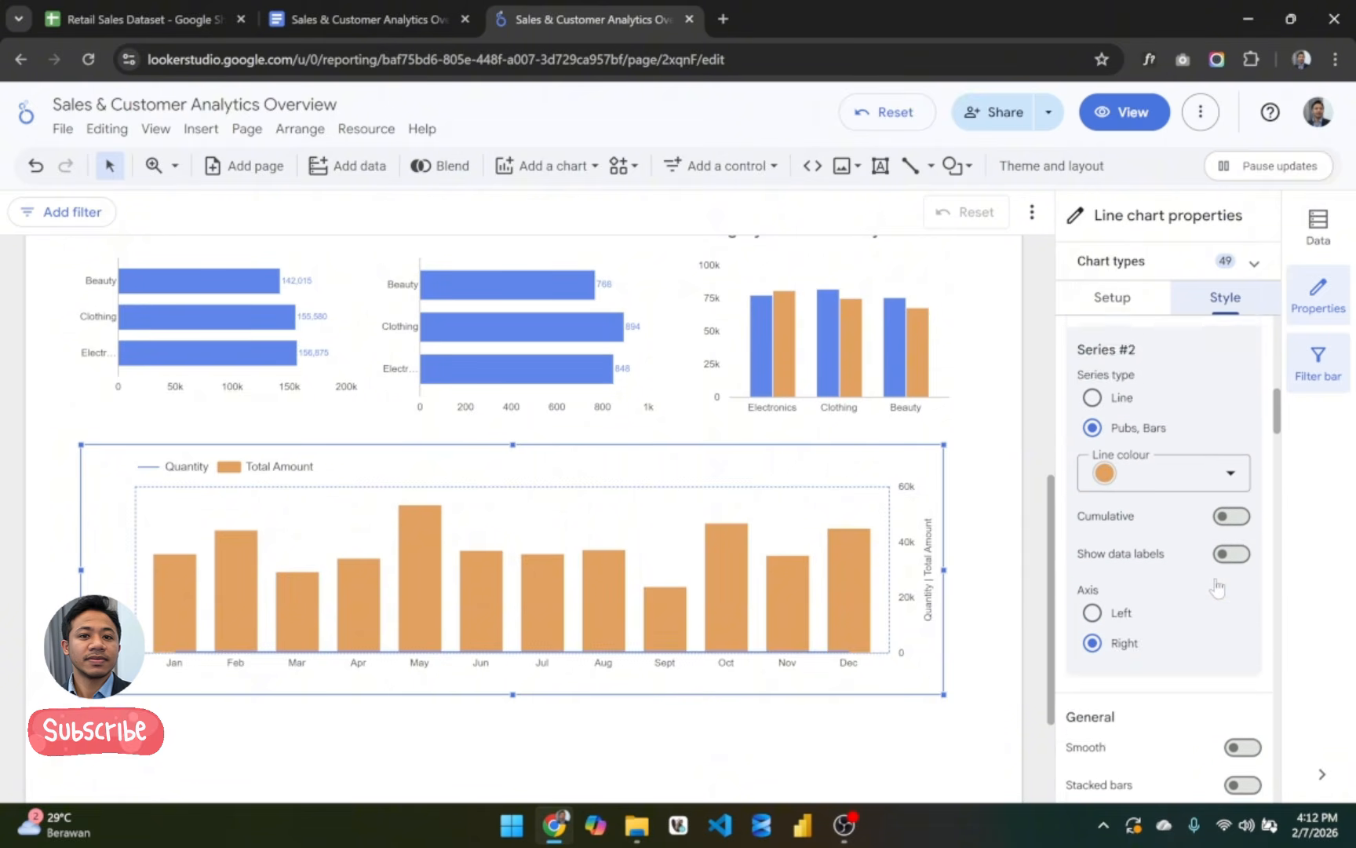
Step: Assign Series #1 (Quantity) of the combo chart to the left axis and deselect the chart
scroll(1217, 587, "up", 4)
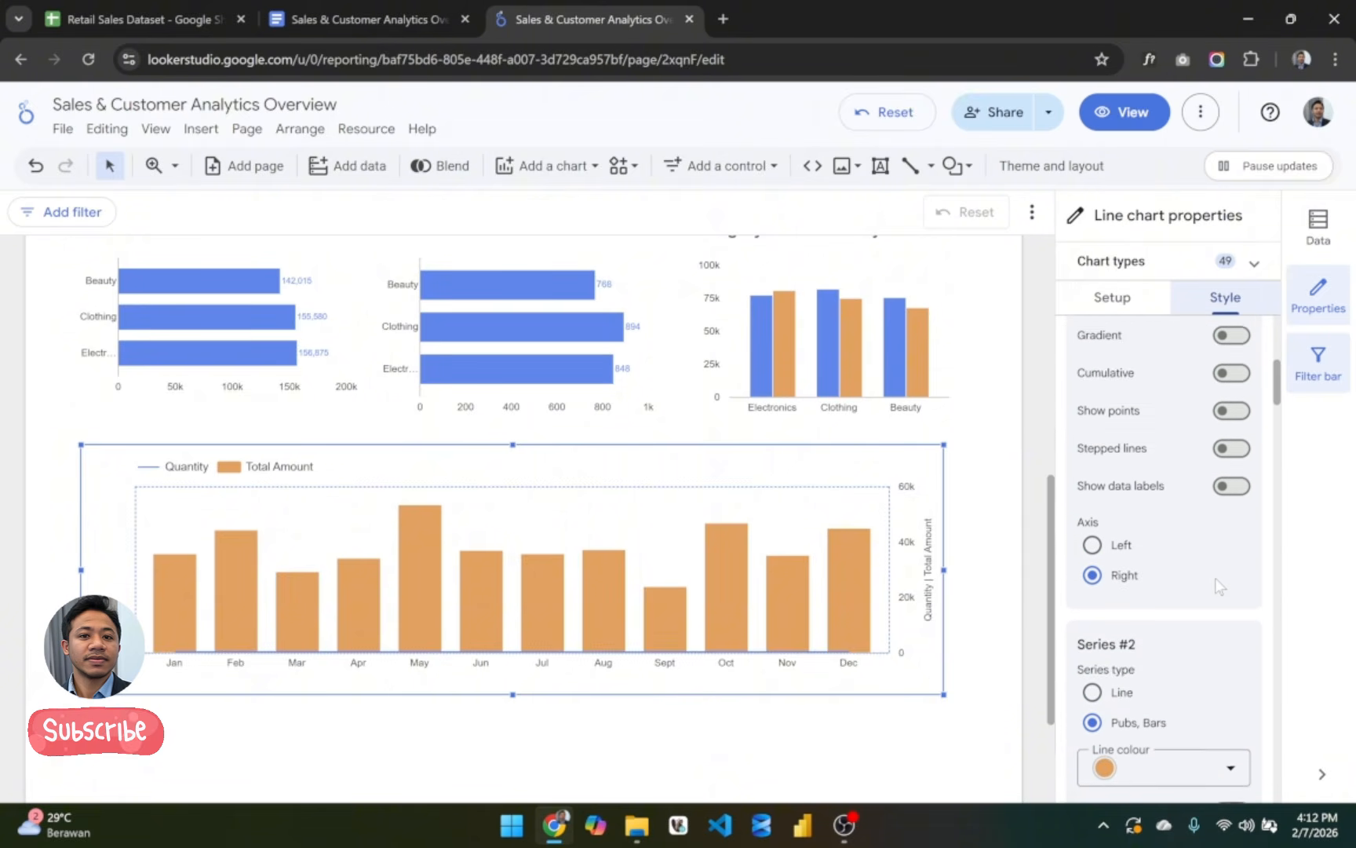
scroll(1215, 579, "down", 1)
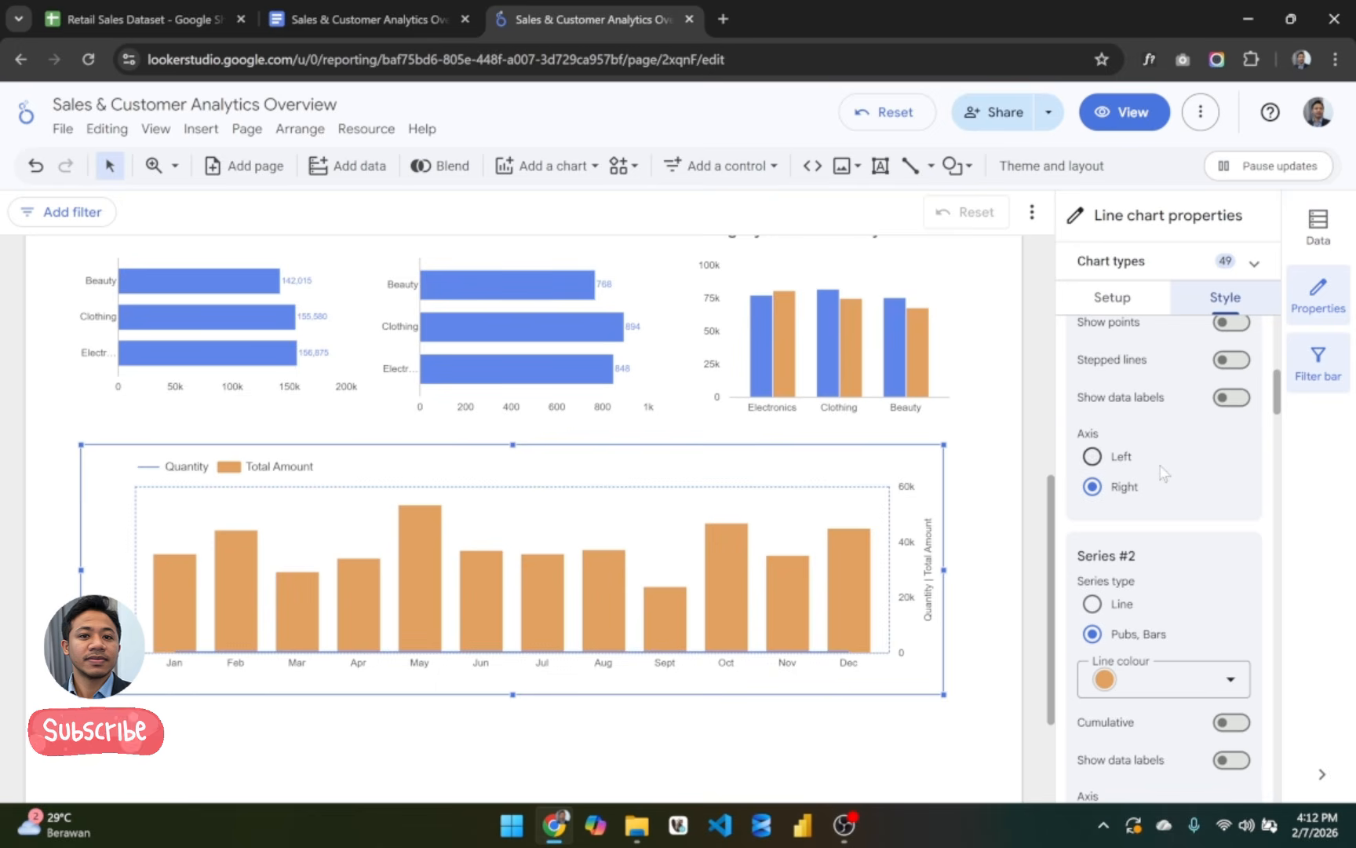
scroll(1166, 473, "up", 4)
scroll(1173, 477, "down", 2)
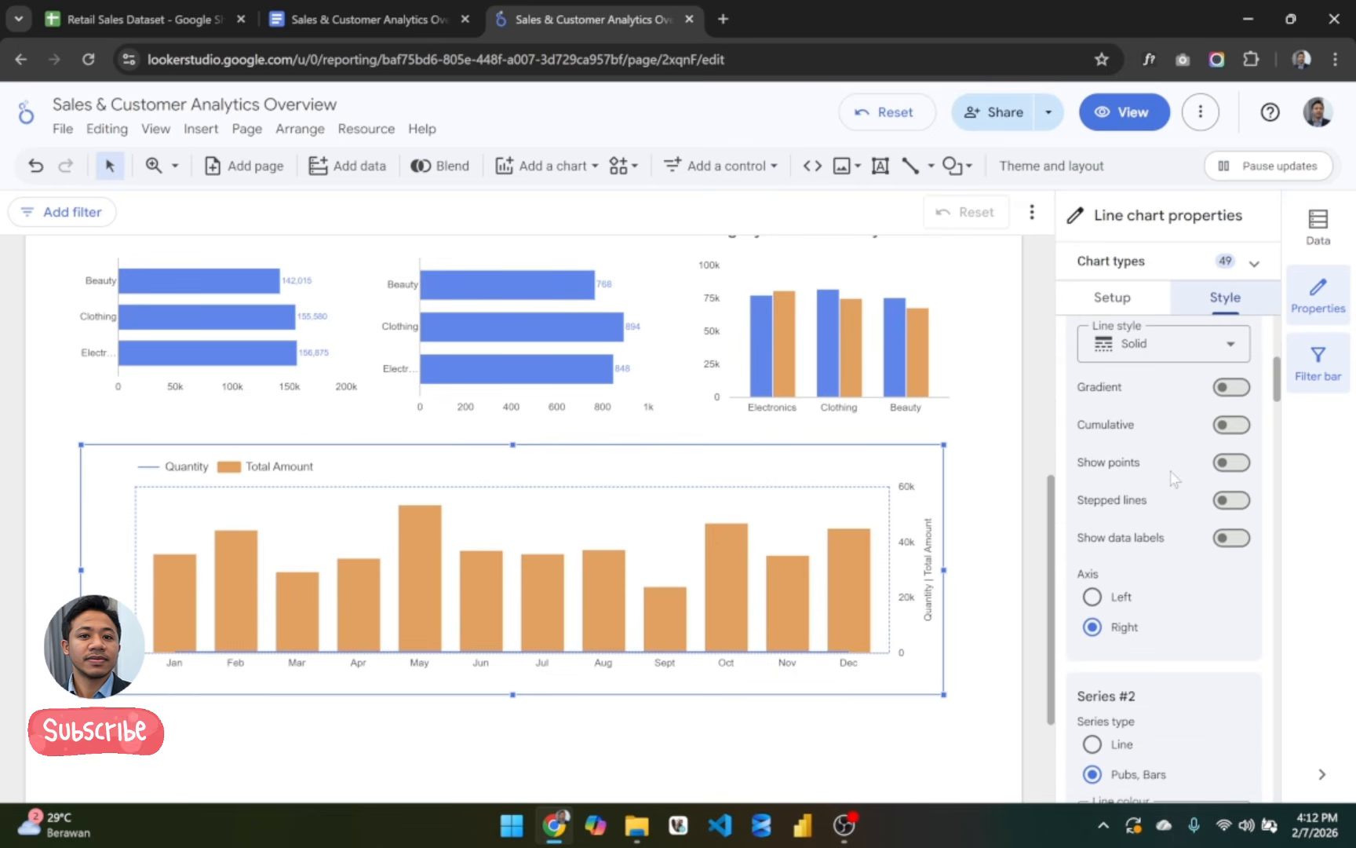
scroll(1169, 556, "down", 1)
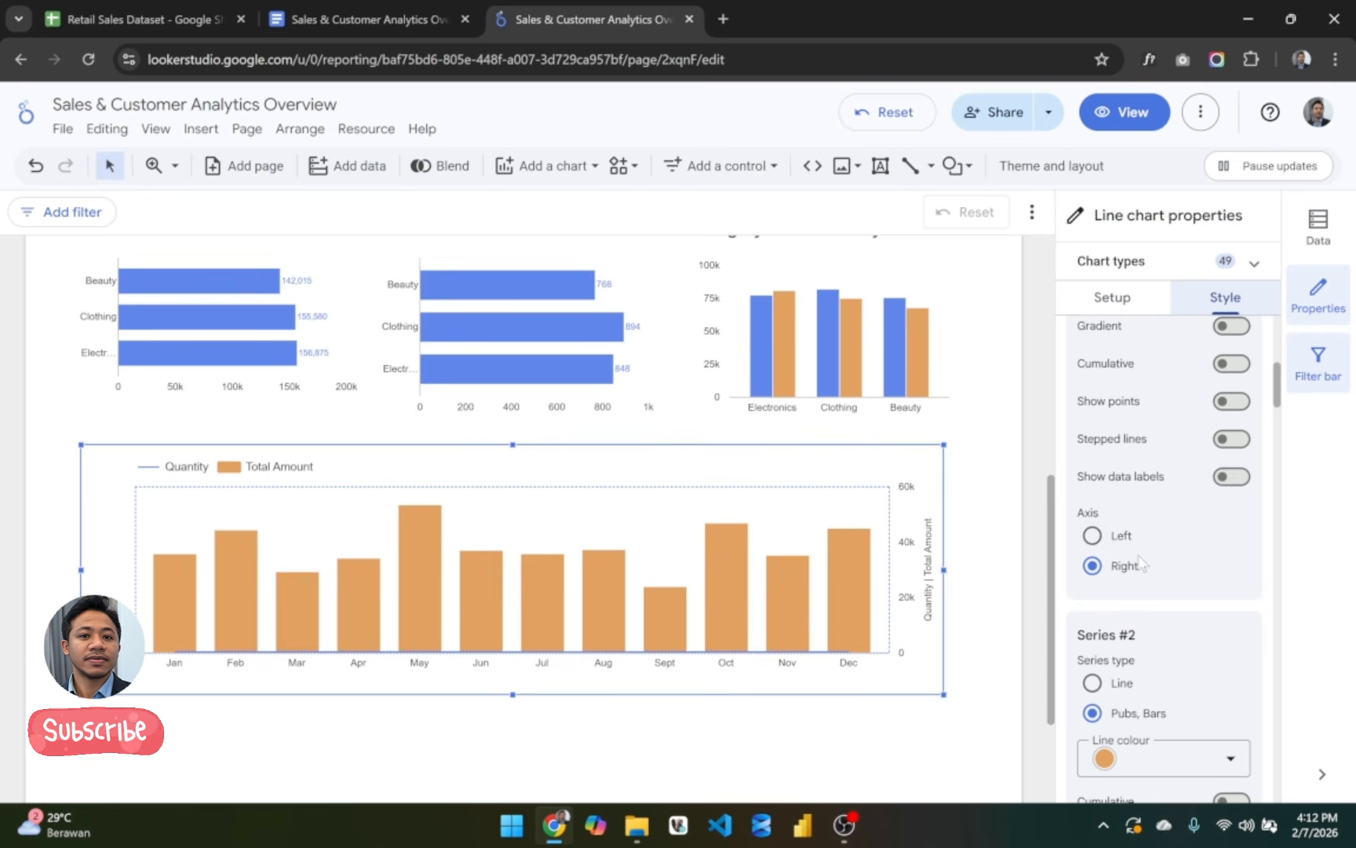
scroll(1099, 542, "up", 4)
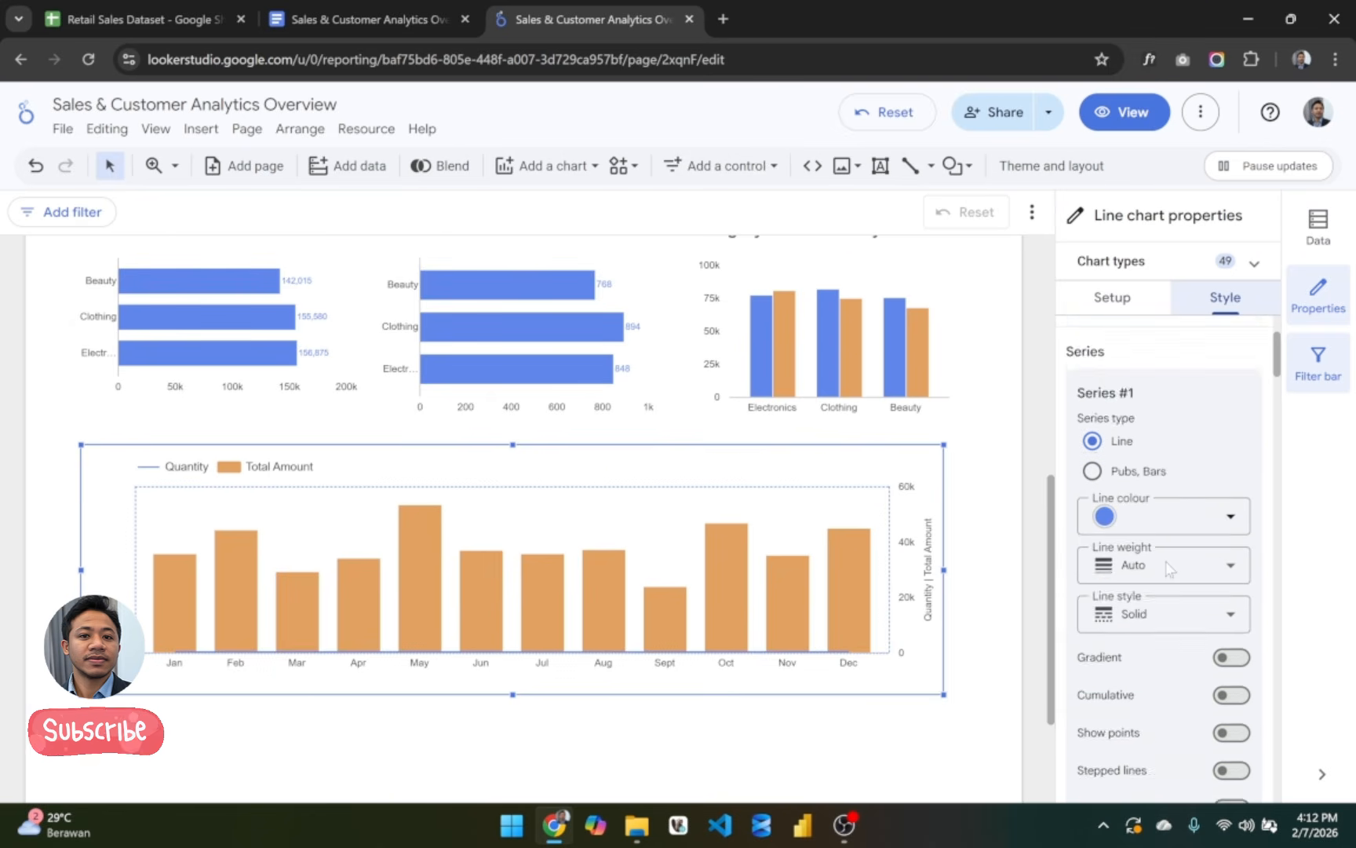
scroll(1169, 569, "down", 5)
left_click(1095, 435)
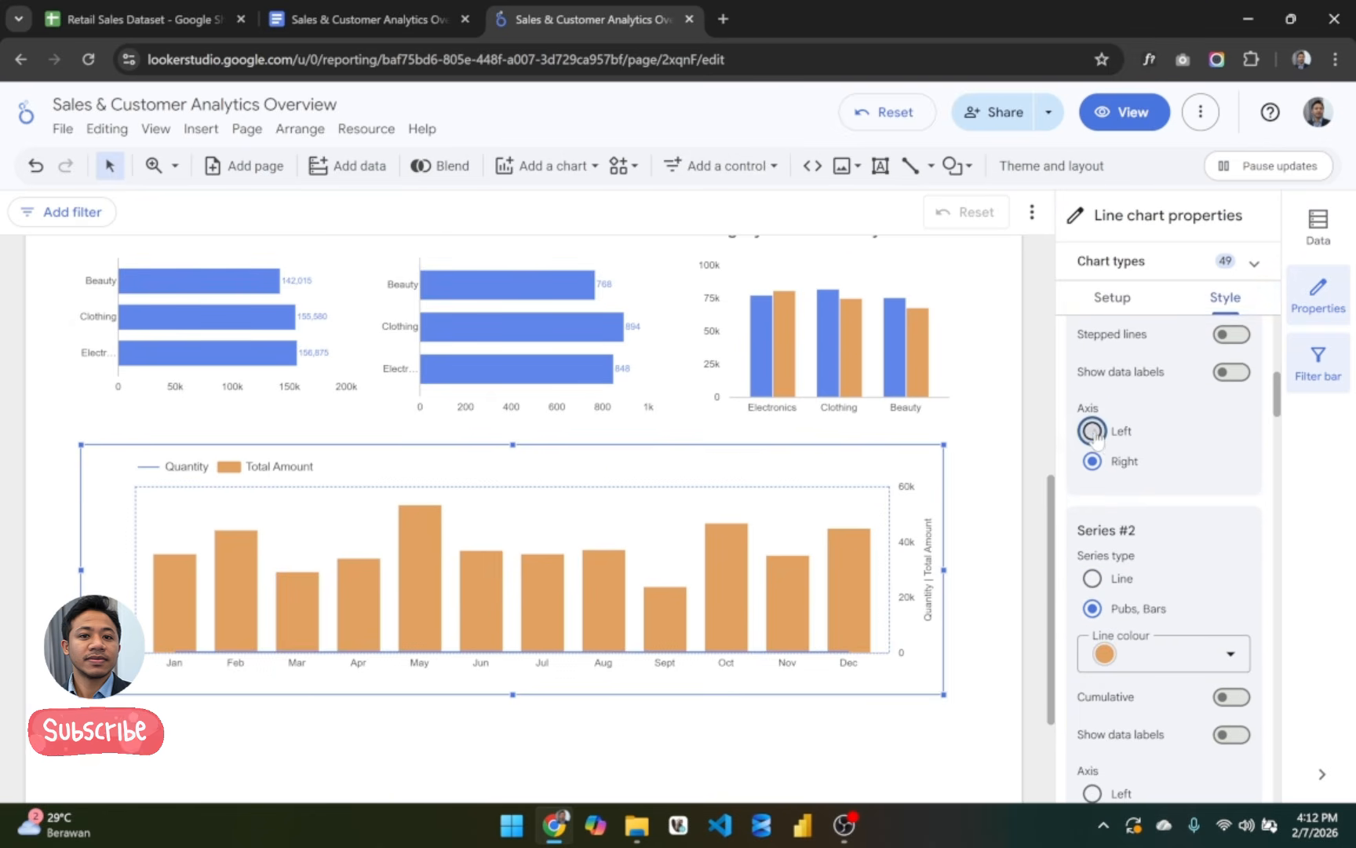
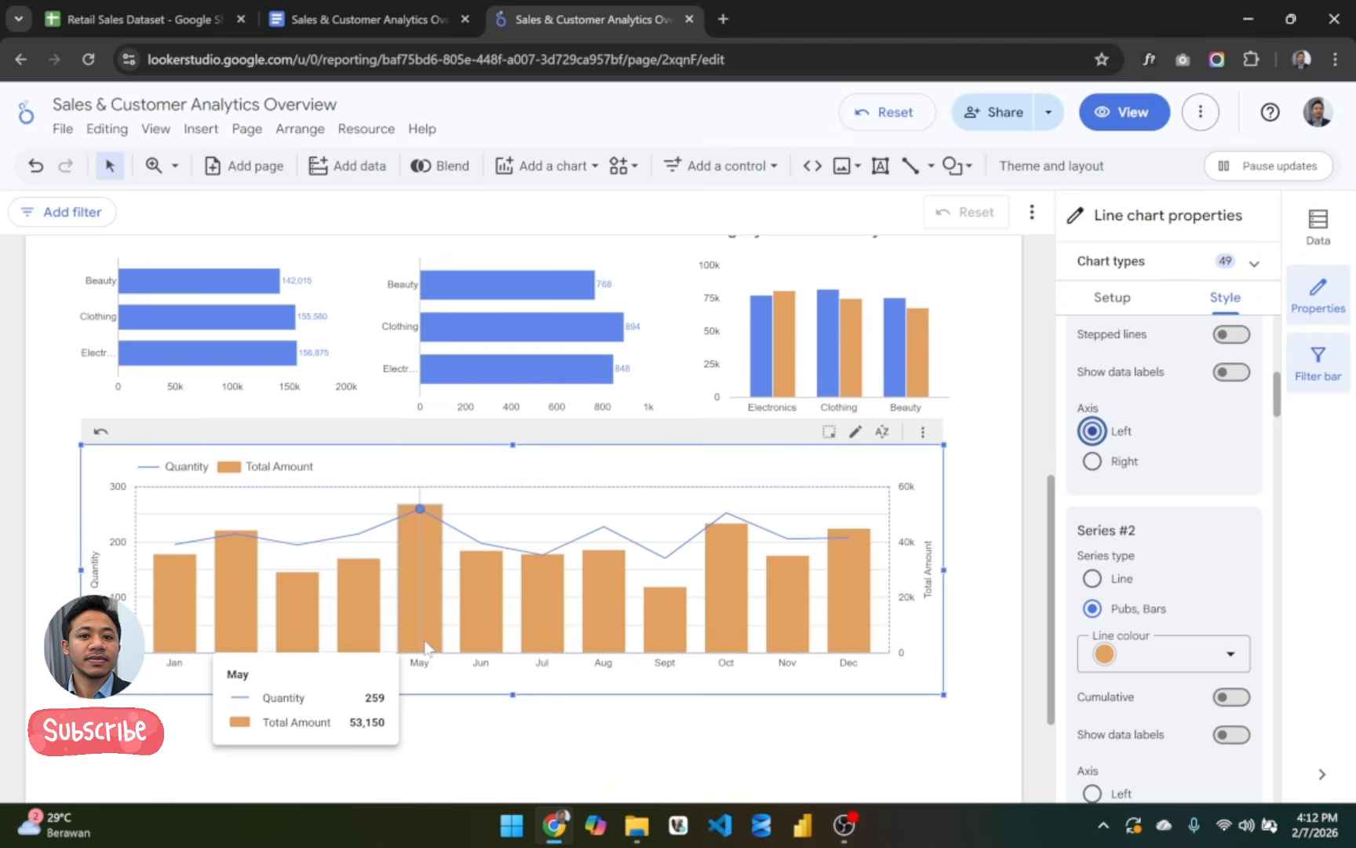
left_click(969, 579)
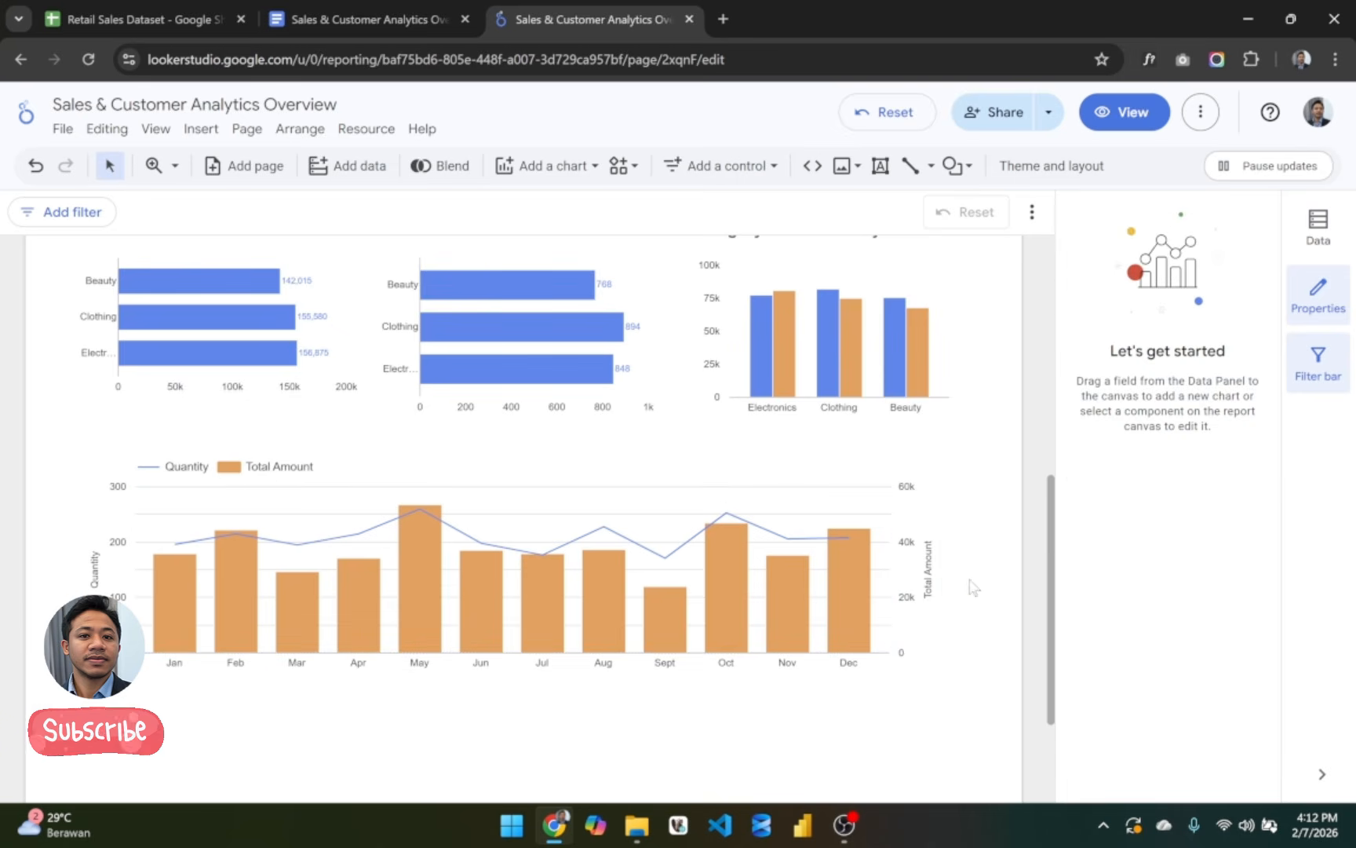
Step: Check the Section 3 chart title in the Google Docs outline and return to the Looker Studio report
left_click(355, 8)
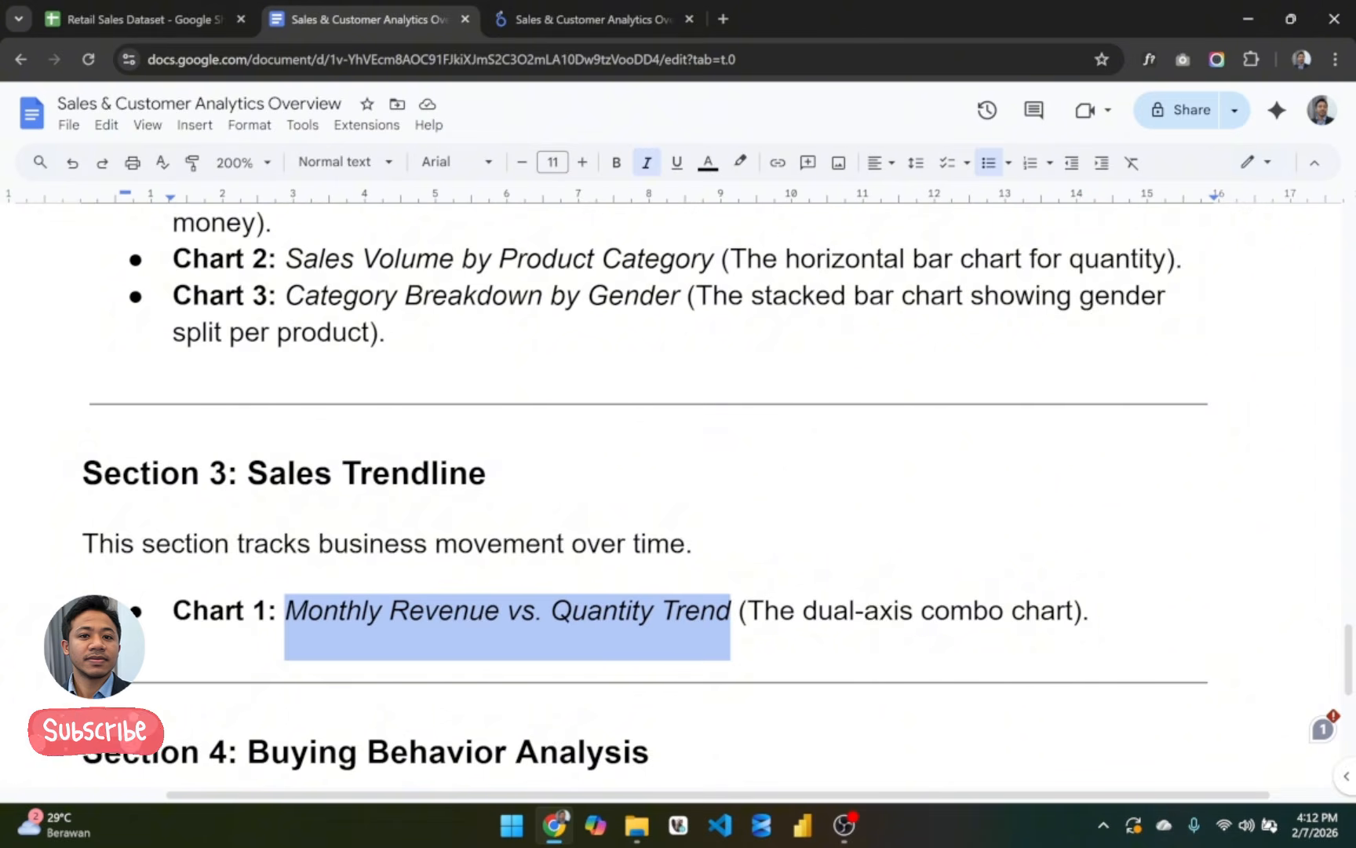
left_click(678, 8)
left_click_drag(326, 468, 468, 330)
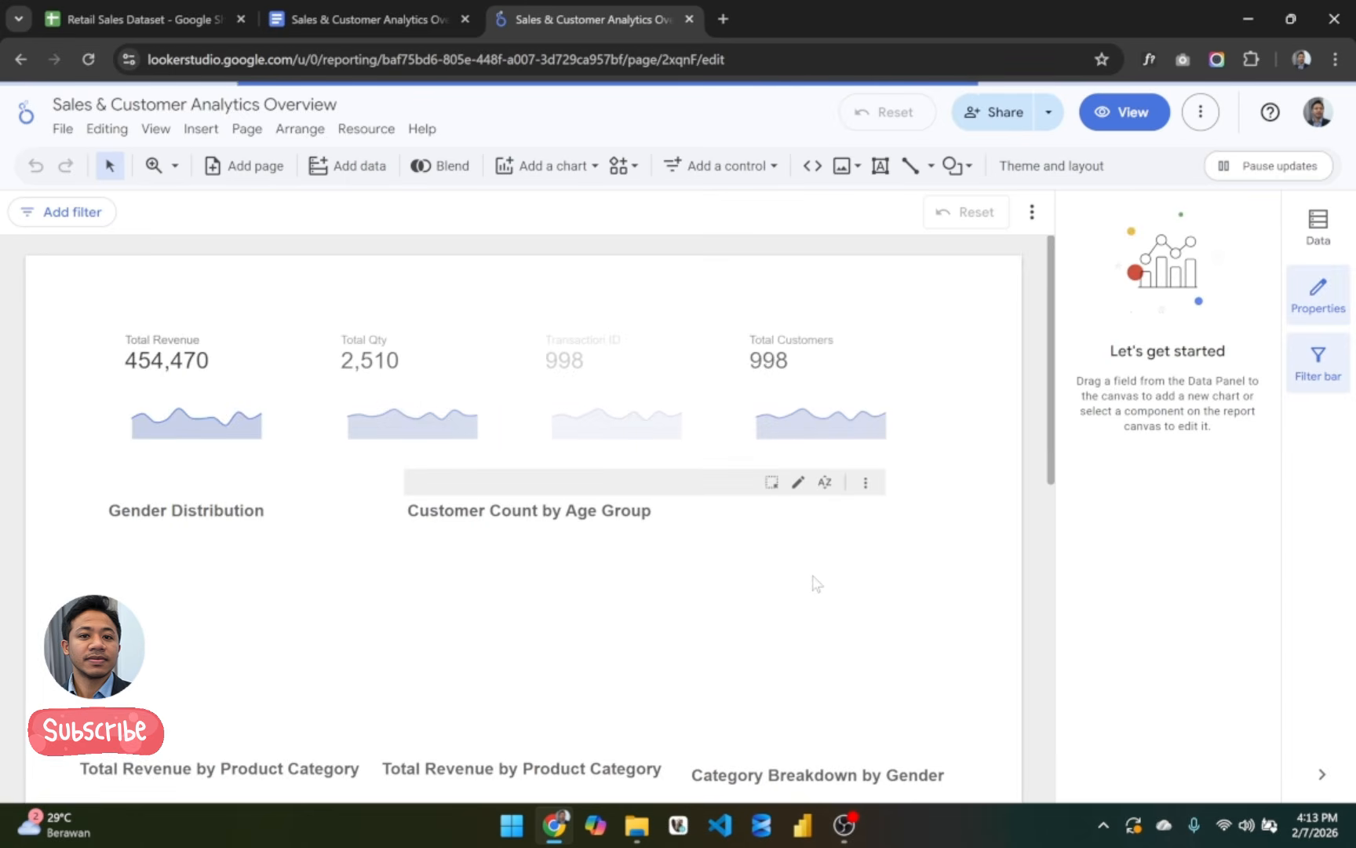
Step: Show the chart title on the monthly combo chart and set it to "Monthly Revenue vs. Quantity Trend"
scroll(817, 583, "down", 4)
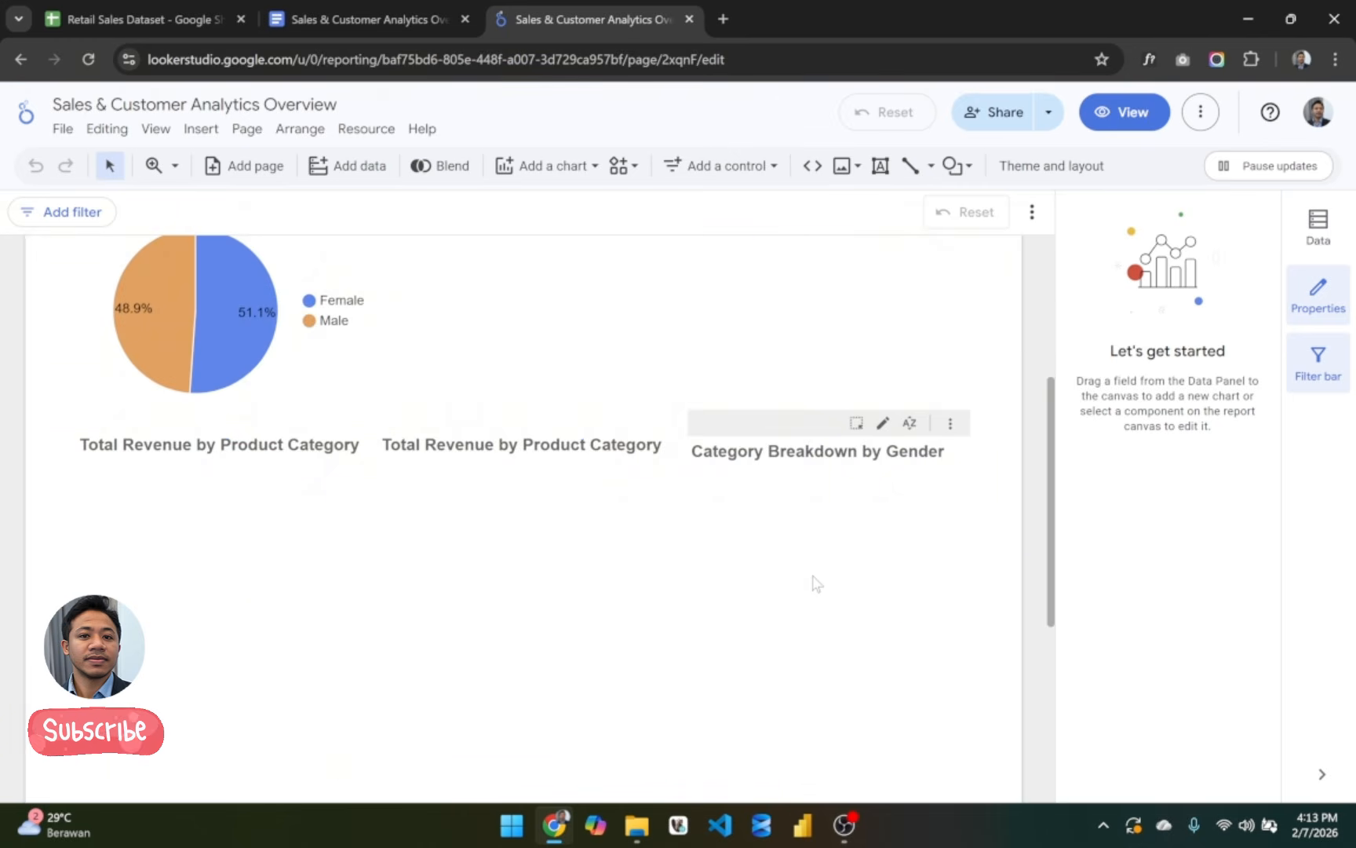
scroll(813, 584, "down", 3)
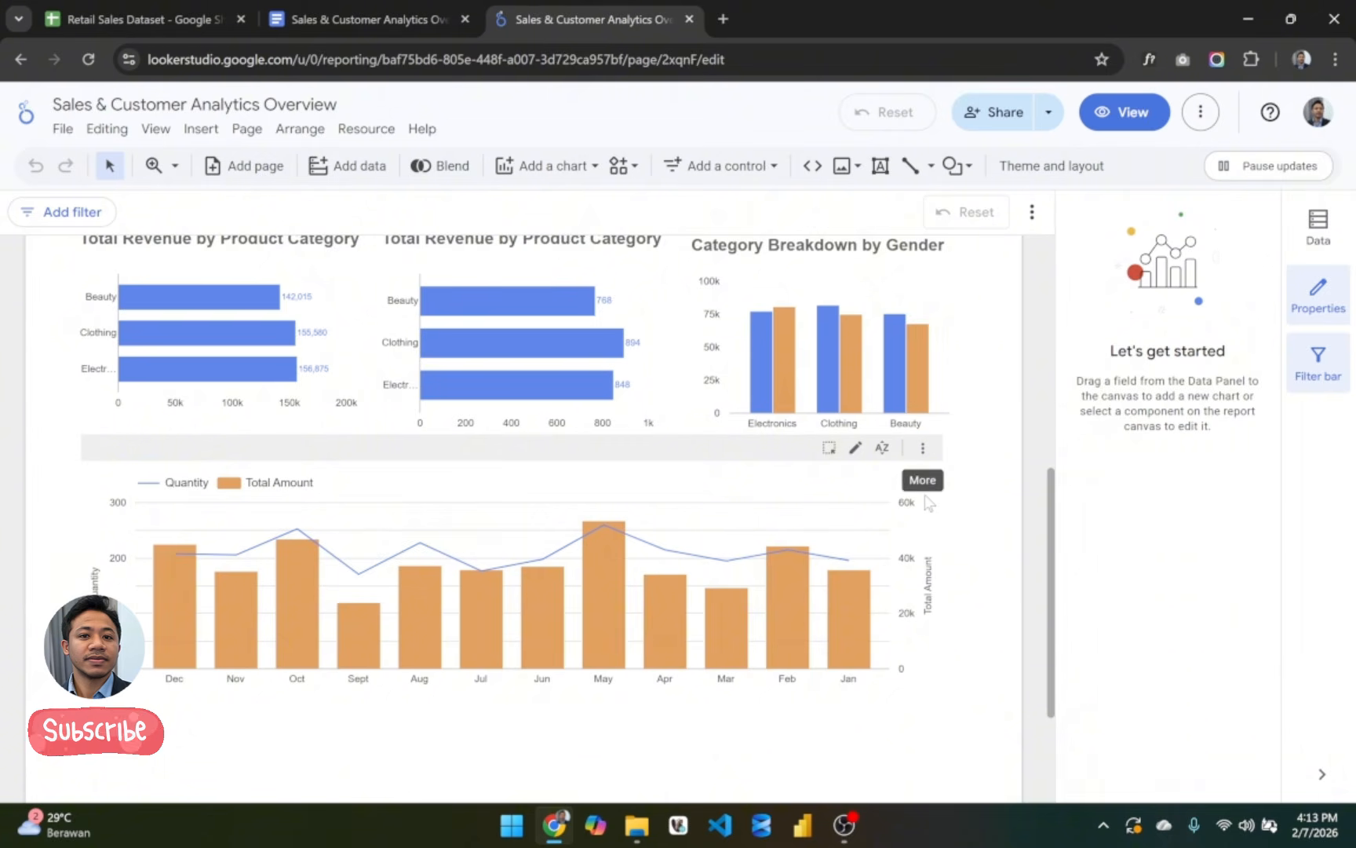
left_click(931, 505)
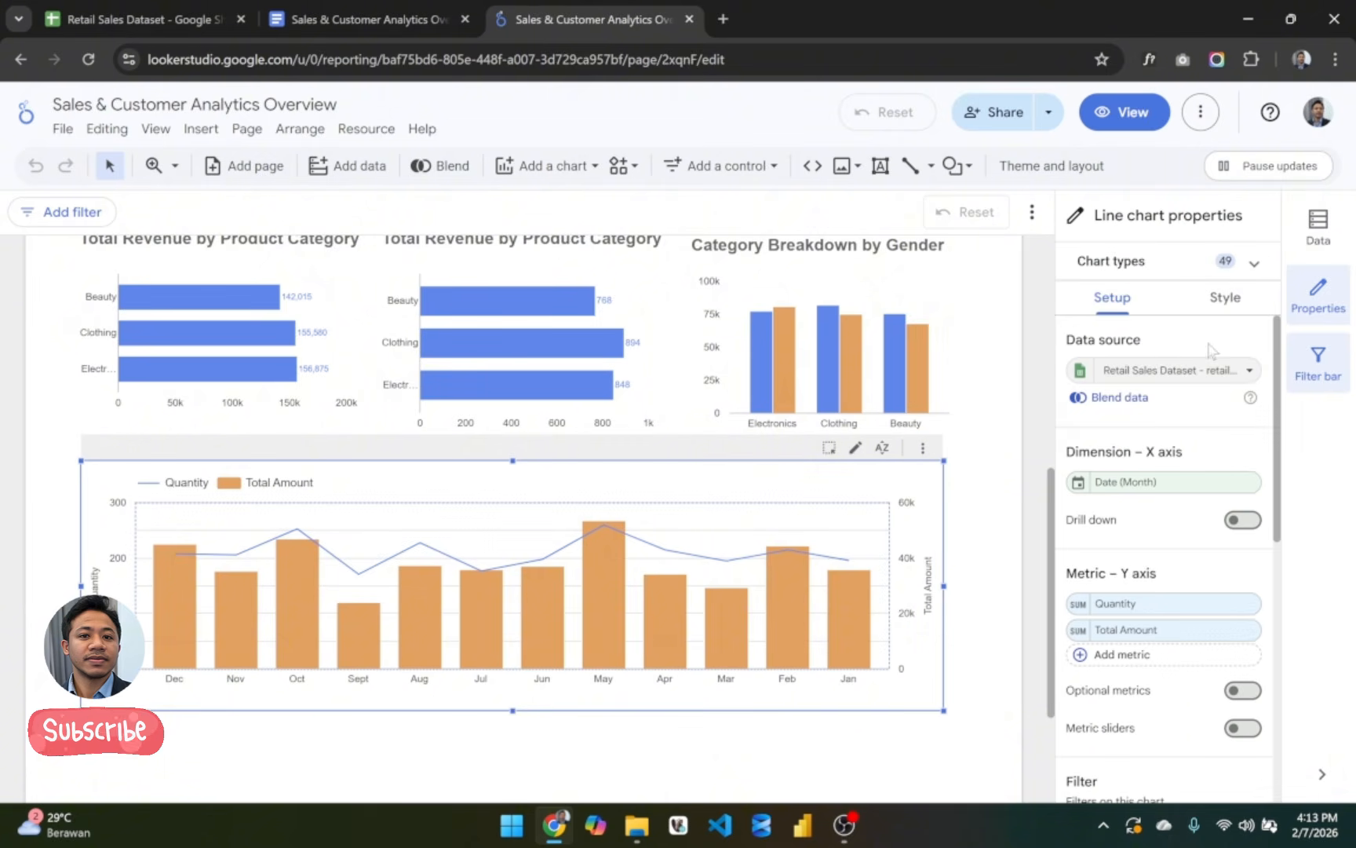
scroll(1126, 591, "down", 1)
scroll(1127, 591, "up", 1)
left_click(1223, 296)
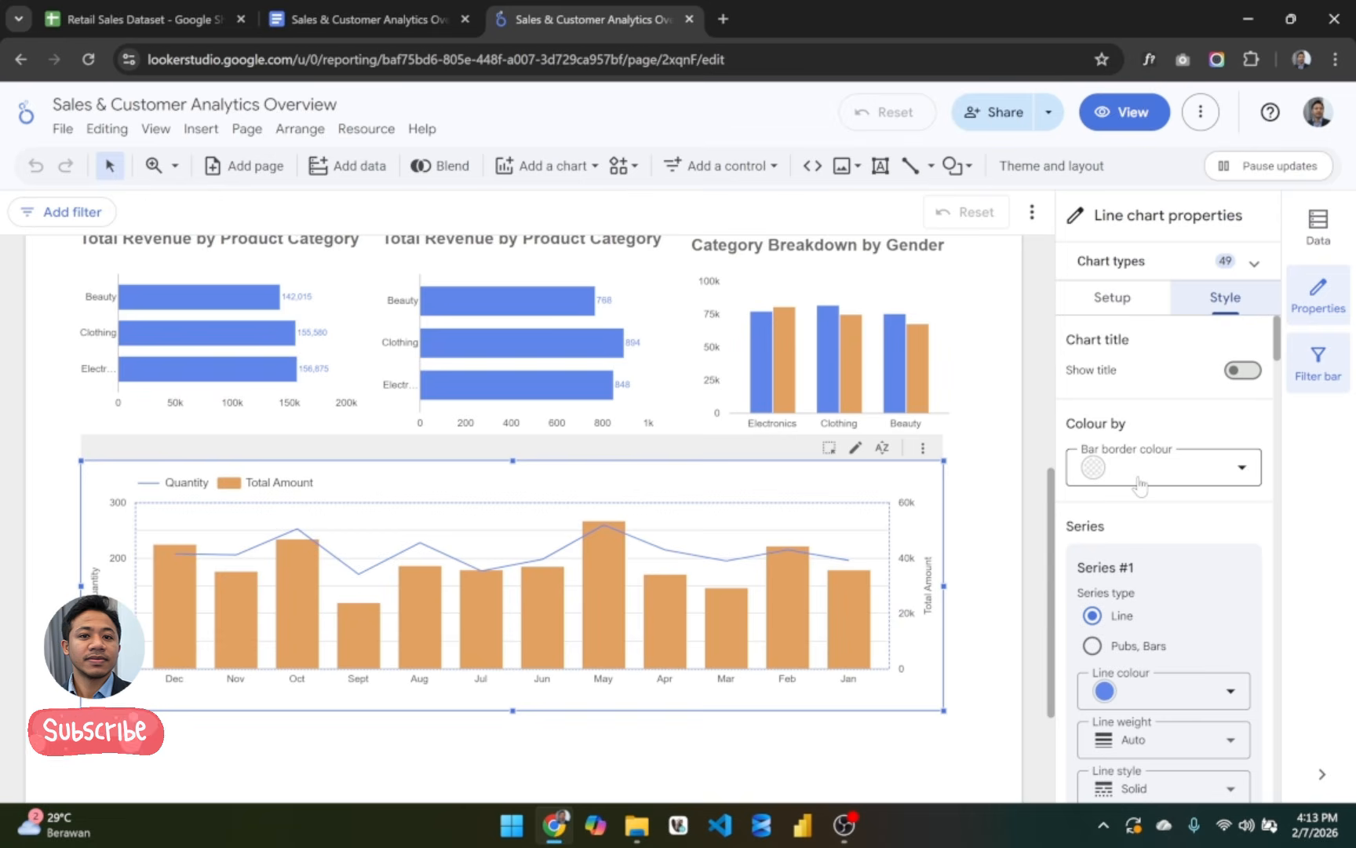
left_click(1243, 369)
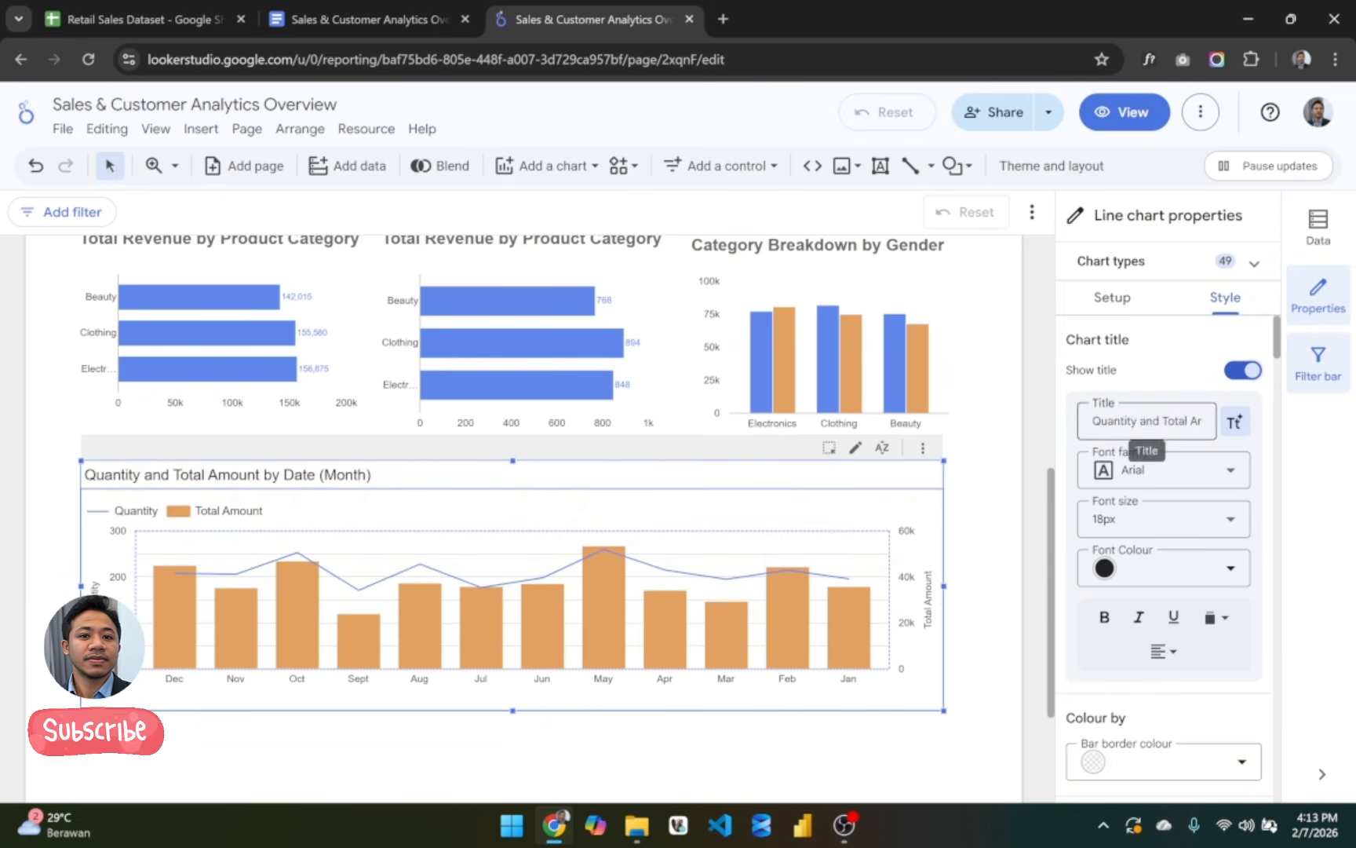
triple_click(1146, 421)
type("Monthly Revenue vs. Quantity Trend")
key("Return")
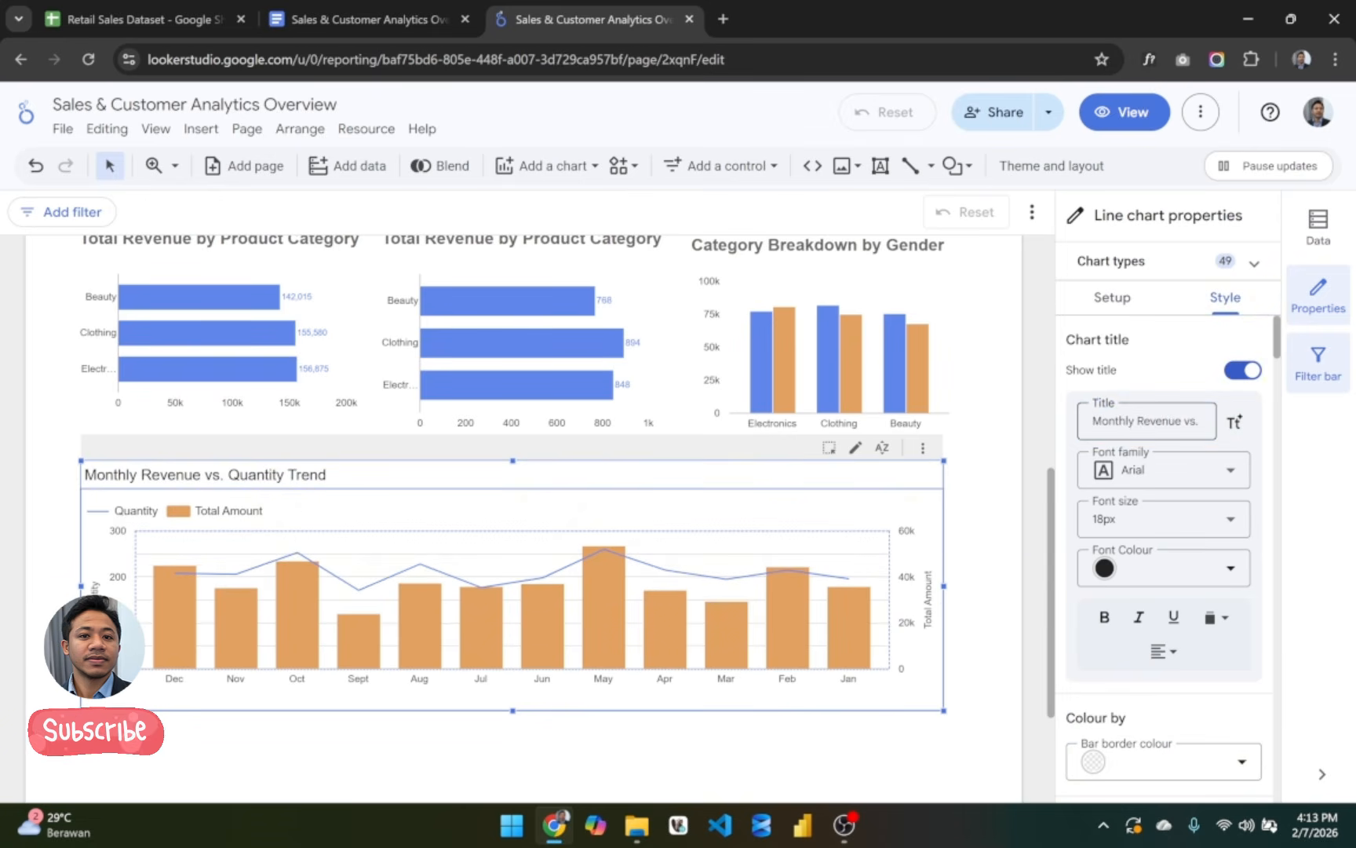
Step: Format the combo chart's title at 20px, bold, in dark grey
left_click(1162, 519)
scroll(1160, 681, "down", 2)
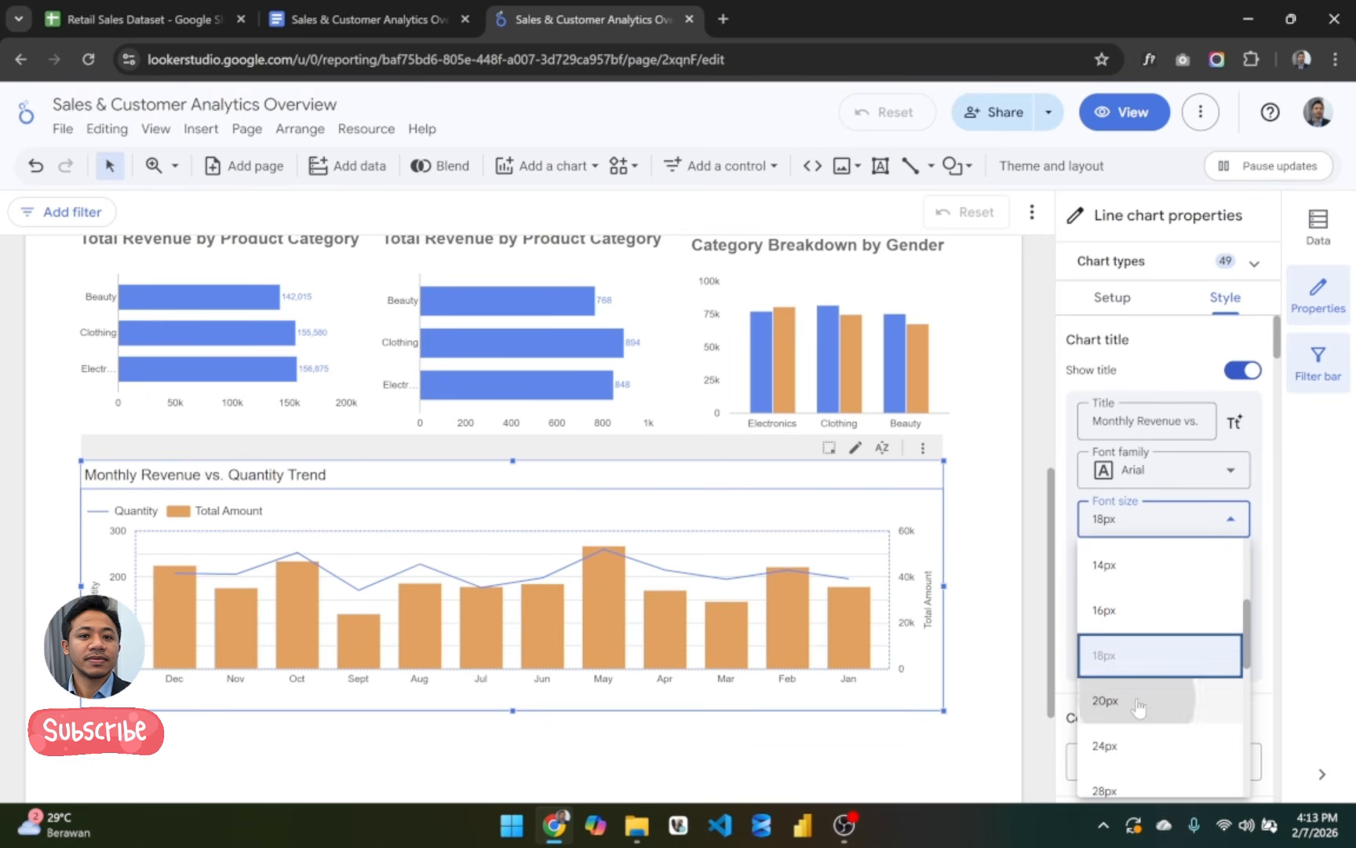
left_click(1165, 697)
left_click(1104, 617)
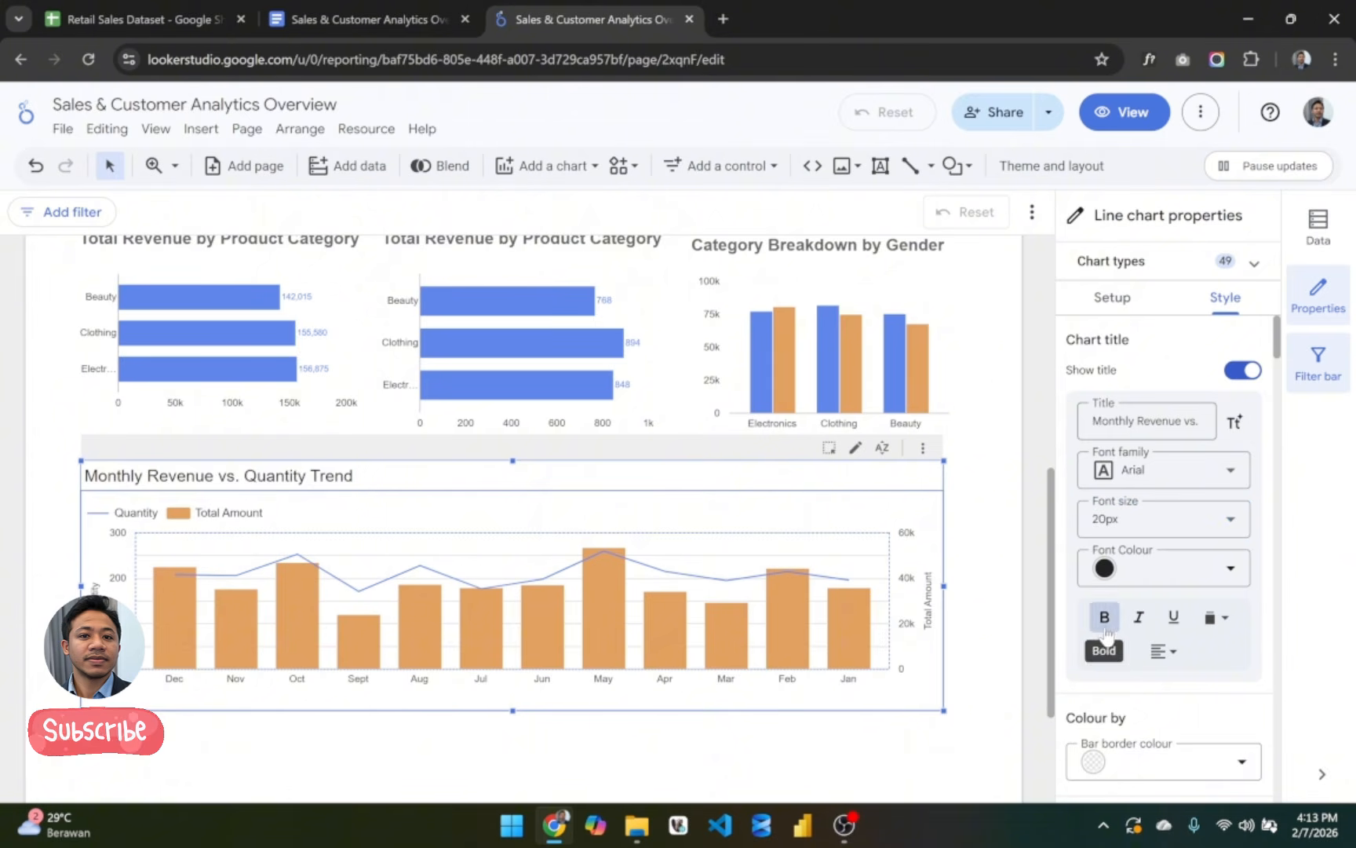
left_click(1154, 566)
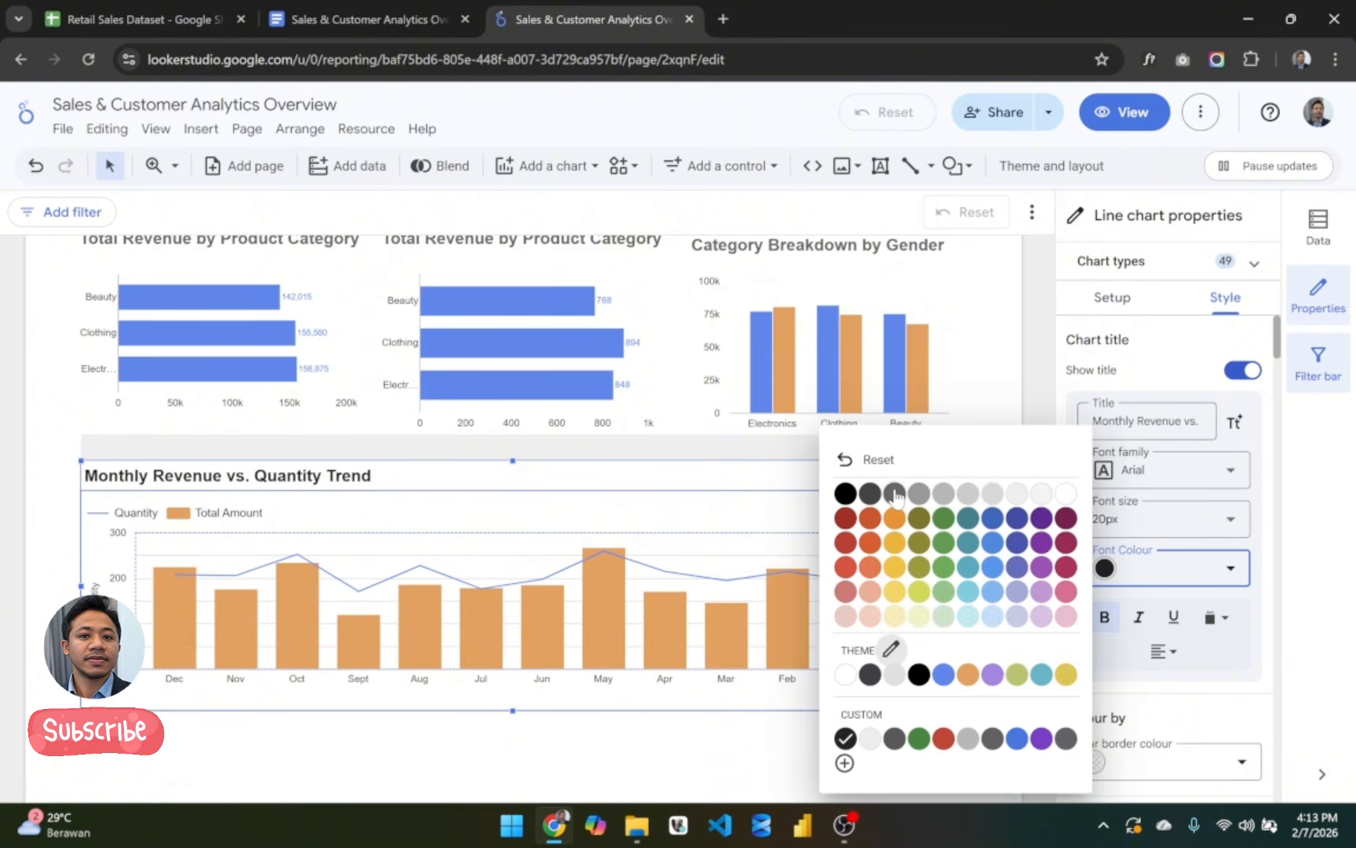
left_click(895, 493)
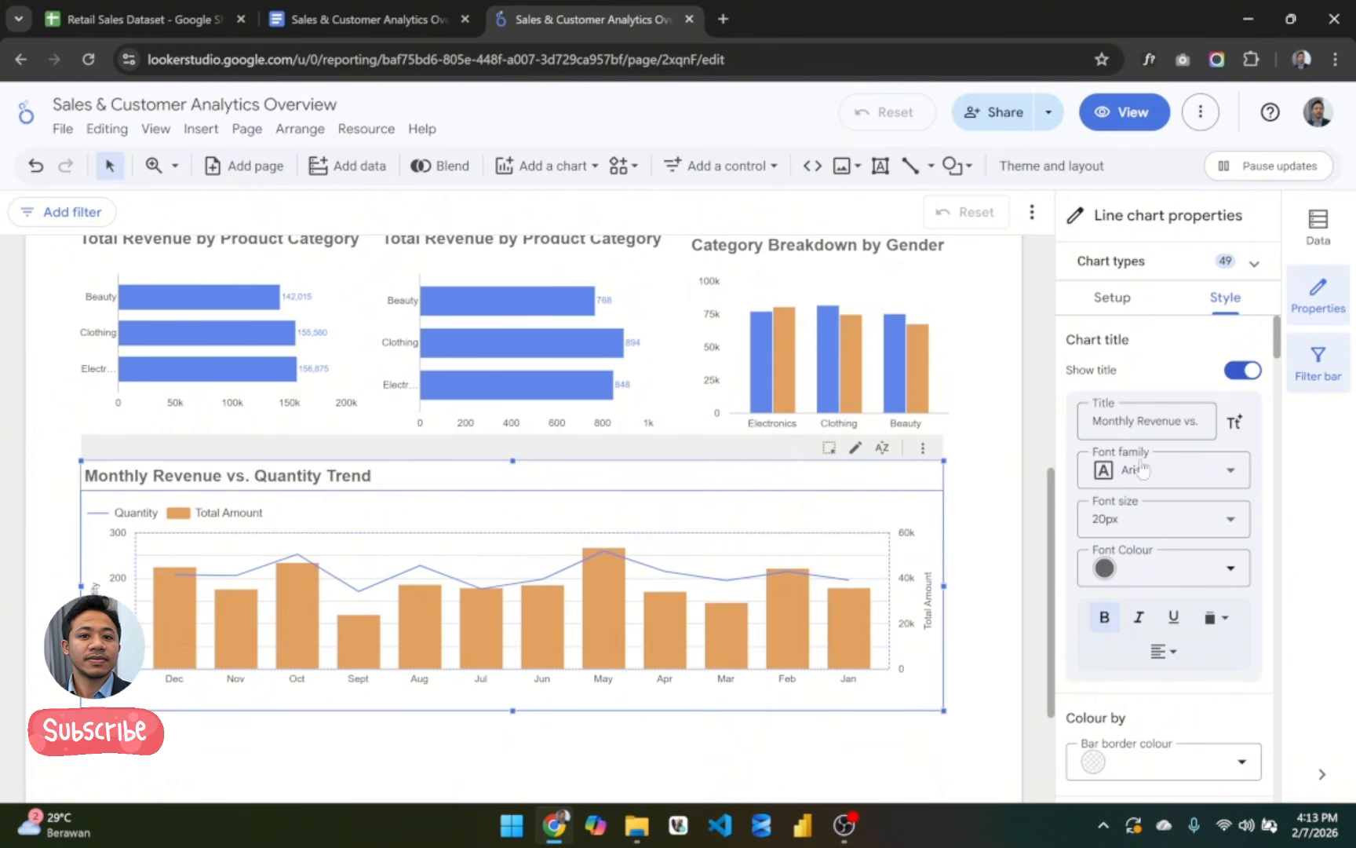
Step: Look through the combo chart's style options for series, axes, grid and legend
scroll(1237, 471, "down", 10)
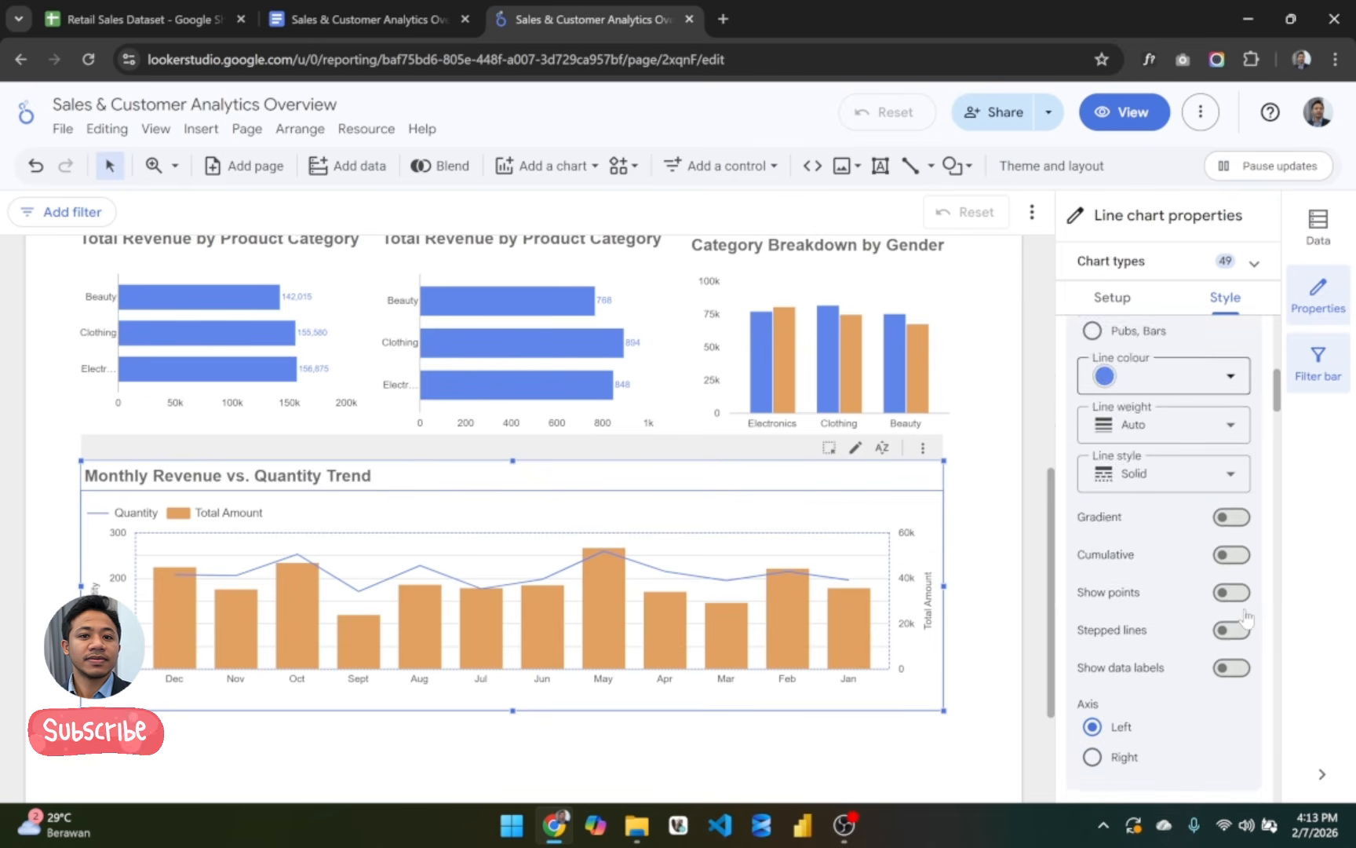
scroll(1246, 617, "down", 3)
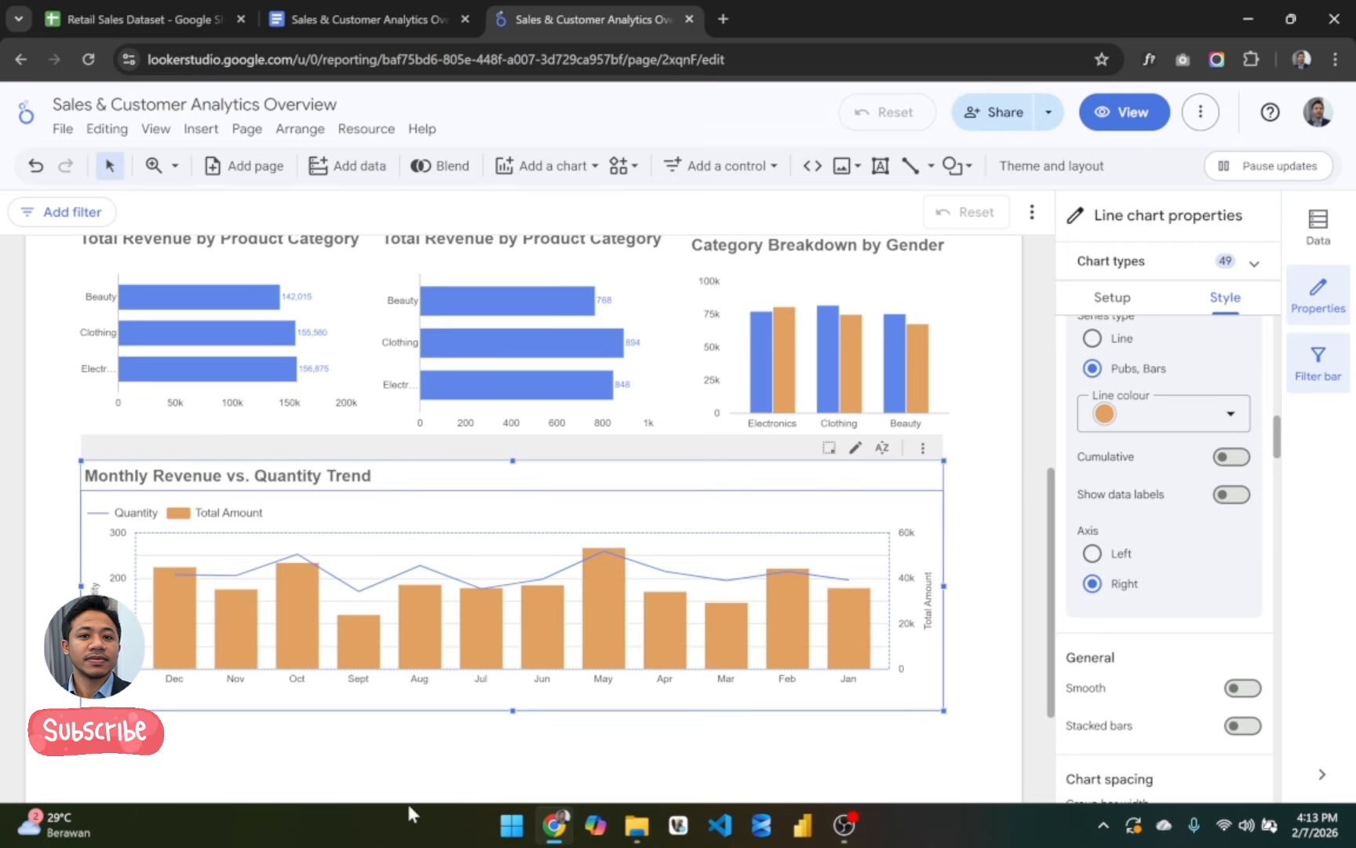
scroll(1148, 757, "down", 10)
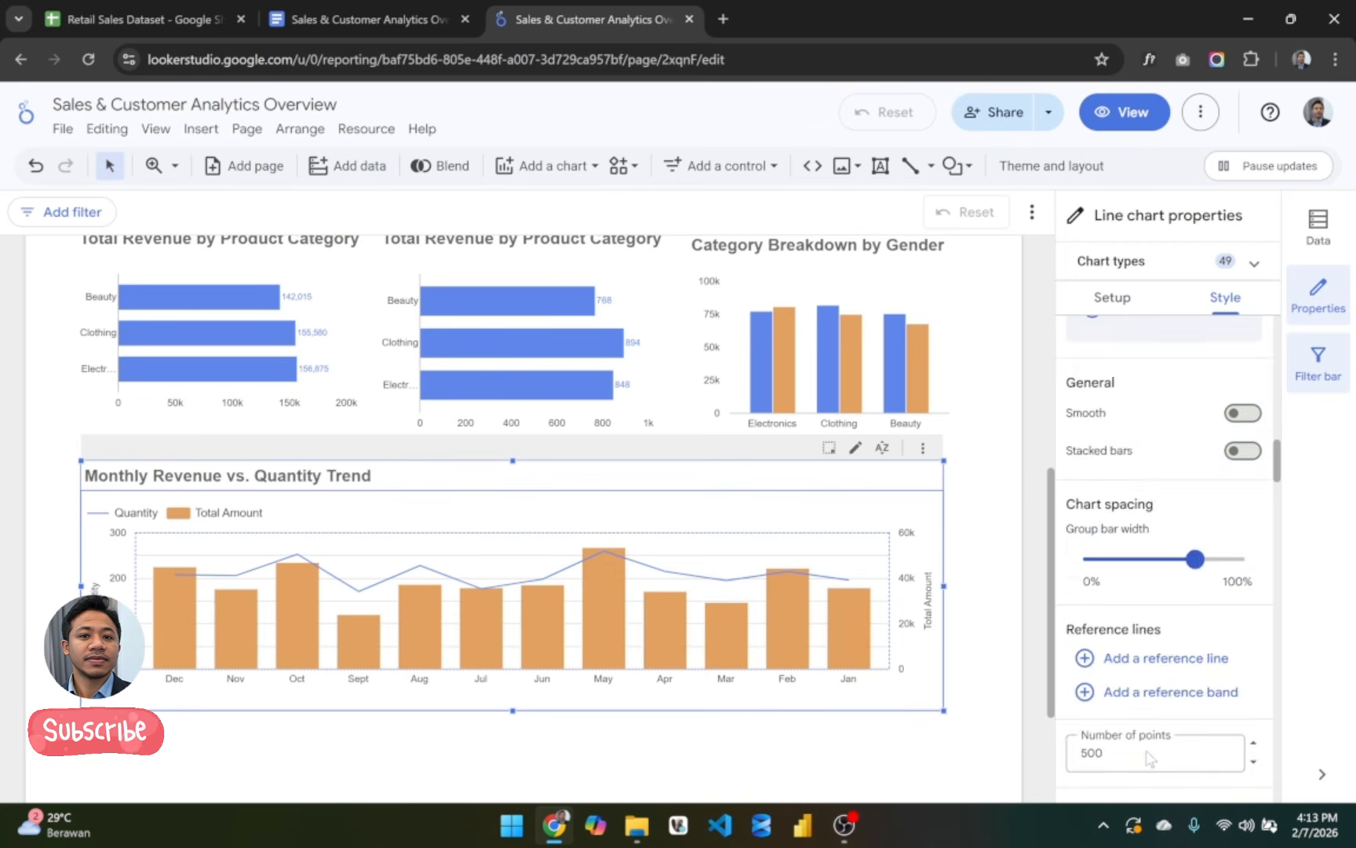
scroll(1148, 757, "down", 4)
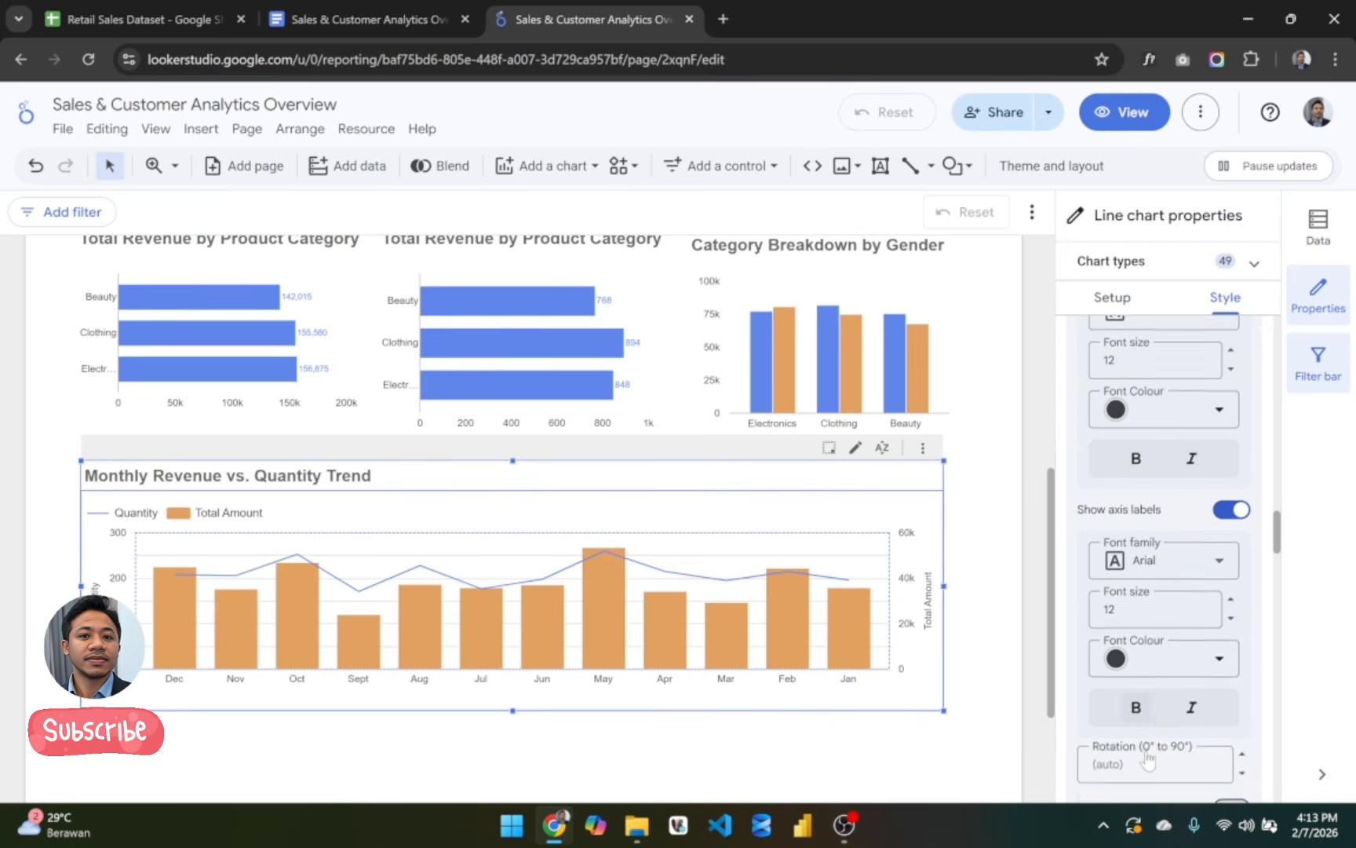
scroll(1148, 757, "down", 5)
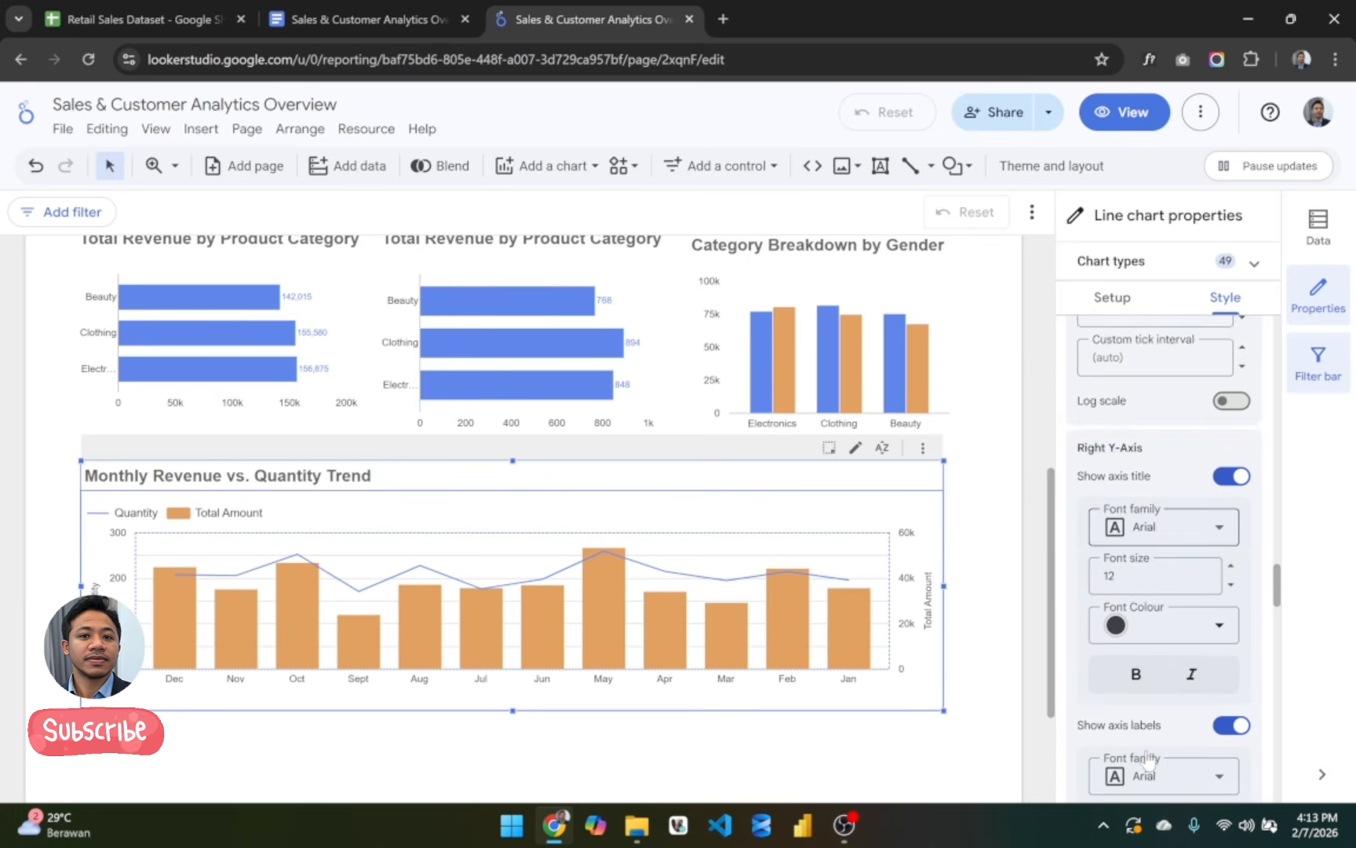
scroll(1149, 757, "down", 15)
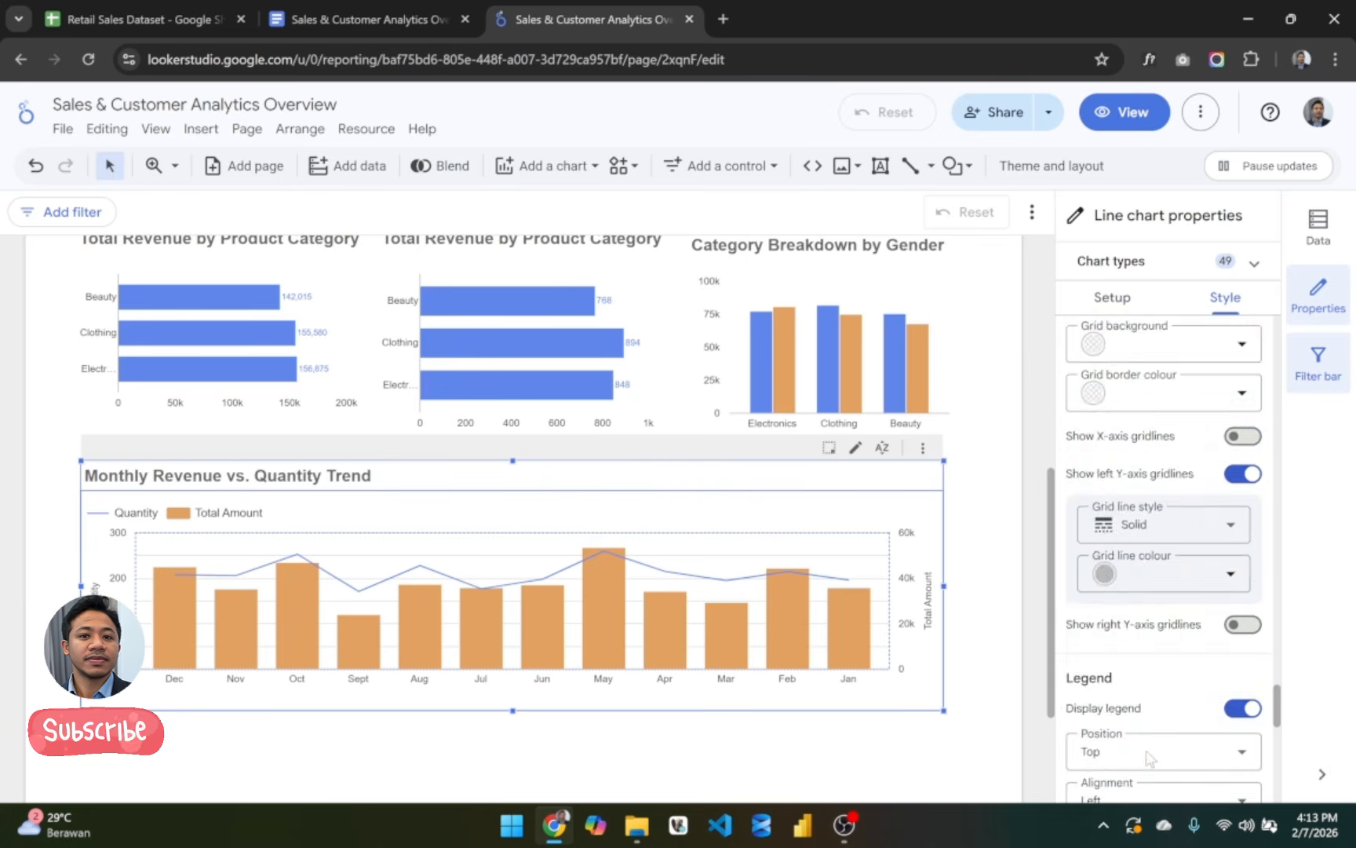
scroll(1148, 757, "up", 10)
scroll(1148, 756, "up", 4)
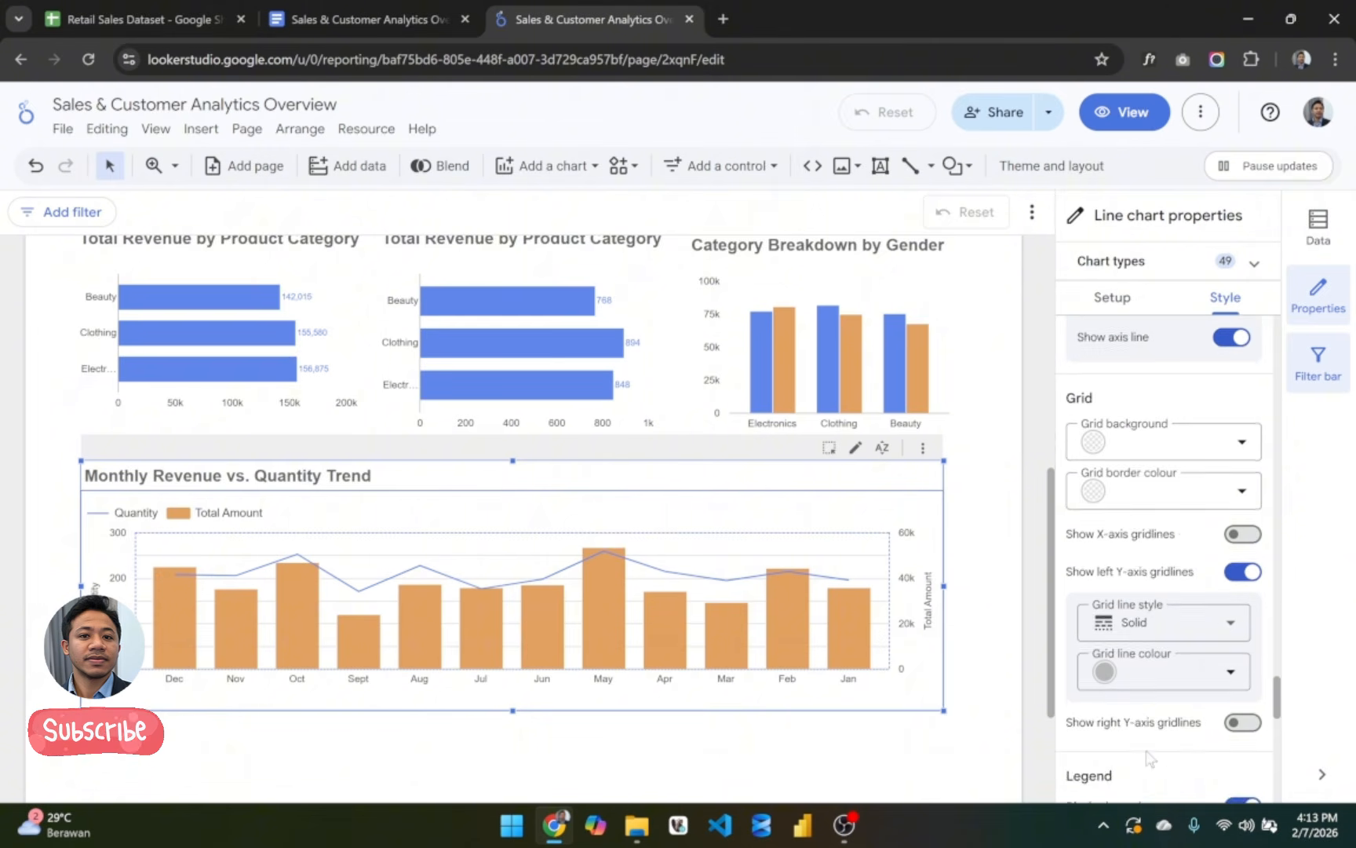
scroll(1148, 756, "up", 10)
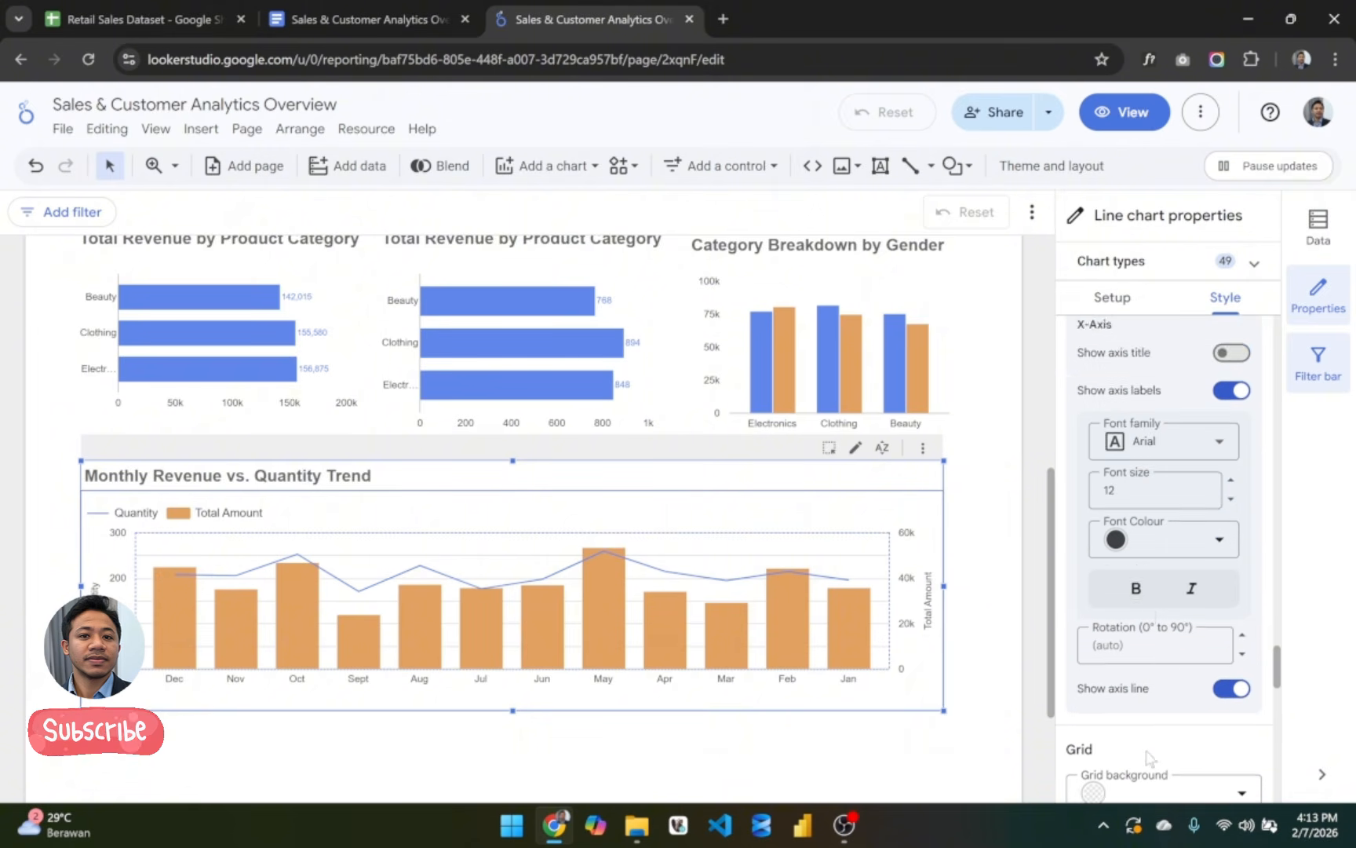
scroll(1149, 756, "up", 6)
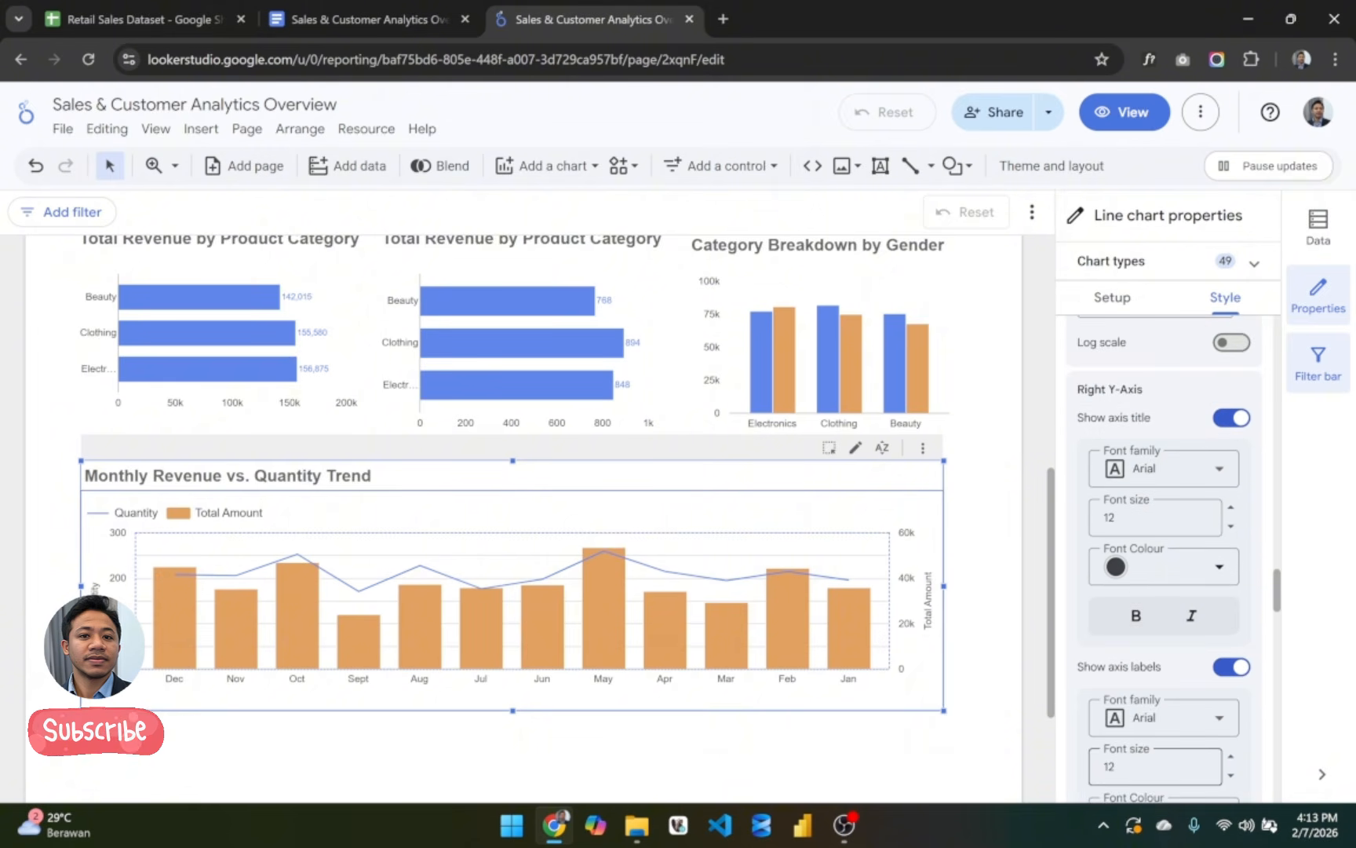
scroll(1193, 534, "up", 8)
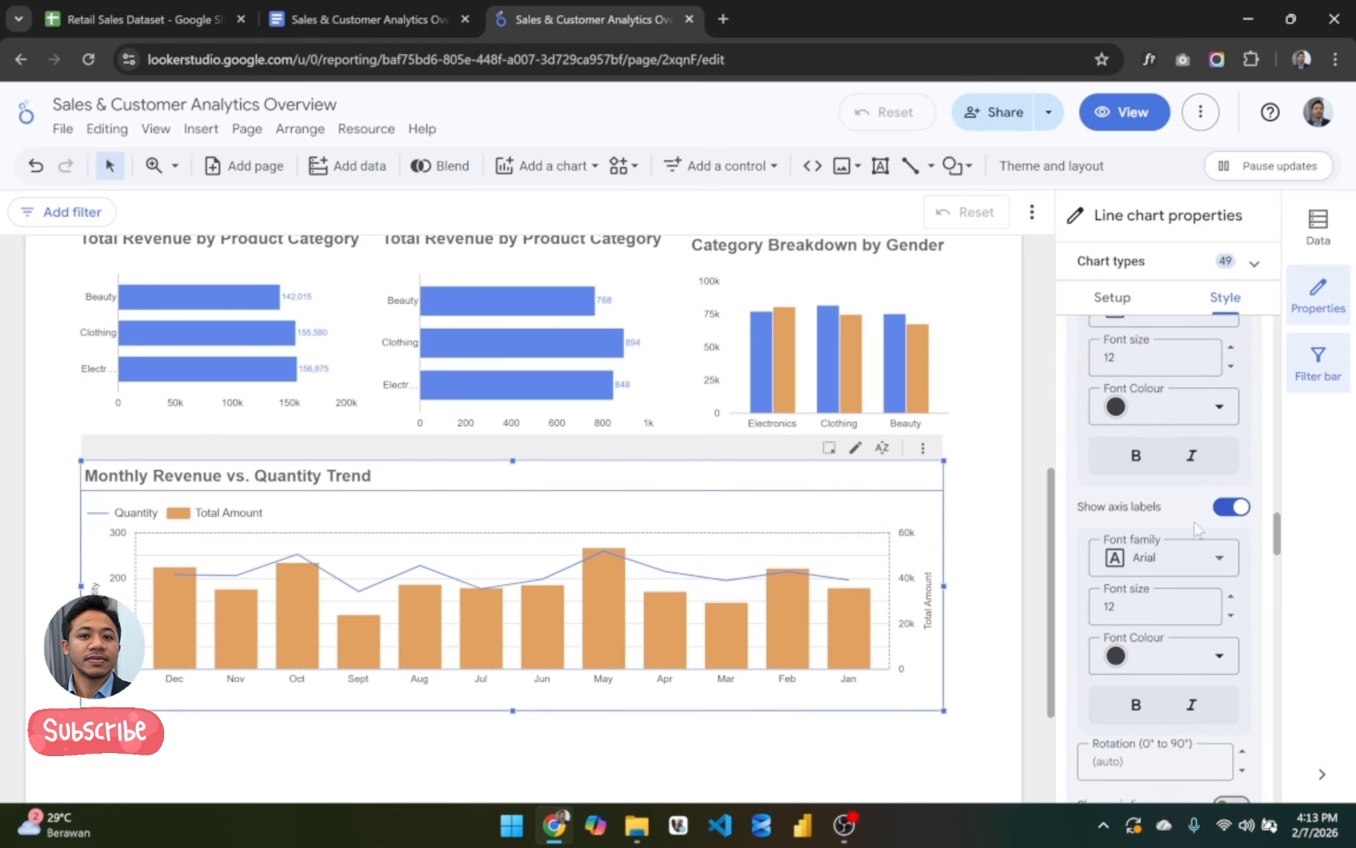
scroll(1194, 521, "up", 5)
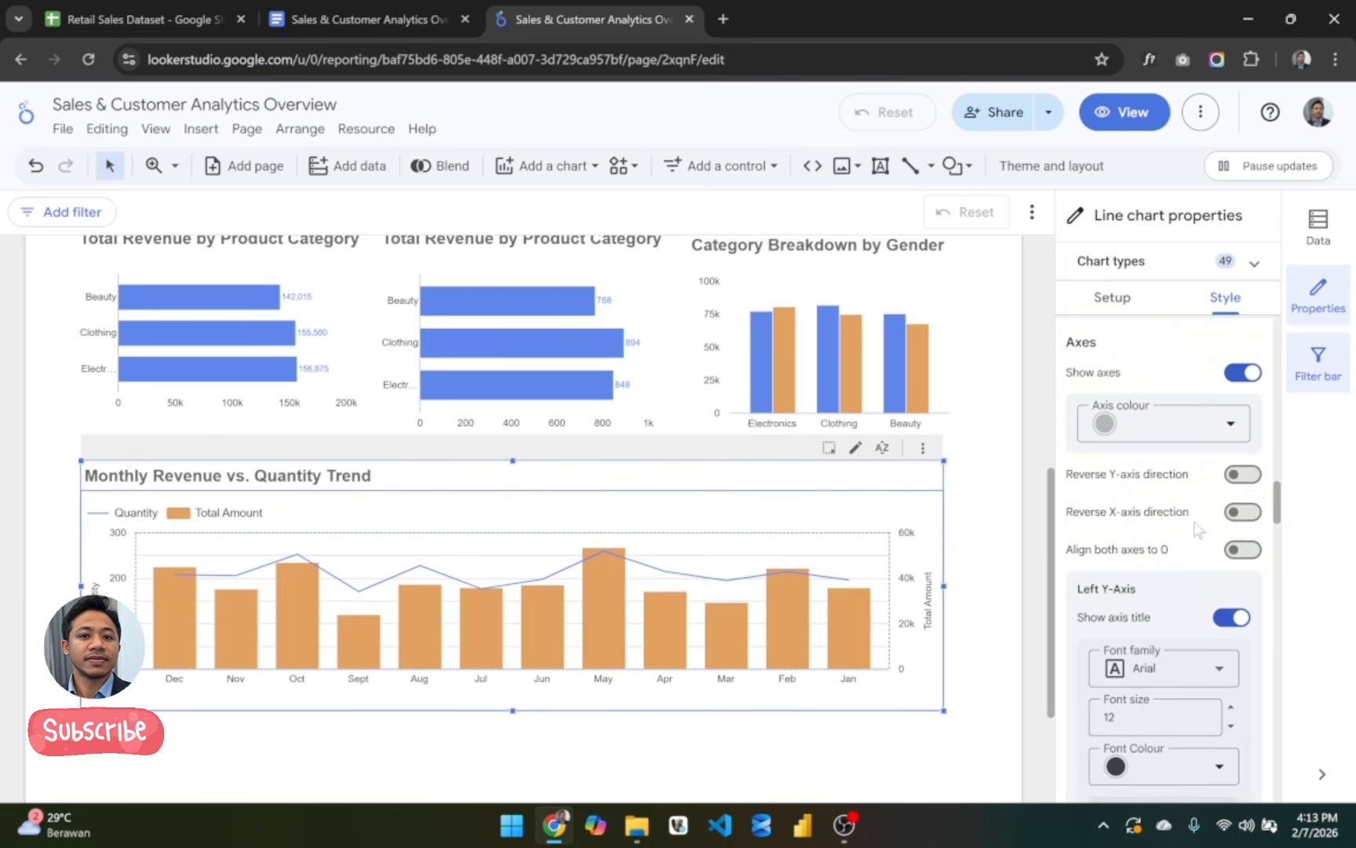
scroll(1197, 530, "up", 10)
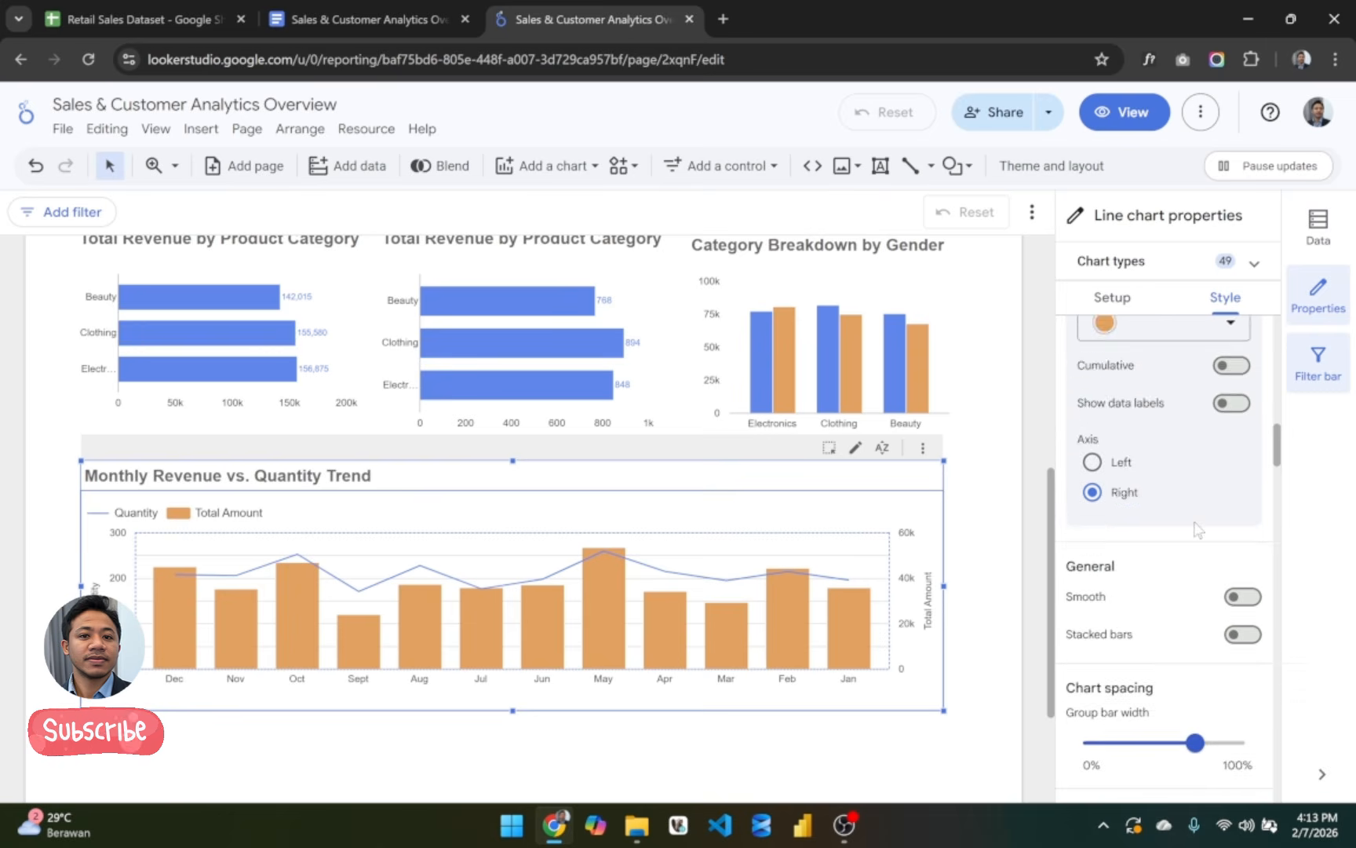
scroll(1197, 530, "up", 10)
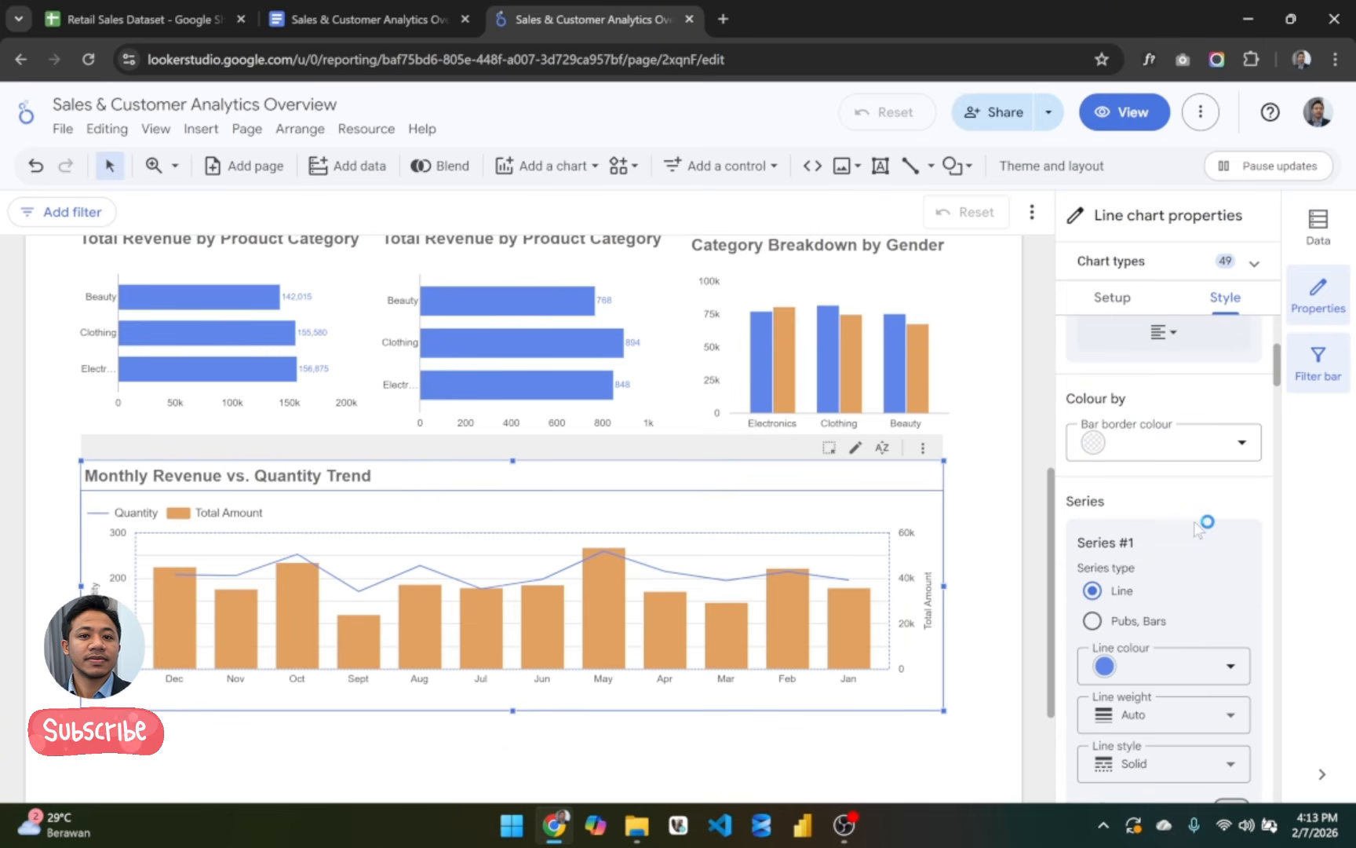
scroll(1198, 527, "up", 5)
Step: Hide the axis title and axis labels of the combo chart's right Y-axis
scroll(1199, 527, "down", 10)
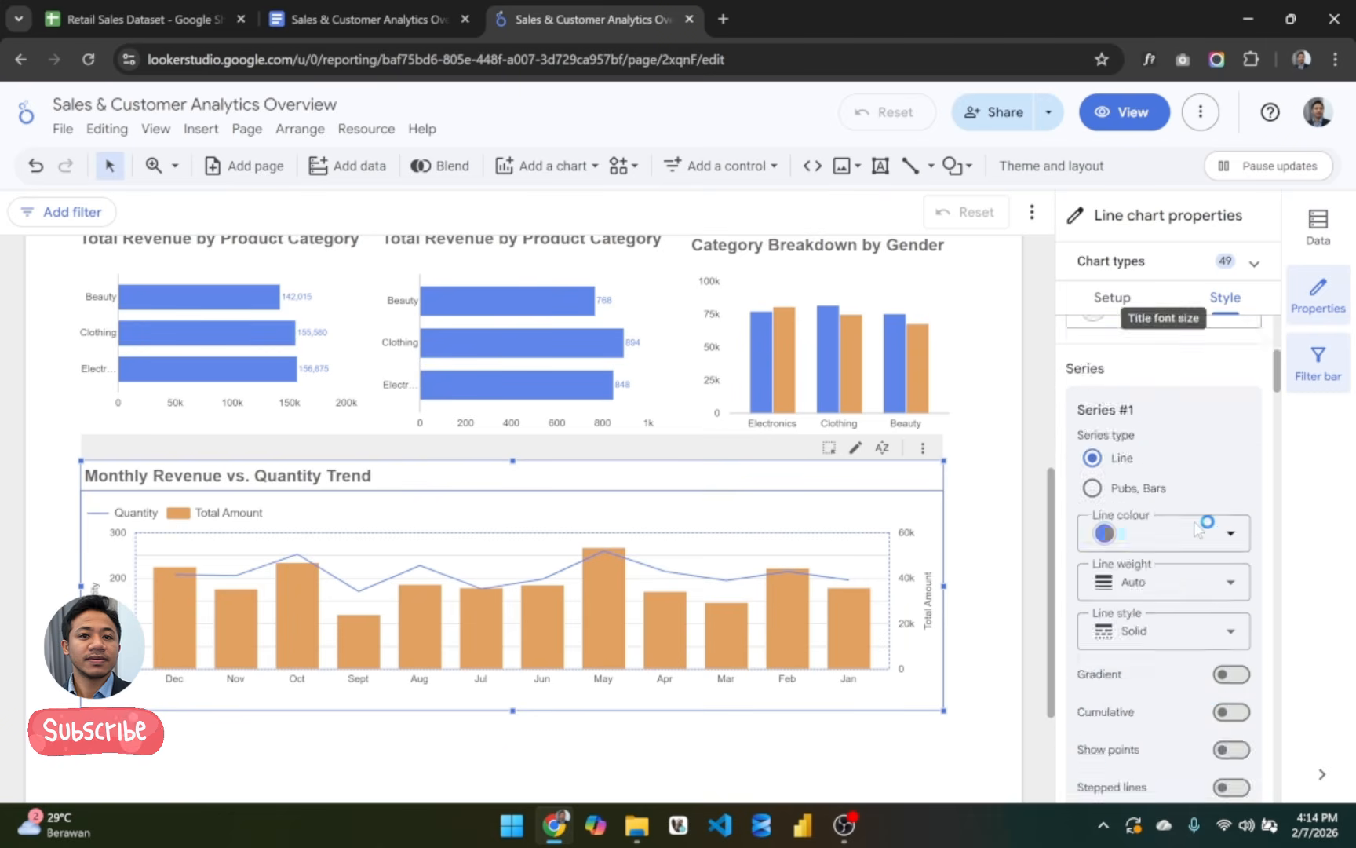
scroll(1198, 528, "down", 10)
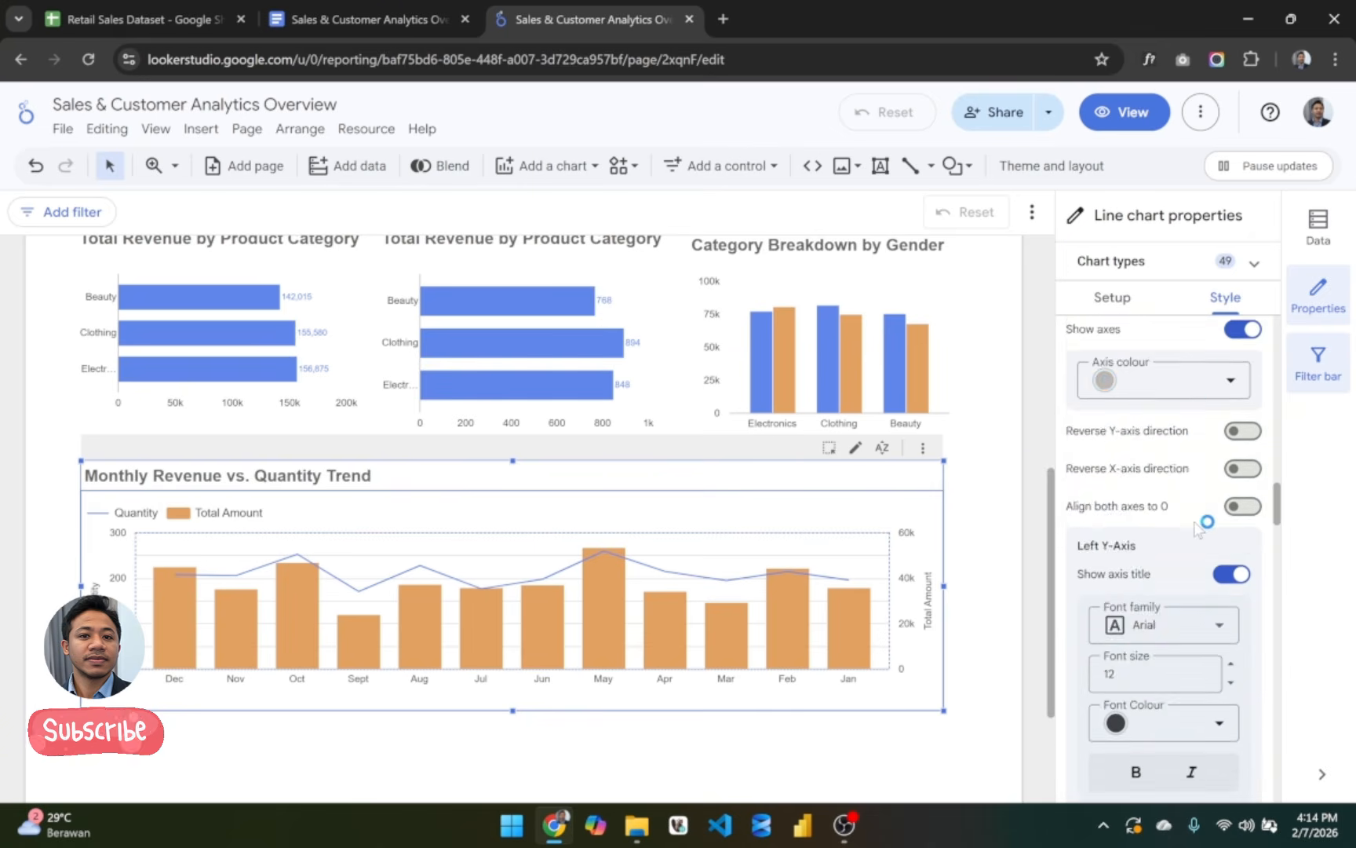
scroll(1154, 463, "down", 5)
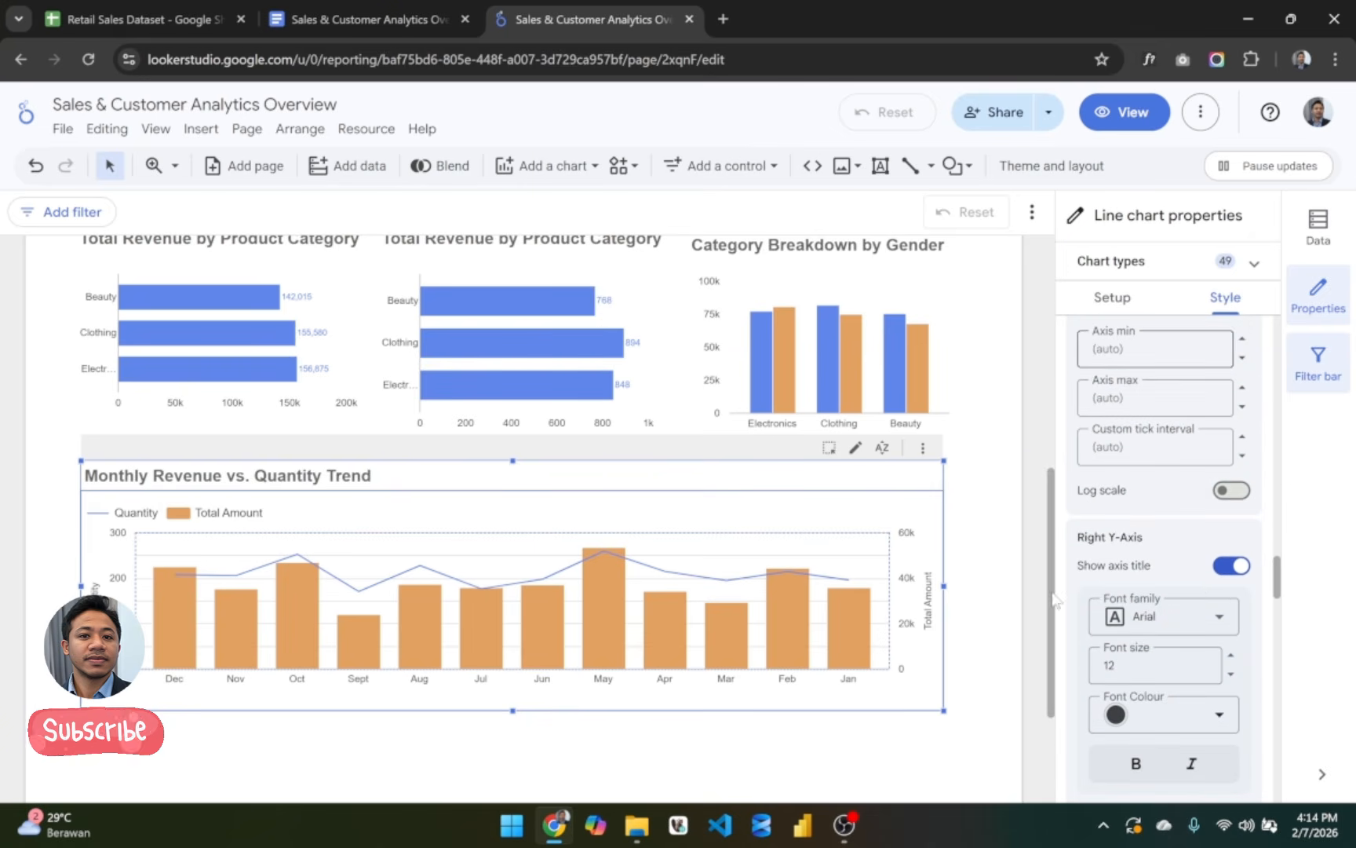
scroll(1203, 593, "down", 1)
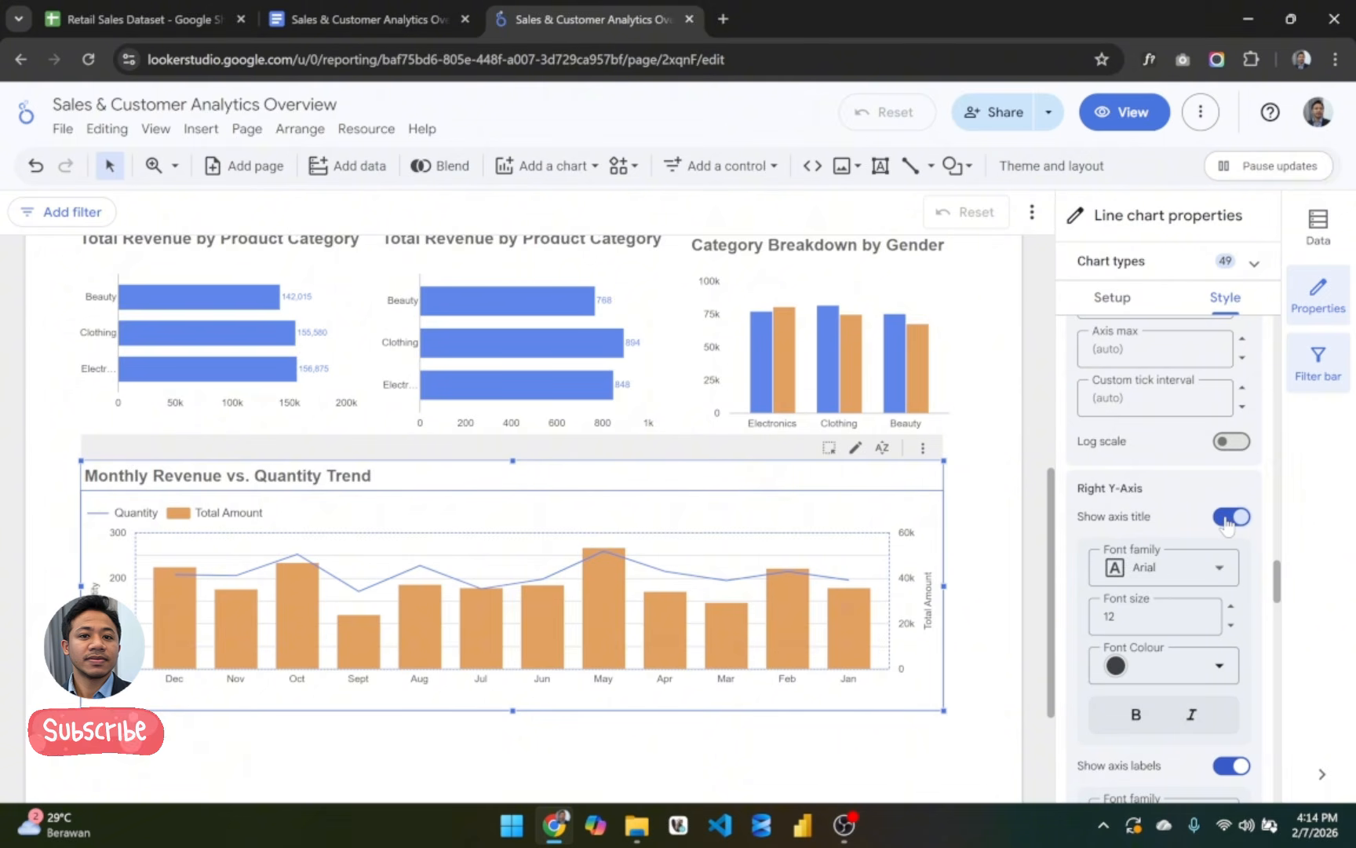
left_click(1227, 518)
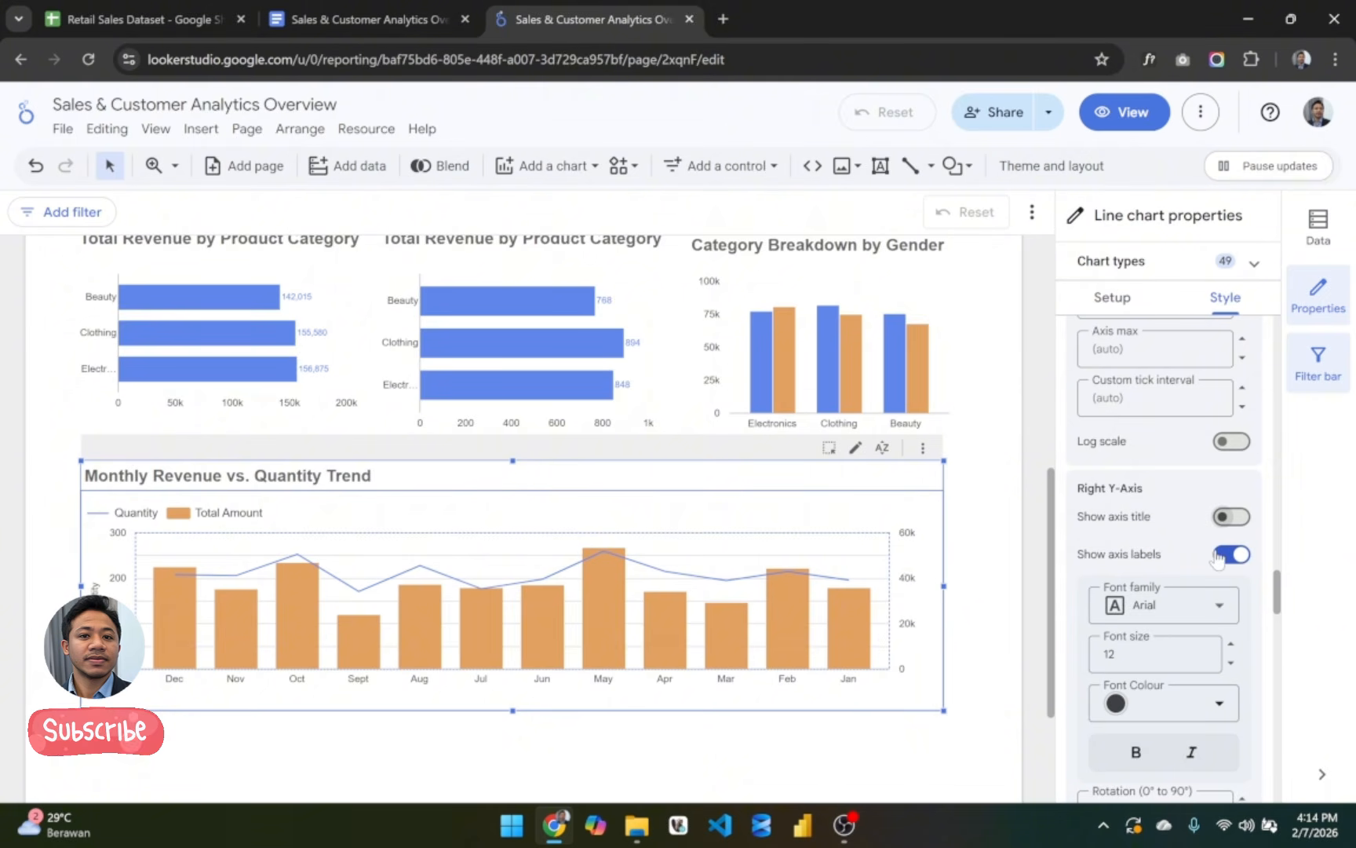
left_click(1219, 556)
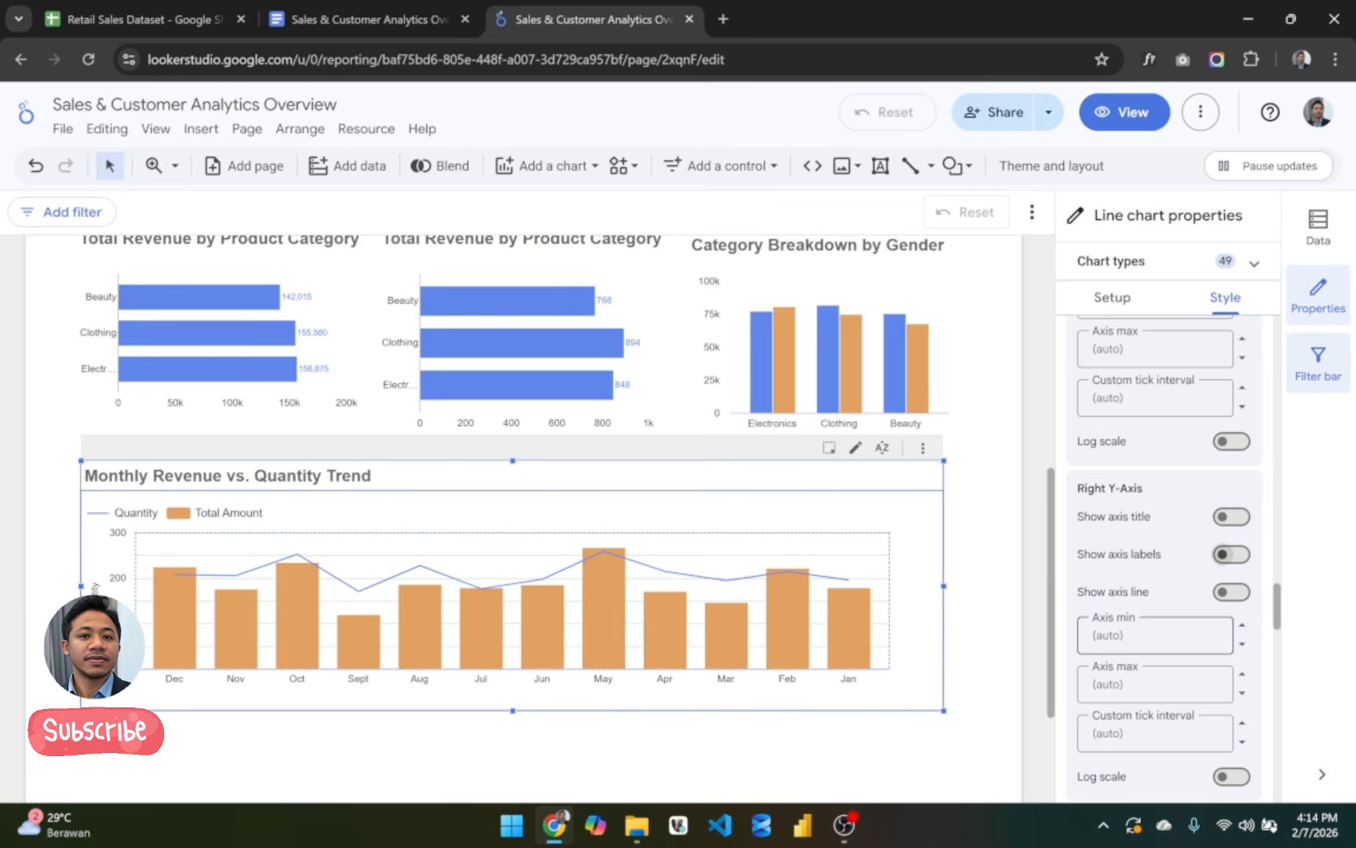
Step: Turn off the X-axis line of the combo chart
scroll(1202, 635, "down", 6)
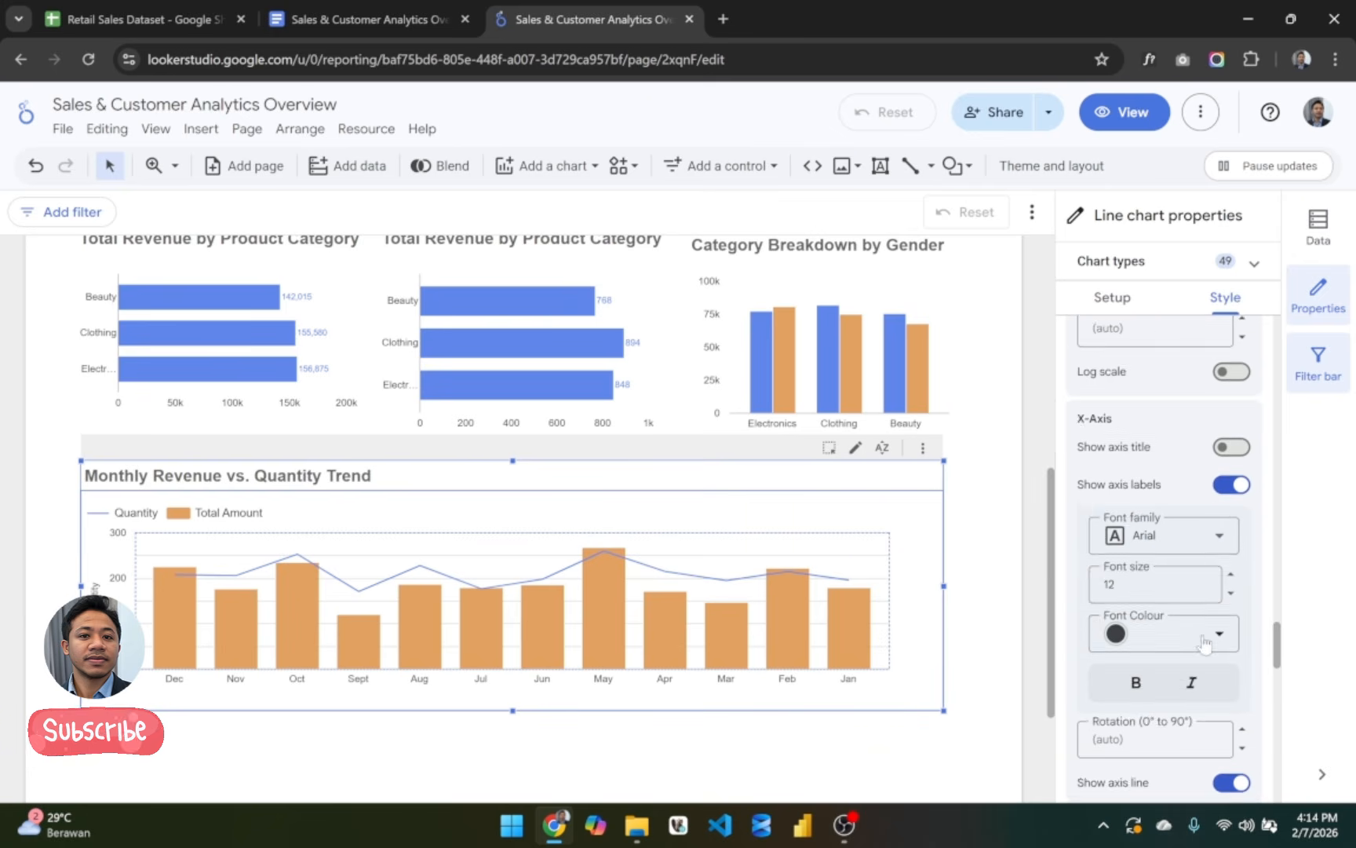
scroll(1202, 637, "down", 1)
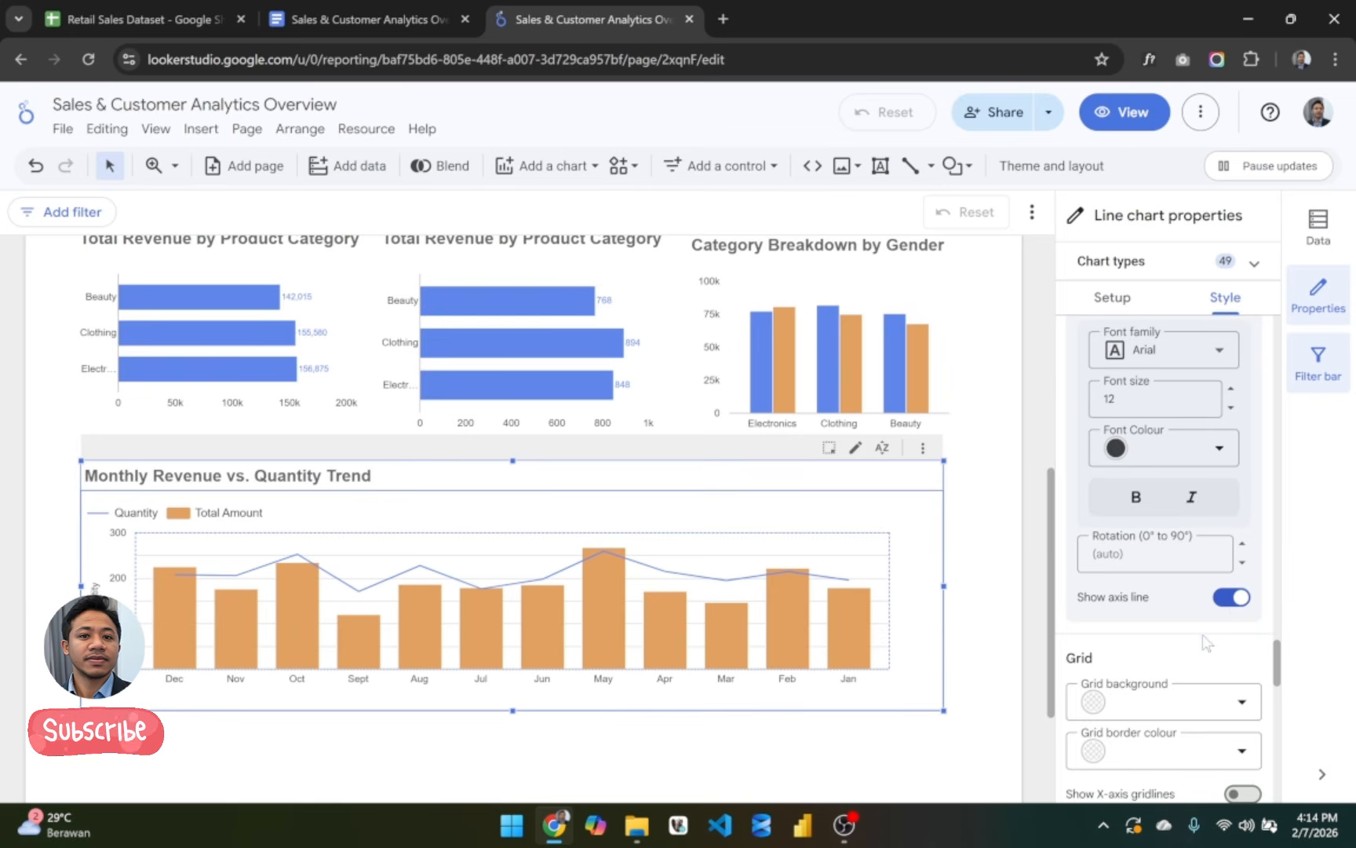
left_click(1234, 598)
scroll(1238, 589, "up", 3)
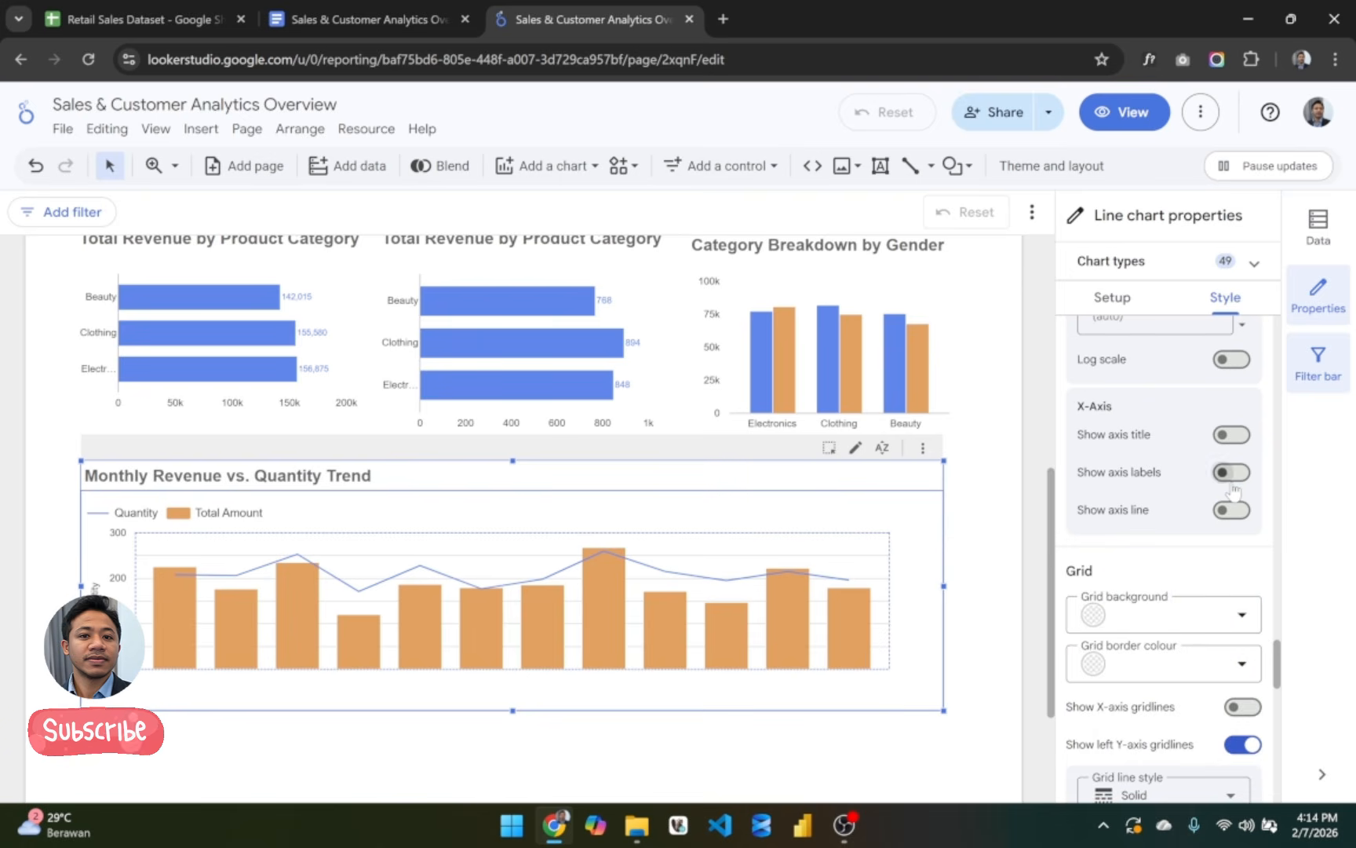
Step: Hide the left Y-axis gridlines and the legend of the combo chart
scroll(1217, 628, "down", 5)
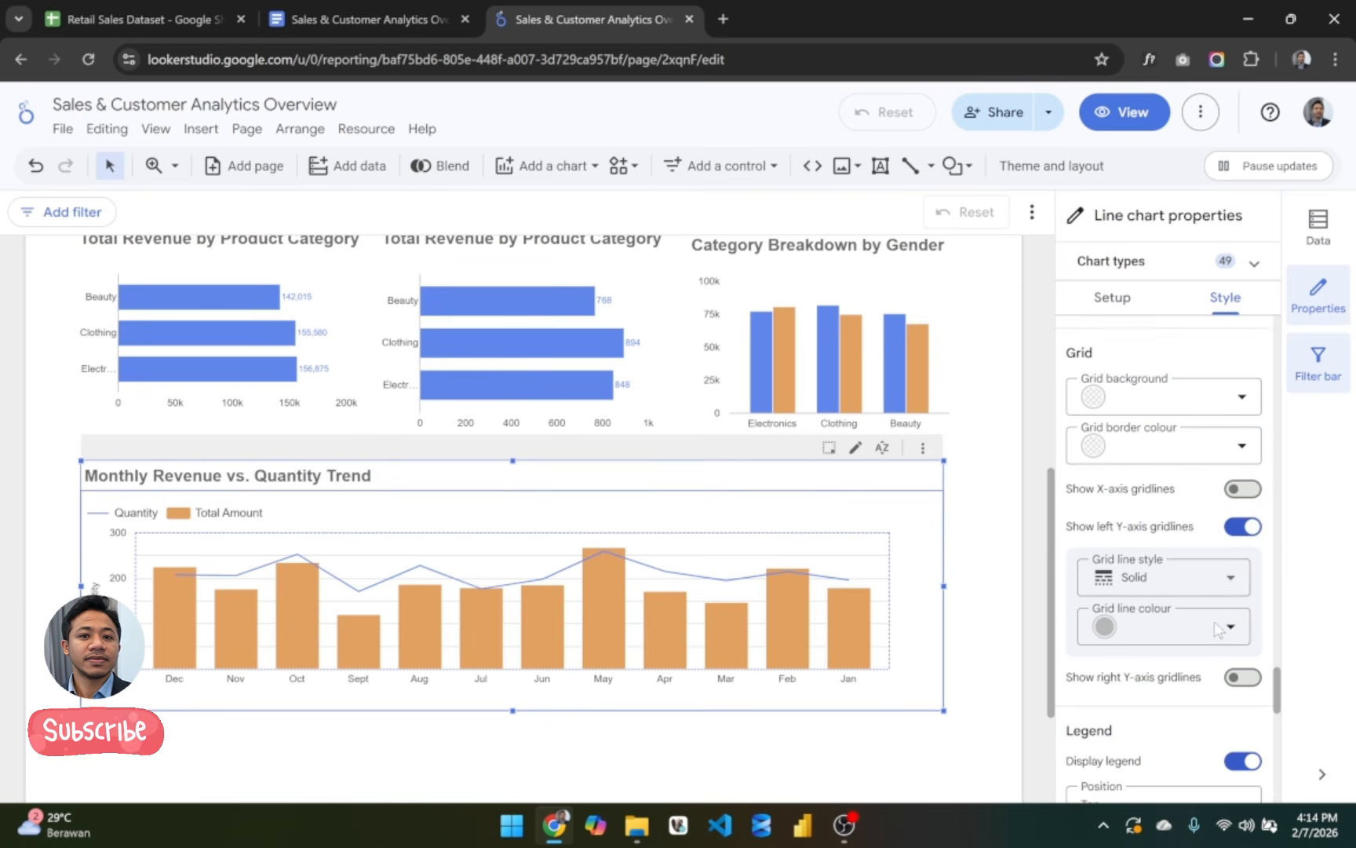
left_click(1244, 508)
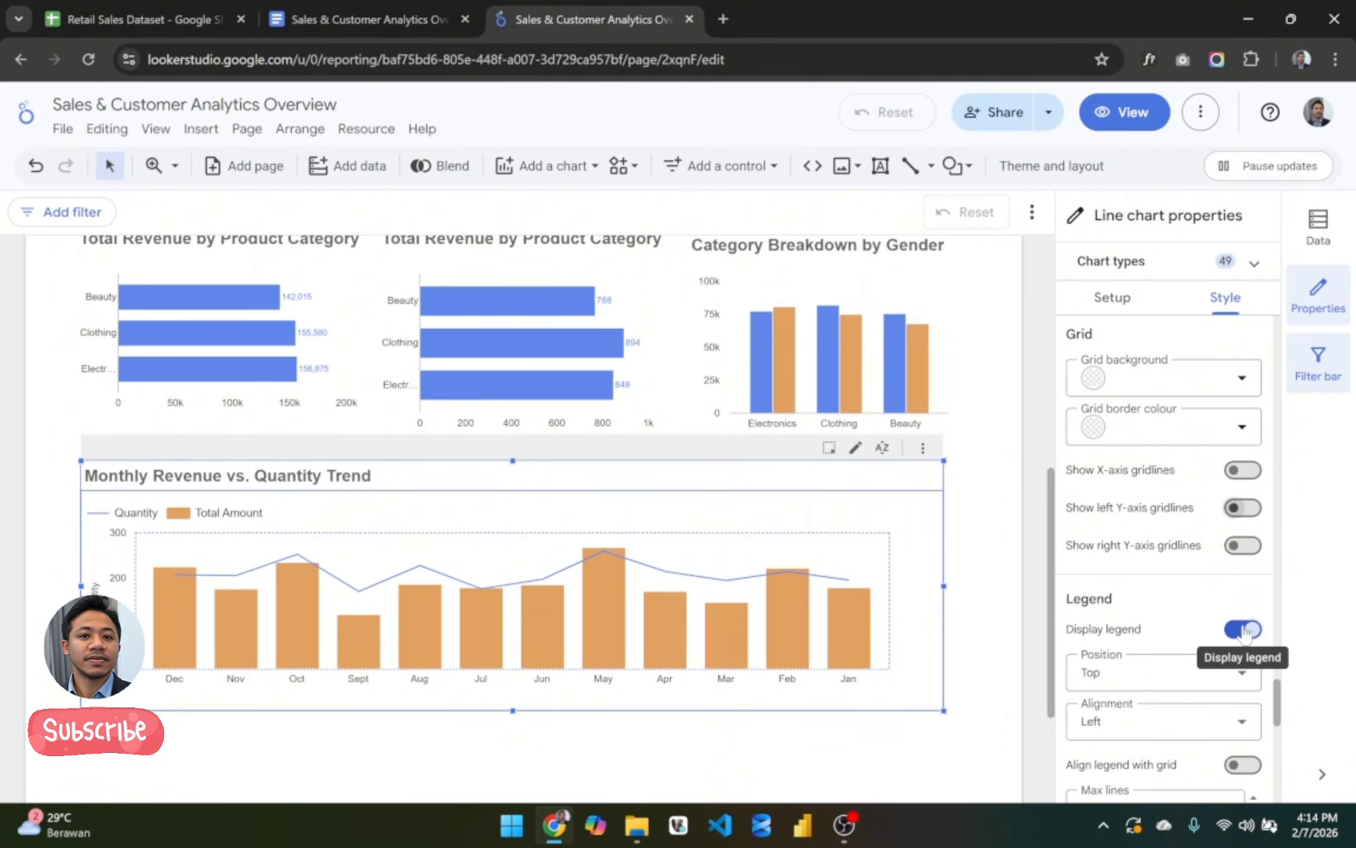
left_click(1243, 630)
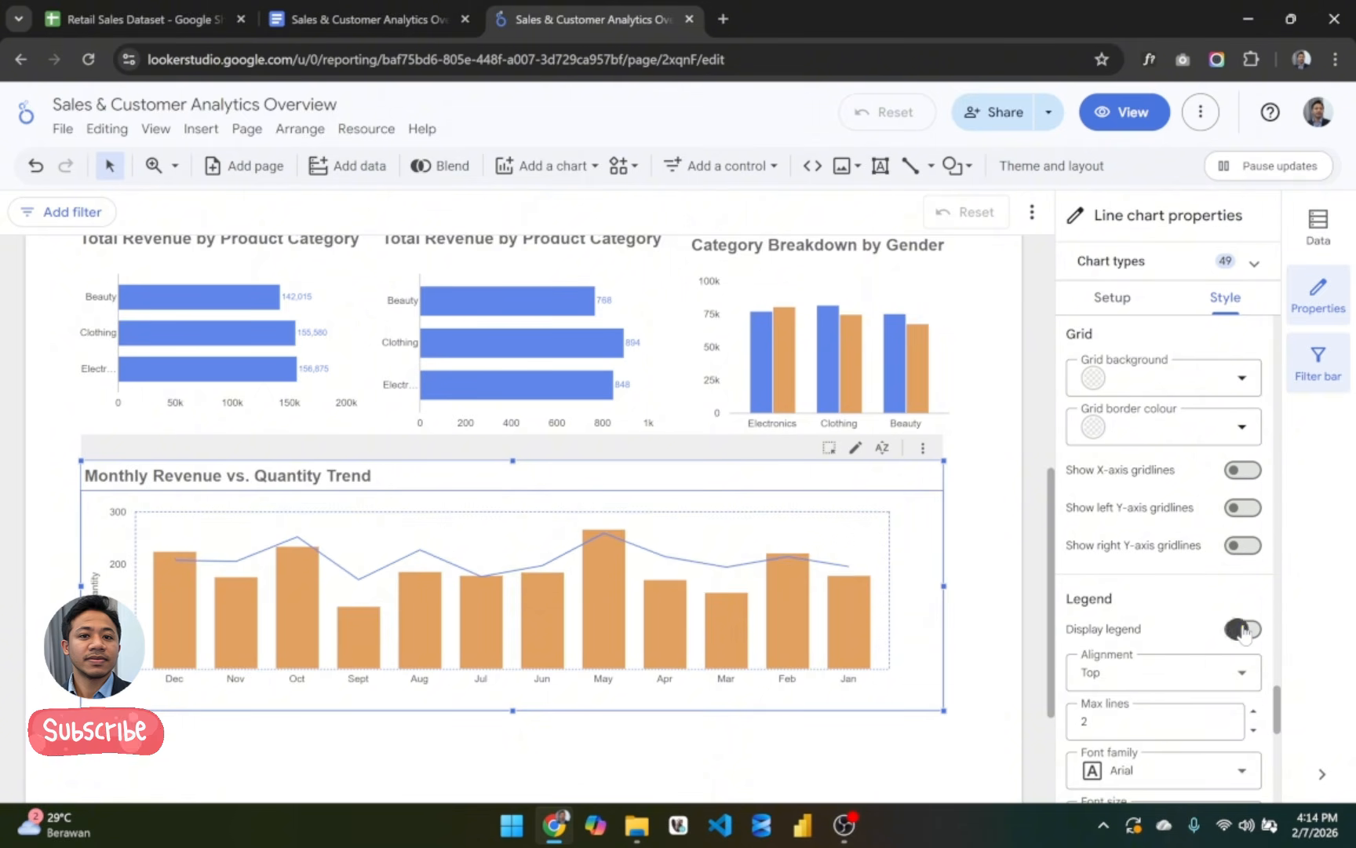
Step: Show the combo chart's legend again, positioned at the bottom with centre alignment
left_click(1244, 630)
scroll(1177, 604, "down", 1)
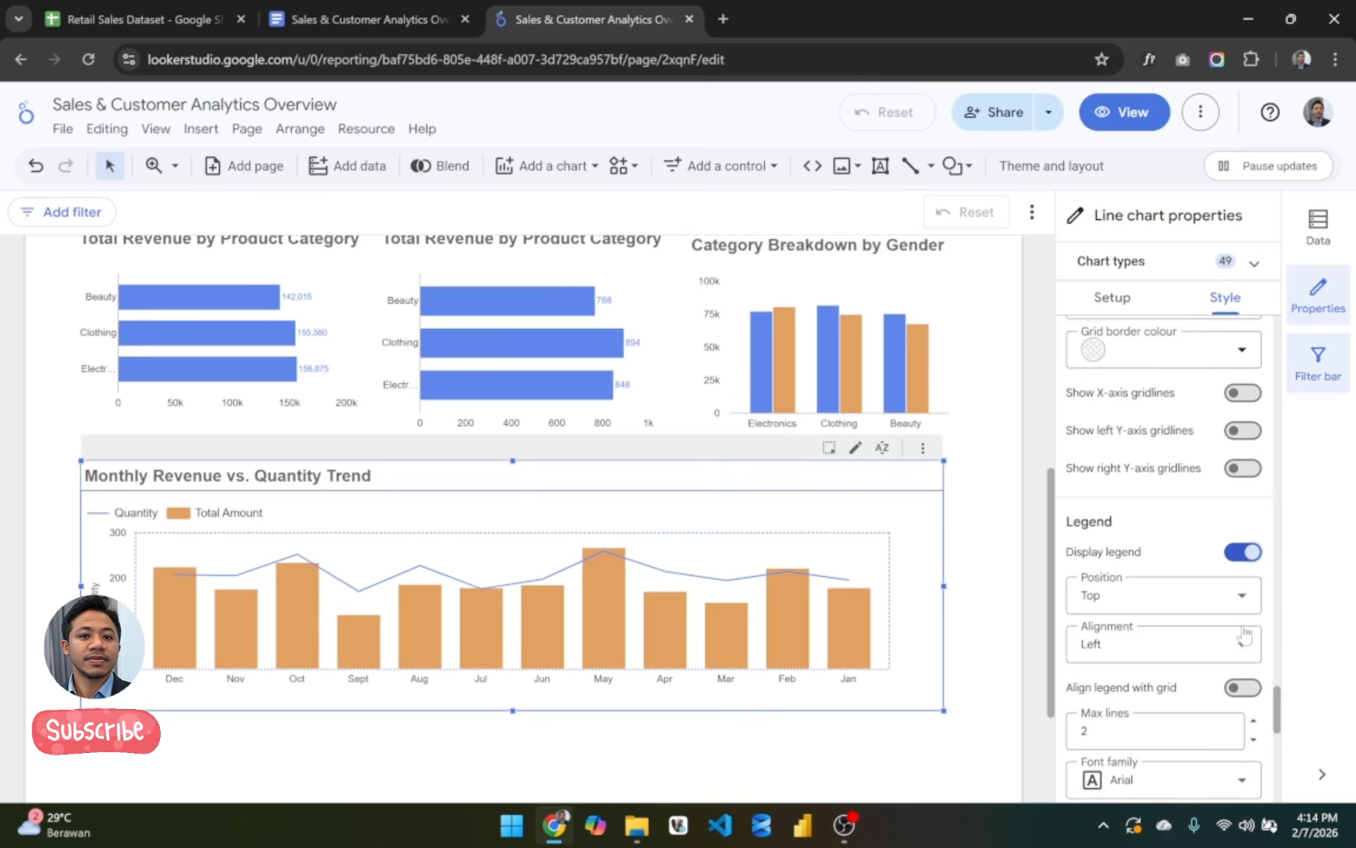
left_click(1175, 585)
left_click(1140, 677)
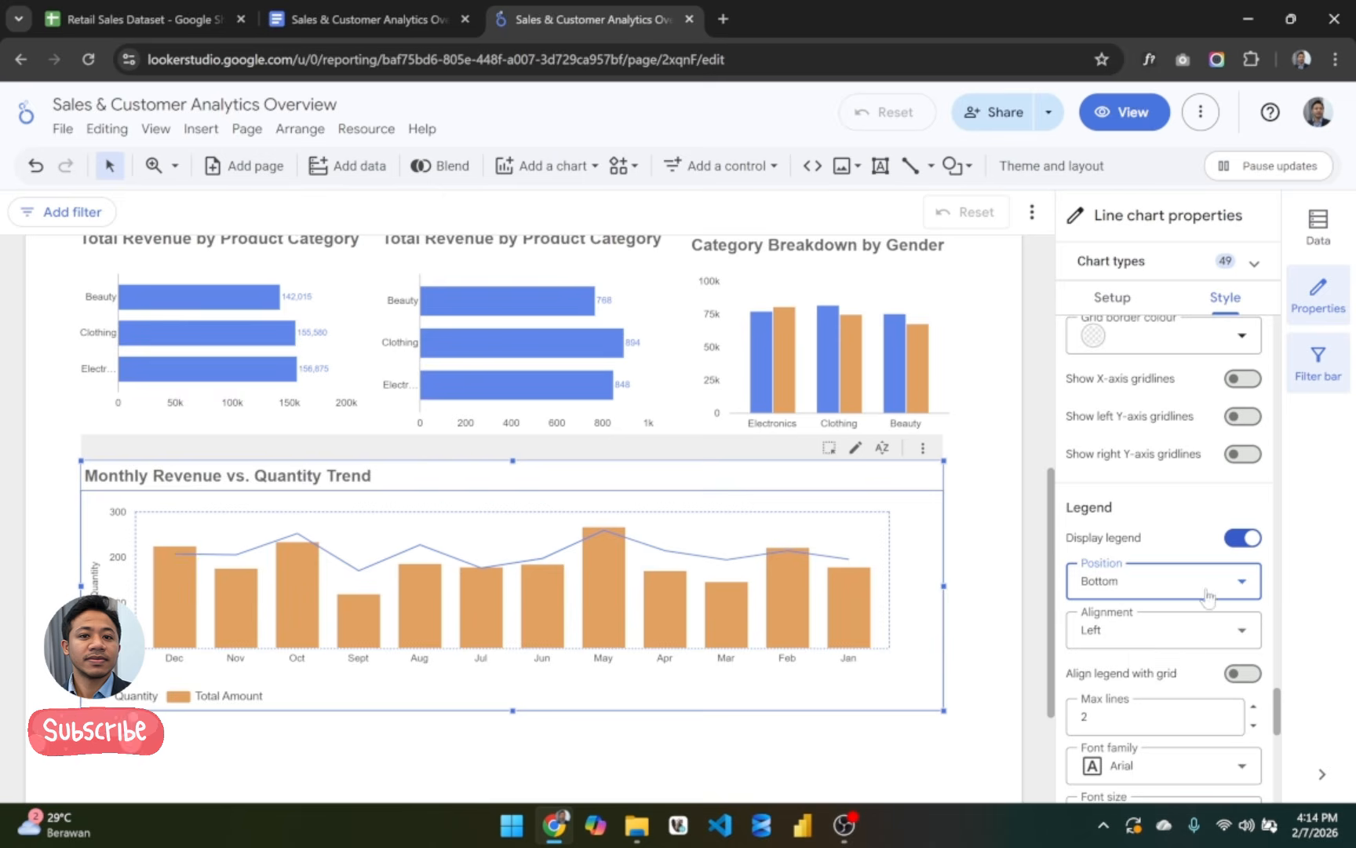
scroll(1162, 628, "down", 2)
left_click(1175, 511)
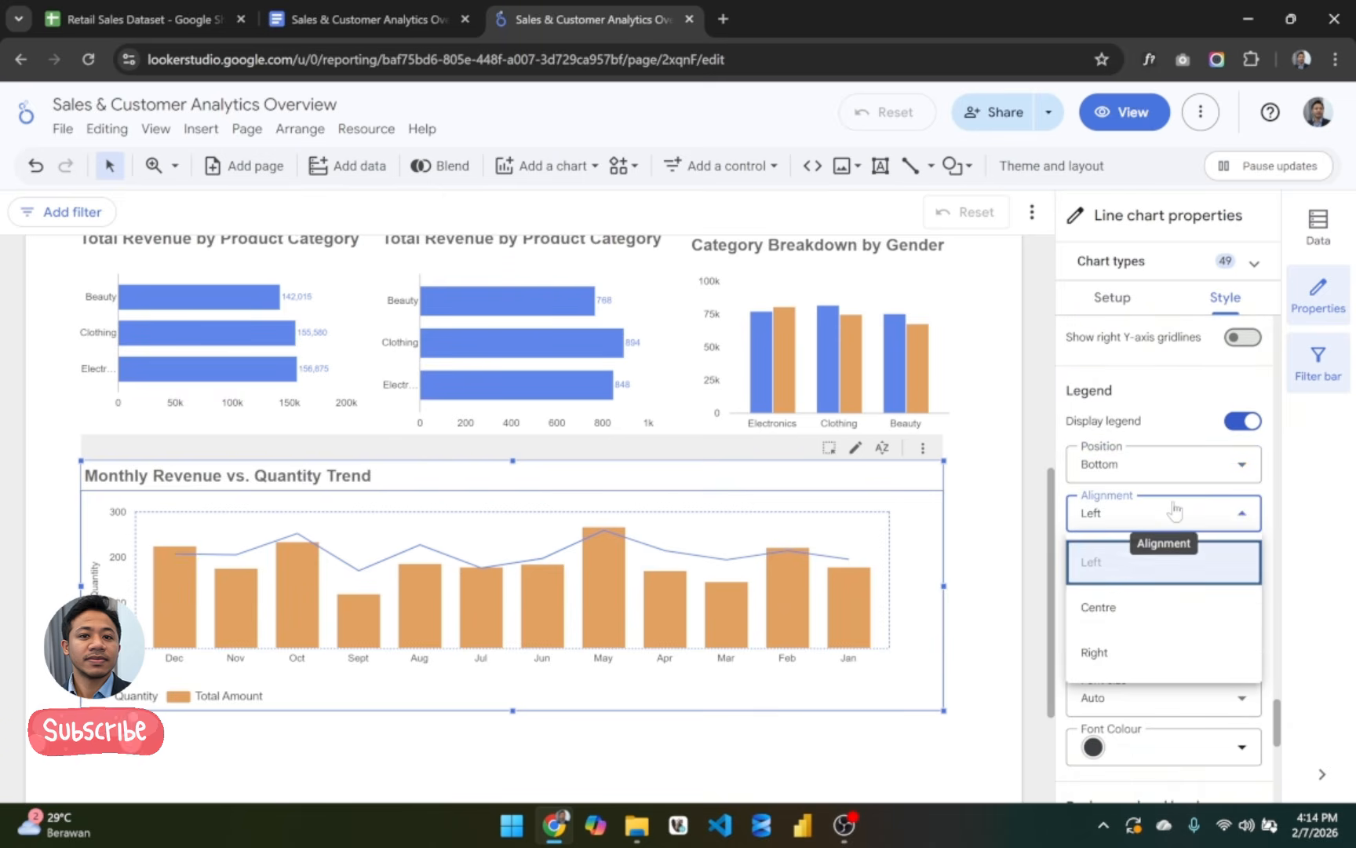
left_click(1138, 607)
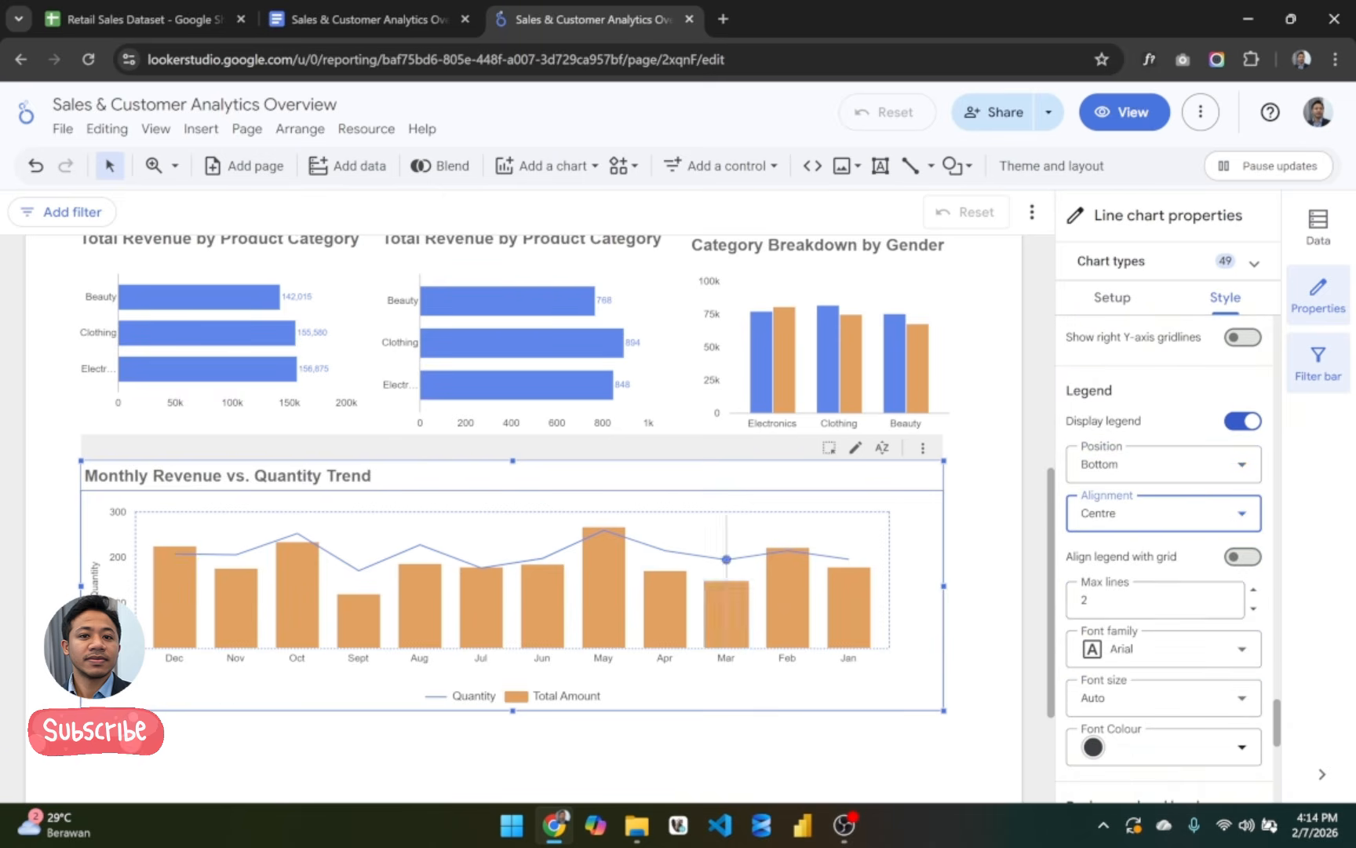
scroll(1244, 644, "down", 5)
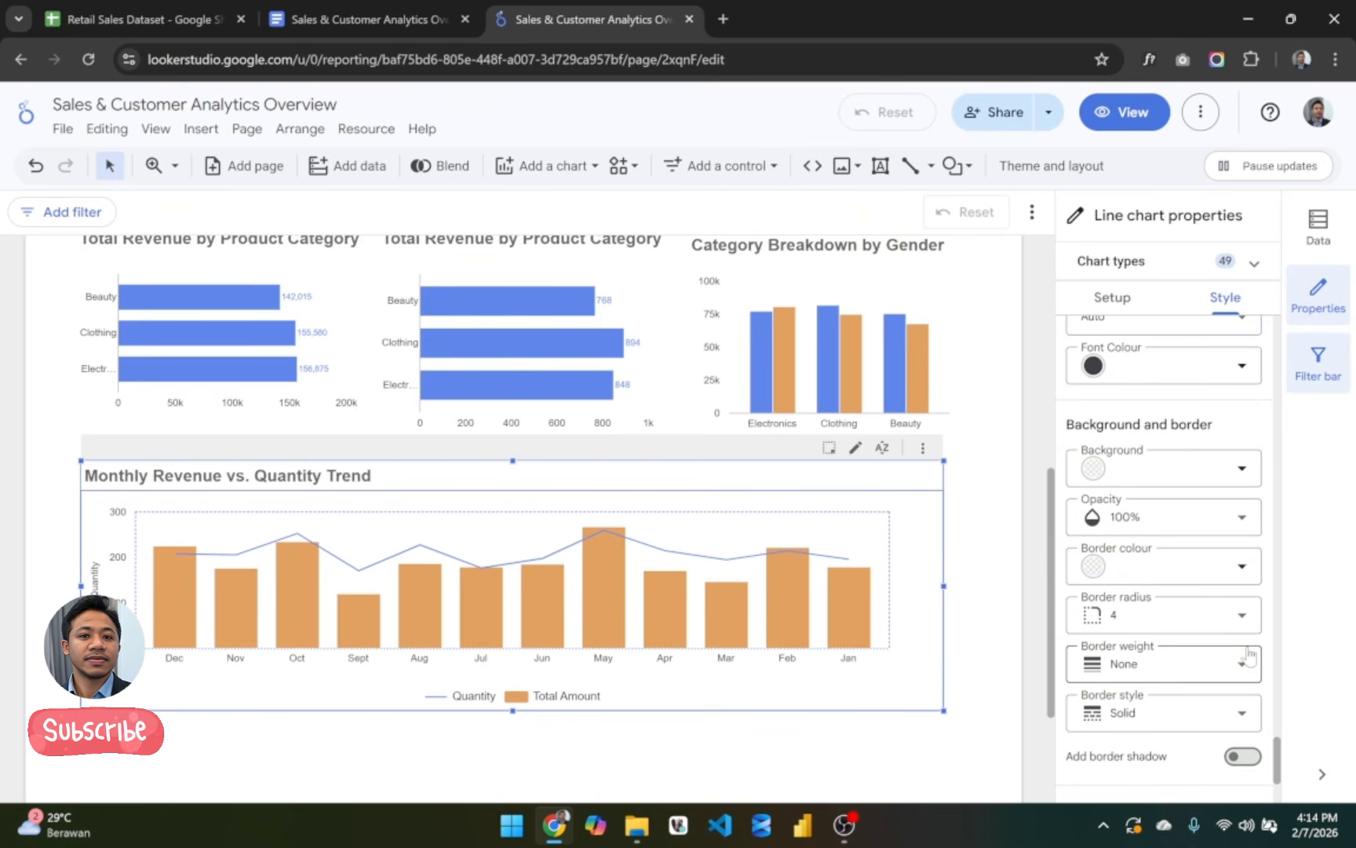
scroll(1249, 656, "down", 3)
scroll(1248, 656, "up", 8)
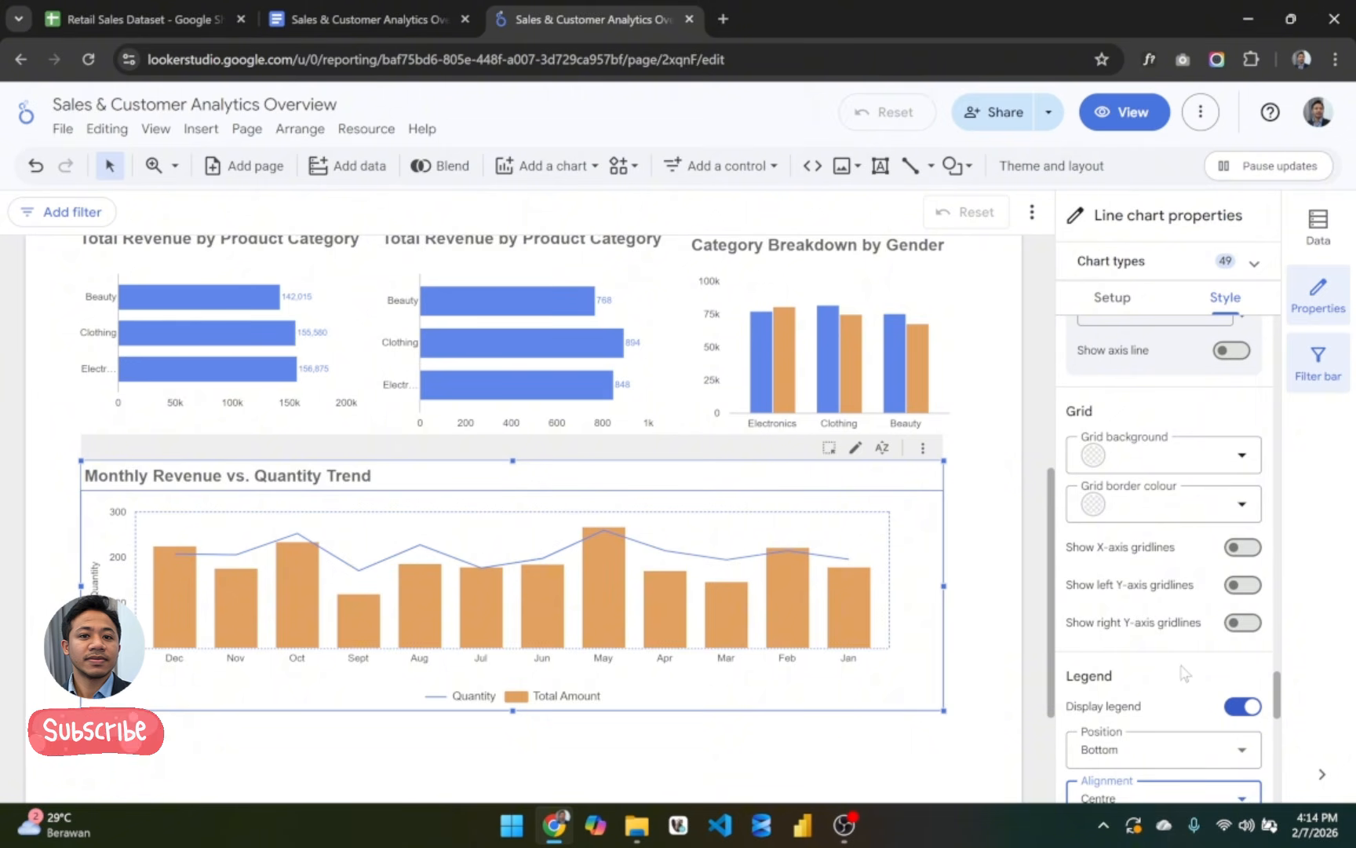
scroll(1186, 674, "up", 5)
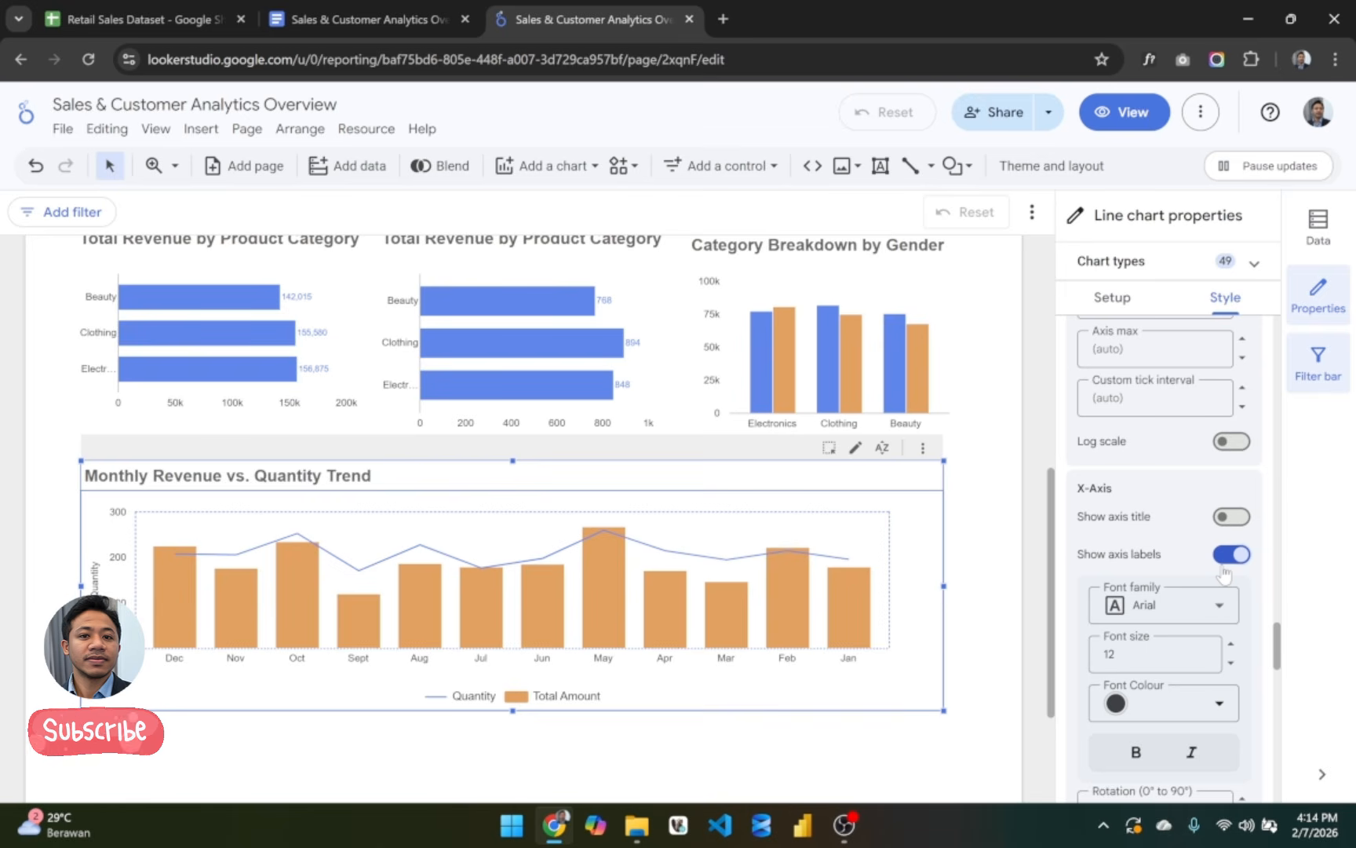
left_click(1229, 555)
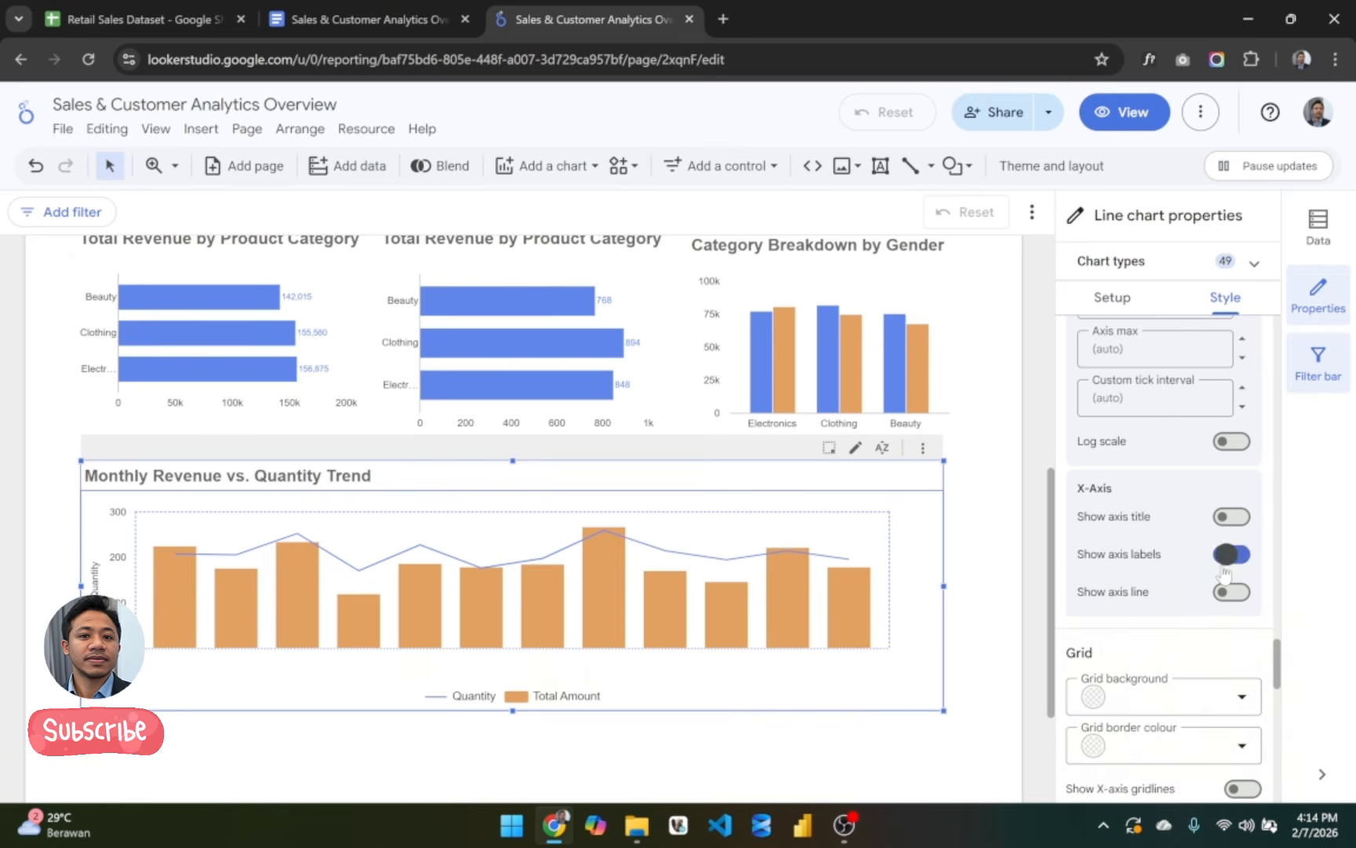
left_click(1226, 559)
scroll(1224, 570, "up", 5)
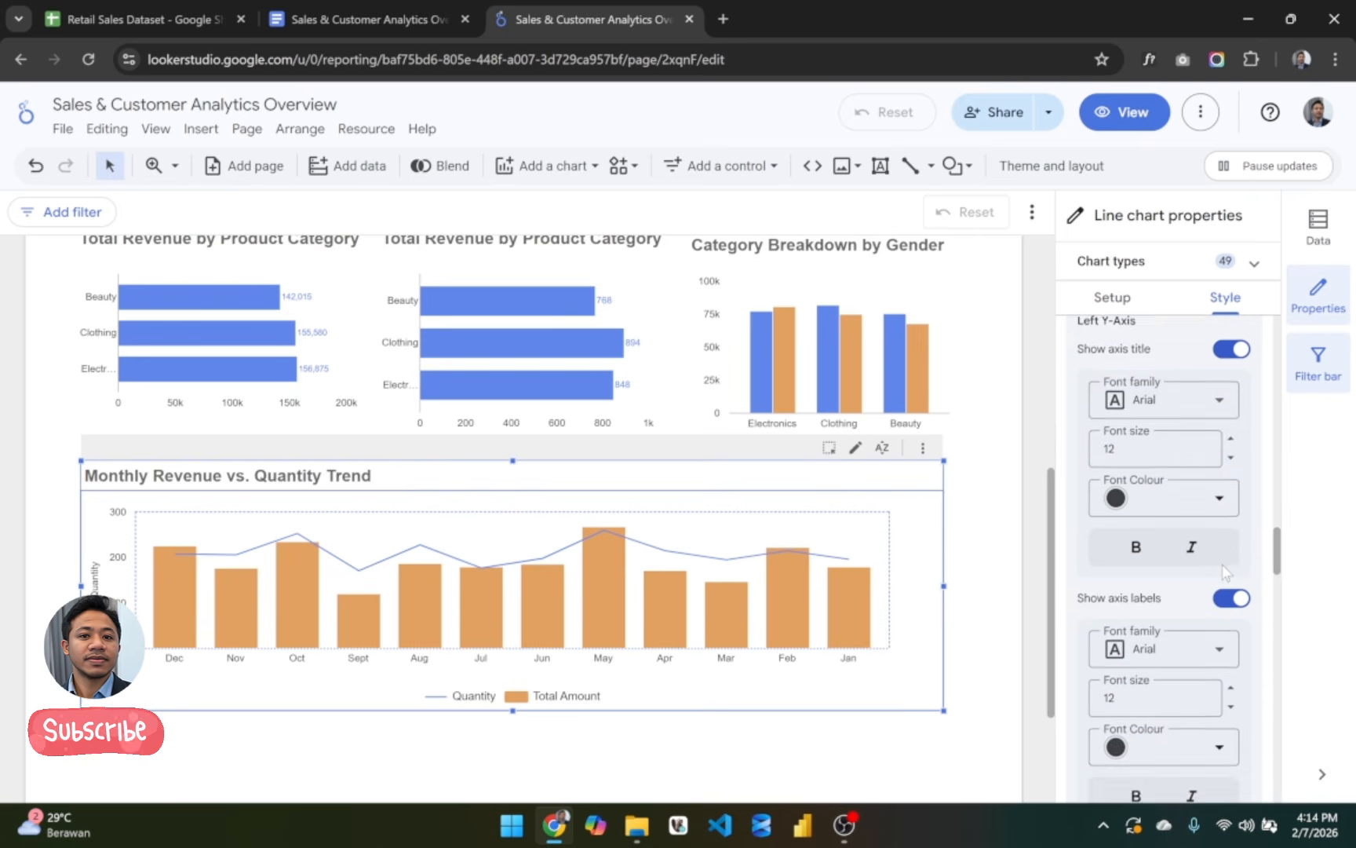
scroll(1222, 565, "up", 1)
left_click(1232, 634)
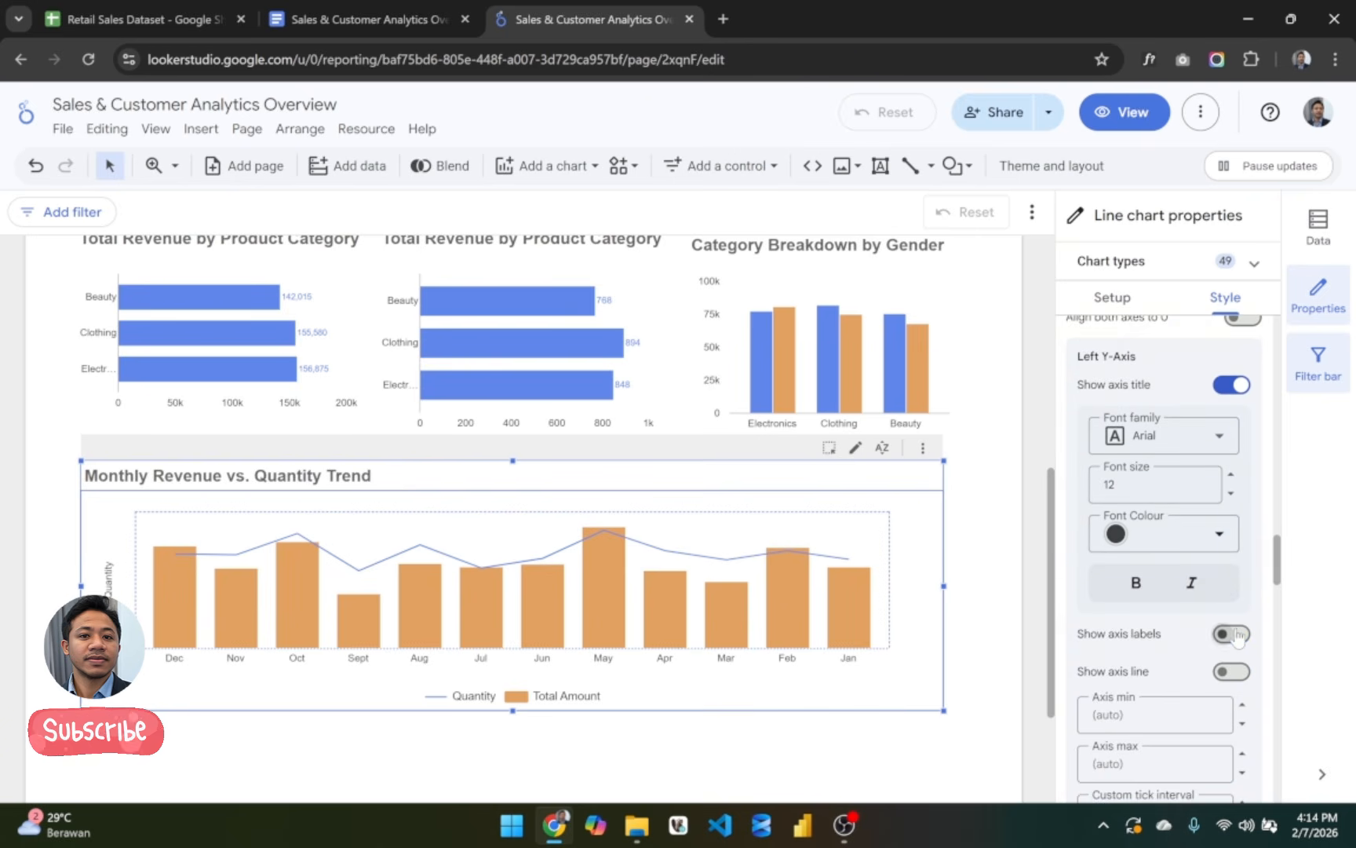
left_click(1234, 634)
Step: Hide the axis title of the combo chart's left Y-axis and deselect the chart
scroll(1228, 536, "up", 2)
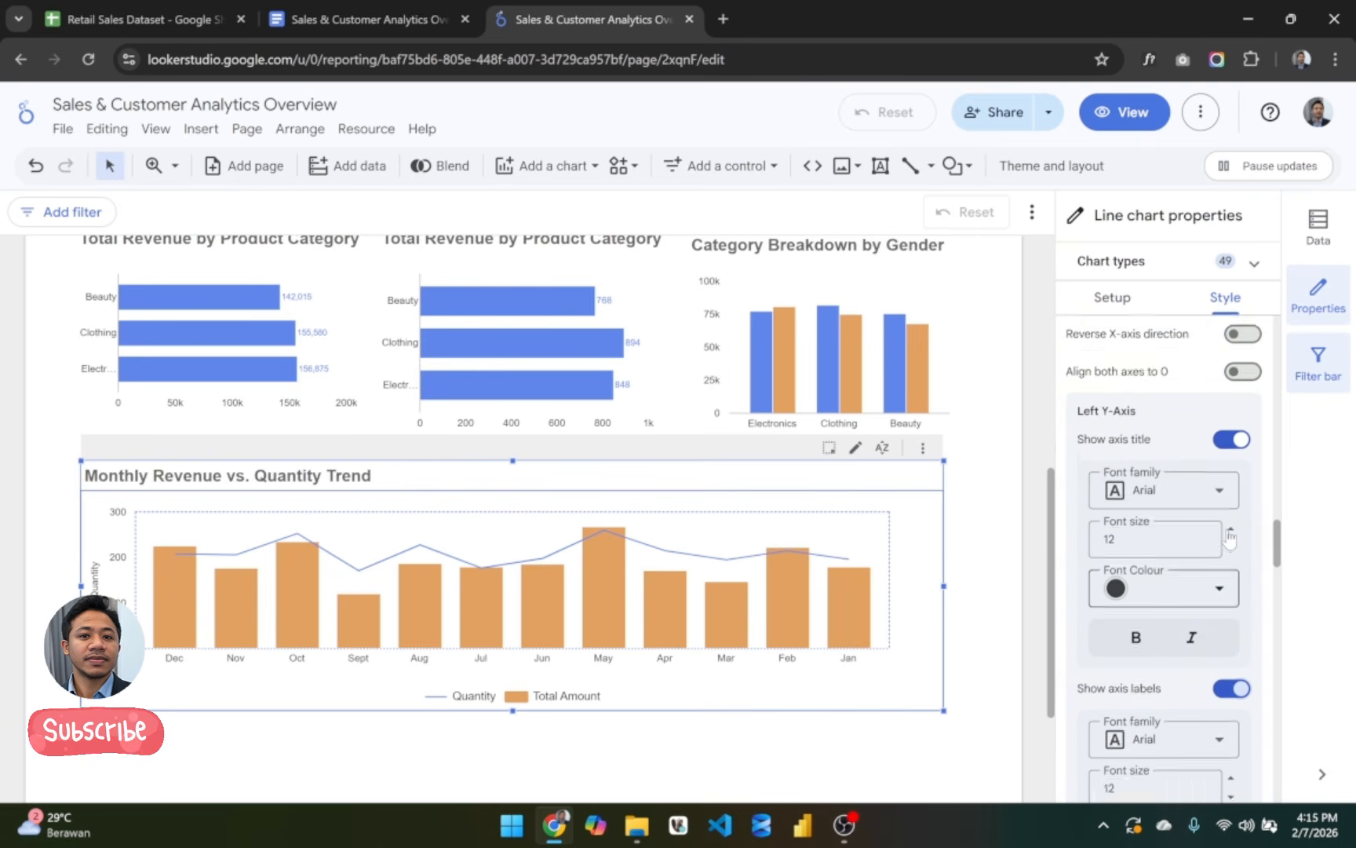
left_click(1230, 475)
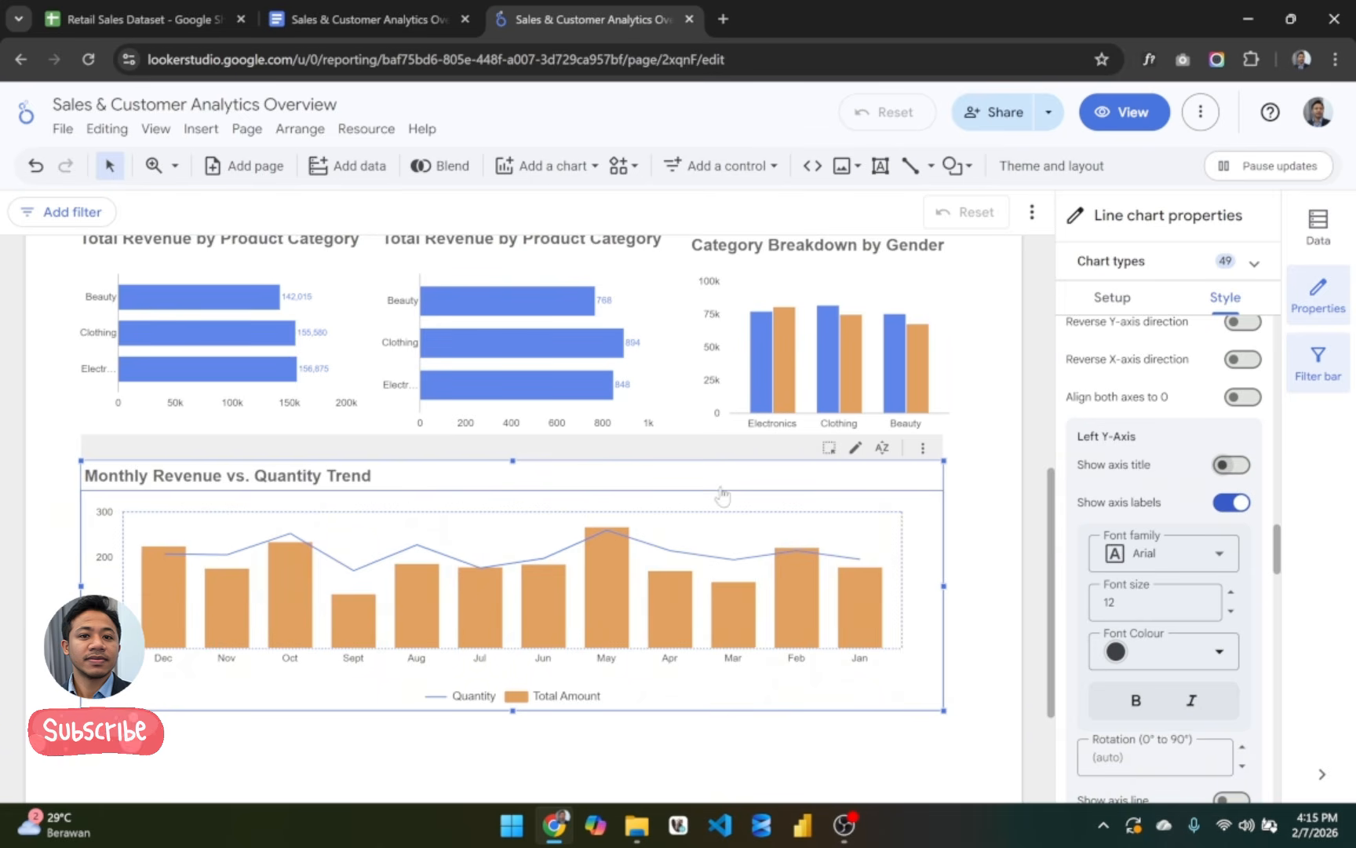
left_click(997, 555)
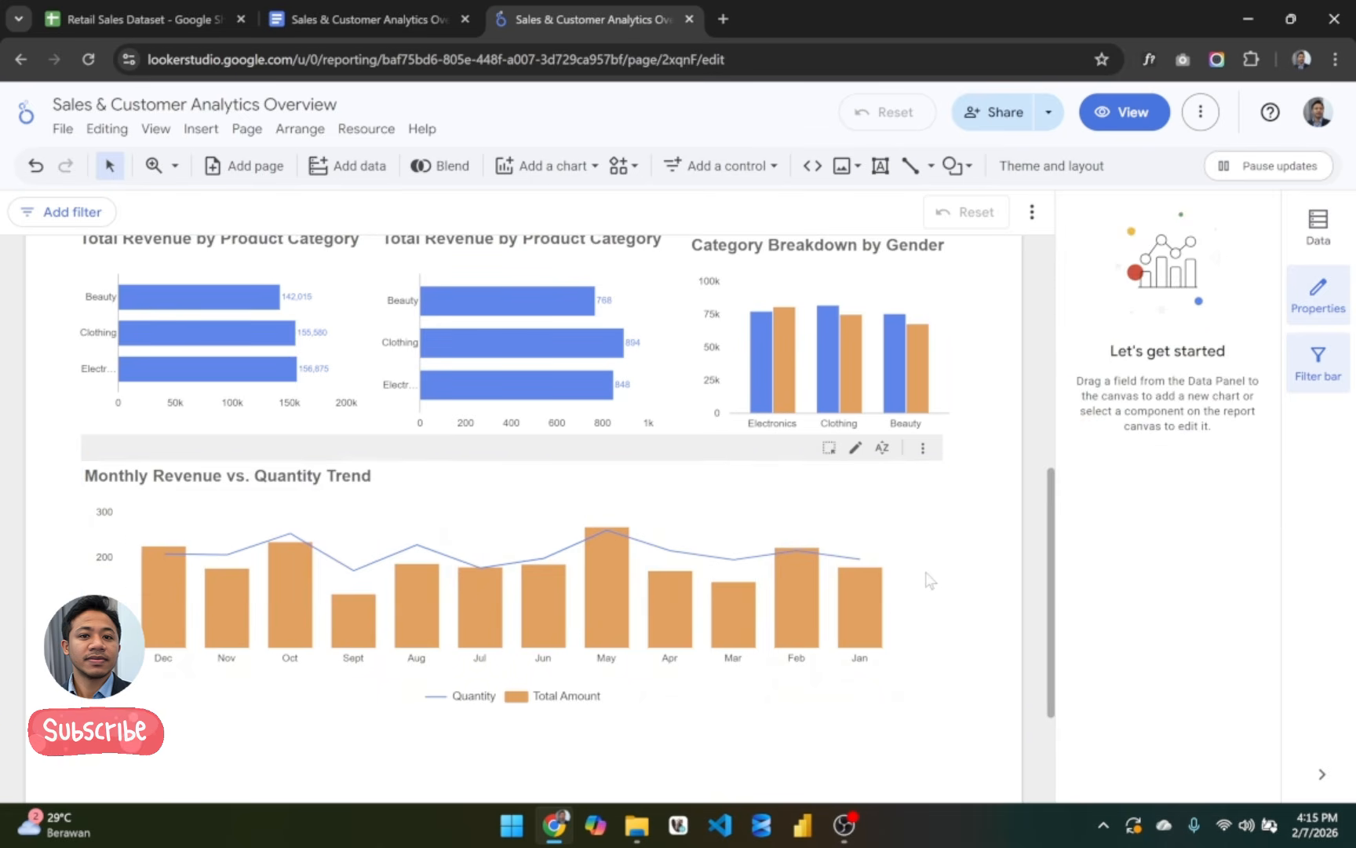
scroll(950, 604, "down", 1)
scroll(969, 642, "up", 3)
scroll(939, 626, "down", 4)
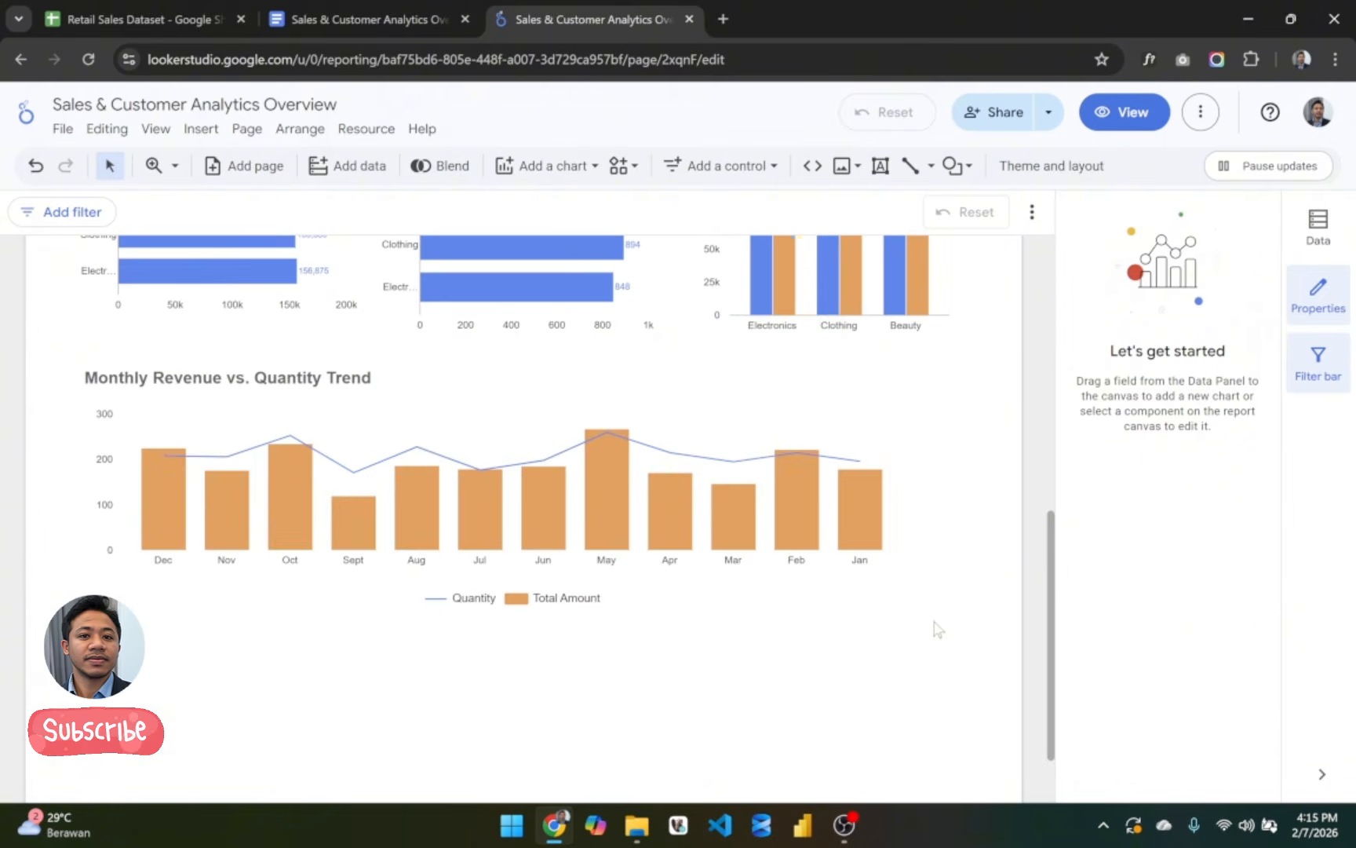
Step: Switch to the Google Docs dashboard plan and read the purpose and charts listed for Section 4: Buying Behavior Analysis
left_click(310, 9)
scroll(678, 486, "down", 3)
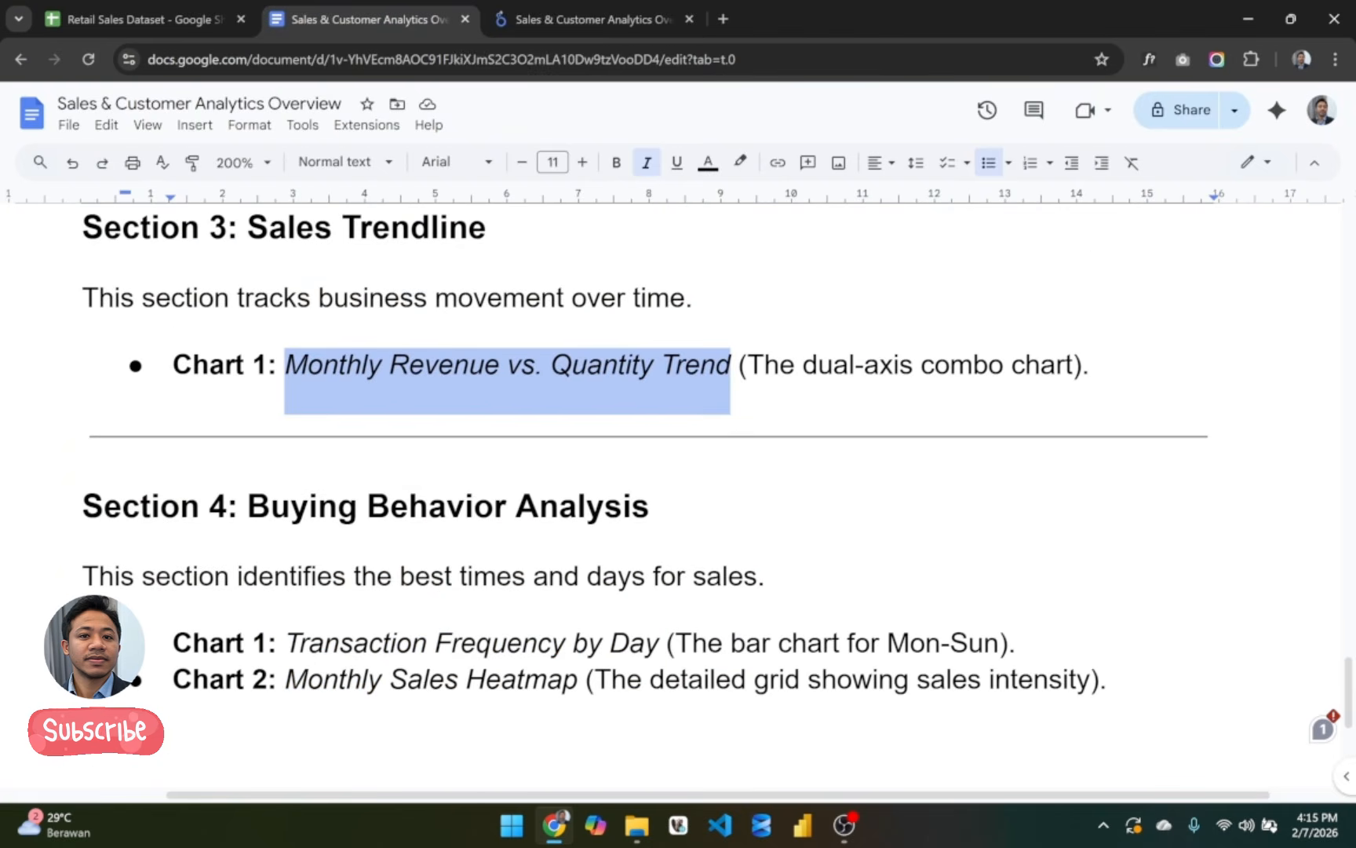
scroll(678, 486, "down", 1)
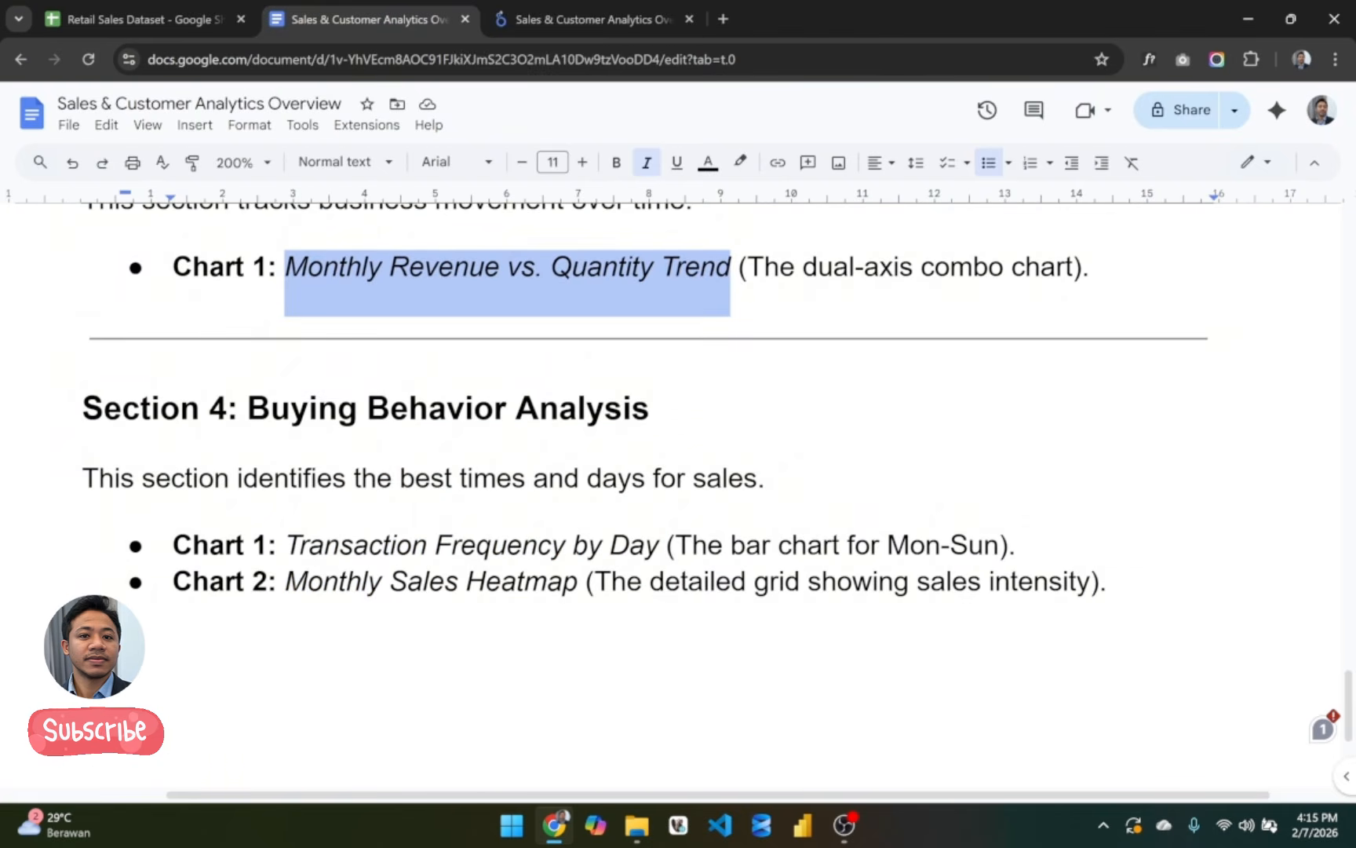
left_click_drag(284, 545, 658, 547)
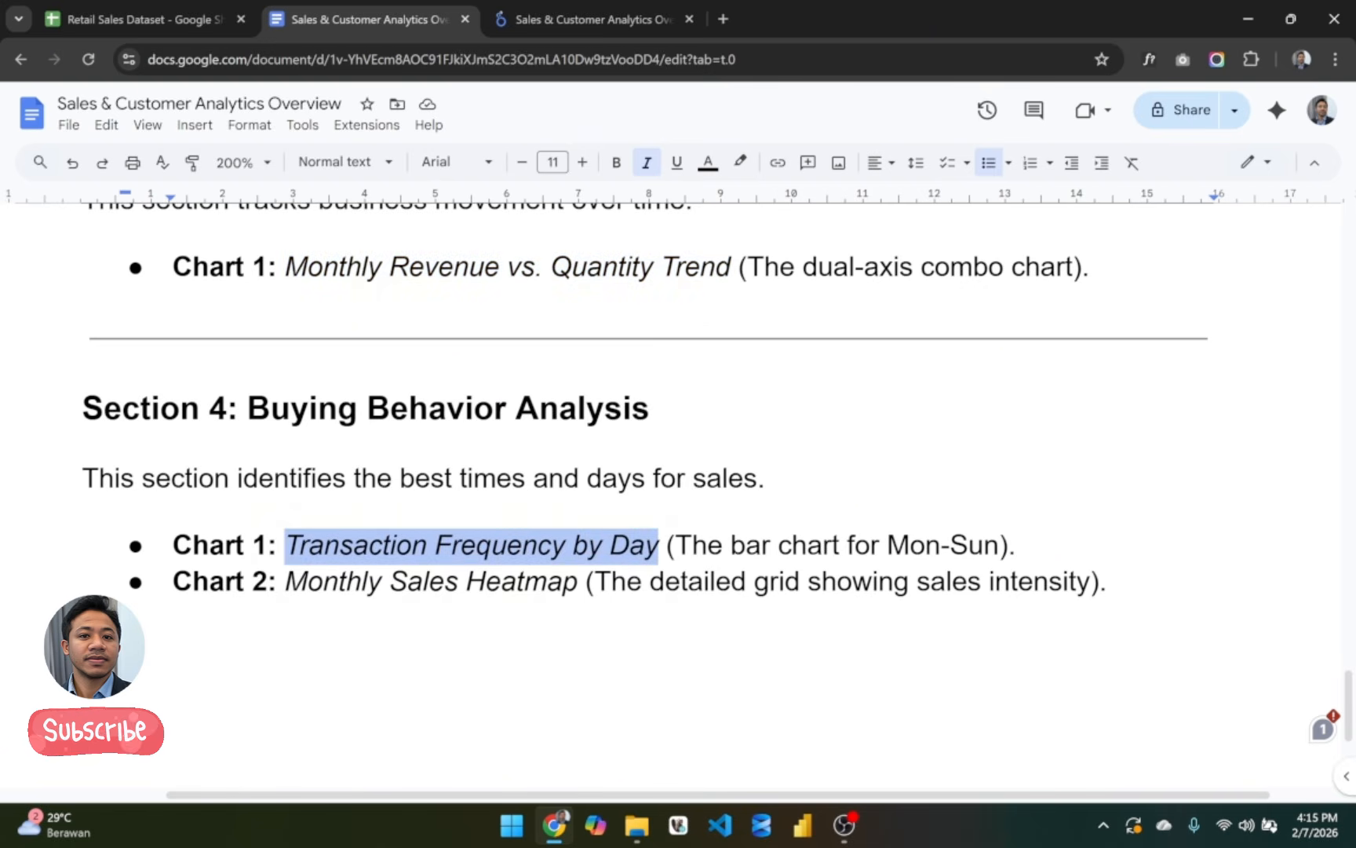
left_click_drag(285, 582, 578, 582)
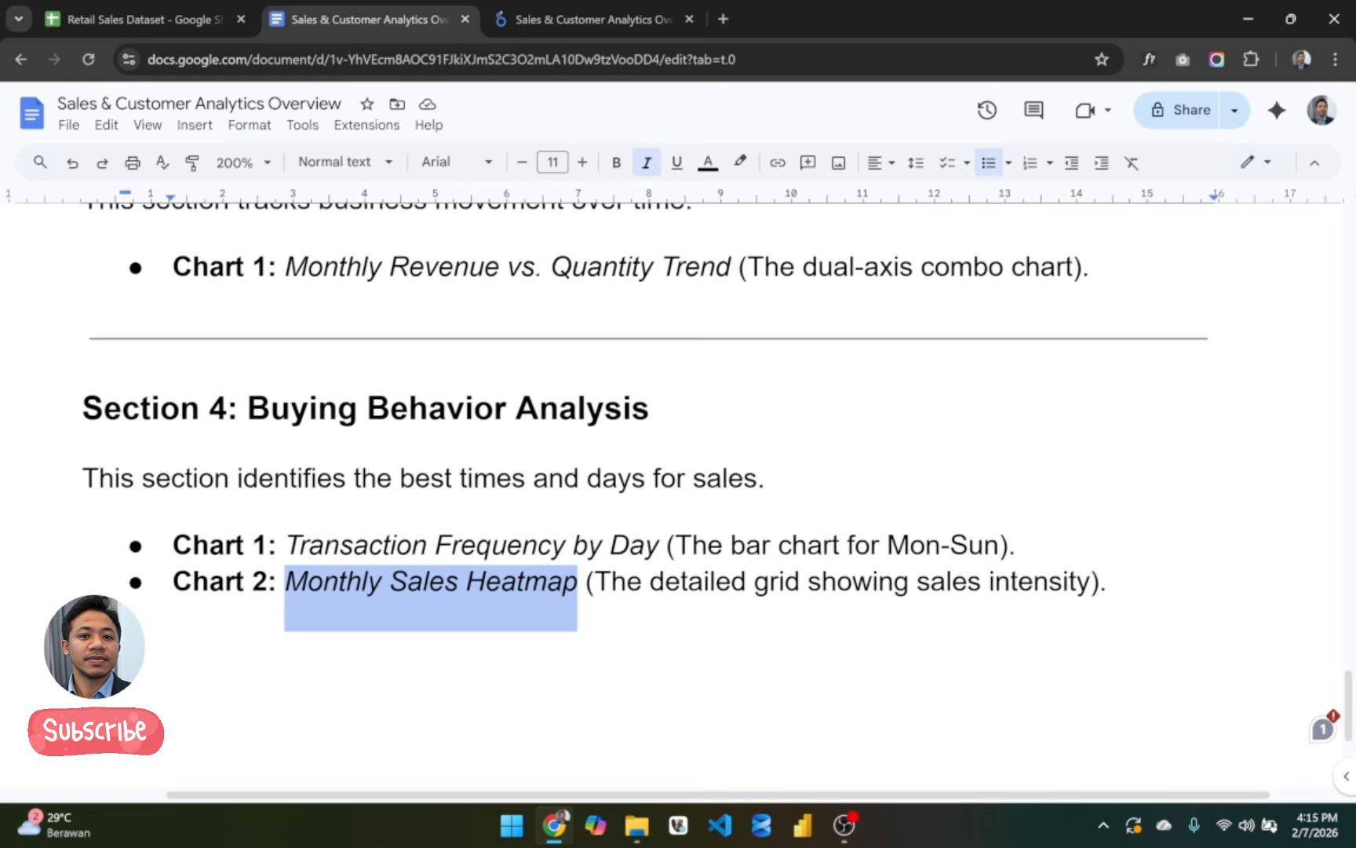
double_click(453, 478)
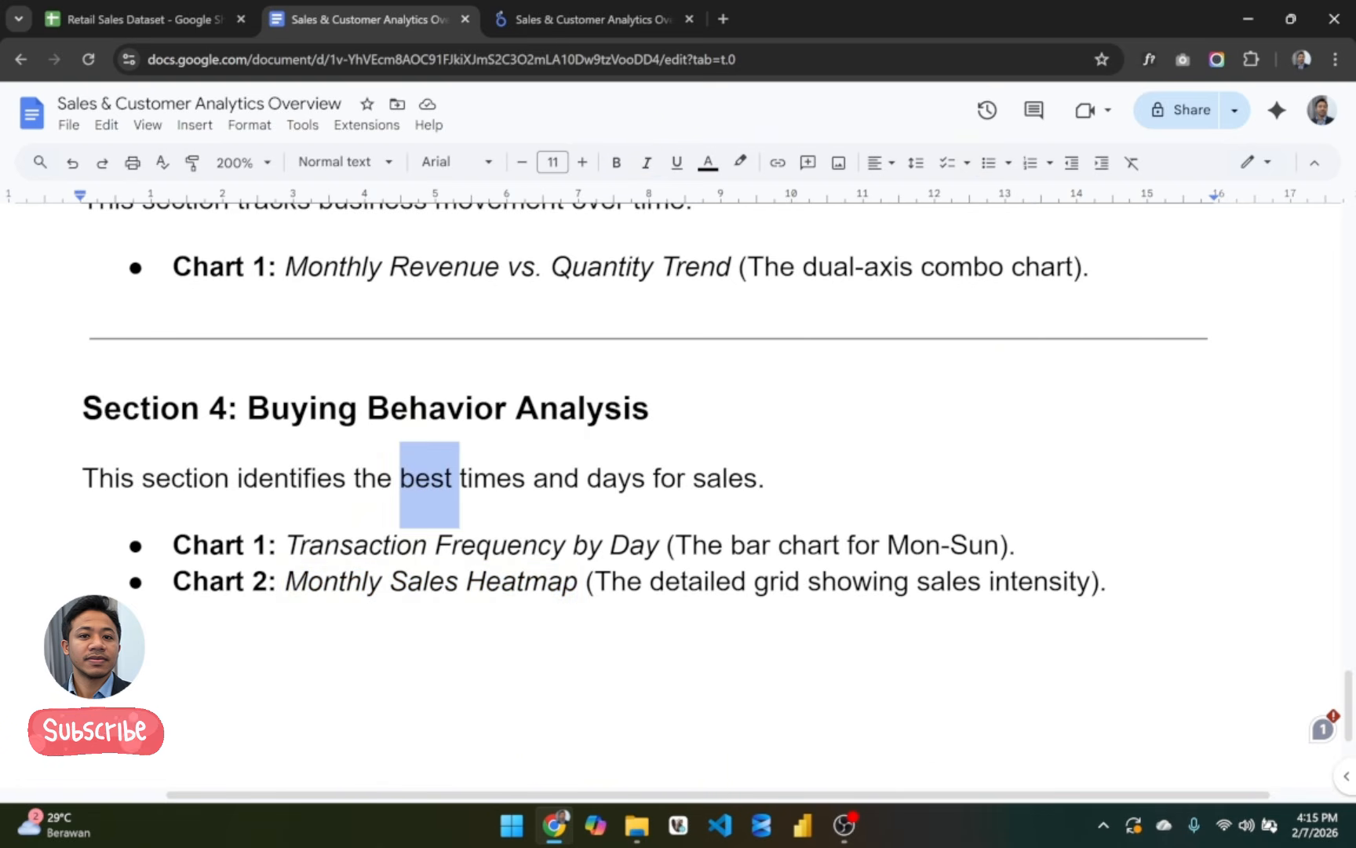
left_click_drag(659, 545, 284, 544)
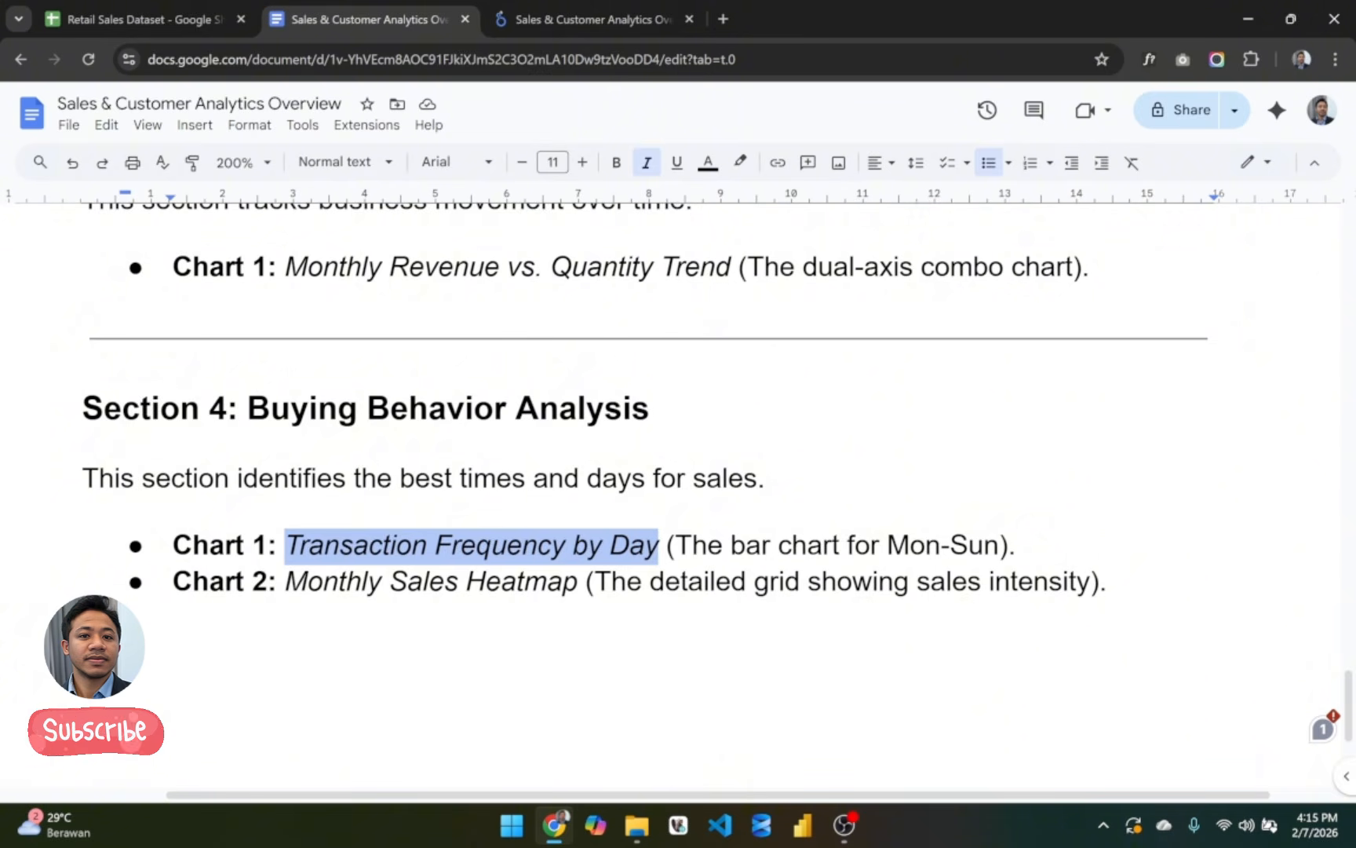
left_click(550, 667)
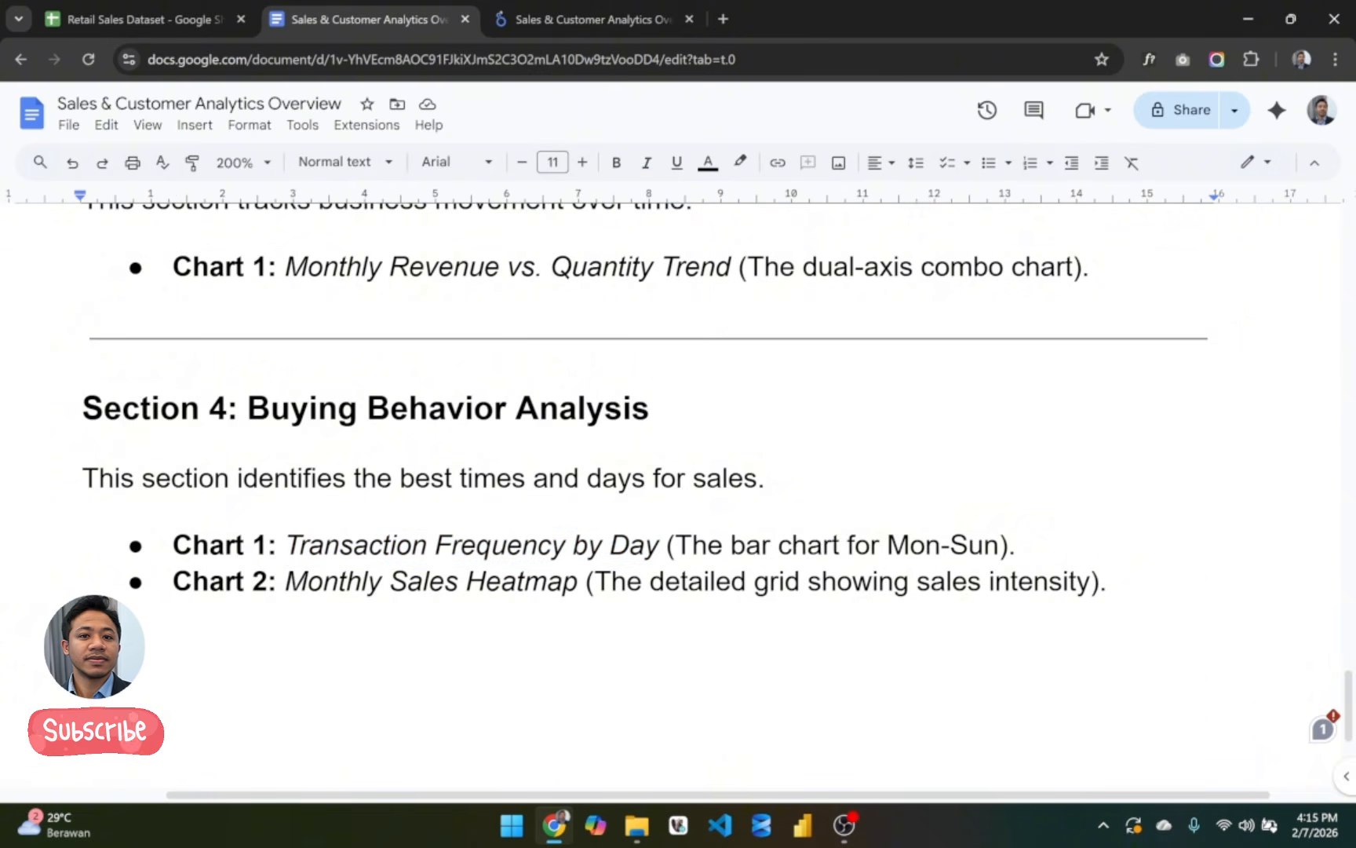
left_click(542, 11)
scroll(606, 471, "up", 3)
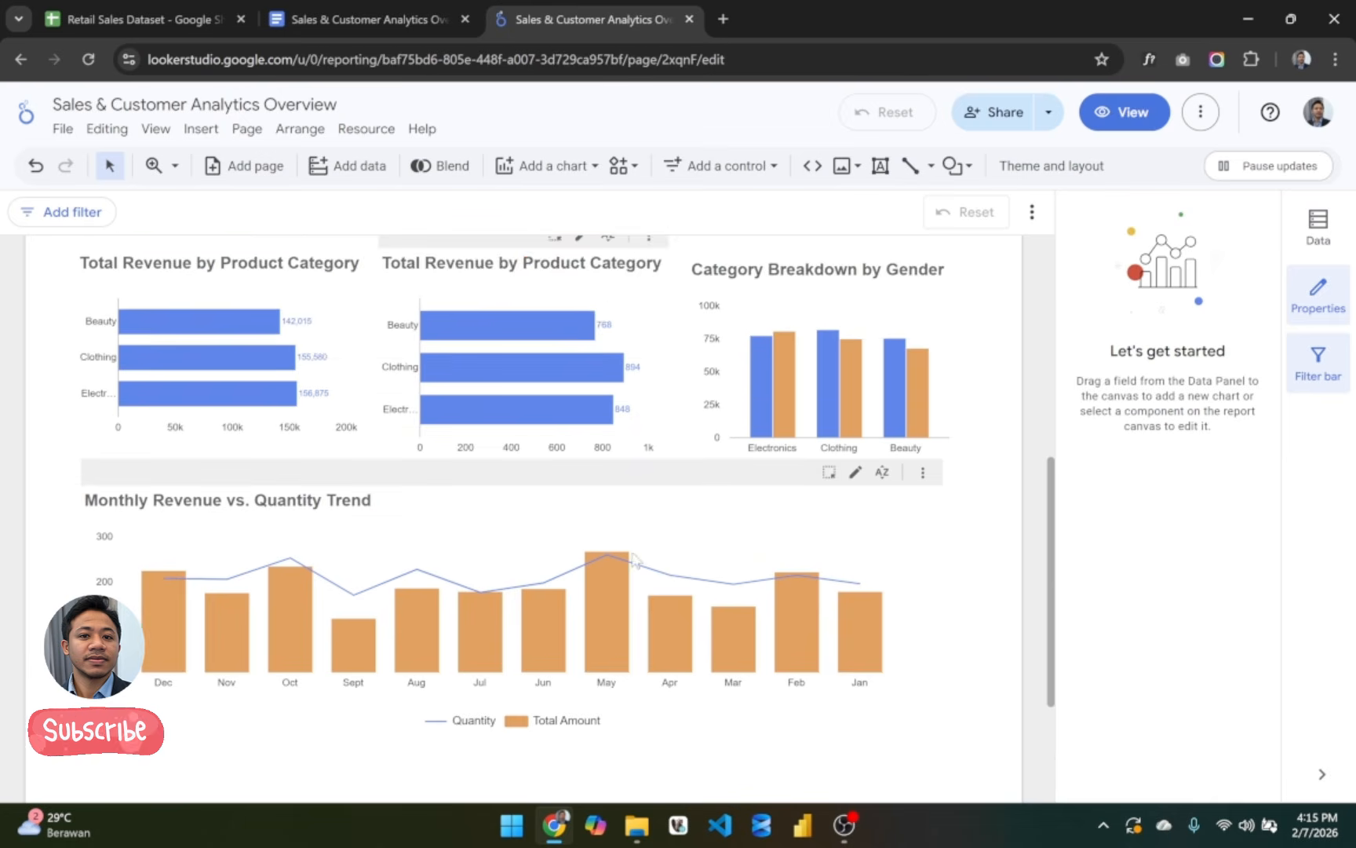
left_click(543, 166)
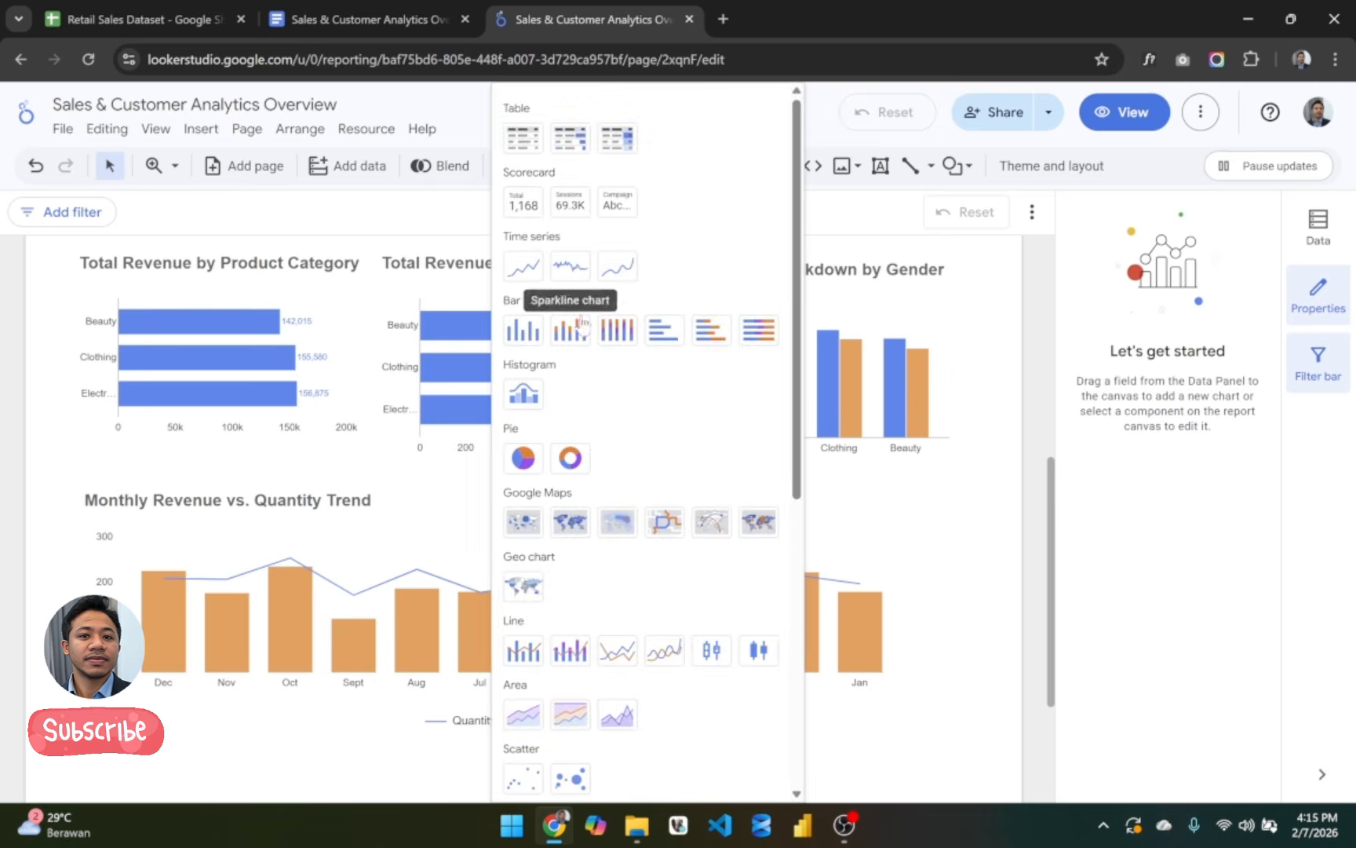
scroll(667, 459, "down", 1)
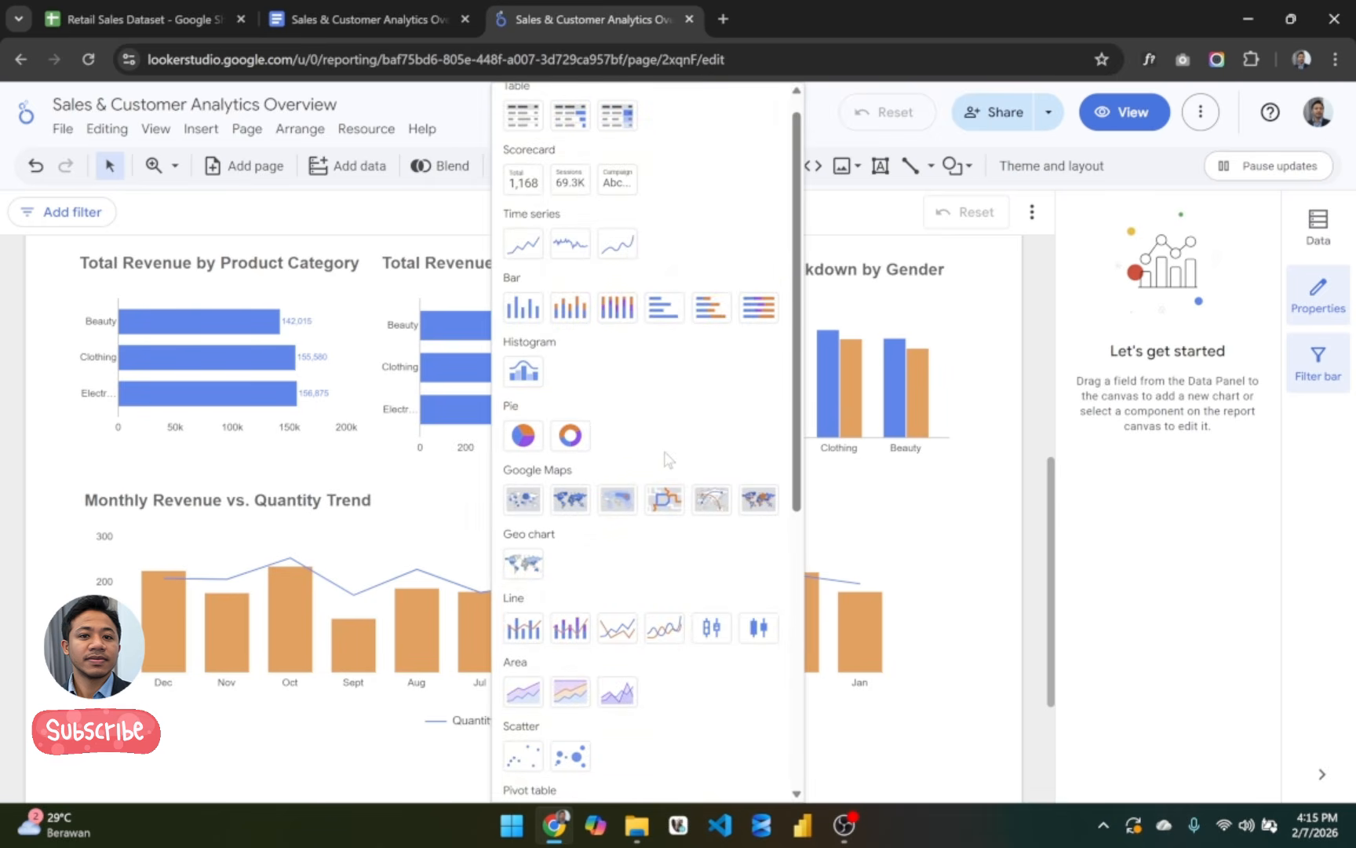
left_click(533, 307)
scroll(494, 618, "down", 2)
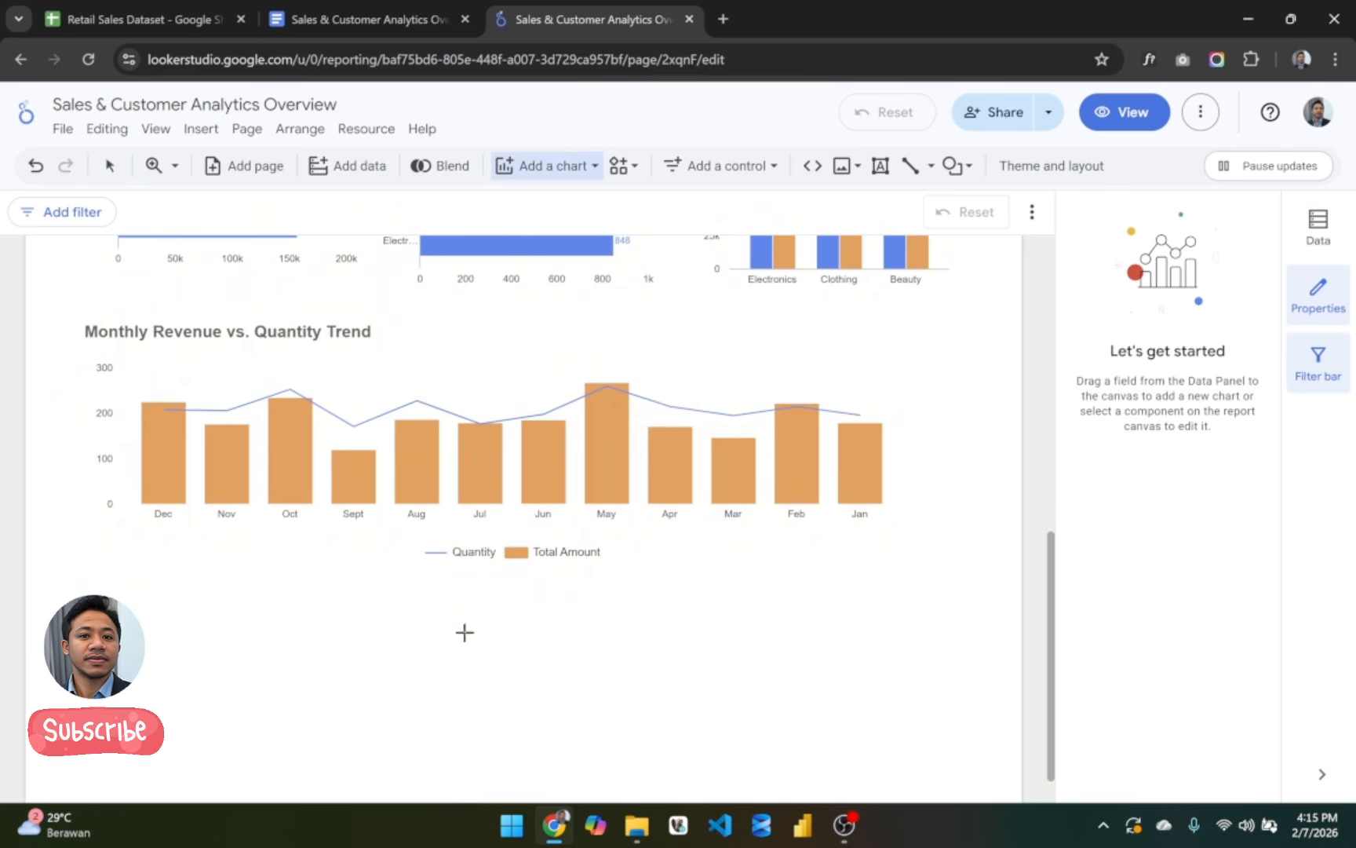
left_click(464, 633)
key("Delete")
Step: Duplicate the first Total Revenue by Product Category bar chart and place the copy below the left part of the combo chart
scroll(799, 676, "up", 5)
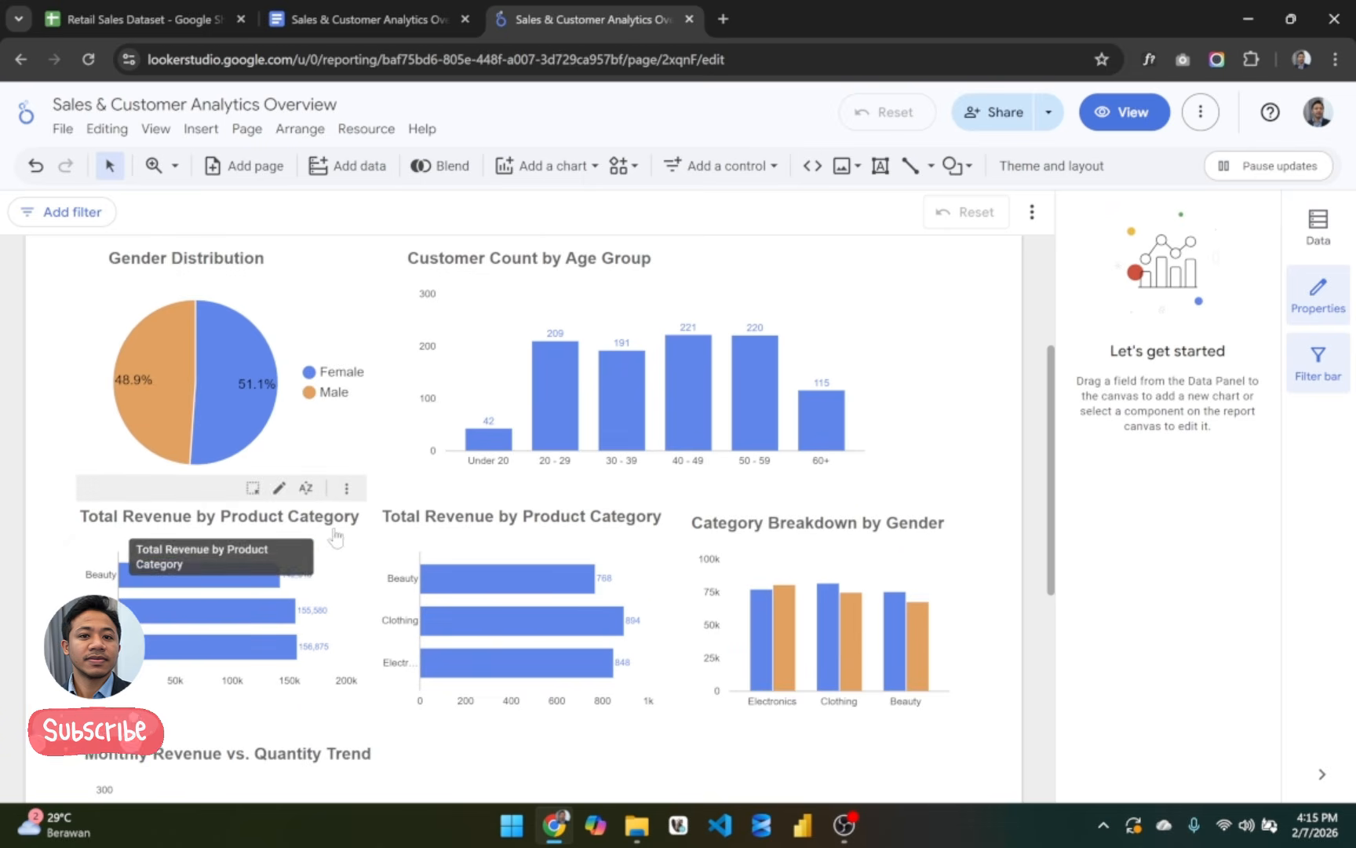
left_click(225, 488)
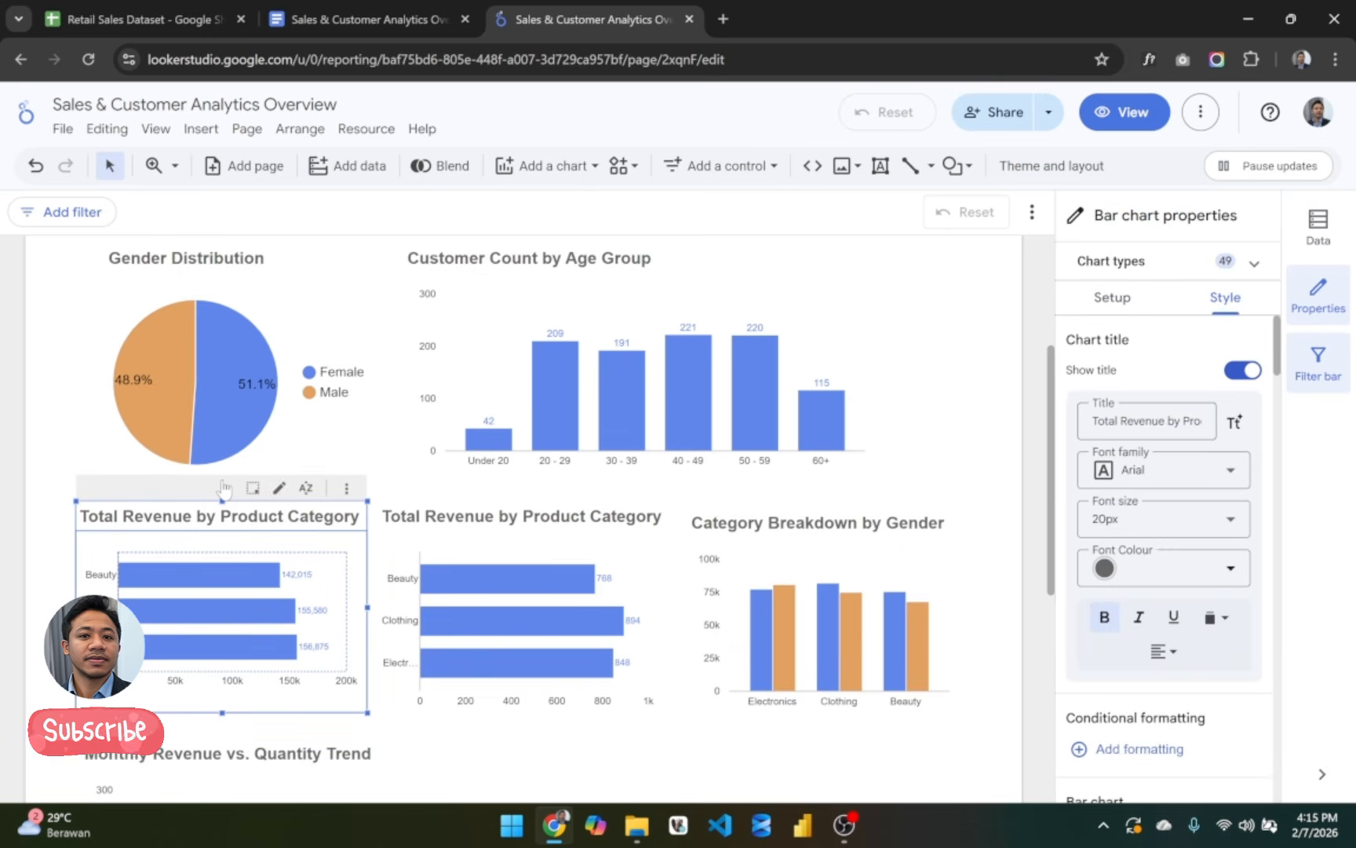
scroll(233, 587, "down", 6)
scroll(239, 600, "up", 4)
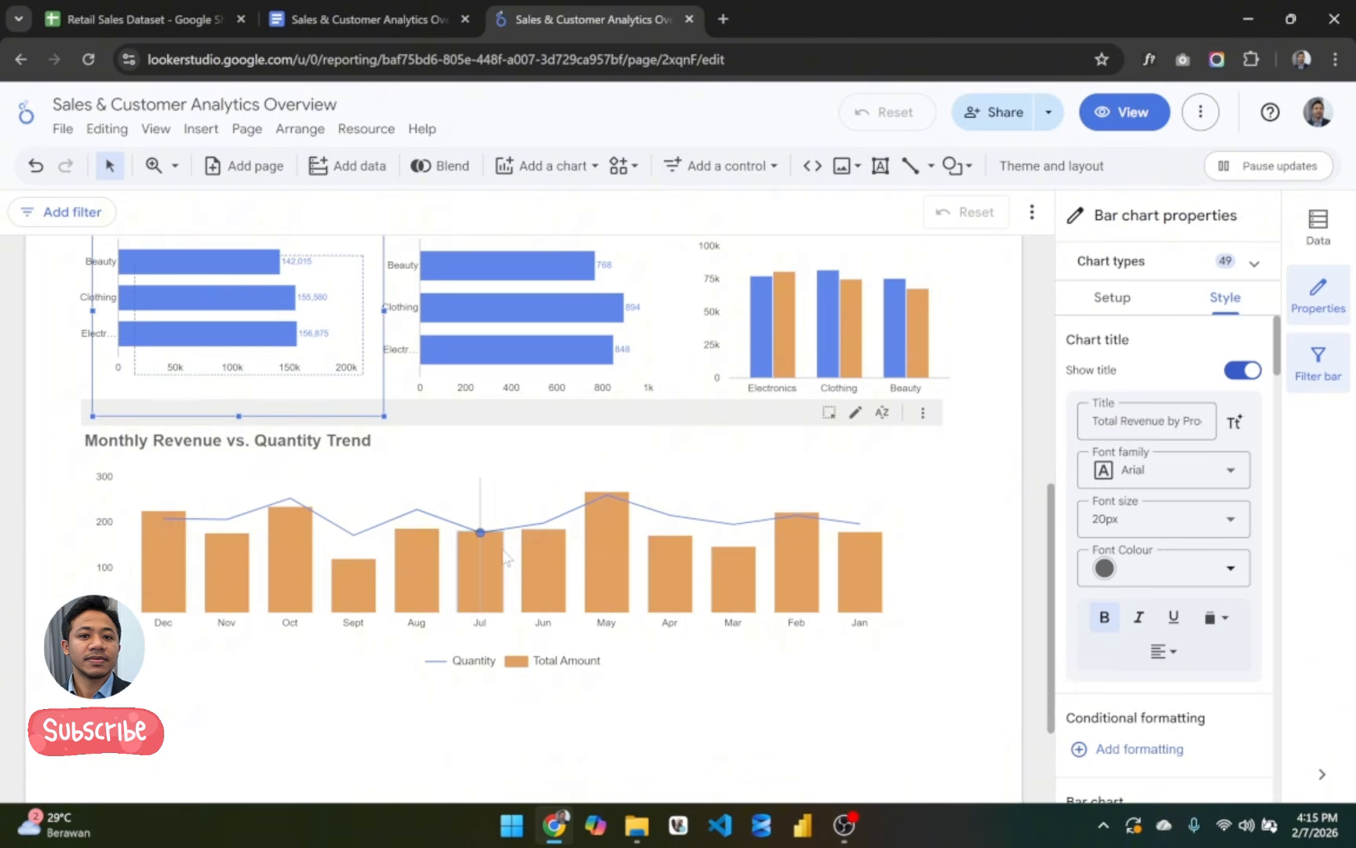
key("ctrl+d")
left_click_drag(249, 322, 243, 634)
scroll(243, 634, "down", 4)
left_click_drag(255, 403, 257, 546)
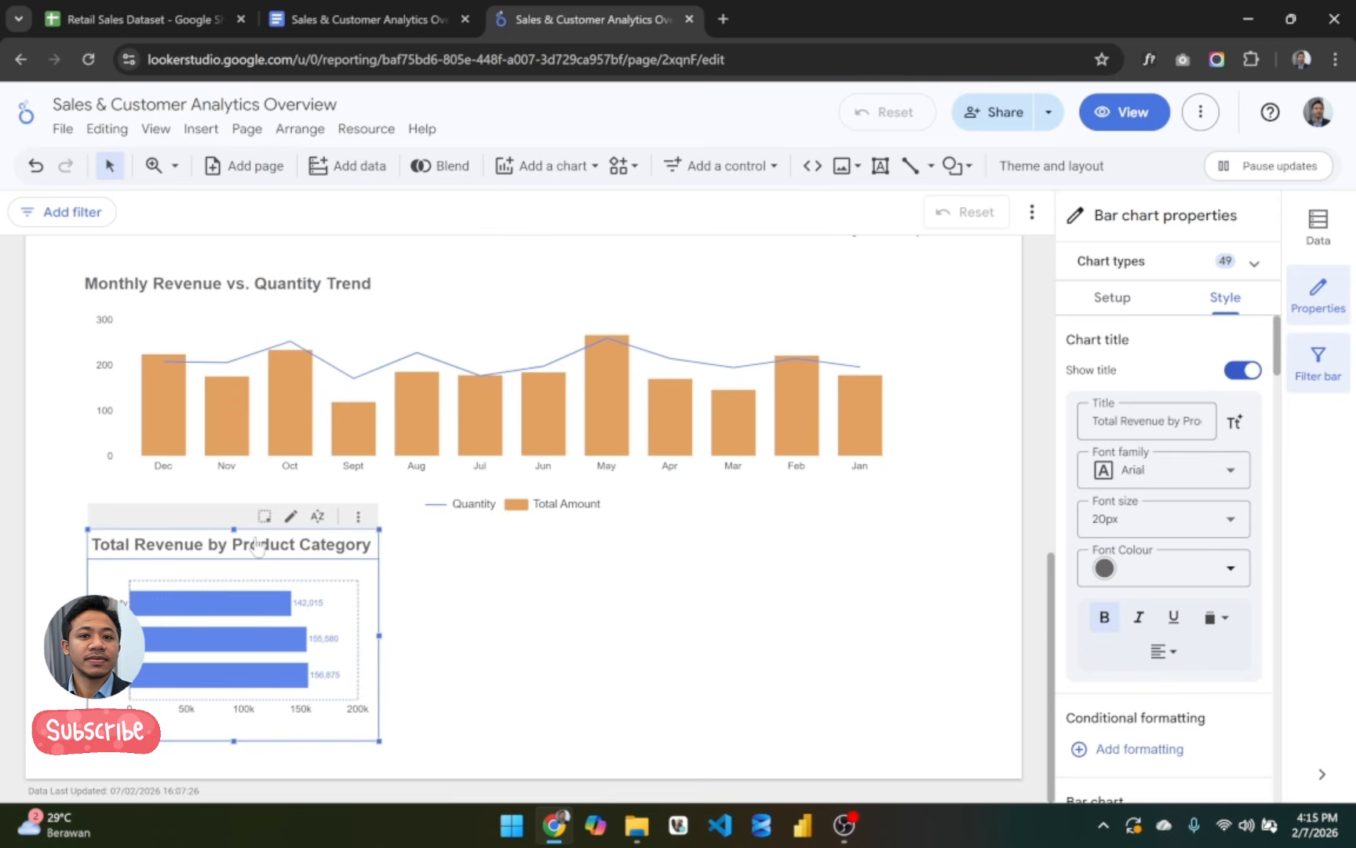
Step: Set the Y-axis dimension of the duplicated bar chart to Date
left_click(487, 611)
left_click(375, 634)
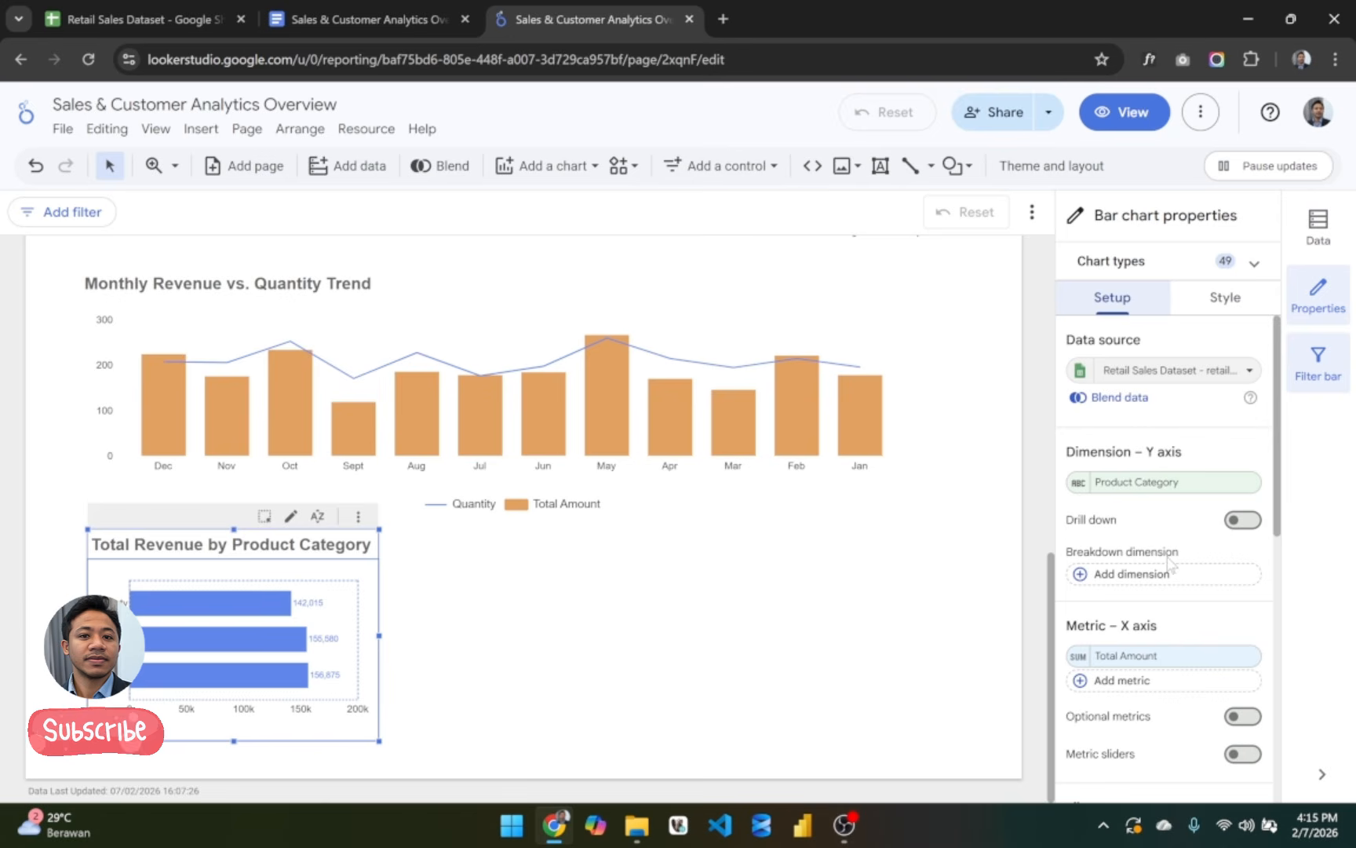
left_click(1130, 482)
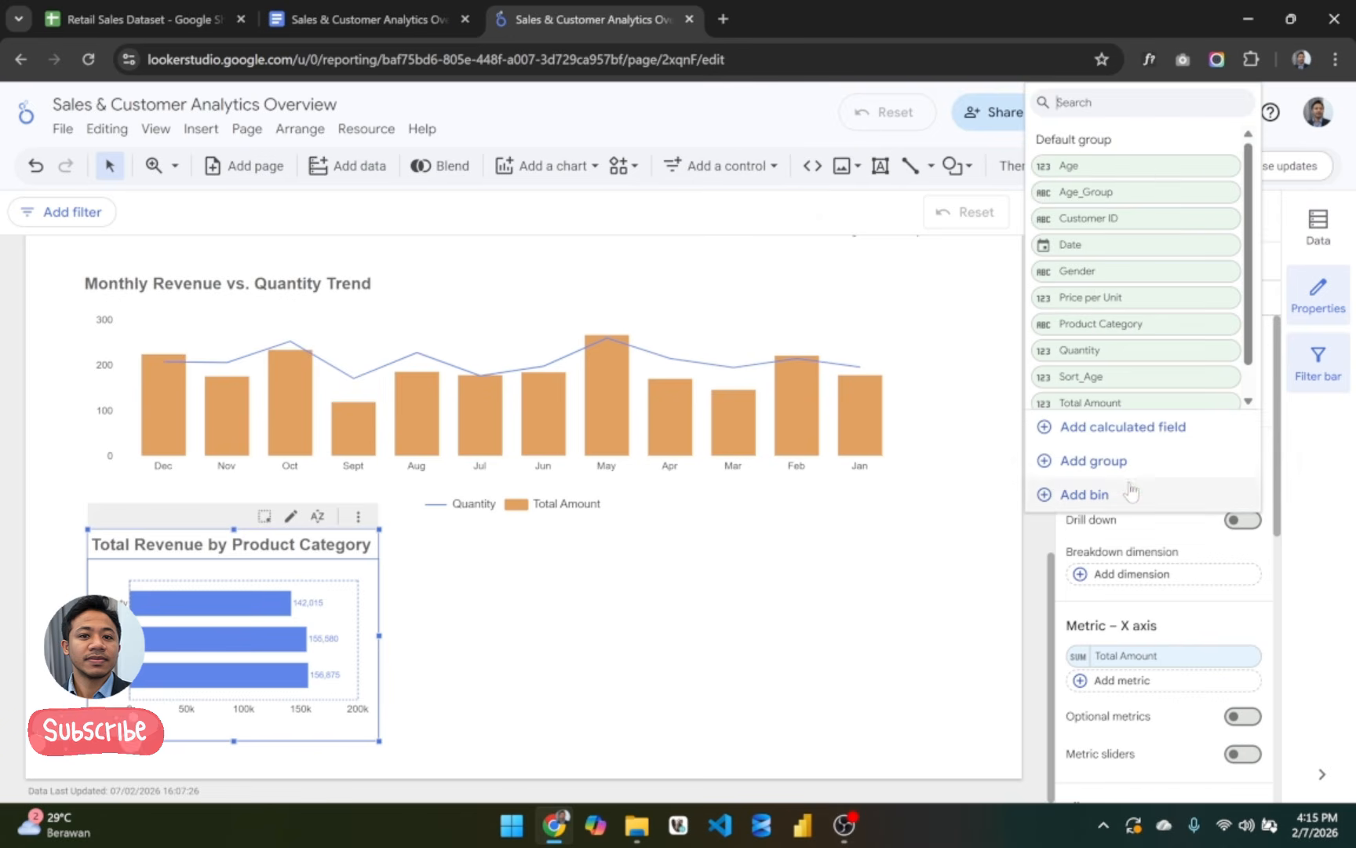
left_click(1099, 245)
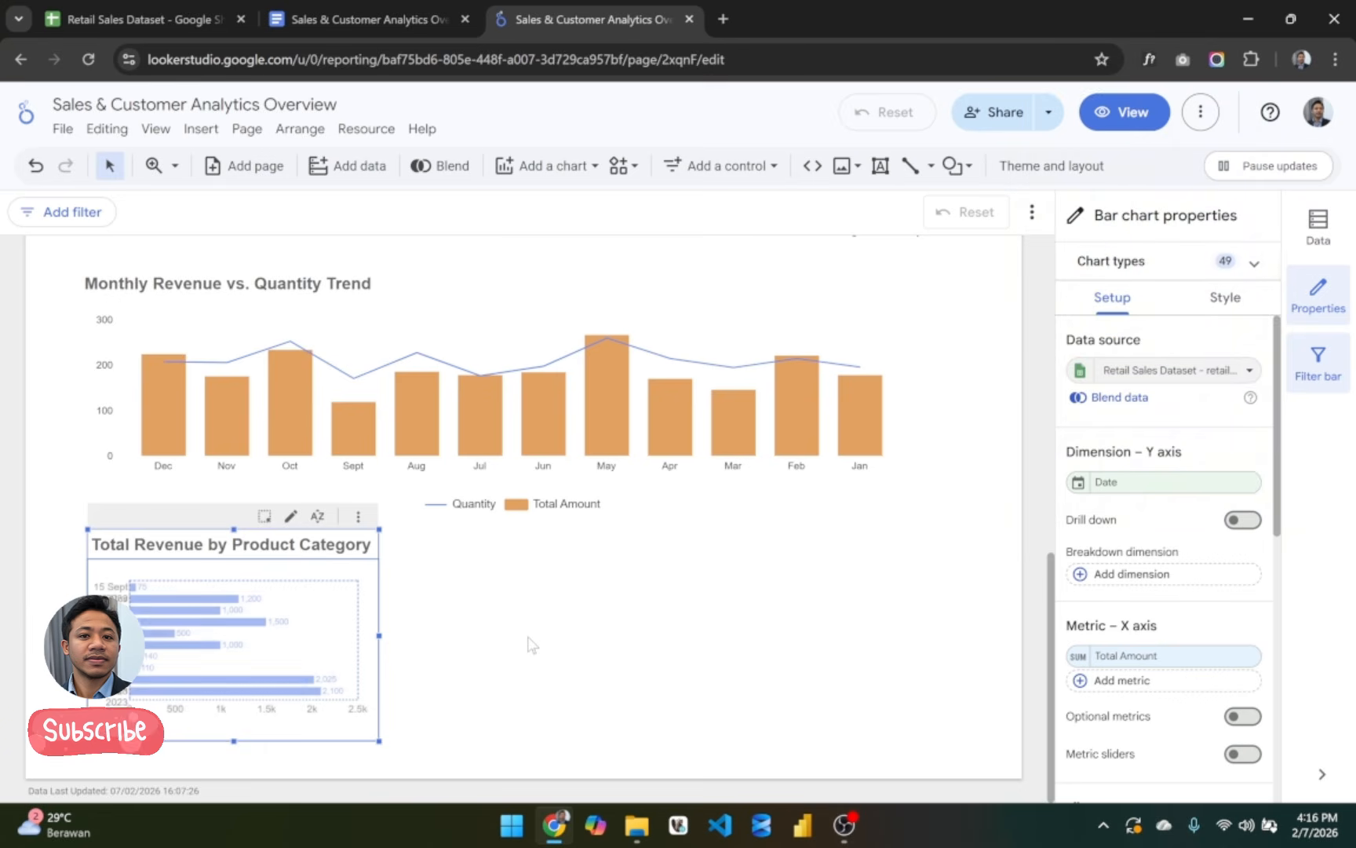
Step: Recheck the Section 4 chart descriptions in the Google Docs plan and return to the duplicated chart's metric settings in Looker Studio
left_click(379, 11)
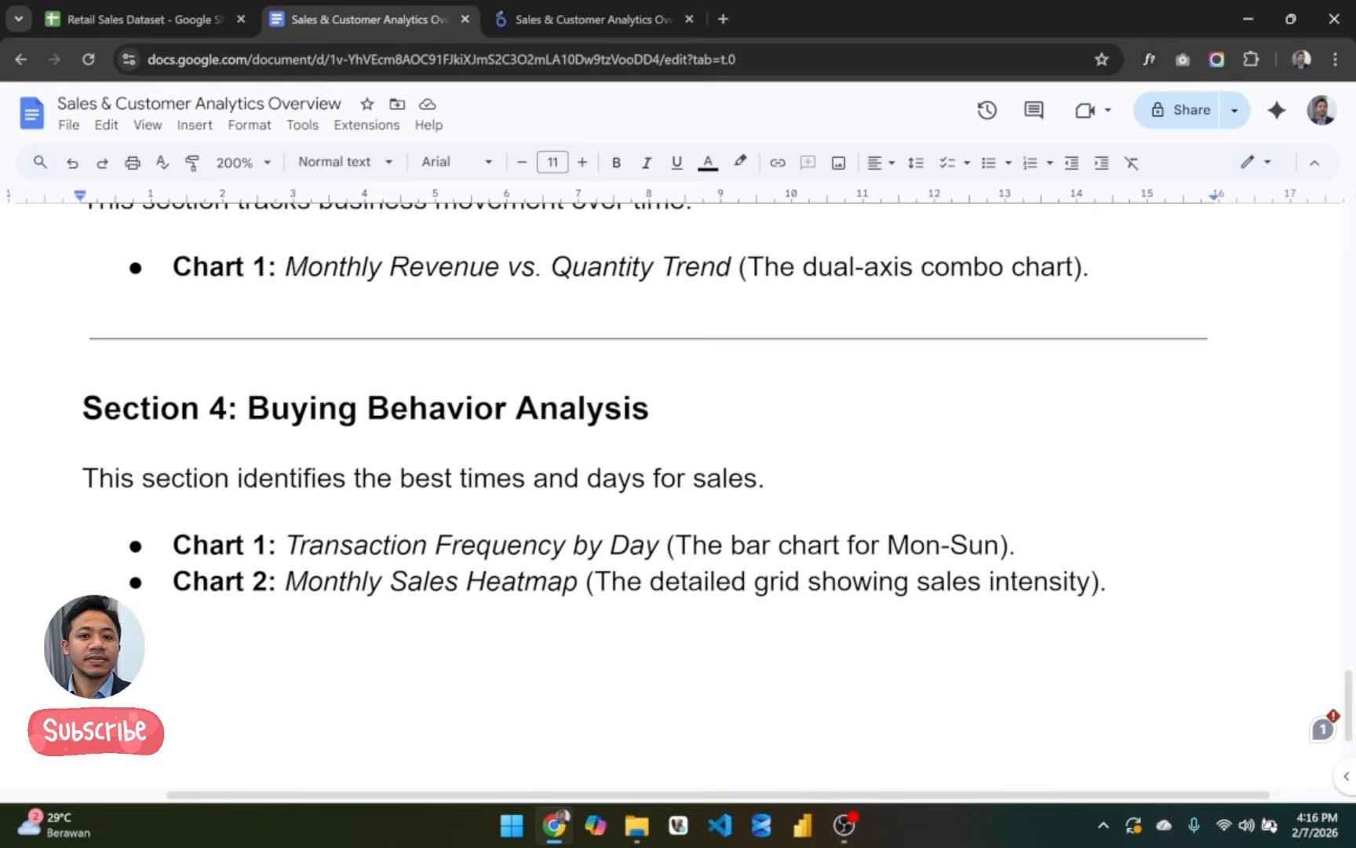
left_click(533, 9)
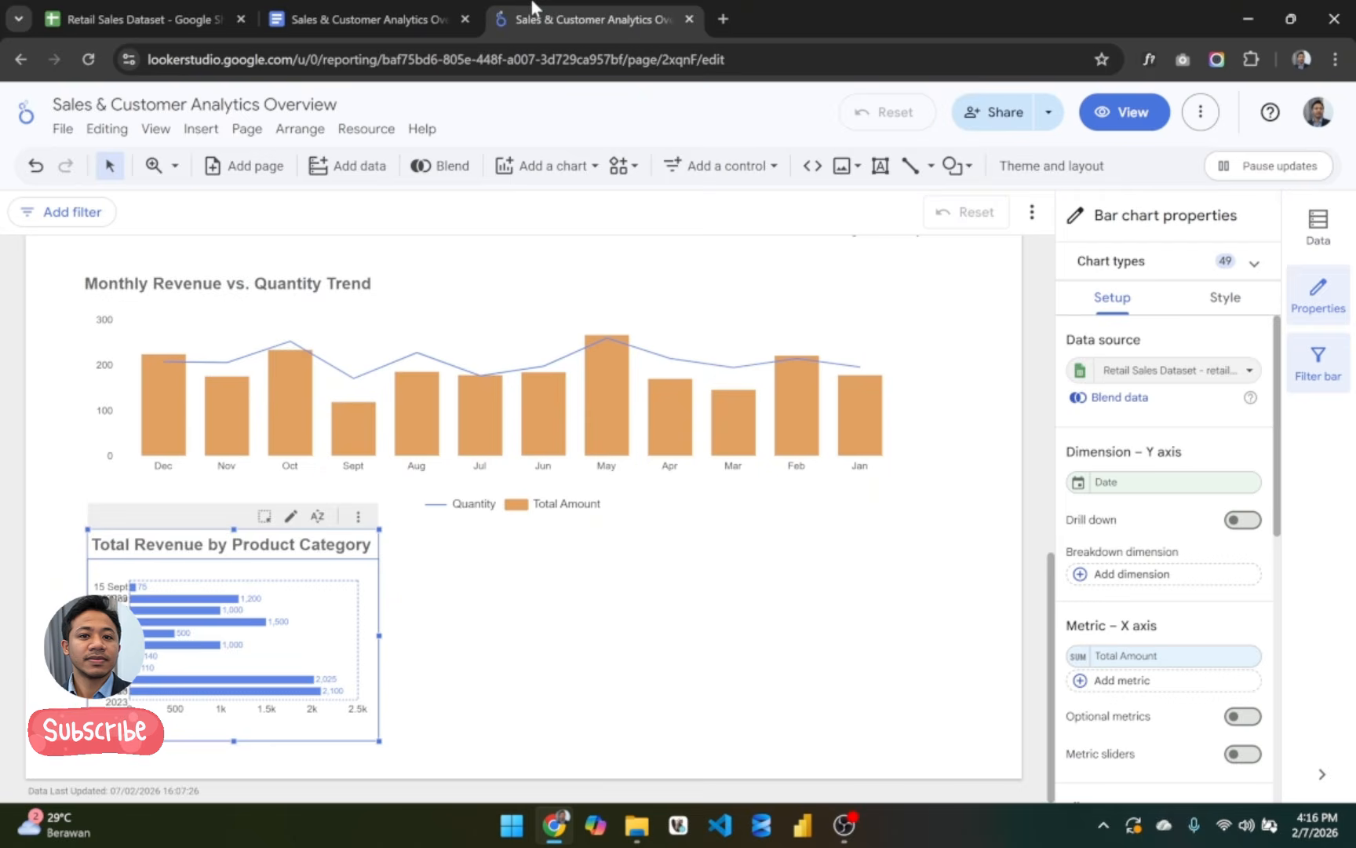
scroll(1153, 549, "down", 2)
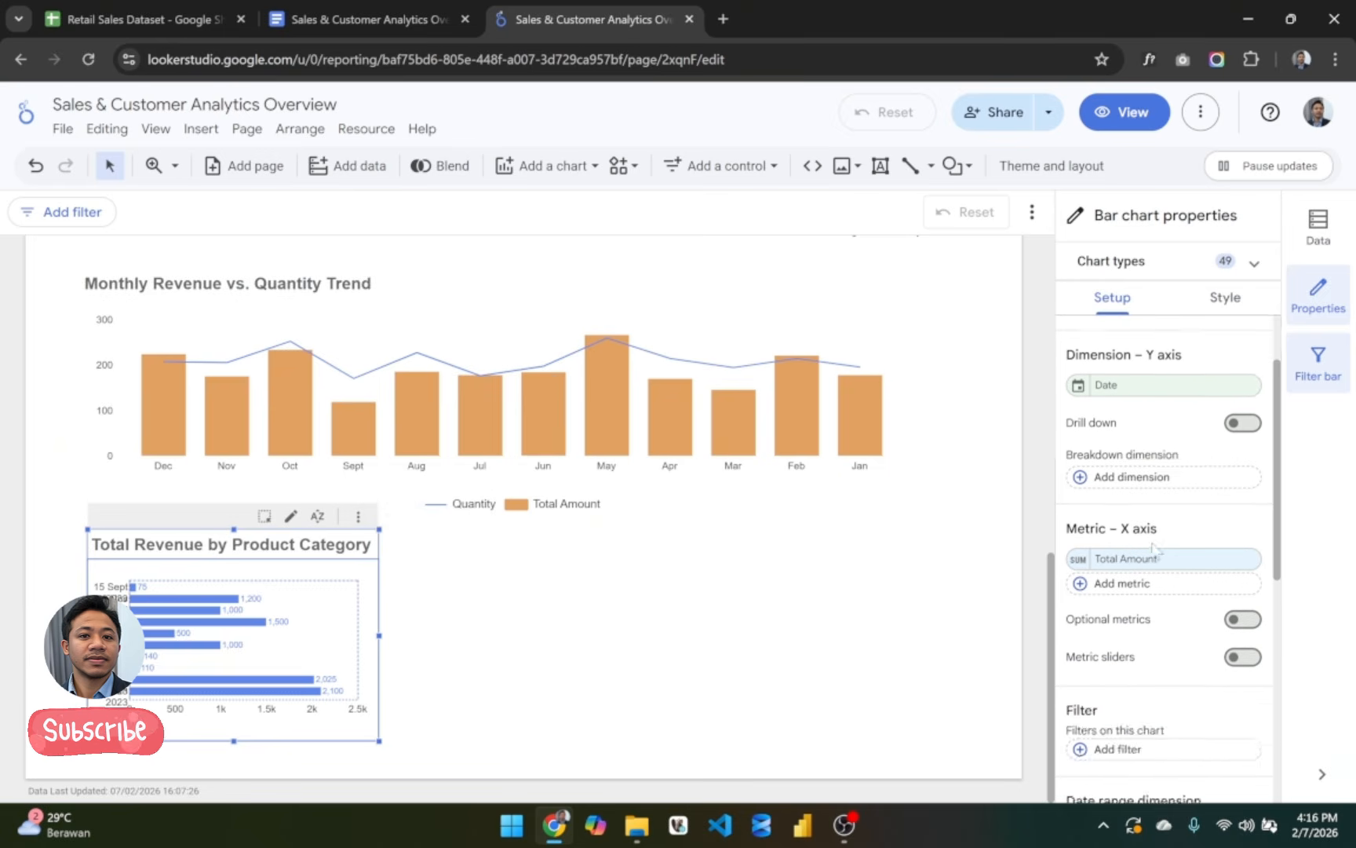
Step: Replace the duplicated bar chart's Total Amount metric with Transaction ID
scroll(1153, 549, "up", 2)
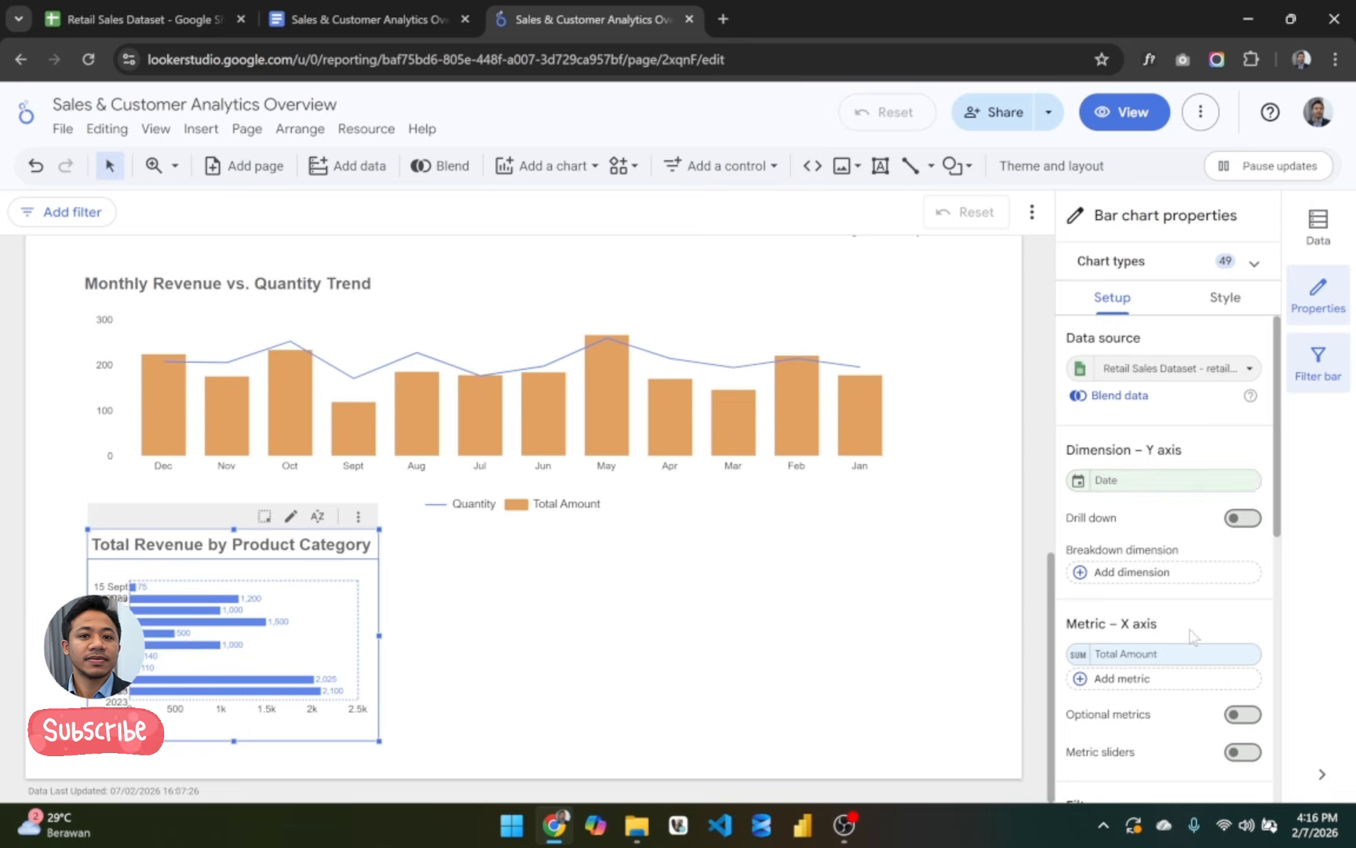
scroll(1193, 637, "down", 1)
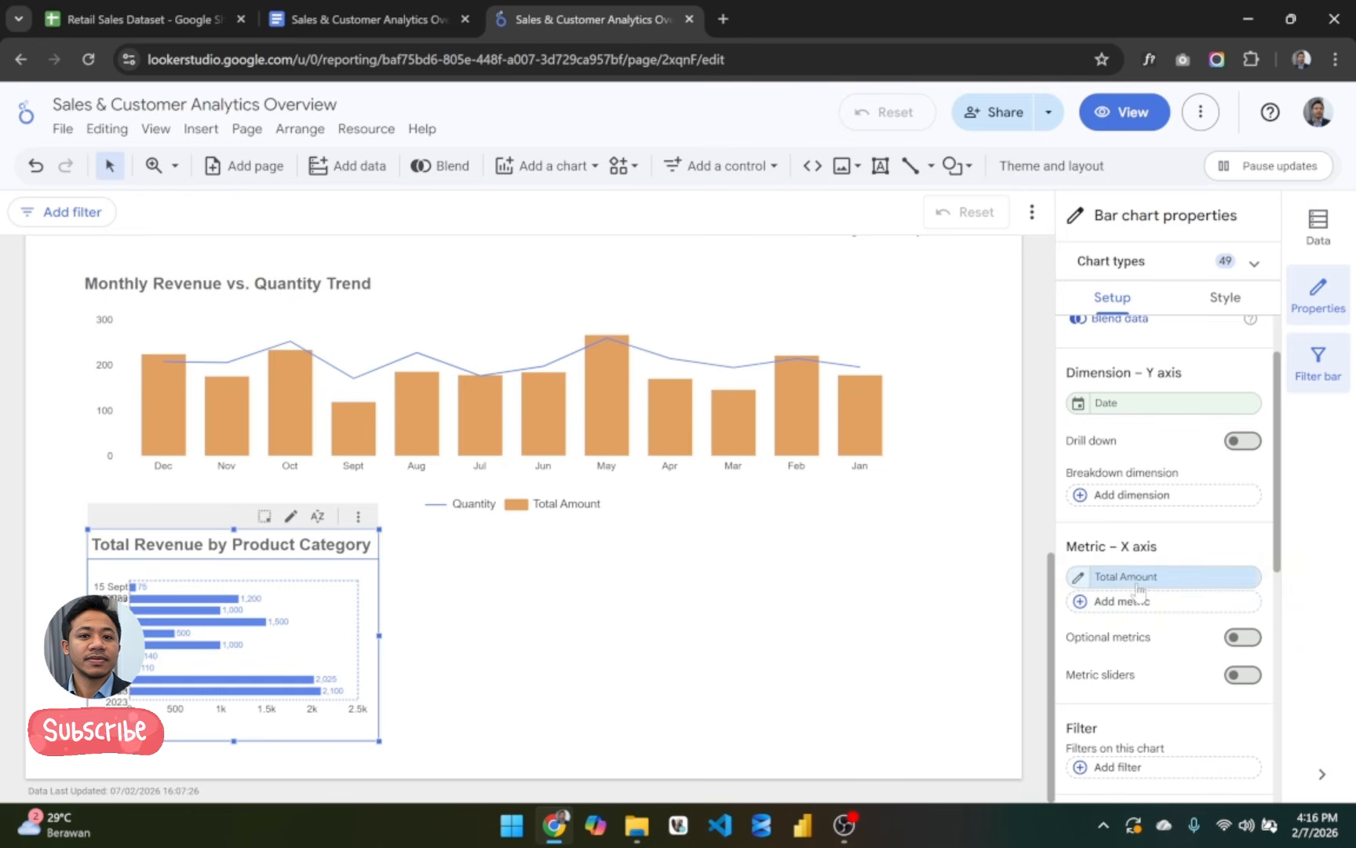
scroll(1201, 584, "down", 1)
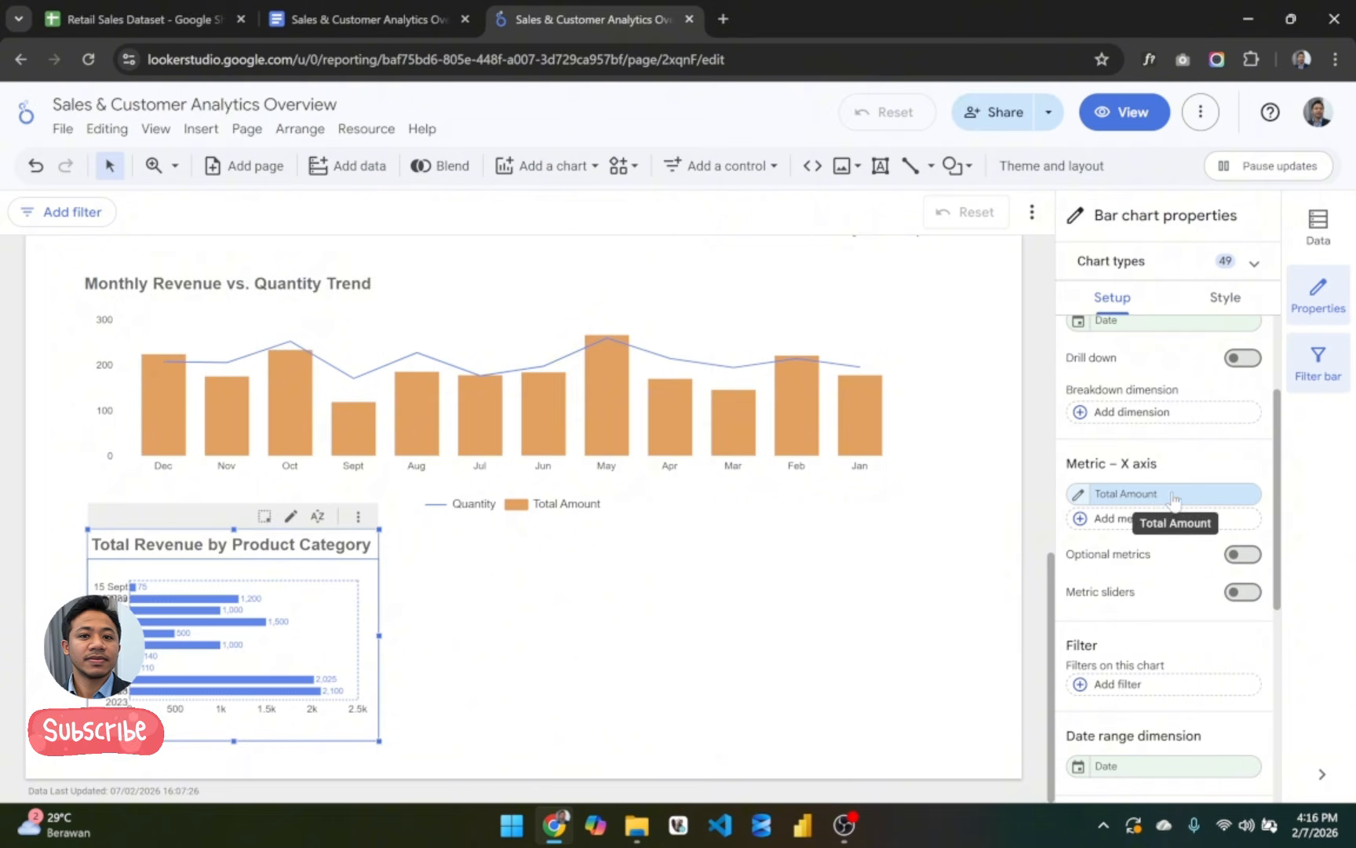
left_click(1140, 494)
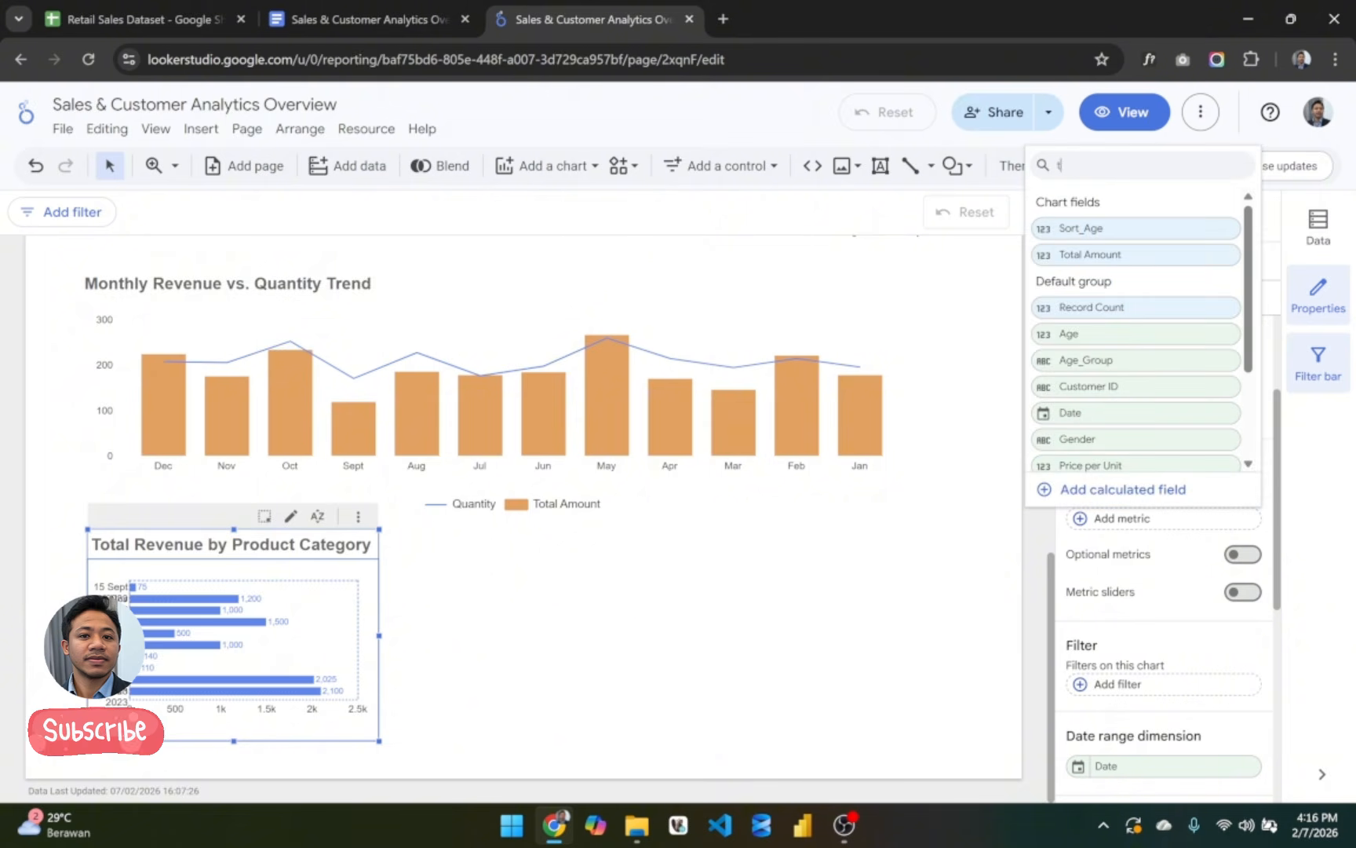
type("trans")
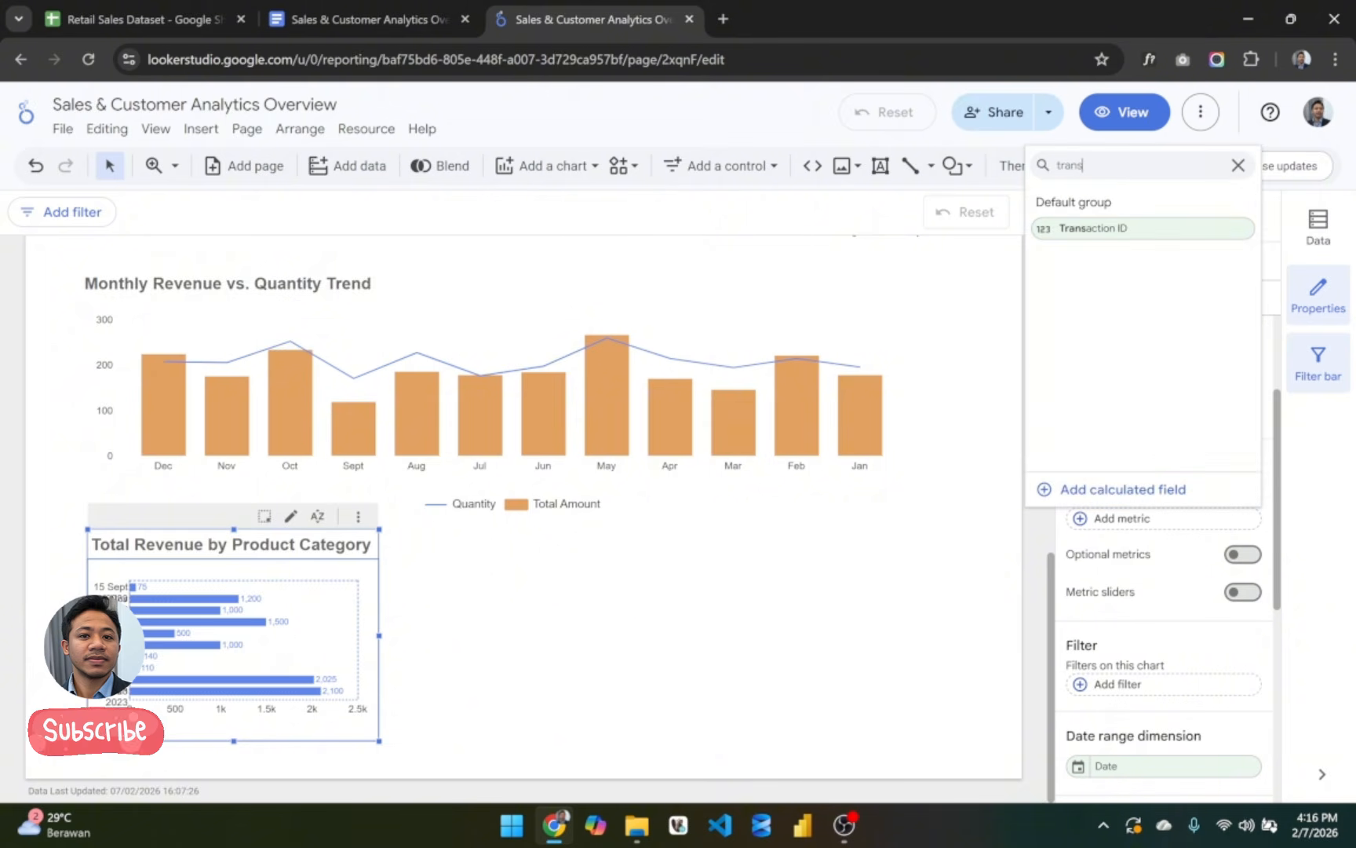
left_click(1088, 228)
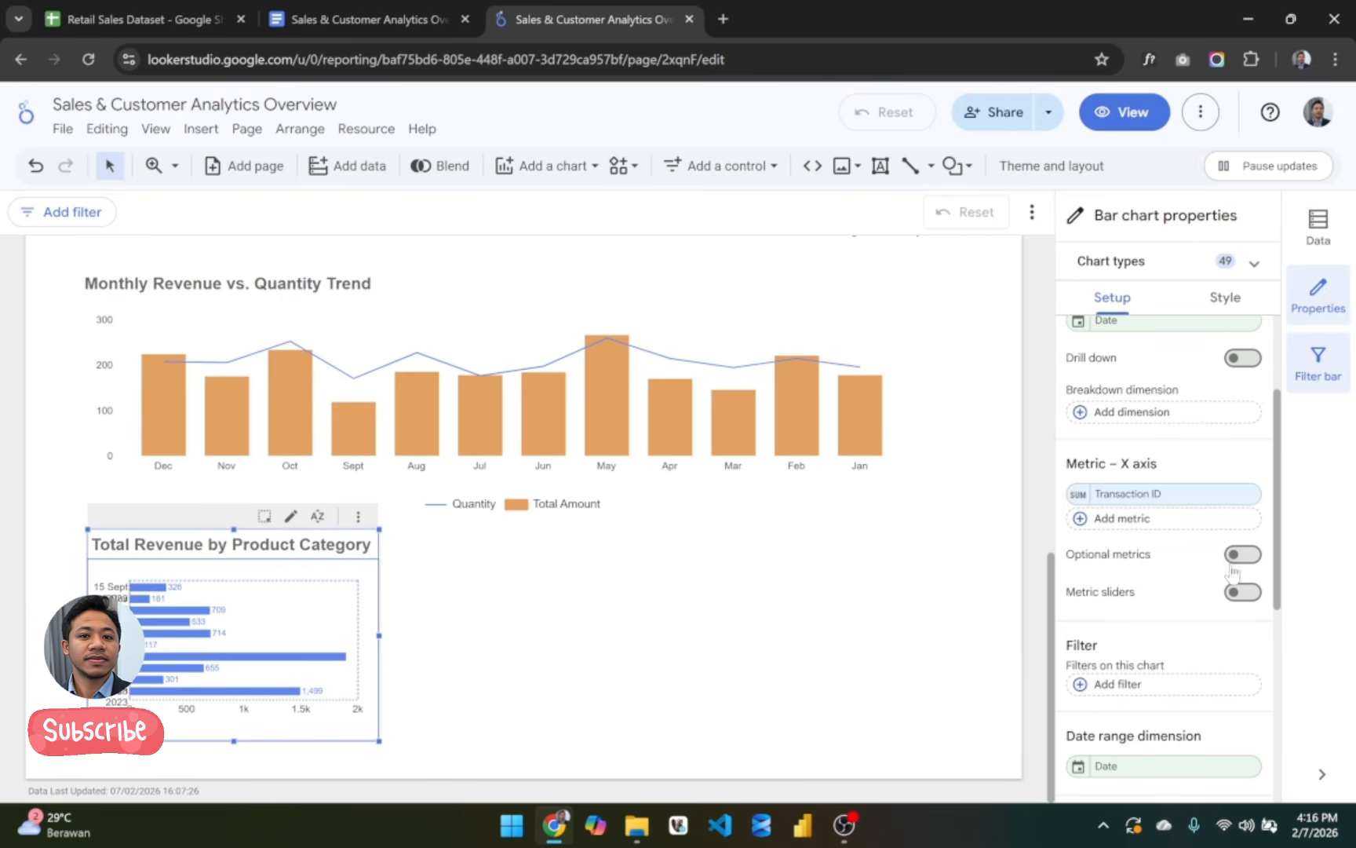
Step: Change the data type of the chart's Date dimension to Day of week
scroll(1183, 555, "up", 2)
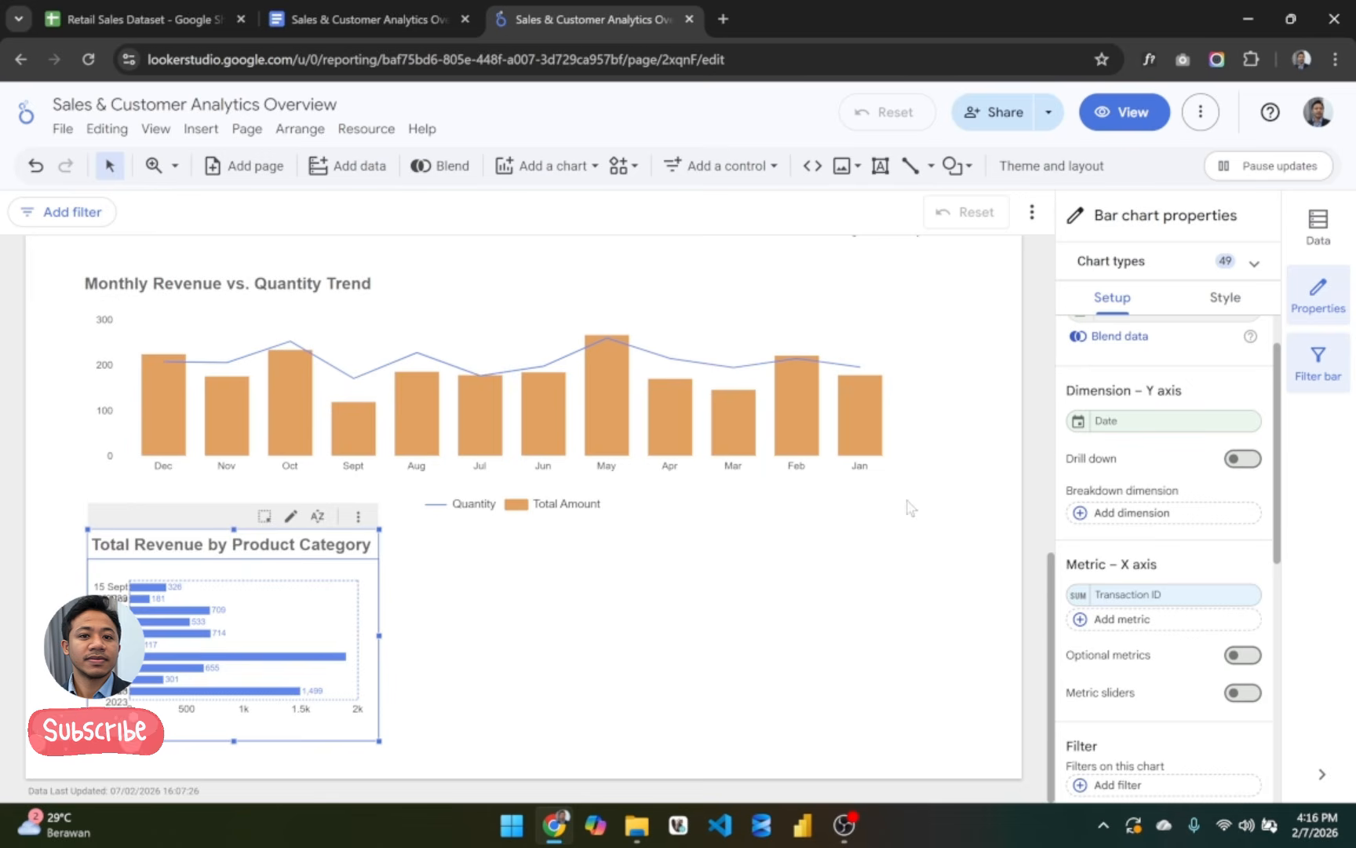
left_click(1079, 422)
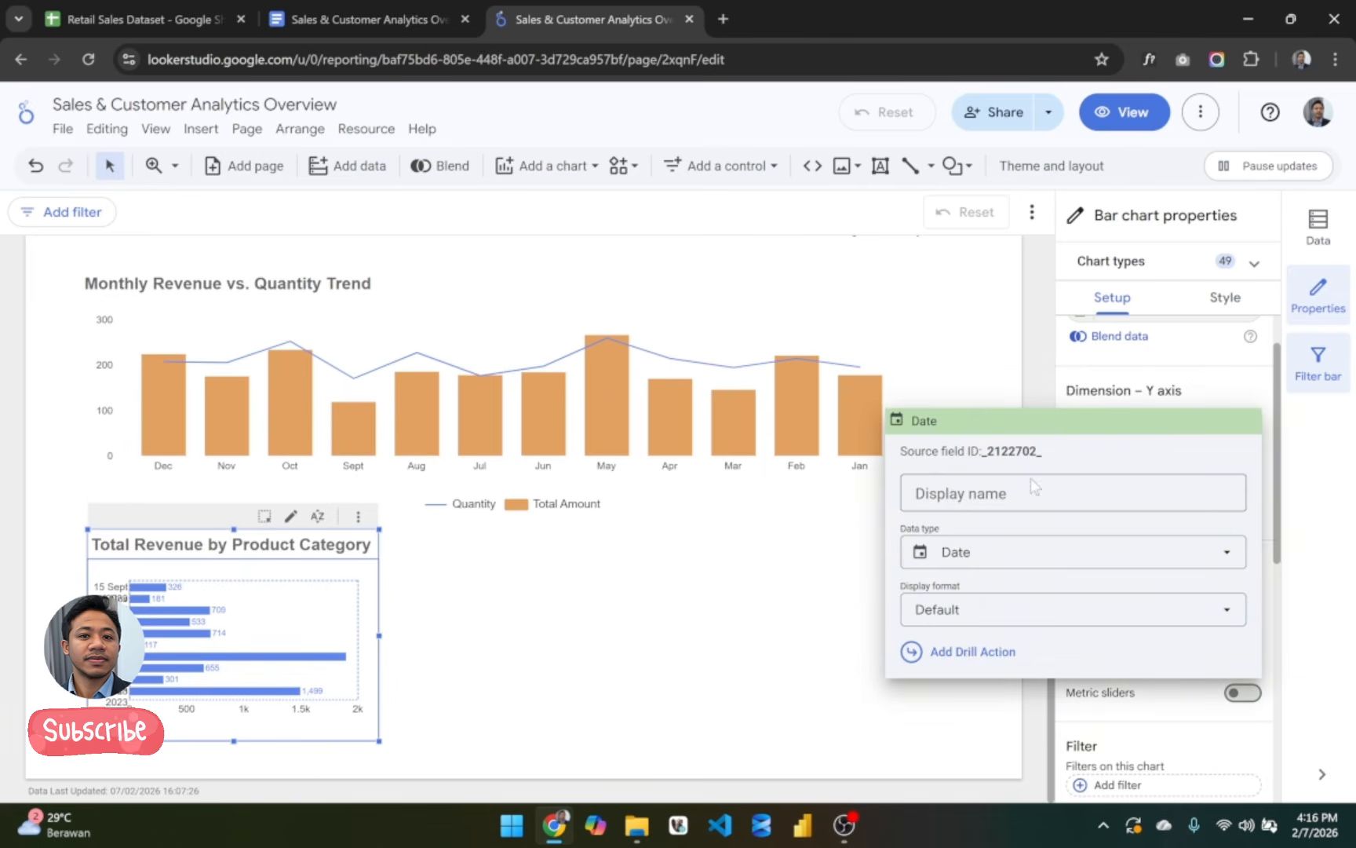
left_click(1021, 554)
mouse_move(1033, 351)
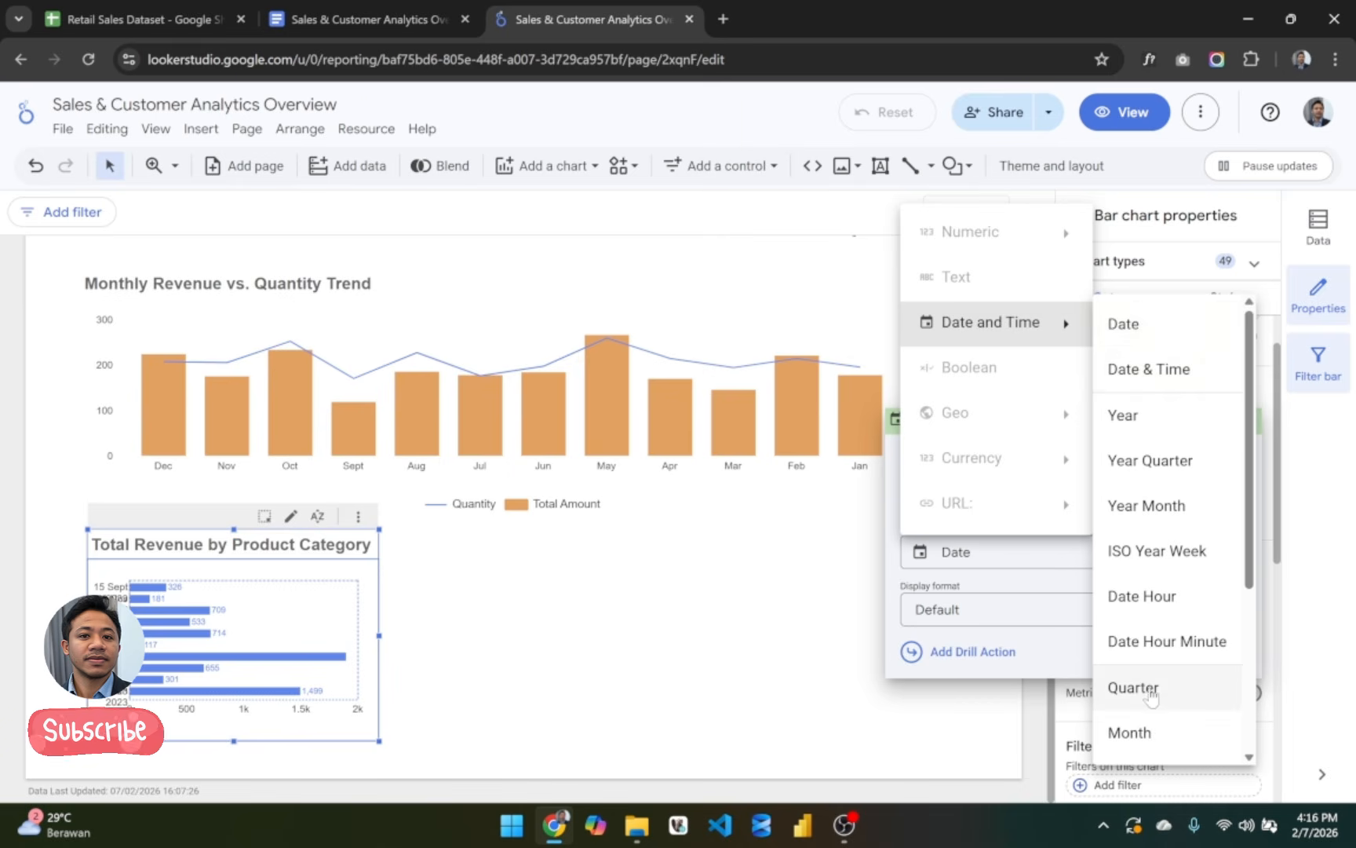
scroll(1155, 738, "down", 3)
scroll(1155, 742, "down", 1)
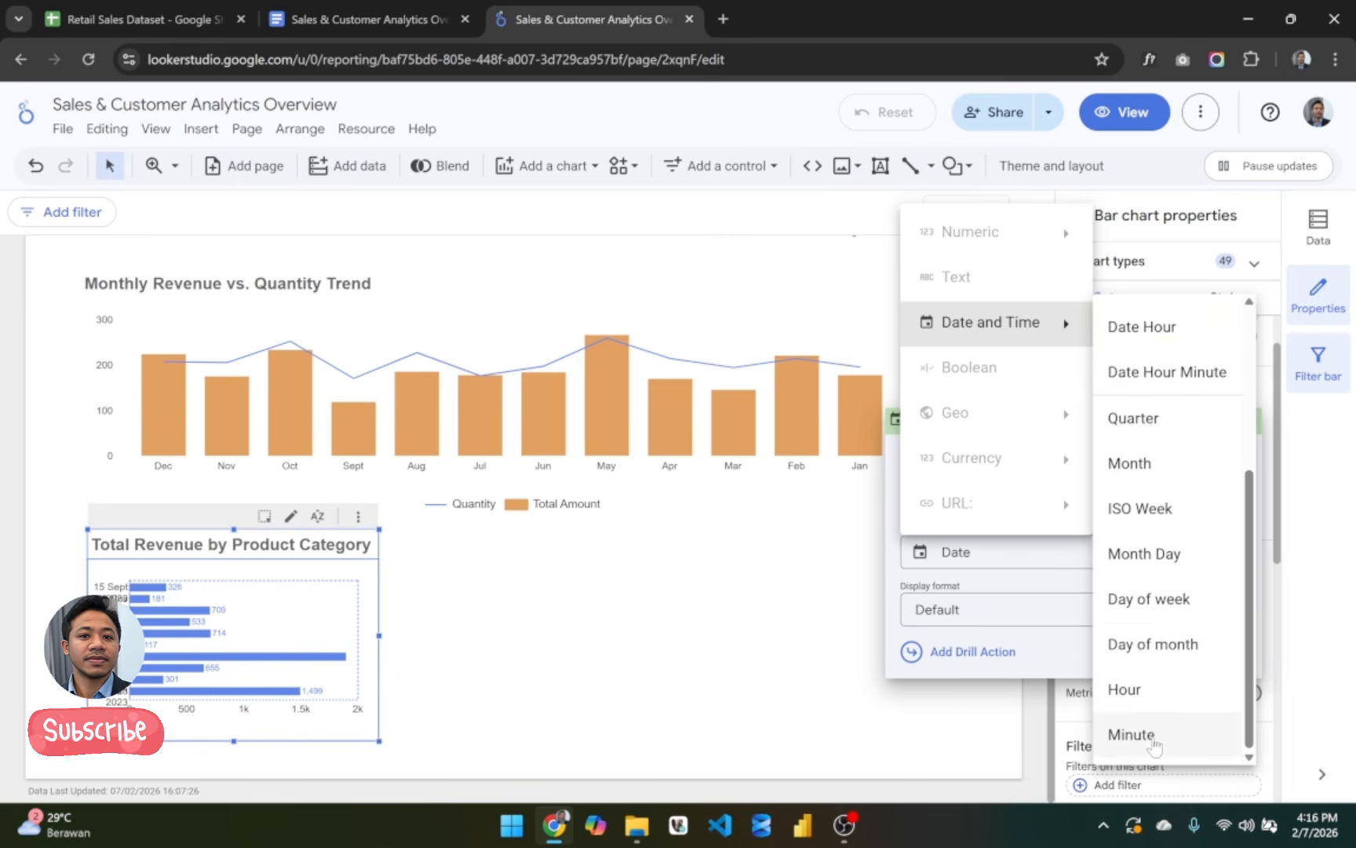
left_click(1146, 599)
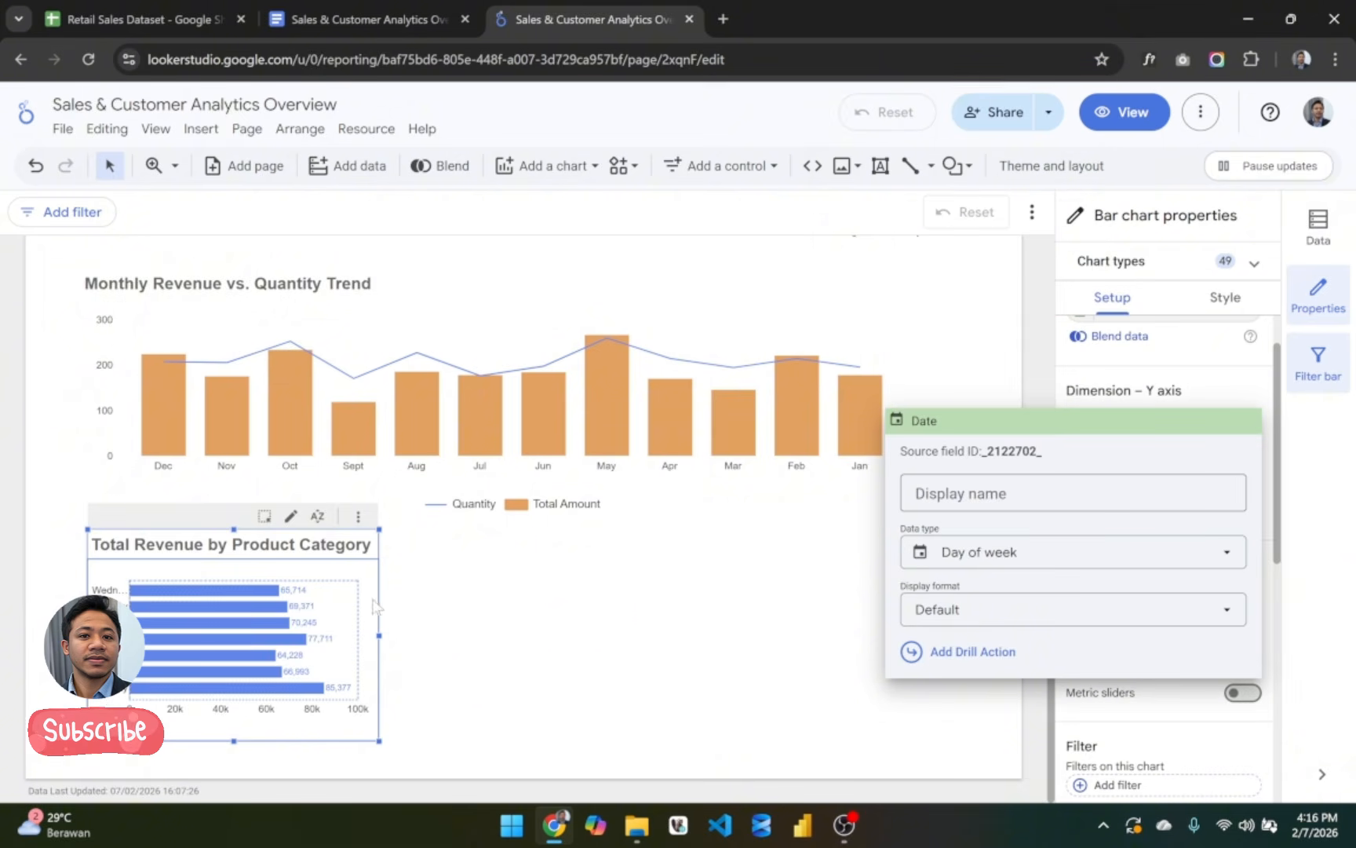
left_click(721, 621)
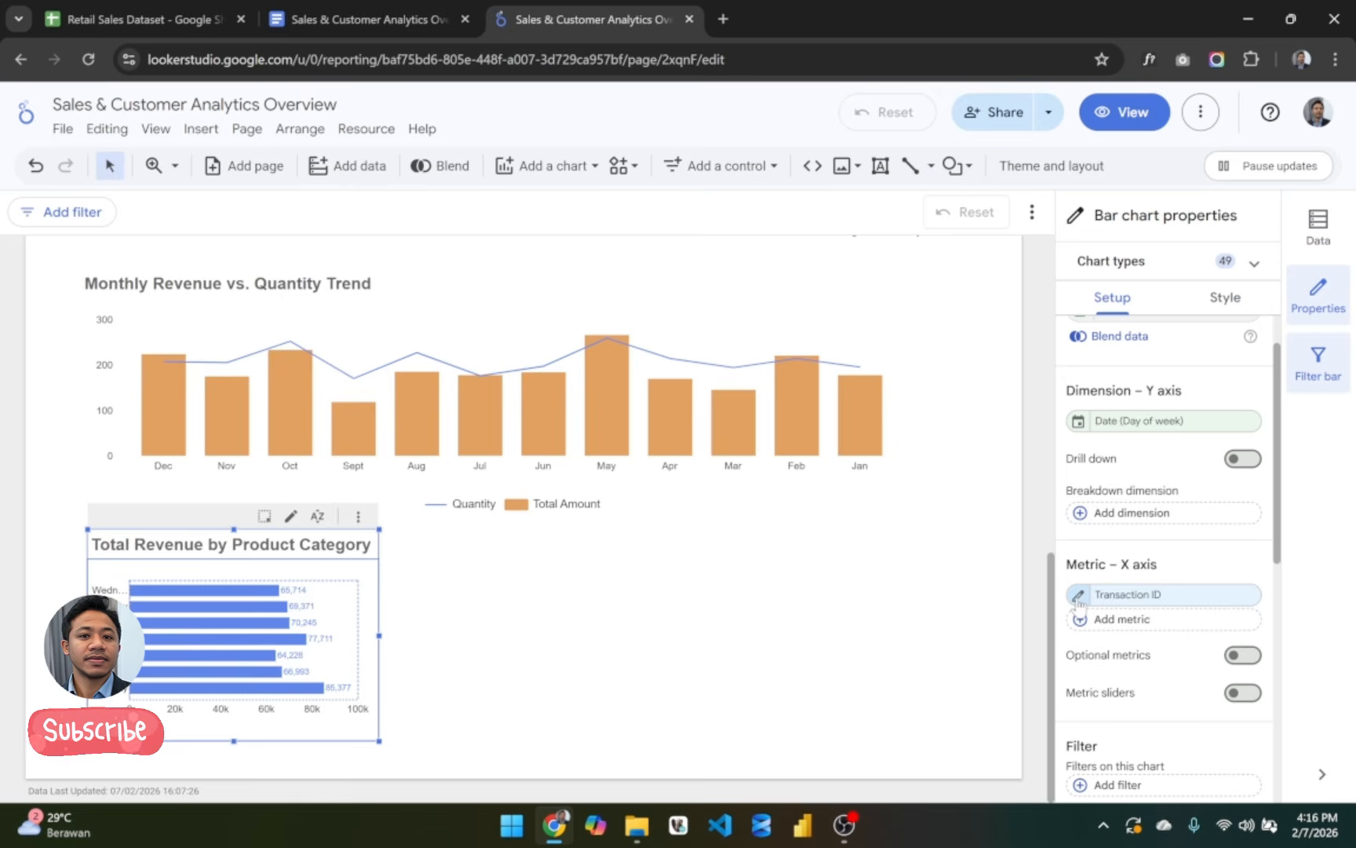
Step: Check the Transaction ID and Date columns in the Retail Sales Dataset in Google Sheets, and return to the Looker Studio report
left_click(103, 16)
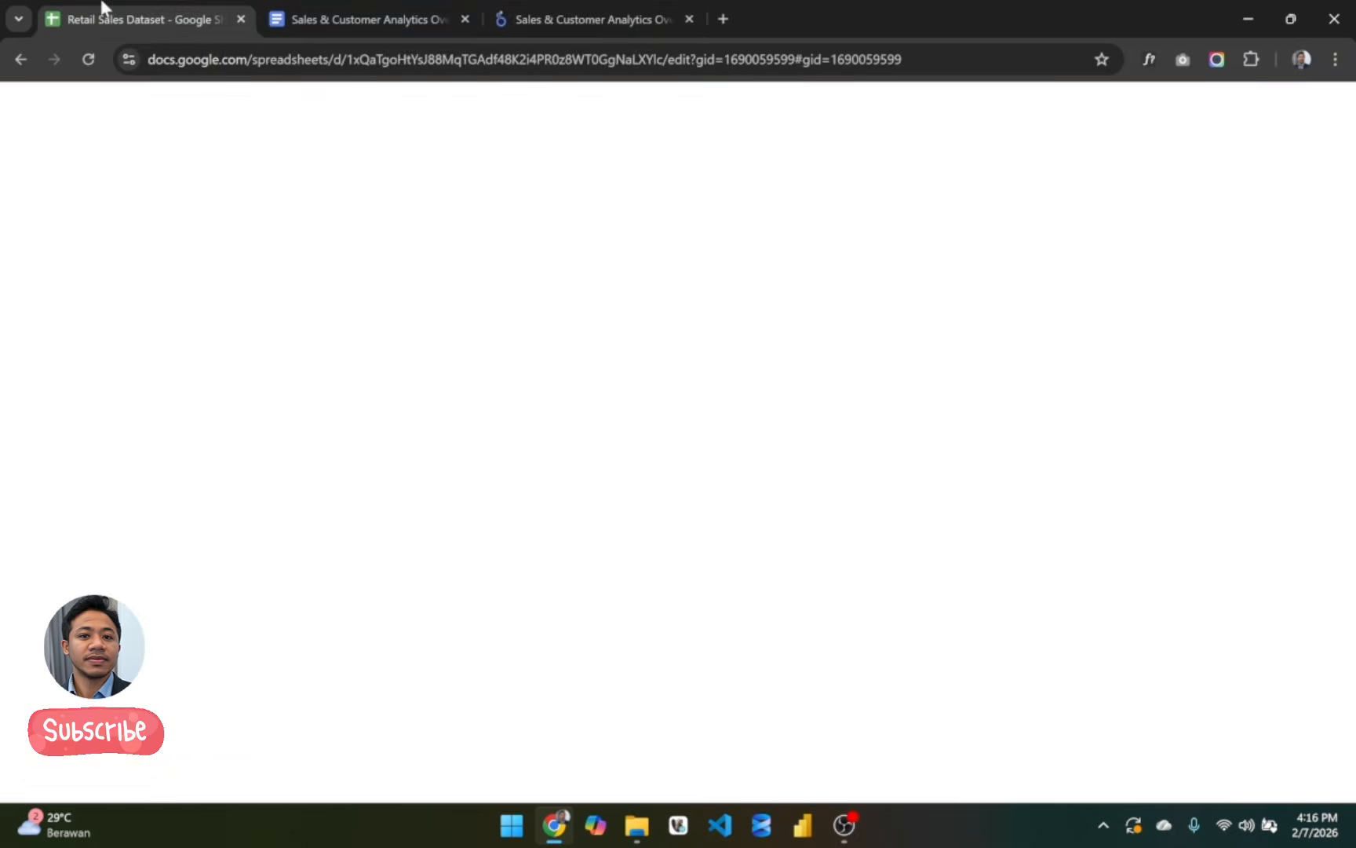
left_click(110, 321)
left_click(90, 228)
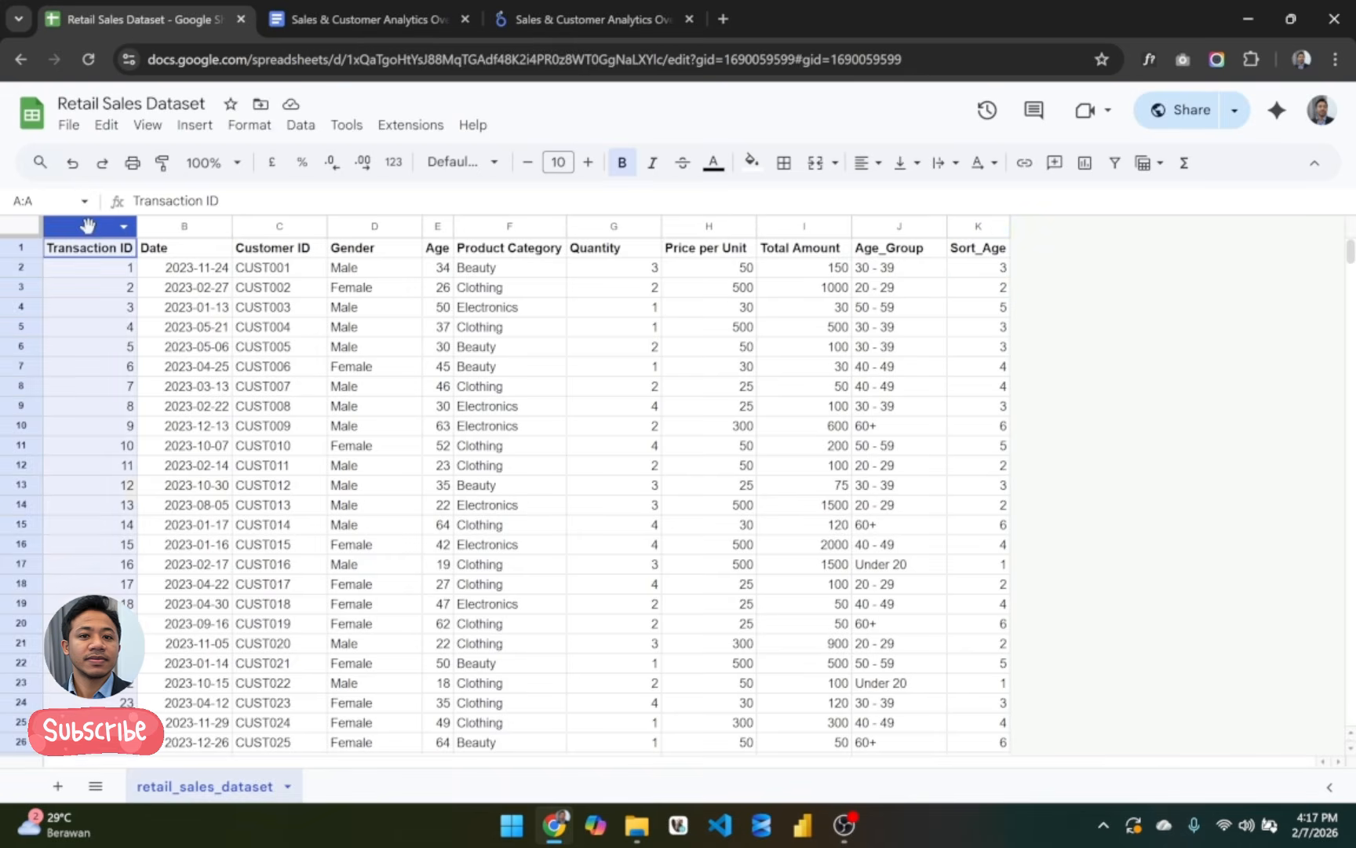
left_click(177, 310)
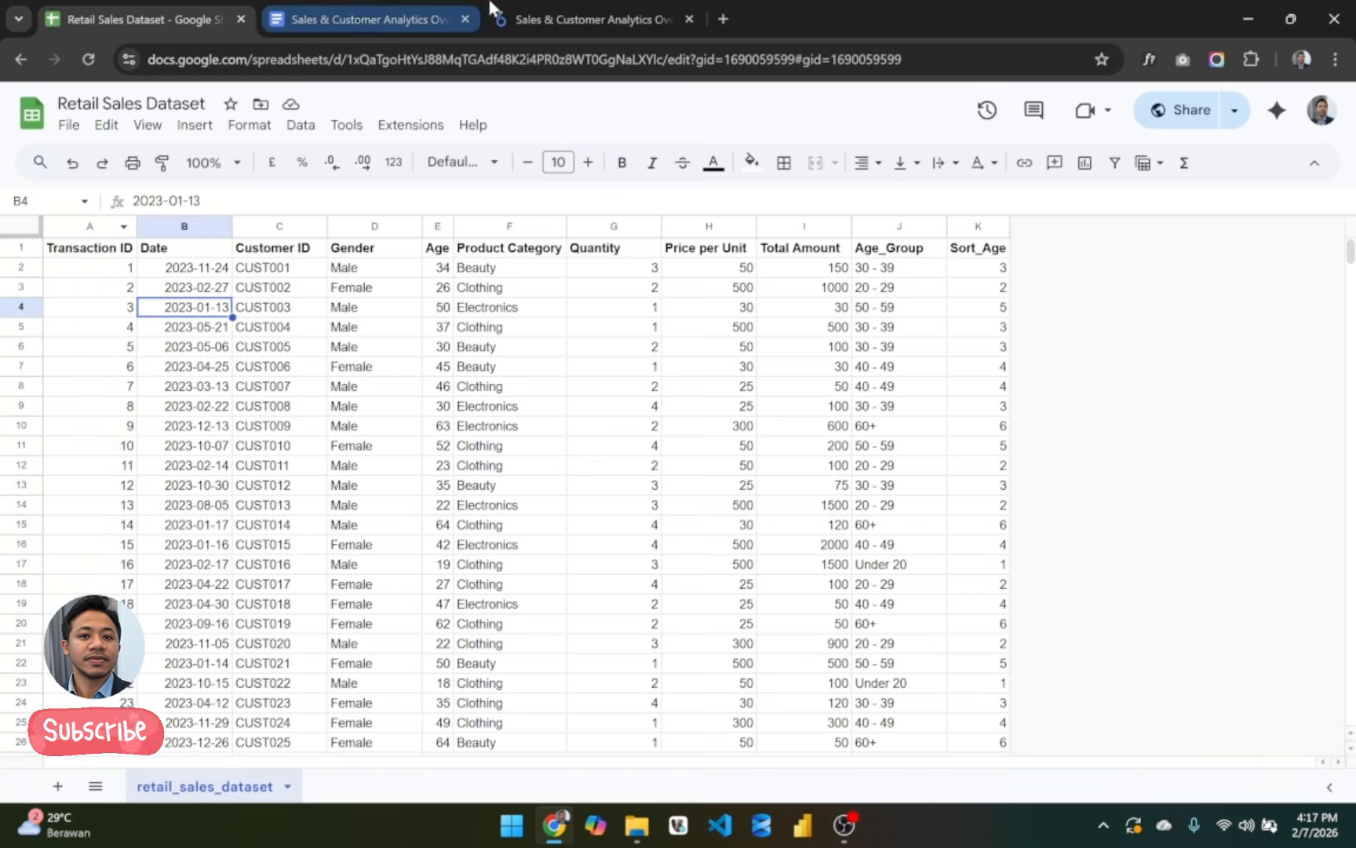
left_click(549, 18)
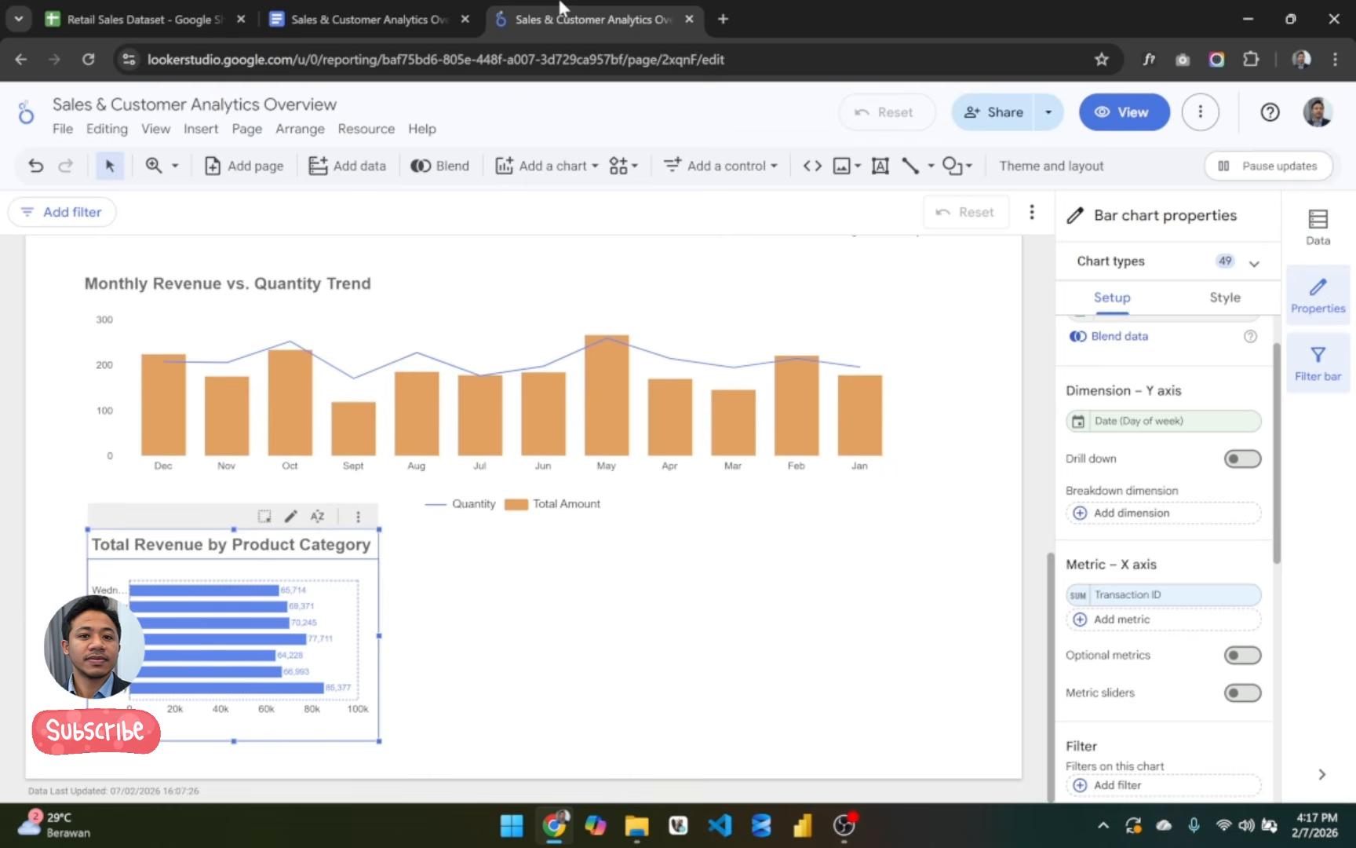
Step: Set the aggregation of the chart's Transaction ID metric to Count Distinct
left_click(1080, 594)
left_click(1064, 471)
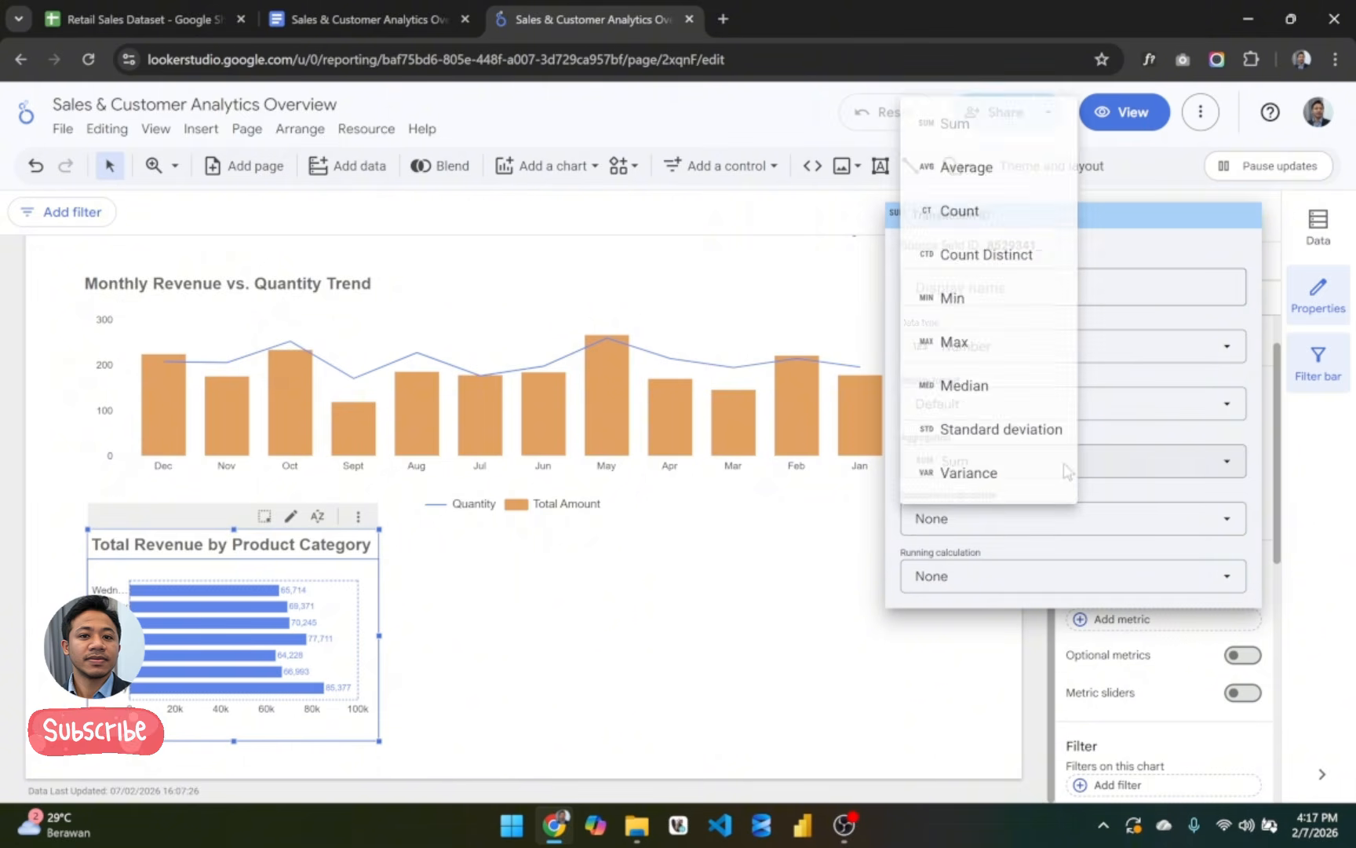
left_click(1009, 250)
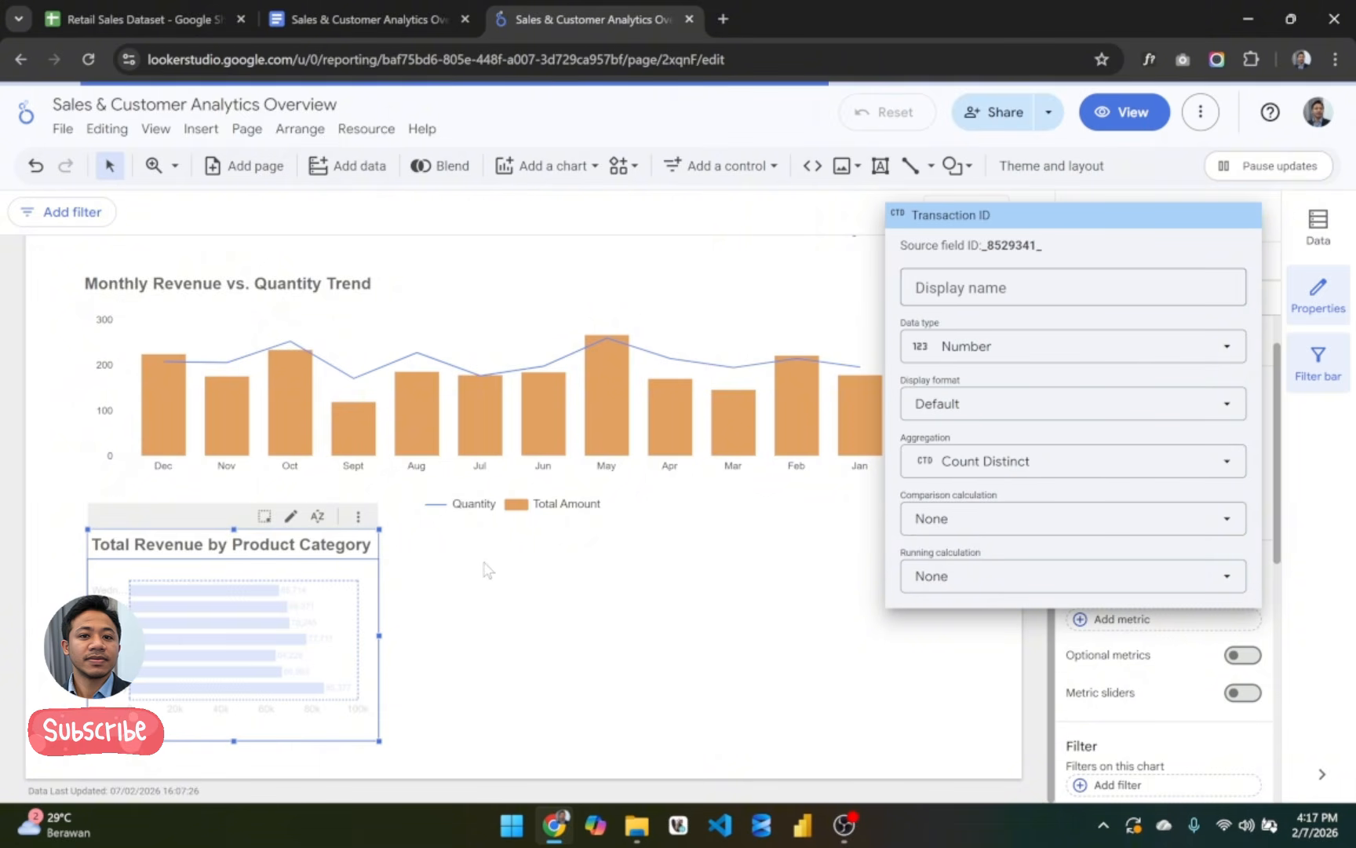
left_click(404, 634)
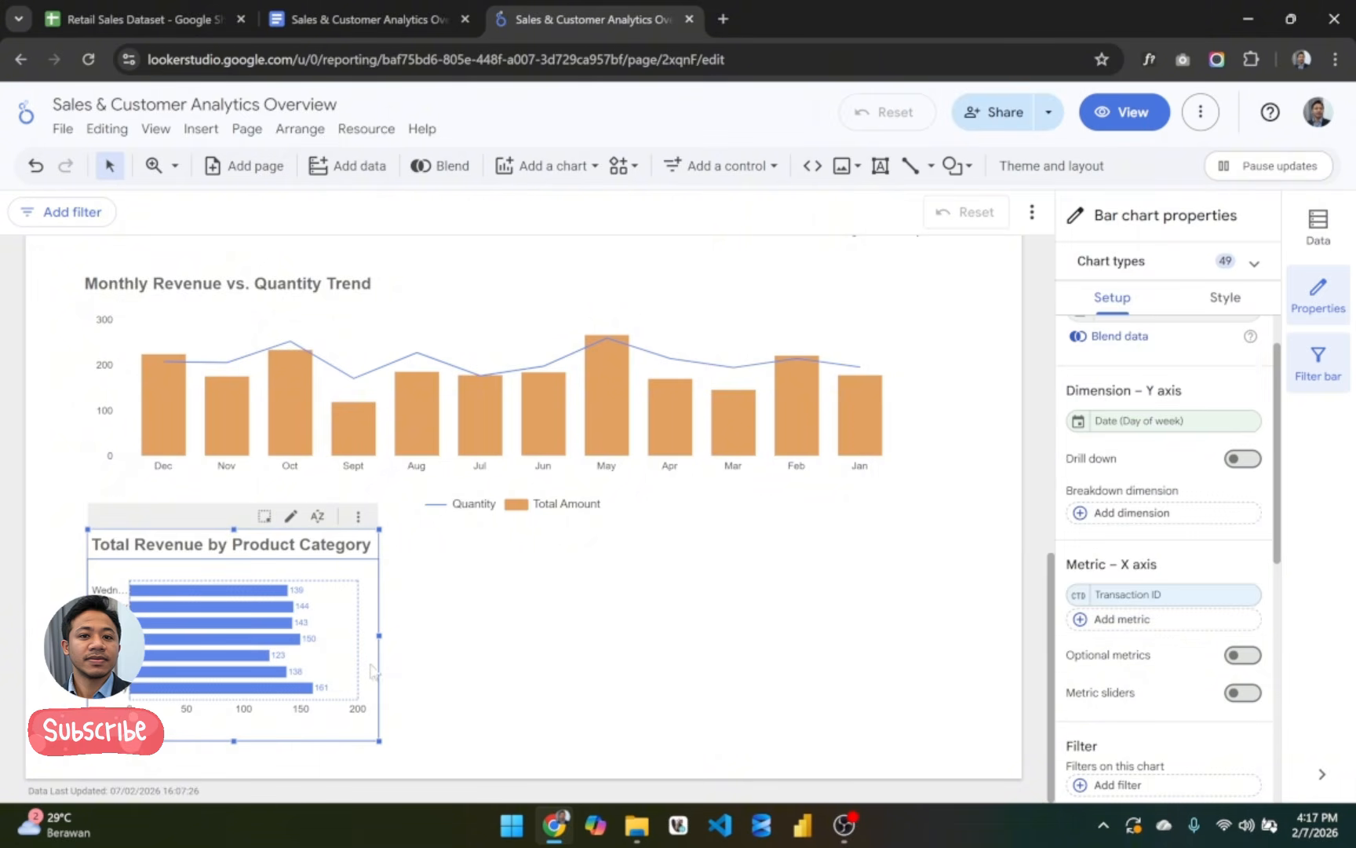
Step: Convert the duplicated horizontal bar chart into a vertical bar chart
left_click(1138, 269)
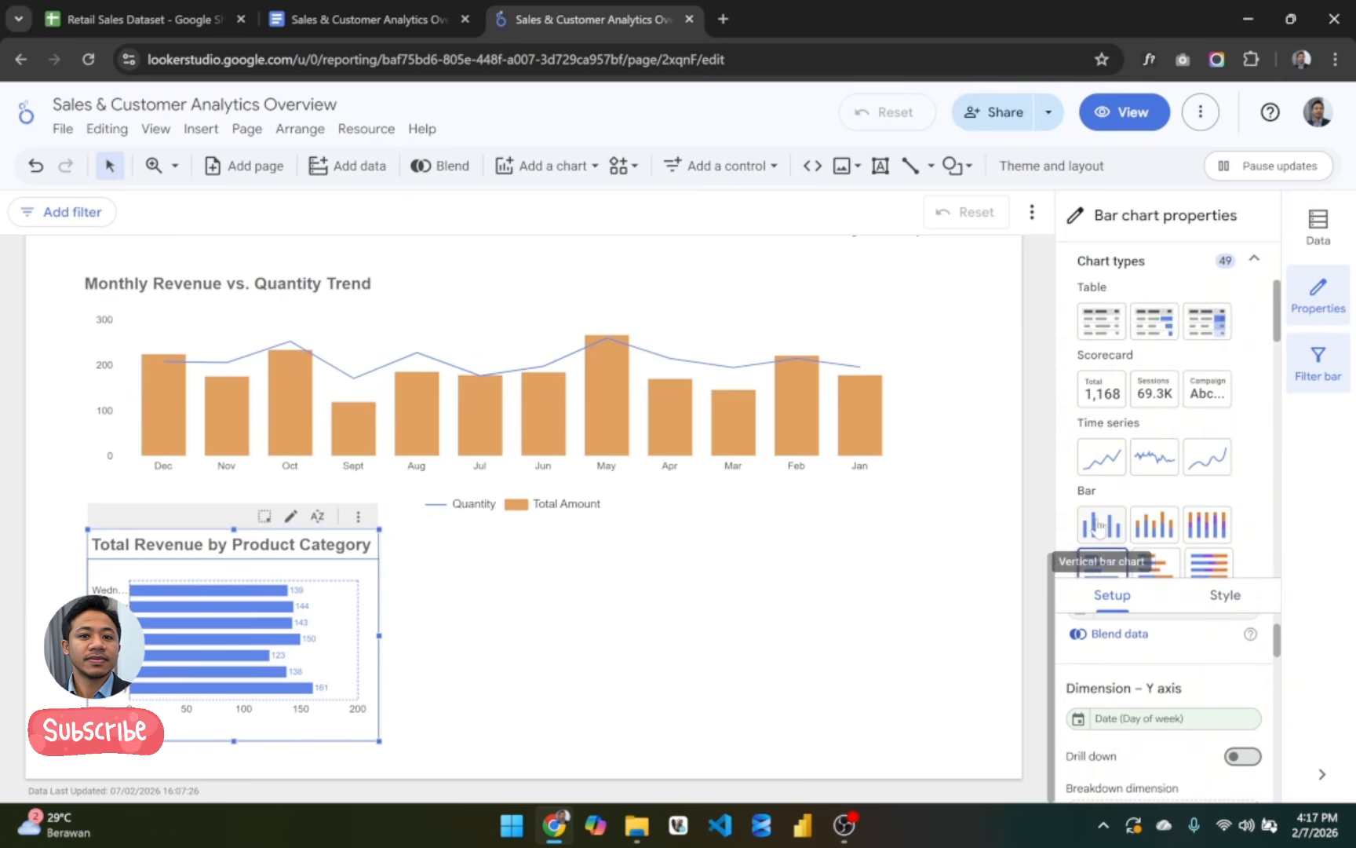
left_click(1100, 525)
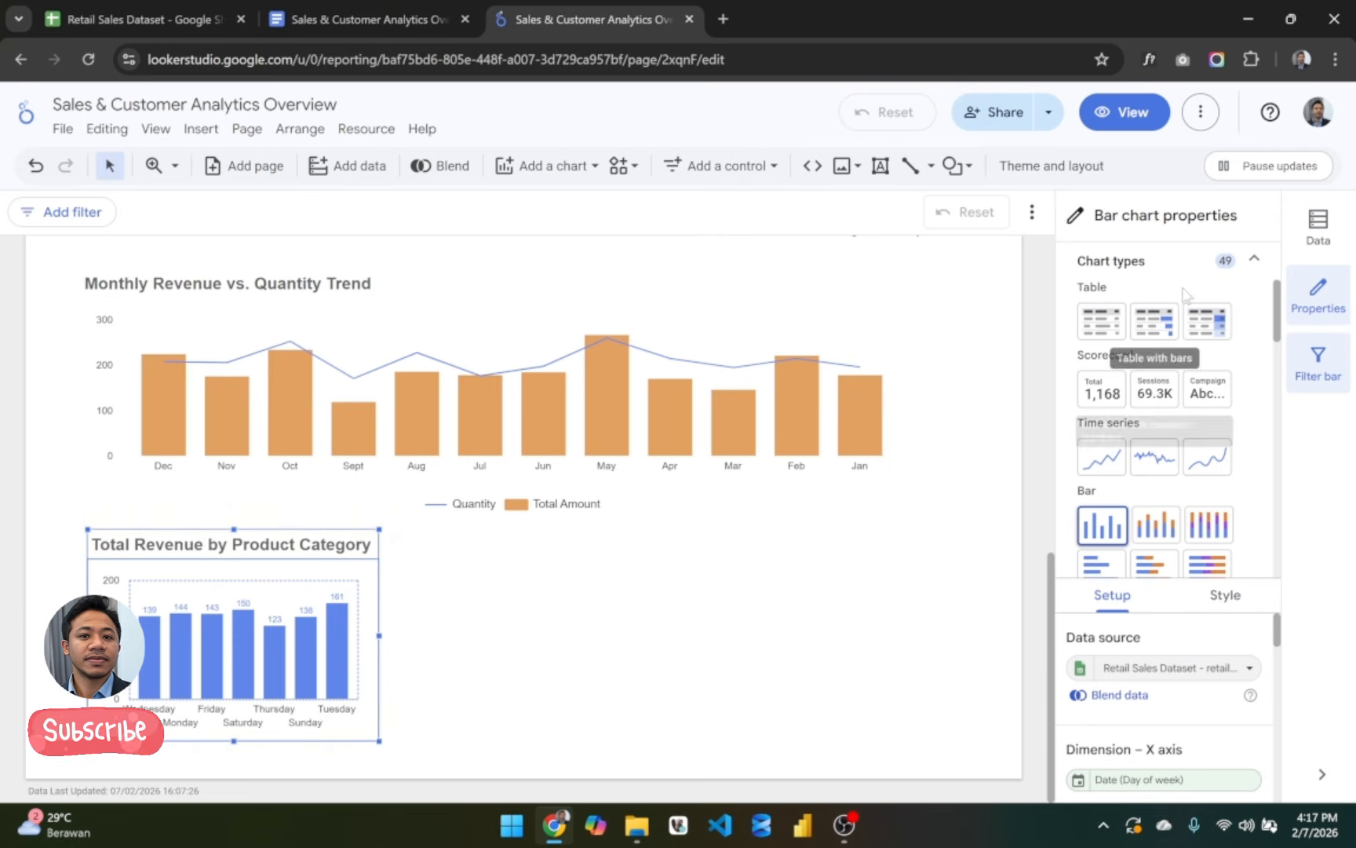
left_click(1254, 261)
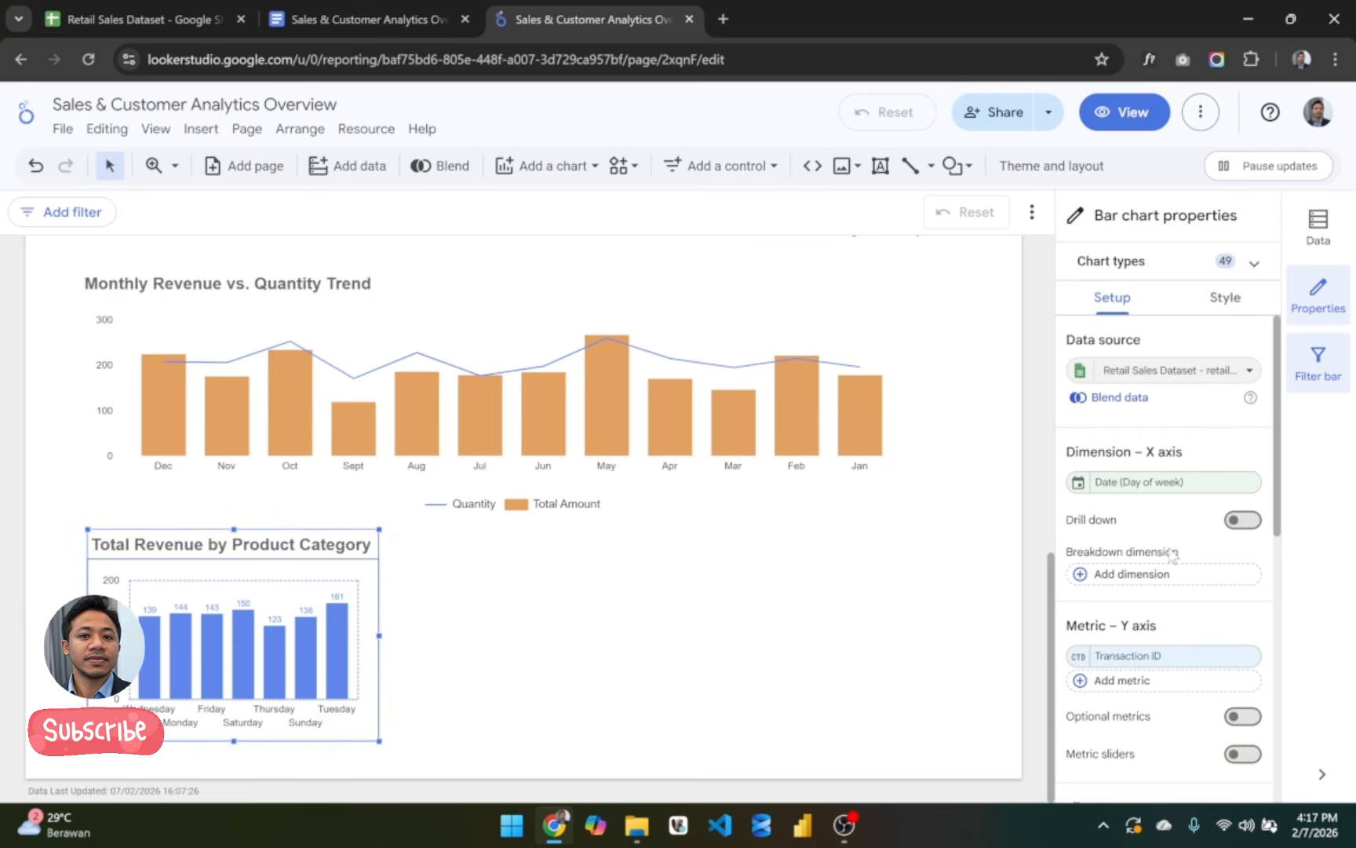
Step: Set the weekday dimension's display format to Day Name abbreviated and widen the chart slightly
scroll(1083, 439, "down", 2)
left_click(1079, 418)
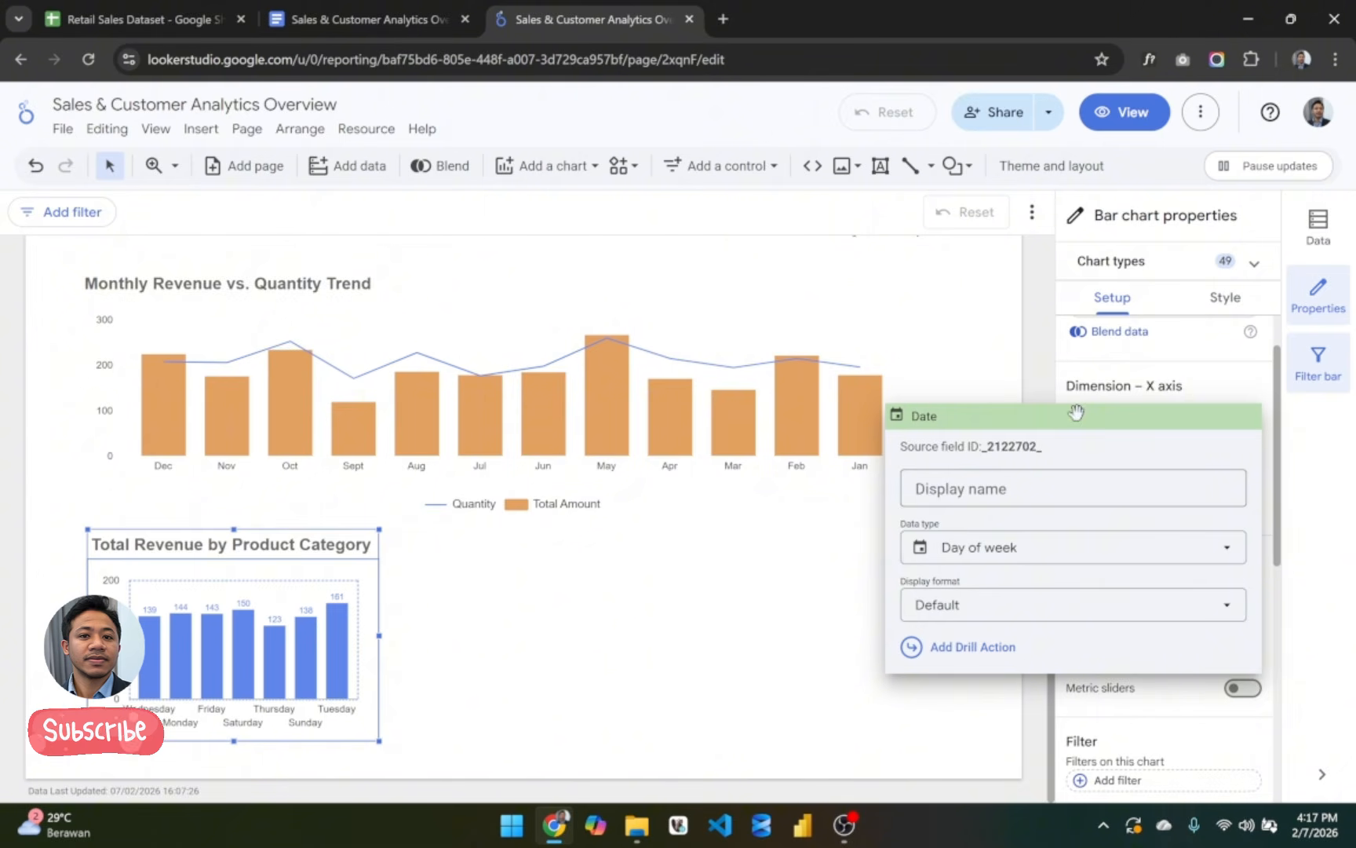
left_click(1047, 606)
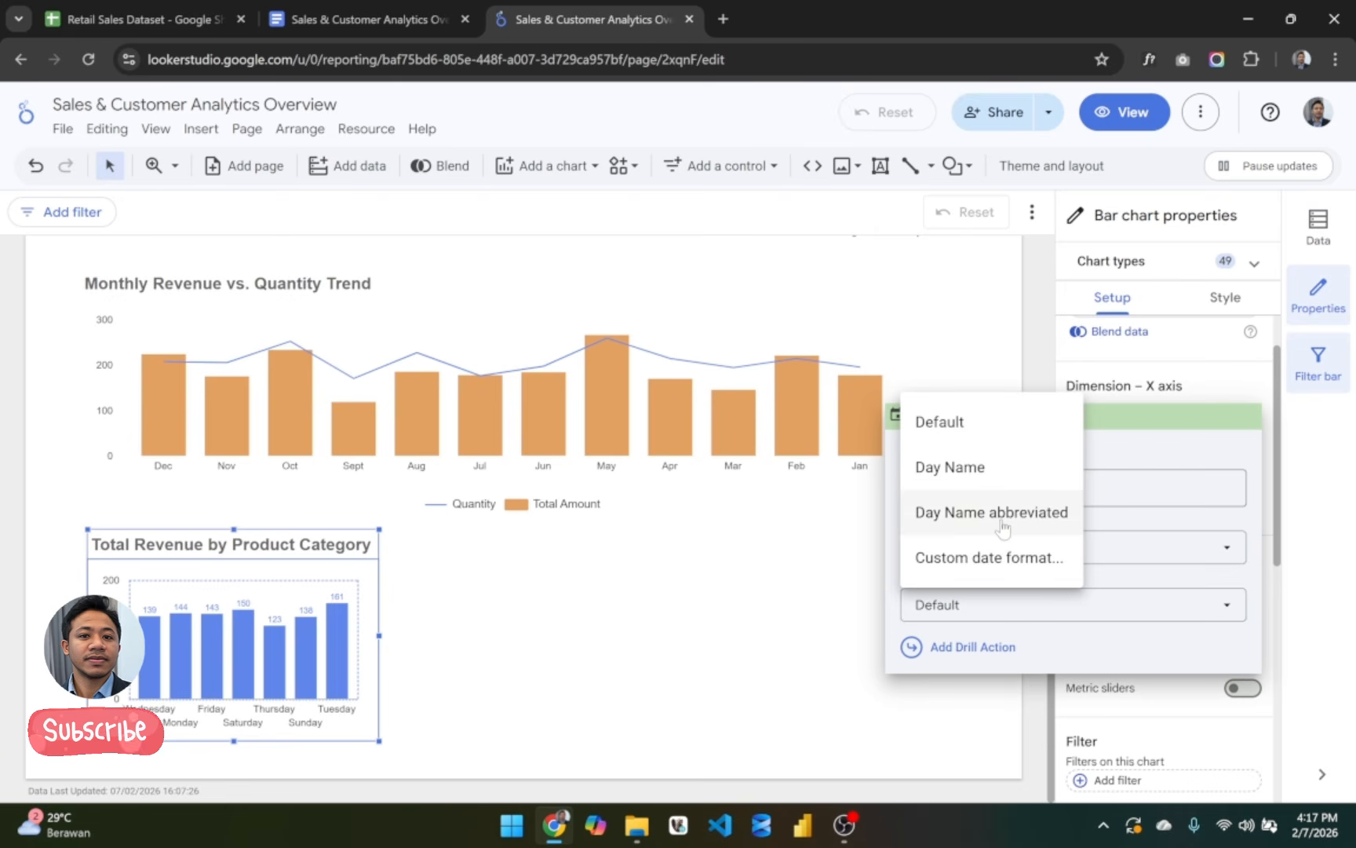
left_click(1002, 522)
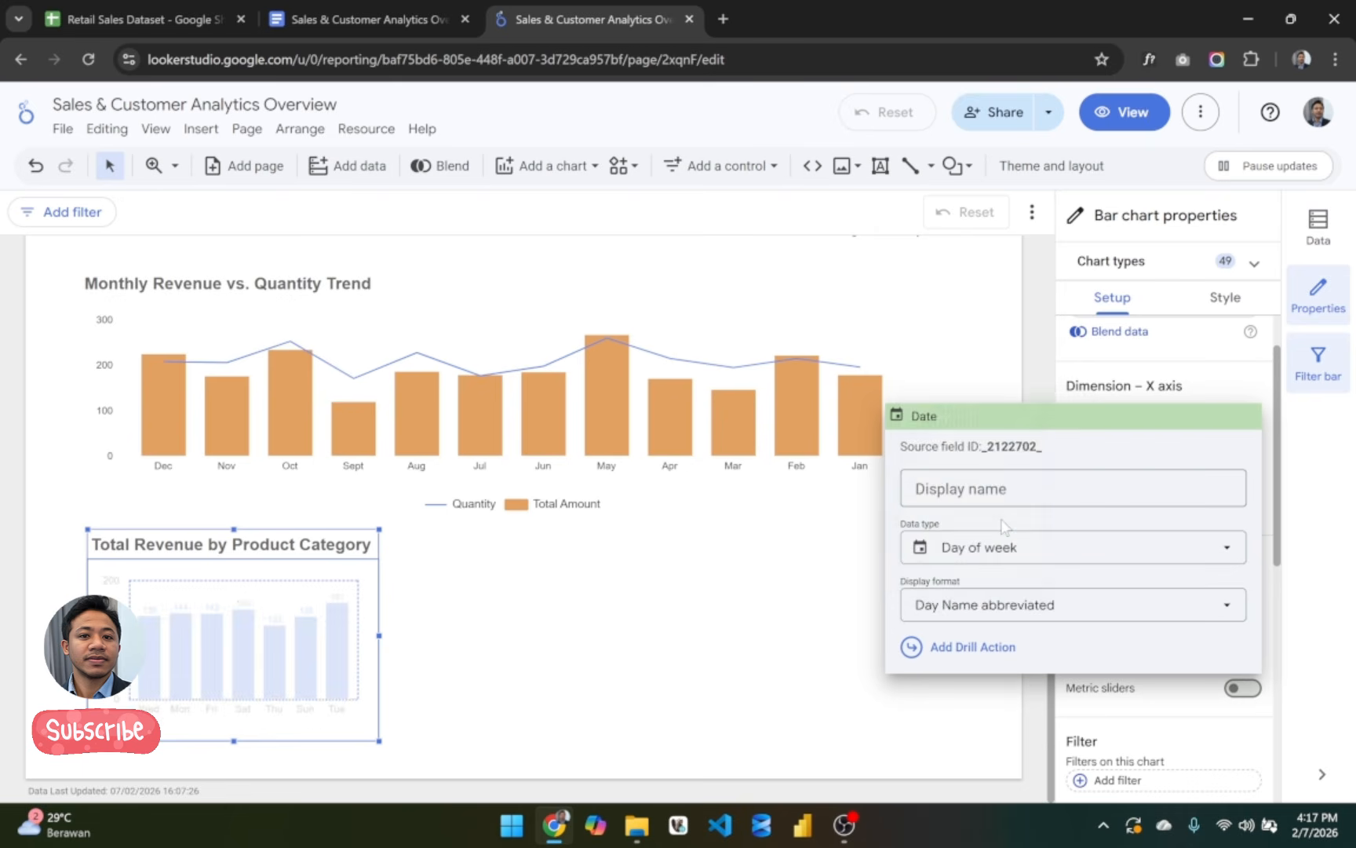
left_click(382, 638)
left_click_drag(380, 636, 387, 632)
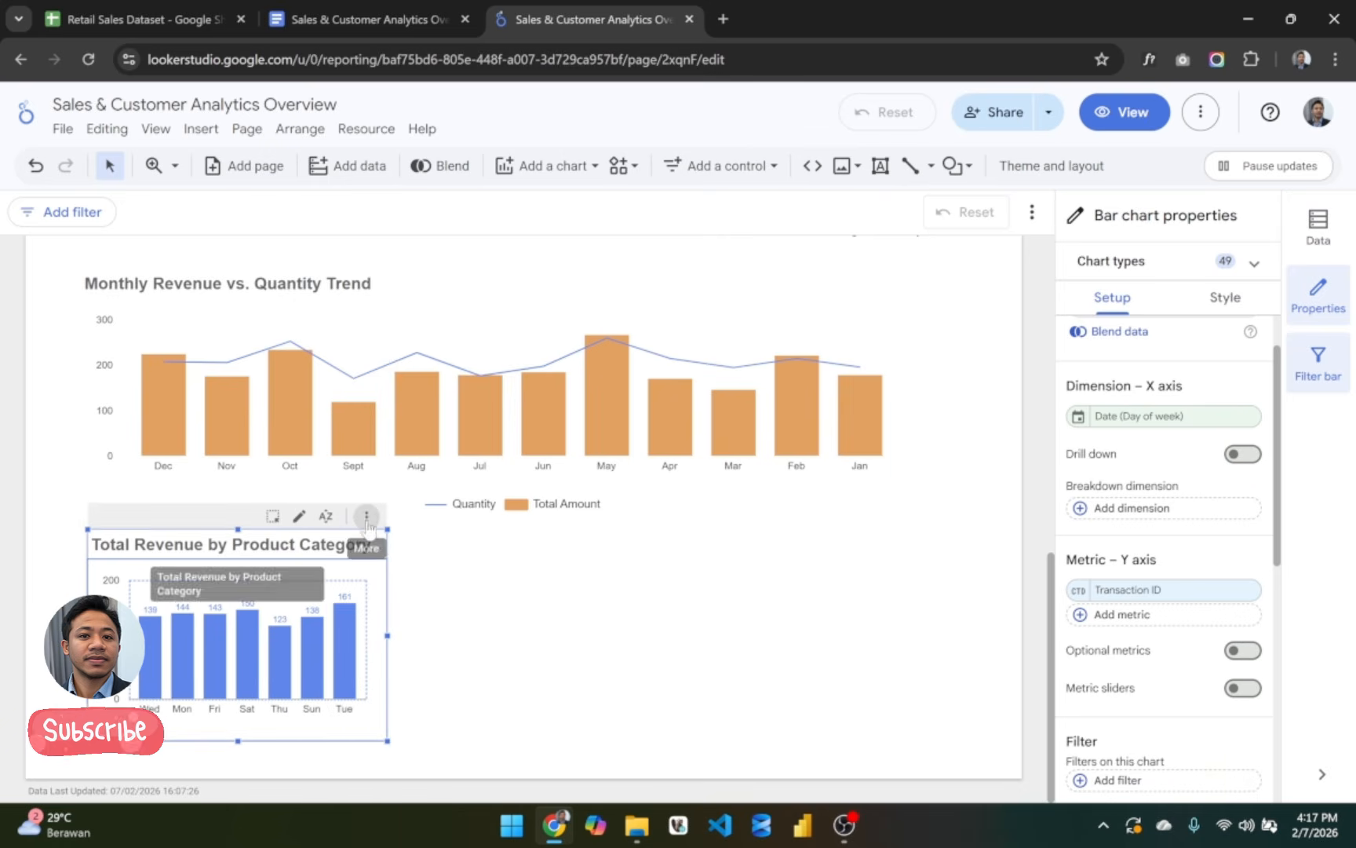
Step: Sort the chart's bars by day of week in ascending order, from Sunday to Saturday
left_click(326, 518)
left_click(421, 614)
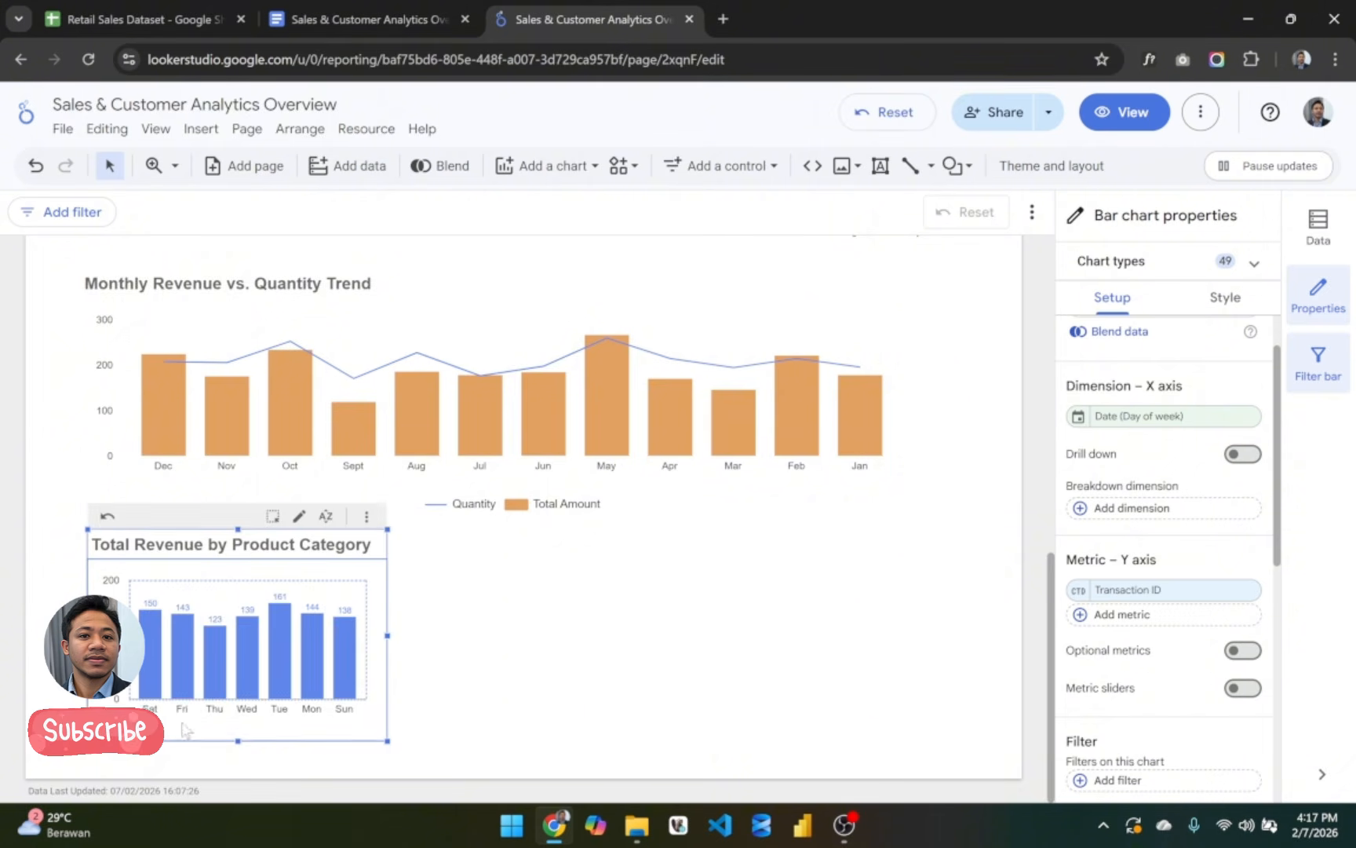
left_click(326, 516)
left_click(408, 579)
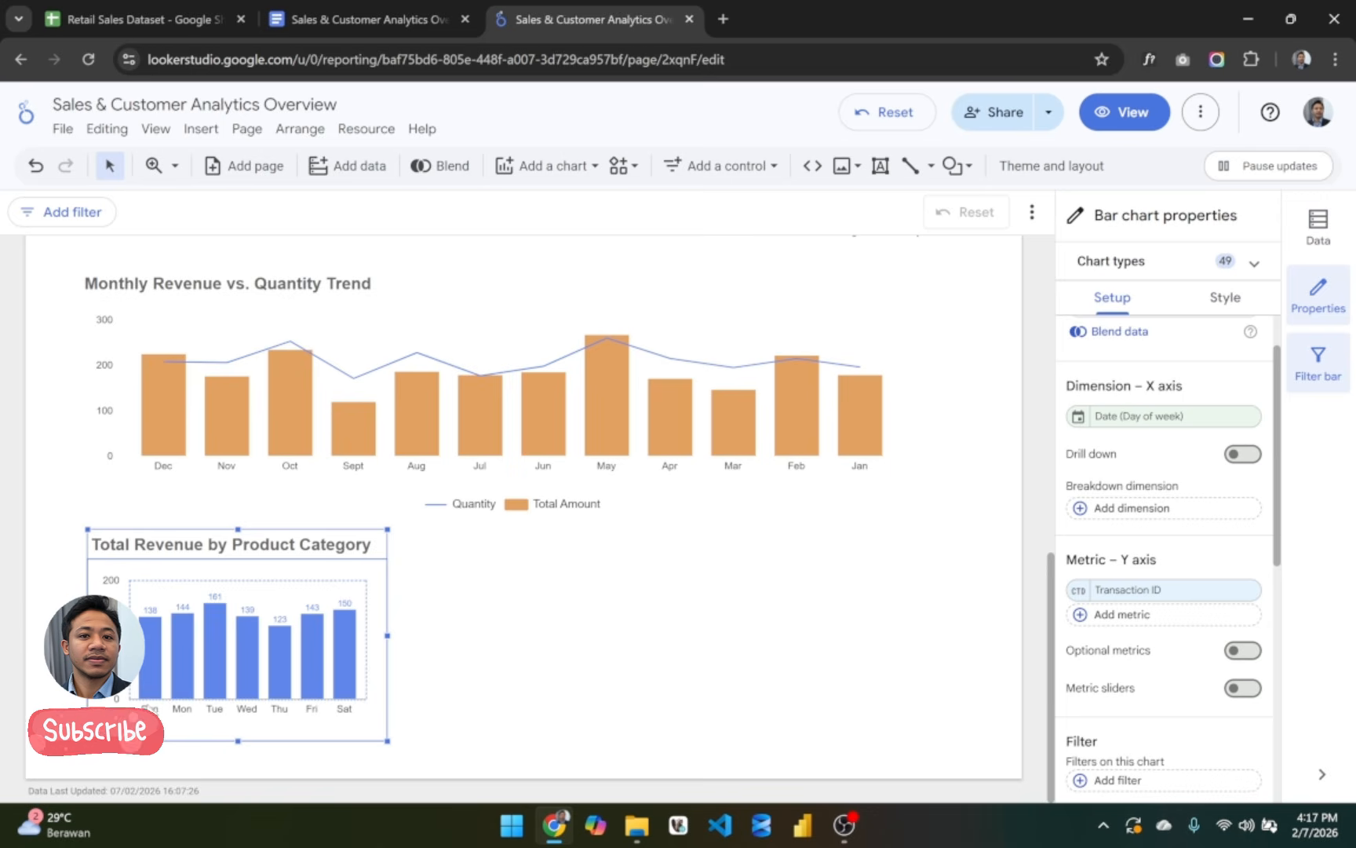
left_click(428, 645)
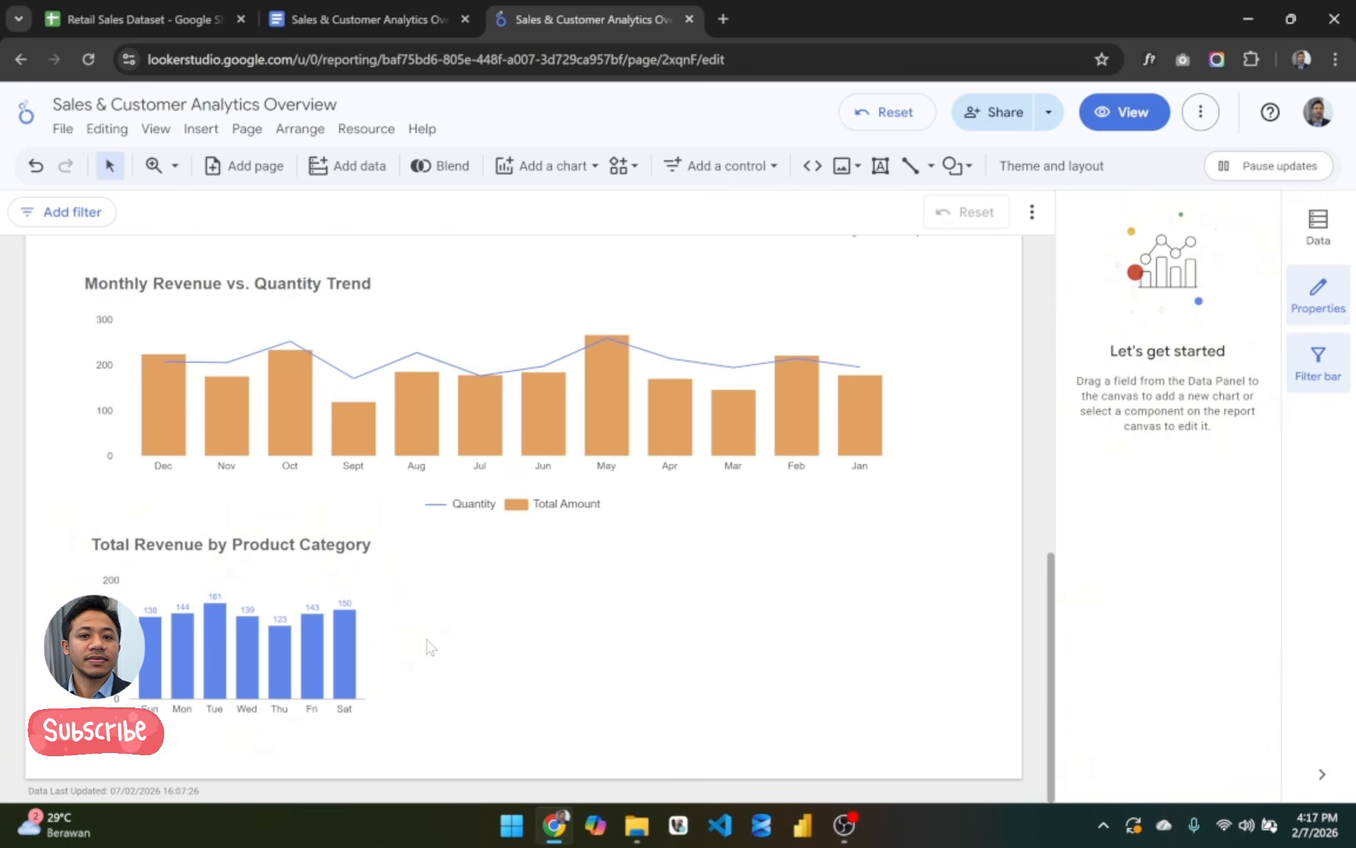
Step: Copy the Section 4 Chart 1 name from the Google Docs plan and retitle the weekday chart "Transaction Frequency by Day" in Looker Studio
left_click(412, 11)
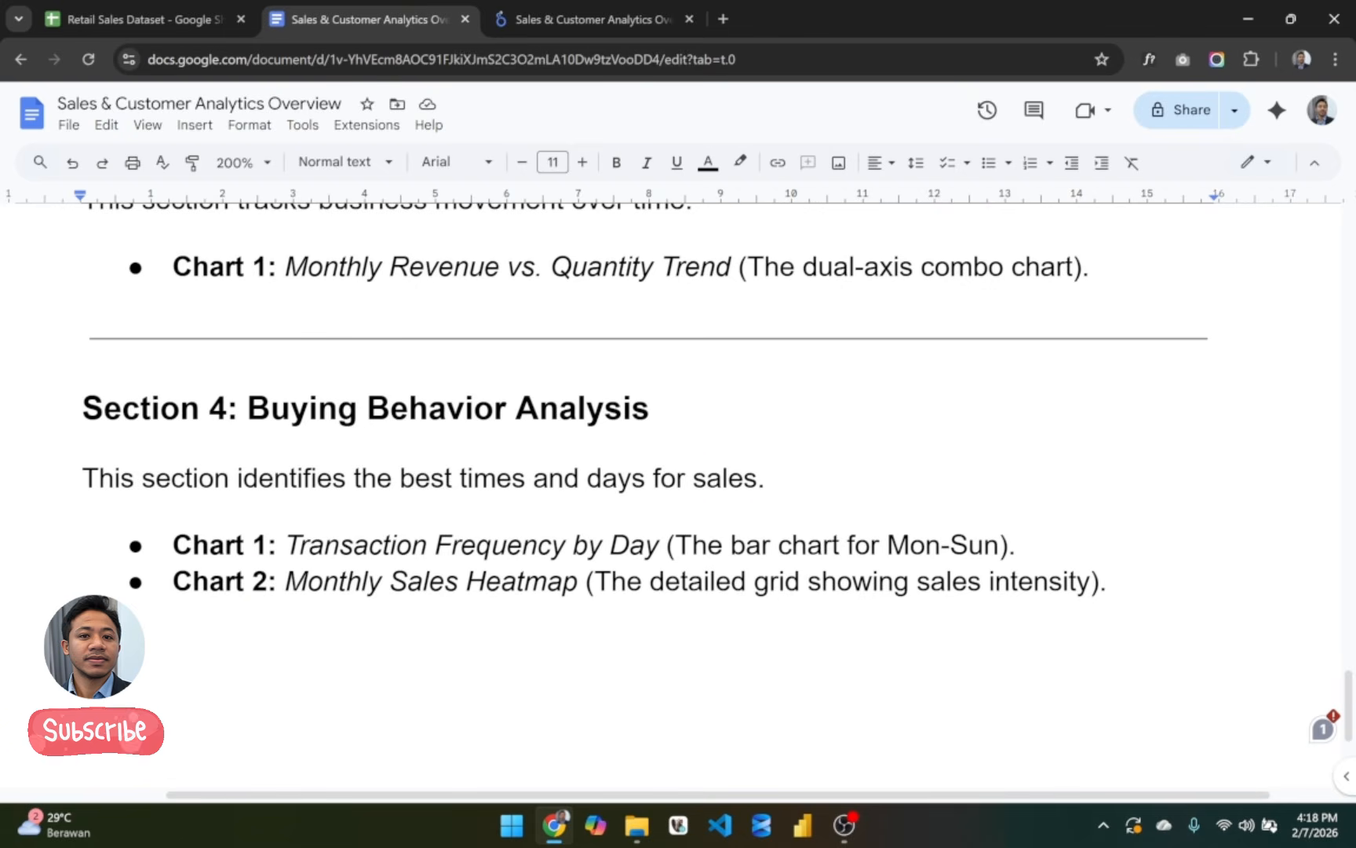
left_click_drag(660, 546, 284, 545)
key("ctrl+c")
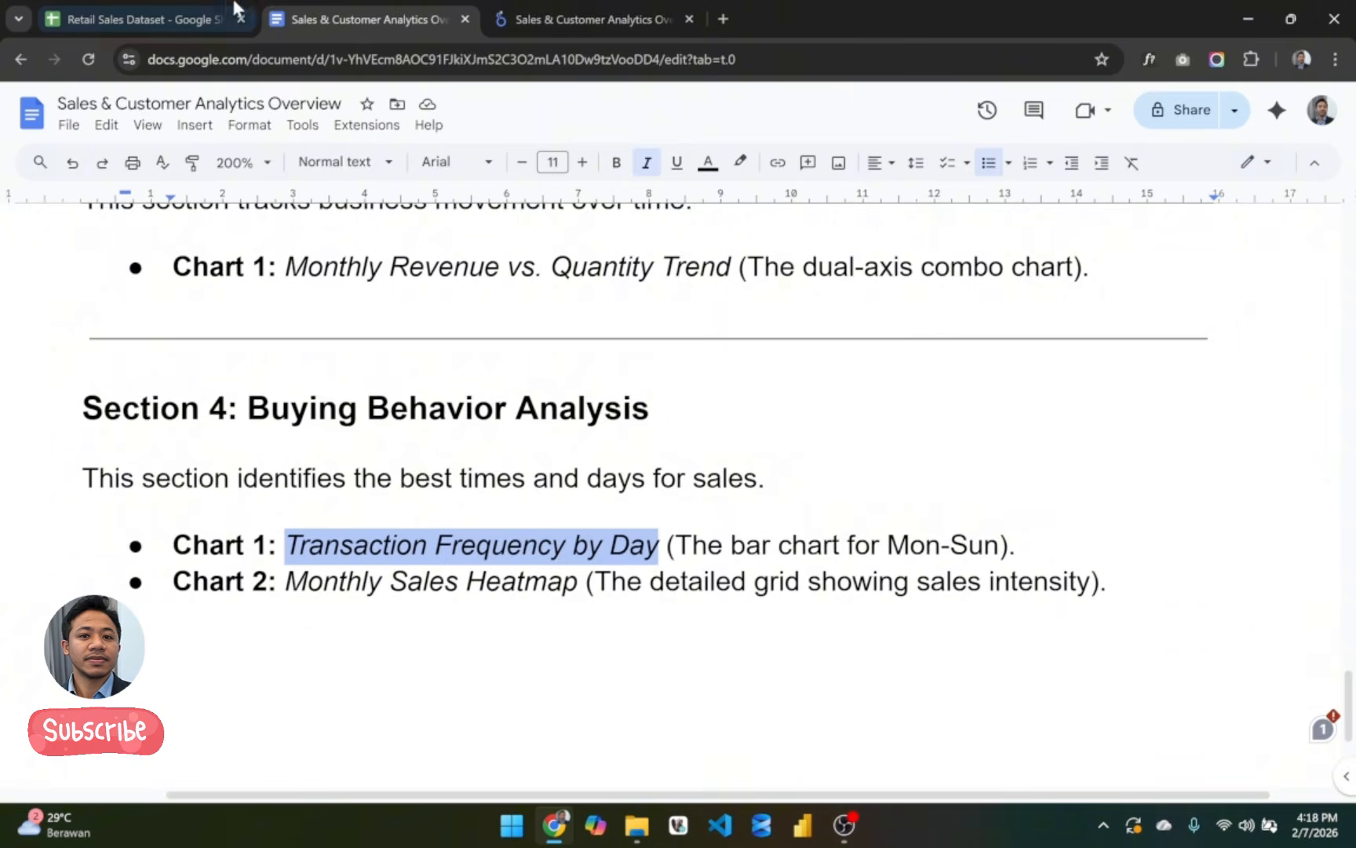
left_click(589, 19)
left_click(351, 554)
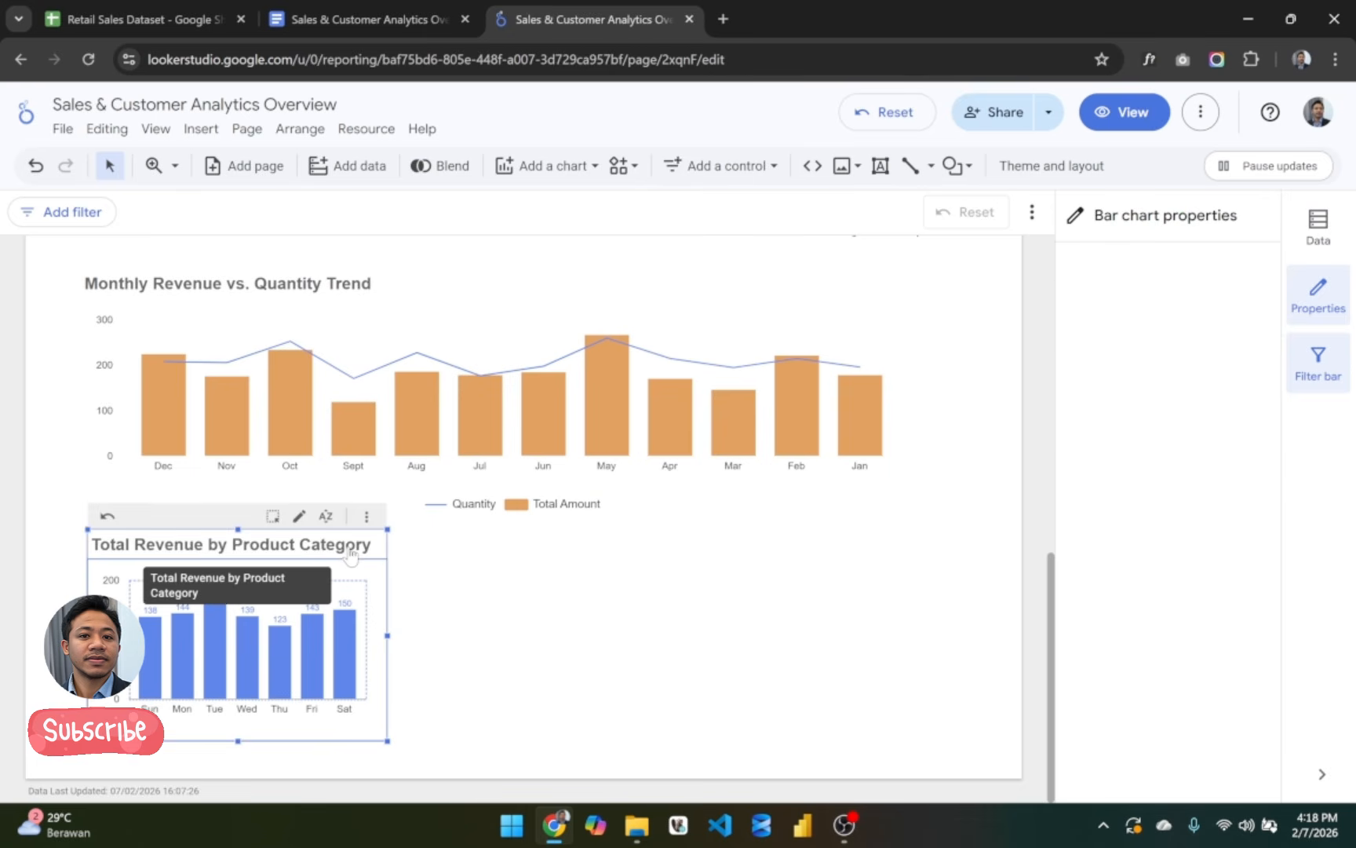
left_click(1225, 297)
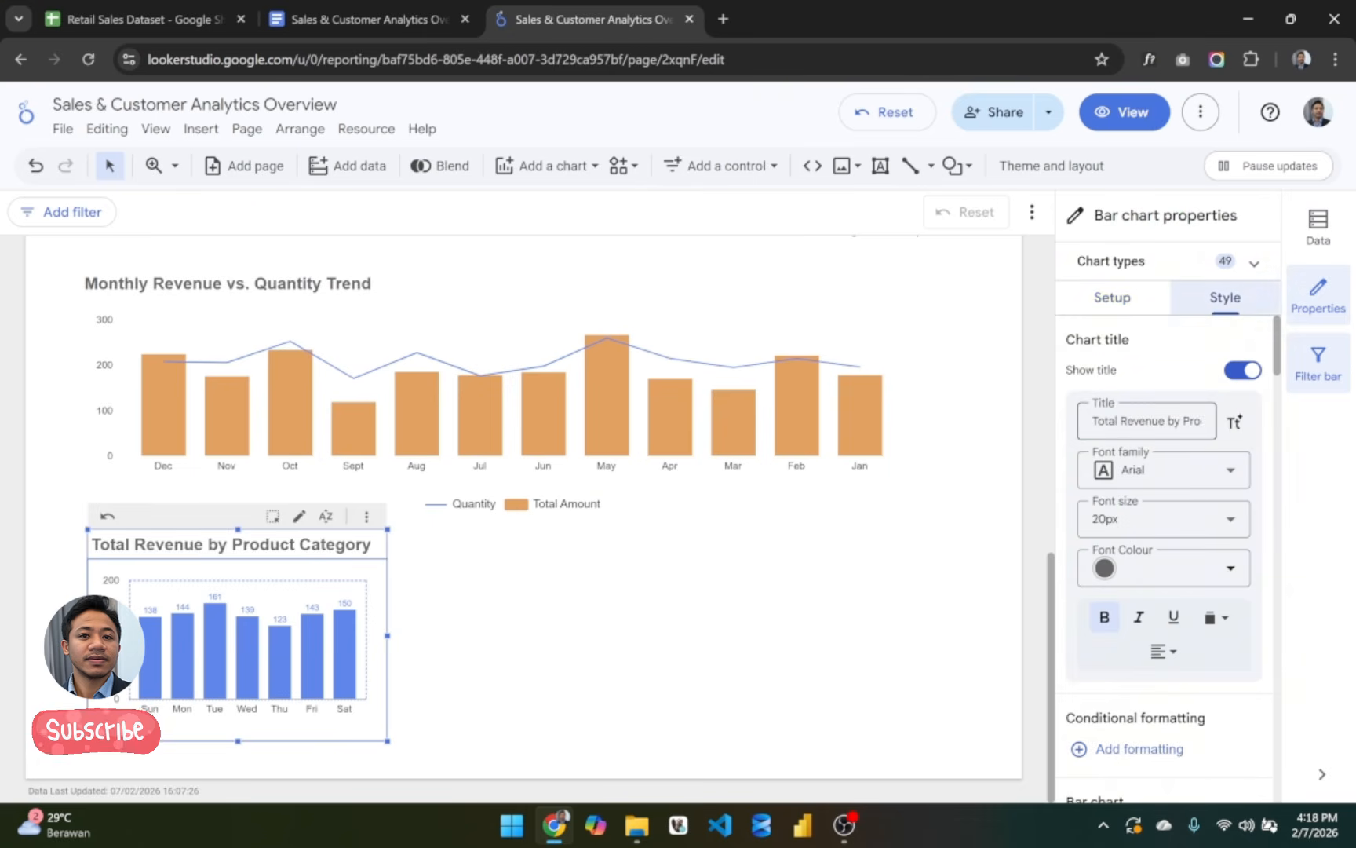
double_click(1148, 422)
key("ctrl+a")
key("ctrl+v")
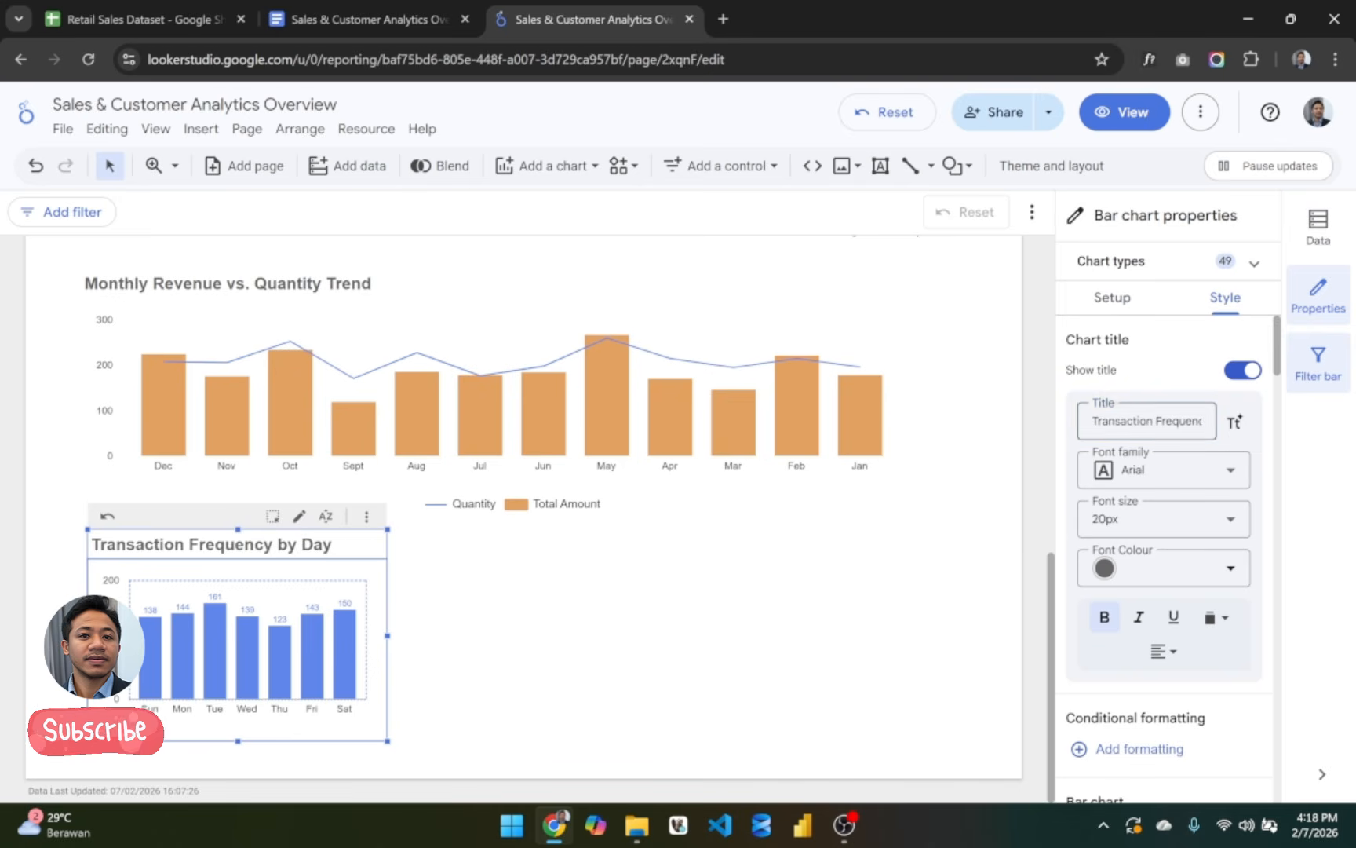
left_click(427, 618)
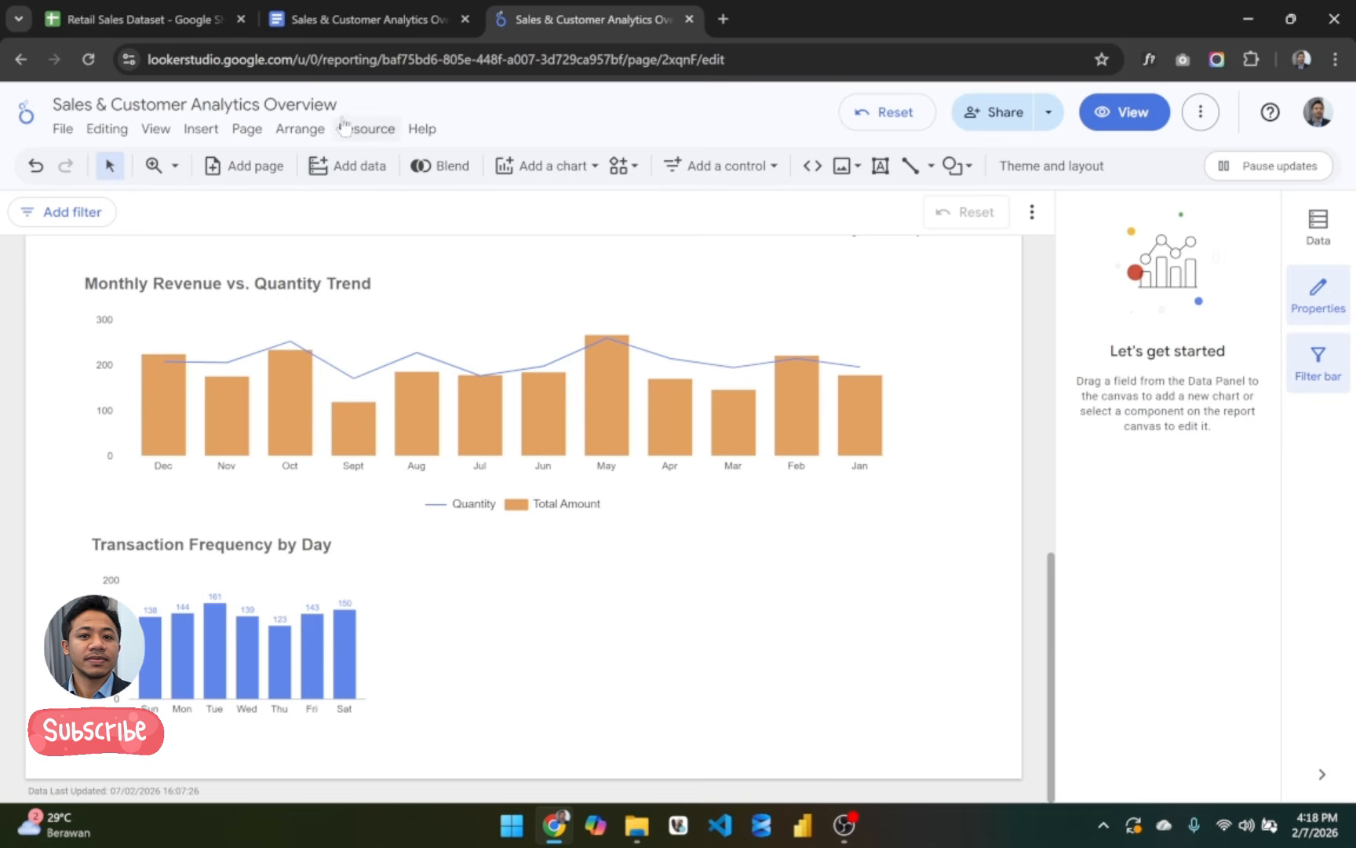
Step: Add a pivot table with heatmap beside the Transaction Frequency by Day chart, then shorten and widen it to fit the page
left_click(592, 168)
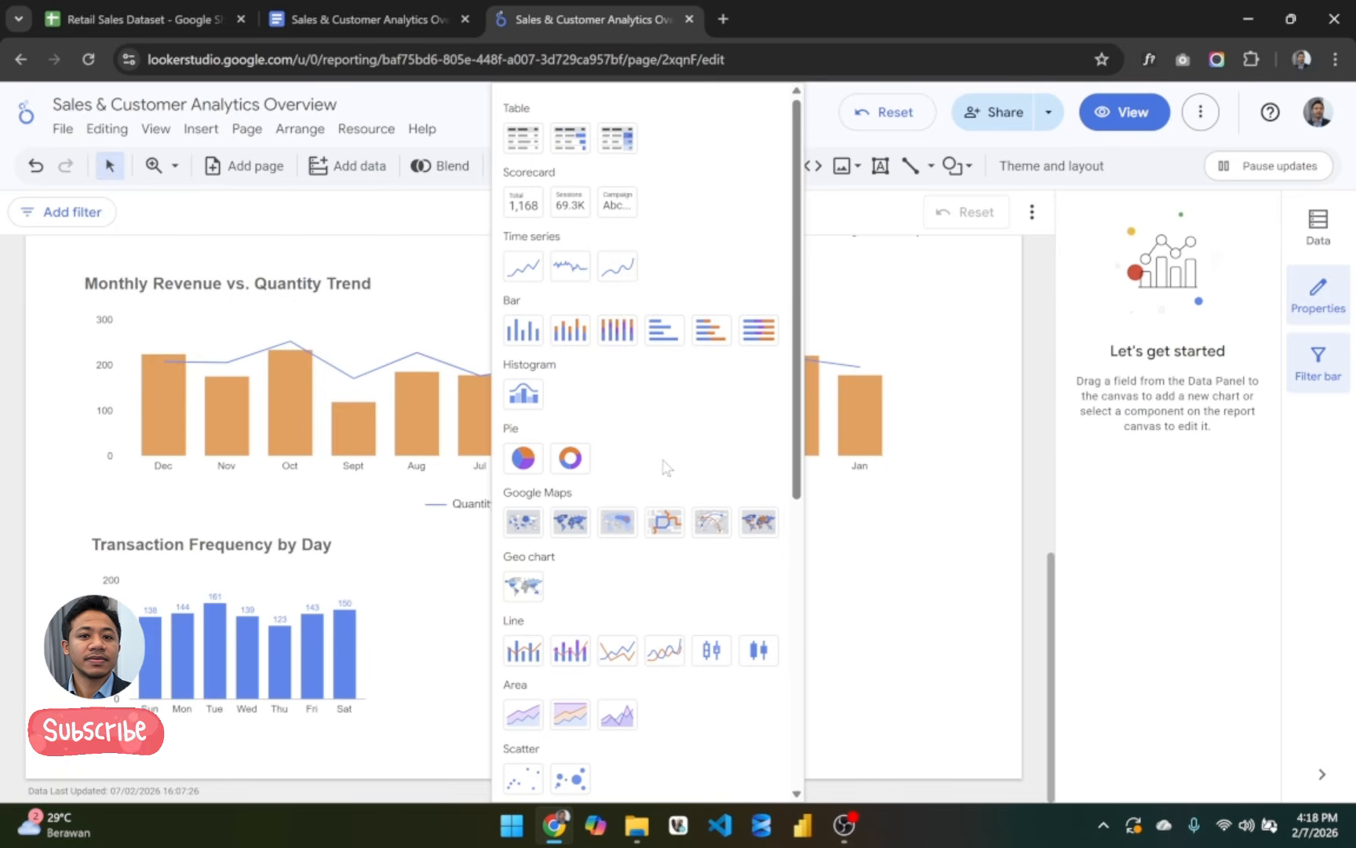
scroll(664, 471, "down", 6)
scroll(636, 463, "up", 1)
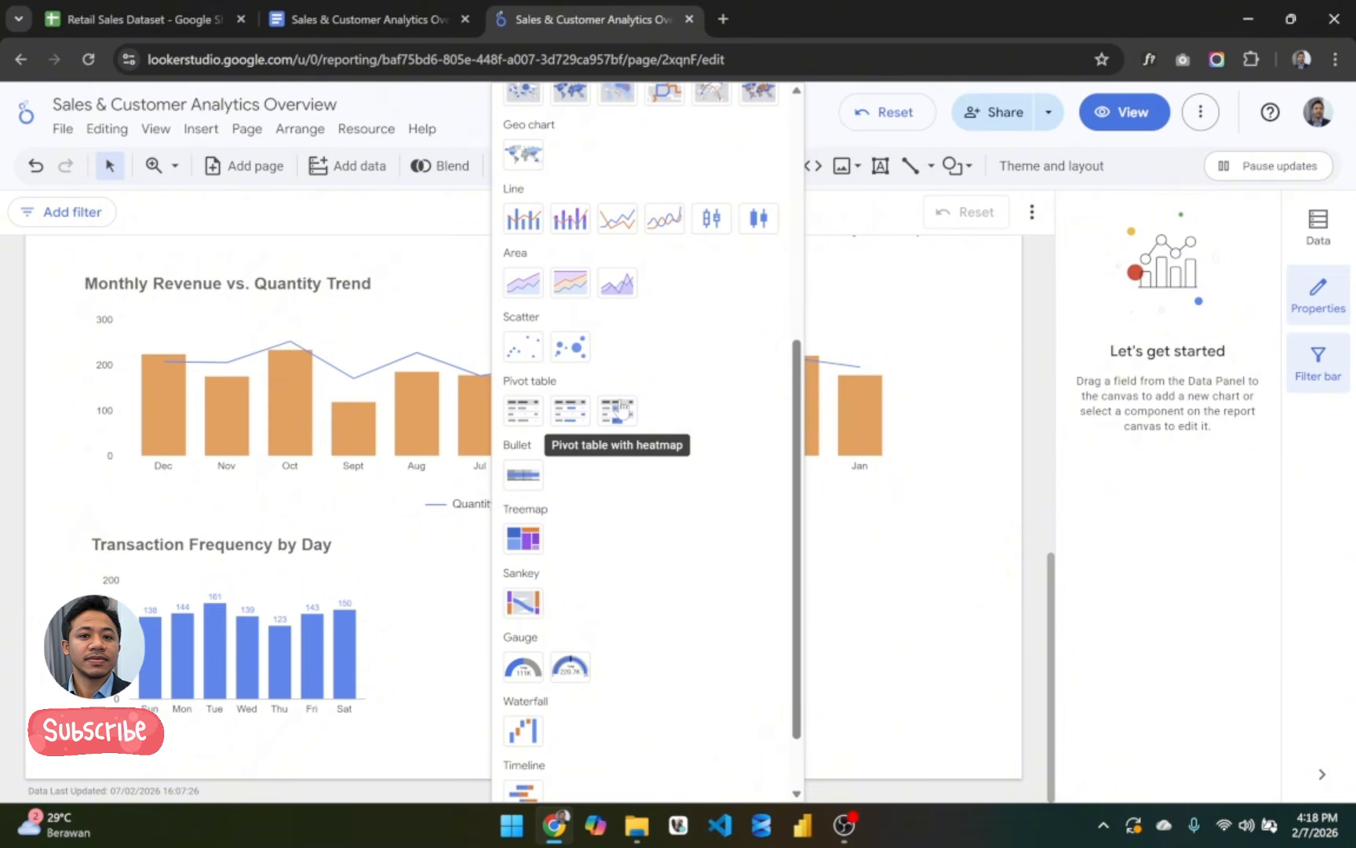
left_click(620, 407)
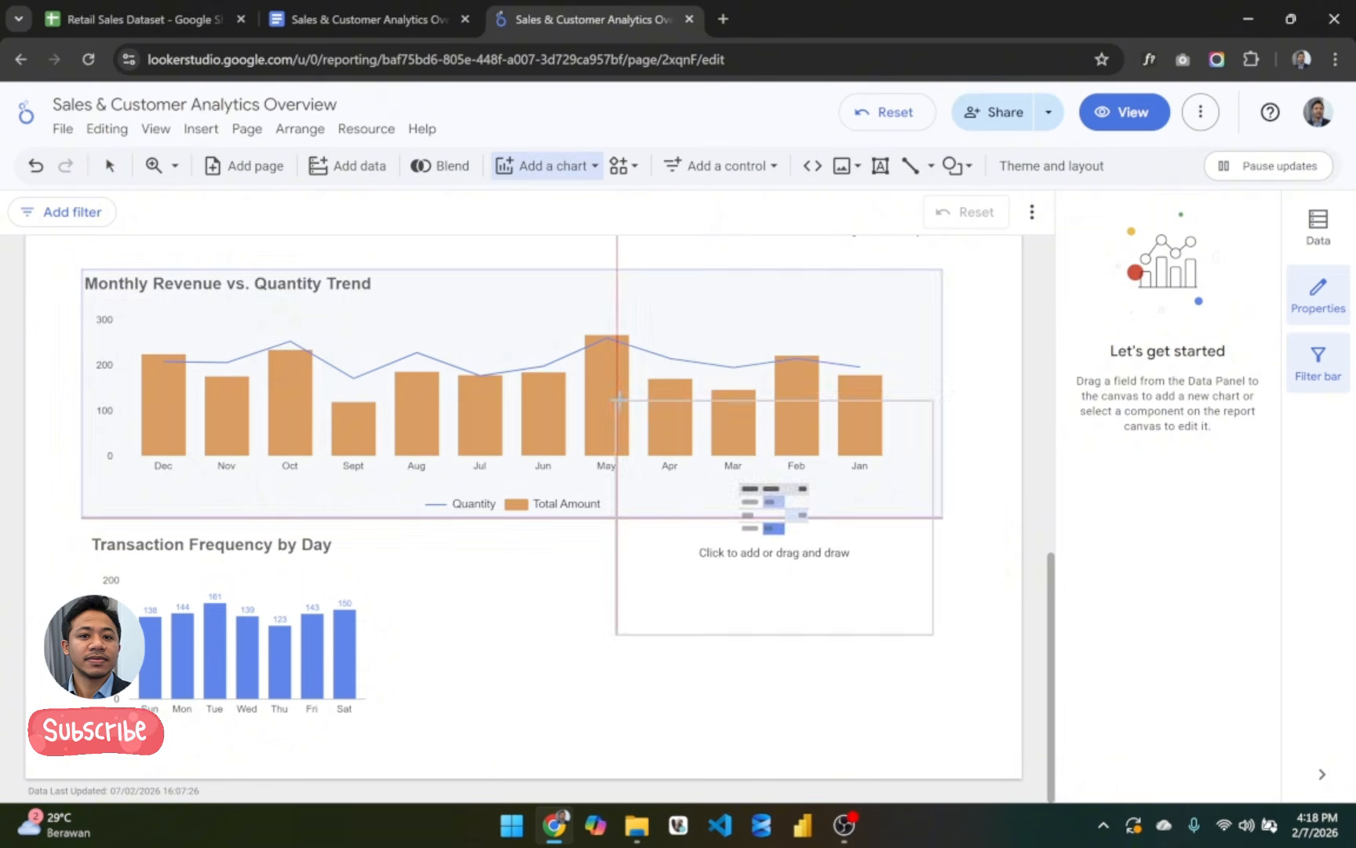
left_click(460, 540)
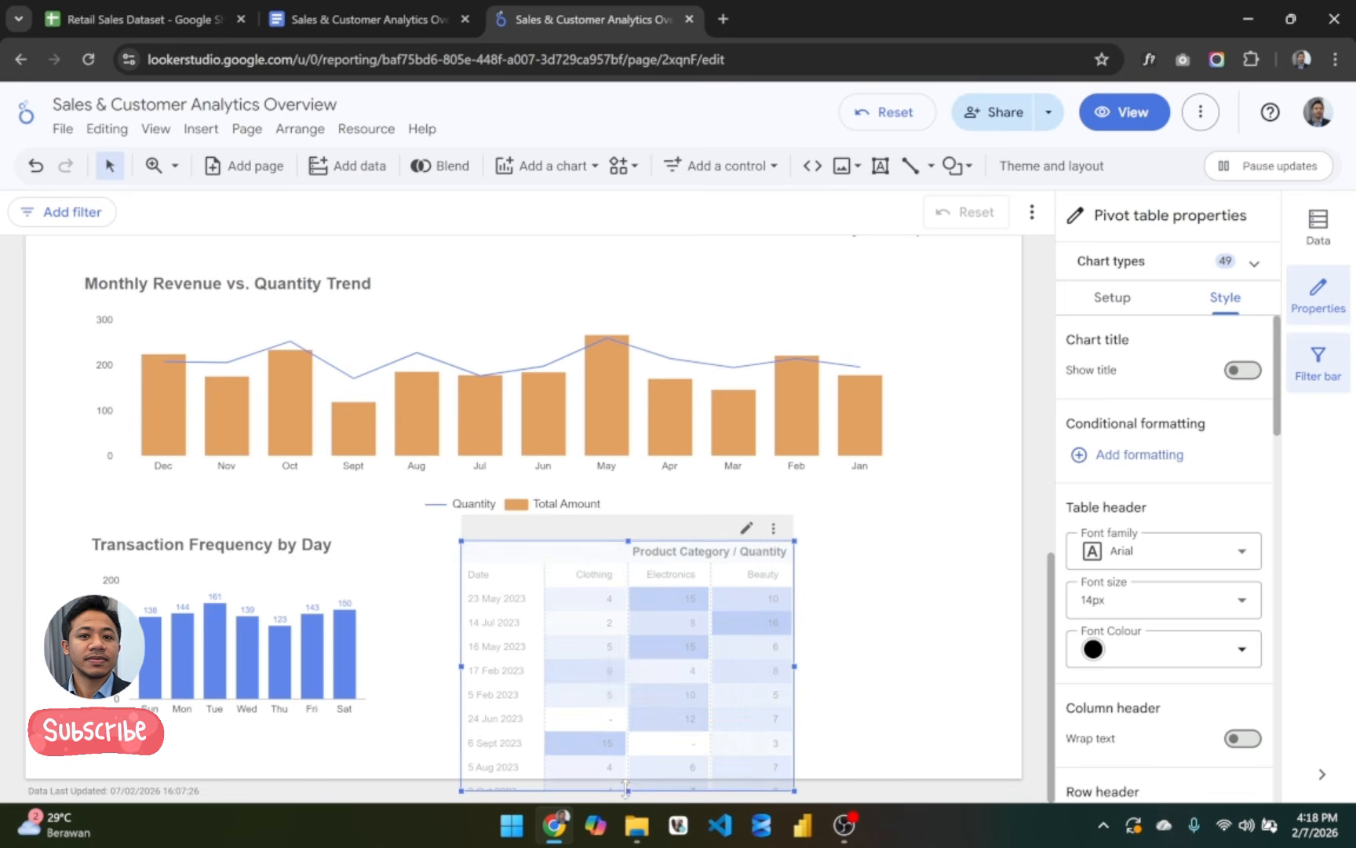
left_click_drag(628, 791, 628, 740)
left_click_drag(796, 642, 956, 640)
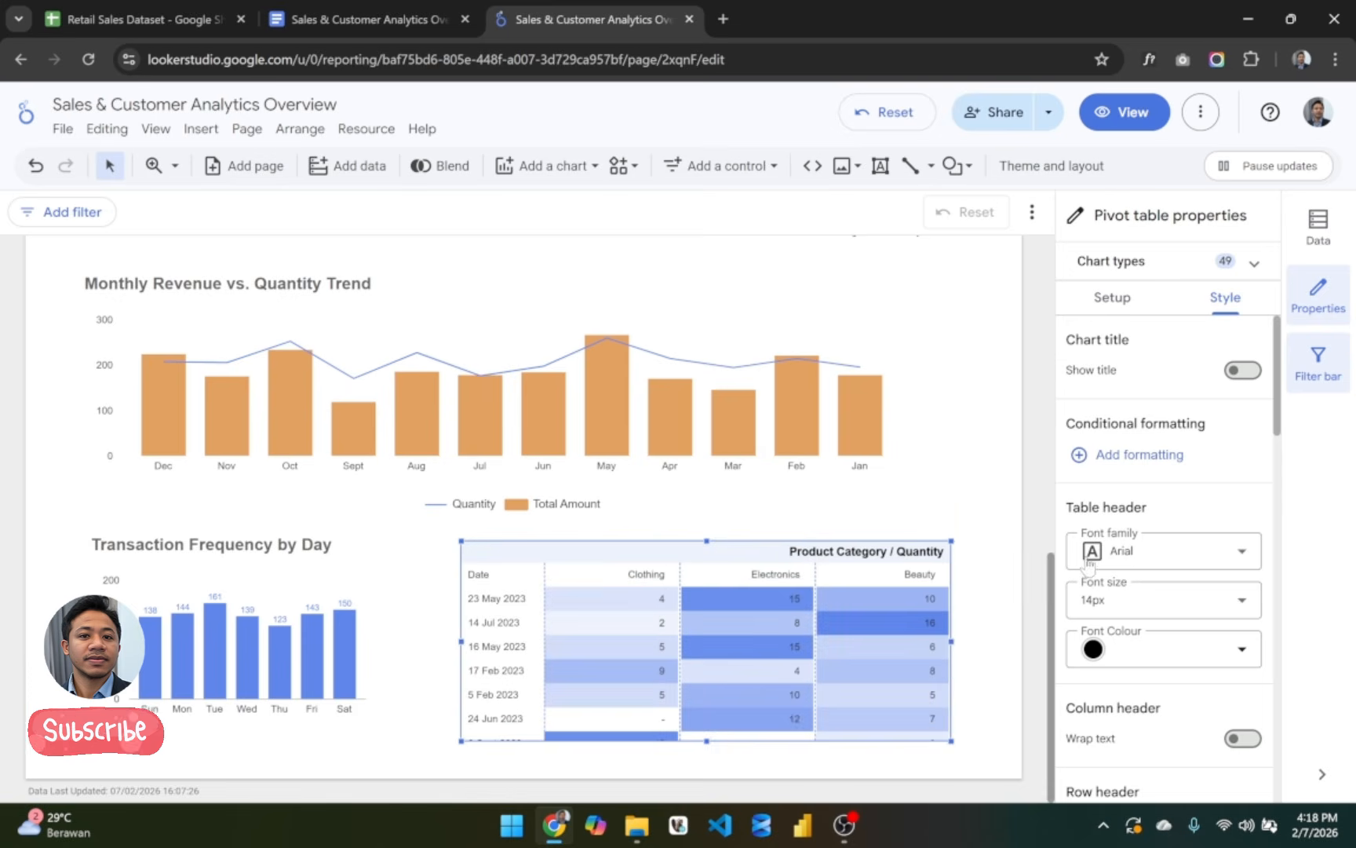
Step: Set the pivot table's Date row dimension to the Day of week data type with the Day Name abbreviated display format
left_click(1125, 298)
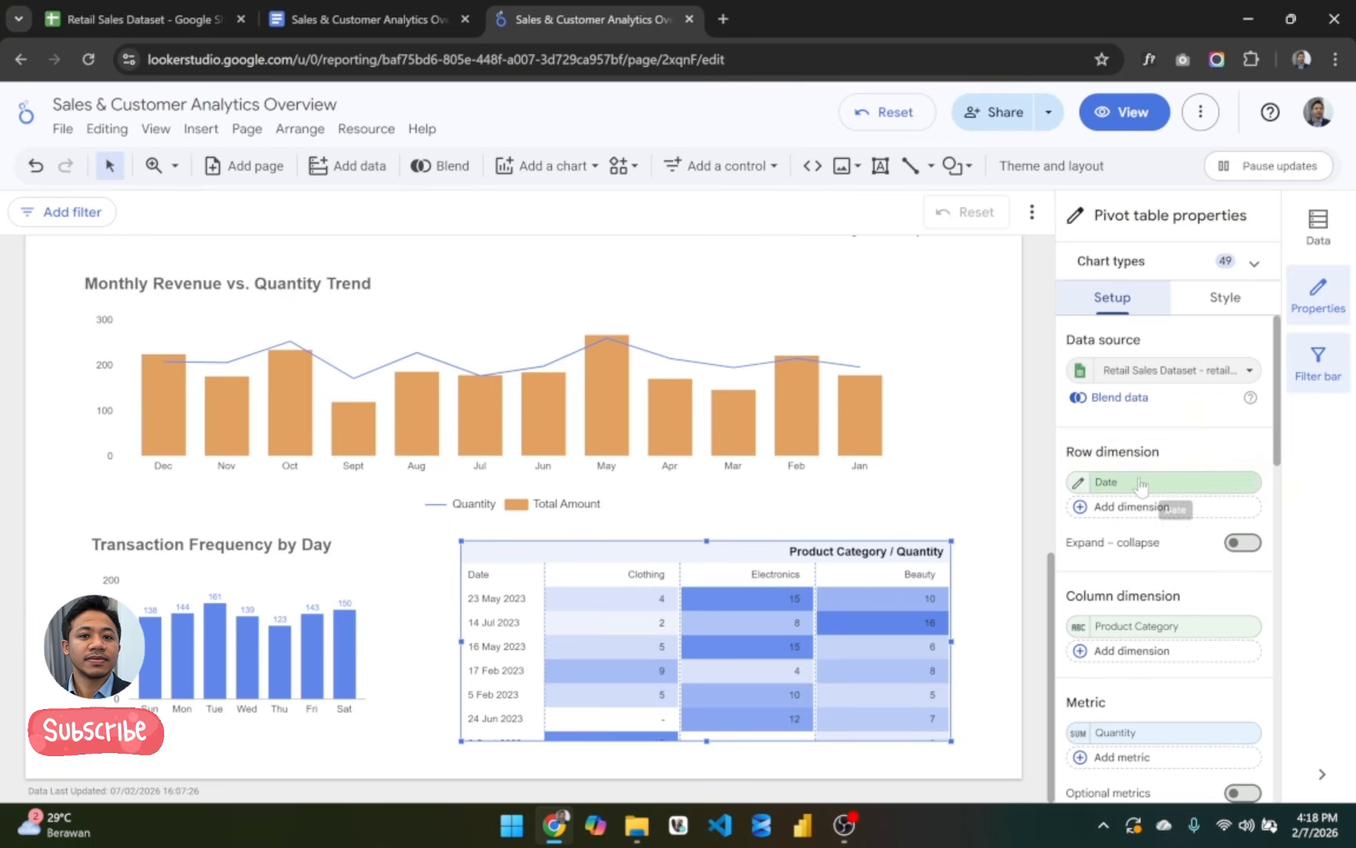
left_click(1169, 507)
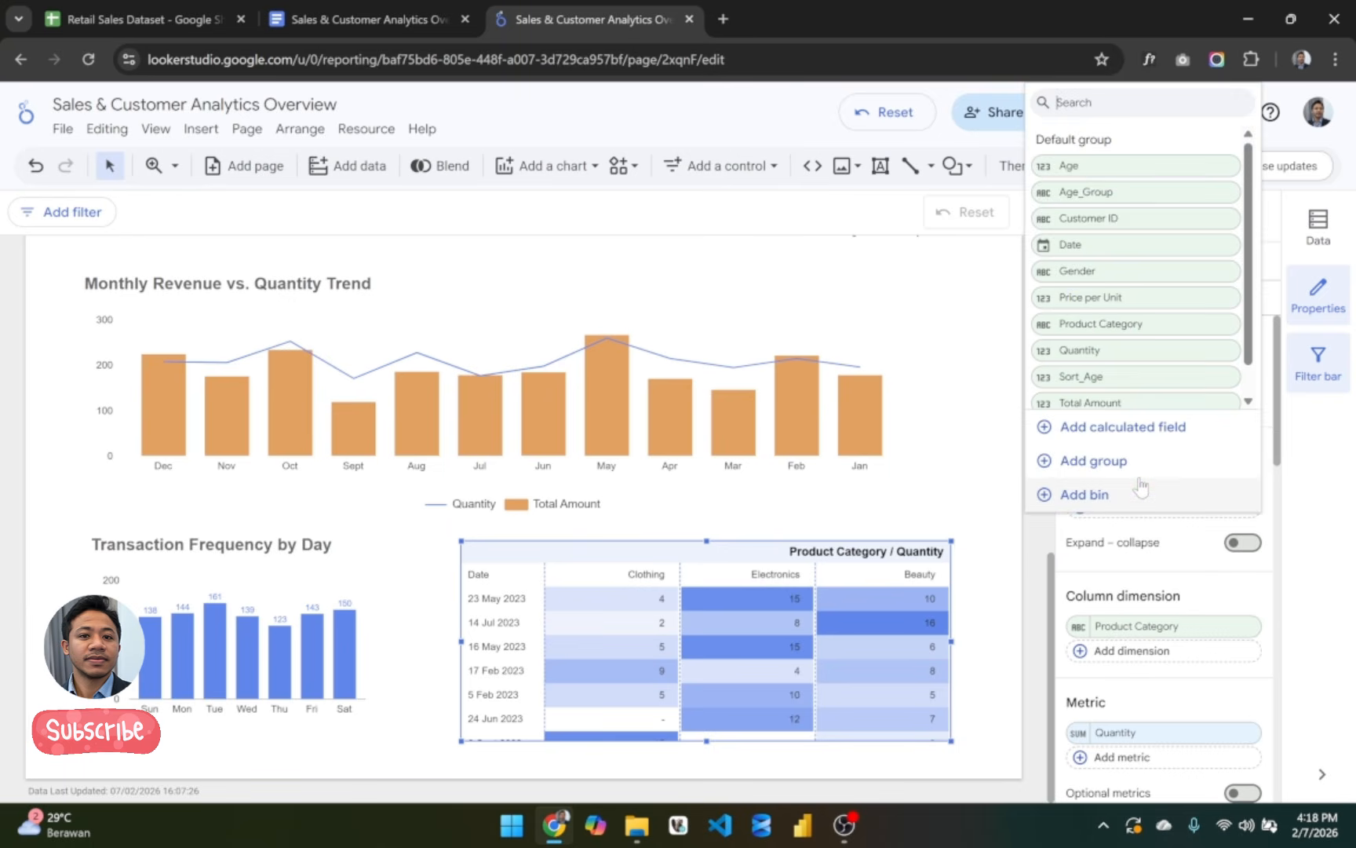
left_click(1103, 532)
left_click(1075, 481)
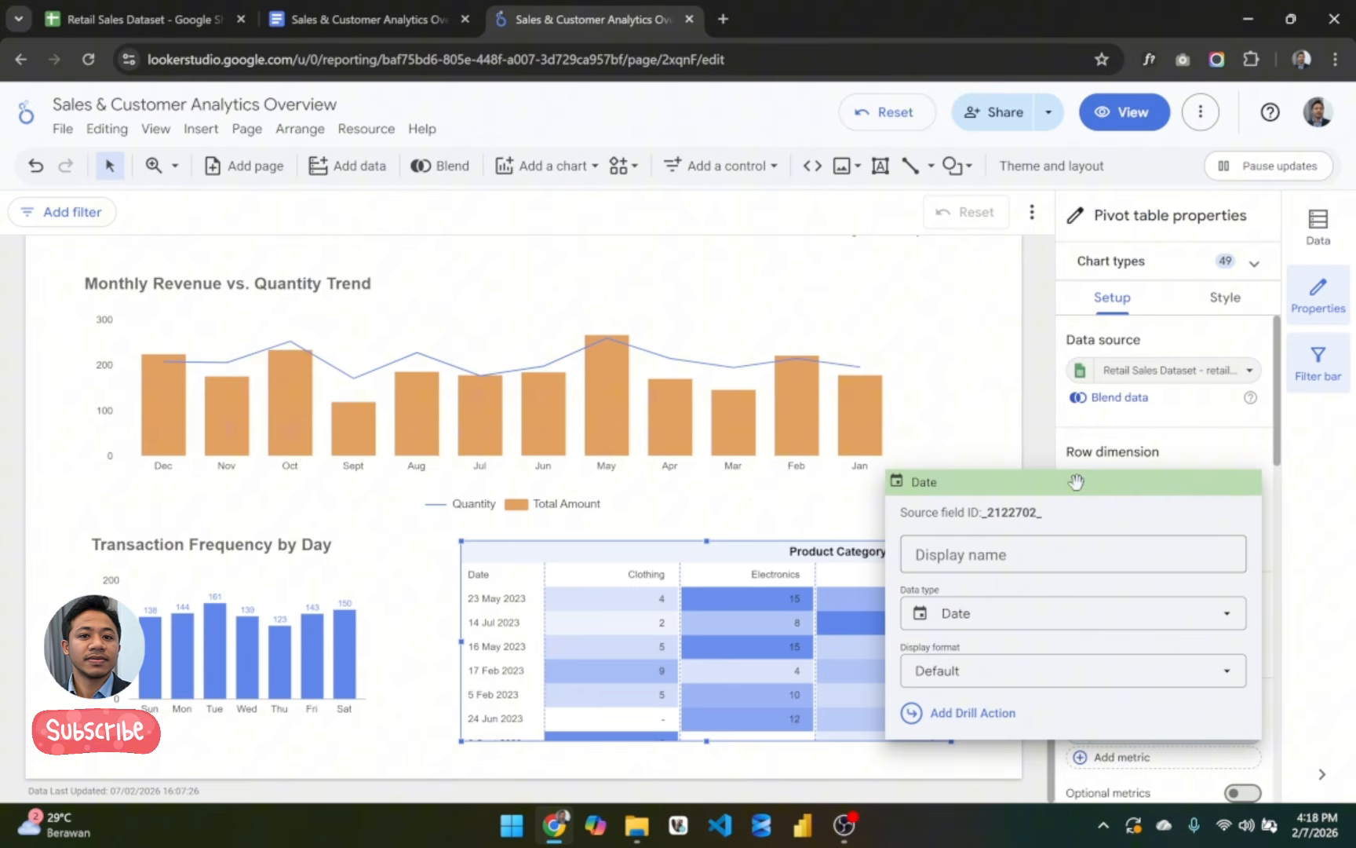
left_click(1029, 613)
mouse_move(1066, 391)
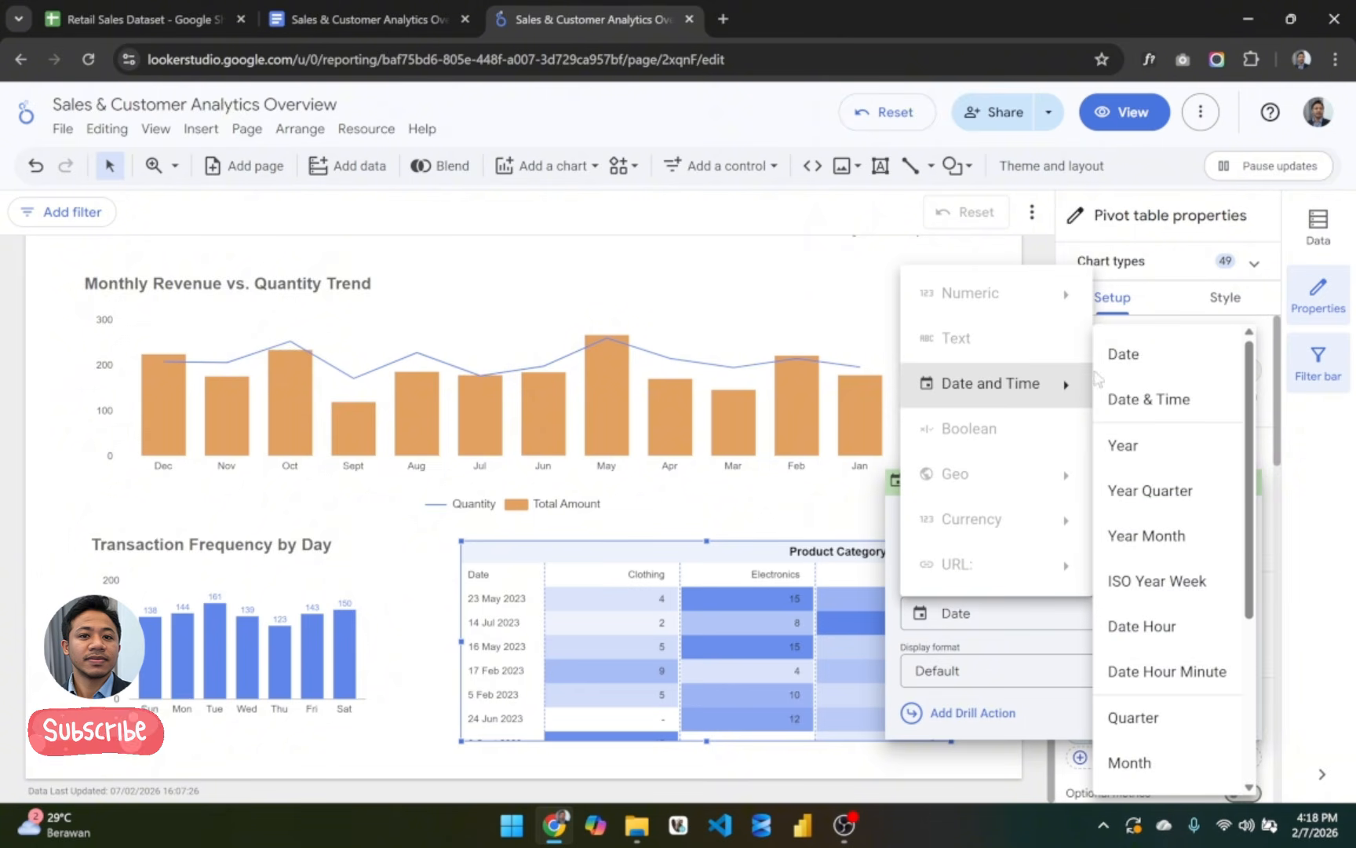
scroll(1215, 587, "down", 3)
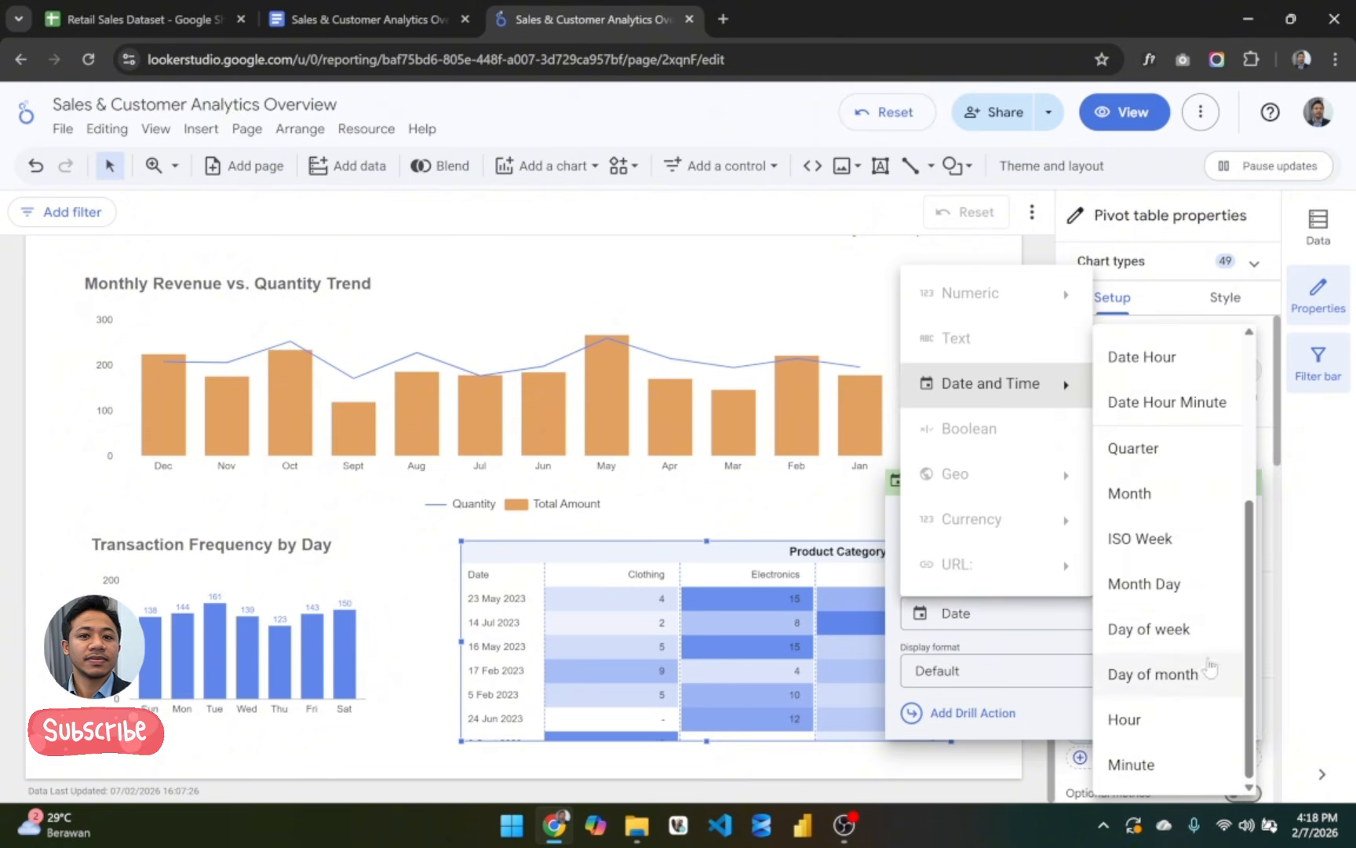
left_click(1177, 629)
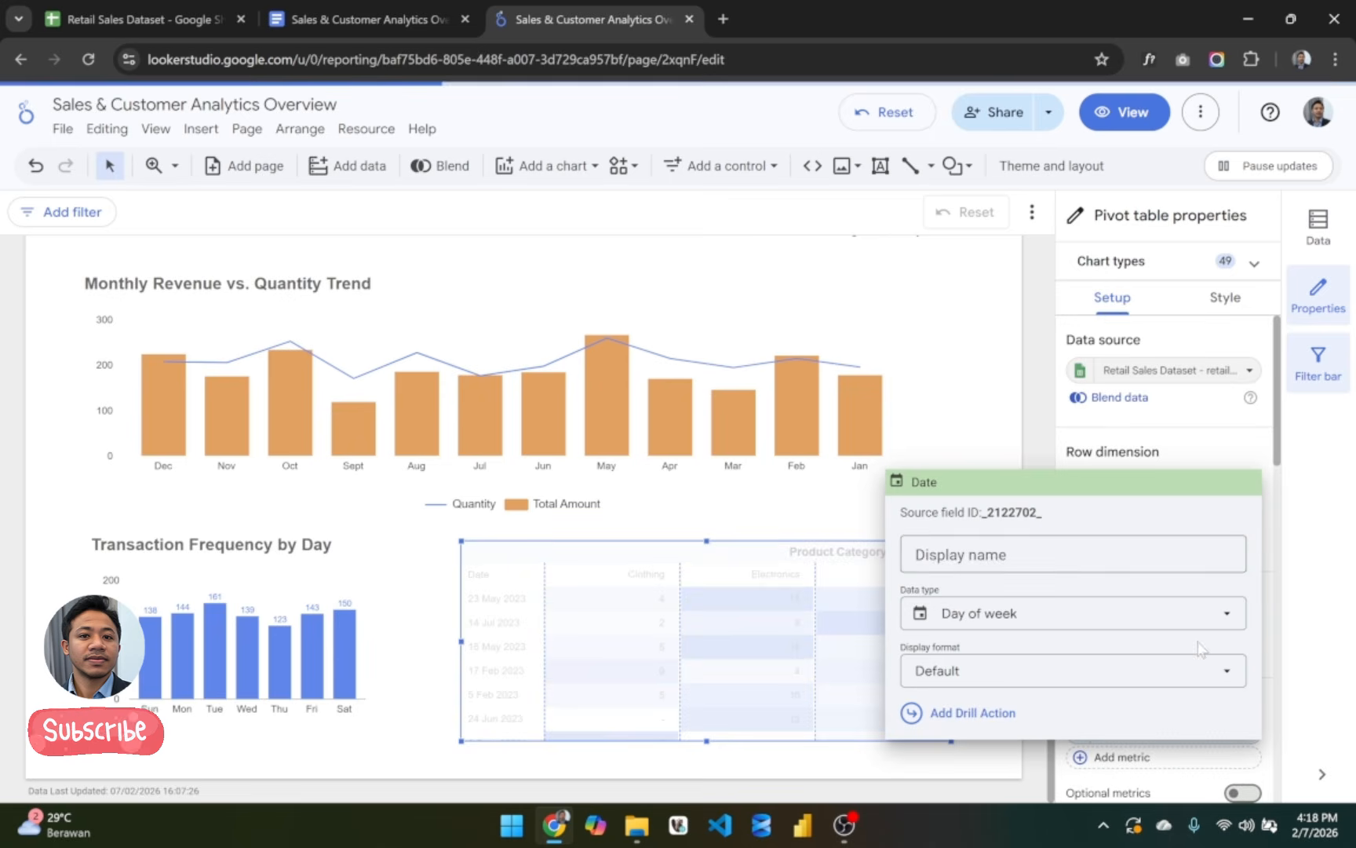
left_click(1007, 670)
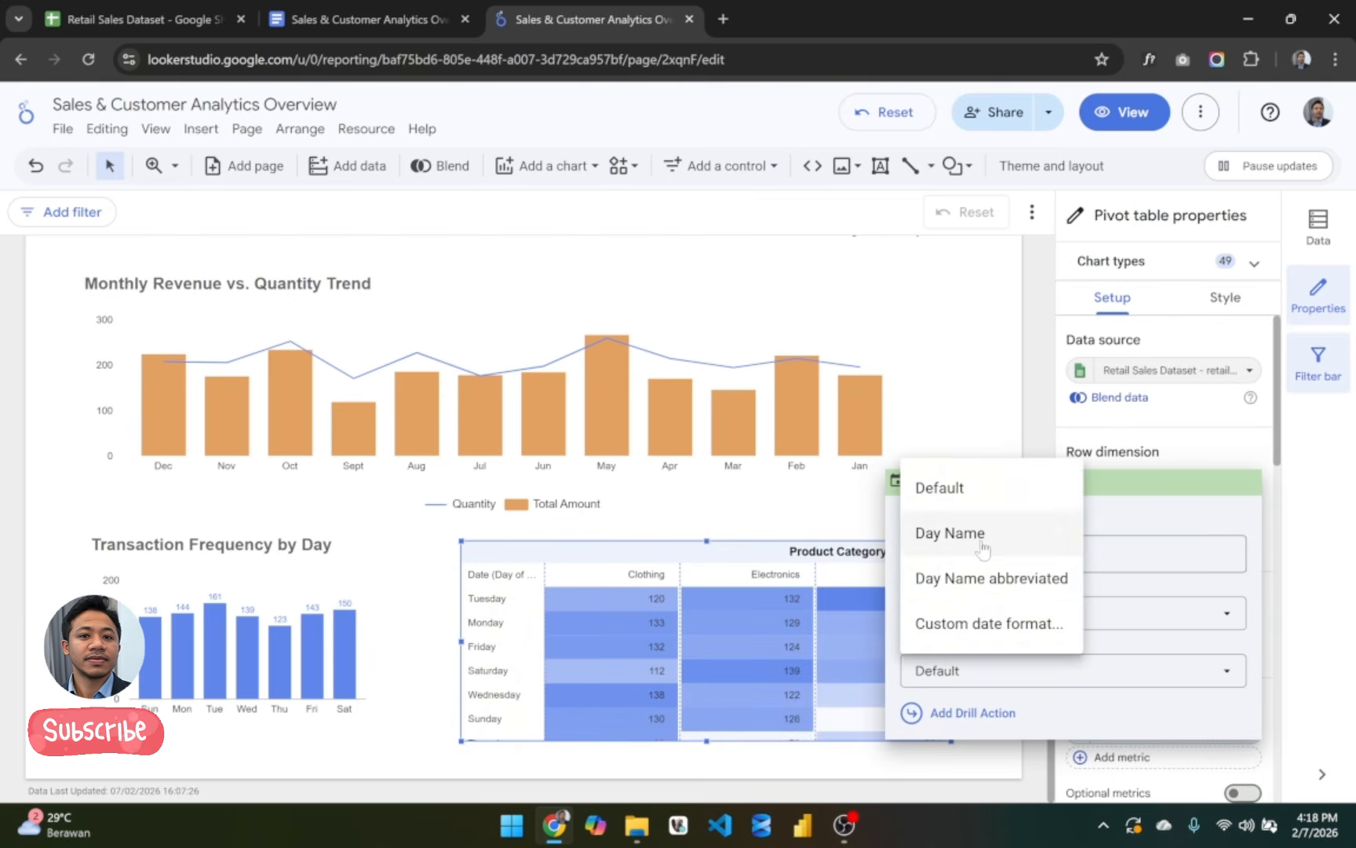
left_click(1020, 592)
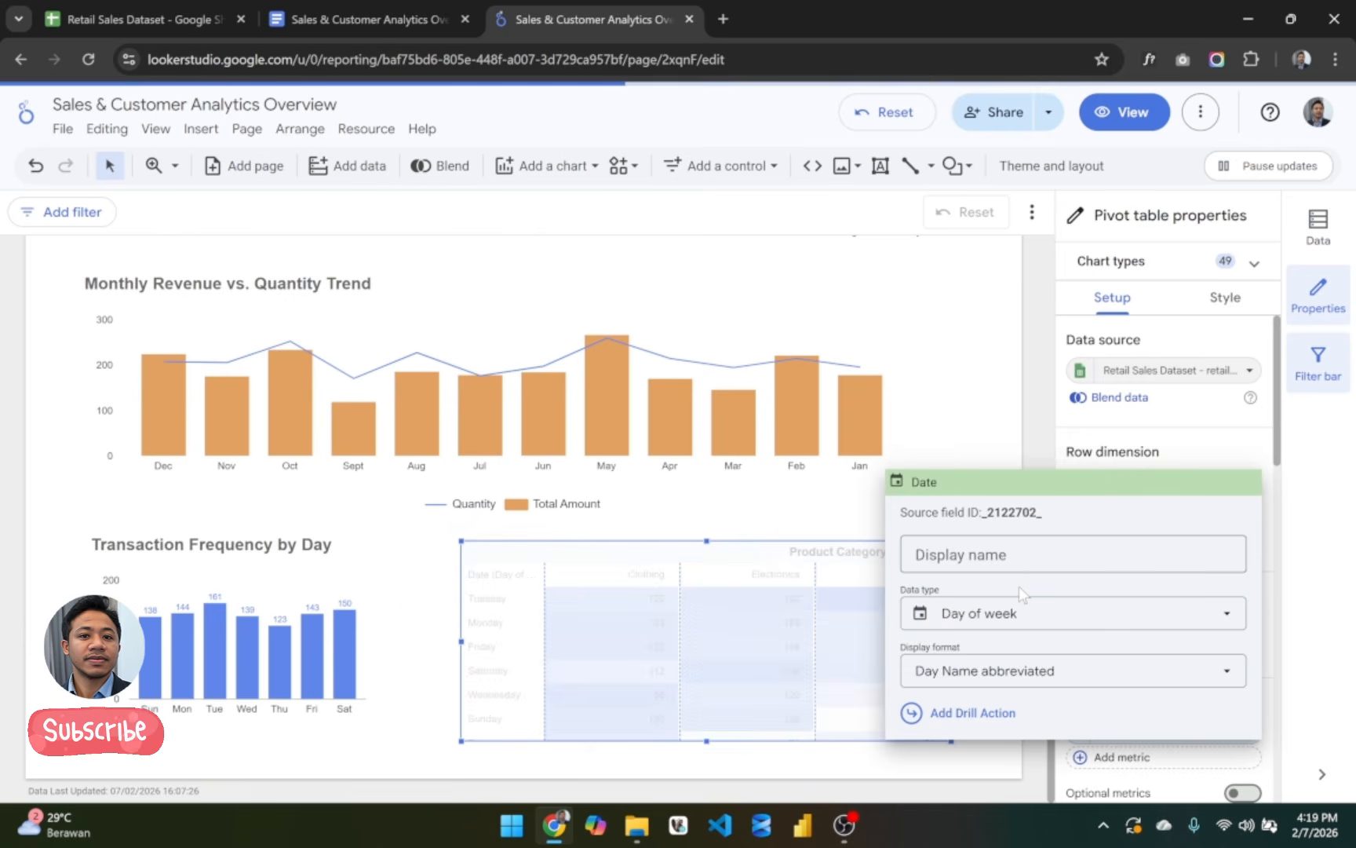
left_click(812, 529)
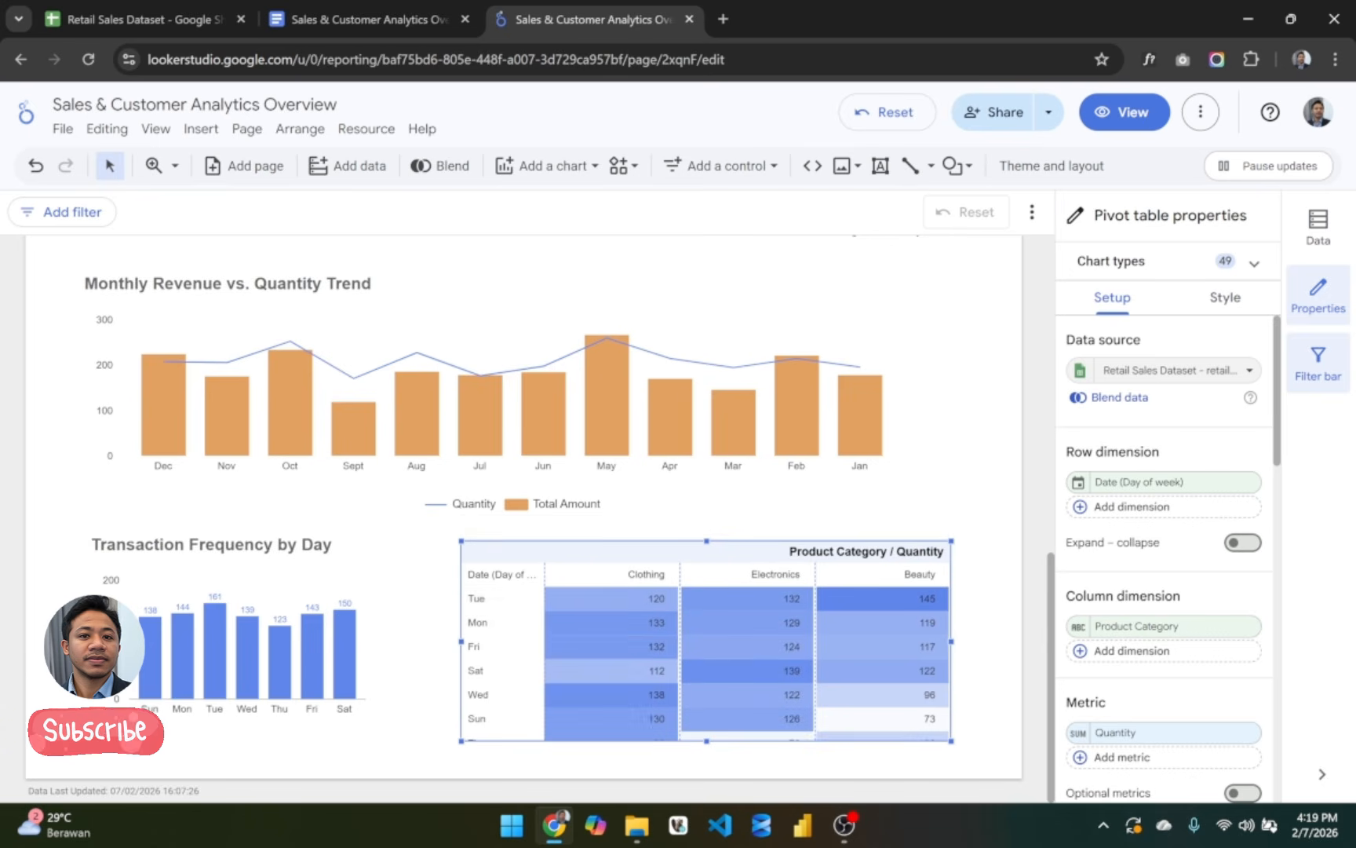
Step: Replace the pivot table's Quantity metric with Transaction ID and aggregate it by Count Distinct
scroll(1099, 634, "down", 2)
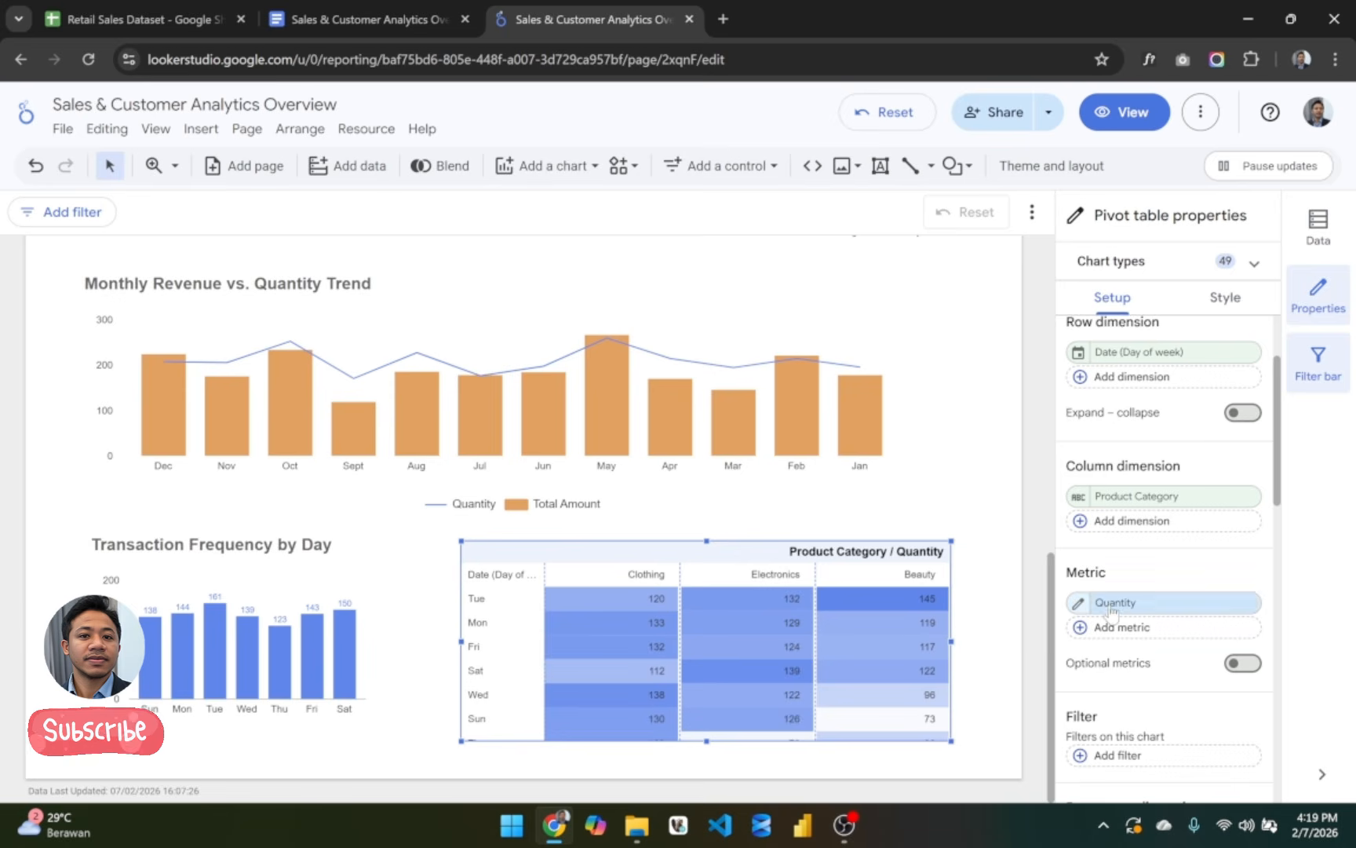
left_click(1077, 603)
type("trans")
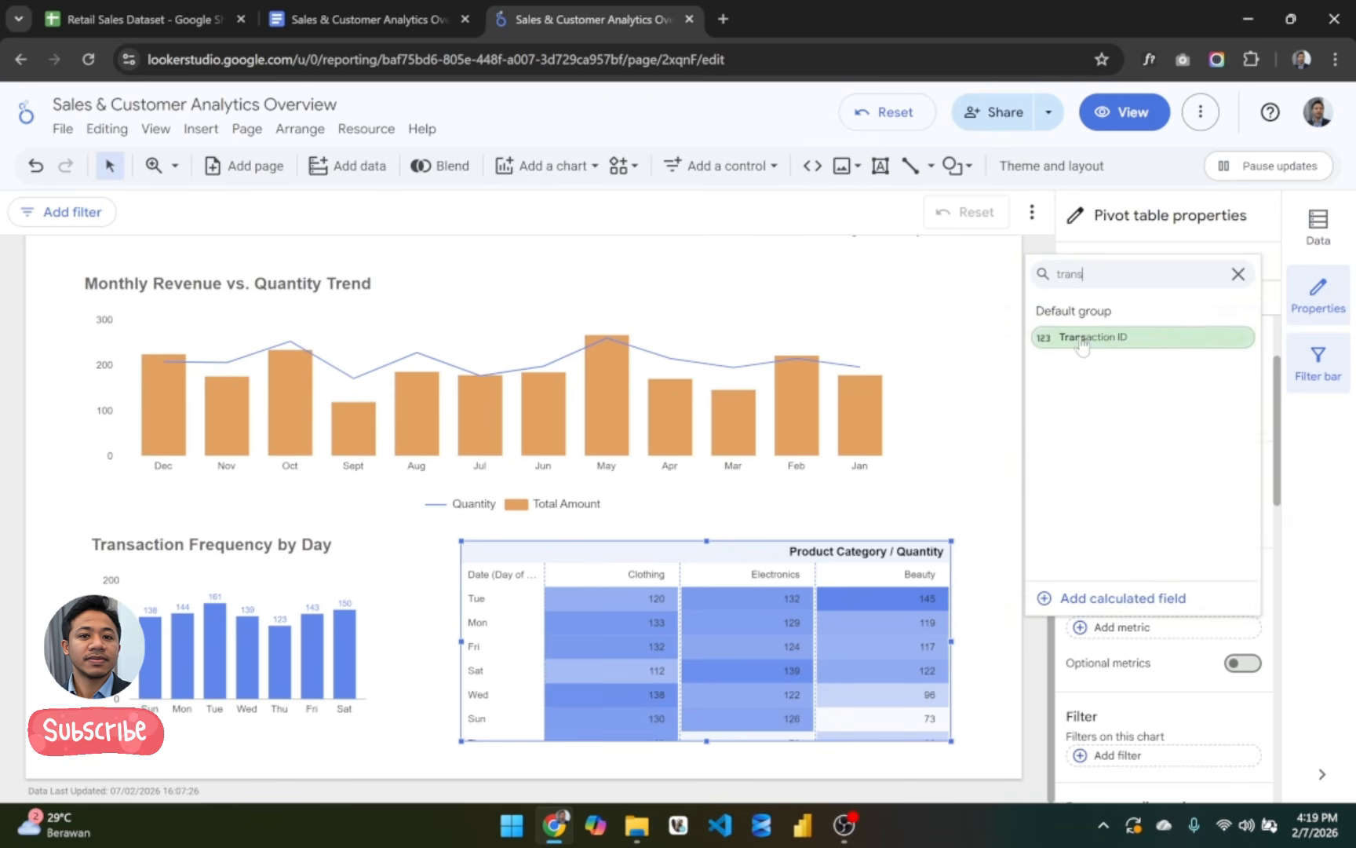
left_click(1111, 338)
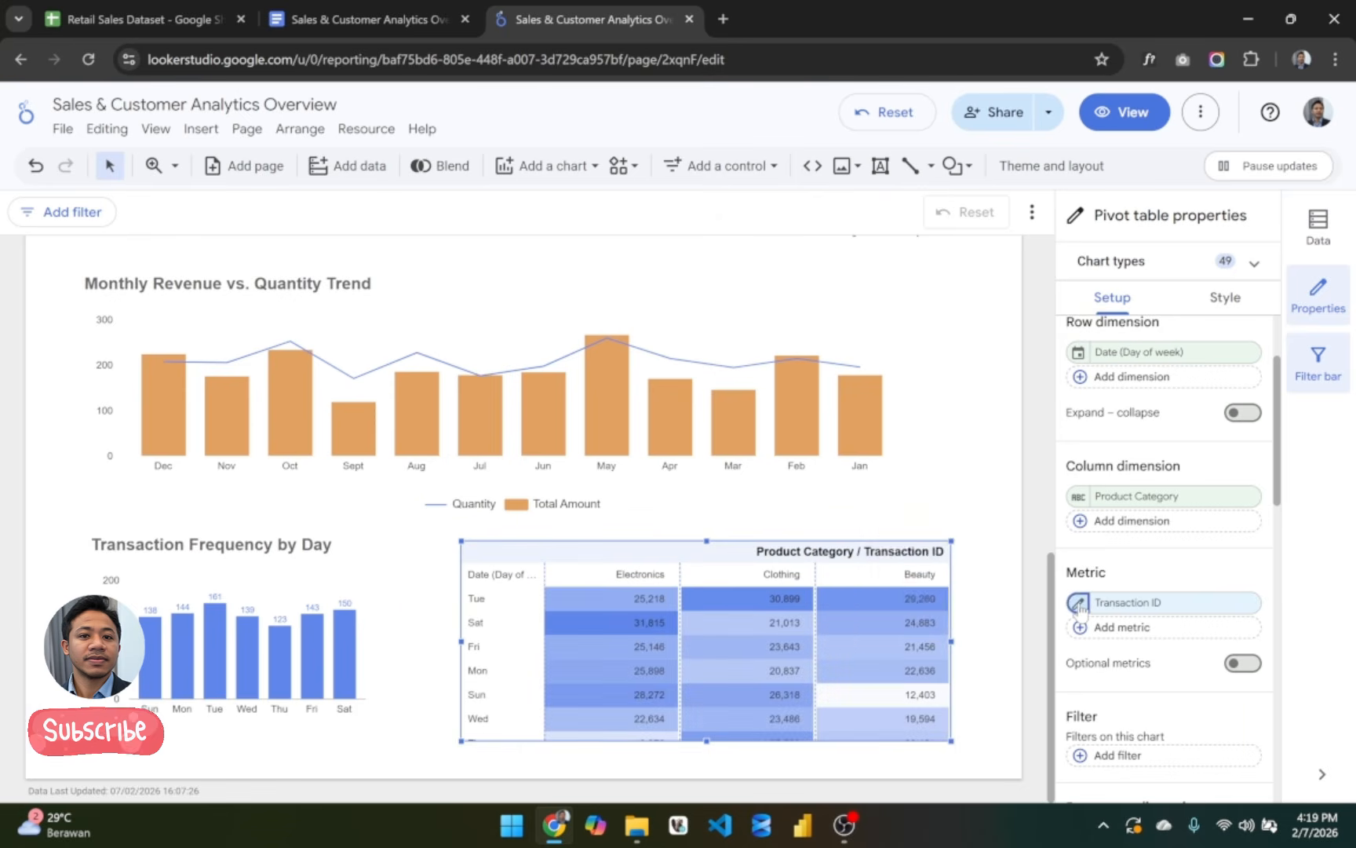
left_click(1079, 605)
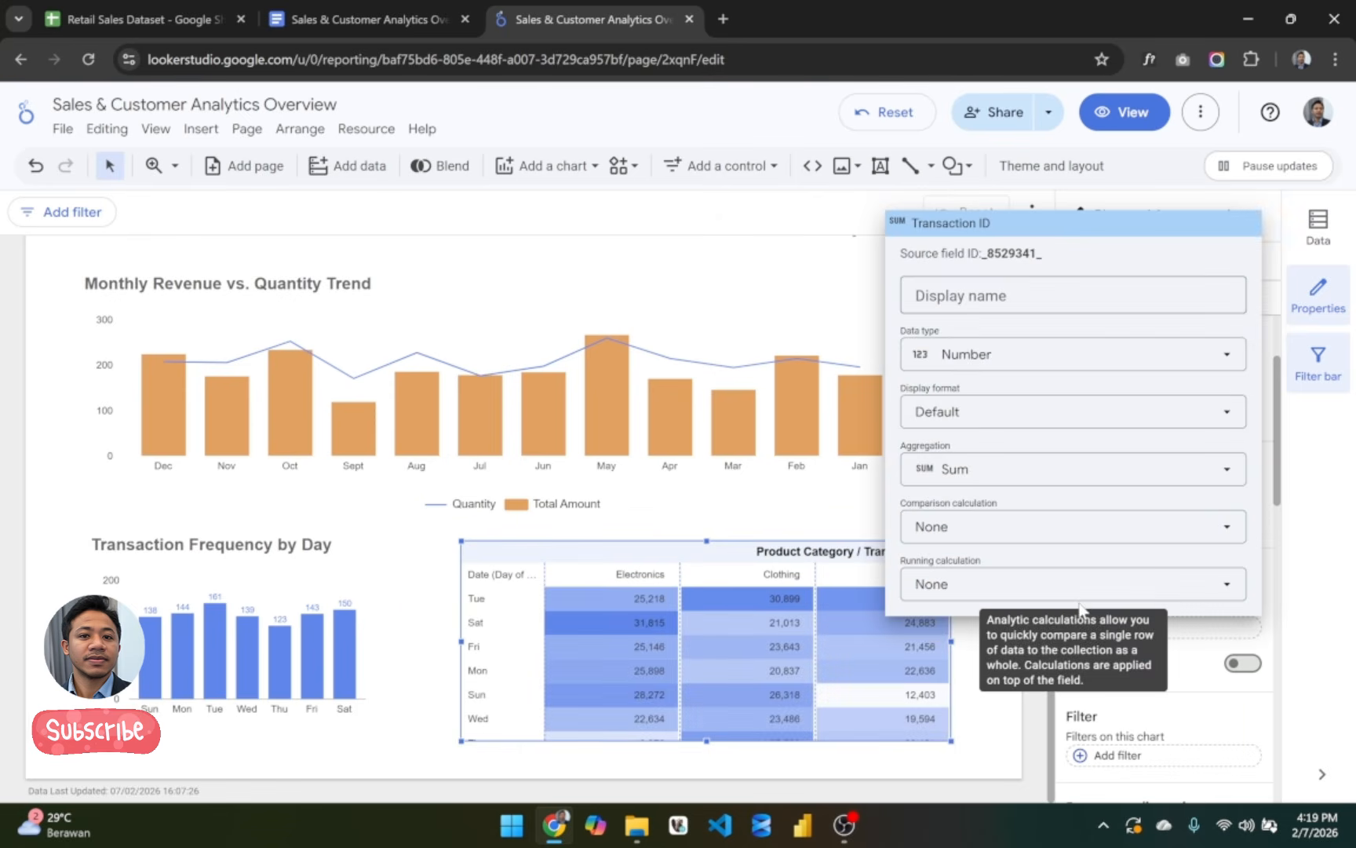
left_click(1045, 470)
left_click(1011, 251)
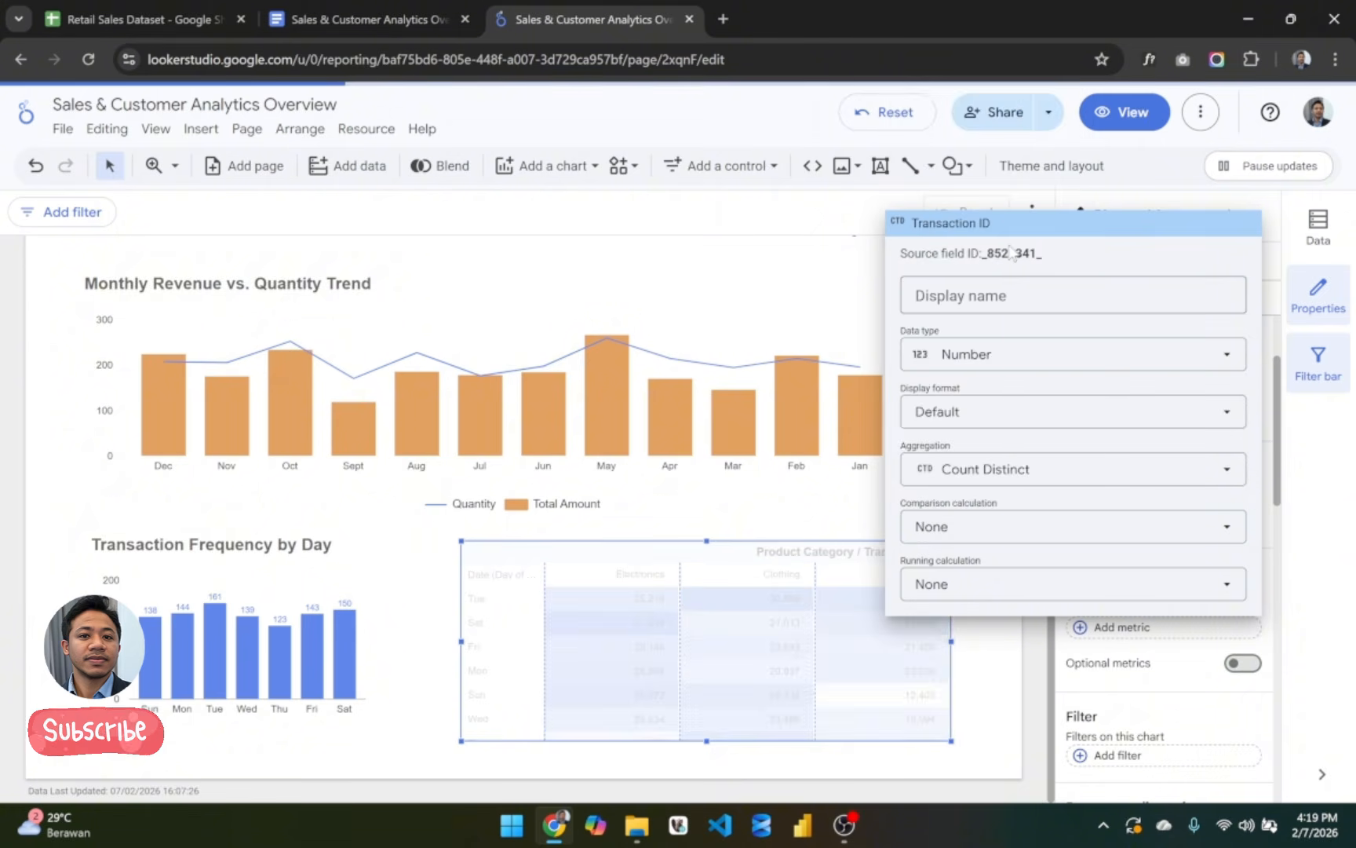
left_click(974, 687)
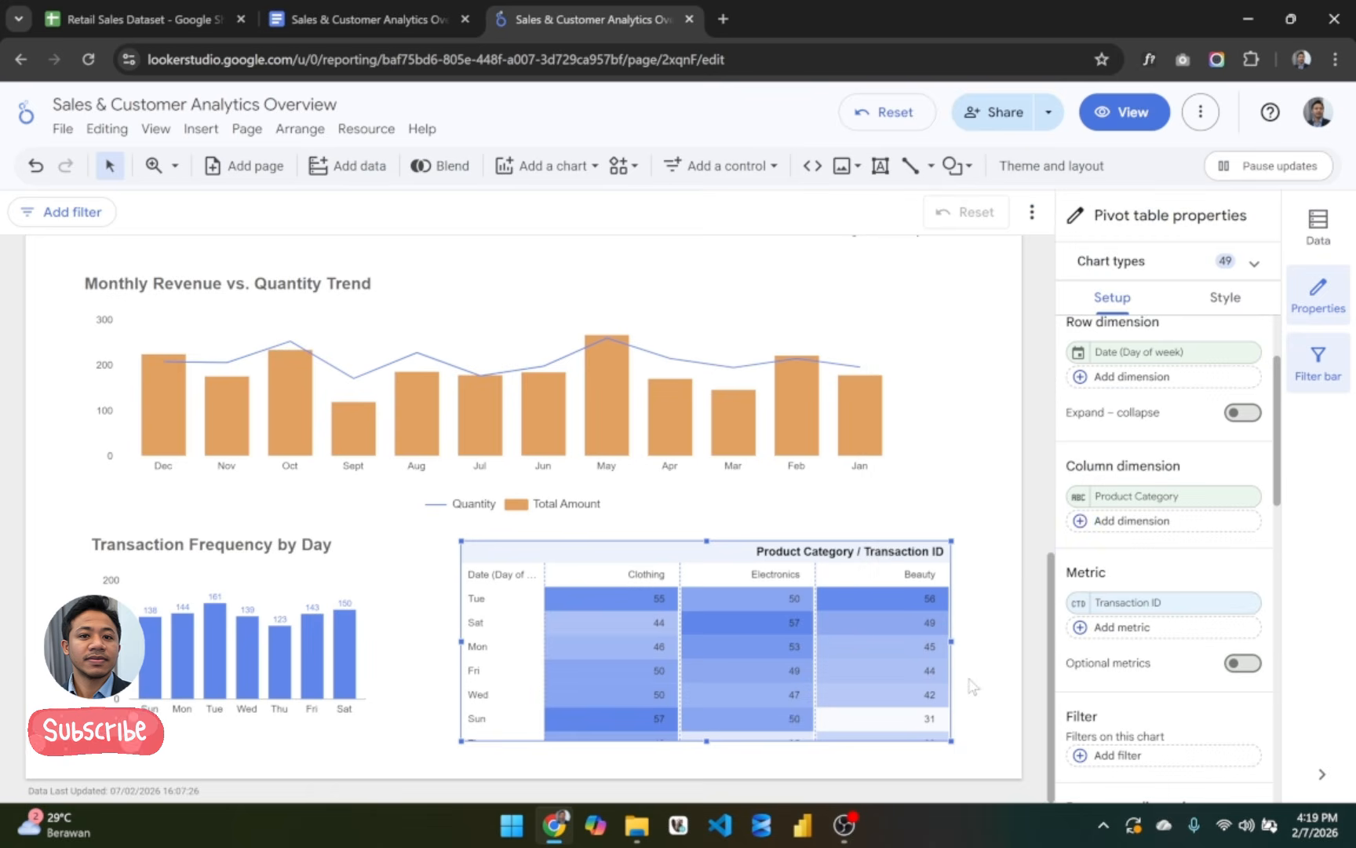
Step: Replace the Product Category column dimension with Date, using the Month data type and the Month abbreviation display format
left_click(1146, 493)
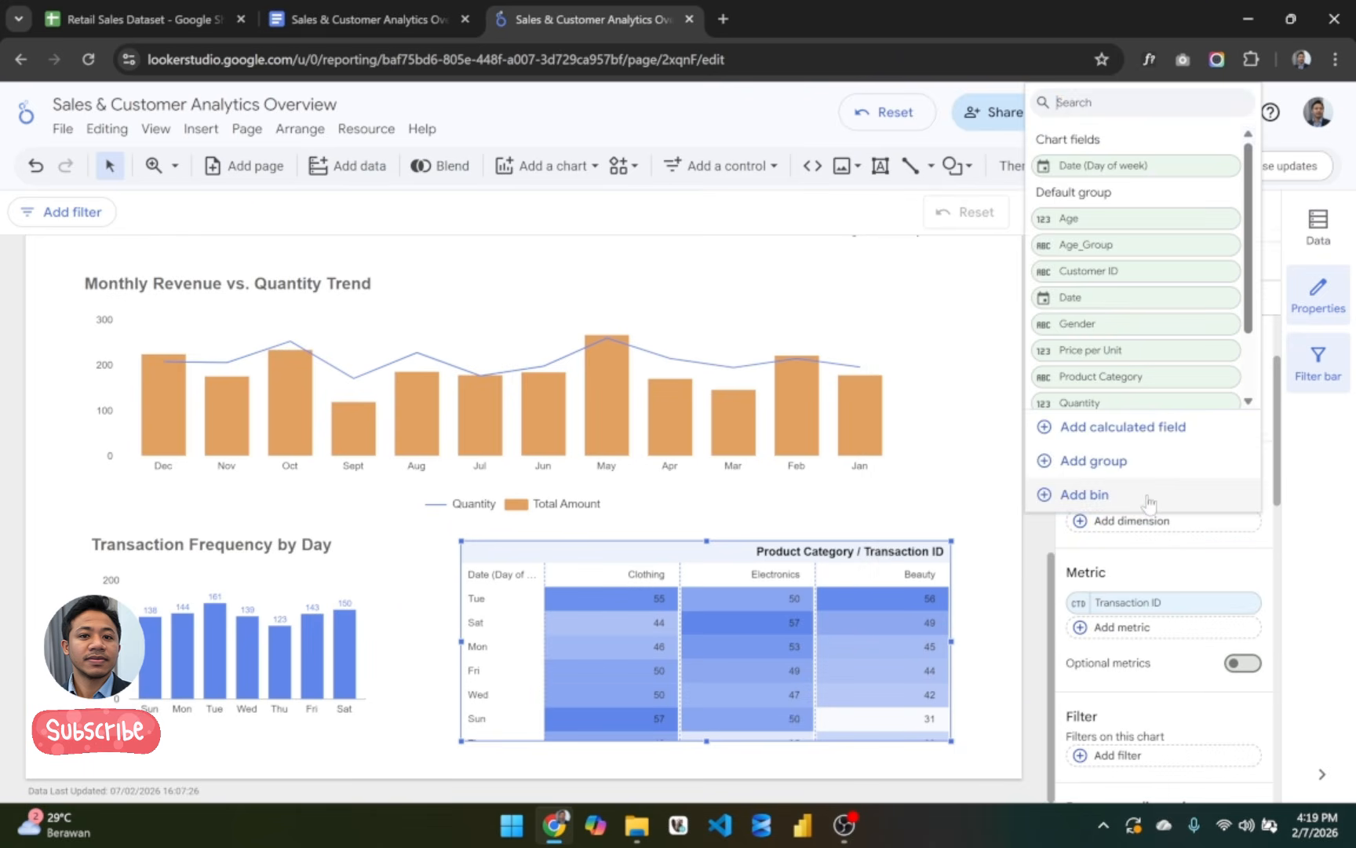
left_click(1116, 296)
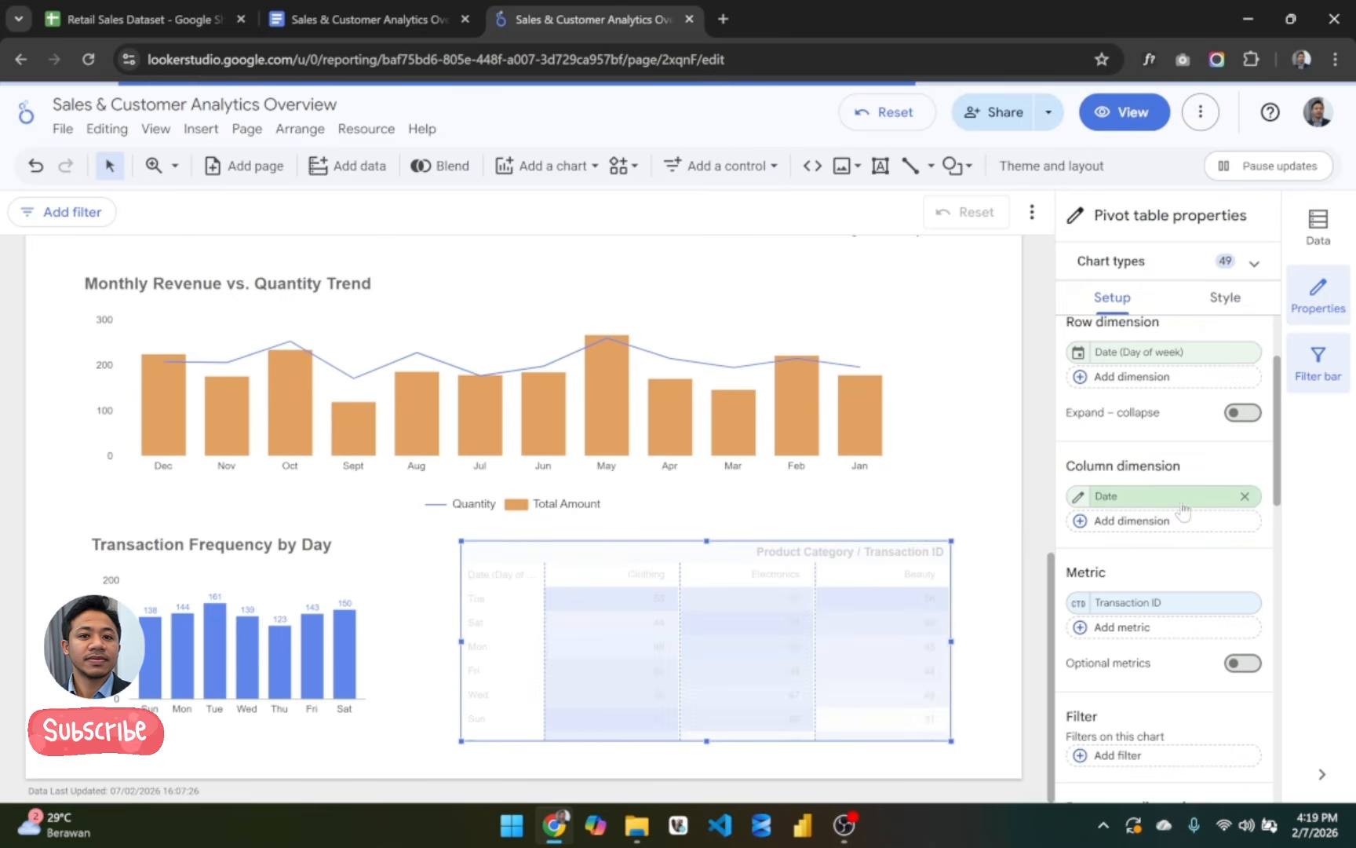
left_click(1080, 494)
left_click(1040, 634)
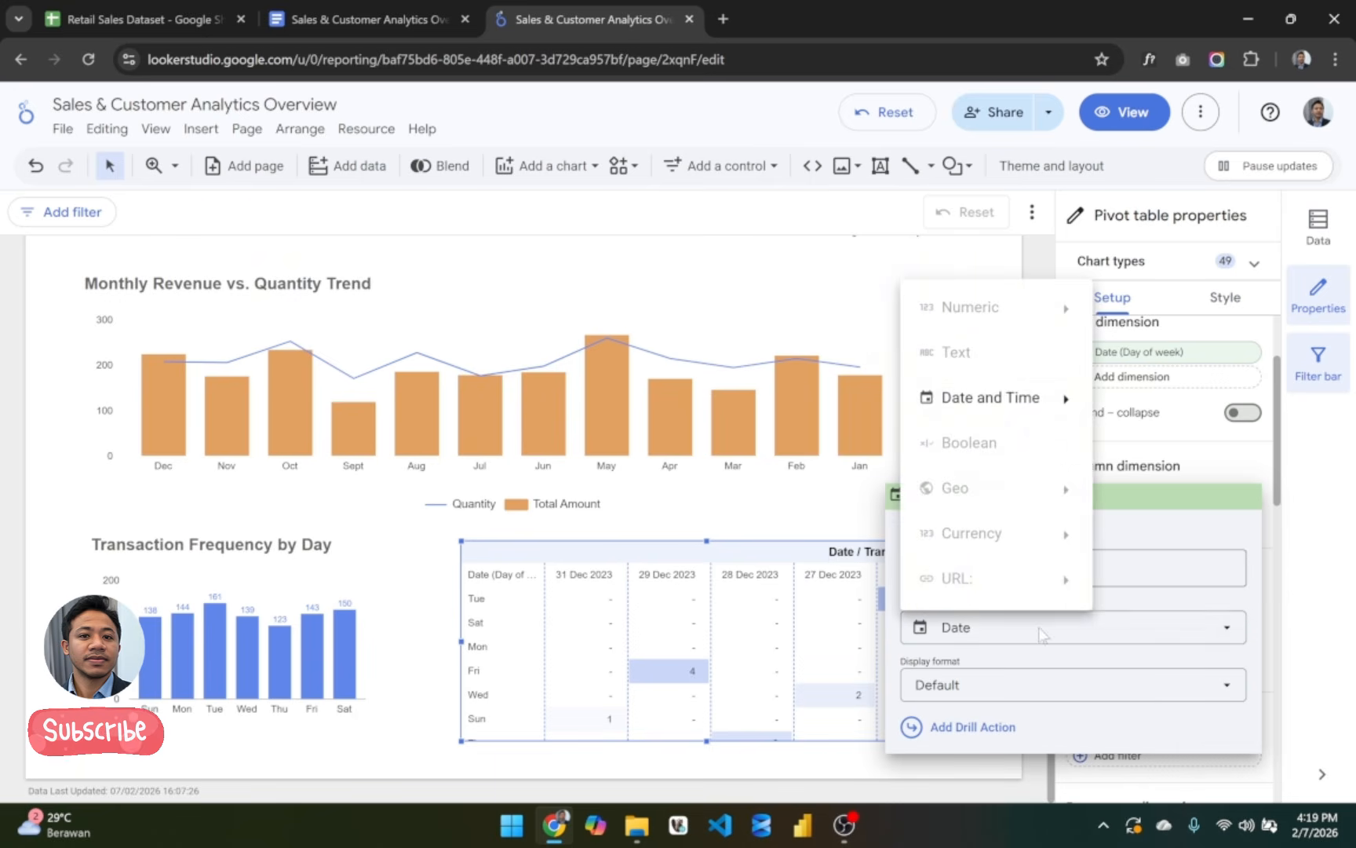
mouse_move(1011, 394)
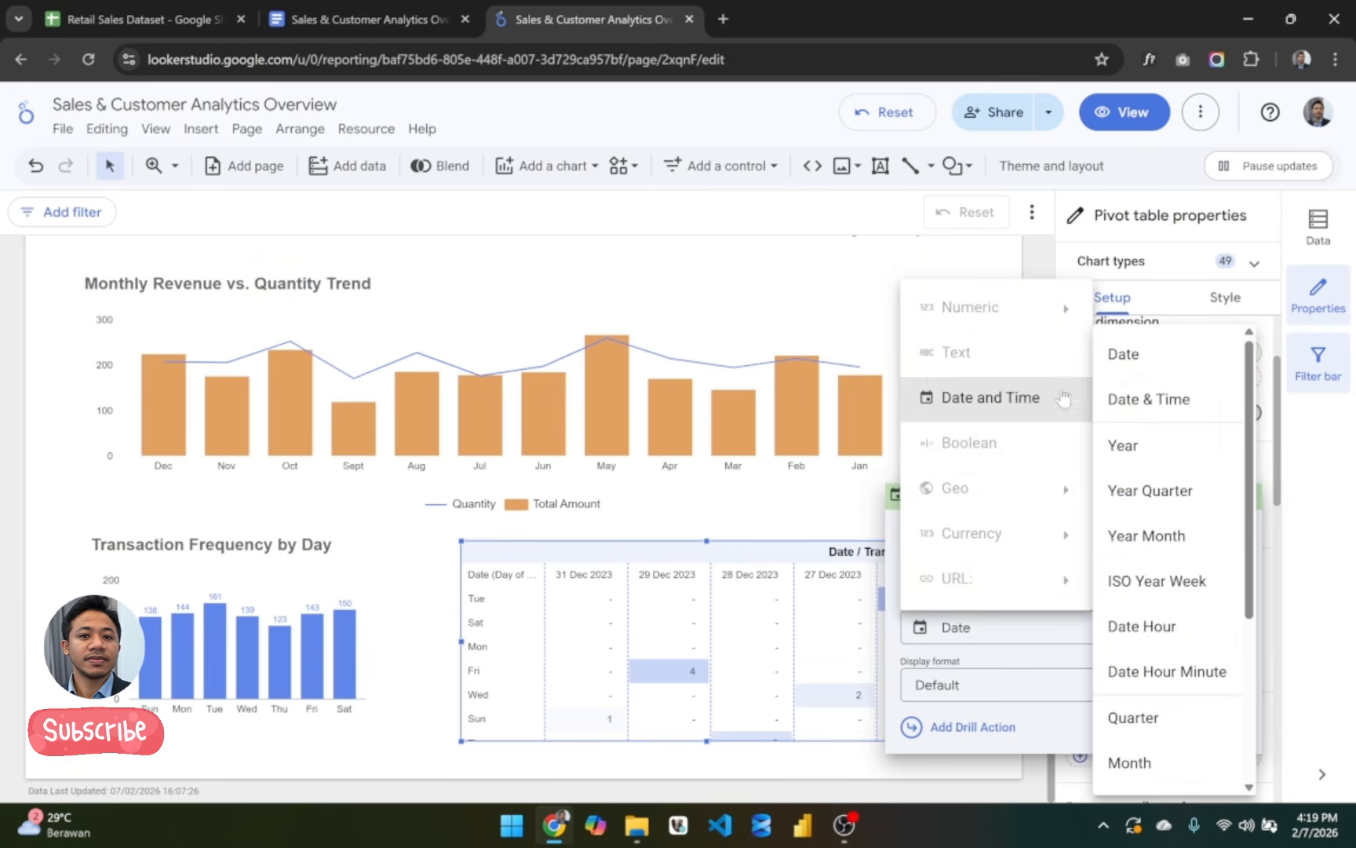
scroll(1169, 565, "down", 2)
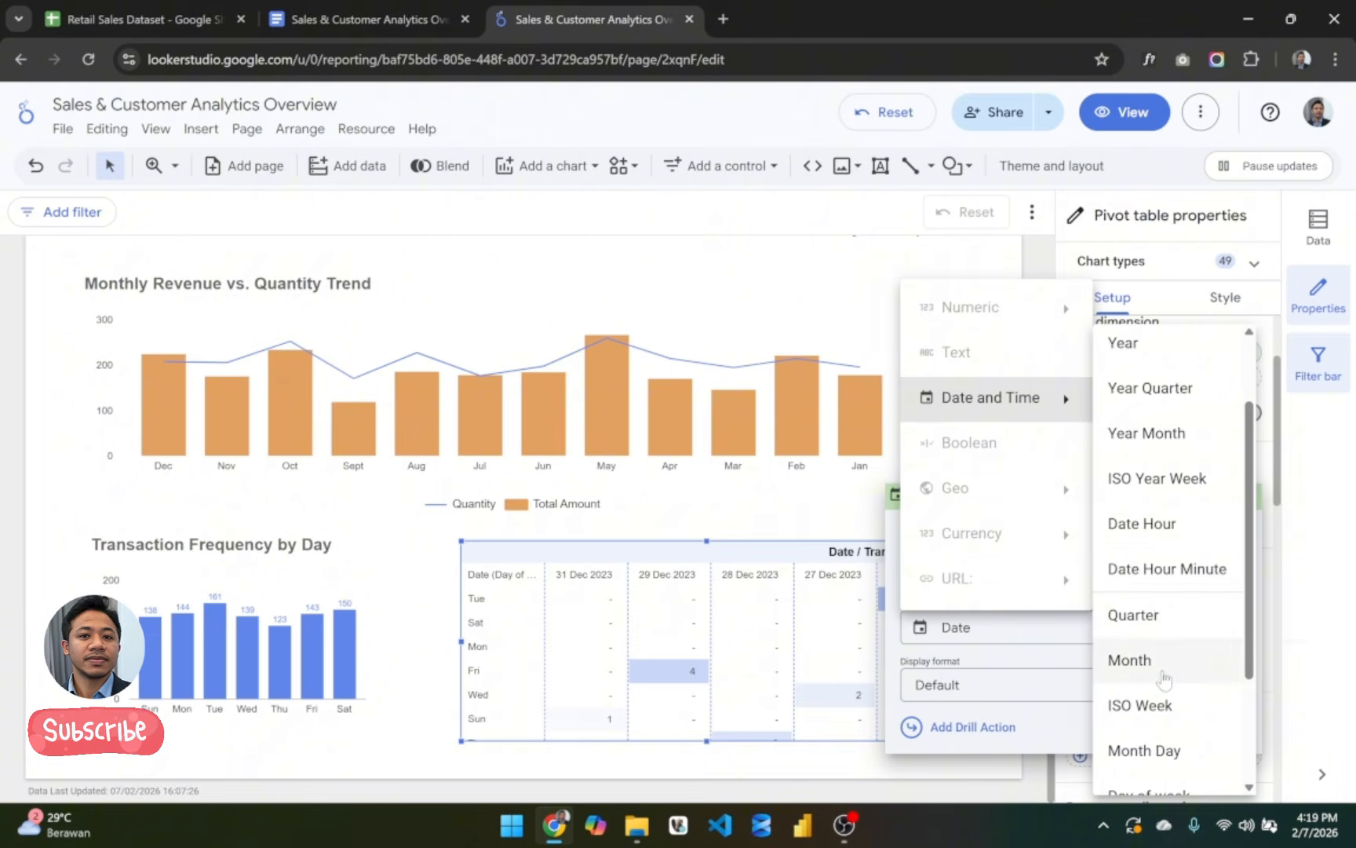
left_click(1174, 664)
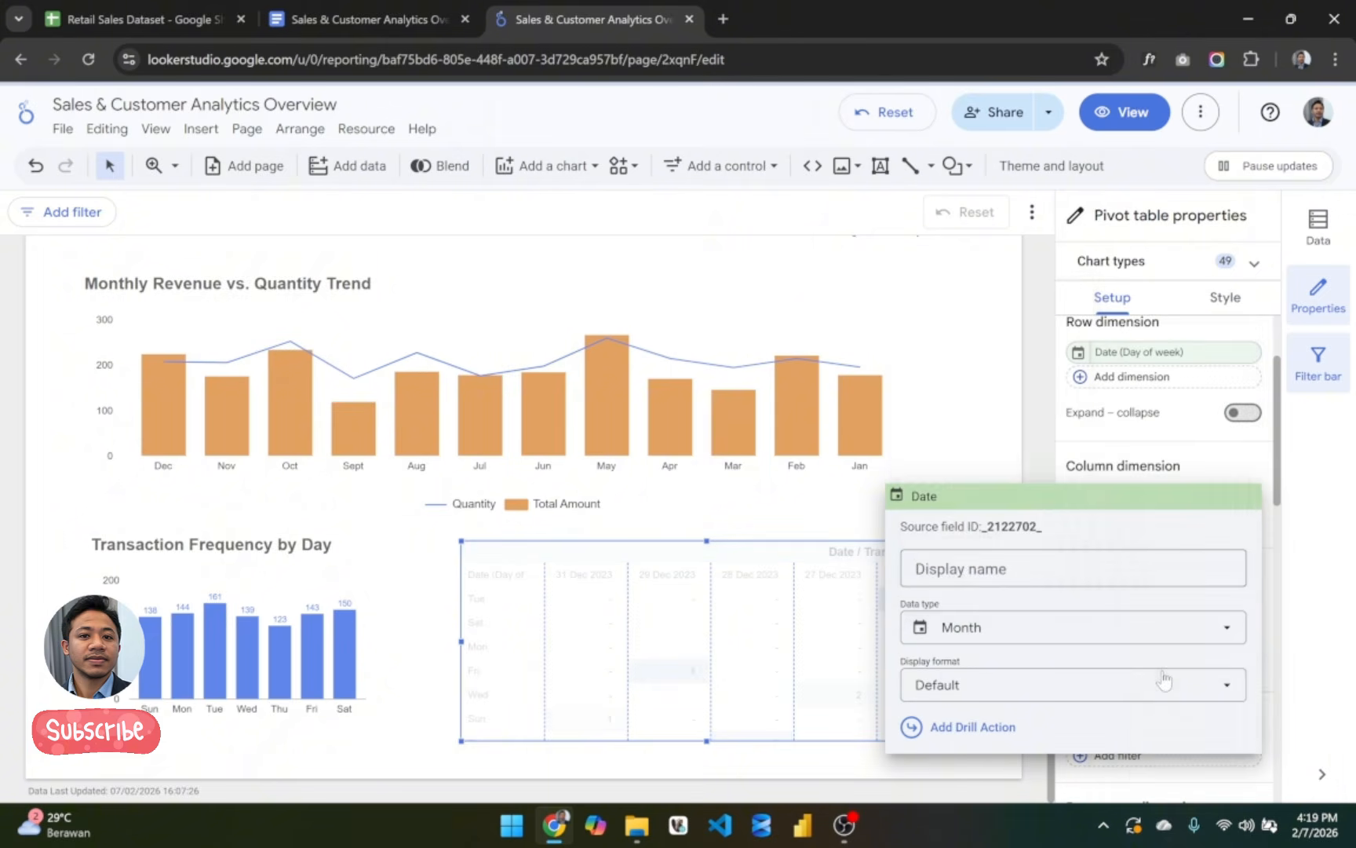
left_click(1042, 695)
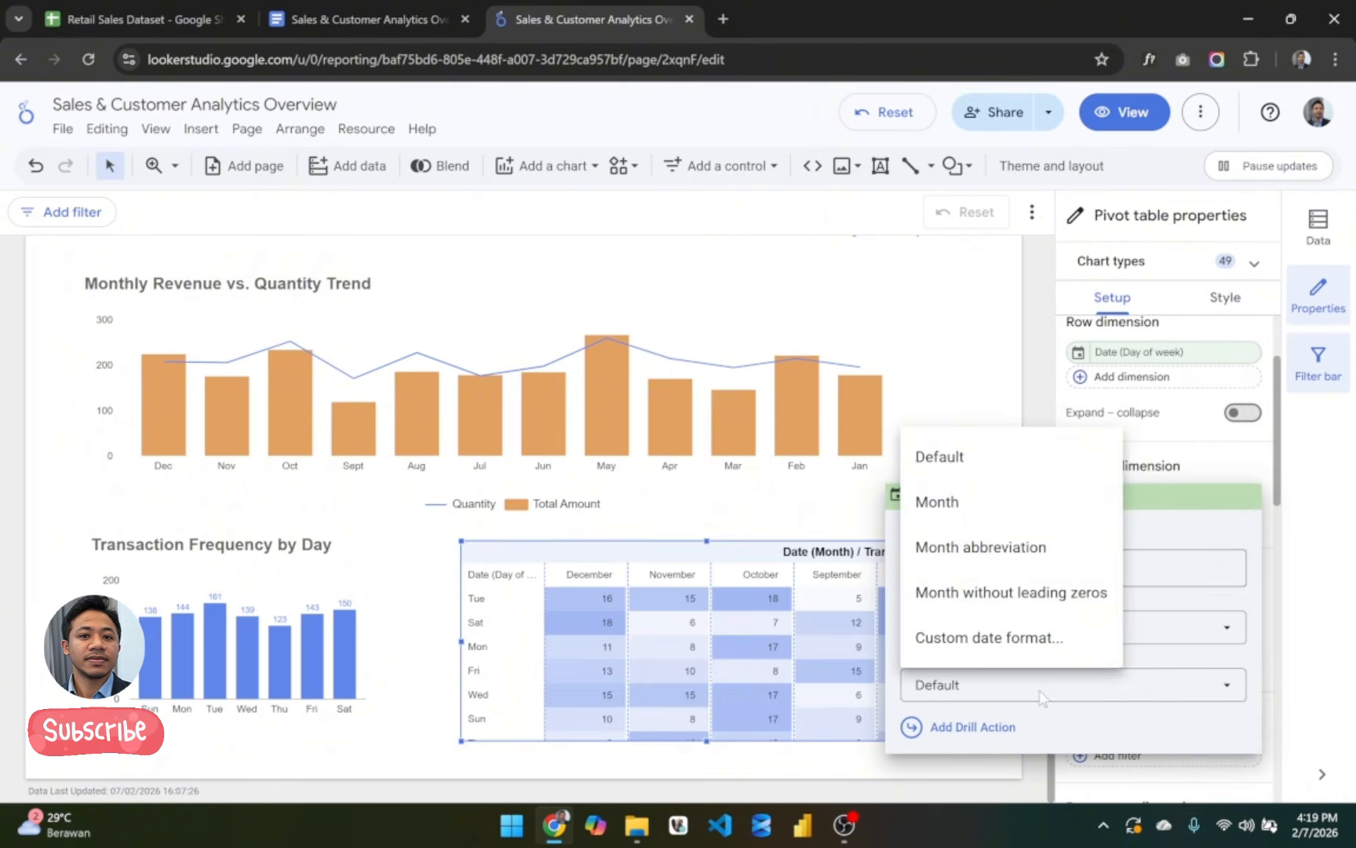
left_click(1031, 554)
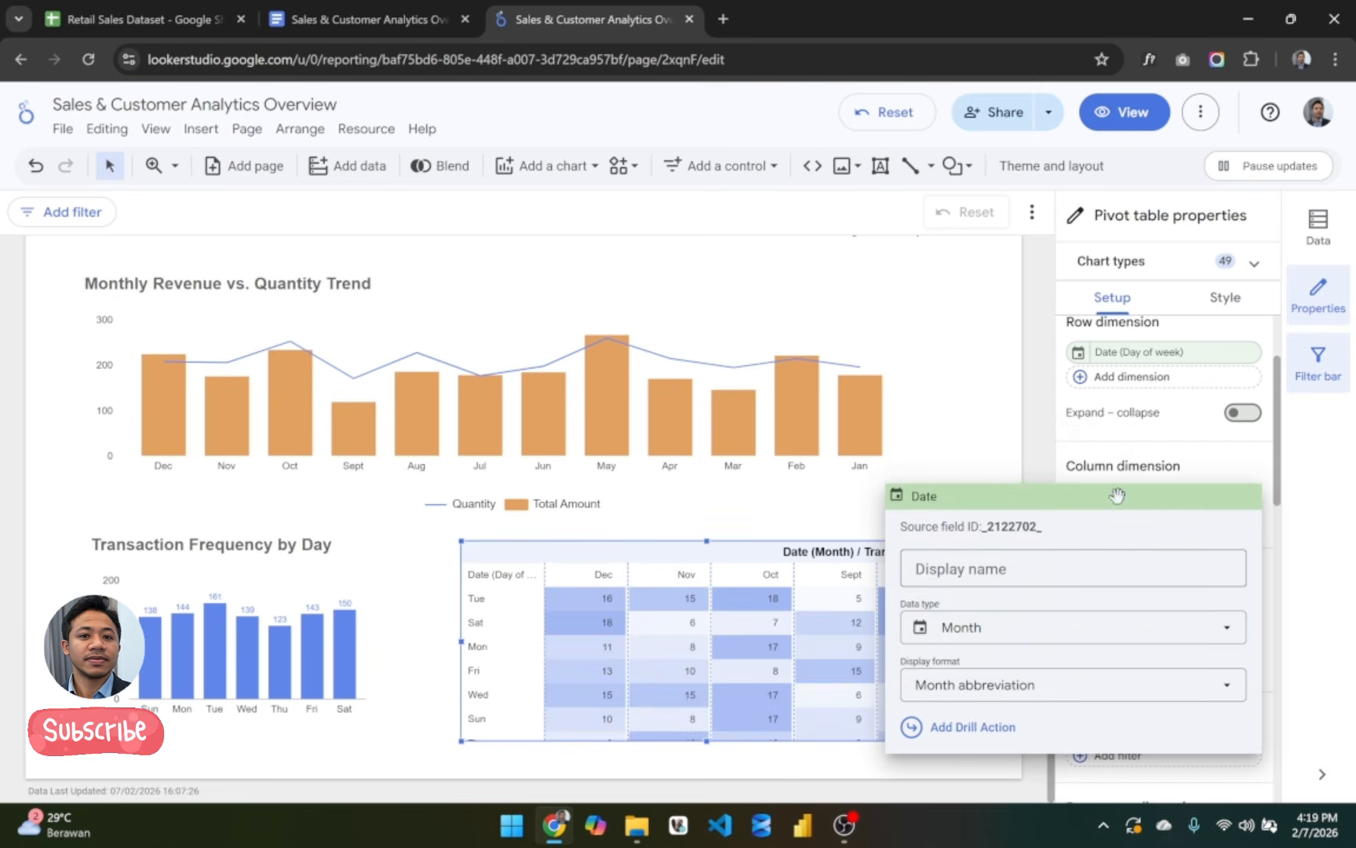
left_click(1023, 685)
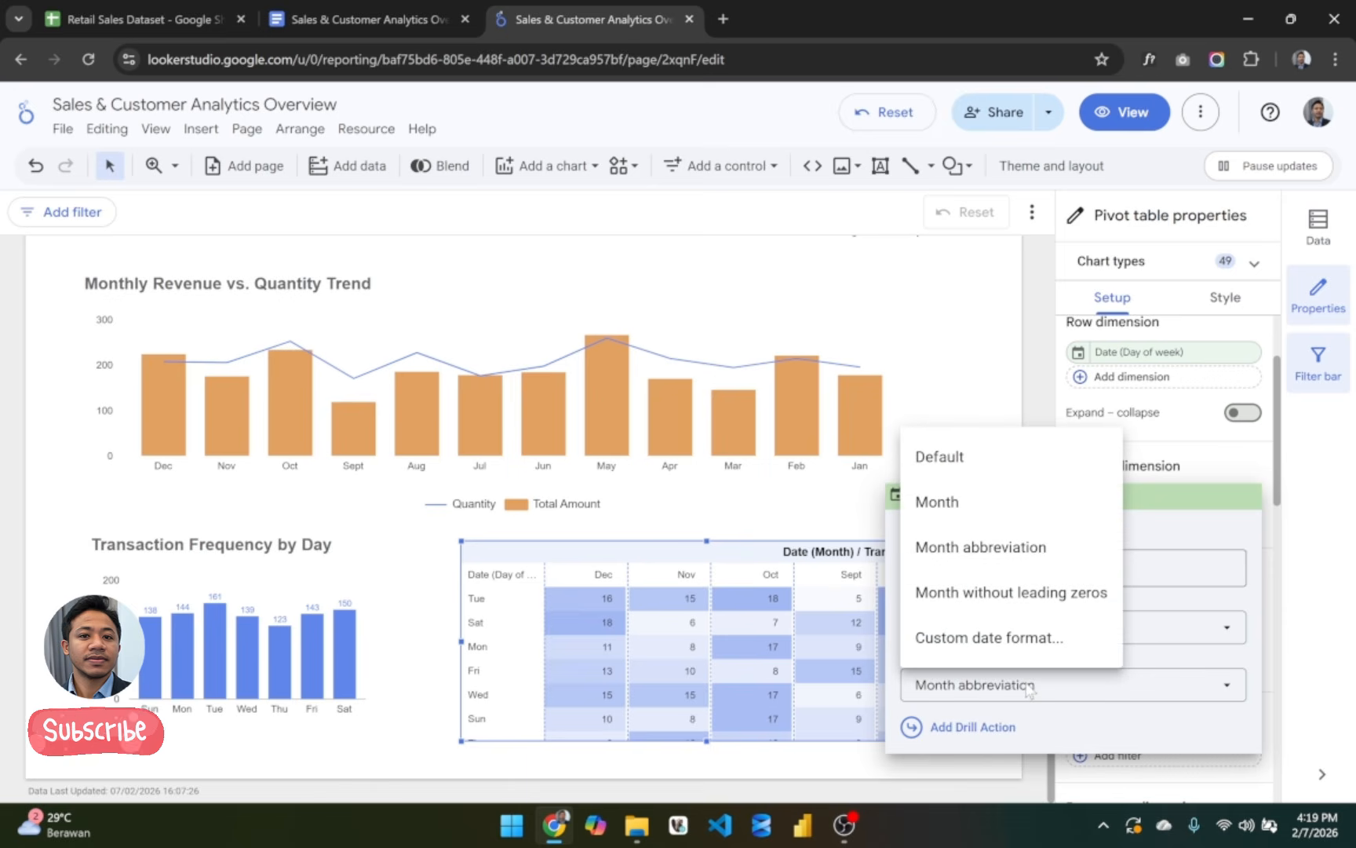
left_click(794, 503)
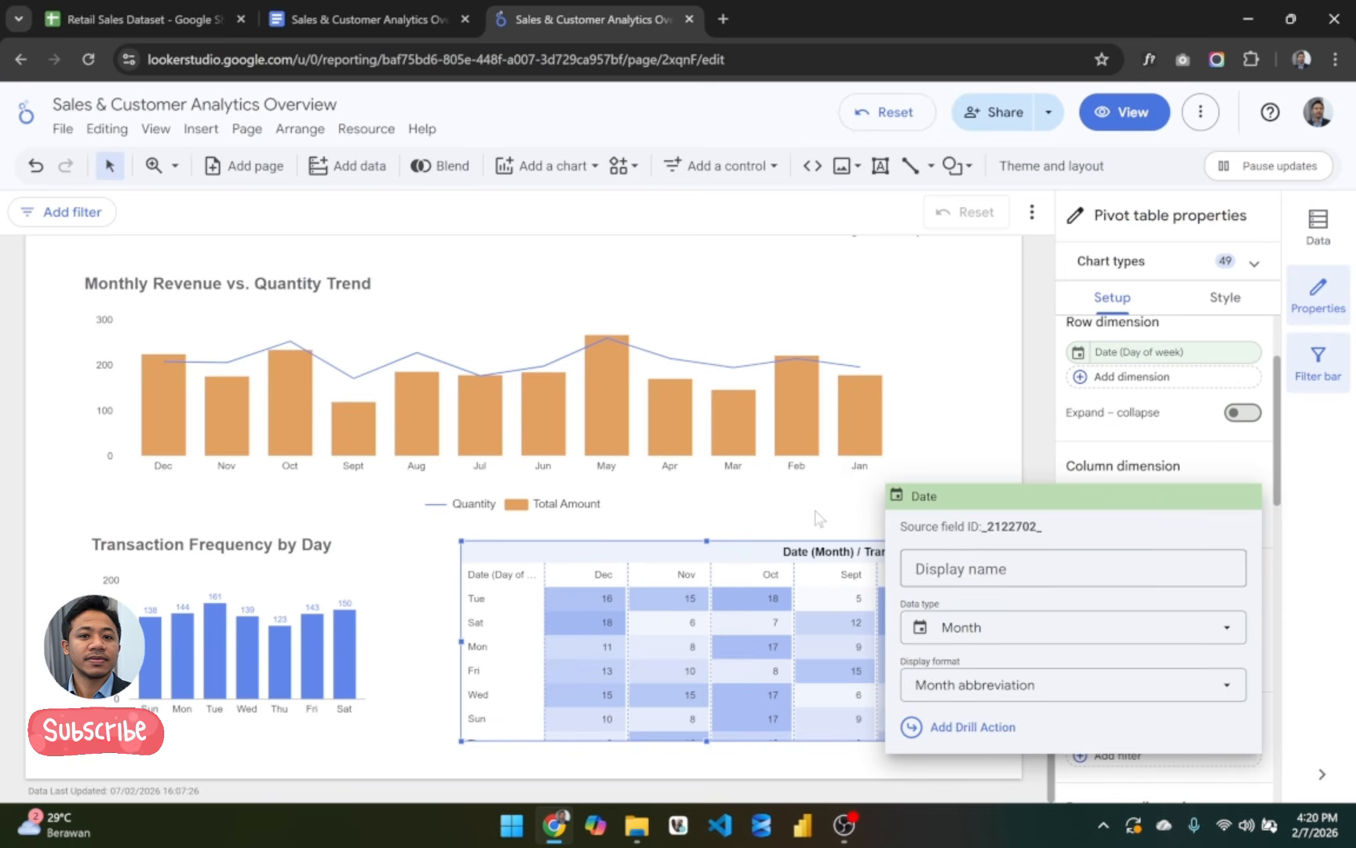
left_click(816, 518)
Step: Examine the heatmap's transaction counts across all the month columns
scroll(774, 683, "right", 2)
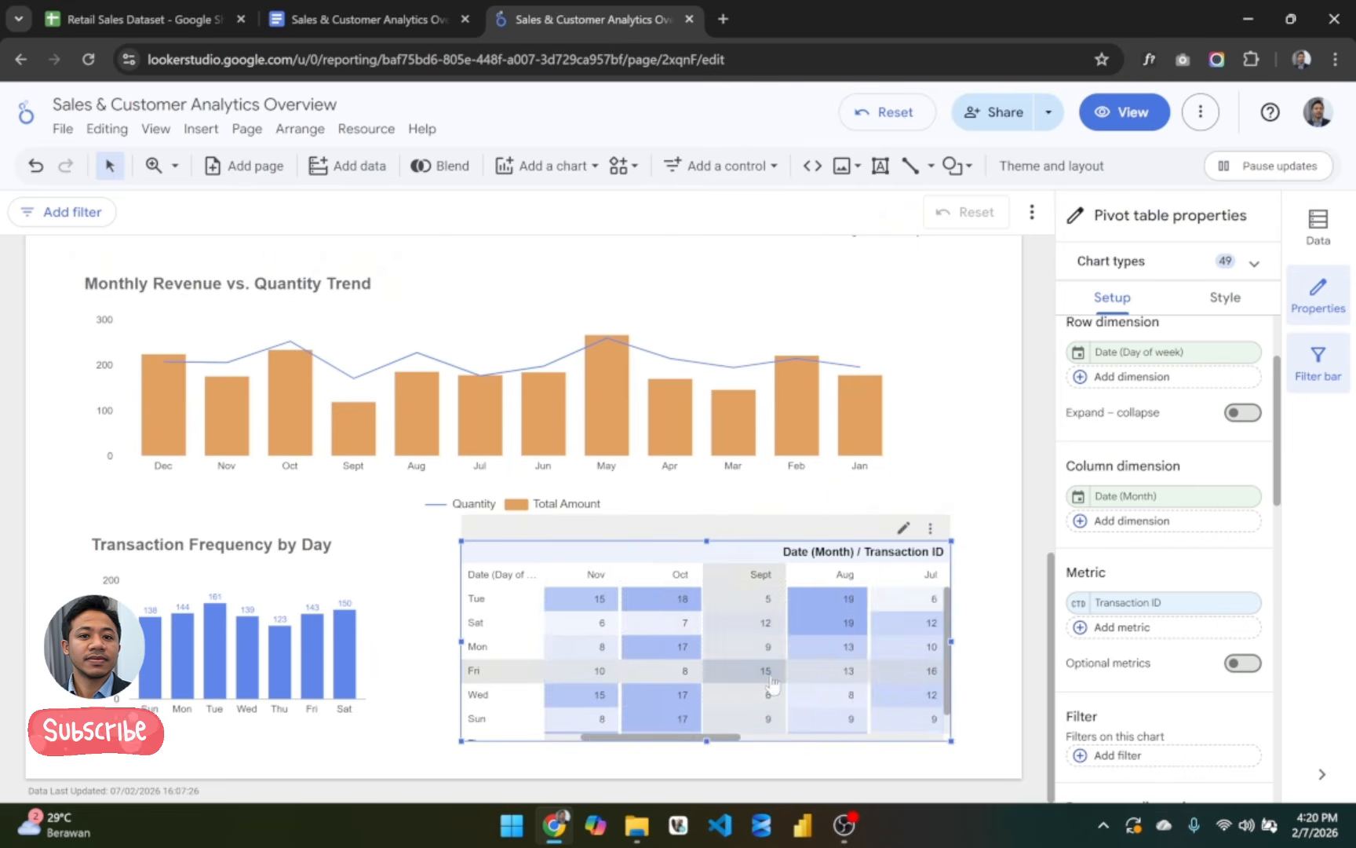
scroll(772, 681, "right", 4)
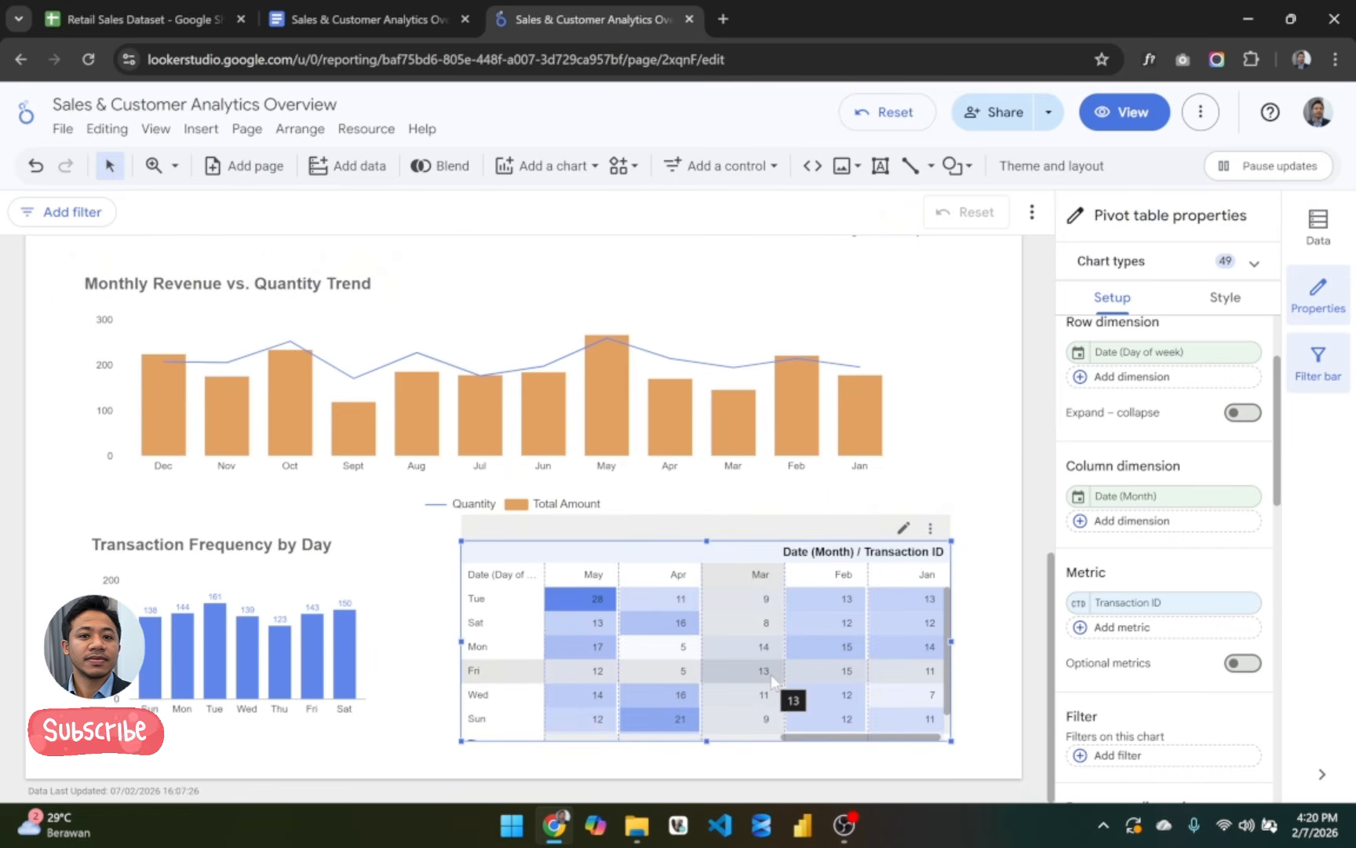
scroll(770, 674, "left", 5)
scroll(770, 675, "right", 4)
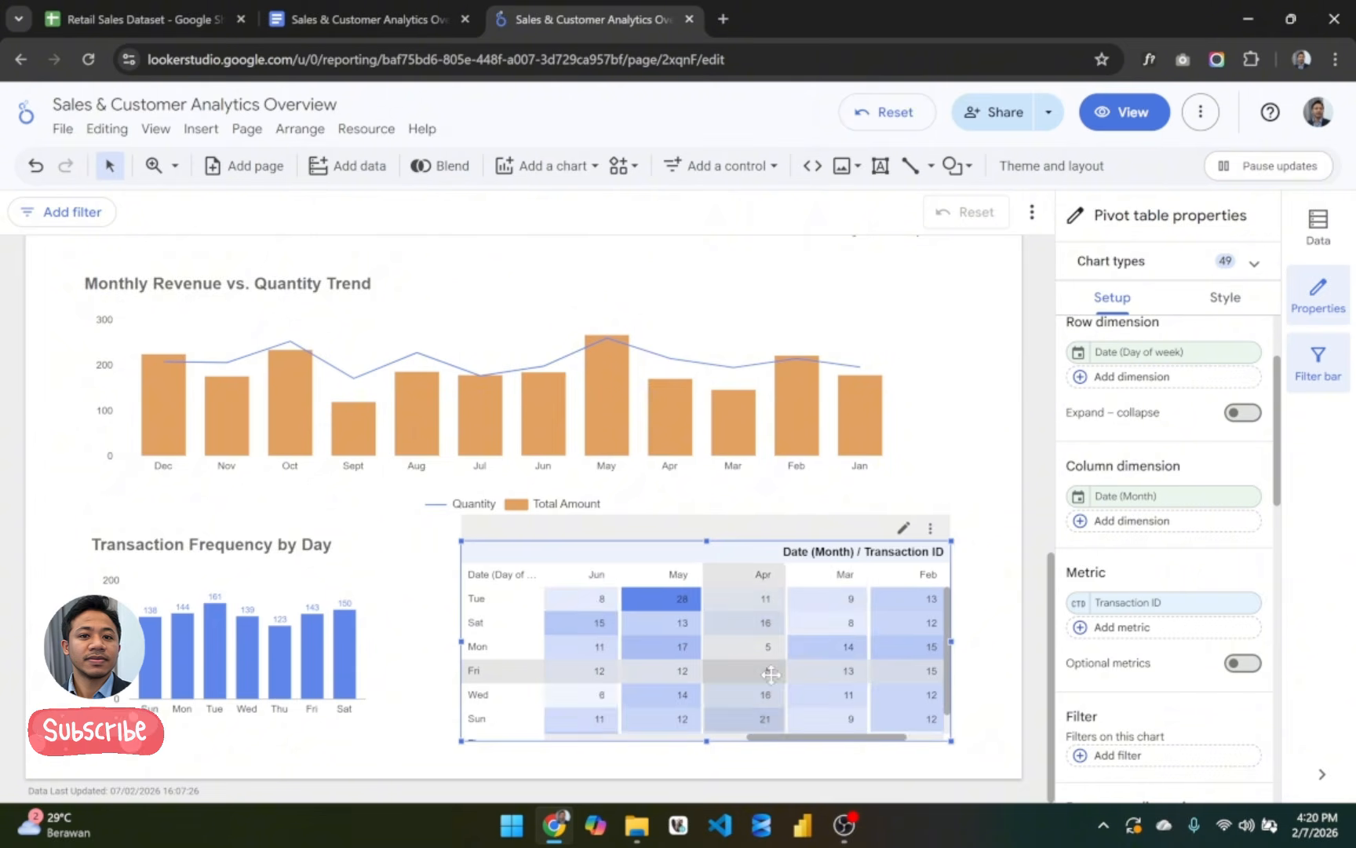
scroll(770, 674, "left", 4)
scroll(770, 674, "right", 4)
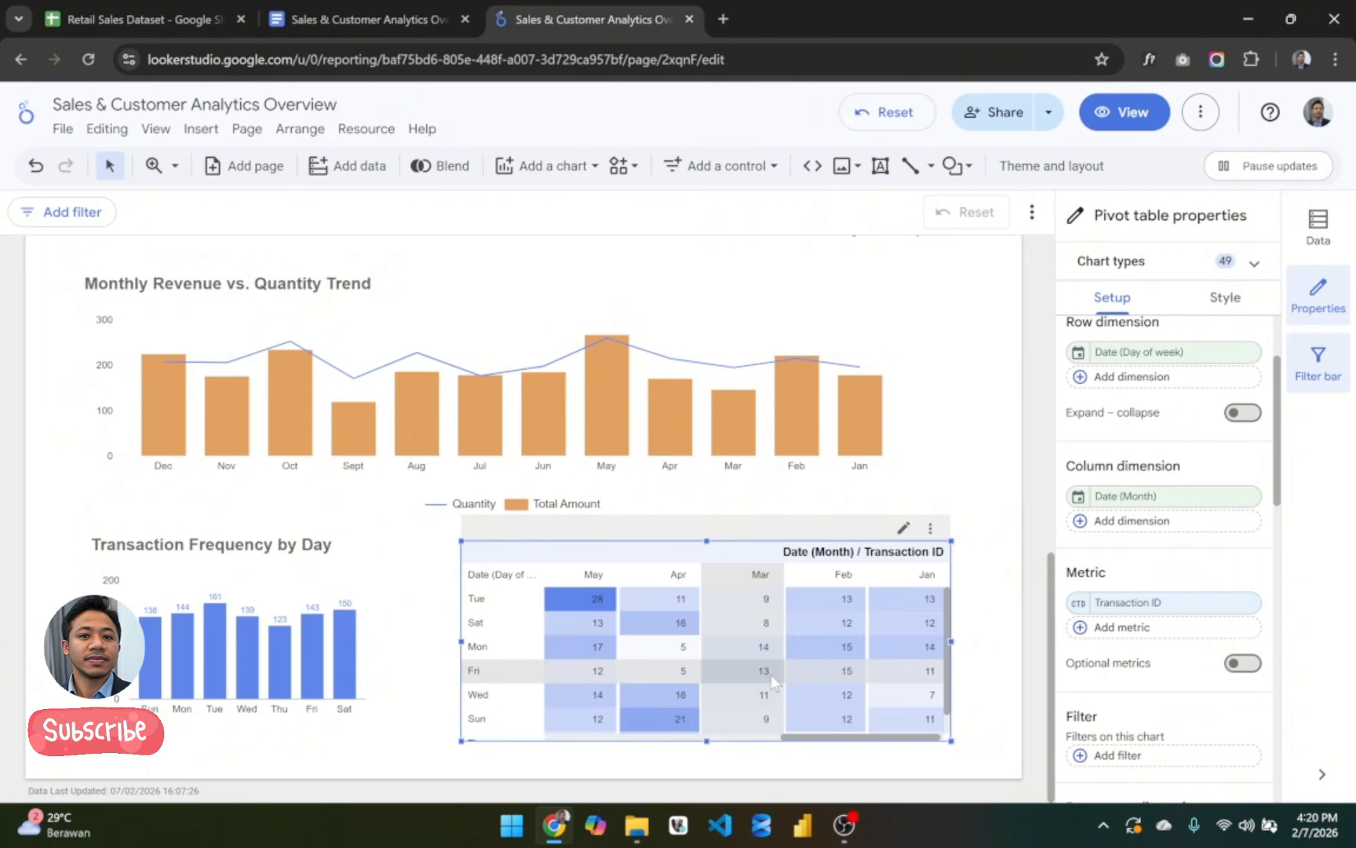
scroll(771, 680, "left", 4)
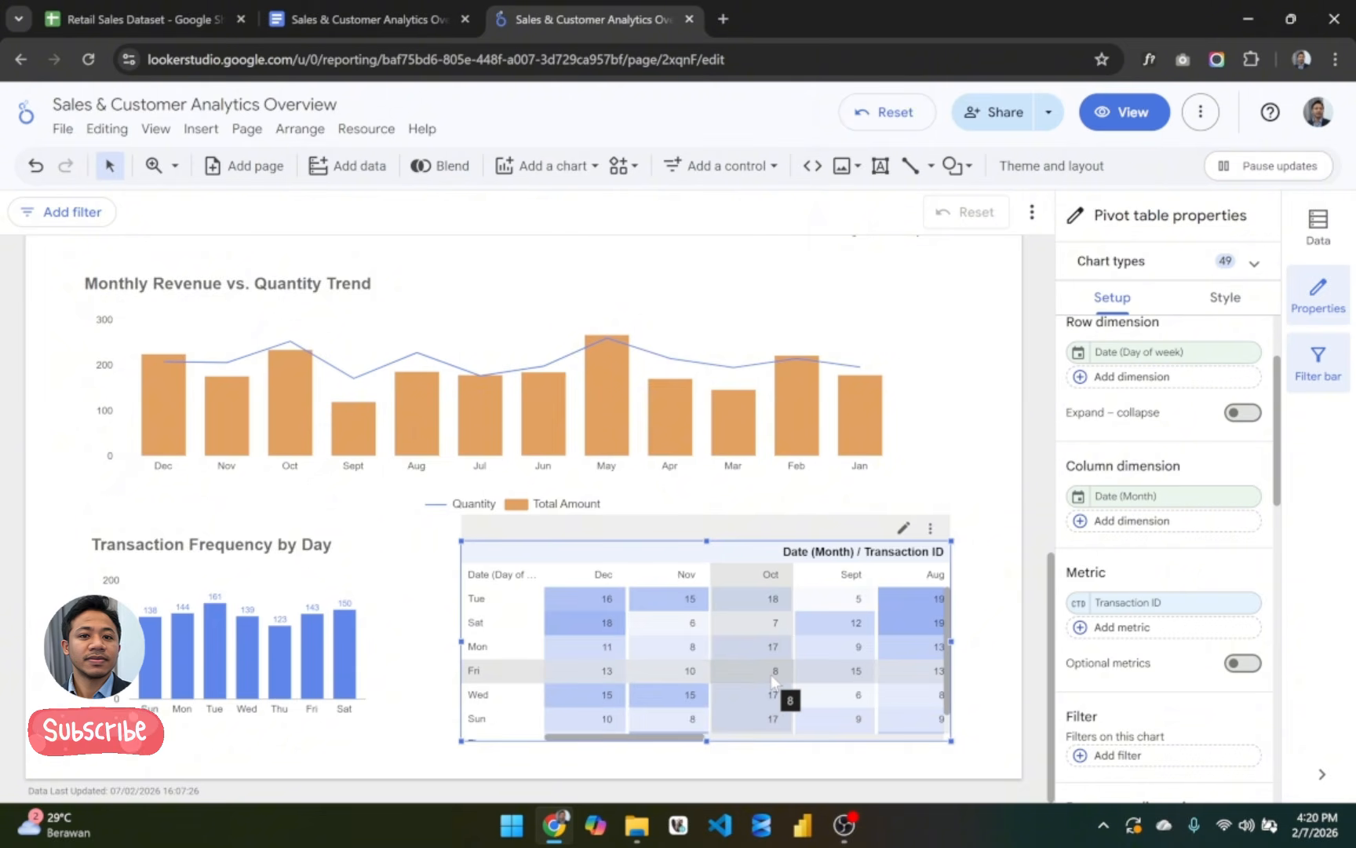
Step: Sort the pivot table's rows by Date (Day of week) in ascending order instead of by Transaction ID
scroll(1167, 685, "down", 8)
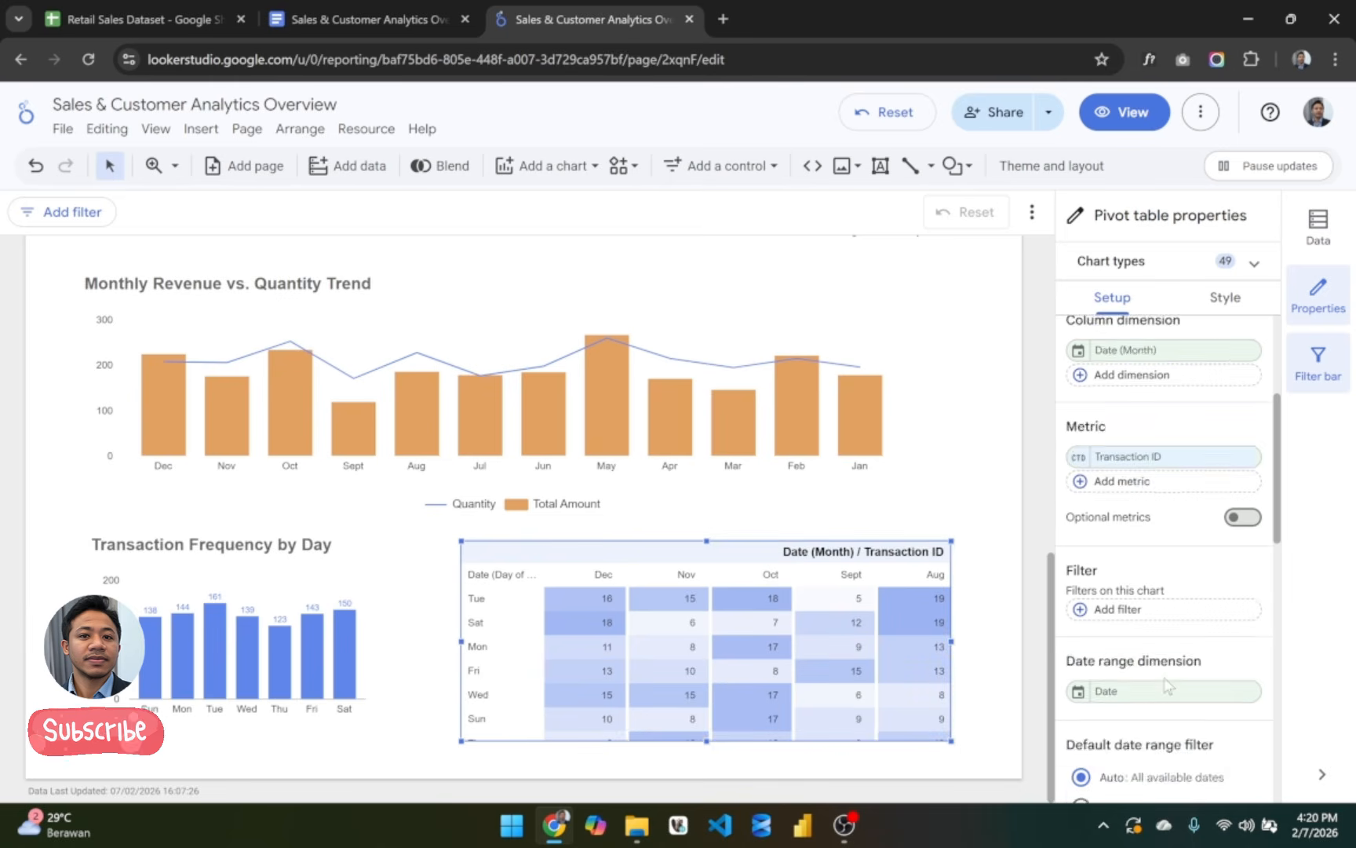
scroll(1168, 685, "down", 3)
scroll(1167, 685, "up", 2)
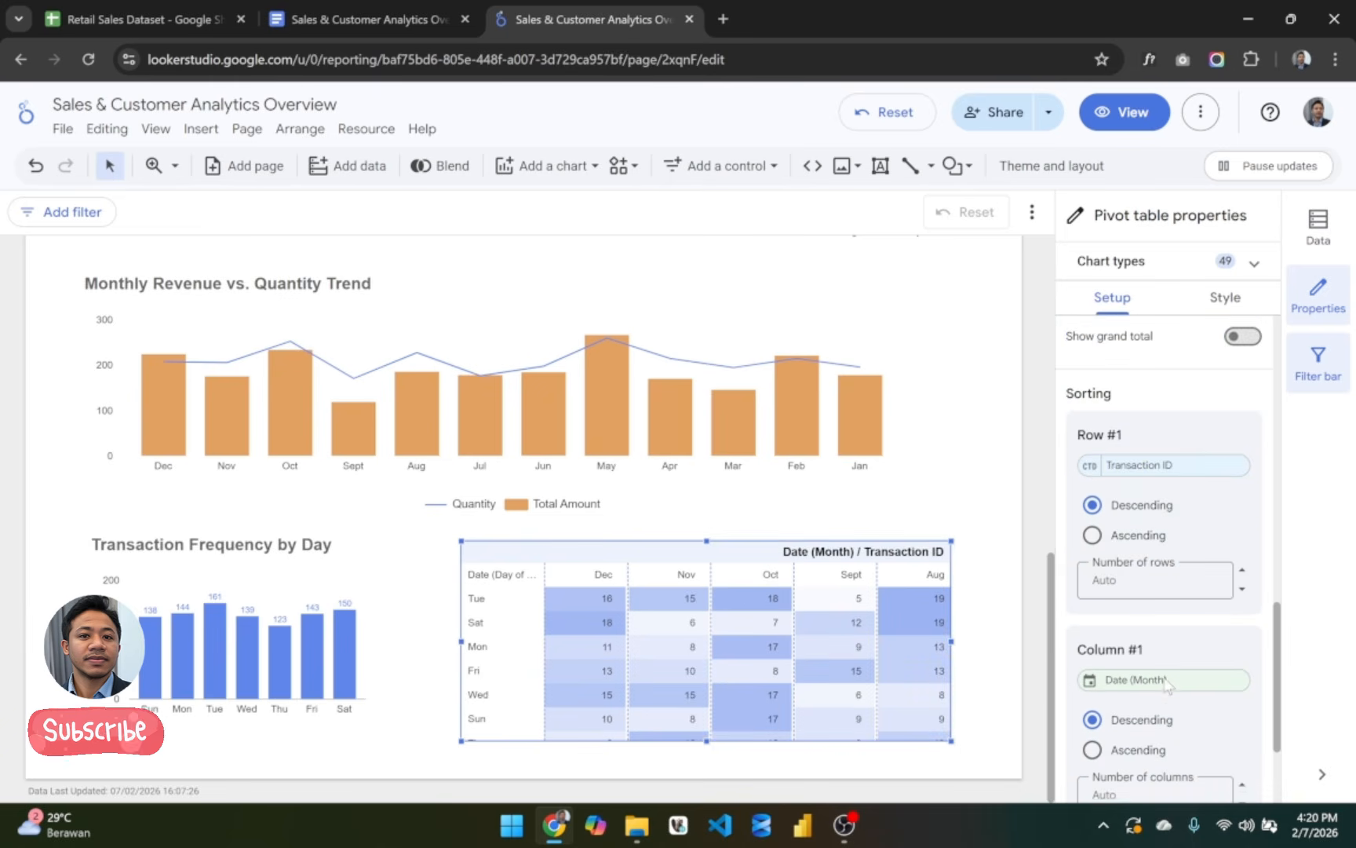
left_click(1143, 479)
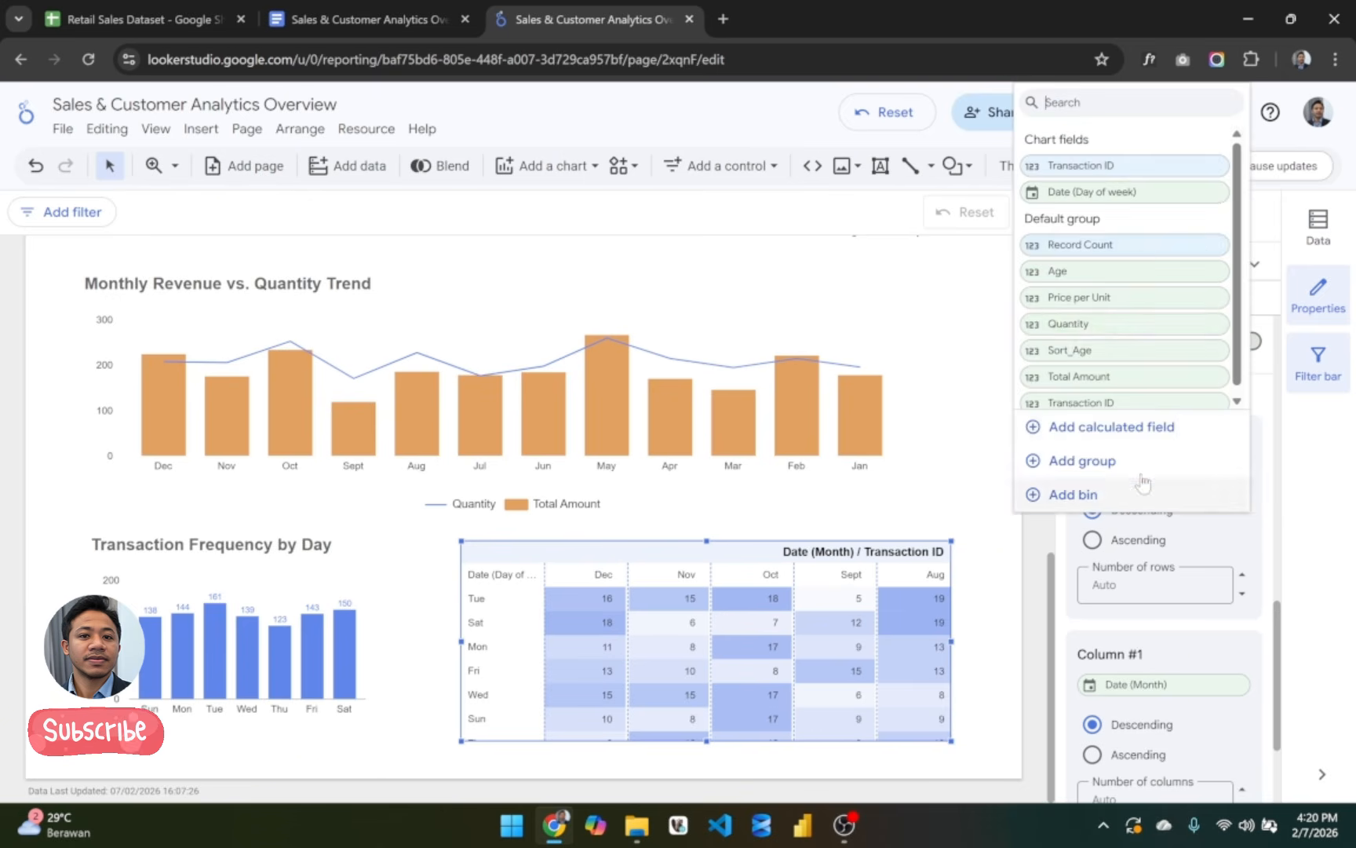
left_click(1216, 554)
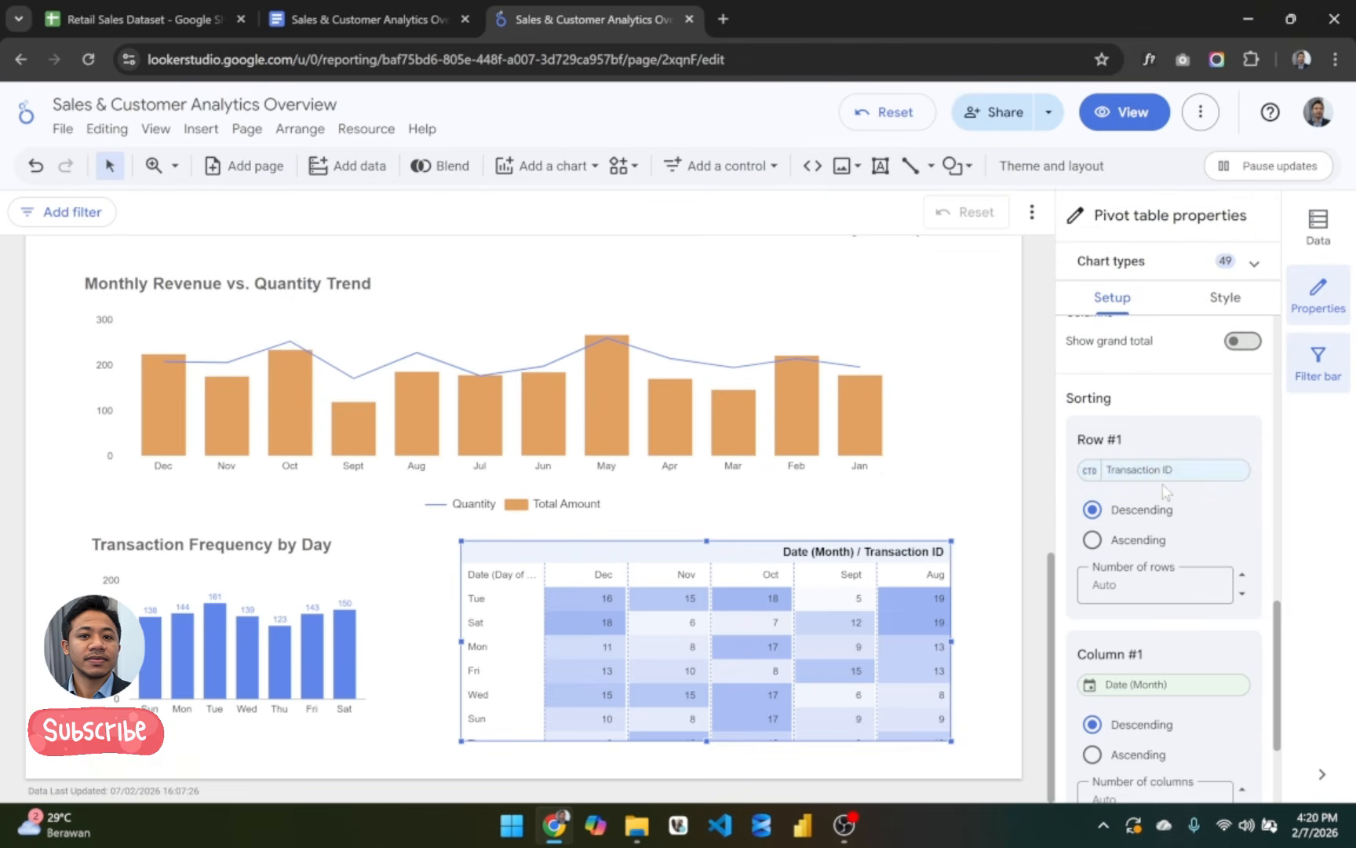
left_click(1091, 471)
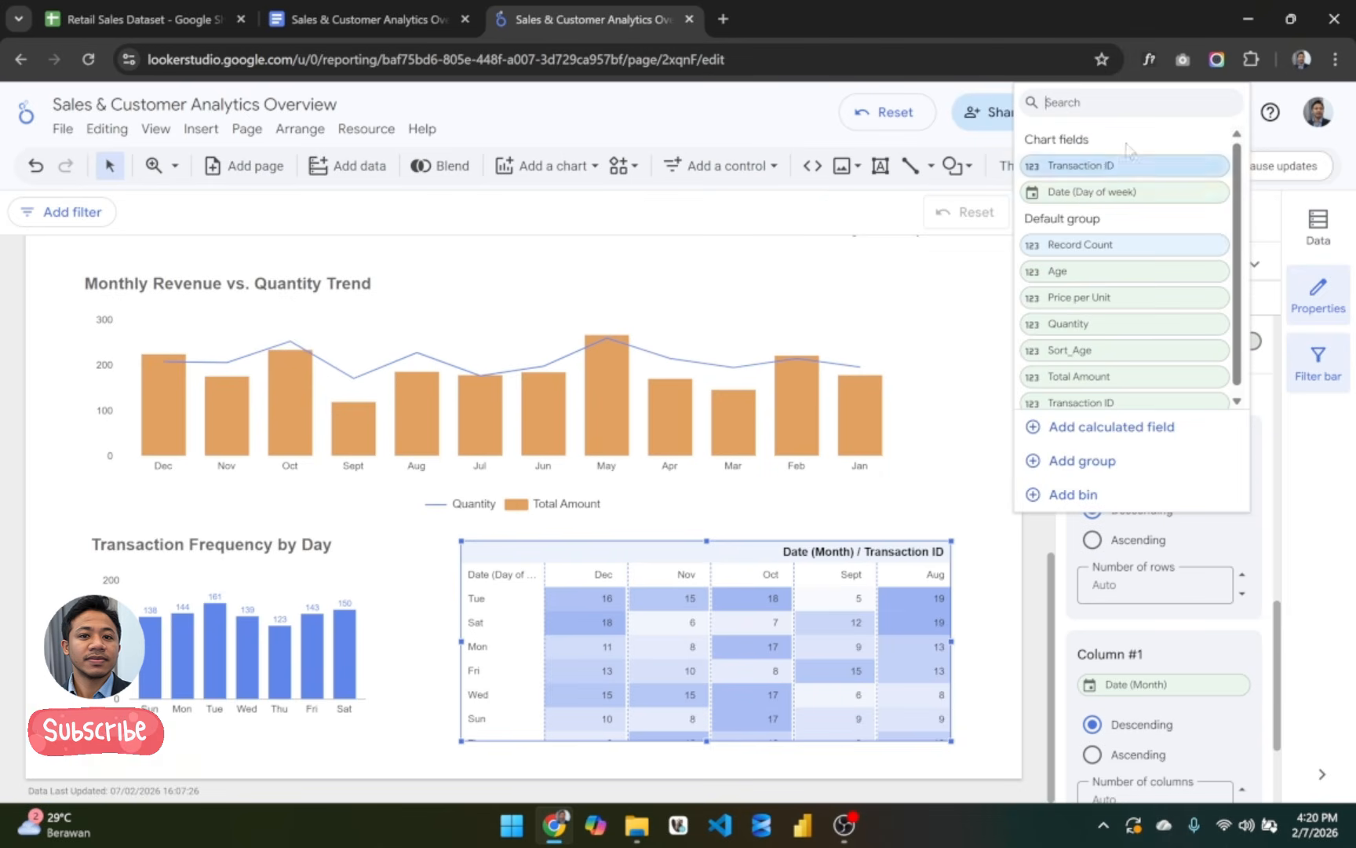
left_click(1125, 192)
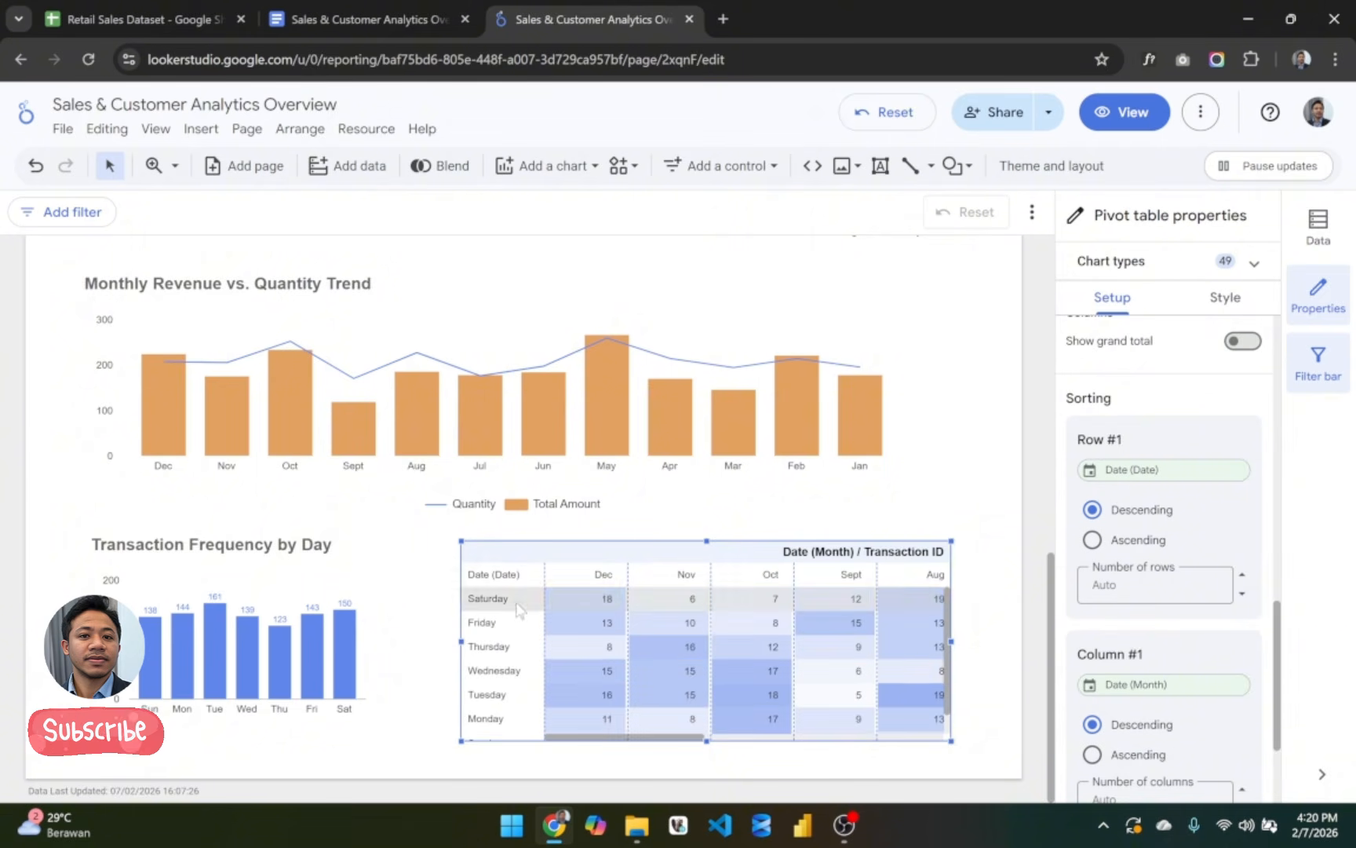
scroll(1195, 610, "down", 1)
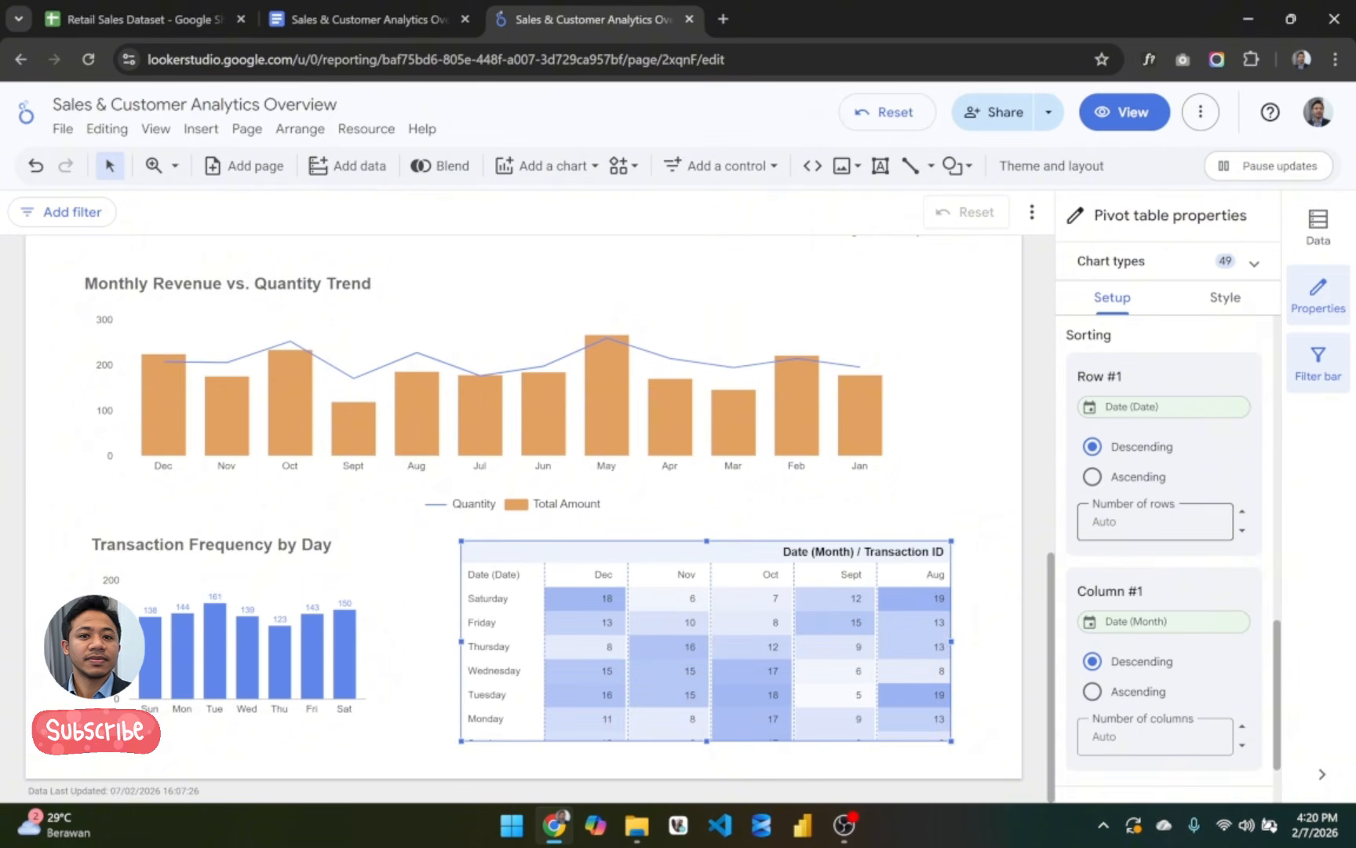
left_click(1094, 481)
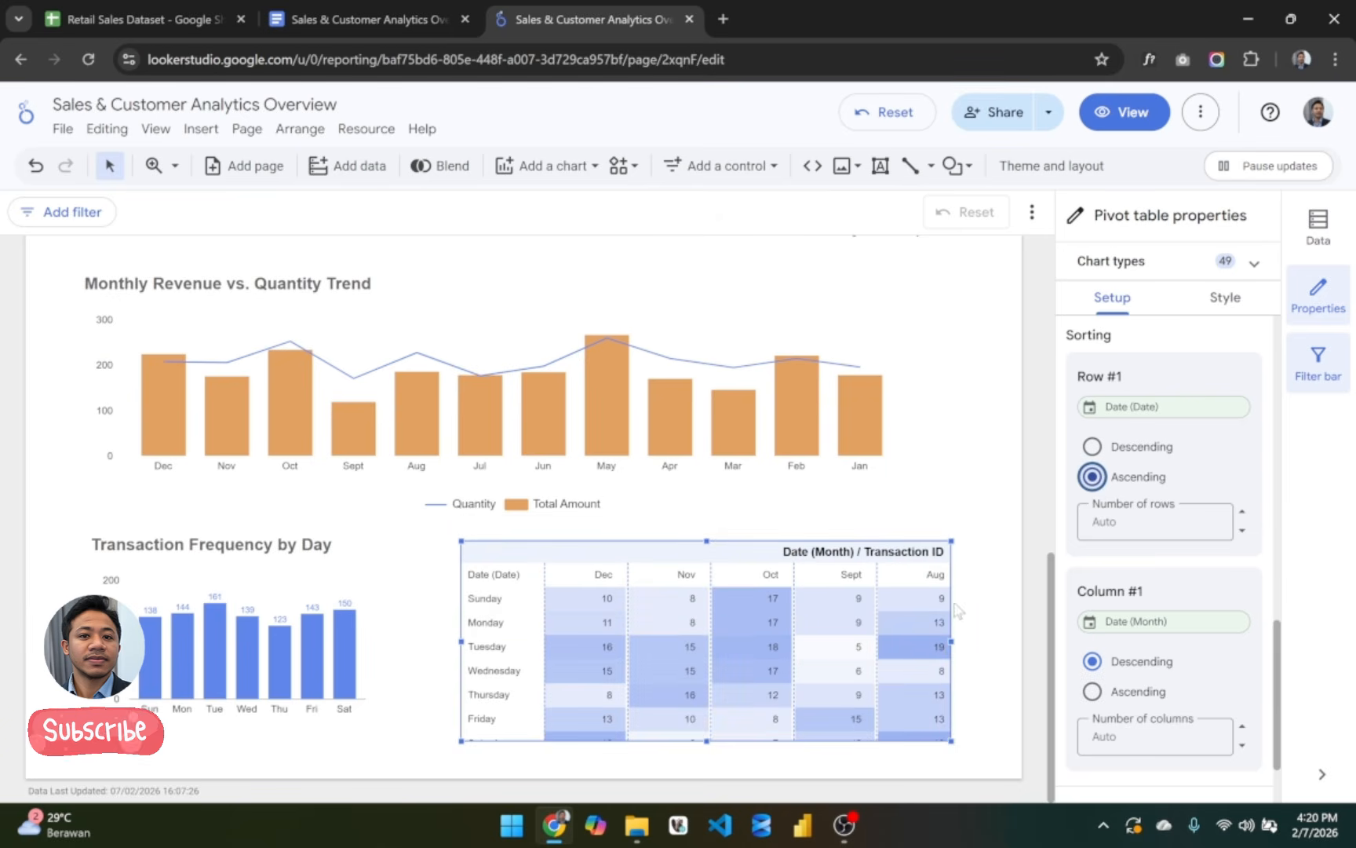
Step: Sort the pivot table's Date (Month) columns in ascending order and check the month sequence
scroll(1189, 583, "down", 1)
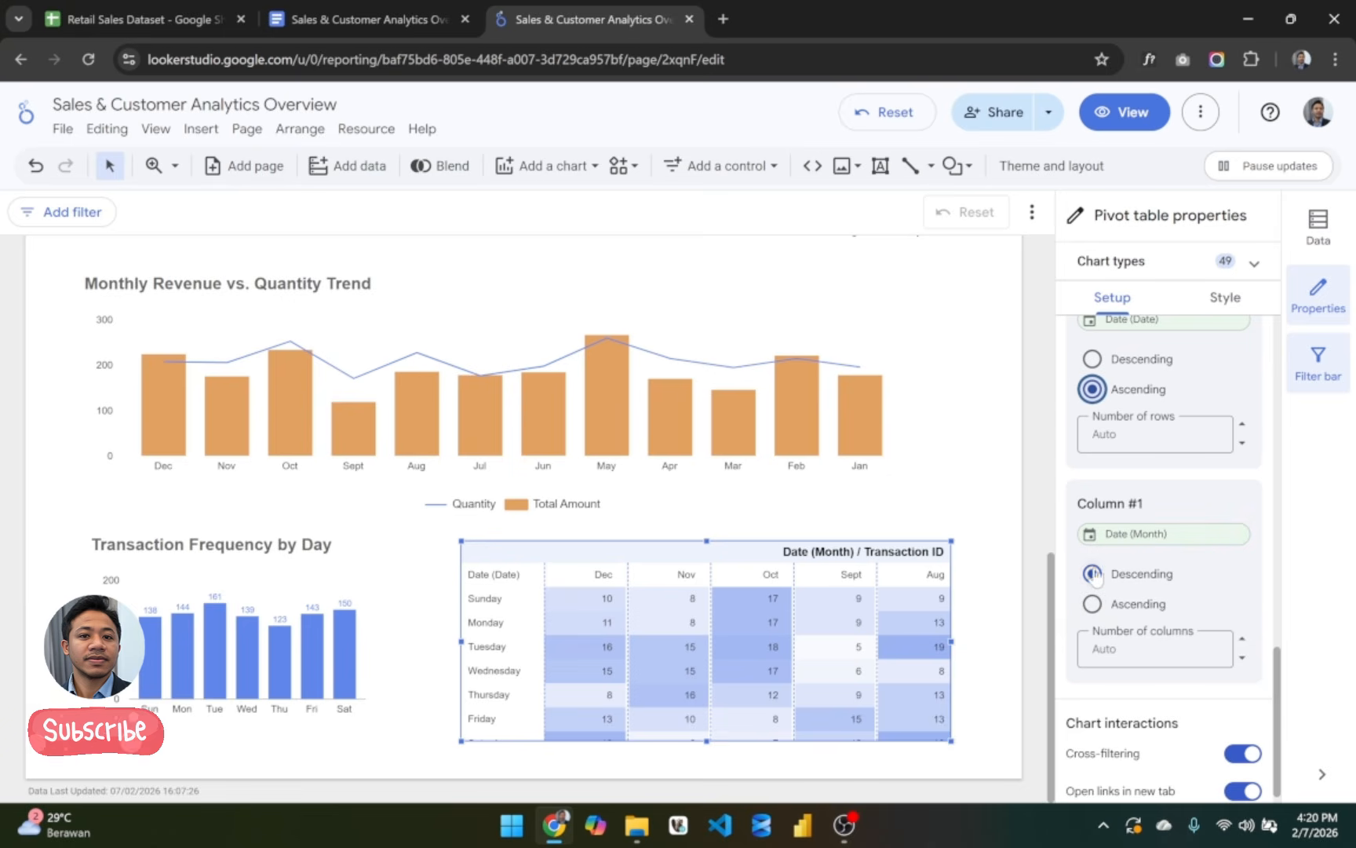
left_click(1094, 610)
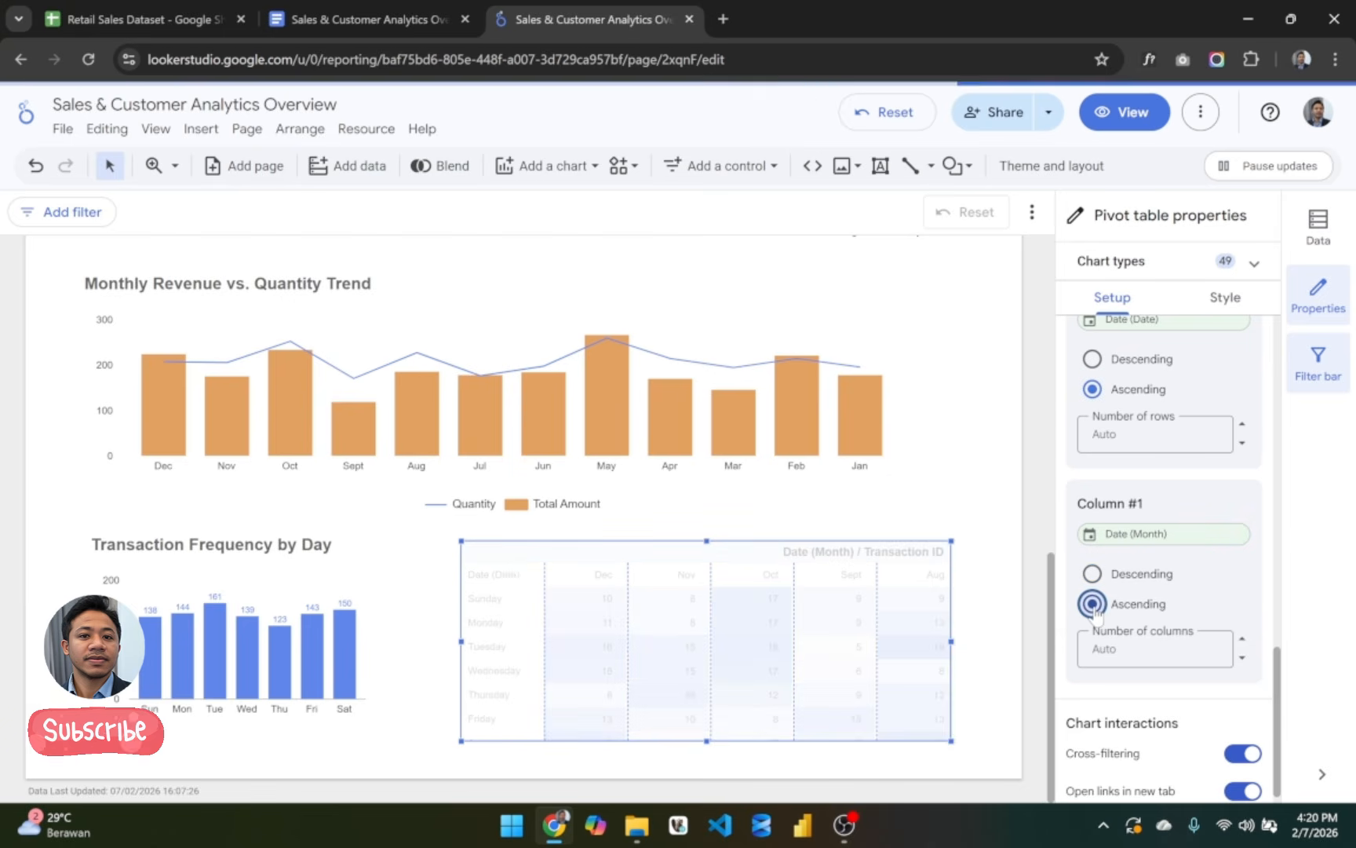
scroll(840, 642, "right", 5)
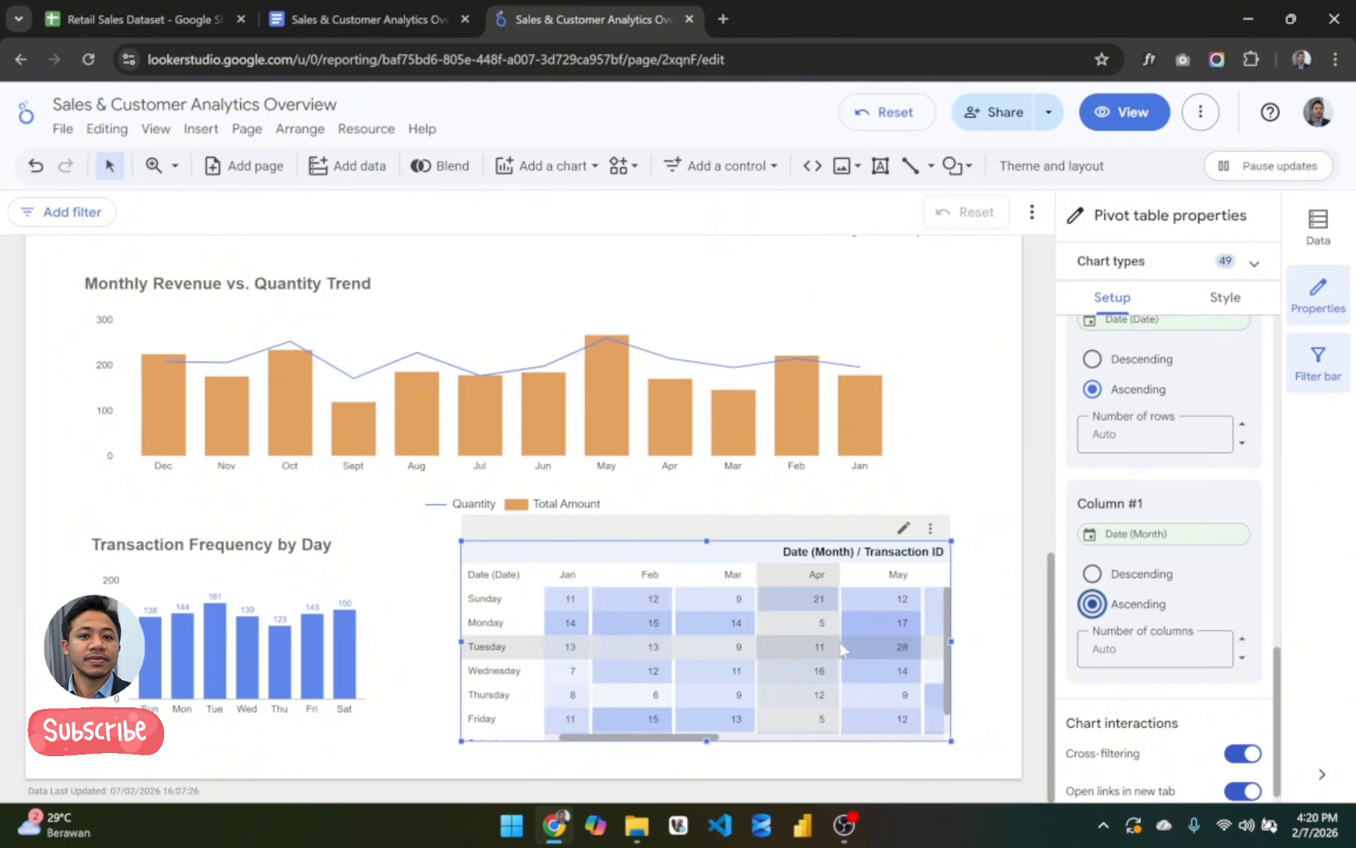
scroll(841, 642, "left", 5)
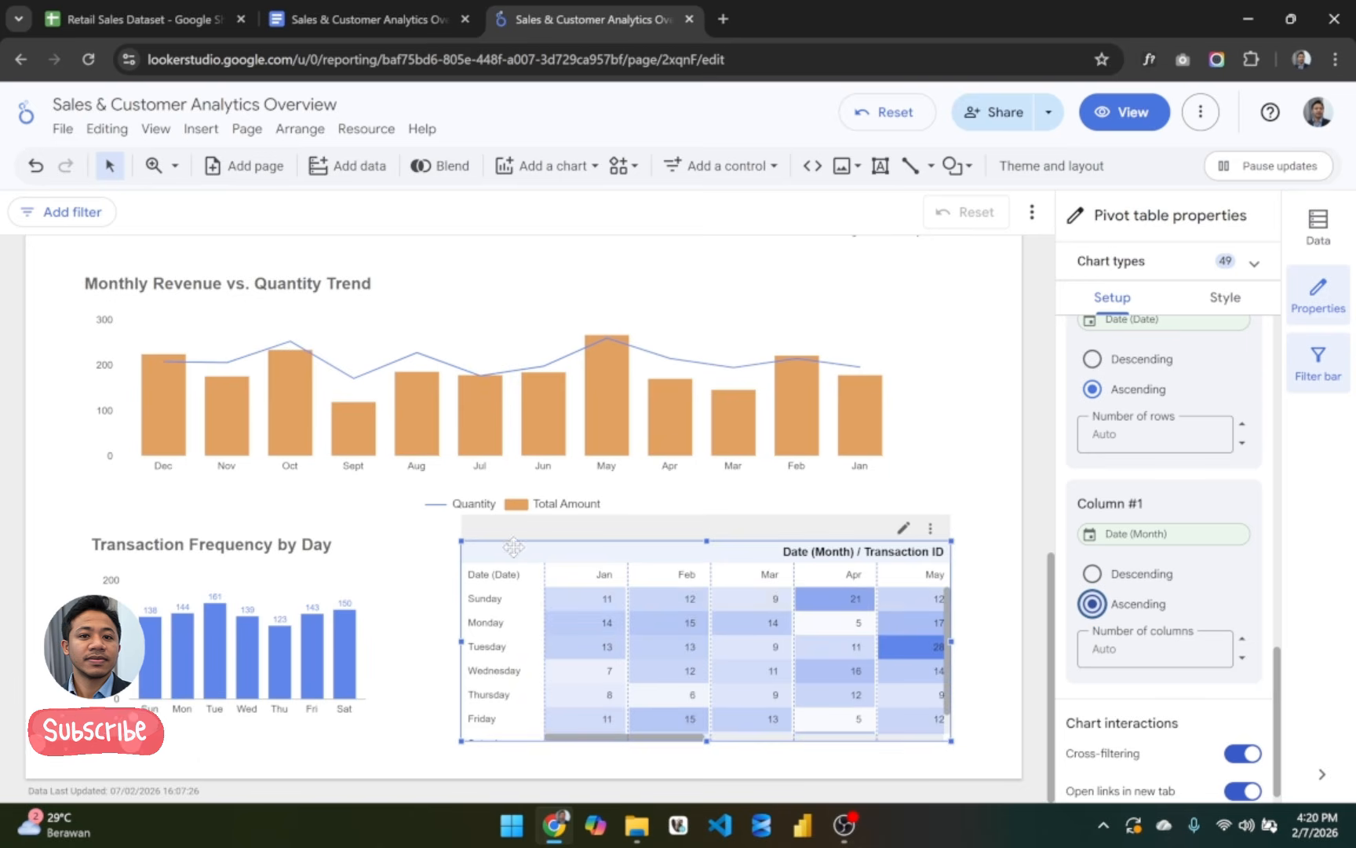
Step: Move the pivot table closer to the Transaction Frequency by Day chart and widen it, narrowing its columns to fit more months
left_click_drag(525, 547, 464, 554)
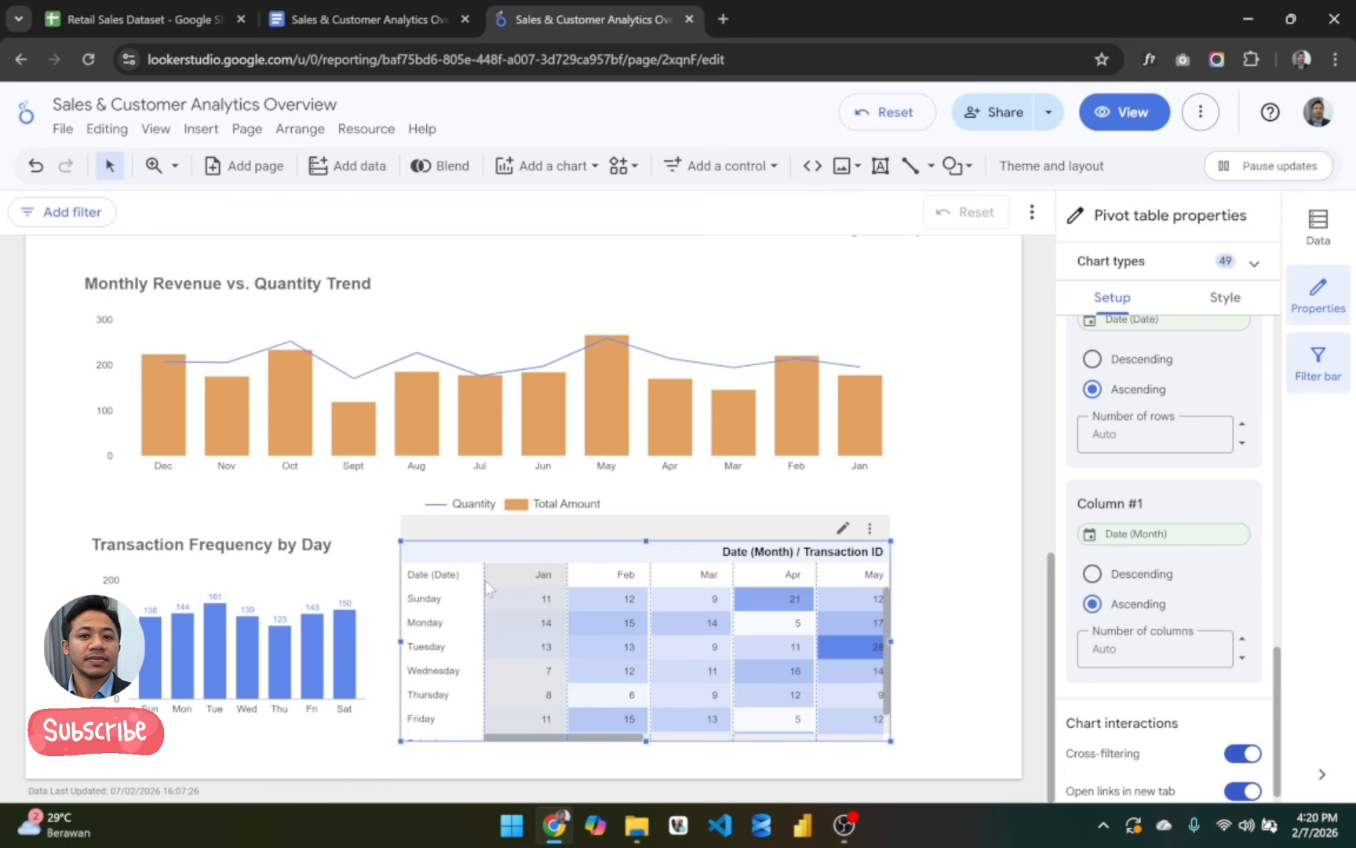
left_click_drag(484, 566, 473, 567)
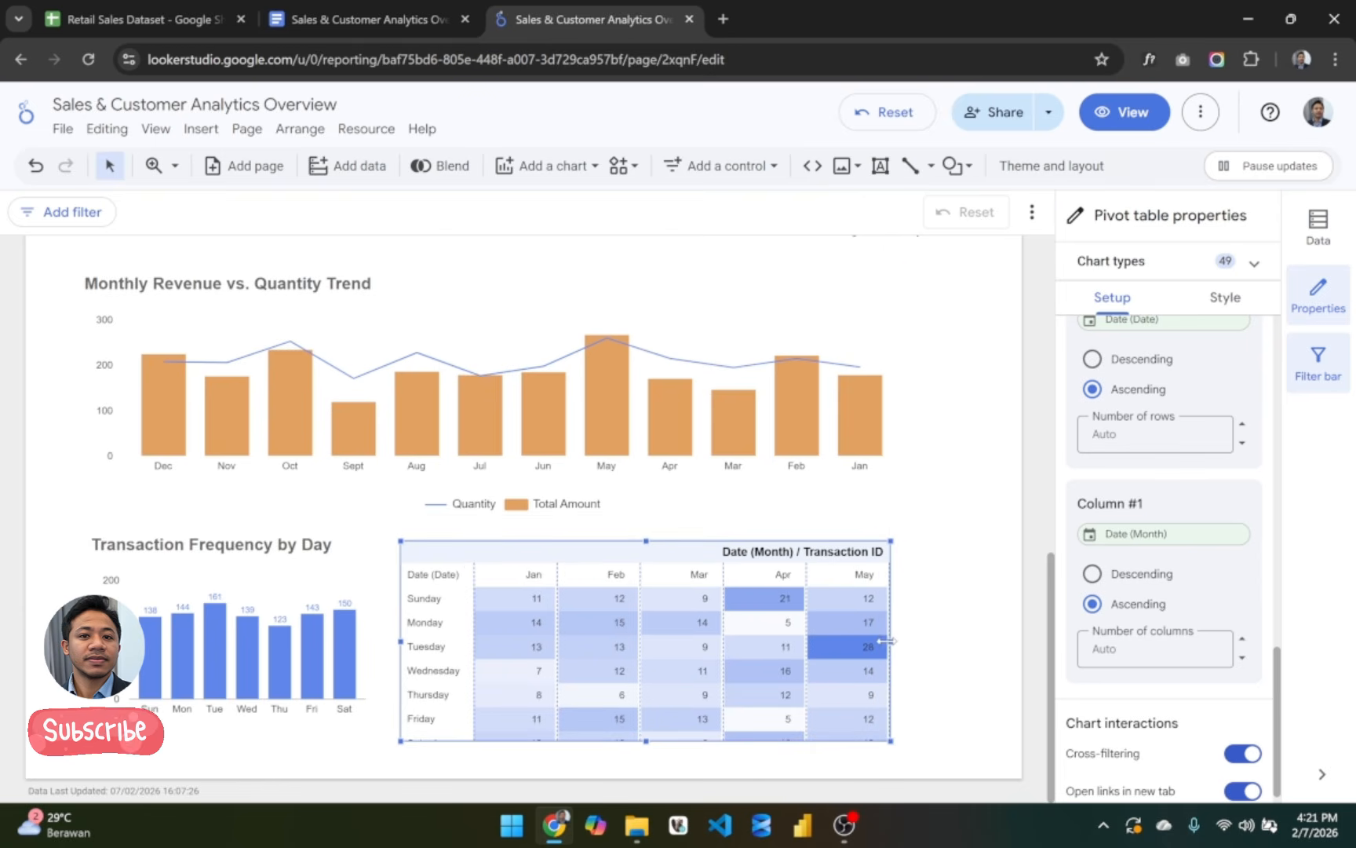
left_click_drag(887, 641, 970, 642)
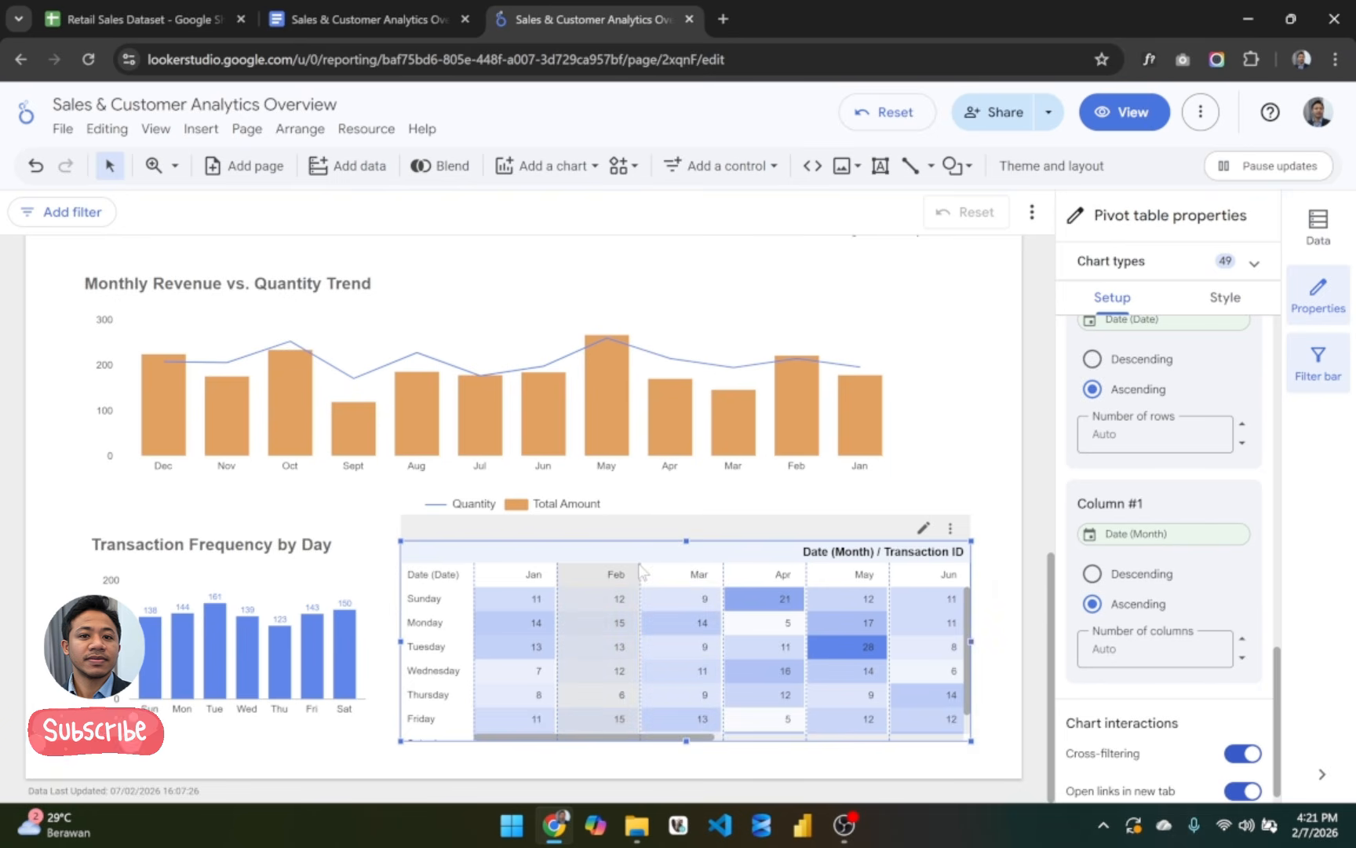
left_click_drag(642, 562, 619, 561)
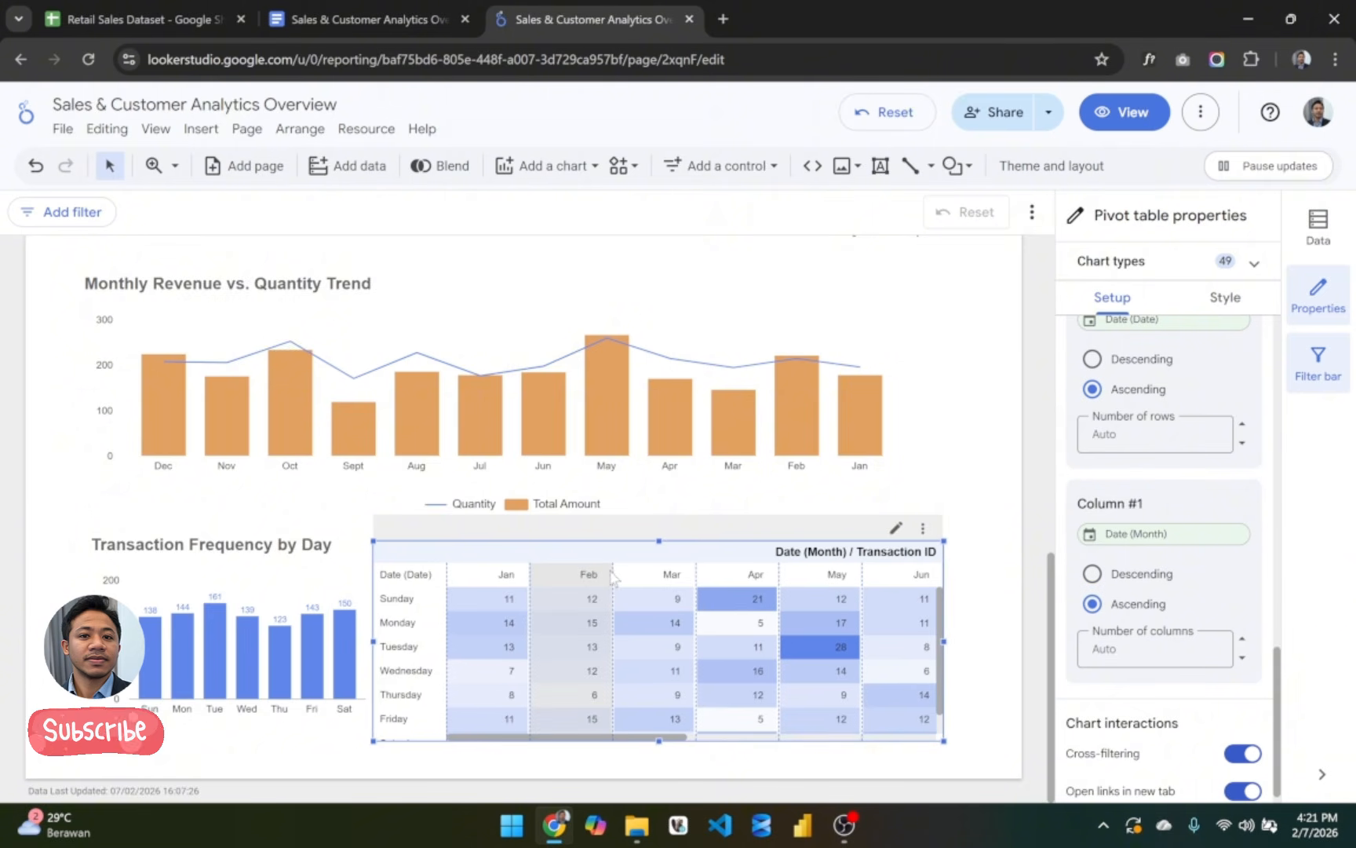
left_click_drag(612, 566, 576, 562)
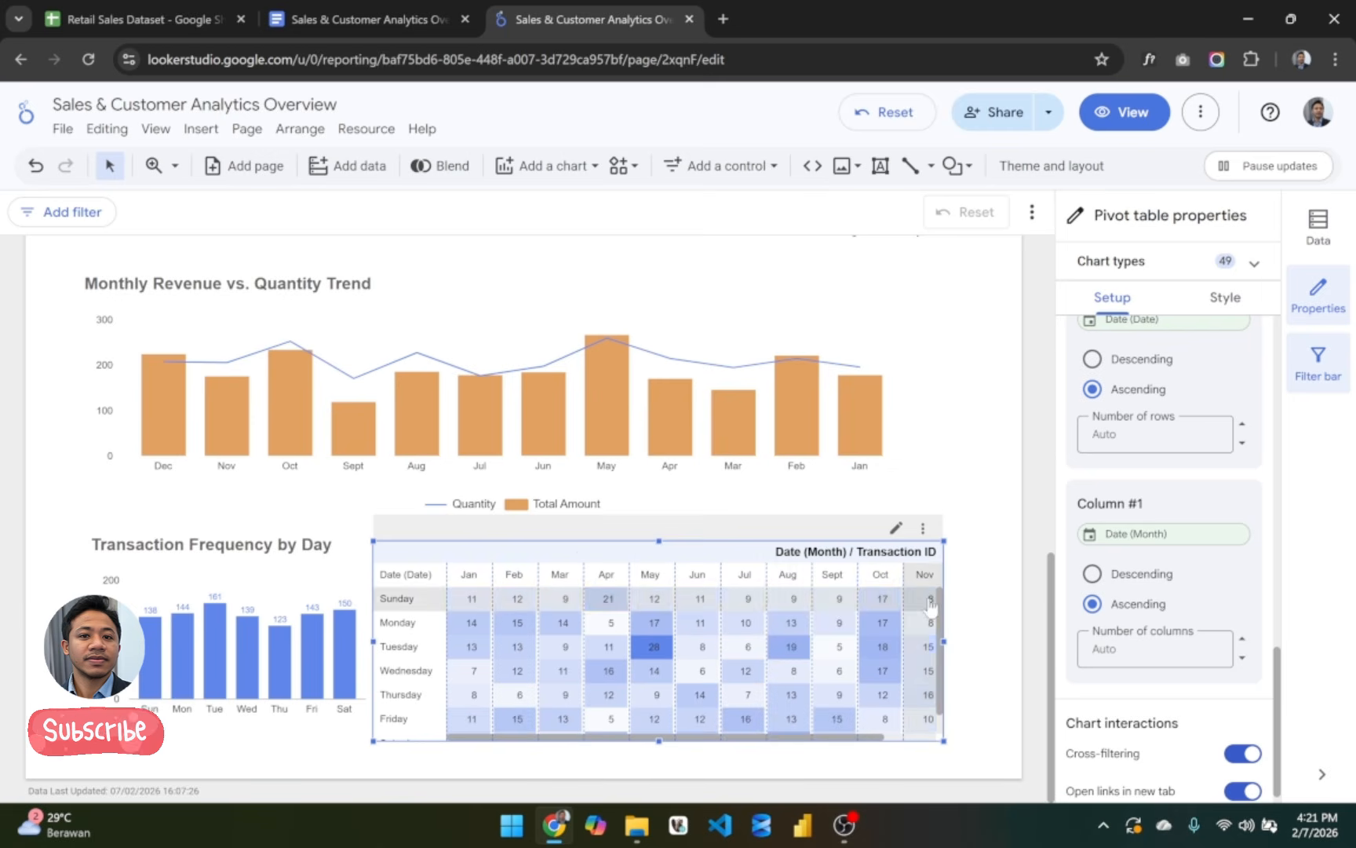
left_click_drag(943, 642, 983, 640)
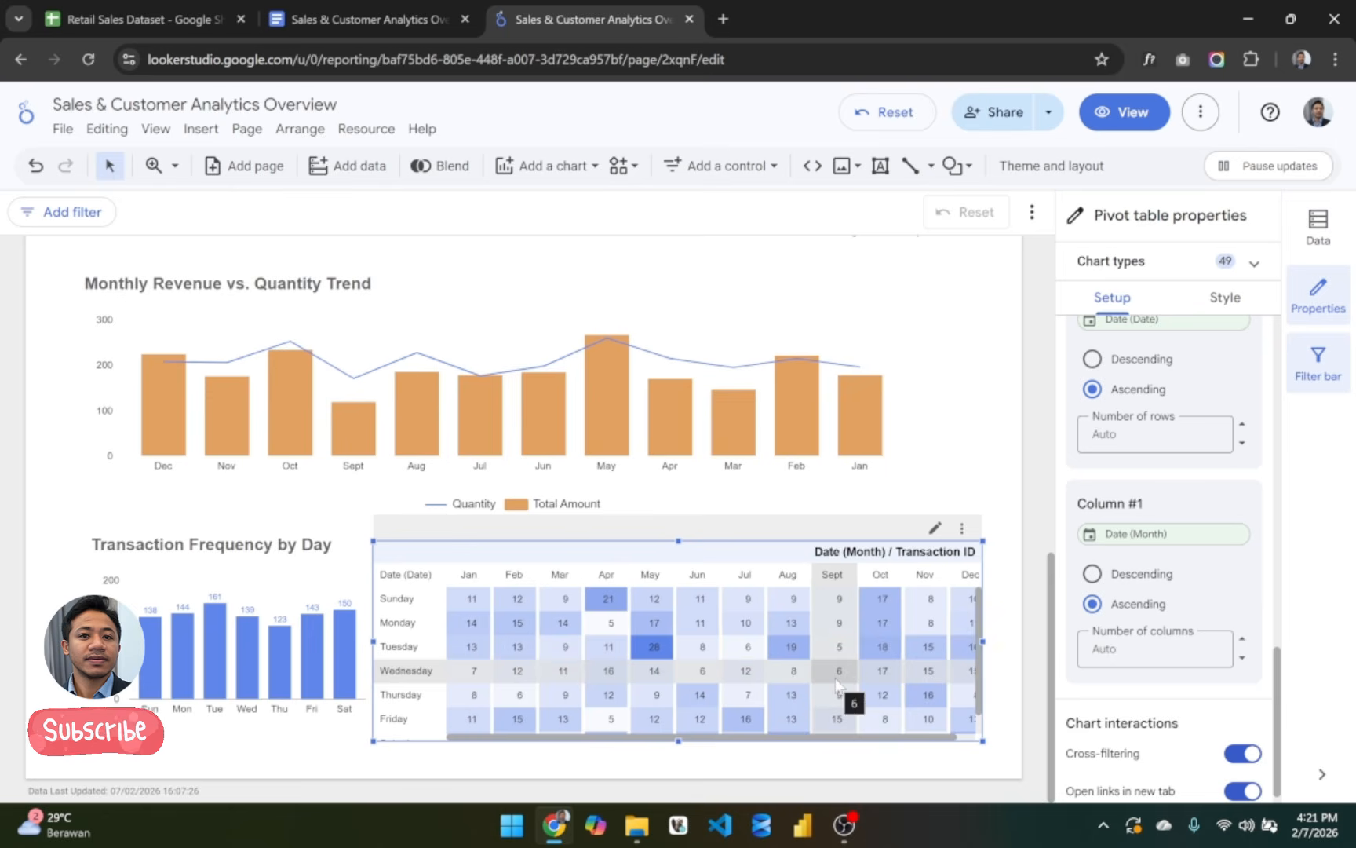
Step: Try the yellow theme colour for the pivot table's heat map metric, and undo the change
left_click(1225, 297)
scroll(1197, 634, "down", 8)
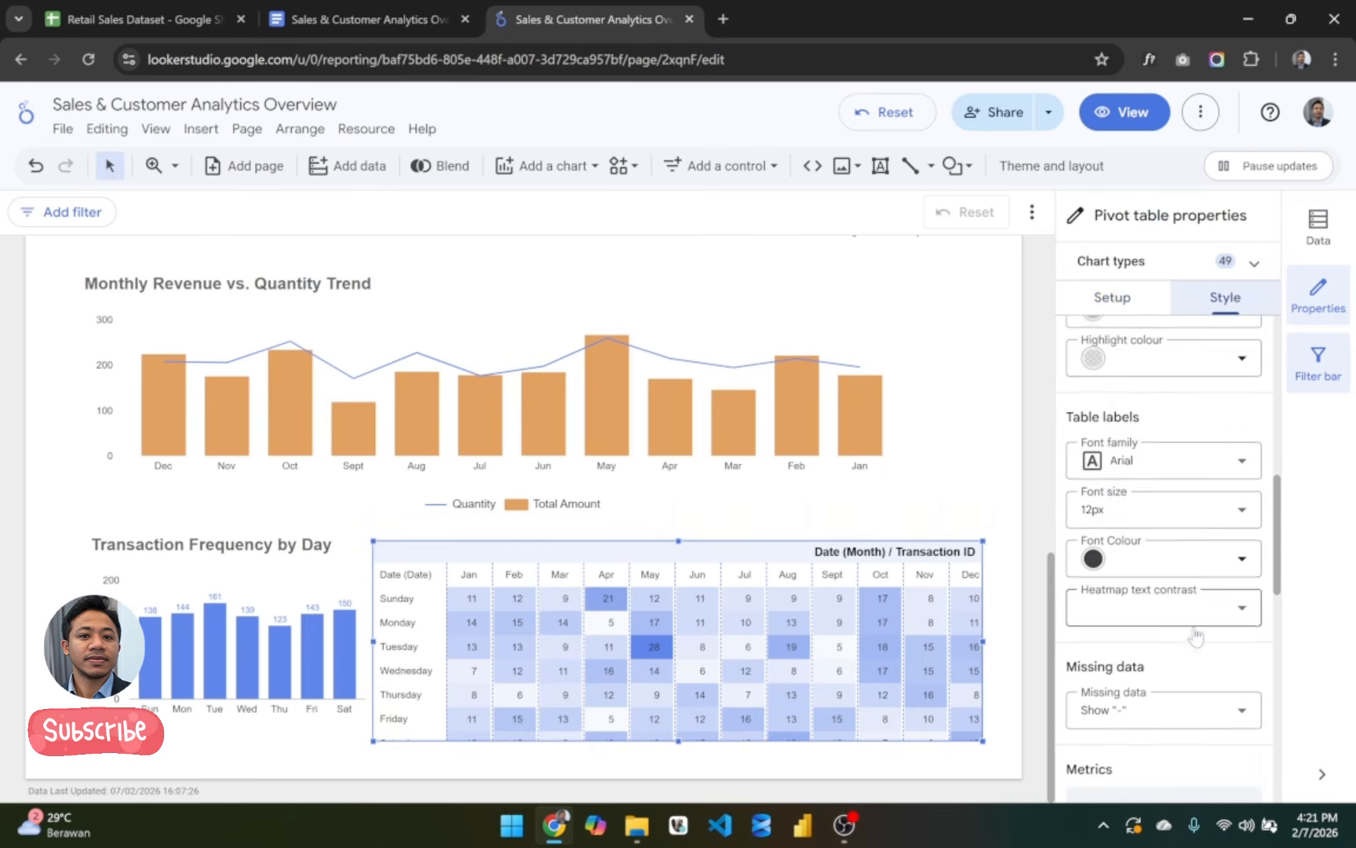
left_click(1168, 635)
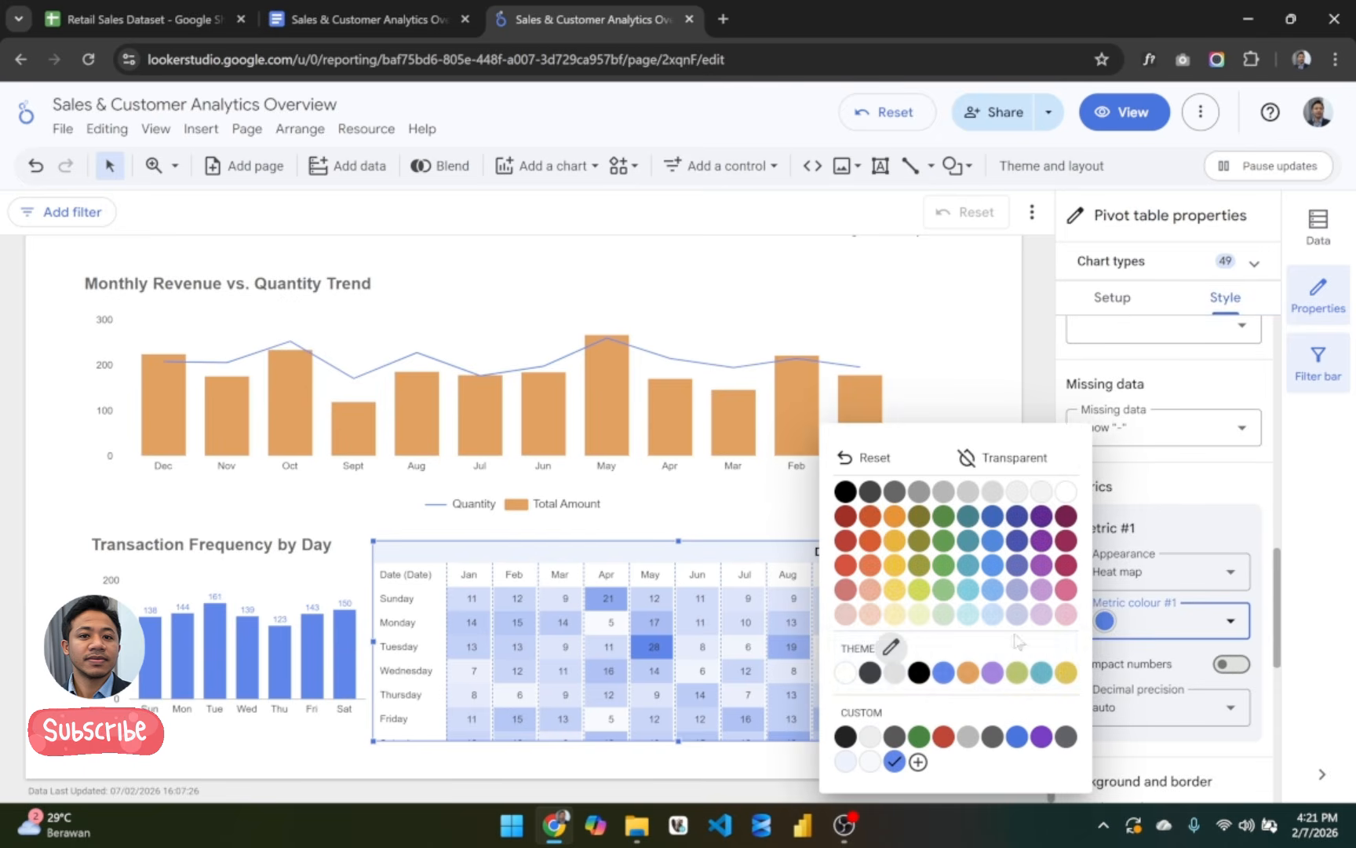
left_click(1065, 674)
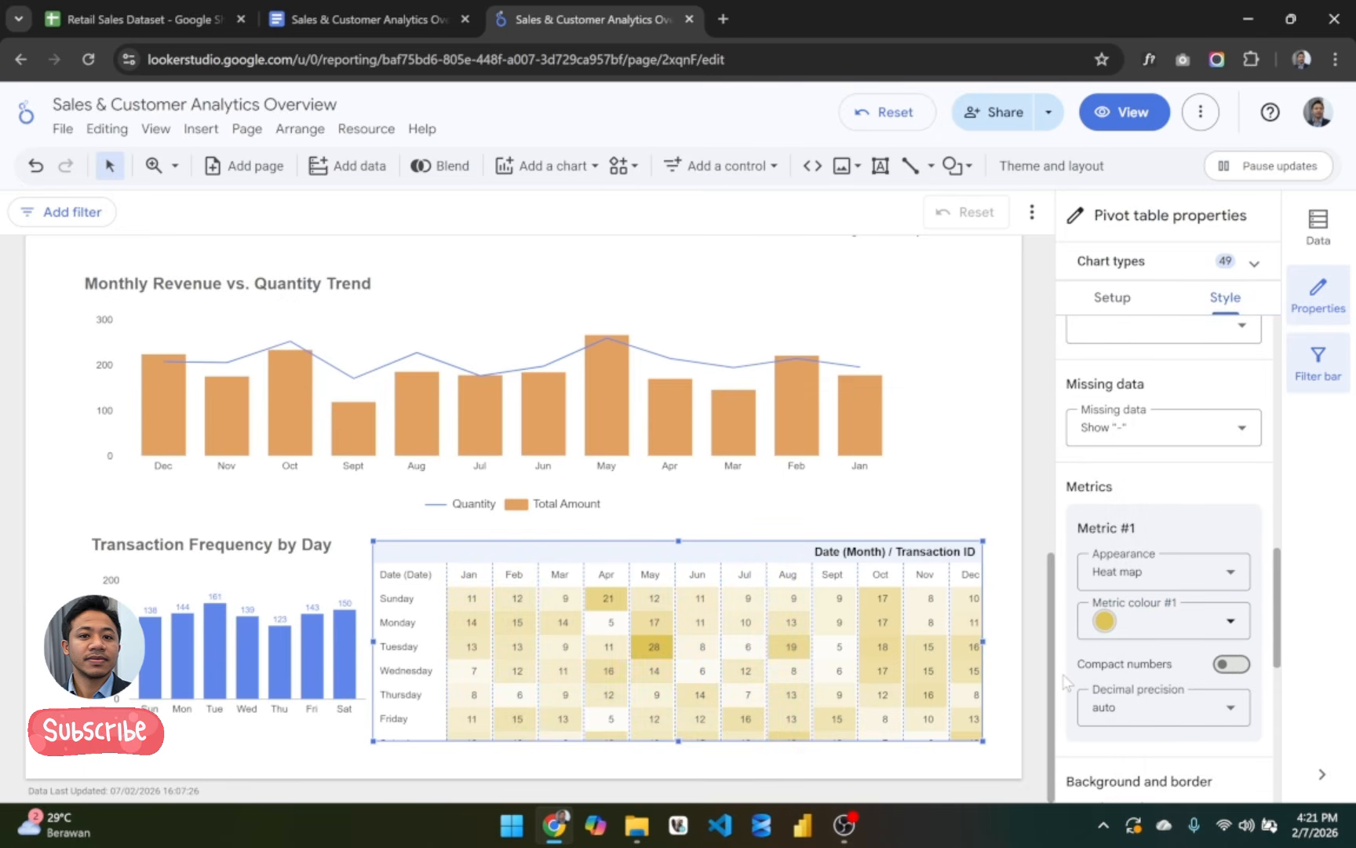
key("ctrl+z")
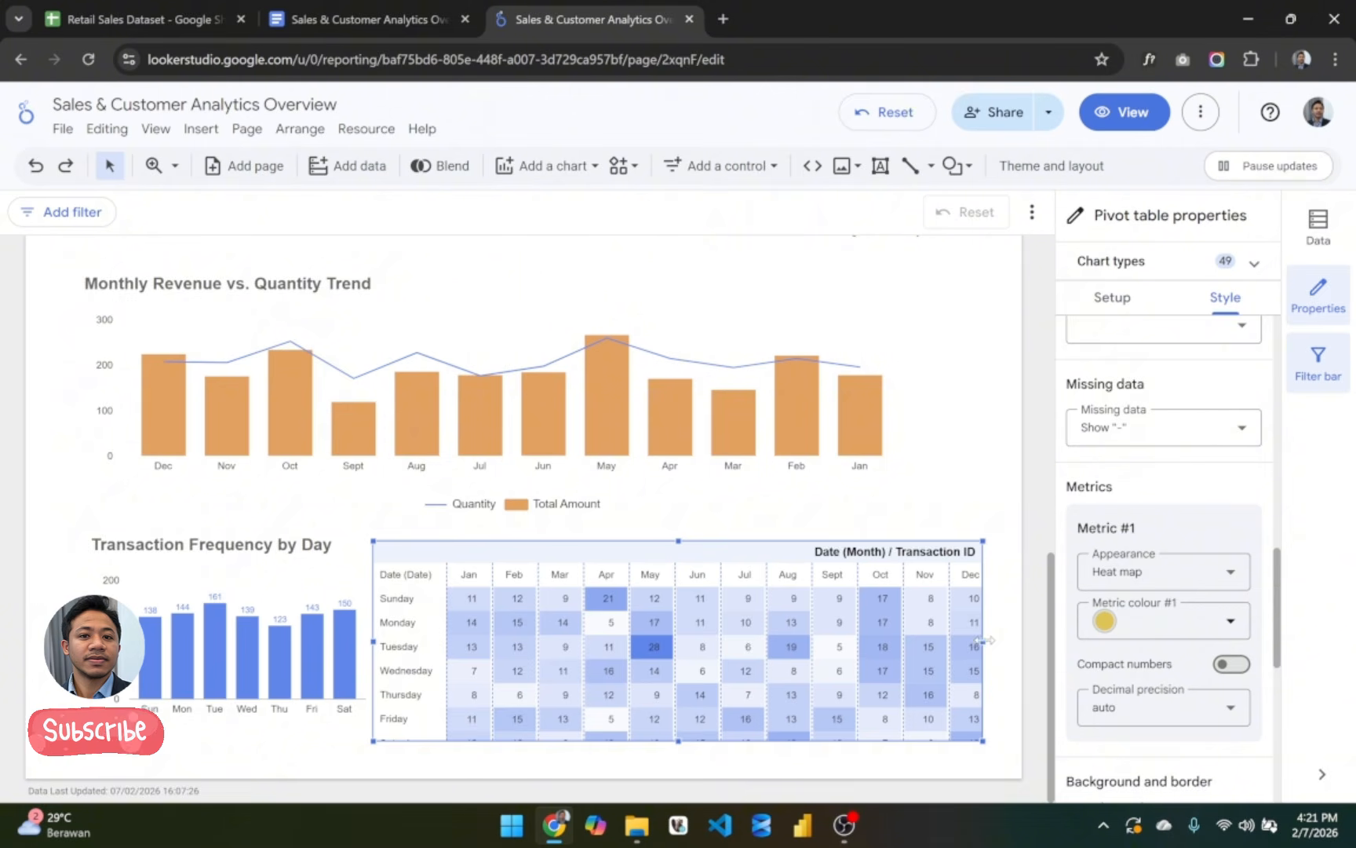
Step: Widen the pivot table slightly to fit the whole December column, and narrow the weekday column a little
left_click_drag(986, 640, 1003, 639)
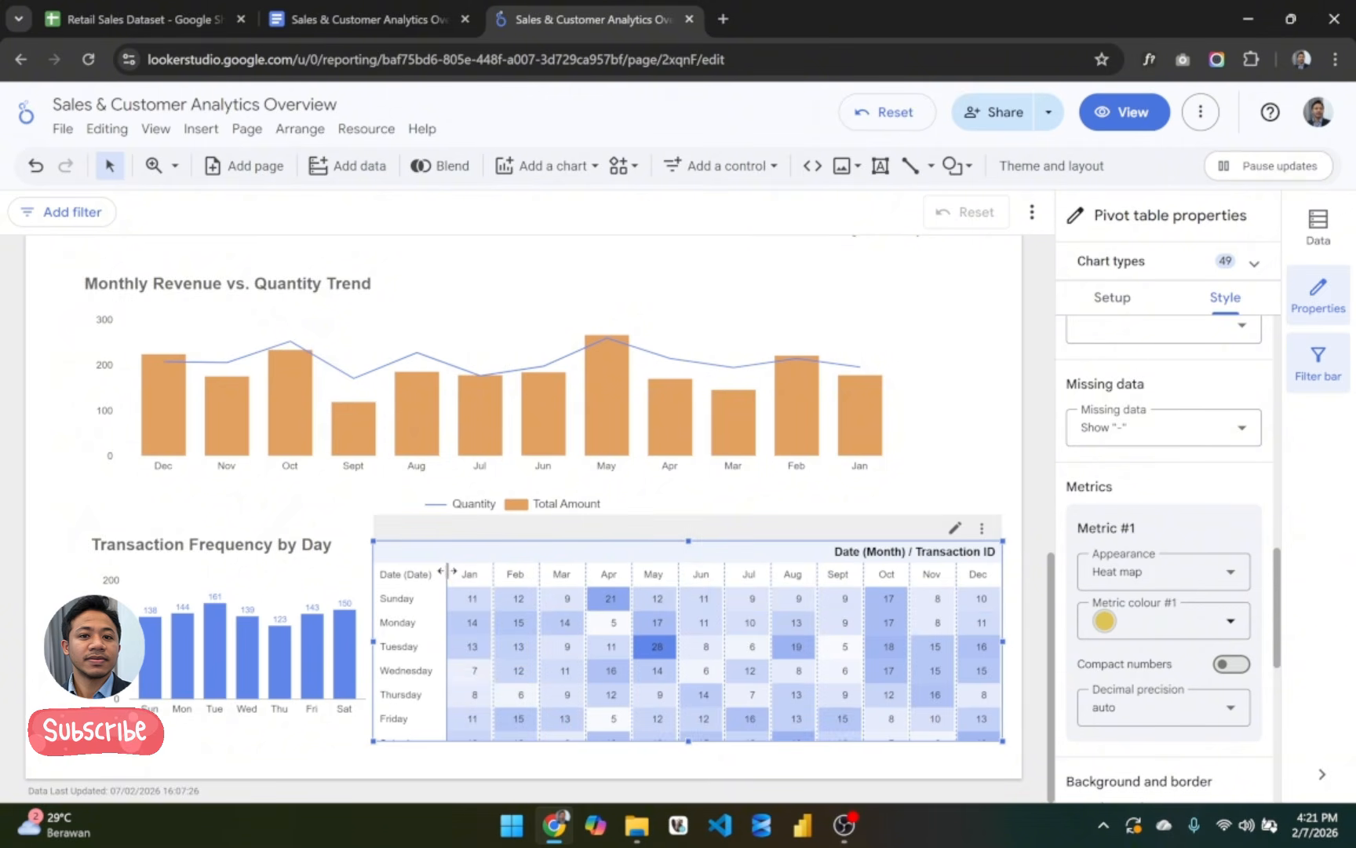
left_click_drag(445, 570, 442, 570)
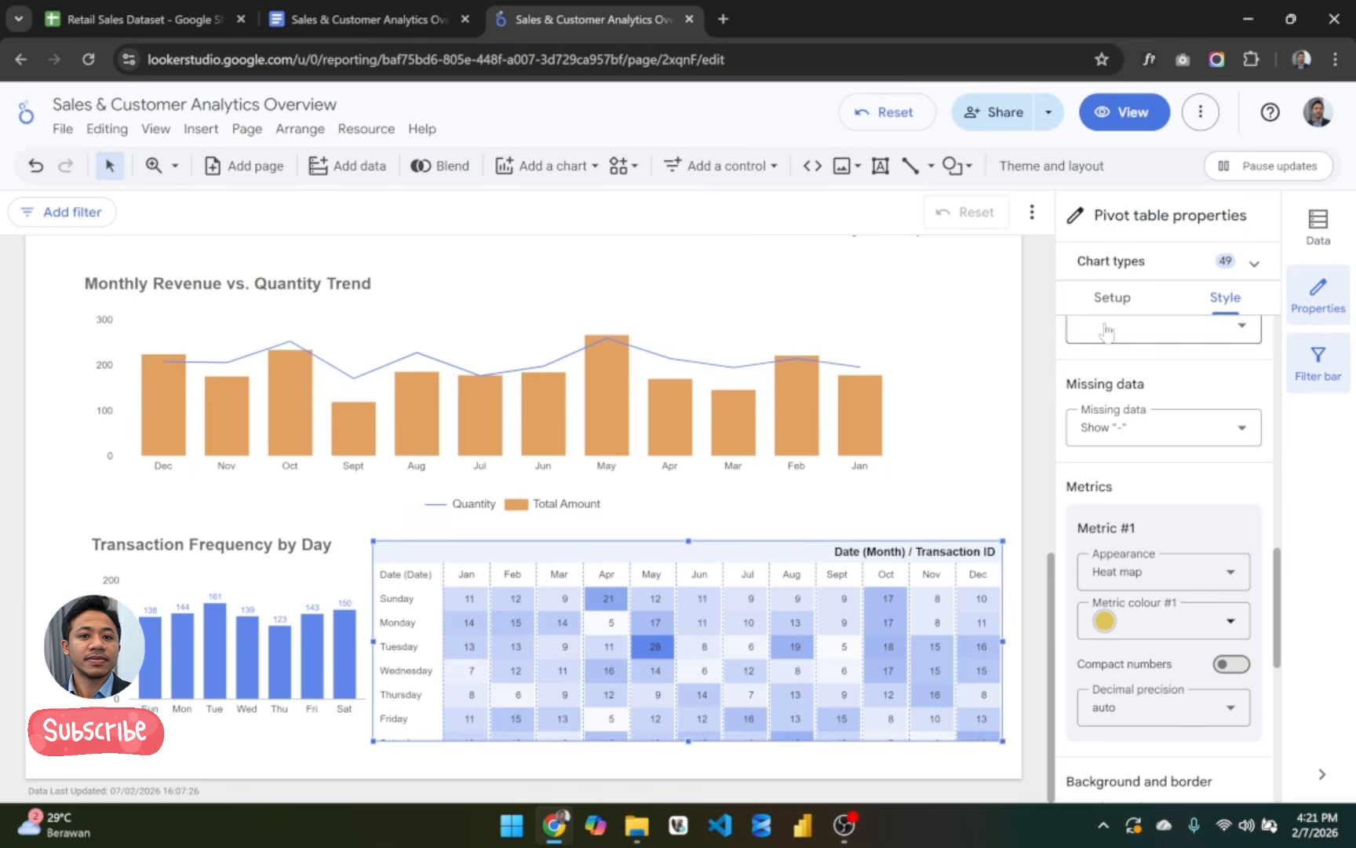
left_click(1105, 283)
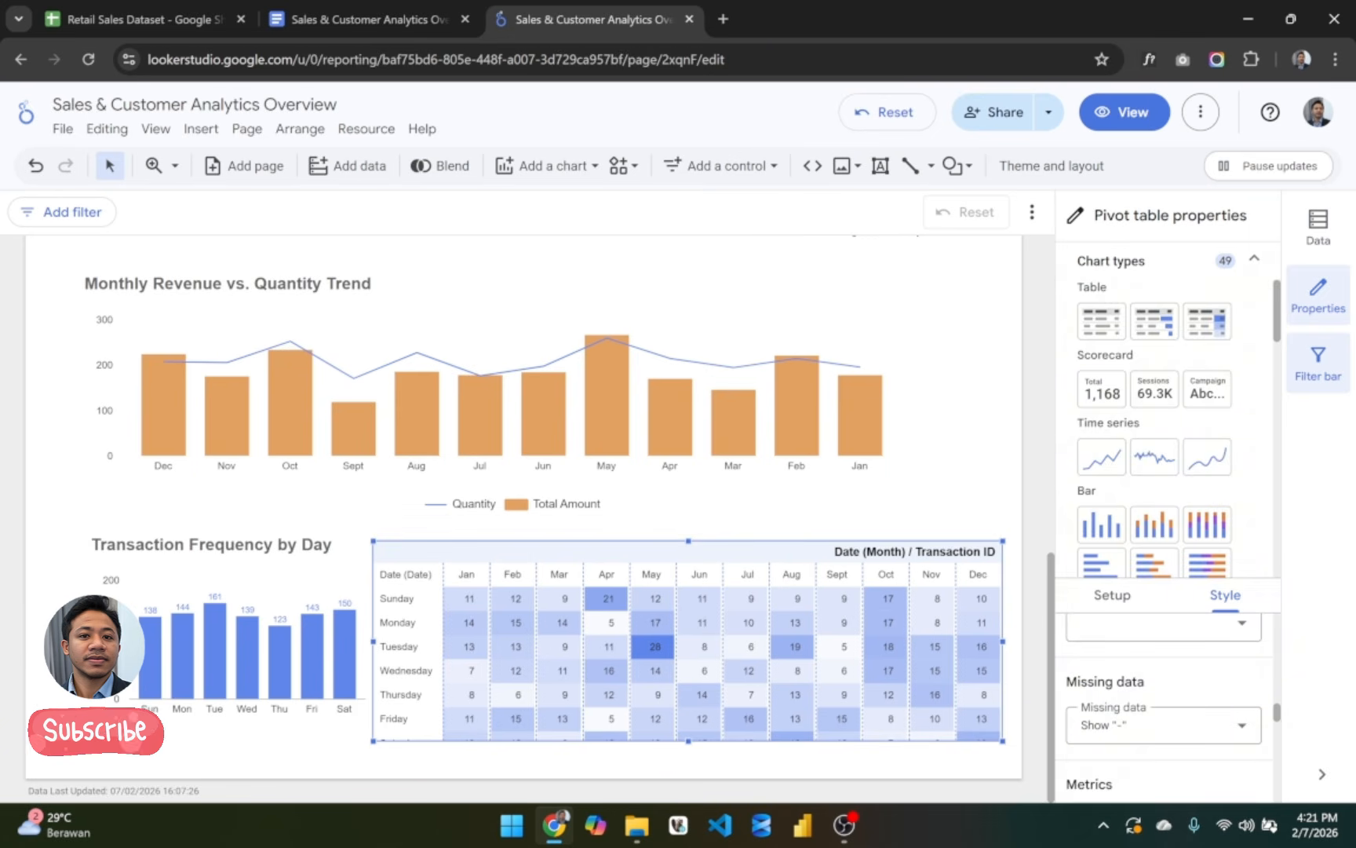
left_click(1254, 262)
Step: Check the data type and display format of the pivot table's Date (Month) column dimension
scroll(1118, 322, "up", 5)
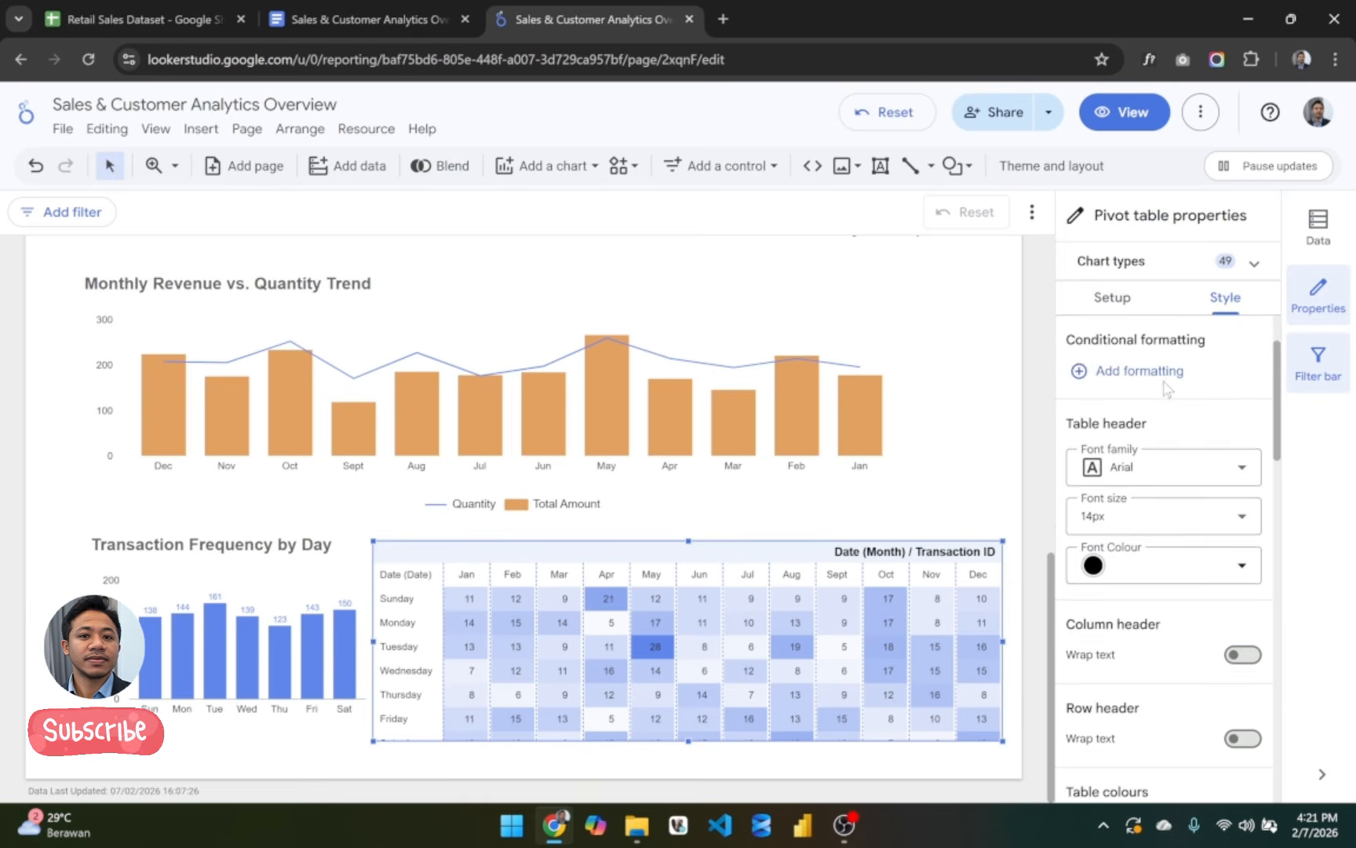
left_click(1115, 302)
scroll(1156, 647, "up", 10)
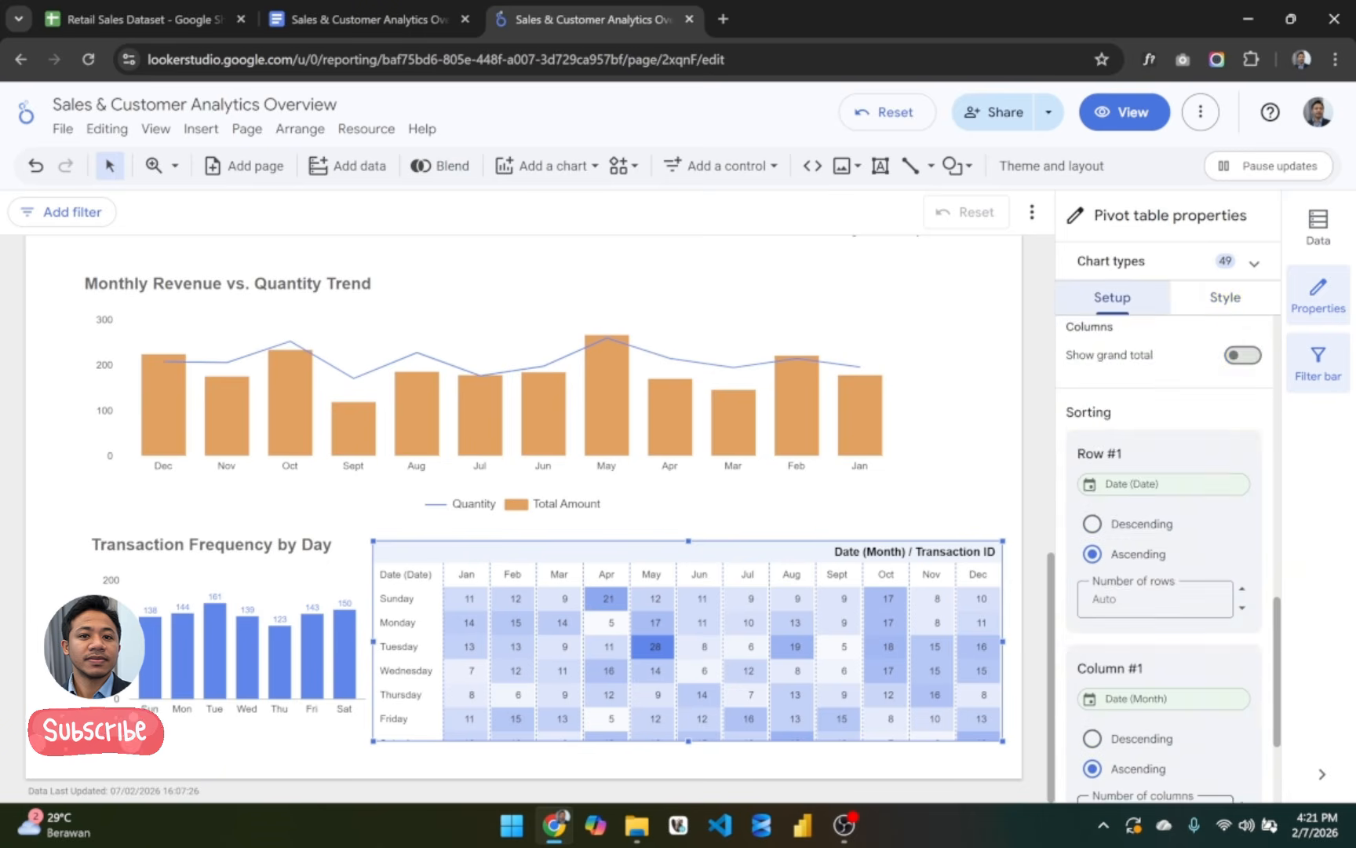
scroll(1156, 648, "down", 1)
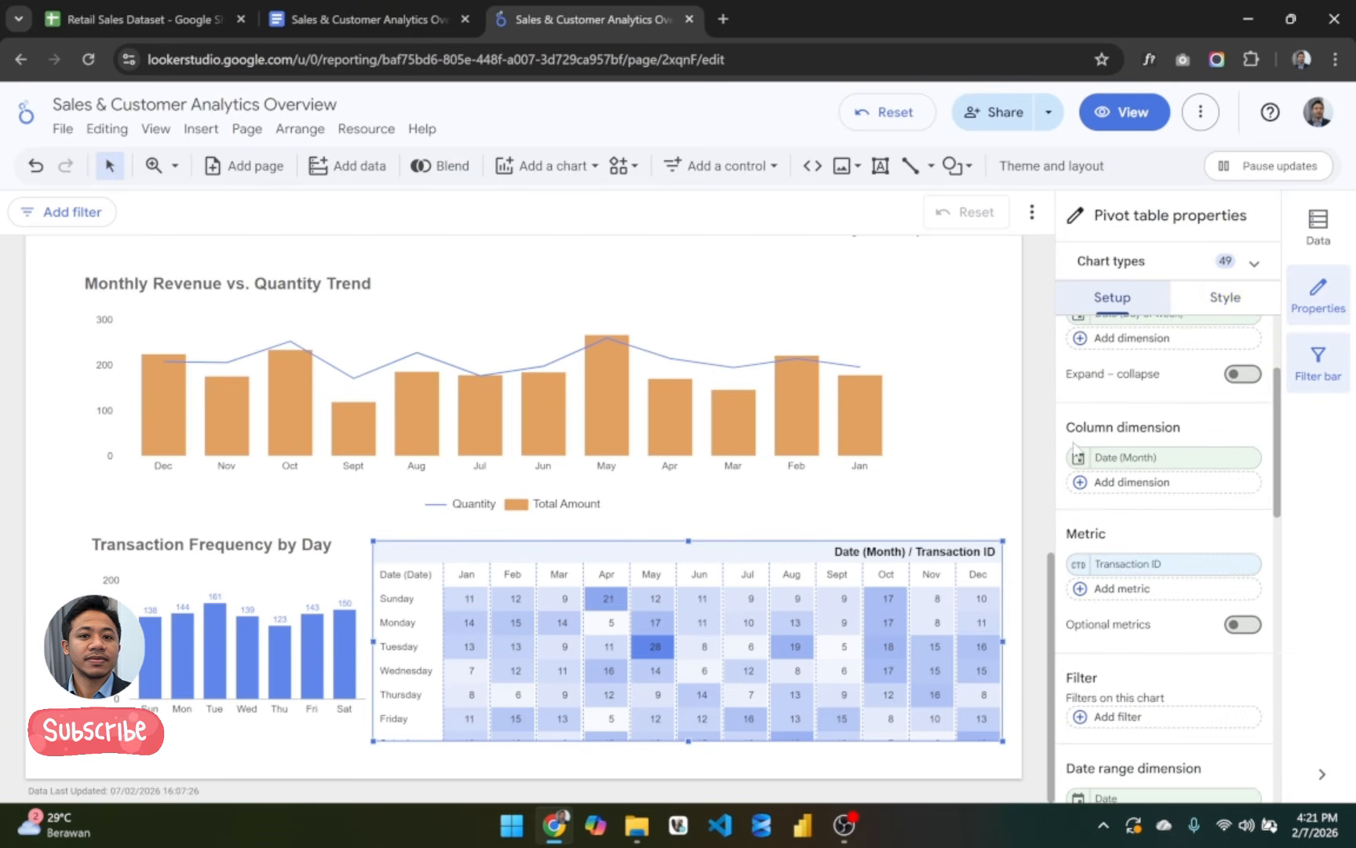
left_click(1077, 458)
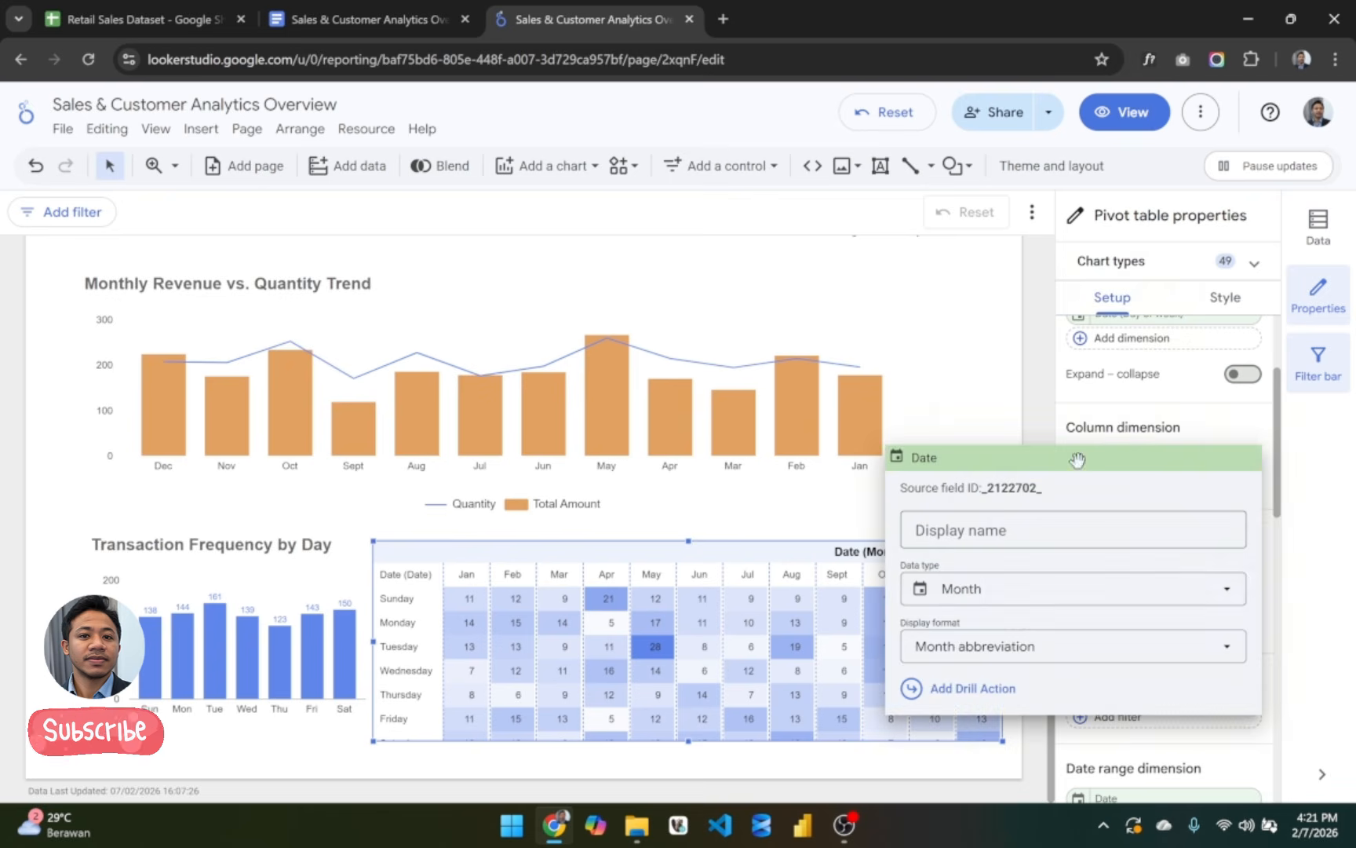
left_click(1037, 650)
left_click(1037, 649)
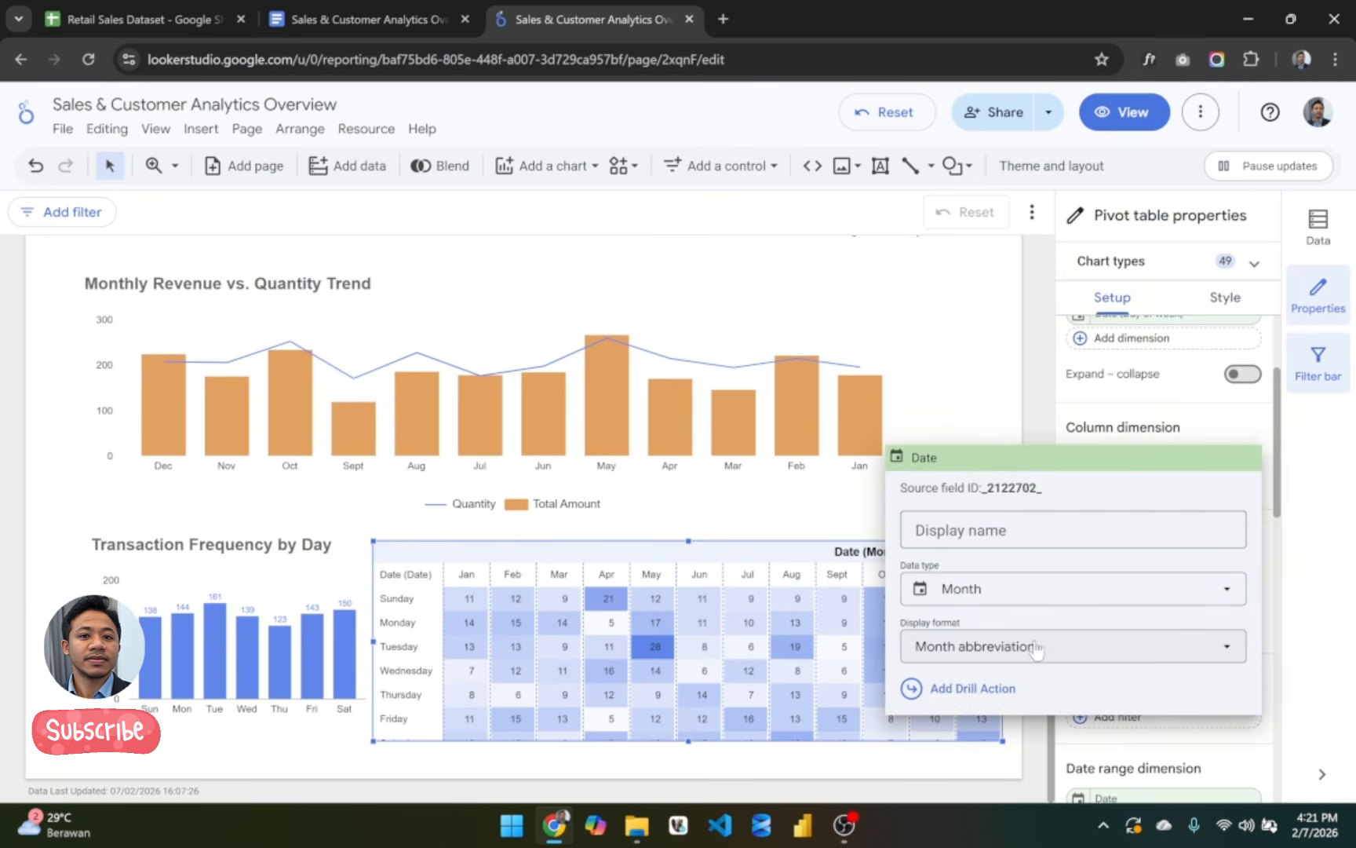
left_click(1065, 398)
scroll(1080, 439, "up", 2)
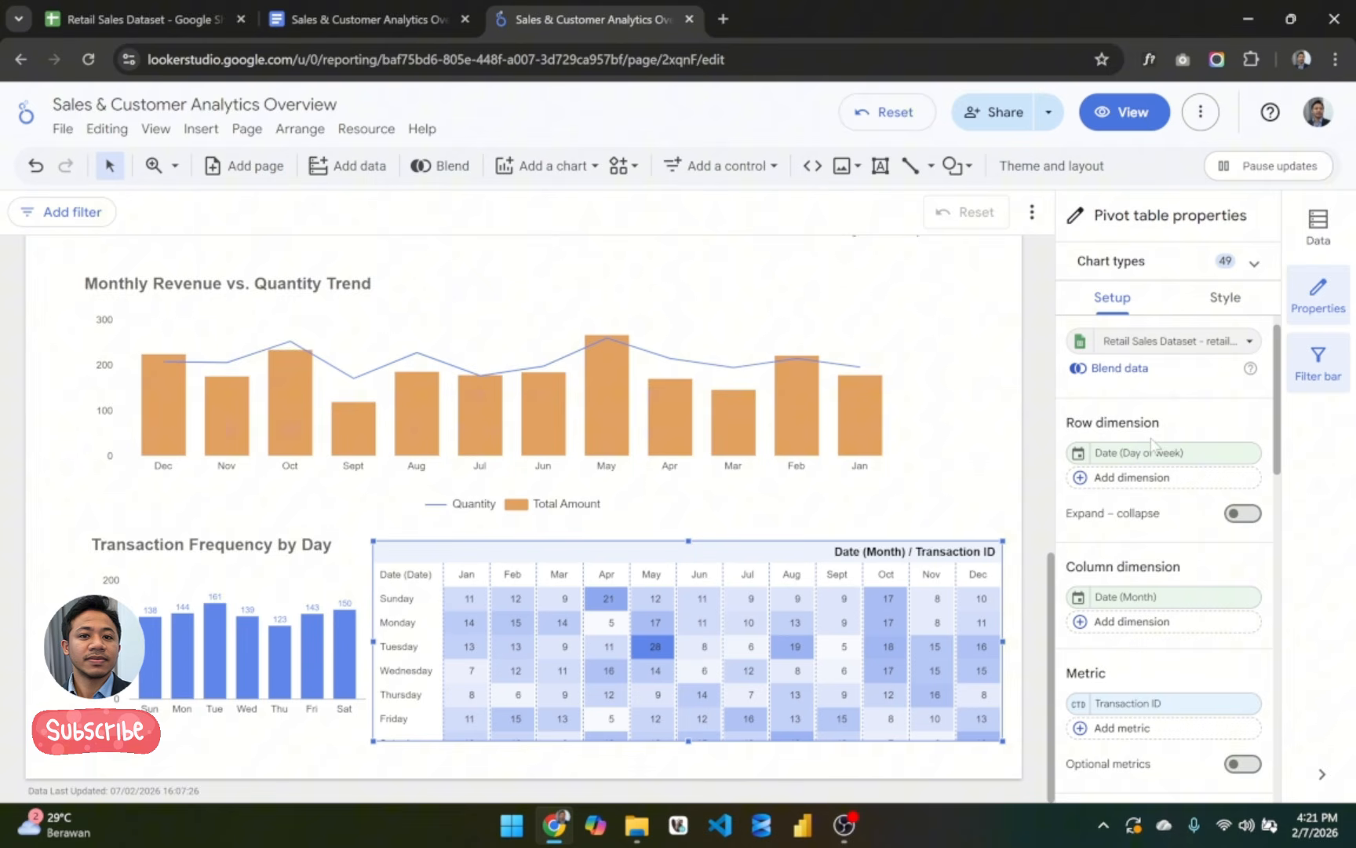
Step: Reapply the Day Name abbreviated display format to the pivot table's Date (Day of week) row dimension
left_click(1078, 452)
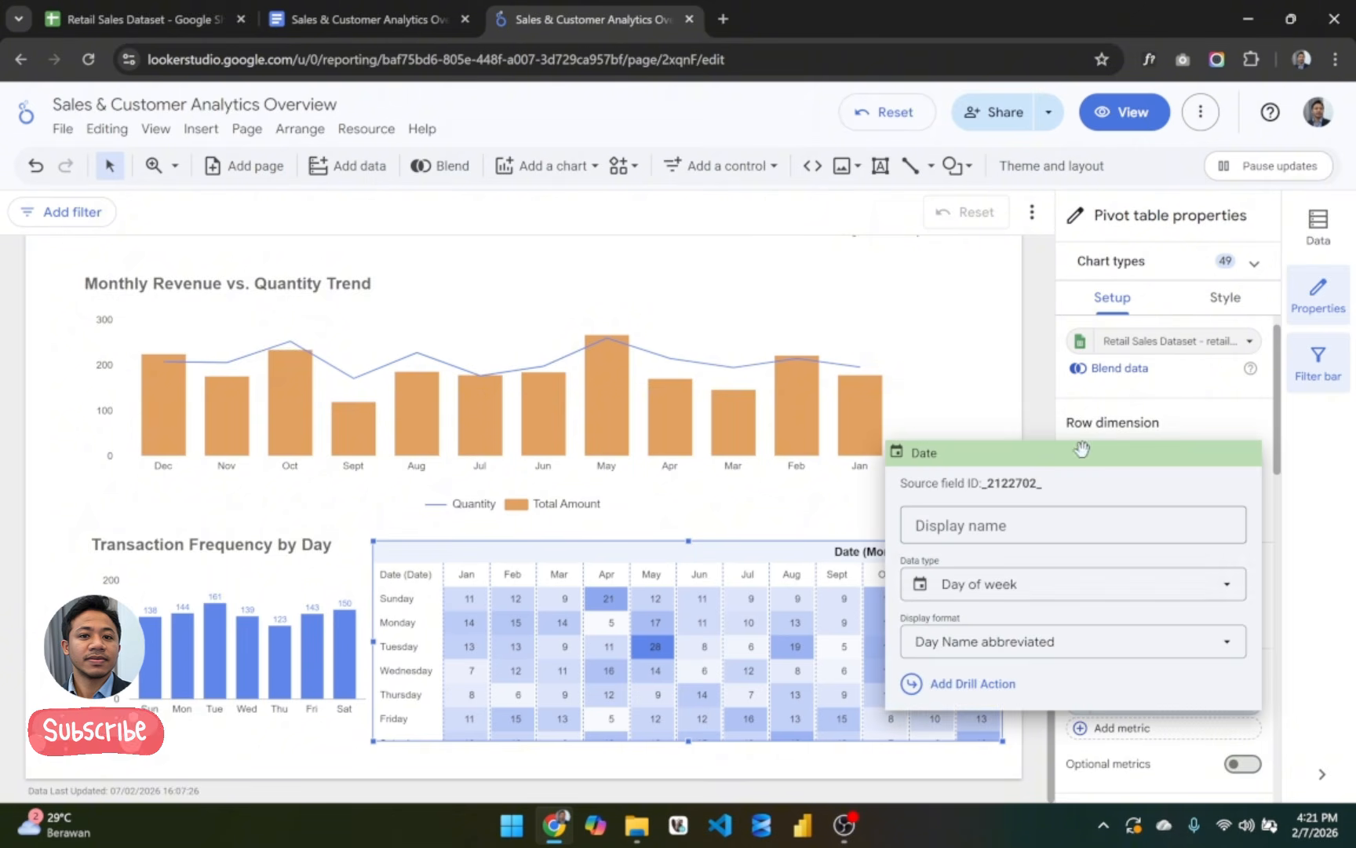
left_click(1043, 649)
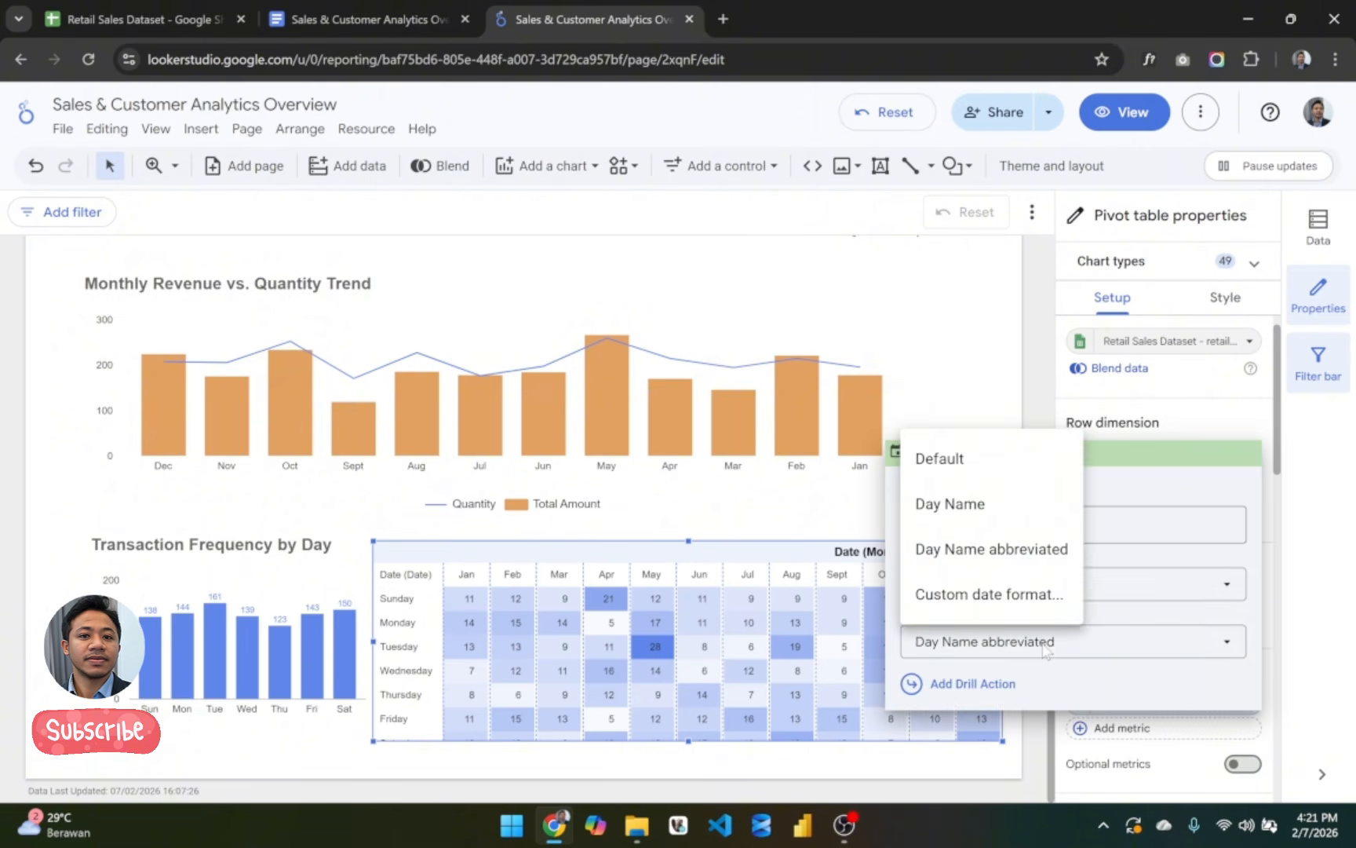
left_click(1027, 550)
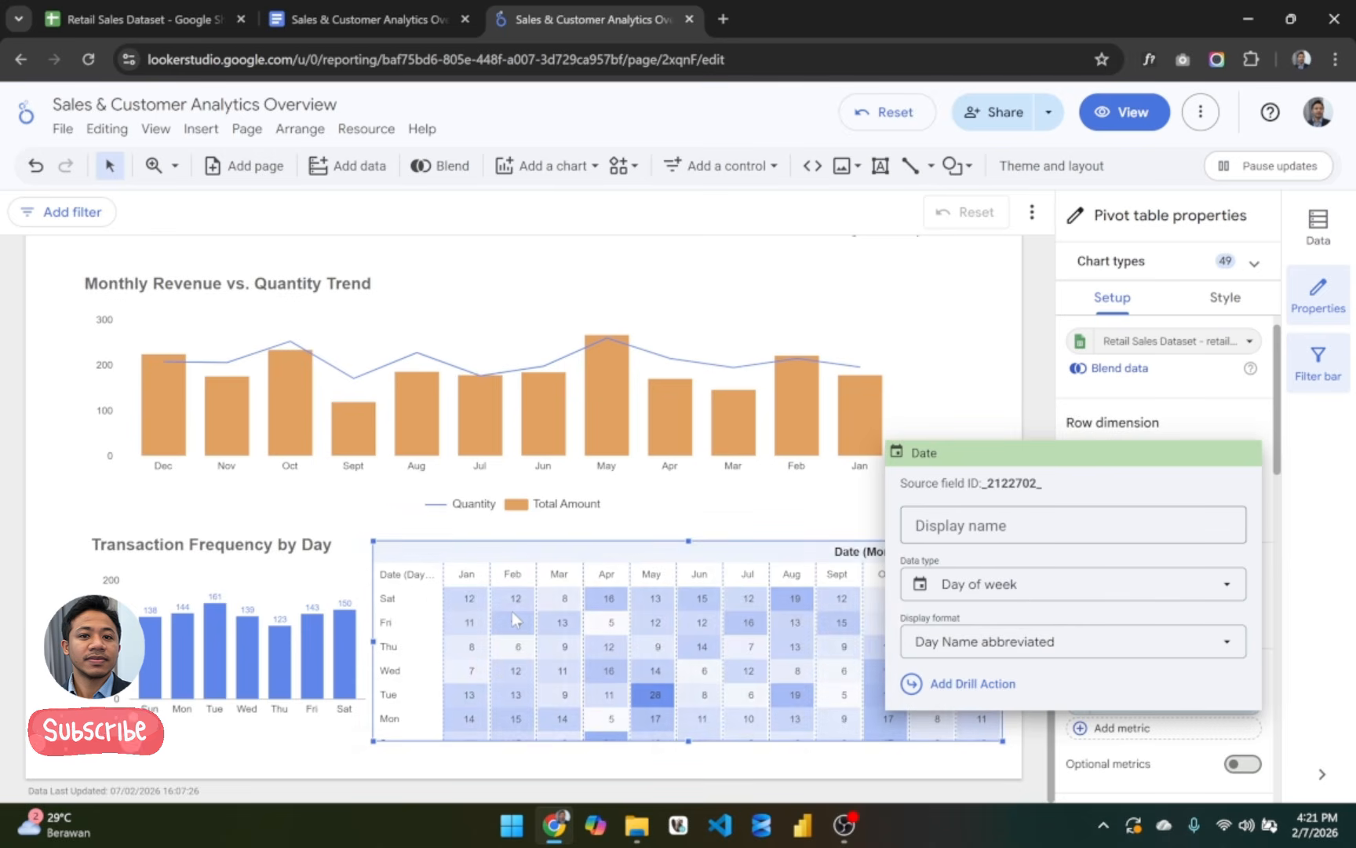
left_click(643, 520)
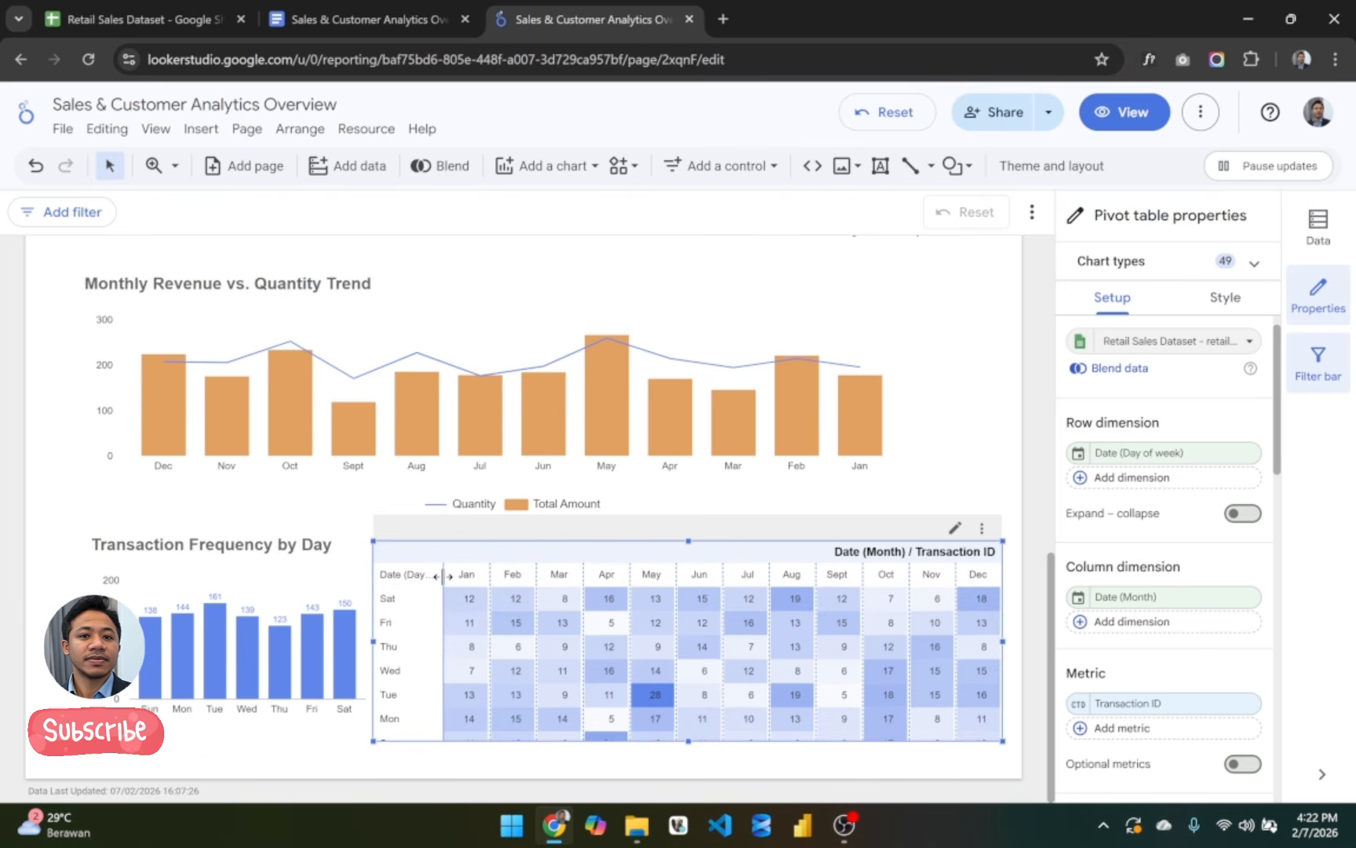
Step: Narrow the pivot table's weekday column, and show its chart title as "Monthly Sales Heatmap", copied from the outline document
left_click_drag(432, 574, 431, 574)
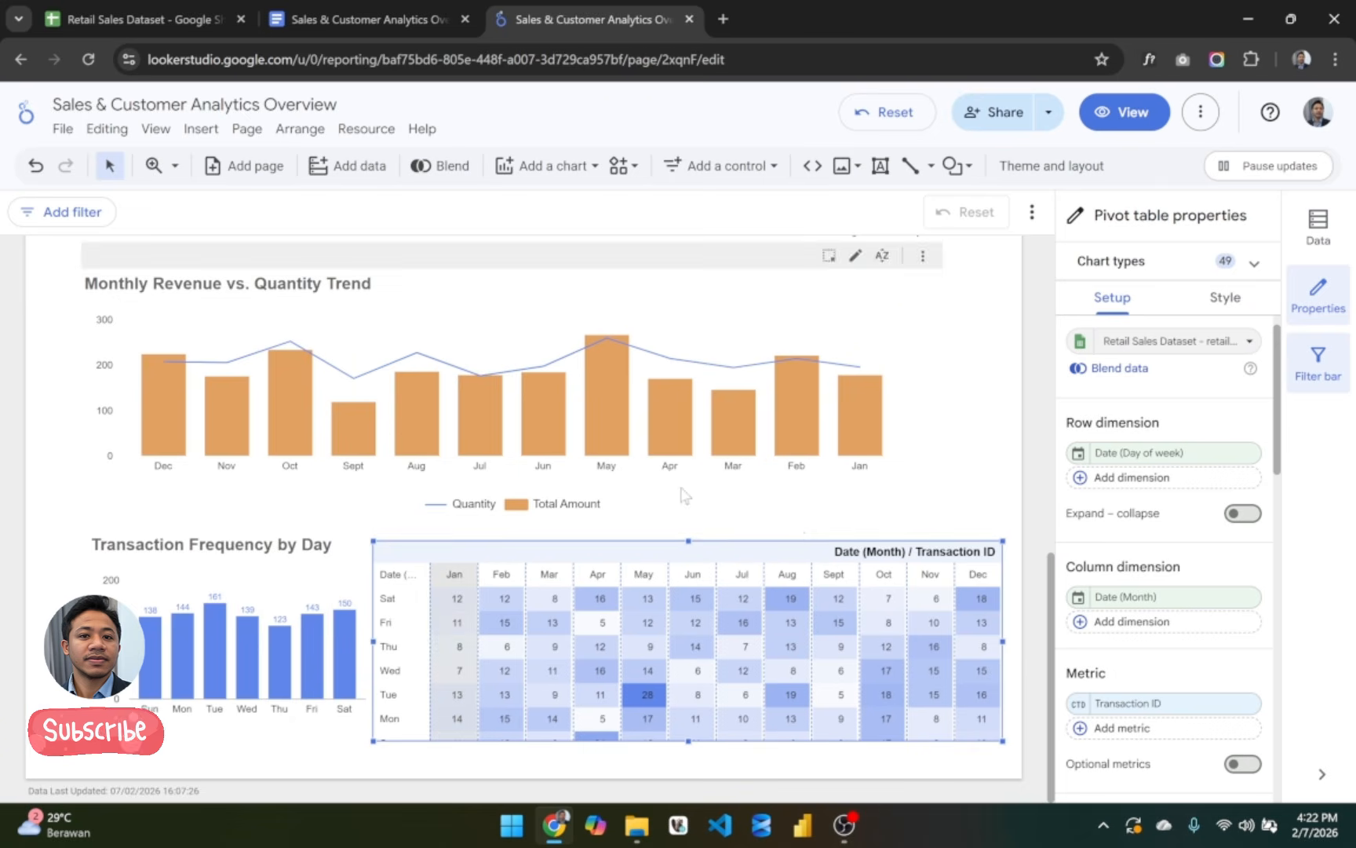
left_click(361, 19)
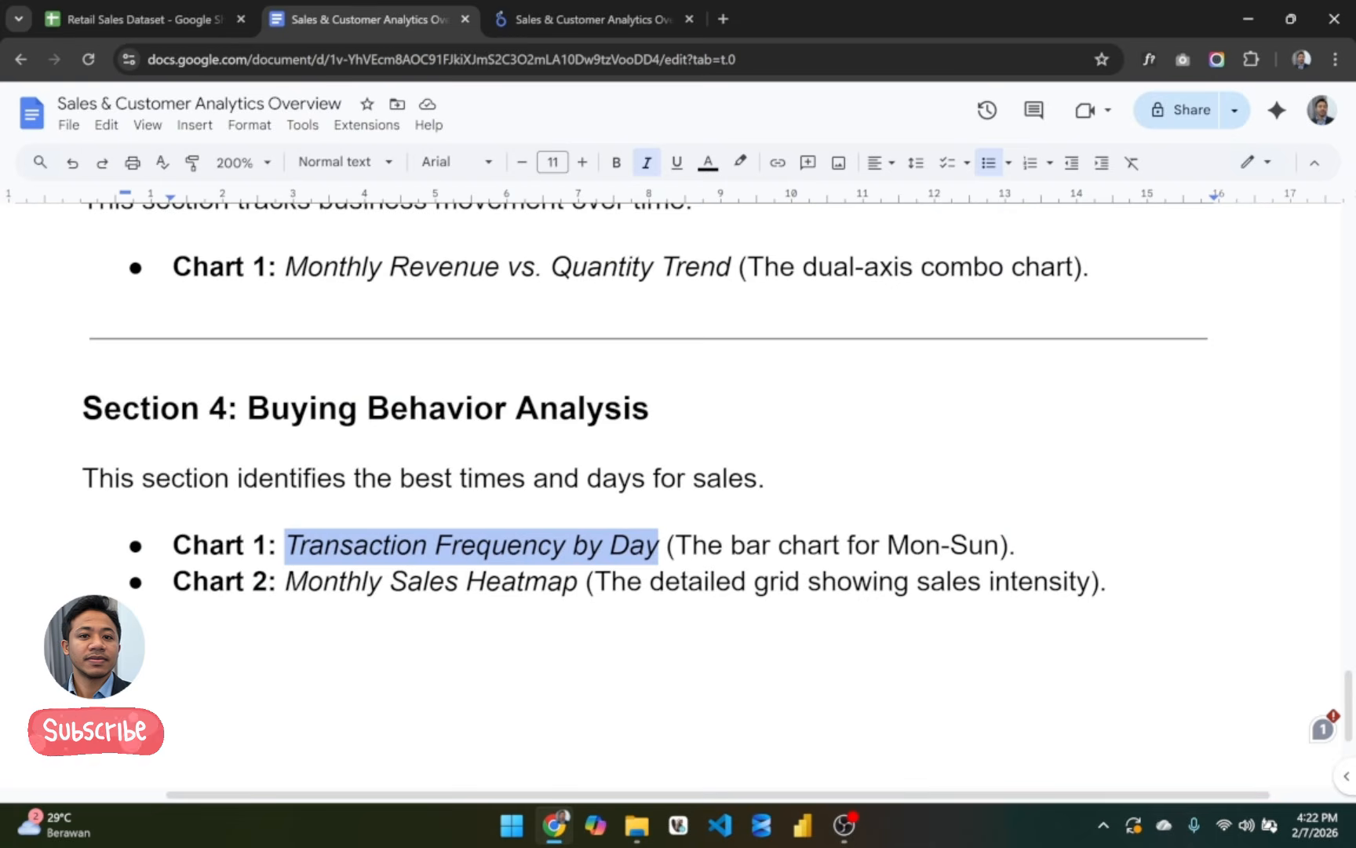
left_click_drag(578, 583, 308, 582)
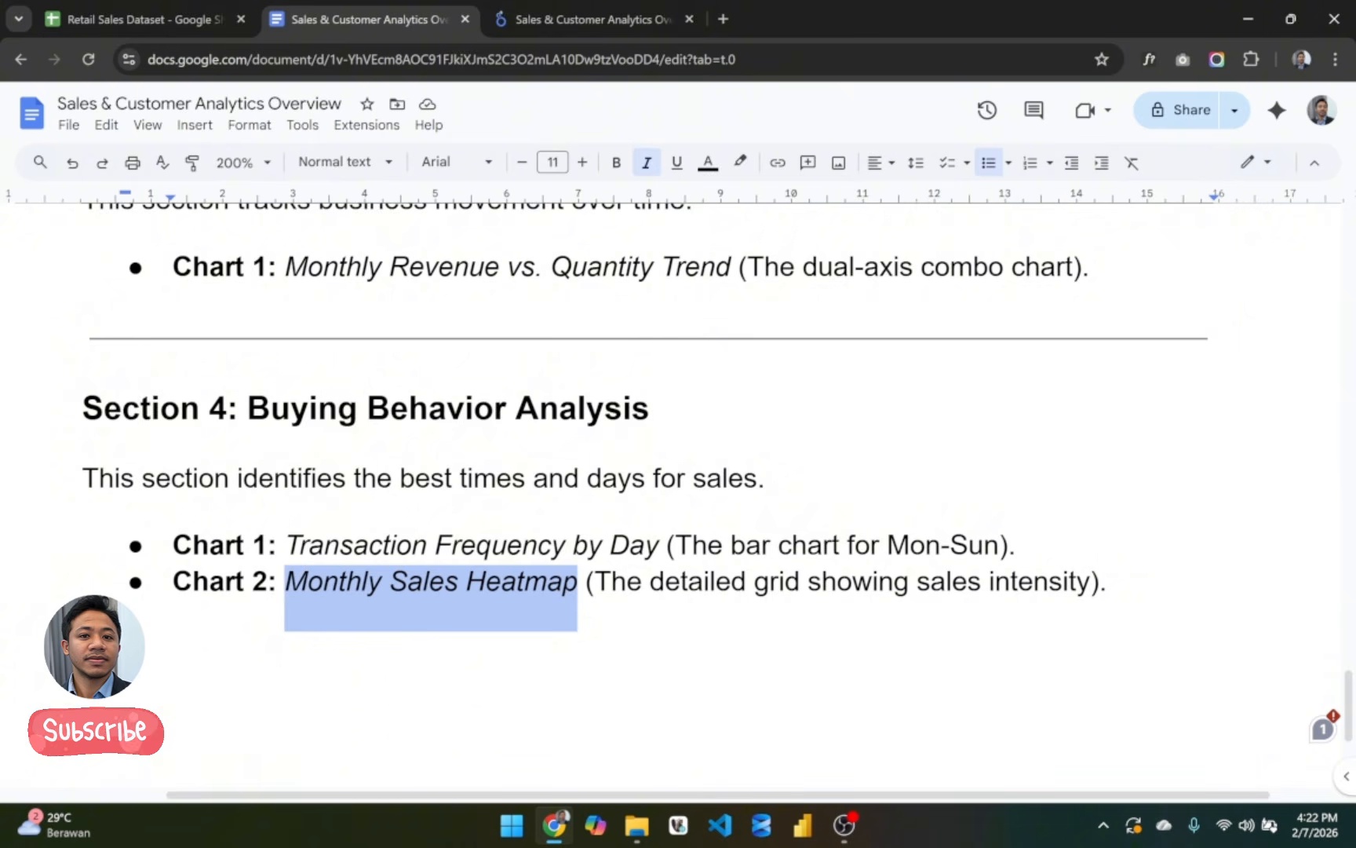
left_click(585, 19)
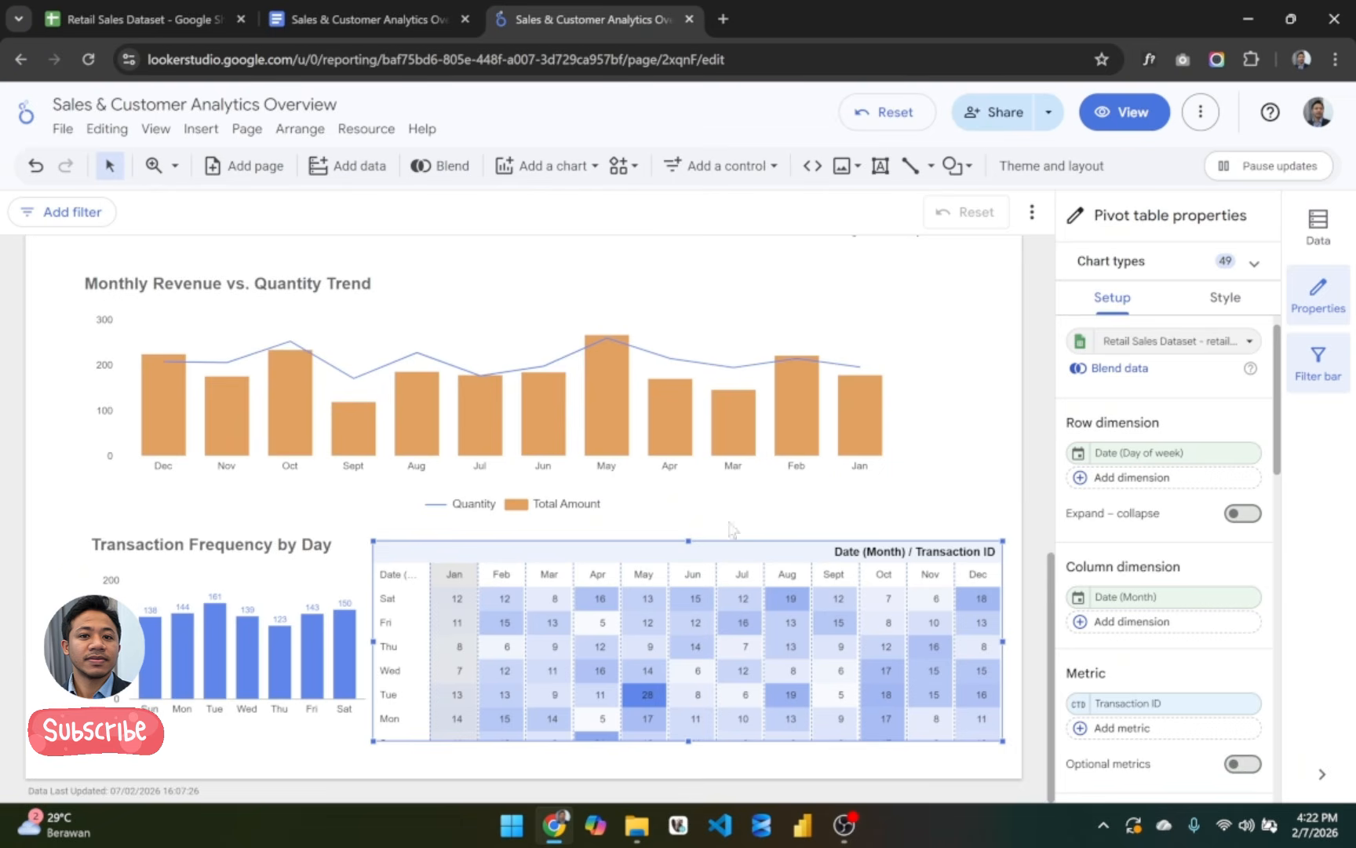
left_click(1227, 299)
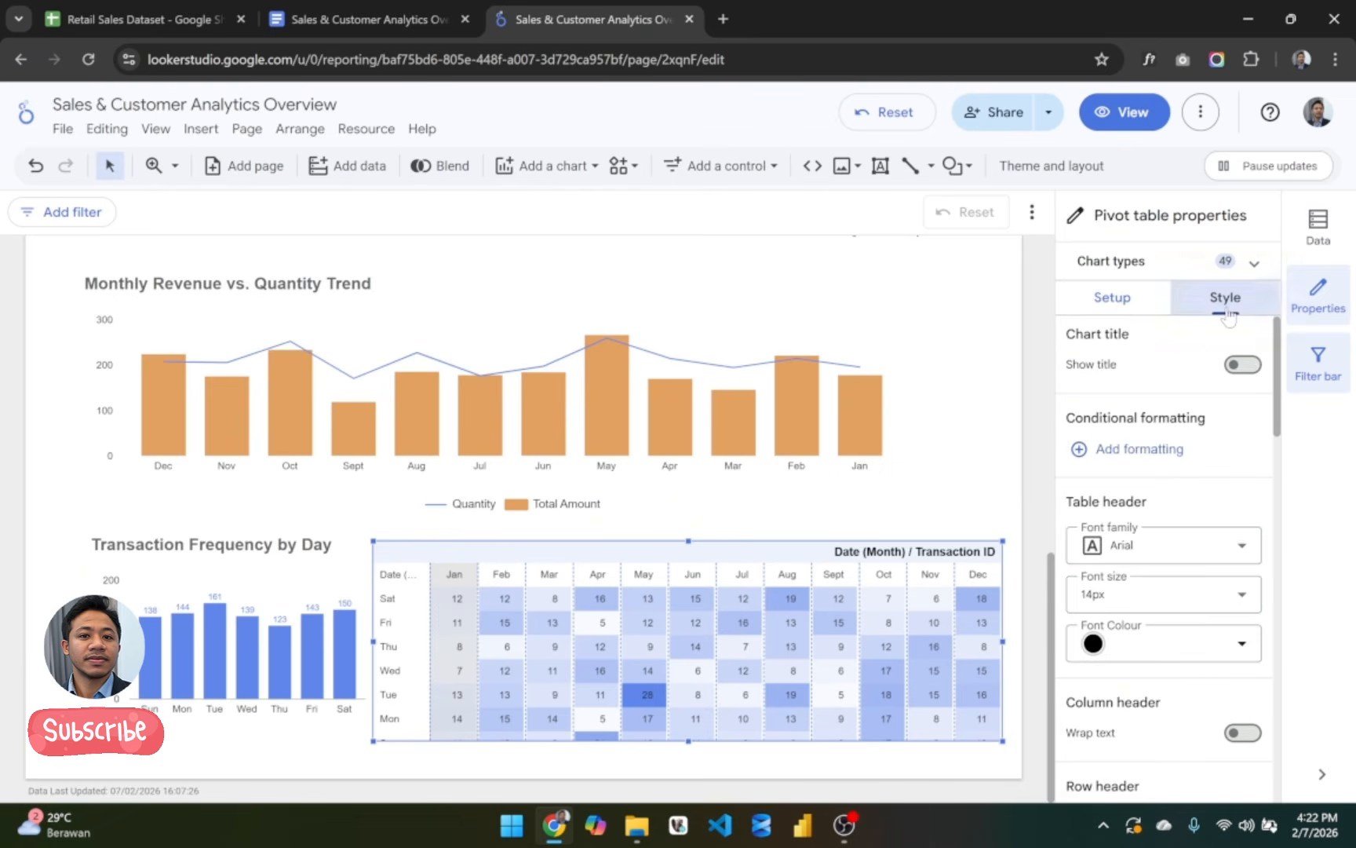
scroll(1151, 358, "up", 1)
left_click(1243, 370)
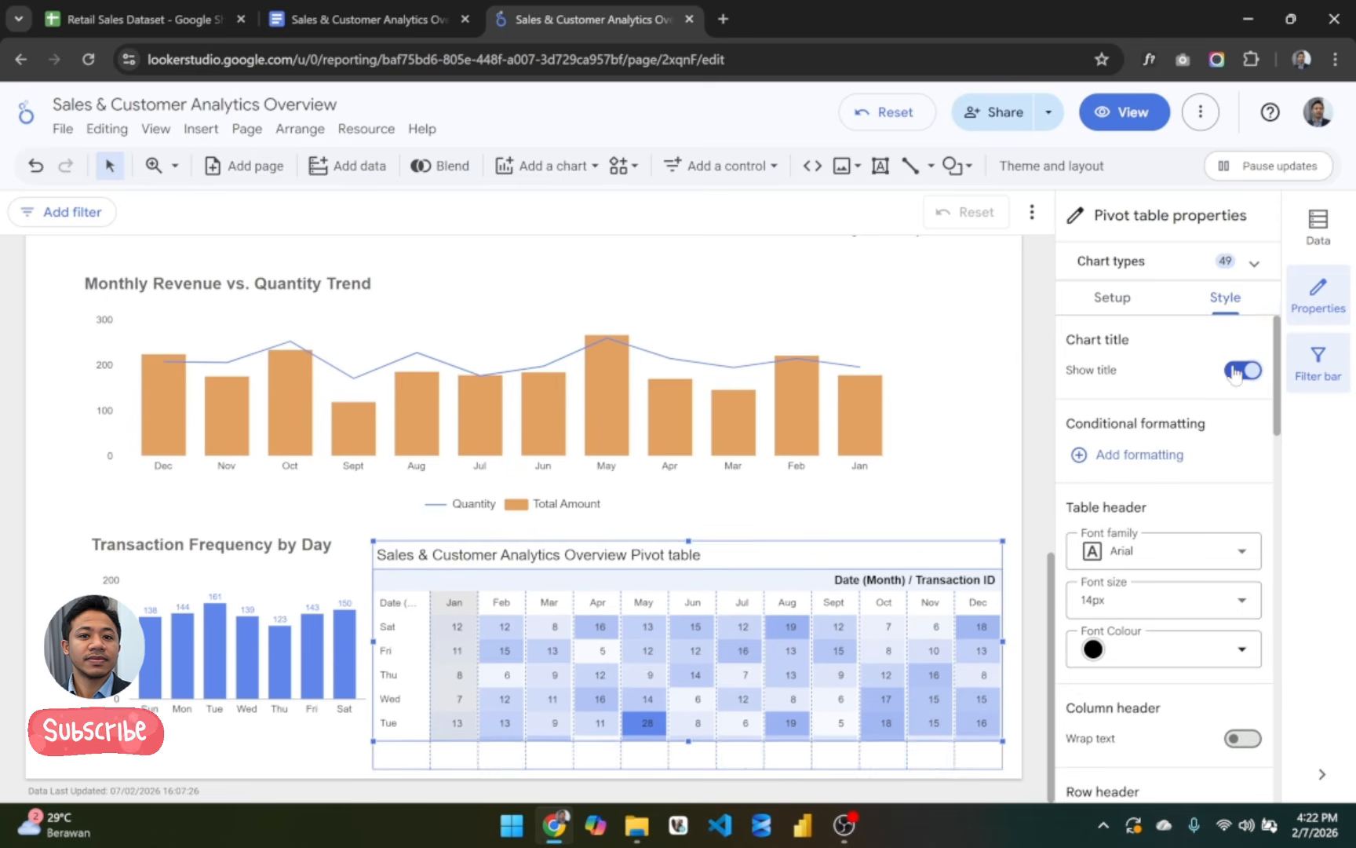
triple_click(1146, 421)
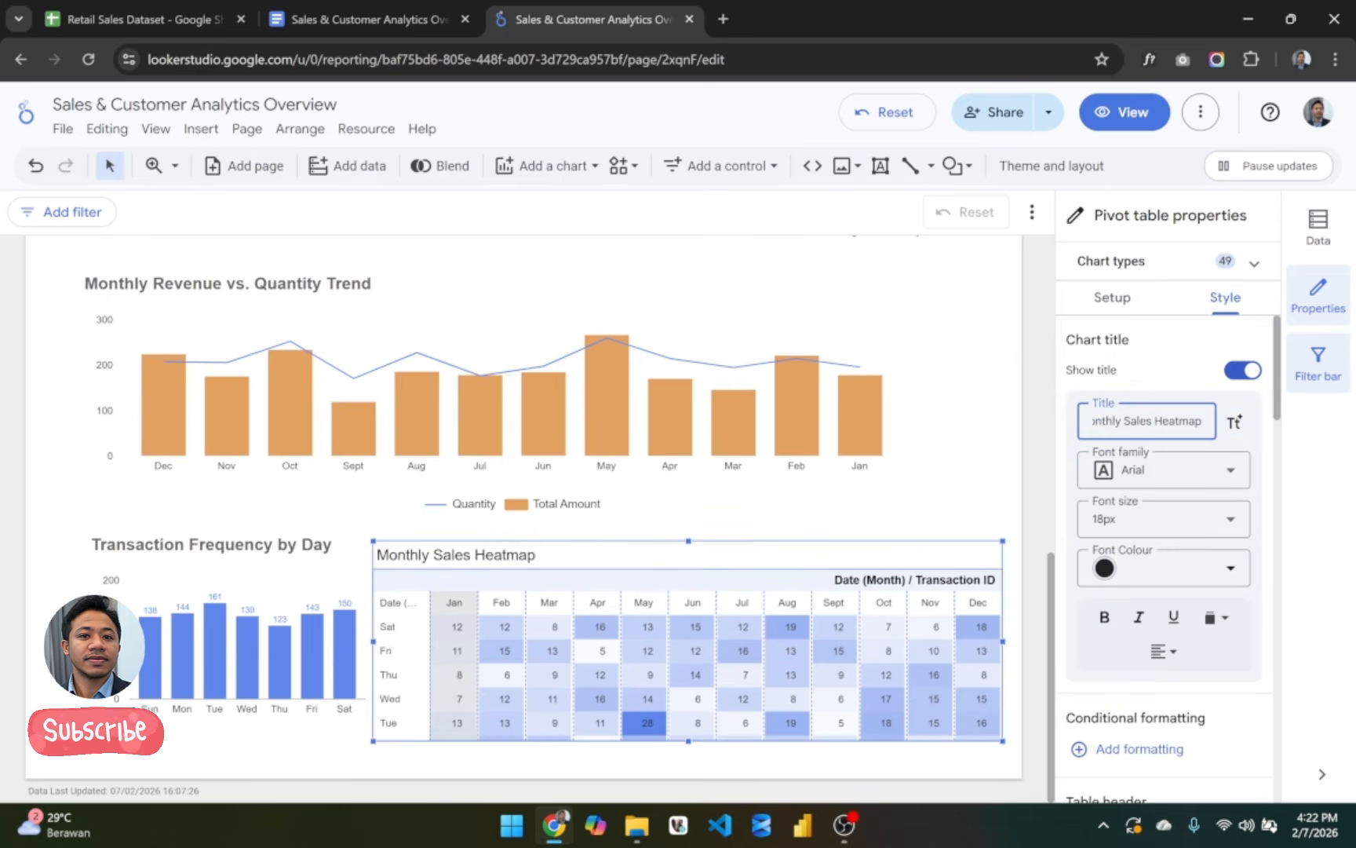
Step: Format the pivot table's chart title as 20px, bold and dark grey
left_click(1146, 519)
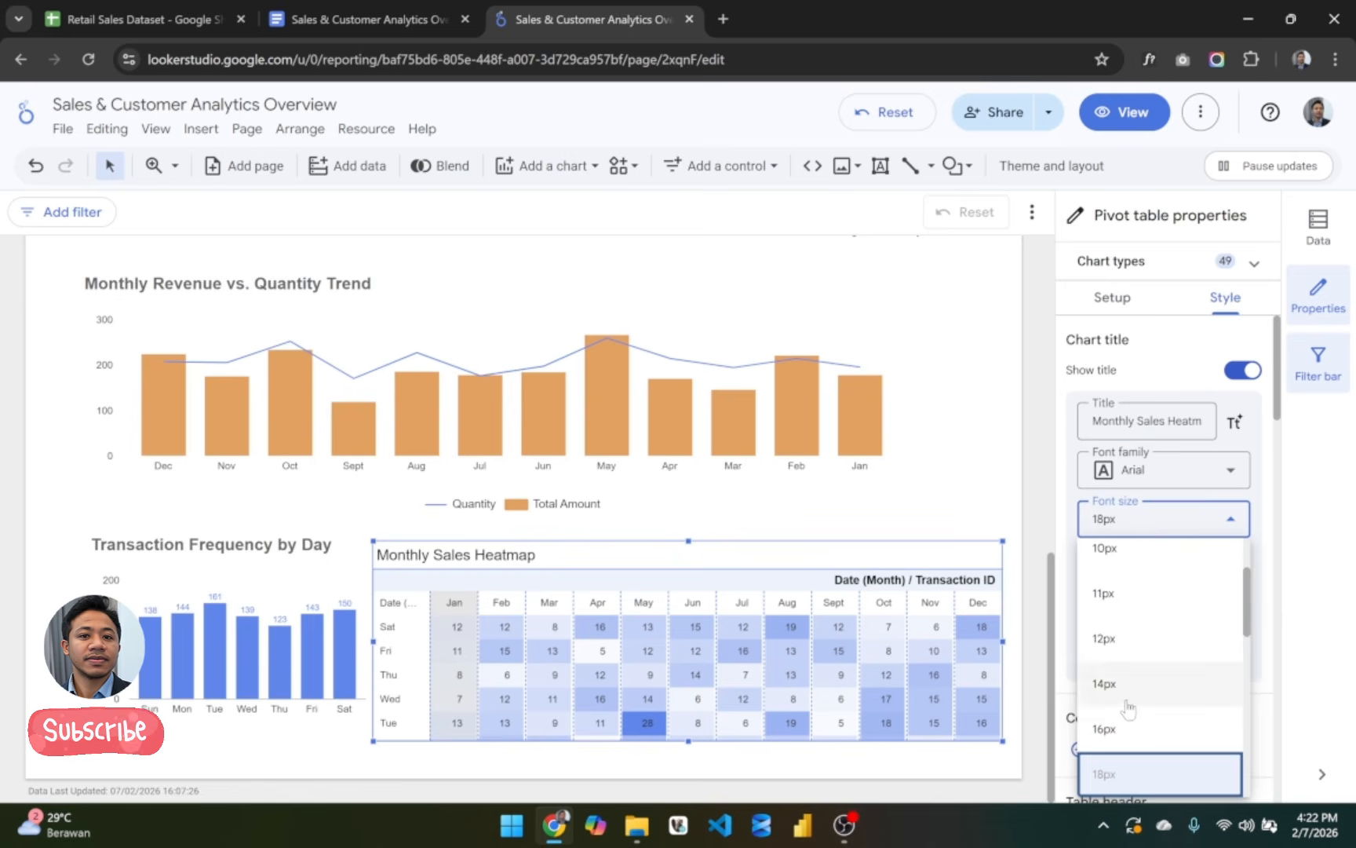
scroll(1130, 730, "down", 2)
left_click(1118, 637)
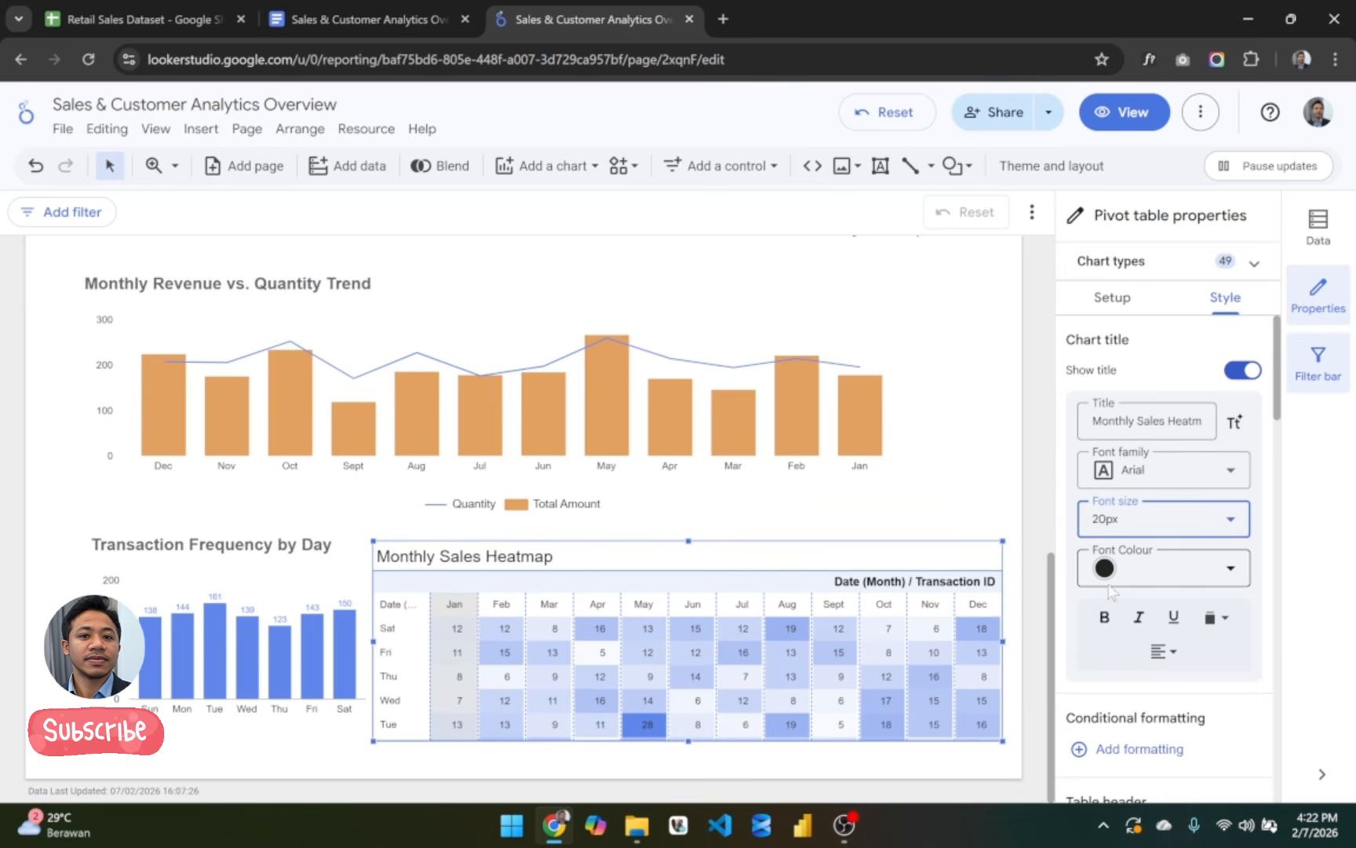
left_click(1102, 622)
left_click(1107, 571)
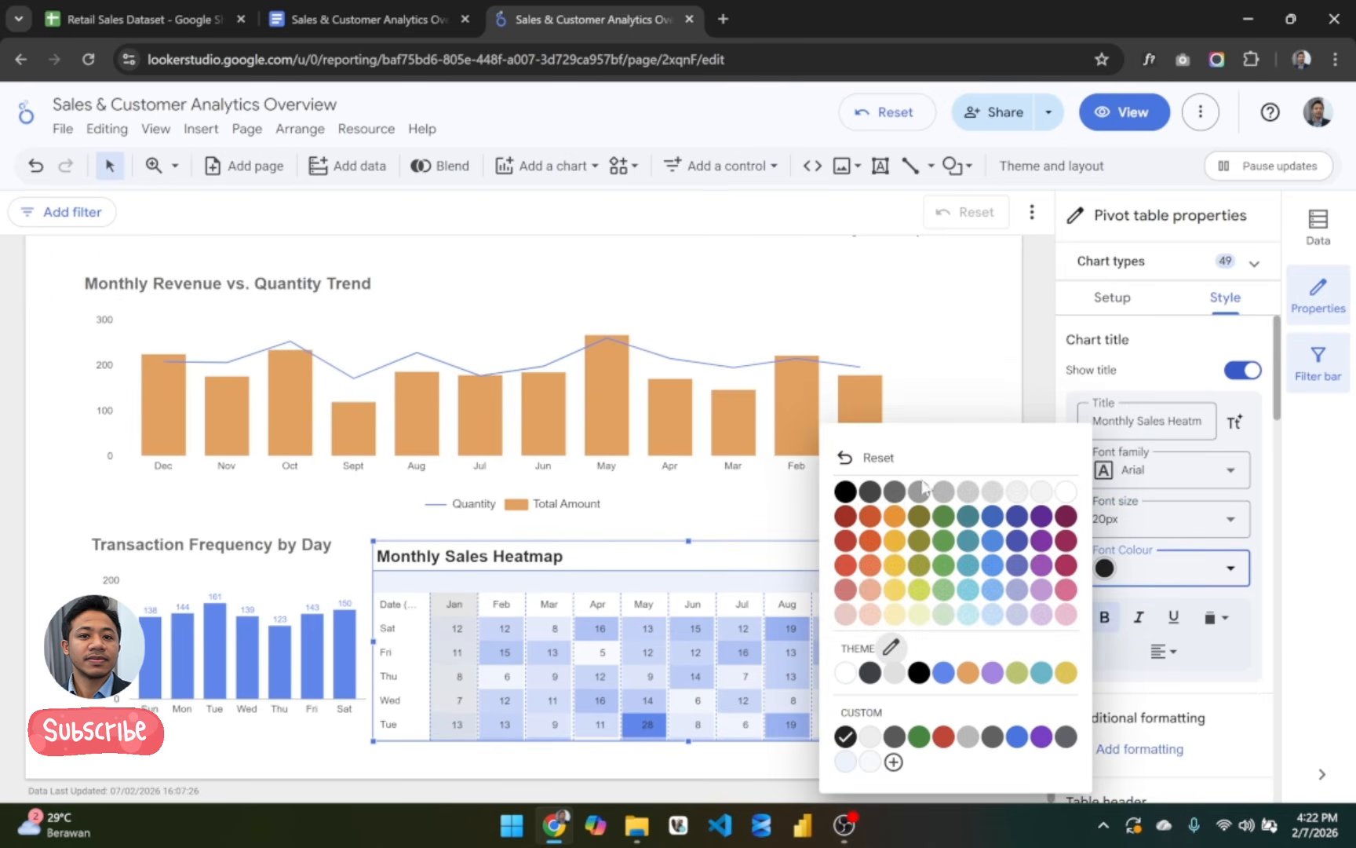
left_click(895, 492)
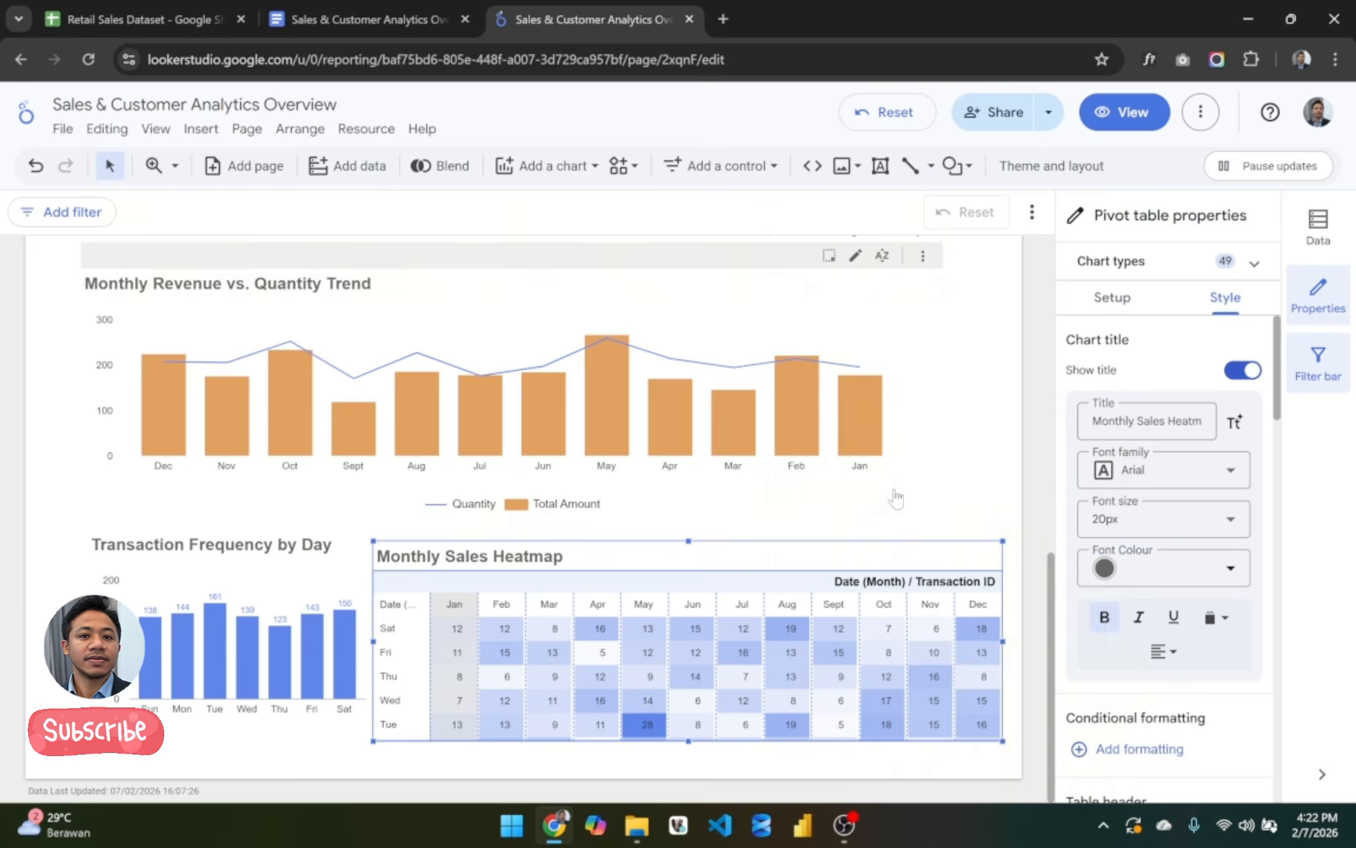
left_click(1017, 606)
Step: Try to move the Gender Distribution pie chart, and reload the report to discard the change
scroll(863, 487, "up", 10)
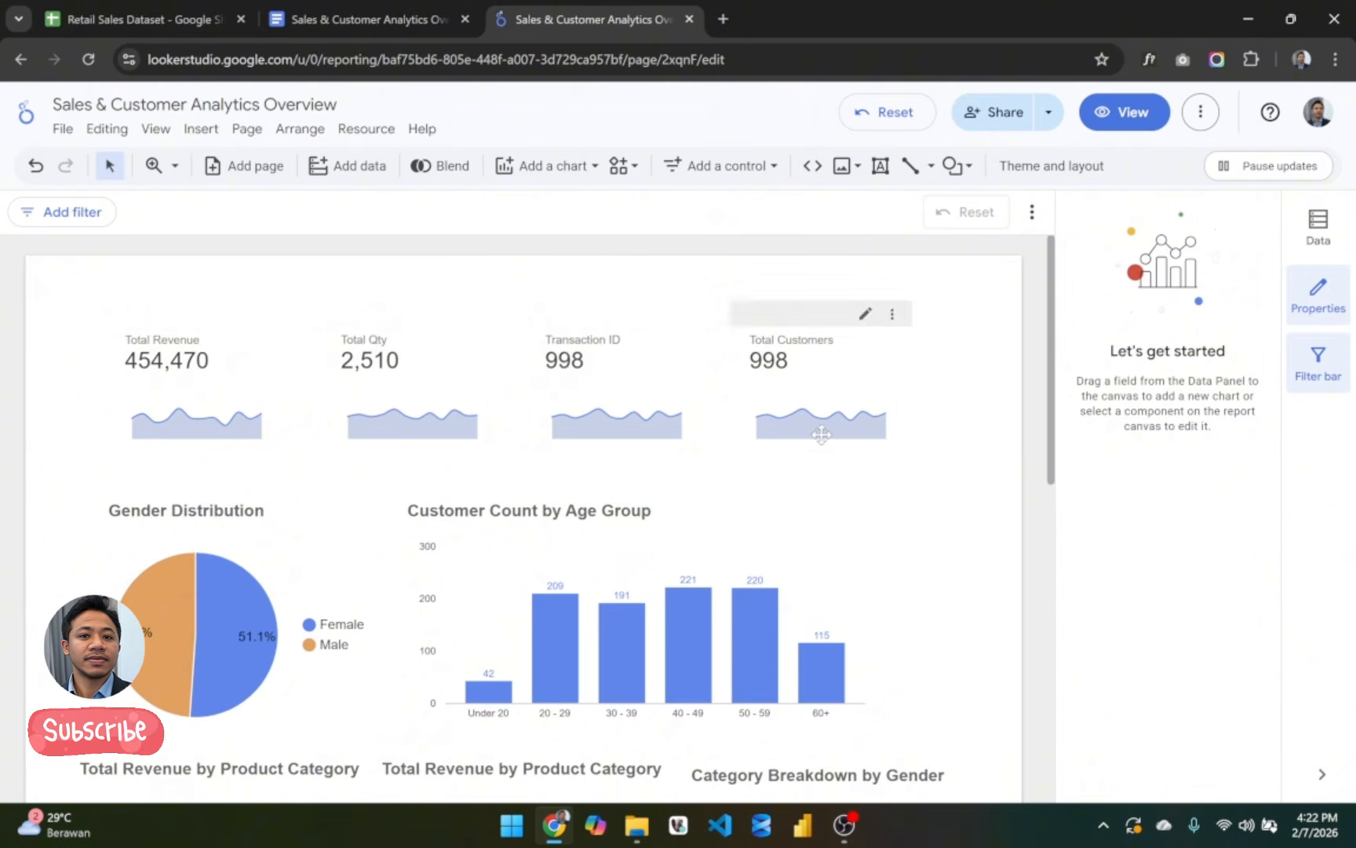
left_click(536, 649)
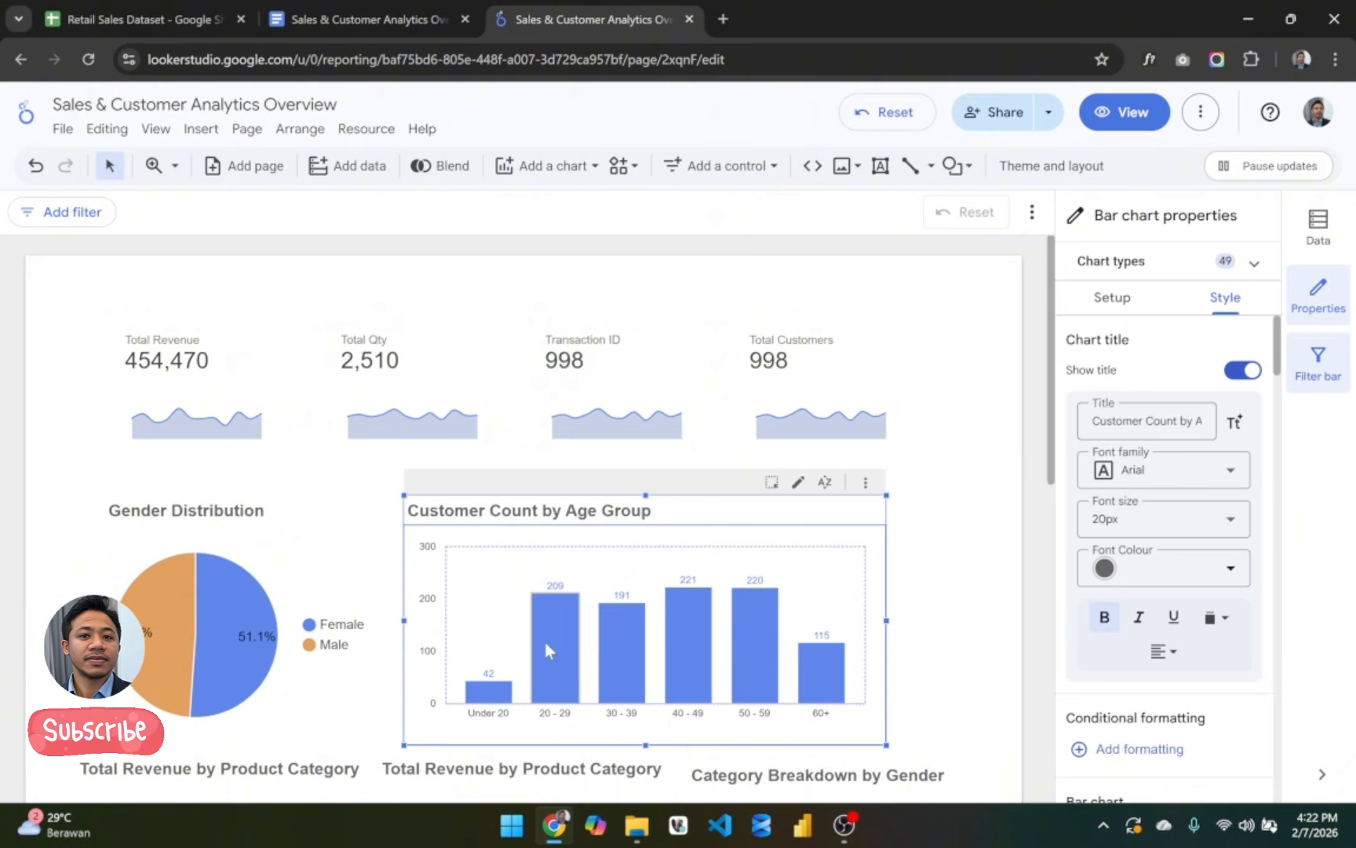
left_click(1000, 575)
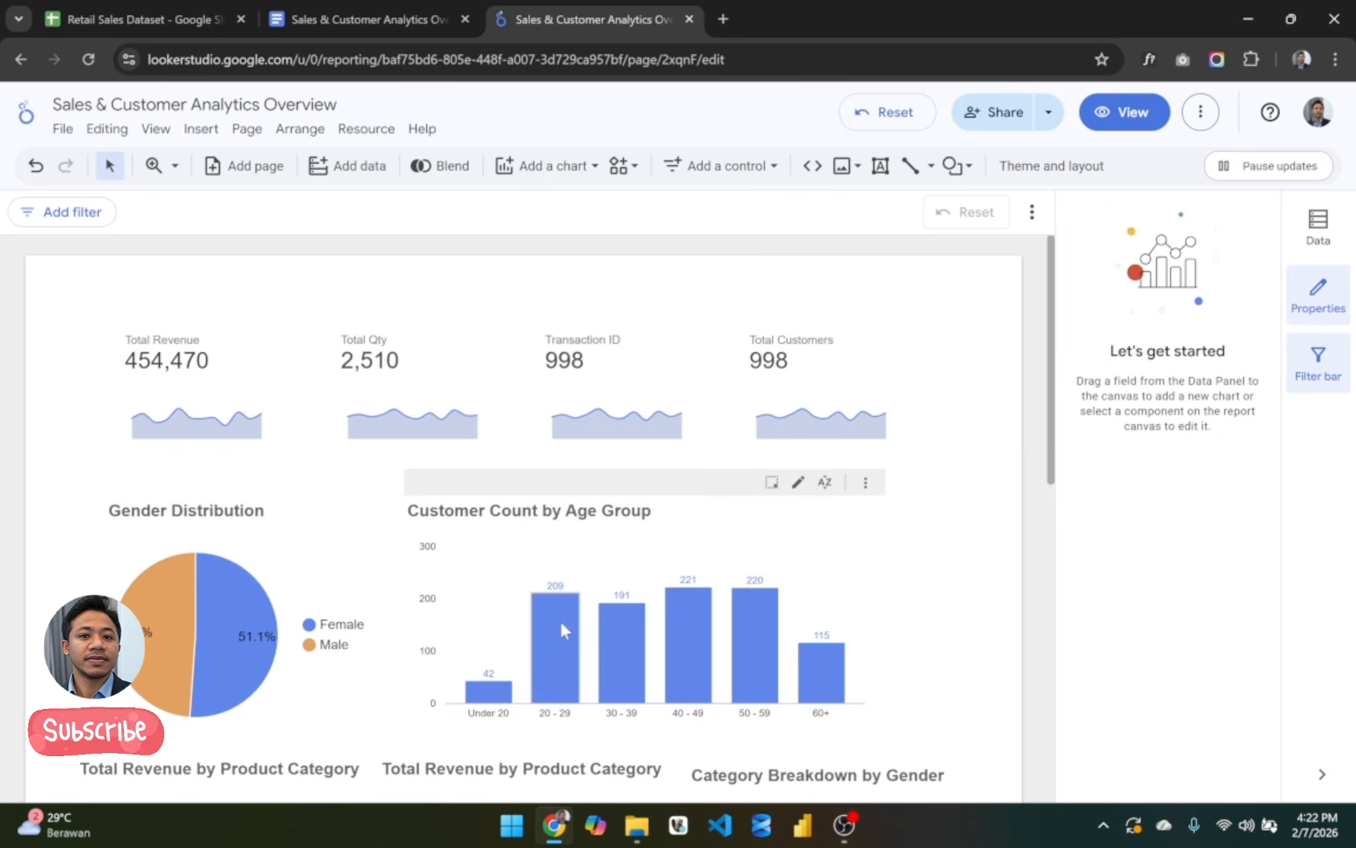
left_click(242, 582)
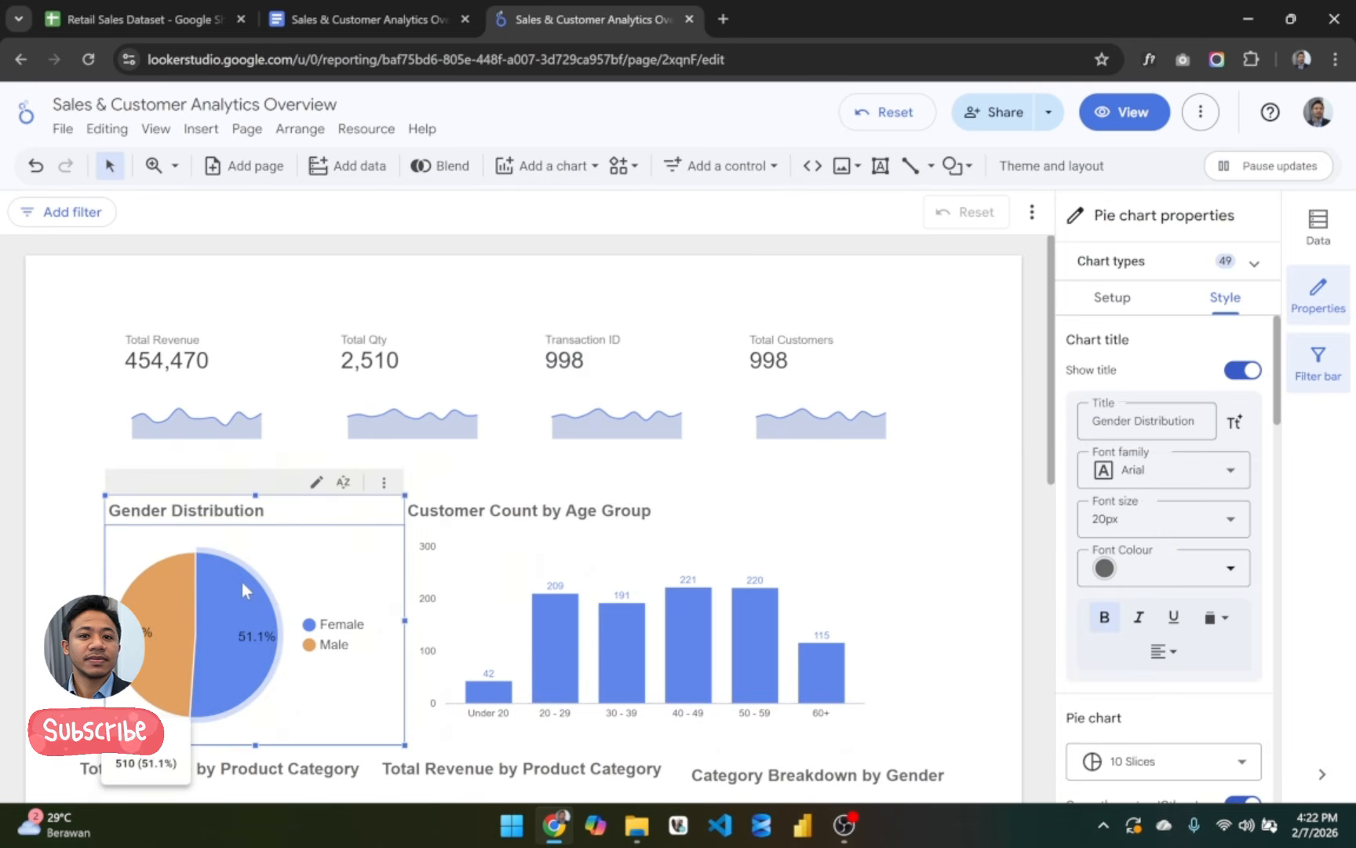
left_click_drag(242, 582, 745, 519)
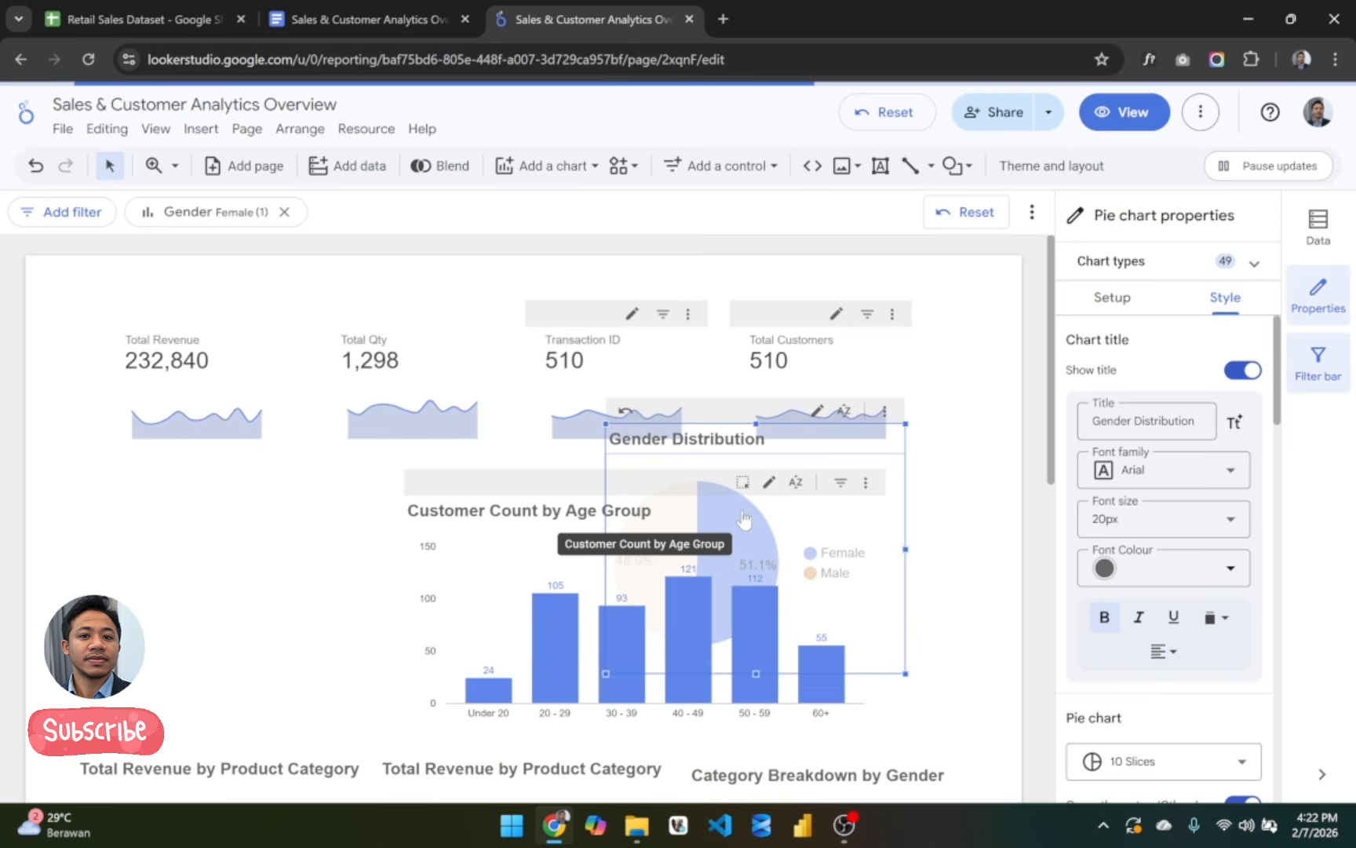
left_click_drag(744, 520, 138, 196)
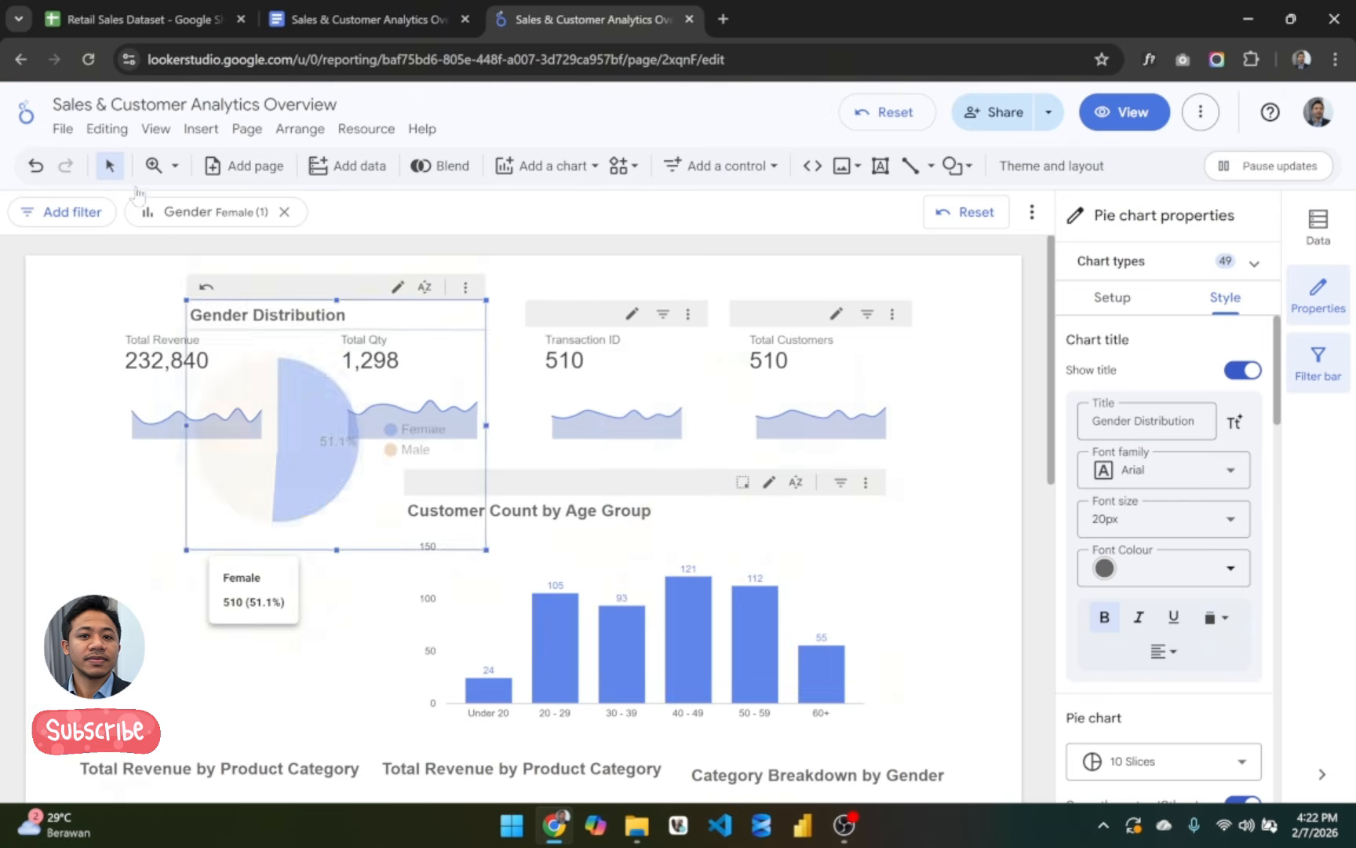
left_click(90, 61)
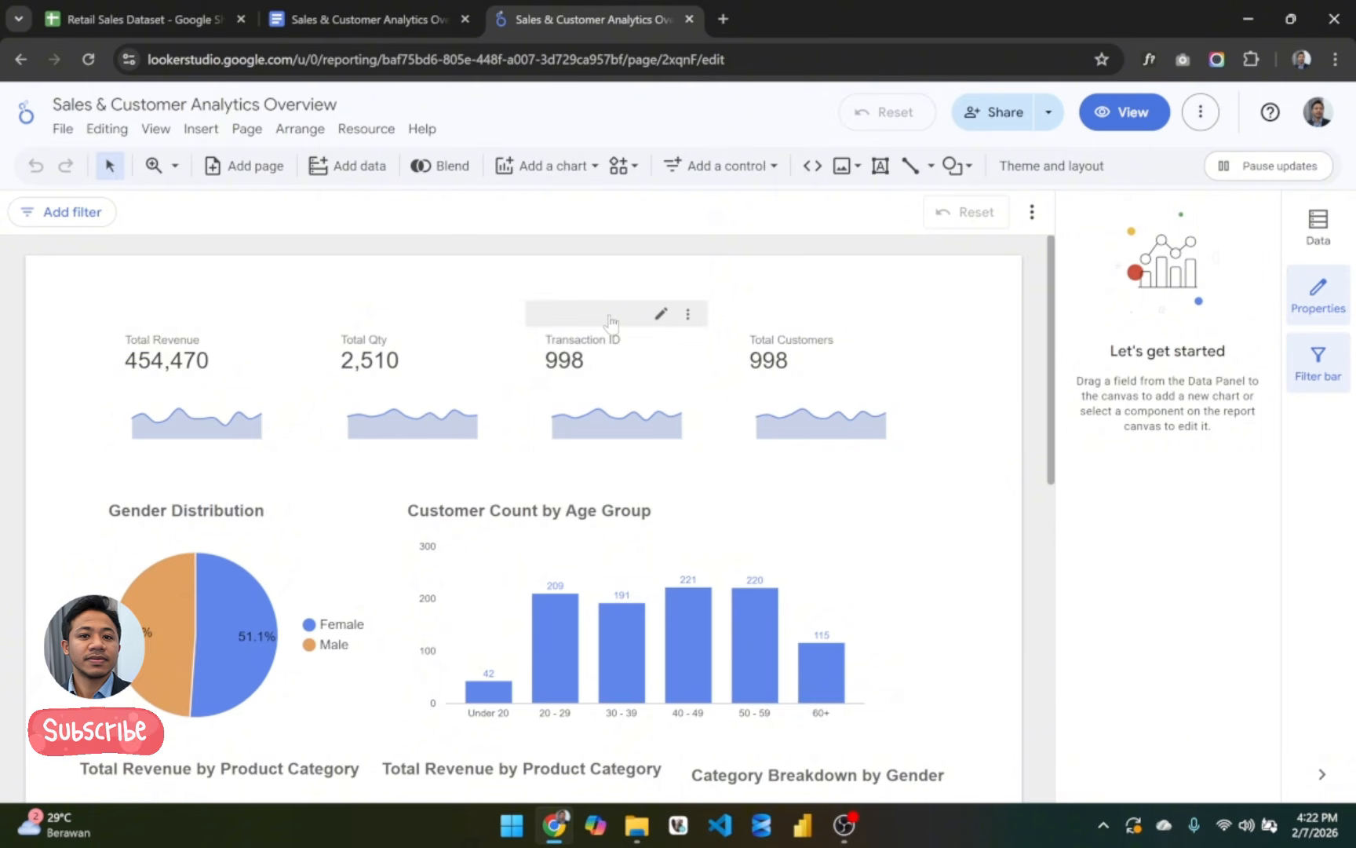
Step: Delete the Transaction ID scorecard from the top row of scorecards
left_click(683, 414)
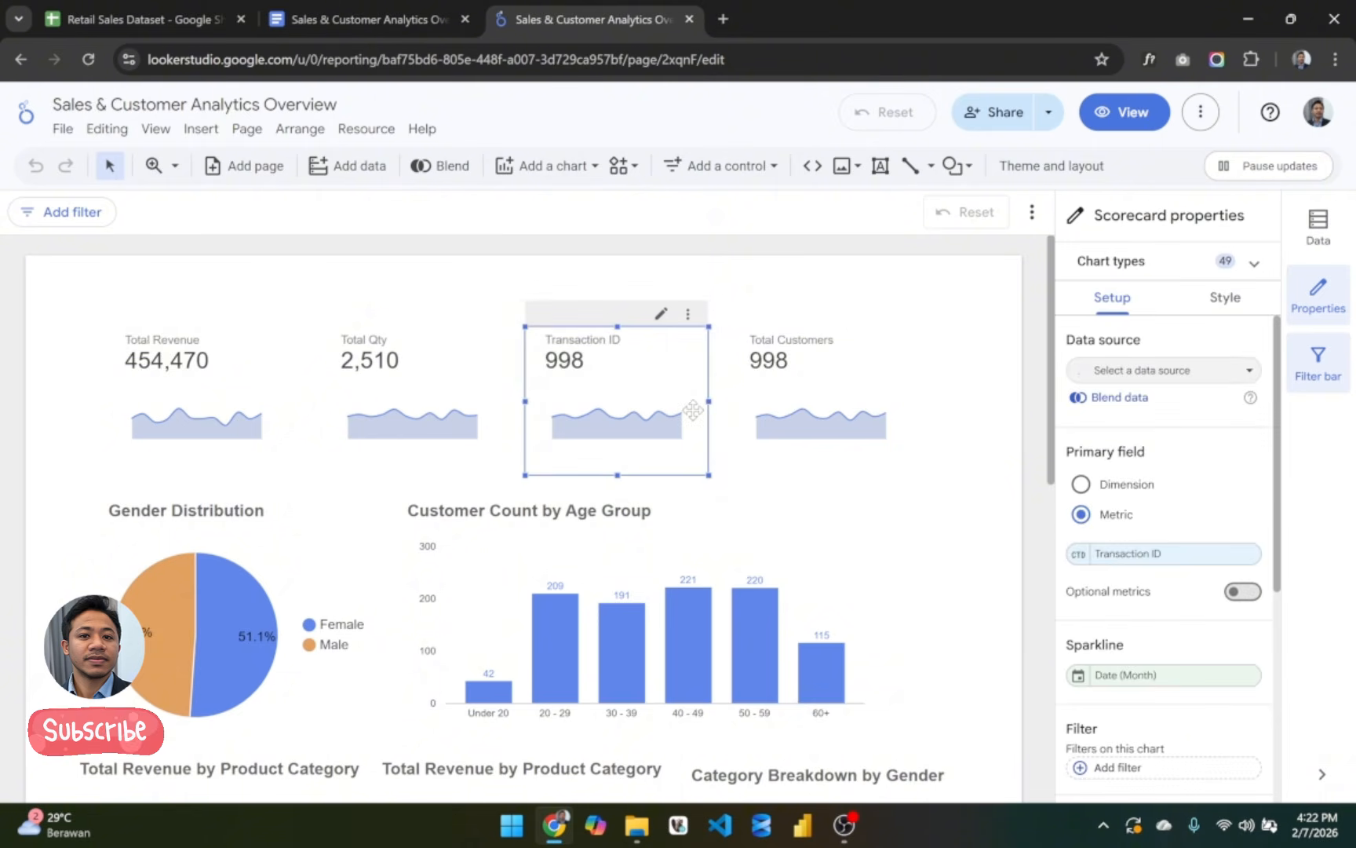
key("Delete")
Step: Review the report's charts from top to bottom against the source columns in the Retail Sales Dataset spreadsheet
scroll(851, 505, "down", 2)
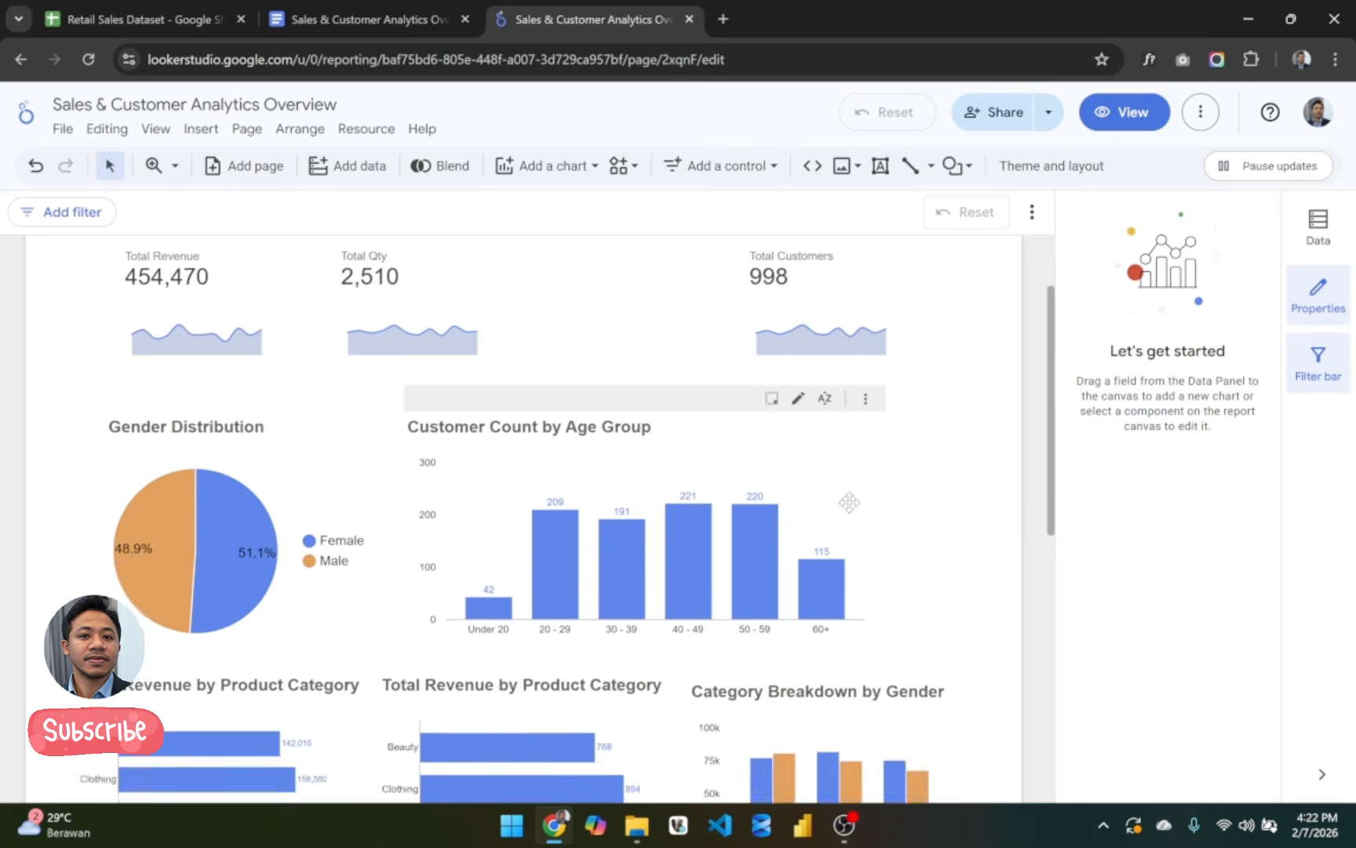
scroll(851, 506, "down", 6)
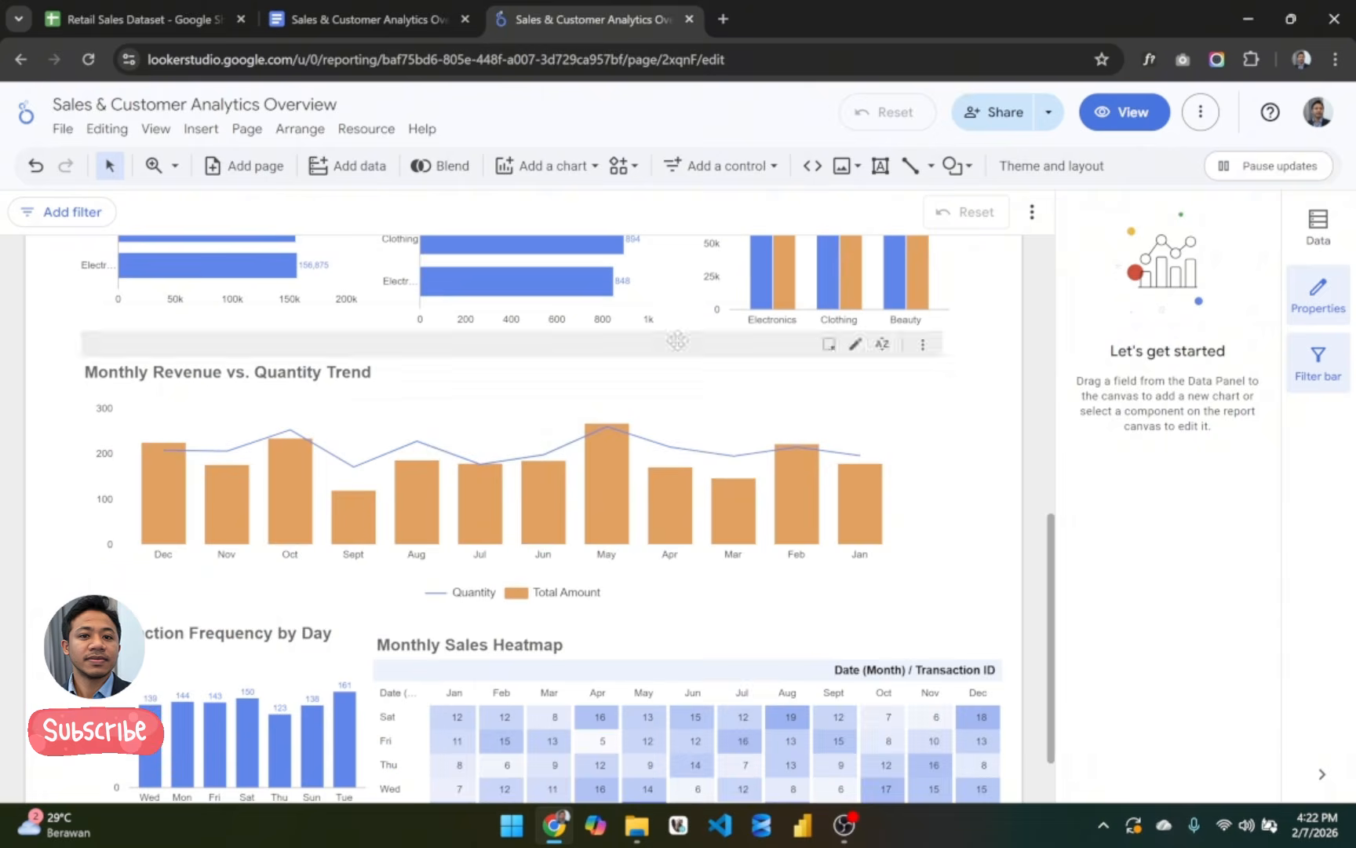
left_click(179, 10)
left_click(361, 430)
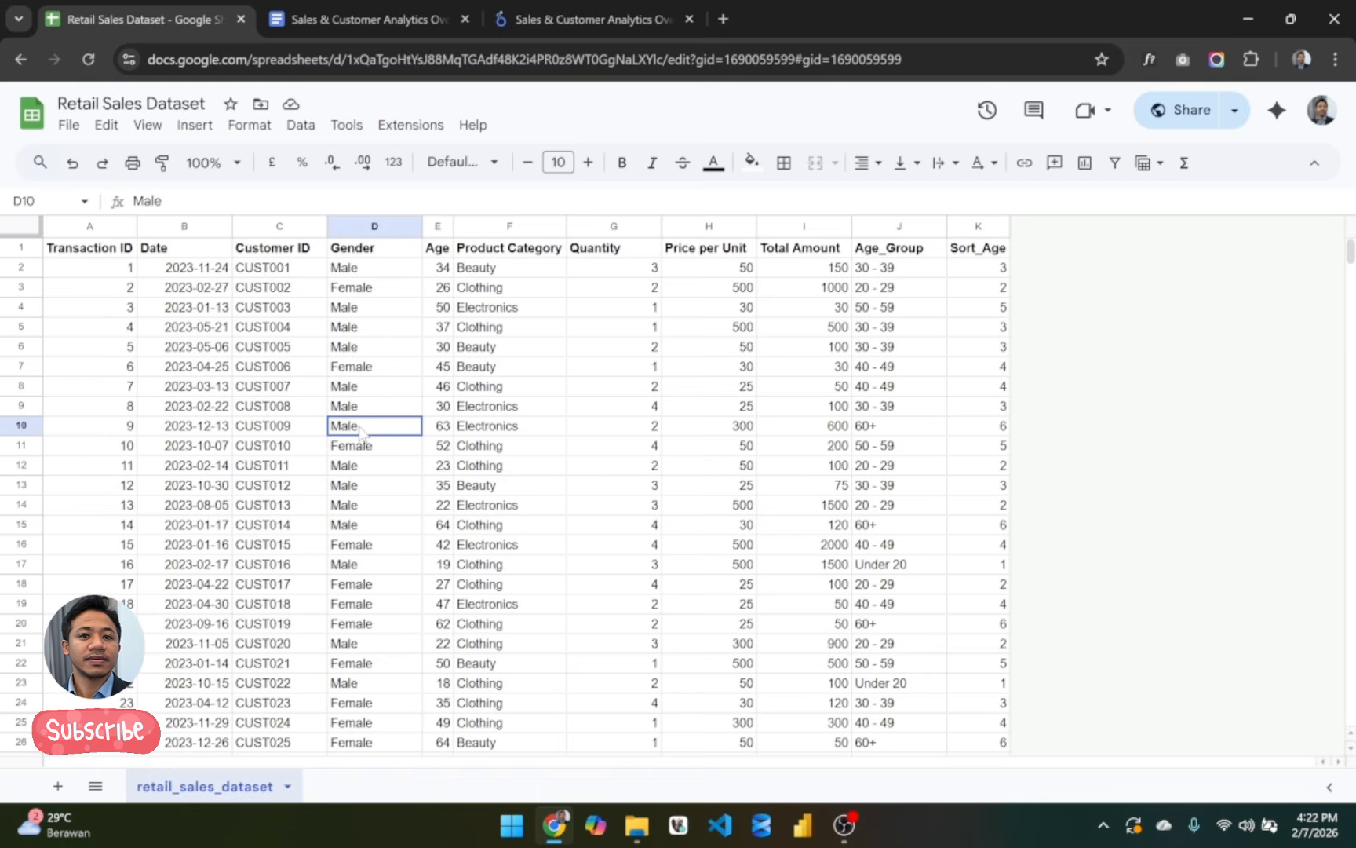
left_click(205, 388)
left_click(409, 395)
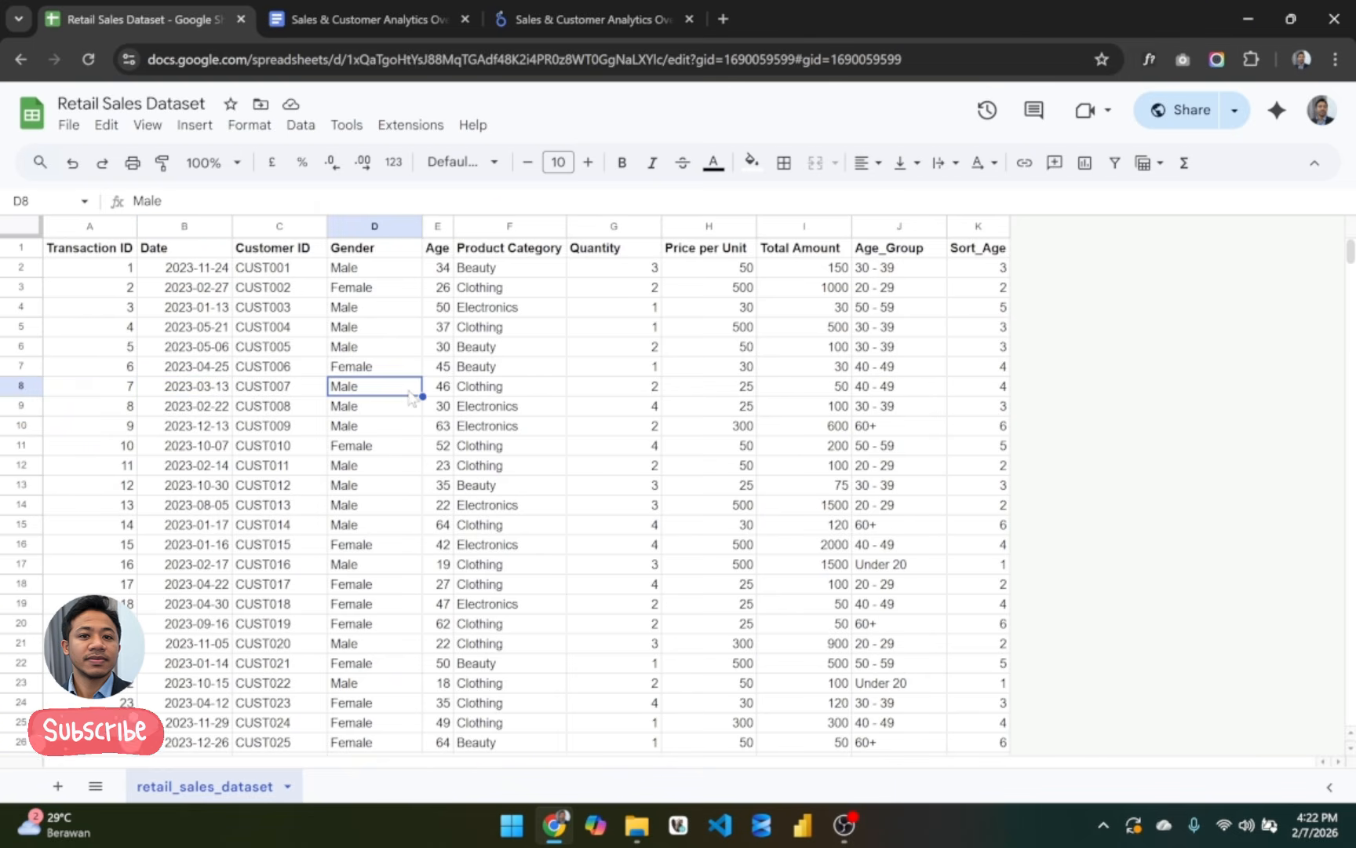
left_click(492, 388)
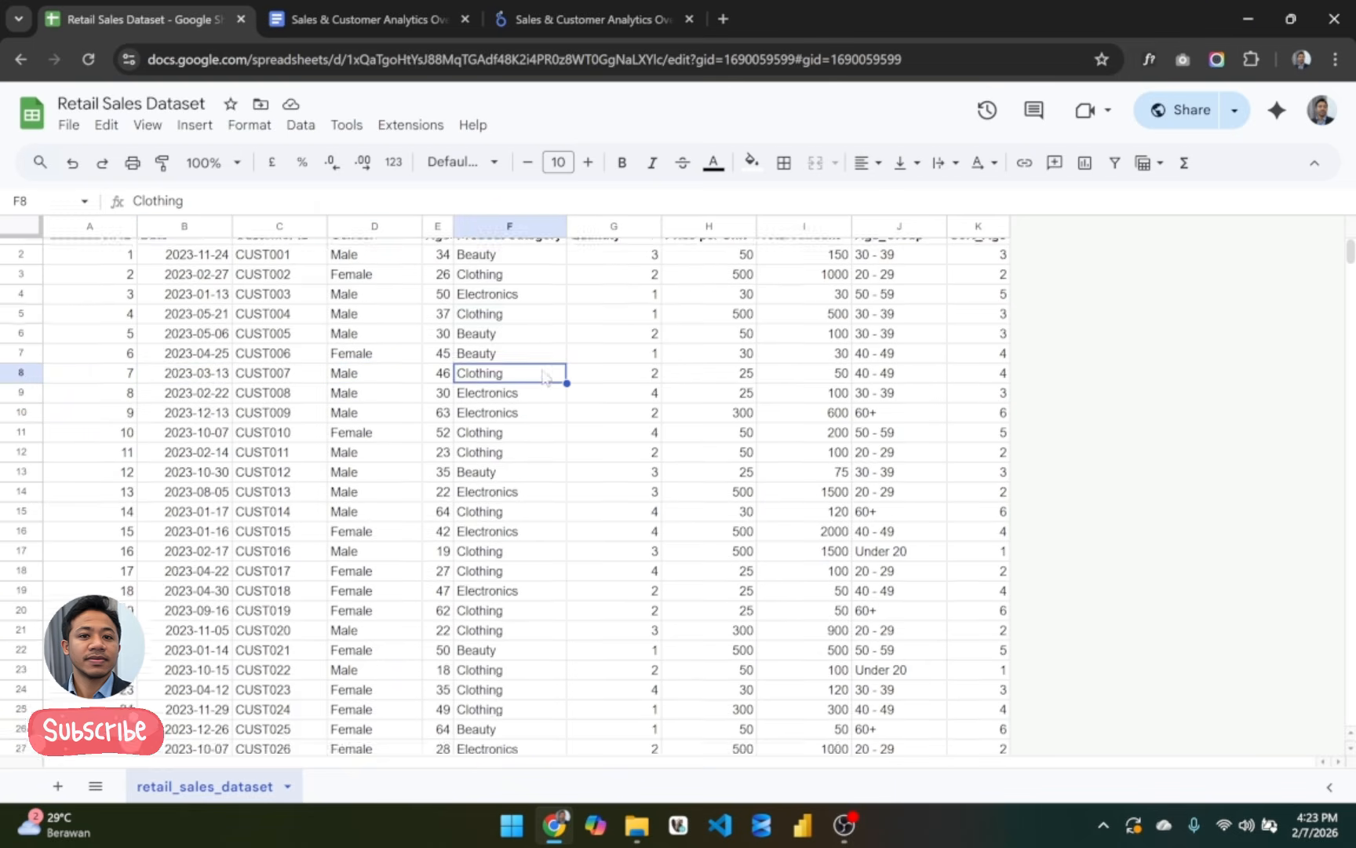
left_click(598, 15)
scroll(968, 496, "up", 8)
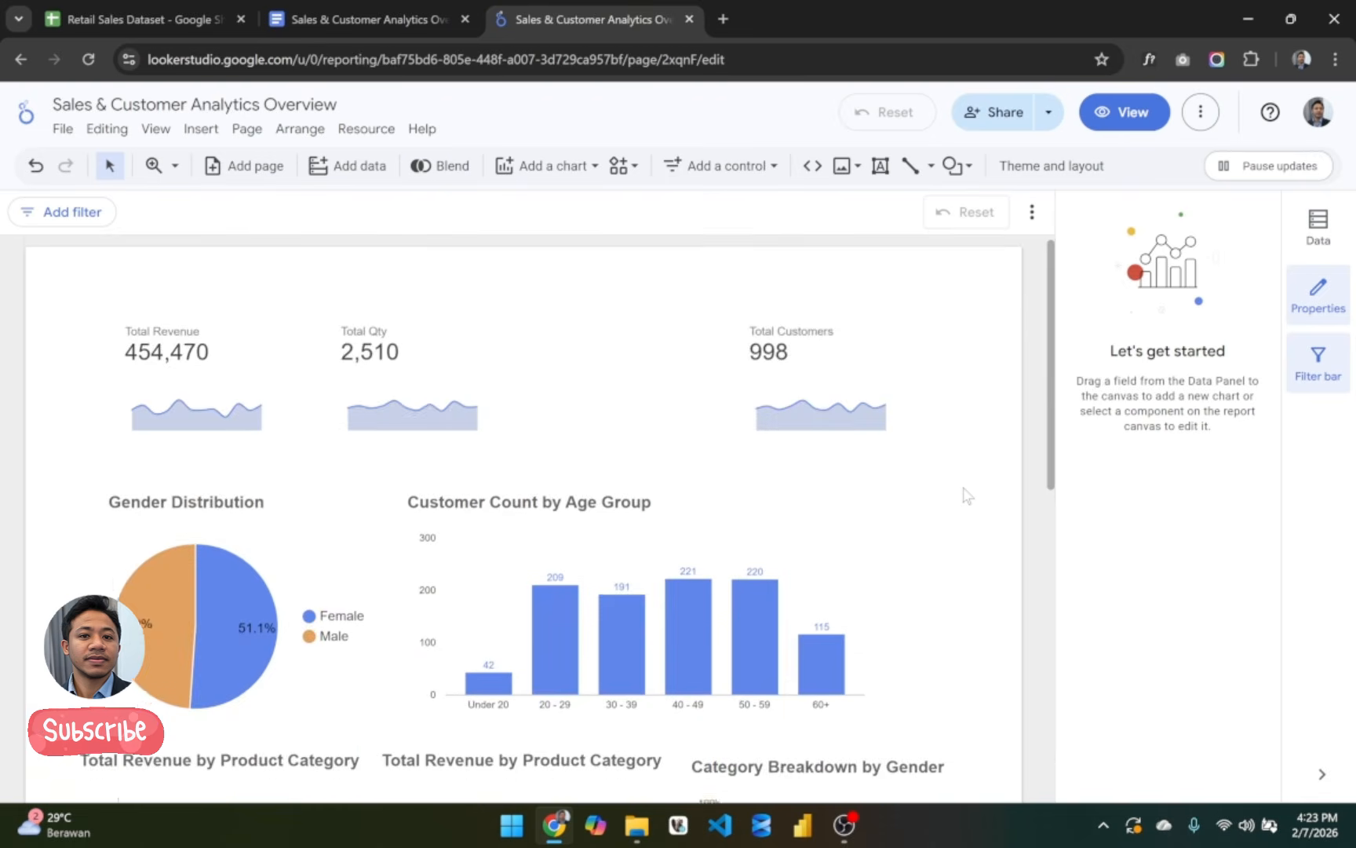
scroll(968, 496, "down", 9)
scroll(968, 496, "up", 9)
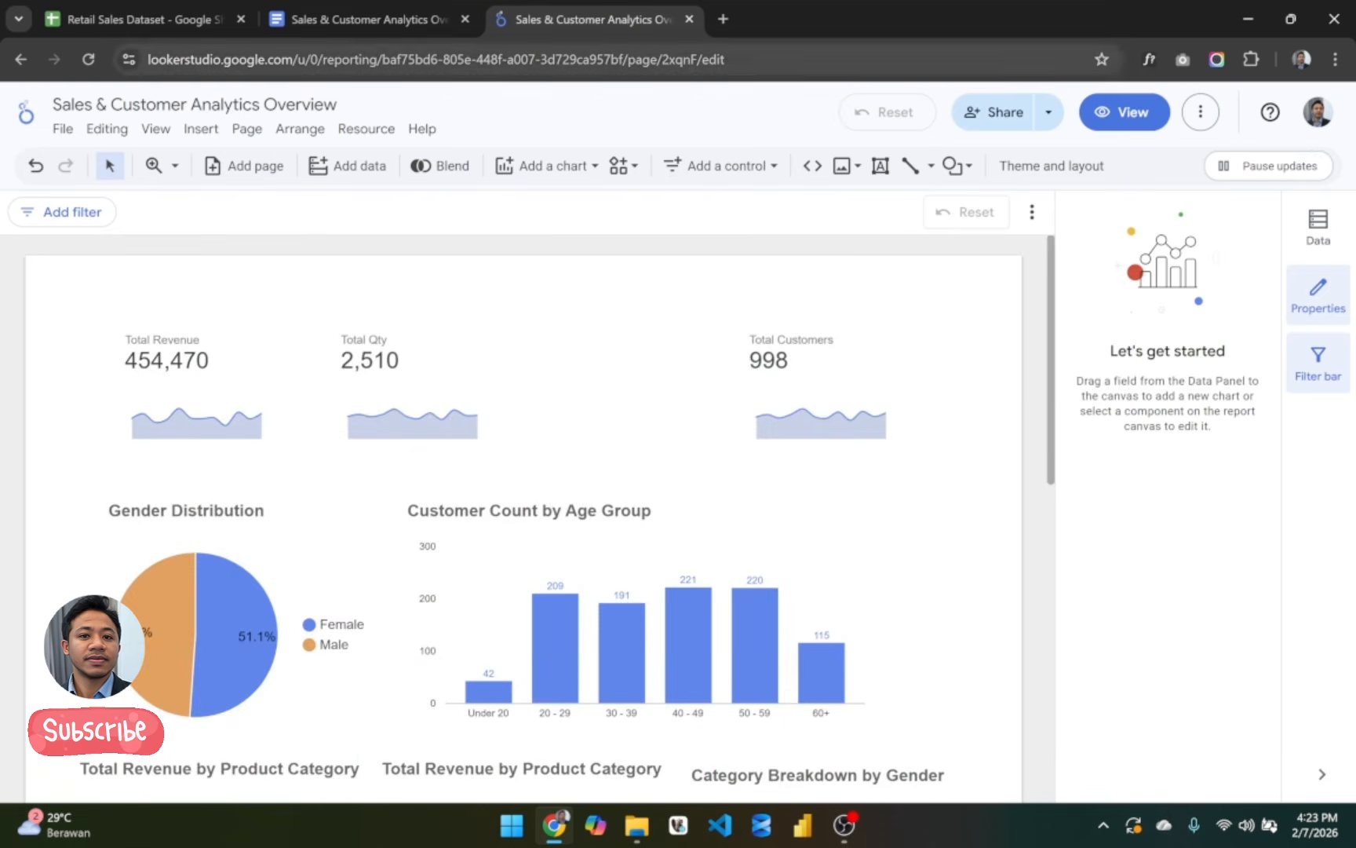
Step: Switch to the outline document, locate the dashboard heading "Sales & Customer Analytics Overview" and select it
left_click(393, 19)
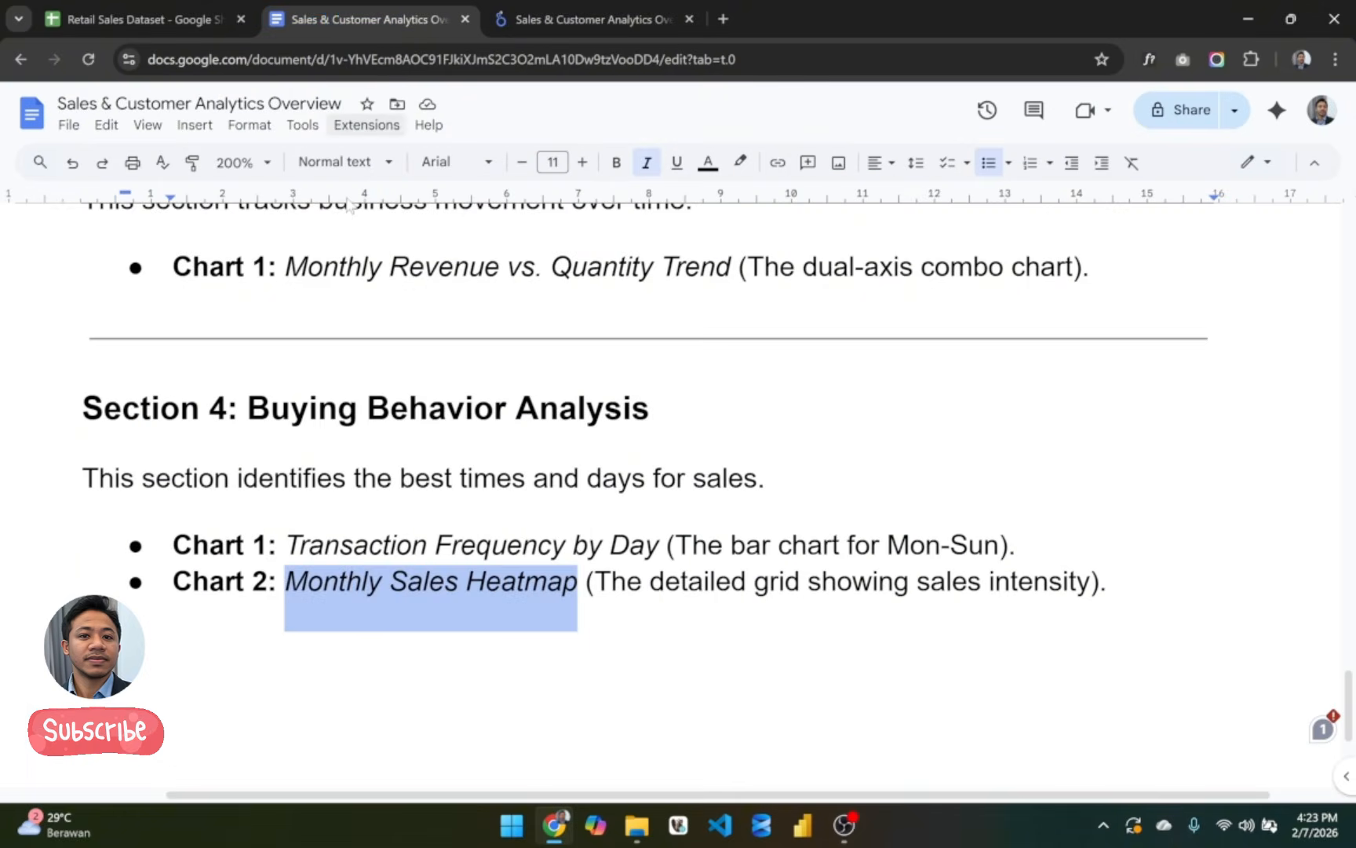
scroll(678, 495, "up", 10)
scroll(678, 495, "up", 5)
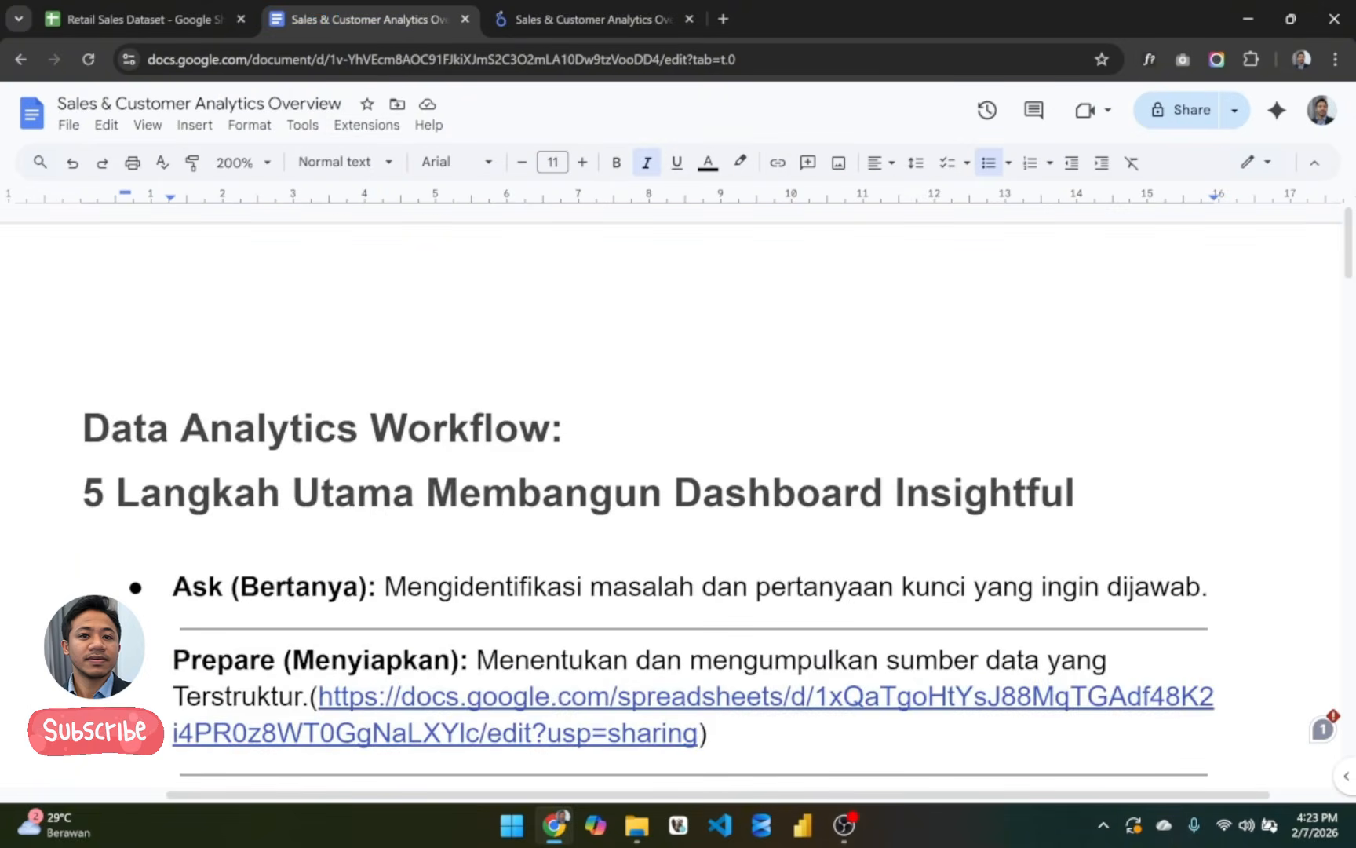
scroll(678, 494, "down", 15)
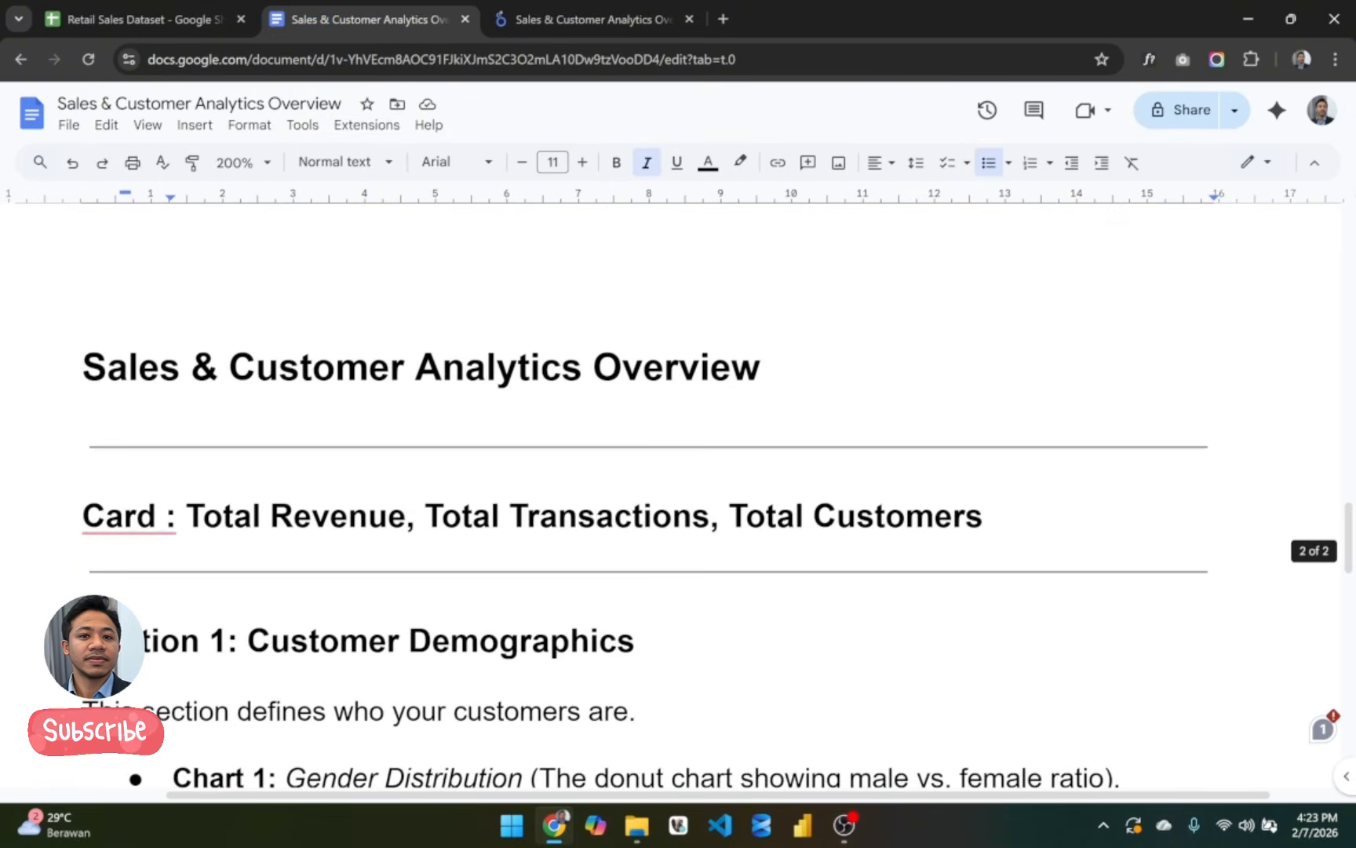
triple_click(314, 367)
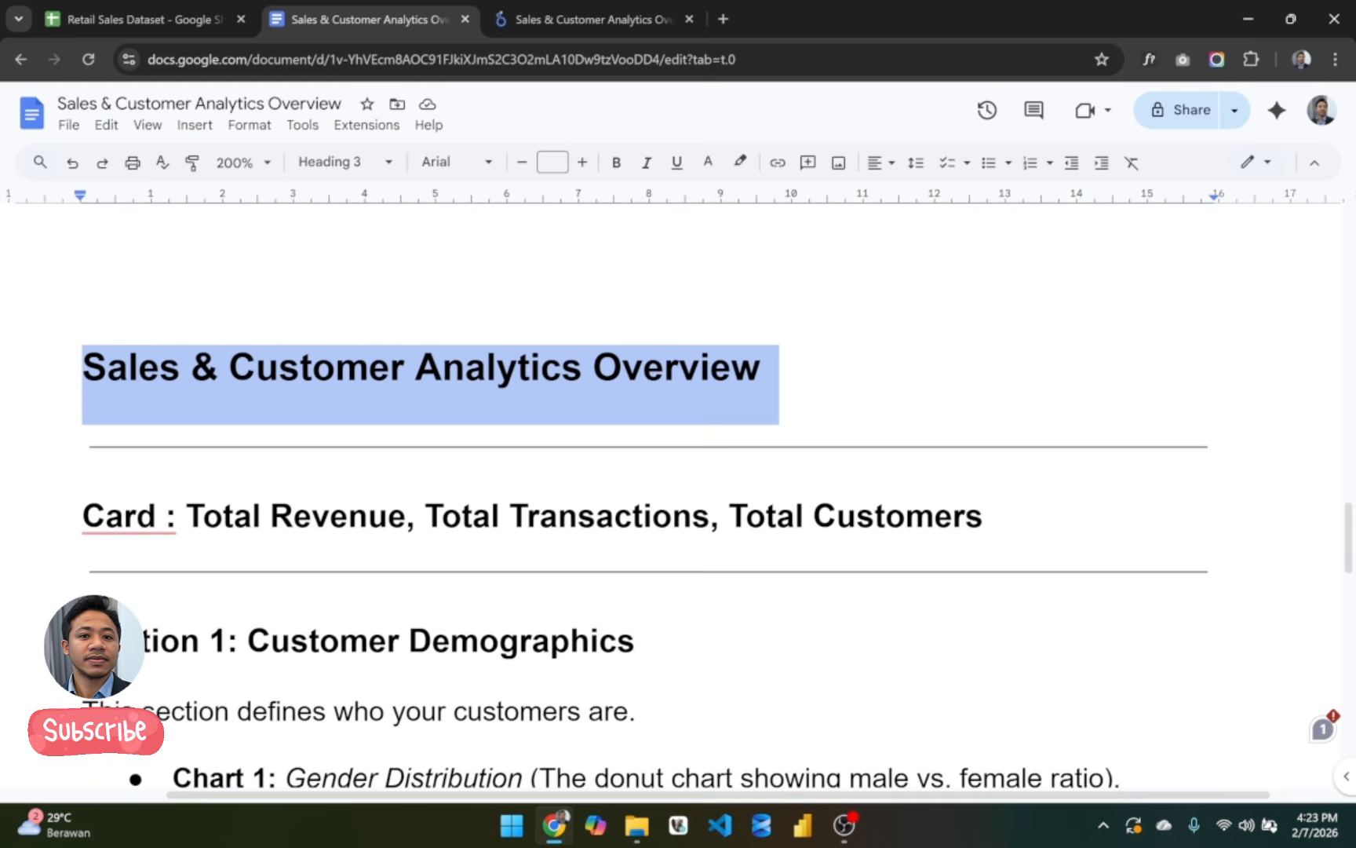
Step: Return to the report and shift the three remaining scorecards together slightly down to free space above them
left_click(563, 17)
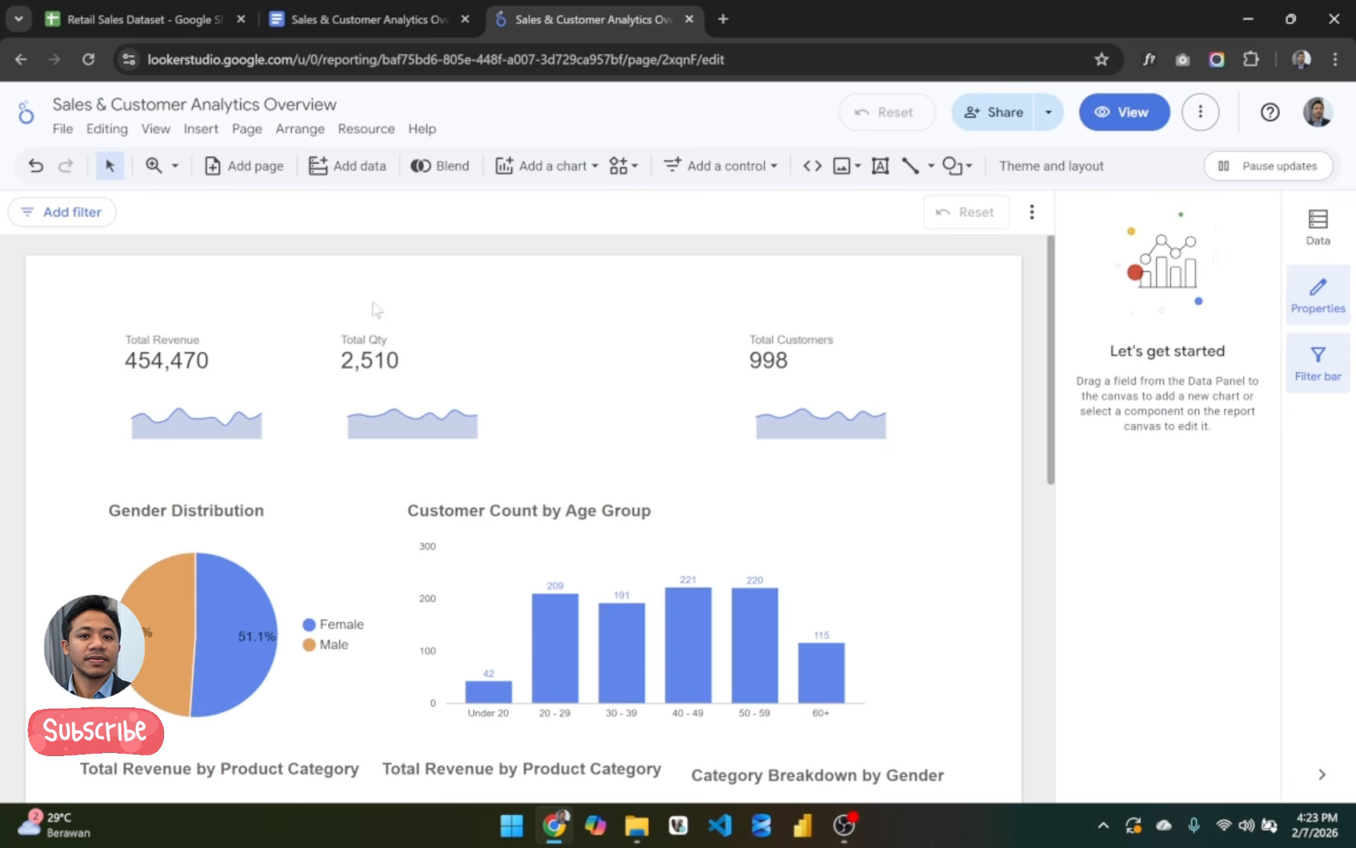
left_click_drag(75, 289, 1002, 488)
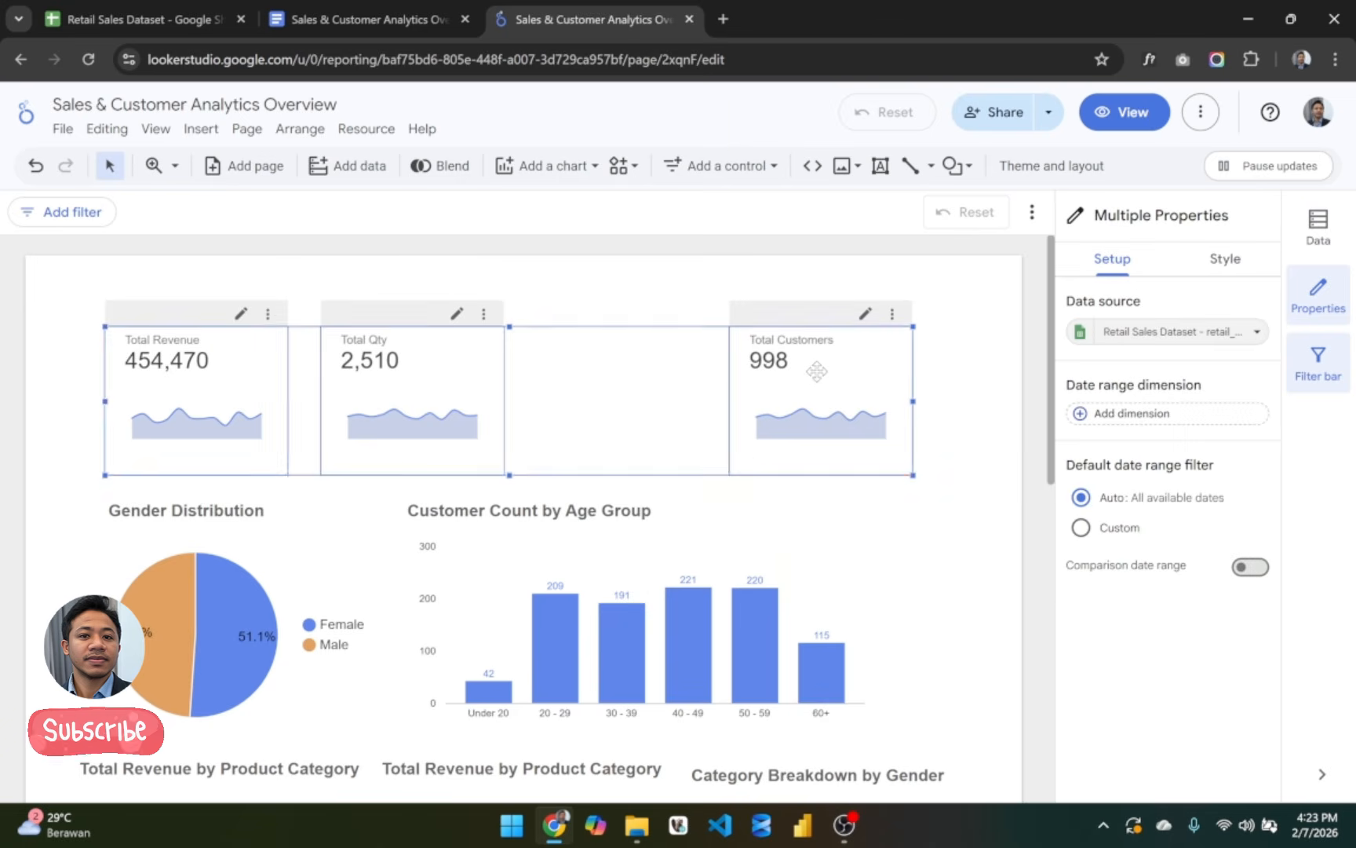
left_click(816, 395)
left_click(986, 427)
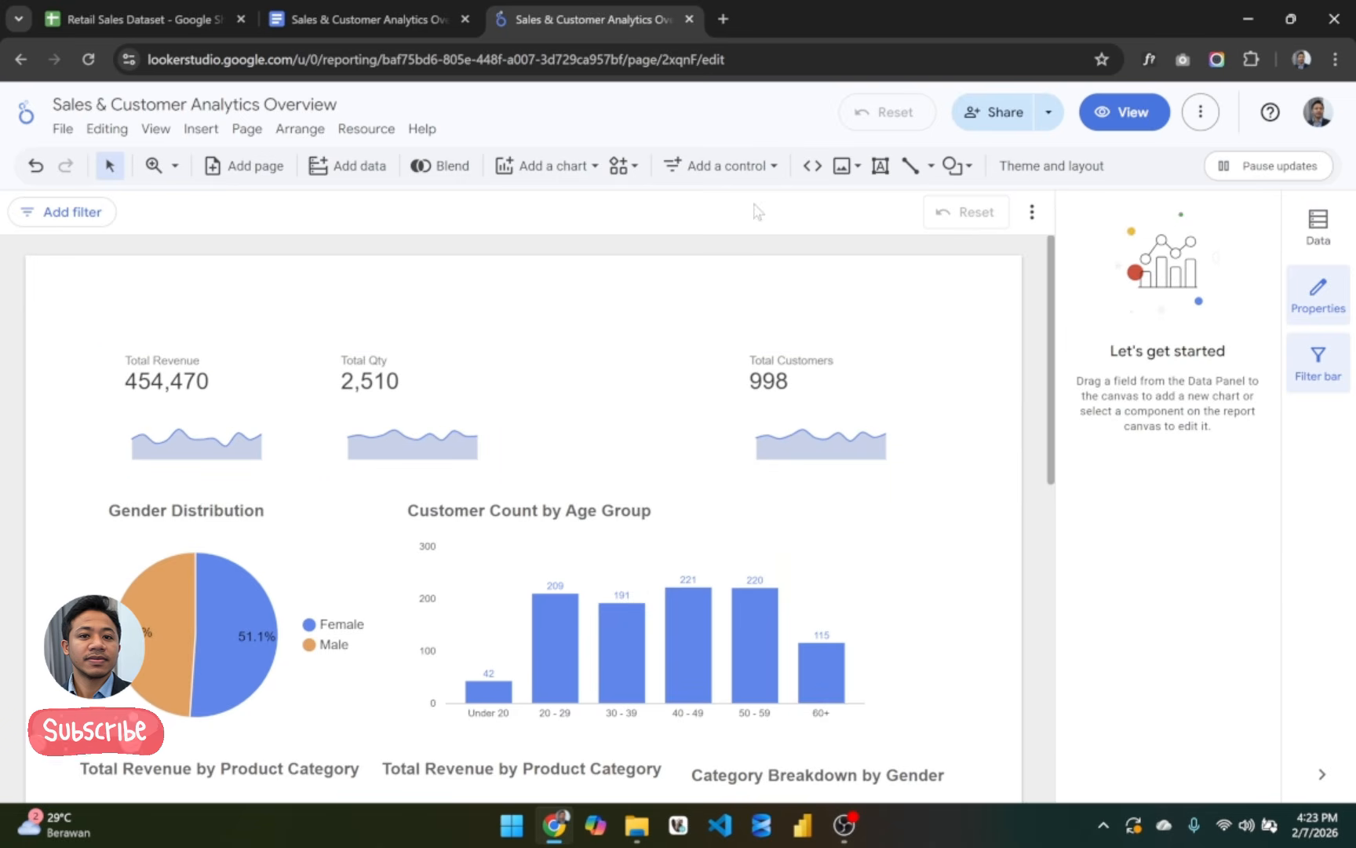
Step: Add a text box across the page above the scorecards reading "SALES AND CUSTOMERS ANALYTICS OVERVIEW", checking the wording against the outline document
left_click(886, 170)
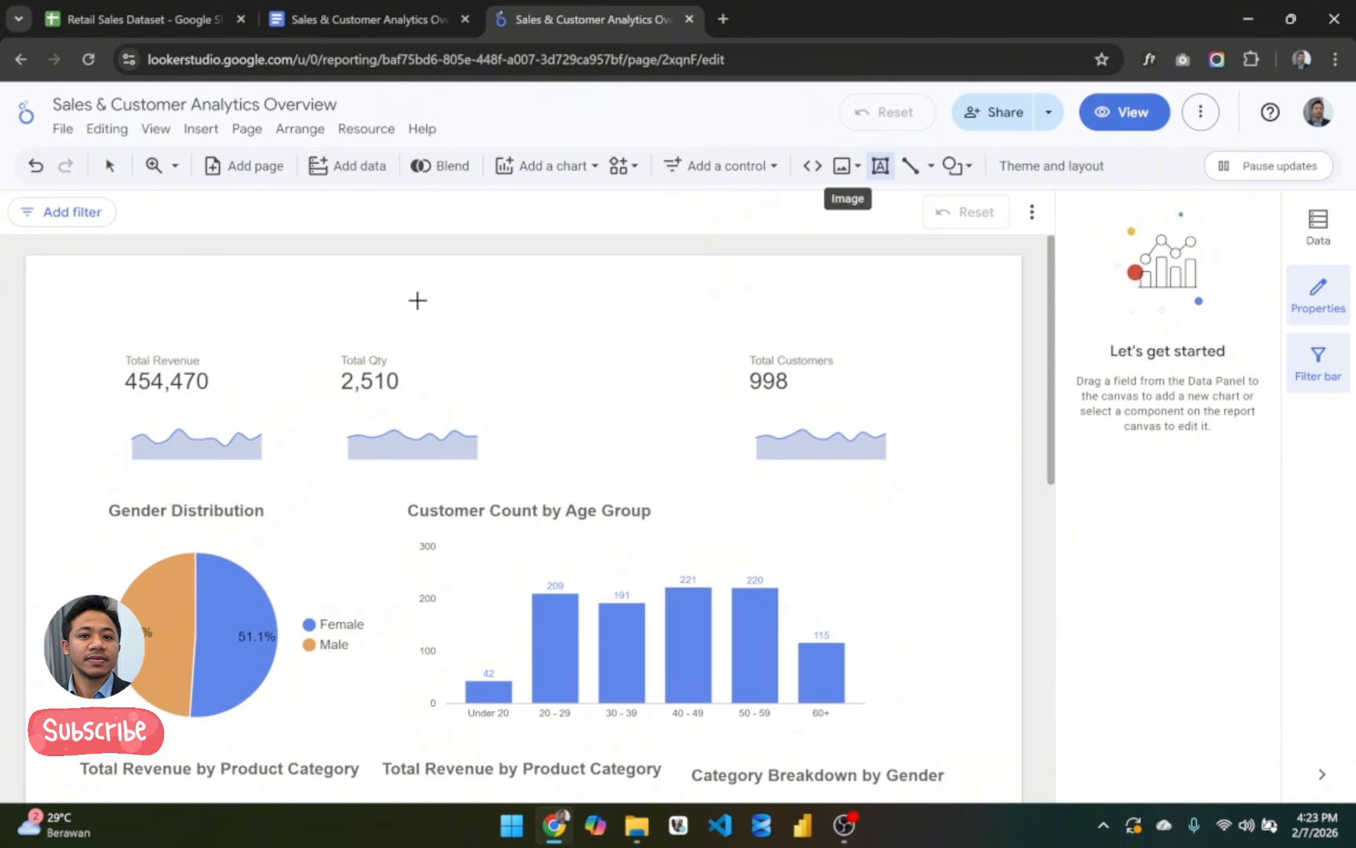
left_click_drag(165, 277, 955, 361)
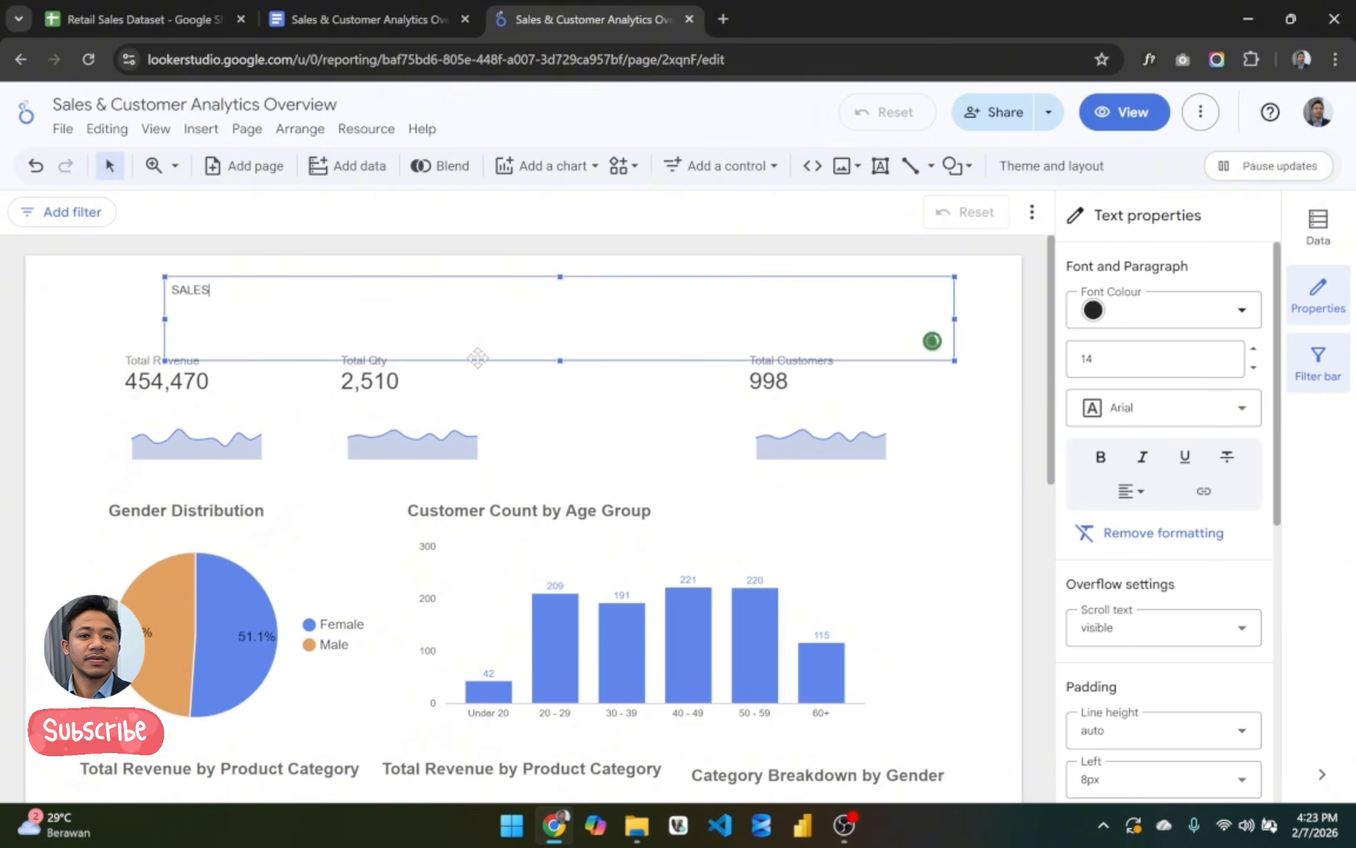
left_click(360, 11)
left_click(632, 8)
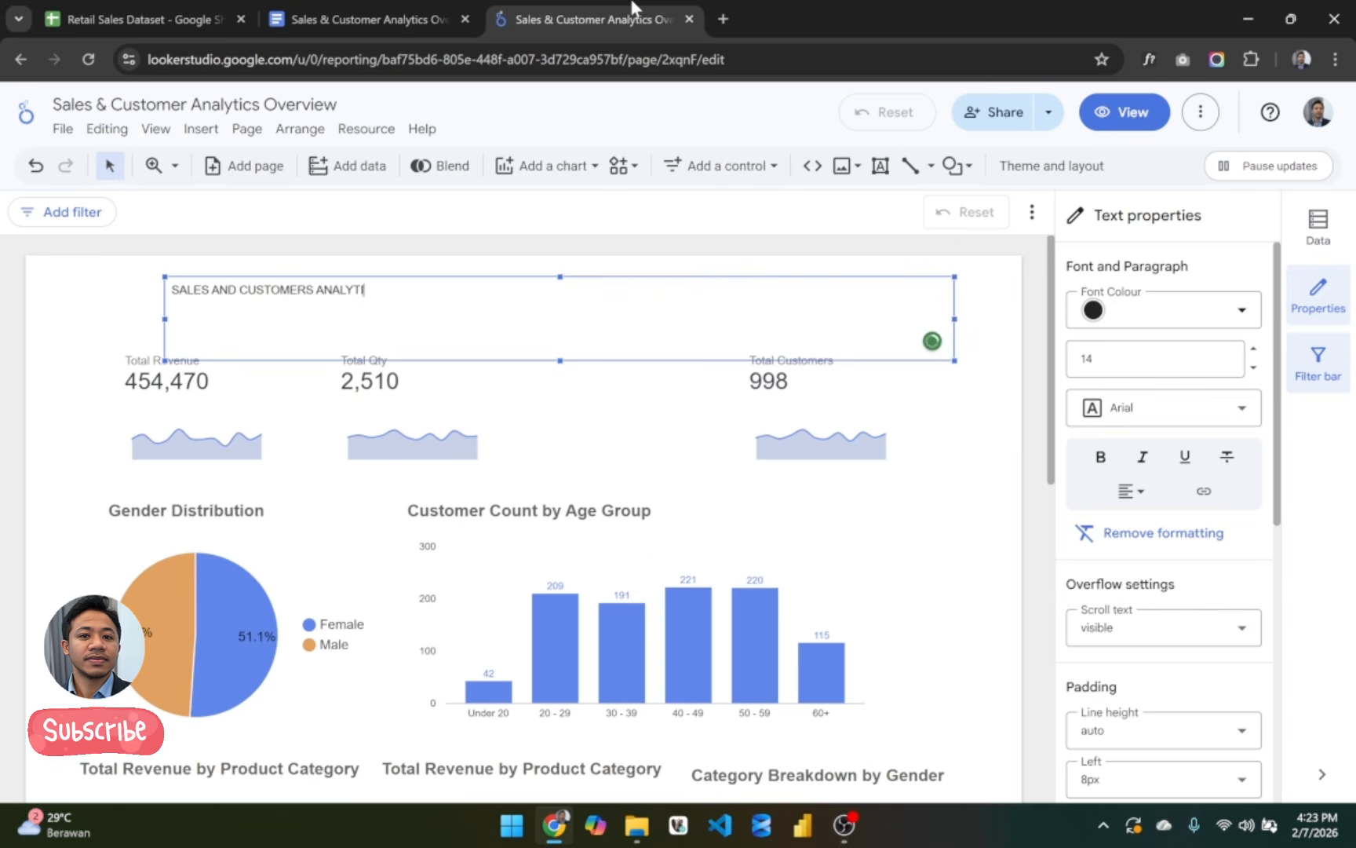
left_click(336, 12)
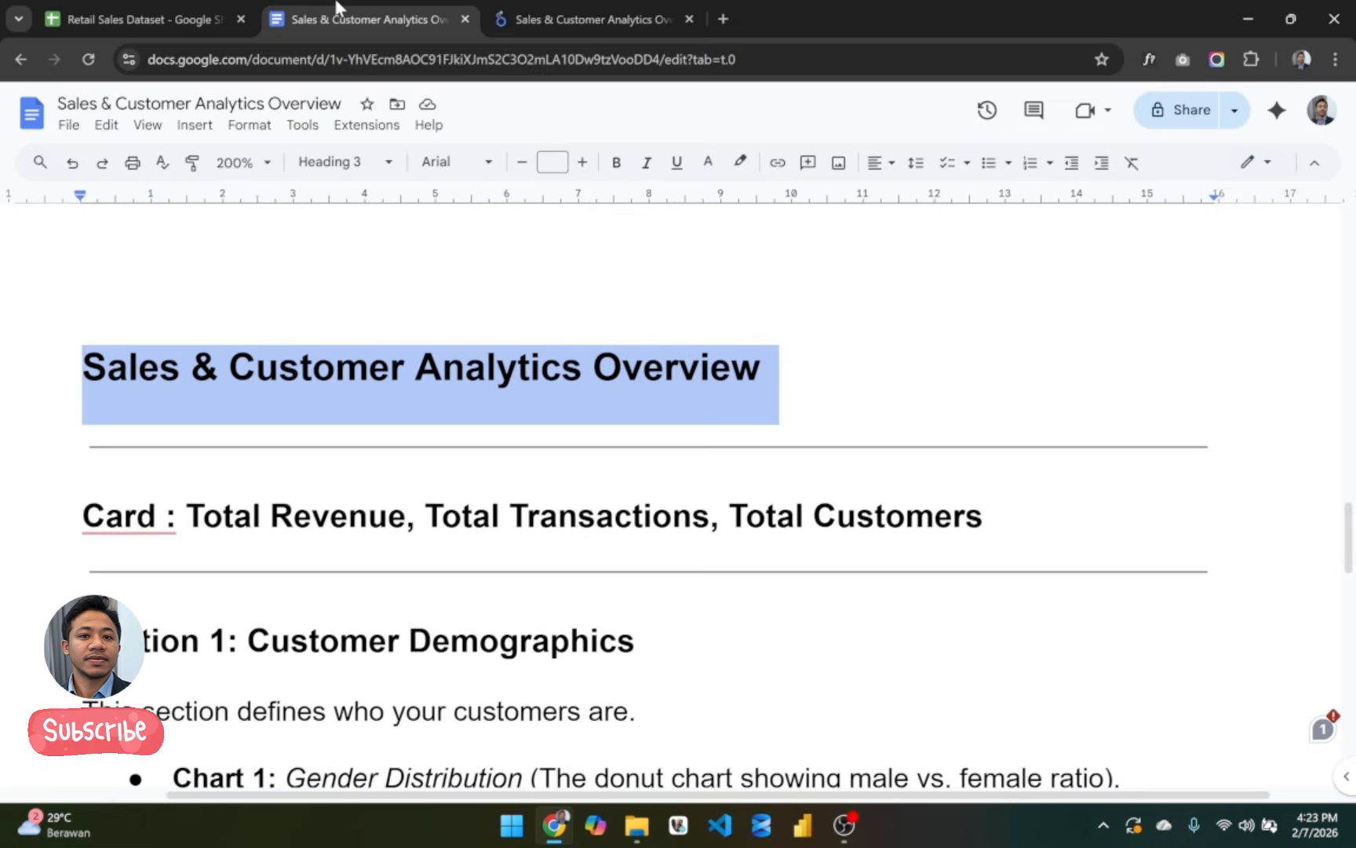
left_click(628, 9)
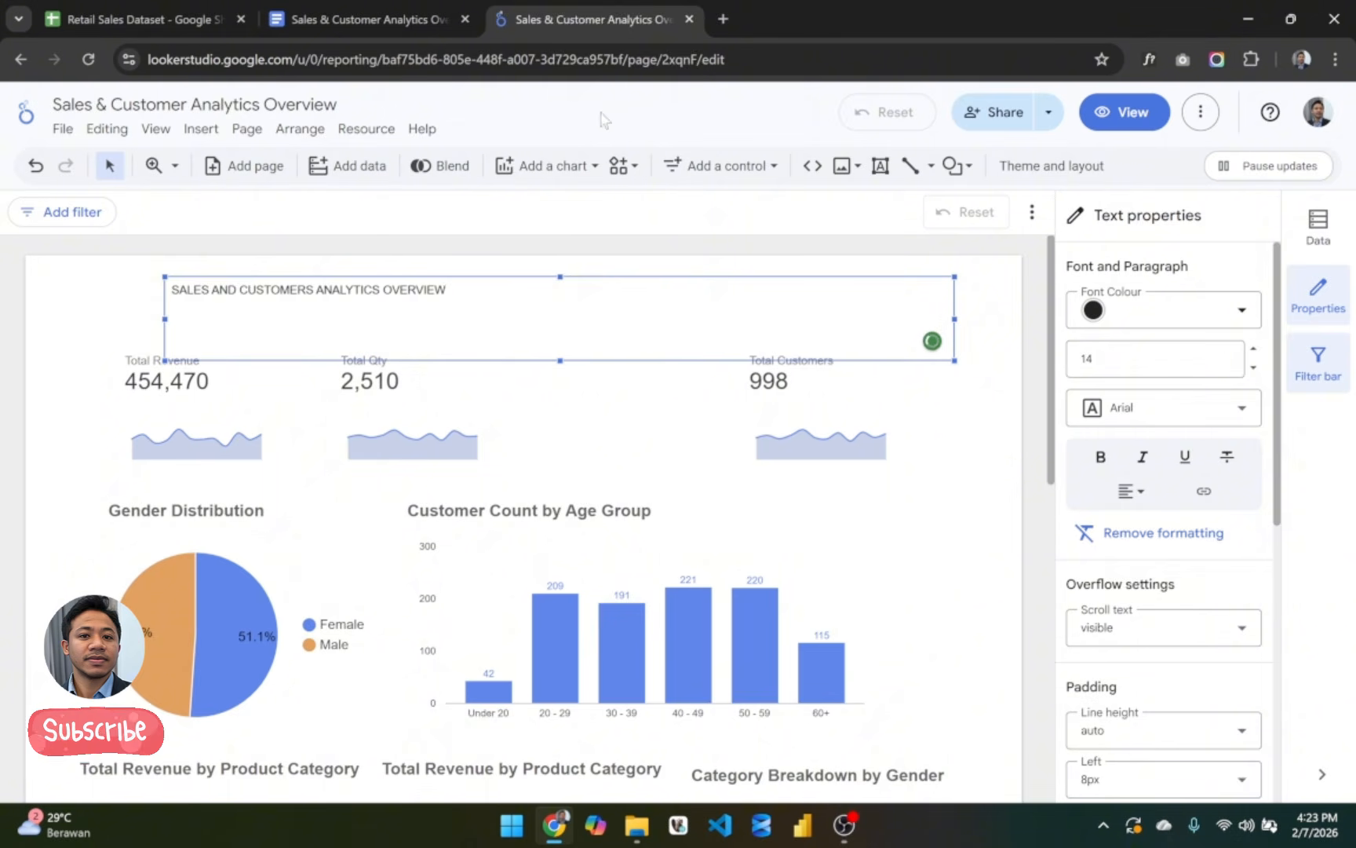
Step: Make the page heading bold at size 30, reduce its text box to one line's height and align it near the page's left margin
key("ctrl+a")
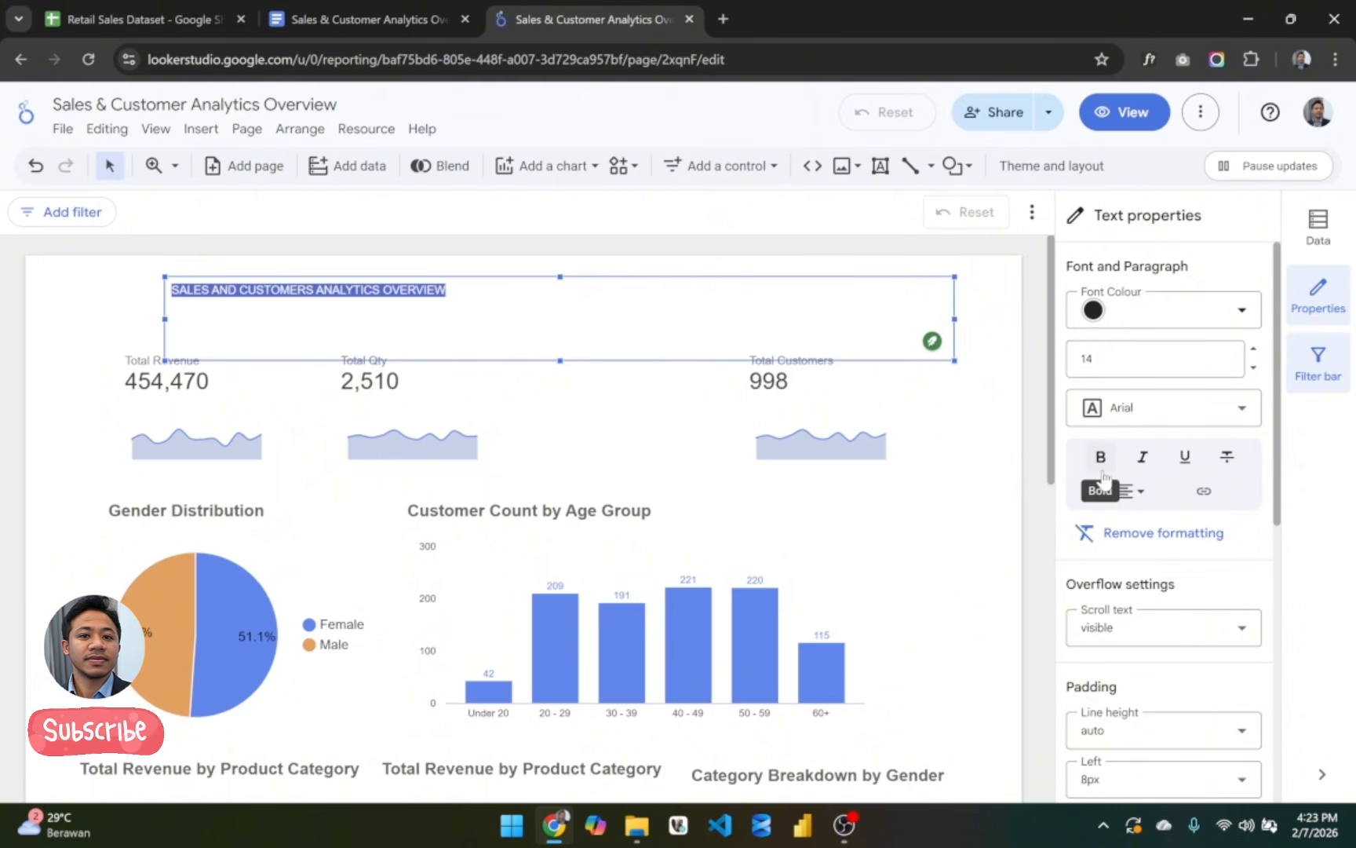
left_click(1101, 460)
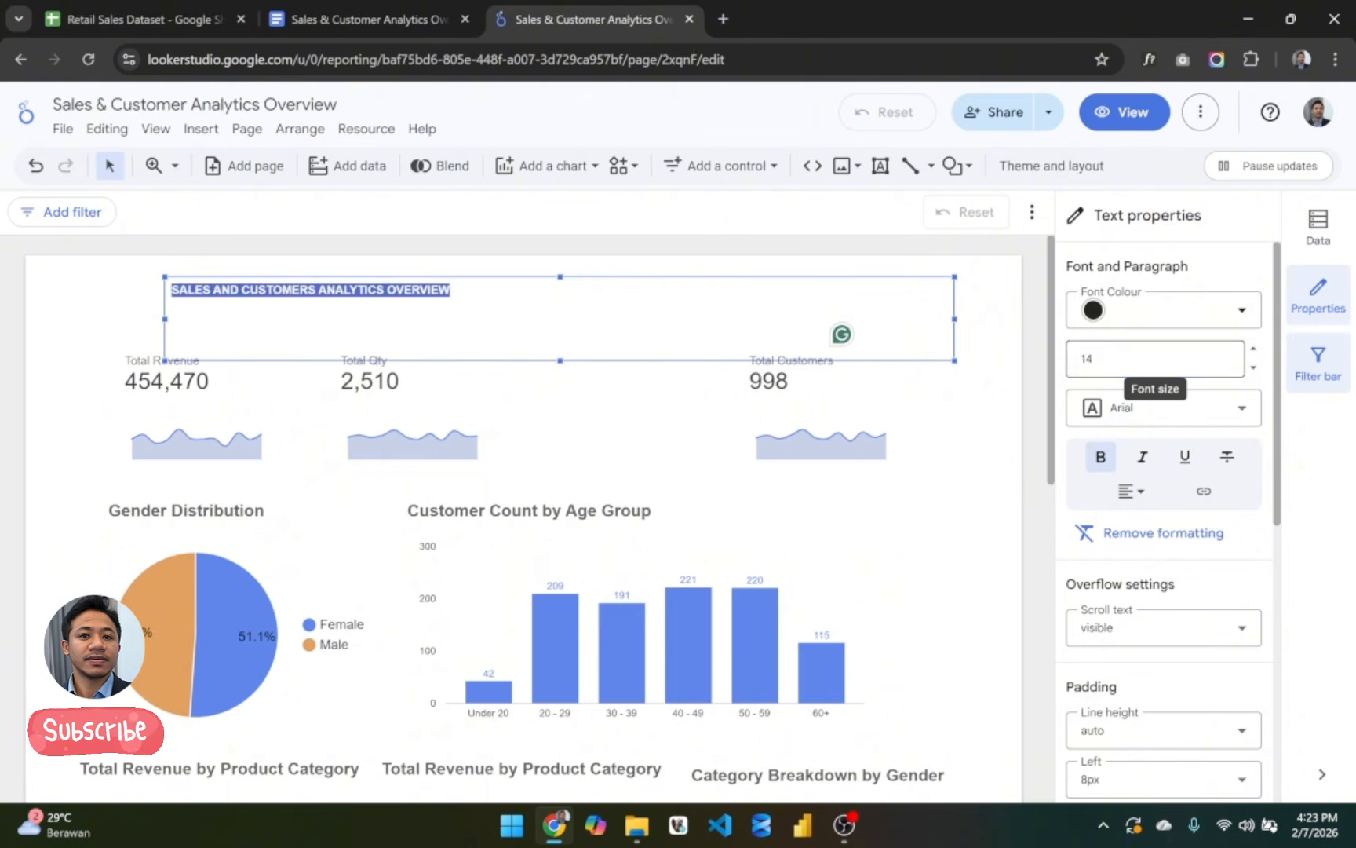
left_click(1154, 361)
scroll(1083, 675, "down", 3)
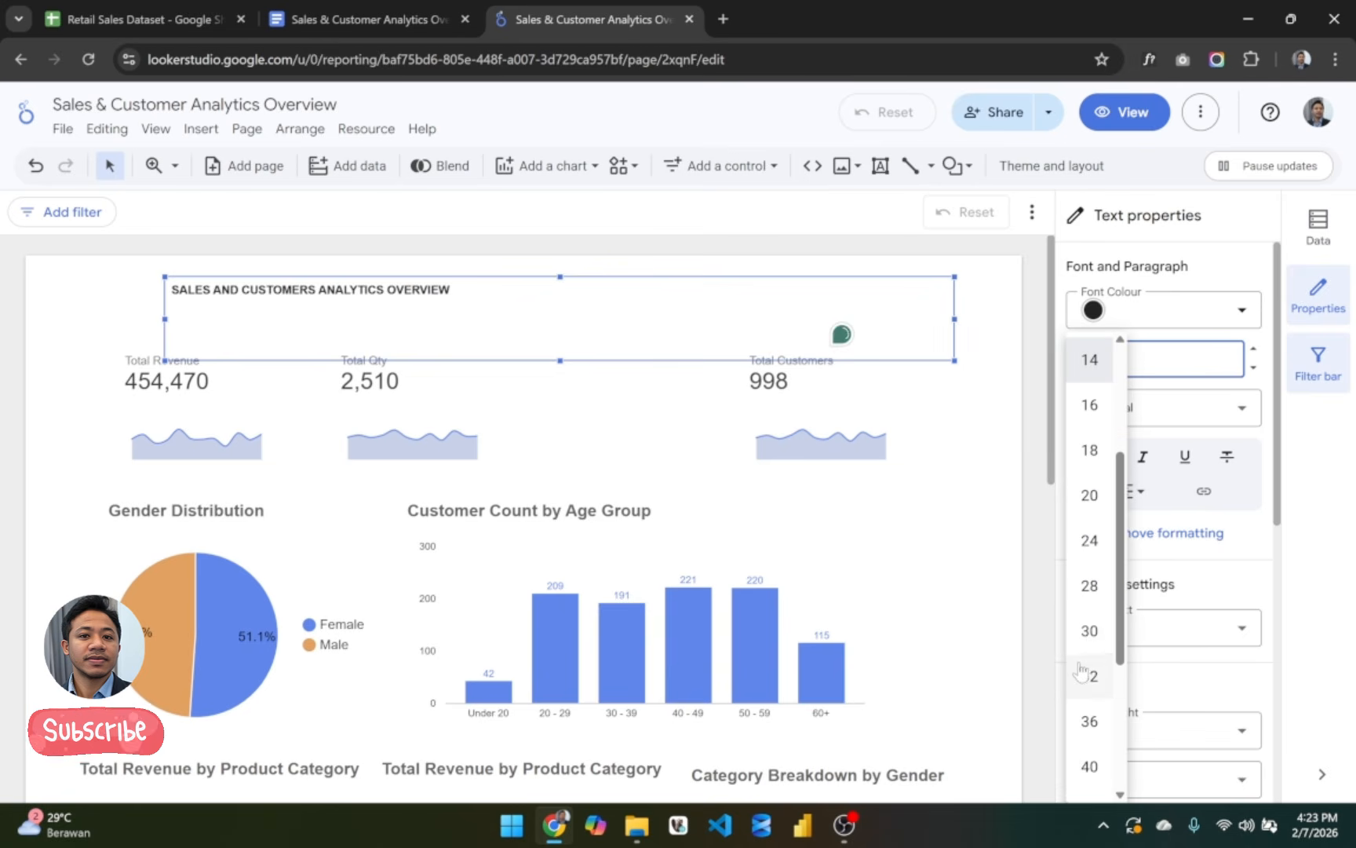
left_click(1089, 631)
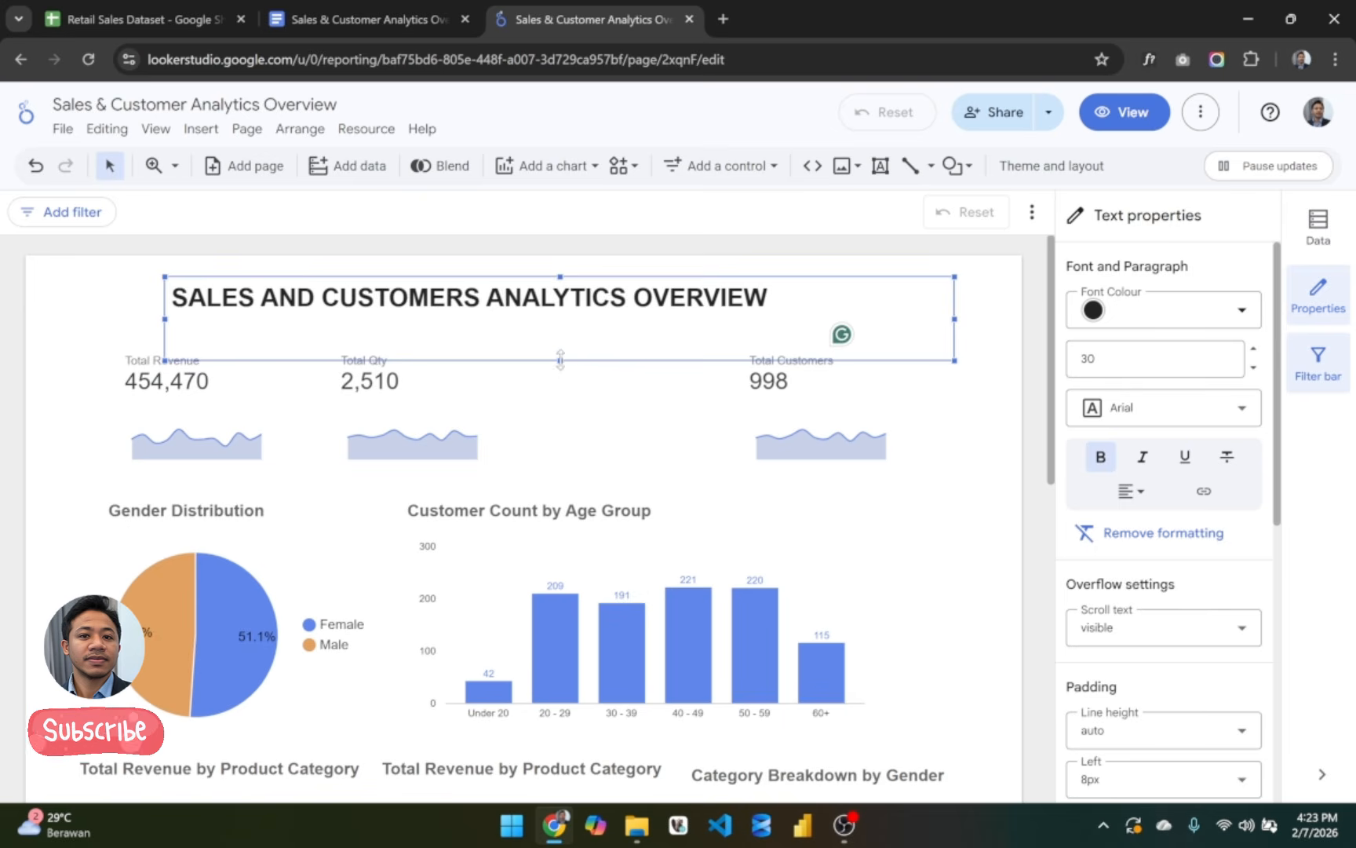
left_click_drag(560, 361, 526, 320)
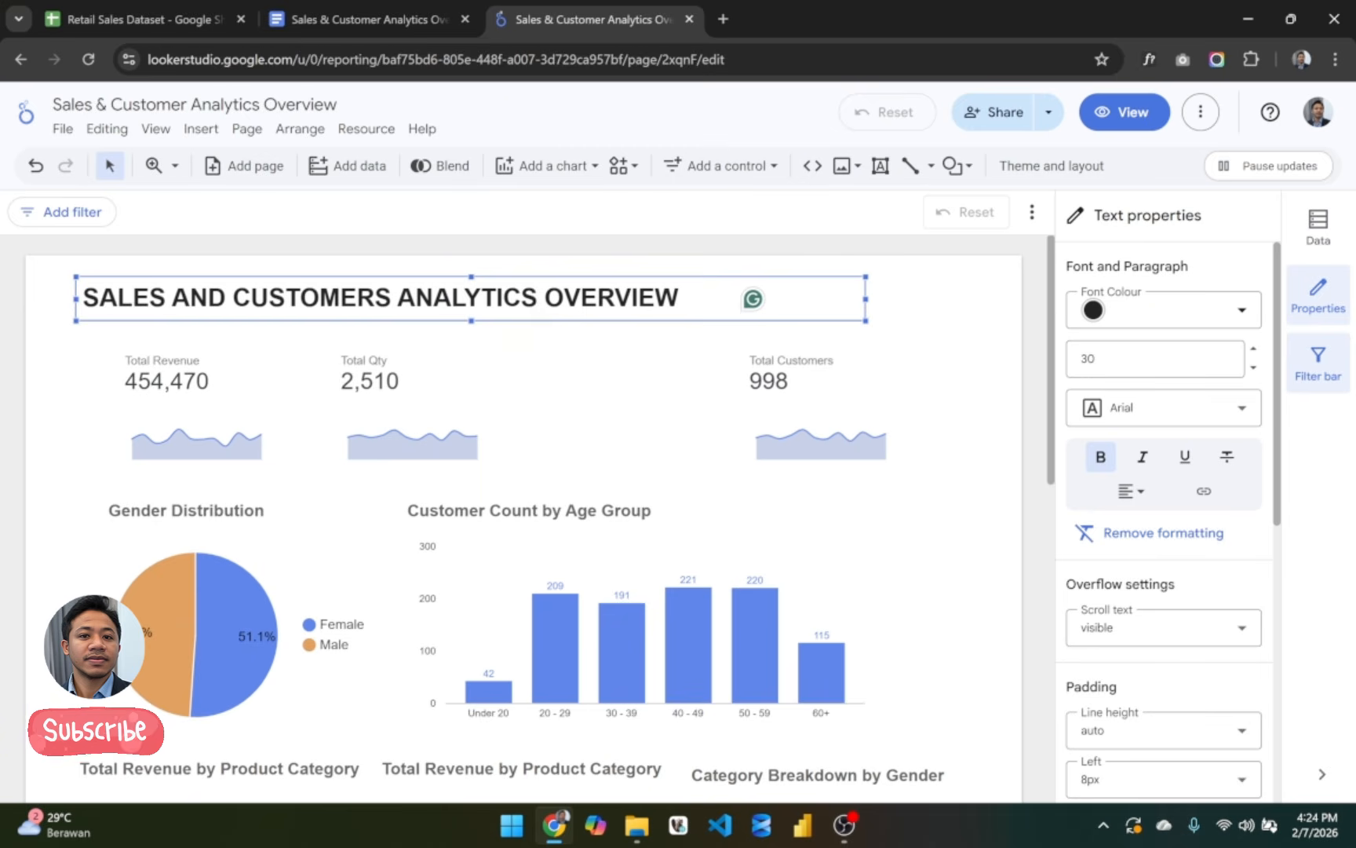
Step: Recolour the entire page heading text dark grey
key("ctrl+a")
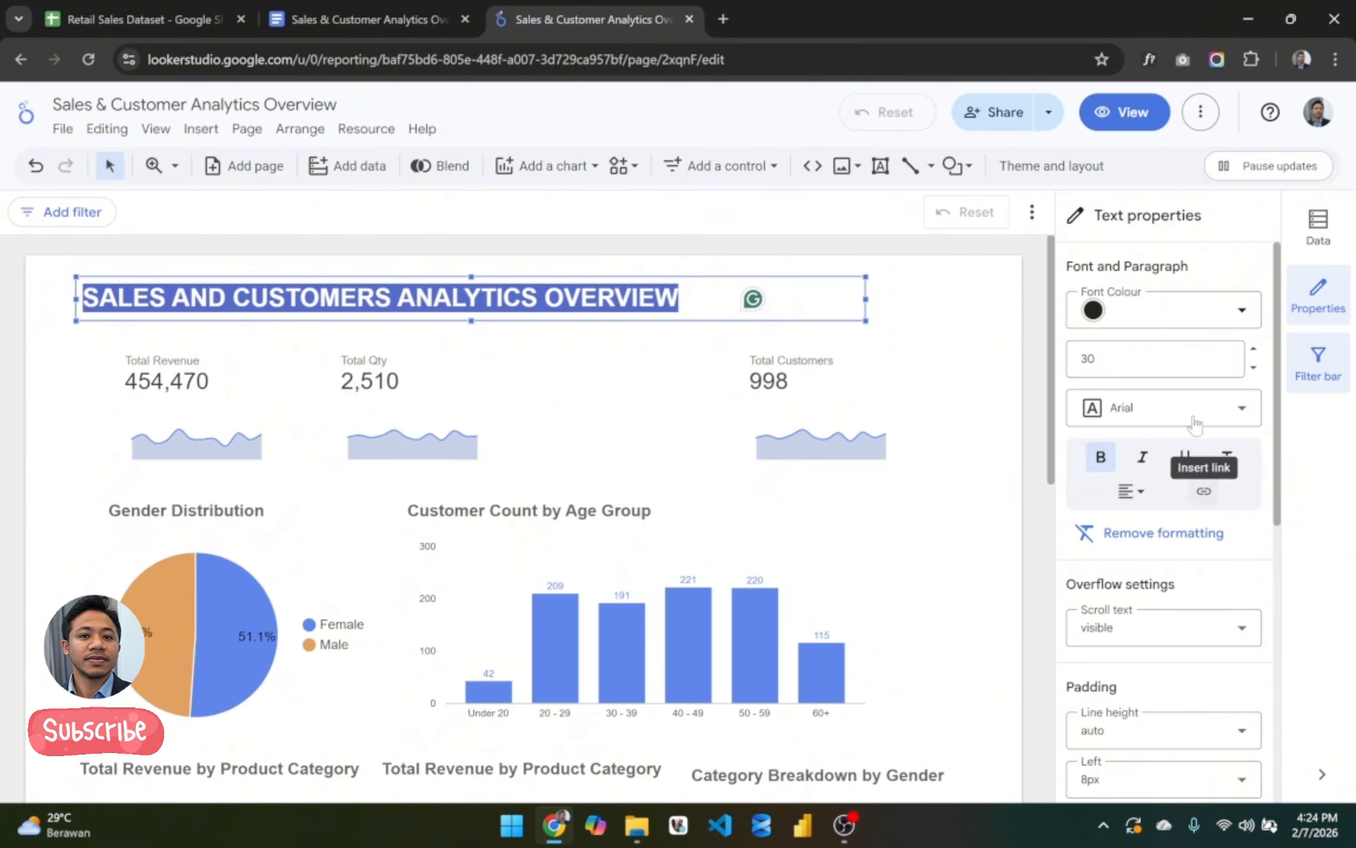
left_click(1156, 315)
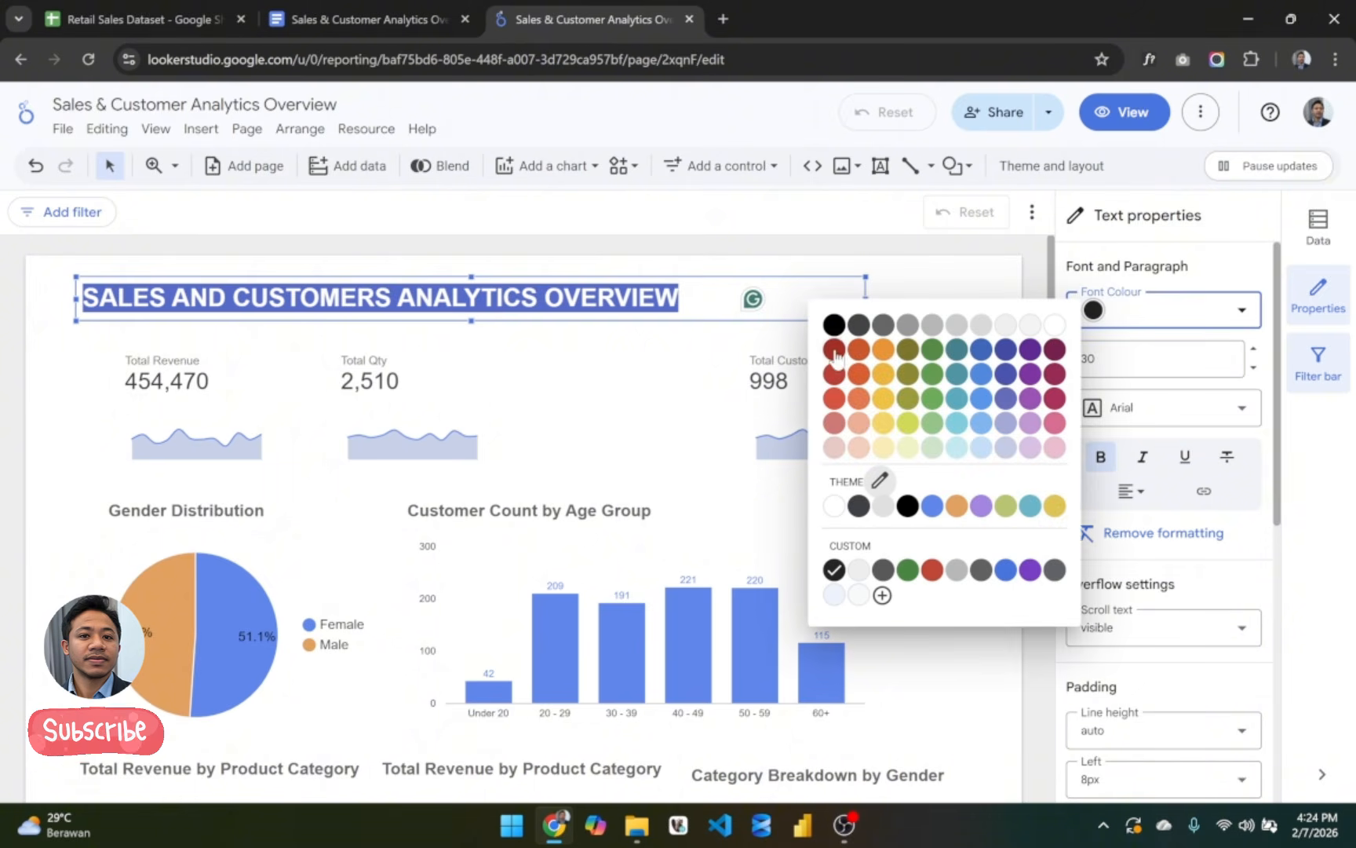
left_click(882, 325)
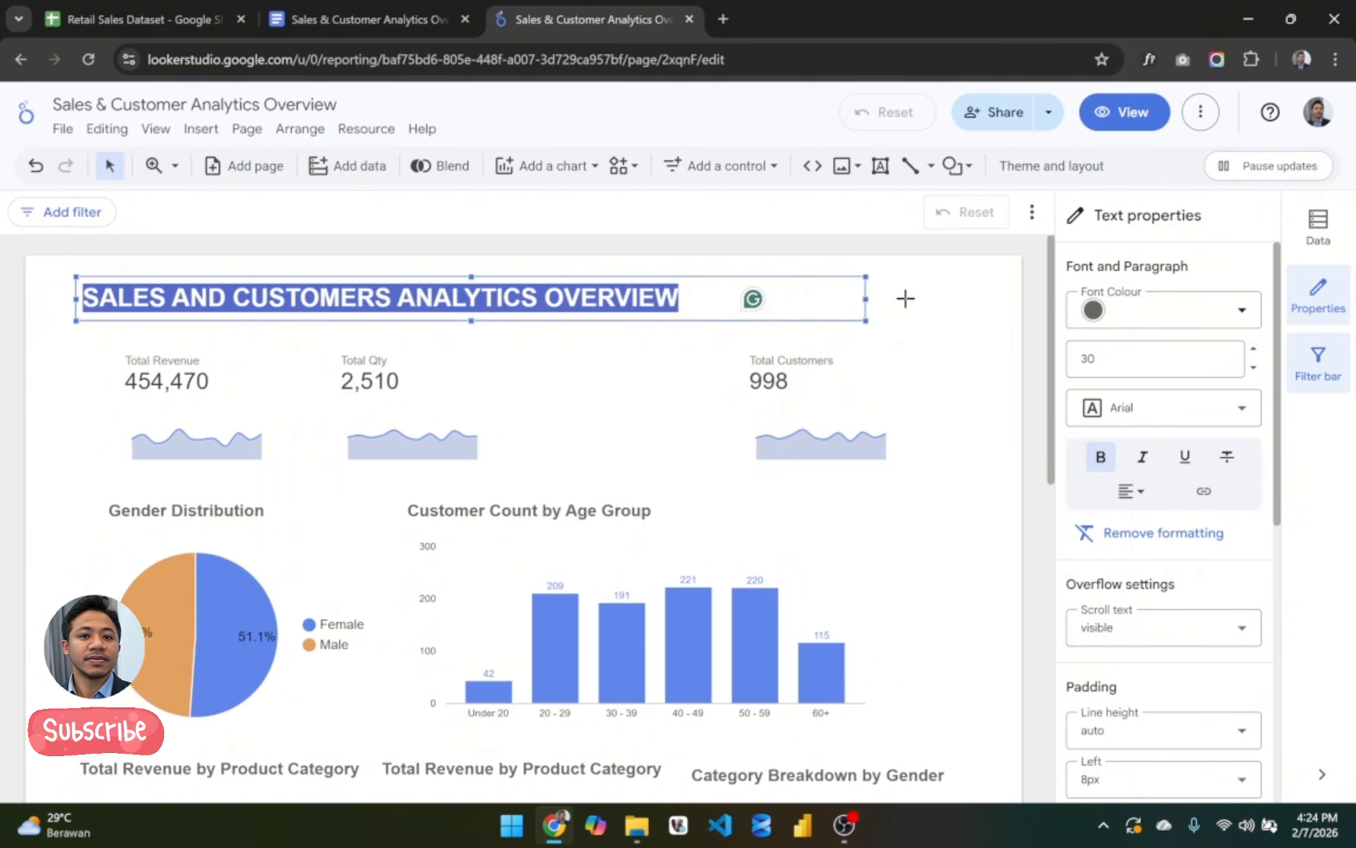
left_click(907, 301)
scroll(906, 306, "down", 10)
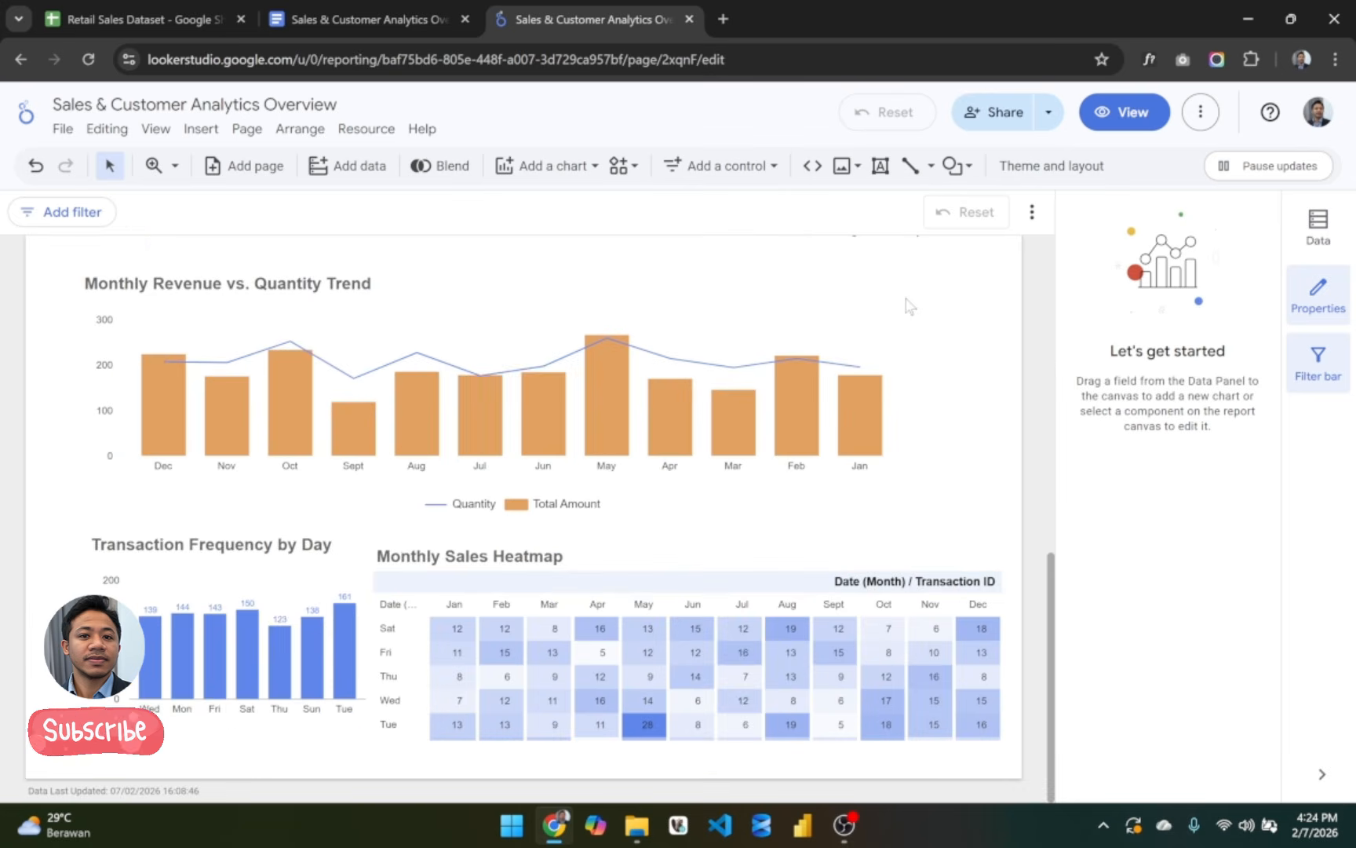
scroll(909, 305, "up", 10)
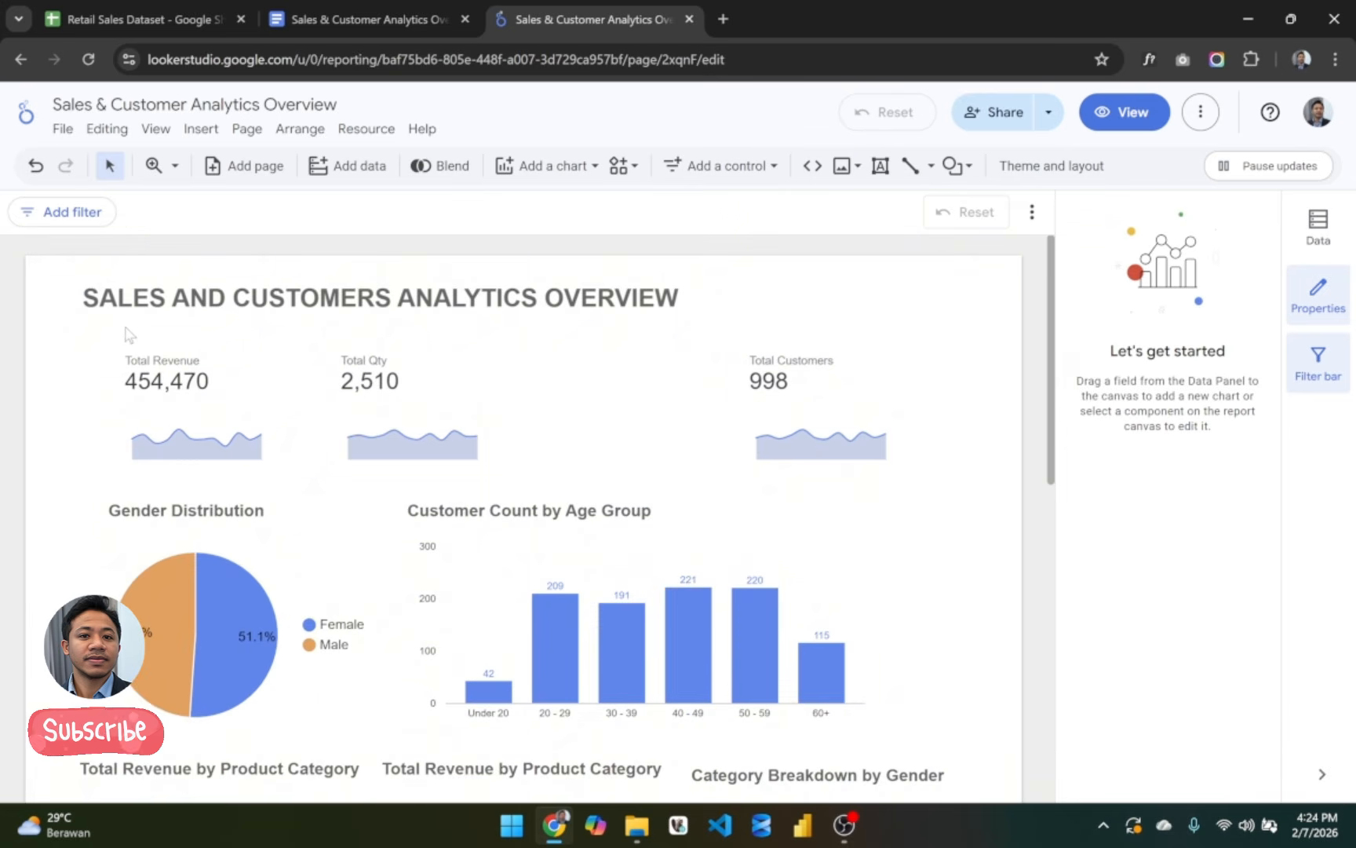
left_click_drag(55, 317, 987, 476)
left_click(835, 402)
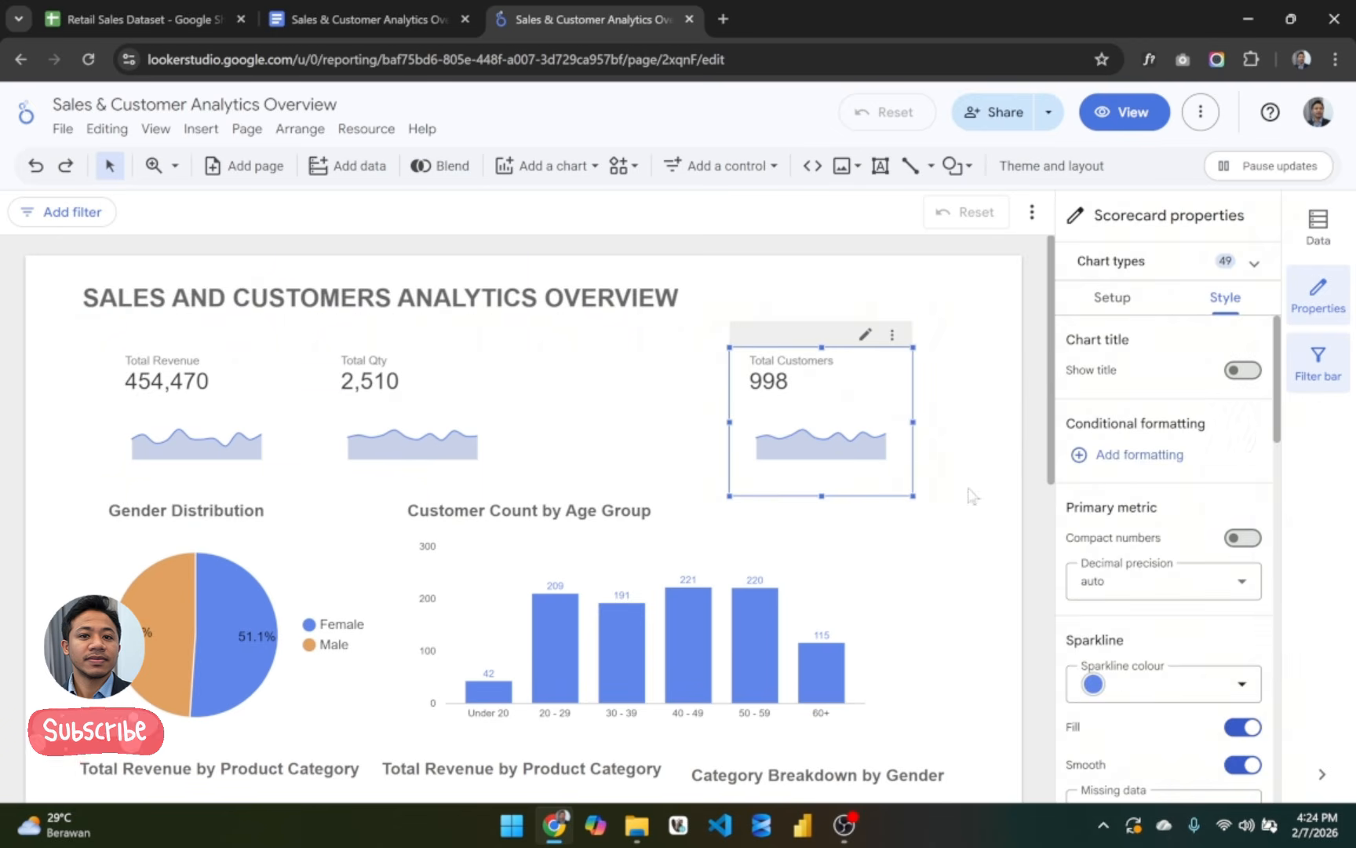
left_click(970, 493)
Step: Switch to the Retail Sales Dataset spreadsheet and examine the Gender and Product Category columns as candidates for report filters
left_click(170, 9)
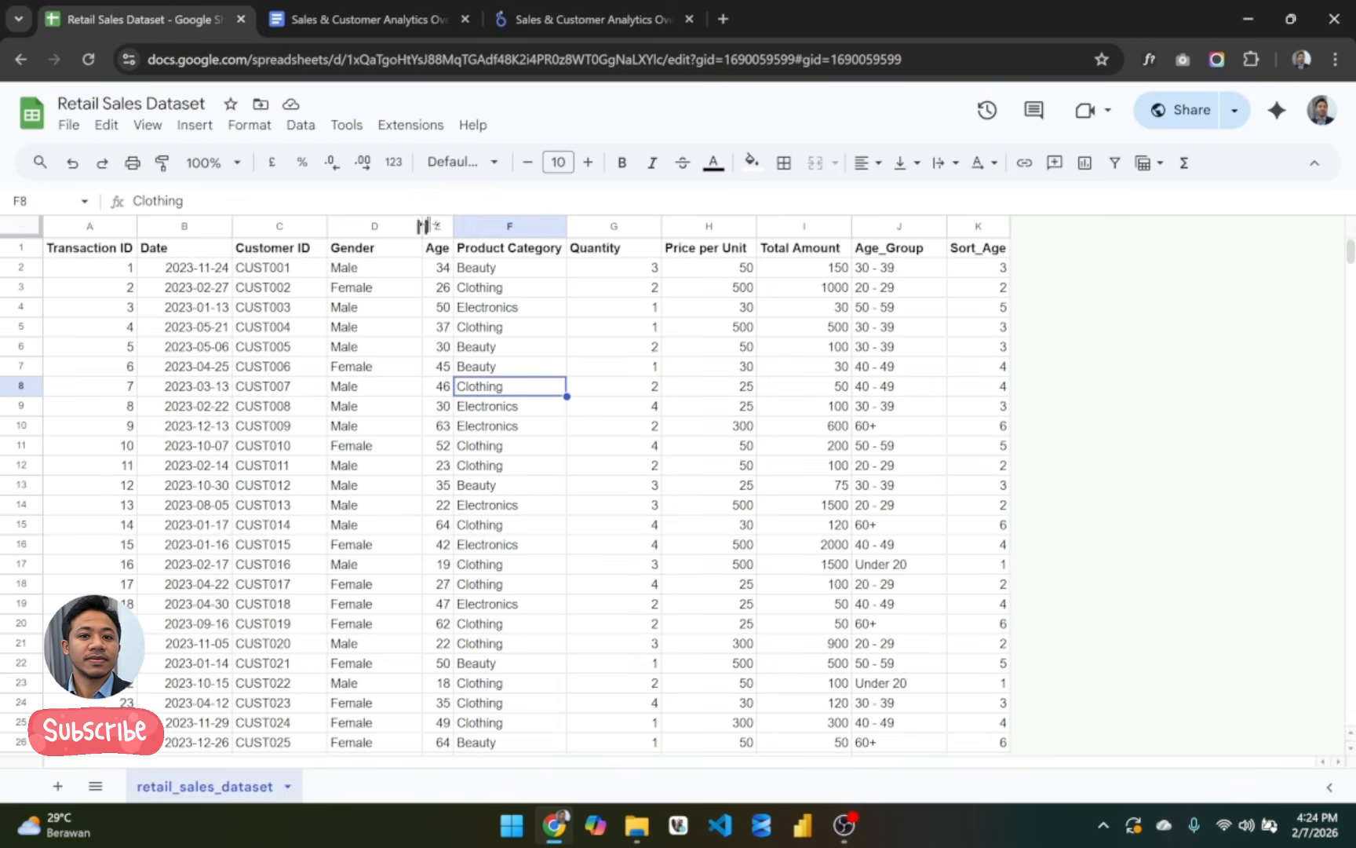
left_click(381, 252)
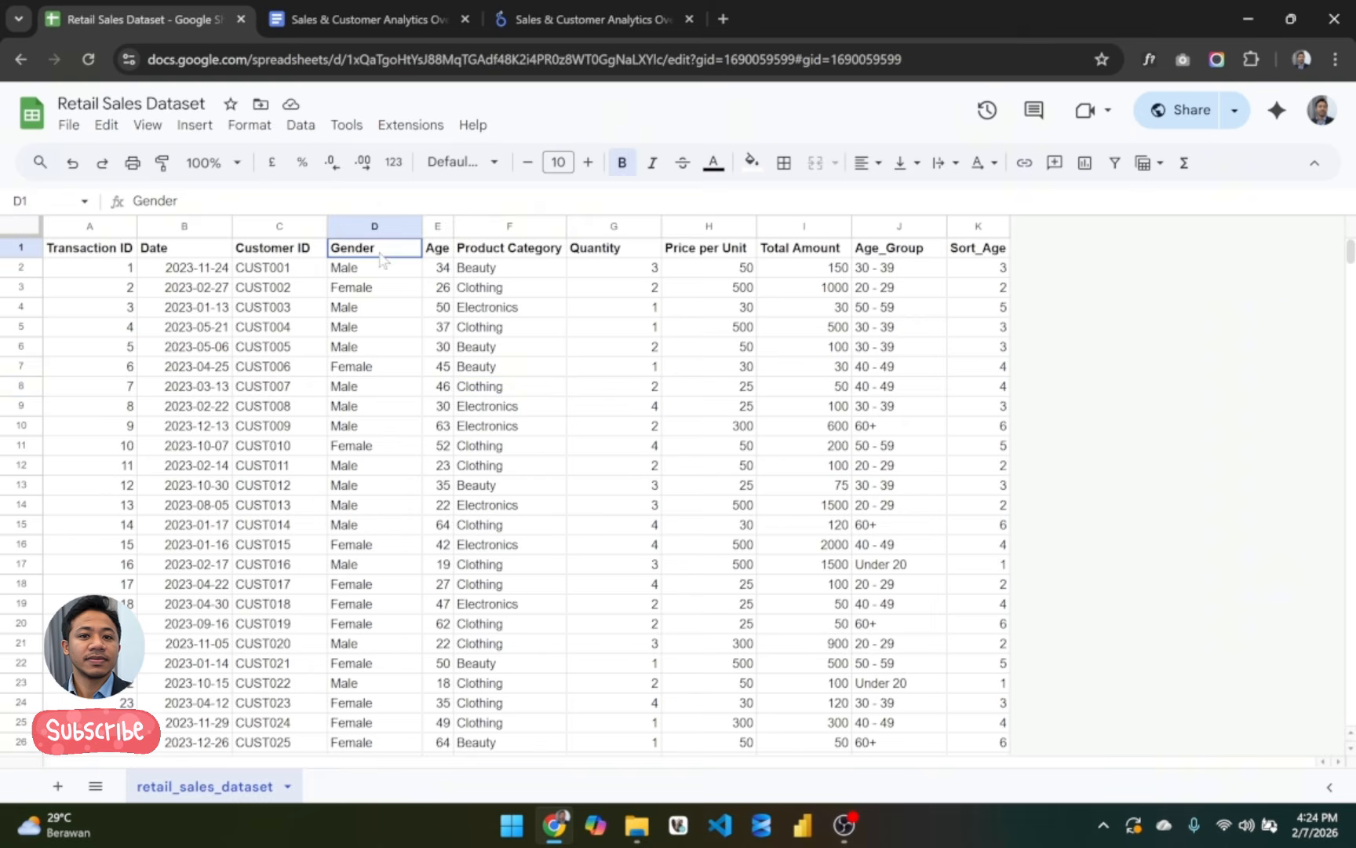
left_click(496, 250)
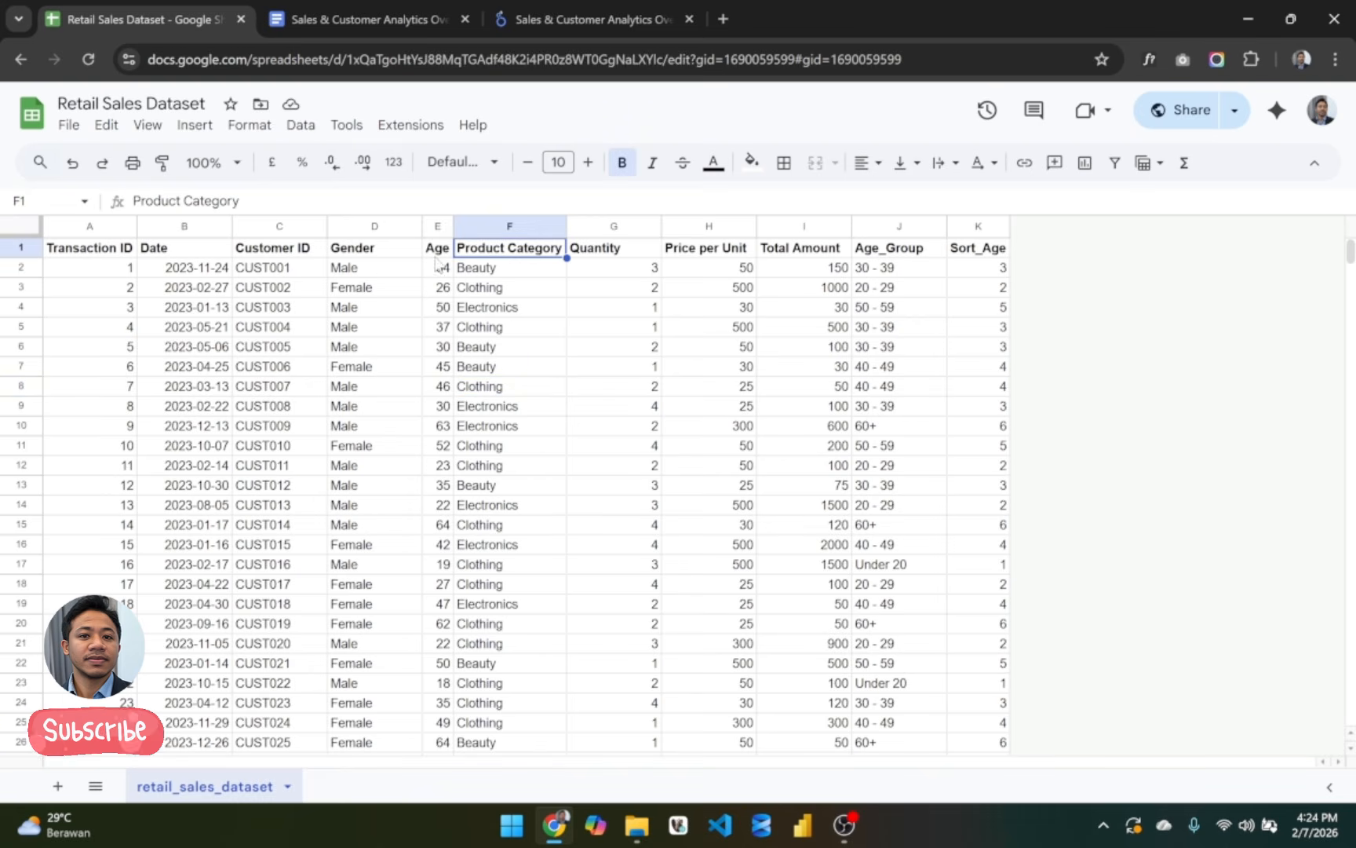
left_click(376, 226)
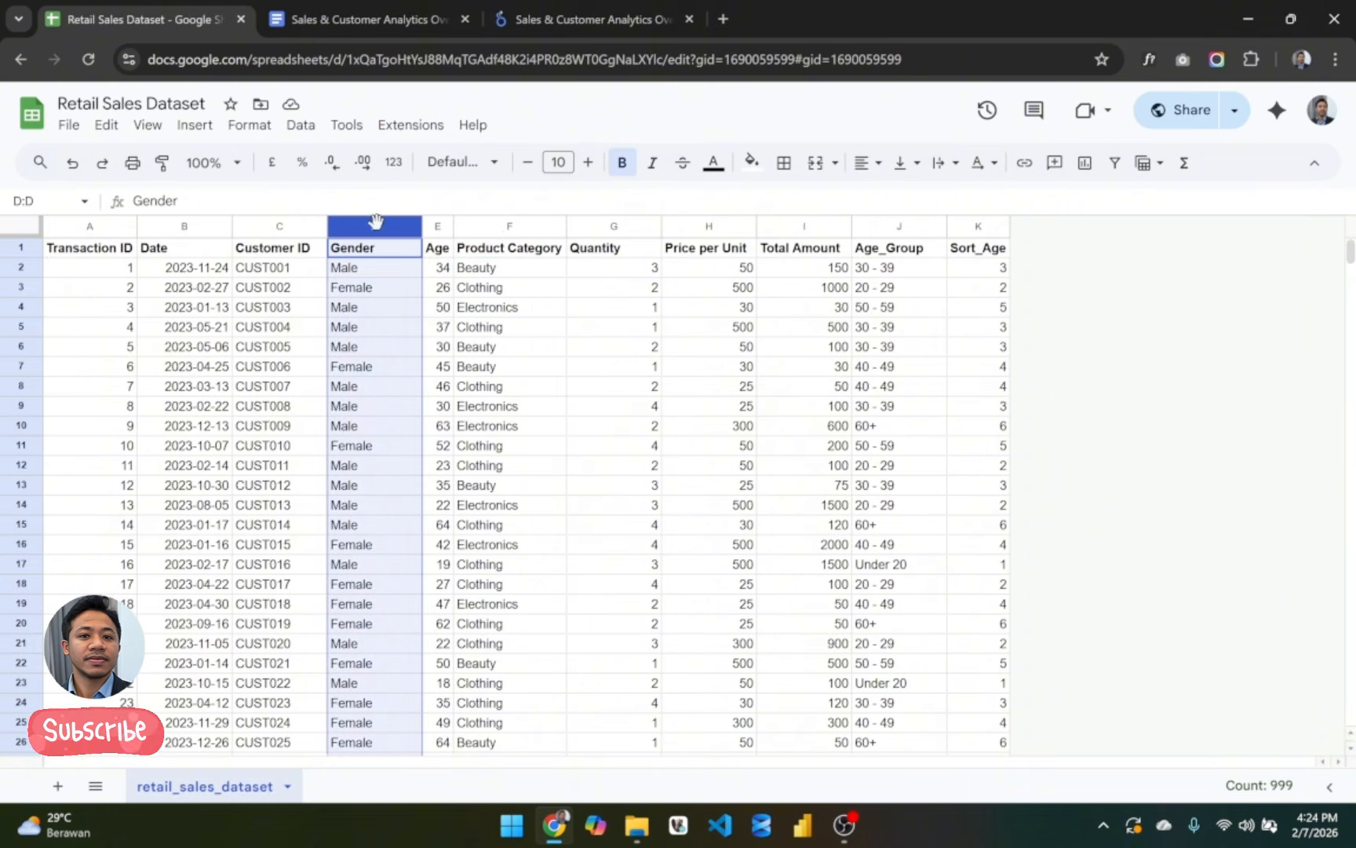
left_click(496, 228)
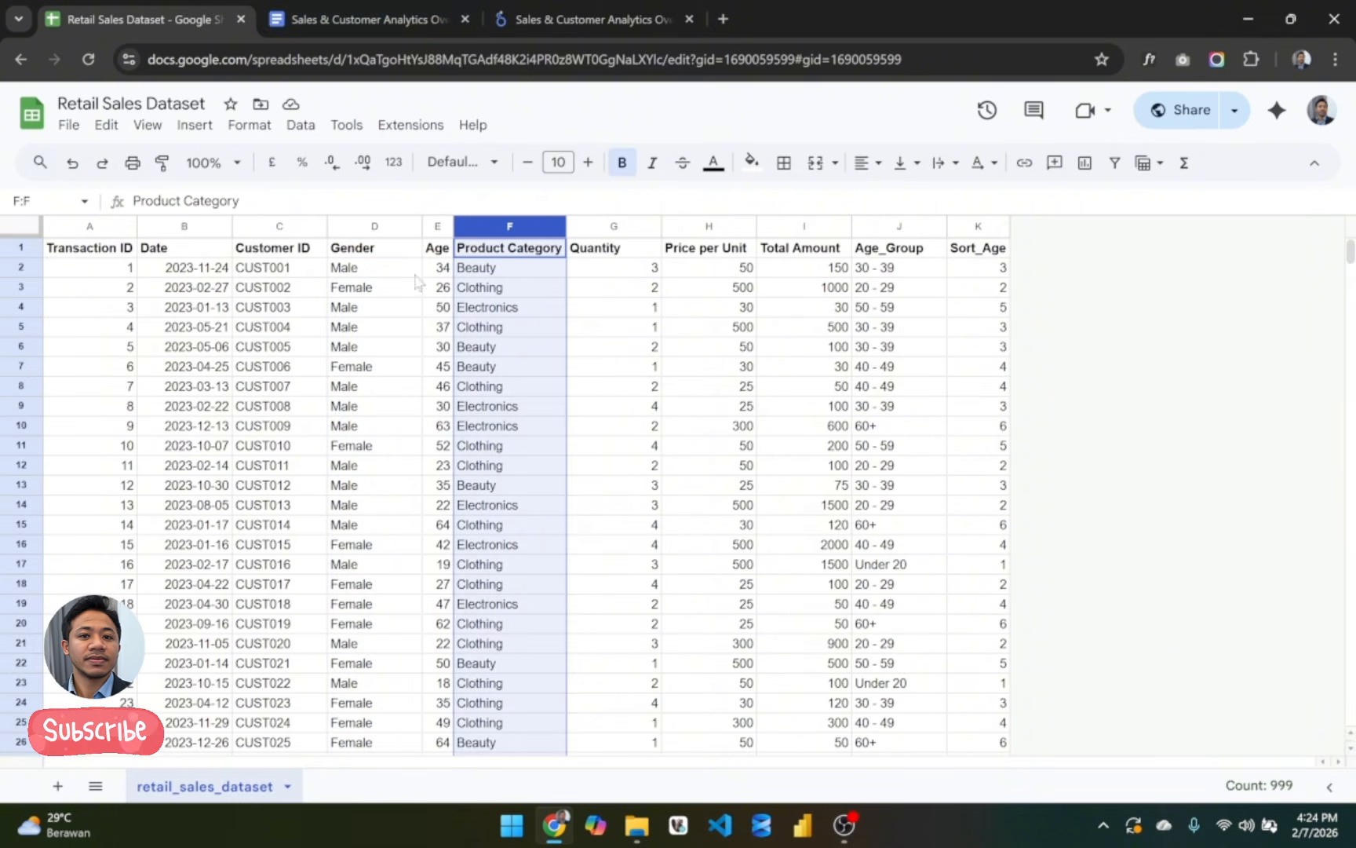
Step: Return to the report, select the heading and three scorecards together, and lower their shared top edge to free space above the scorecards
left_click(632, 10)
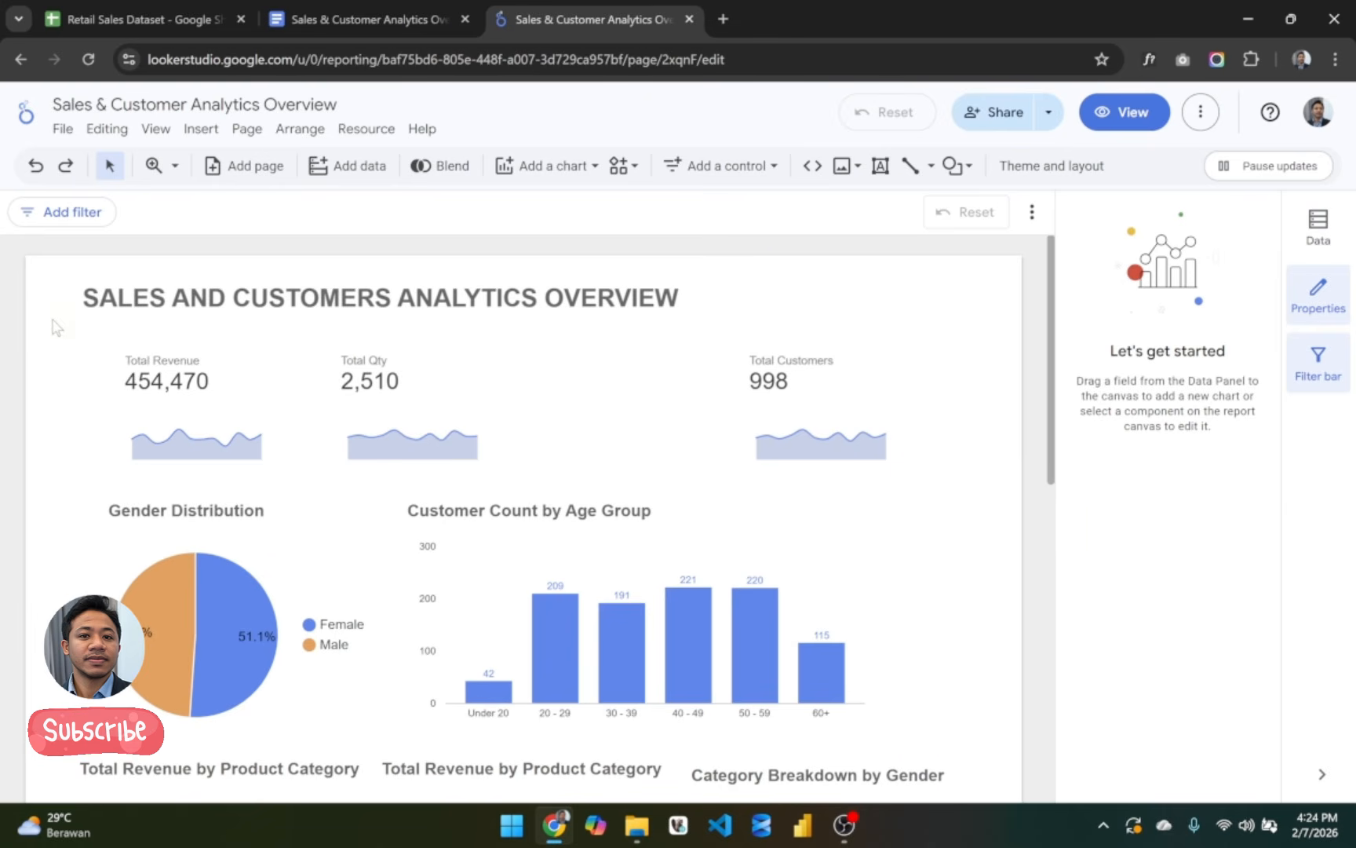
left_click_drag(55, 326, 1020, 485)
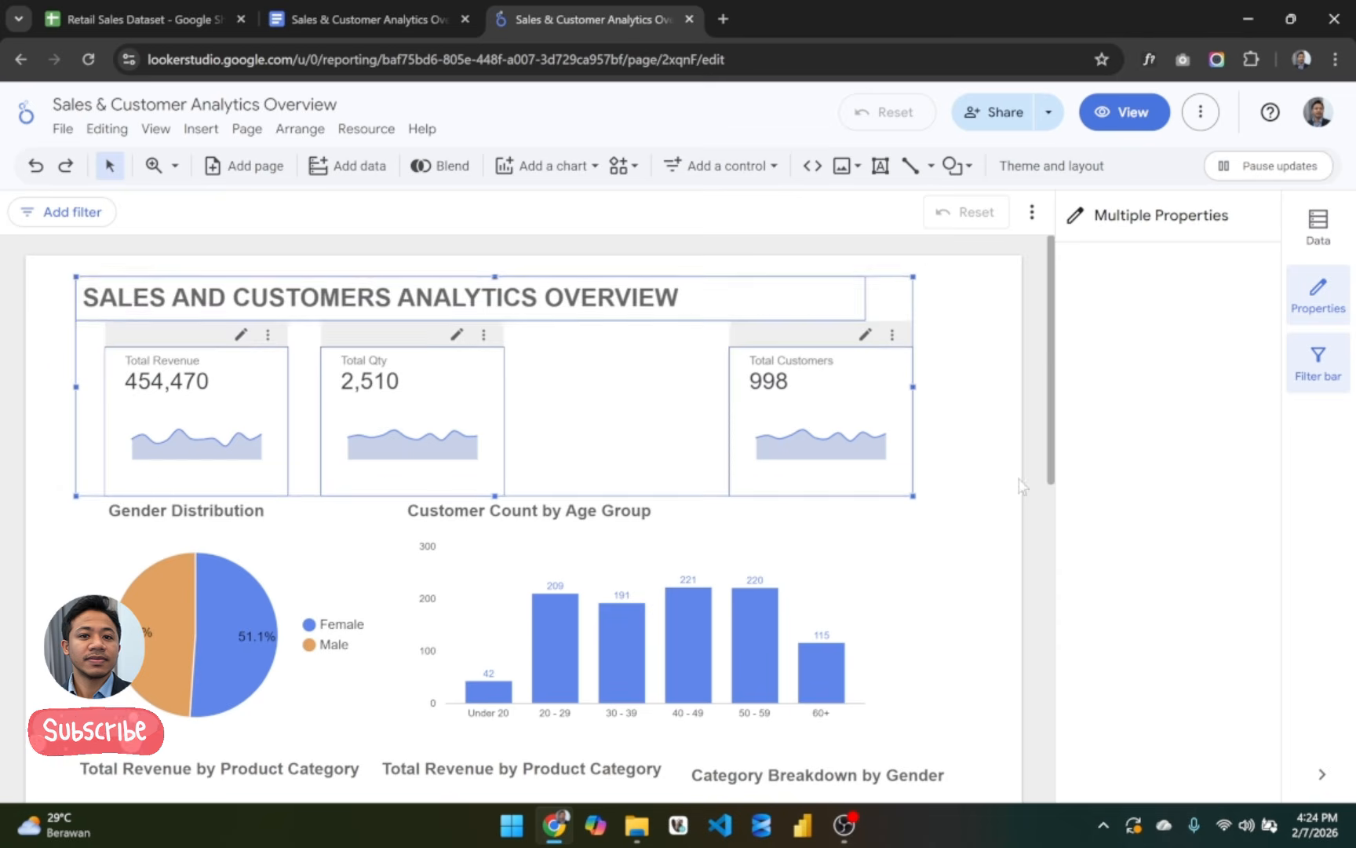
scroll(927, 476, "down", 10)
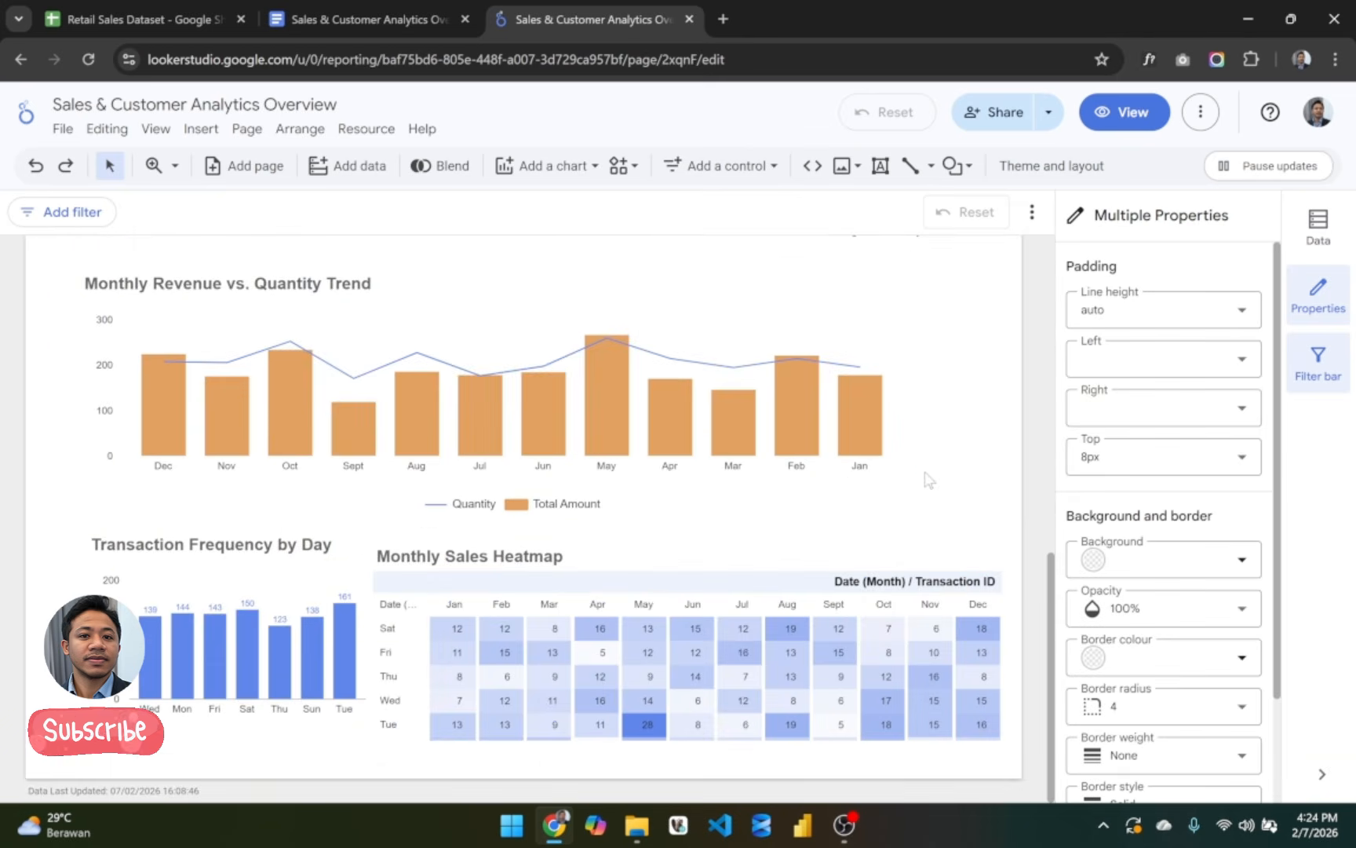
scroll(844, 471, "up", 10)
scroll(848, 463, "down", 5)
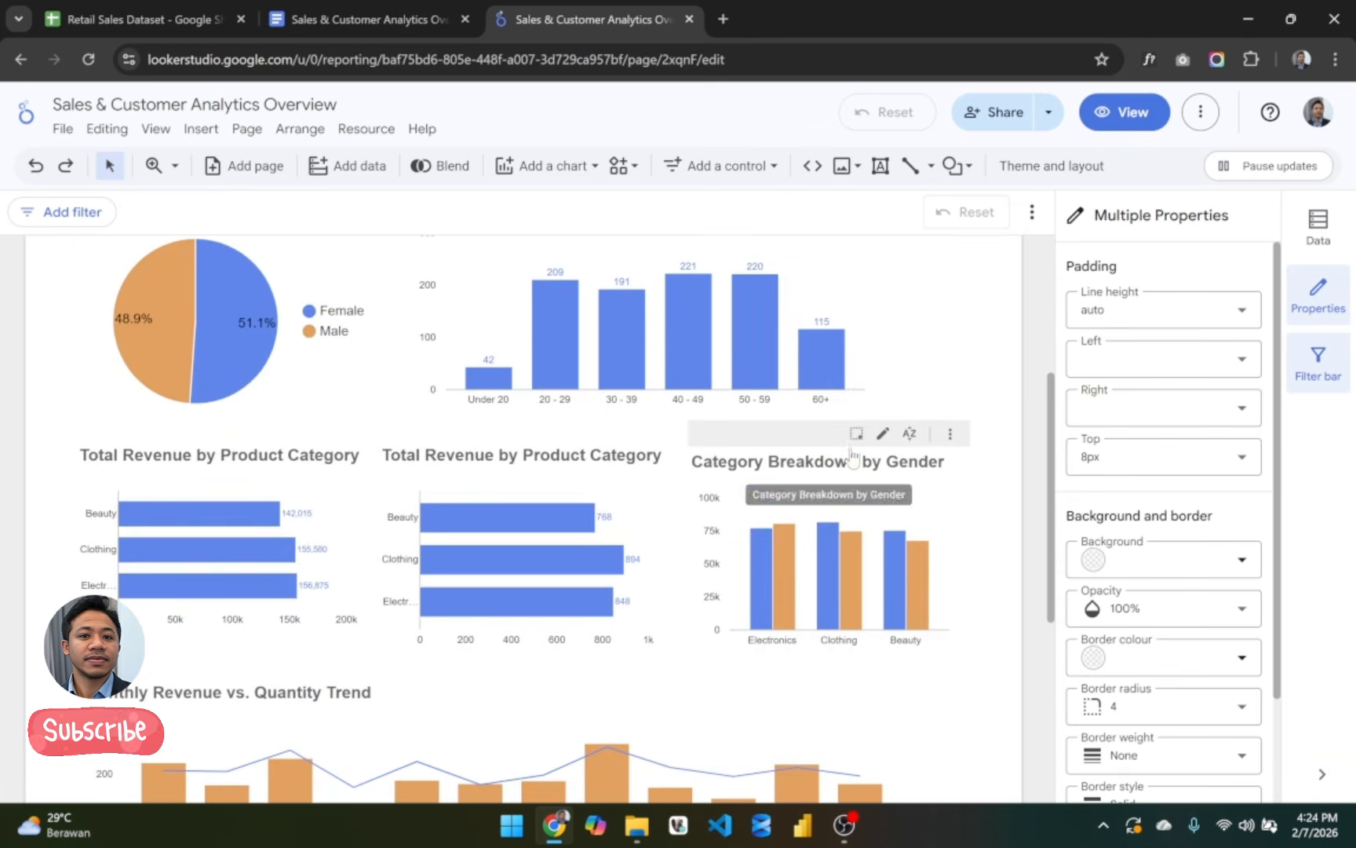
scroll(852, 457, "up", 5)
left_click_drag(52, 322, 957, 476)
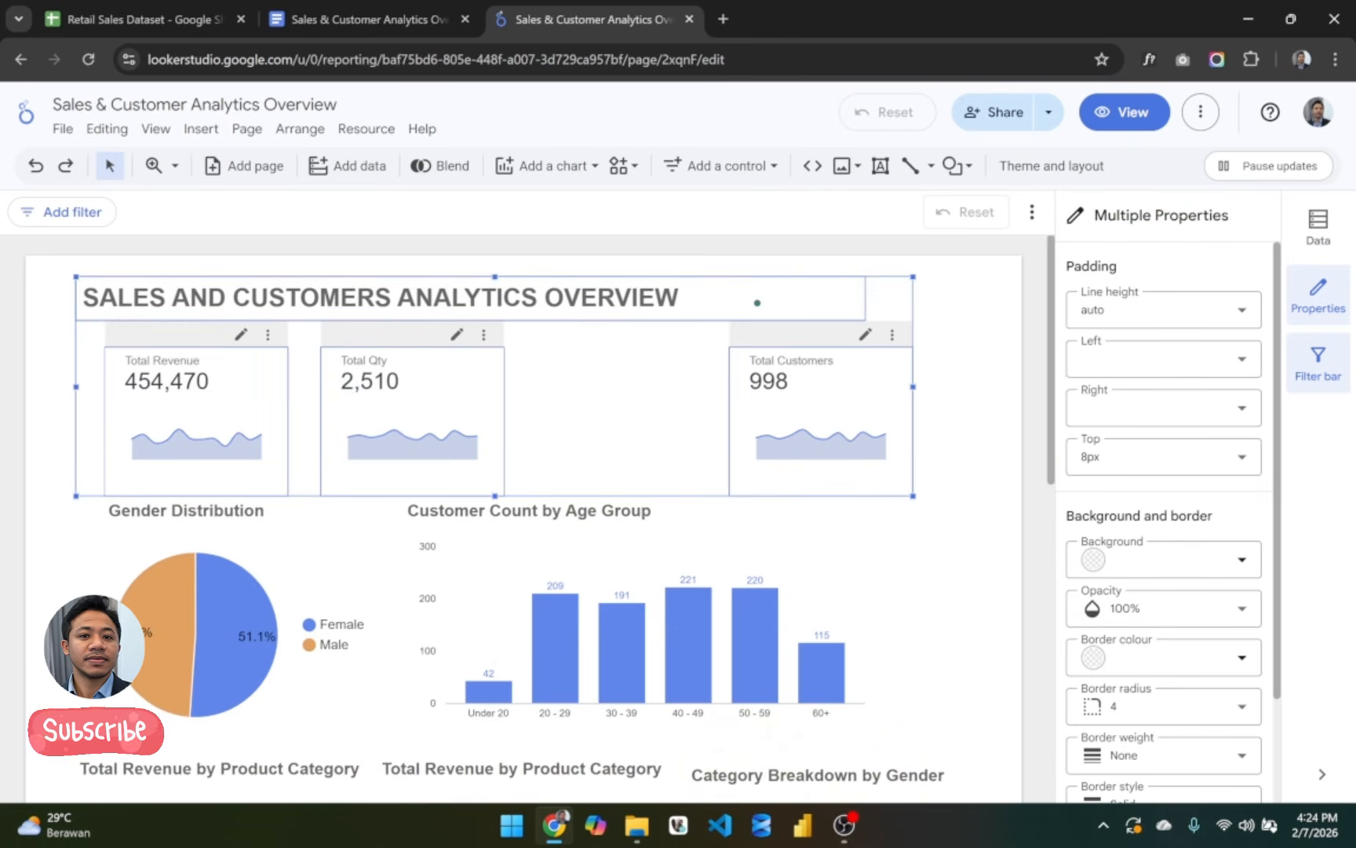
left_click_drag(495, 277, 494, 341)
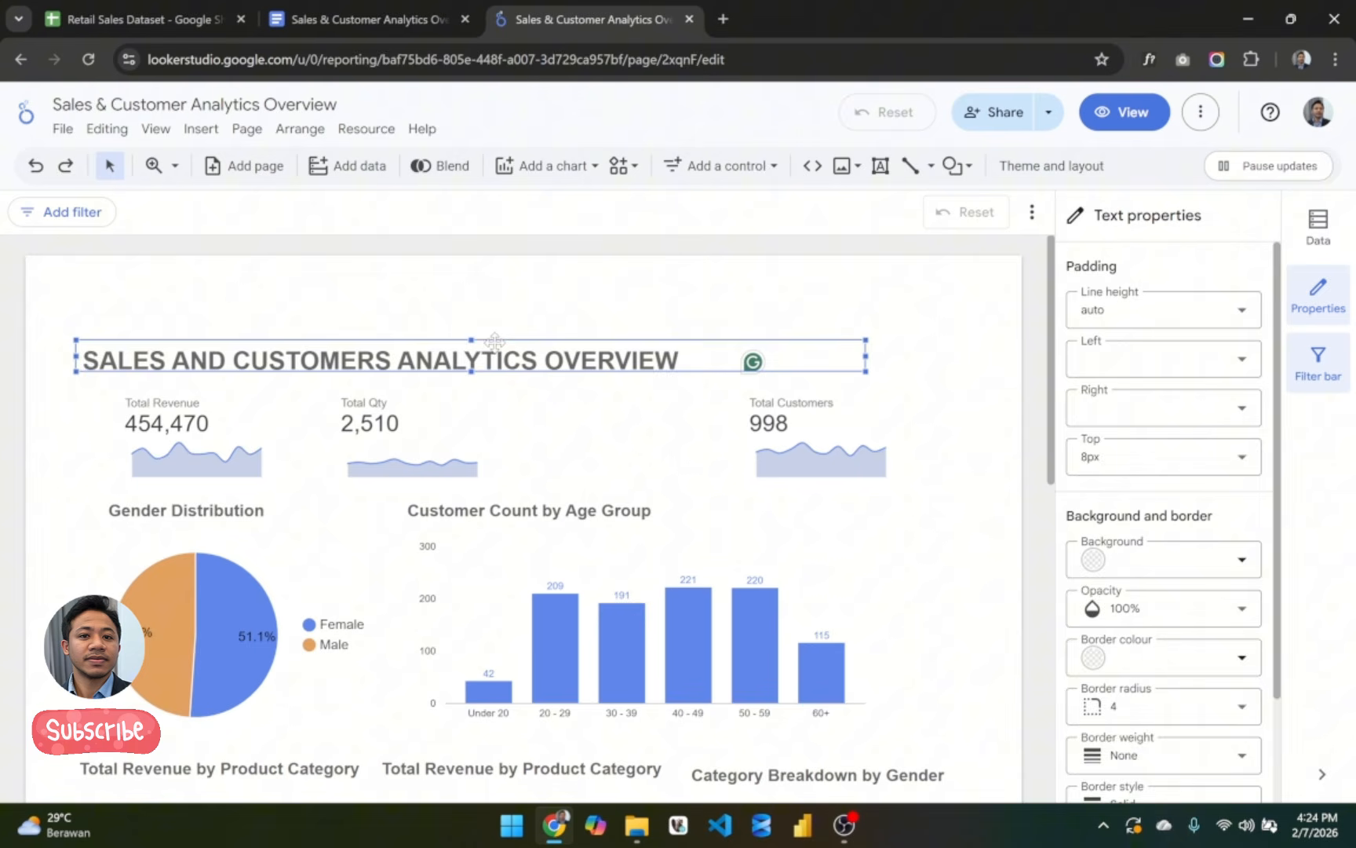
left_click(971, 383)
Step: Move the heading text box back up to the top of the page, leaving a gap above the scorecards
left_click(593, 352)
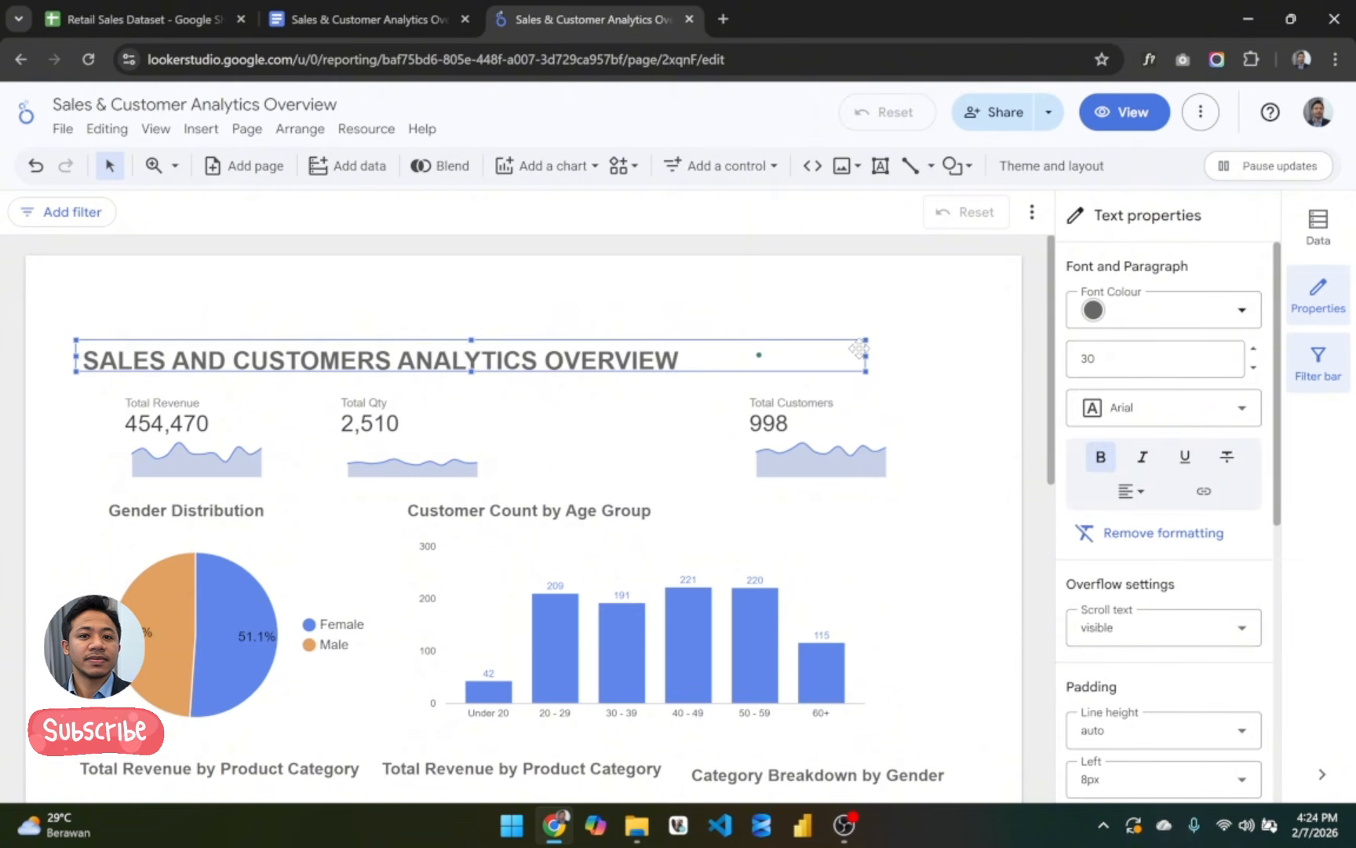
left_click_drag(860, 348, 861, 286)
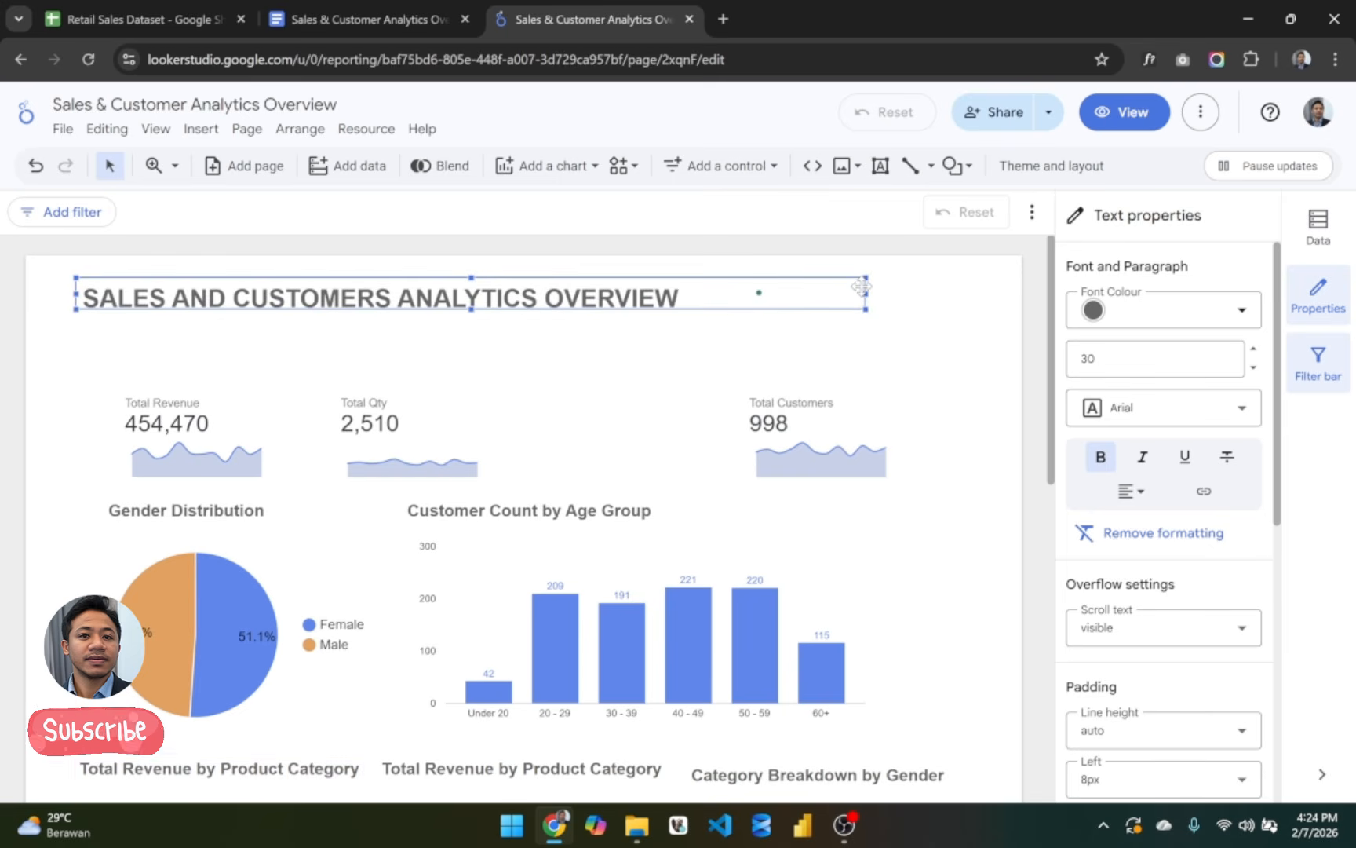
left_click(946, 328)
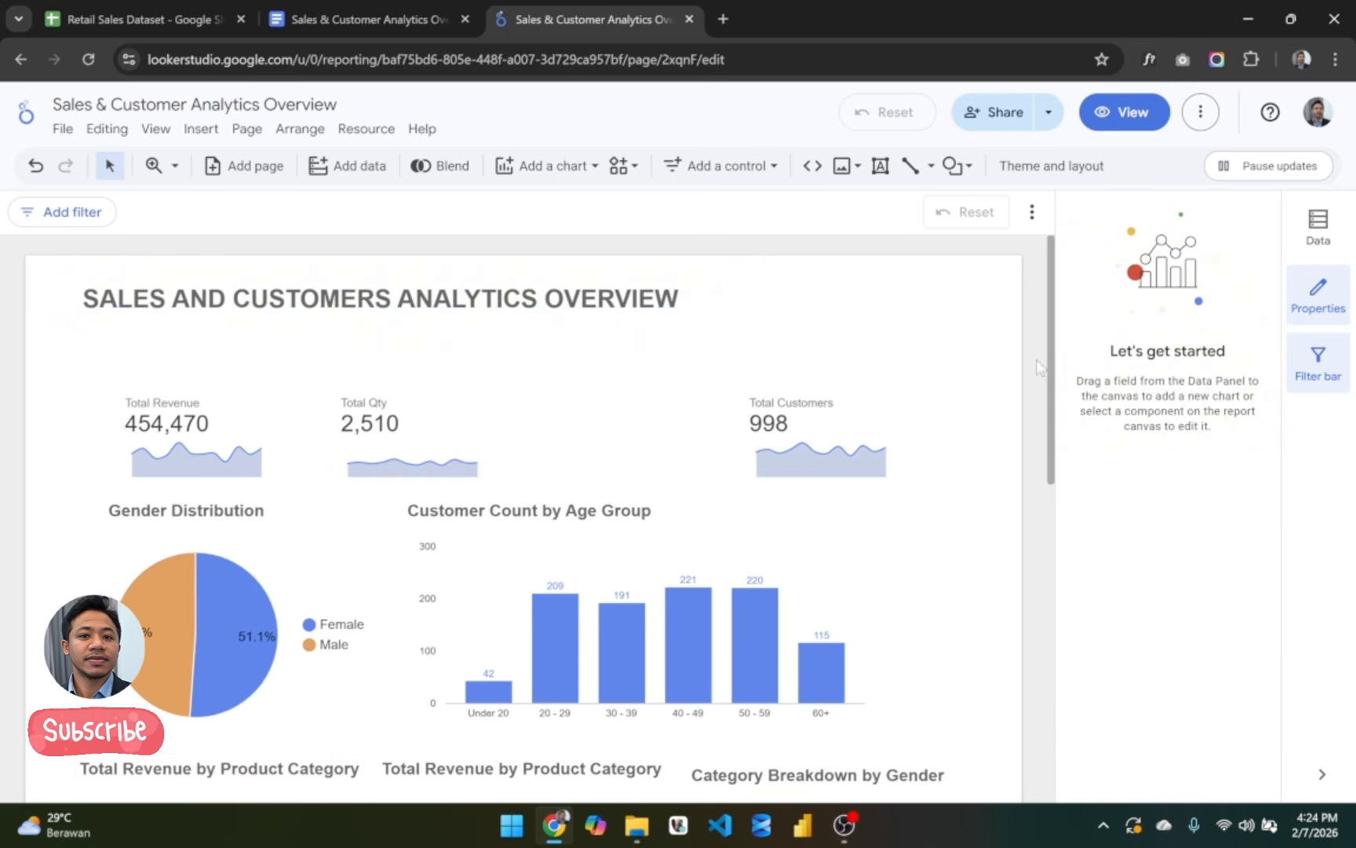
left_click(637, 166)
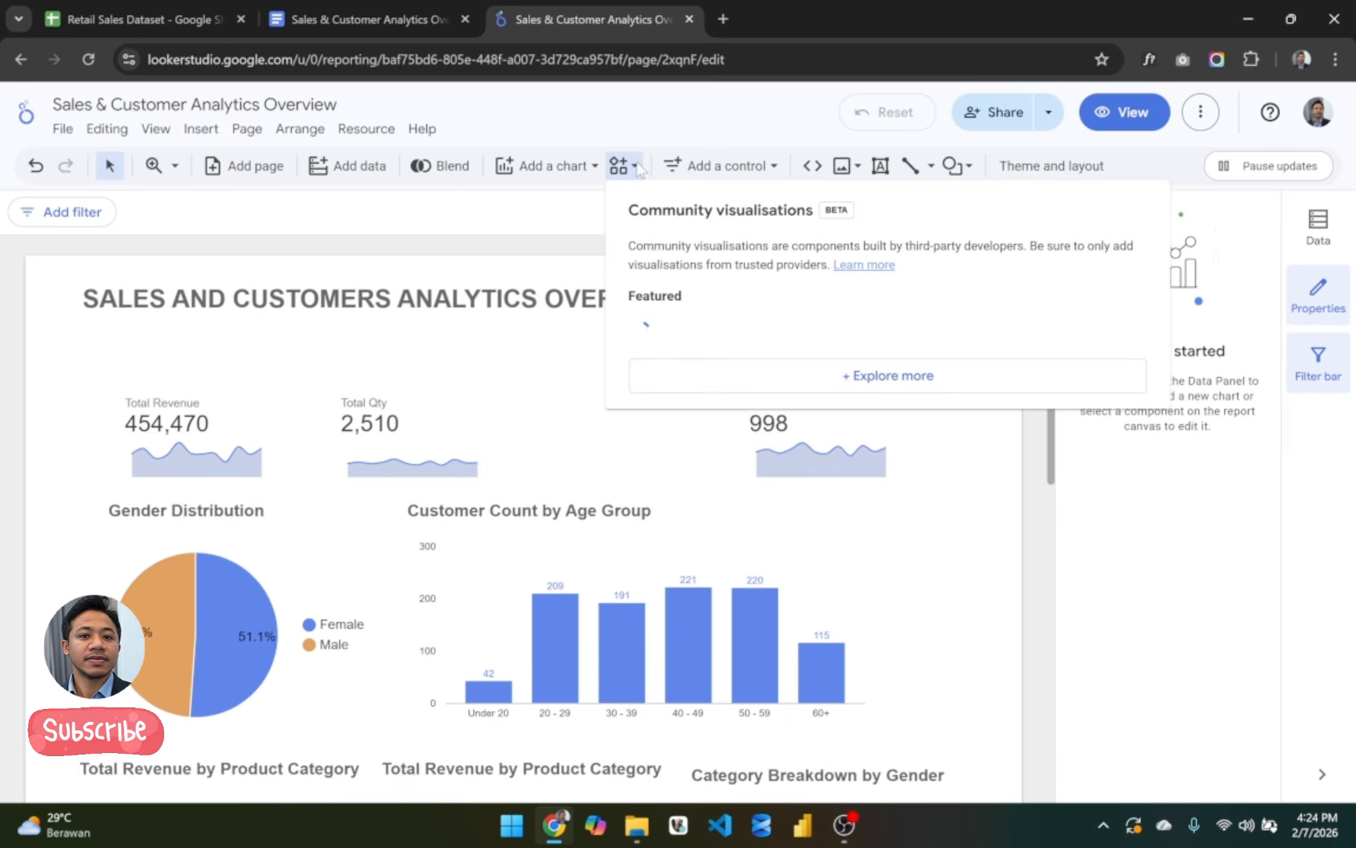
left_click(591, 168)
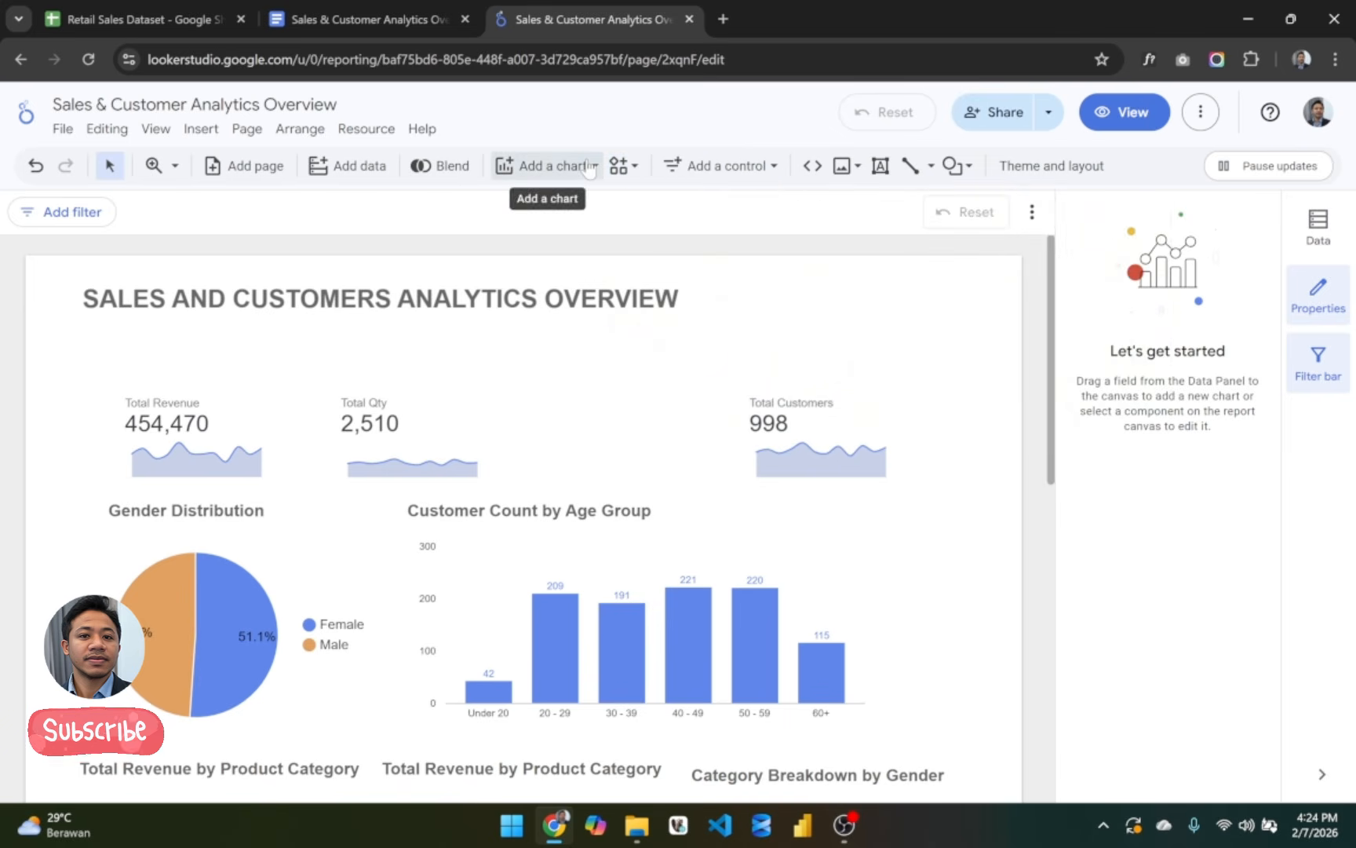
left_click(595, 166)
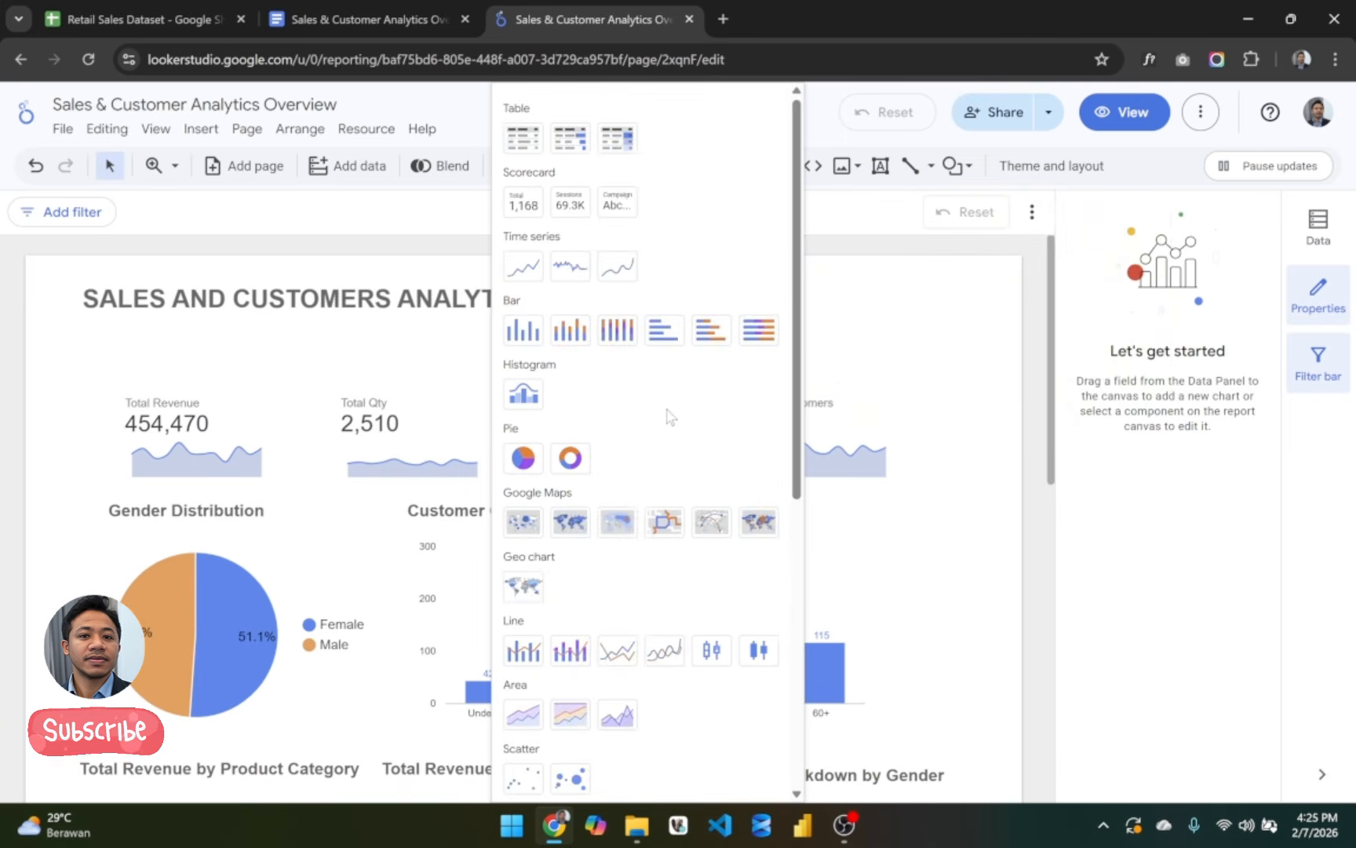
scroll(668, 416, "down", 5)
right_click(889, 404)
left_click(904, 318)
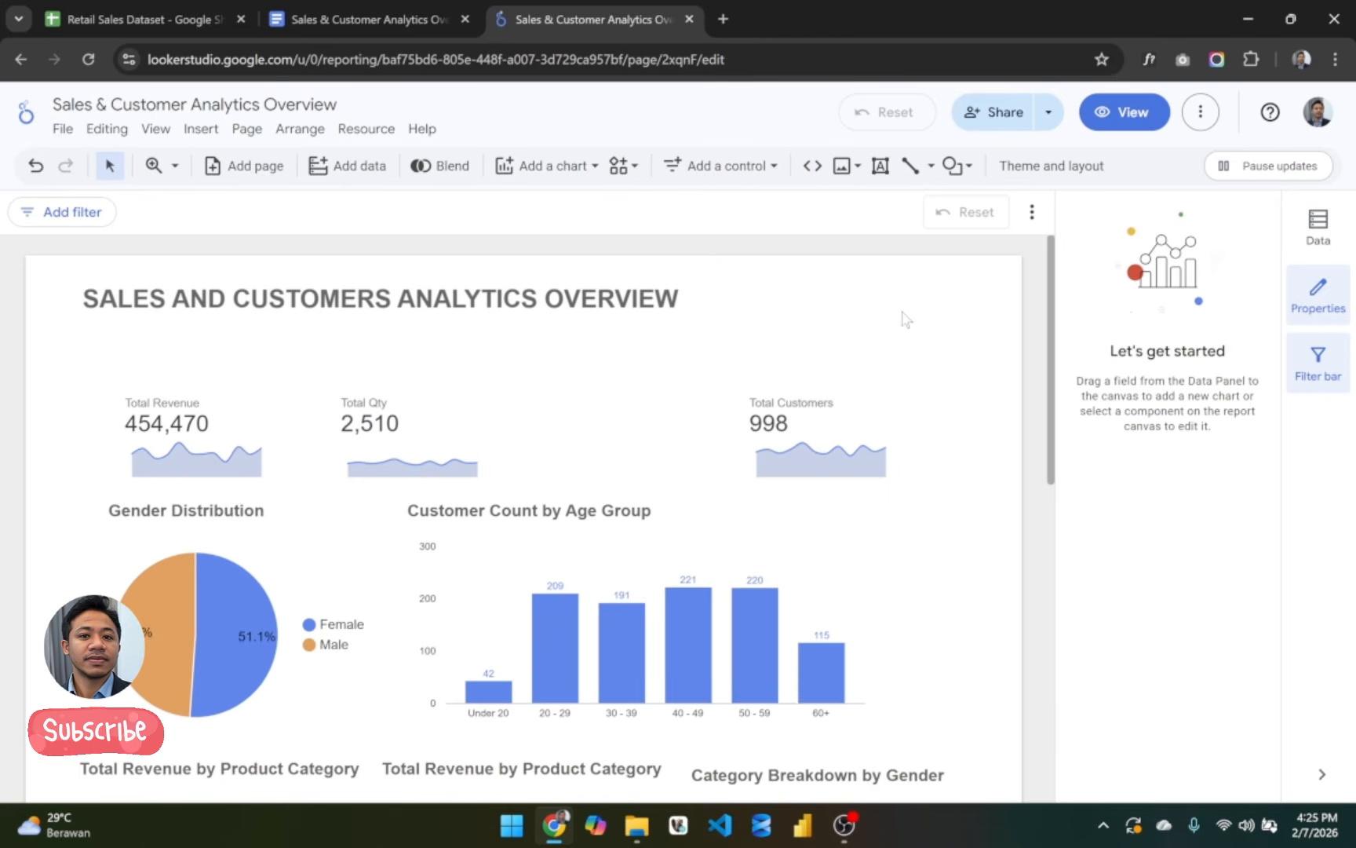
Step: Add a drop-down list control in the gap between the page heading and the Total Customers scorecard
left_click(773, 166)
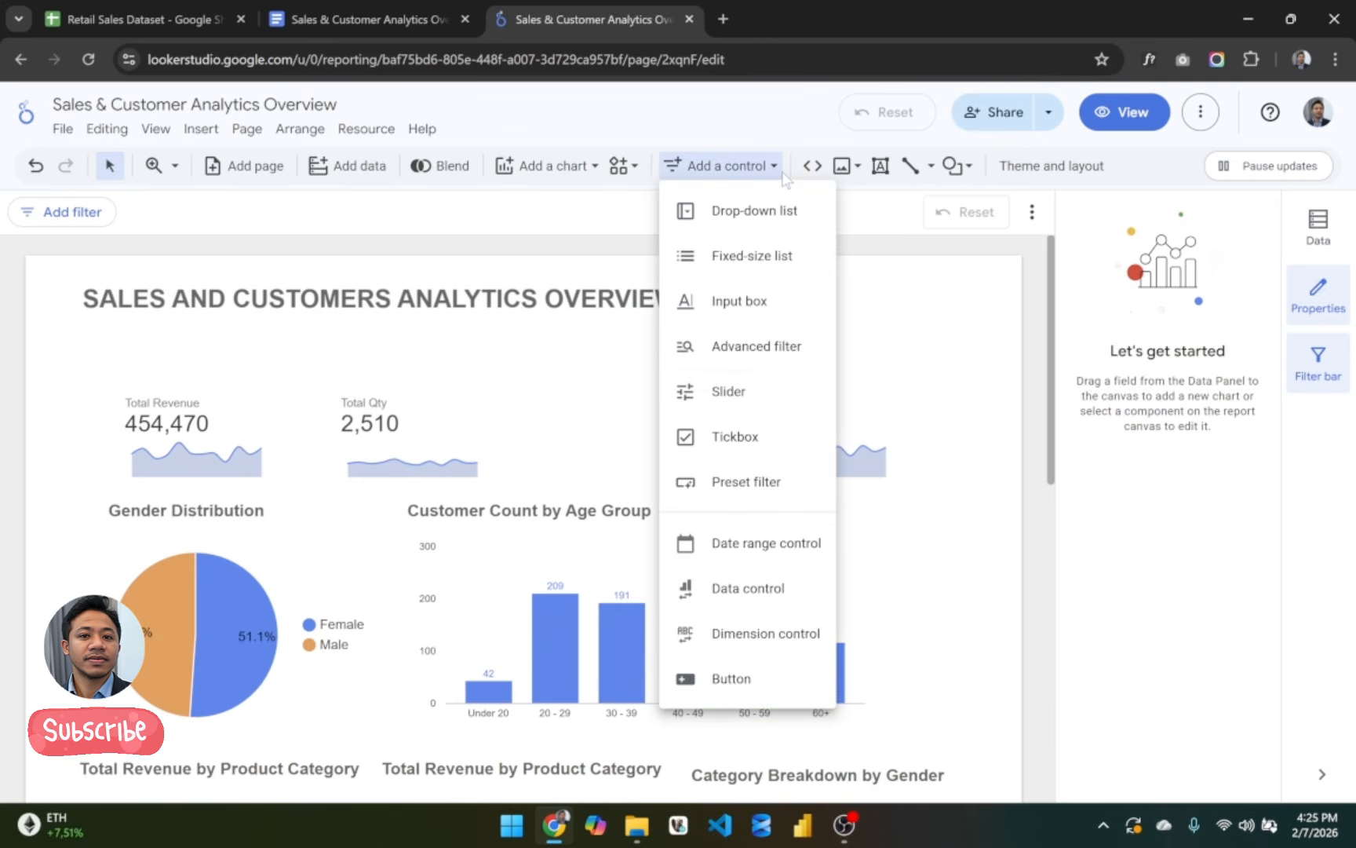
left_click(769, 226)
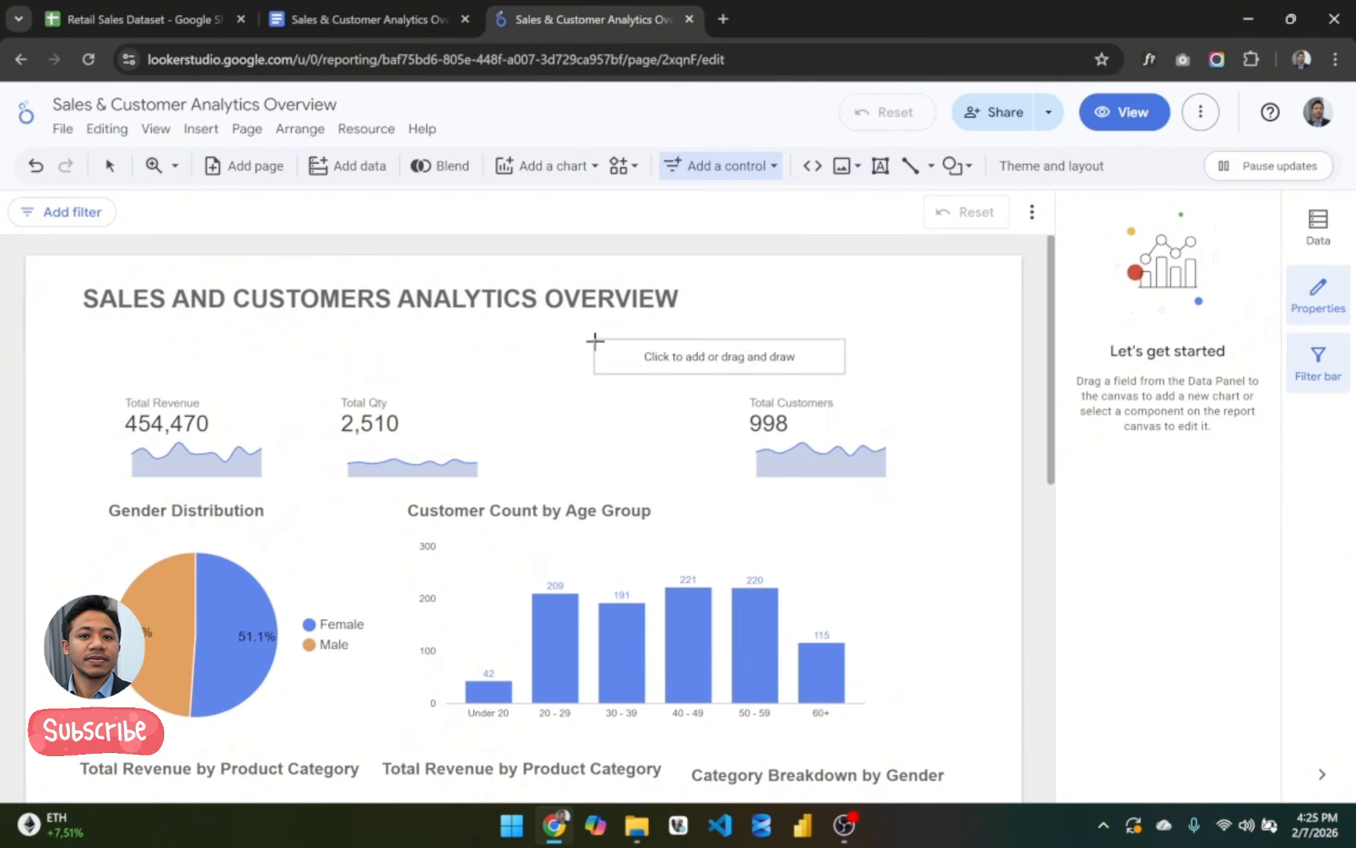
left_click(596, 343)
left_click(718, 166)
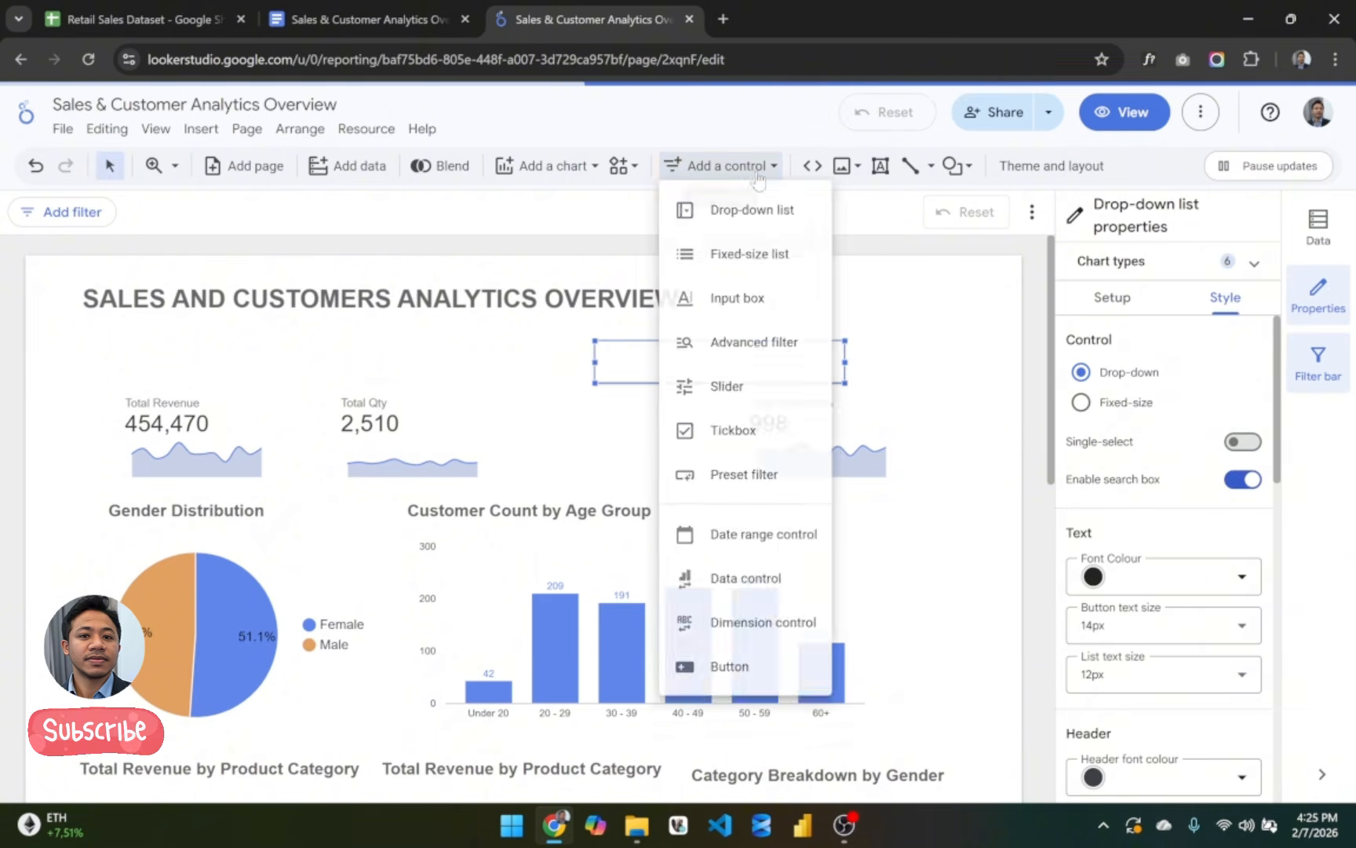
left_click(894, 291)
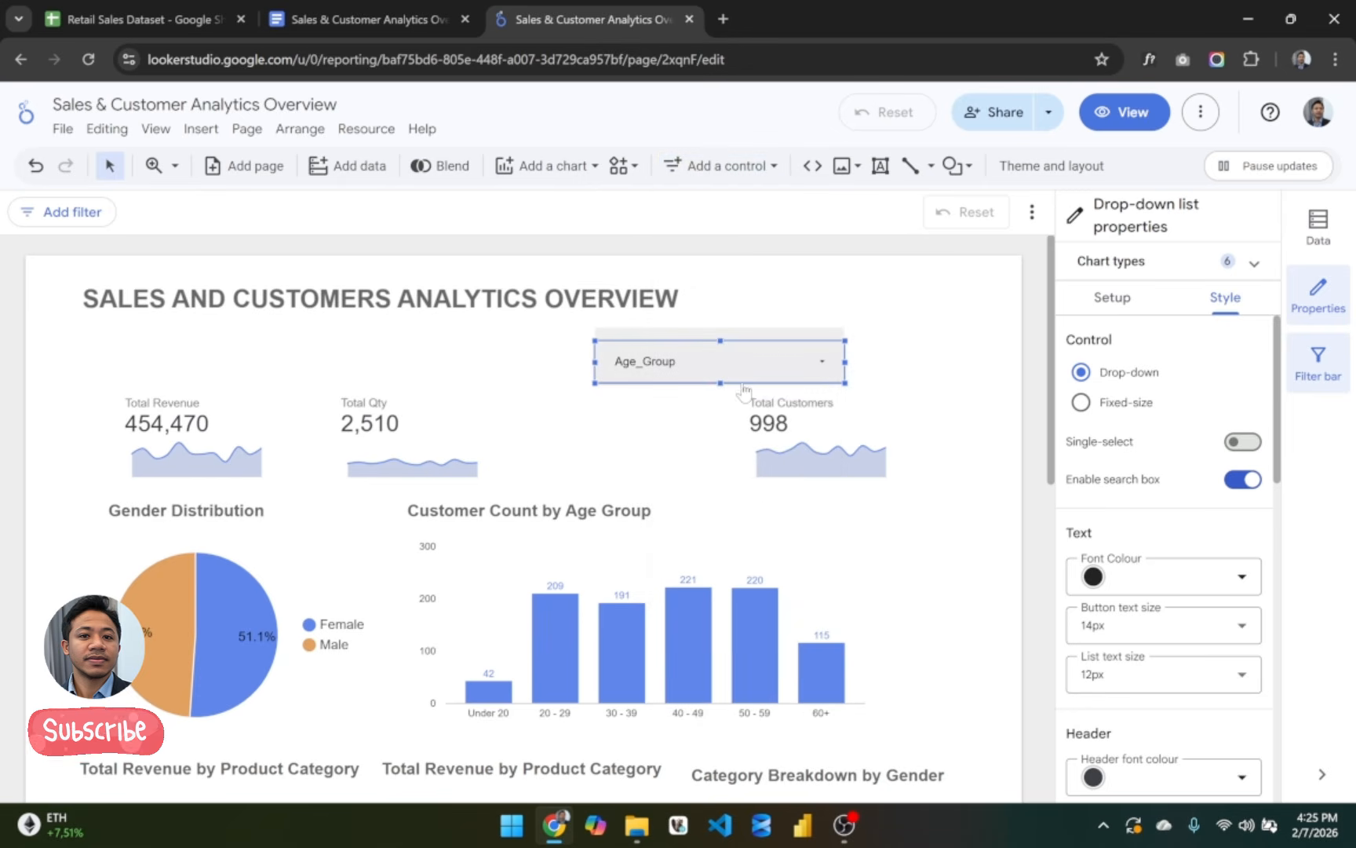
Step: Check the Age_Group drop-down's options and shift the control left, to just below the middle of the heading
left_click(817, 364)
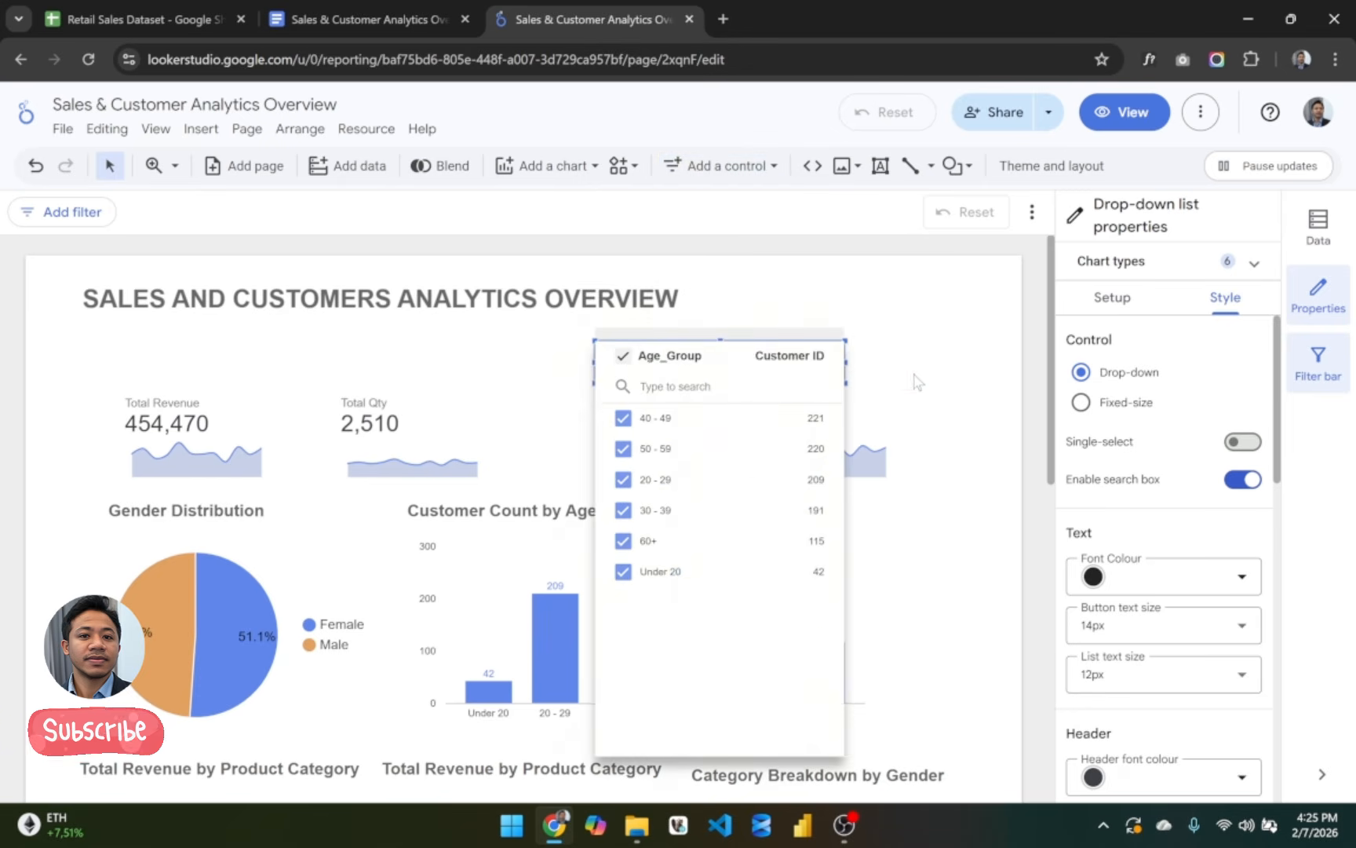
left_click_drag(778, 366, 711, 358)
left_click(811, 348)
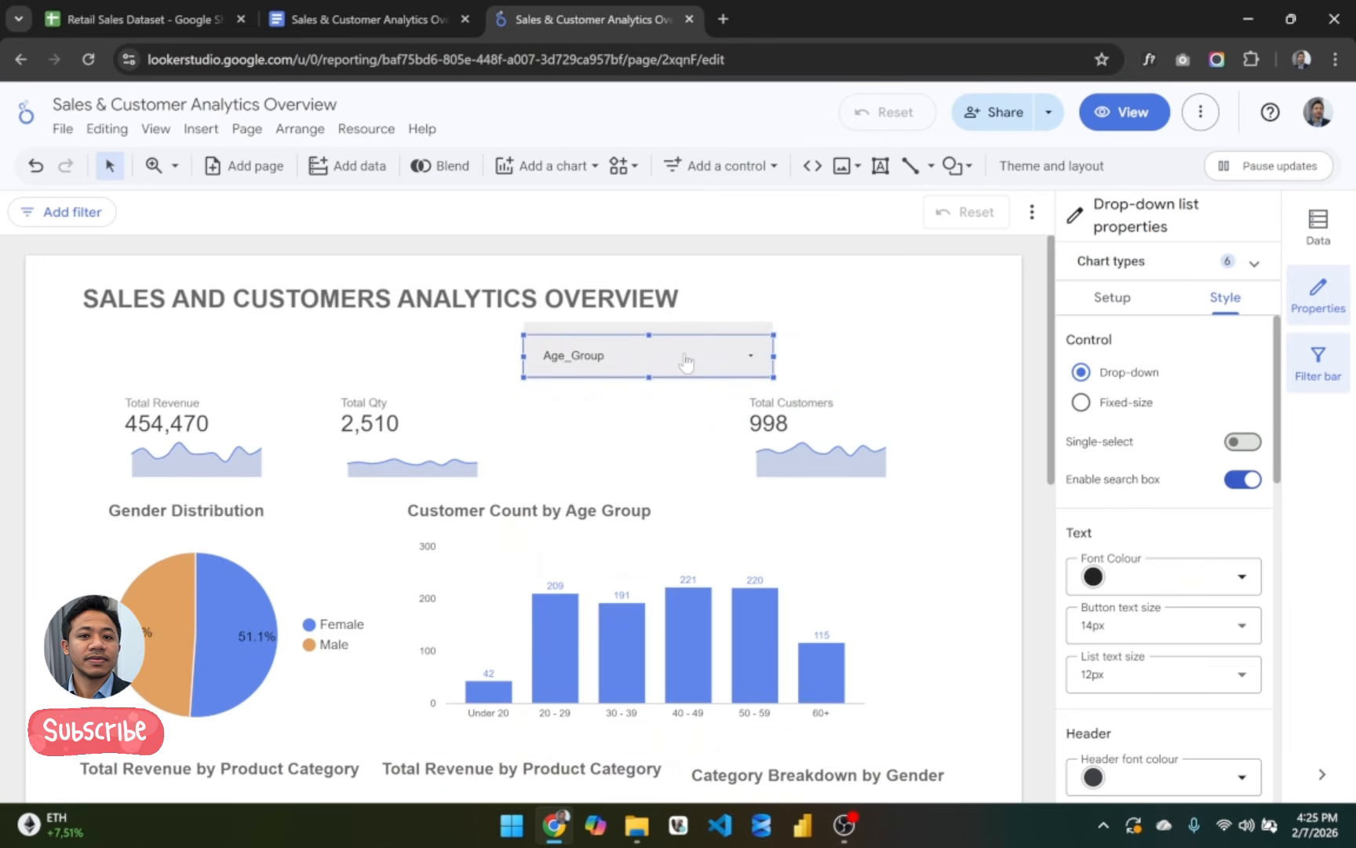
left_click_drag(702, 363, 588, 365)
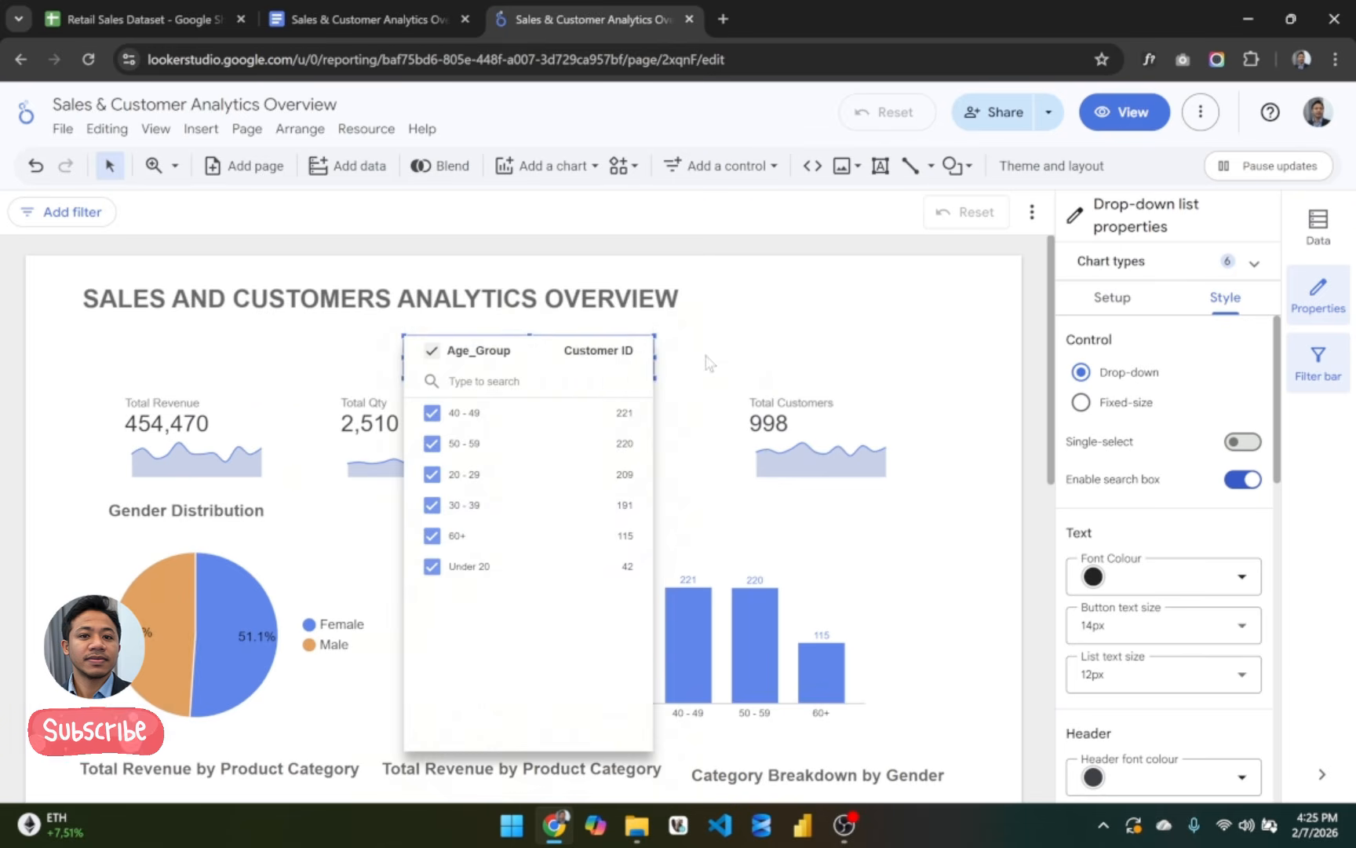
left_click(709, 362)
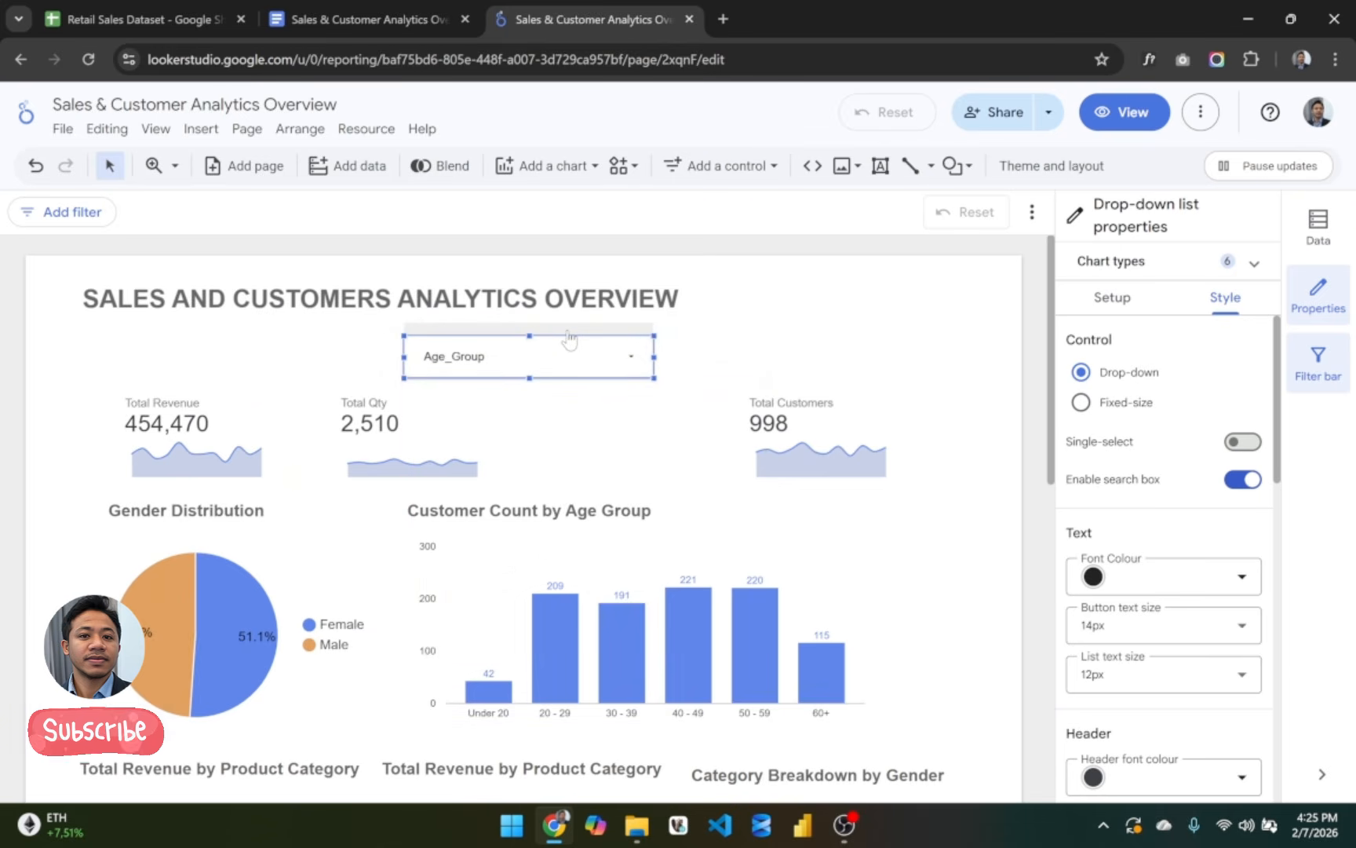
left_click(727, 372)
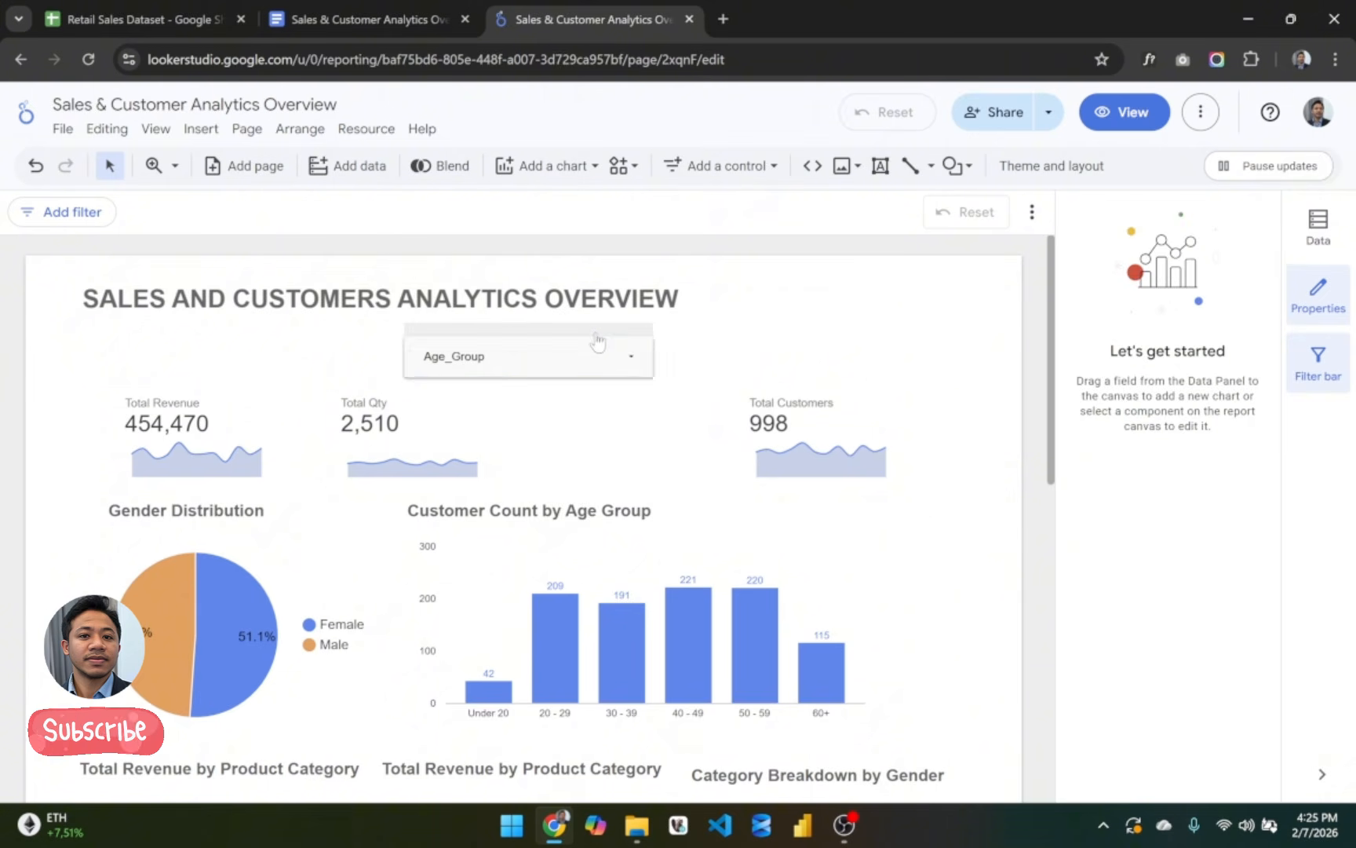
Step: Shift the Age_Group drop-down right so it sits above the space between the Total Qty and Total Customers scorecards, and keep it selected
left_click(596, 342)
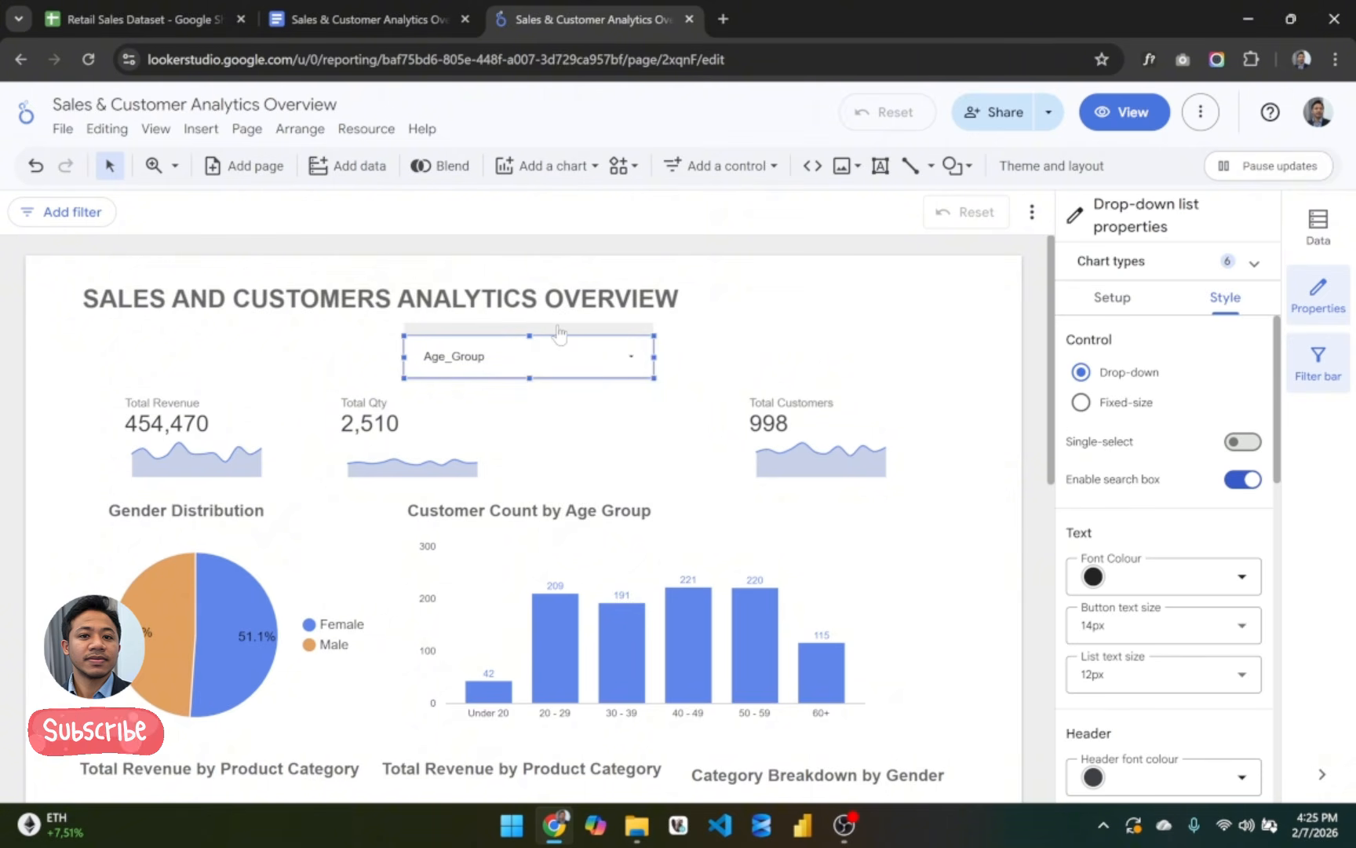
left_click_drag(521, 359, 630, 362)
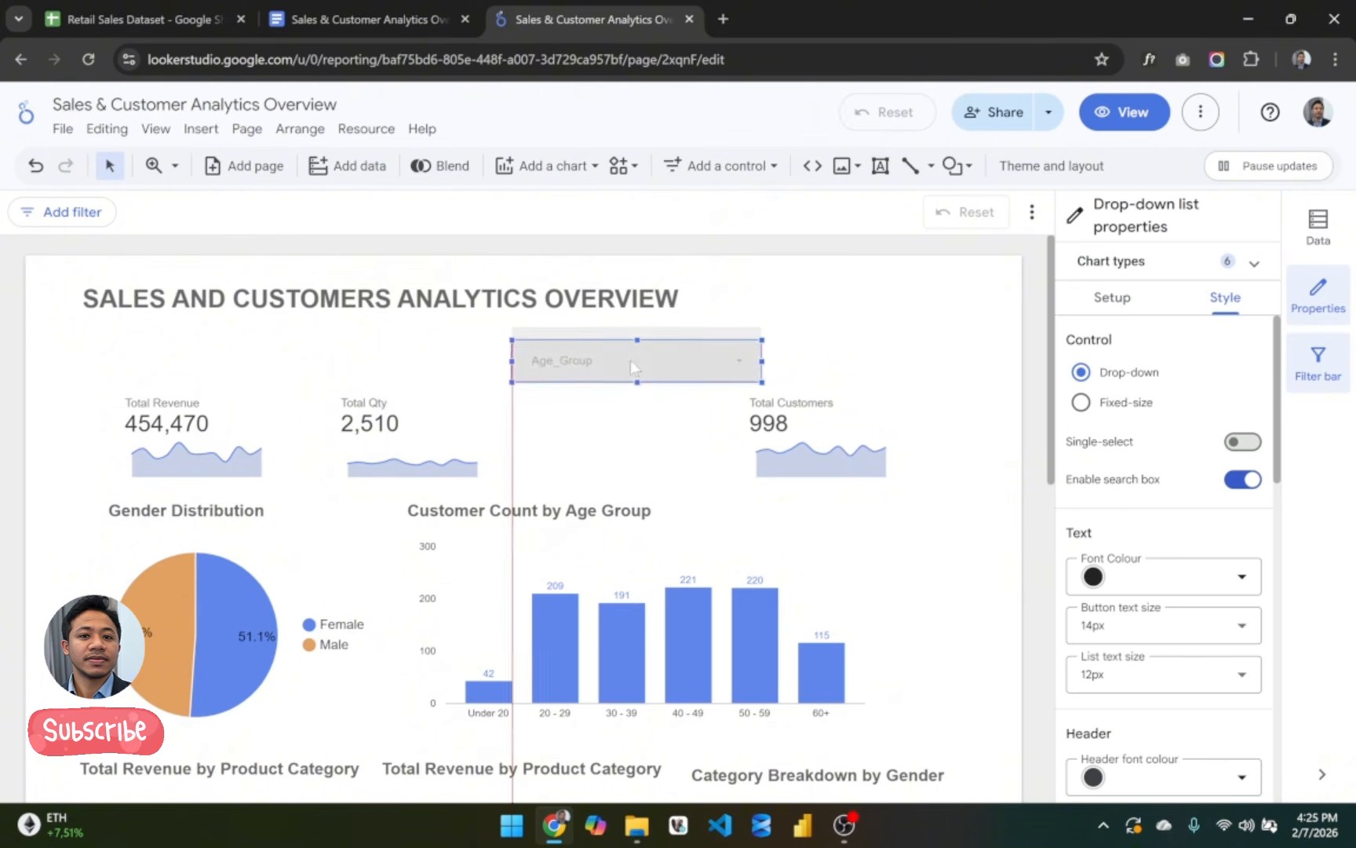
left_click(961, 393)
left_click_drag(963, 396, 488, 336)
left_click(617, 344)
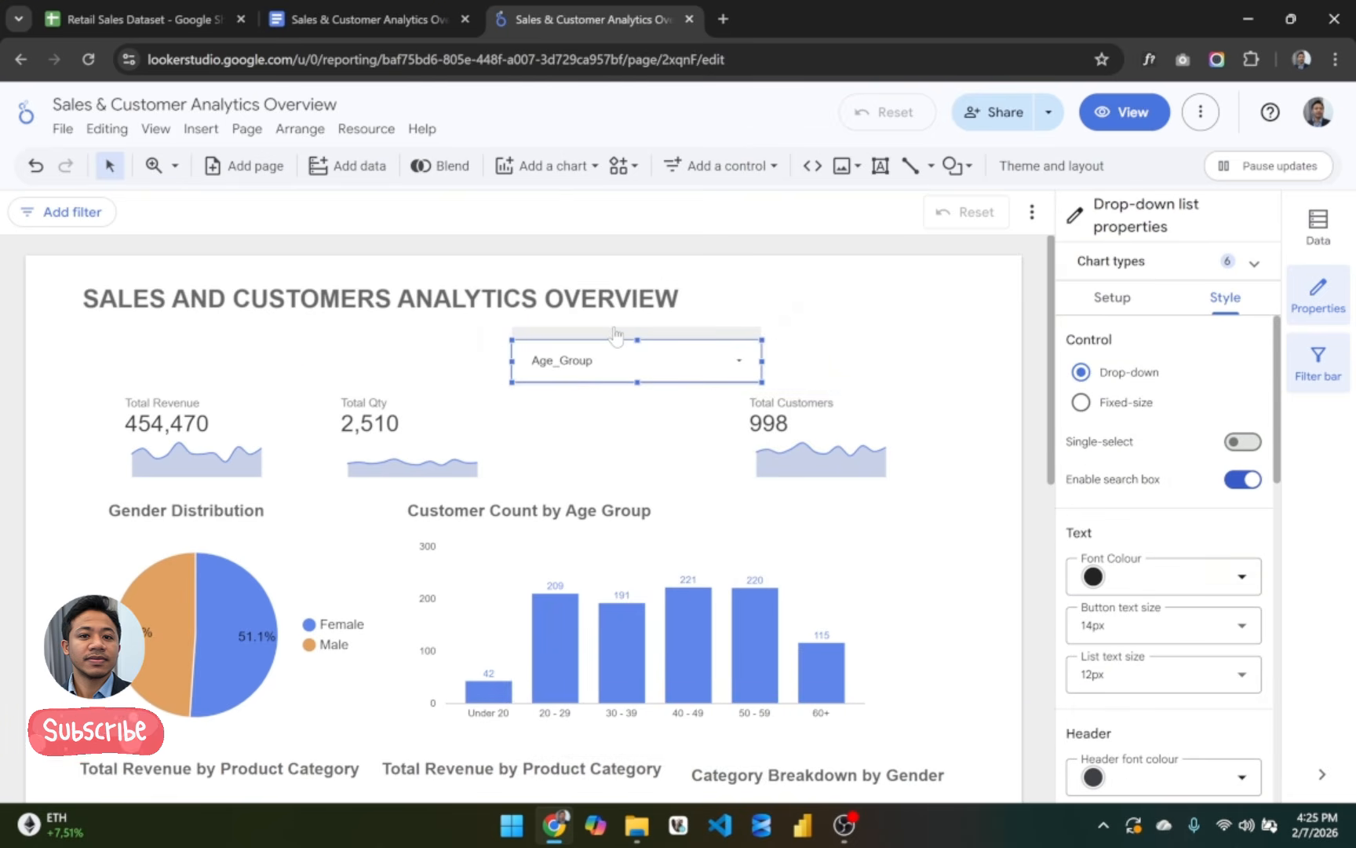
Step: Try placing the Age_Group drop-down control beside the report title
left_click_drag(617, 334, 850, 292)
left_click_drag(1021, 366, 773, 298)
left_click(944, 372)
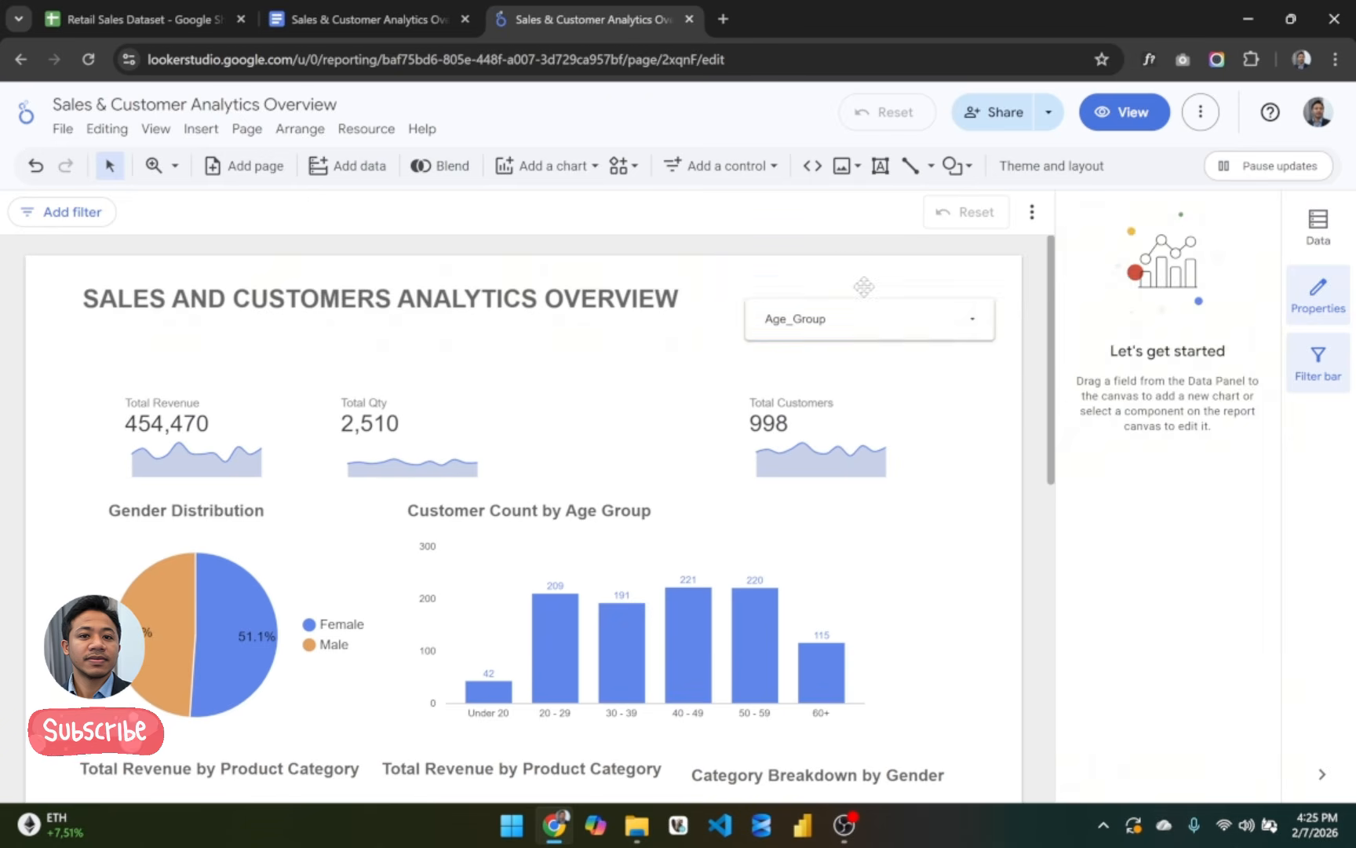
left_click(862, 298)
left_click(907, 305)
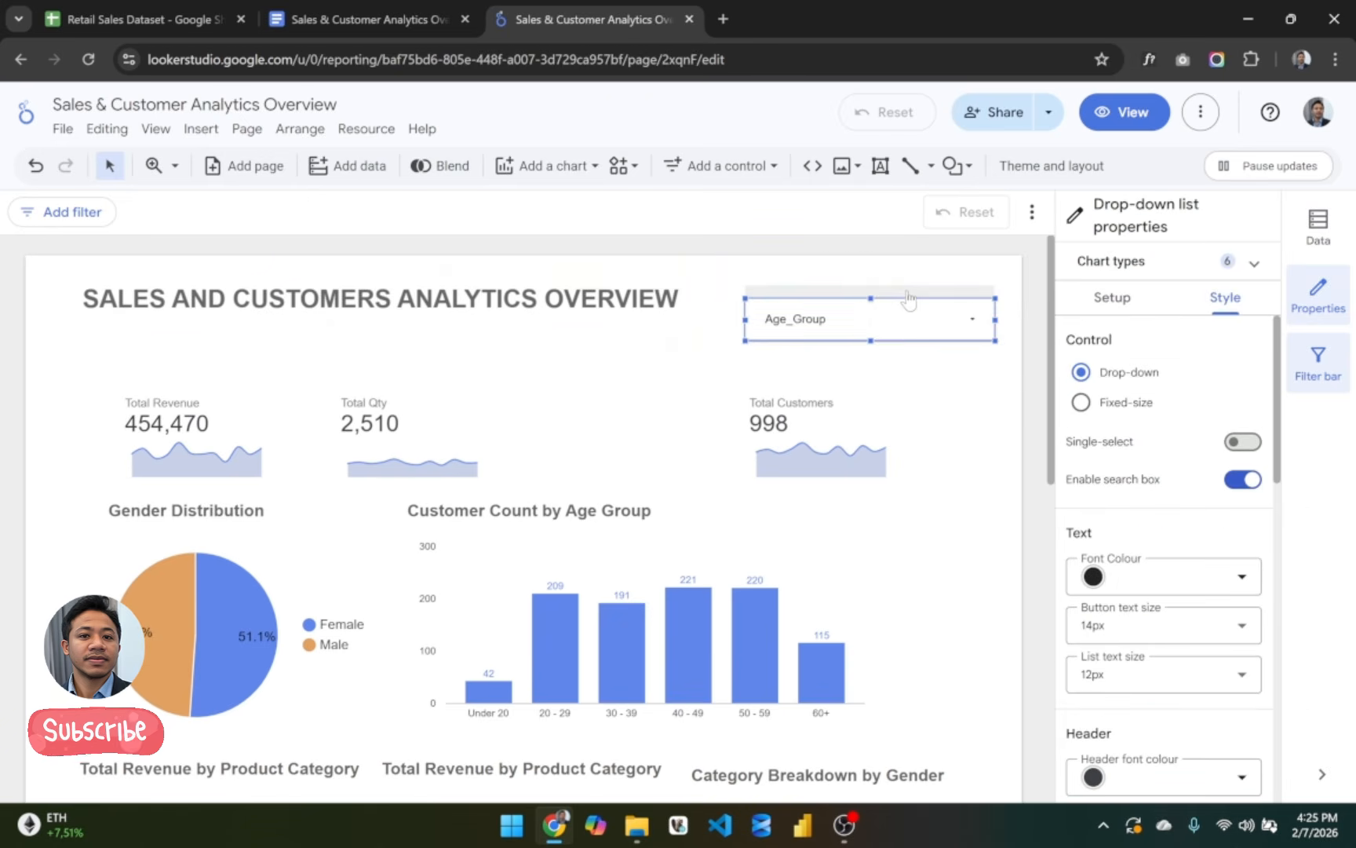
left_click(899, 349)
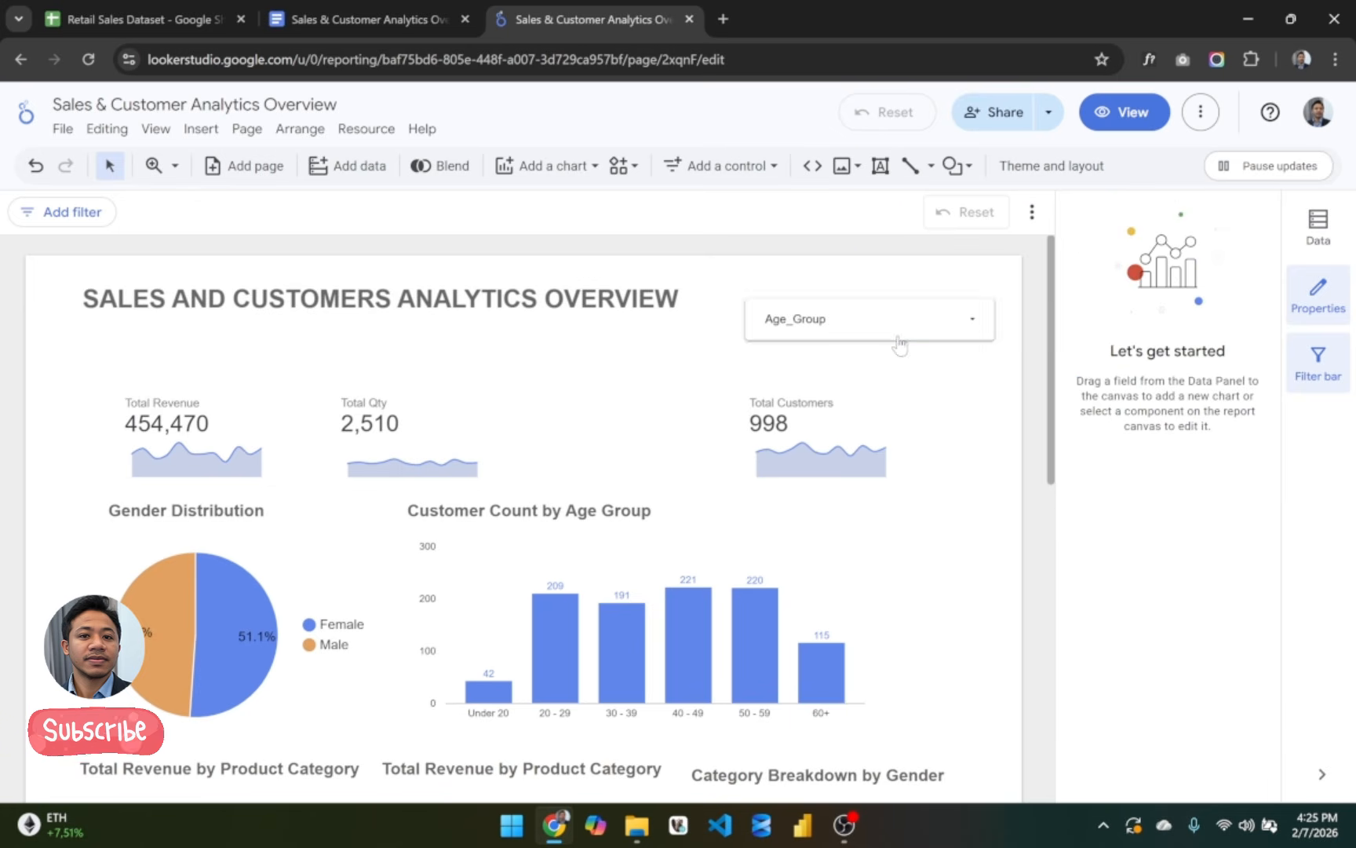
Step: Move the Age_Group drop-down control into the row between the report title and the scorecards
left_click(830, 328)
left_click_drag(830, 329, 625, 362)
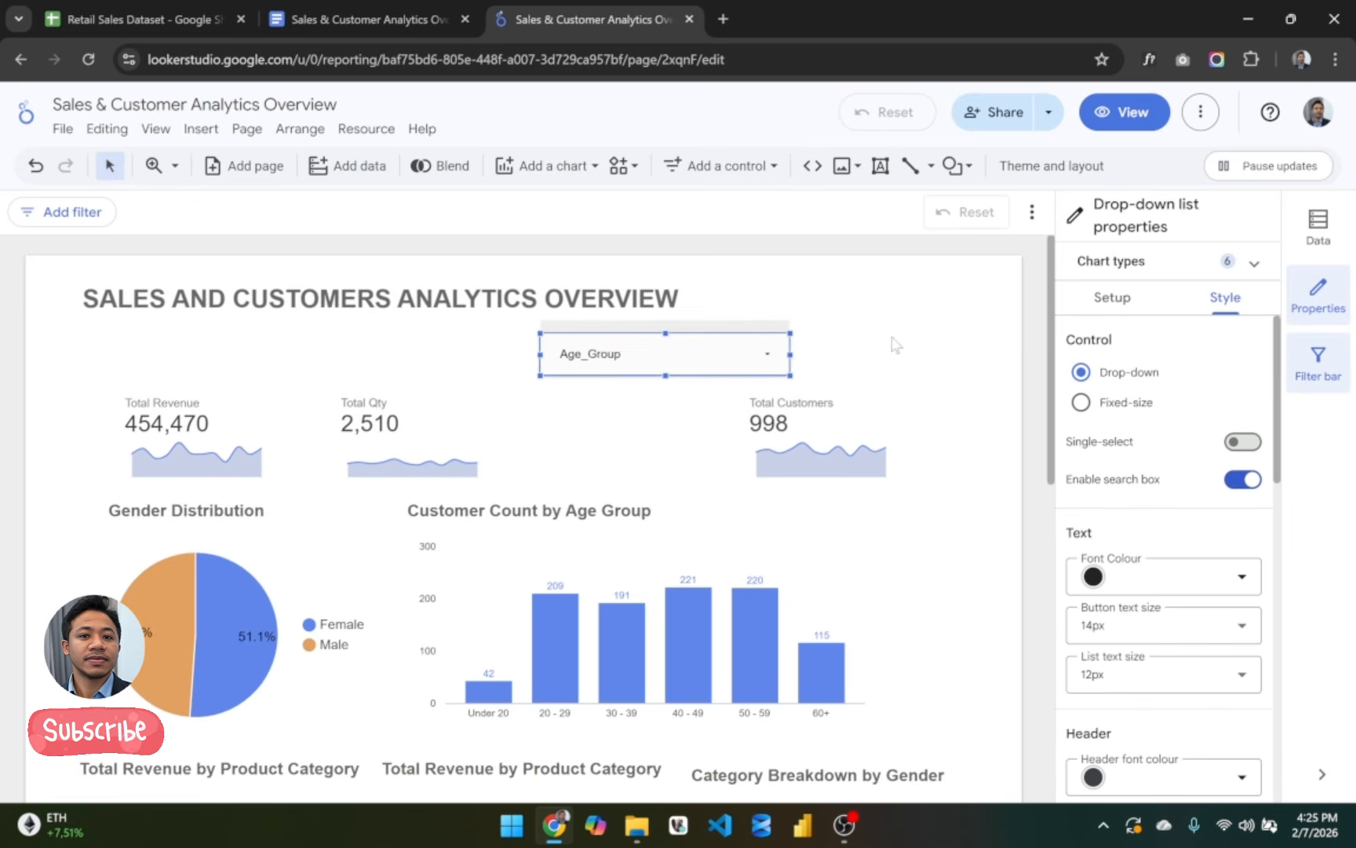
left_click(891, 338)
Step: Add a drop-down list control beside the report title and set its control field to Product Category
left_click(721, 166)
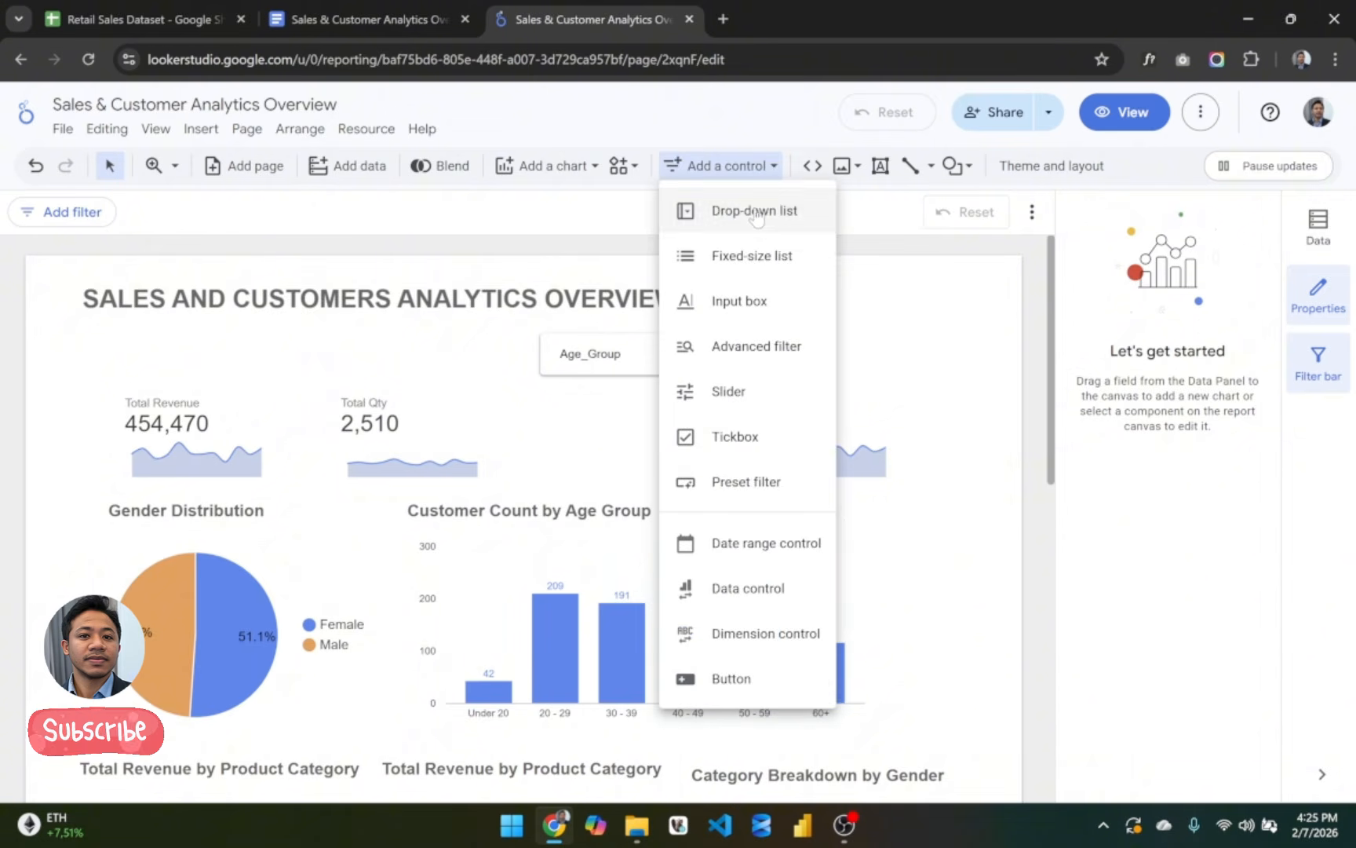
left_click(760, 224)
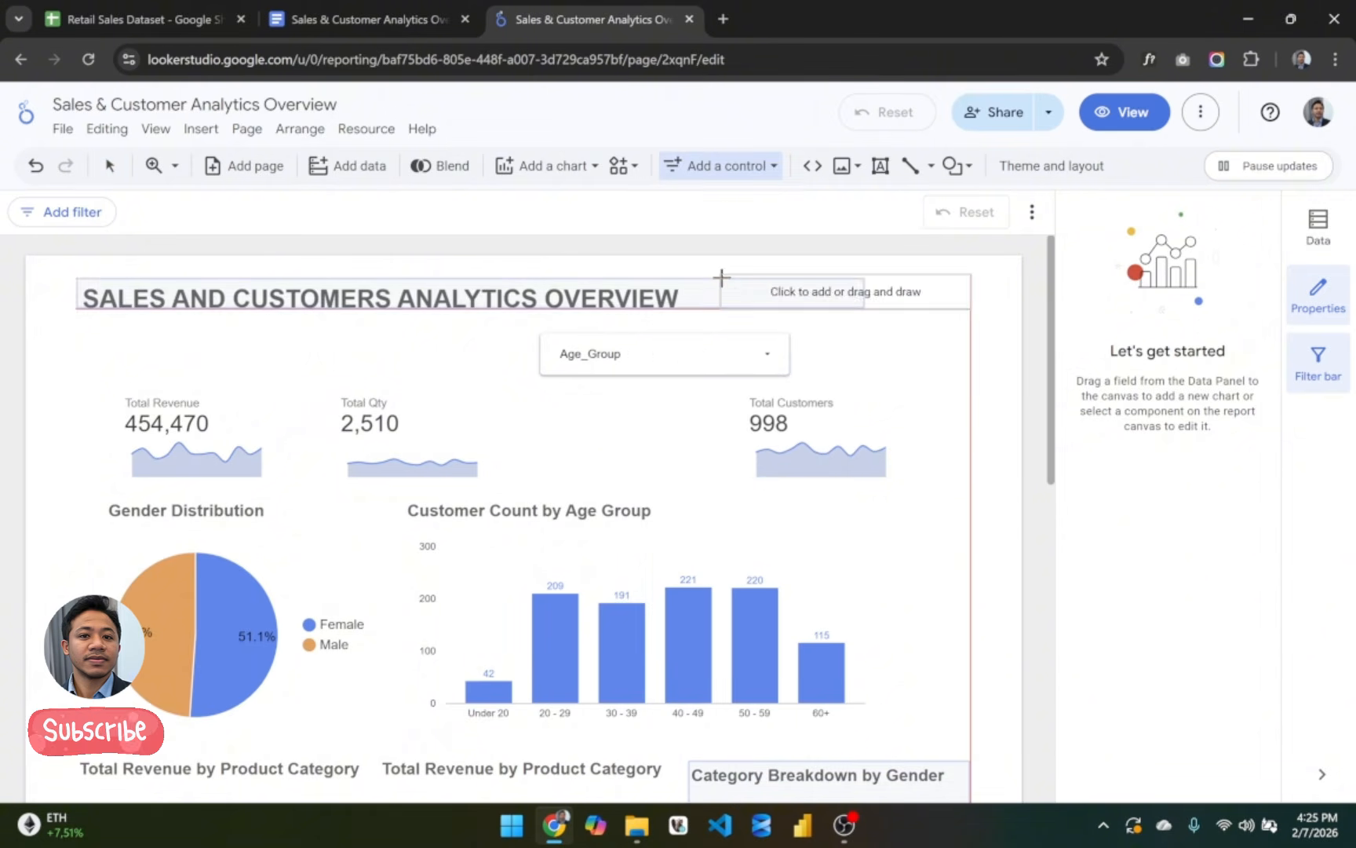
left_click(723, 279)
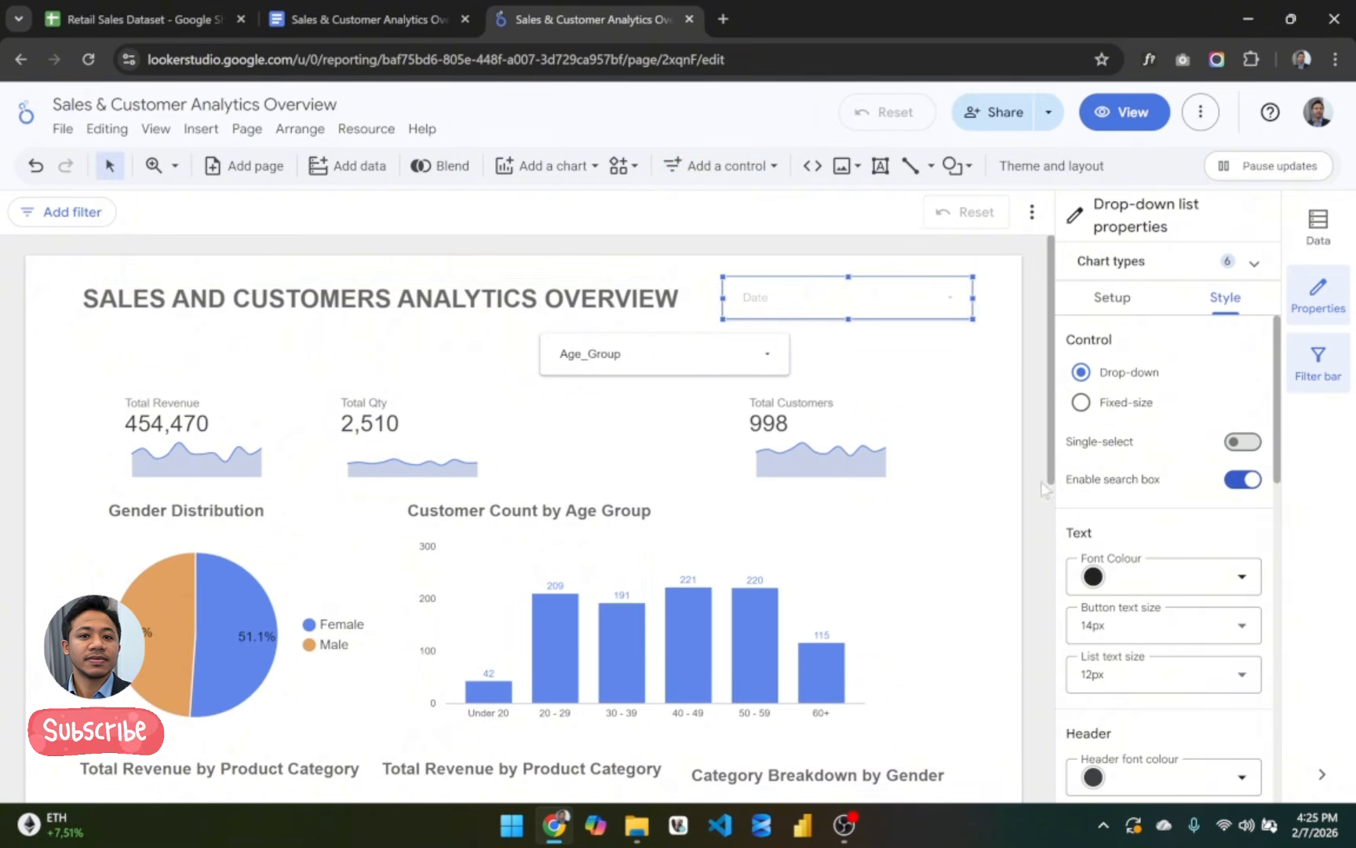
left_click(1124, 297)
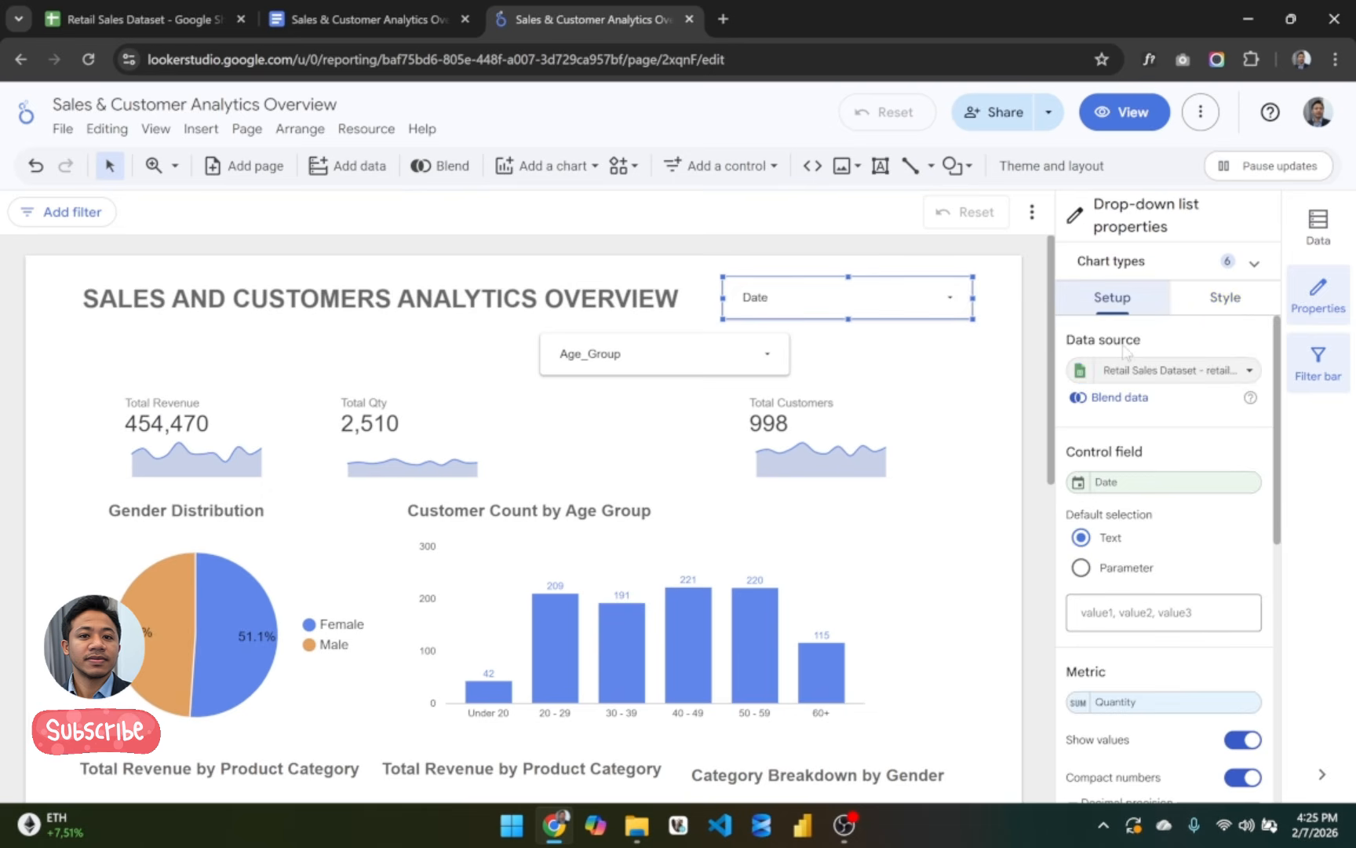
left_click(1126, 482)
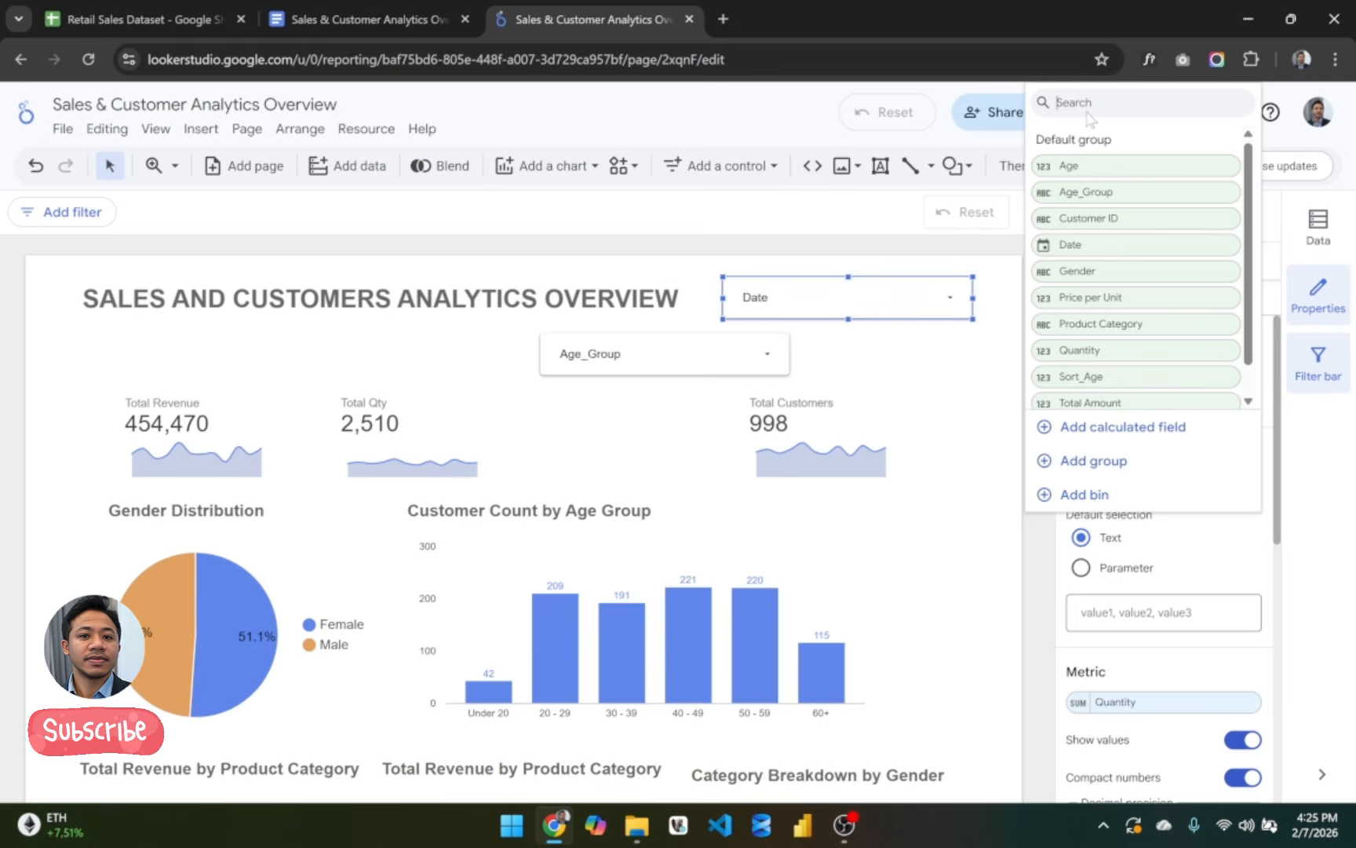
type("g")
key("BackSpace")
type("PRO")
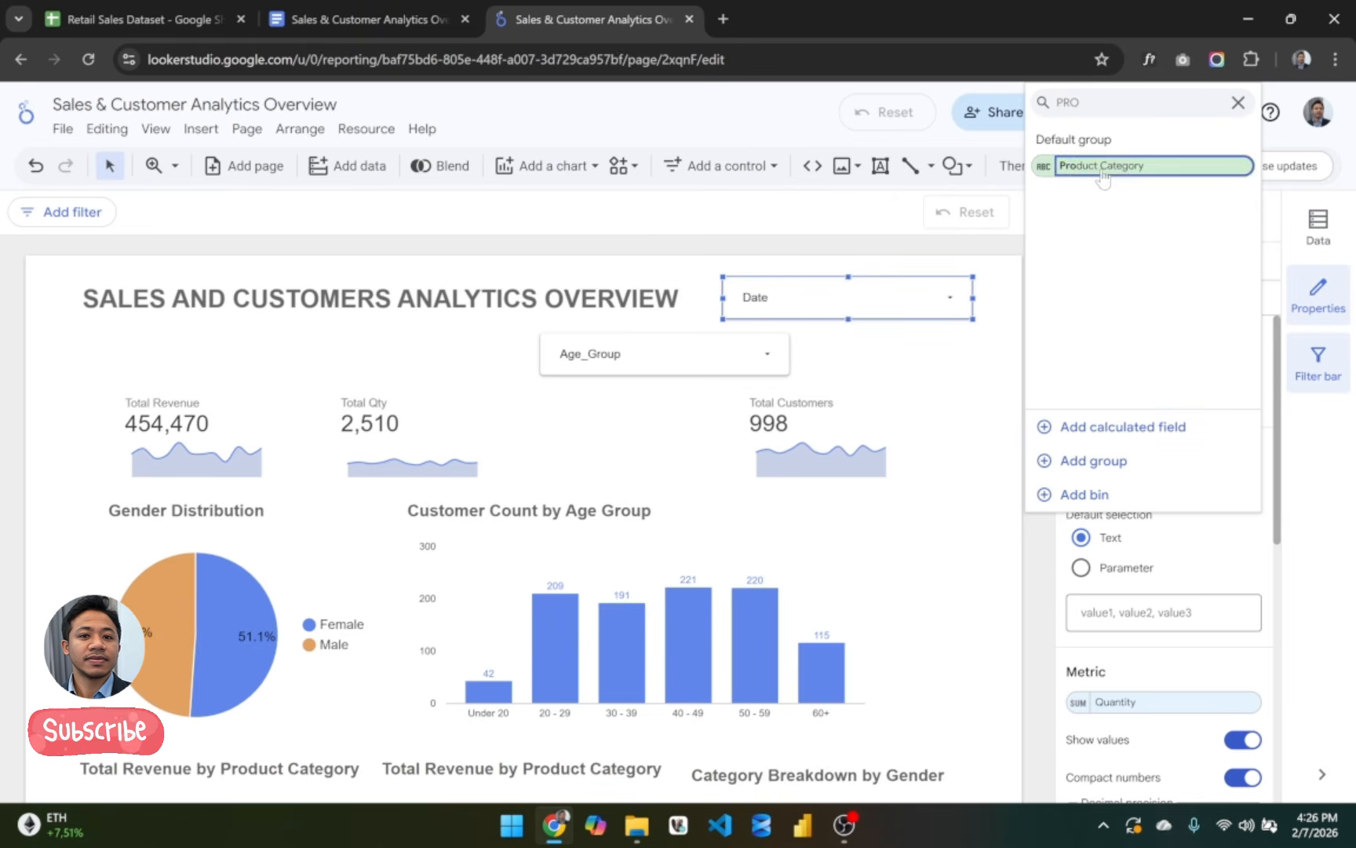
left_click(1115, 166)
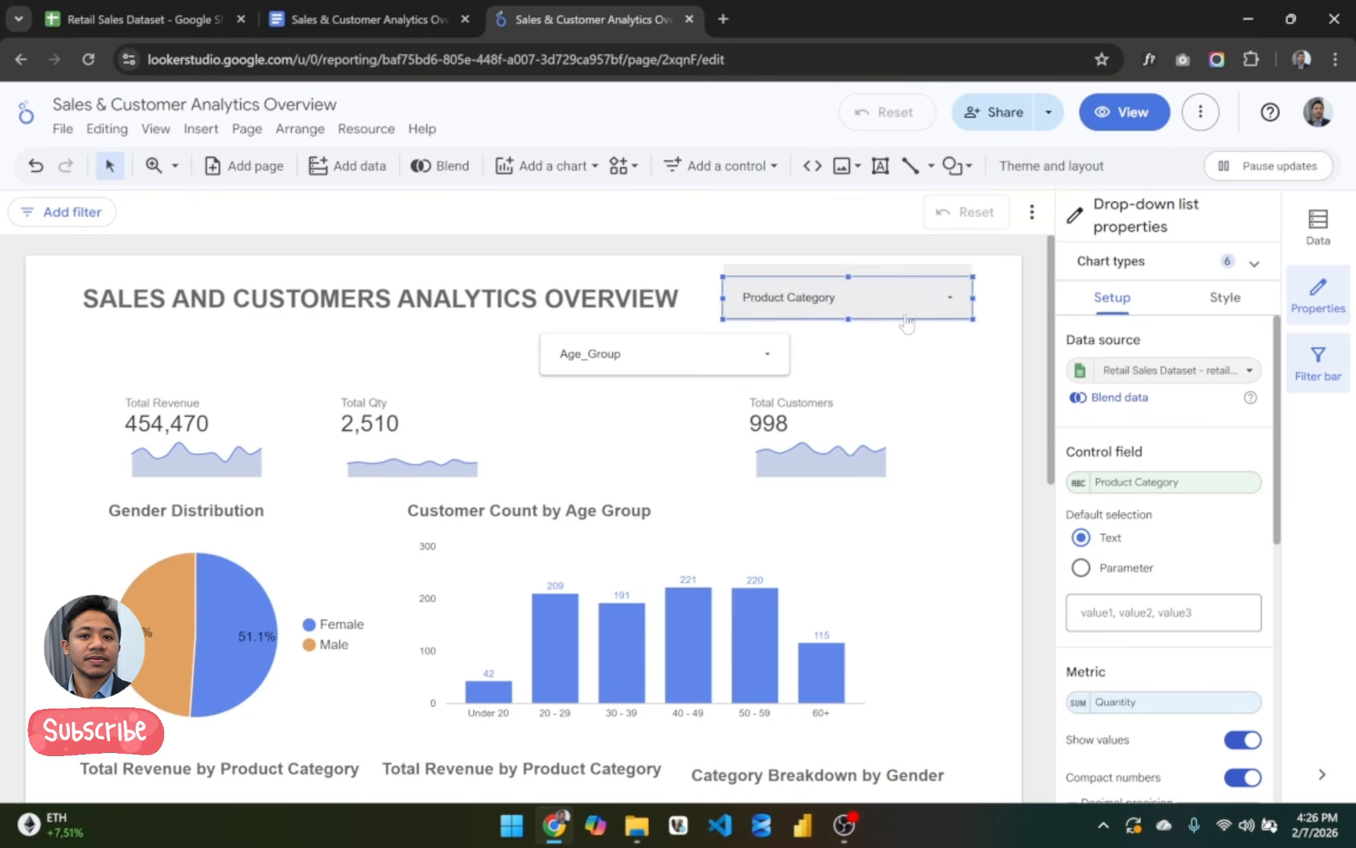
Step: Move the Product Category control above the Total Revenue scorecard, level with the Age_Group control, and narrow it
left_click_drag(903, 322, 272, 355)
left_click(387, 343)
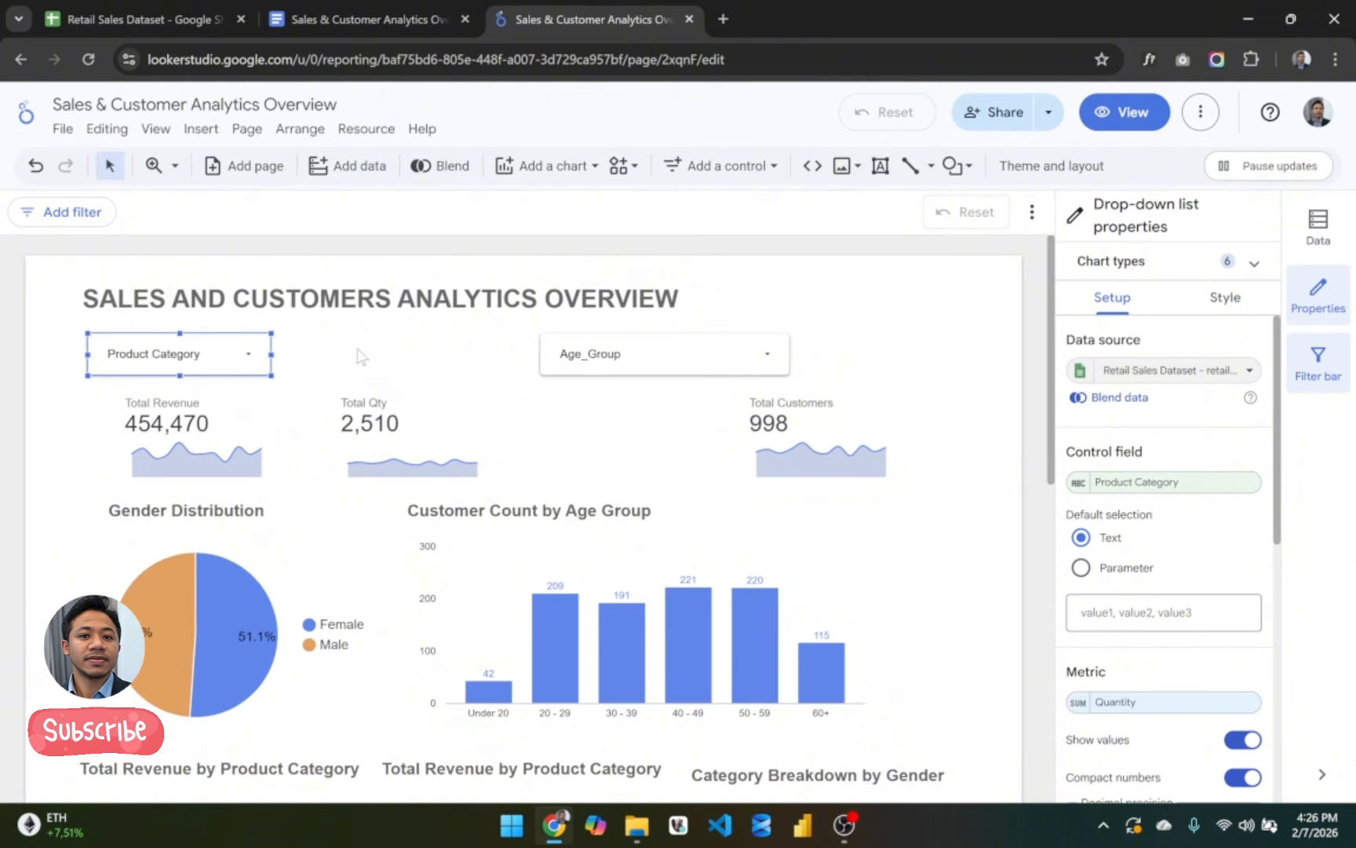
left_click_drag(45, 319, 324, 392)
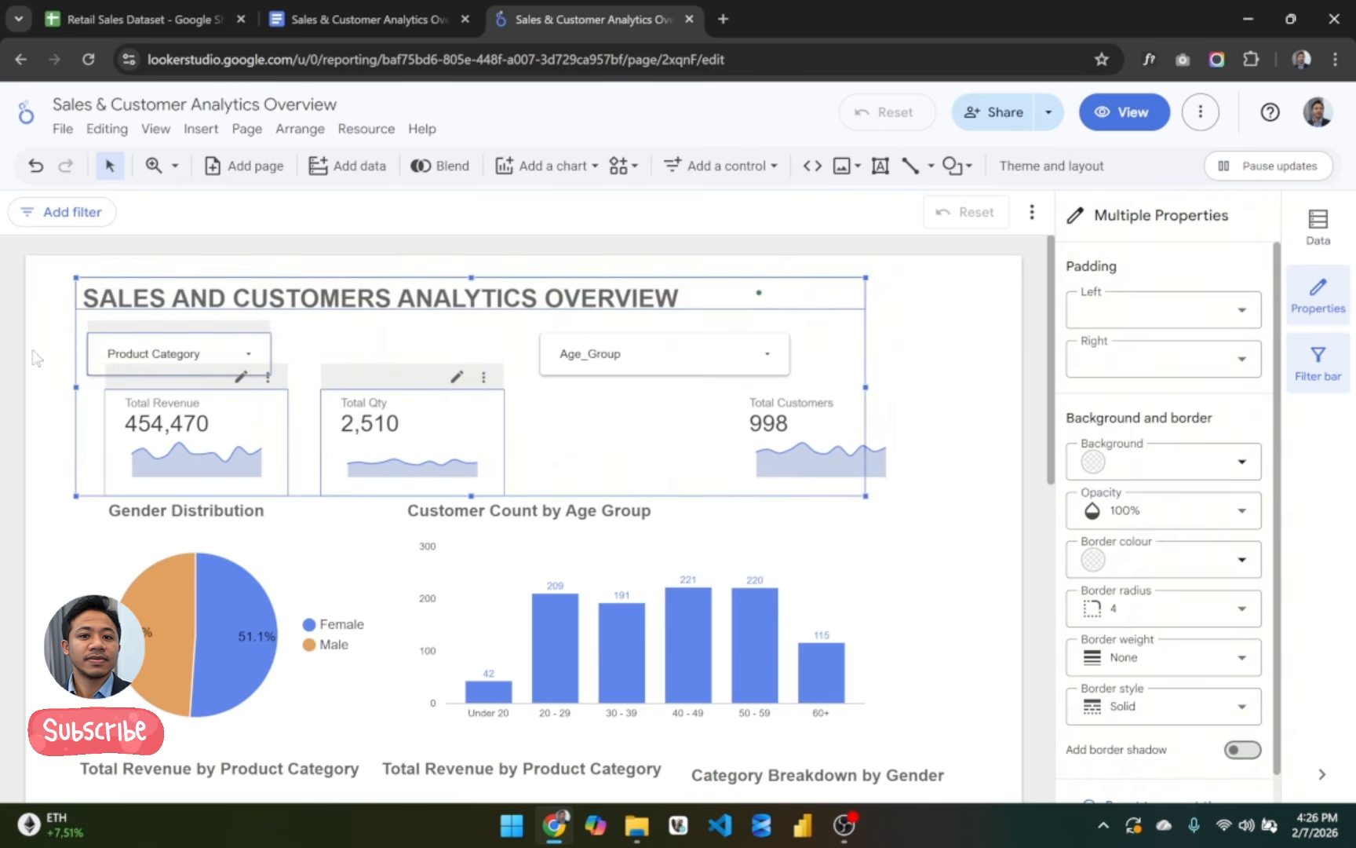
left_click(35, 358)
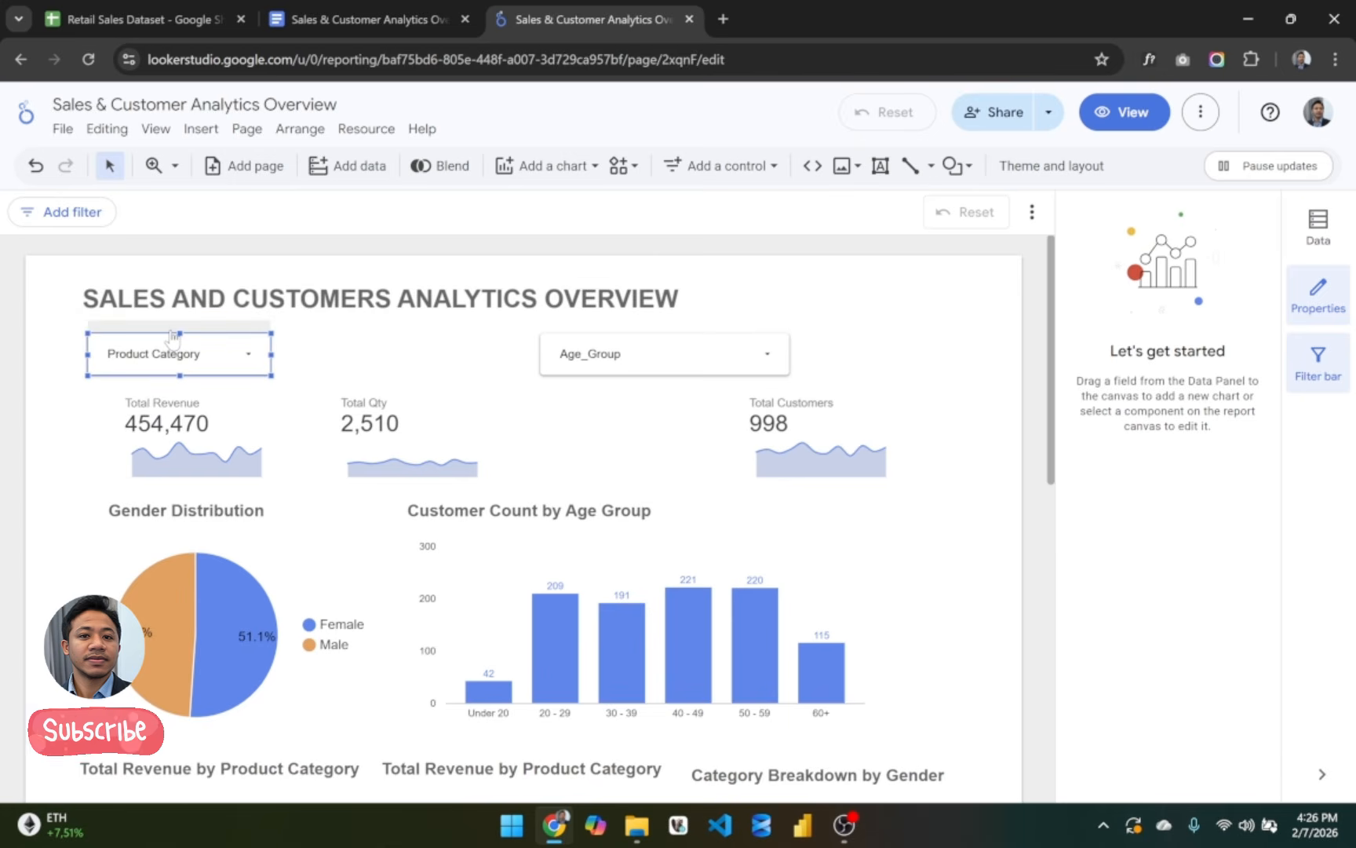
left_click(416, 340)
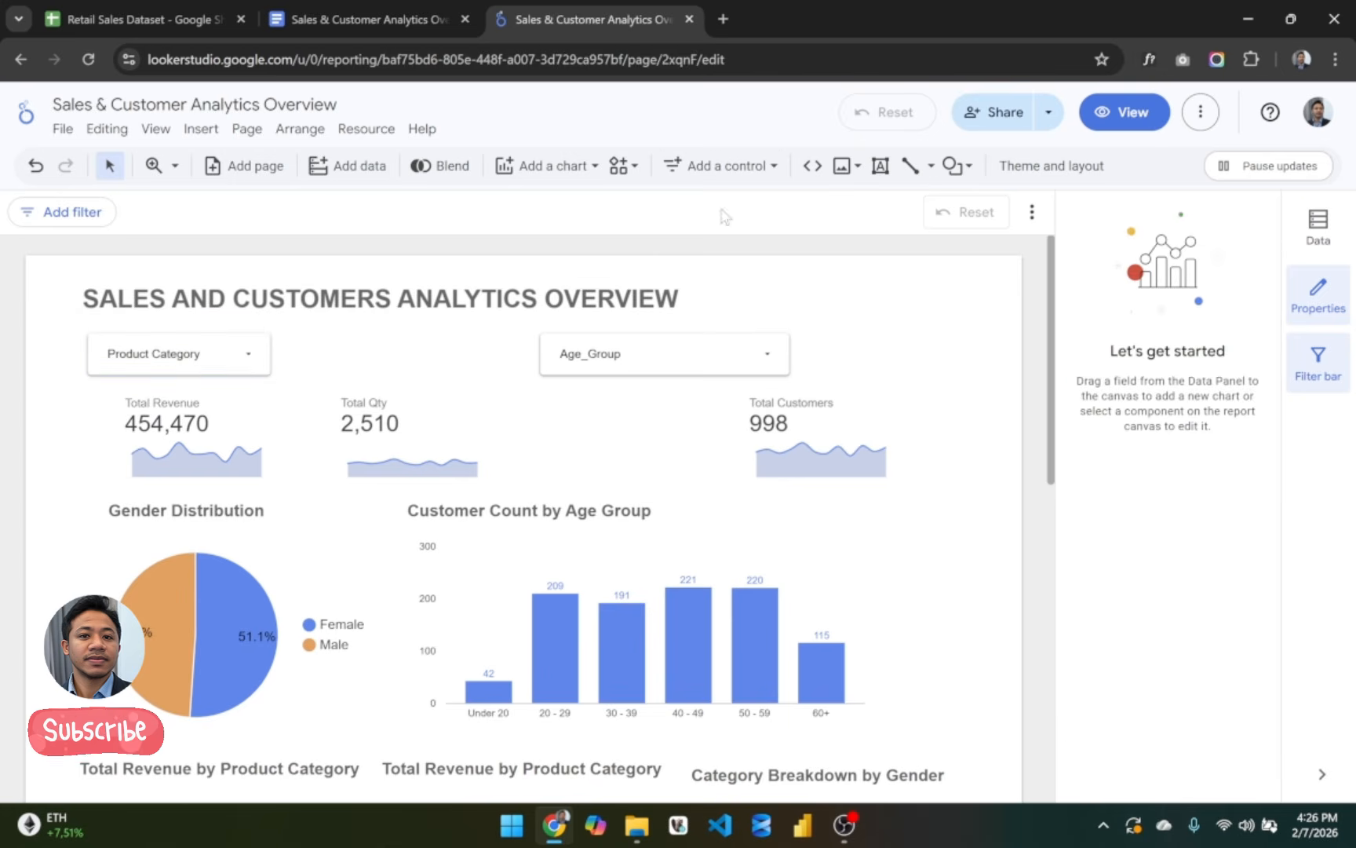
Step: Add another drop-down list control between Product Category and Age_Group, with Gender as its control field
left_click(722, 166)
left_click(754, 221)
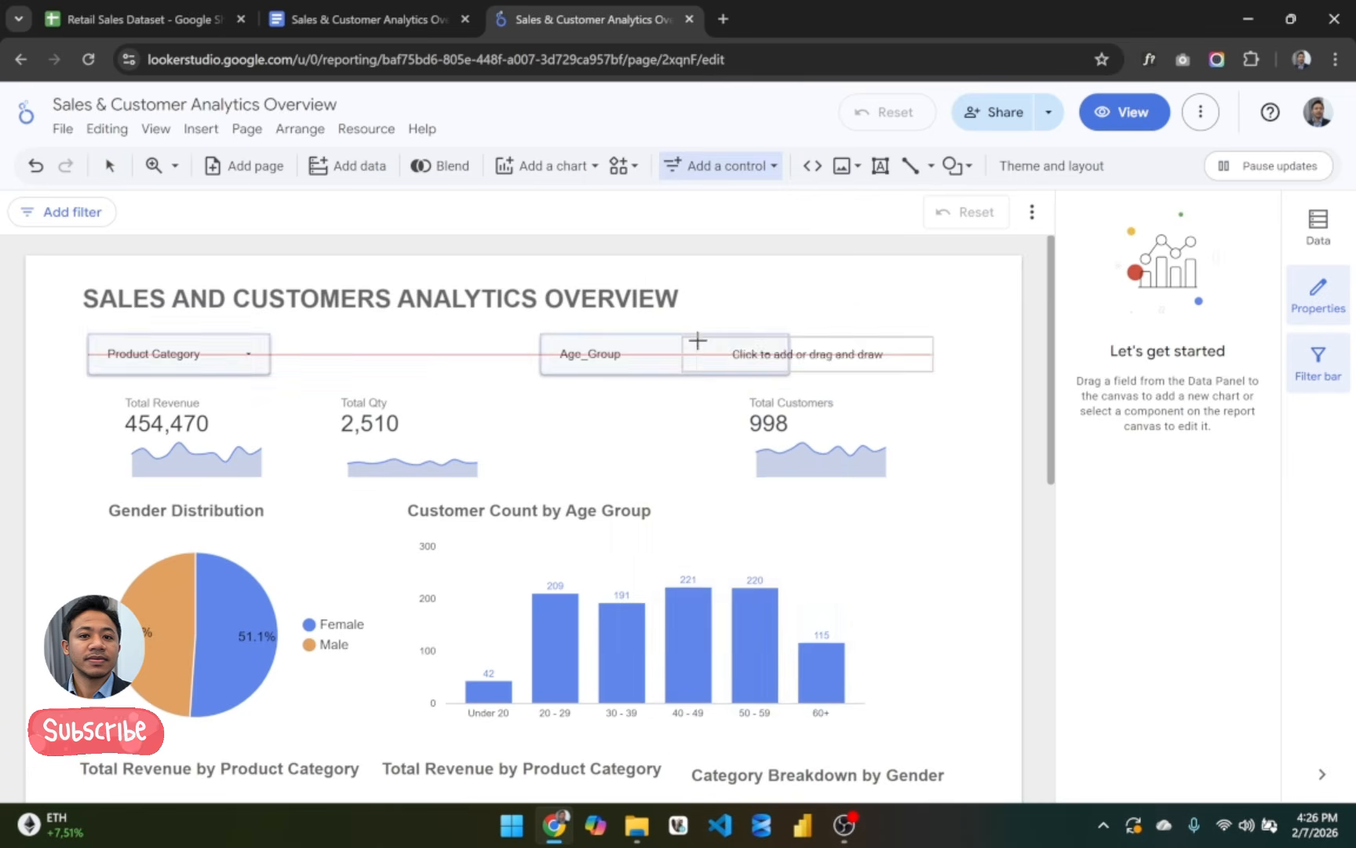
left_click(385, 333)
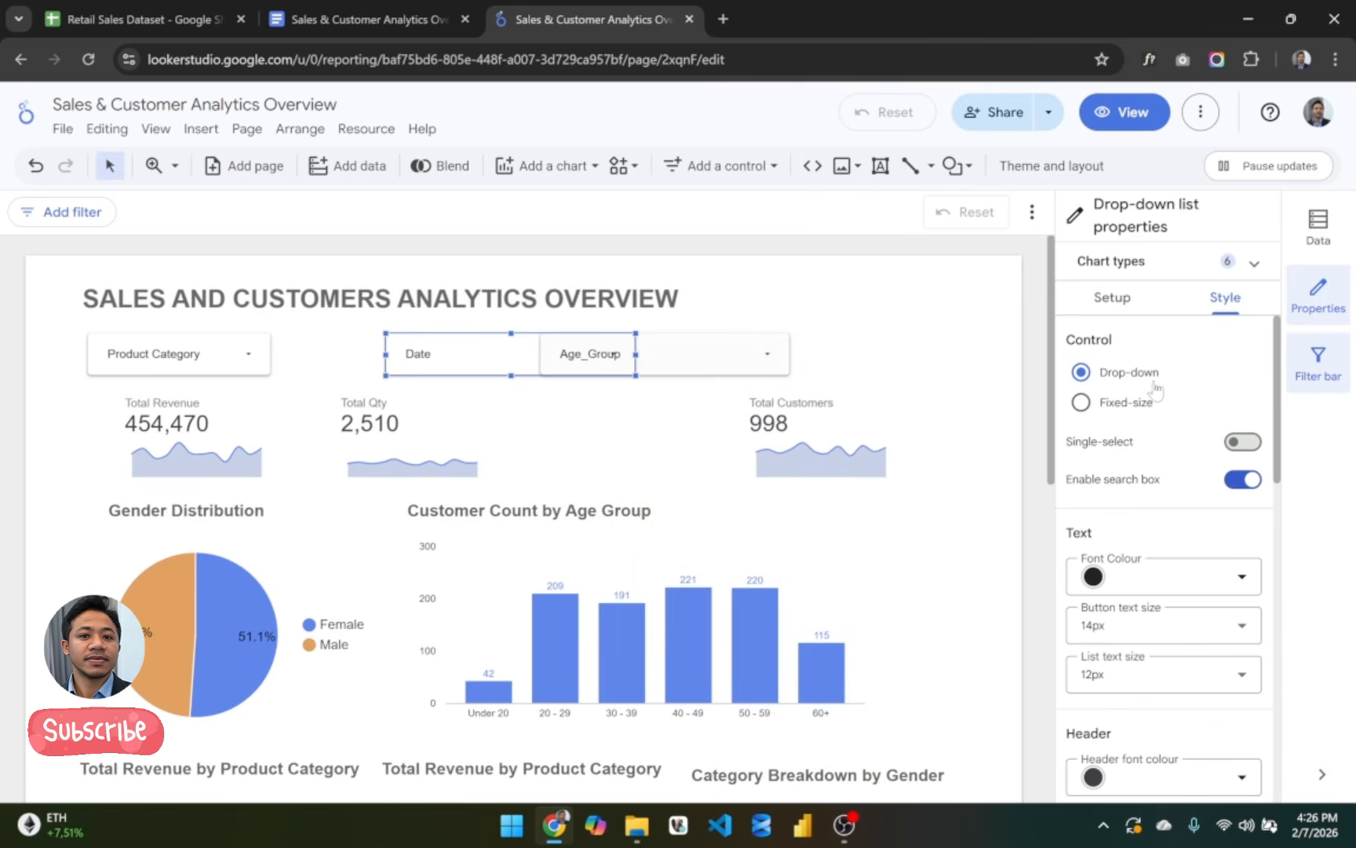
left_click(1124, 297)
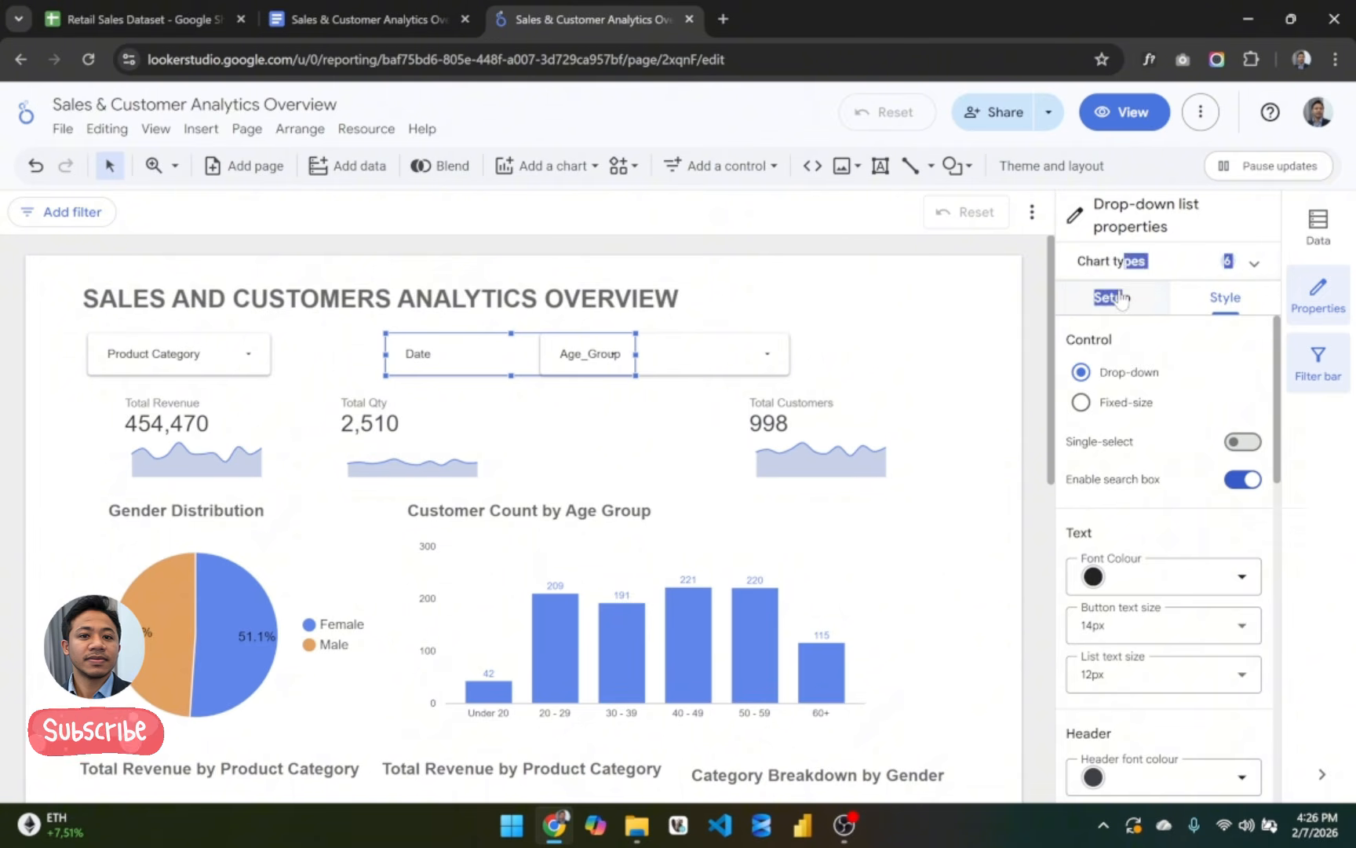
left_click(1115, 484)
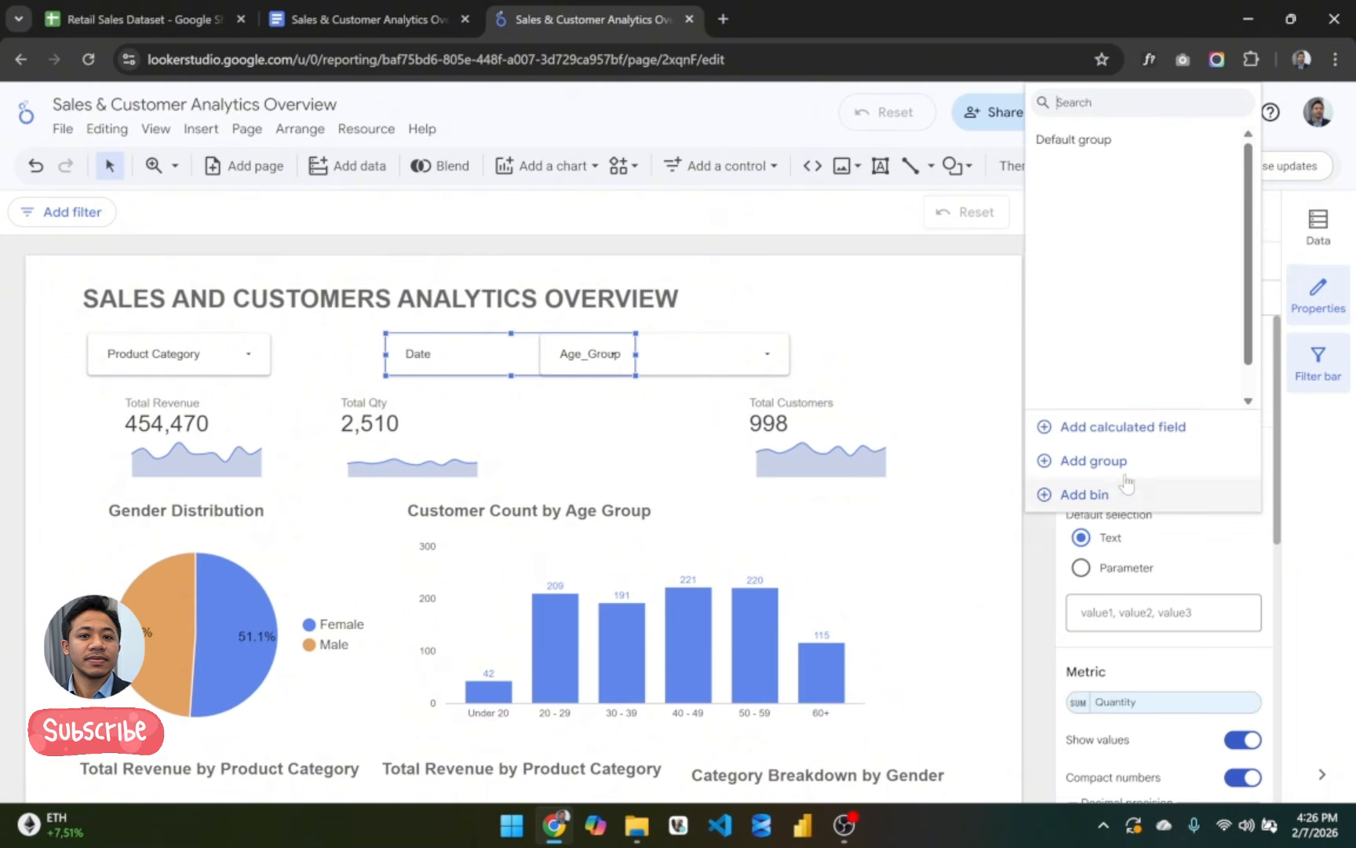
scroll(1158, 369, "down", 1)
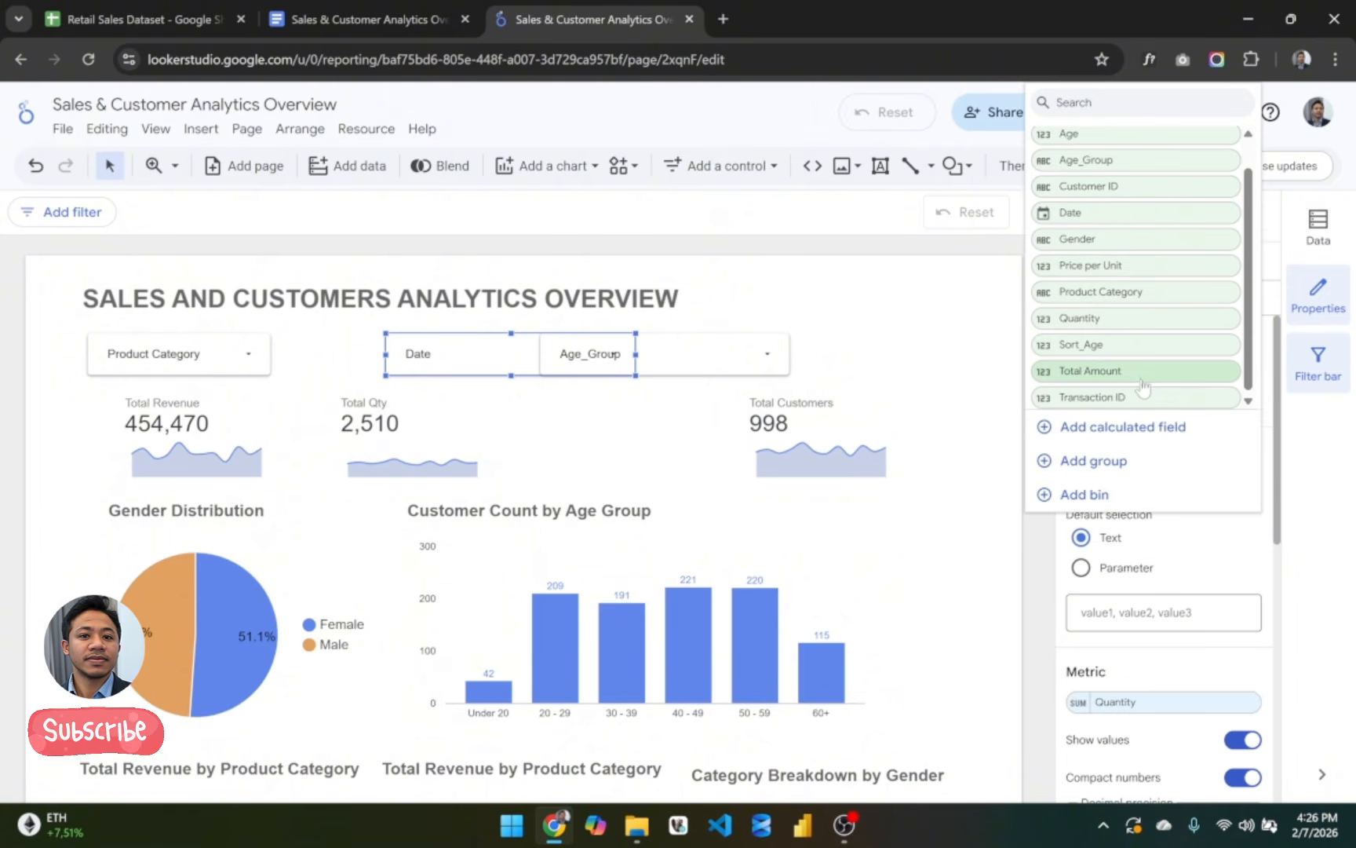
scroll(1143, 385, "up", 1)
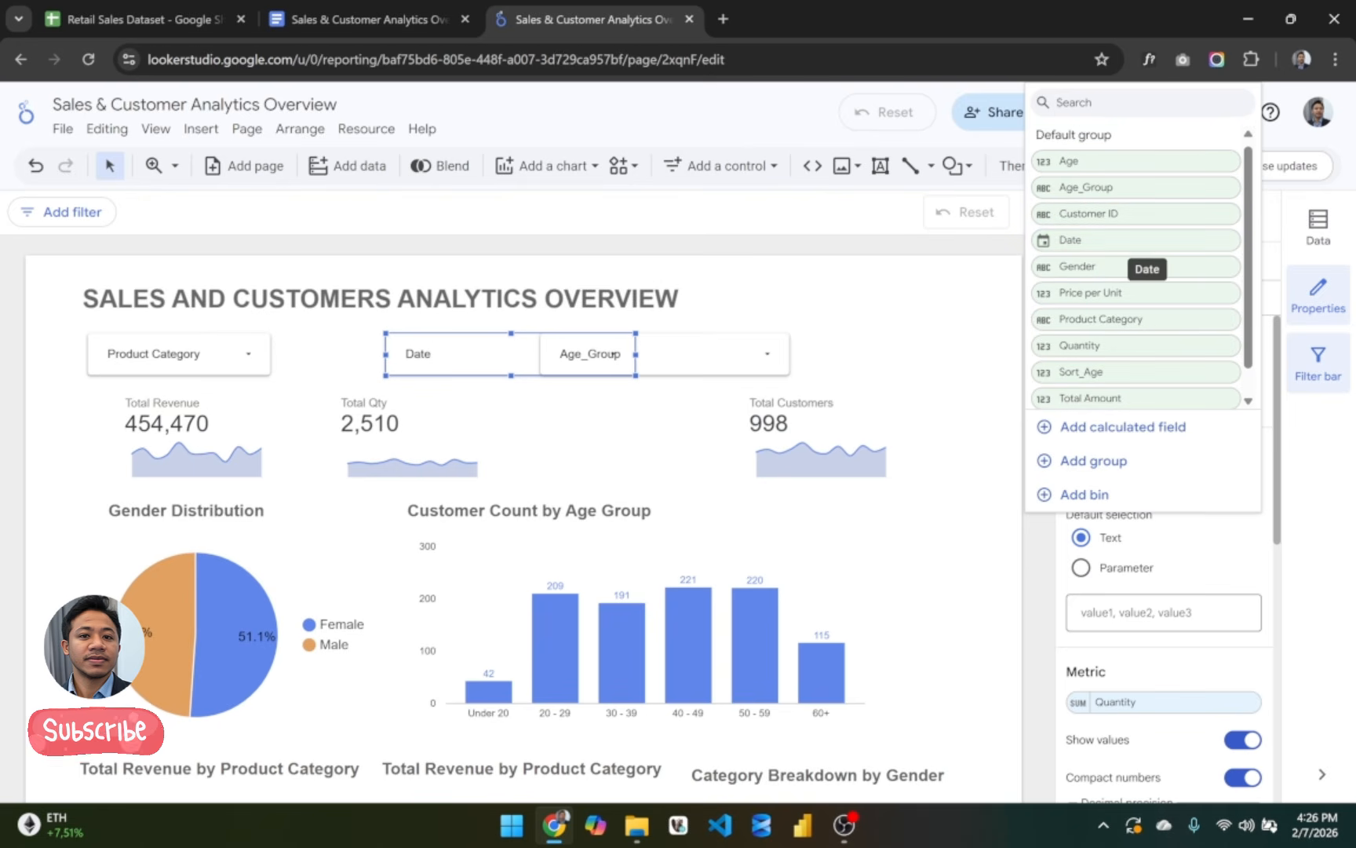
scroll(1147, 335, "up", 1)
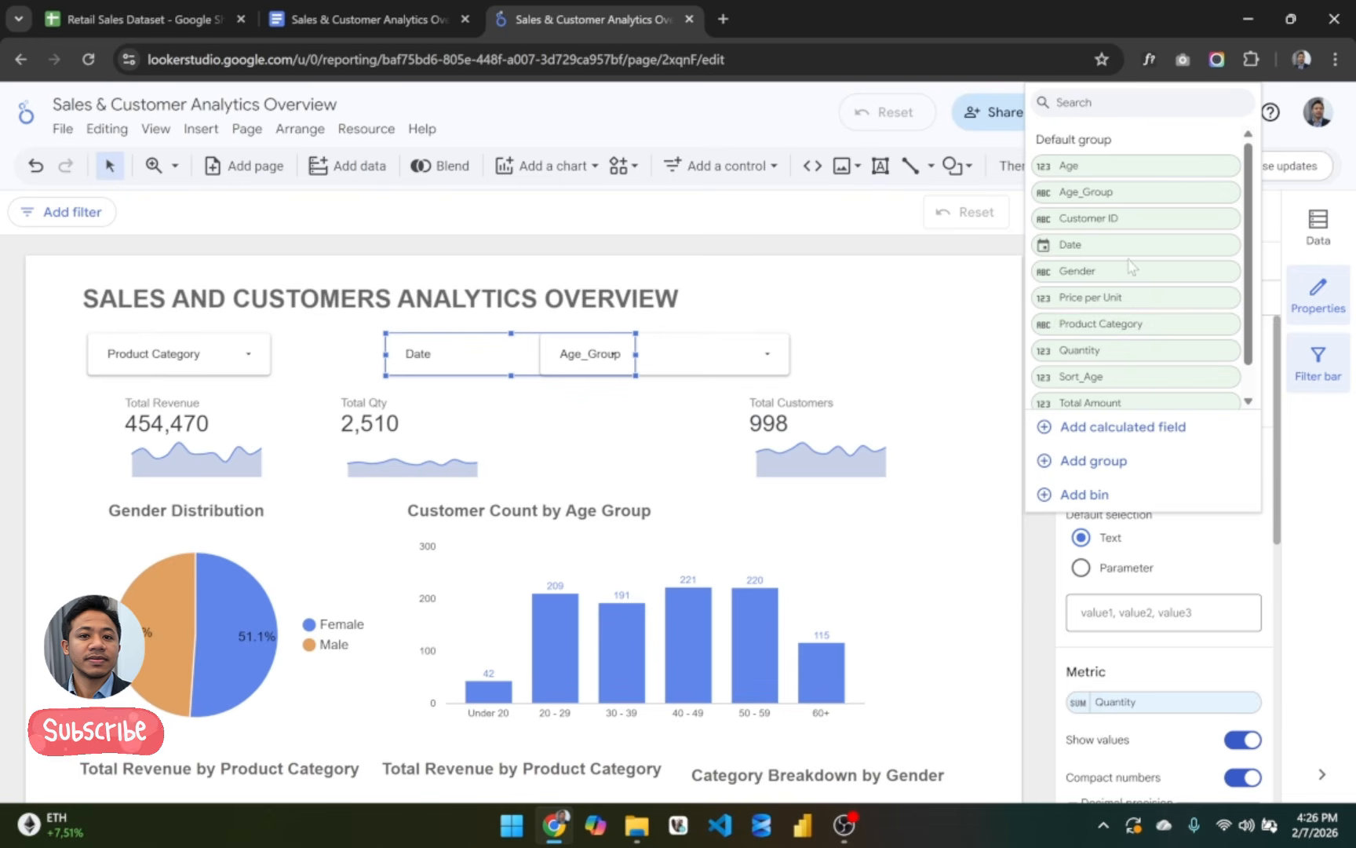
left_click(1127, 270)
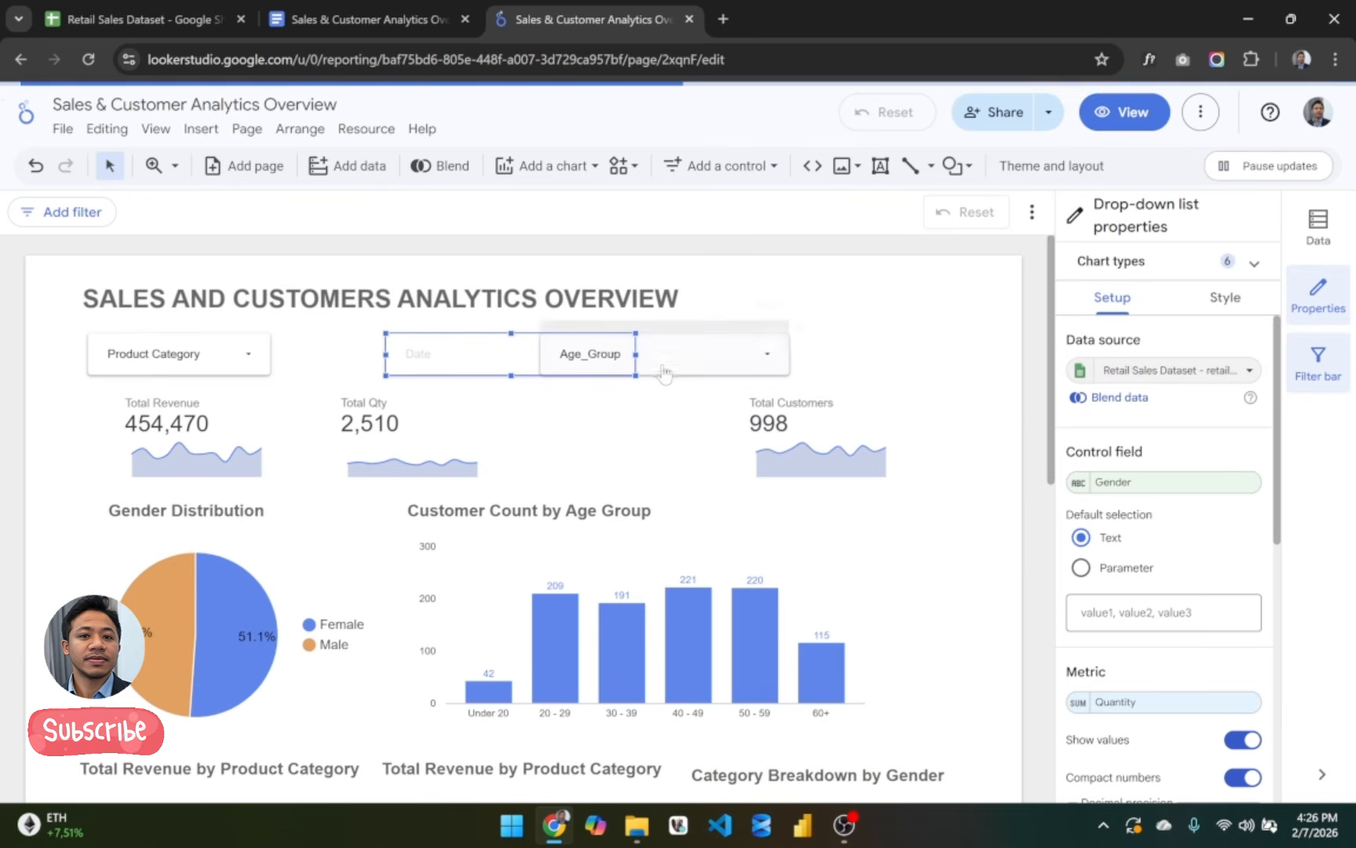
Step: Separate the overlapping Gender and Age_Group controls, placing Gender next to Product Category with a gap before Age_Group
left_click_drag(489, 363, 411, 367)
left_click(476, 351)
left_click(670, 401)
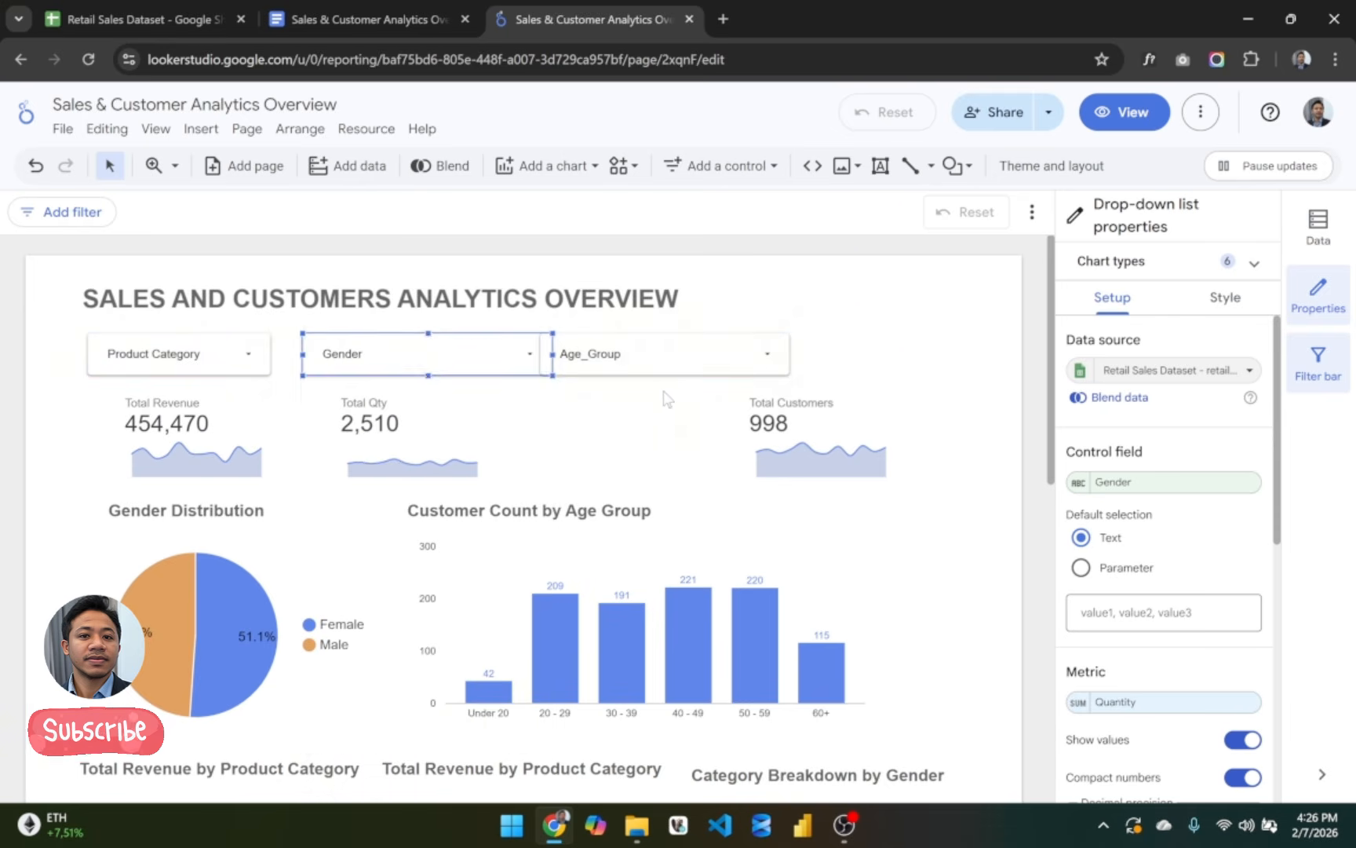
left_click_drag(606, 354, 651, 358)
left_click(848, 364)
left_click(906, 325)
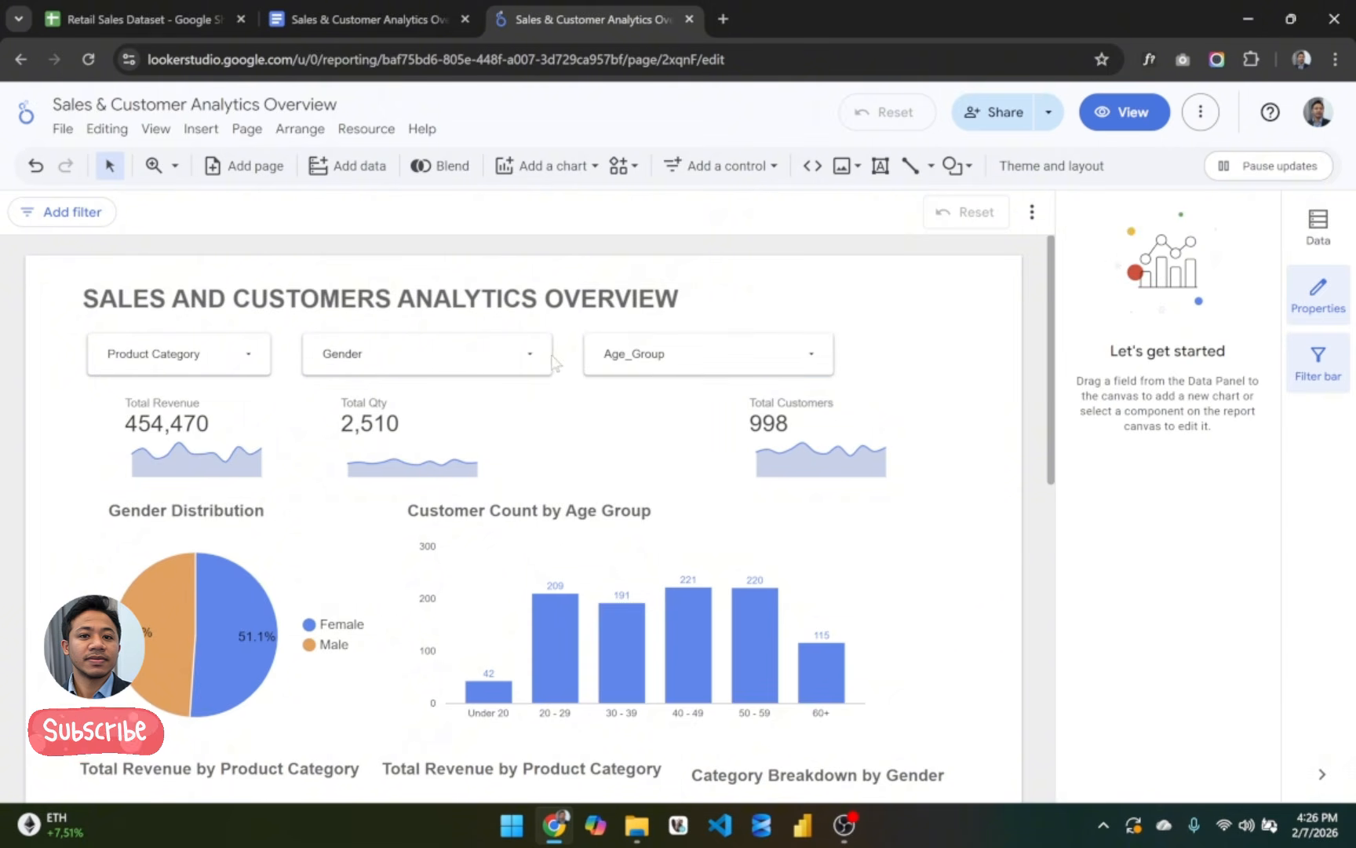
Step: Narrow the Gender and Age_Group controls and space Age_Group evenly after Gender in the filter row
left_click(554, 361)
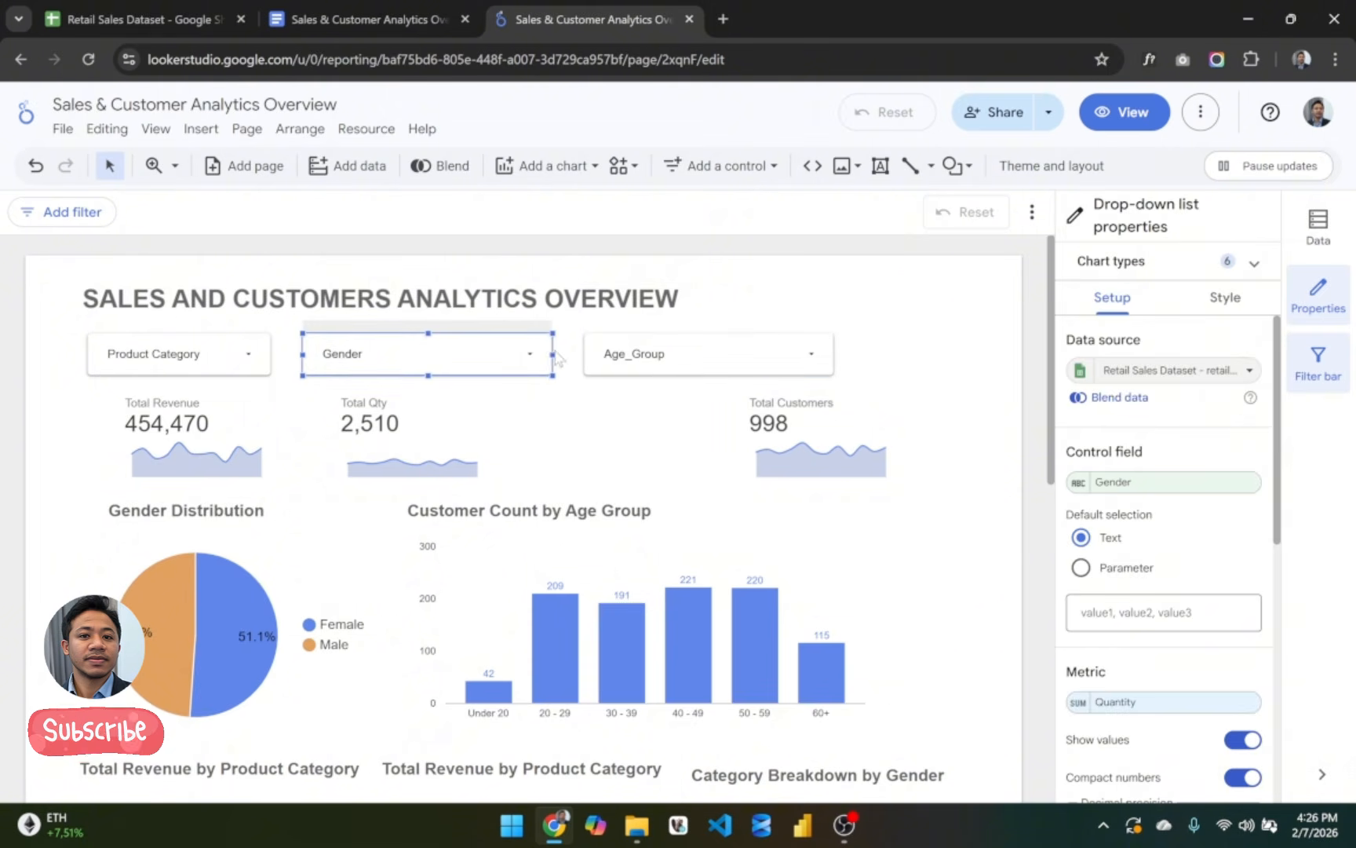
left_click_drag(552, 357, 498, 353)
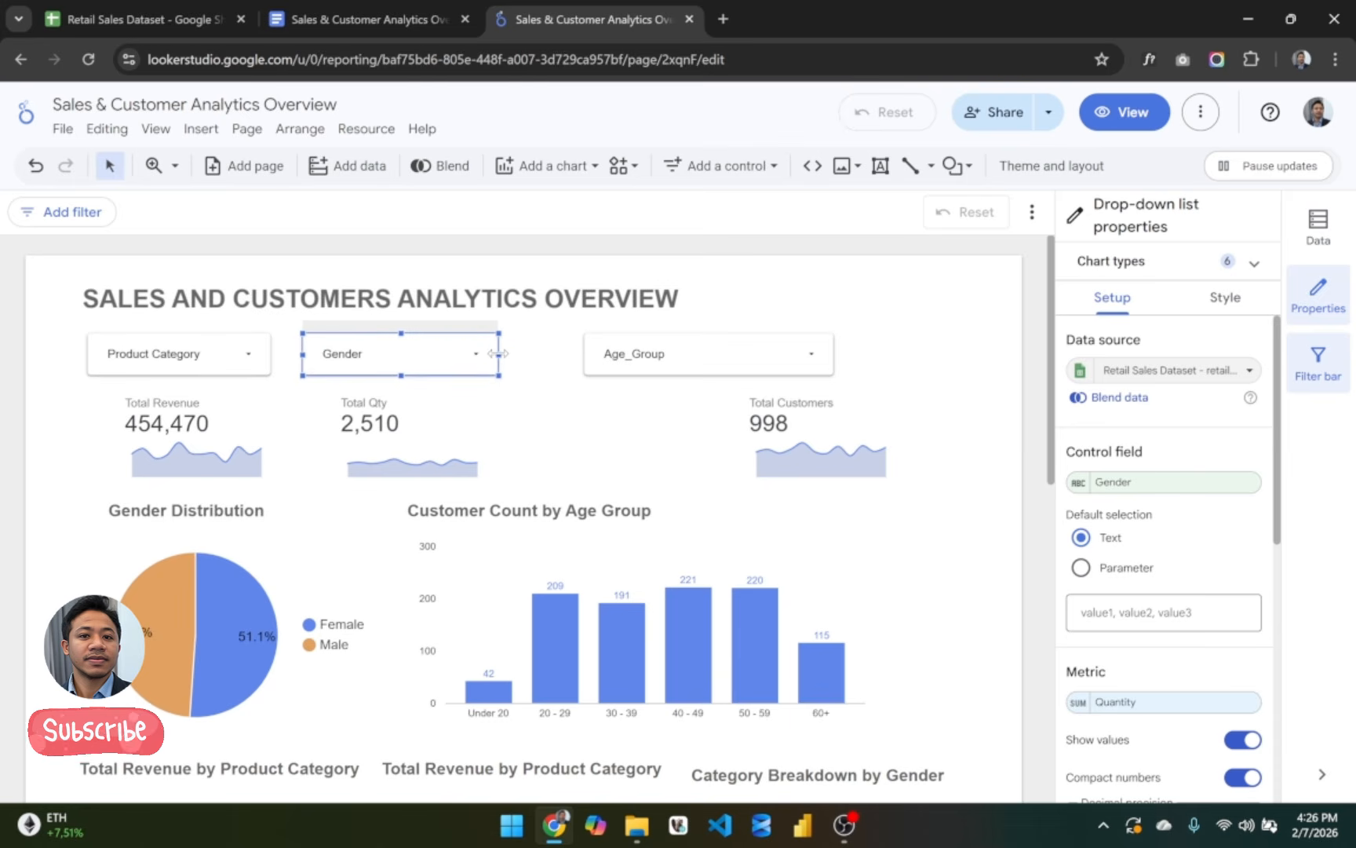
left_click_drag(706, 353, 651, 351)
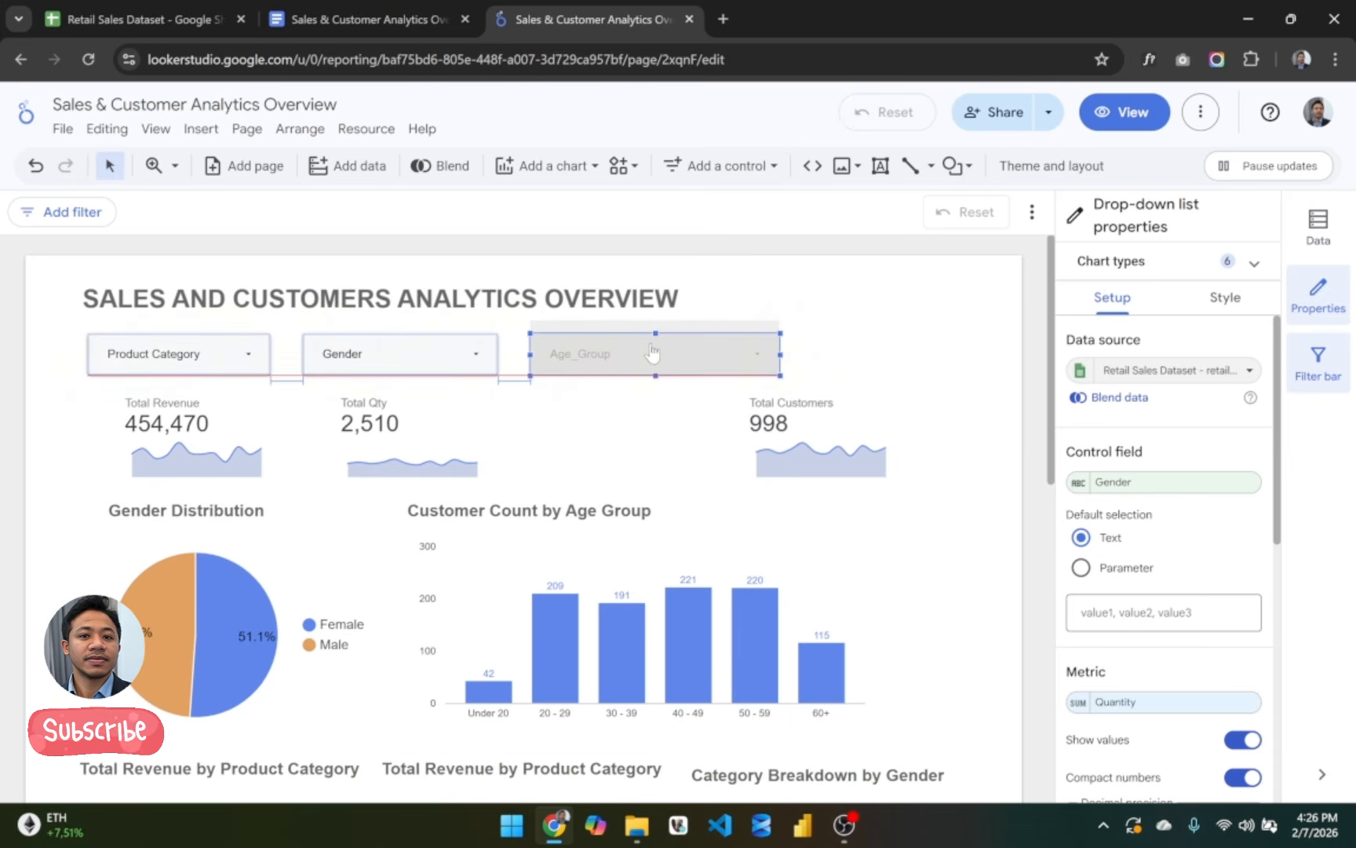
left_click(781, 355)
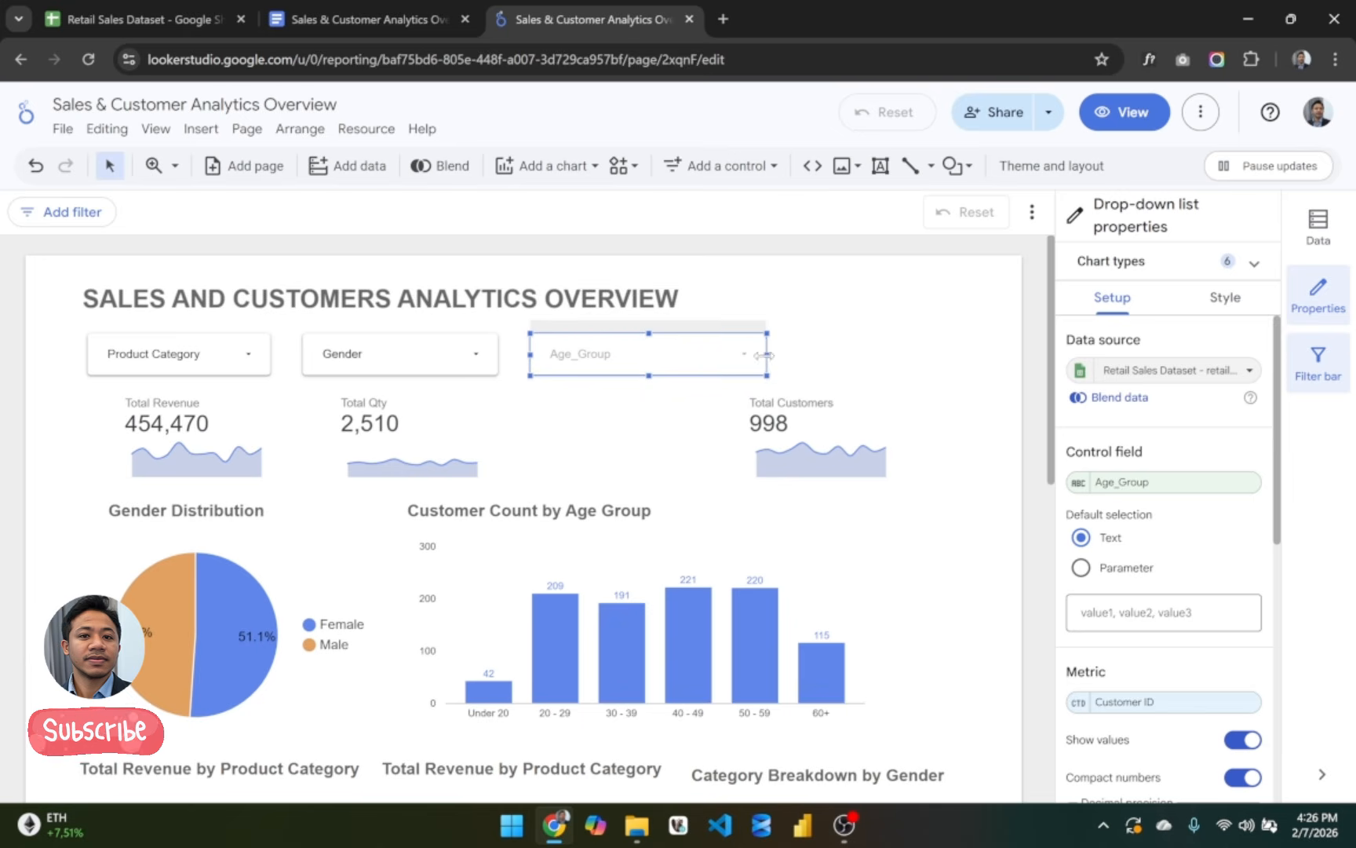
left_click(824, 355)
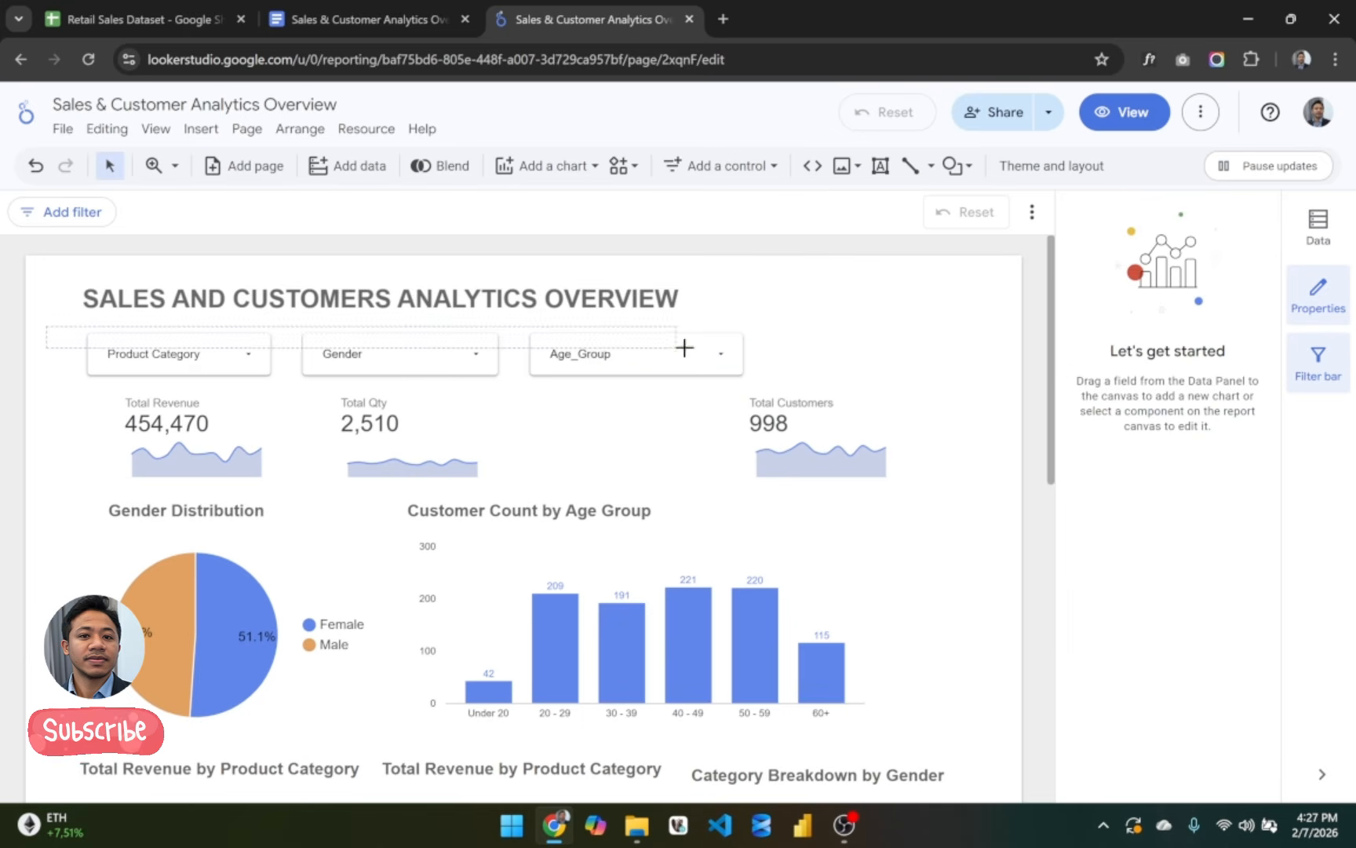
Step: Select the three drop-down controls together and nudge them slightly left to line up with the report title
mouse_move(685, 348)
left_mouse_down()
mouse_move(754, 370)
mouse_move(689, 371)
left_mouse_up()
left_click(691, 372)
left_click(856, 353)
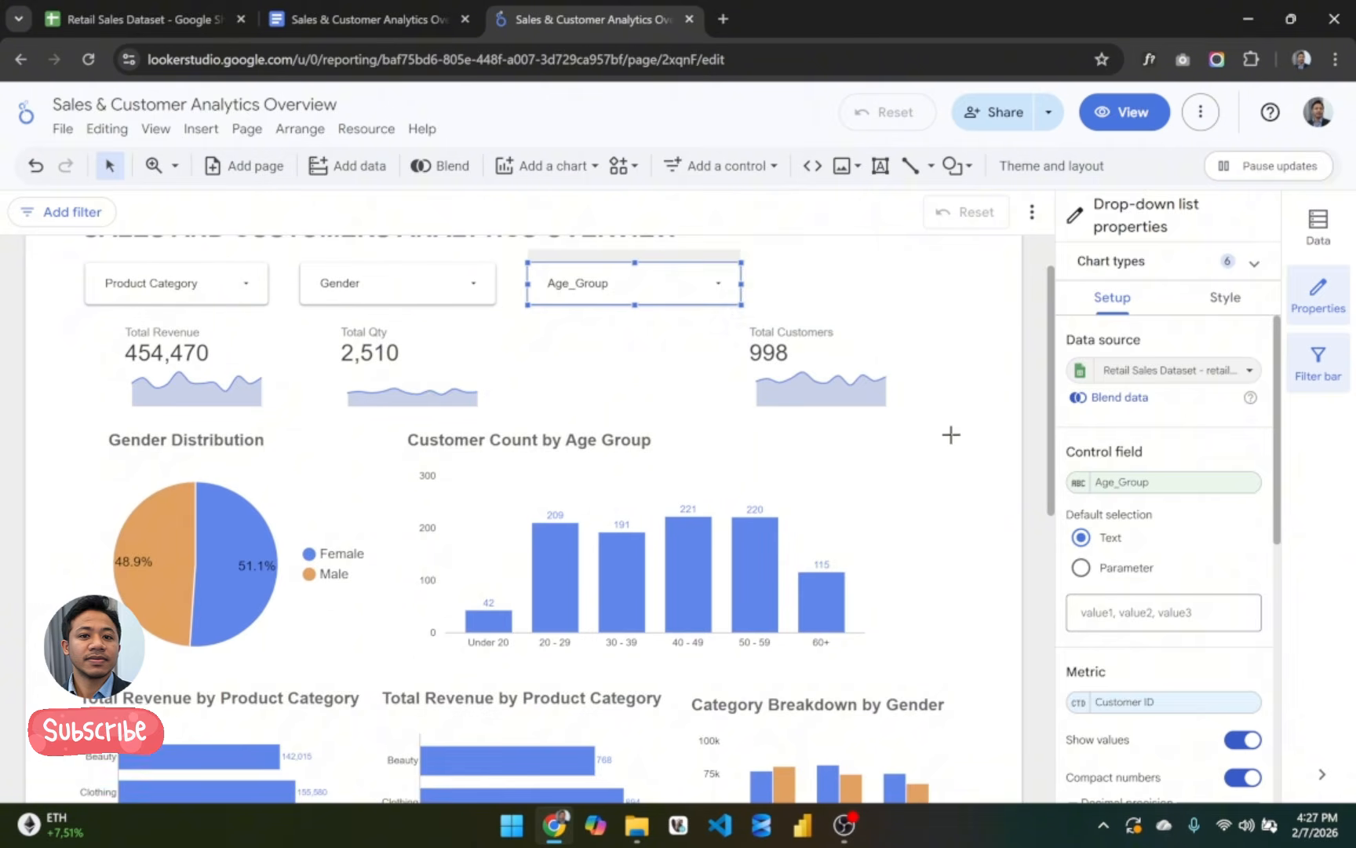
left_click(952, 438)
Step: Test the Product Category filter on the report's charts by excluding Clothing and including it again
scroll(951, 439, "down", 7)
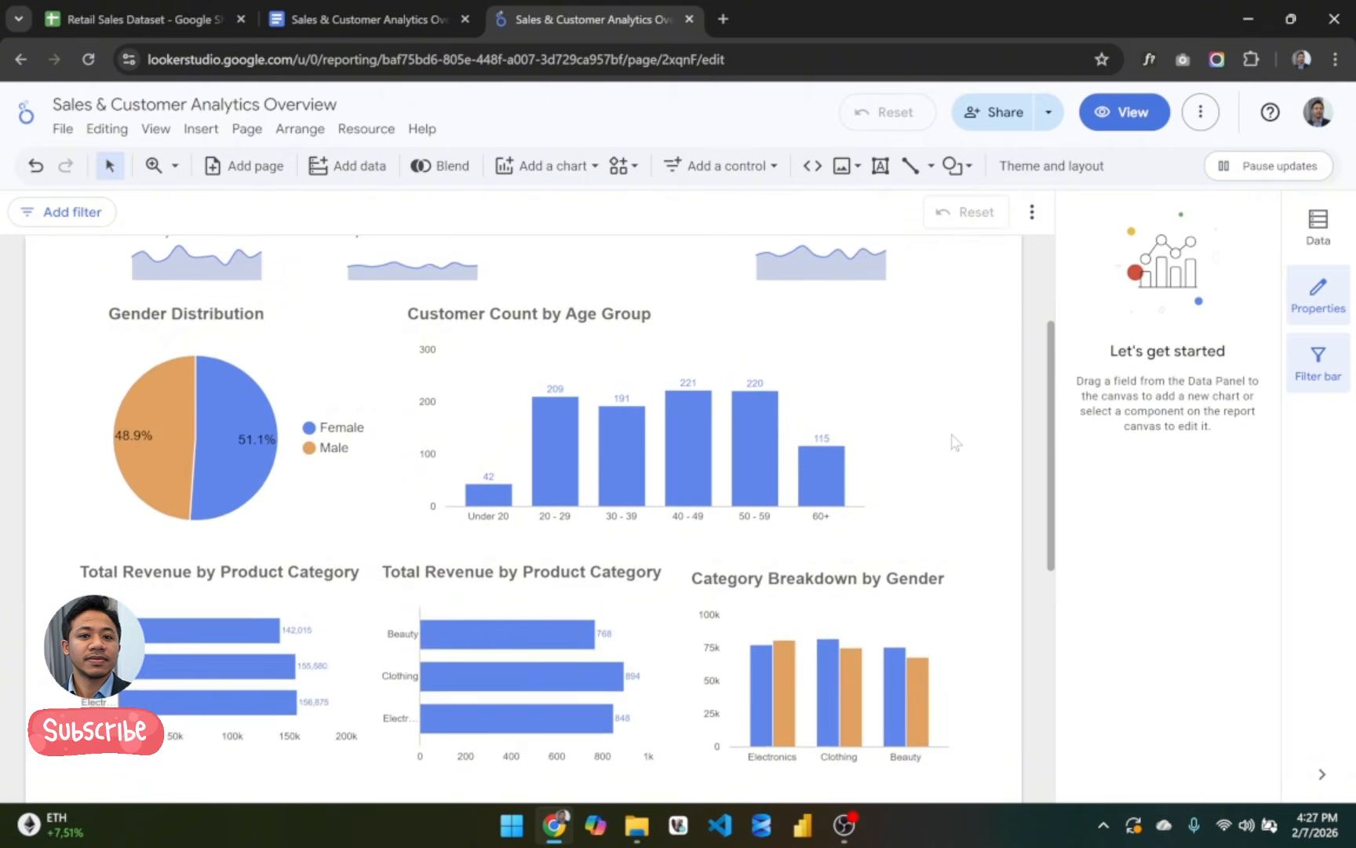
scroll(950, 439, "up", 7)
left_click(227, 367)
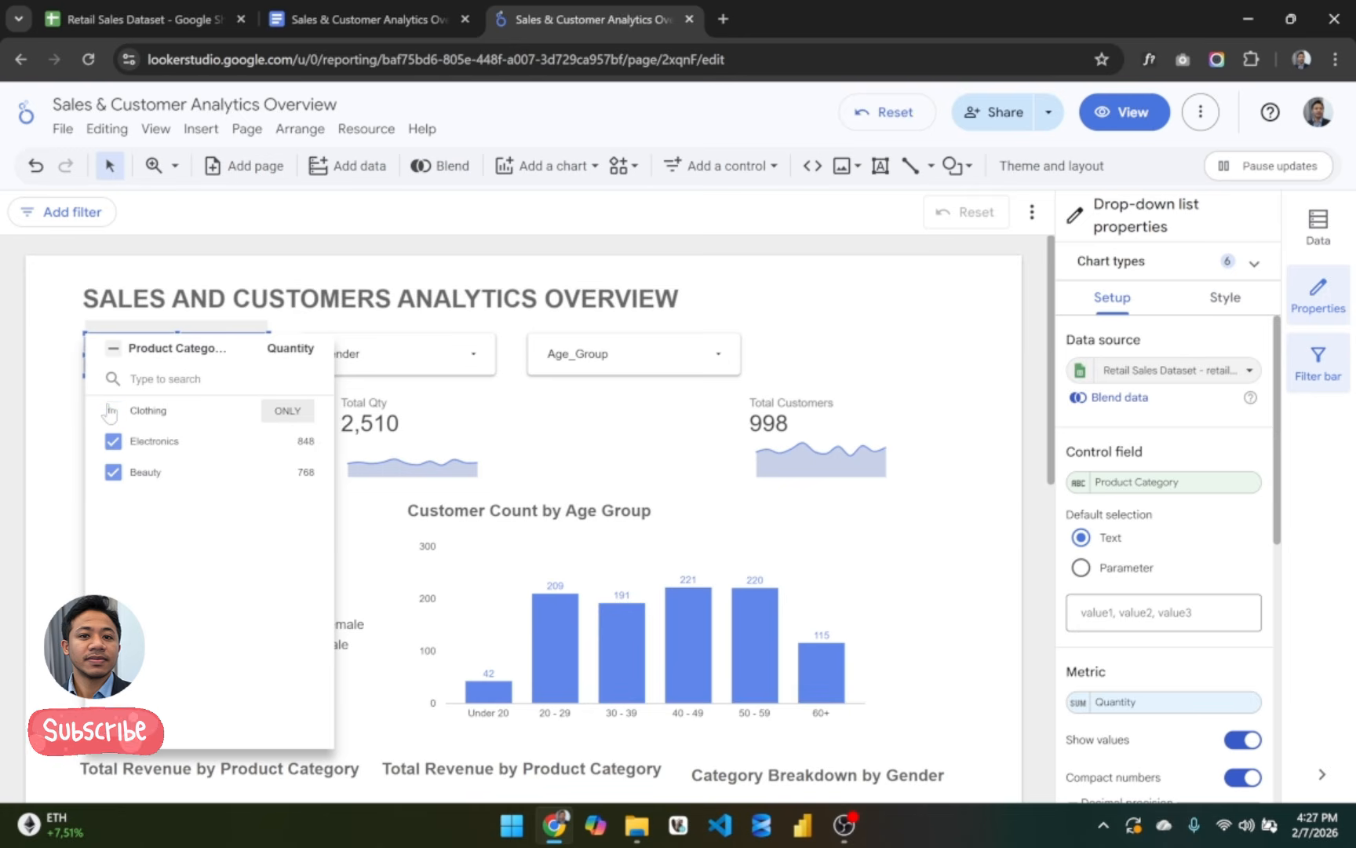
left_click(111, 410)
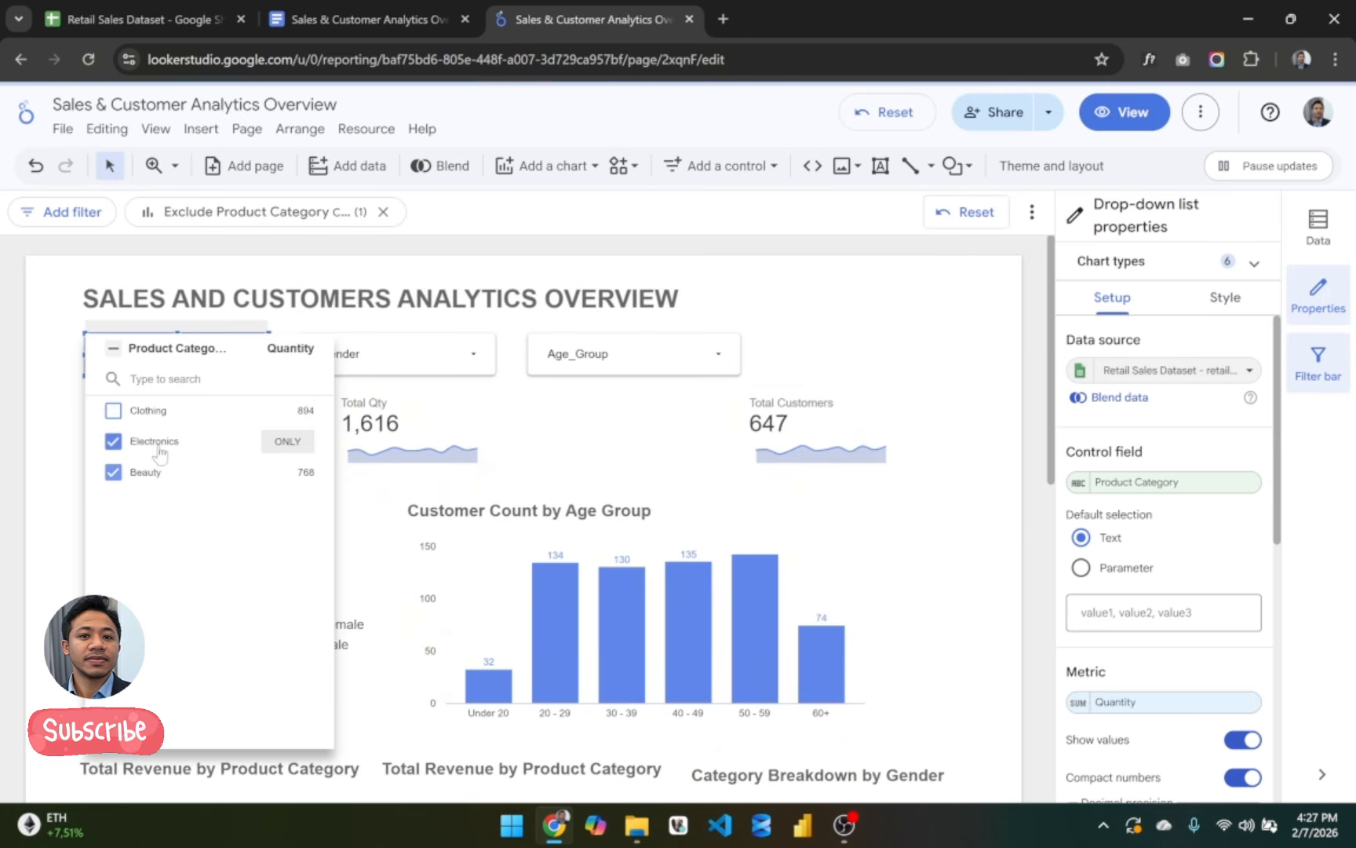
left_click(114, 411)
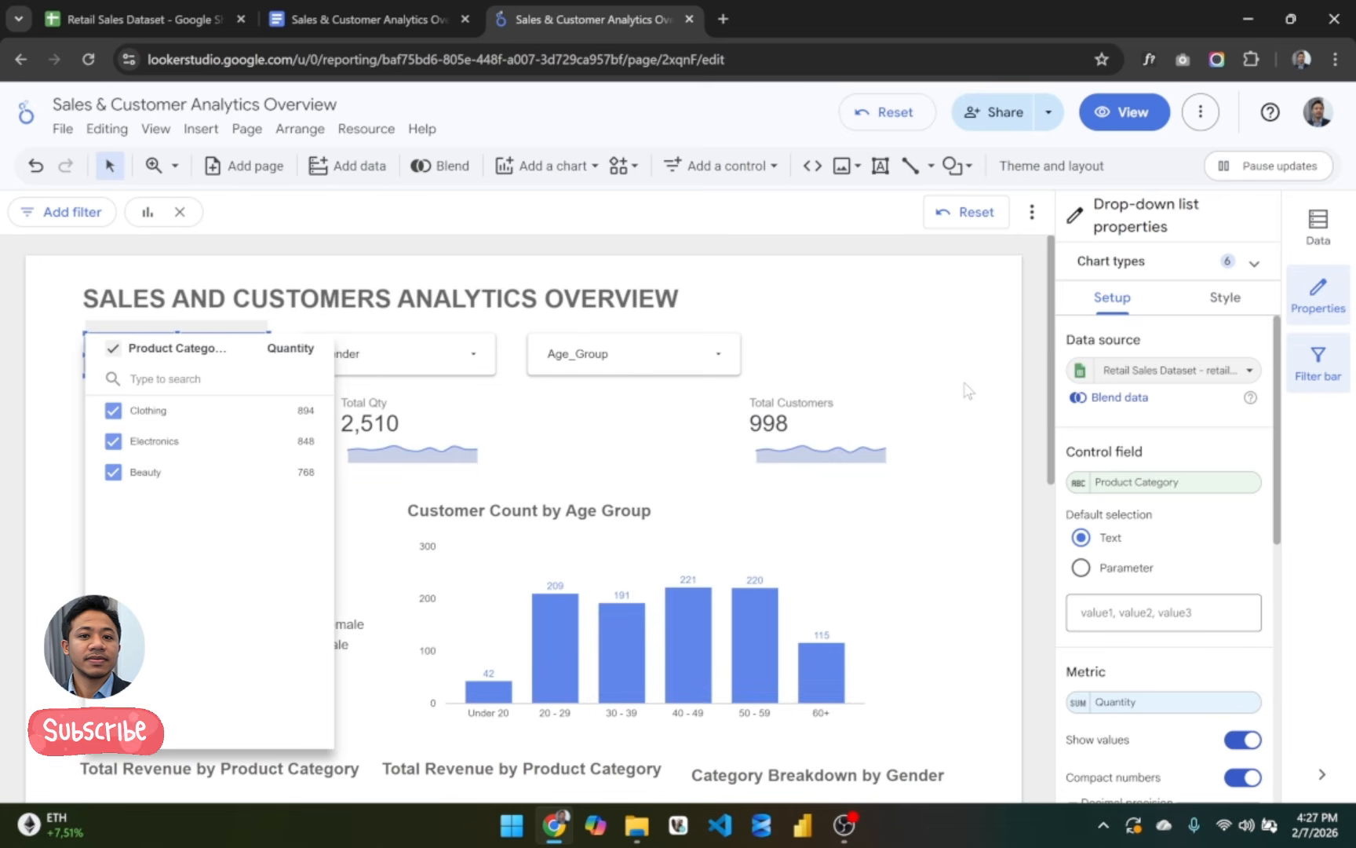
Step: Move the Gender Distribution and Customer Count by Age Group charts down to free space below the scorecards
left_click(968, 390)
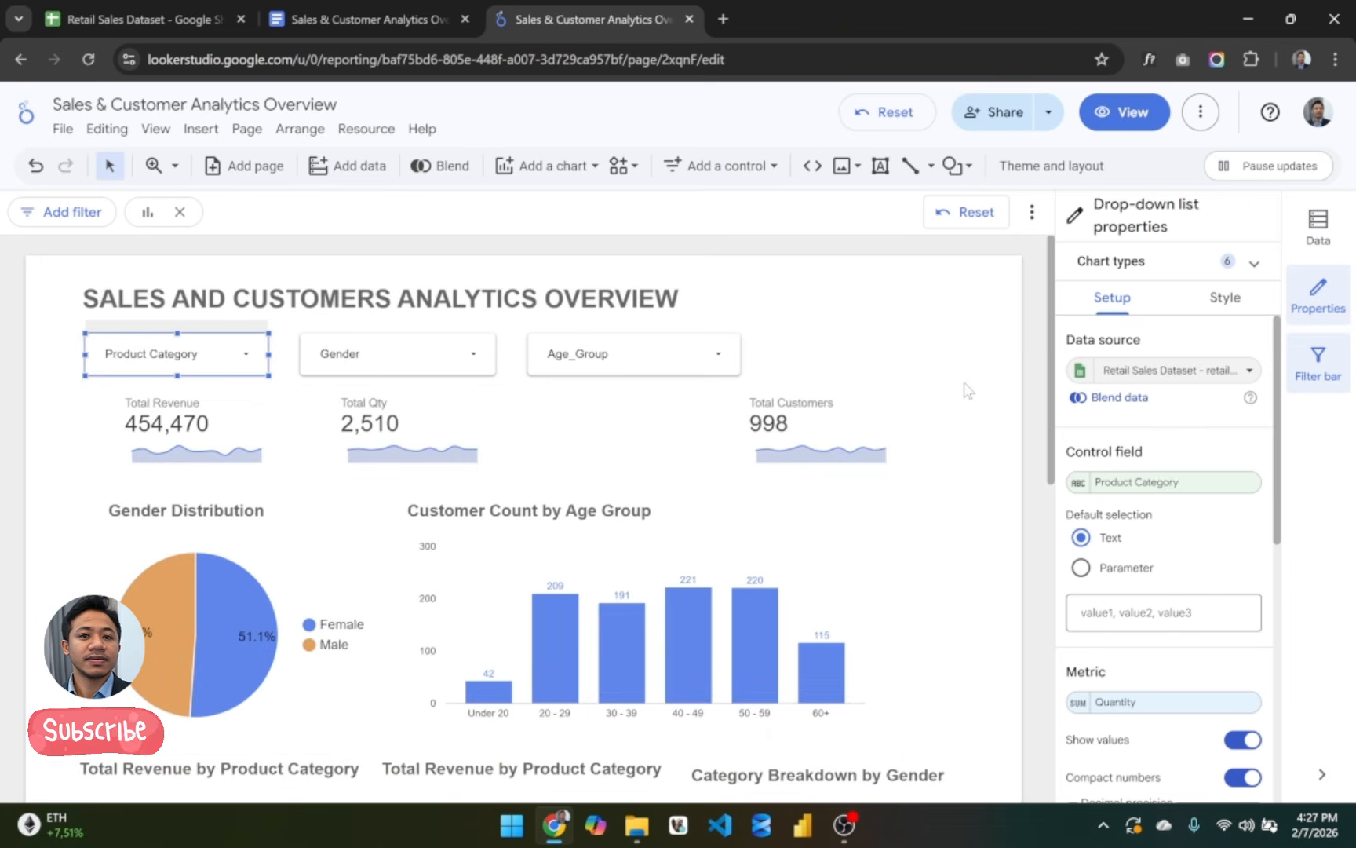
scroll(968, 391, "down", 1)
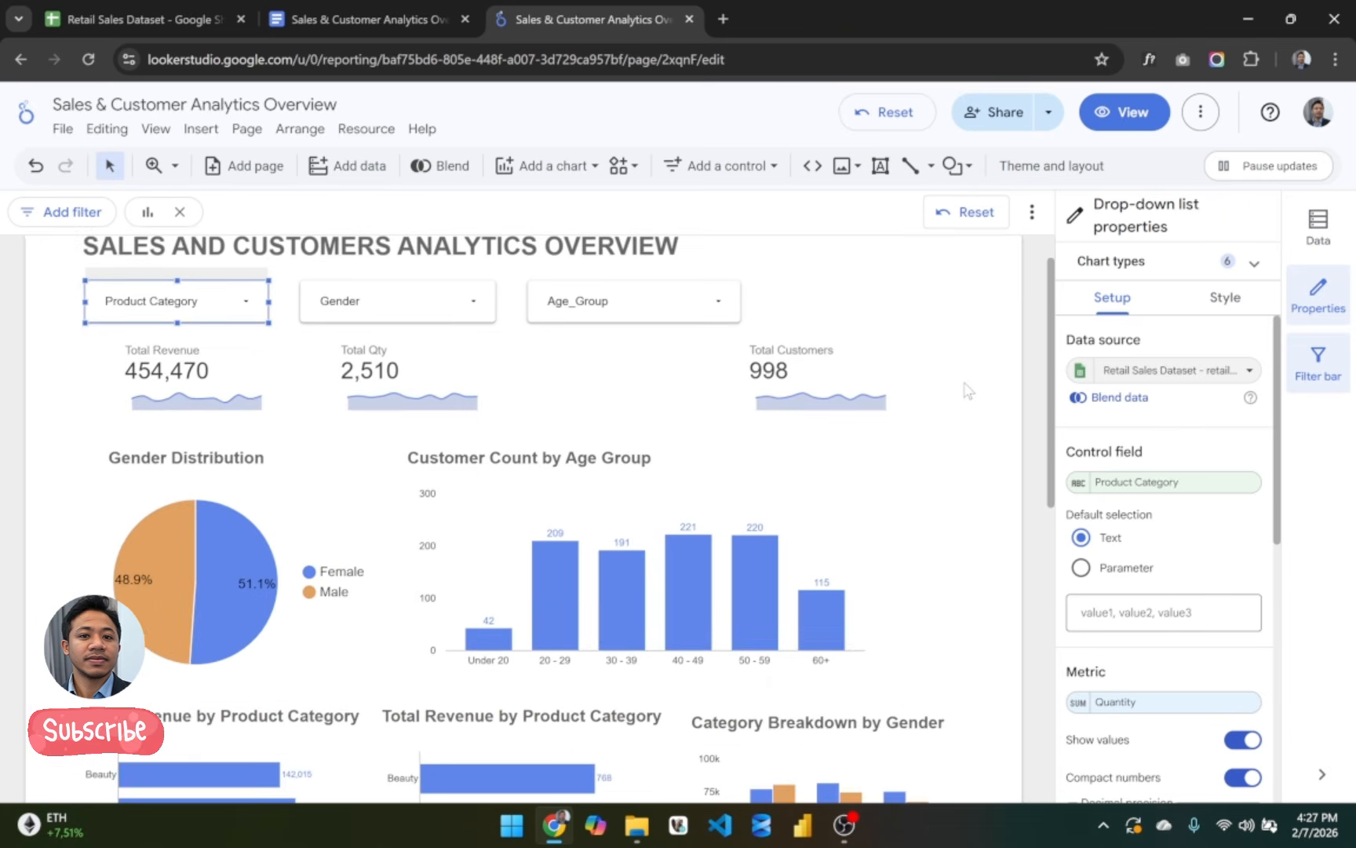
scroll(61, 478, "down", 3)
left_click(294, 349)
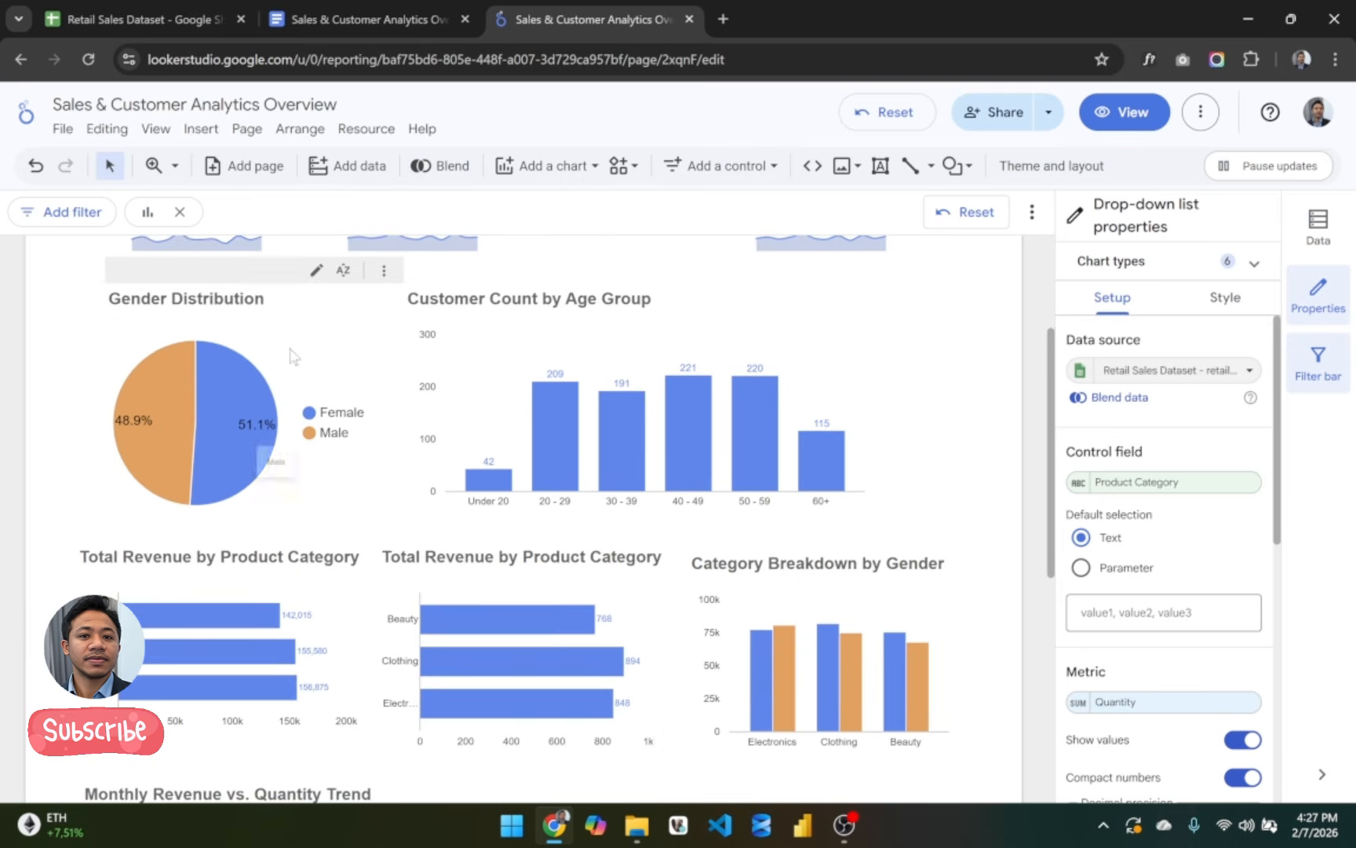
left_click_drag(247, 288, 250, 329)
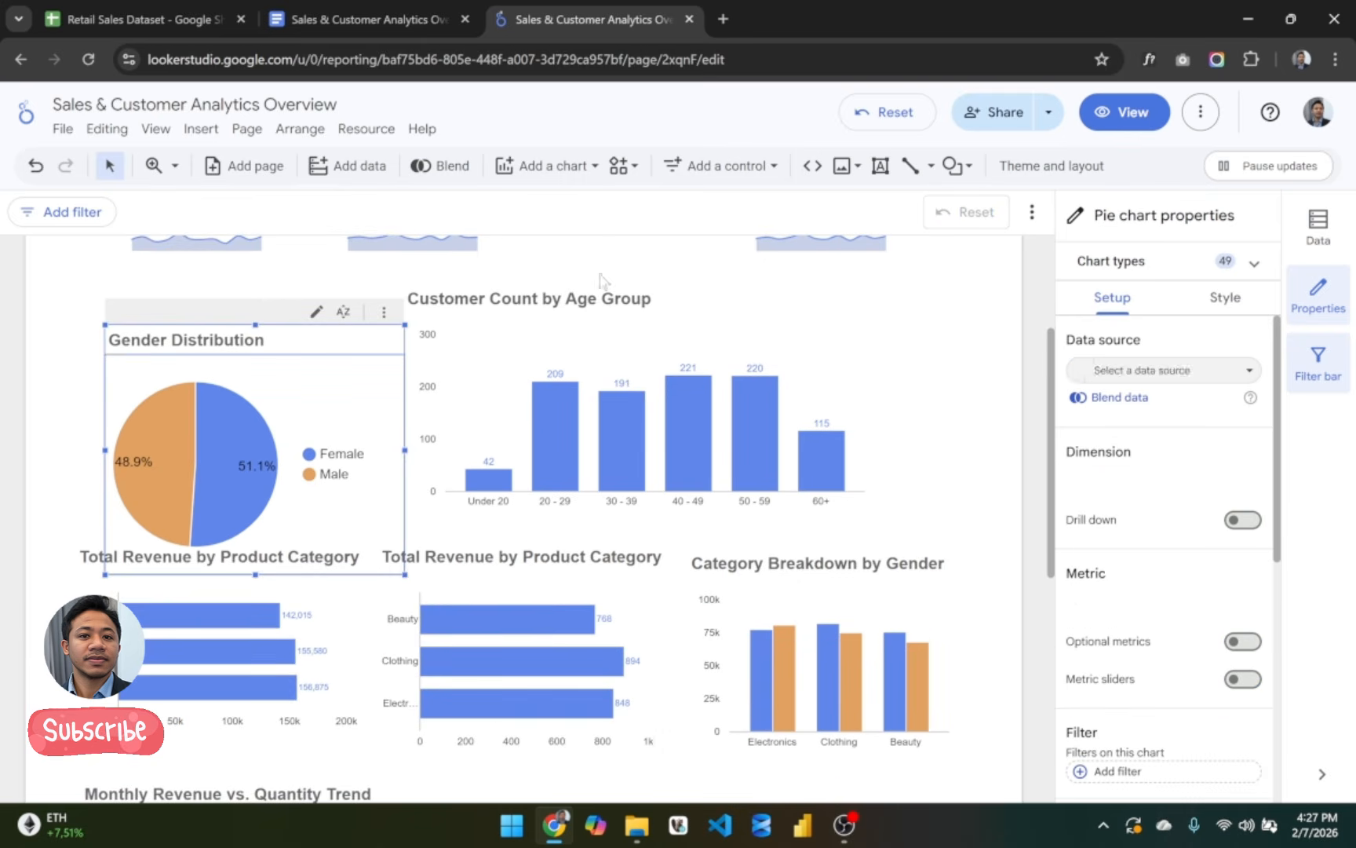
left_click_drag(601, 302, 608, 384)
left_click(972, 382)
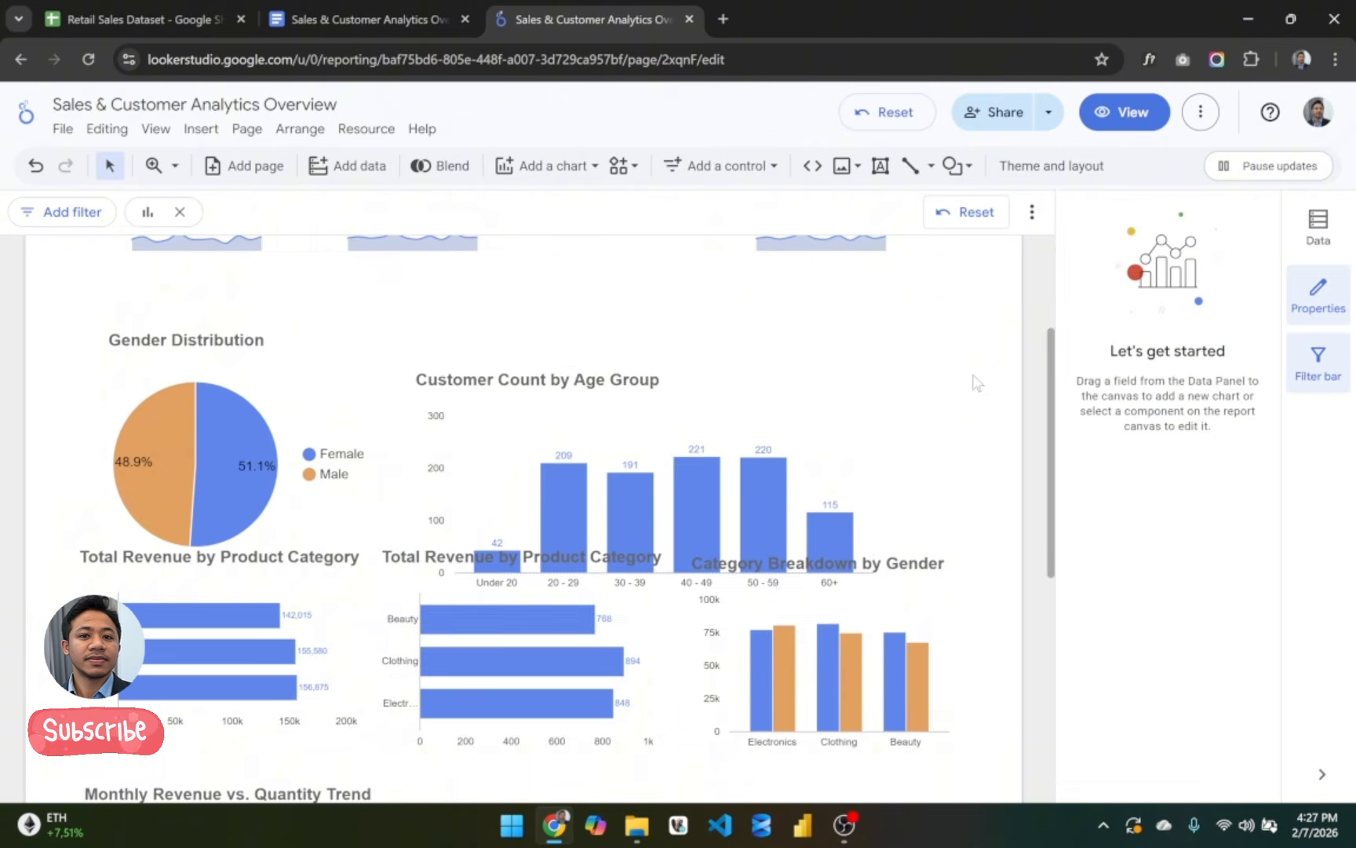
Step: Shift the Total Qty scorecard down and to the right, and narrow the Total Revenue scorecard to roughly the Product Category control's width
scroll(972, 381, "up", 4)
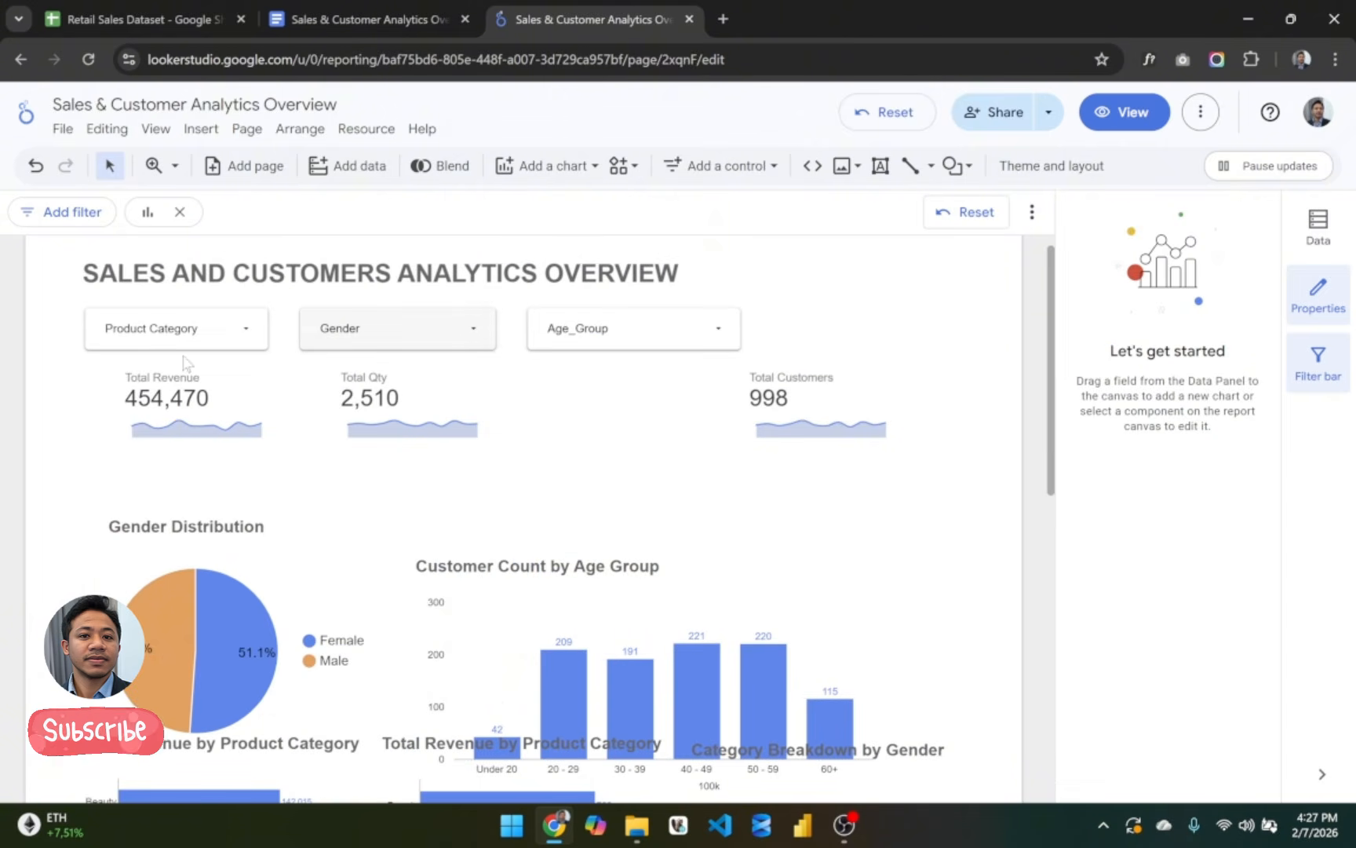
left_click_drag(240, 396, 482, 431)
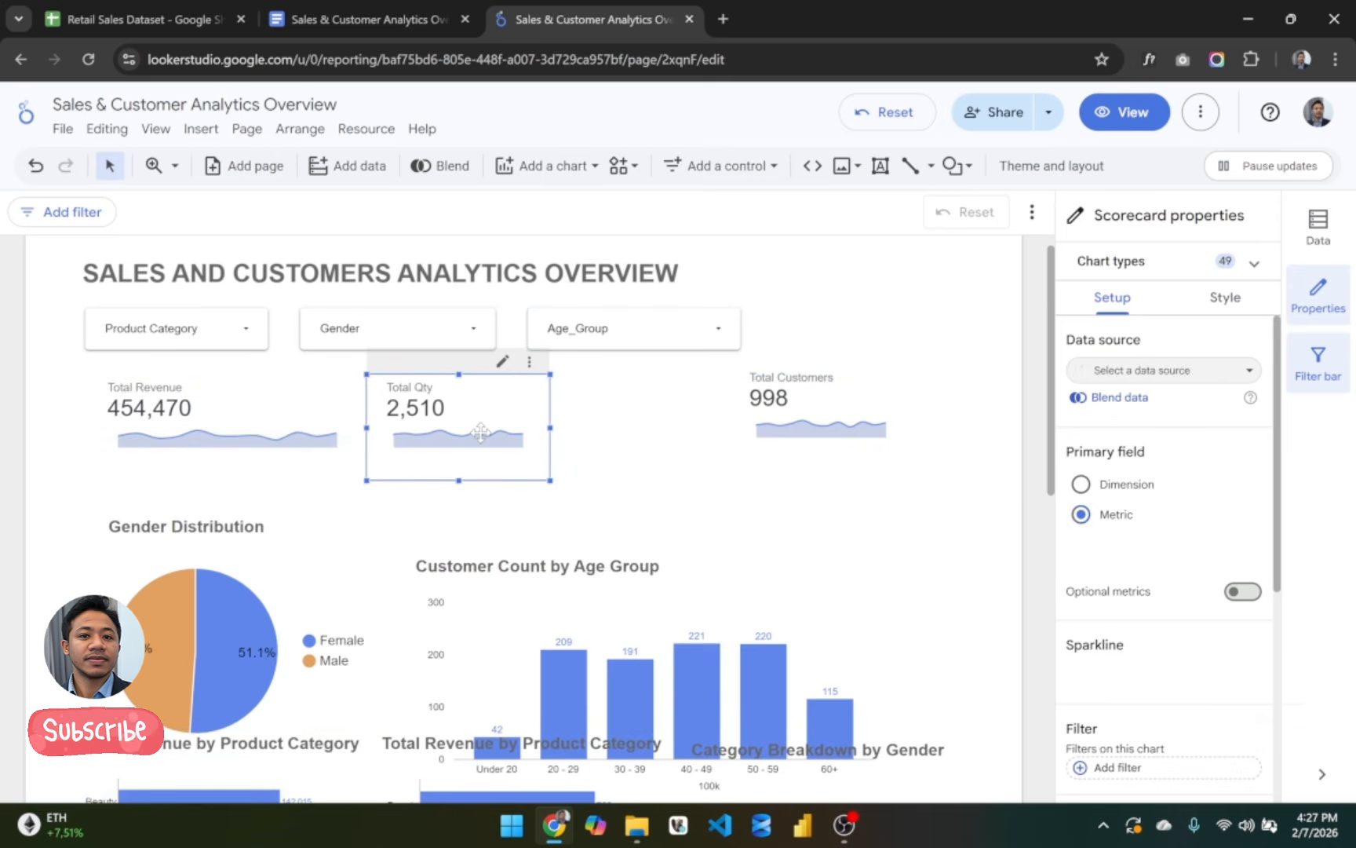
left_click(653, 434)
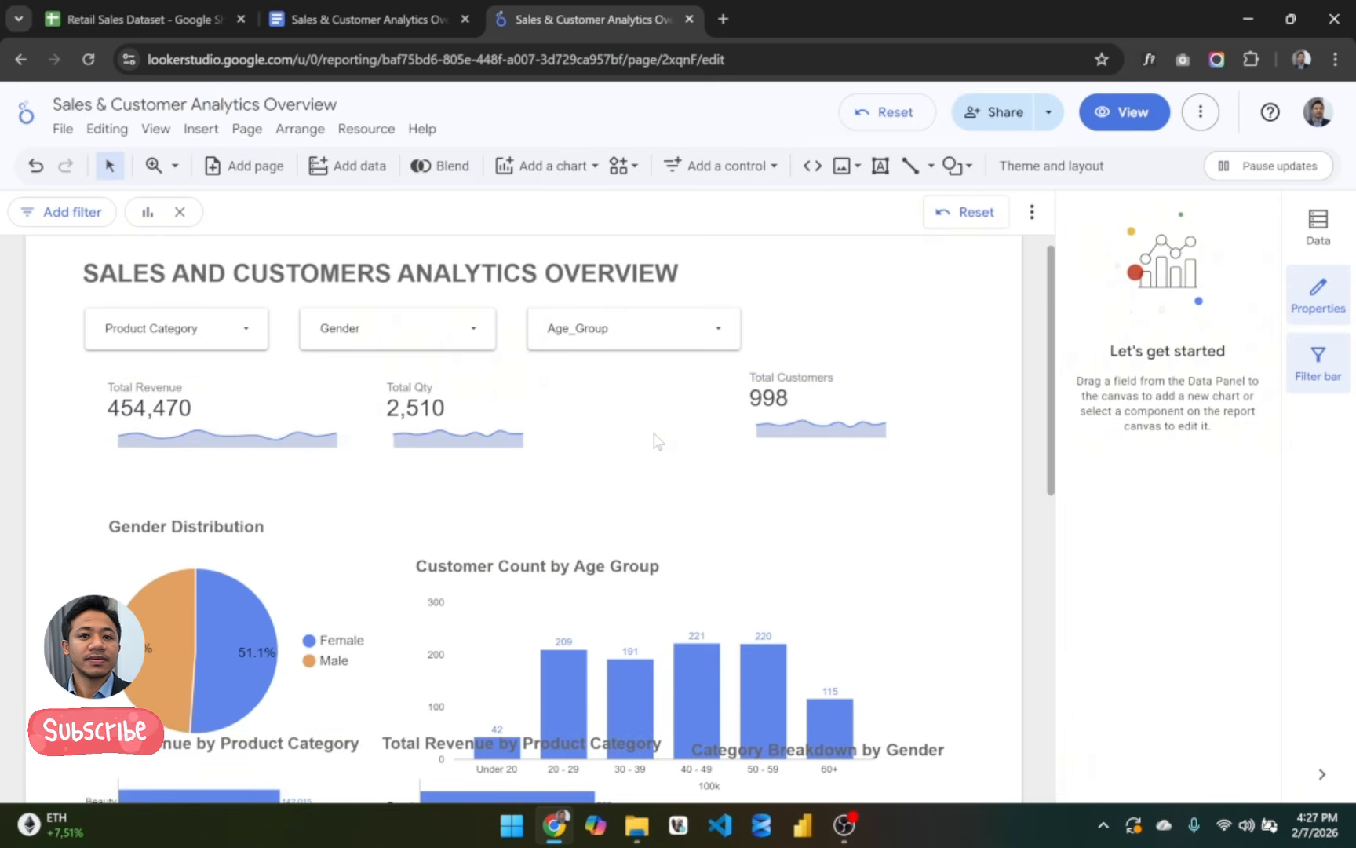
left_click(329, 404)
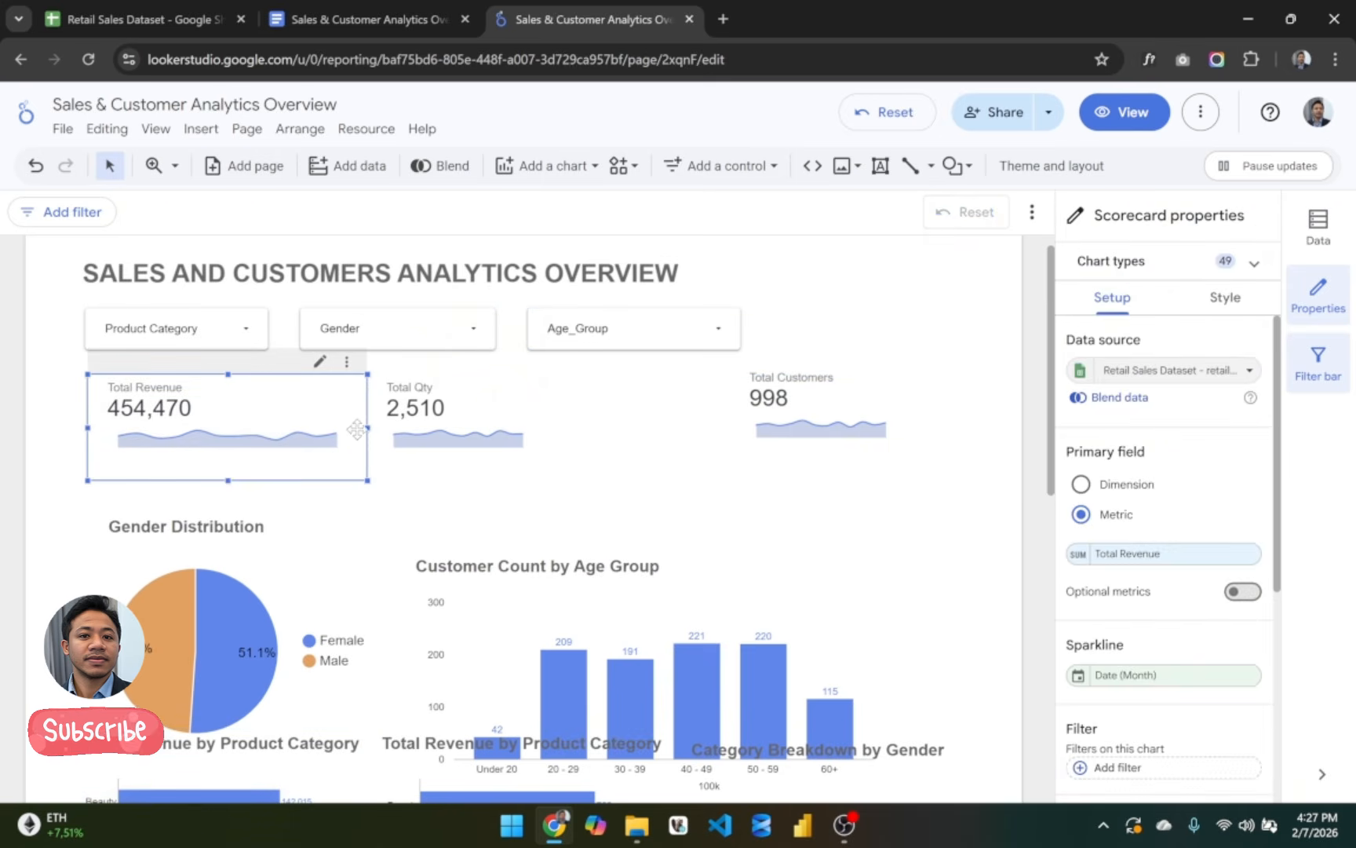
left_click_drag(365, 427, 251, 415)
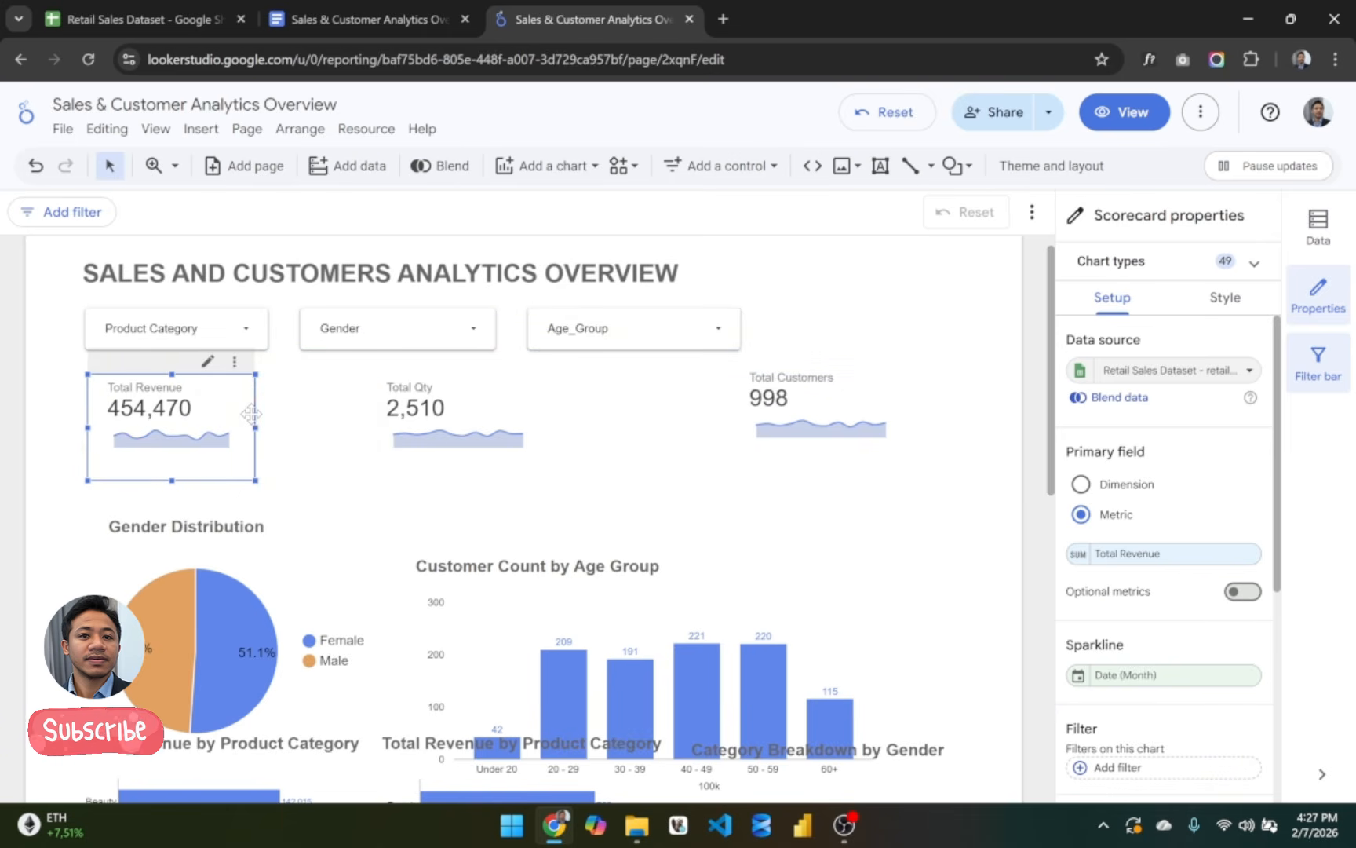
left_click(322, 456)
Step: Move the Gender Distribution chart right until it sits below Total Customers, and place the Total Qty scorecard directly under Total Revenue
scroll(323, 459, "down", 1)
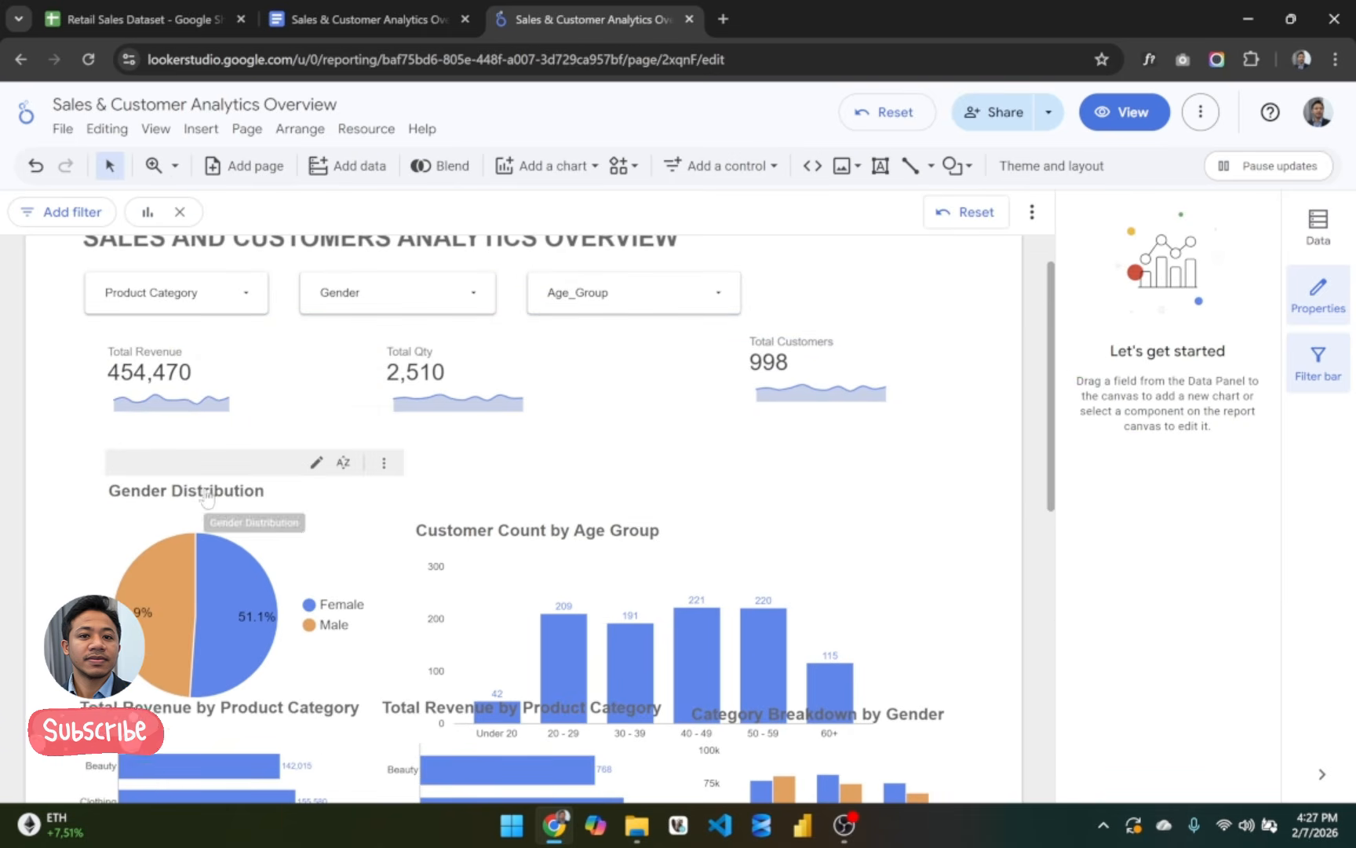
left_click_drag(203, 468, 711, 442)
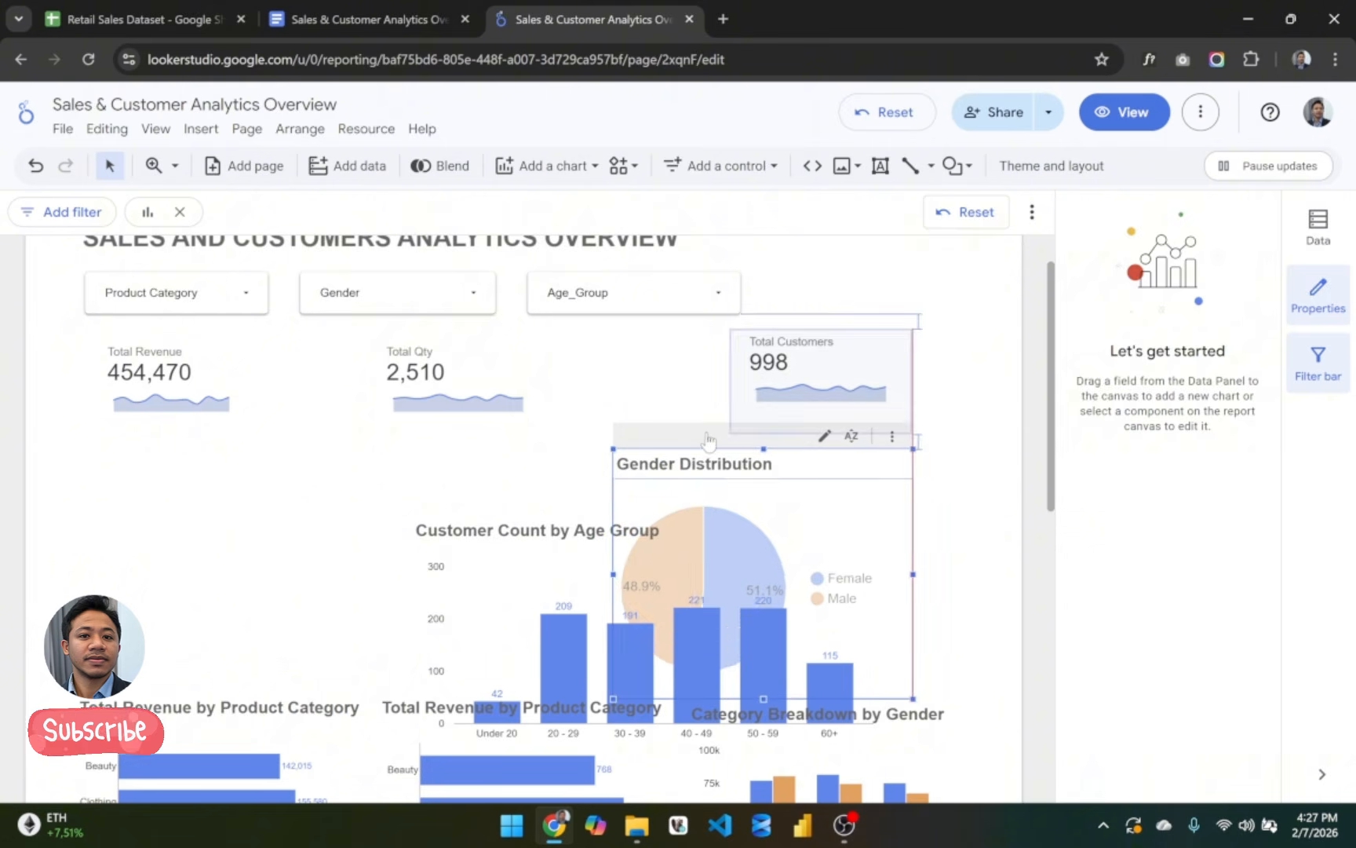
left_click_drag(510, 350, 245, 505)
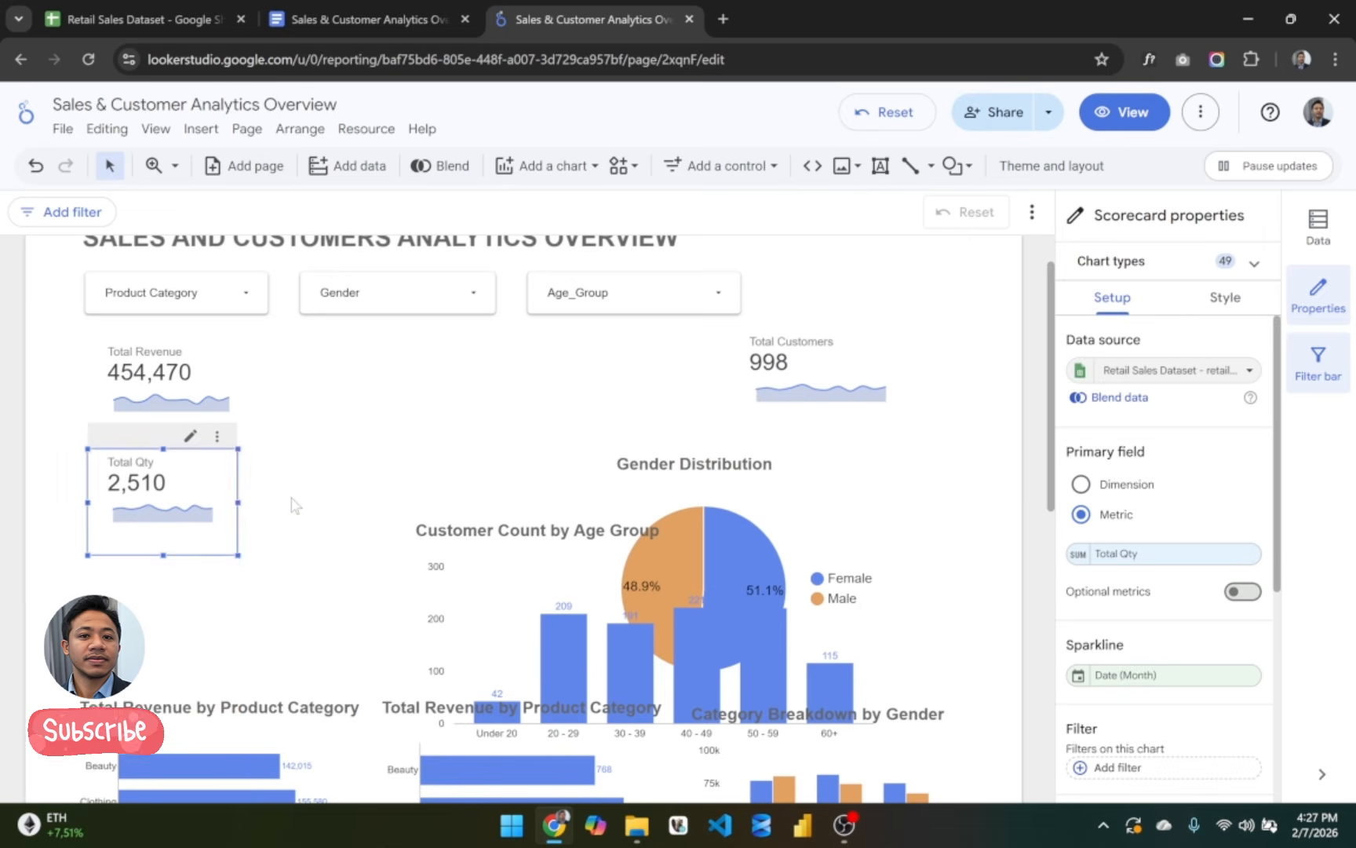
left_click(294, 505)
Step: Place the Total Customers scorecard under Total Qty and narrow it to the same width
scroll(424, 473, "down", 1)
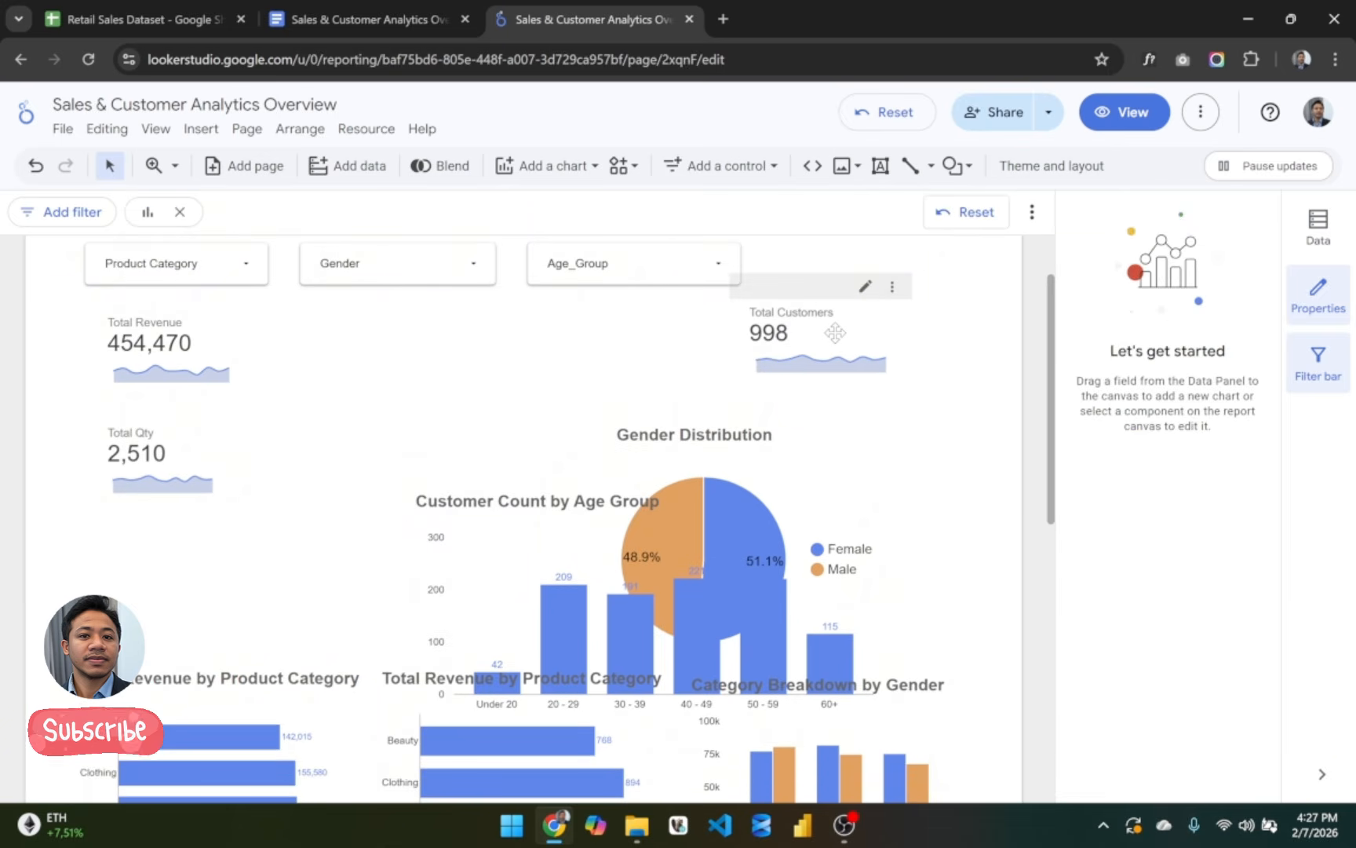
left_click_drag(808, 291, 168, 534)
left_click_drag(270, 596, 242, 595)
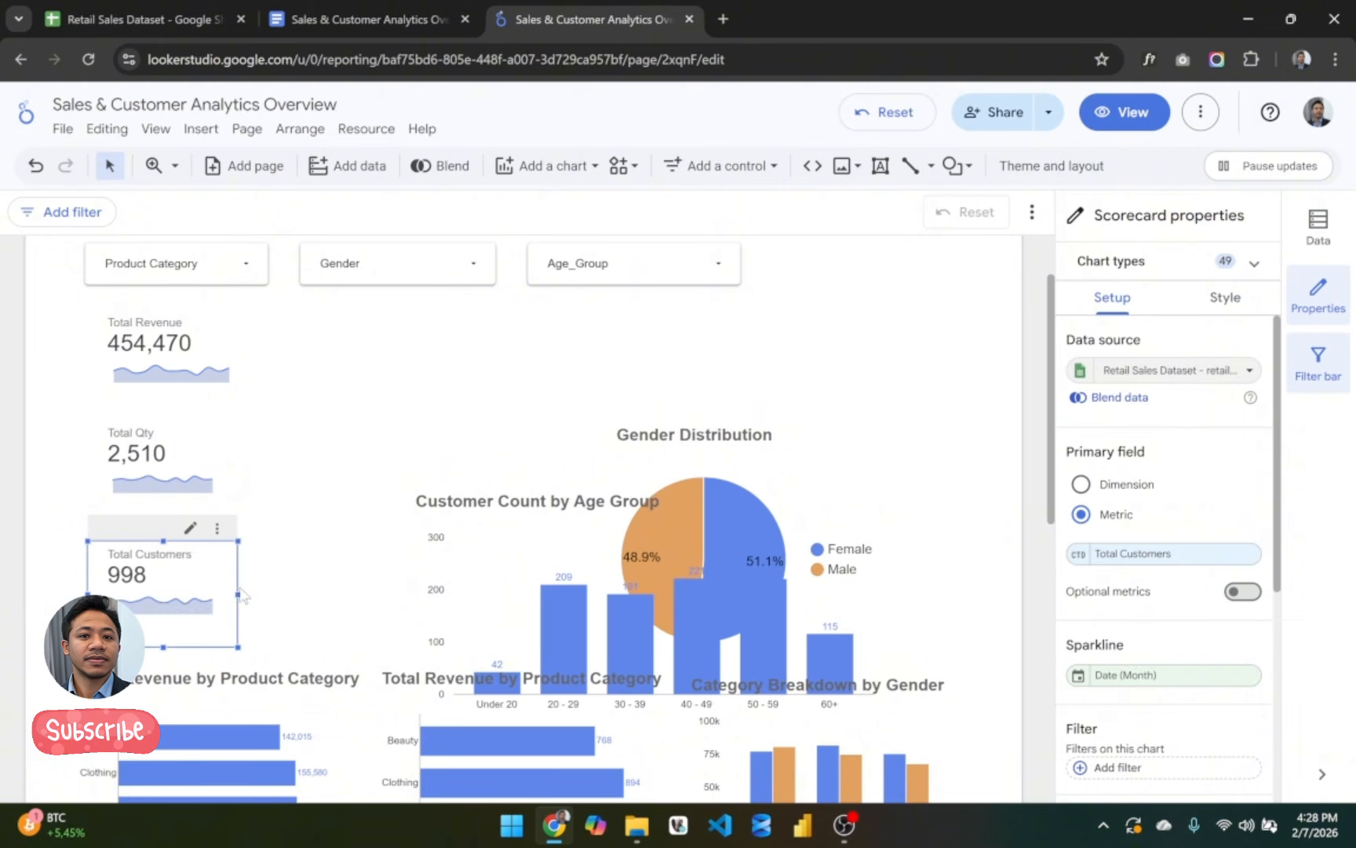
left_click(311, 554)
Step: Customise the report theme with a light grey report background colour
scroll(746, 410, "up", 2)
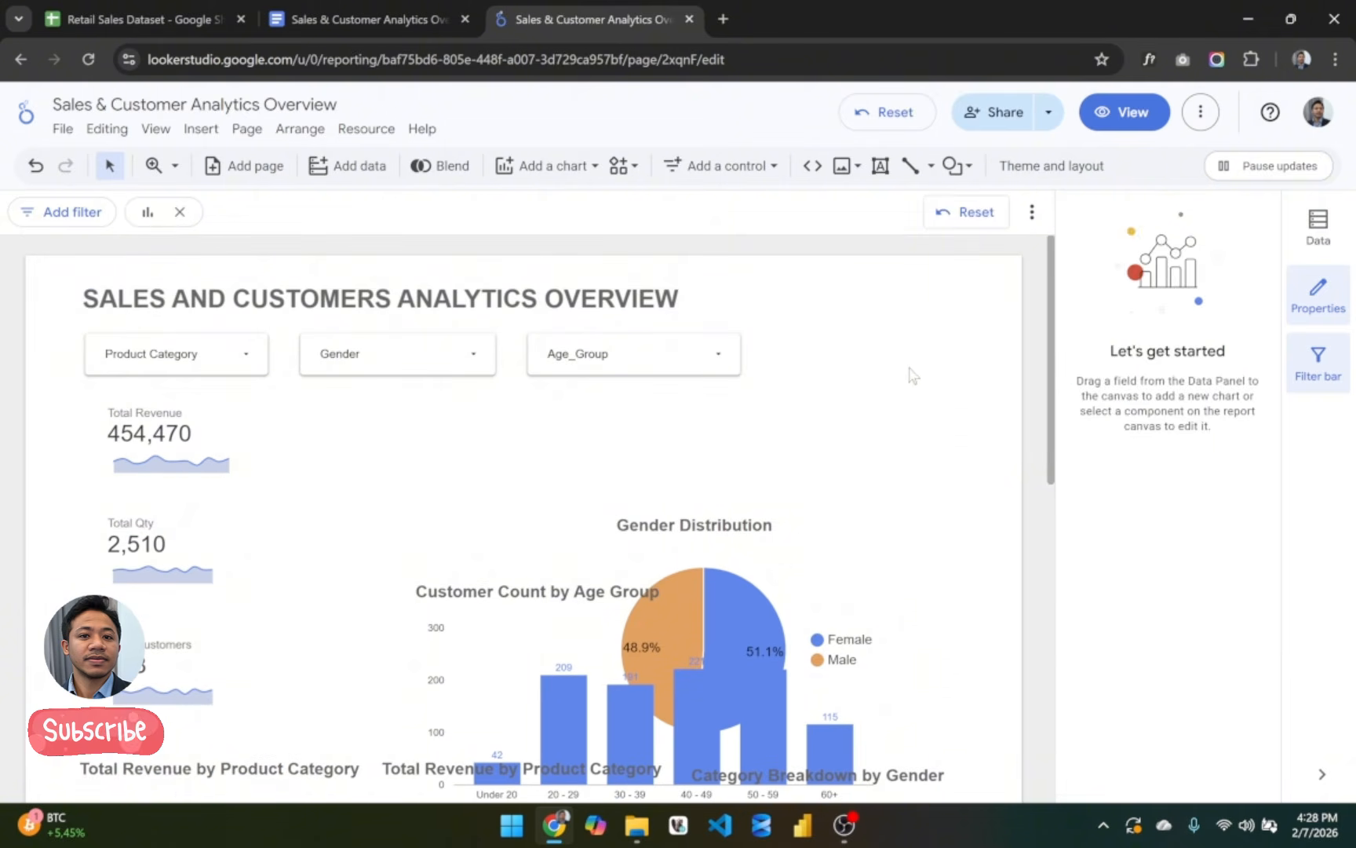
scroll(910, 375, "down", 6)
scroll(910, 375, "up", 6)
left_click(1059, 166)
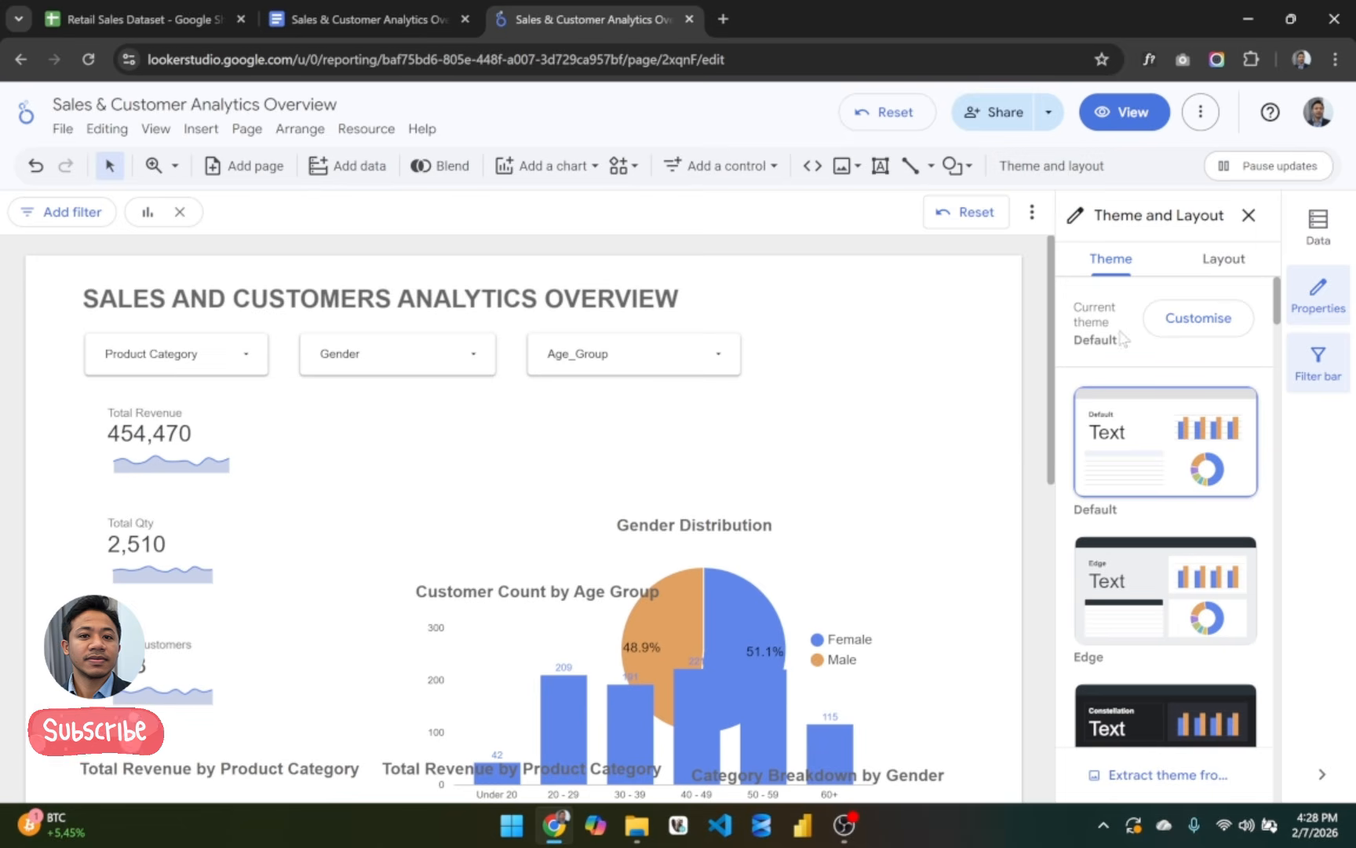
left_click(1191, 322)
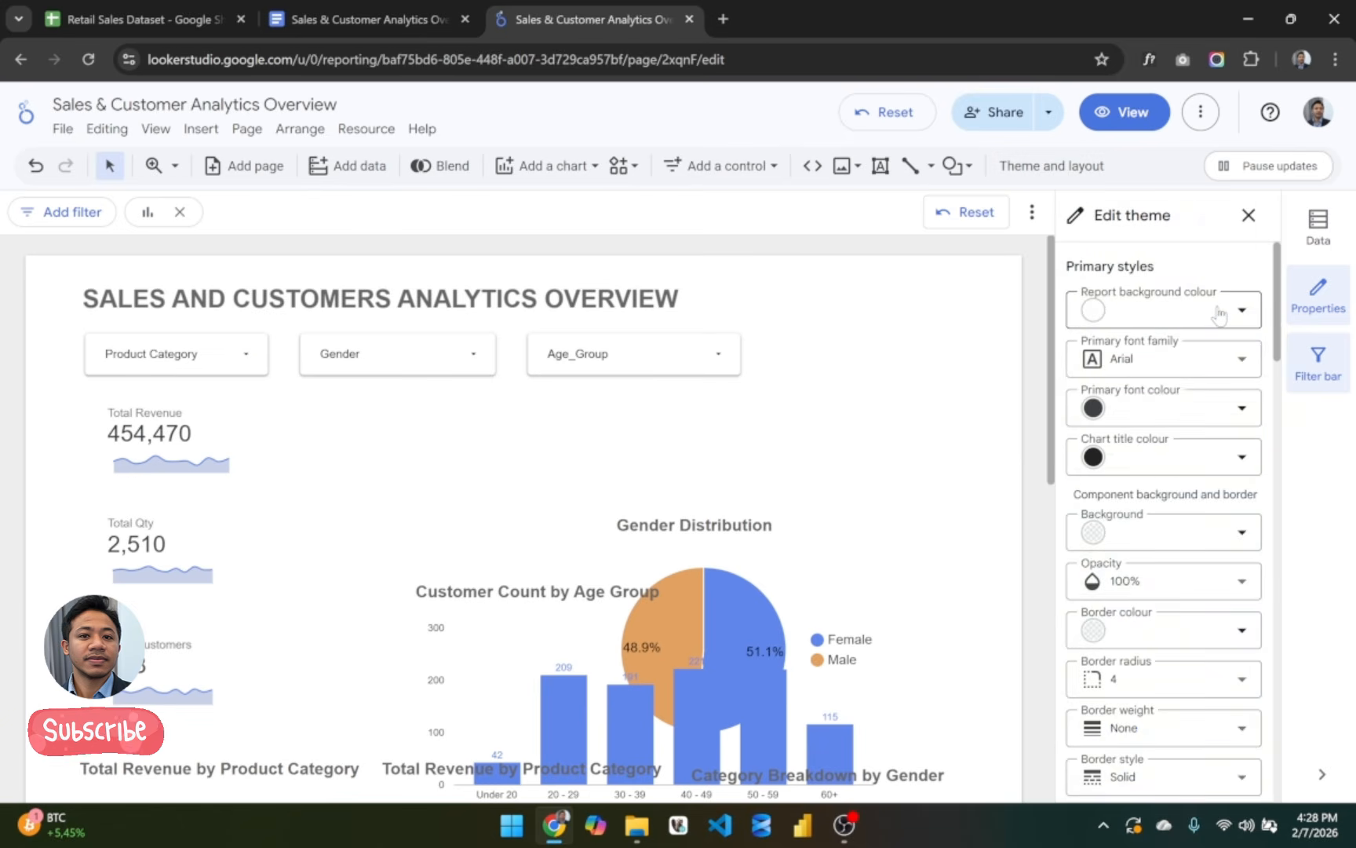
left_click(1219, 315)
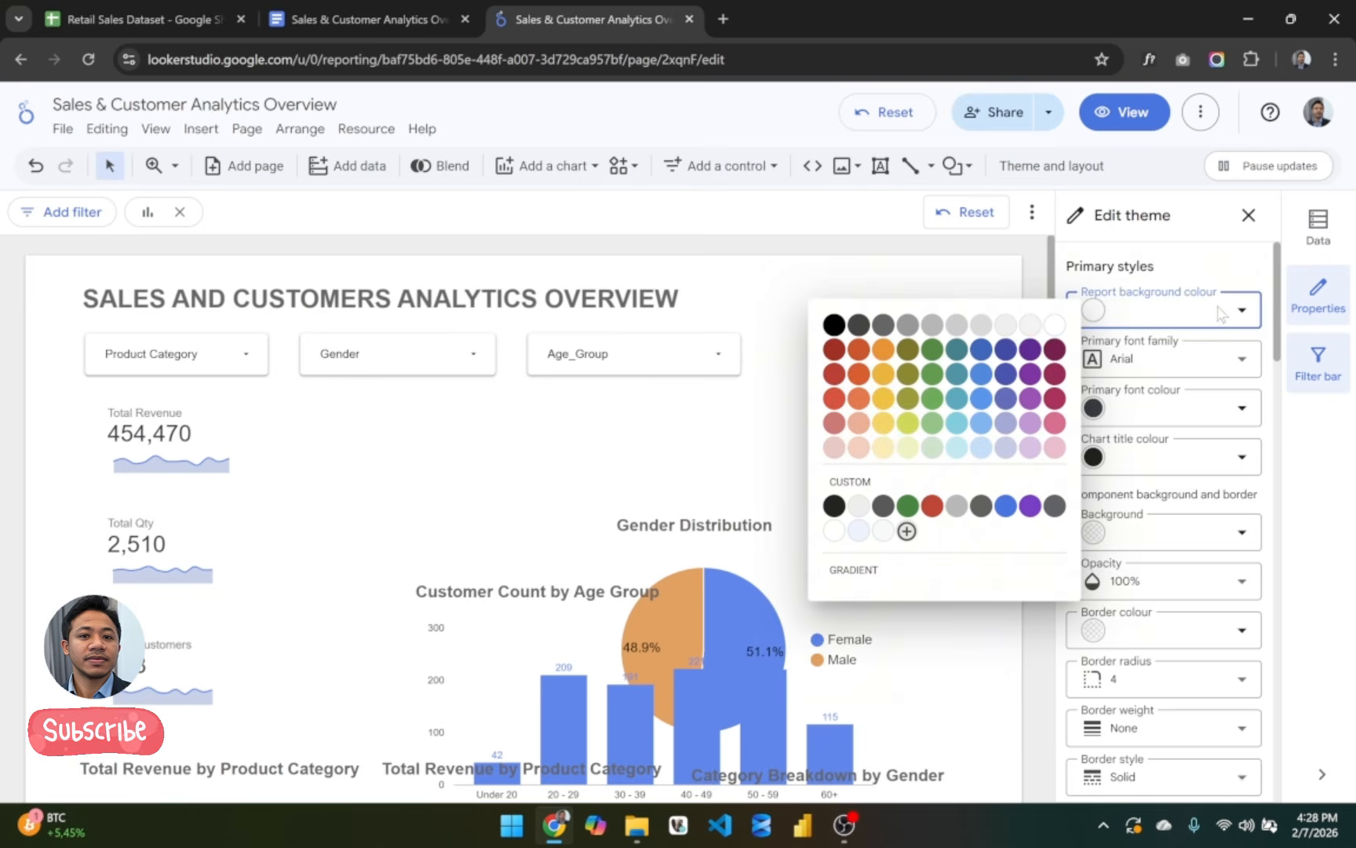
left_click(1031, 326)
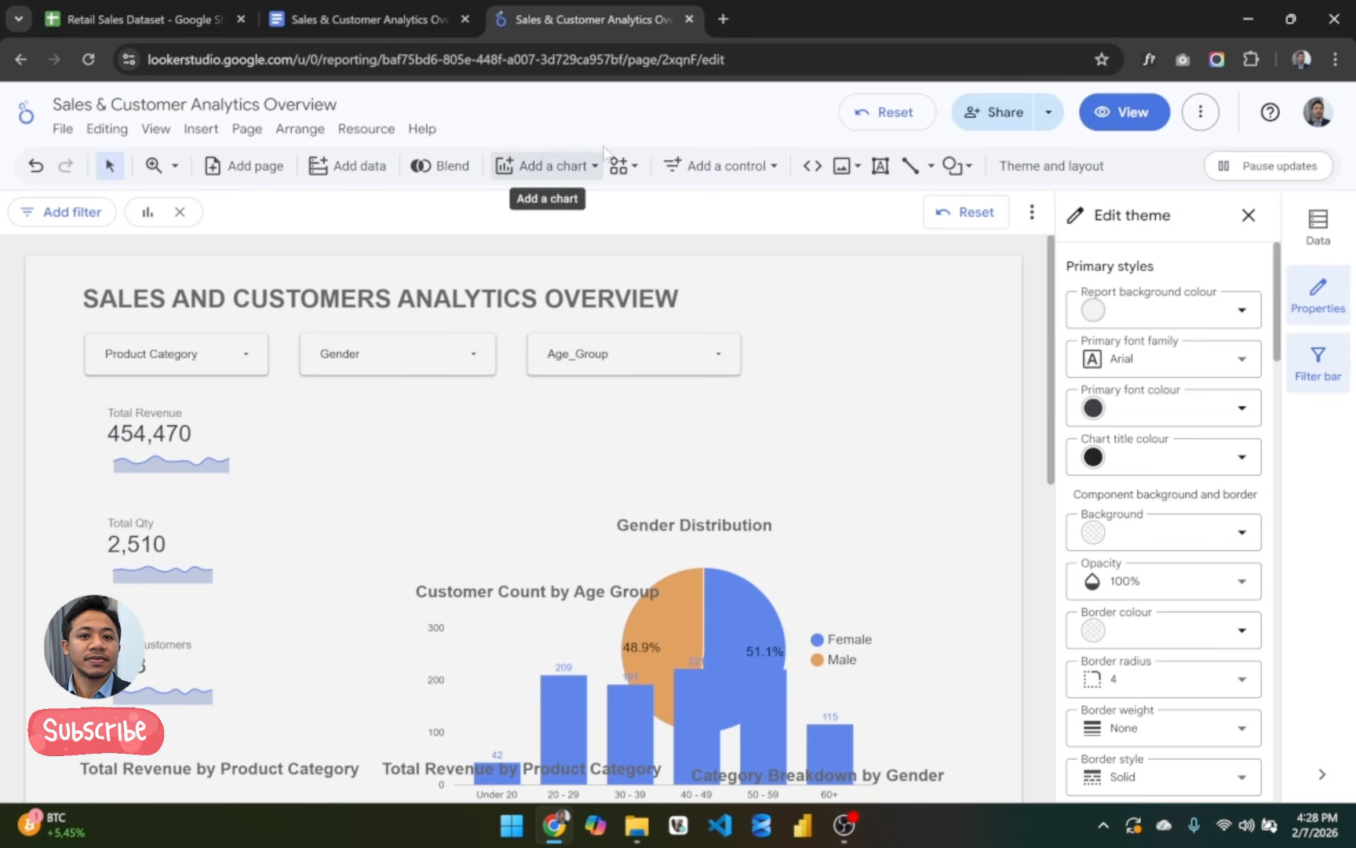
Step: Draw a rectangle around the three stacked scorecards and fill it with white
left_click(972, 166)
mouse_move(1046, 216)
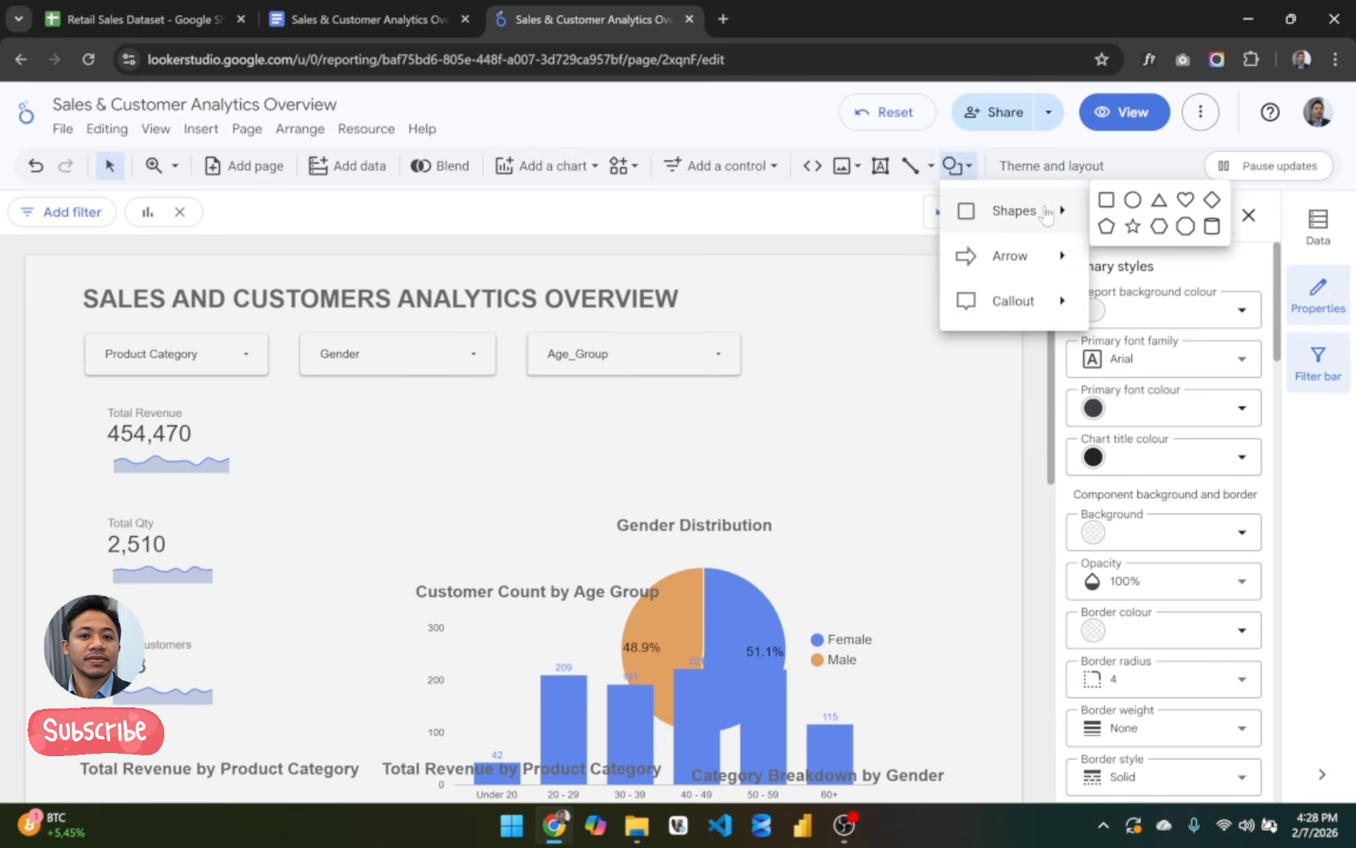
left_click(1106, 202)
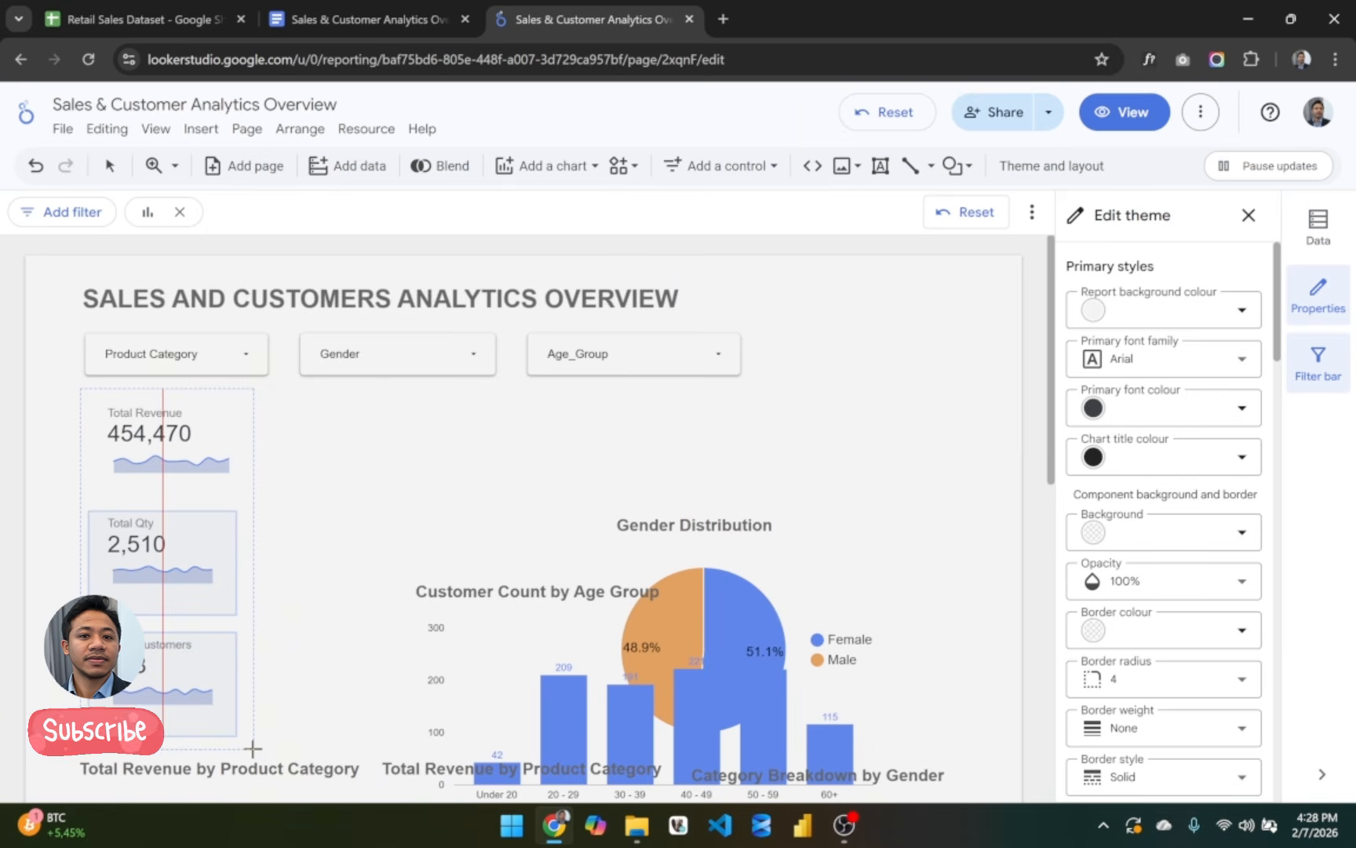
left_click_drag(265, 748, 288, 759)
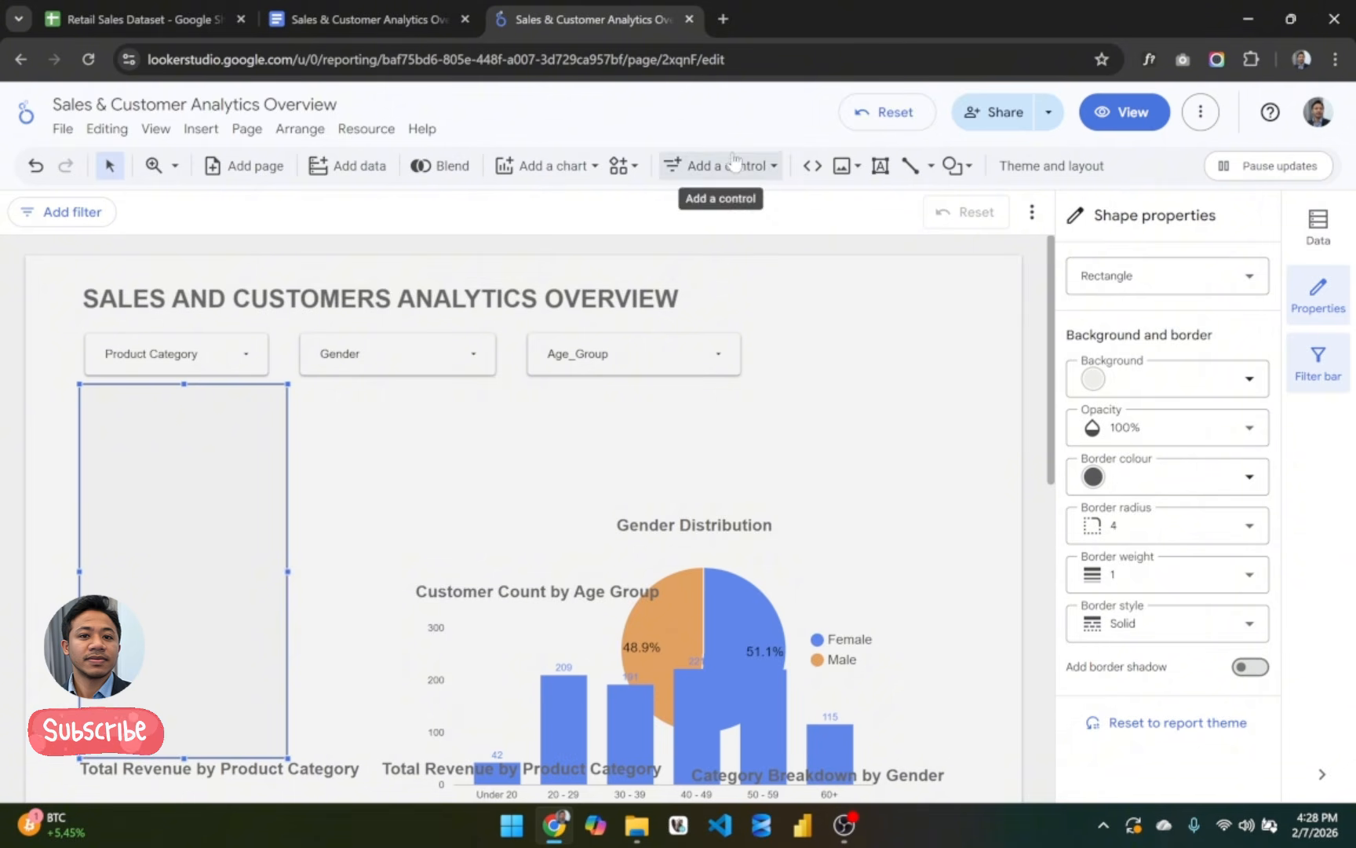
left_click(1239, 385)
left_click(1055, 437)
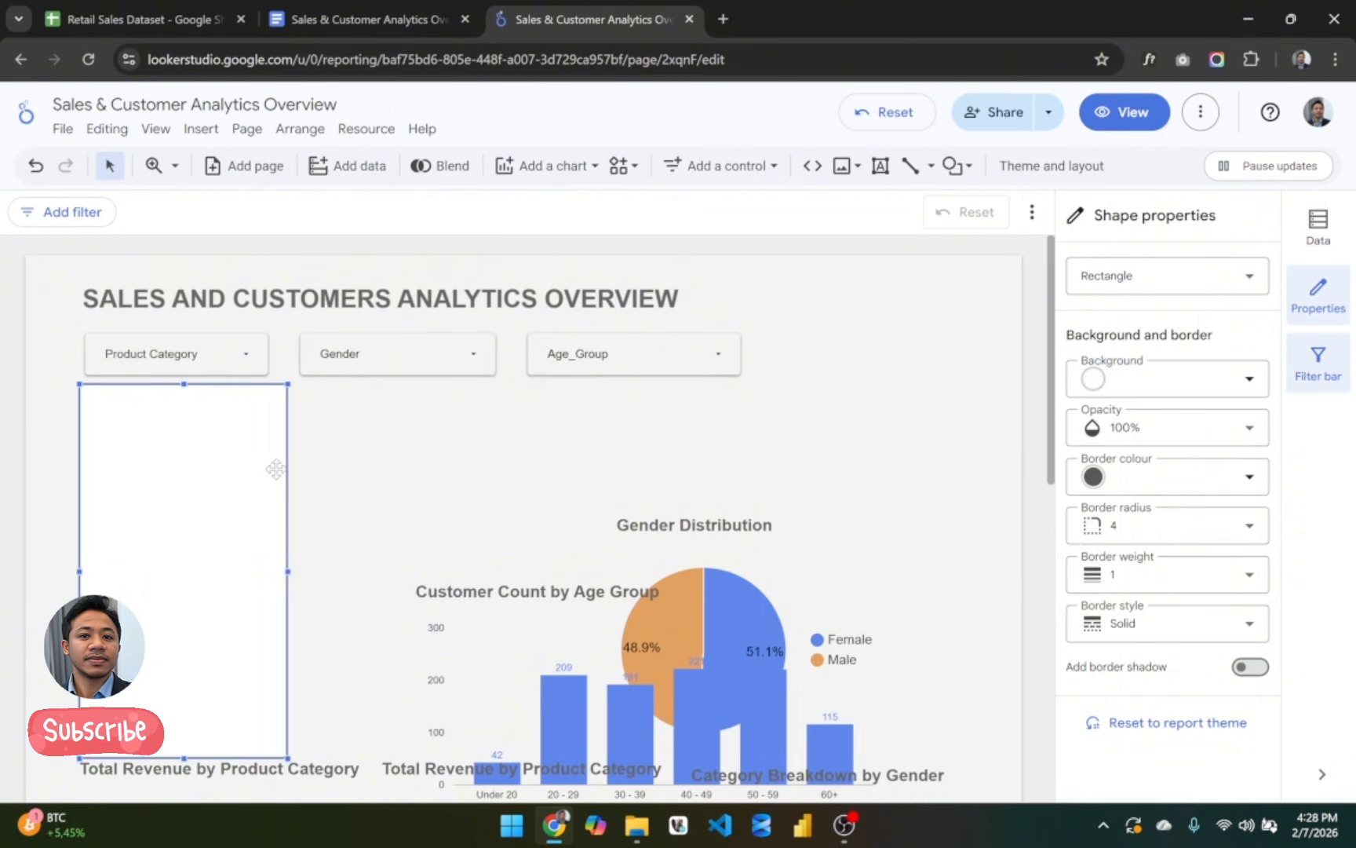
Step: Send the white rectangle to the back so it sits behind the scorecards
right_click(220, 476)
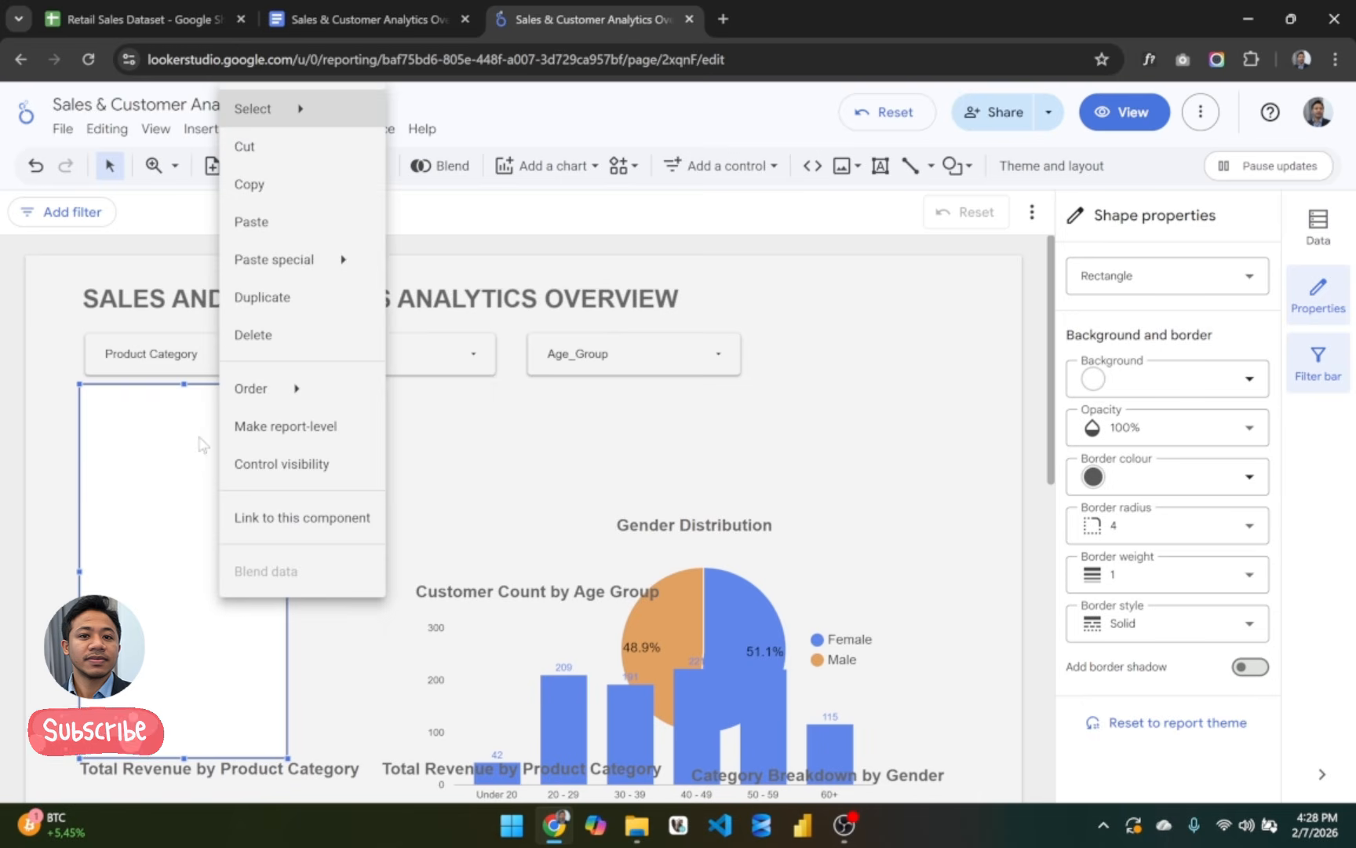
mouse_move(282, 400)
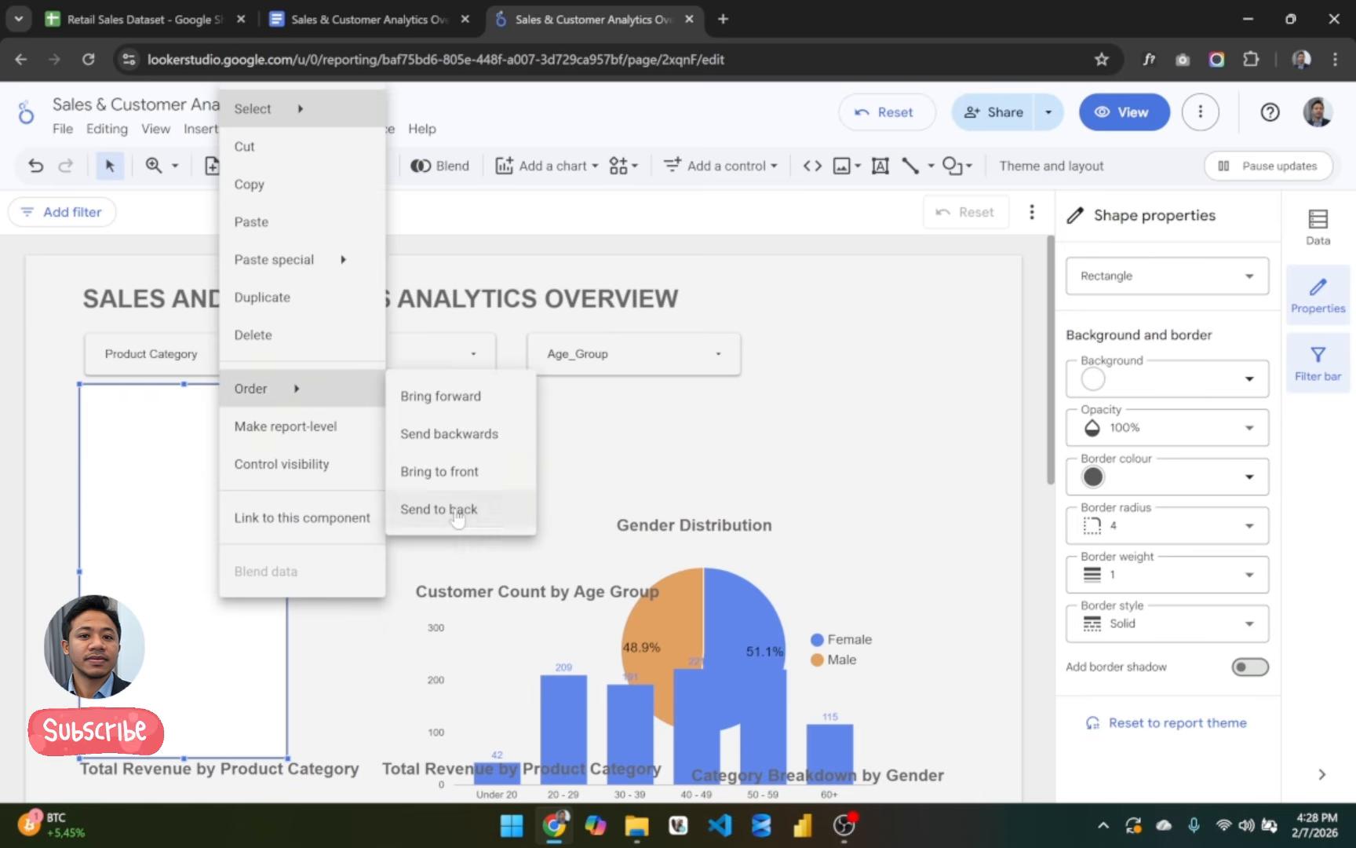
left_click(428, 509)
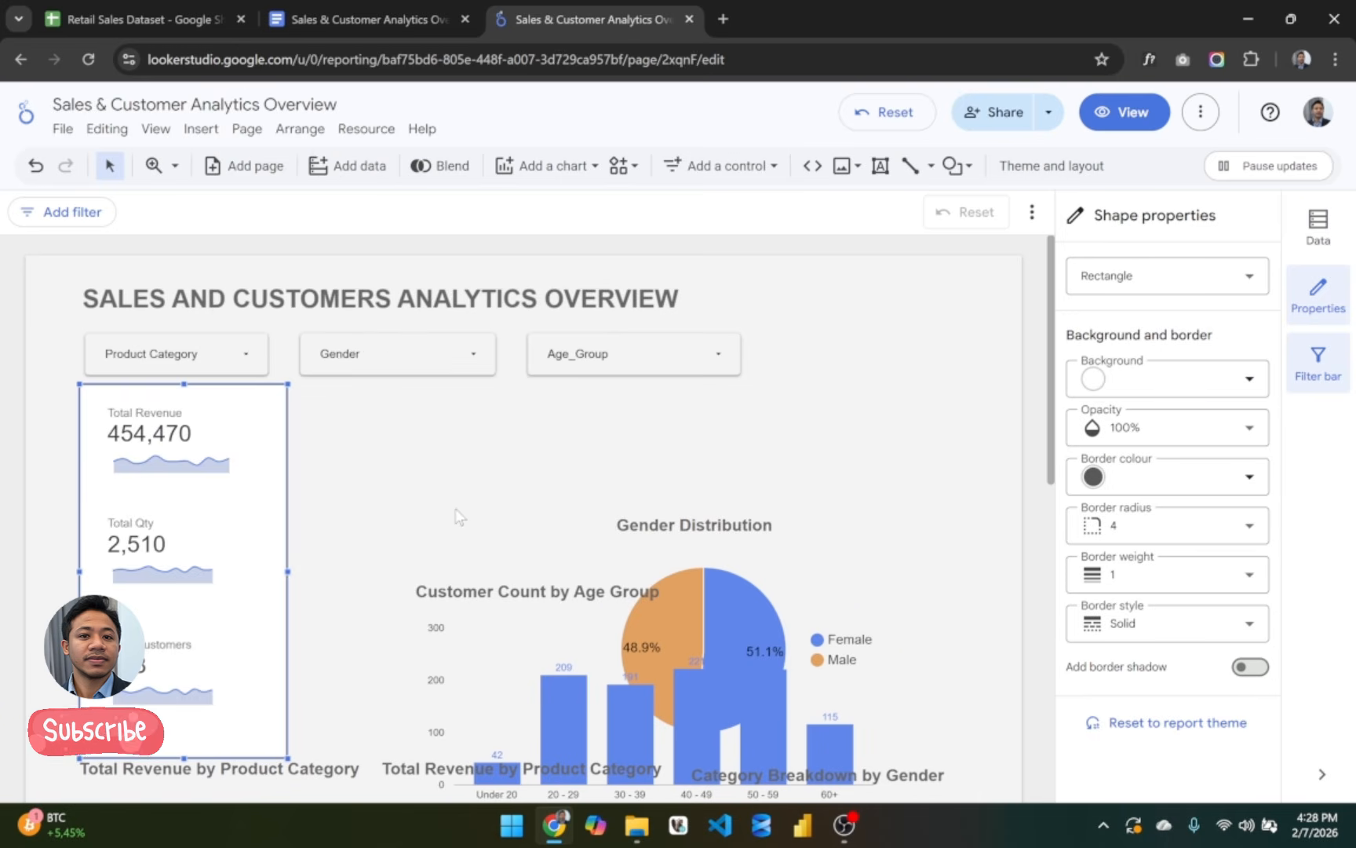
left_click(372, 498)
Step: Try to reposition and widen the Total Revenue scorecard inside the white panel, and undo the change
scroll(373, 498, "down", 1)
left_click(281, 485)
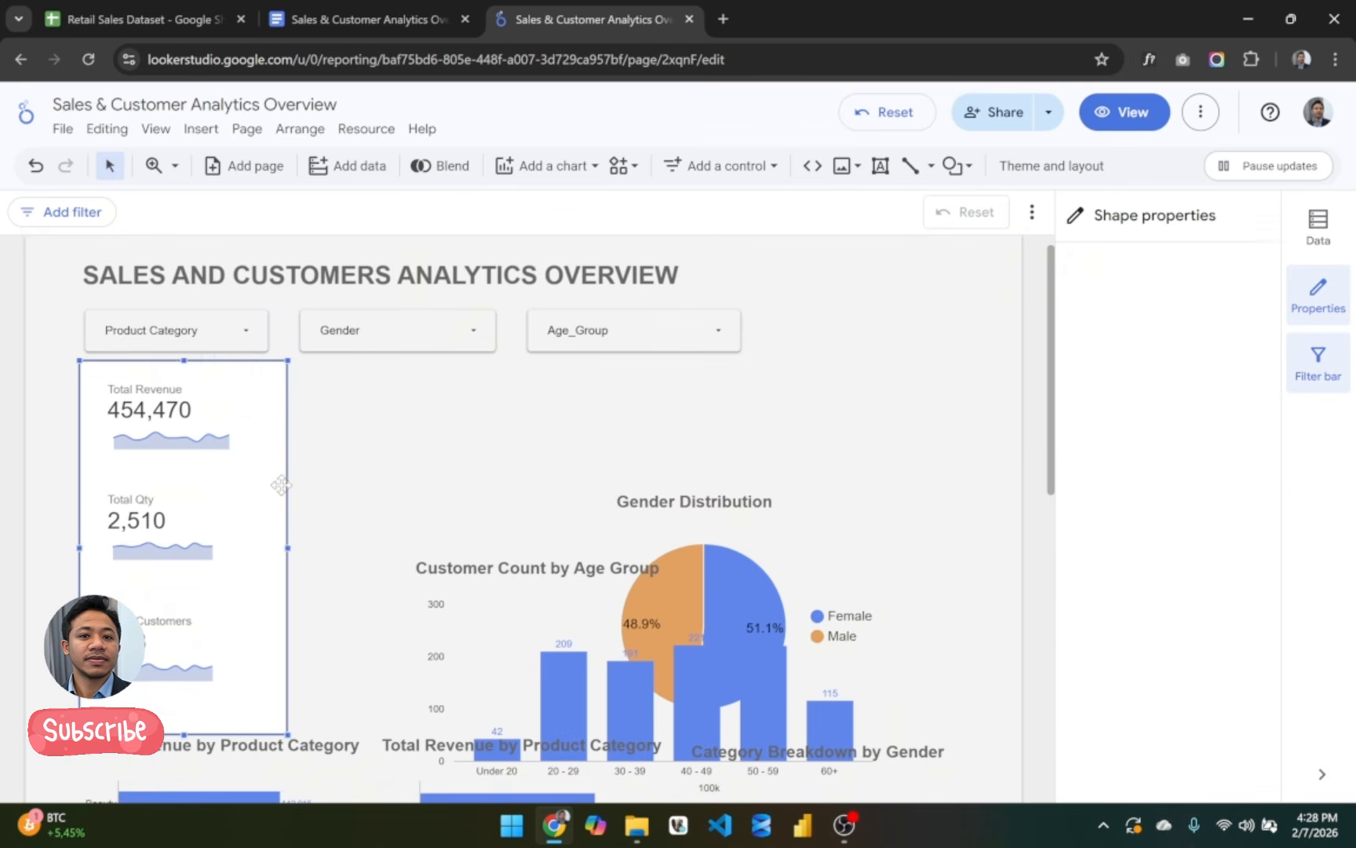
left_click_drag(179, 389, 178, 390)
left_click_drag(250, 431, 277, 432)
left_click(364, 461)
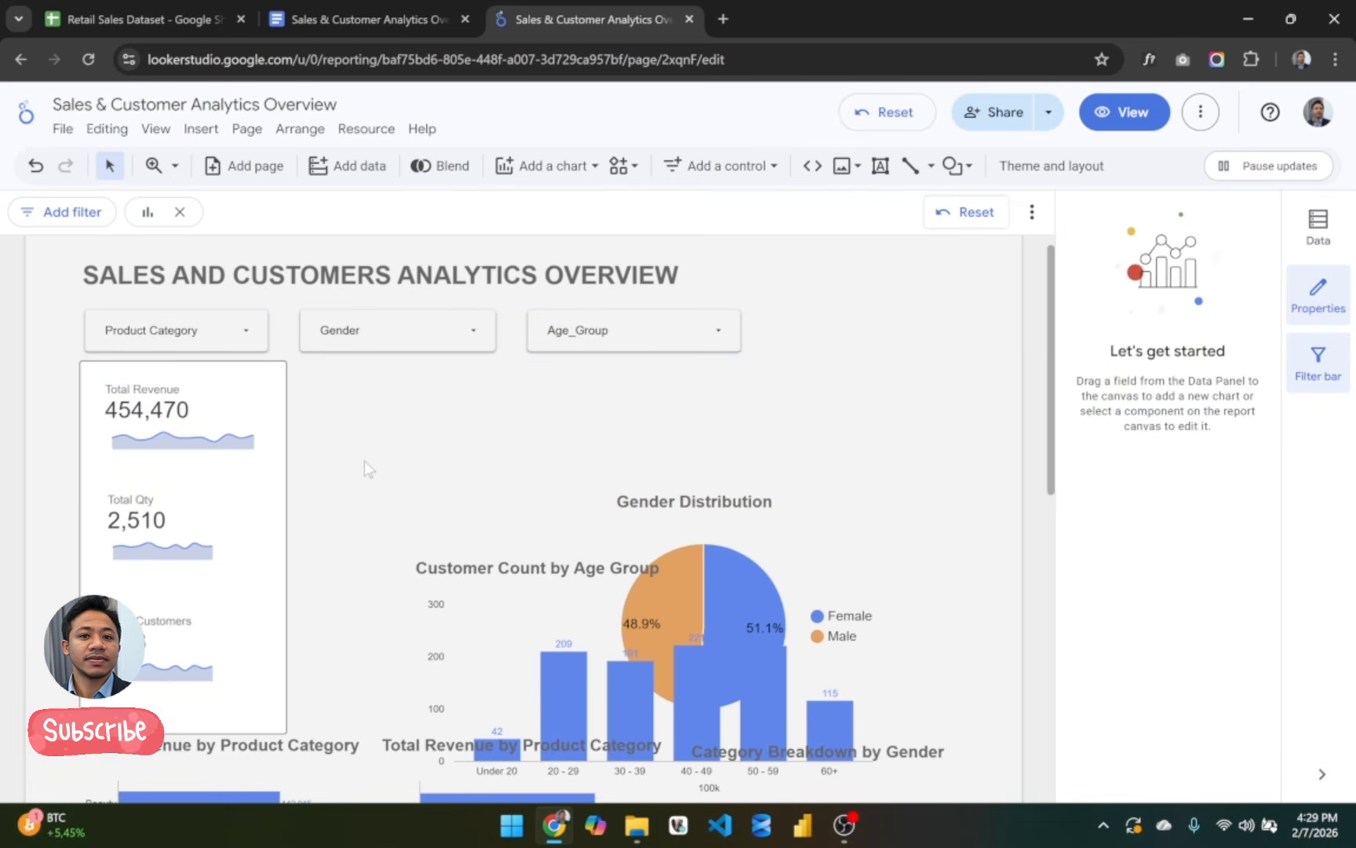
key("ctrl+z")
Step: Narrow the Total Revenue scorecard to match the width of the Total Qty scorecard below it
left_click(252, 471)
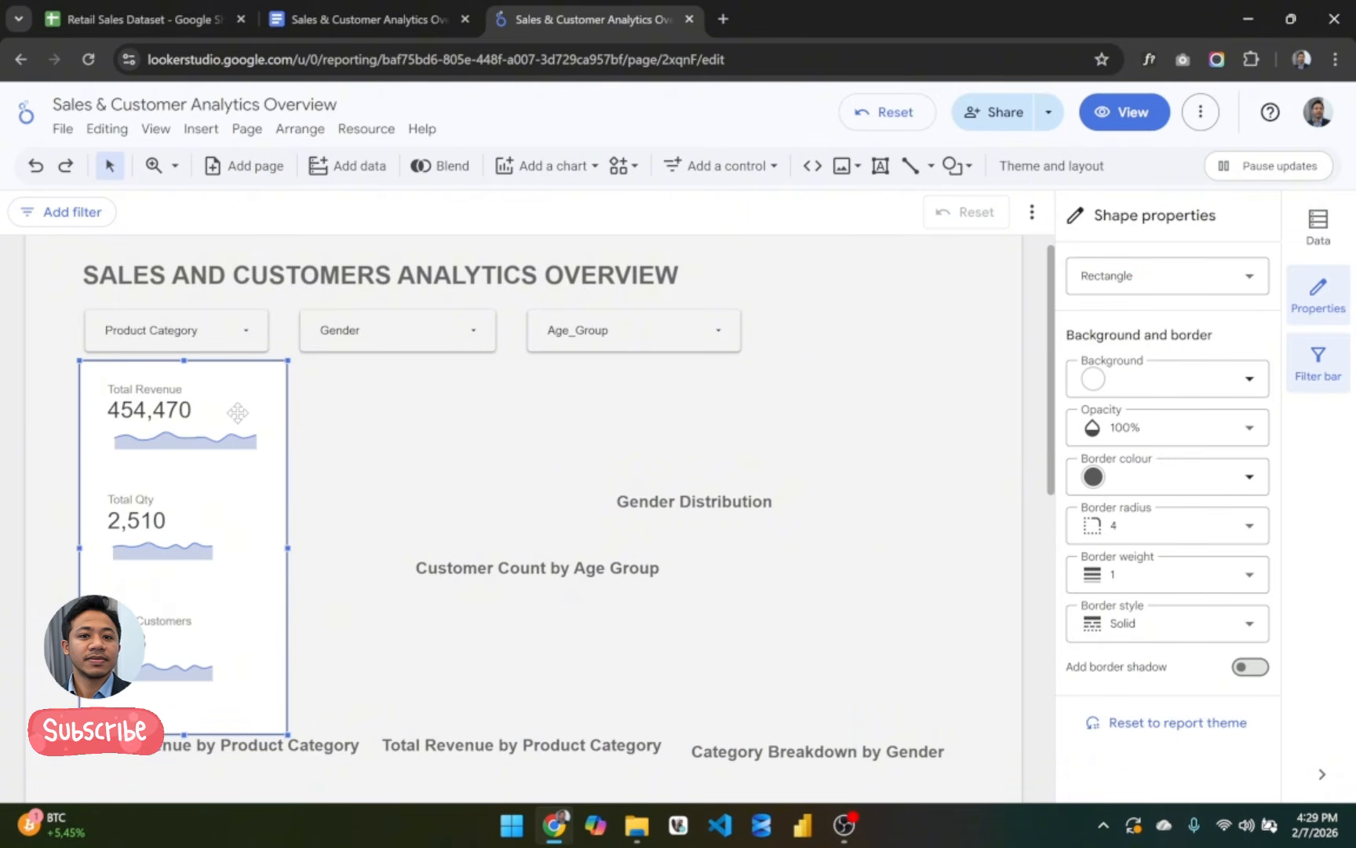
left_click(238, 413)
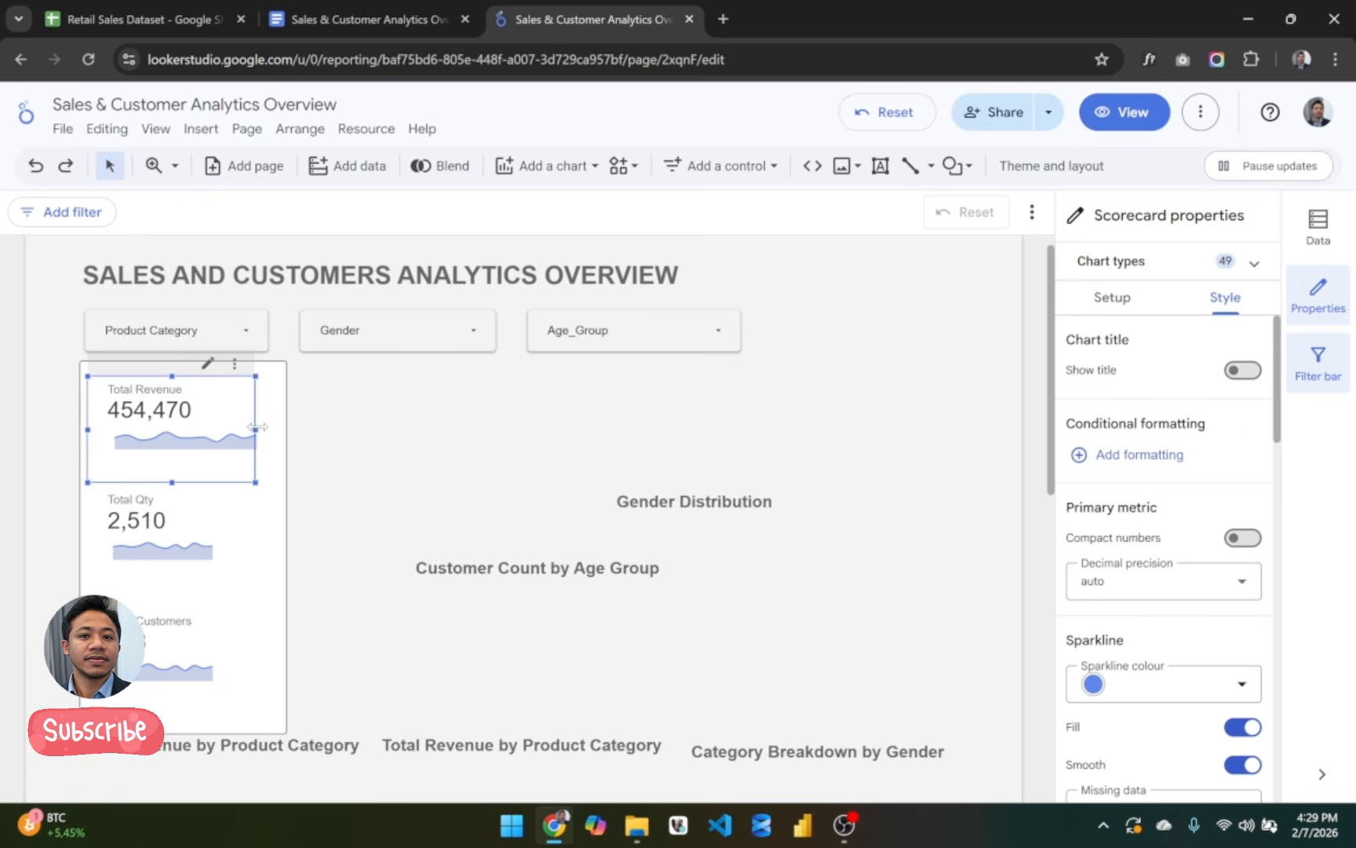
left_click_drag(257, 427, 239, 429)
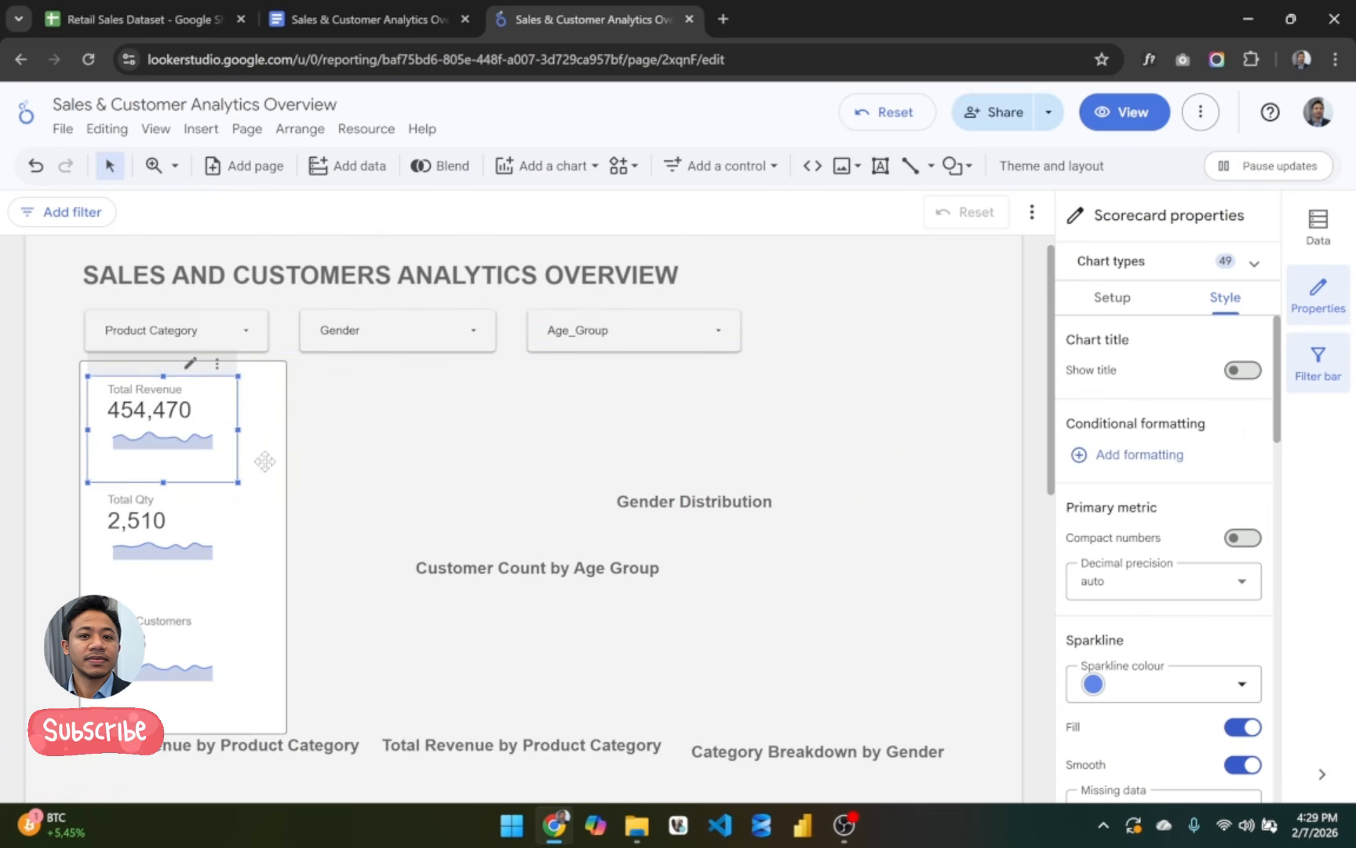
Step: Narrow the white rectangle to fit closely around the scorecards and make its border colour transparent
left_click(265, 461)
left_click_drag(286, 548, 246, 550)
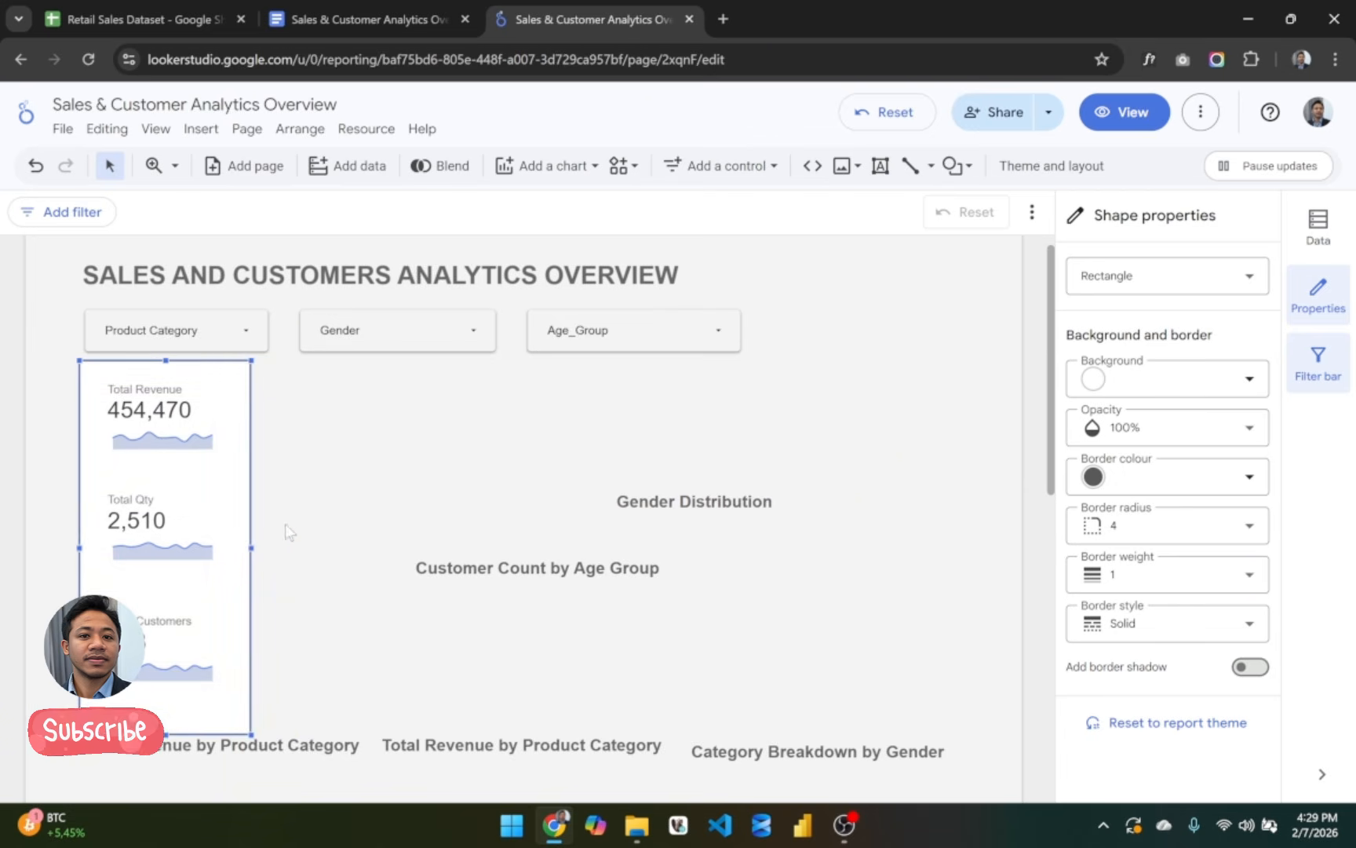
left_click(1177, 481)
left_click(911, 464)
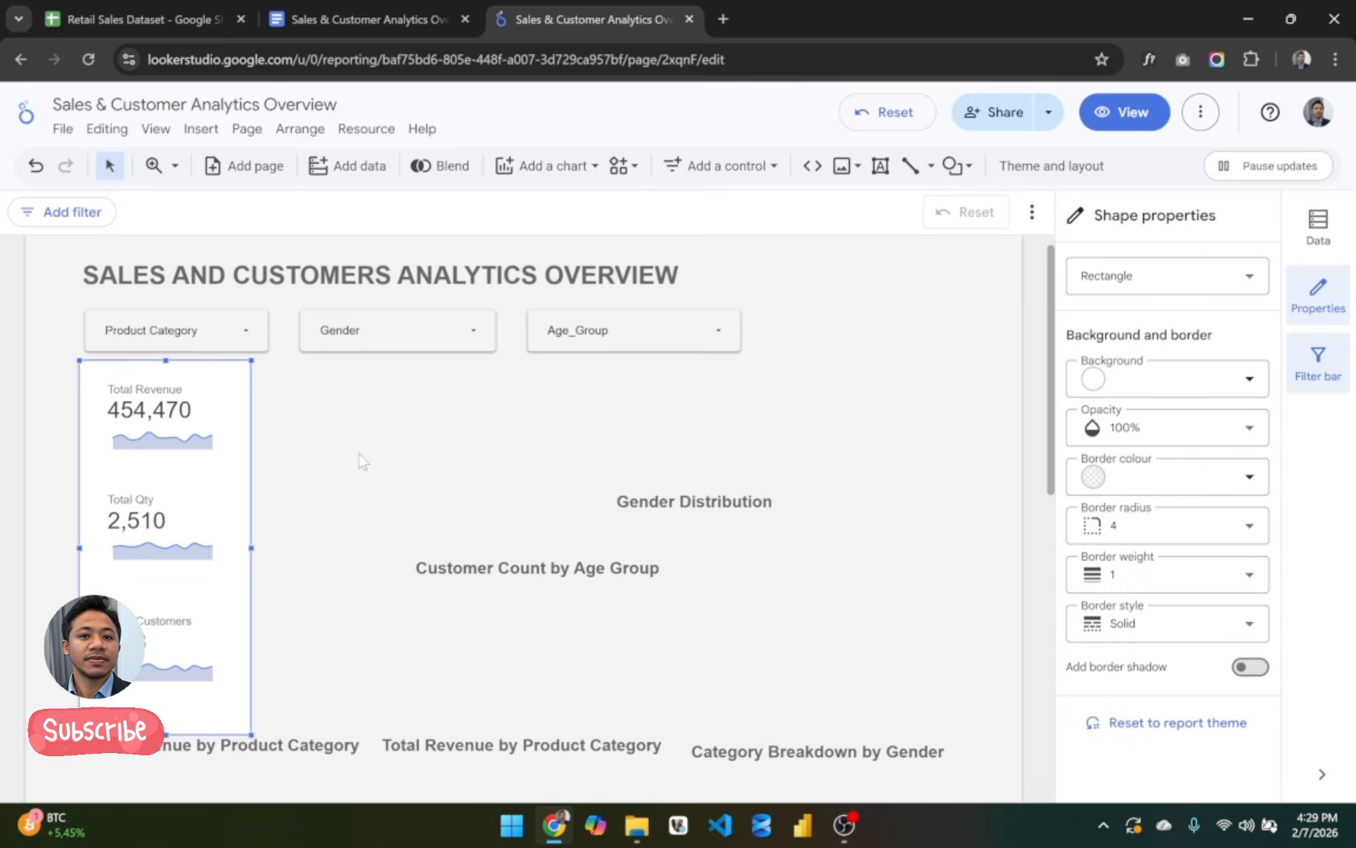
left_click(359, 454)
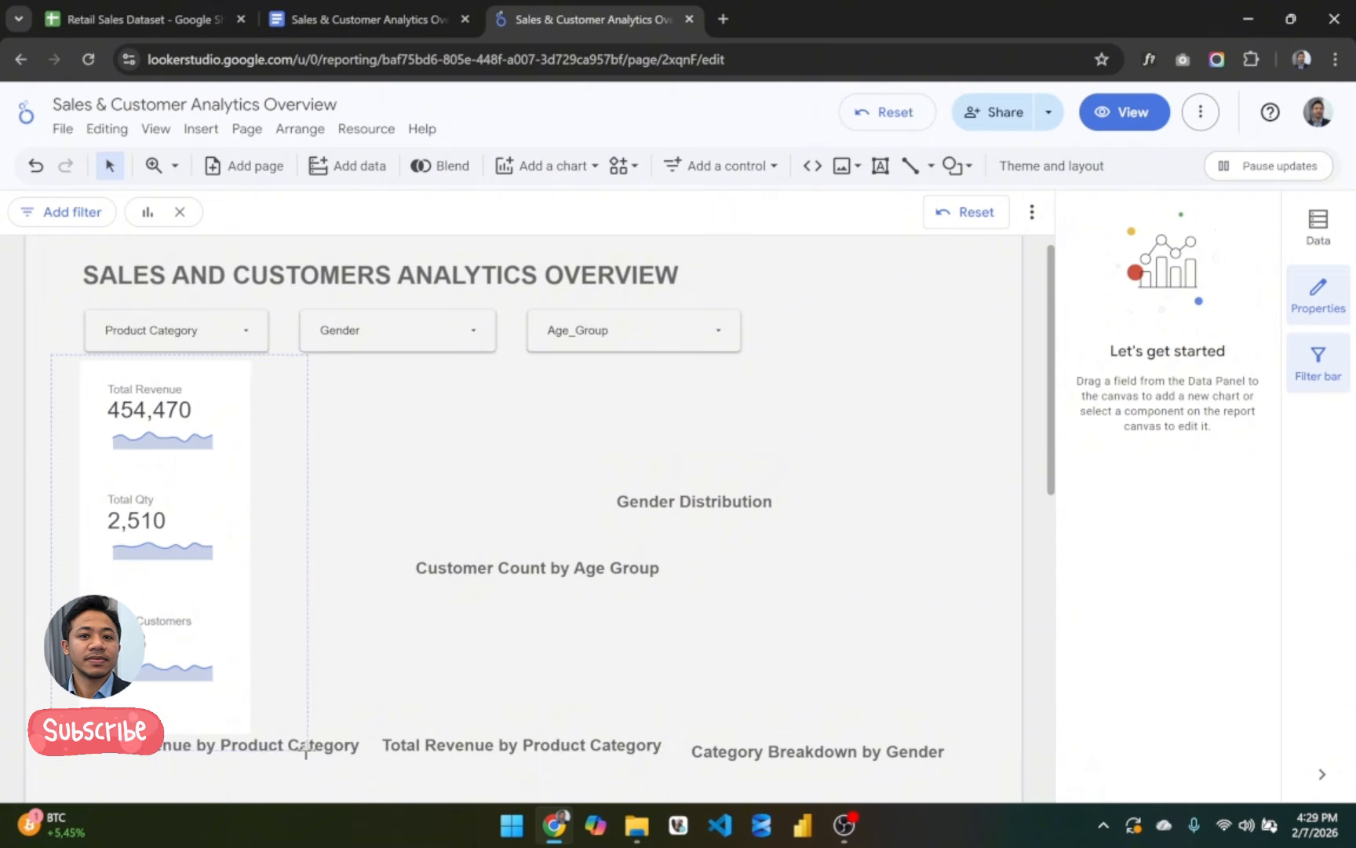
Step: Move the Total Revenue by Product Category bar chart beneath the scorecards further down, clear of the white scorecard panel
left_click_drag(306, 752, 308, 754)
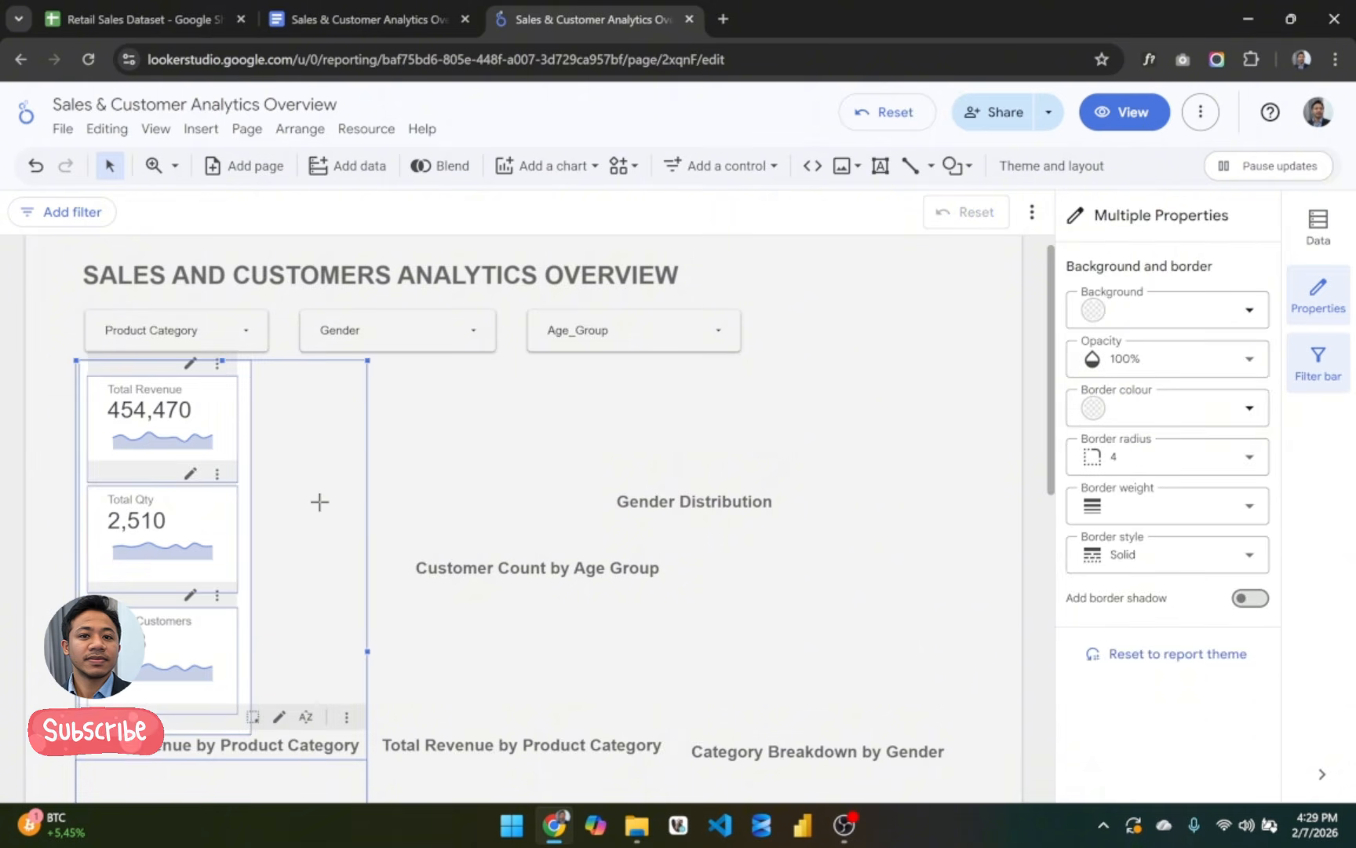
left_click(327, 612)
scroll(327, 612, "down", 1)
left_click_drag(288, 699, 280, 719)
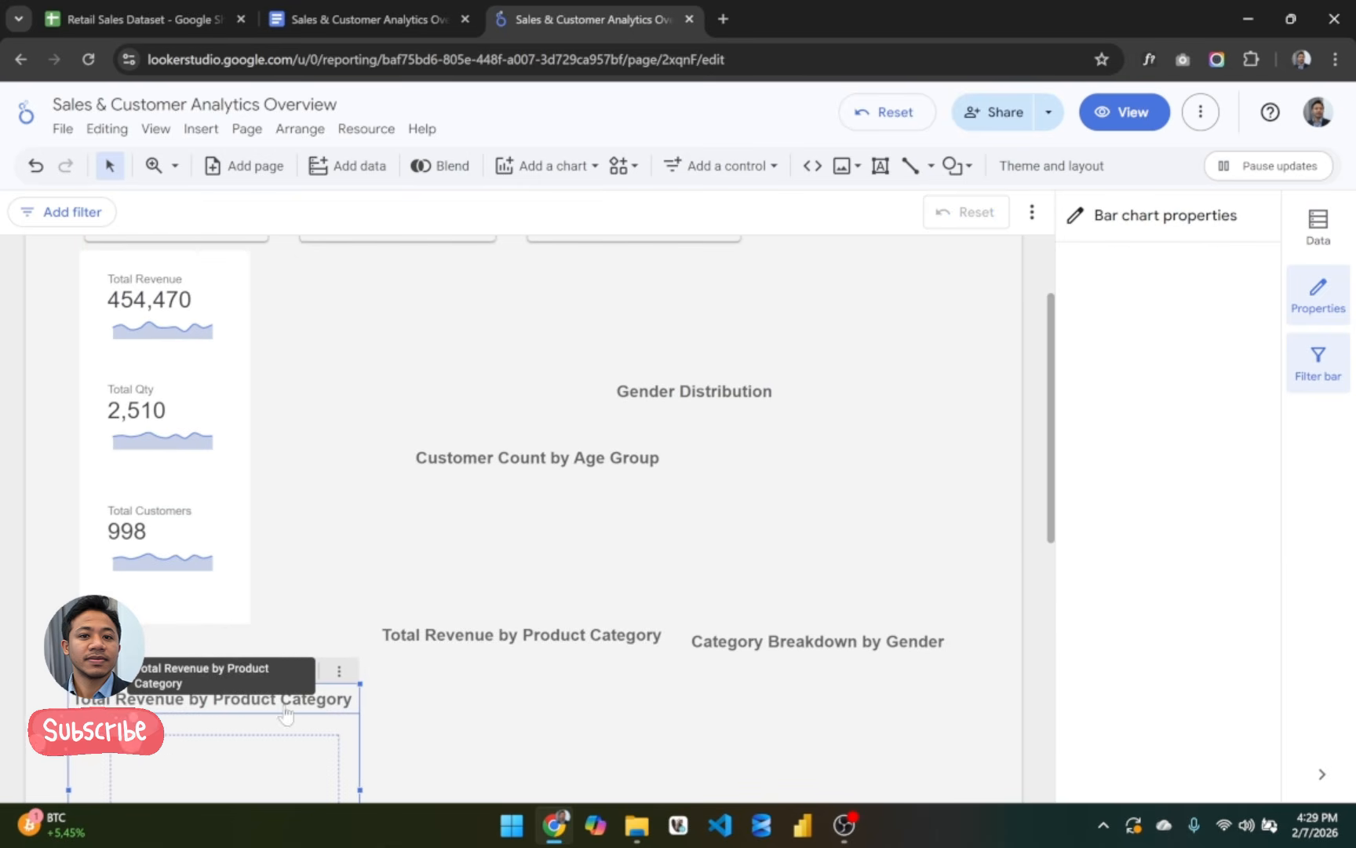
left_click(37, 295)
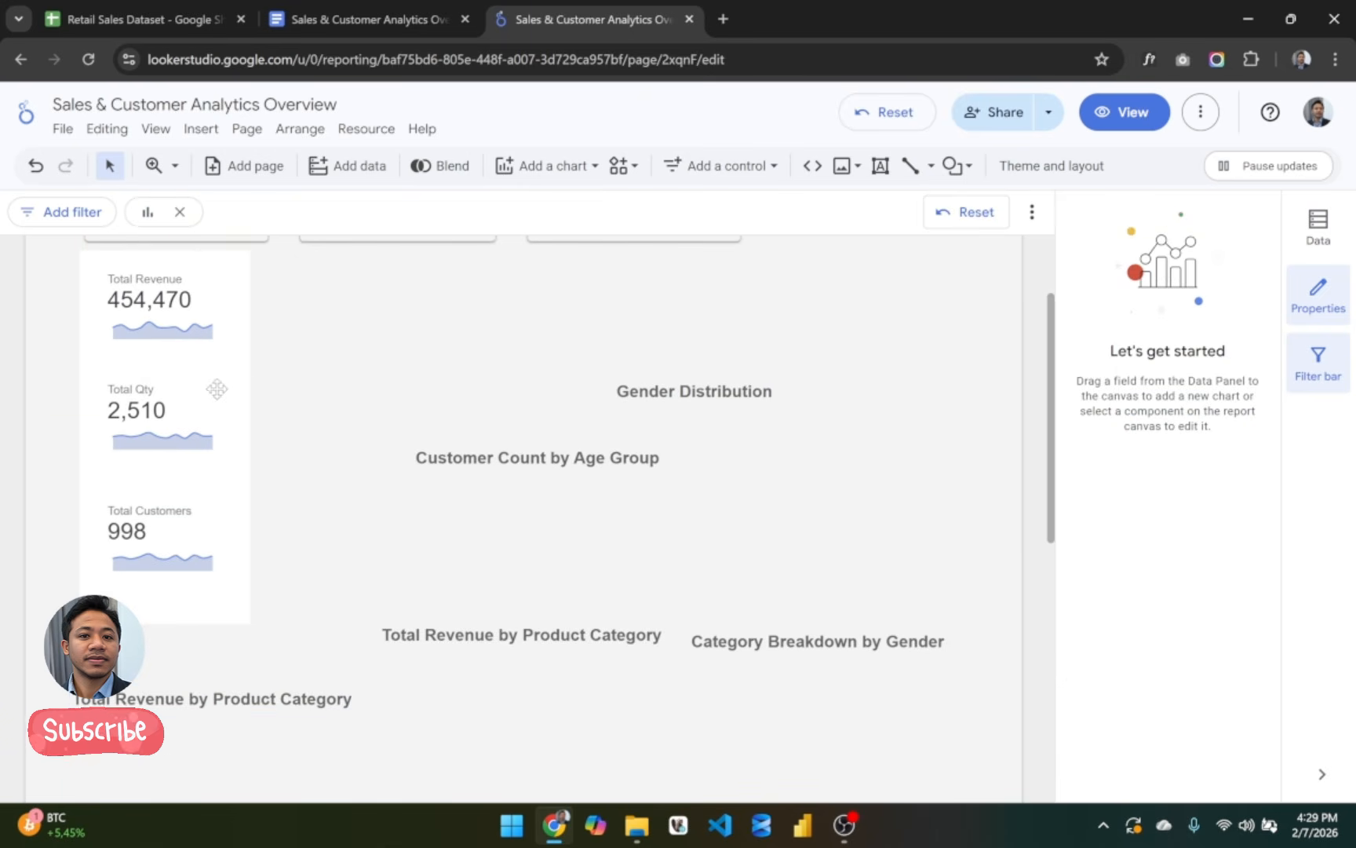
Step: Shift the white panel and its three scorecards together slightly to the right beneath the Product Category filter
scroll(314, 491, "down", 2)
scroll(314, 490, "up", 4)
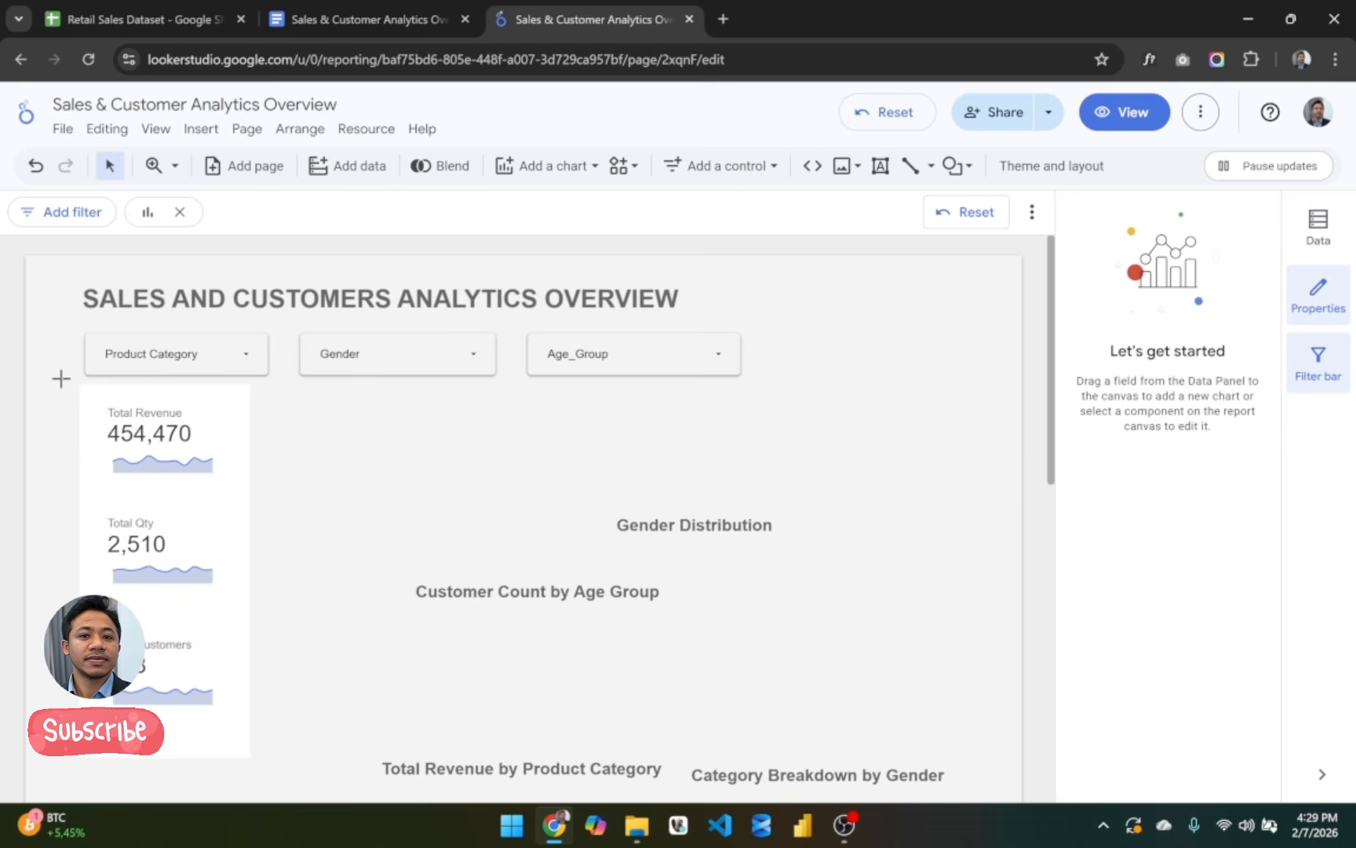
left_click_drag(275, 771, 274, 771)
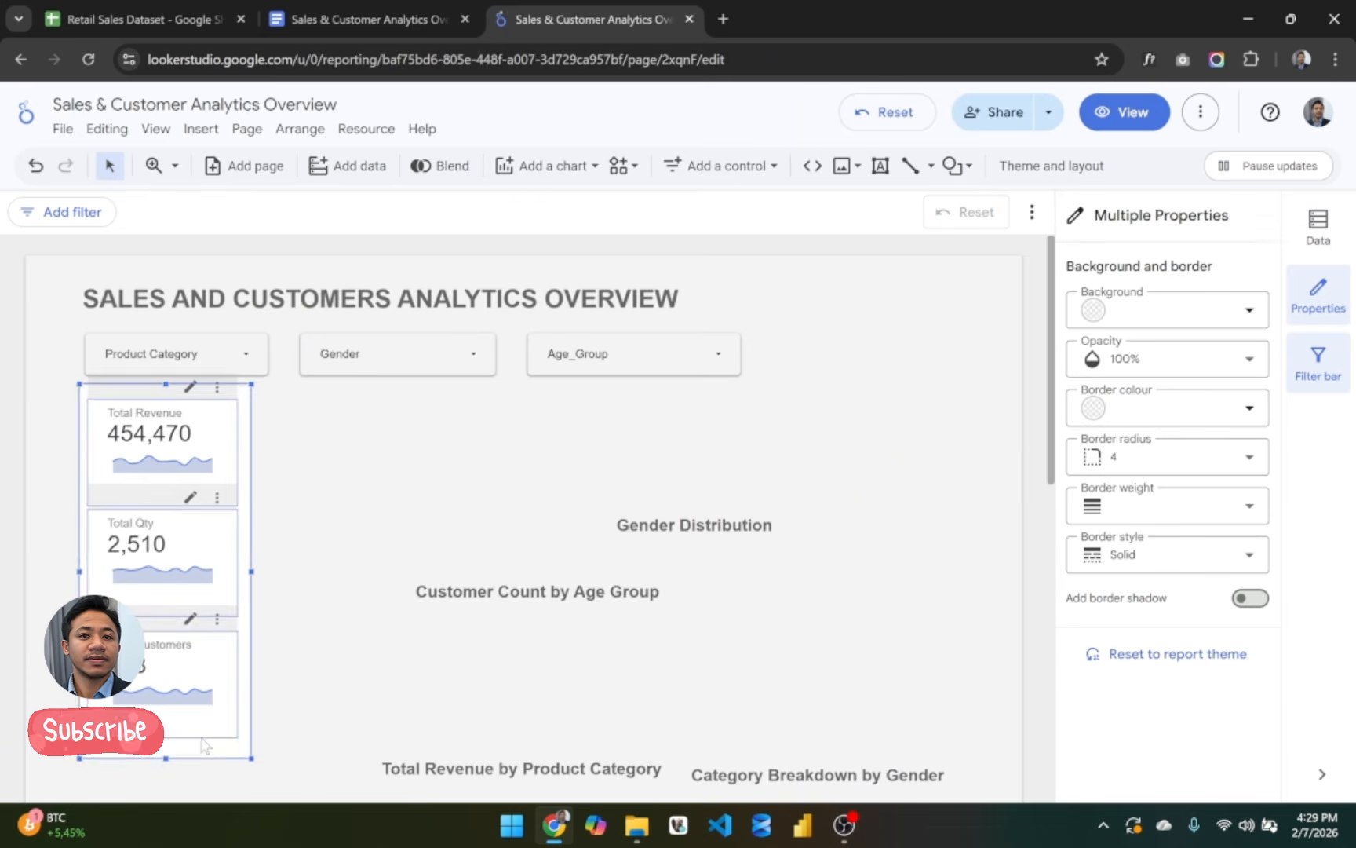
left_click_drag(204, 743, 212, 740)
left_click(335, 658)
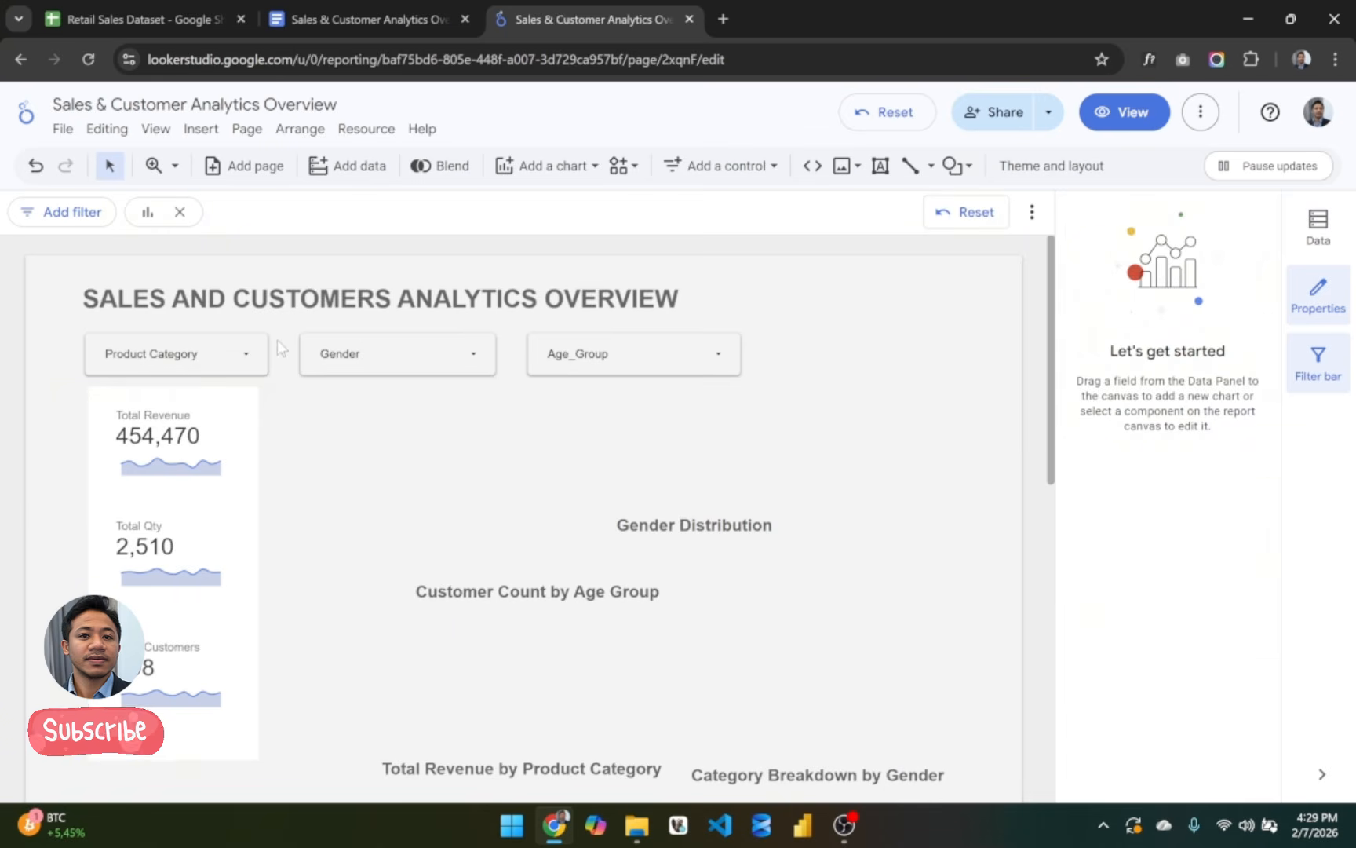
Step: Narrow the Product Category filter to line up with the white panel's edge, and shift the Gender and Age_Group filters slightly left
left_click(264, 378)
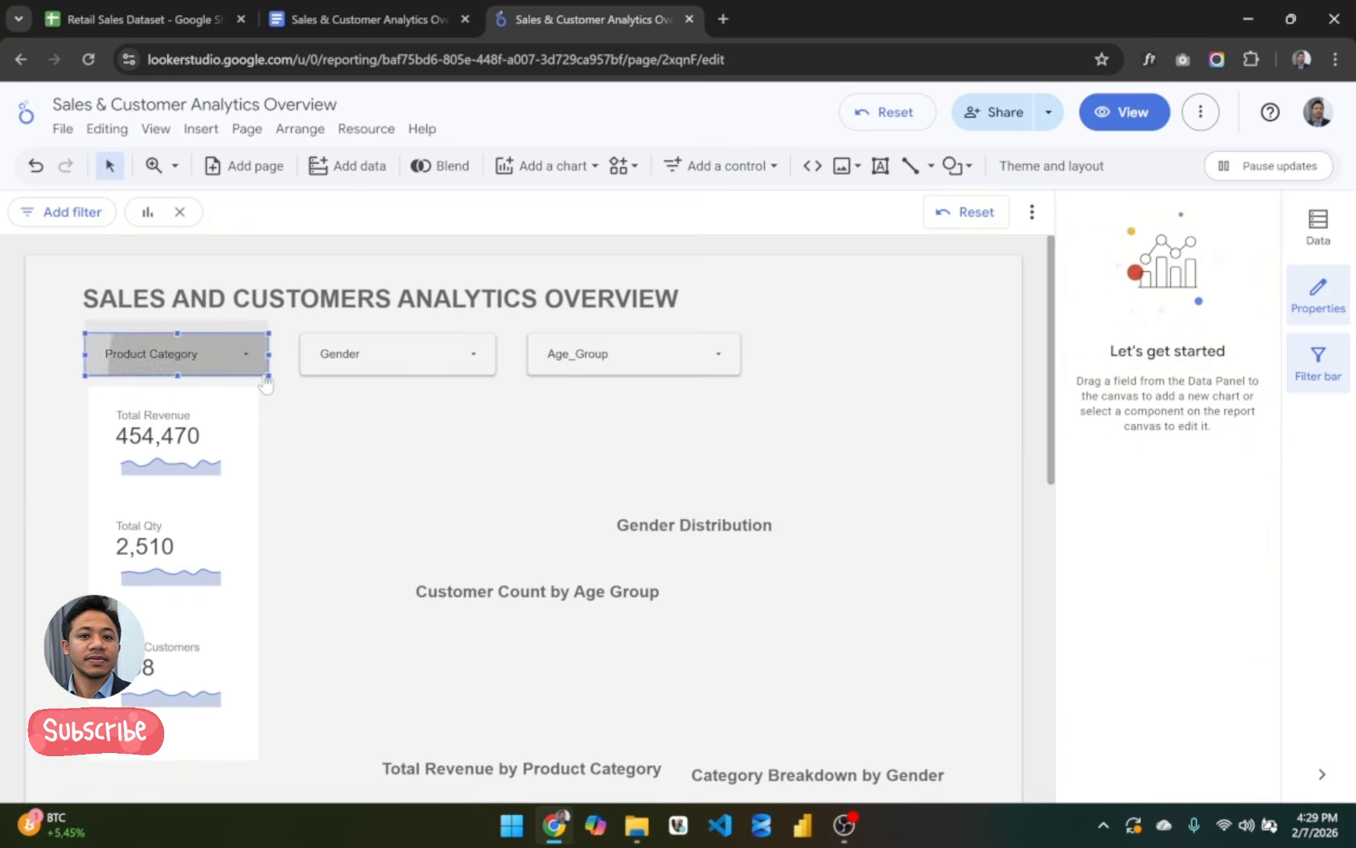
left_click(265, 325)
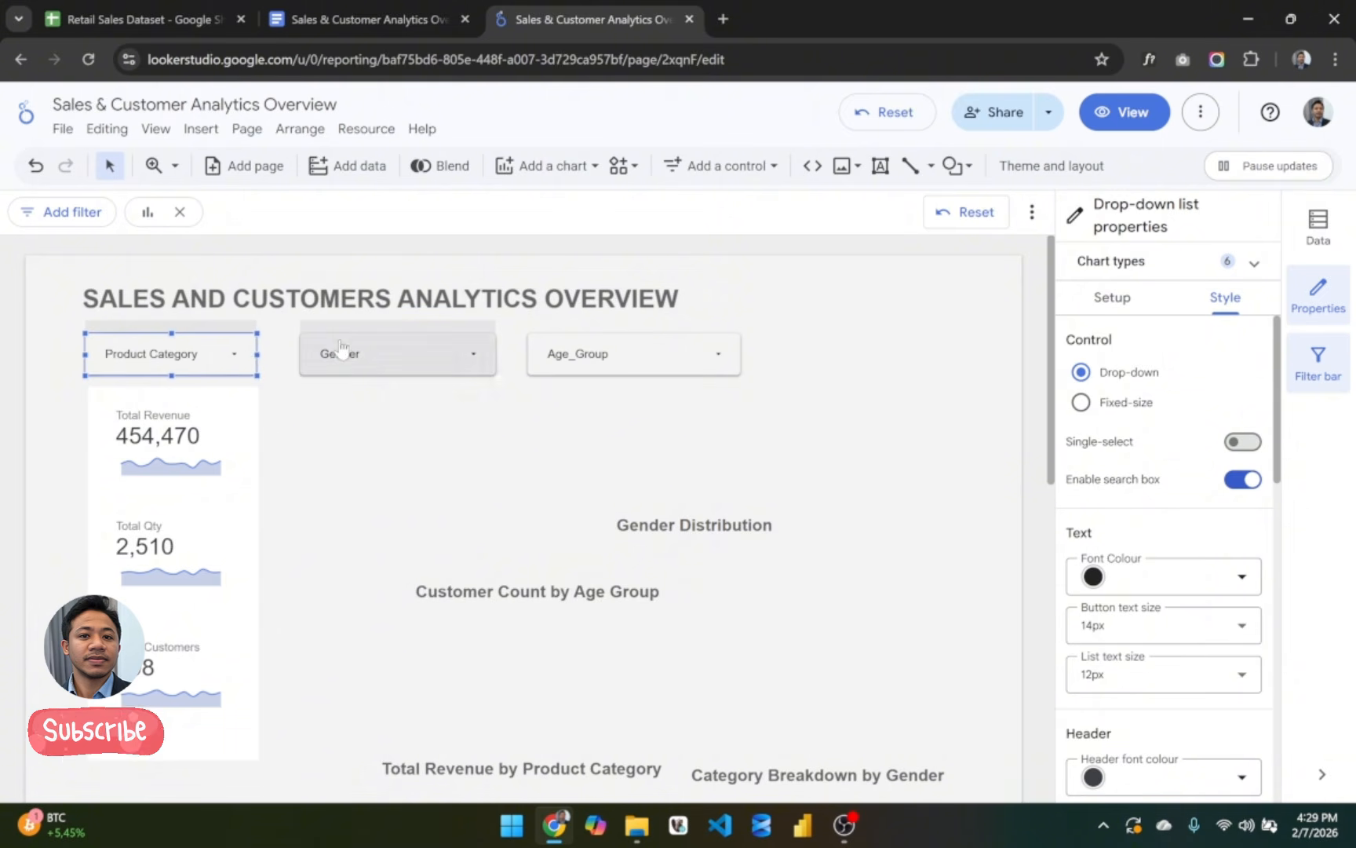
left_click_drag(339, 351, 328, 349)
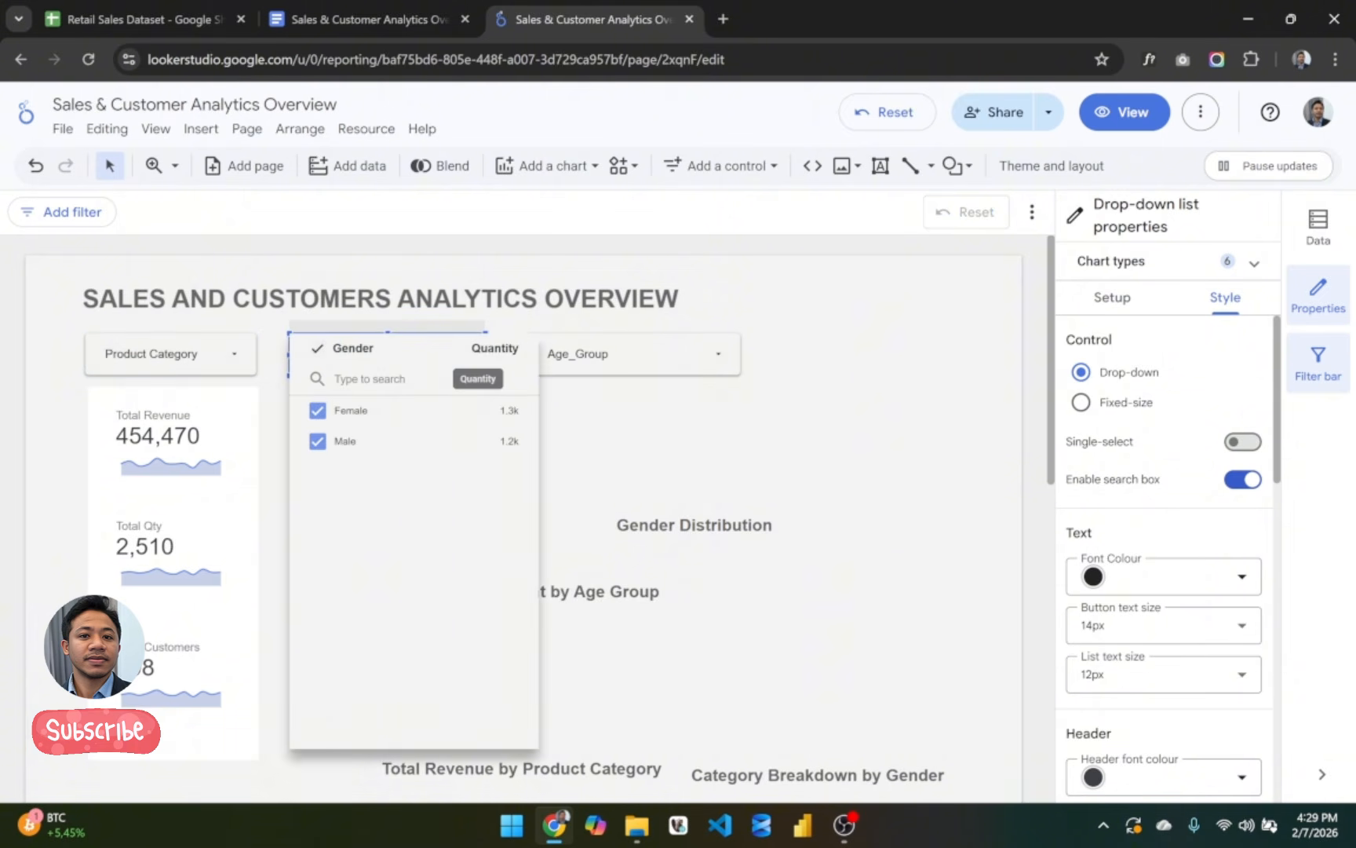
left_click(538, 327)
left_click_drag(585, 349, 577, 348)
left_click(823, 390)
Step: Look over the charts on the rest of the report page, down to the Monthly Sales Heatmap
scroll(822, 388, "down", 2)
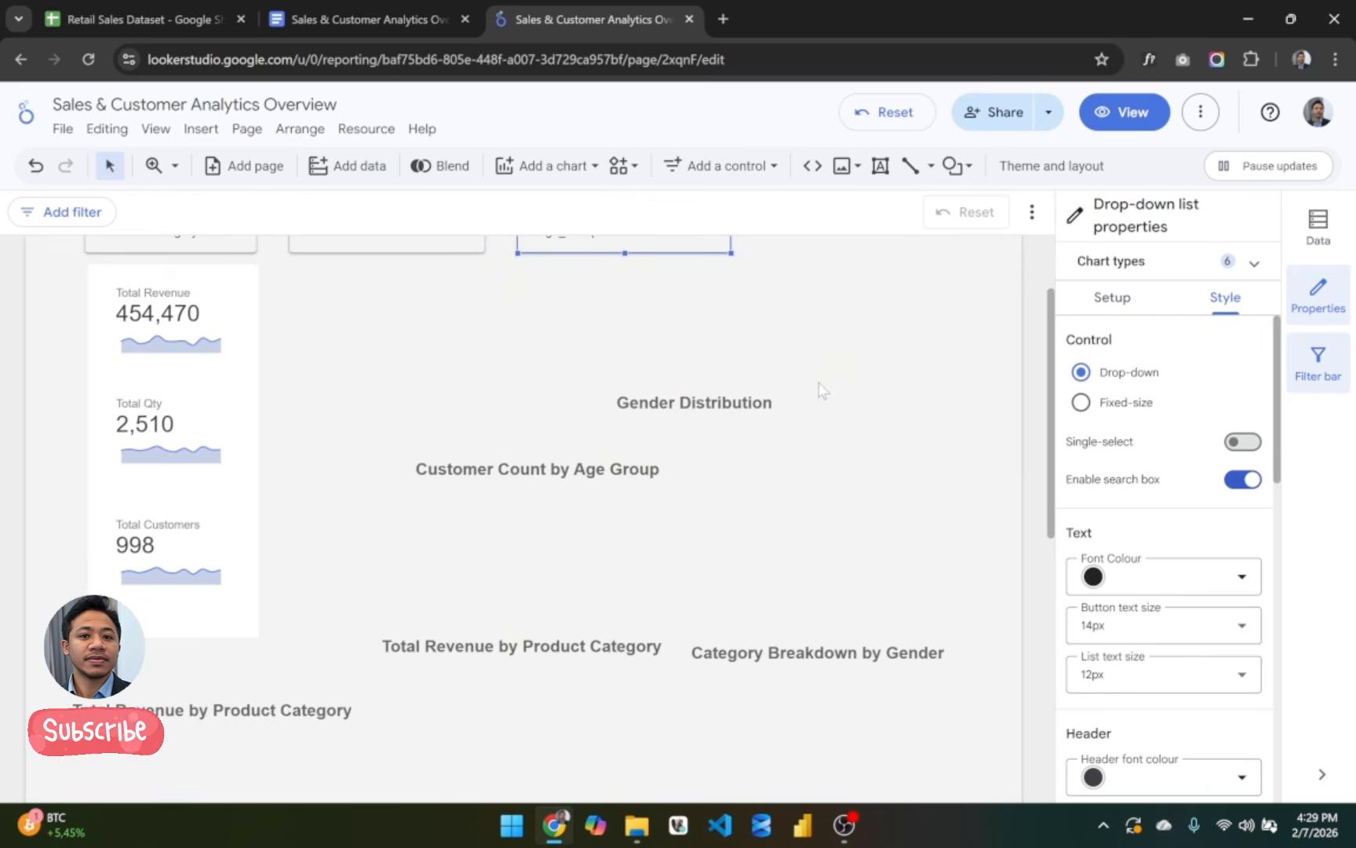
scroll(424, 430, "down", 2)
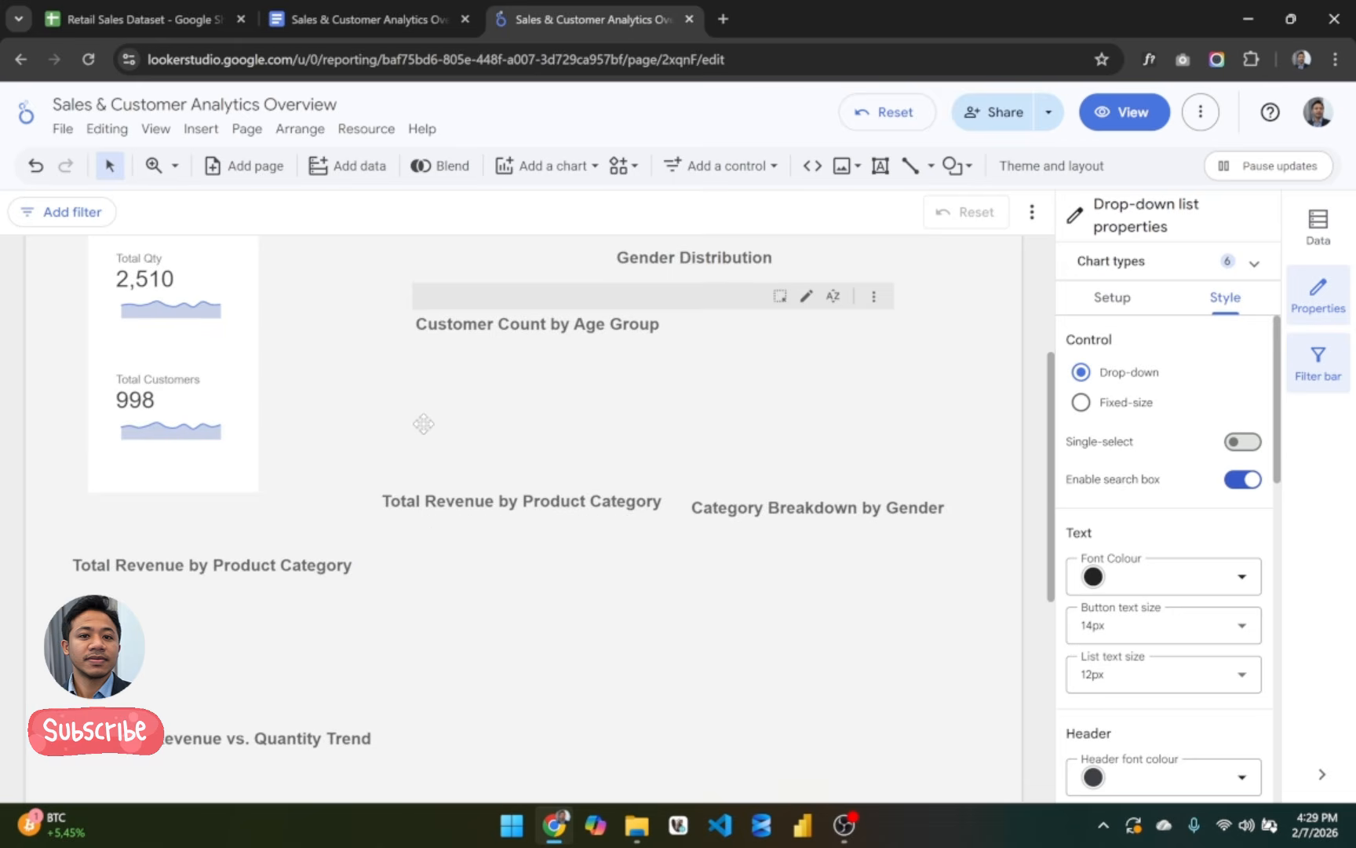
scroll(424, 591, "down", 7)
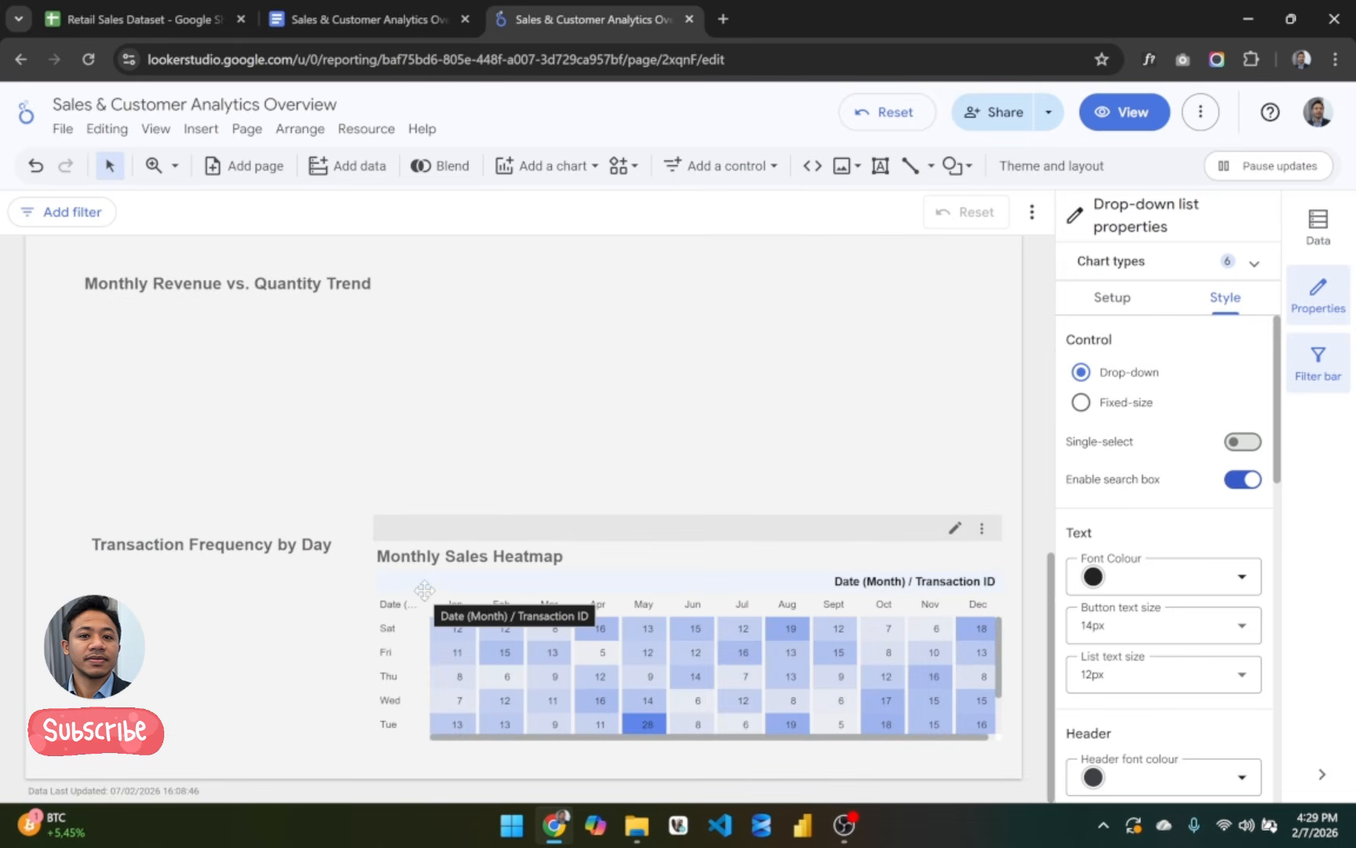
scroll(553, 439, "up", 10)
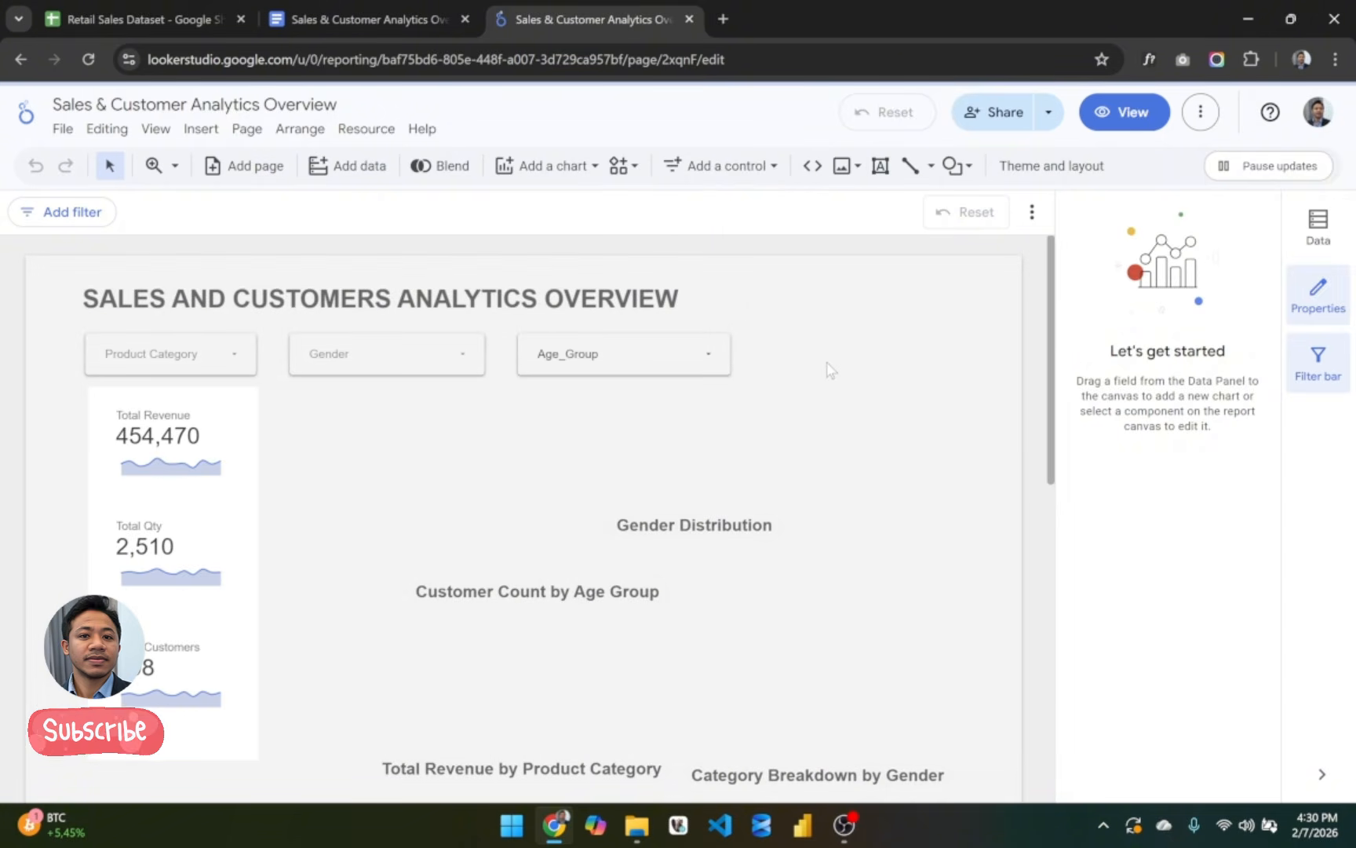
scroll(830, 369, "down", 9)
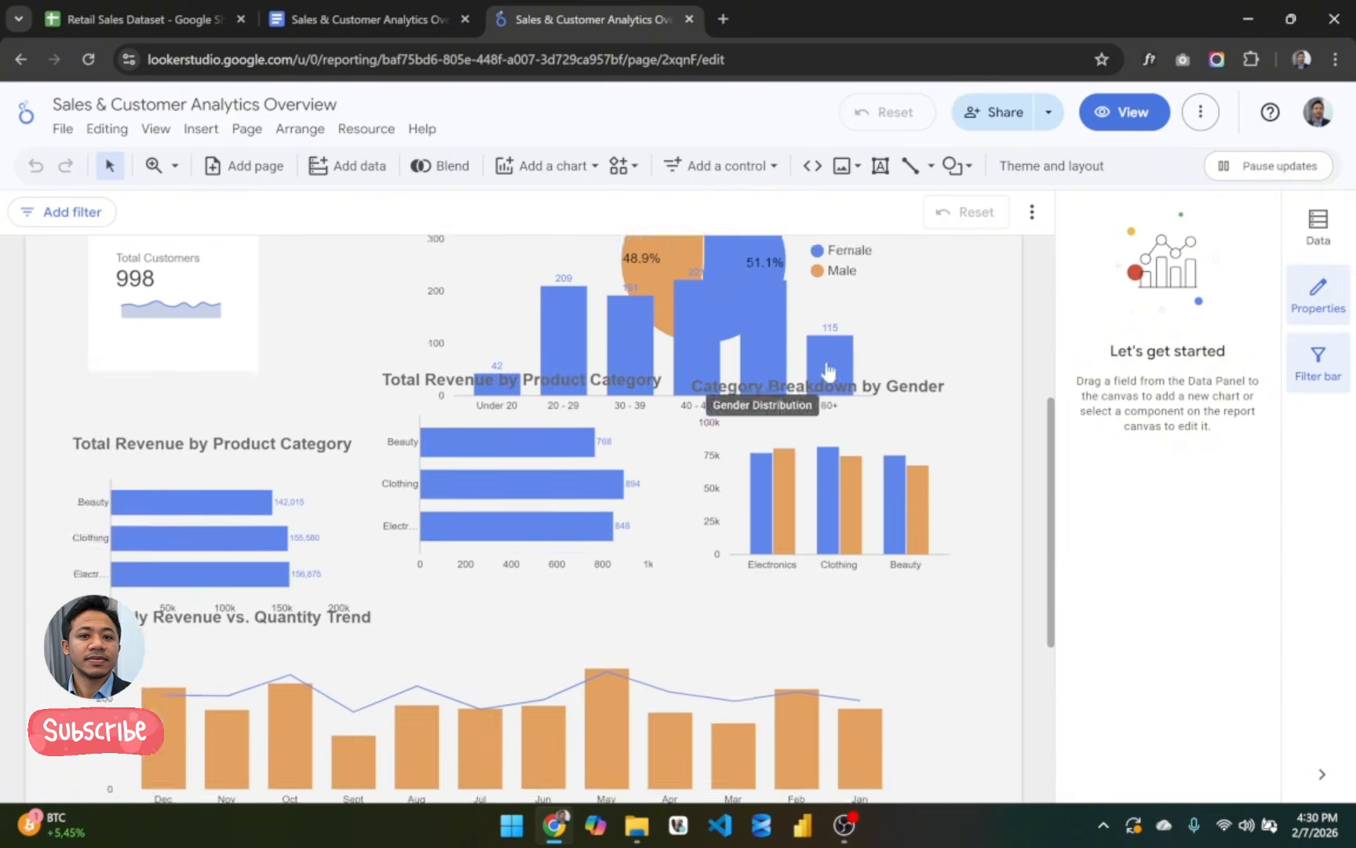
scroll(827, 362, "up", 6)
scroll(827, 362, "up", 2)
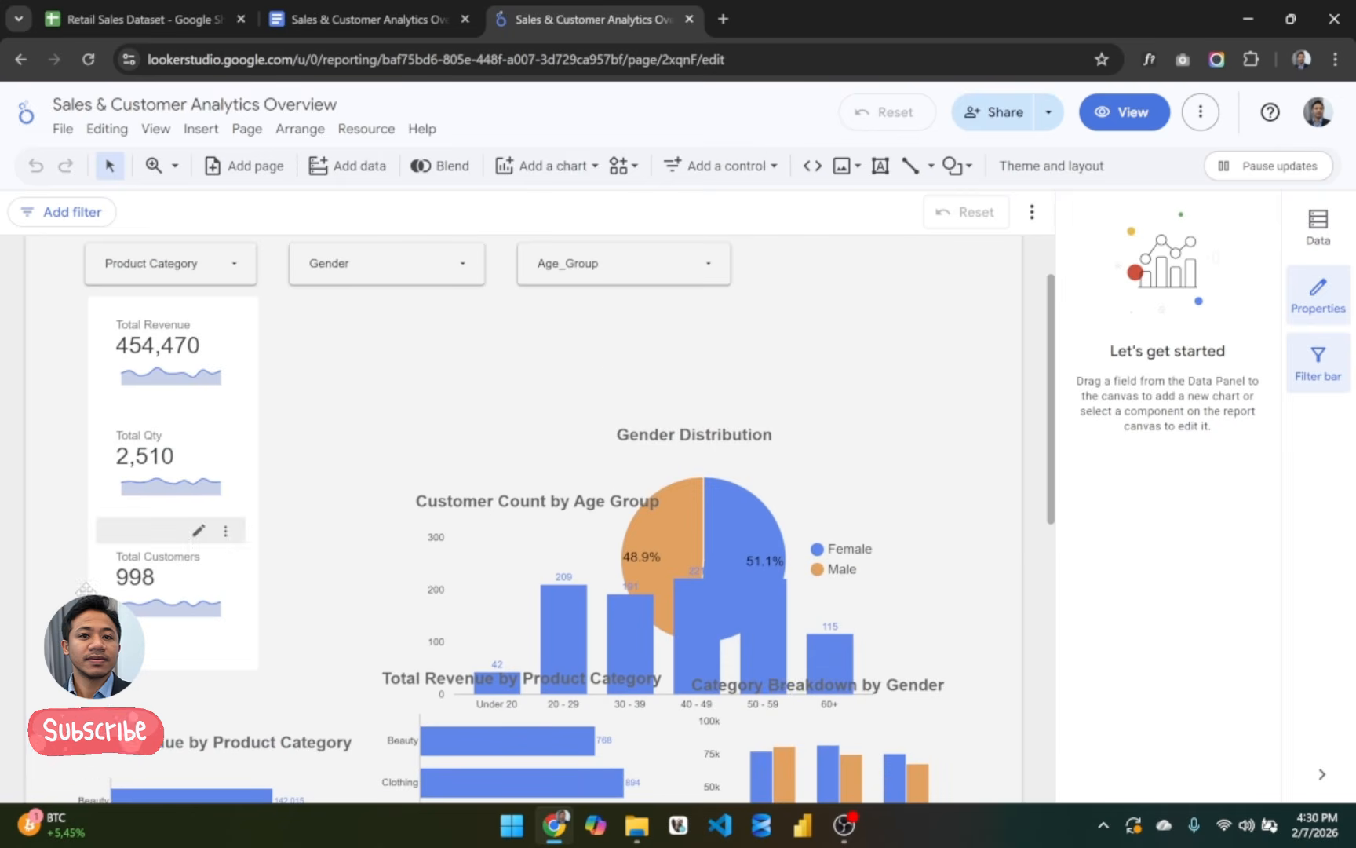
Step: Shorten the white rectangle behind the scorecards so it ends just below the Total Customers scorecard
left_click(115, 651)
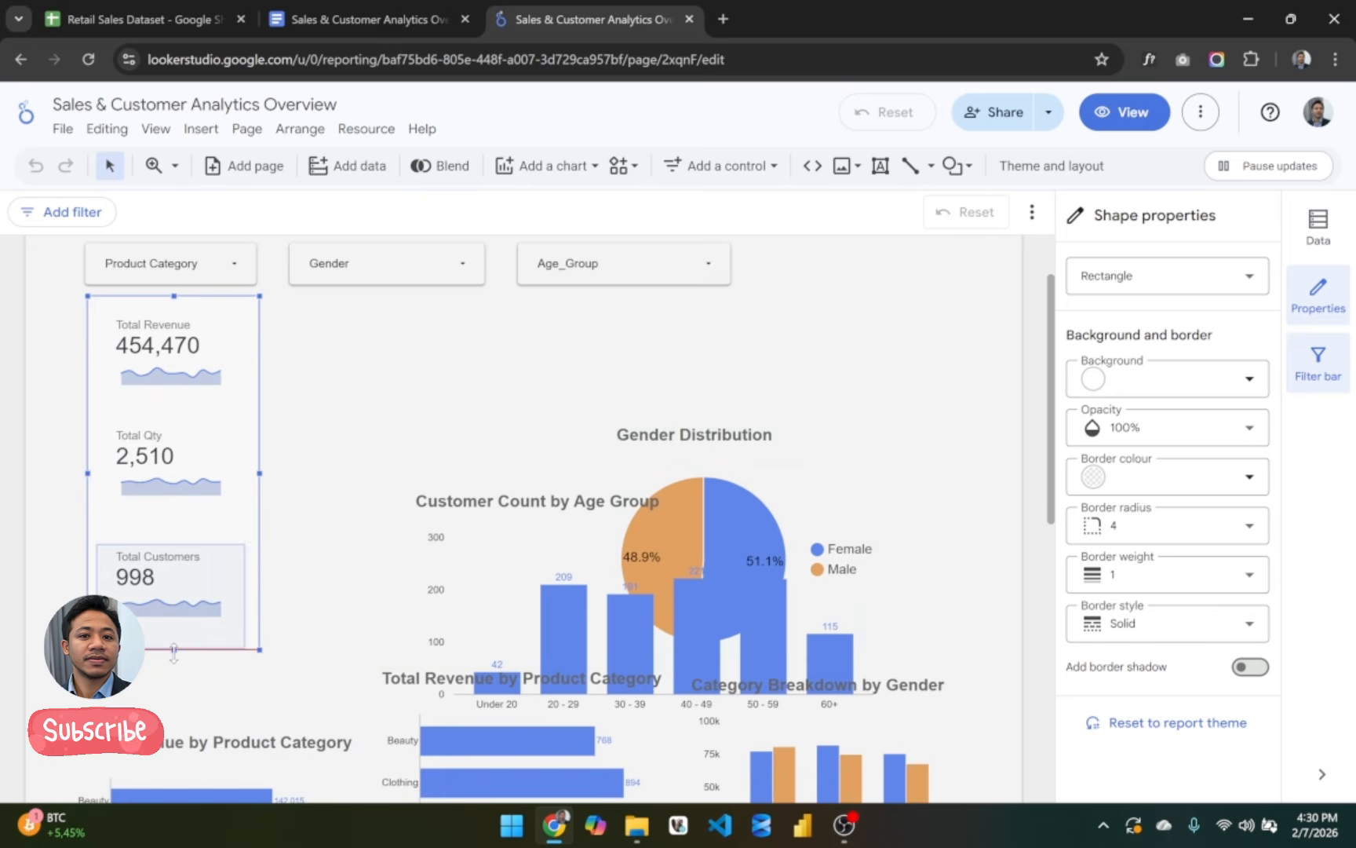
left_click_drag(173, 655, 175, 654)
left_click(330, 602)
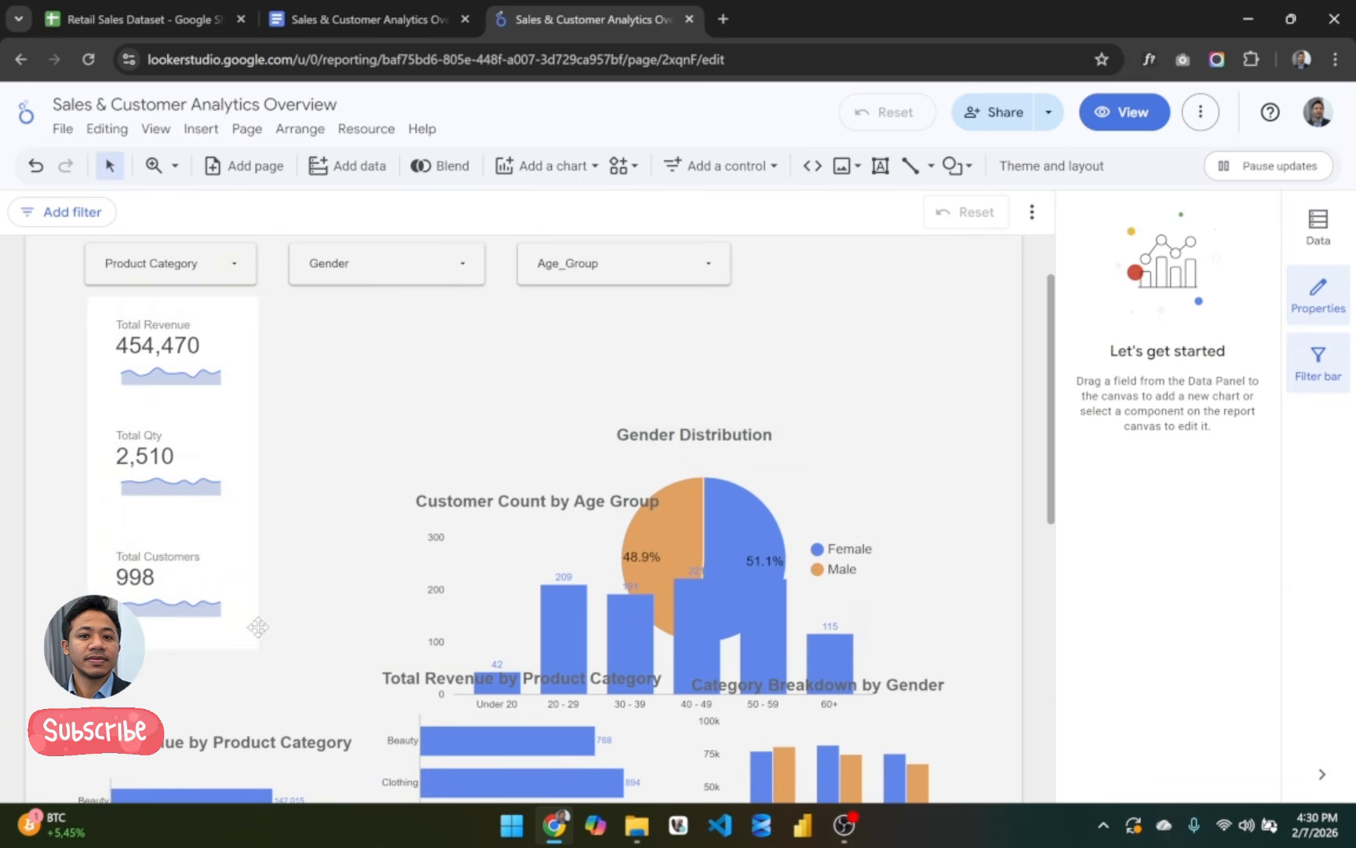
Step: Paste a copy of the white rectangle beside the scorecard panel, aligned with its top, and widen it almost to the page's right edge
scroll(253, 637, "down", 1)
key("ctrl+v")
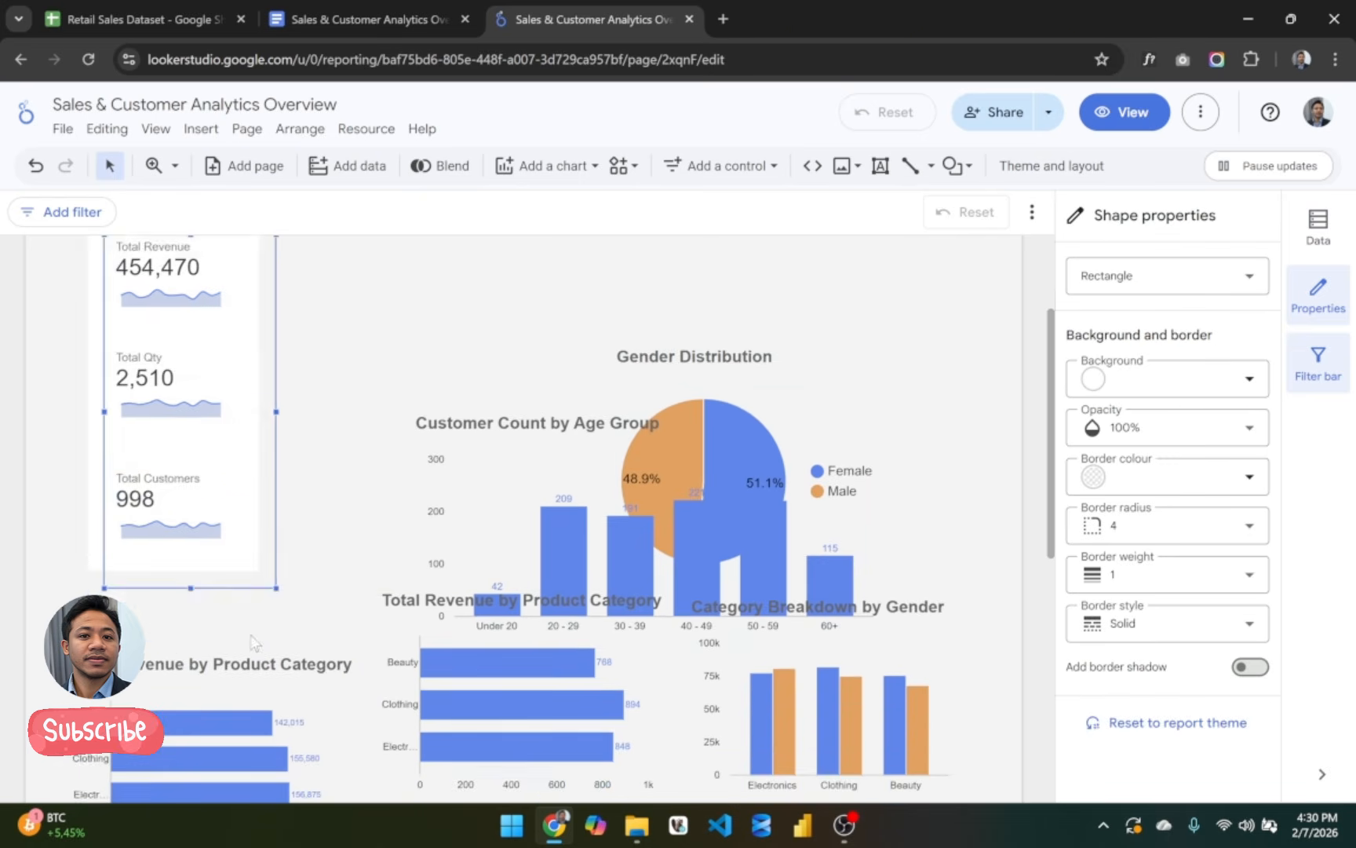
mouse_move(205, 466)
left_mouse_down()
mouse_move(363, 481)
mouse_move(331, 553)
mouse_move(369, 527)
mouse_move(352, 516)
left_mouse_up()
scroll(363, 481, "up", 2)
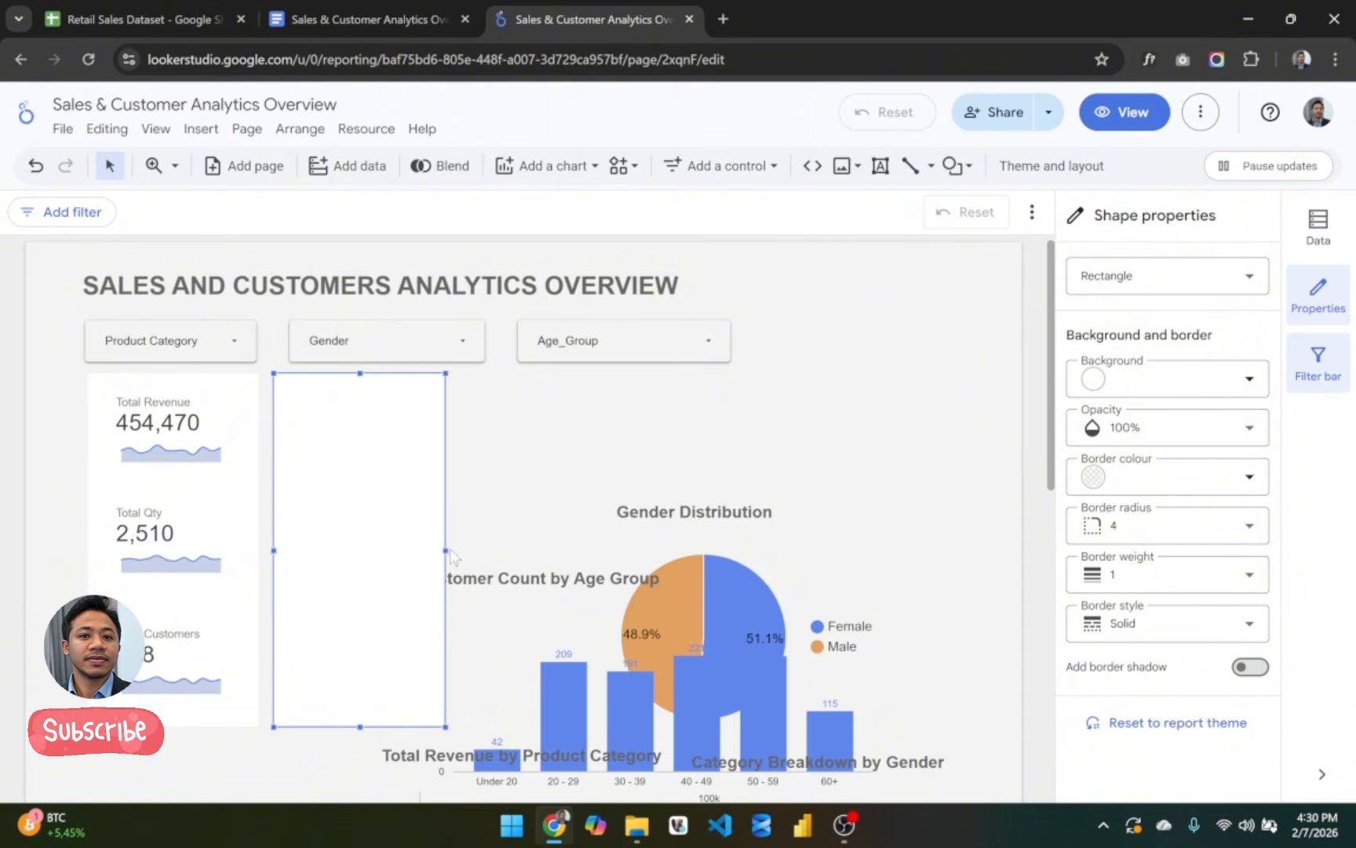
left_click_drag(446, 550, 997, 551)
Step: Send the wide white rectangle to the back so it sits behind the charts
scroll(916, 580, "down", 1)
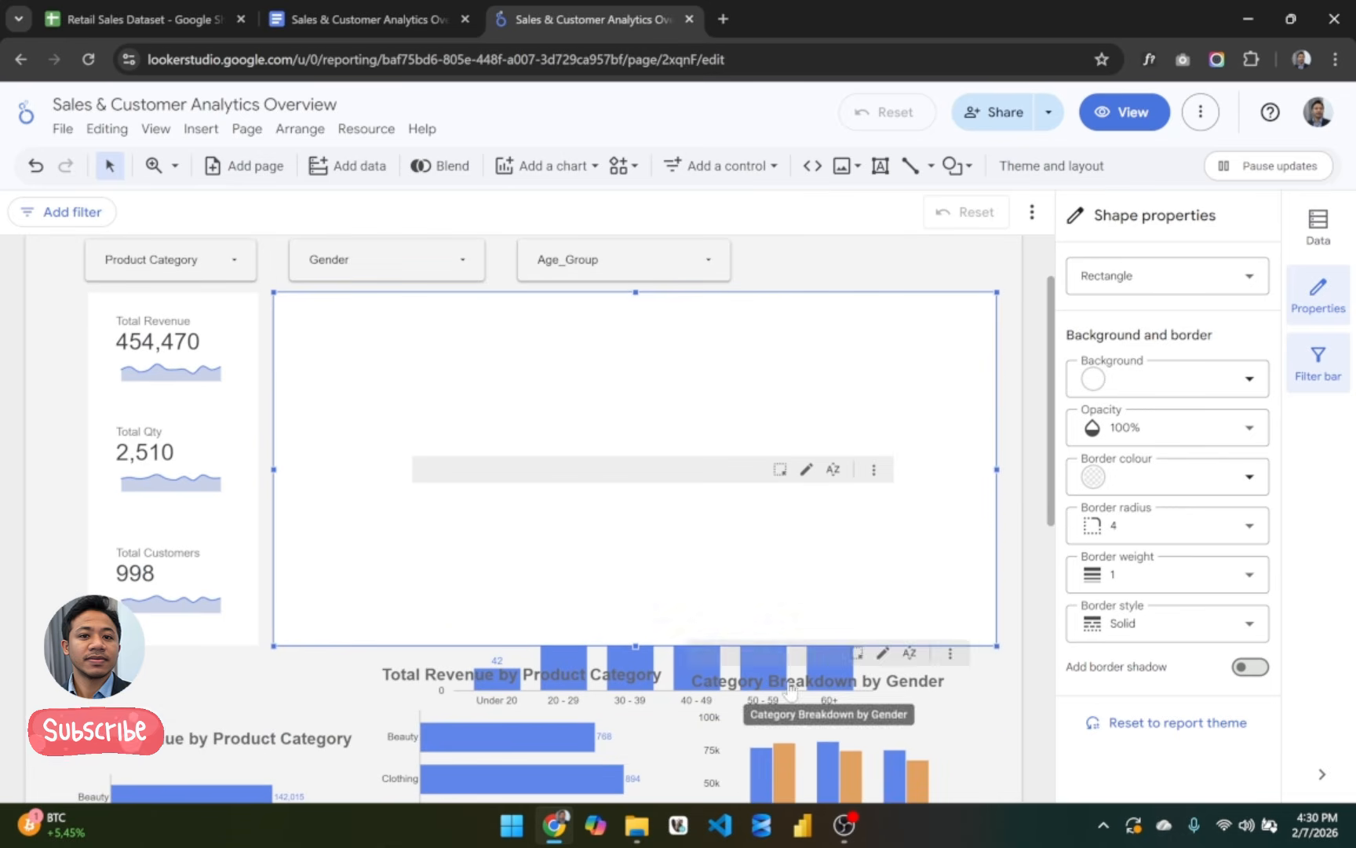
right_click(932, 490)
mouse_move(1012, 393)
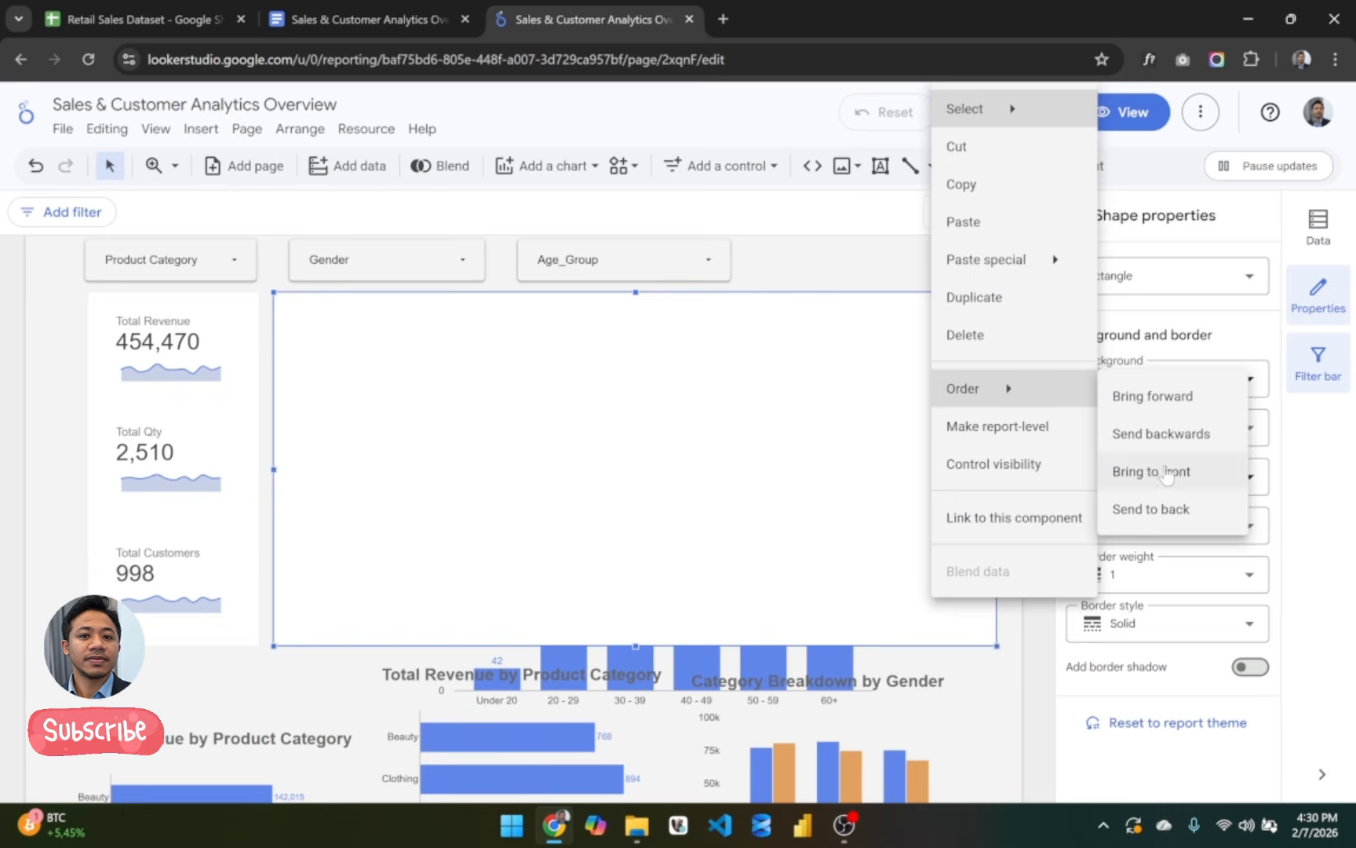
left_click(1151, 507)
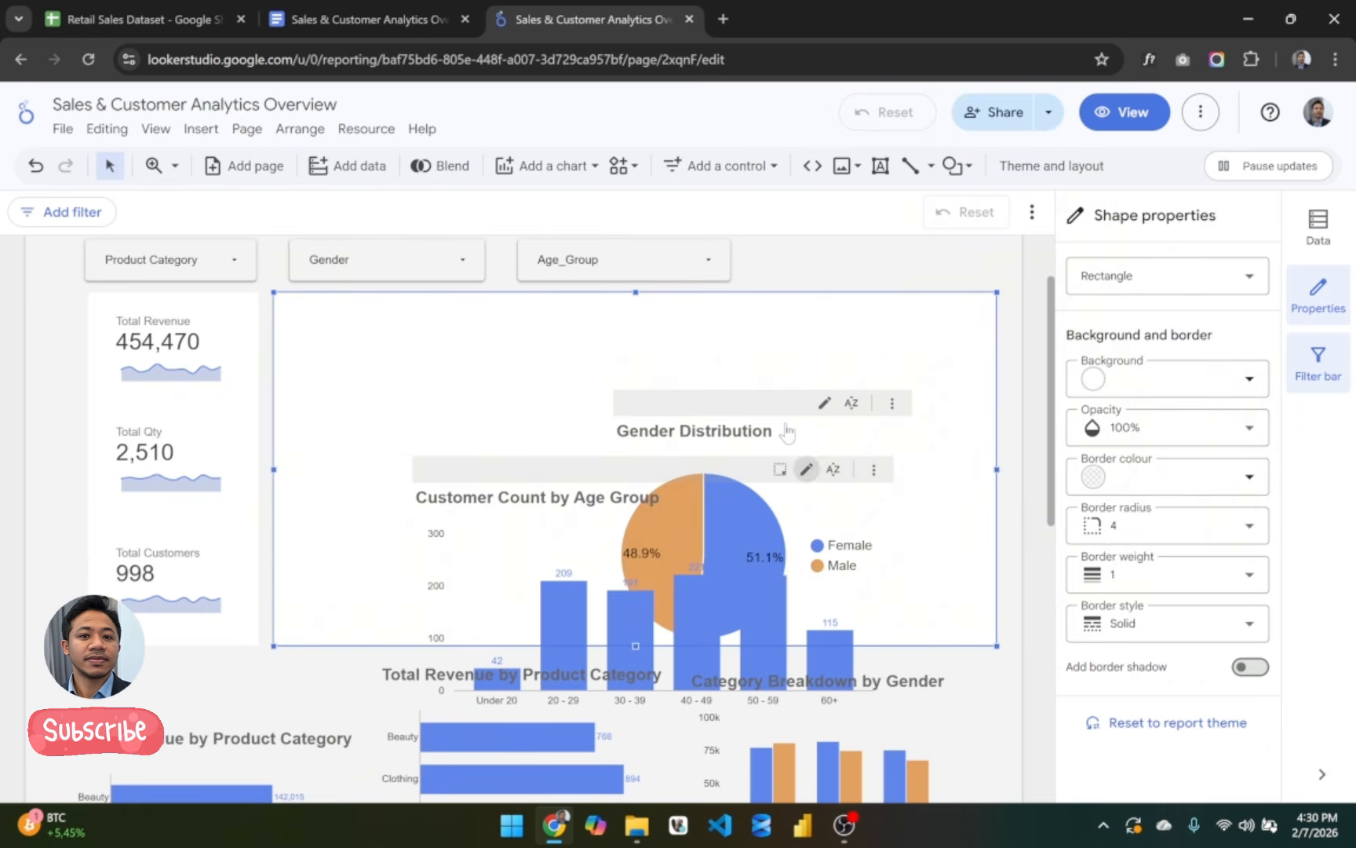
Step: Place the Gender Distribution pie chart at the wide panel's left side, make it taller, and move Customer Count by Age Group beside it
left_click_drag(787, 431, 459, 319)
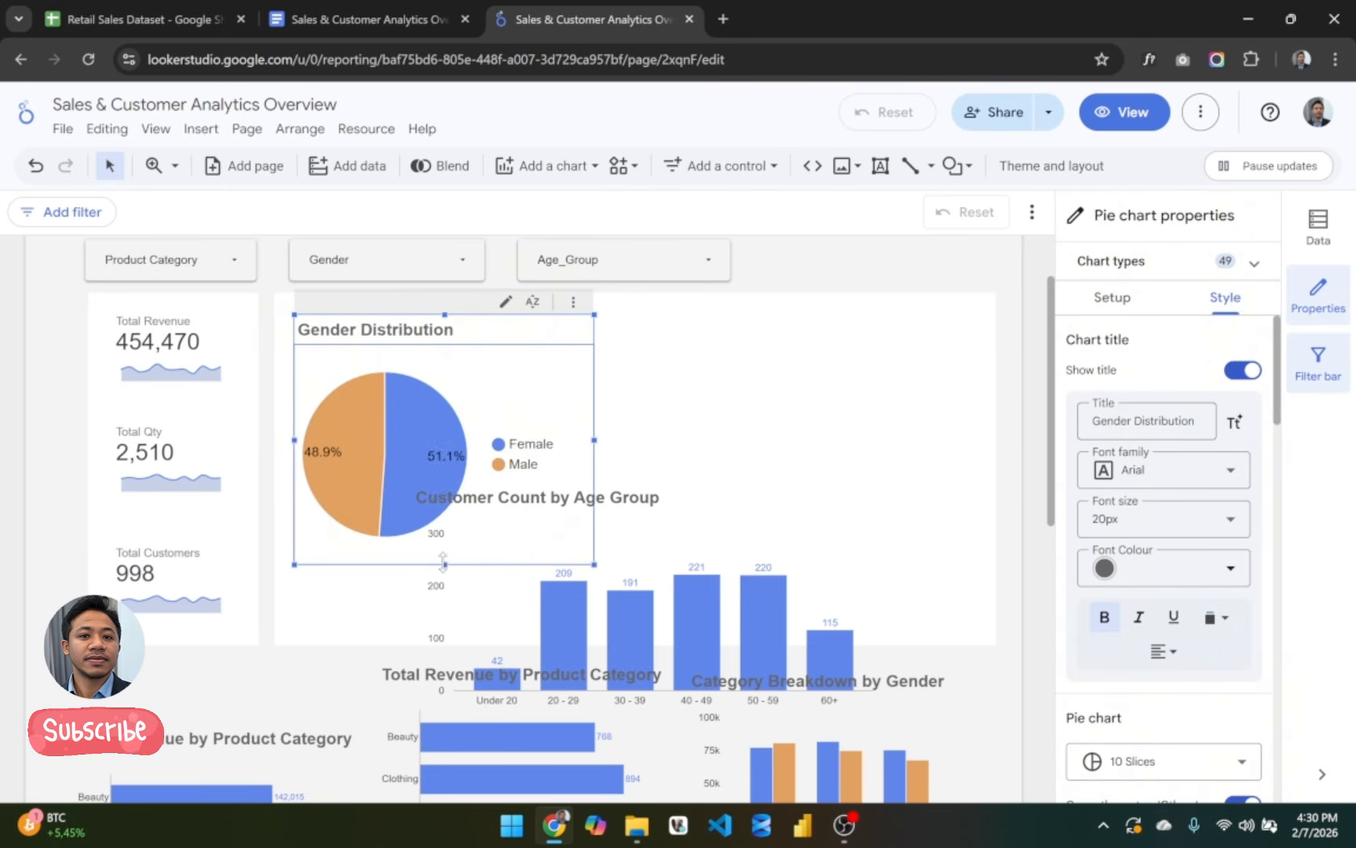
left_click_drag(445, 562, 444, 633)
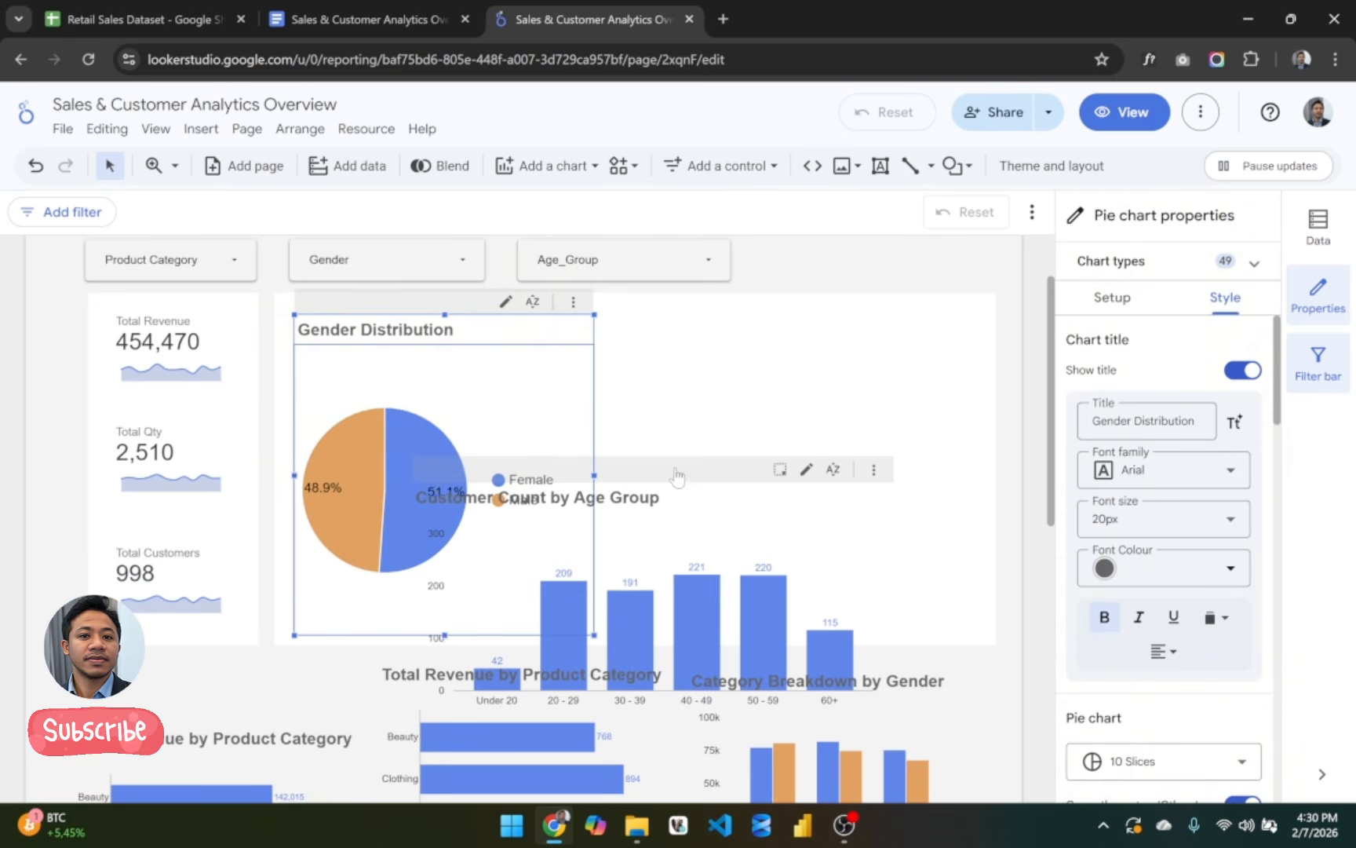
left_click_drag(677, 474, 840, 318)
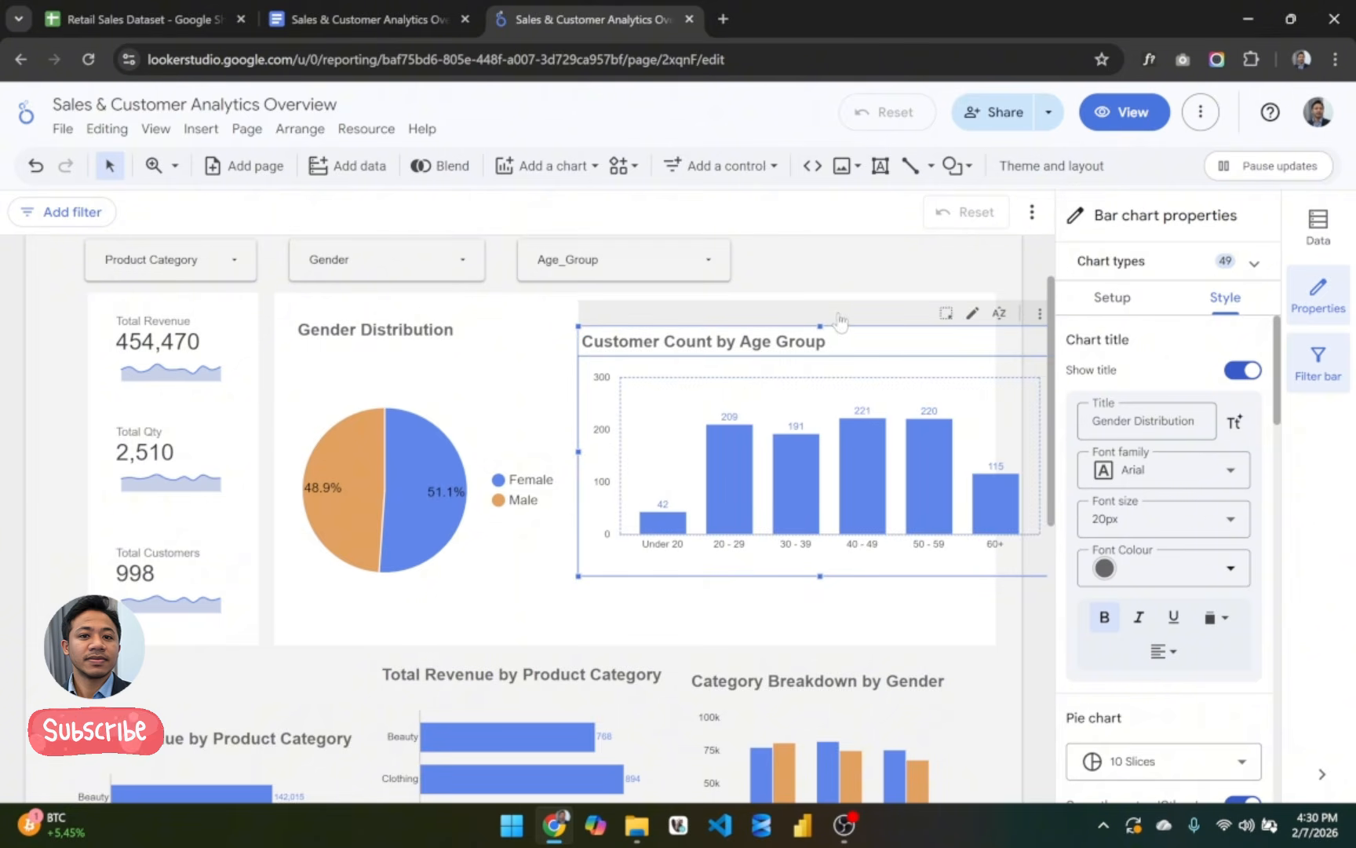
Step: Set the Gender Distribution pie chart's legend position to Bottom
left_click(540, 523)
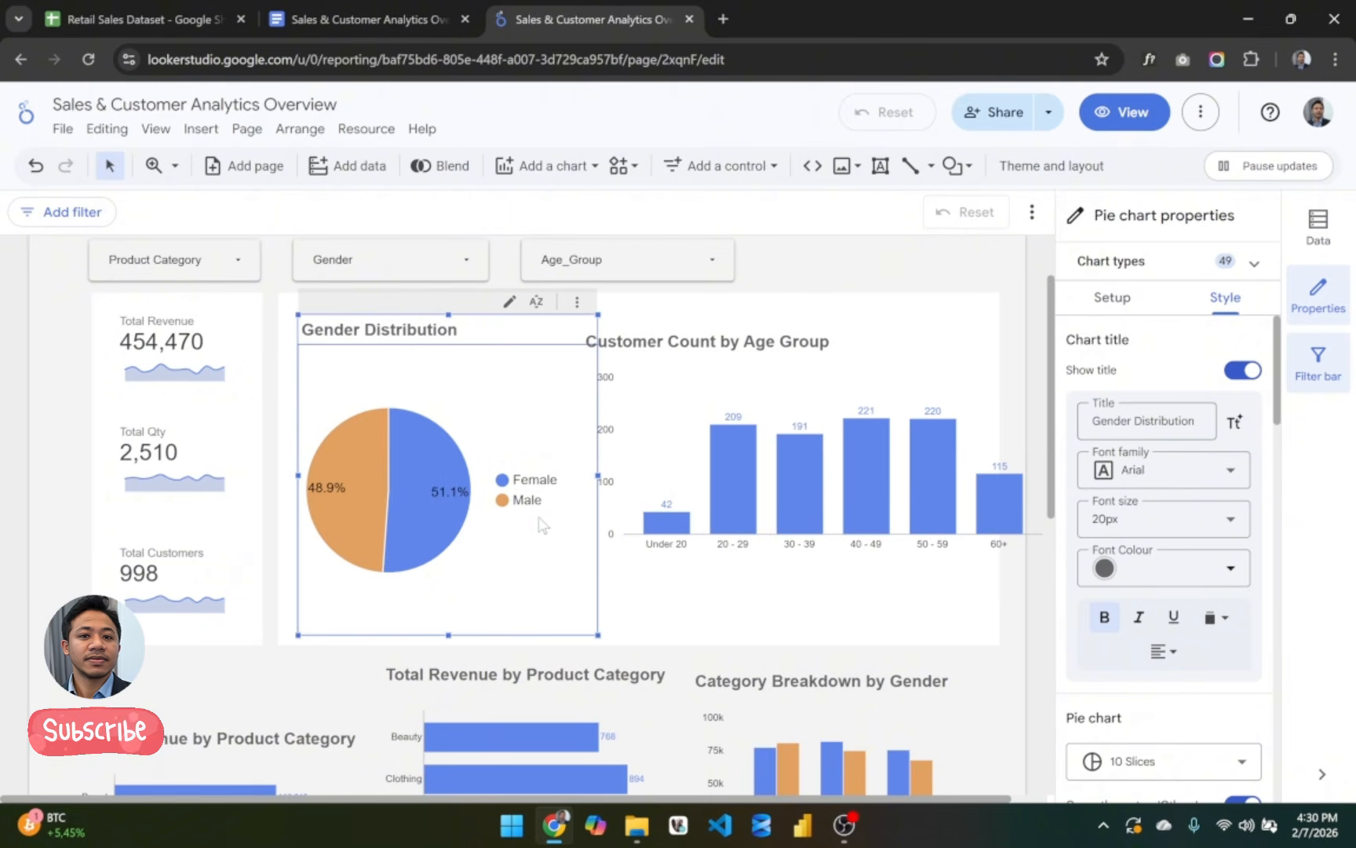
scroll(1201, 493, "down", 8)
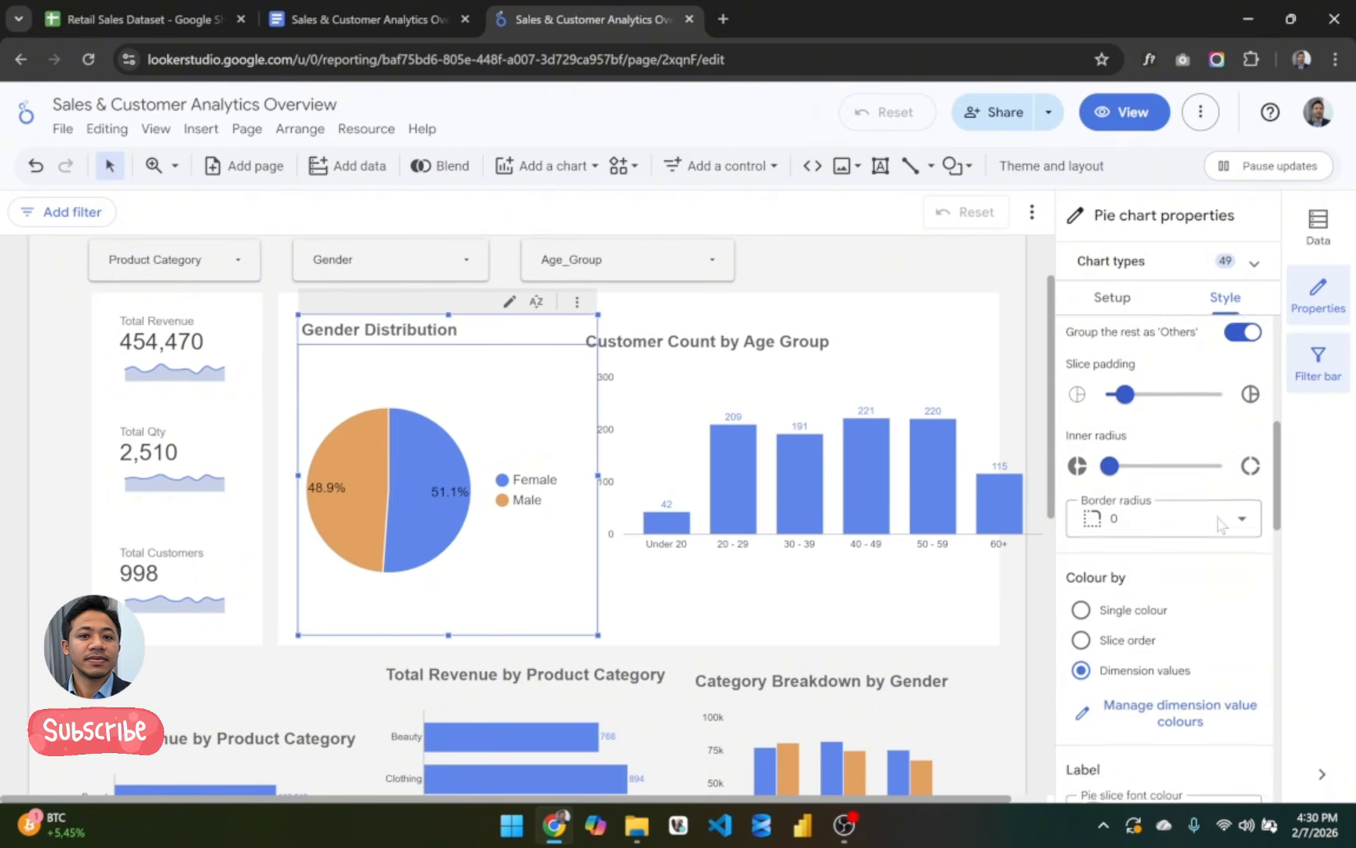
scroll(1219, 524, "down", 5)
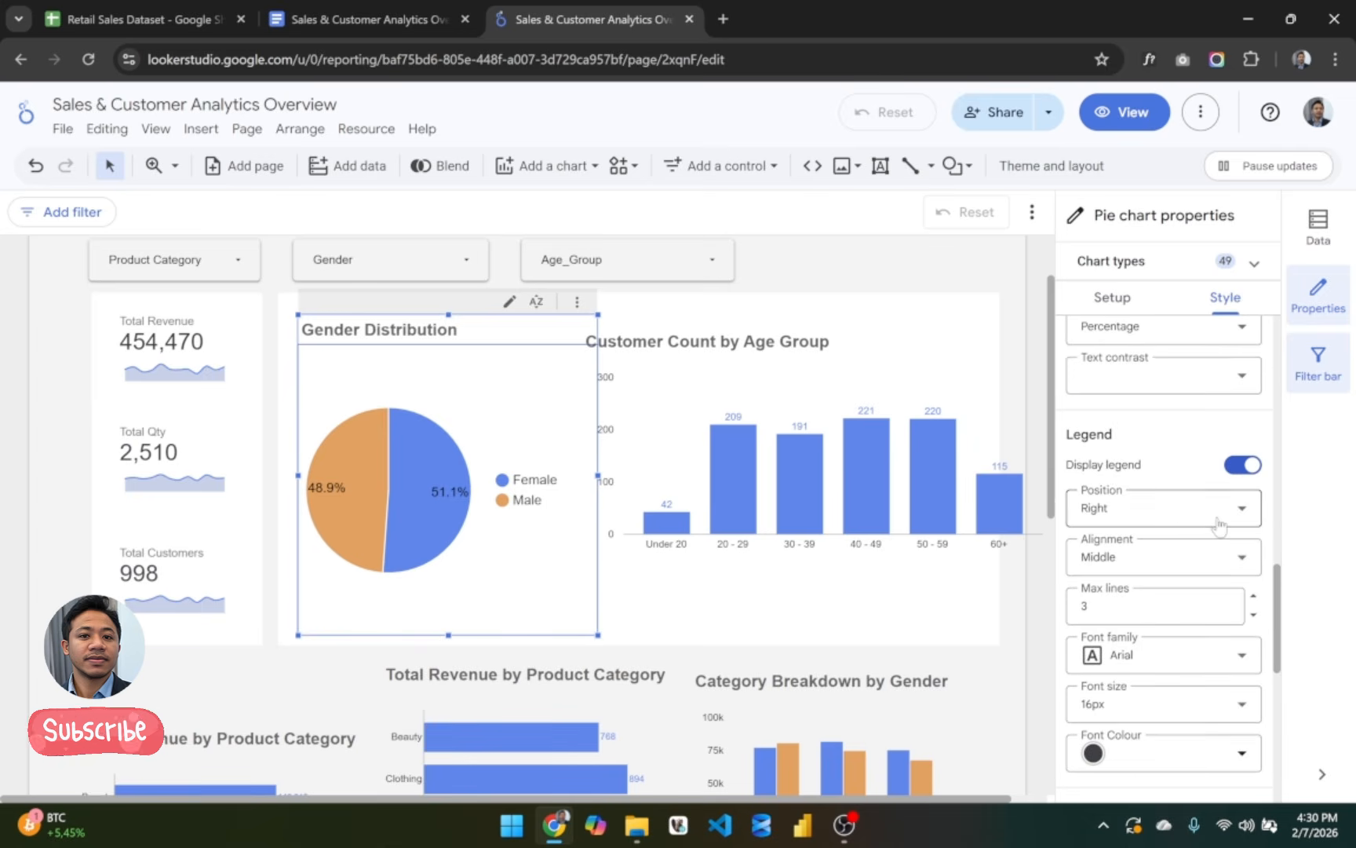
left_click(1222, 517)
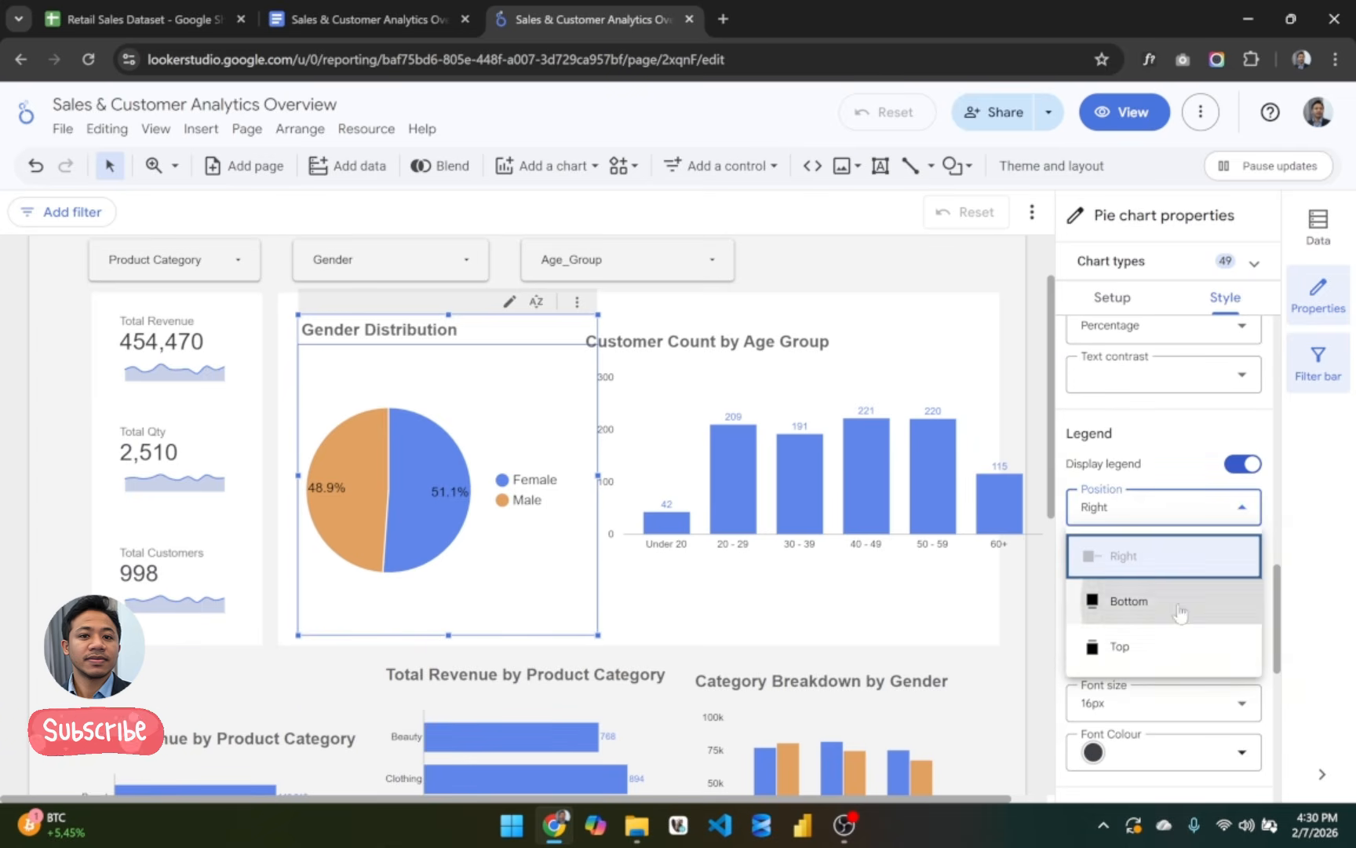
left_click(1177, 612)
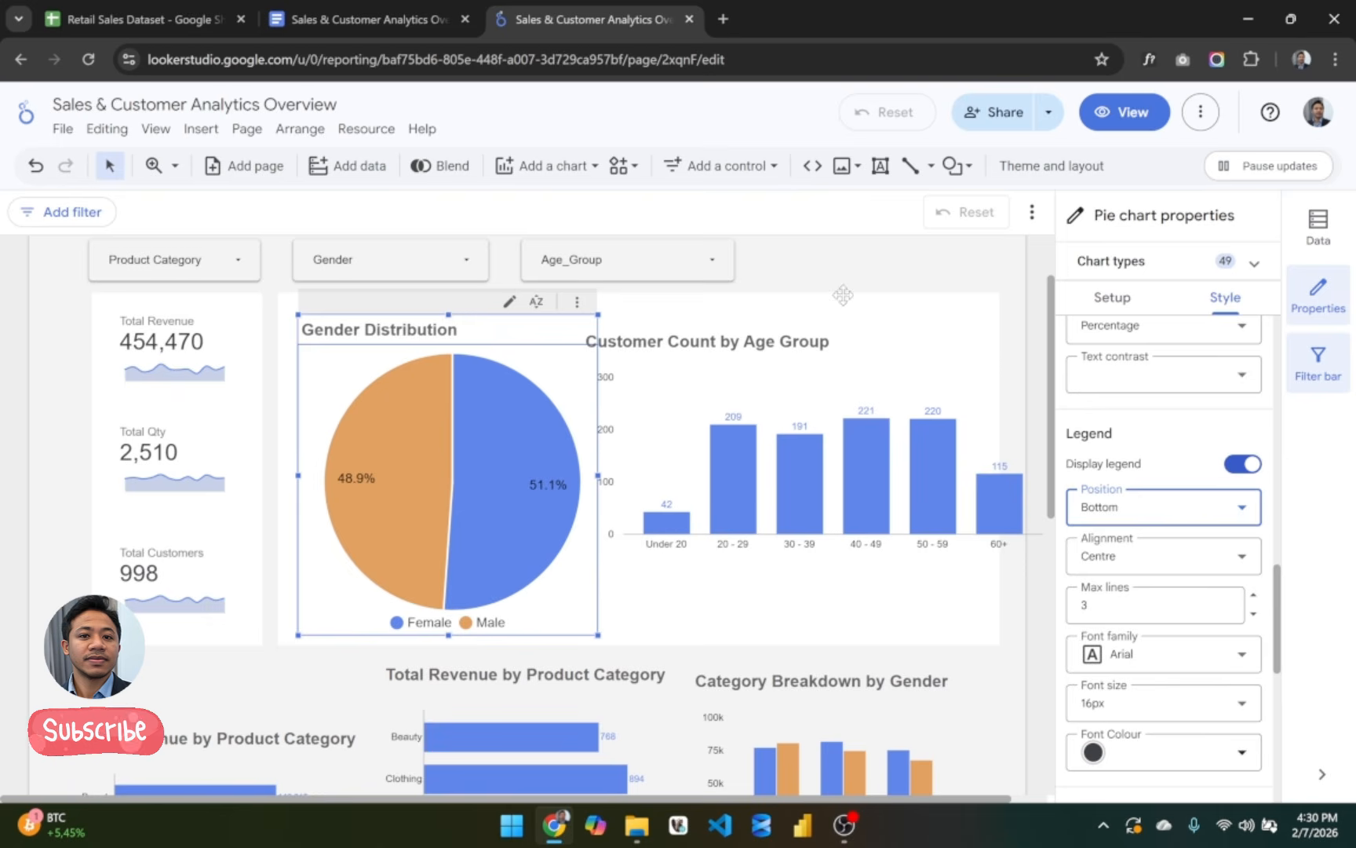
left_click(892, 294)
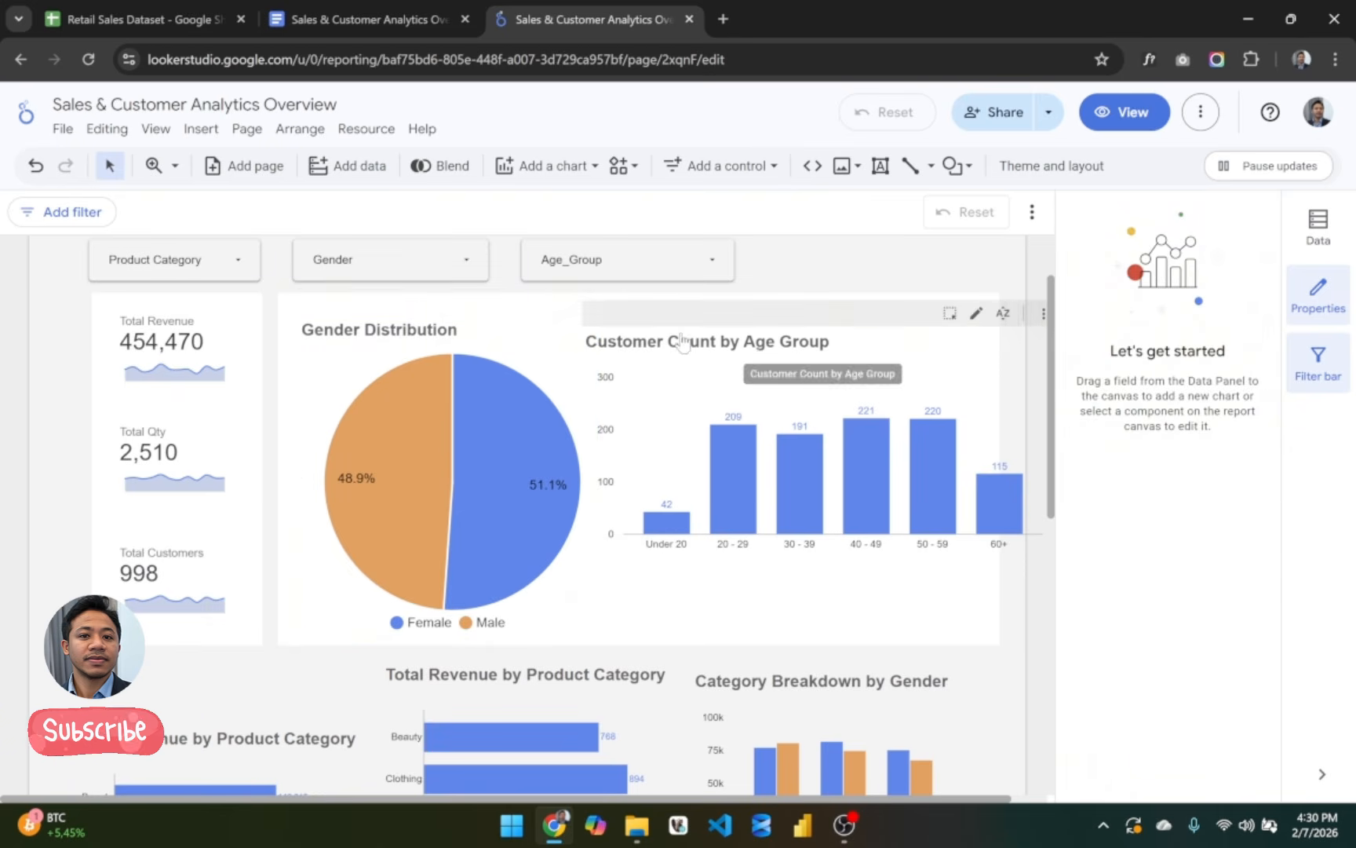
Step: Shift the Customer Count by Age Group chart slightly right and shrink the Gender Distribution pie chart a little
mouse_move(675, 317)
left_mouse_down()
mouse_move(699, 316)
mouse_move(698, 330)
mouse_move(689, 316)
left_mouse_up()
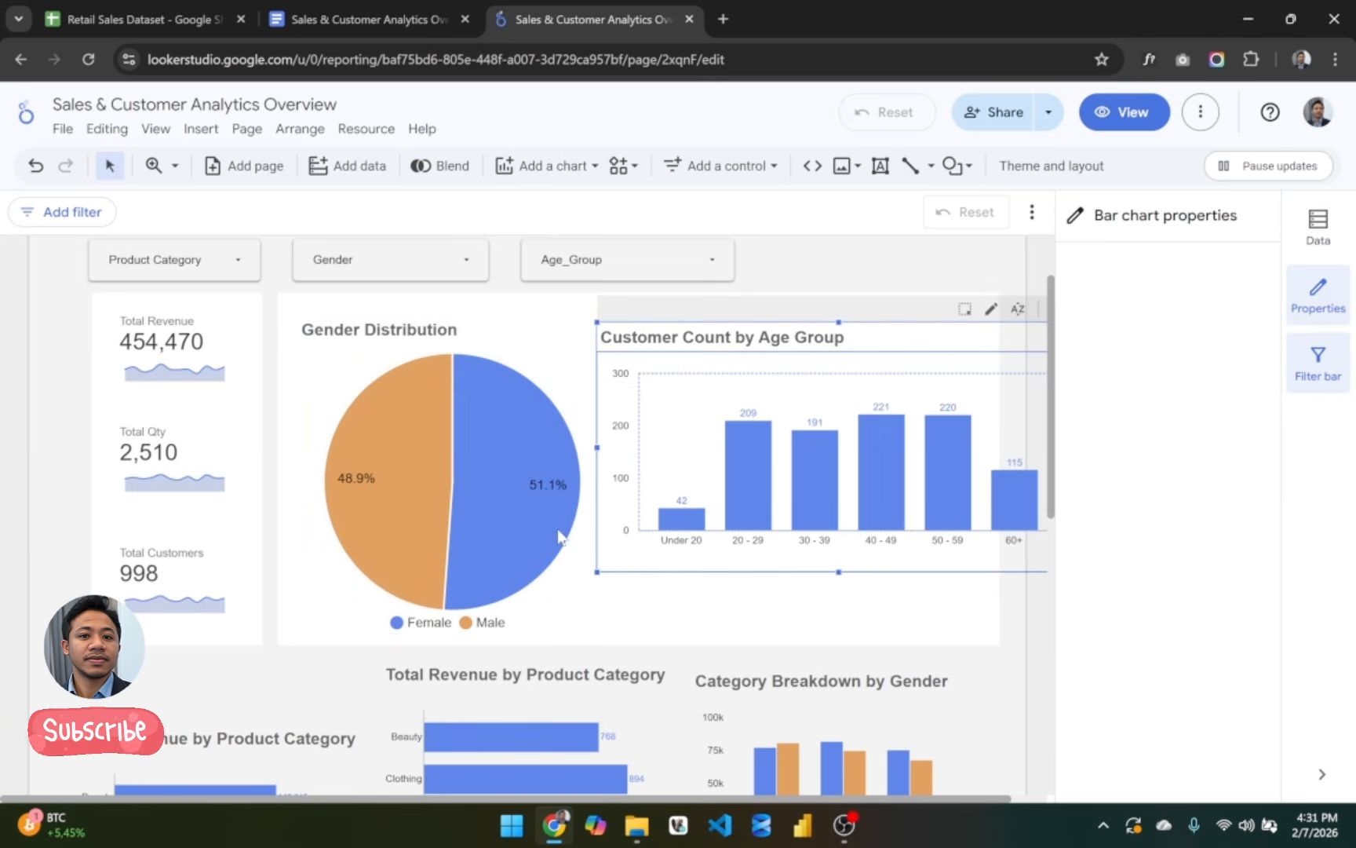
left_click(575, 614)
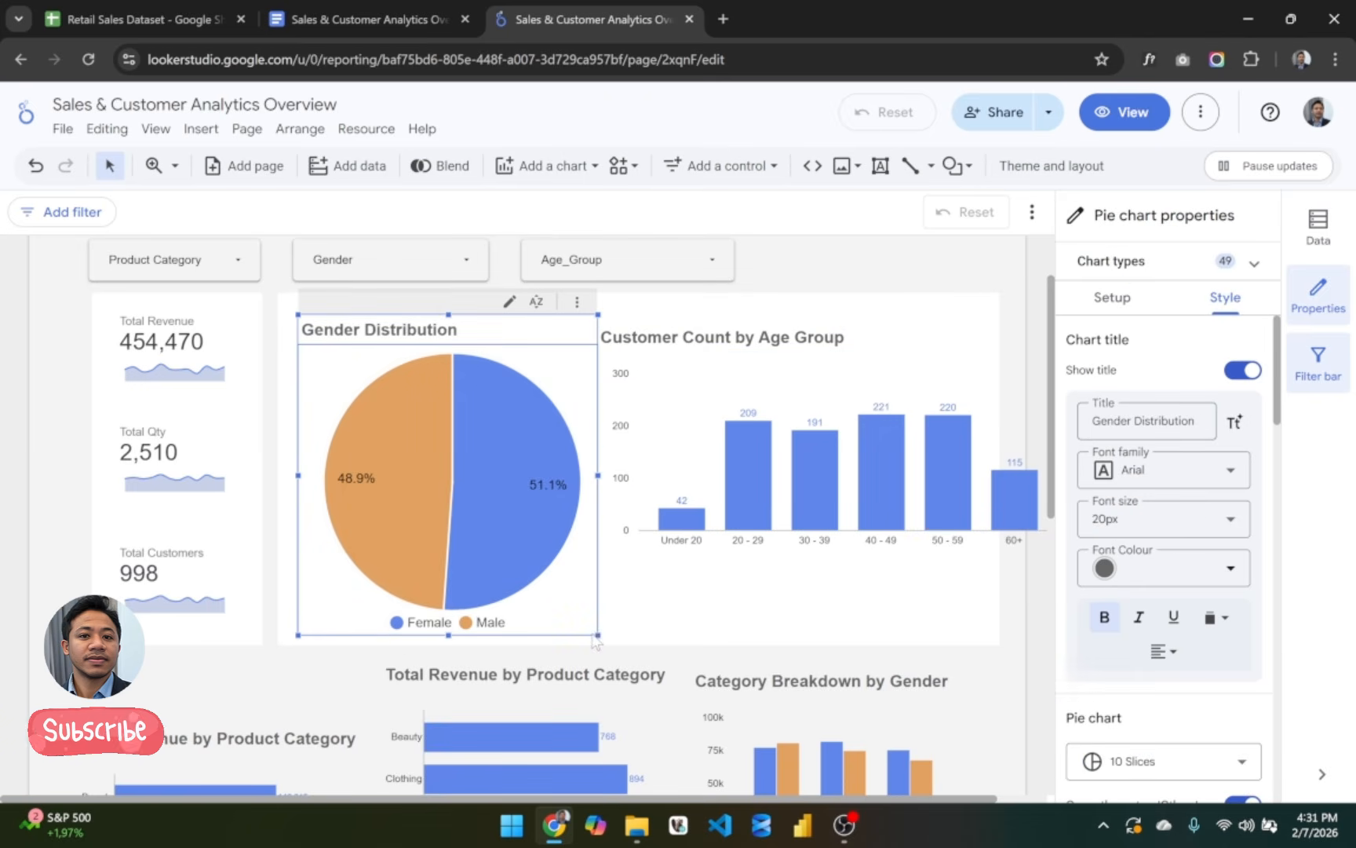
left_click_drag(595, 632, 576, 611)
Step: Move the Customer Count by Age Group chart slightly left and up, and narrow it to fit inside the white panel
left_click(629, 607)
scroll(629, 607, "right", 2)
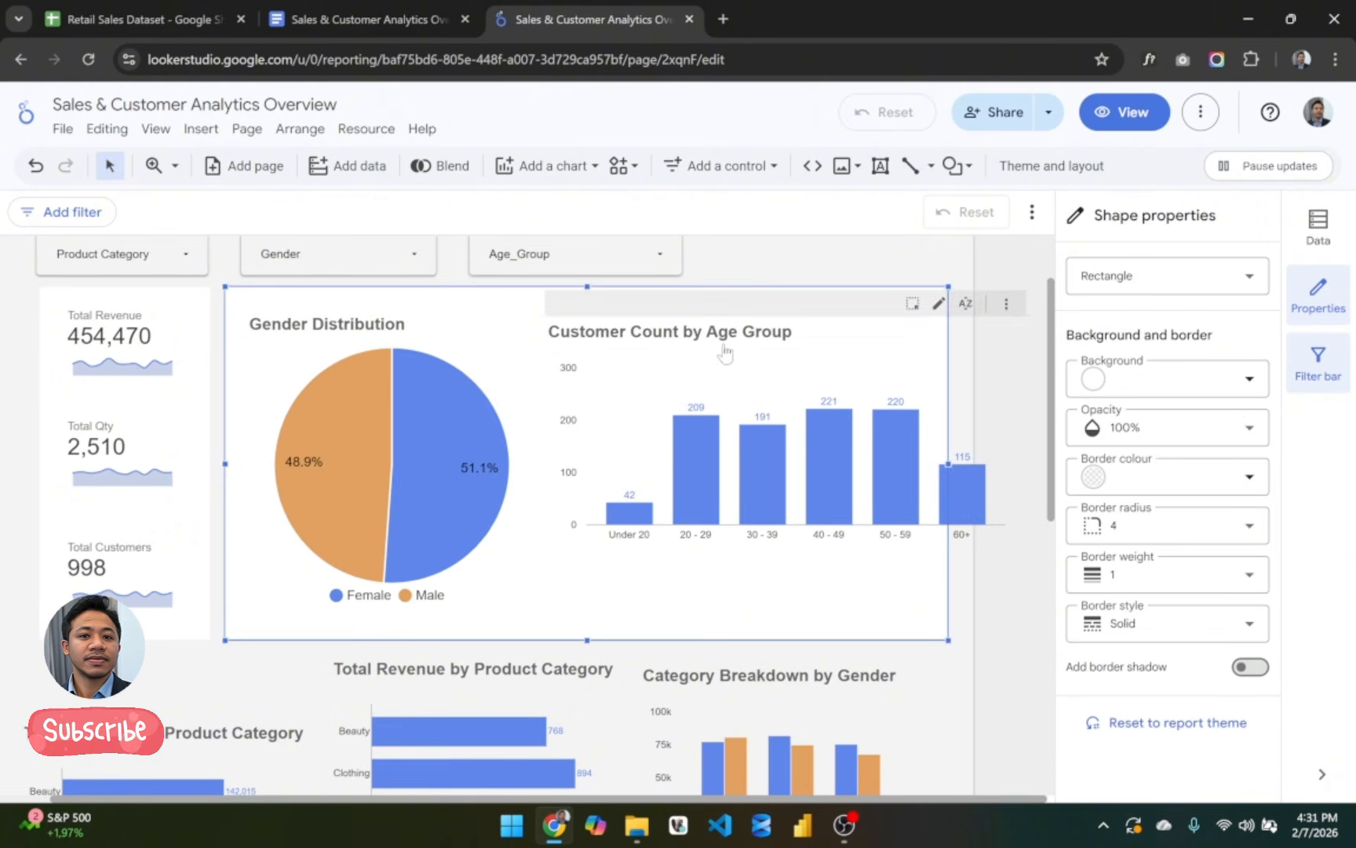
left_click_drag(726, 352, 719, 342)
left_click_drag(1027, 434, 934, 421)
left_click(935, 421)
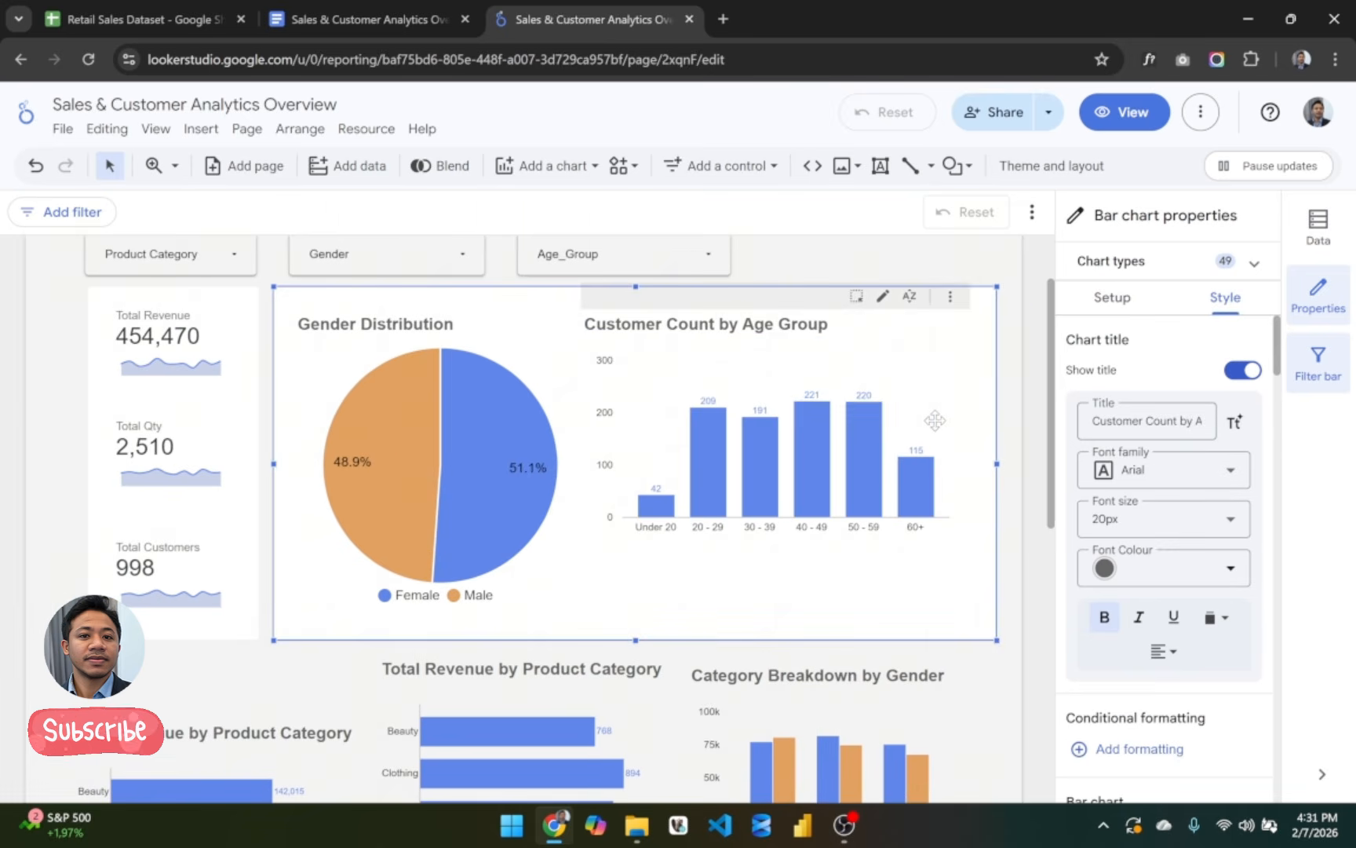
Step: Make the Customer Count by Age Group chart taller so it fills more of the wide white panel
left_click(1009, 519)
left_click(942, 367)
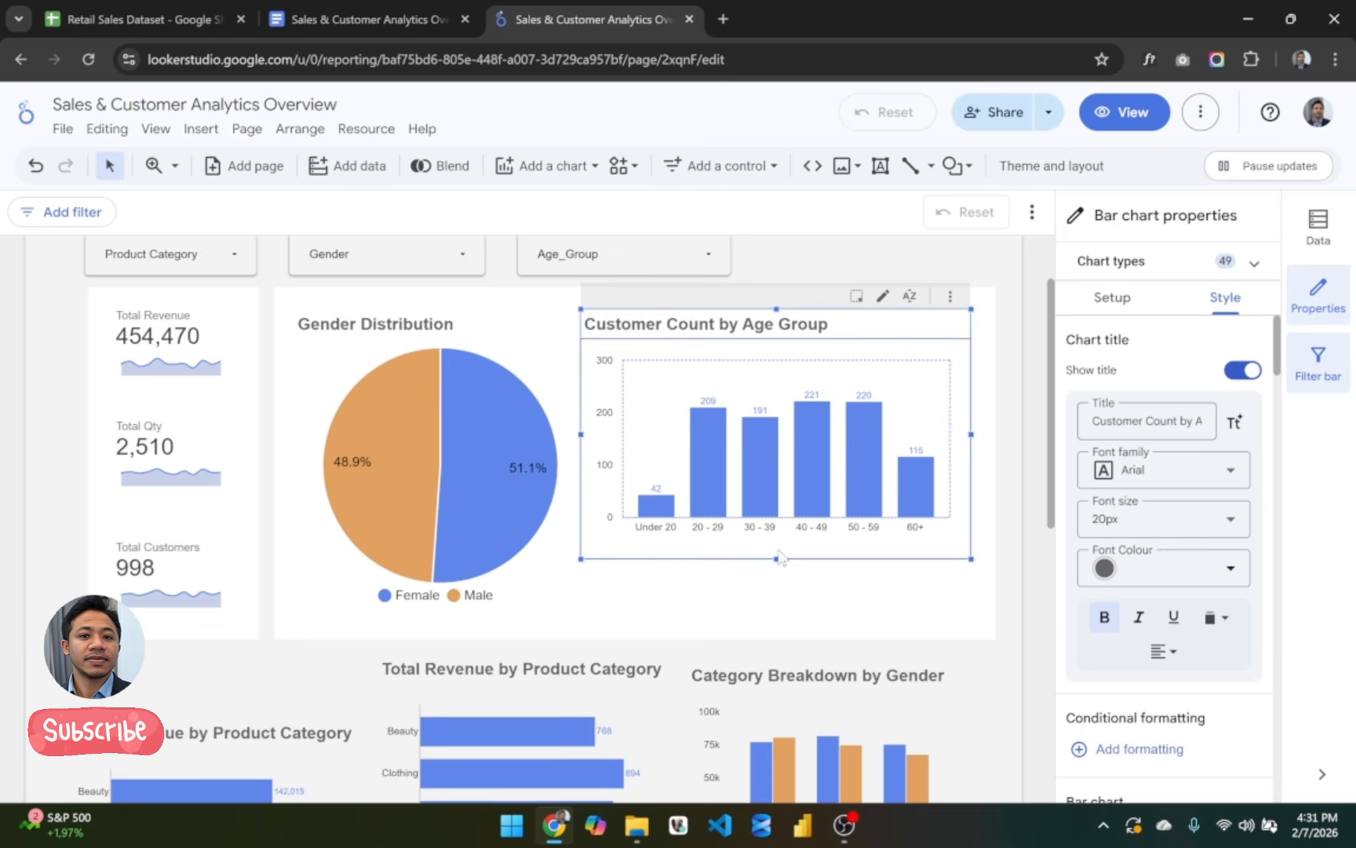
left_click_drag(776, 558, 776, 608)
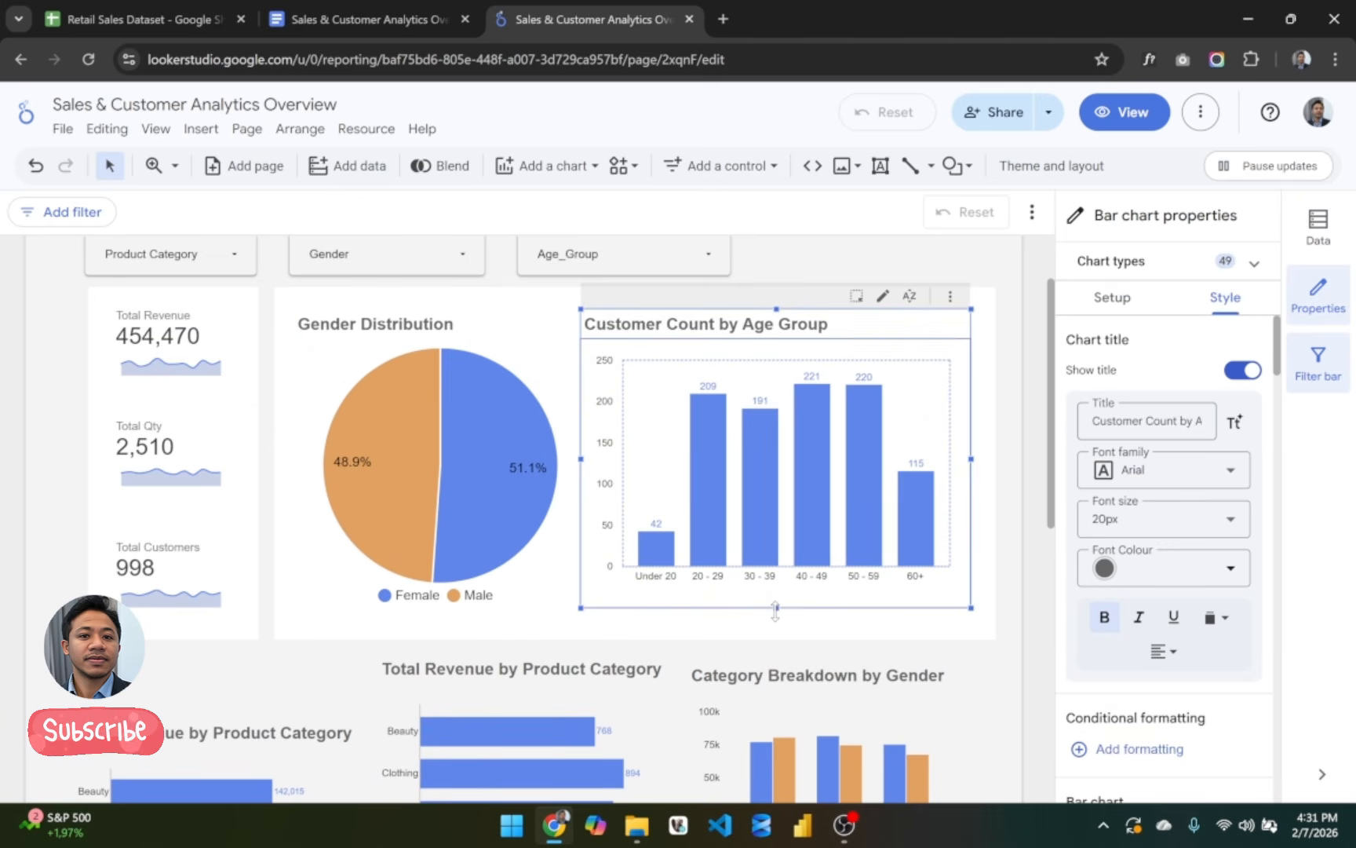
left_click(1012, 575)
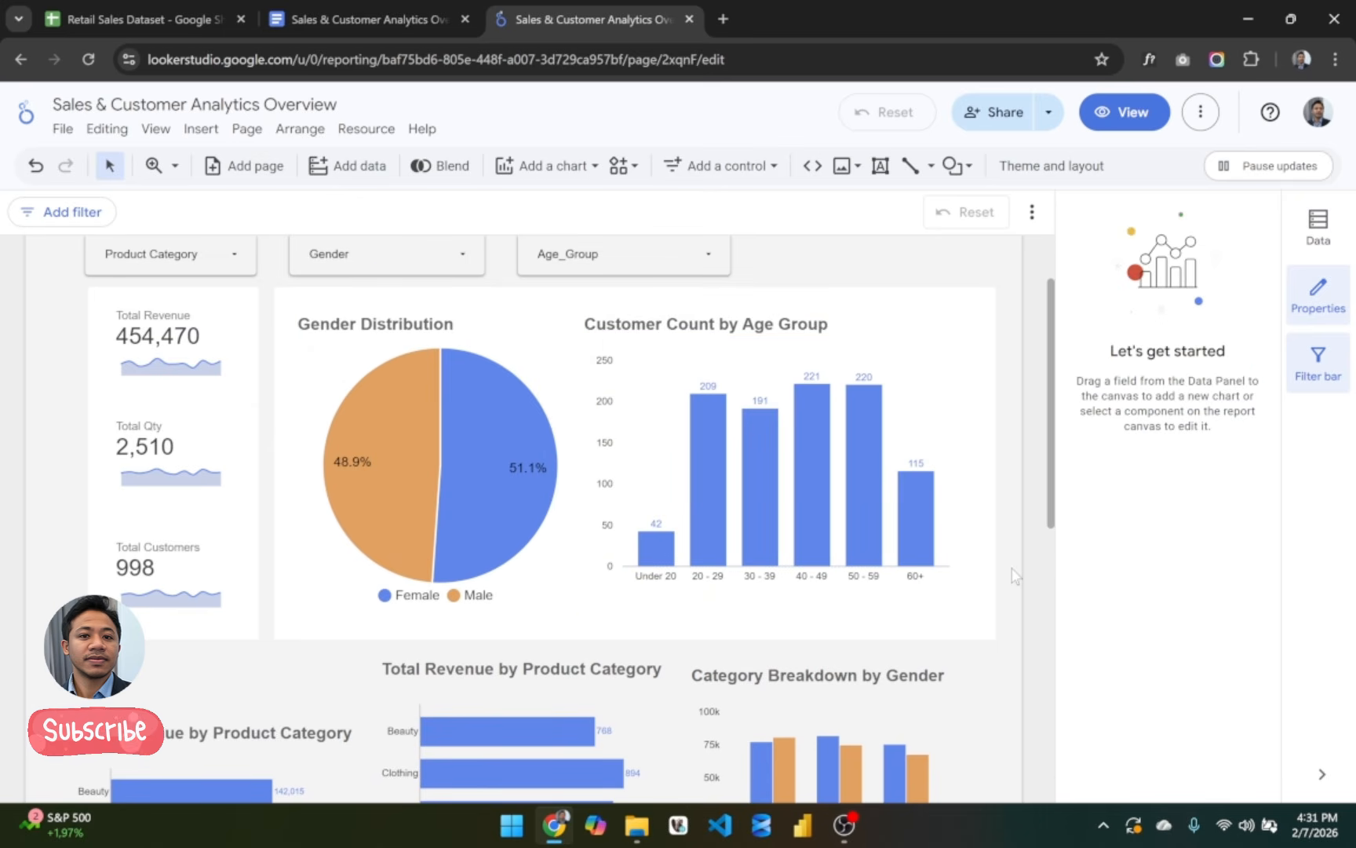
scroll(1013, 575, "down", 1)
scroll(1013, 575, "up", 2)
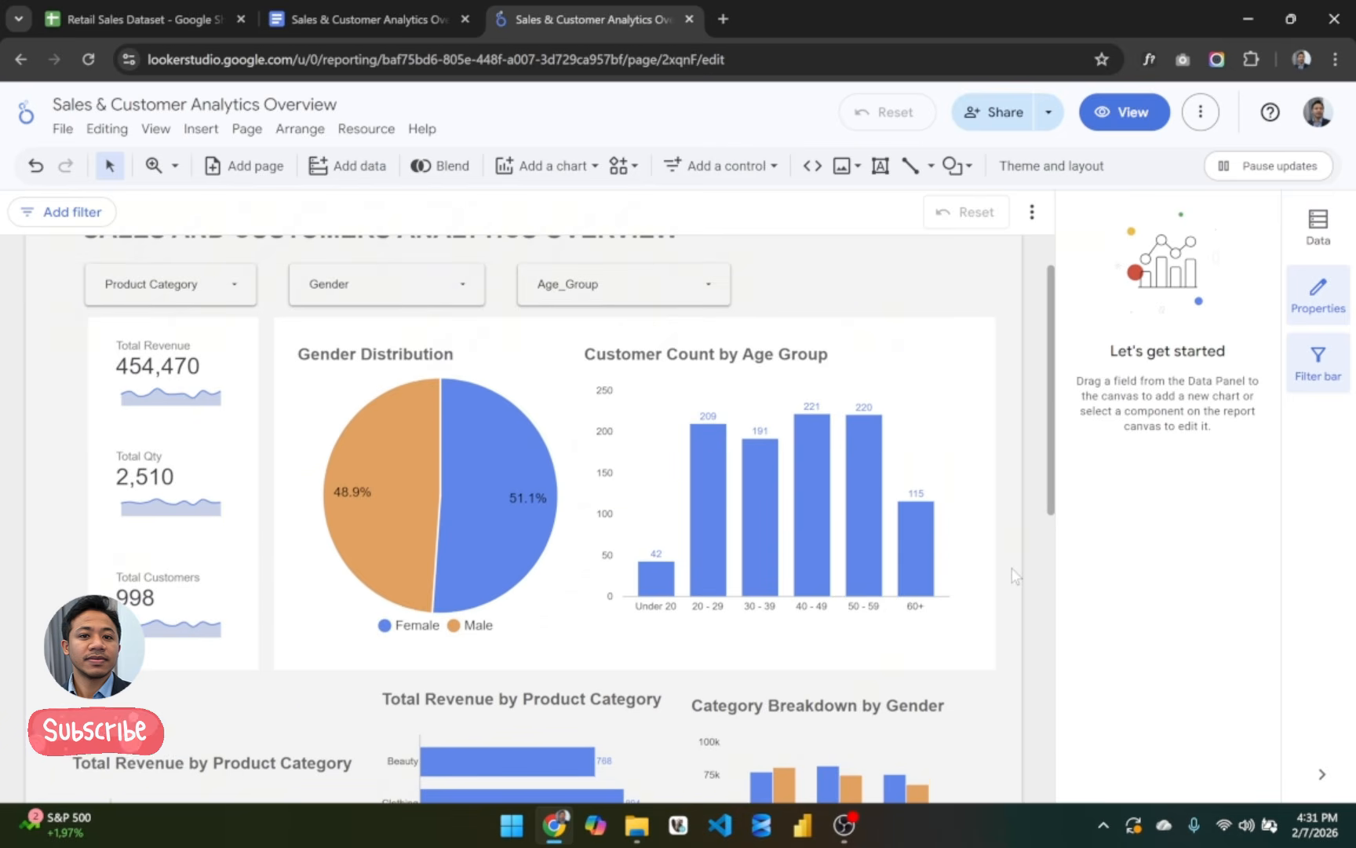
scroll(1012, 575, "up", 1)
scroll(1013, 576, "down", 1)
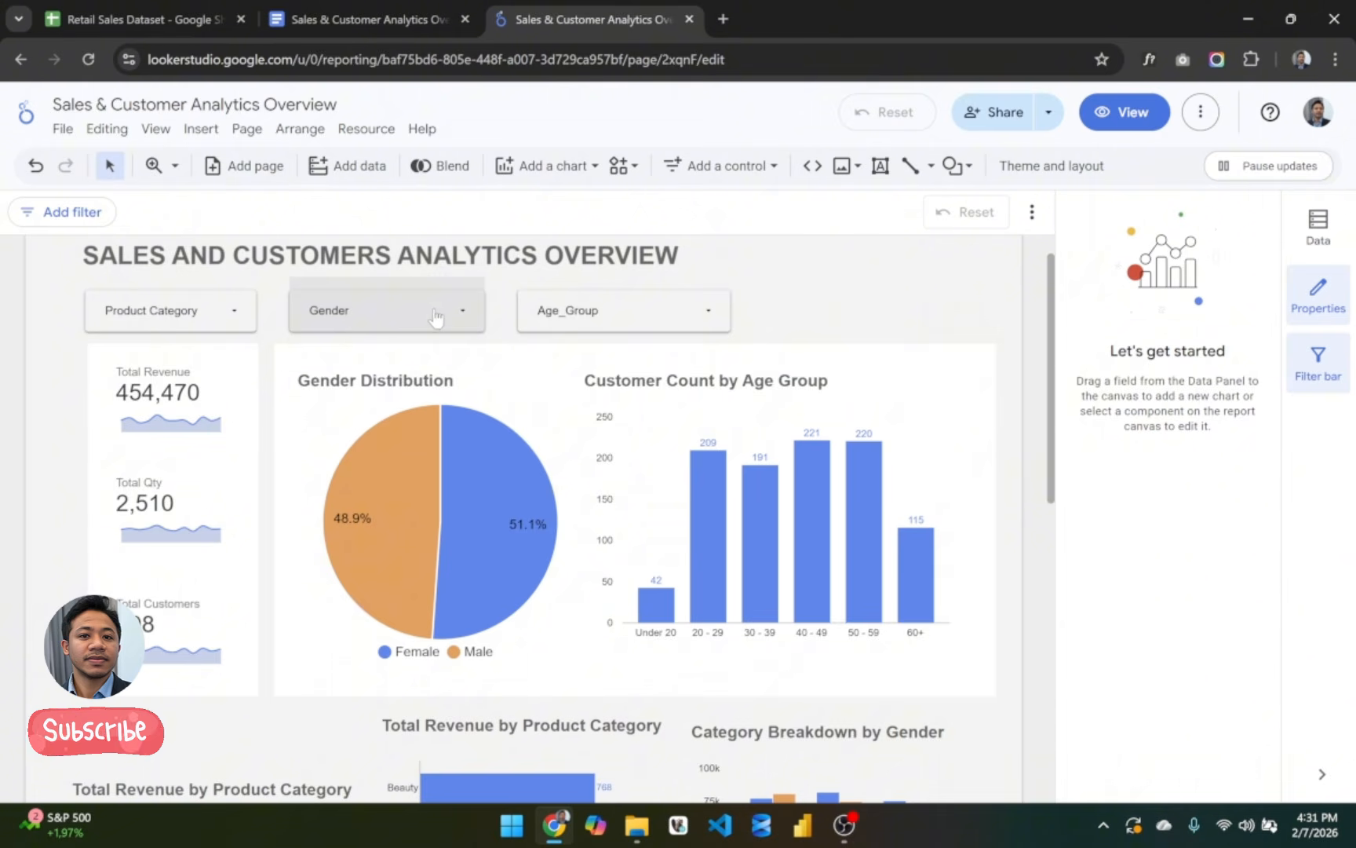
Step: Shift the Gender and Age_Group filter controls left so all three filters are evenly spaced, with Gender aligned to the wide panel's left edge
left_click_drag(436, 316, 423, 320)
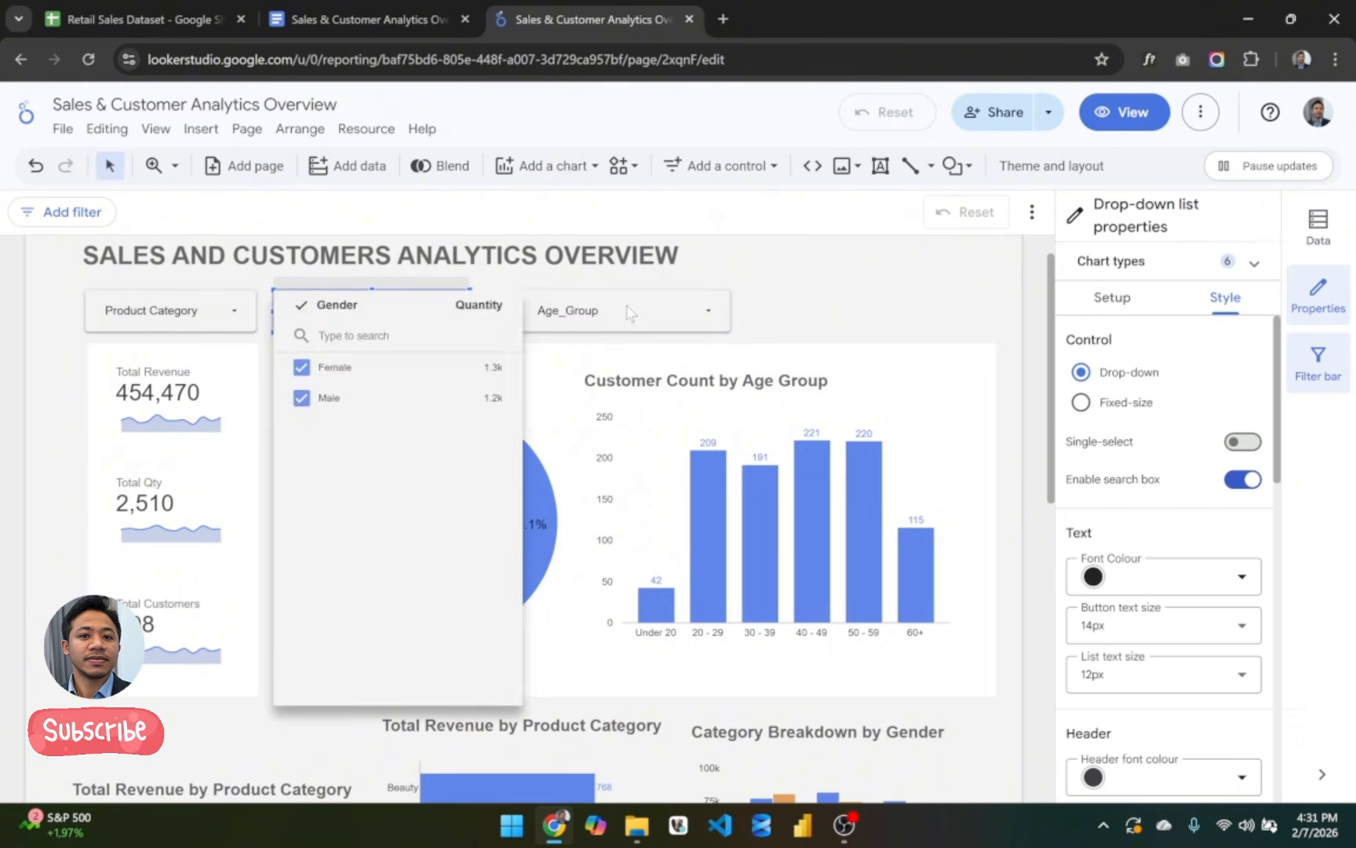
left_click(640, 316)
left_click_drag(668, 321, 641, 318)
left_click(854, 303)
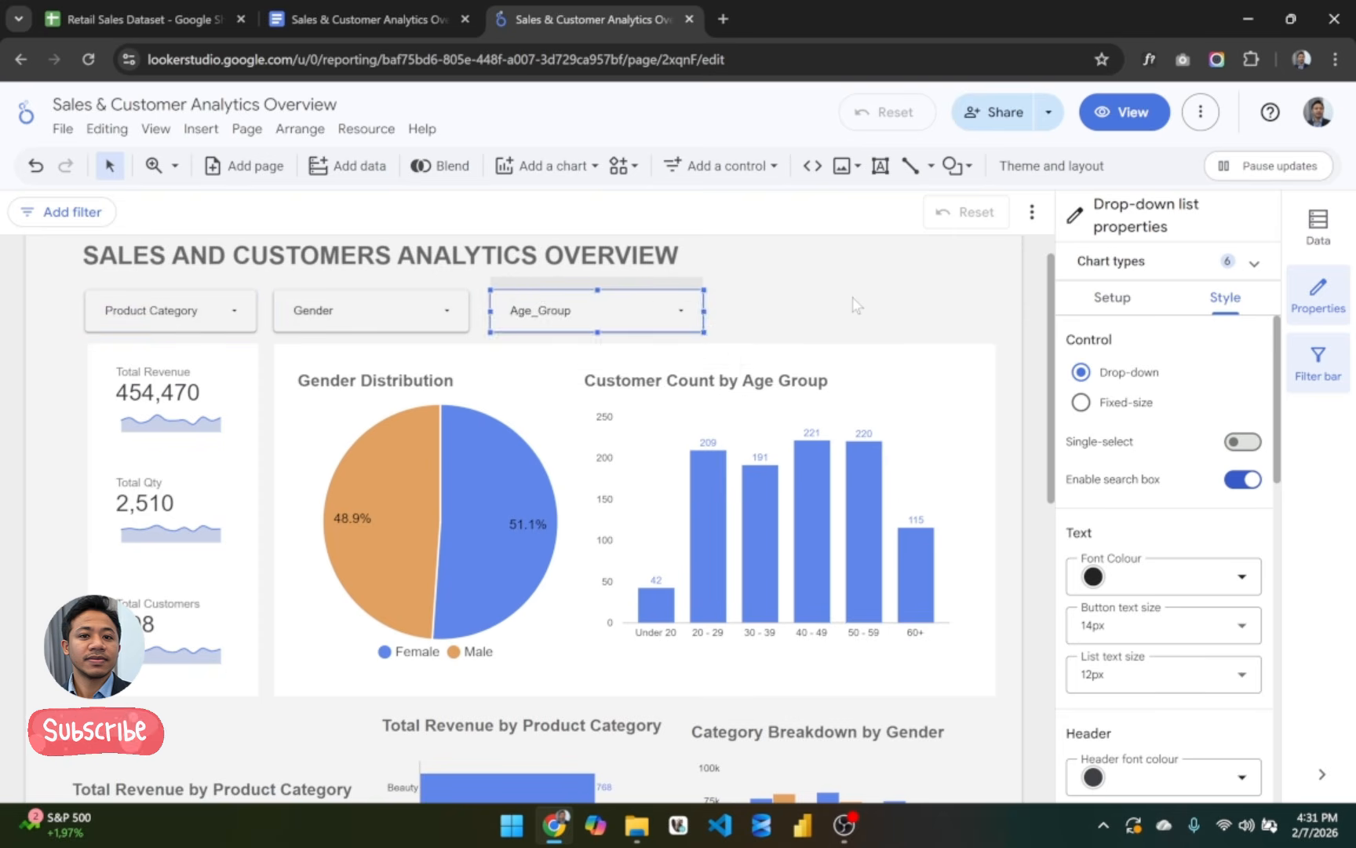
Step: Duplicate the wide white panel, place the copy below the scorecard panel, and narrow it to about a third of the row
scroll(950, 401, "down", 2)
scroll(950, 402, "down", 4)
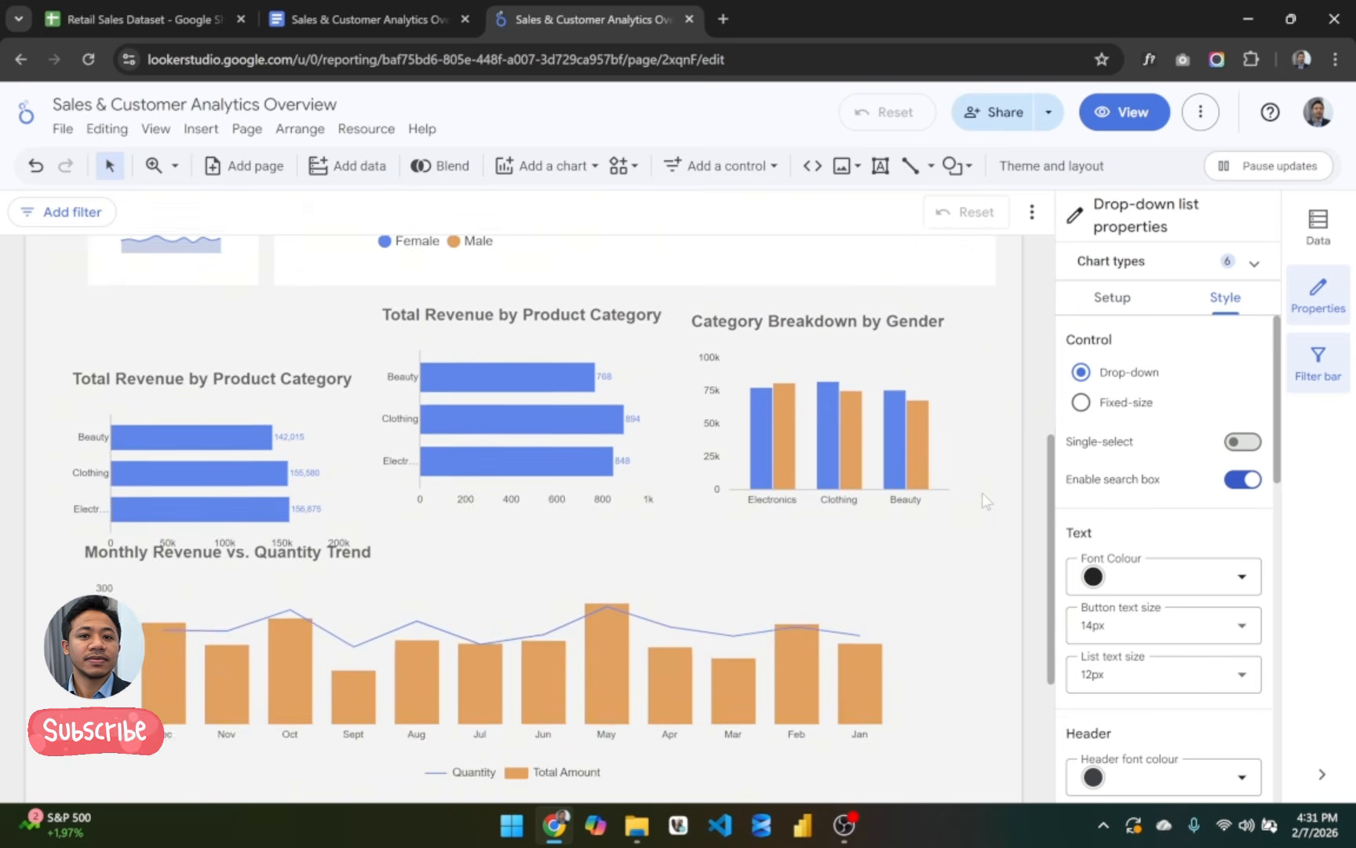
scroll(982, 491, "up", 1)
scroll(982, 491, "up", 4)
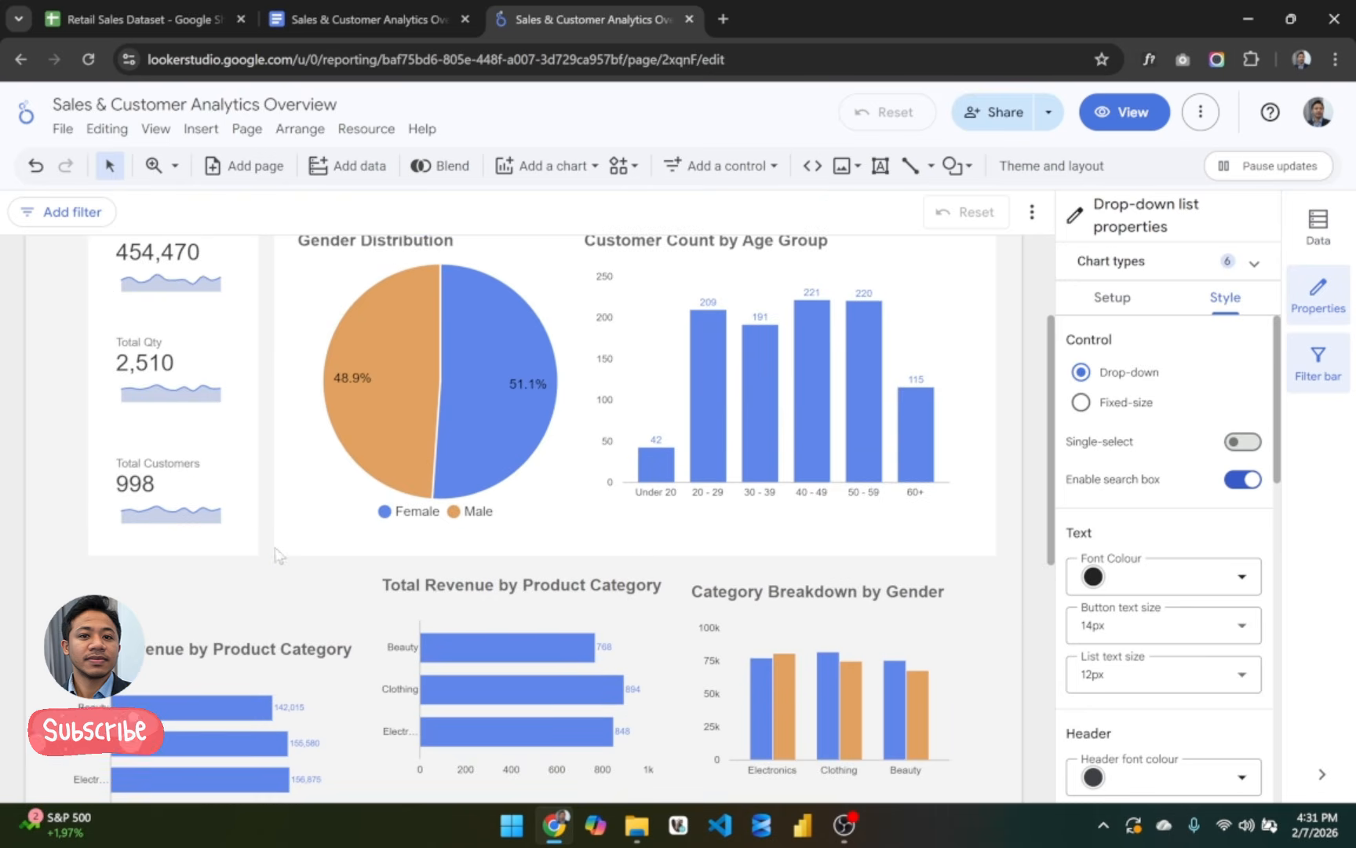
left_click(293, 554)
scroll(498, 524, "down", 3)
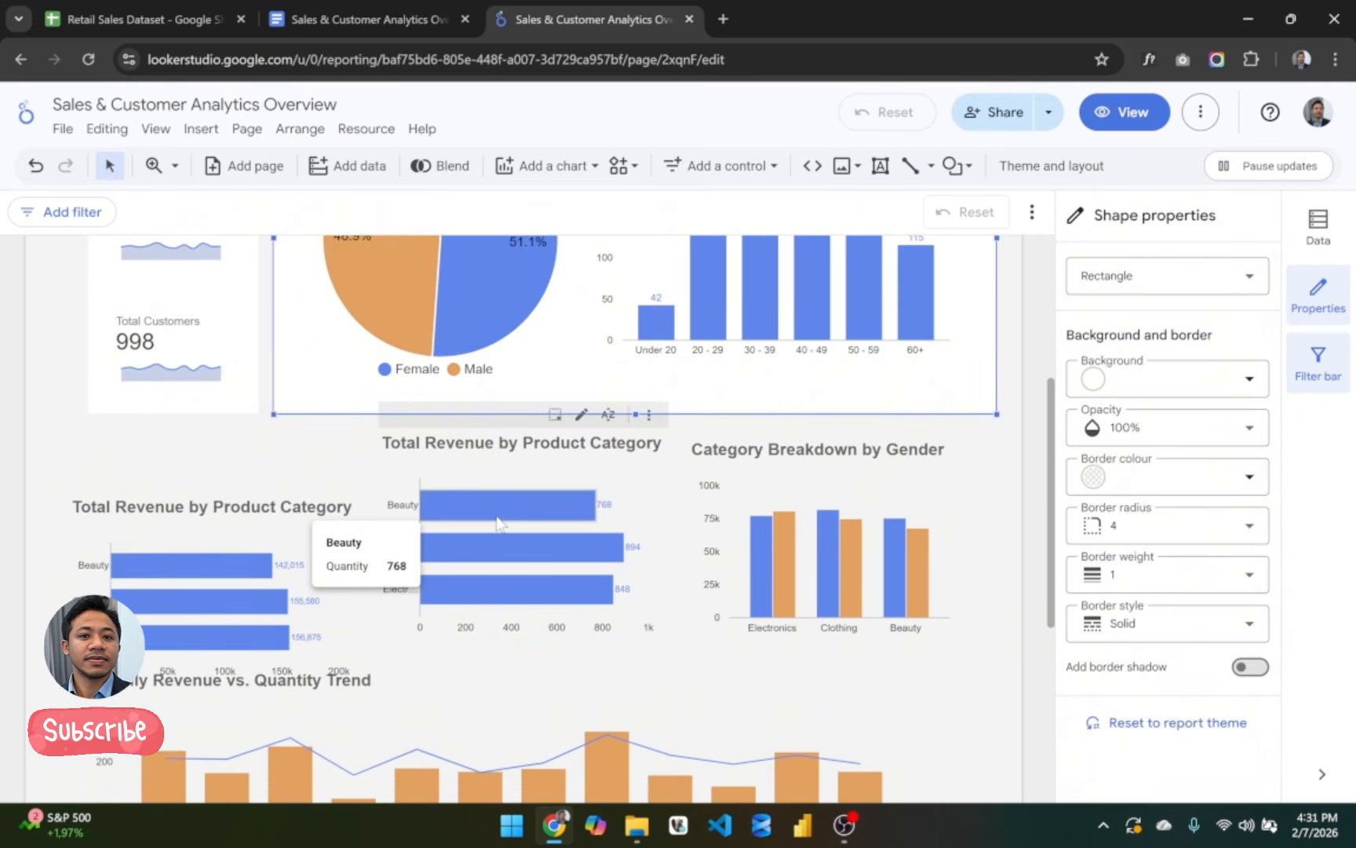
key("ctrl+v")
left_click_drag(437, 404, 394, 596)
scroll(394, 584, "down", 2)
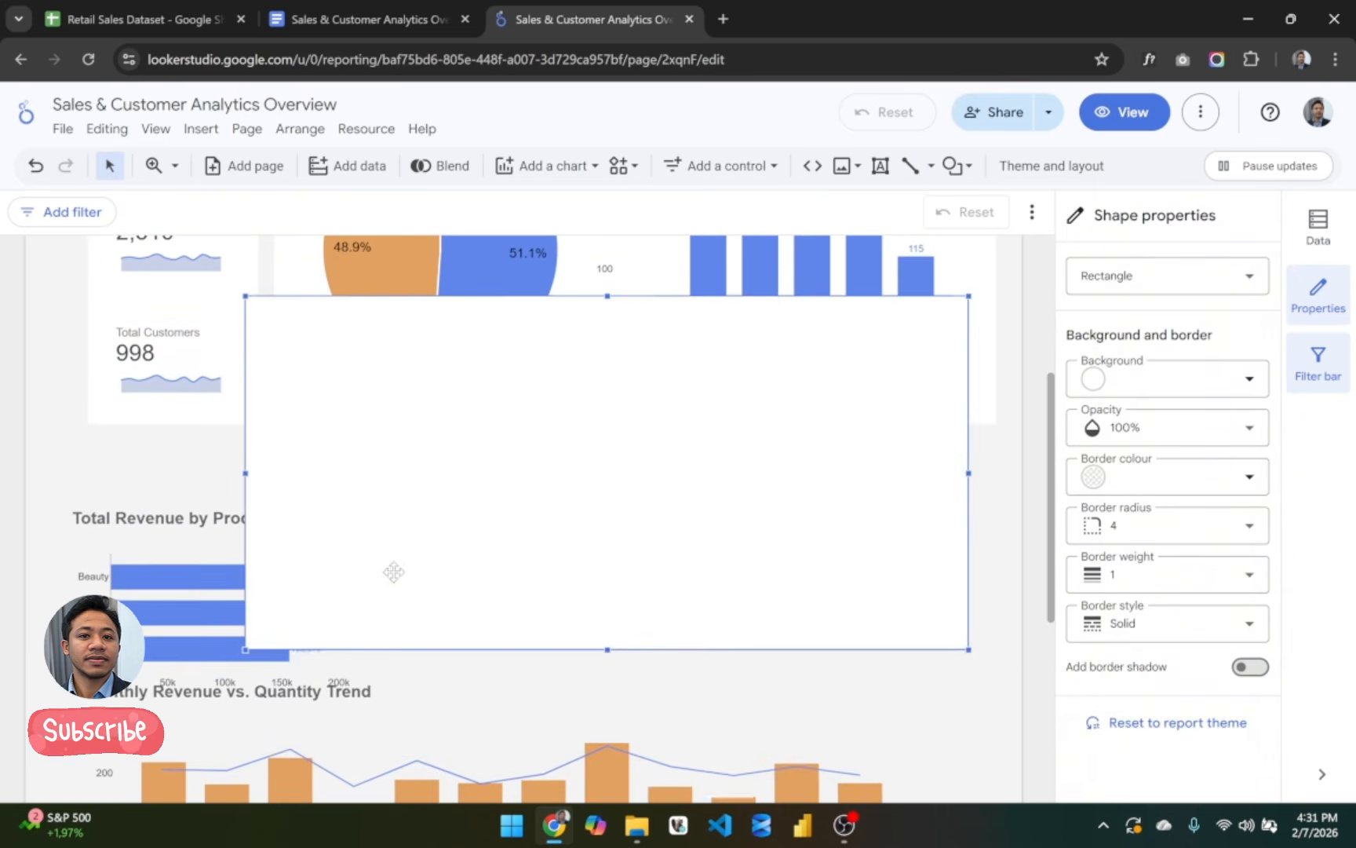
left_click_drag(383, 386, 228, 514)
left_click_drag(808, 609, 402, 542)
scroll(261, 688, "down", 1)
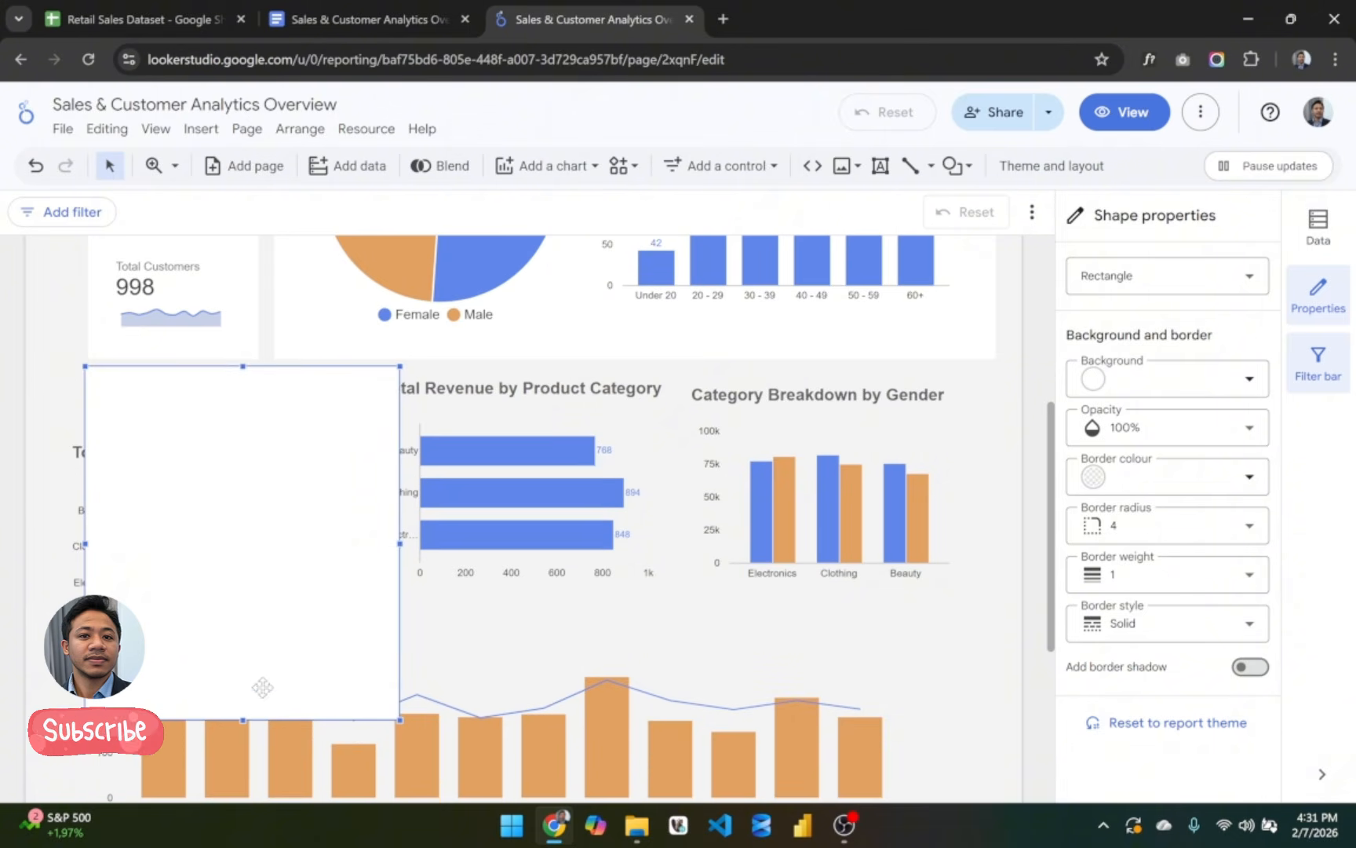
Step: Shorten the new white panel, send it to the back, and align its left edge with the scorecard panel
left_click_drag(244, 719, 243, 616)
left_click_drag(252, 466, 289, 470)
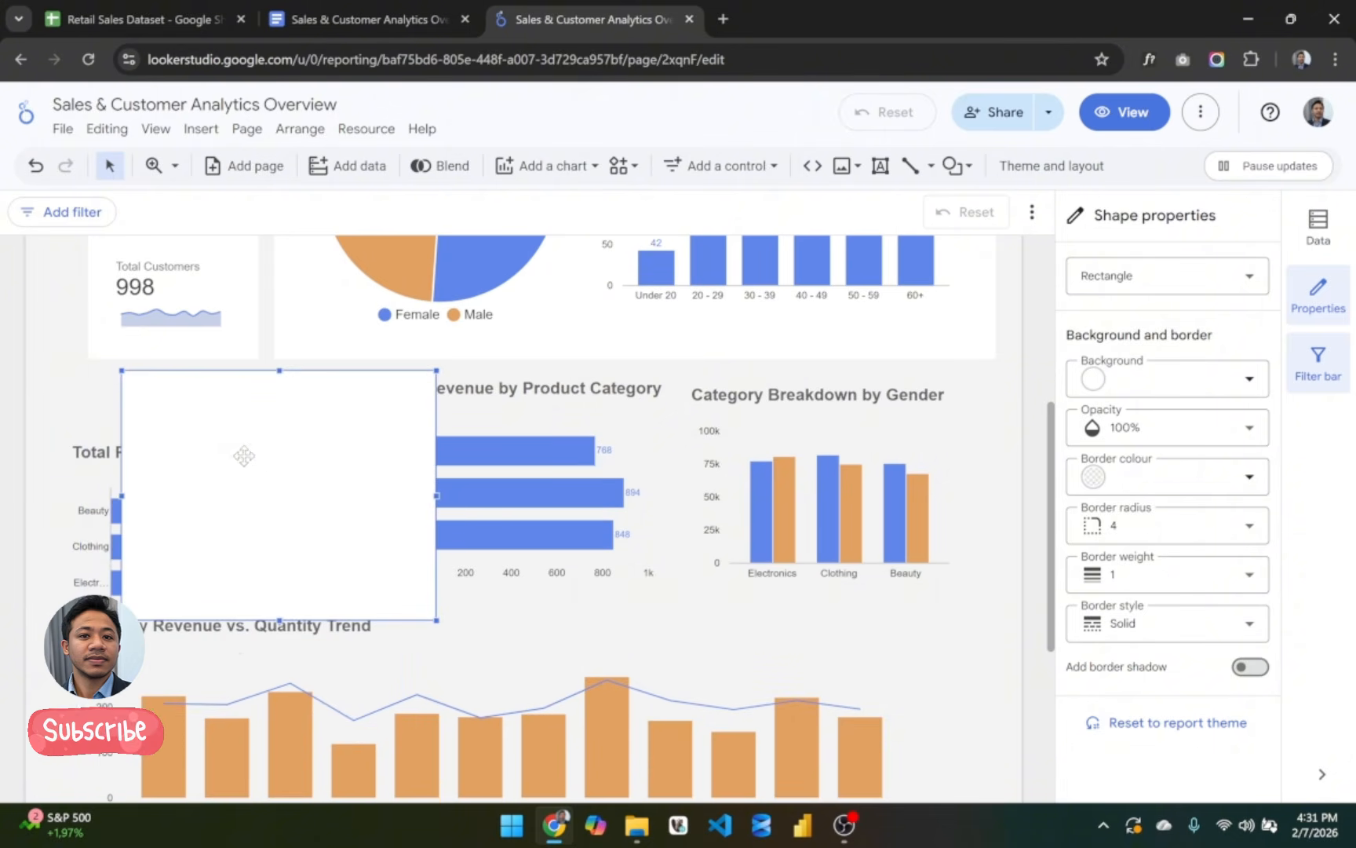
right_click(245, 457)
mouse_move(297, 410)
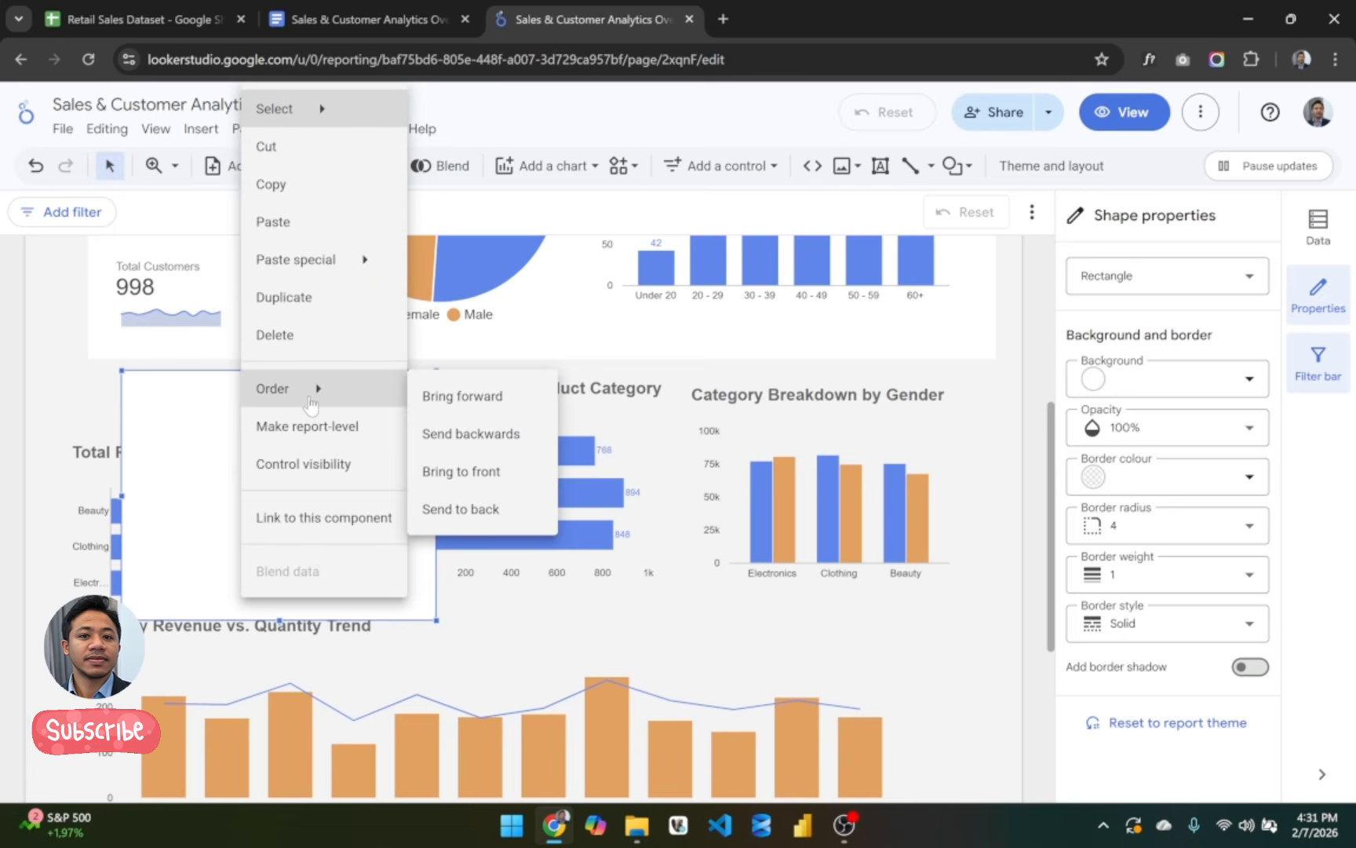
left_click(481, 508)
left_click_drag(315, 413, 281, 418)
left_click(183, 469)
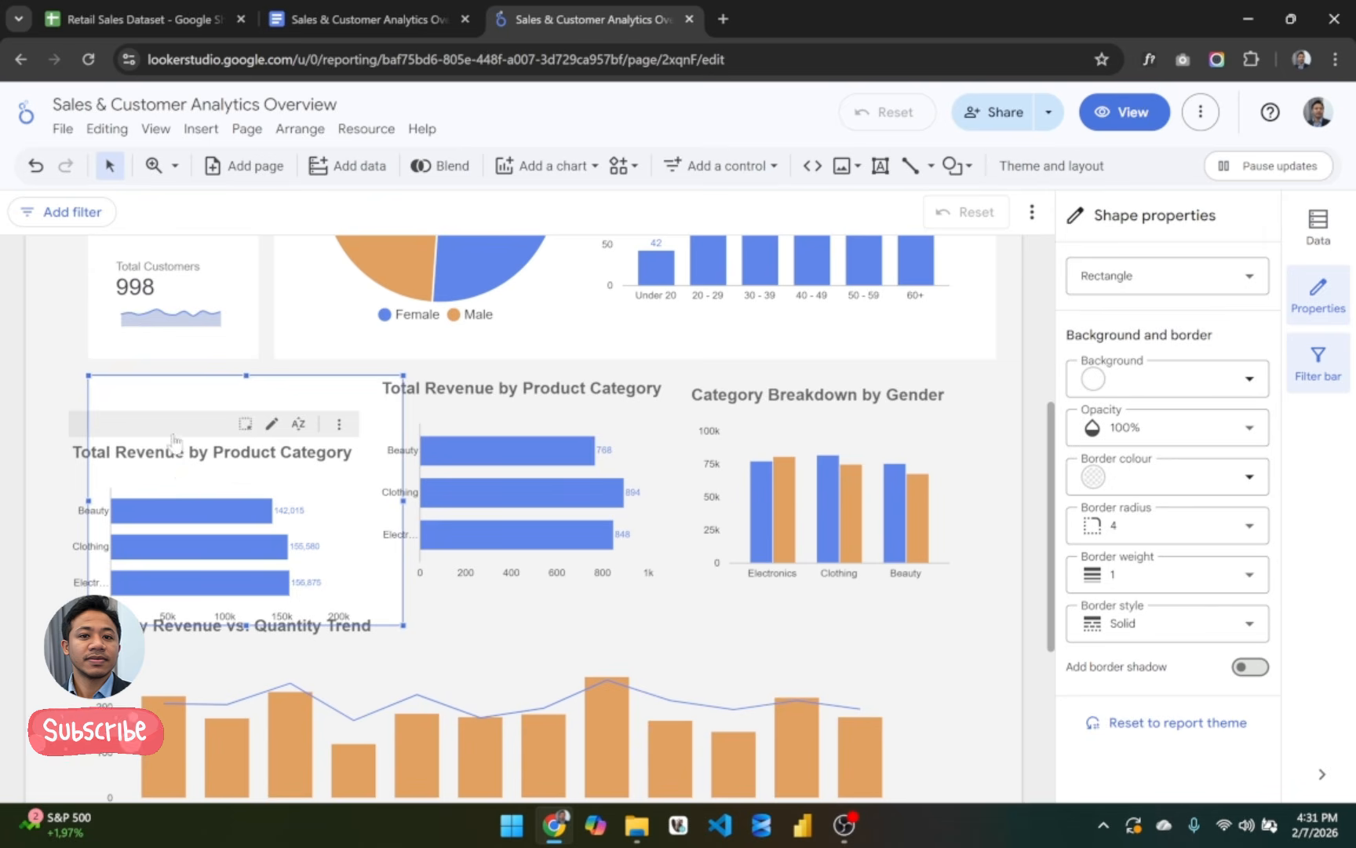
Step: Centre the leftmost Total Revenue by Product Category chart on the new panel and move the Monthly Revenue vs. Quantity Trend chart further down
left_click_drag(173, 434, 203, 390)
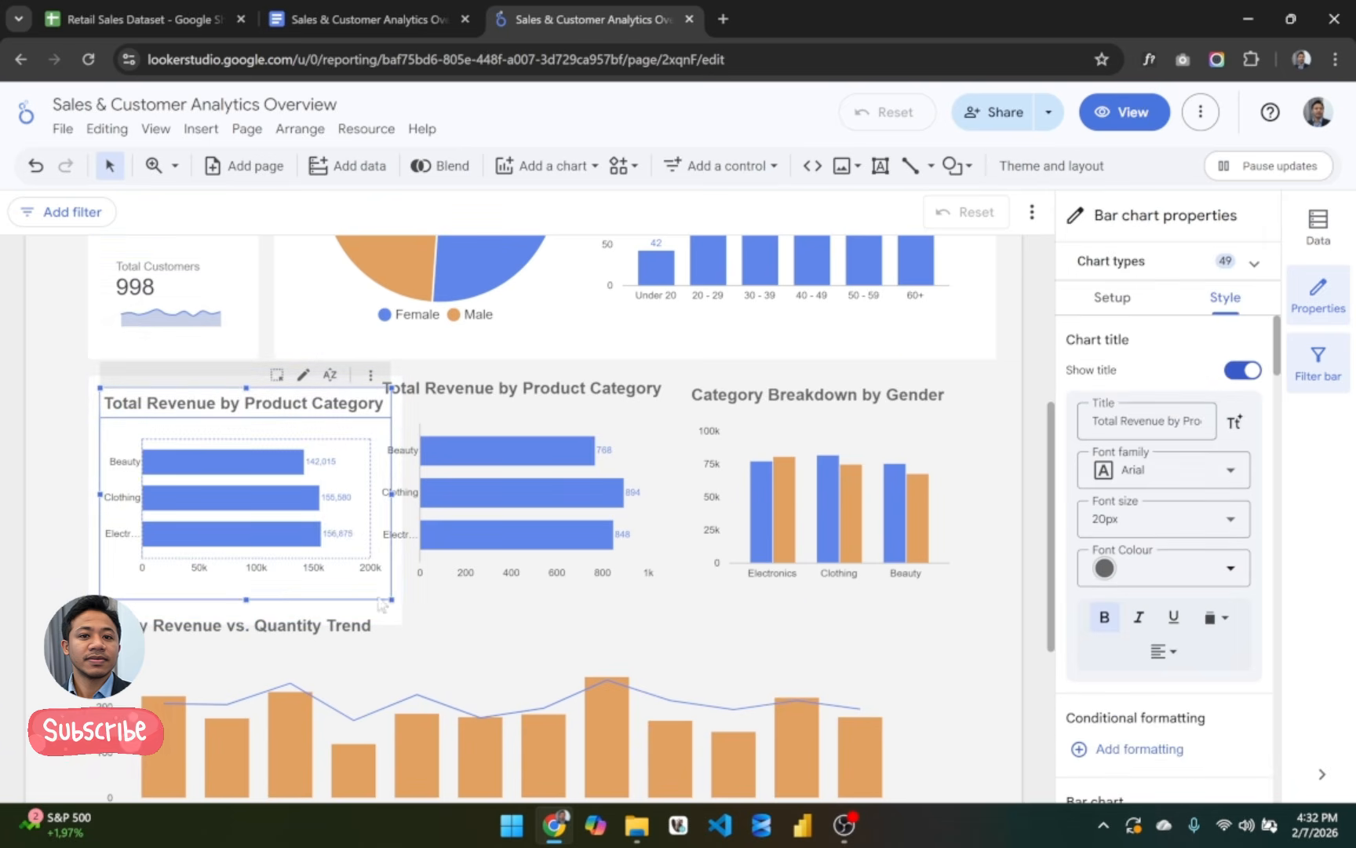
scroll(398, 642, "down", 2)
left_click_drag(407, 497, 409, 569)
left_click(310, 462)
scroll(312, 460, "up", 1)
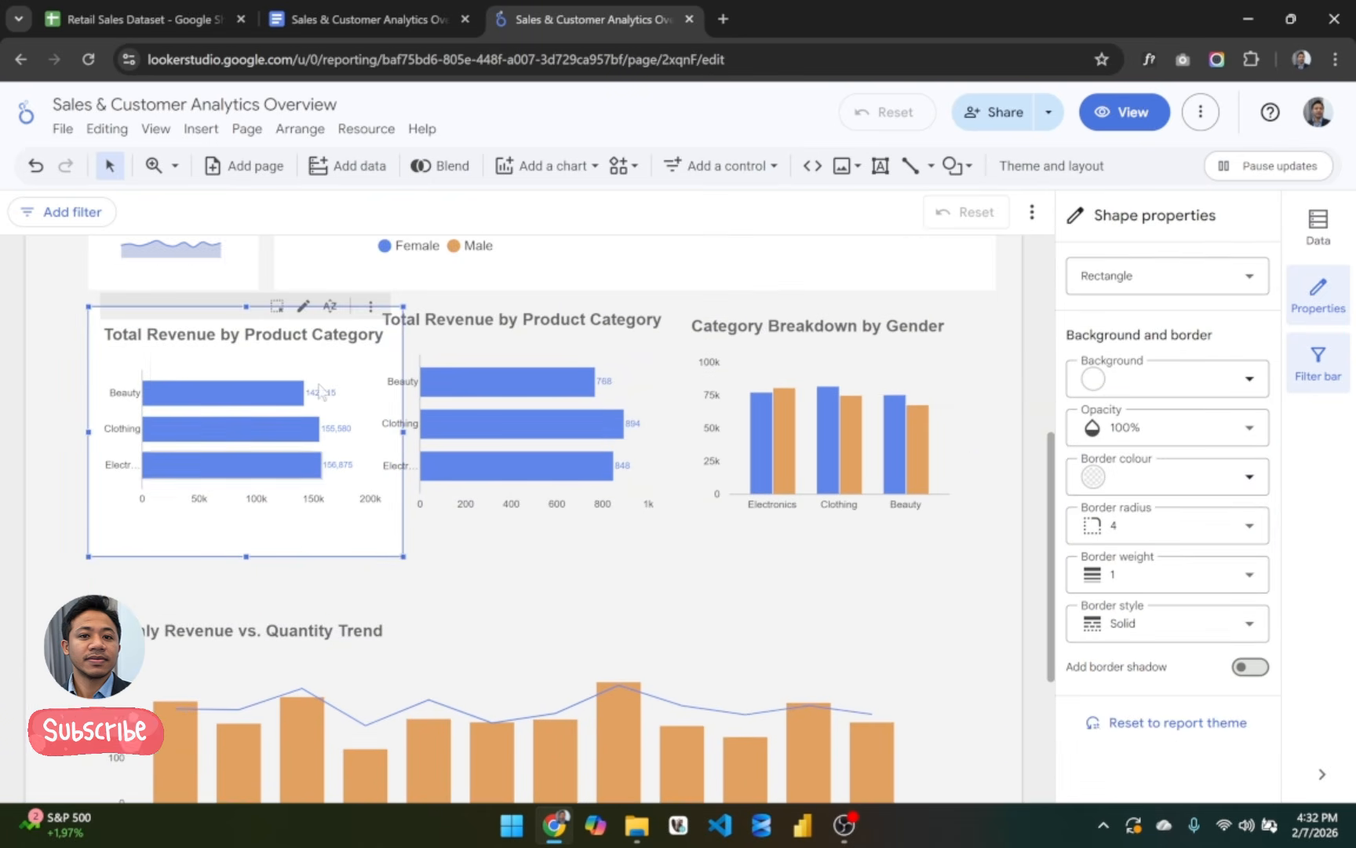
left_click_drag(327, 346, 328, 352)
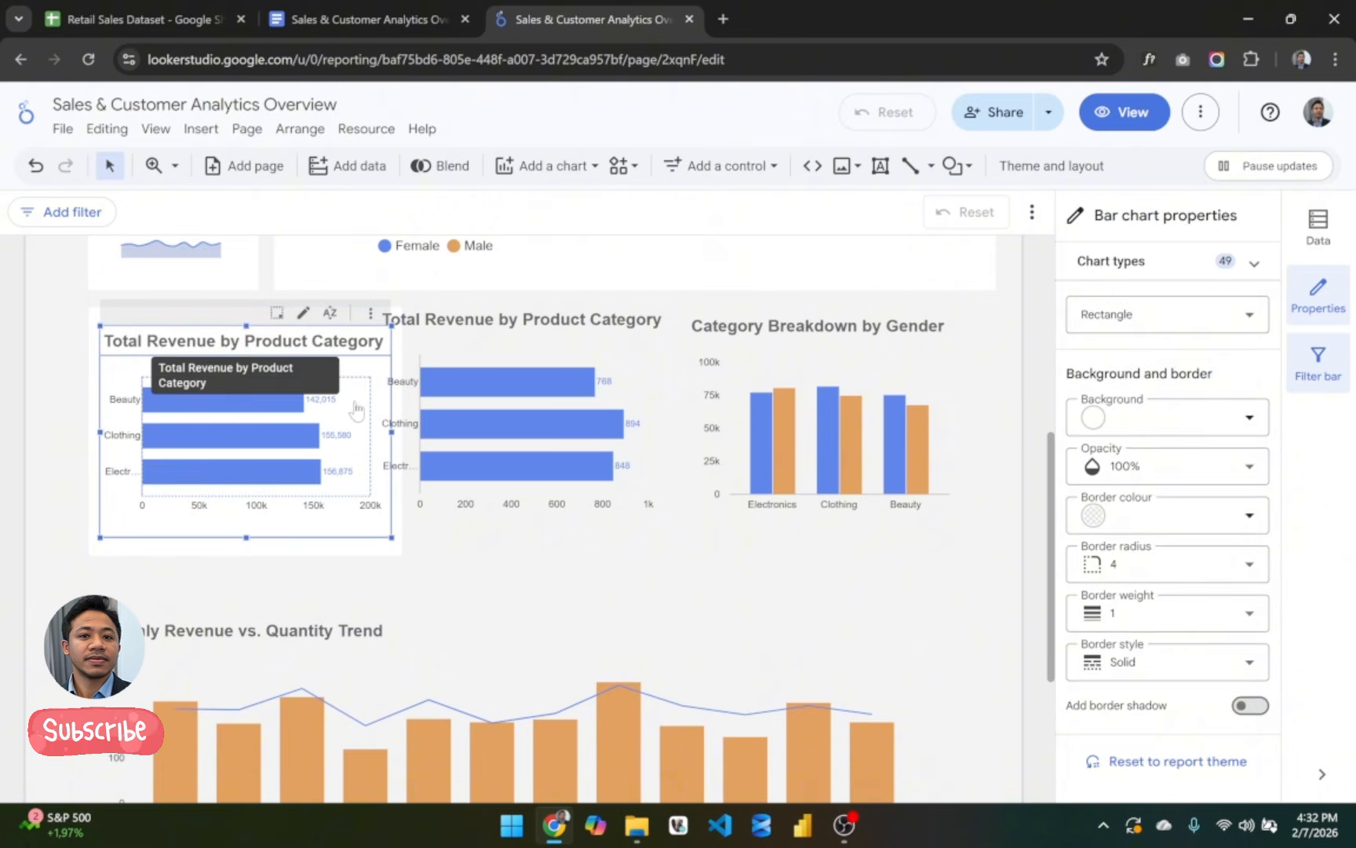
Step: Move the second Total Revenue by Product Category chart right, clear of the small white panel
left_click(471, 549)
left_click(384, 530)
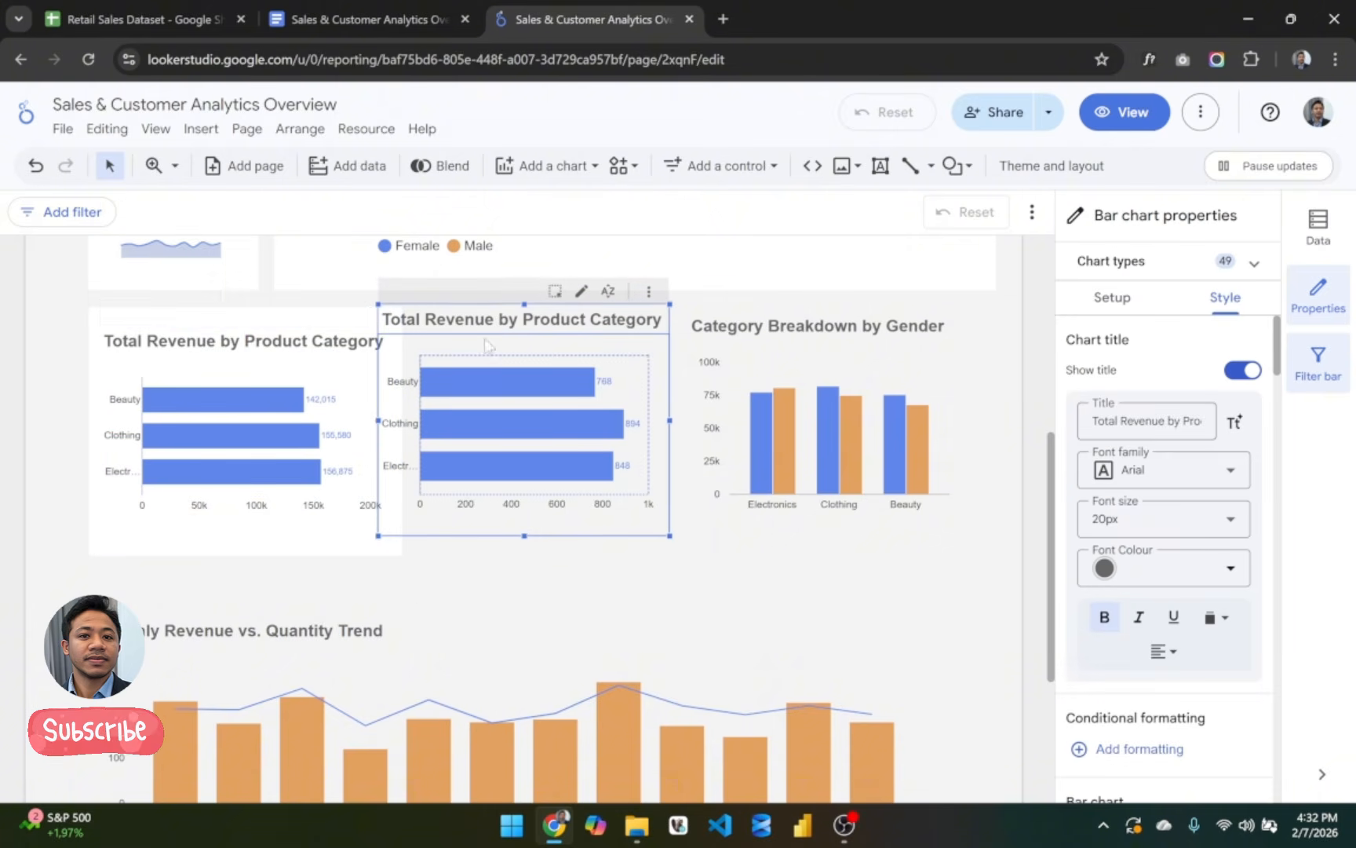
left_click_drag(471, 322, 538, 332)
Step: Duplicate the small white panel and place the copy directly to its right, aligned with it
left_click(260, 553)
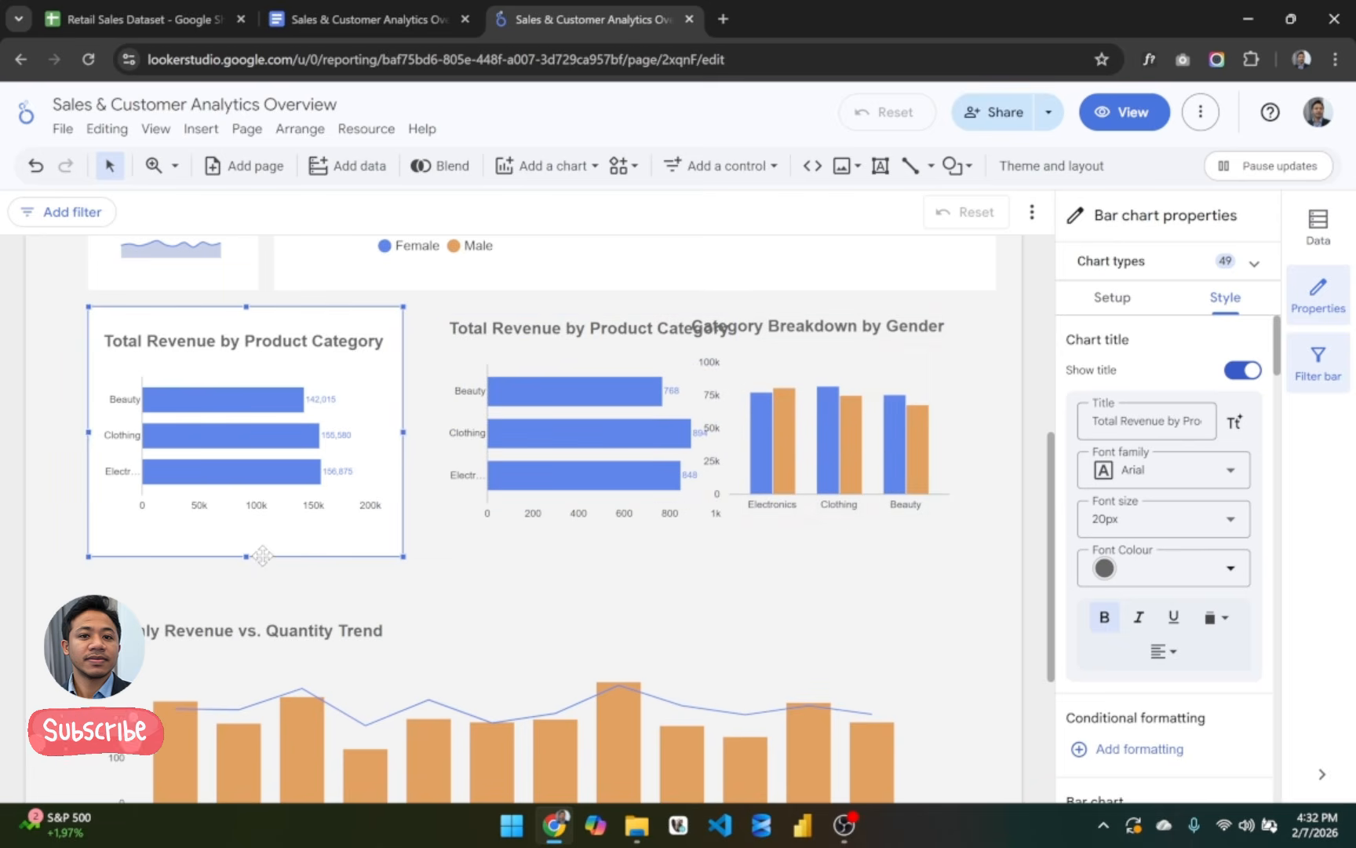
key("ctrl+c")
scroll(261, 556, "down", 1)
key("ctrl+v")
scroll(246, 477, "up", 1)
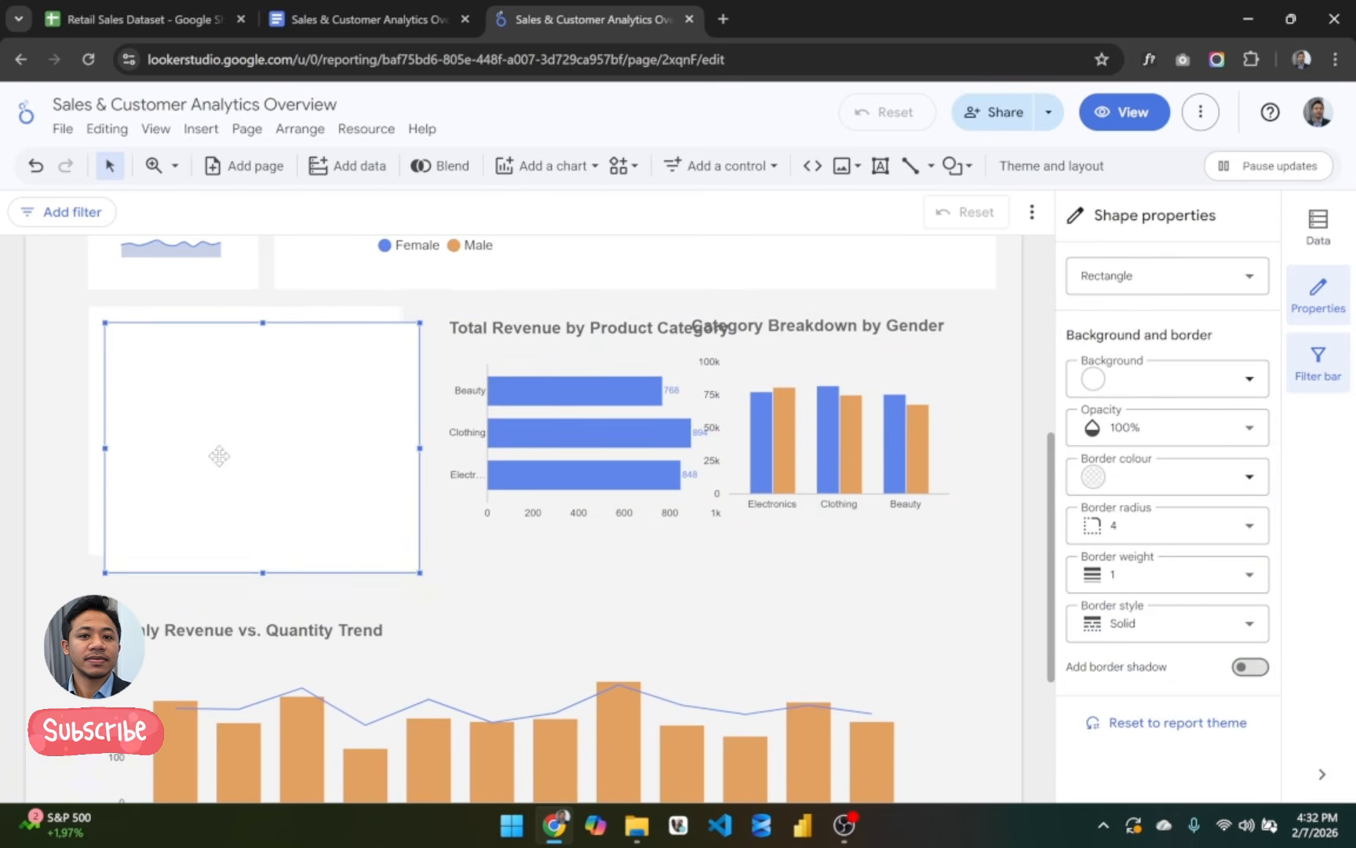
left_click_drag(218, 454, 509, 416)
Step: Send the copied panel to the back and fit the second Total Revenue by Product Category chart onto it
right_click(510, 423)
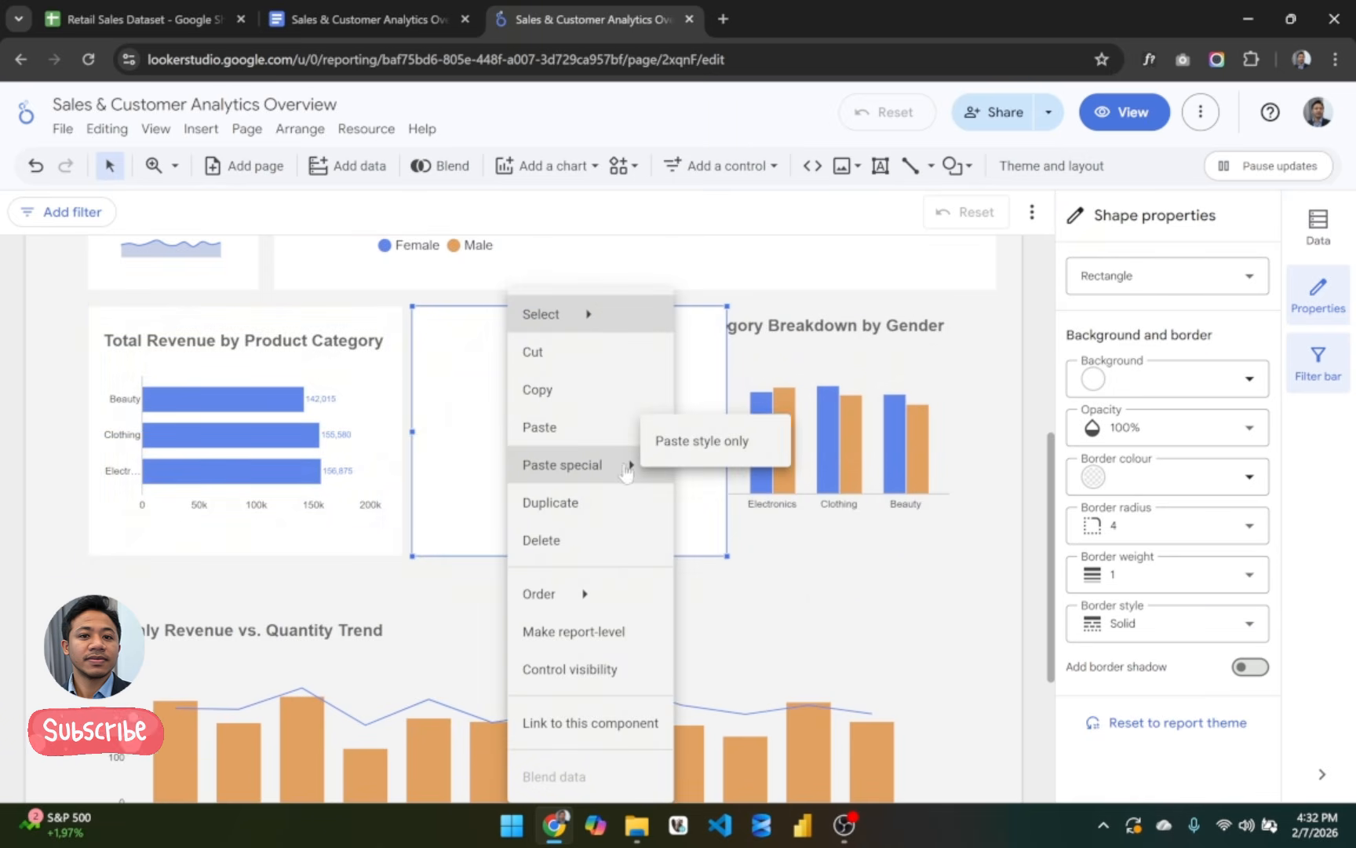
mouse_move(591, 593)
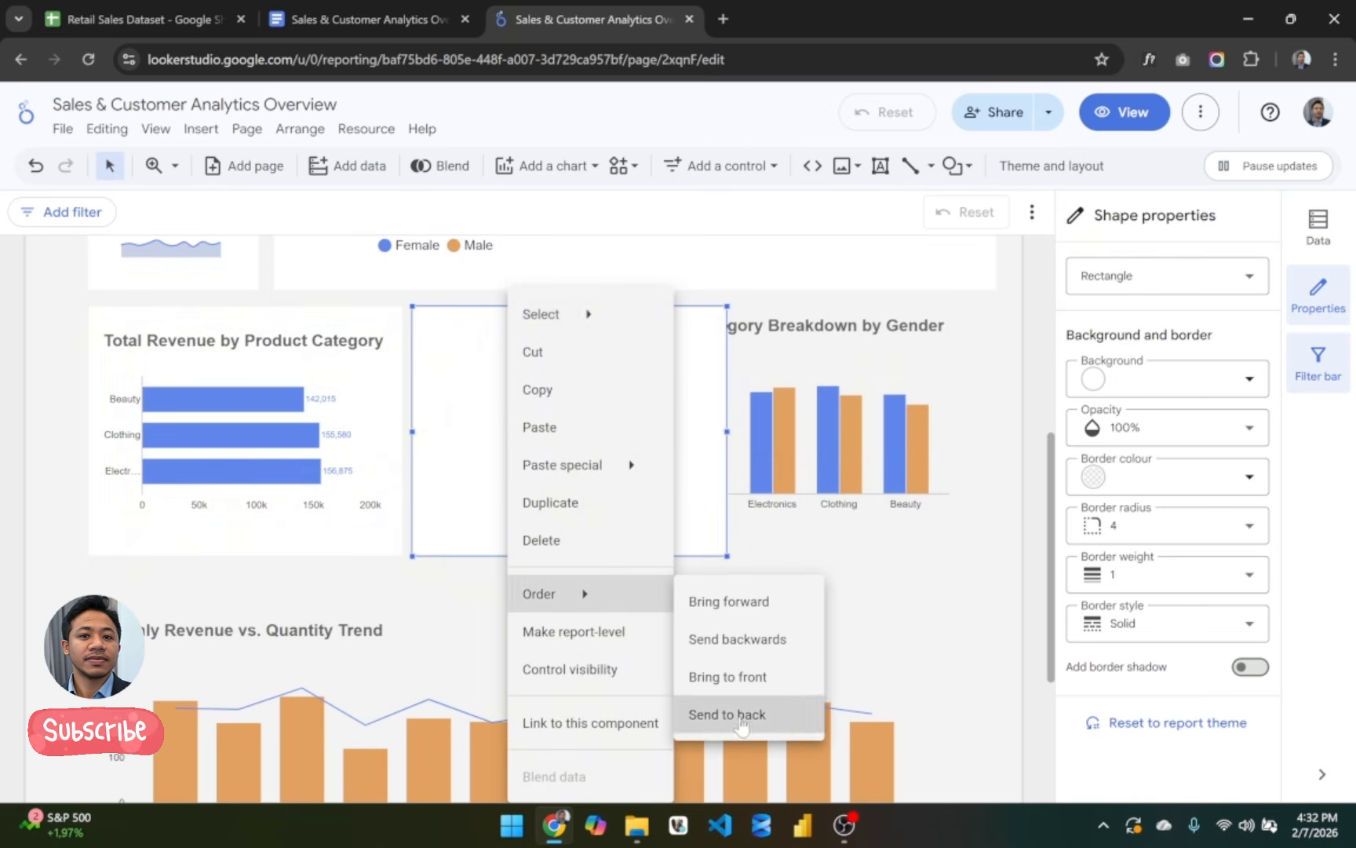
left_click(741, 724)
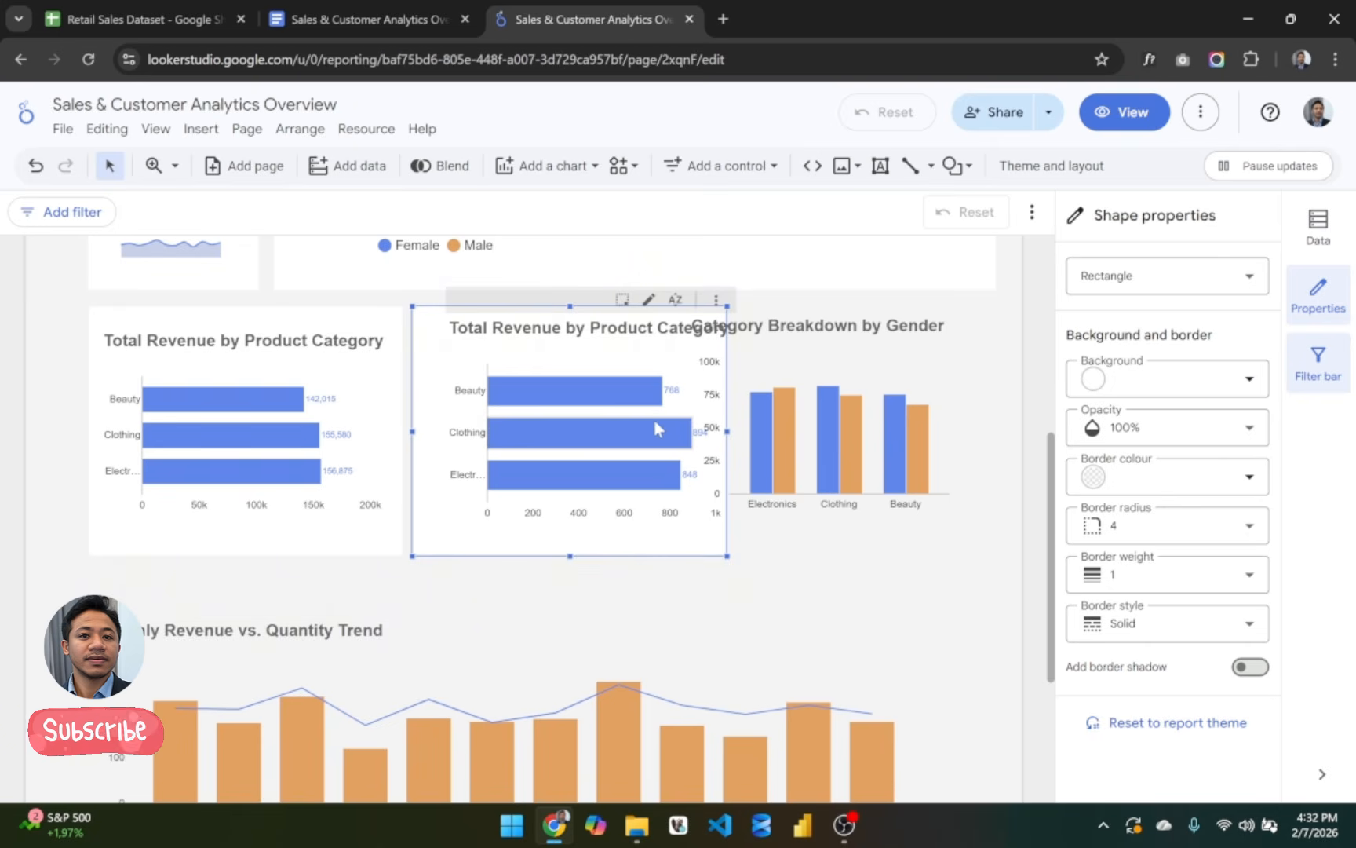
left_click_drag(642, 335, 551, 346)
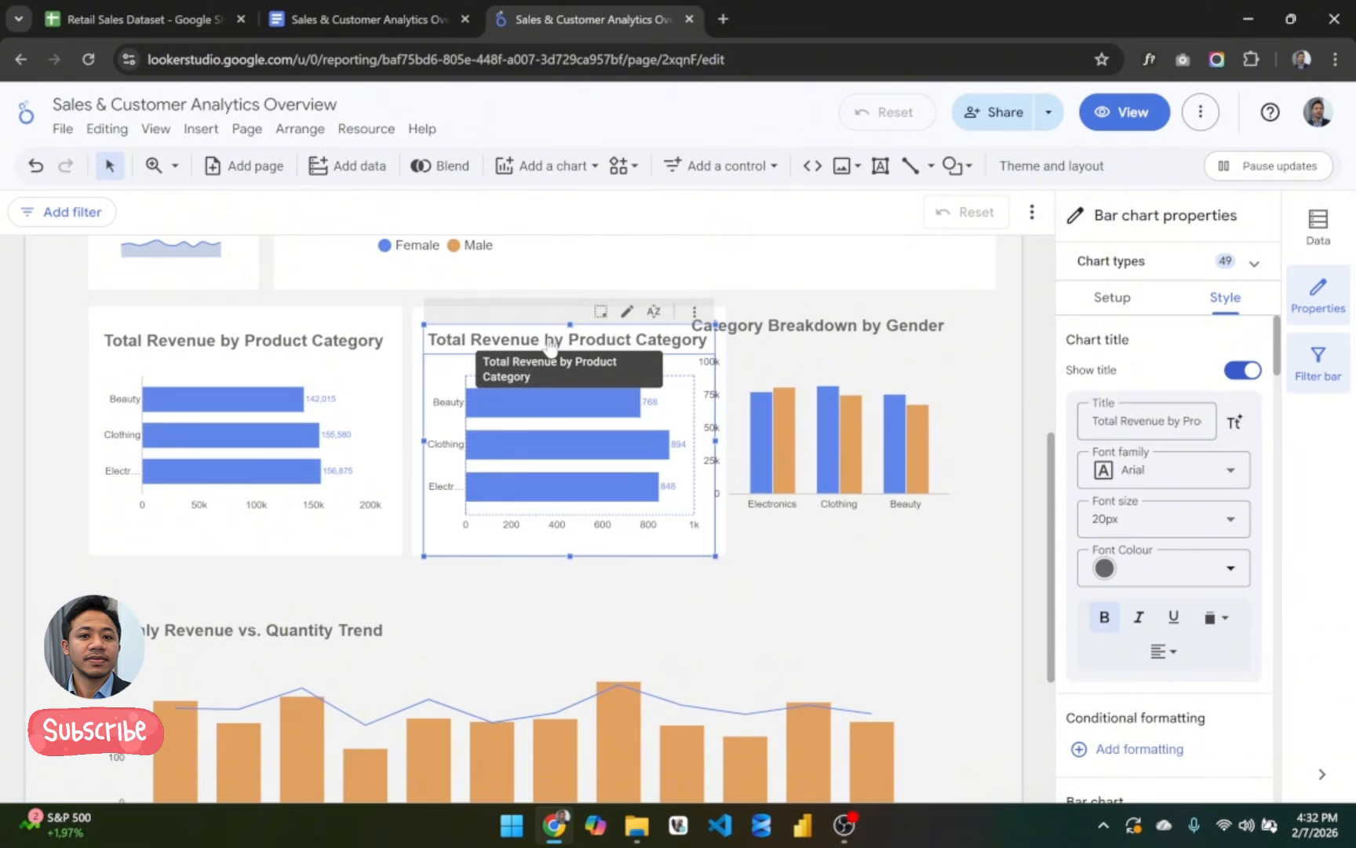
Step: Try to move the Category Breakdown by Gender chart, and reload the report page
left_click(790, 590)
left_click_drag(773, 351, 769, 318)
left_click_drag(819, 415, 88, 62)
left_click(88, 61)
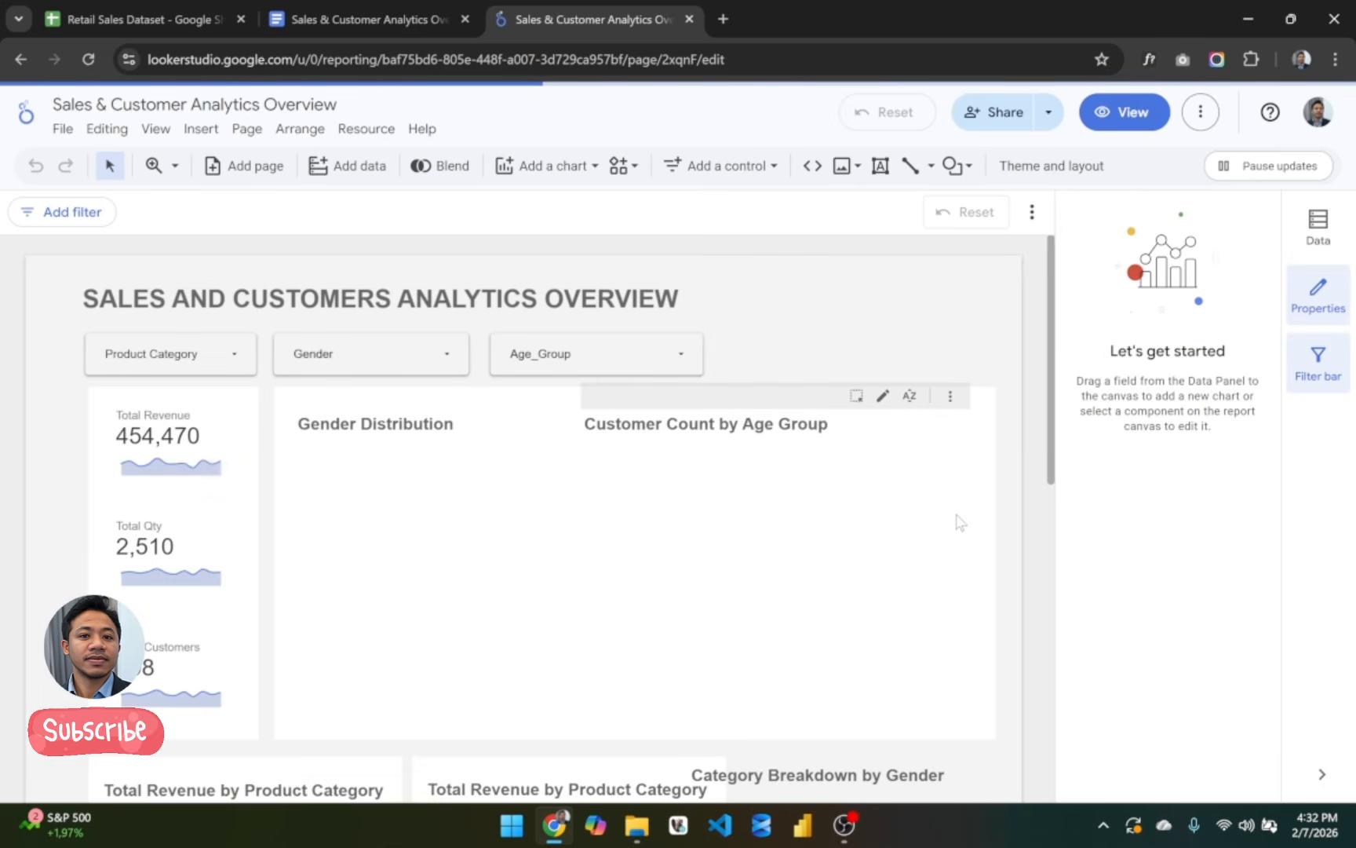
scroll(959, 522, "down", 4)
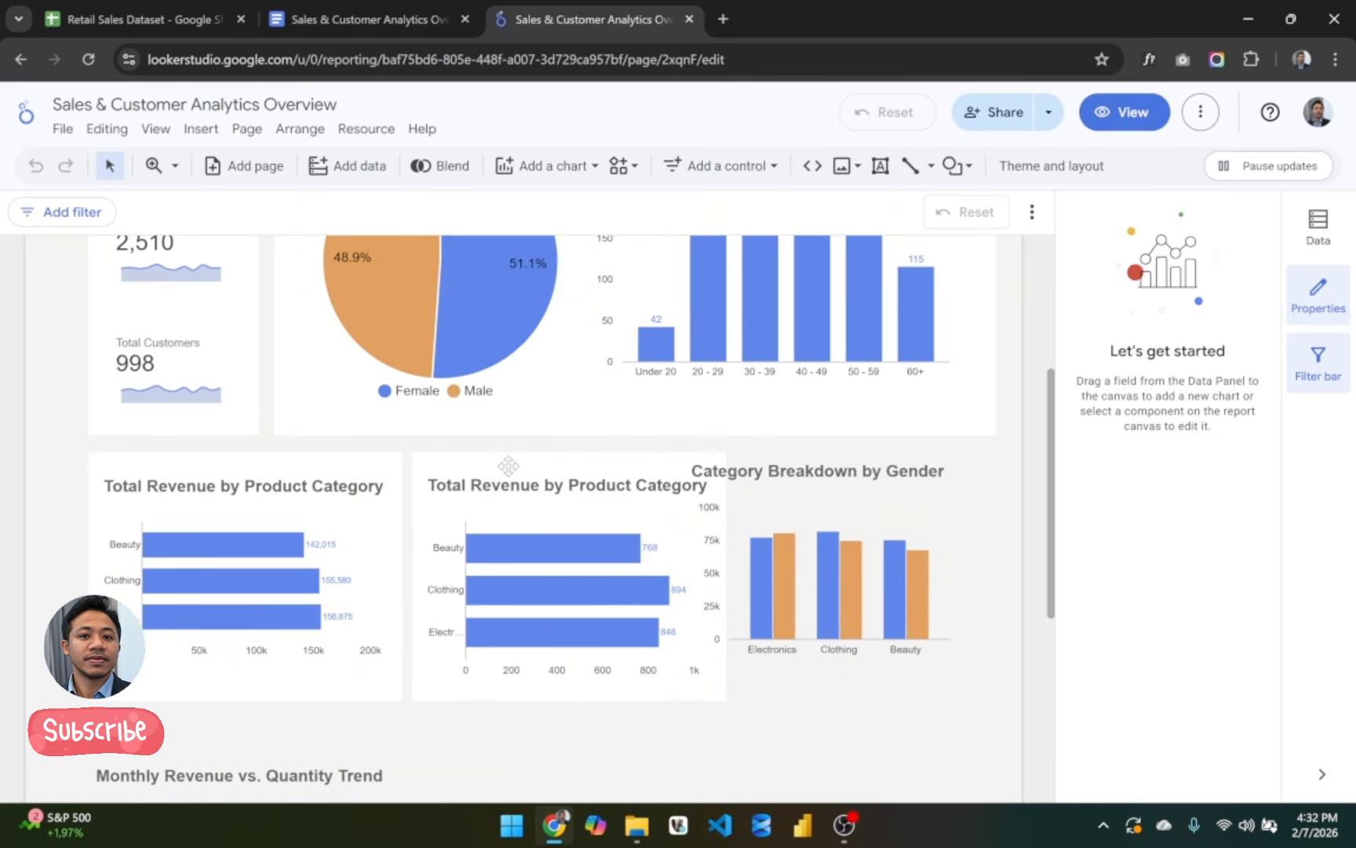
Step: Duplicate the middle white panel and place the copy to its right, over the Category Breakdown by Gender chart
left_click_drag(508, 466, 625, 467)
key("ctrl+z")
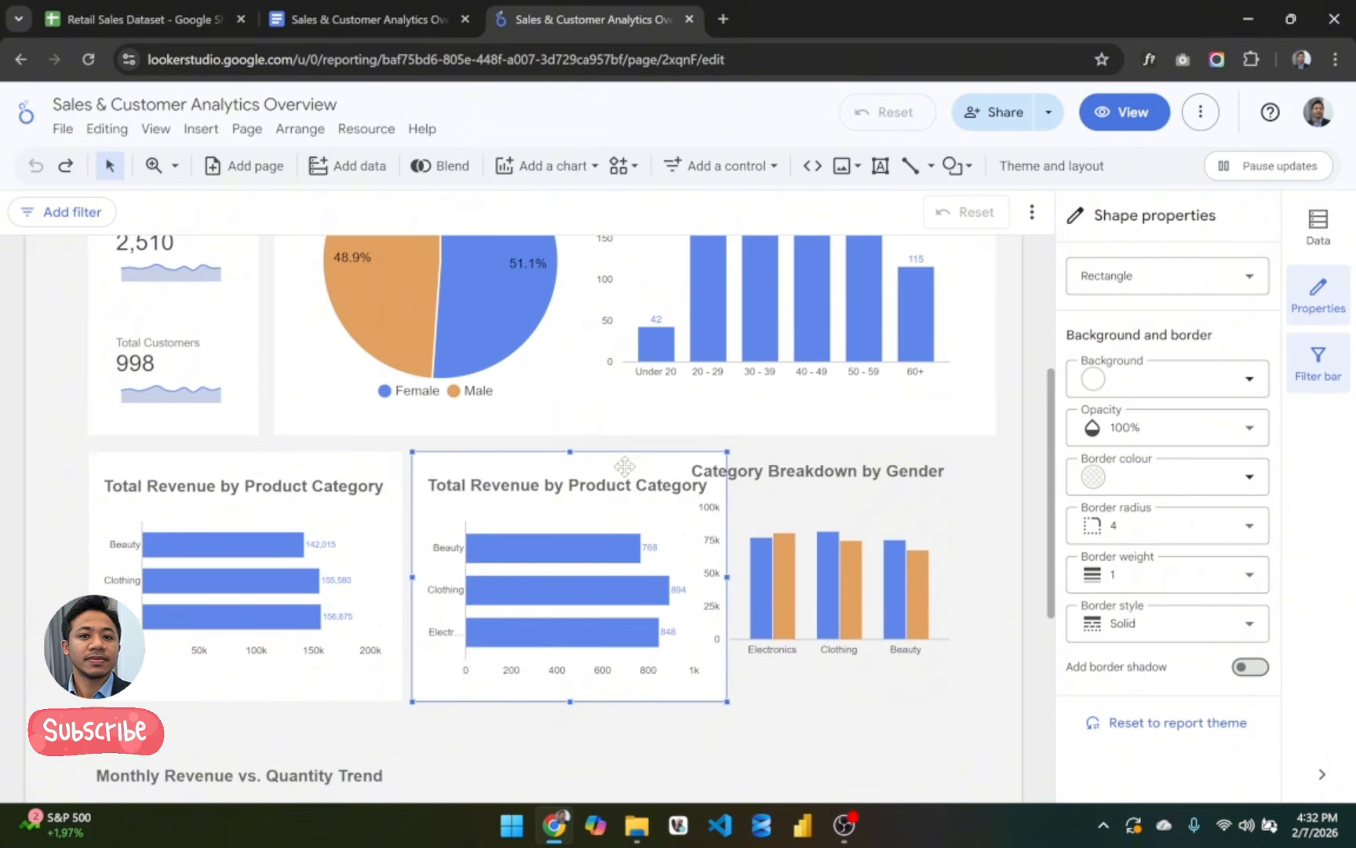
scroll(546, 473, "down", 3)
key("ctrl+v")
scroll(562, 440, "up", 2)
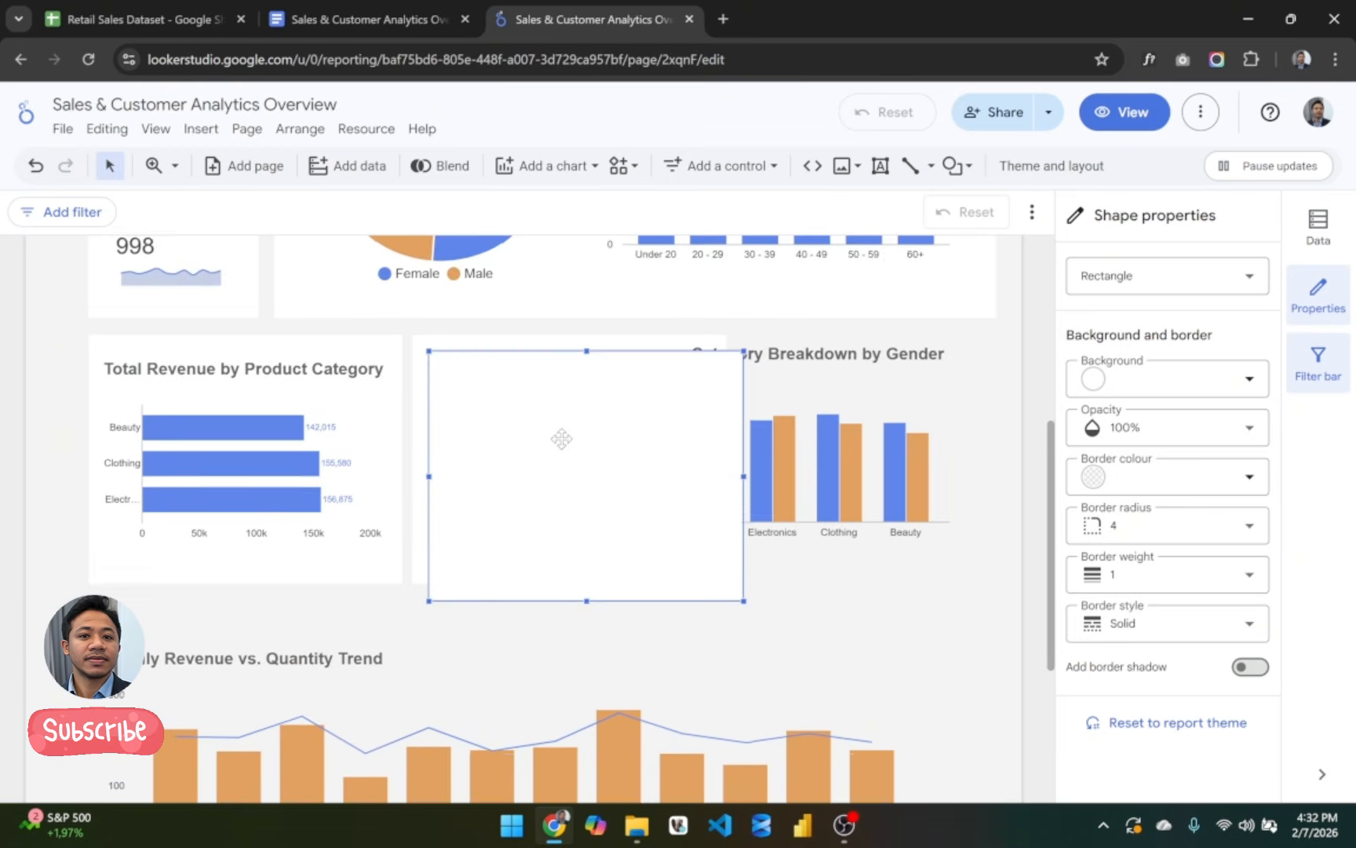
left_click_drag(562, 439, 808, 423)
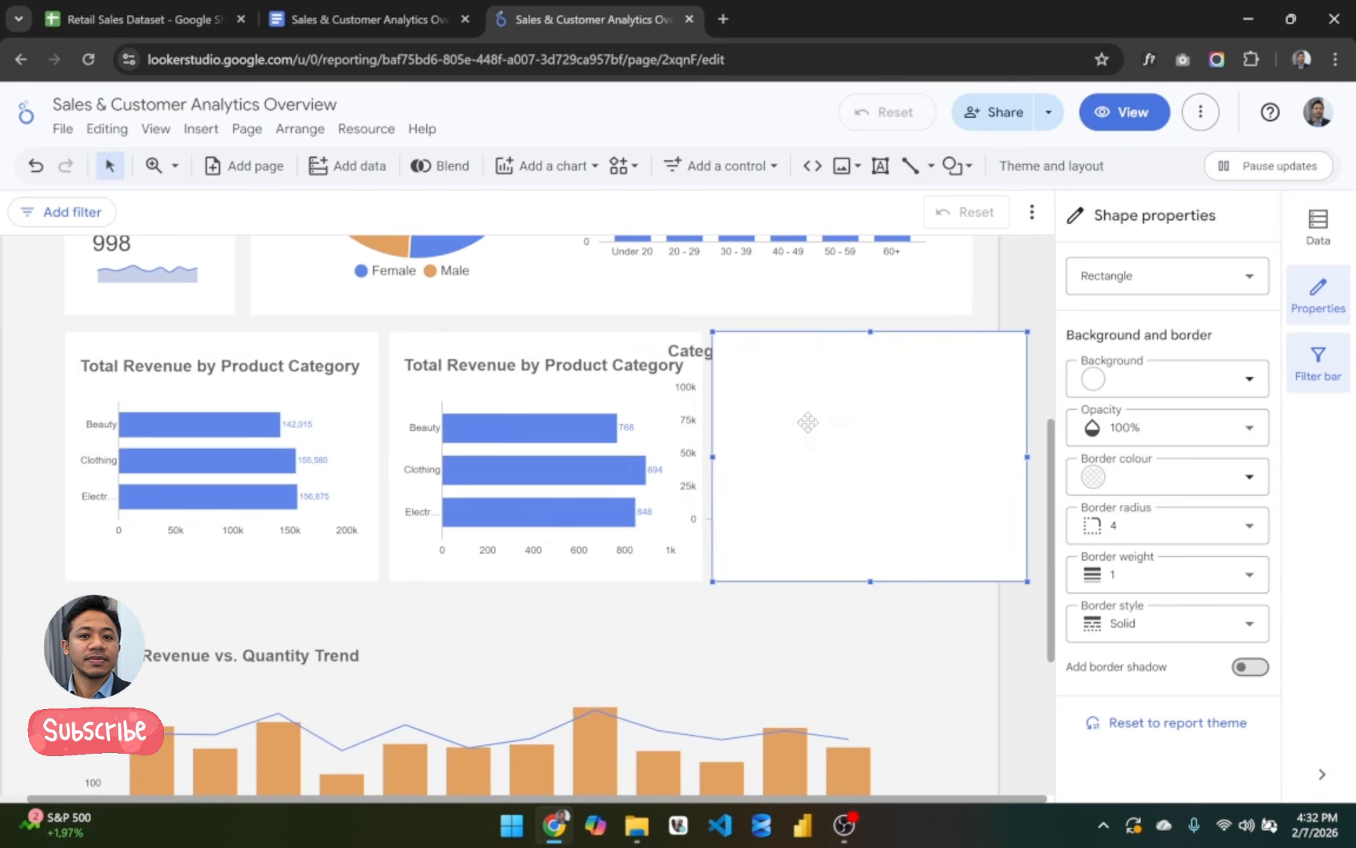
Step: Narrow the two white panels behind the Total Revenue by Product Category charts and shift the middle panel left
left_click(338, 577)
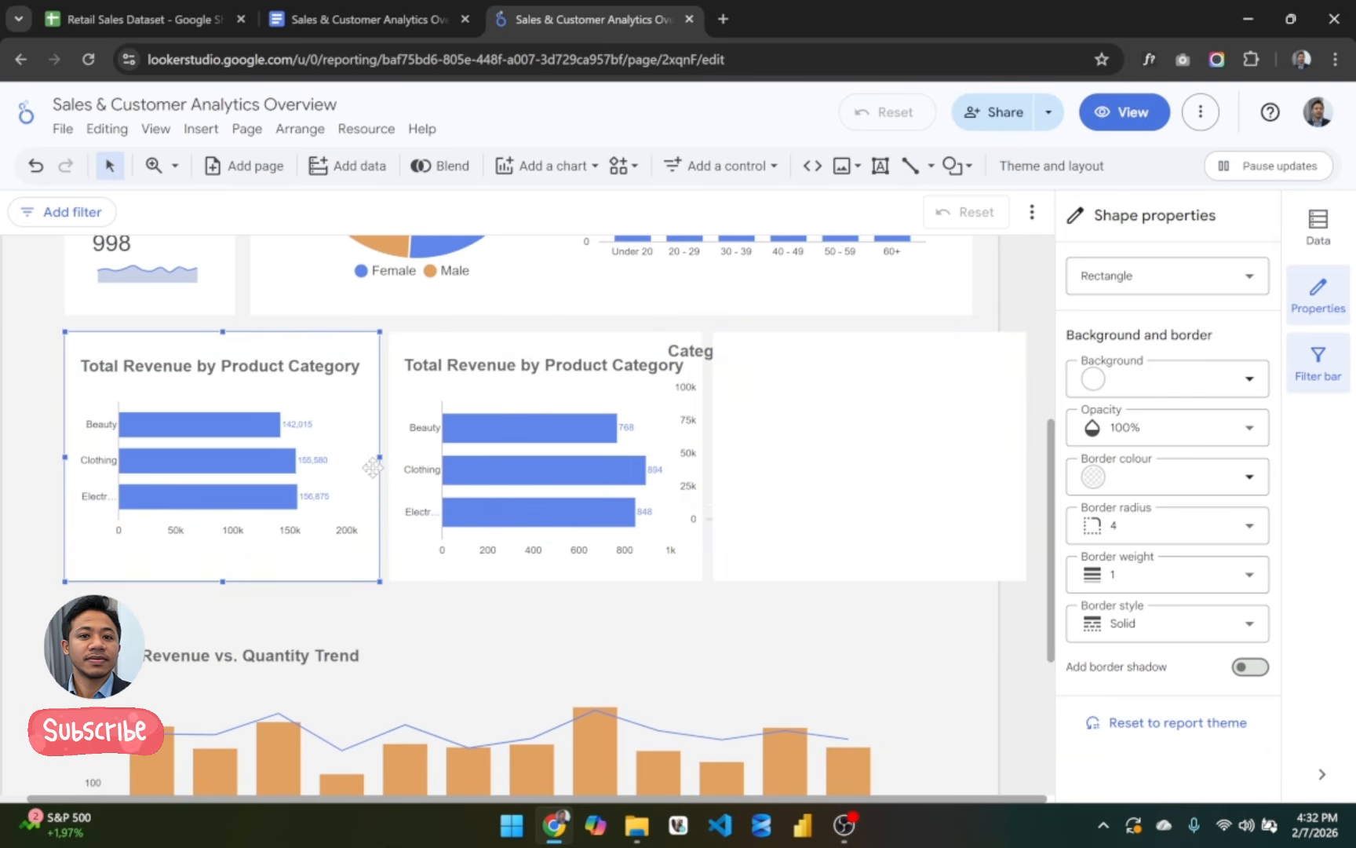
left_click_drag(379, 457, 348, 457)
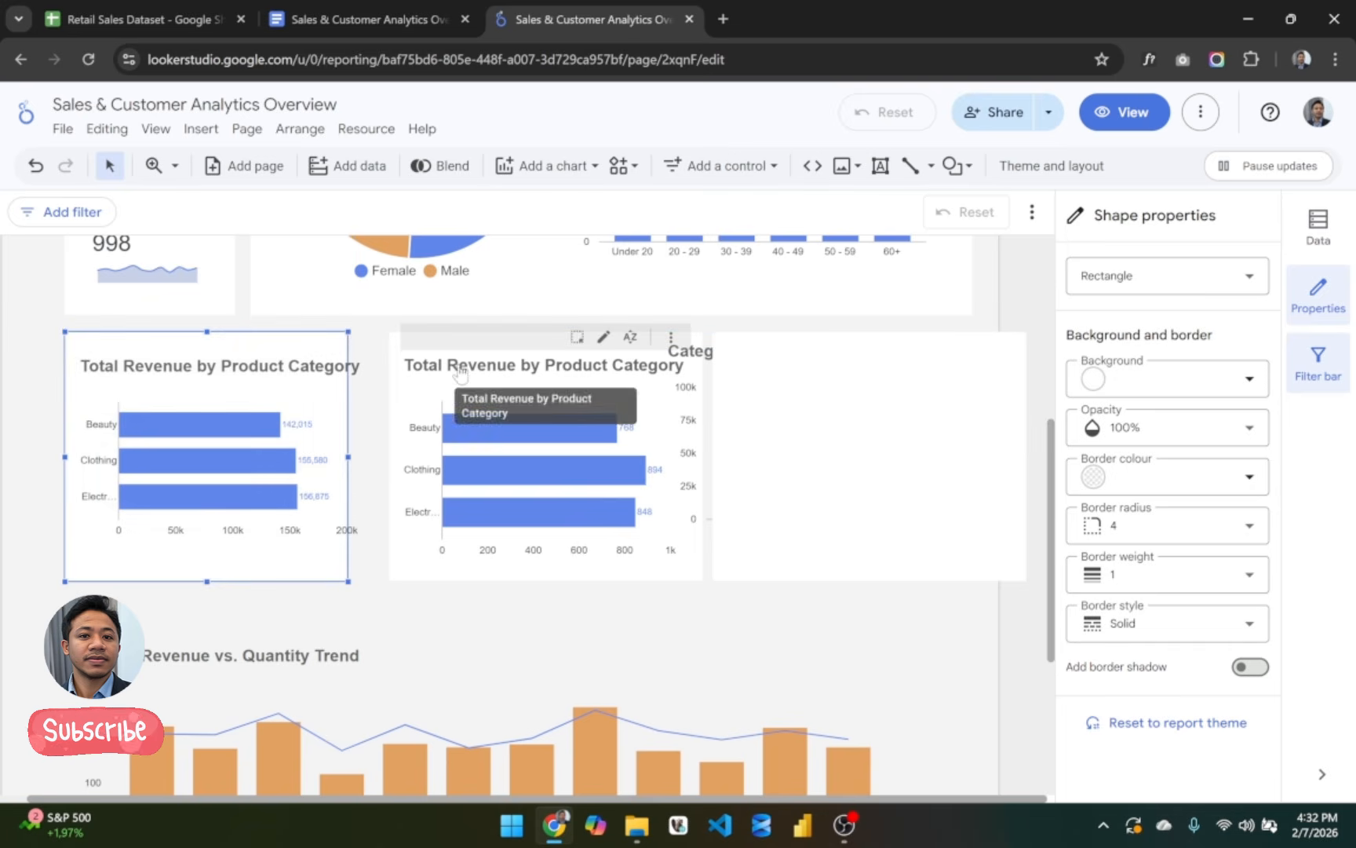
left_click(405, 564)
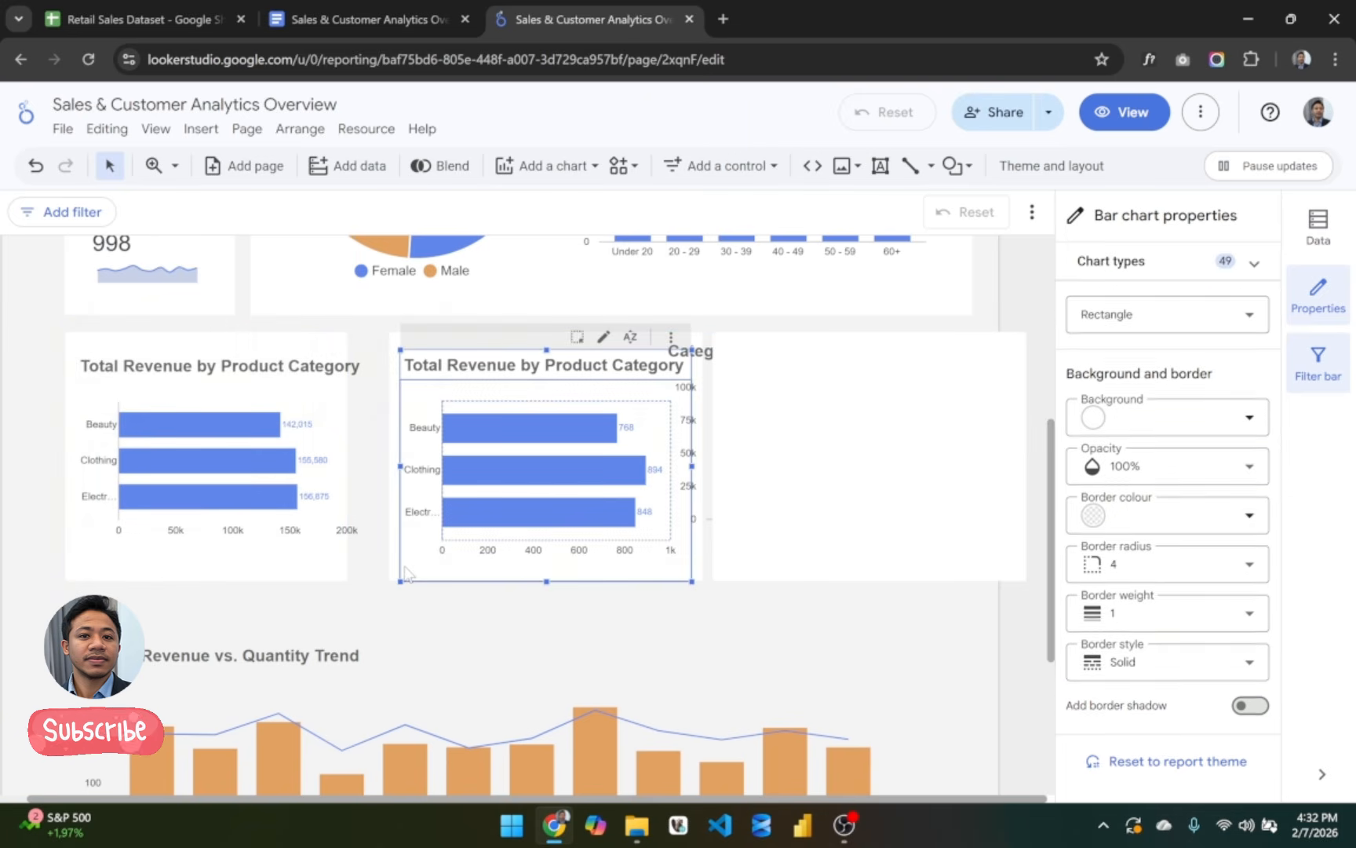
left_click_drag(393, 408, 367, 418)
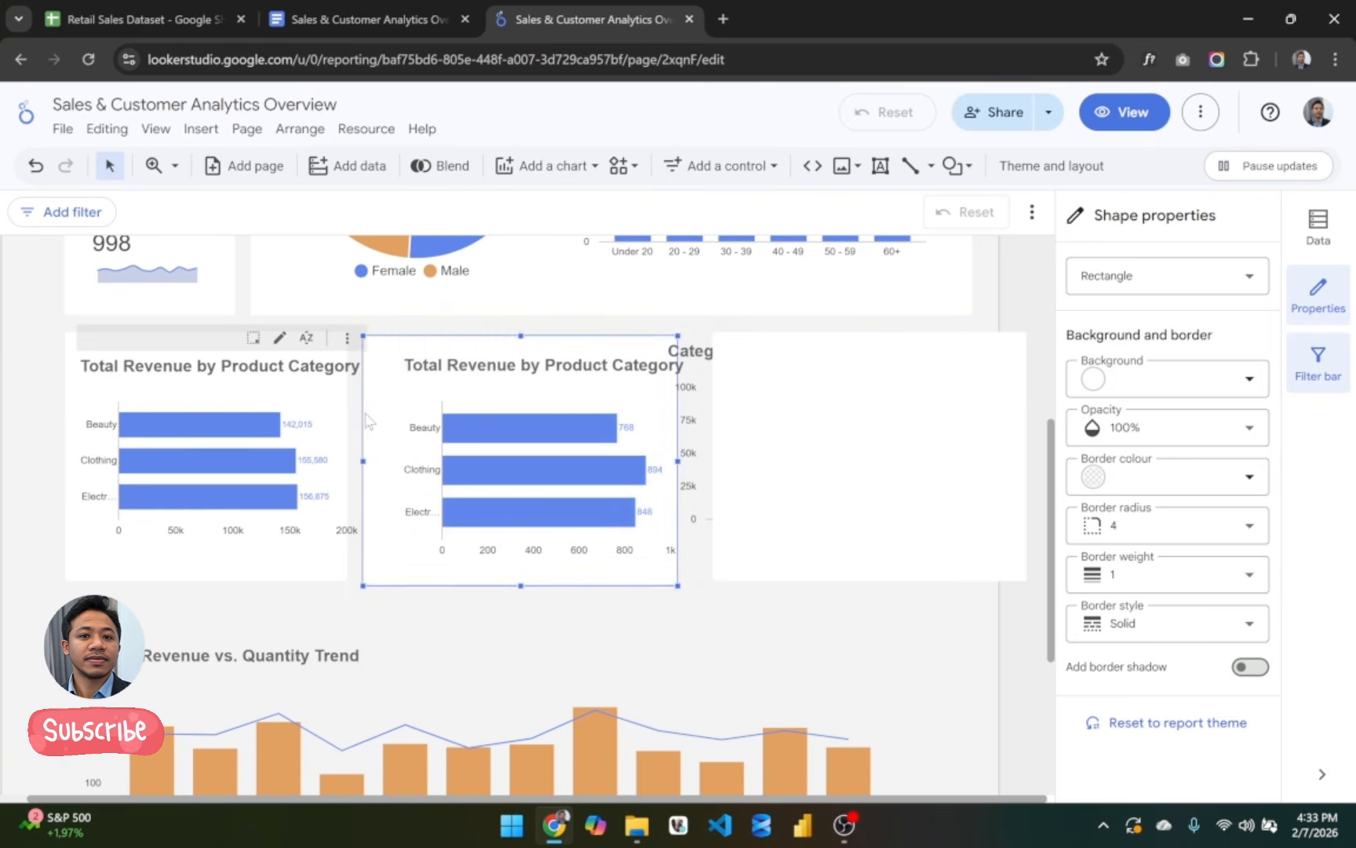
left_click_drag(678, 463, 661, 461)
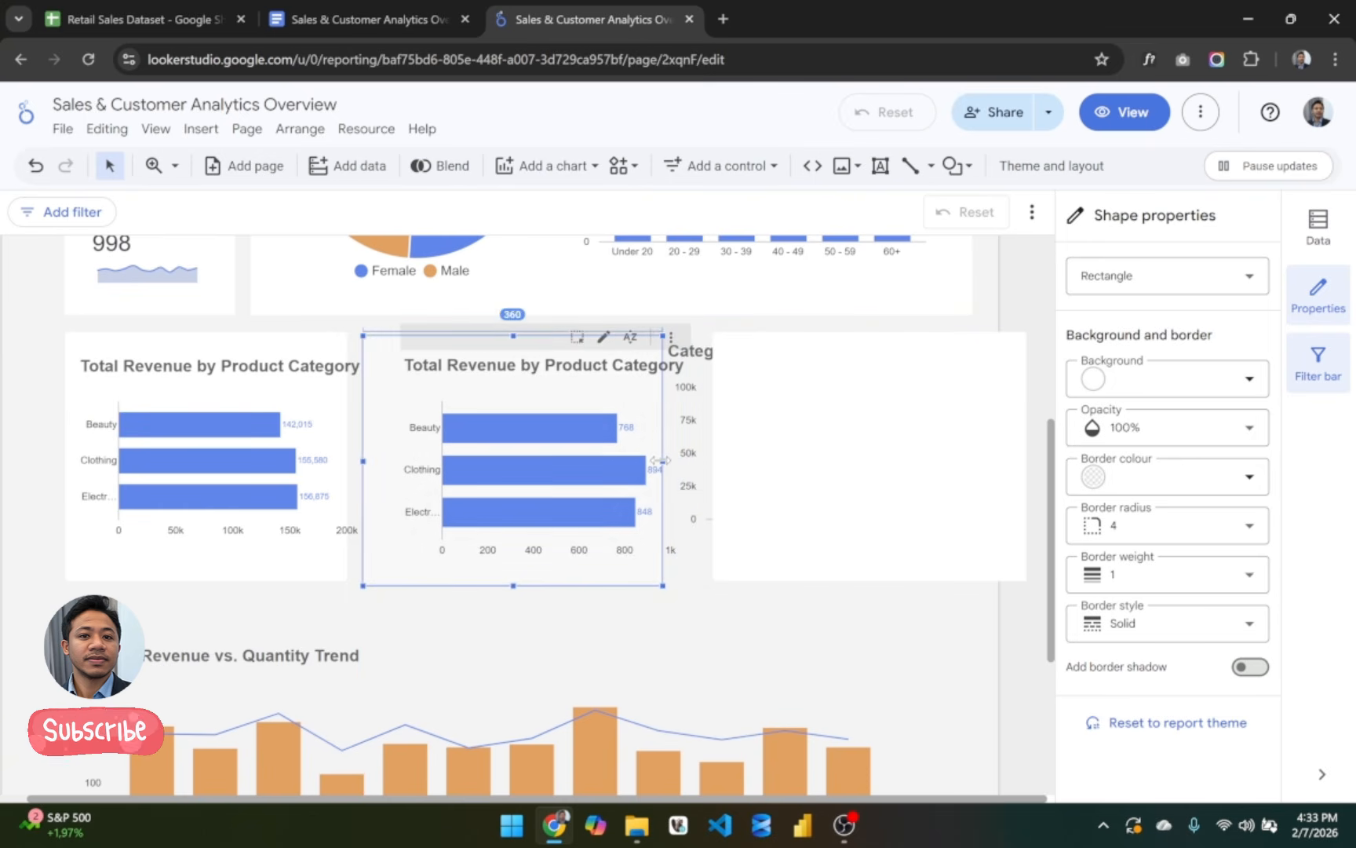
Step: Replace the third panel with a copy of the narrowed left panel, sent to the back behind the Category Breakdown by Gender chart
left_click(875, 399)
key("Delete")
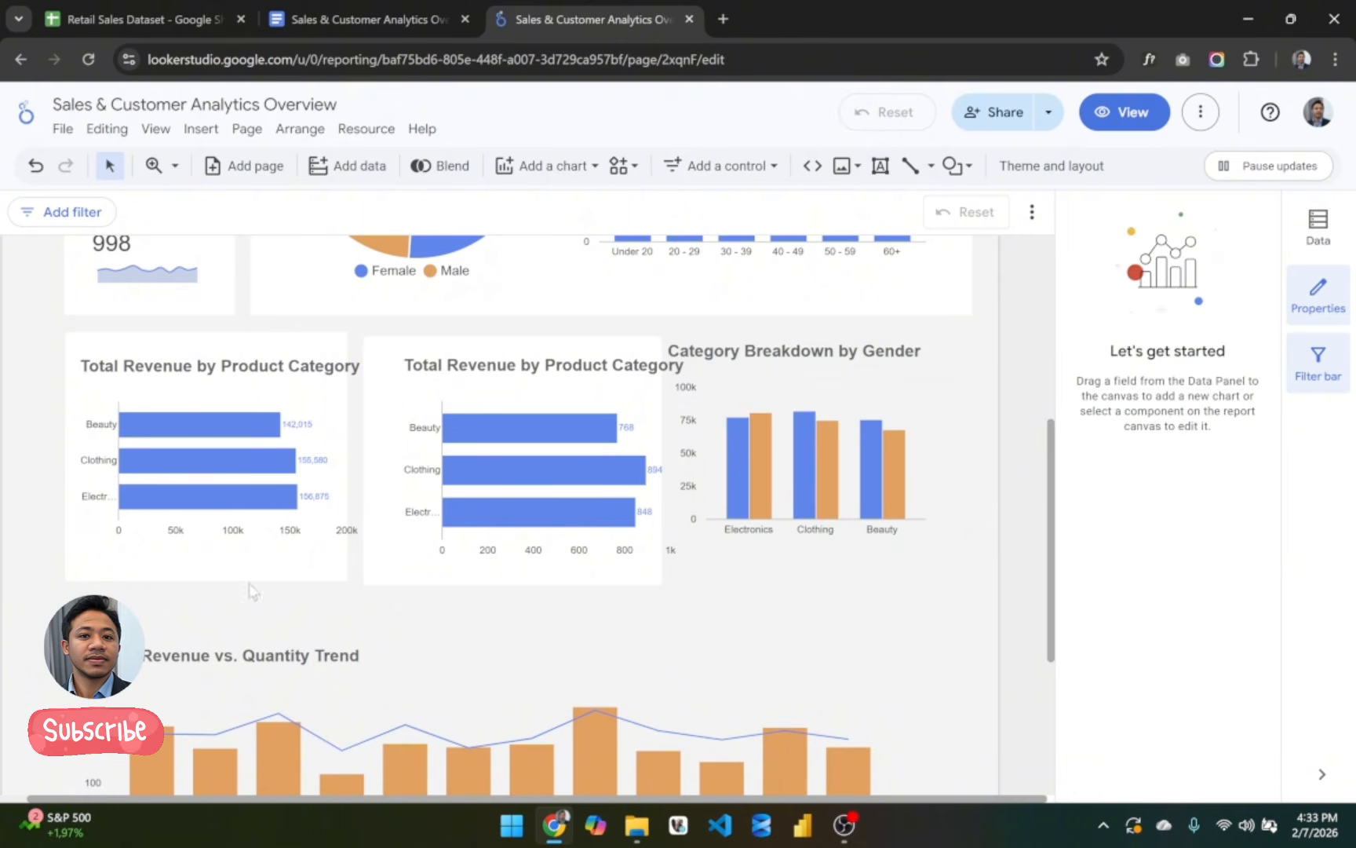
left_click(254, 577)
left_click_drag(254, 577, 790, 437)
right_click(776, 436)
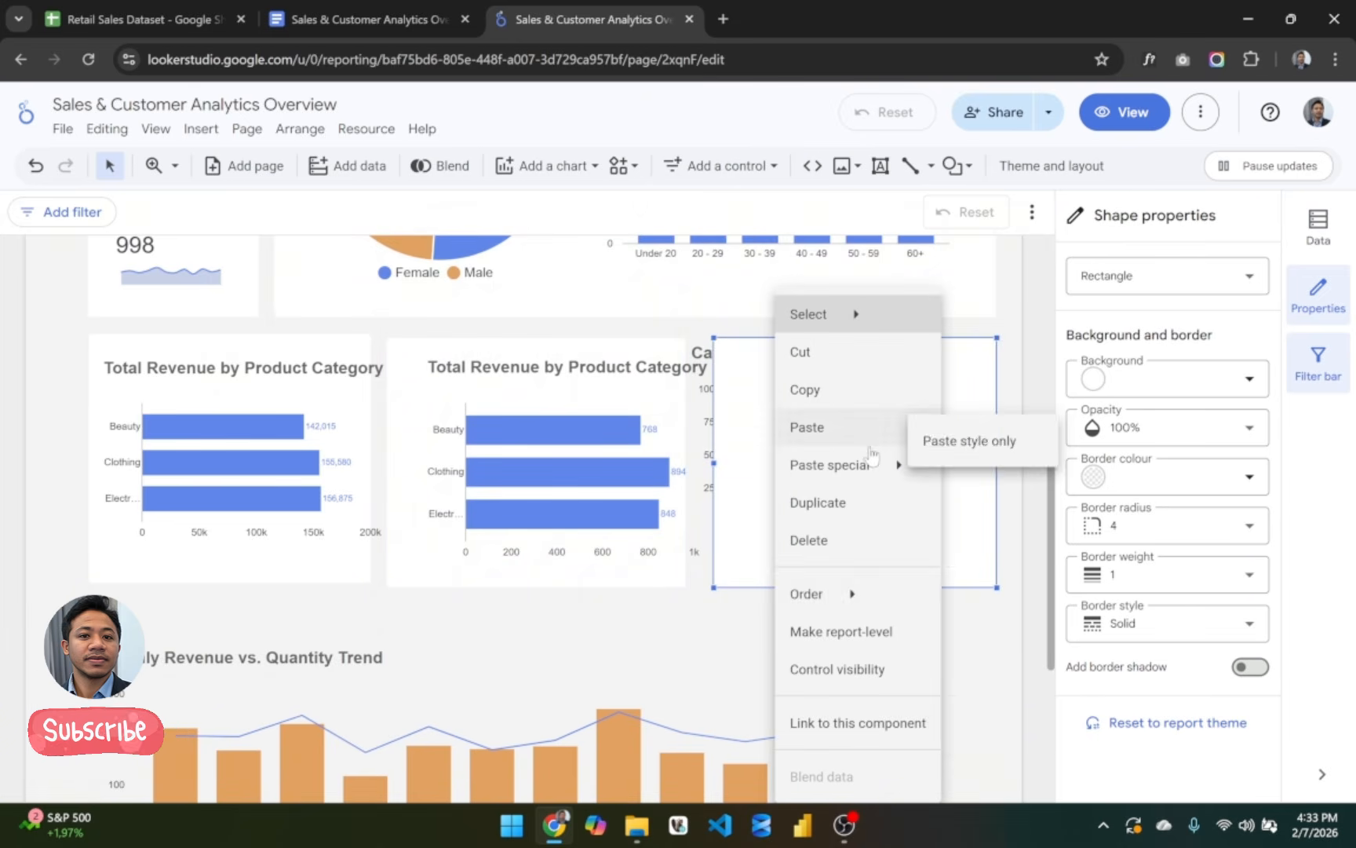
mouse_move(871, 595)
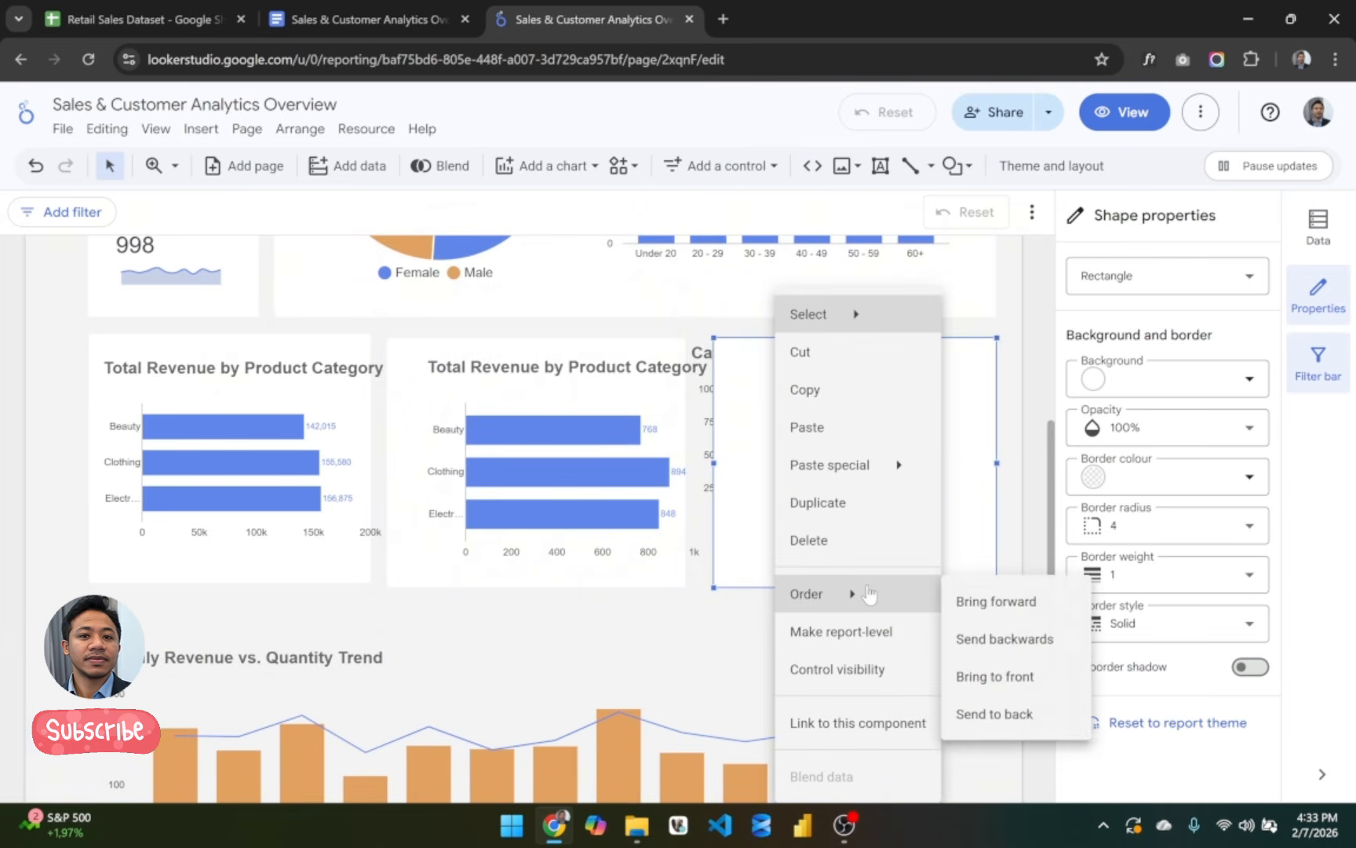
left_click(1017, 714)
left_click(758, 640)
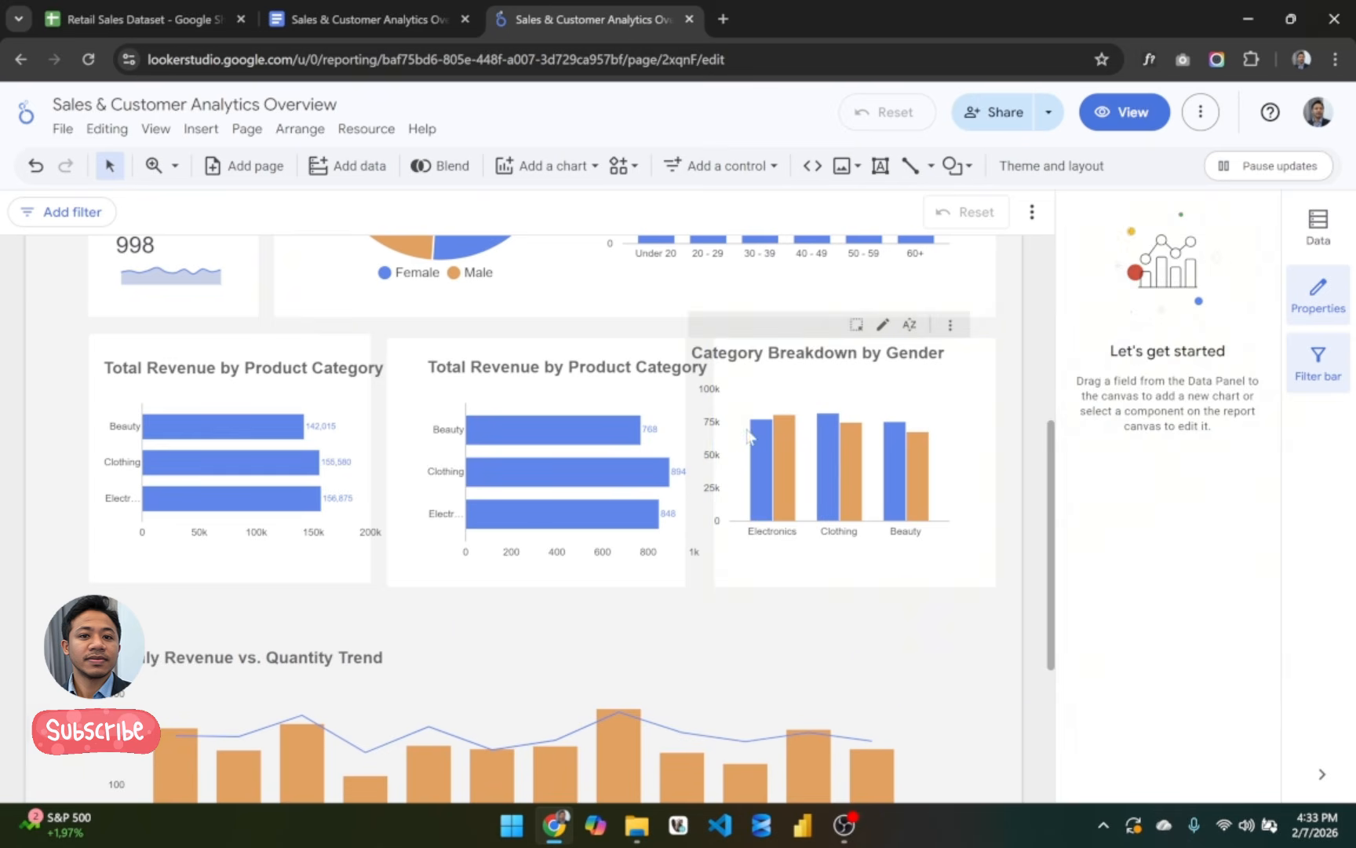
Step: Move the Category Breakdown by Gender chart onto its new panel and shift the second Total Revenue by Product Category chart left
left_click(734, 353)
left_click_drag(730, 354, 774, 358)
left_click_drag(625, 366, 616, 369)
left_click(701, 614)
Step: Widen the middle panel slightly so it extends further past its Total Revenue by Product Category chart
left_click(666, 581)
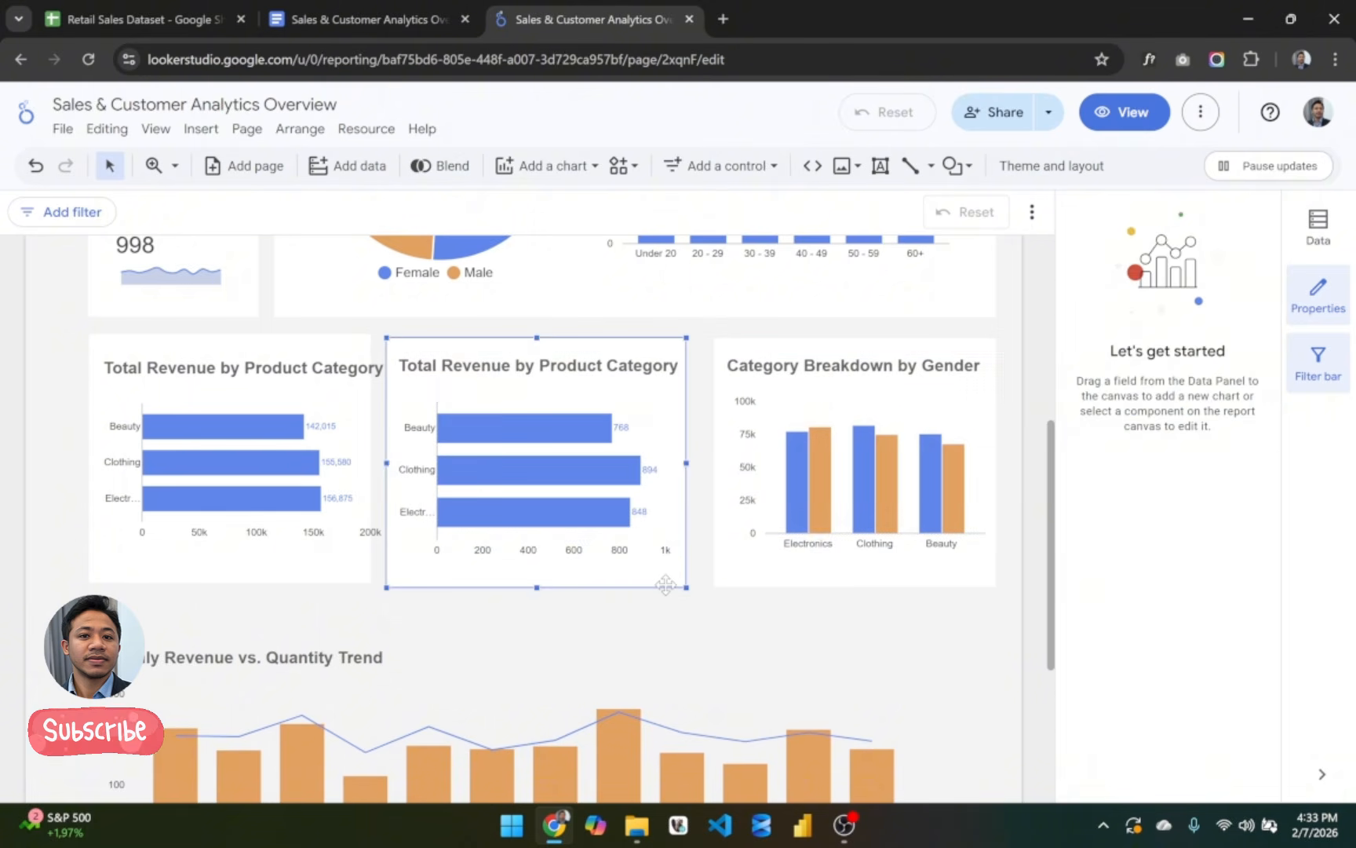
left_click_drag(685, 463, 691, 463)
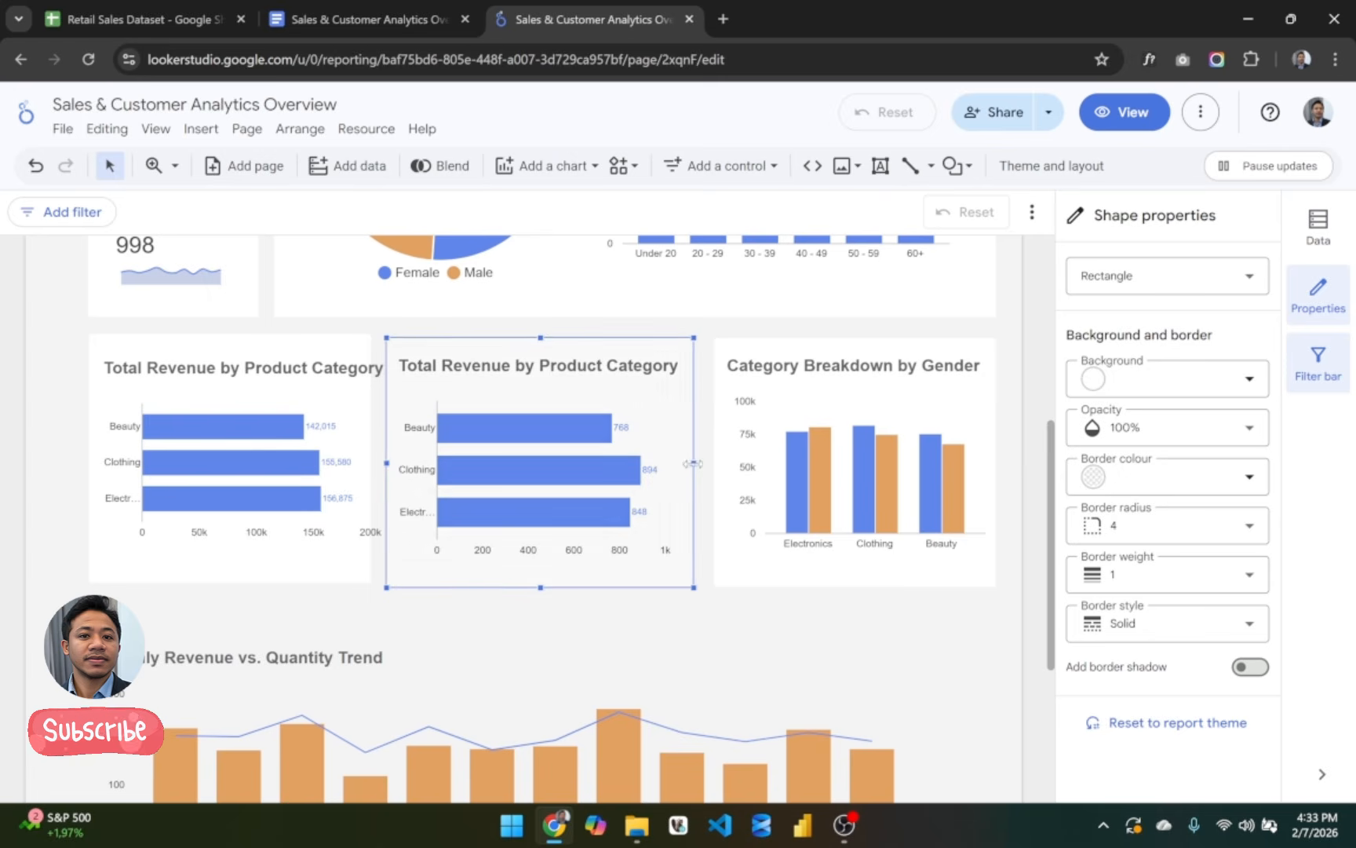
left_click(792, 598)
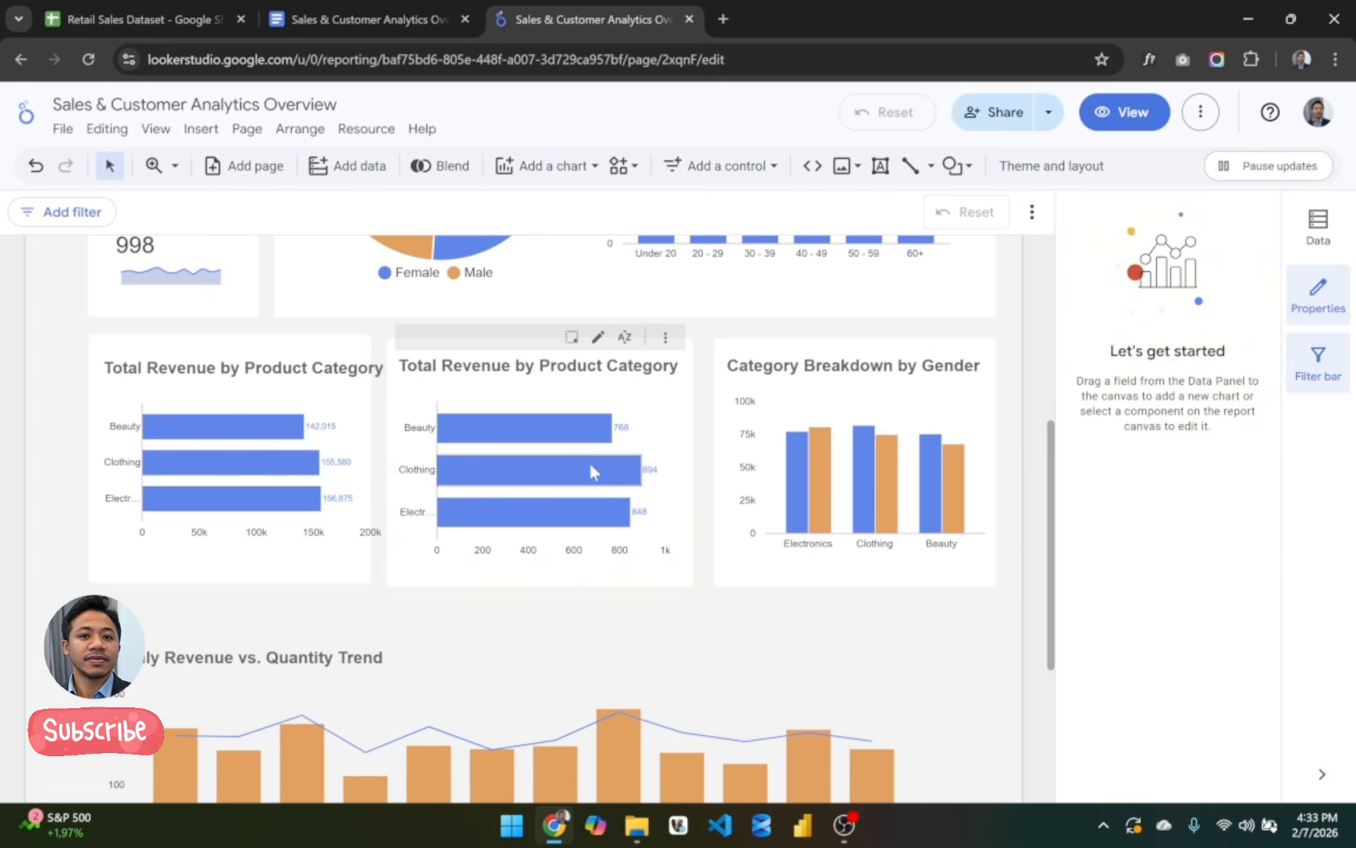
Step: Narrow the first Total Revenue by Product Category chart to fit inside its white panel
scroll(596, 471, "up", 1)
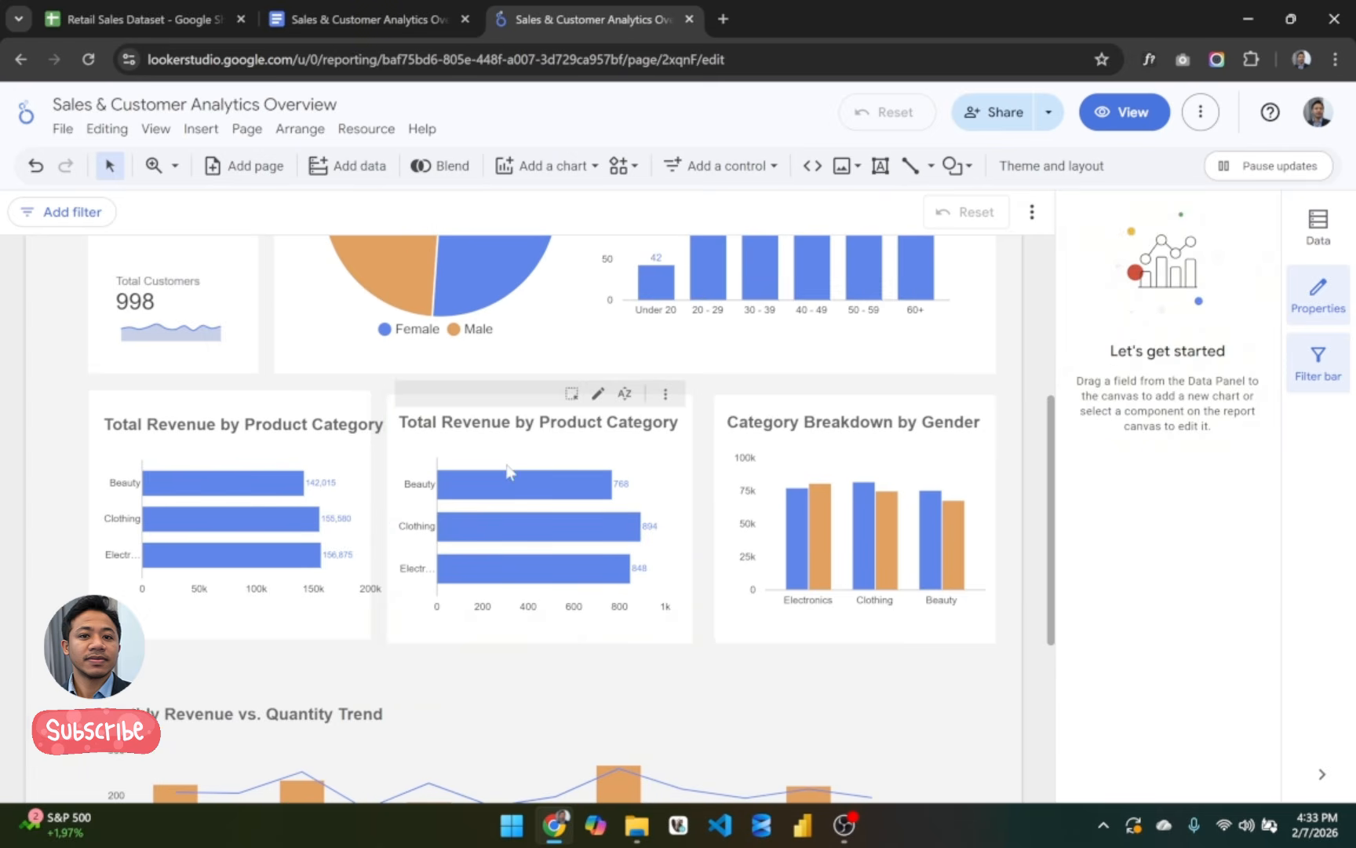
left_click(343, 460)
left_click_drag(390, 513, 351, 511)
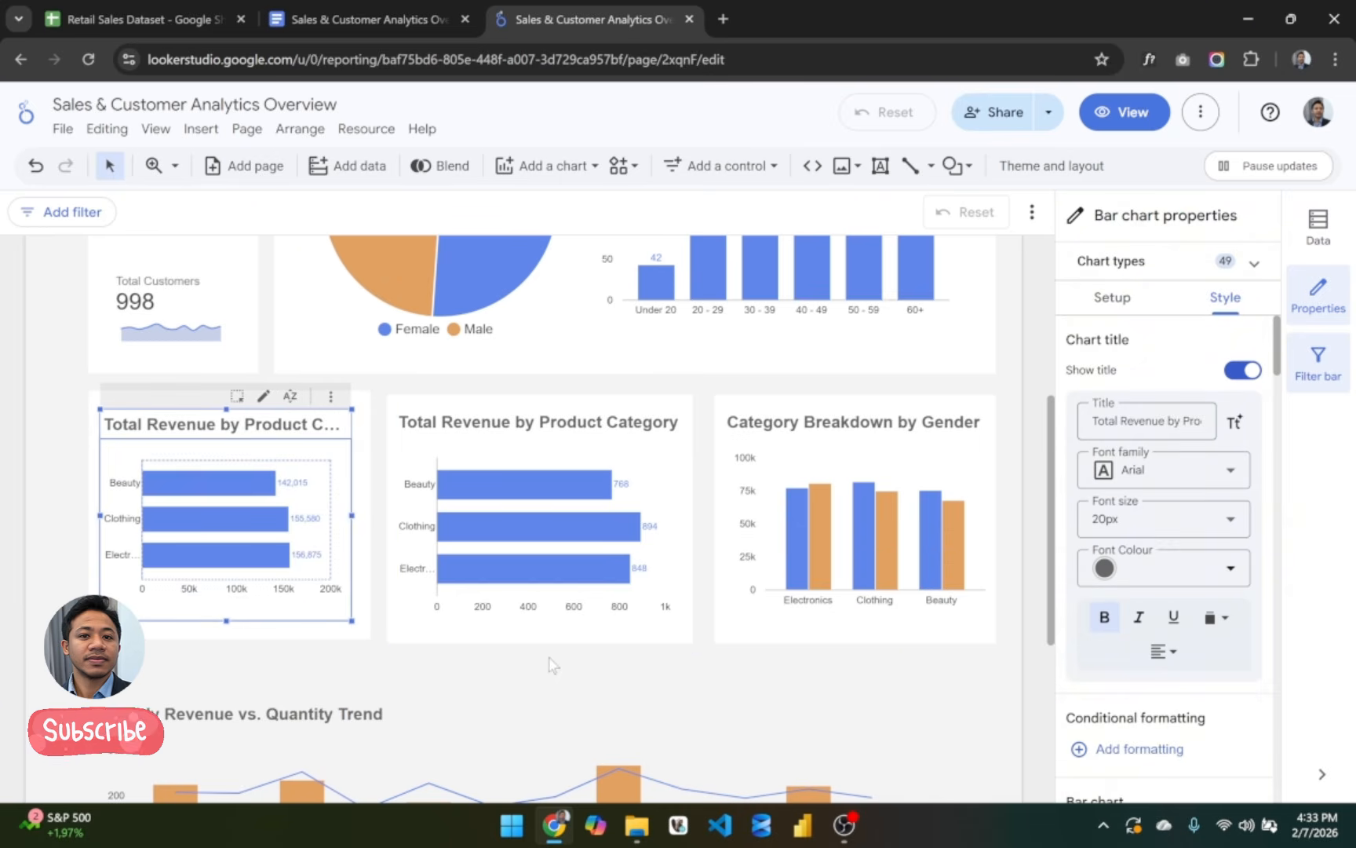
left_click(570, 663)
Step: Move the middle panel and its chart closer to the left panel, aligning the panels' top edges
scroll(570, 667, "down", 1)
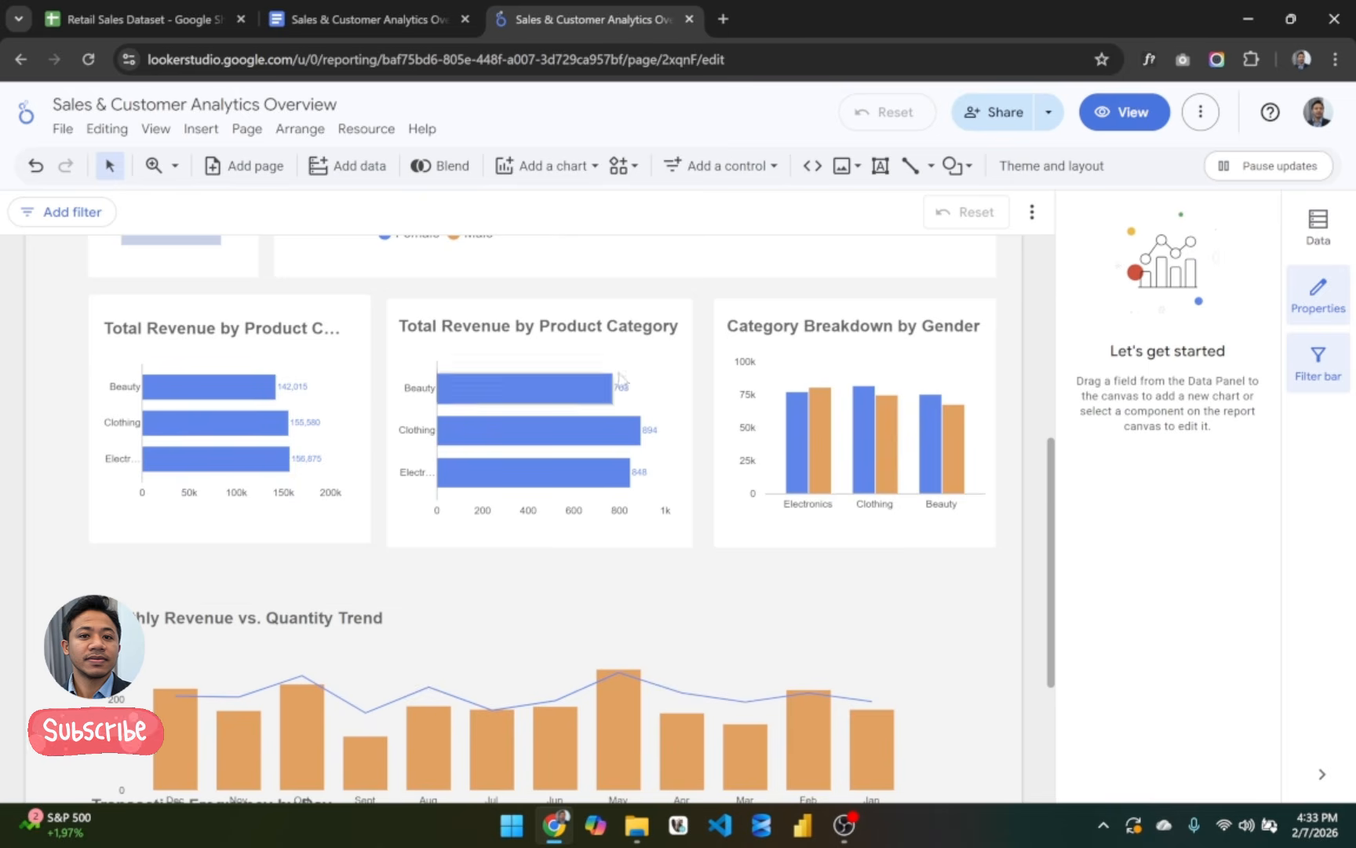
left_click(387, 315)
left_click_drag(415, 307, 408, 304)
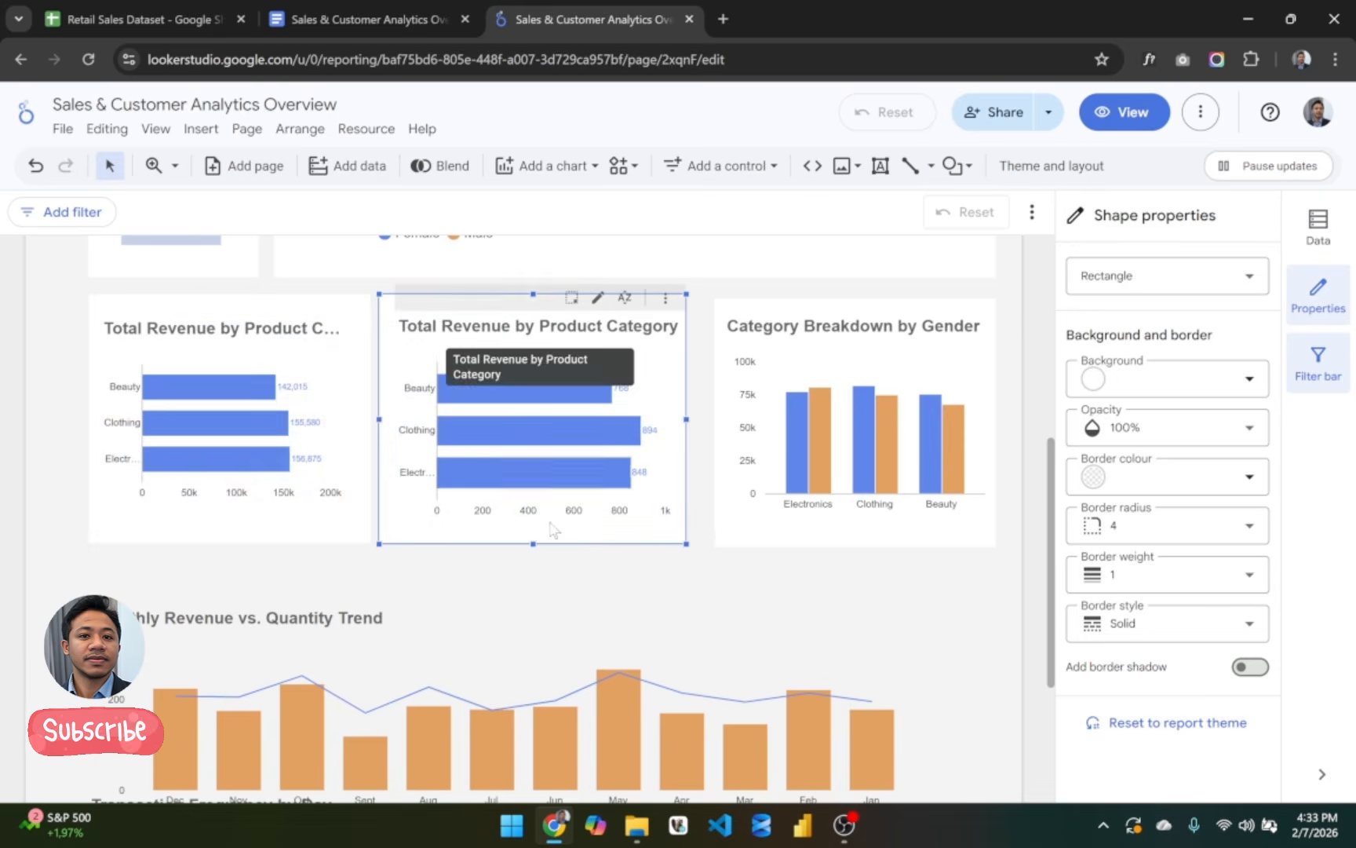
left_click(712, 534)
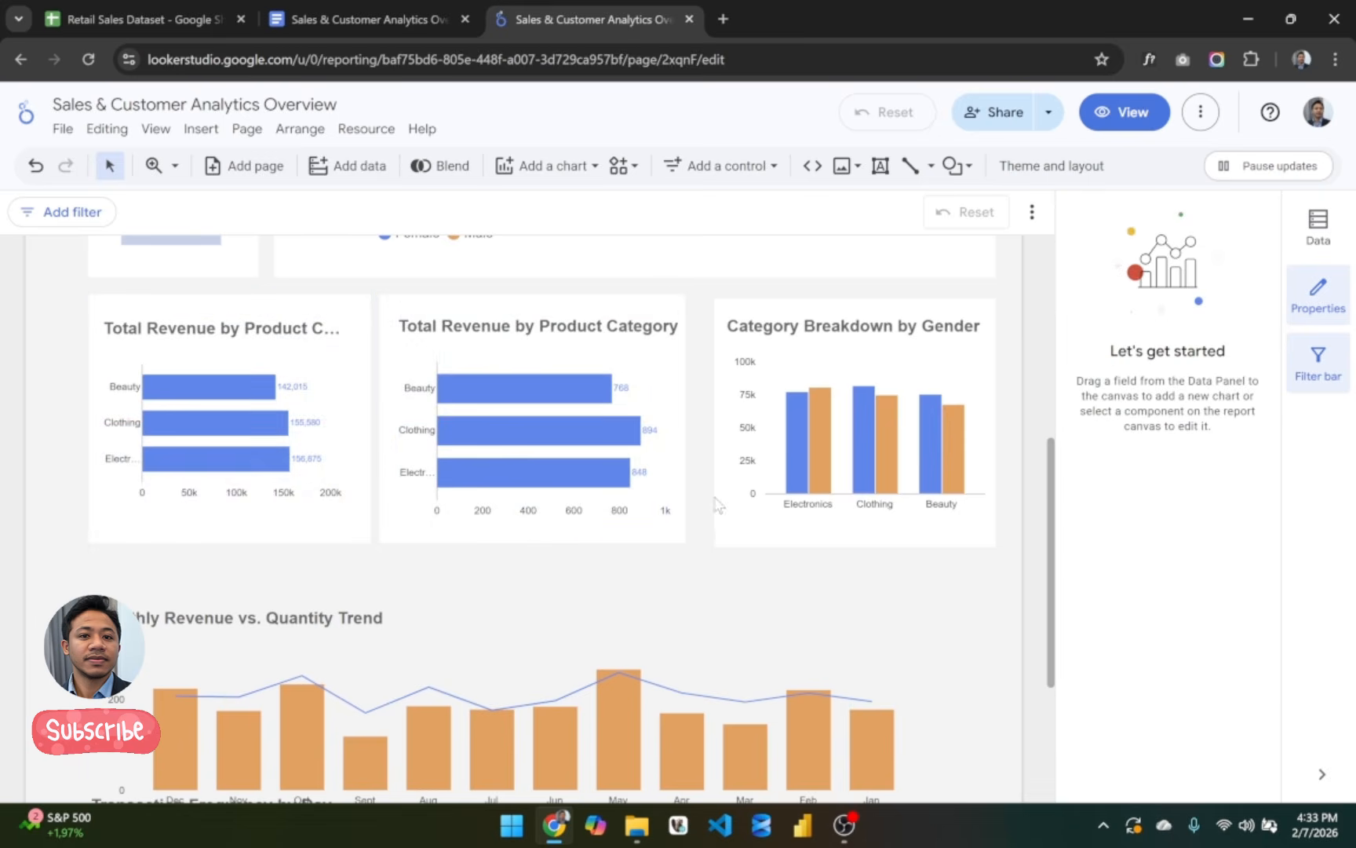
left_click(628, 340)
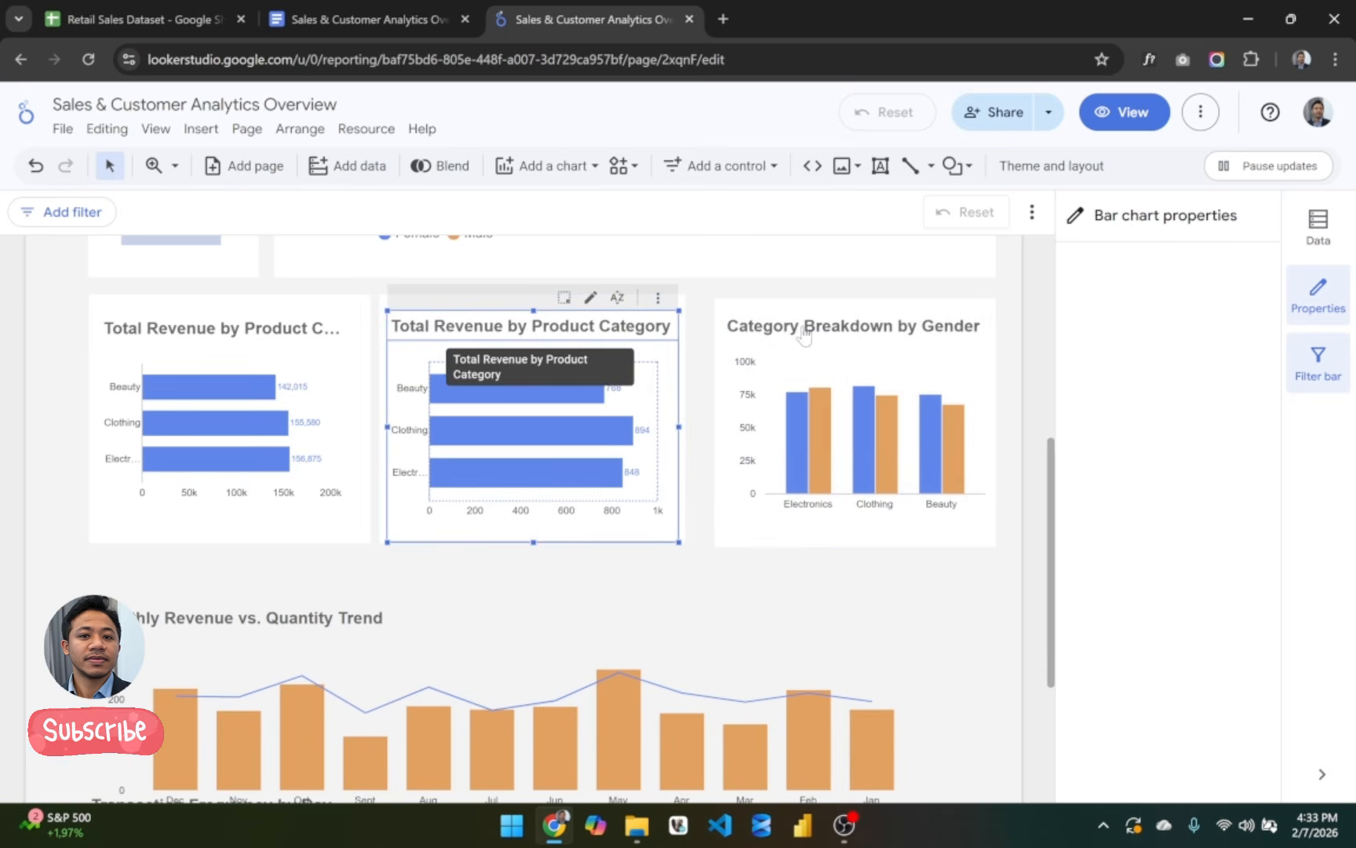
Step: Move the middle panel together with its chart right, leaving a narrow gap before the Category Breakdown by Gender panel
left_click(850, 587)
left_click(753, 545)
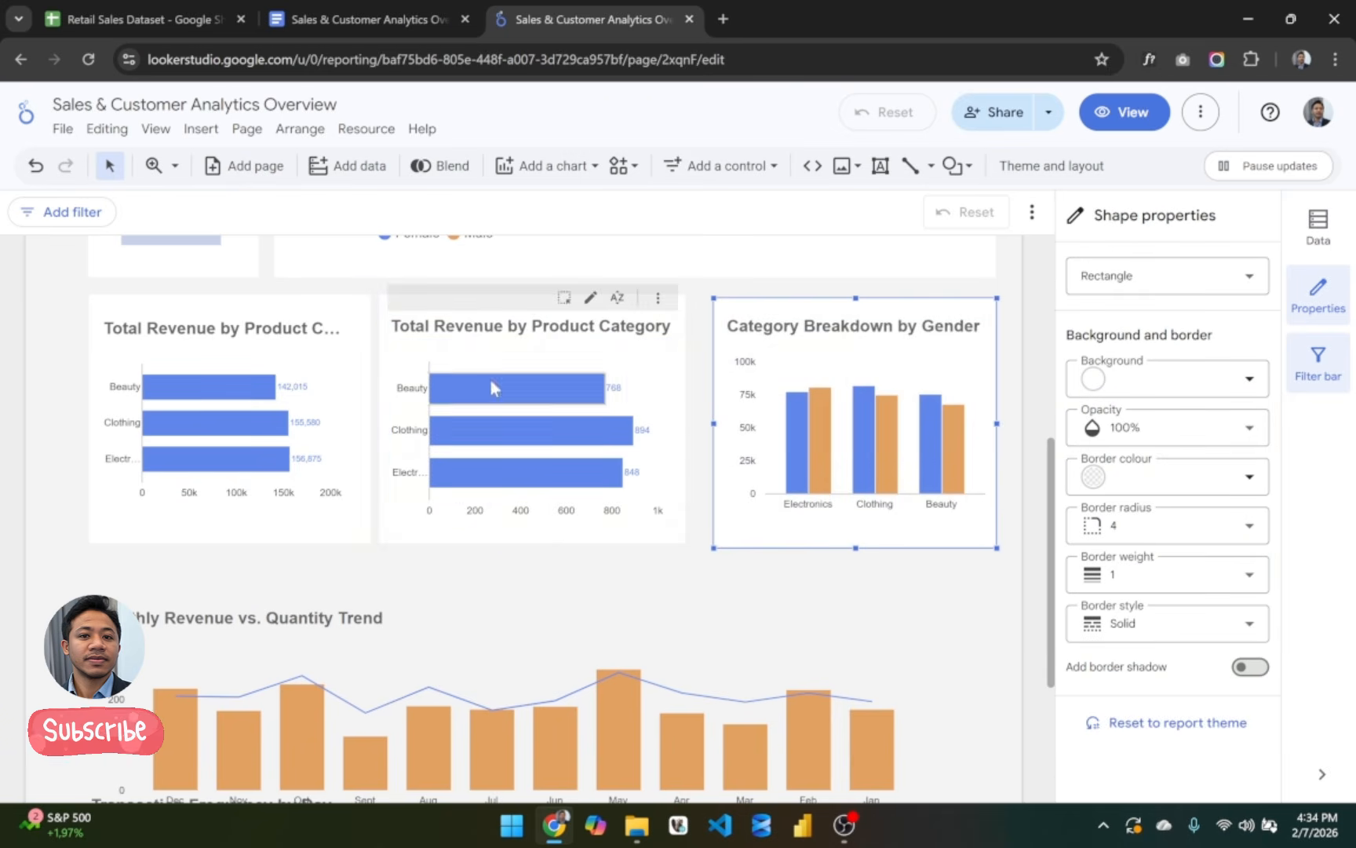
left_click_drag(515, 399, 414, 303)
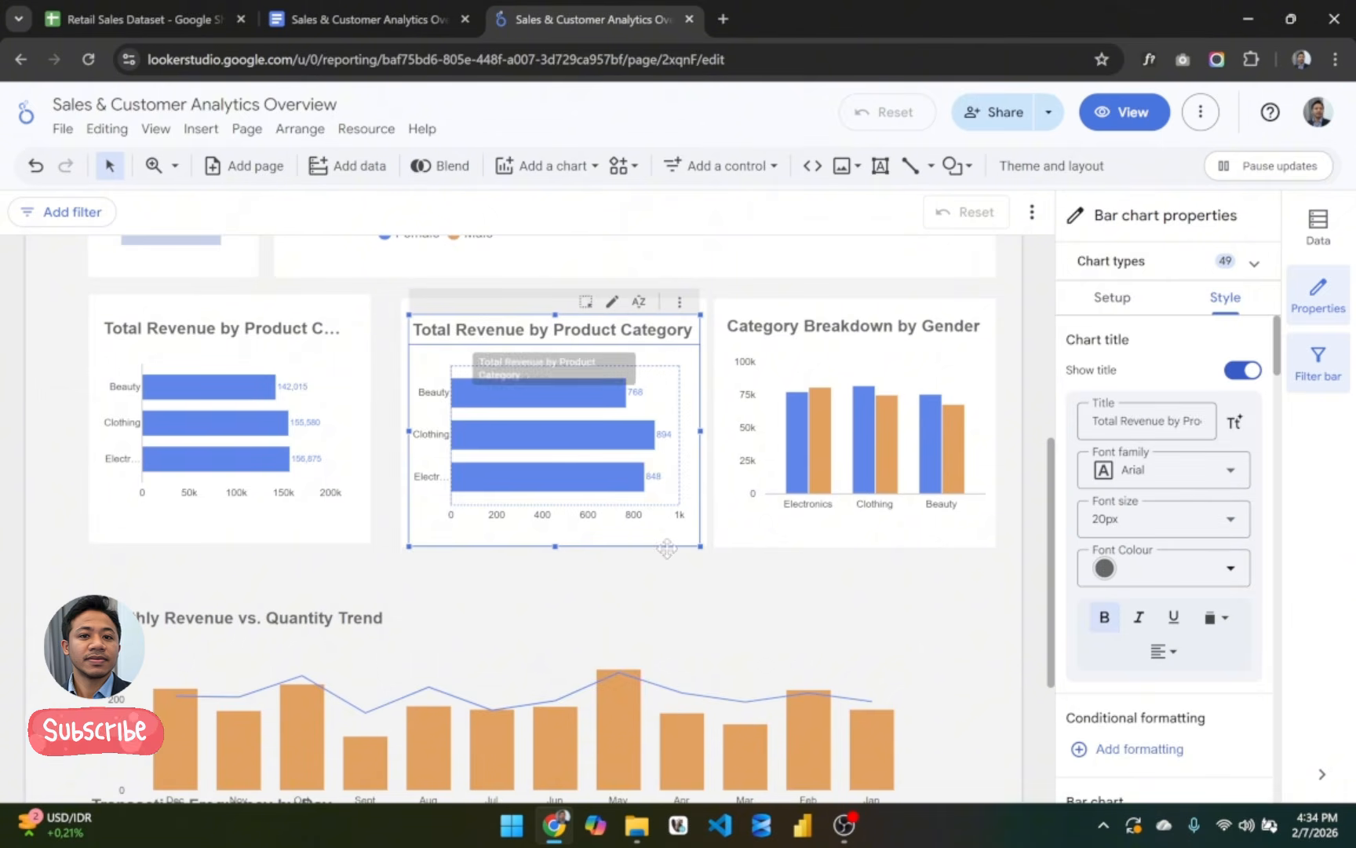
left_click(703, 561)
Step: Try to widen the left panel up to the middle panel, and undo the resize
left_click(362, 534)
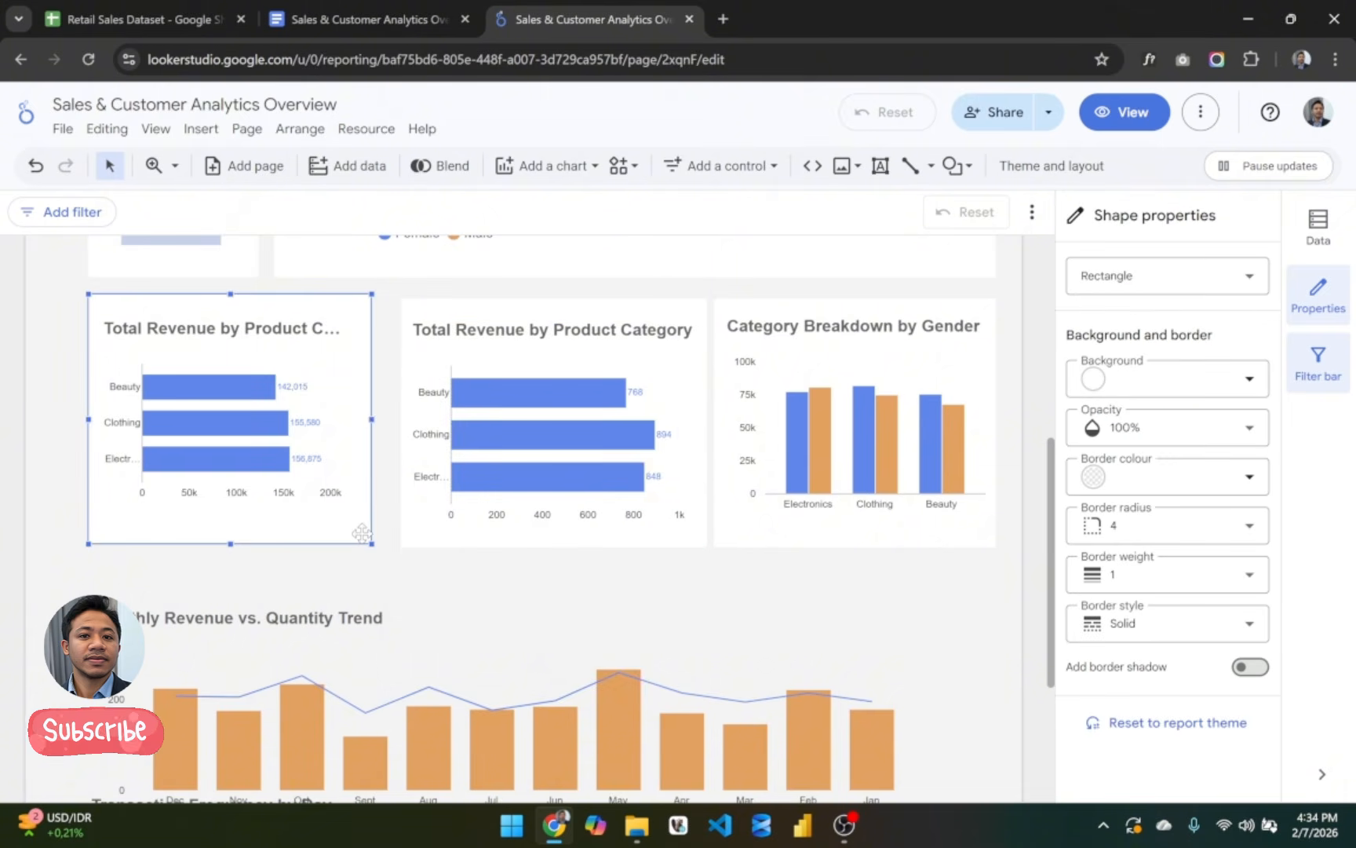
left_click_drag(371, 419, 395, 423)
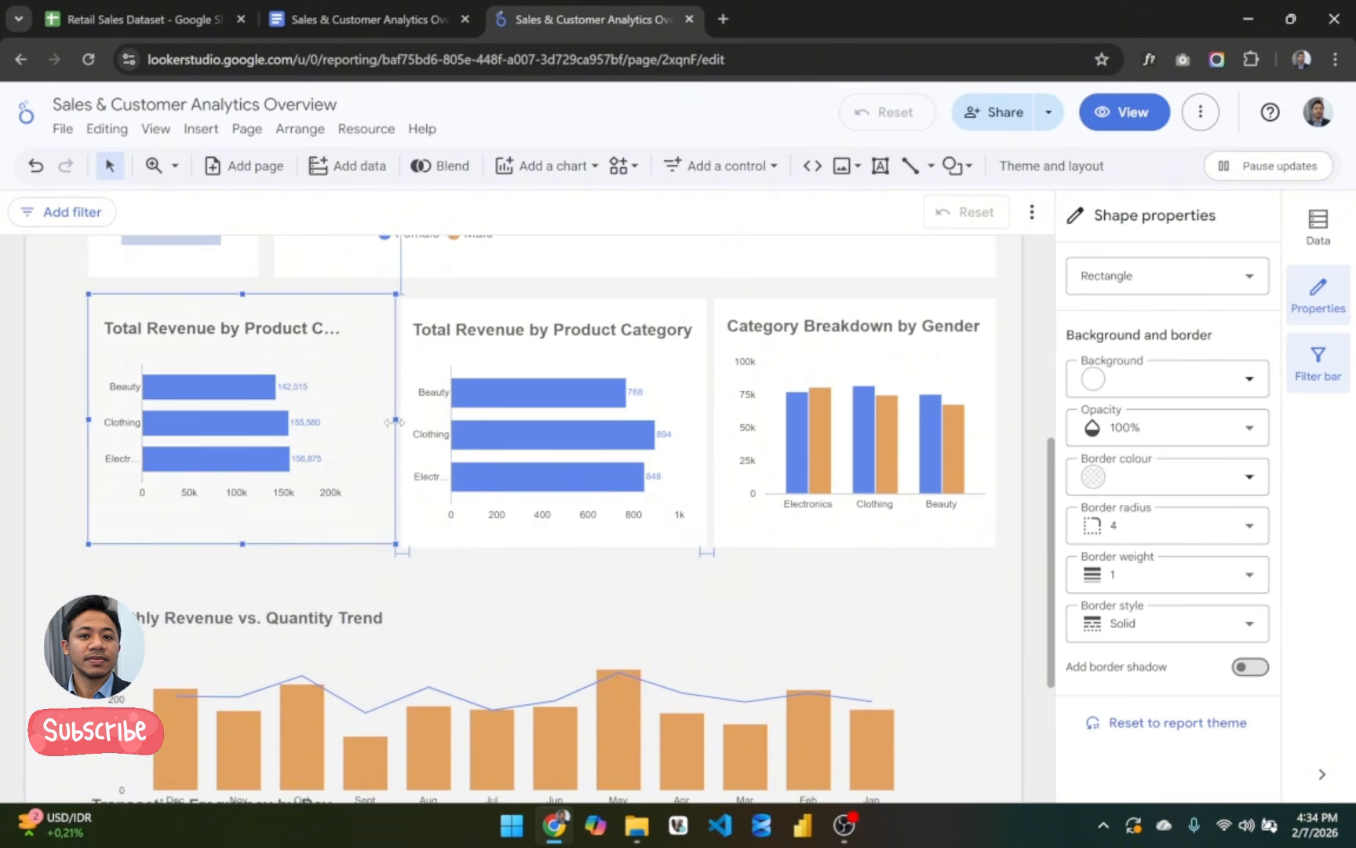
left_click(318, 330)
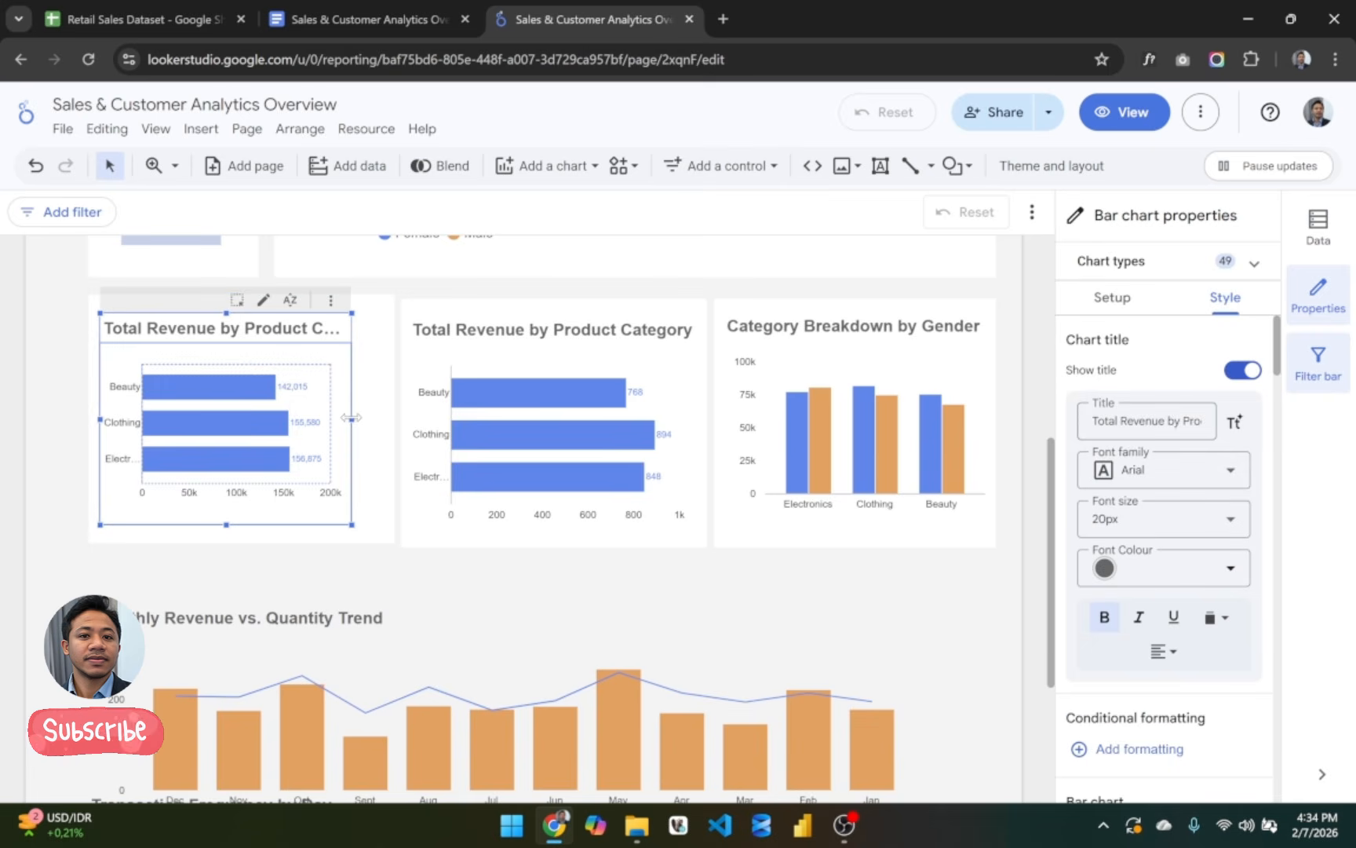
key("ctrl+z")
Step: Widen the left panel toward the middle panel and stretch its Total Revenue chart so the full title fits
left_click(364, 449)
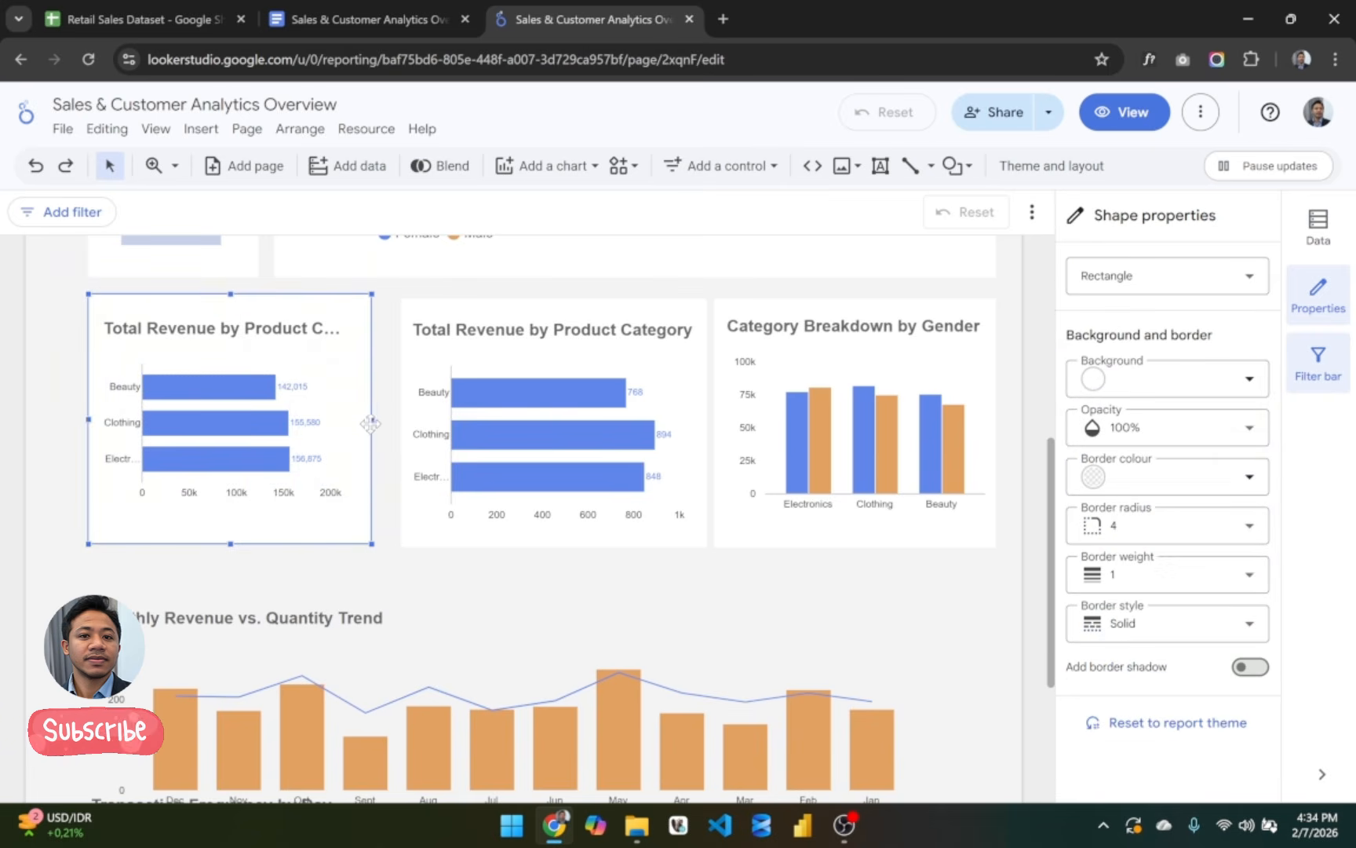
mouse_move(372, 419)
left_mouse_down()
mouse_move(394, 424)
mouse_move(354, 416)
mouse_move(388, 421)
left_mouse_up()
left_click(348, 412)
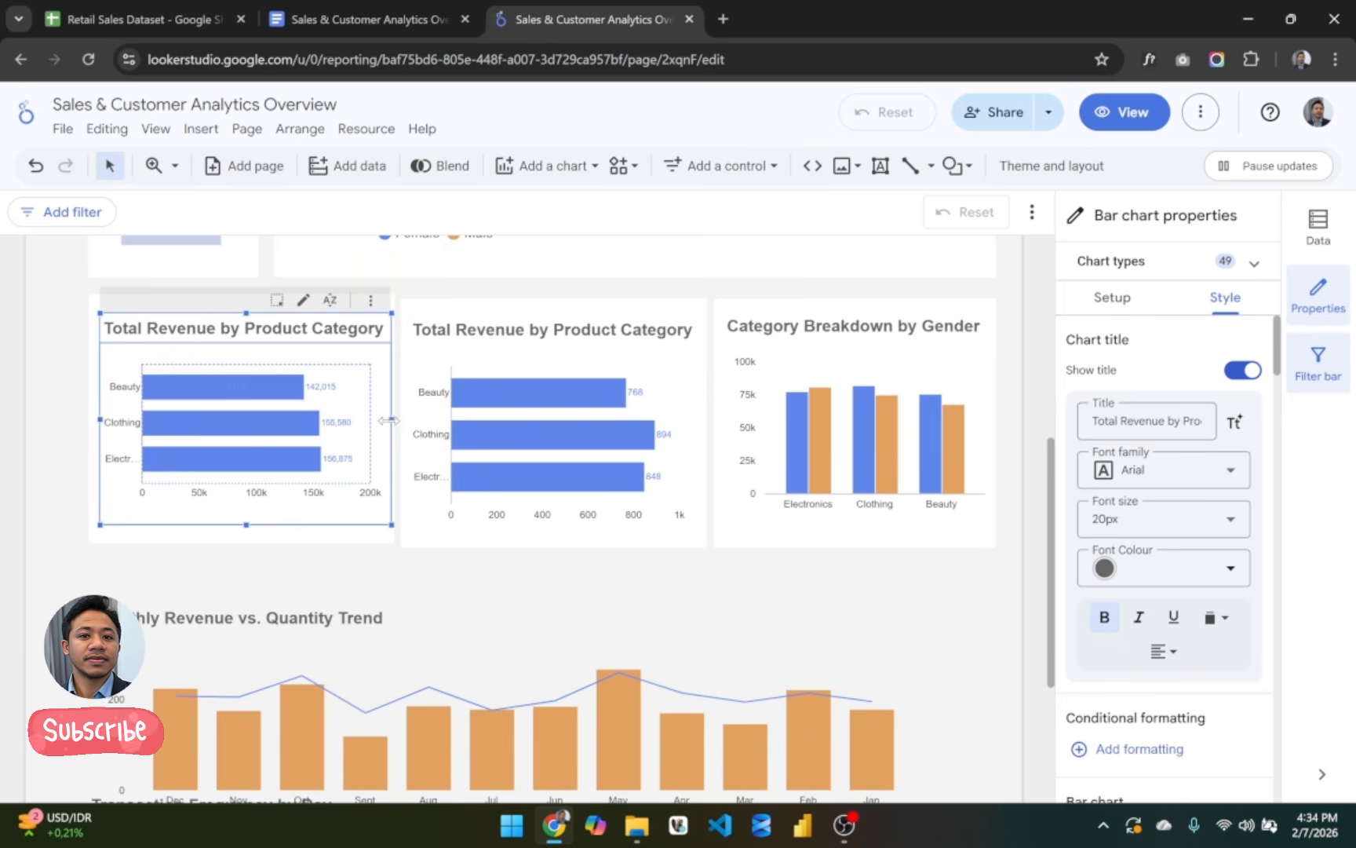
left_click(1015, 487)
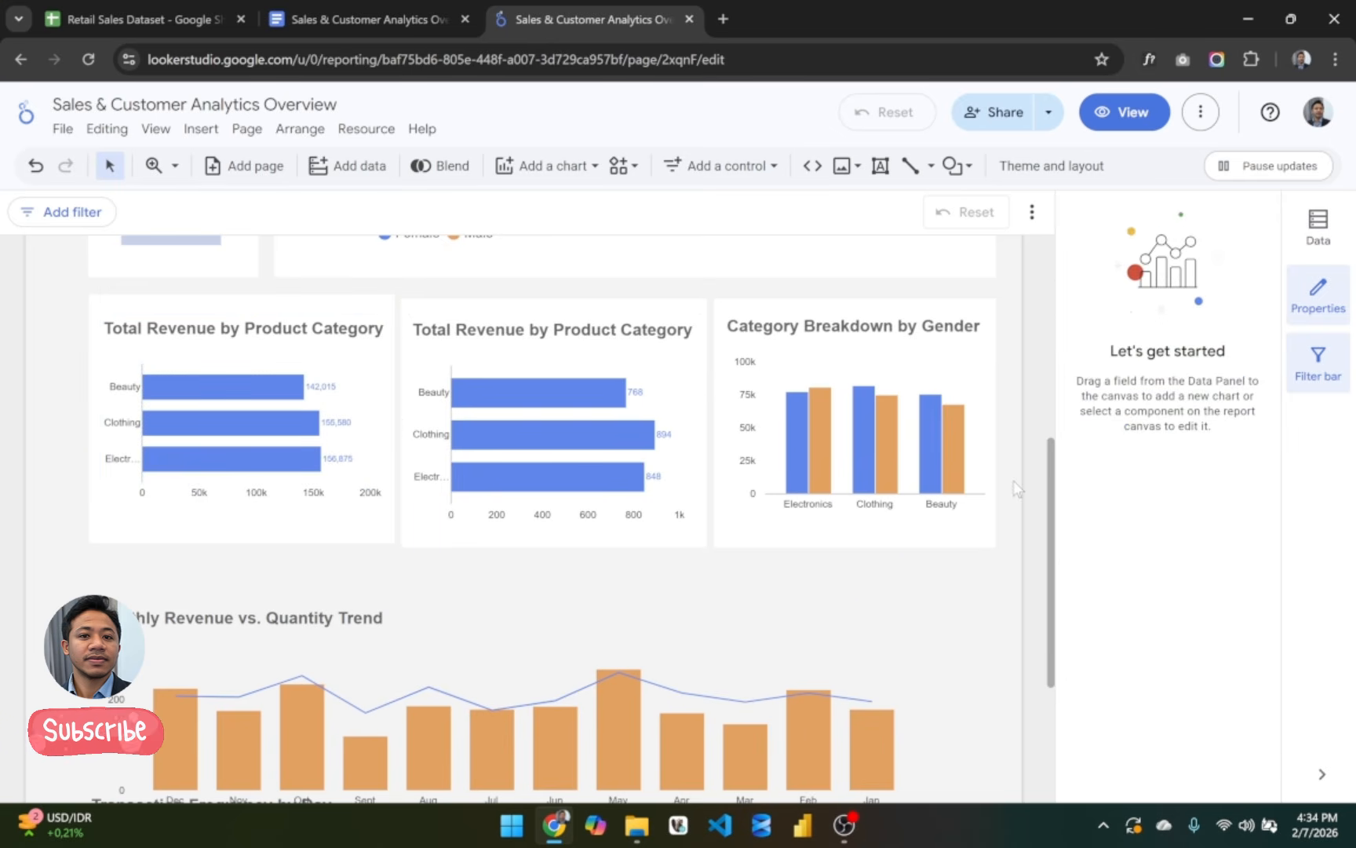
Step: Move the middle and right panels with their charts up together to align with the left panel's top edge
left_click_drag(1017, 555, 471, 306)
left_click(1018, 571)
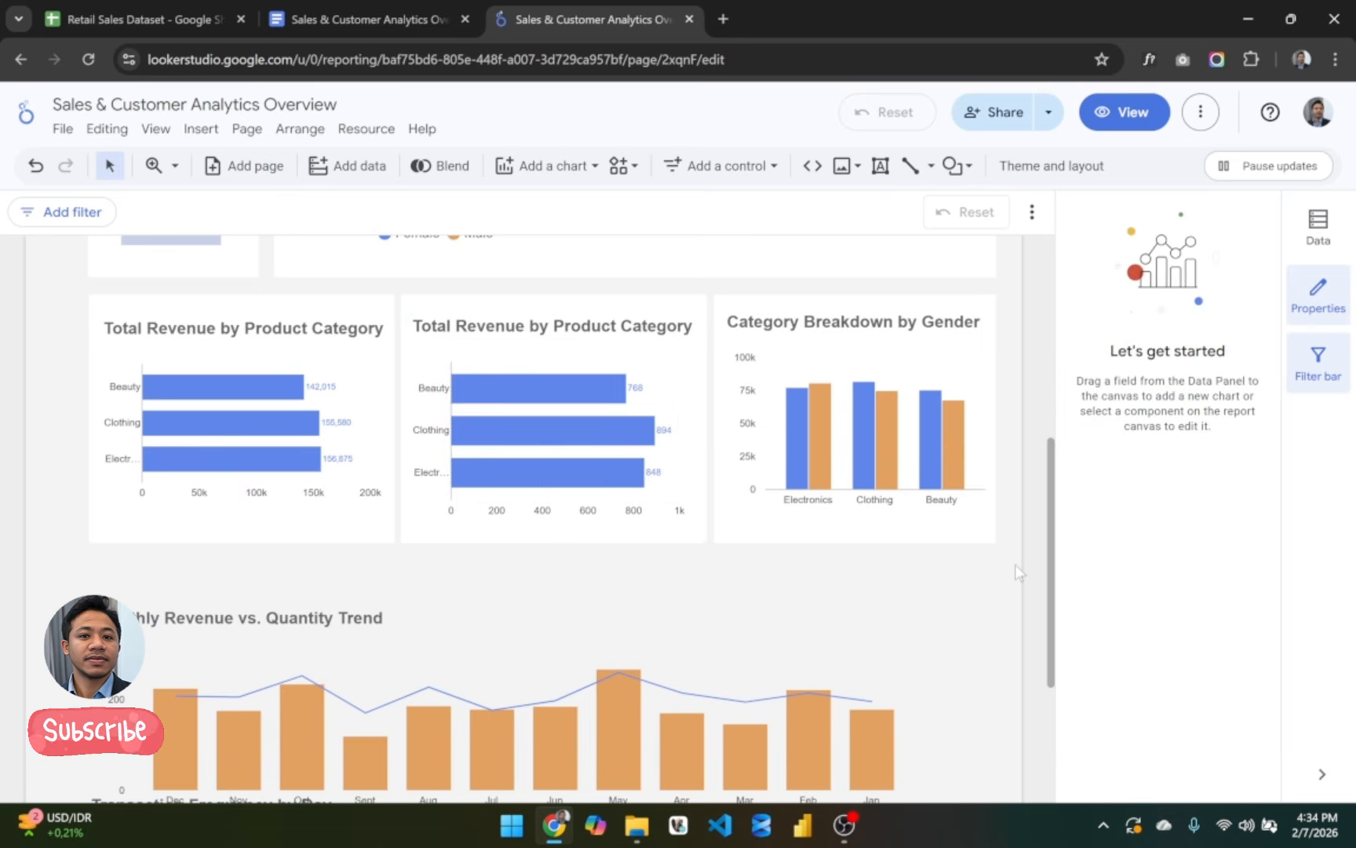
scroll(1018, 573, "up", 3)
scroll(1018, 573, "down", 1)
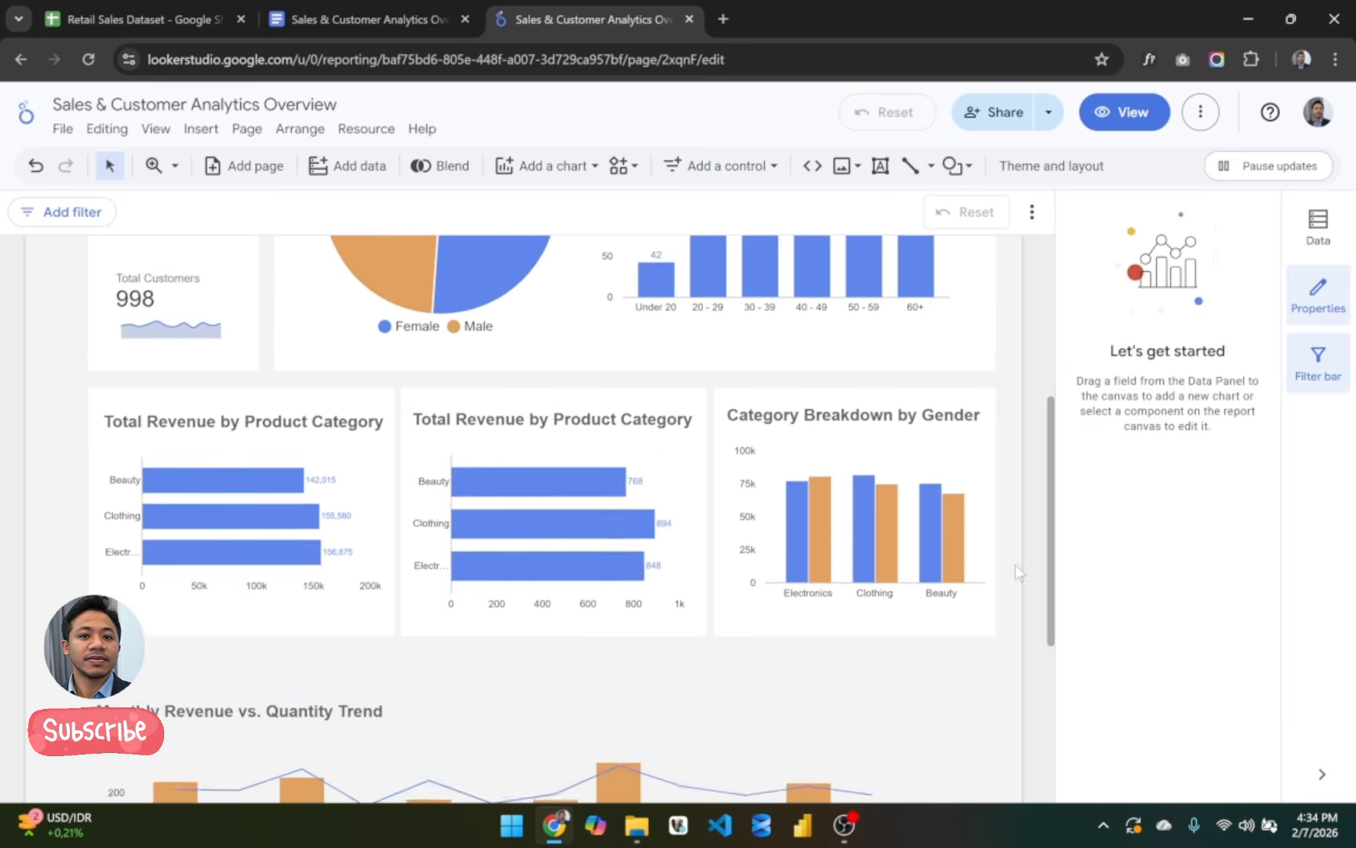
scroll(1018, 572, "up", 1)
scroll(1019, 572, "down", 3)
scroll(920, 513, "up", 3)
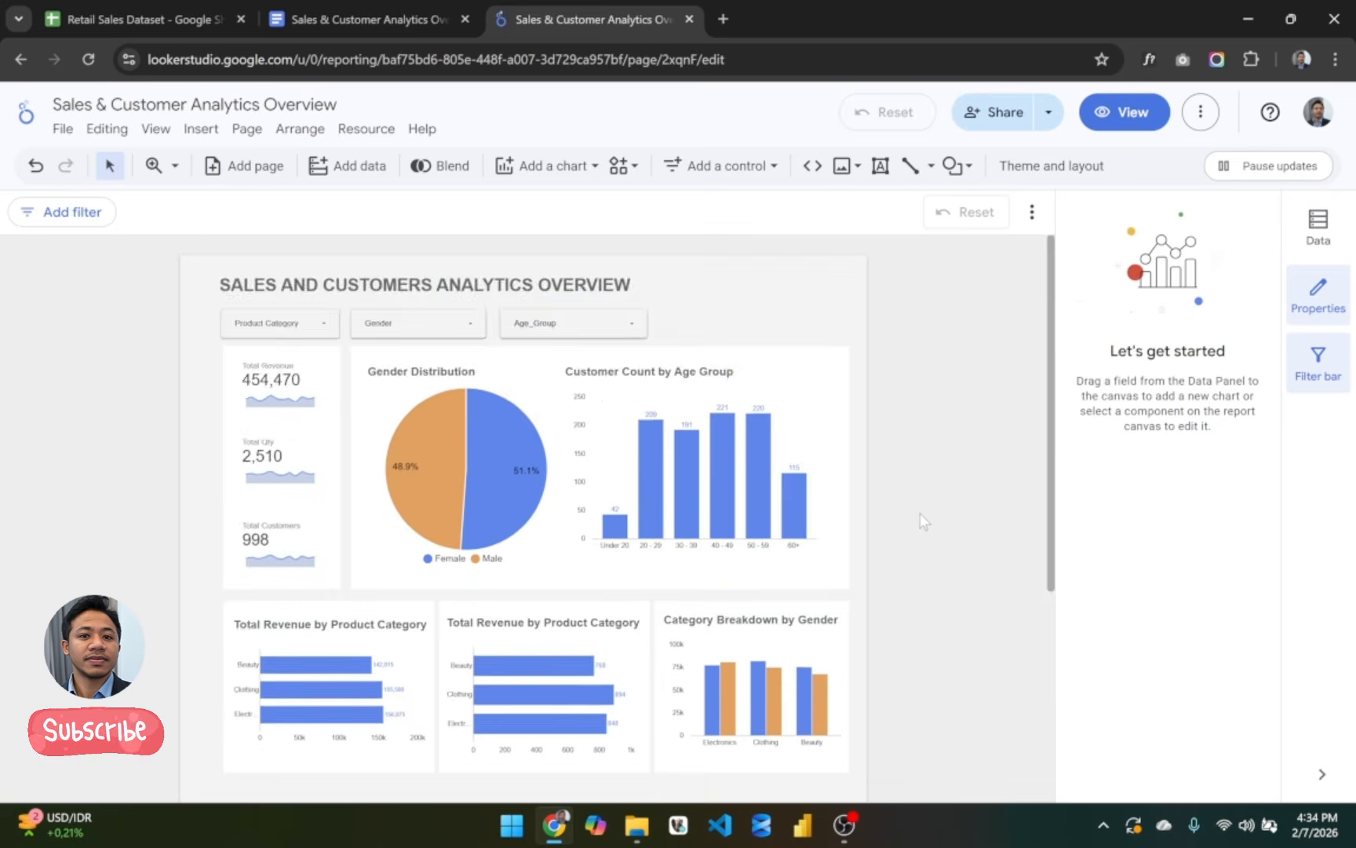
Step: Copy a panel below the chart row, widen it to the full row width, and send it behind the Monthly Revenue vs. Quantity Trend chart
scroll(920, 512, "down", 8)
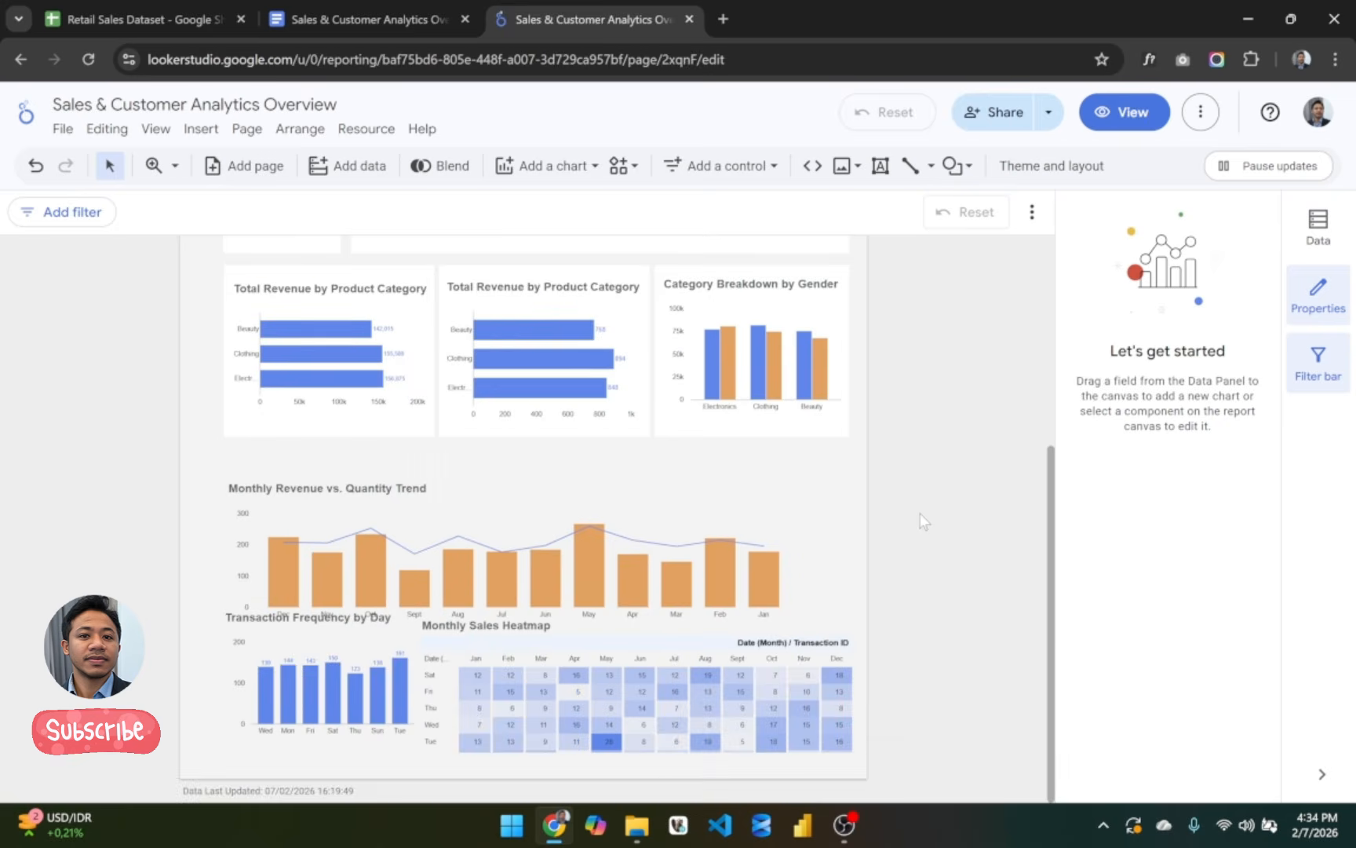
left_click(280, 433)
left_click_drag(280, 432, 320, 585)
left_click_drag(437, 542, 854, 560)
right_click(703, 539)
mouse_move(758, 387)
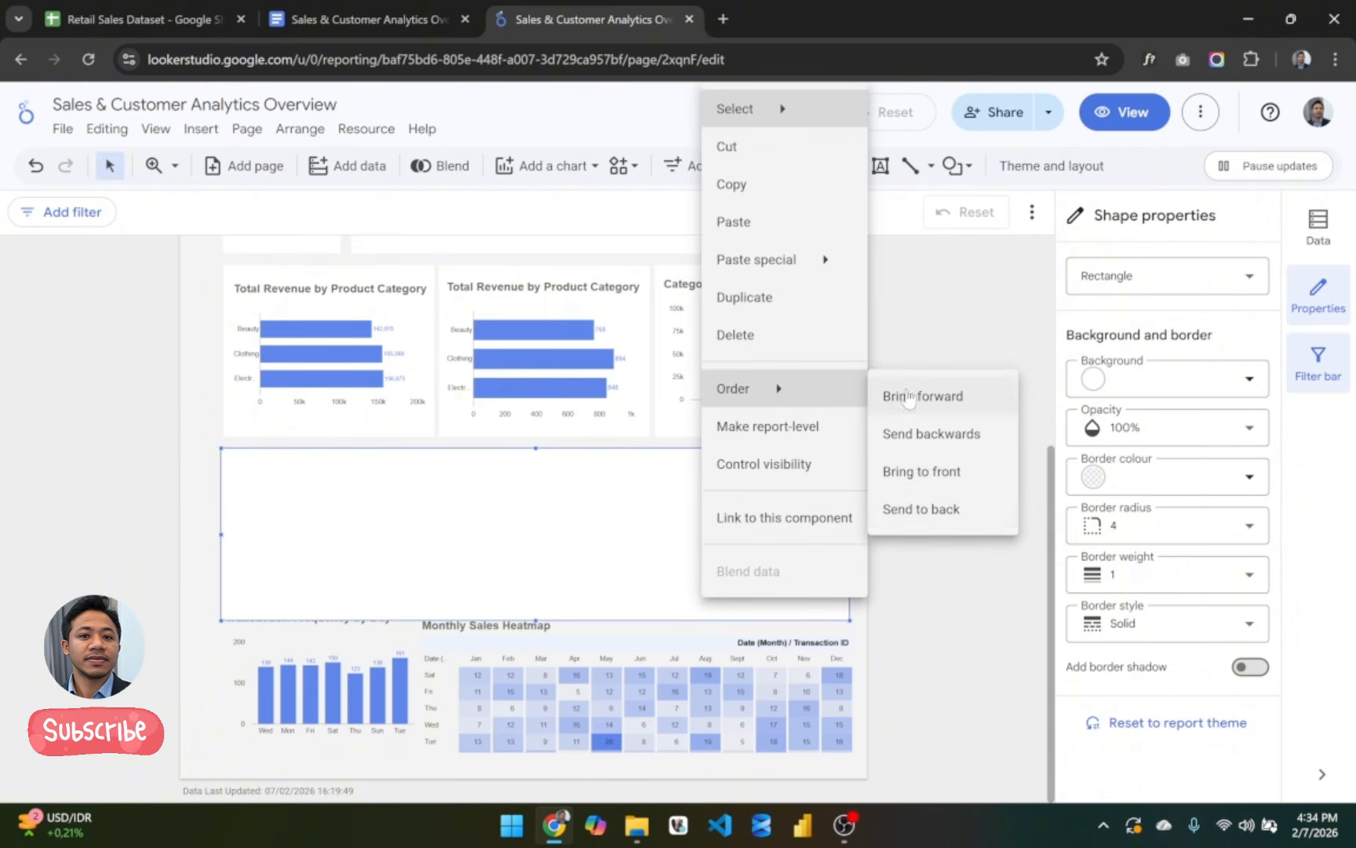
left_click(945, 508)
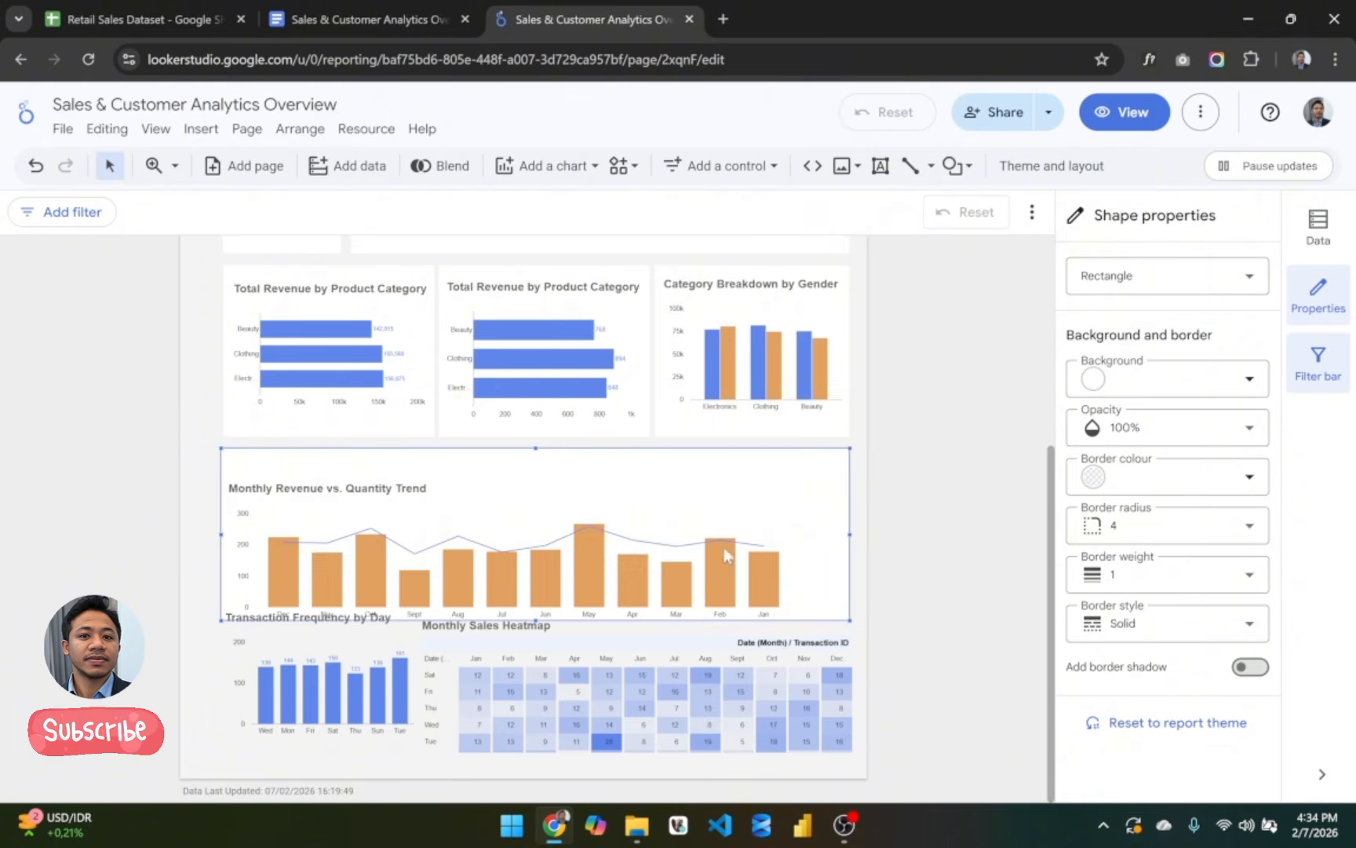
Step: Move the Monthly Revenue vs. Quantity Trend chart up onto its new panel and widen it across the row
mouse_move(533, 475)
left_mouse_down()
mouse_move(590, 473)
mouse_move(540, 464)
left_mouse_up()
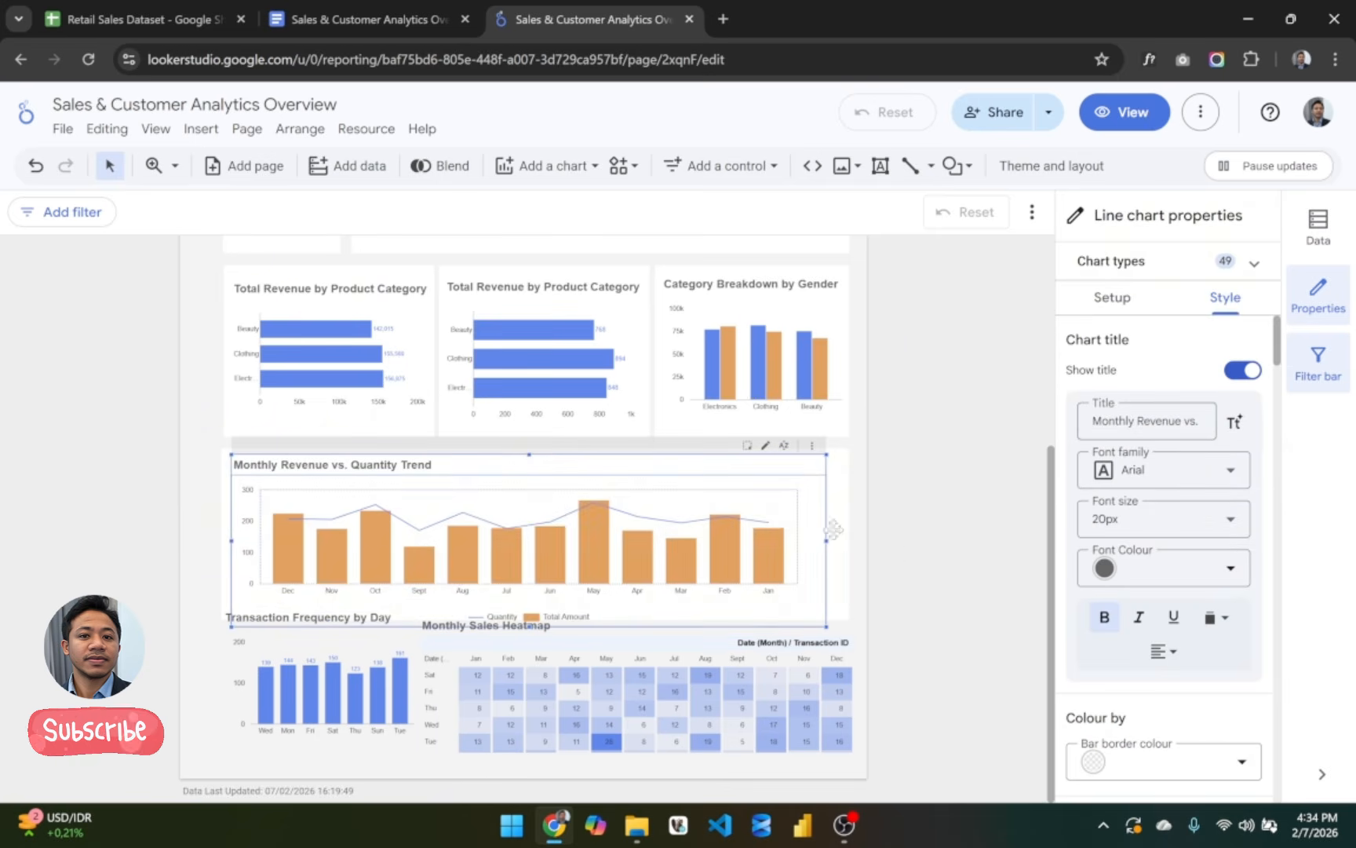
left_click_drag(824, 542, 865, 542)
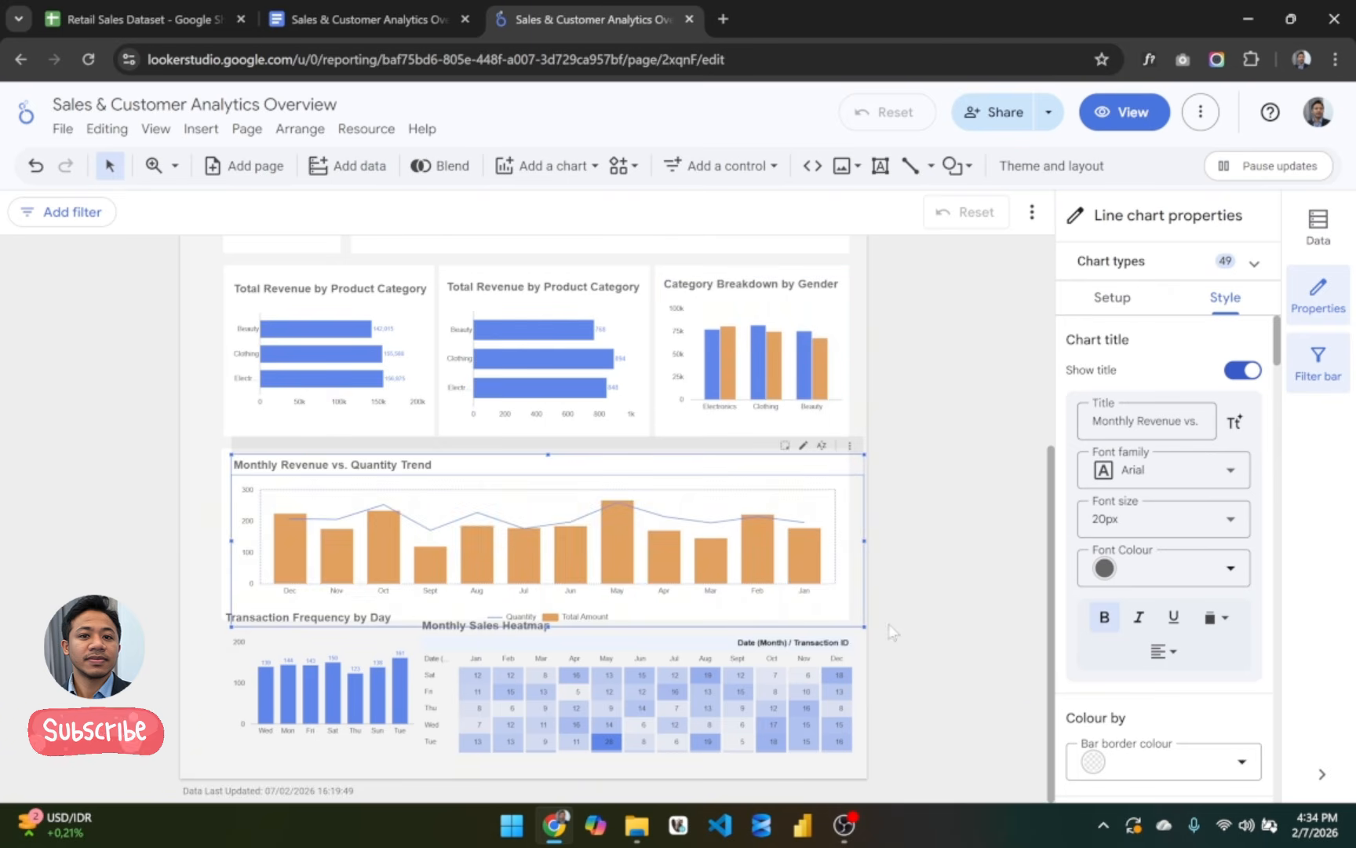
left_click(901, 650)
scroll(902, 650, "up", 5)
scroll(902, 650, "down", 5)
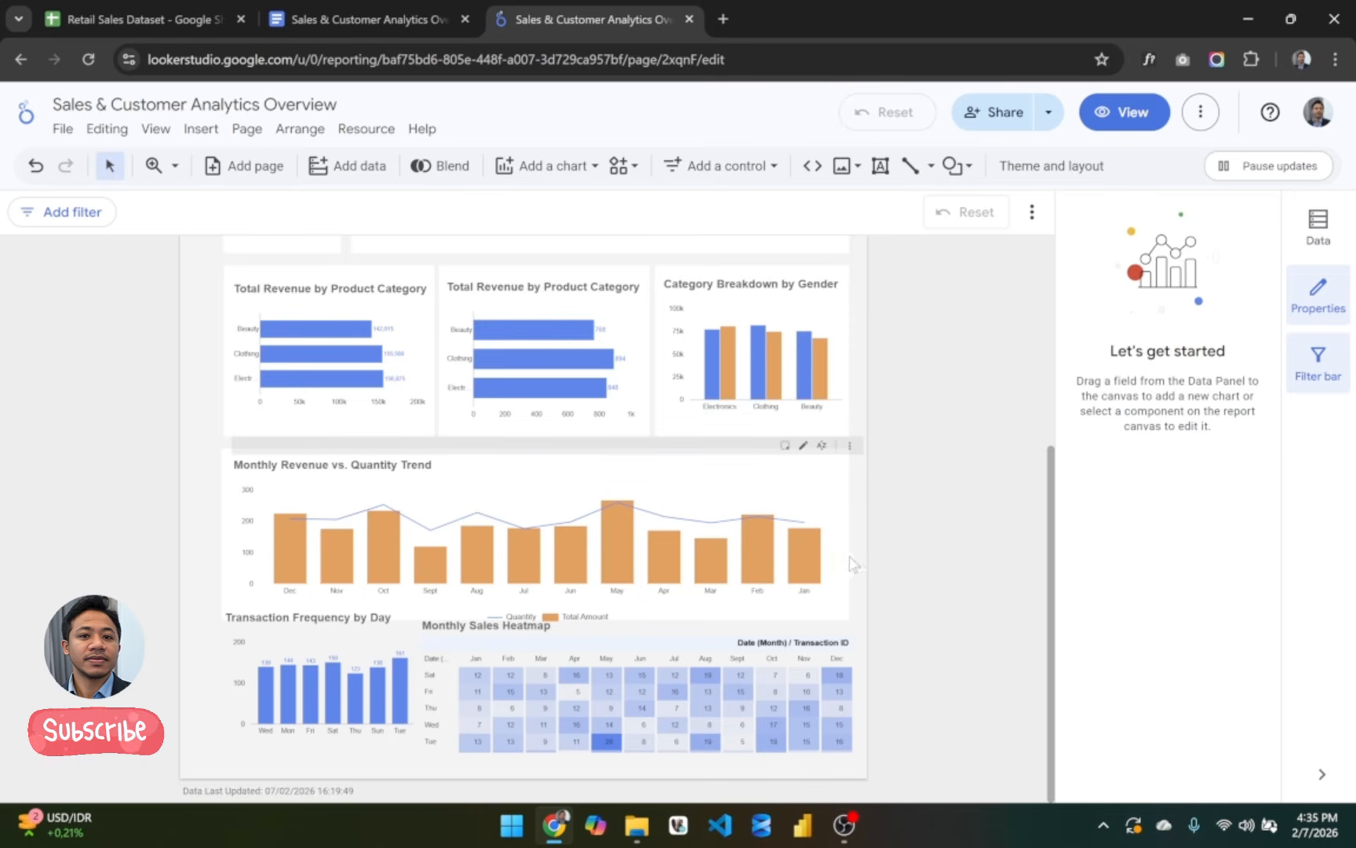
Step: Set the current page's canvas height to 1600 px
left_click(841, 579)
scroll(912, 520, "up", 5)
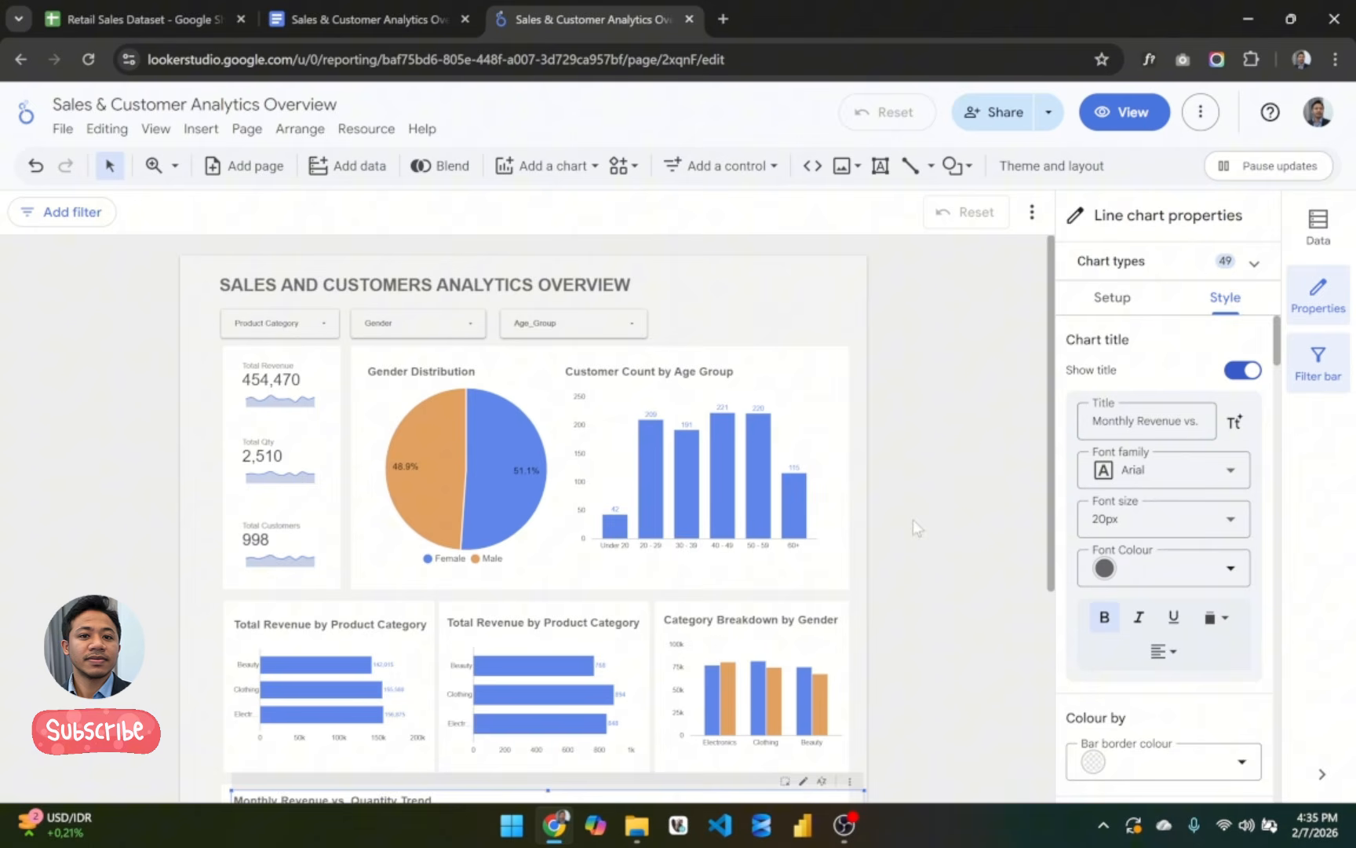
left_click(912, 442)
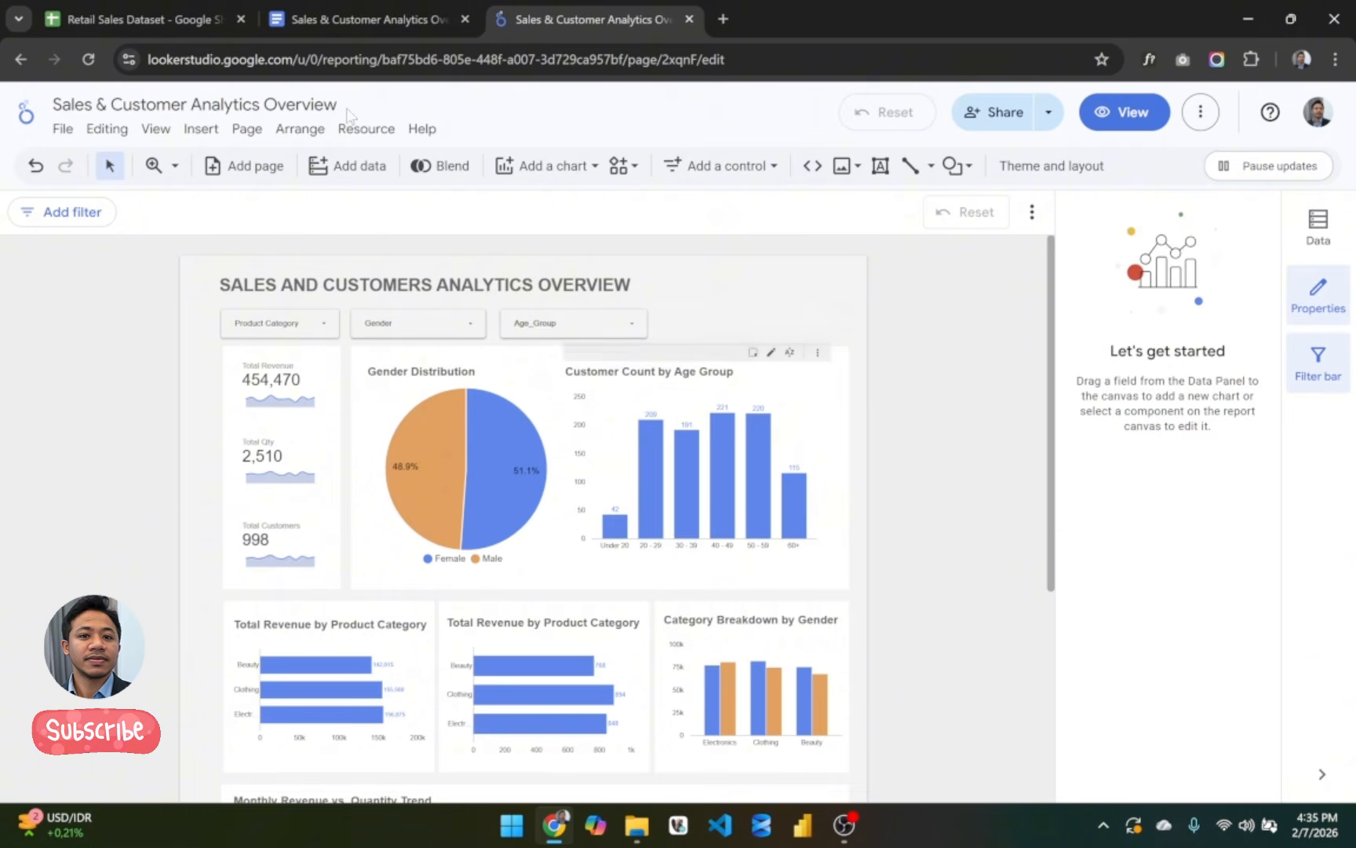
left_click(294, 130)
left_click(235, 137)
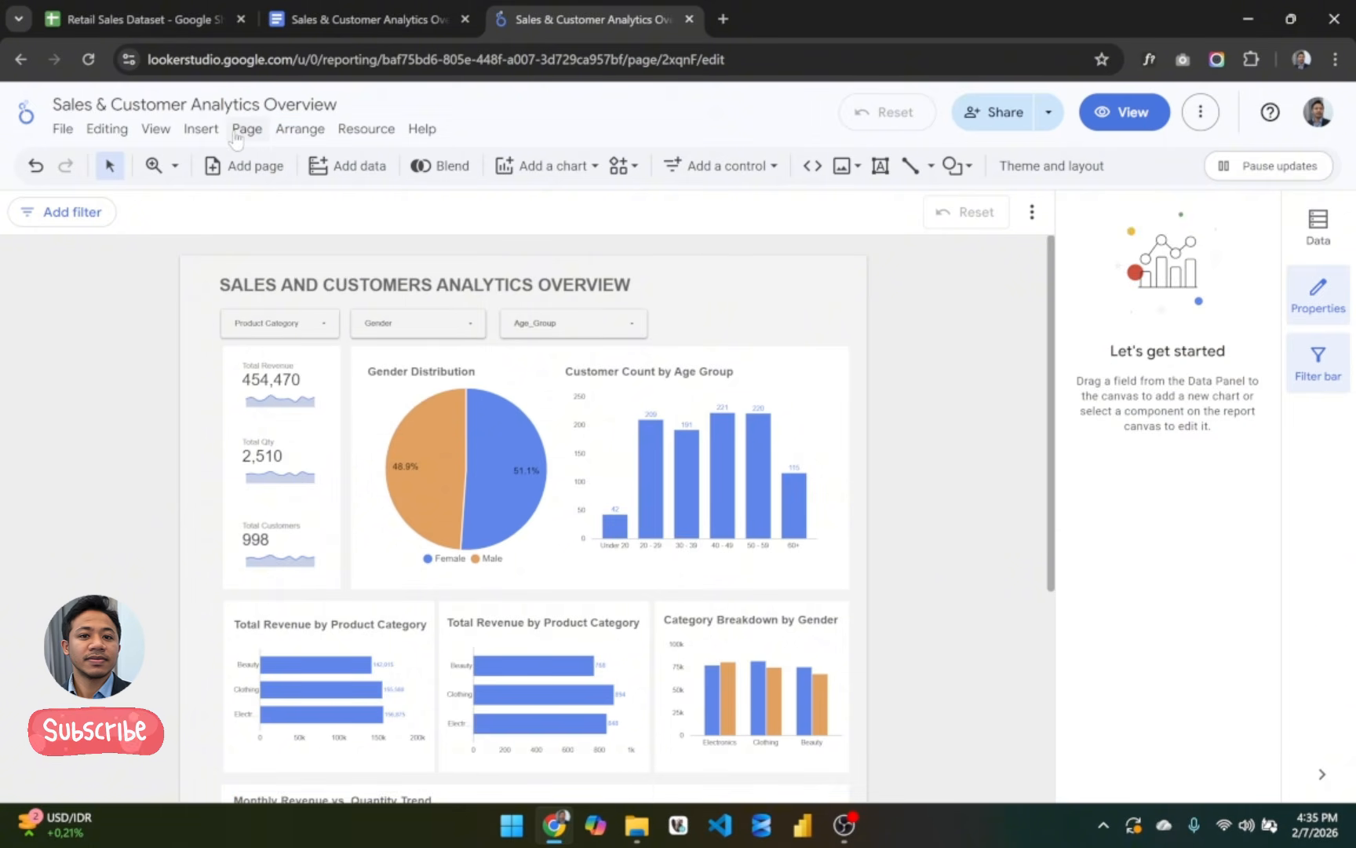
left_click(234, 139)
left_click(330, 256)
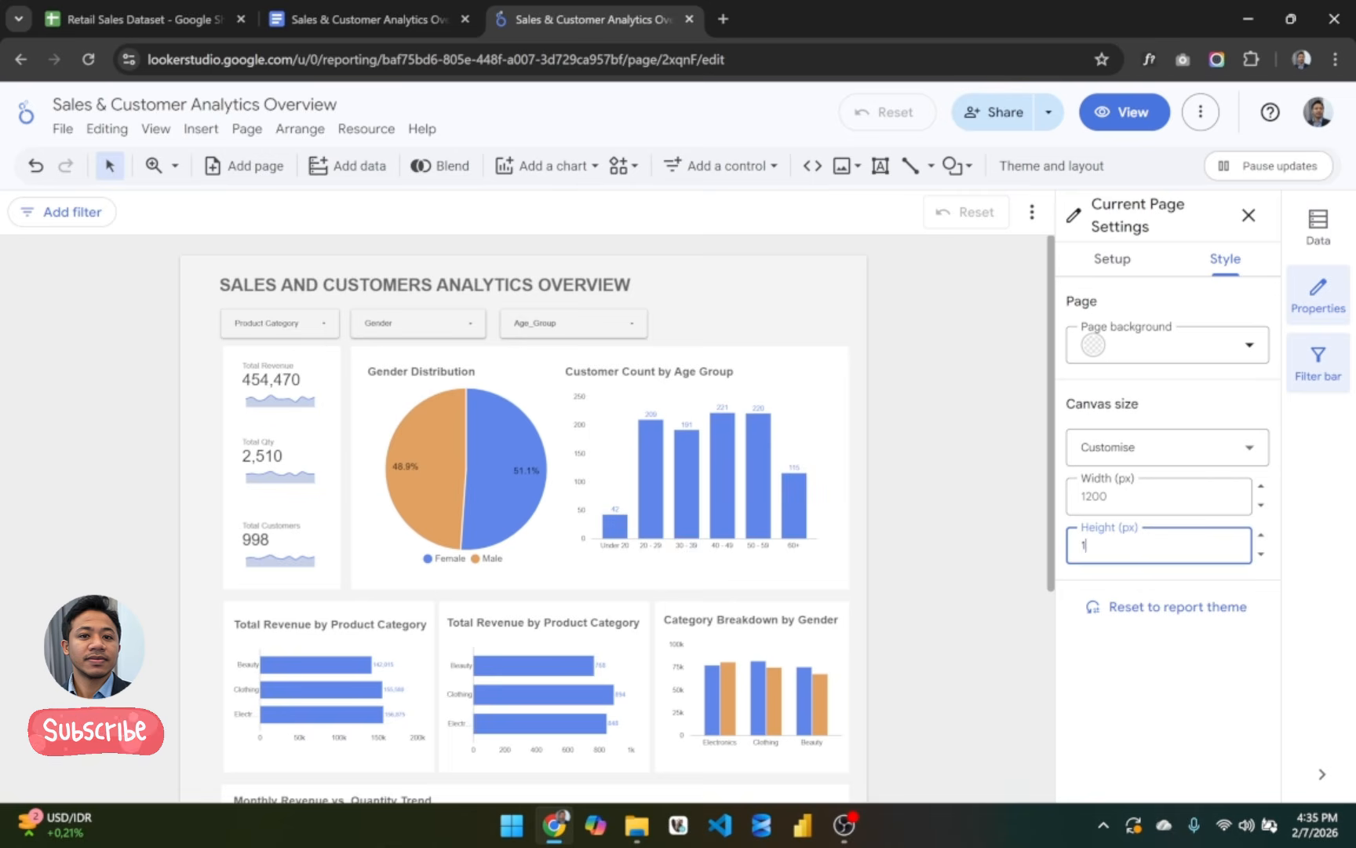
key("Return")
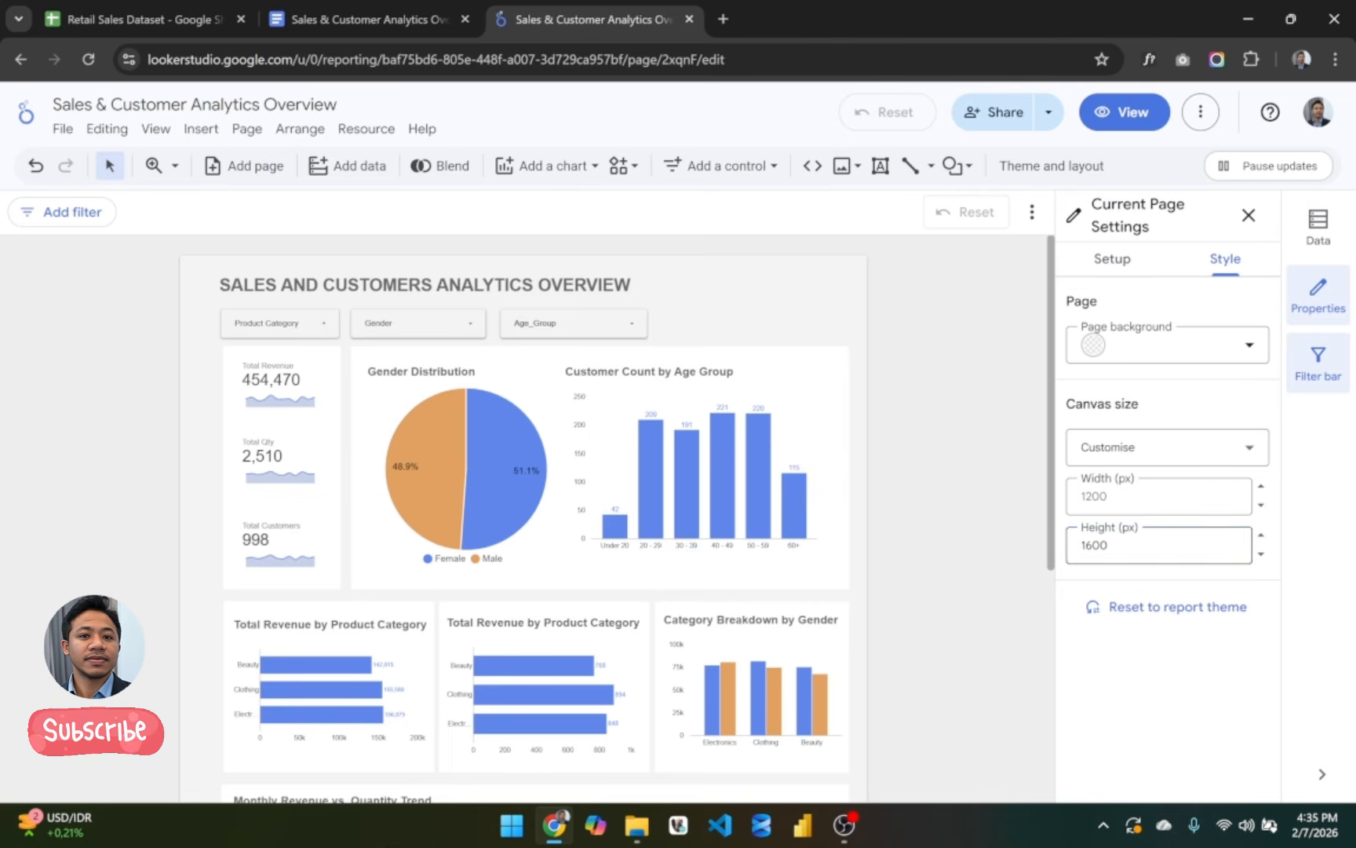
Step: Move the Monthly Sales Heatmap and the Transaction Frequency by Day chart down to leave space below the trend panel
scroll(1041, 543, "down", 5)
scroll(964, 667, "up", 1)
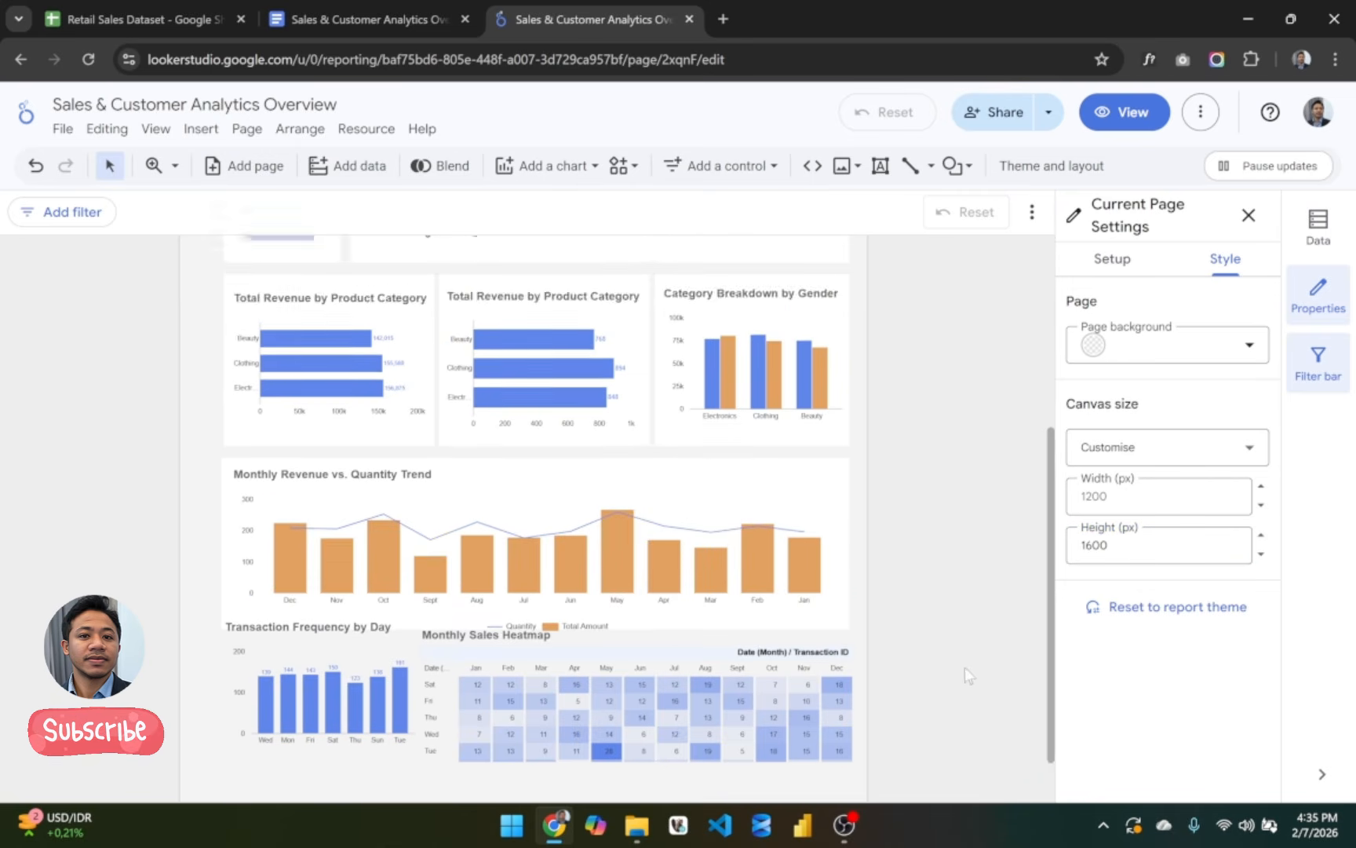
scroll(964, 668, "down", 1)
left_click_drag(280, 589, 174, 544)
left_click(920, 736)
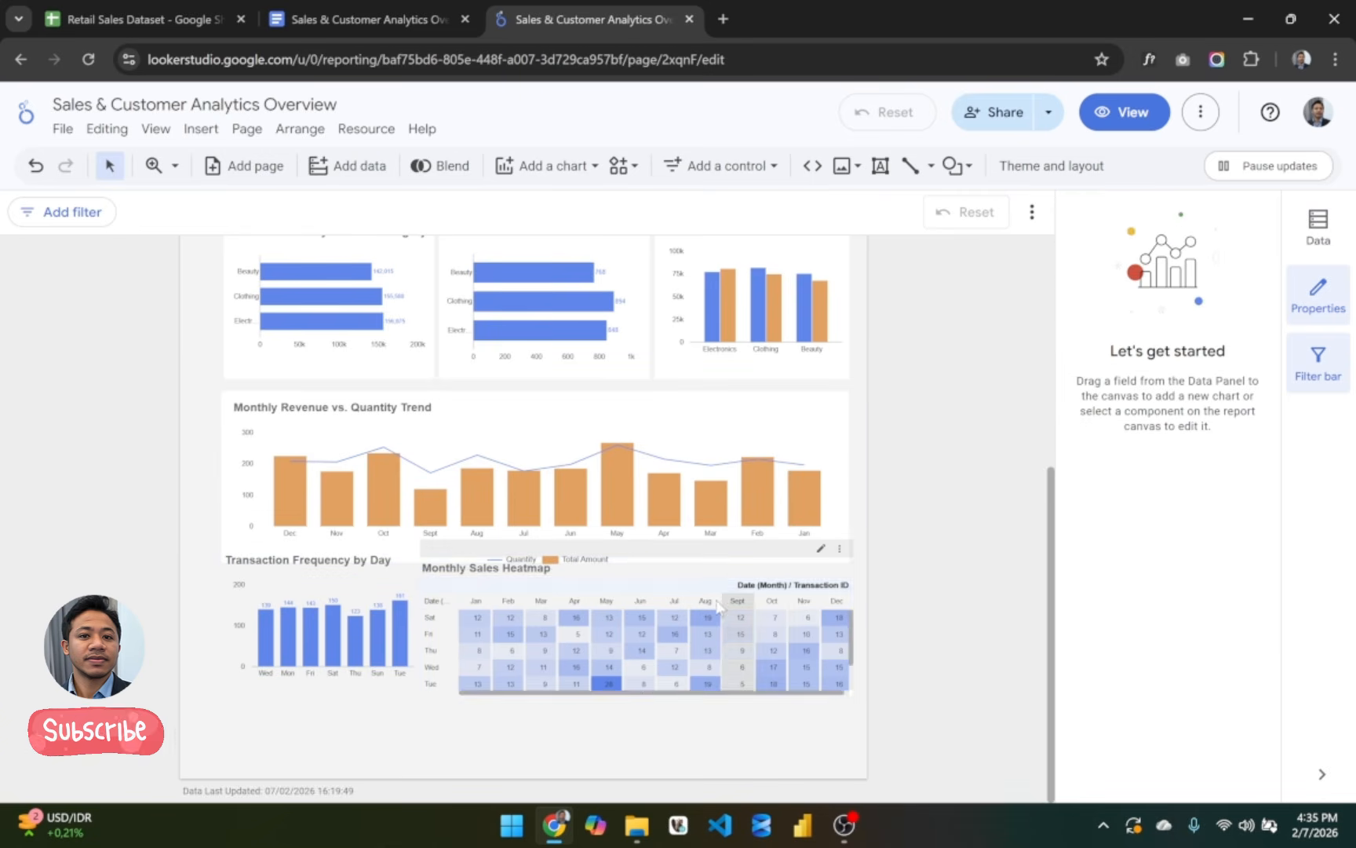
left_click_drag(668, 587, 663, 652)
left_click_drag(328, 564, 324, 632)
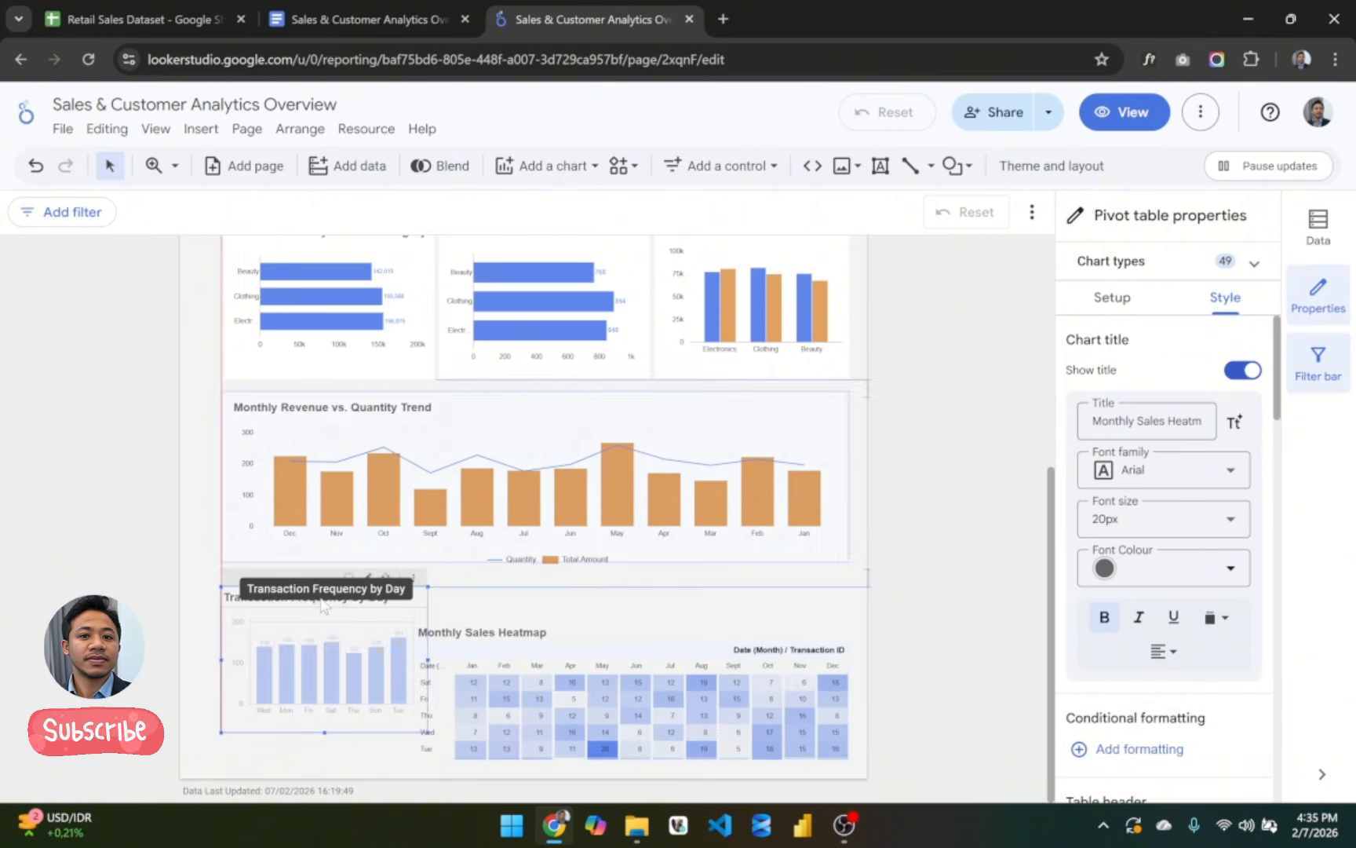
left_click(812, 565)
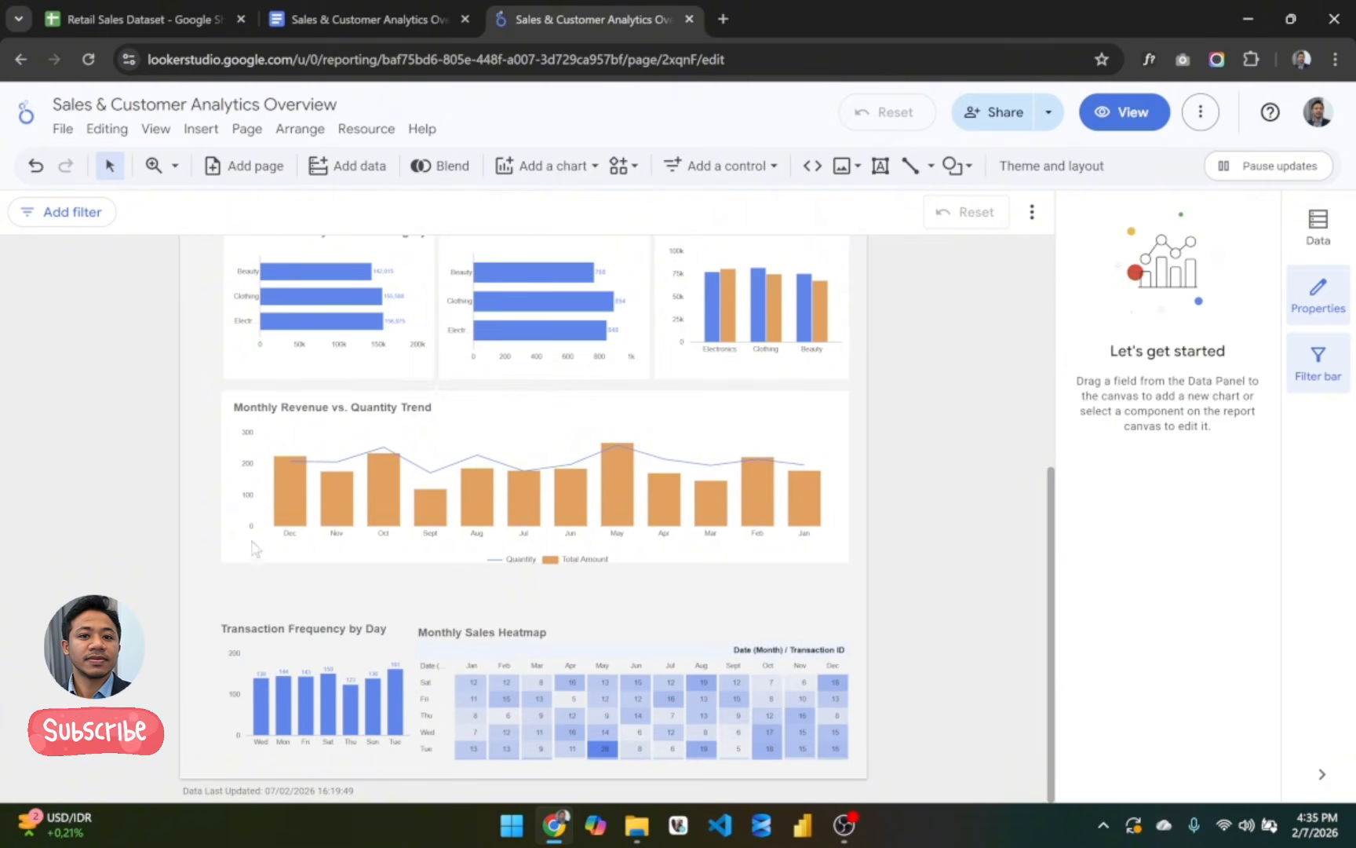
Step: Extend the Monthly Revenue vs. Quantity Trend panel downward and fit its chart inside with even margins above and below
left_click(471, 402)
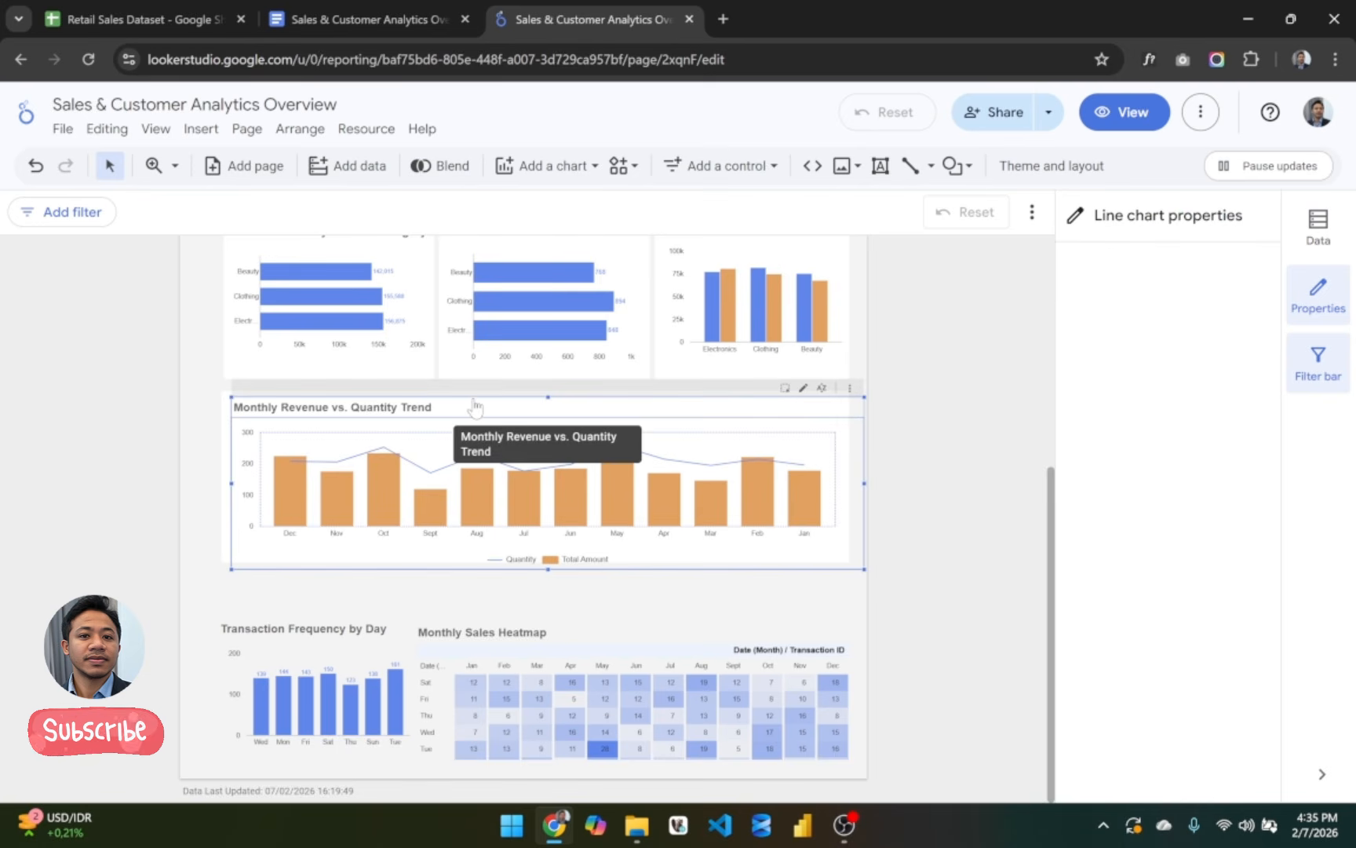
mouse_move(547, 572)
left_mouse_down()
mouse_move(547, 546)
mouse_move(536, 585)
left_mouse_up()
left_click(486, 558)
left_click_drag(548, 434, 947, 487)
left_click(947, 487)
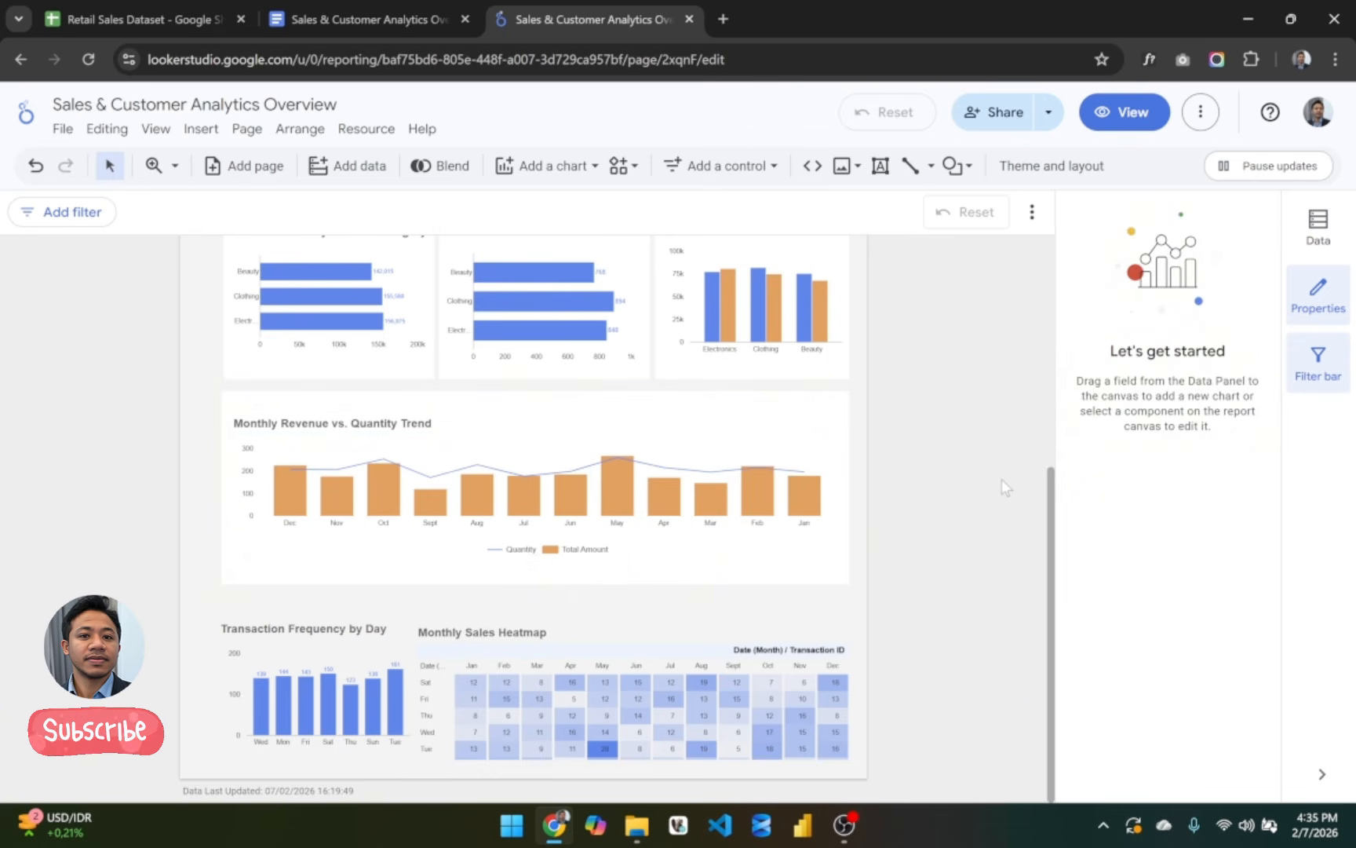
left_click(576, 580)
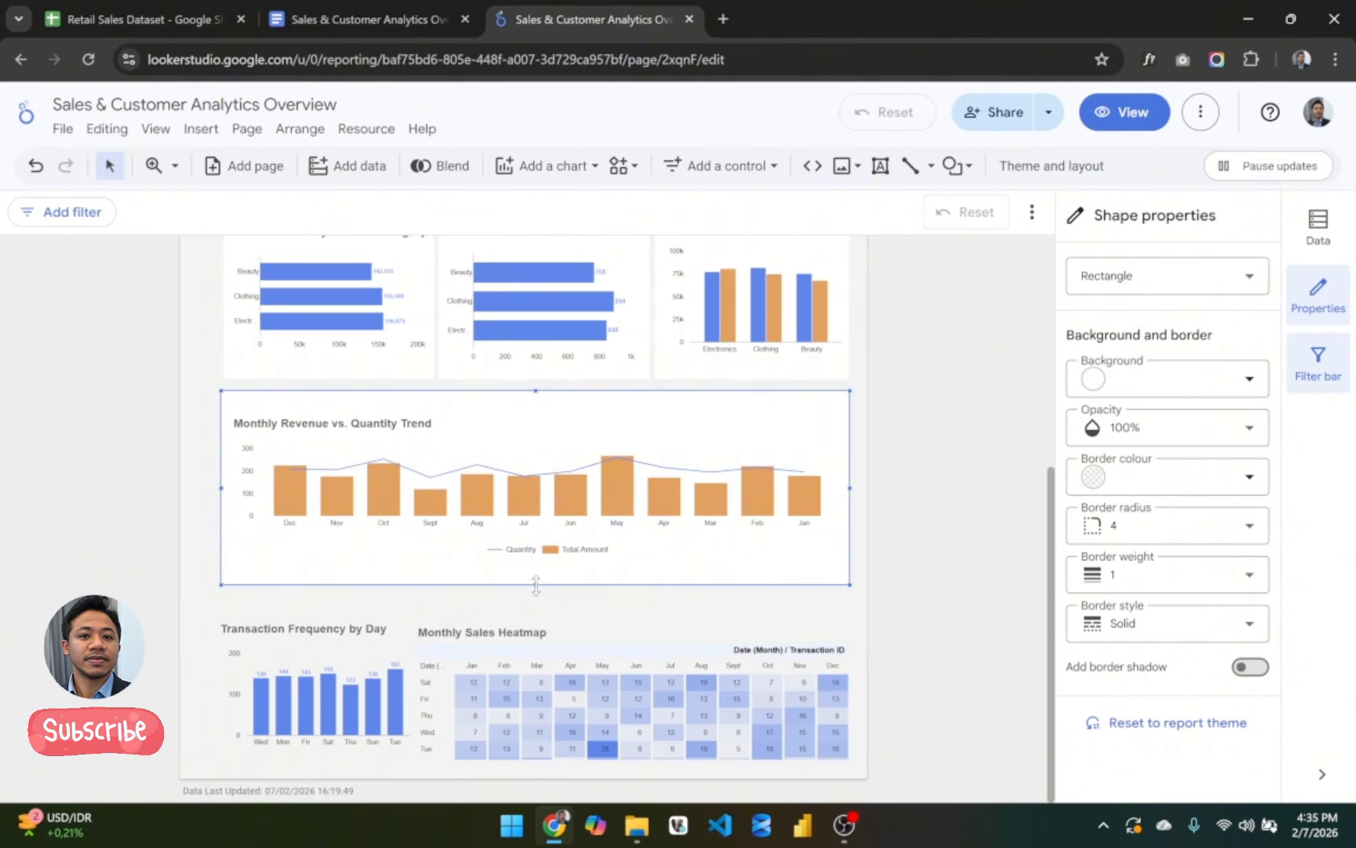
left_click_drag(535, 584, 535, 580)
Step: Copy the trend panel into the row below and shrink the copy to cover only the Transaction Frequency by Day chart
key("ctrl+c")
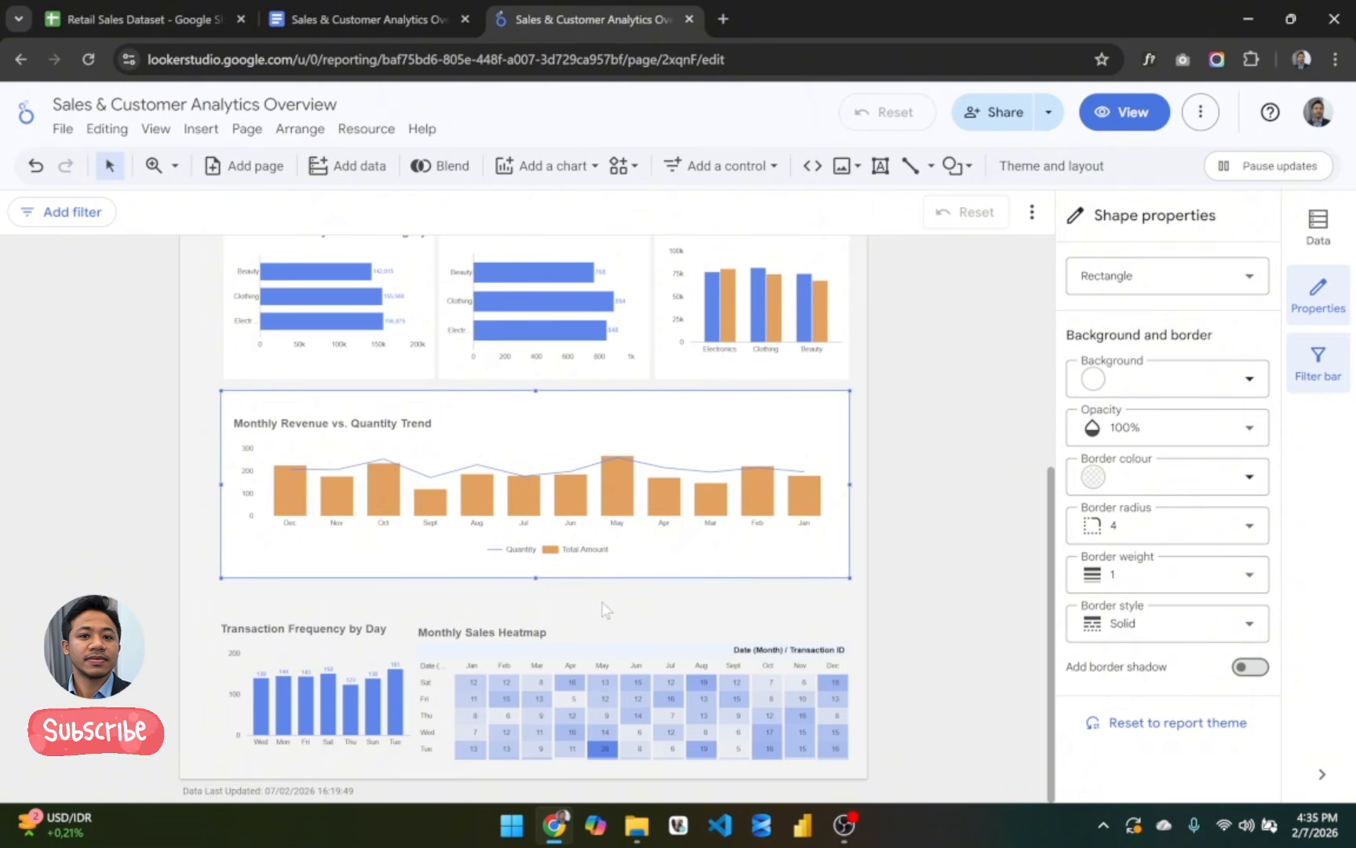
key("ctrl+v")
left_click_drag(504, 479, 489, 660)
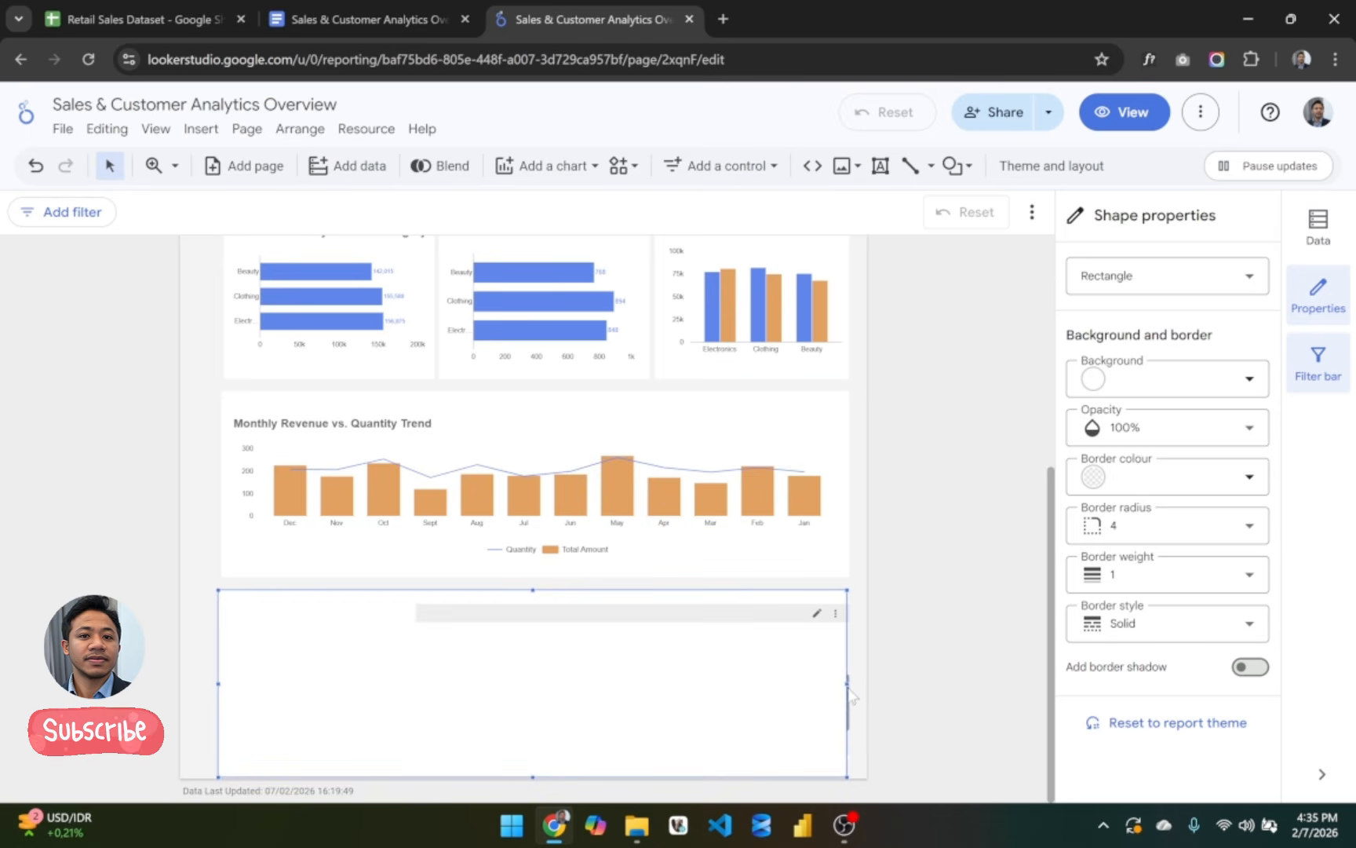
left_click_drag(846, 684, 417, 665)
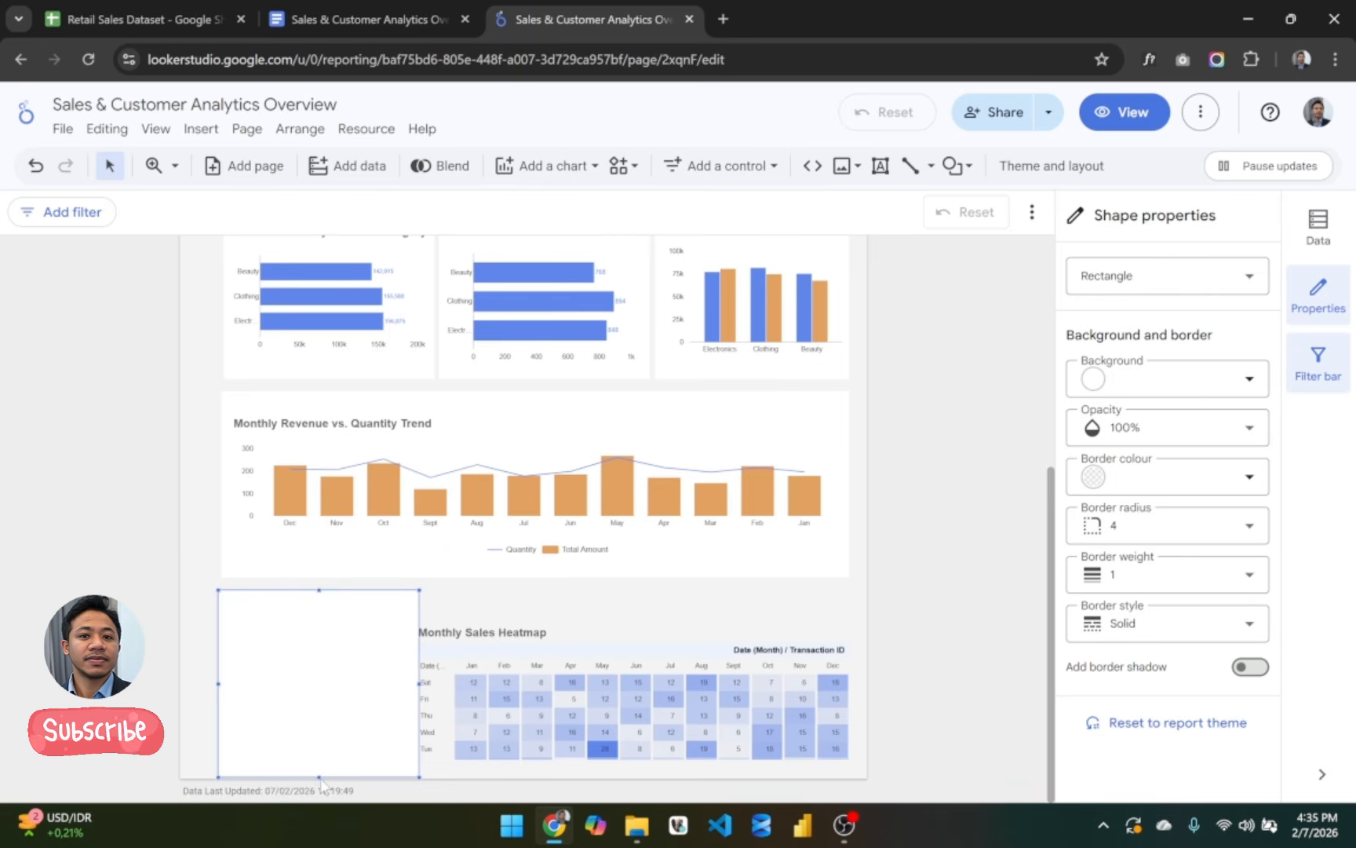
left_click_drag(317, 774, 318, 761)
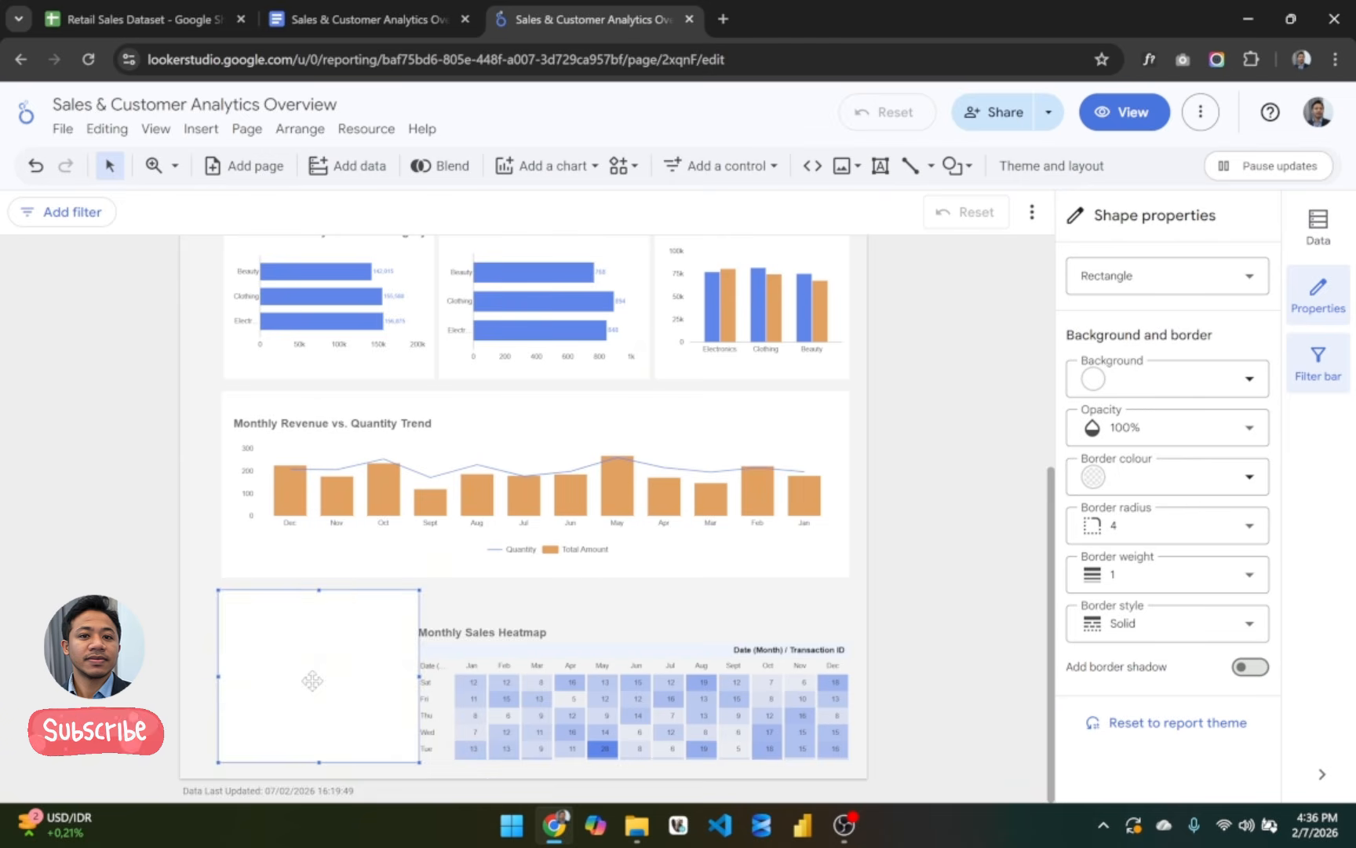
Step: Send the new panel to the back, behind the Transaction Frequency by Day chart
right_click(311, 680)
mouse_move(389, 471)
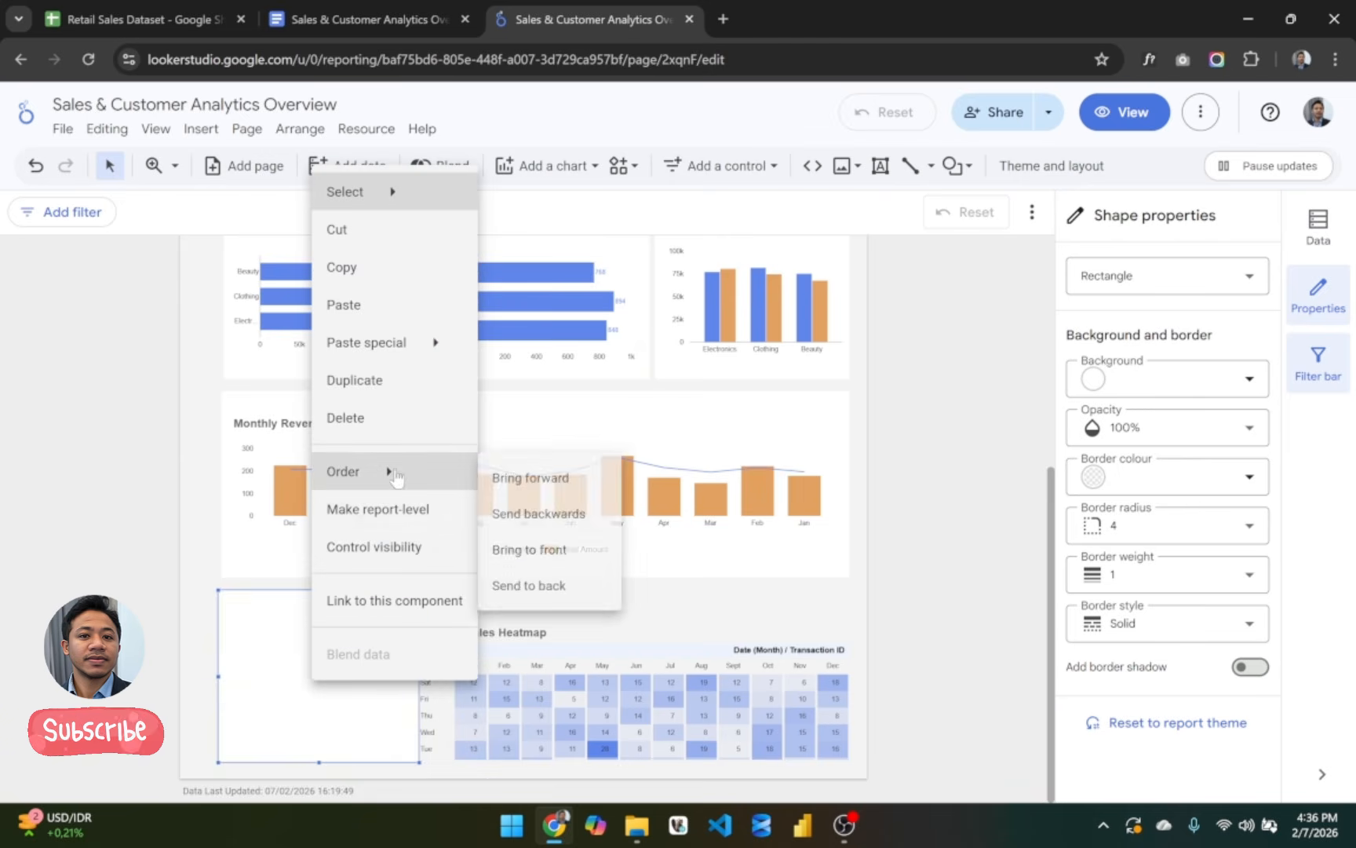
left_click(565, 597)
scroll(746, 617, "up", 5)
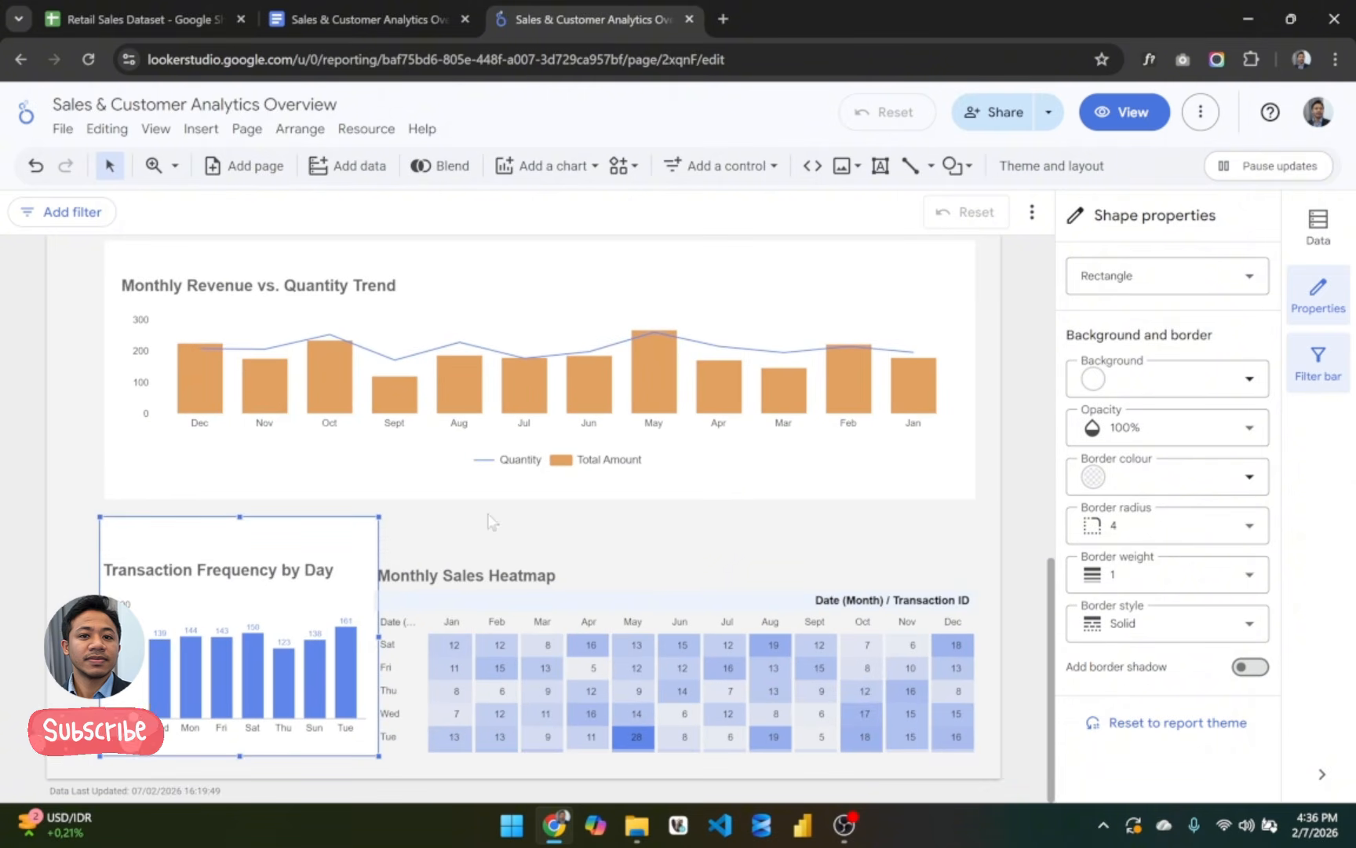
left_click(495, 526)
Step: Shift the Transaction Frequency by Day chart slightly right to leave a margin inside its panel
left_click(297, 539)
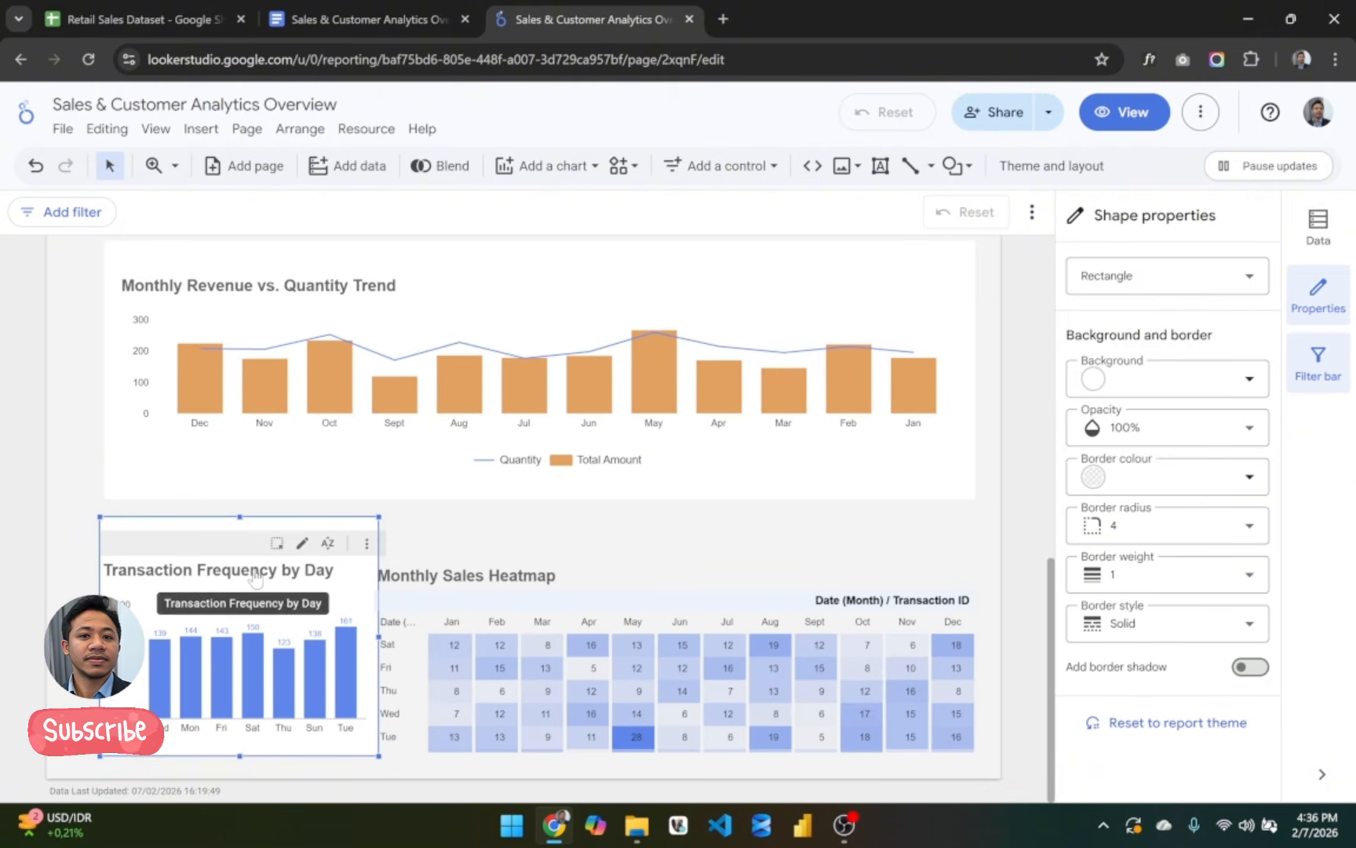
left_click_drag(249, 572, 237, 519)
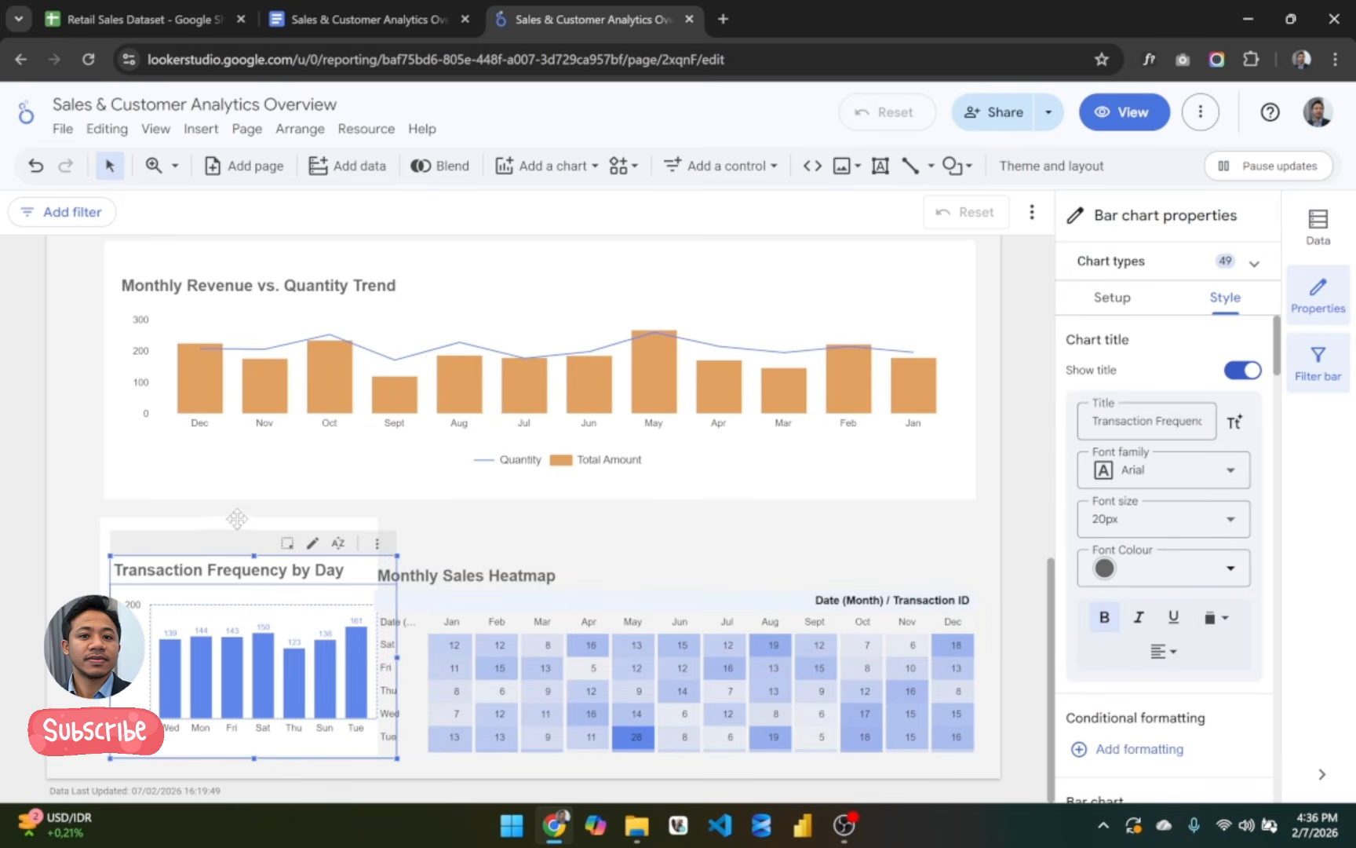
left_click(226, 527)
right_click(226, 527)
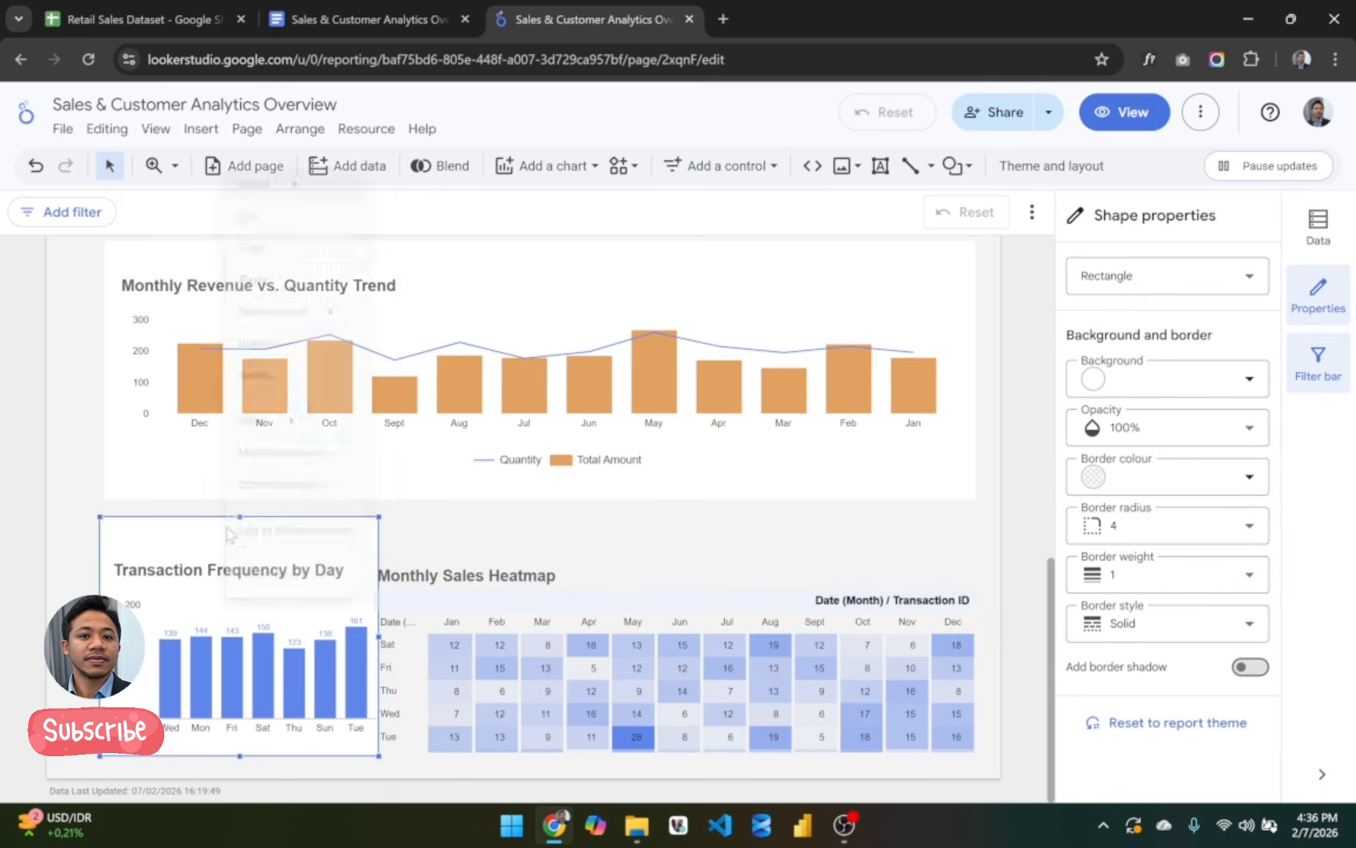
left_click(408, 531)
left_click(409, 531)
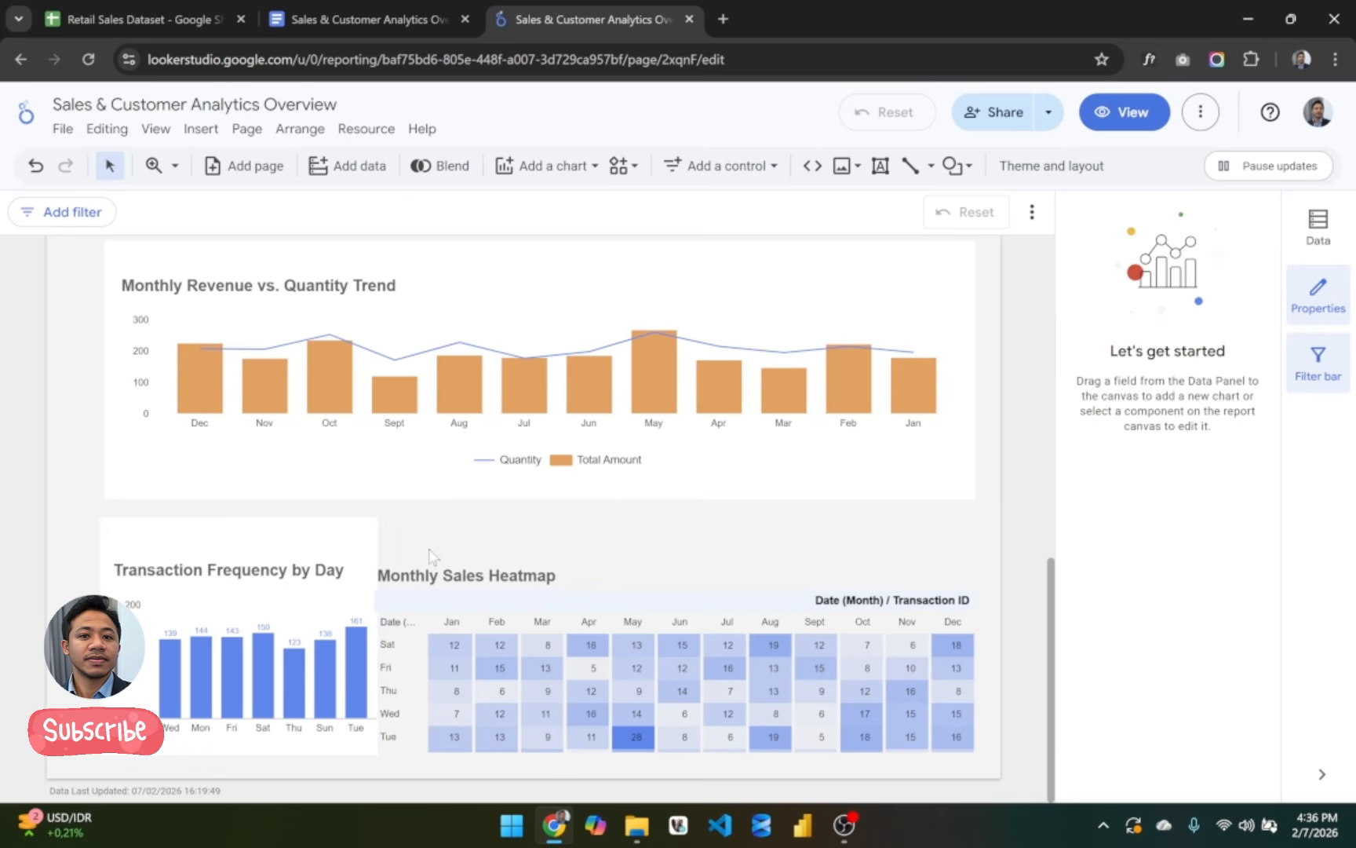
Step: Move the Monthly Sales Heatmap to the right, clear of the Transaction Frequency by Day panel
left_click_drag(454, 575, 542, 559)
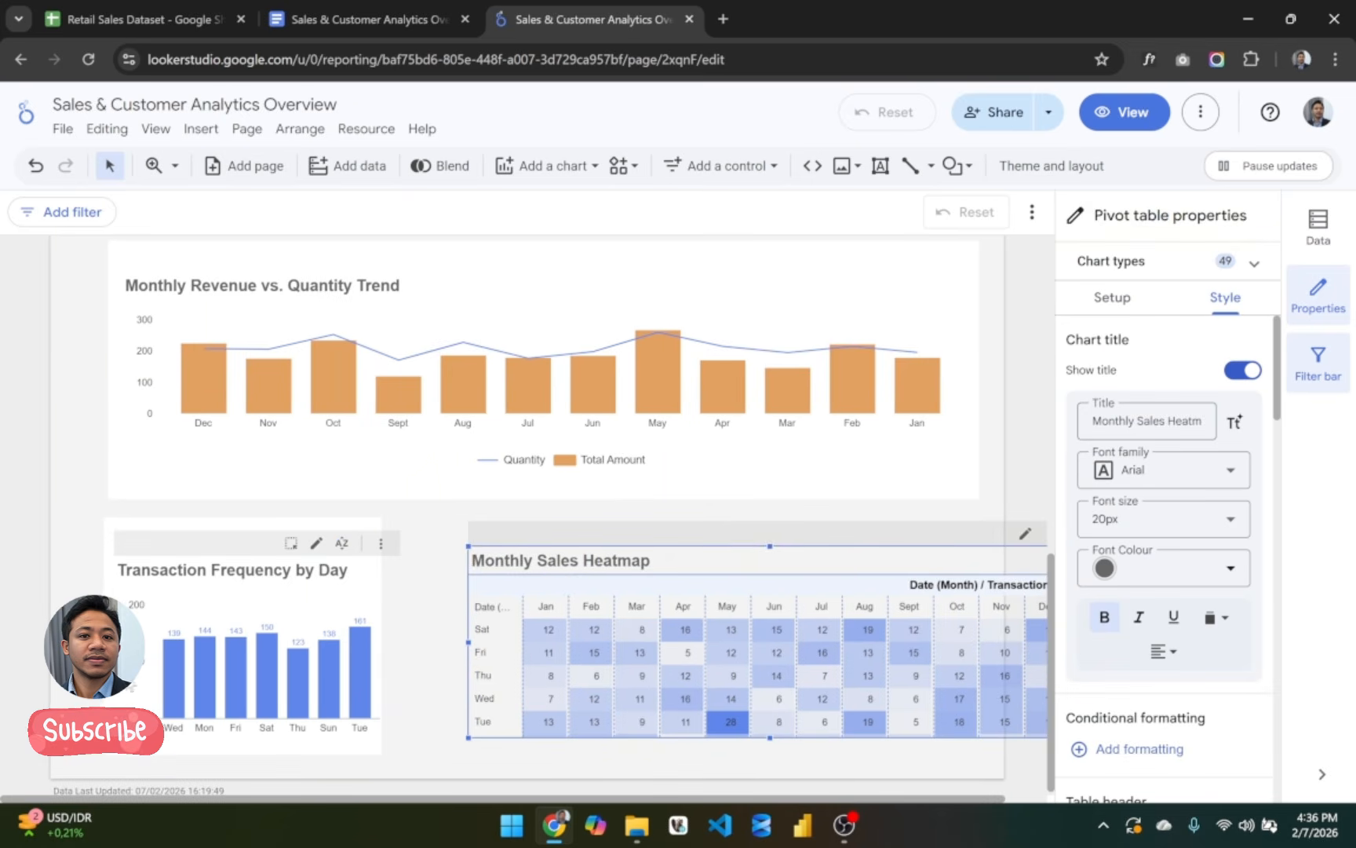
left_click_drag(135, 737, 310, 471)
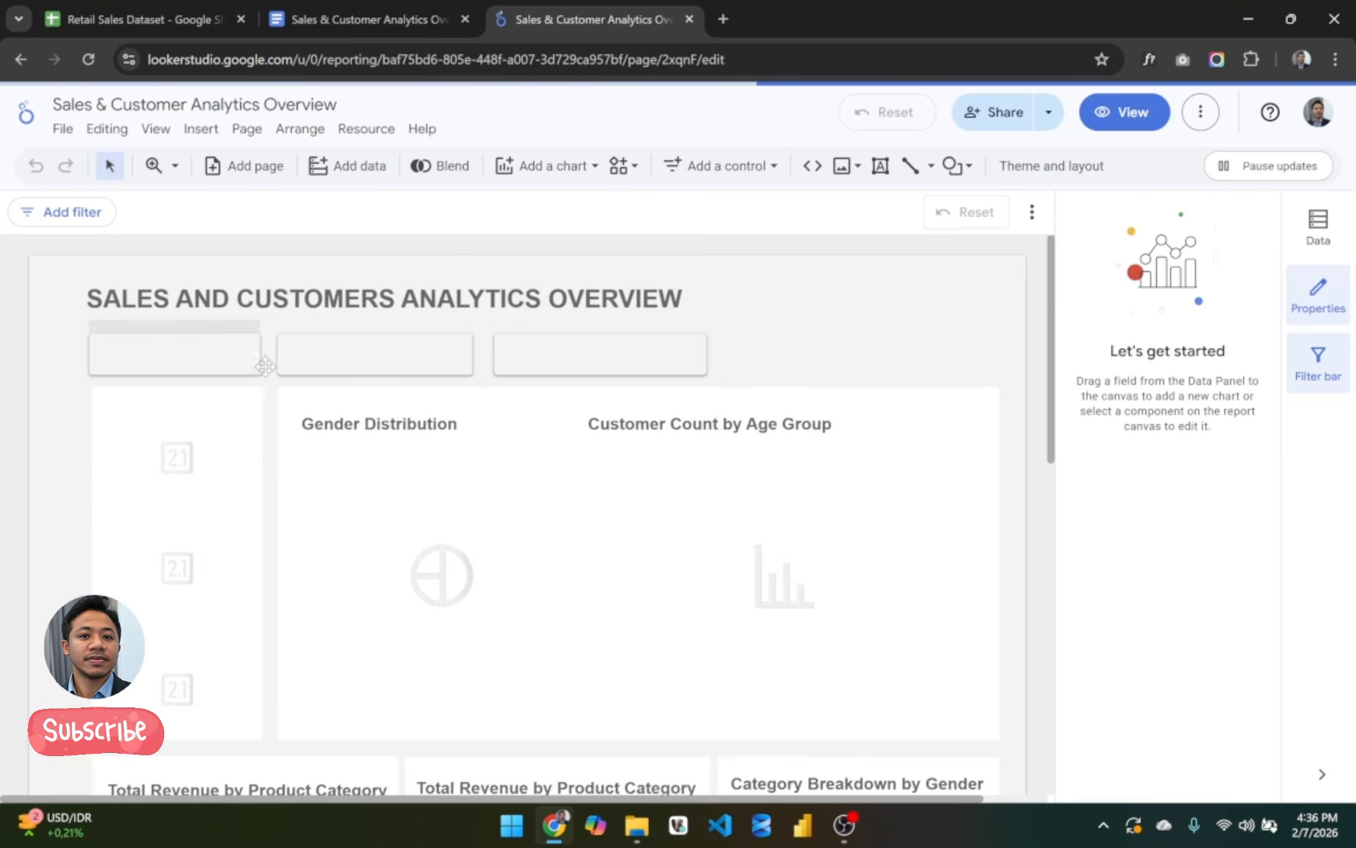
Step: Widen the Transaction Frequency by Day panel slightly toward the heatmap
scroll(294, 563, "down", 6)
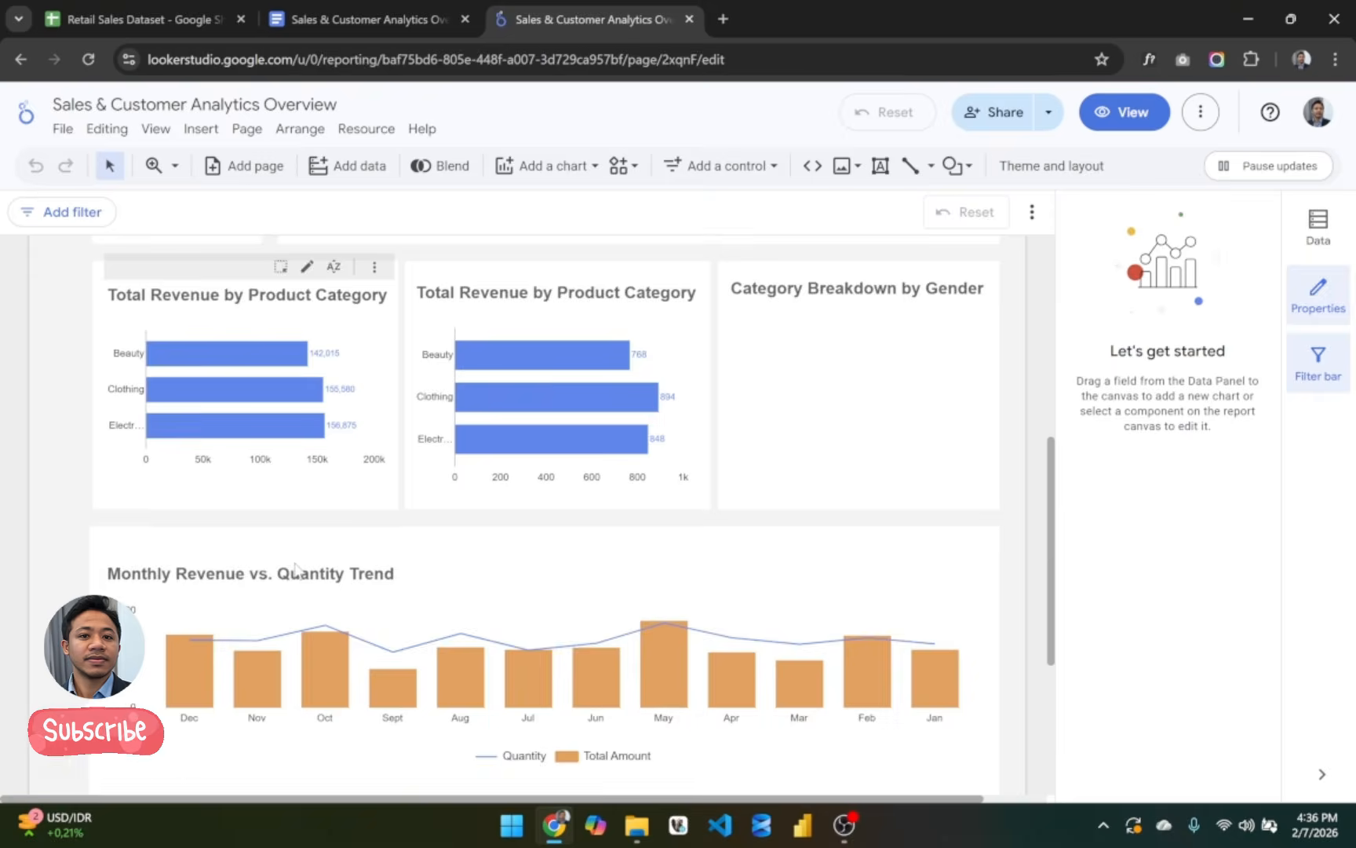
scroll(295, 567, "down", 4)
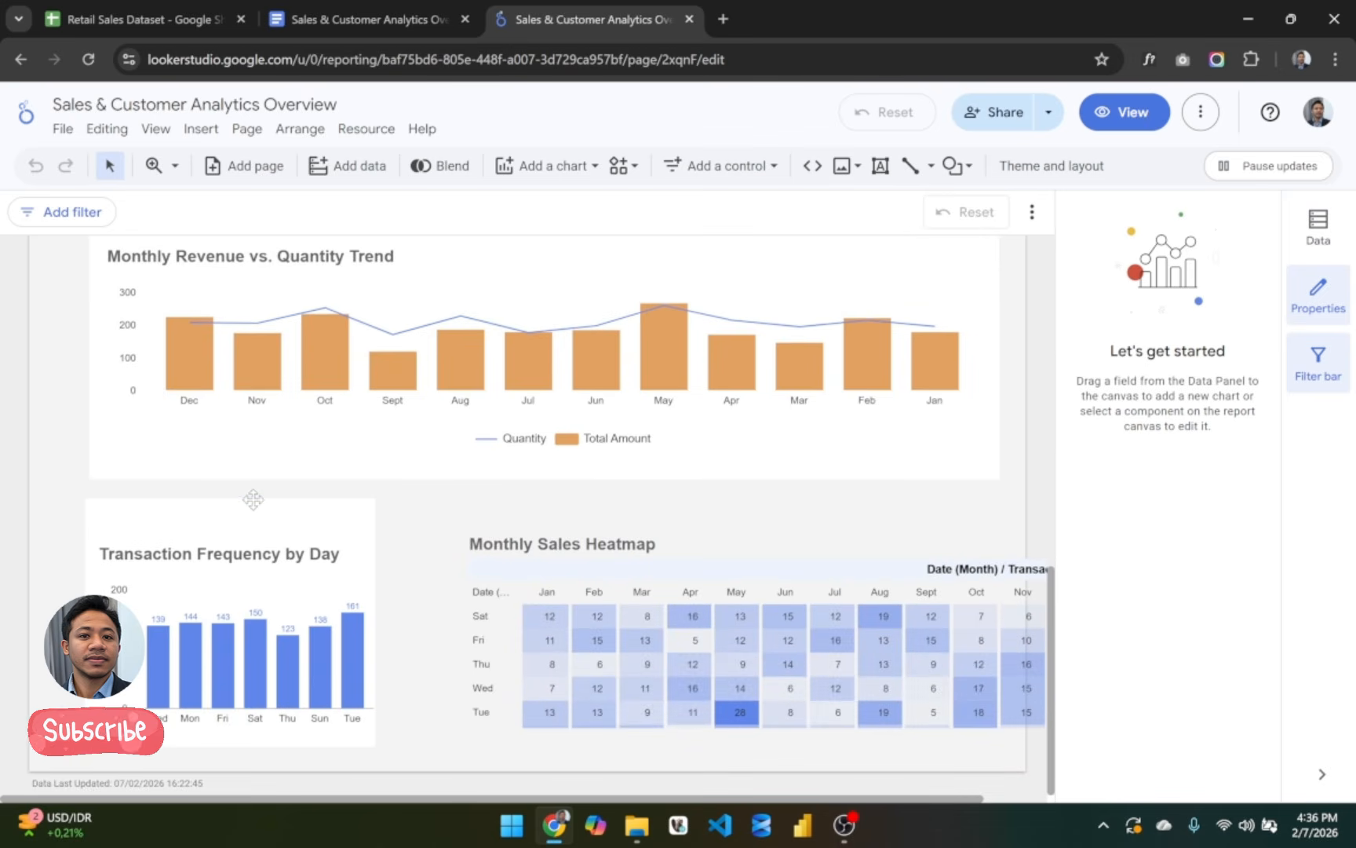
left_click(253, 499)
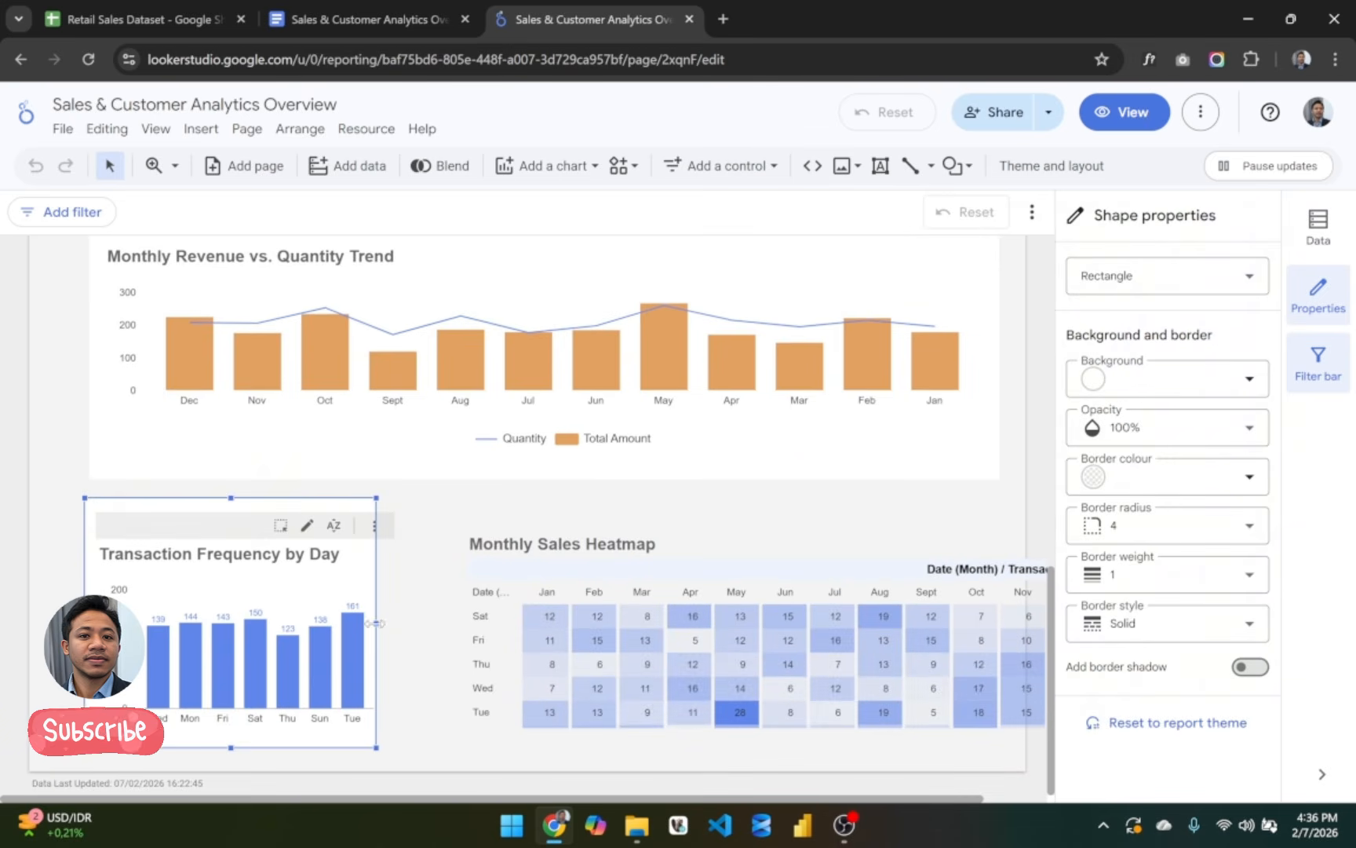
left_click_drag(377, 623, 391, 624)
left_click(423, 584)
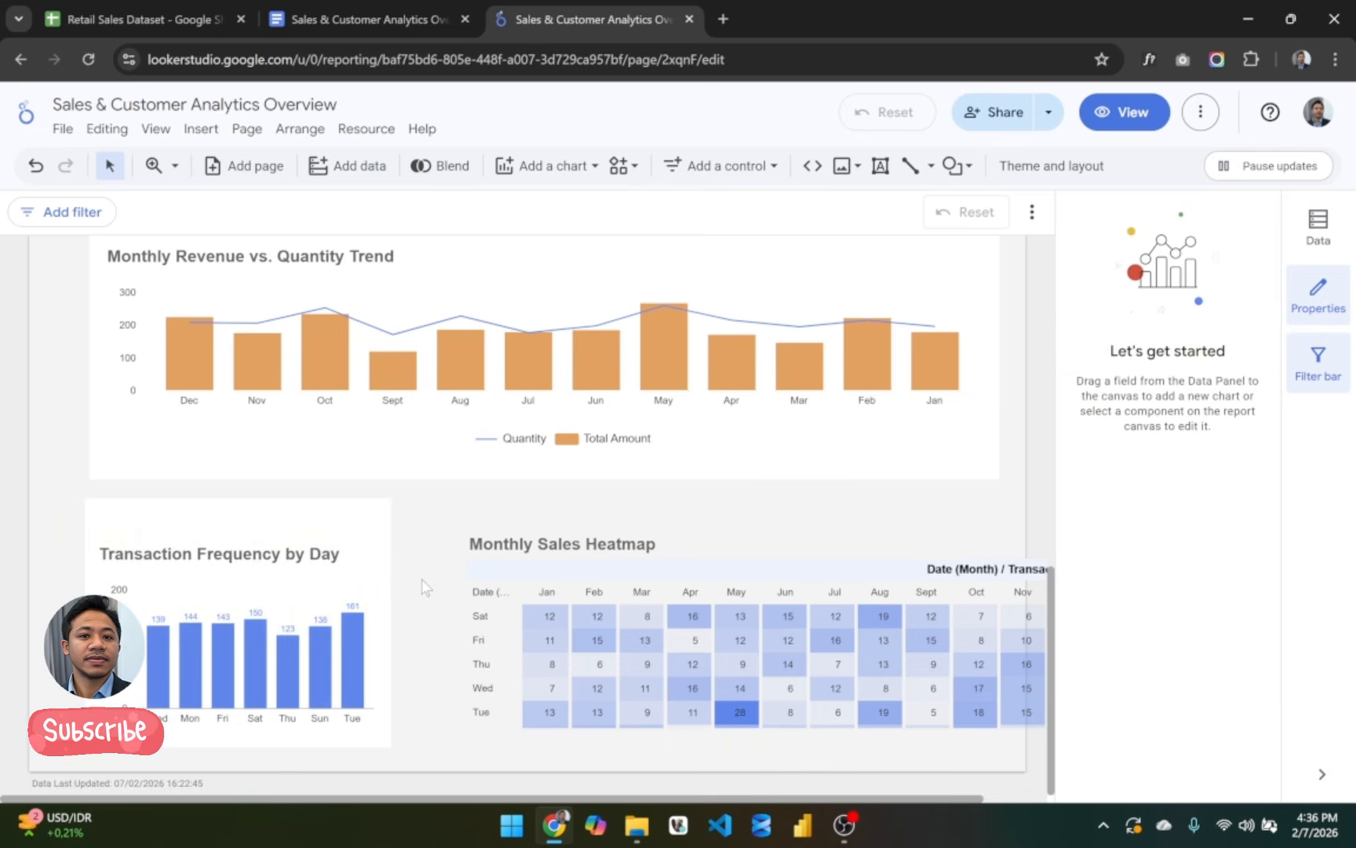
Step: Move the Transaction Frequency by Day chart up within its panel and shorten the panel to fit beneath it
left_click(328, 510)
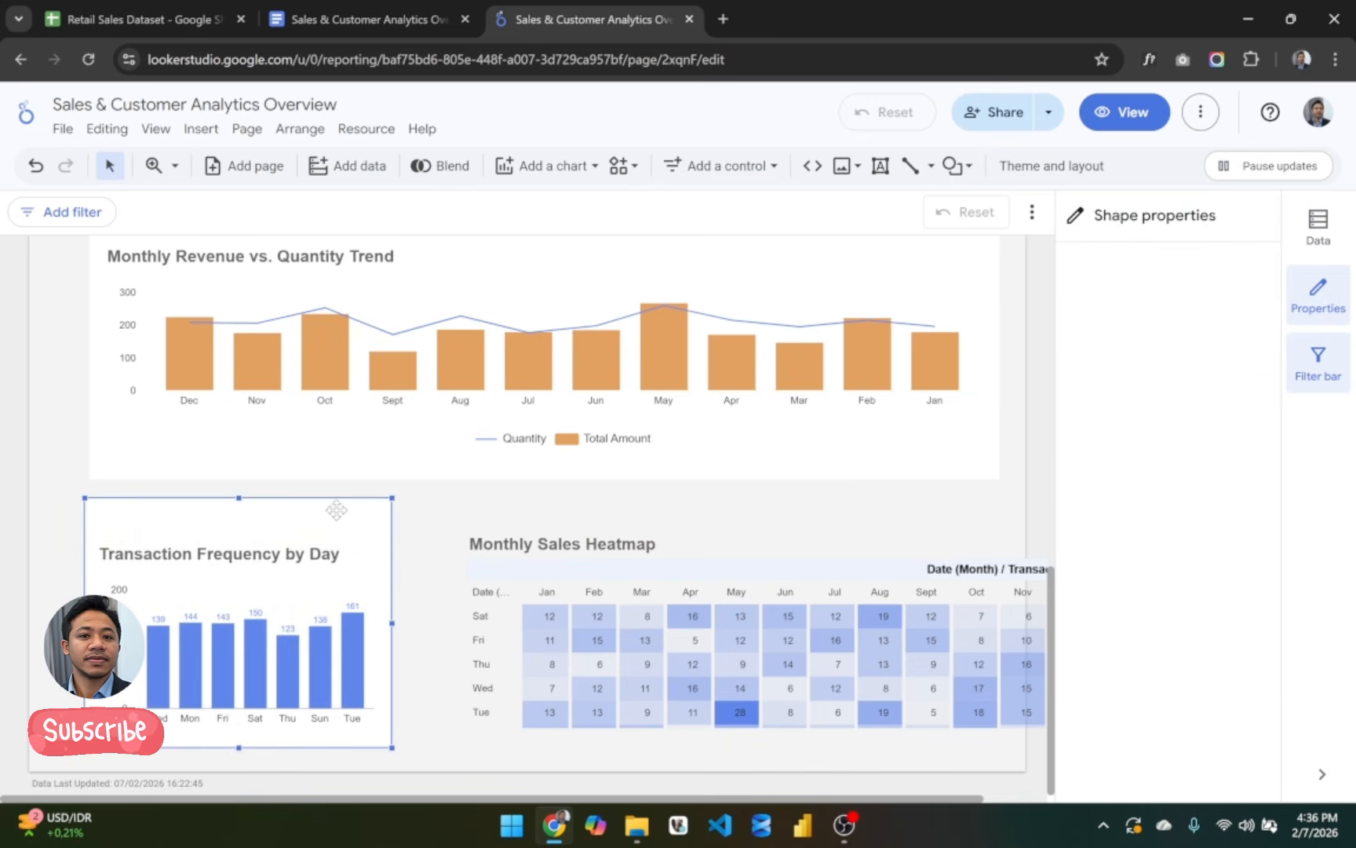
left_click_drag(288, 567, 288, 546)
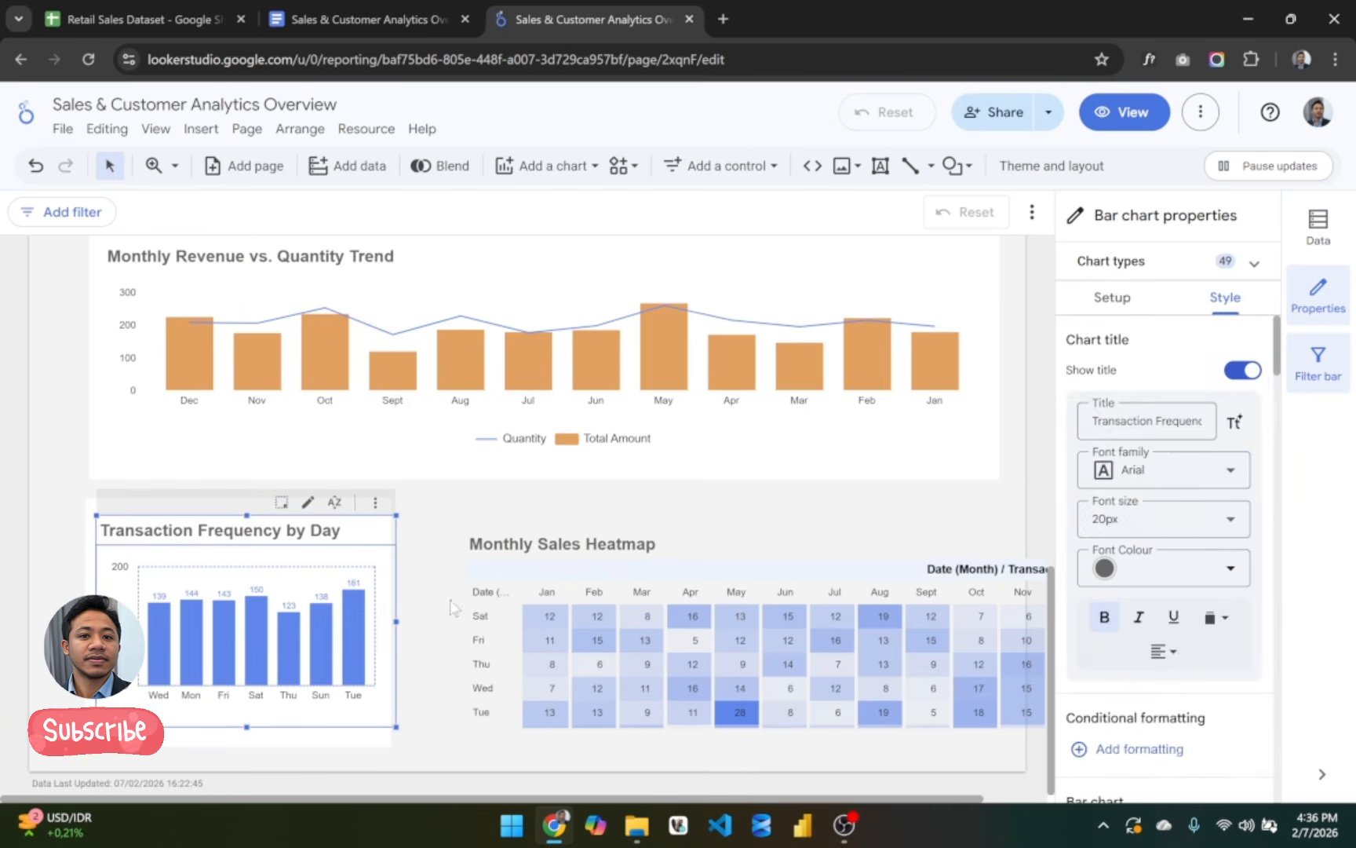
left_click(450, 602)
left_click(330, 735)
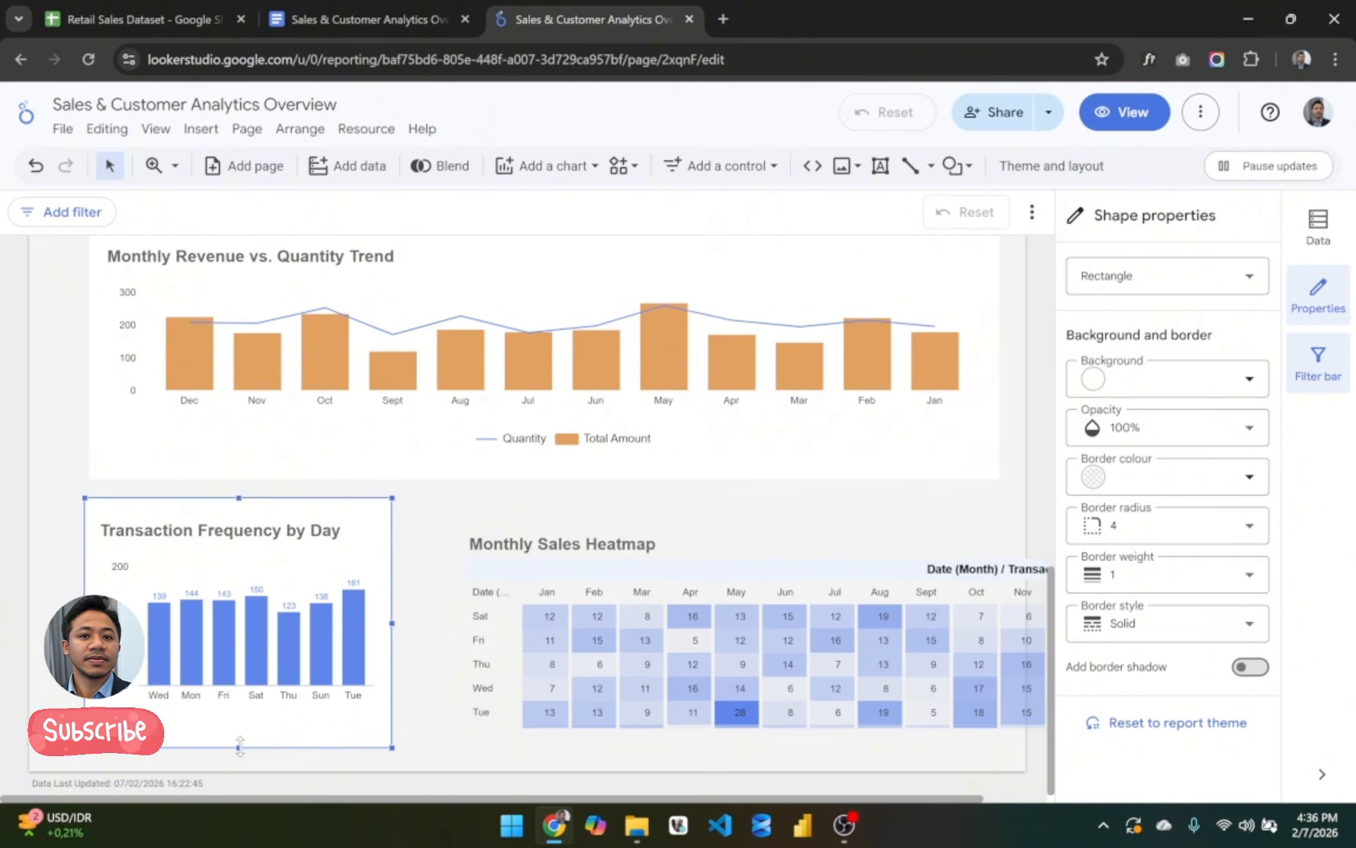
left_click_drag(241, 742, 240, 726)
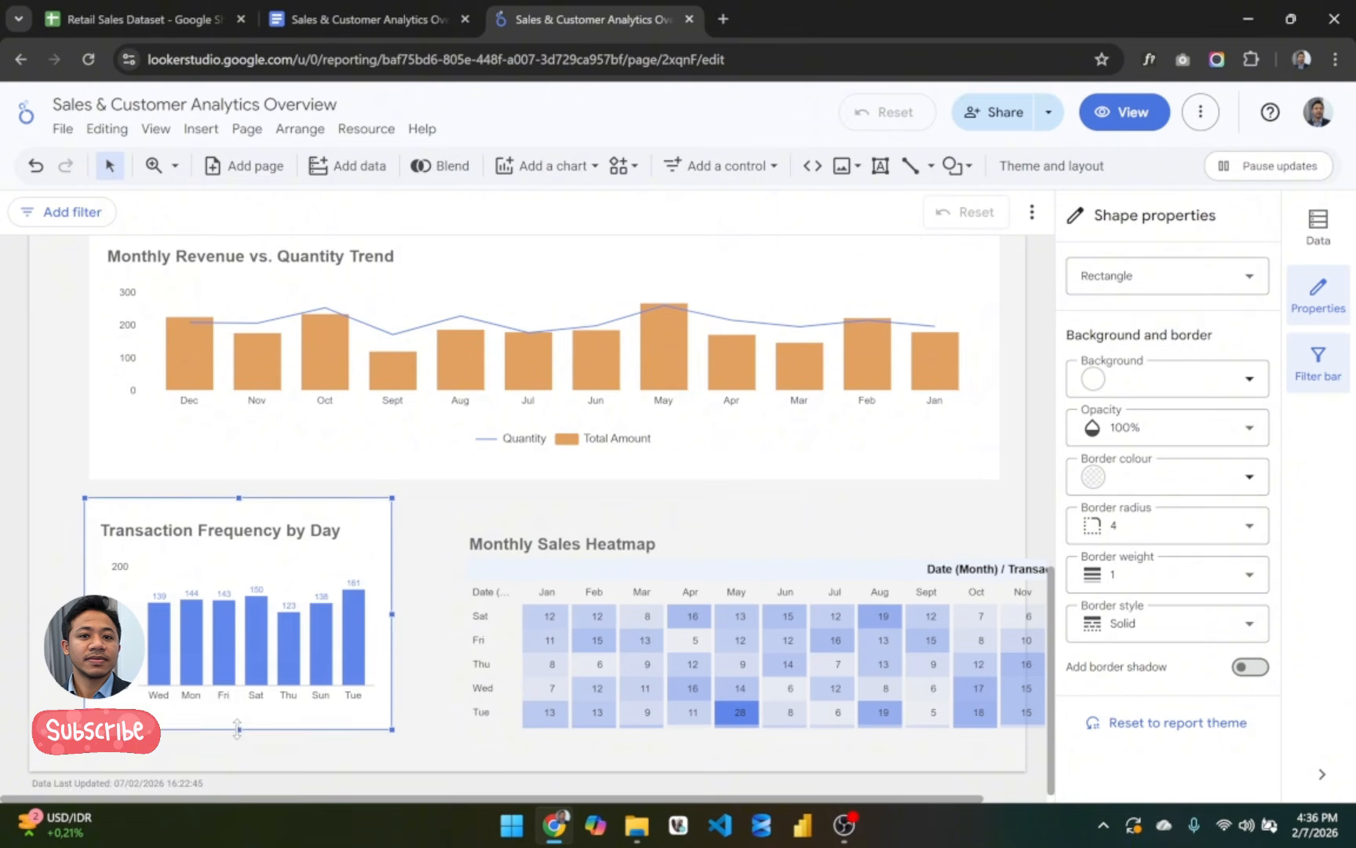
left_click(430, 668)
left_click(279, 721)
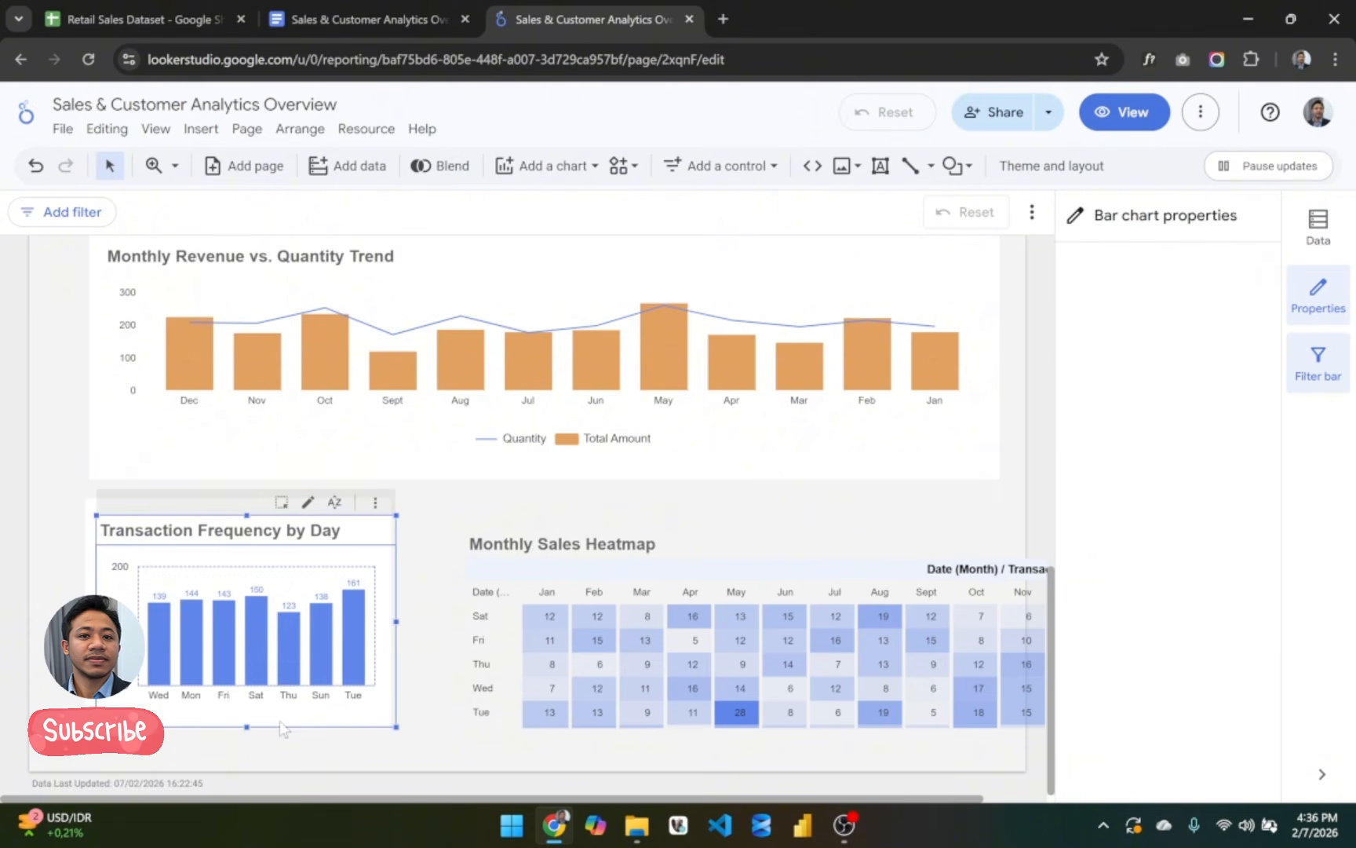
Step: Copy the Transaction Frequency by Day panel and place the copy directly beside it, over the Monthly Sales Heatmap
left_click(90, 715)
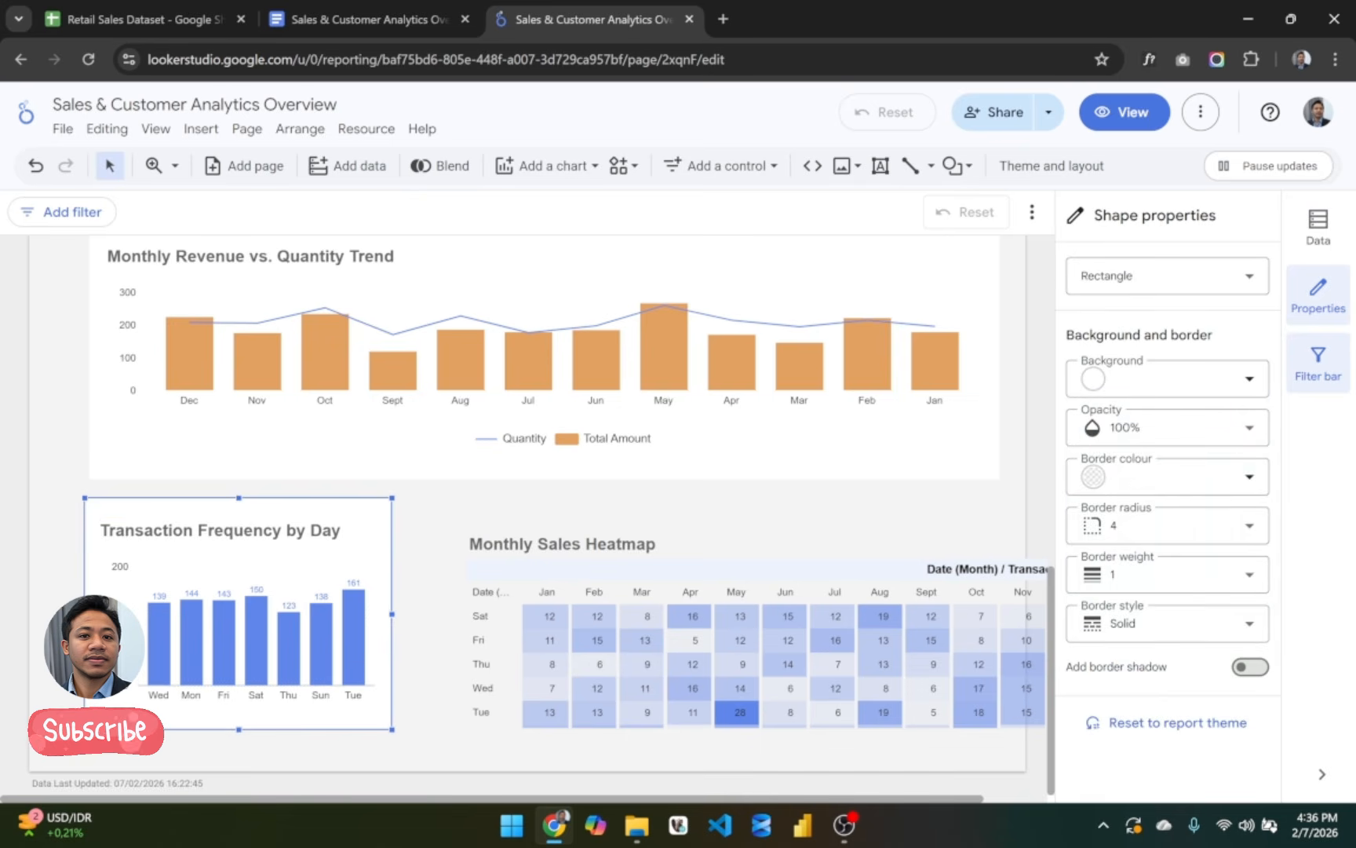
left_click_drag(96, 560, 403, 552)
scroll(668, 616, "right", 2)
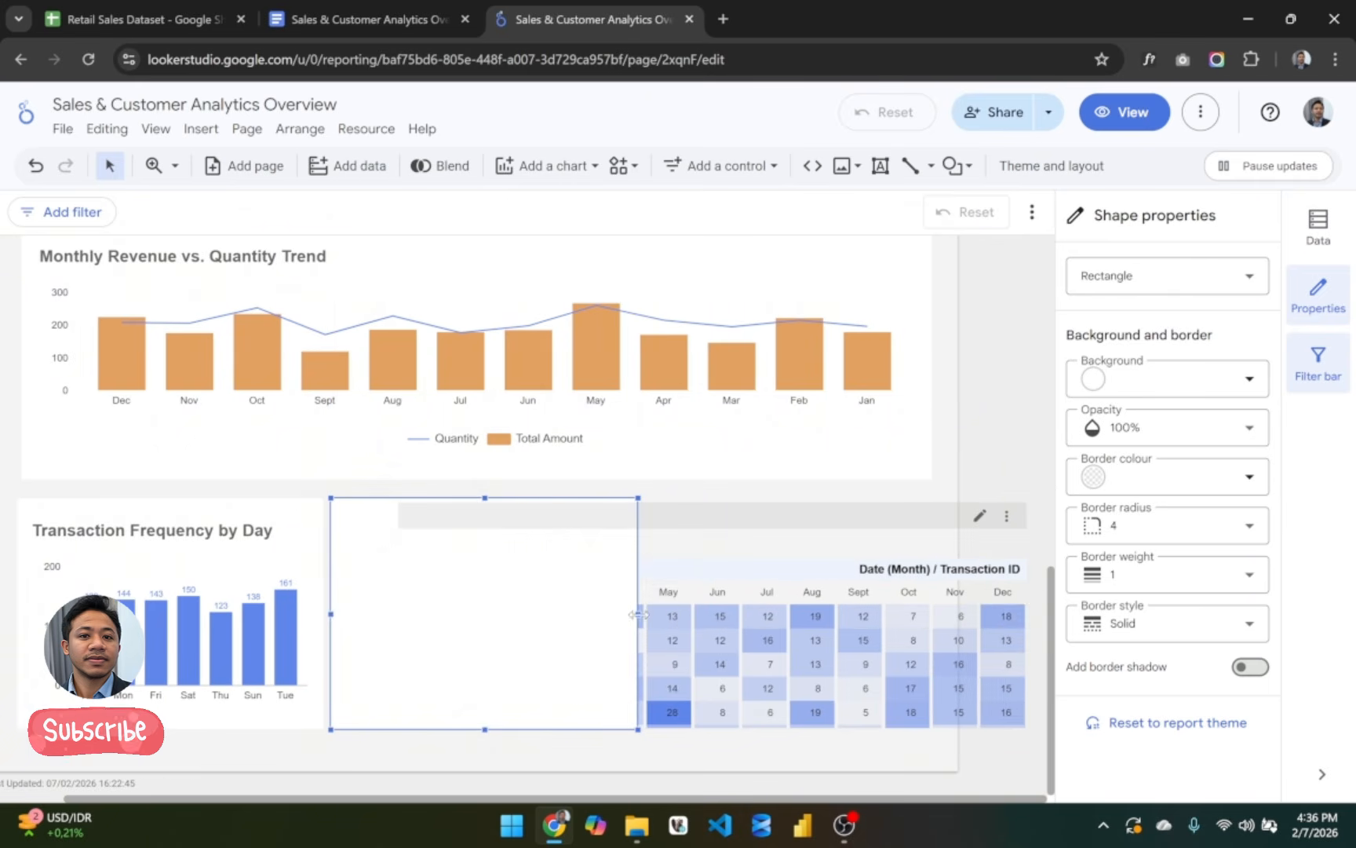
Step: Widen the copied white panel to the Monthly Revenue vs. Quantity Trend panel's edge and bring the Monthly Sales Heatmap in front of it
left_click_drag(639, 613, 931, 611)
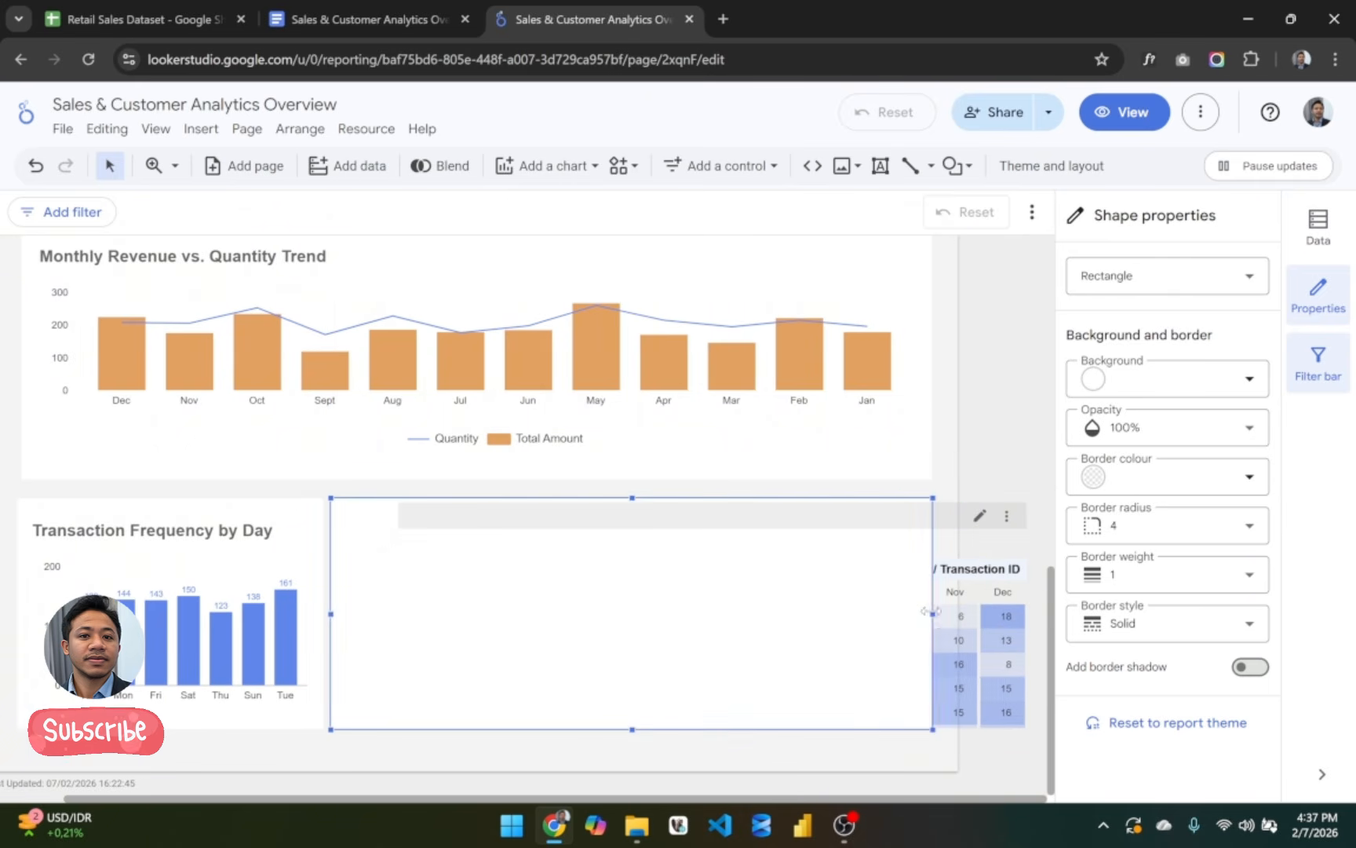
left_click(1005, 515)
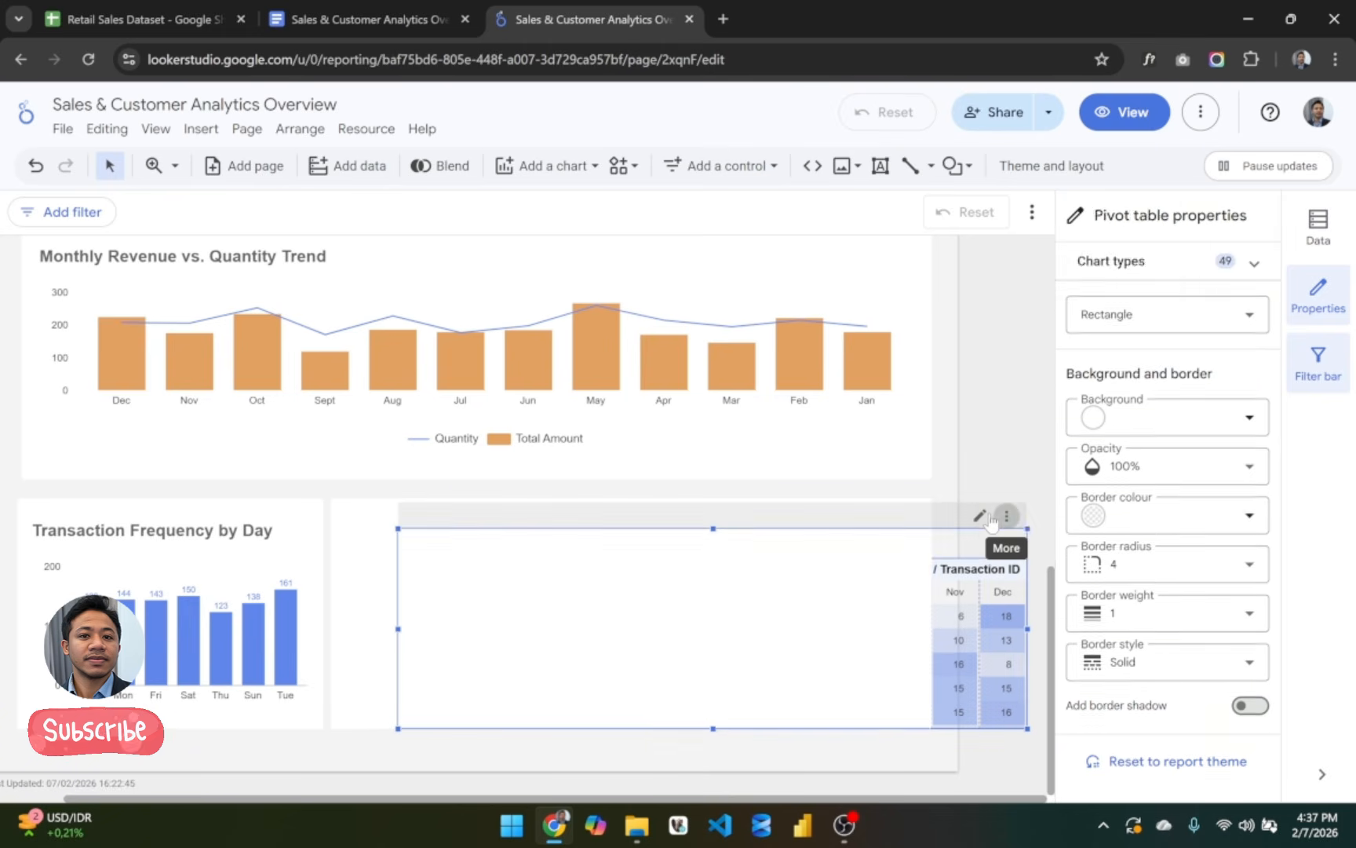
mouse_move(991, 525)
key("ctrl+v")
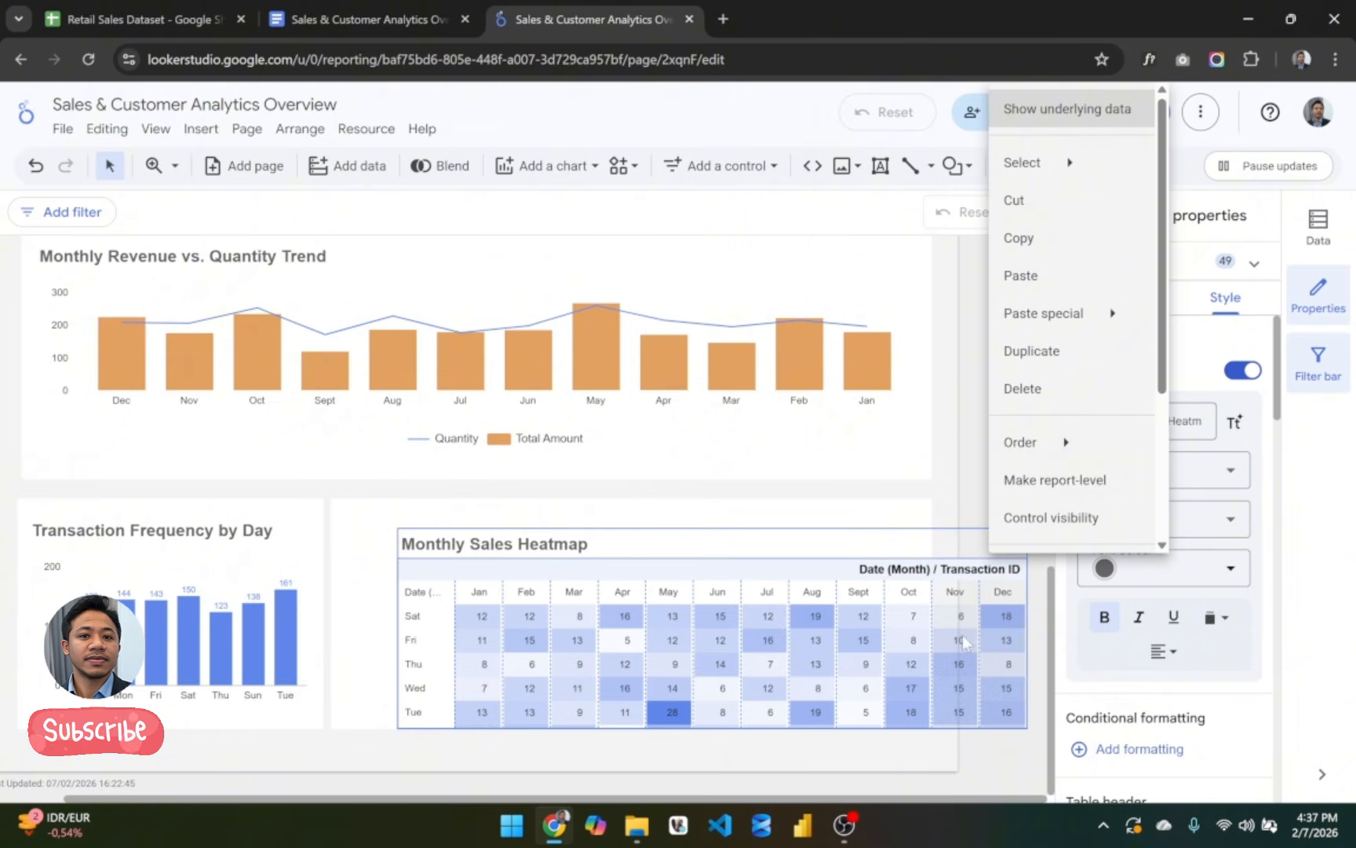
left_click(729, 540)
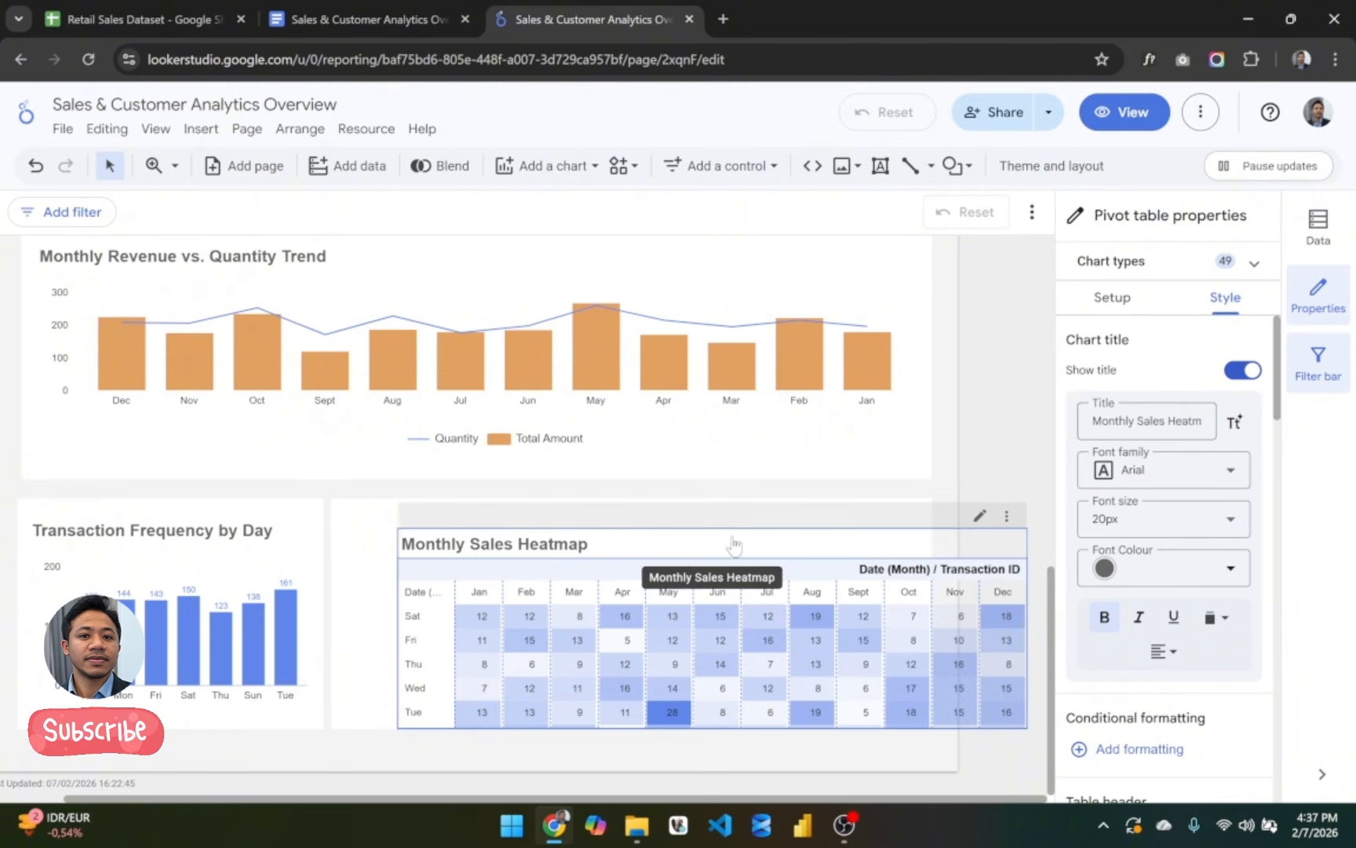
Step: Move the Monthly Sales Heatmap up within its white panel and try to narrow its month columns
left_click_drag(728, 540, 684, 531)
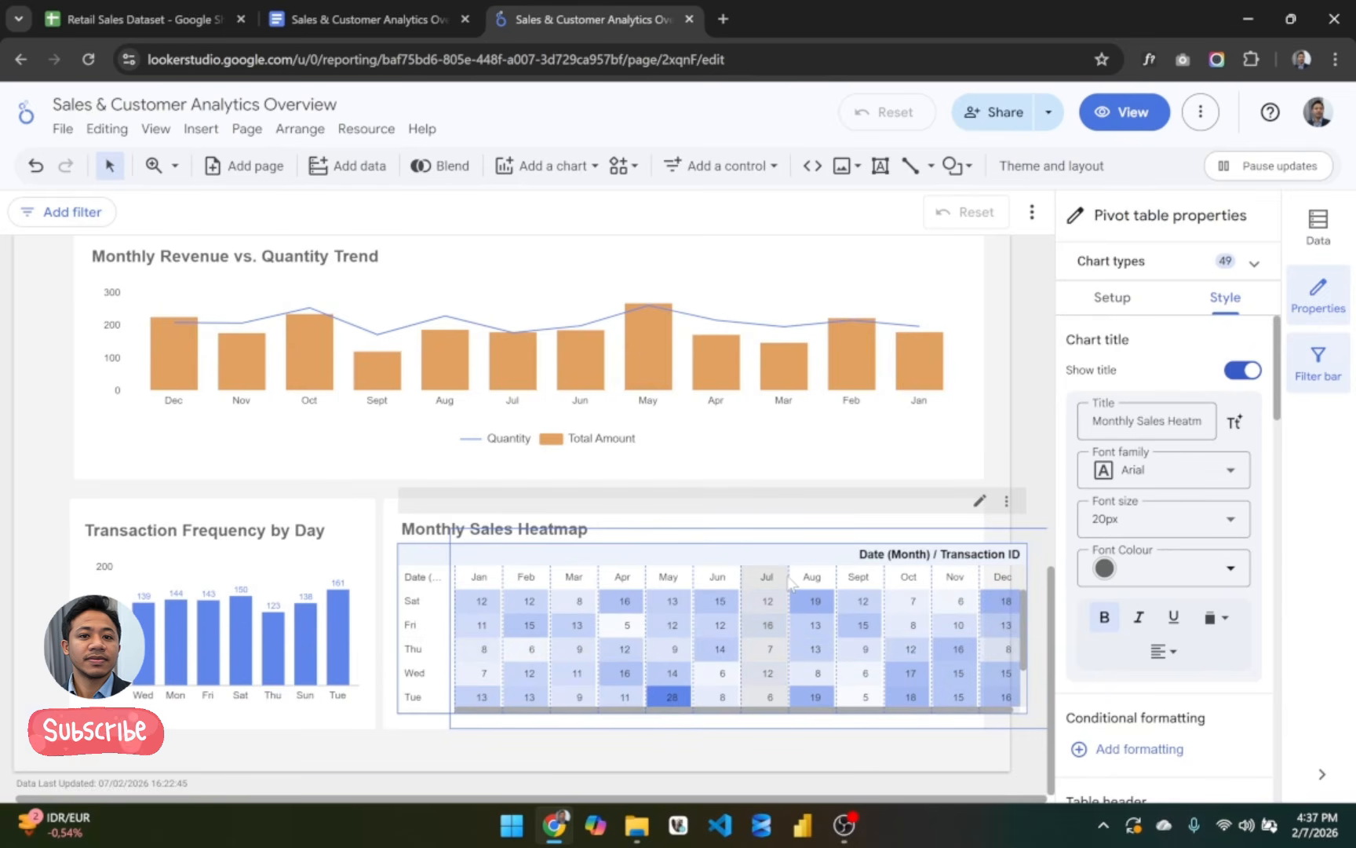
left_click_drag(789, 566, 776, 564)
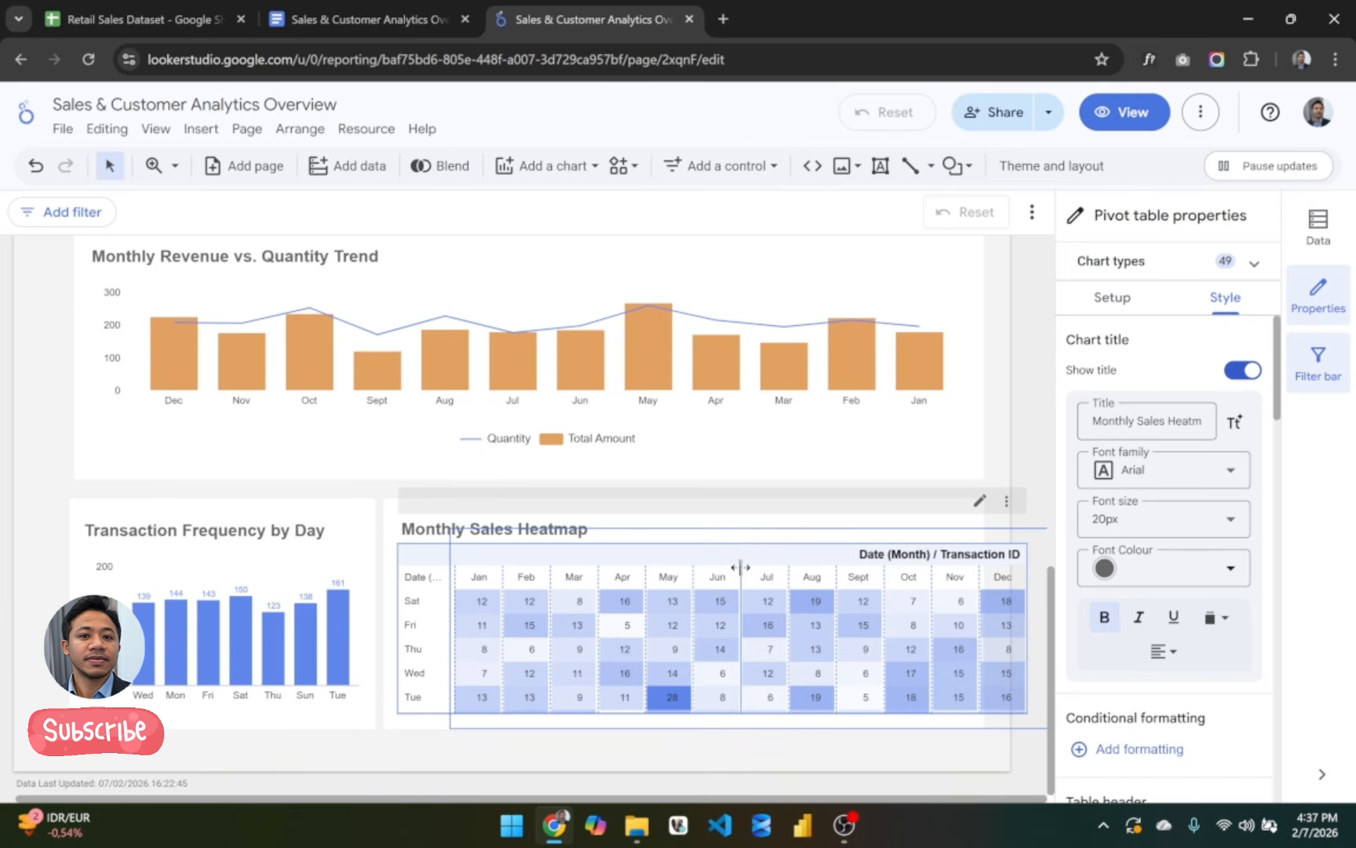
left_click_drag(720, 565, 718, 565)
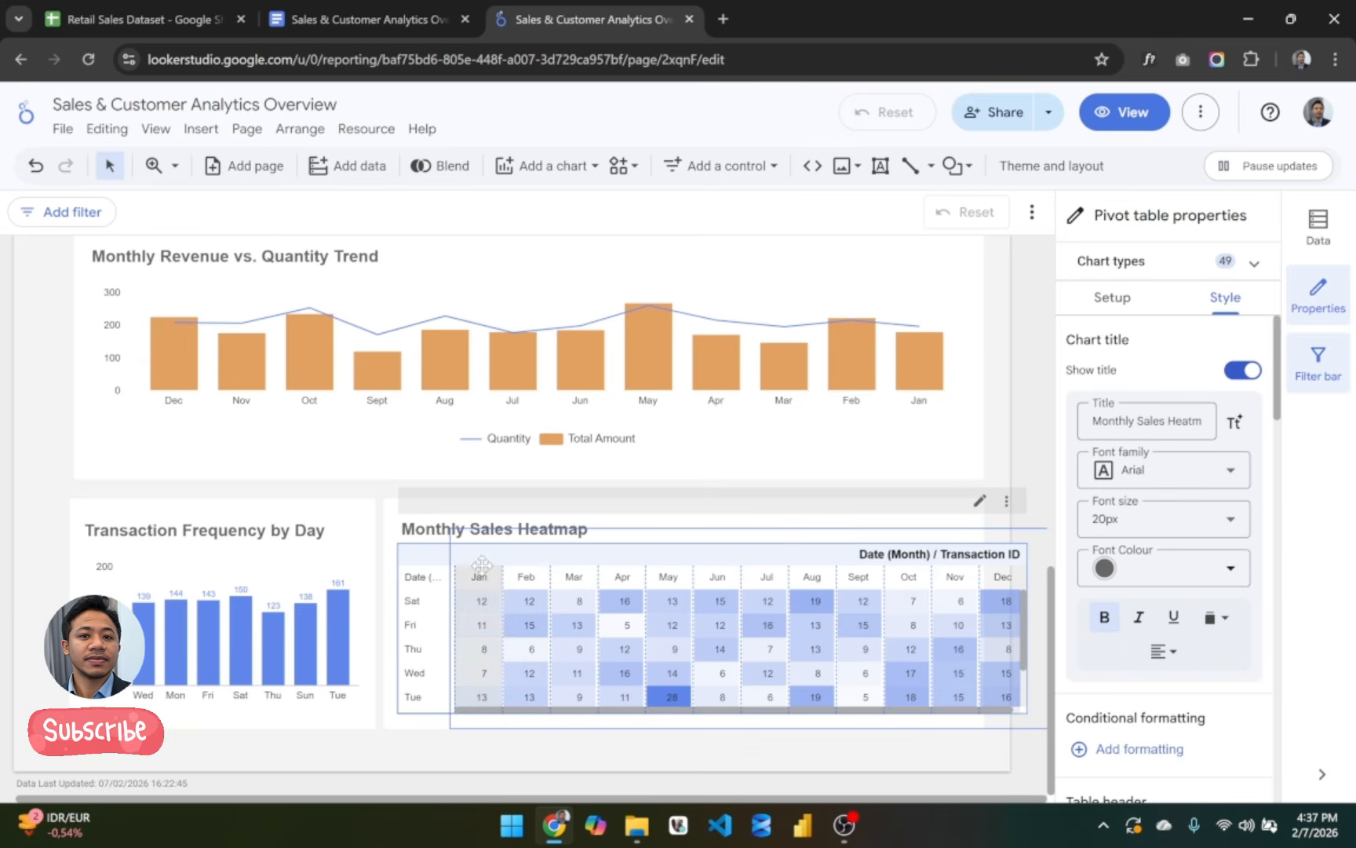
left_click(743, 754)
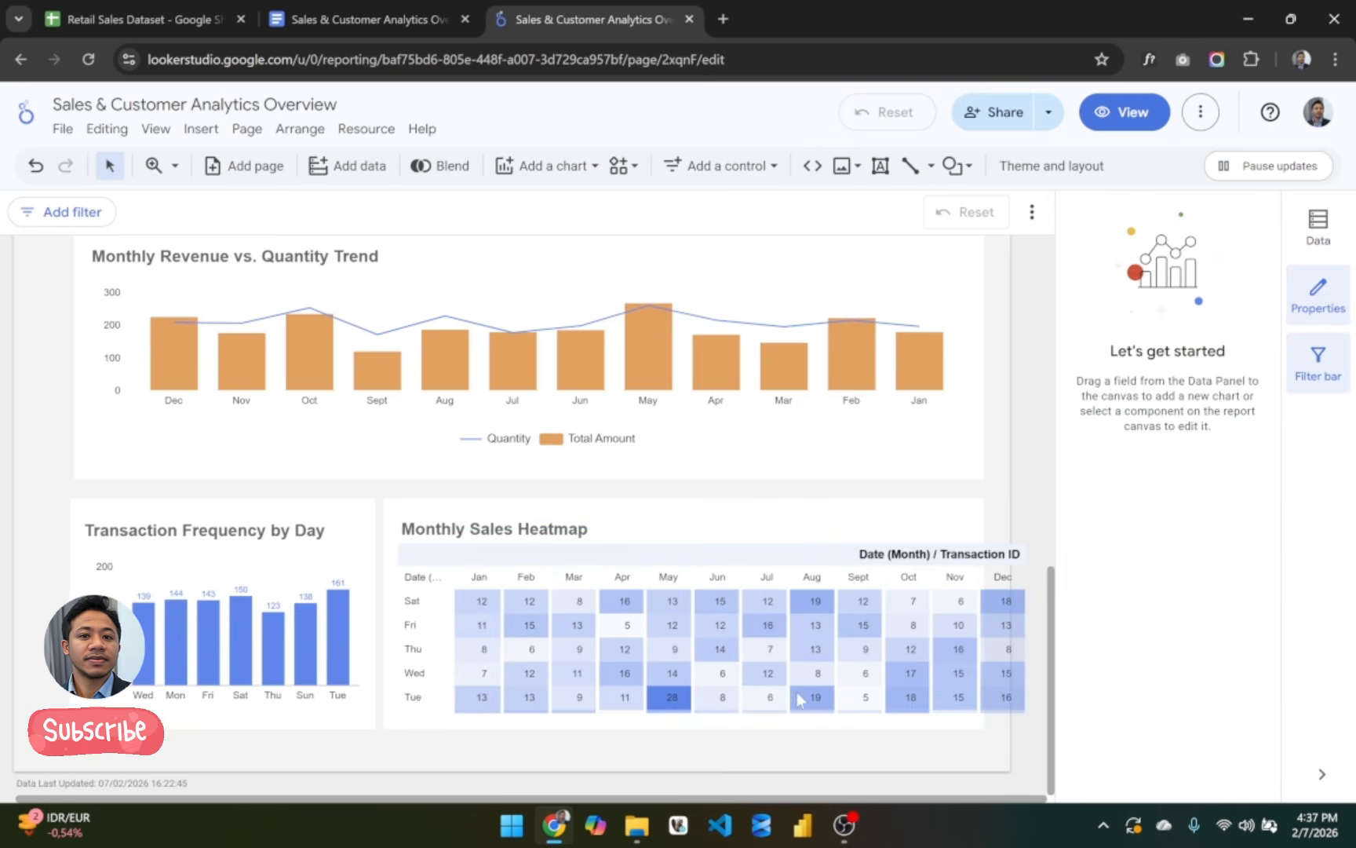
Step: Set the table label font size of the Monthly Sales Heatmap to 8px
left_click(777, 529)
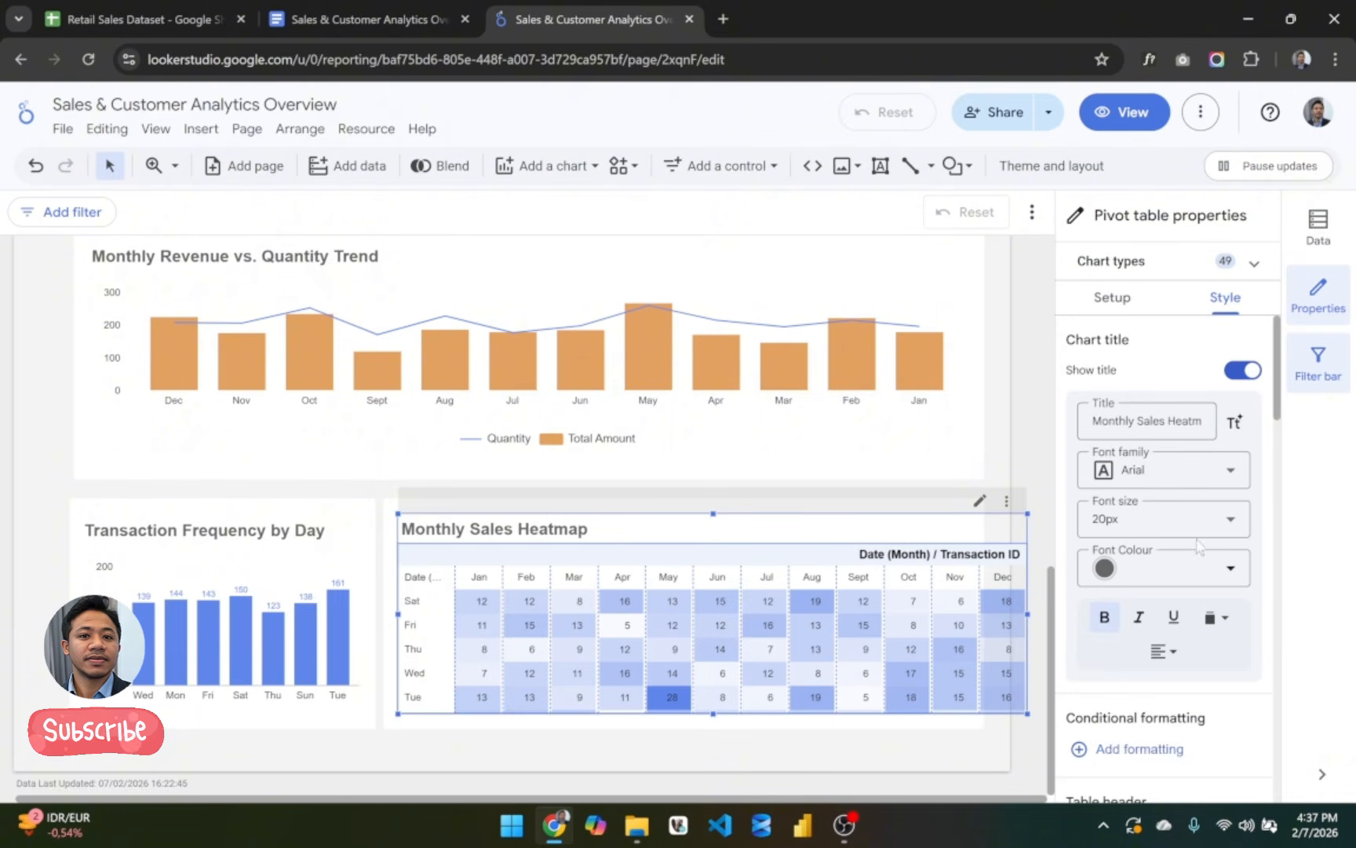
scroll(1197, 547, "down", 7)
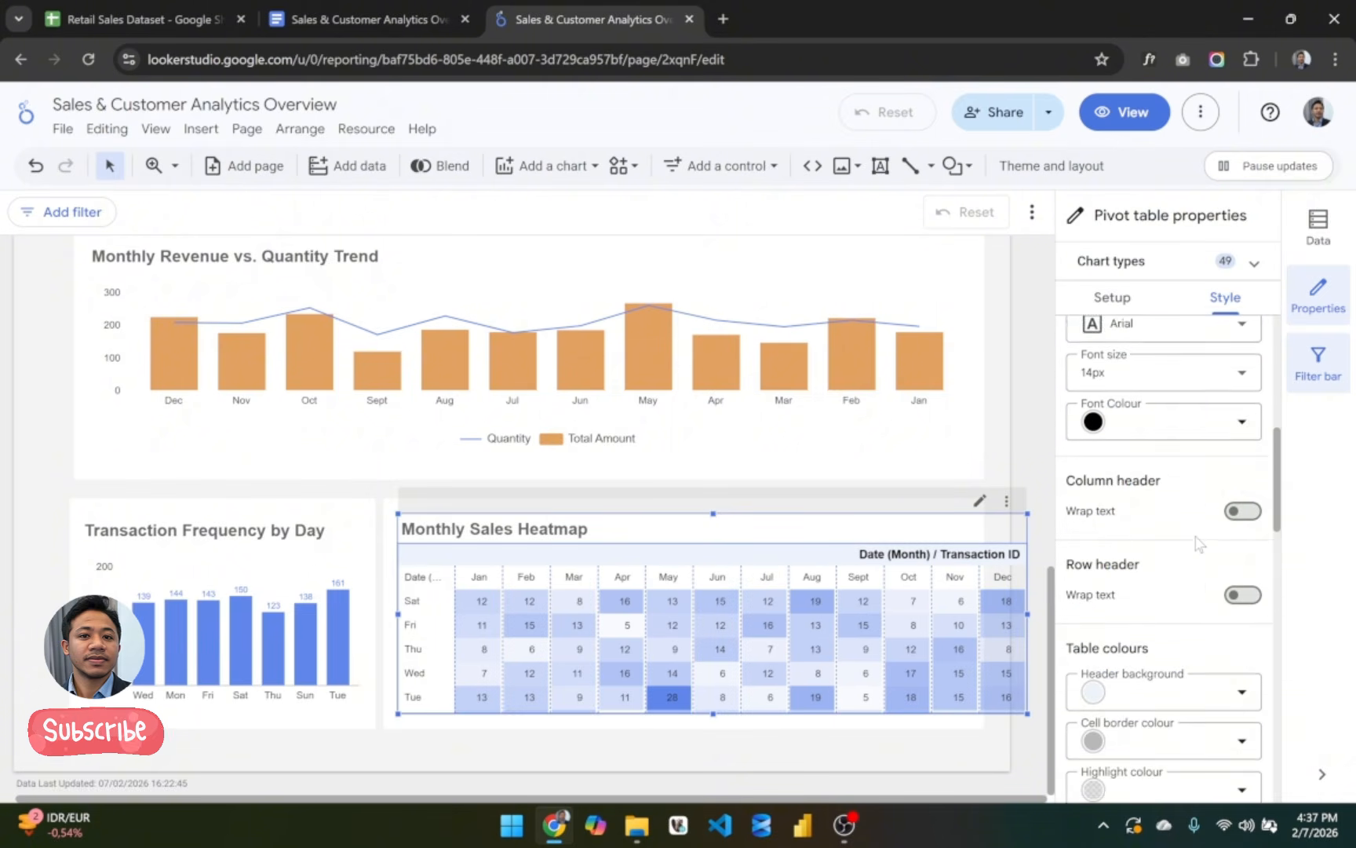
scroll(1197, 542, "down", 5)
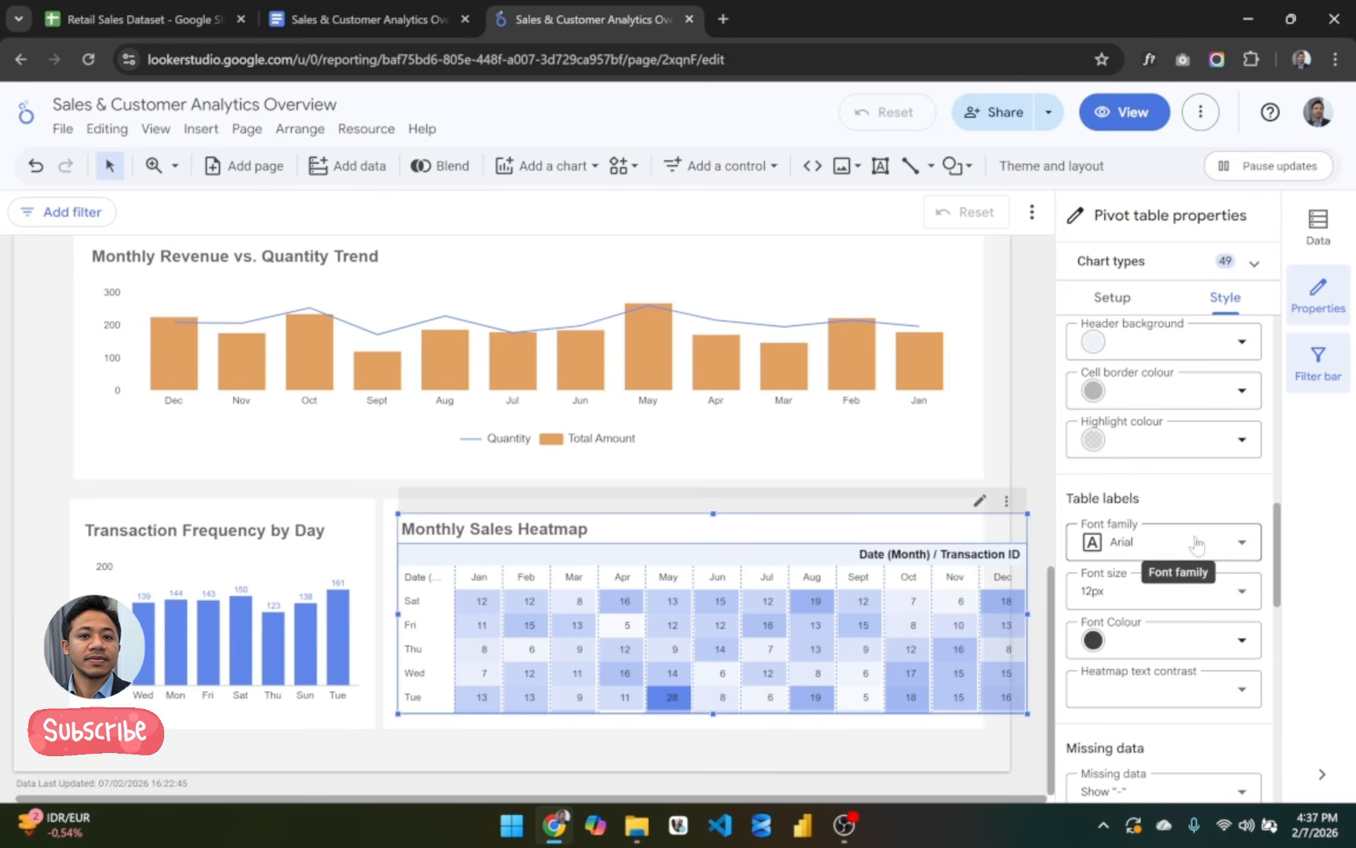
left_click(1174, 593)
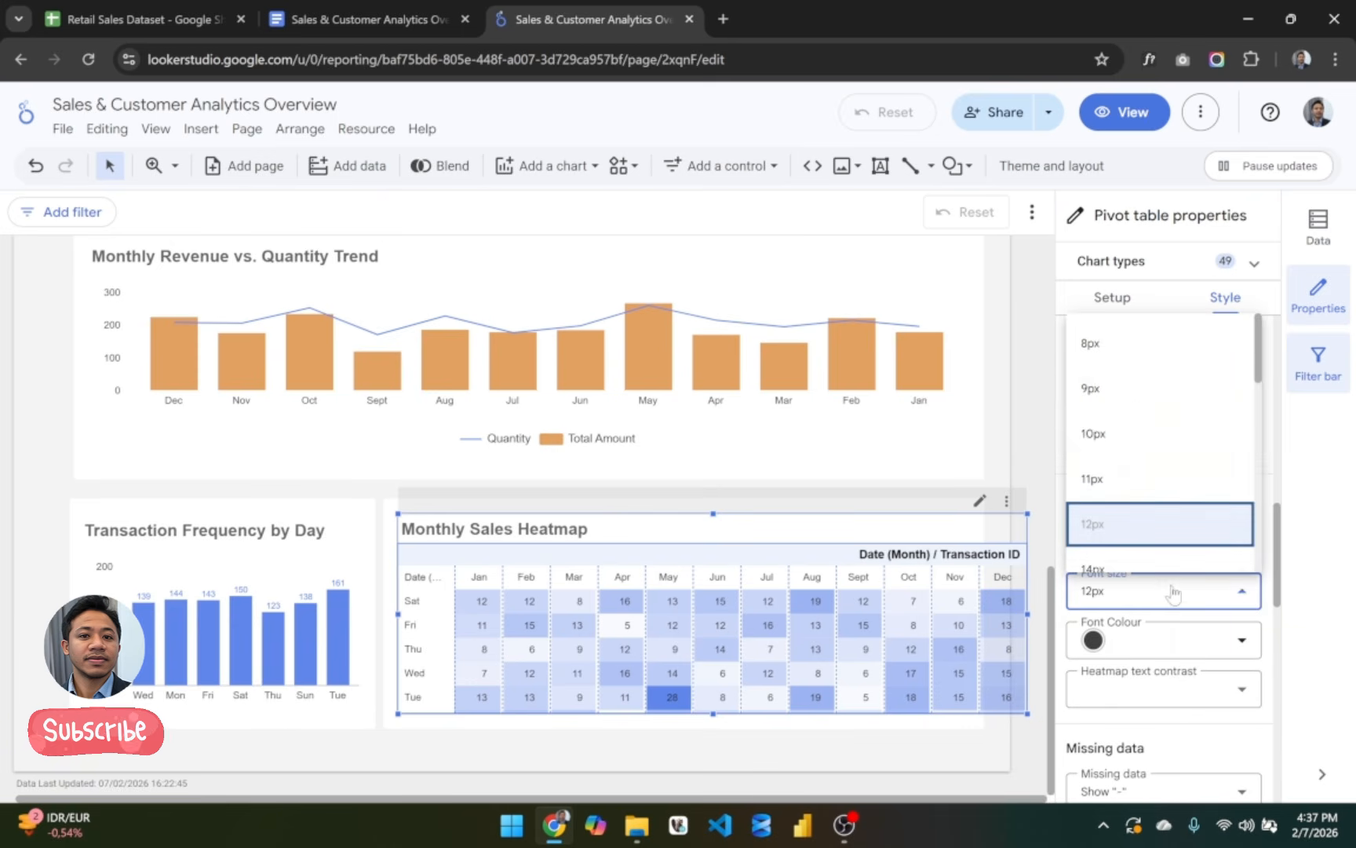
left_click(1131, 357)
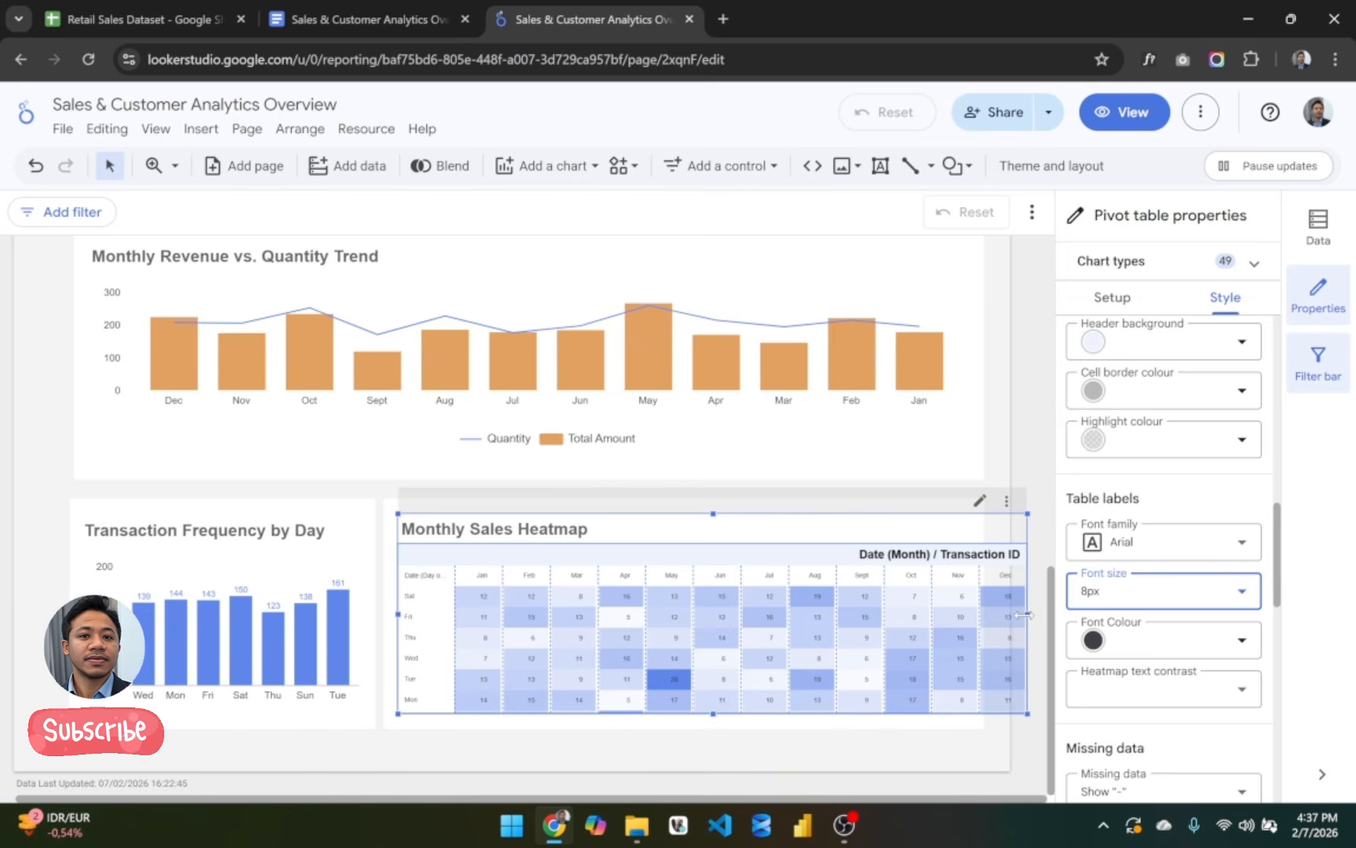
Step: Narrow the Monthly Sales Heatmap to its panel's edge and tighten its row header column so all months through Dec fit
left_click_drag(1025, 615, 964, 608)
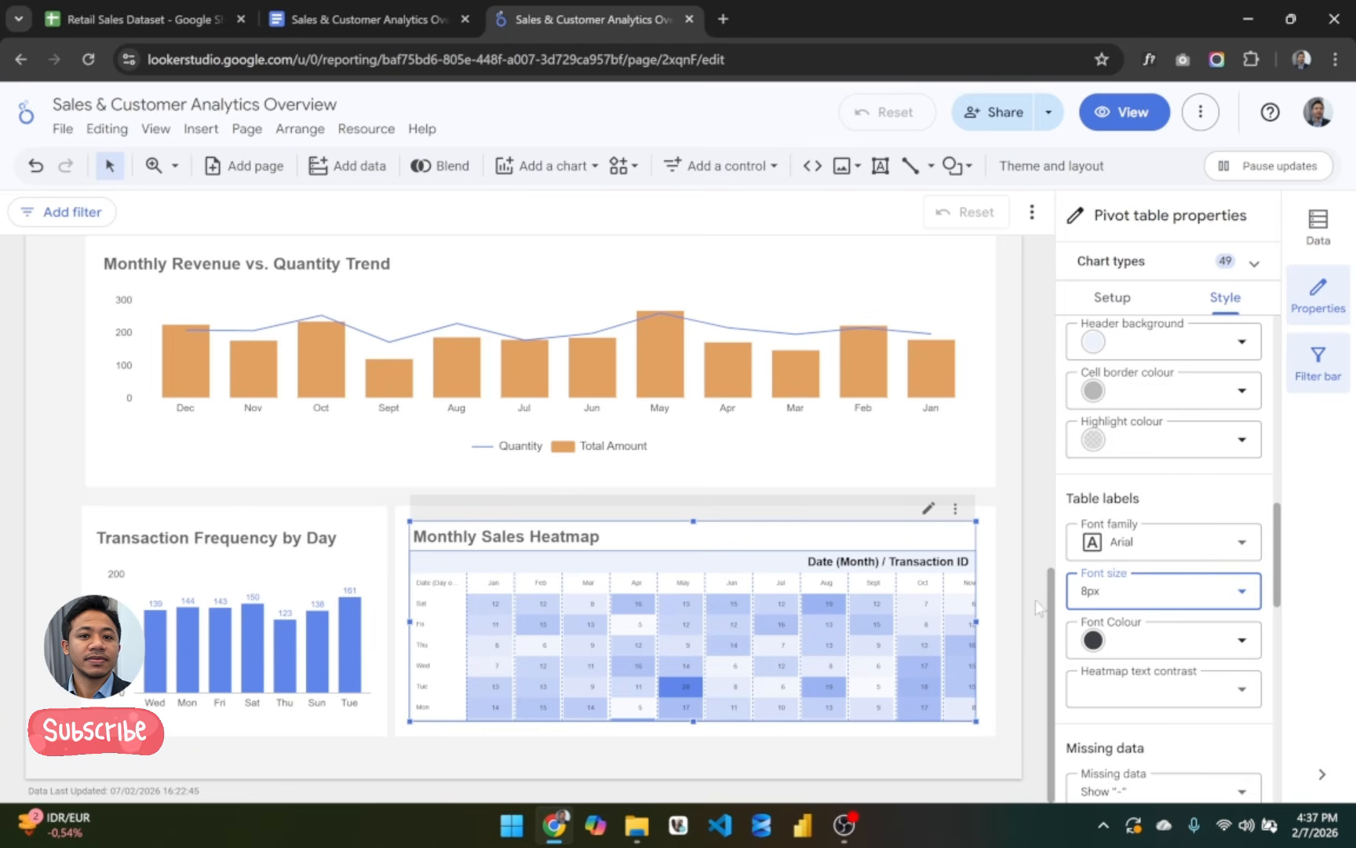
left_click_drag(976, 620, 991, 622)
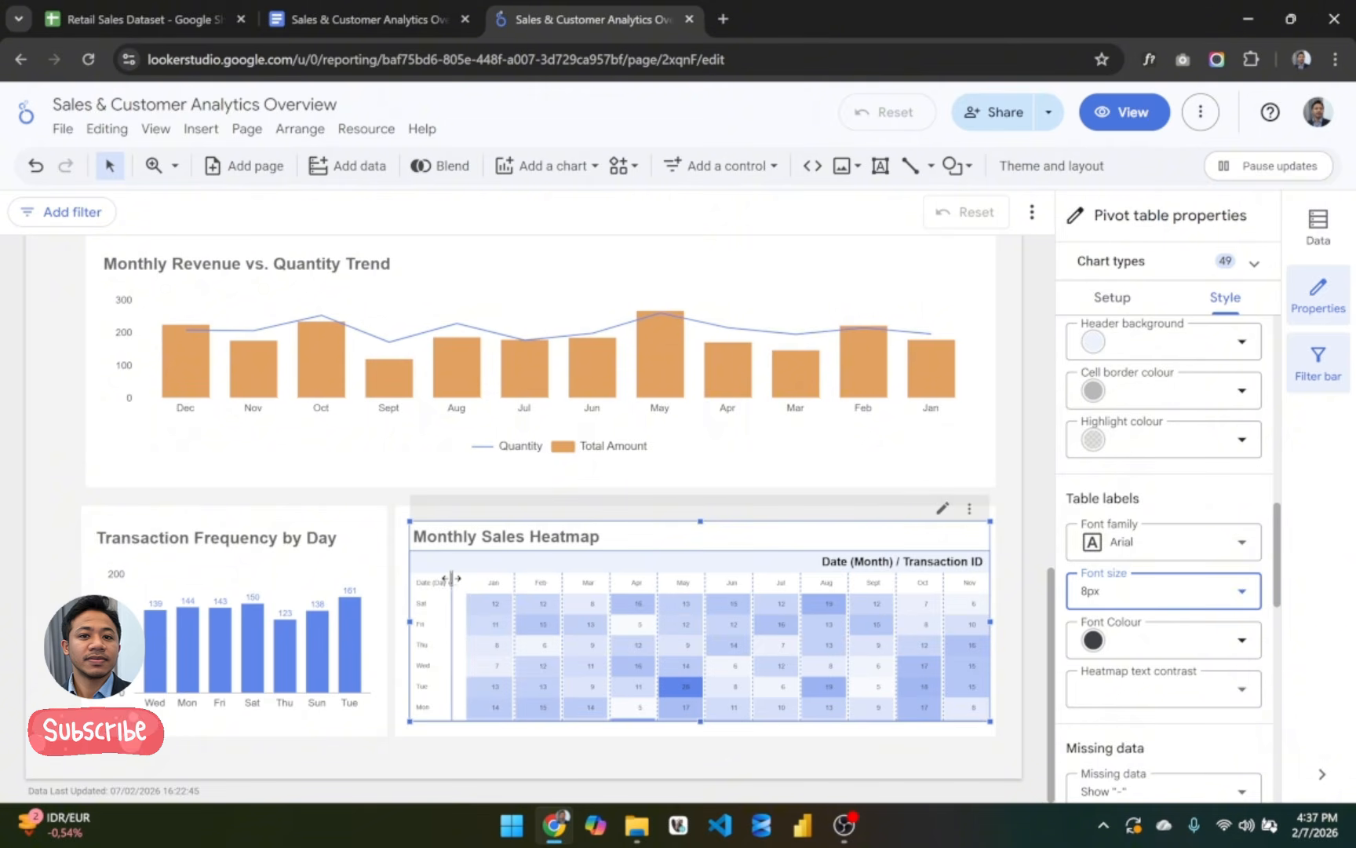
left_click_drag(451, 579, 452, 579)
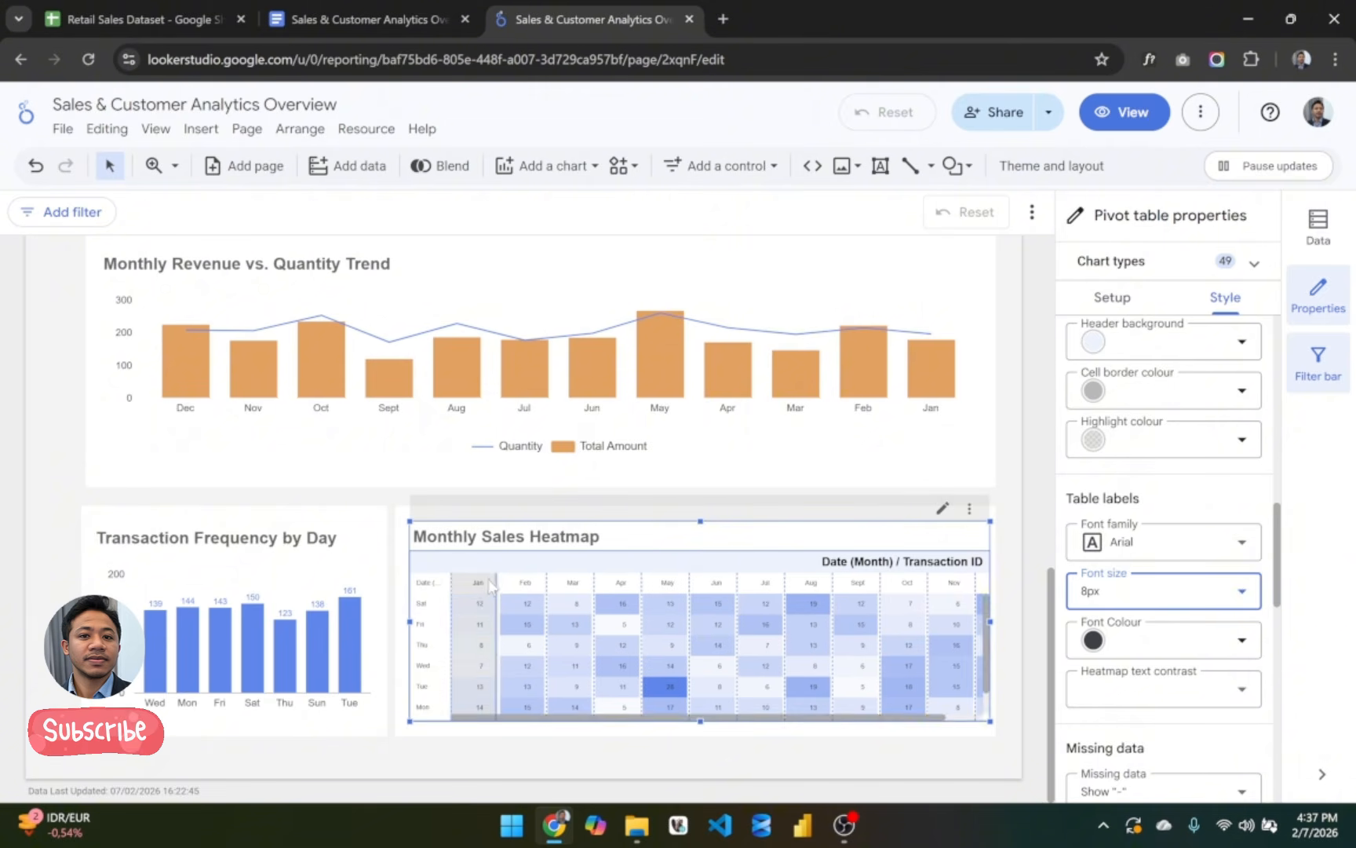
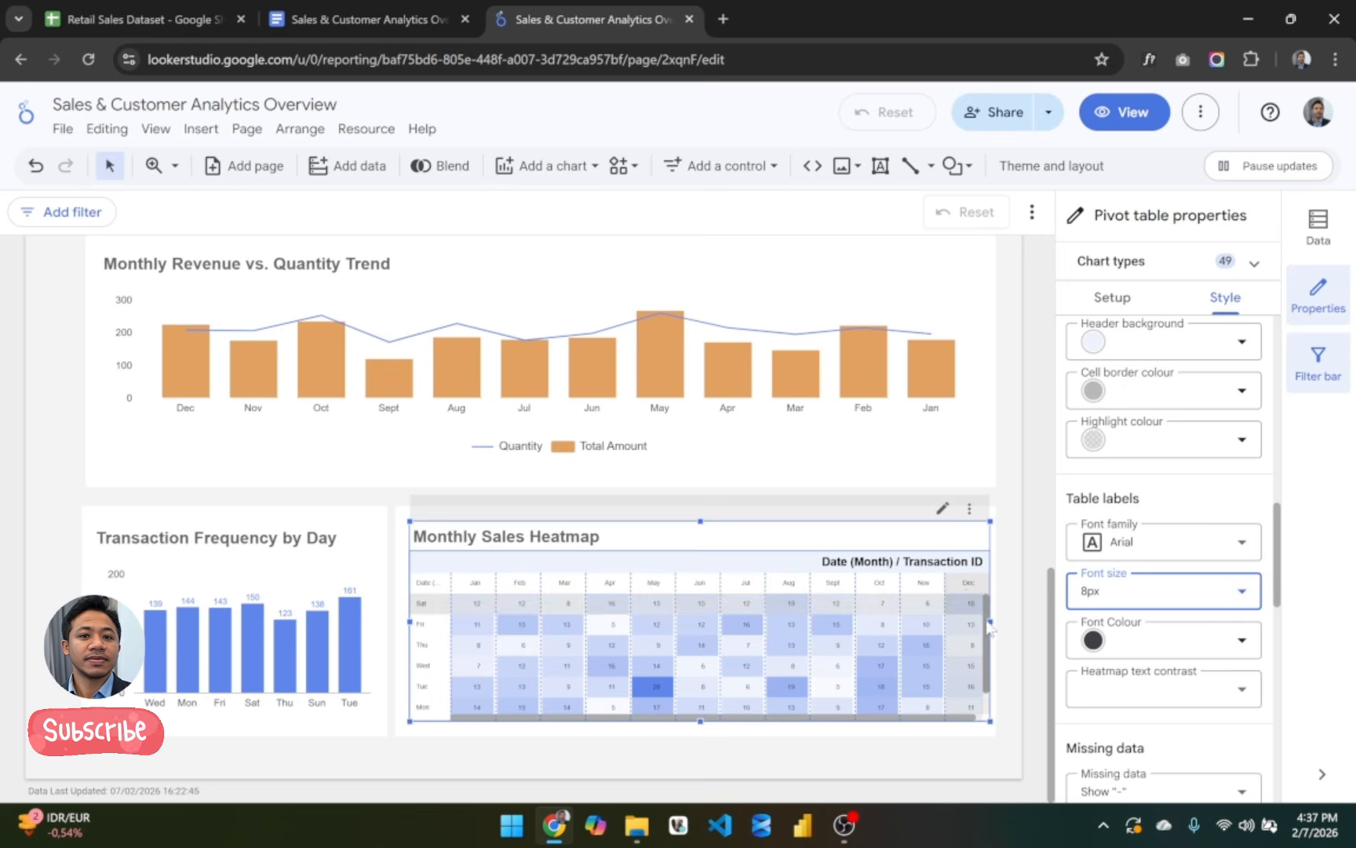
left_click_drag(990, 621, 997, 620)
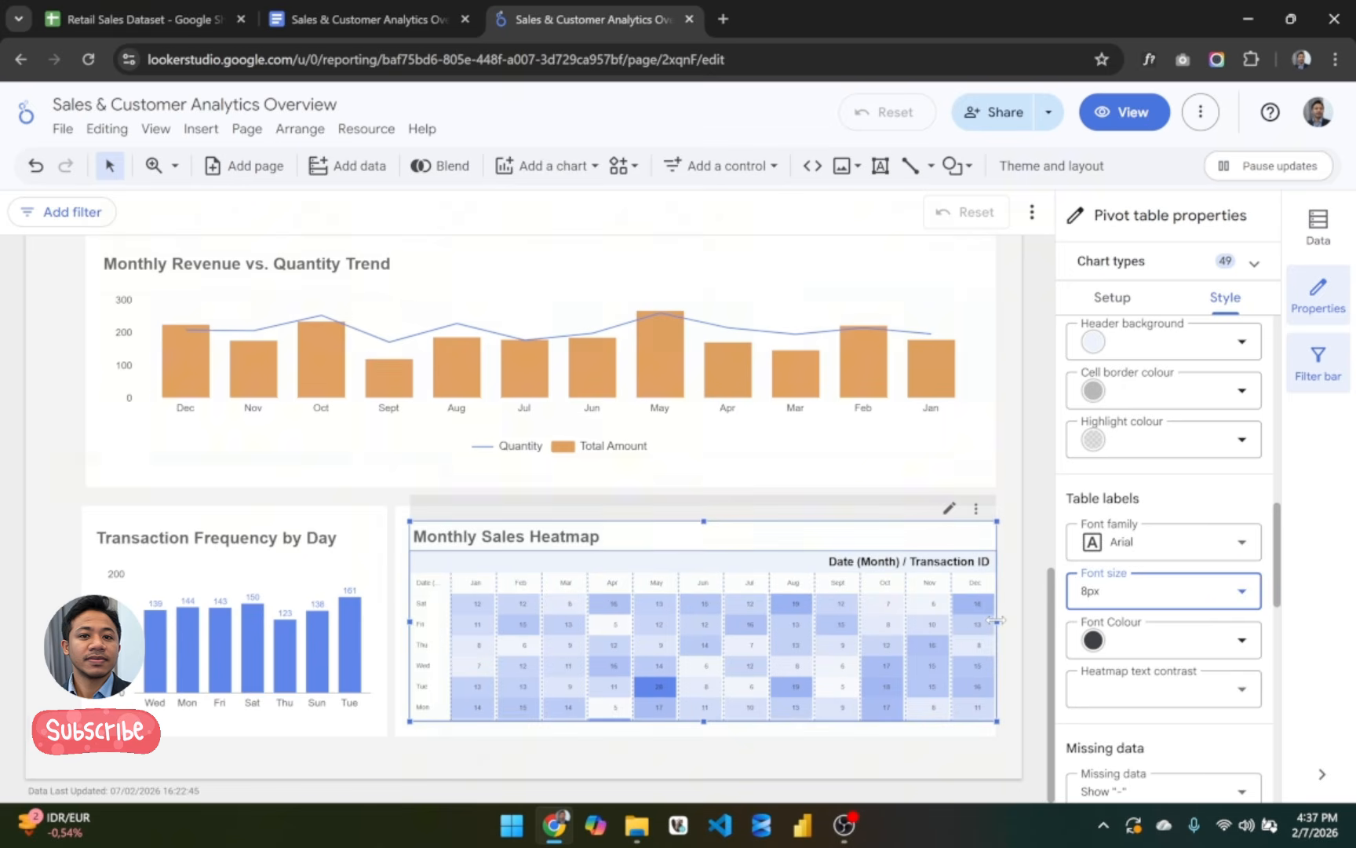
left_click(948, 732)
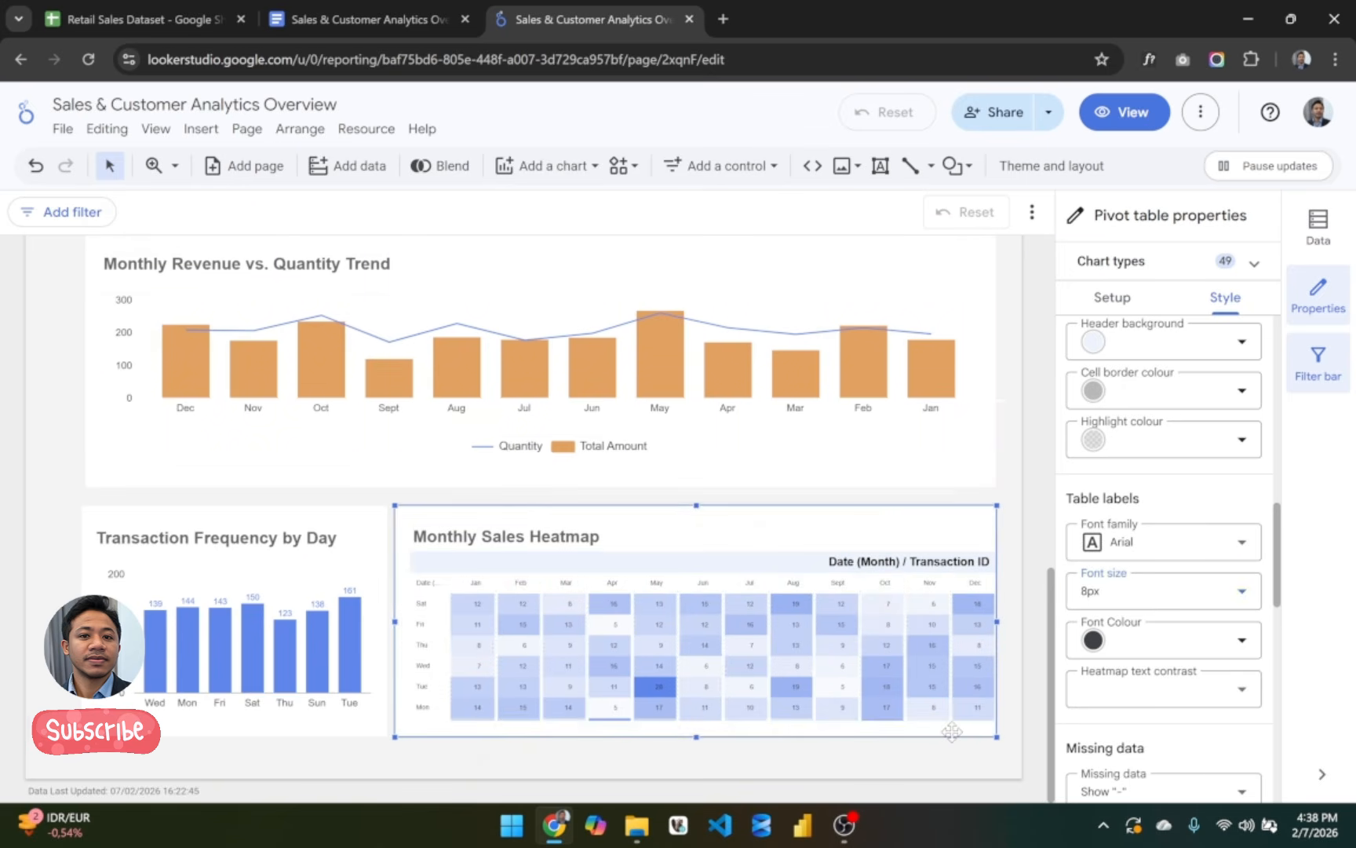
left_click(1006, 484)
Step: Preview the whole dashboard in view mode, examining the layout from the filters down to the heatmap, and return to editing
scroll(1006, 485, "up", 10)
scroll(1006, 484, "down", 10)
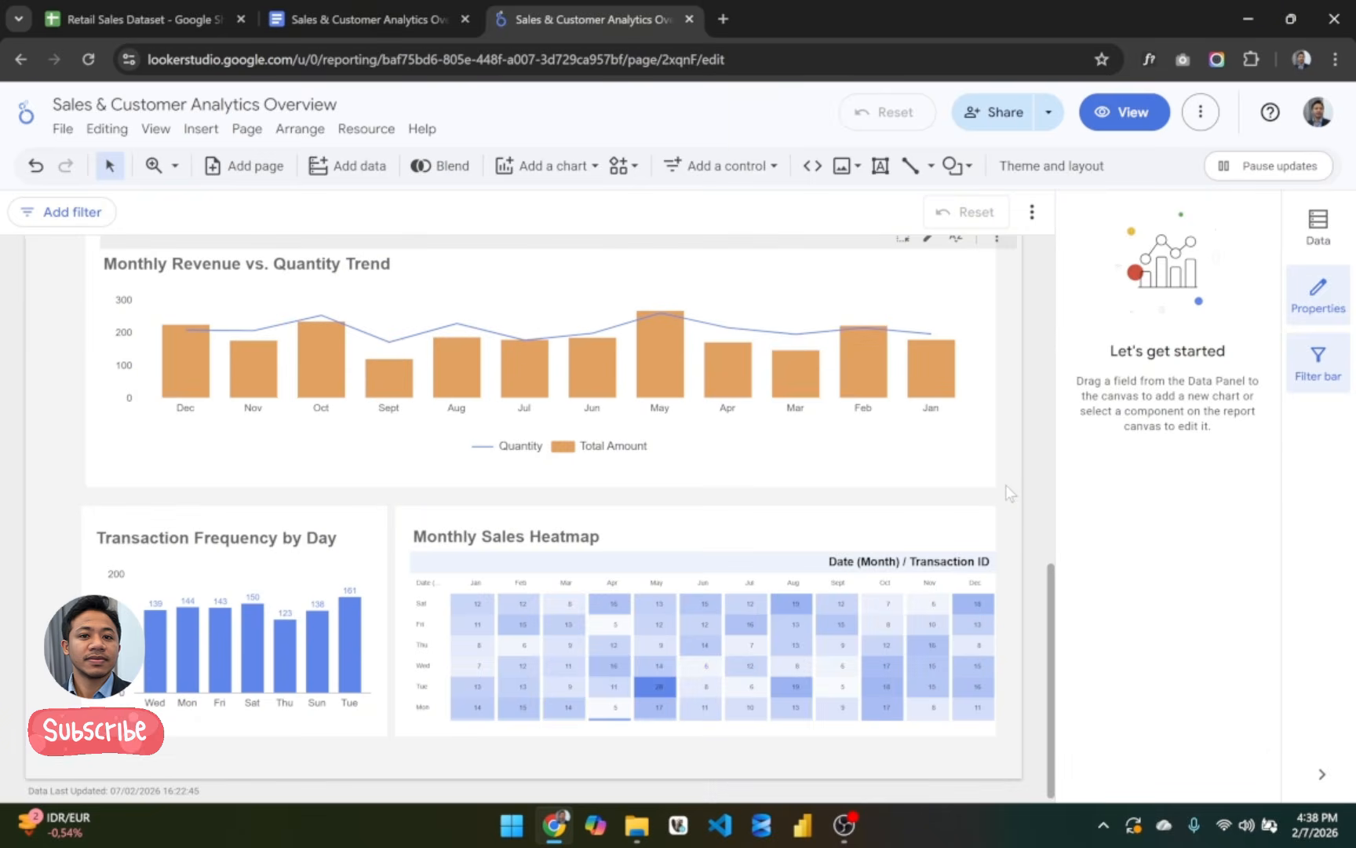
scroll(942, 339, "up", 10)
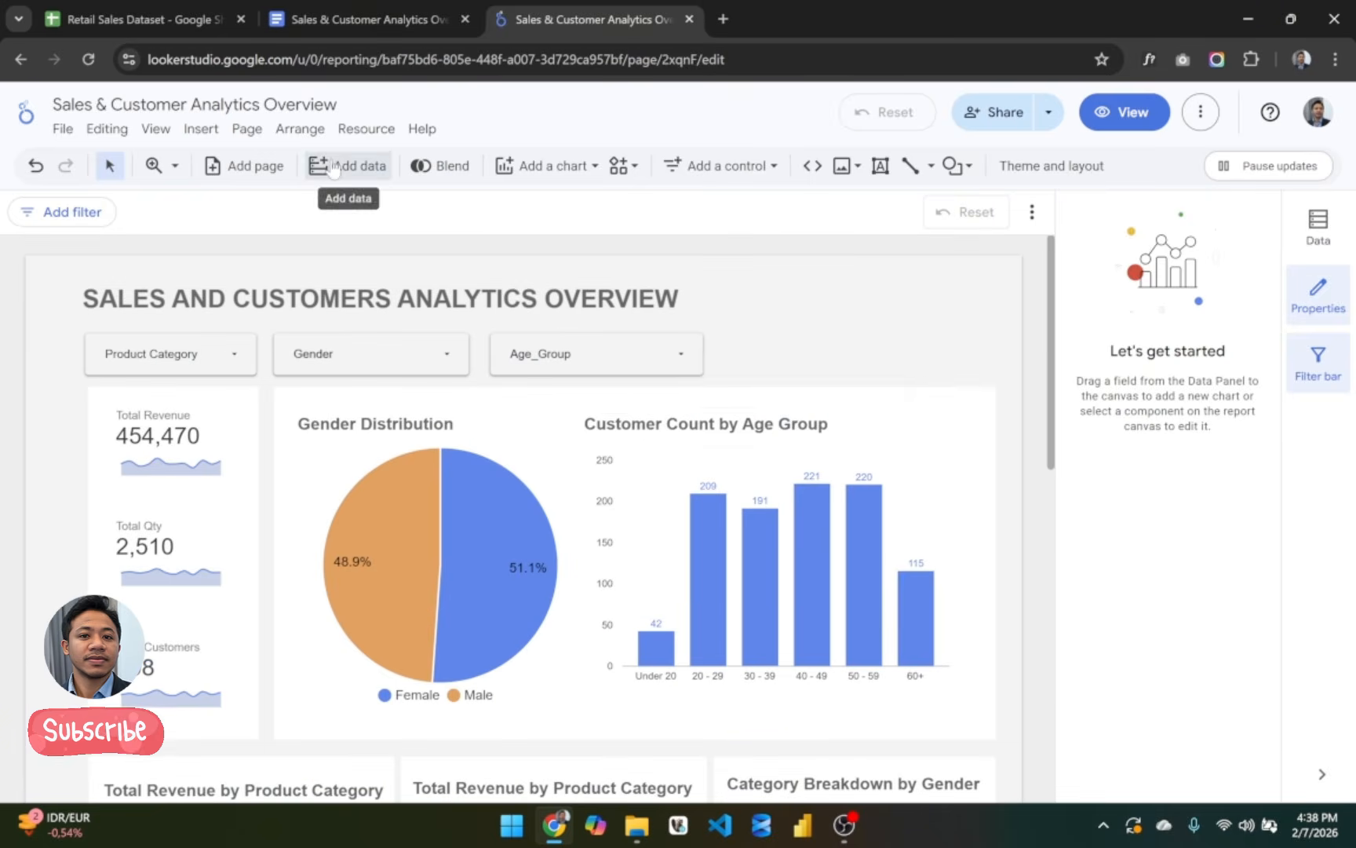
left_click(1124, 112)
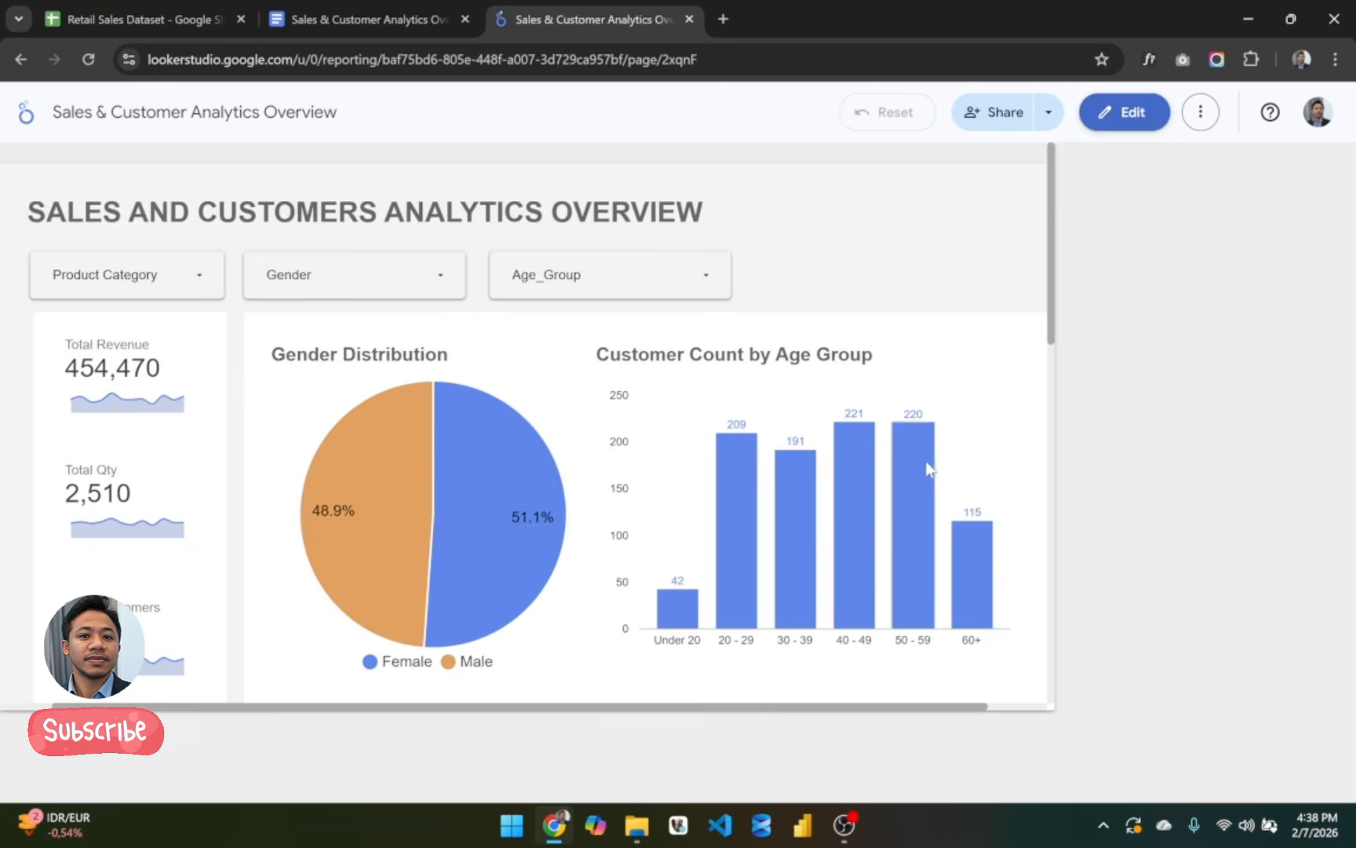
scroll(1176, 539, "down", 8)
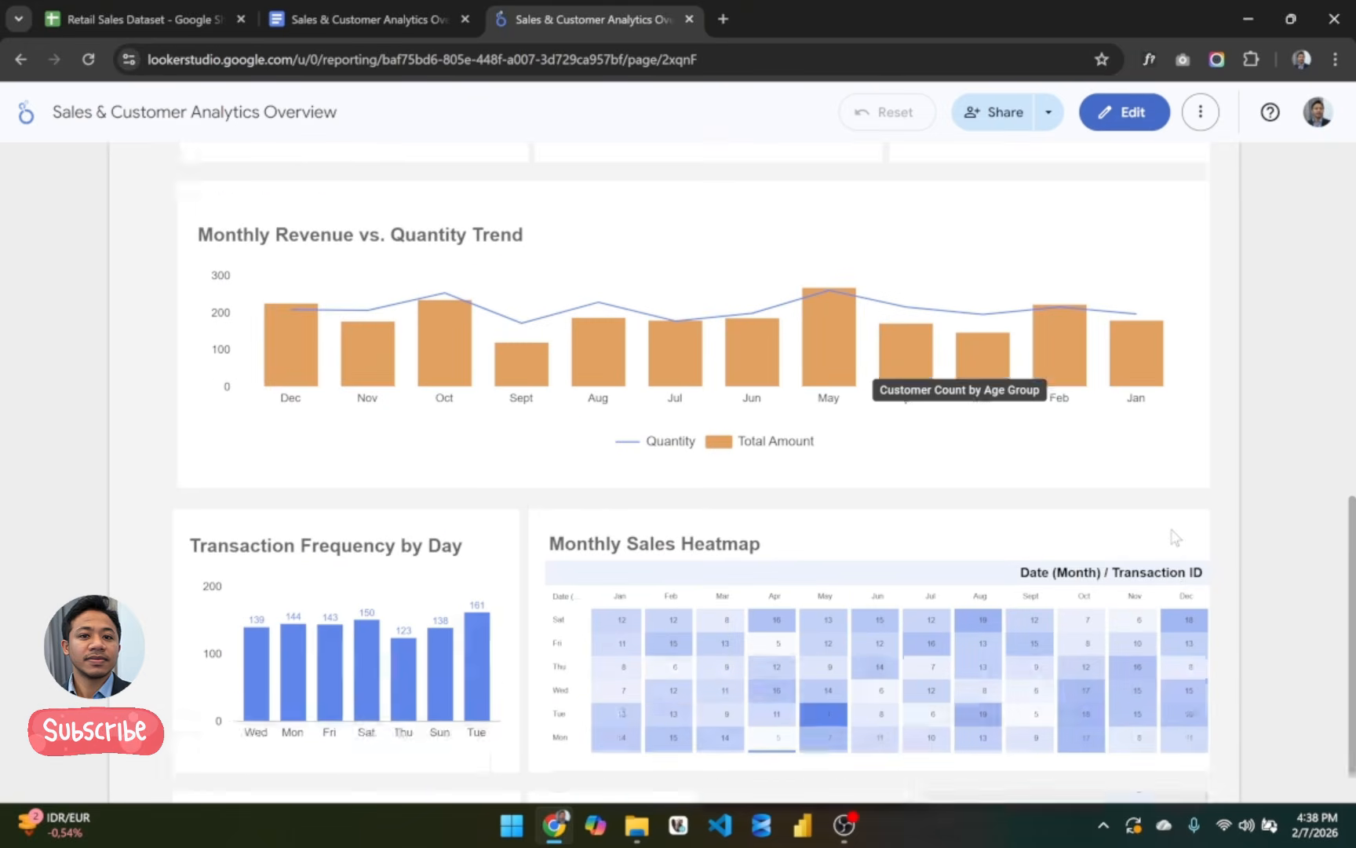
scroll(1175, 538, "down", 1)
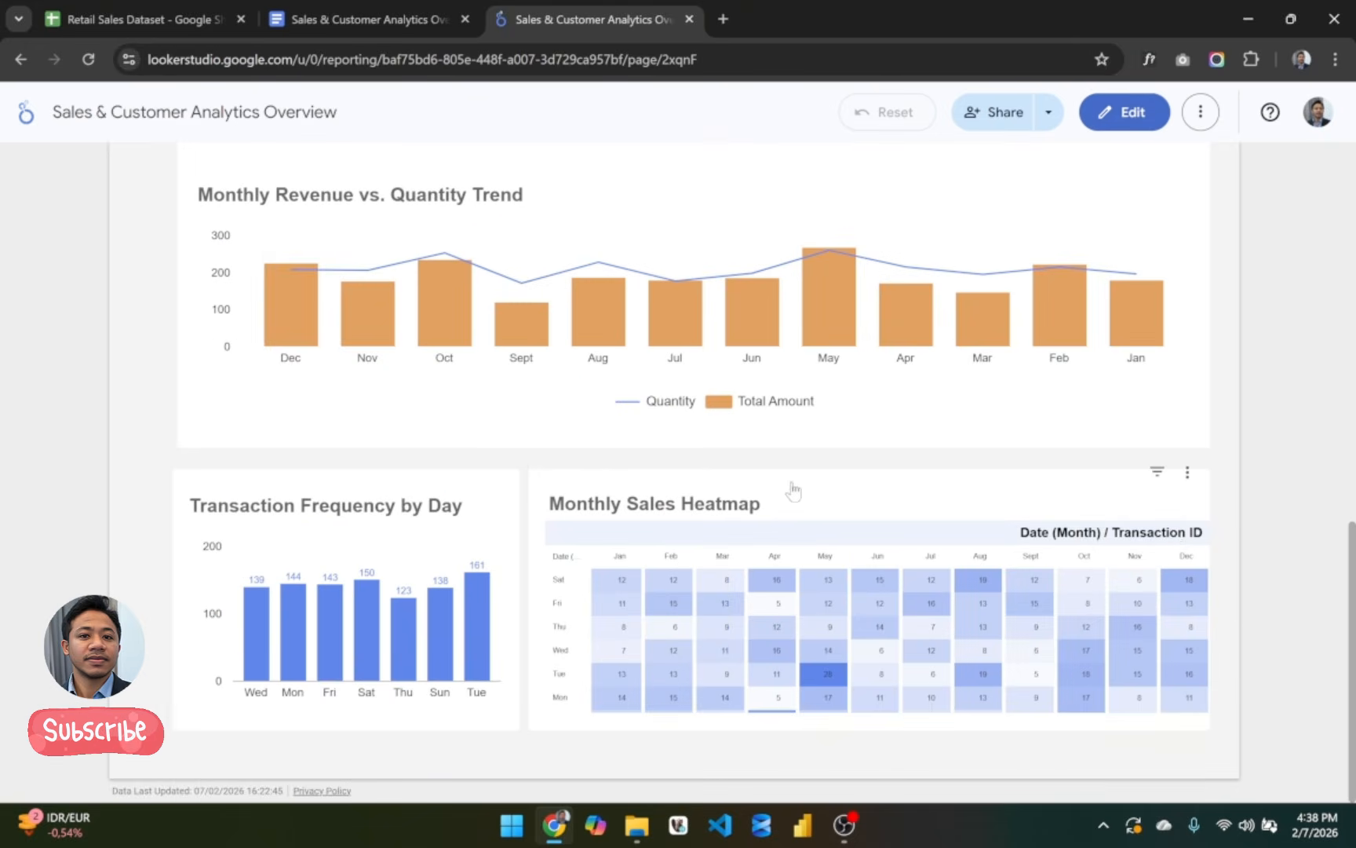
scroll(793, 491, "up", 10)
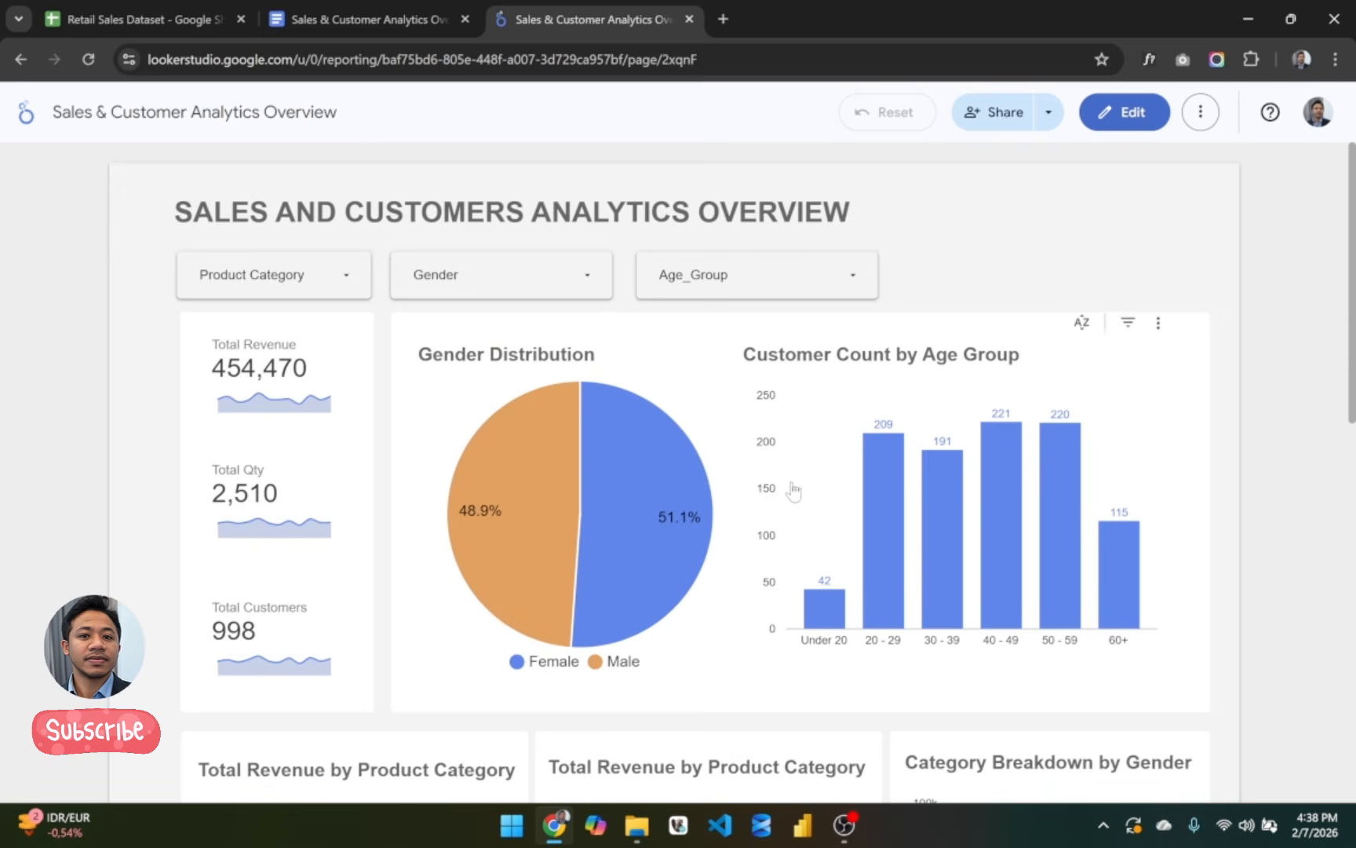
left_click(1132, 115)
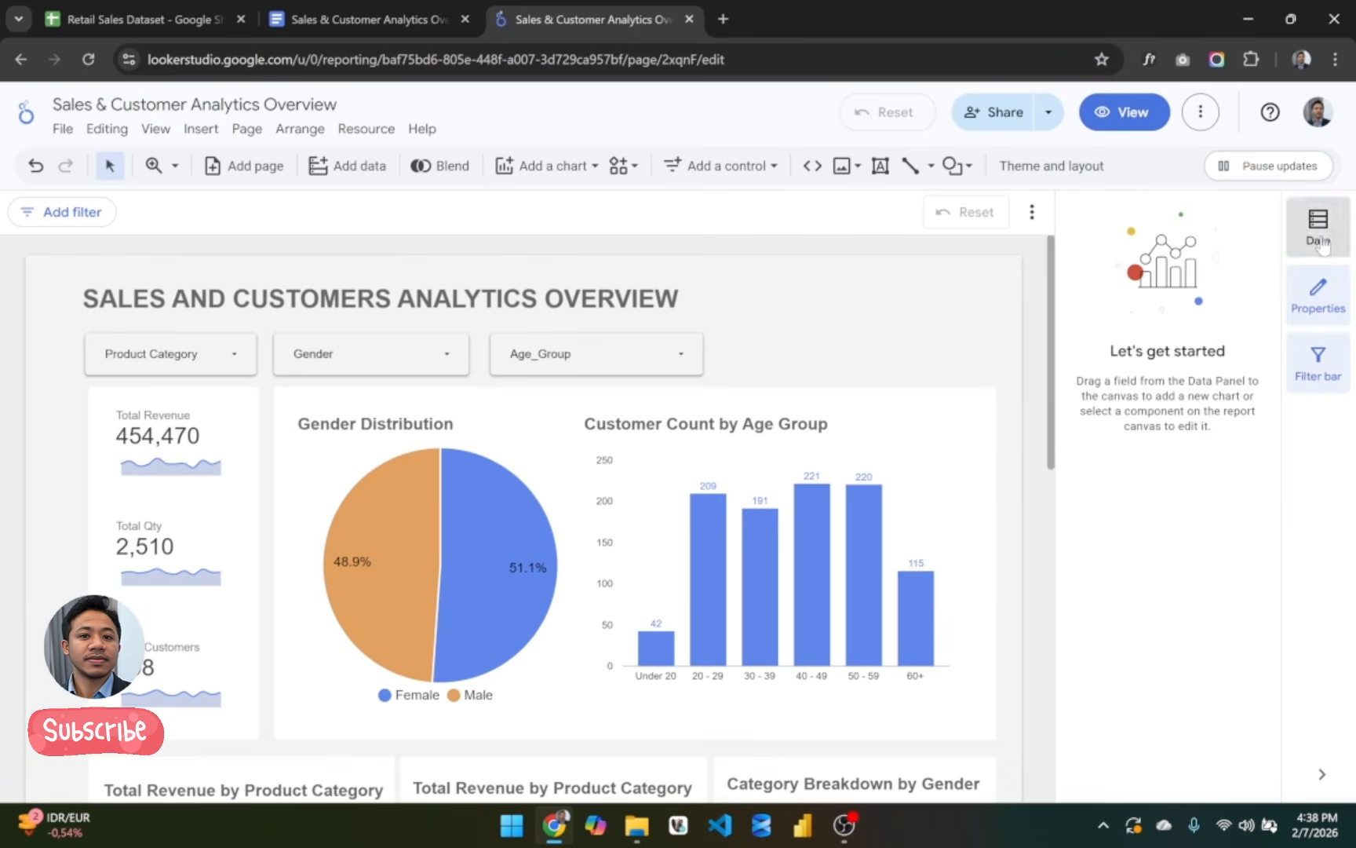
left_click(1322, 239)
left_click(1317, 226)
scroll(929, 581, "down", 1)
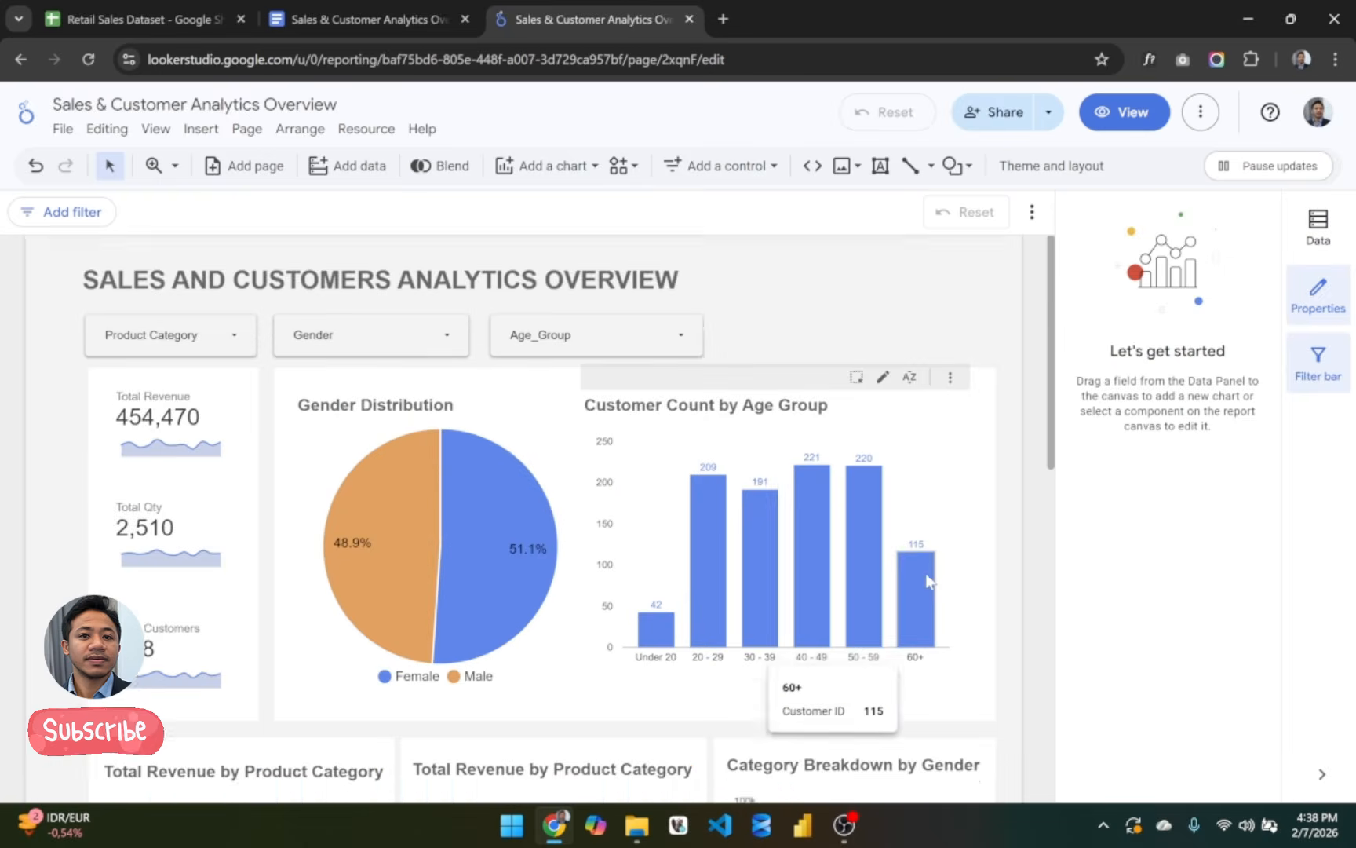
scroll(928, 580, "down", 8)
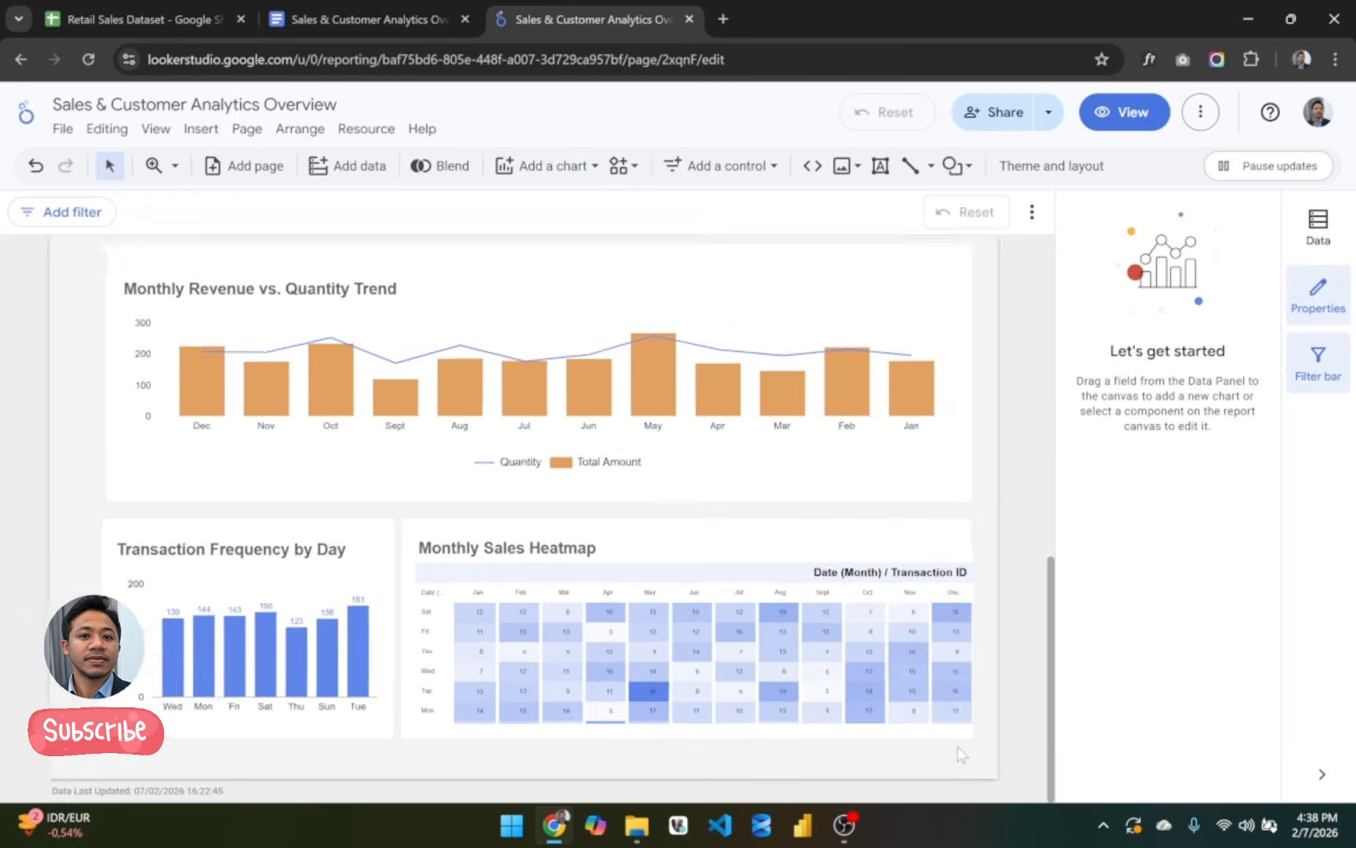
scroll(962, 755, "down", 4)
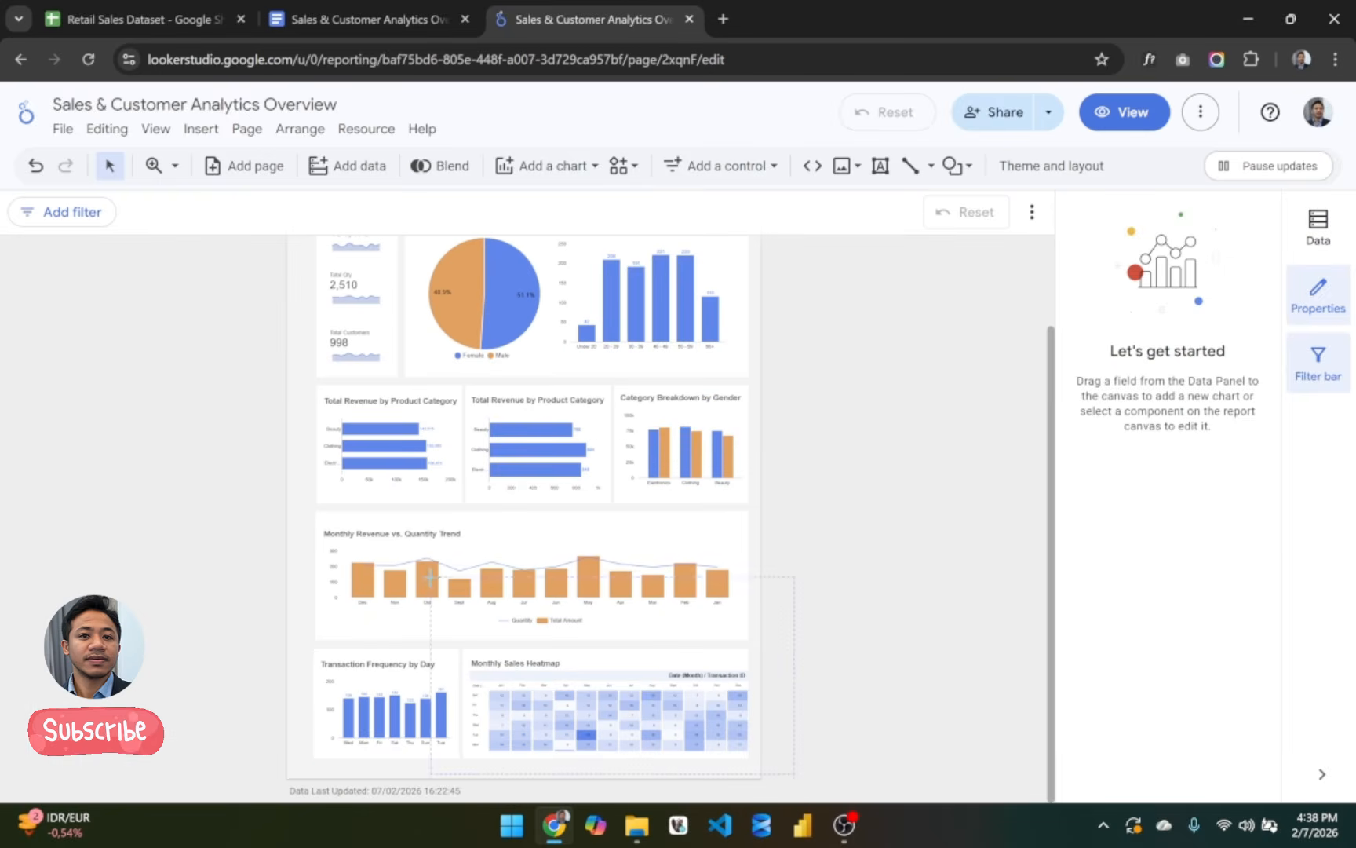
left_click_drag(430, 577, 219, 317)
left_click_drag(218, 378, 192, 341)
left_click_drag(171, 233, 172, 233)
scroll(575, 472, "up", 2)
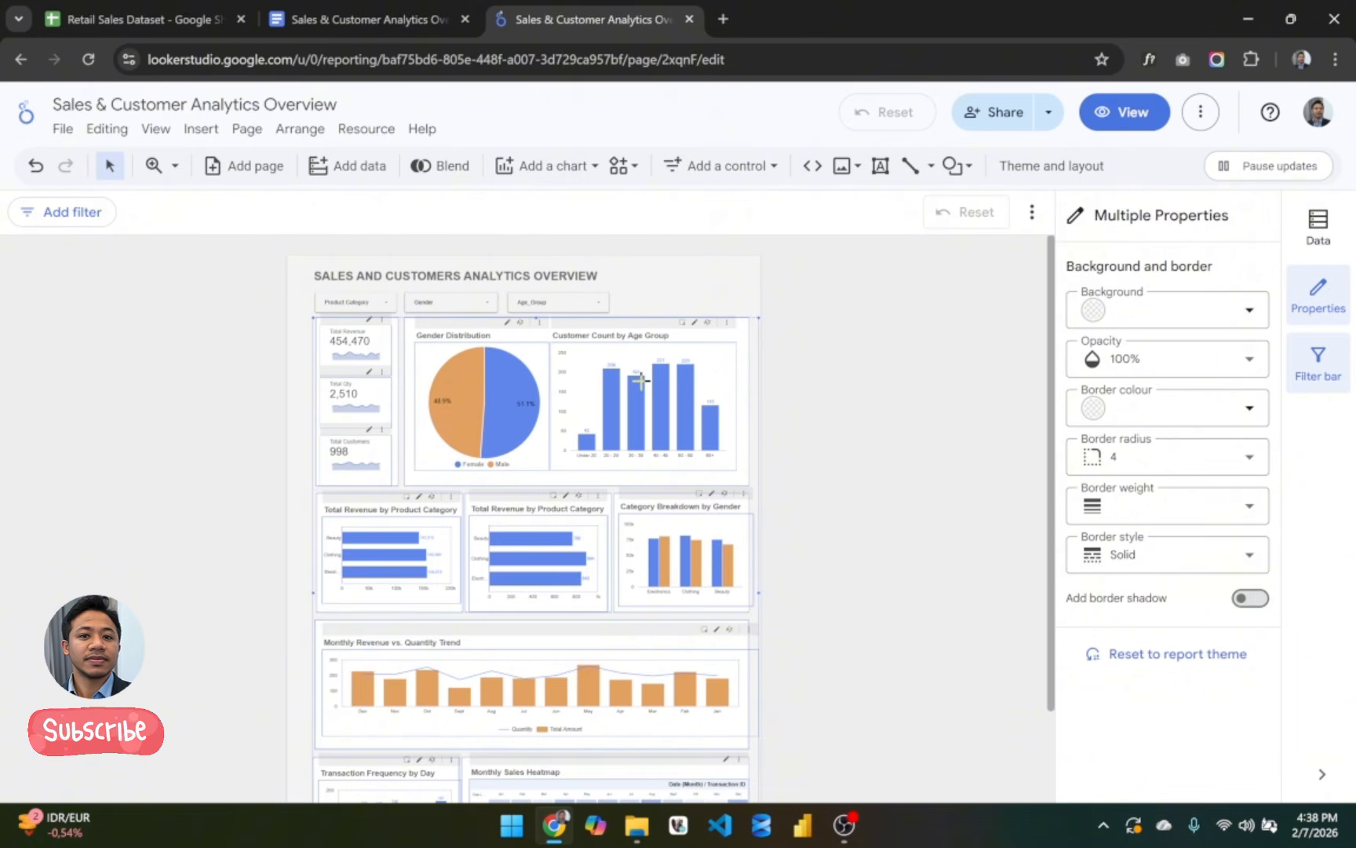
left_click(752, 373)
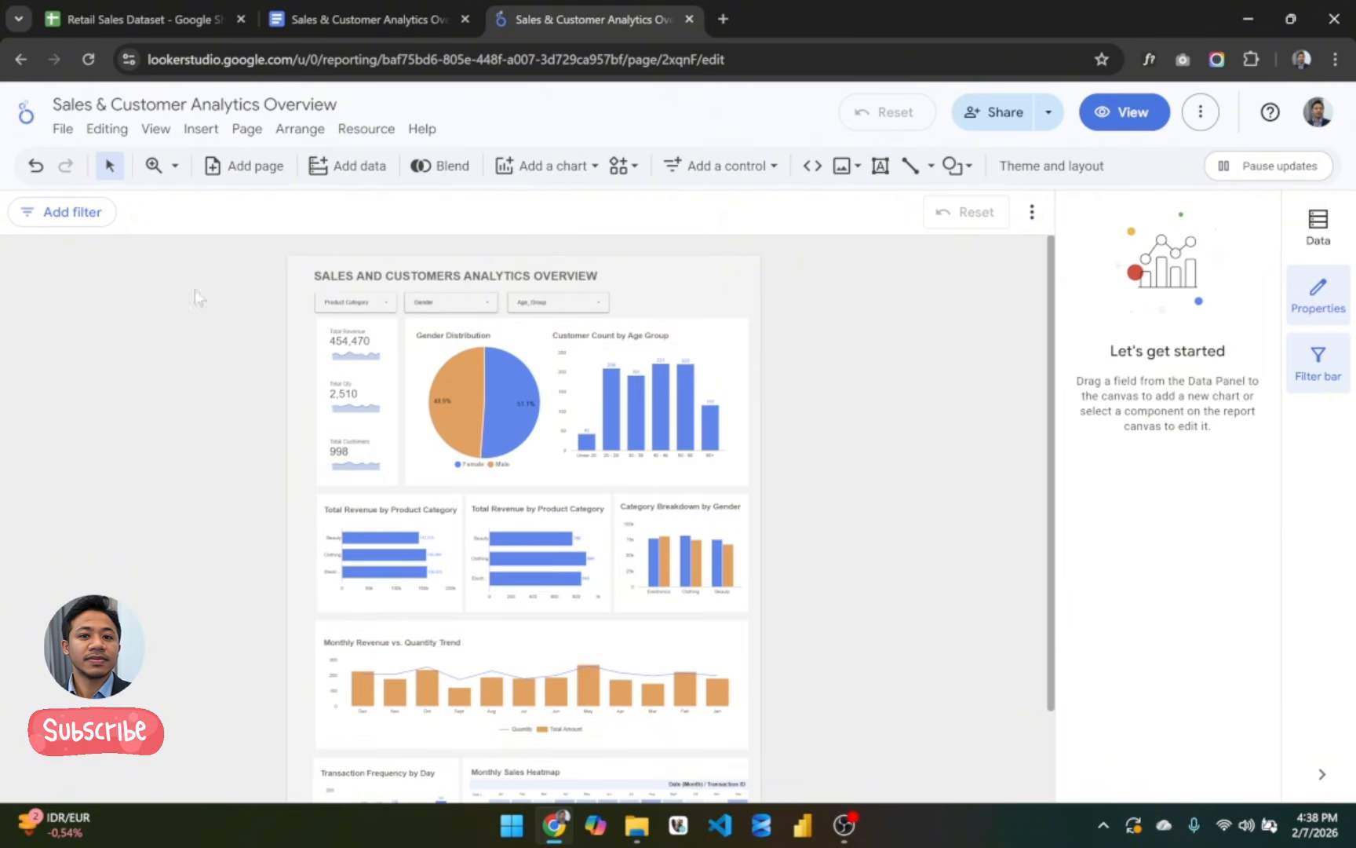
Step: Select all filters, scorecards, charts and panels below the title and shift them slightly left to centre them on the page
left_click_drag(828, 826, 832, 827)
left_click(838, 827)
key("alt+Tab")
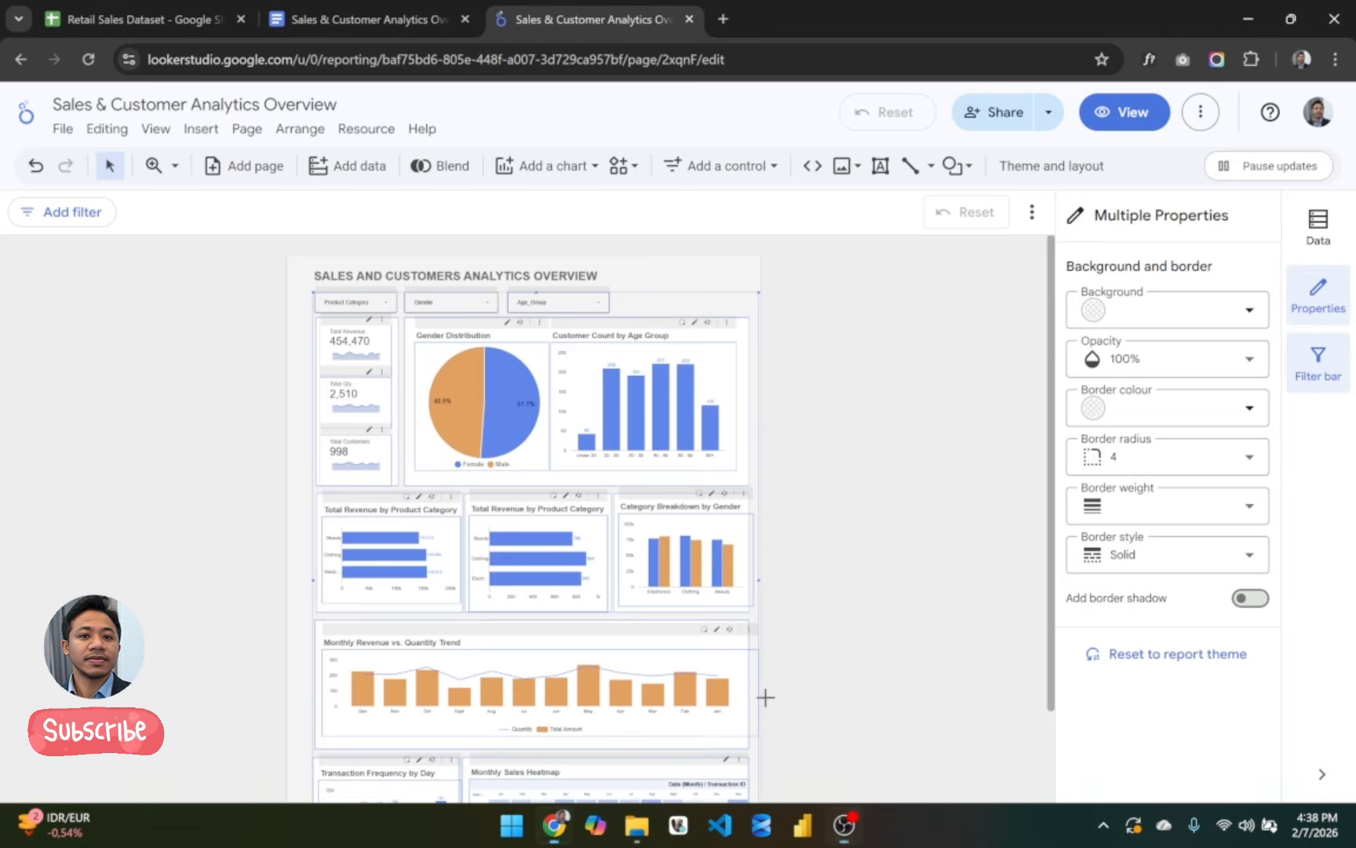
scroll(781, 549, "down", 2)
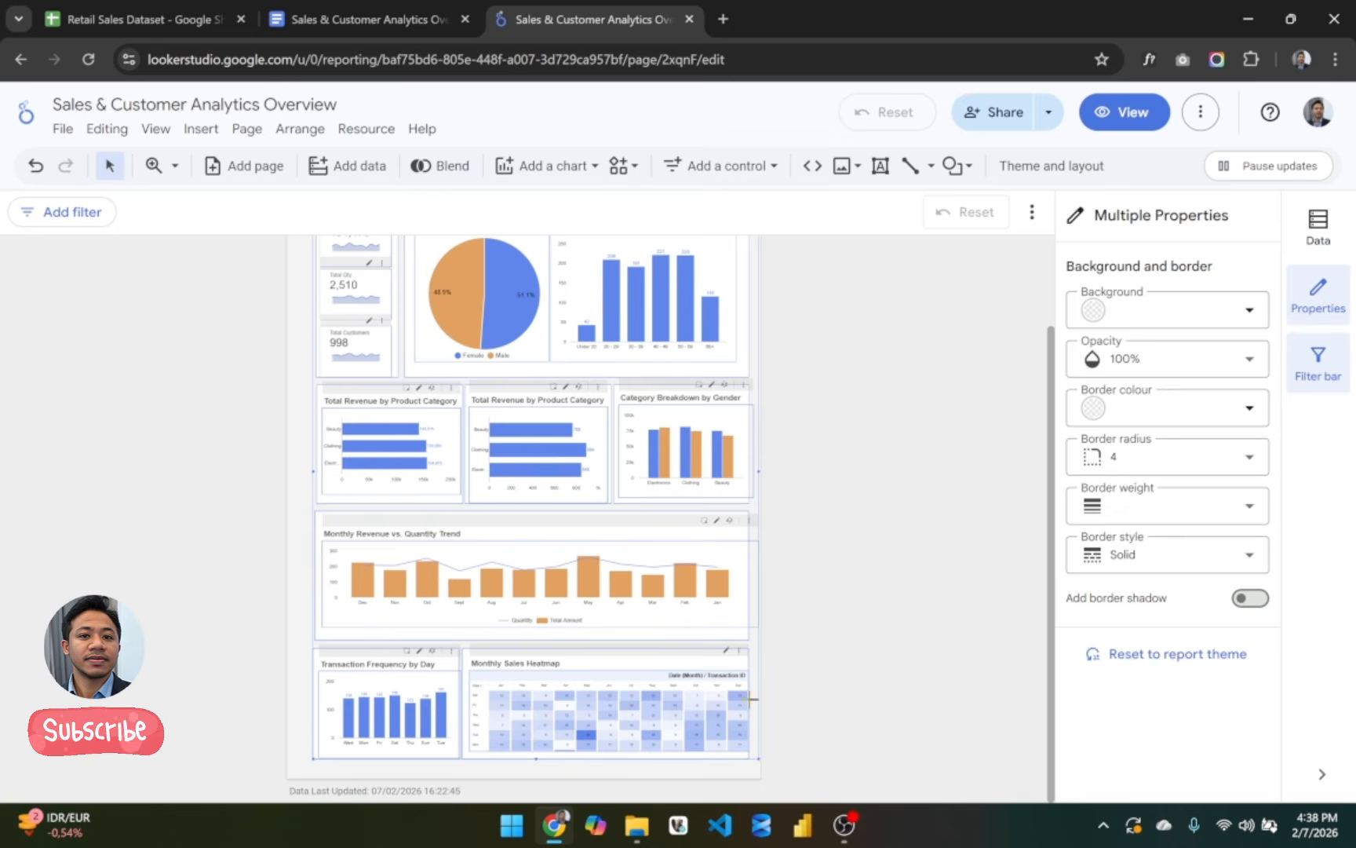
key("Left")
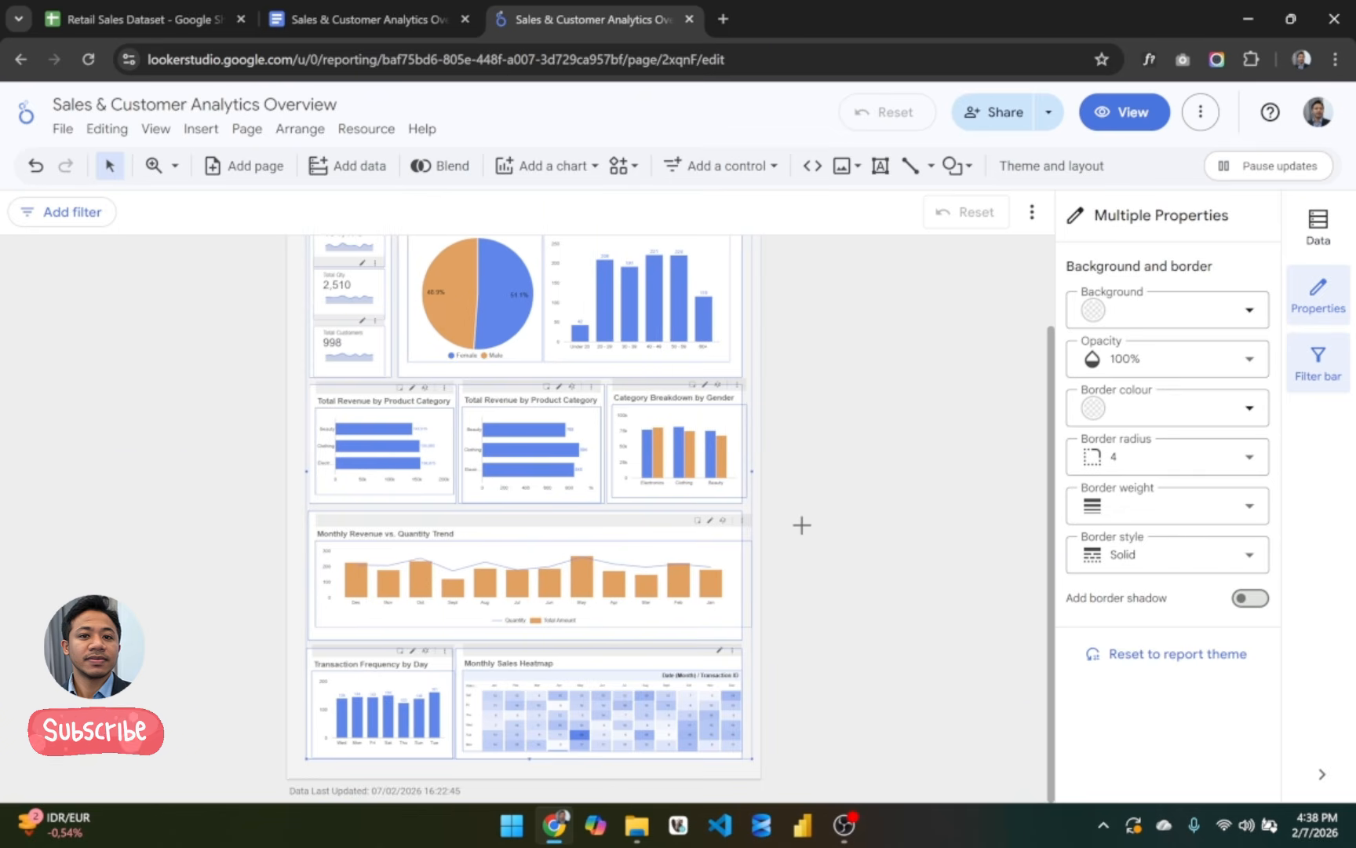
key("Left")
key("Left")
key("Left")
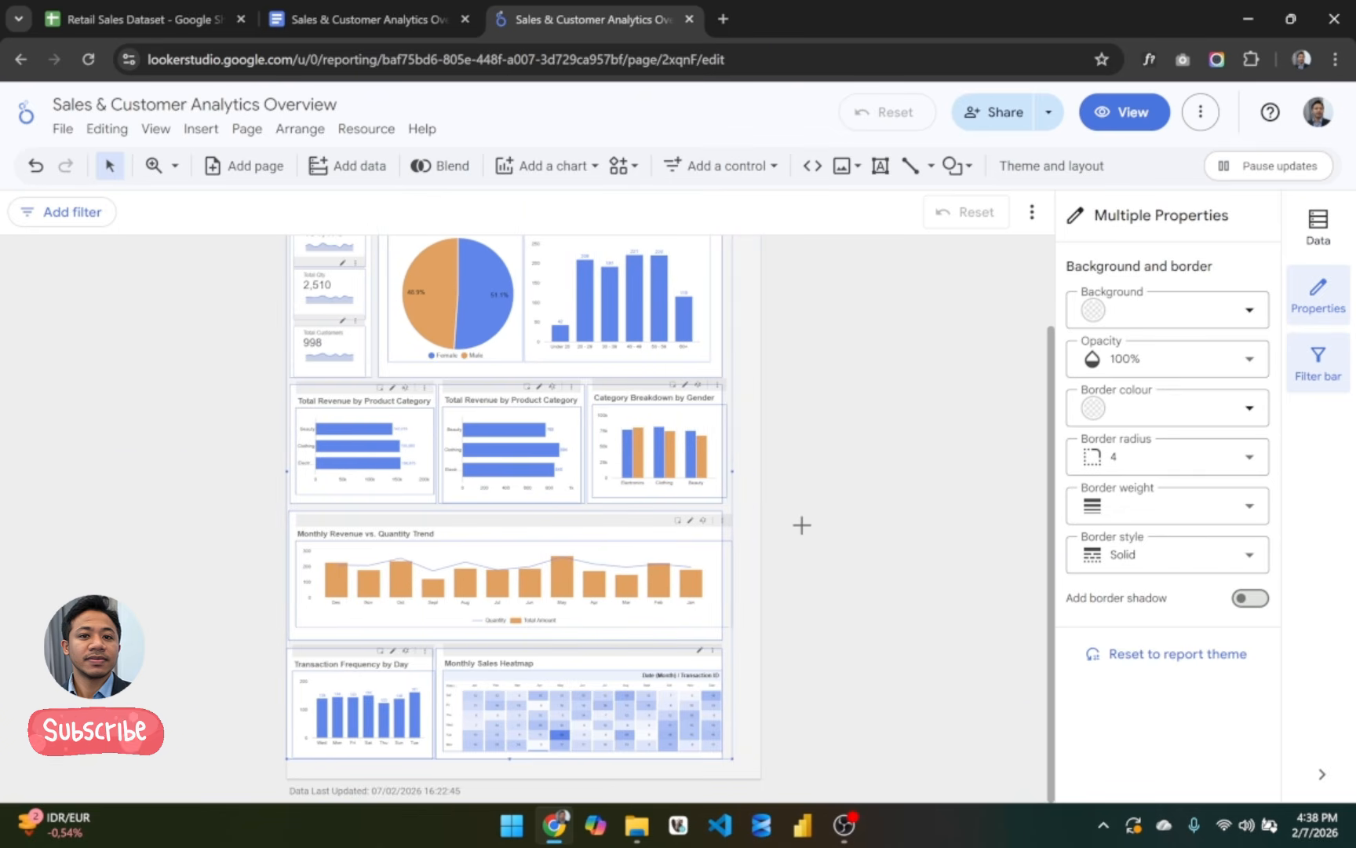
key("Right")
key("Right")
key("Right")
left_click(813, 568)
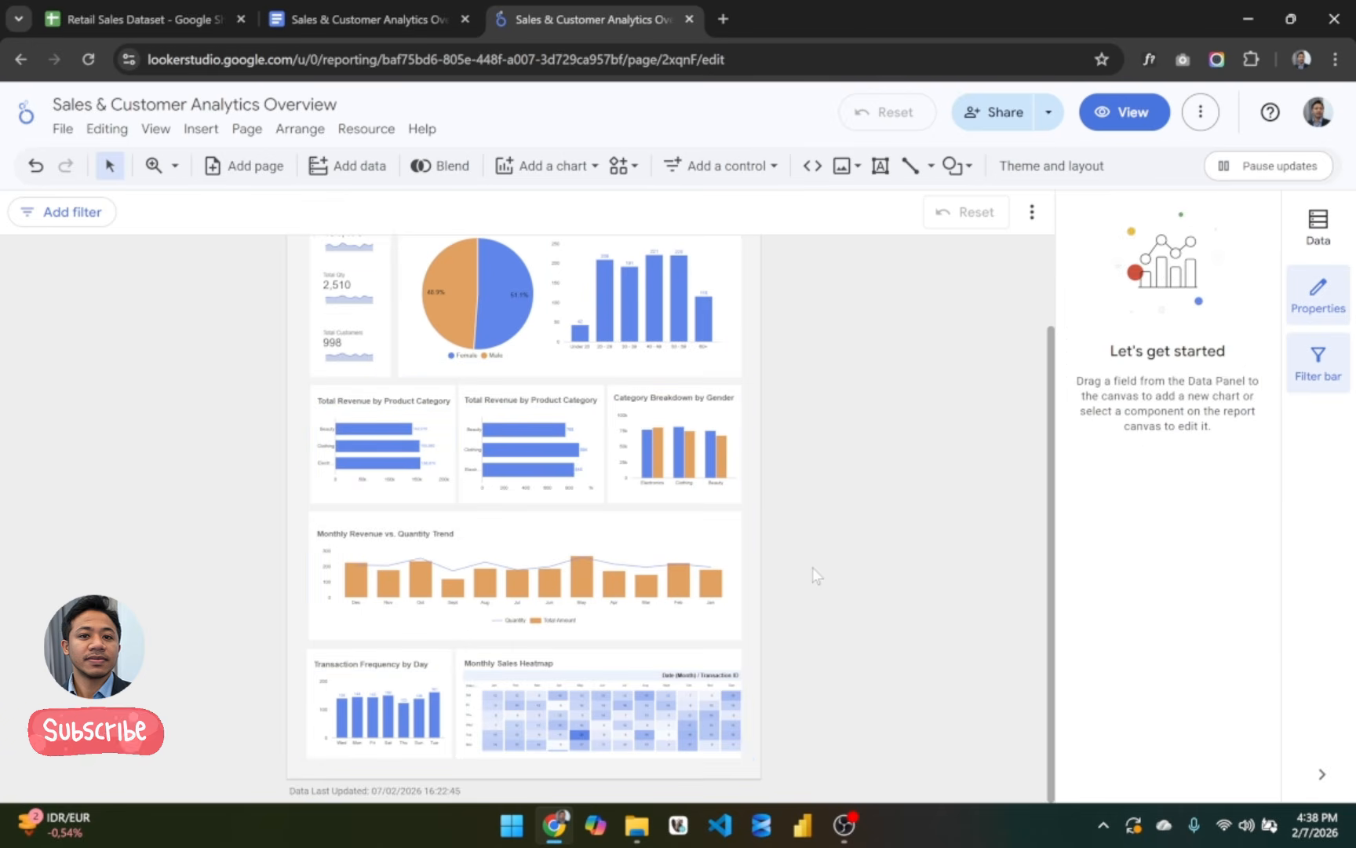
Step: Shift the Monthly Sales Heatmap slightly left and narrow it so it sits inside its white panel's edge
scroll(814, 575, "up", 2)
scroll(814, 575, "down", 2)
scroll(814, 575, "up", 5)
scroll(814, 575, "up", 1)
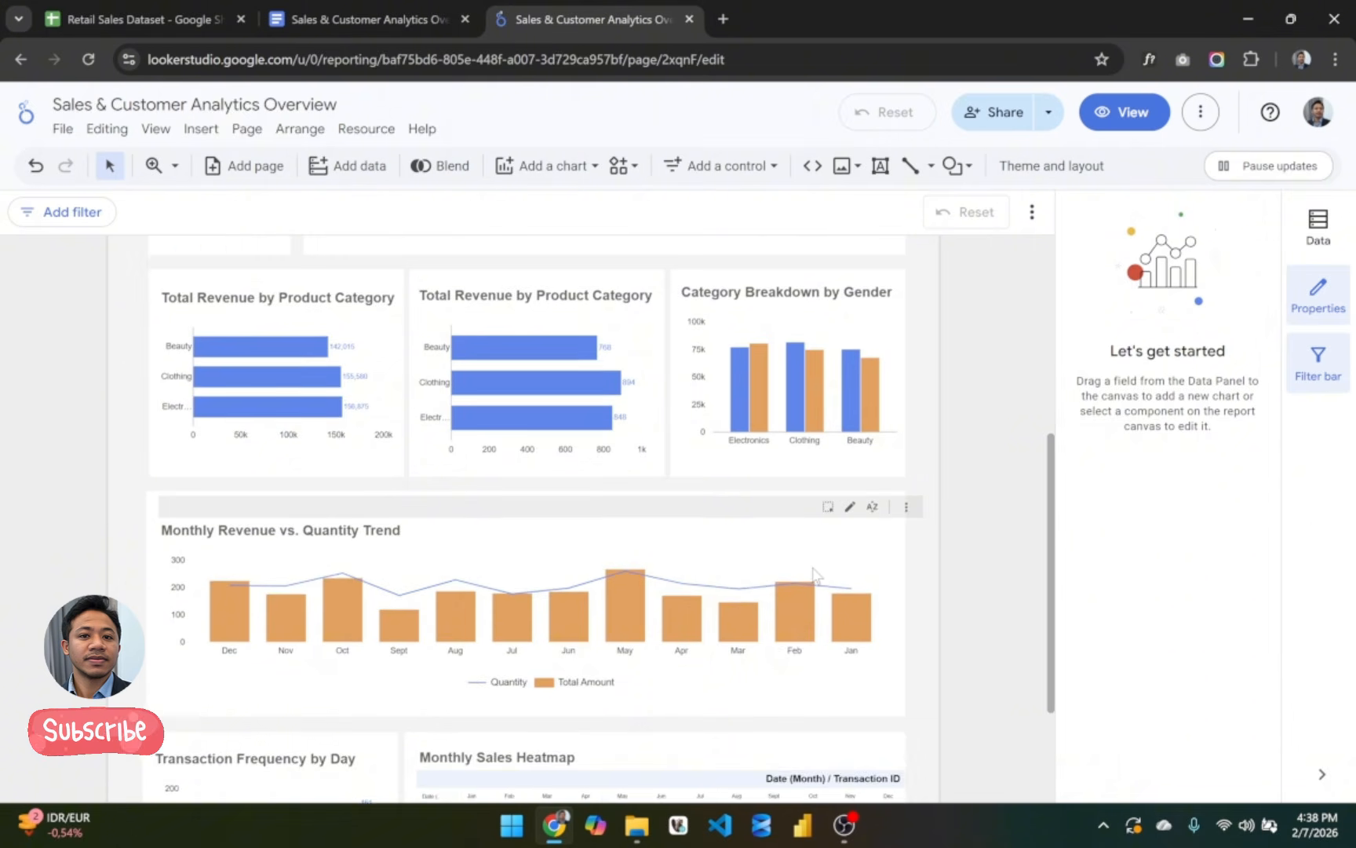
scroll(814, 576, "up", 1)
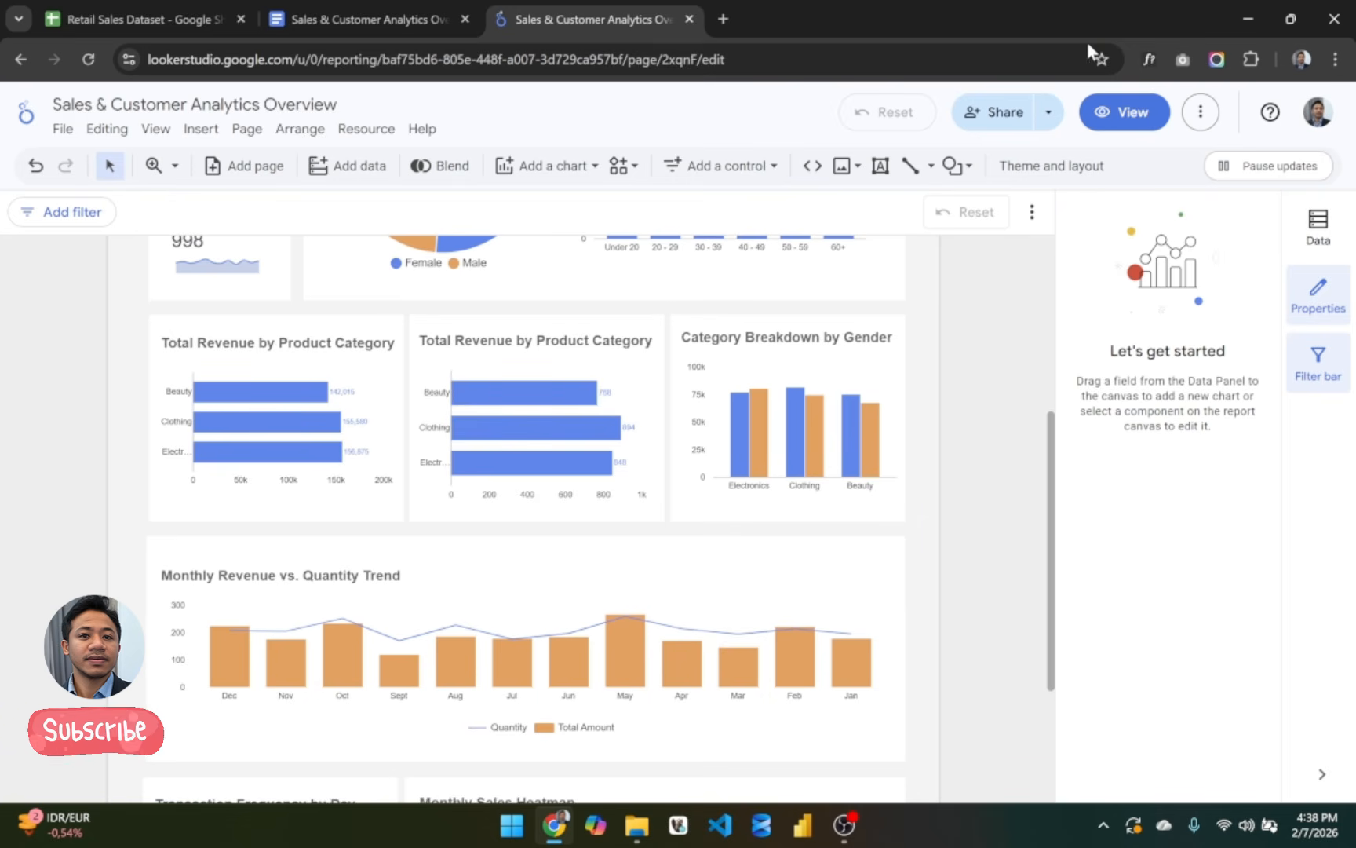
scroll(766, 354, "down", 3)
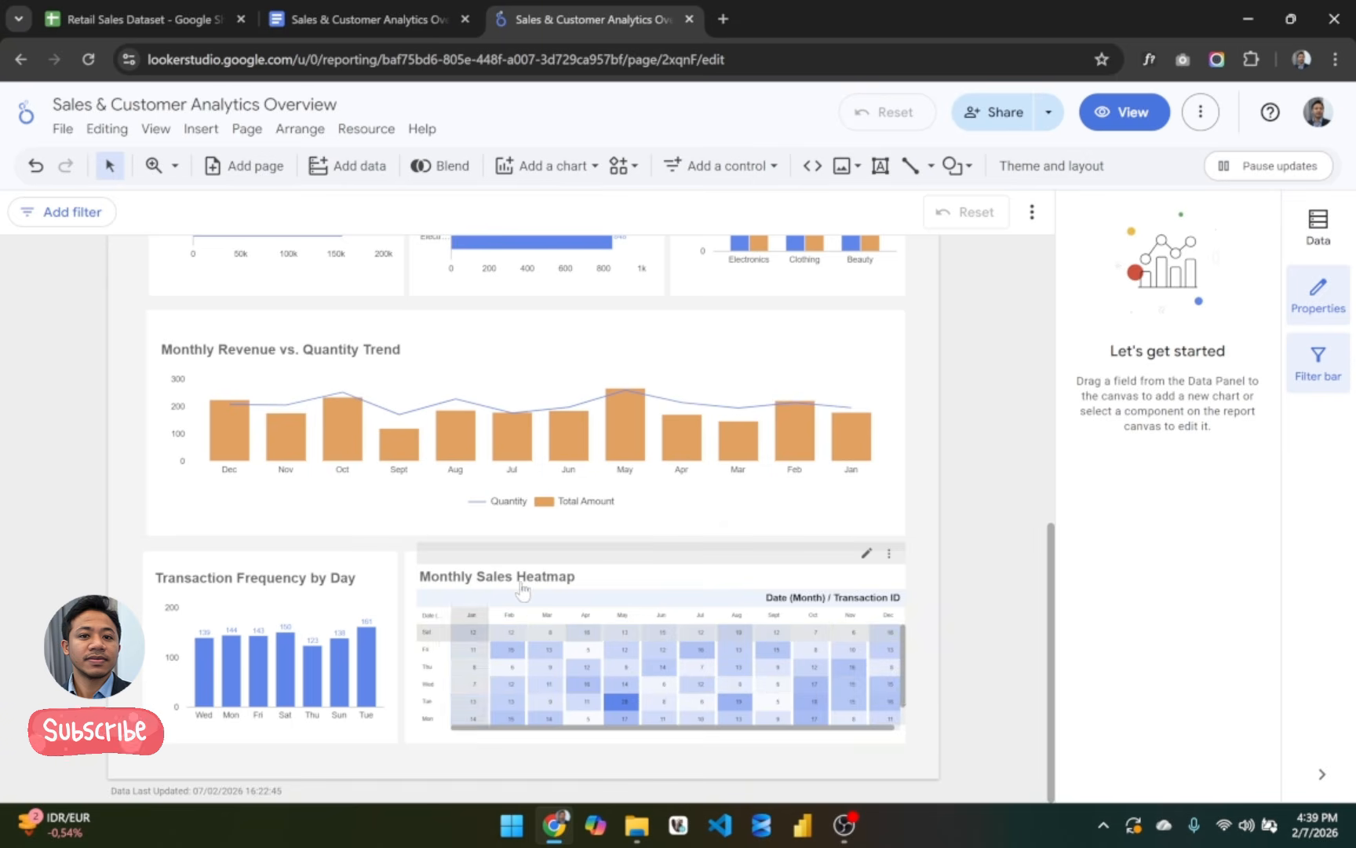
left_click_drag(541, 583, 540, 585)
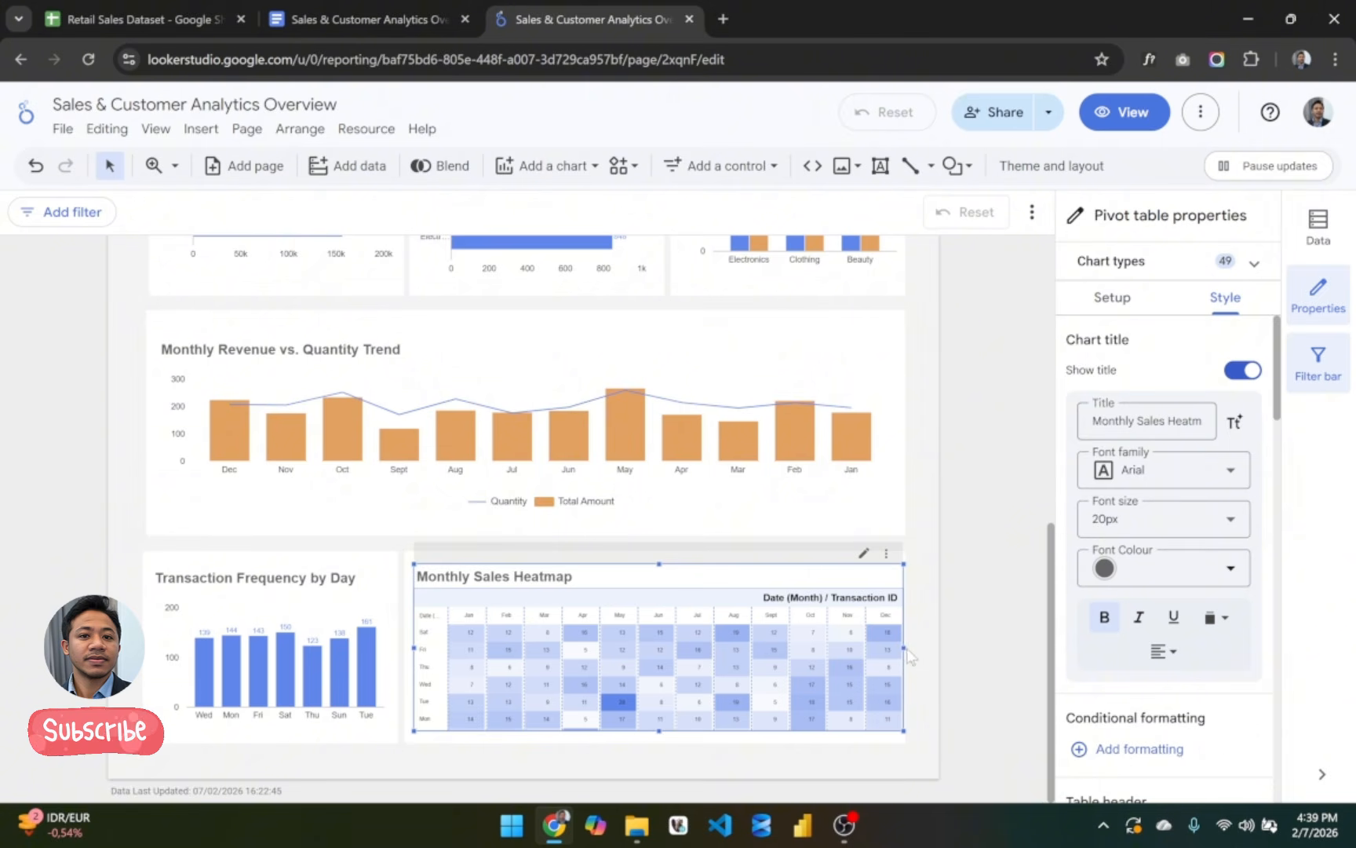
left_click(977, 624)
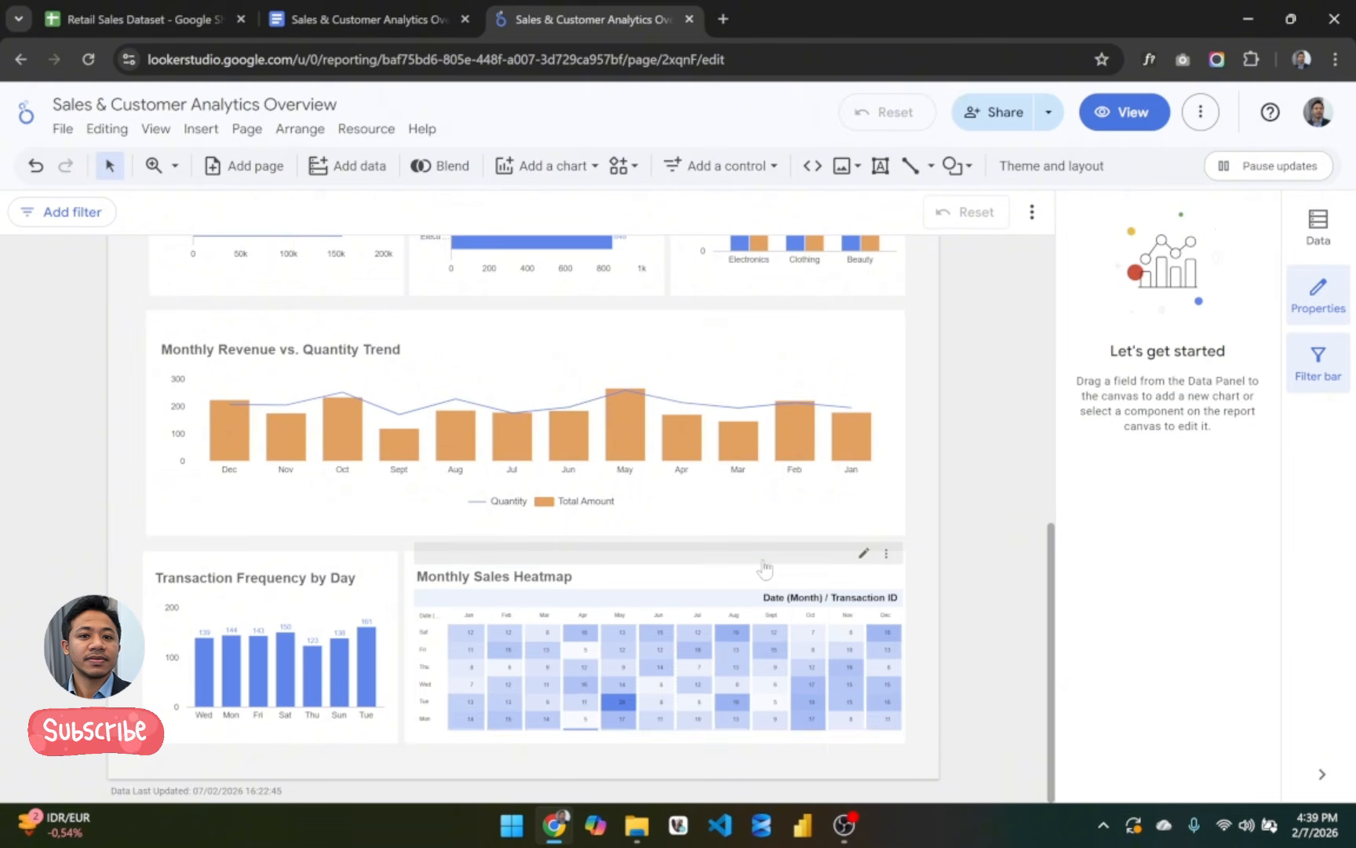
left_click(770, 571)
left_click_drag(904, 647, 900, 649)
left_click(949, 643)
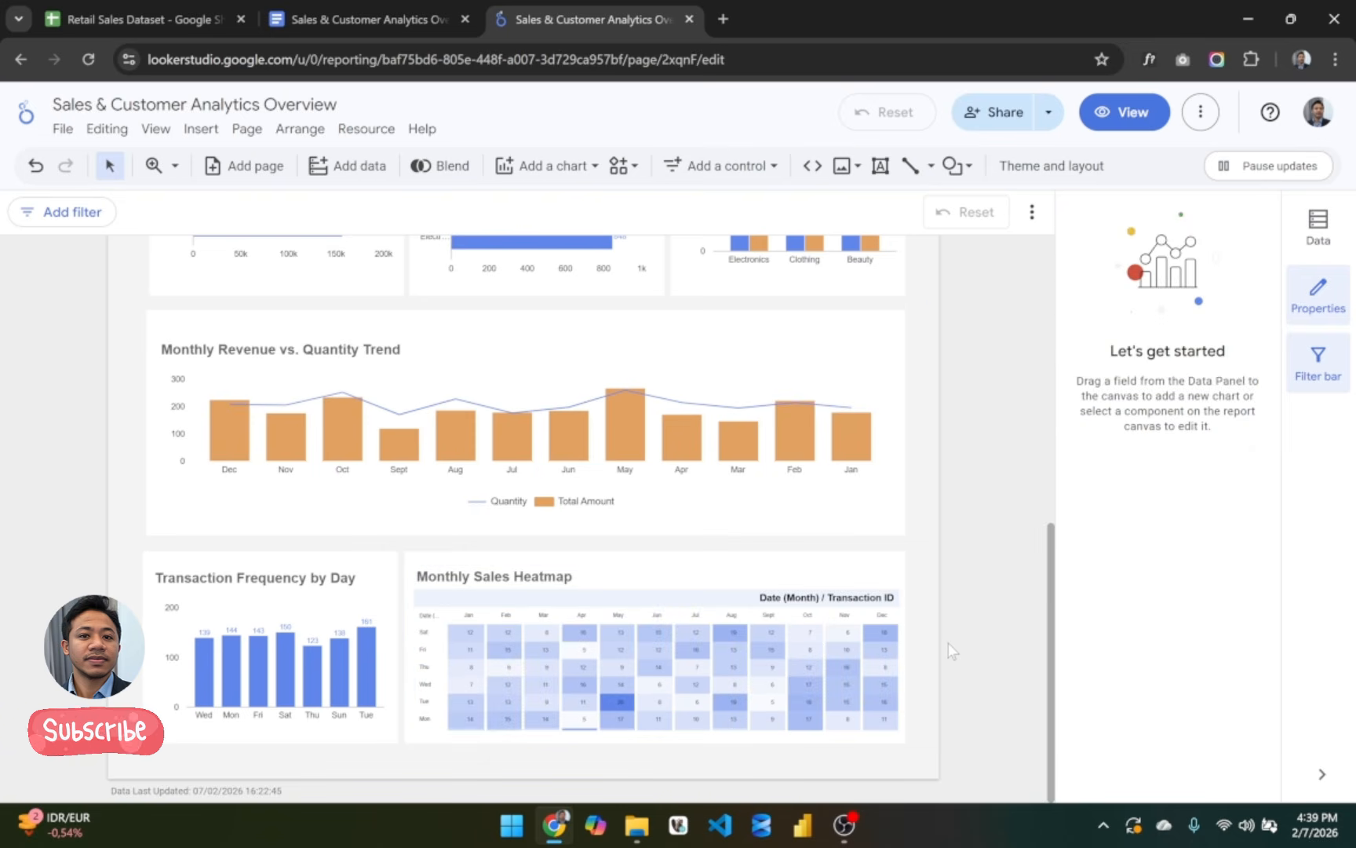
Step: Paste a copy of the white rectangle and fit it as a header band across the full page width over the report title
scroll(980, 601, "up", 7)
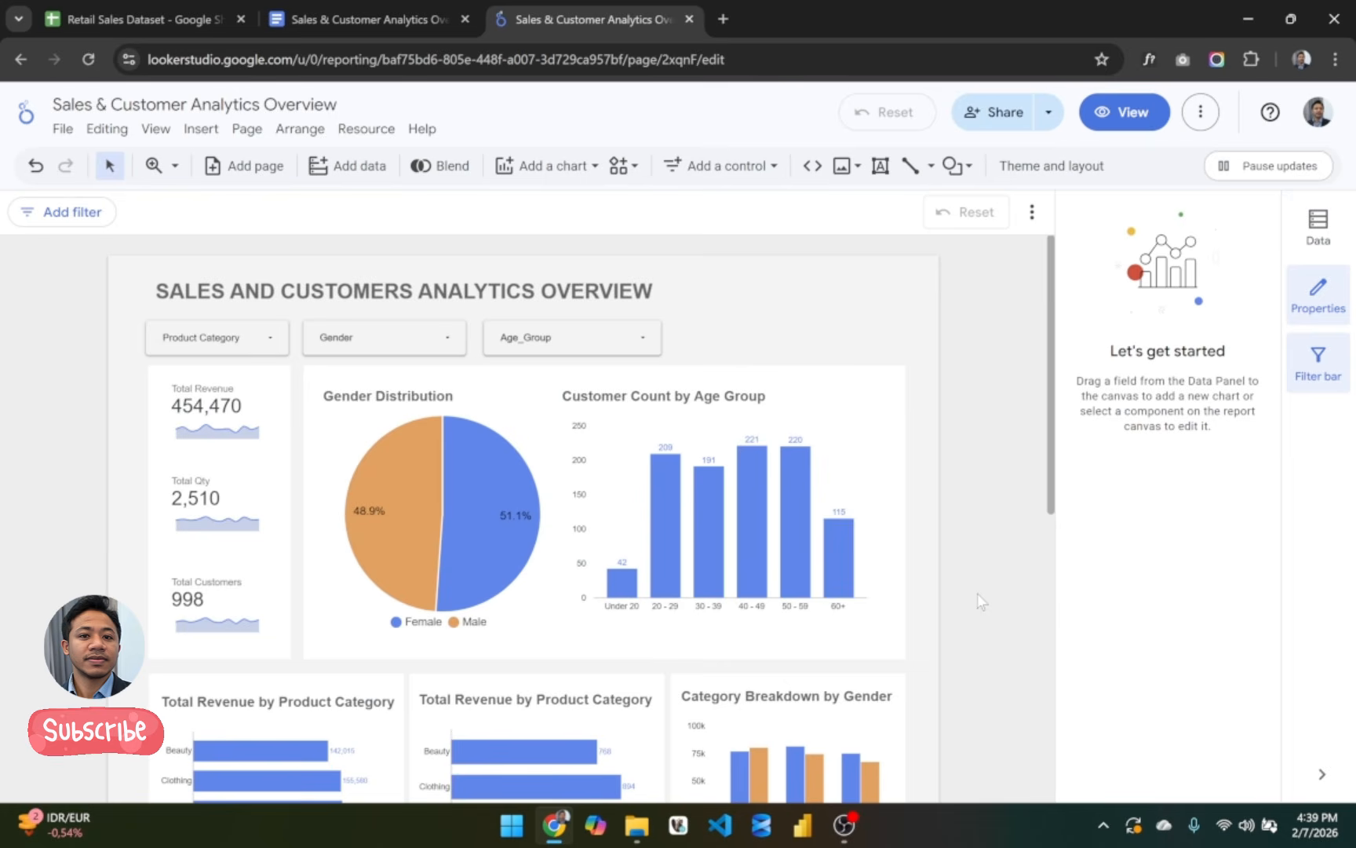
scroll(980, 601, "down", 7)
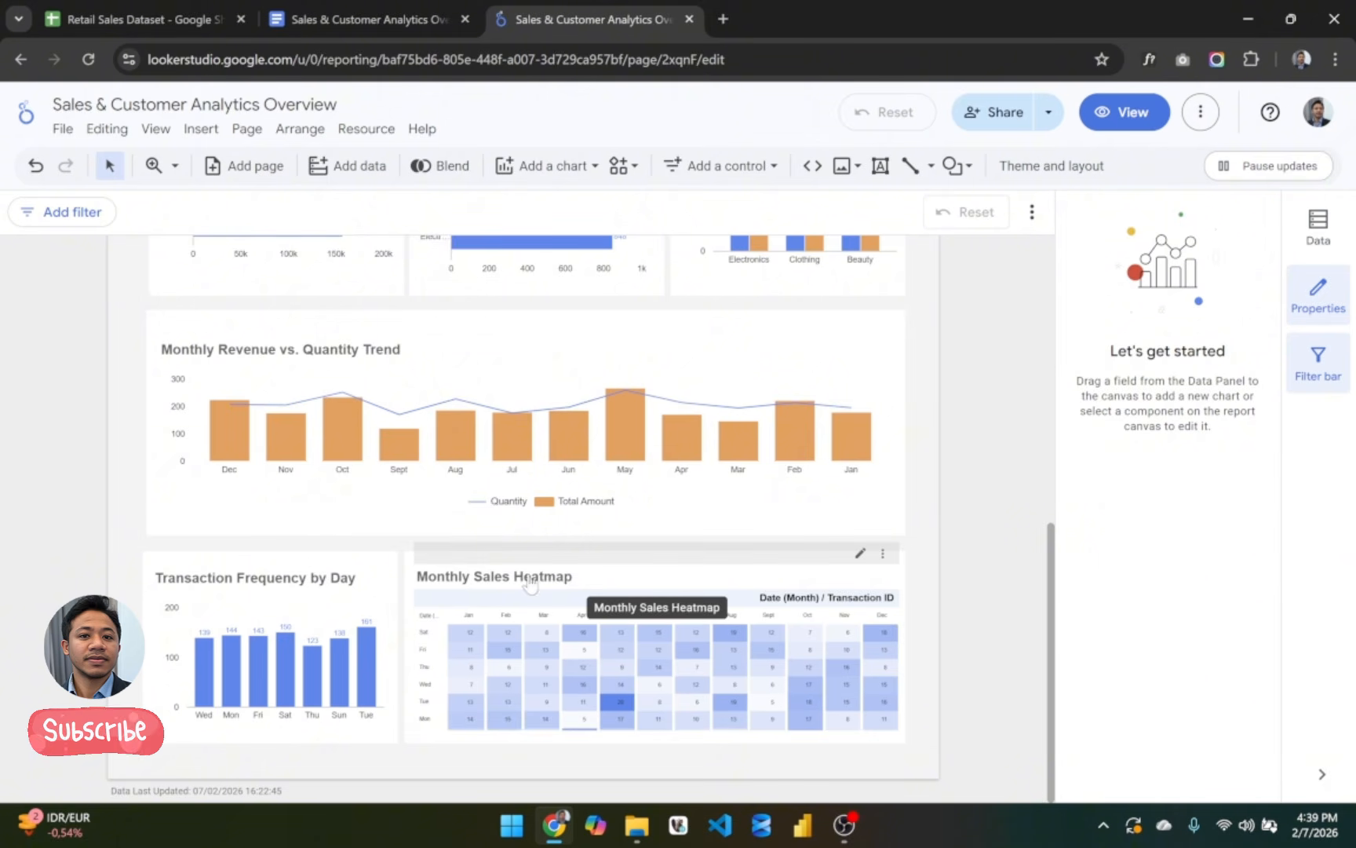
scroll(662, 563, "up", 2)
scroll(661, 562, "up", 3)
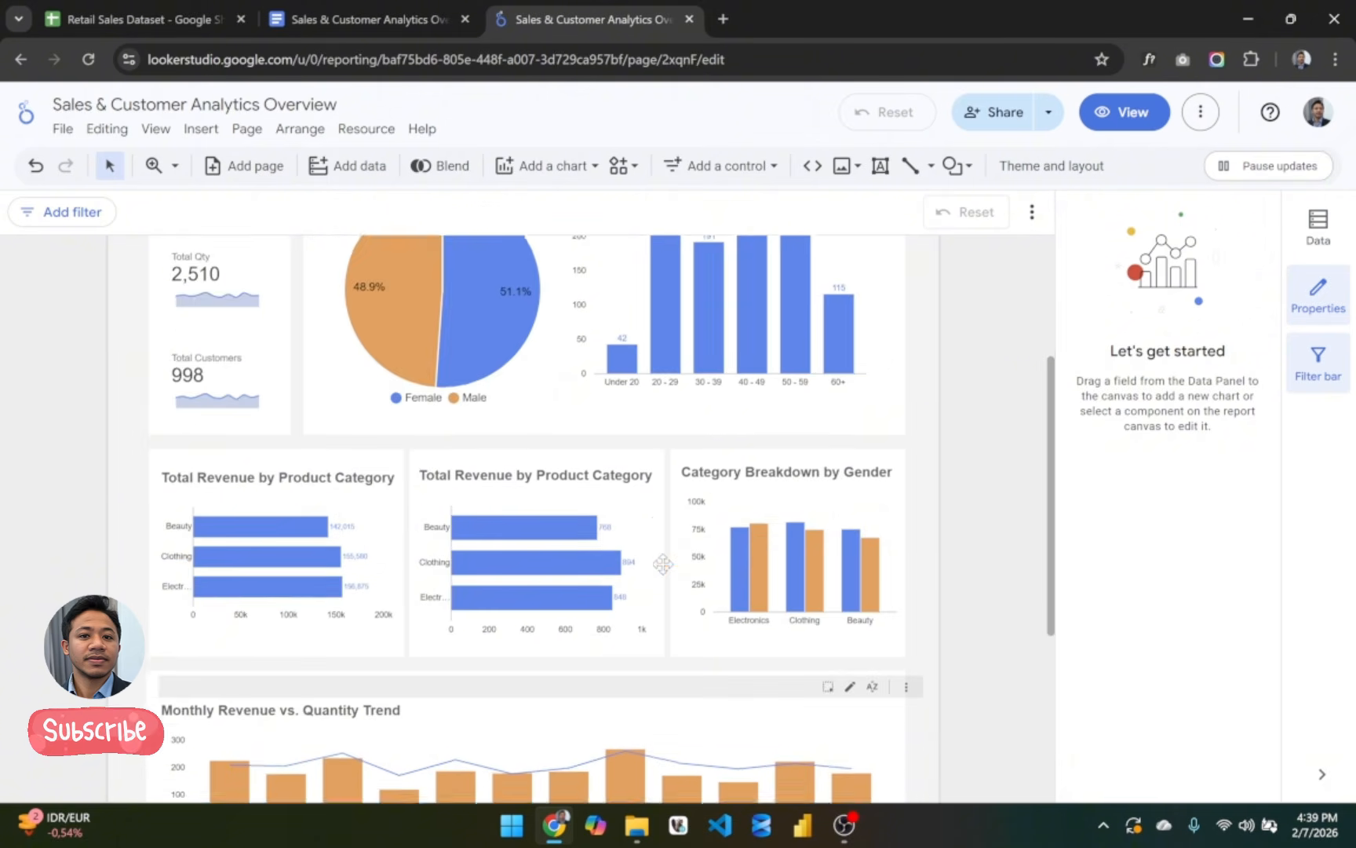
scroll(1020, 494, "up", 2)
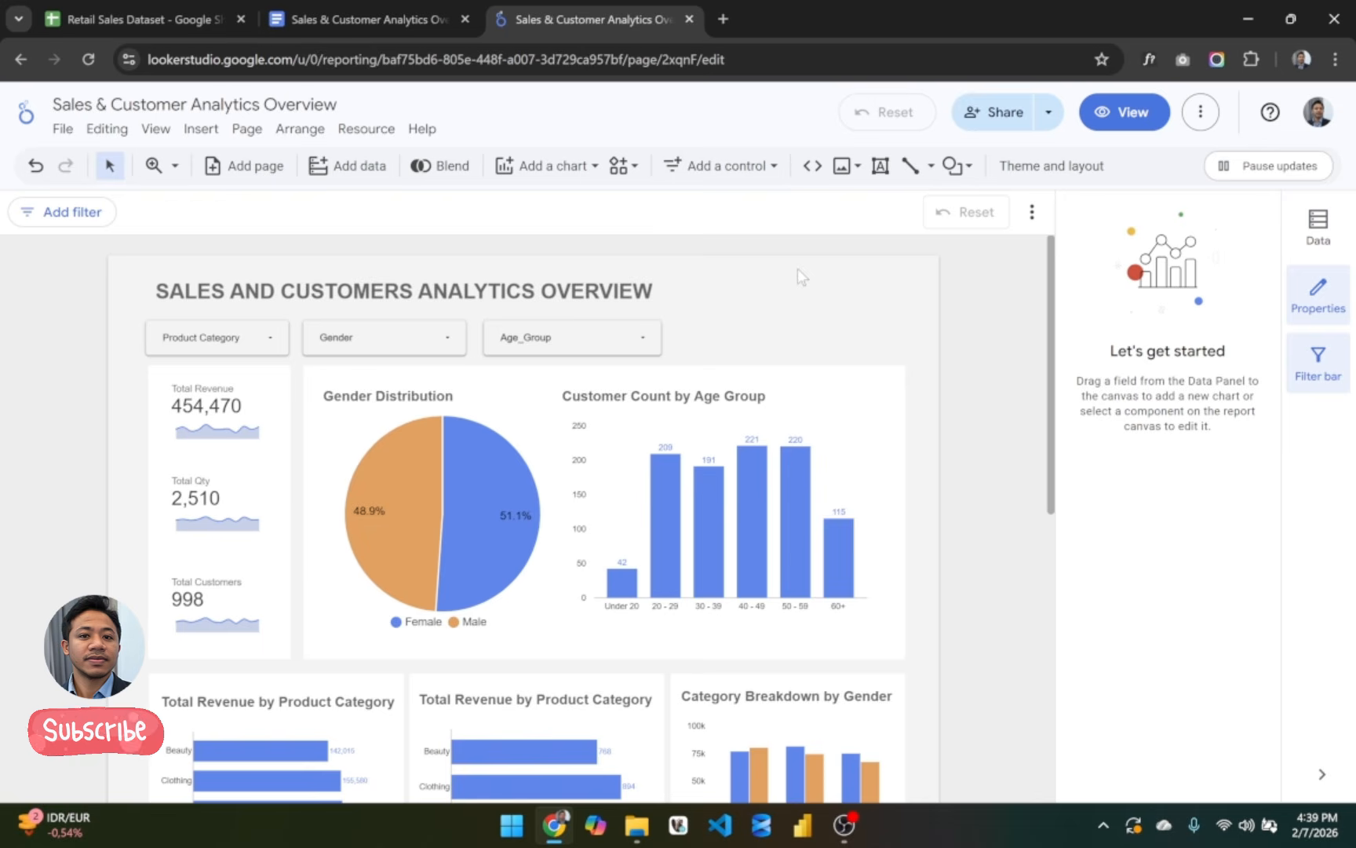
left_click(305, 486)
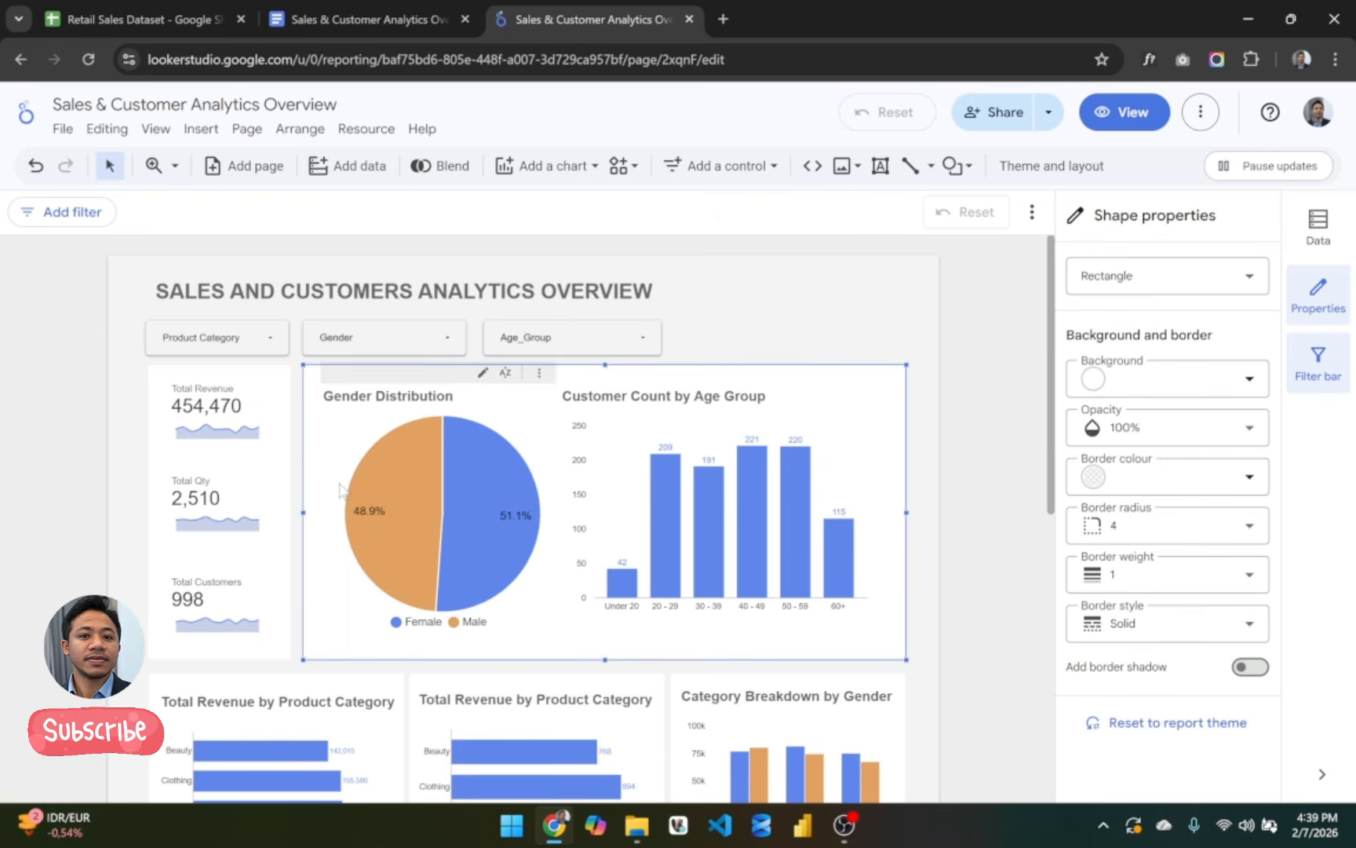
key("ctrl+v")
scroll(418, 429, "up", 2)
left_click_drag(469, 491, 391, 276)
left_click_drag(706, 286, 940, 285)
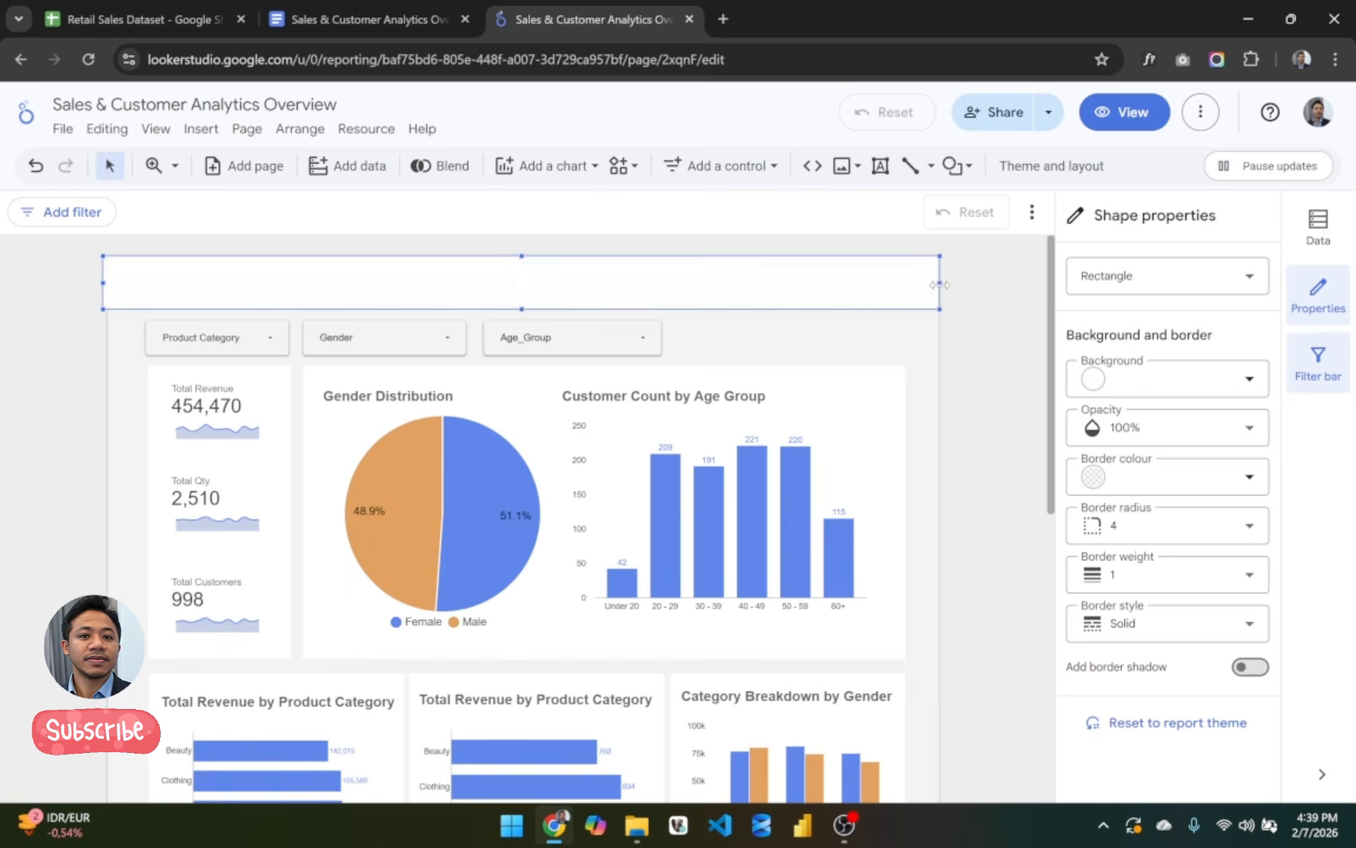
Step: Send the white header band to the back and move the report title up so it is vertically centred on the band
right_click(852, 280)
mouse_move(895, 587)
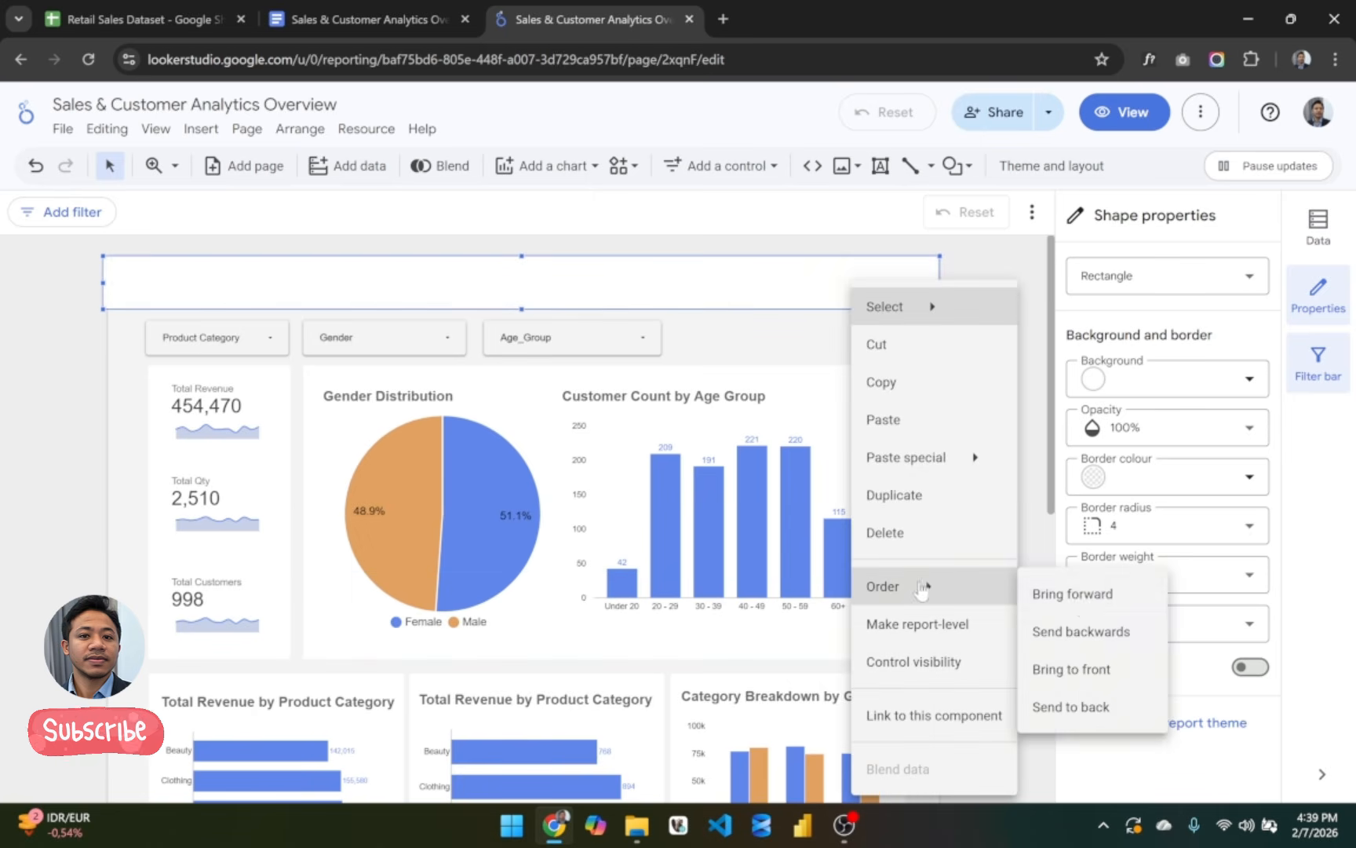
left_click(1104, 711)
left_click_drag(613, 296, 609, 289)
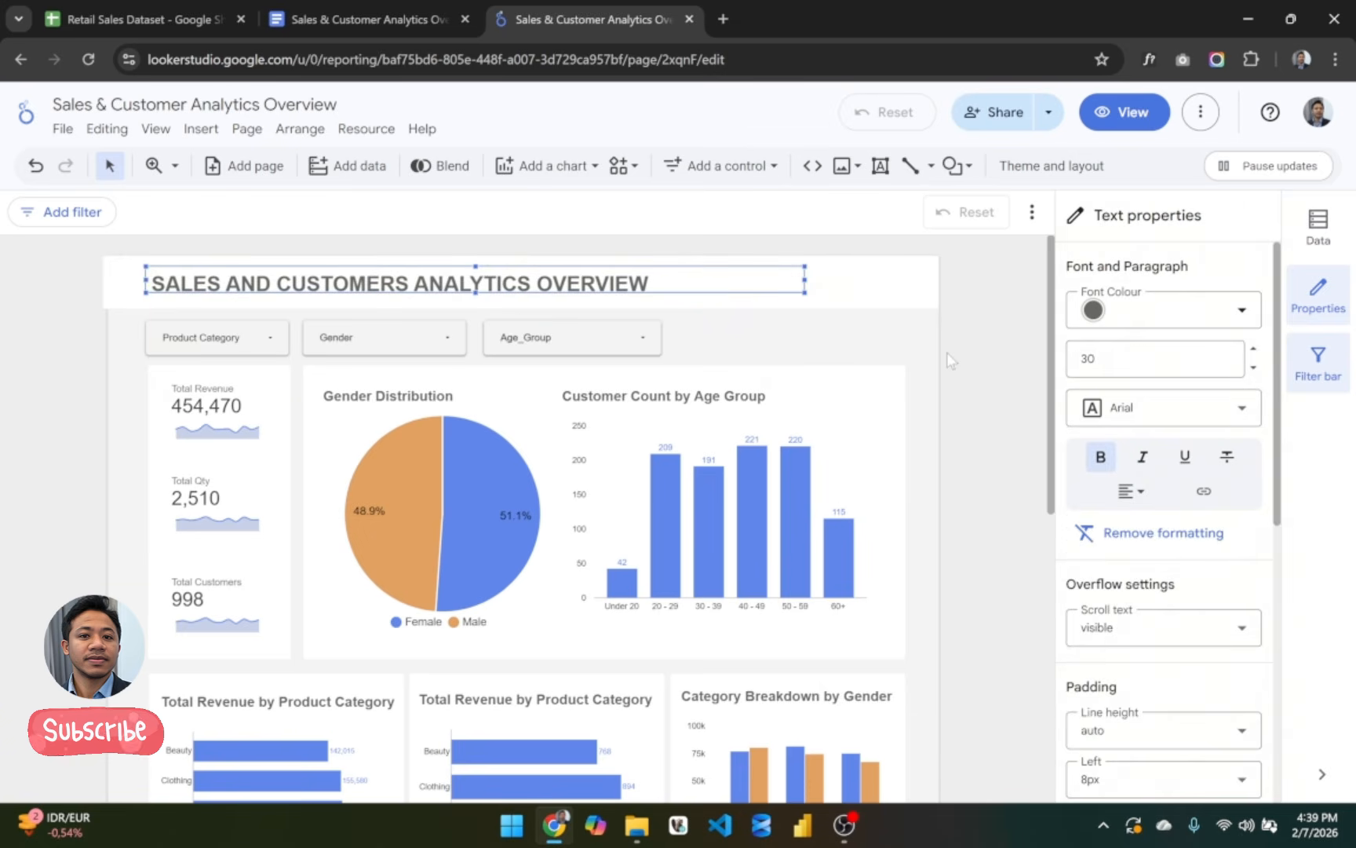
left_click(950, 360)
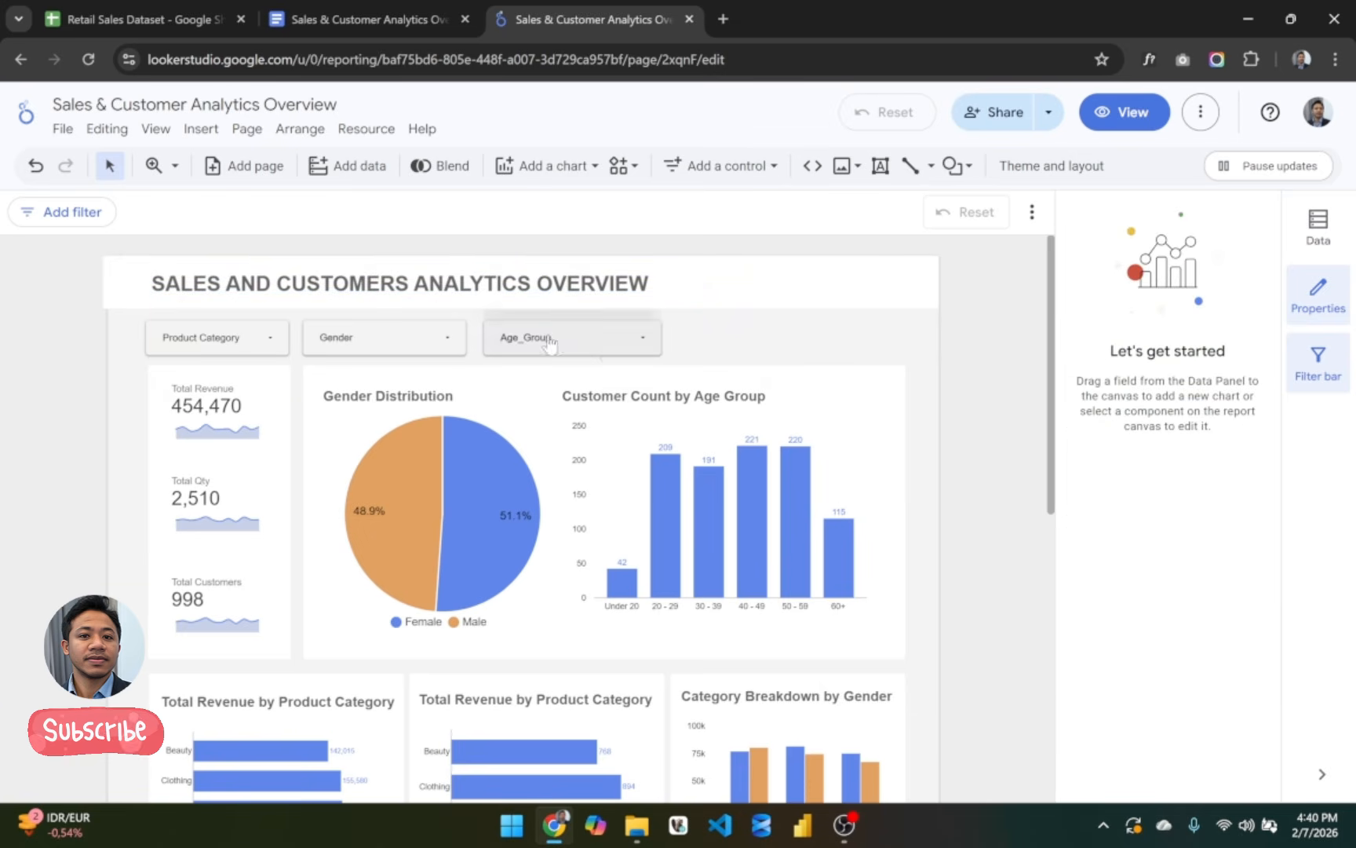
left_click(467, 340)
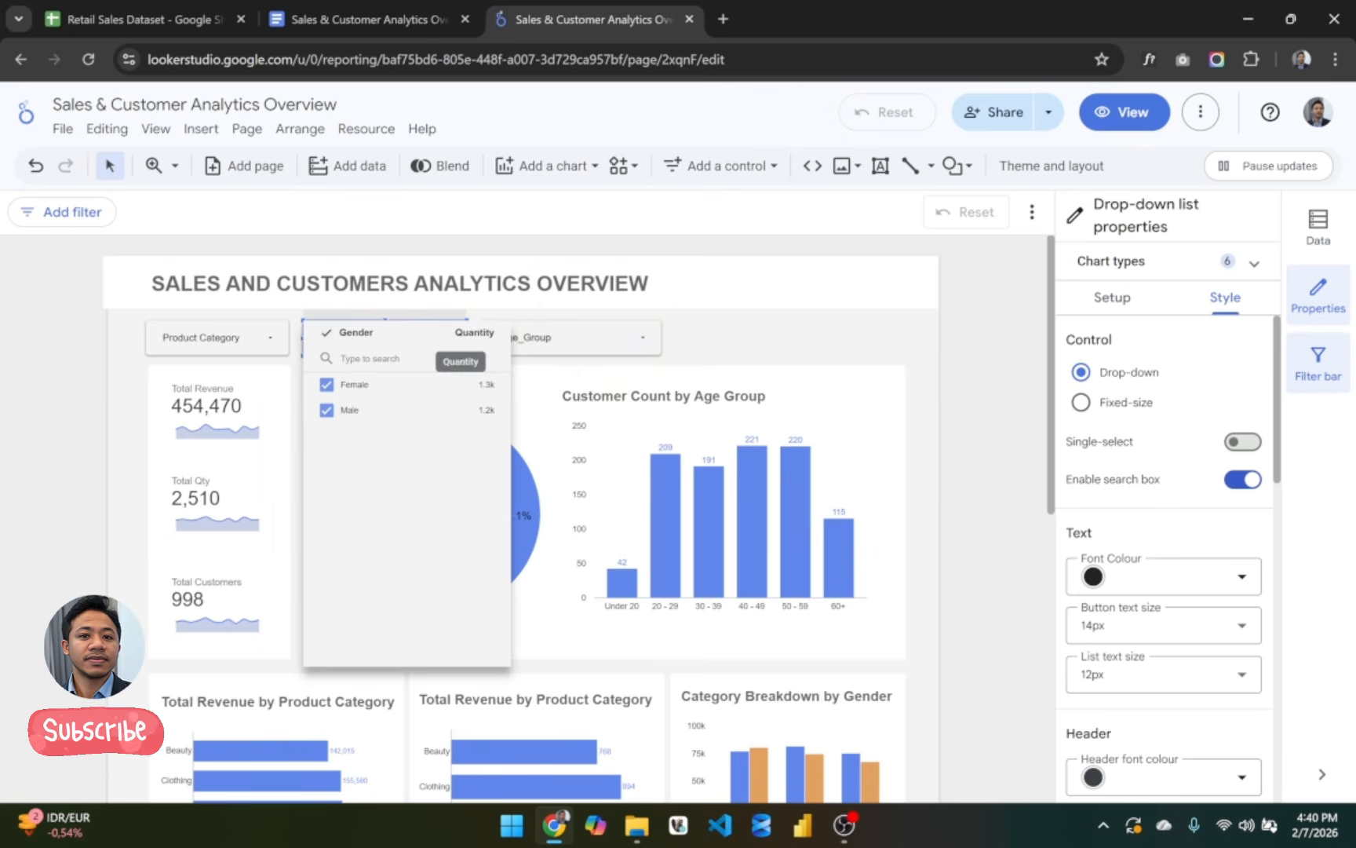
left_click(471, 314)
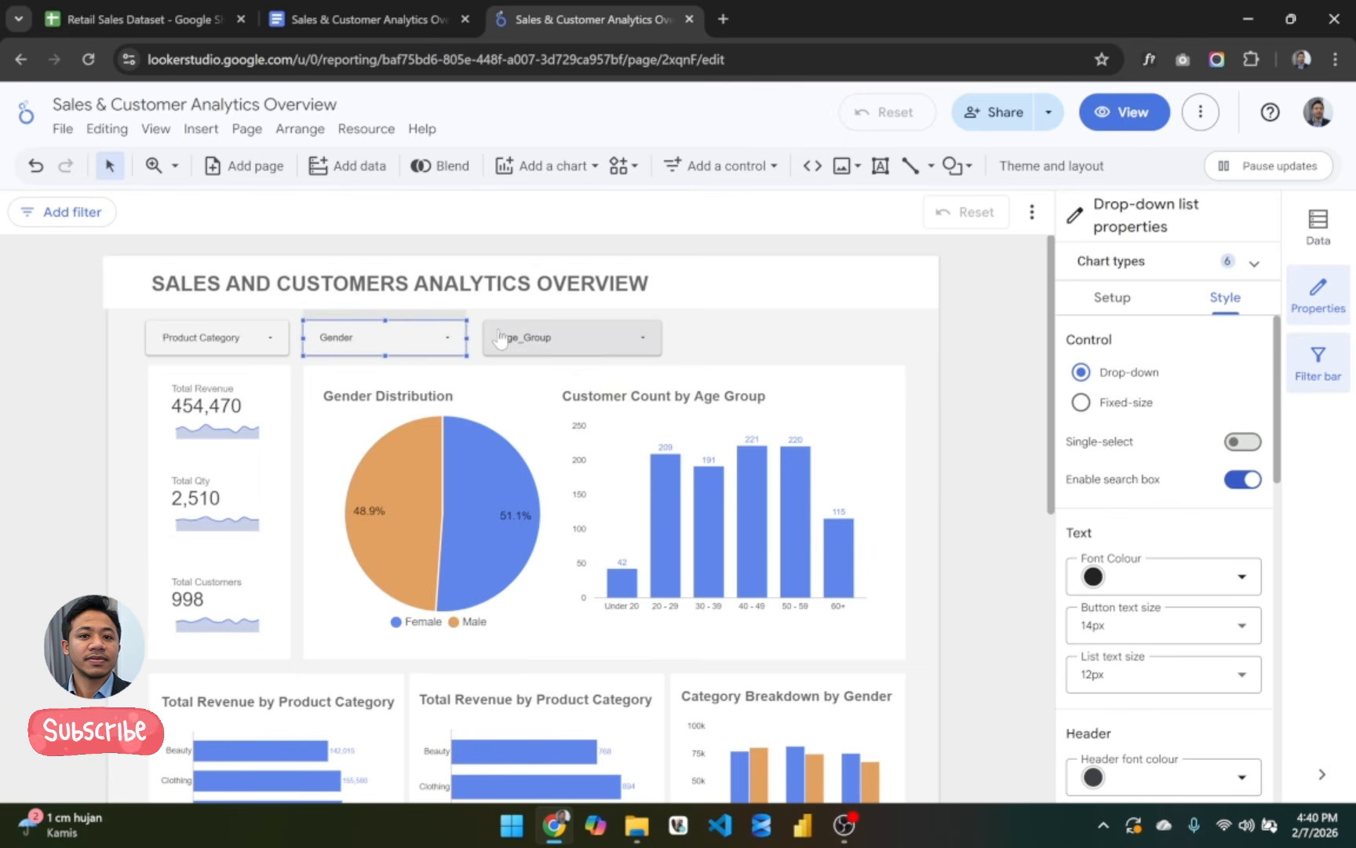
key("Delete")
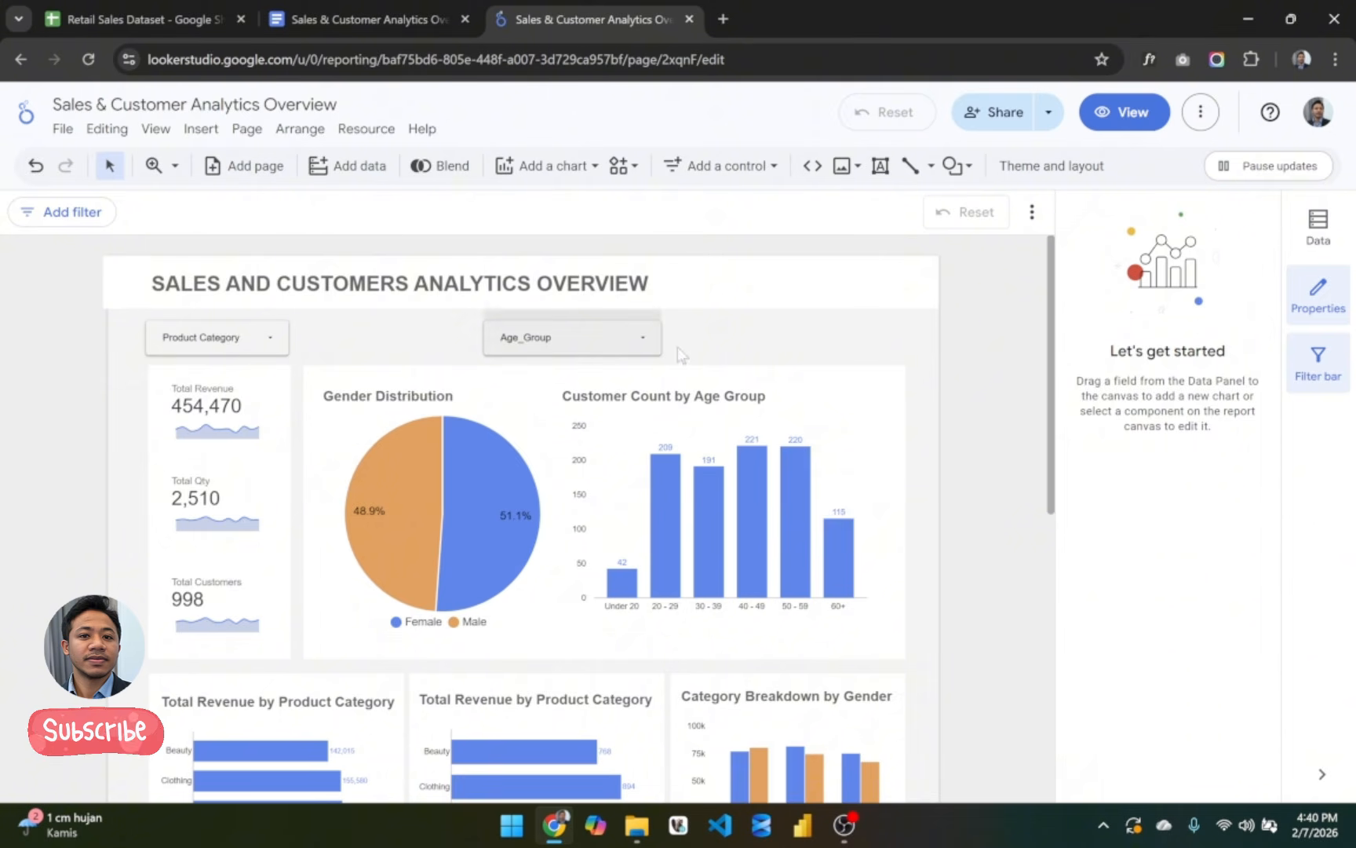
key("ctrl+z")
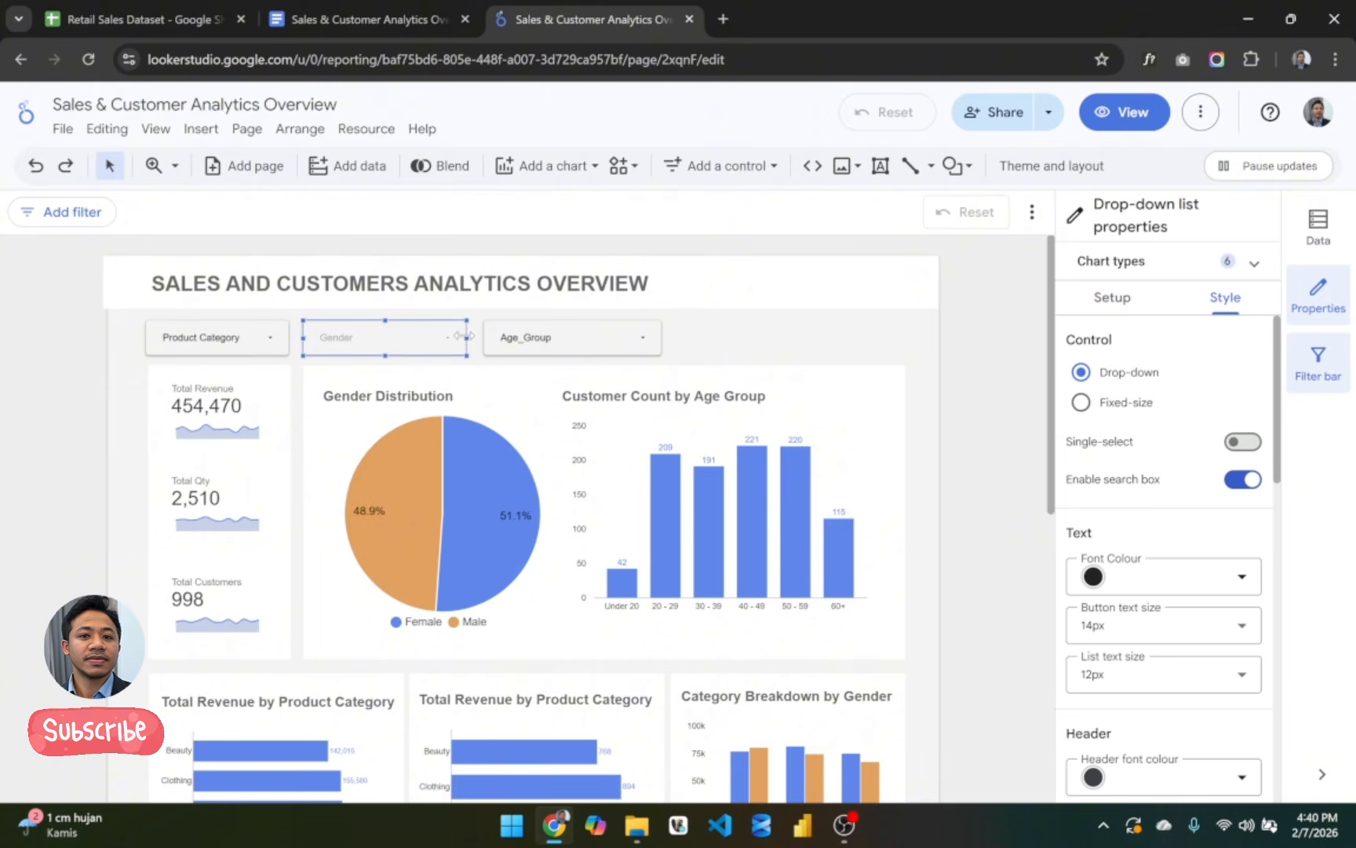
Step: Narrow the Gender filter slightly, then move the Age_Group filter closer to it and narrow it to a similar width
left_click_drag(466, 337, 457, 338)
left_click_drag(561, 341, 551, 341)
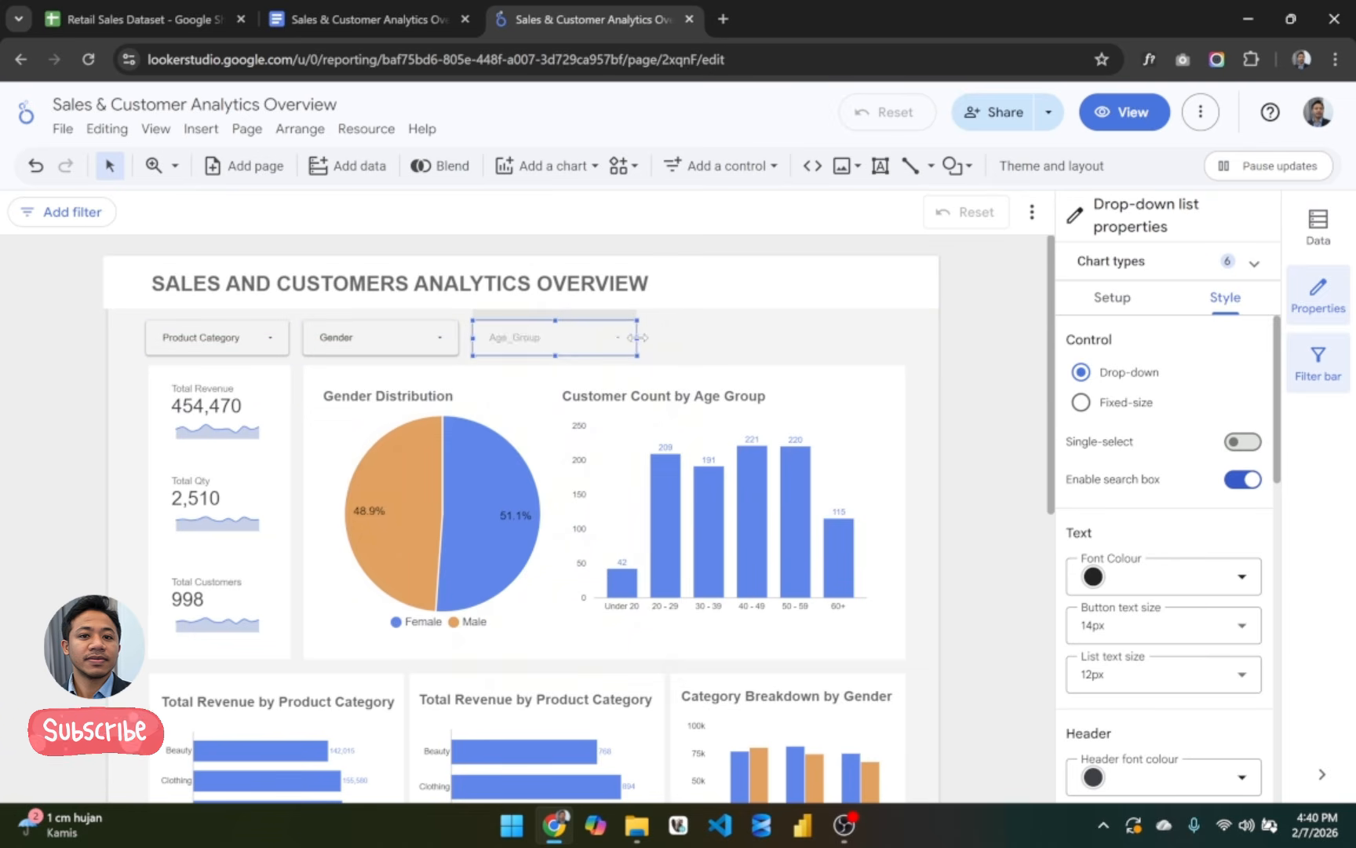
left_click(688, 337)
Step: Check the layout down to the heatmap, preview the upper charts in view mode, and return to editing
scroll(690, 343, "down", 8)
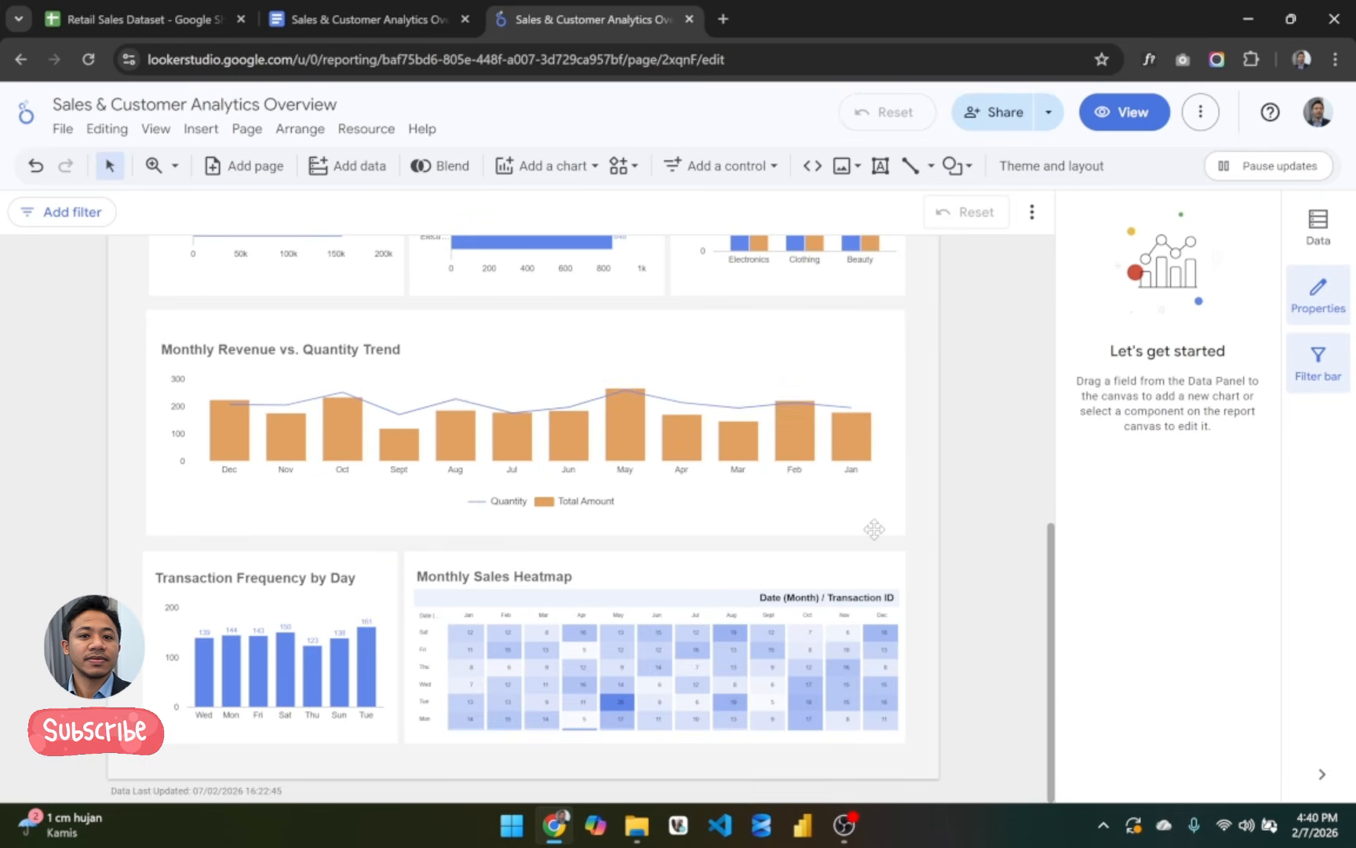
scroll(872, 526, "up", 8)
left_click(1134, 112)
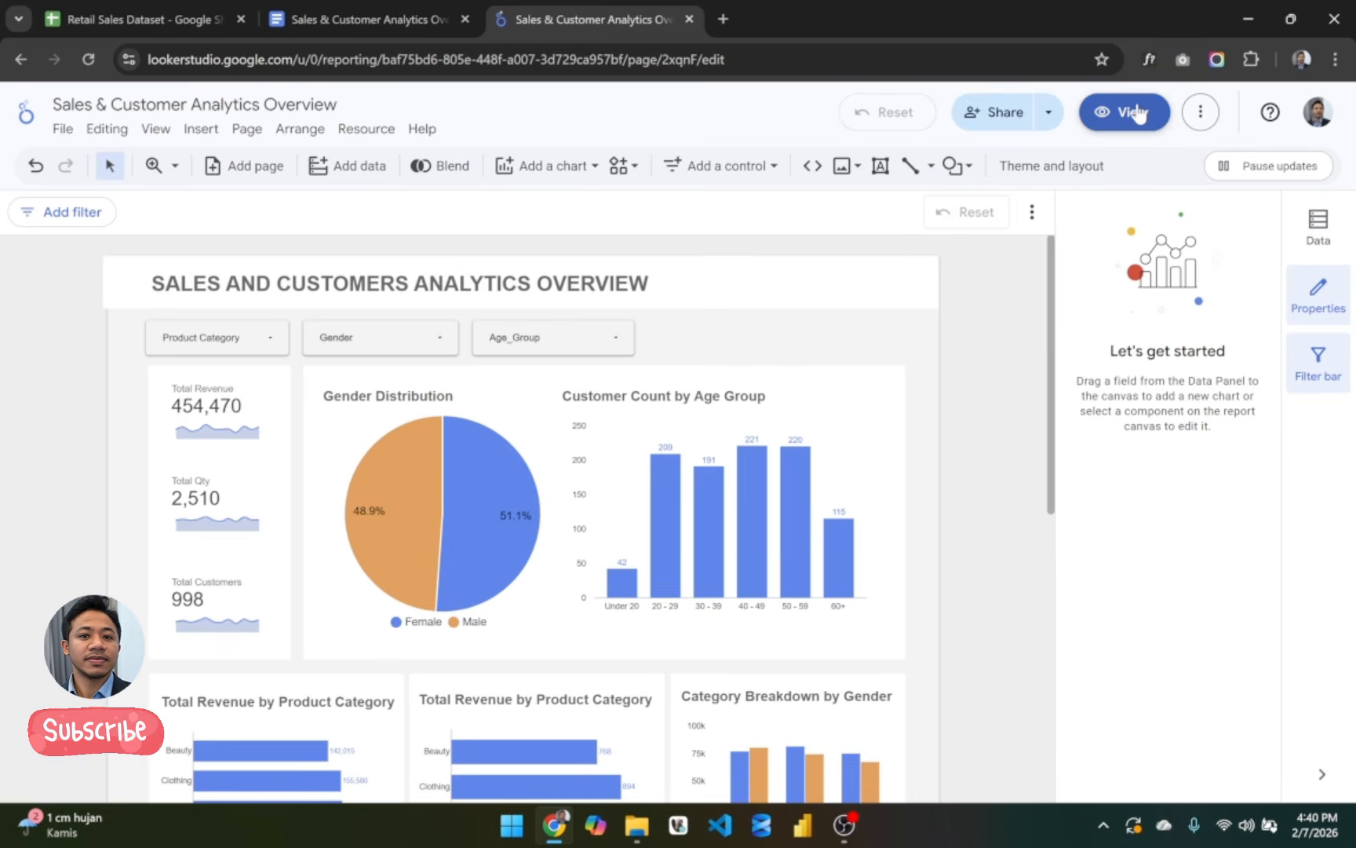
scroll(951, 571, "down", 1)
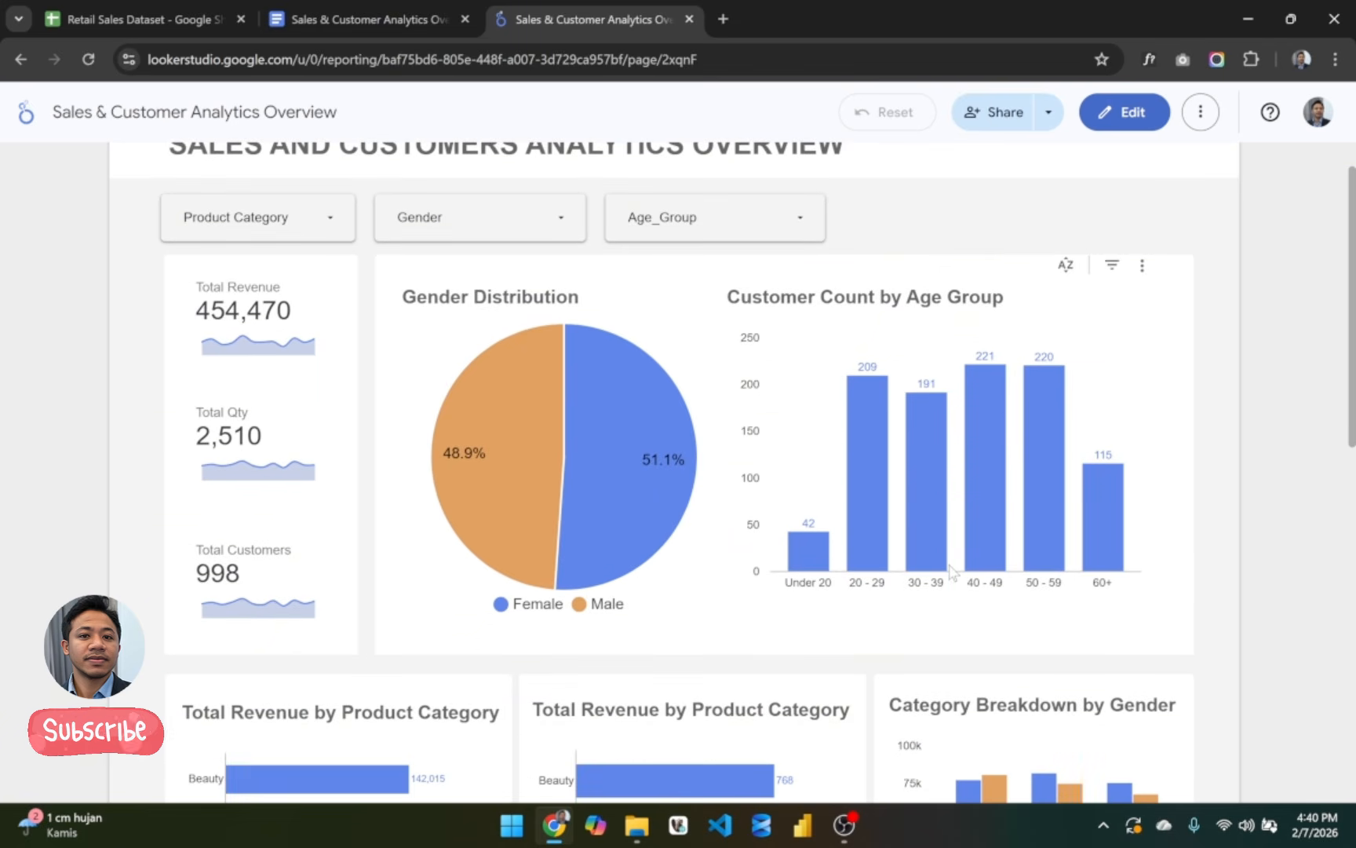
scroll(951, 572, "down", 1)
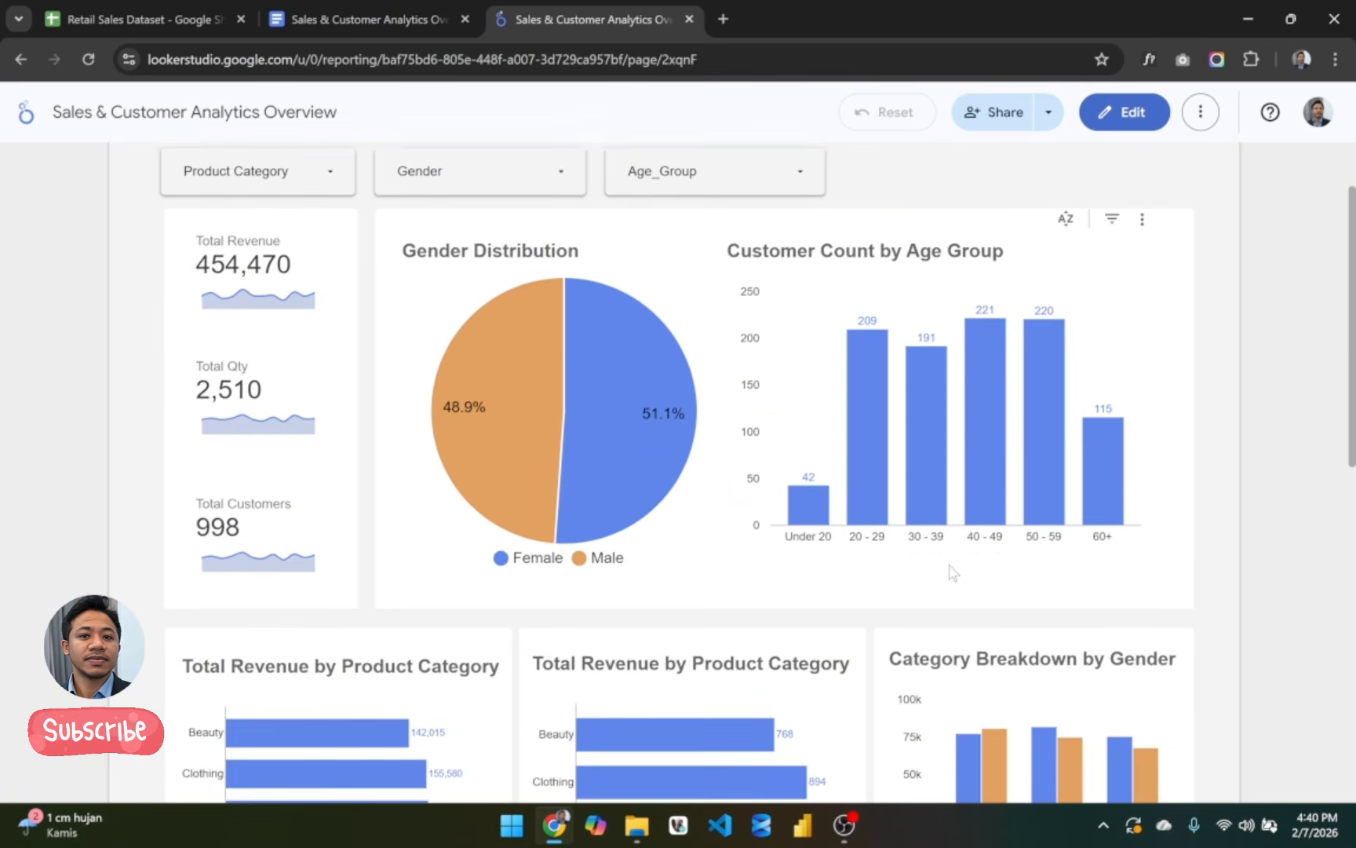
scroll(952, 571, "up", 2)
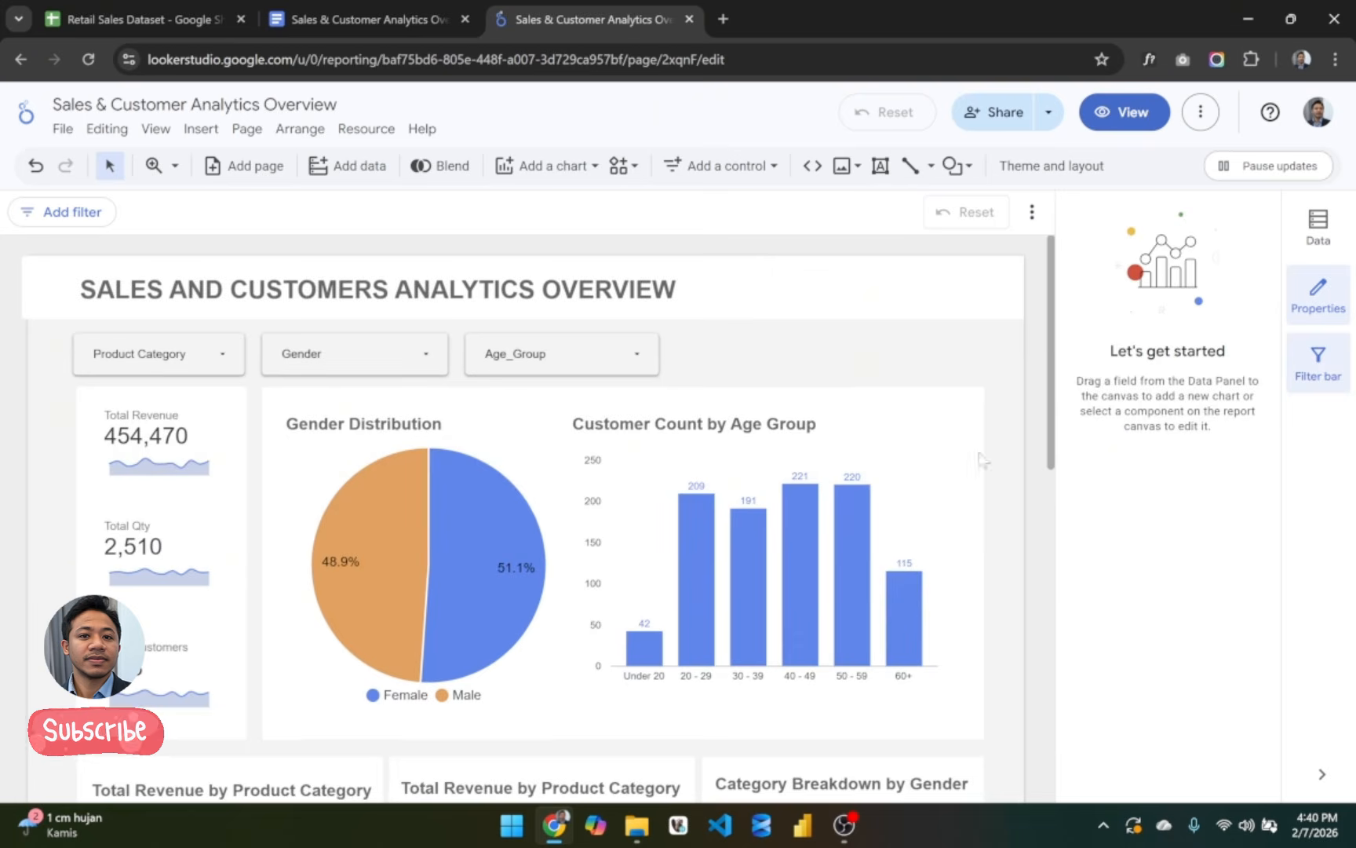
Step: Extend the Customer Count by Age Group chart downward to fill more of its white panel
left_click(934, 483)
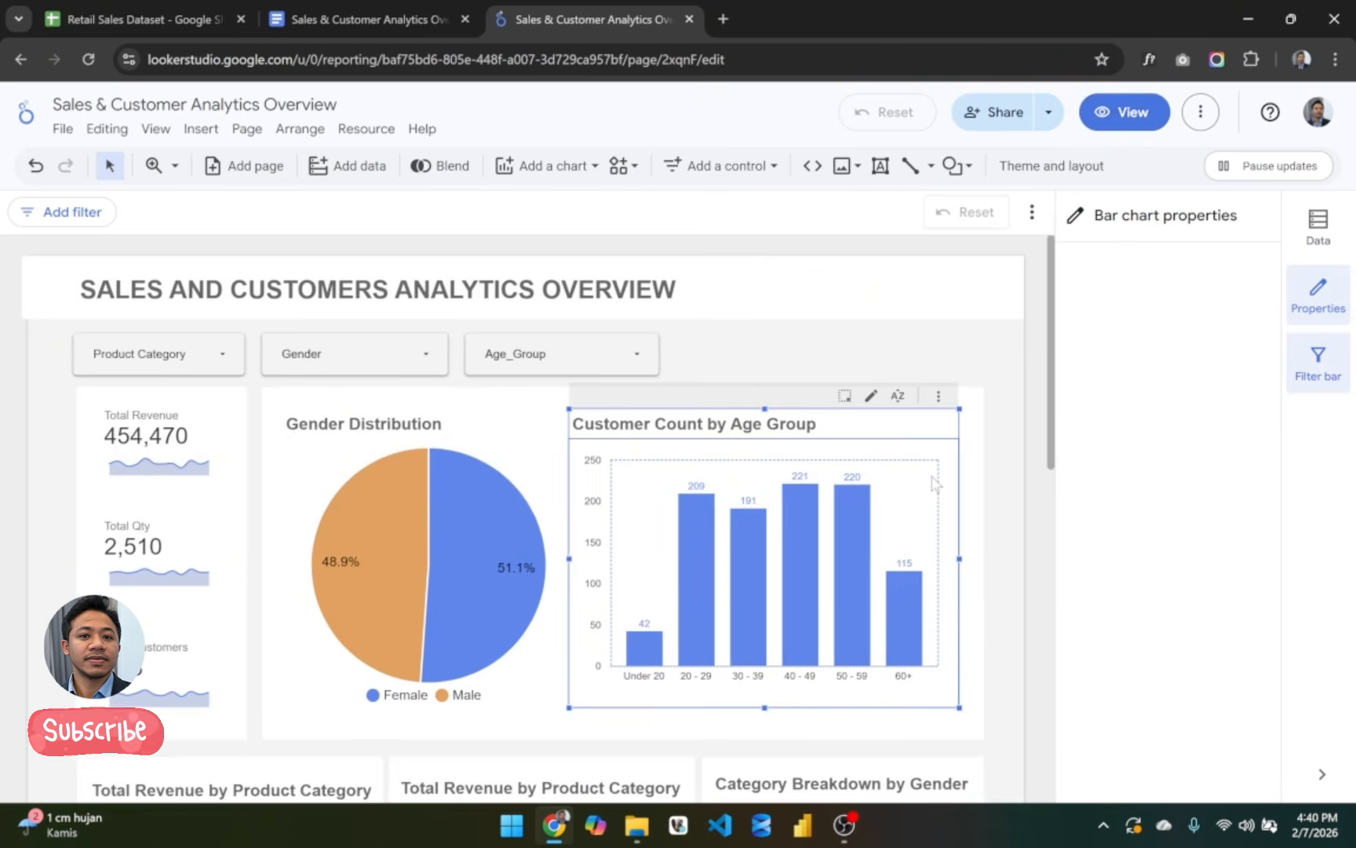
scroll(772, 693, "down", 1)
mouse_move(766, 645)
left_mouse_down()
mouse_move(765, 678)
mouse_move(764, 666)
left_mouse_up()
left_click(990, 584)
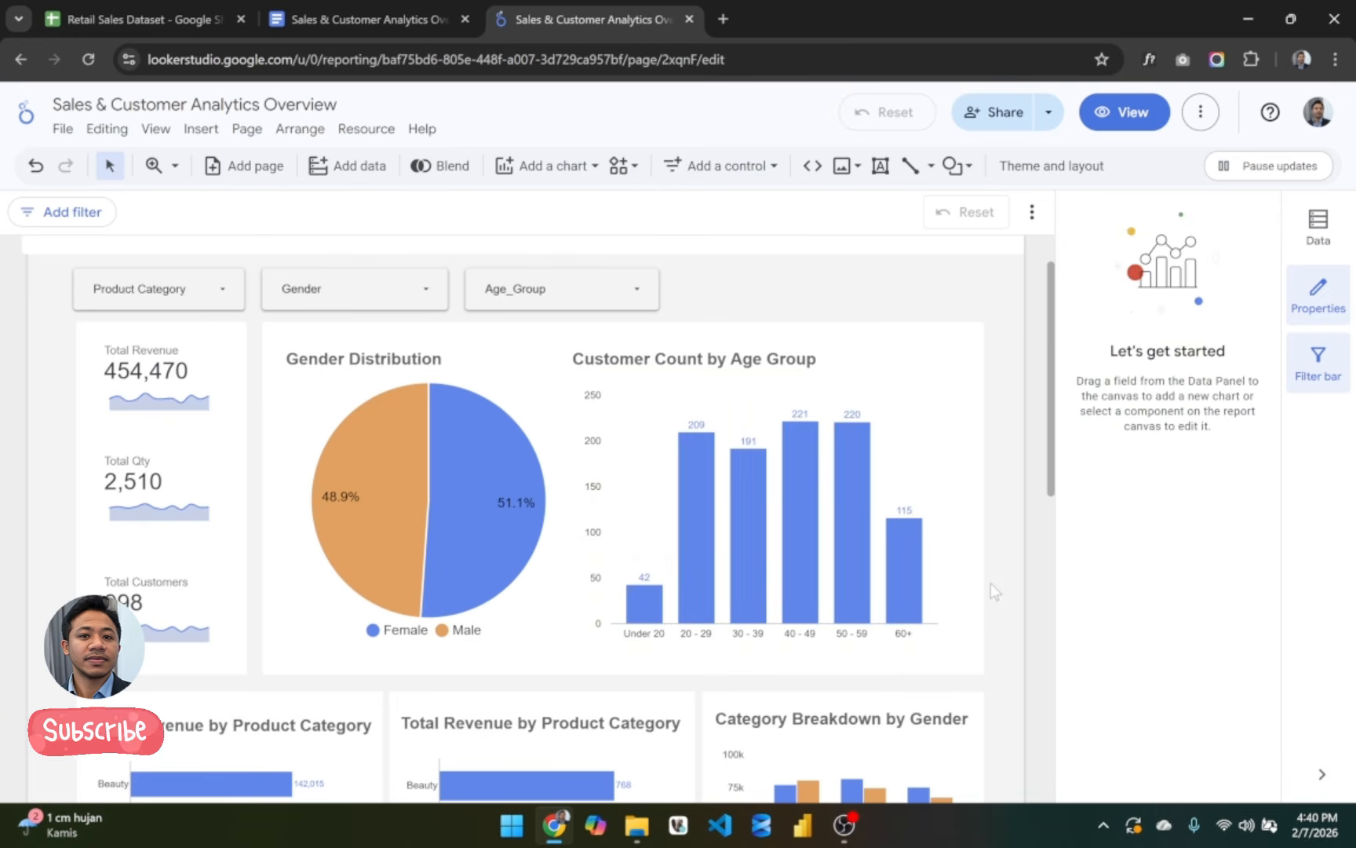
Step: Extend the first Total Revenue by Product Category bar chart downward to the lower edge of its panel
scroll(991, 583, "down", 3)
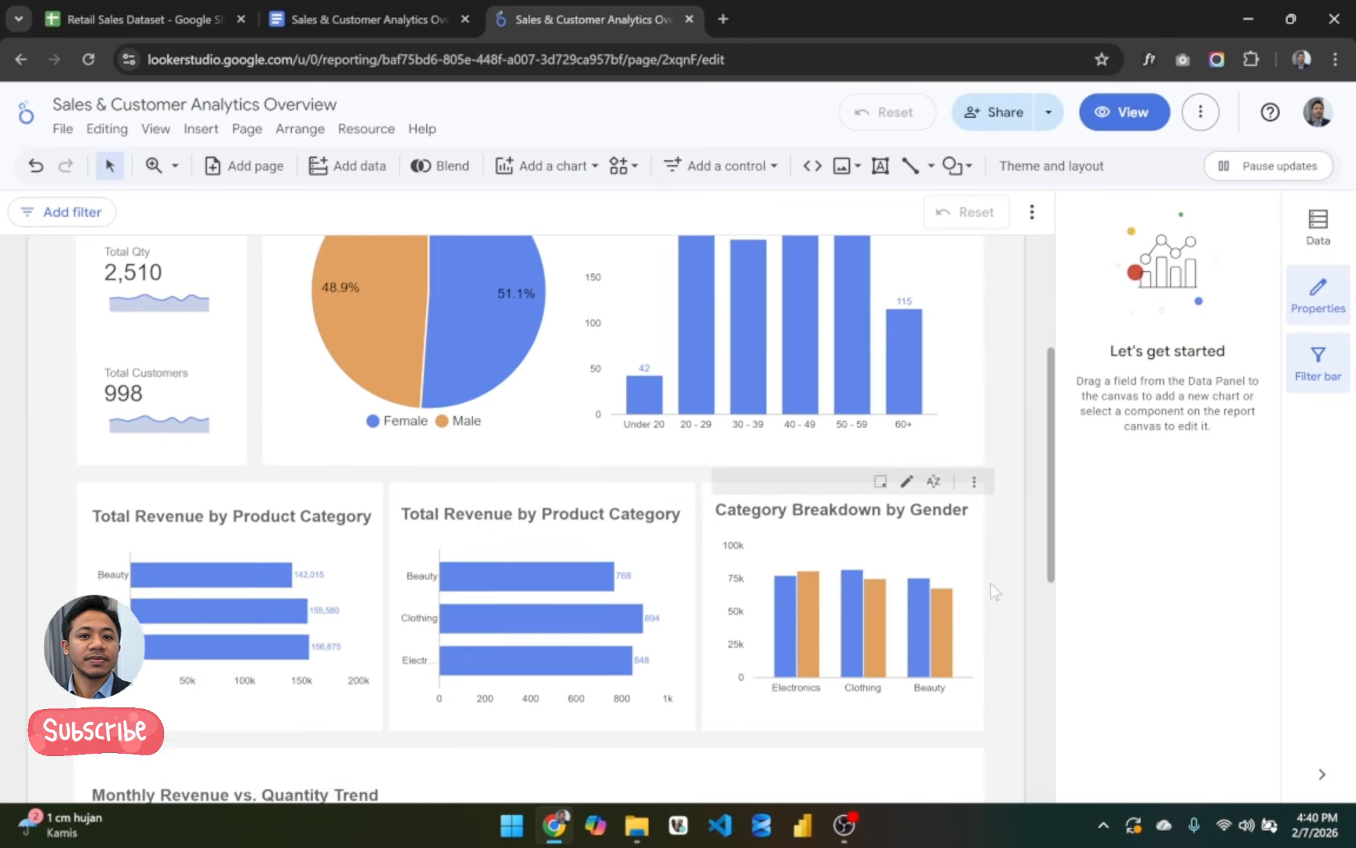
scroll(990, 582, "down", 1)
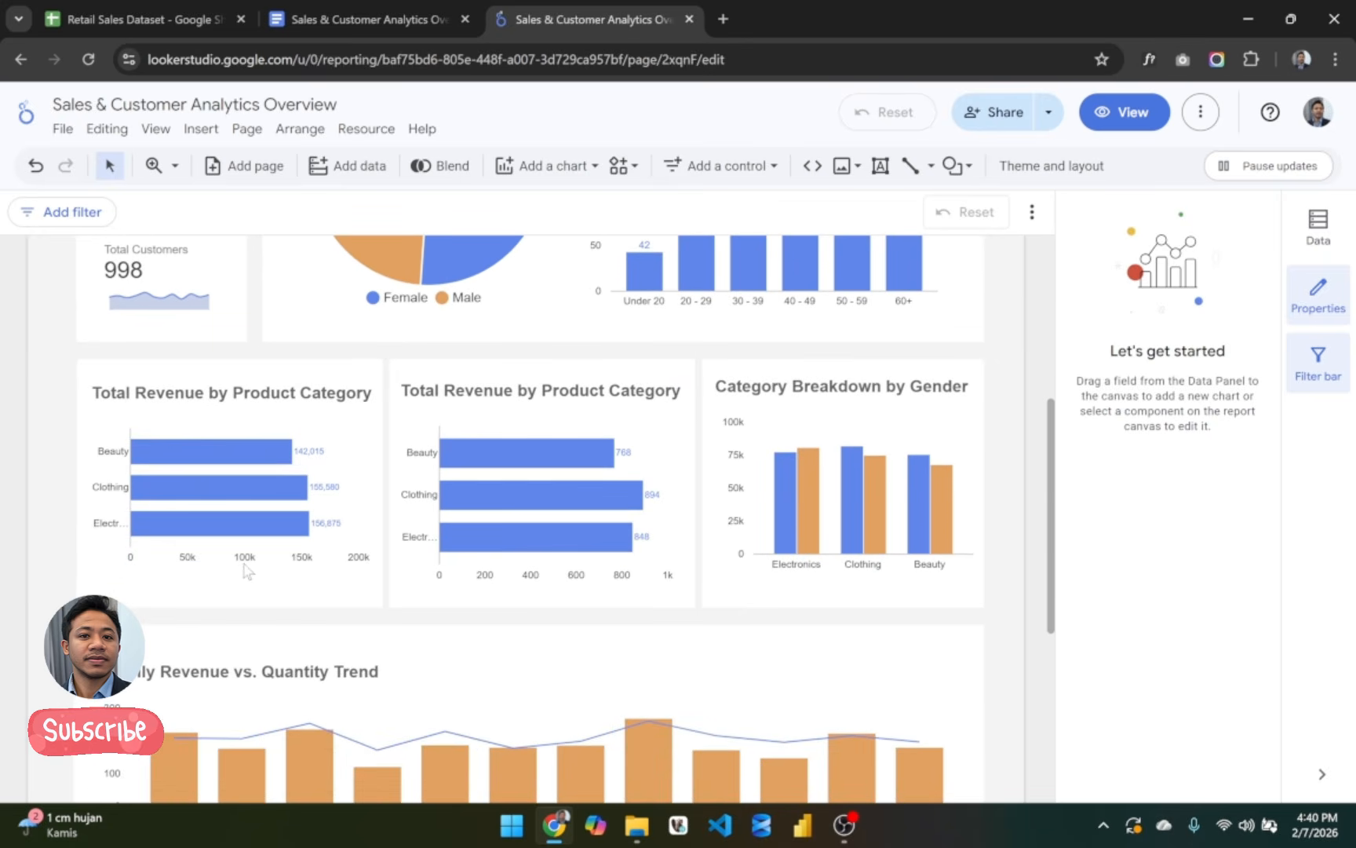
left_click(300, 564)
left_click_drag(234, 606, 232, 611)
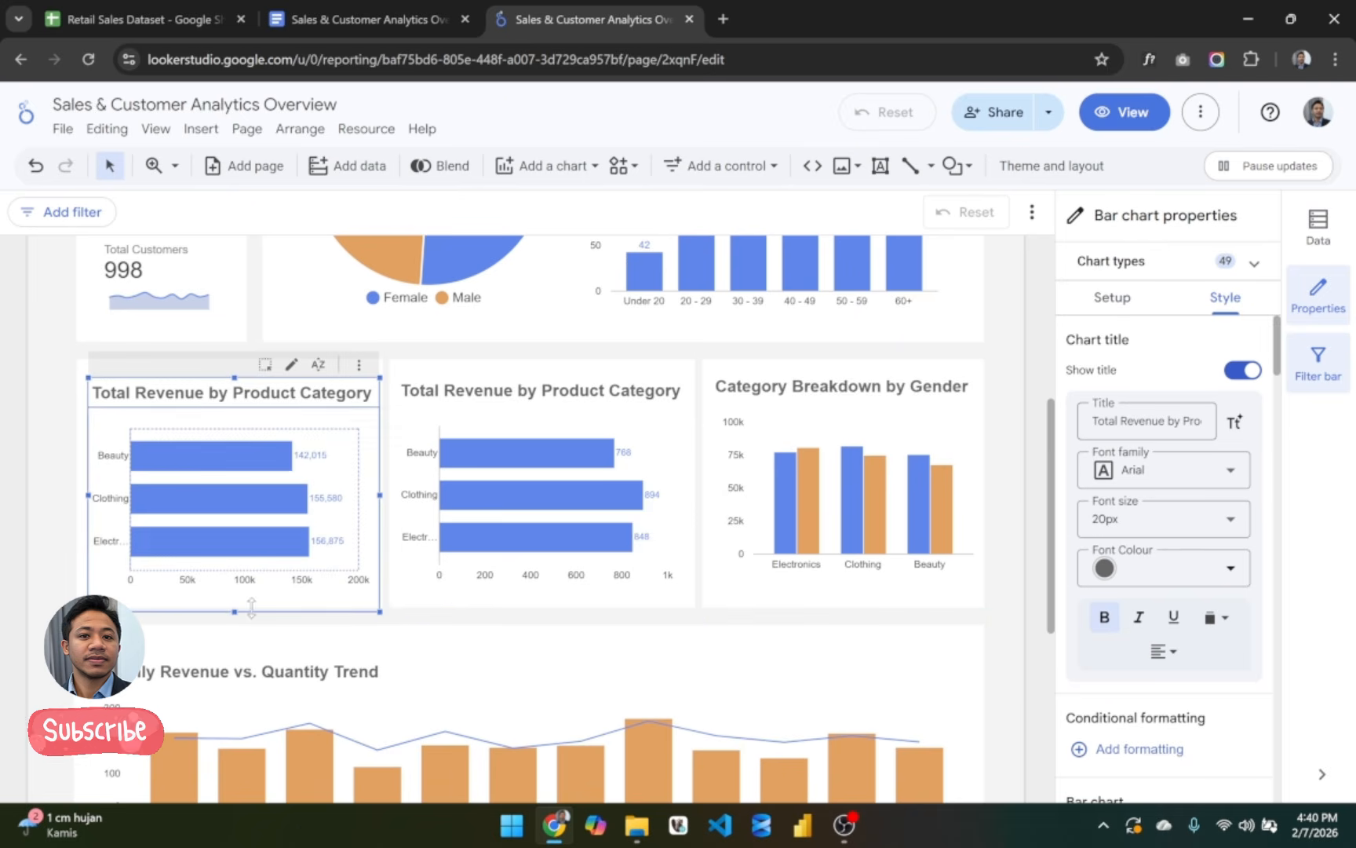
Step: Extend the middle category bar chart slightly downward and retitle it "Sales Volume by Product Category", taking the title from the Google Docs outline
left_click(452, 594)
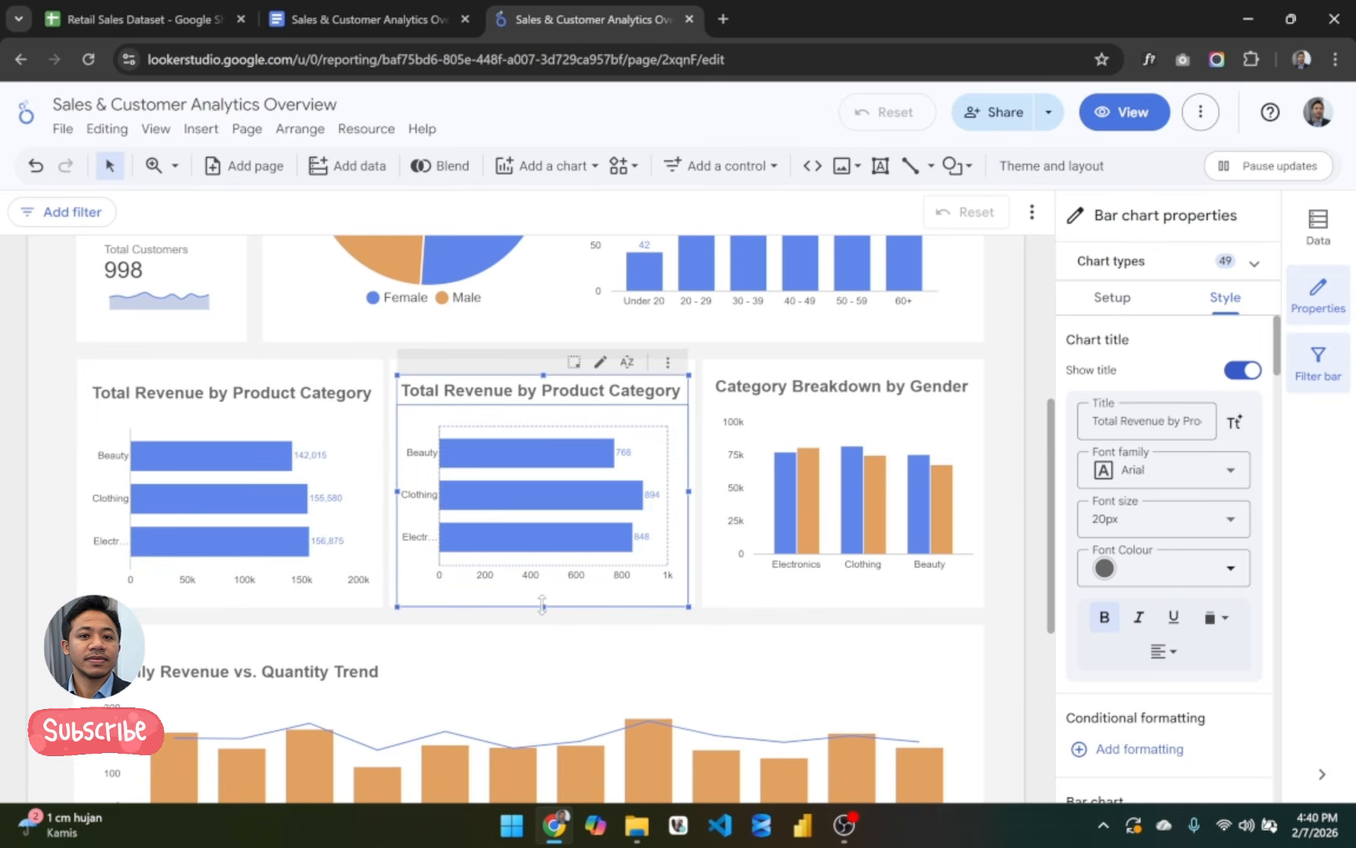
left_click_drag(541, 605, 541, 615)
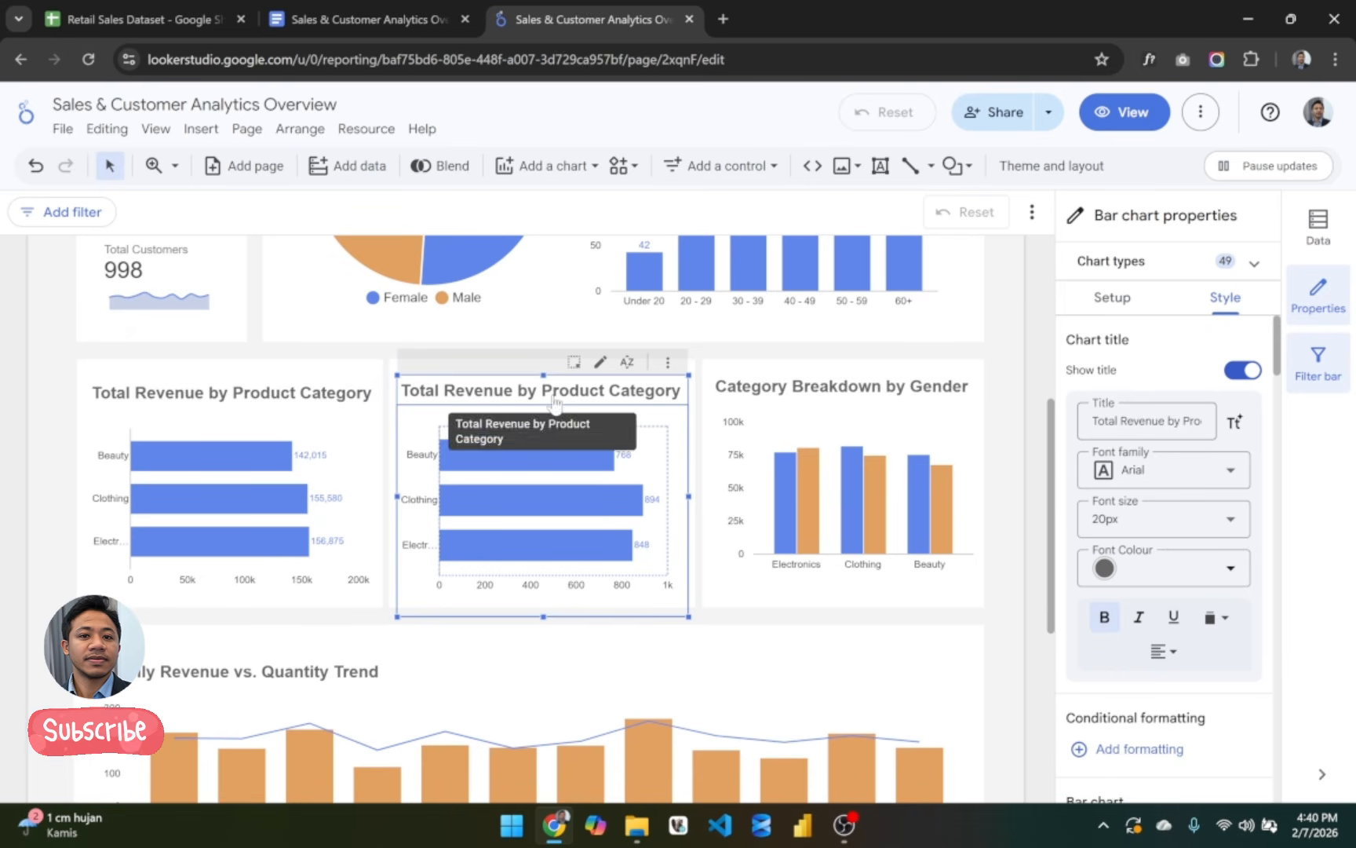
left_click(378, 17)
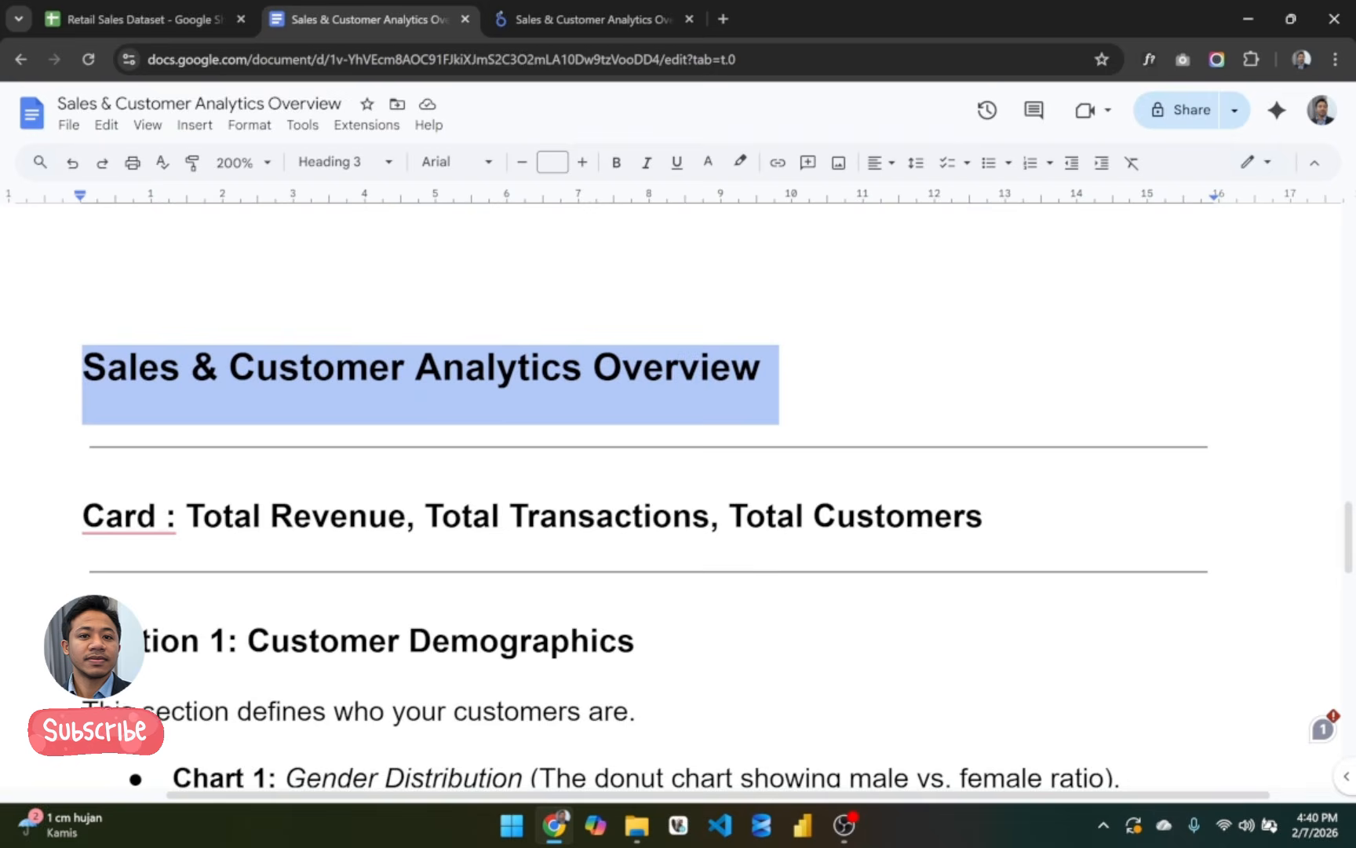
scroll(678, 502, "down", 10)
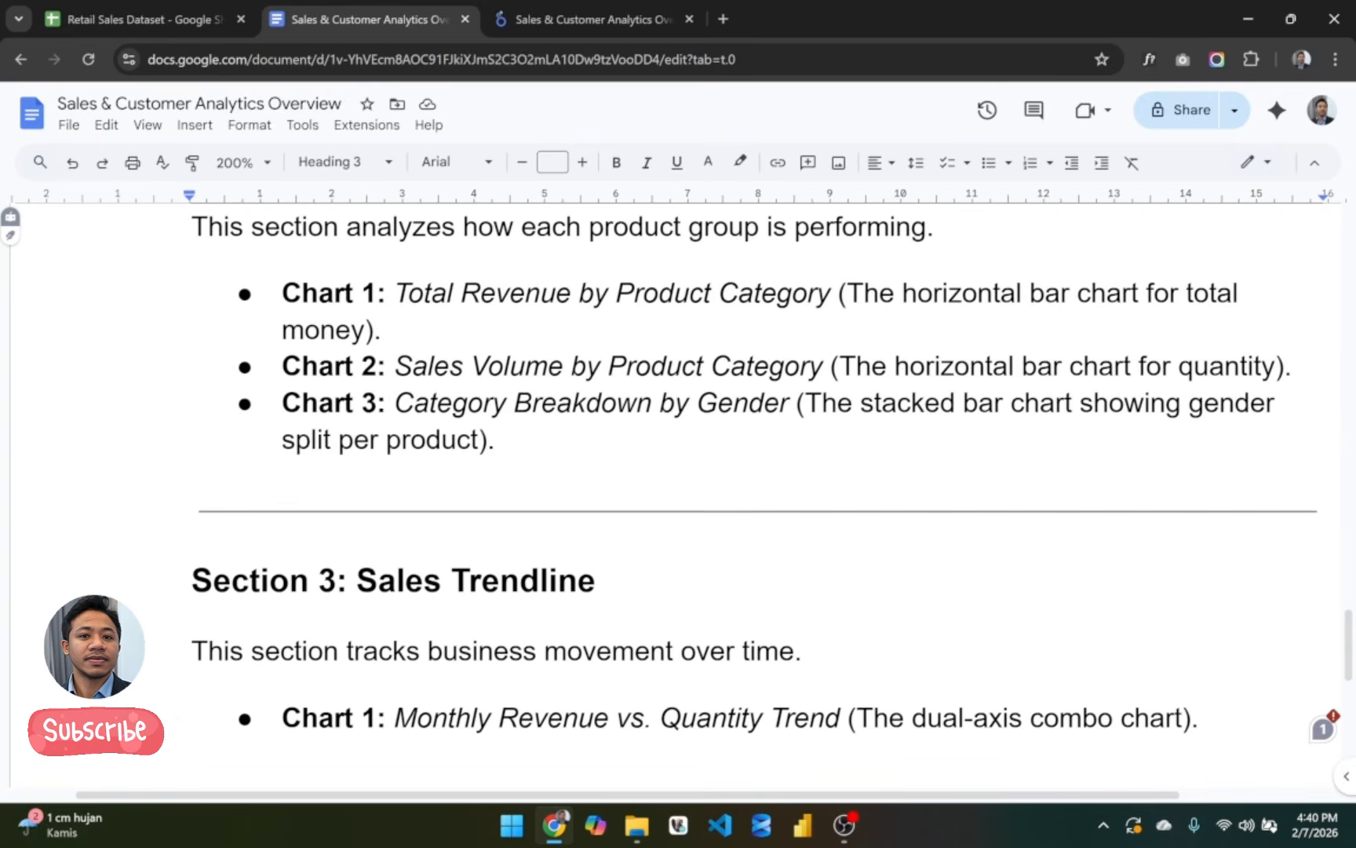
left_click_drag(823, 366, 412, 366)
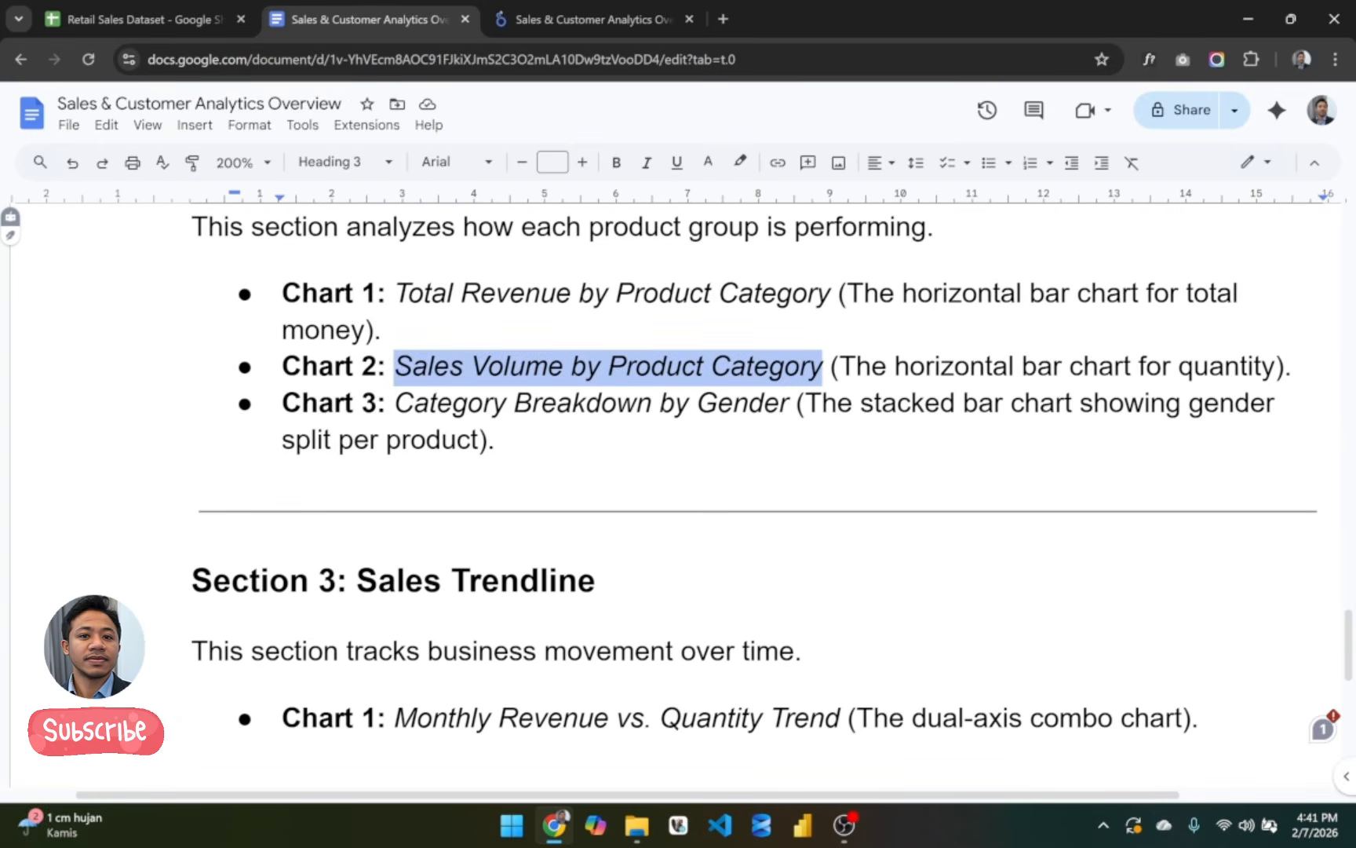
left_click(645, 11)
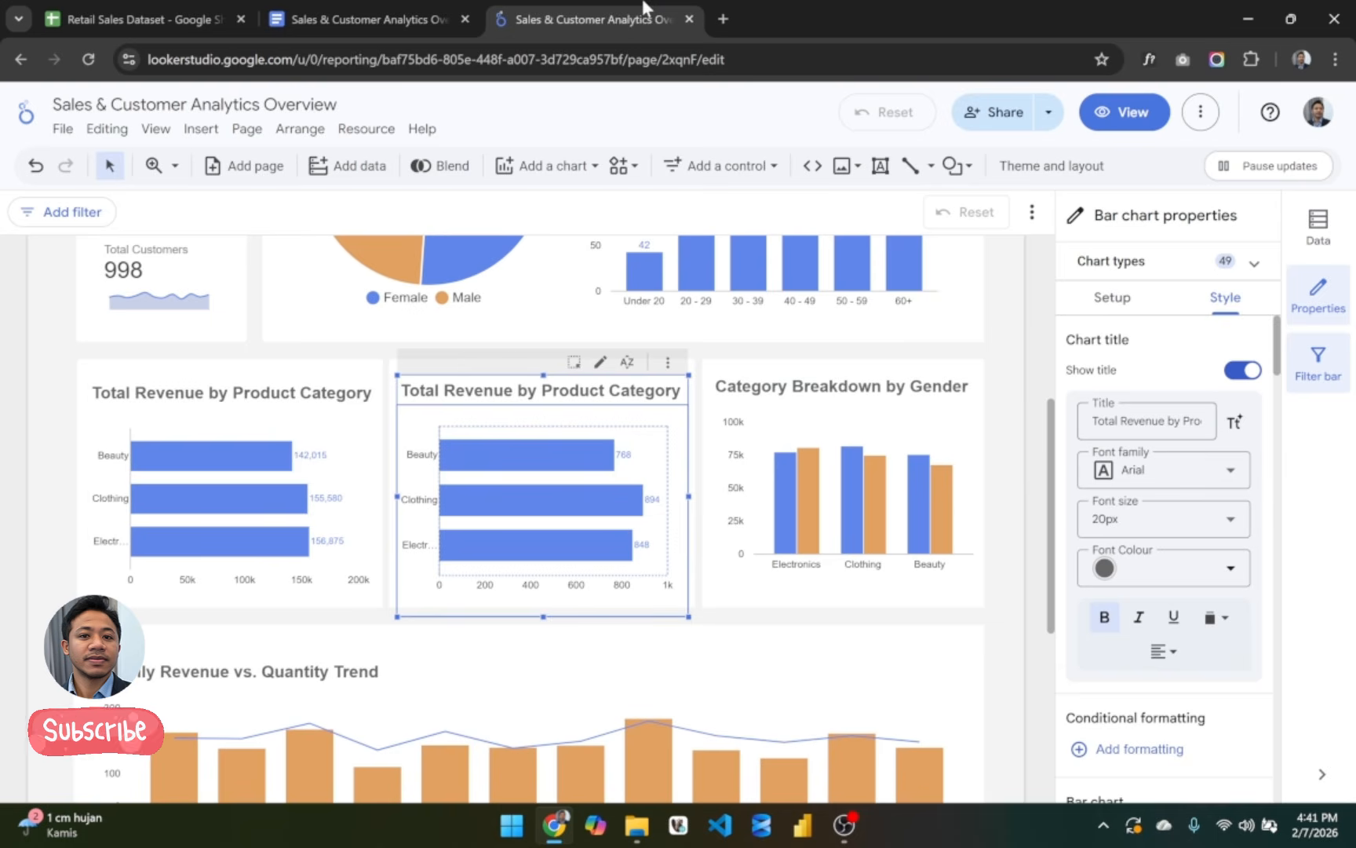
left_click(1146, 420)
key("ctrl+a")
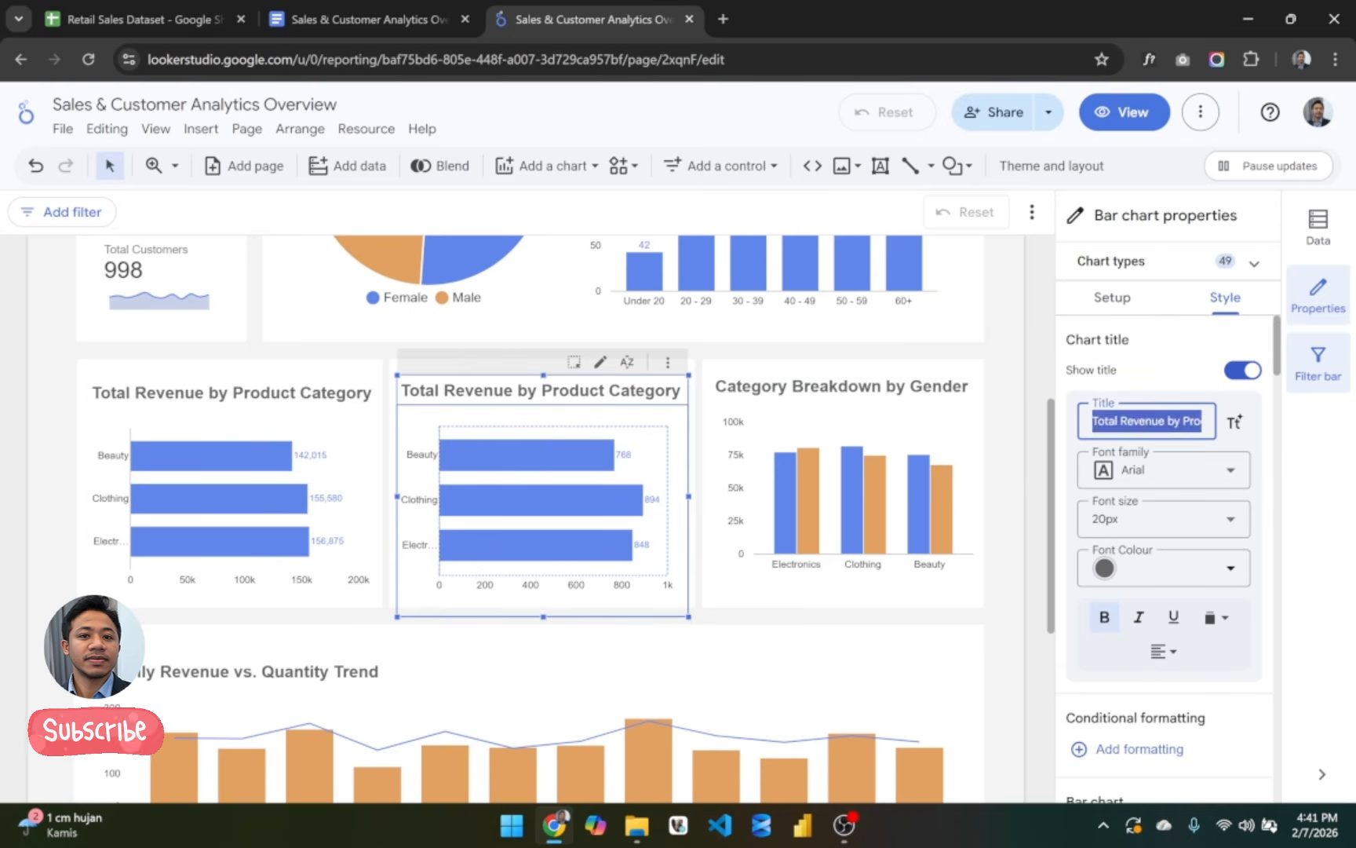
type("Sales Volume by Product Category")
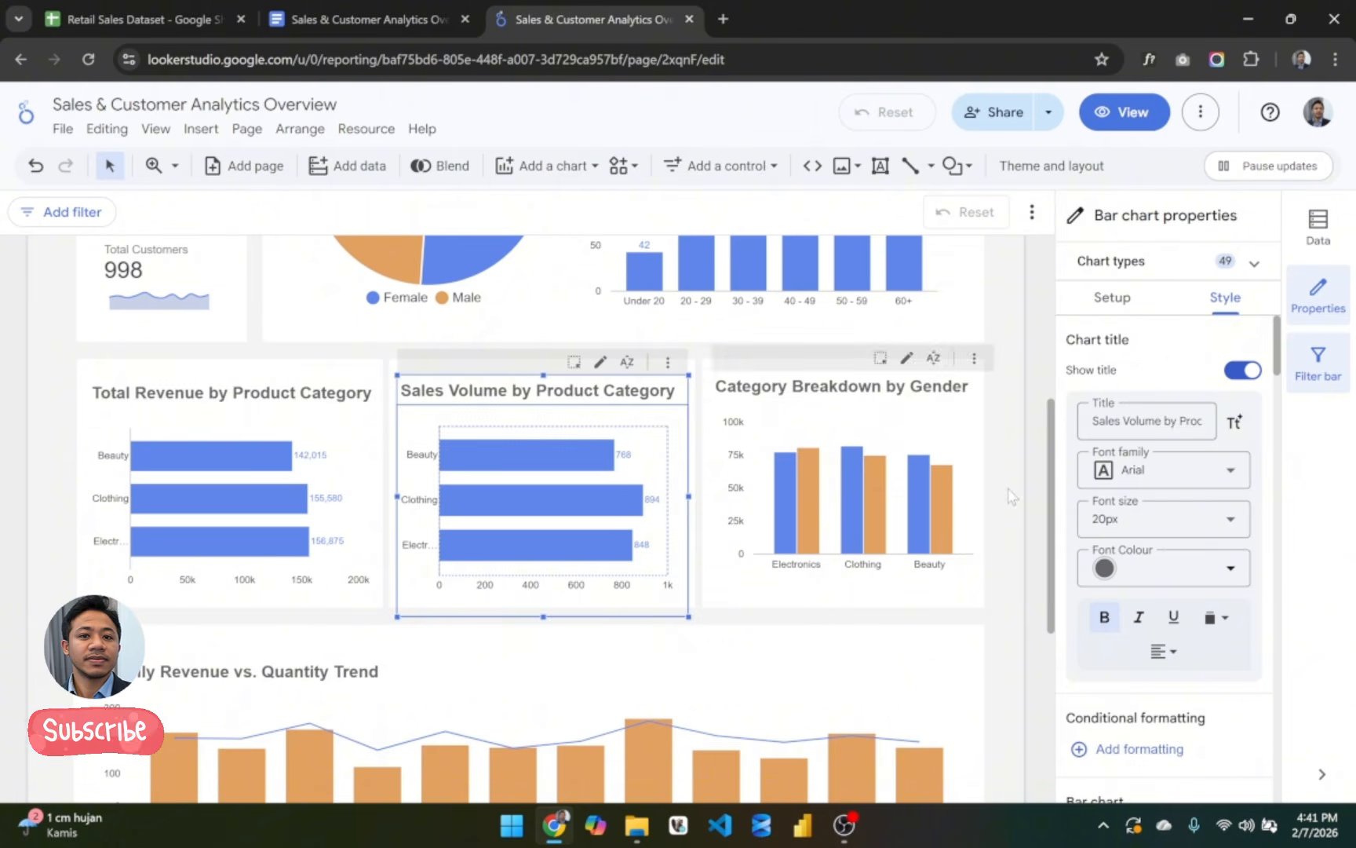
left_click(1010, 490)
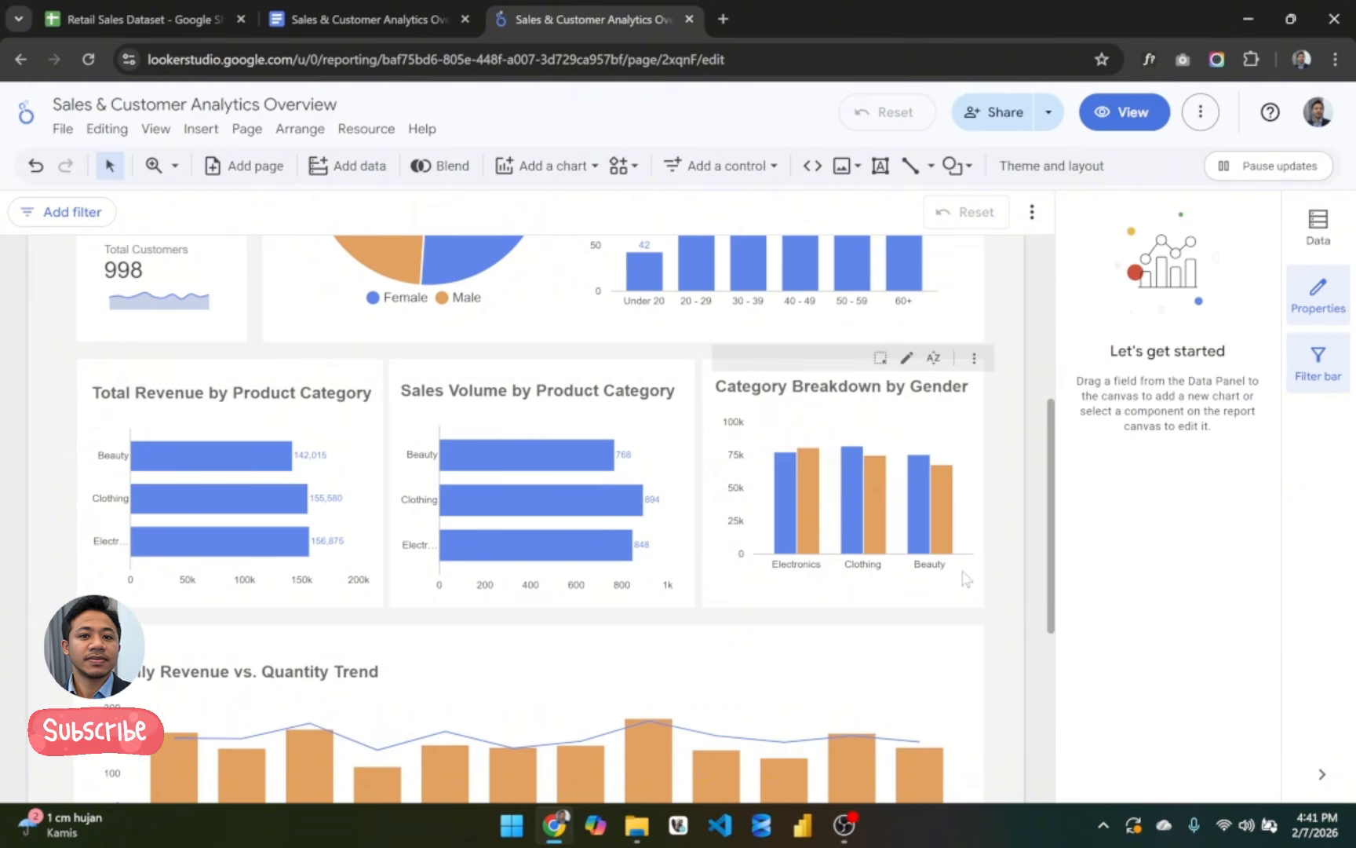
Step: Turn on data labels for the Category Breakdown by Gender chart
left_click(960, 505)
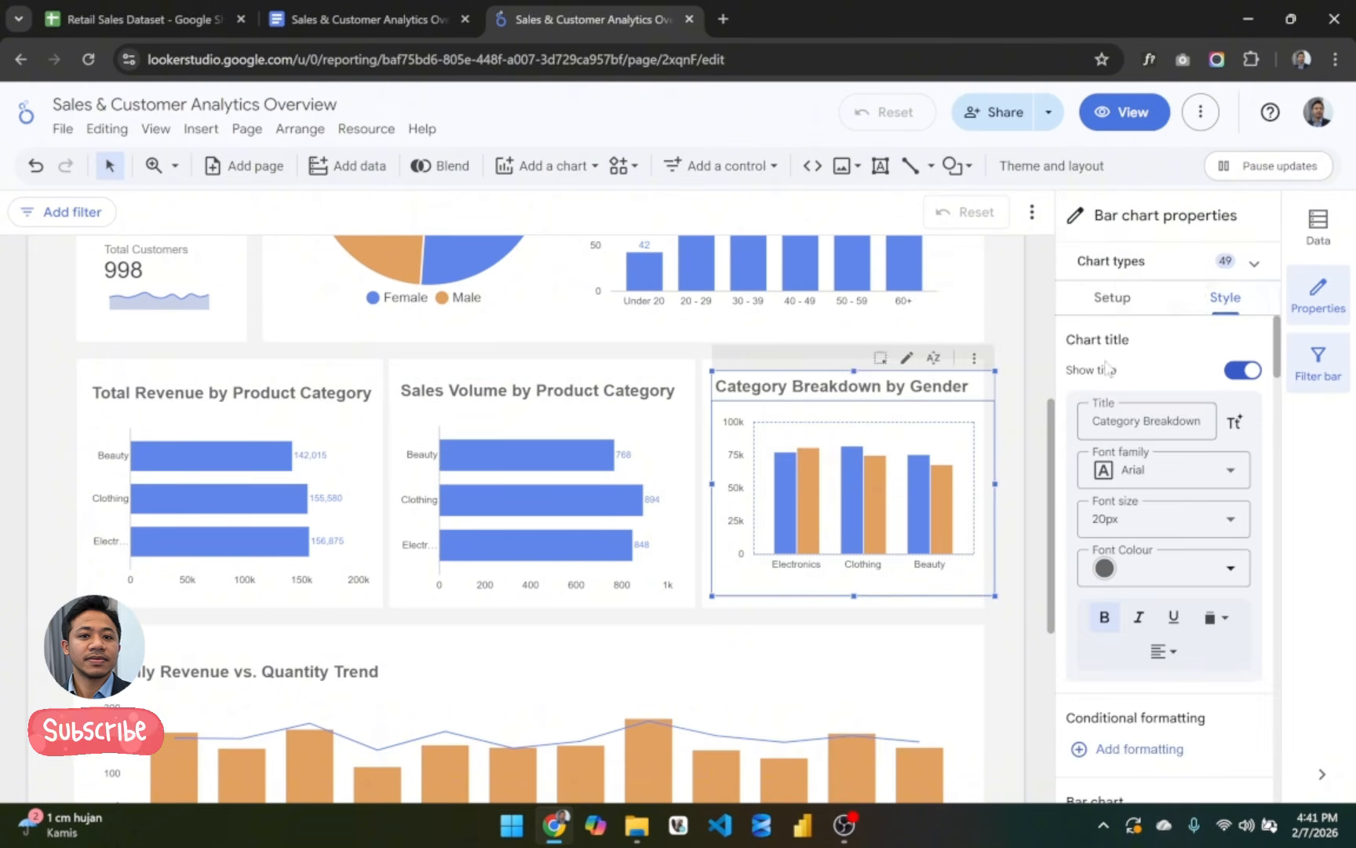
scroll(1213, 563, "down", 5)
scroll(1212, 562, "down", 10)
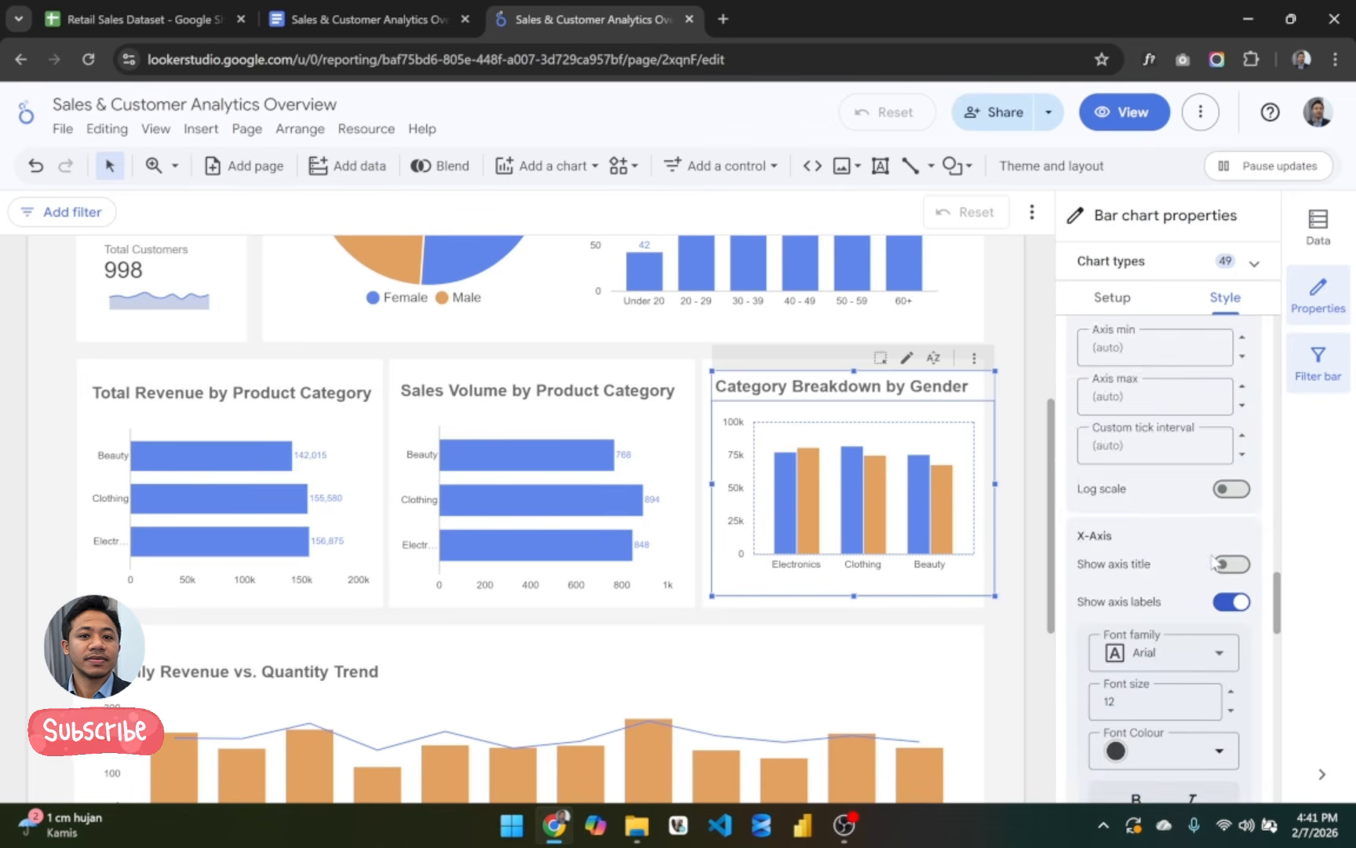
scroll(1213, 560, "down", 8)
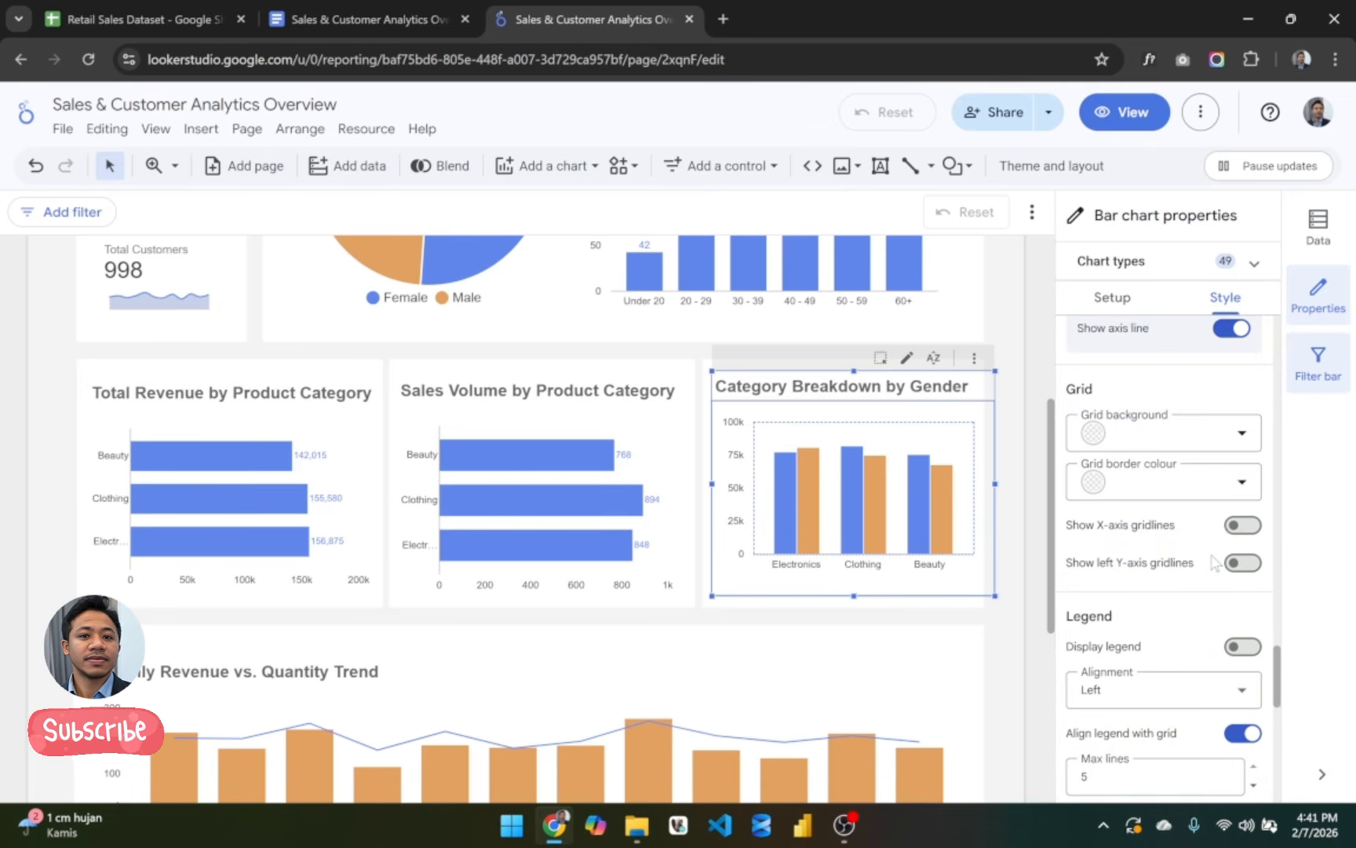
scroll(1213, 562, "down", 8)
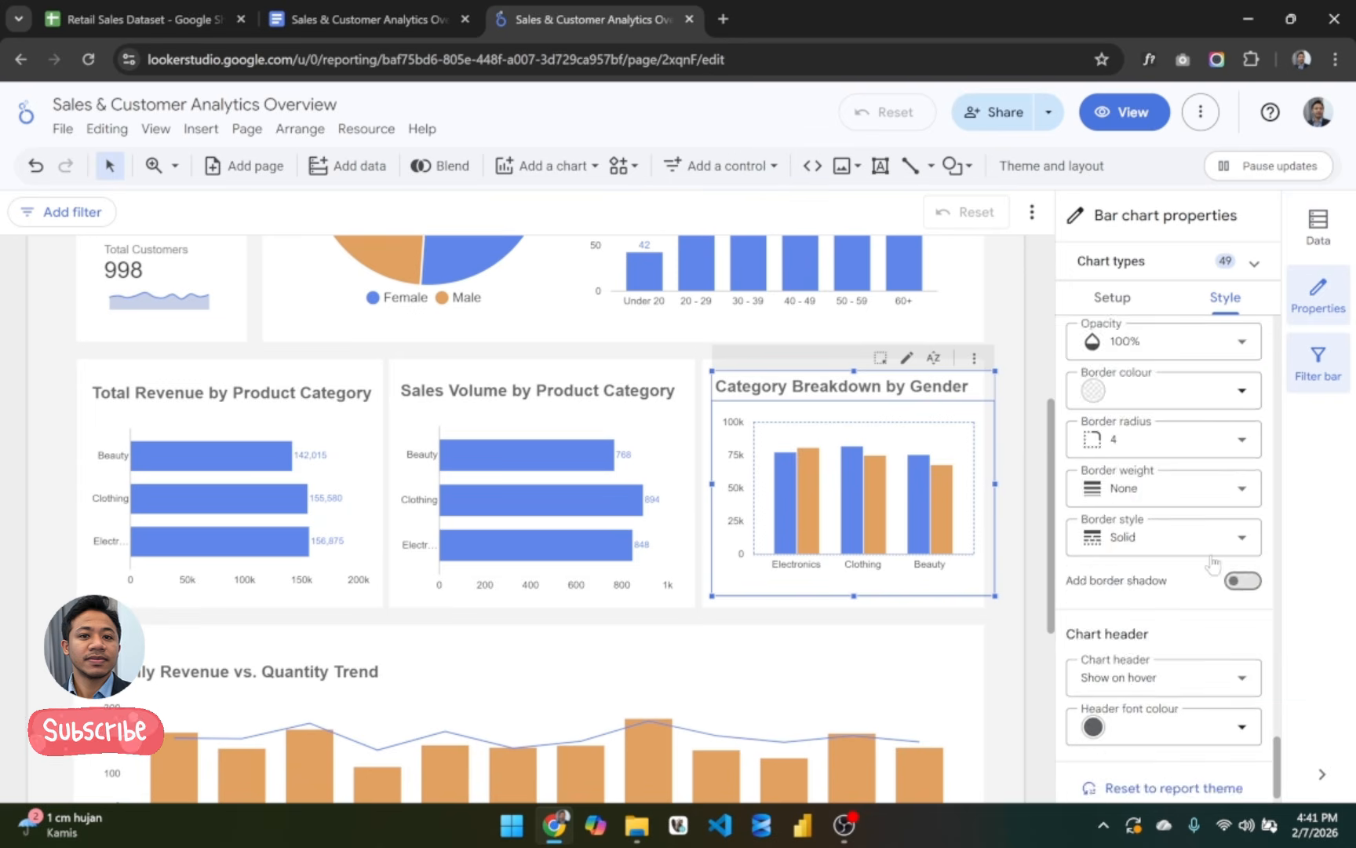
scroll(1215, 563, "up", 15)
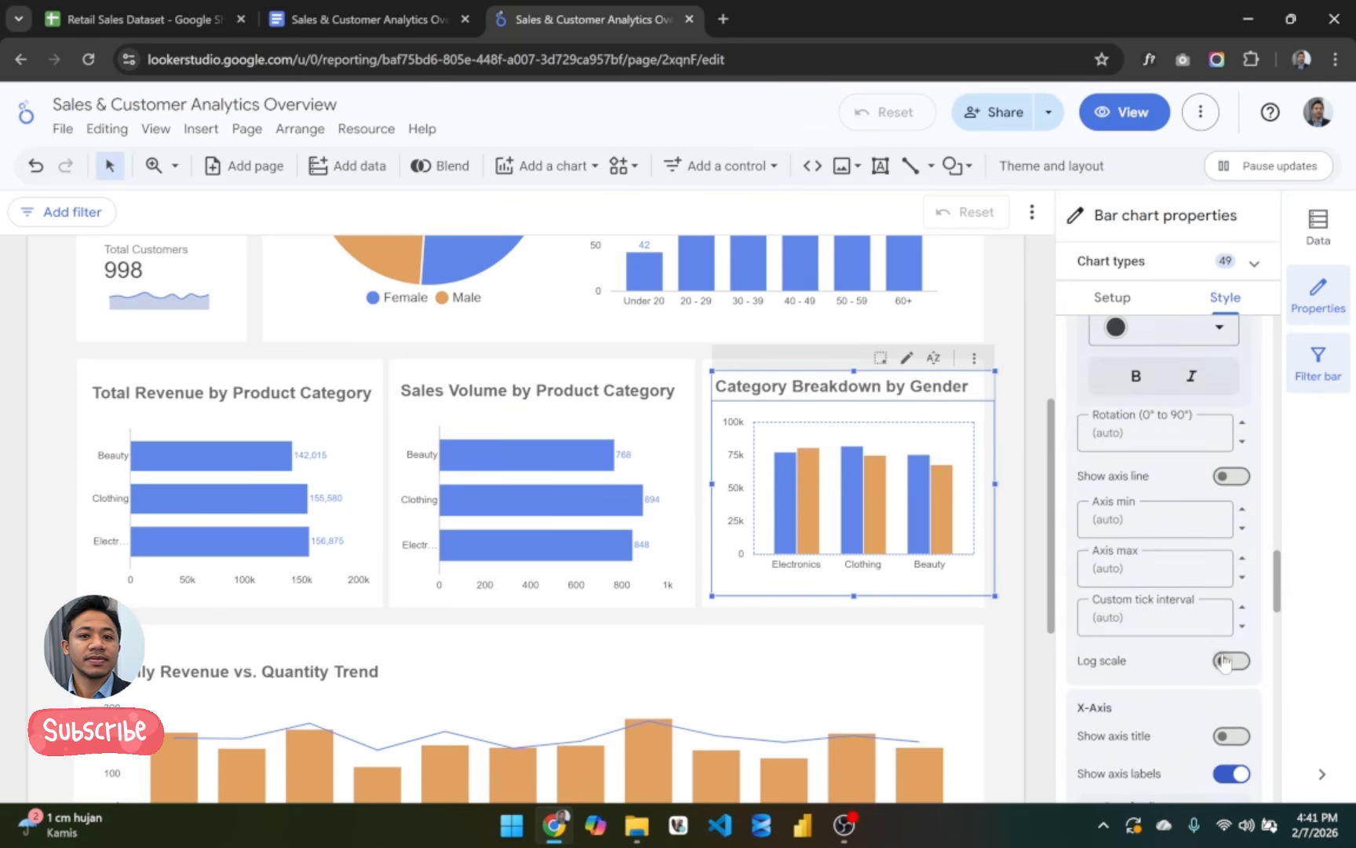
scroll(1224, 666, "up", 5)
scroll(1233, 589, "up", 5)
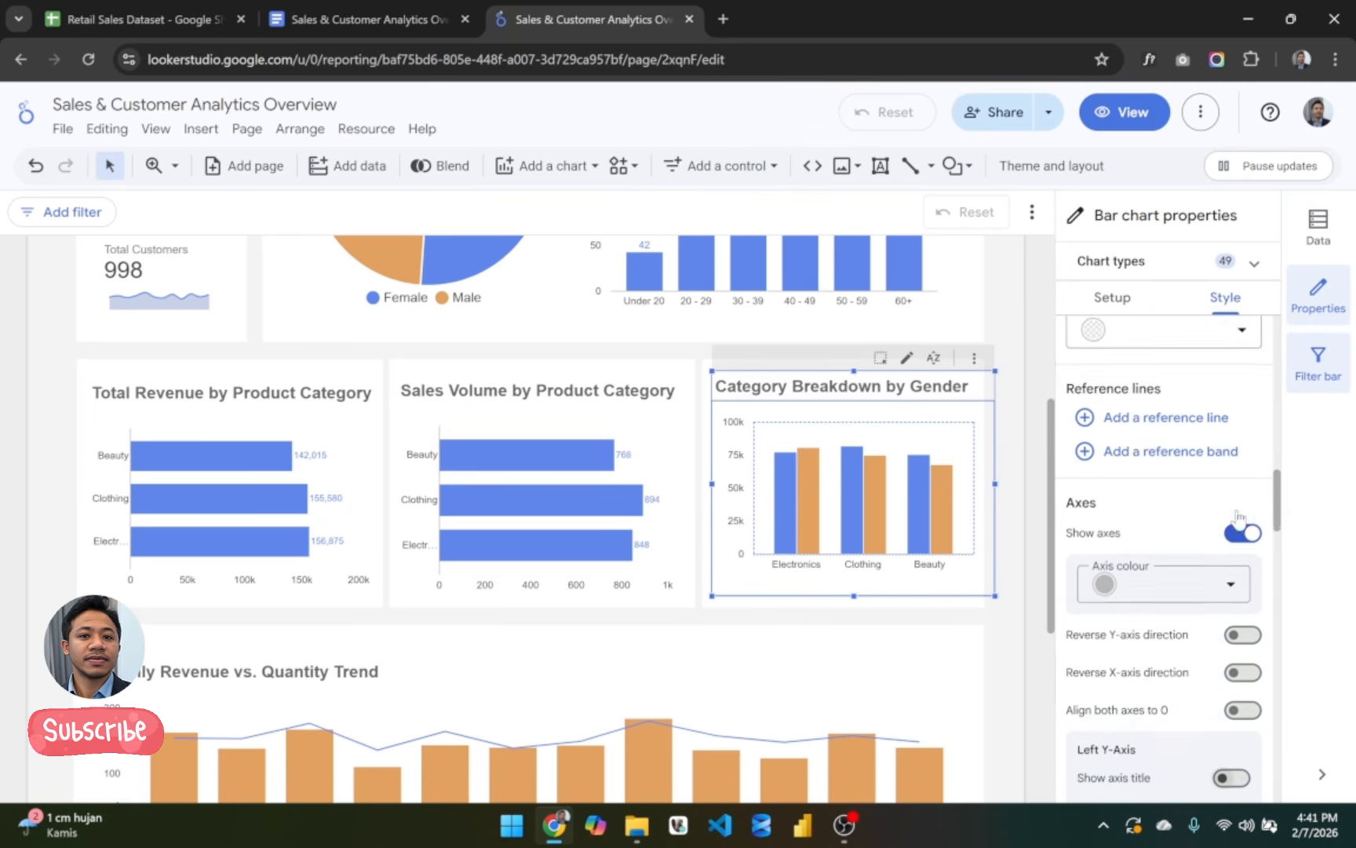
scroll(1238, 518, "up", 4)
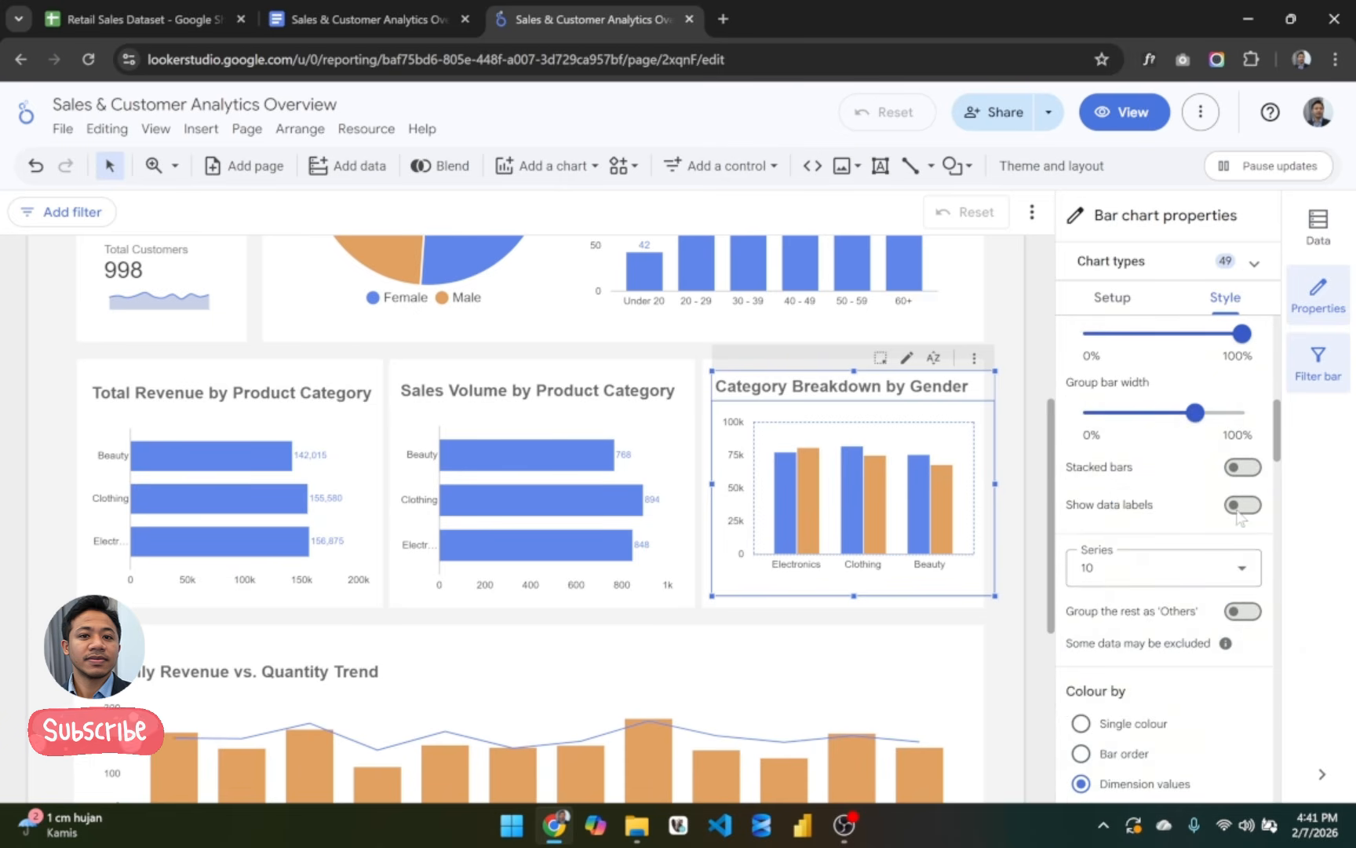
scroll(1238, 518, "up", 1)
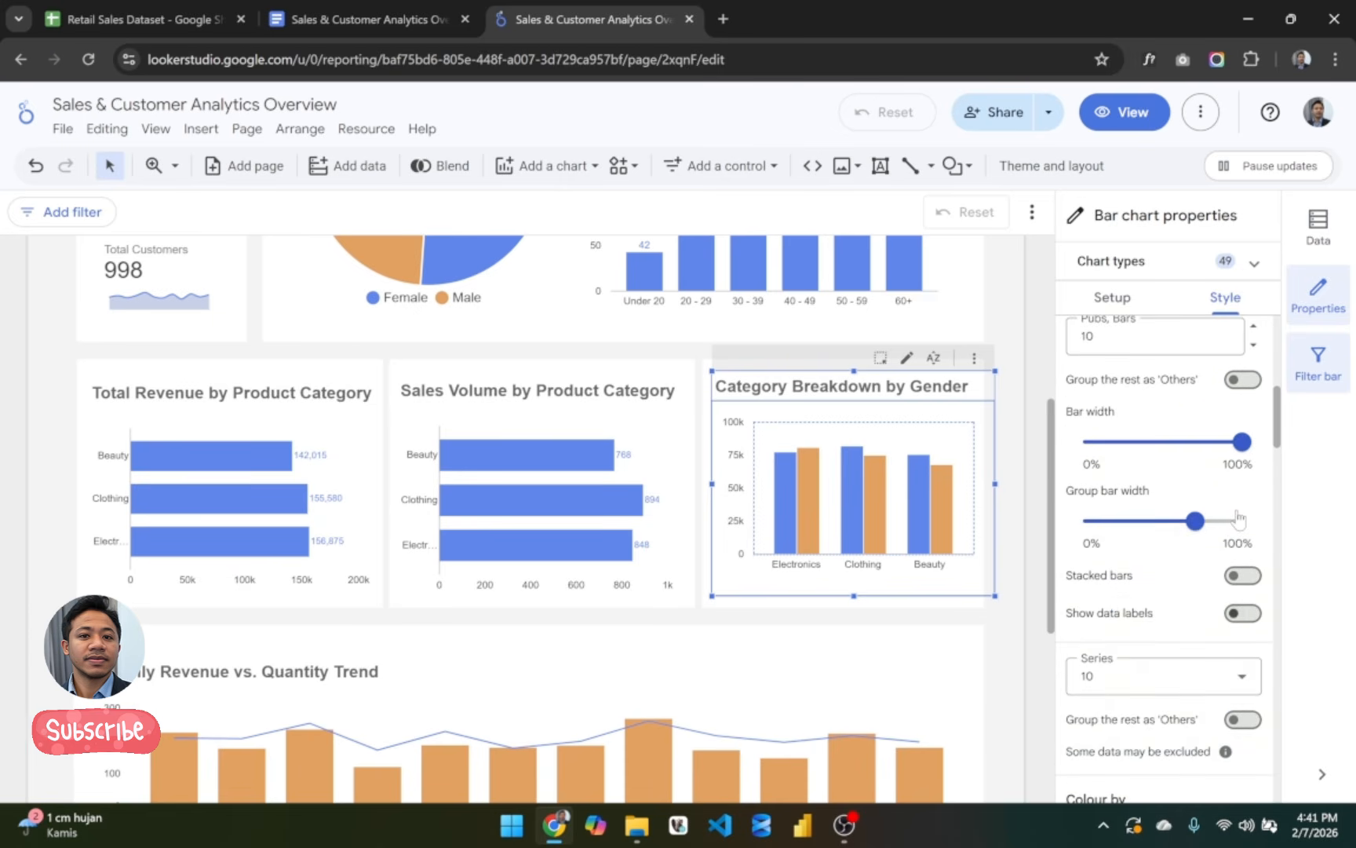
left_click(1234, 617)
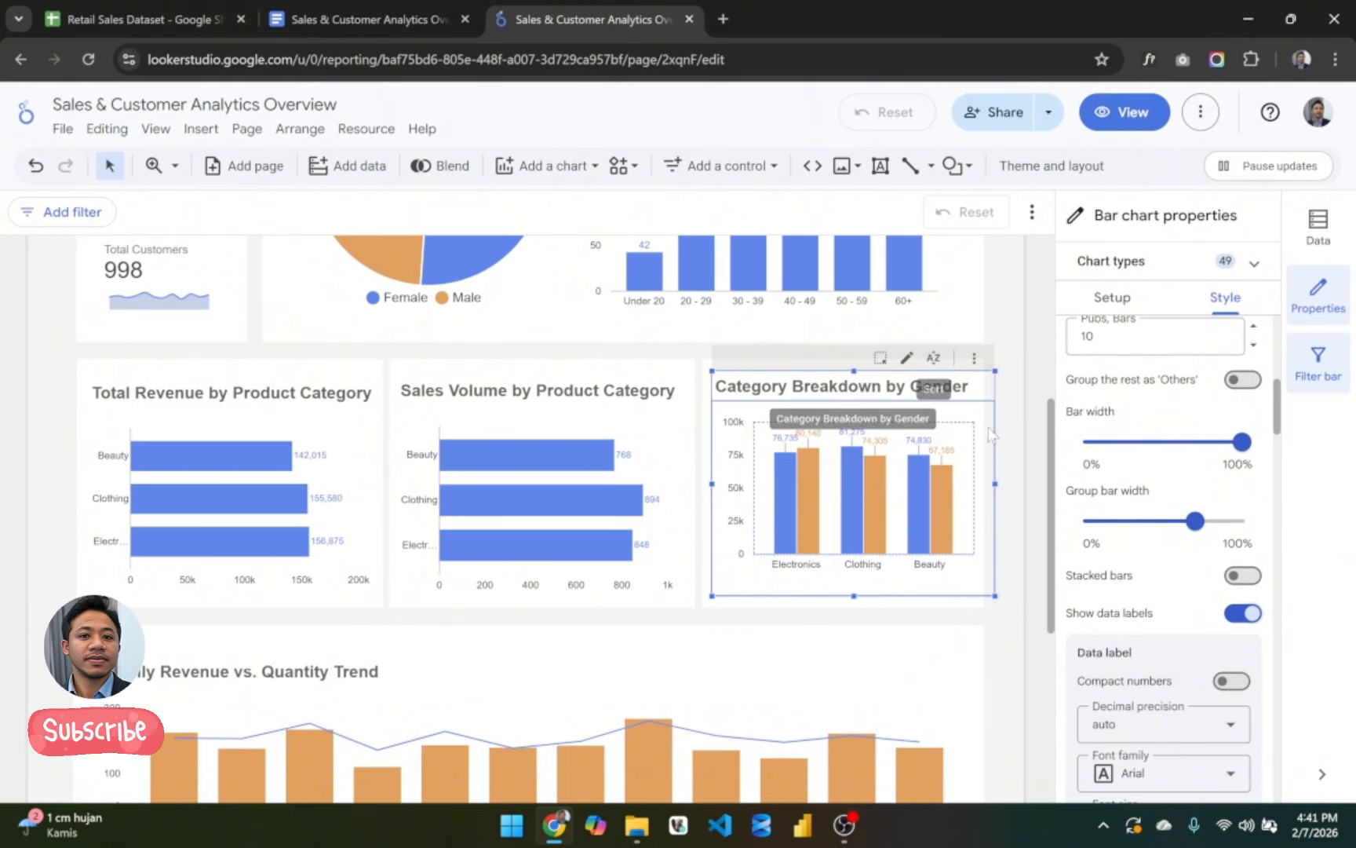
left_click(1026, 483)
Step: Review the whole dashboard layout from the title band down to the Monthly Sales Heatmap
scroll(1026, 483, "down", 4)
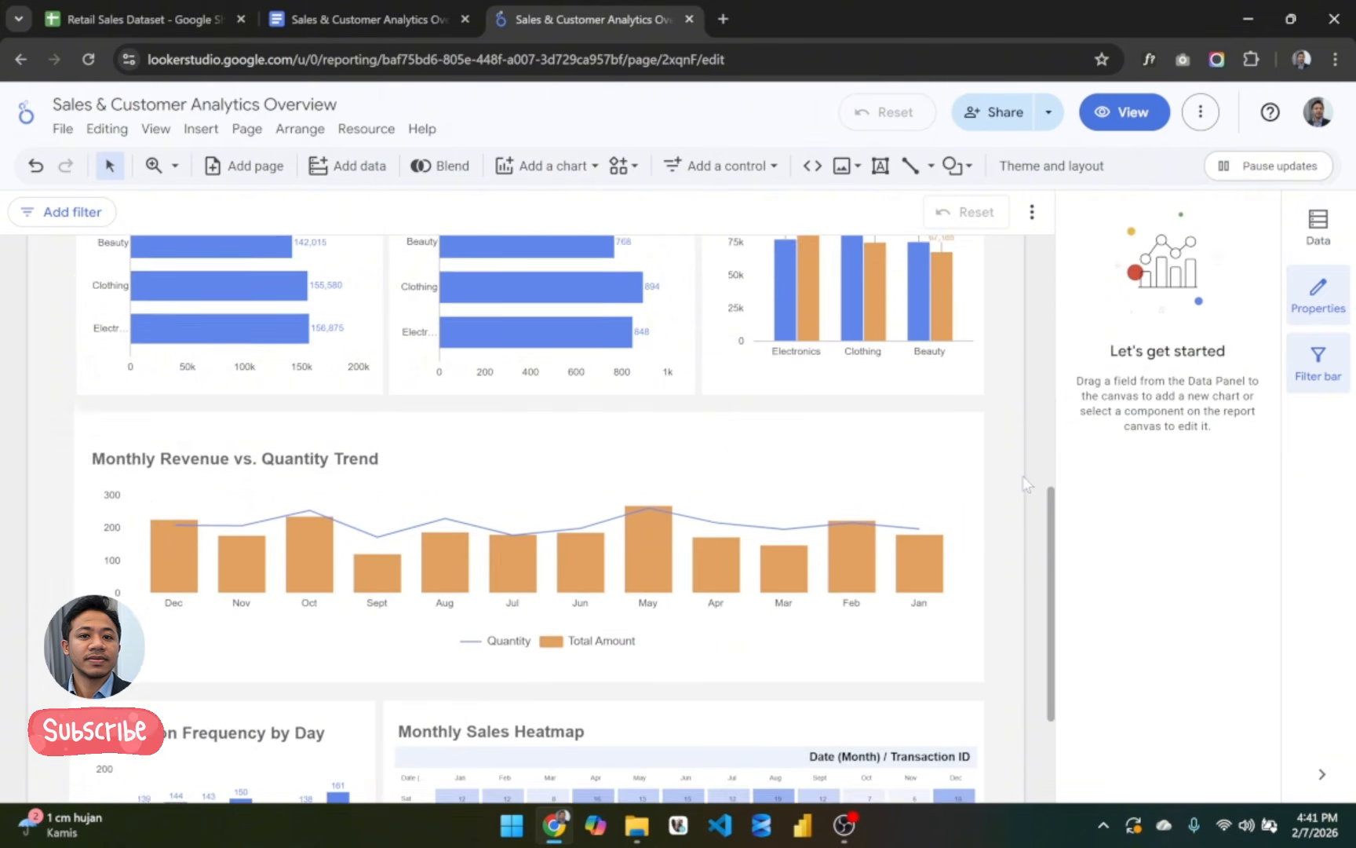
scroll(1026, 483, "up", 10)
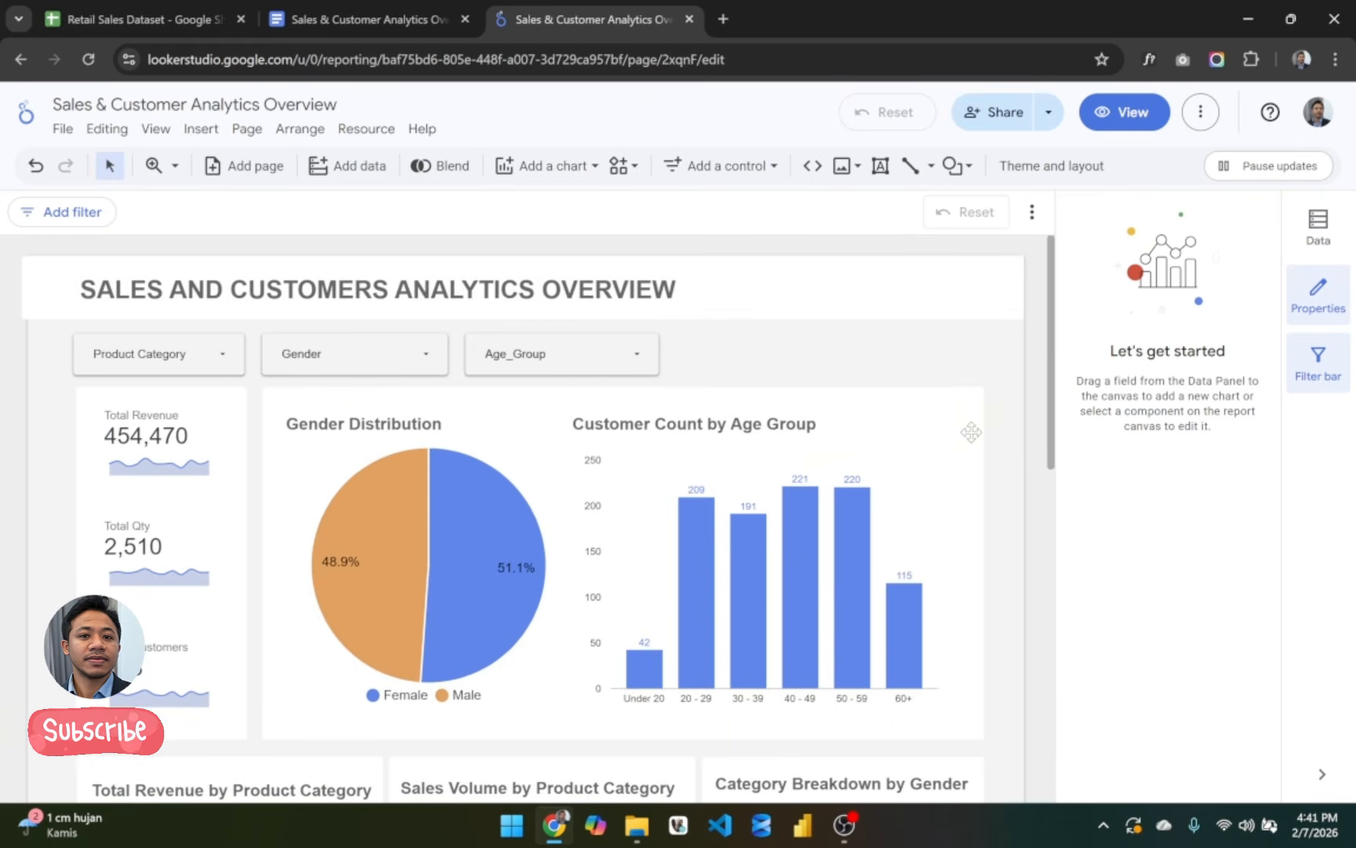
scroll(976, 479, "down", 1)
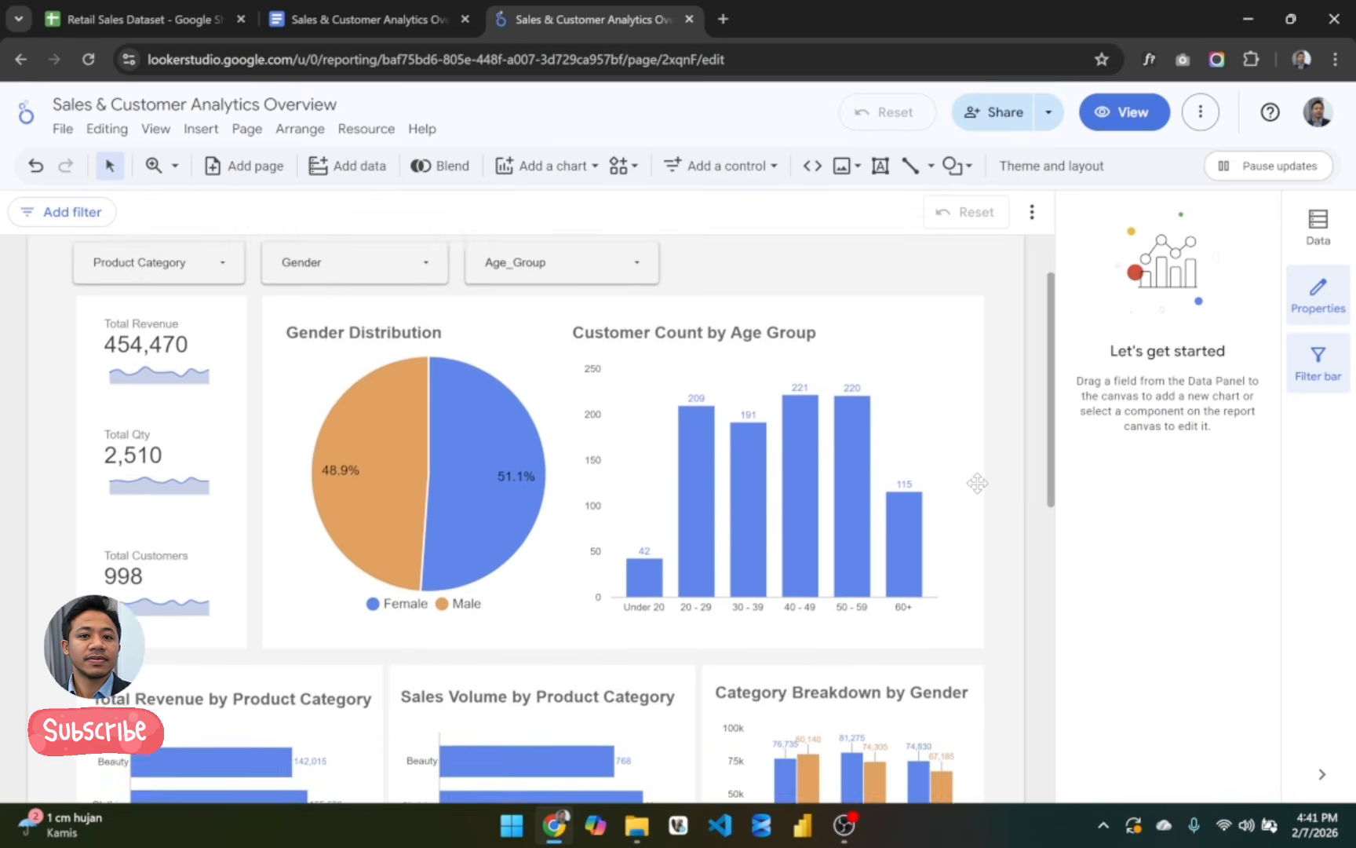
scroll(977, 483, "down", 4)
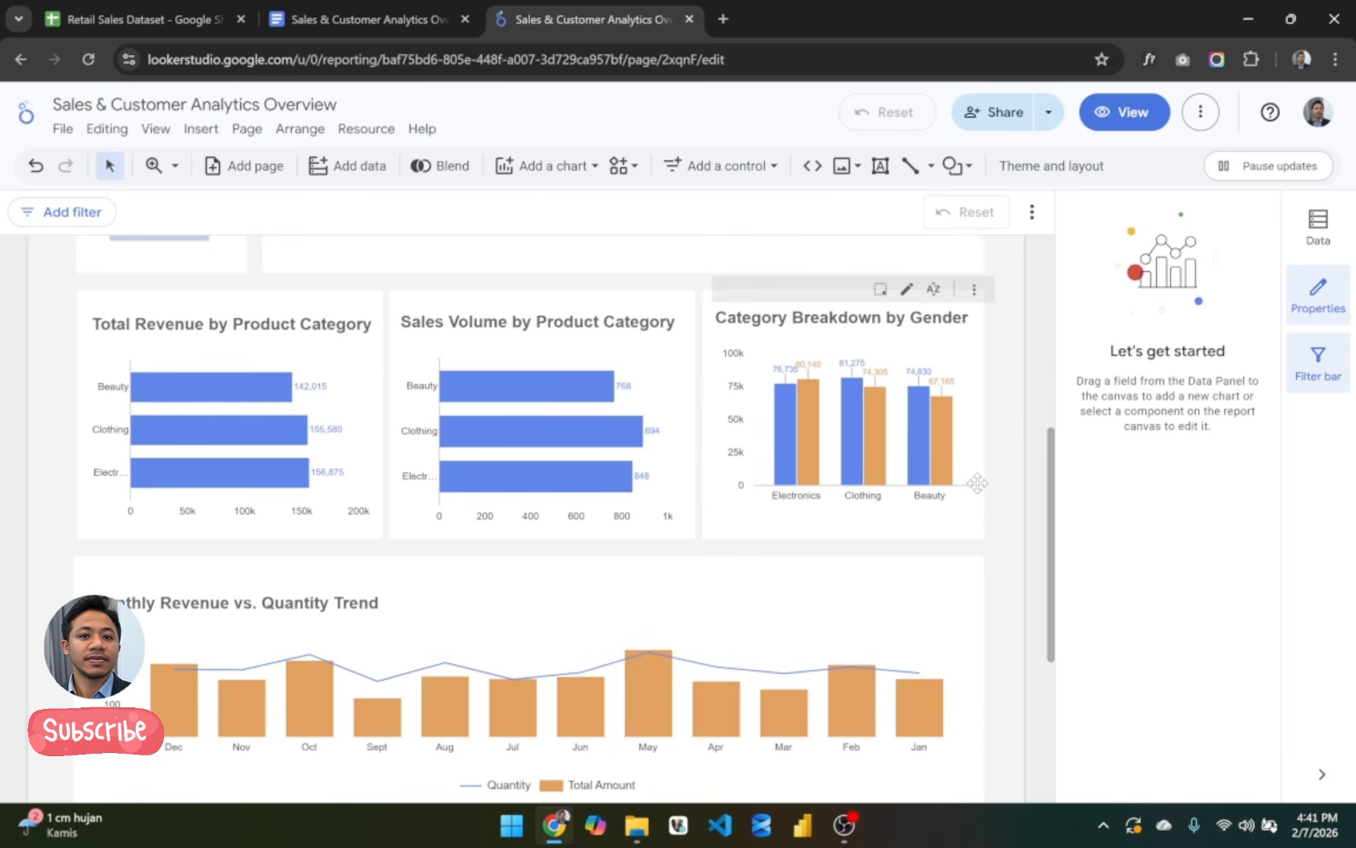
scroll(978, 483, "down", 1)
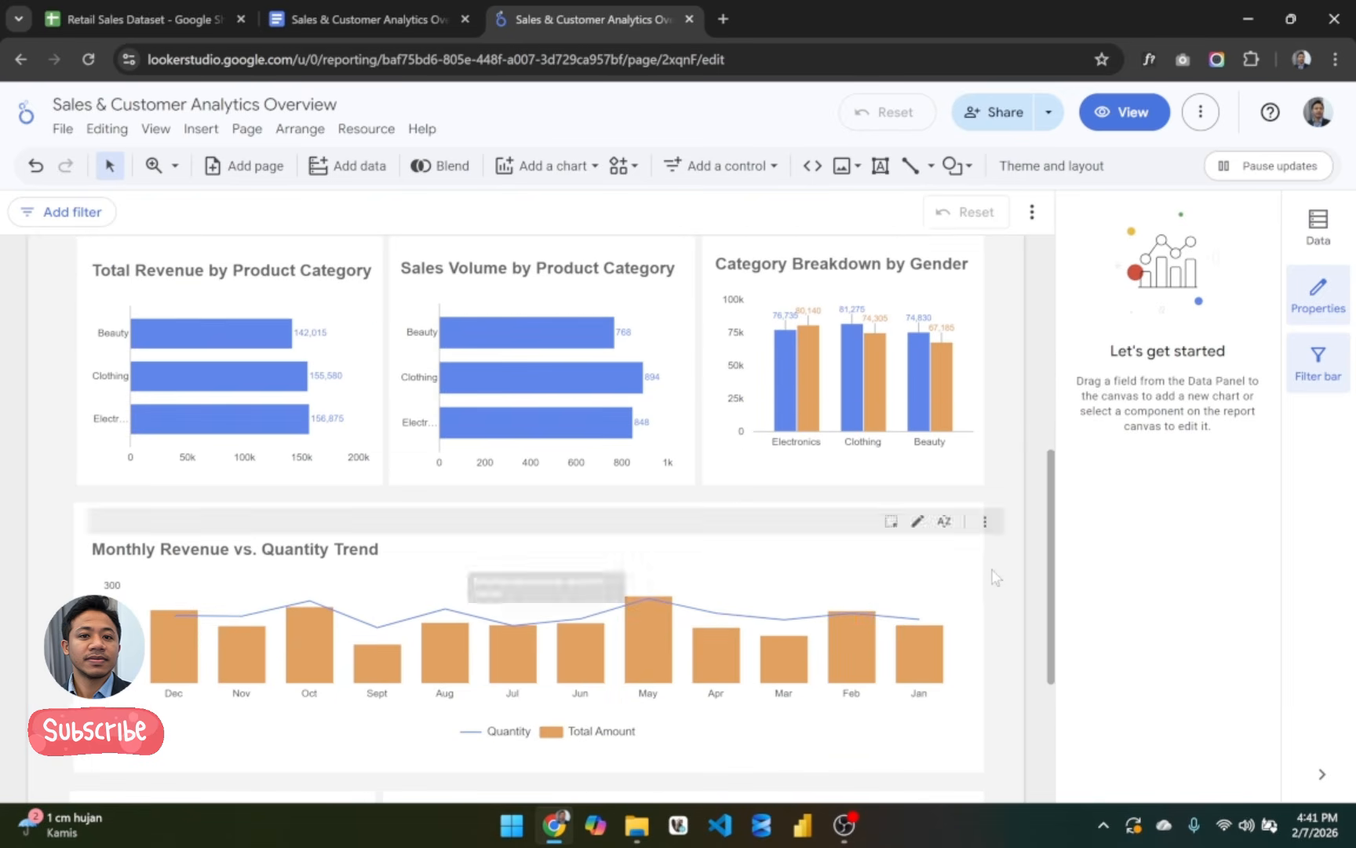
scroll(977, 483, "down", 3)
scroll(973, 534, "up", 10)
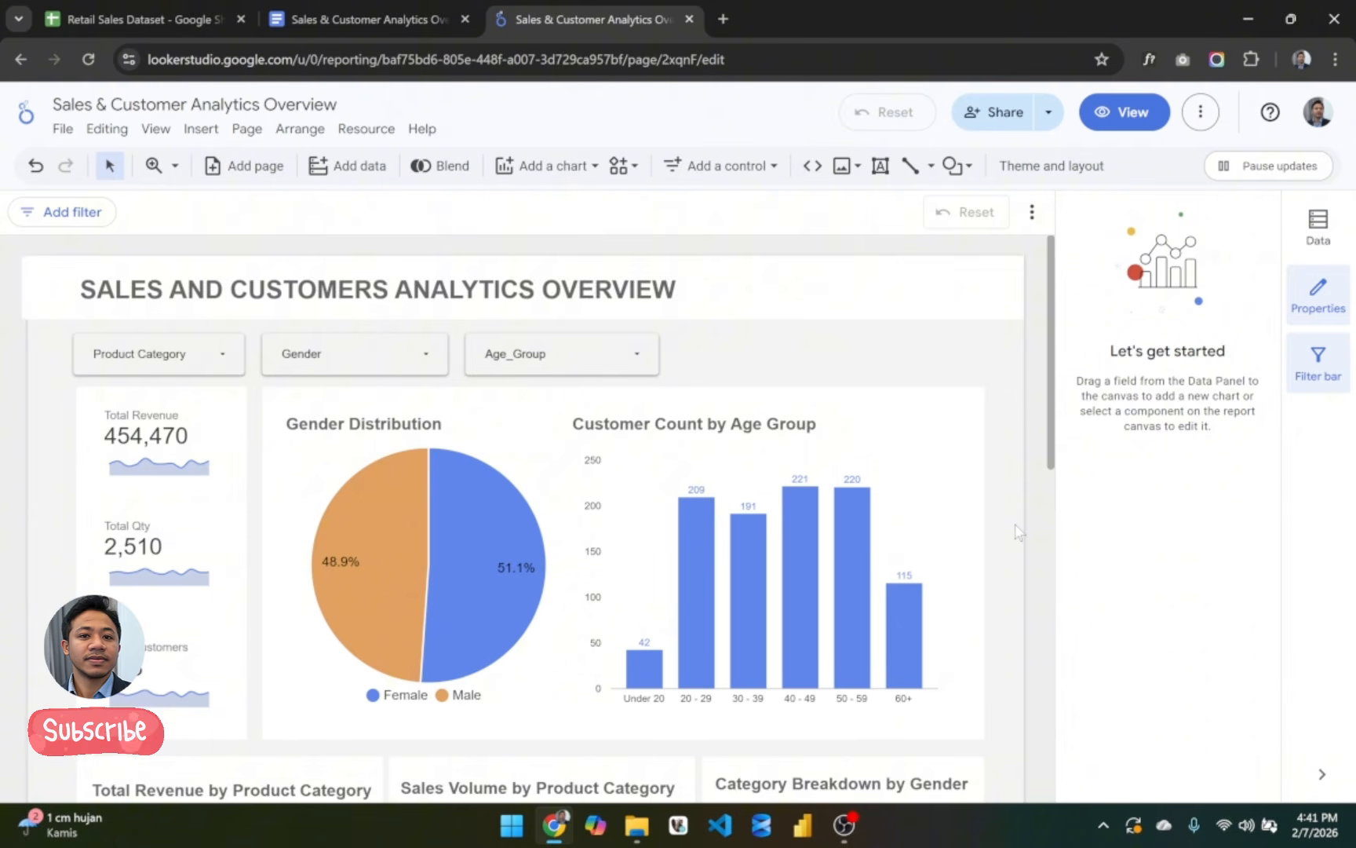
scroll(1019, 532, "down", 8)
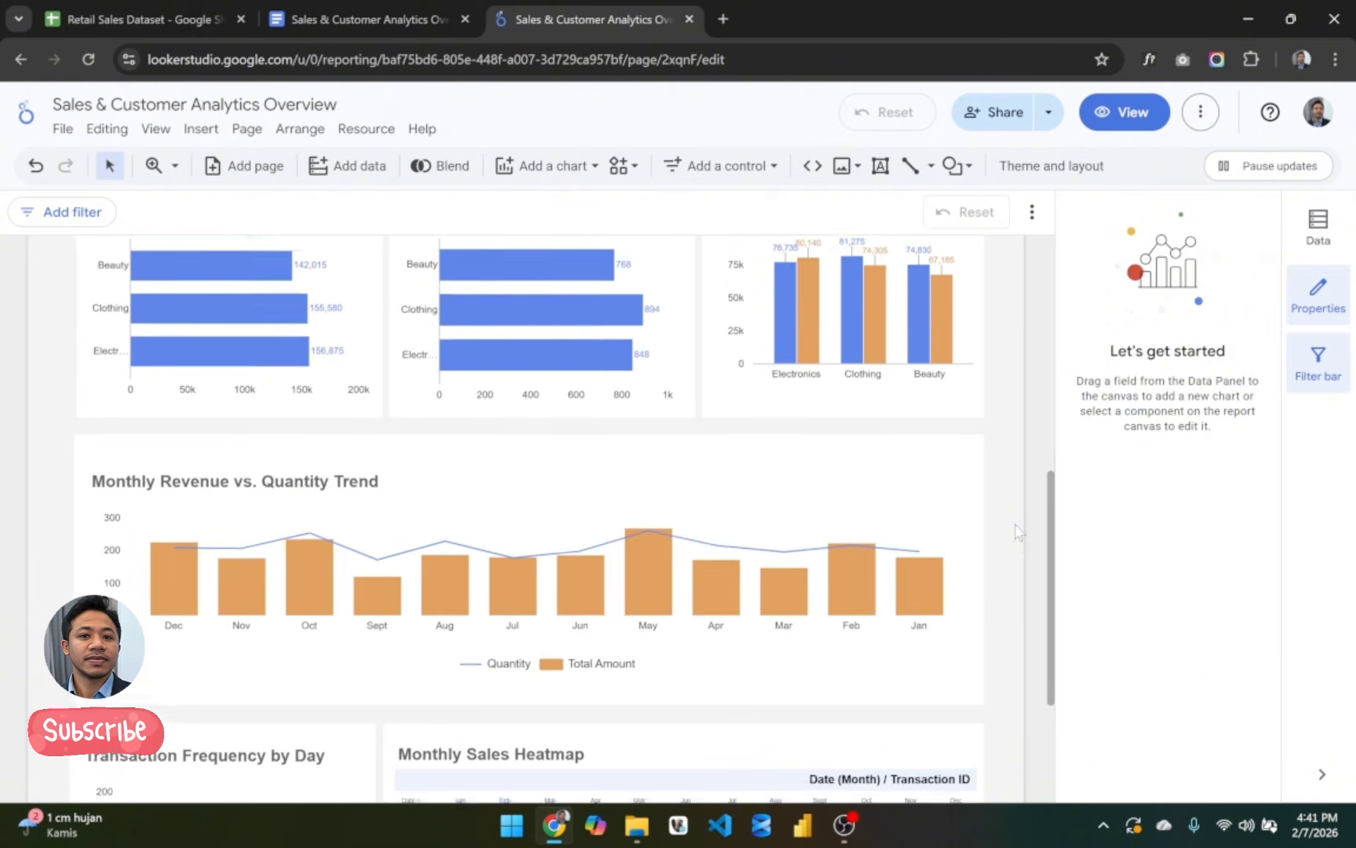
scroll(1018, 531, "down", 3)
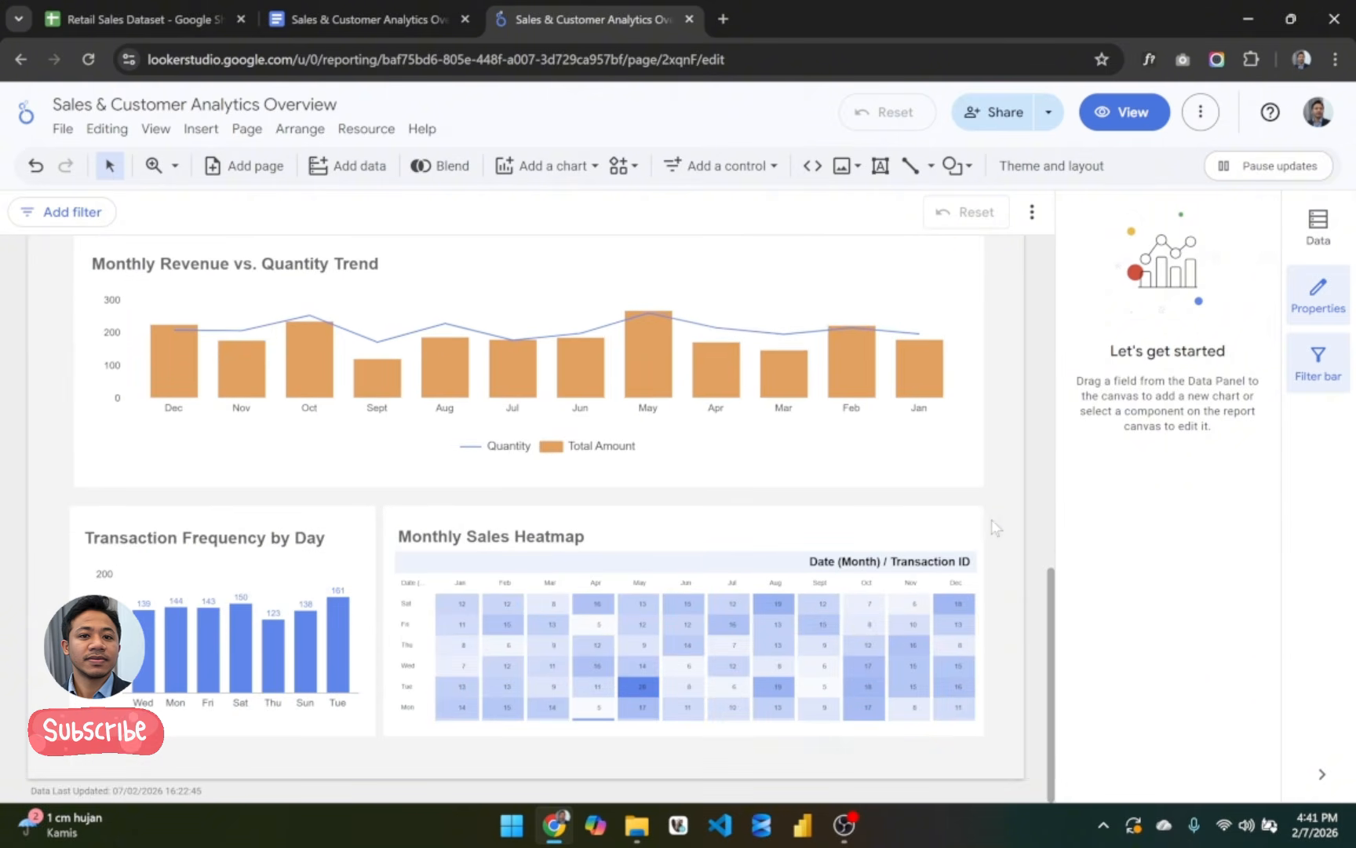
scroll(996, 539, "up", 11)
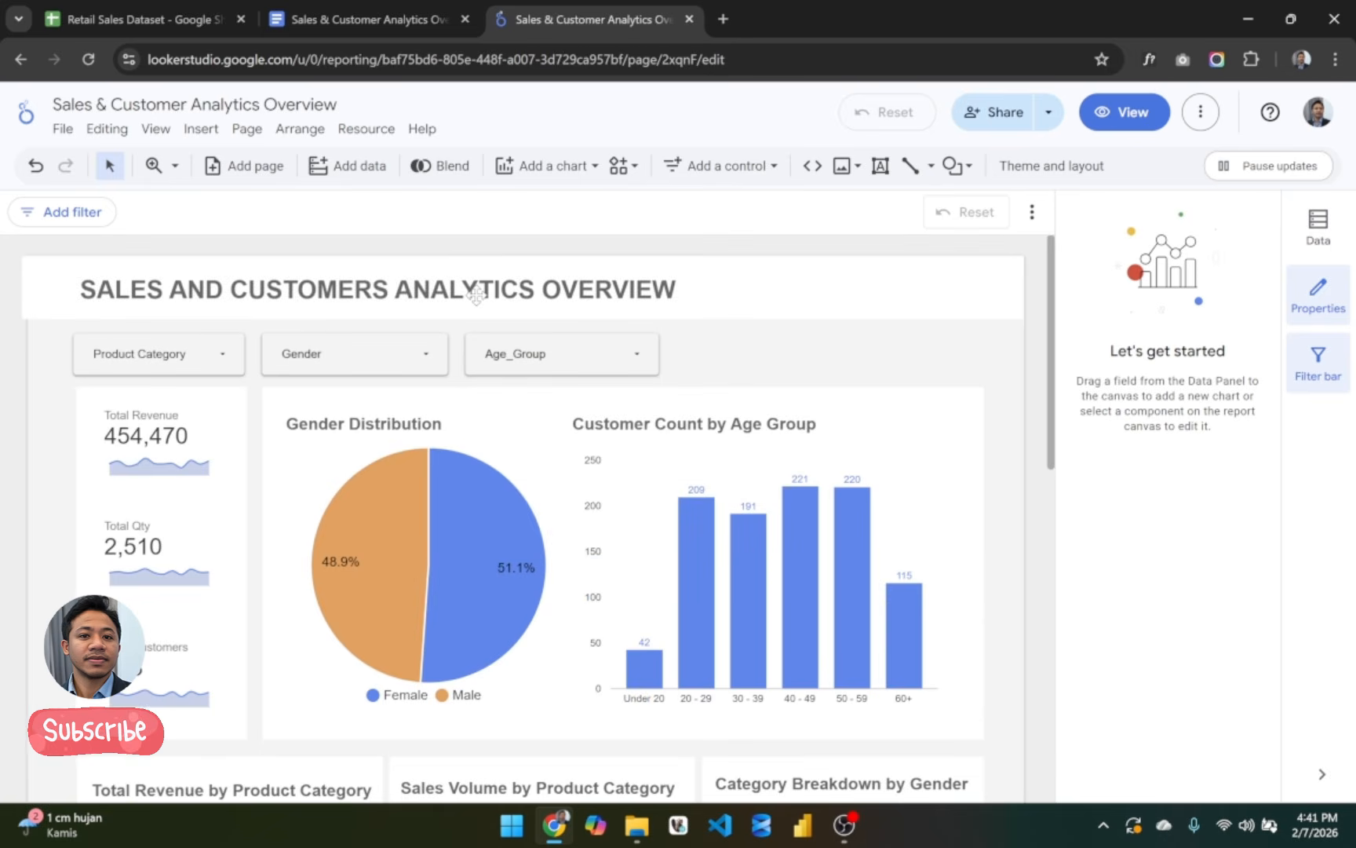
Step: Examine the options in the Product Category filter, close its list, and look over the scorecards and demographic charts
left_click(232, 362)
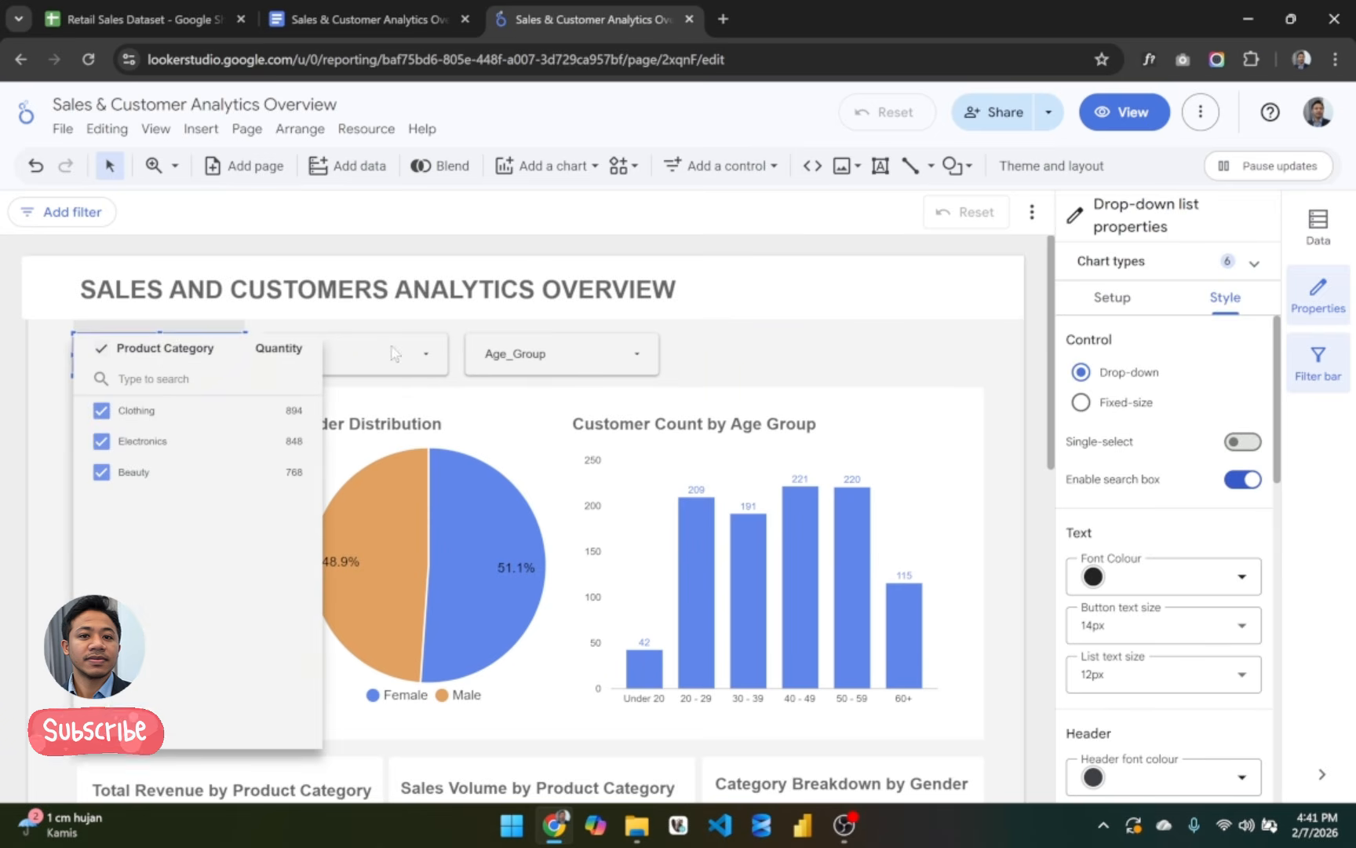
left_click(874, 341)
scroll(874, 340, "down", 1)
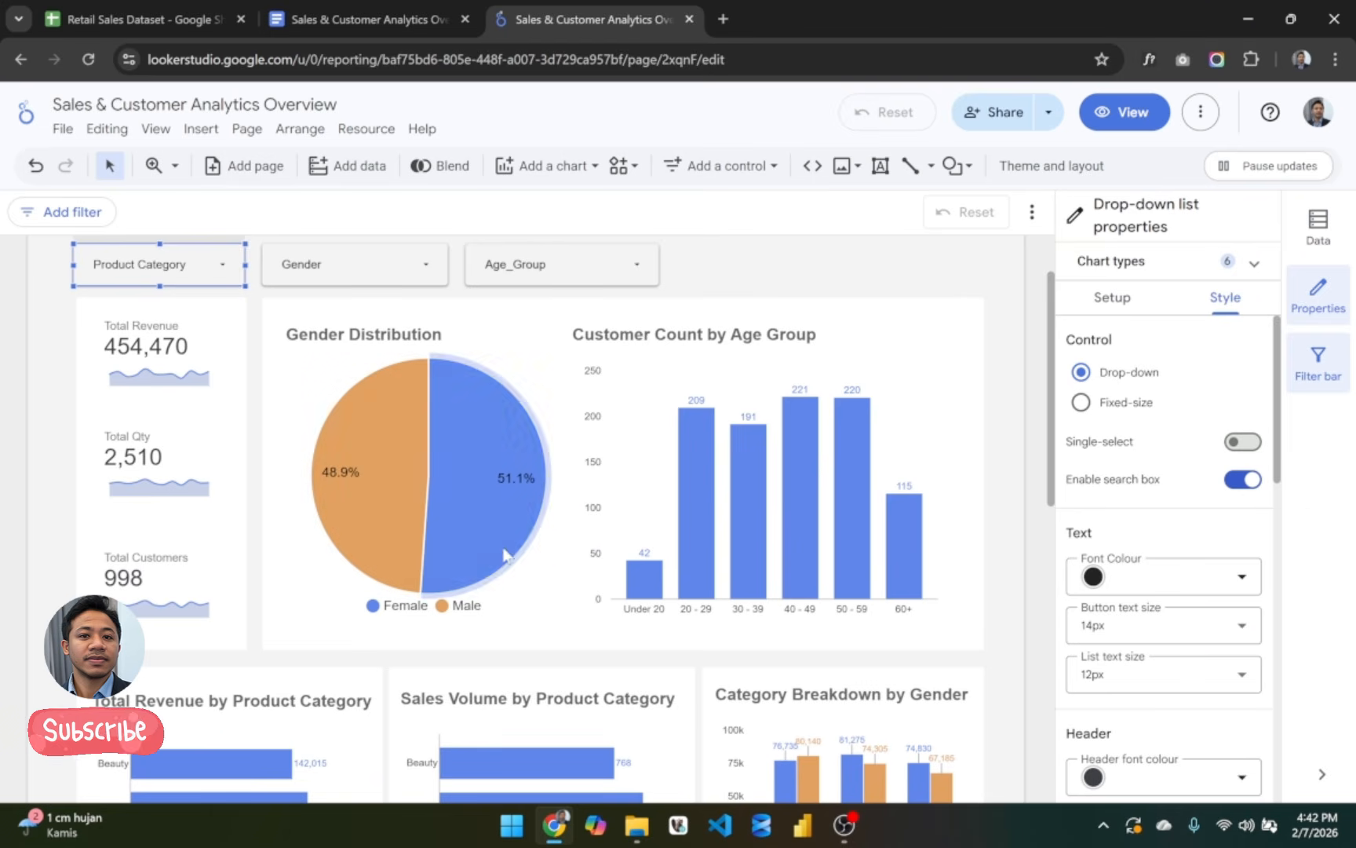
scroll(994, 486, "down", 1)
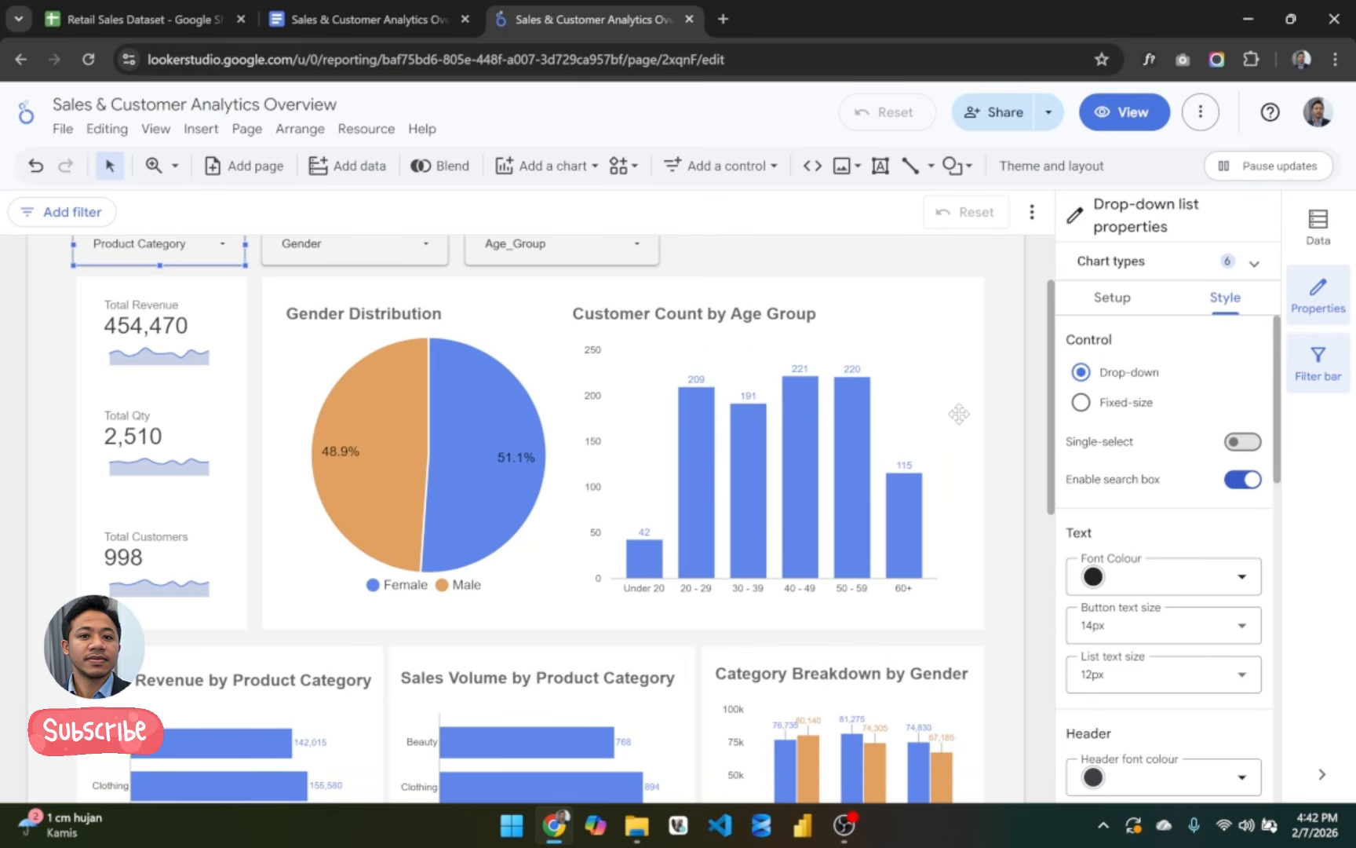
scroll(941, 404, "up", 1)
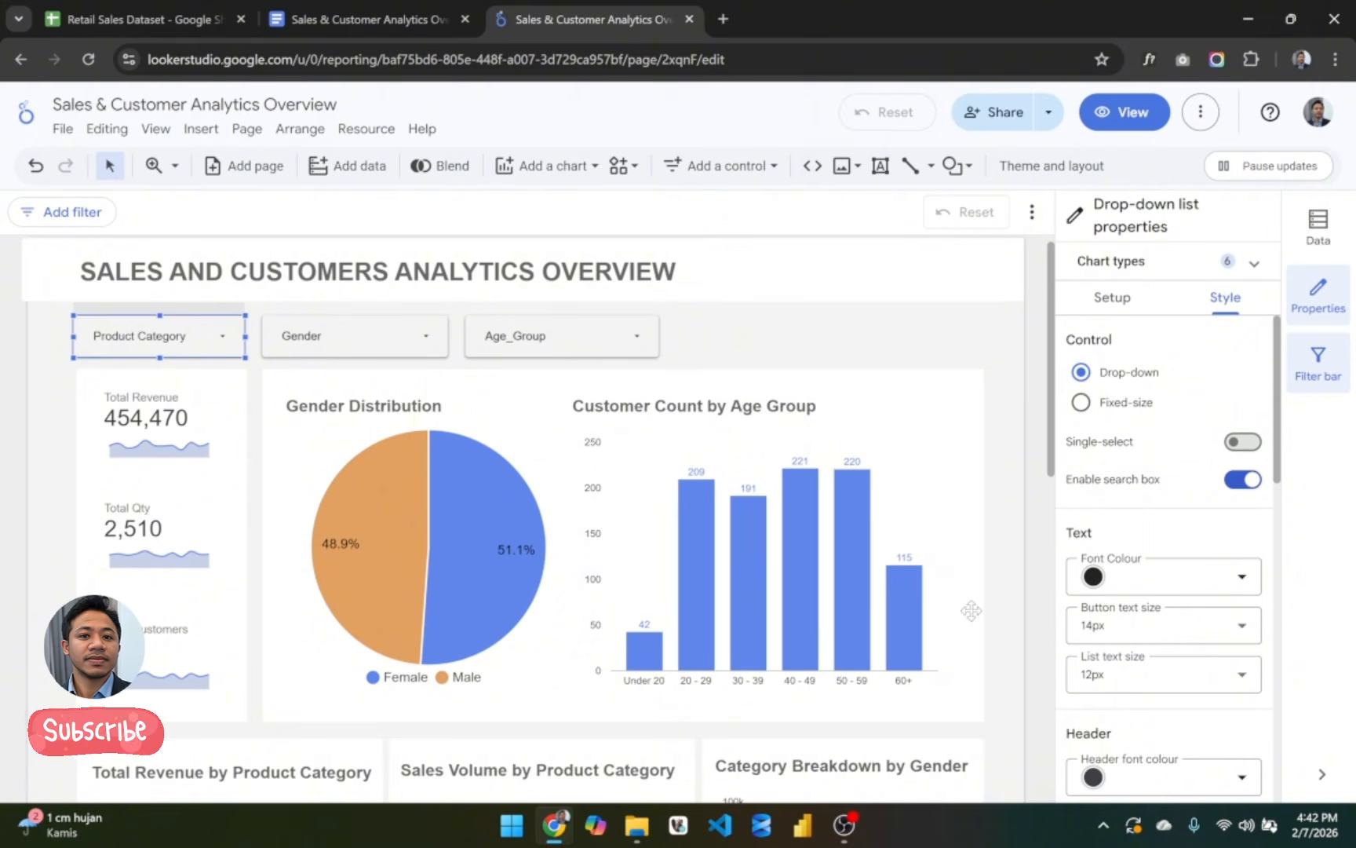
scroll(971, 611, "down", 1)
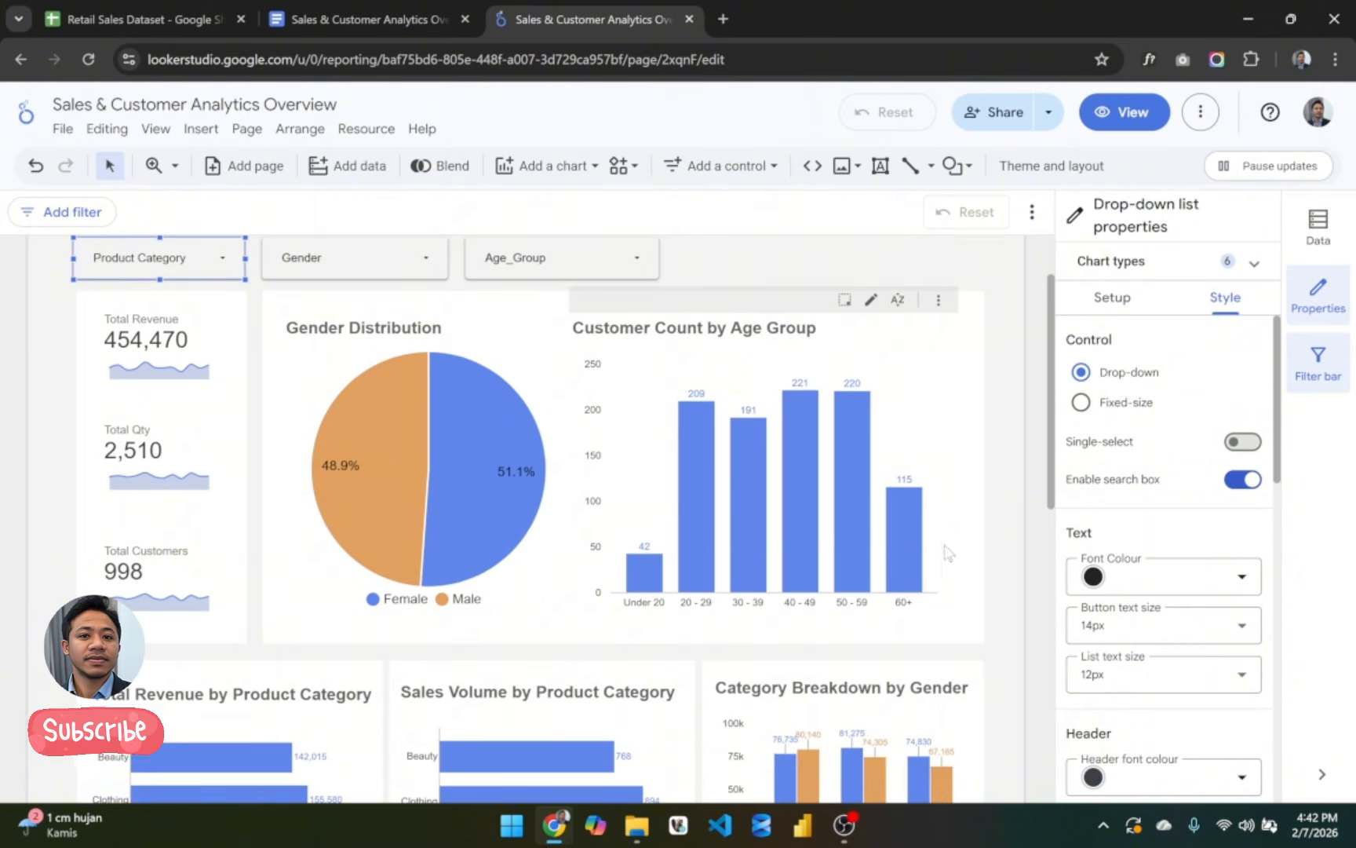
Step: Extend the Category Breakdown by Gender chart downward so its plot fills more of its white panel
scroll(949, 553, "down", 4)
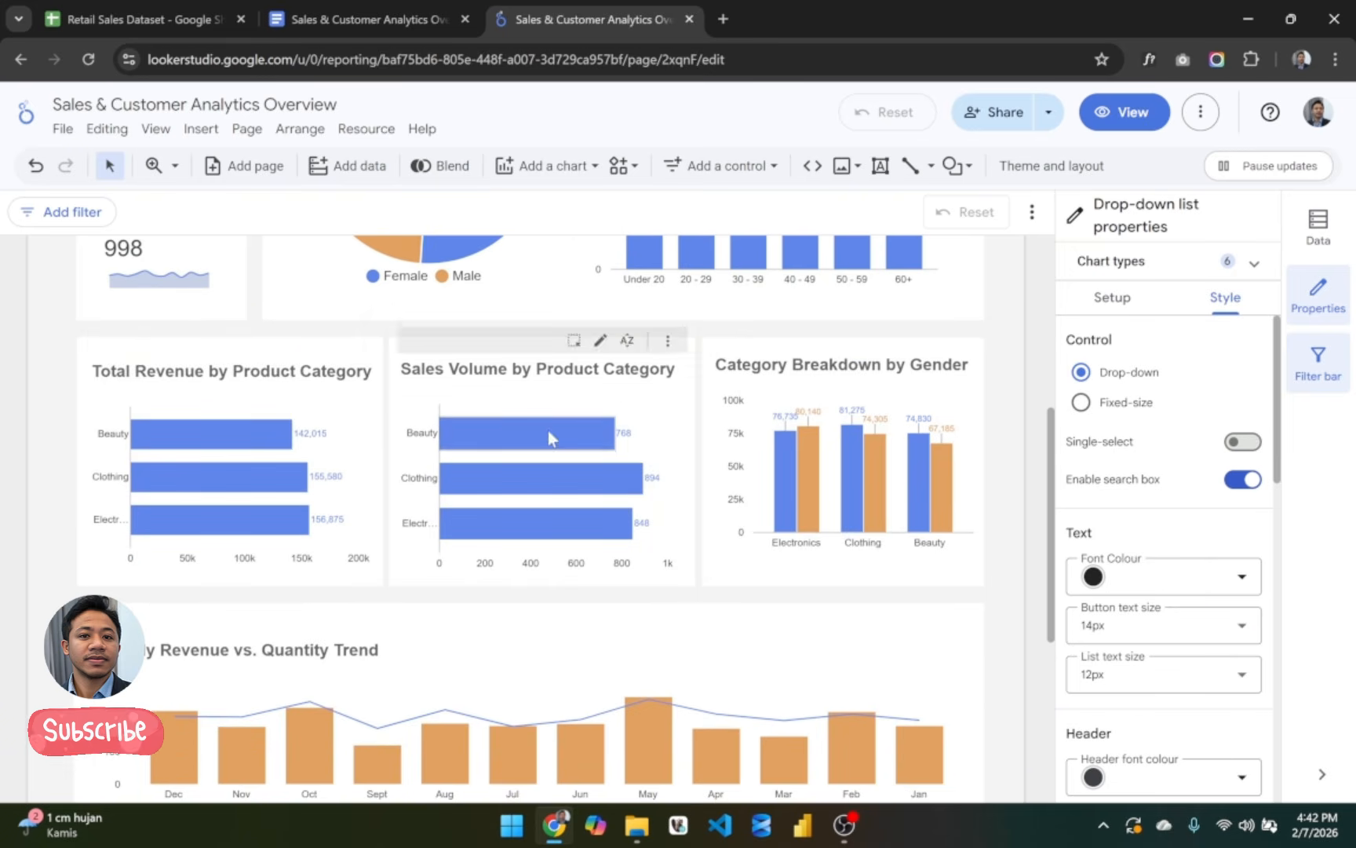
left_click(958, 564)
left_click_drag(854, 573, 852, 599)
left_click(1015, 542)
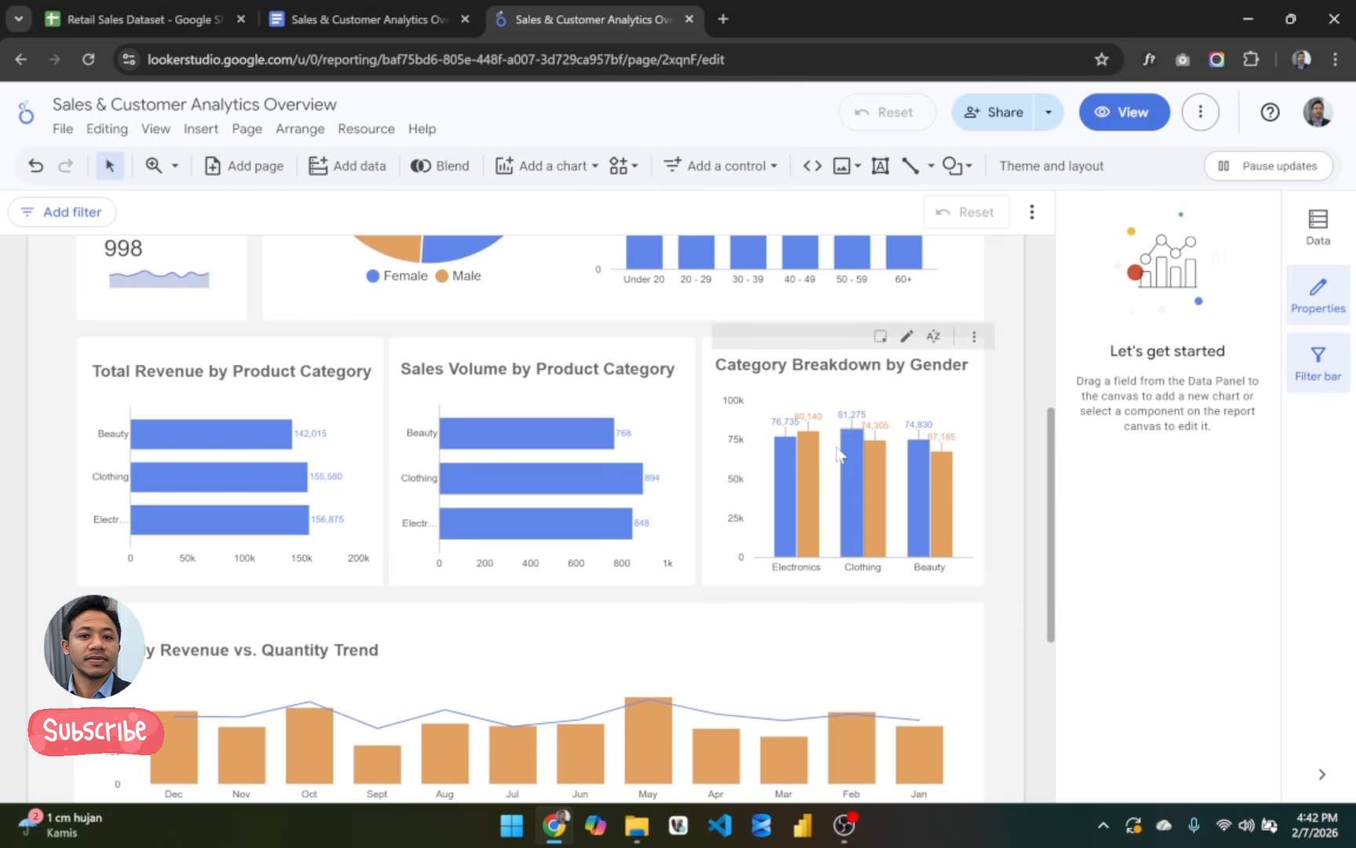
left_click(838, 591)
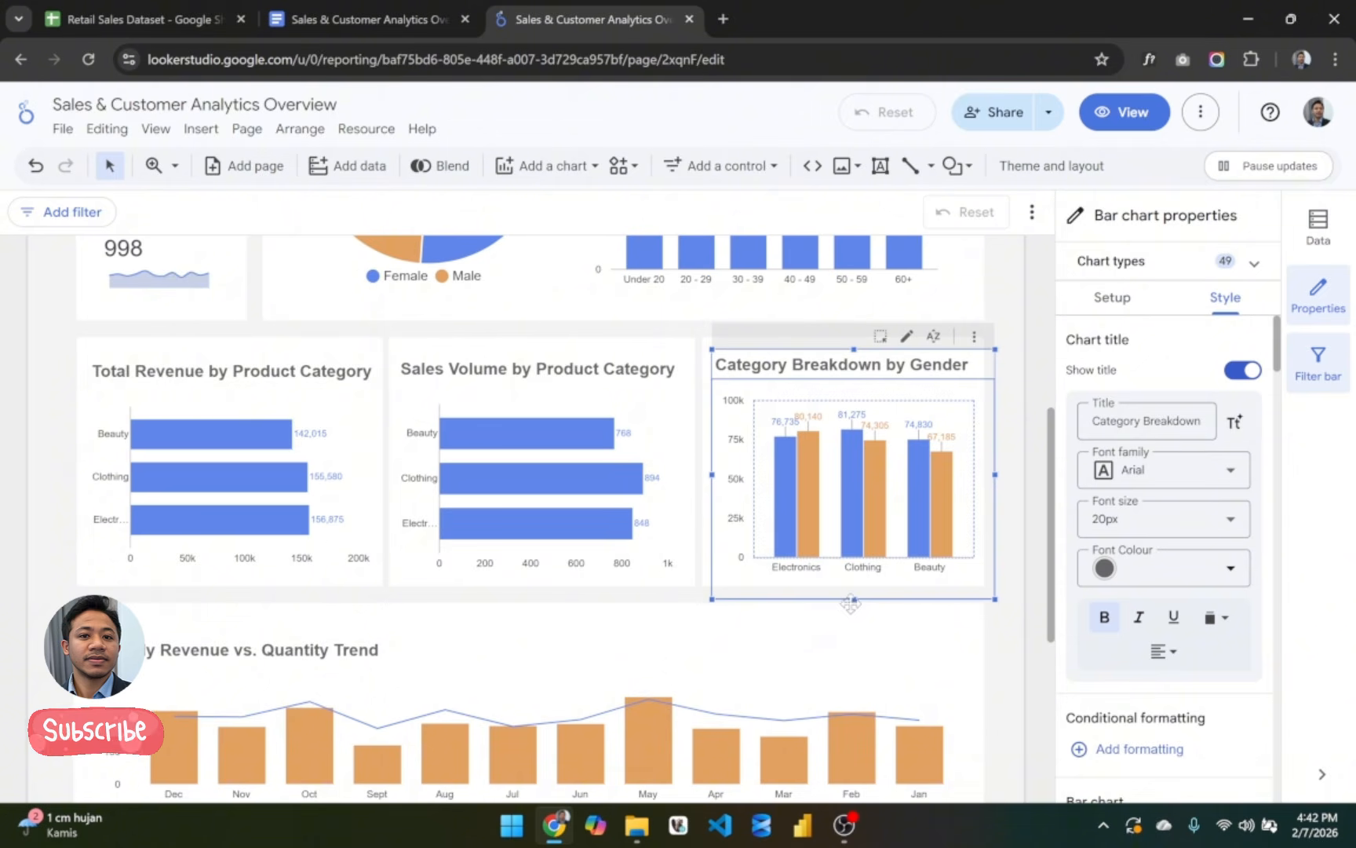
Step: Shorten the Category Breakdown by Gender chart so its lower edge lines up with the bottom of its white panel
left_click_drag(854, 600, 855, 587)
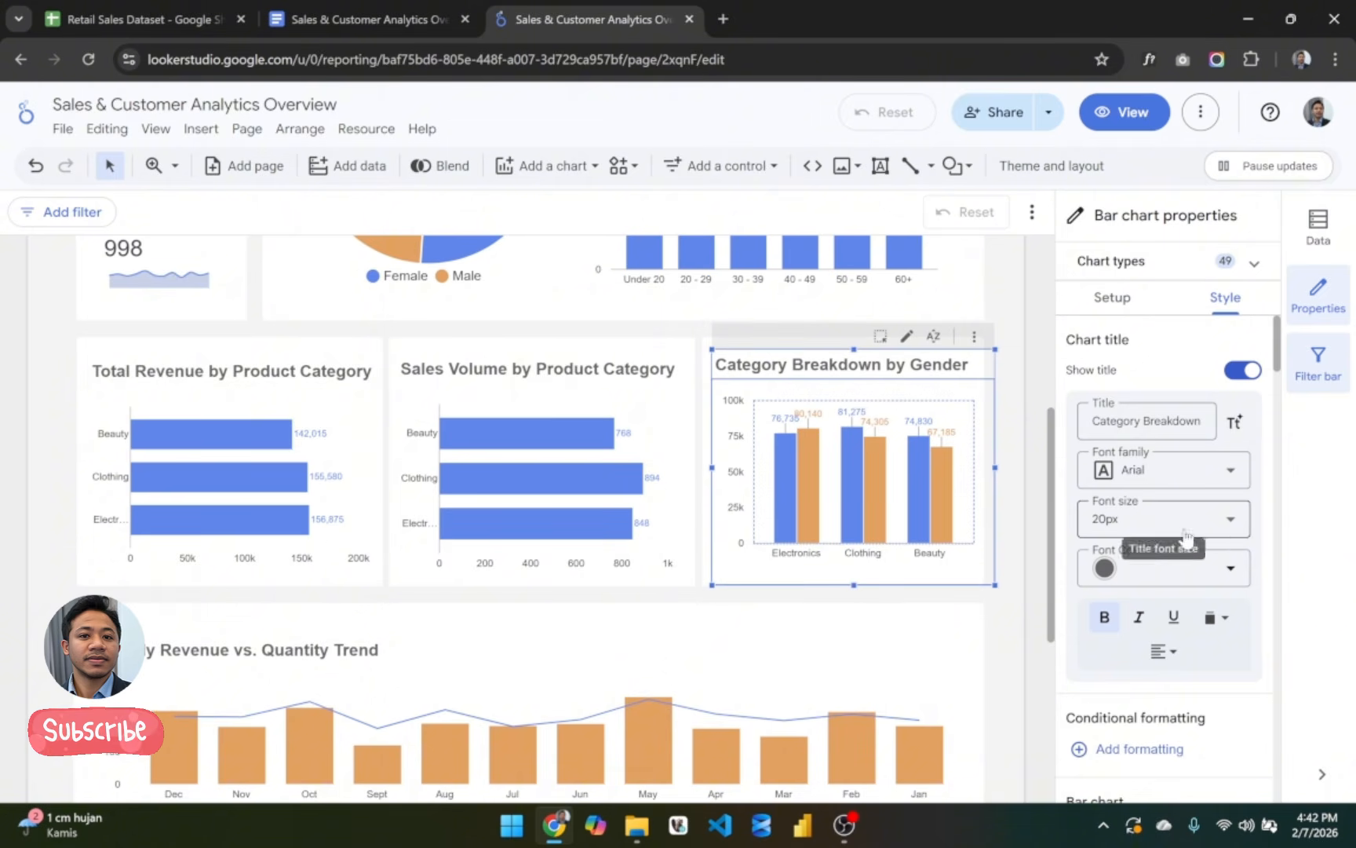
Step: Try the left Y-axis title and log scale options on the Category Breakdown by Gender chart
scroll(1237, 542, "down", 2)
scroll(1236, 547, "down", 5)
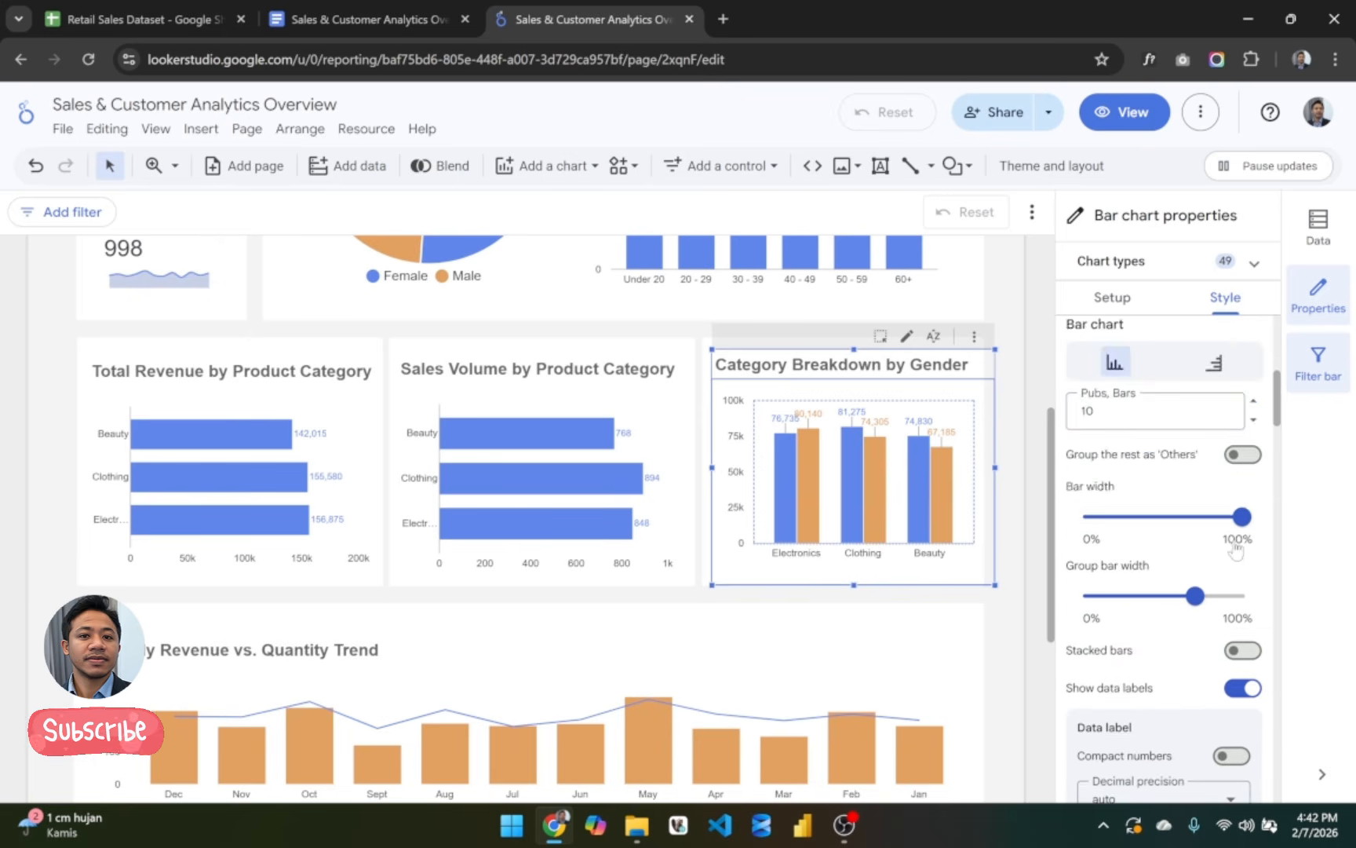
scroll(1240, 542, "down", 8)
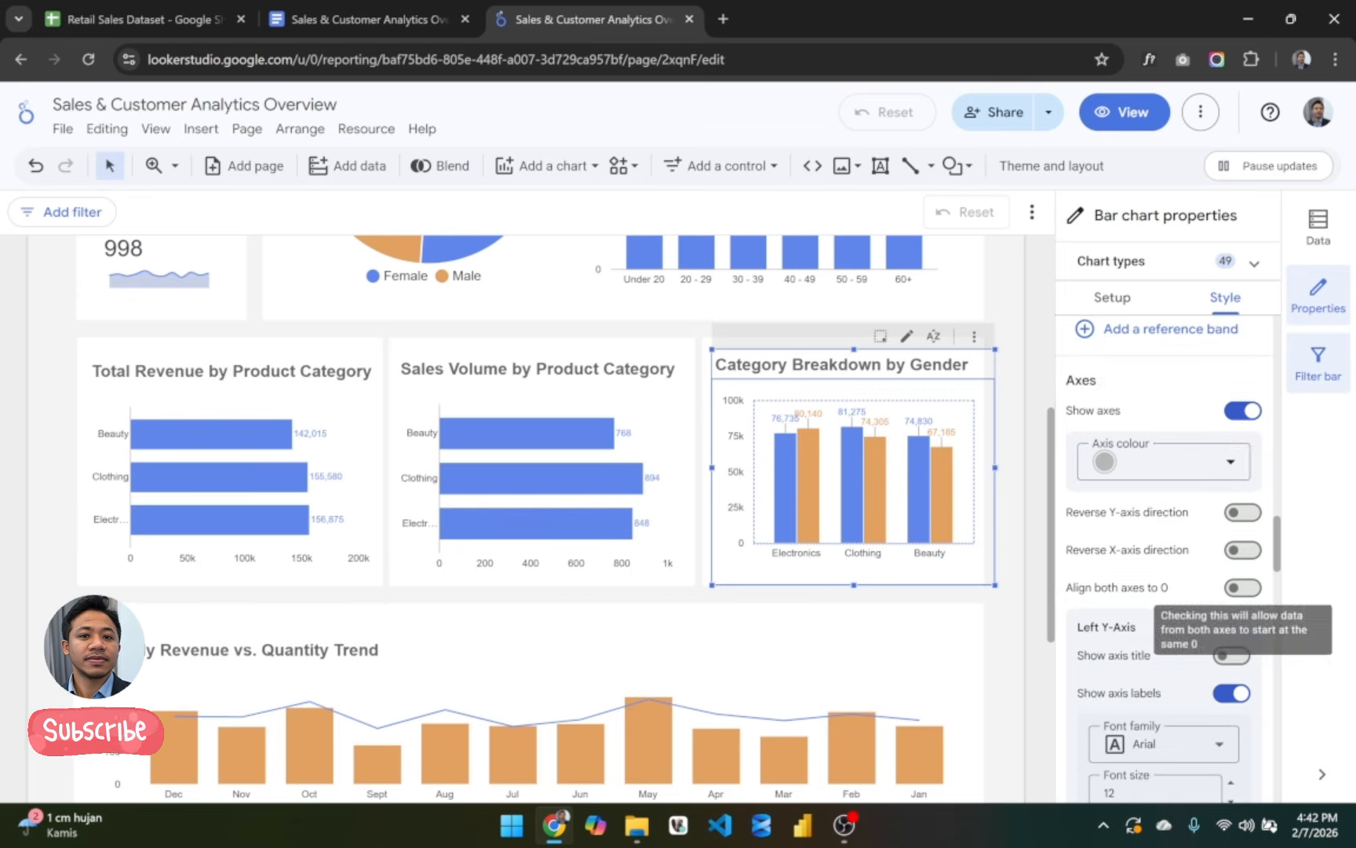
scroll(1209, 628, "down", 3)
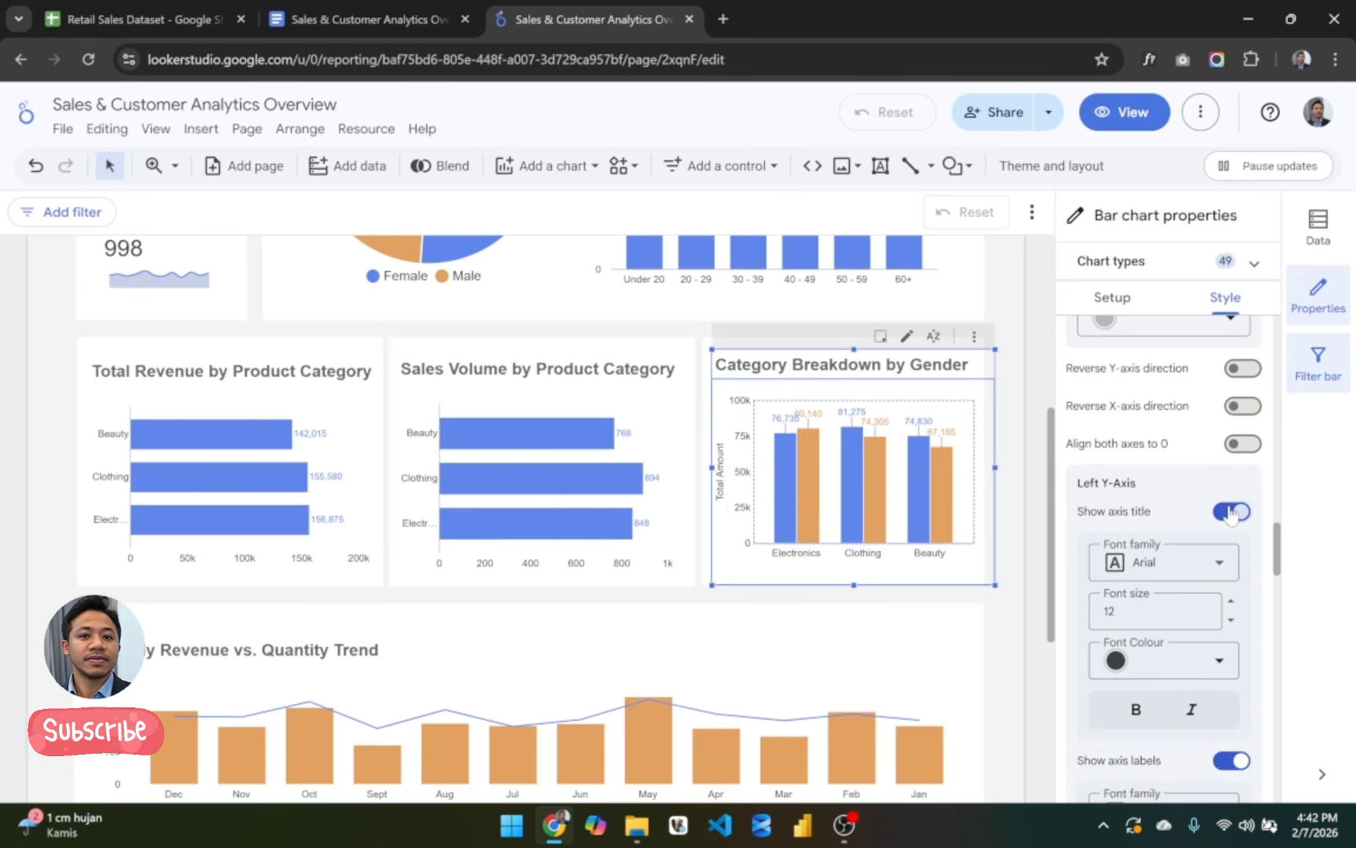
left_click(1230, 512)
scroll(1221, 550, "down", 4)
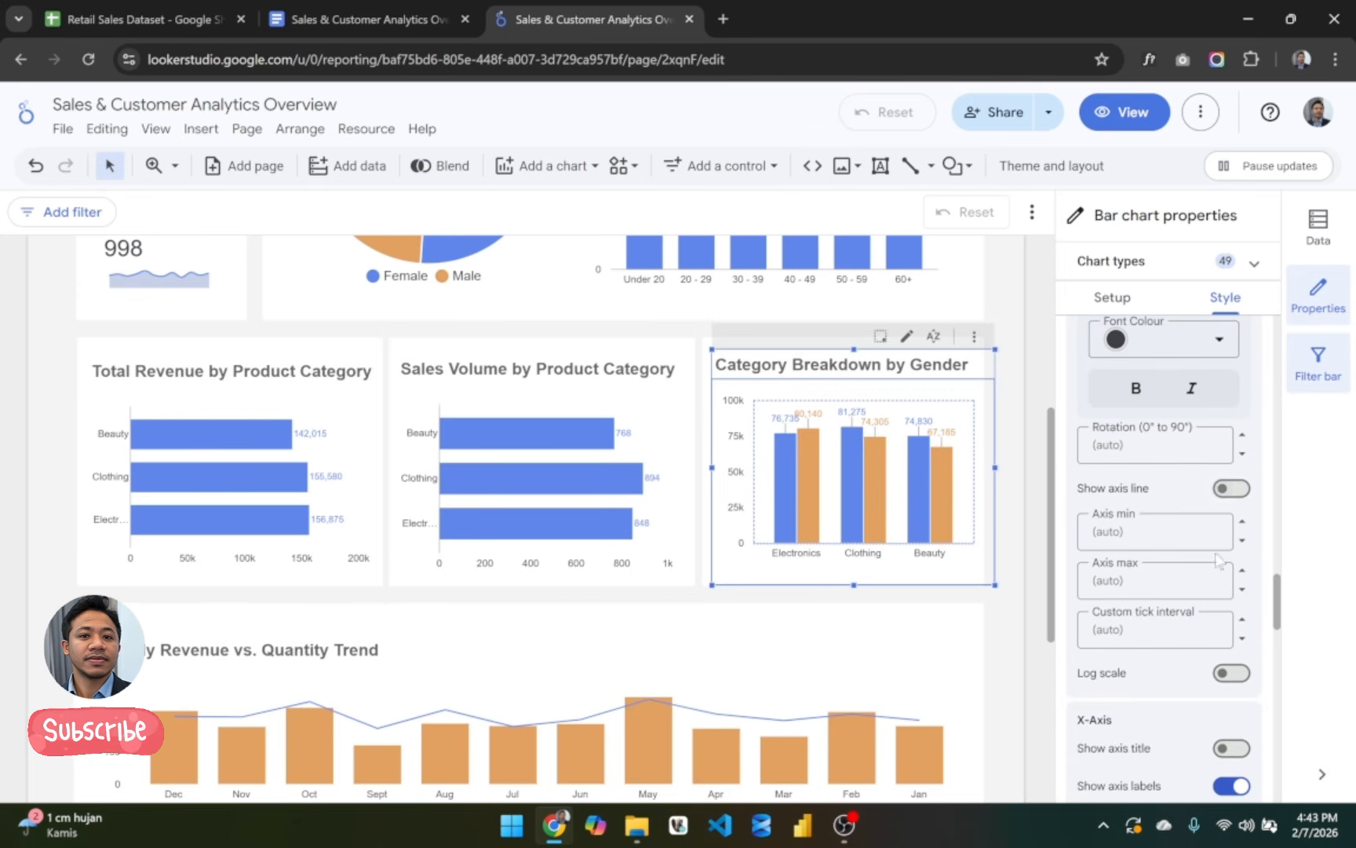
scroll(1230, 537, "down", 5)
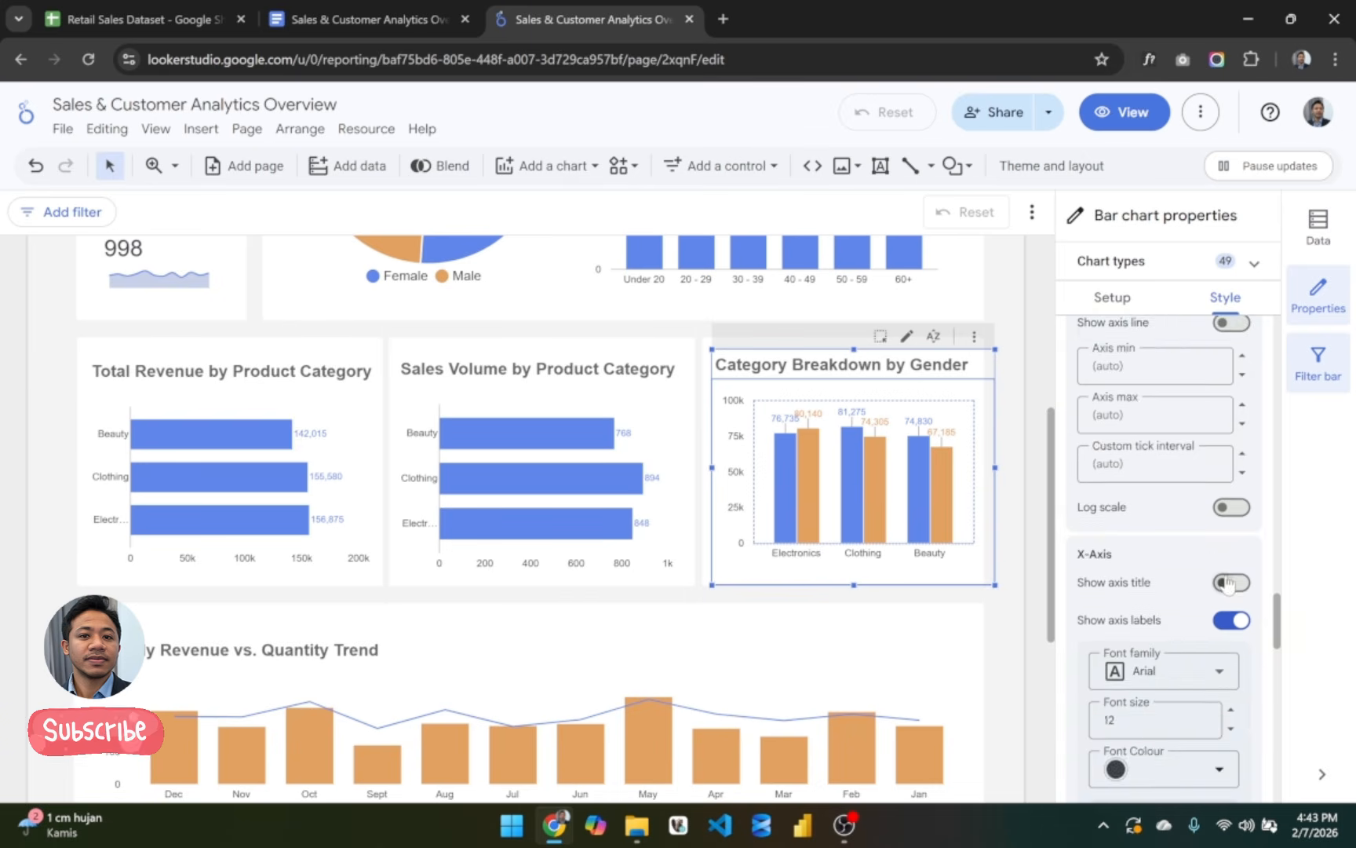
scroll(1228, 542, "up", 3)
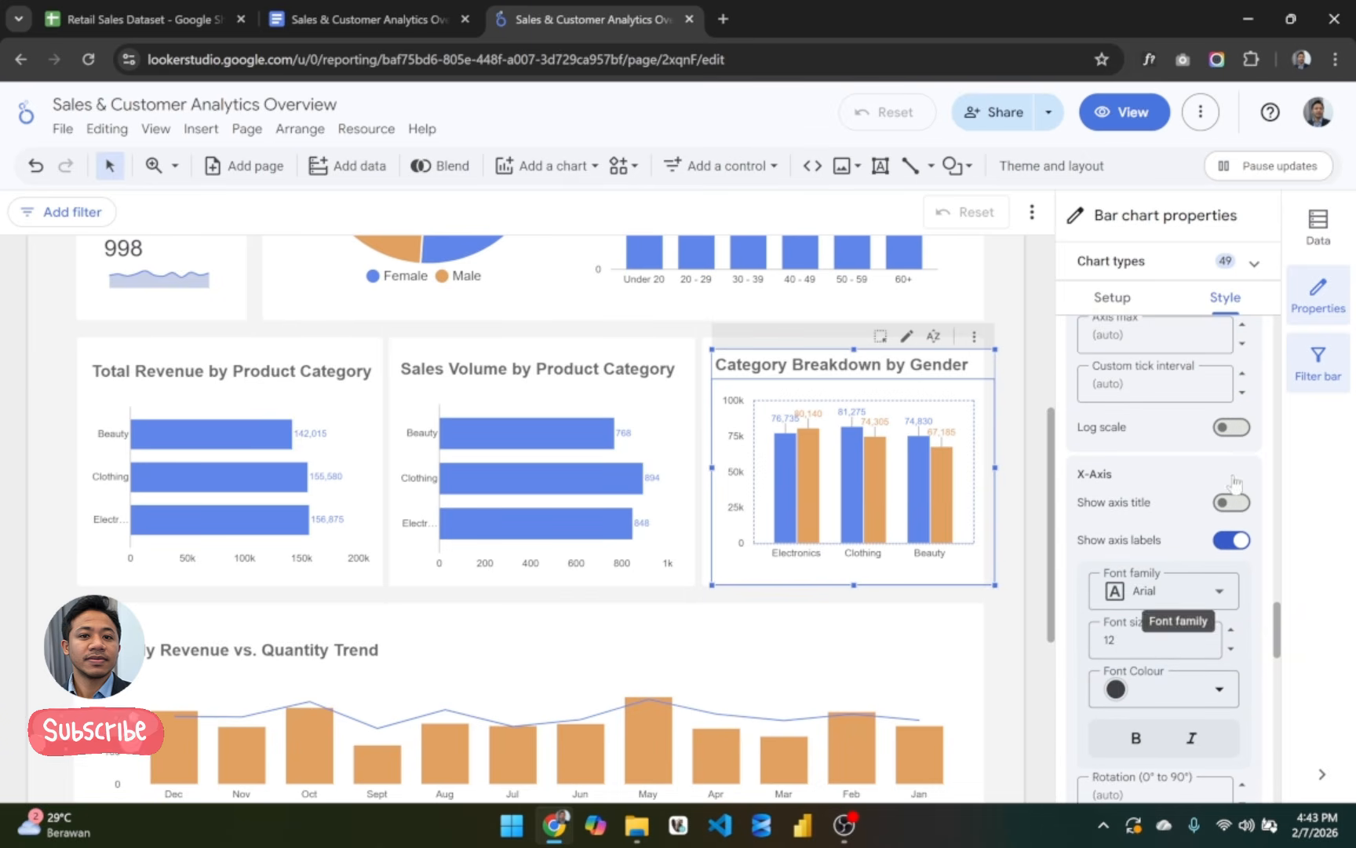
left_click(1240, 427)
left_click(1240, 427)
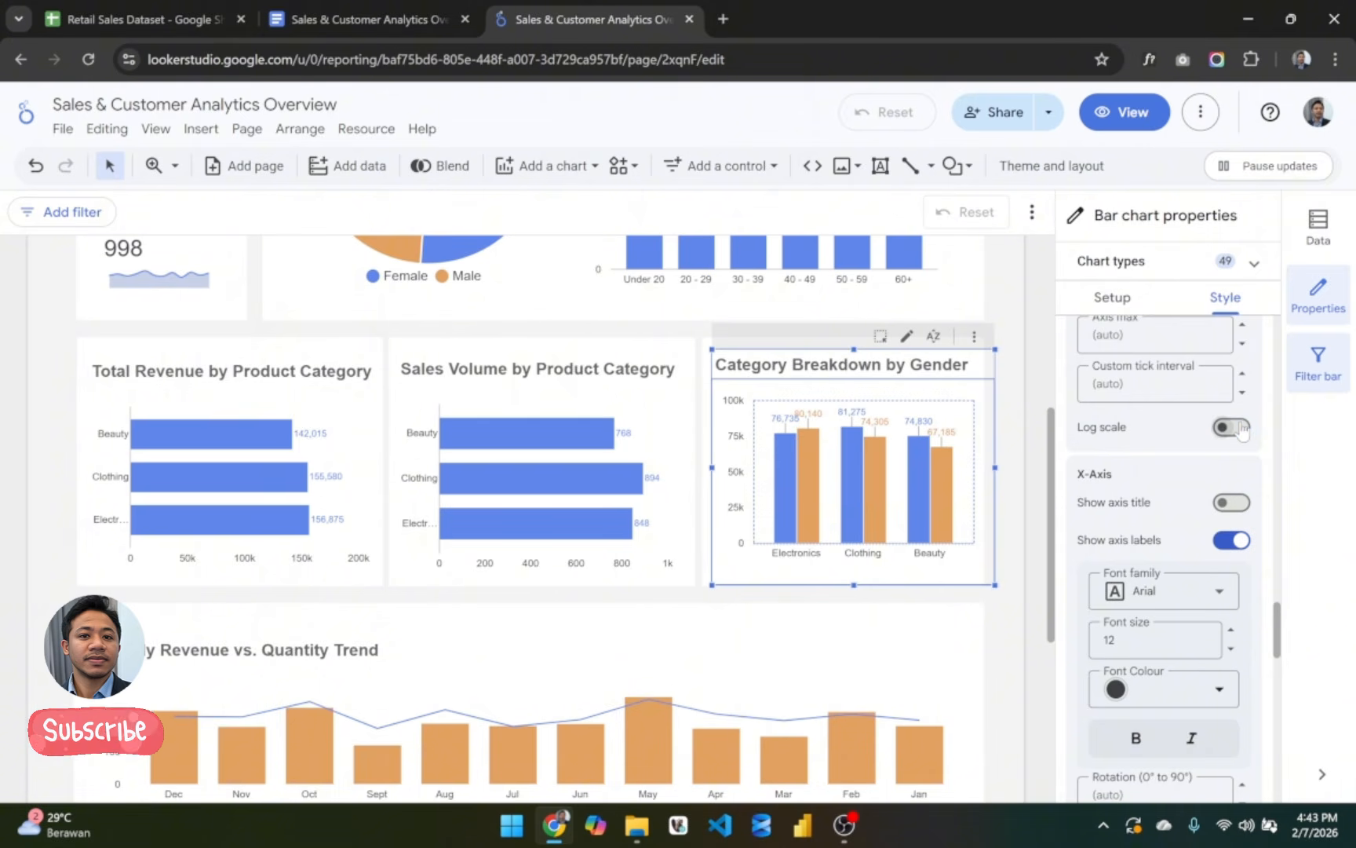
left_click(1240, 428)
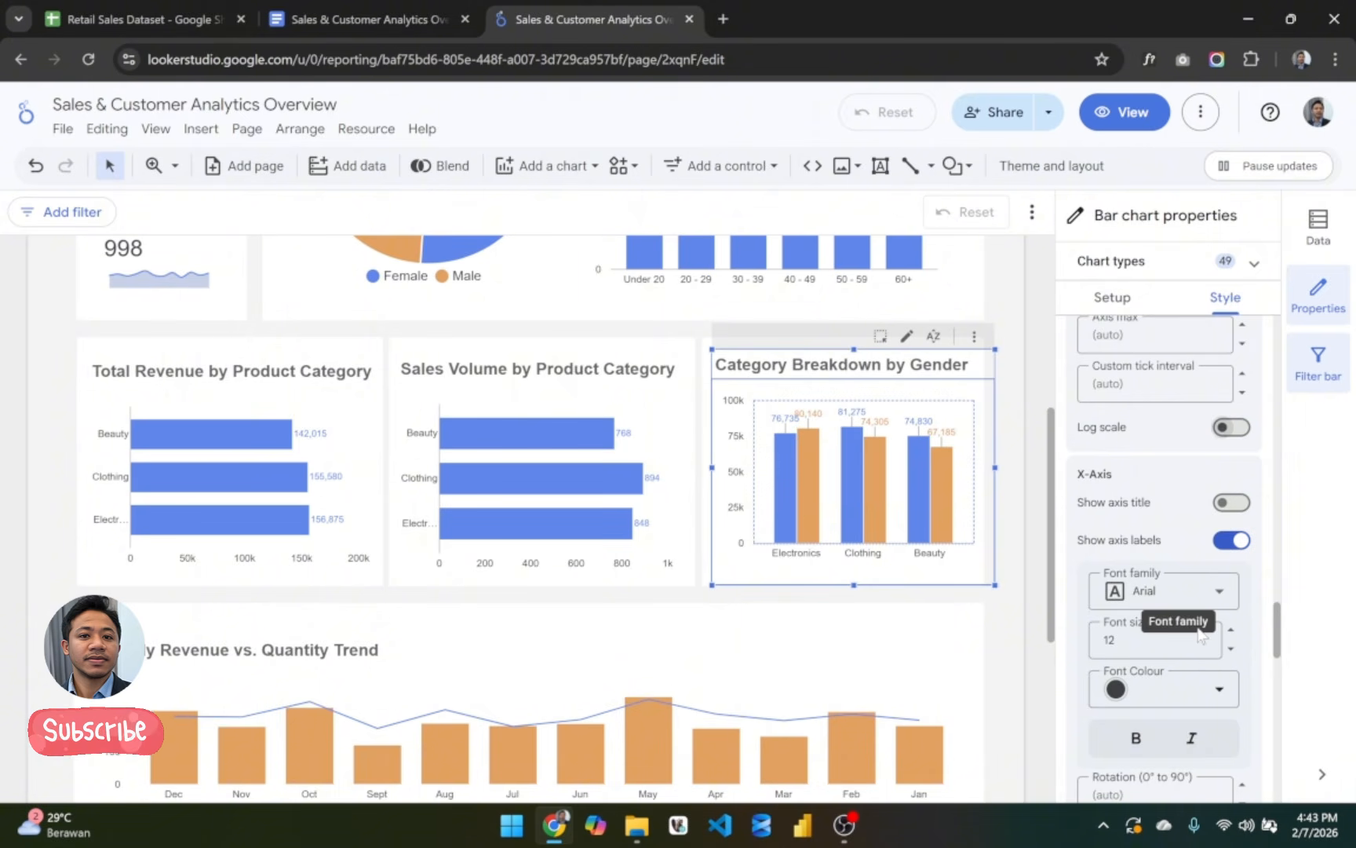
Step: Display the legend on the Category Breakdown by Gender chart
scroll(1254, 673, "down", 6)
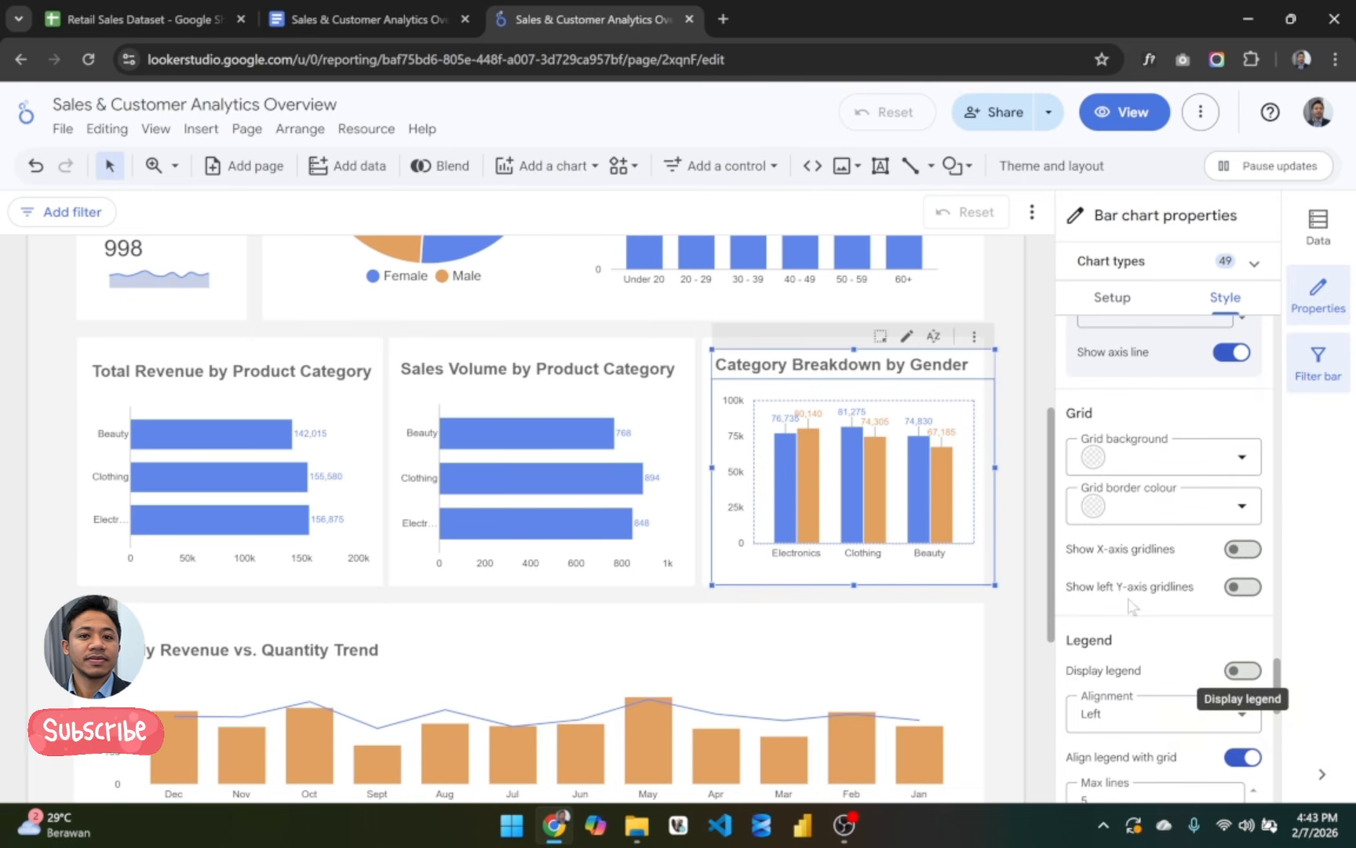
scroll(1178, 686, "down", 4)
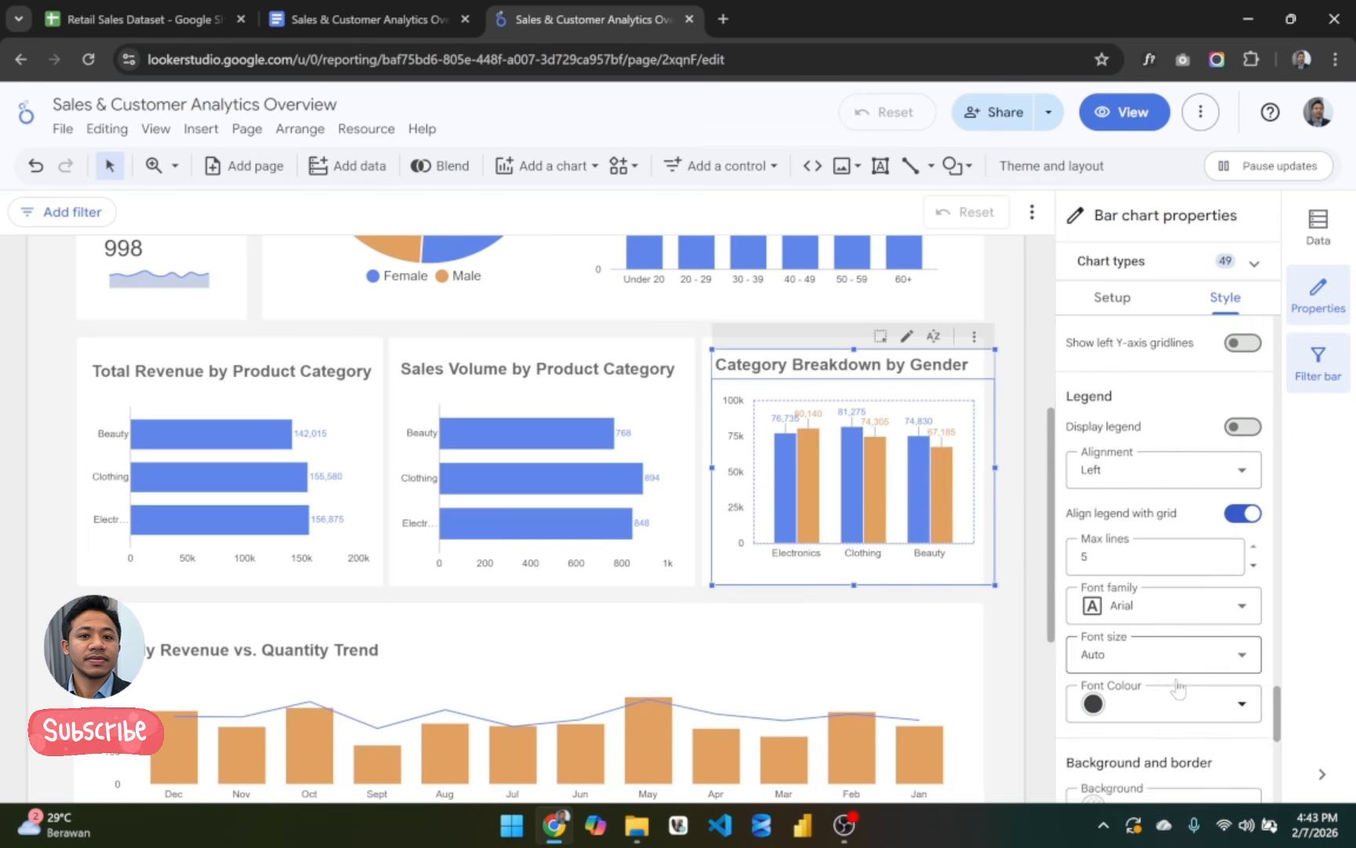
scroll(1185, 675, "up", 1)
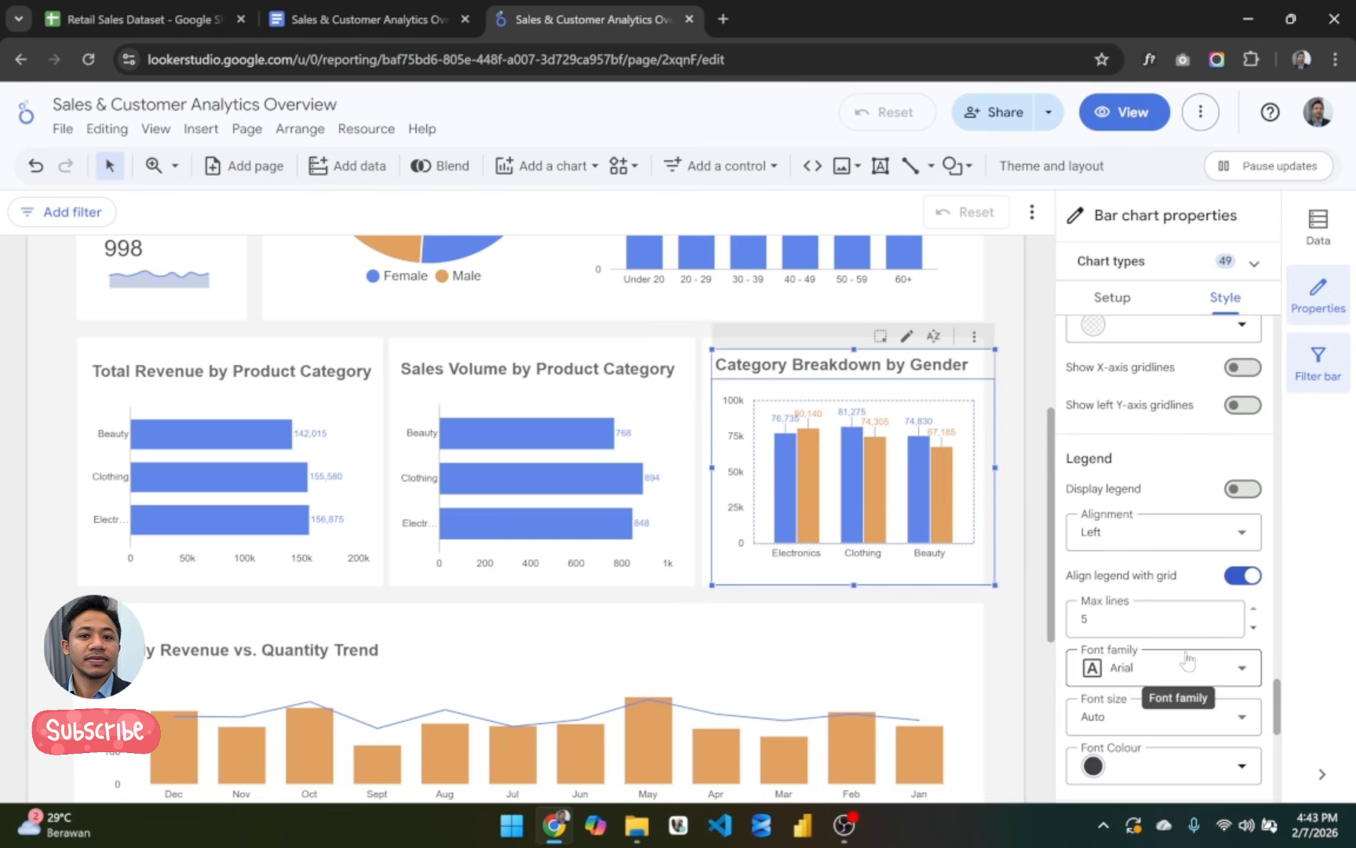
left_click(1244, 490)
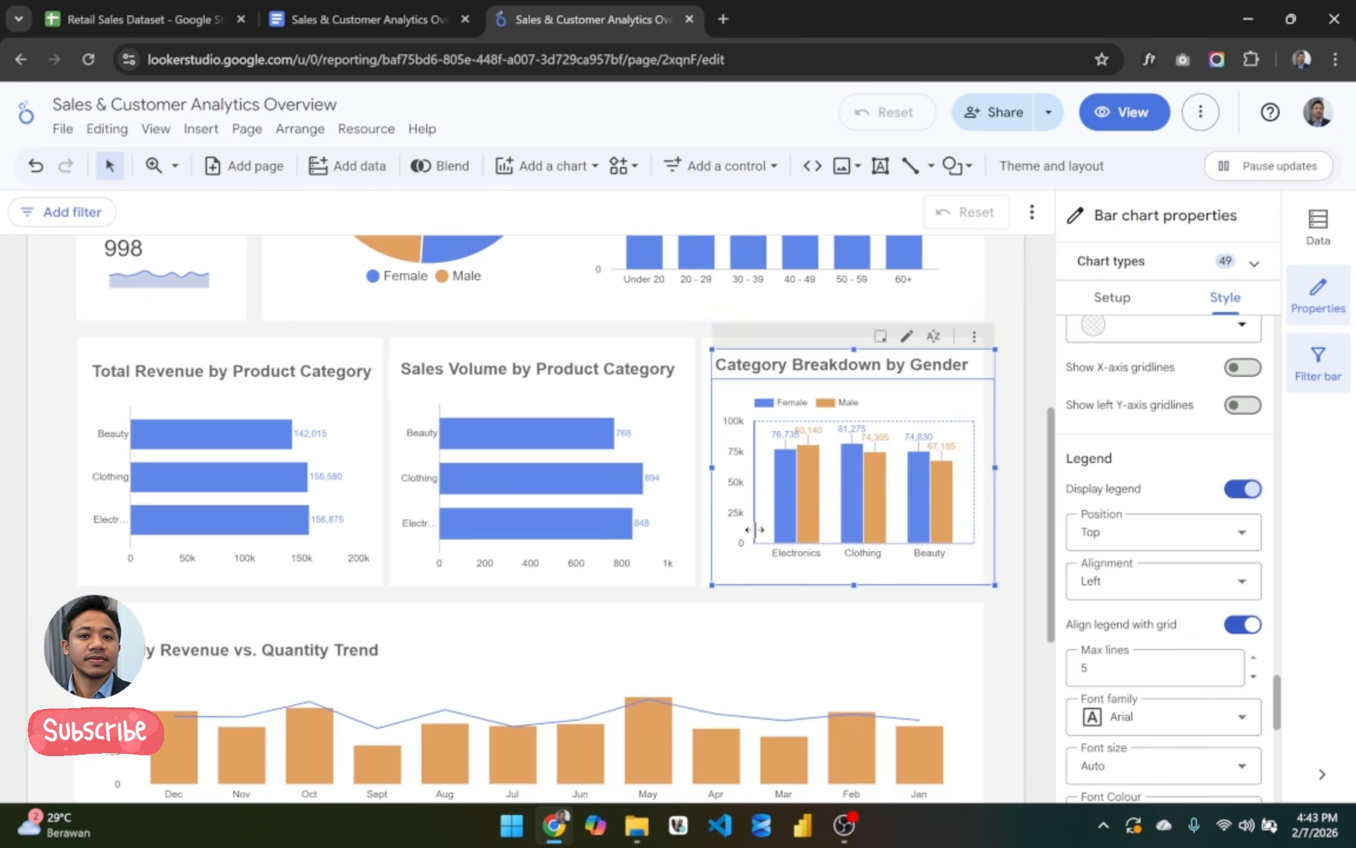
scroll(756, 530, "up", 1)
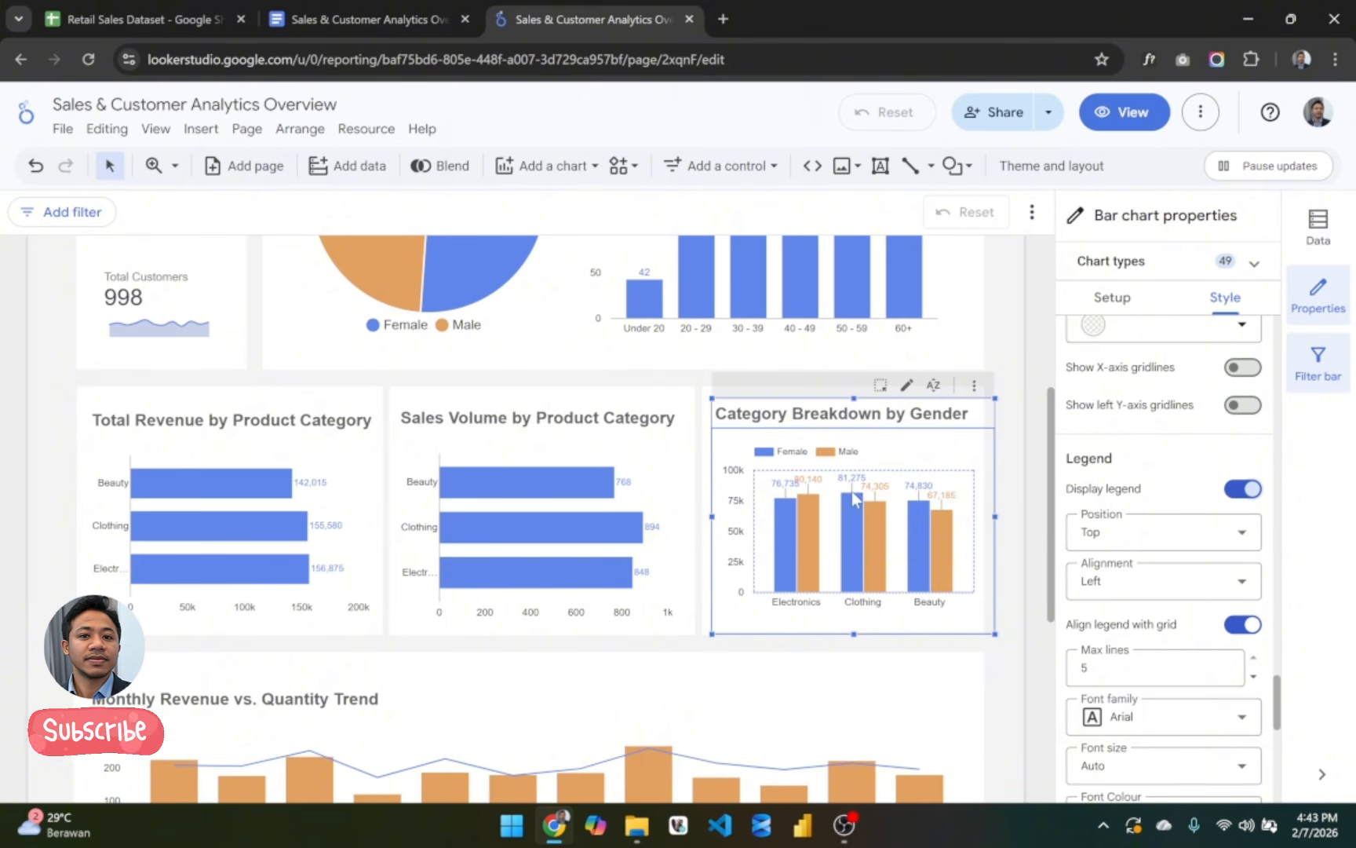
scroll(853, 498, "up", 1)
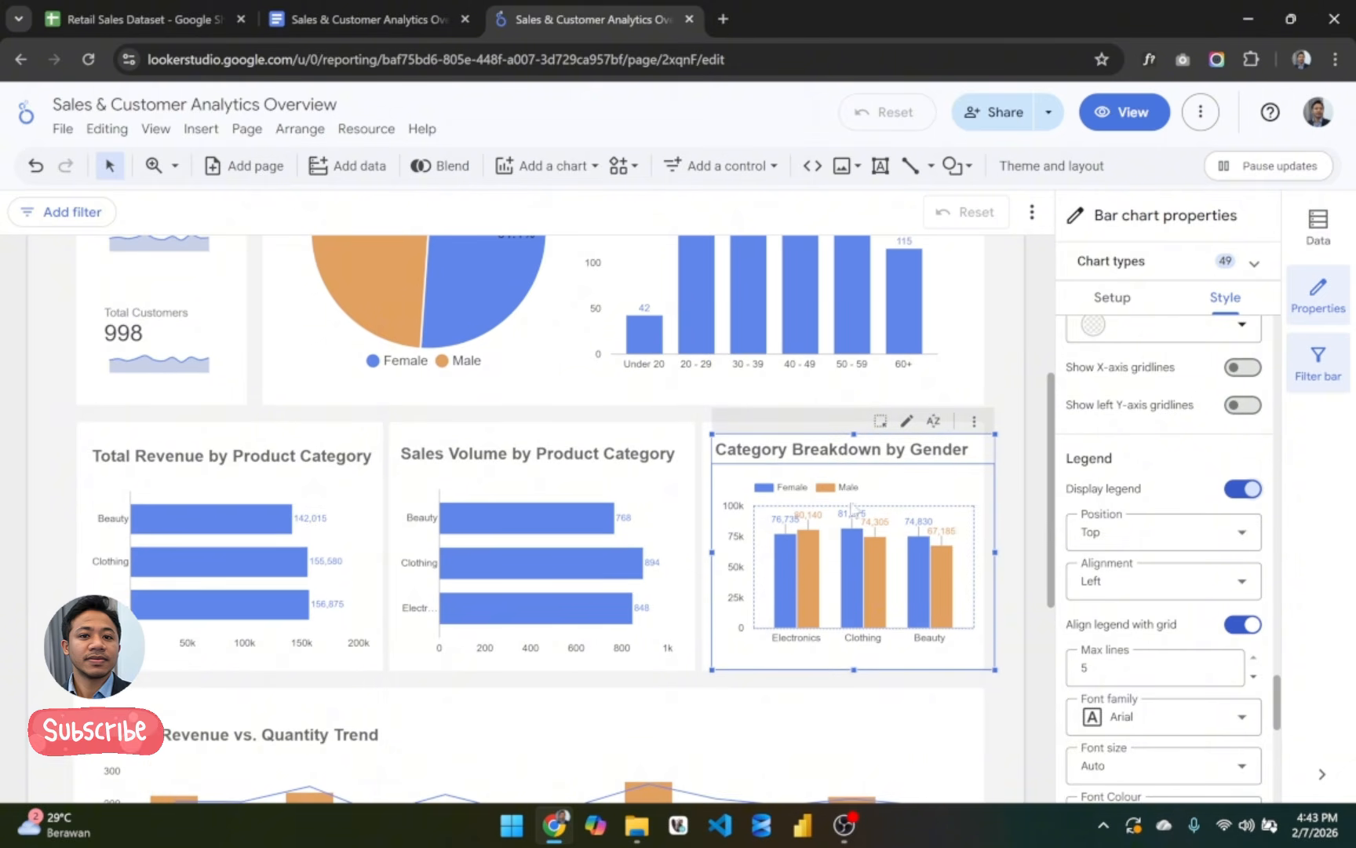
scroll(1146, 549, "down", 1)
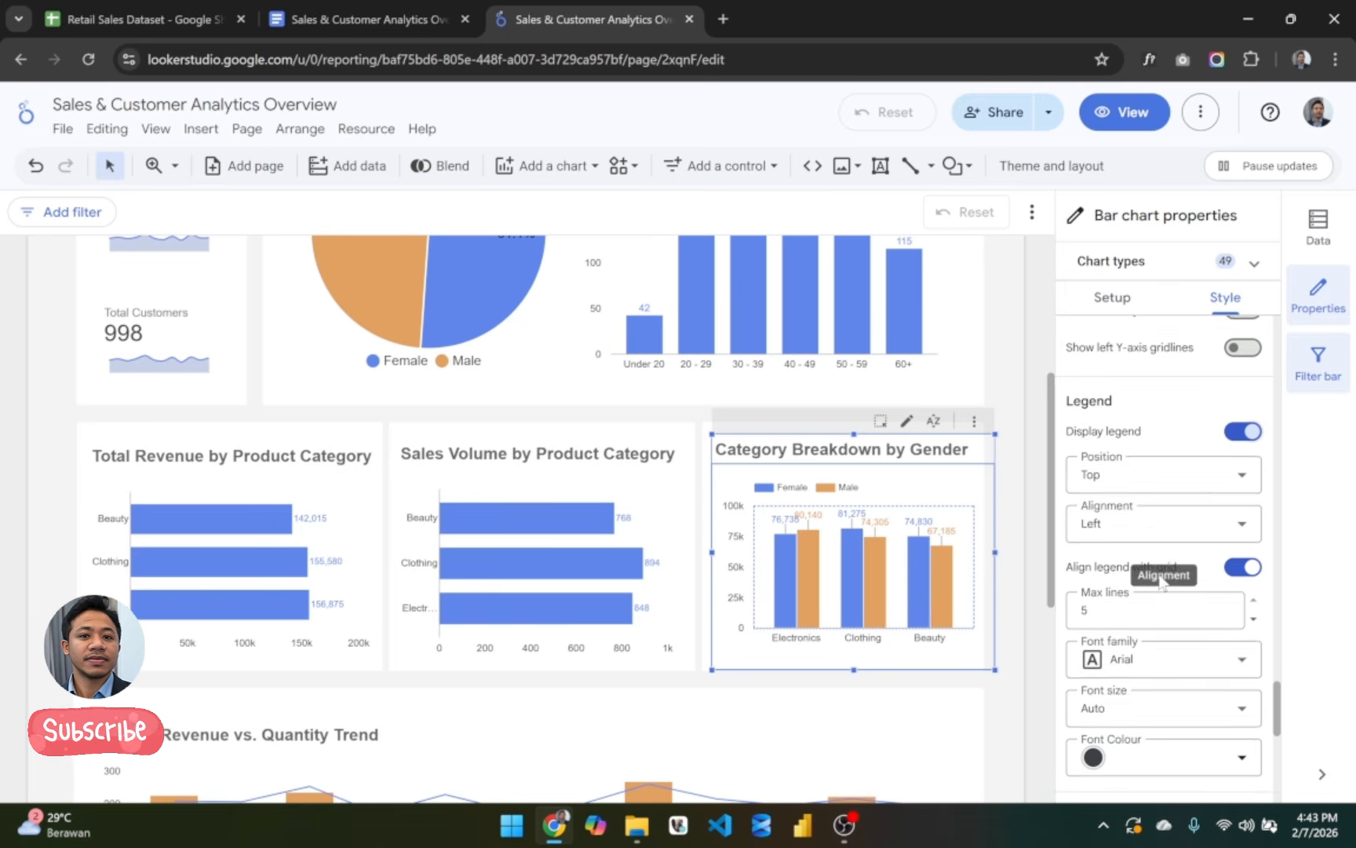
Step: Set the Category Breakdown by Gender legend's position to Bottom and its alignment to Centre
left_click(1184, 523)
left_click(1163, 481)
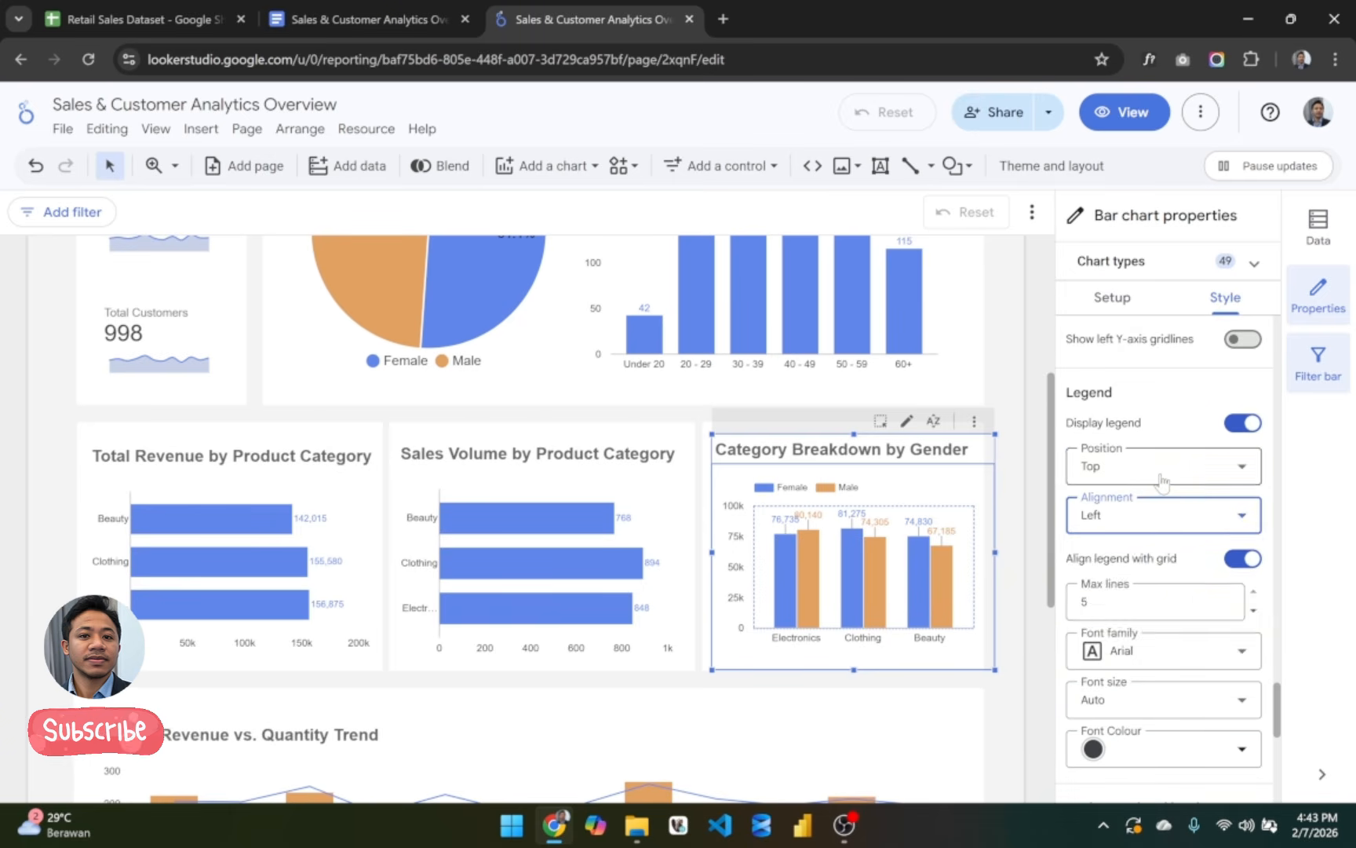
left_click(1160, 475)
left_click(1159, 581)
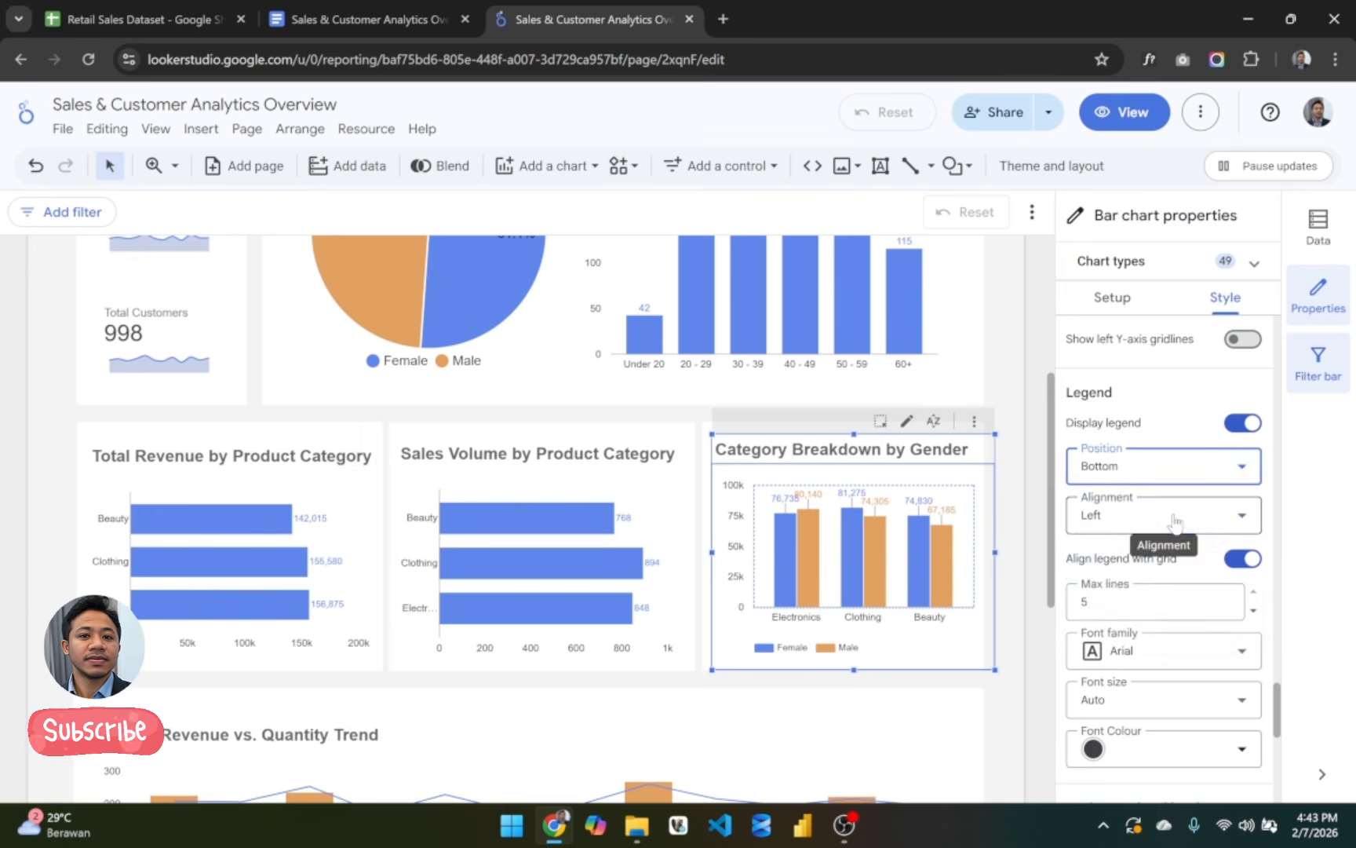
left_click(1161, 520)
left_click(1125, 611)
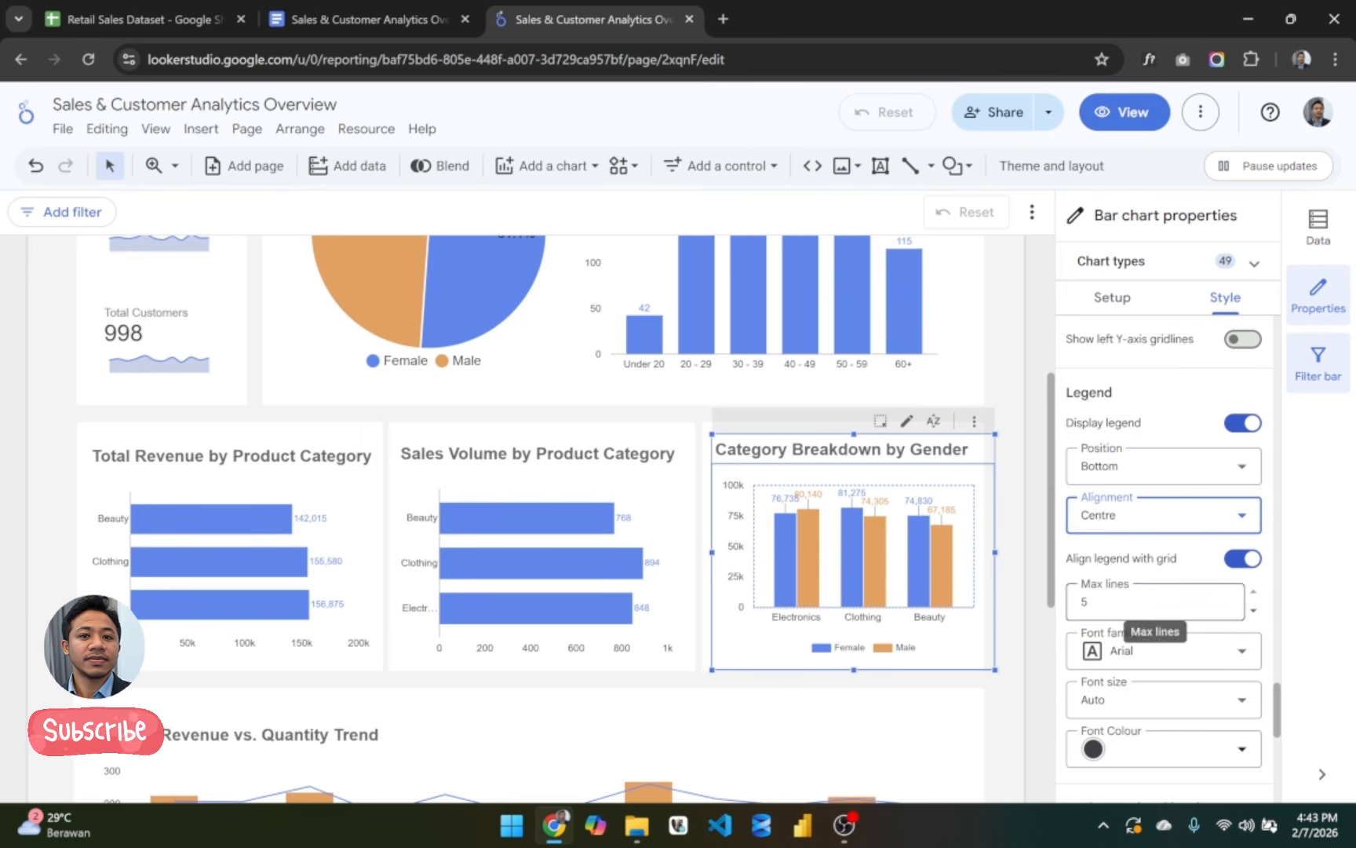
left_click(1018, 647)
Step: Extend the Monthly Revenue vs. Quantity Trend chart upward and downward so it fills more of its white panel
scroll(1018, 648, "down", 1)
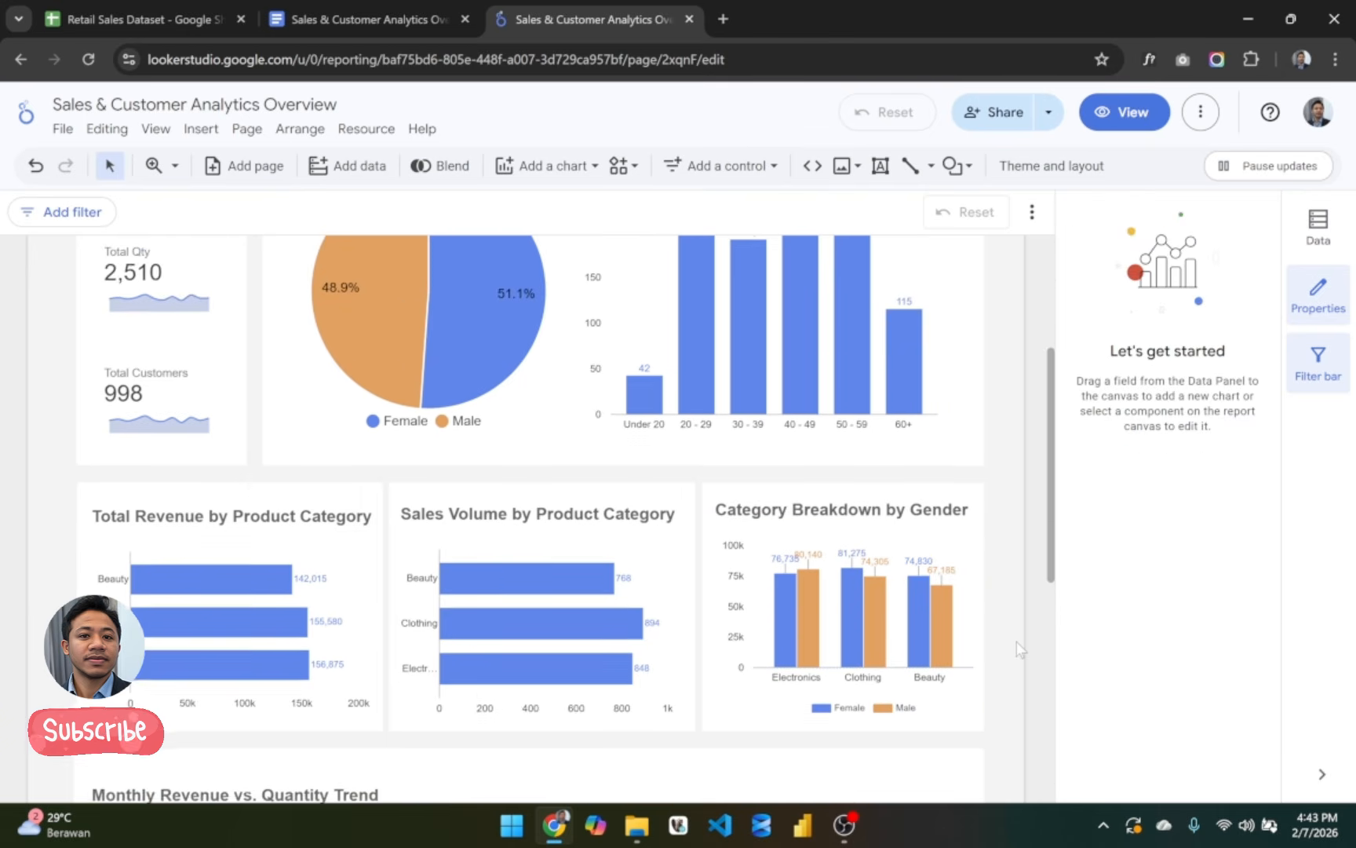
scroll(1016, 642, "down", 4)
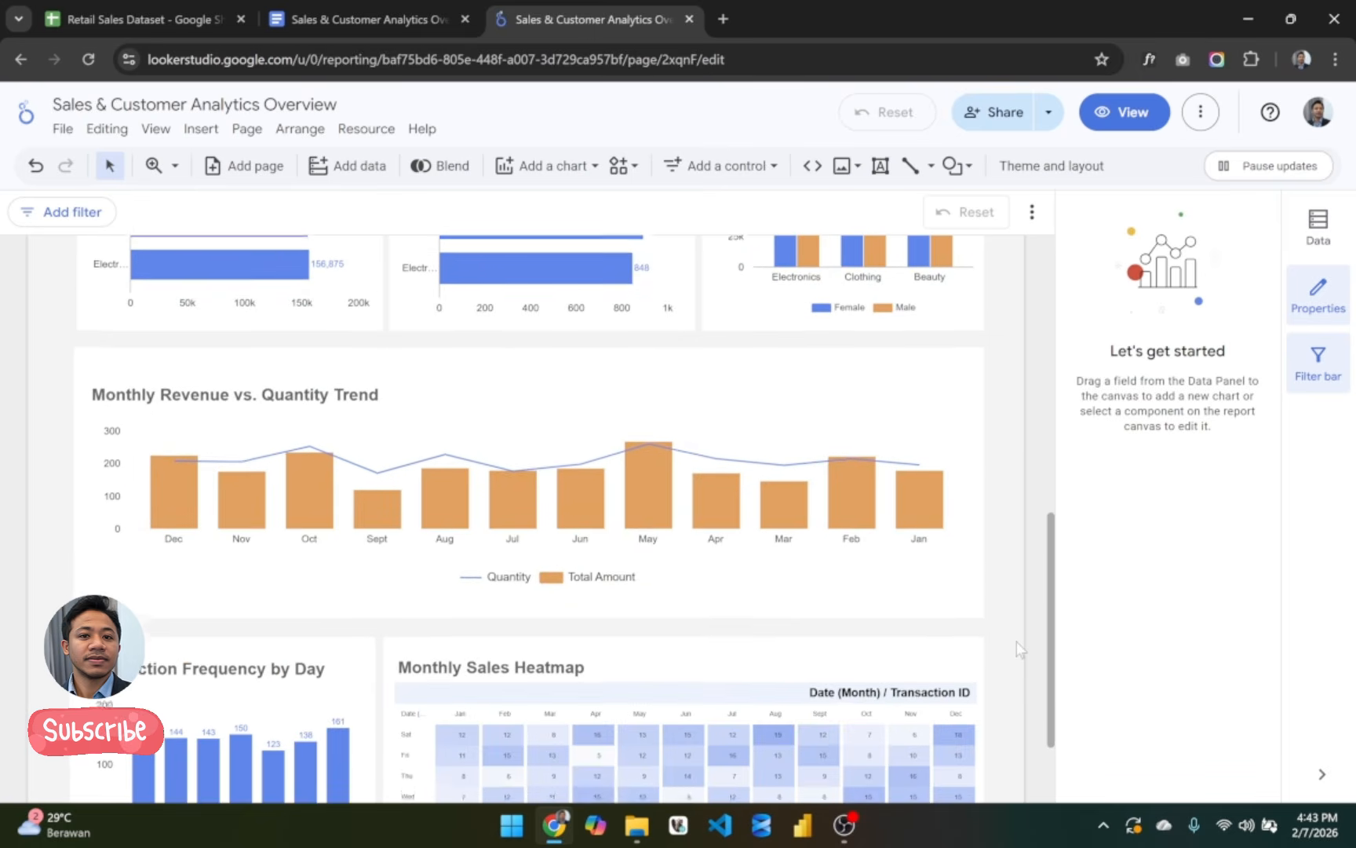
scroll(1016, 642, "down", 1)
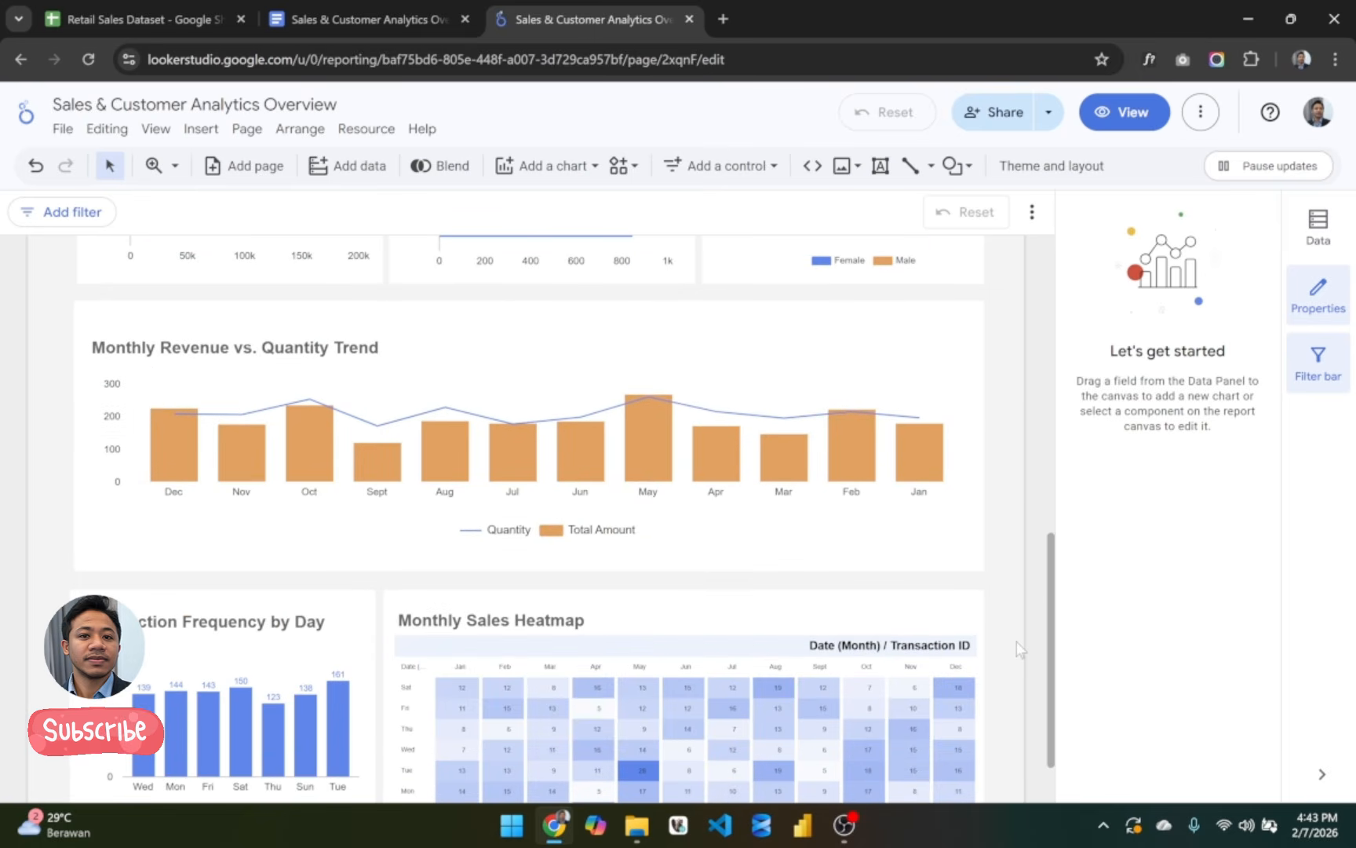
left_click(601, 351)
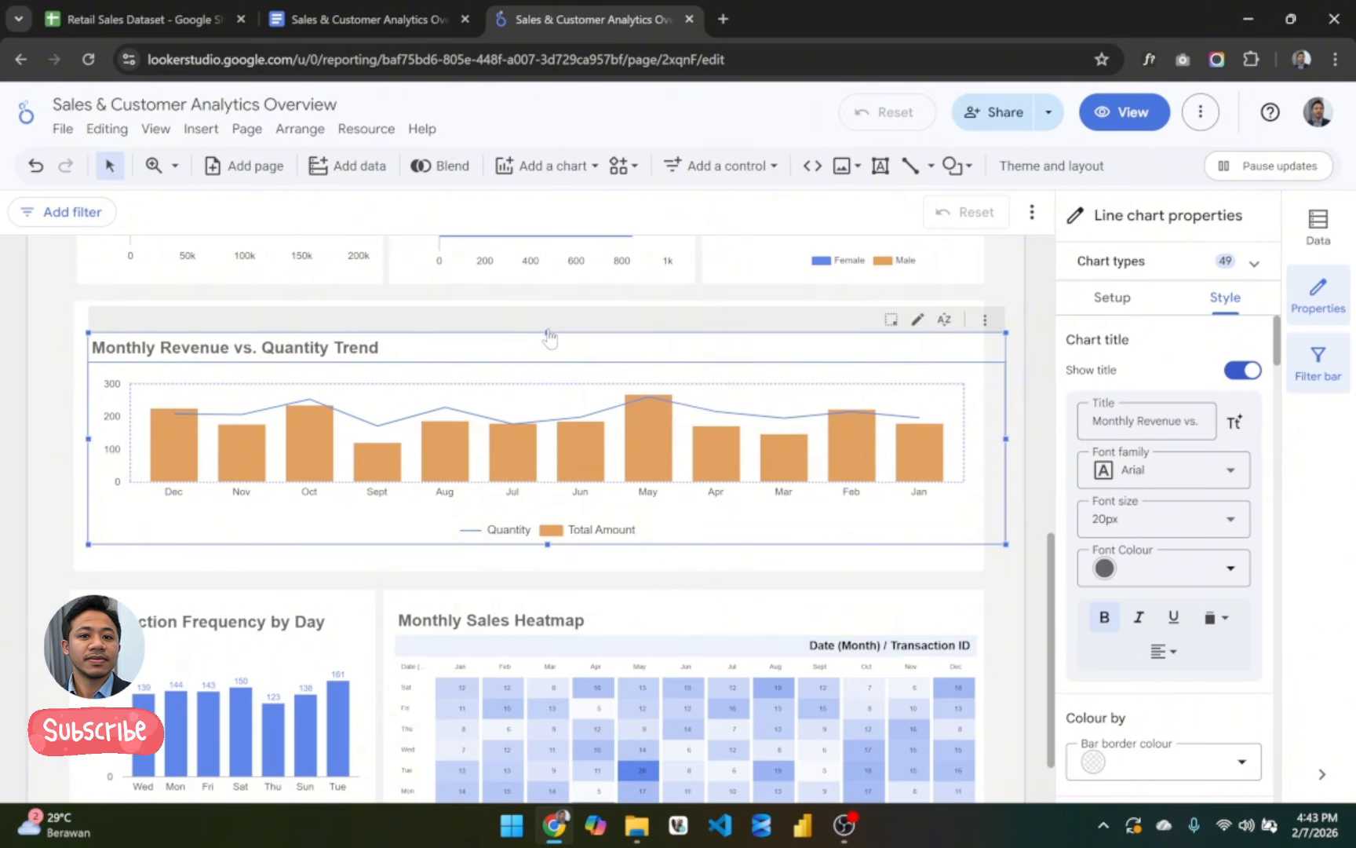
left_click_drag(548, 331, 547, 311)
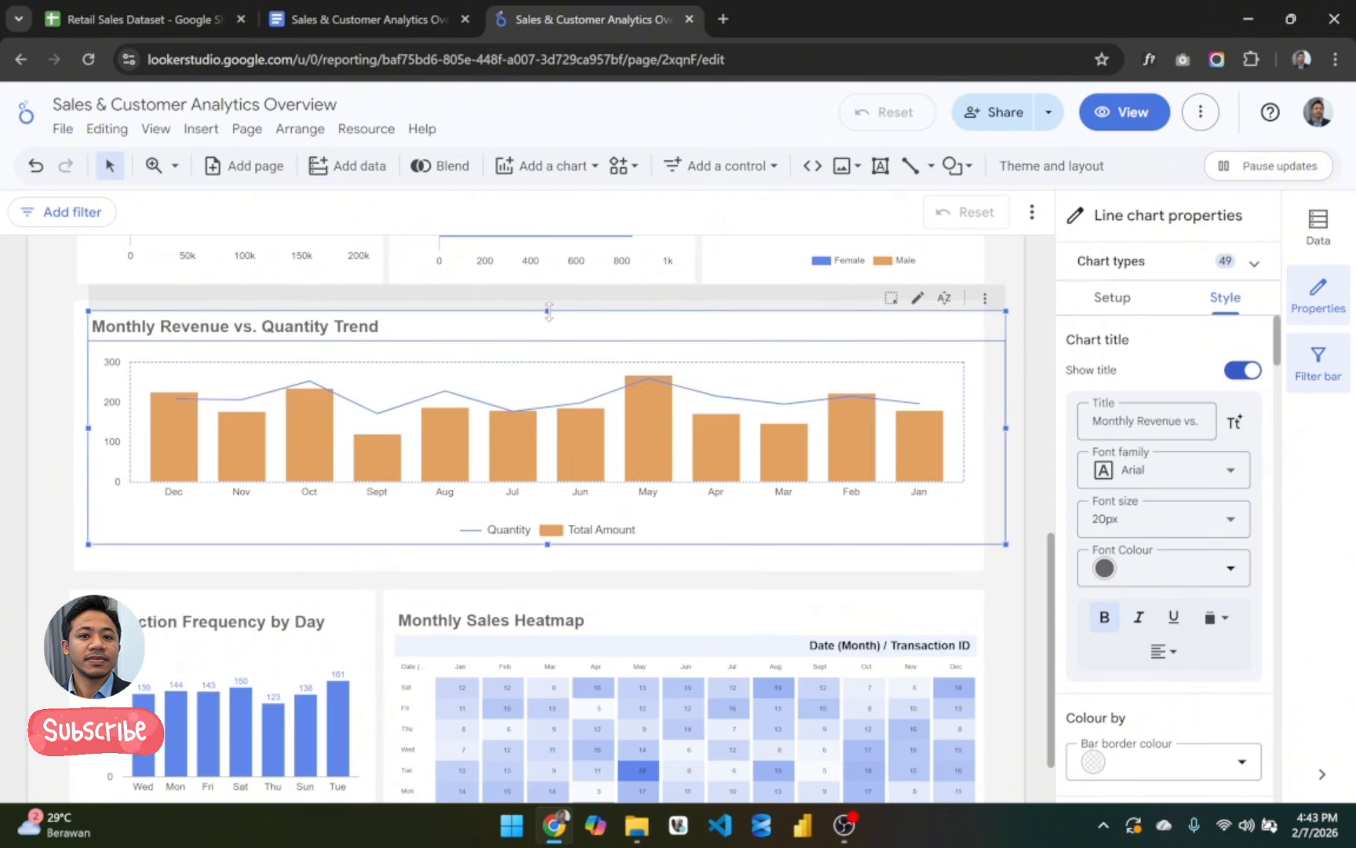
left_click_drag(547, 543, 544, 560)
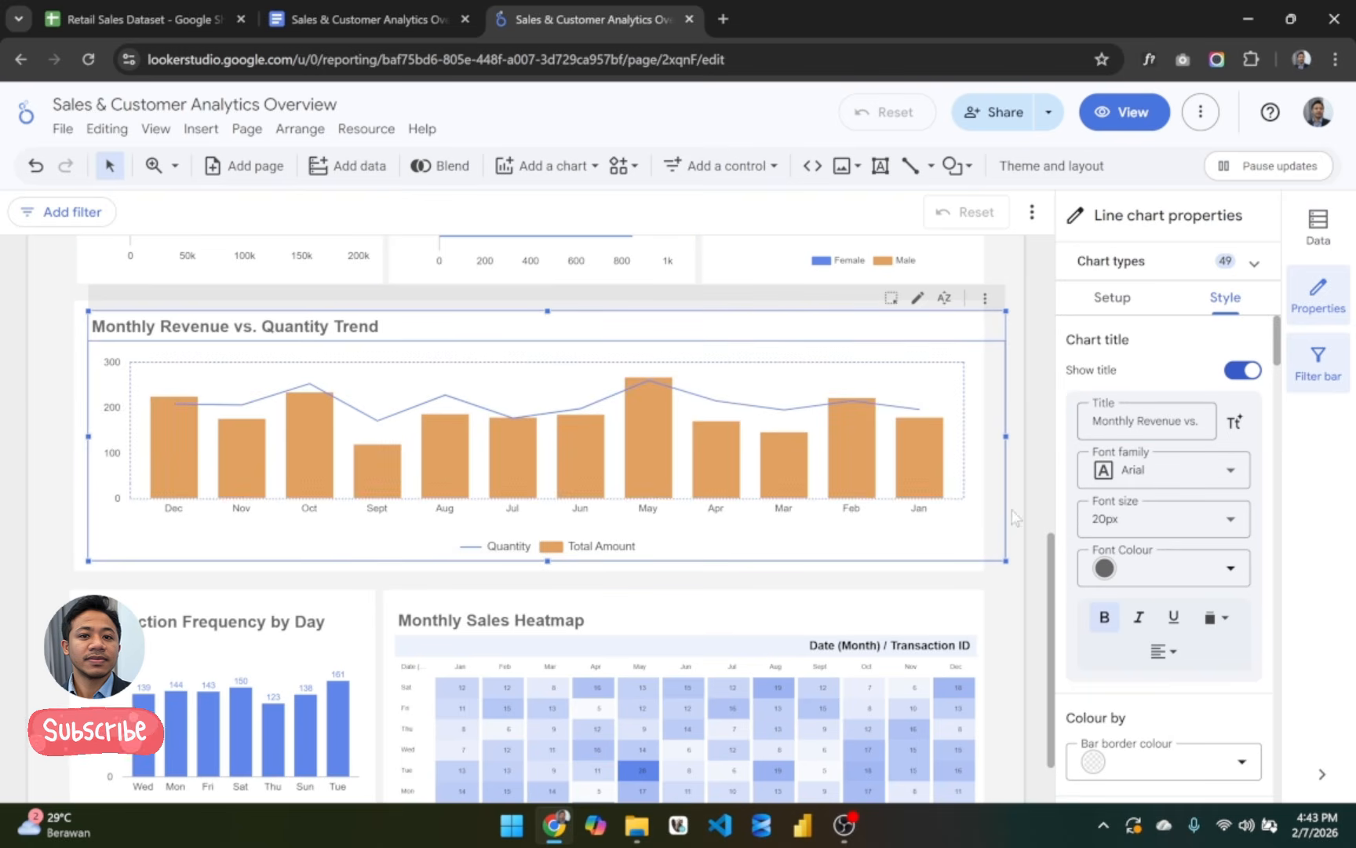
left_click(1014, 514)
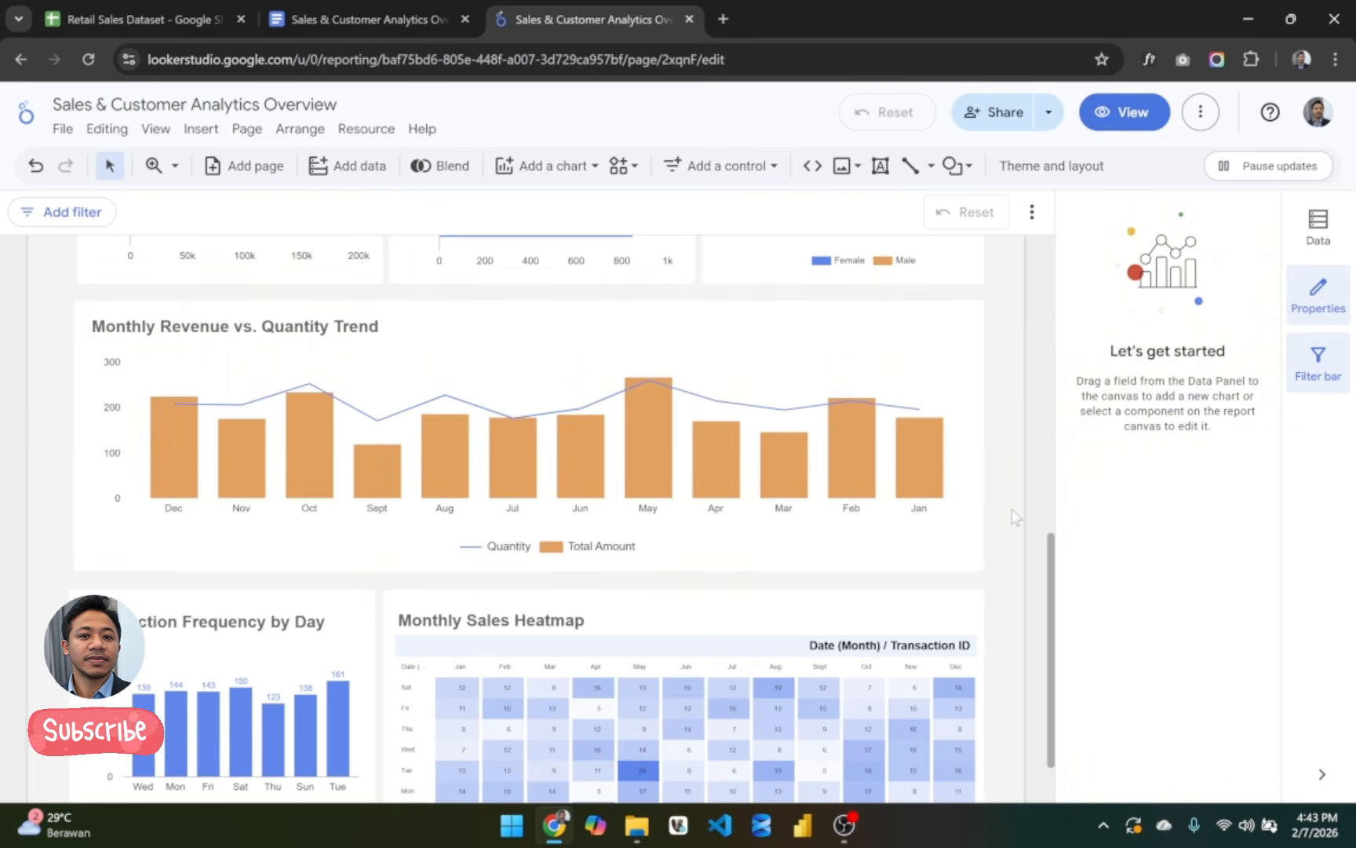
Step: Turn on data labels for the Total Amount bars, Series #2, in the Monthly Revenue vs. Quantity Trend chart
left_click(959, 478)
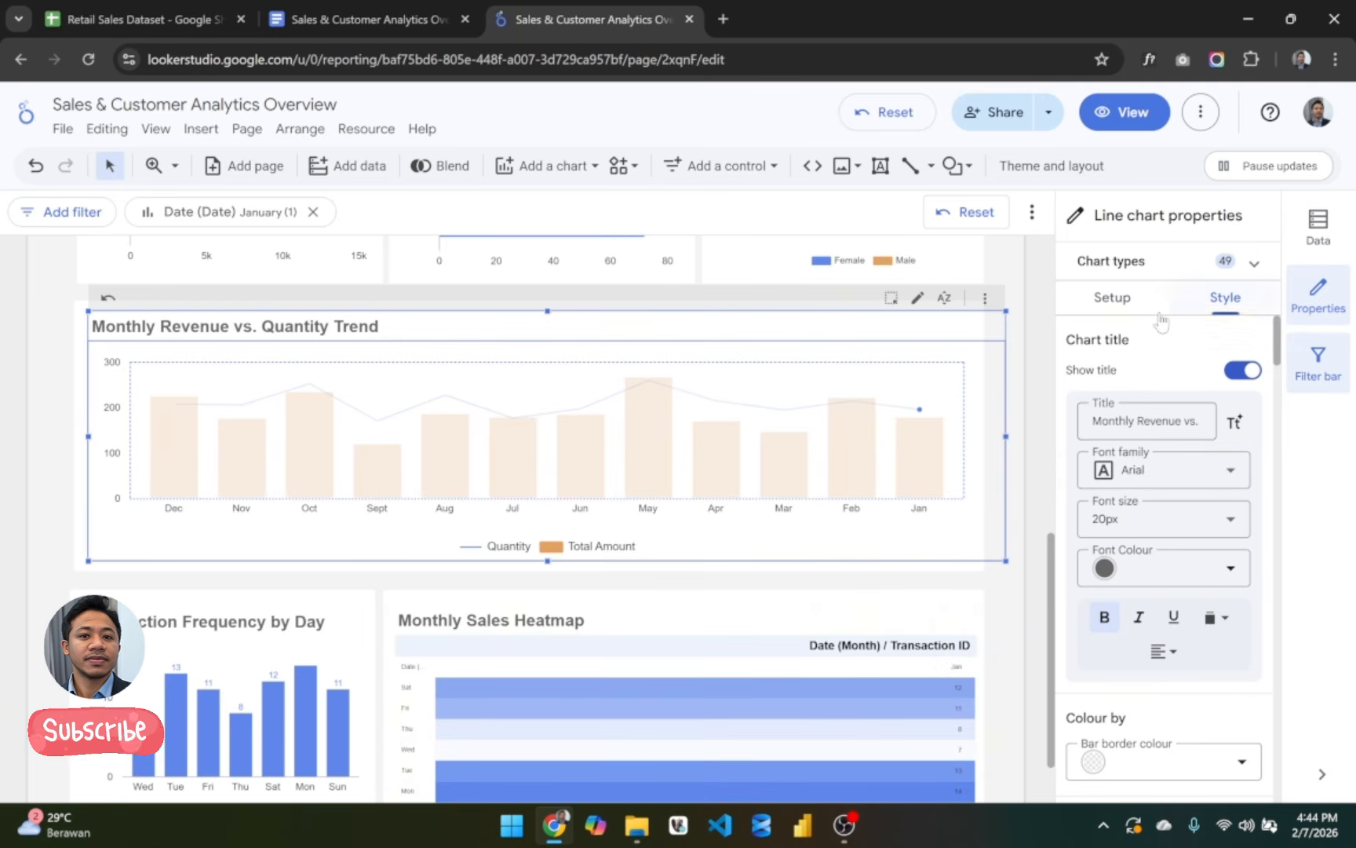
left_click(1115, 308)
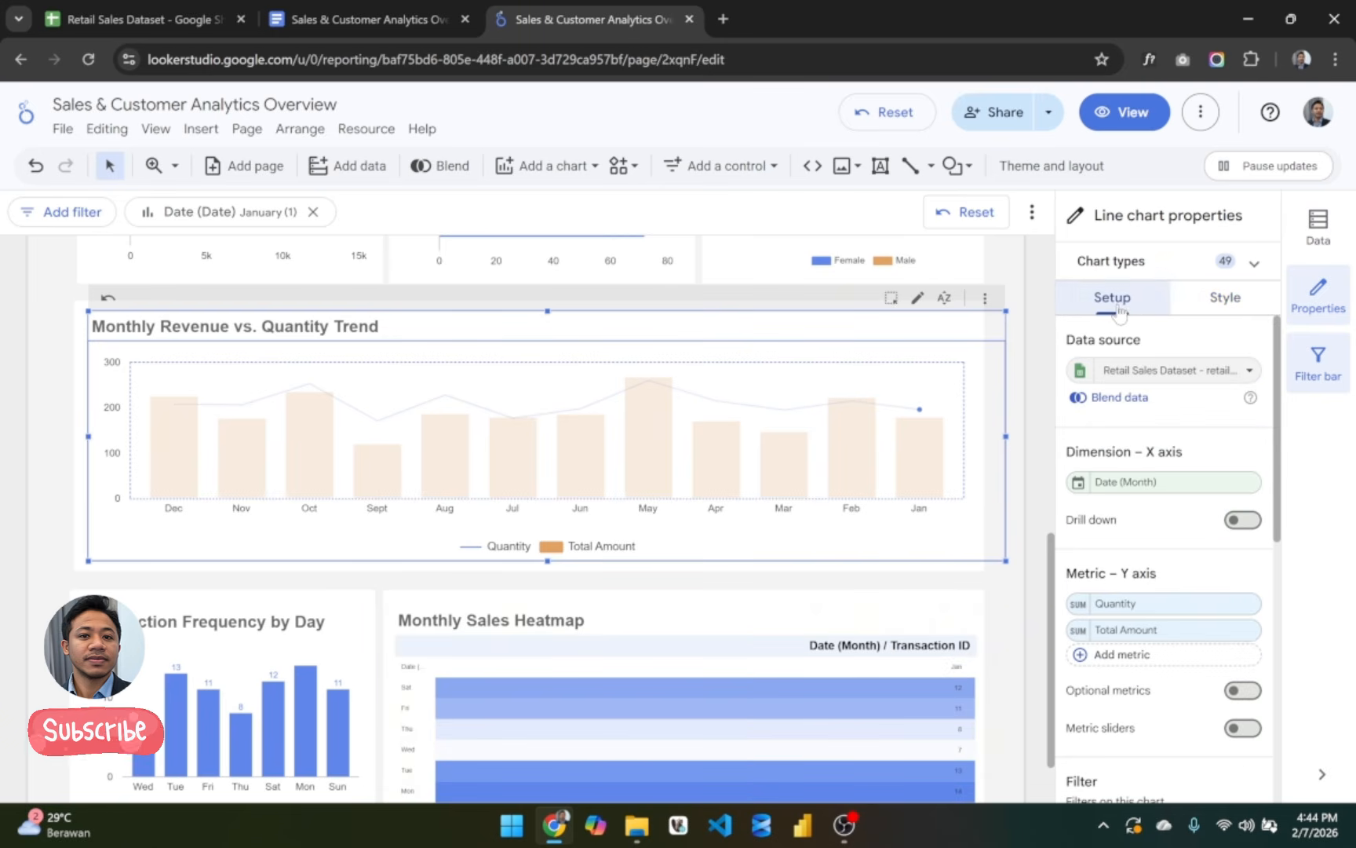
left_click(1226, 299)
scroll(1209, 526, "down", 5)
scroll(1203, 534, "down", 5)
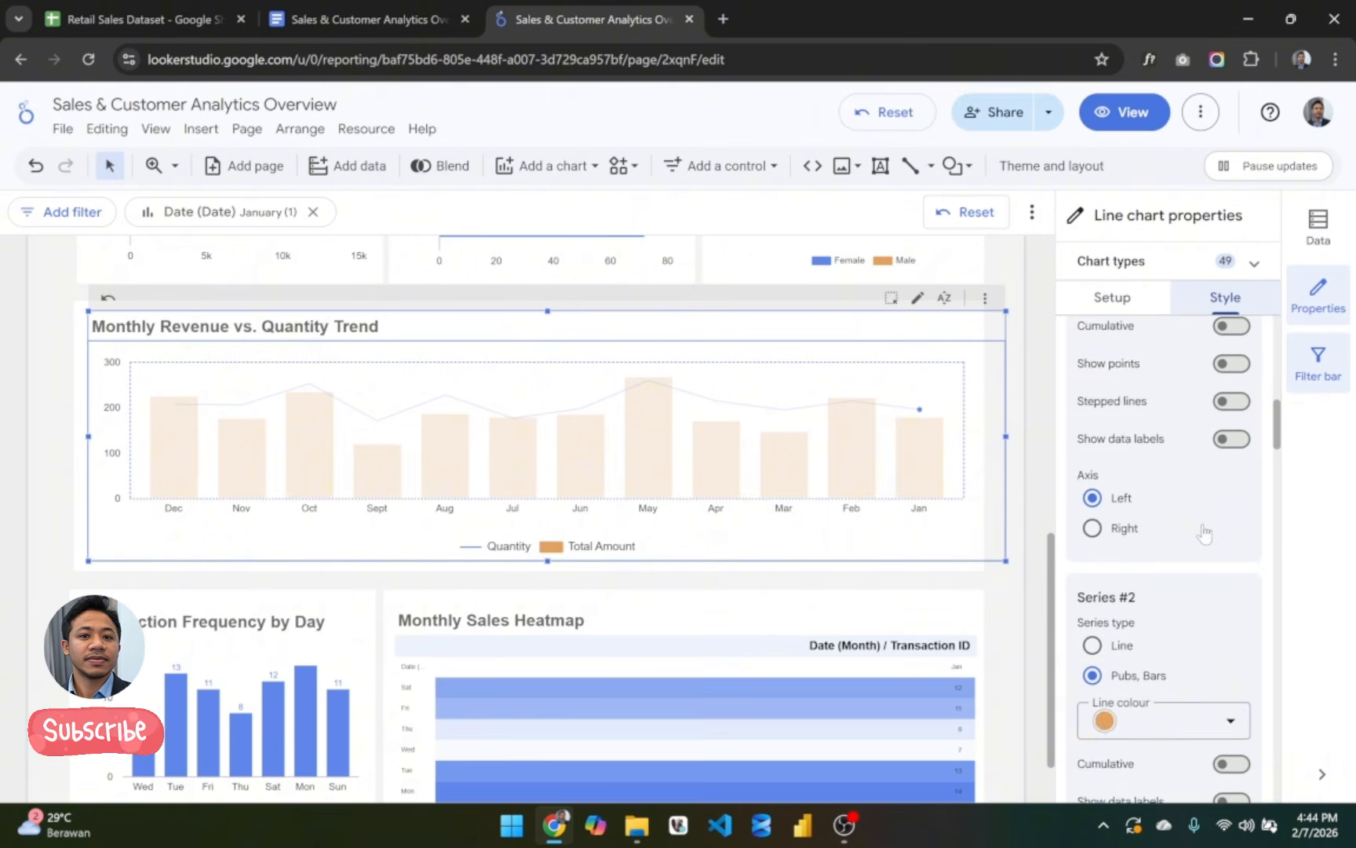
scroll(1206, 532, "down", 2)
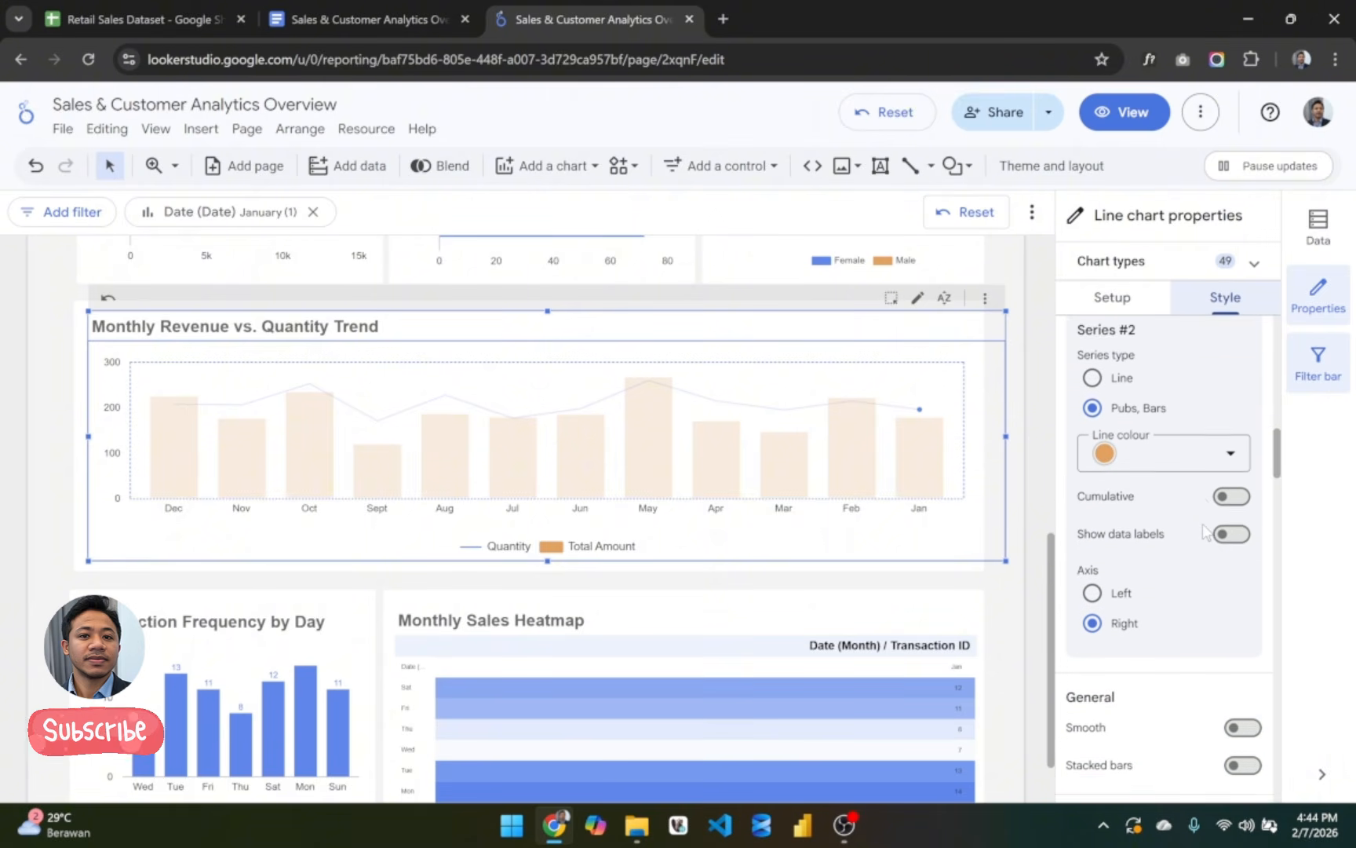
left_click(1226, 506)
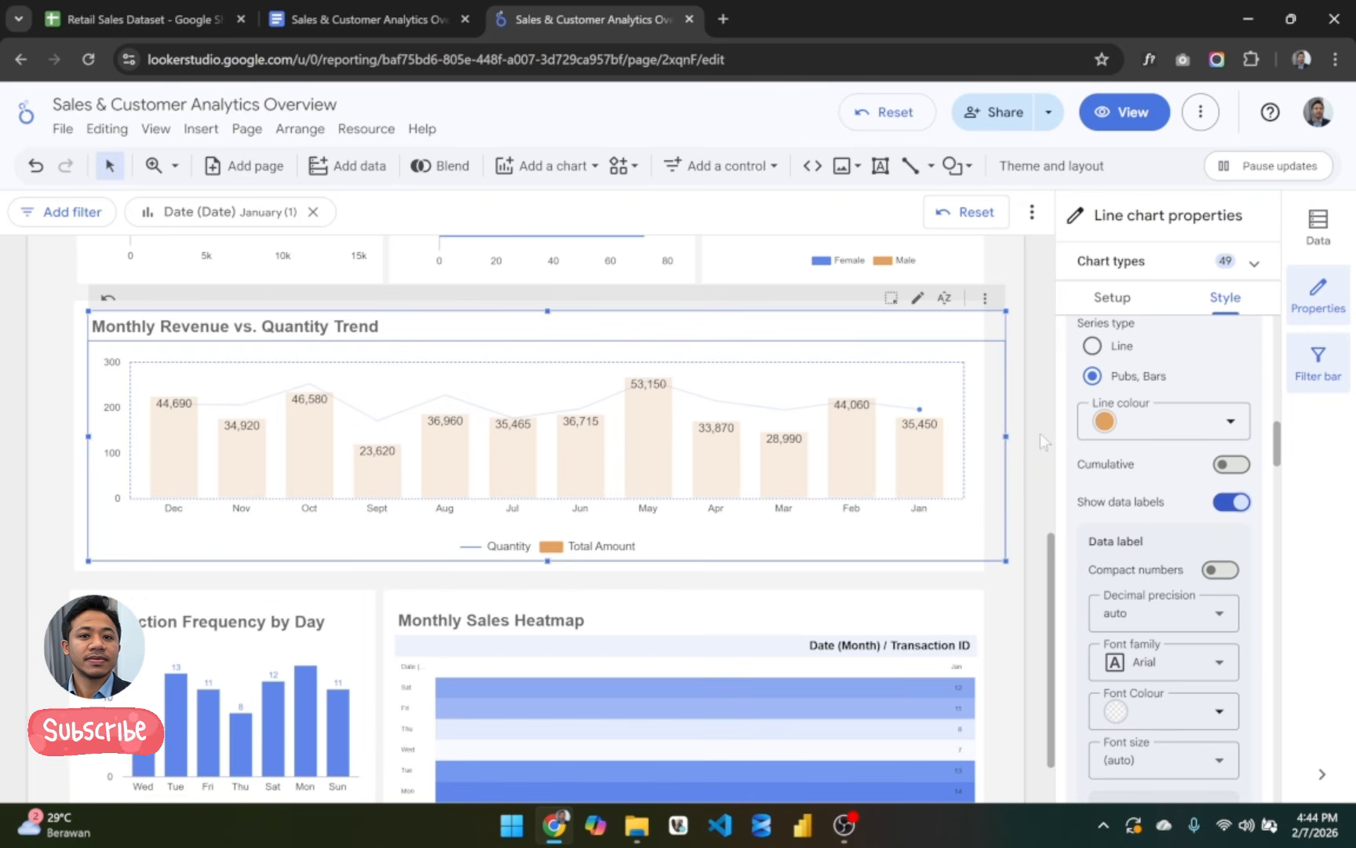
left_click(1023, 441)
Step: Check the labelled Monthly Revenue vs. Quantity Trend chart alongside the neighbouring charts and the heatmap
left_click(554, 554)
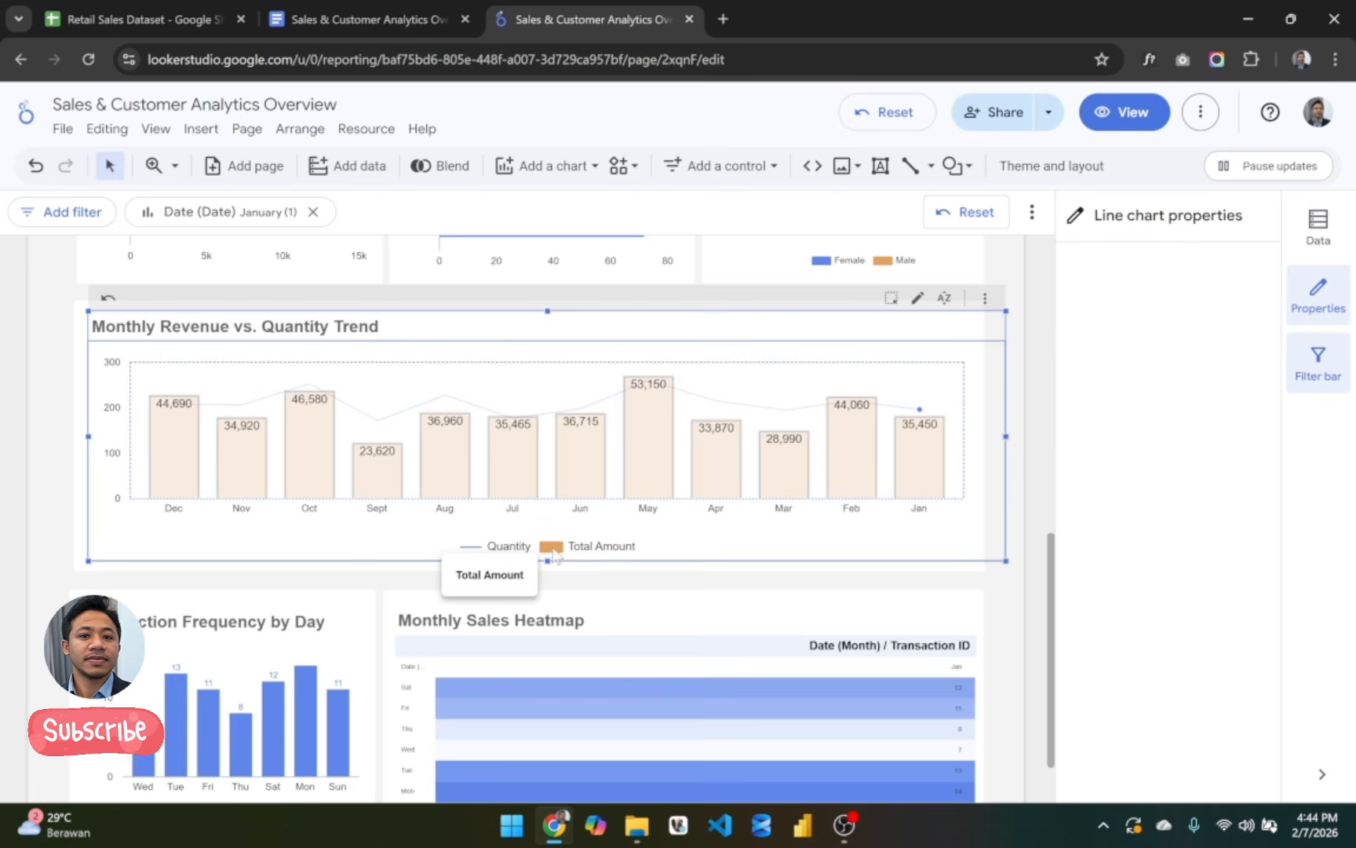
left_click(1014, 439)
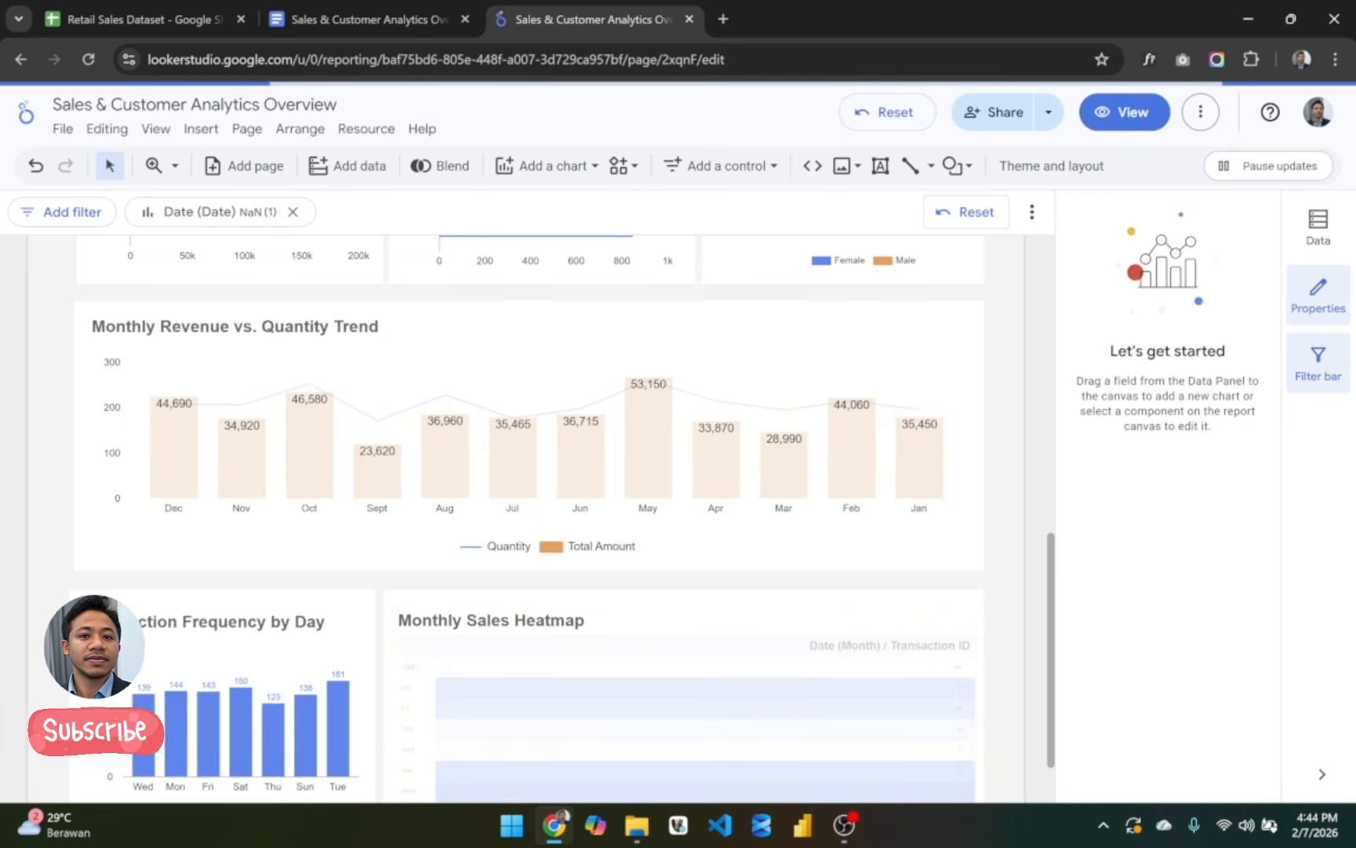
scroll(707, 463, "up", 1)
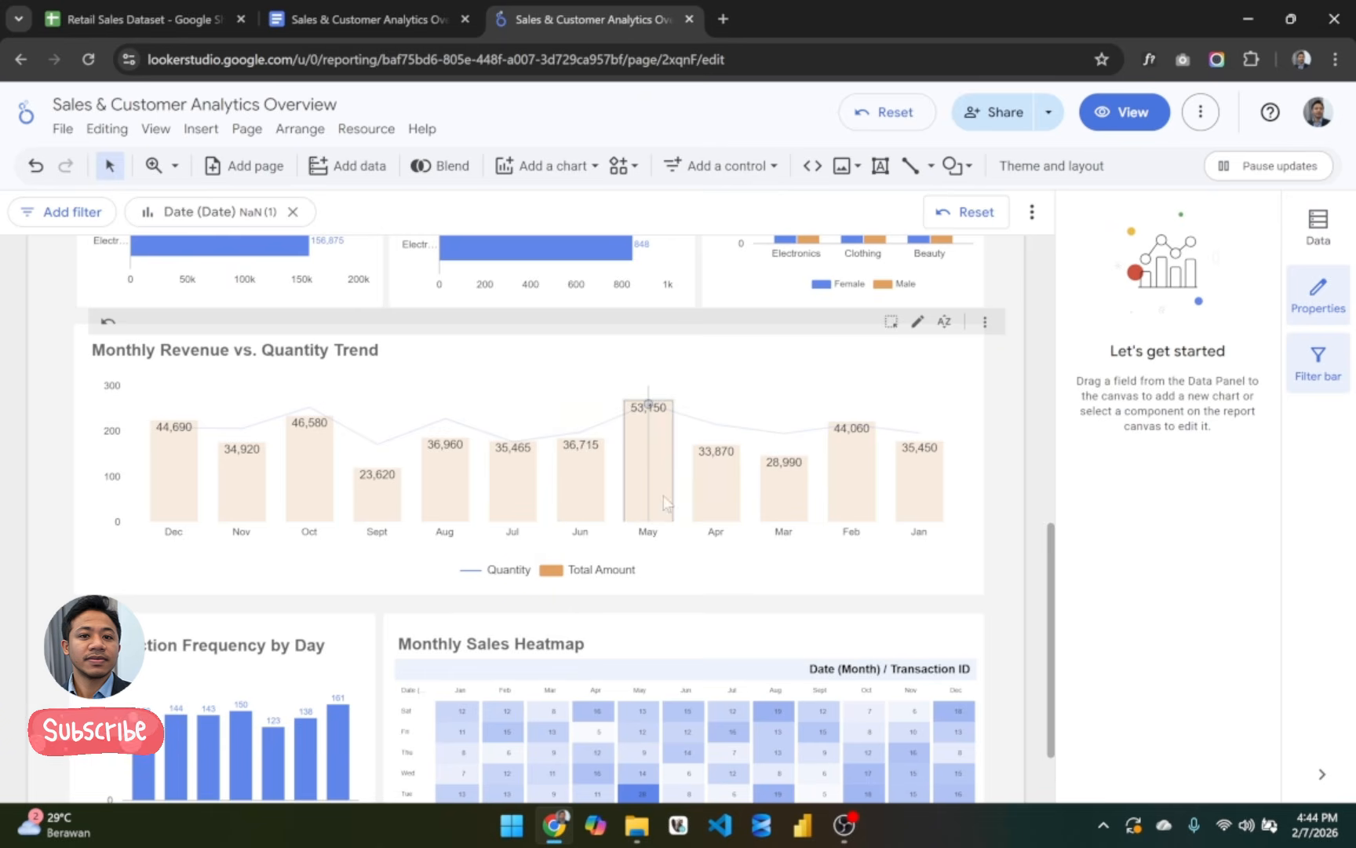
scroll(664, 503, "down", 1)
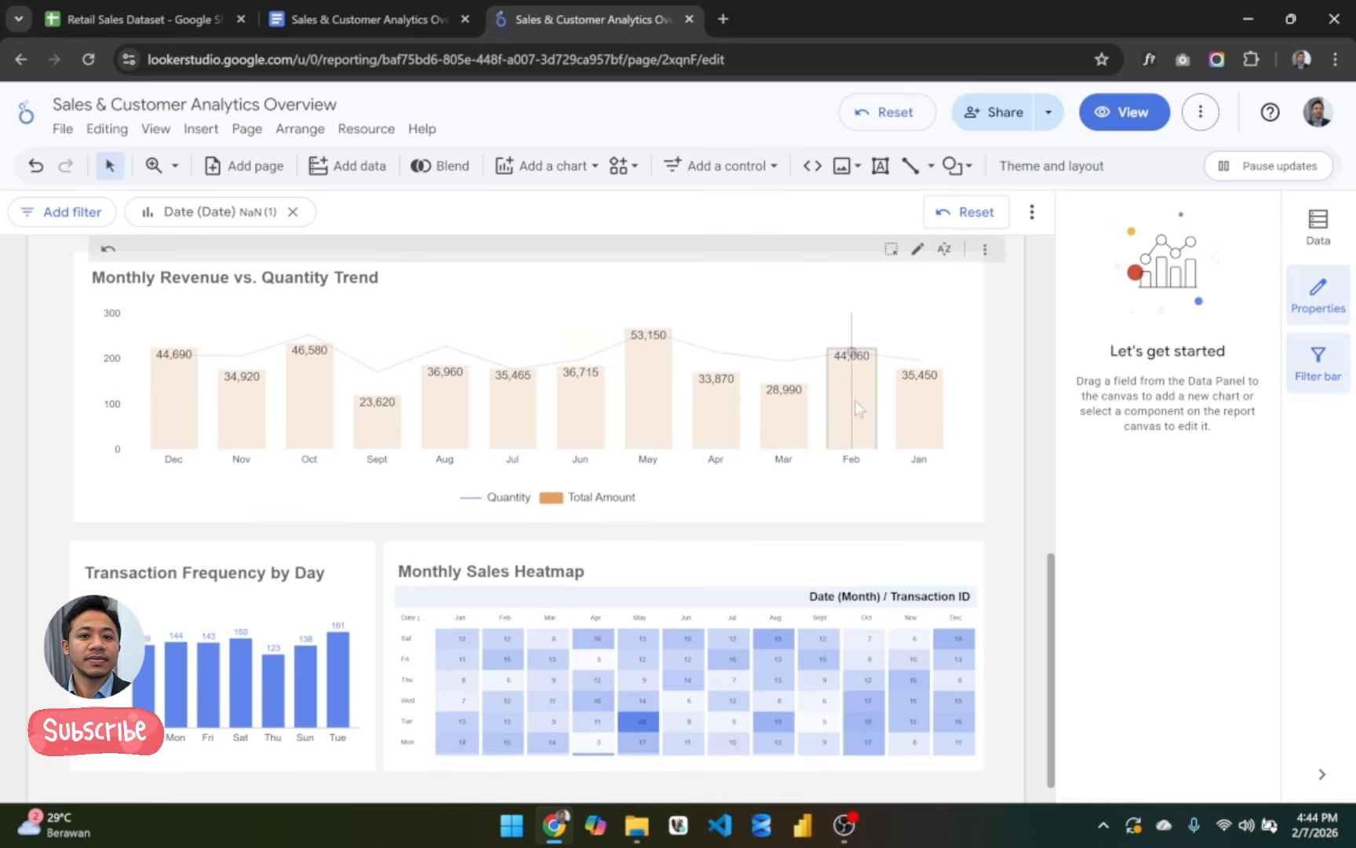
Step: Reload the report to clear the cross-filter on Date
scroll(854, 401, "up", 10)
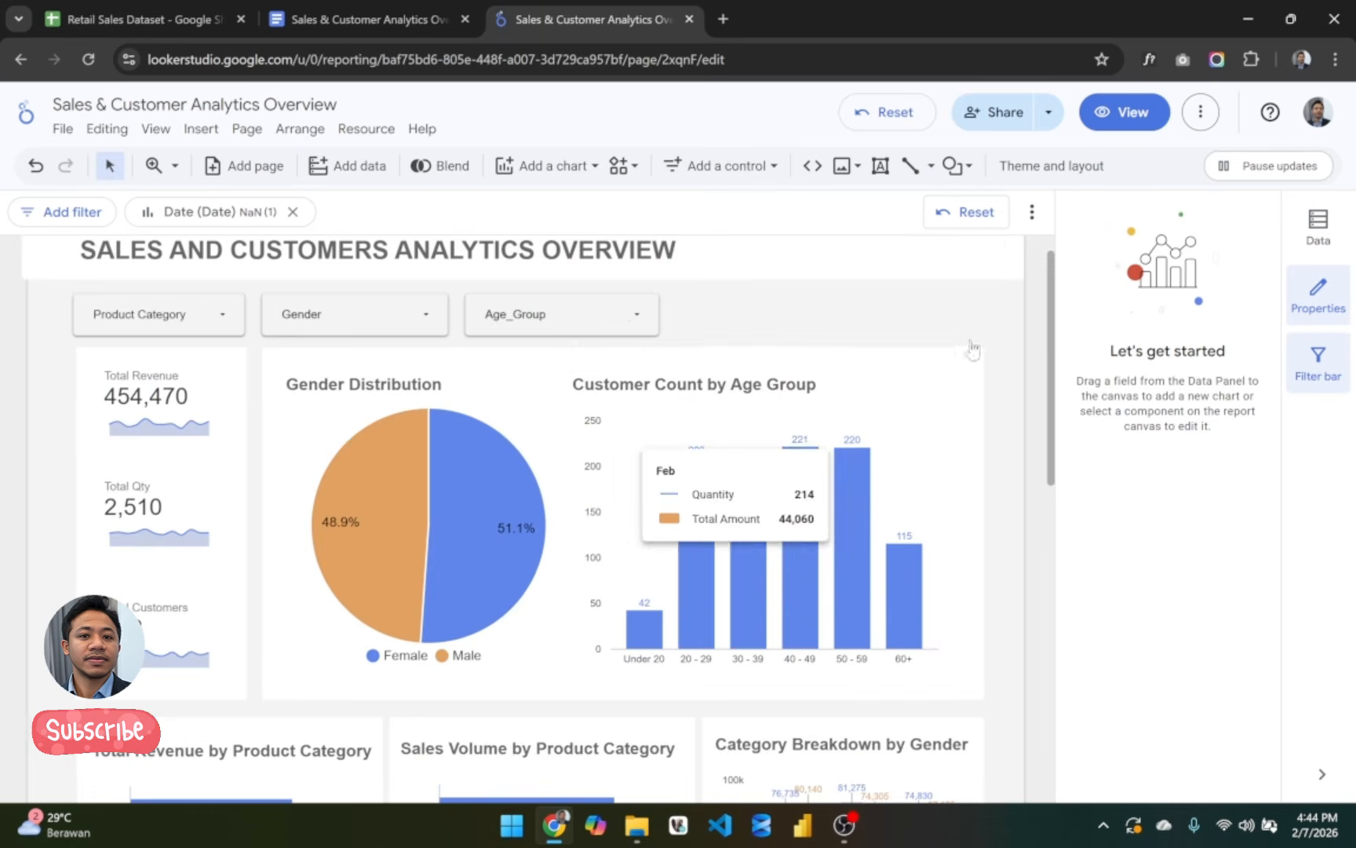
left_click(86, 69)
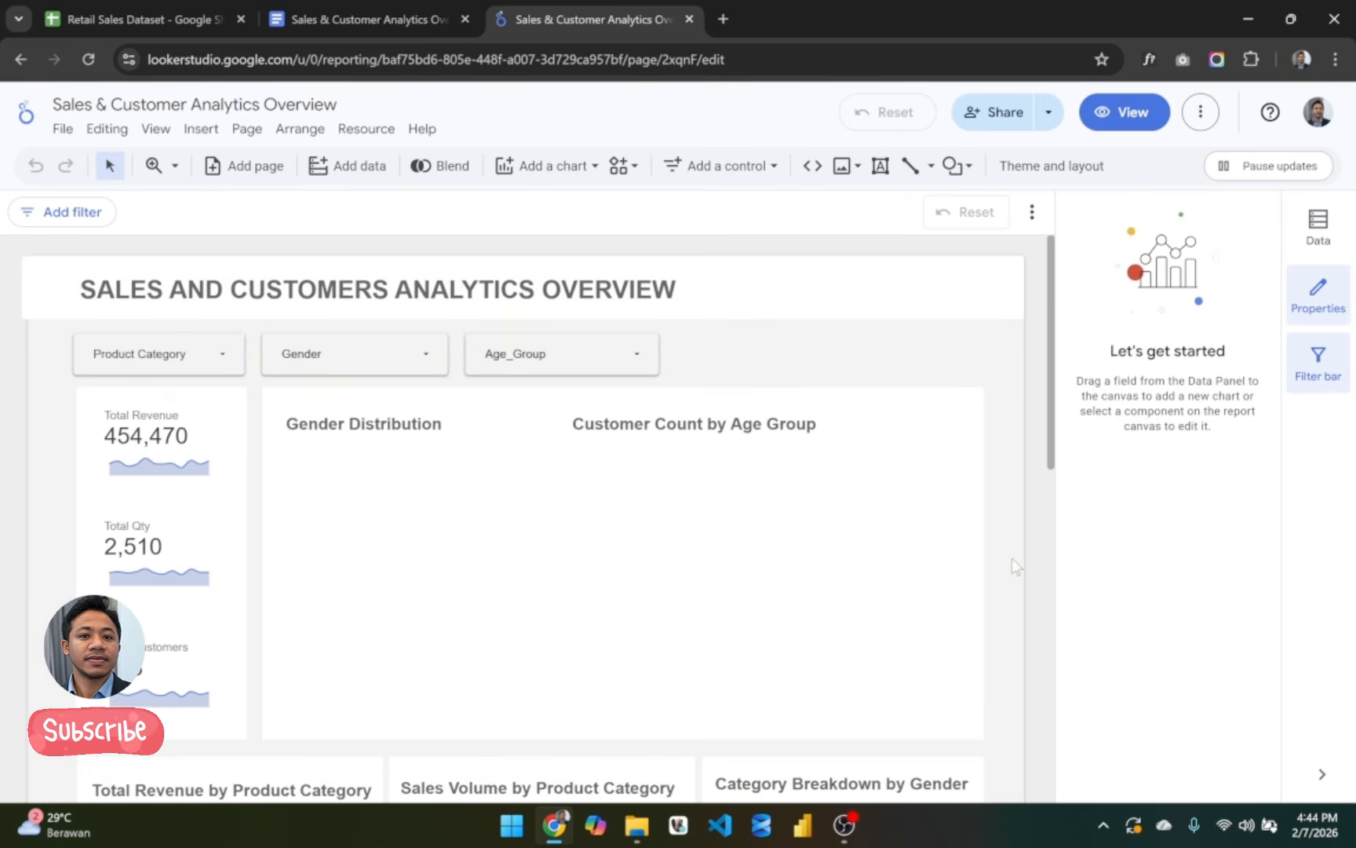
Step: Reverse the Date (Month) sort of the Monthly Revenue vs. Quantity Trend chart so the months run from Jan to Dec
scroll(976, 591, "down", 4)
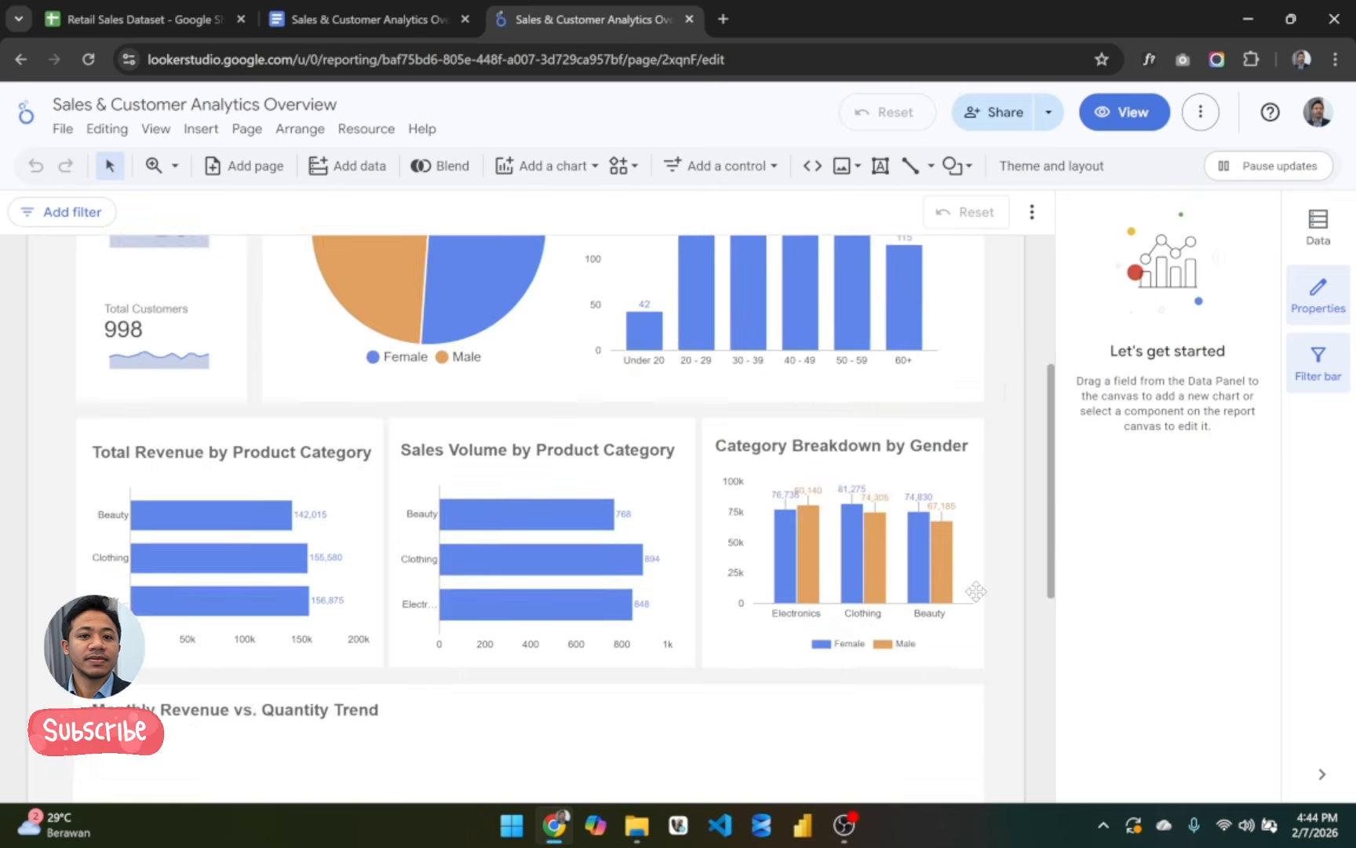
scroll(976, 591, "down", 3)
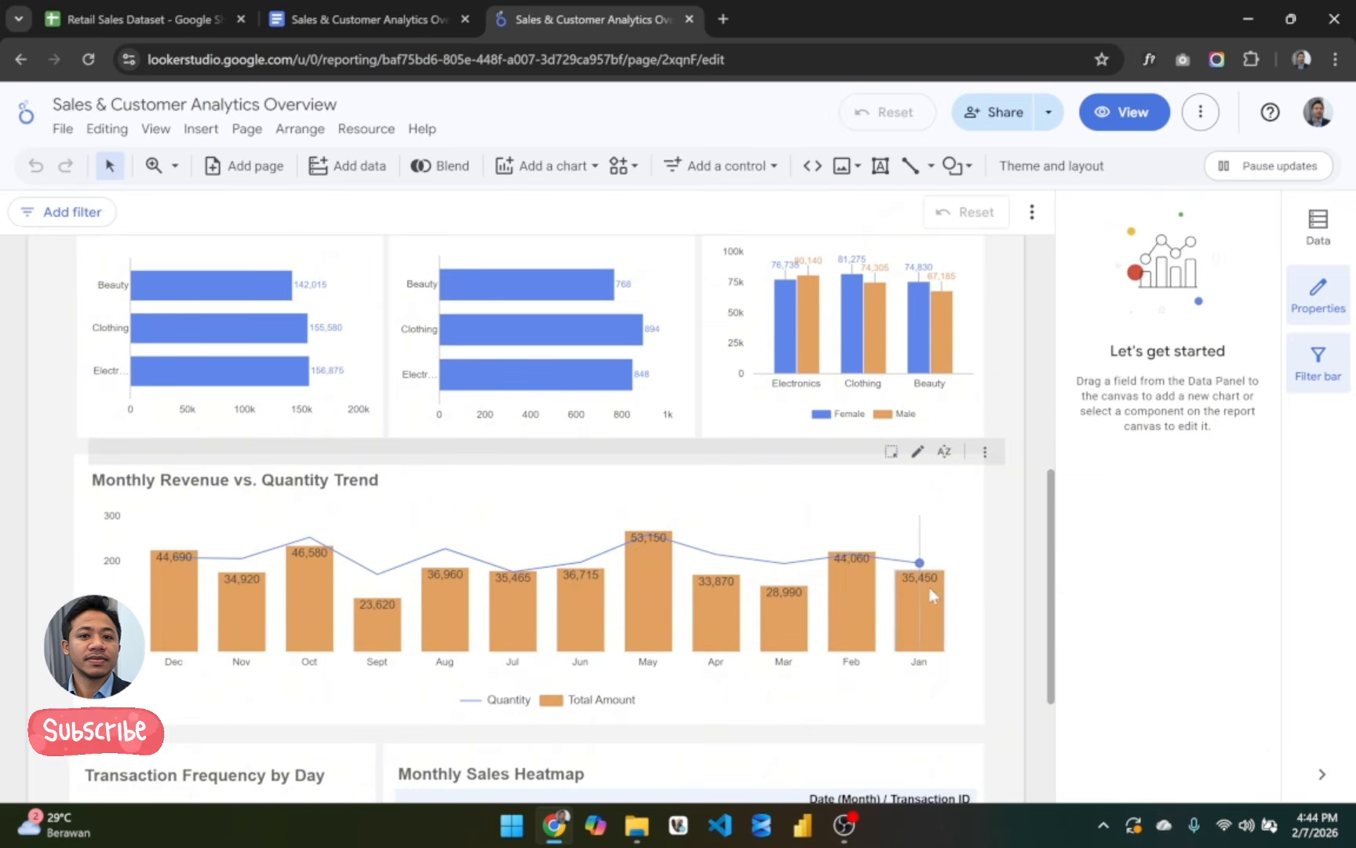
left_click(944, 451)
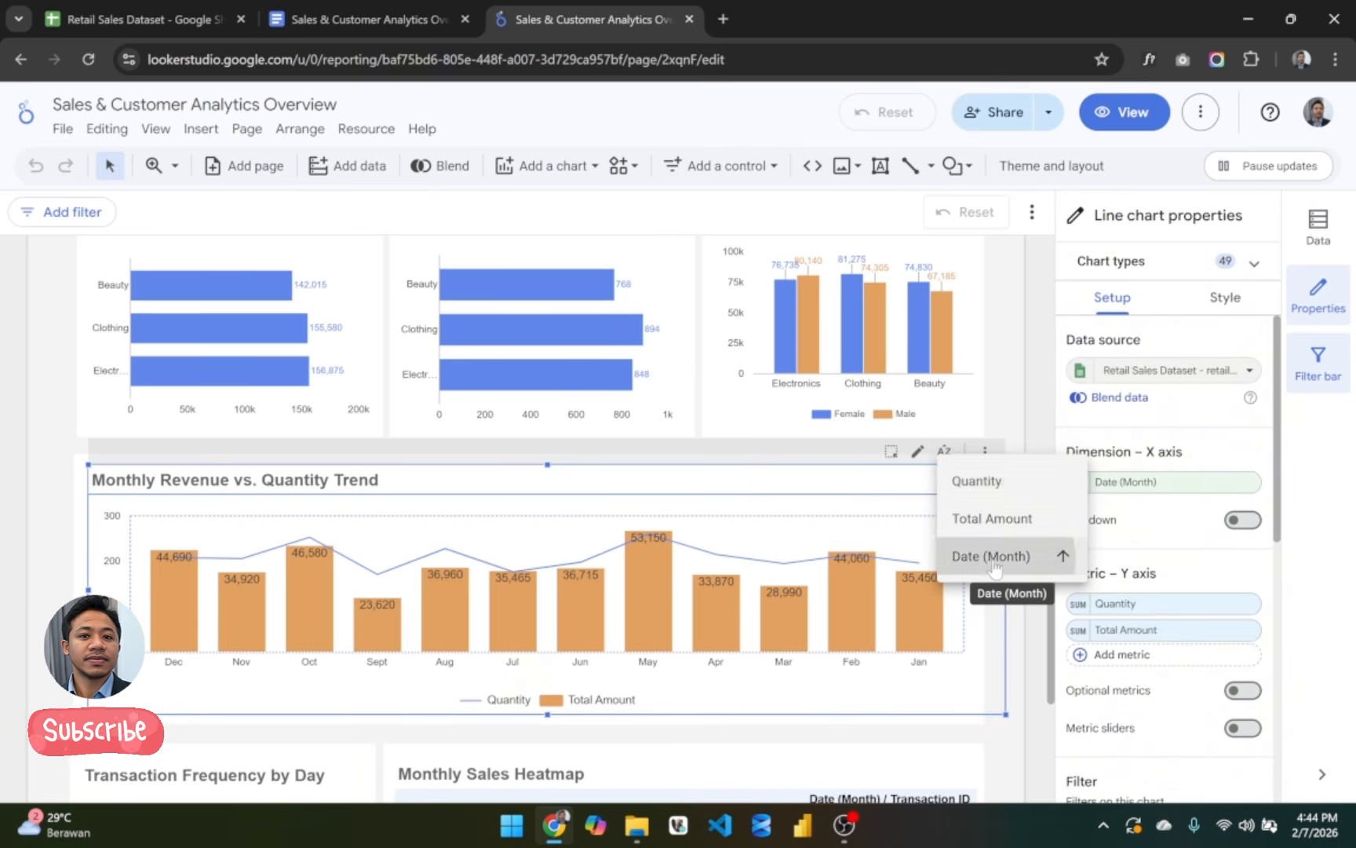
left_click(993, 558)
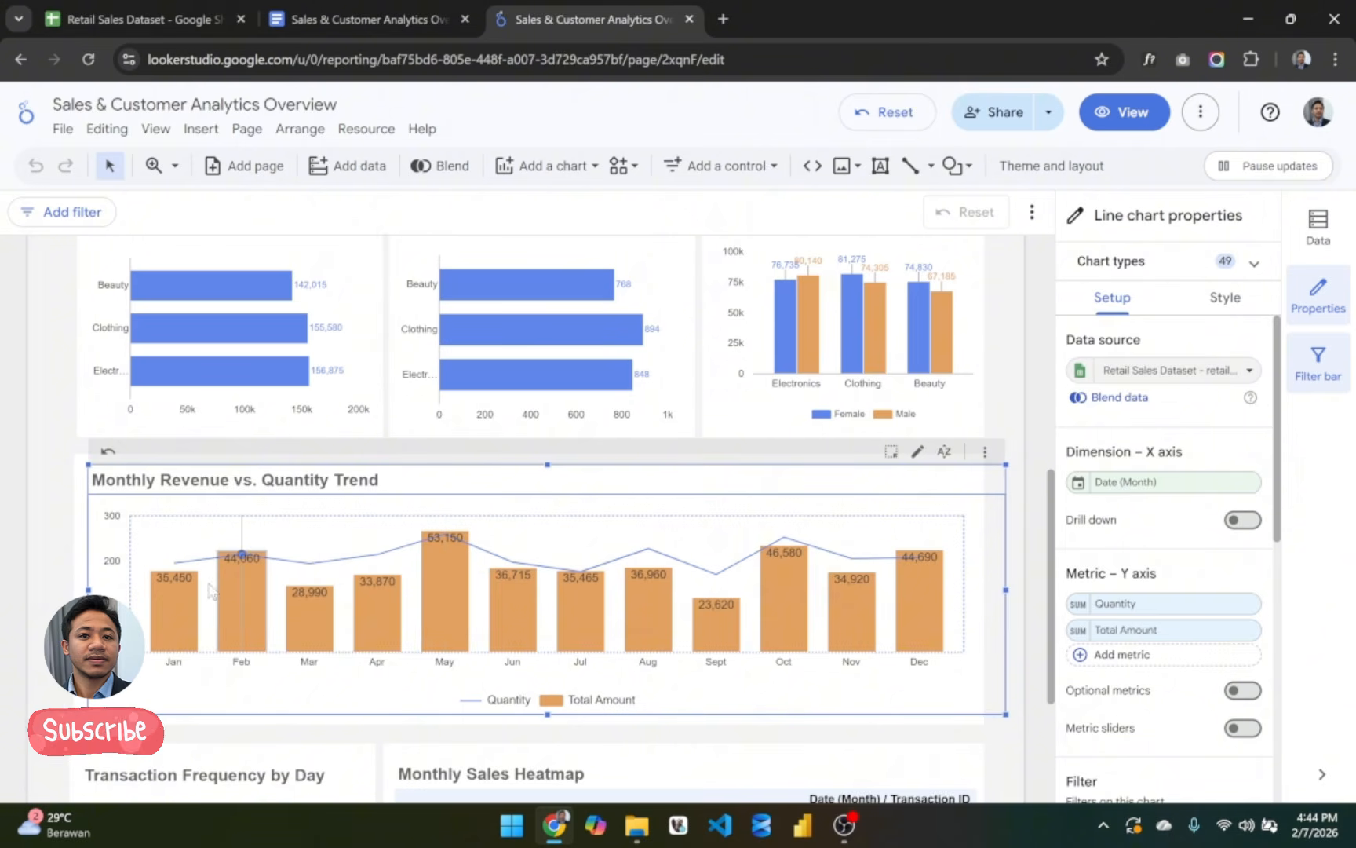
Step: Turn on data labels for the Quantity line, Series #1, in the Monthly Revenue vs. Quantity Trend chart
left_click(1209, 308)
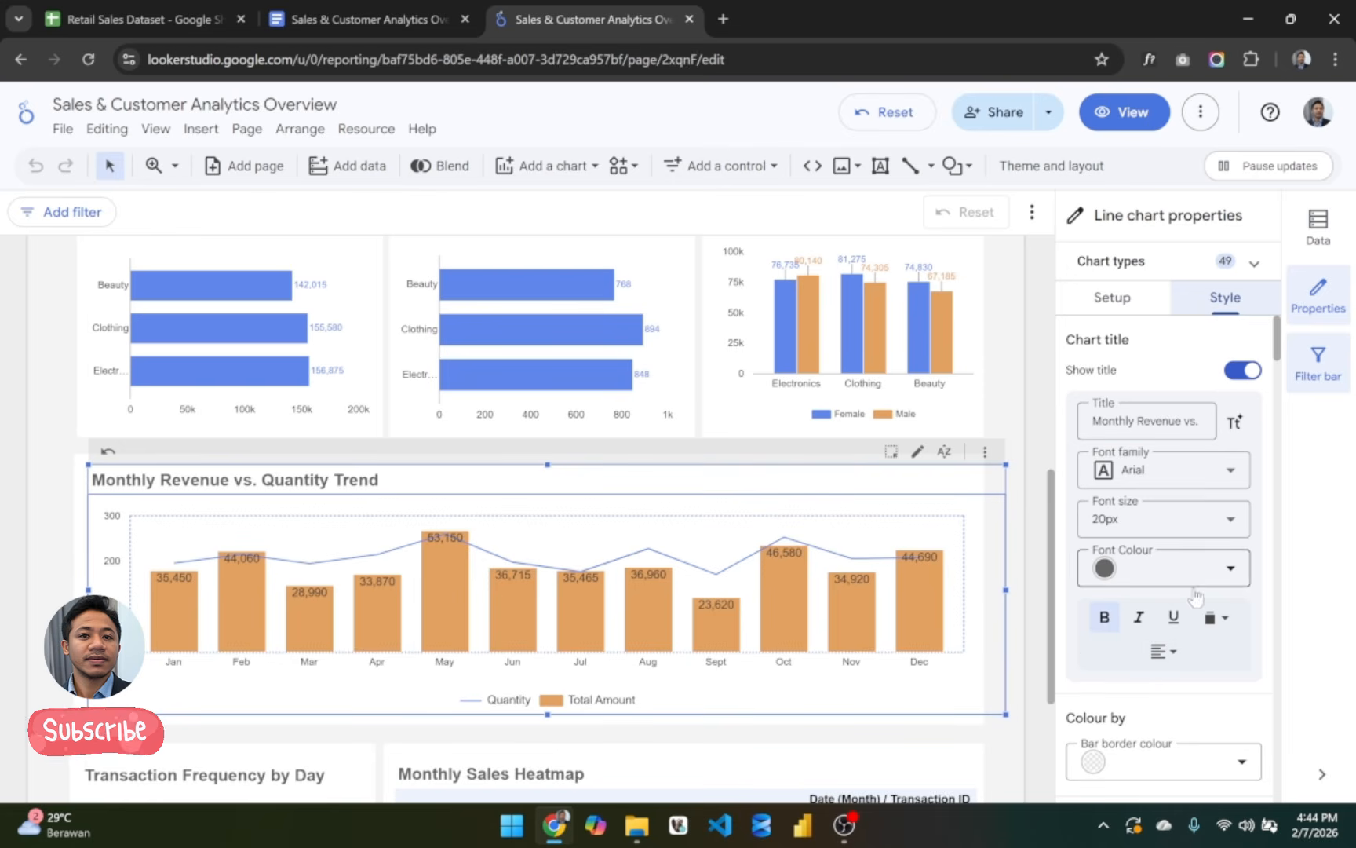
scroll(1234, 606, "down", 15)
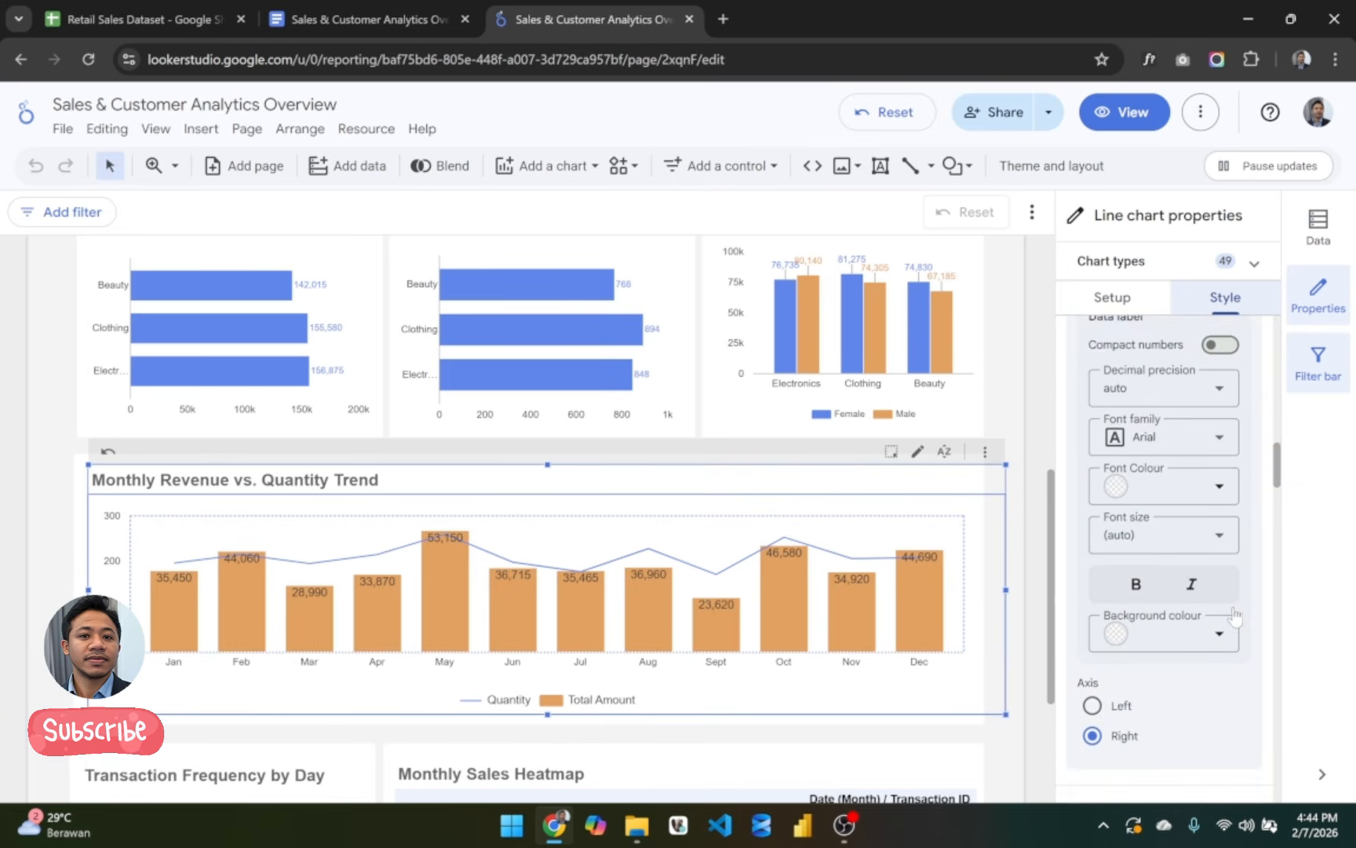
scroll(1233, 607, "up", 4)
scroll(1189, 549, "down", 7)
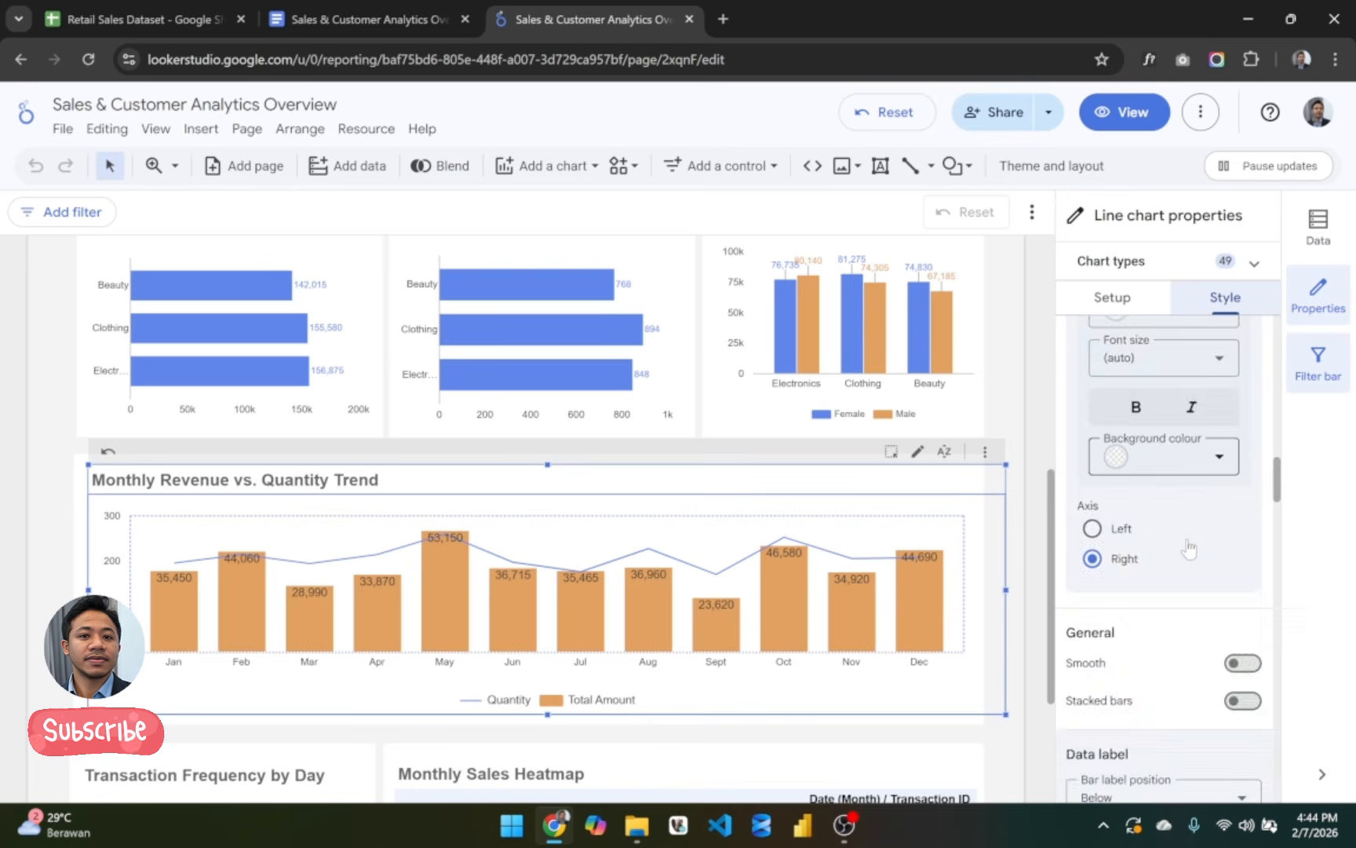
scroll(1189, 549, "up", 8)
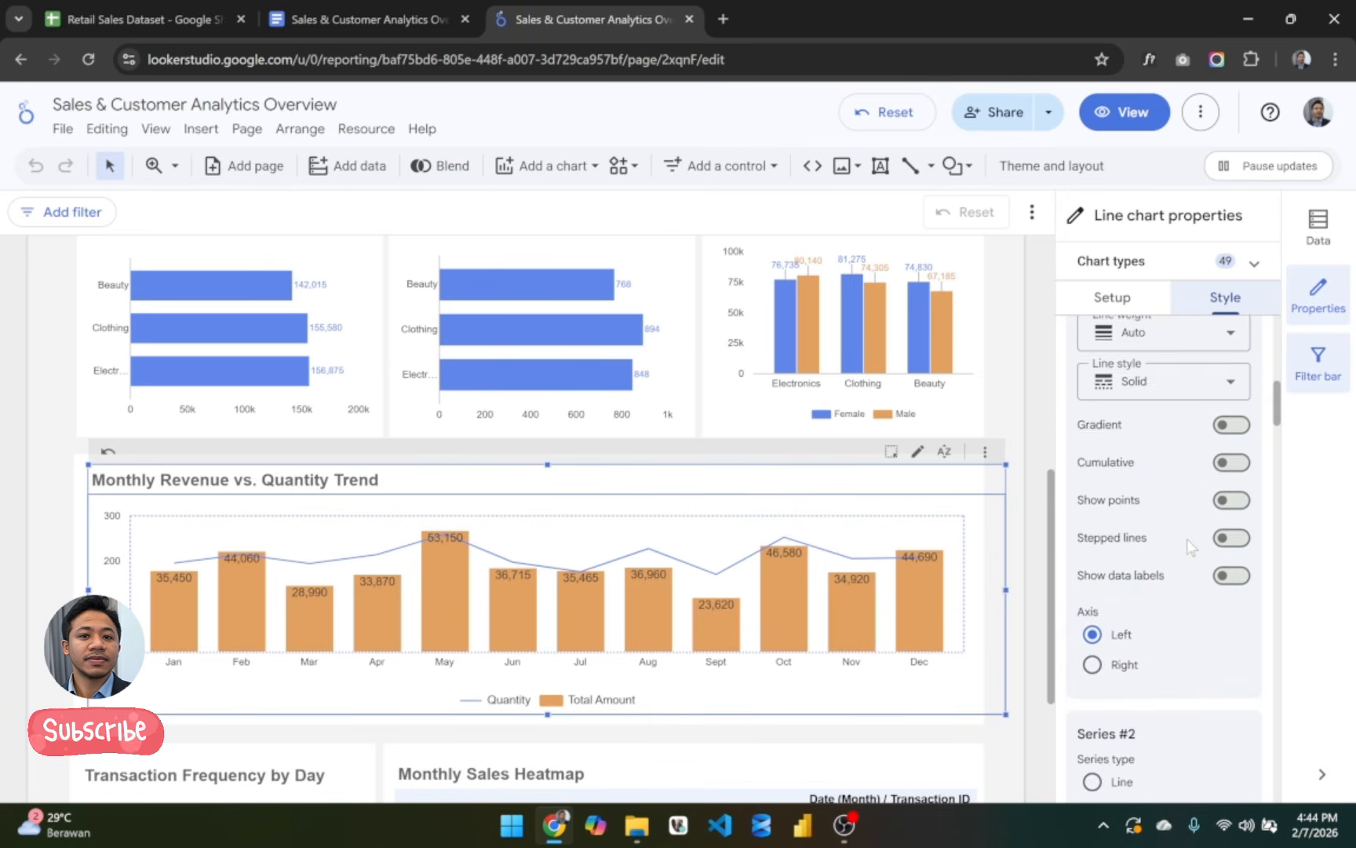
left_click(1226, 579)
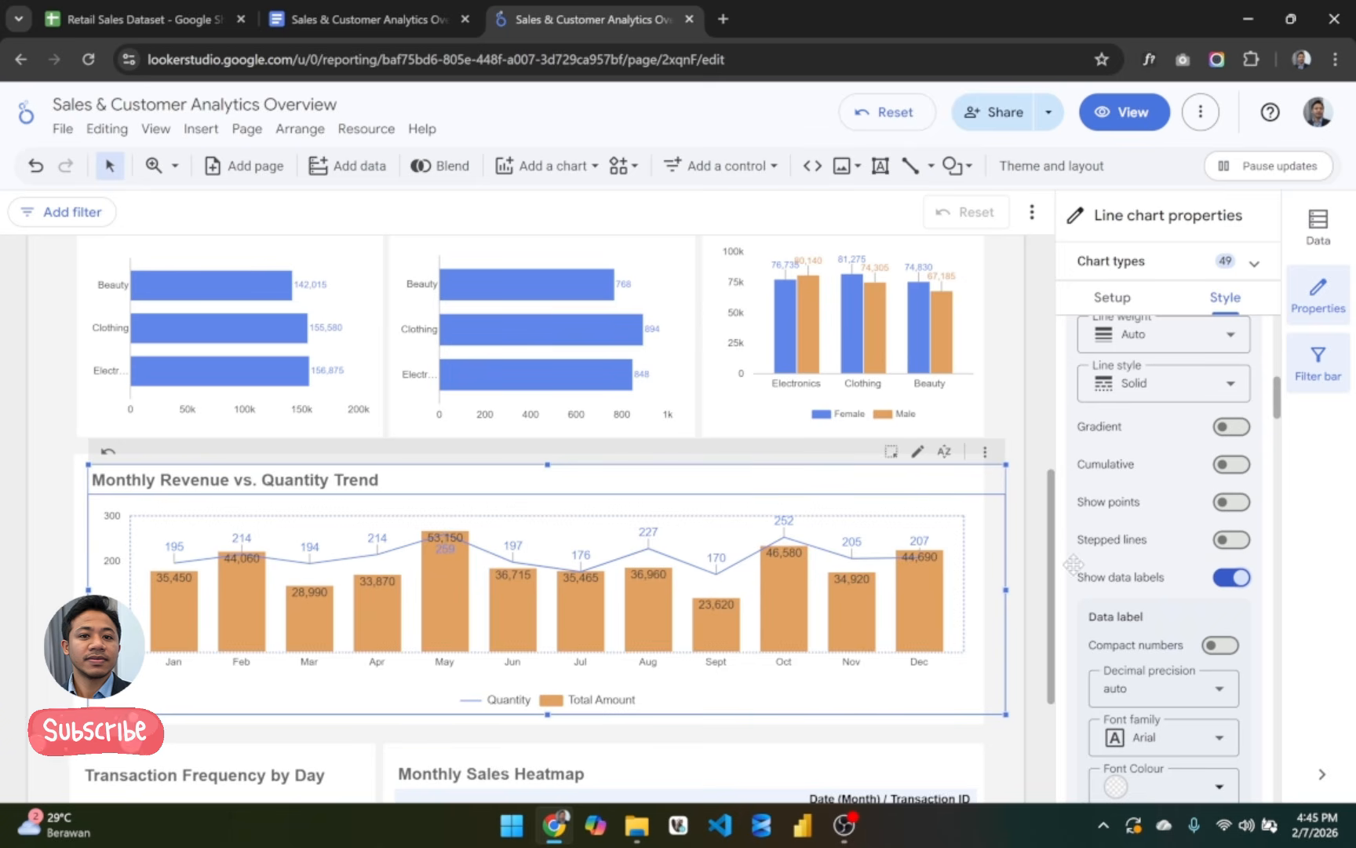
Step: Look through the Series #2 data label options of the Monthly Revenue vs. Quantity Trend chart, including the decimal precision choices
scroll(1213, 640, "down", 8)
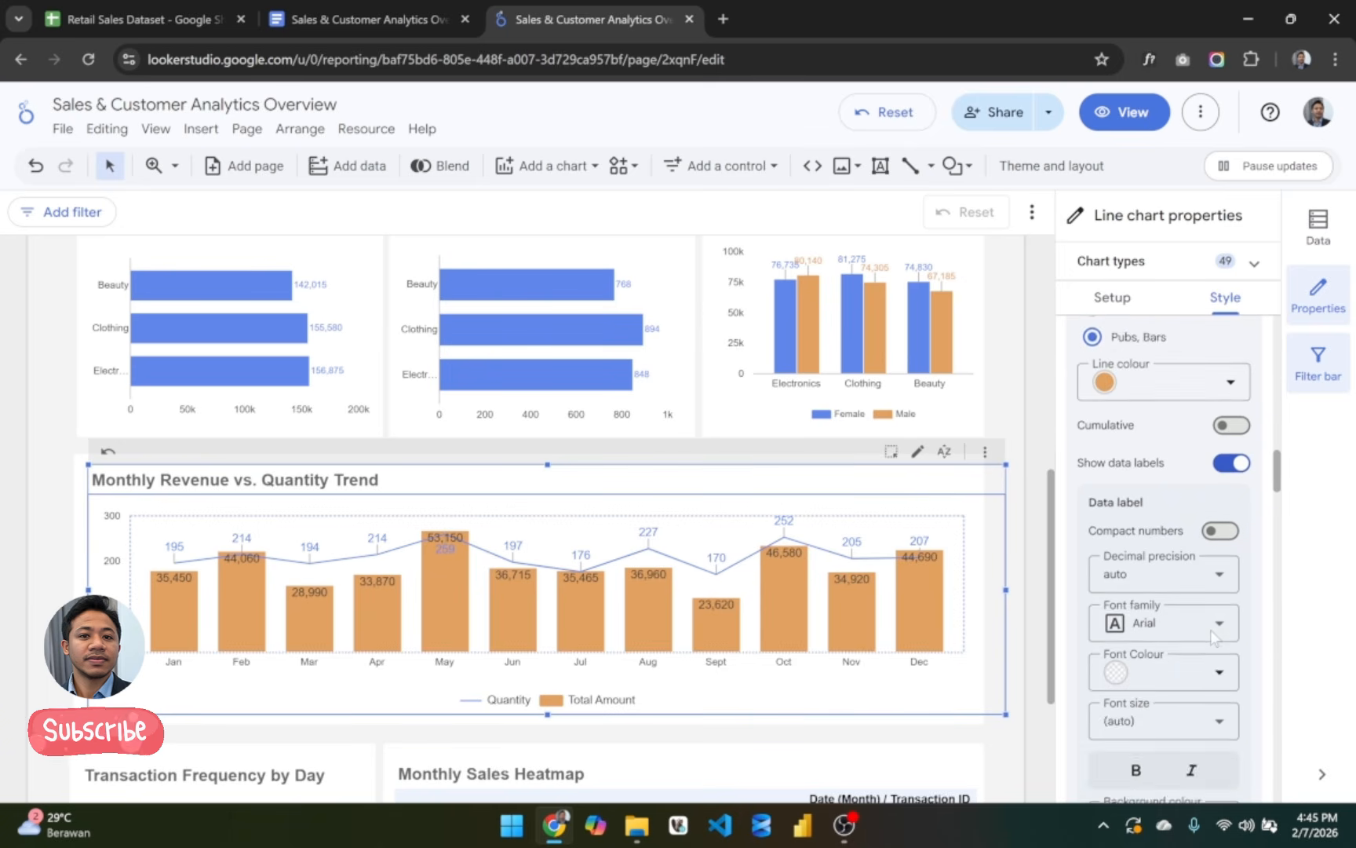
scroll(1213, 640, "down", 3)
scroll(1212, 640, "up", 5)
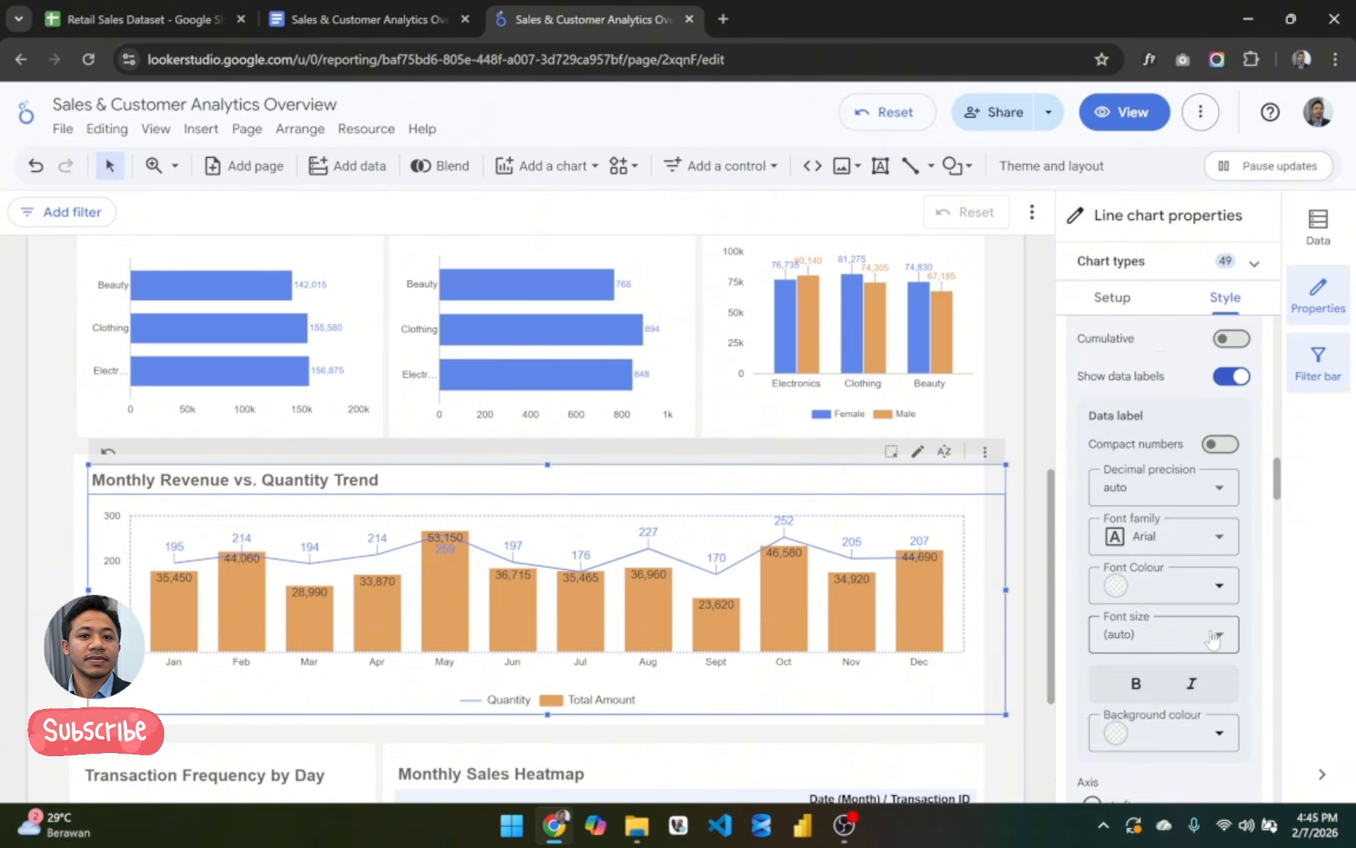
scroll(1204, 582, "down", 2)
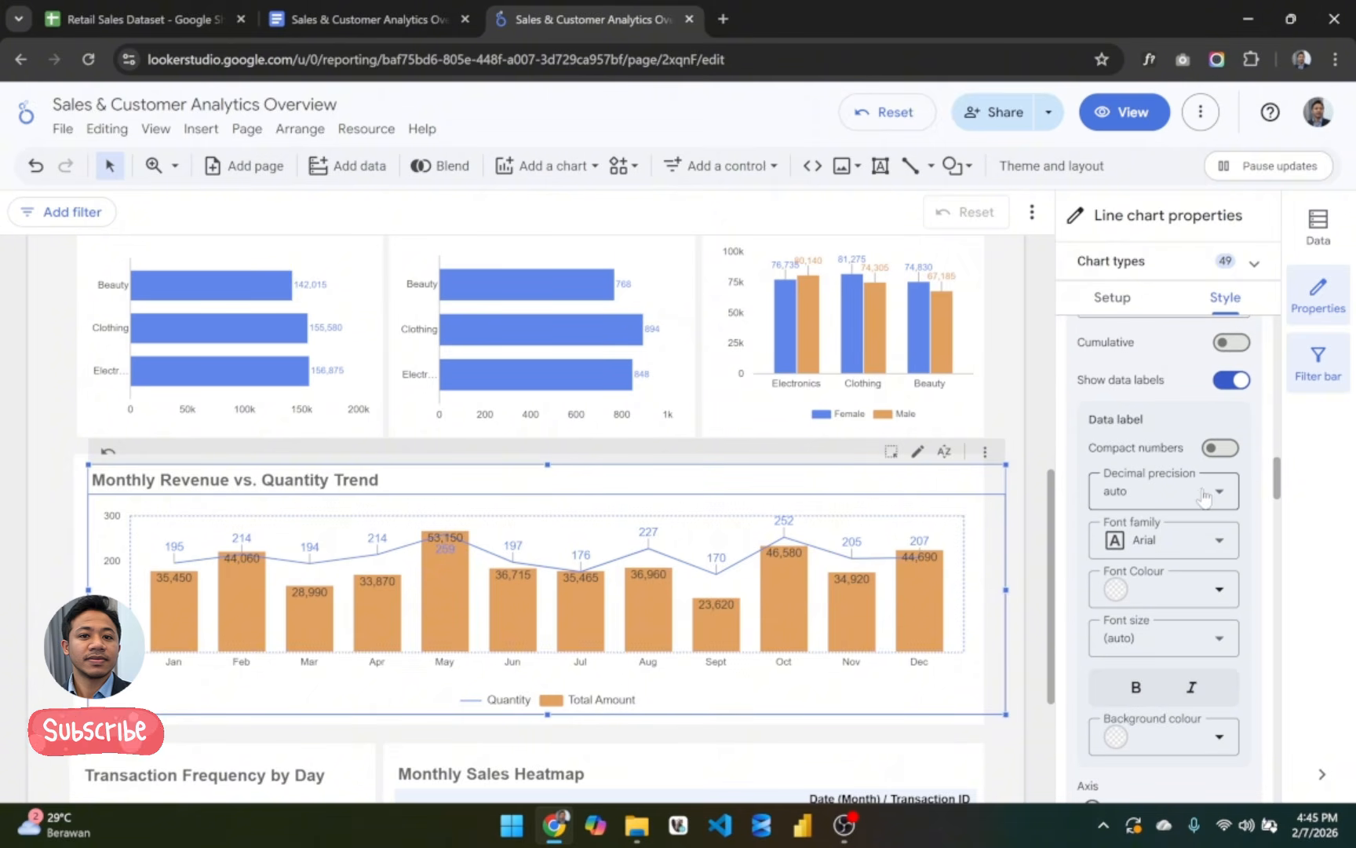
scroll(1225, 499, "up", 4)
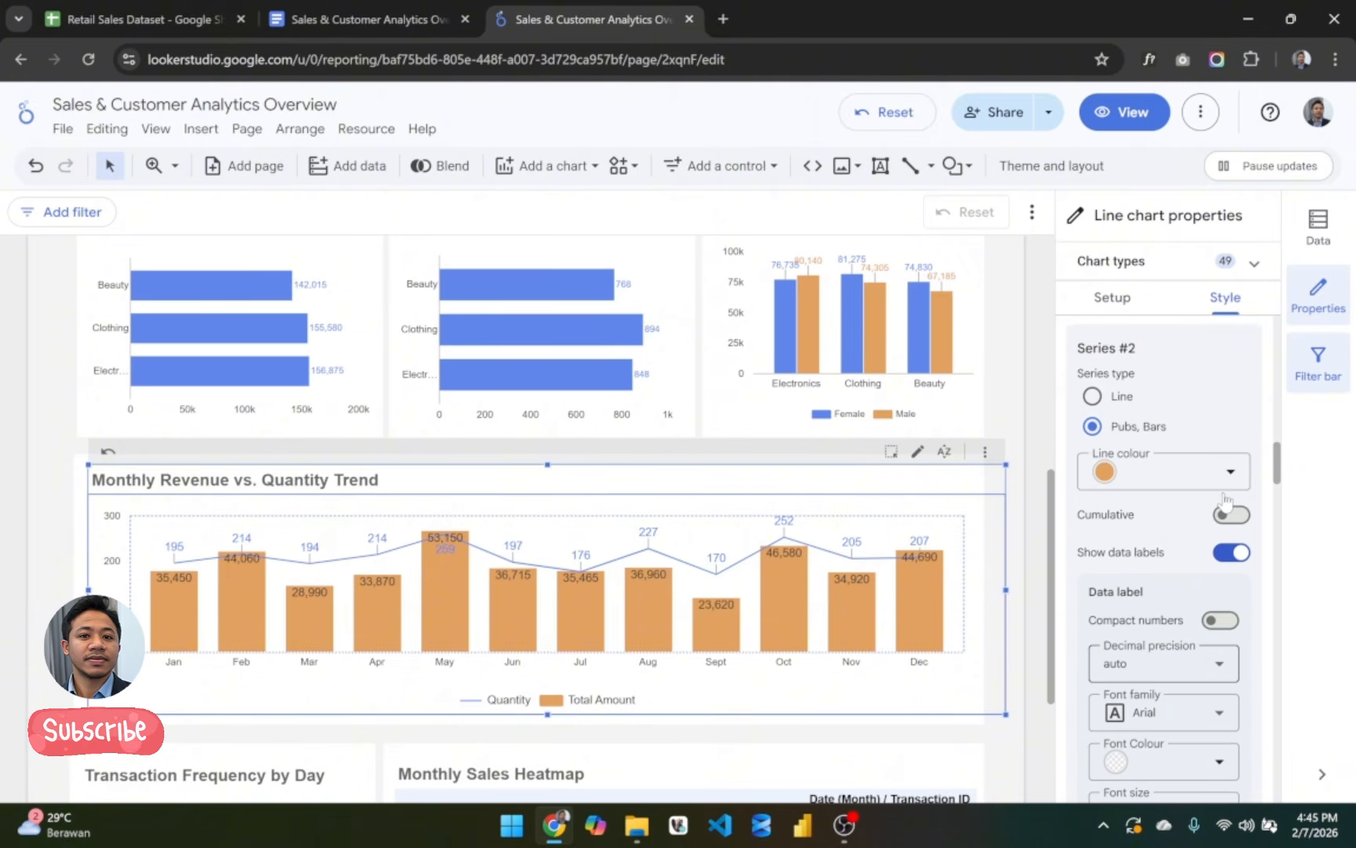
scroll(1226, 498, "down", 5)
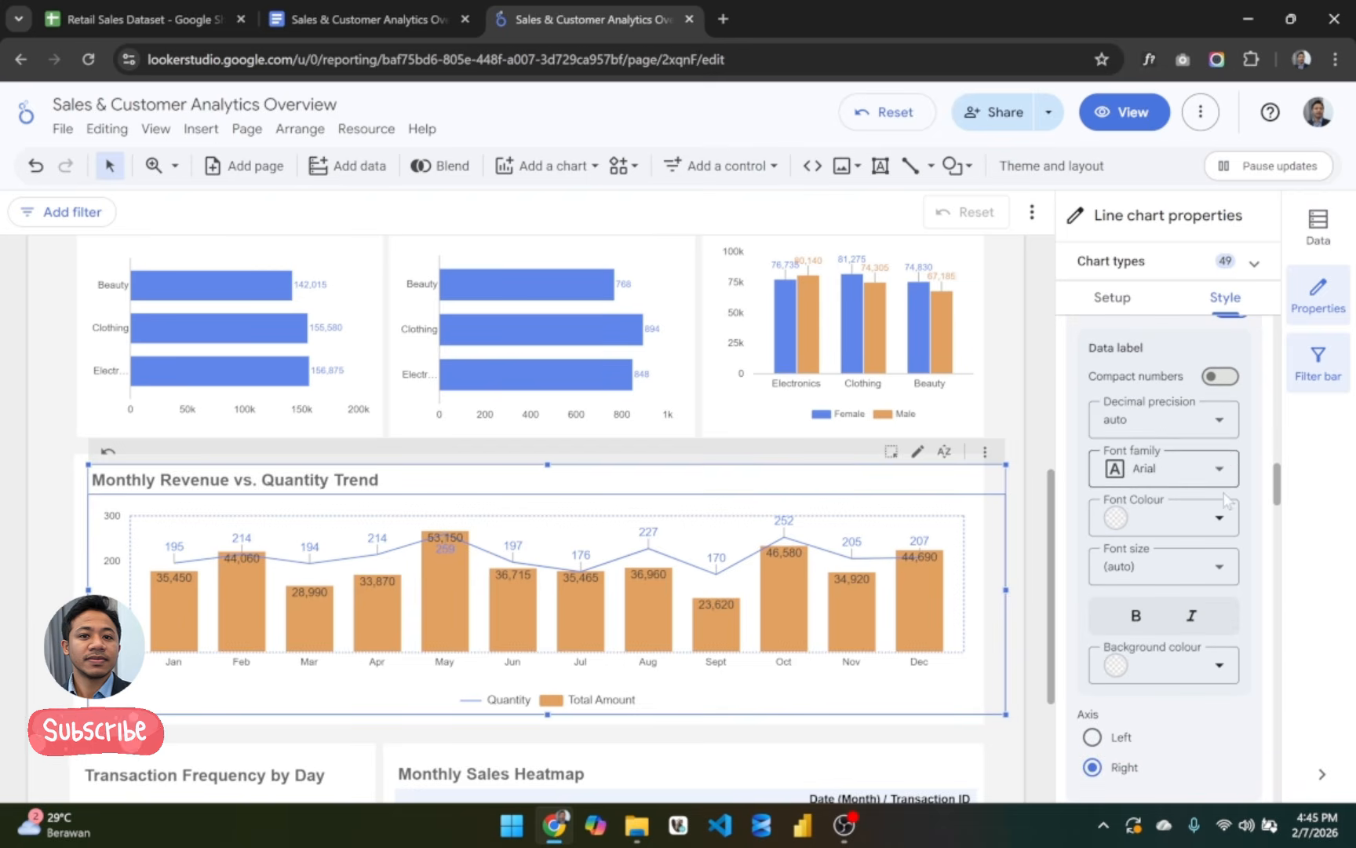
left_click(1222, 419)
left_click(1209, 469)
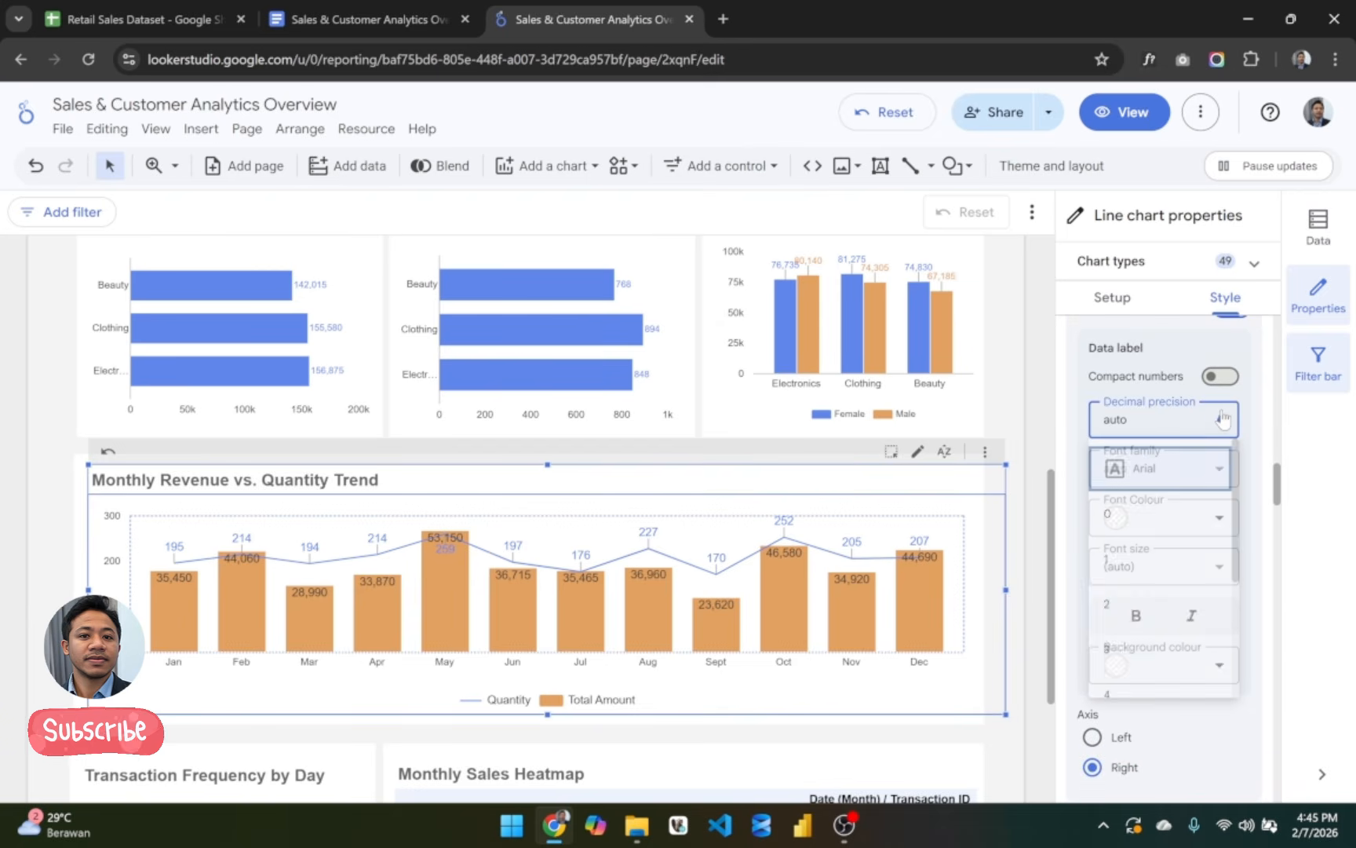
Step: Try the Above bar label position in the Monthly Revenue vs. Quantity Trend chart, and return it to Below
scroll(1215, 632, "down", 2)
scroll(1215, 633, "down", 5)
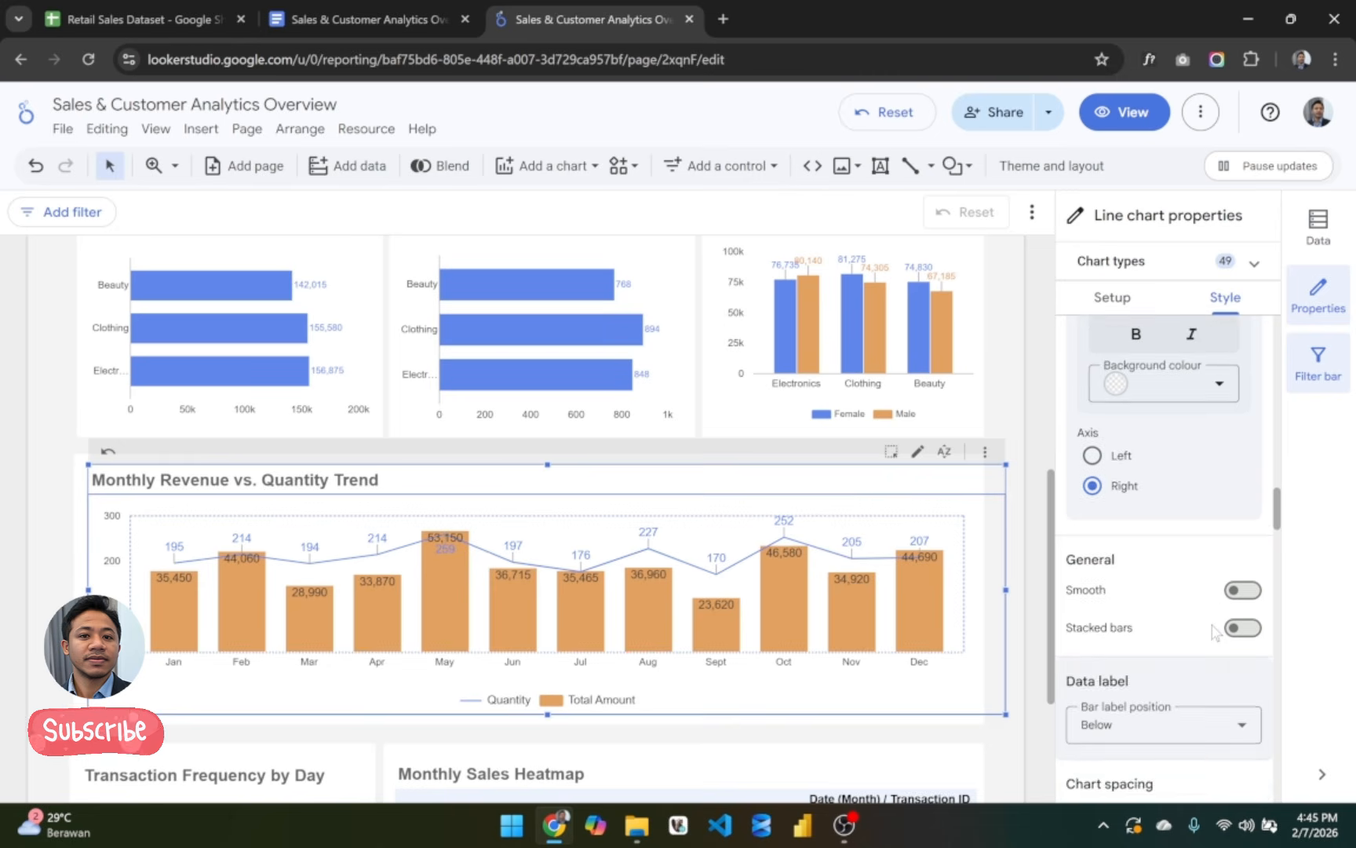
scroll(1207, 617, "down", 2)
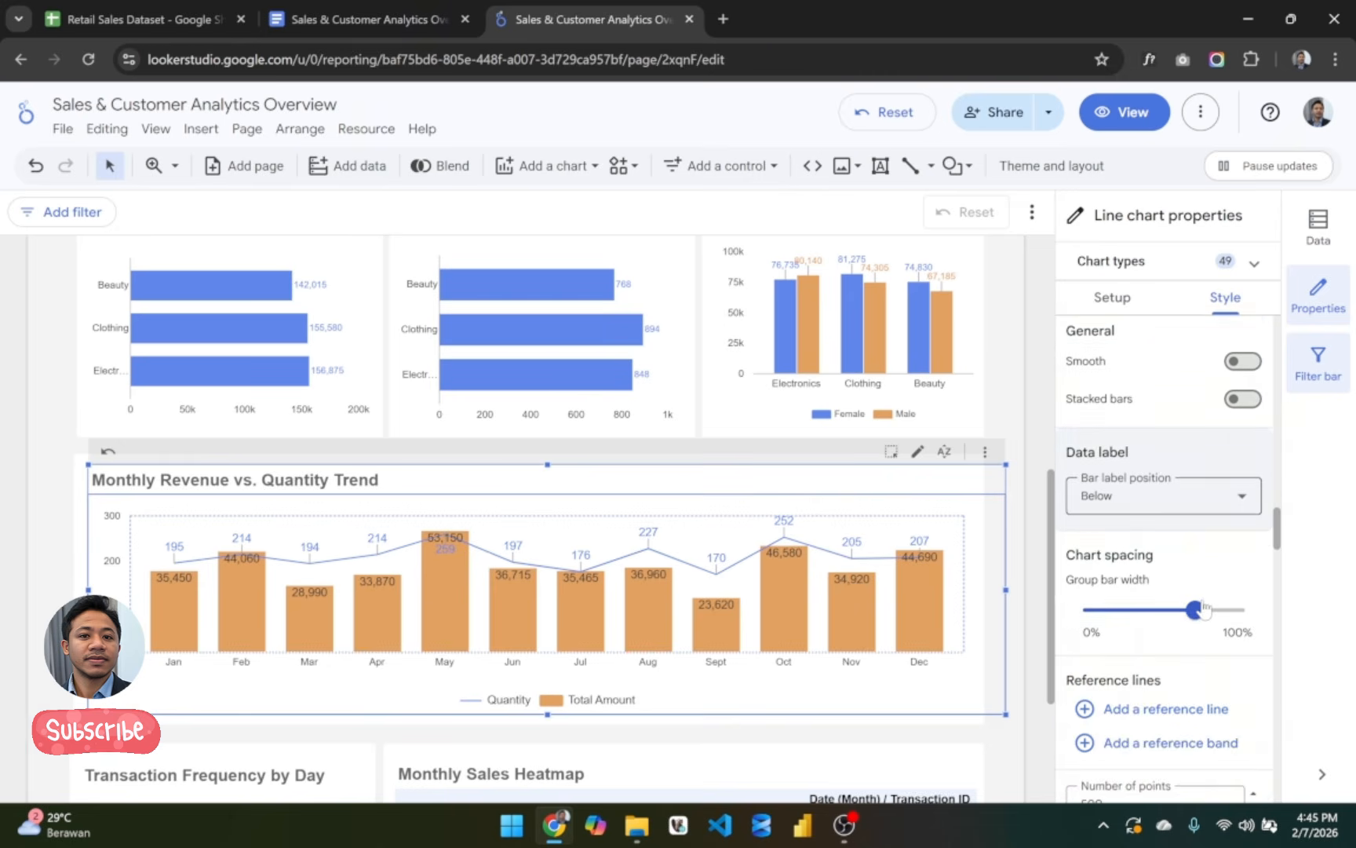
left_click(1210, 496)
left_click(1159, 543)
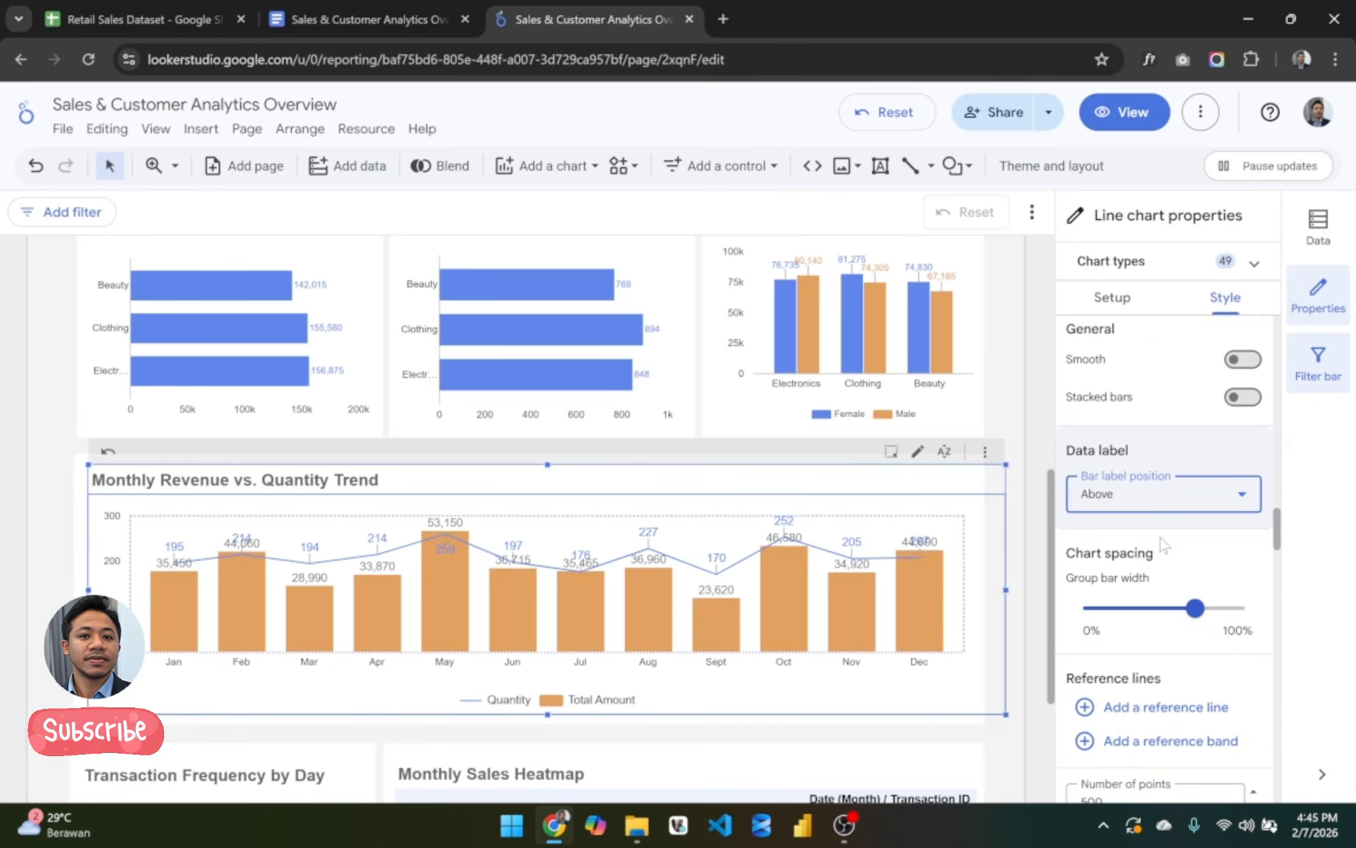
left_click(1193, 506)
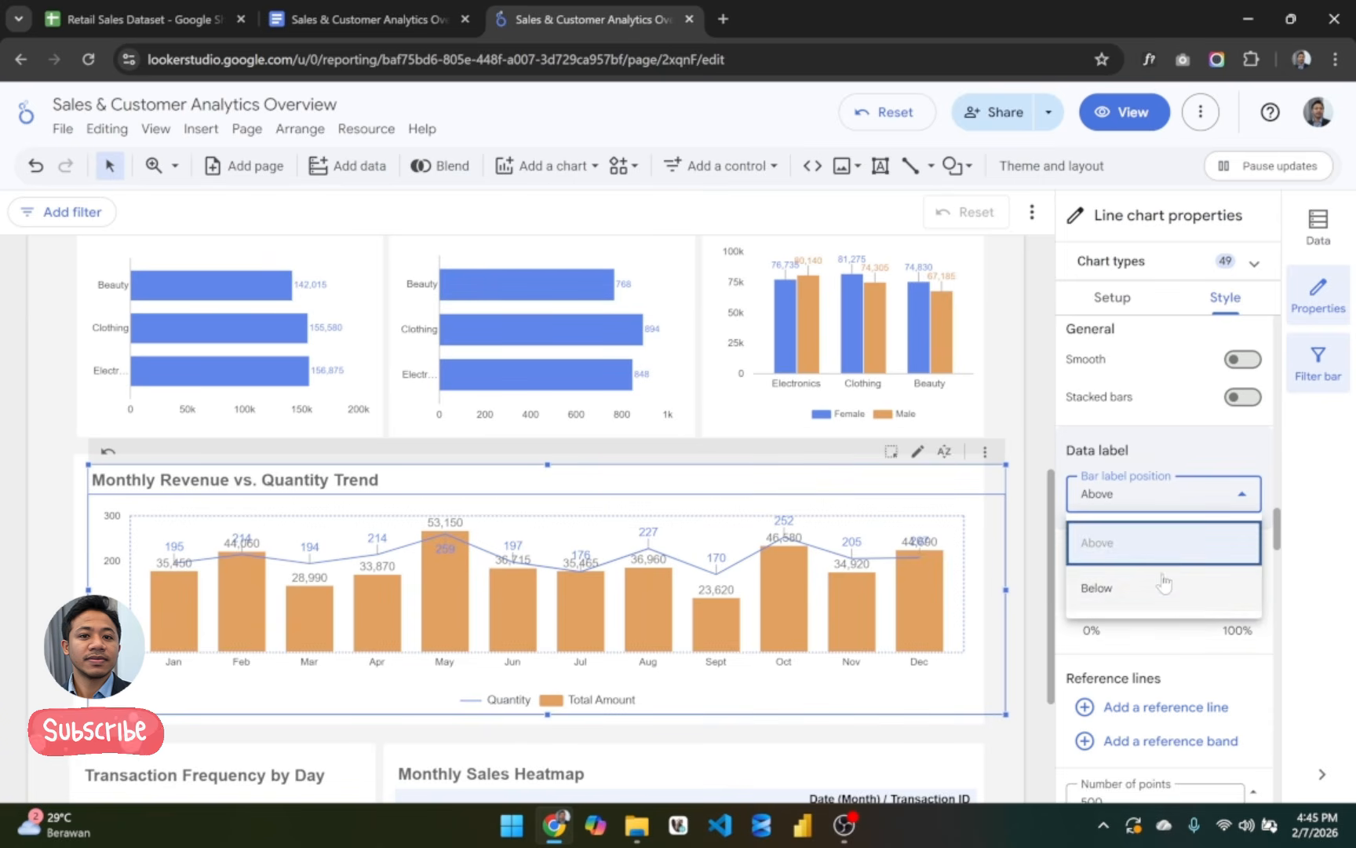
left_click(1169, 597)
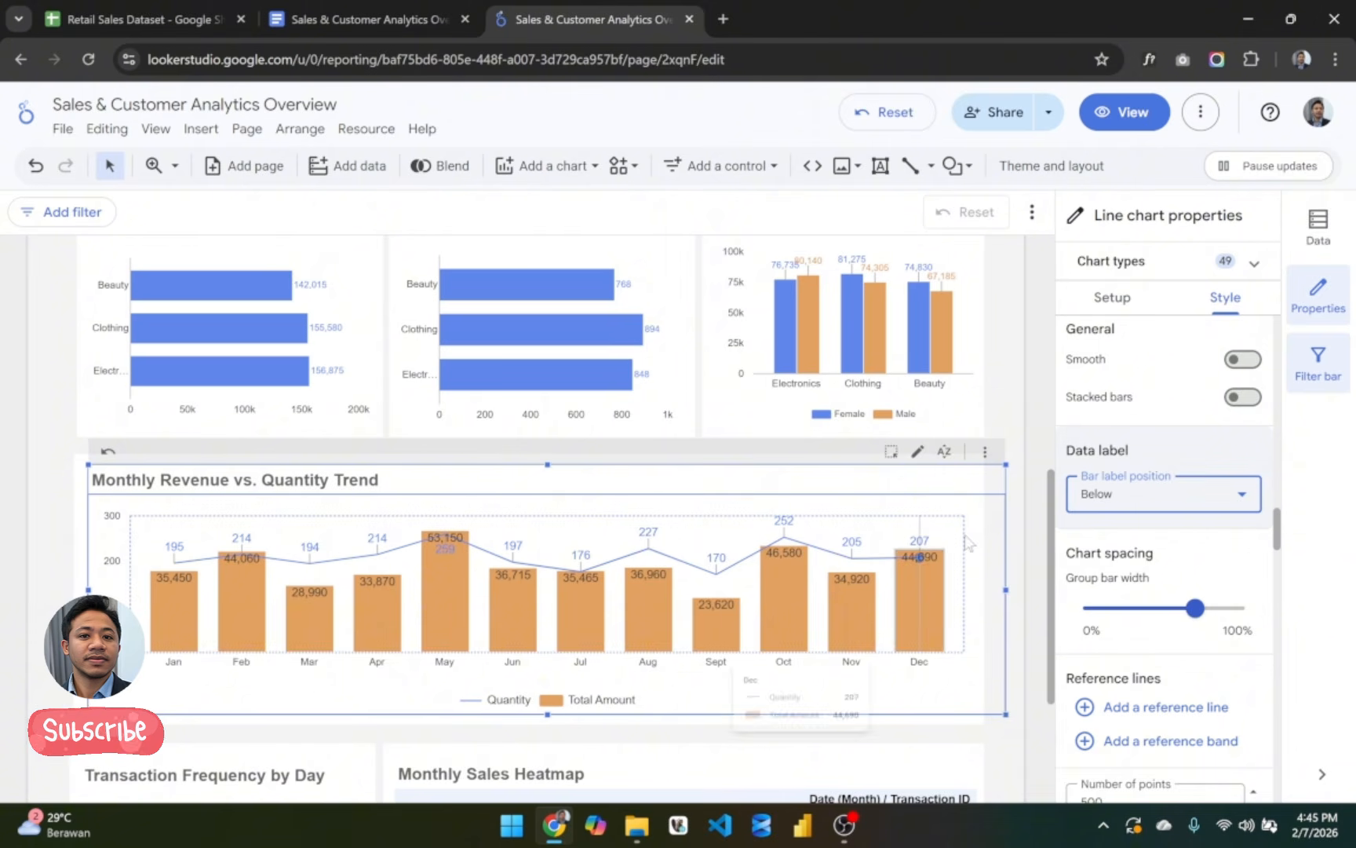
left_click(1015, 492)
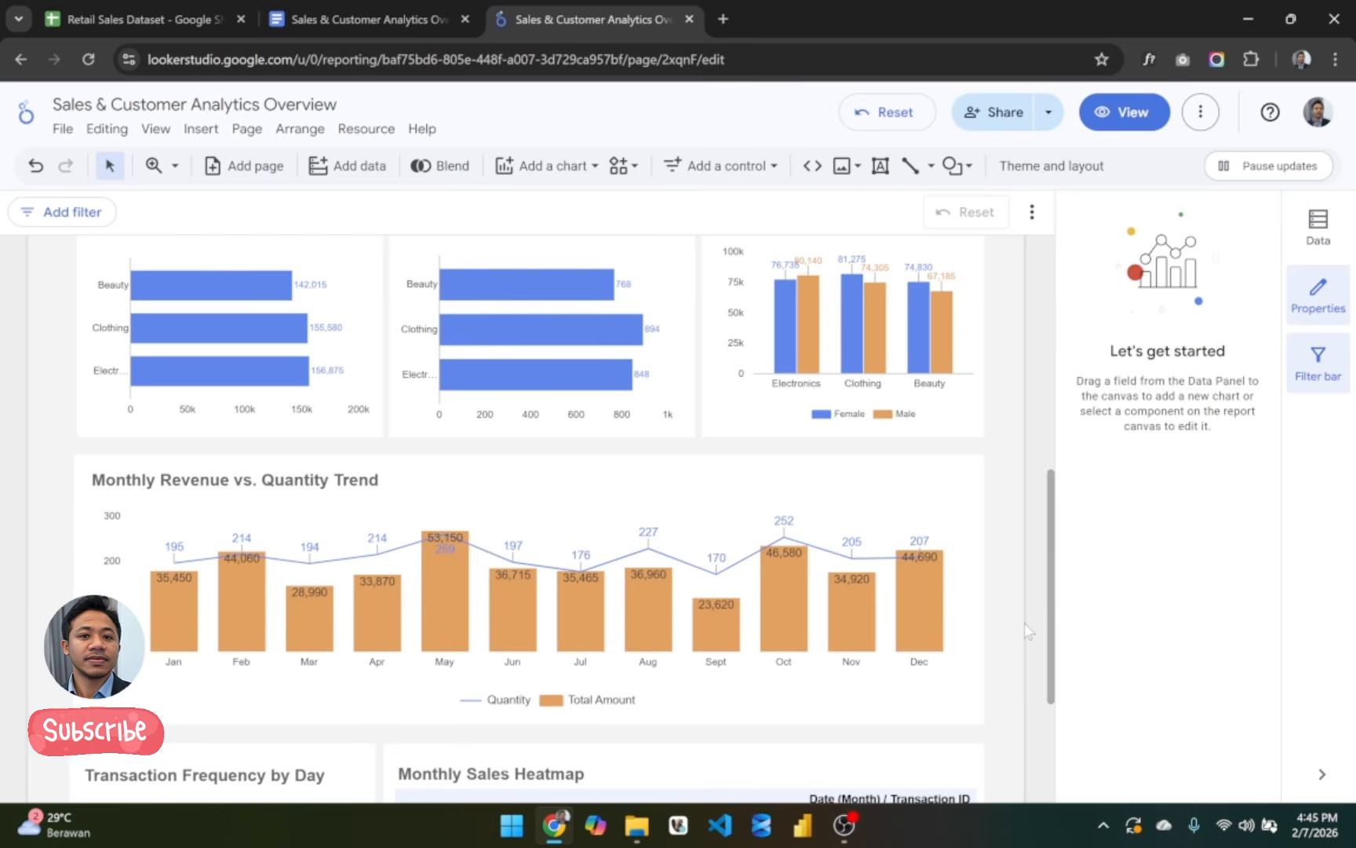
Step: Filter the dashboard to Male with the Gender control and check how the scorecards and charts respond
scroll(979, 648, "down", 3)
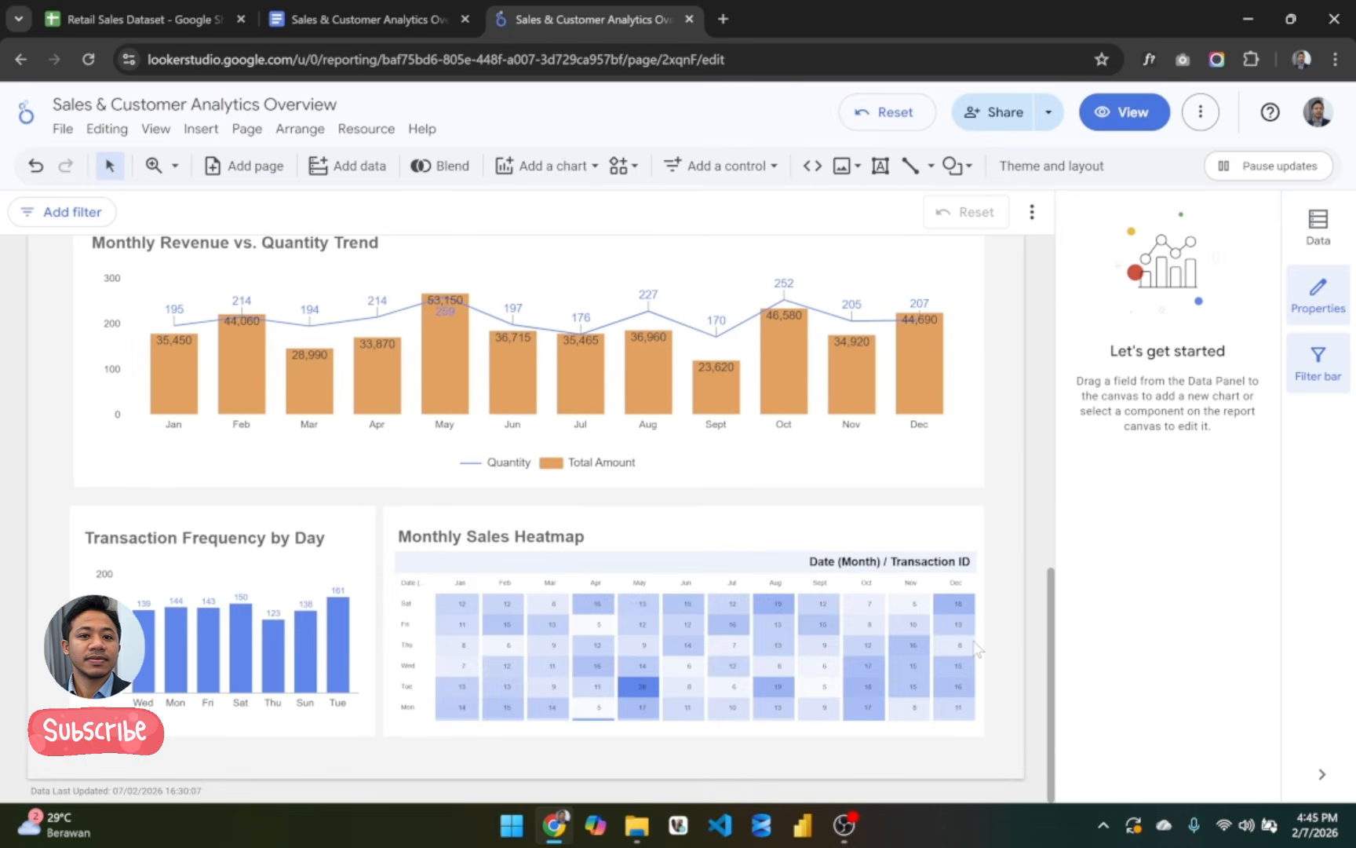
scroll(998, 675, "up", 10)
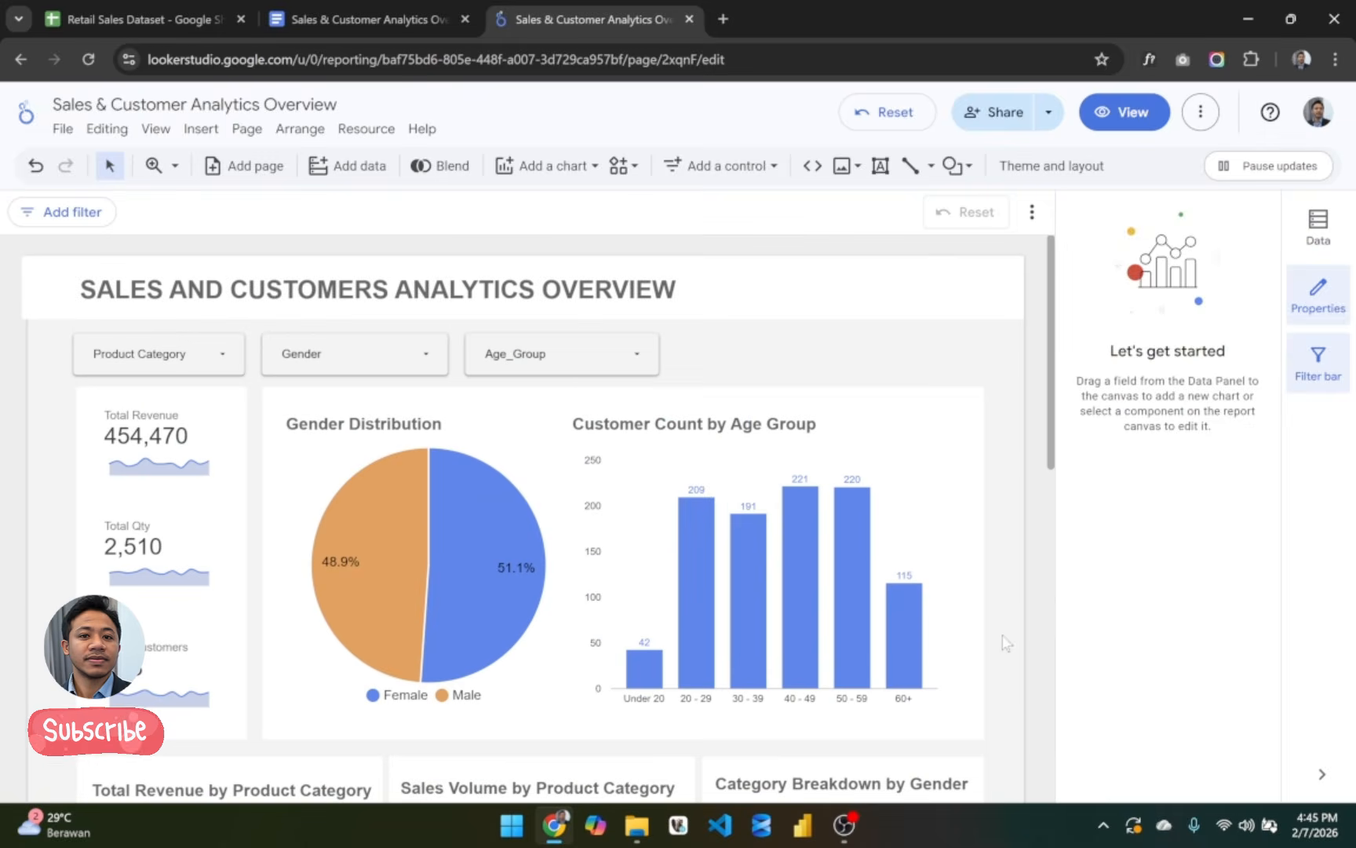
left_click(353, 353)
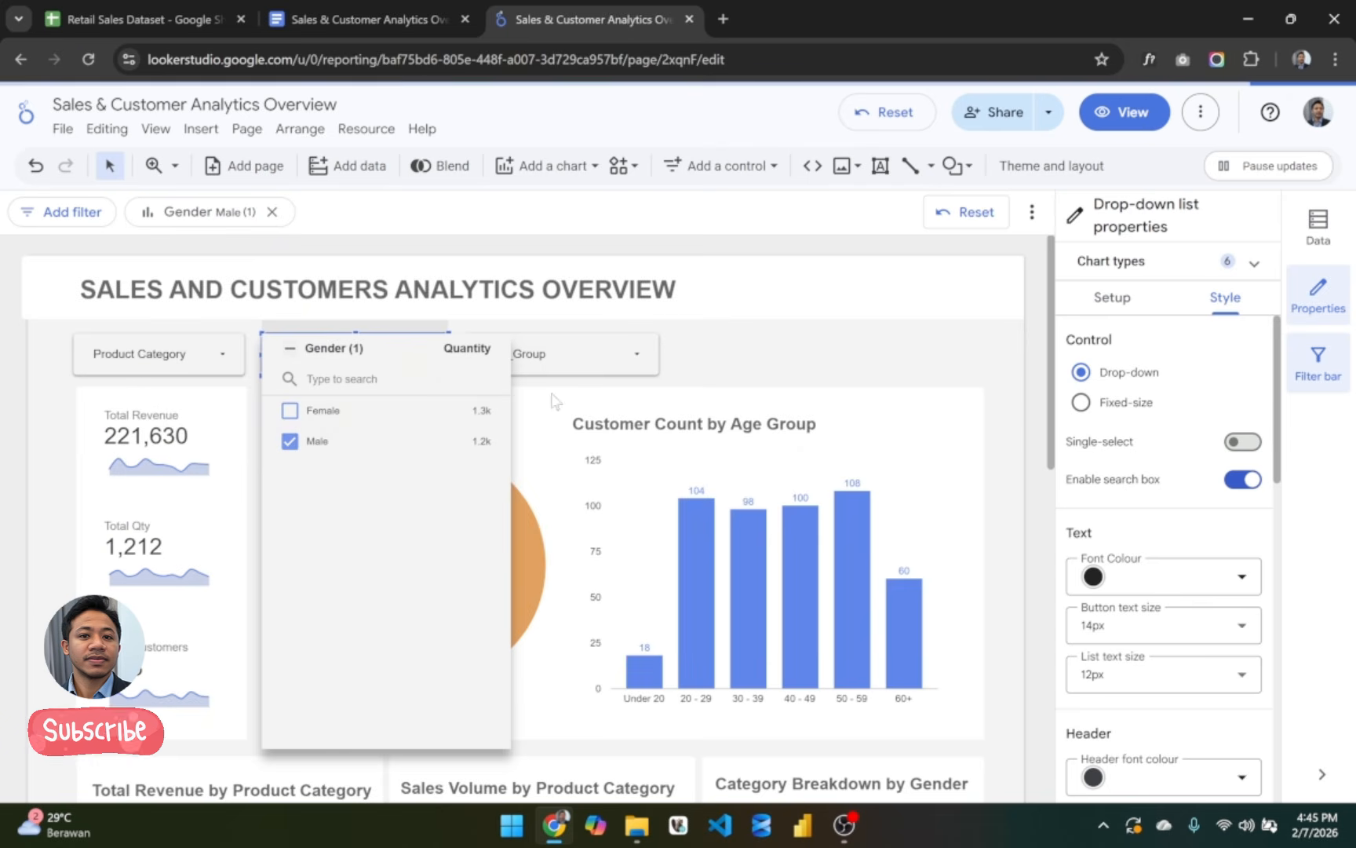
left_click(978, 344)
scroll(977, 345, "down", 3)
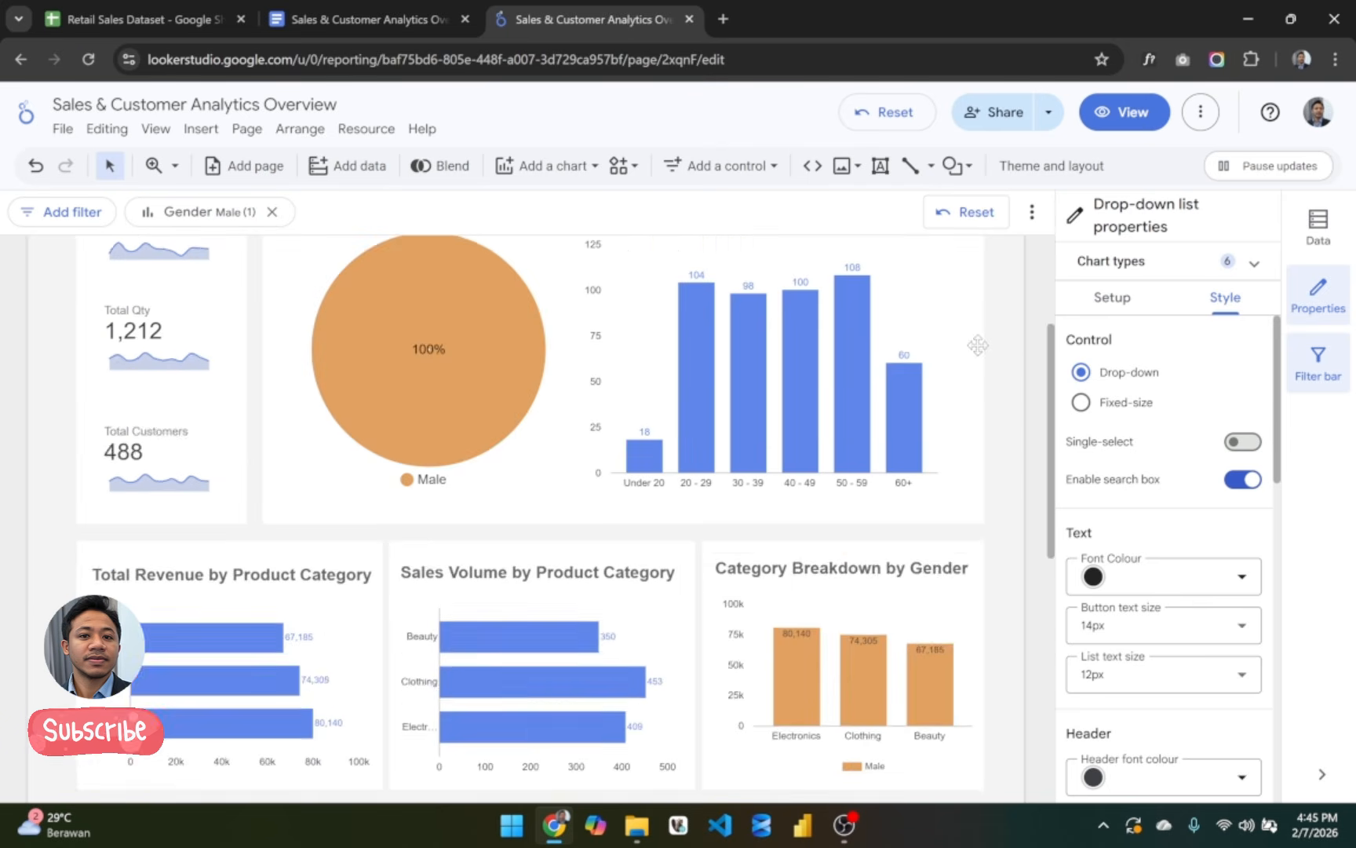
scroll(977, 345, "down", 2)
scroll(909, 355, "up", 5)
Step: Select Female again in the Gender control so the dashboard covers both genders
left_click(367, 358)
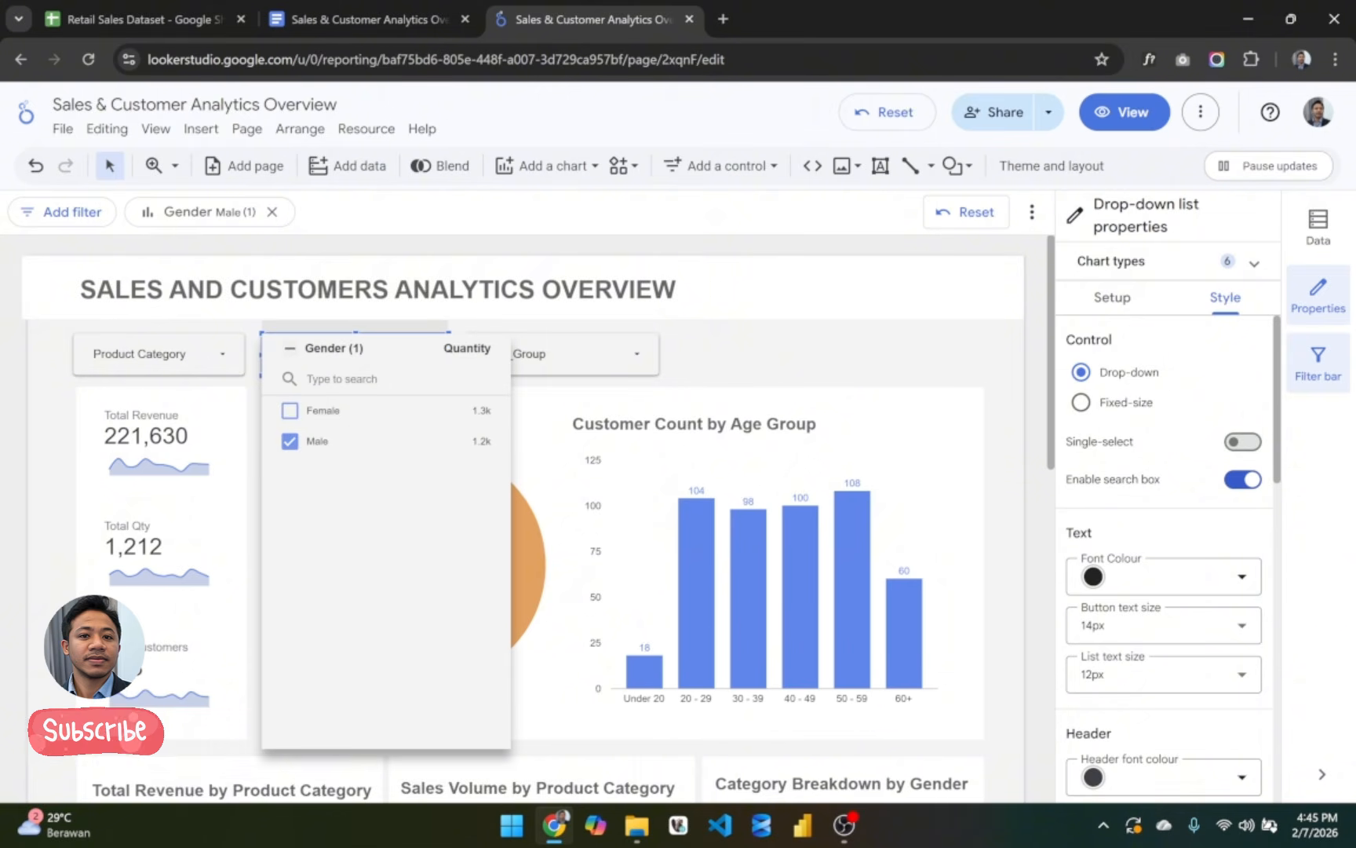
left_click(290, 413)
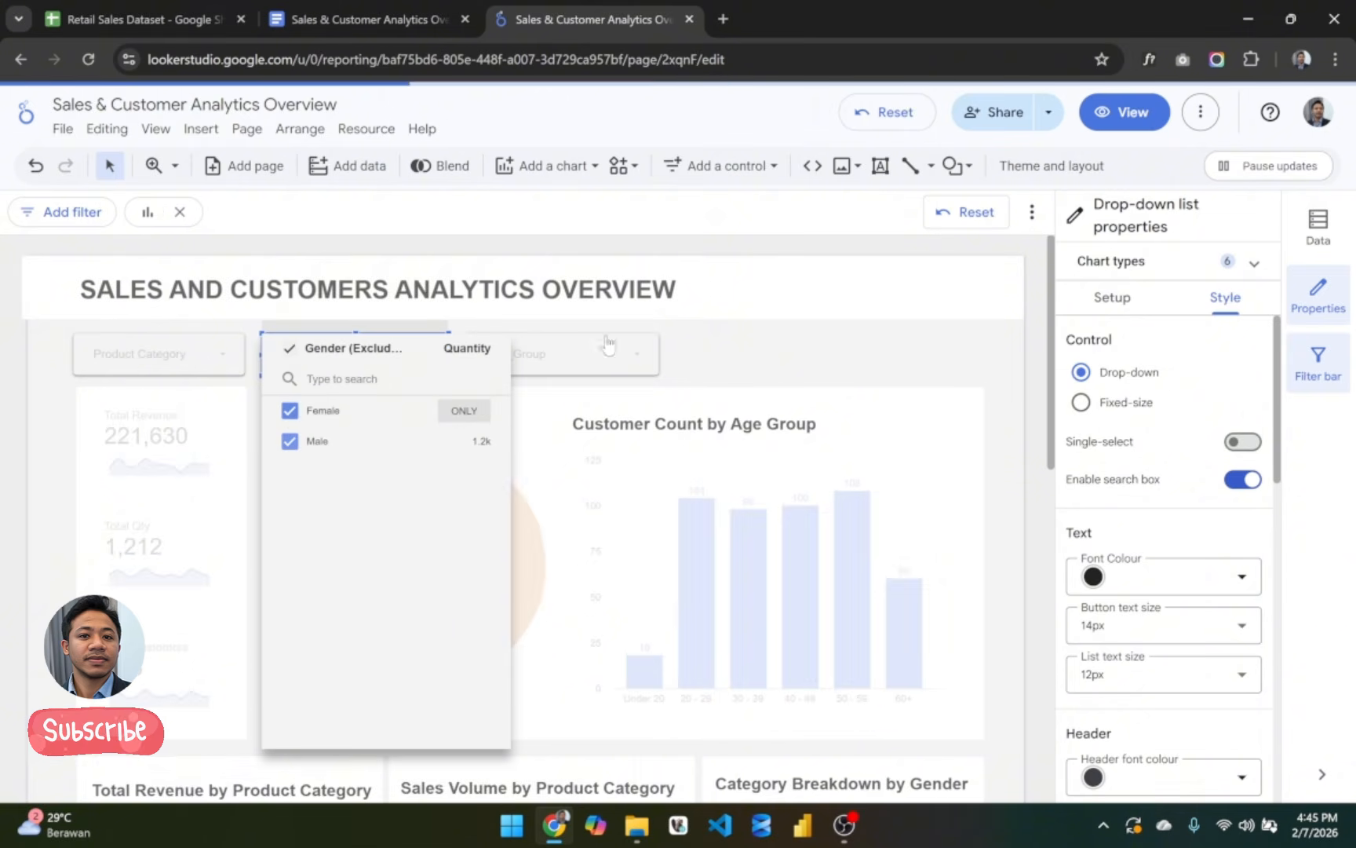
left_click(993, 425)
scroll(993, 424, "down", 1)
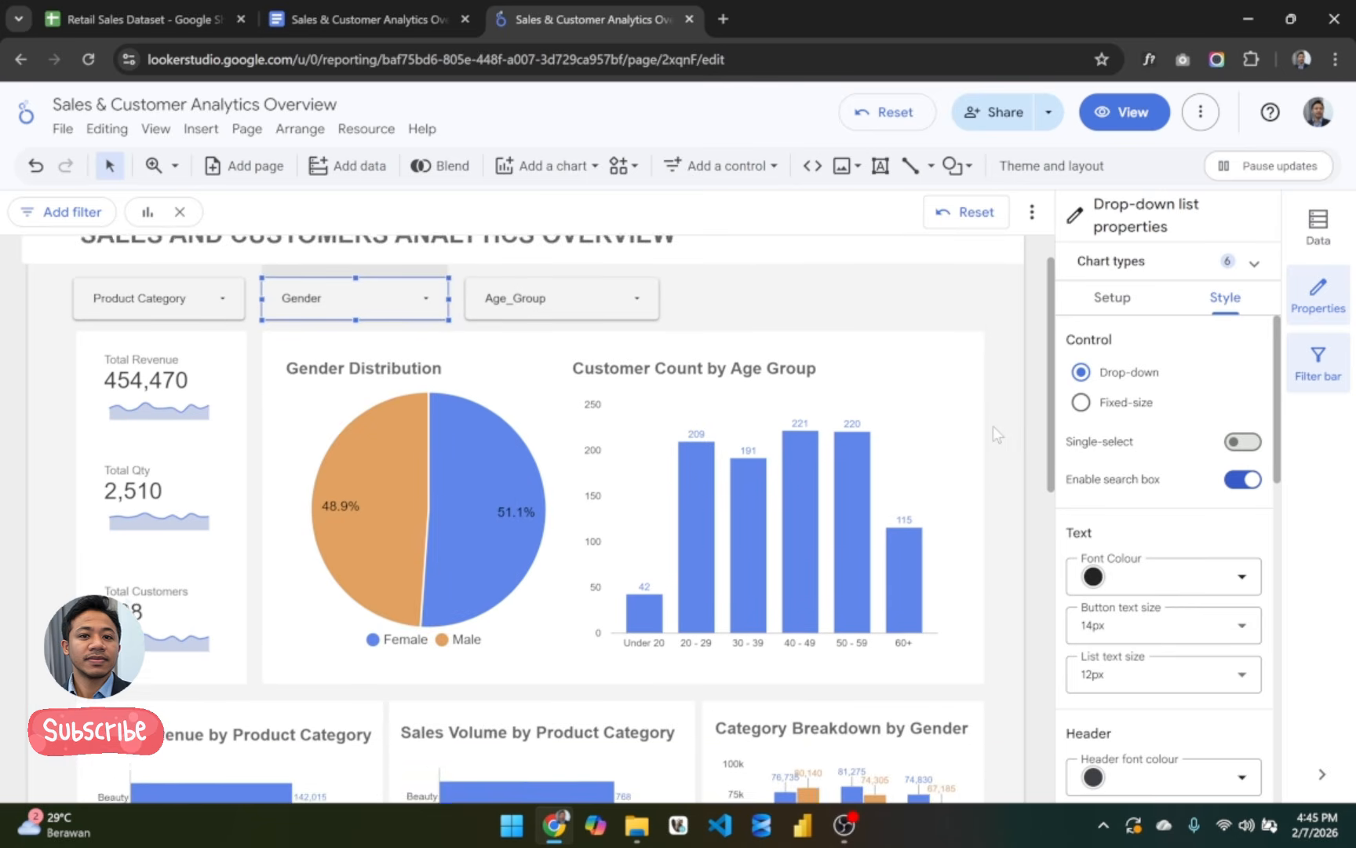
Step: Test the Gender control by toggling Female and Male, restore both genders, and check the monthly trend chart and heatmap
scroll(993, 424, "up", 1)
left_click(406, 365)
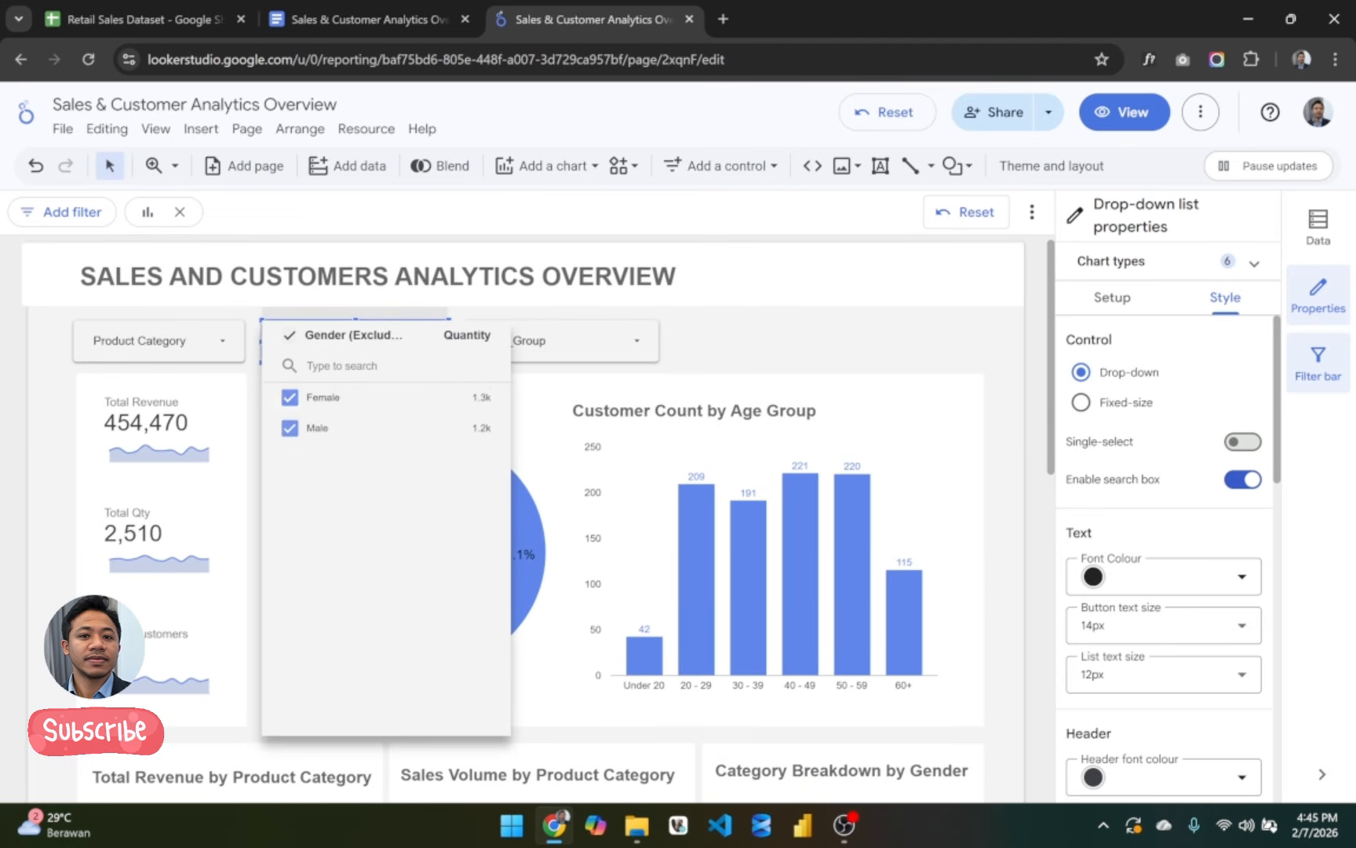
left_click(291, 400)
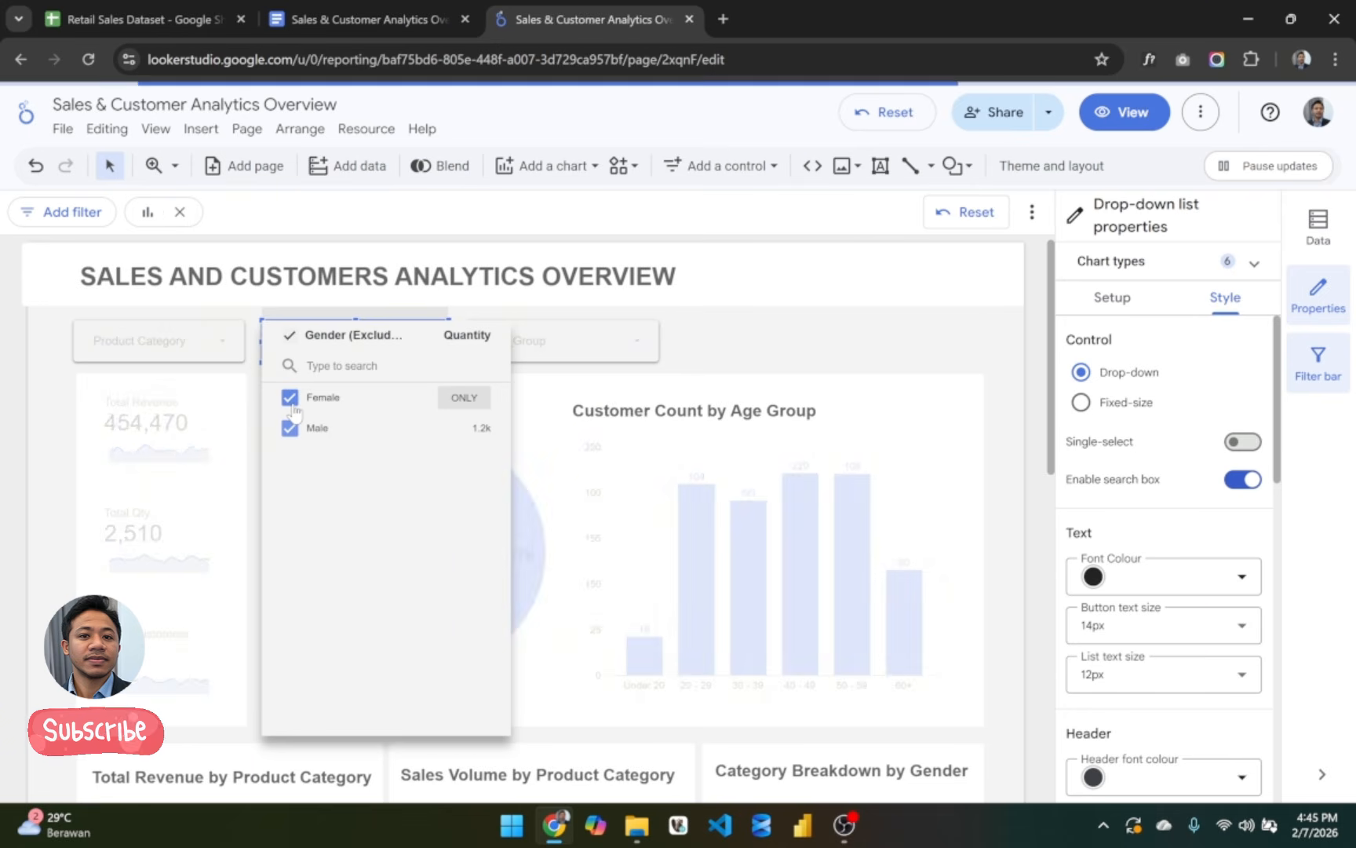
left_click(290, 429)
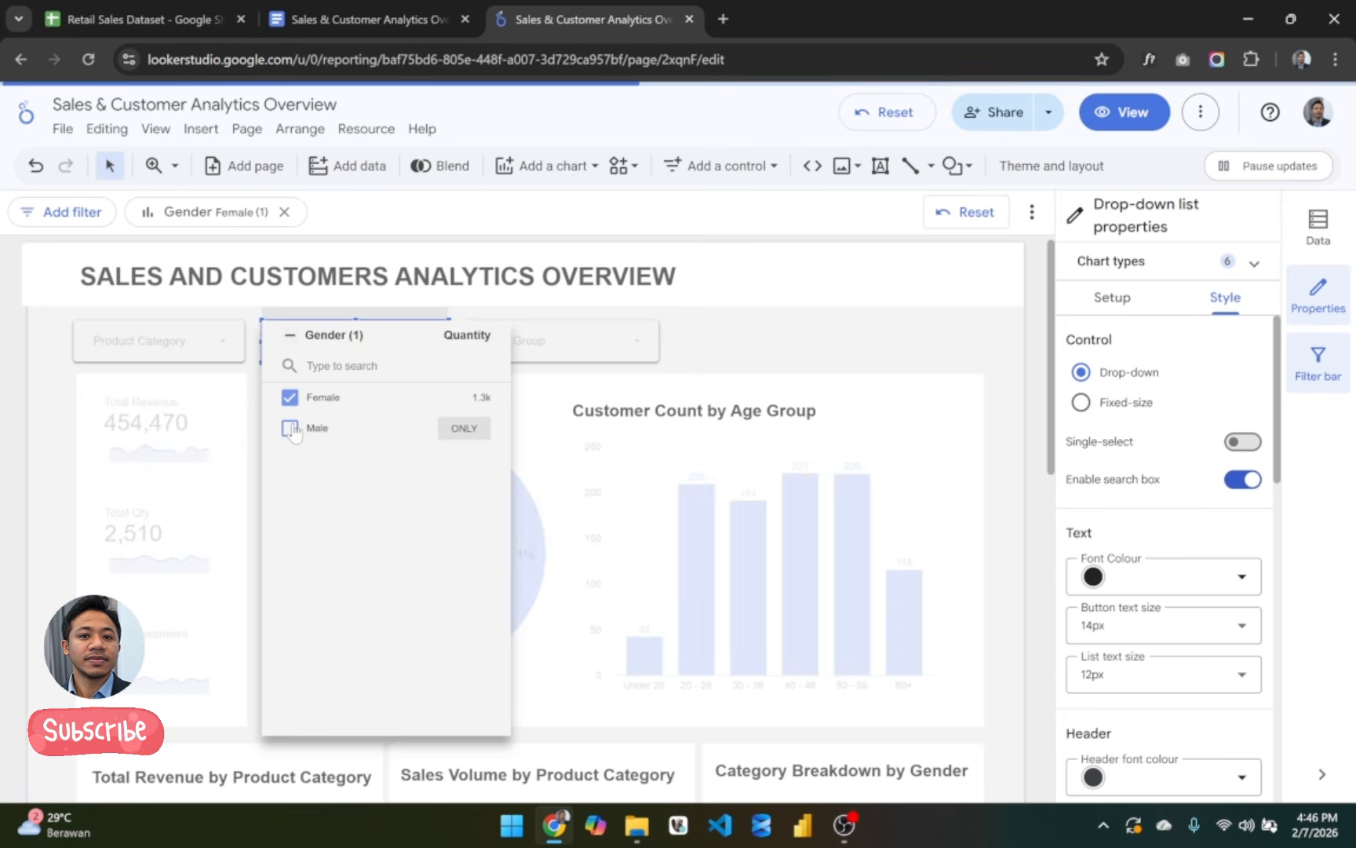
left_click(848, 330)
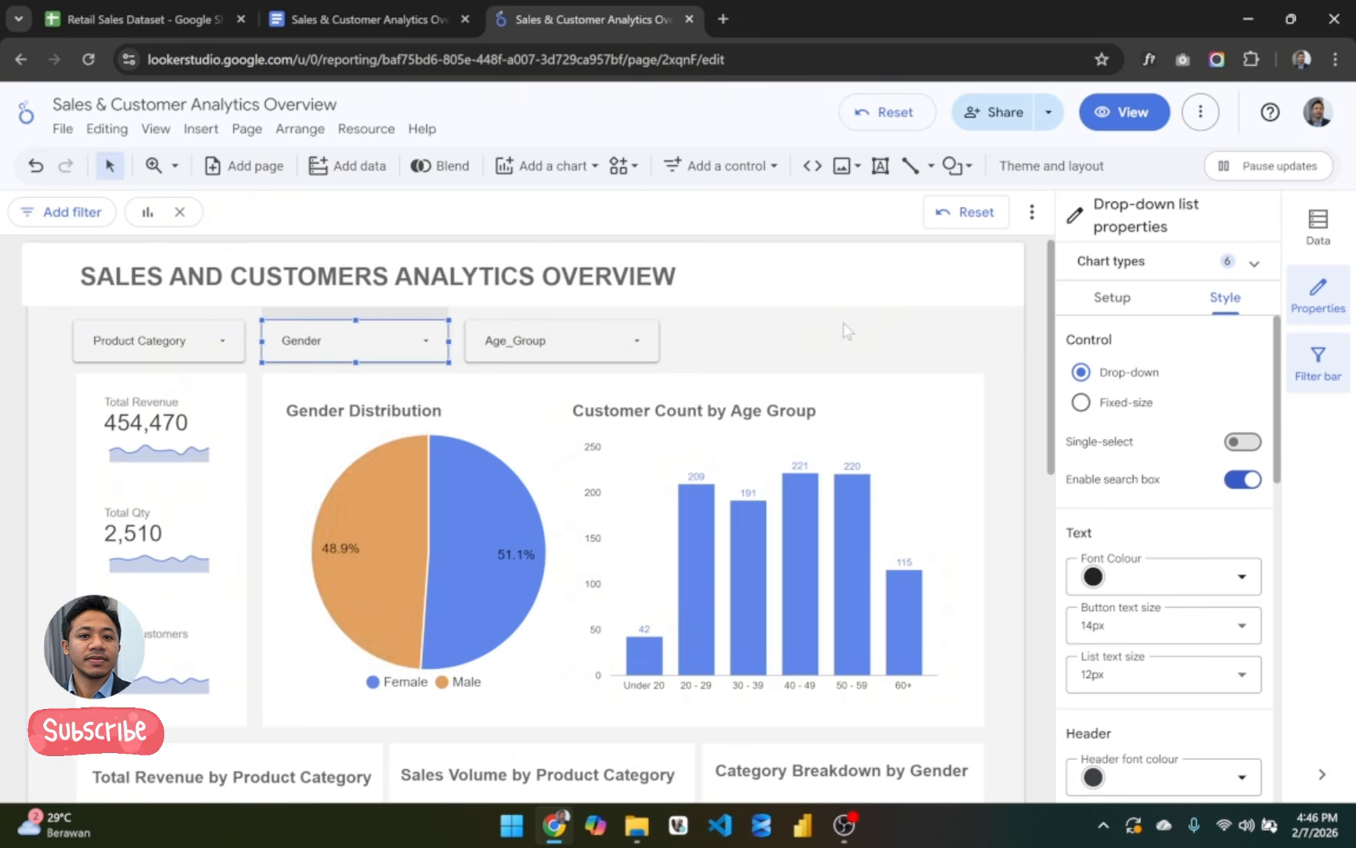
mouse_move(460, 594)
scroll(459, 594, "down", 8)
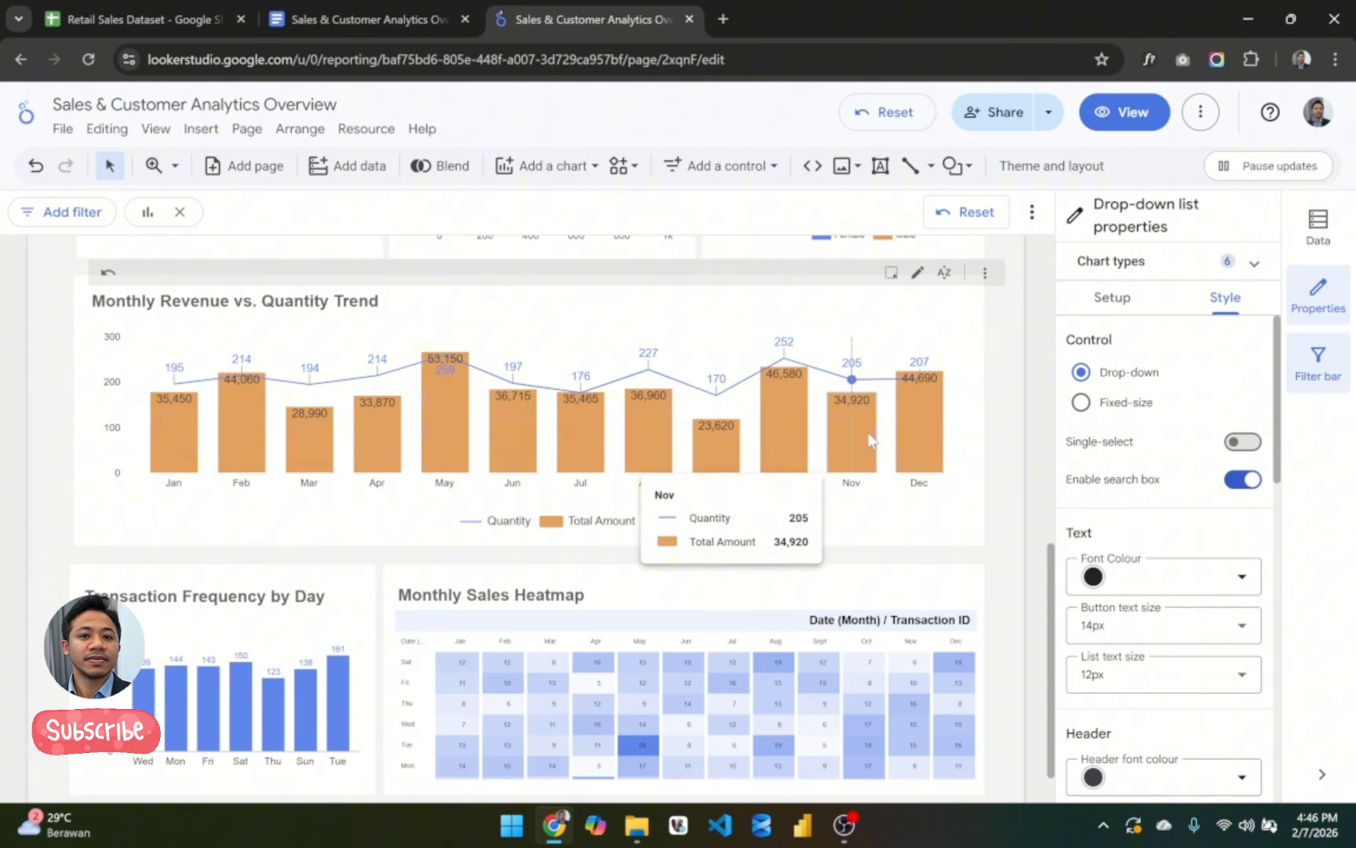
Step: Turn on compact numbers for the Total Amount bar labels in the Monthly Revenue vs. Quantity Trend chart
left_click(967, 480)
scroll(1176, 596, "down", 10)
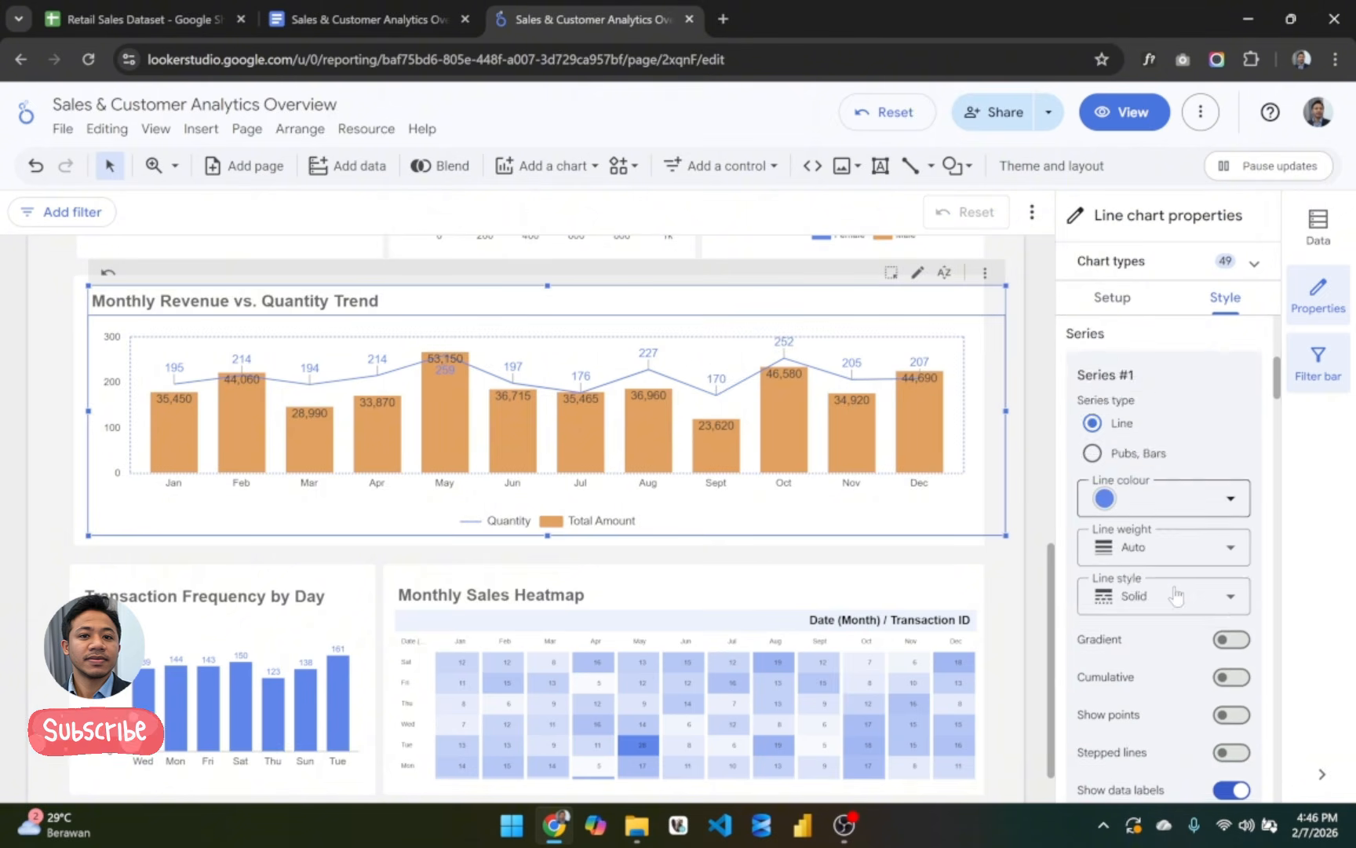
scroll(1175, 586, "down", 2)
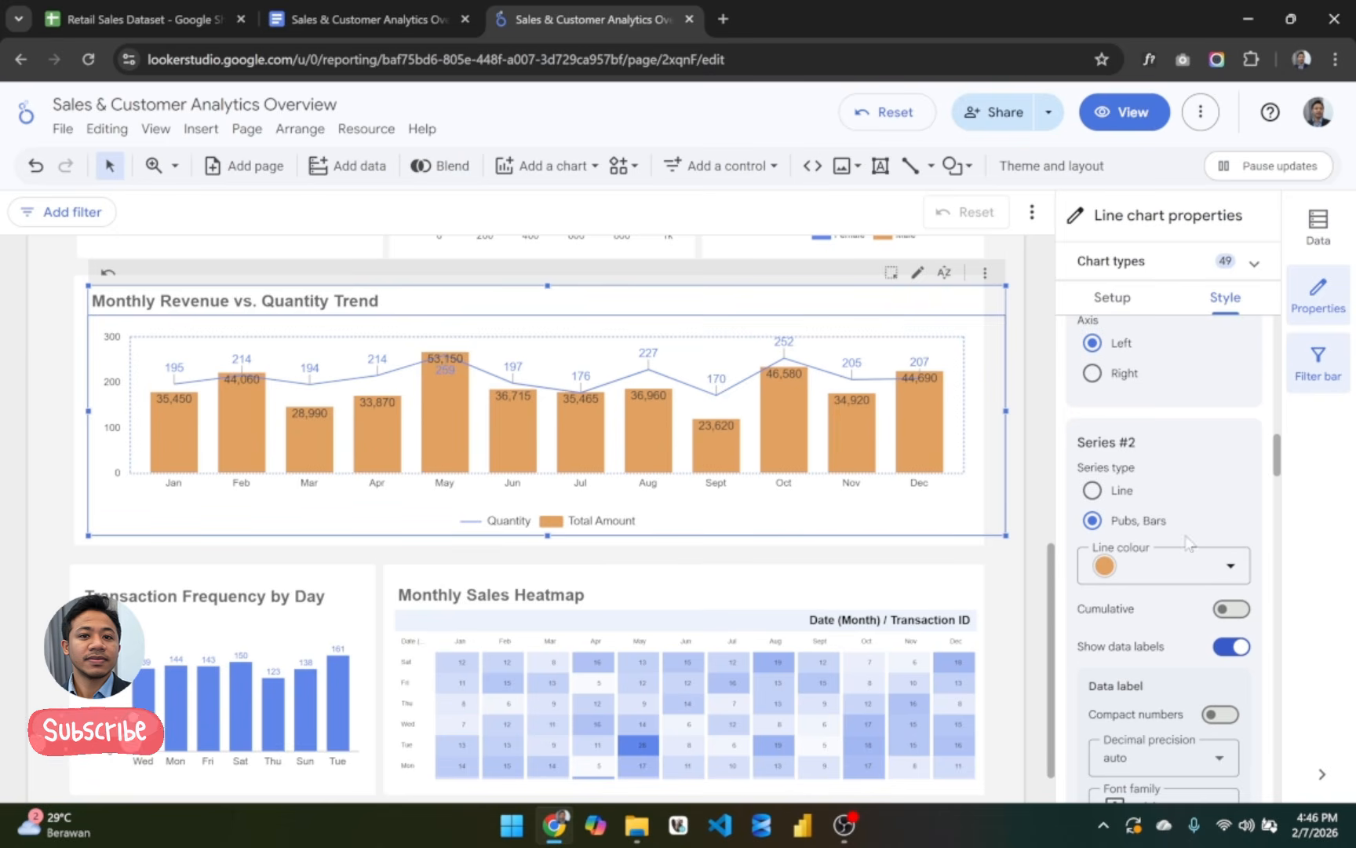
scroll(1190, 550, "down", 1)
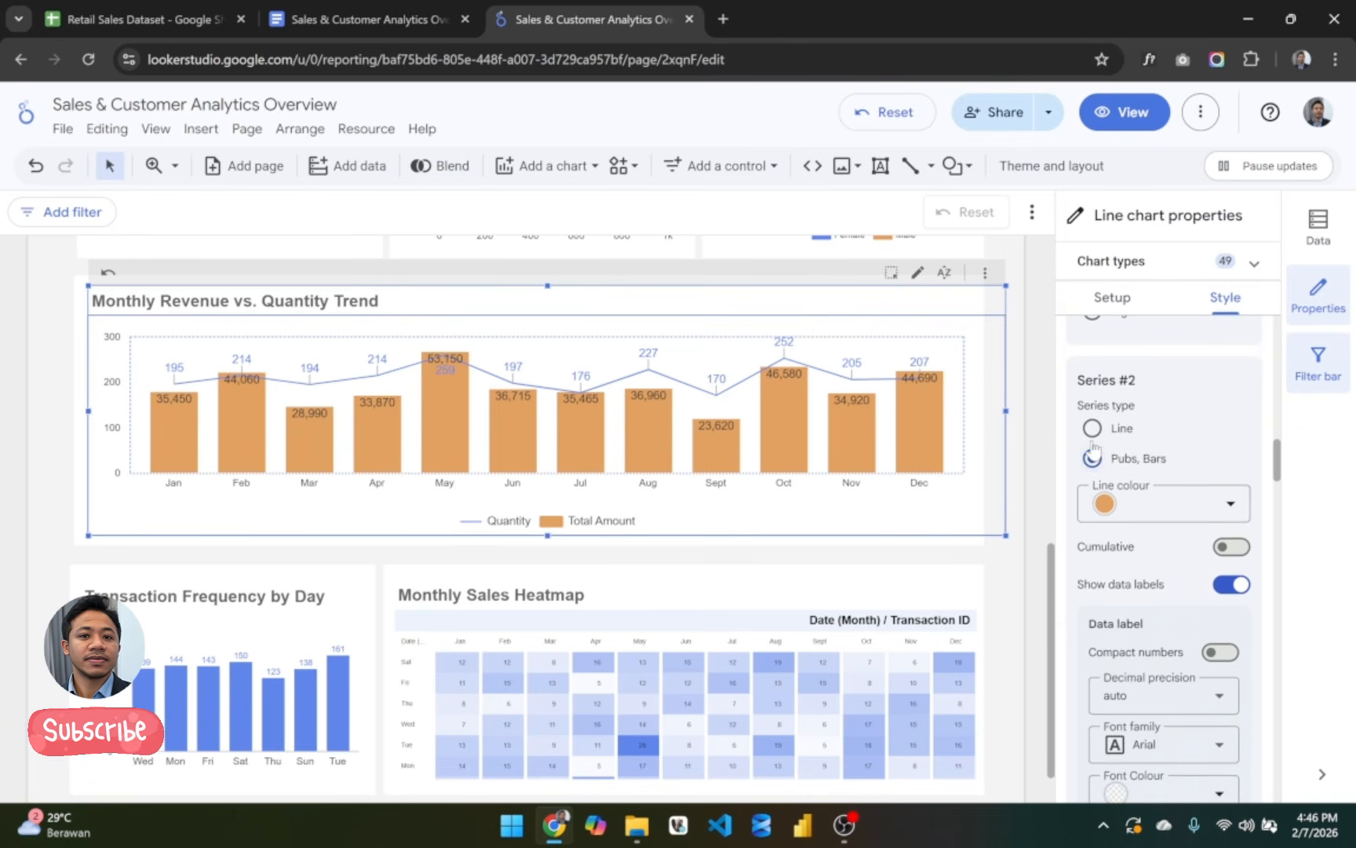
scroll(1216, 490, "down", 3)
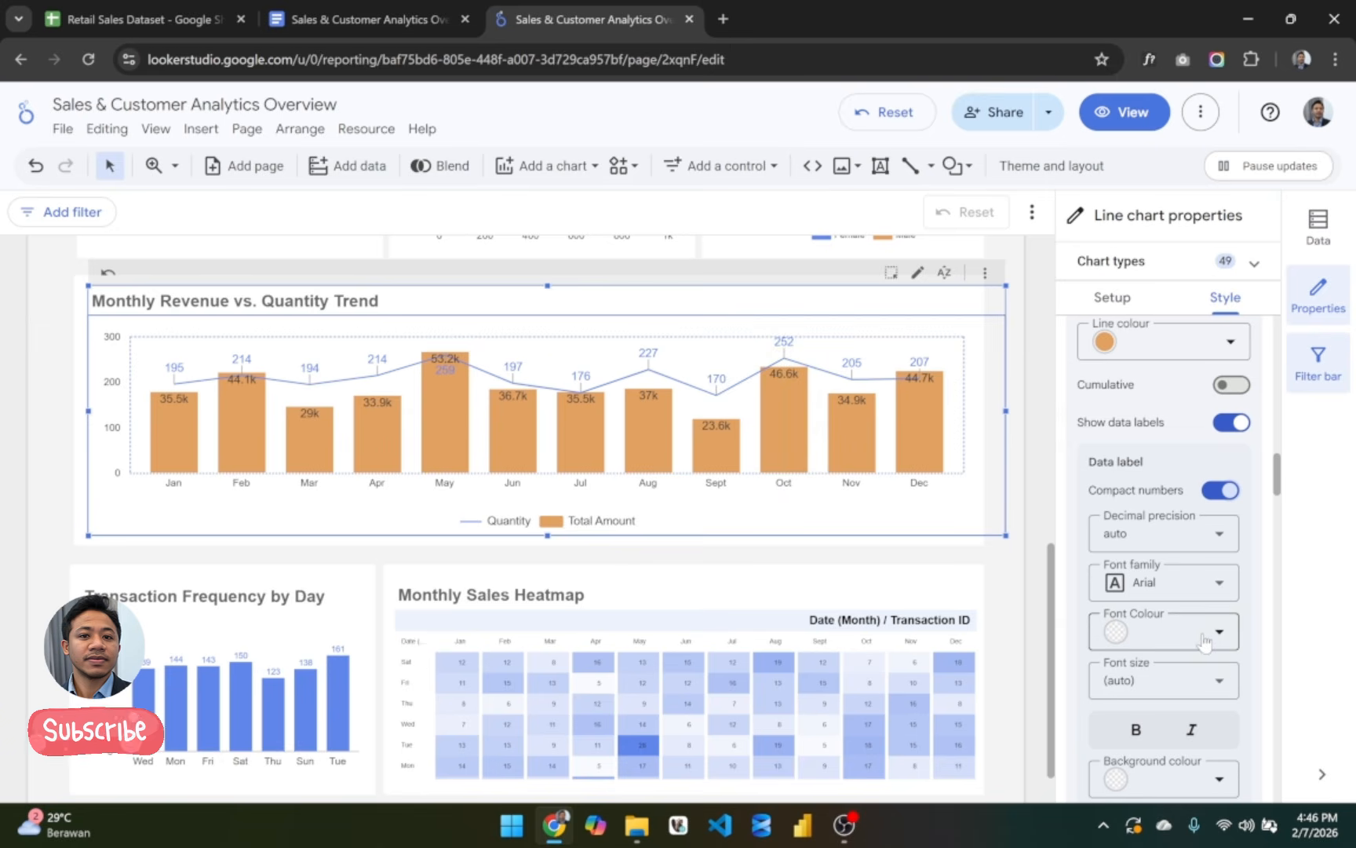
Step: Try a white font colour for the Total Amount data labels in the monthly trend chart
scroll(1205, 640, "down", 1)
left_click(1205, 601)
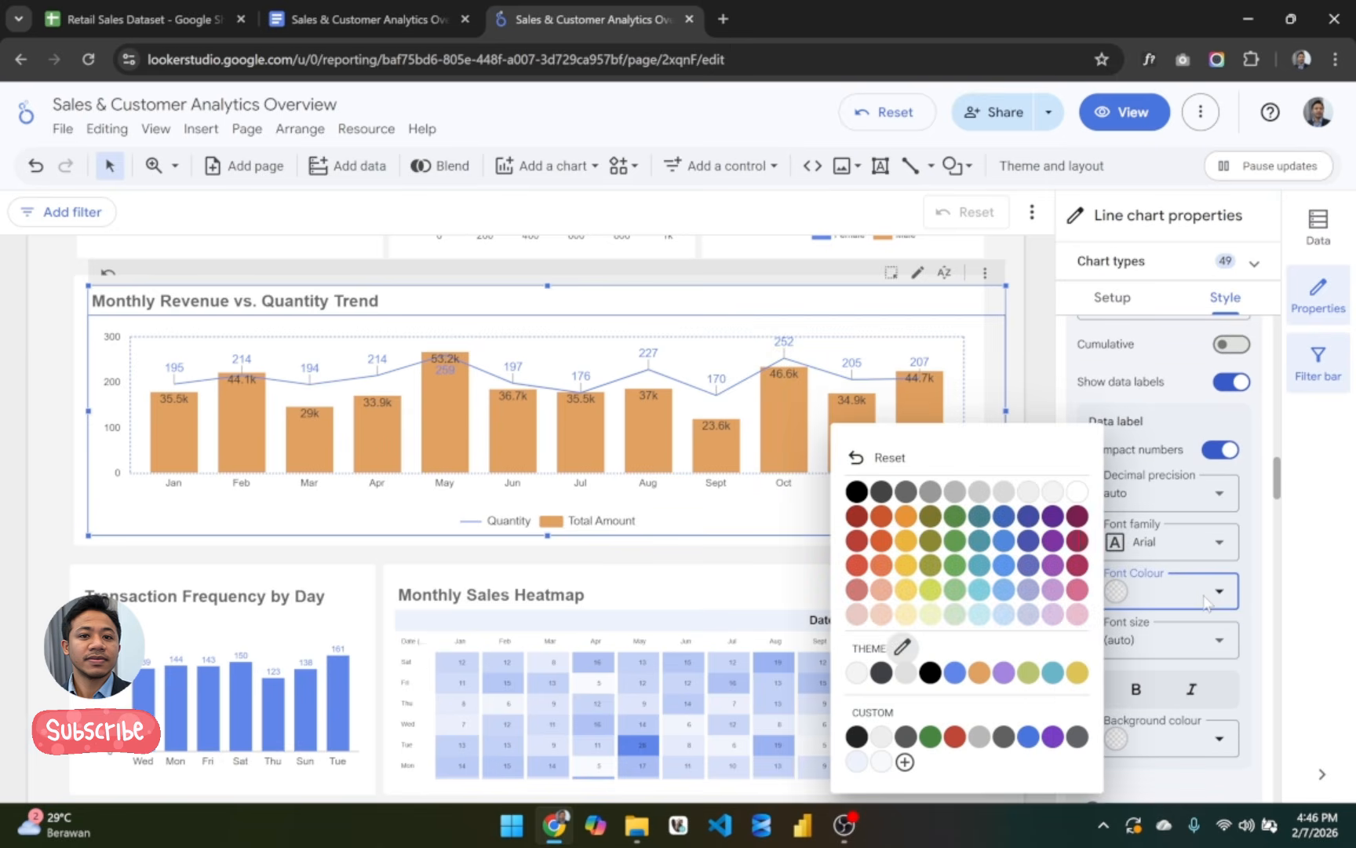
left_click(1077, 493)
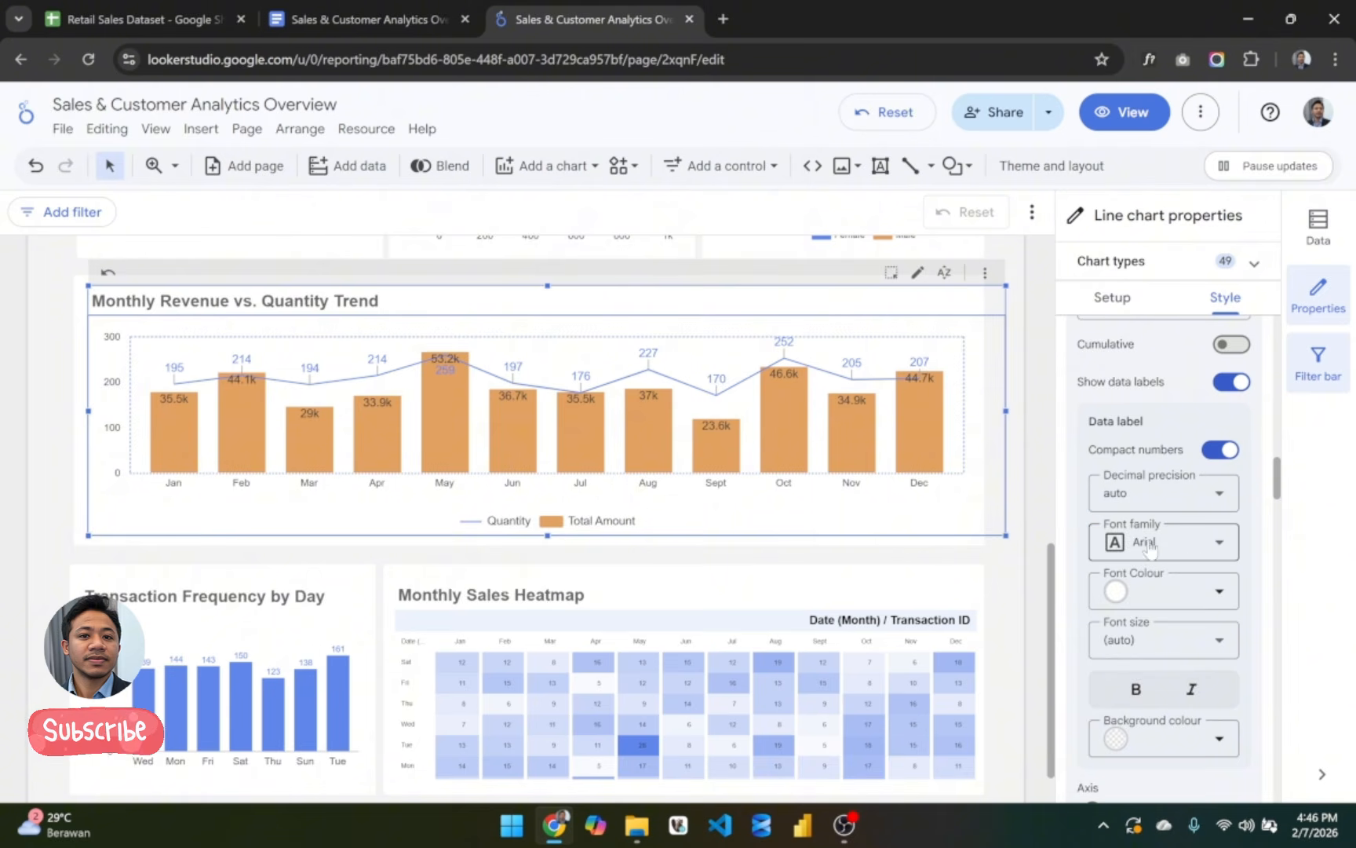
scroll(1193, 539, "up", 1)
scroll(1193, 538, "down", 4)
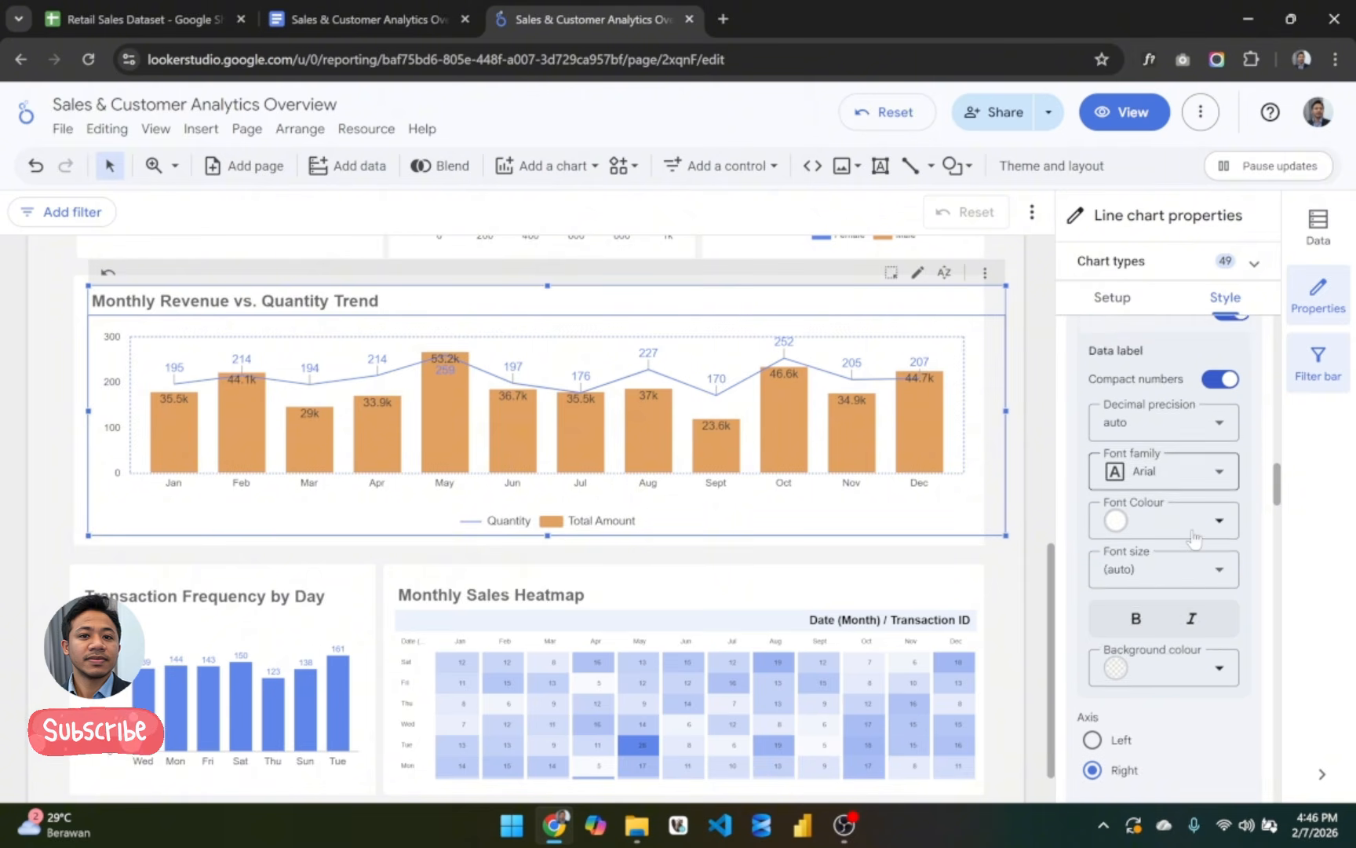
Step: Try a white background behind the Total Amount data labels, and return the background to transparent
scroll(1197, 561, "down", 1)
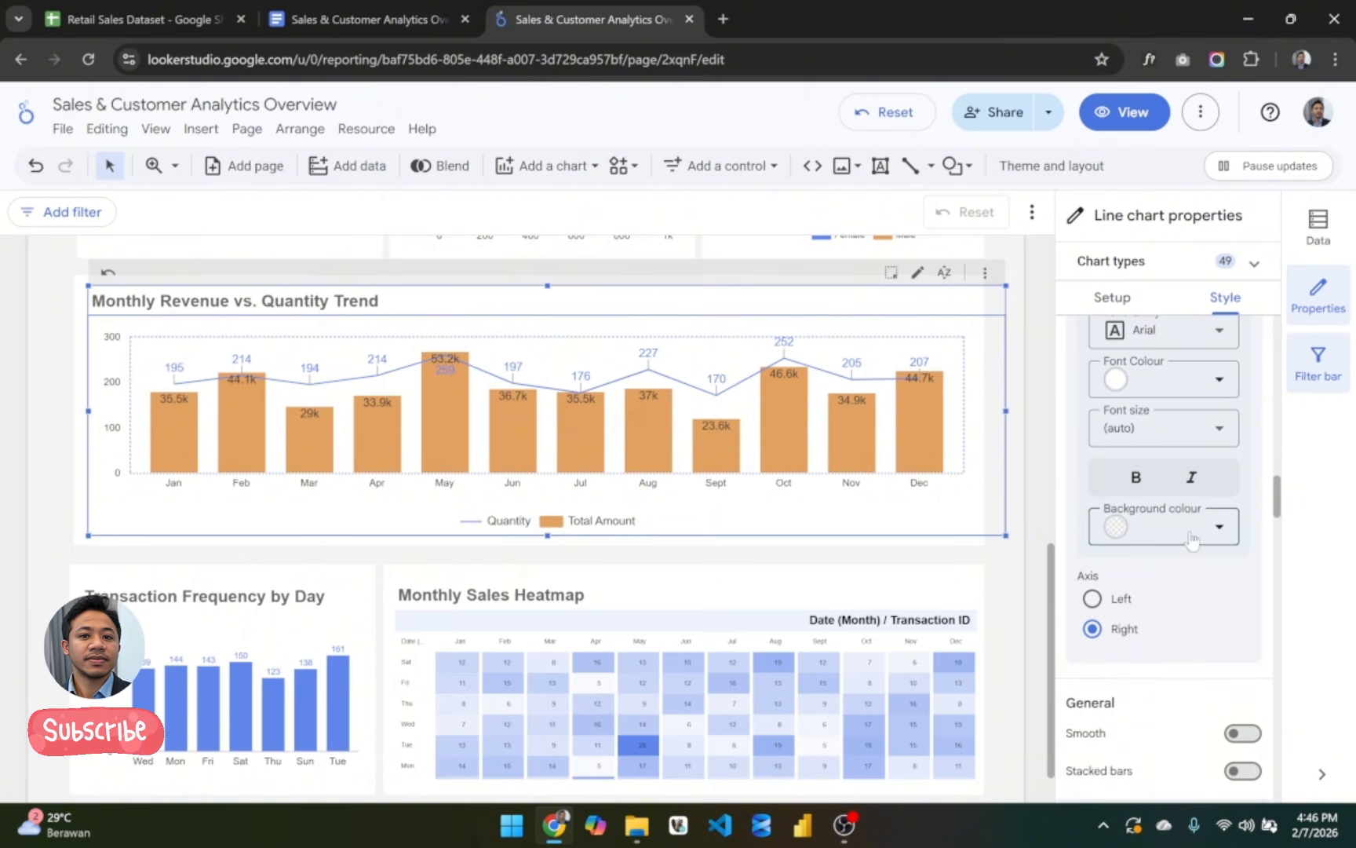
left_click(1191, 540)
left_click(1077, 493)
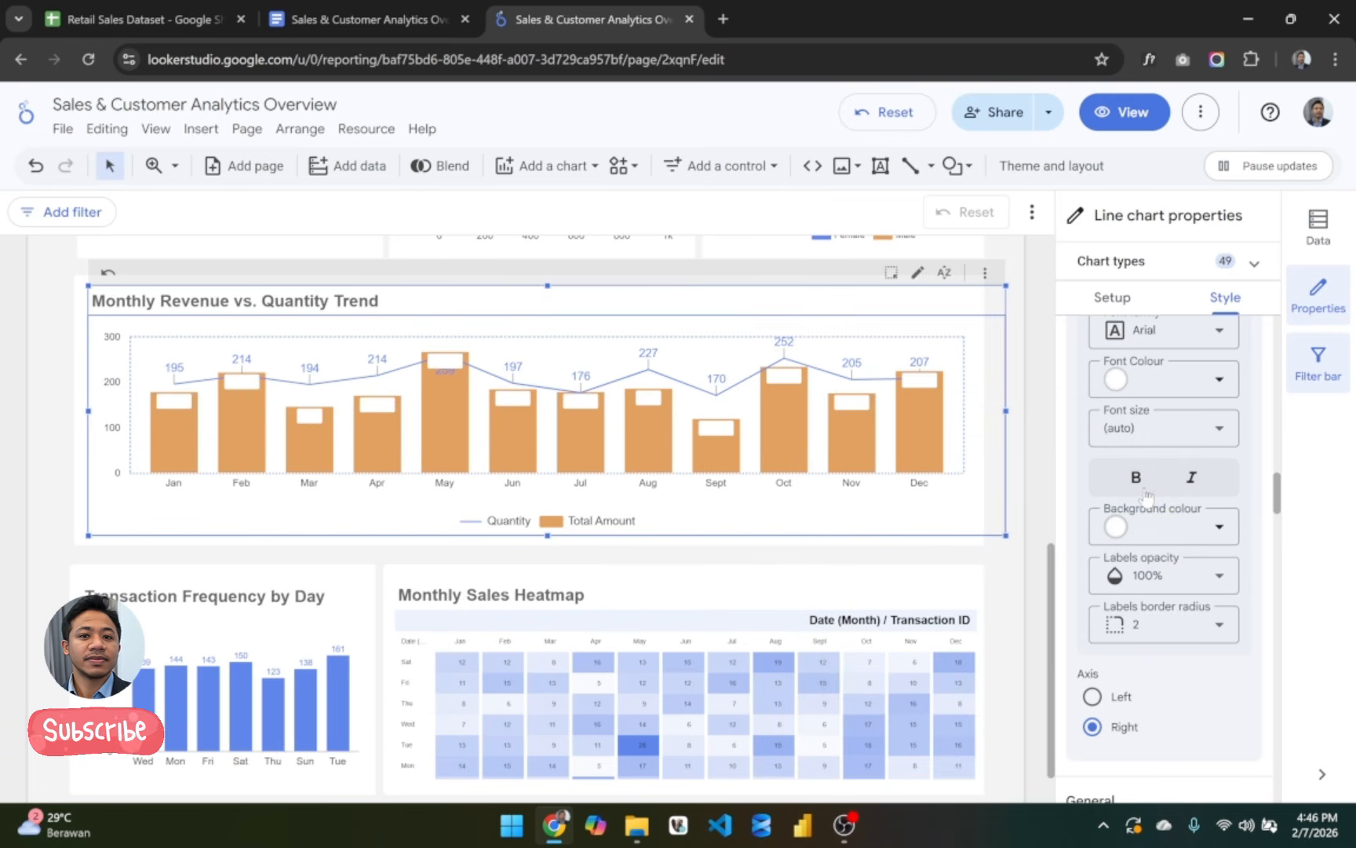
left_click(1130, 525)
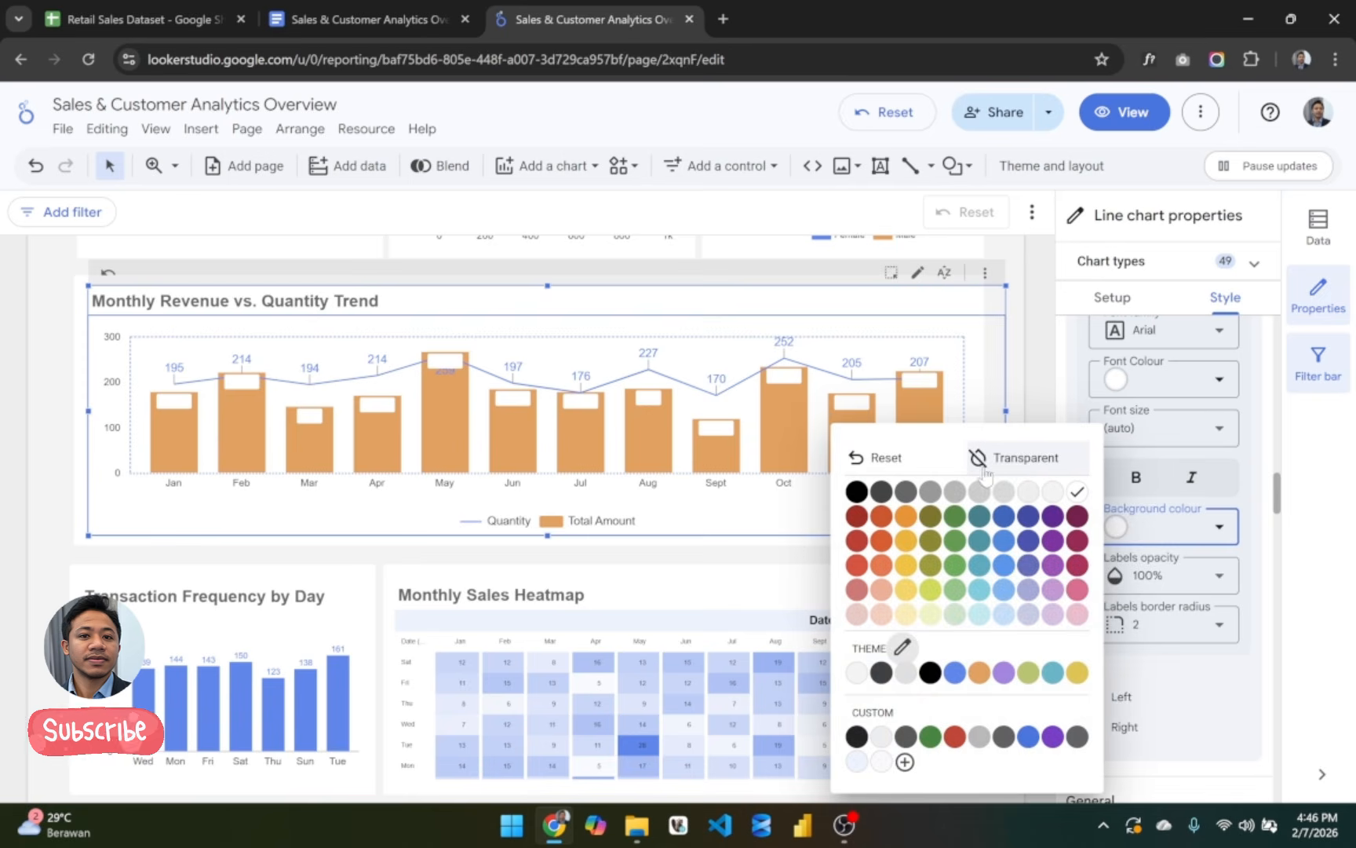
left_click(985, 463)
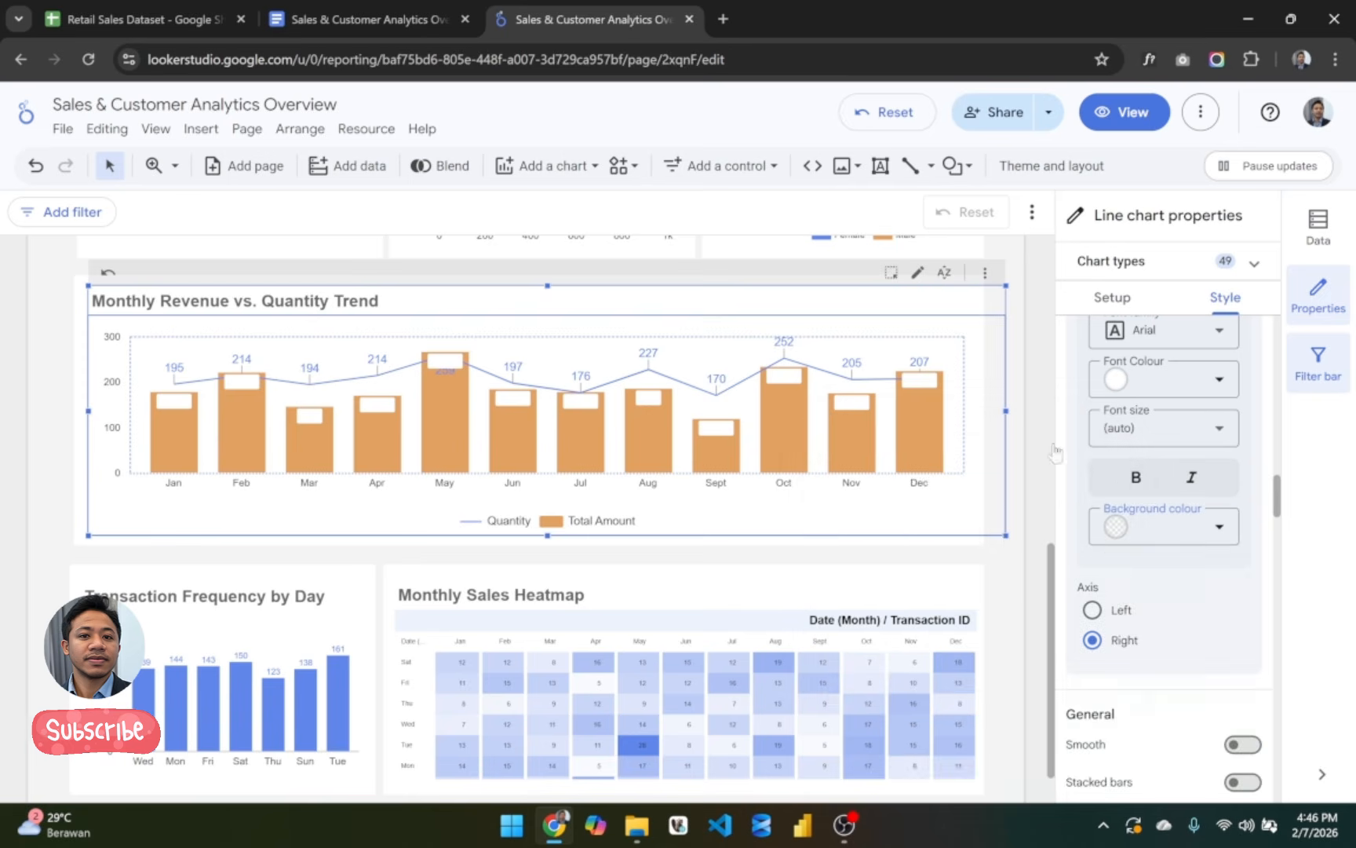
Step: Reset the font colour of the Total Amount data labels to its default
left_click(1199, 393)
left_click(1200, 393)
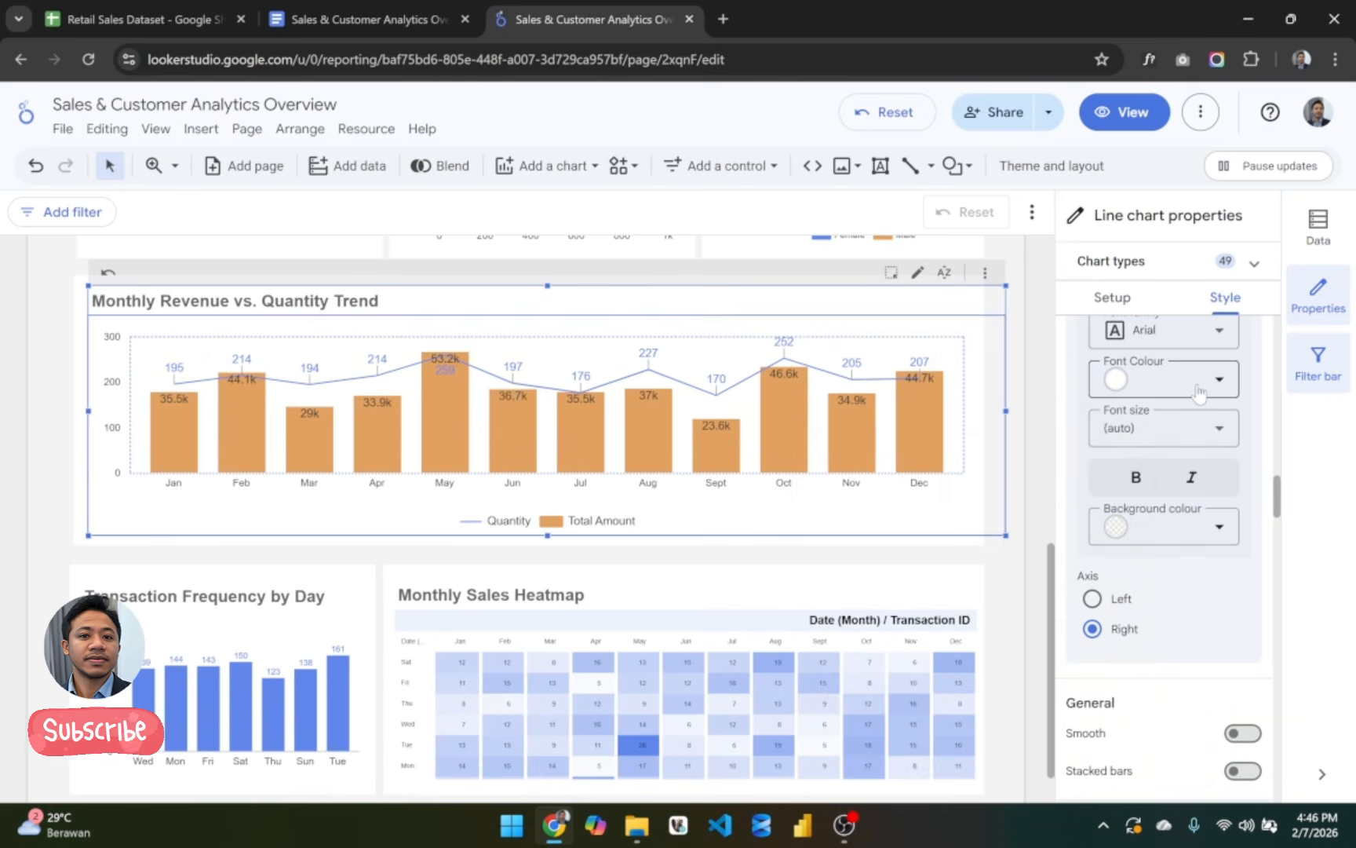
left_click(1199, 393)
left_click(900, 592)
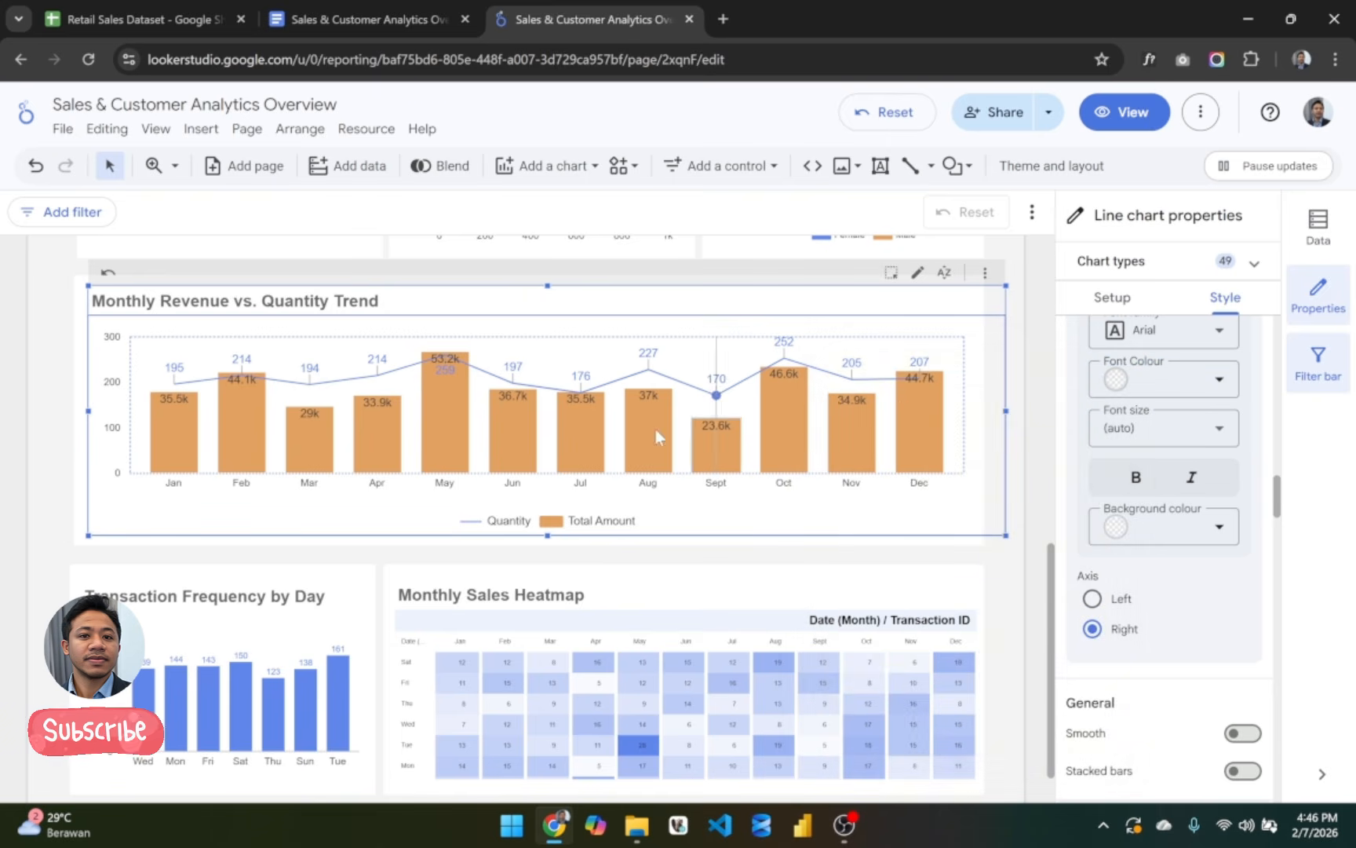